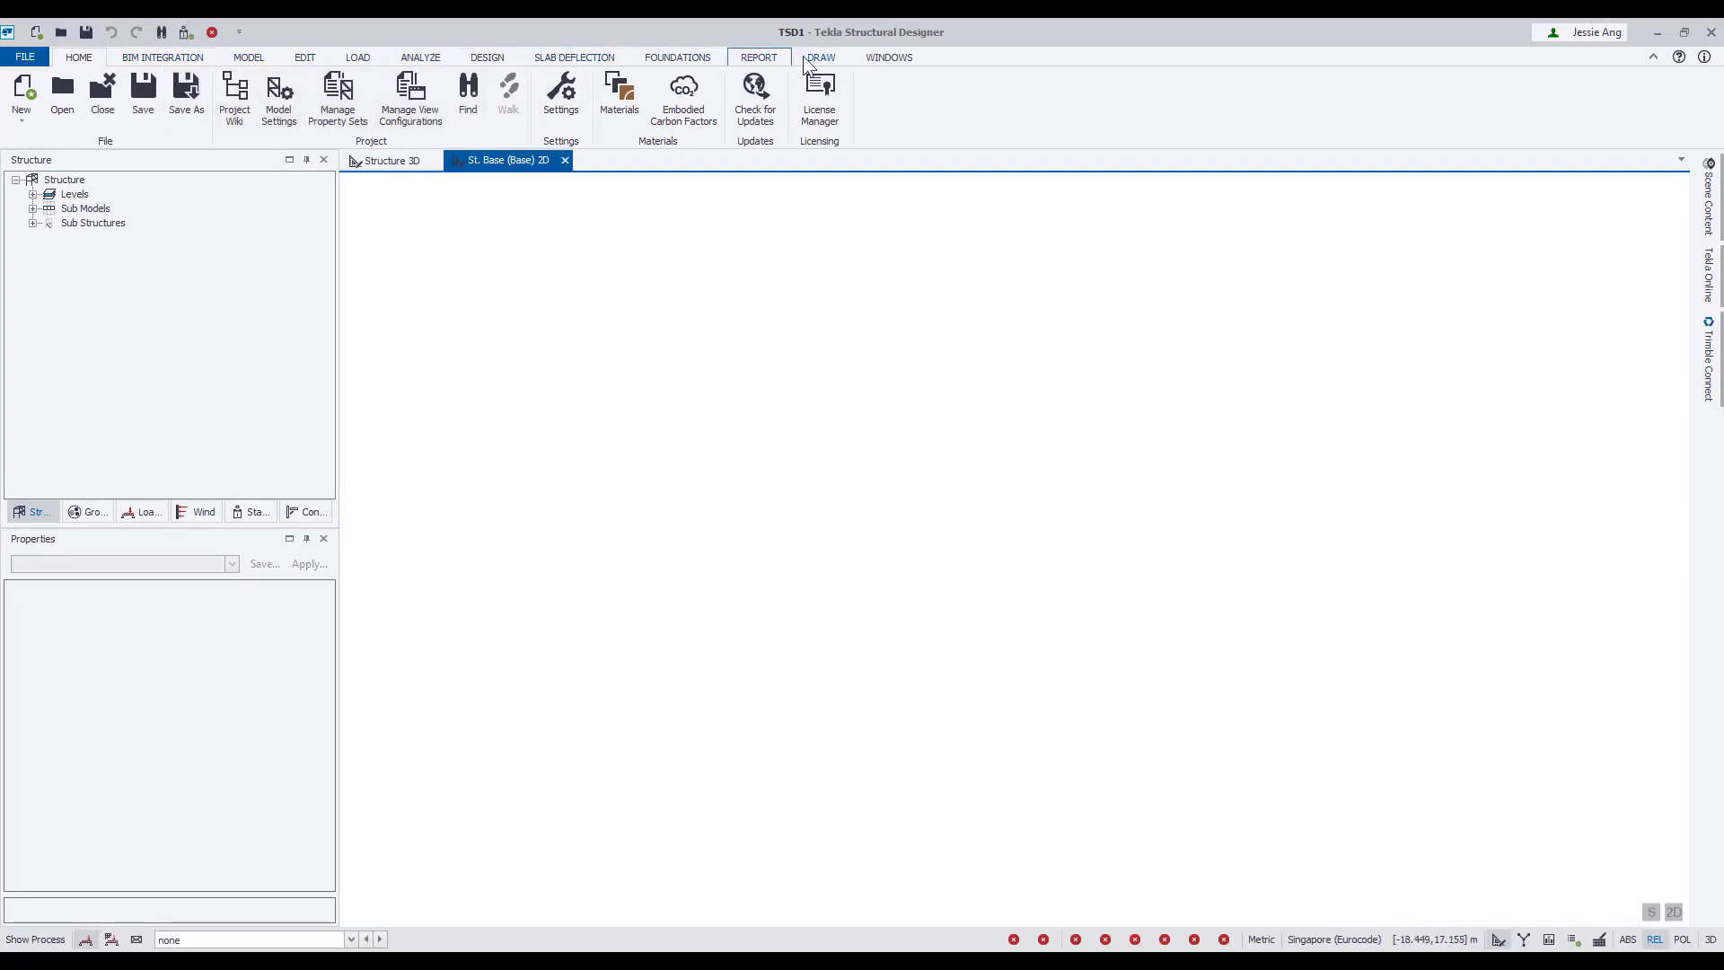
Start a DXF grid import using the file Level +4,880 Floor Plan.dxf.
{"action": "left_click", "coordinate": [250, 54]}
{"action": "left_click", "coordinate": [191, 126]}
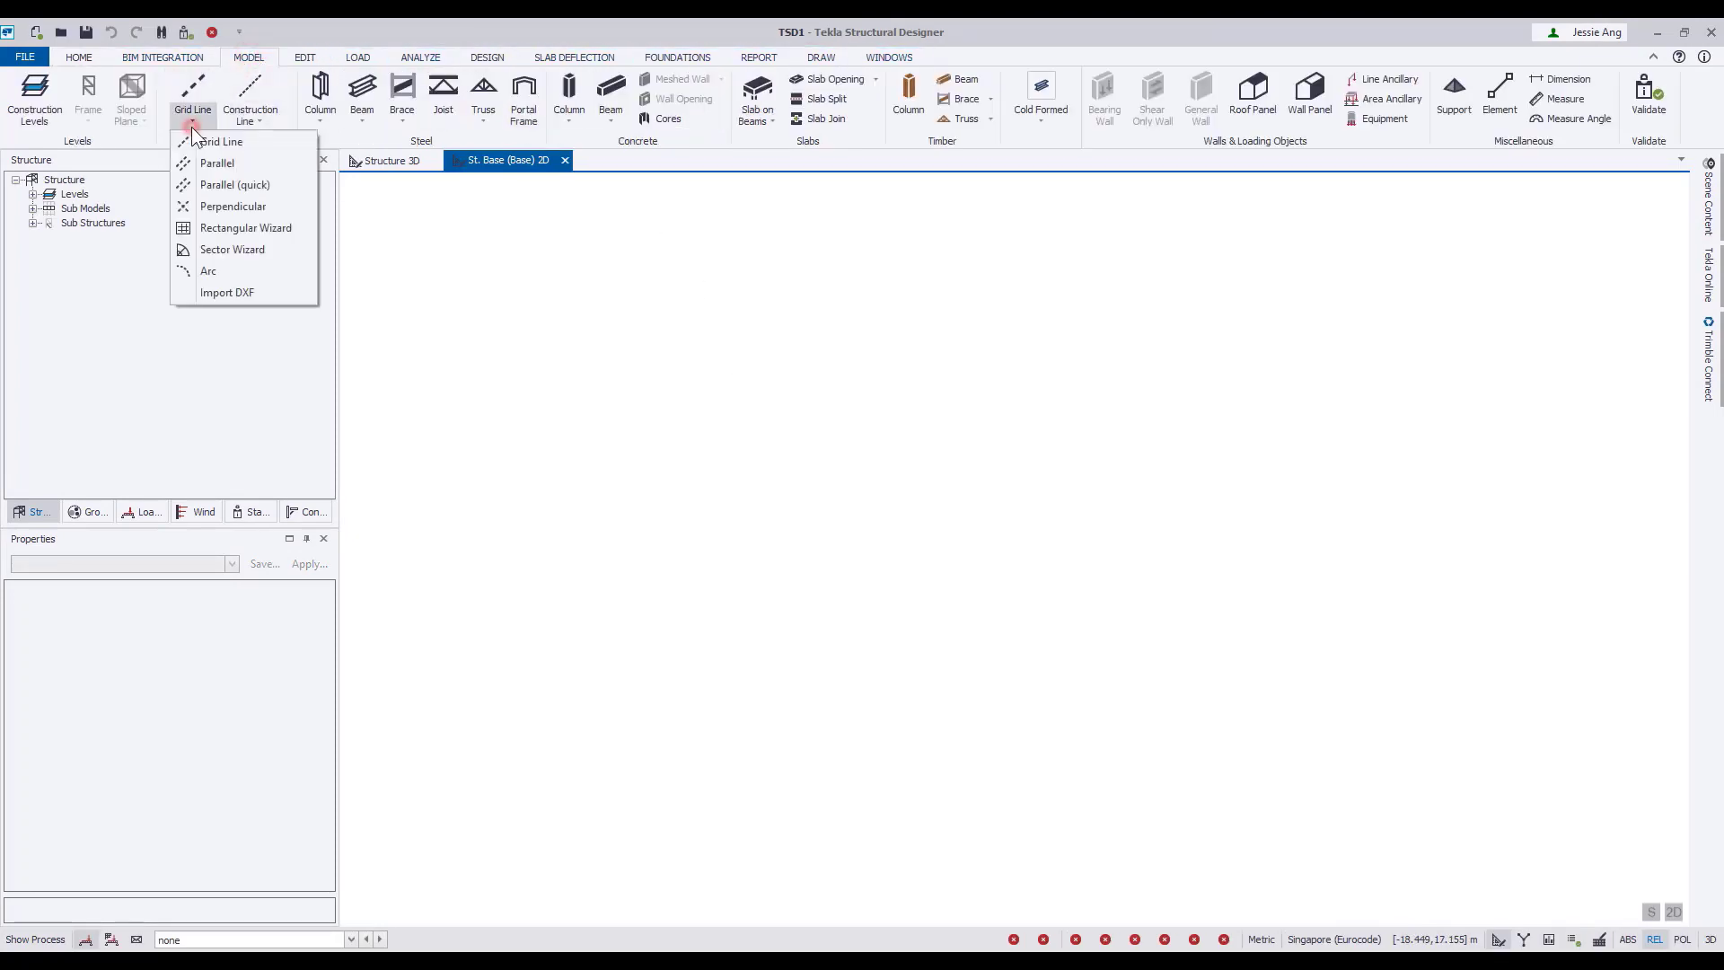
{"action": "left_click", "coordinate": [232, 289]}
{"action": "left_click", "coordinate": [269, 168]}
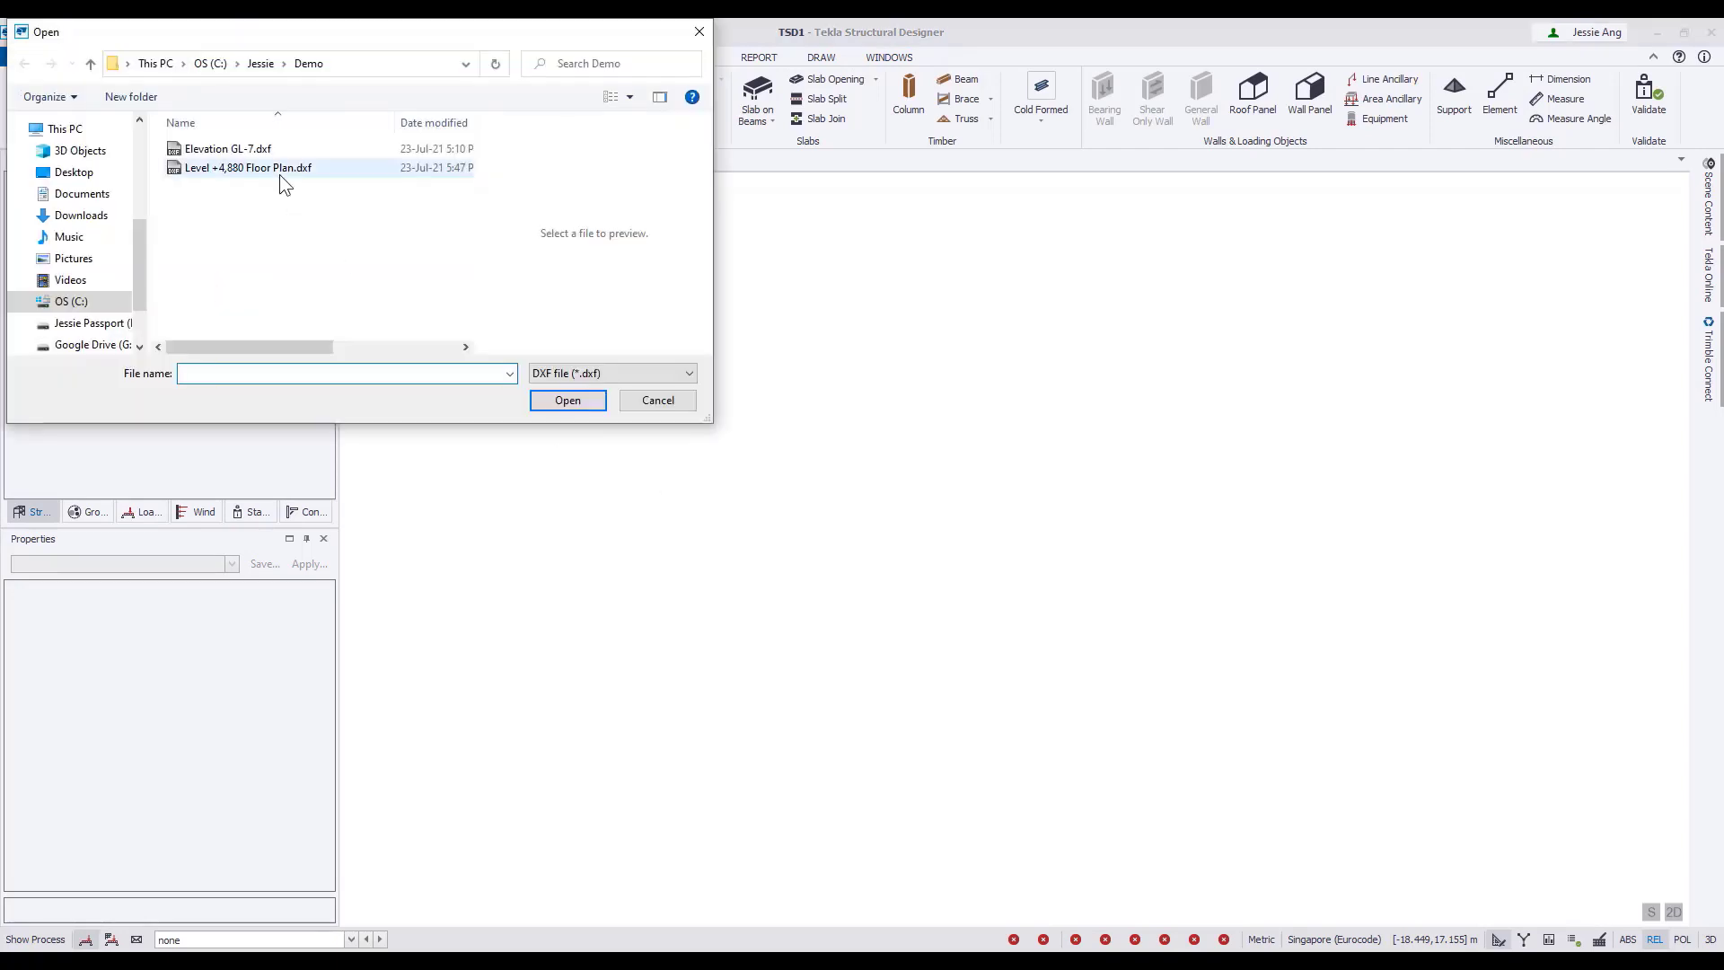
{"action": "left_click", "coordinate": [567, 399]}
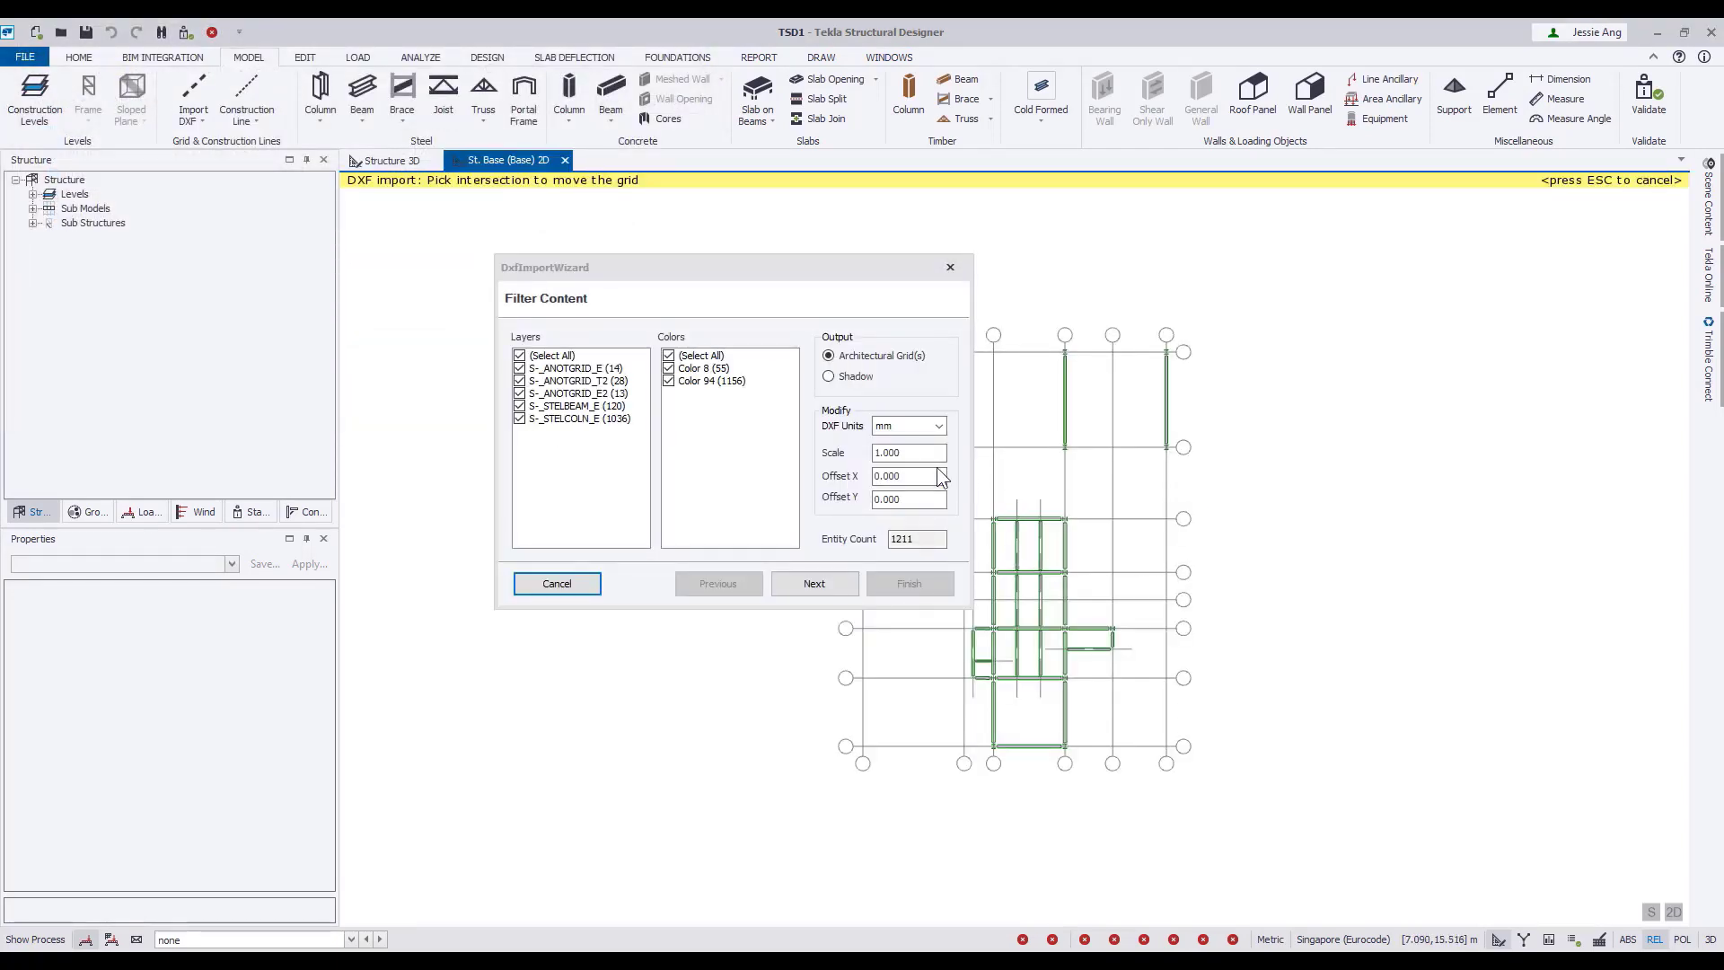
Import only the S-_ANOTGRID_E layer as a merged architectural grid on St. Base (Base).
{"action": "scroll", "coordinate": [1059, 536], "scroll_direction": "up", "scroll_amount": 3}
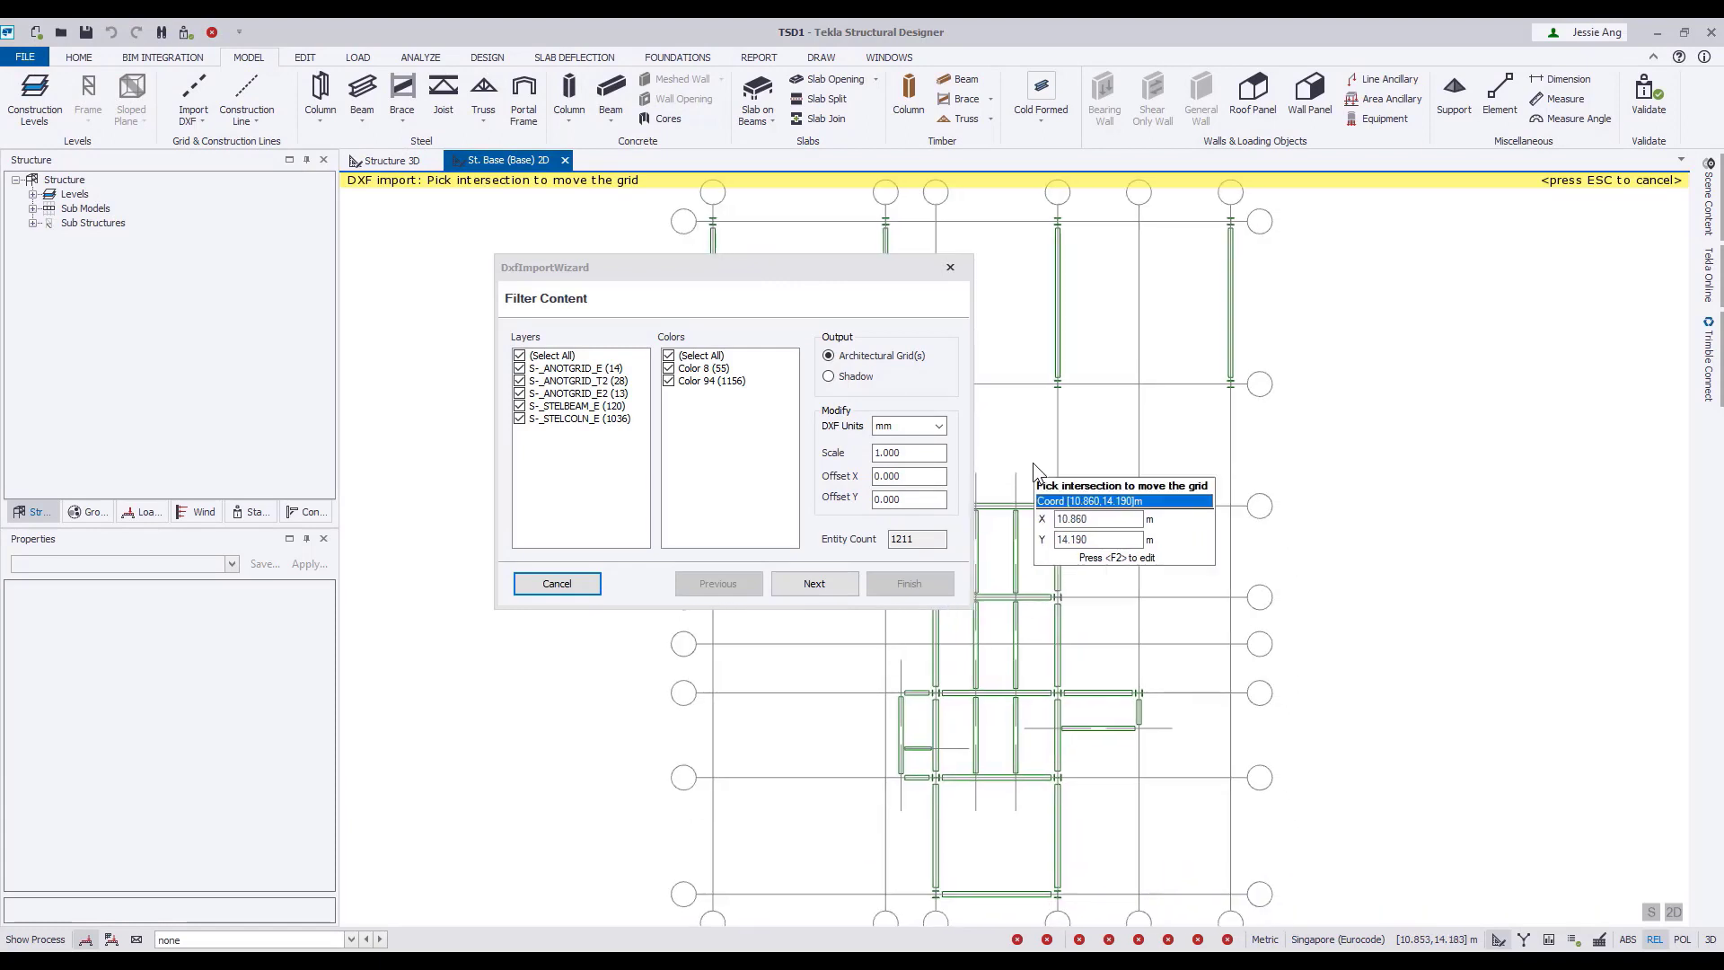
{"action": "left_click", "coordinate": [519, 355]}
{"action": "left_click", "coordinate": [519, 368]}
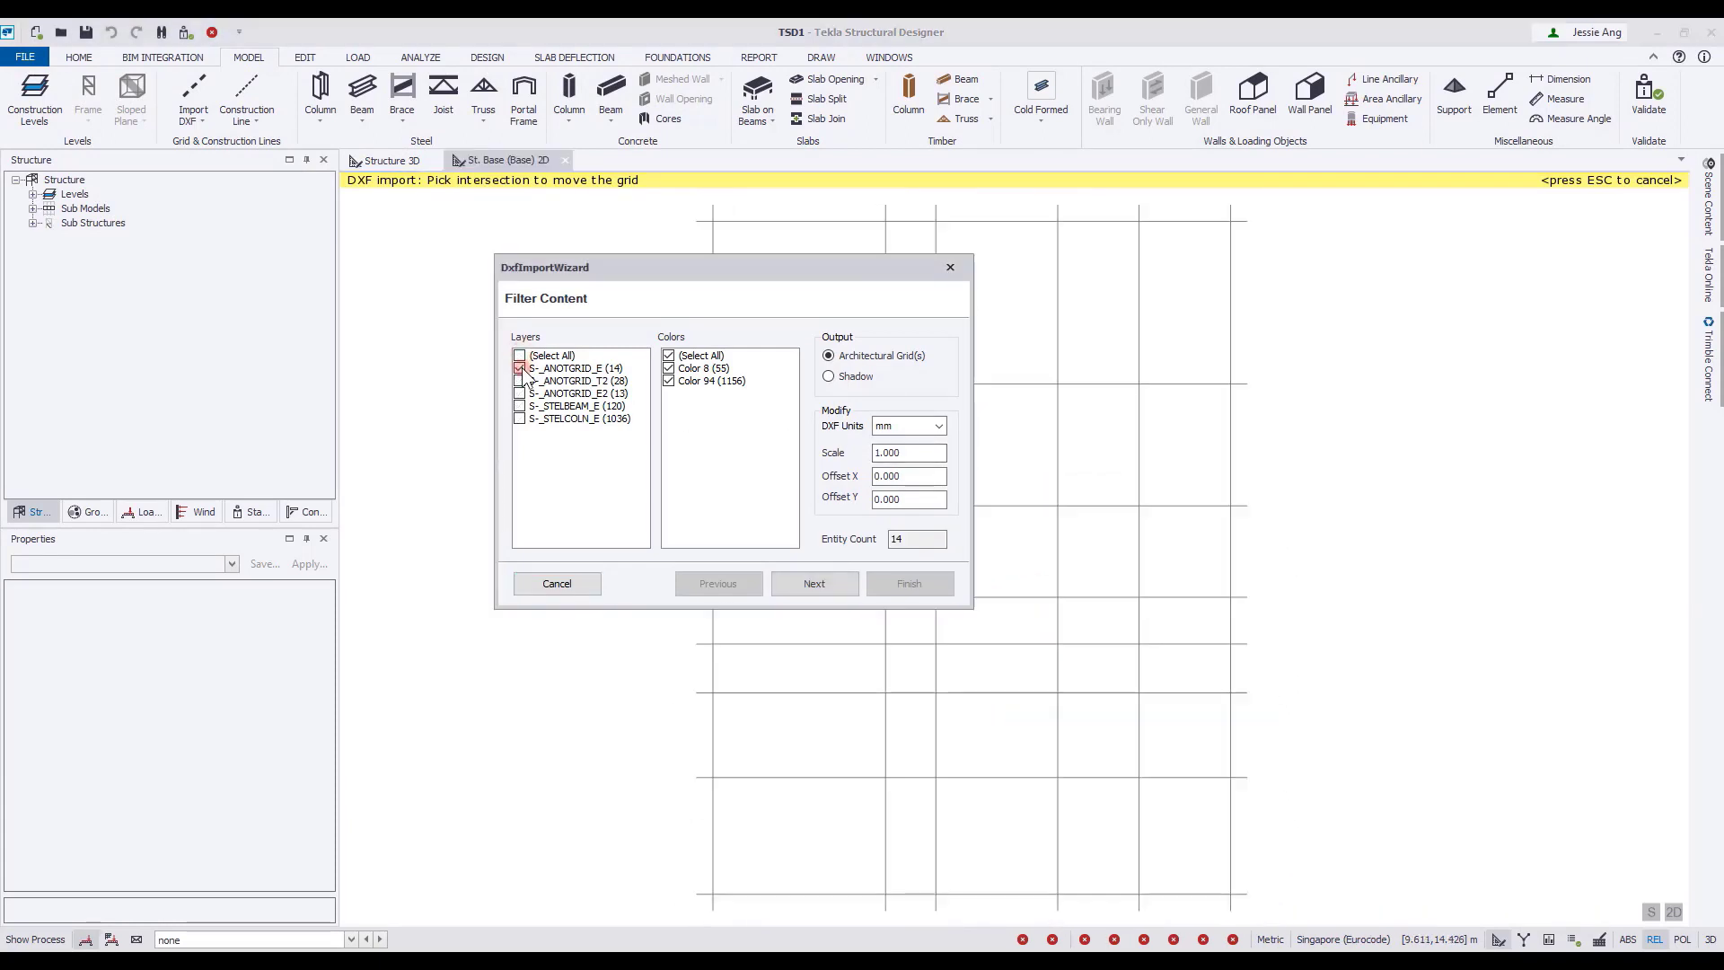
{"action": "left_click", "coordinate": [817, 585]}
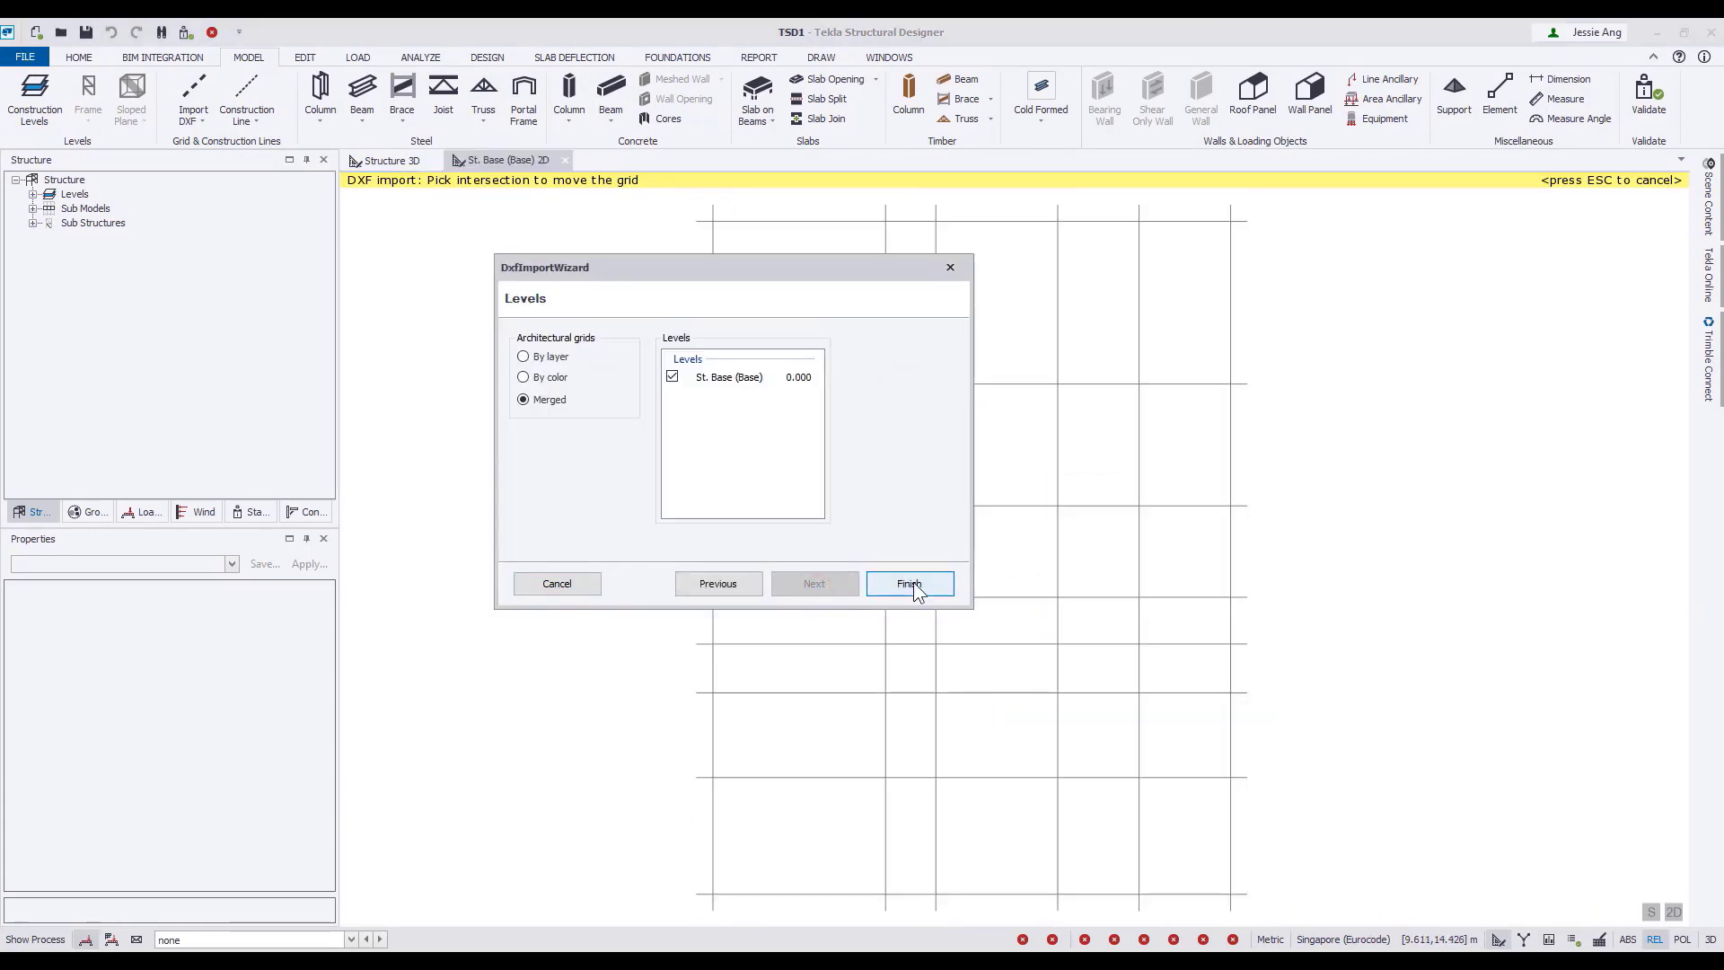
{"action": "left_click", "coordinate": [952, 611]}
{"action": "middle_click_drag", "start_coordinate": [1042, 573], "coordinate": [831, 562]}
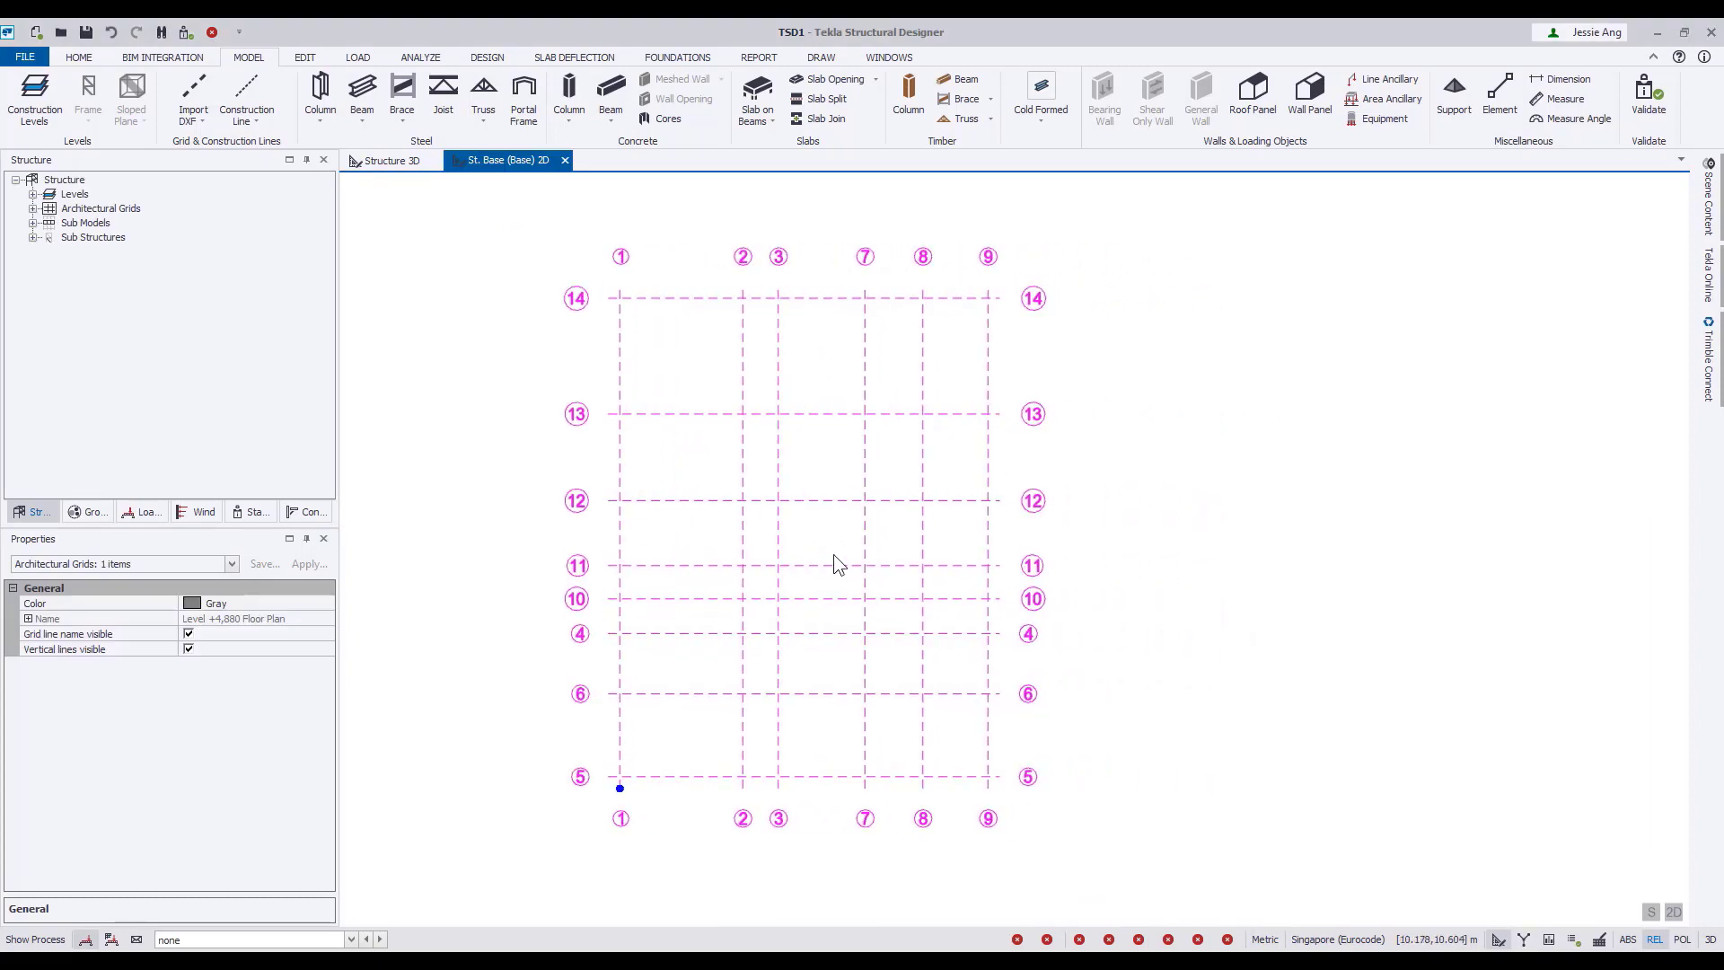
Renumber the architectural grids from bottom left to top right, with vertical names alphanumeric from A and horizontal names numeric from 1.
{"action": "right_click", "coordinate": [141, 208]}
{"action": "left_click", "coordinate": [158, 224]}
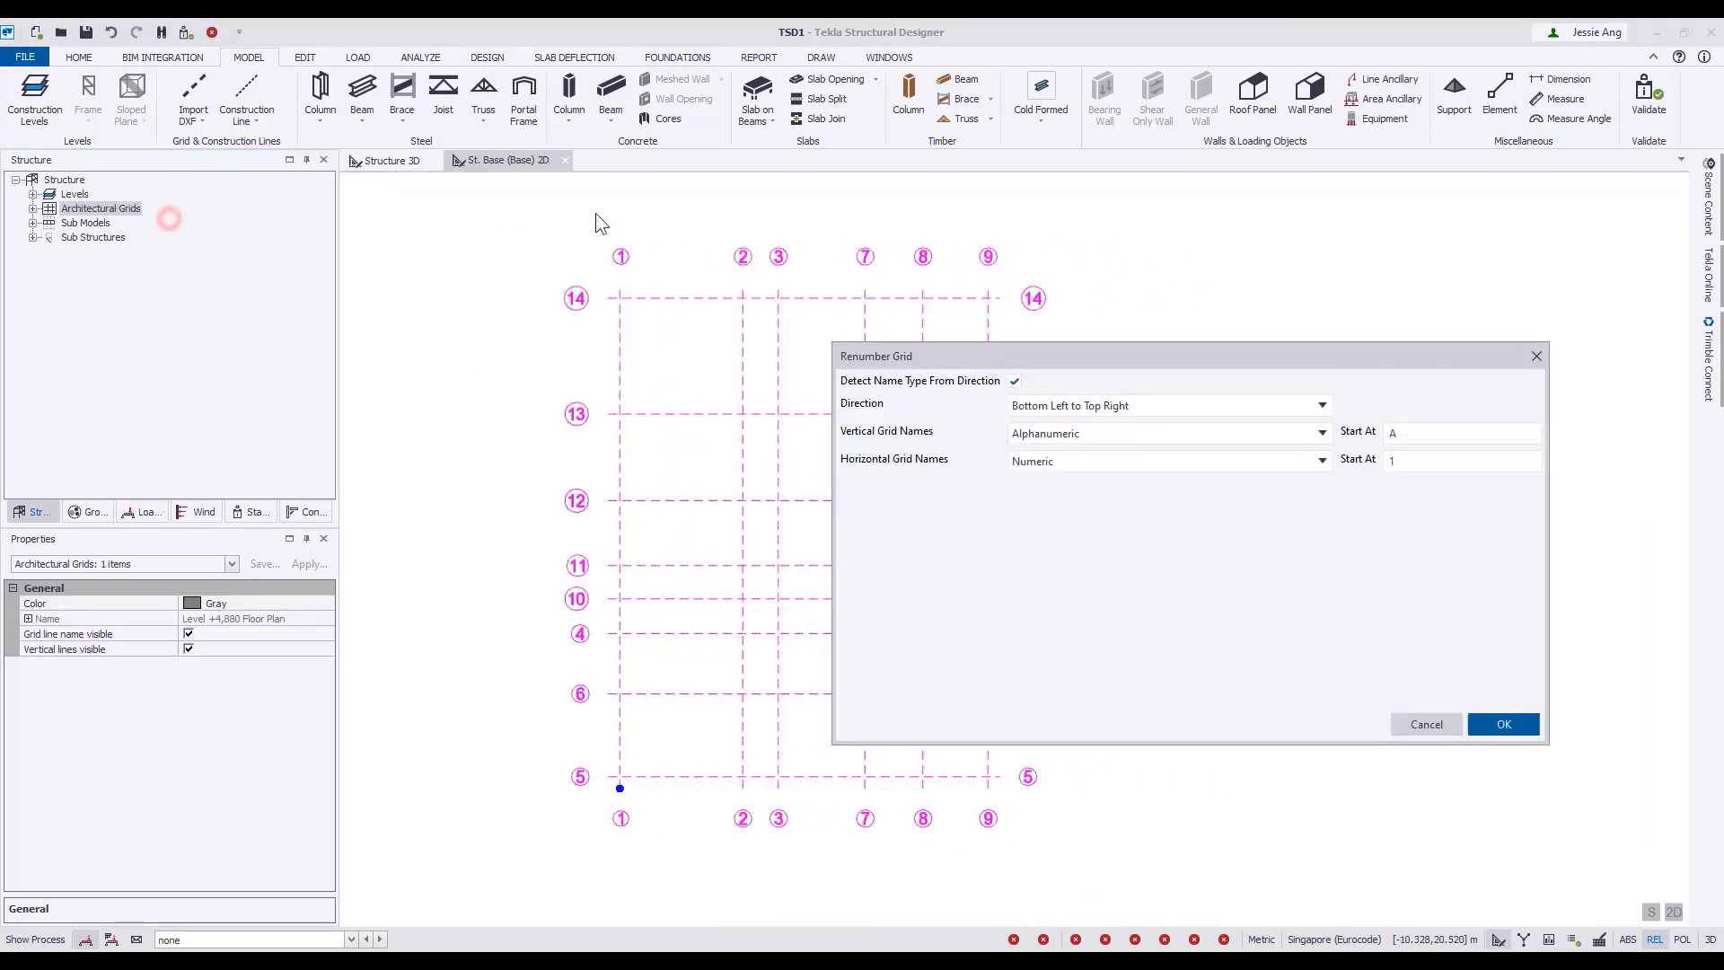
{"action": "left_click", "coordinate": [1512, 729]}
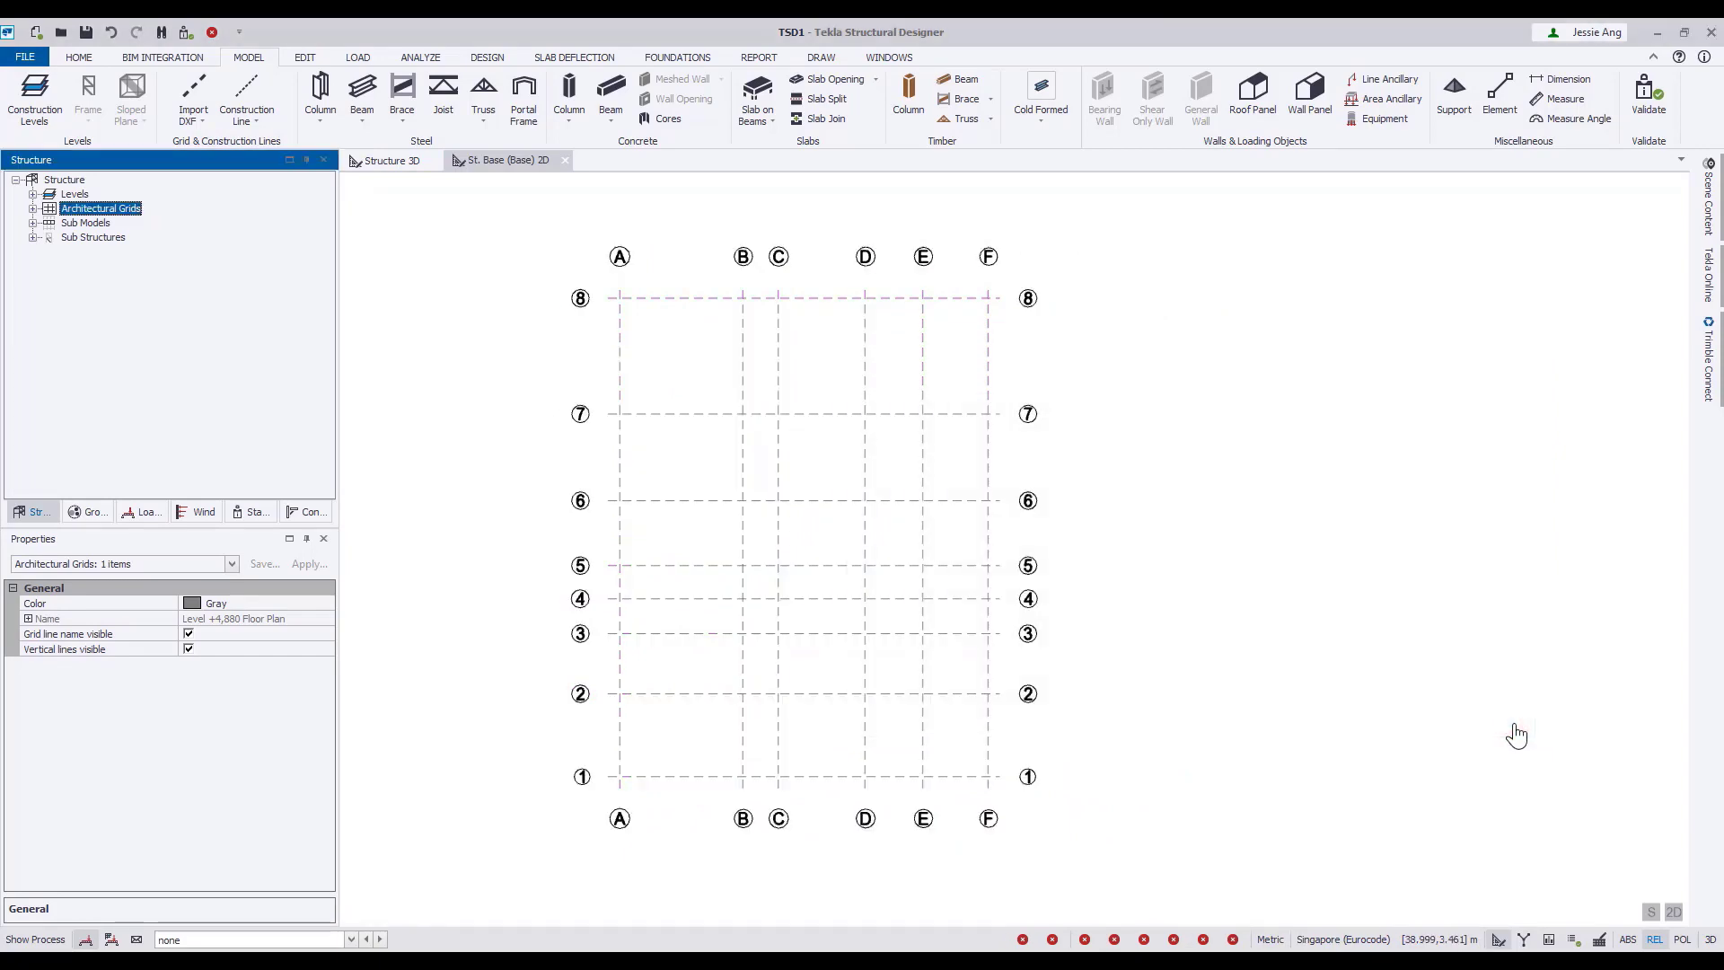
Import Level +4,880 Floor Plan.dxf again with all layers as a shadow behind the grid.
{"action": "left_click", "coordinate": [194, 90]}
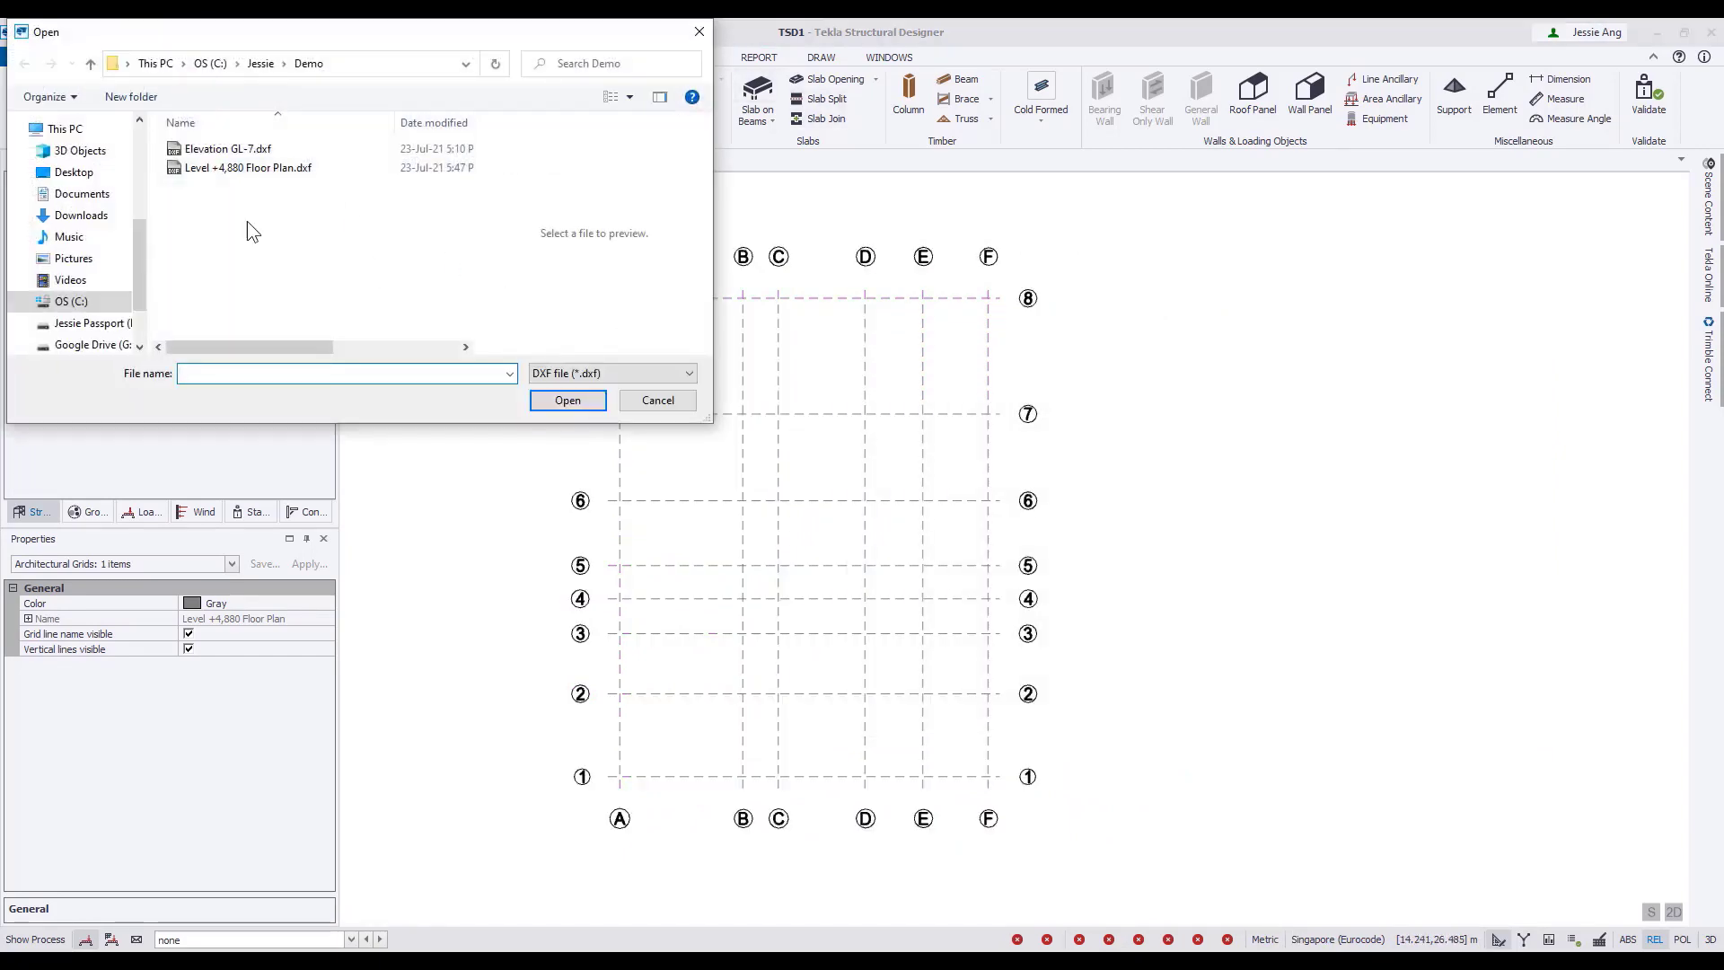
{"action": "left_click", "coordinate": [248, 168]}
{"action": "left_click", "coordinate": [568, 400]}
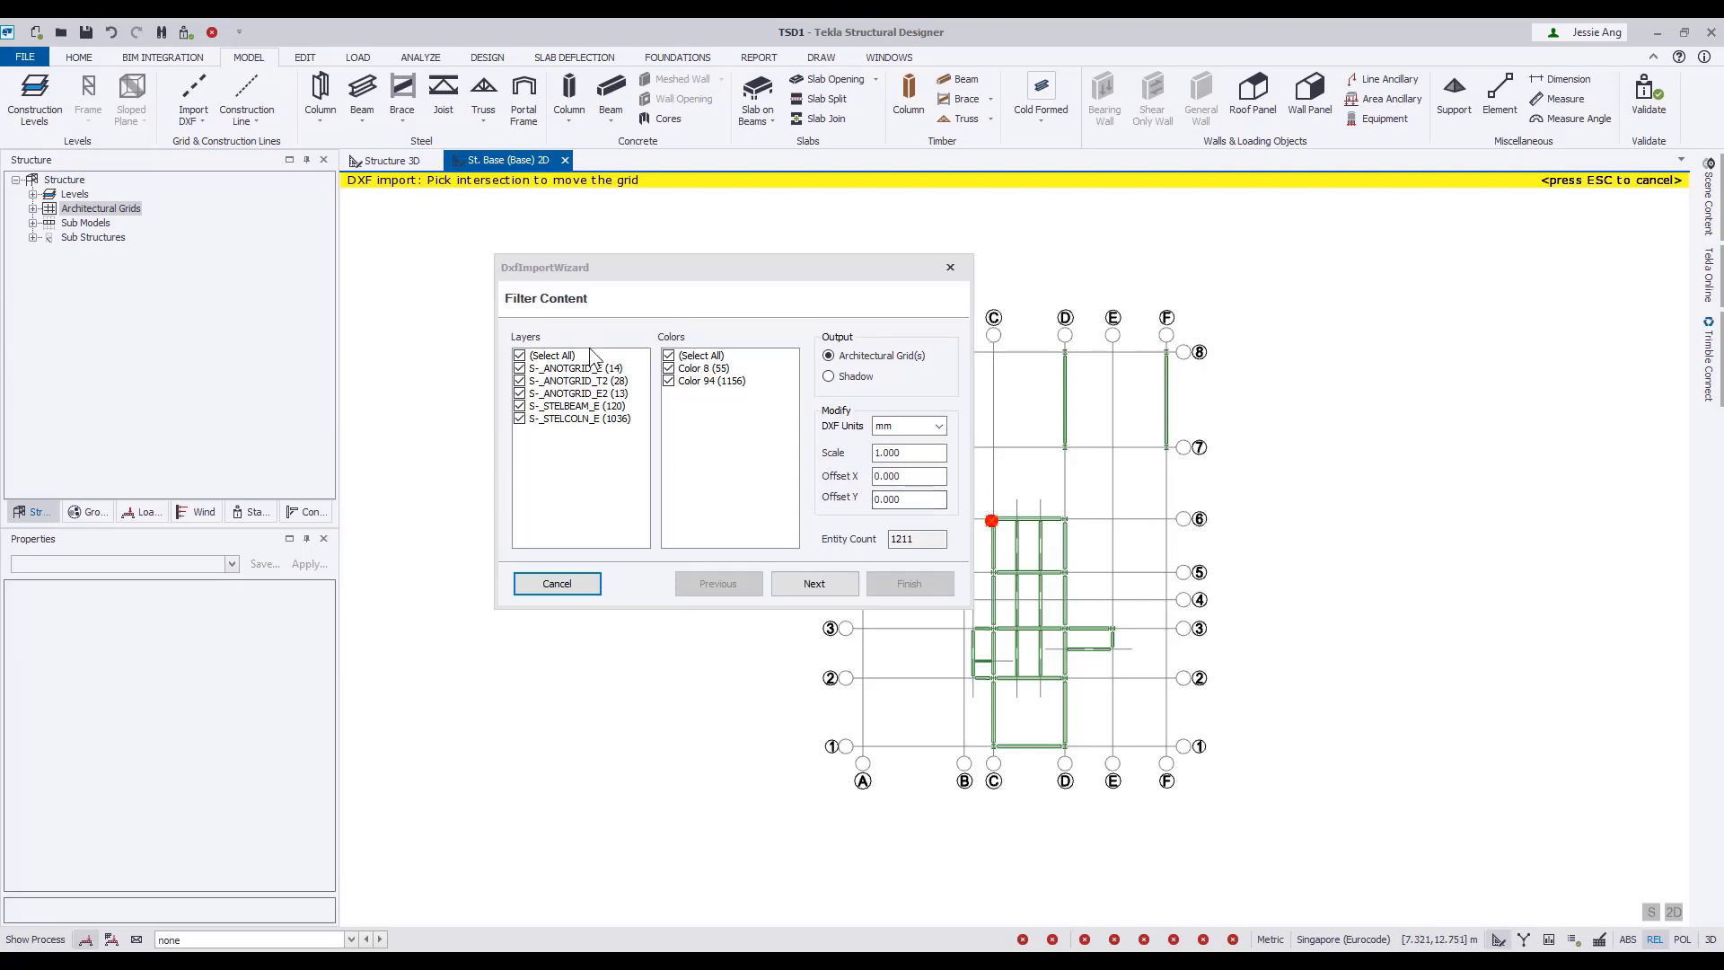
{"action": "left_click", "coordinate": [829, 377]}
{"action": "left_click", "coordinate": [909, 584]}
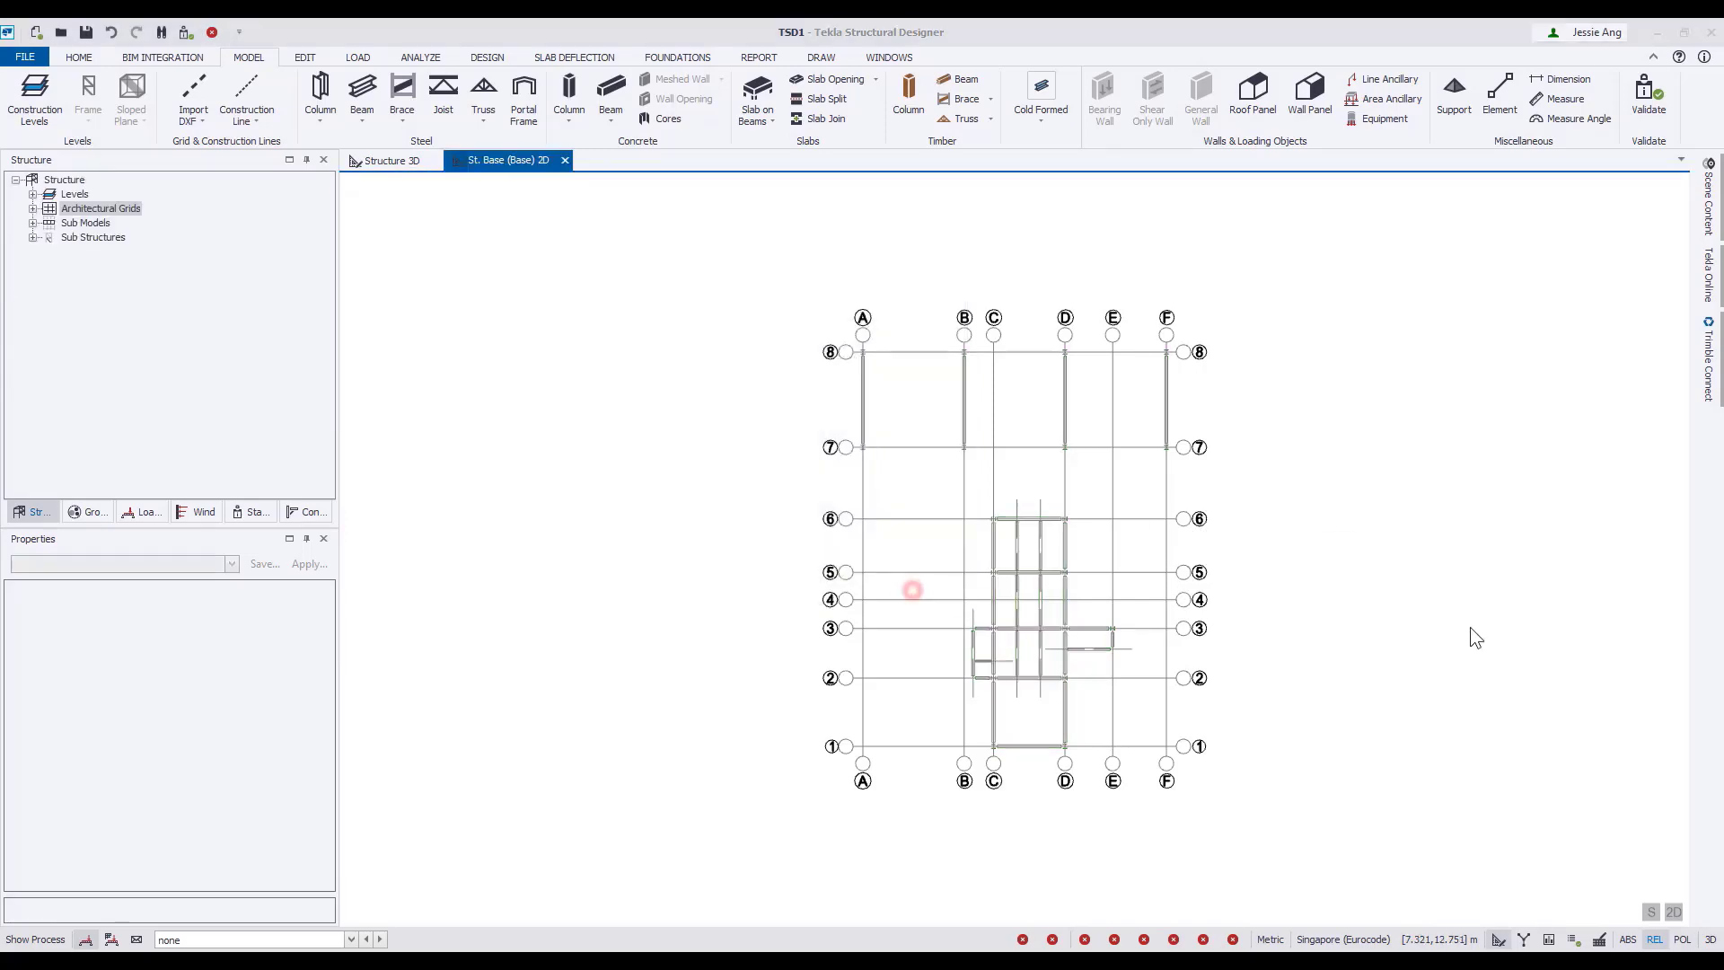
{"action": "scroll", "coordinate": [1036, 655], "scroll_direction": "up", "scroll_amount": 4}
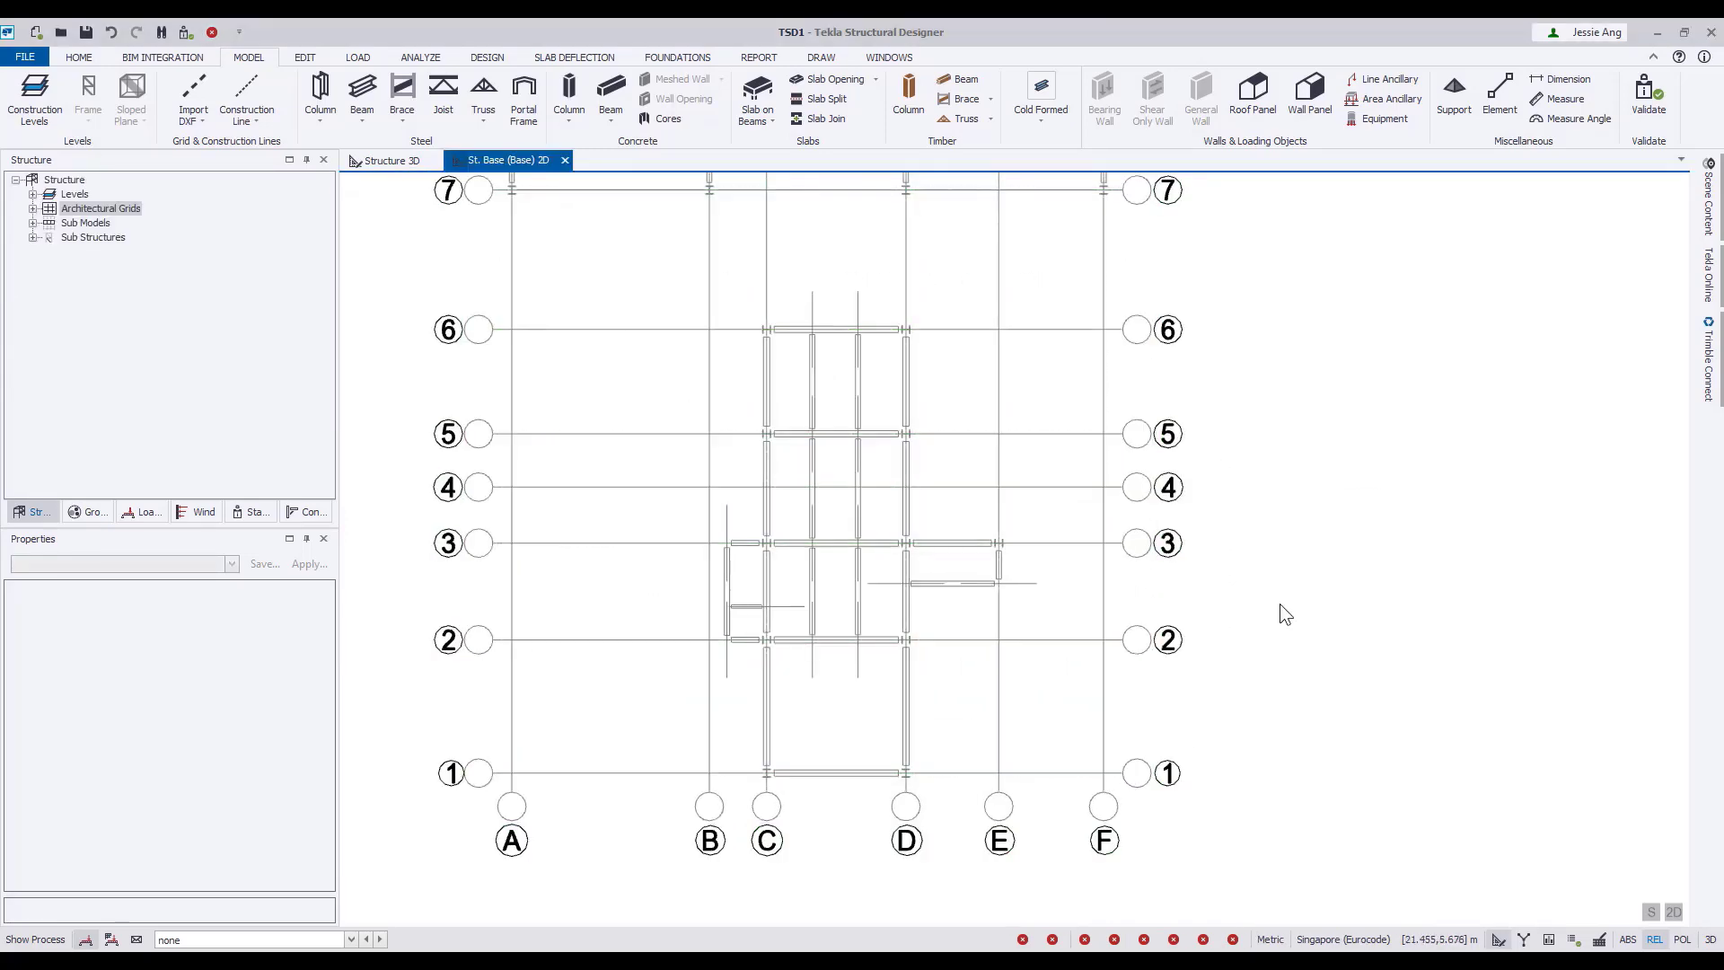
Insert construction level 1 above Base with type T.O.S and a spacing of 4.88 m.
{"action": "left_click", "coordinate": [34, 94]}
{"action": "left_click", "coordinate": [1161, 455]}
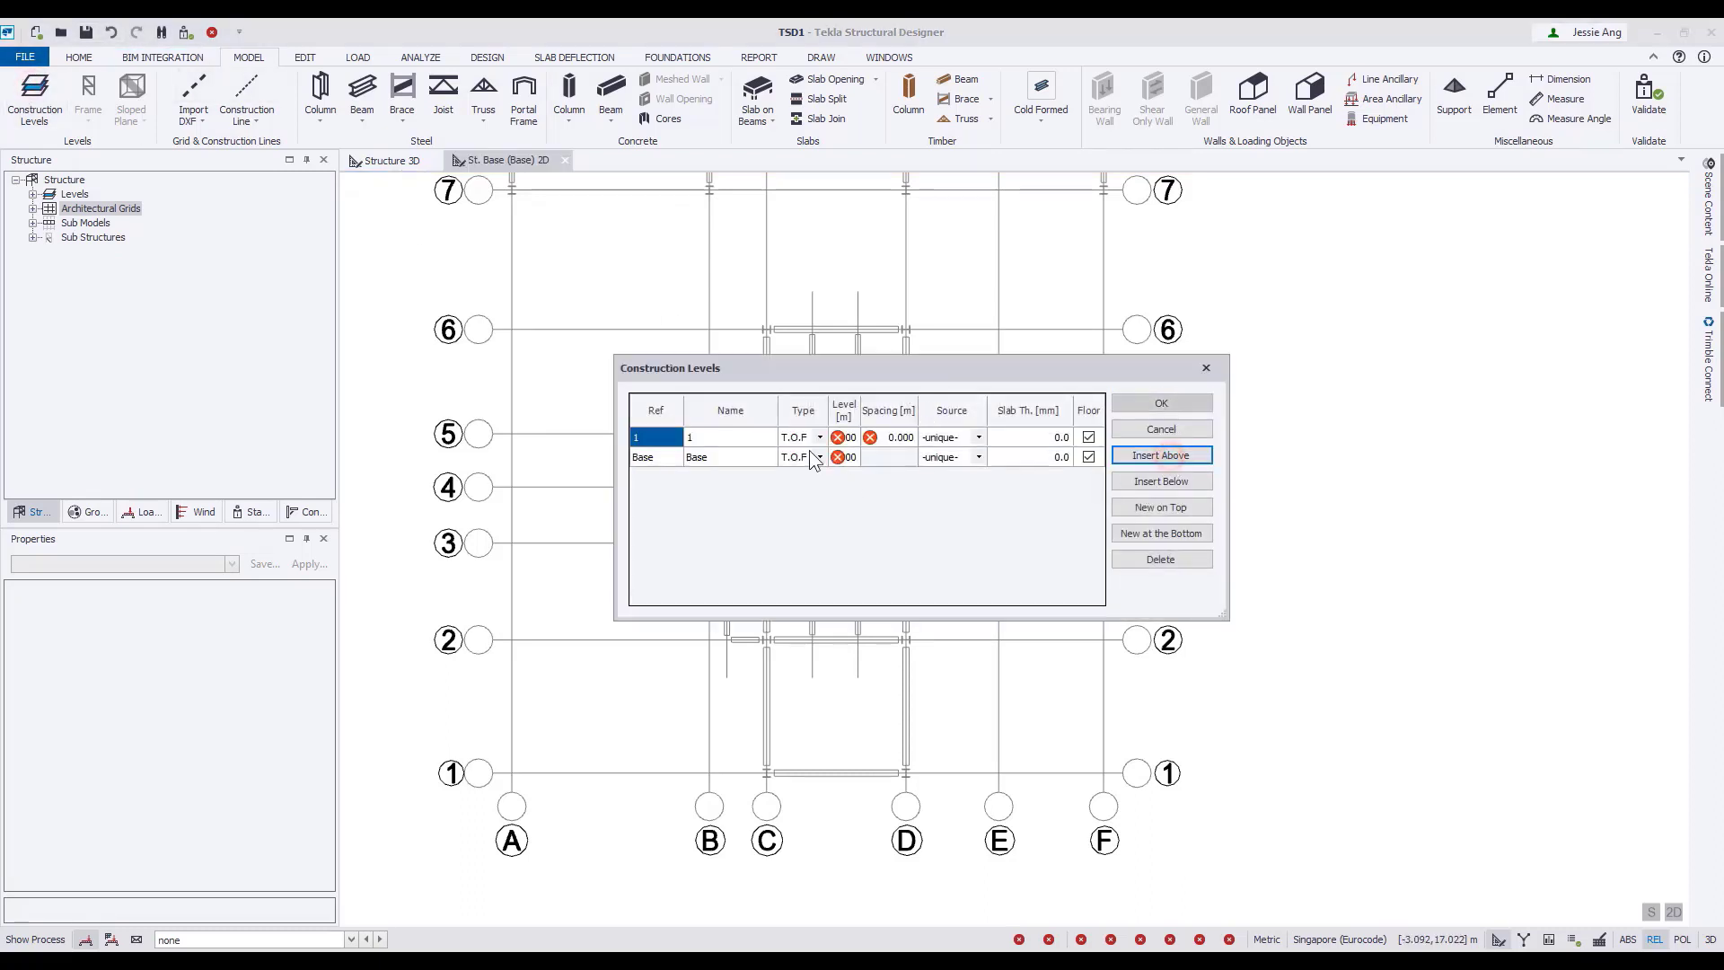
{"action": "left_click", "coordinate": [812, 438]}
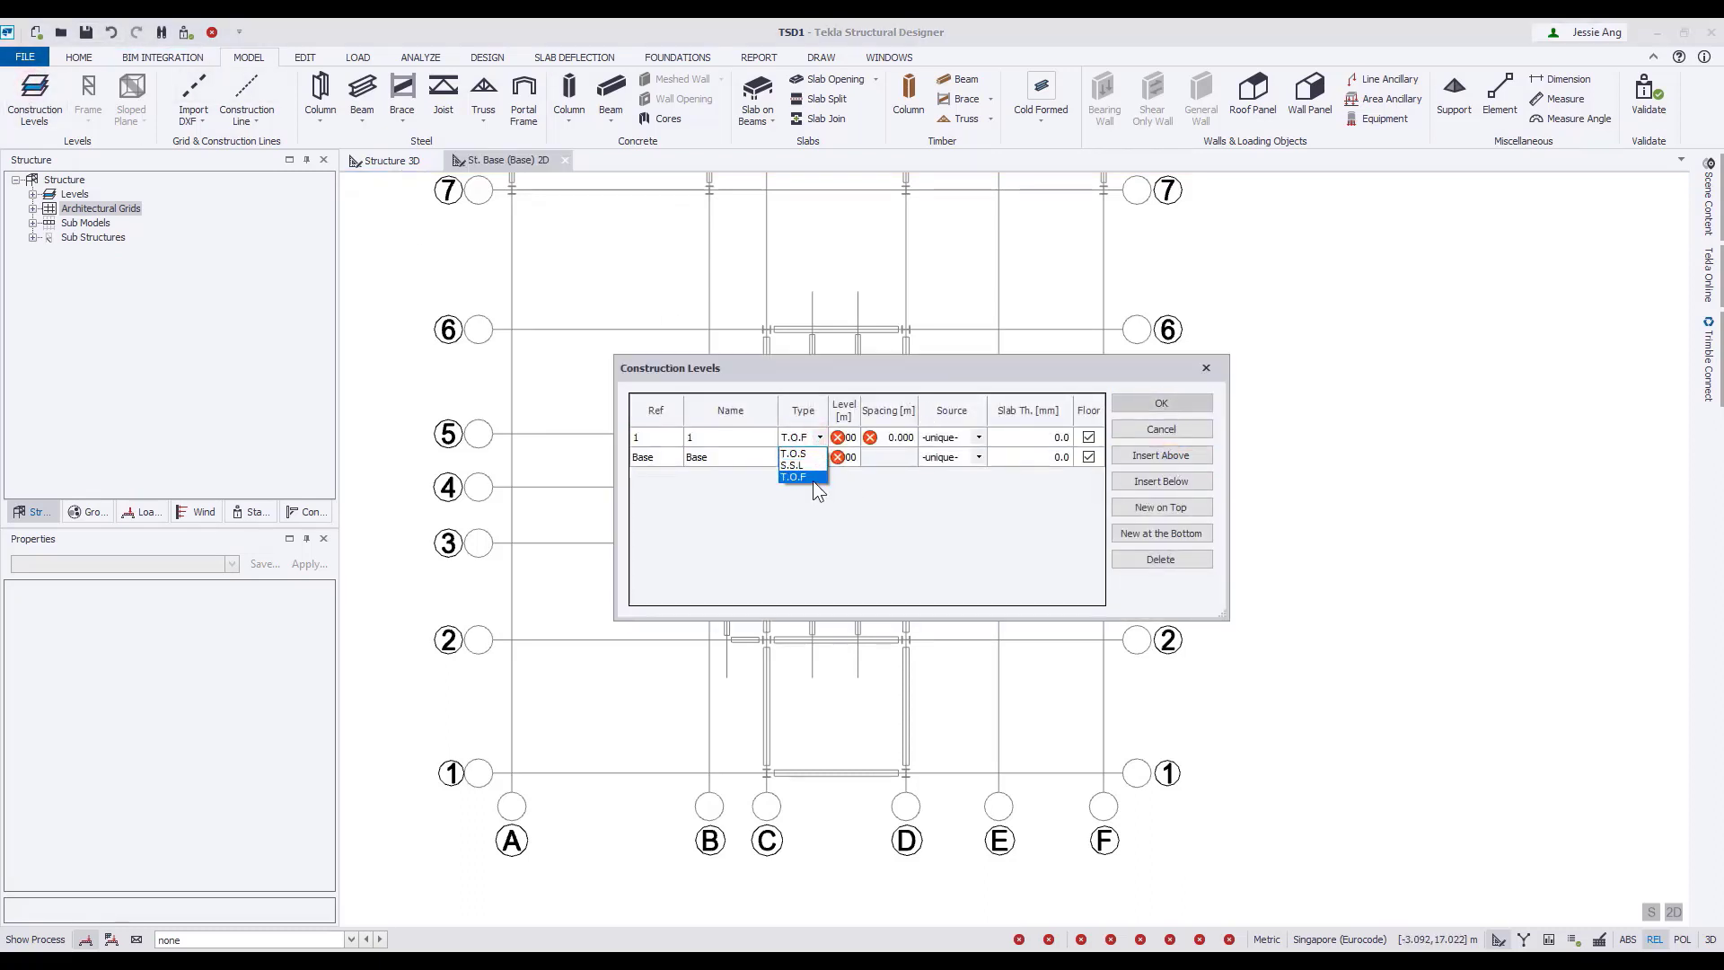
{"action": "left_click", "coordinate": [799, 453]}
{"action": "left_click", "coordinate": [903, 438]}
{"action": "type", "text": "4.88"}
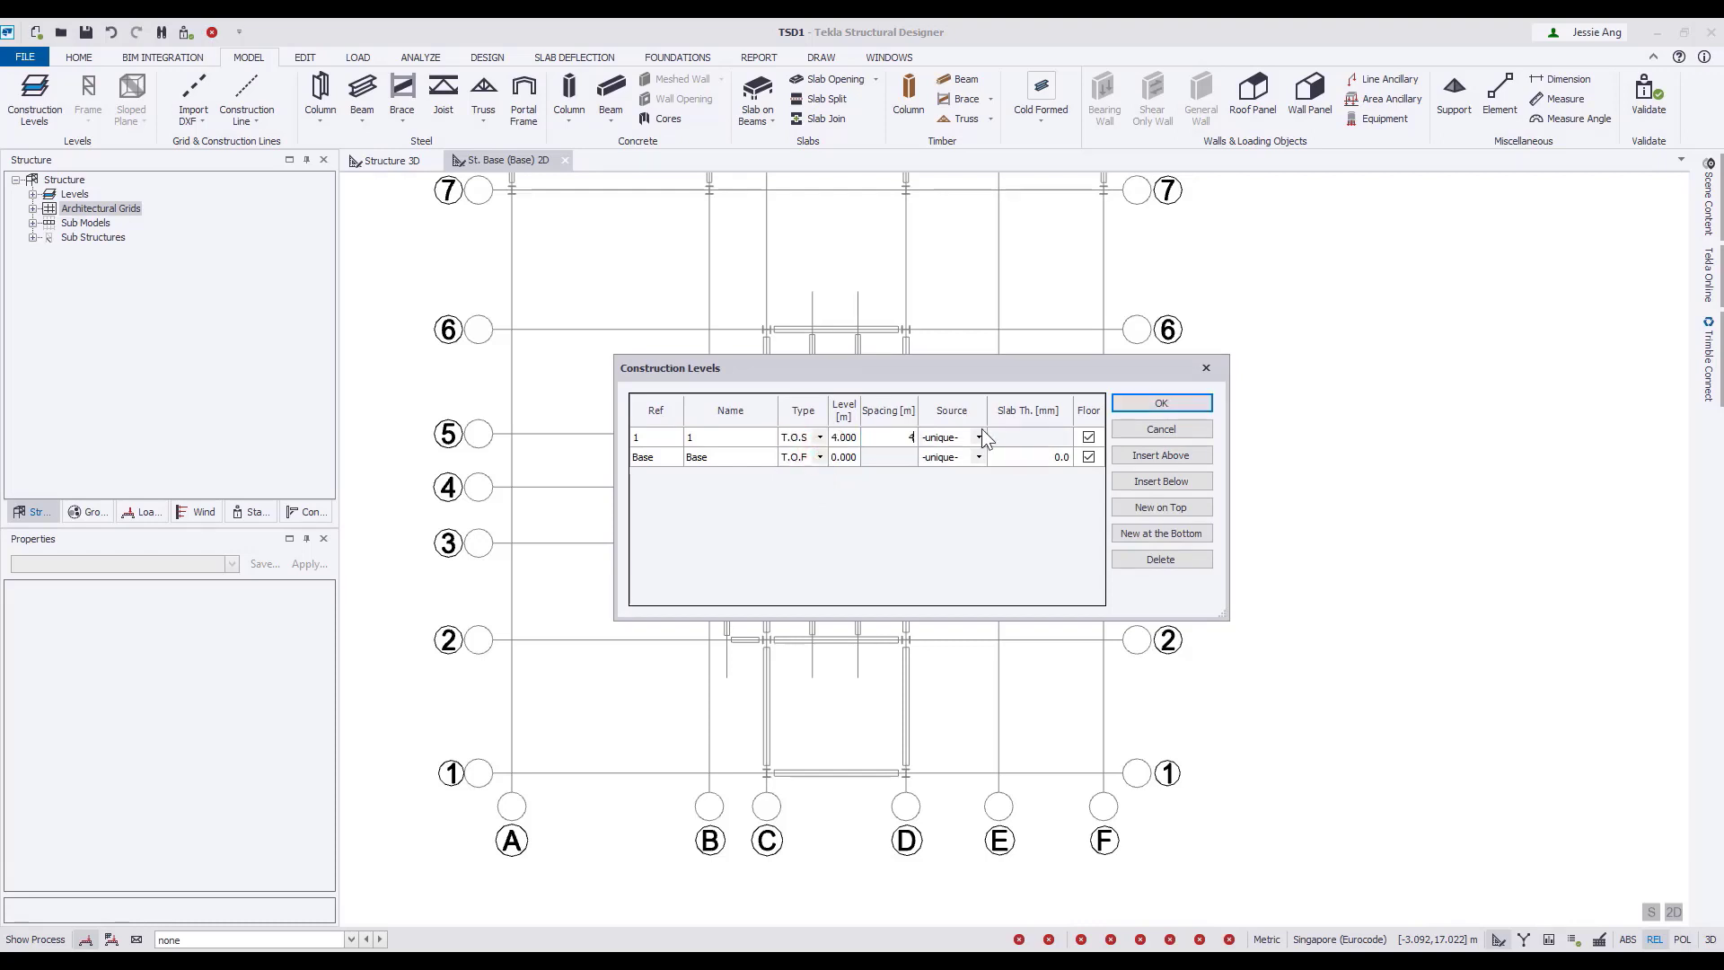
{"action": "key", "text": "Return"}
Insert level 2 with a spacing of 3.05 m and level 3 with a spacing of 3.57 m above level 1.
{"action": "left_click", "coordinate": [1164, 455]}
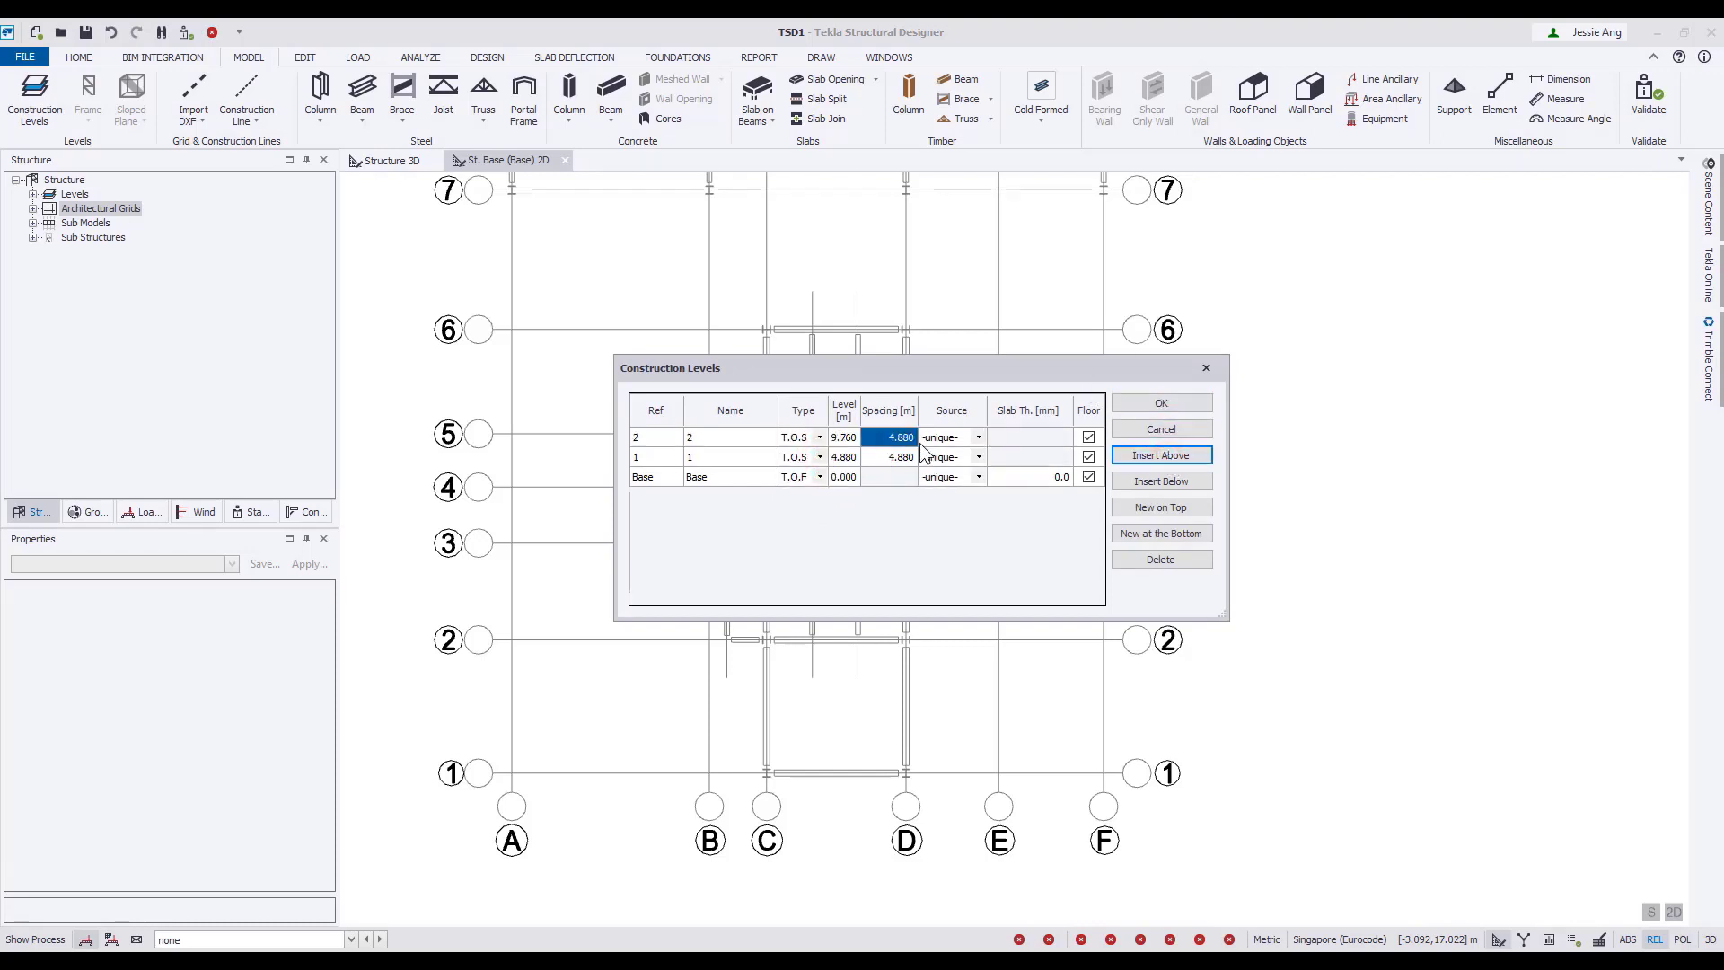
{"action": "left_click", "coordinate": [903, 439]}
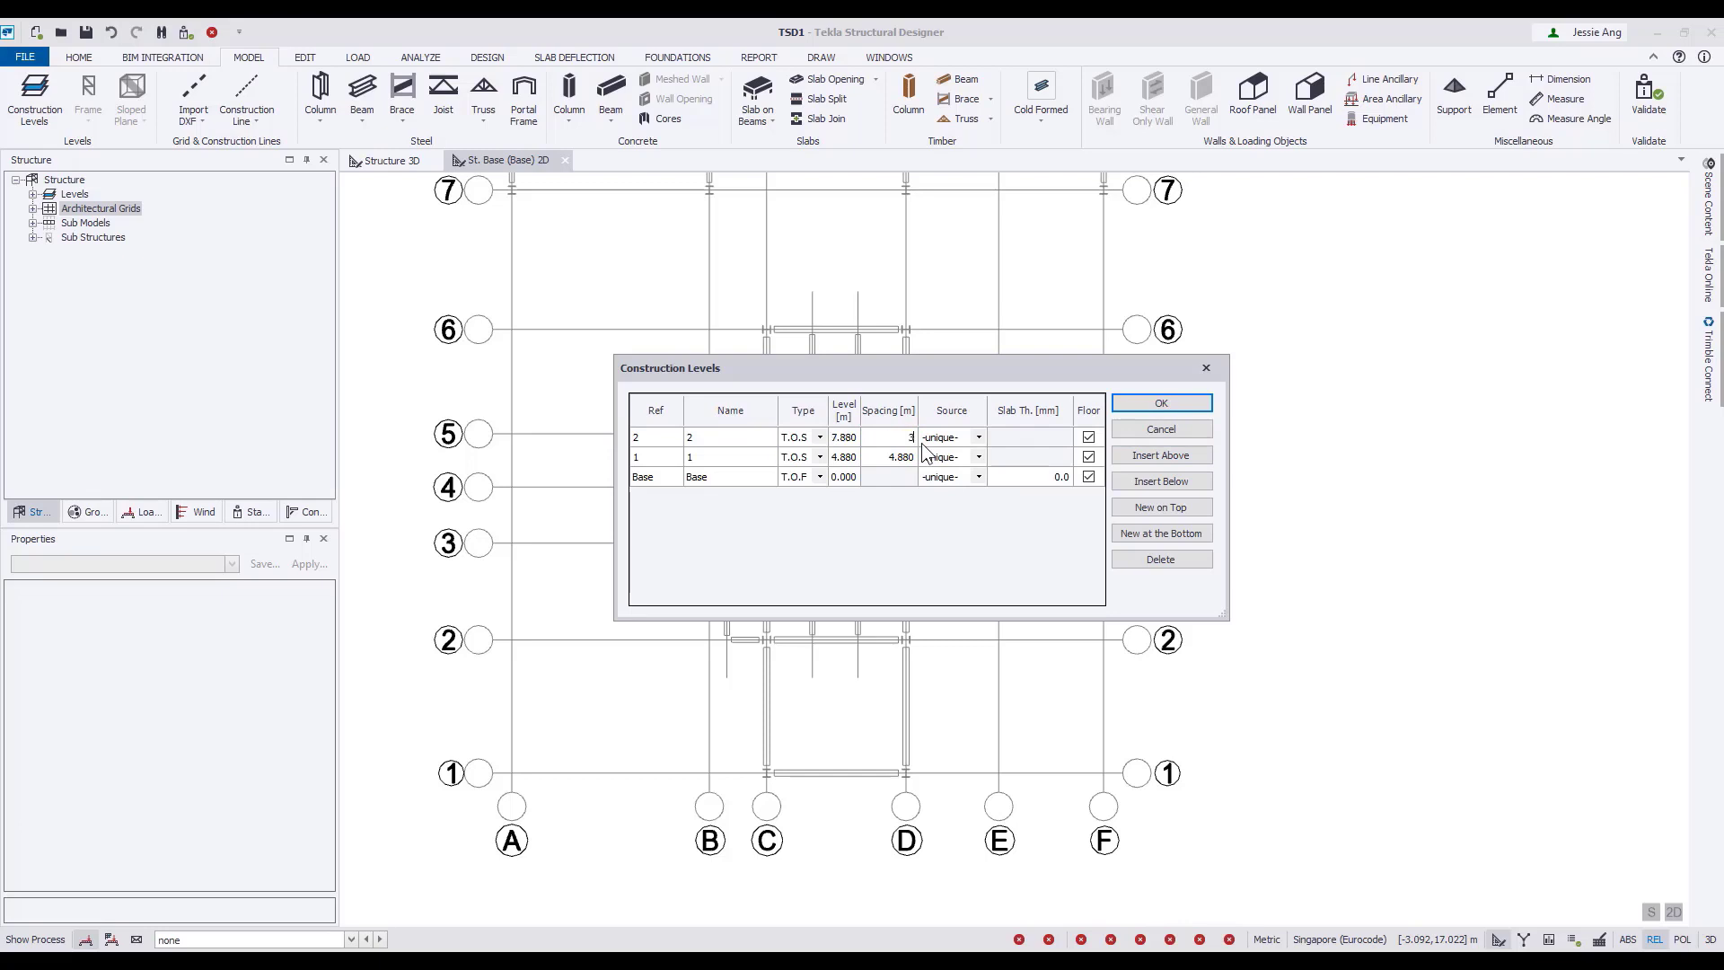
{"action": "left_click", "coordinate": [1147, 453]}
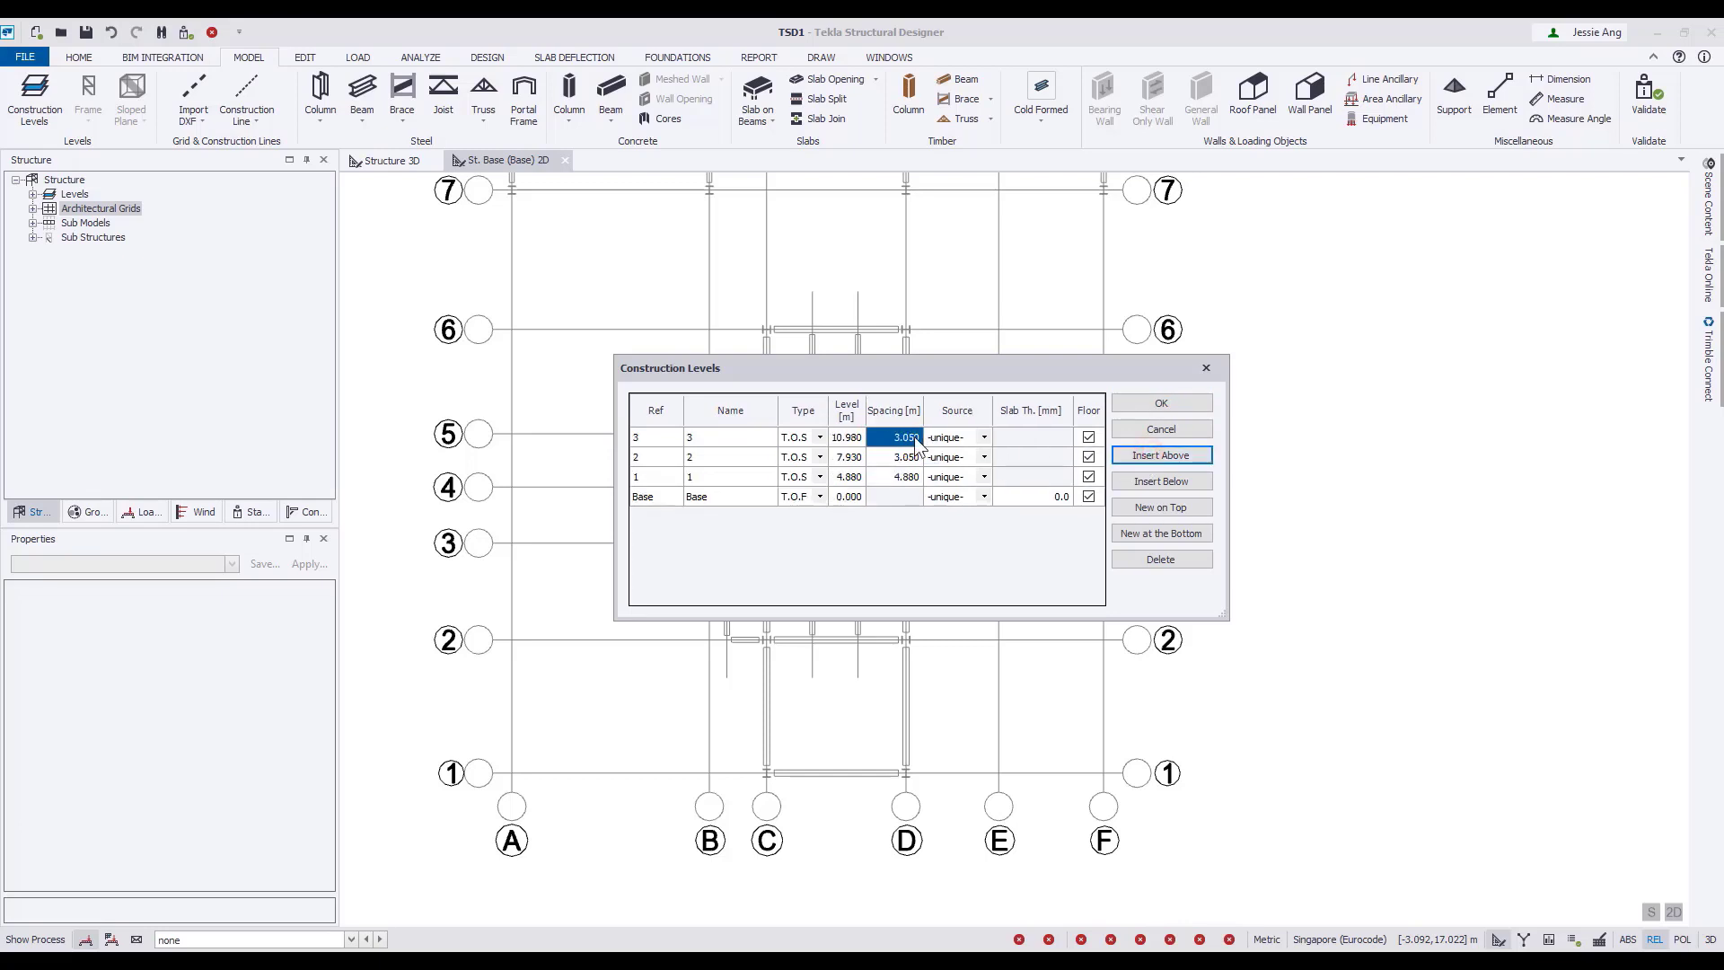
{"action": "left_click", "coordinate": [908, 437]}
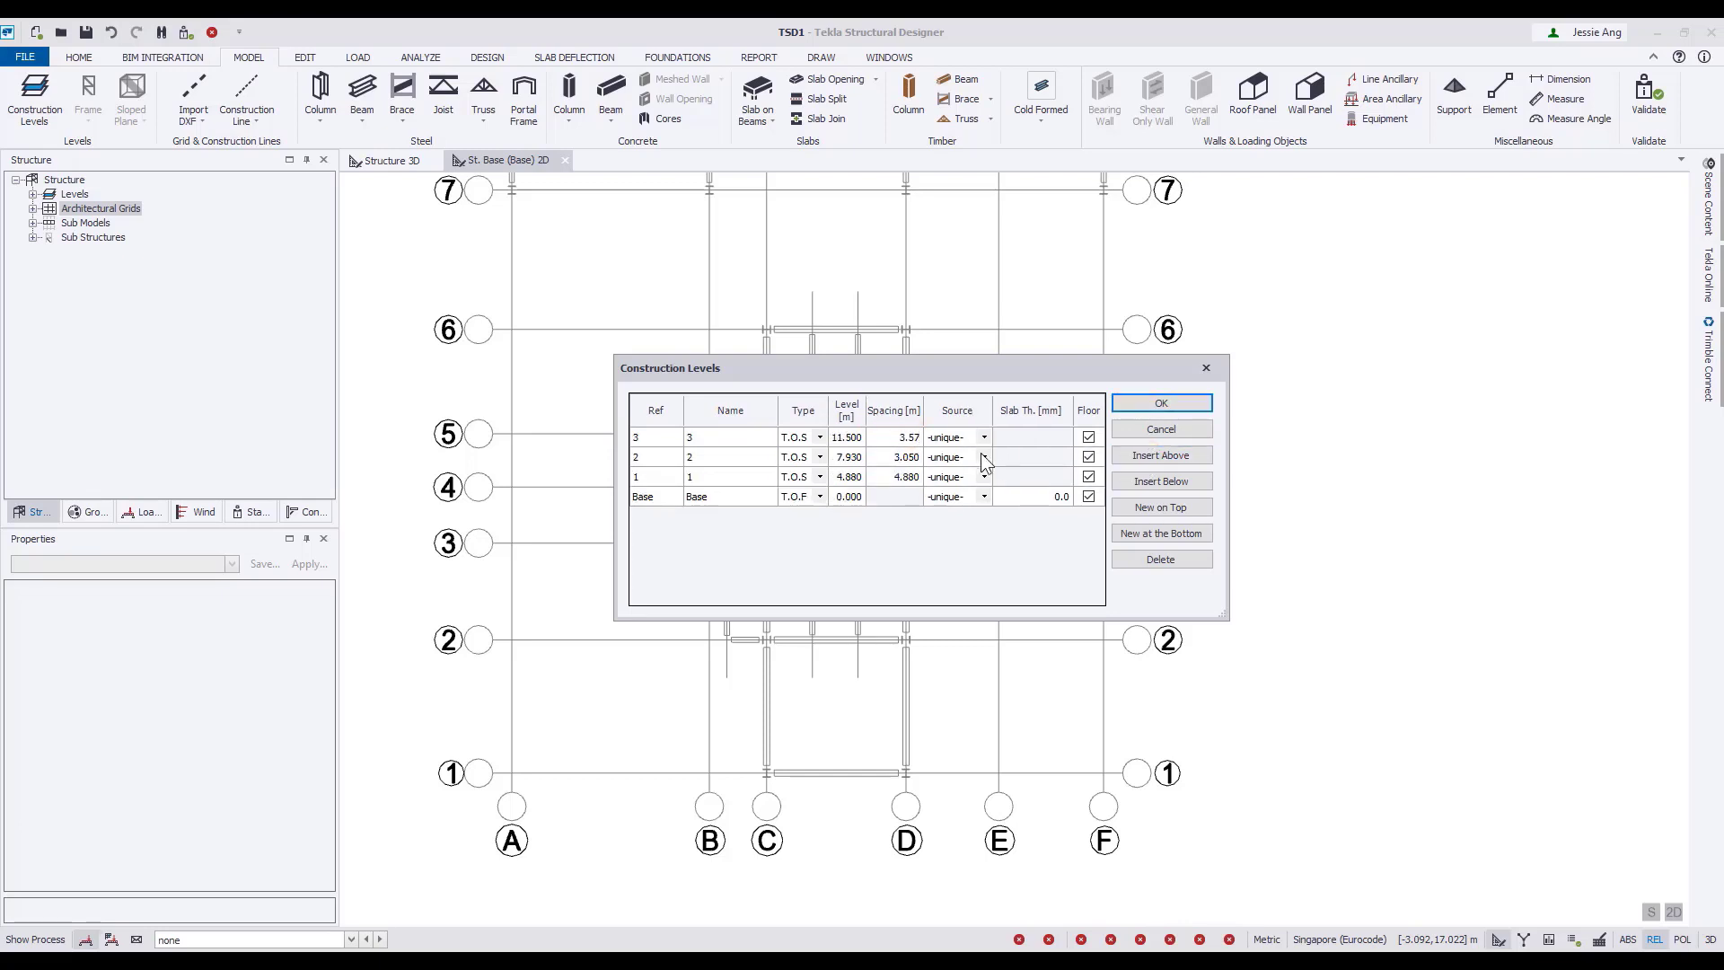
Choose the source for level 2 and apply the construction levels.
{"action": "left_click", "coordinate": [962, 458]}
{"action": "left_click", "coordinate": [886, 457]}
{"action": "left_click", "coordinate": [984, 457]}
{"action": "left_click", "coordinate": [957, 496]}
{"action": "left_click", "coordinate": [1160, 404]}
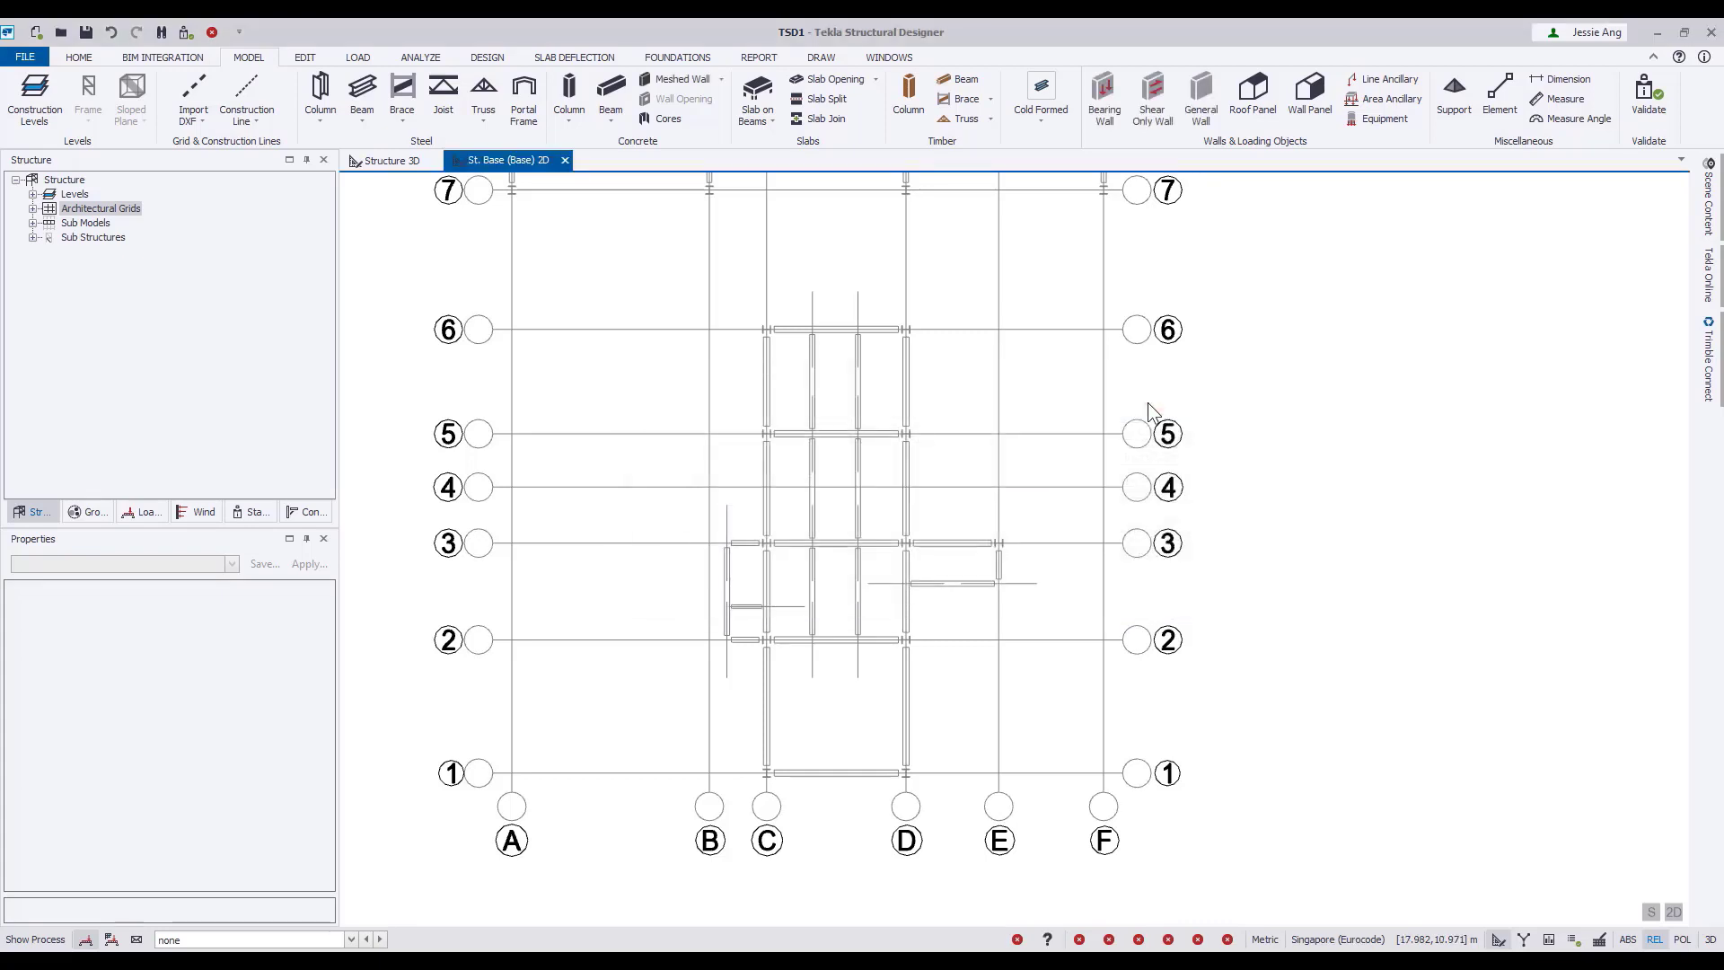
Place rolled steel columns from St. Base (Base) to St. 3 (3) at grid intersections C/1 and D/1, after reviewing their grade, autodesign and level properties.
{"action": "left_click", "coordinate": [325, 92]}
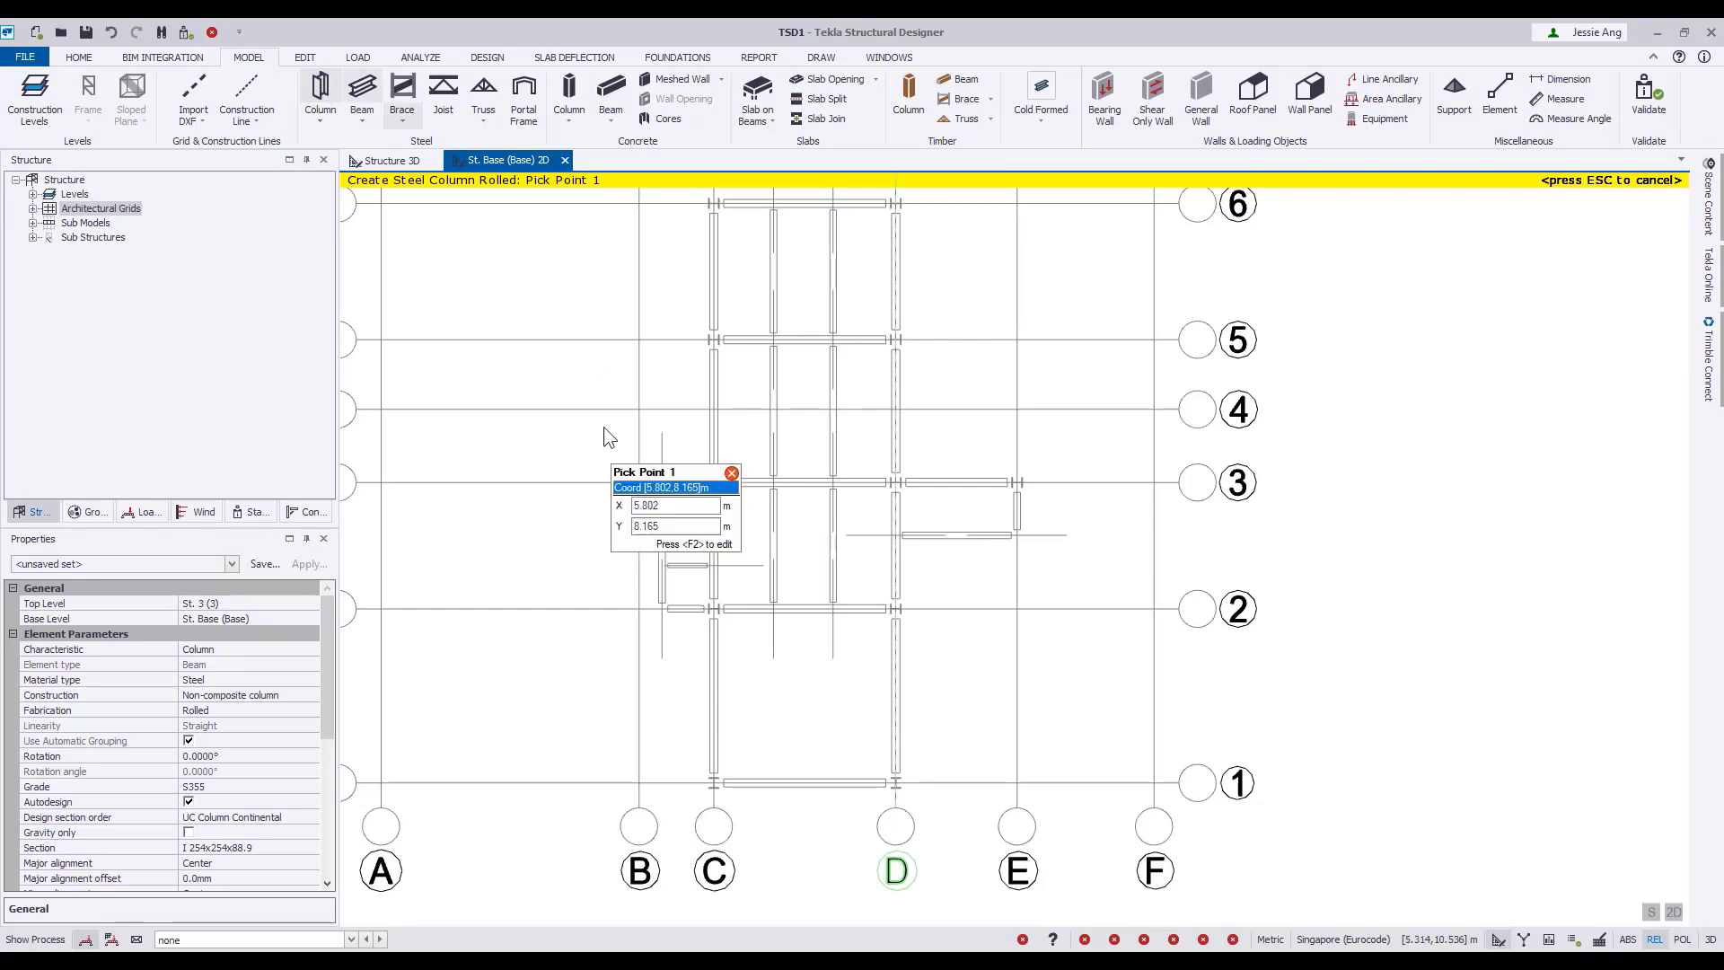
{"action": "left_click", "coordinate": [306, 539]}
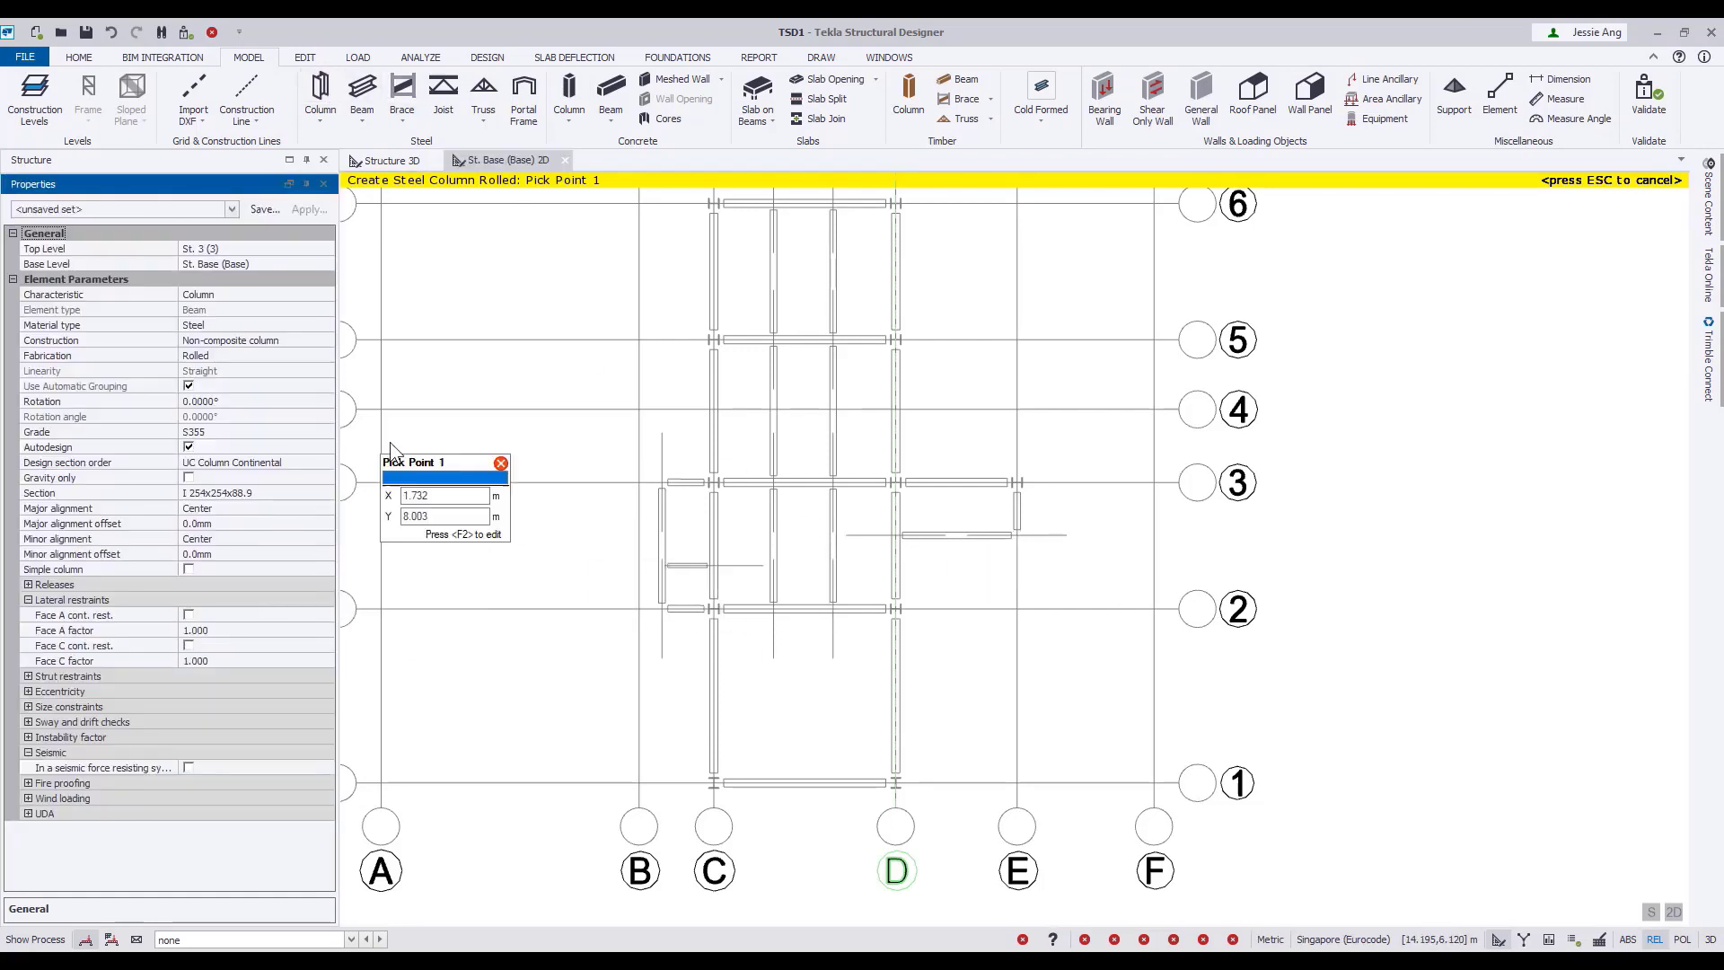
{"action": "left_click", "coordinate": [72, 449]}
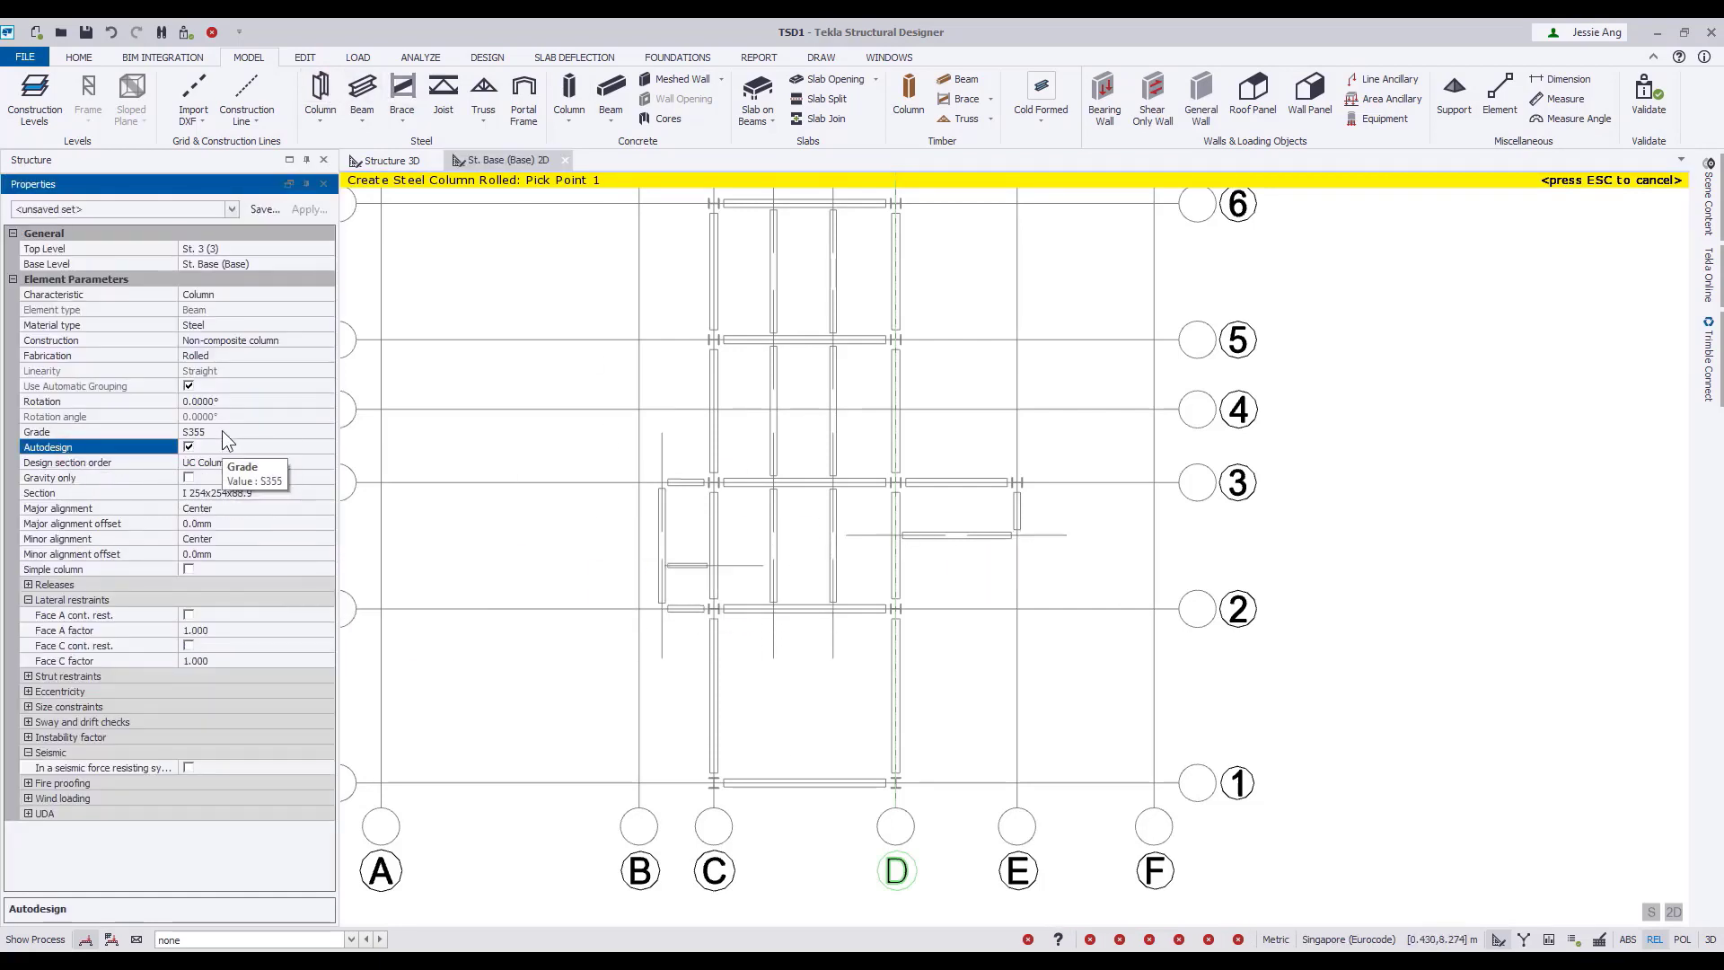
{"action": "left_click", "coordinate": [127, 432]}
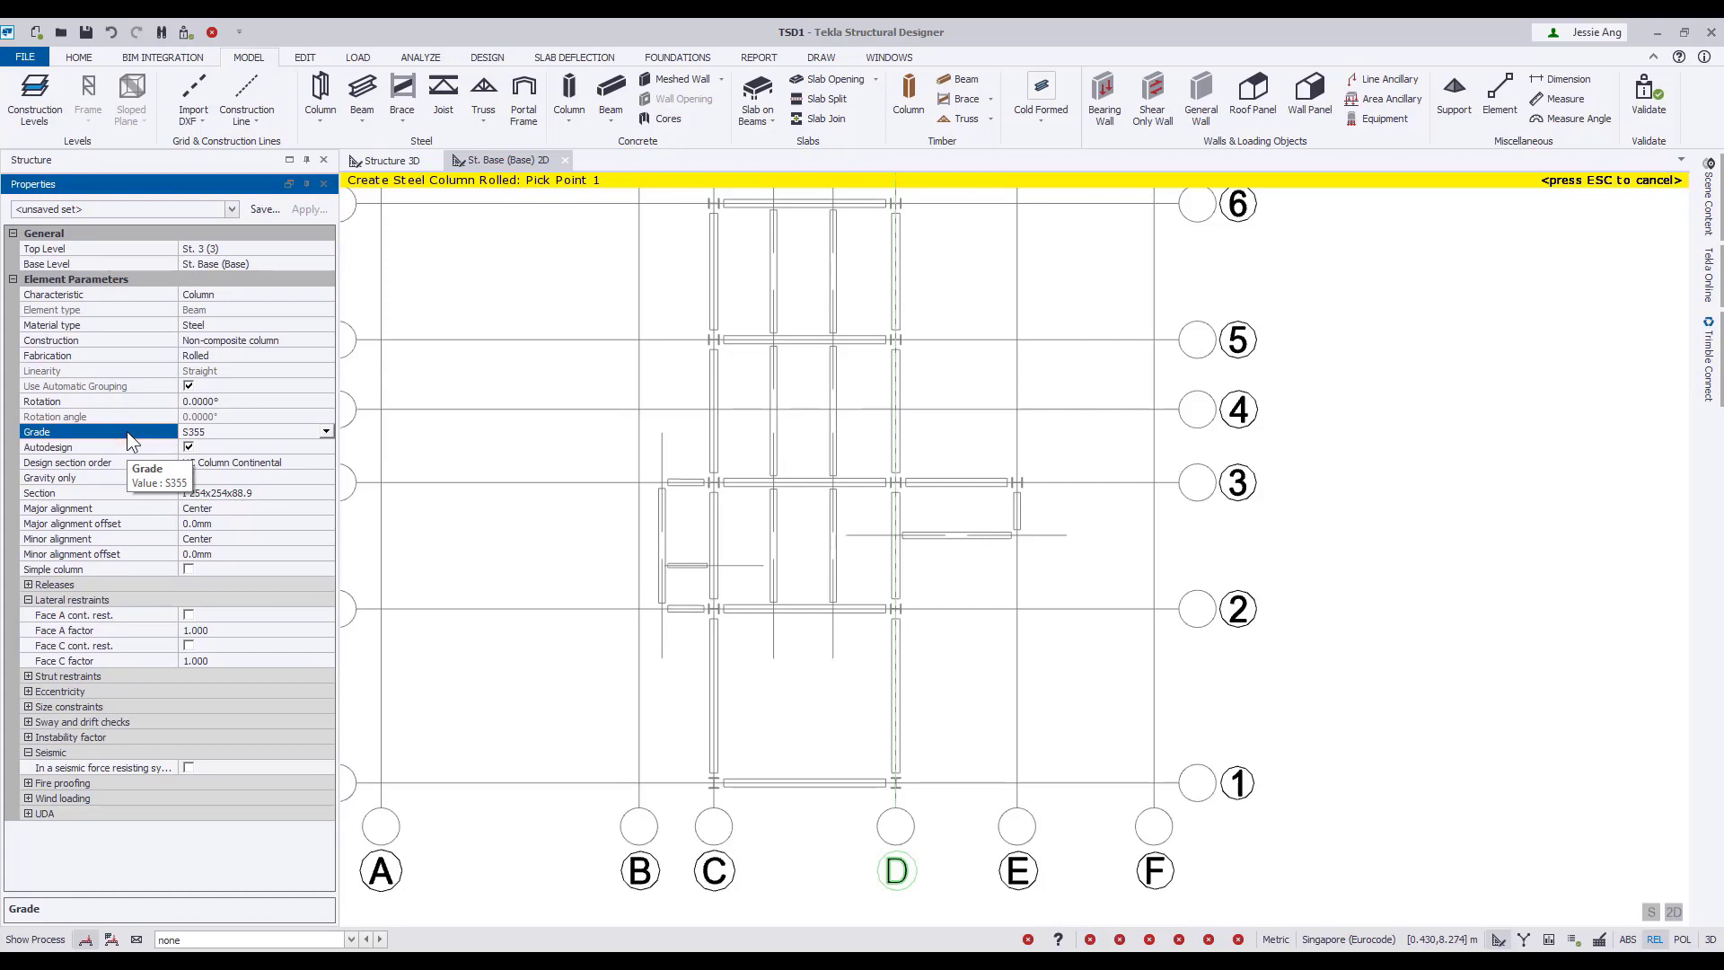
{"action": "left_click", "coordinate": [107, 249]}
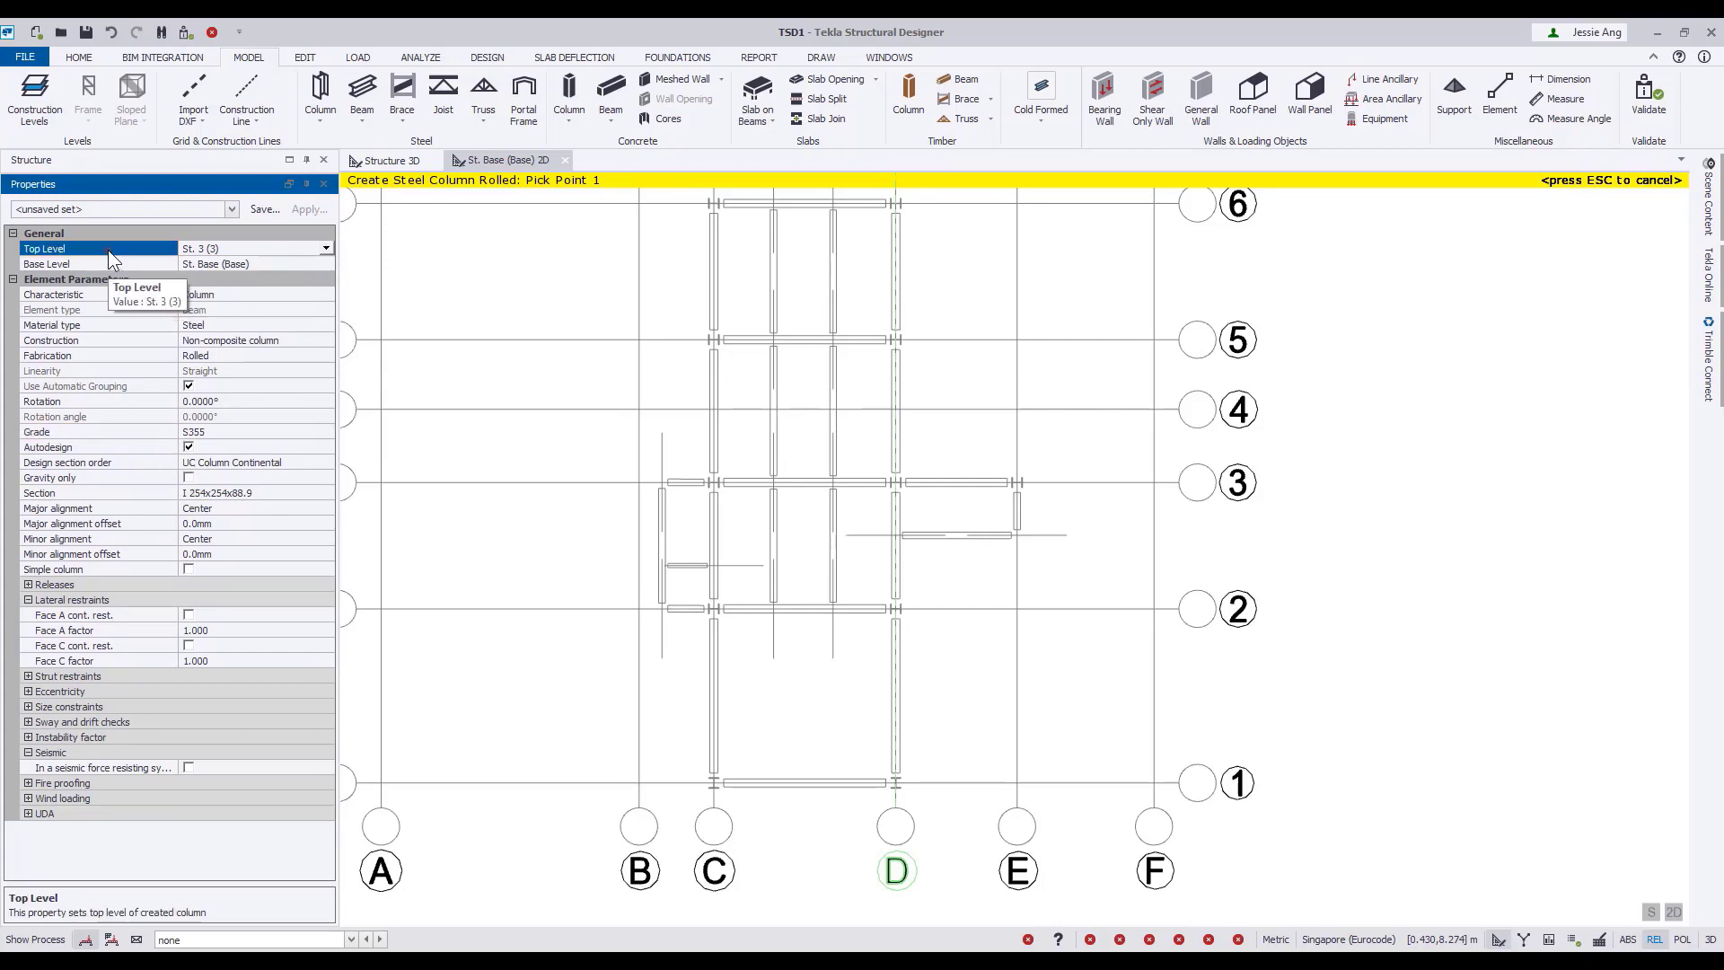
{"action": "left_click", "coordinate": [109, 264]}
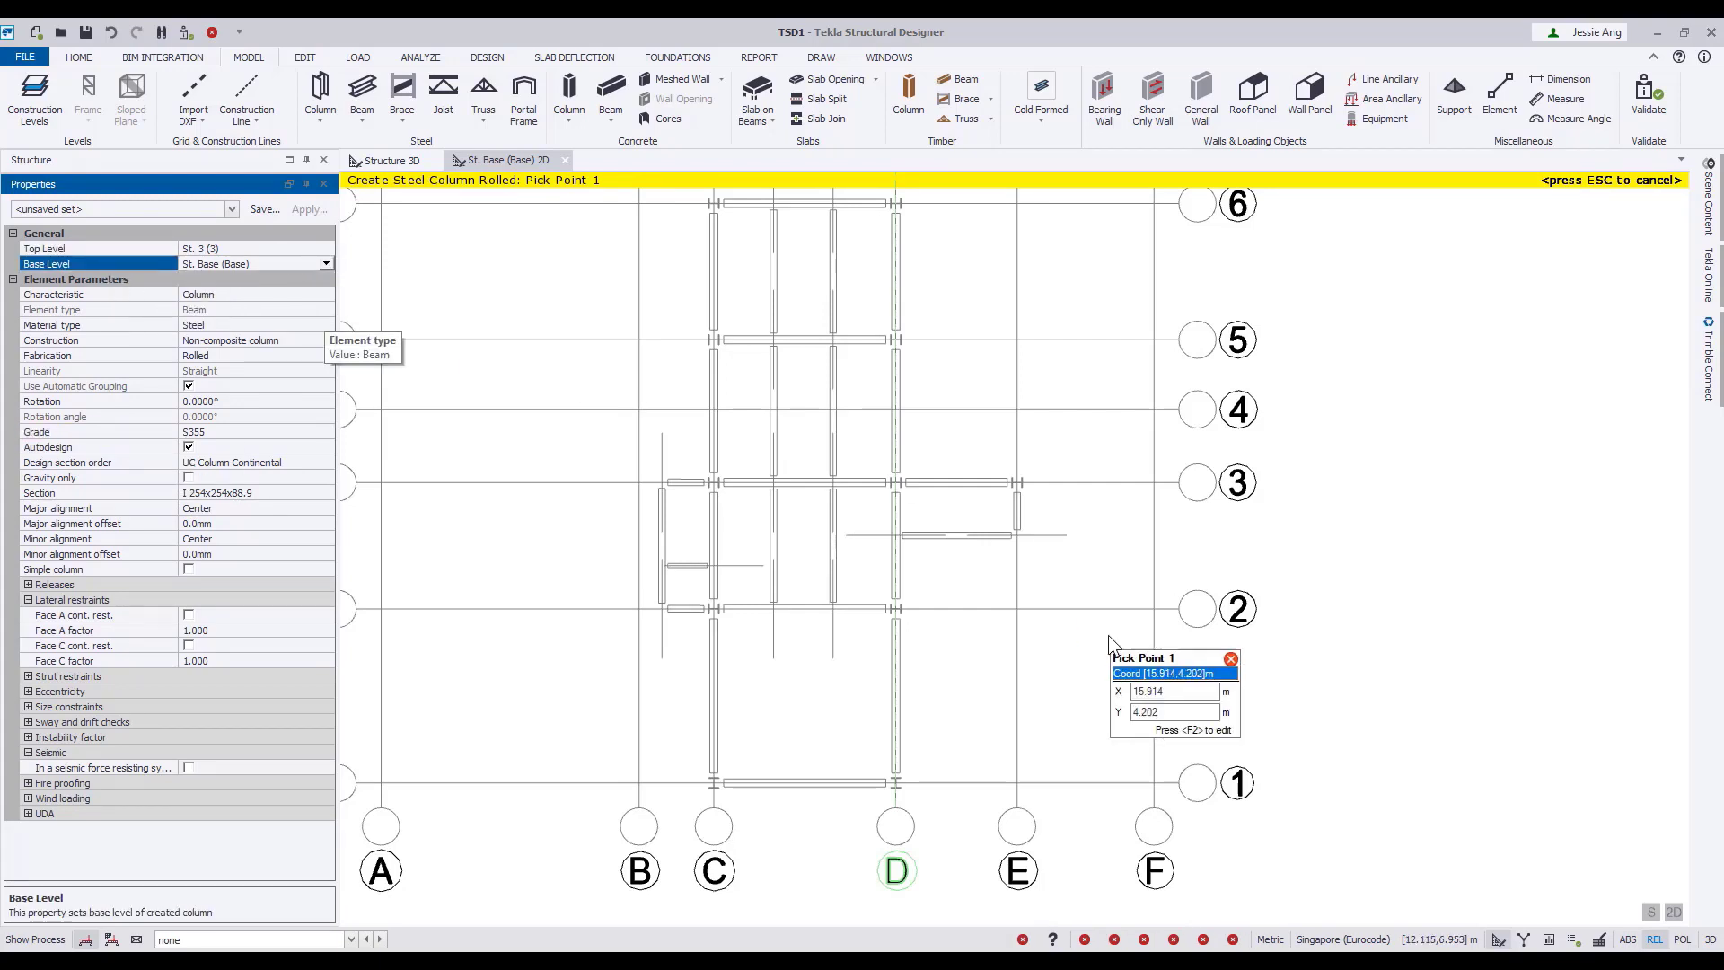
{"action": "left_click", "coordinate": [714, 783]}
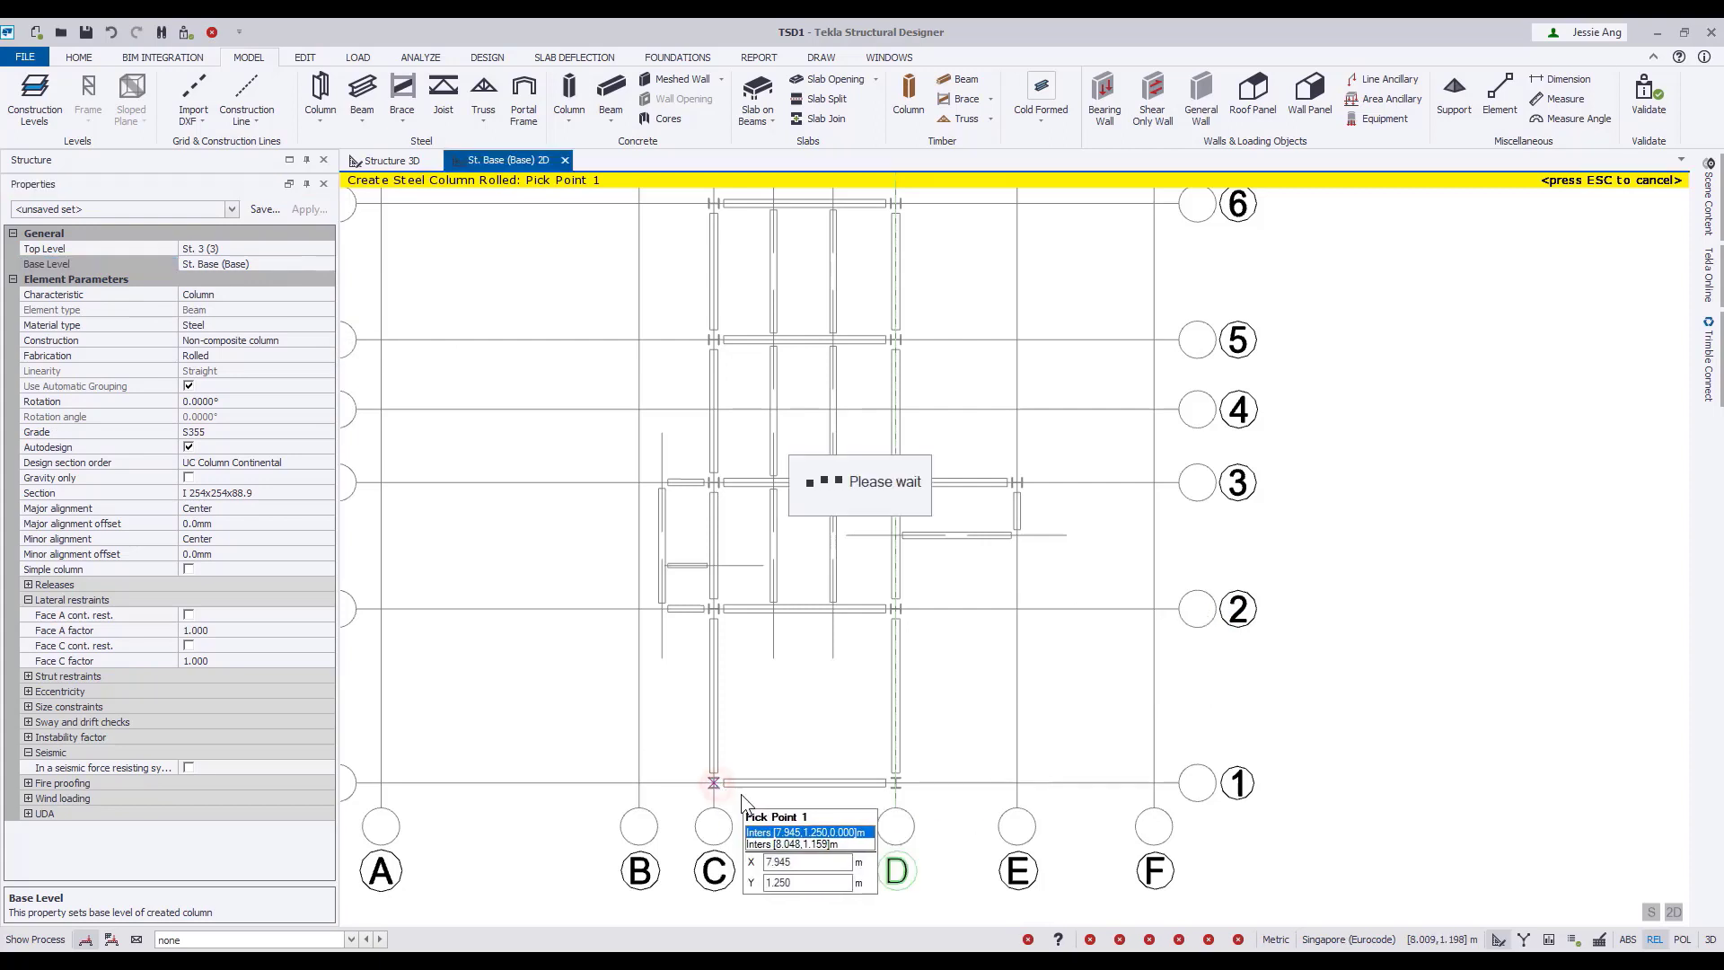
{"action": "left_click", "coordinate": [895, 783]}
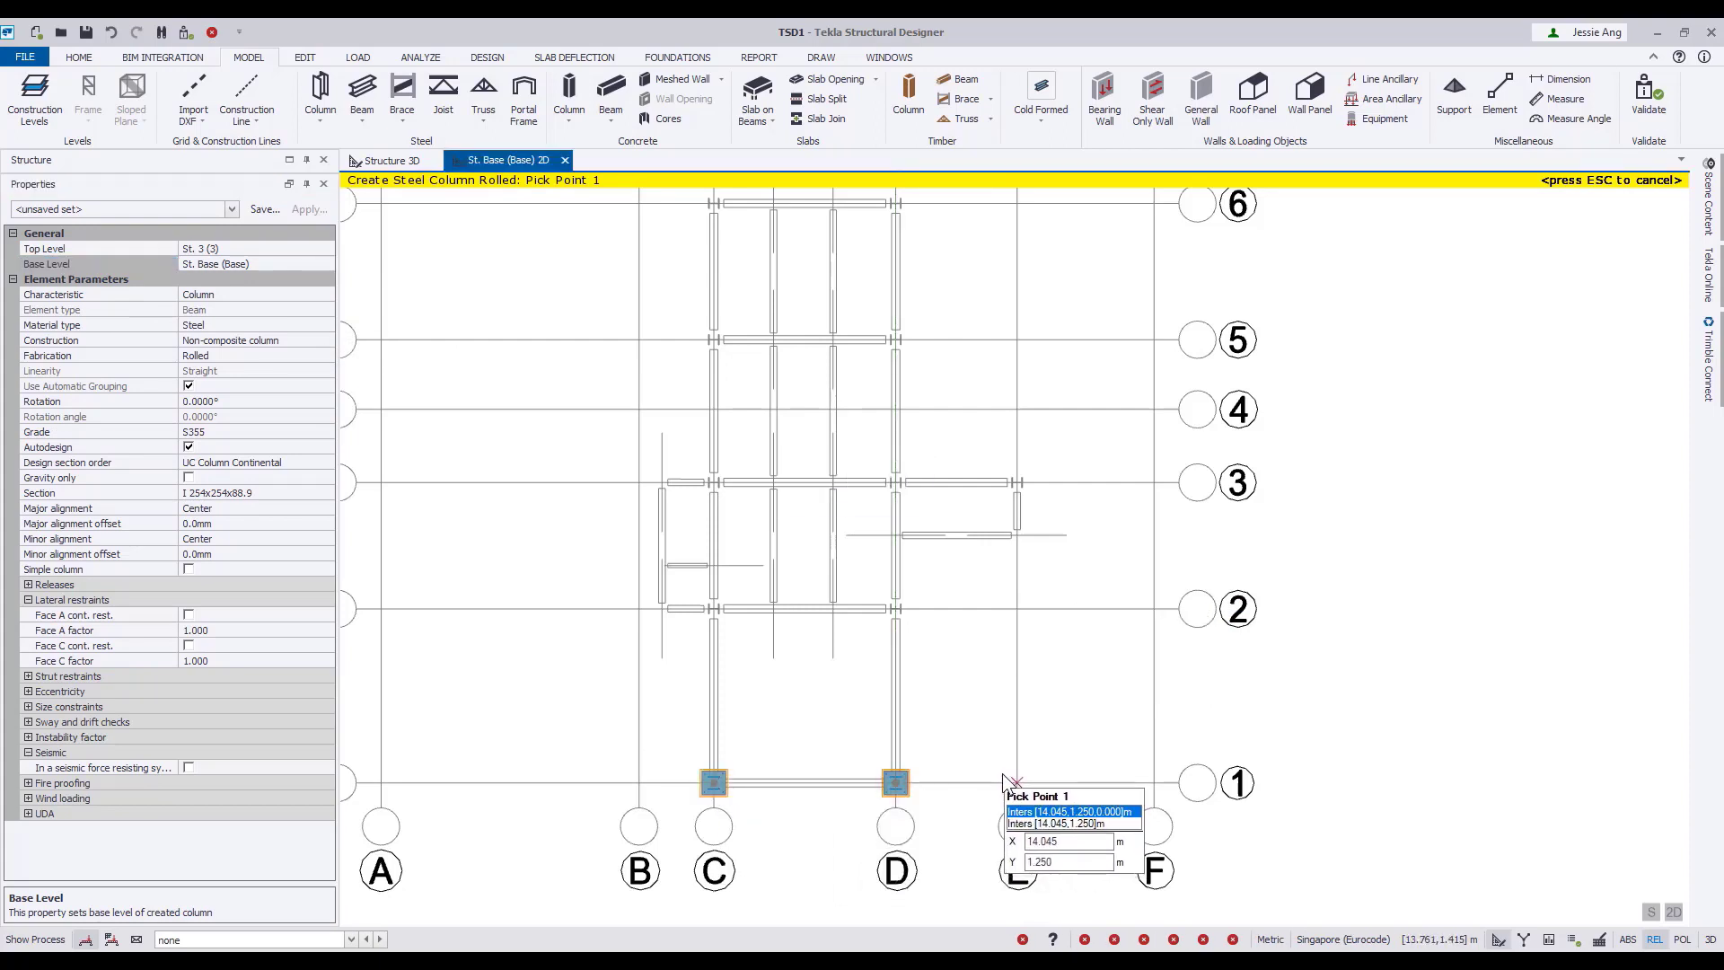
Show the Structure 3D view beside the St. Base plan in a vertical tab group.
{"action": "right_click", "coordinate": [391, 160]}
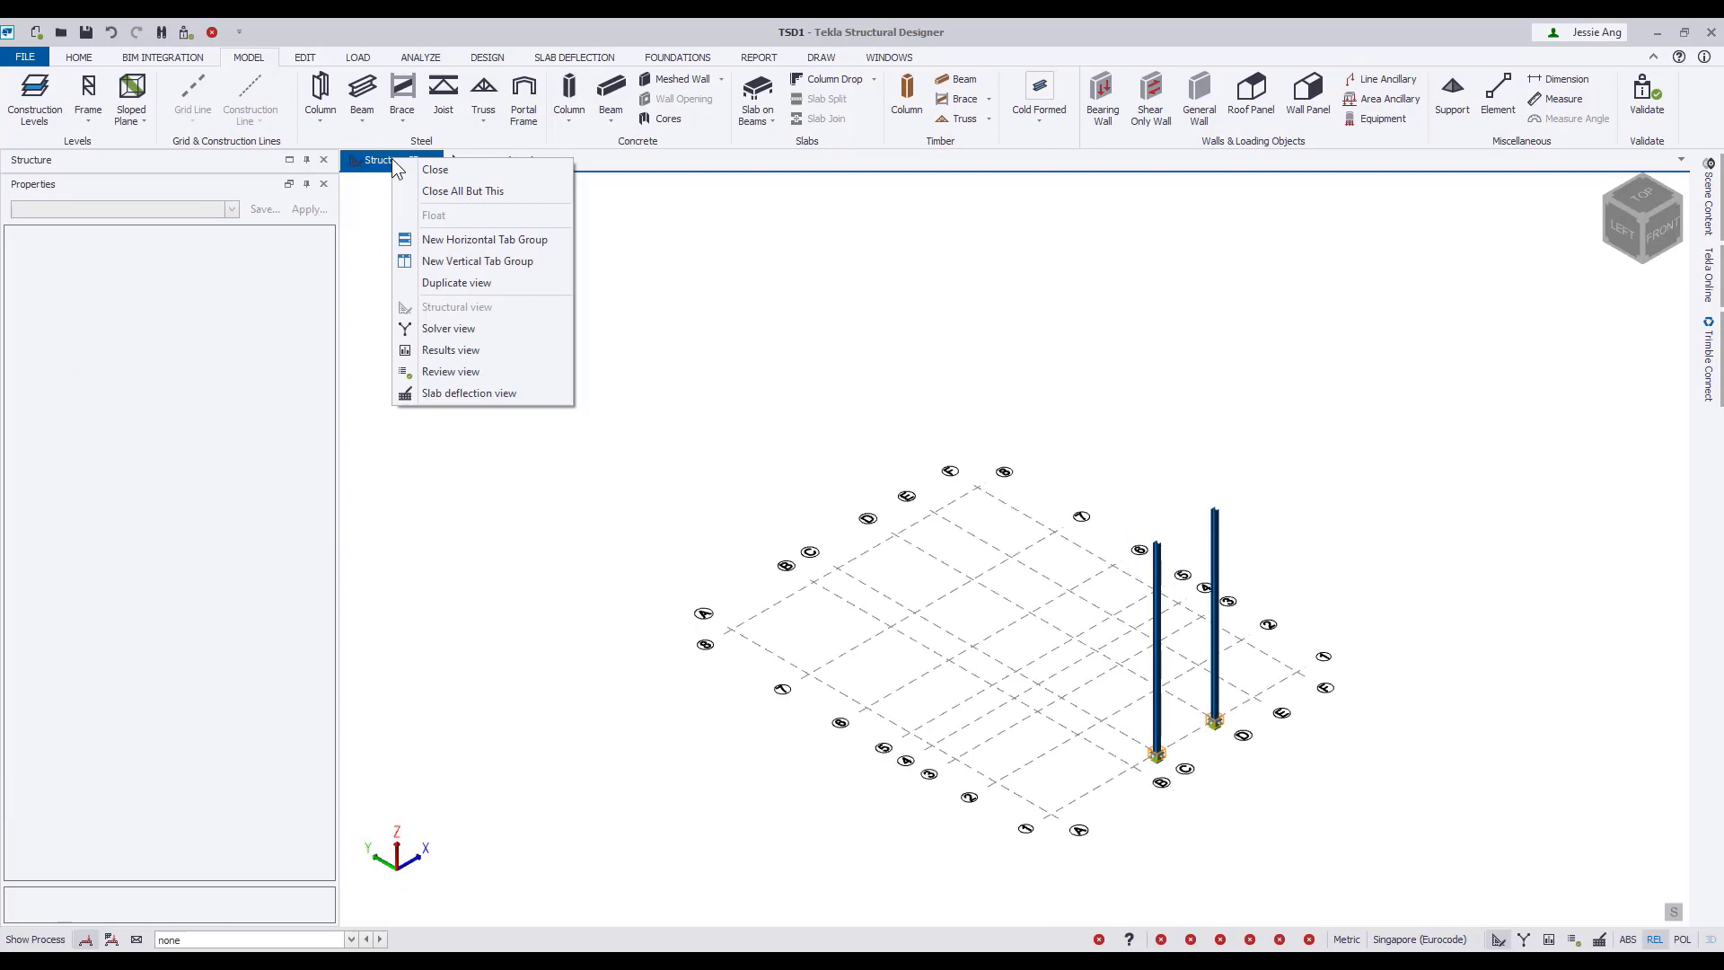
{"action": "left_click", "coordinate": [468, 261]}
{"action": "right_click_drag", "start_coordinate": [1555, 828], "coordinate": [1493, 764]}
{"action": "middle_click_drag", "start_coordinate": [685, 569], "coordinate": [830, 573]}
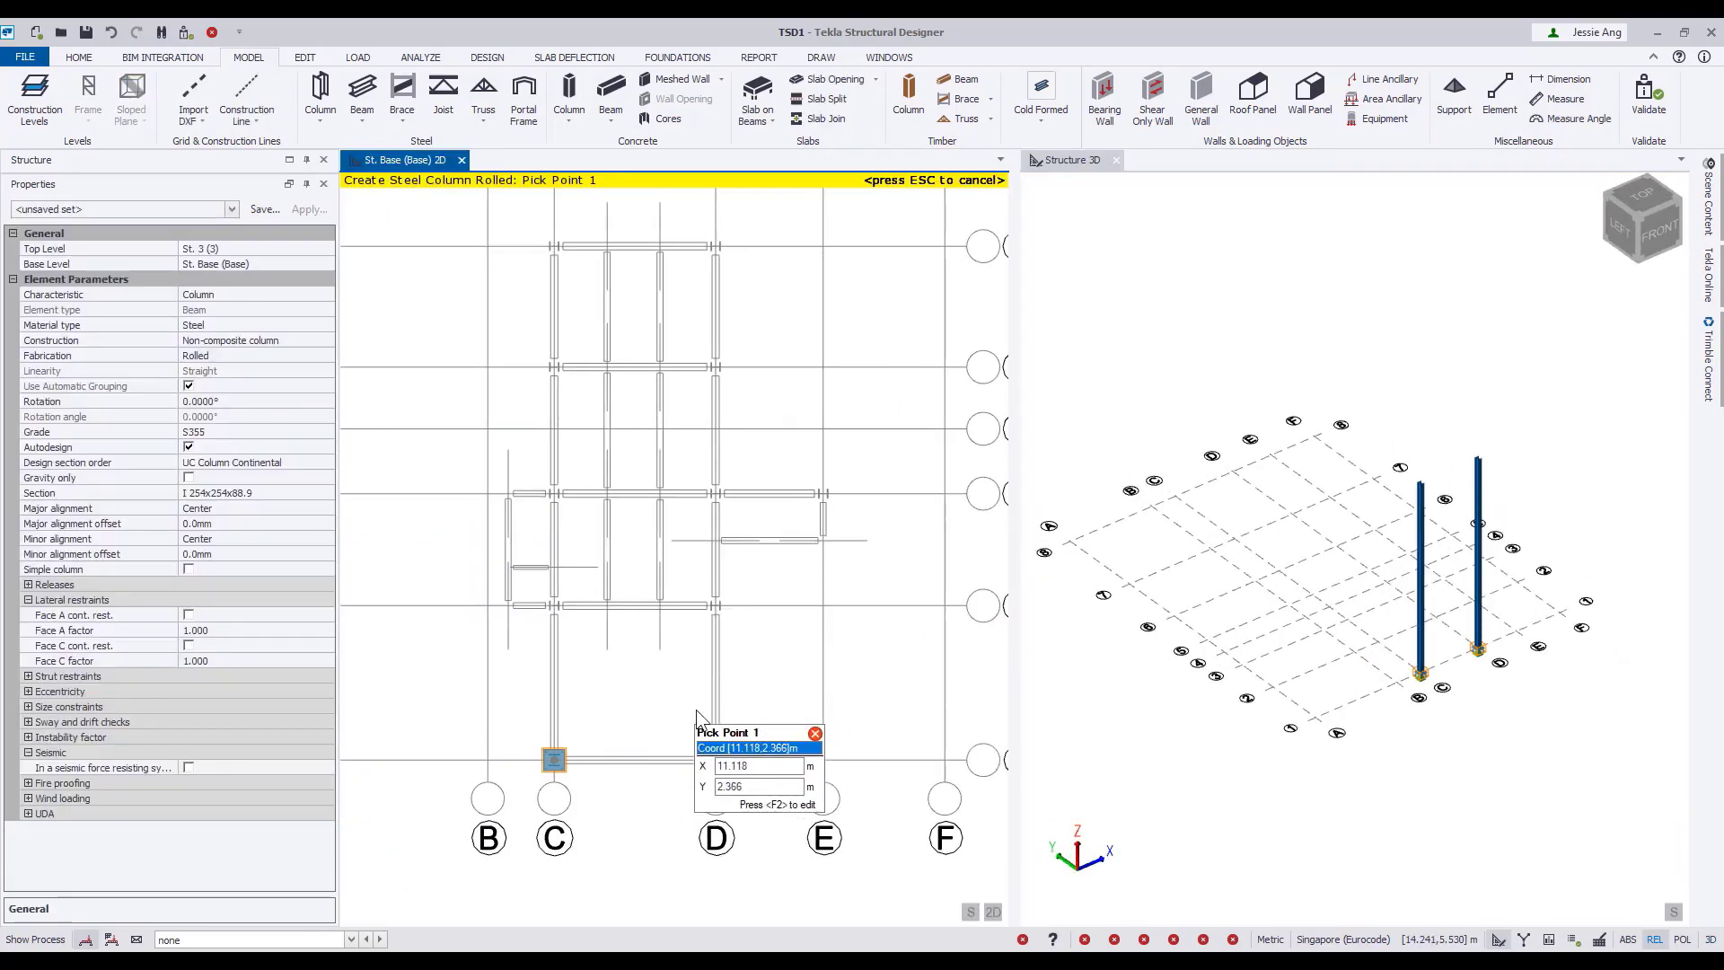
Place four steel columns rotated 90° at the intersections of grid lines C and D with grid lines 2 and 3.
{"action": "scroll", "coordinate": [693, 707], "scroll_direction": "up", "scroll_amount": 2}
{"action": "middle_click_drag", "start_coordinate": [693, 708], "coordinate": [717, 702]}
{"action": "left_click", "coordinate": [246, 402]}
{"action": "left_click", "coordinate": [327, 402]}
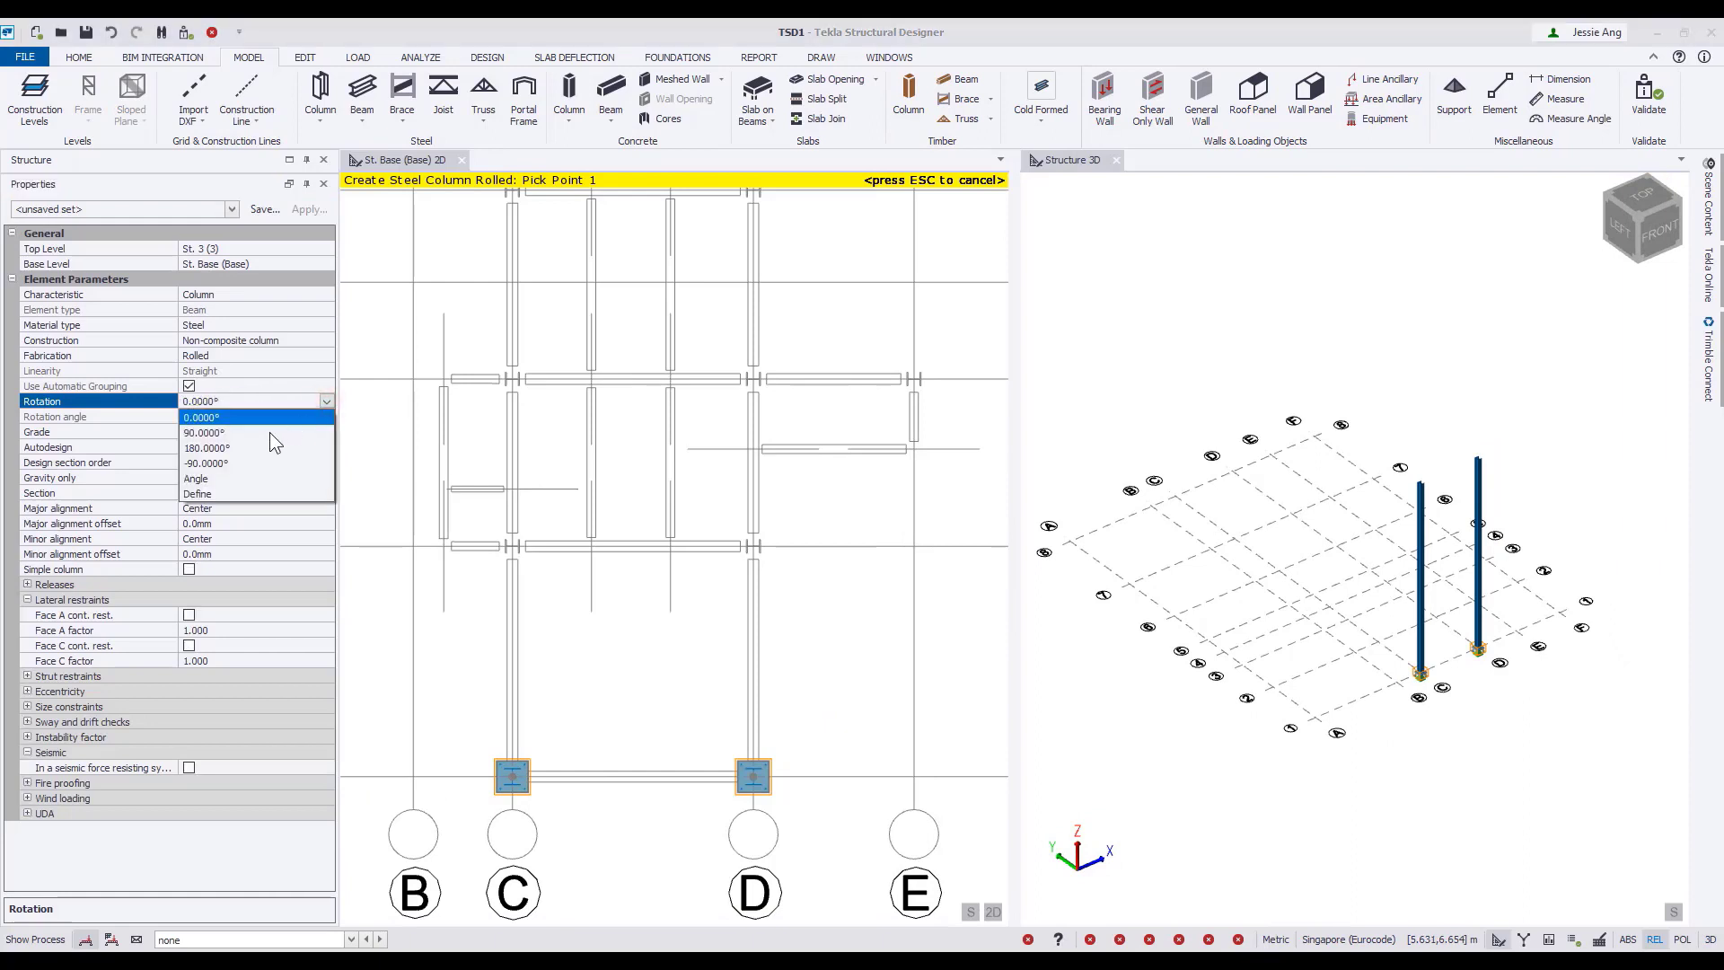
{"action": "left_click", "coordinate": [270, 433]}
{"action": "left_click_drag", "start_coordinate": [468, 332], "coordinate": [818, 600]}
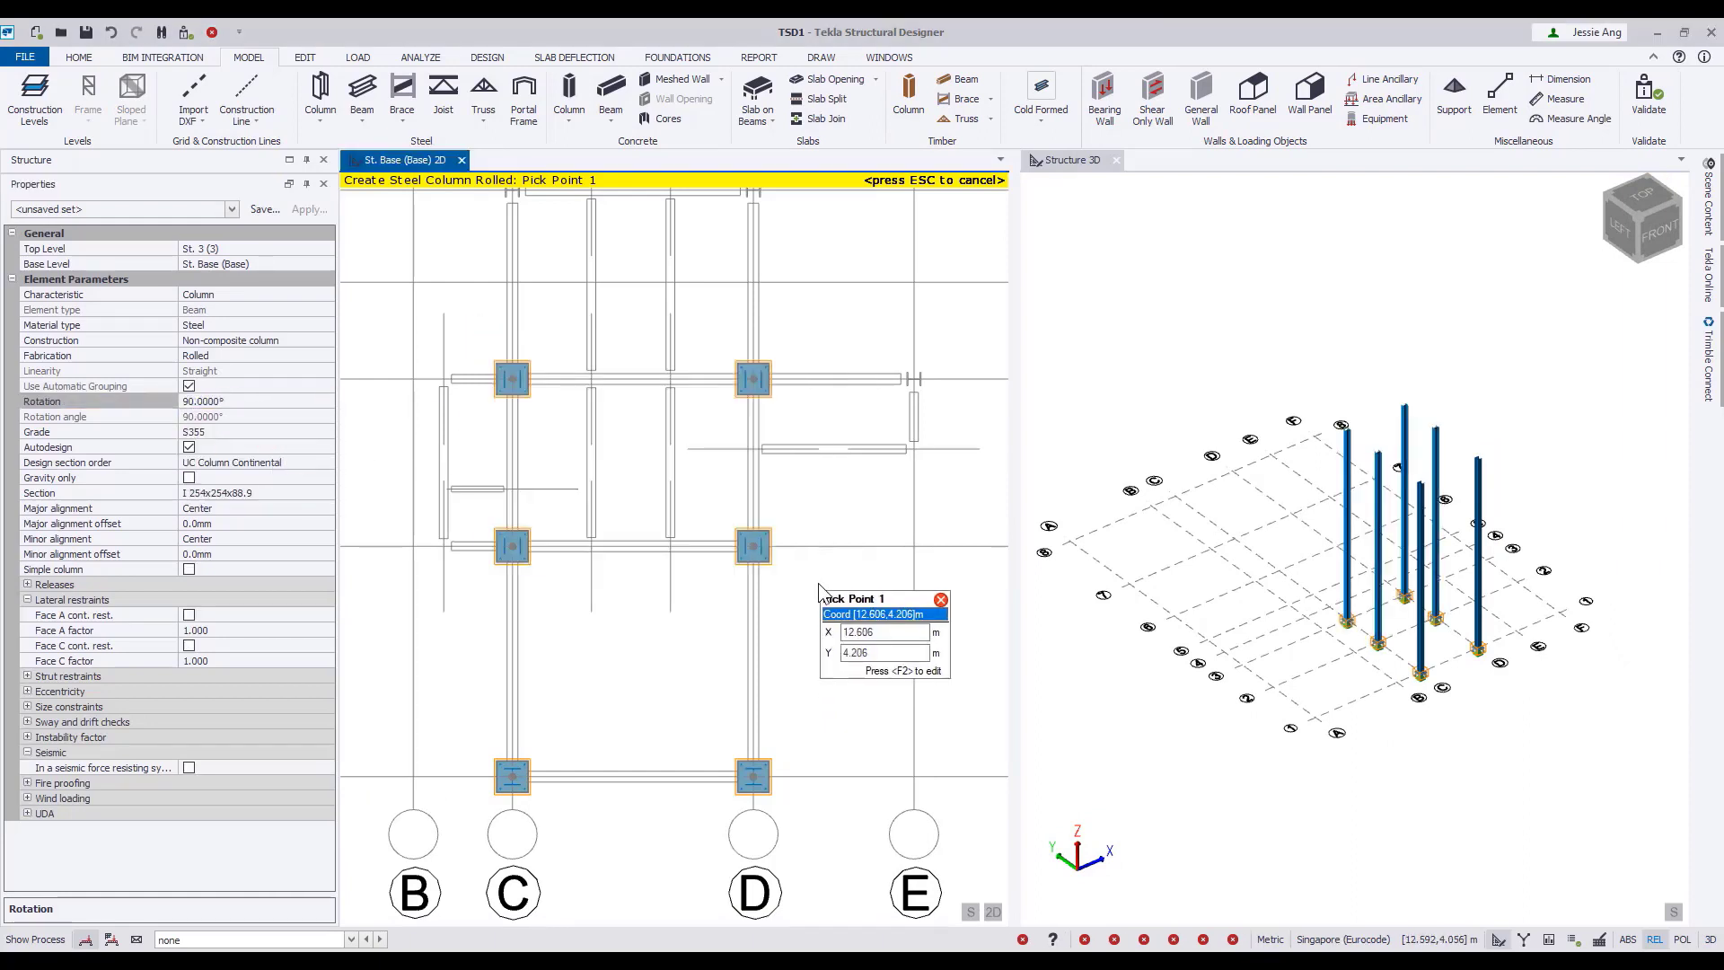
Place steel columns with top level St. 2 (2) at grid intersections C/5, C/6, D/5, D/6 and E/3.
{"action": "middle_click_drag", "start_coordinate": [632, 280], "coordinate": [610, 541]}
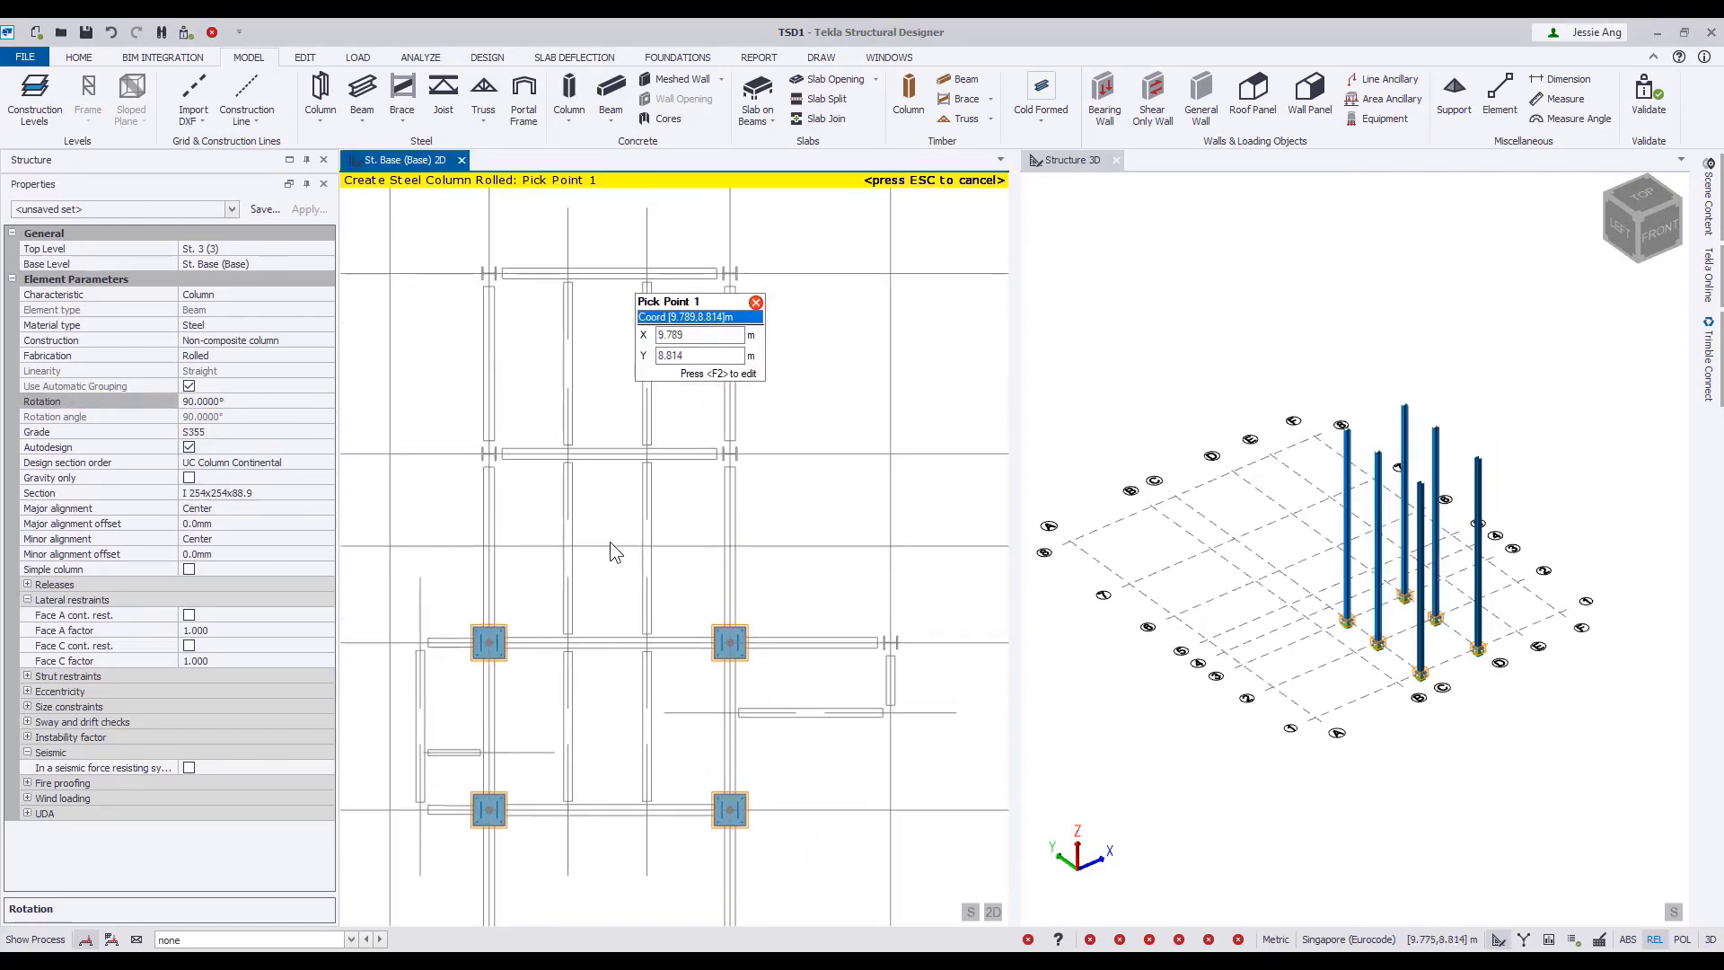
{"action": "left_click", "coordinate": [246, 248]}
{"action": "left_click", "coordinate": [327, 248]}
{"action": "left_click", "coordinate": [271, 278]}
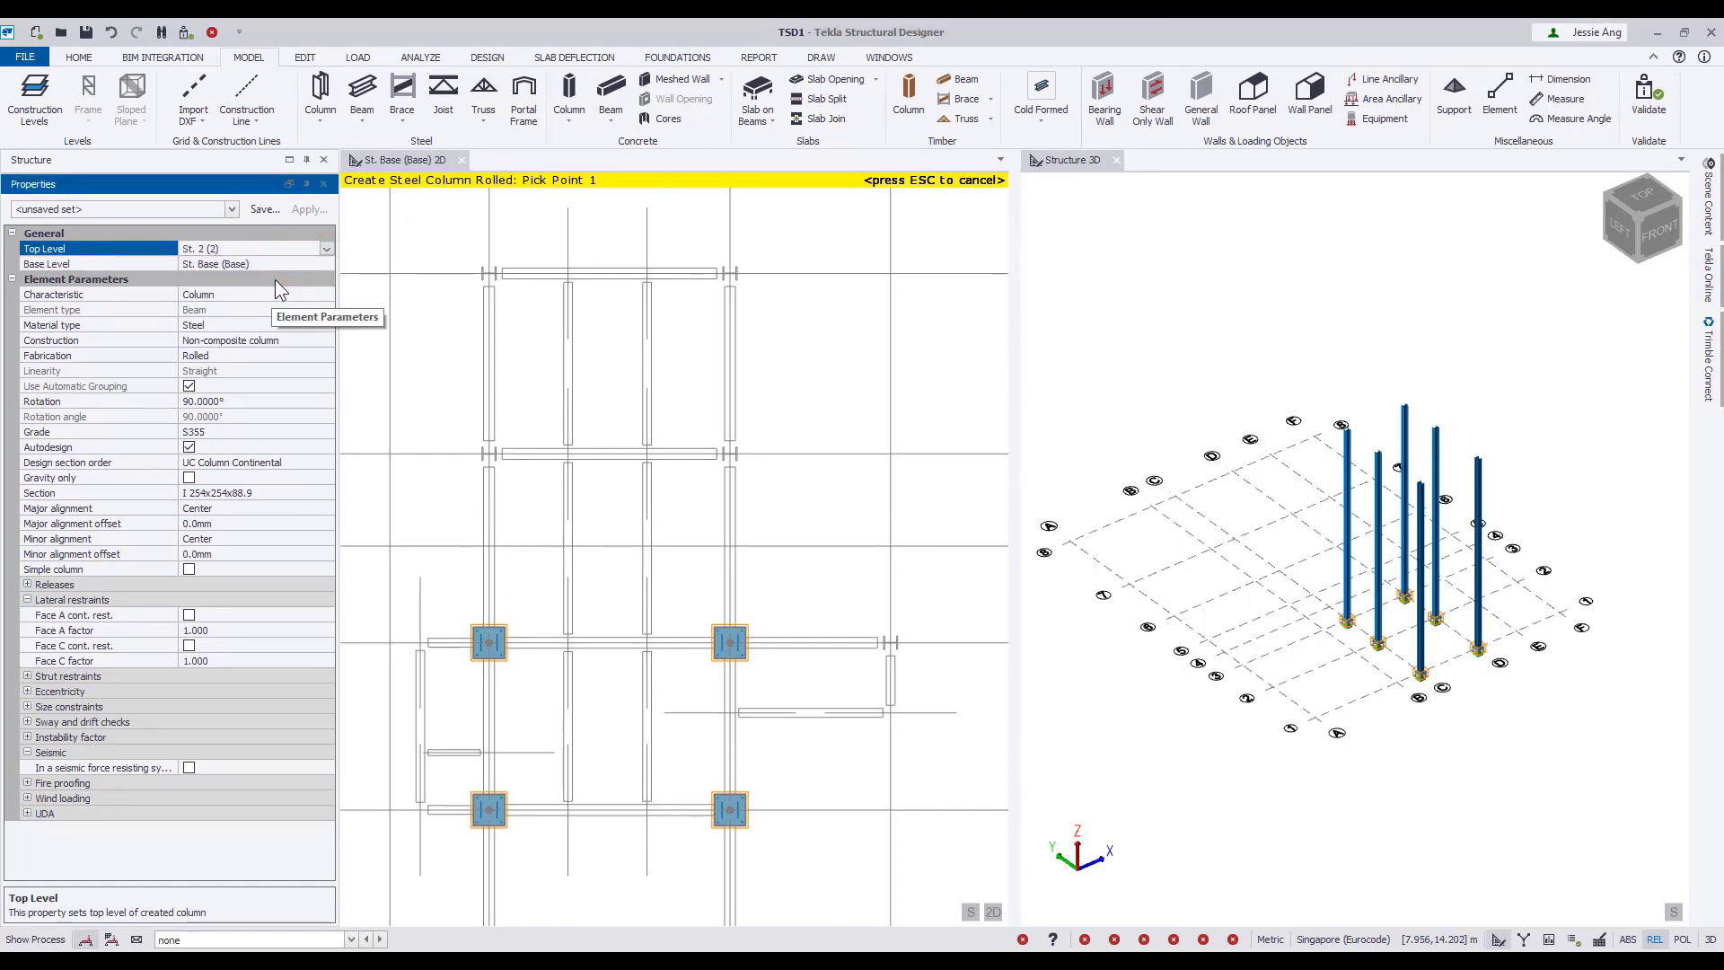
{"action": "left_click_drag", "start_coordinate": [438, 246], "coordinate": [790, 506]}
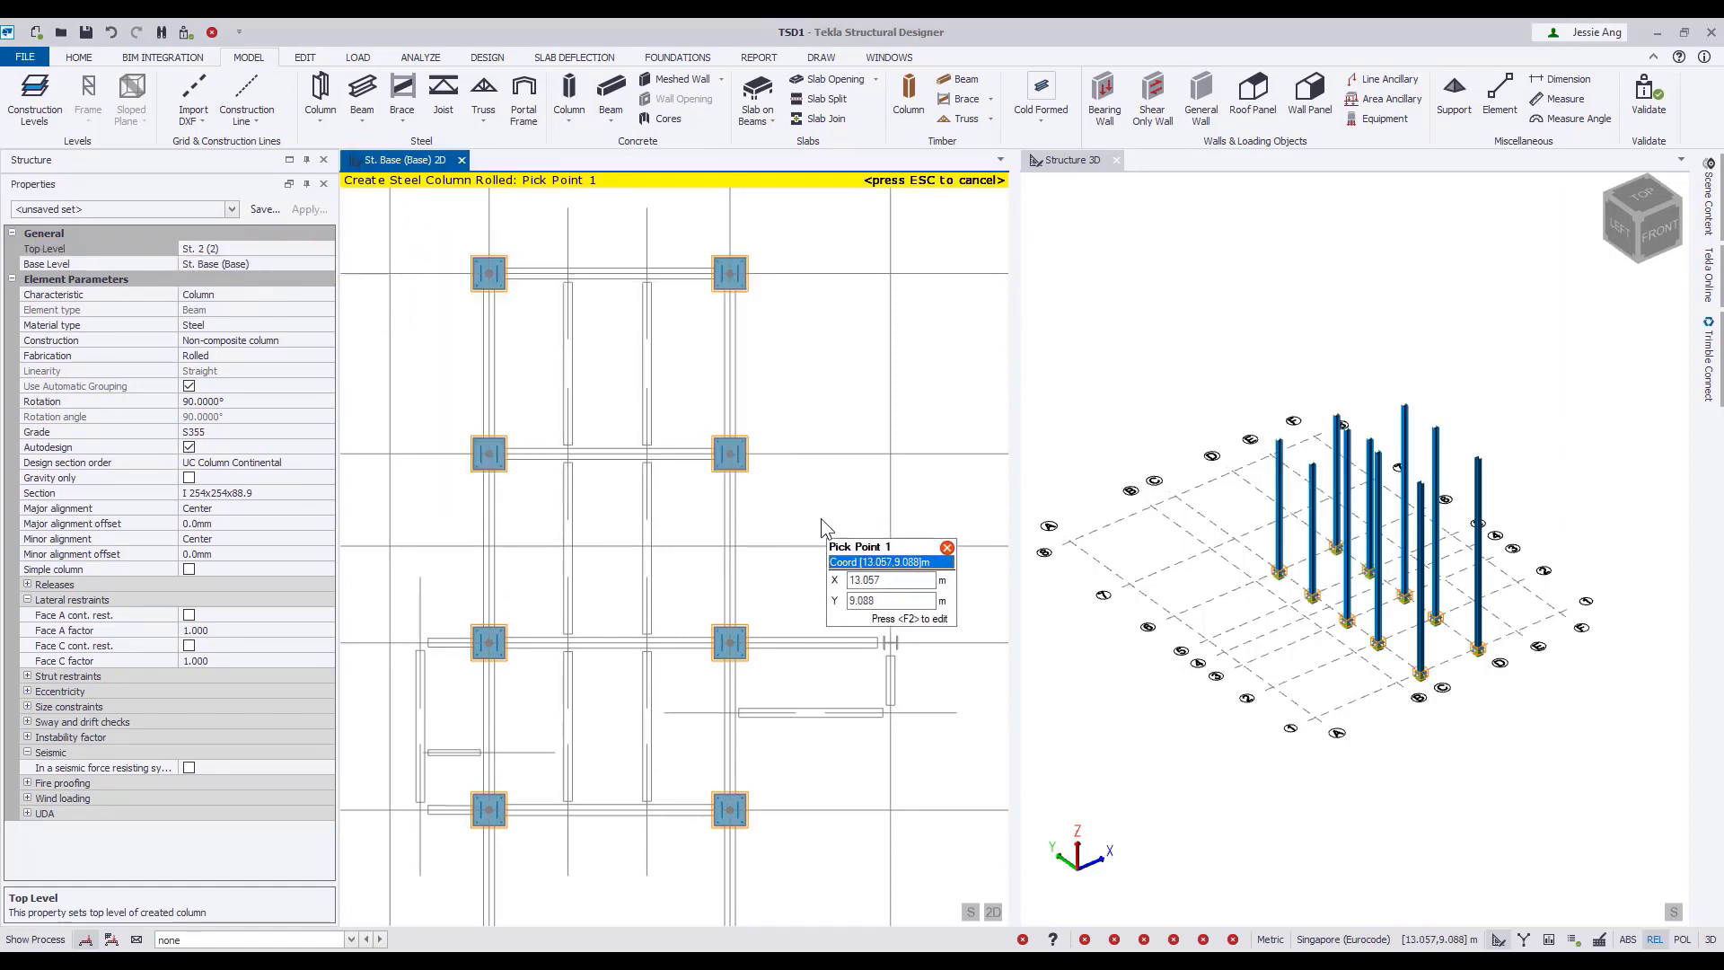
{"action": "left_click", "coordinate": [890, 642]}
{"action": "key", "text": "Escape"}
Check the columns in the 3D view and open the 2D plan of level St. 1 (1).
{"action": "right_click_drag", "start_coordinate": [1284, 772], "coordinate": [1198, 804]}
{"action": "scroll", "coordinate": [1554, 692], "scroll_direction": "up", "scroll_amount": 4}
{"action": "right_click_drag", "start_coordinate": [1554, 692], "coordinate": [1402, 822]}
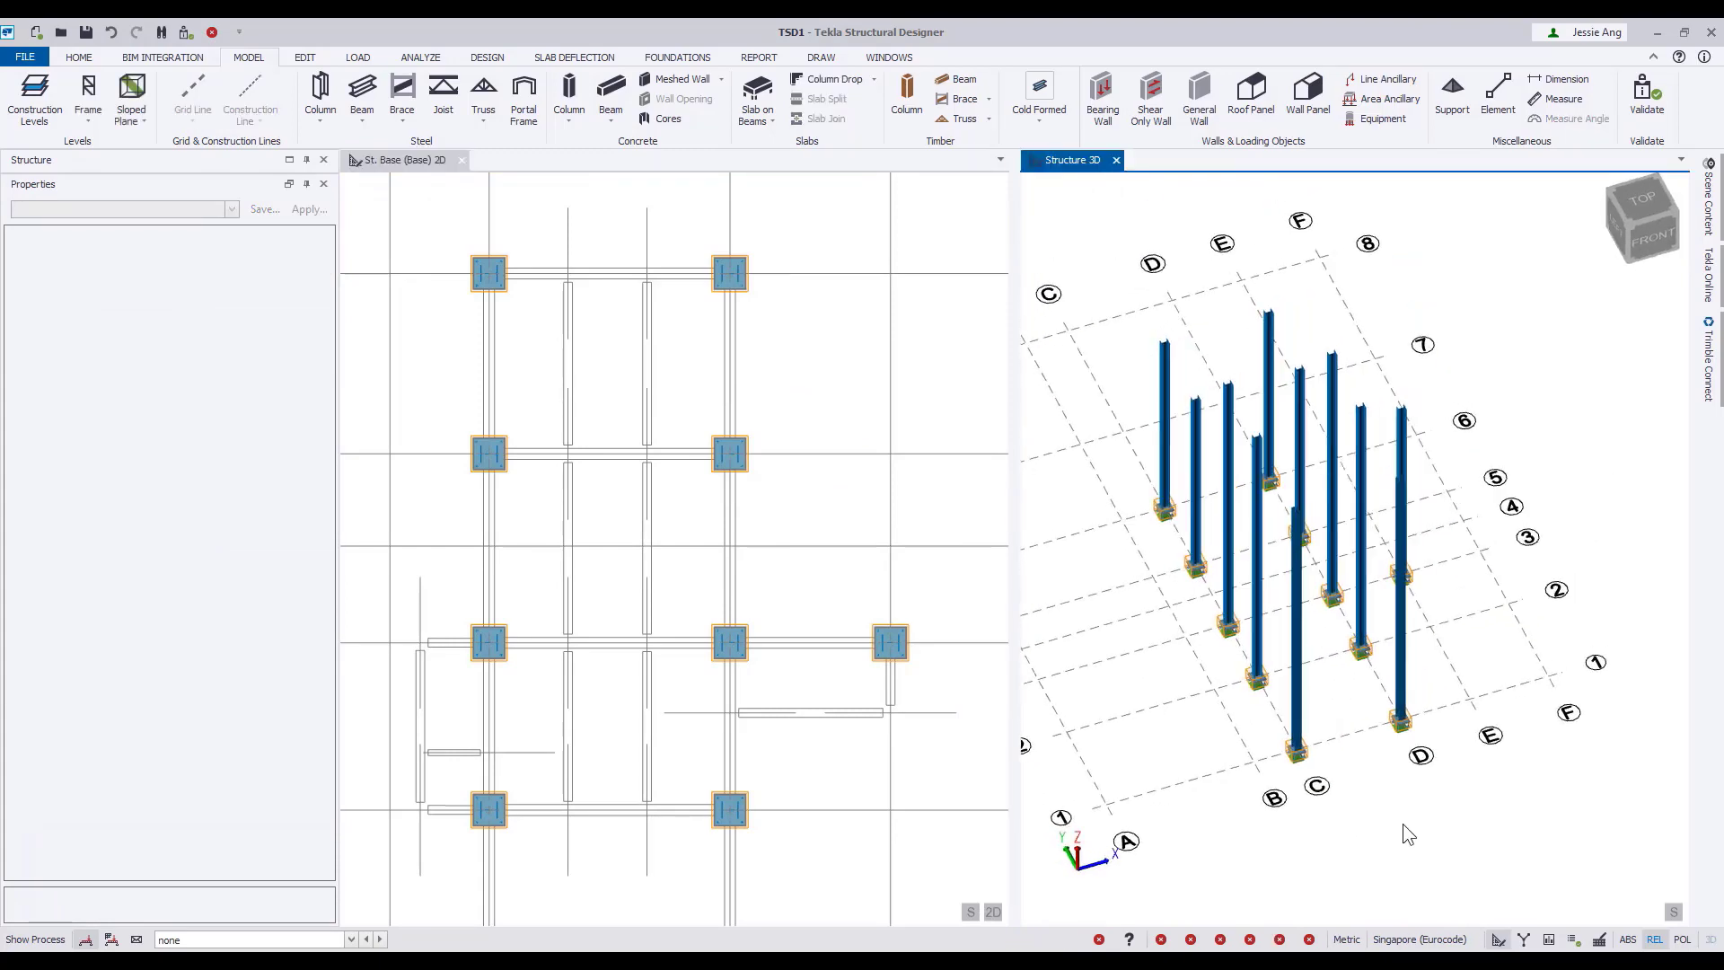
{"action": "middle_click_drag", "start_coordinate": [567, 399], "coordinate": [580, 384]}
{"action": "scroll", "coordinate": [580, 396], "scroll_direction": "down", "scroll_amount": 2}
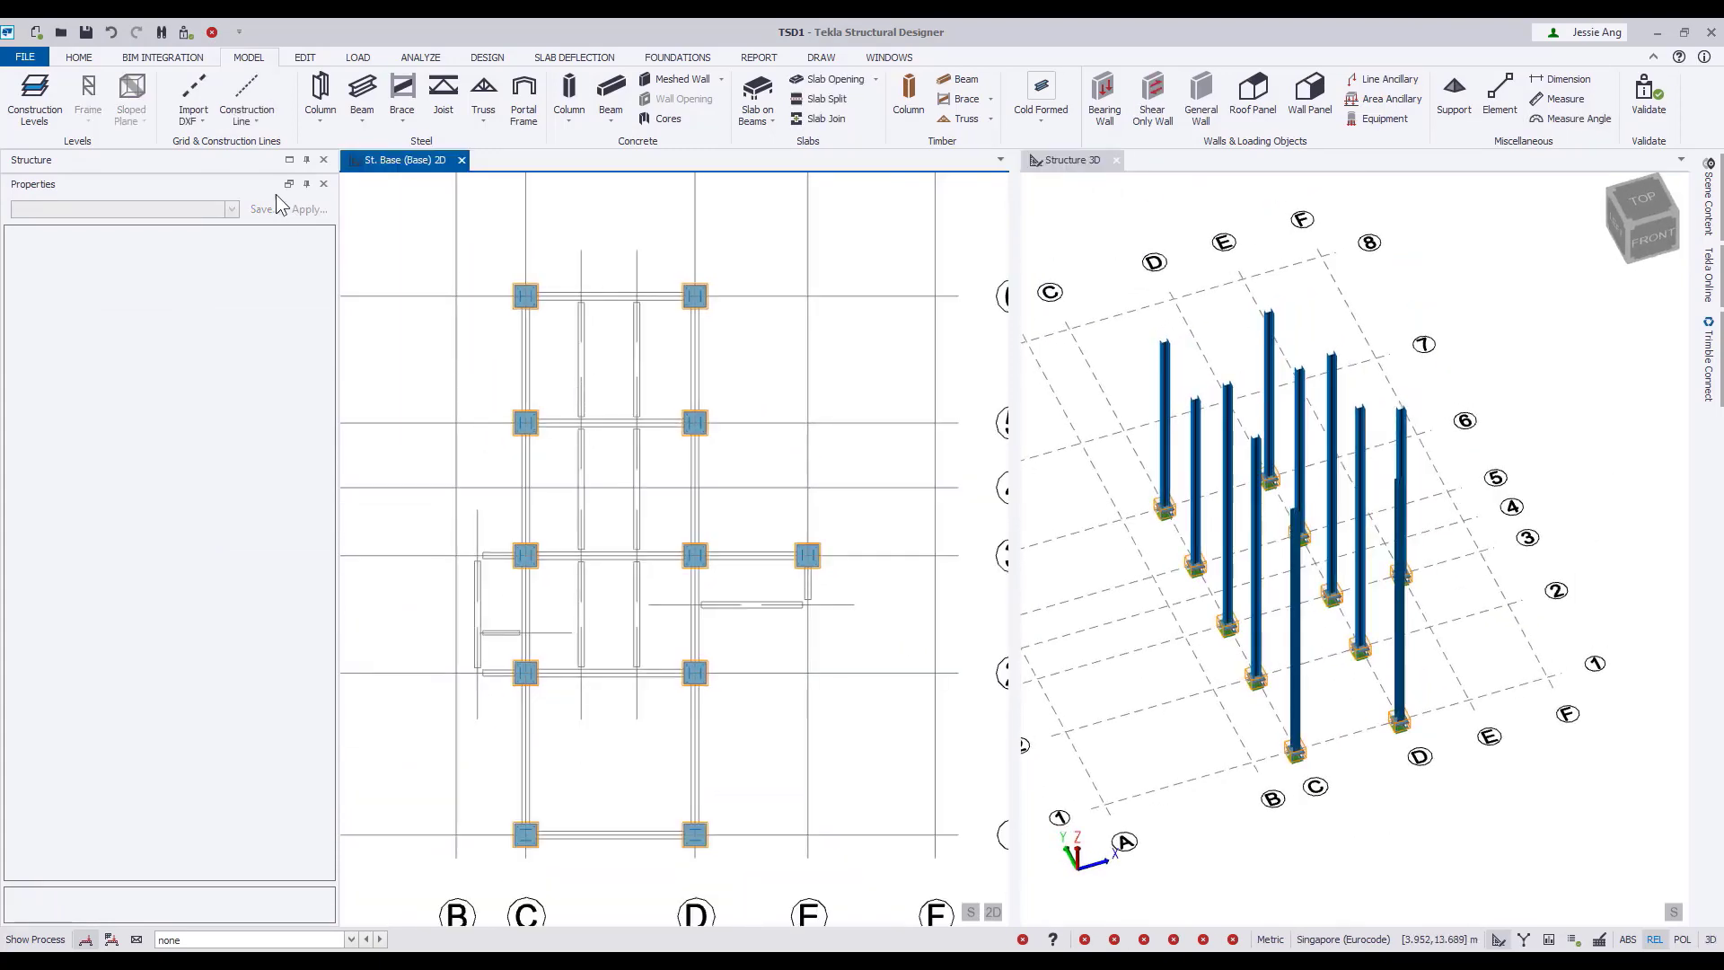
{"action": "left_click", "coordinate": [283, 185]}
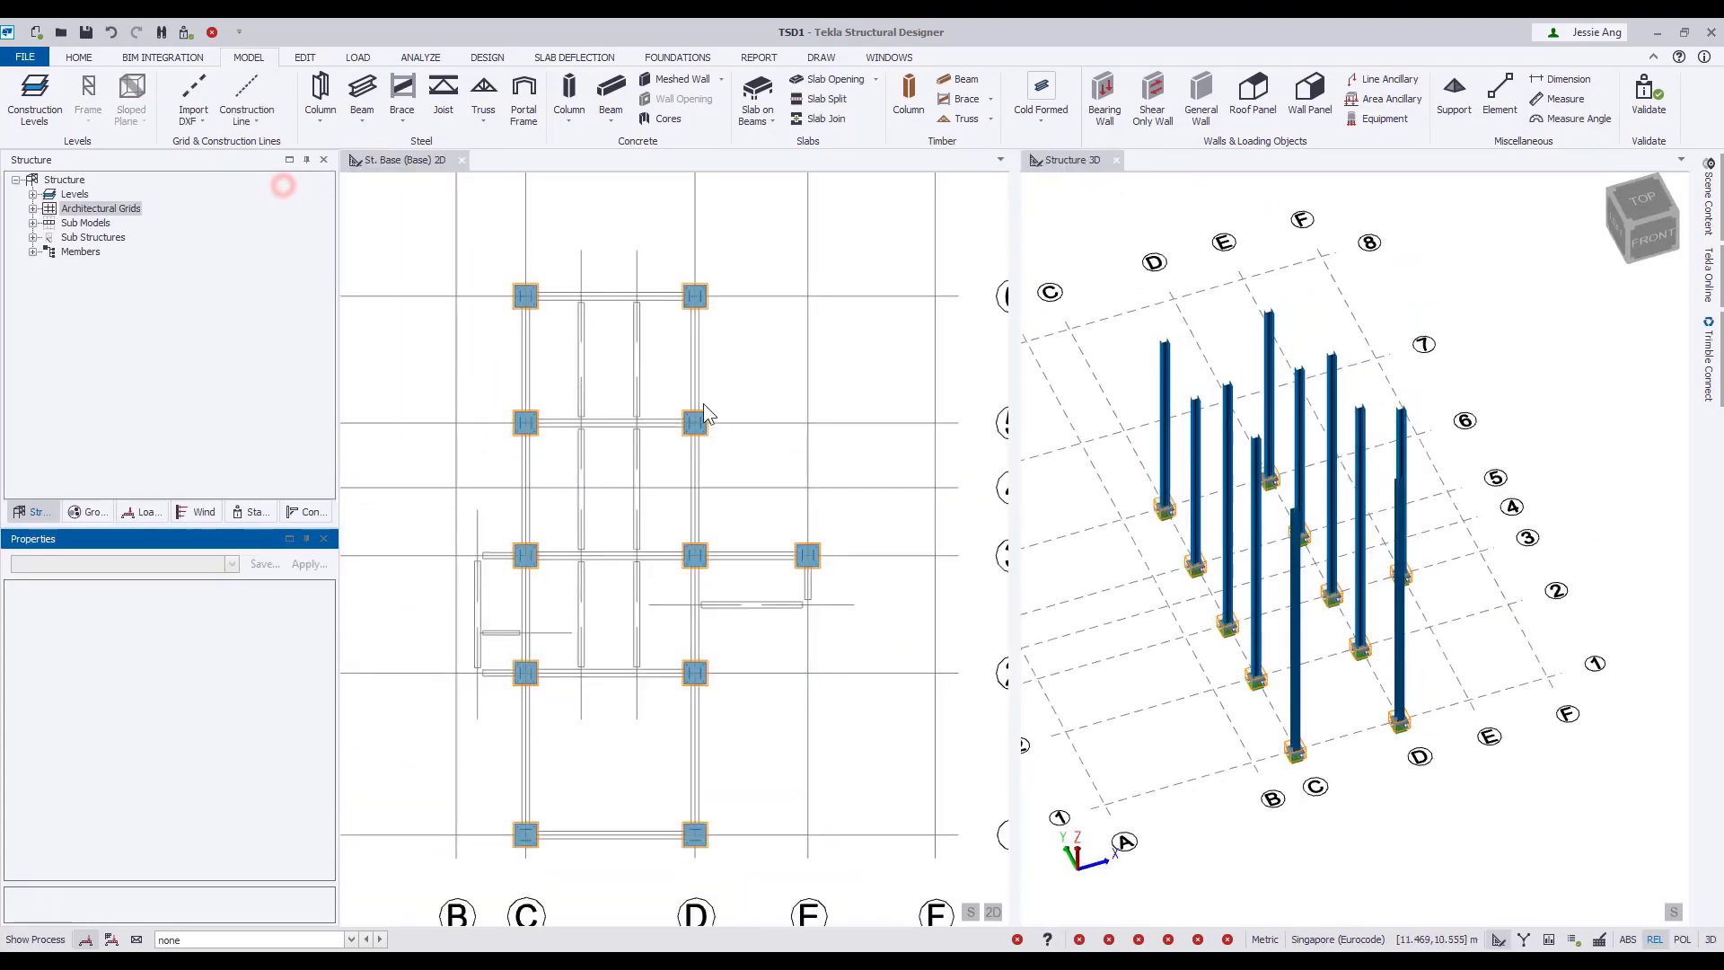
{"action": "left_click", "coordinate": [32, 194]}
{"action": "double_click", "coordinate": [91, 238]}
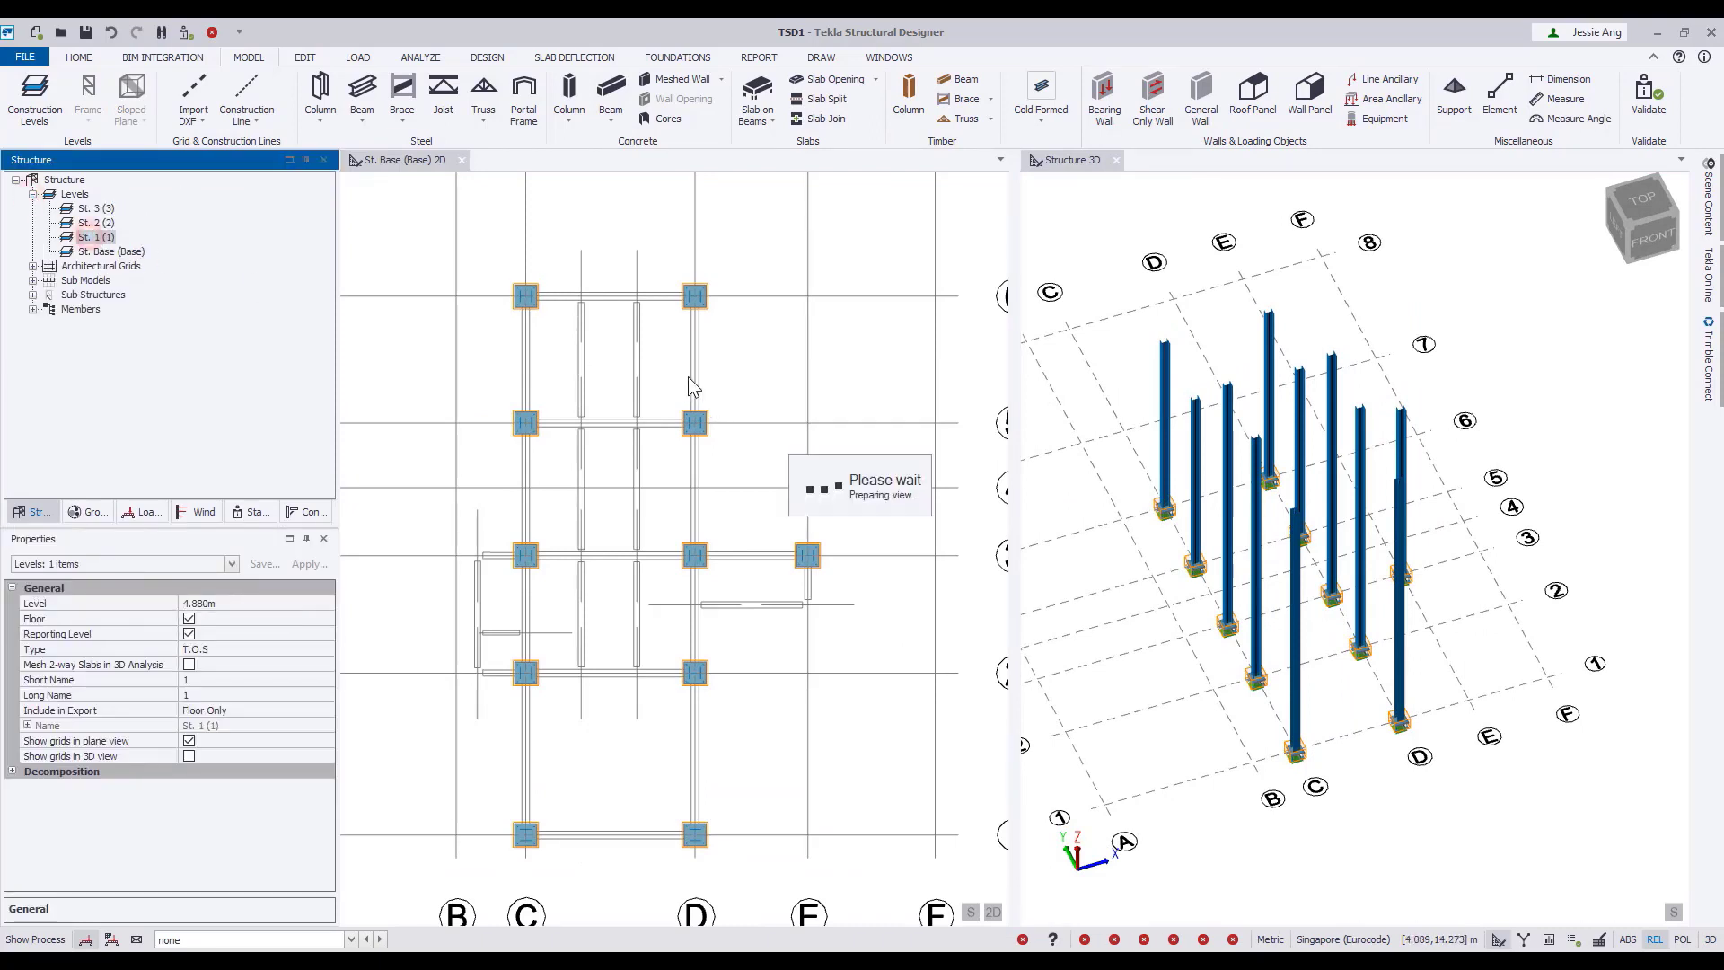
Import the DXF floor plan into the St. 1 plan as a shadow, keeping all layers and millimetre units.
{"action": "scroll", "coordinate": [745, 627], "scroll_direction": "up", "scroll_amount": 2}
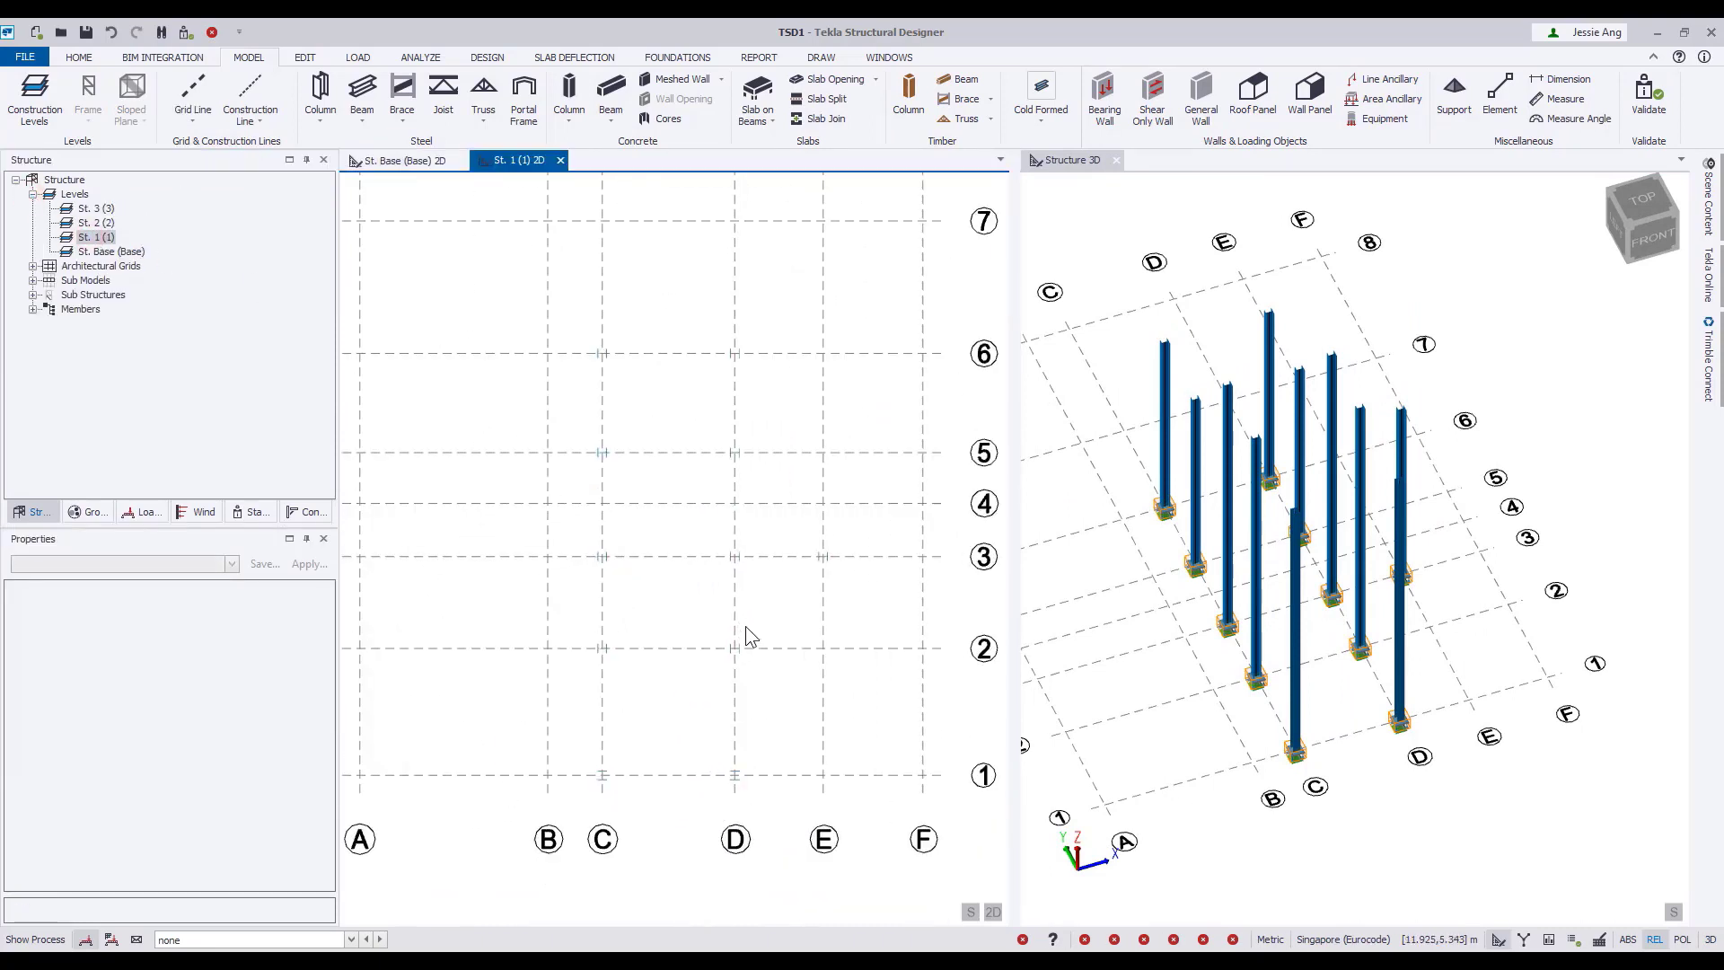
{"action": "scroll", "coordinate": [745, 626], "scroll_direction": "down", "scroll_amount": 2}
{"action": "left_click", "coordinate": [192, 121]}
{"action": "left_click", "coordinate": [227, 292]}
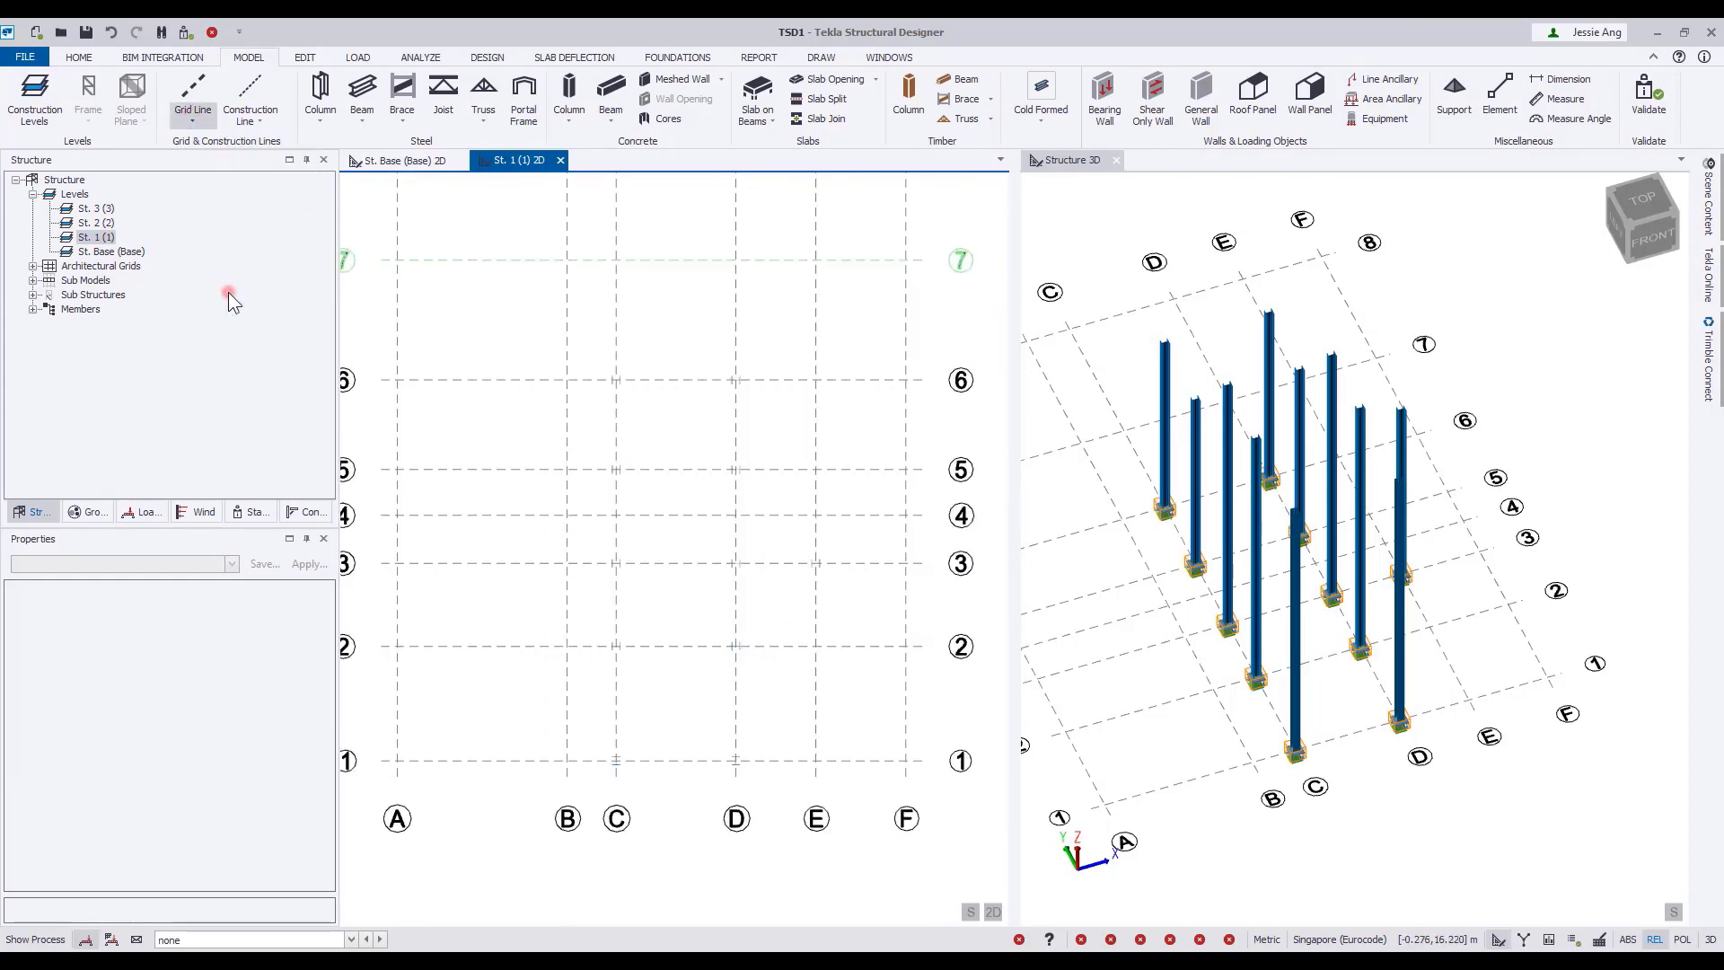
{"action": "left_click", "coordinate": [256, 168]}
{"action": "left_click", "coordinate": [550, 407]}
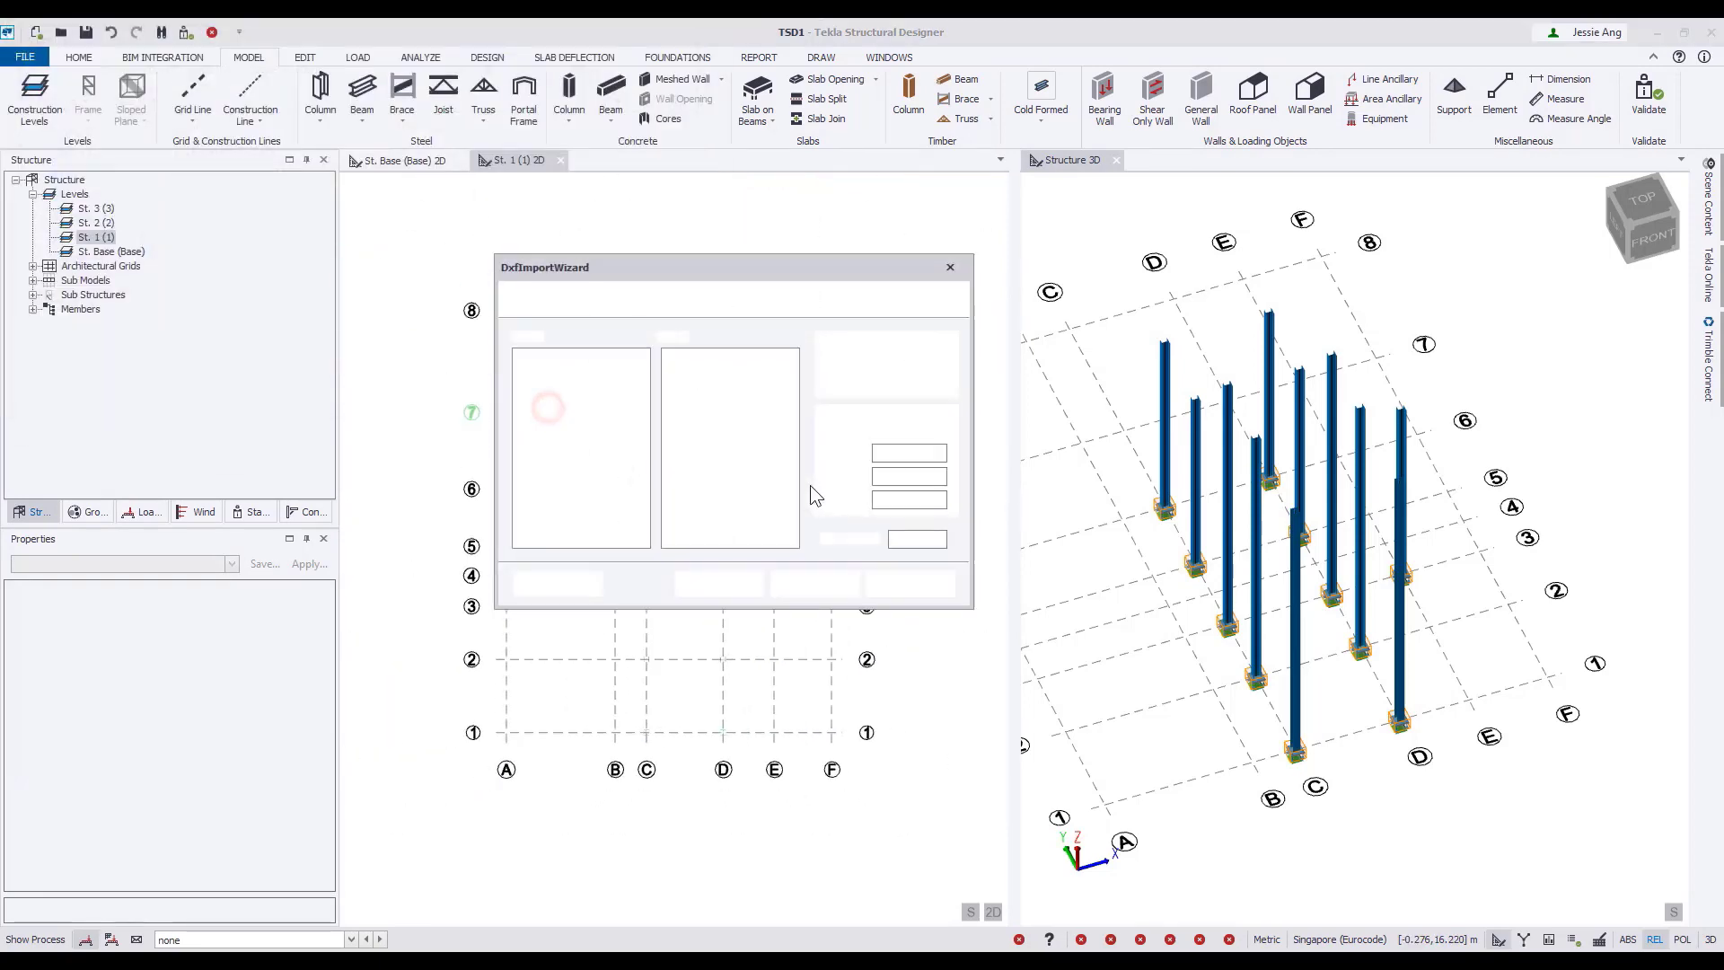
{"action": "left_click", "coordinate": [849, 377]}
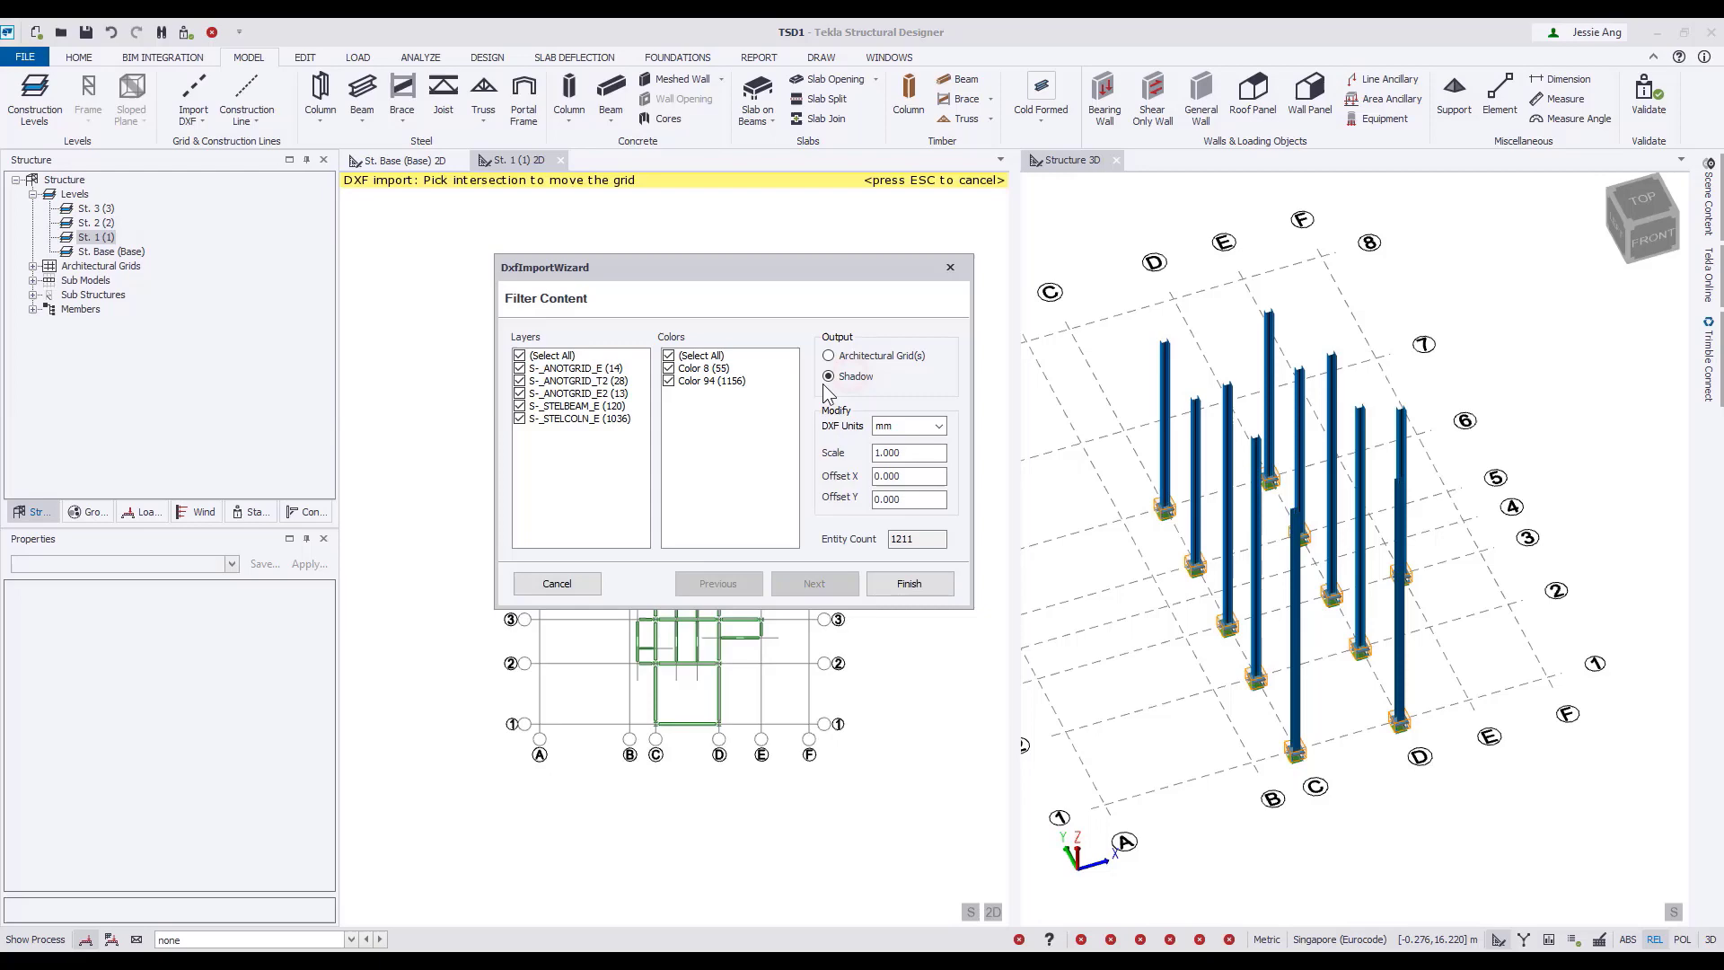
{"action": "left_click", "coordinate": [908, 585]}
Create rolled non-composite steel beams between all columns on the St. 1 plan, after reviewing their grade, autodesign and design section order.
{"action": "scroll", "coordinate": [703, 585], "scroll_direction": "up", "scroll_amount": 6}
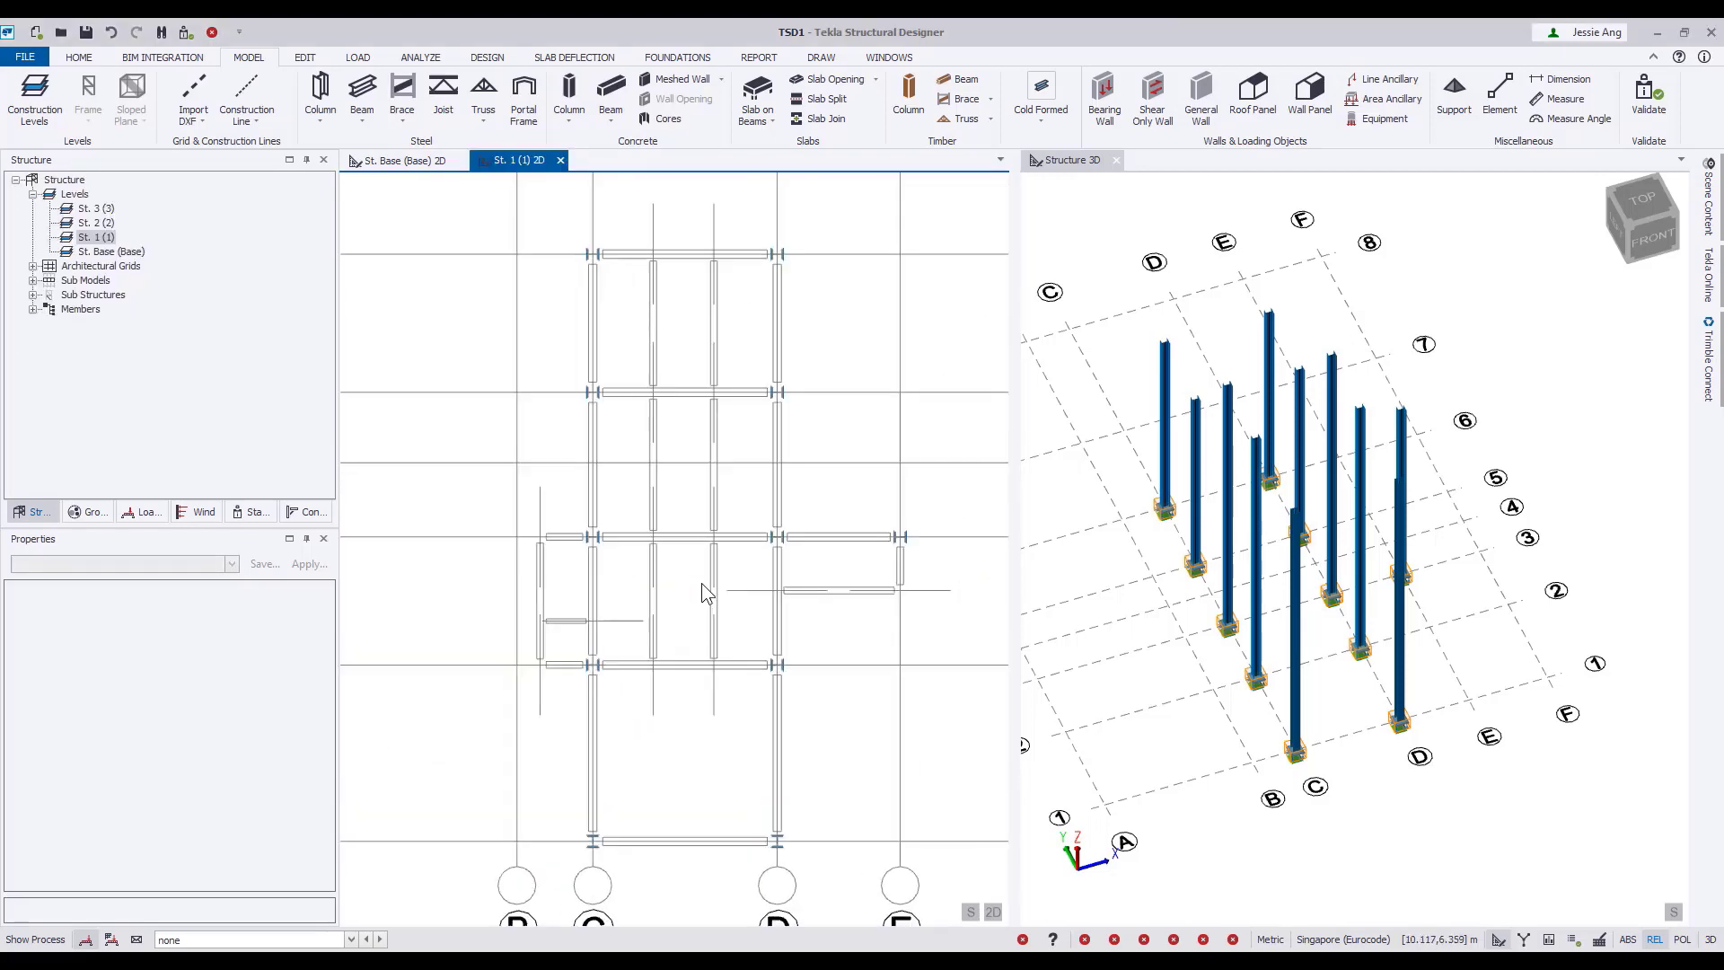
{"action": "left_click", "coordinate": [362, 88]}
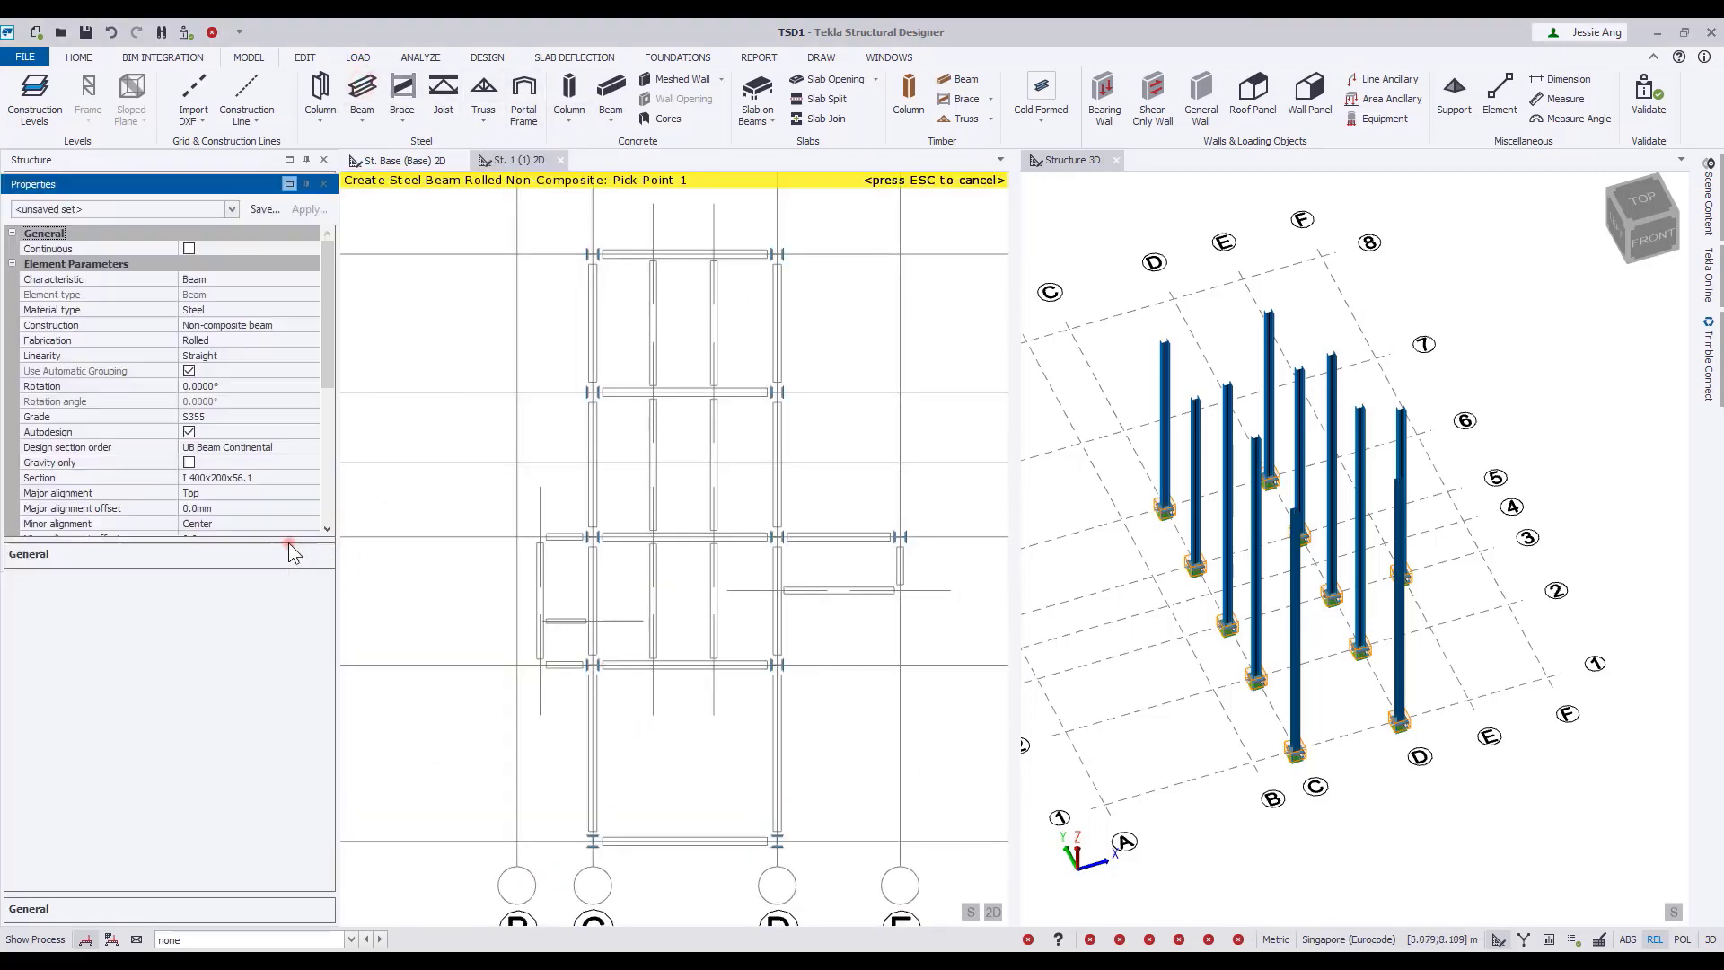
{"action": "left_click", "coordinate": [67, 419]}
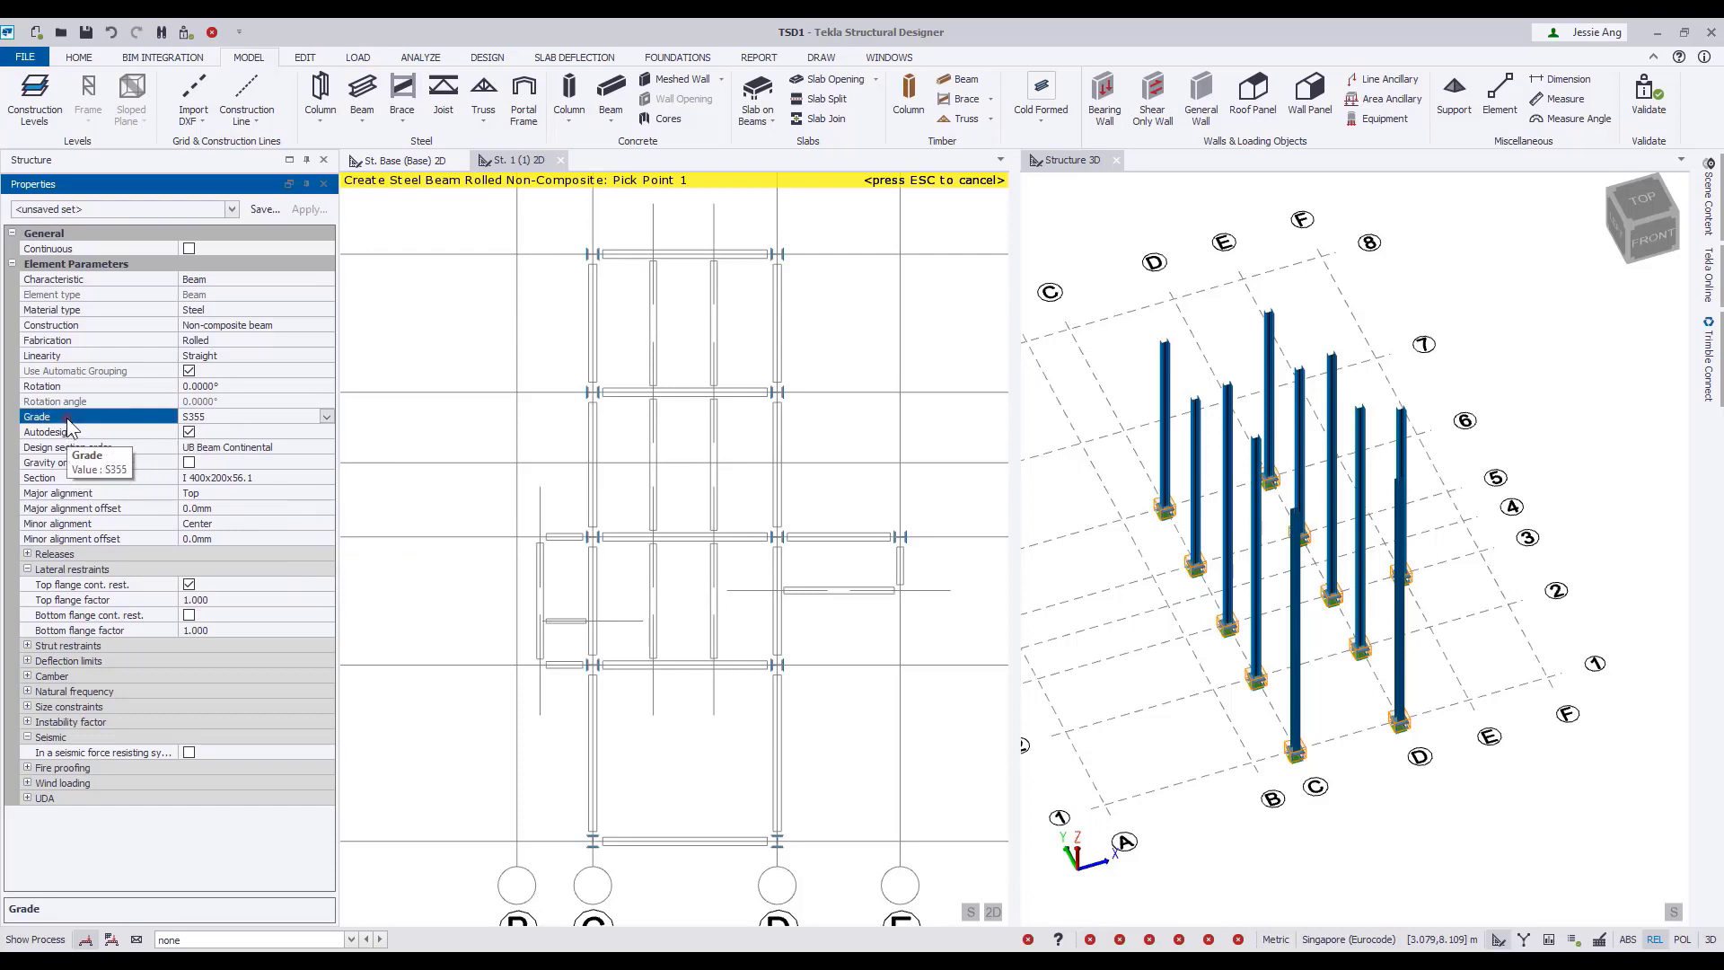
{"action": "left_click", "coordinate": [70, 435]}
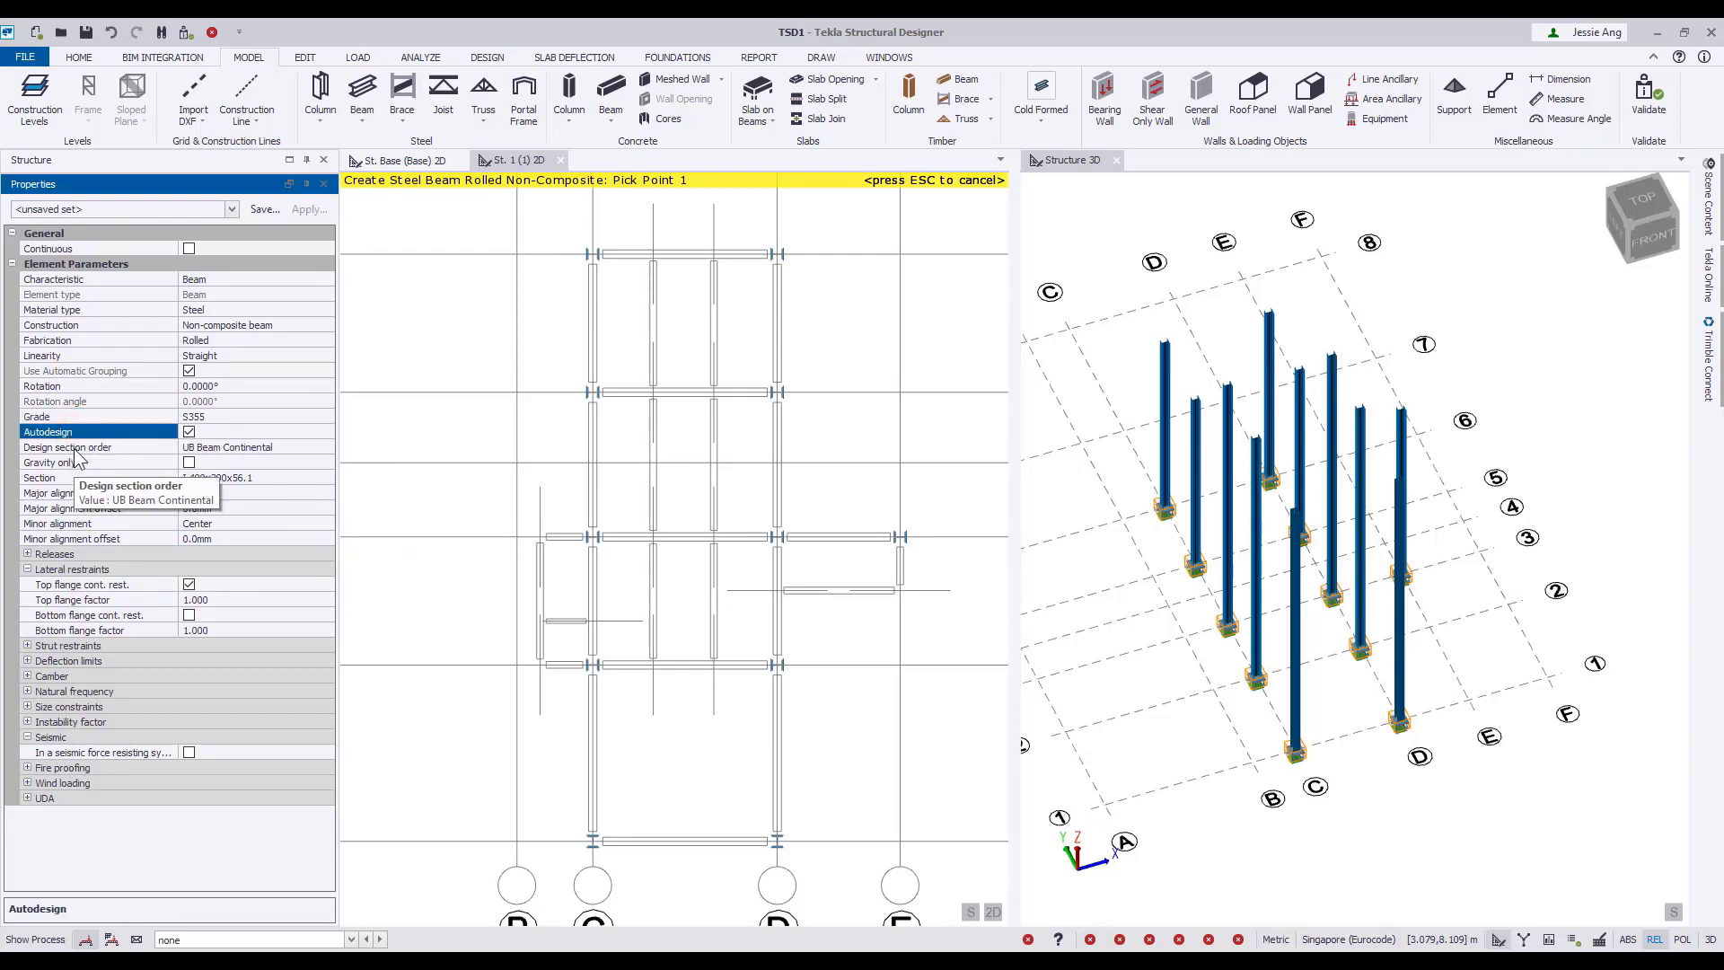
{"action": "left_click", "coordinate": [76, 449]}
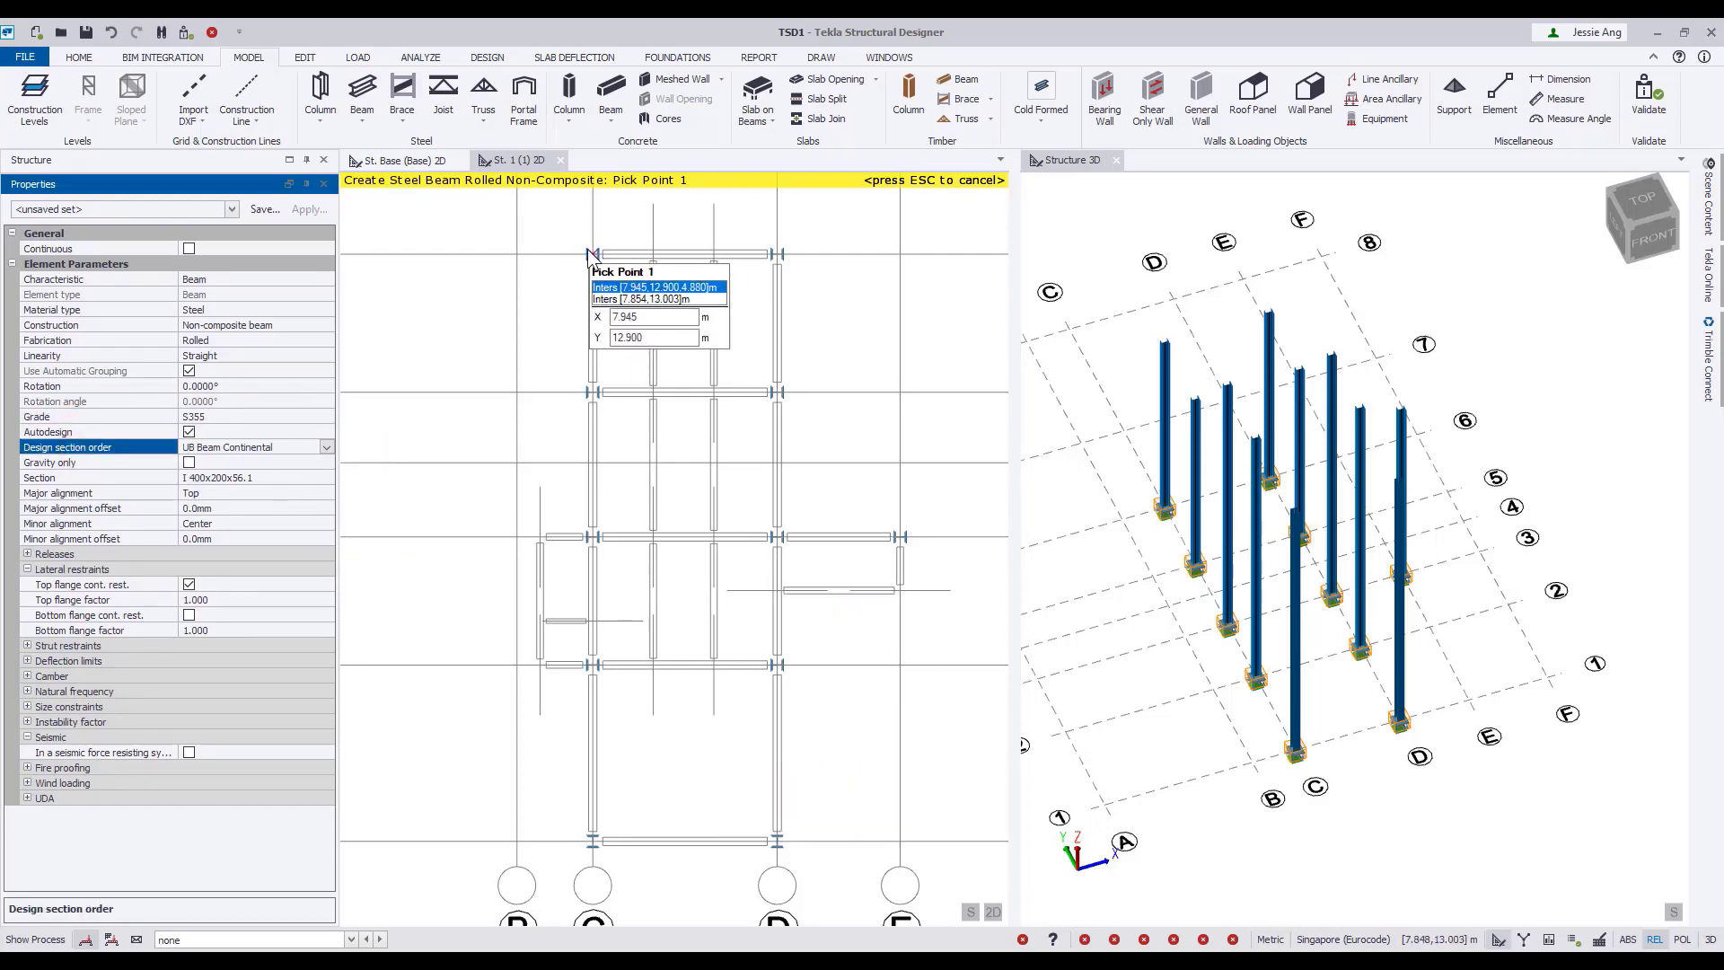
{"action": "left_click_drag", "start_coordinate": [556, 218], "coordinate": [956, 880]}
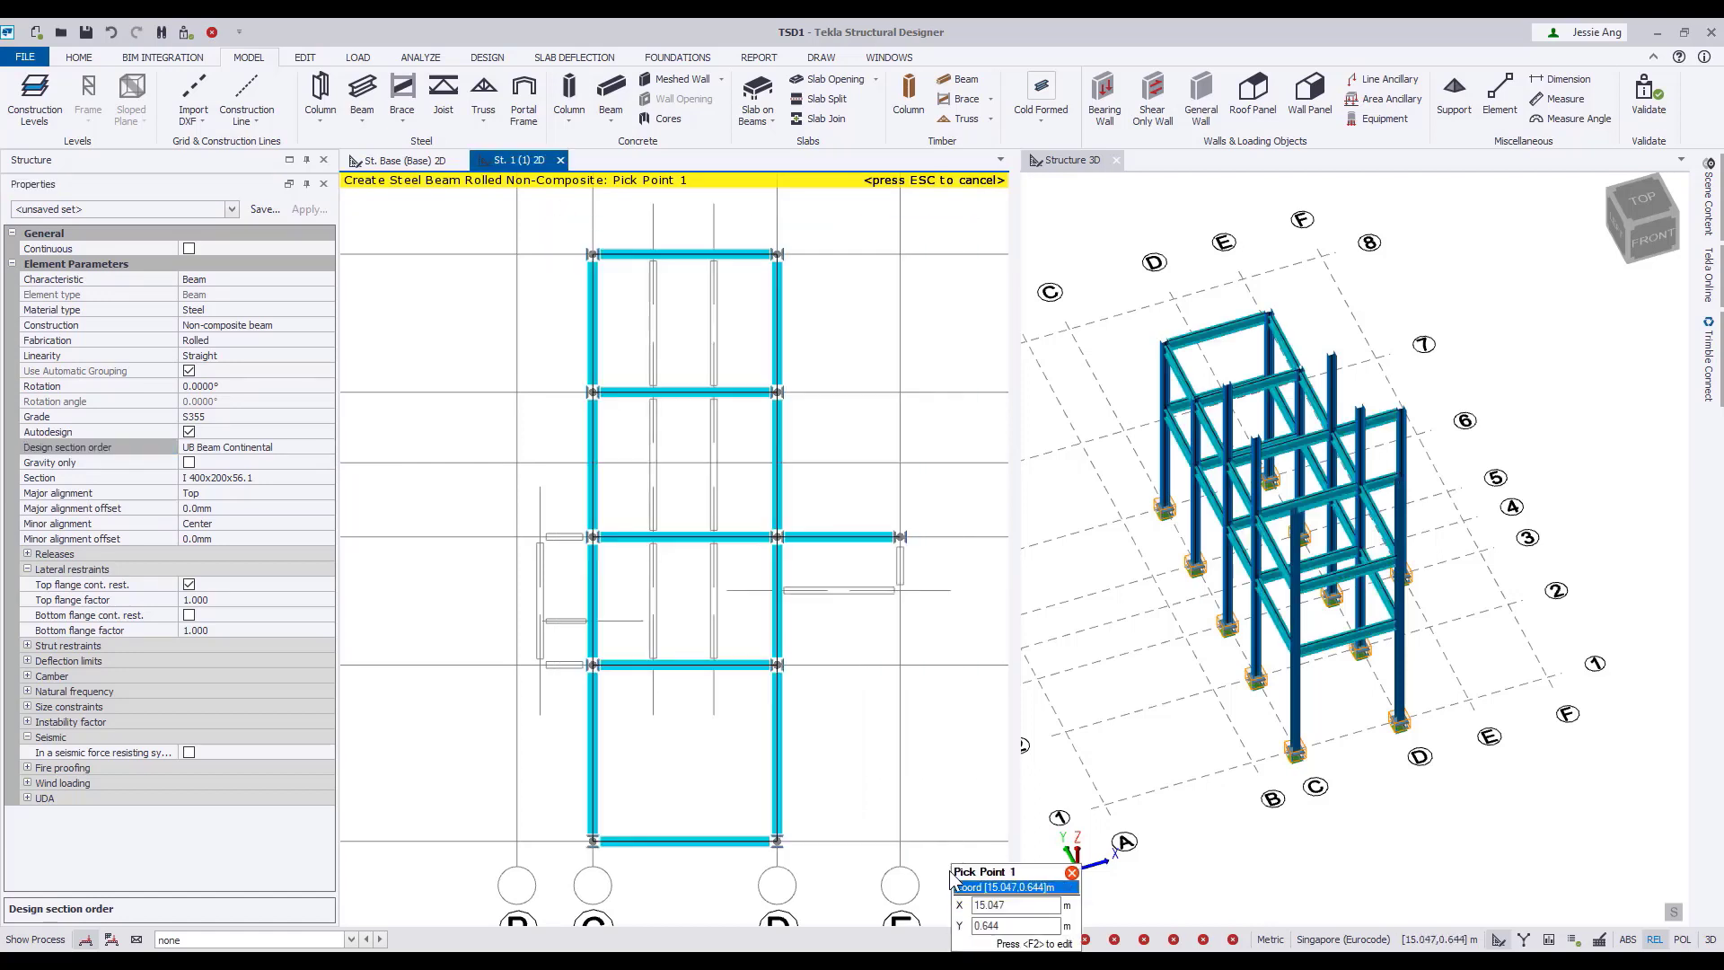
Add two beams projecting from columns C/2 and C/3 towards grid line B and connect their outer ends with an edge beam.
{"action": "scroll", "coordinate": [686, 761], "scroll_direction": "up", "scroll_amount": 3}
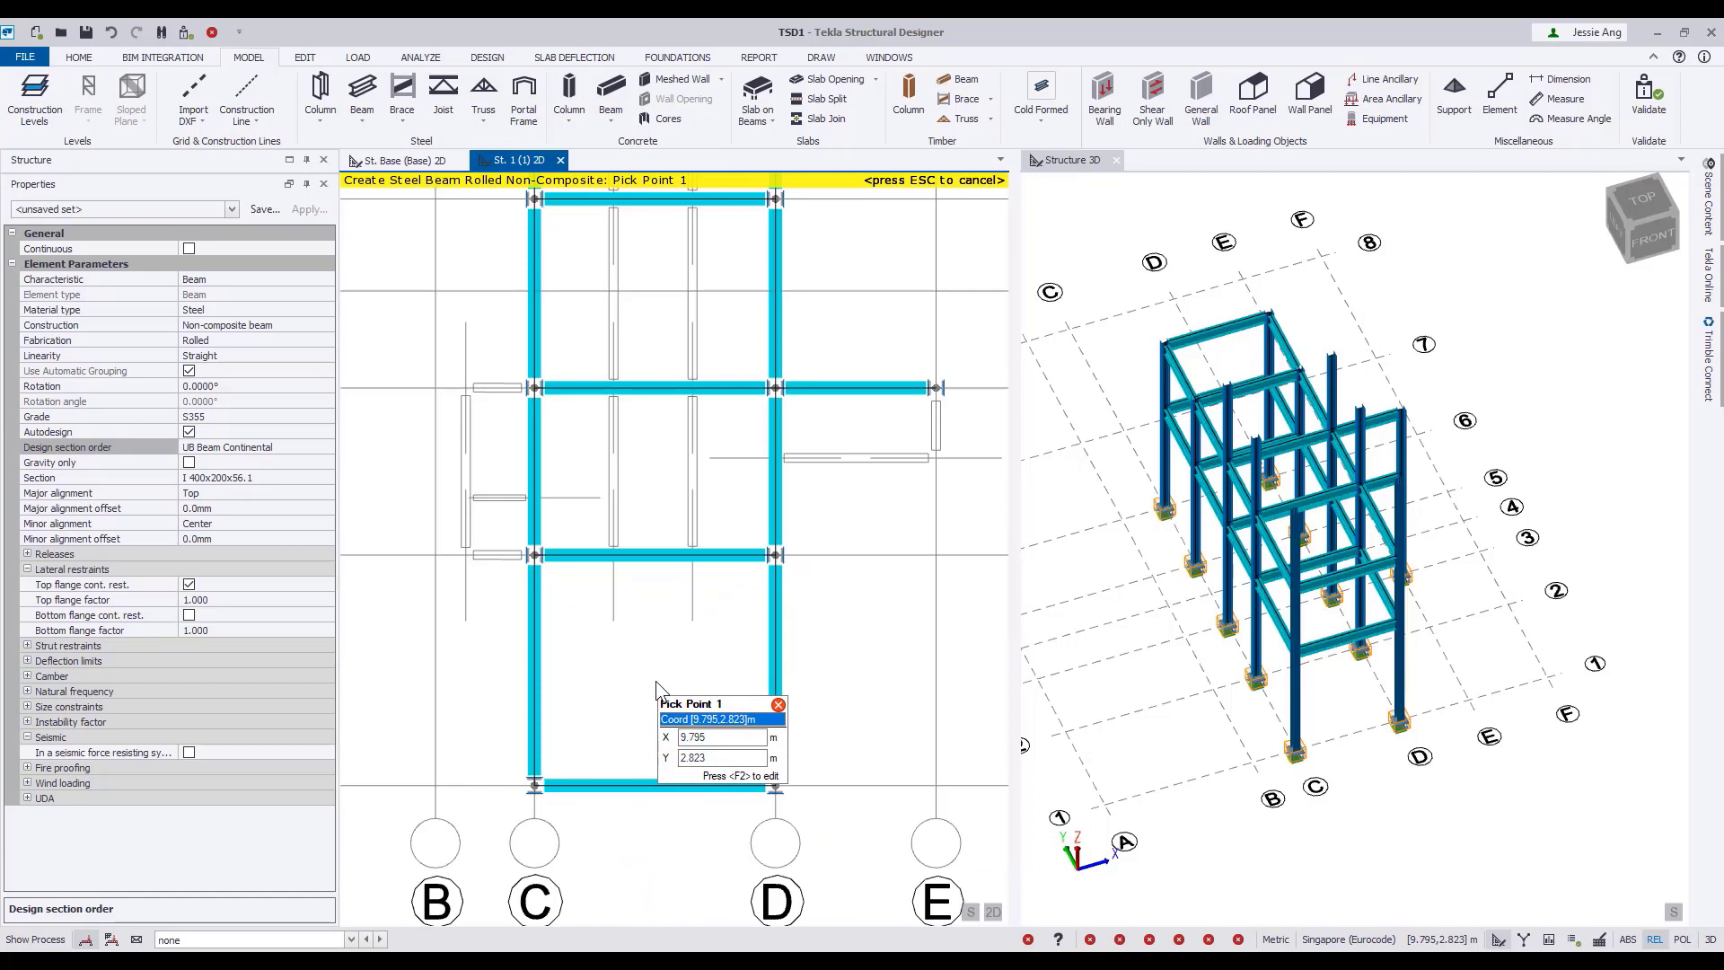
{"action": "left_click", "coordinate": [466, 555]}
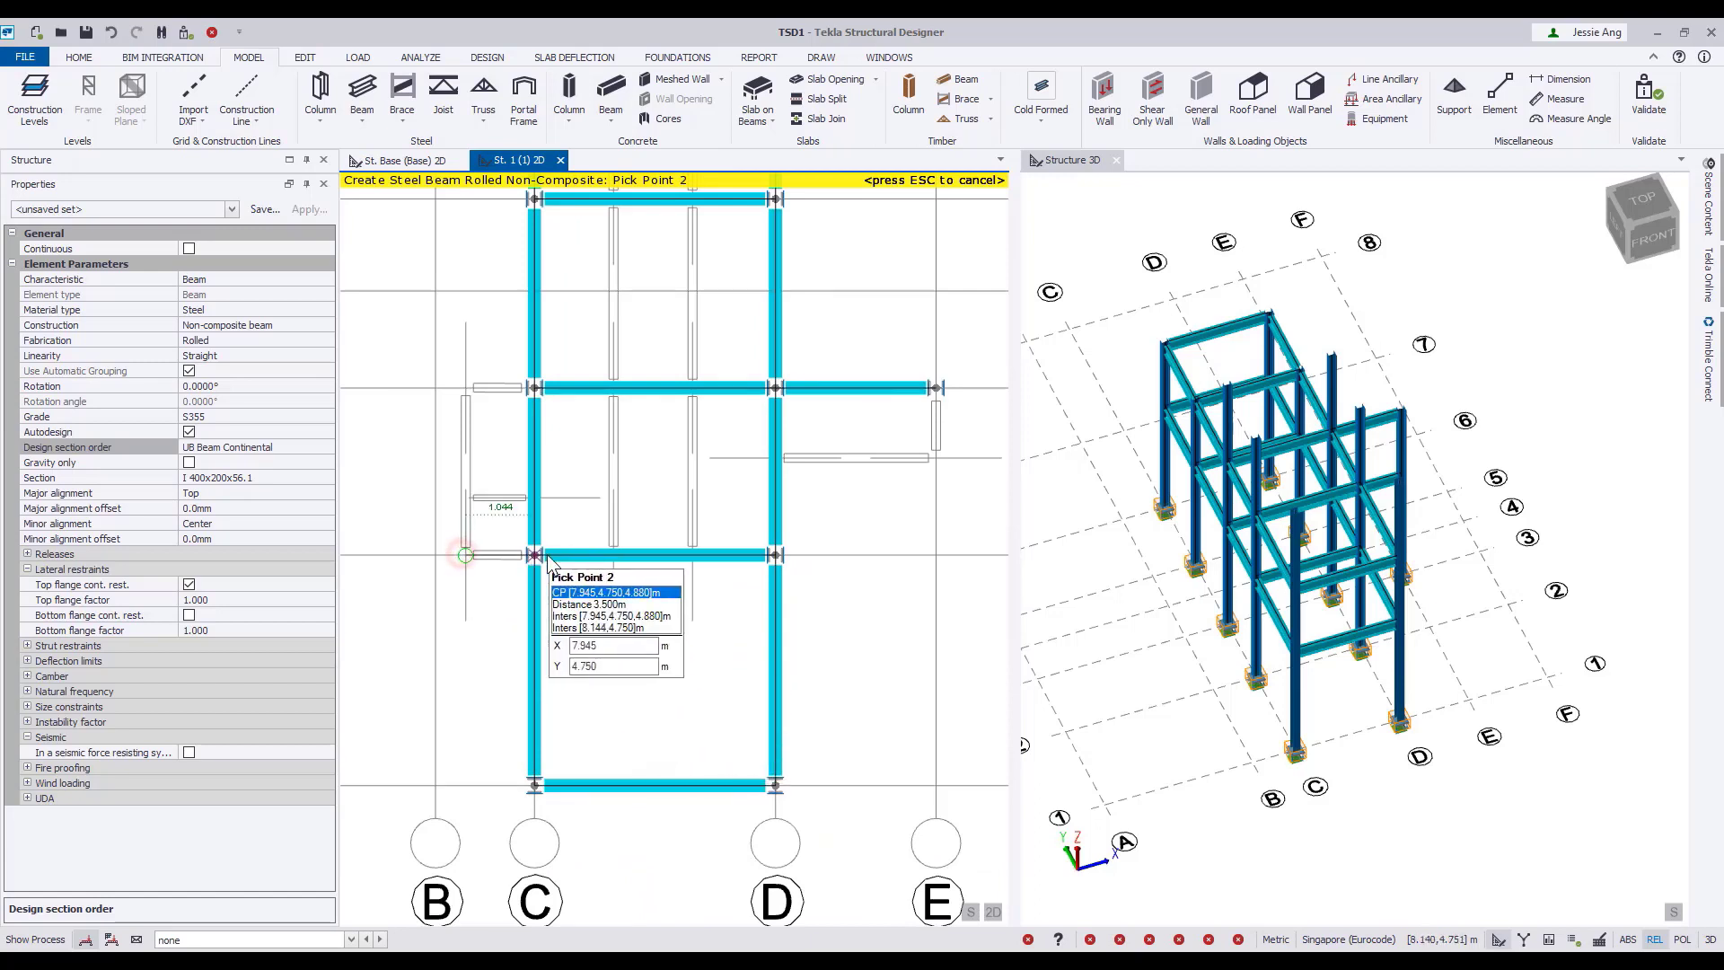
{"action": "left_click", "coordinate": [543, 556]}
{"action": "left_click", "coordinate": [465, 388]}
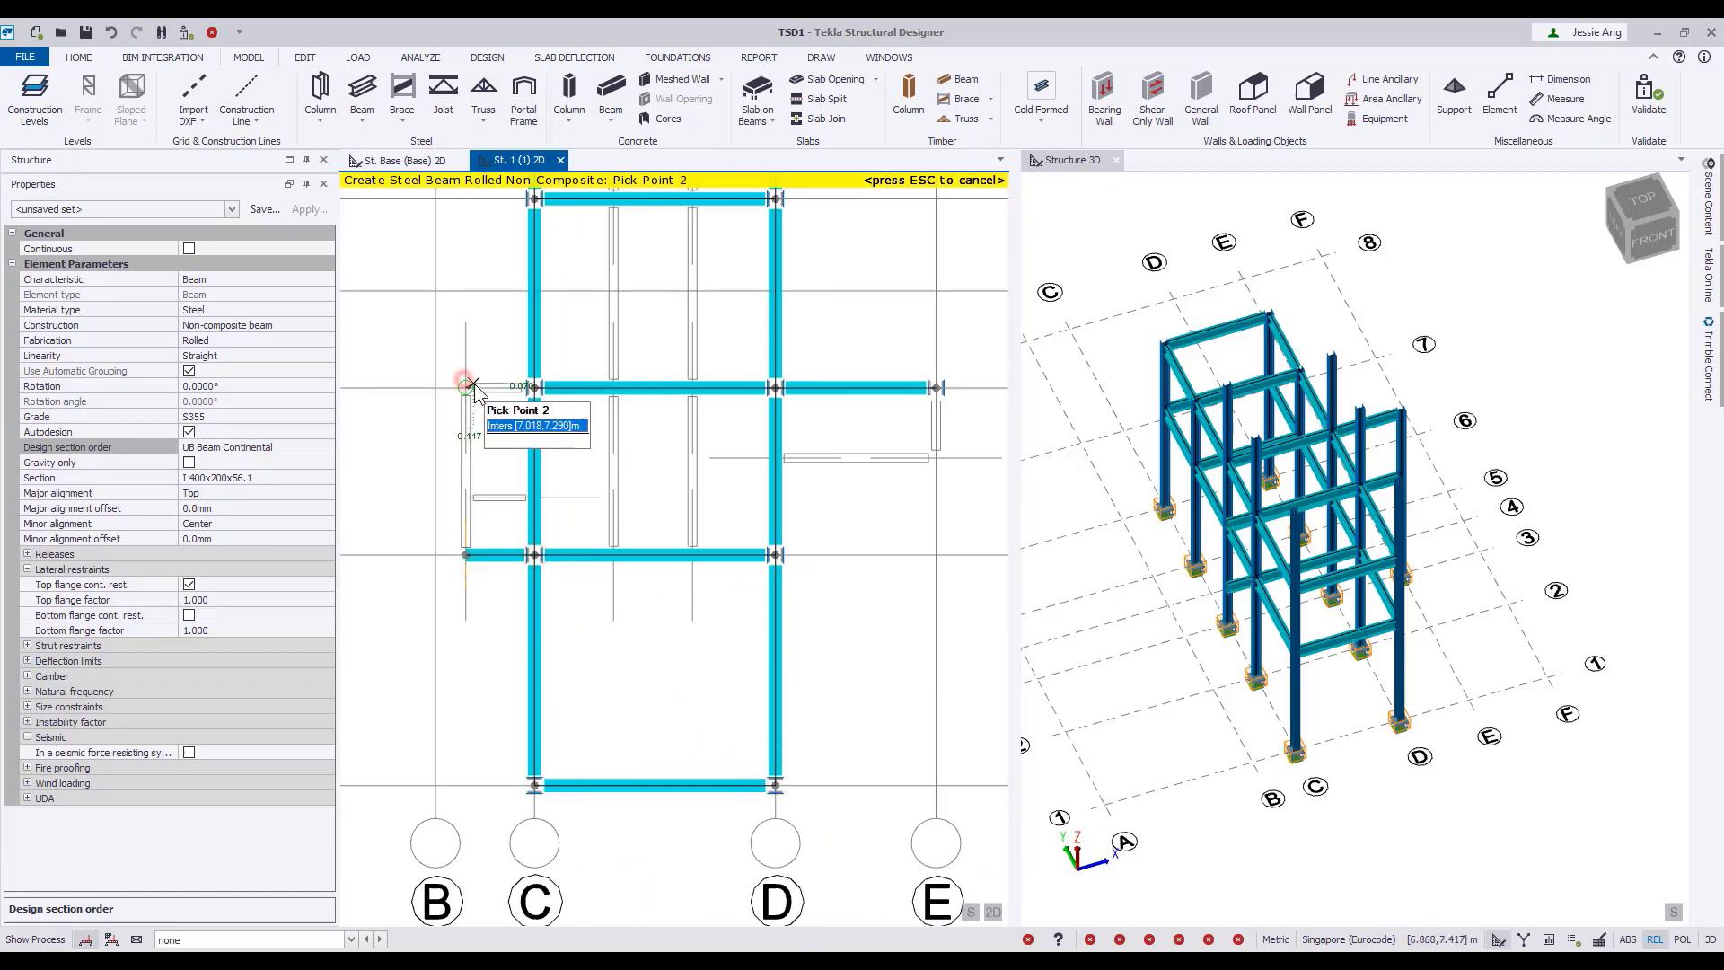
{"action": "left_click", "coordinate": [536, 388]}
{"action": "scroll", "coordinate": [481, 449], "scroll_direction": "up", "scroll_amount": 3}
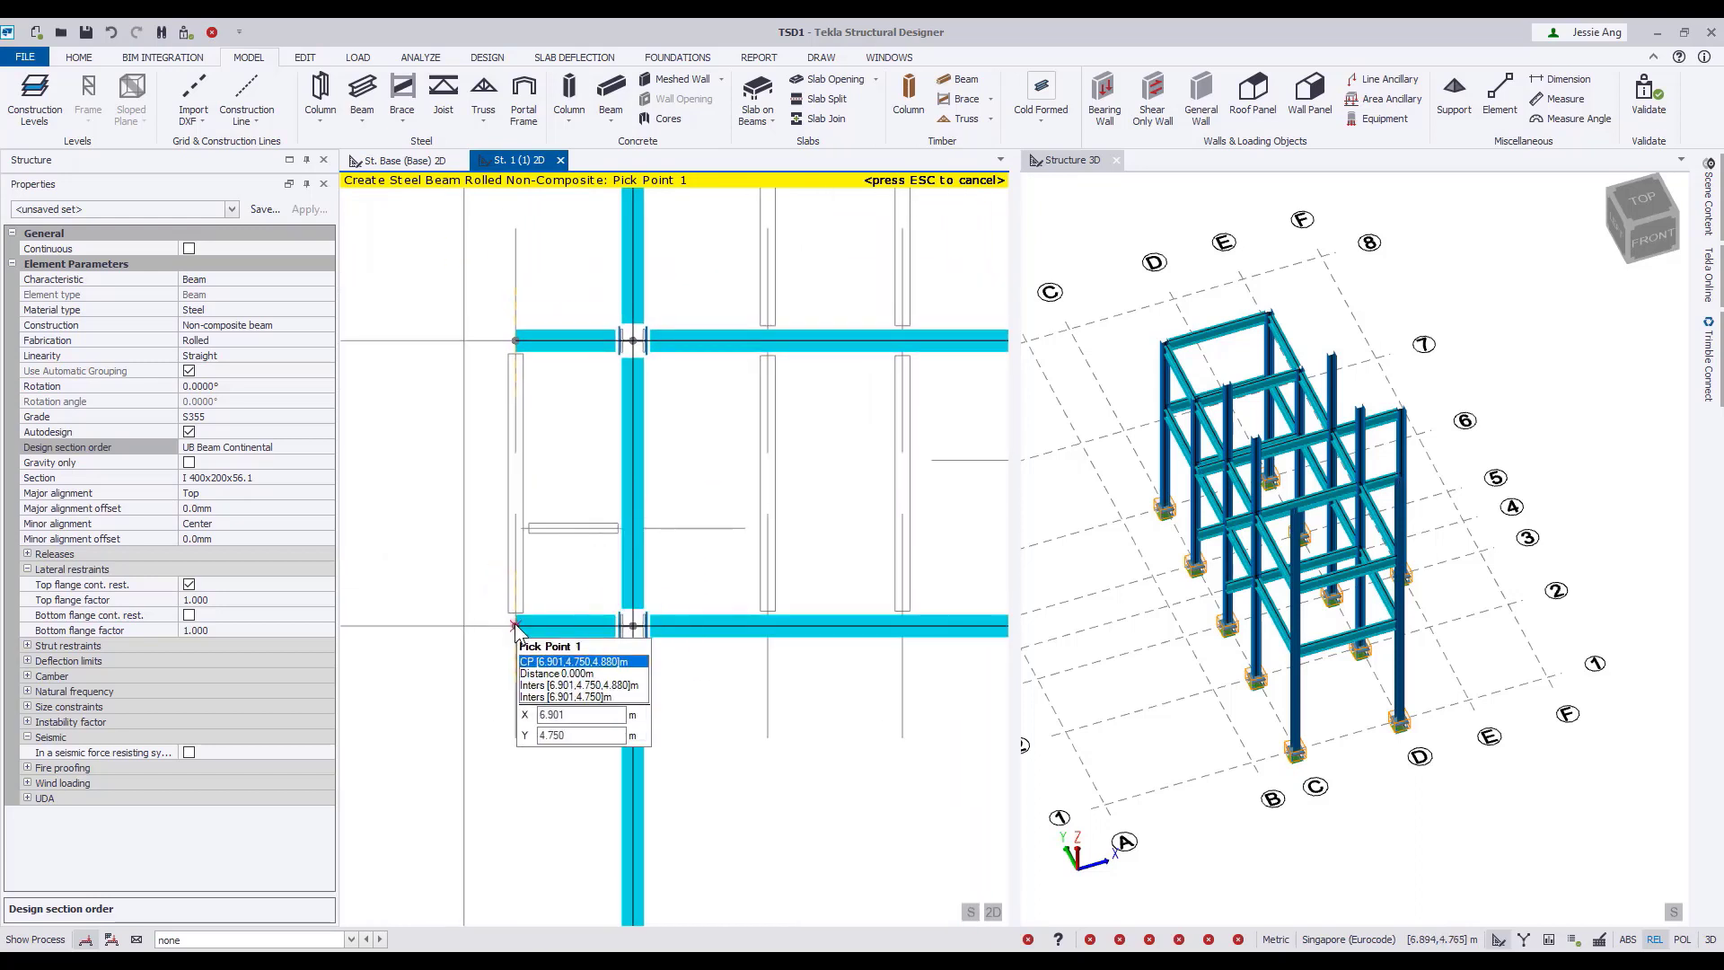
{"action": "left_click", "coordinate": [515, 623]}
{"action": "left_click", "coordinate": [514, 340]}
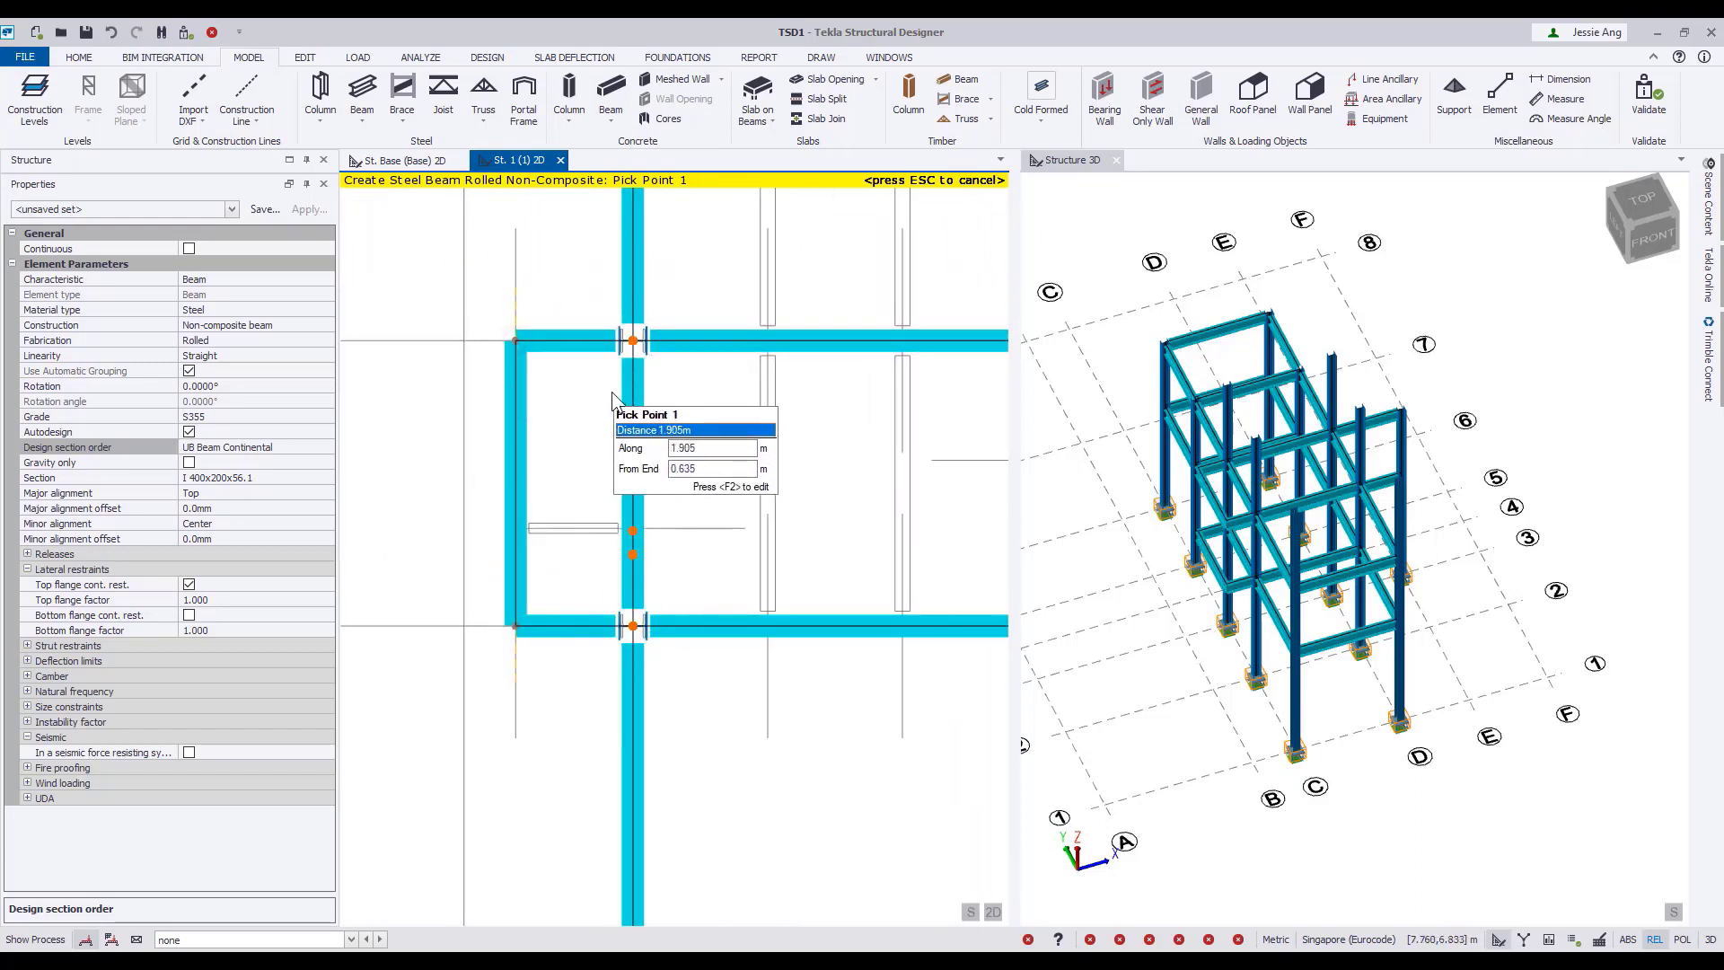
Add a short beam between the outer edge beam and the grid line C beam, 0.871 m from grid line 2.
{"action": "key", "text": "F2"}
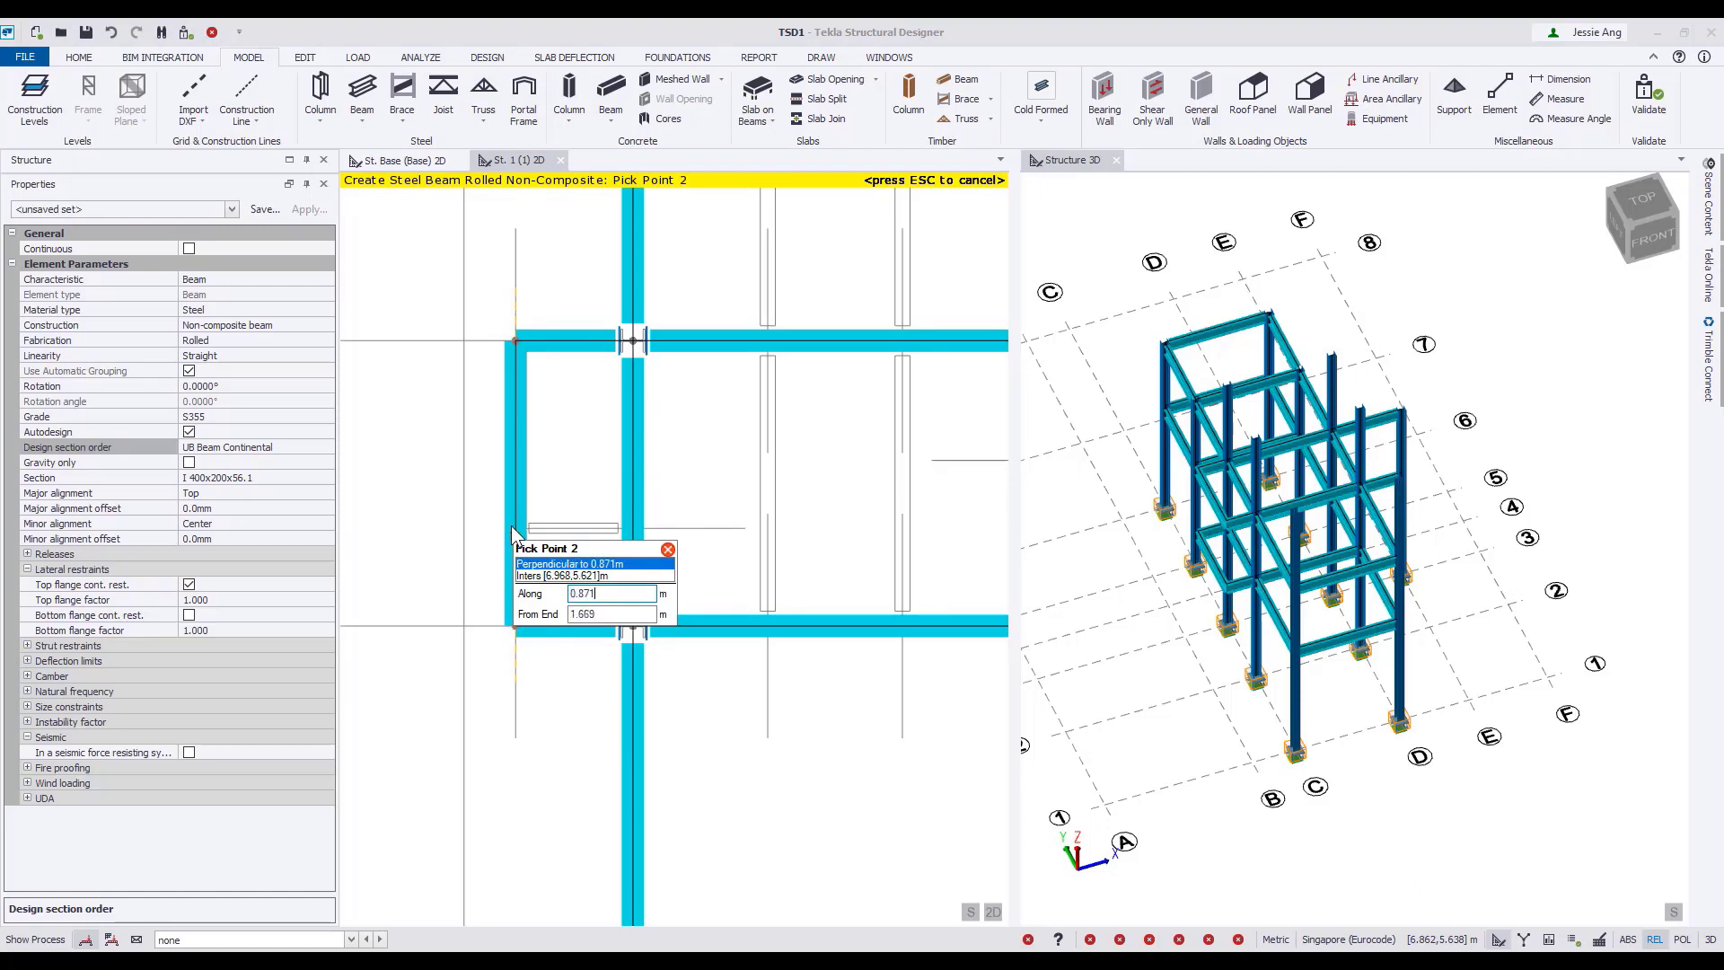
{"action": "key", "text": "Return"}
{"action": "left_click", "coordinate": [633, 528]}
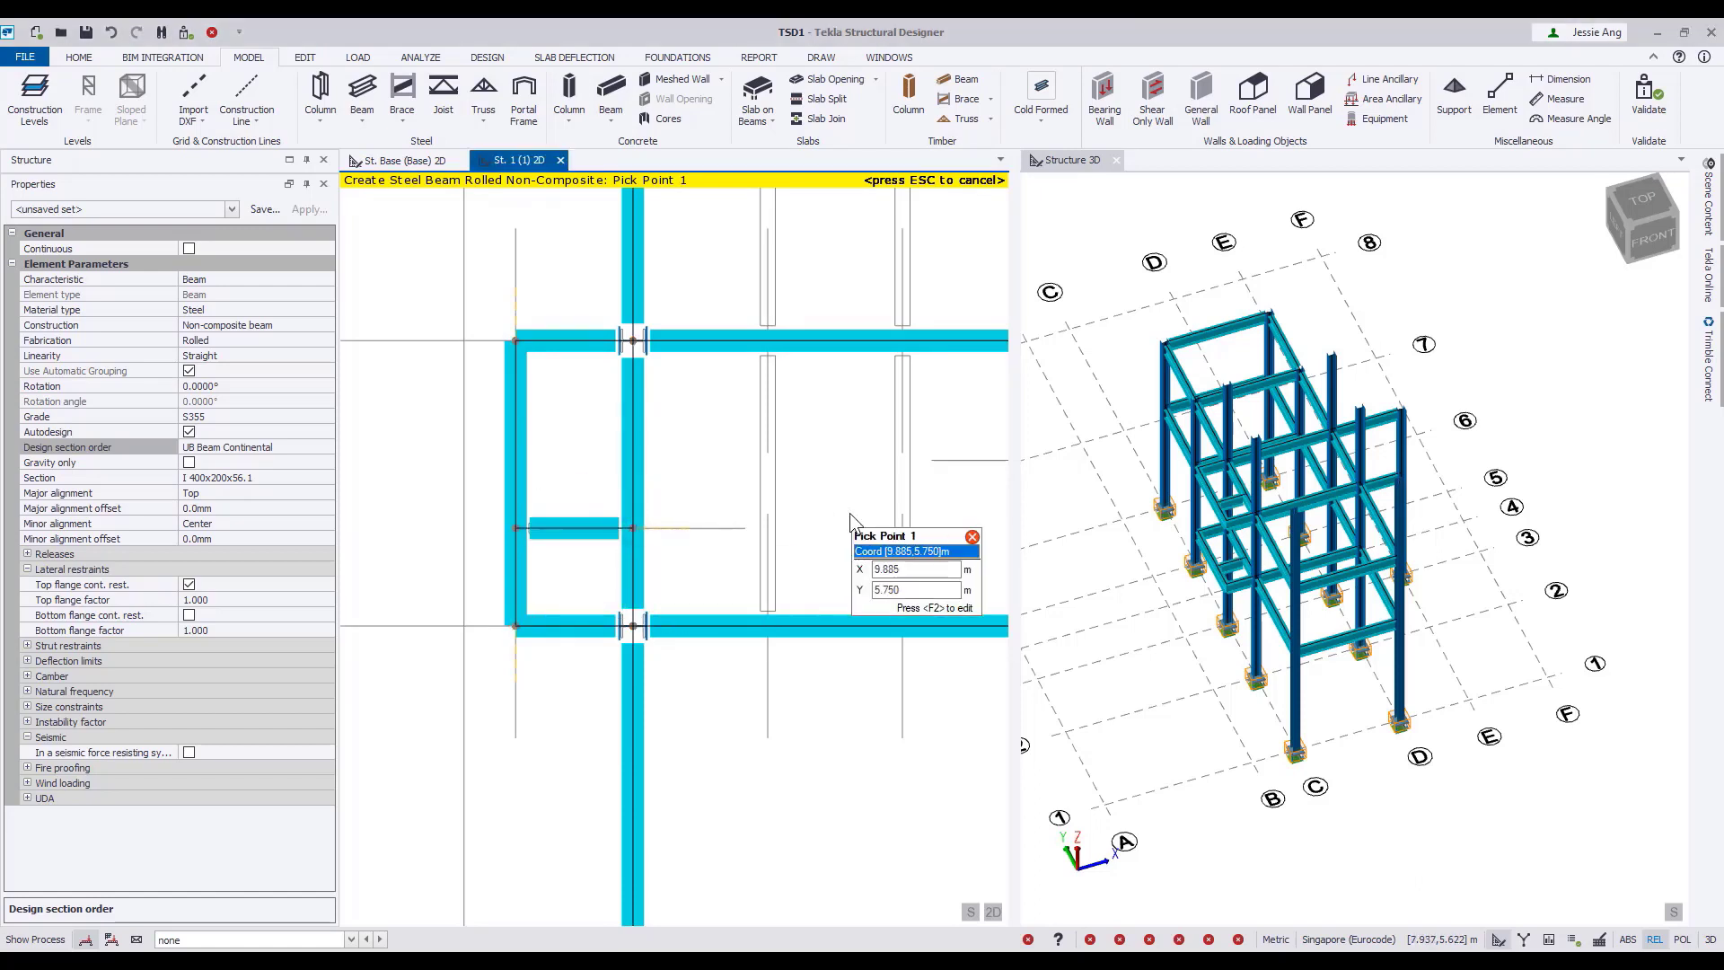
Add a beam from the grid line D beam to grid line E following the shadow, and connect its outer end to column E/3.
{"action": "middle_click_drag", "start_coordinate": [849, 513], "coordinate": [566, 552]}
{"action": "middle_click_drag", "start_coordinate": [810, 555], "coordinate": [616, 564]}
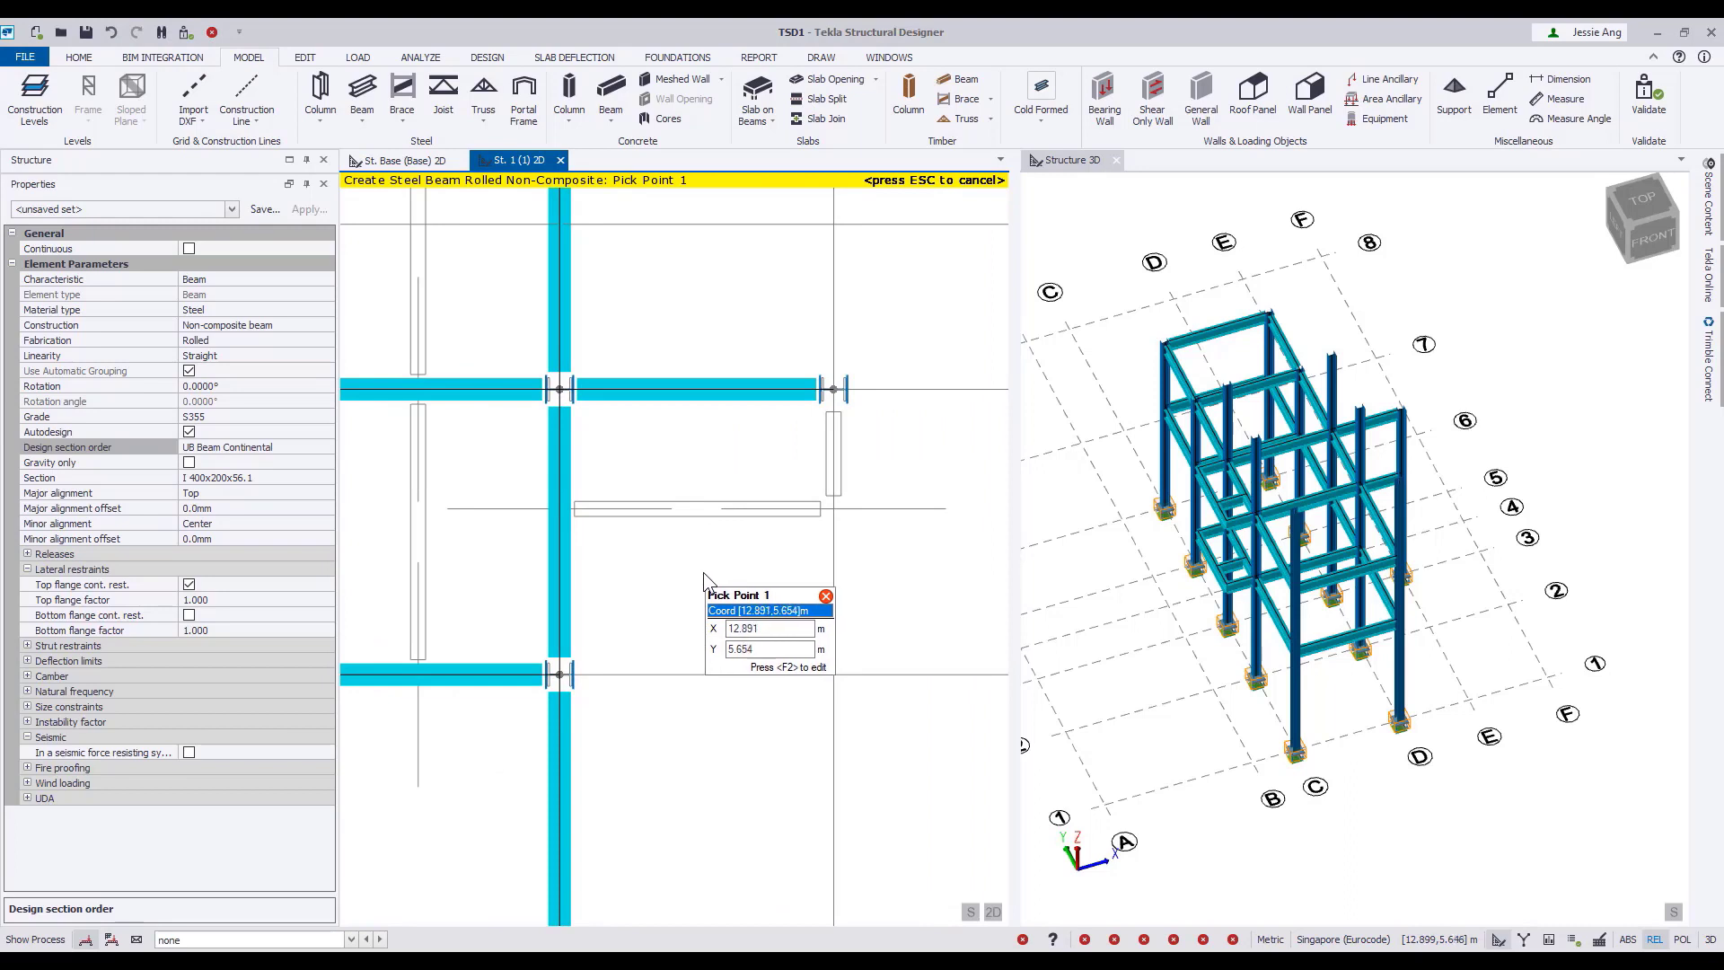
{"action": "left_click", "coordinate": [559, 511]}
{"action": "left_click", "coordinate": [833, 509]}
{"action": "middle_click_drag", "start_coordinate": [833, 509], "coordinate": [826, 537]}
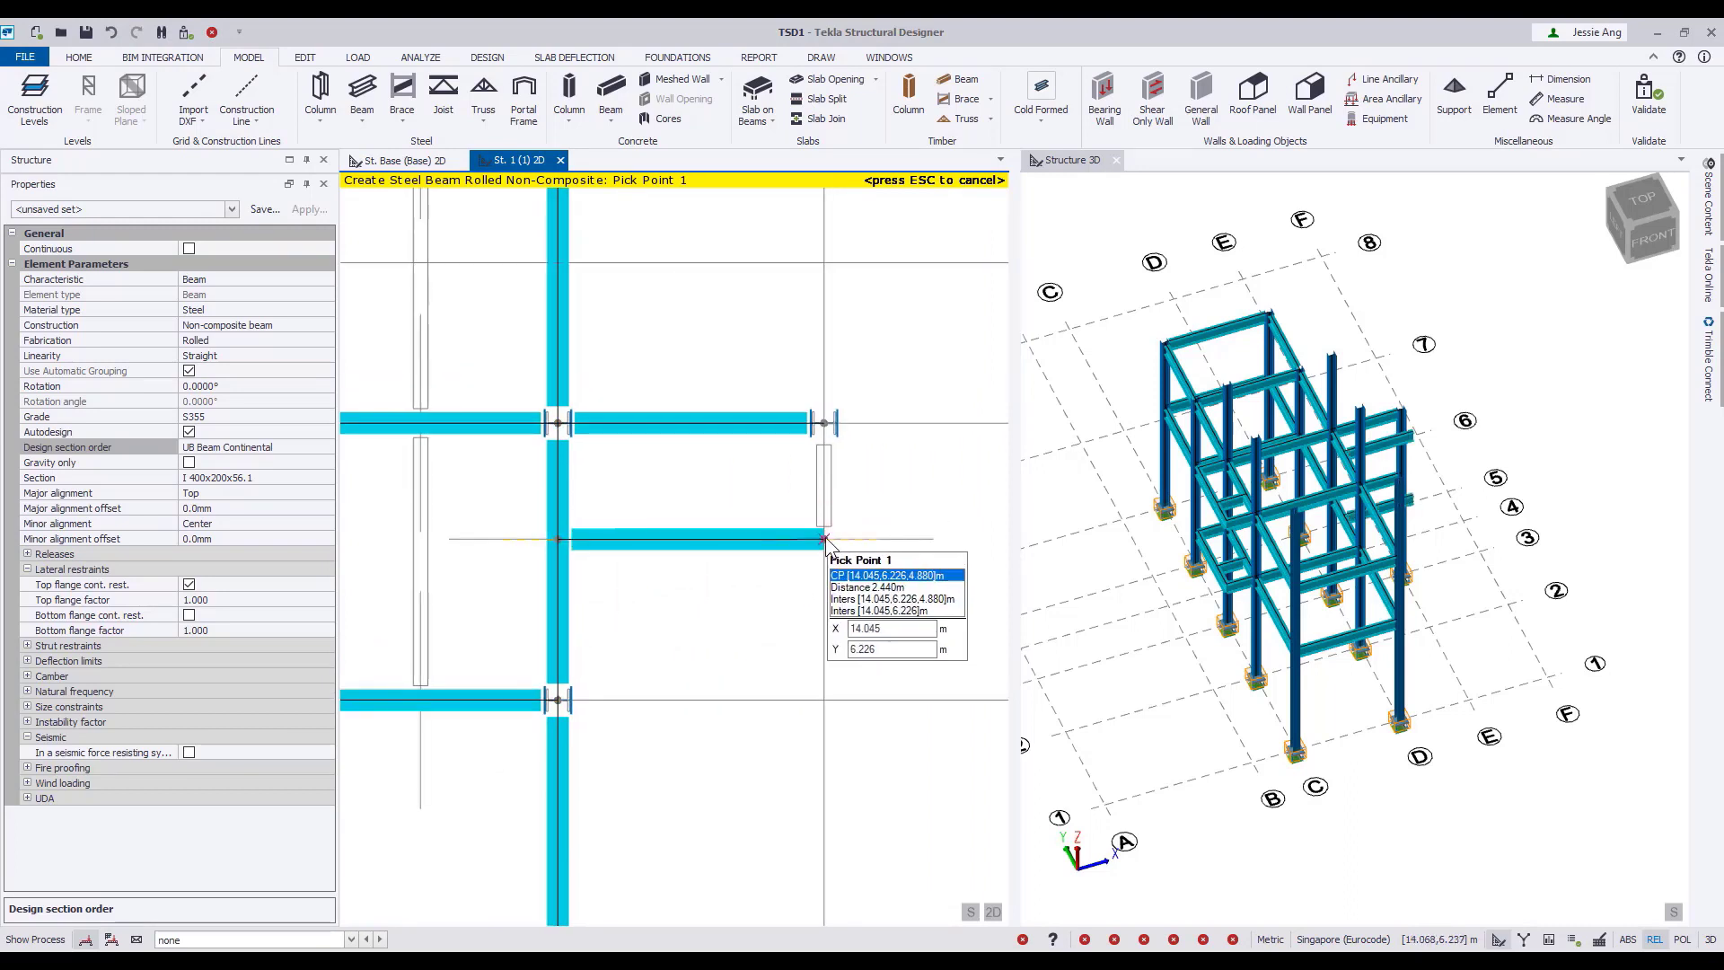
{"action": "left_click", "coordinate": [826, 537]}
{"action": "left_click", "coordinate": [823, 423]}
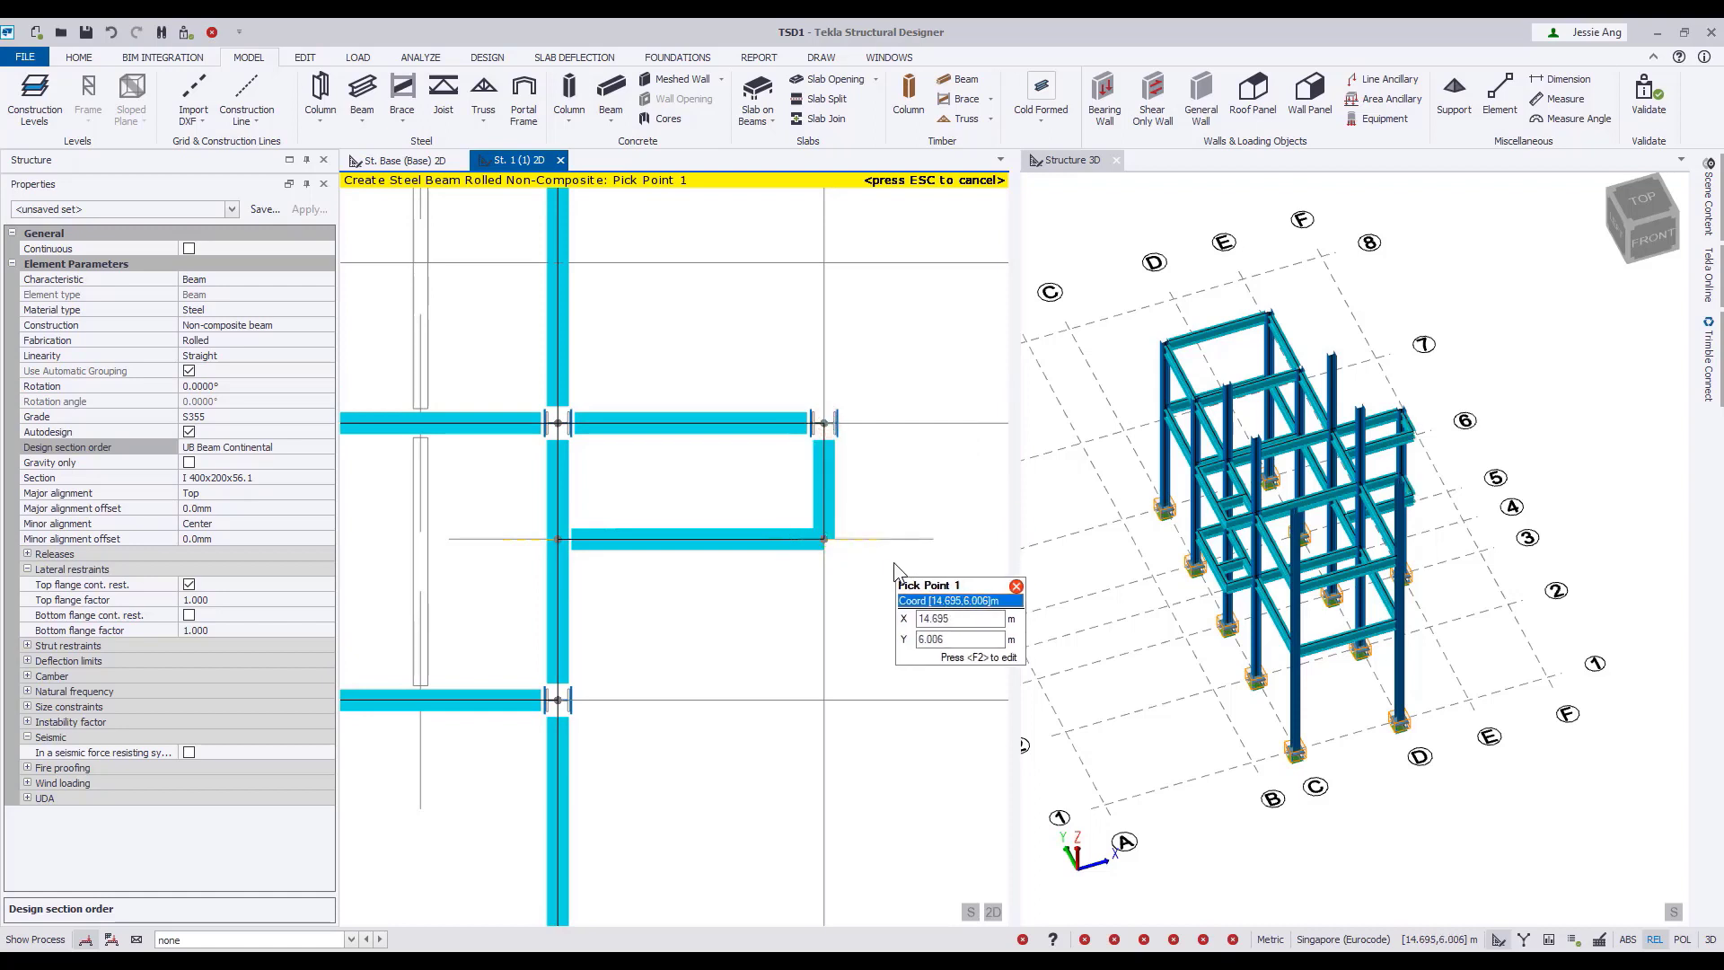
{"action": "scroll", "coordinate": [905, 561], "scroll_direction": "down", "scroll_amount": 3}
{"action": "middle_click_drag", "start_coordinate": [820, 411], "coordinate": [838, 494]}
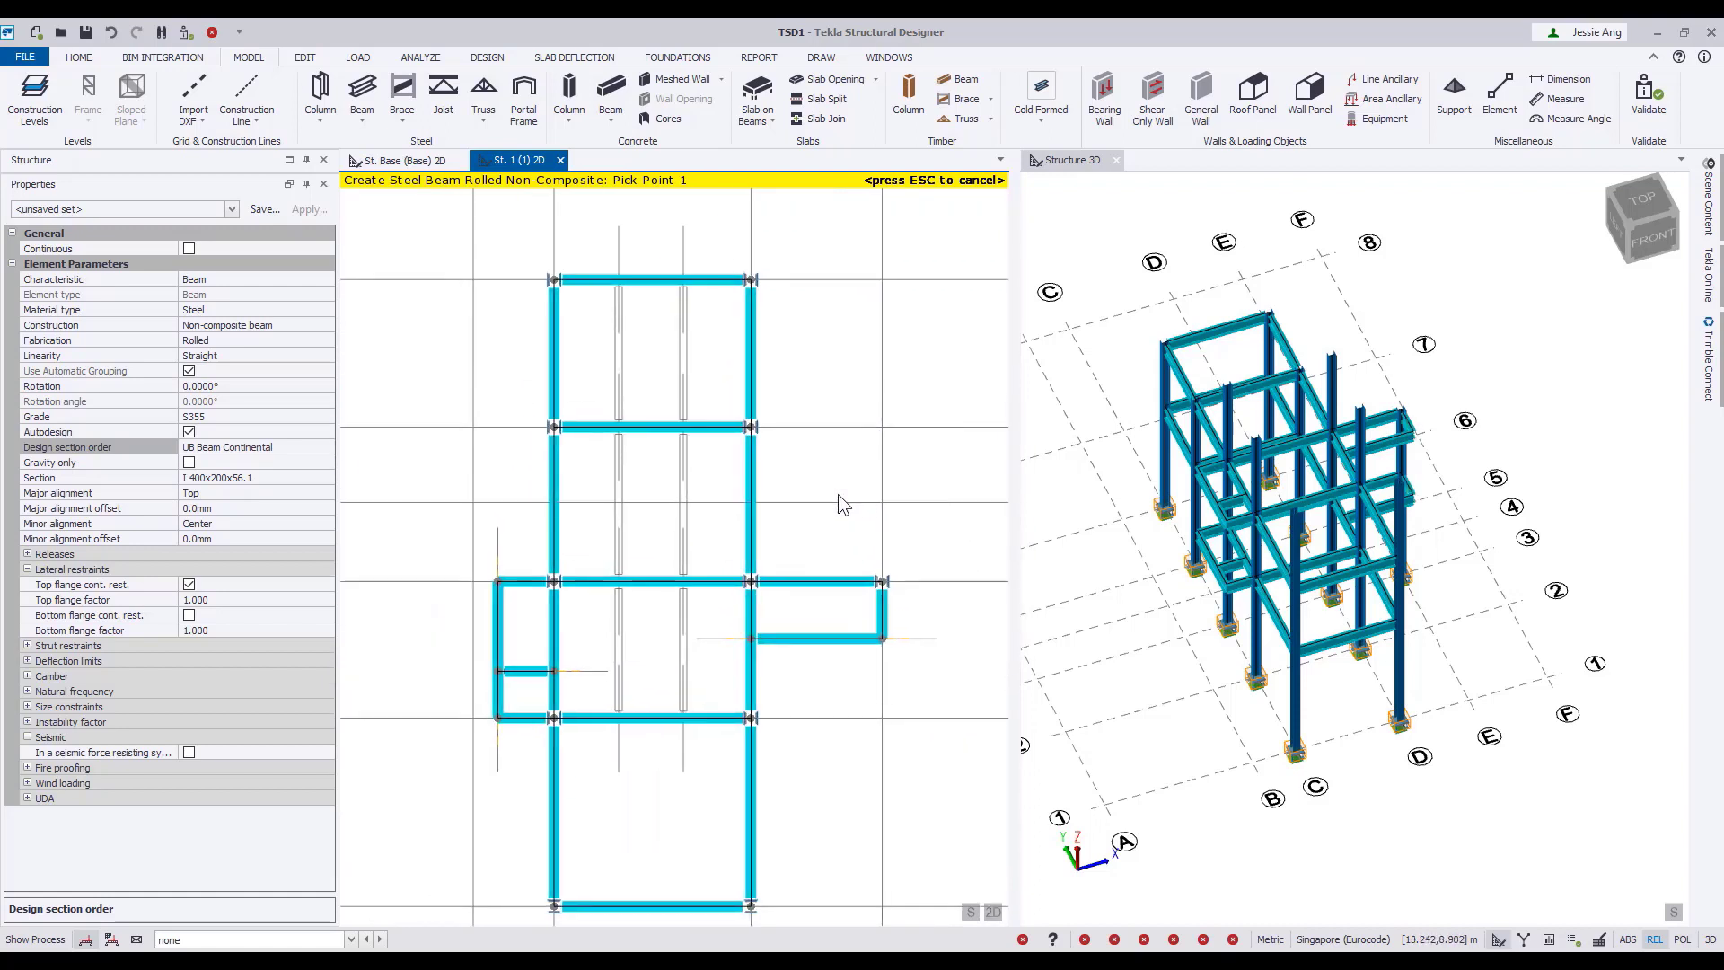
{"action": "key", "text": "Escape"}
Start creating infill beams defined by spacing, with two spacings of 1.2 m.
{"action": "left_click", "coordinate": [304, 57]}
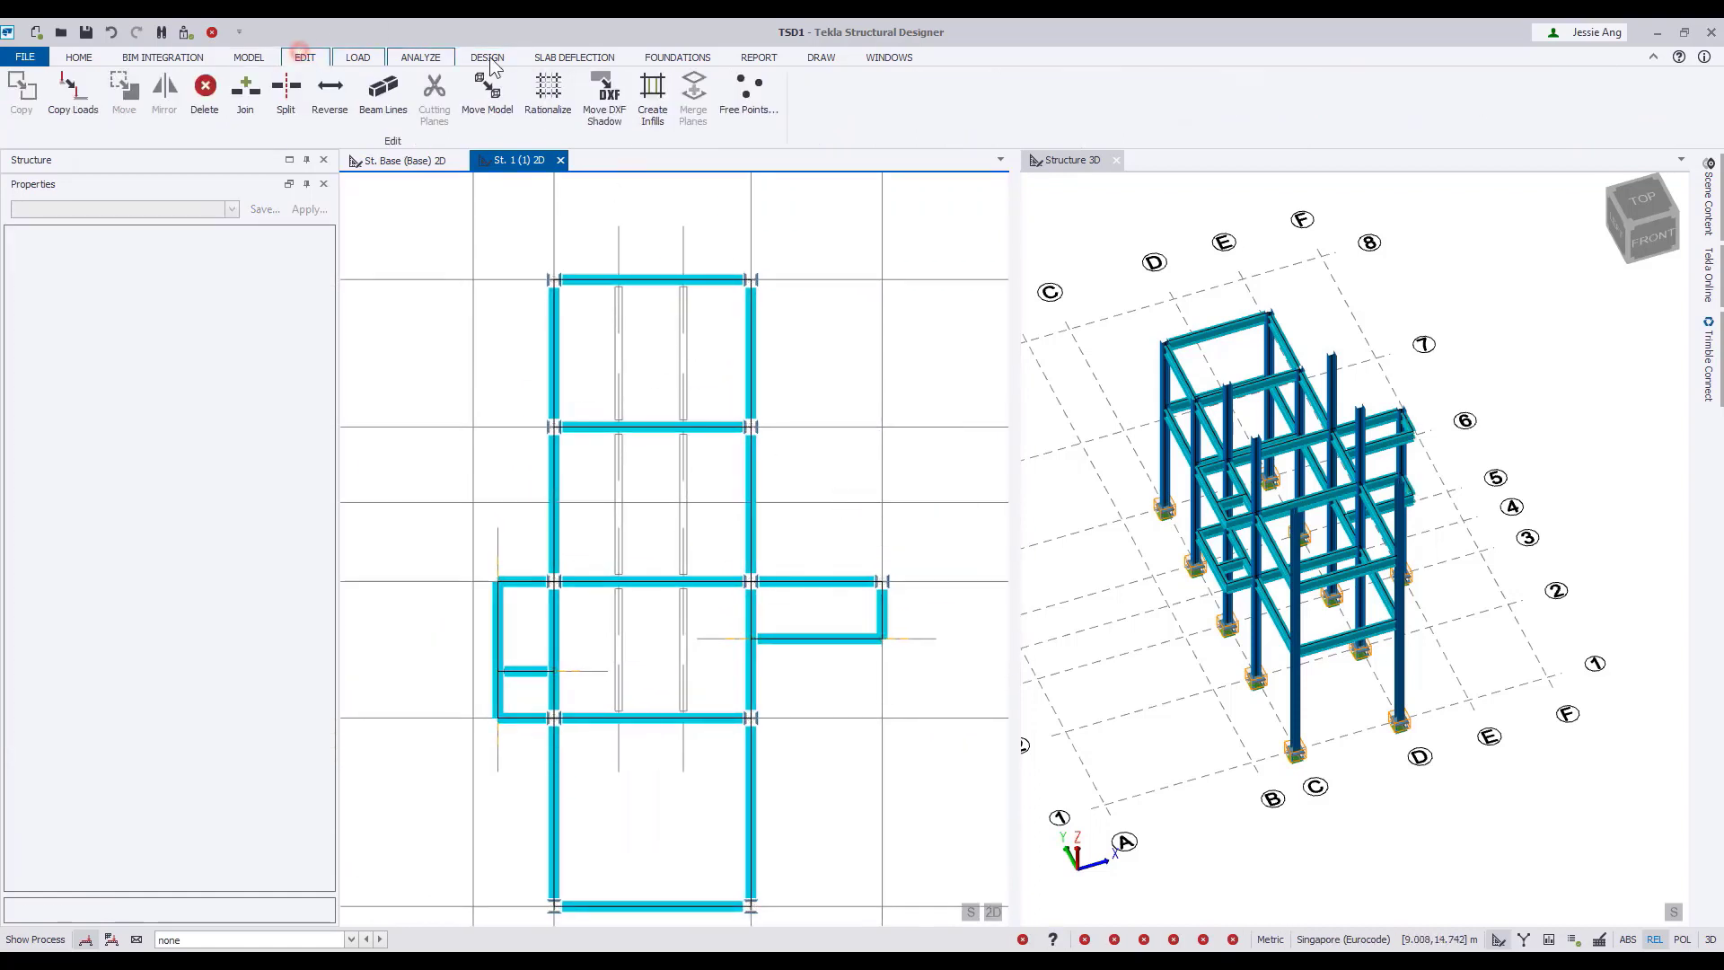
{"action": "left_click", "coordinate": [653, 97]}
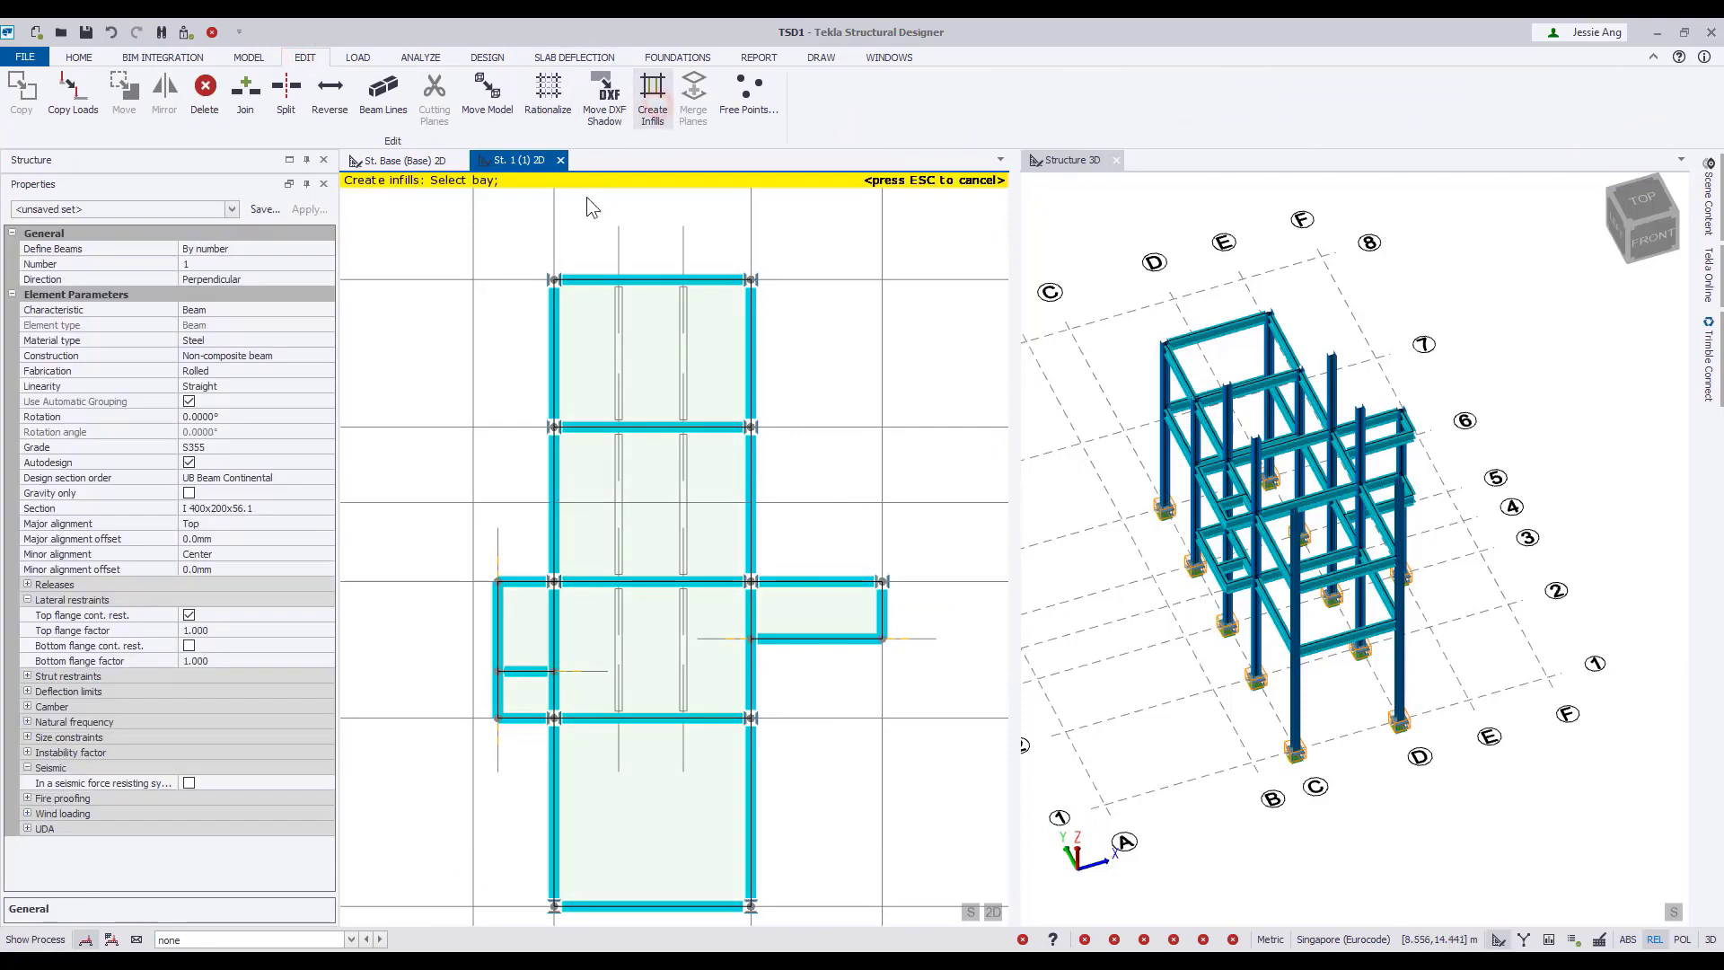
{"action": "left_click", "coordinate": [325, 249]}
{"action": "left_click", "coordinate": [256, 267]}
{"action": "left_click", "coordinate": [248, 265]}
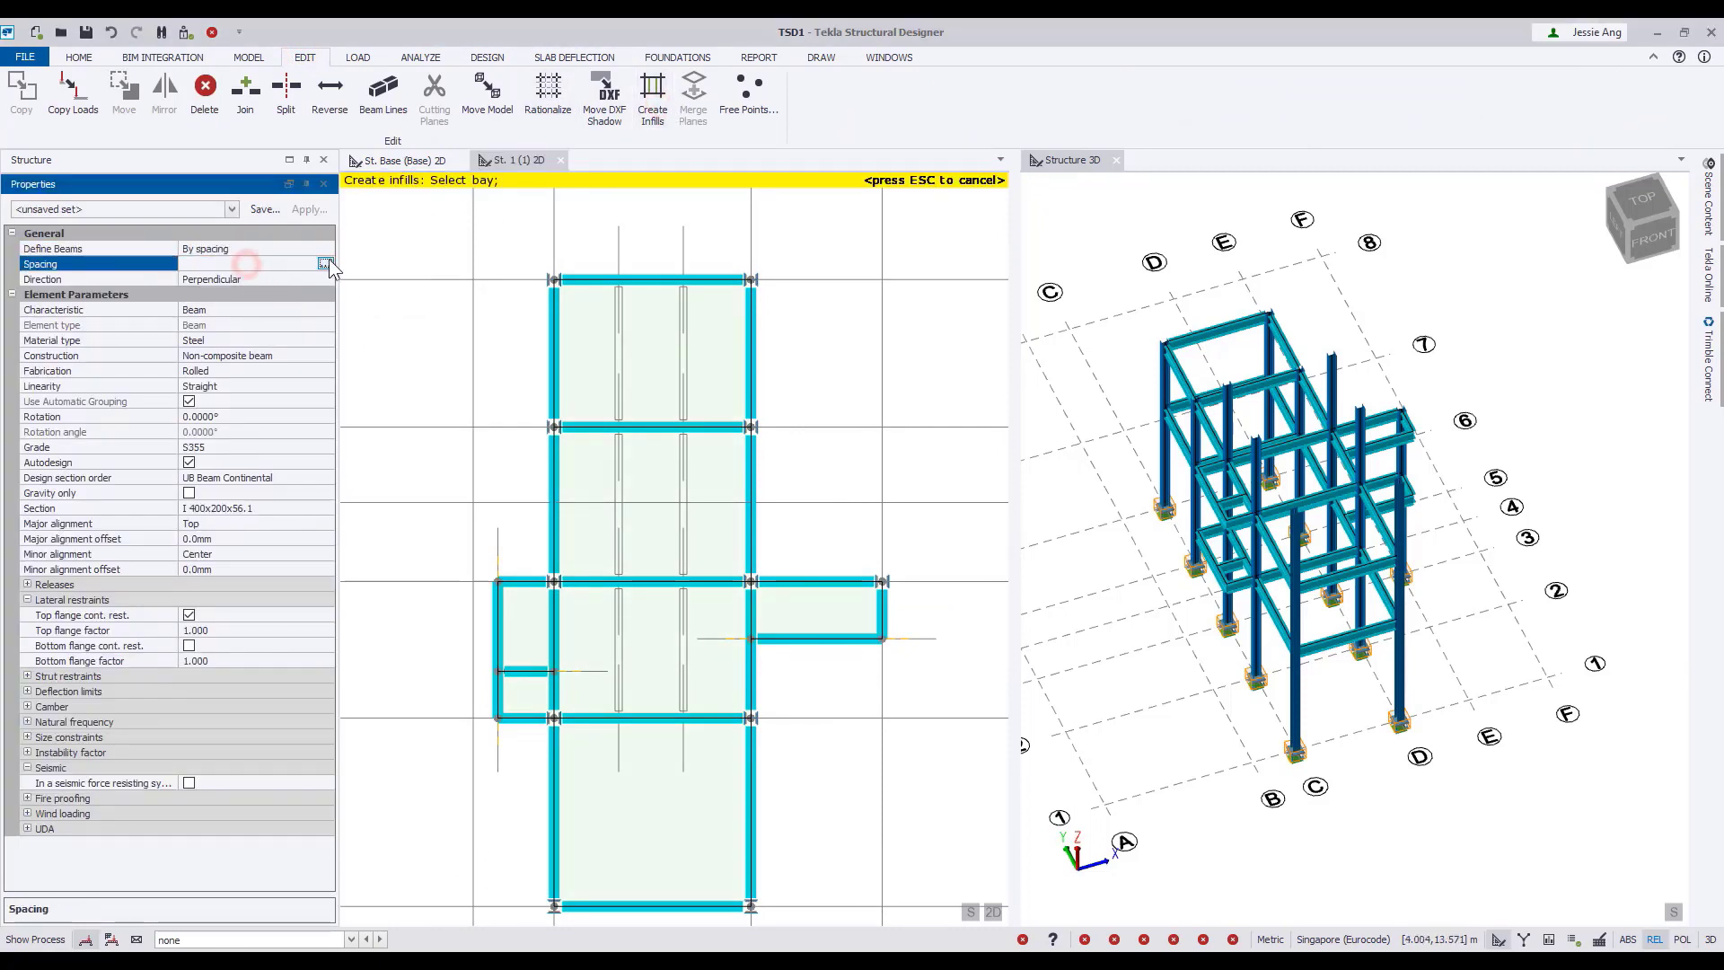
{"action": "left_click", "coordinate": [328, 263]}
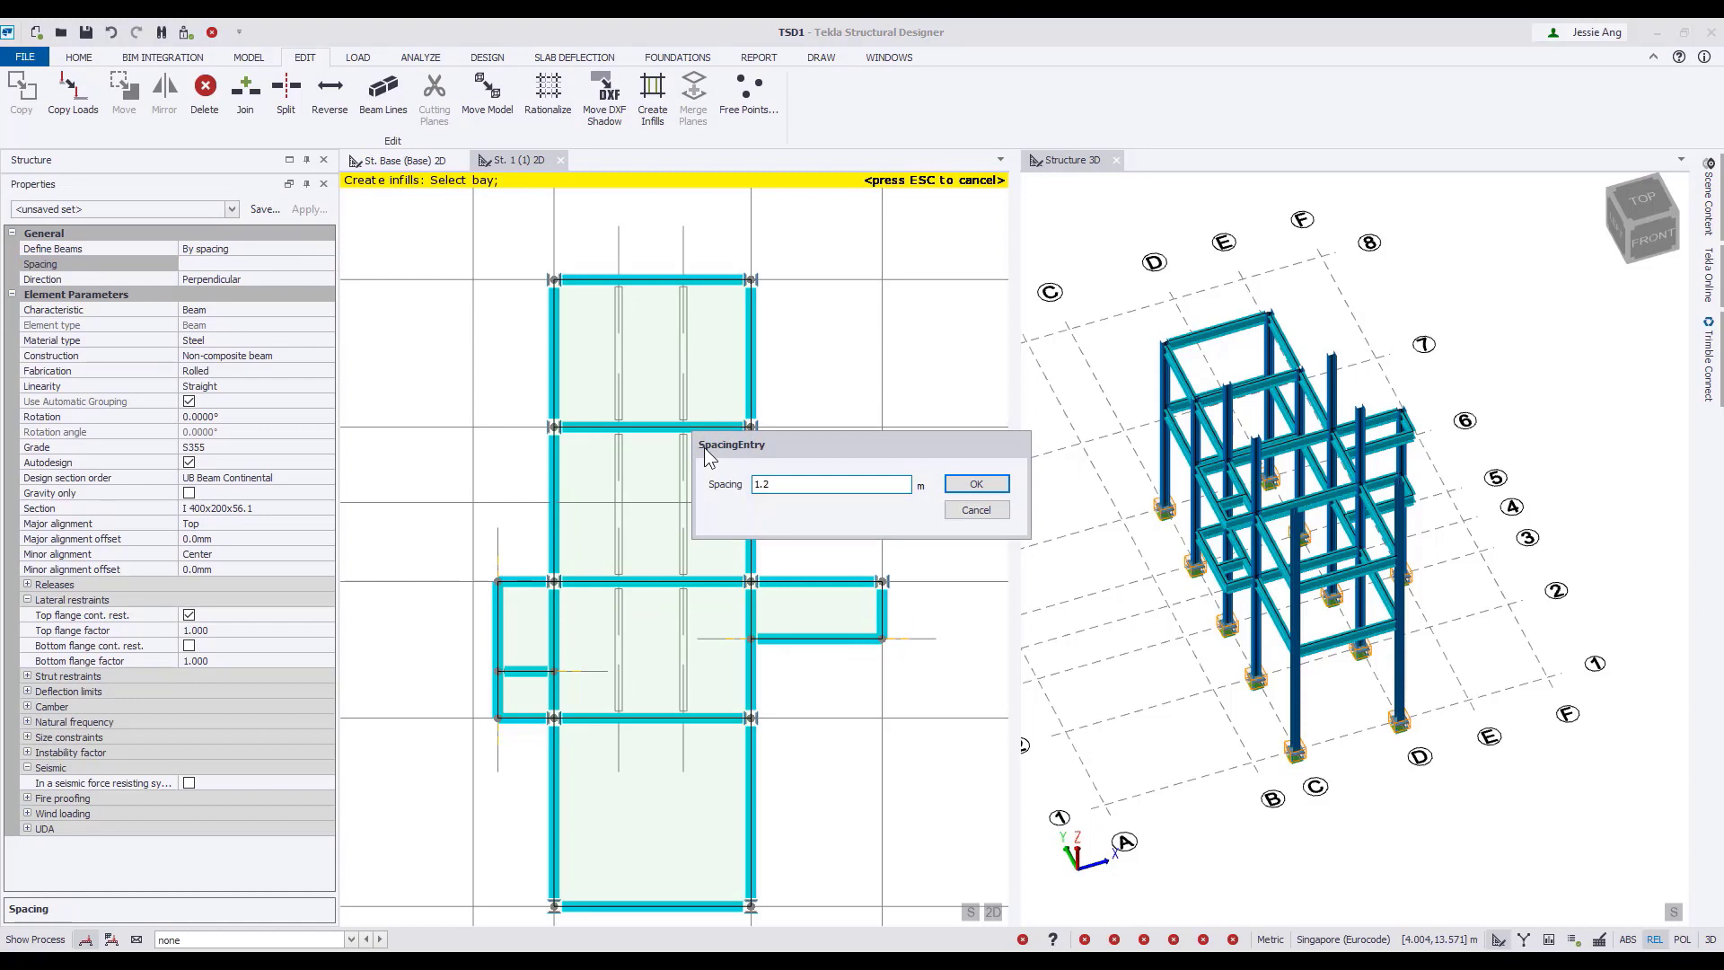
{"action": "type", "text": "1.2,1.2"}
{"action": "left_click", "coordinate": [1005, 486]}
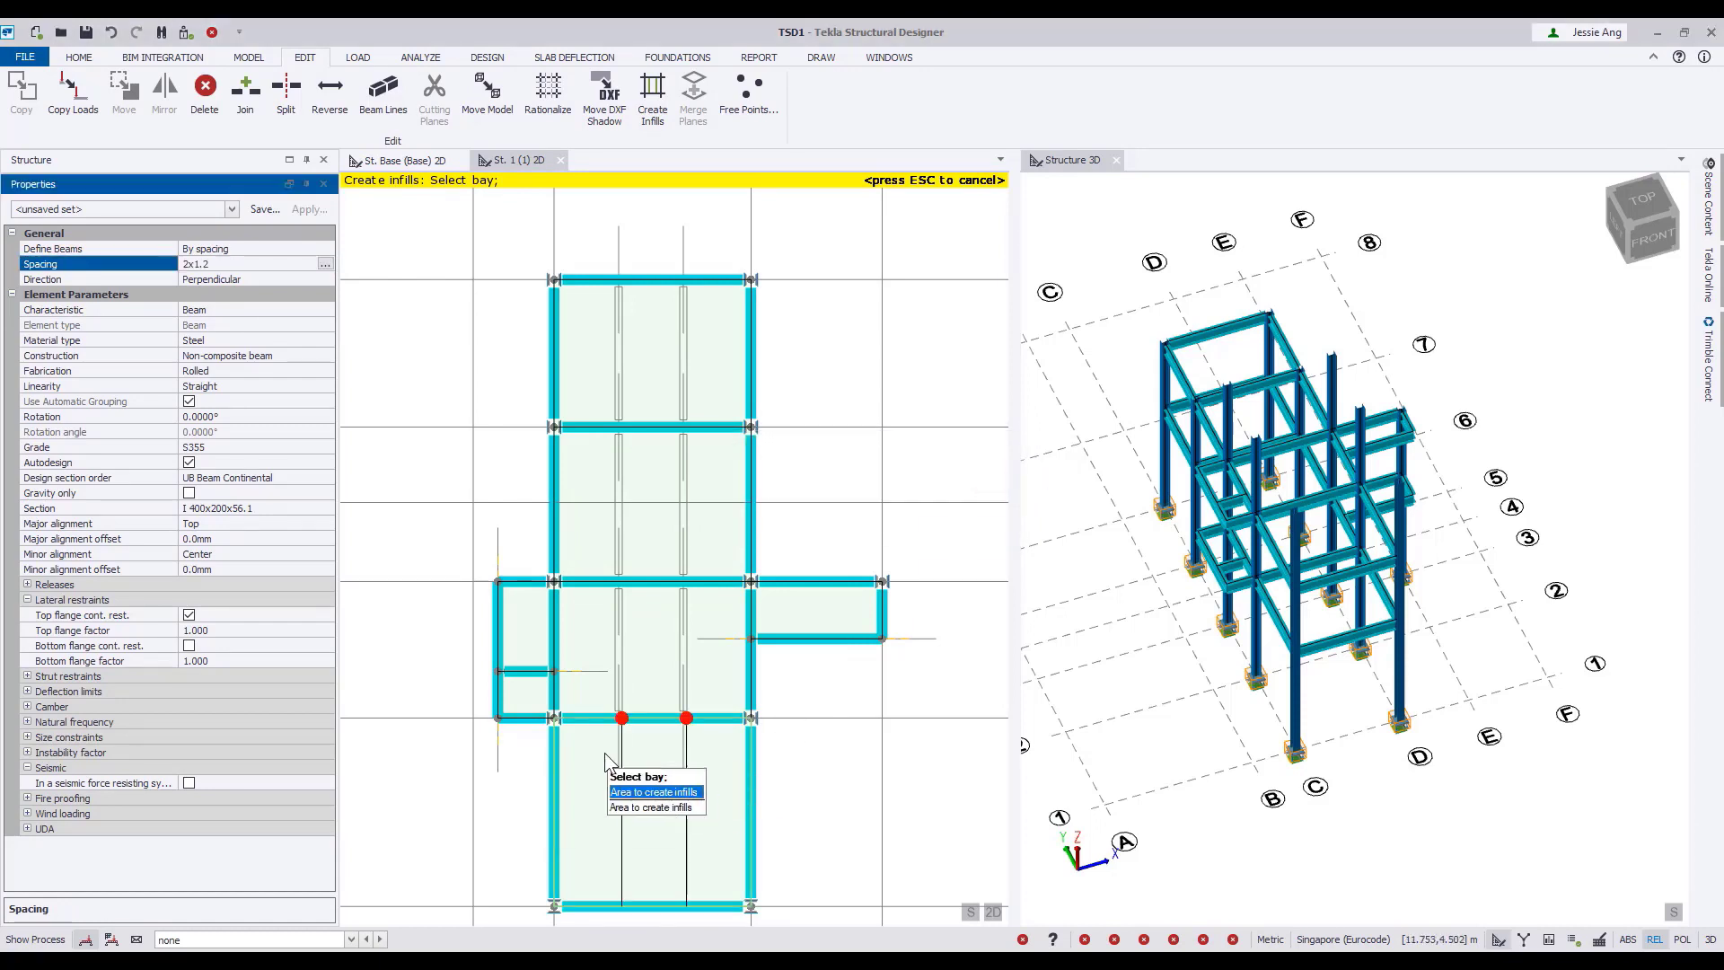
Create the spaced infill beams in the bays between grid lines C and D, from grid line 2 up to grid line 6.
{"action": "scroll", "coordinate": [593, 719], "scroll_direction": "up", "scroll_amount": 2}
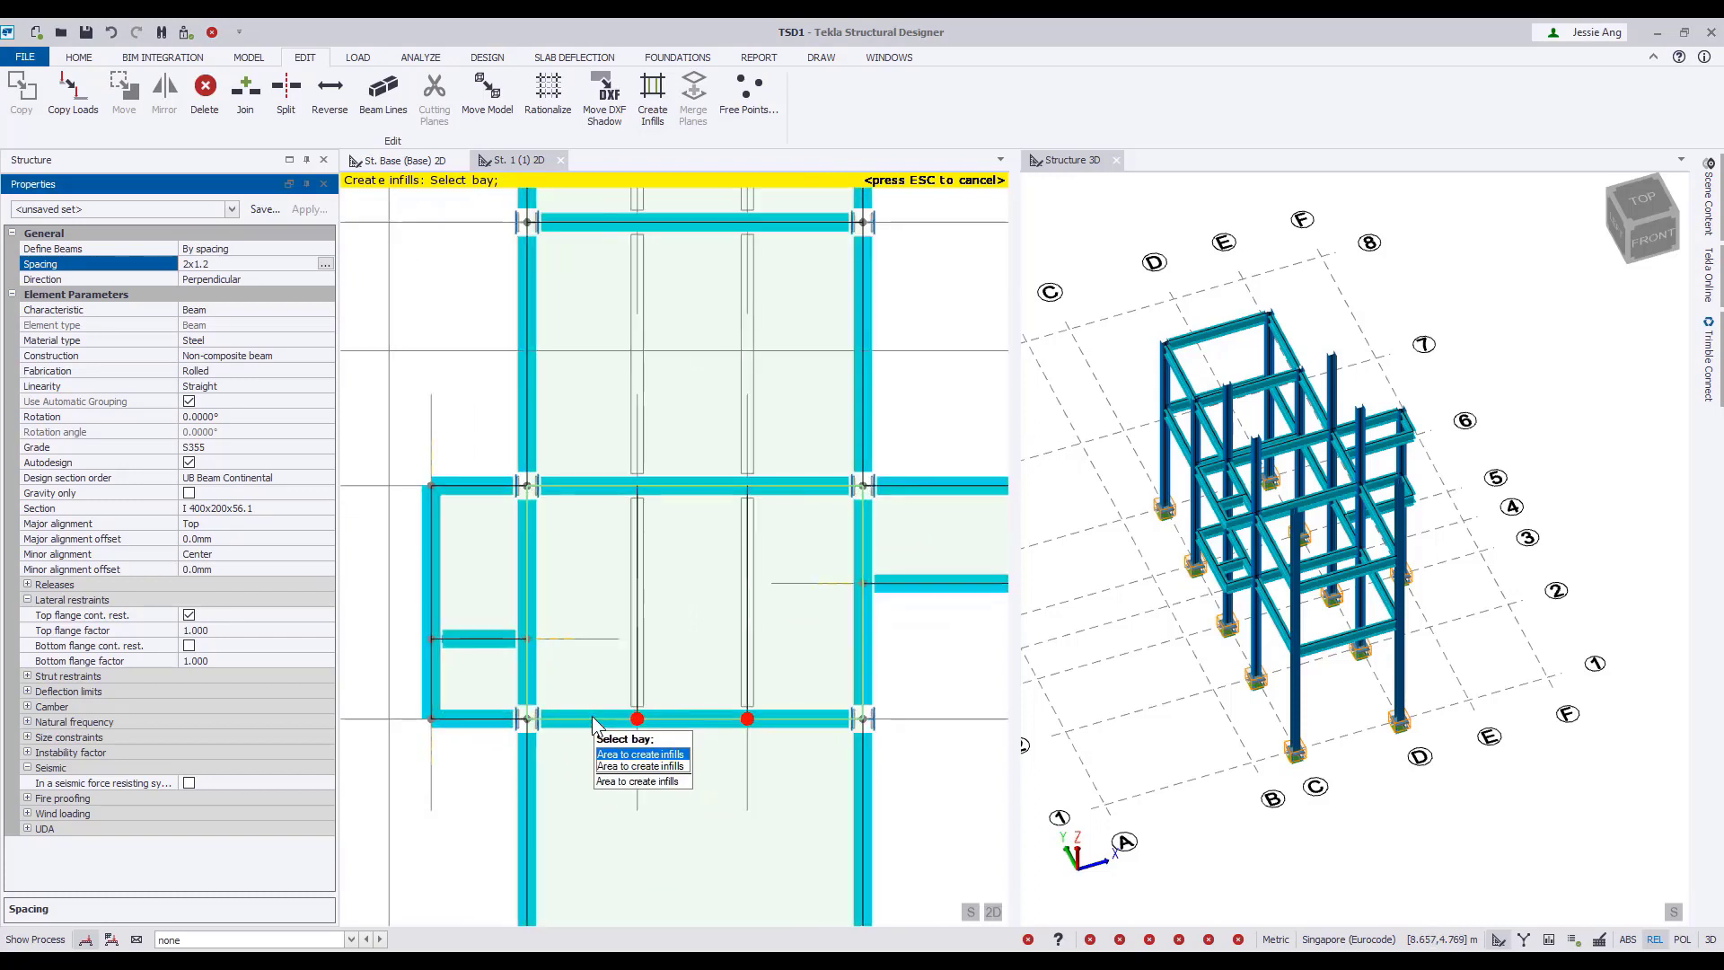
{"action": "left_click", "coordinate": [592, 716]}
{"action": "middle_click_drag", "start_coordinate": [725, 596], "coordinate": [692, 852]}
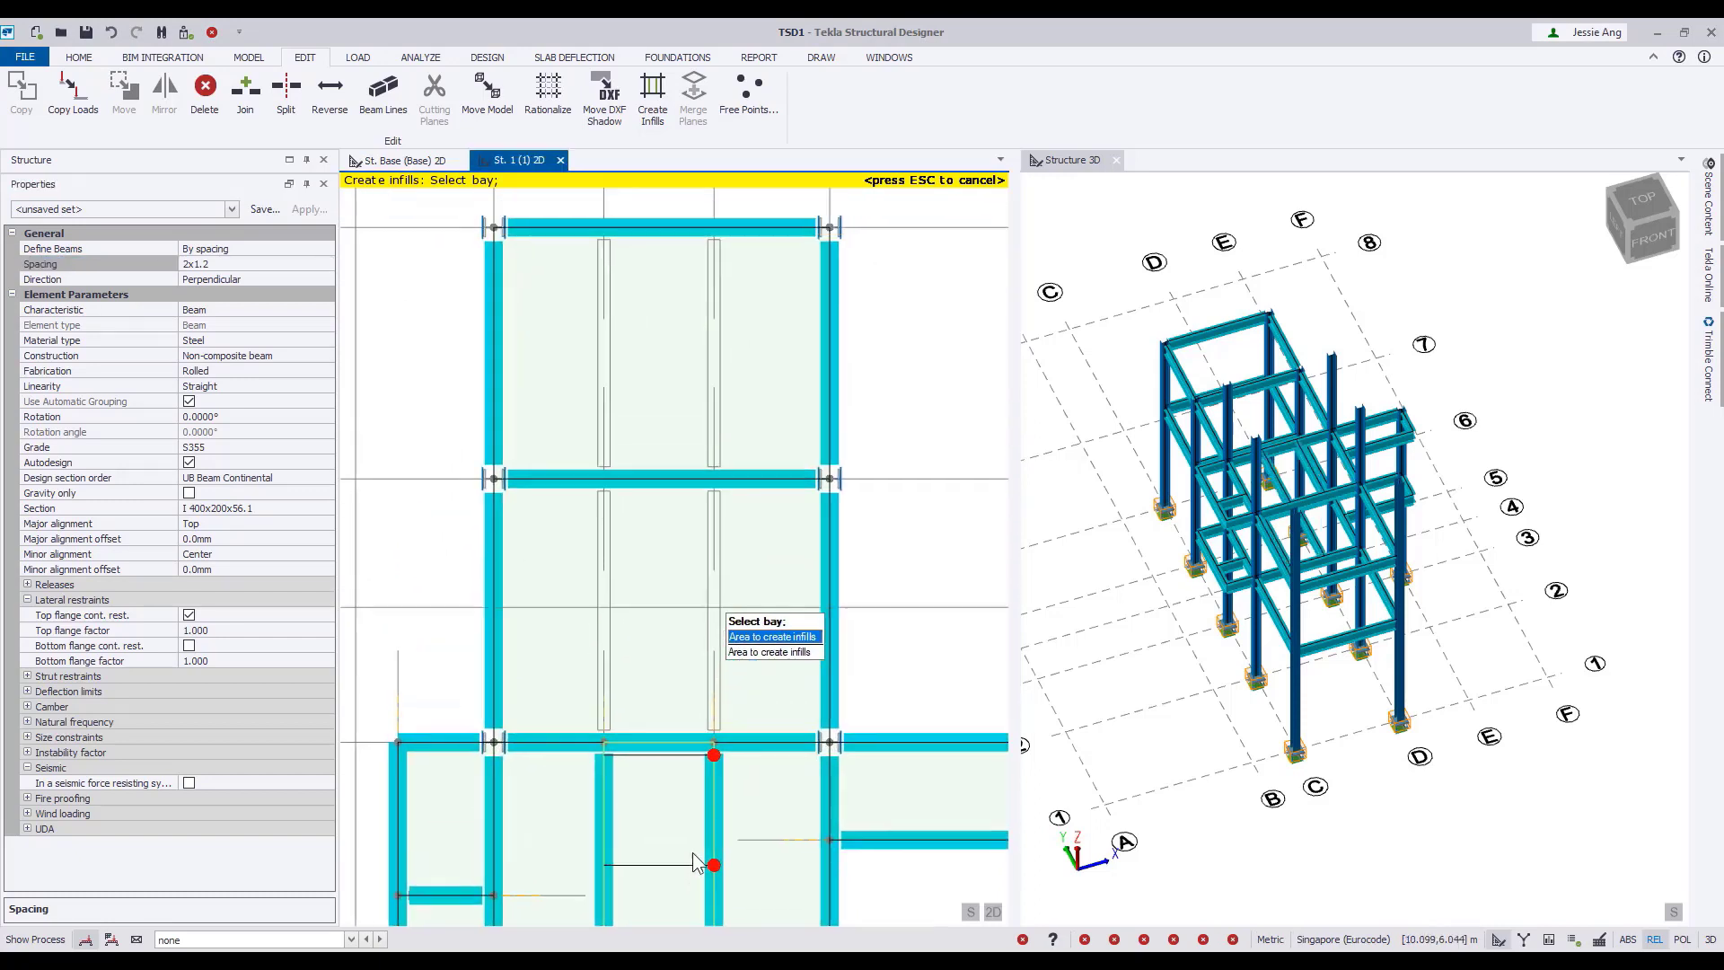
{"action": "scroll", "coordinate": [696, 863], "scroll_direction": "down", "scroll_amount": 2}
{"action": "left_click", "coordinate": [629, 768]}
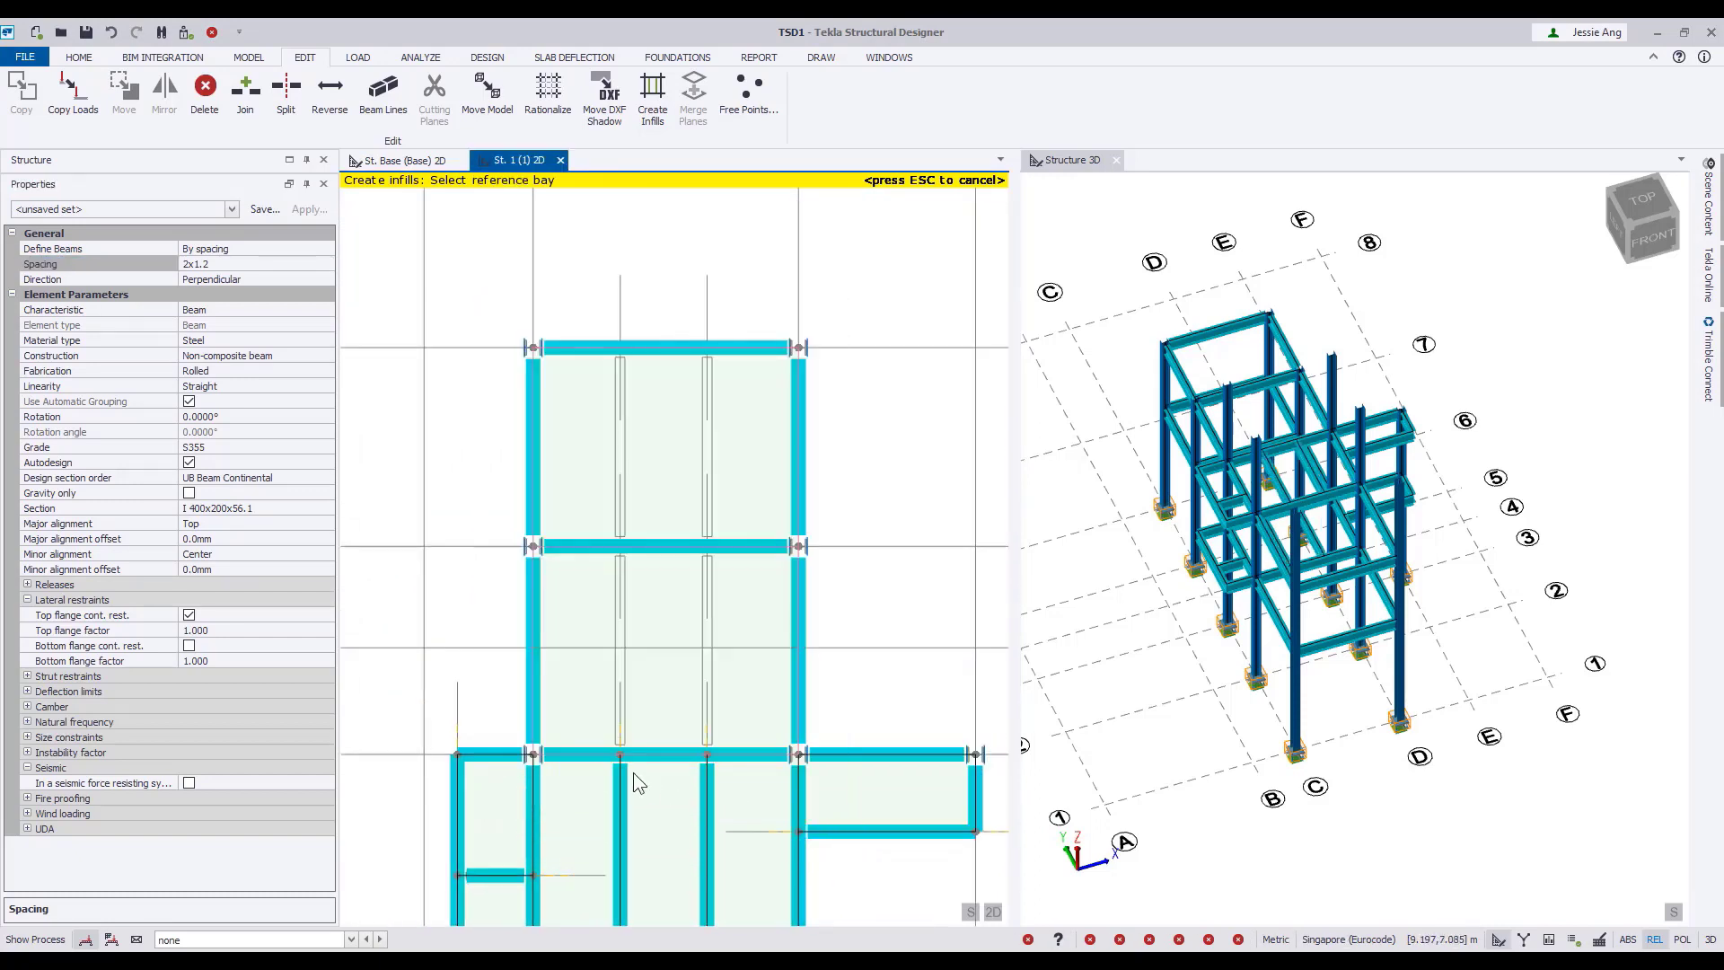
{"action": "left_click", "coordinate": [591, 755]}
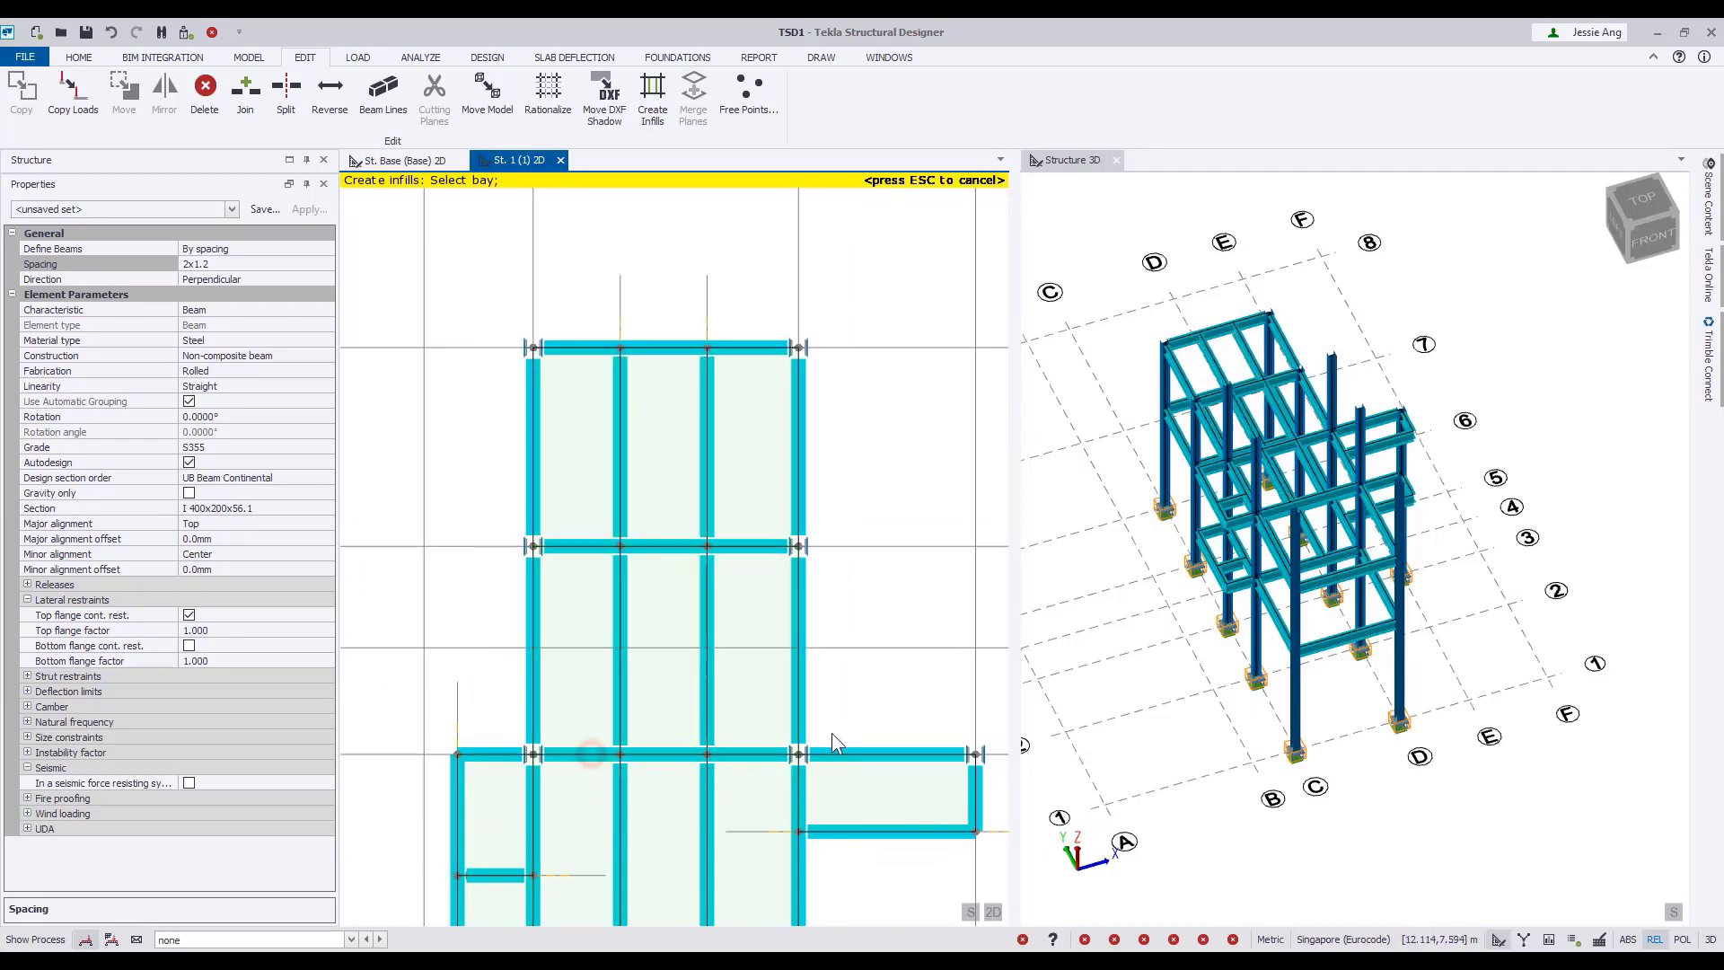
{"action": "key", "text": "Escape"}
Create steel deck slab items in the nine infilled bays between grid lines C and D, from grid line 2 to 6.
{"action": "middle_click_drag", "start_coordinate": [900, 594], "coordinate": [848, 417]}
{"action": "scroll", "coordinate": [859, 433], "scroll_direction": "down", "scroll_amount": 3}
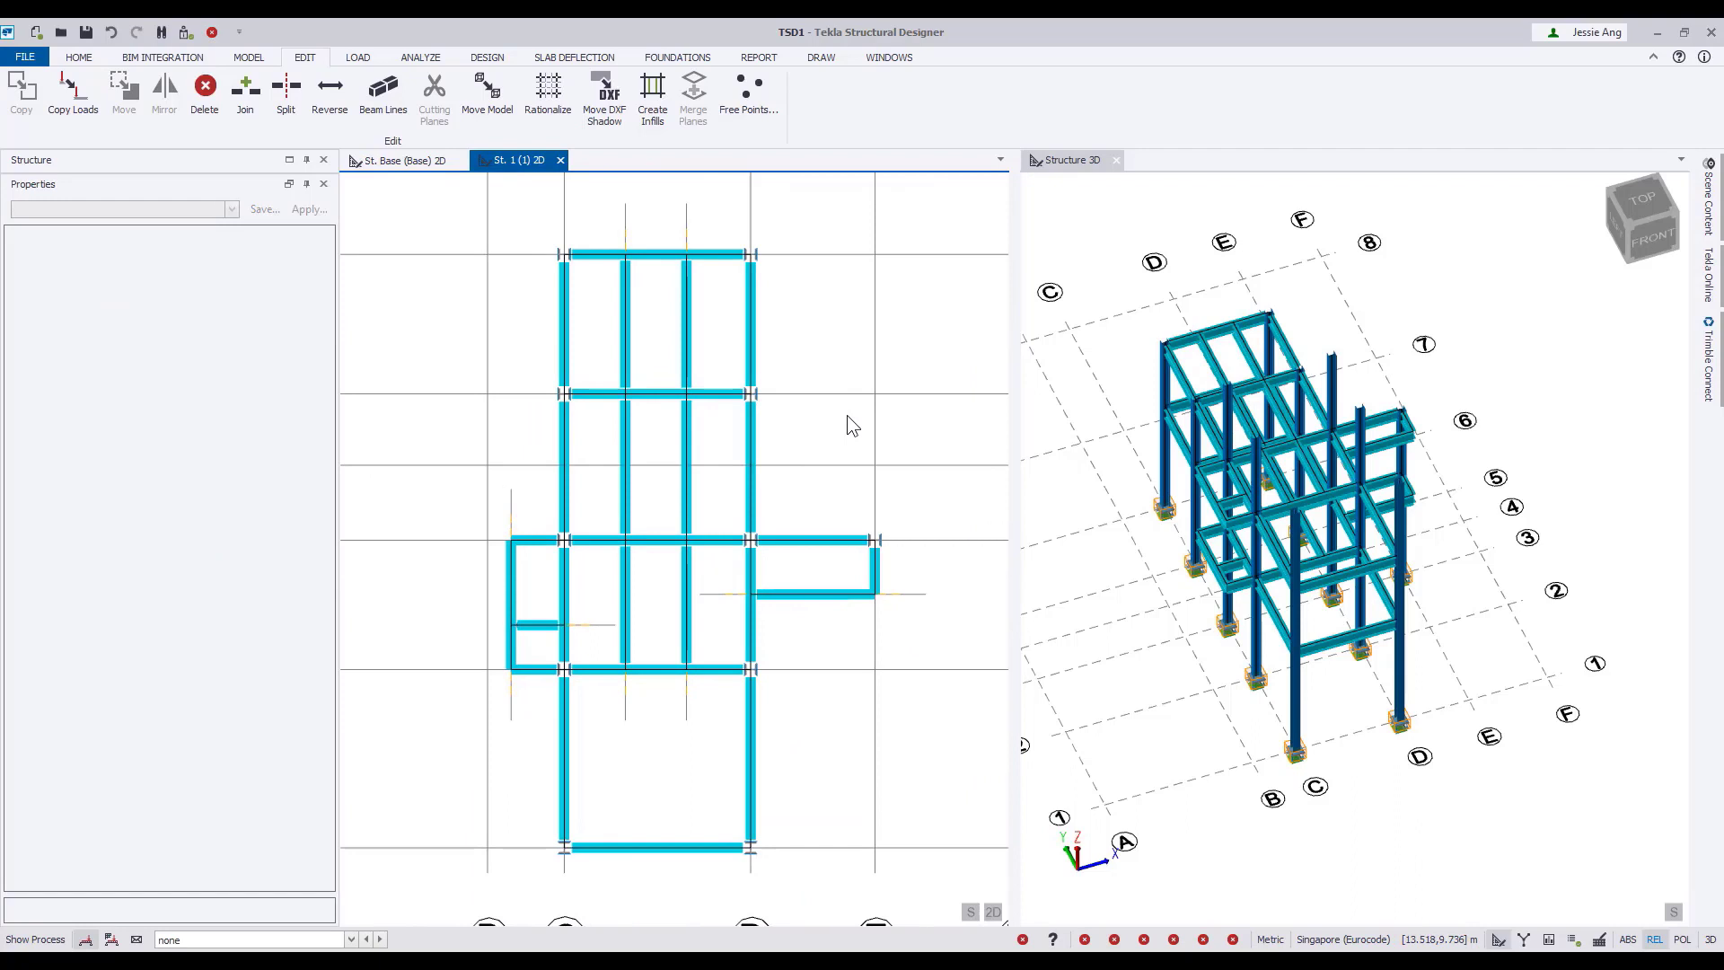
{"action": "left_click", "coordinate": [249, 56]}
{"action": "left_click", "coordinate": [772, 123]}
{"action": "mouse_move", "coordinate": [821, 232]}
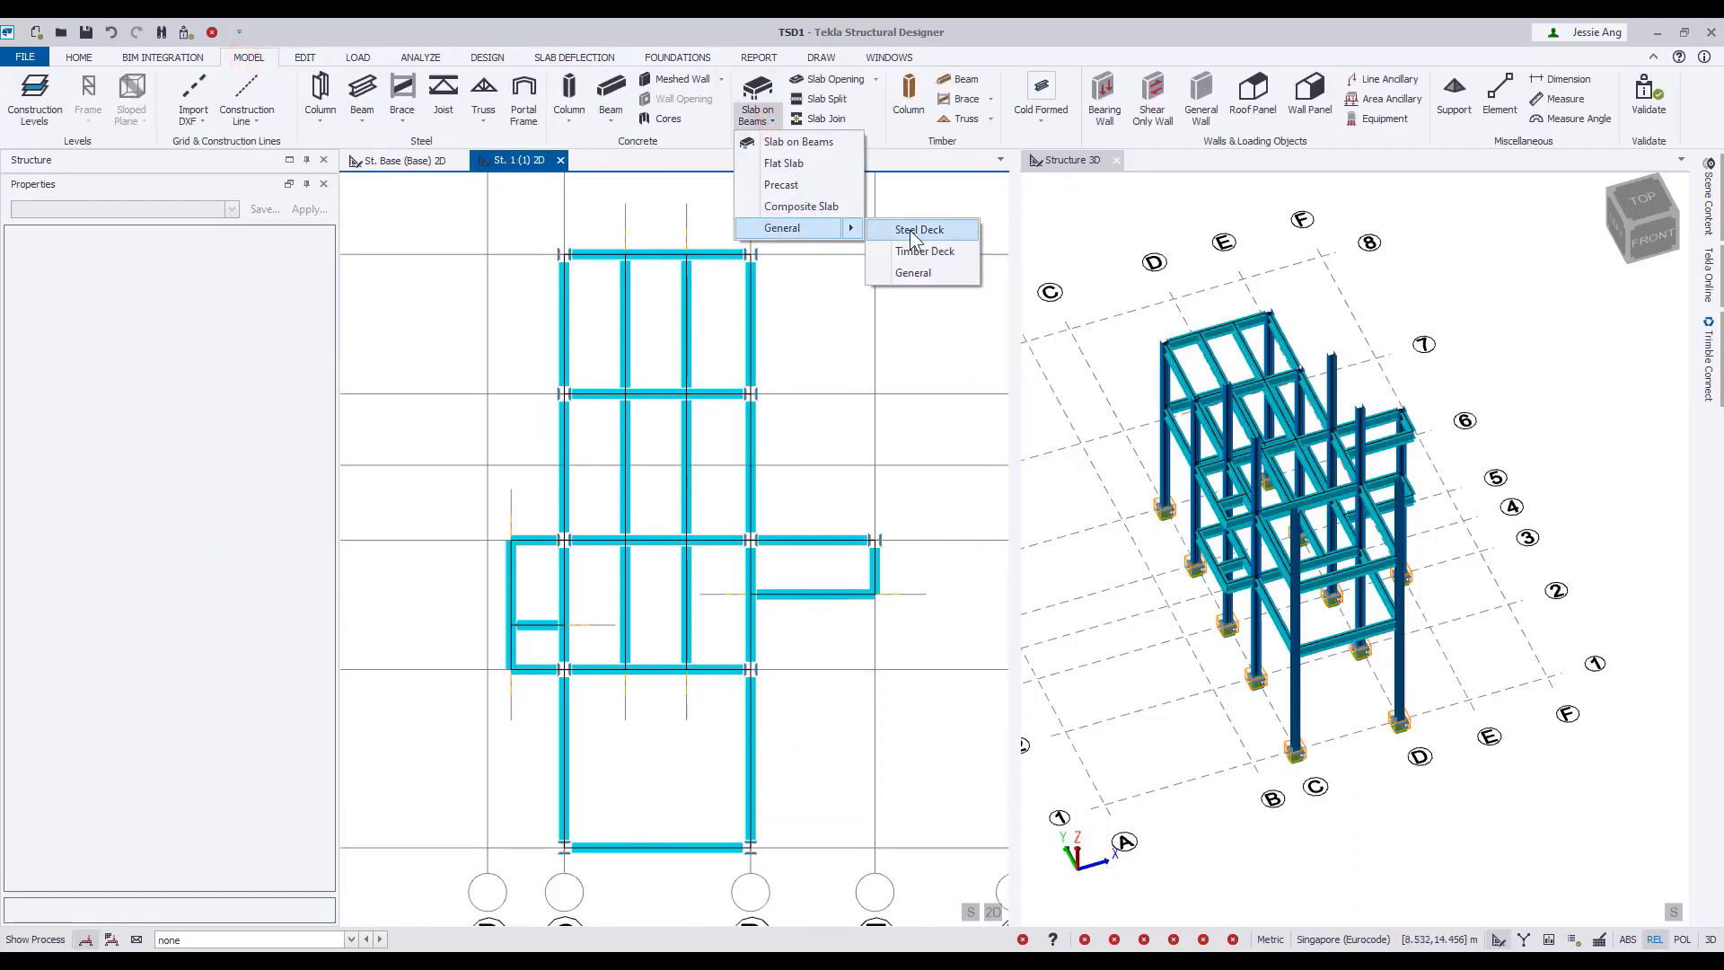
{"action": "left_click", "coordinate": [911, 231]}
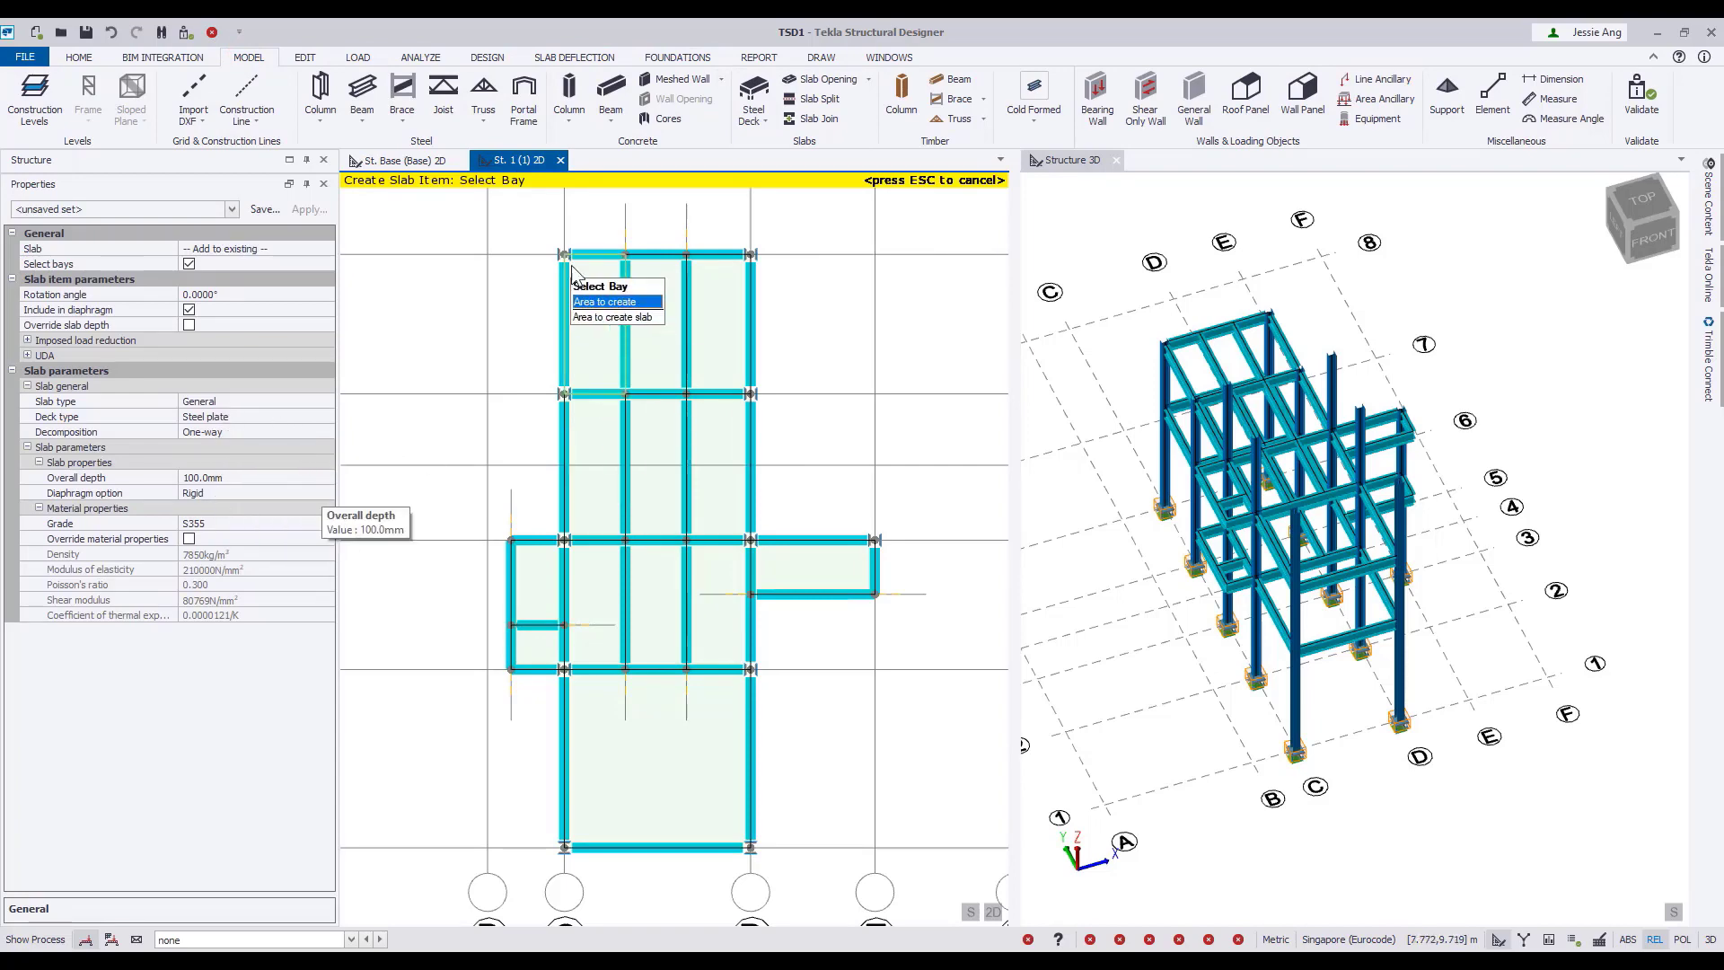
{"action": "left_click_drag", "start_coordinate": [764, 640], "coordinate": [785, 695]}
Add a new steel deck slab in the larger projecting bay between grid lines B and C, just below grid line 3.
{"action": "left_click", "coordinate": [326, 249]}
{"action": "left_click", "coordinate": [301, 280]}
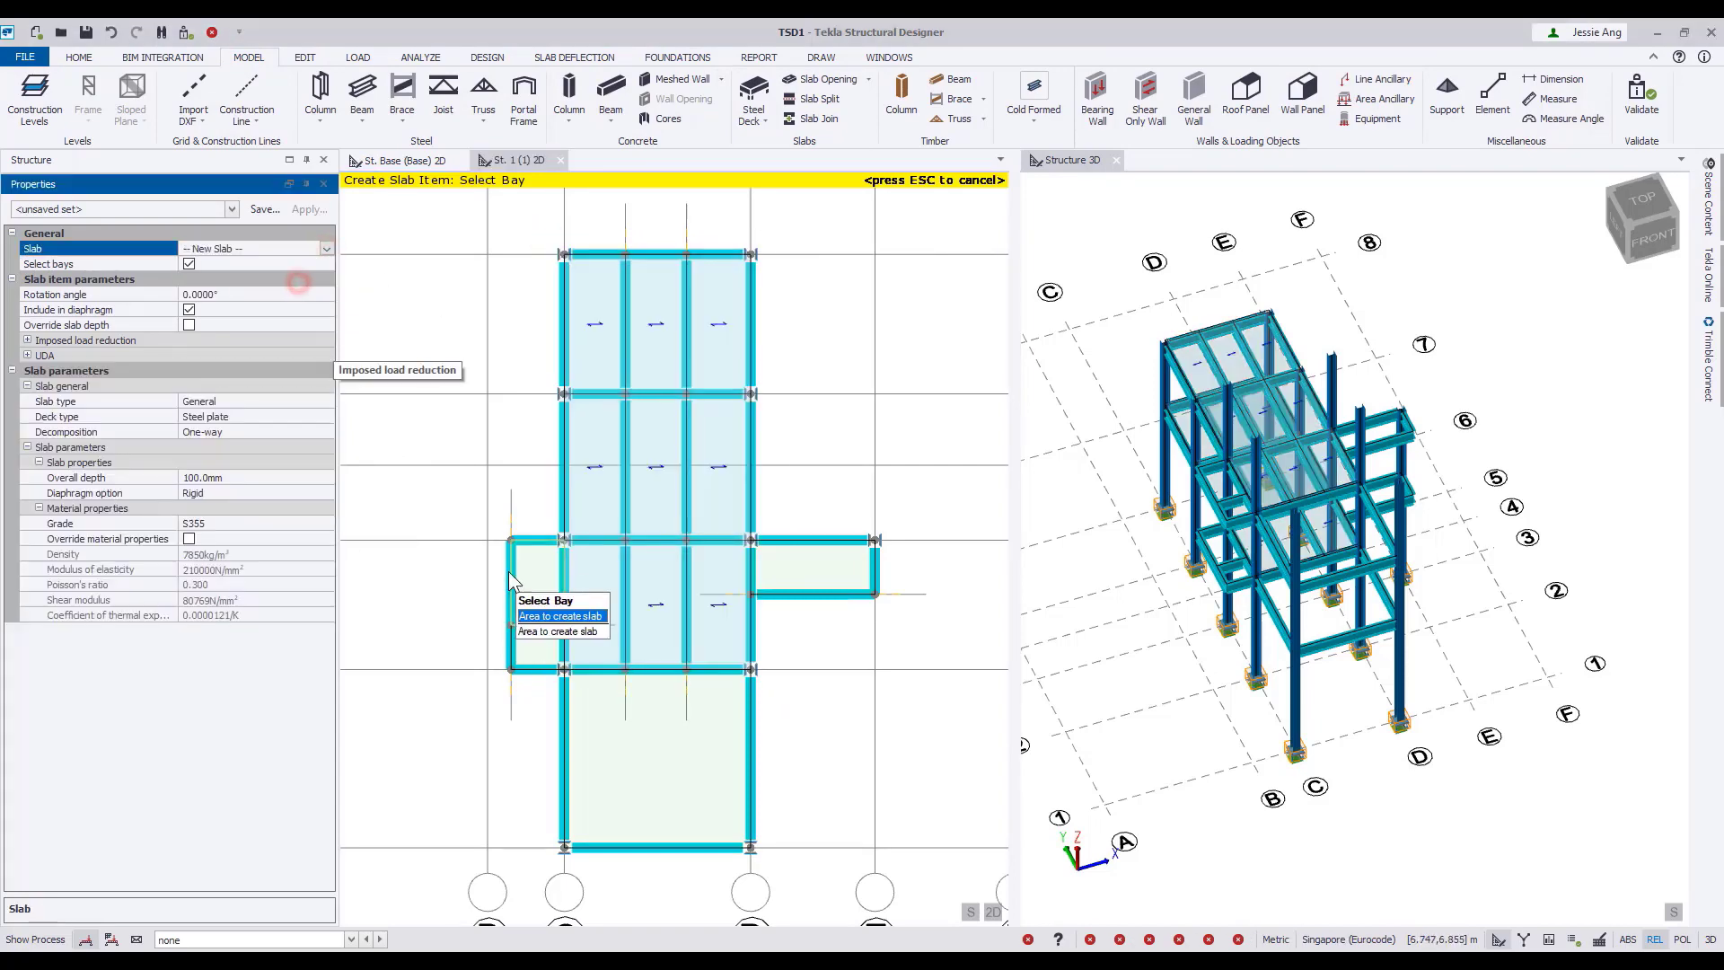
{"action": "left_click", "coordinate": [529, 582]}
Add another new slab with a 90° rotation angle in the projecting bay between grid lines D and E.
{"action": "left_click", "coordinate": [255, 249]}
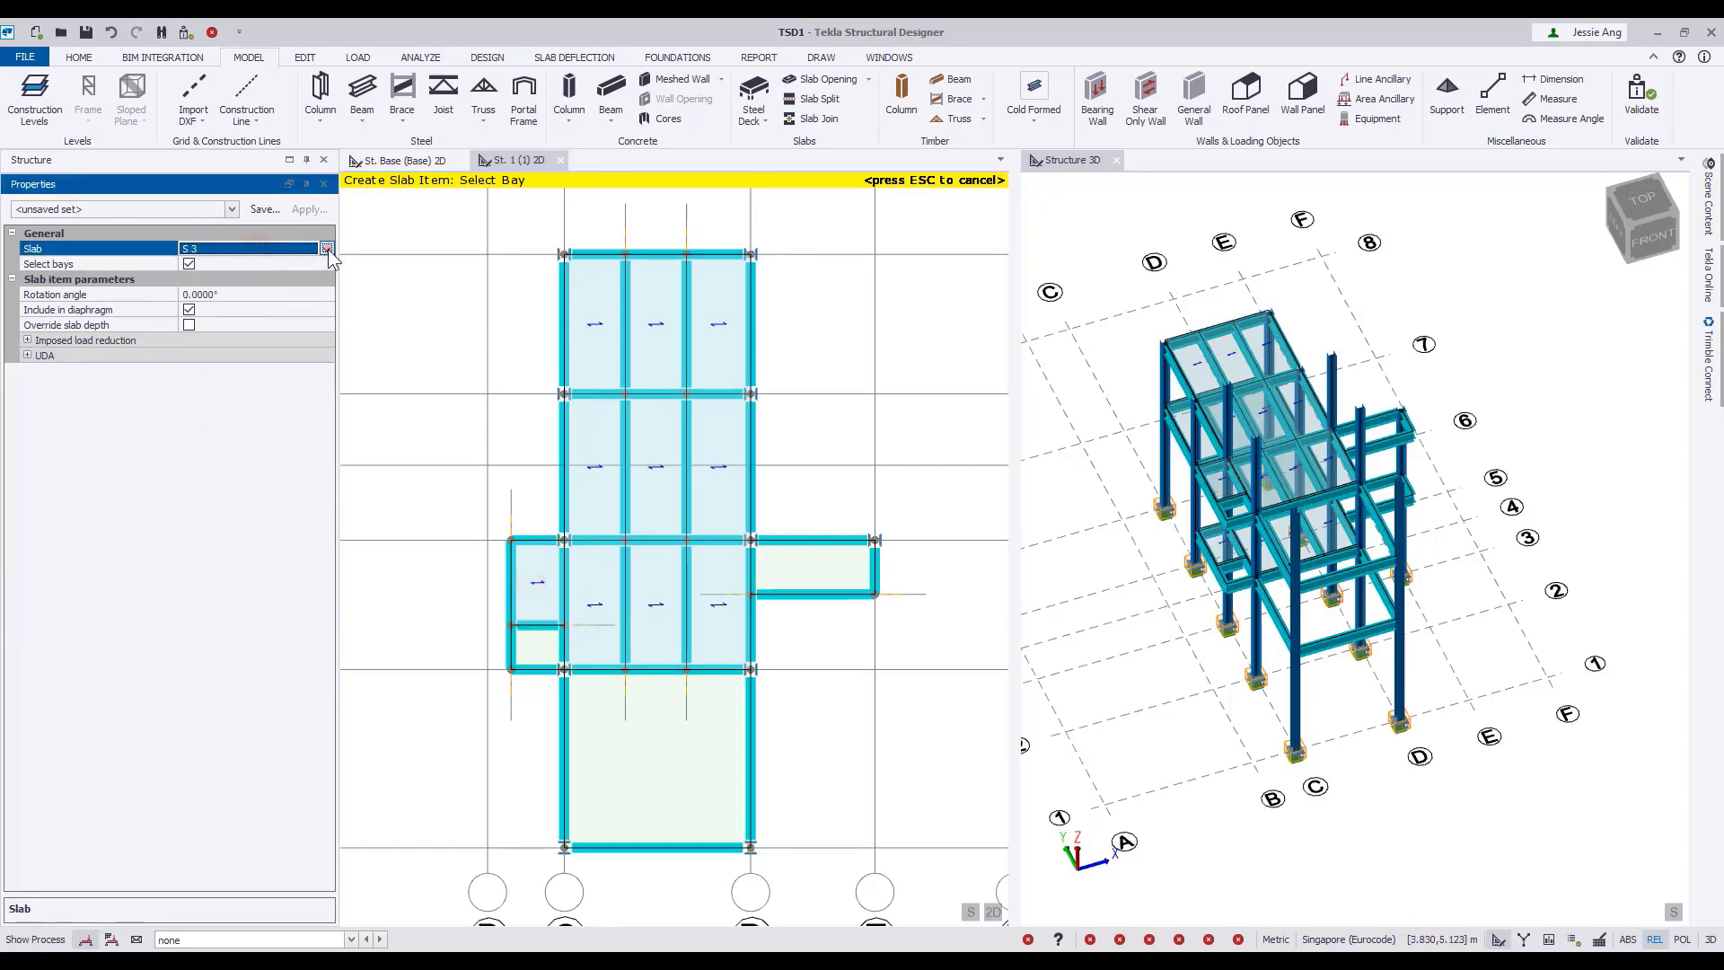
{"action": "left_click", "coordinate": [329, 256]}
{"action": "left_click", "coordinate": [245, 278]}
{"action": "left_click", "coordinate": [232, 294]}
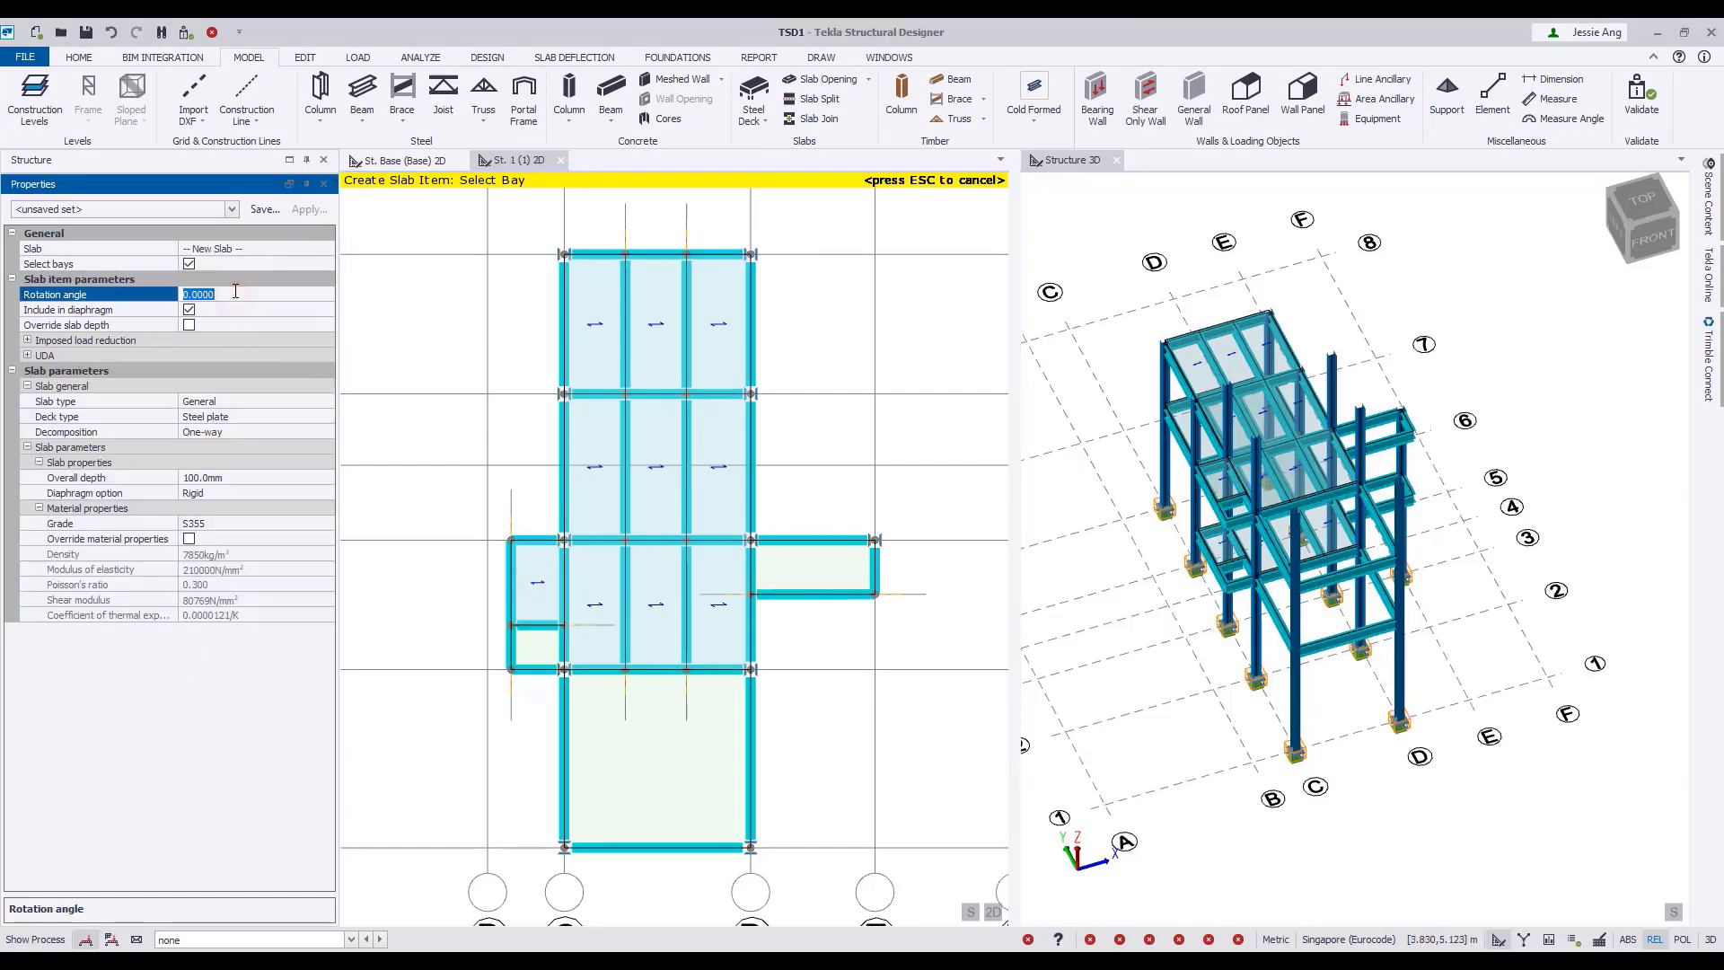
{"action": "left_click", "coordinate": [818, 565]}
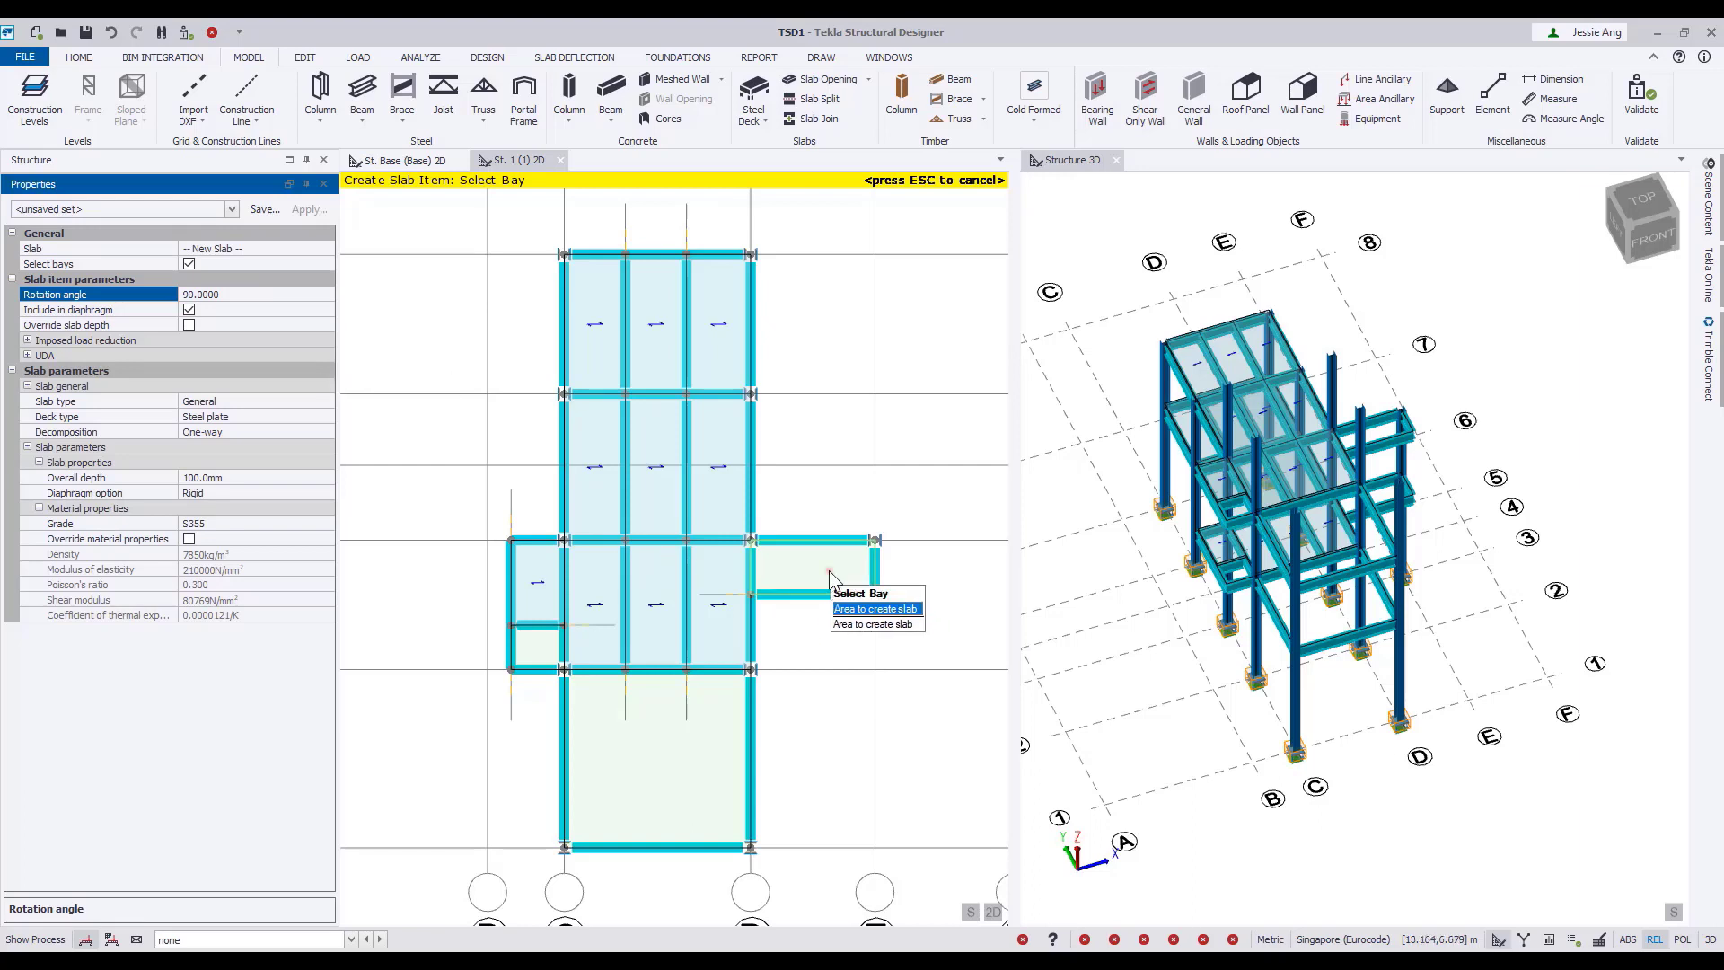
{"action": "key", "text": "Escape"}
{"action": "scroll", "coordinate": [820, 740], "scroll_direction": "down", "scroll_amount": 2}
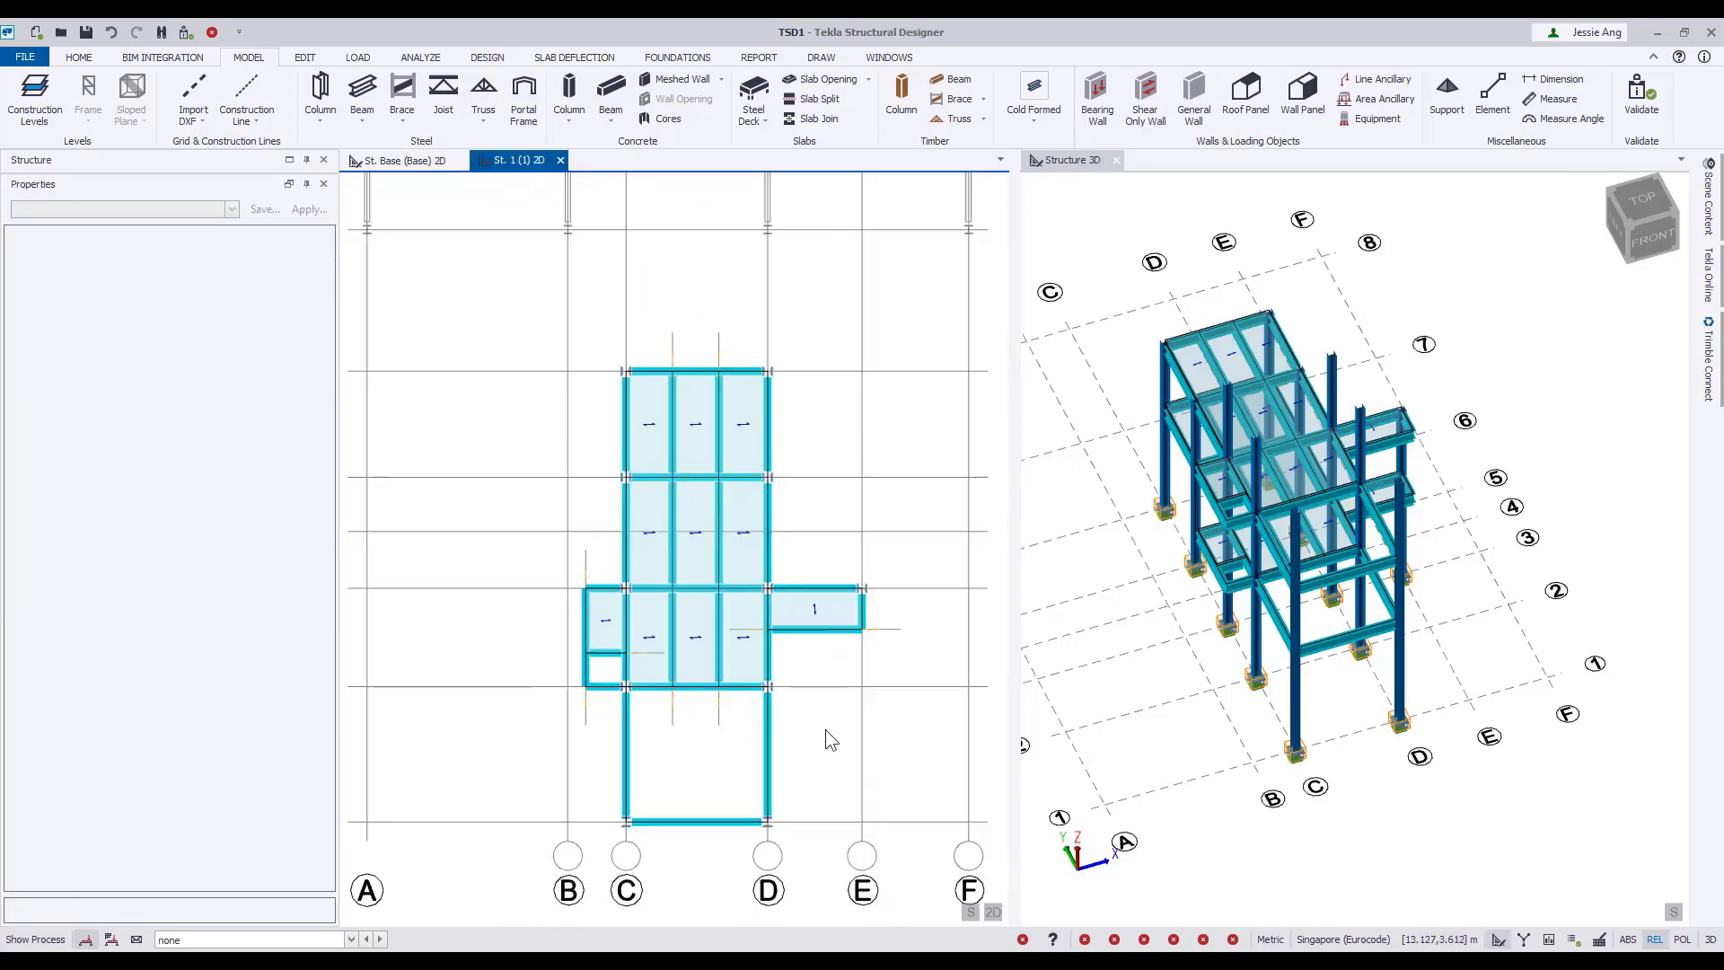
Open the St. 3 level plan and add steel beams between the columns on grid lines C and D from grid line 1 to 3.
{"action": "middle_click_drag", "start_coordinate": [826, 728], "coordinate": [776, 705]}
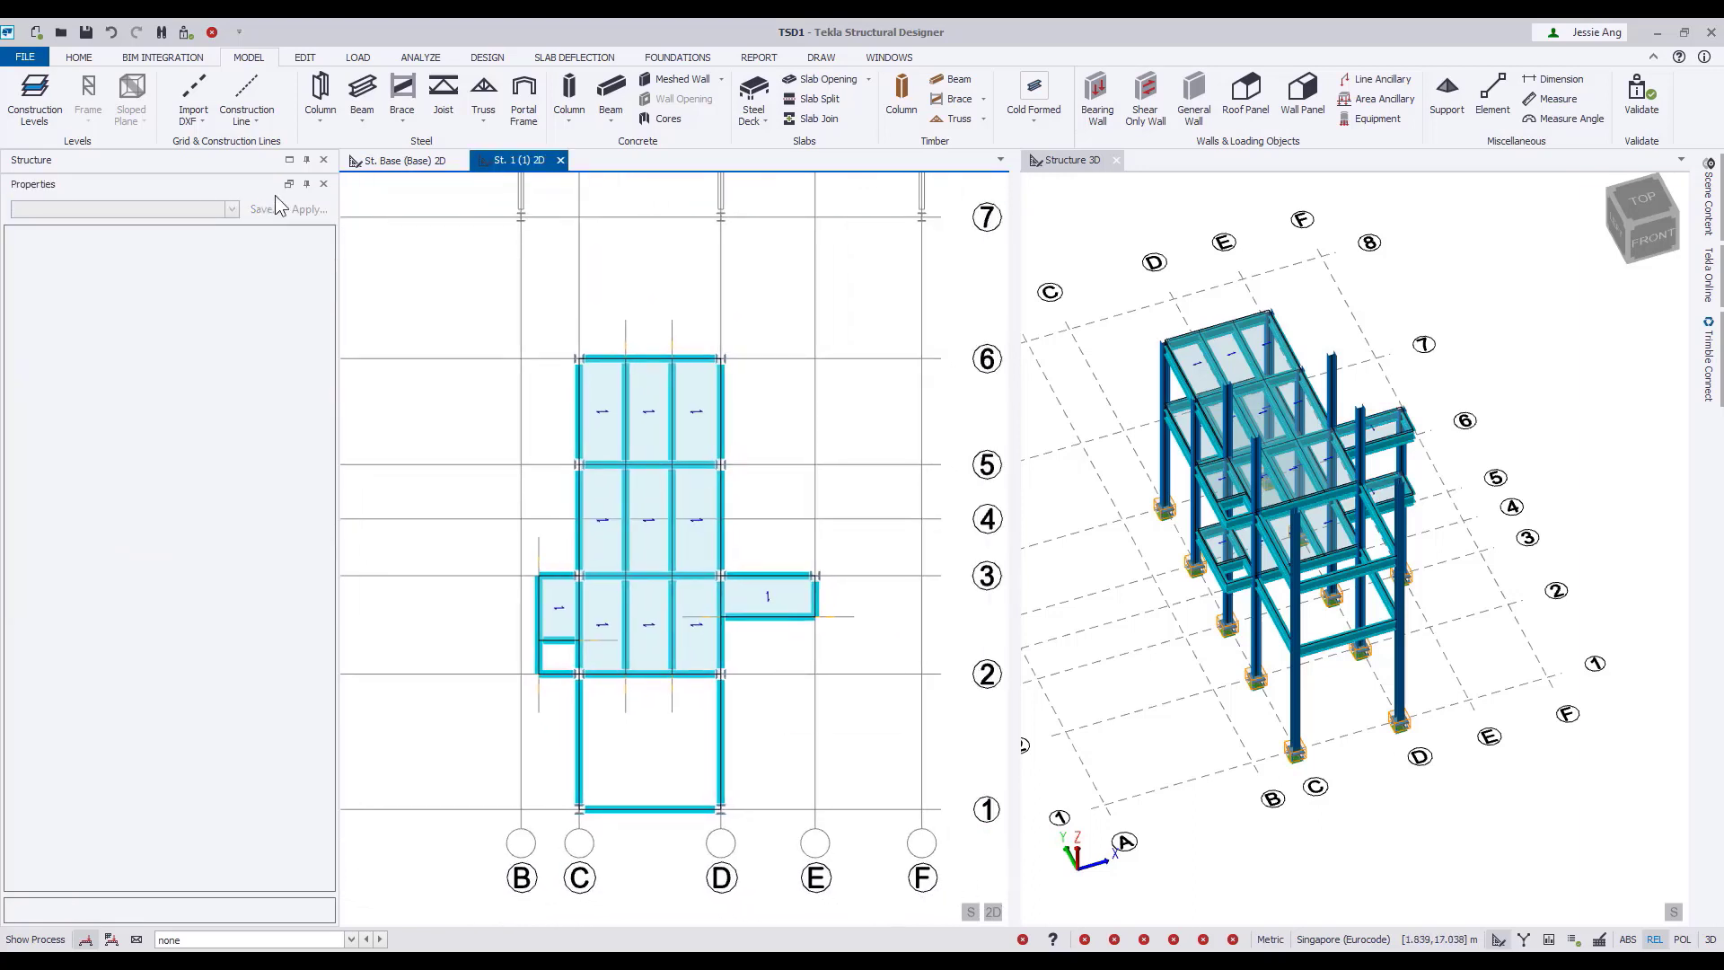
{"action": "left_click", "coordinate": [295, 179]}
{"action": "double_click", "coordinate": [97, 208]}
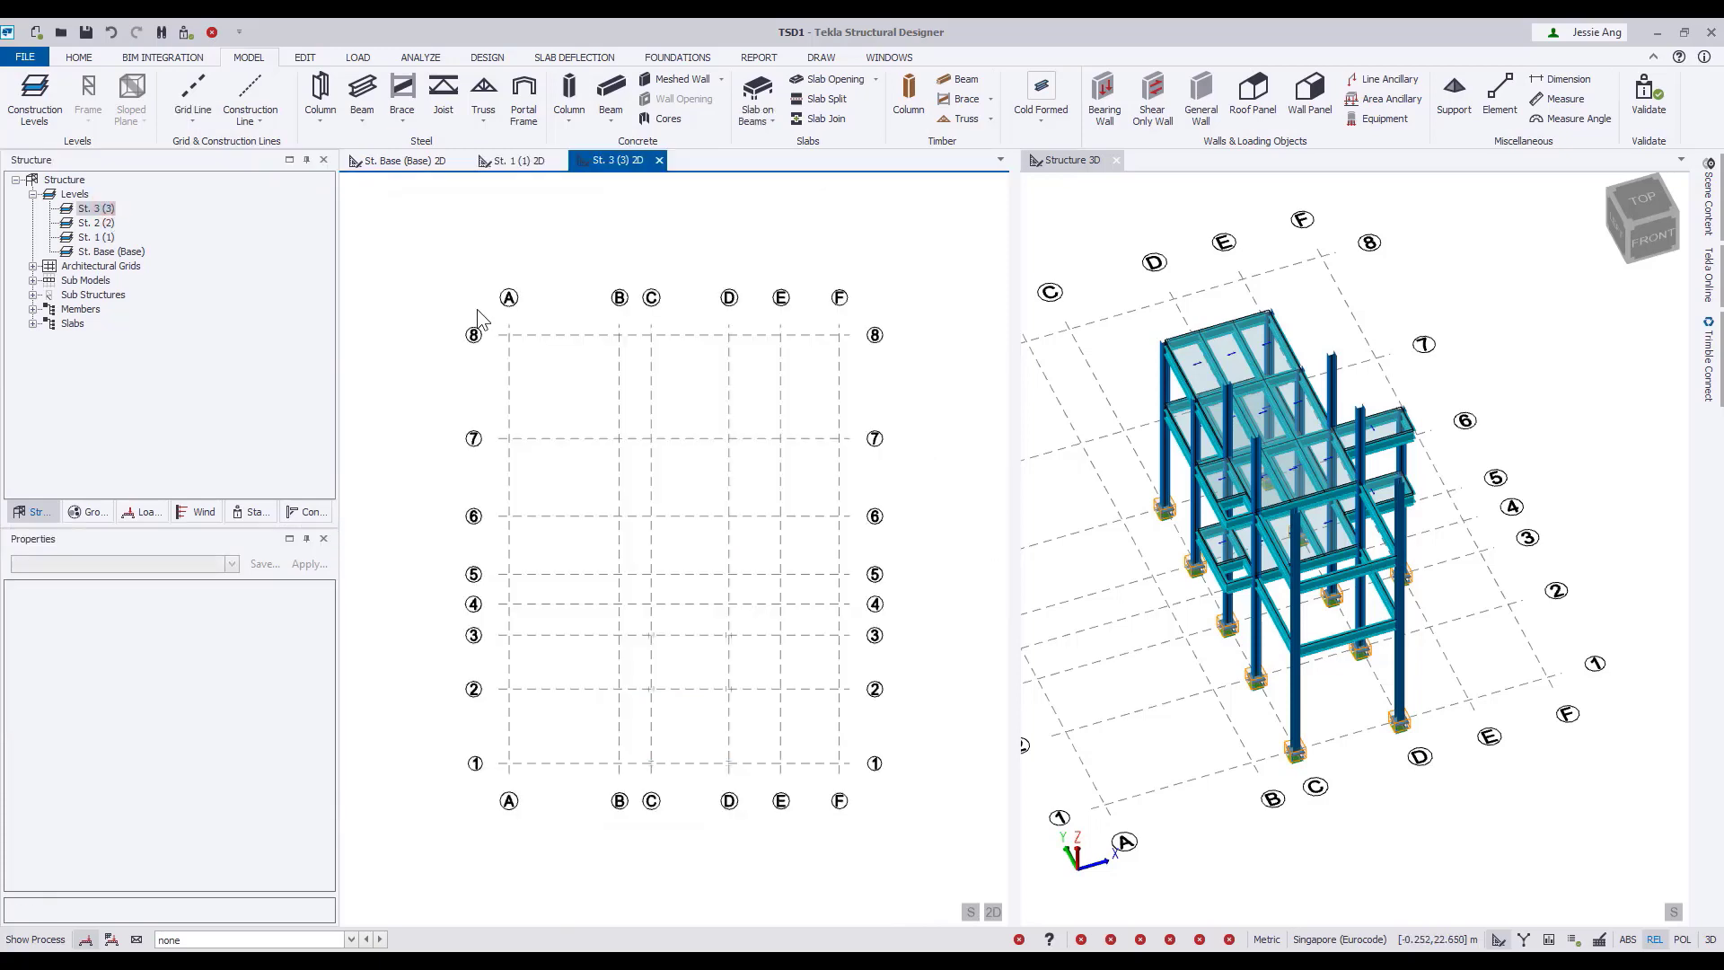
{"action": "scroll", "coordinate": [710, 584], "scroll_direction": "up", "scroll_amount": 2}
{"action": "left_click", "coordinate": [362, 93]}
{"action": "left_click_drag", "start_coordinate": [558, 374], "coordinate": [743, 659]}
{"action": "key", "text": "Escape"}
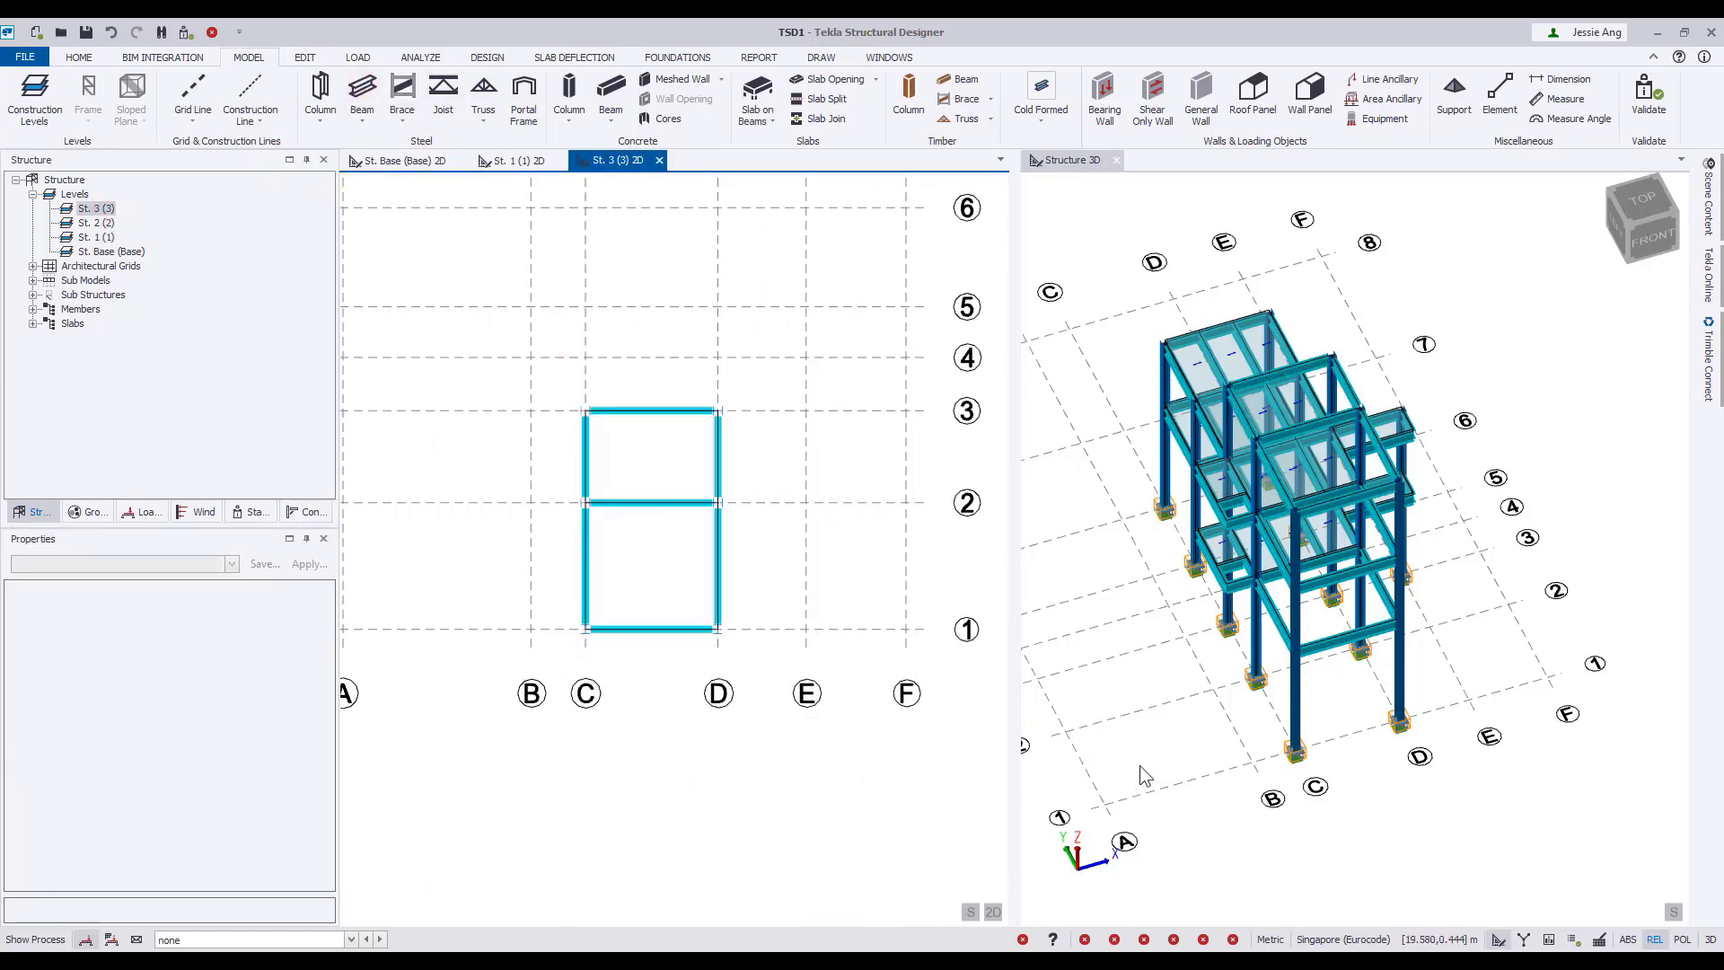
Create a frame on grid line 7 and open its 2D view.
{"action": "middle_click_drag", "start_coordinate": [1139, 765], "coordinate": [1182, 683], "text": "shift"}
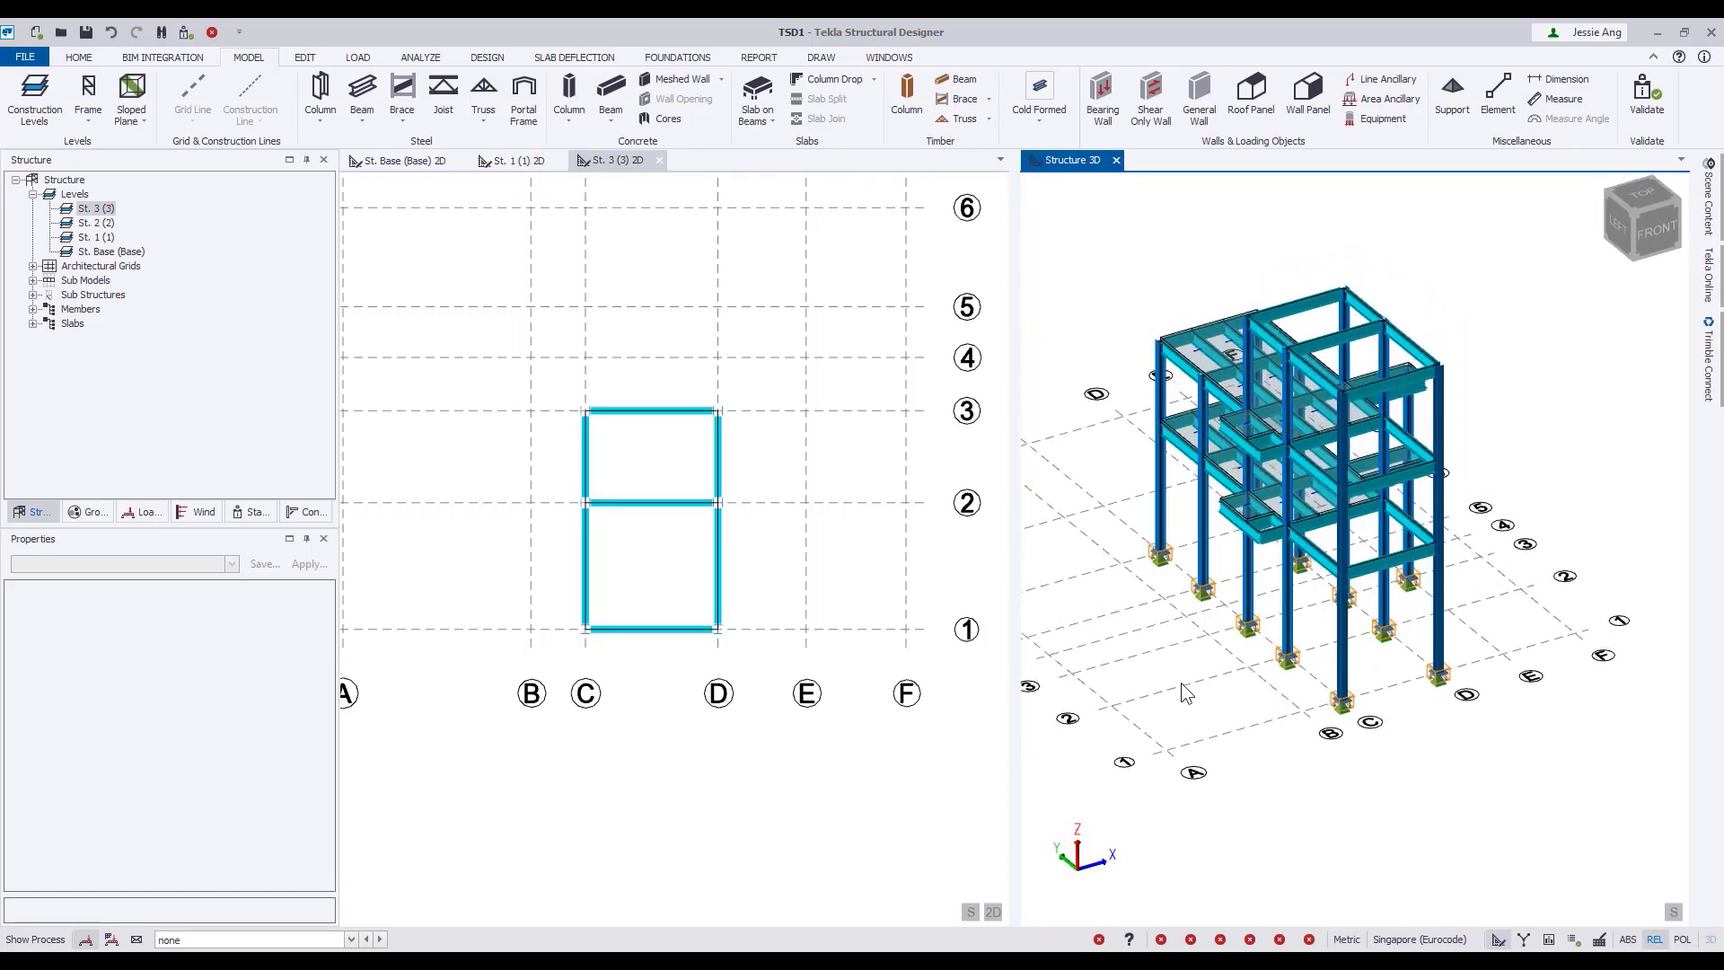
{"action": "right_click_drag", "start_coordinate": [1182, 682], "coordinate": [1175, 662]}
{"action": "left_click", "coordinate": [510, 161]}
{"action": "middle_click_drag", "start_coordinate": [774, 405], "coordinate": [730, 649]}
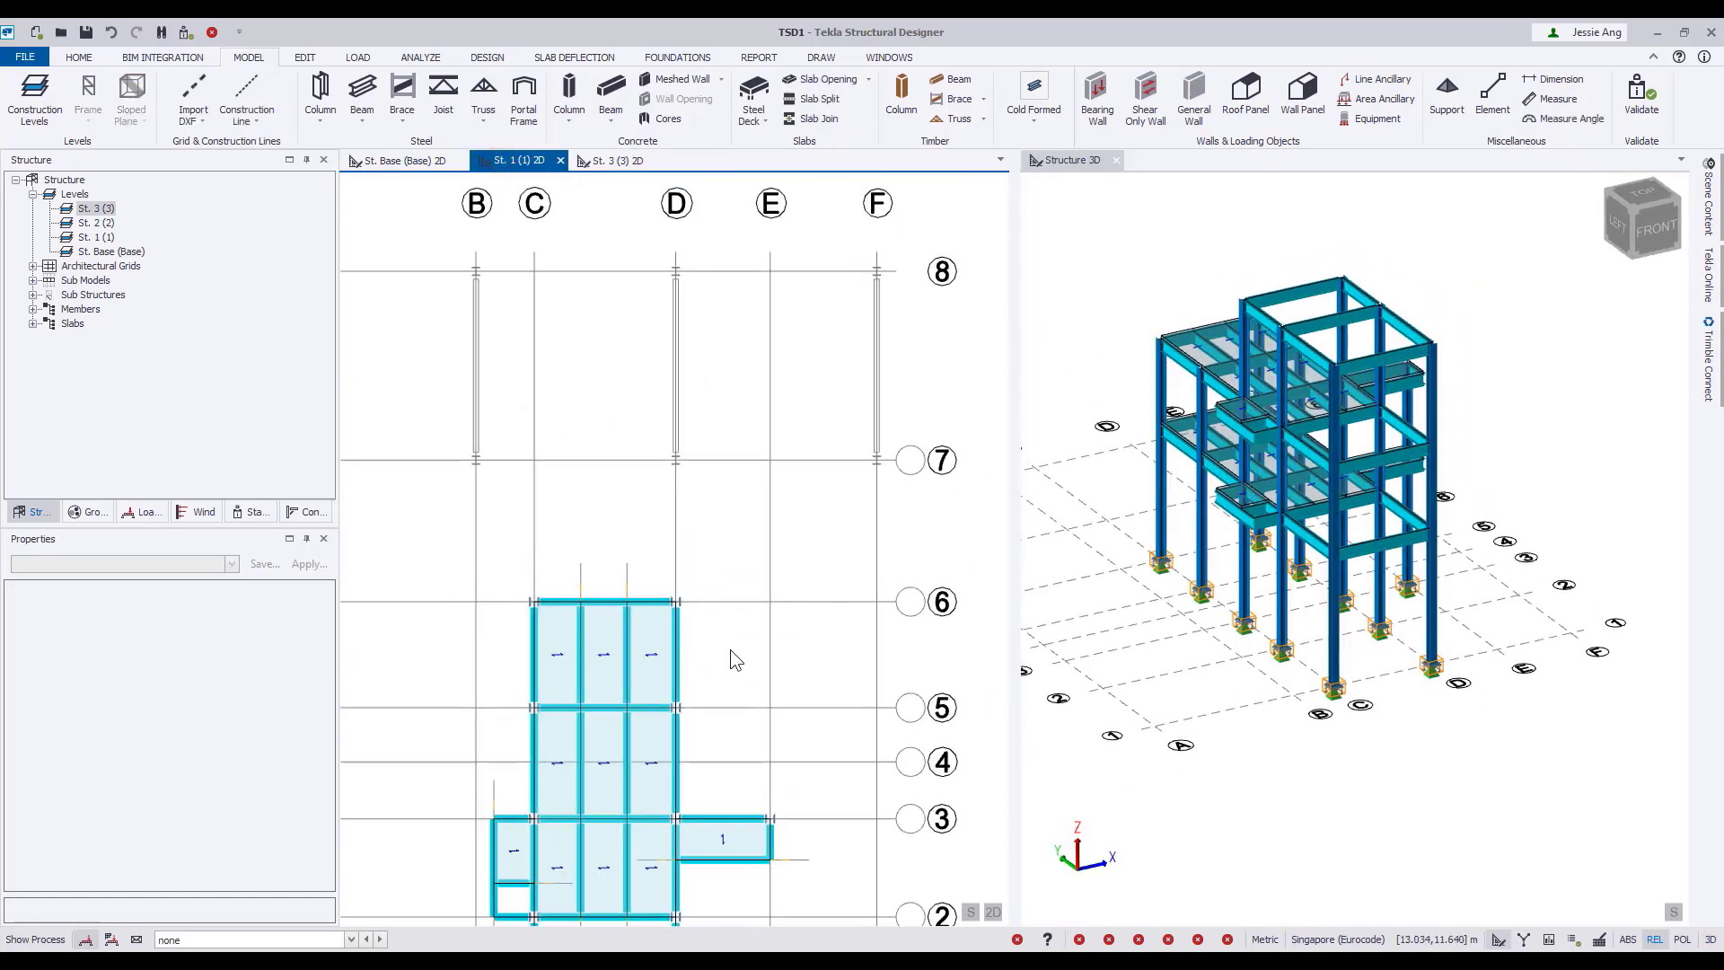
{"action": "scroll", "coordinate": [693, 603], "scroll_direction": "down", "scroll_amount": 2}
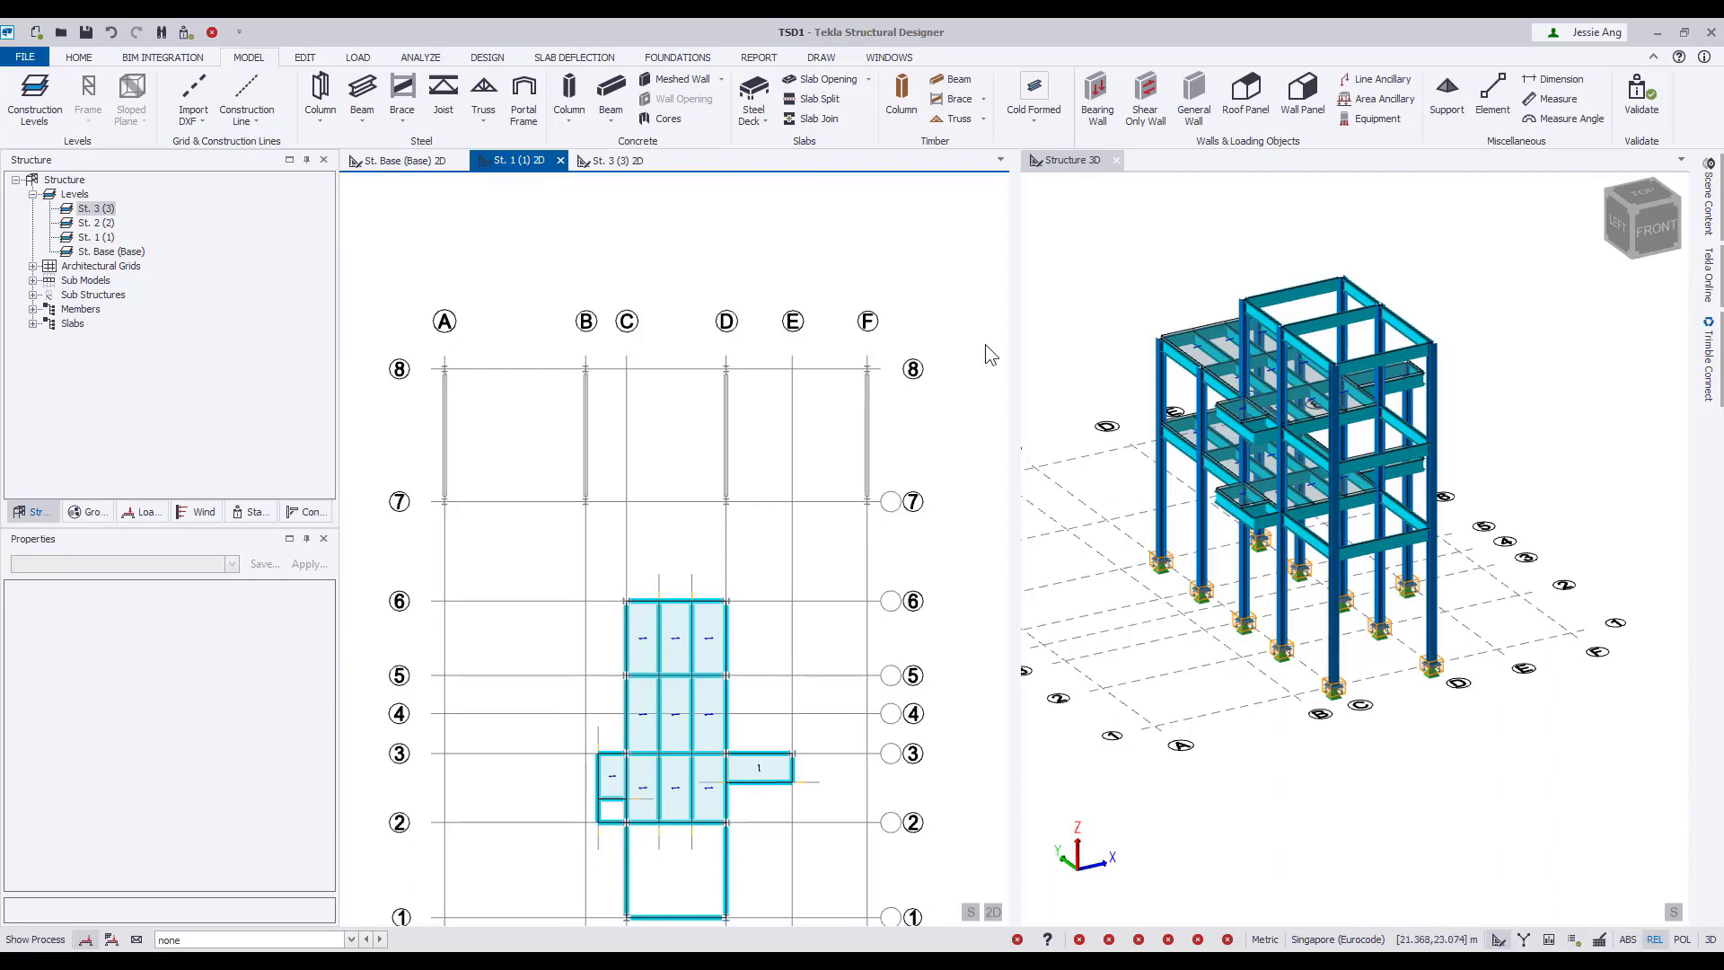
{"action": "middle_click_drag", "start_coordinate": [1167, 706], "coordinate": [1307, 747]}
{"action": "left_click", "coordinate": [88, 89]}
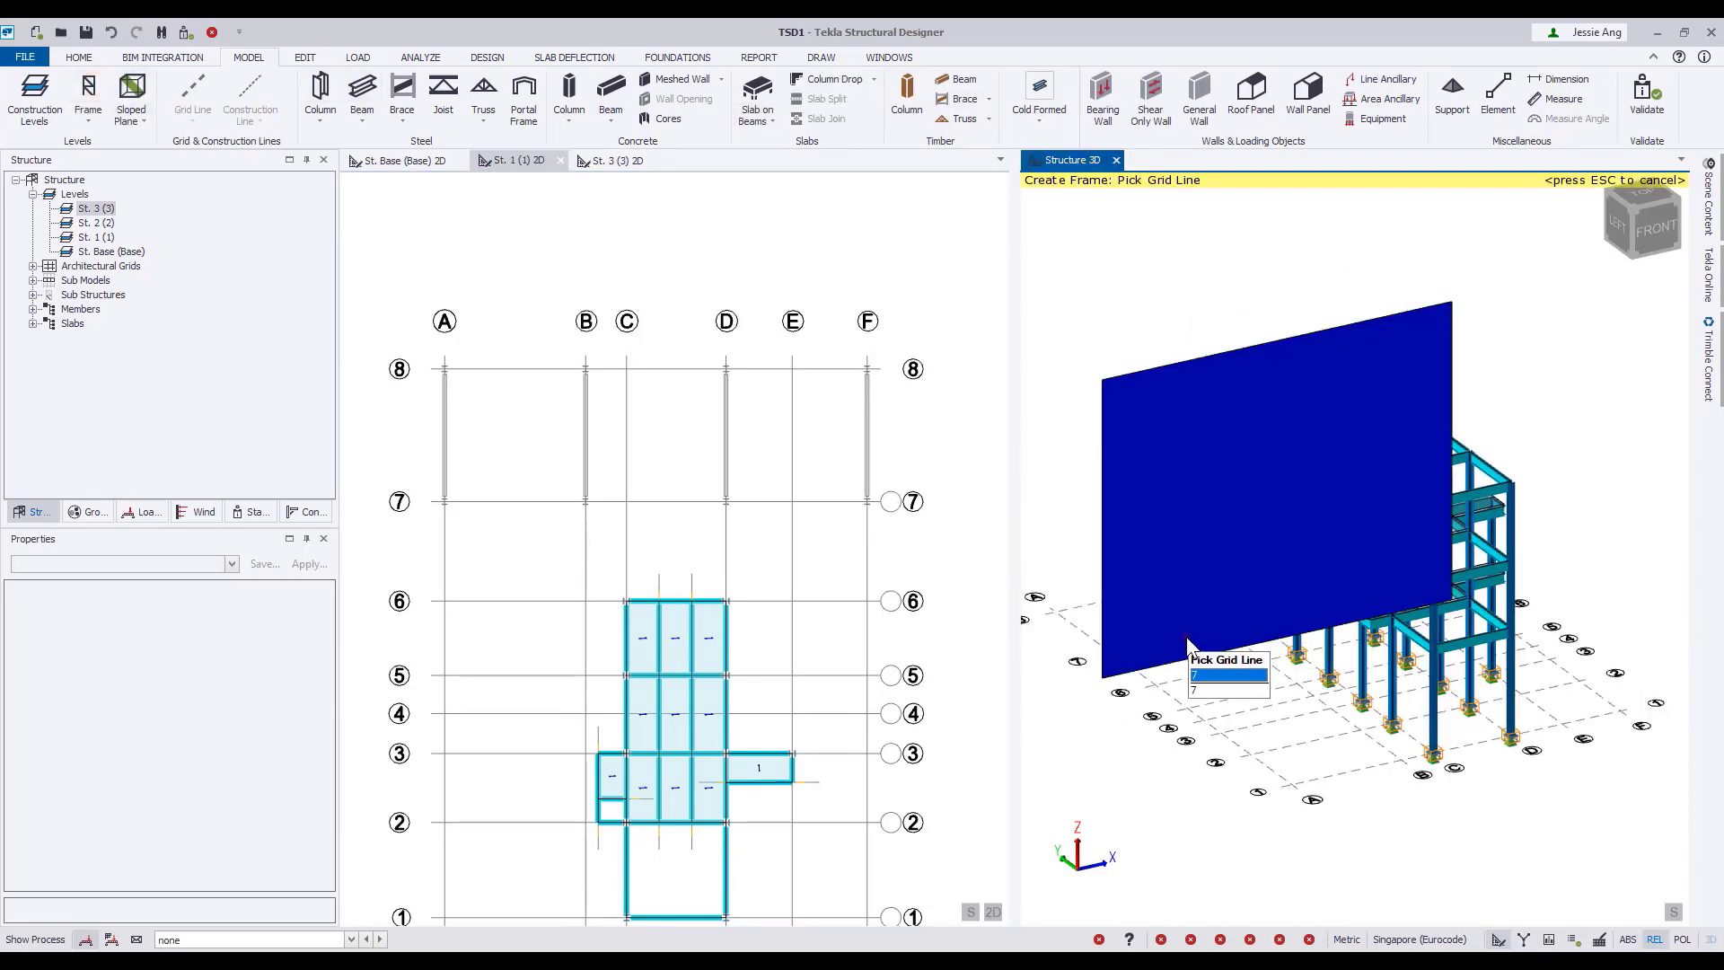
{"action": "left_click", "coordinate": [1100, 282]}
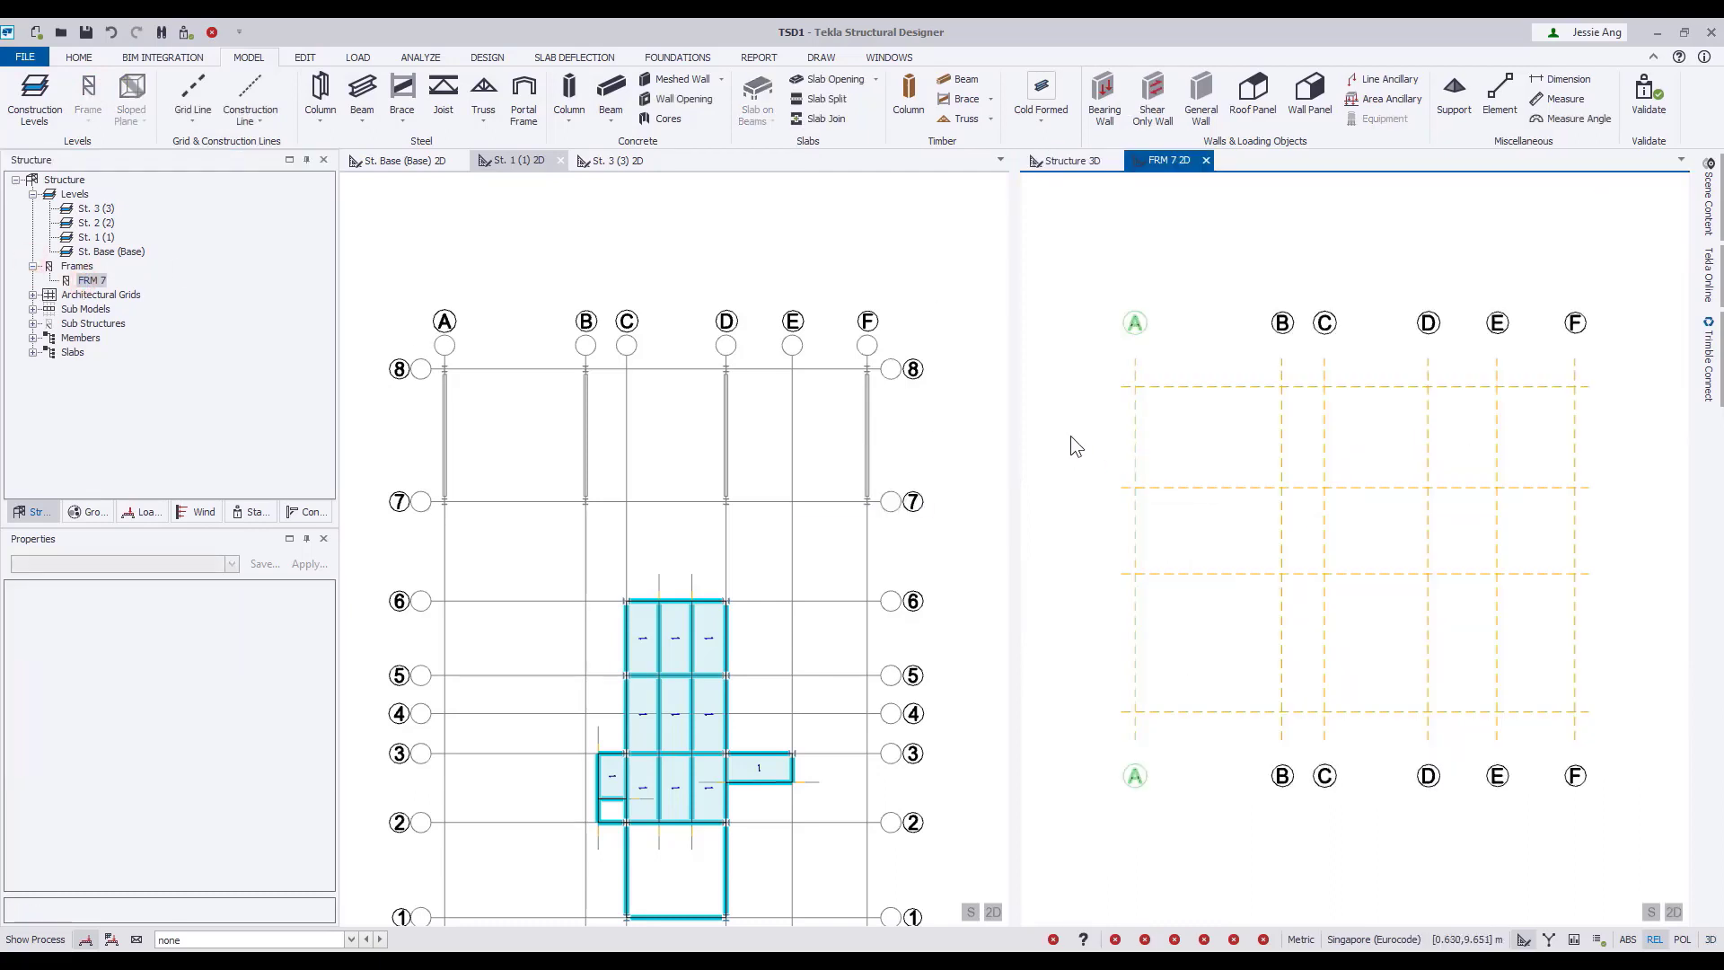
Widen the frame view and load Elevation GL-7.dxf into it with the DXF import.
{"action": "scroll", "coordinate": [745, 505], "scroll_direction": "down", "scroll_amount": 2}
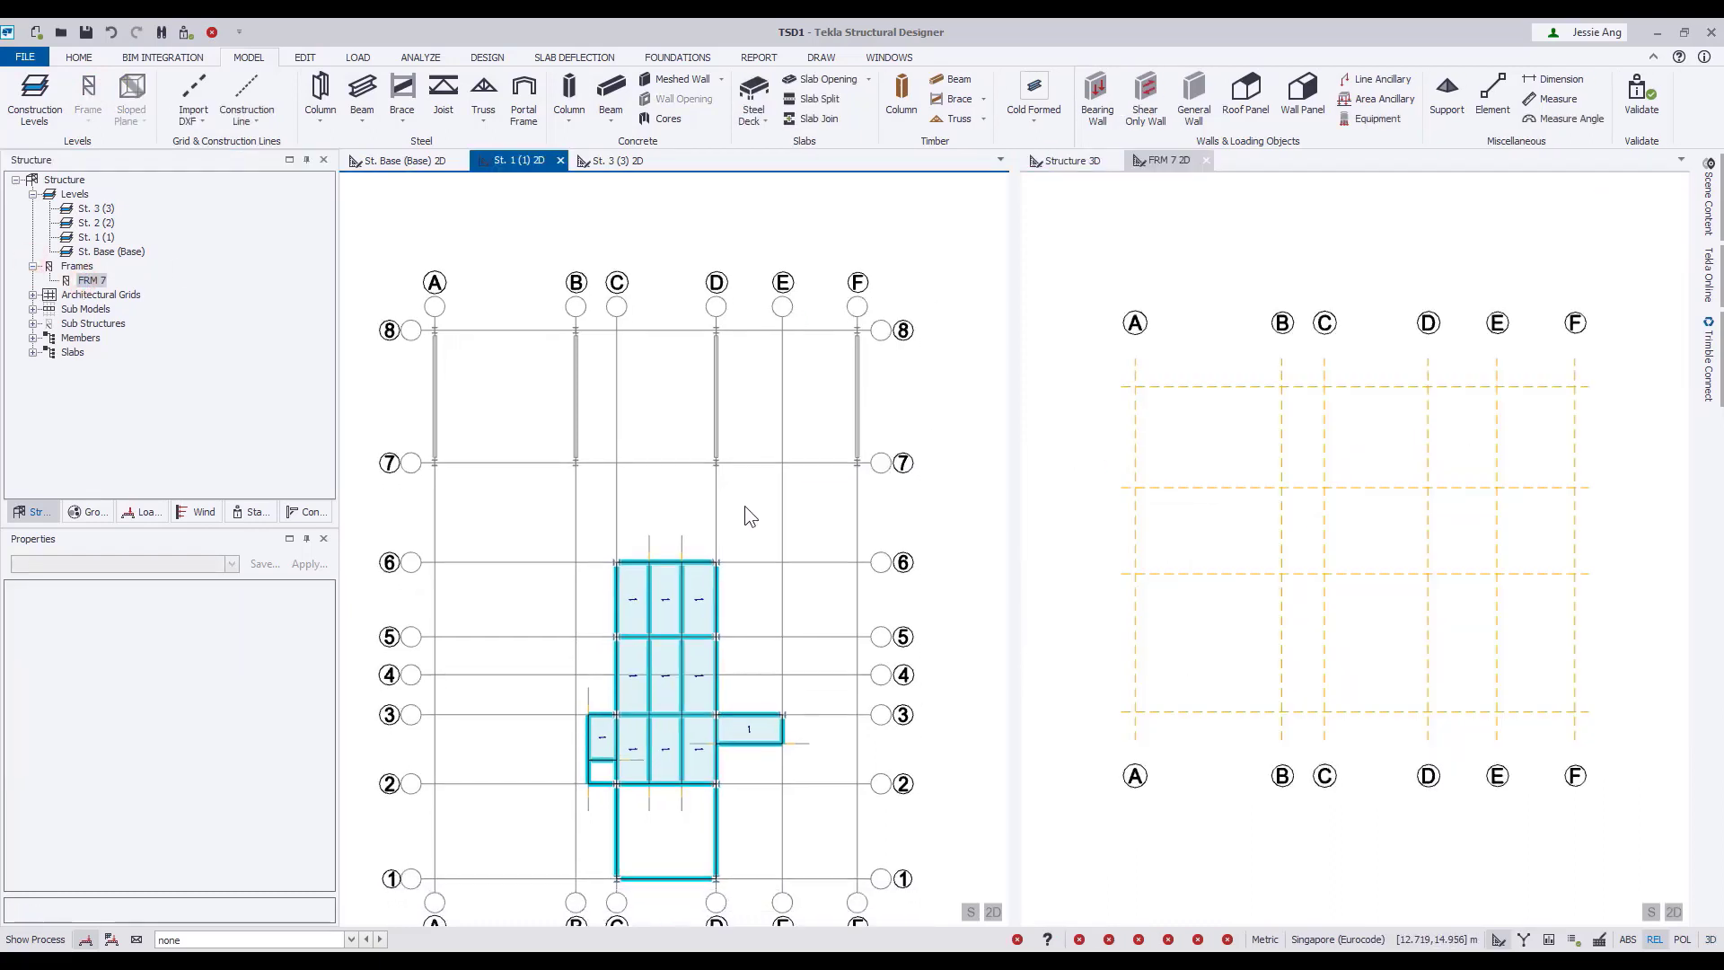
{"action": "left_click_drag", "start_coordinate": [1014, 430], "coordinate": [865, 435]}
{"action": "left_click", "coordinate": [1002, 460]}
{"action": "left_click", "coordinate": [192, 121]}
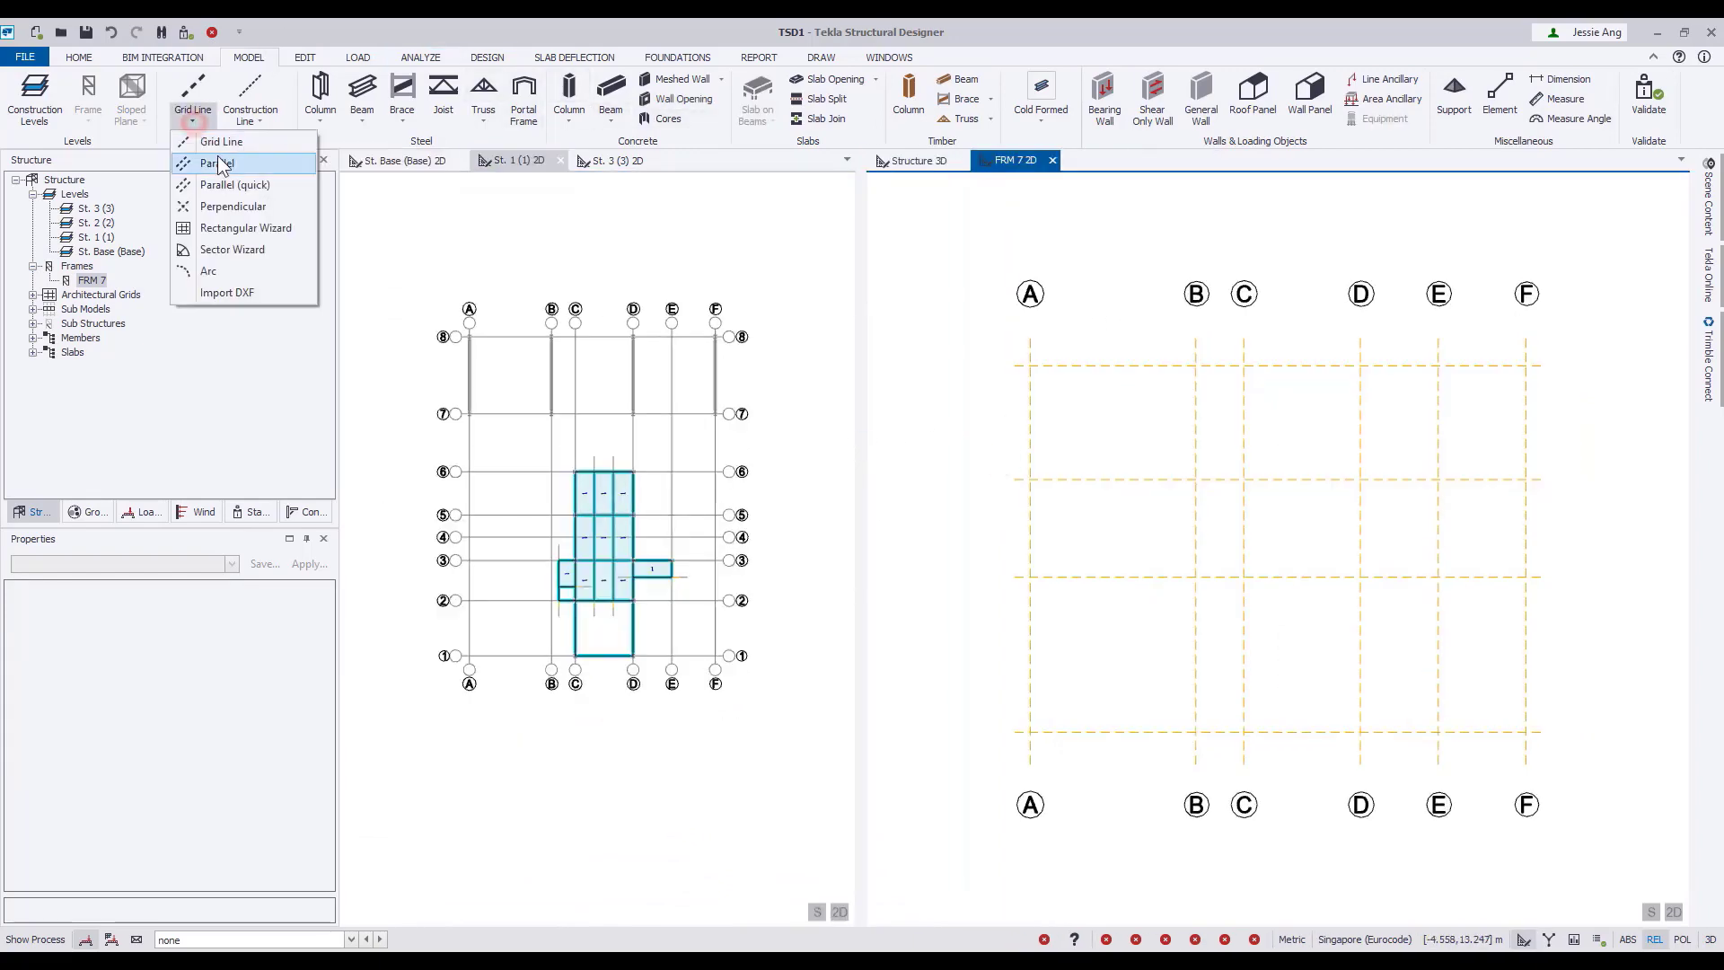
{"action": "left_click", "coordinate": [256, 293]}
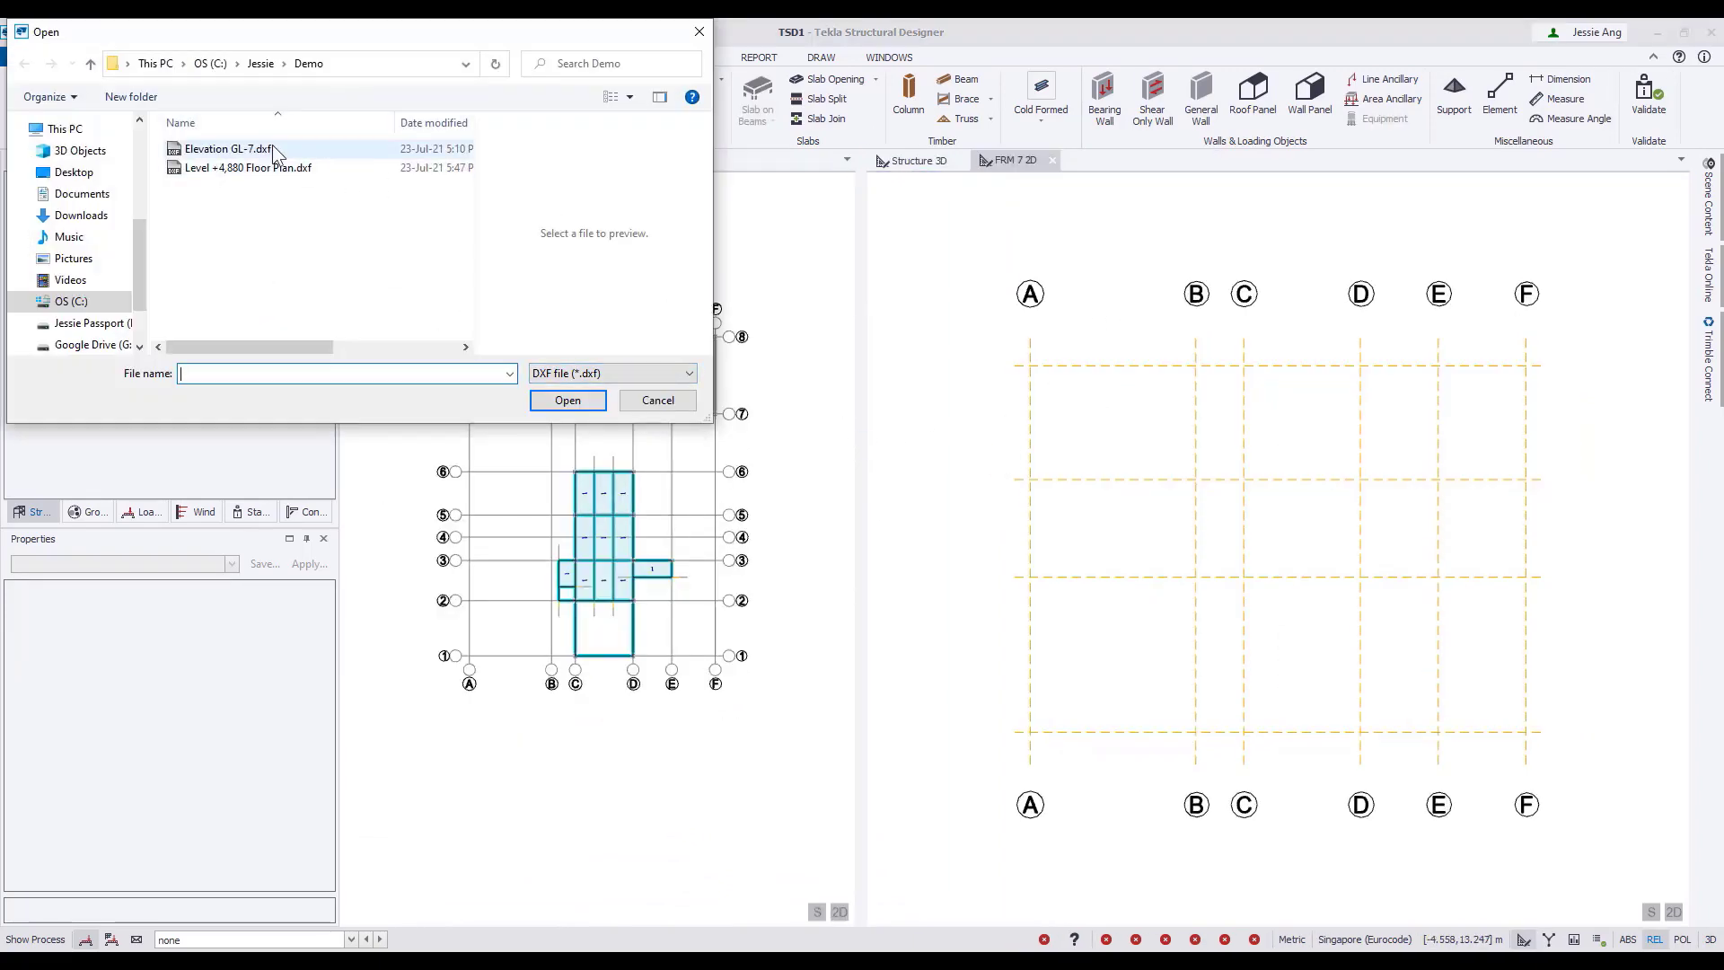
{"action": "left_click", "coordinate": [567, 399]}
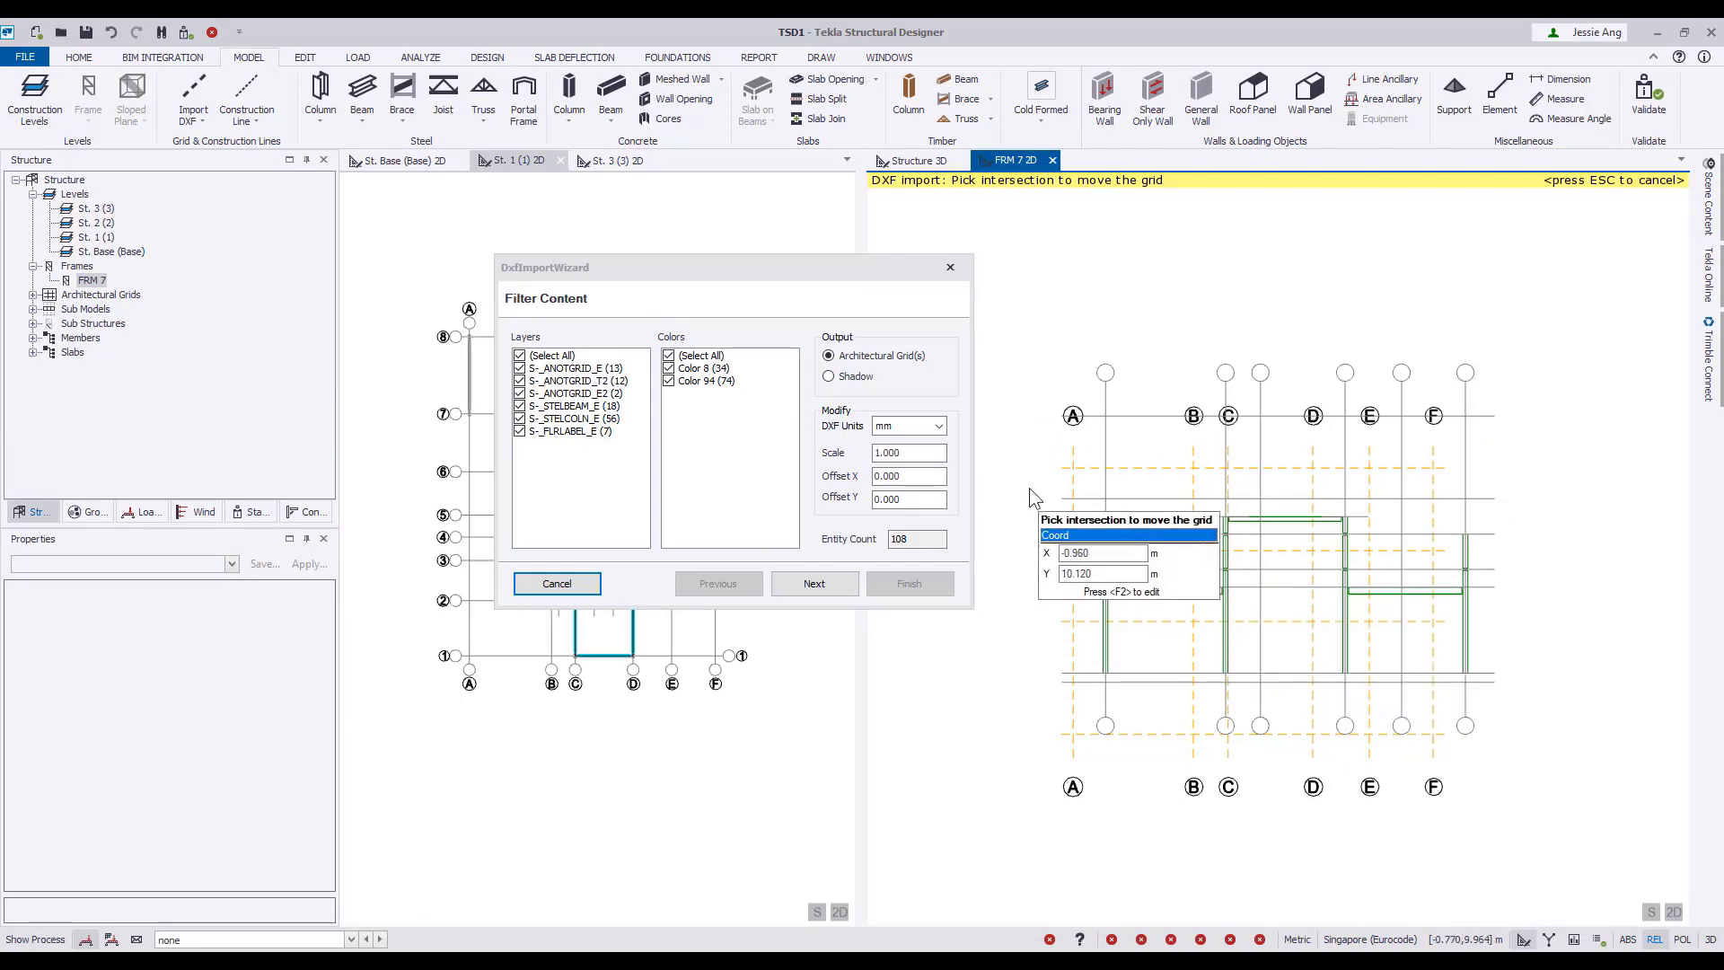
Align the imported elevation by moving its uppermost level intersection on grid A to the frame's grid A and top level intersection.
{"action": "left_click_drag", "start_coordinate": [720, 259], "coordinate": [712, 256]}
{"action": "middle_click_drag", "start_coordinate": [1130, 573], "coordinate": [1121, 453]}
{"action": "scroll", "coordinate": [1144, 545], "scroll_direction": "up", "scroll_amount": 3}
{"action": "mouse_move", "coordinate": [1103, 274]}
{"action": "middle_mouse_down"}
{"action": "mouse_move", "coordinate": [1153, 521]}
{"action": "mouse_move", "coordinate": [1043, 429]}
{"action": "mouse_move", "coordinate": [1054, 543]}
{"action": "middle_mouse_up"}
{"action": "scroll", "coordinate": [1043, 429], "scroll_direction": "down", "scroll_amount": 1}
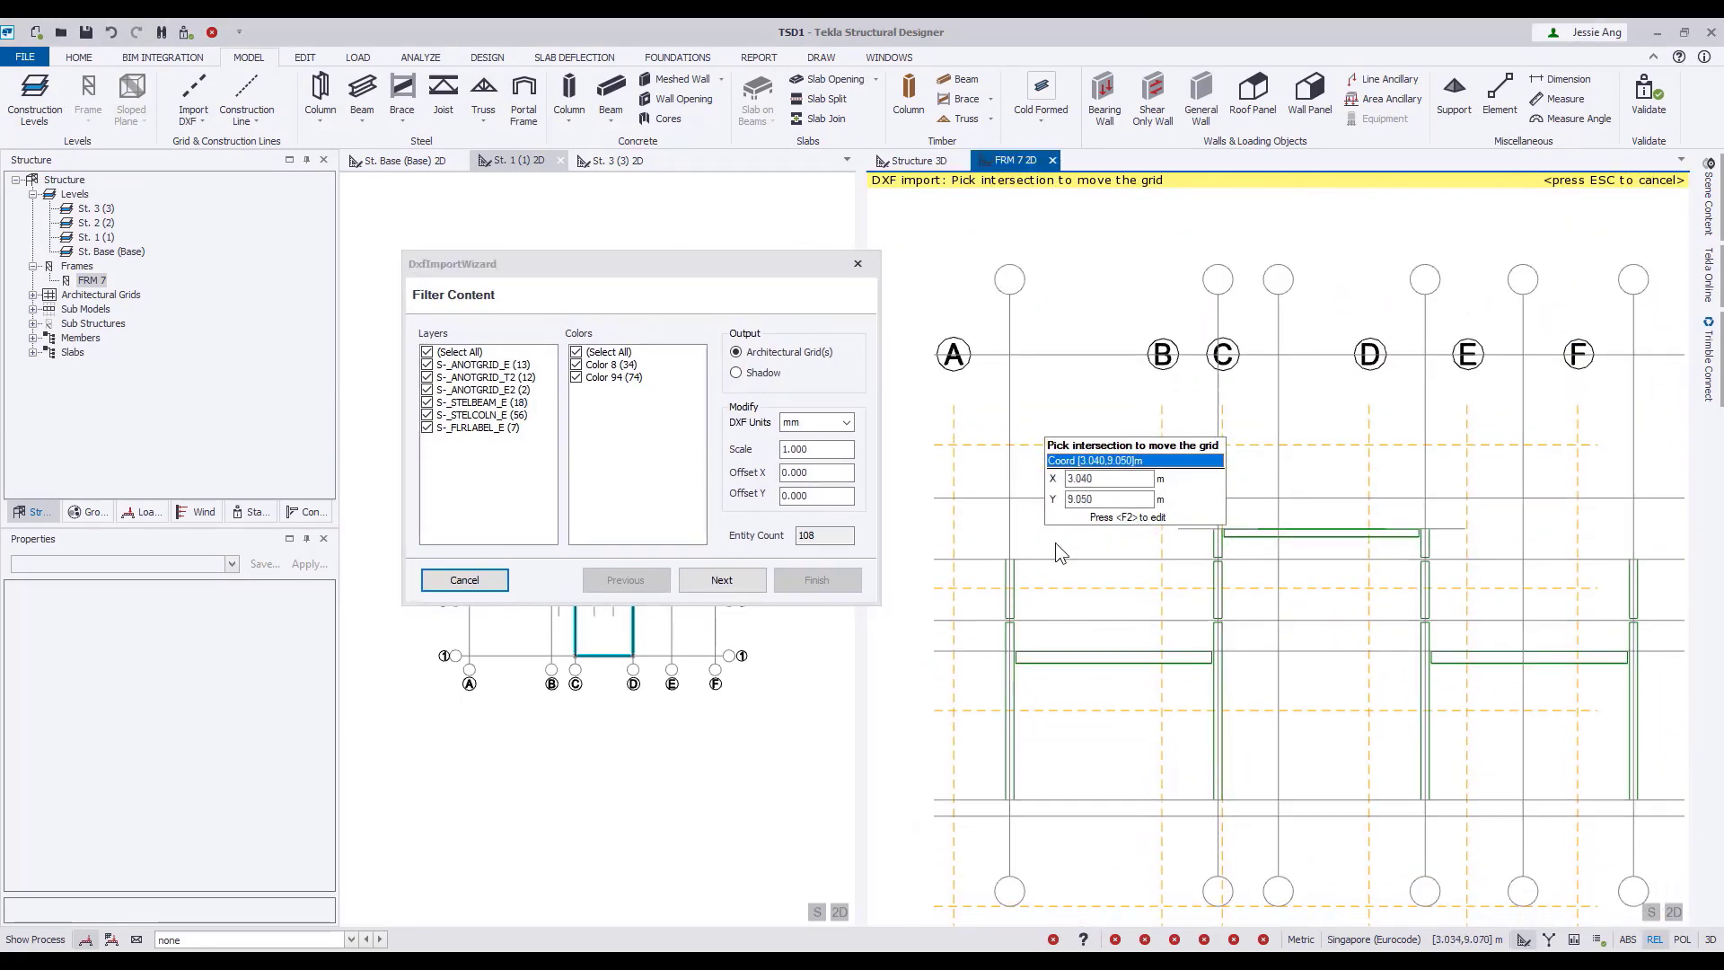
{"action": "left_click", "coordinate": [1009, 355]}
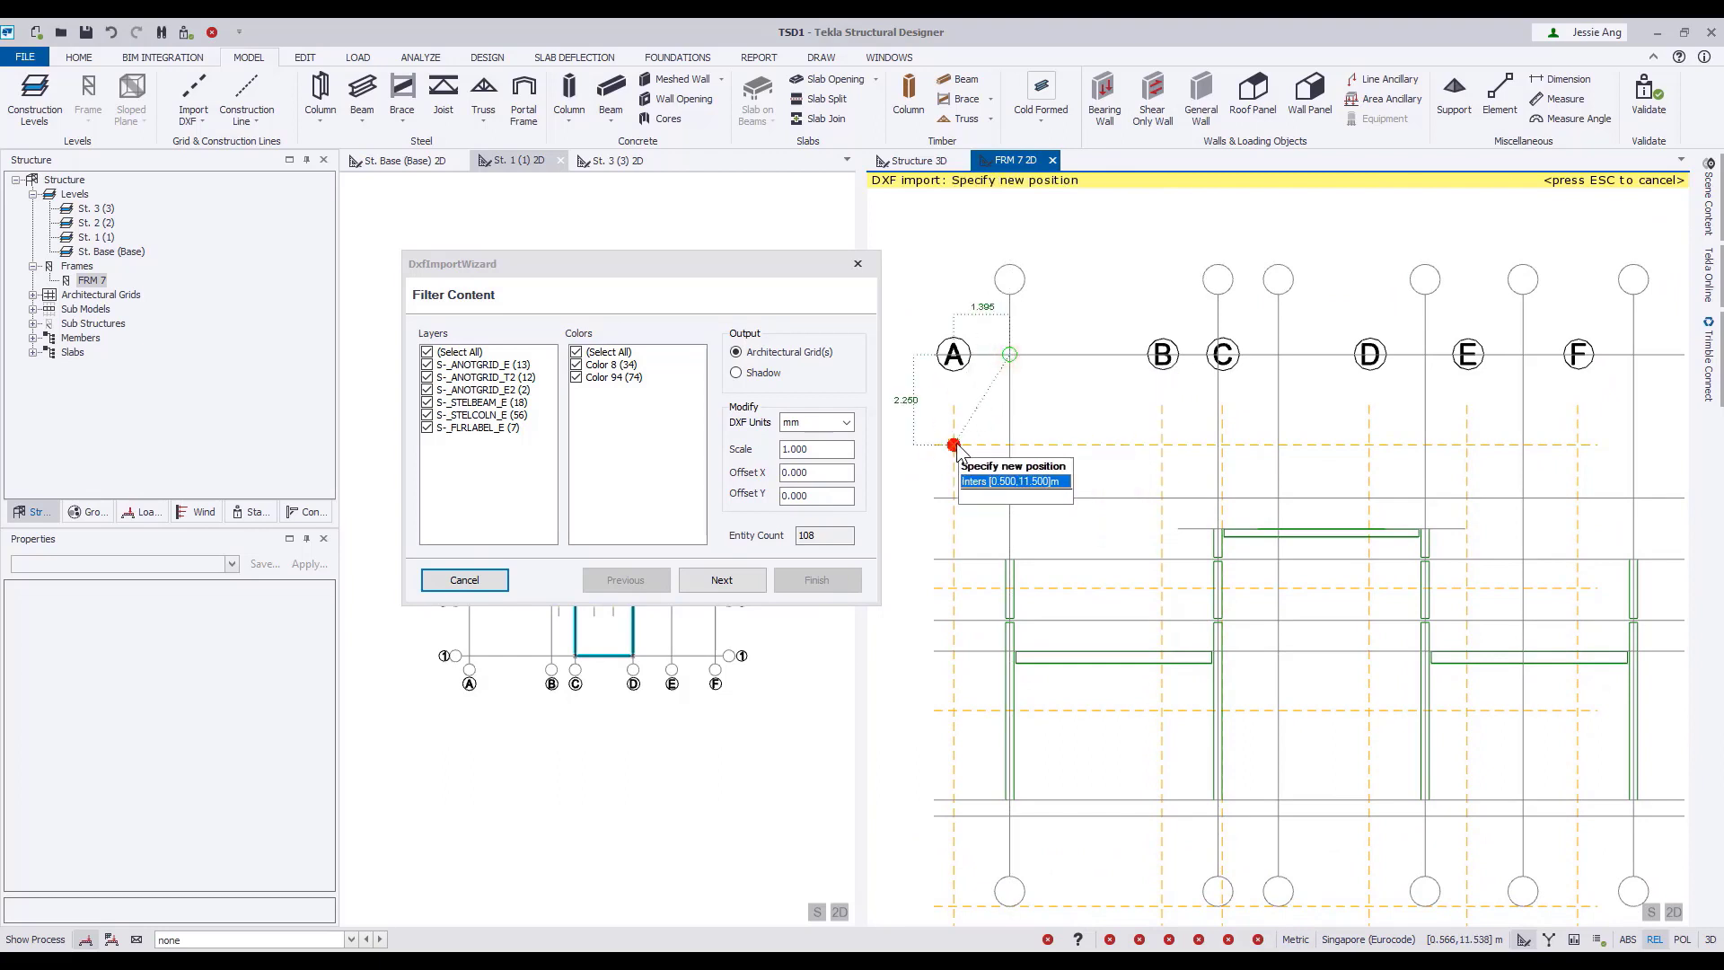
{"action": "left_click", "coordinate": [953, 444]}
Set the DXF import output to Shadow and finish the import.
{"action": "middle_click_drag", "start_coordinate": [1055, 480], "coordinate": [1082, 310]}
{"action": "scroll", "coordinate": [1083, 309], "scroll_direction": "down", "scroll_amount": 2}
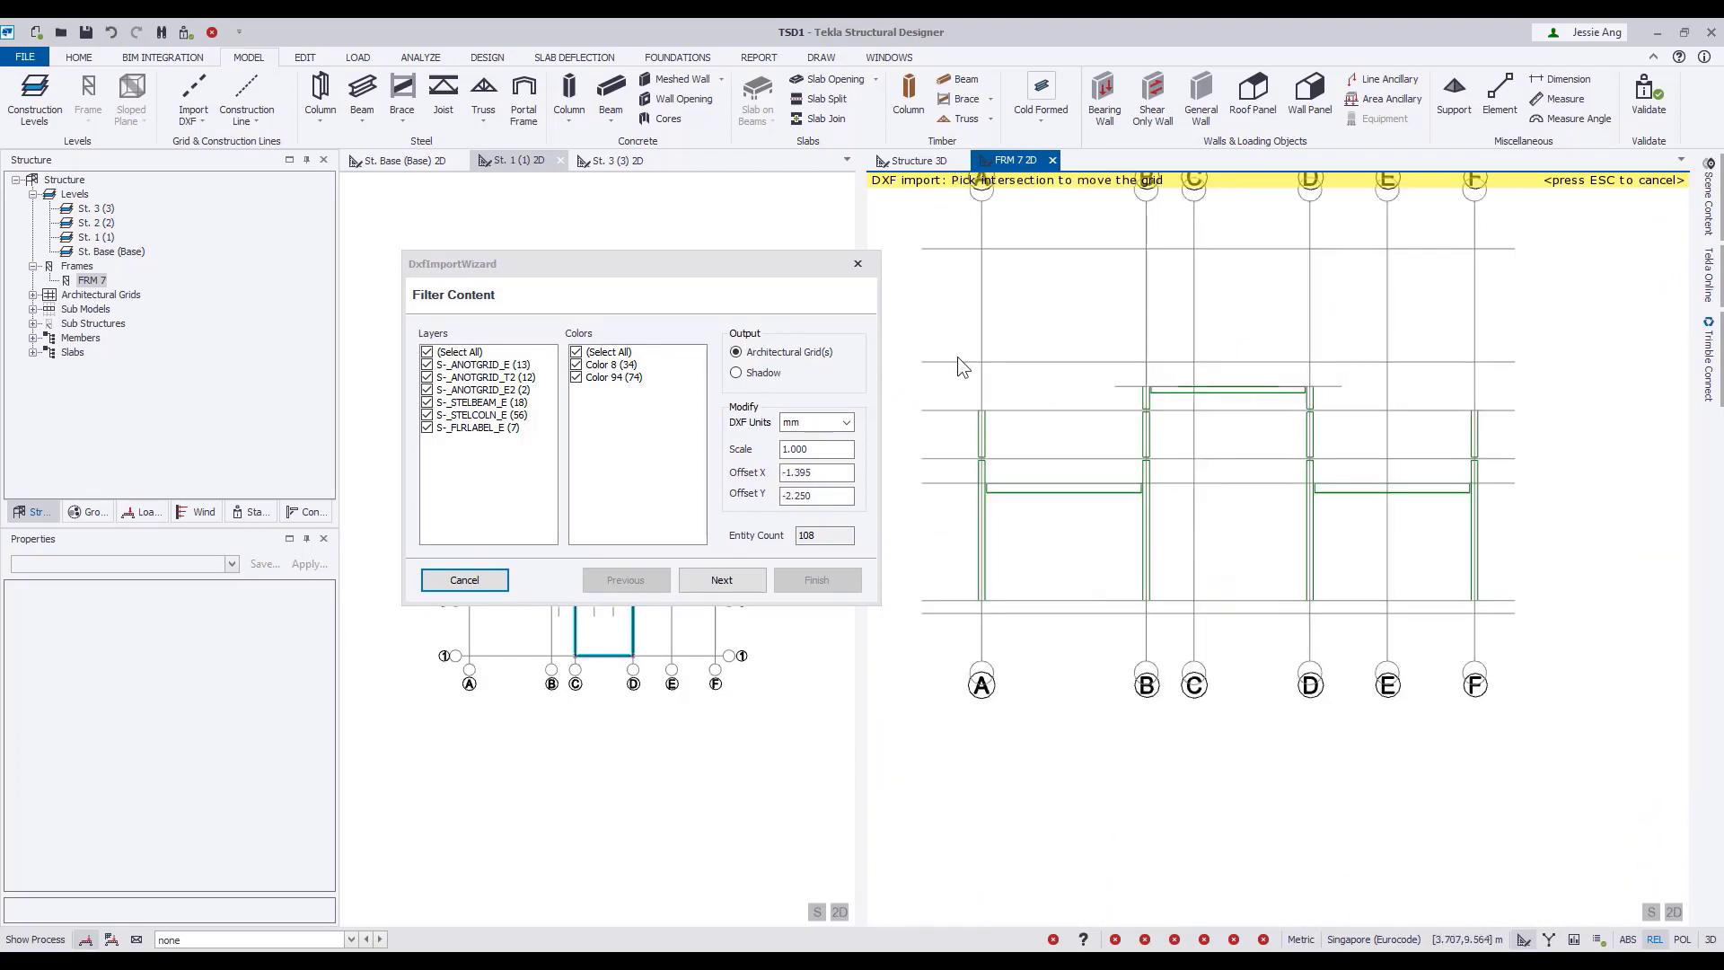
{"action": "left_click", "coordinate": [754, 374]}
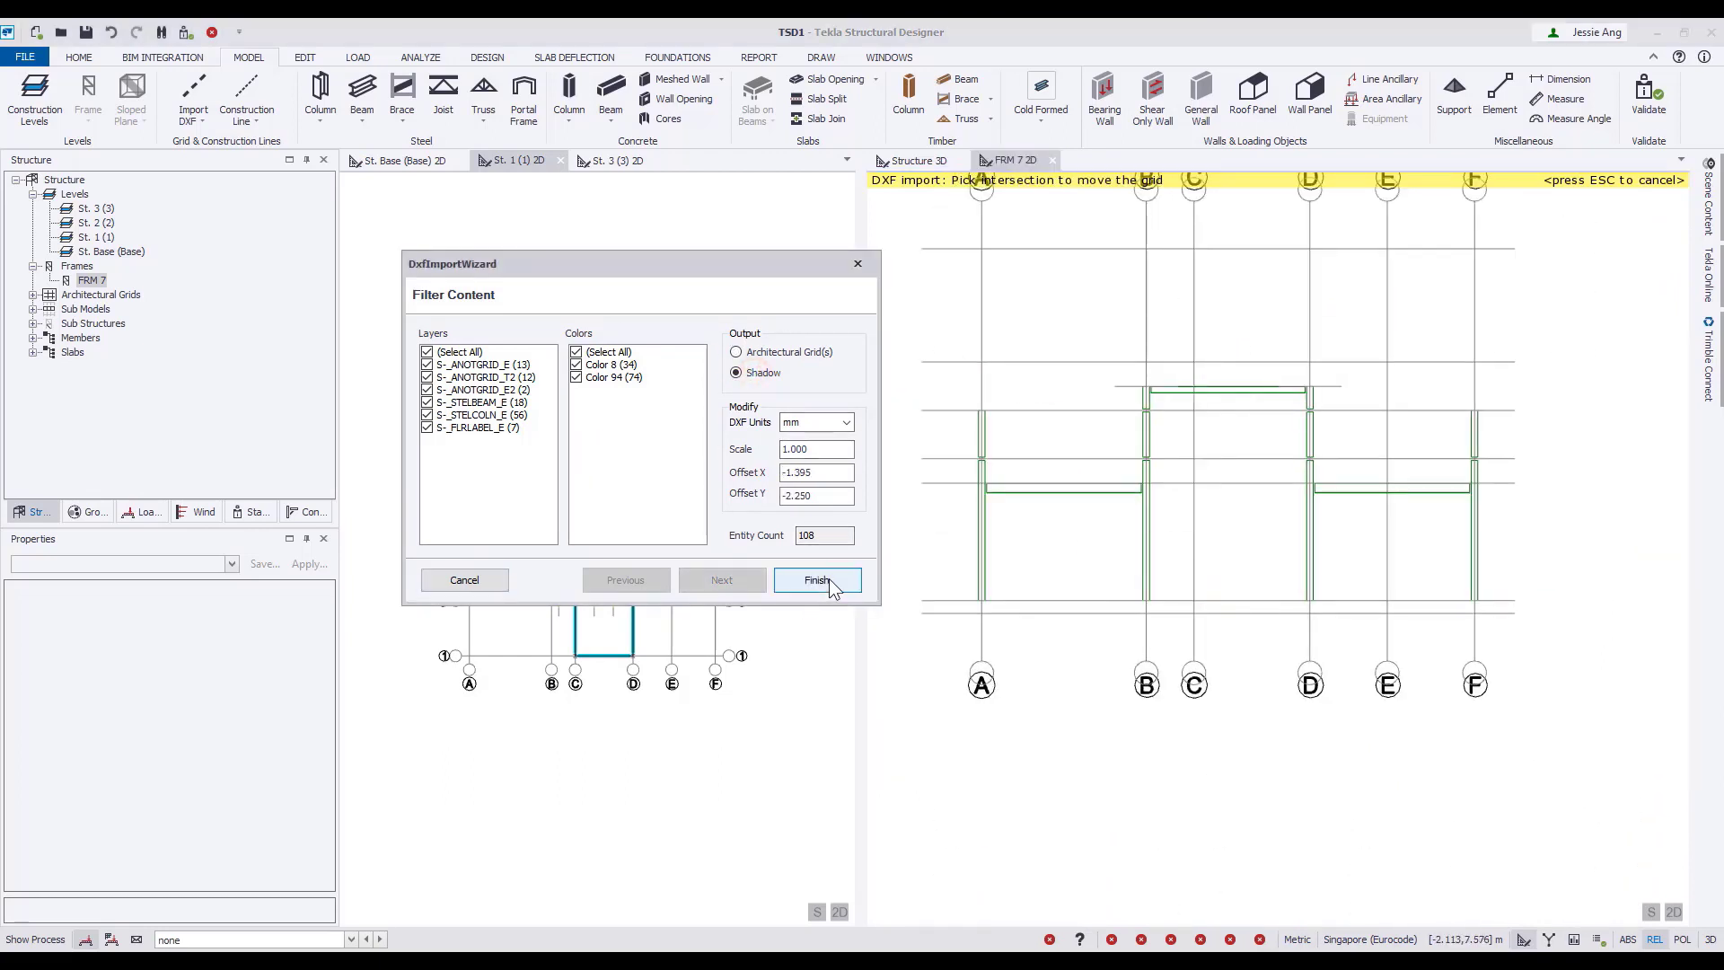
{"action": "left_click", "coordinate": [817, 581]}
Place steel columns from the base level over the shadow, 6.4 m high on grid lines A and F and 7.16 m high on B and D.
{"action": "scroll", "coordinate": [1116, 526], "scroll_direction": "up", "scroll_amount": 3}
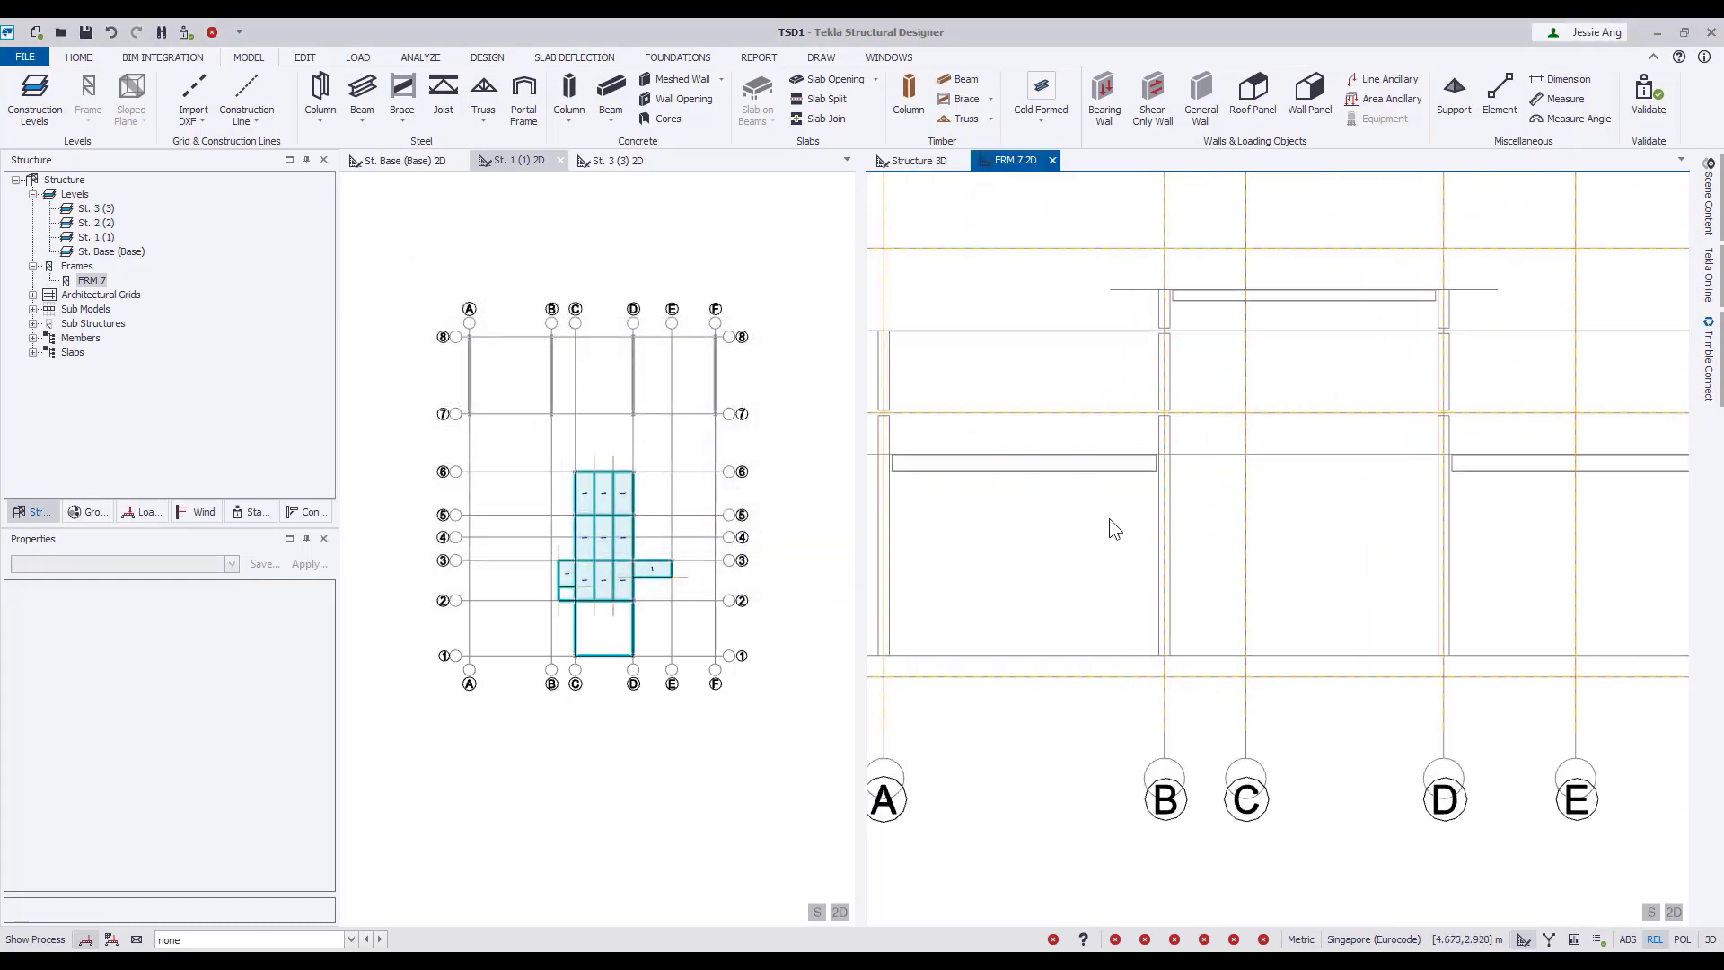
{"action": "scroll", "coordinate": [1110, 521], "scroll_direction": "down", "scroll_amount": 1}
{"action": "left_click", "coordinate": [320, 90]}
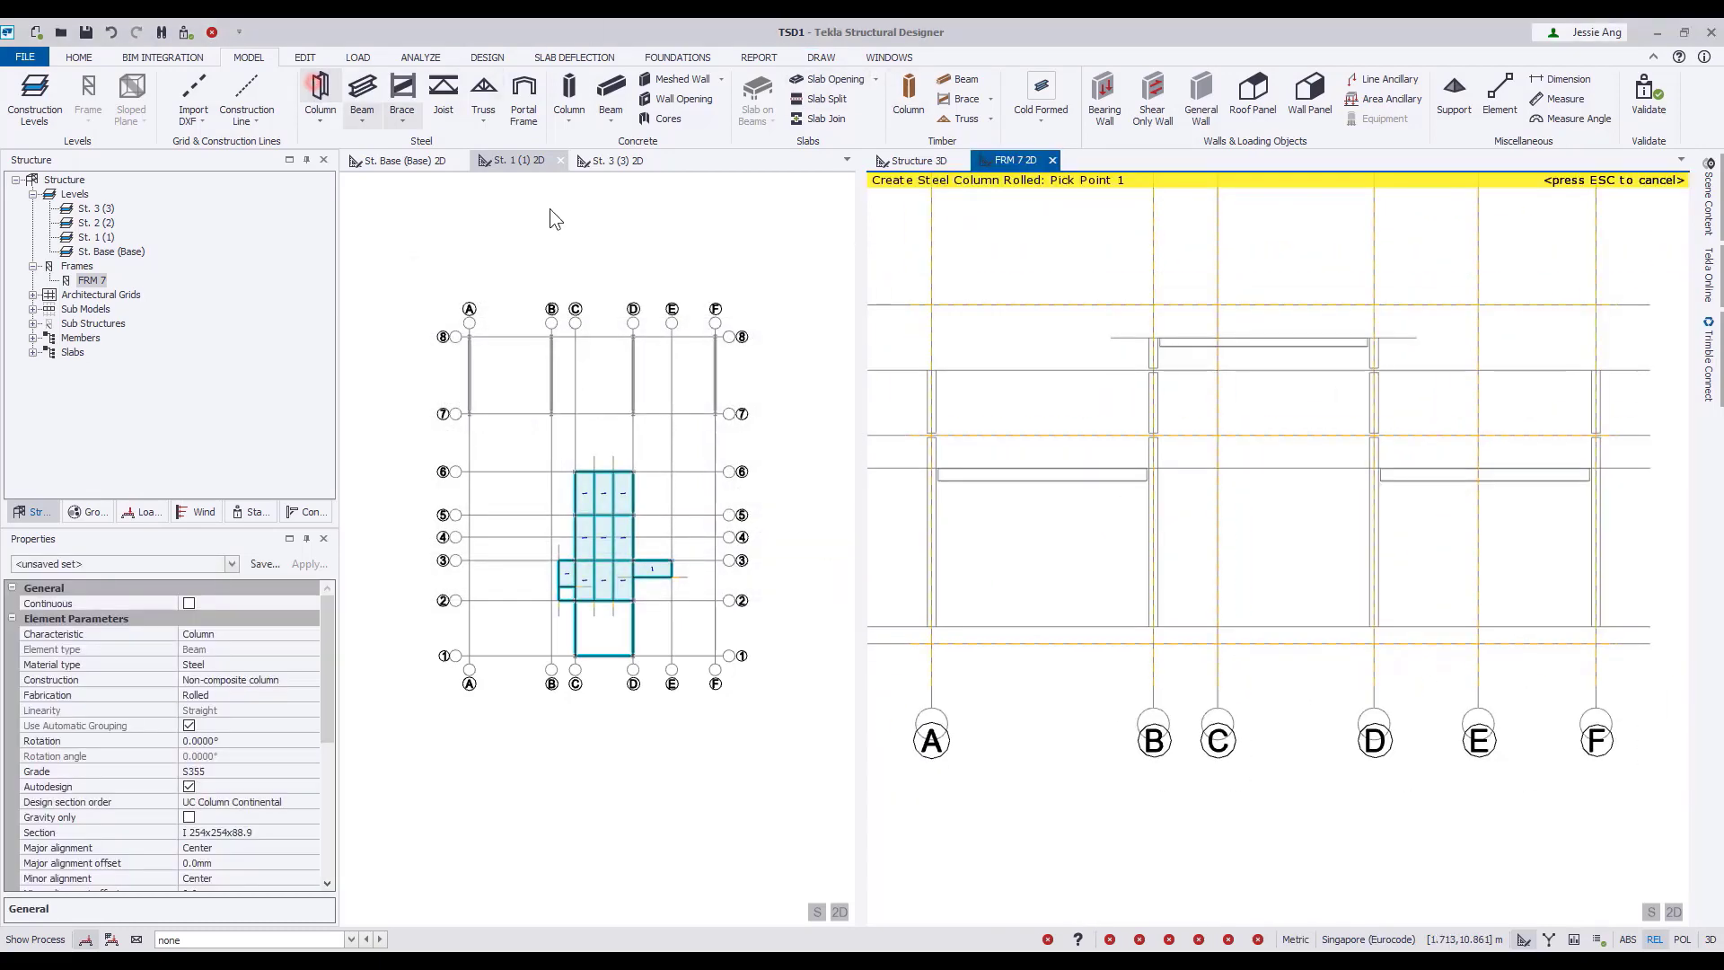
{"action": "left_click", "coordinate": [931, 643]}
{"action": "left_click", "coordinate": [931, 371]}
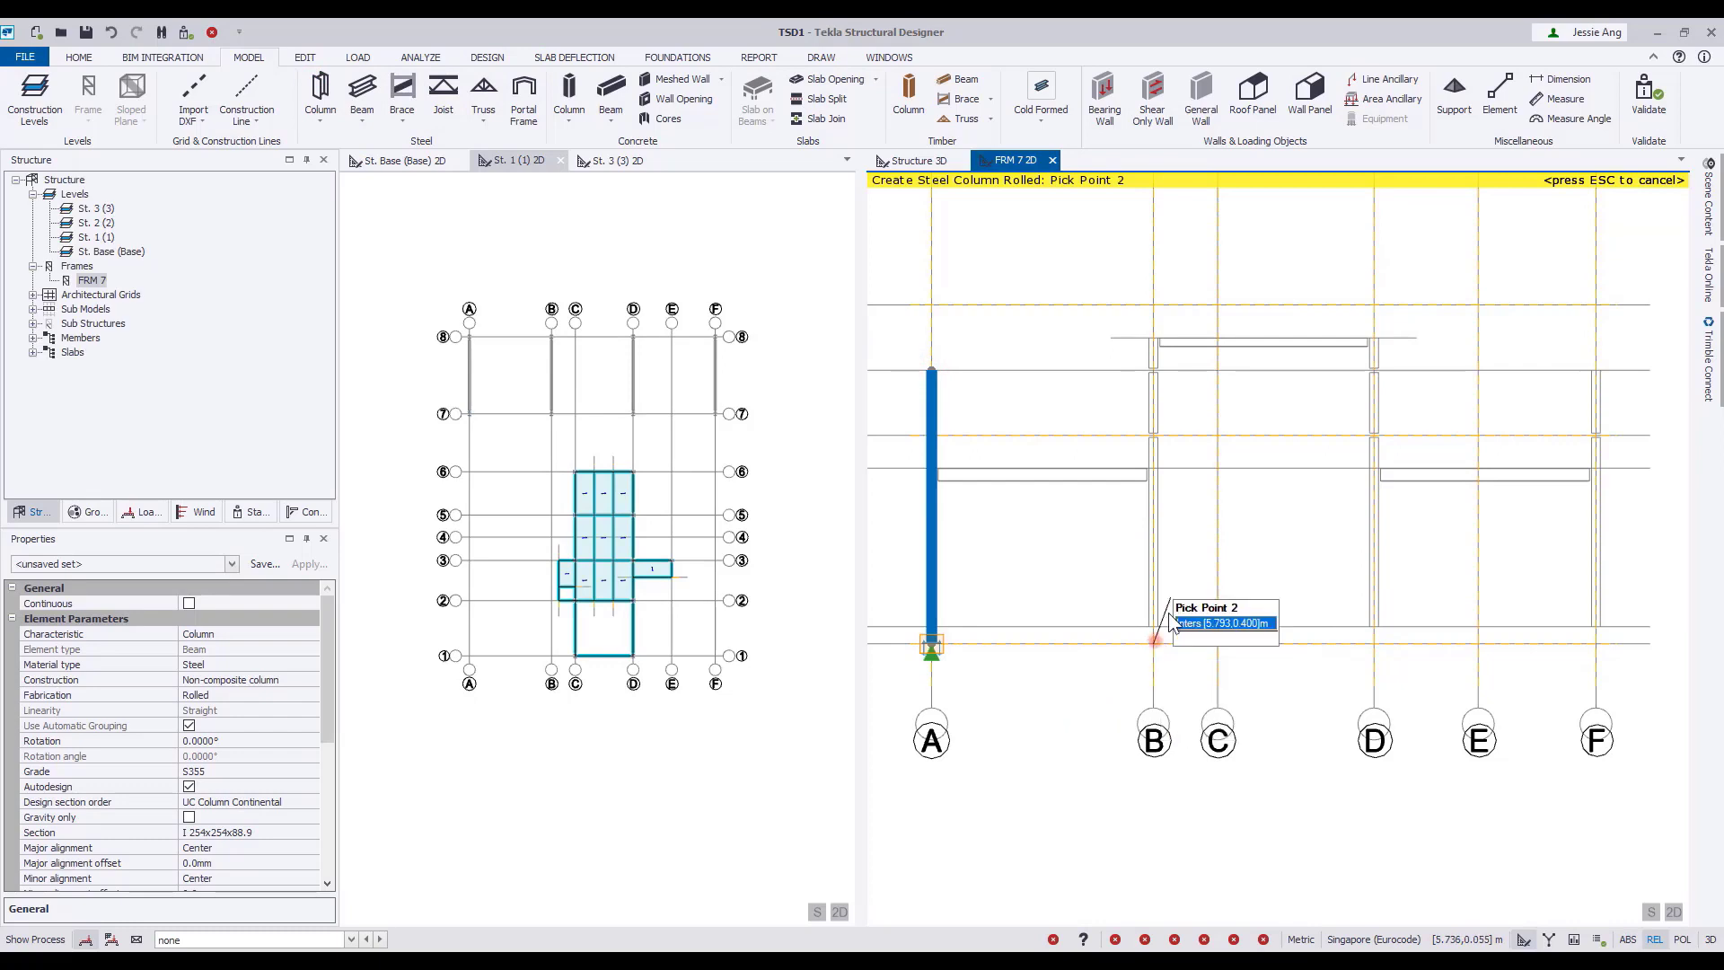
{"action": "left_click", "coordinate": [1154, 643]}
{"action": "left_click", "coordinate": [1153, 338]}
{"action": "left_click", "coordinate": [1373, 643]}
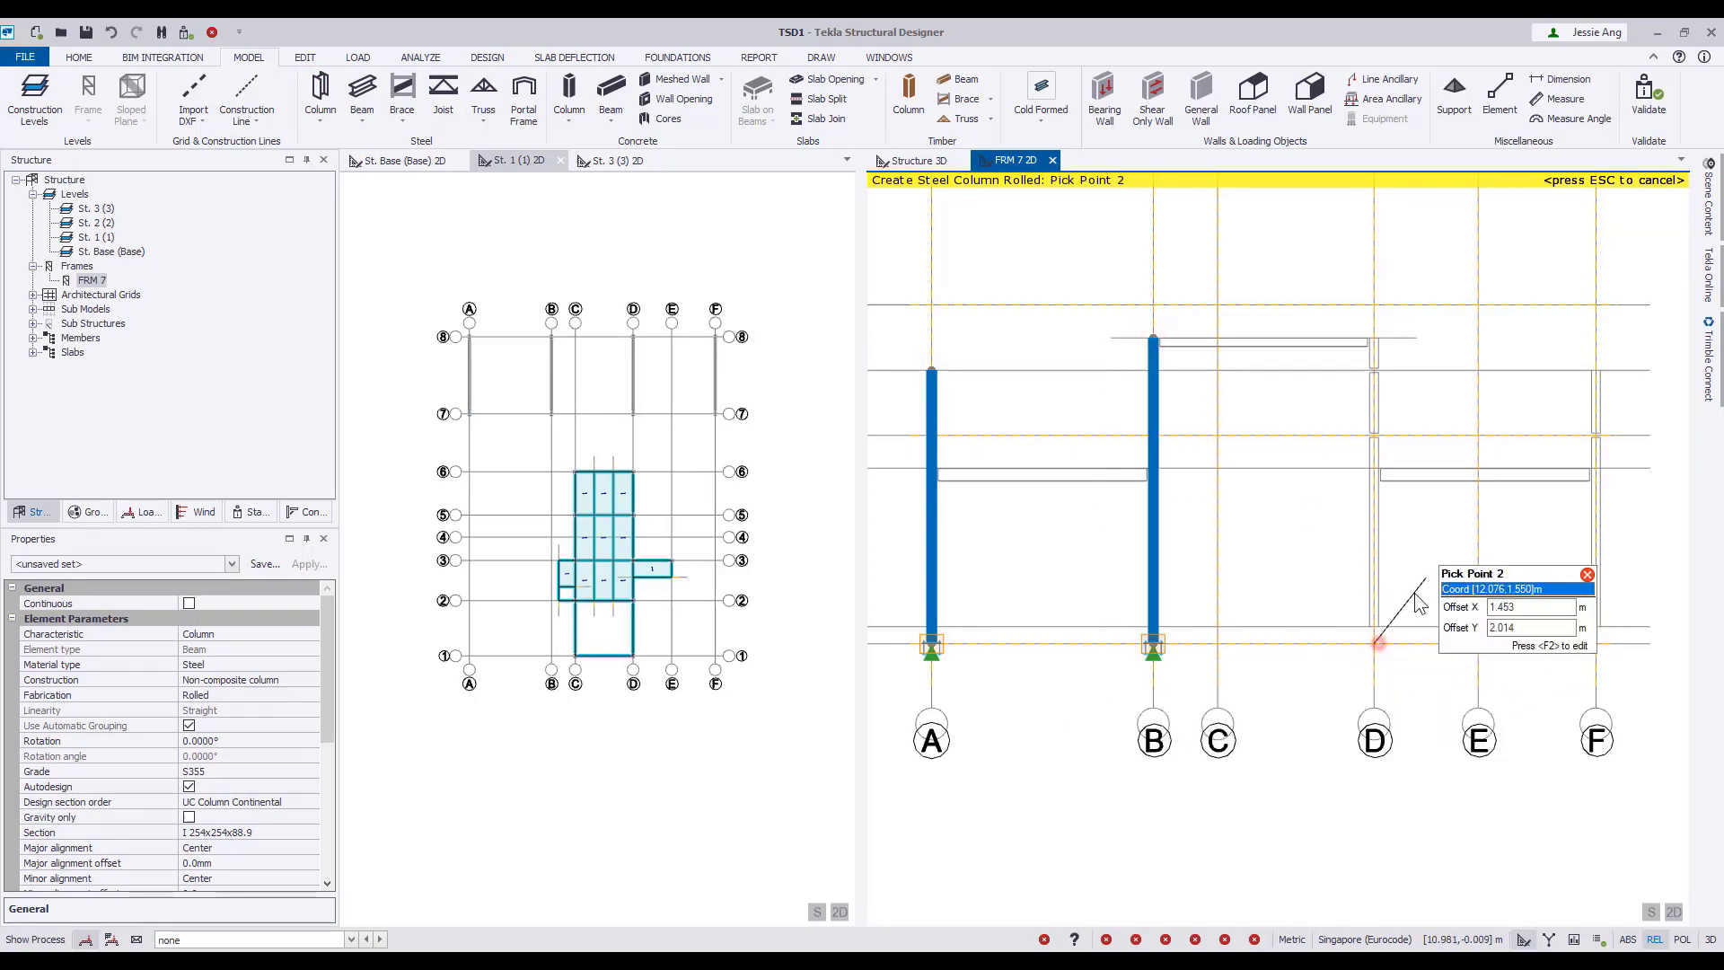
{"action": "left_click", "coordinate": [1374, 338]}
{"action": "left_click", "coordinate": [1596, 643]}
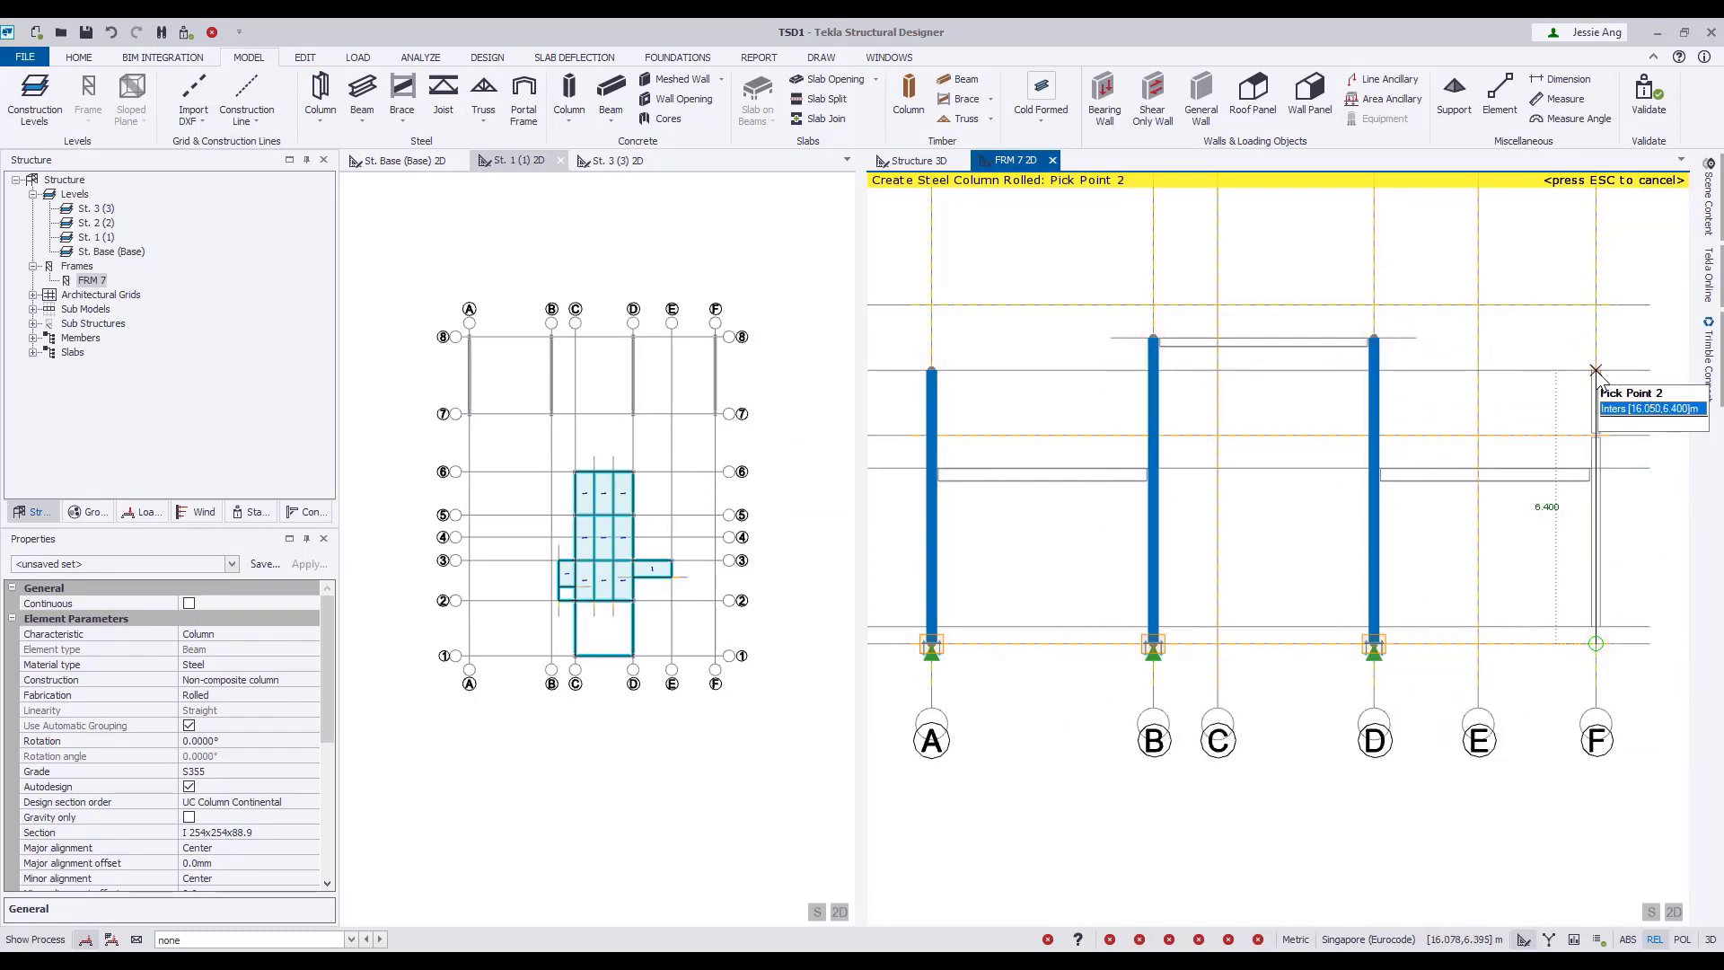
{"action": "left_click", "coordinate": [1596, 371]}
{"action": "key", "text": "Escape"}
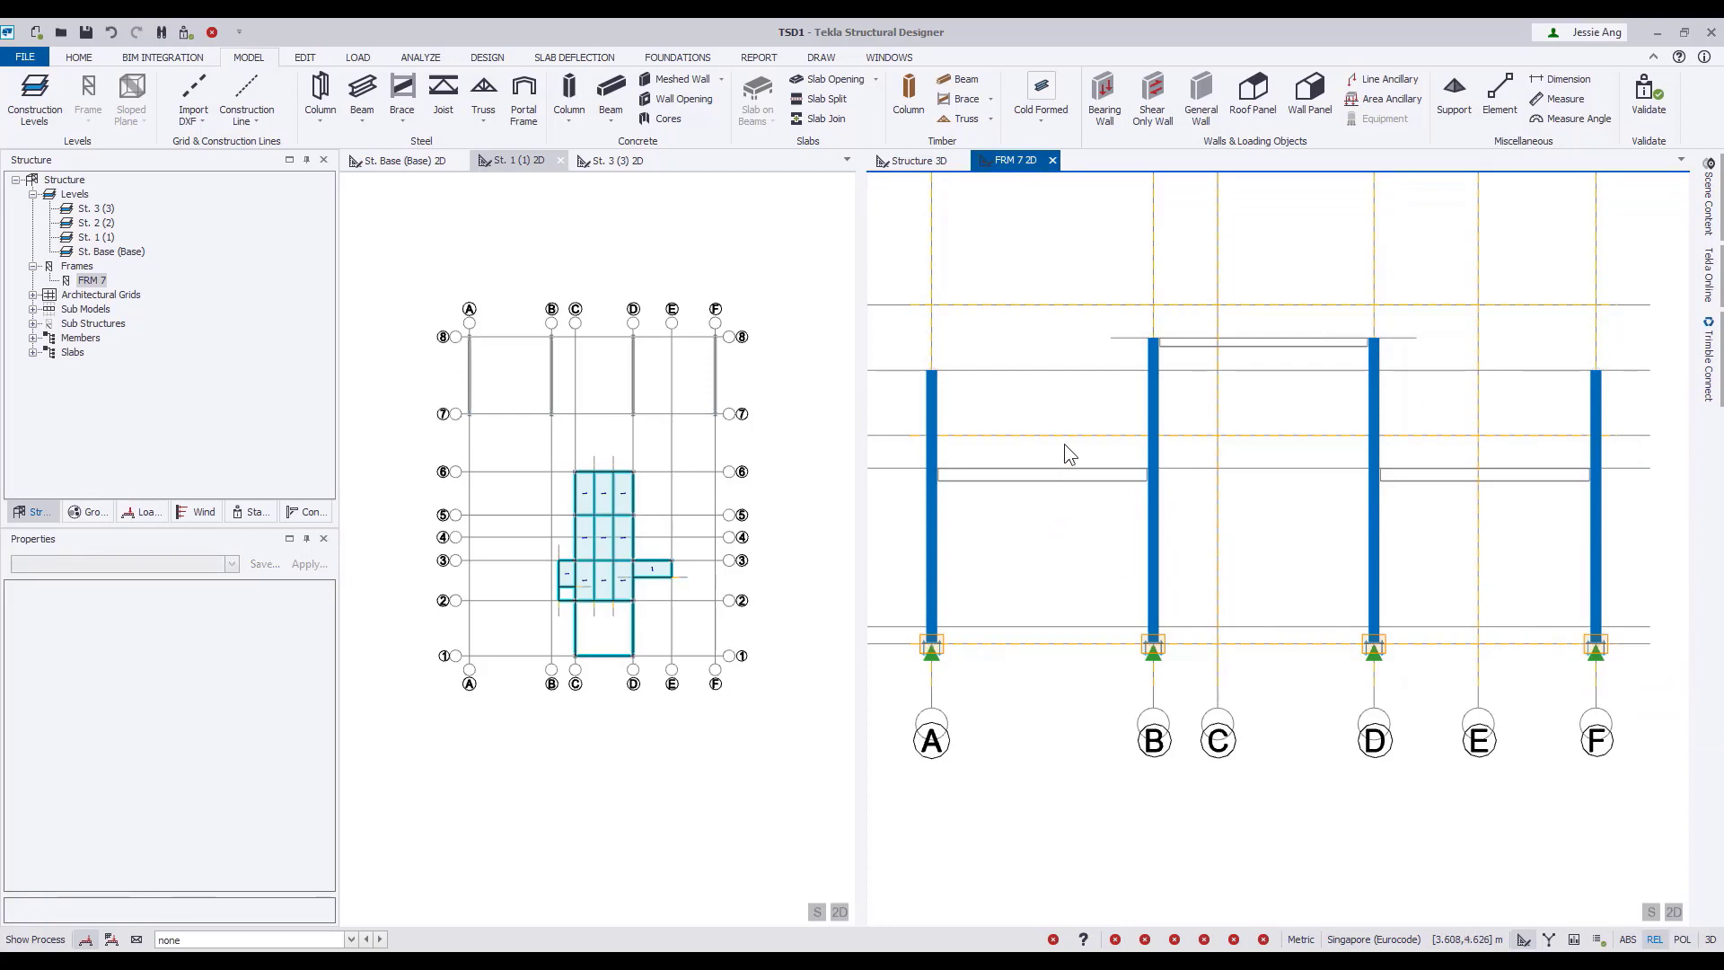
Add a parallel construction line 4.11 m above the base level in the grid line 7 frame.
{"action": "left_click", "coordinate": [247, 115]}
{"action": "left_click", "coordinate": [260, 177]}
{"action": "left_click", "coordinate": [1110, 643]}
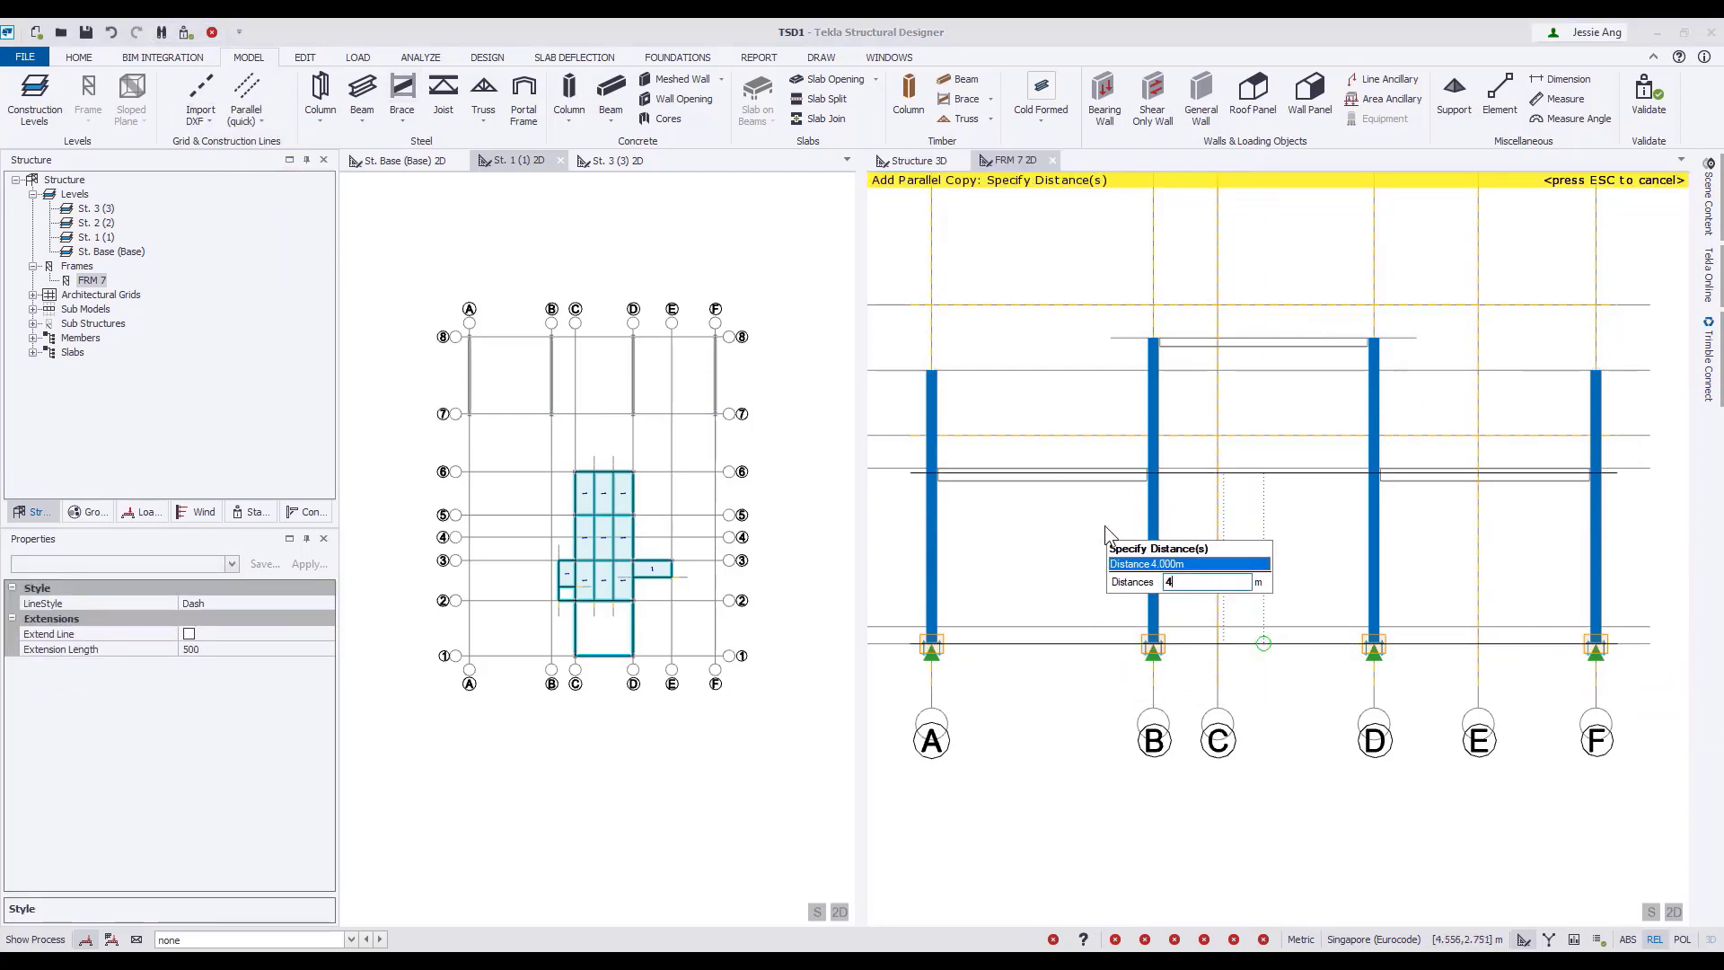
{"action": "type", "text": "4"}
{"action": "key", "text": "Return"}
{"action": "key", "text": "Escape"}
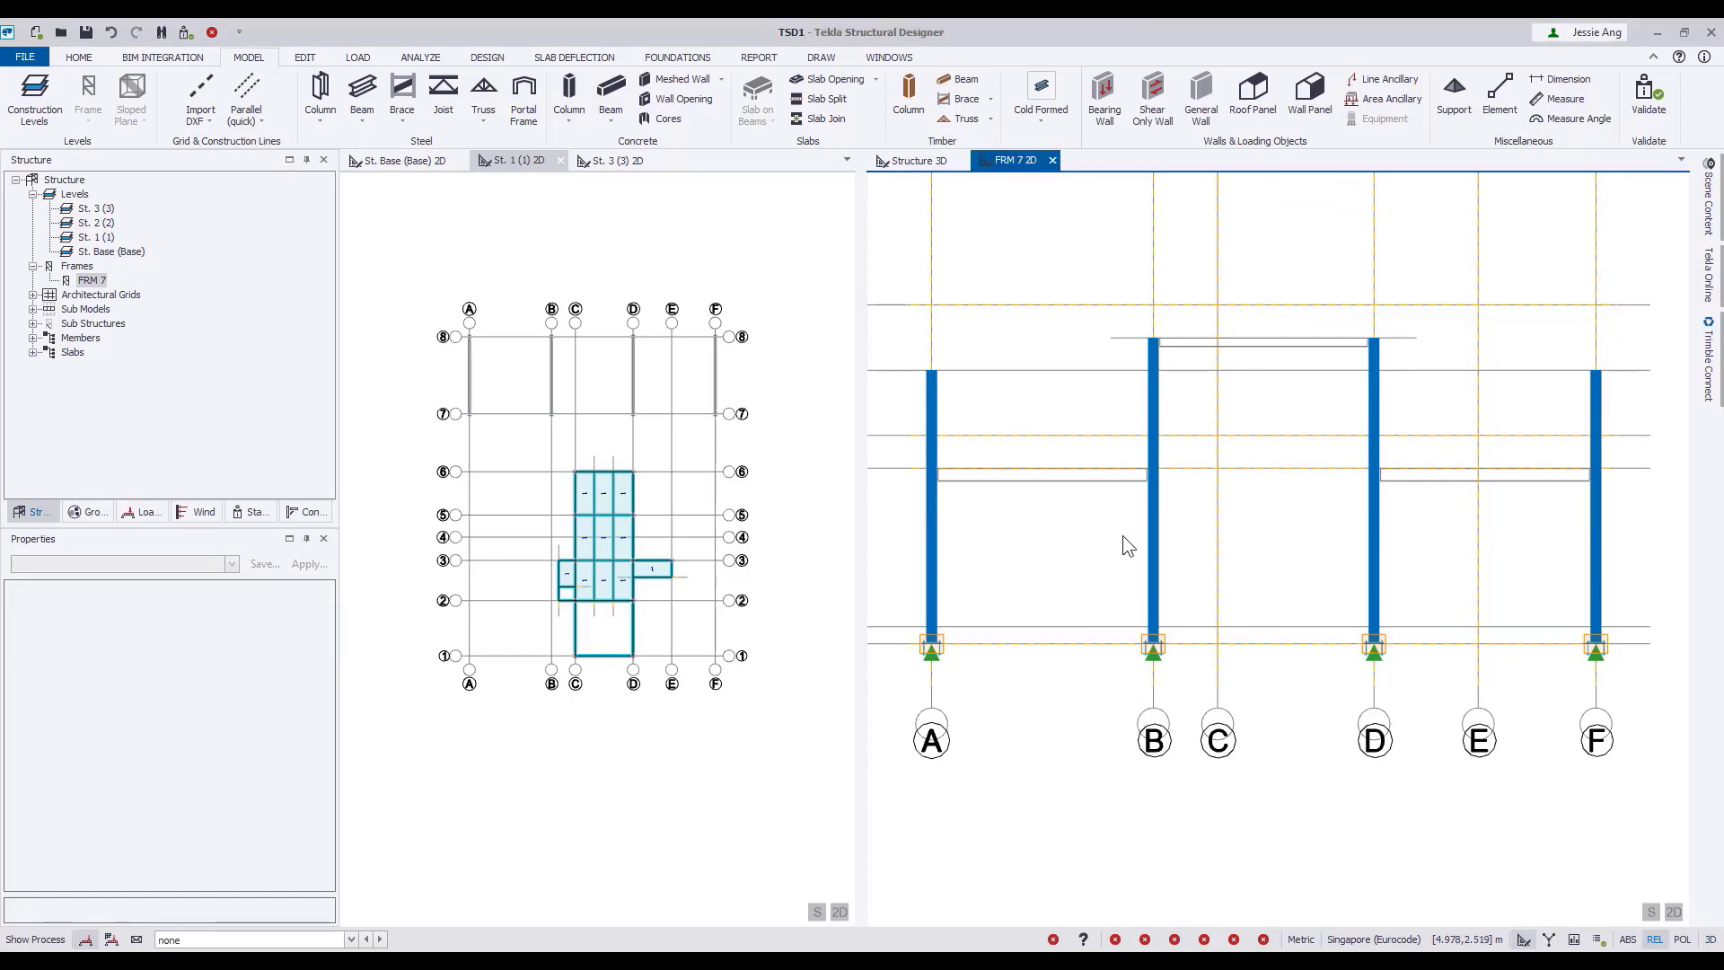
Place steel beams along the 4.11 m construction line between columns A and B and between columns D and F.
{"action": "left_click", "coordinate": [361, 91]}
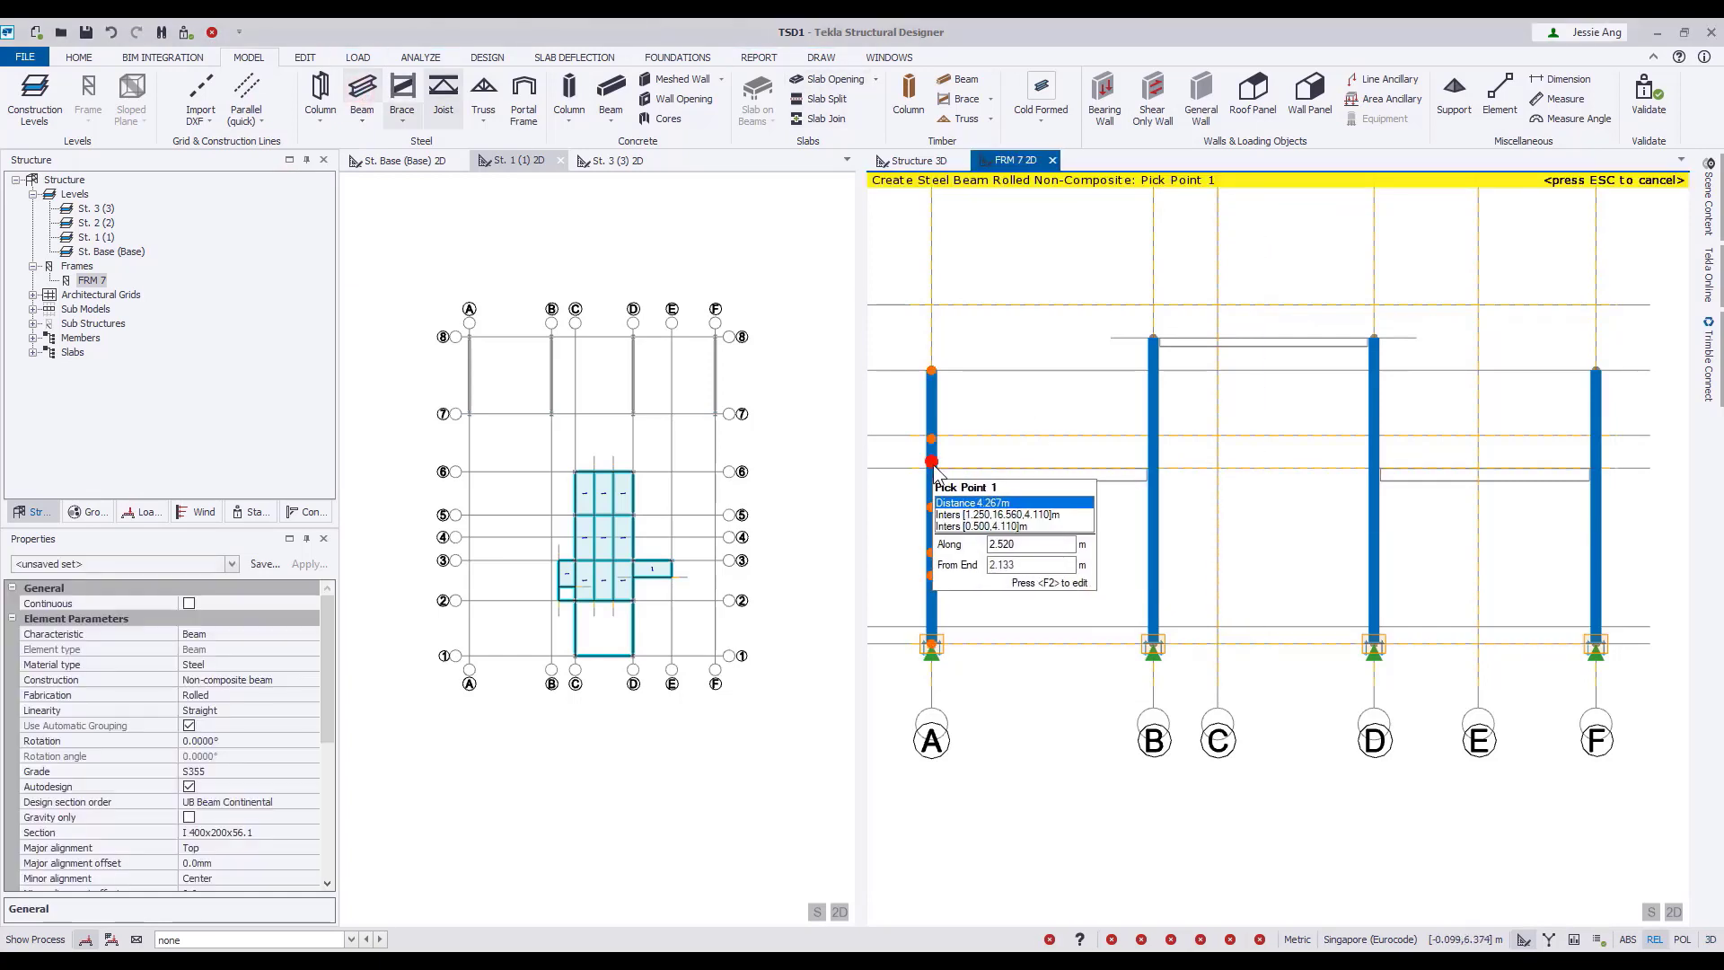
{"action": "scroll", "coordinate": [934, 471], "scroll_direction": "up", "scroll_amount": 5}
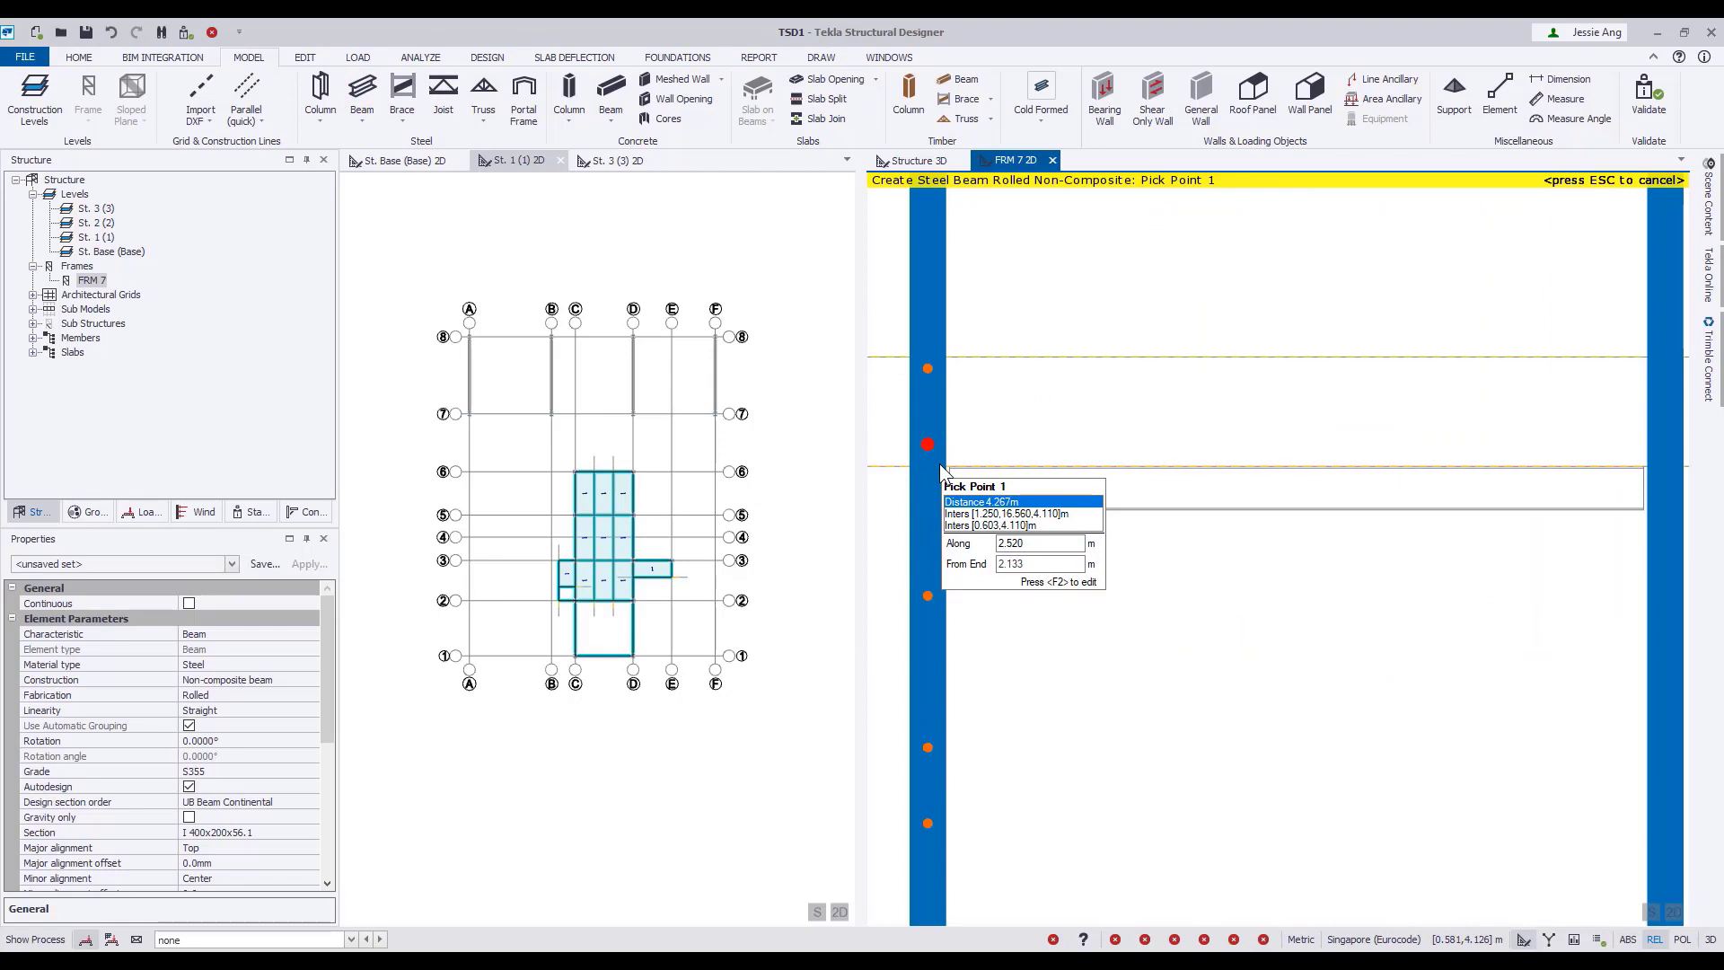
{"action": "left_click", "coordinate": [938, 467]}
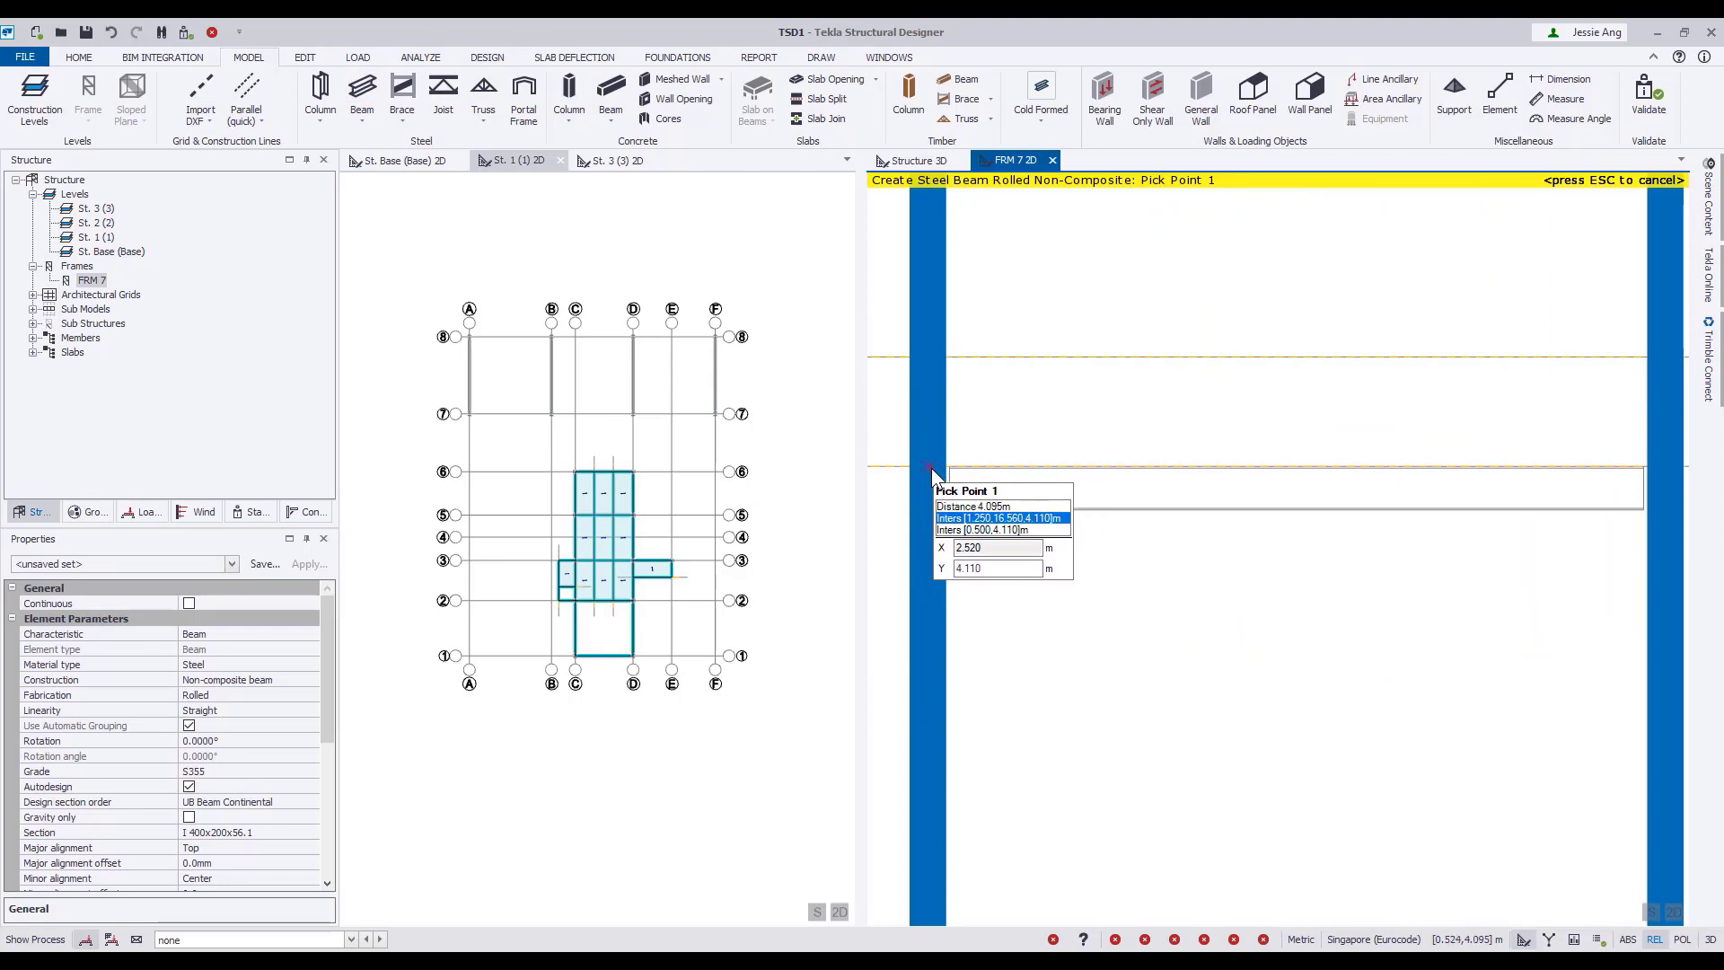
{"action": "left_click", "coordinate": [1669, 467]}
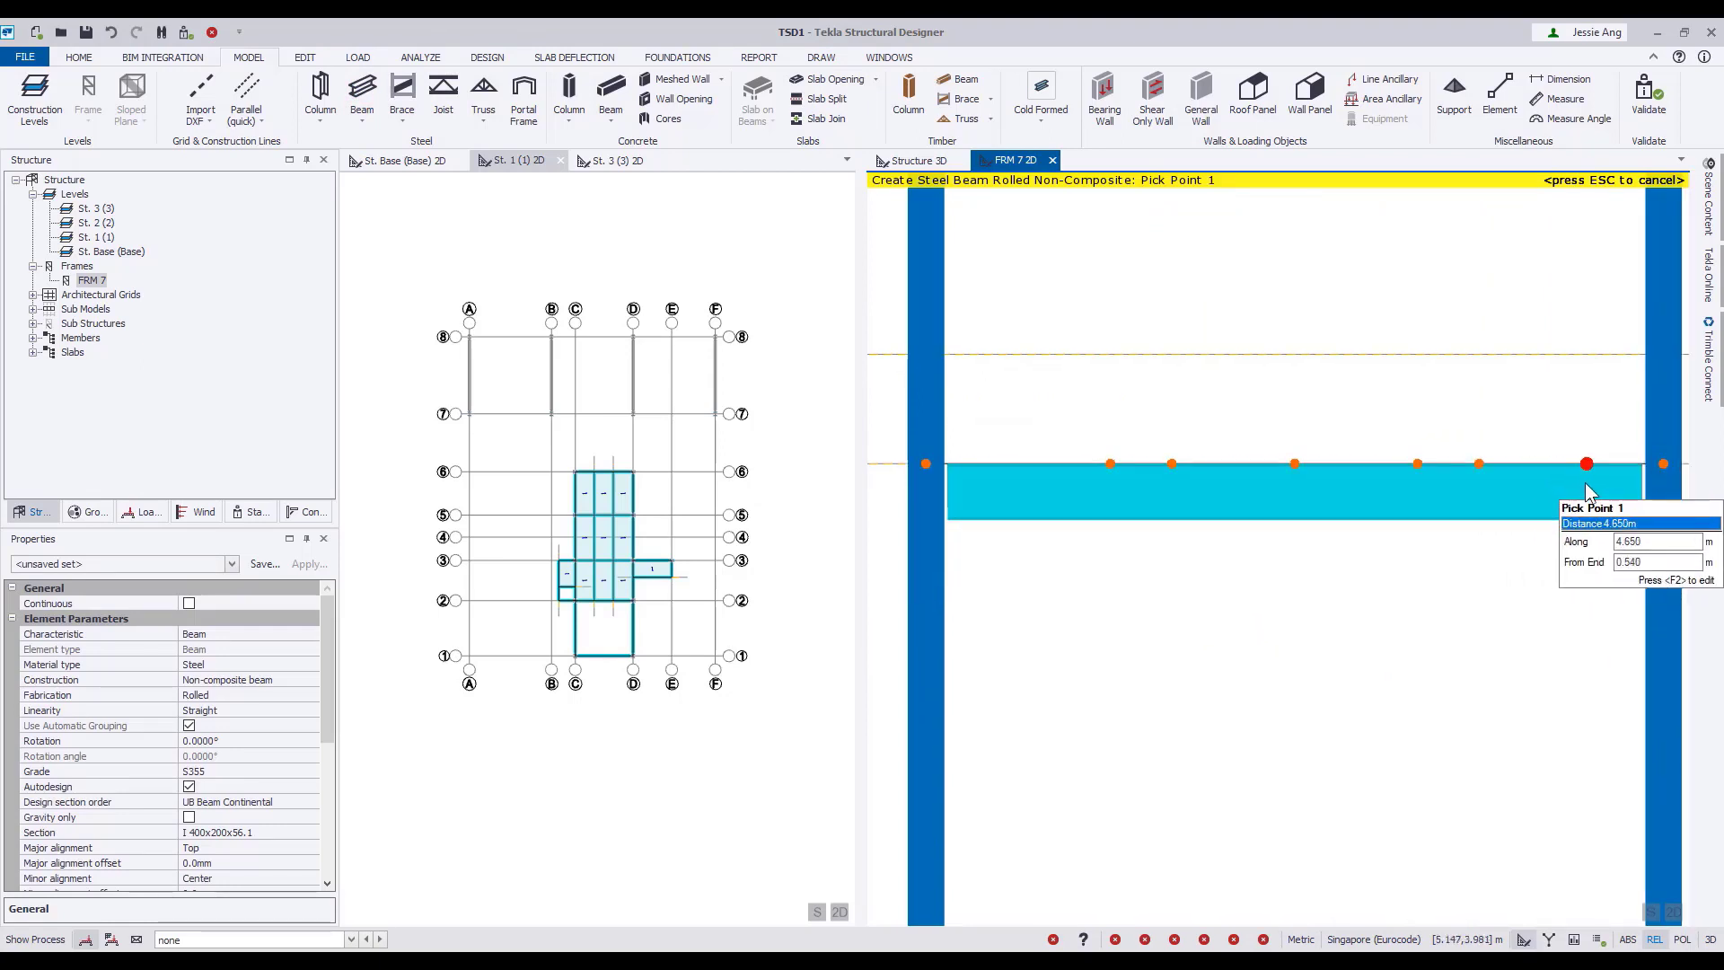
{"action": "scroll", "coordinate": [1586, 483], "scroll_direction": "down", "scroll_amount": 4}
{"action": "scroll", "coordinate": [1136, 463], "scroll_direction": "down", "scroll_amount": 2}
{"action": "scroll", "coordinate": [1458, 476], "scroll_direction": "up", "scroll_amount": 2}
{"action": "middle_click_drag", "start_coordinate": [1457, 477], "coordinate": [1196, 488]}
{"action": "scroll", "coordinate": [1118, 476], "scroll_direction": "up", "scroll_amount": 3}
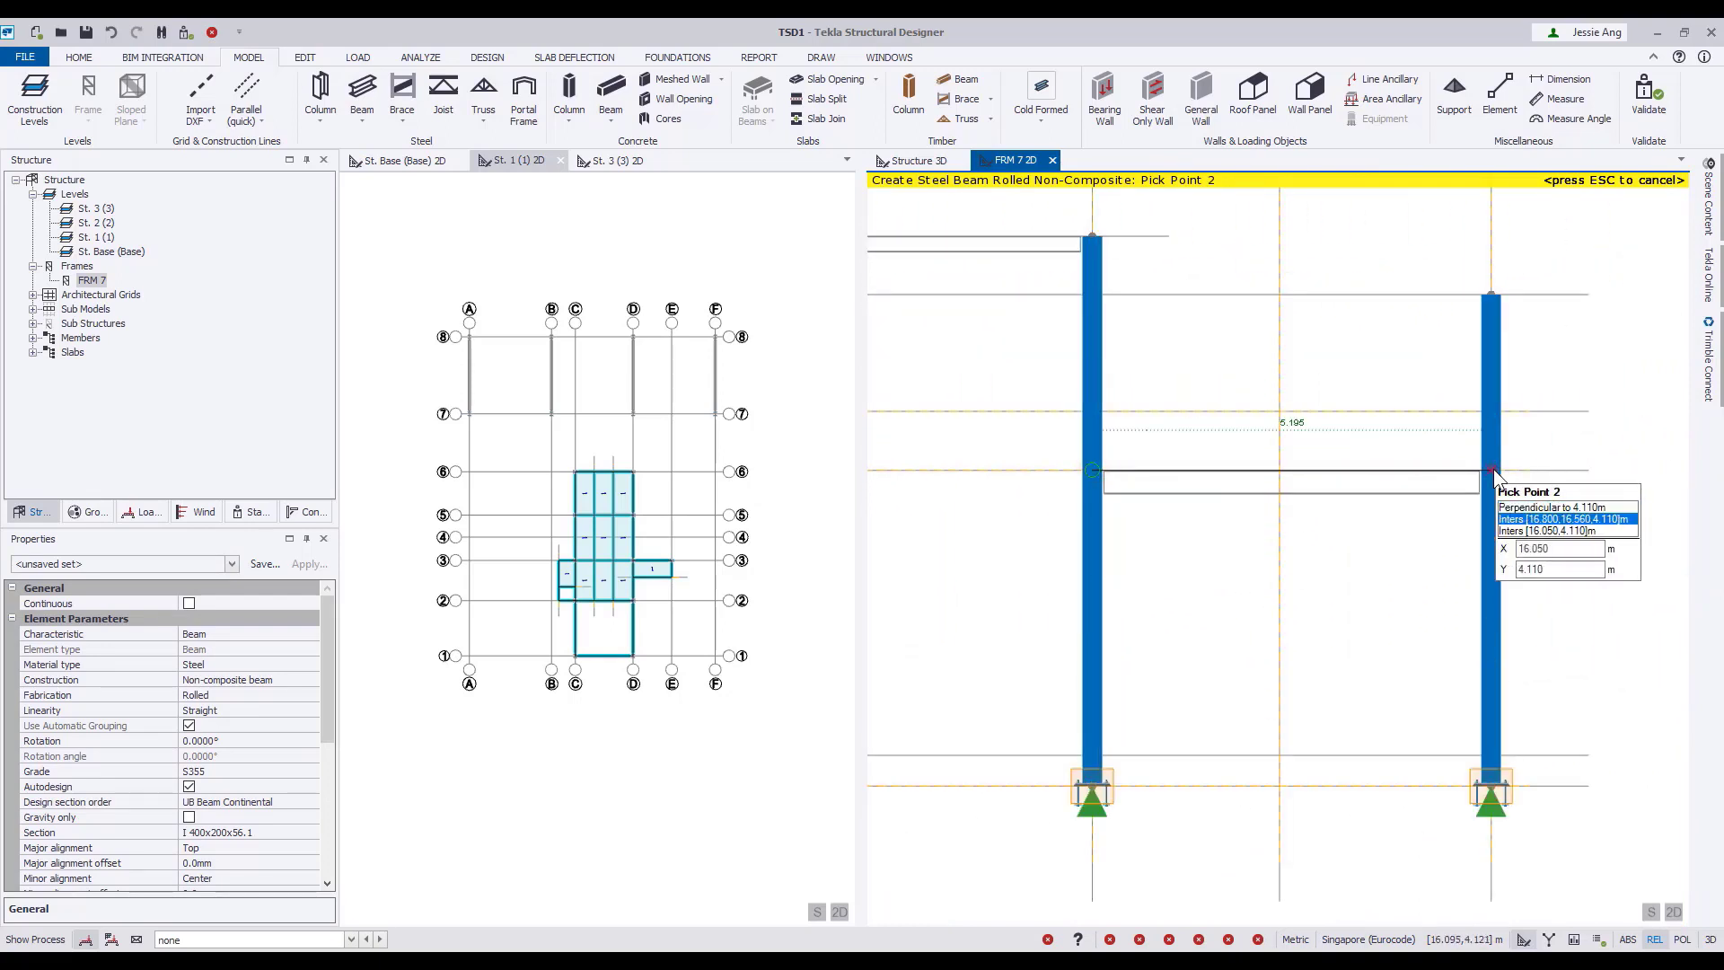
Place a steel beam between the tops of the grid B and D columns at 7.16 m.
{"action": "middle_click_drag", "start_coordinate": [1285, 391], "coordinate": [1224, 443]}
{"action": "left_click", "coordinate": [1031, 288]}
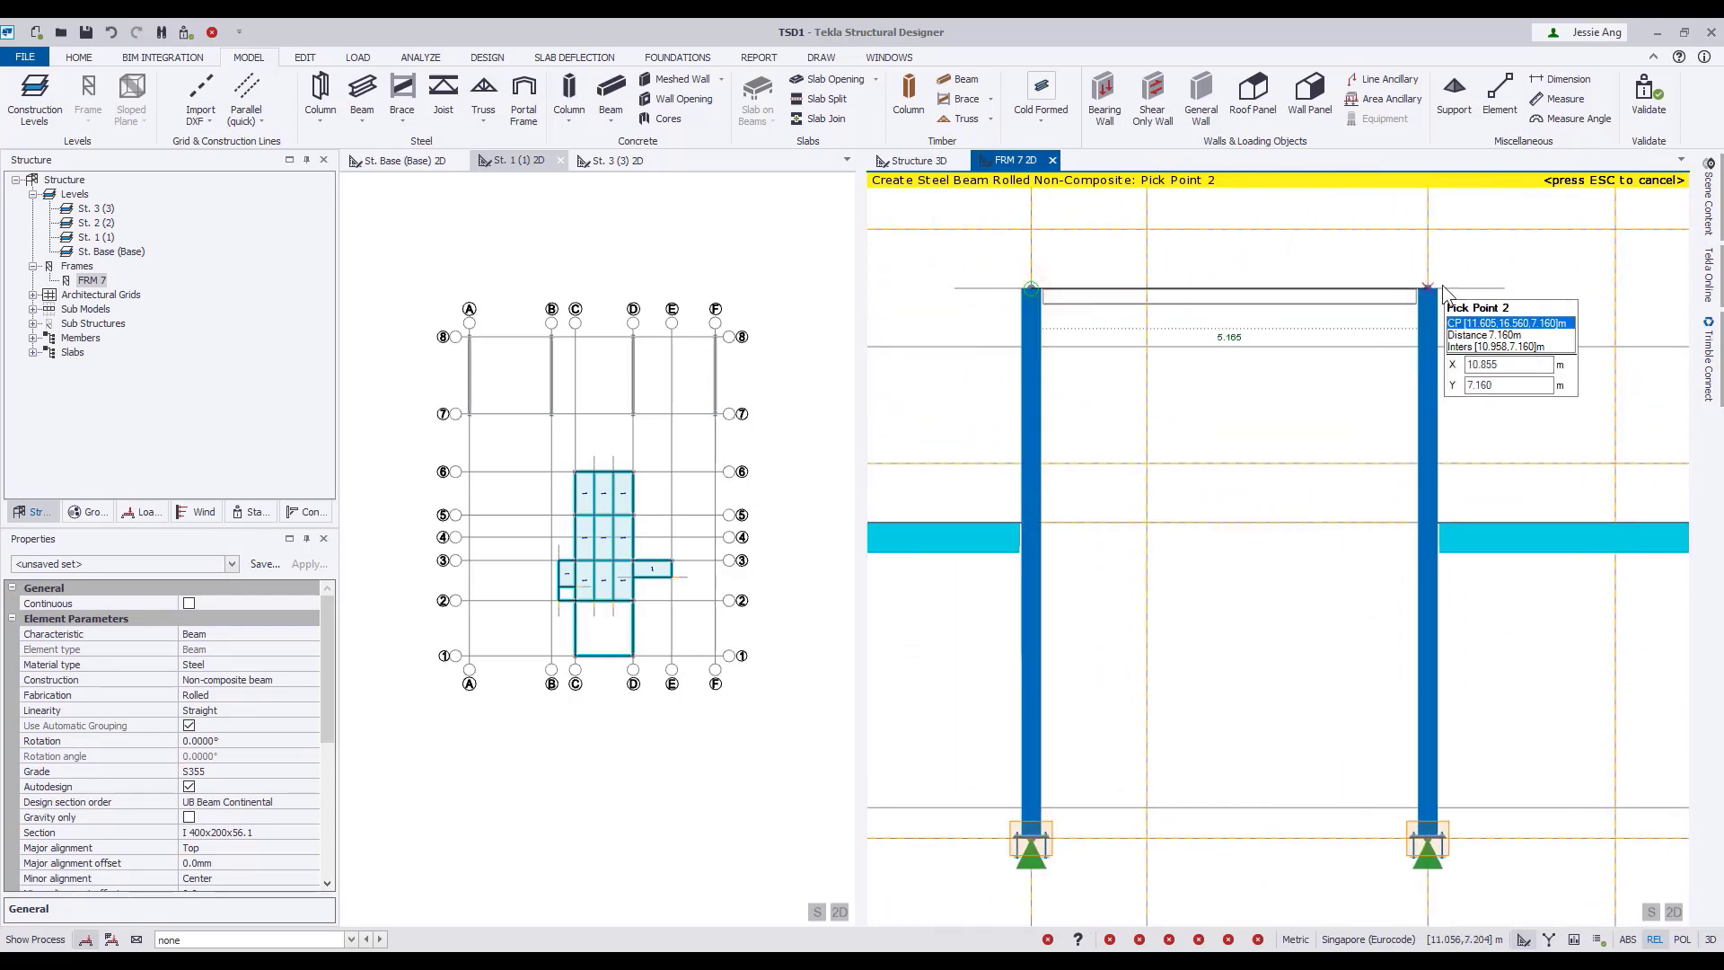
{"action": "left_click", "coordinate": [1428, 287]}
{"action": "scroll", "coordinate": [1262, 363], "scroll_direction": "down", "scroll_amount": 3}
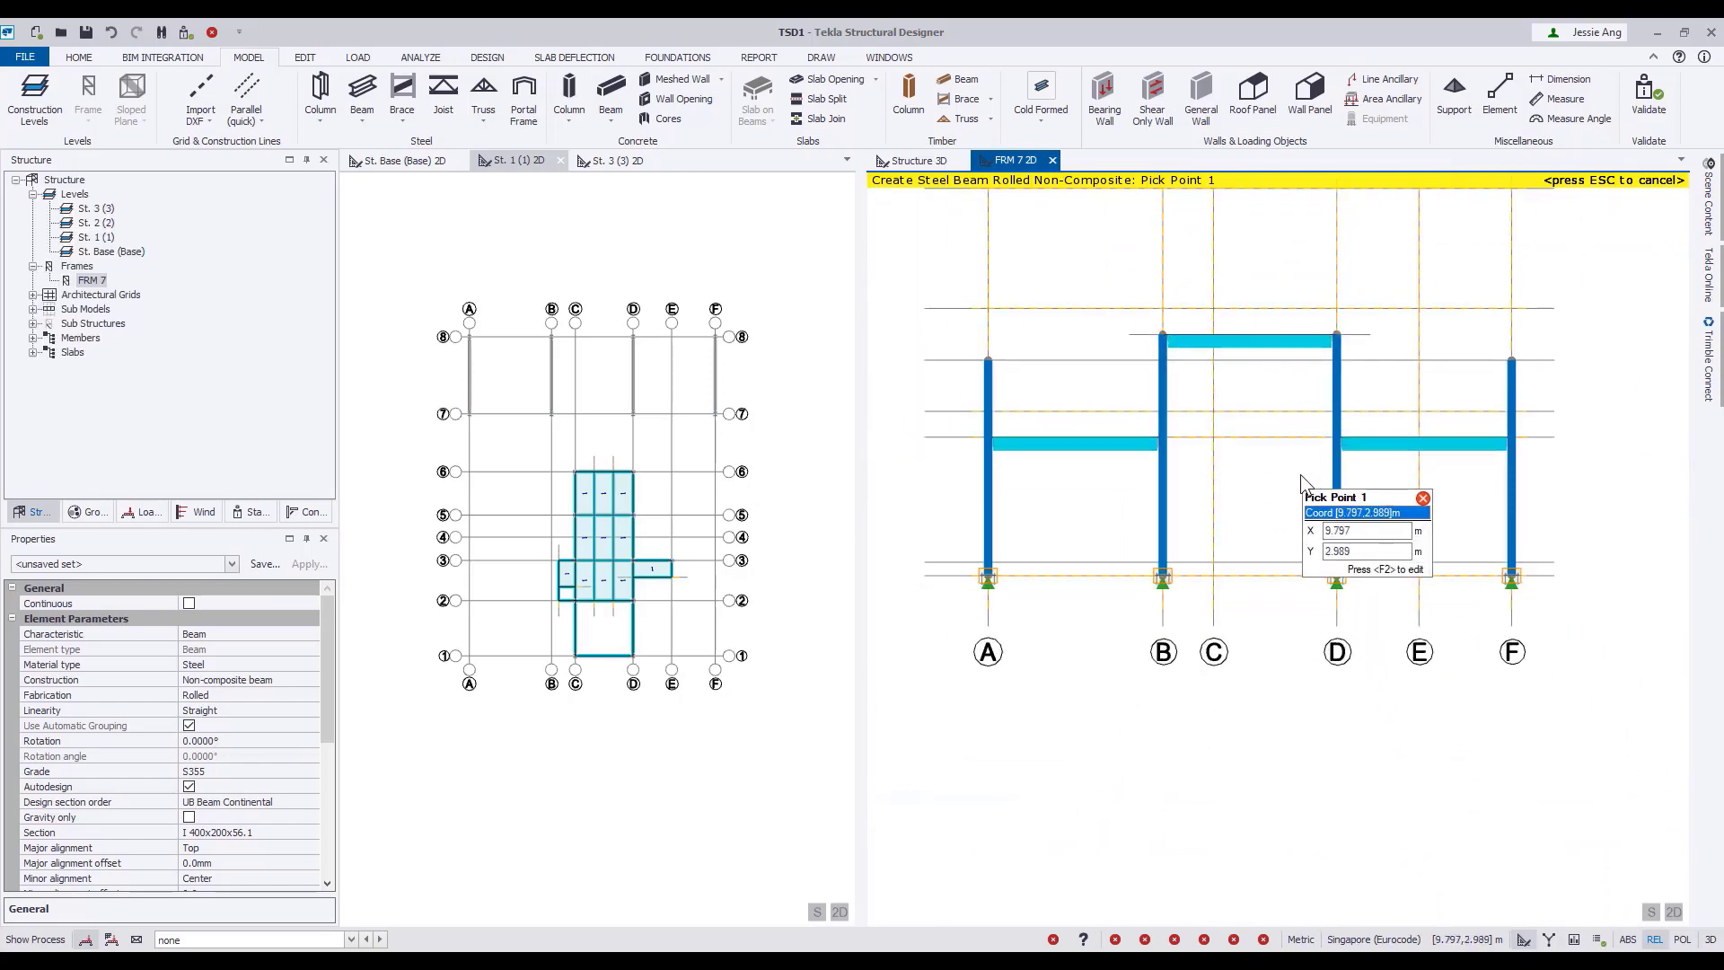
{"action": "key", "text": "Escape"}
{"action": "middle_click_drag", "start_coordinate": [1268, 467], "coordinate": [1280, 553]}
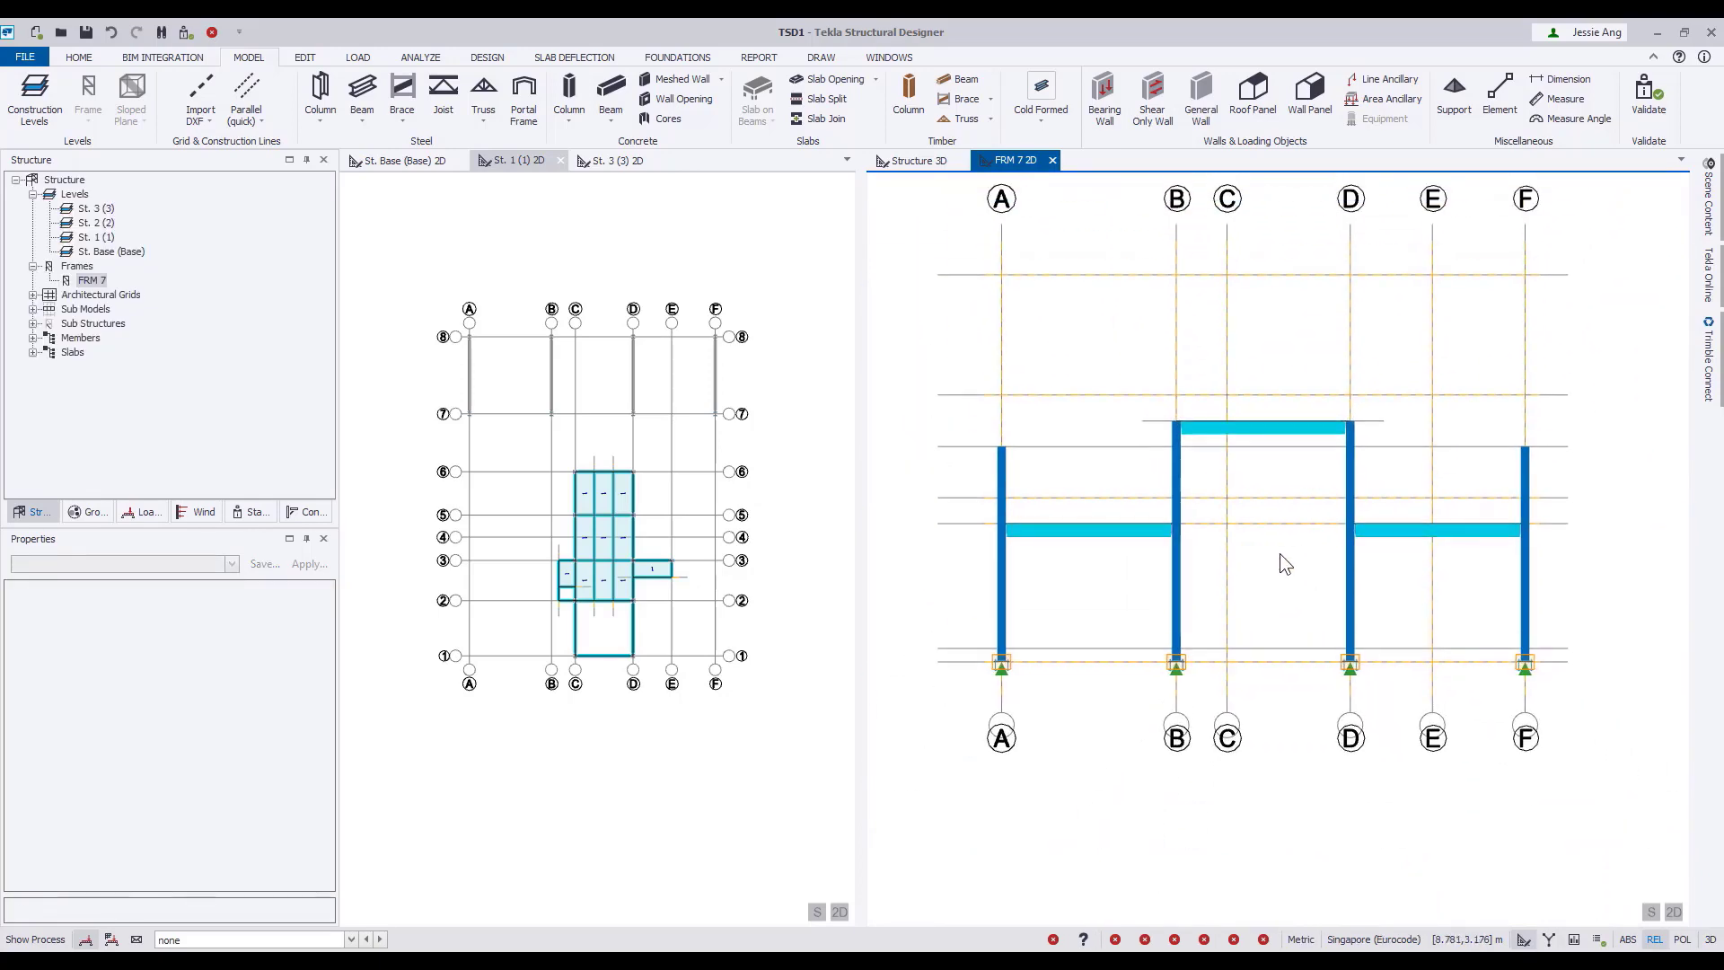
Copy the whole grid line 7 frame to grid line 8 in the 3D structure view, using grid A as the reference.
{"action": "left_click", "coordinate": [916, 161]}
{"action": "mouse_move", "coordinate": [1156, 709]}
{"action": "middle_mouse_down", "text": "shift"}
{"action": "mouse_move", "coordinate": [1243, 737]}
{"action": "mouse_move", "coordinate": [1177, 762]}
{"action": "mouse_move", "coordinate": [1187, 708]}
{"action": "middle_mouse_up", "text": "shift"}
{"action": "right_click_drag", "start_coordinate": [1518, 494], "coordinate": [1397, 690]}
{"action": "left_click_drag", "start_coordinate": [1007, 338], "coordinate": [1545, 438]}
{"action": "left_click", "coordinate": [305, 56]}
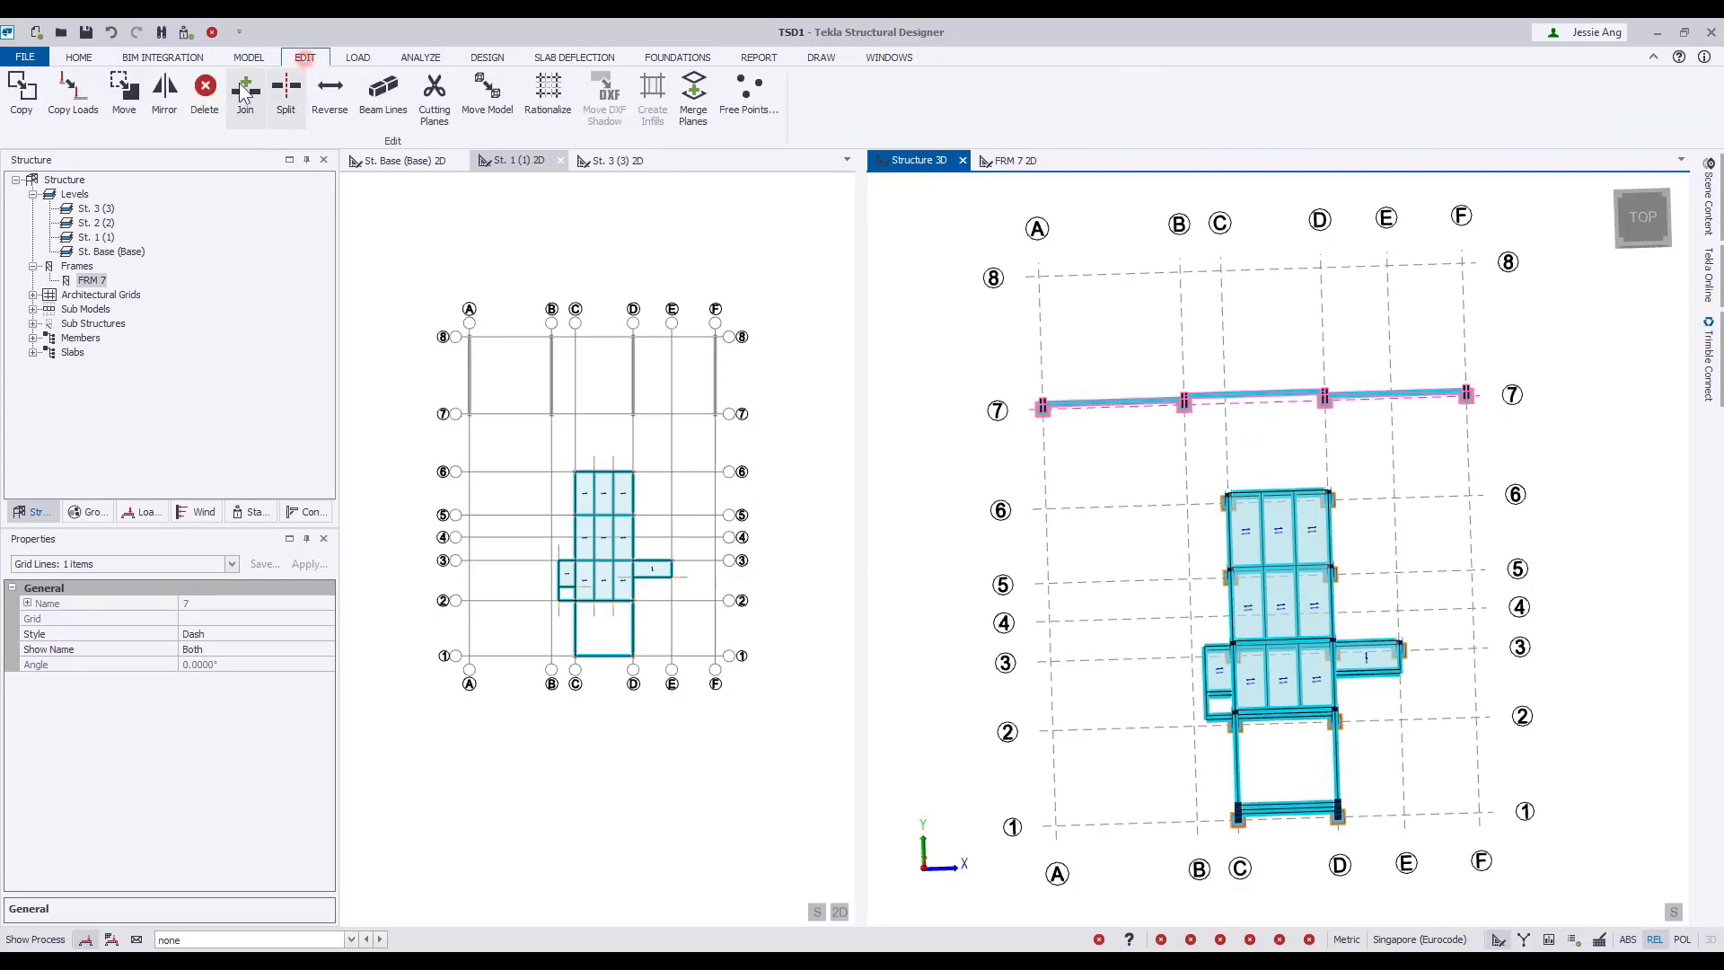
{"action": "left_click", "coordinate": [21, 90]}
{"action": "left_click", "coordinate": [1043, 408]}
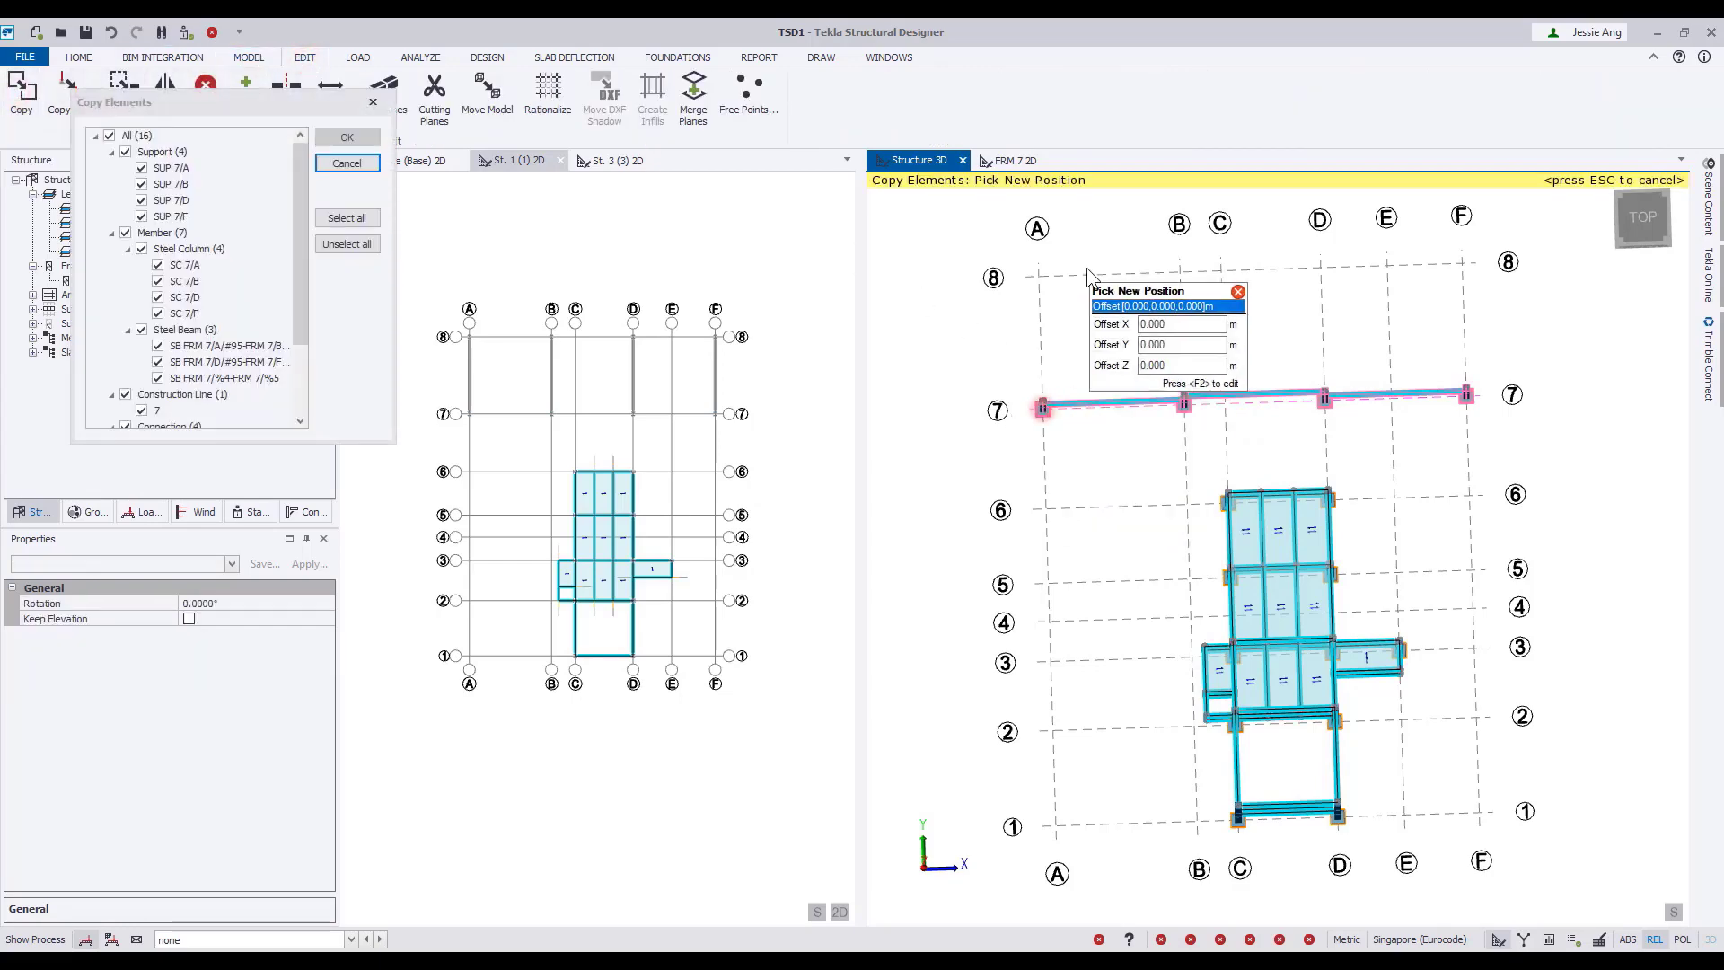
{"action": "left_click", "coordinate": [1038, 273]}
{"action": "key", "text": "Escape"}
{"action": "middle_click_drag", "start_coordinate": [1136, 473], "coordinate": [1198, 399]}
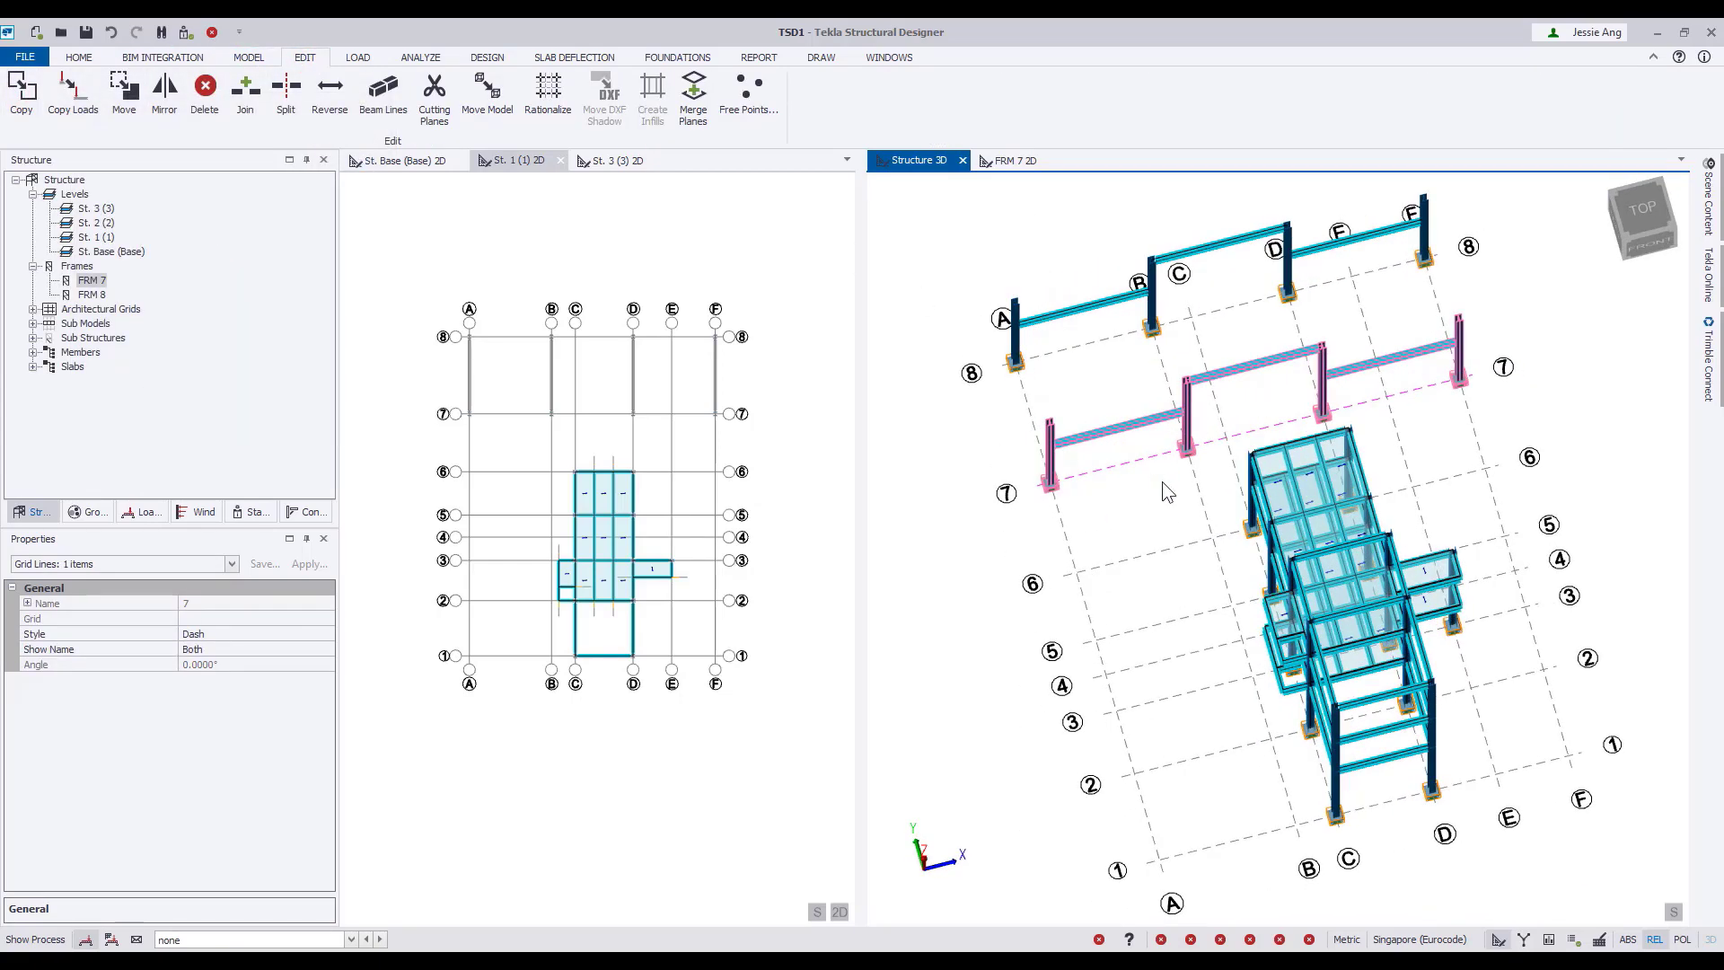
{"action": "key", "text": "Escape"}
Add the complete frames on grid lines 7 and 8 to a new sub structure.
{"action": "middle_click_drag", "start_coordinate": [1162, 482], "coordinate": [1159, 542]}
{"action": "scroll", "coordinate": [1164, 548], "scroll_direction": "up", "scroll_amount": 1}
{"action": "scroll", "coordinate": [1155, 516], "scroll_direction": "down", "scroll_amount": 1}
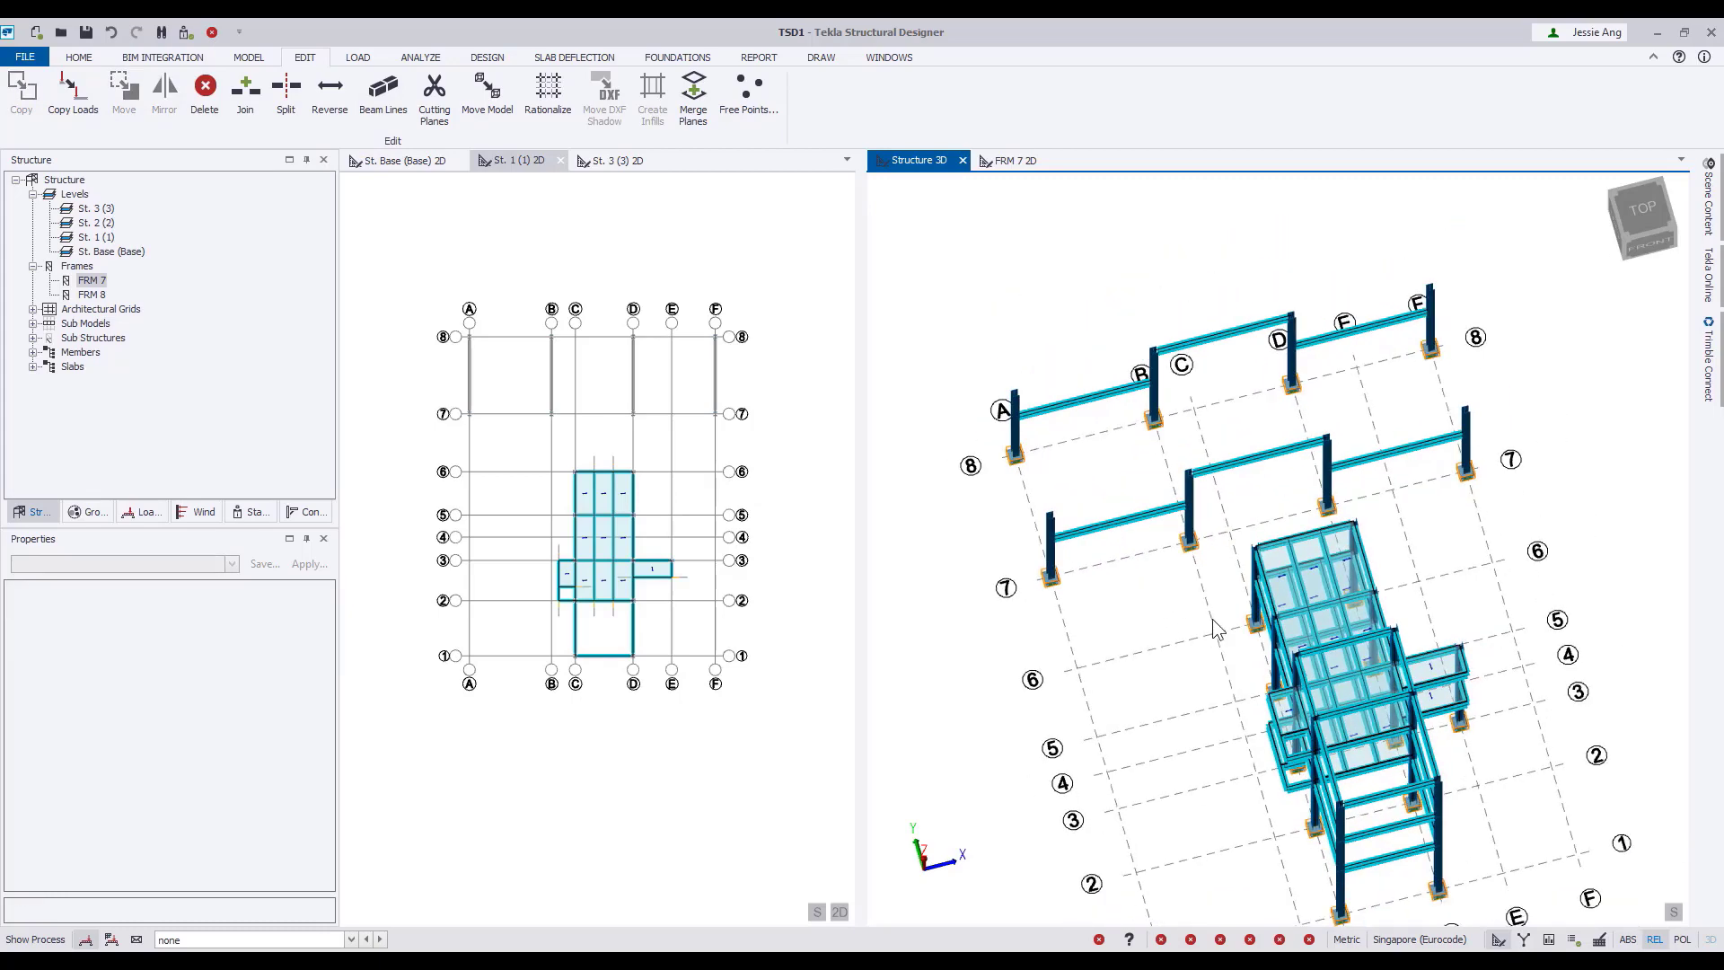
{"action": "left_click", "coordinate": [1608, 239]}
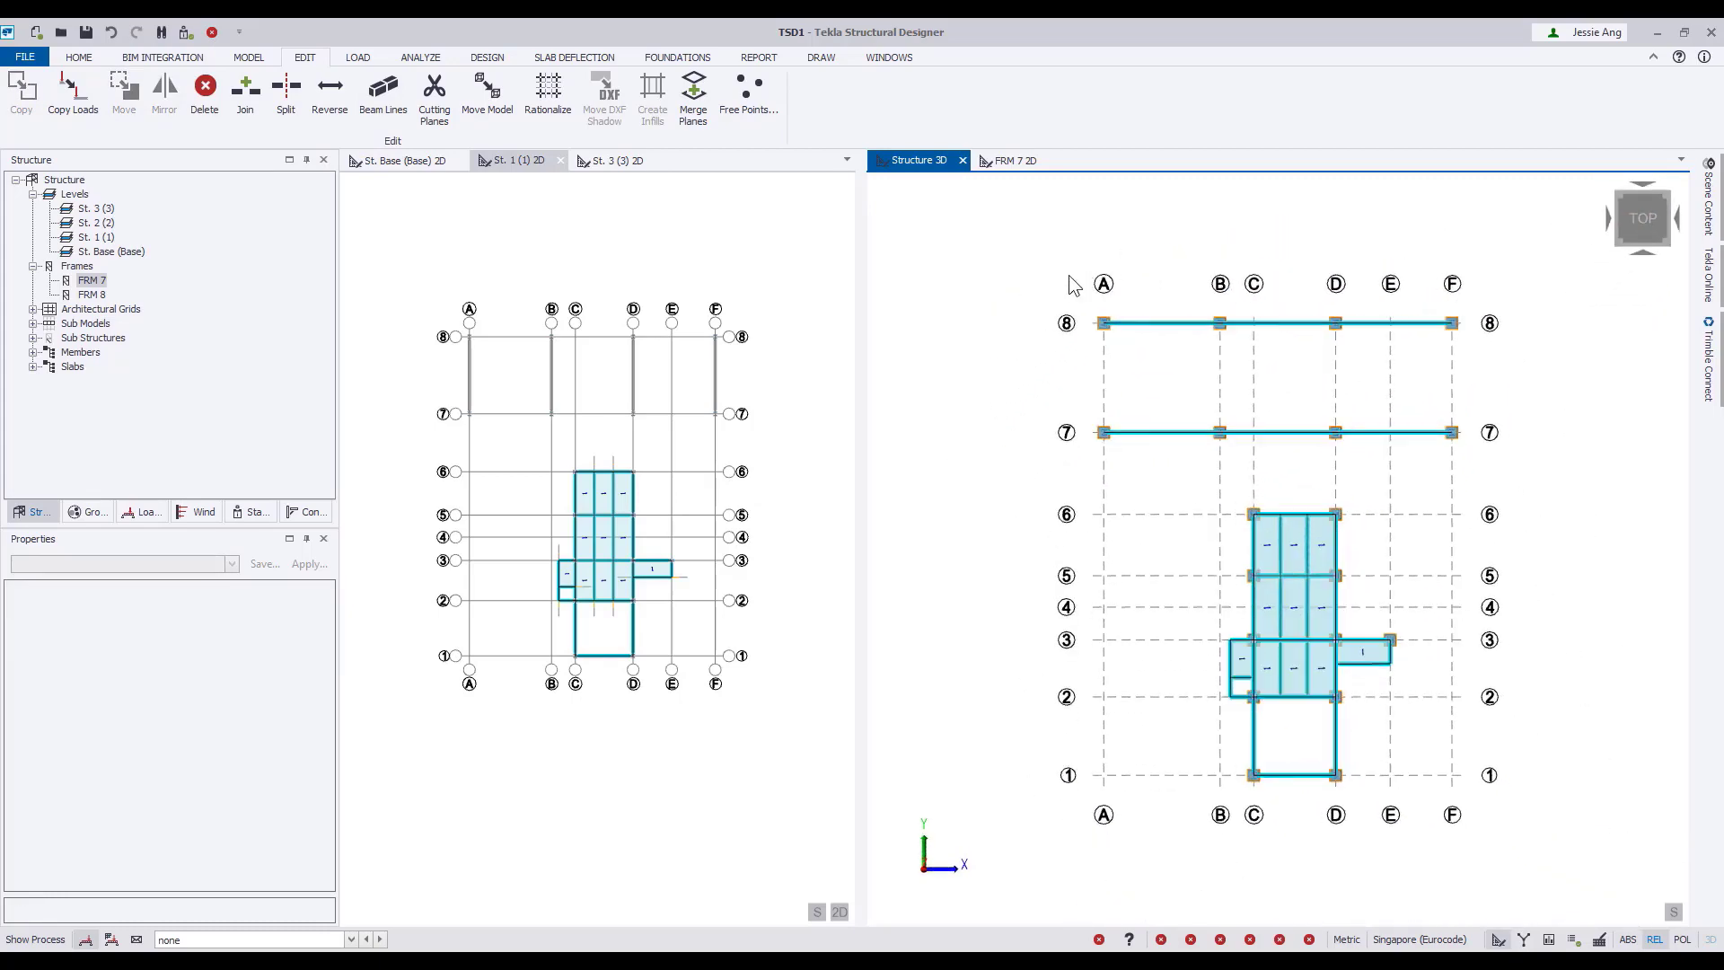
{"action": "left_click_drag", "start_coordinate": [1054, 267], "coordinate": [1530, 492]}
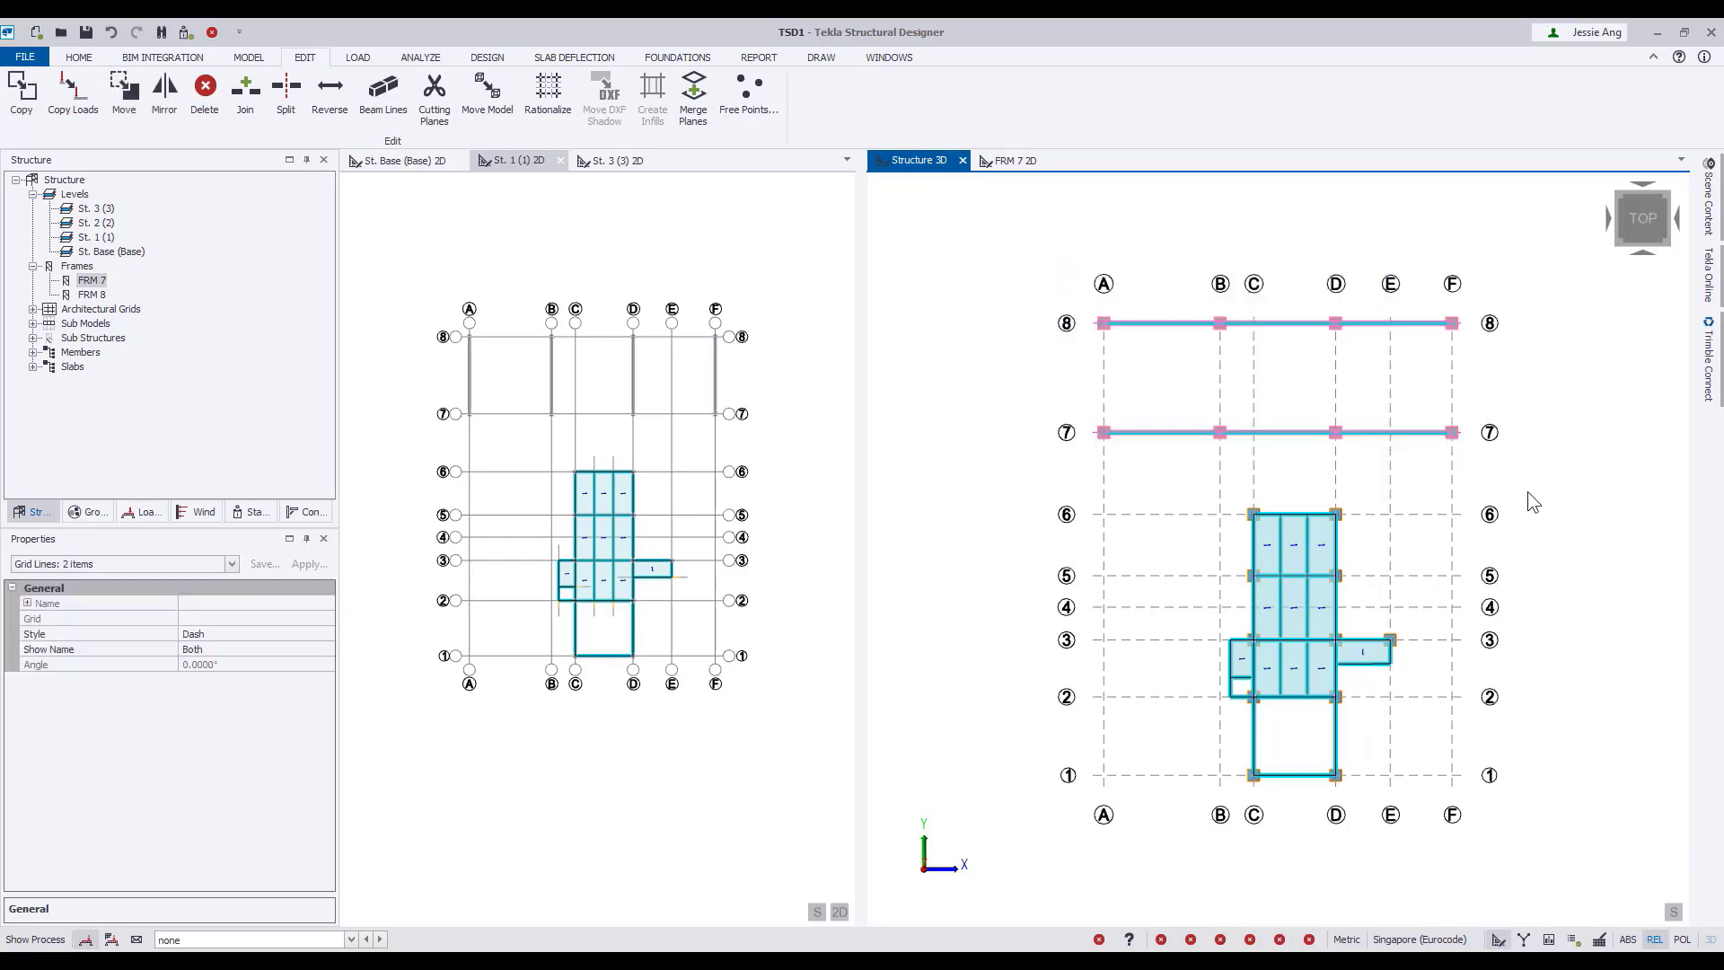
{"action": "right_click", "coordinate": [1465, 452]}
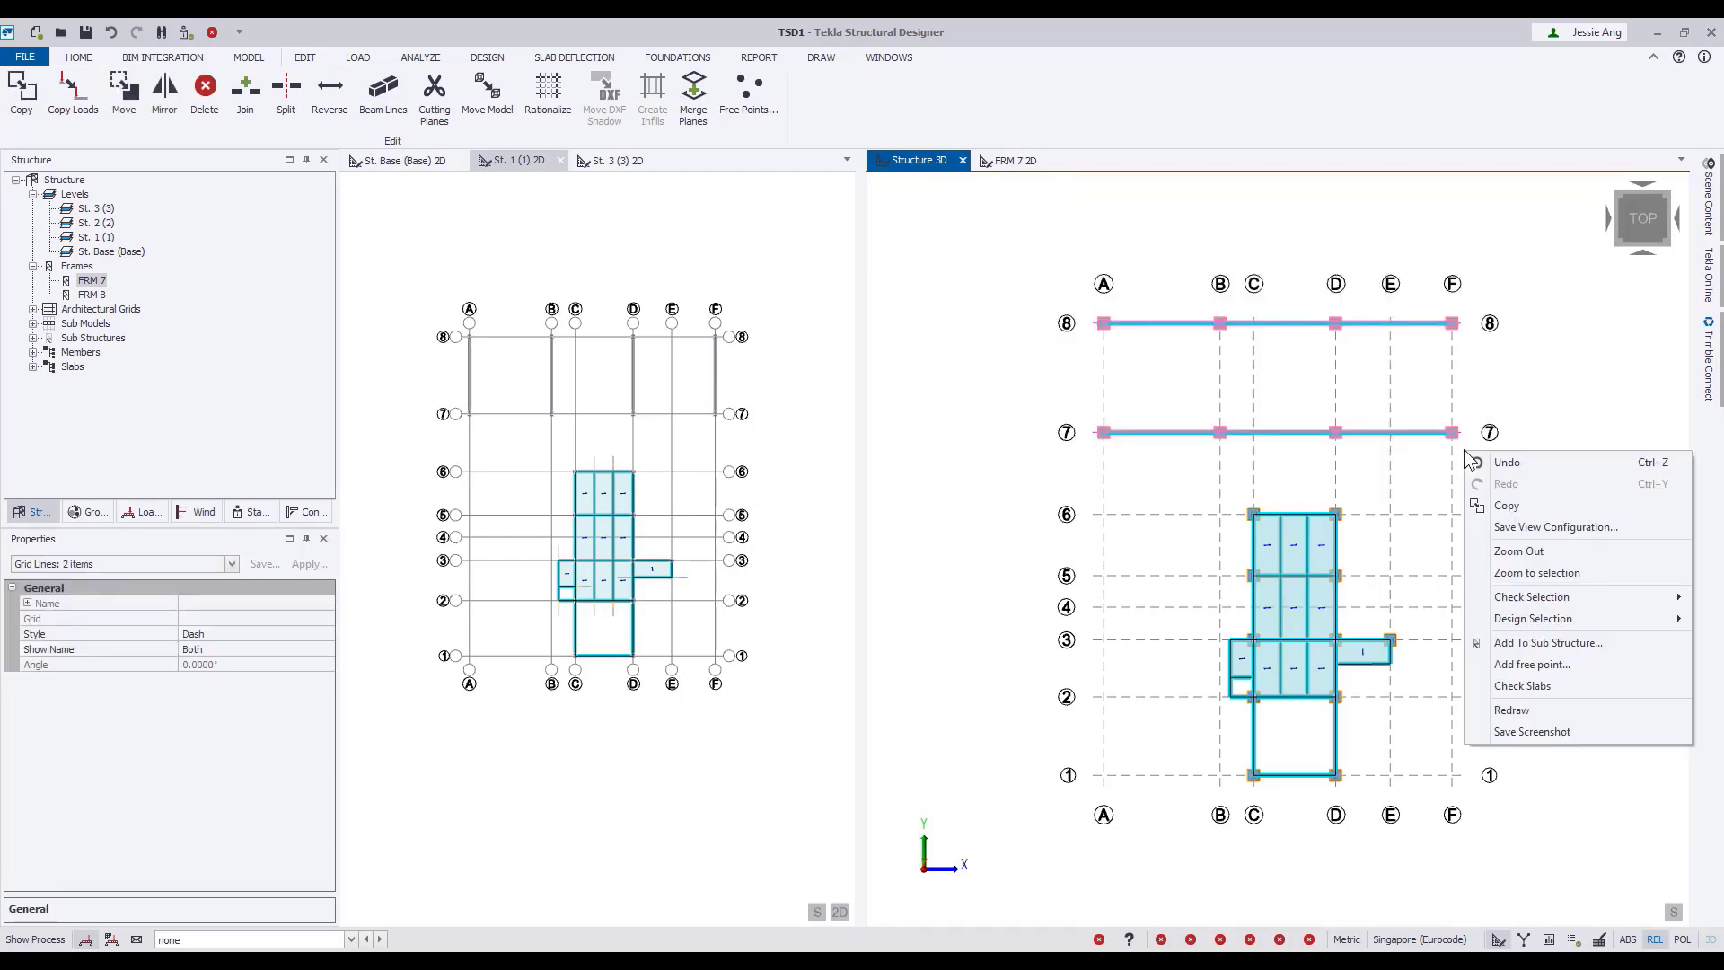
{"action": "left_click", "coordinate": [1586, 642]}
{"action": "left_click", "coordinate": [1083, 323]}
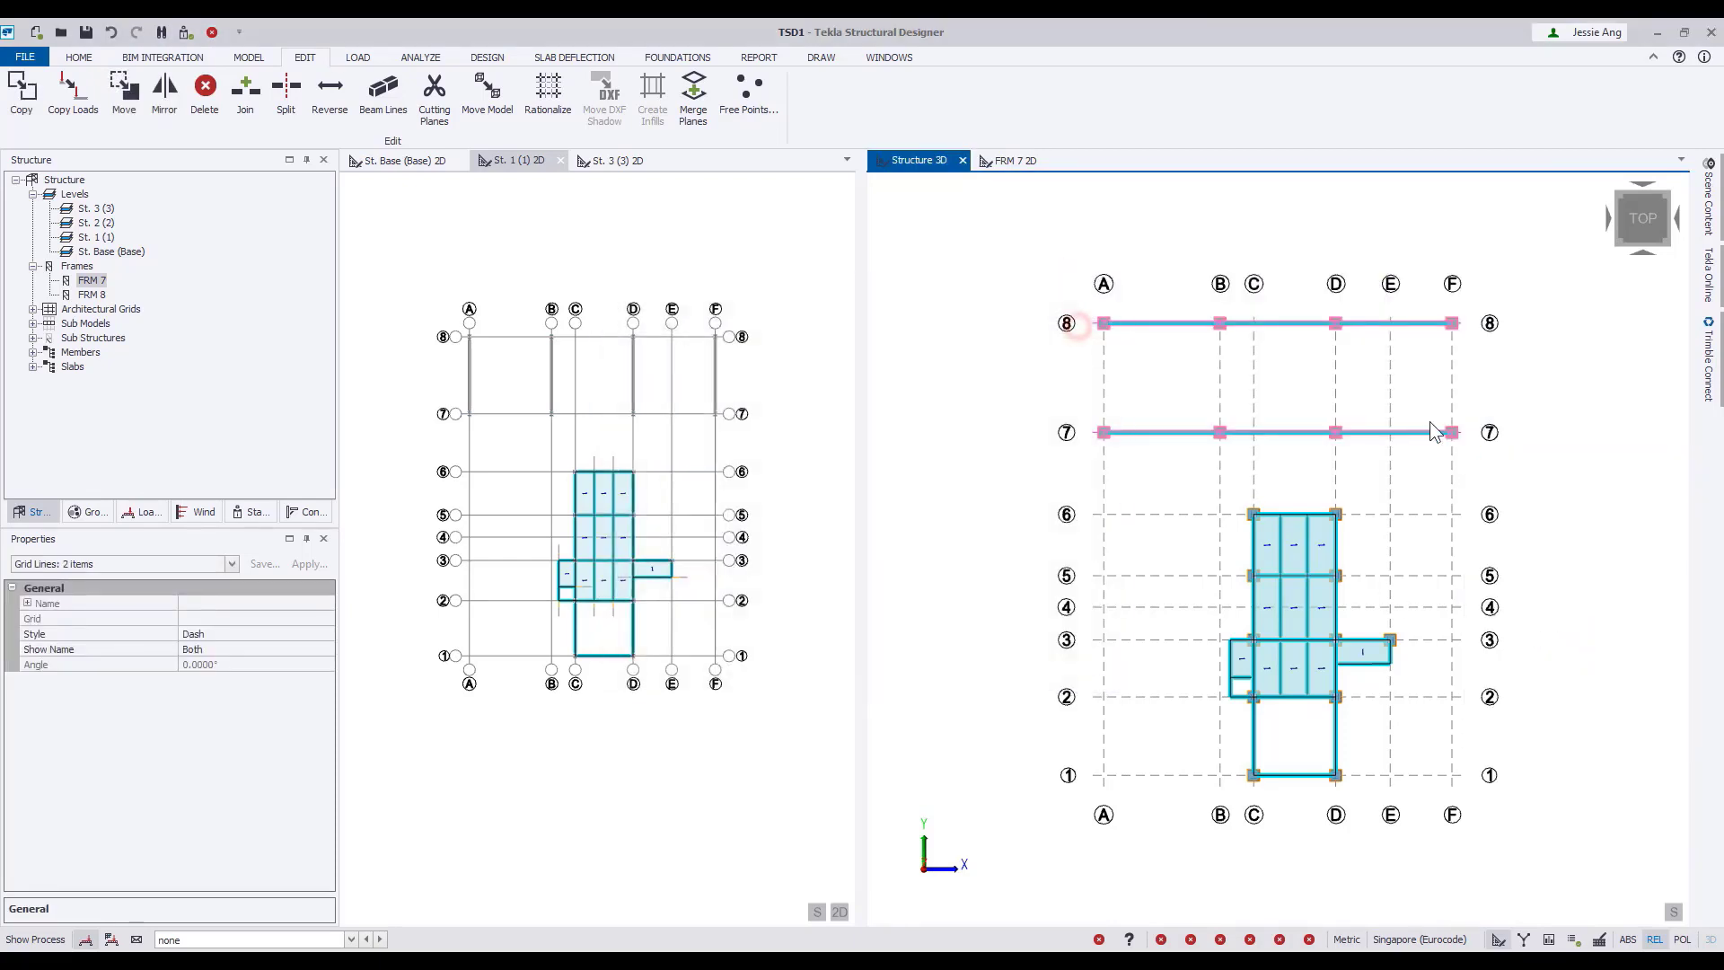
Open Sub Structure 1 in its own 3D view so the two frames are isolated.
{"action": "left_click", "coordinate": [34, 337]}
{"action": "left_click", "coordinate": [126, 366]}
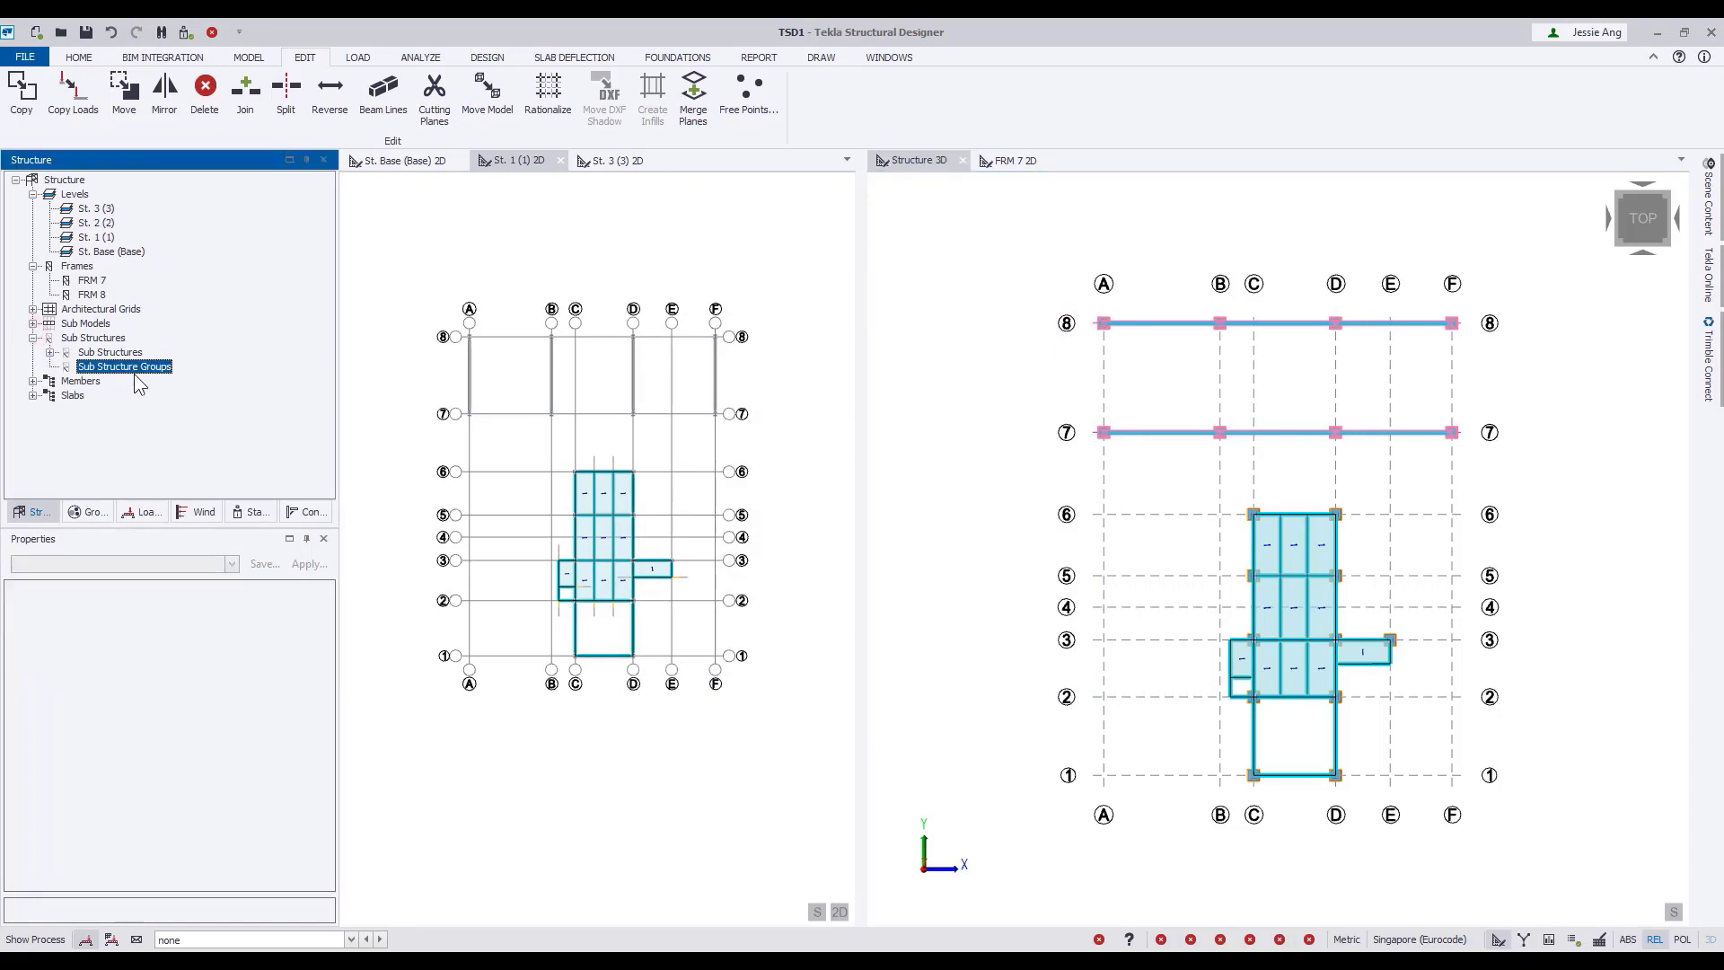
{"action": "left_click", "coordinate": [131, 367]}
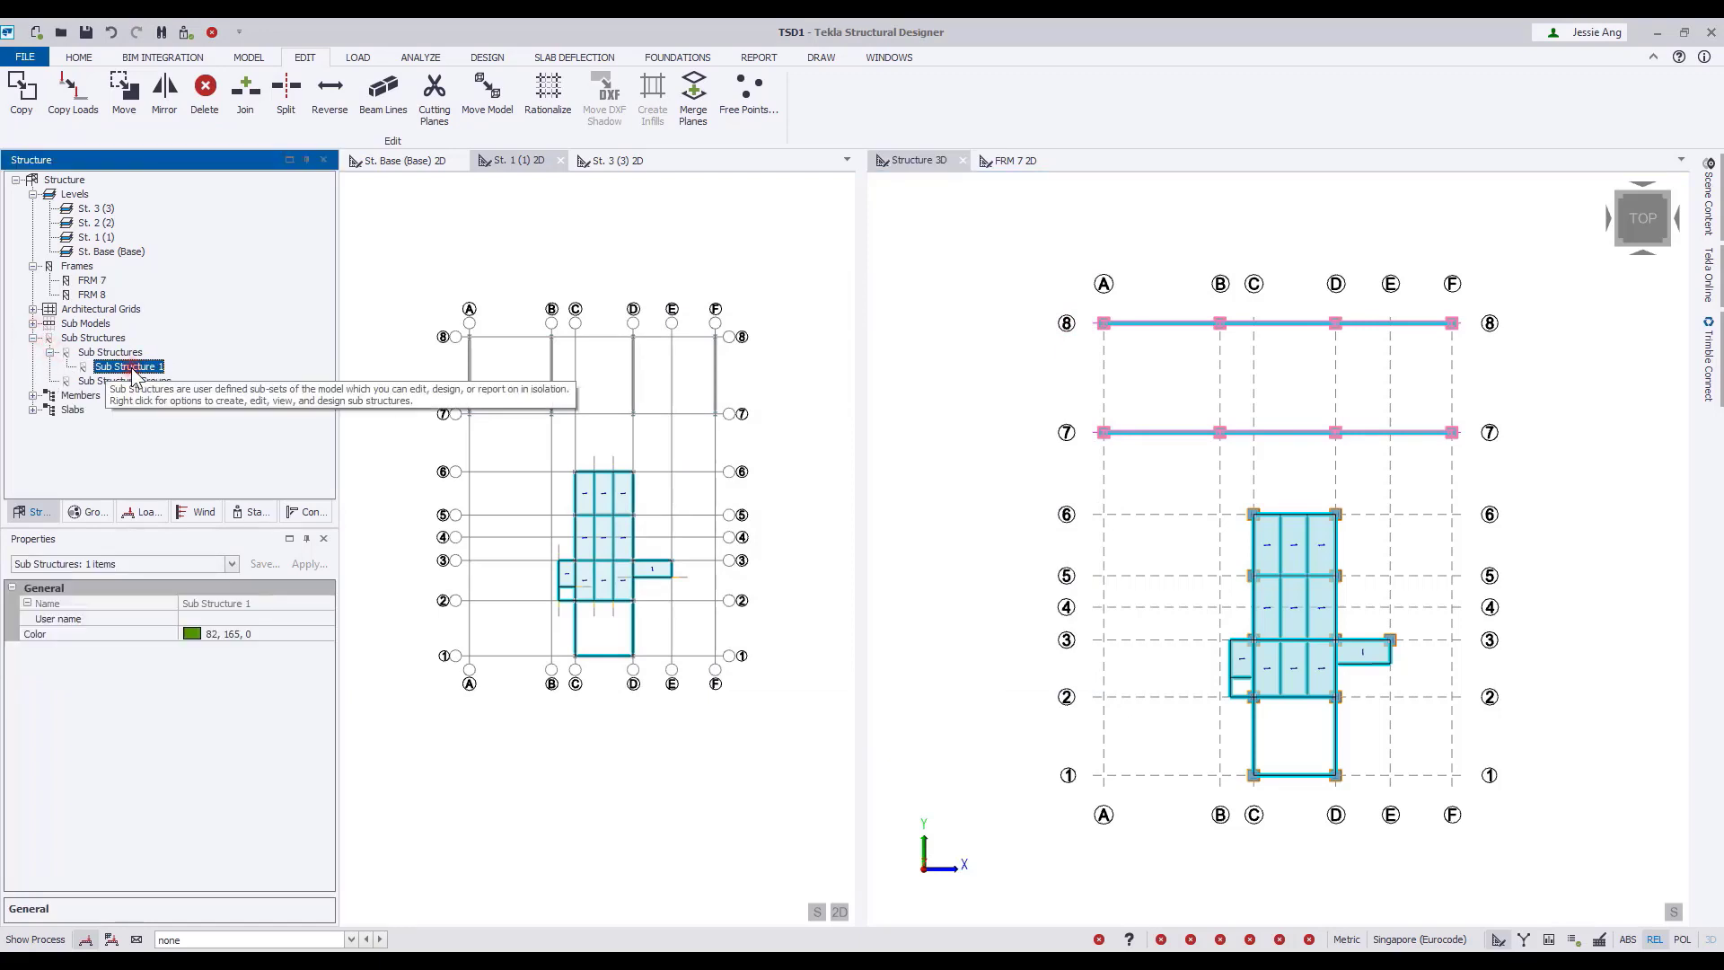
{"action": "double_click", "coordinate": [130, 367]}
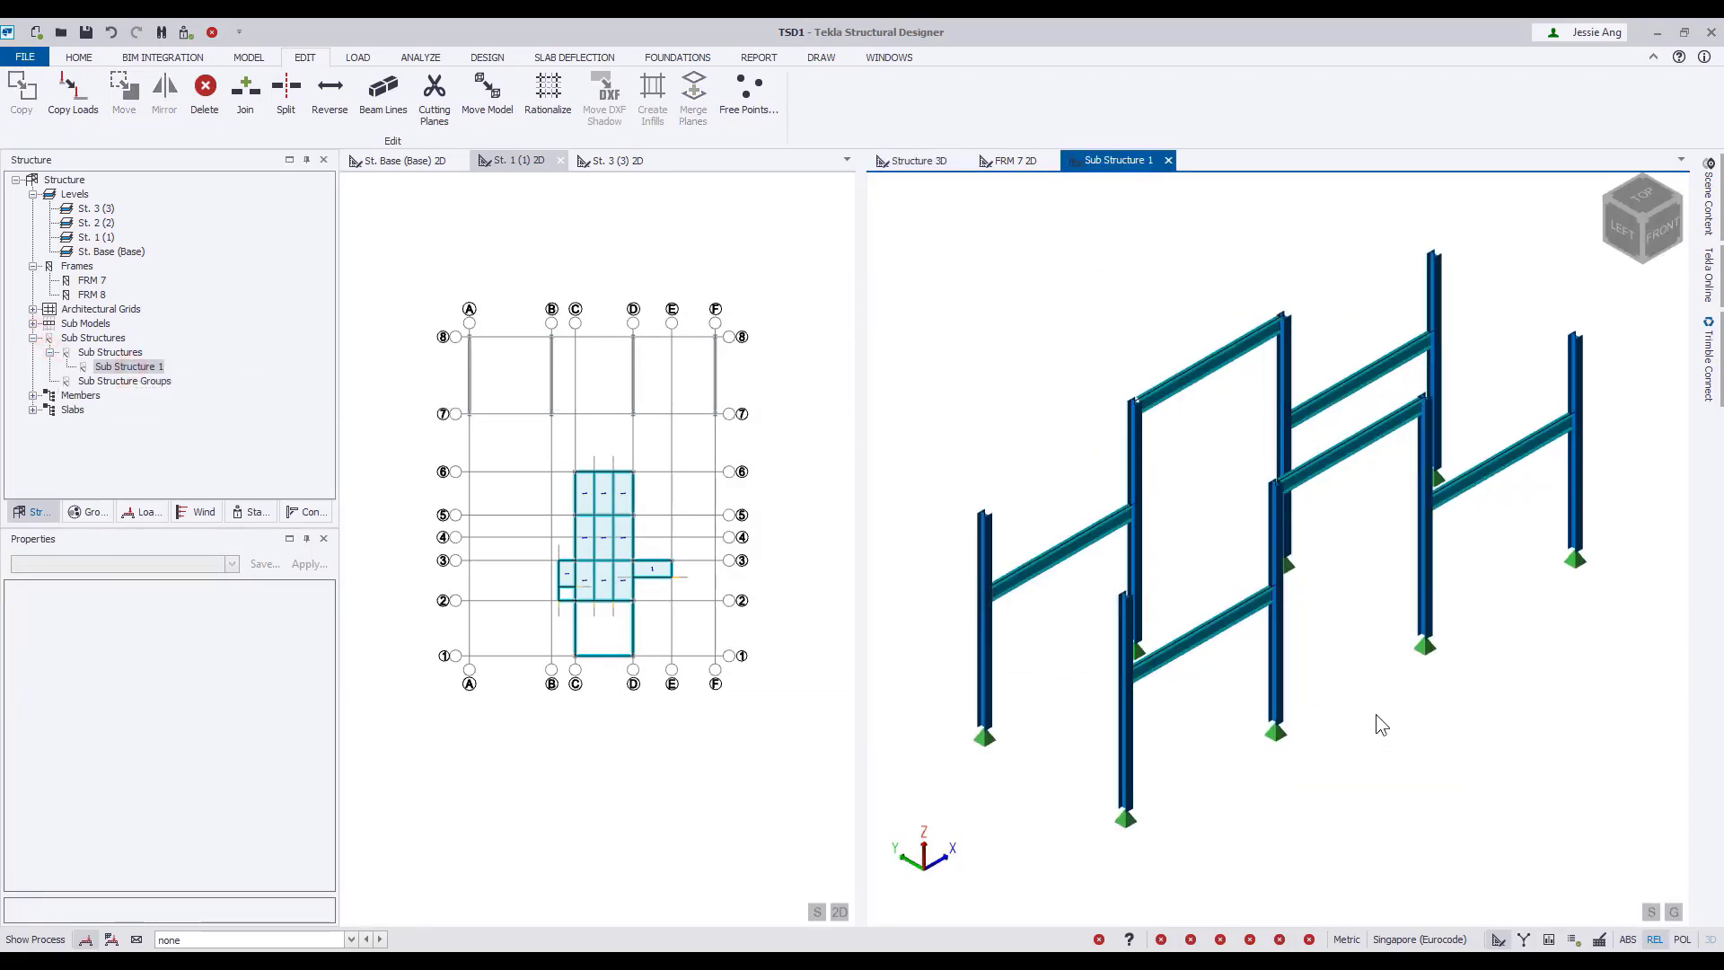
{"action": "middle_click_drag", "start_coordinate": [1377, 716], "coordinate": [1434, 809]}
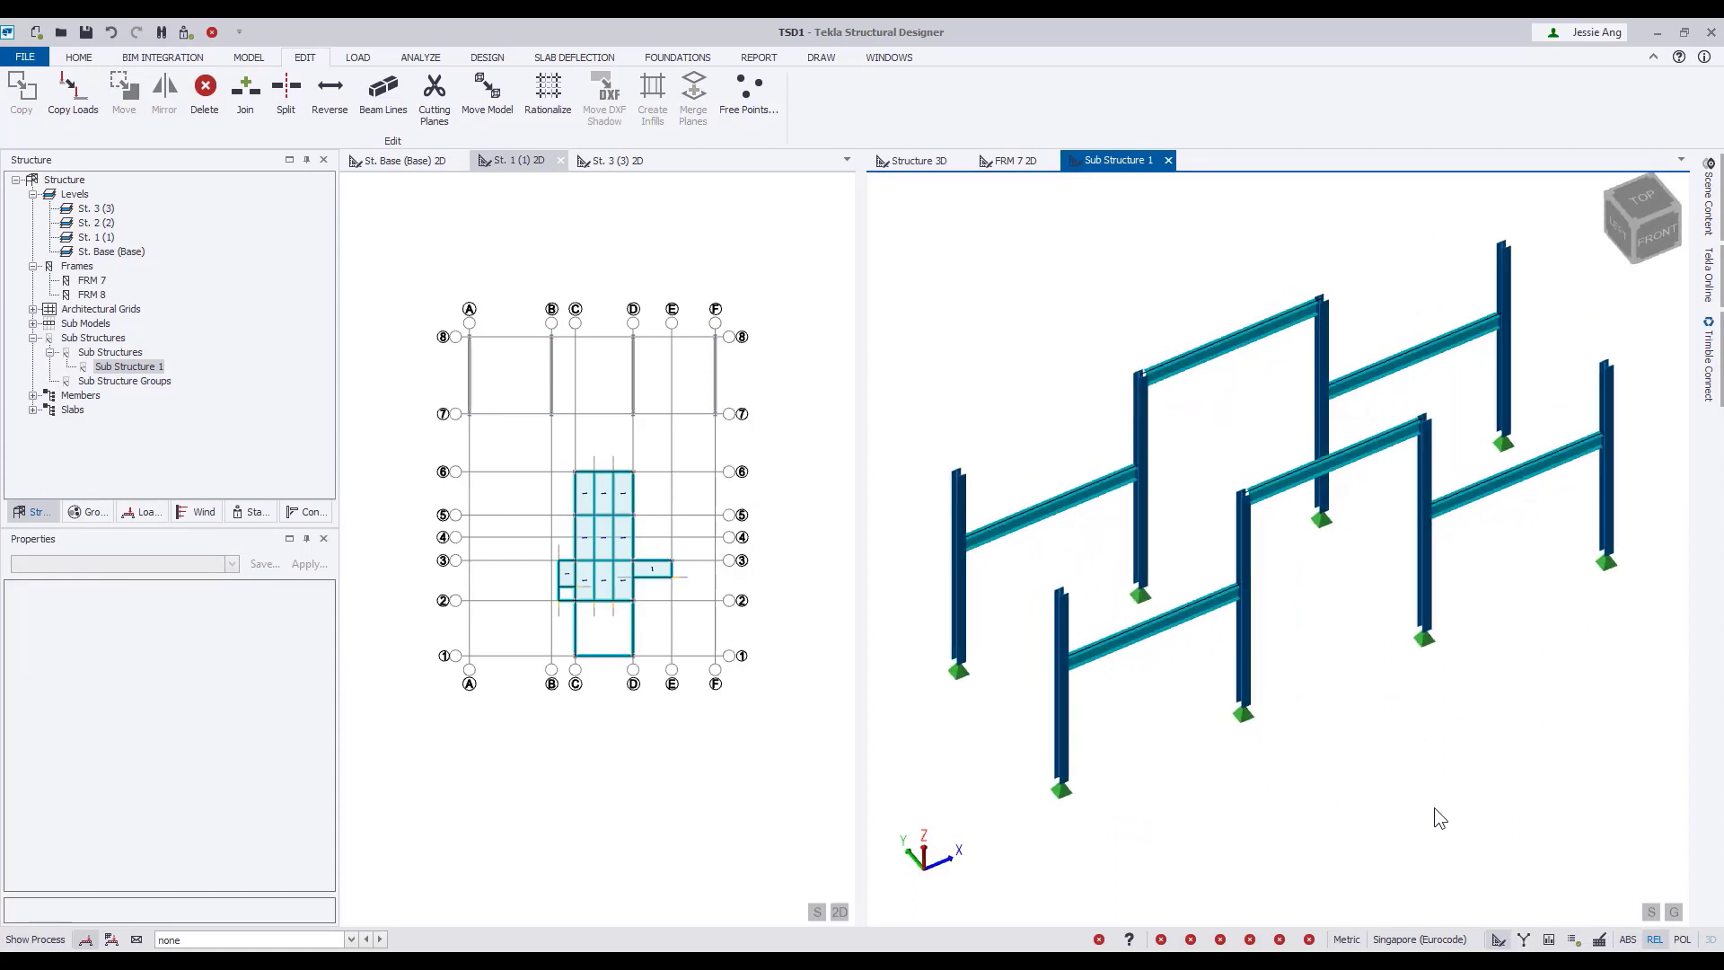
Place two steel beams between the two grid A columns, one at the column tops and one at 4.8 m height.
{"action": "left_click", "coordinate": [248, 57]}
{"action": "left_click", "coordinate": [362, 92]}
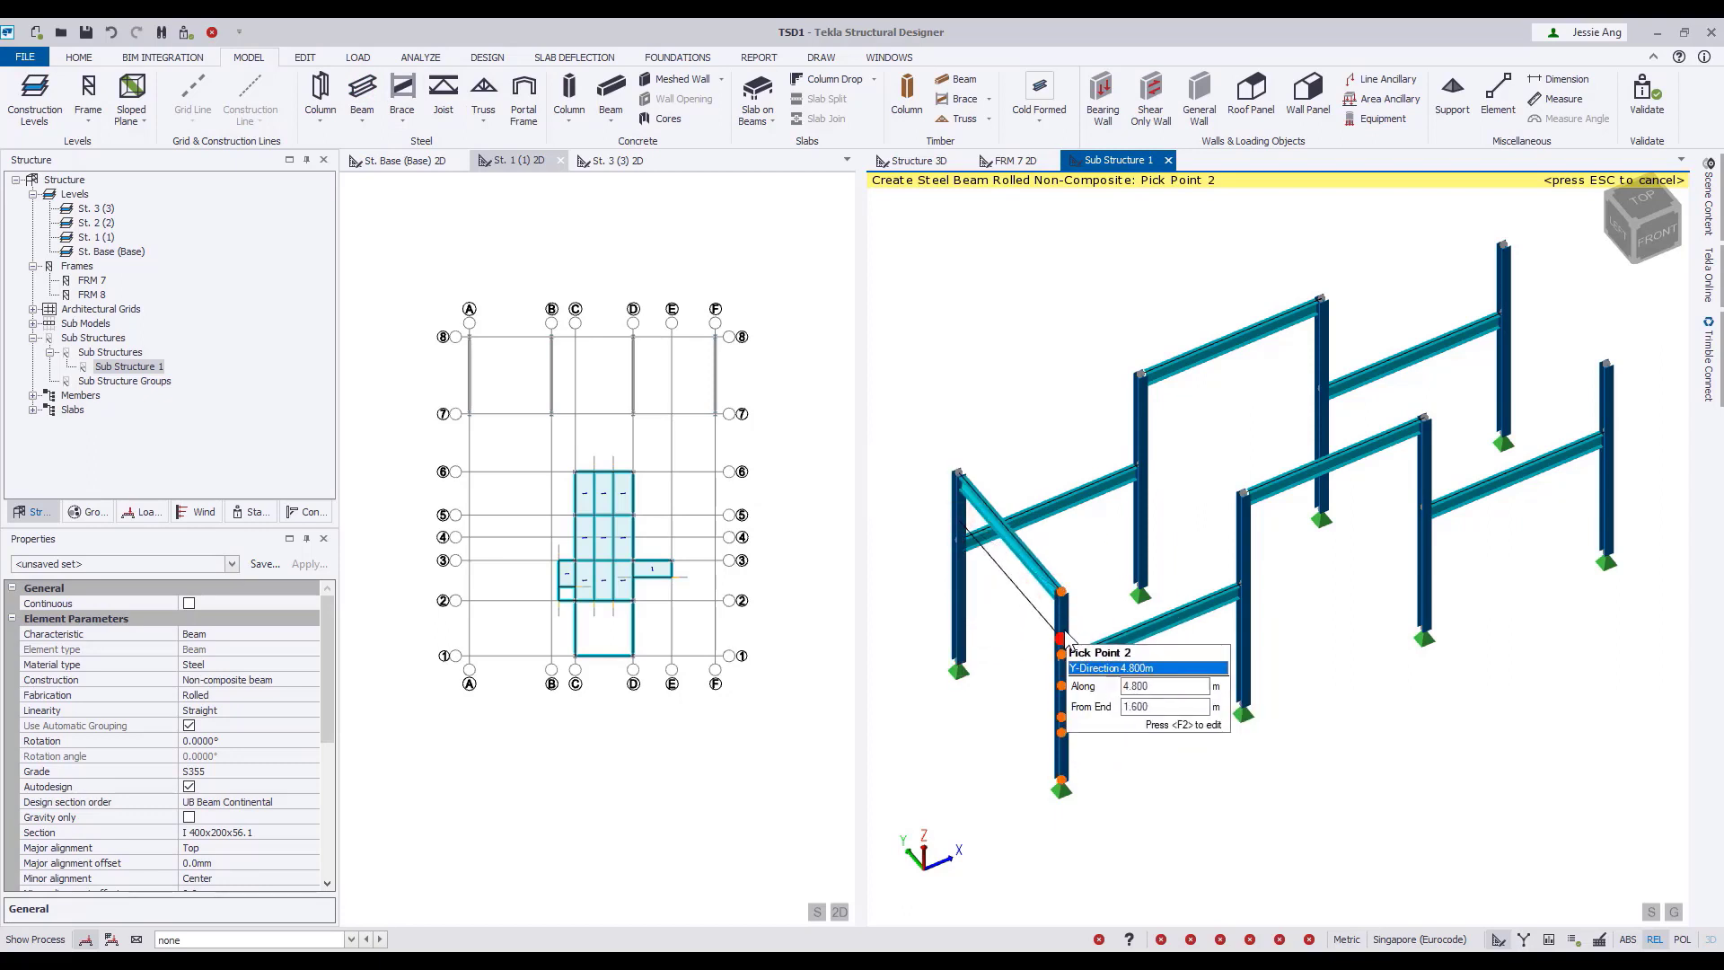
{"action": "middle_click_drag", "start_coordinate": [1147, 638], "coordinate": [1205, 671], "text": "shift"}
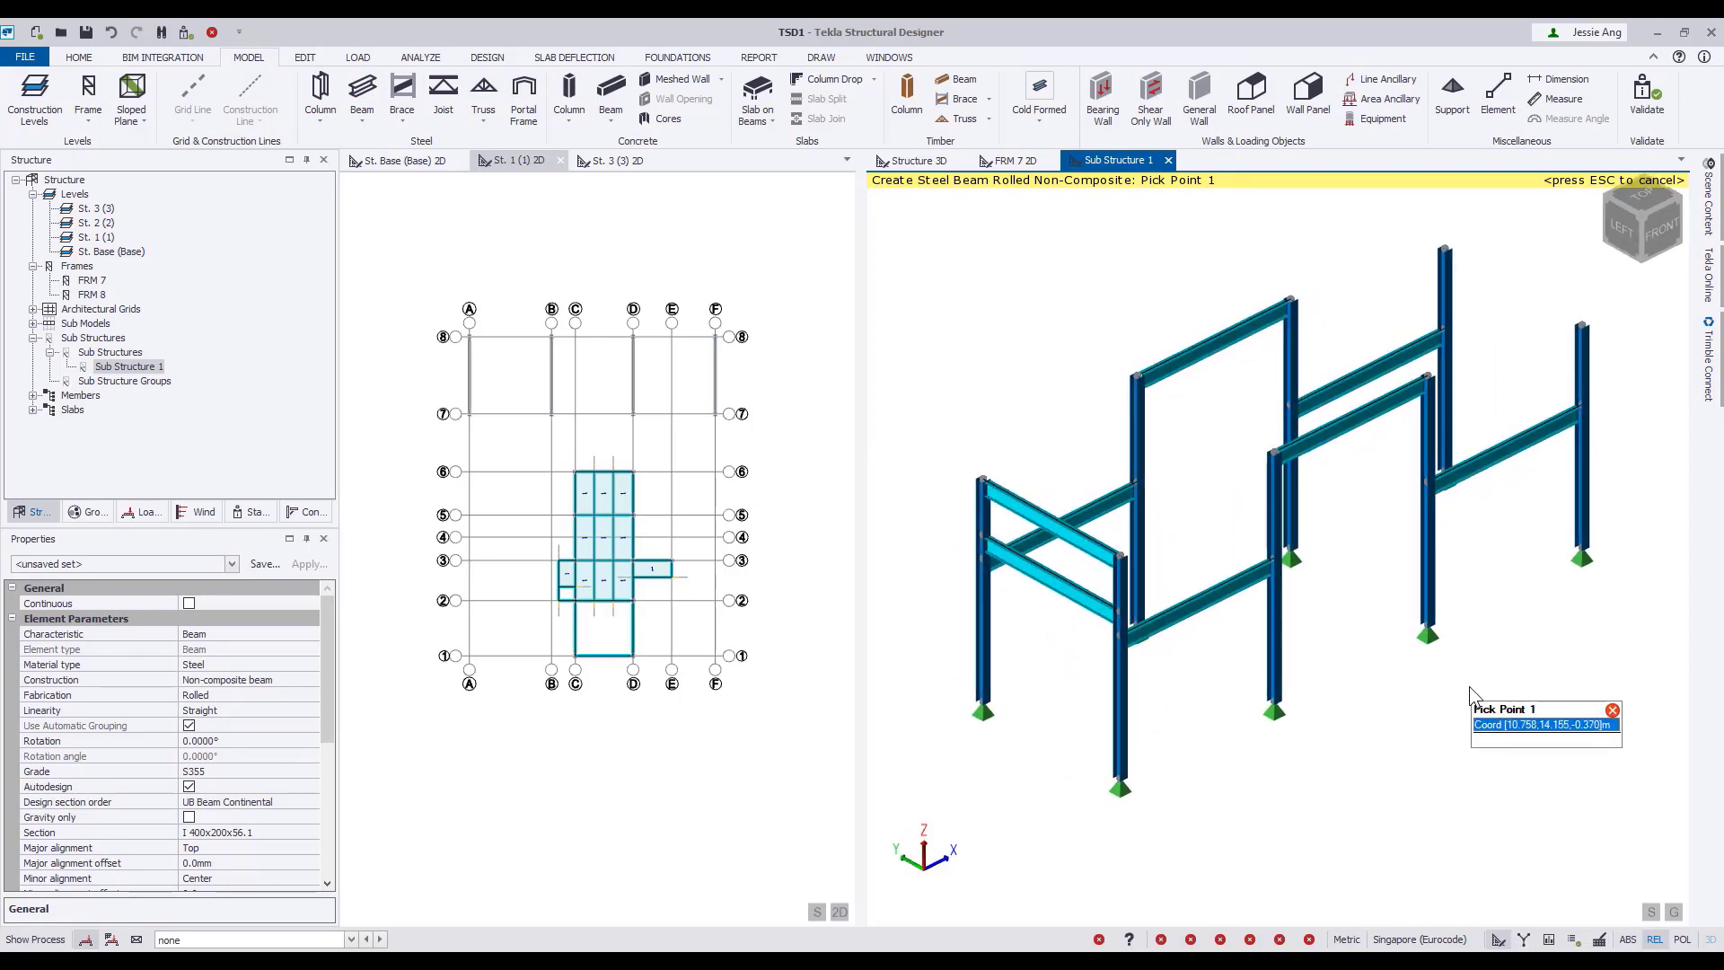
{"action": "key", "text": "Escape"}
Copy the two beams on grid A to grids B, D and F, using the column bases as reference points.
{"action": "left_click", "coordinate": [993, 491]}
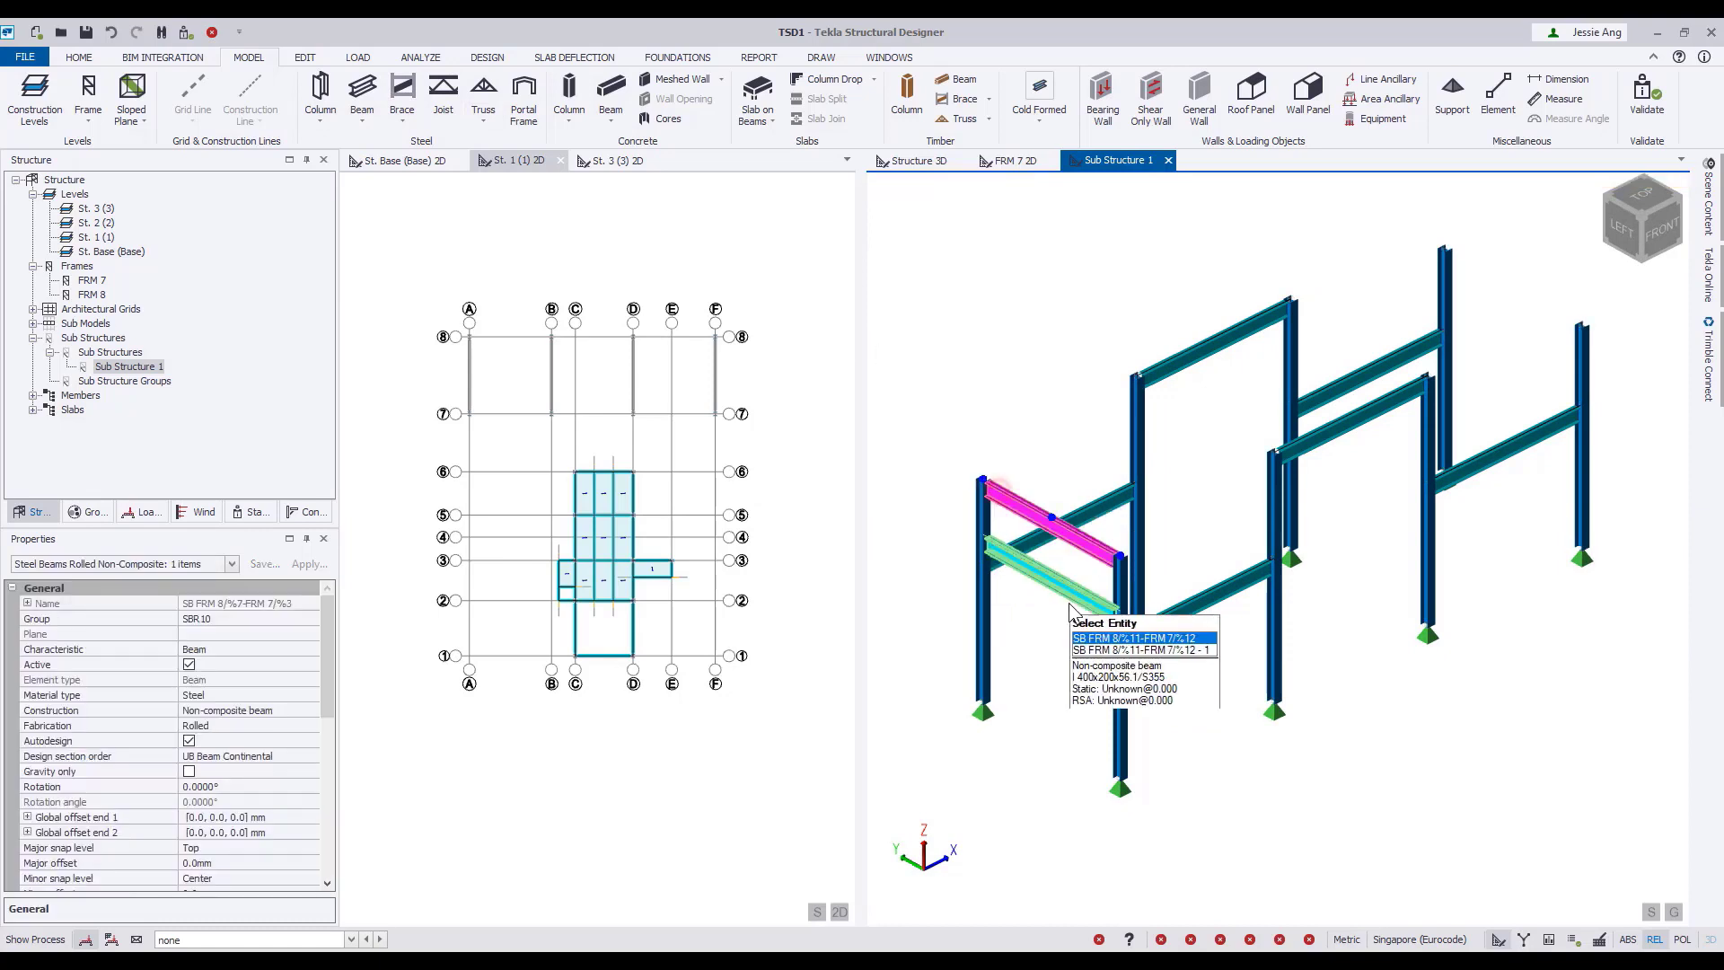
{"action": "left_click", "coordinate": [1084, 593], "text": "ctrl"}
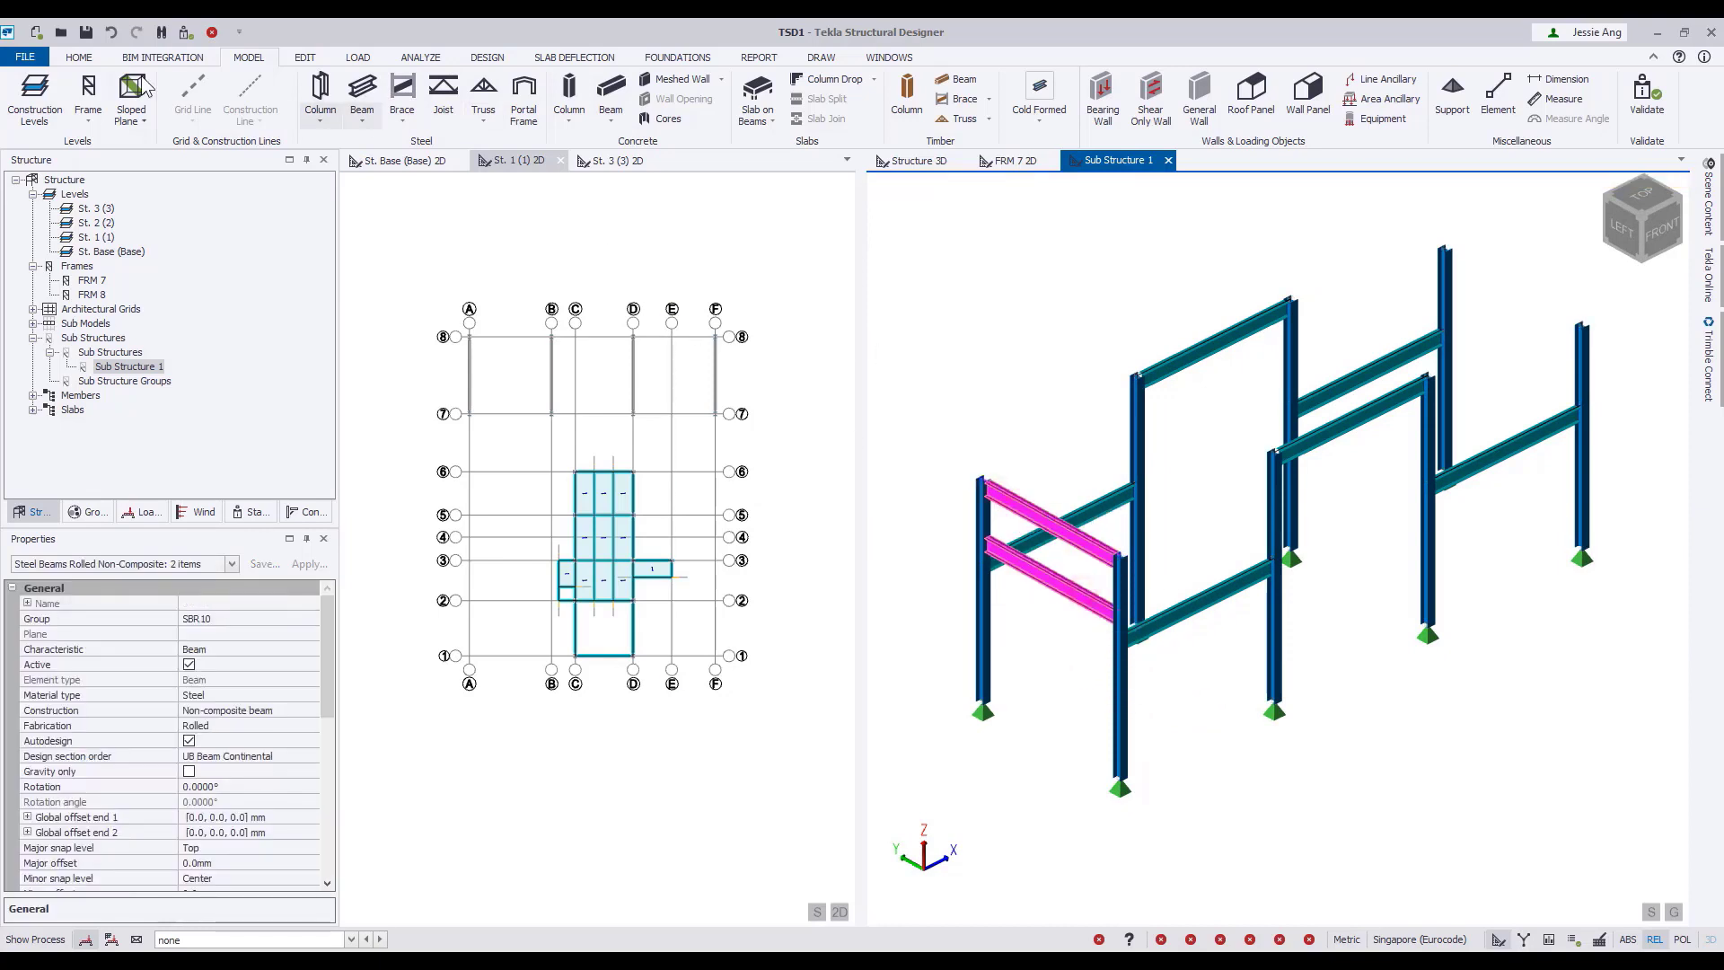
{"action": "left_click", "coordinate": [305, 57]}
{"action": "left_click", "coordinate": [22, 94]}
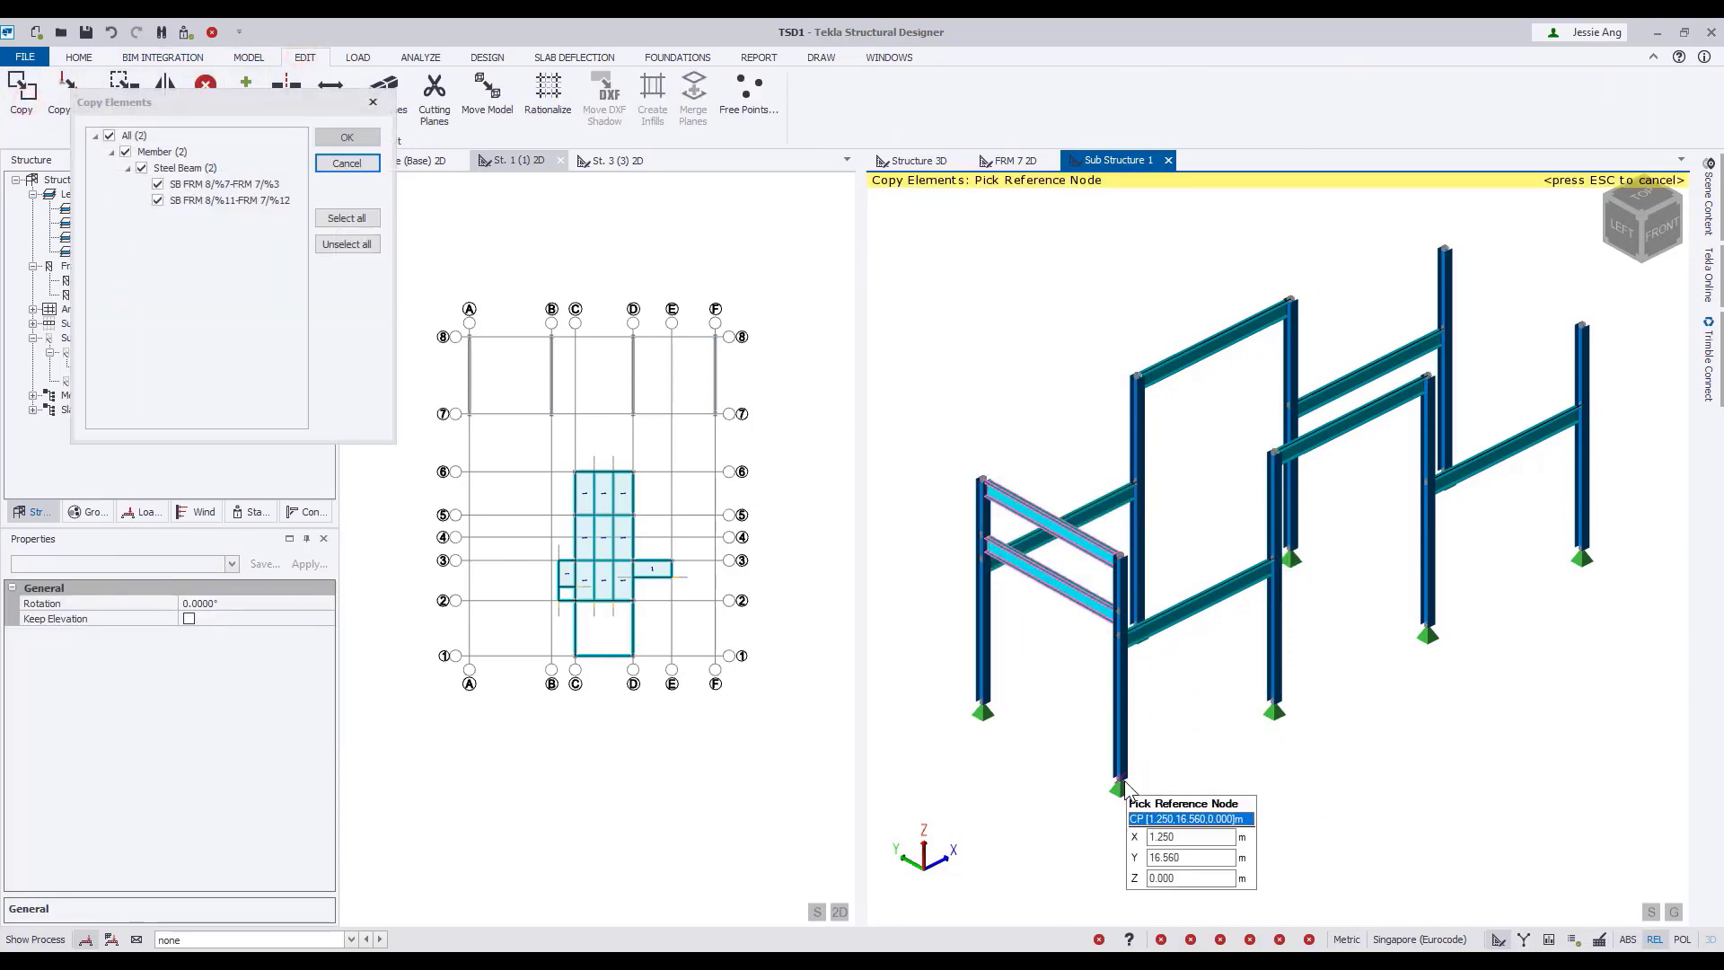
{"action": "left_click", "coordinate": [1276, 707]}
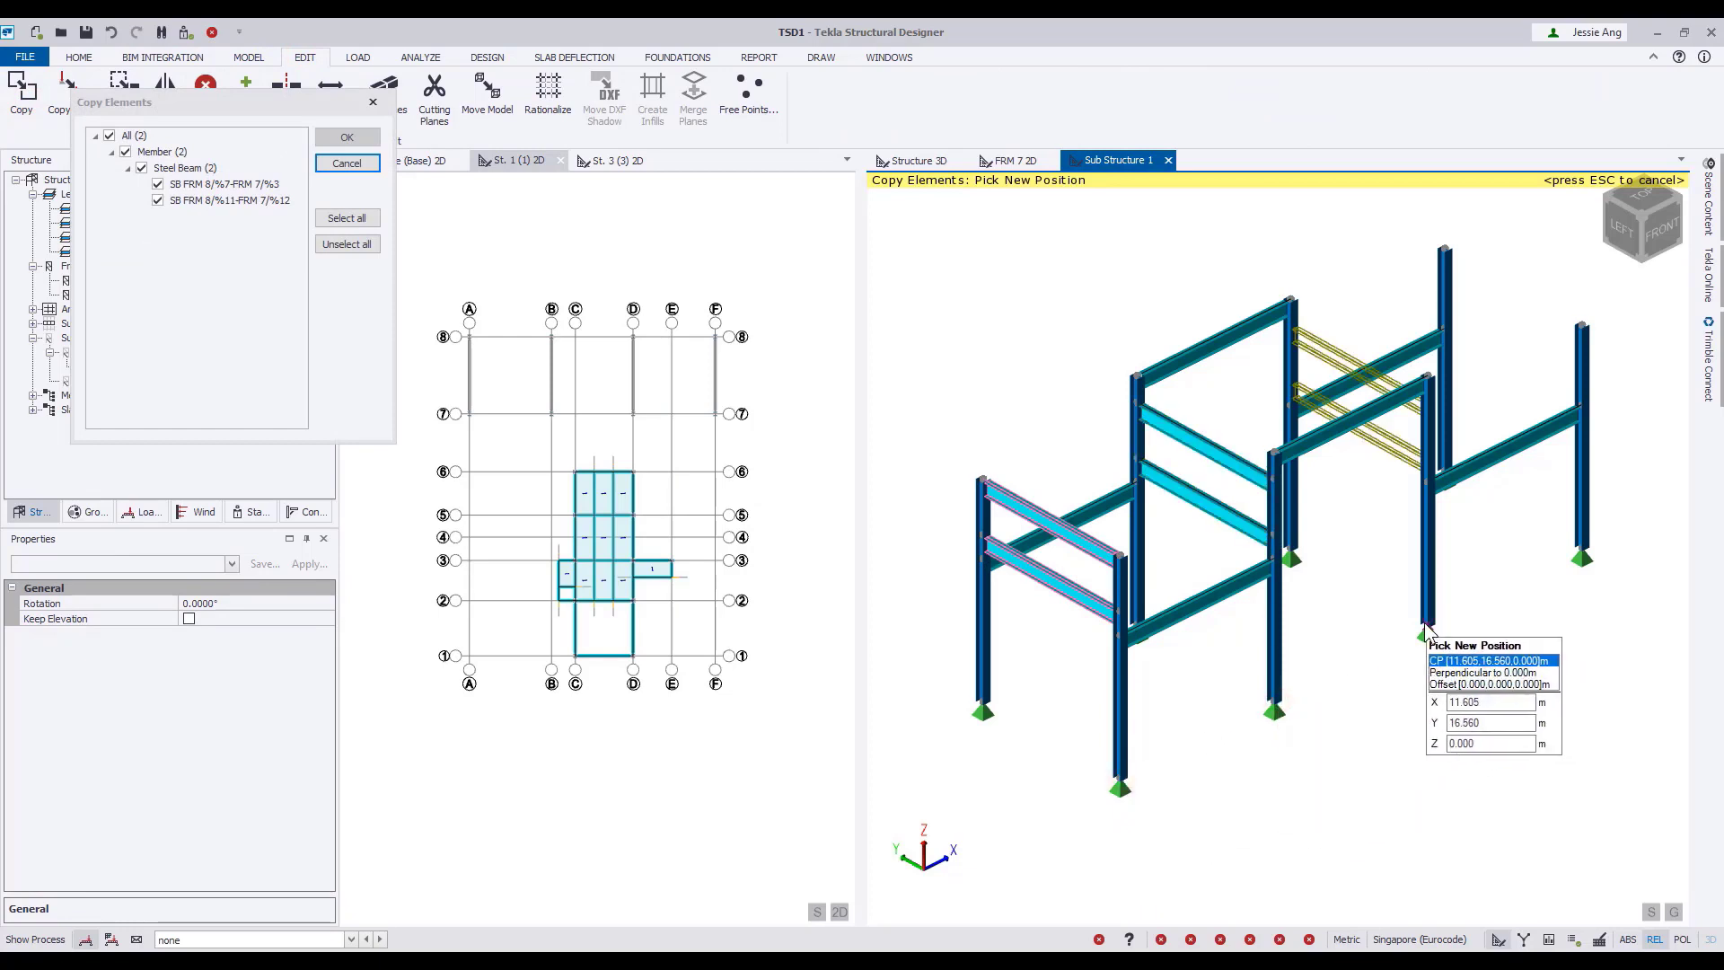
{"action": "left_click", "coordinate": [1582, 549]}
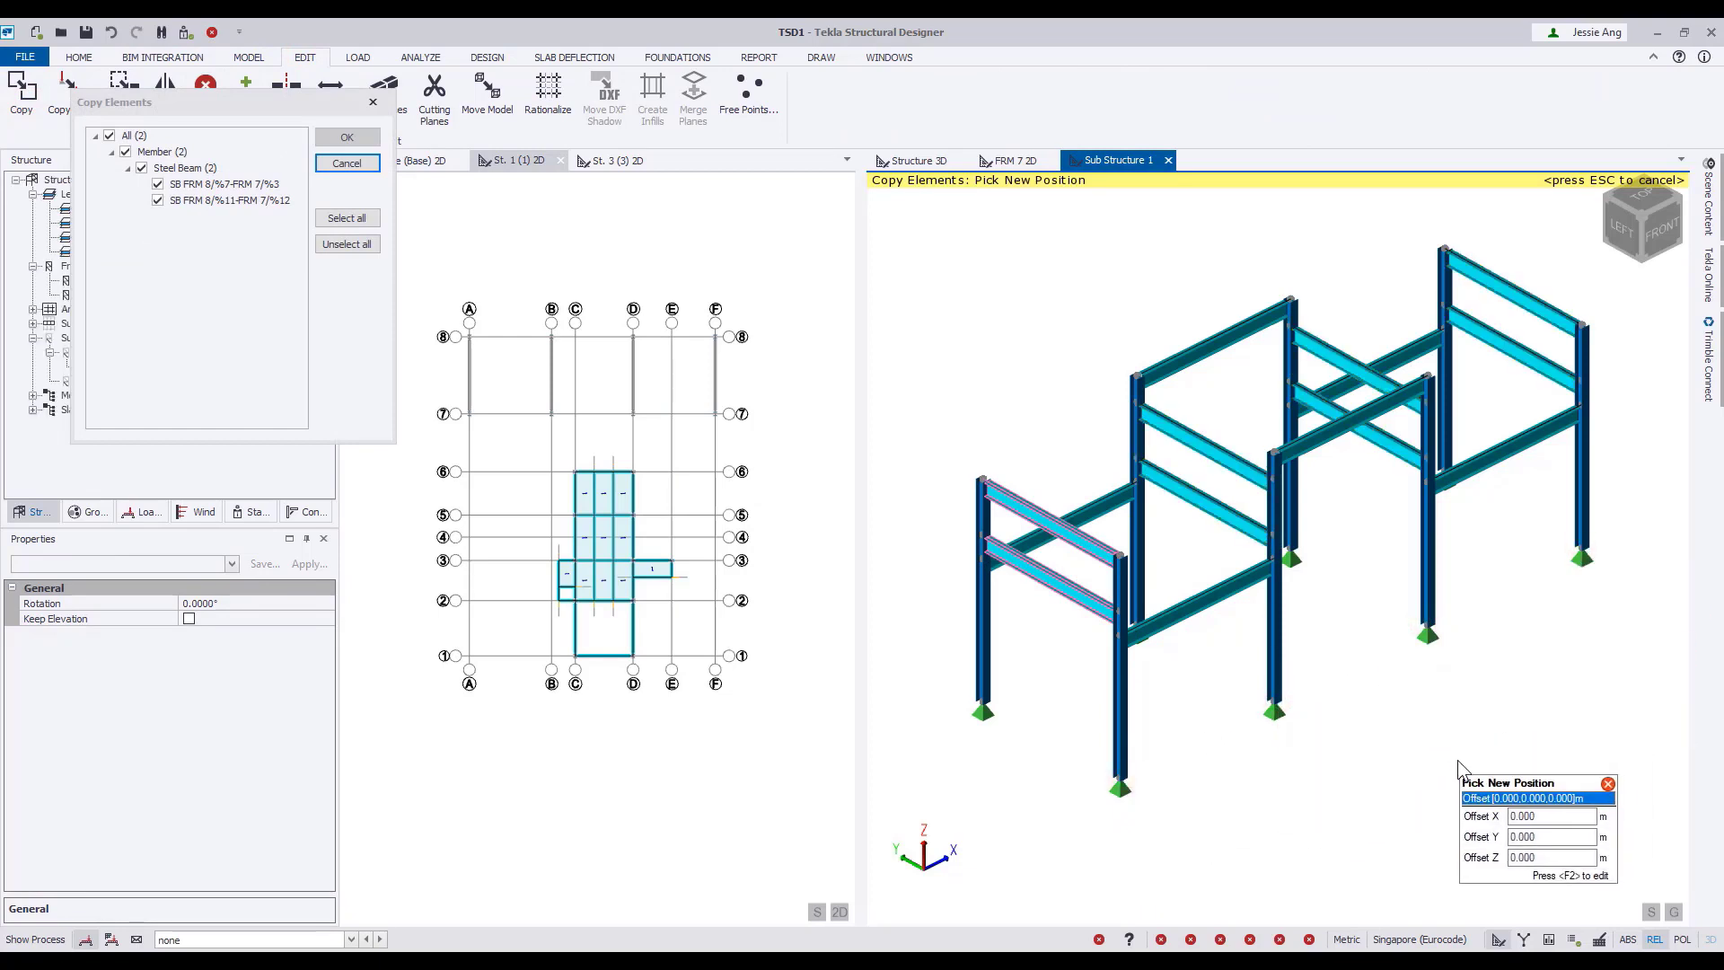
{"action": "key", "text": "Escape"}
{"action": "key", "text": "Escape"}
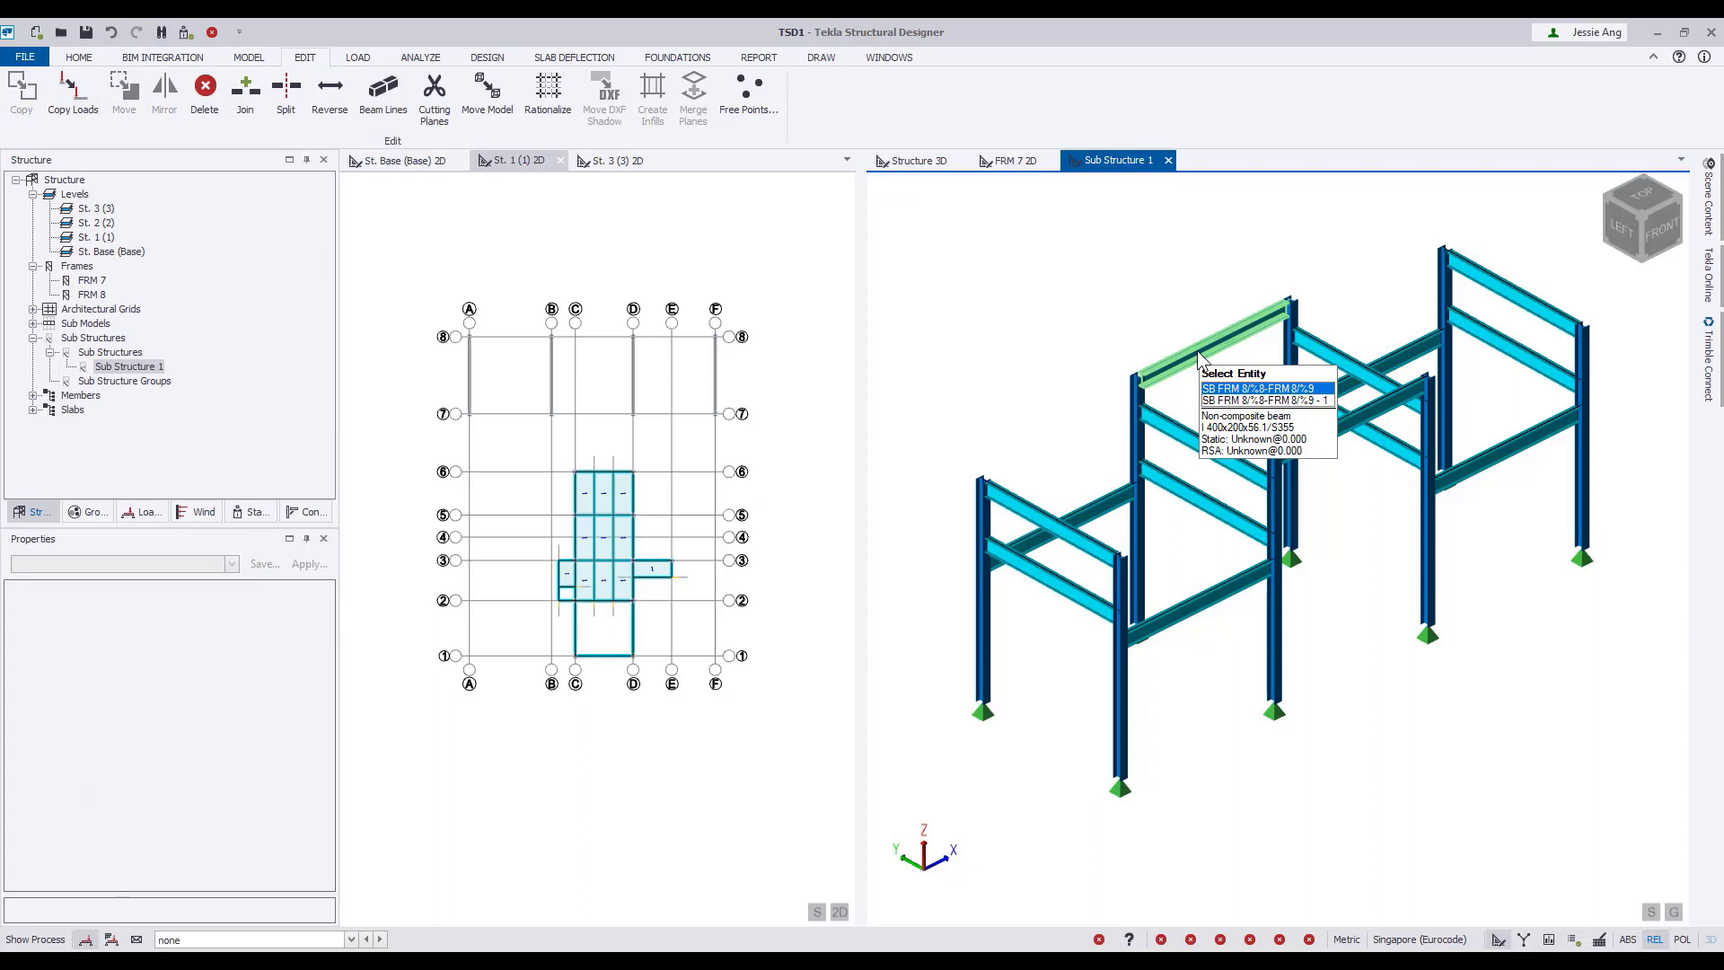
Move the grid line 8 beam between B and D down from the column tops to the level of the adjoining side-bay beams.
{"action": "left_click", "coordinate": [1199, 357]}
{"action": "left_click", "coordinate": [132, 84]}
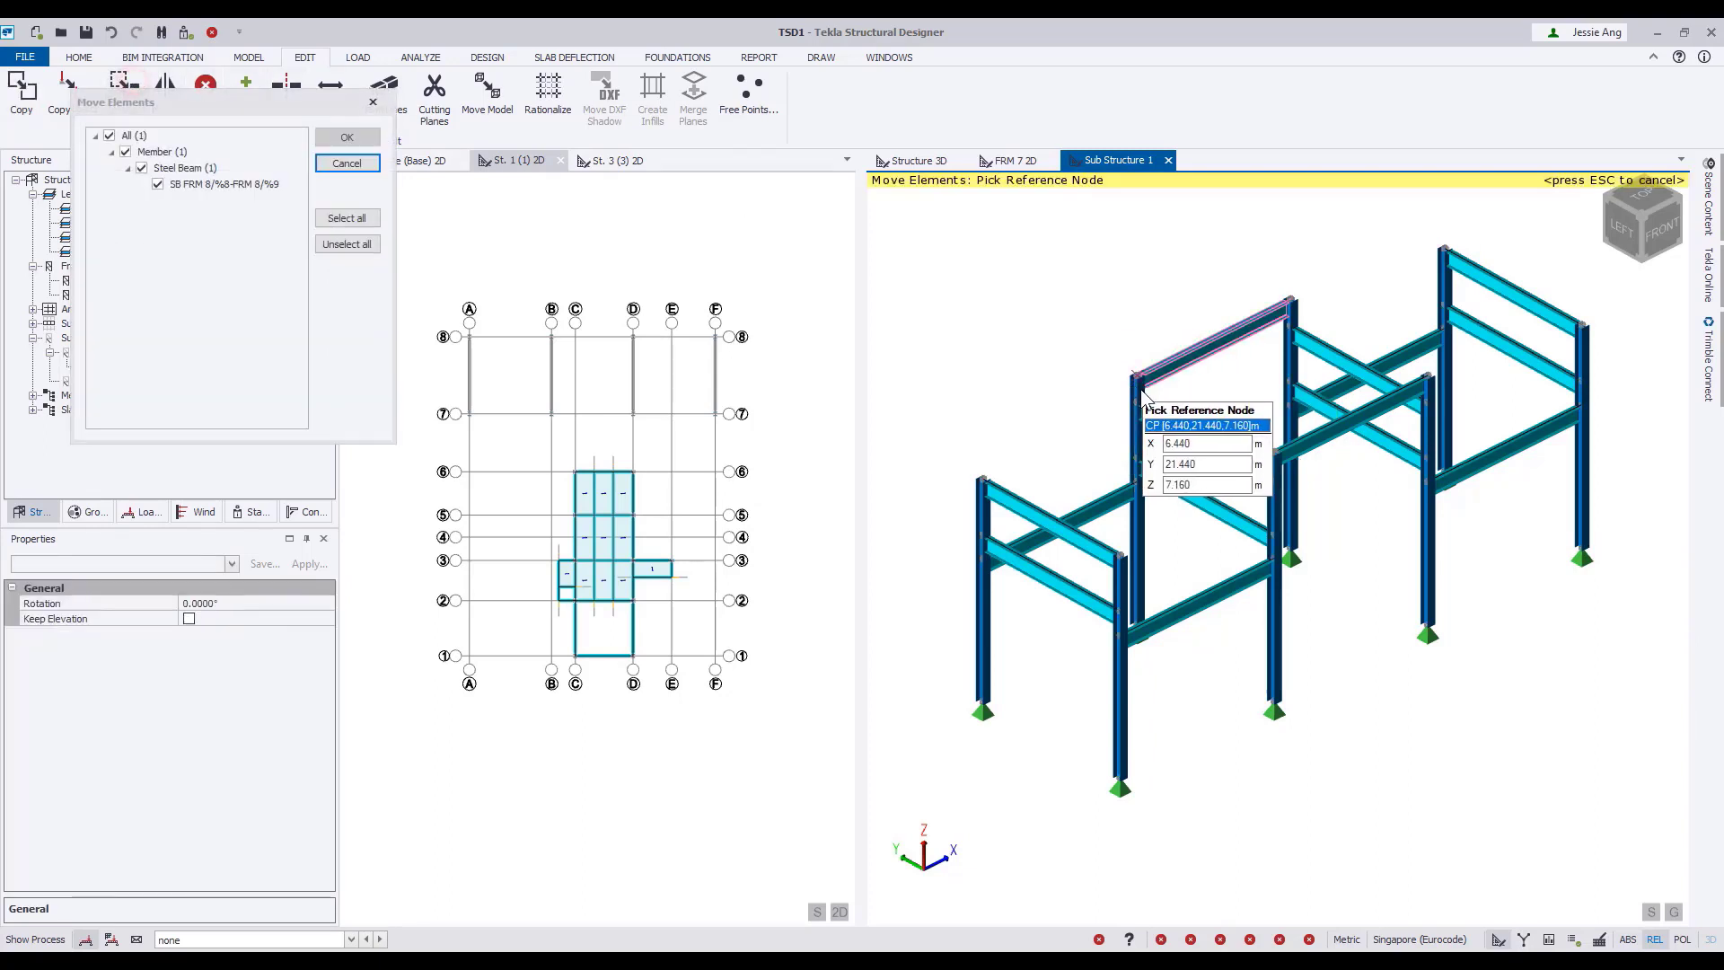
{"action": "left_click", "coordinate": [1138, 377]}
{"action": "left_click", "coordinate": [1138, 483]}
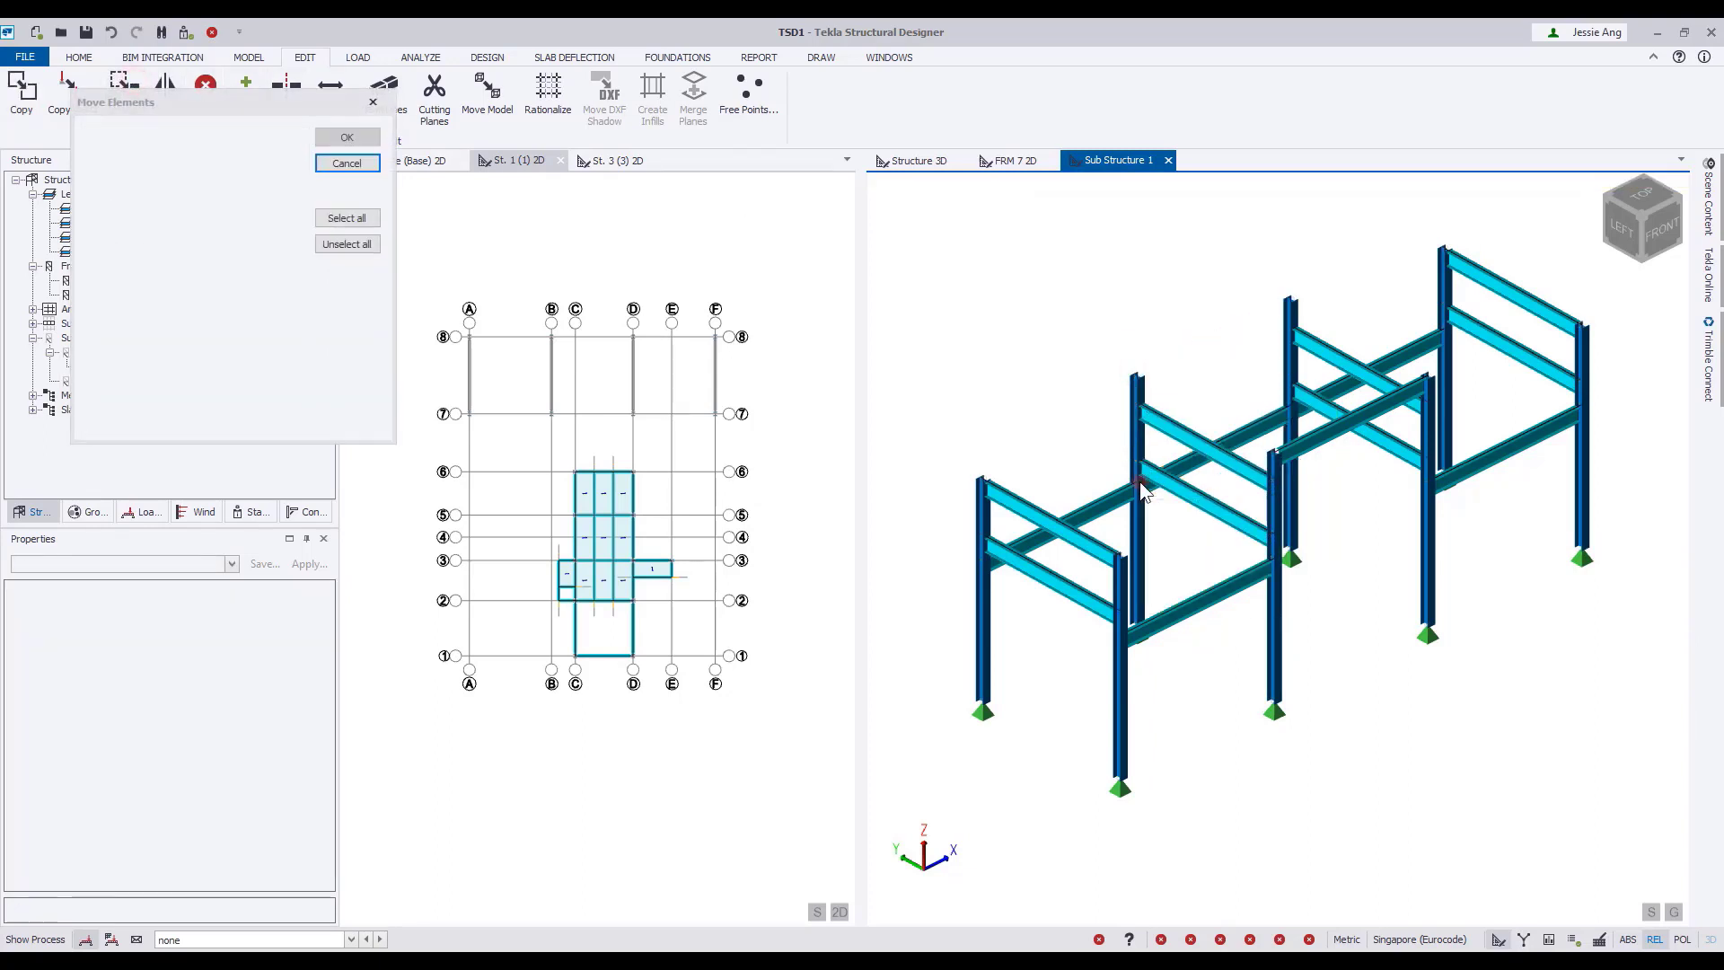
Shorten the grid B and D columns on grid line 8 so their tops meet the upper connecting beams.
{"action": "left_click", "coordinate": [1130, 431]}
{"action": "left_click", "coordinate": [1137, 377]}
{"action": "left_click", "coordinate": [1137, 403]}
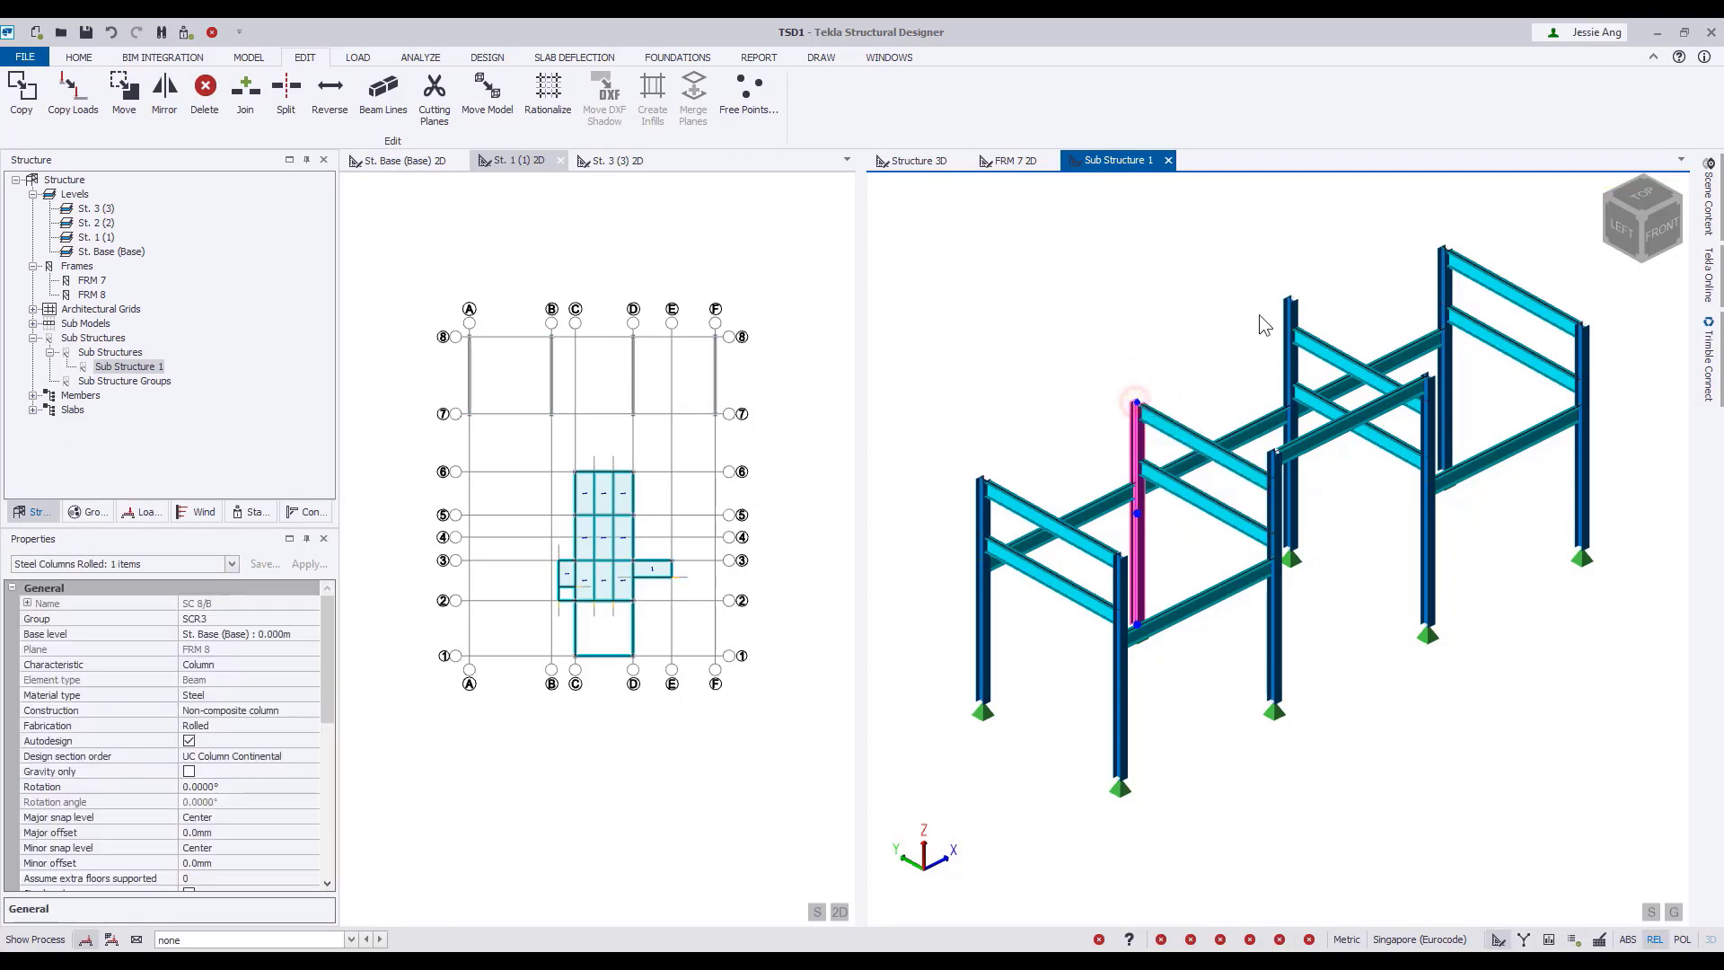
{"action": "left_click", "coordinate": [1290, 319]}
{"action": "left_click", "coordinate": [1291, 299]}
{"action": "left_click", "coordinate": [1291, 326]}
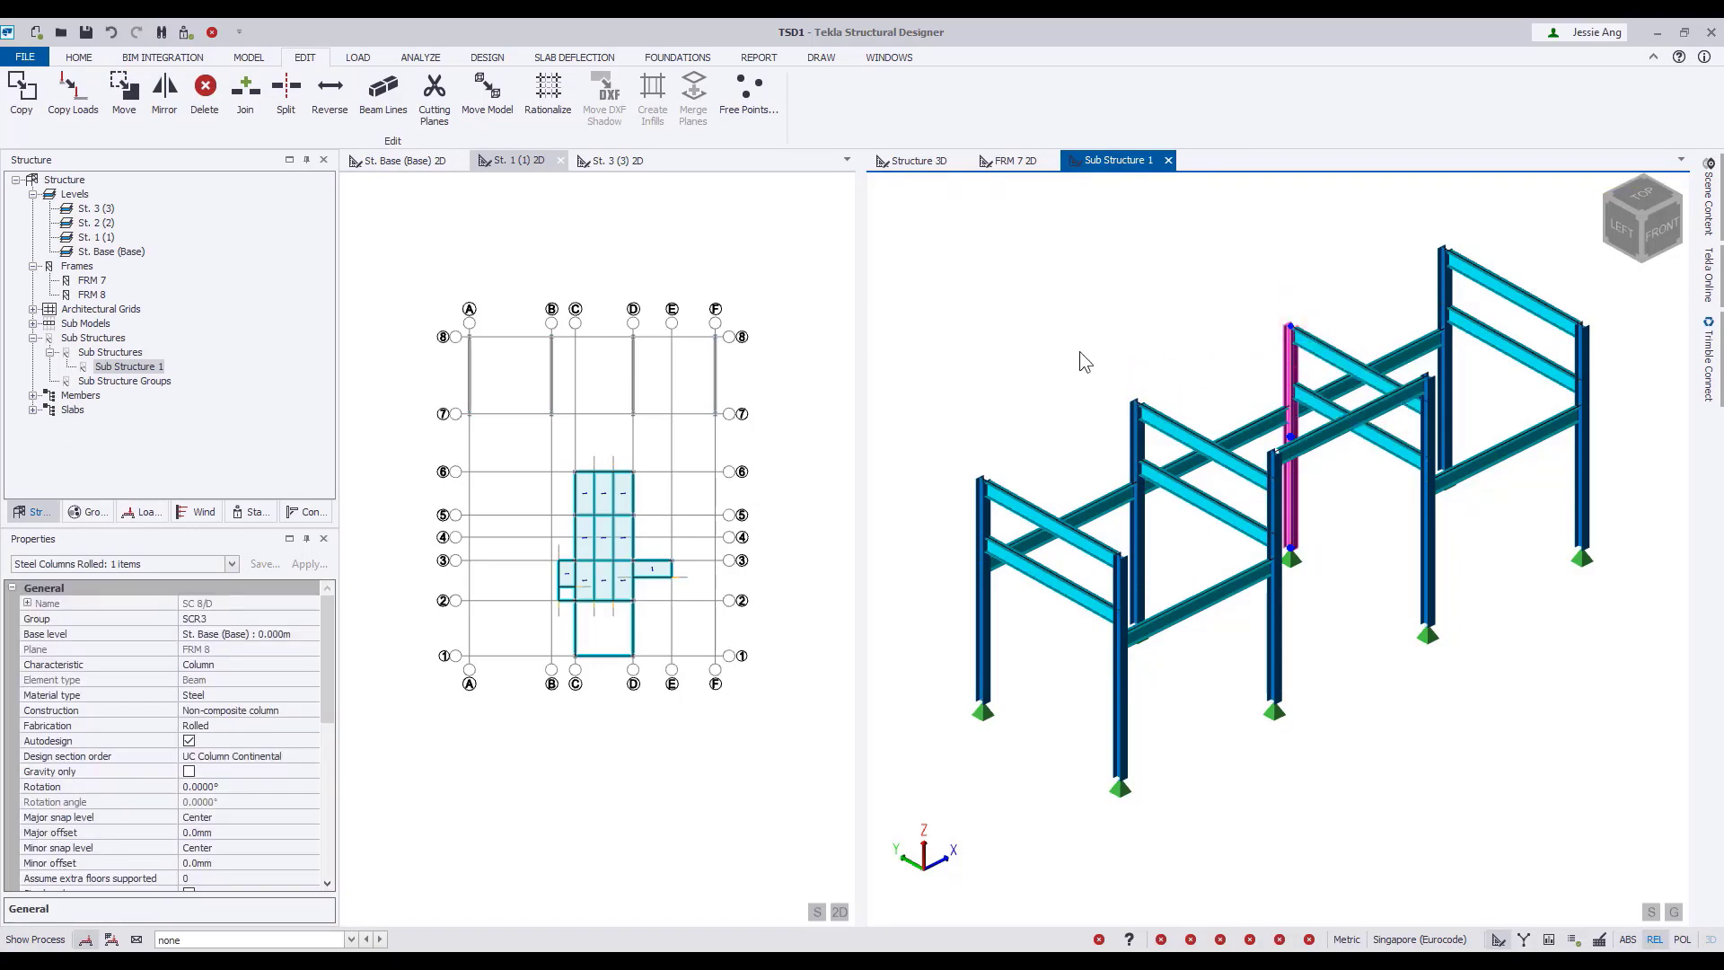
{"action": "key", "text": "Escape"}
{"action": "right_click", "coordinate": [1394, 702]}
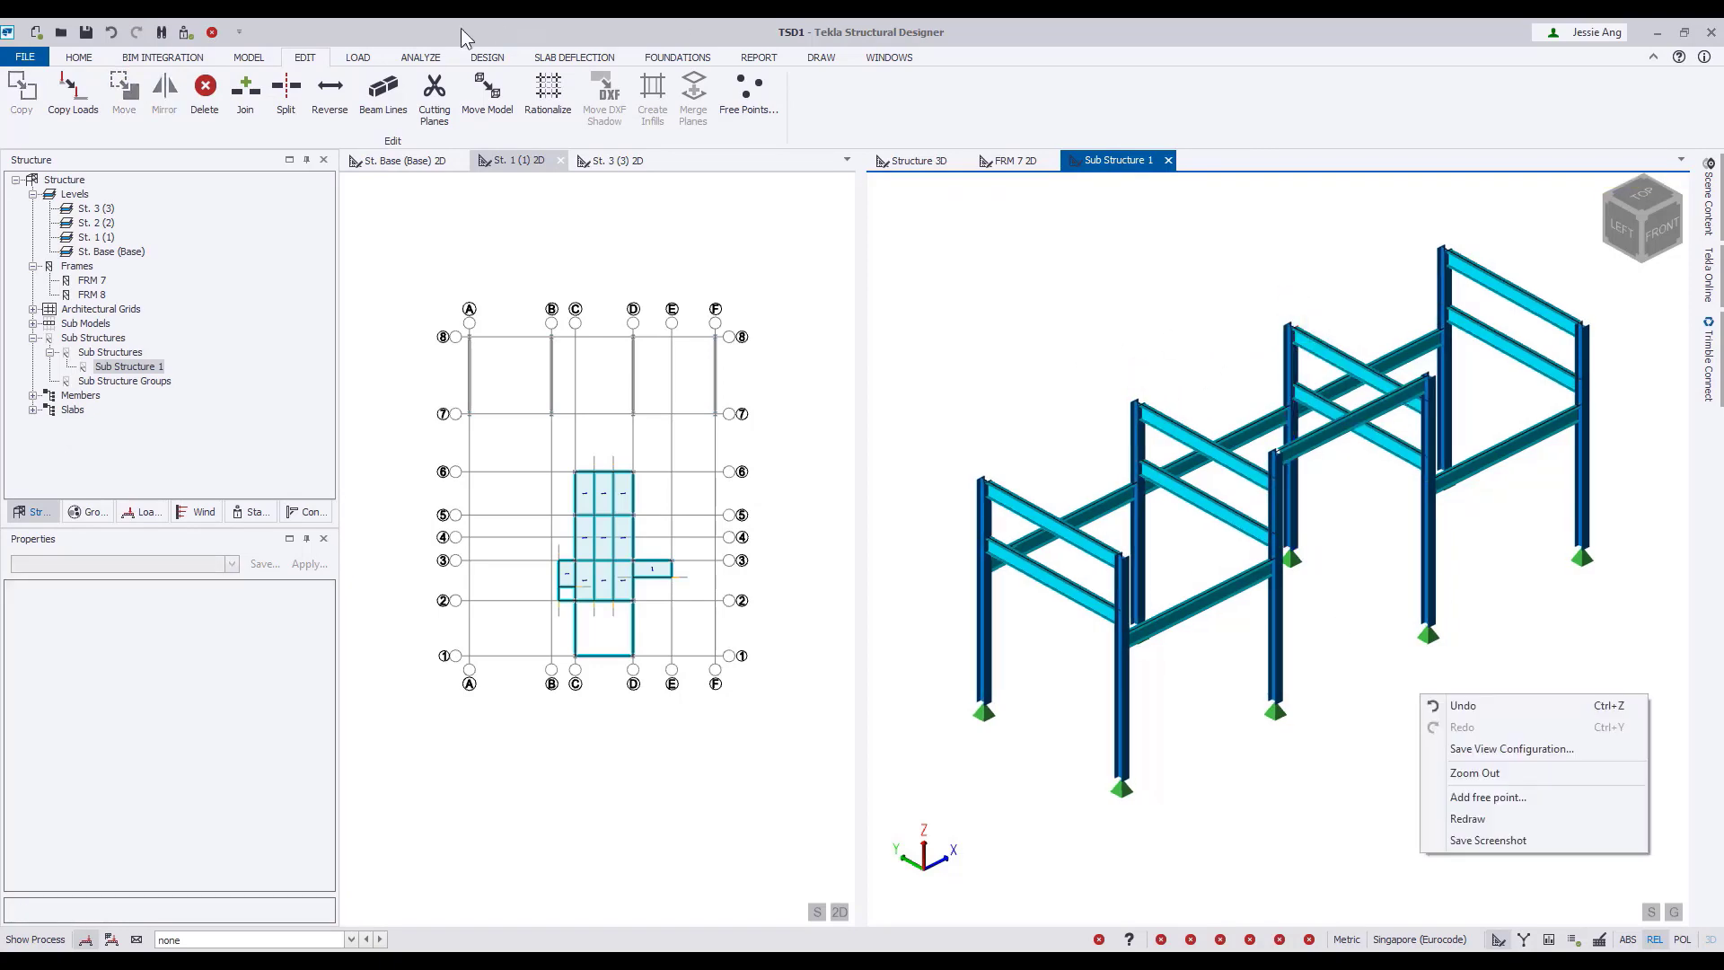
Add a steel X brace on grid line 7 between the grid B and D columns, from 4.110 m to 7.160 m height.
{"action": "left_click", "coordinate": [249, 58]}
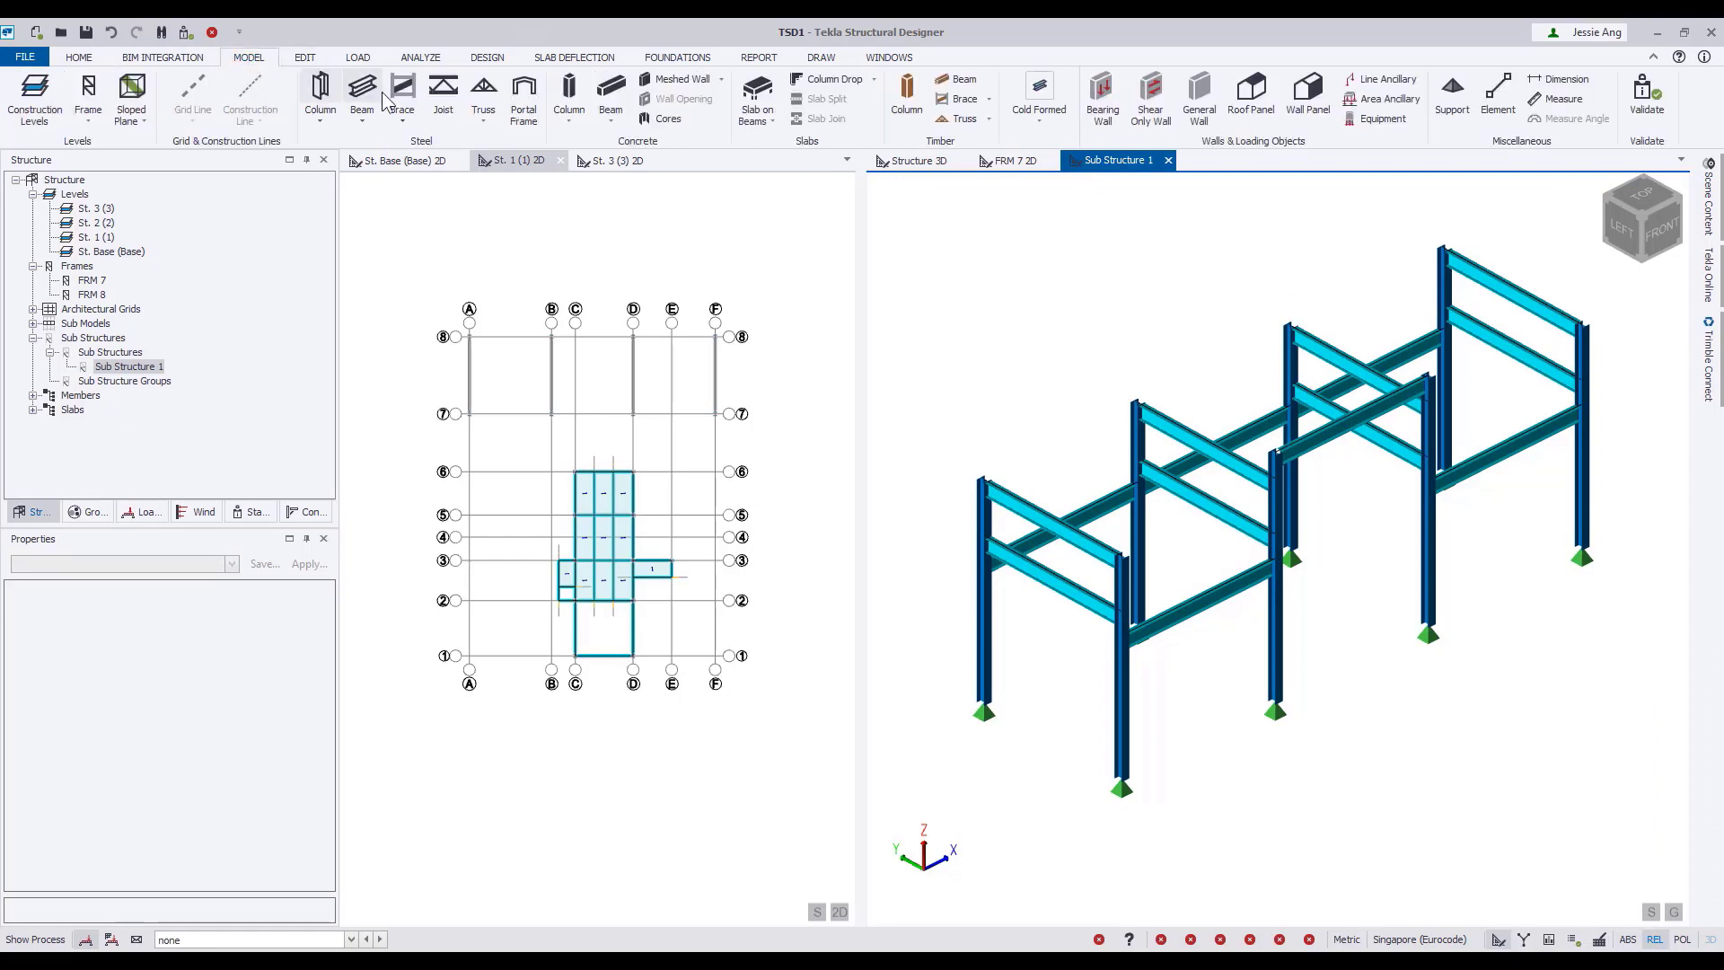
{"action": "left_click", "coordinate": [401, 119]}
{"action": "left_click", "coordinate": [415, 155]}
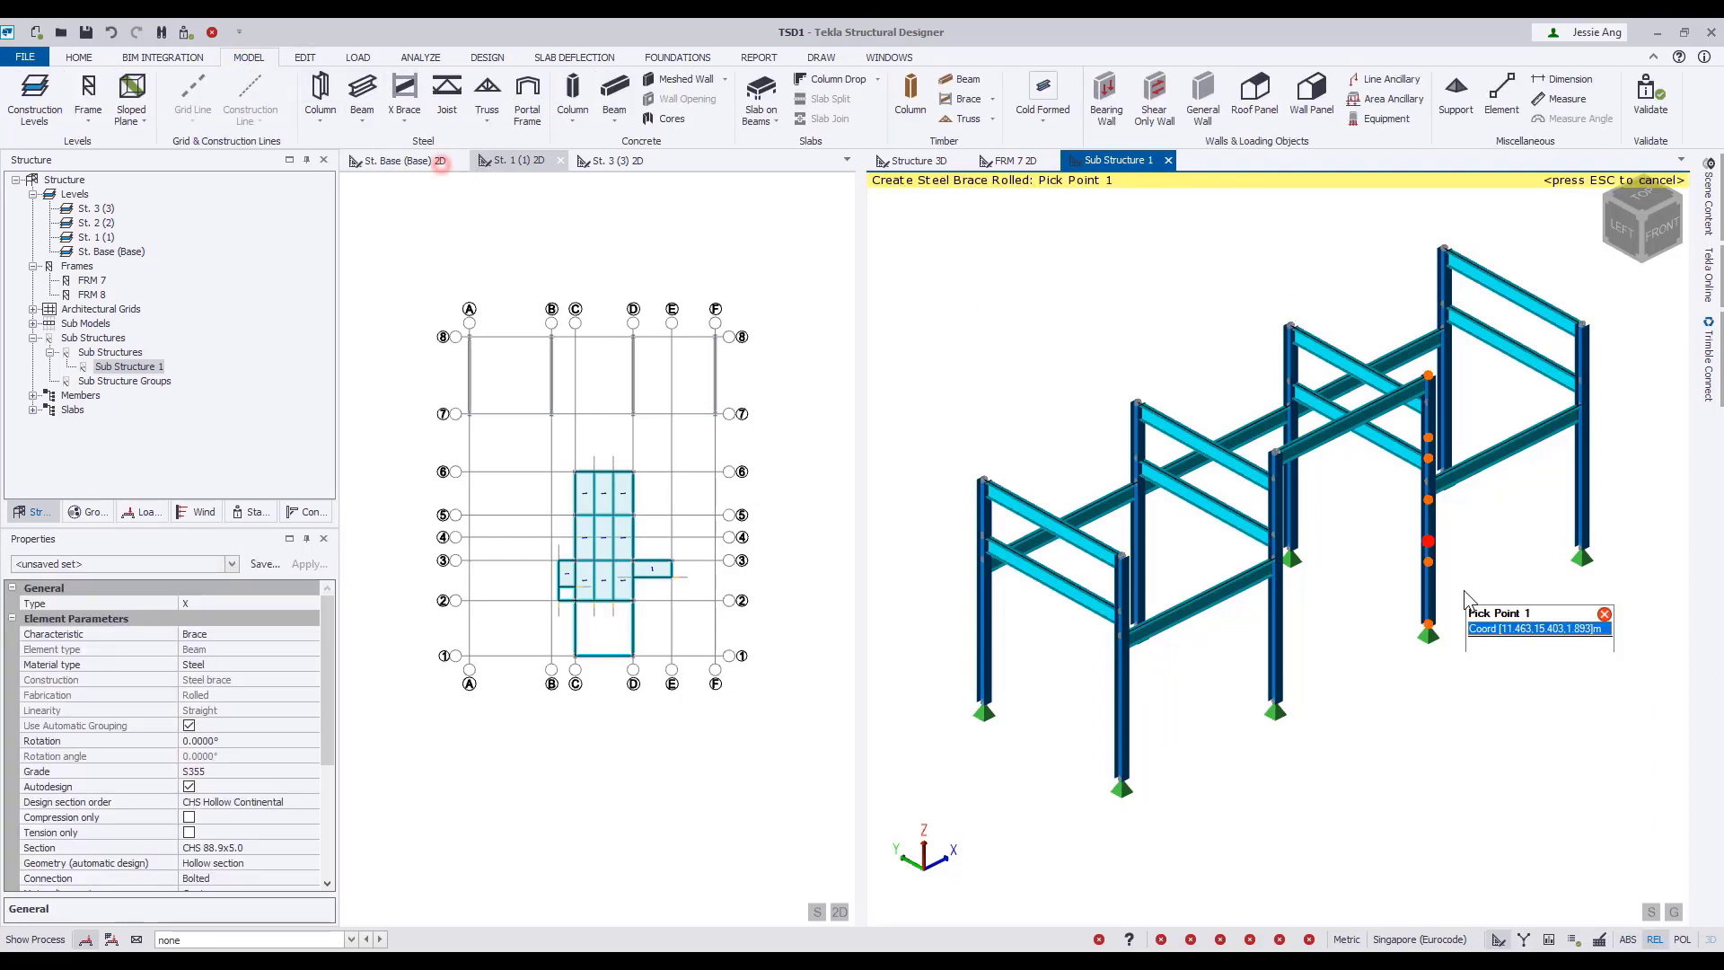
{"action": "left_click", "coordinate": [1285, 553]}
{"action": "left_click", "coordinate": [1454, 489]}
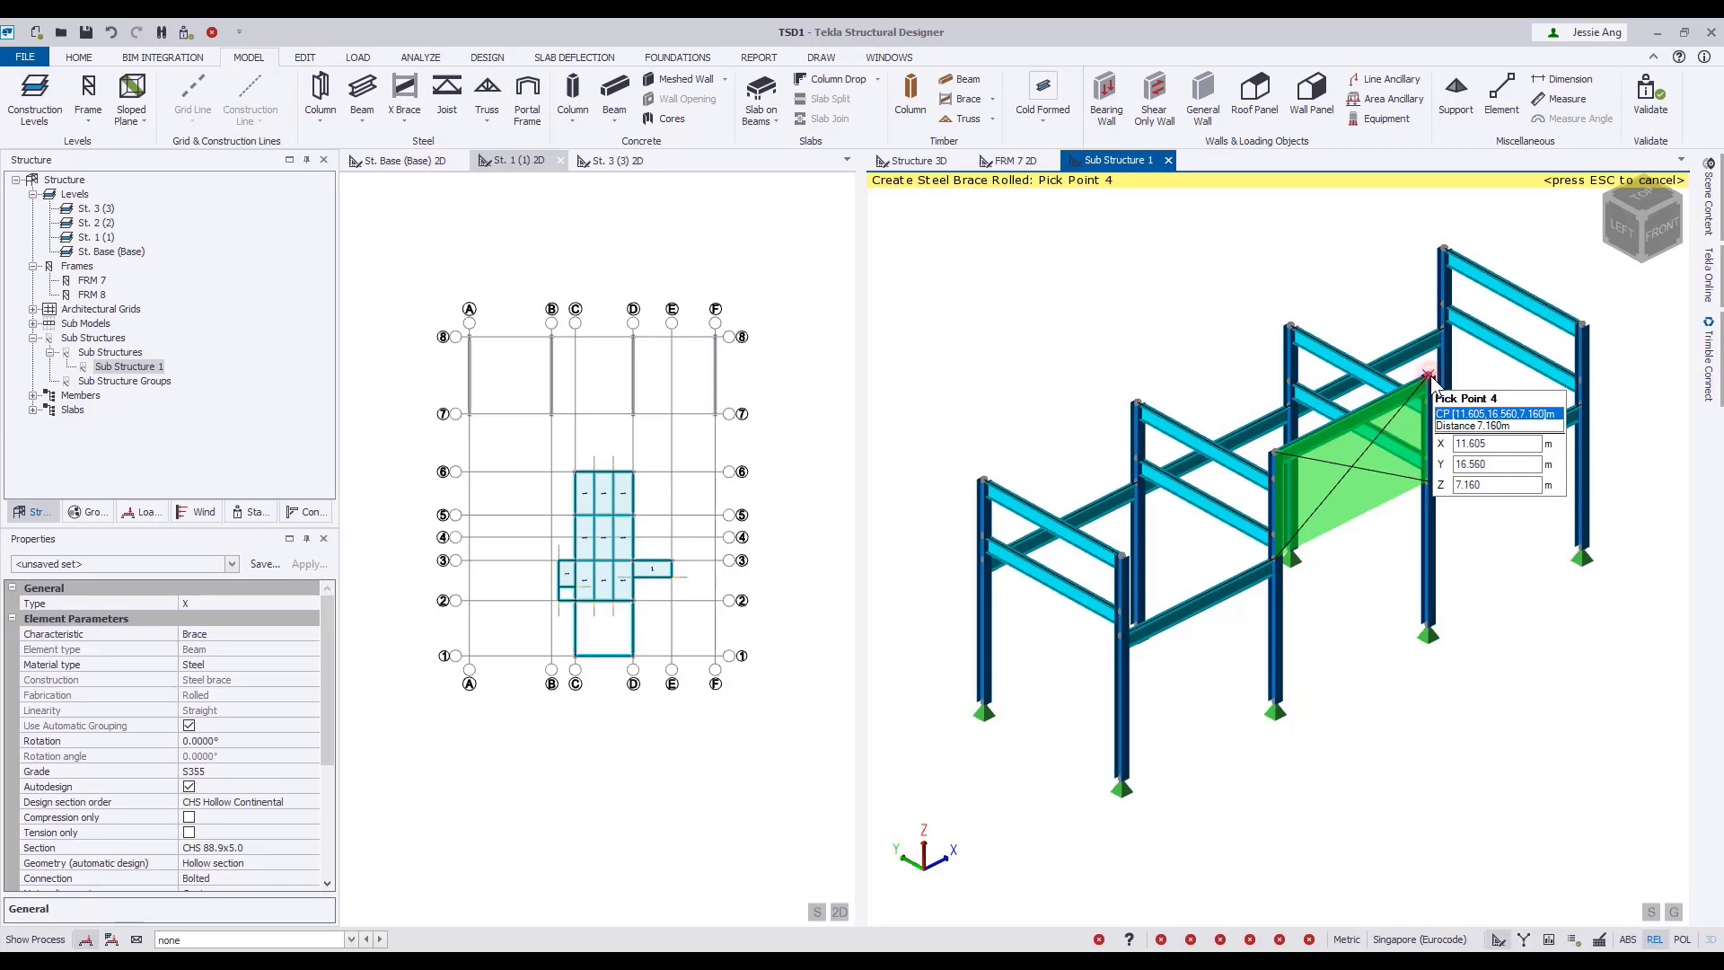
Add a second steel X brace on grid line 8 between grids B and D, from the column bases up to the connecting beam.
{"action": "right_click_drag", "start_coordinate": [1181, 705], "coordinate": [1651, 660]}
{"action": "left_click", "coordinate": [1144, 651]}
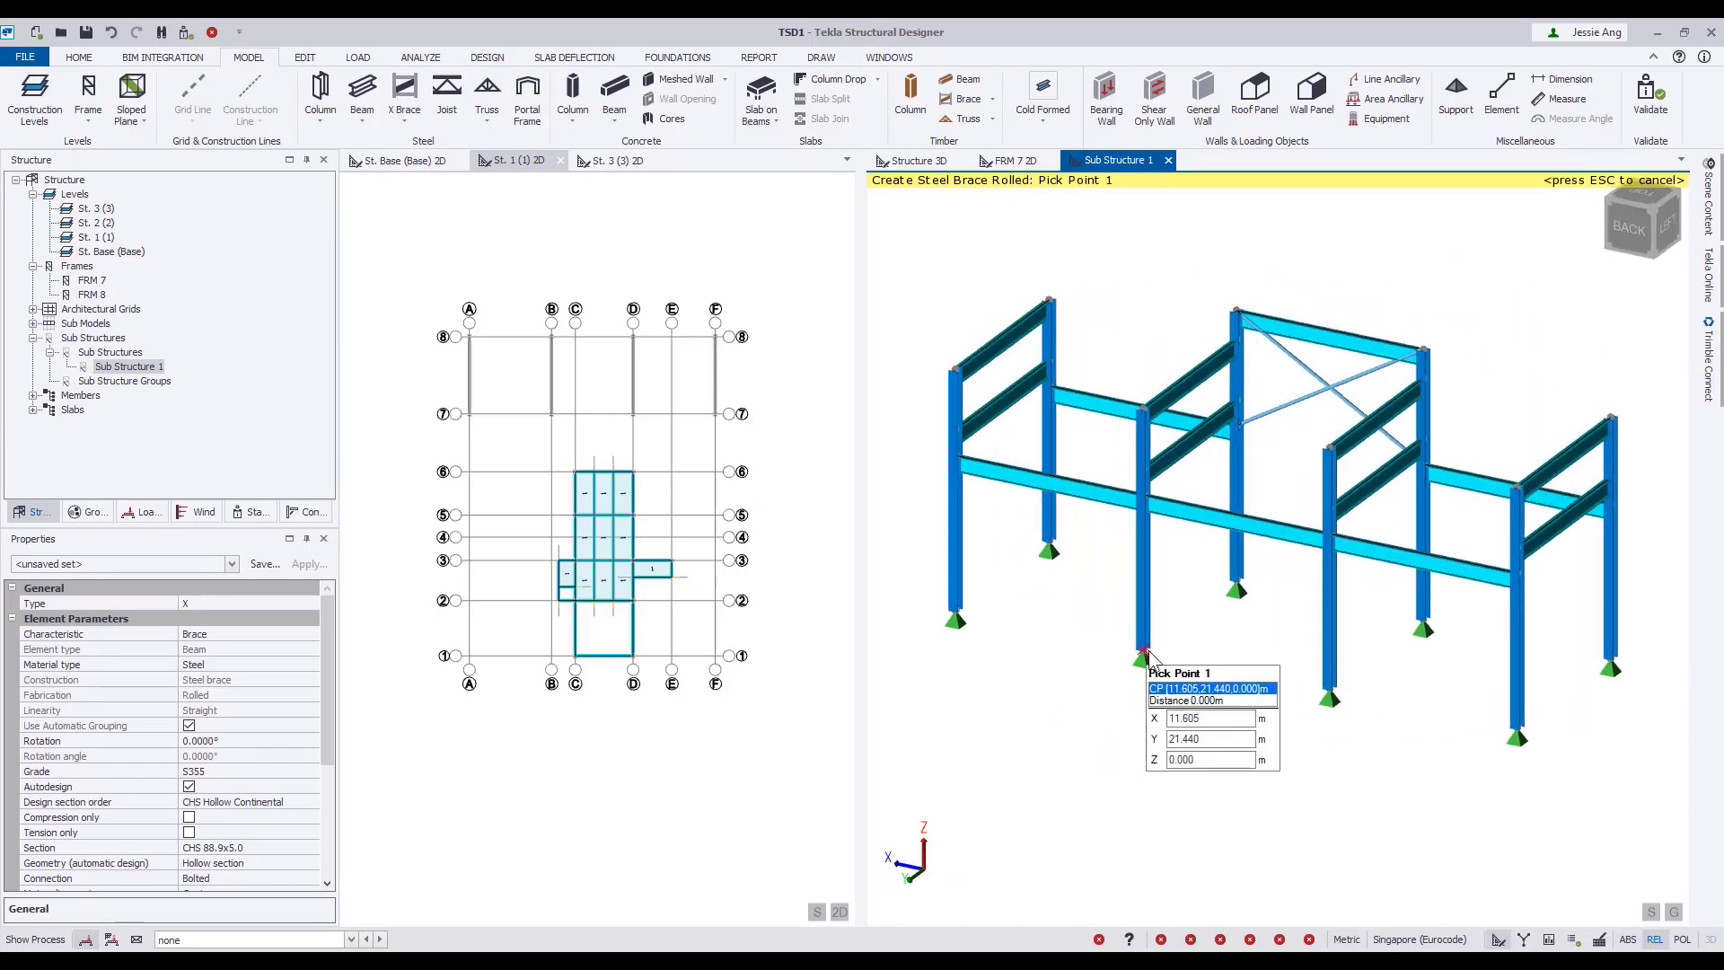
{"action": "left_click", "coordinate": [1329, 688]}
{"action": "right_click_drag", "start_coordinate": [1329, 688], "coordinate": [1351, 719]}
{"action": "key", "text": "Escape"}
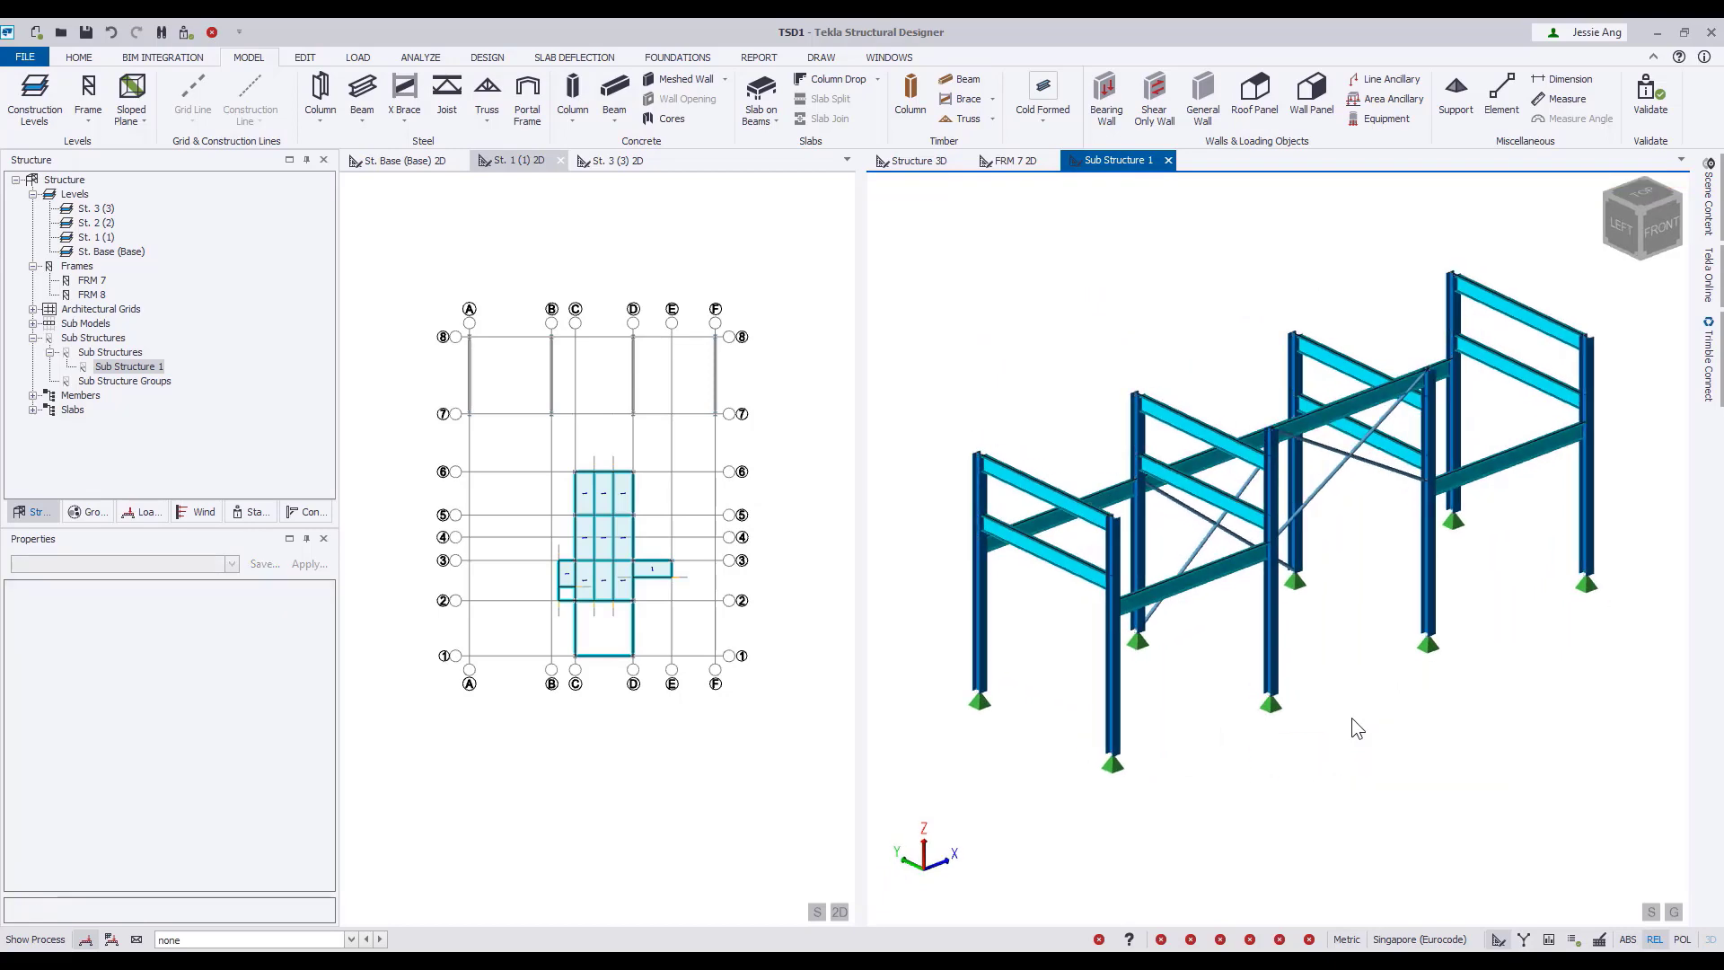
Show the complete structure in an isometric 3D view and inspect it.
{"action": "left_click", "coordinate": [917, 158]}
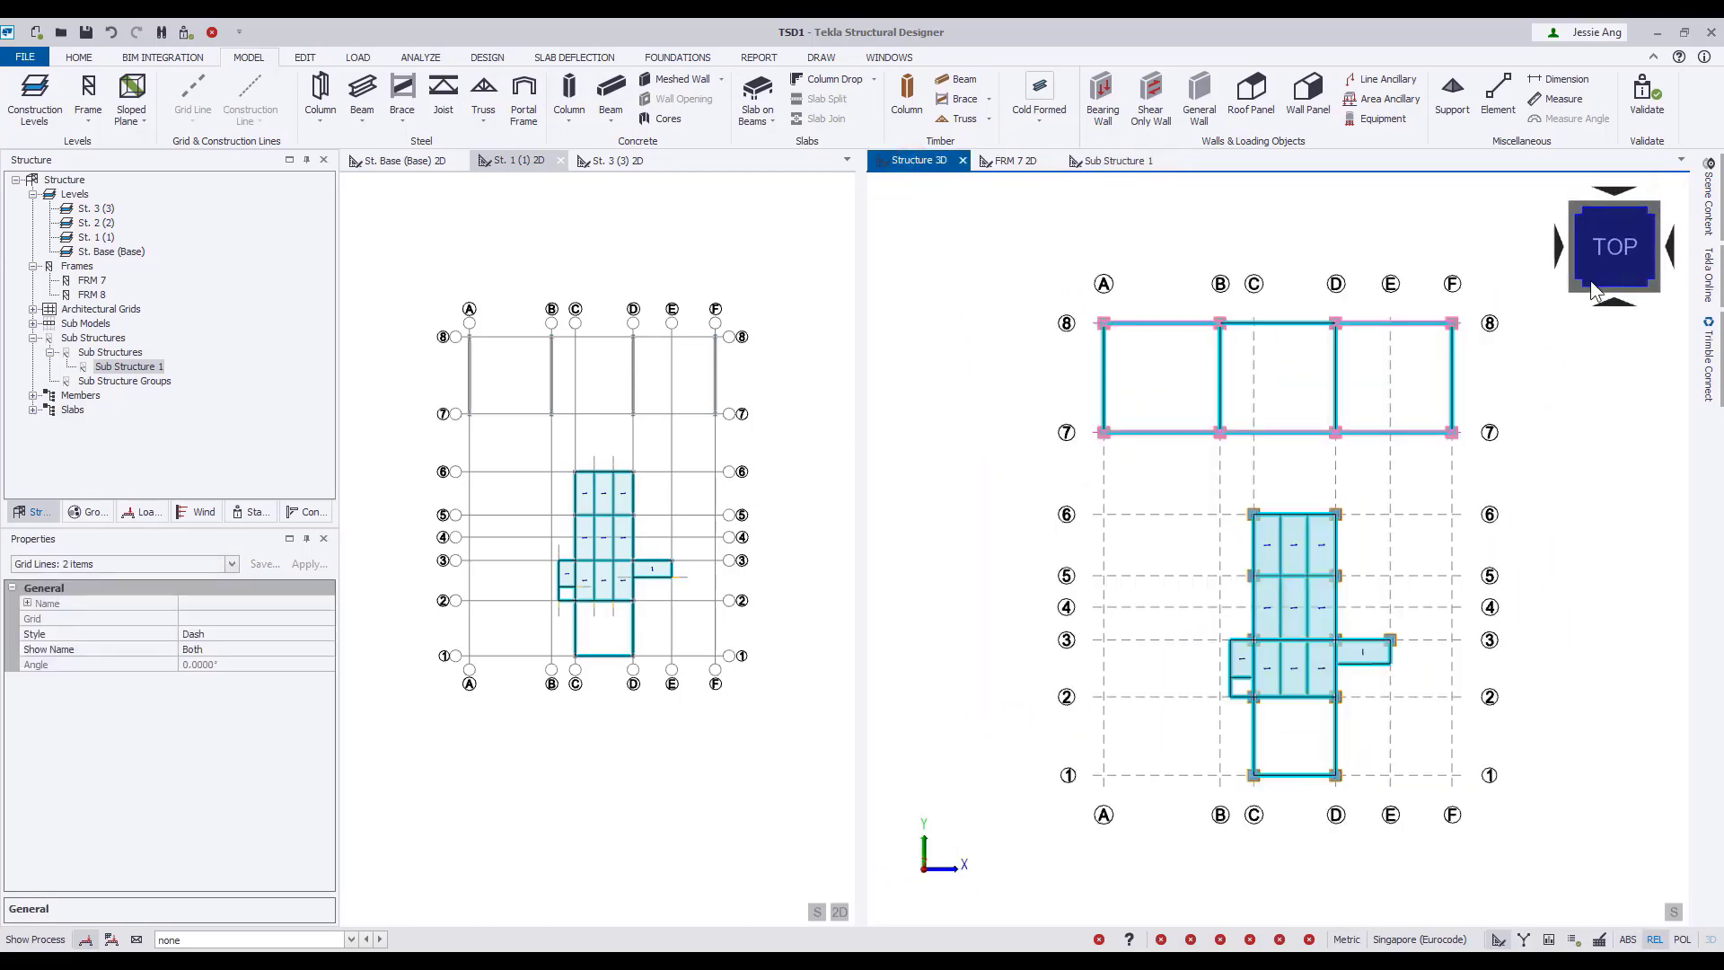
{"action": "left_click", "coordinate": [1549, 314]}
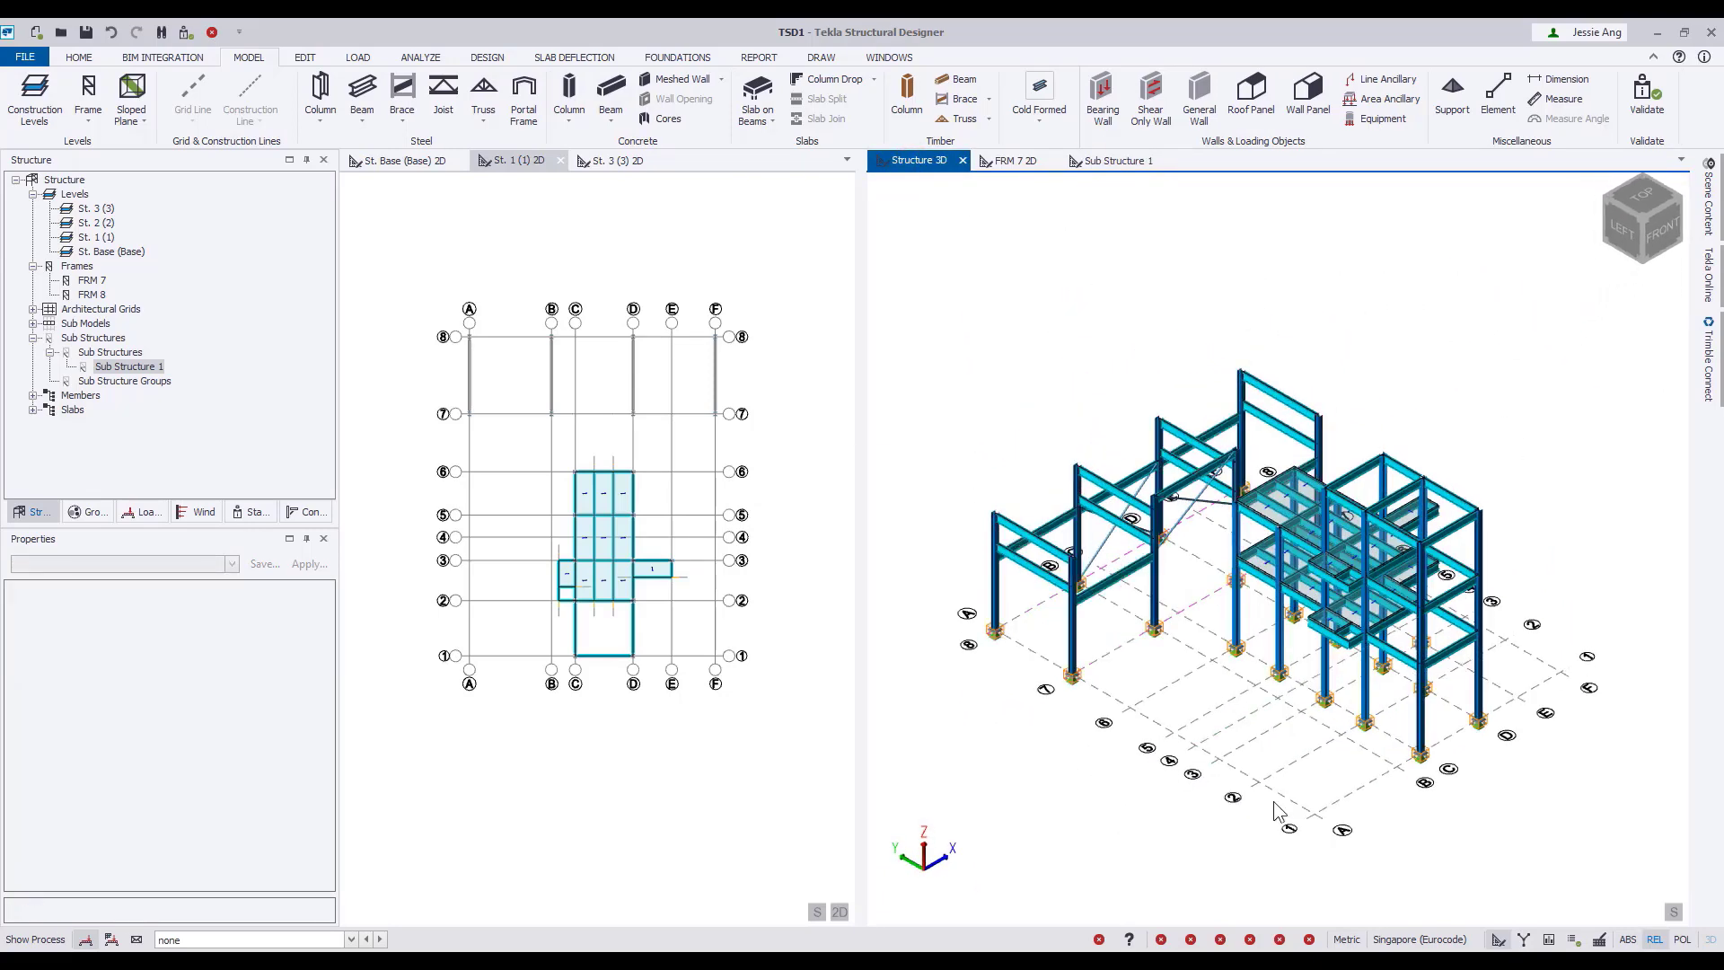
{"action": "mouse_move", "coordinate": [1273, 801]}
{"action": "right_mouse_down"}
{"action": "mouse_move", "coordinate": [1278, 780]}
{"action": "mouse_move", "coordinate": [1338, 781]}
{"action": "mouse_move", "coordinate": [1283, 776]}
{"action": "right_mouse_up"}
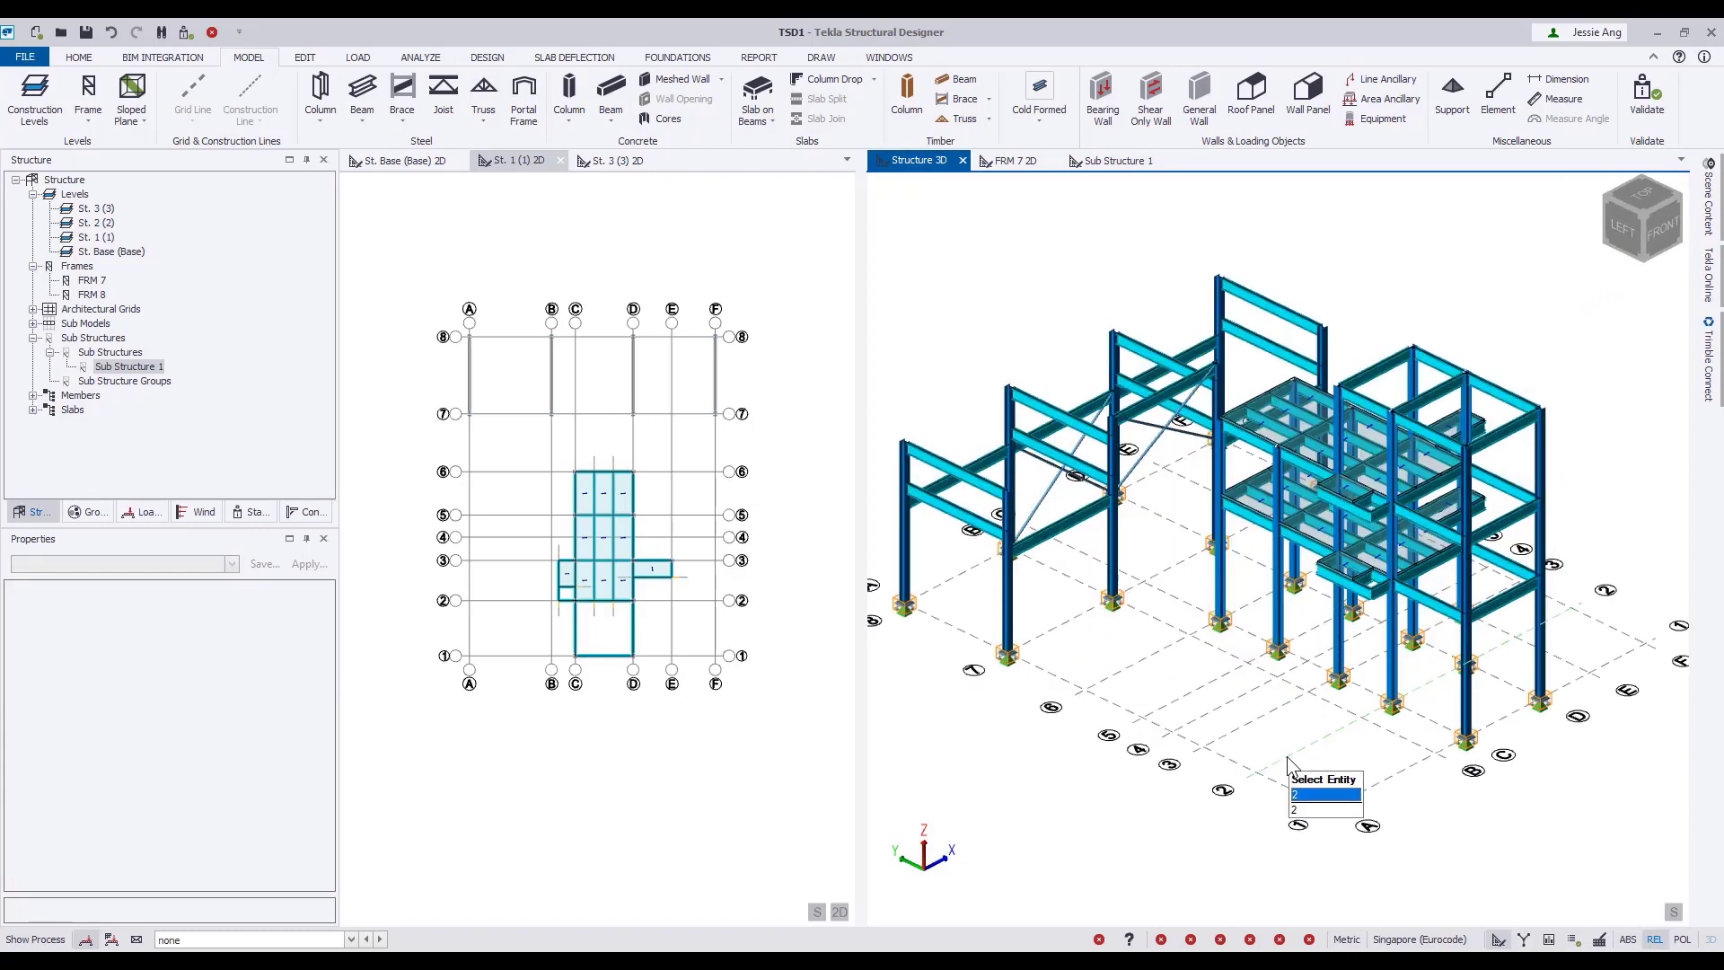
{"action": "scroll", "coordinate": [1288, 759], "scroll_direction": "up", "scroll_amount": 3}
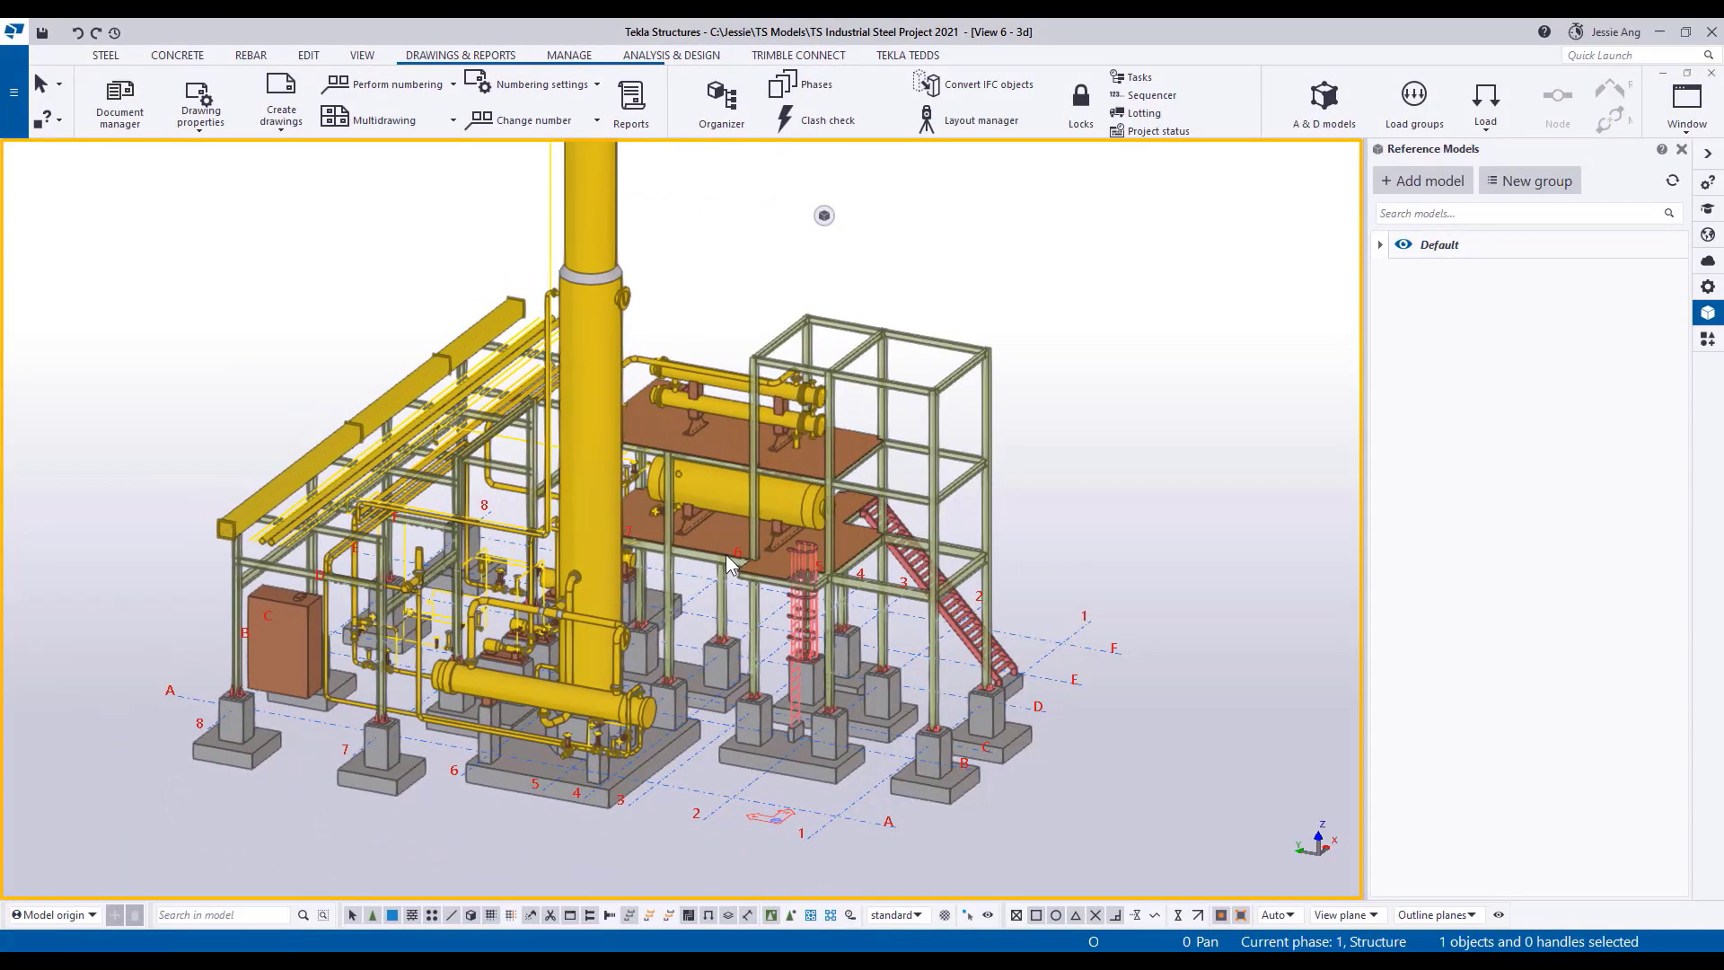
Switch to Tekla Structures and hide the Default reference model group so only the steel frame is shown.
{"action": "middle_click_drag", "start_coordinate": [729, 564], "coordinate": [680, 584], "text": "ctrl"}
{"action": "middle_click_drag", "start_coordinate": [1082, 590], "coordinate": [1143, 639]}
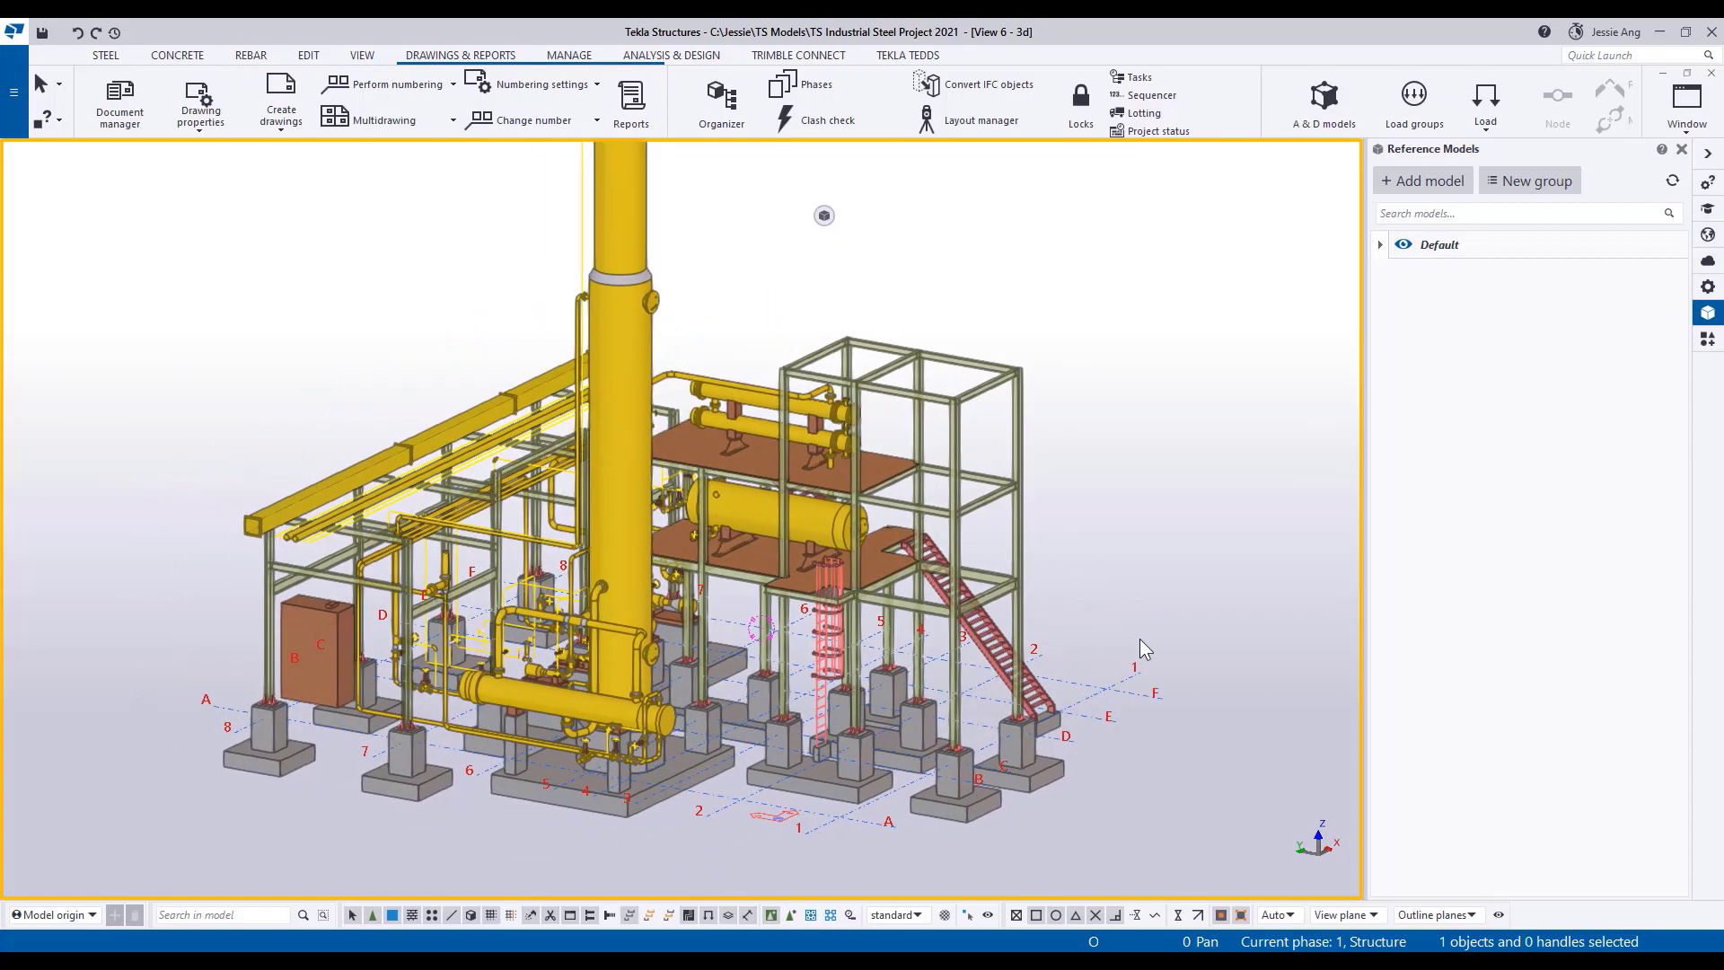
{"action": "left_click", "coordinate": [1403, 245]}
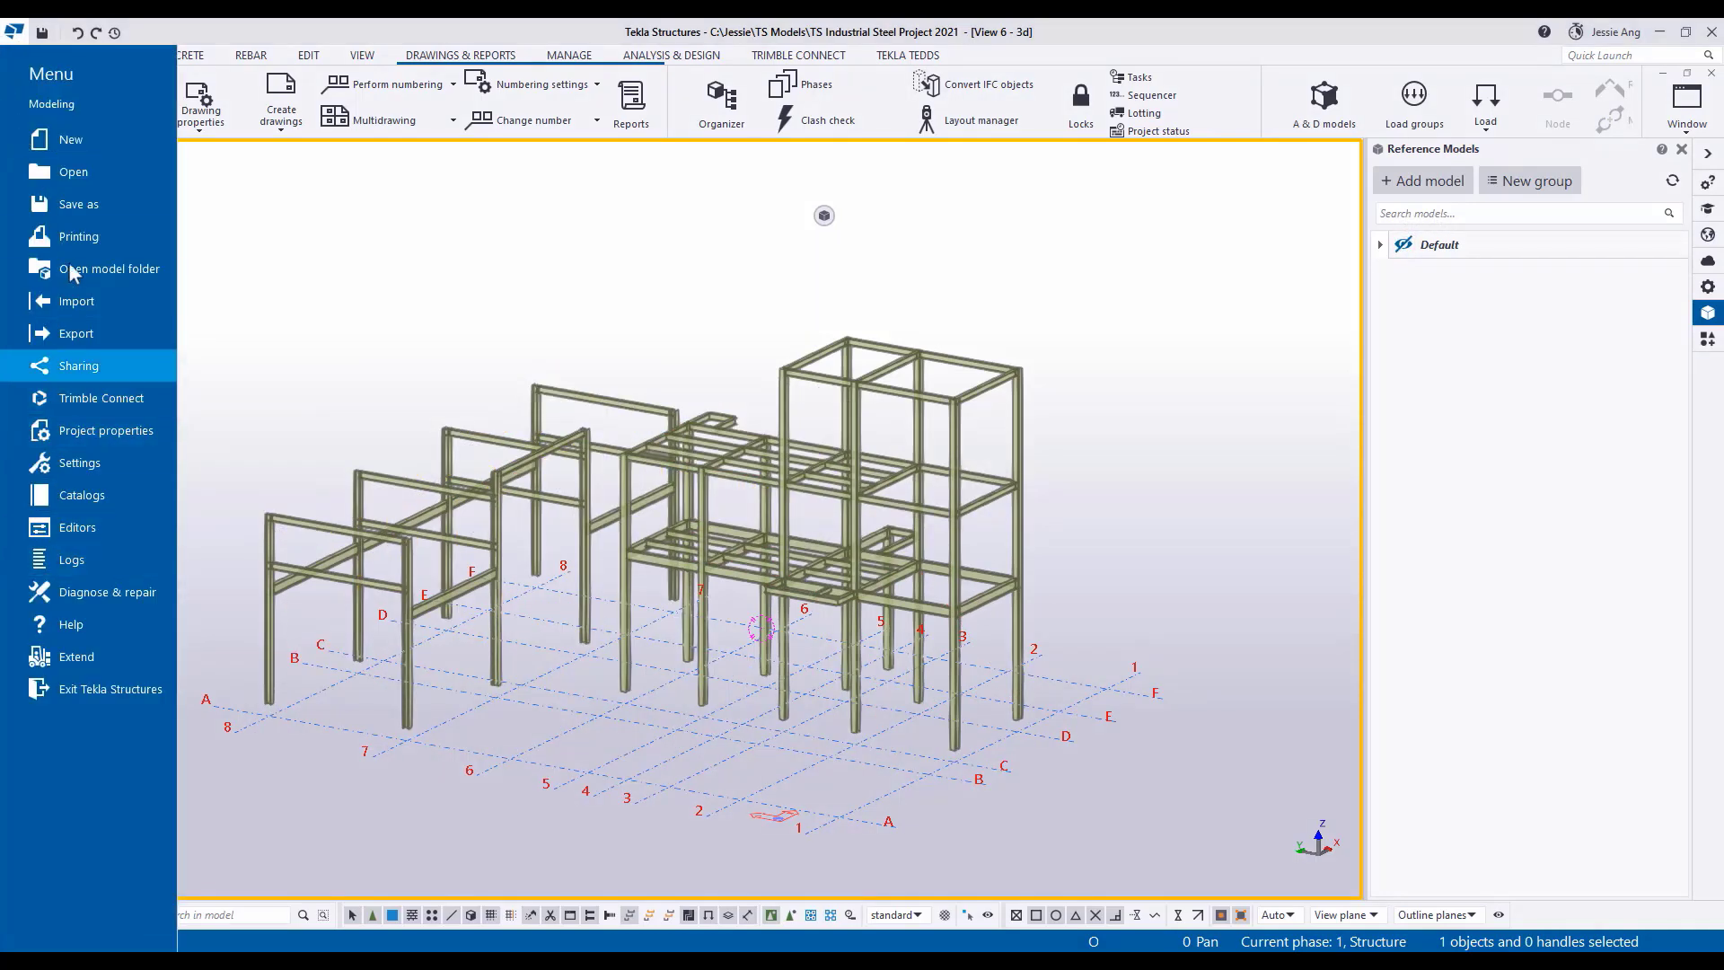
Create a Tekla Structural Designer analysis model with Full model content and model merging with the analysis application enabled.
{"action": "left_click", "coordinate": [89, 333]}
{"action": "left_click", "coordinate": [322, 614]}
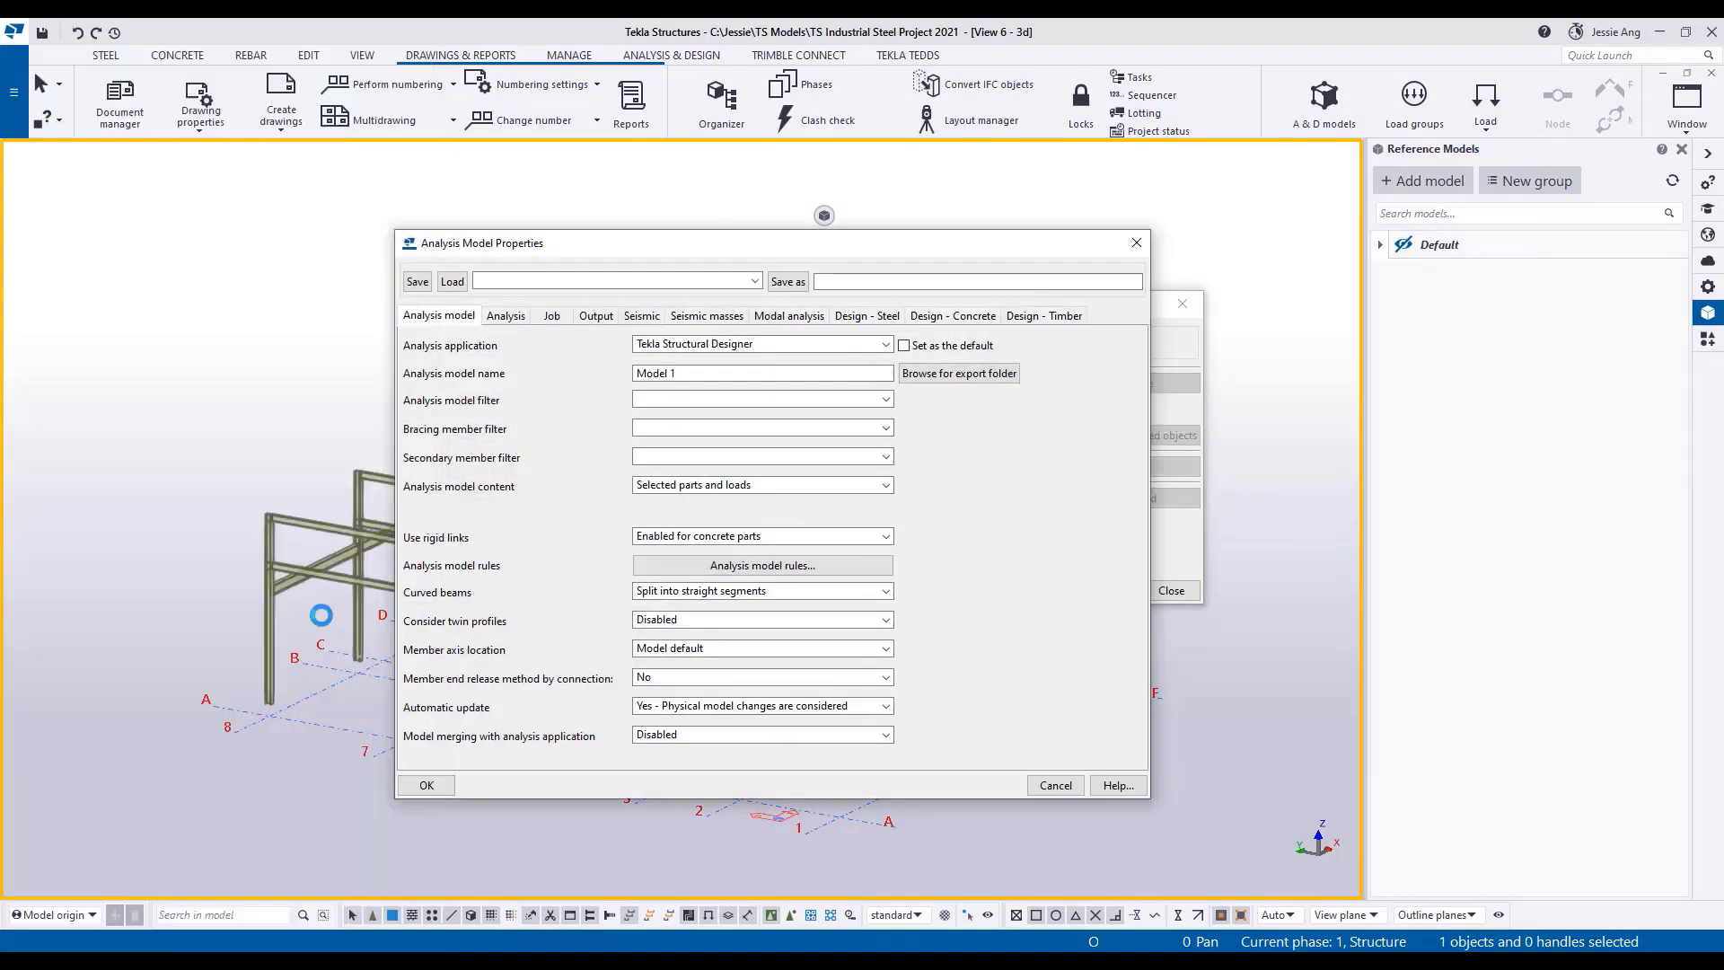
{"action": "left_click_drag", "start_coordinate": [638, 241], "coordinate": [690, 191]}
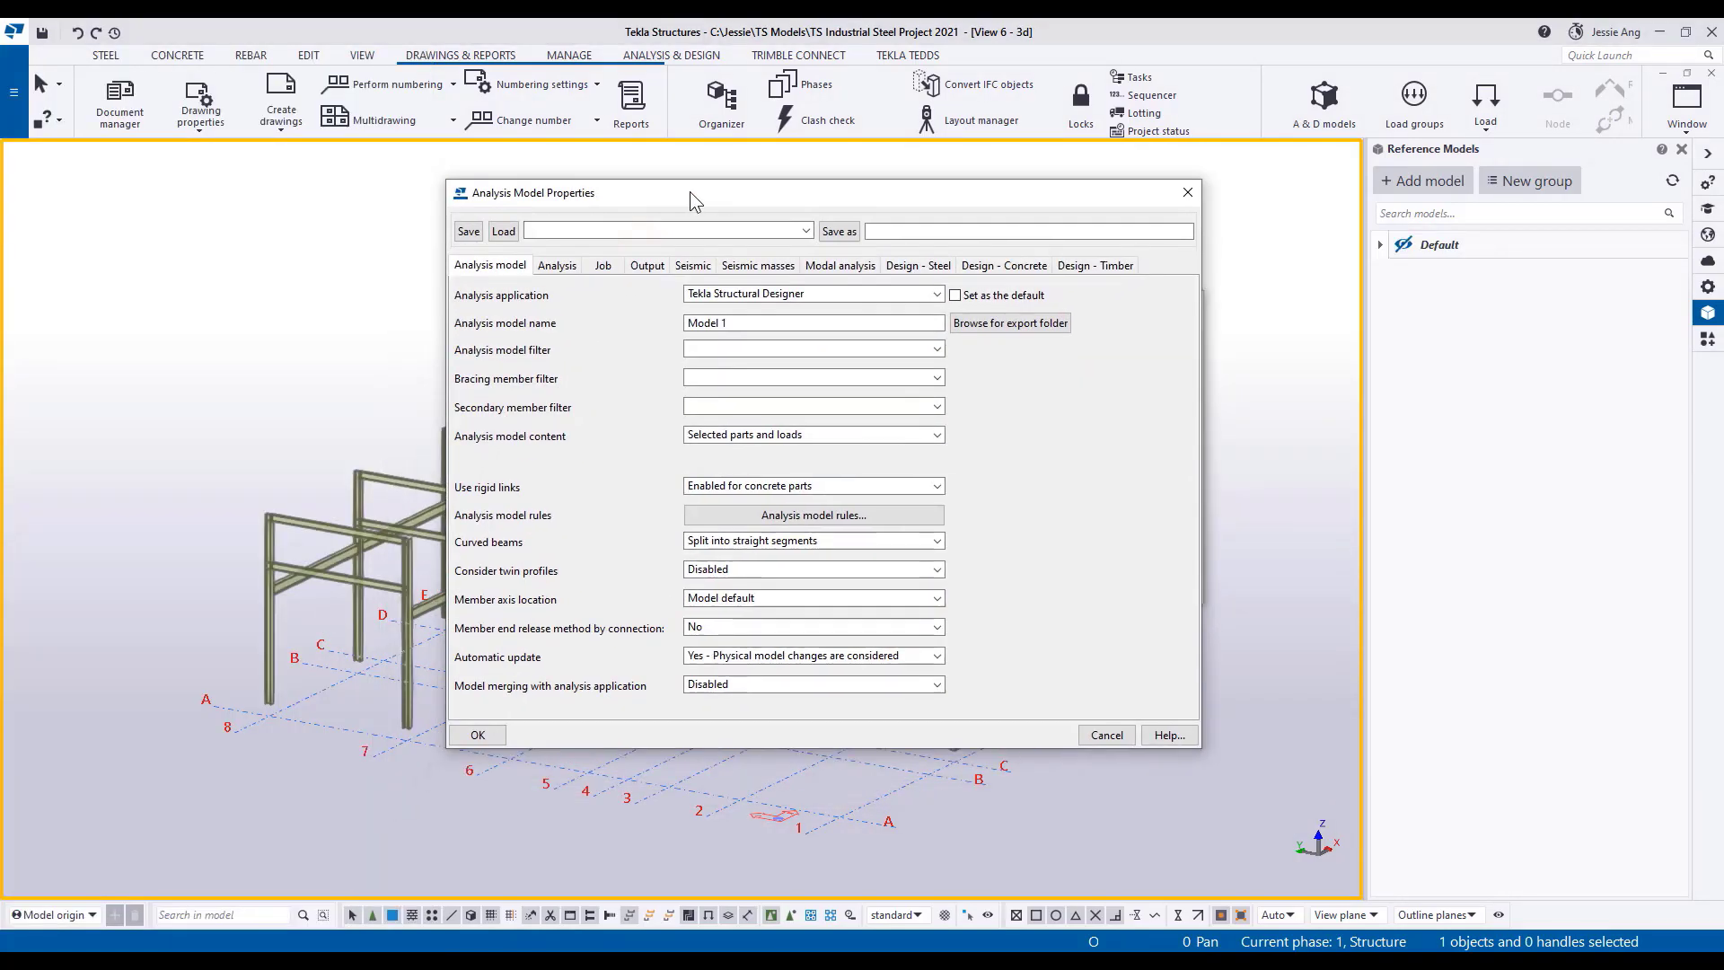
{"action": "left_click", "coordinate": [920, 435]}
{"action": "left_click", "coordinate": [868, 468]}
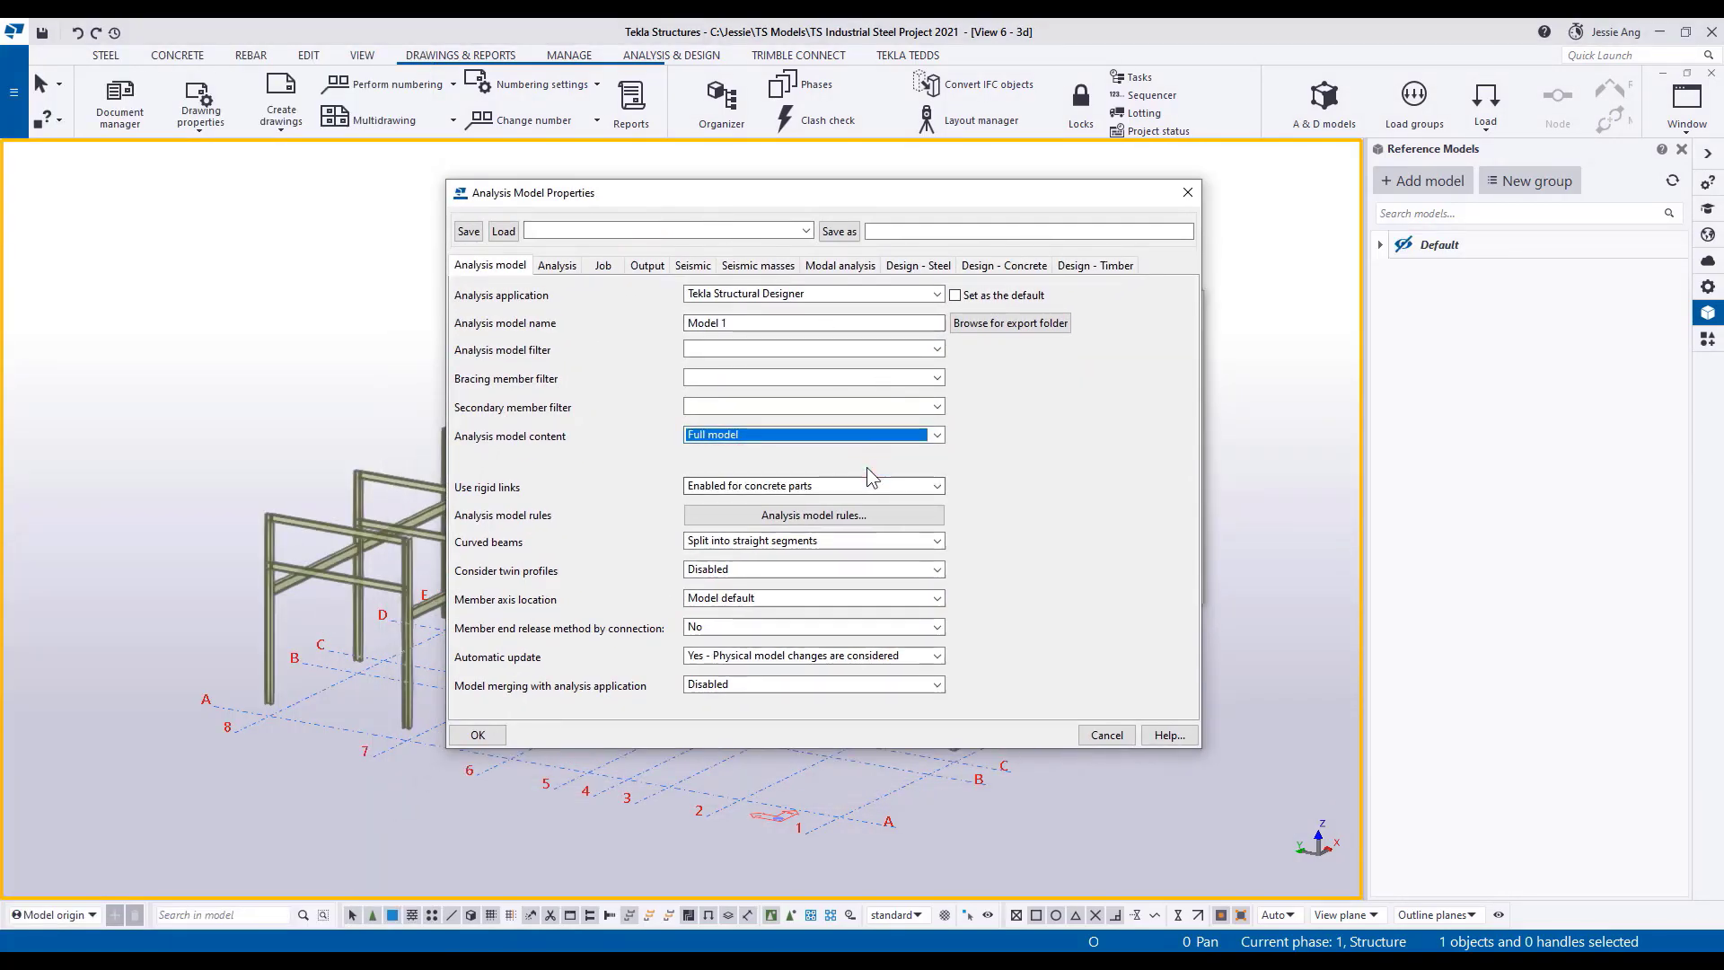
{"action": "left_click", "coordinate": [937, 685]}
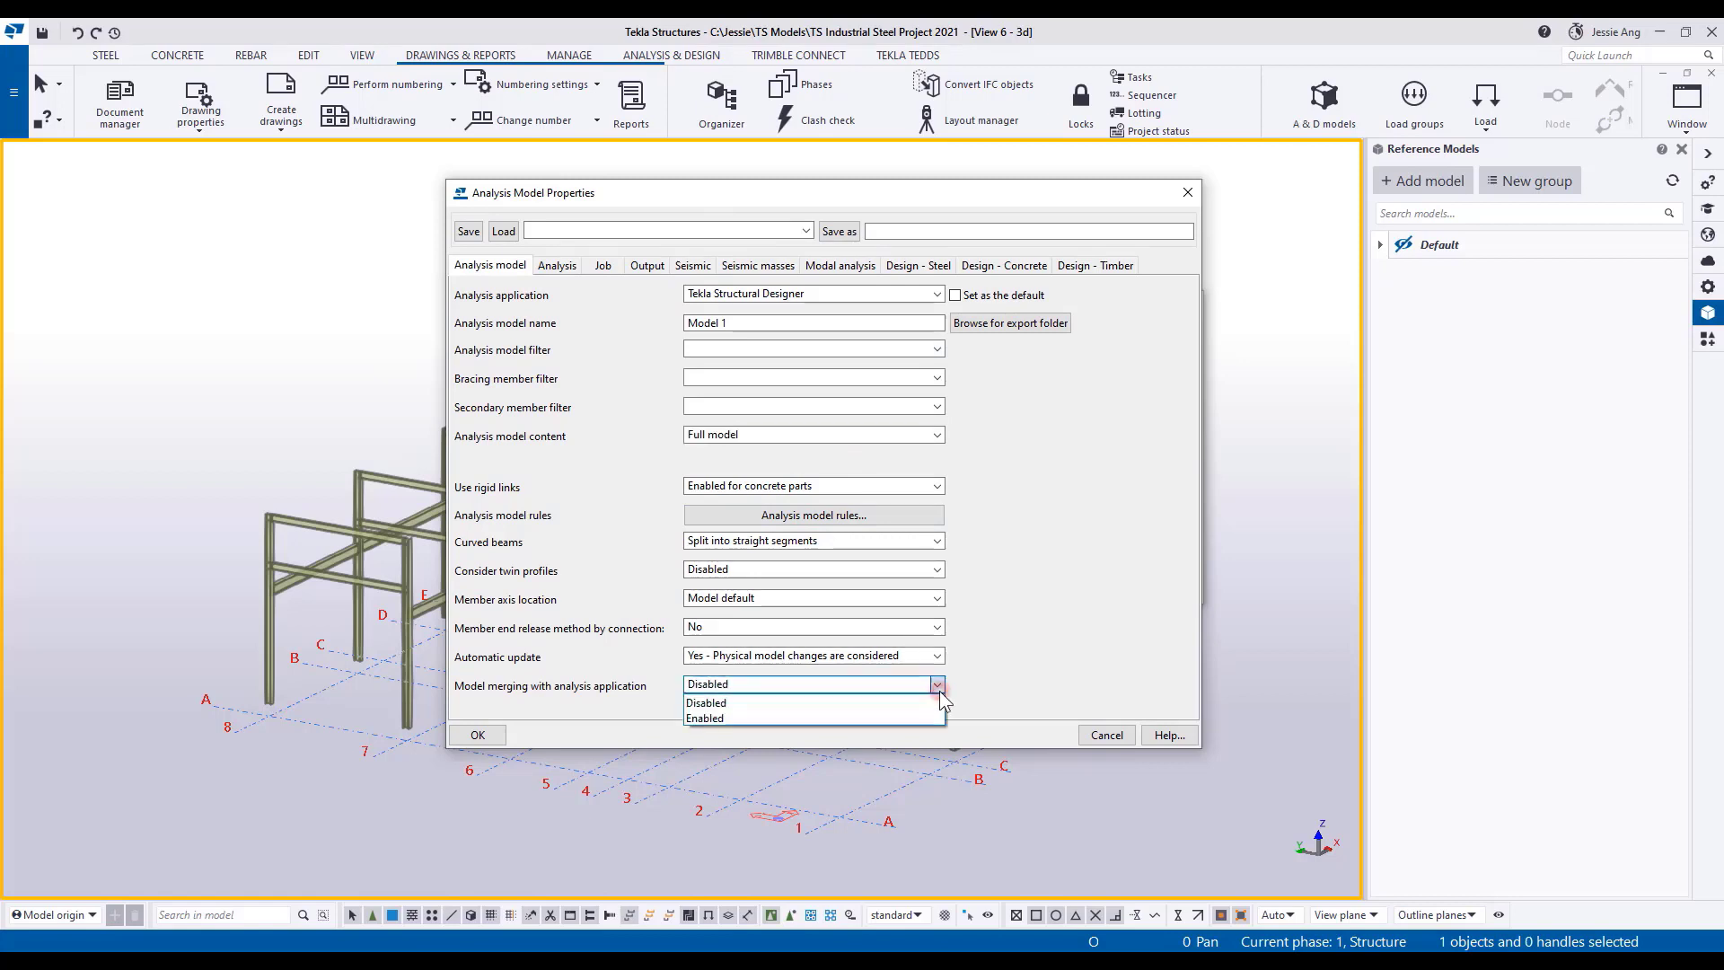
{"action": "left_click", "coordinate": [859, 716]}
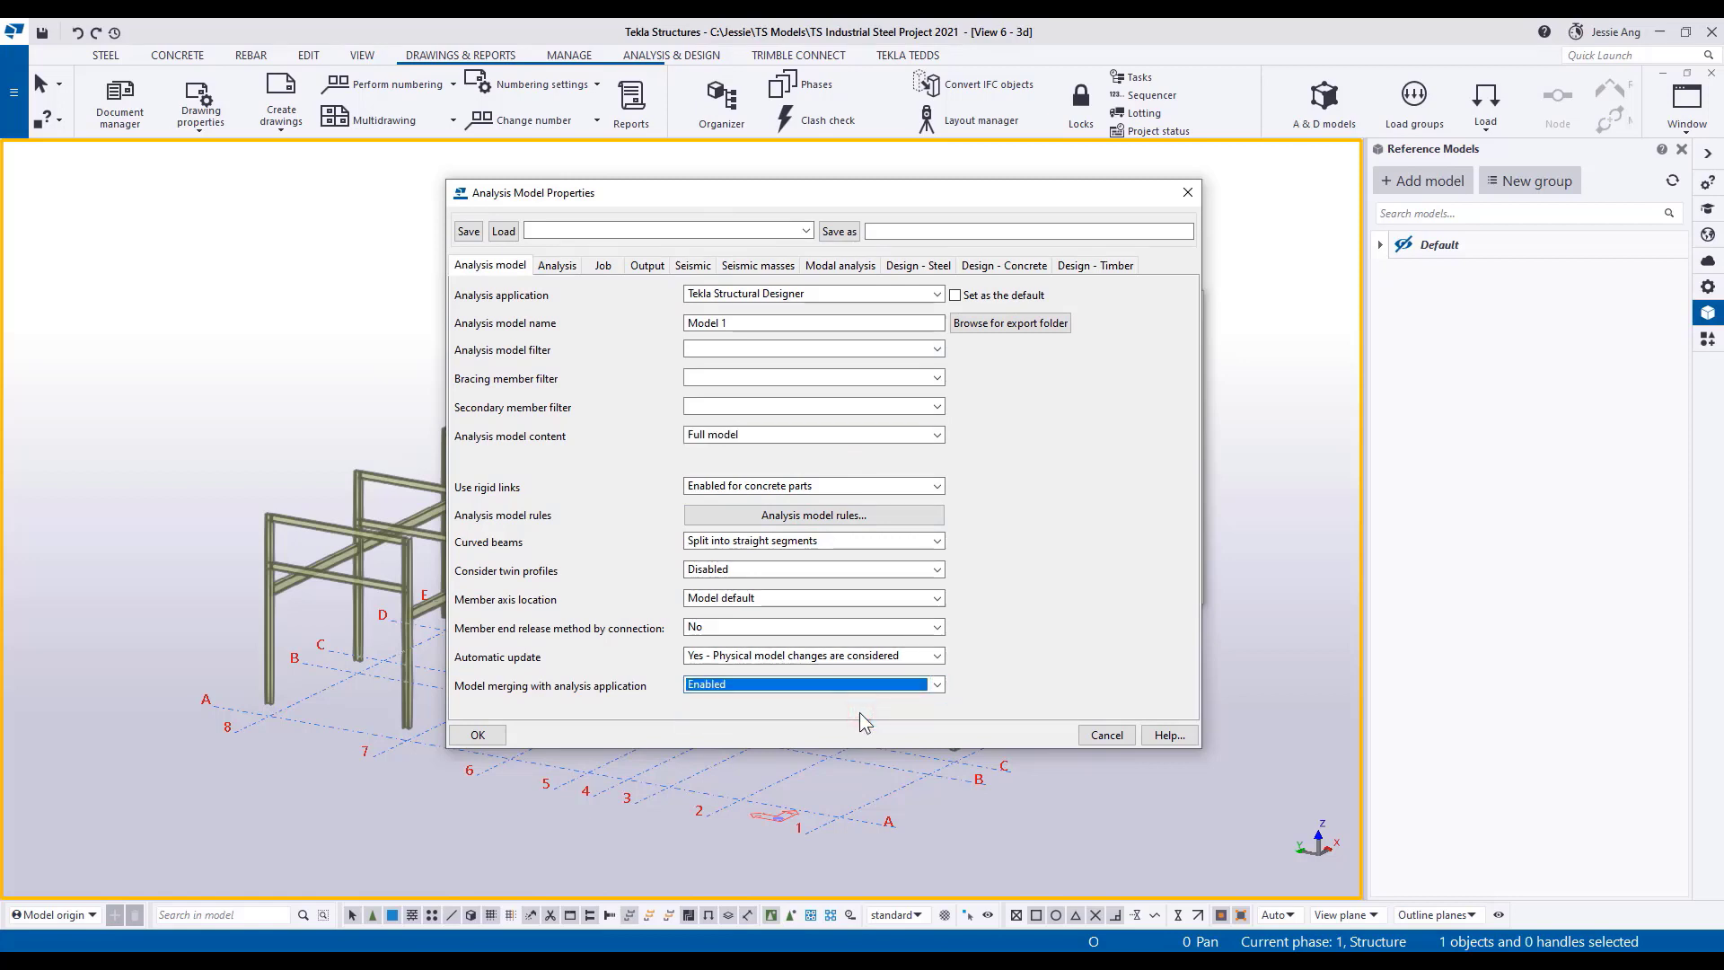
{"action": "left_click", "coordinate": [478, 735]}
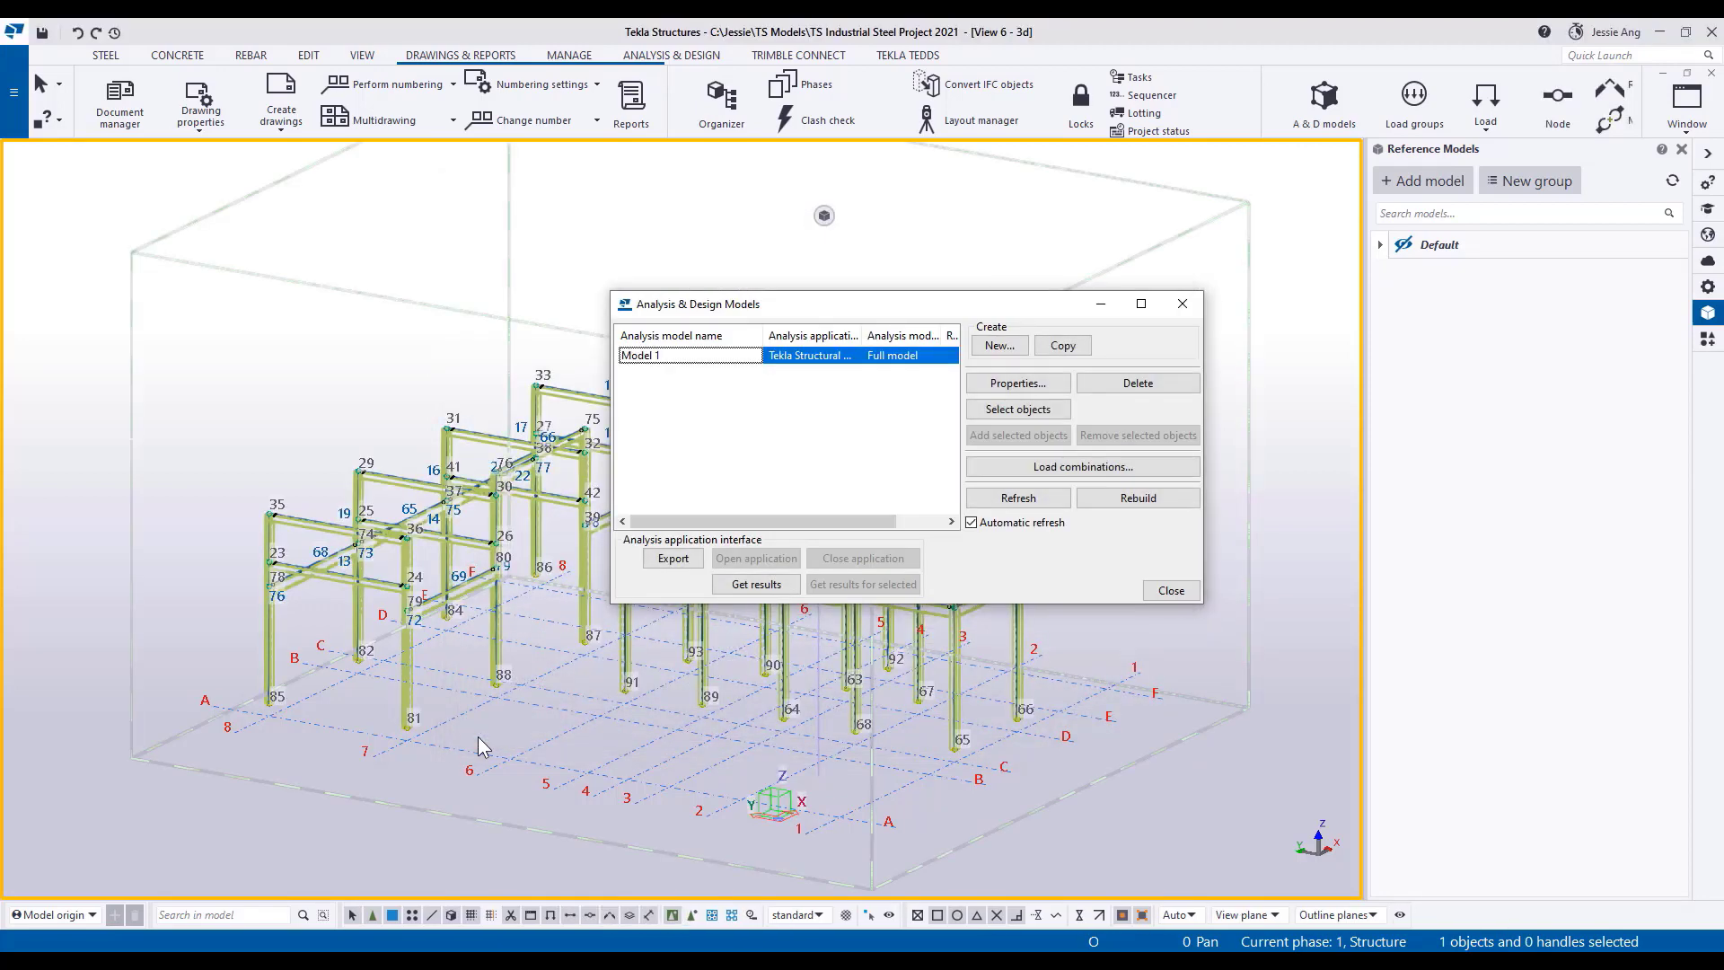
Export analysis Model 1 with all grids to the Tekla Structural Designer file TS steel model_1.tsmd.
{"action": "mouse_move", "coordinate": [853, 310]}
{"action": "left_mouse_down"}
{"action": "mouse_move", "coordinate": [935, 434]}
{"action": "mouse_move", "coordinate": [927, 499]}
{"action": "mouse_move", "coordinate": [848, 337]}
{"action": "left_mouse_up"}
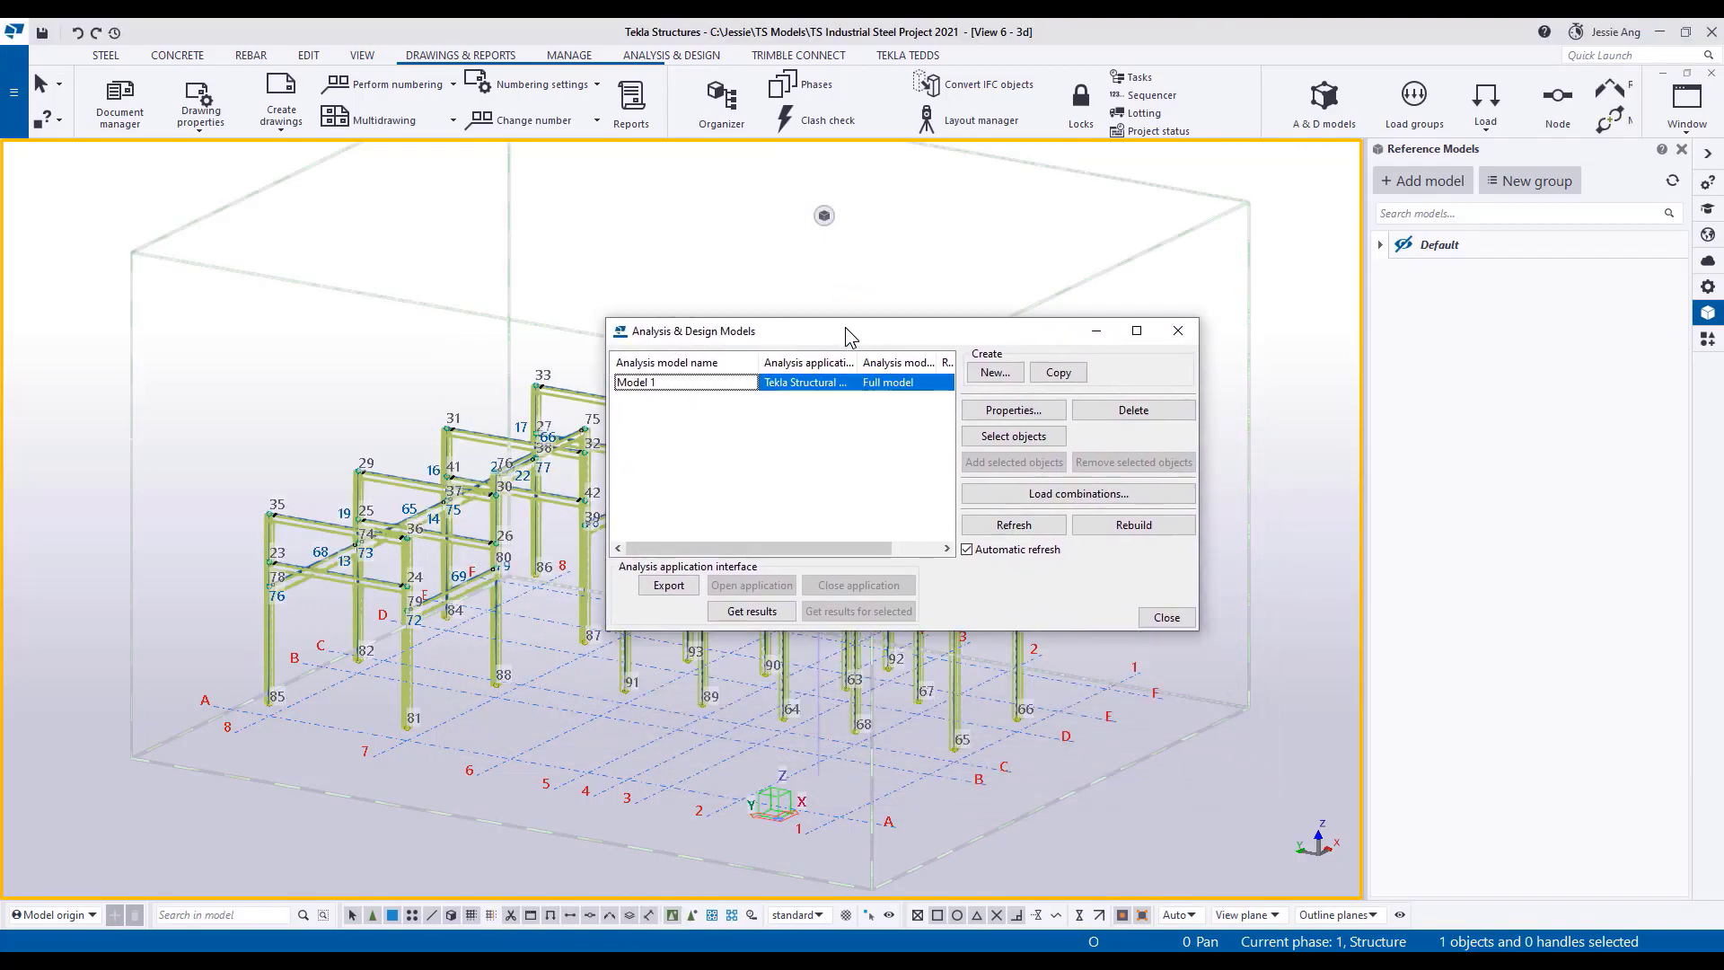
{"action": "left_click", "coordinate": [669, 584]}
{"action": "left_click", "coordinate": [819, 525]}
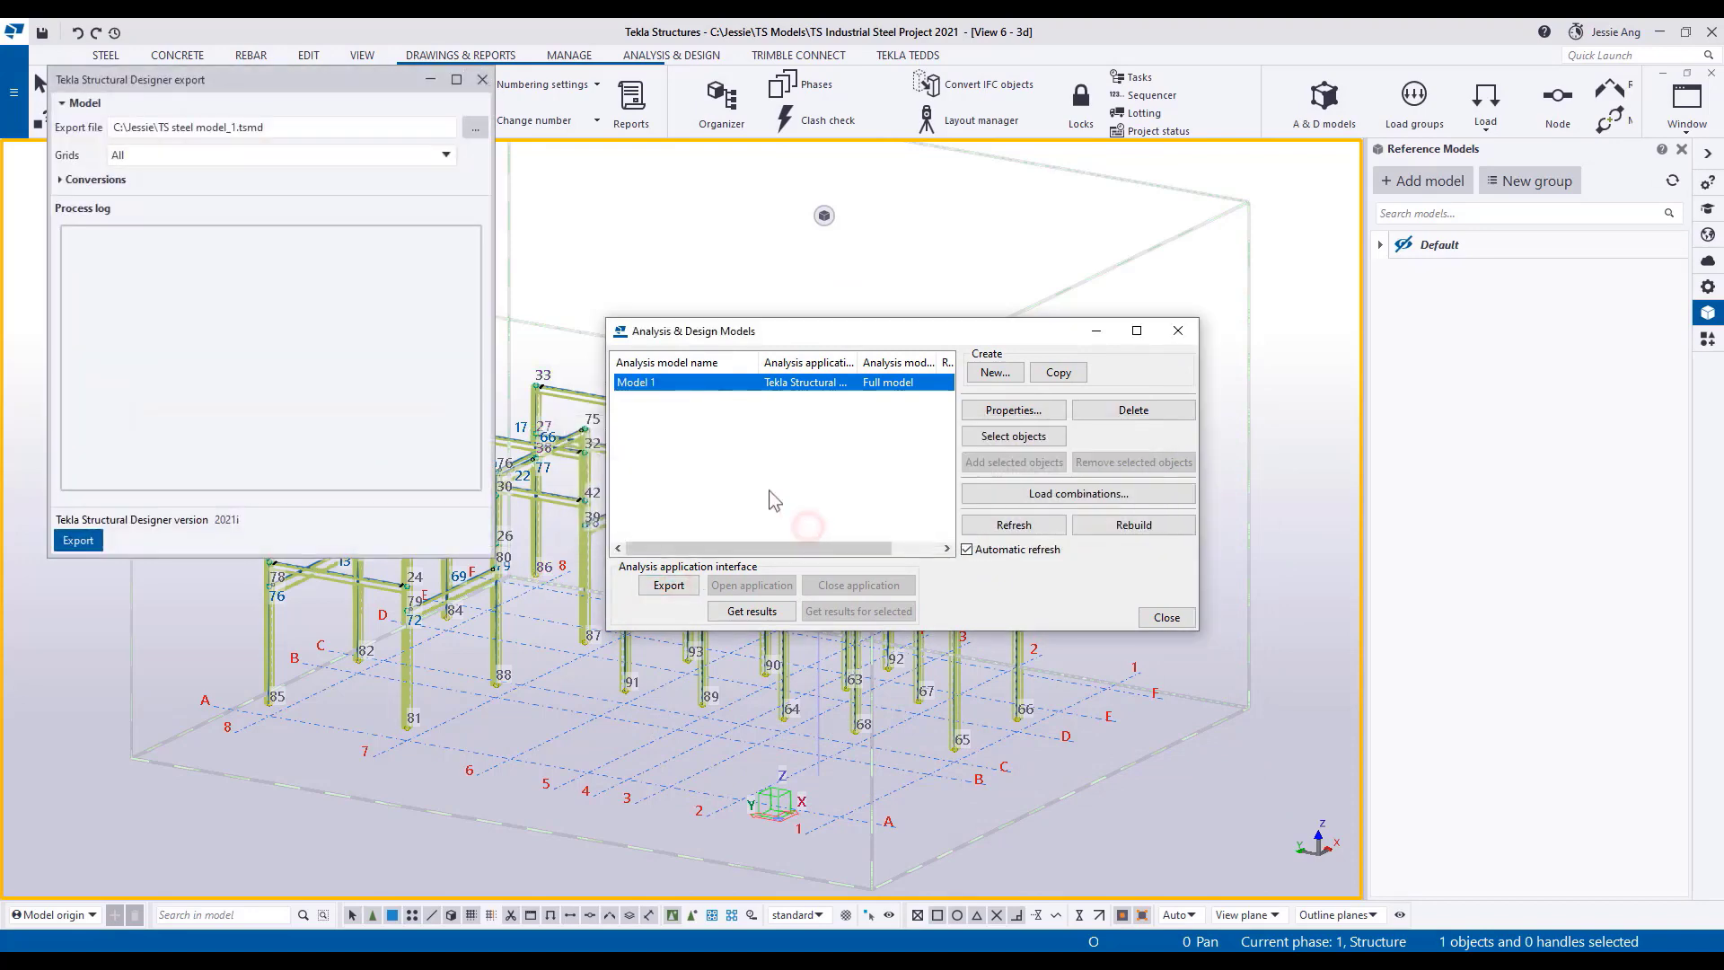
{"action": "left_click_drag", "start_coordinate": [326, 79], "coordinate": [419, 235]}
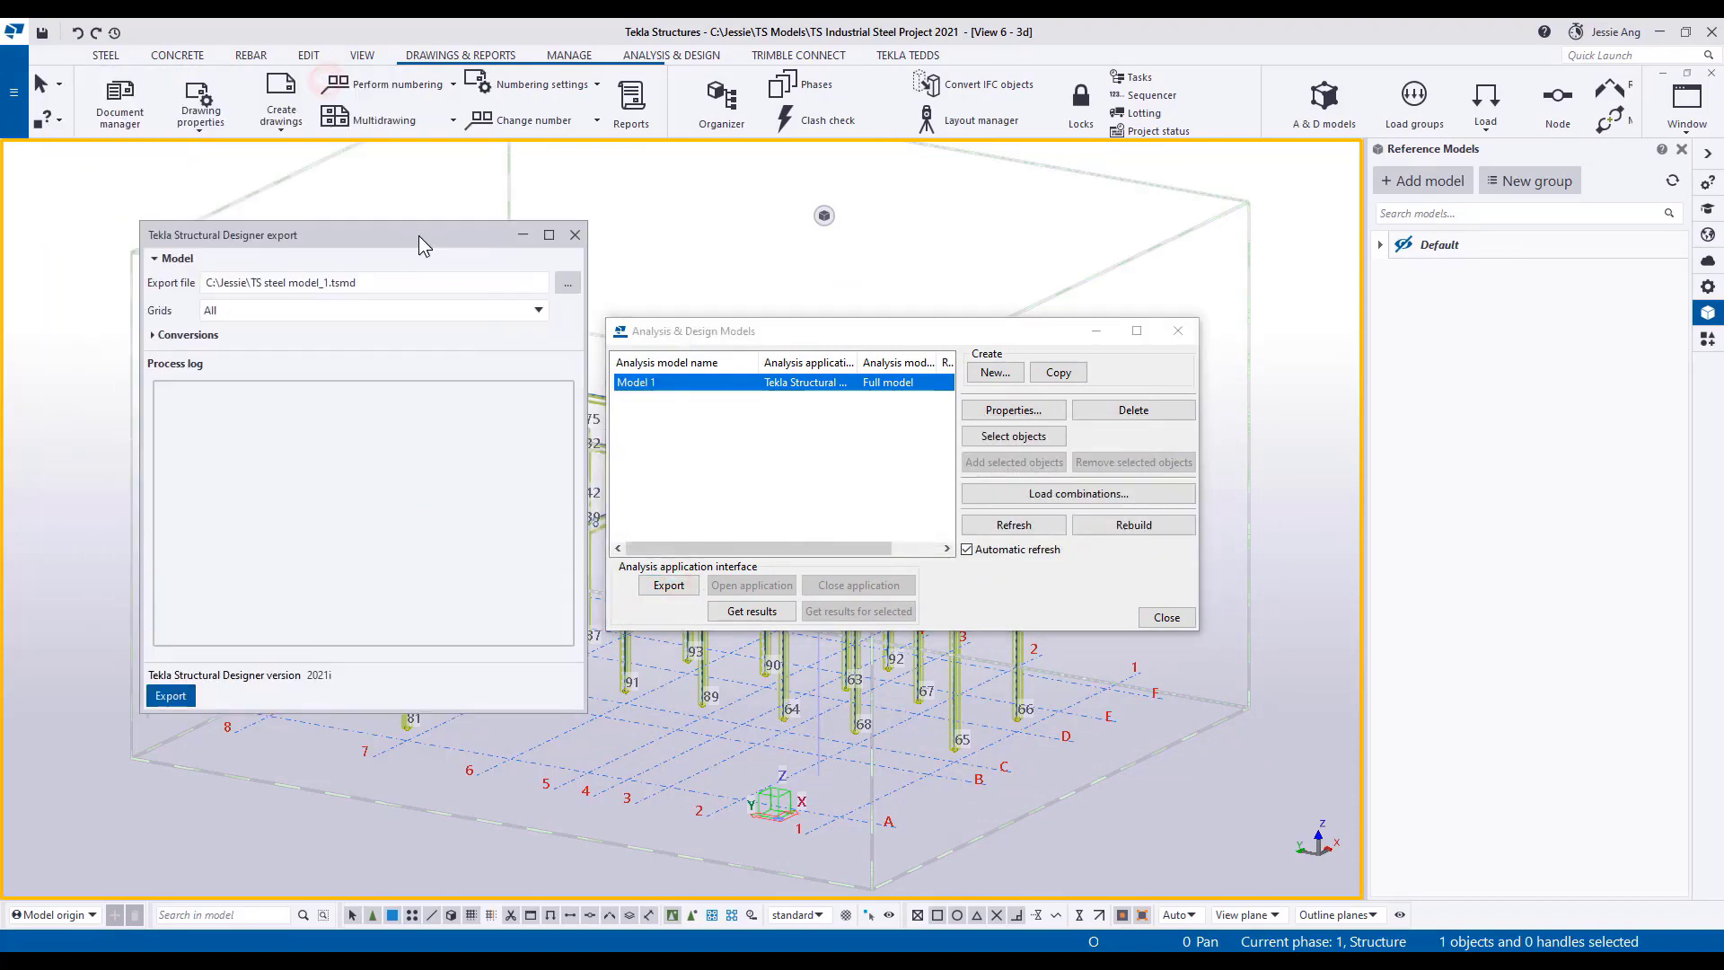
{"action": "left_click", "coordinate": [171, 696]}
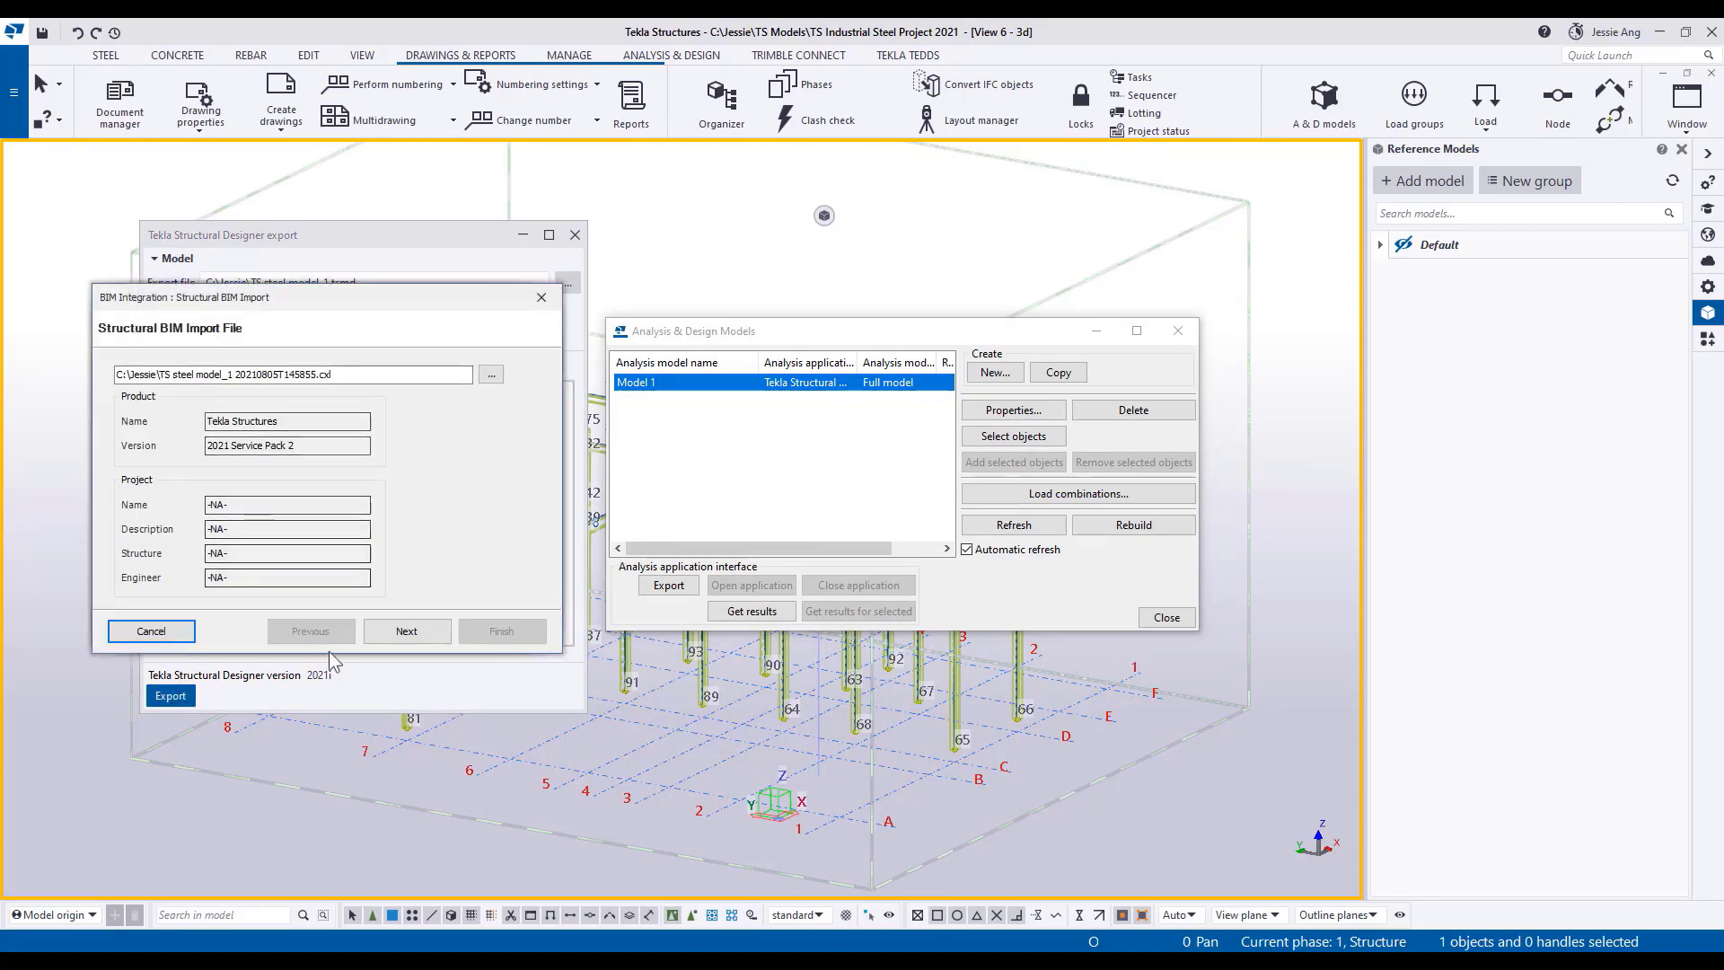
Complete the structural BIM import as a First Time Import with metric units, the Singapore (Eurocode) head code and all items included.
{"action": "left_click", "coordinate": [416, 632]}
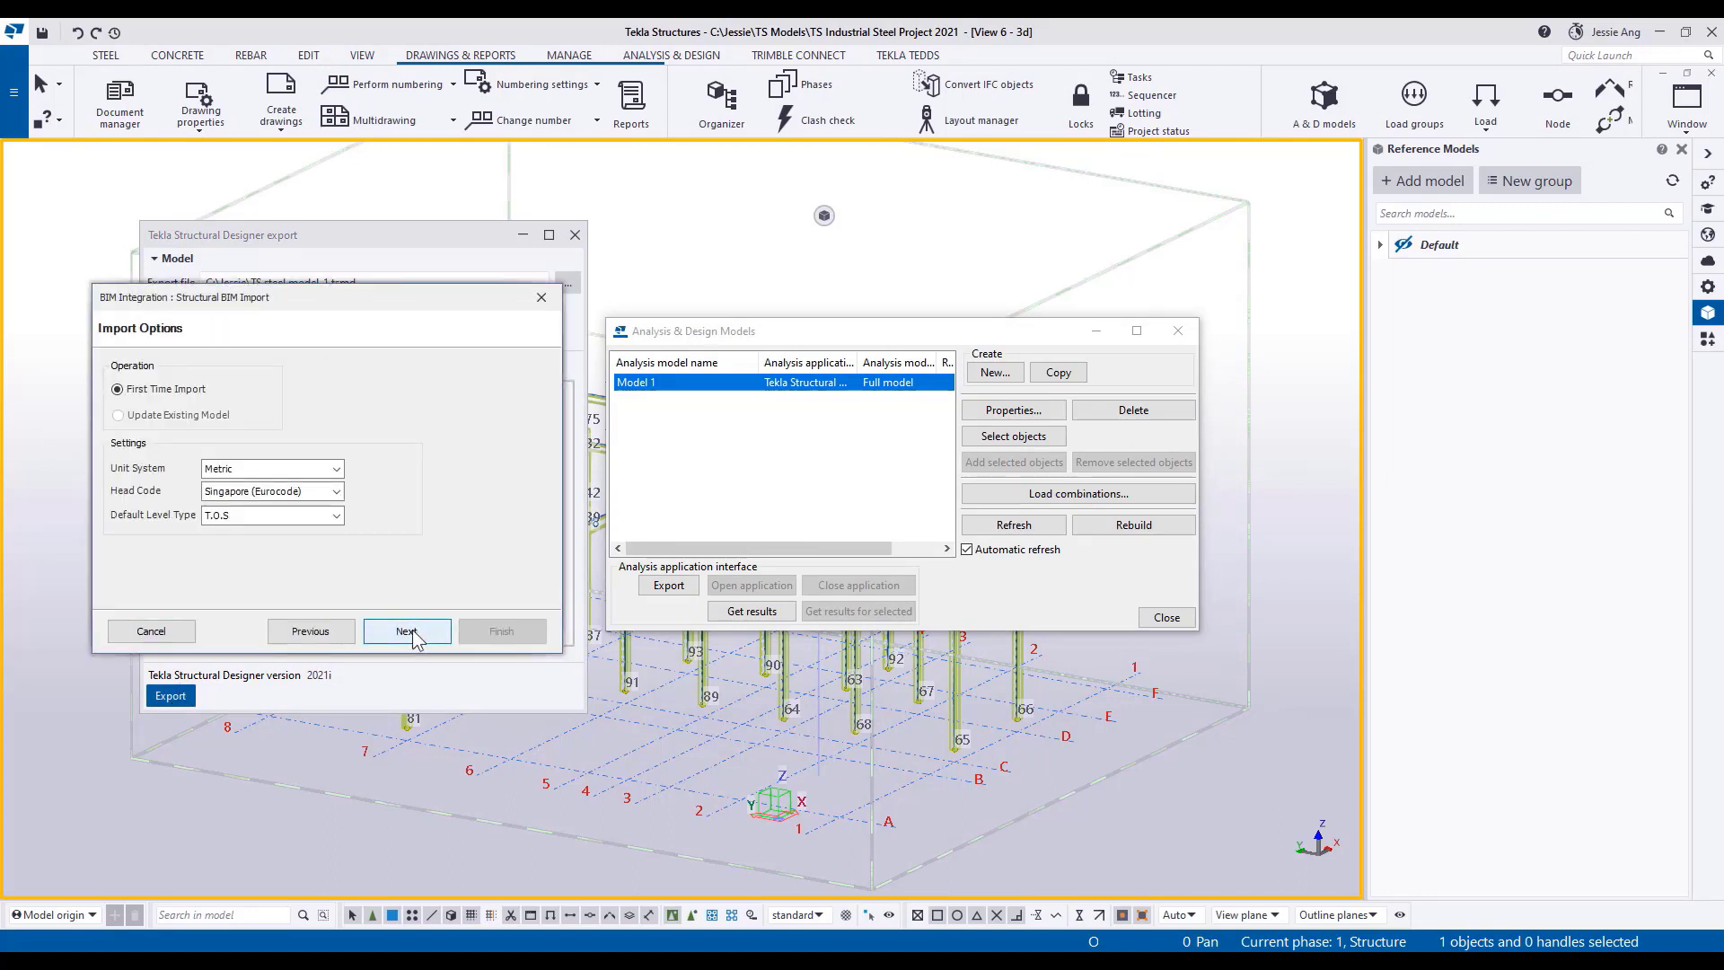
{"action": "left_click", "coordinate": [408, 631]}
{"action": "left_click", "coordinate": [408, 631]}
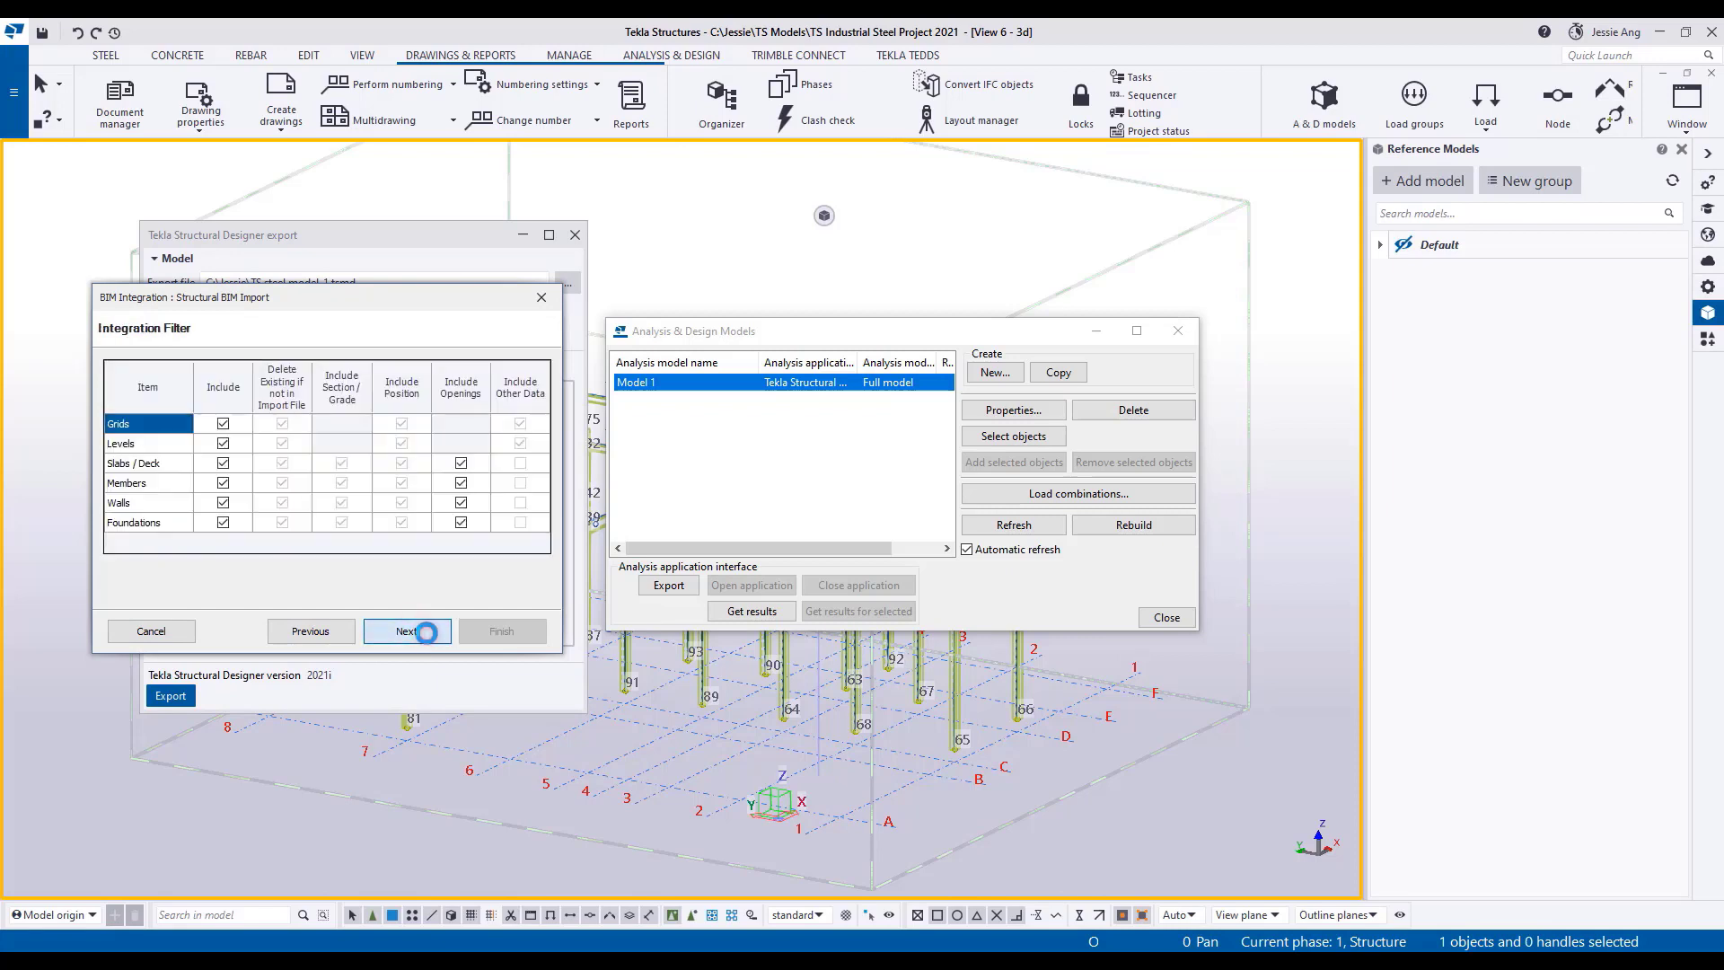
{"action": "left_click", "coordinate": [426, 631]}
{"action": "left_click", "coordinate": [501, 632]}
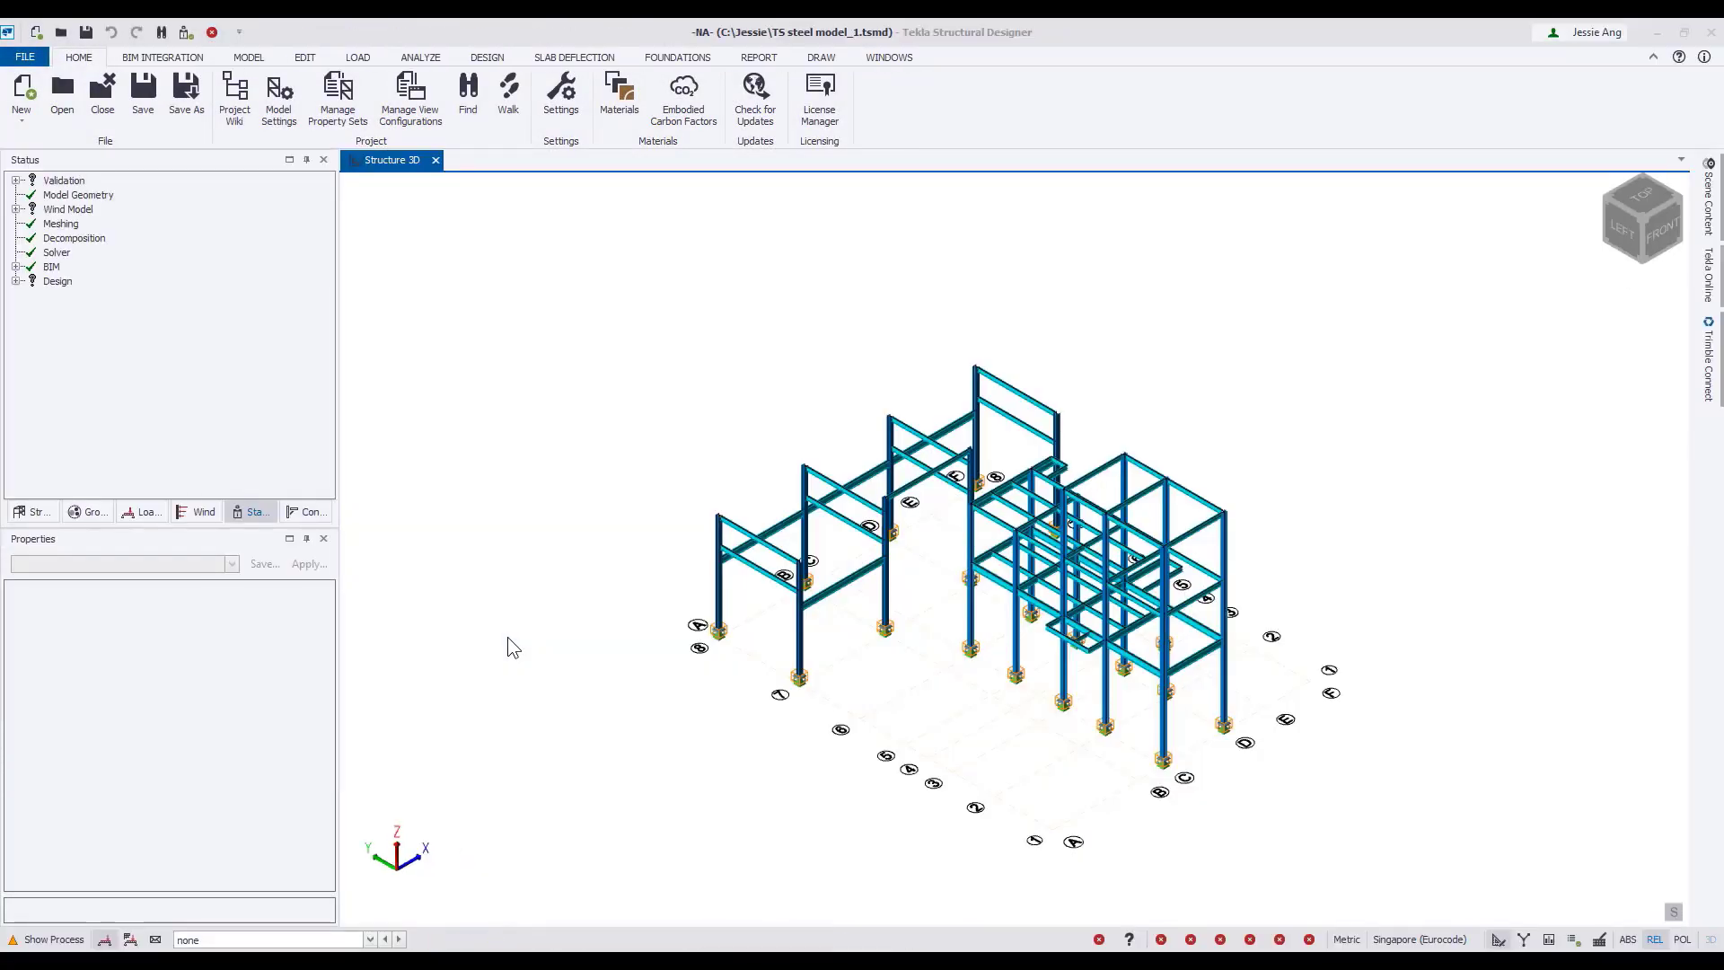
In Tekla Structural Designer, set the Base construction level to T.O.F and not a floor, and the +400 level to S.S.L.
{"action": "scroll", "coordinate": [822, 680], "scroll_direction": "up", "scroll_amount": 5}
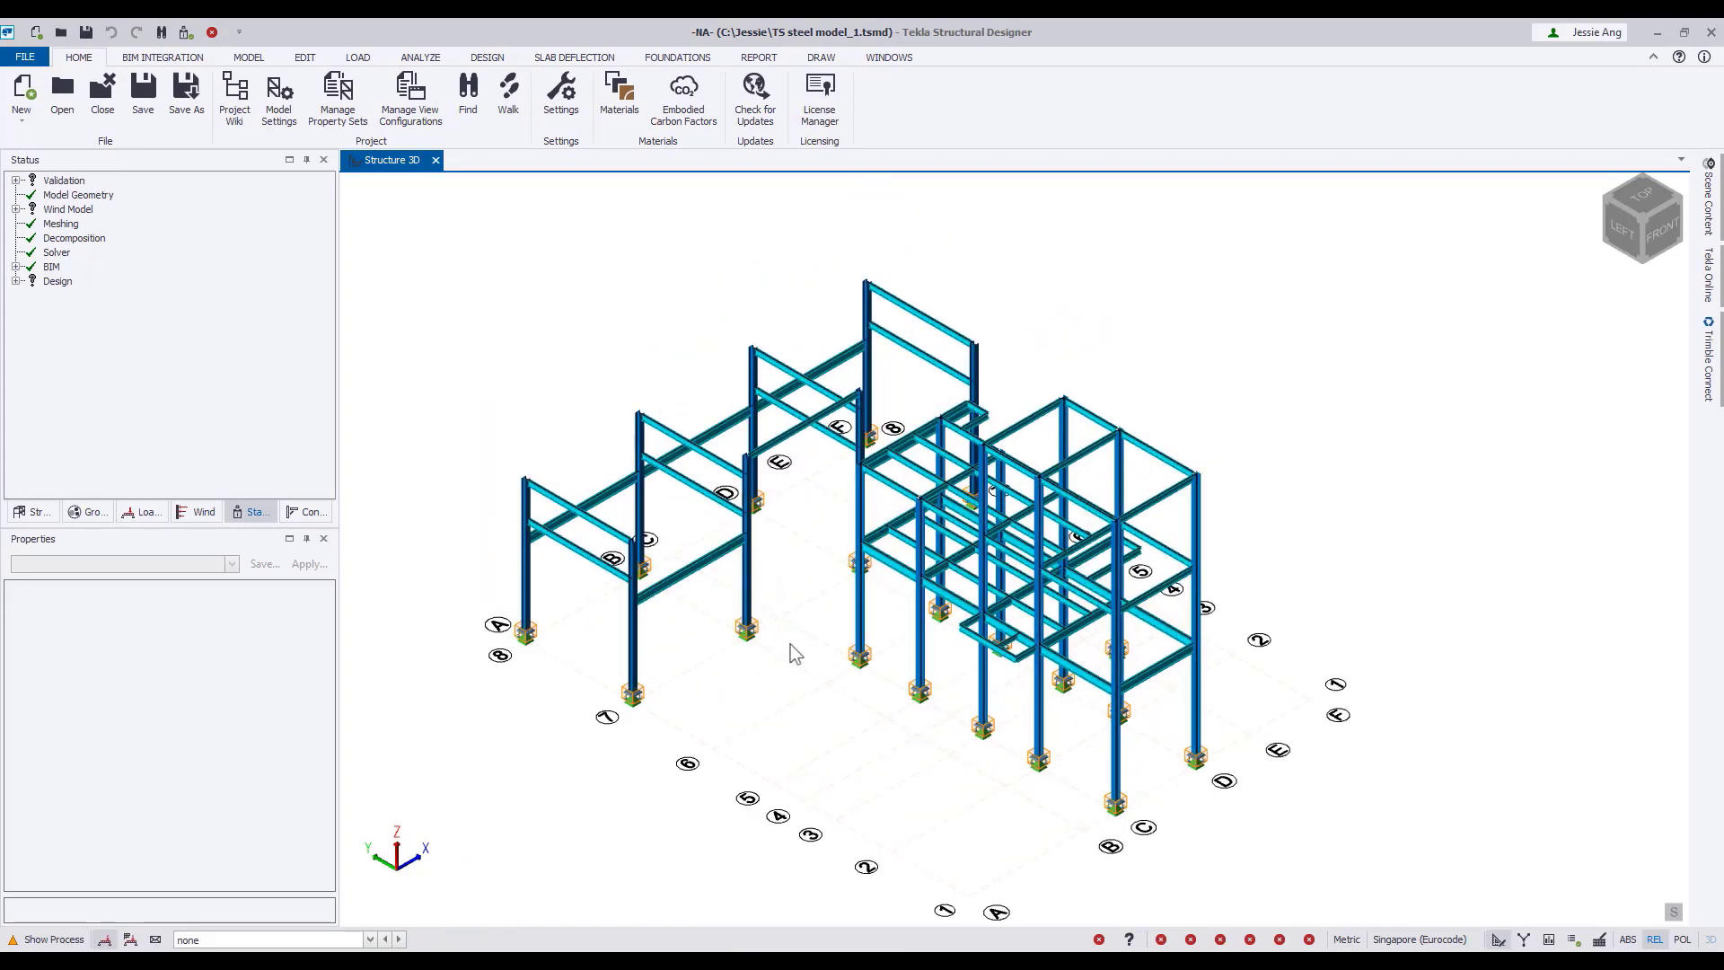
{"action": "left_click", "coordinate": [248, 57]}
{"action": "left_click", "coordinate": [36, 94]}
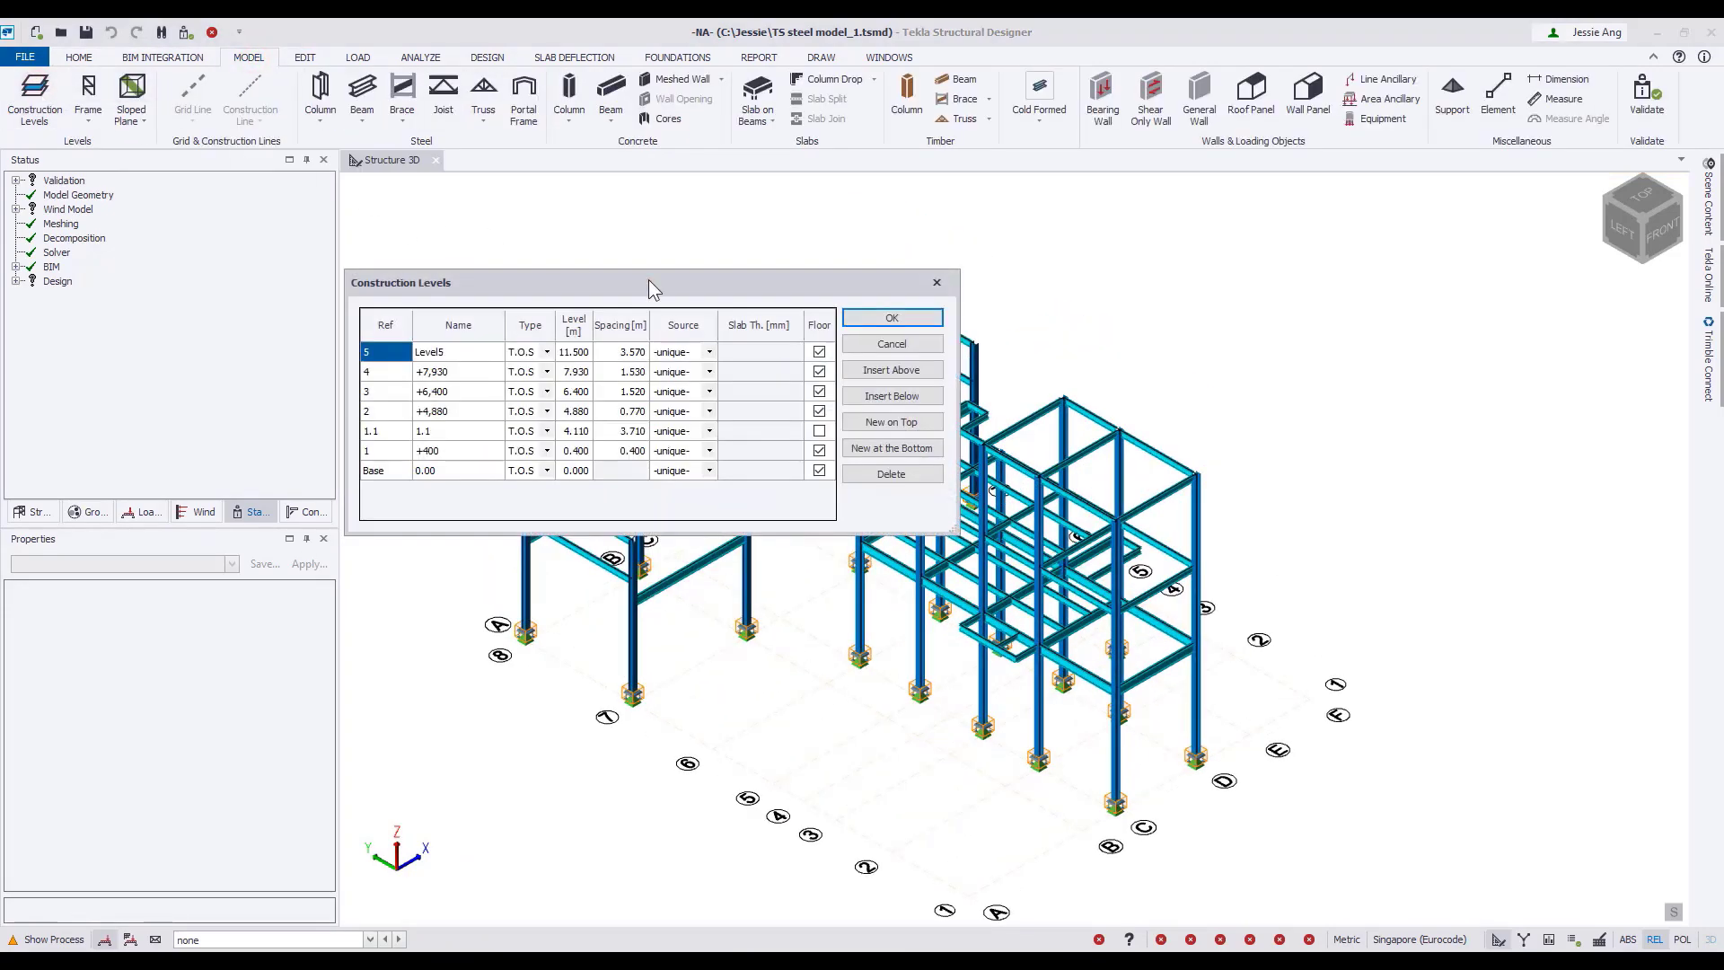
{"action": "left_click_drag", "start_coordinate": [649, 279], "coordinate": [677, 279]}
{"action": "left_click", "coordinate": [575, 471]}
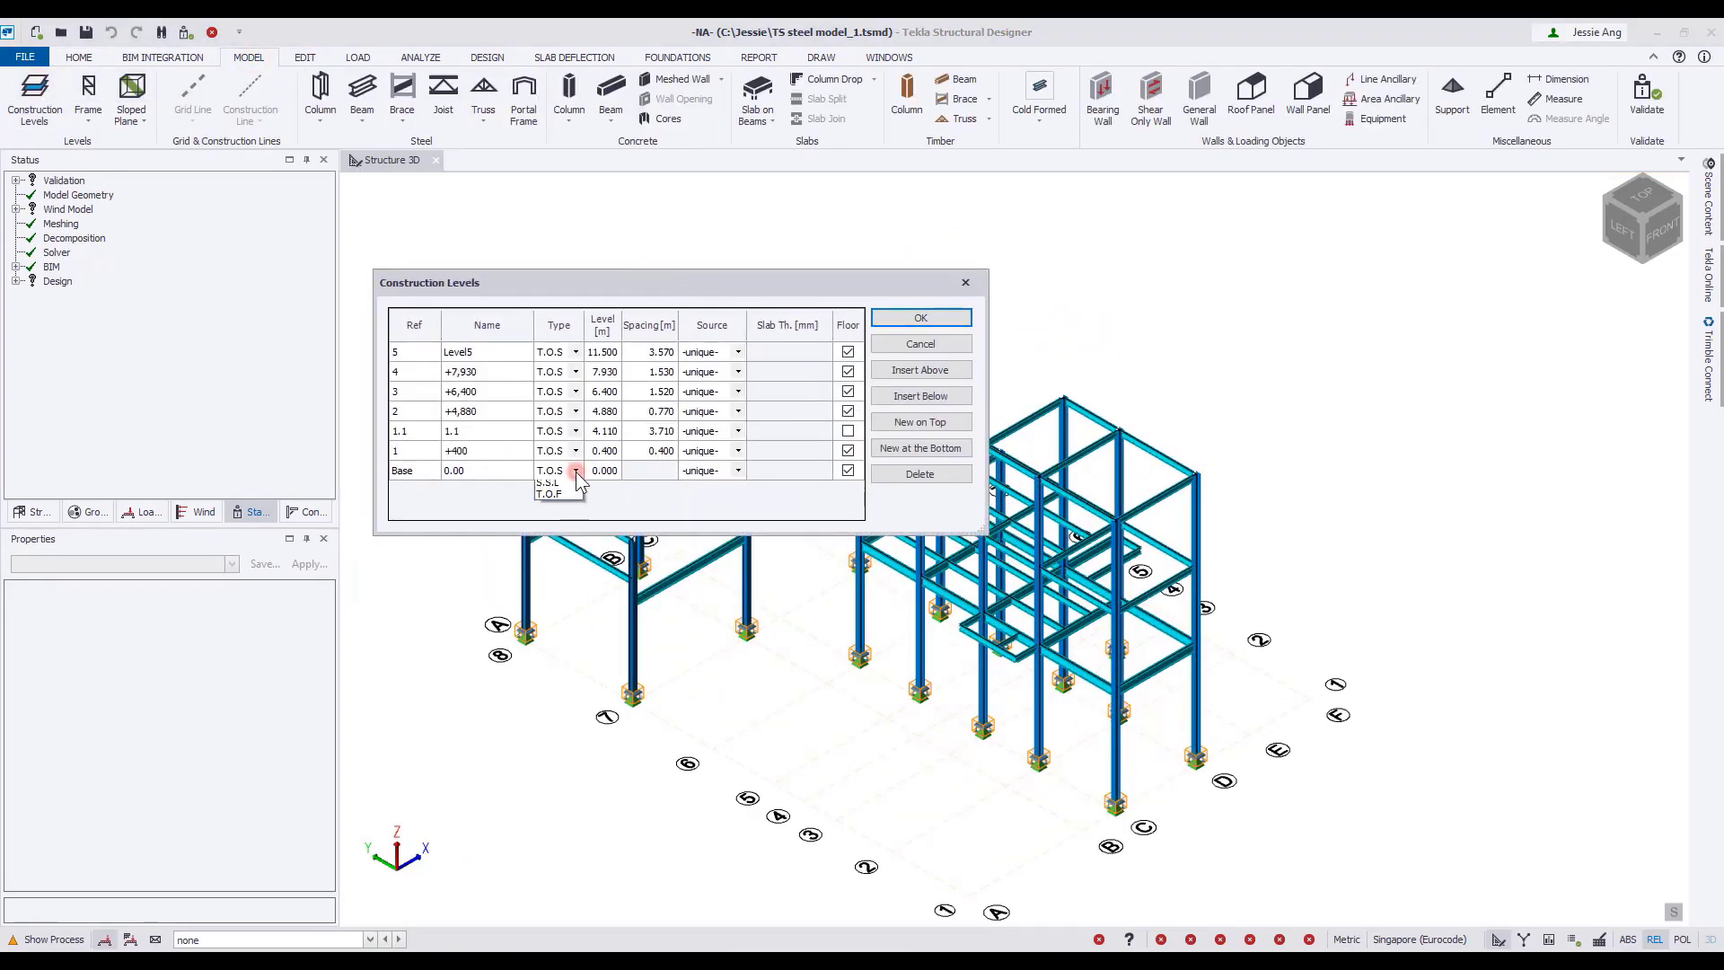
{"action": "left_click", "coordinate": [561, 507]}
{"action": "left_click", "coordinate": [574, 450]}
{"action": "left_click", "coordinate": [575, 451]}
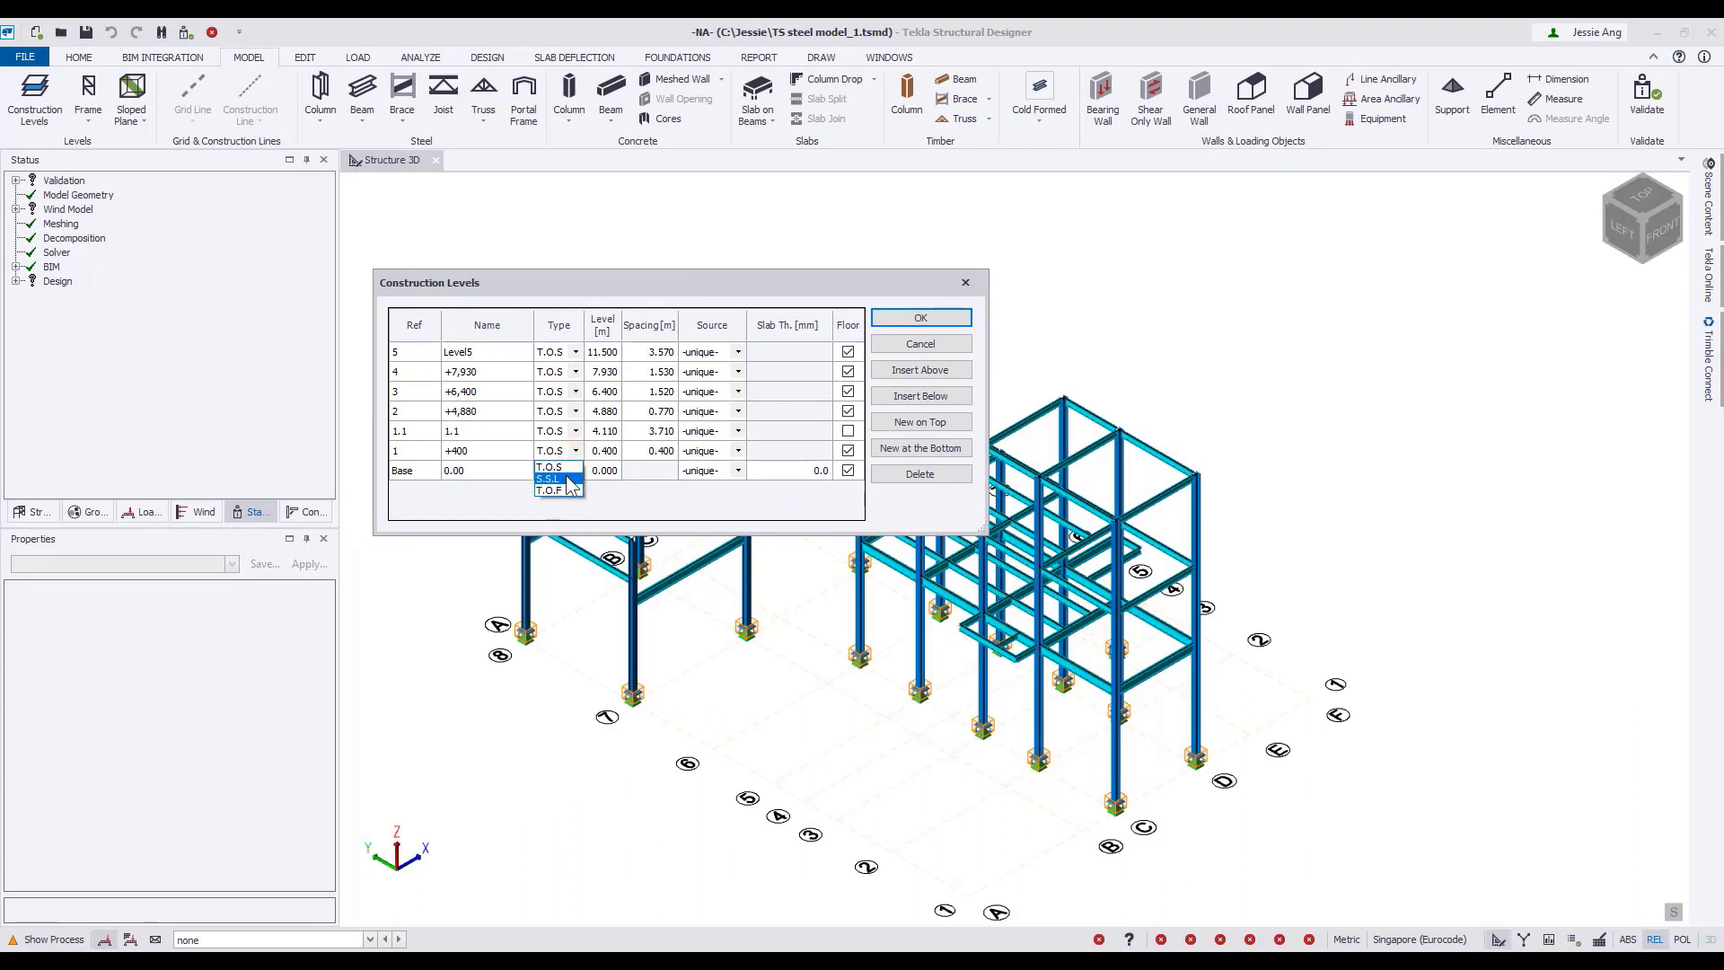
{"action": "left_click", "coordinate": [557, 494]}
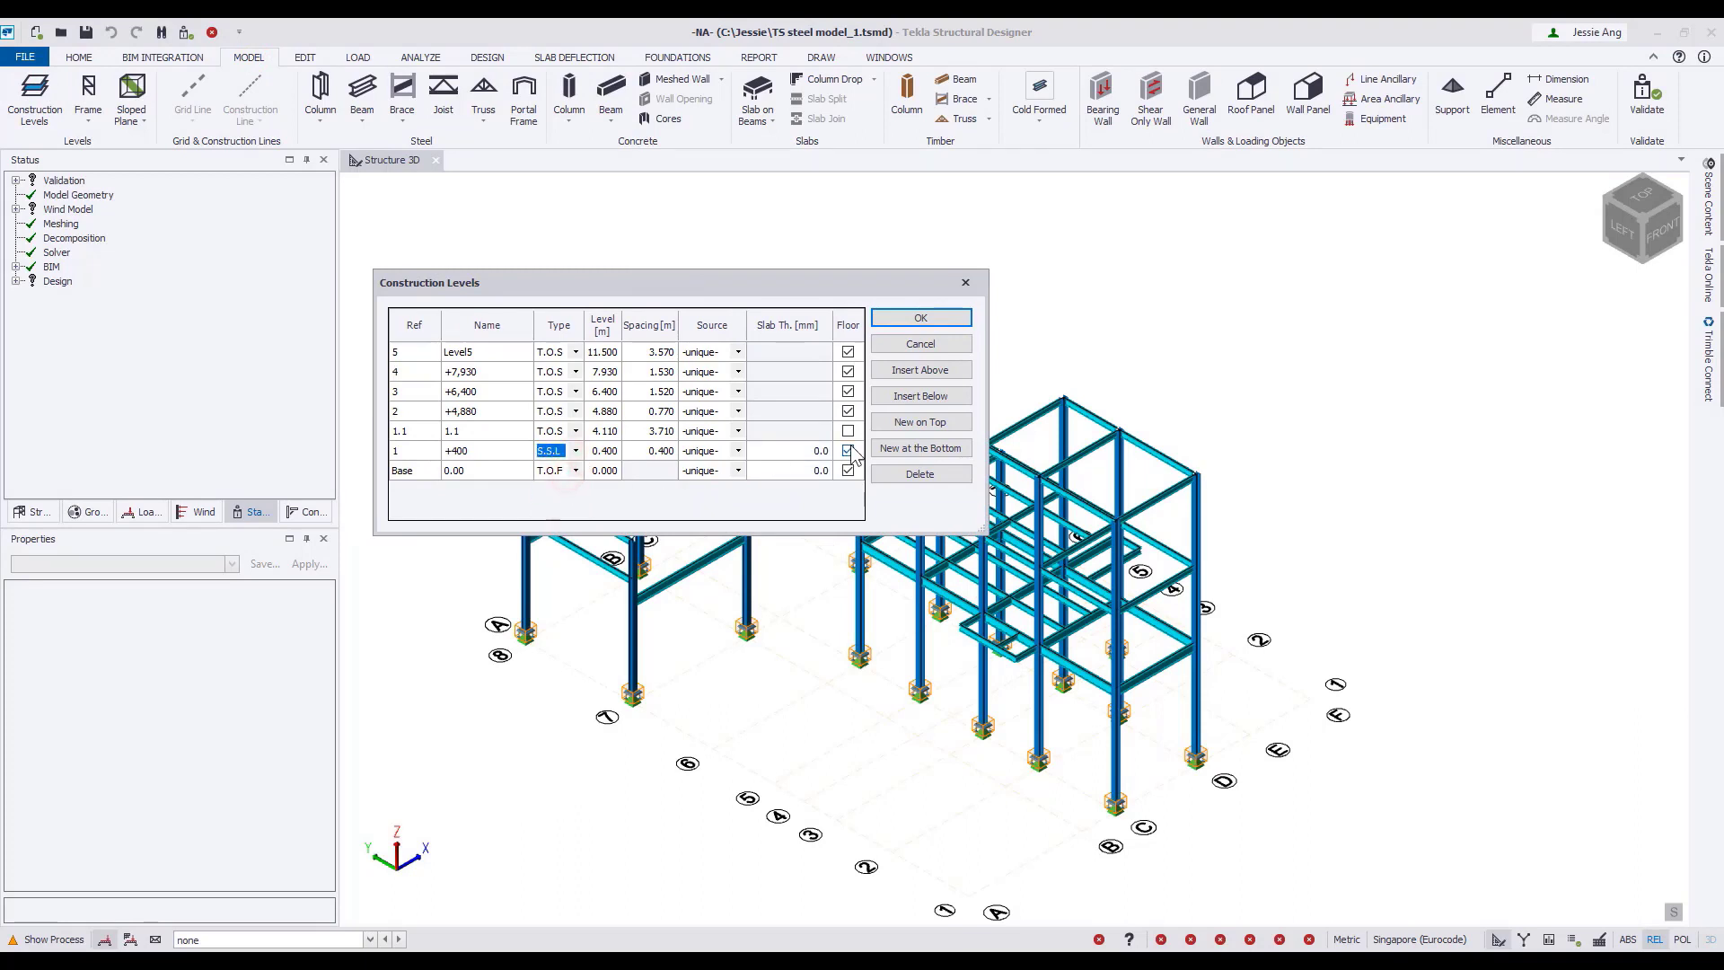
Add a new construction level 1.020 m below the Base level and apply the level changes.
{"action": "left_click", "coordinate": [478, 473]}
{"action": "left_click", "coordinate": [939, 446]}
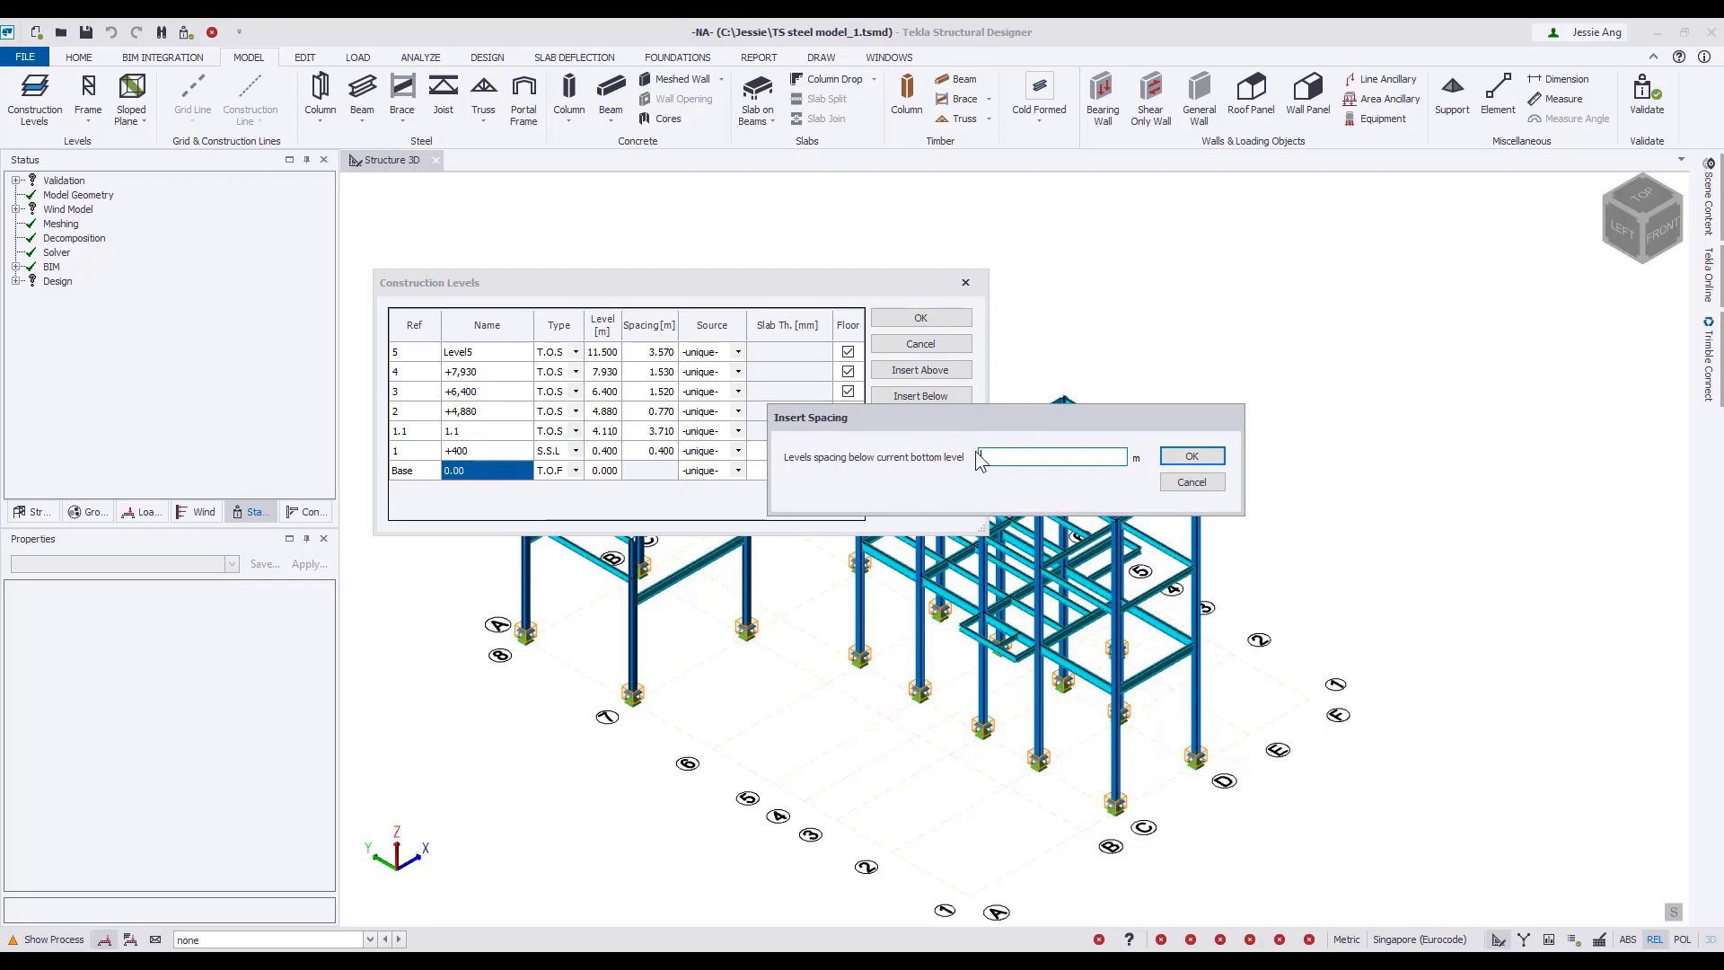
{"action": "type", "text": "1.020"}
{"action": "left_click", "coordinate": [1189, 457]}
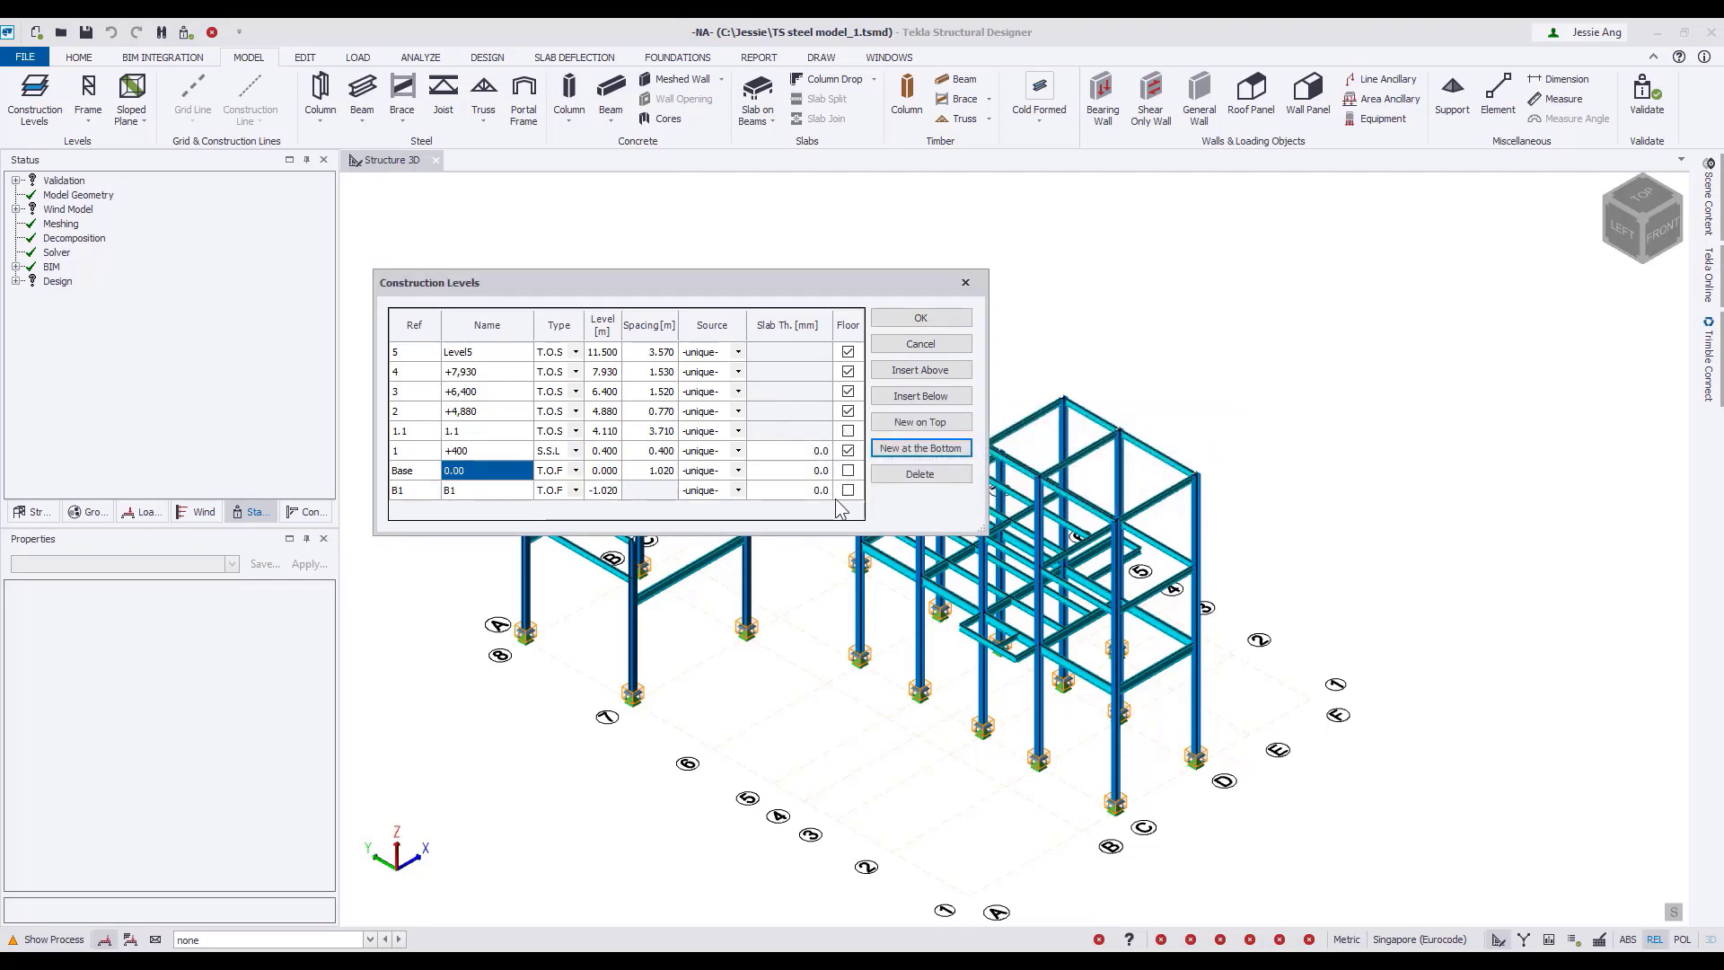
{"action": "left_click", "coordinate": [920, 321]}
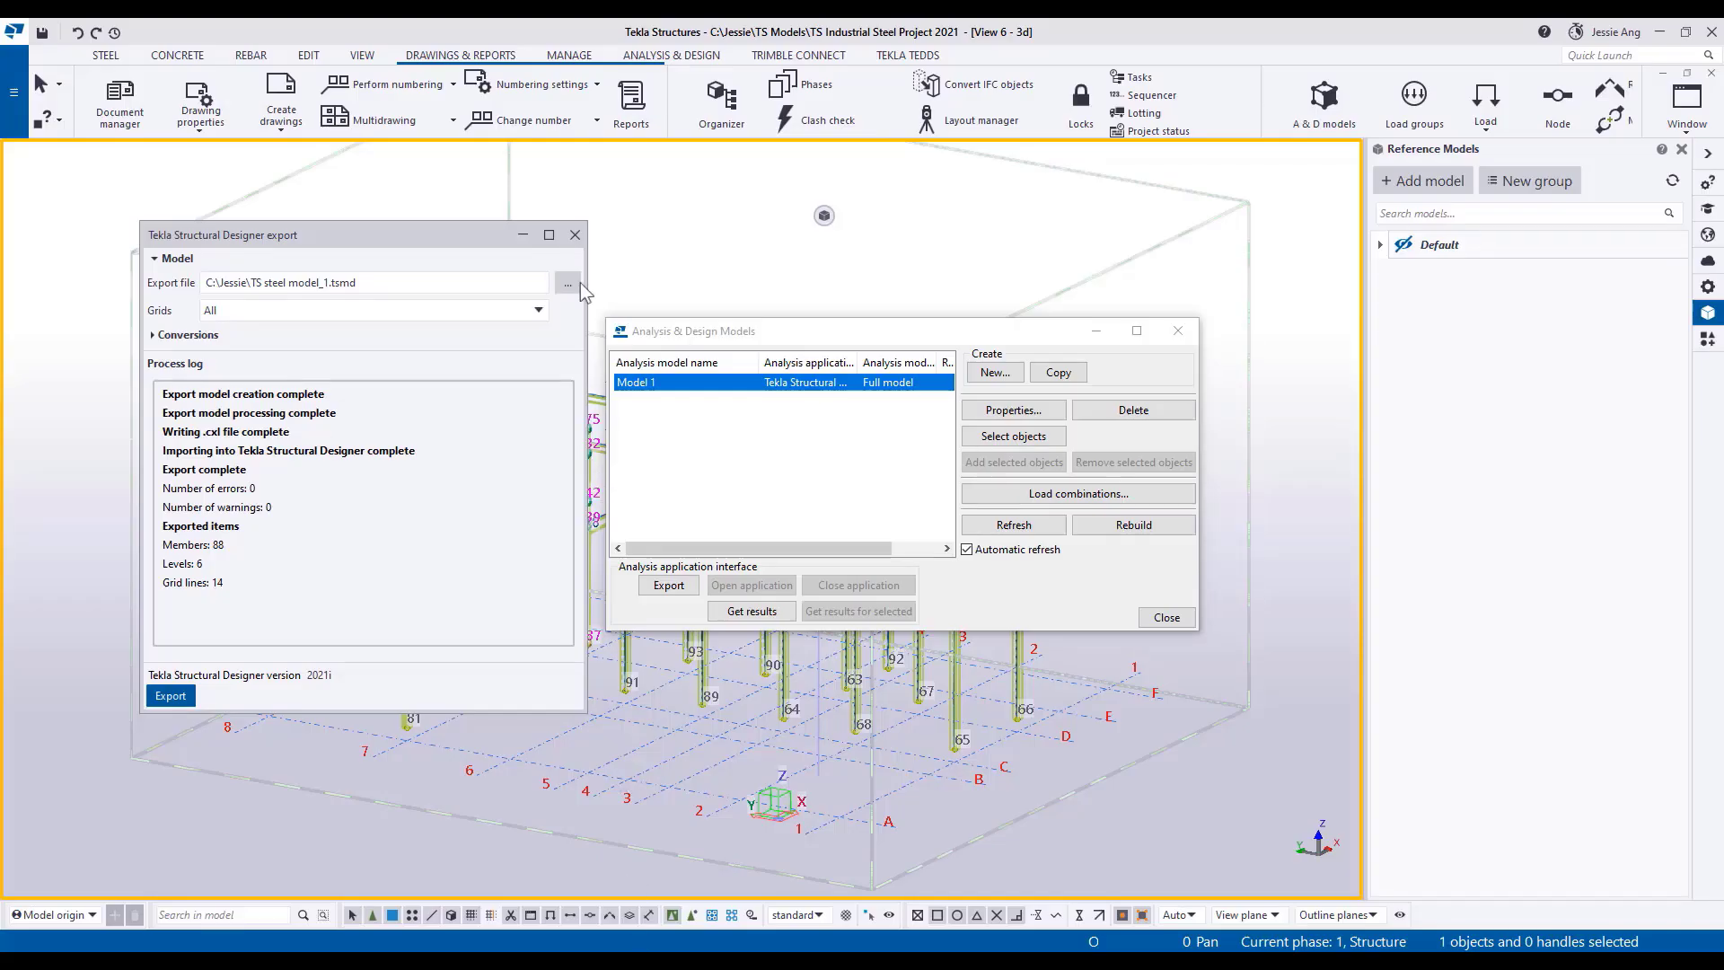
Switch to Tekla Structures, close the analysis export dialogs and create a general arrangement drawing from the Plan 0.00 view.
{"action": "left_click", "coordinate": [575, 234]}
{"action": "left_click", "coordinate": [1166, 617]}
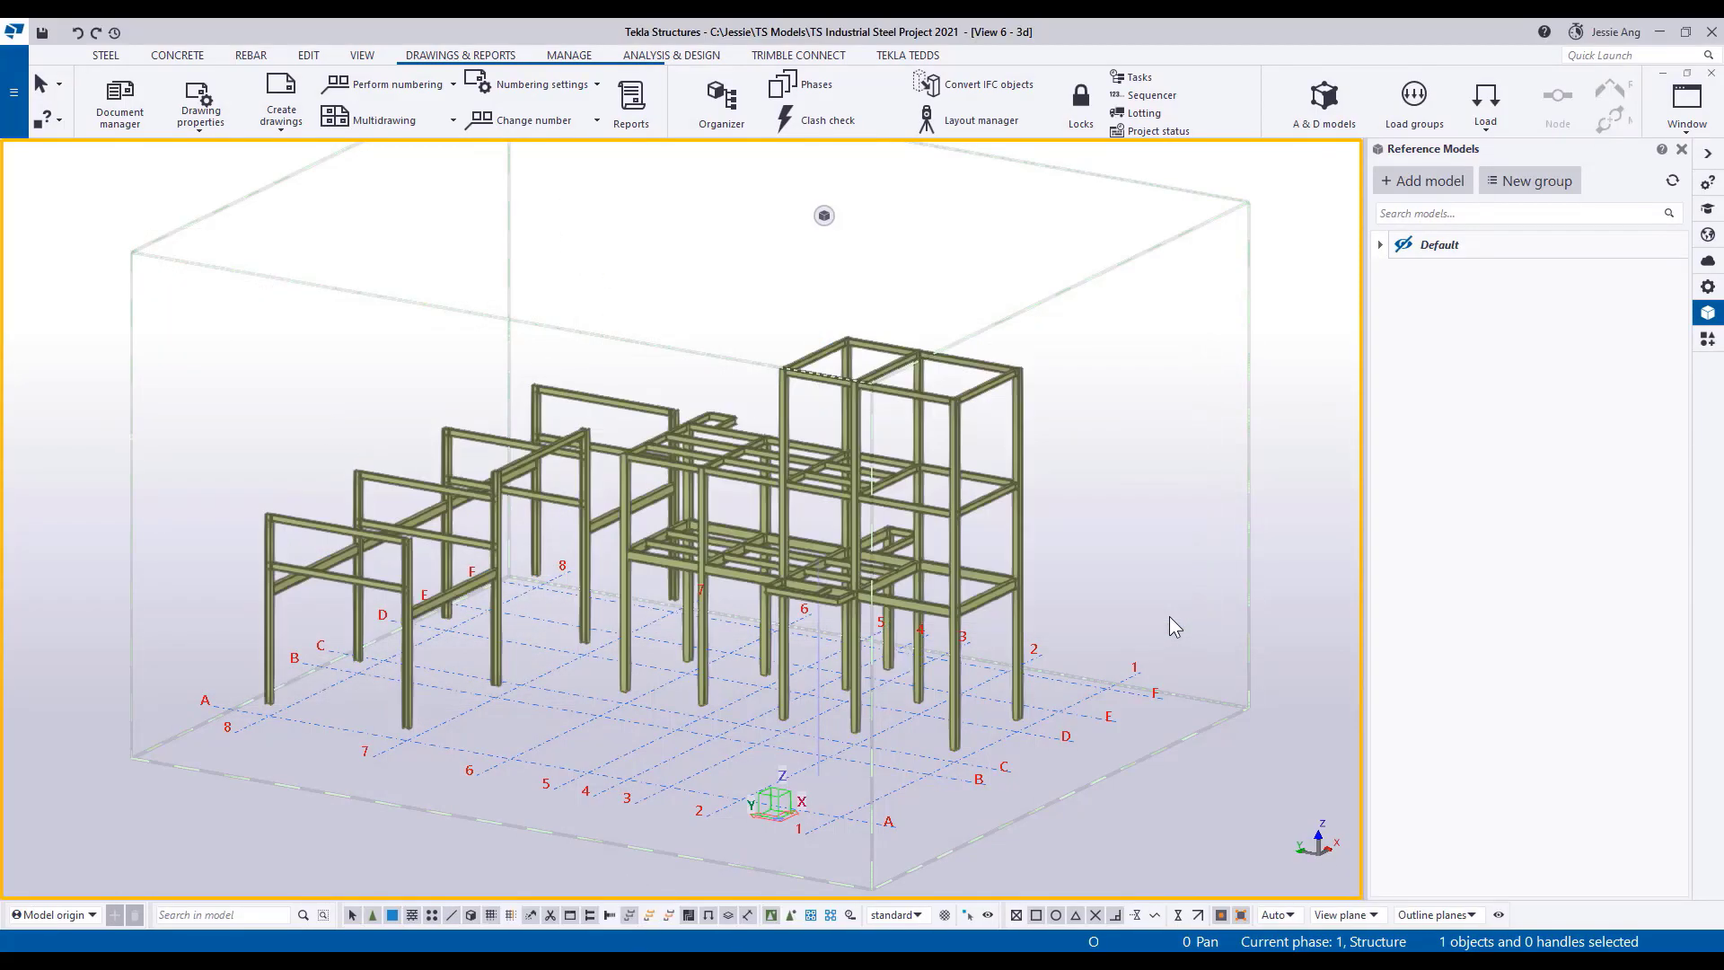
{"action": "left_click", "coordinate": [282, 127]}
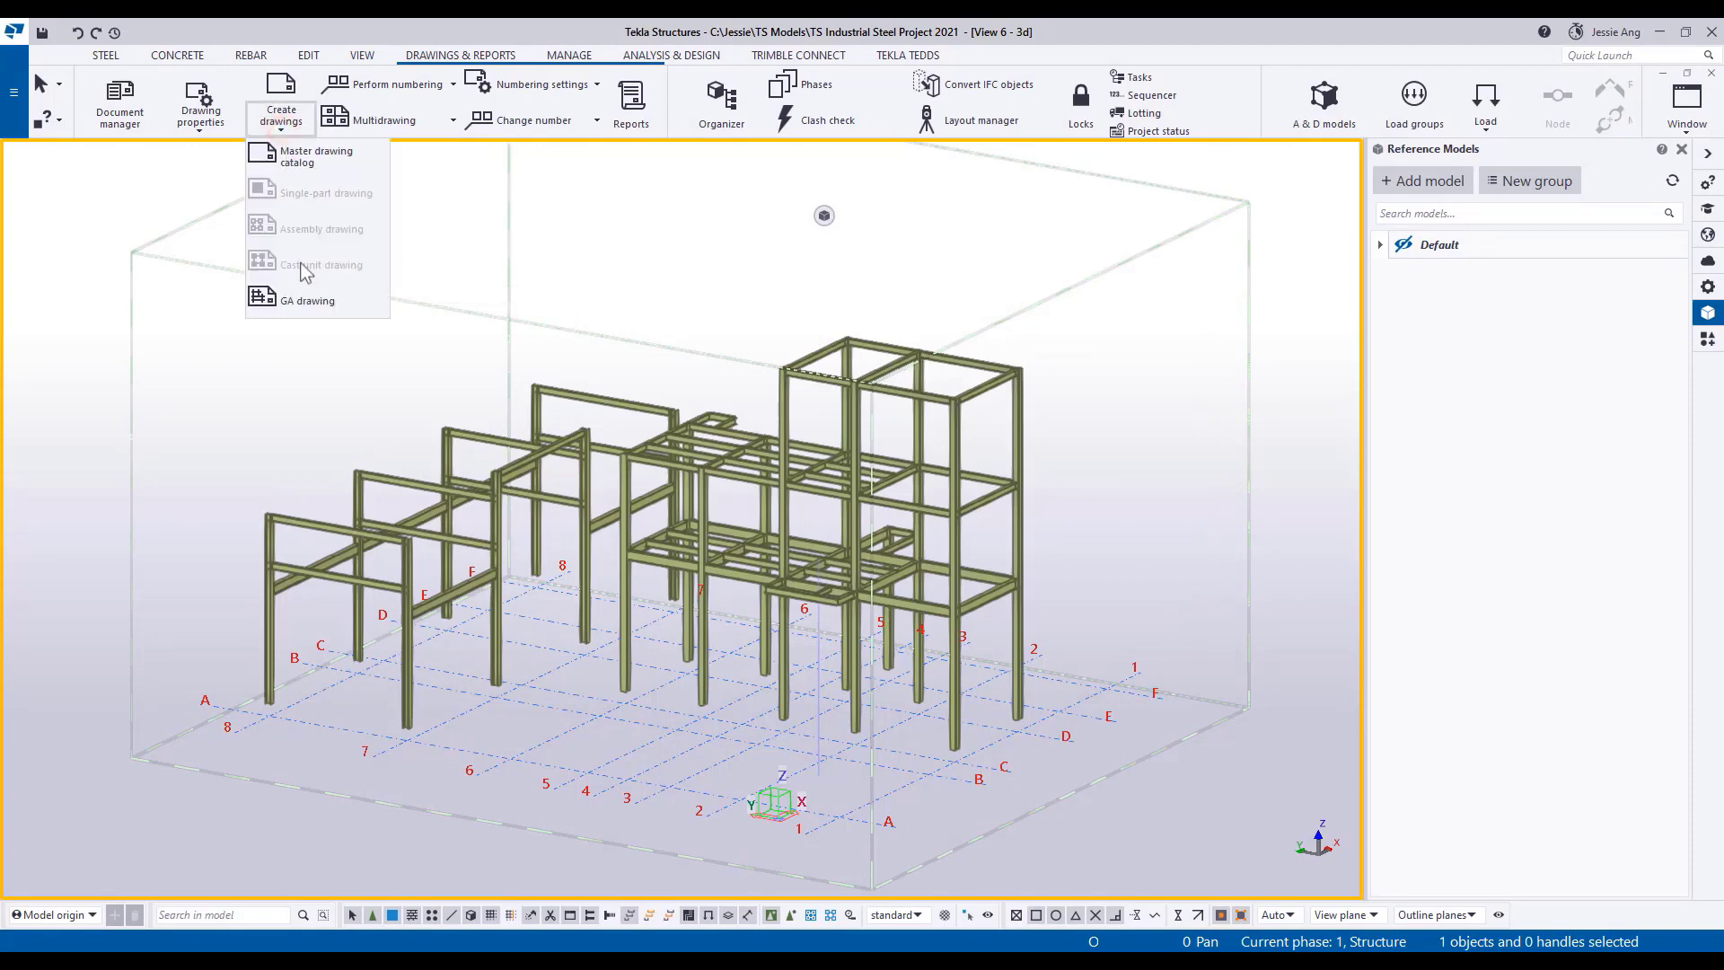
{"action": "left_click", "coordinate": [307, 301]}
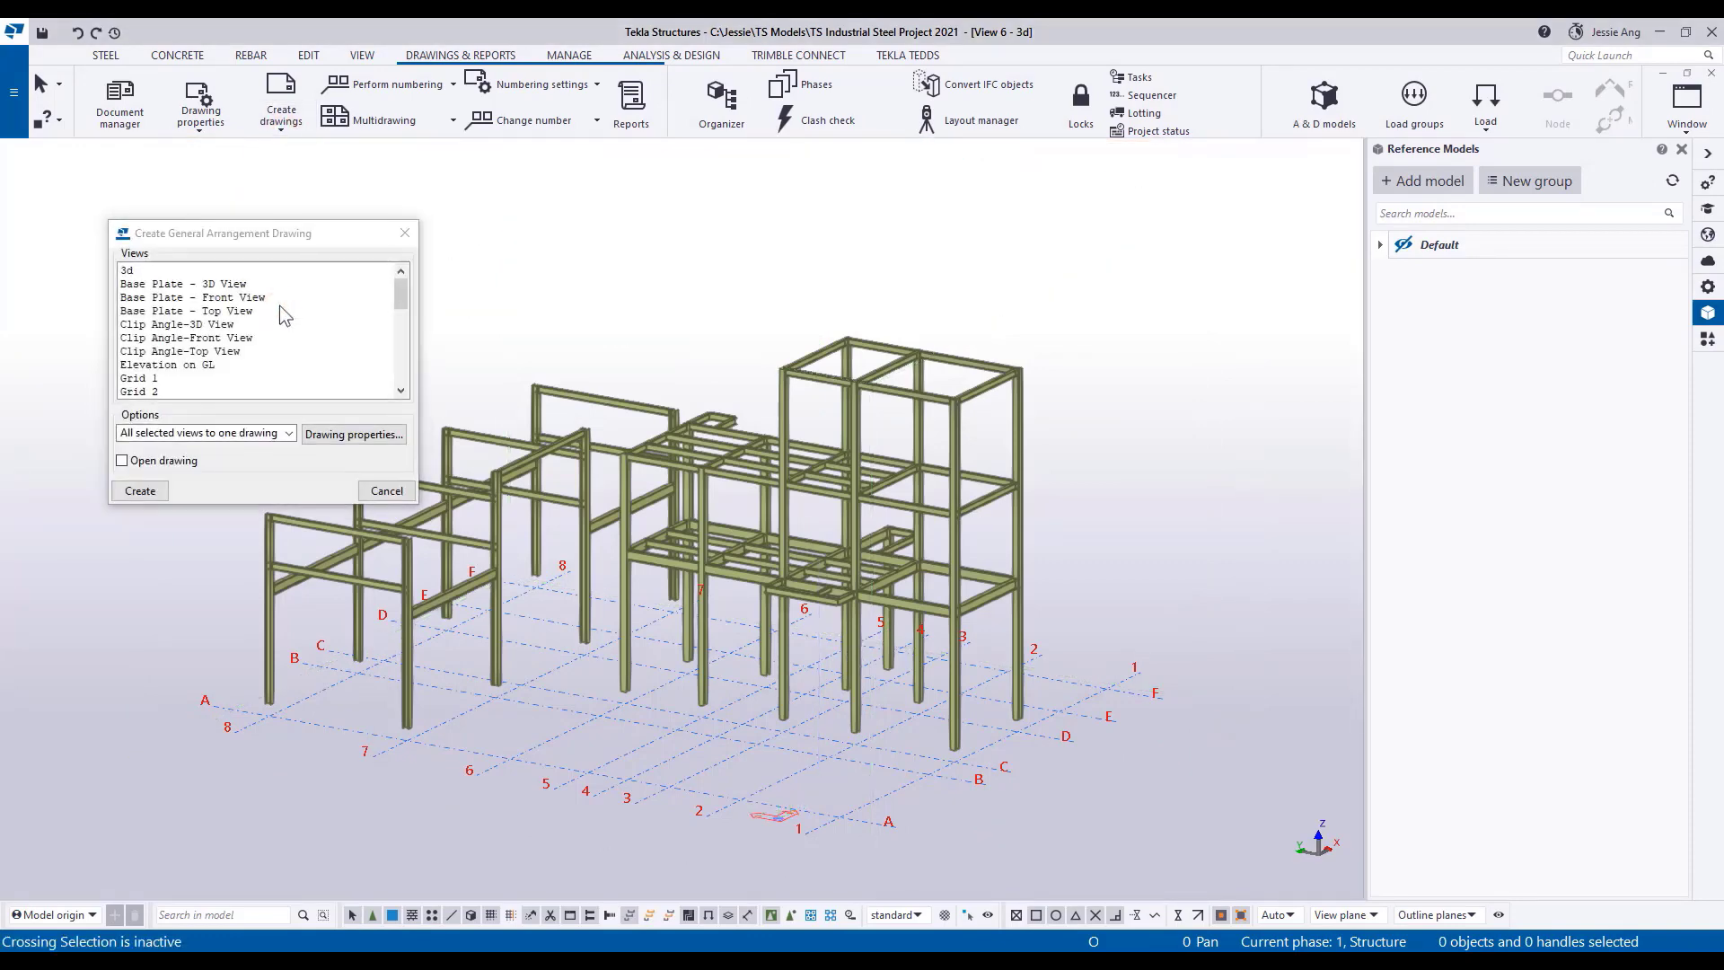
{"action": "scroll", "coordinate": [266, 309], "scroll_direction": "down", "scroll_amount": 8}
{"action": "left_click", "coordinate": [176, 339]}
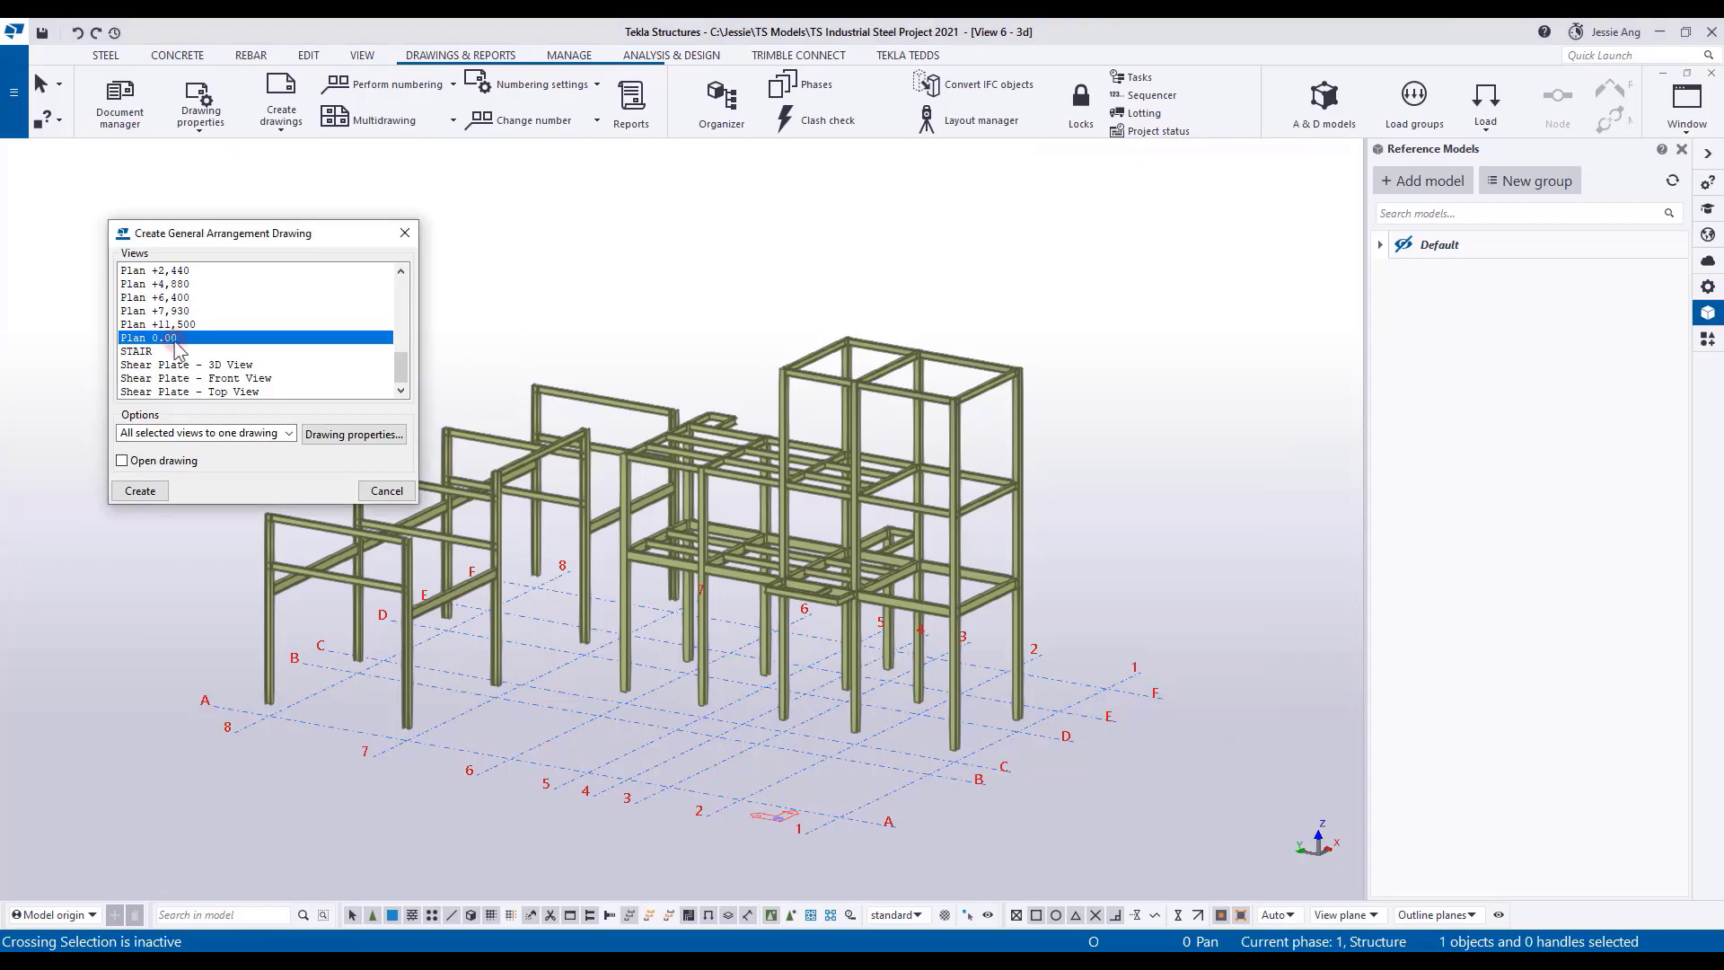
{"action": "left_click", "coordinate": [140, 491]}
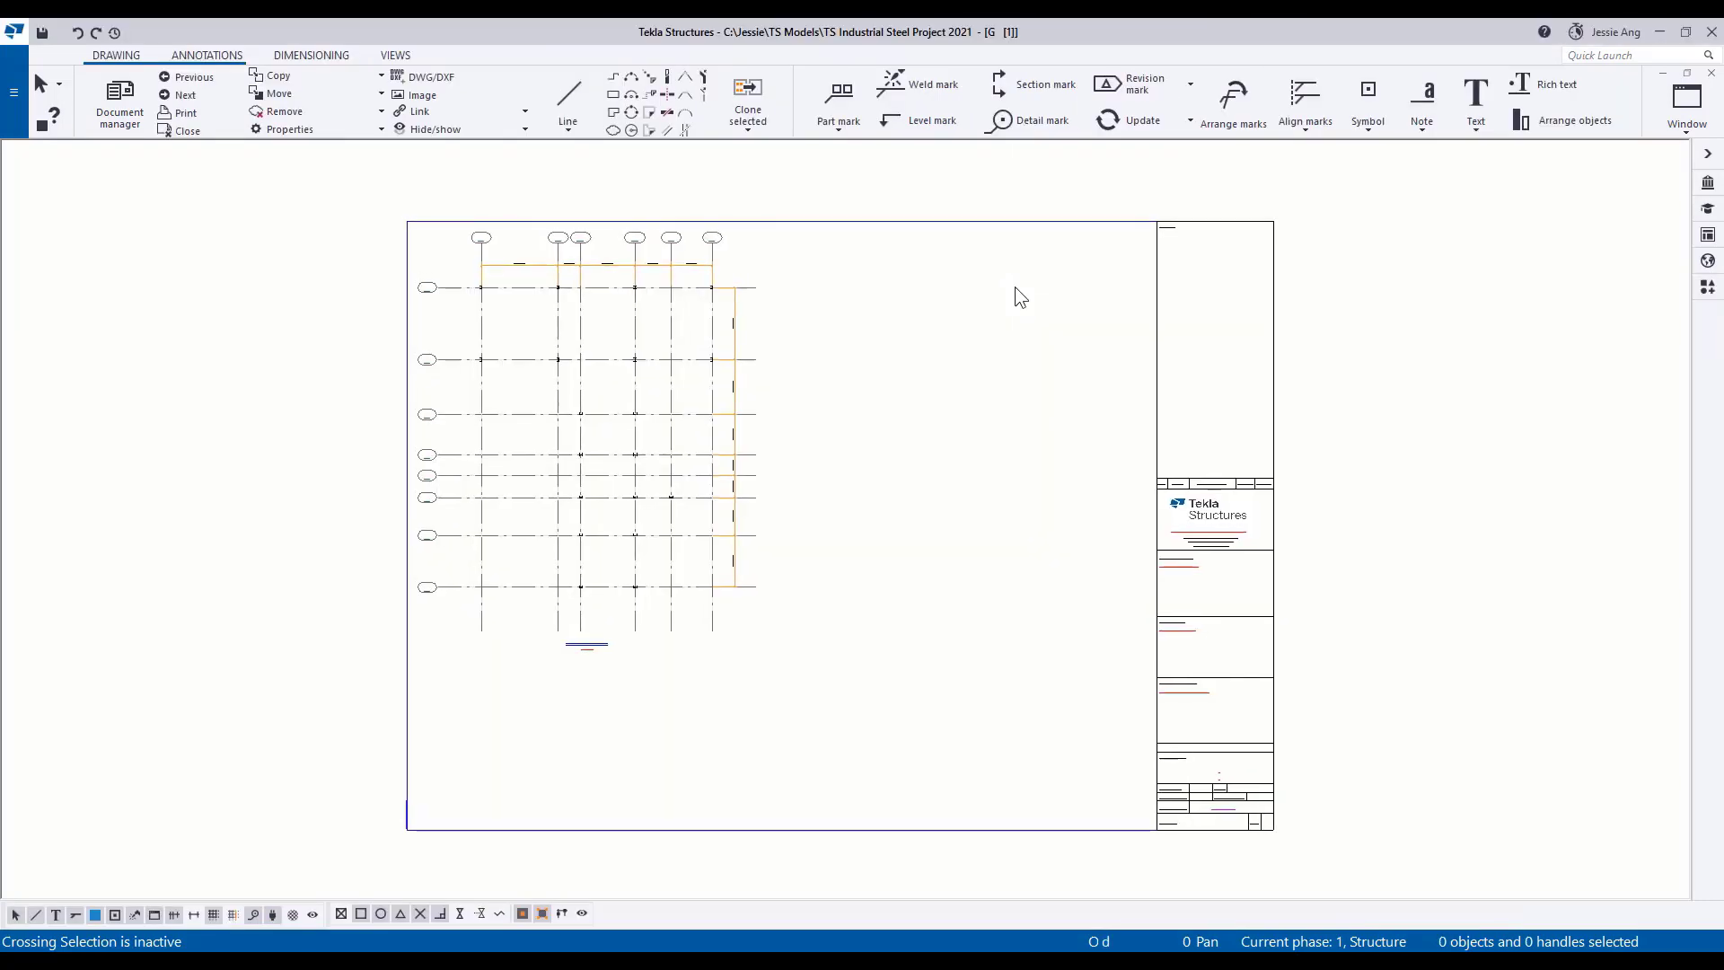
Make the Concrete Foundation.ifc reference object visible in the Plan 0.00 drawing view.
{"action": "scroll", "coordinate": [1015, 287], "scroll_direction": "up", "scroll_amount": 7}
{"action": "middle_click_drag", "start_coordinate": [1014, 287], "coordinate": [950, 333]}
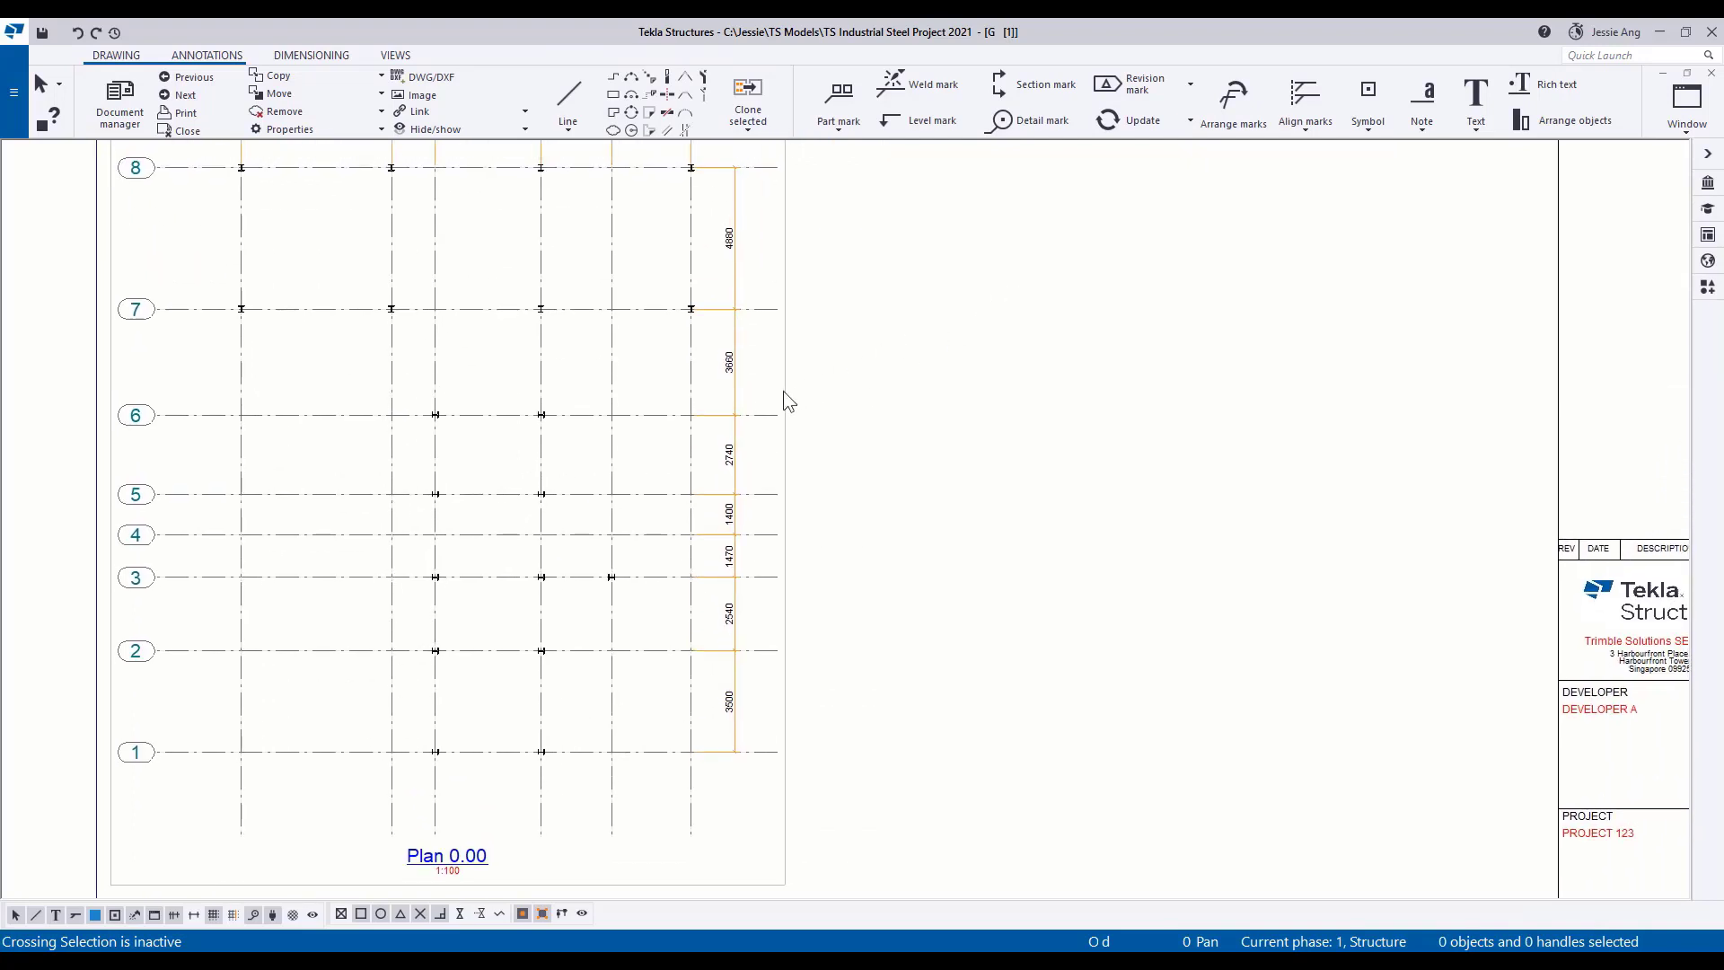
{"action": "left_click", "coordinate": [783, 394]}
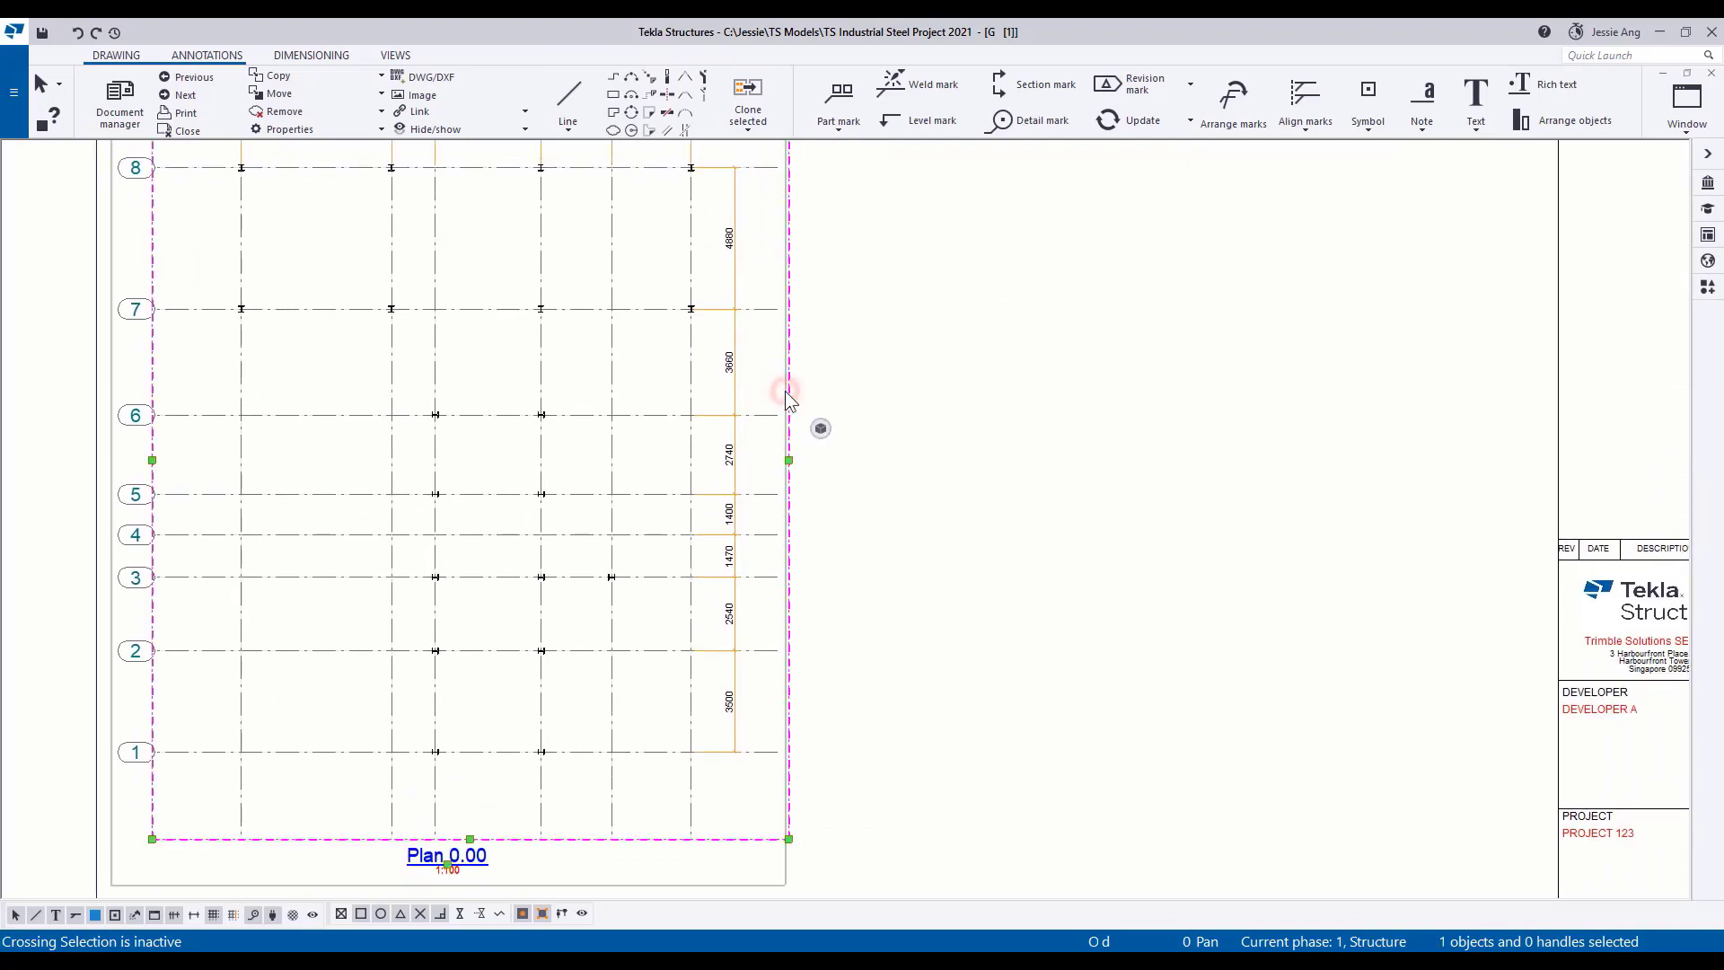
{"action": "double_click", "coordinate": [787, 393]}
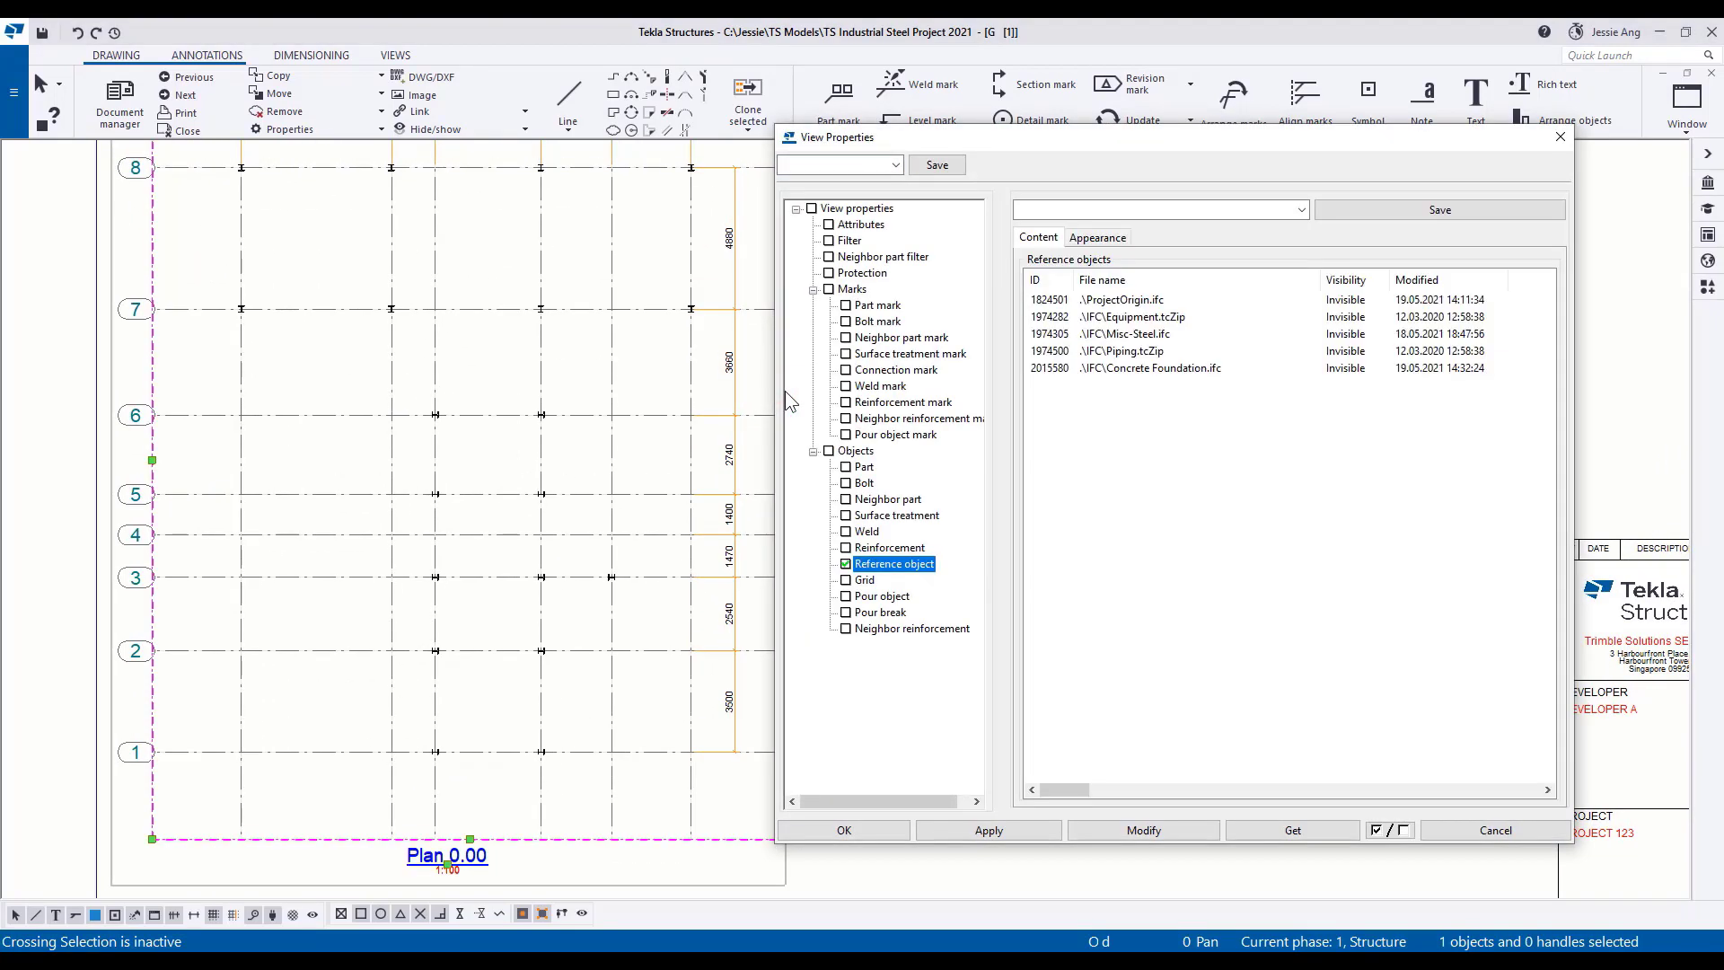
{"action": "left_click", "coordinate": [1371, 373]}
{"action": "left_click", "coordinate": [1341, 385]}
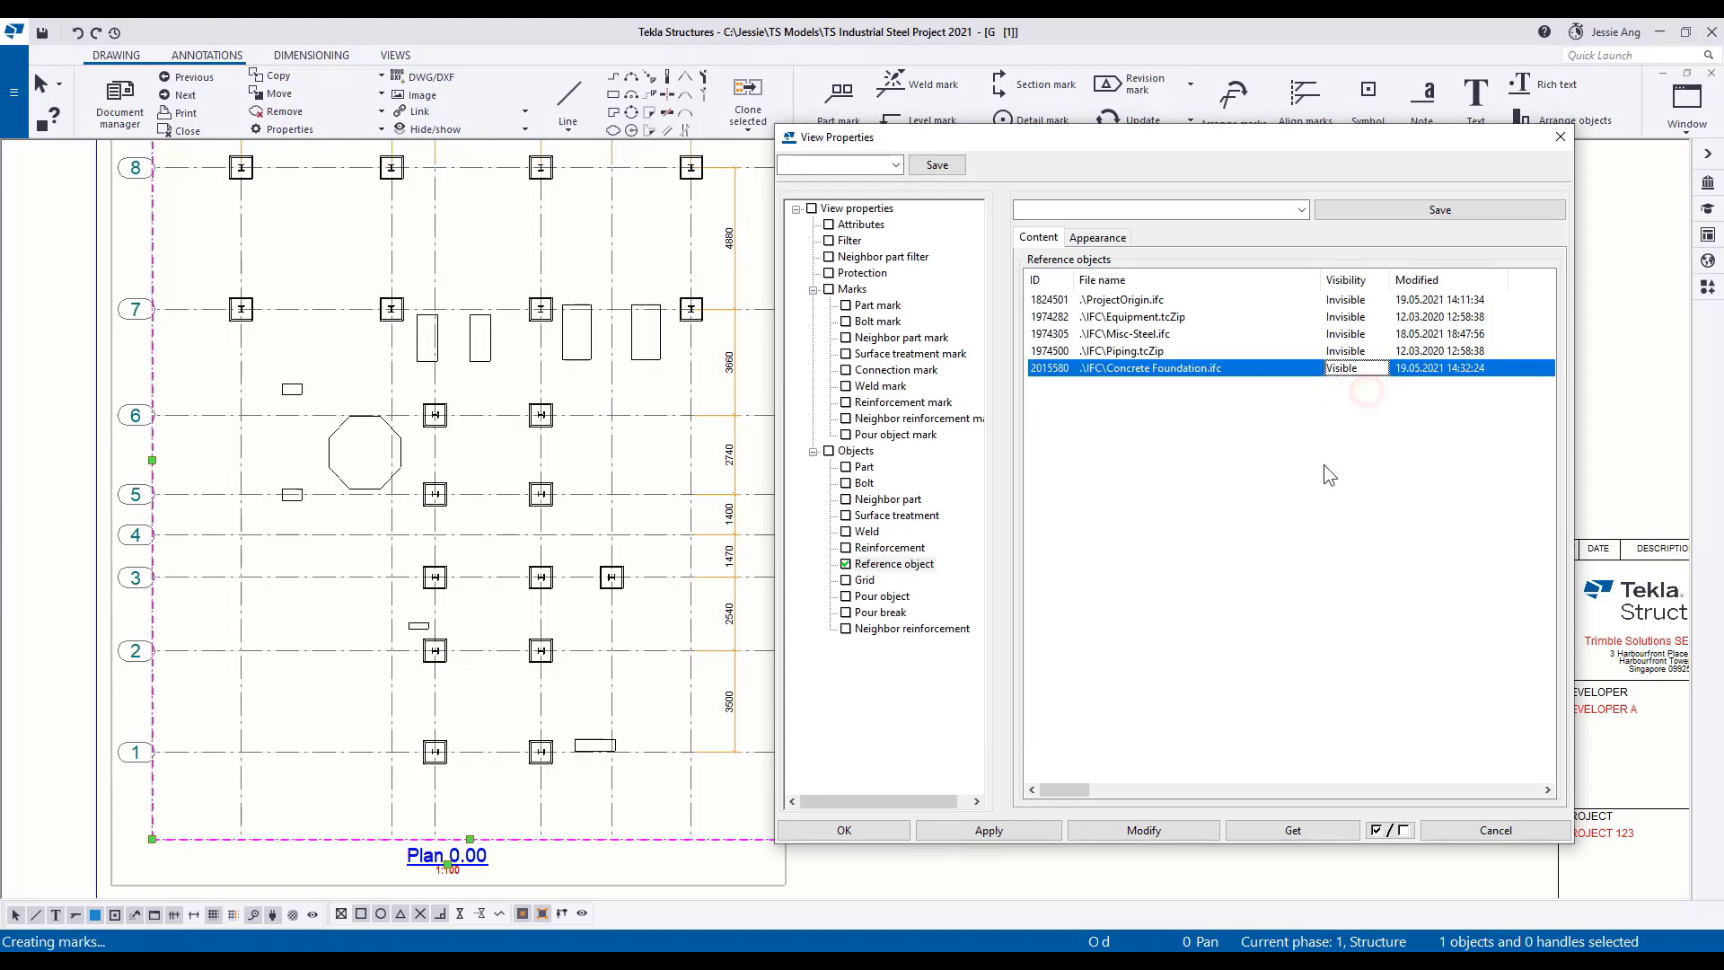
{"action": "left_click", "coordinate": [1172, 832]}
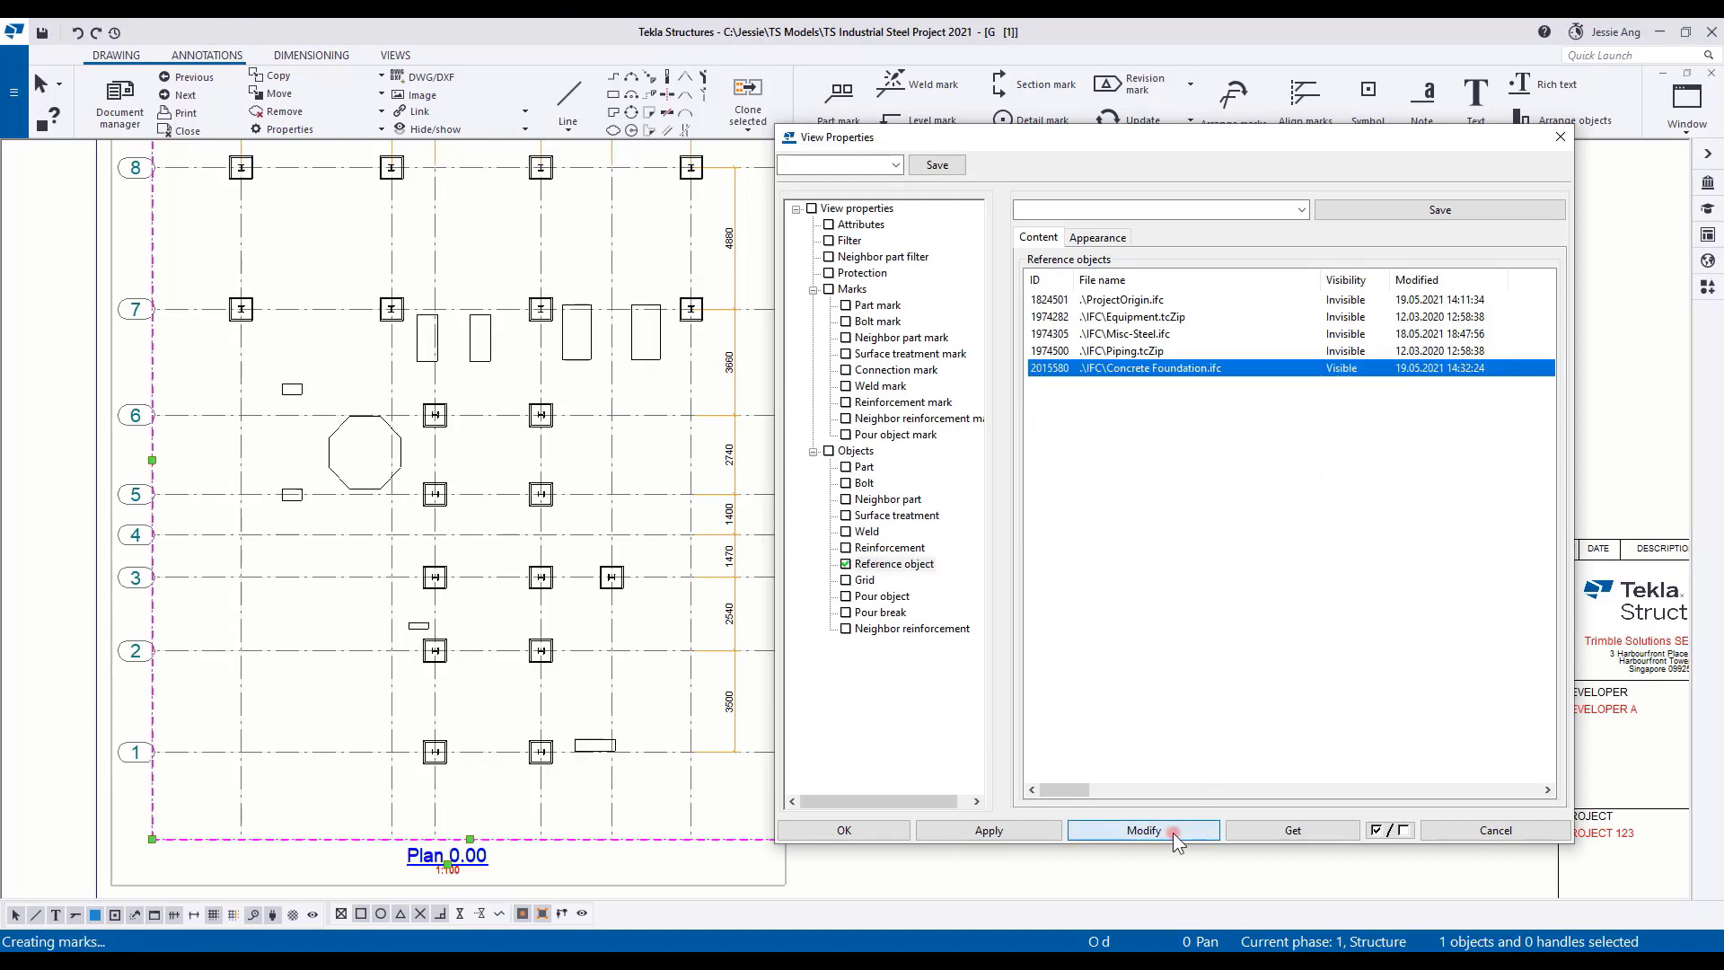
{"action": "left_click", "coordinate": [869, 834]}
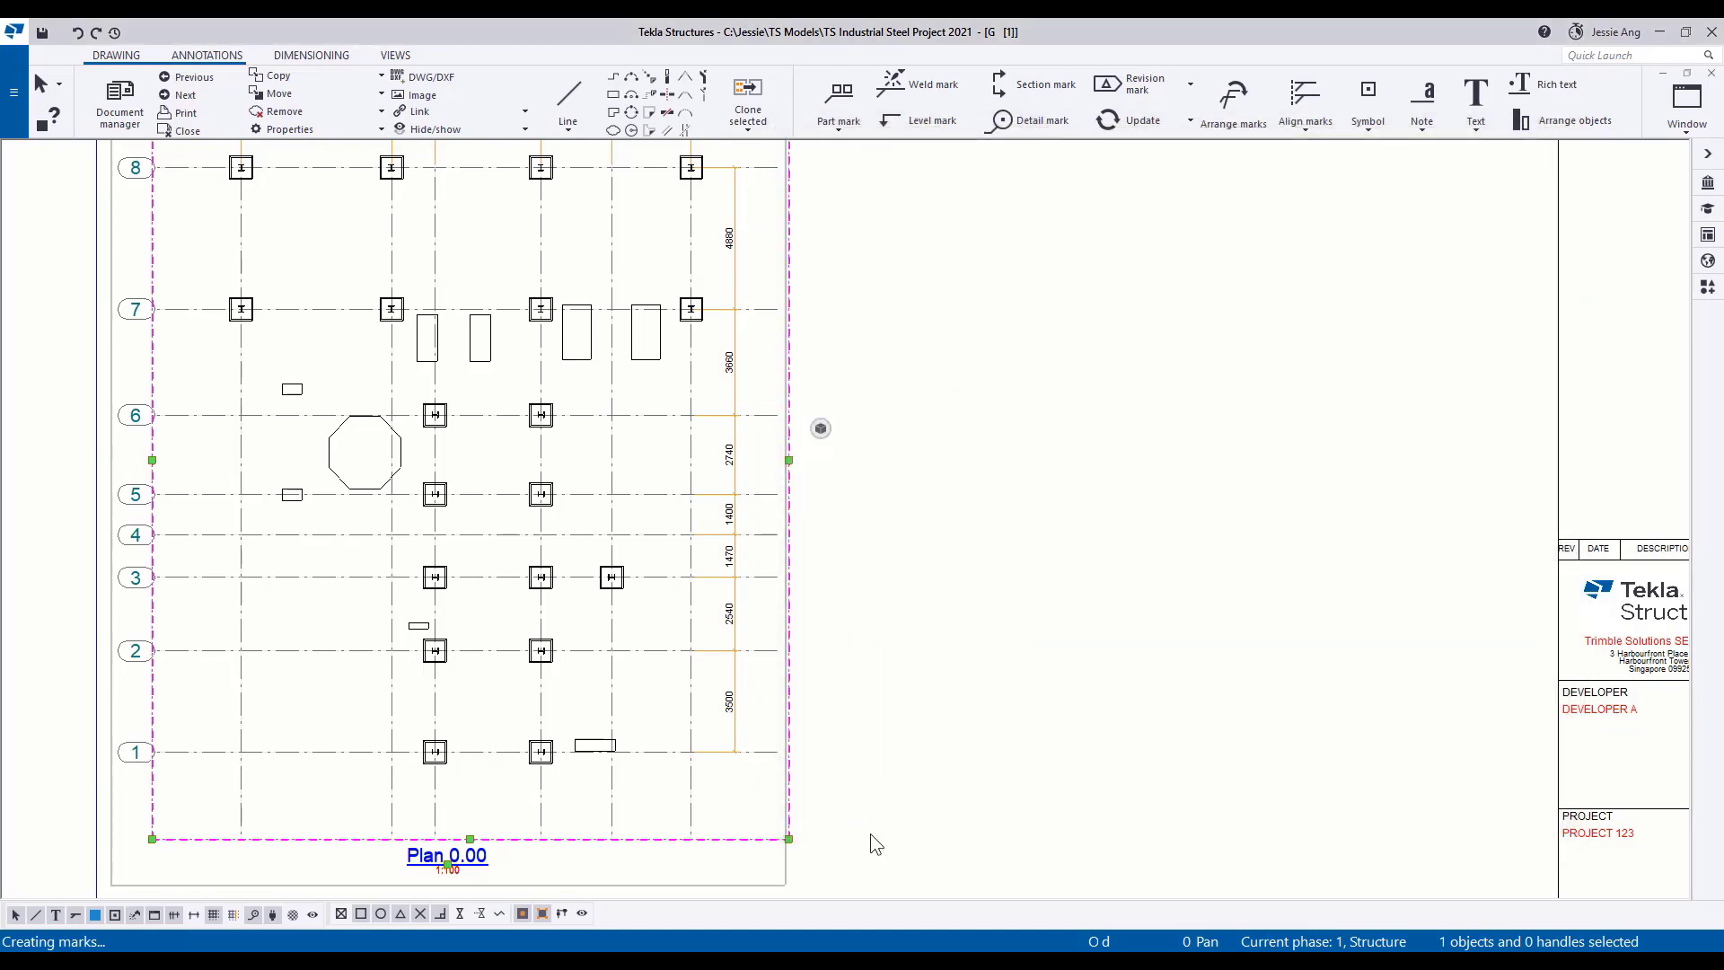
{"action": "left_click", "coordinate": [1001, 327]}
{"action": "mouse_move", "coordinate": [968, 321]}
{"action": "middle_mouse_down"}
{"action": "mouse_move", "coordinate": [1014, 364]}
{"action": "mouse_move", "coordinate": [941, 390]}
{"action": "mouse_move", "coordinate": [949, 346]}
{"action": "middle_mouse_up"}
{"action": "scroll", "coordinate": [1014, 363], "scroll_direction": "down", "scroll_amount": 2}
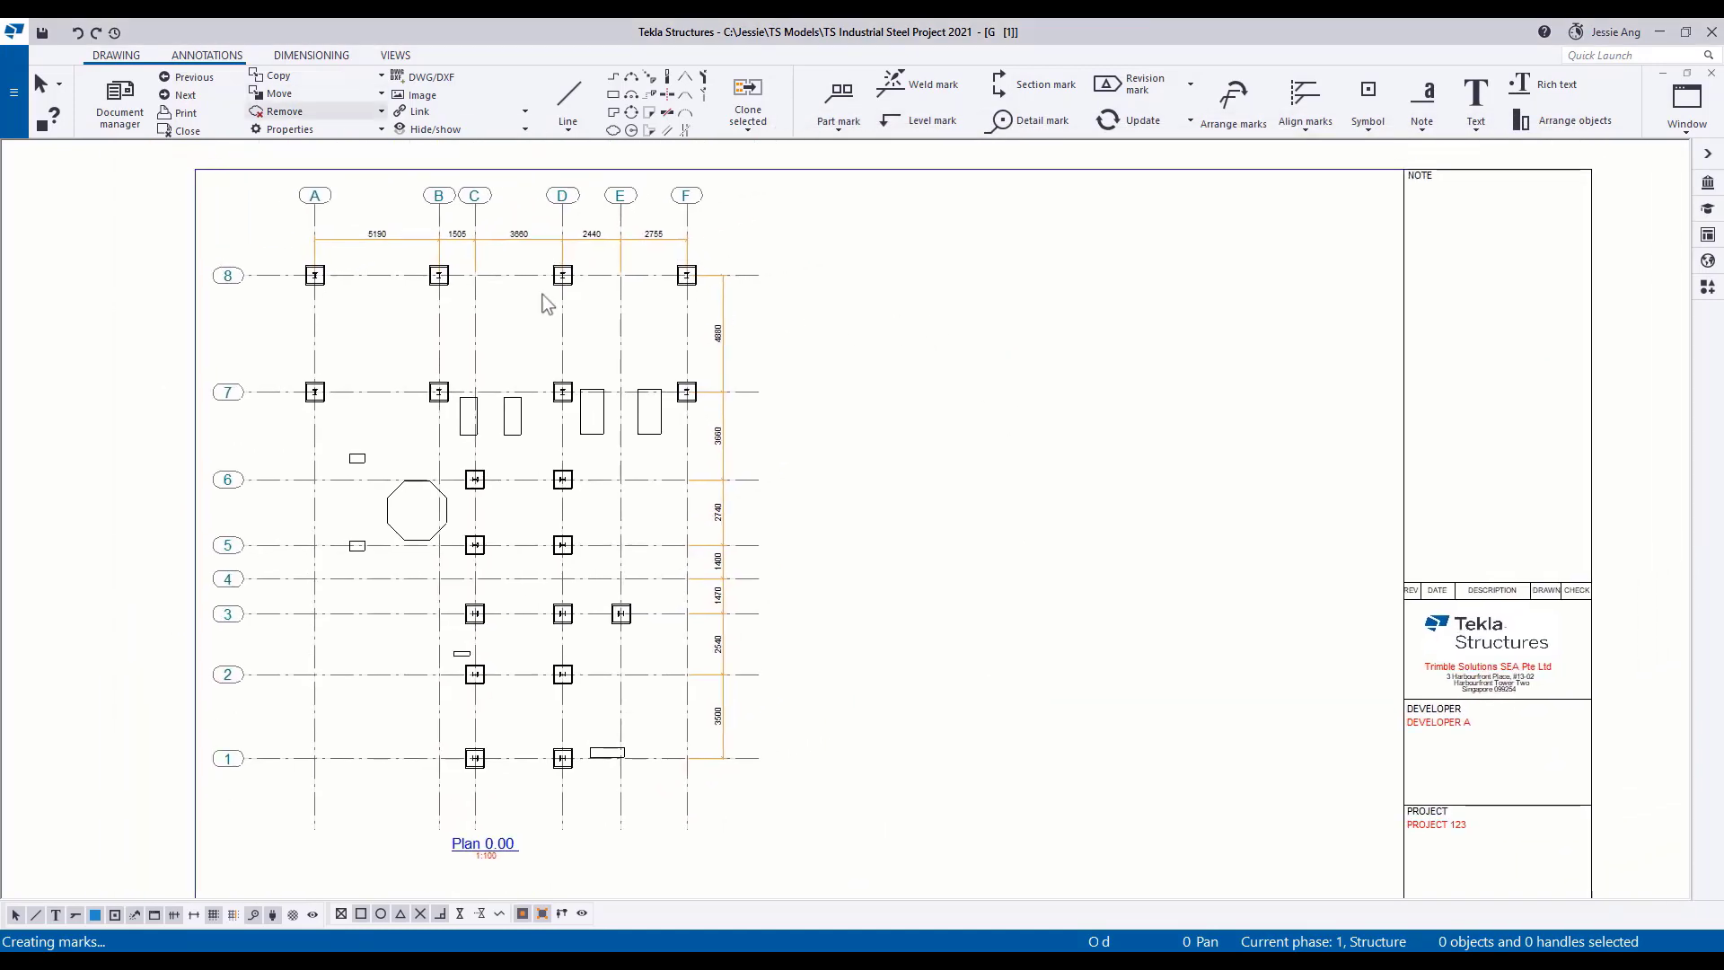
Start a DWG/DXF export of the drawing and set its file location to the Industrial Steel Project 2021 folder.
{"action": "left_click", "coordinate": [14, 91]}
{"action": "left_click", "coordinate": [97, 279]}
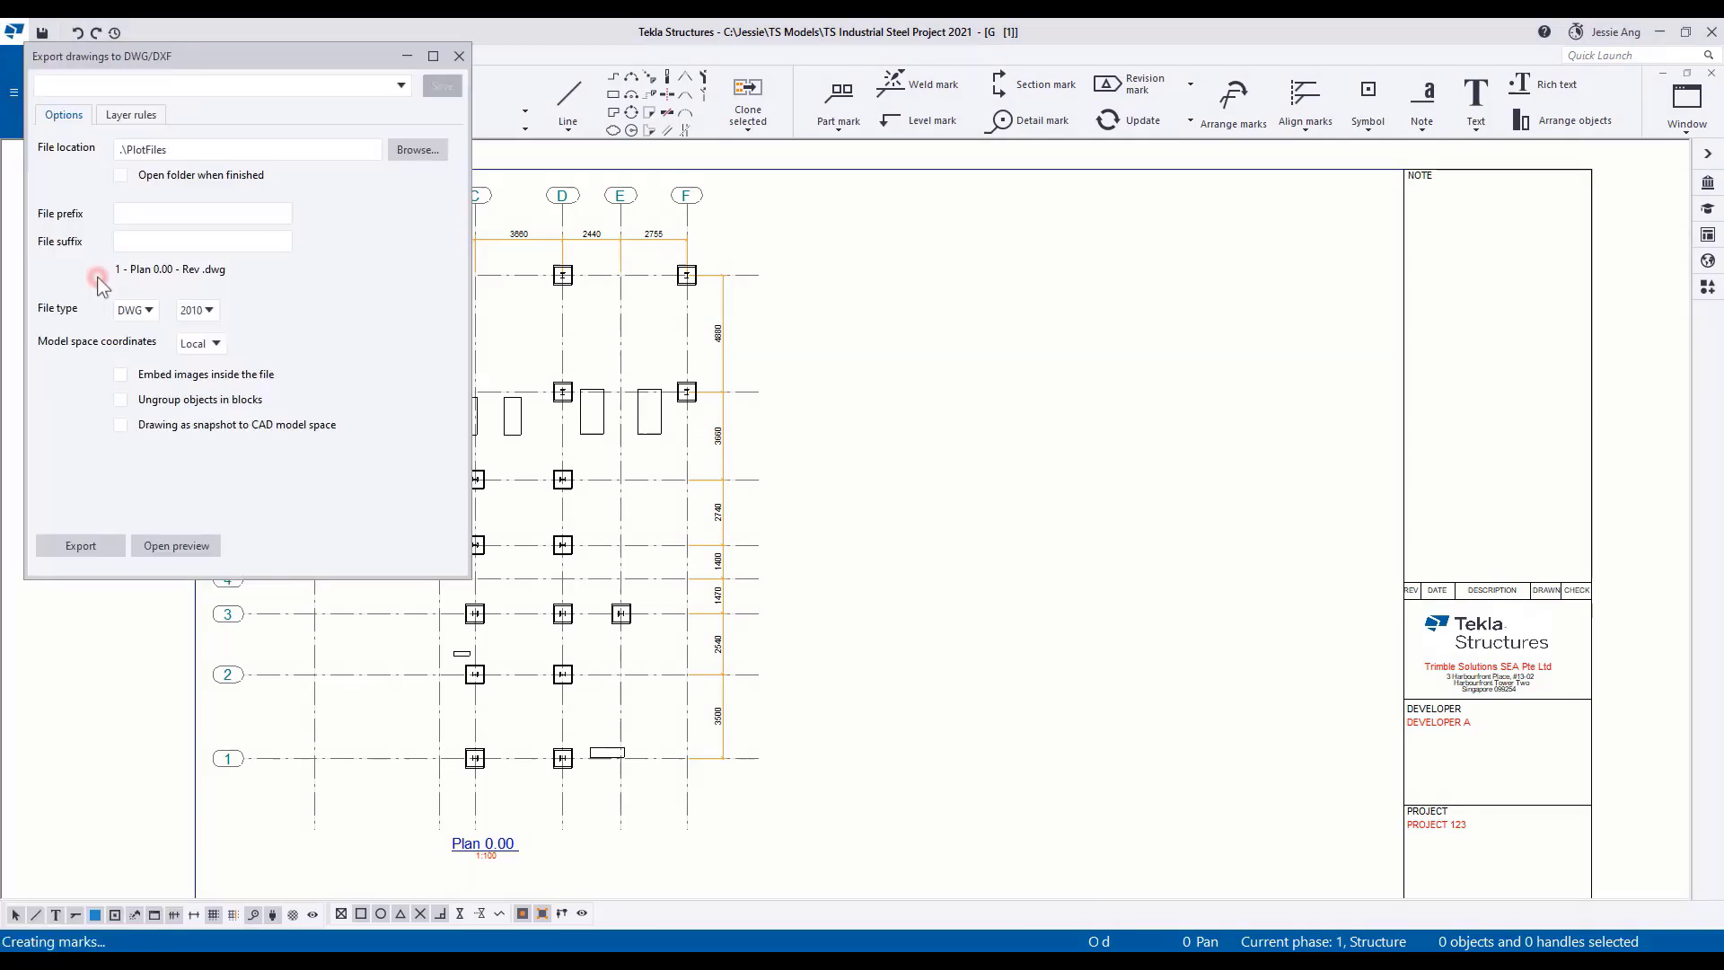
{"action": "left_click_drag", "start_coordinate": [214, 51], "coordinate": [556, 183]}
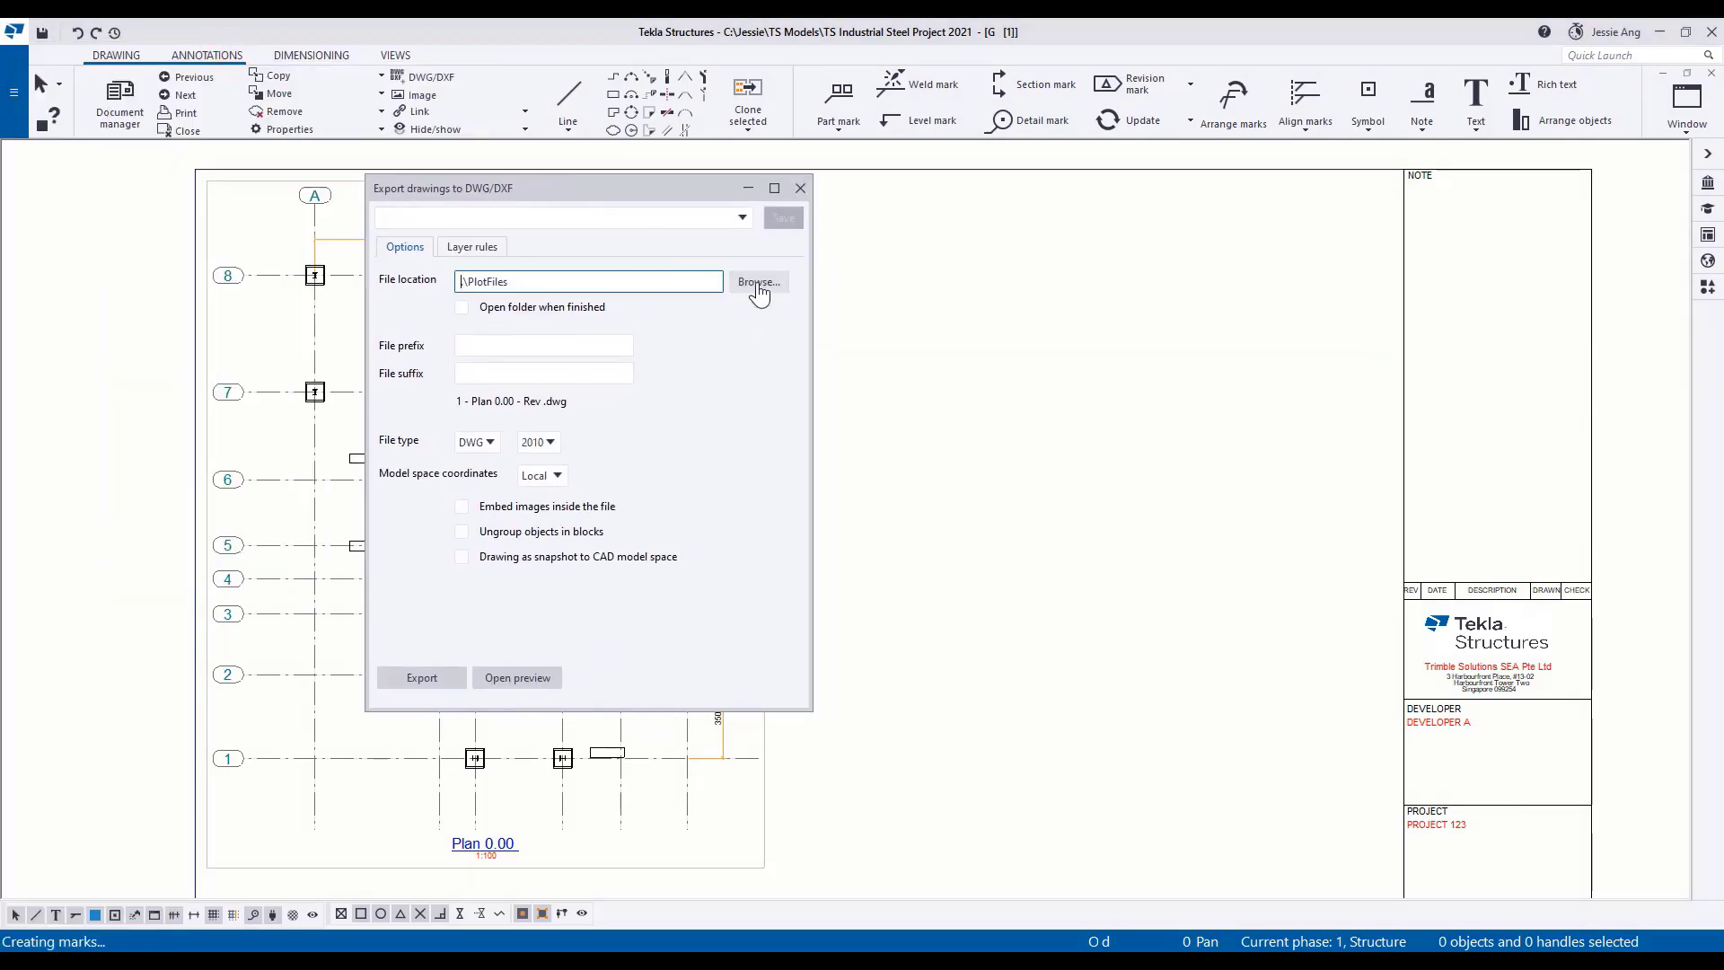
{"action": "left_click", "coordinate": [759, 283]}
{"action": "left_click", "coordinate": [567, 224]}
{"action": "double_click", "coordinate": [585, 325]}
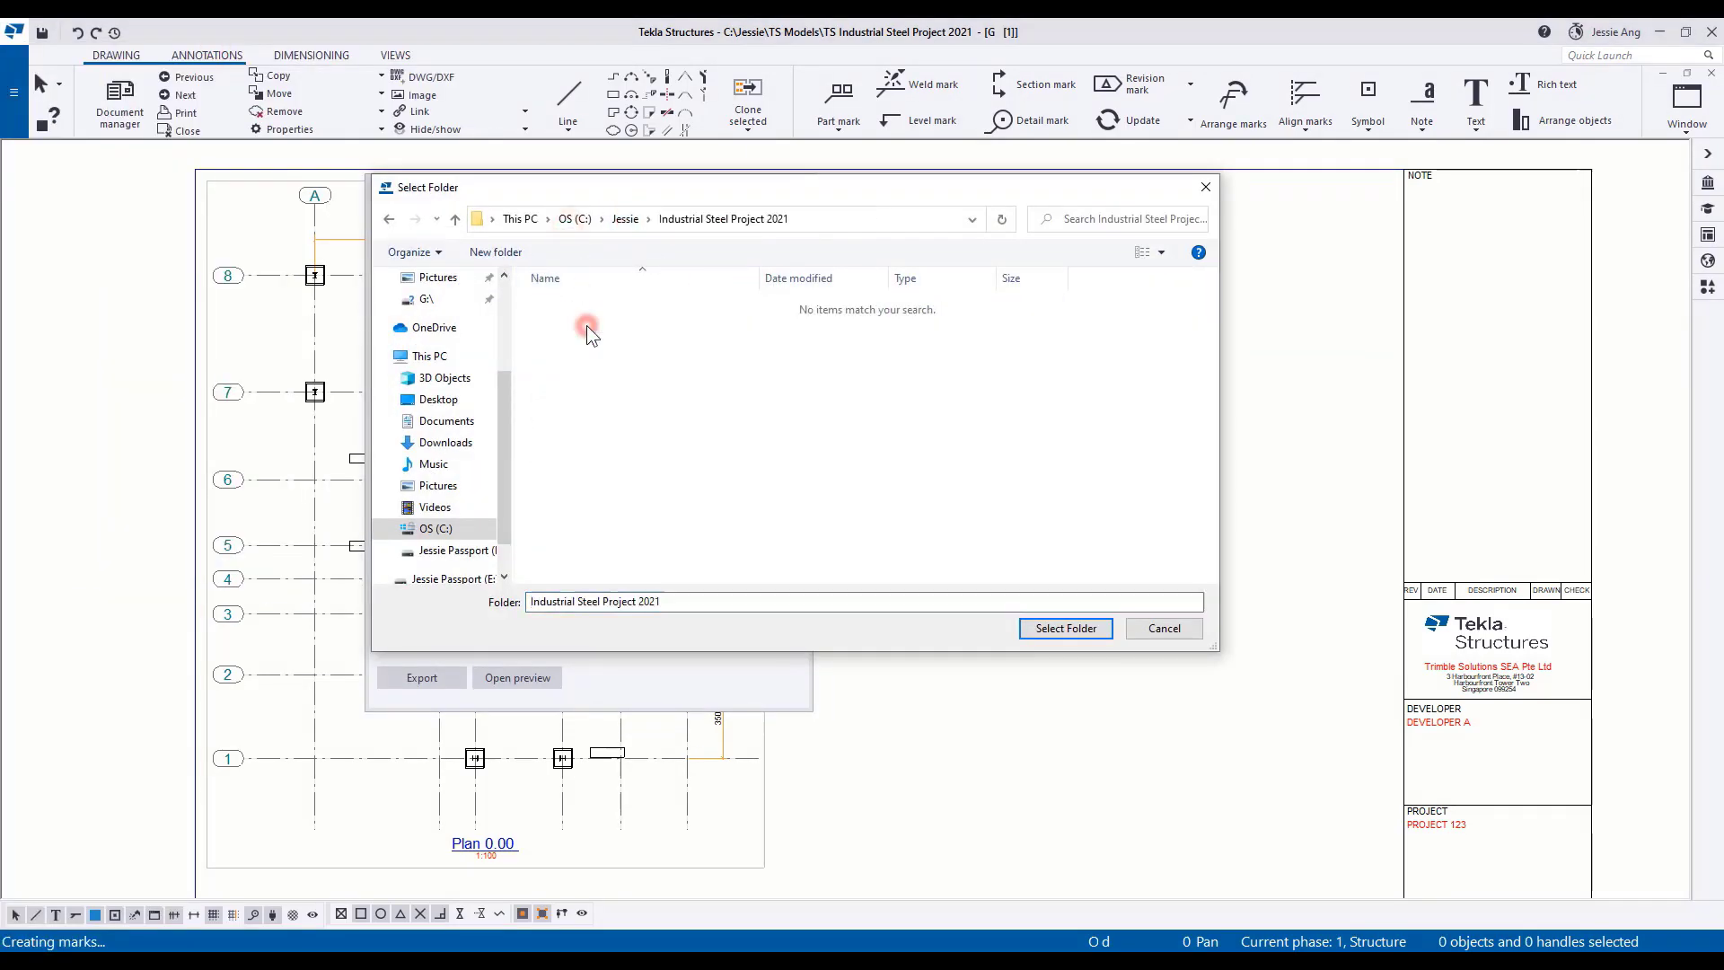
{"action": "left_click", "coordinate": [1051, 627]}
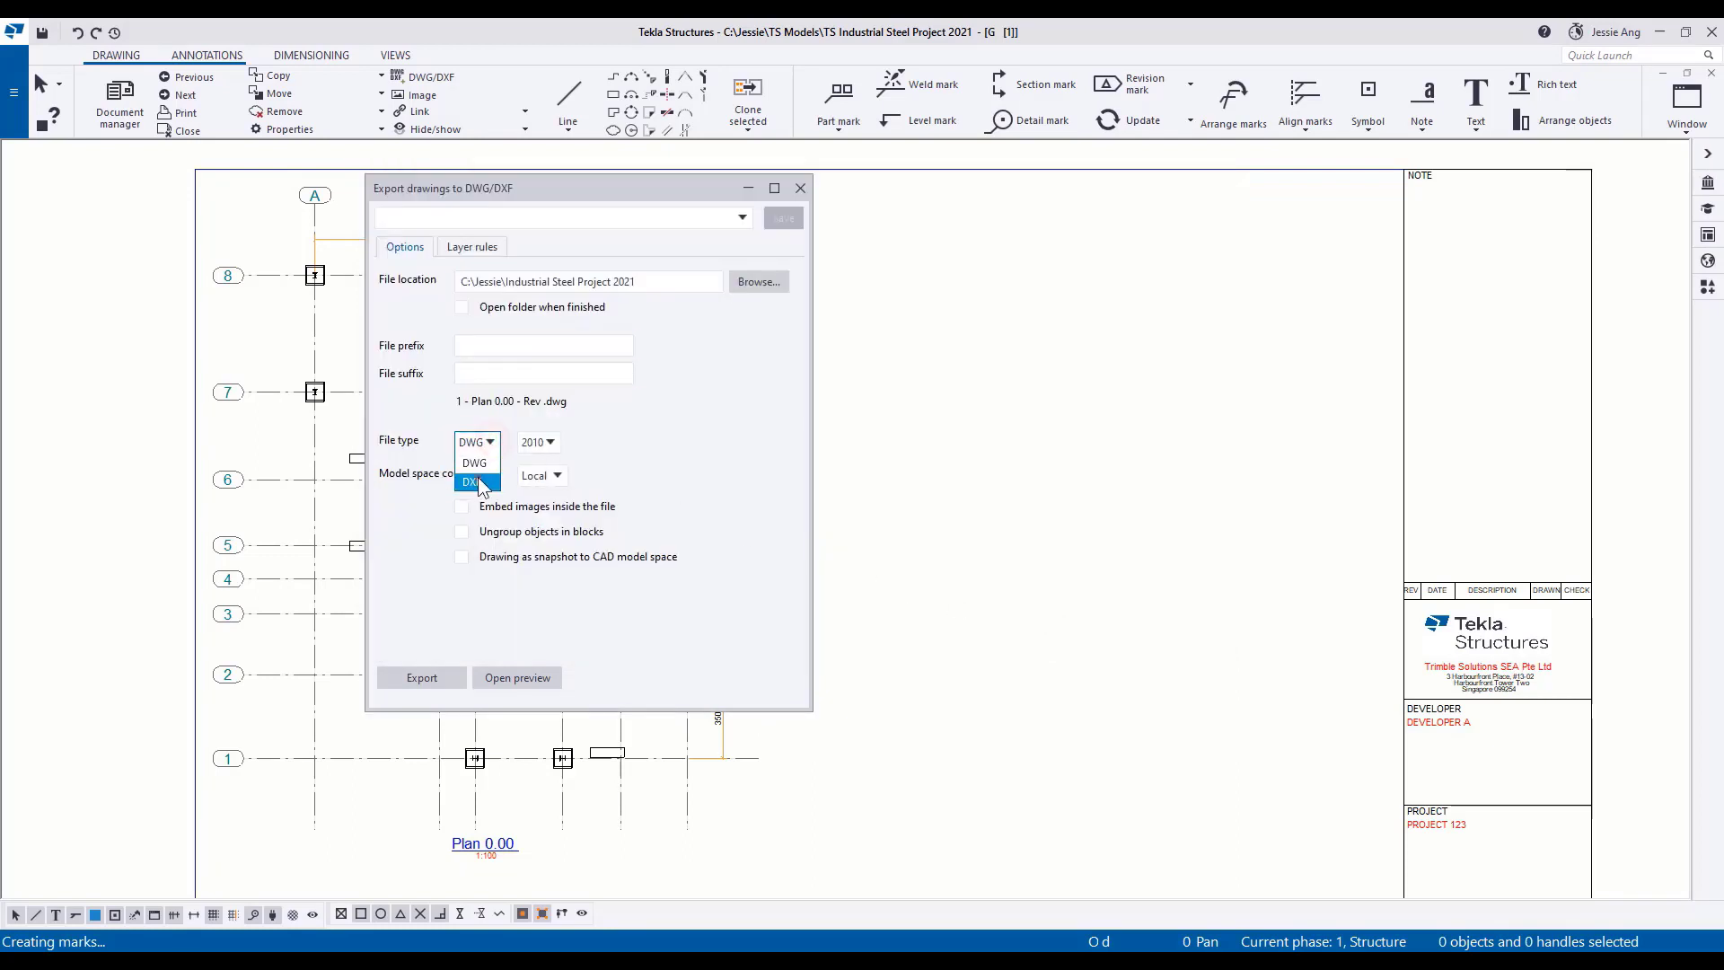
Export the drawing as DXF with ungrouped block objects and as a snapshot to CAD model space.
{"action": "left_click", "coordinate": [476, 482]}
{"action": "left_click", "coordinate": [463, 556]}
{"action": "left_click", "coordinate": [547, 582]}
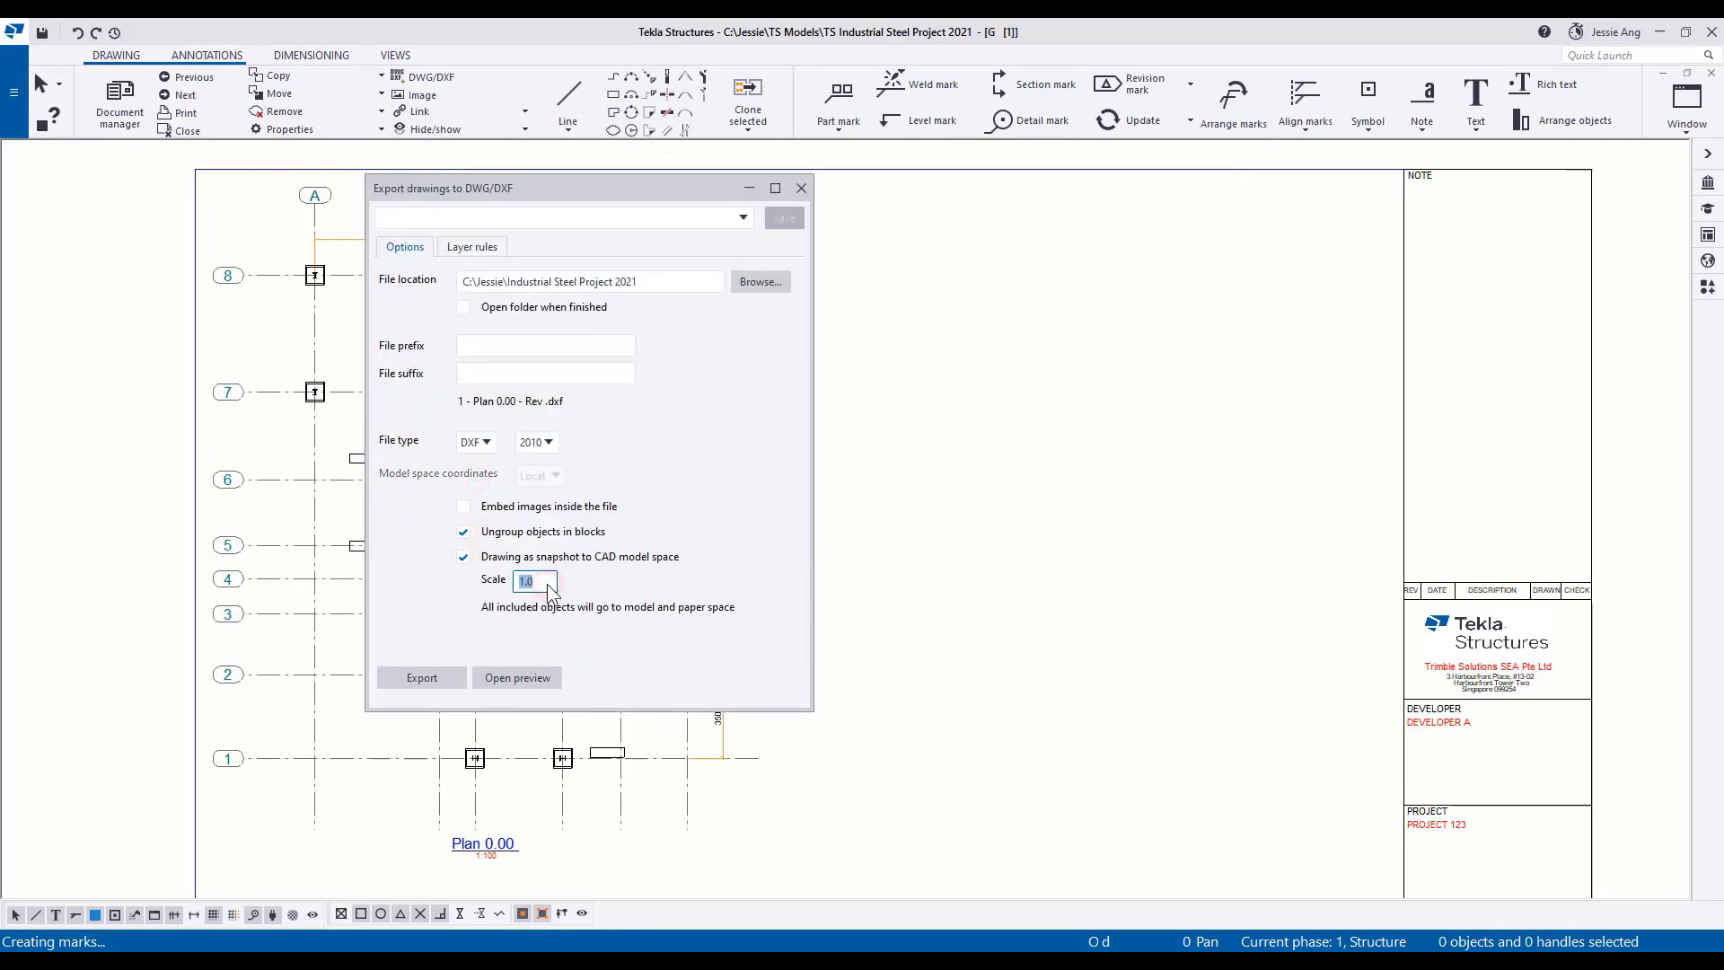
{"action": "left_click", "coordinate": [424, 680]}
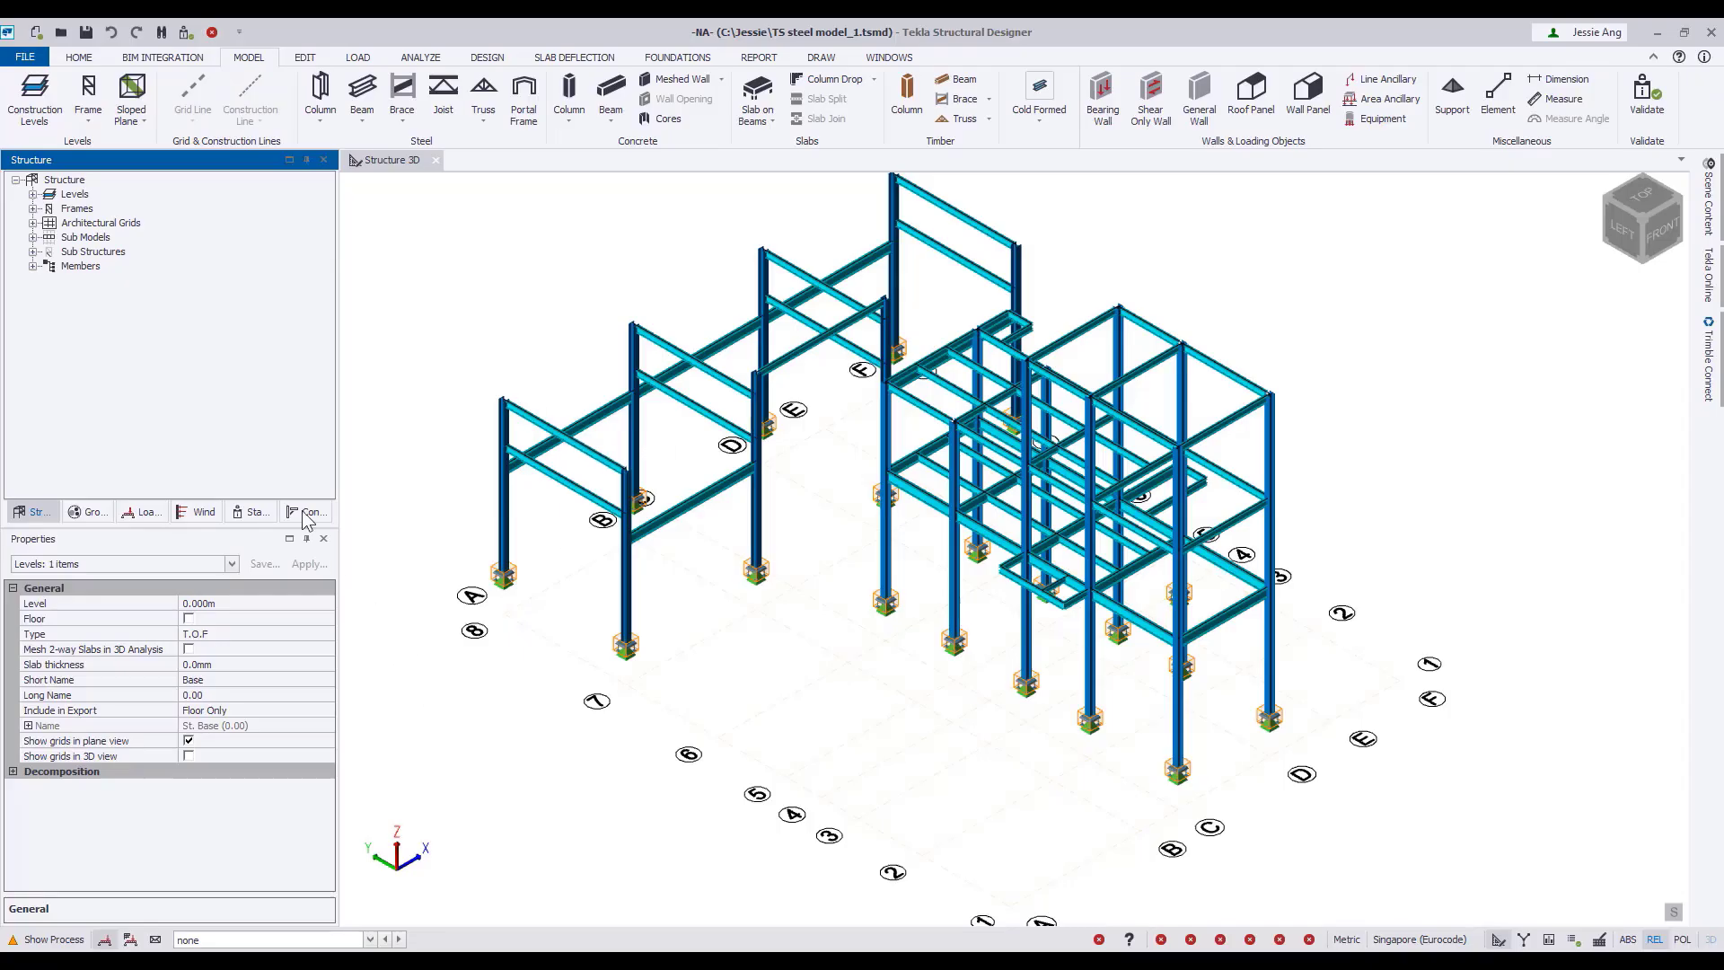
In Tekla Structural Designer, open the St. Base (0.00) level plan and load 1 - Plan 0.00 - Rev .dxf for import.
{"action": "left_click", "coordinate": [74, 195]}
{"action": "left_click", "coordinate": [32, 195]}
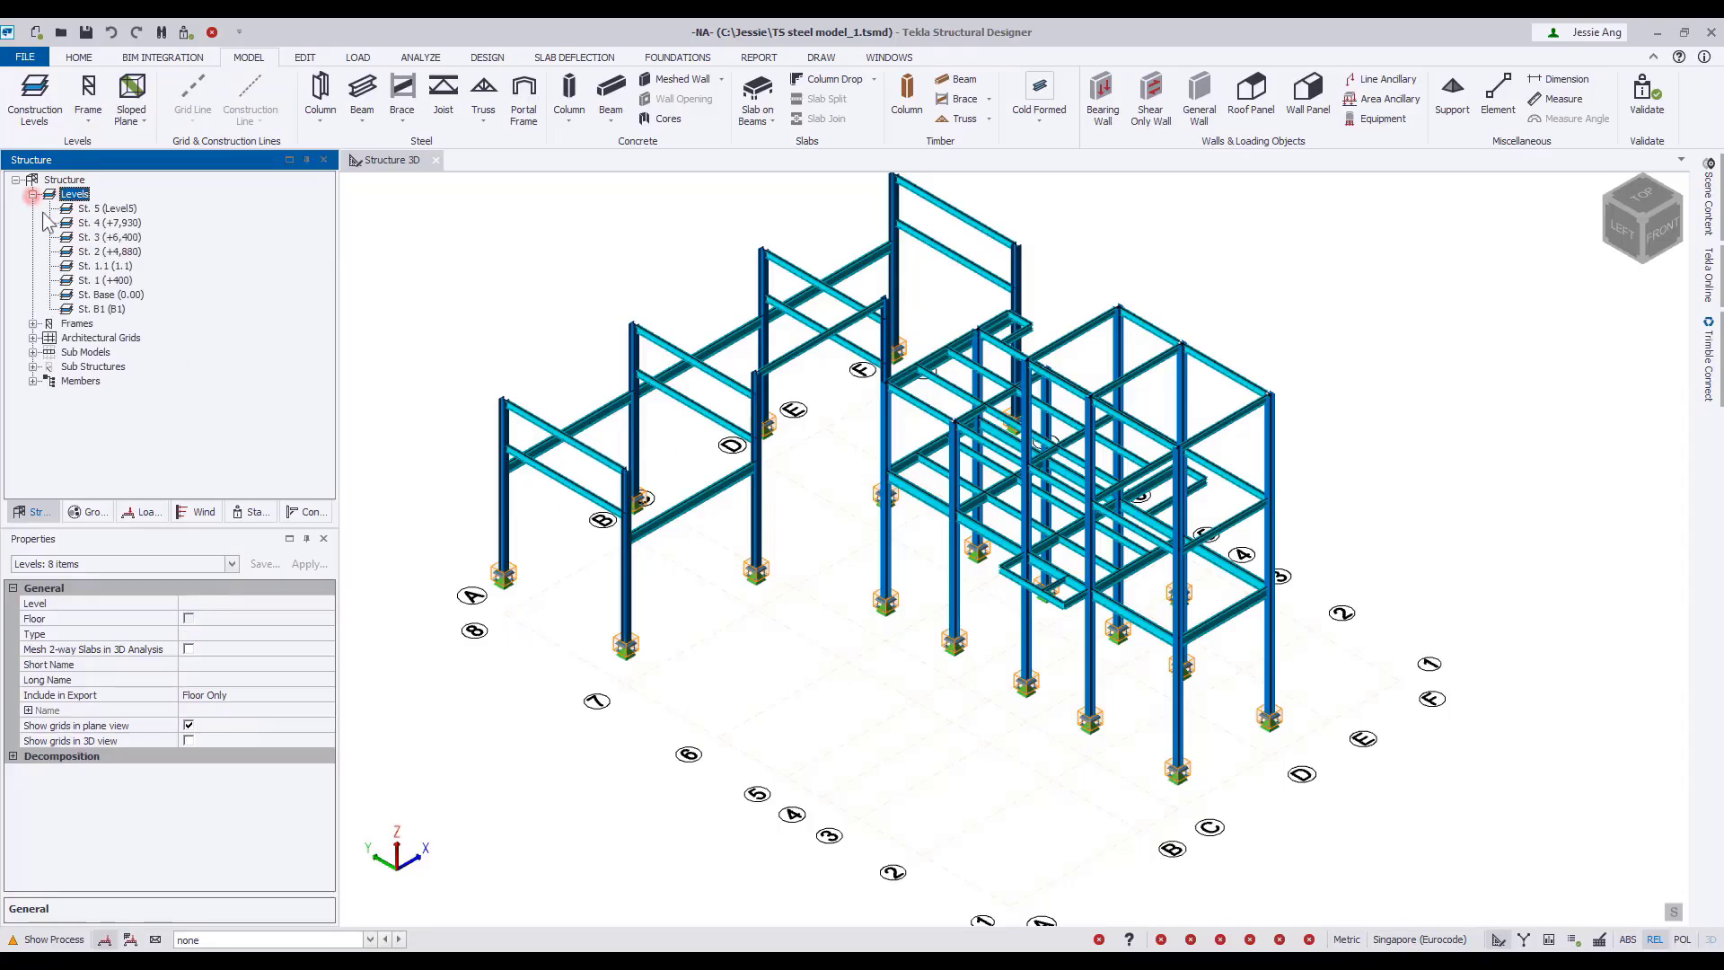
{"action": "double_click", "coordinate": [103, 296]}
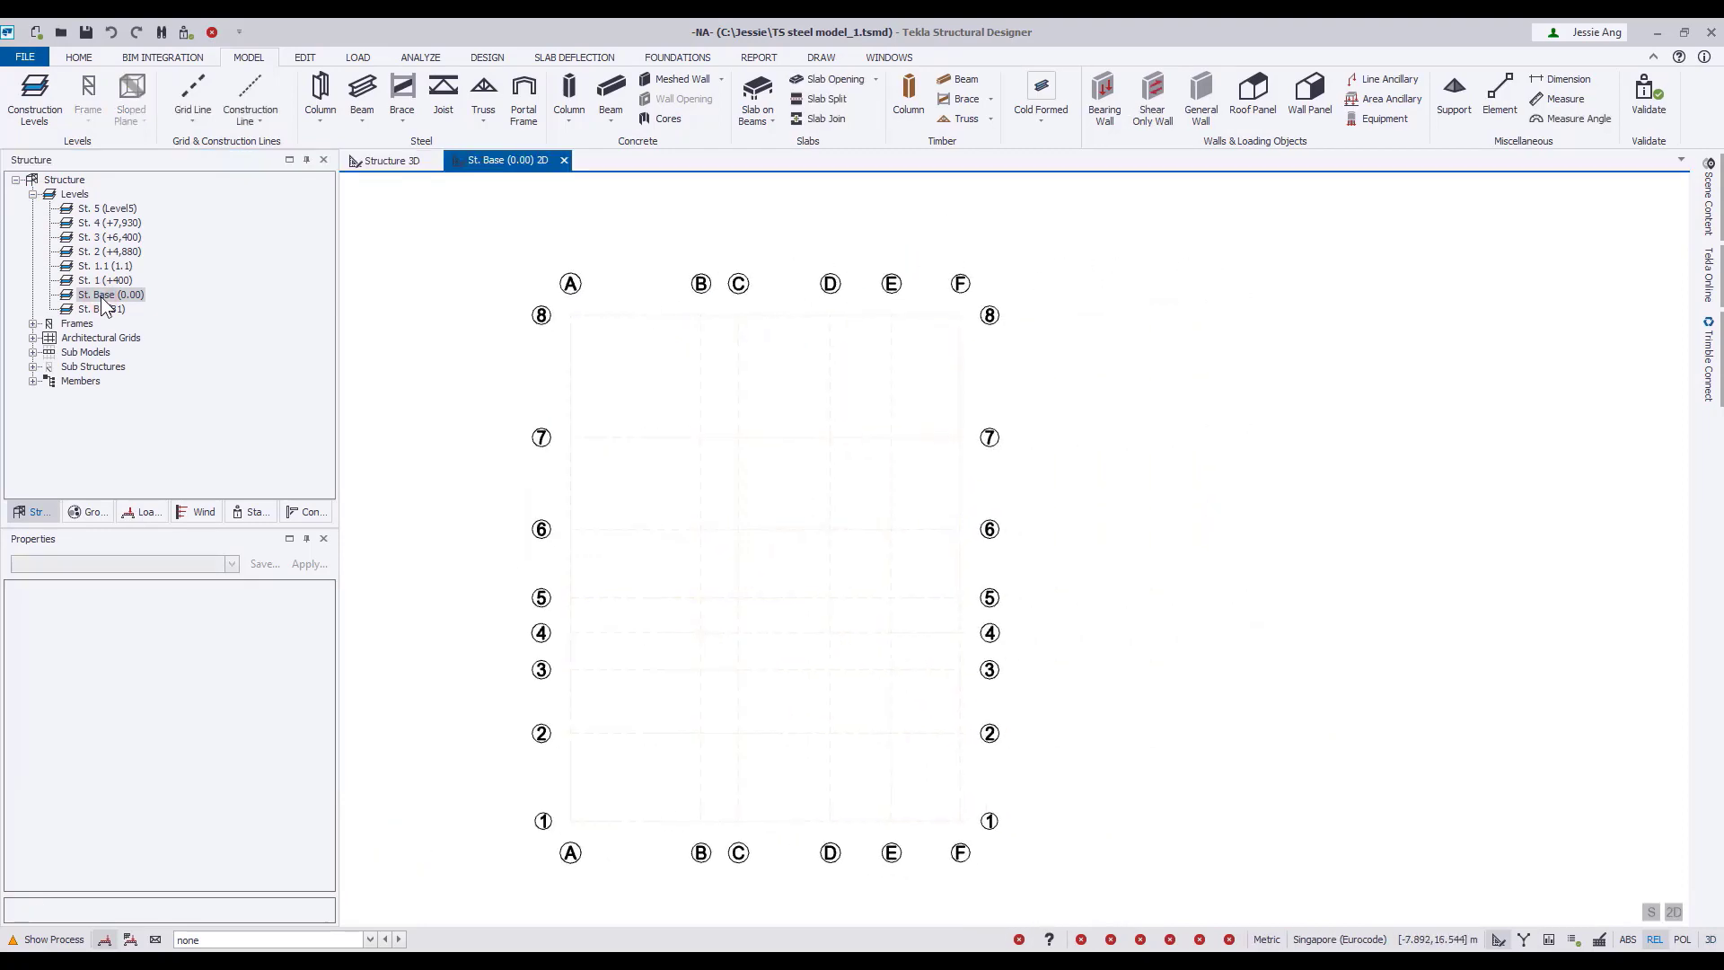
{"action": "left_click", "coordinate": [189, 120]}
{"action": "left_click", "coordinate": [225, 293]}
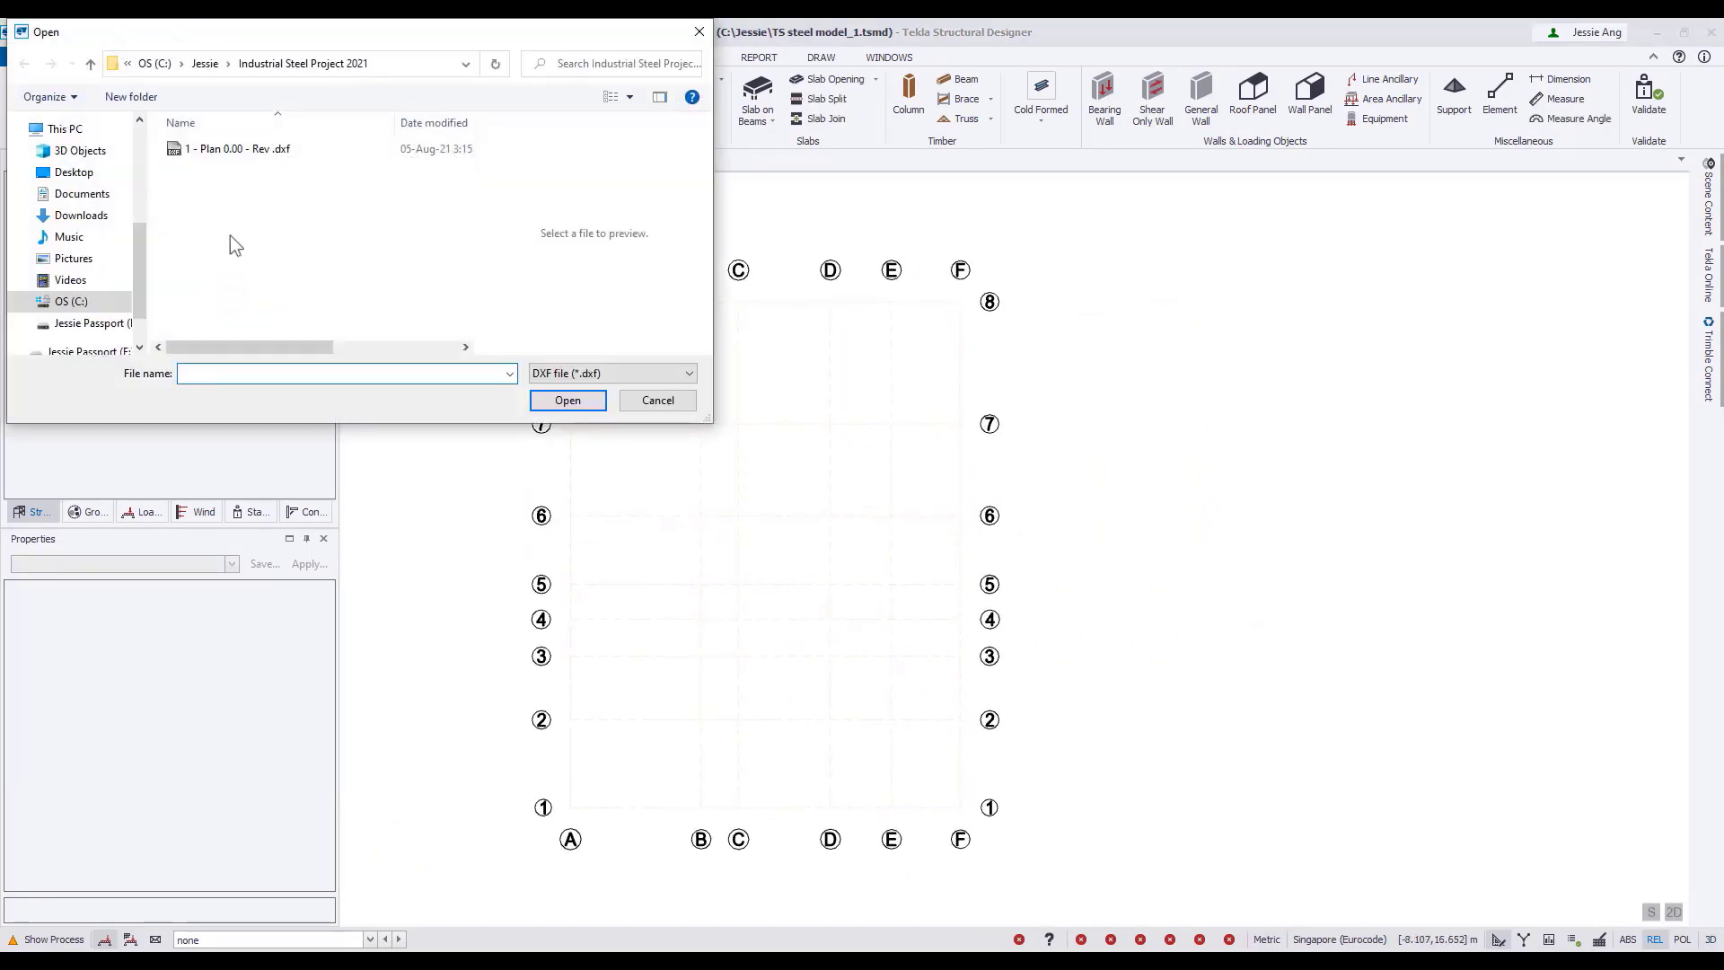
{"action": "left_click", "coordinate": [238, 149]}
{"action": "left_click", "coordinate": [567, 400]}
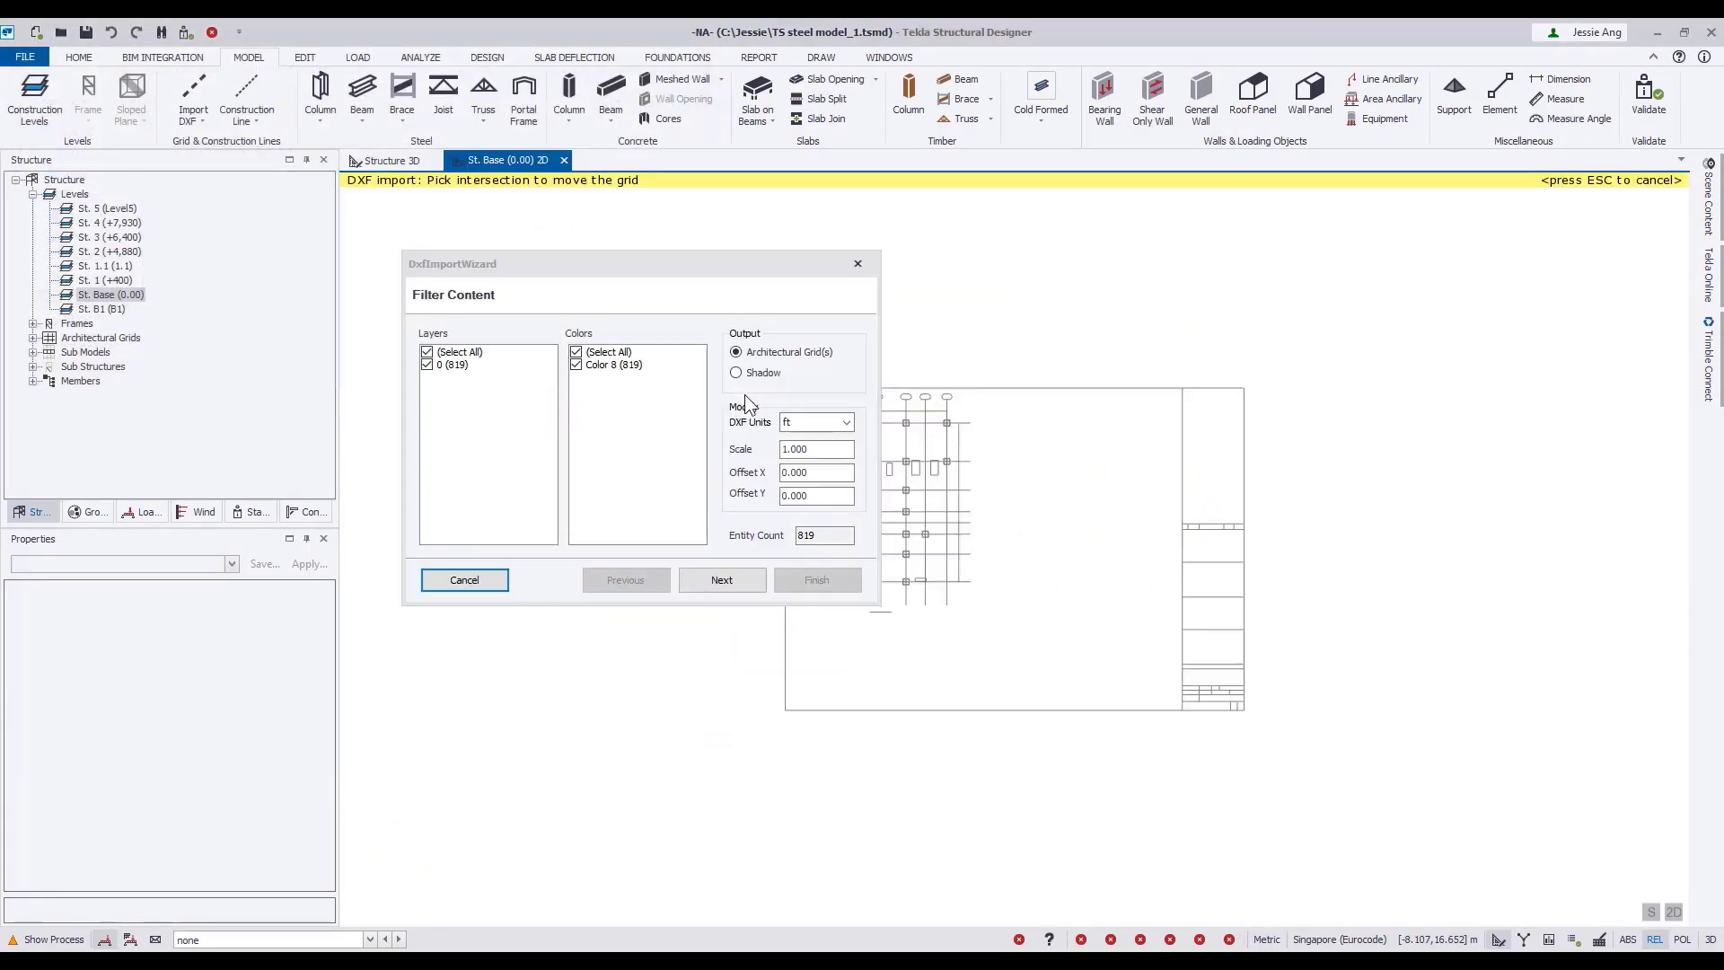
Set the DXF import units to mm and its output to Shadow.
{"action": "left_click", "coordinate": [817, 422]}
{"action": "left_click", "coordinate": [812, 439]}
{"action": "right_click", "coordinate": [976, 495]}
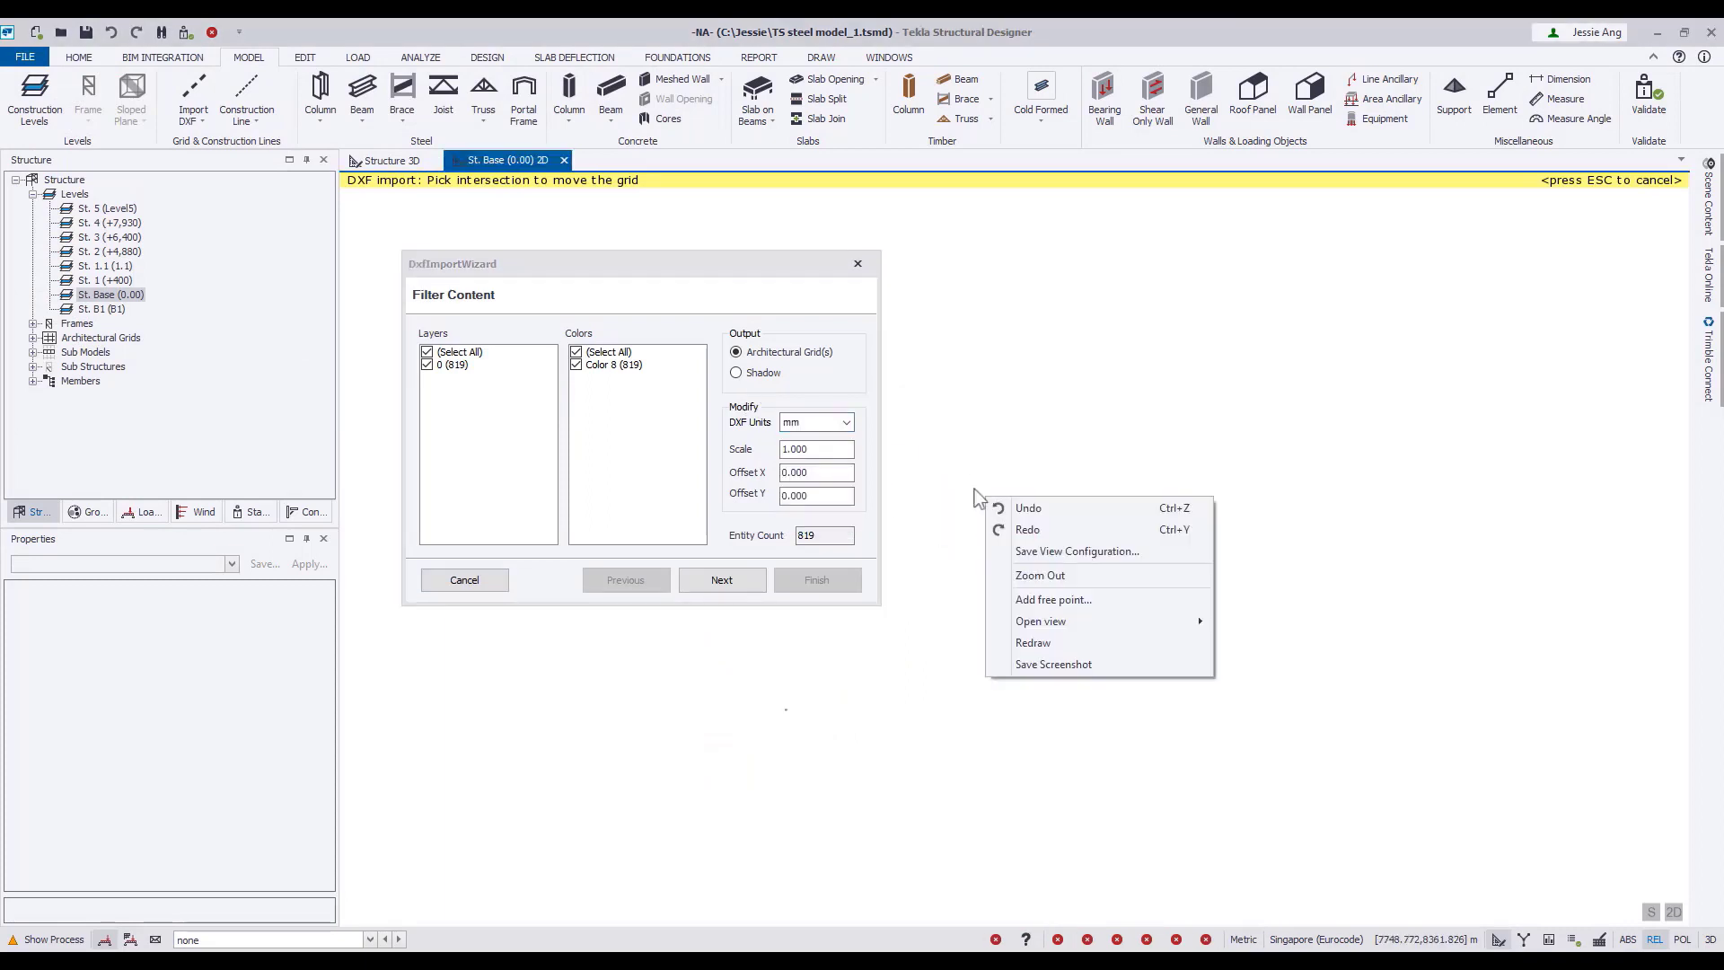
{"action": "left_click", "coordinate": [1040, 575]}
{"action": "left_click", "coordinate": [737, 373]}
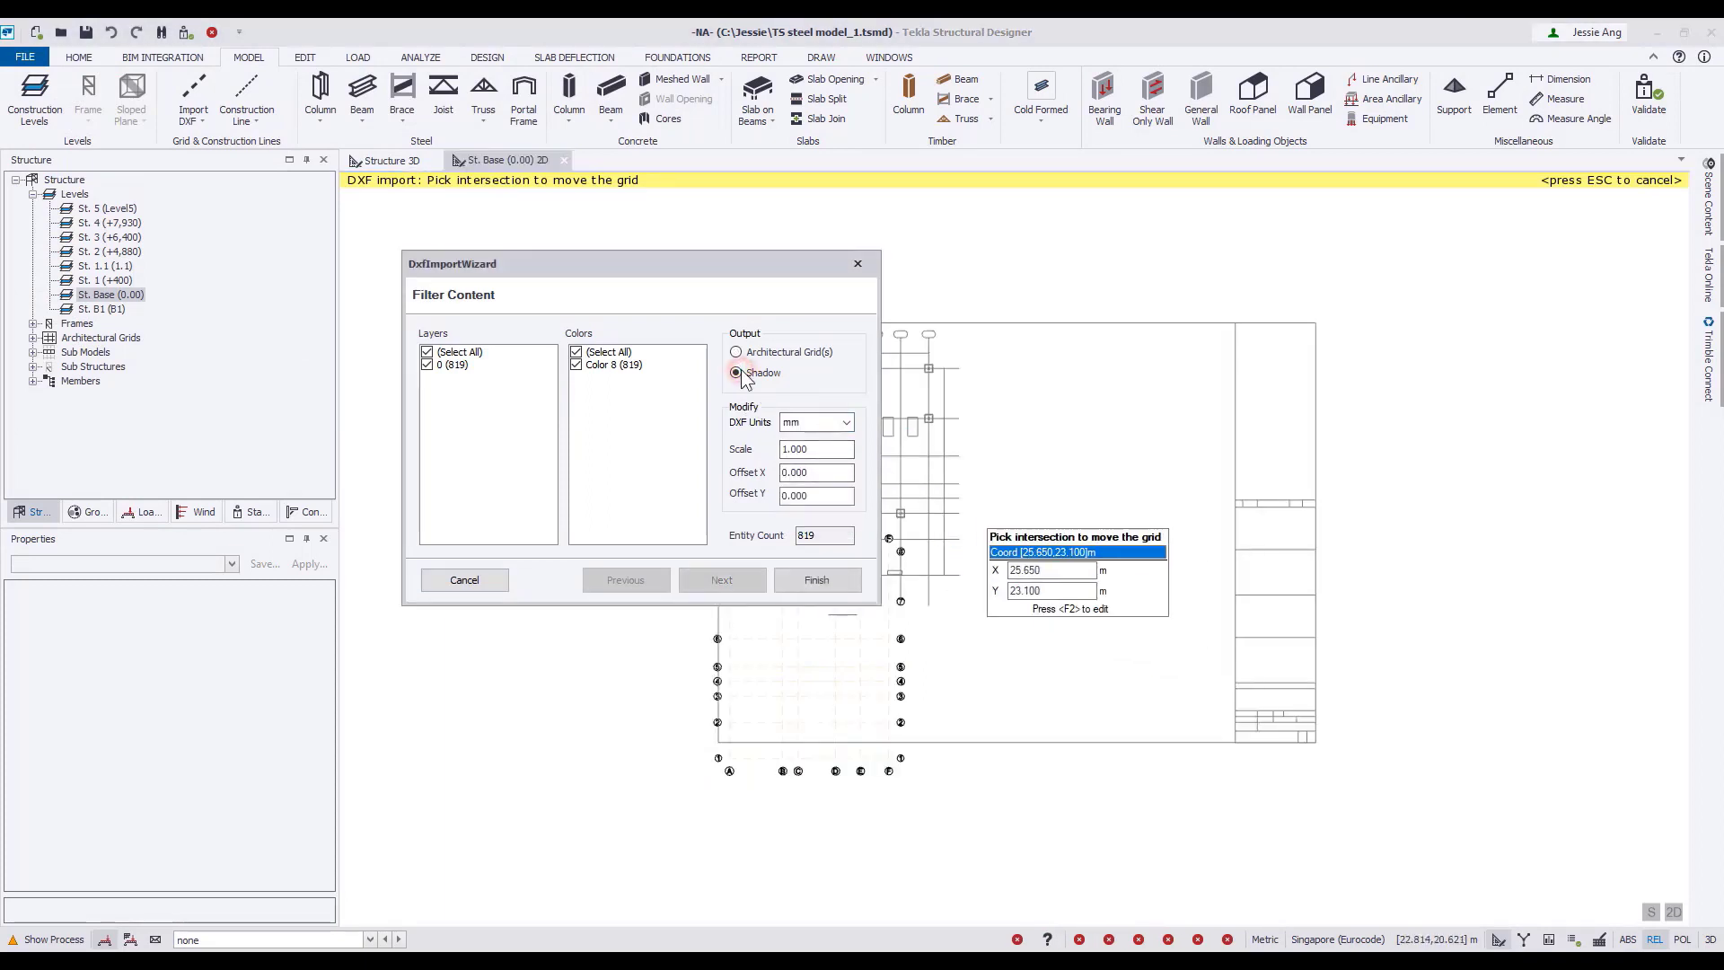
Align the DXF drawing's A/1 grid intersection with the model's A/1 grid intersection and finish the import.
{"action": "middle_click_drag", "start_coordinate": [1022, 530], "coordinate": [1323, 414]}
{"action": "left_click", "coordinate": [1070, 464]}
{"action": "scroll", "coordinate": [1026, 648], "scroll_direction": "up", "scroll_amount": 6}
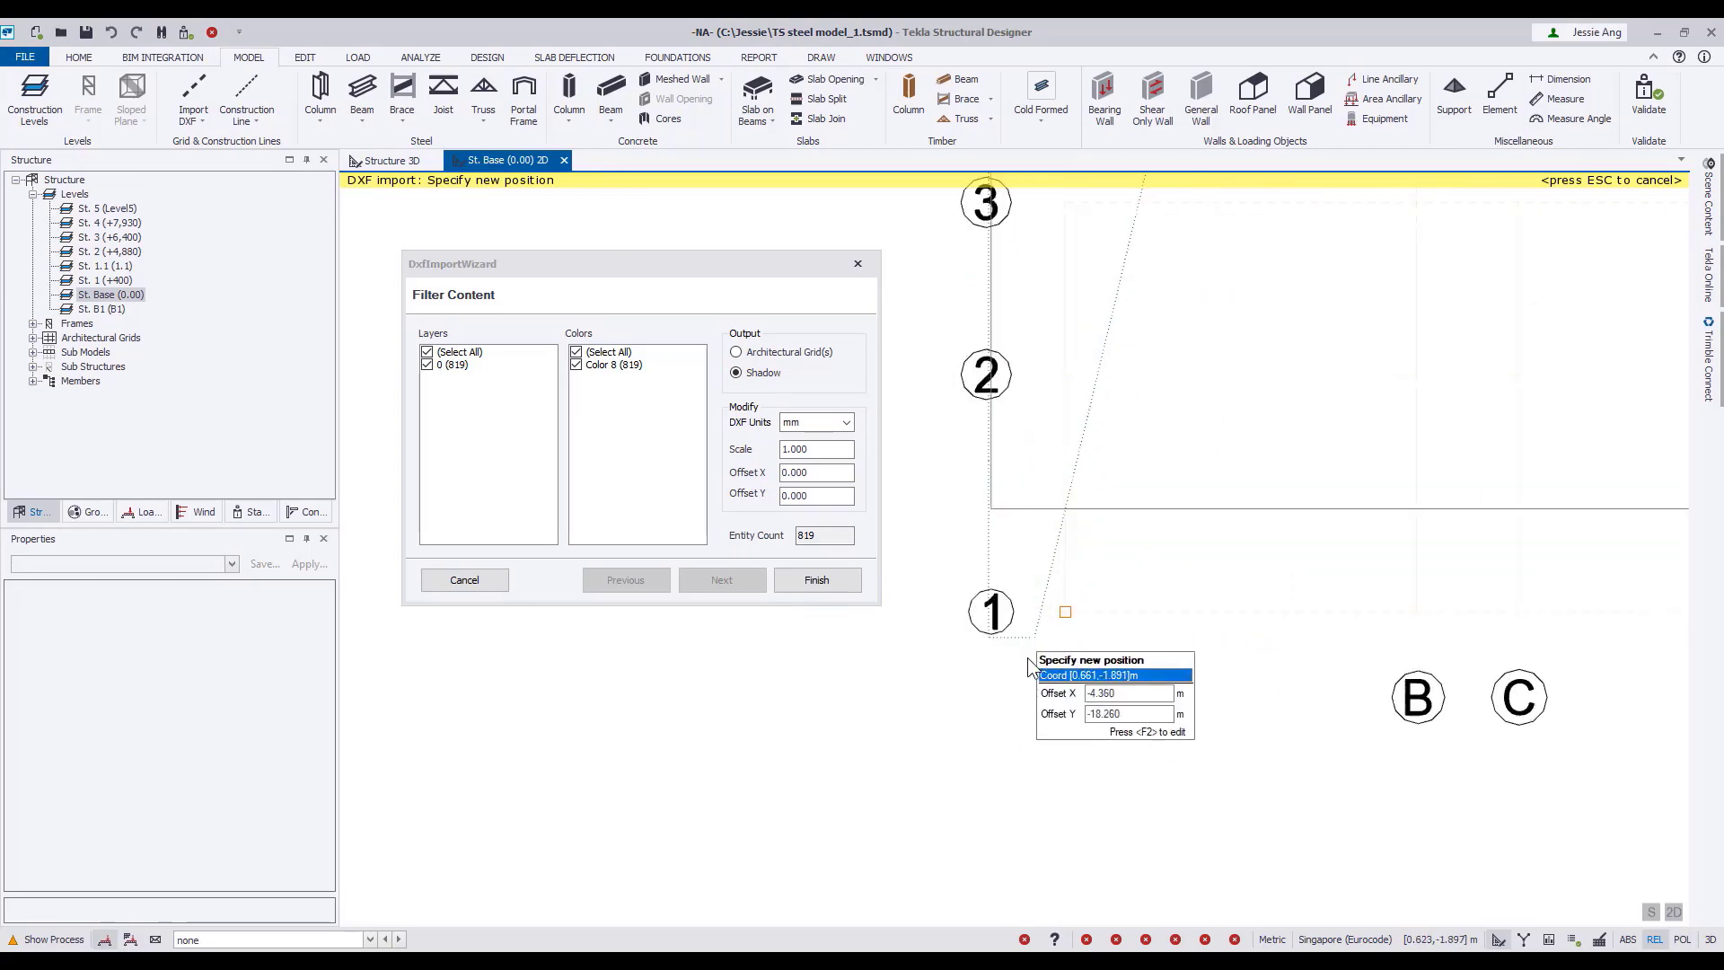
{"action": "scroll", "coordinate": [1029, 664], "scroll_direction": "up", "scroll_amount": 2}
{"action": "left_click", "coordinate": [1077, 596]}
{"action": "scroll", "coordinate": [1073, 603], "scroll_direction": "down", "scroll_amount": 3}
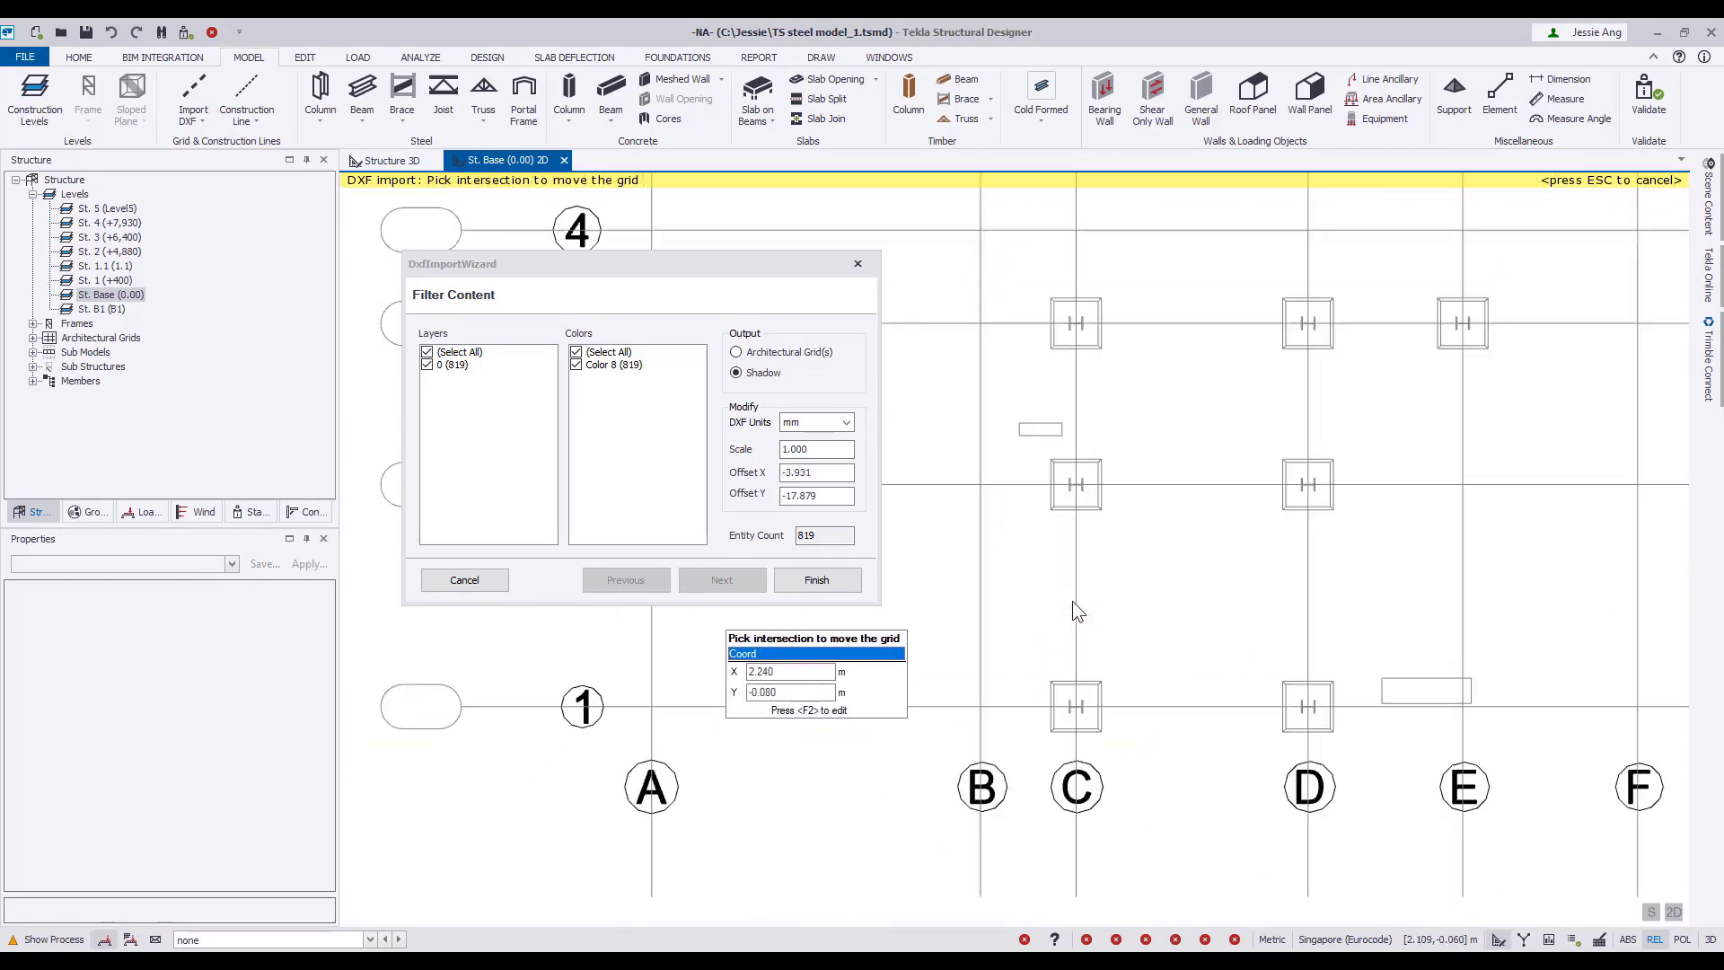
{"action": "scroll", "coordinate": [1072, 601], "scroll_direction": "down", "scroll_amount": 3}
{"action": "left_click", "coordinate": [807, 578]}
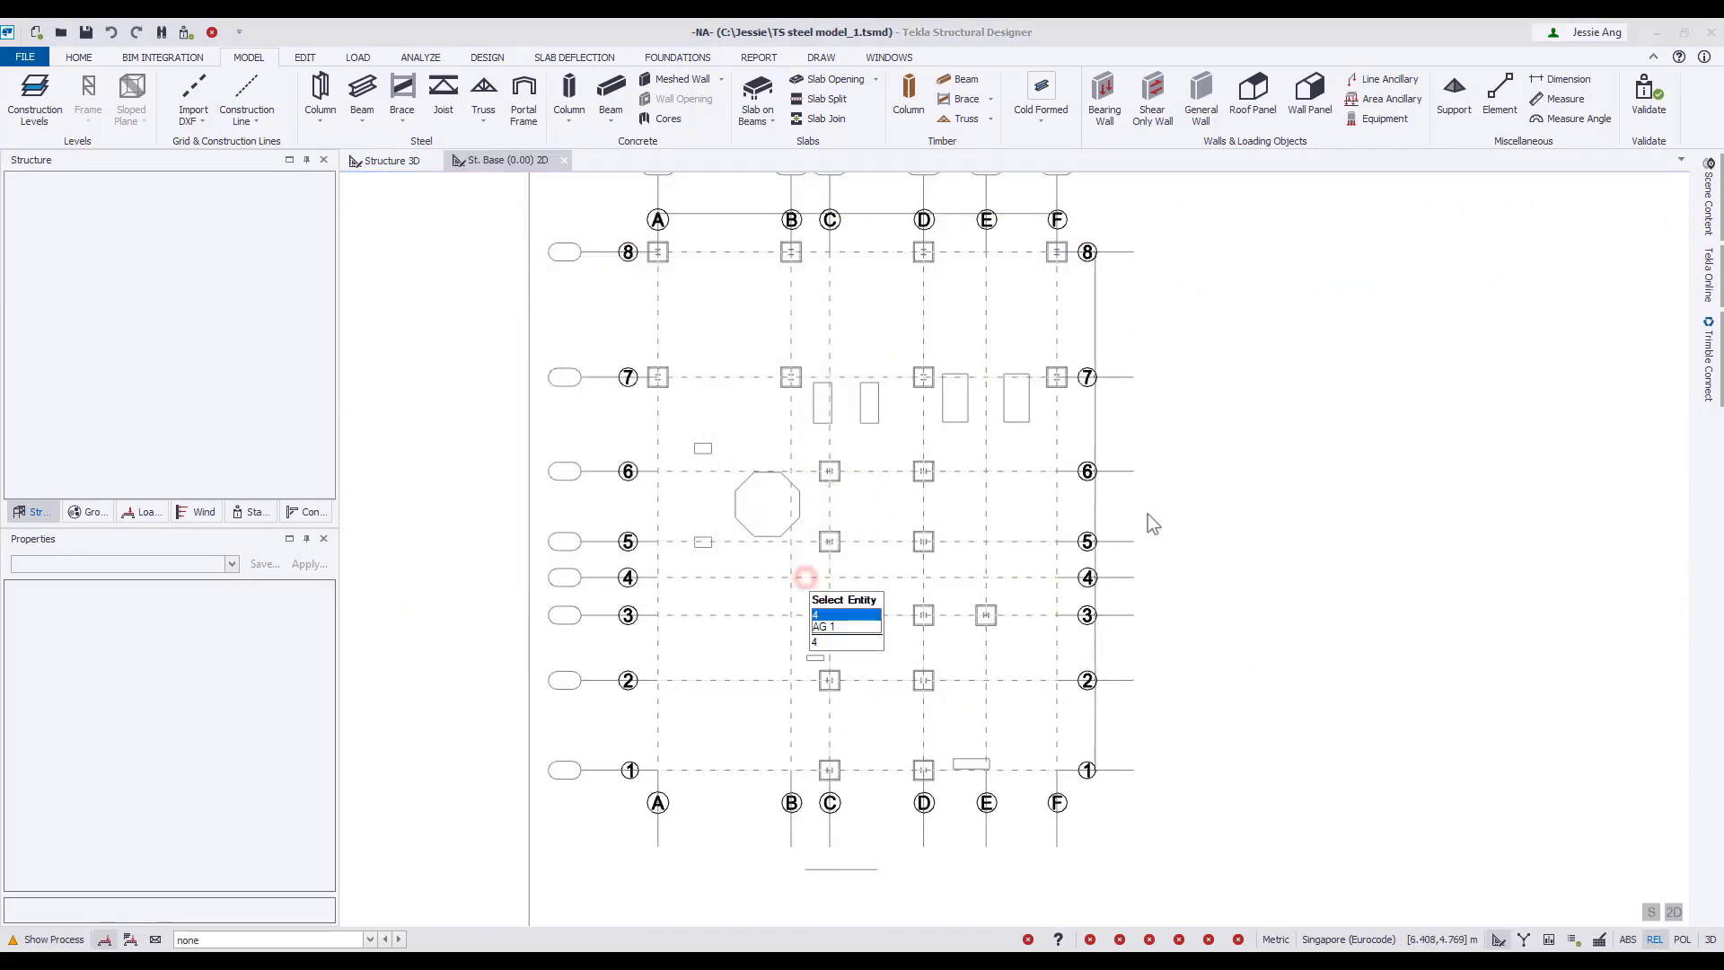
{"action": "scroll", "coordinate": [828, 665], "scroll_direction": "up", "scroll_amount": 3}
{"action": "scroll", "coordinate": [828, 666], "scroll_direction": "down", "scroll_amount": 3}
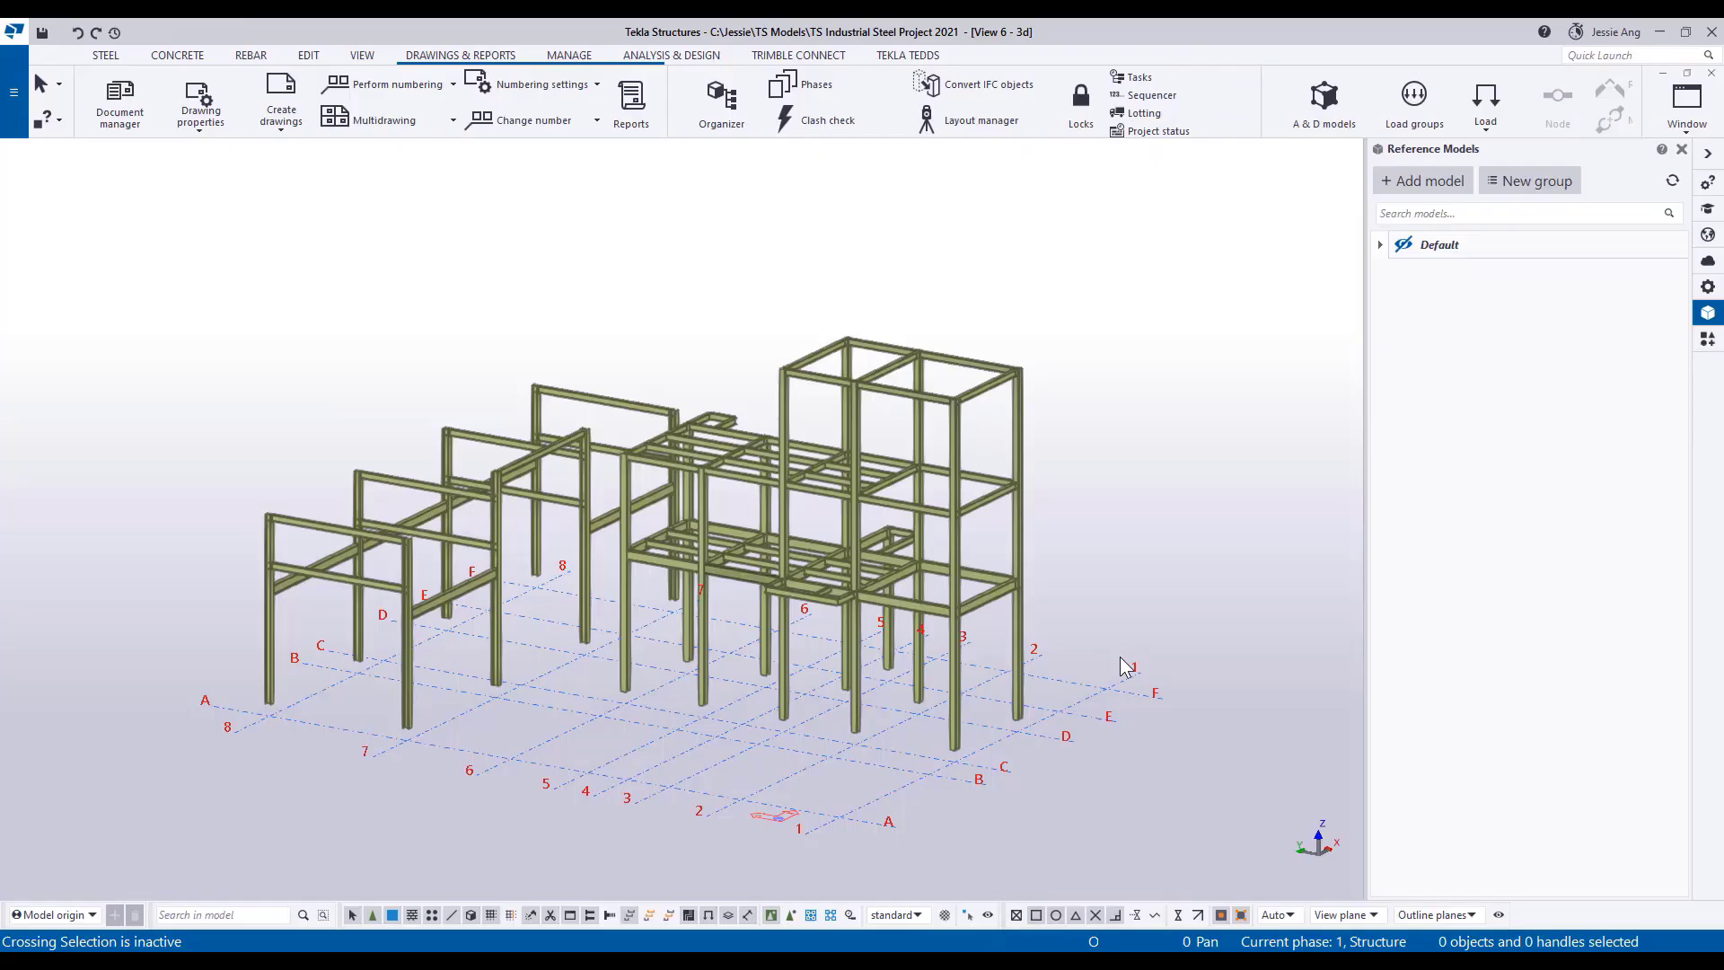
Review the GA drawing list in Tekla Structures, and check the imported DXF shadows on each level plan in Tekla Structural Designer.
{"action": "left_click", "coordinate": [121, 107]}
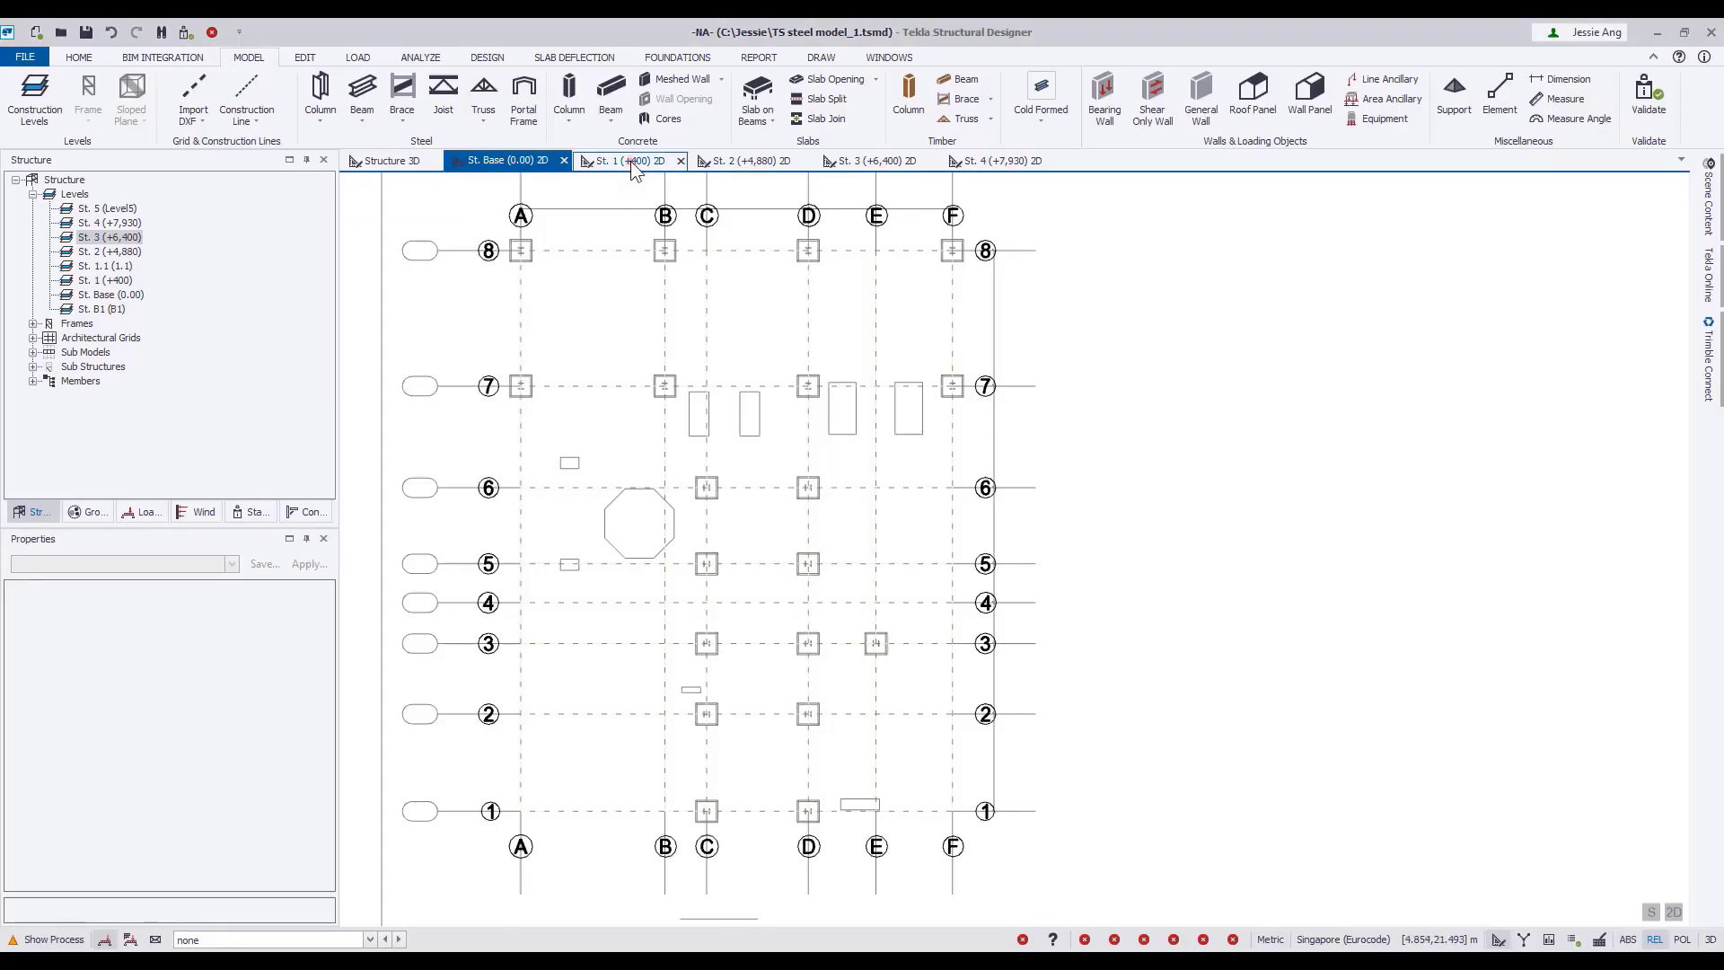
{"action": "left_click", "coordinate": [635, 166]}
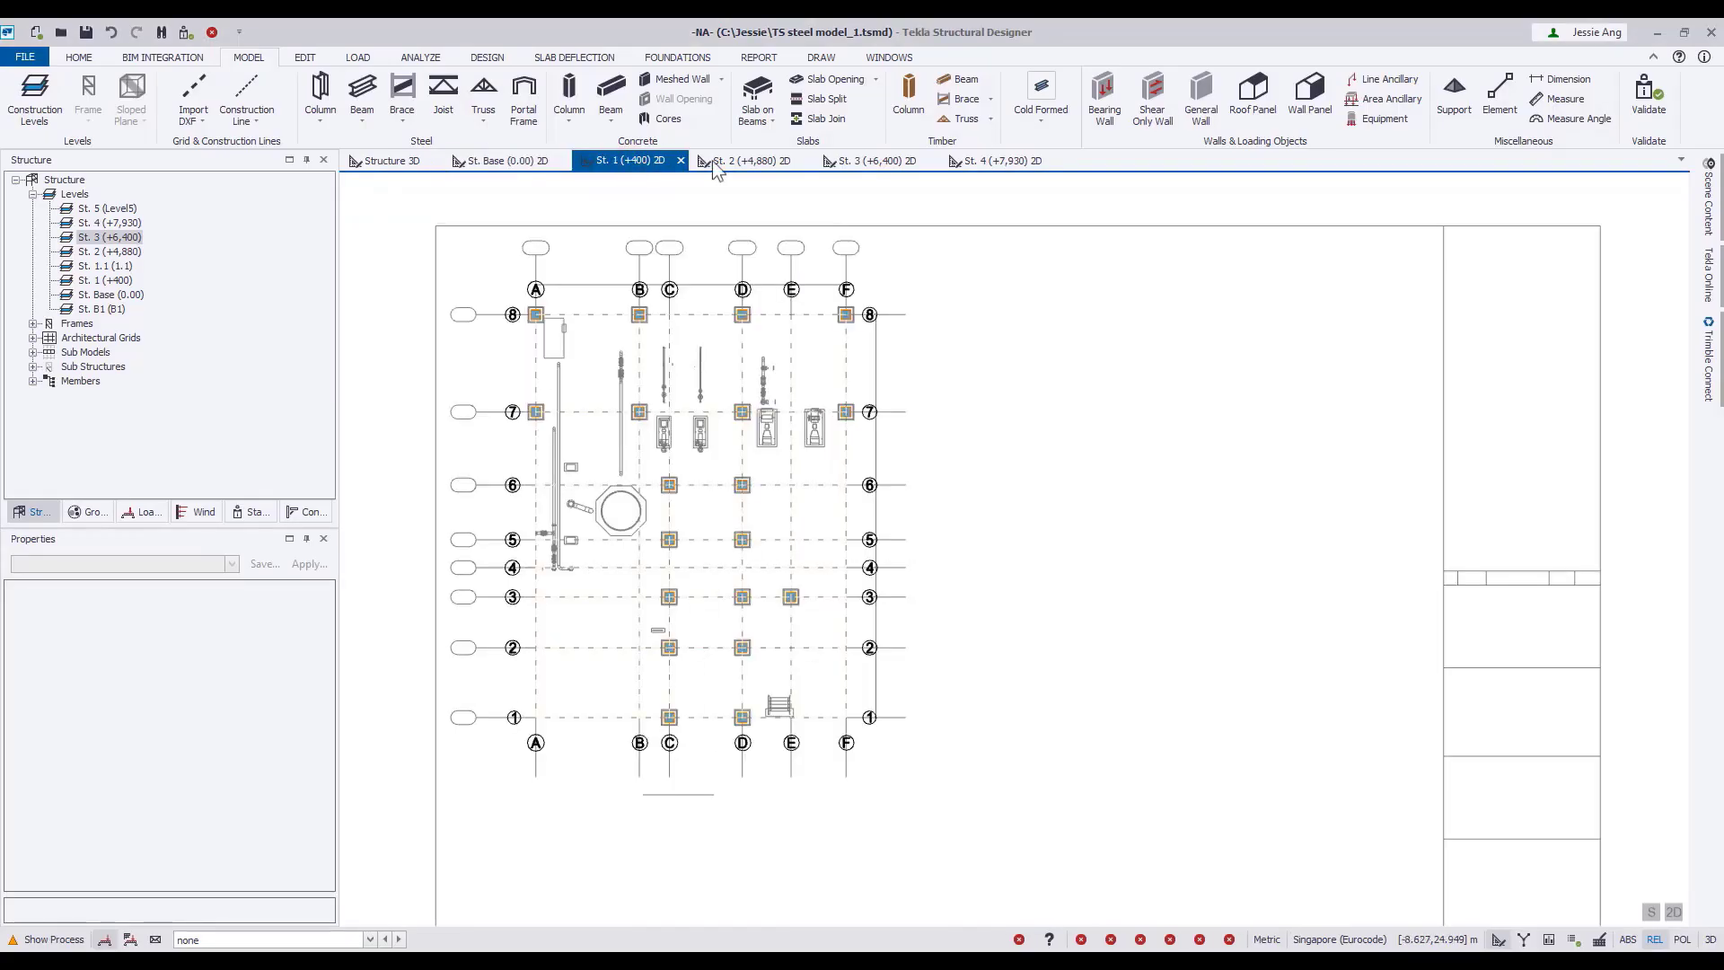
{"action": "left_click", "coordinate": [758, 161]}
{"action": "left_click", "coordinate": [894, 164]}
{"action": "left_click", "coordinate": [1006, 162]}
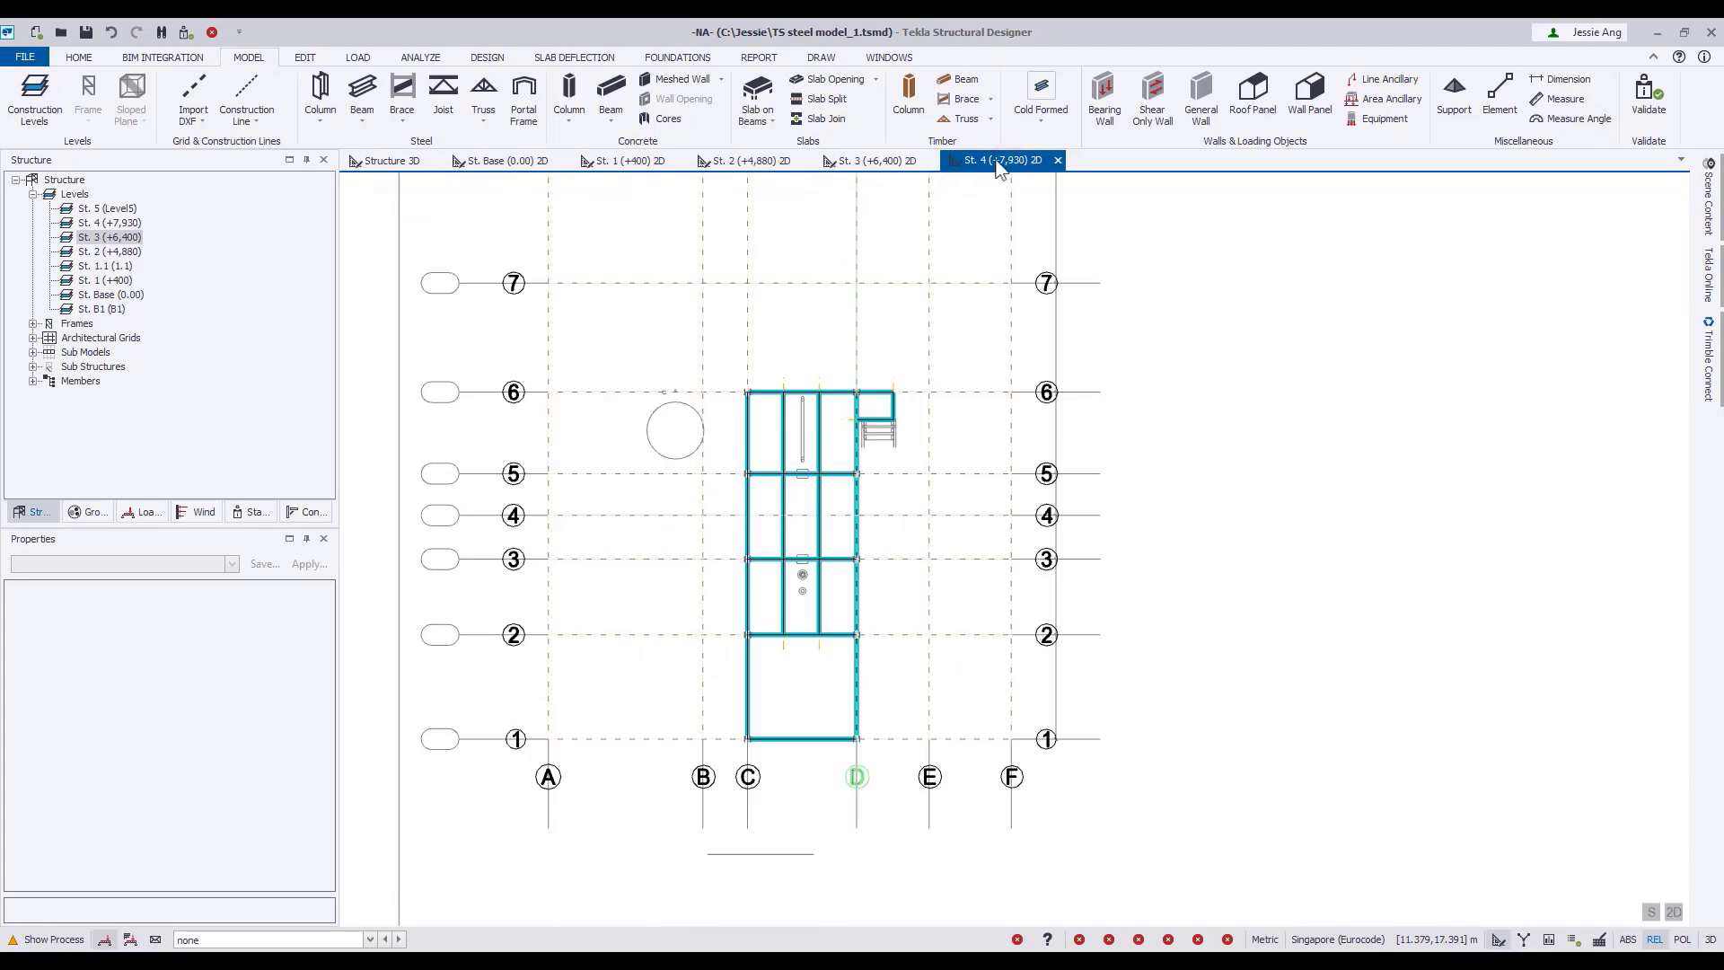
{"action": "left_click", "coordinate": [521, 162]}
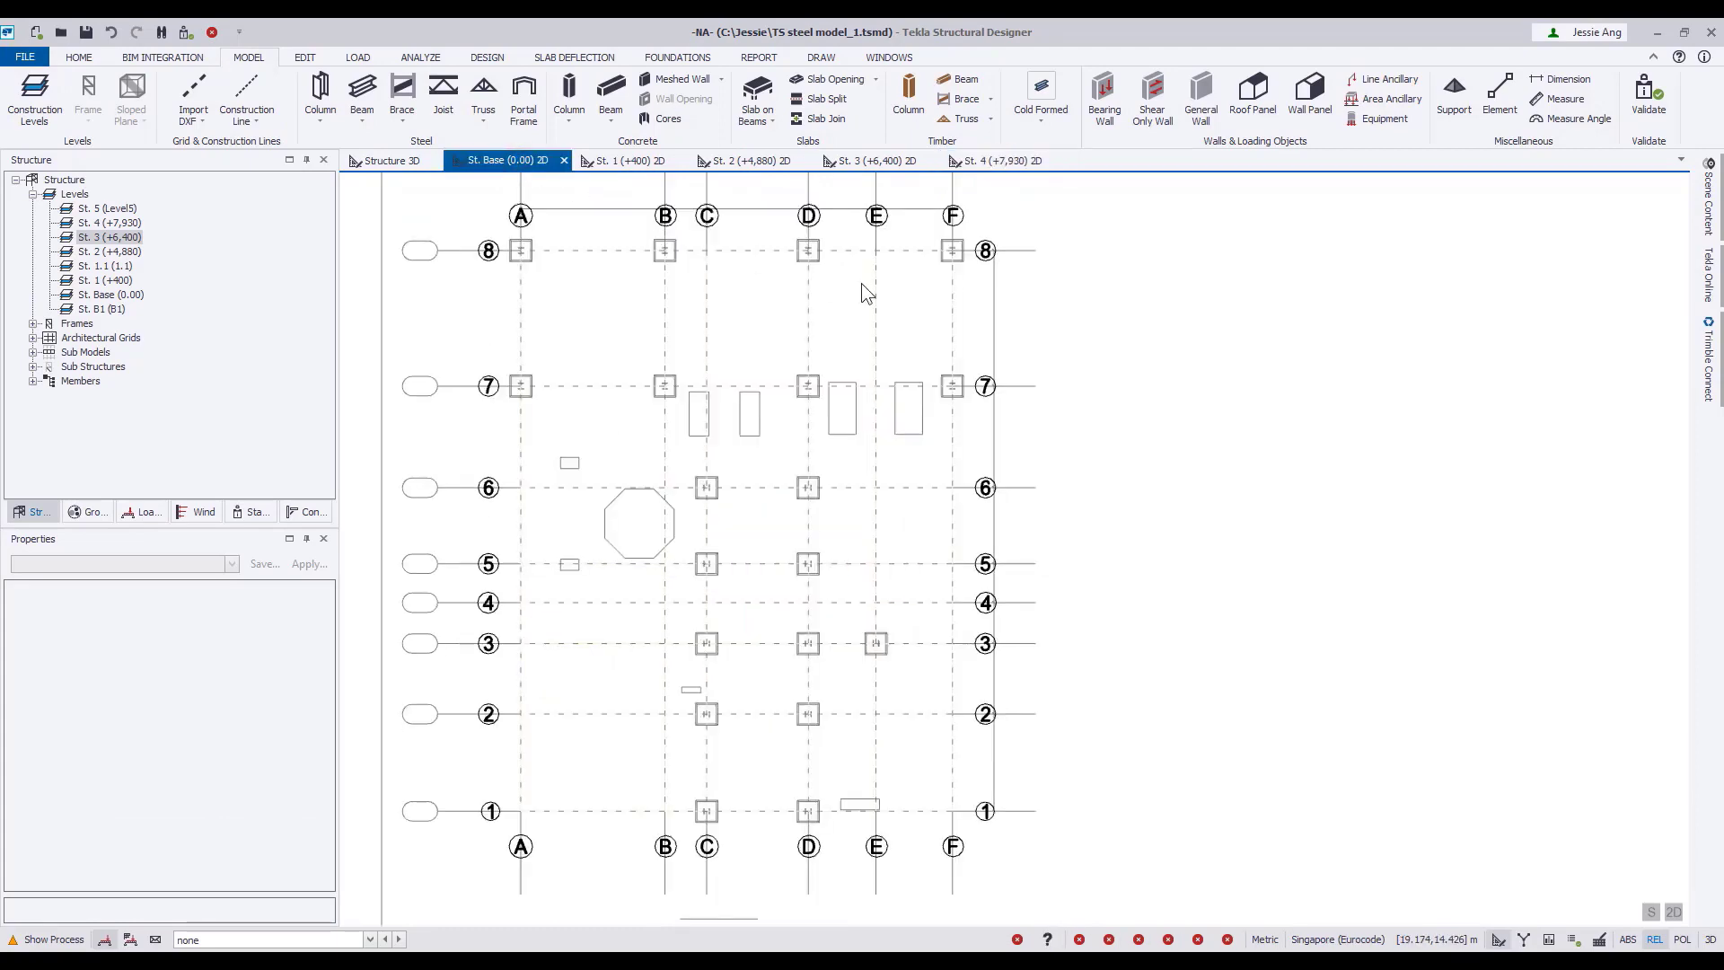
Place the Structure 3D view in a new vertical tab group beside the St. Base (0.00) plan.
{"action": "left_click", "coordinate": [391, 161]}
{"action": "right_click", "coordinate": [401, 162]}
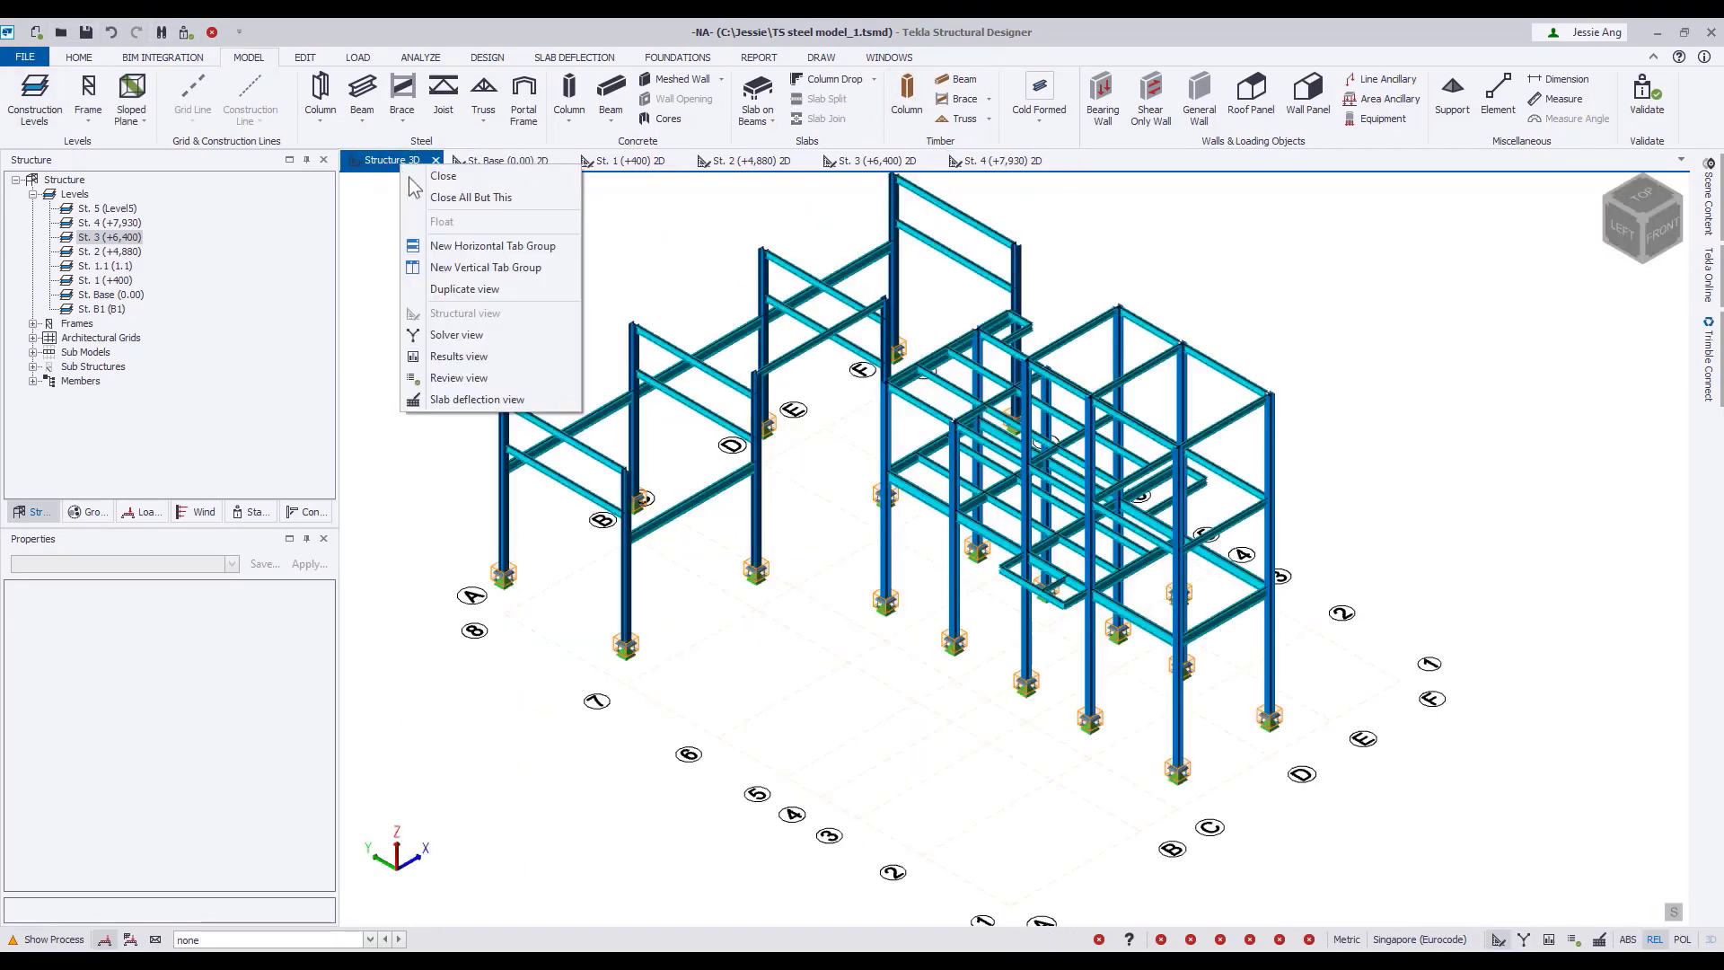
{"action": "left_click", "coordinate": [467, 268]}
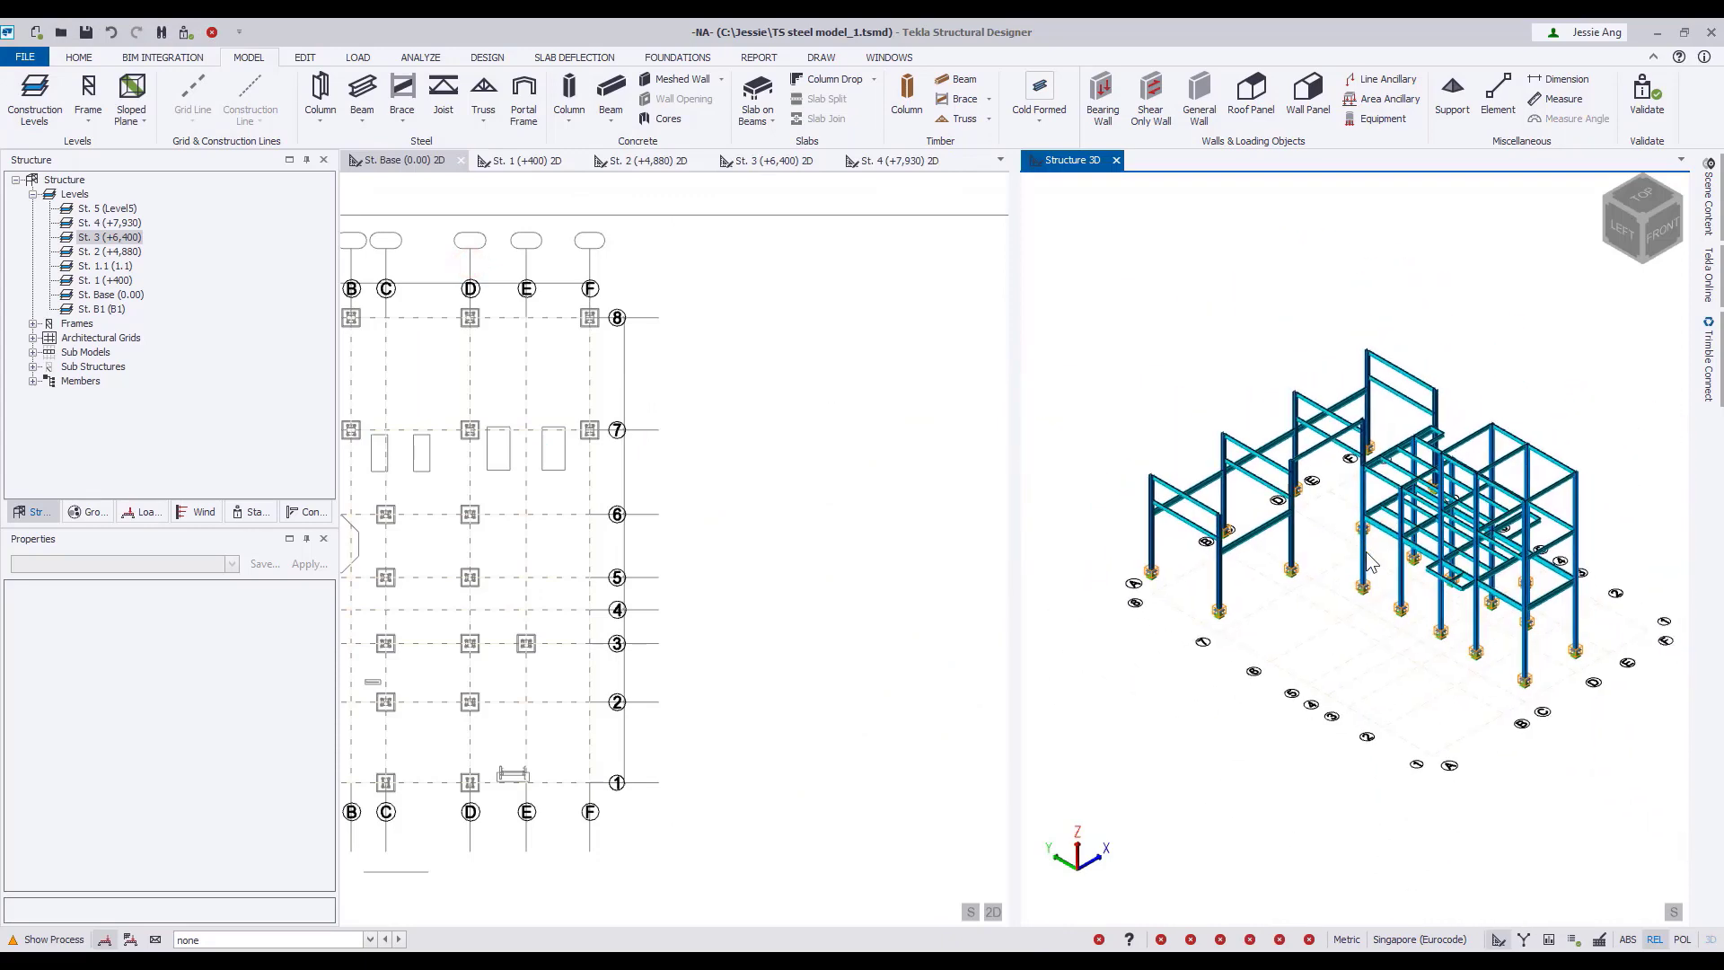
{"action": "middle_click_drag", "start_coordinate": [548, 506], "coordinate": [770, 474]}
{"action": "middle_click_drag", "start_coordinate": [661, 461], "coordinate": [688, 444]}
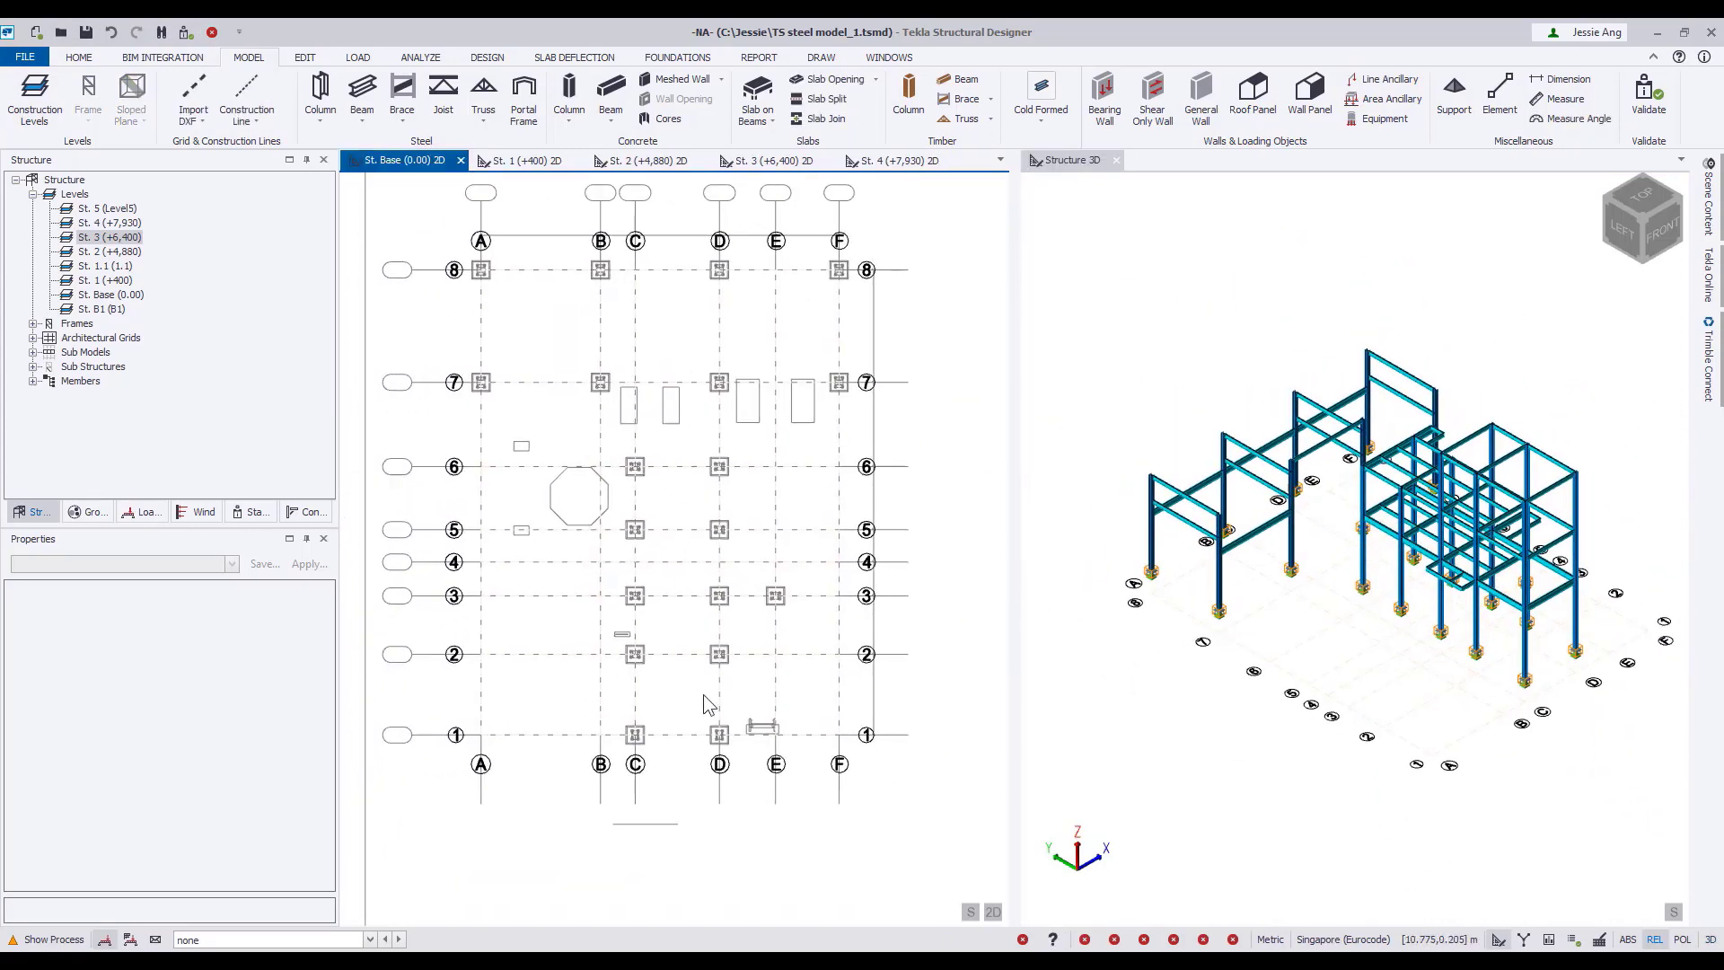
Start a cast-in-place concrete column in the St. Base (0.00) plan with its top level set to St. 1 (+400).
{"action": "scroll", "coordinate": [704, 694], "scroll_direction": "up", "scroll_amount": 8}
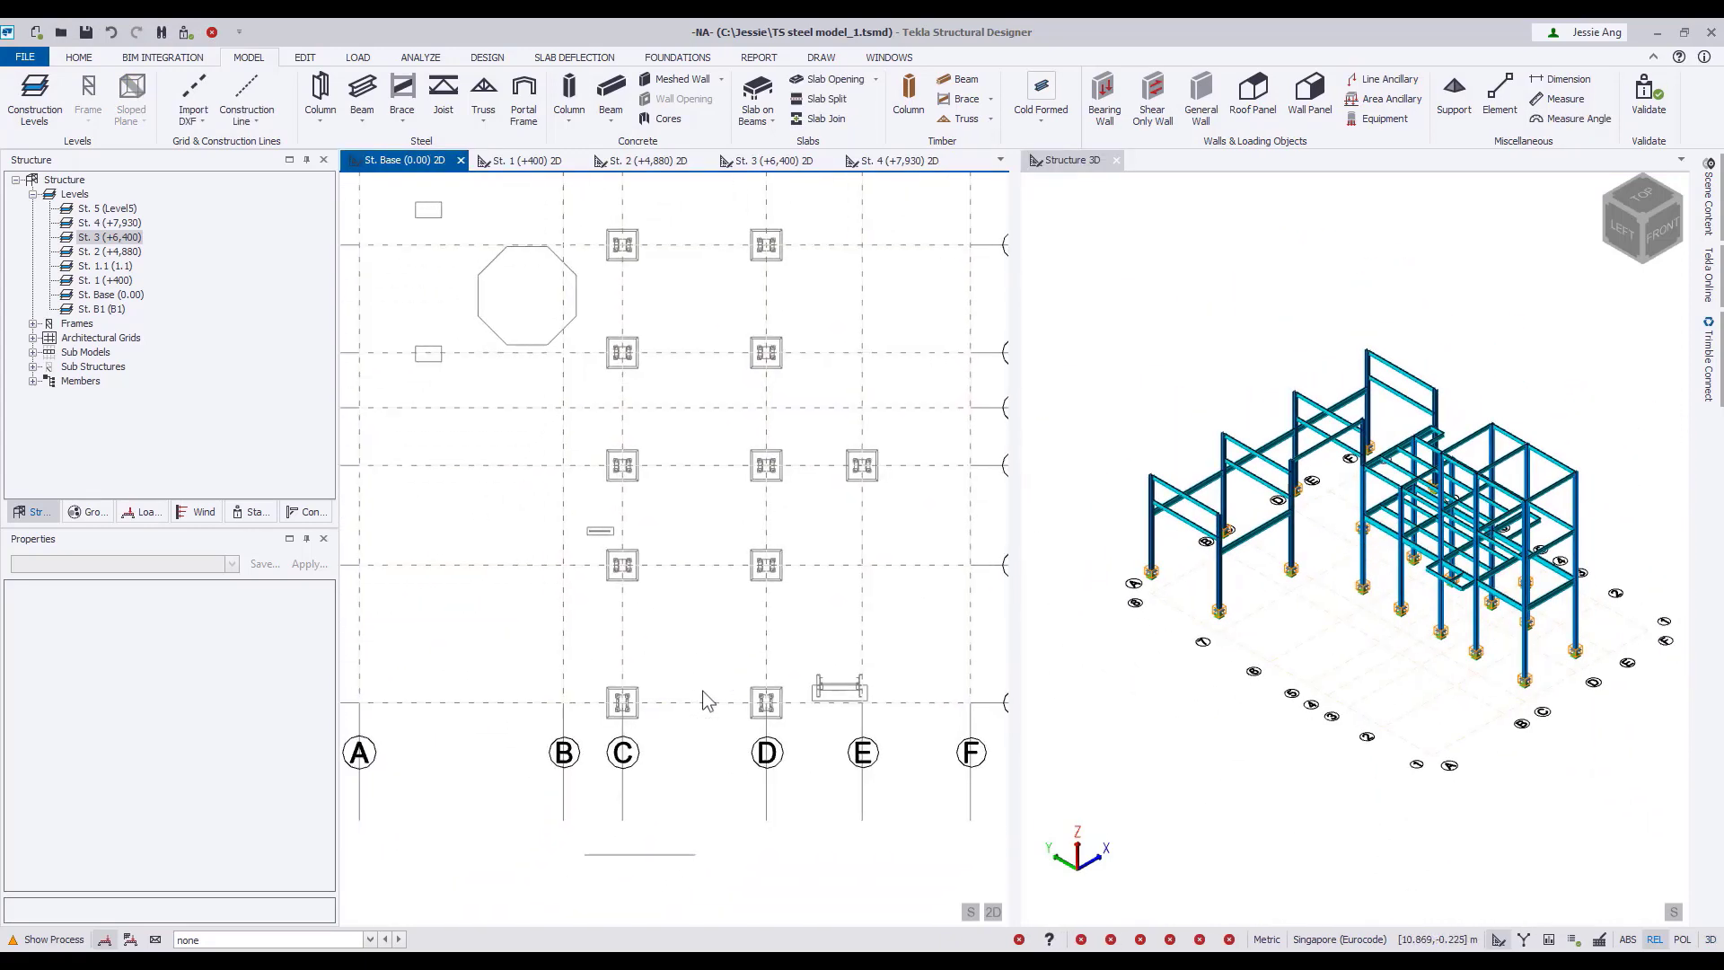
{"action": "scroll", "coordinate": [697, 662], "scroll_direction": "down", "scroll_amount": 4}
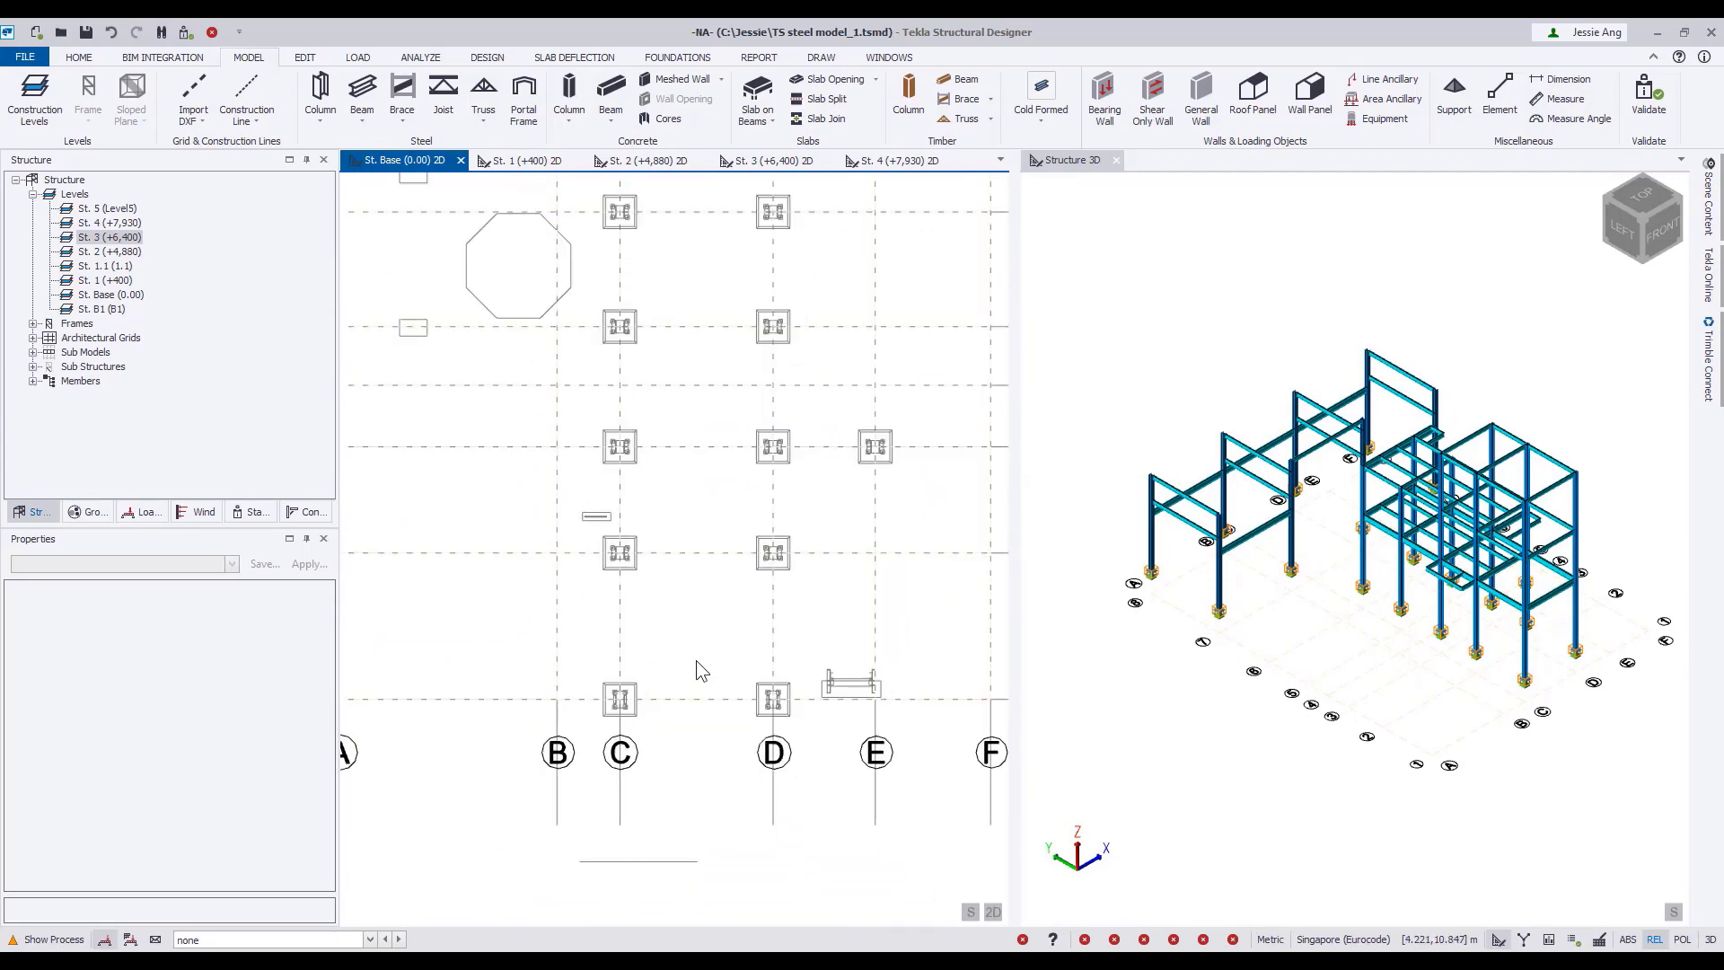
{"action": "left_click", "coordinate": [570, 86]}
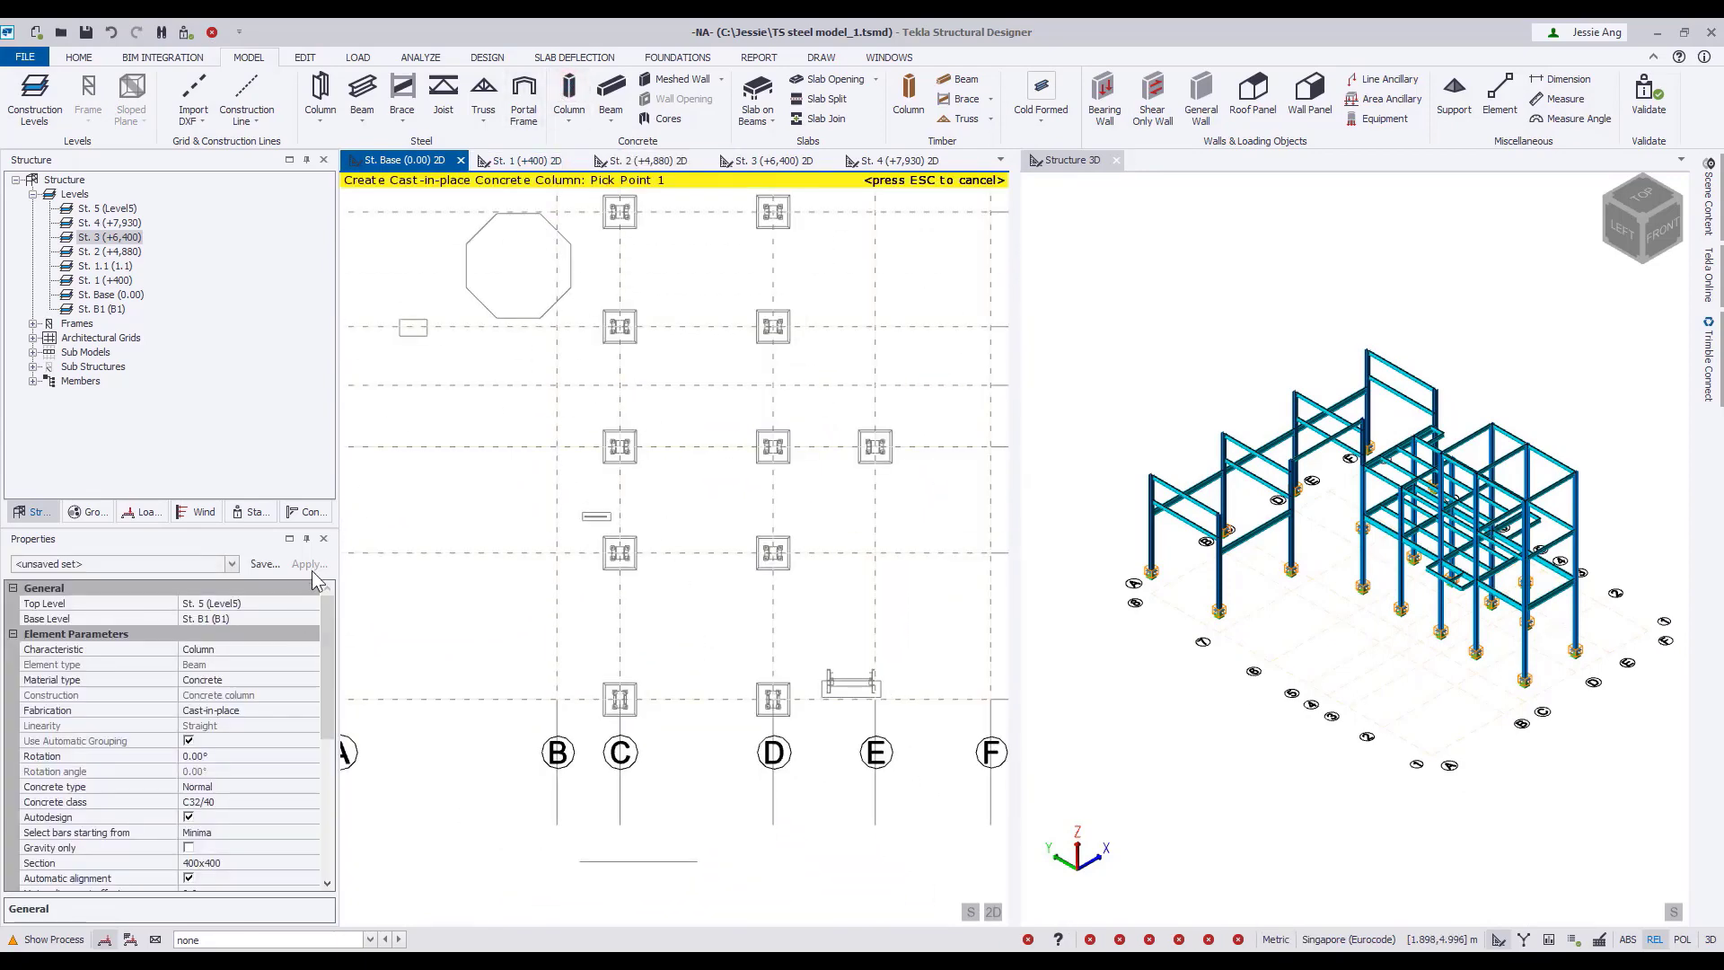
{"action": "left_click", "coordinate": [290, 540]}
{"action": "left_click", "coordinate": [328, 248]}
{"action": "left_click", "coordinate": [328, 249]}
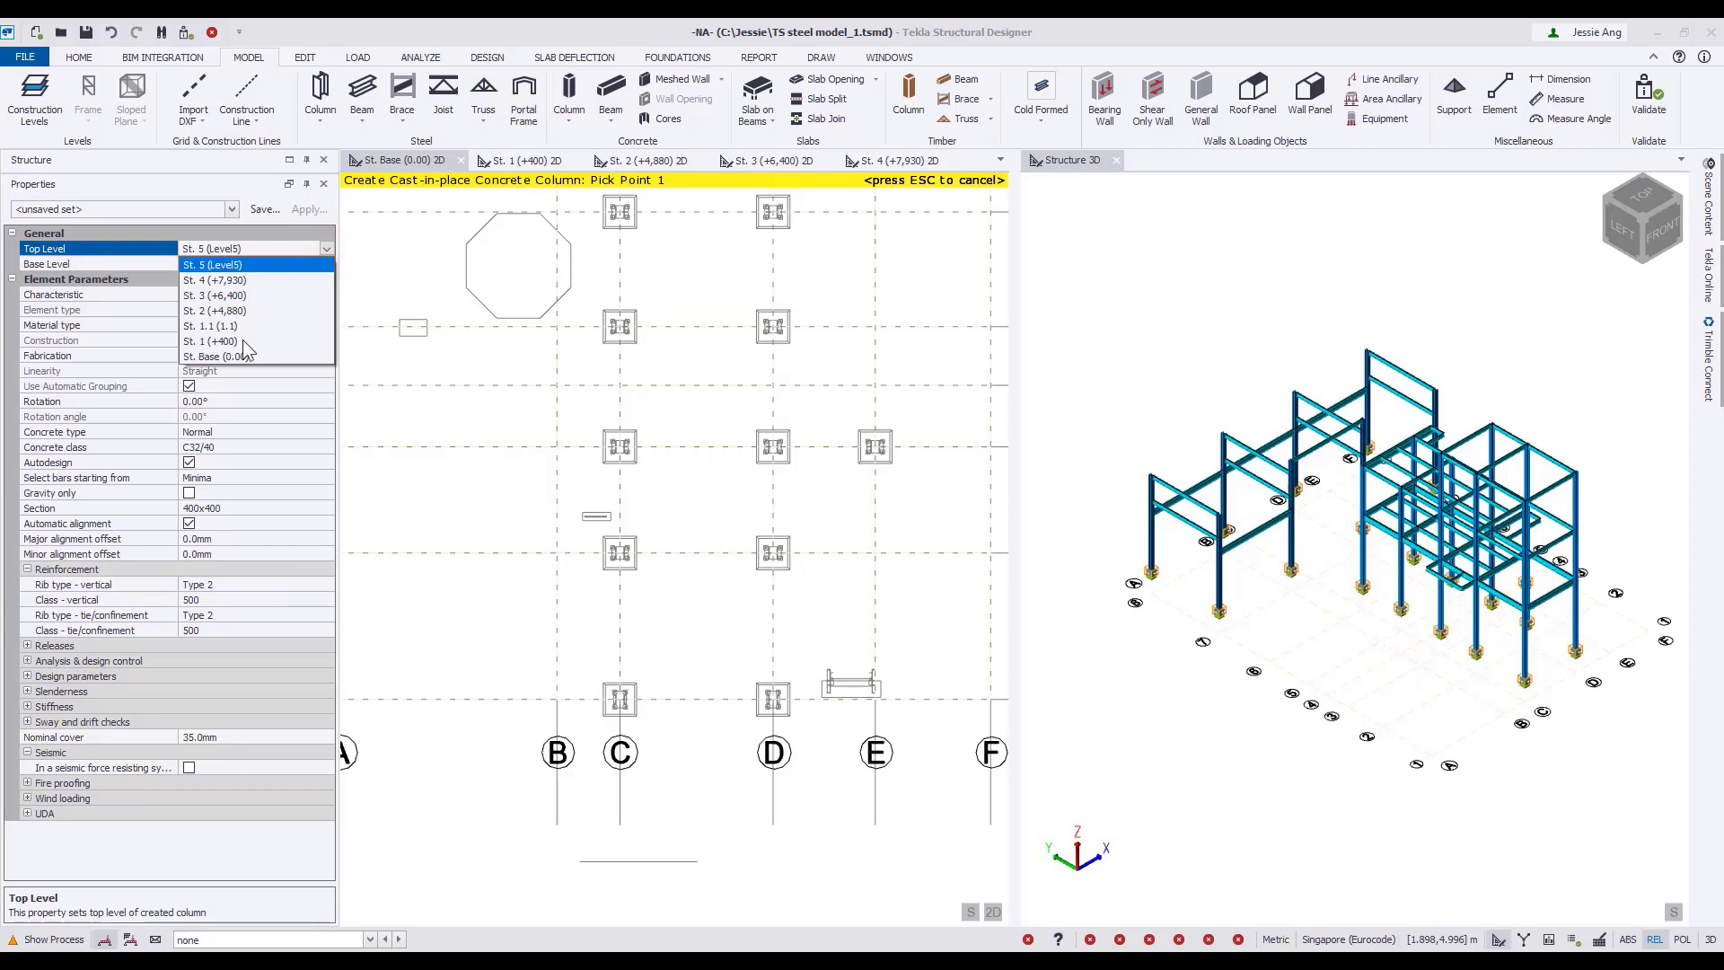
{"action": "left_click", "coordinate": [242, 341]}
Set the concrete column's section to a rectangular 800x800 mm and turn off its automatic alignment.
{"action": "left_click", "coordinate": [325, 509]}
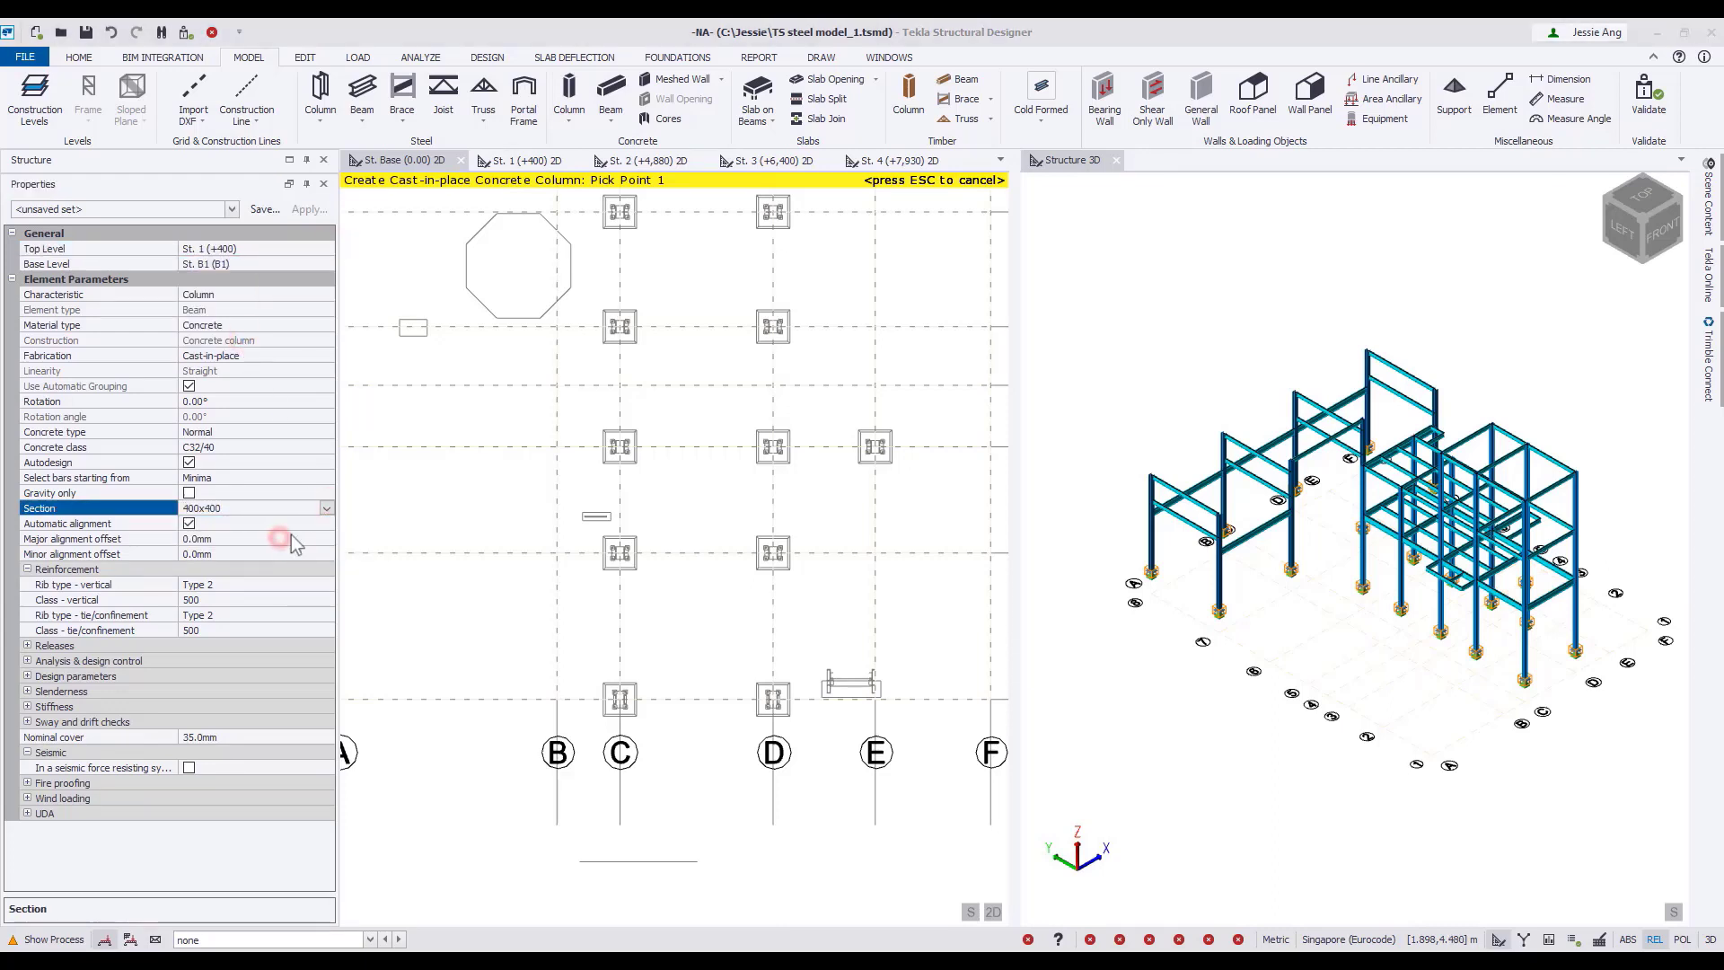
{"action": "left_click", "coordinate": [291, 536]}
{"action": "type", "text": "800"}
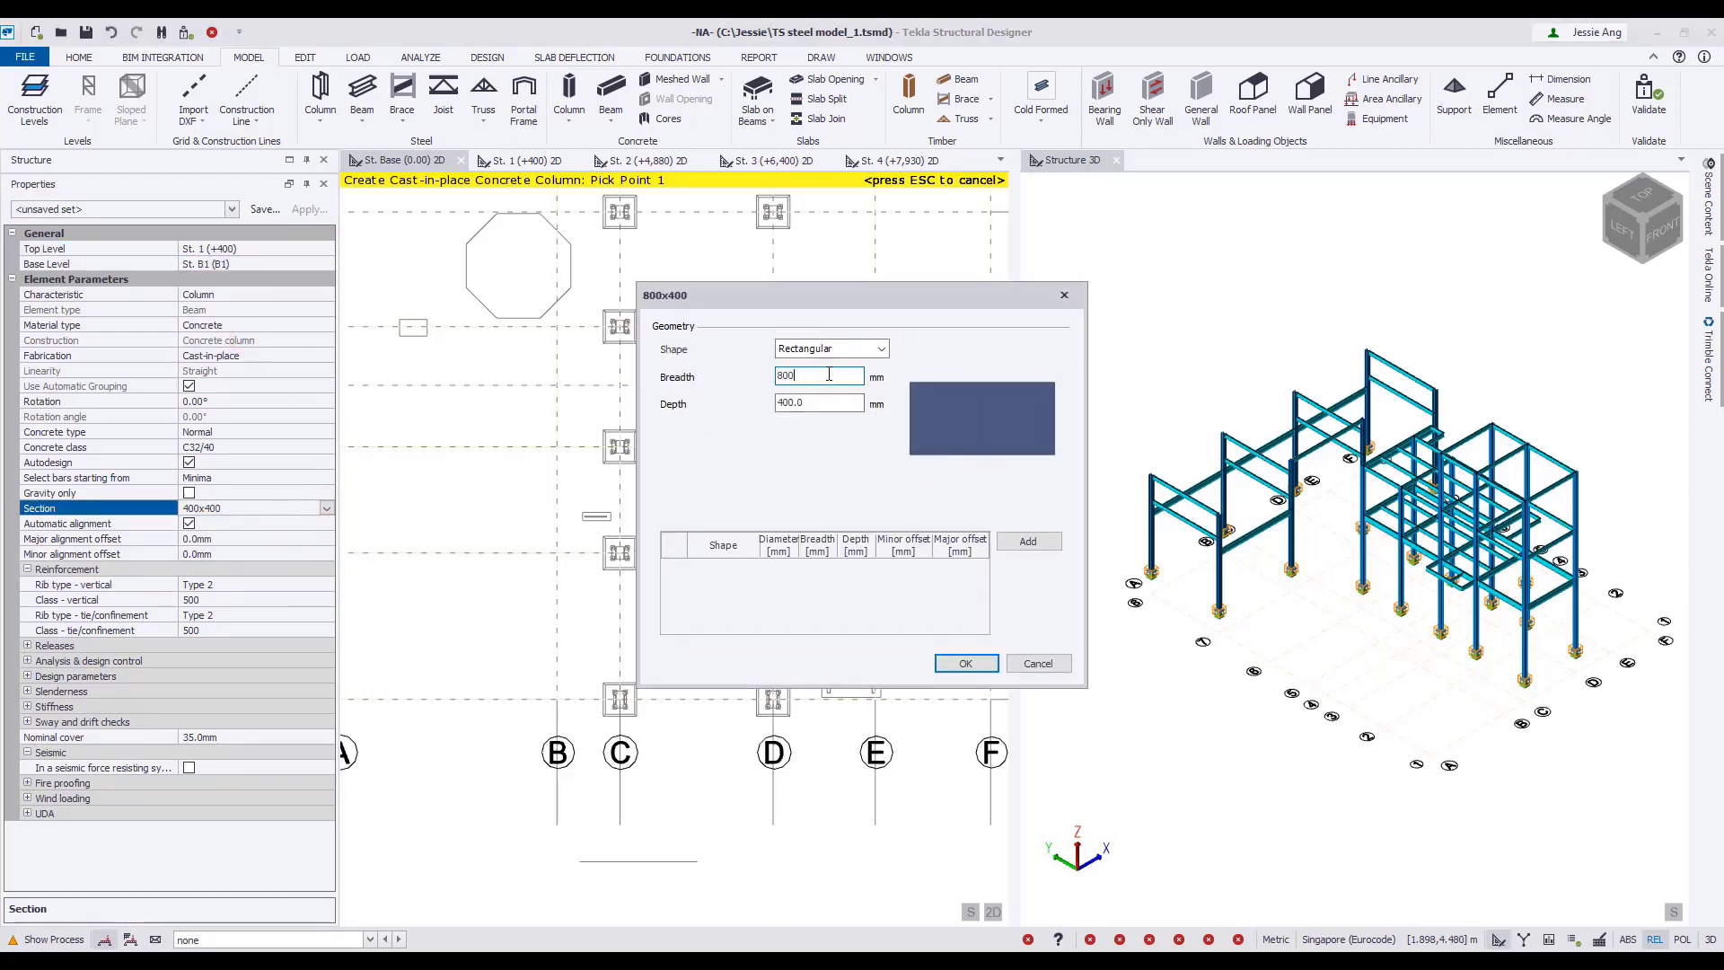
{"action": "type", "text": "800"}
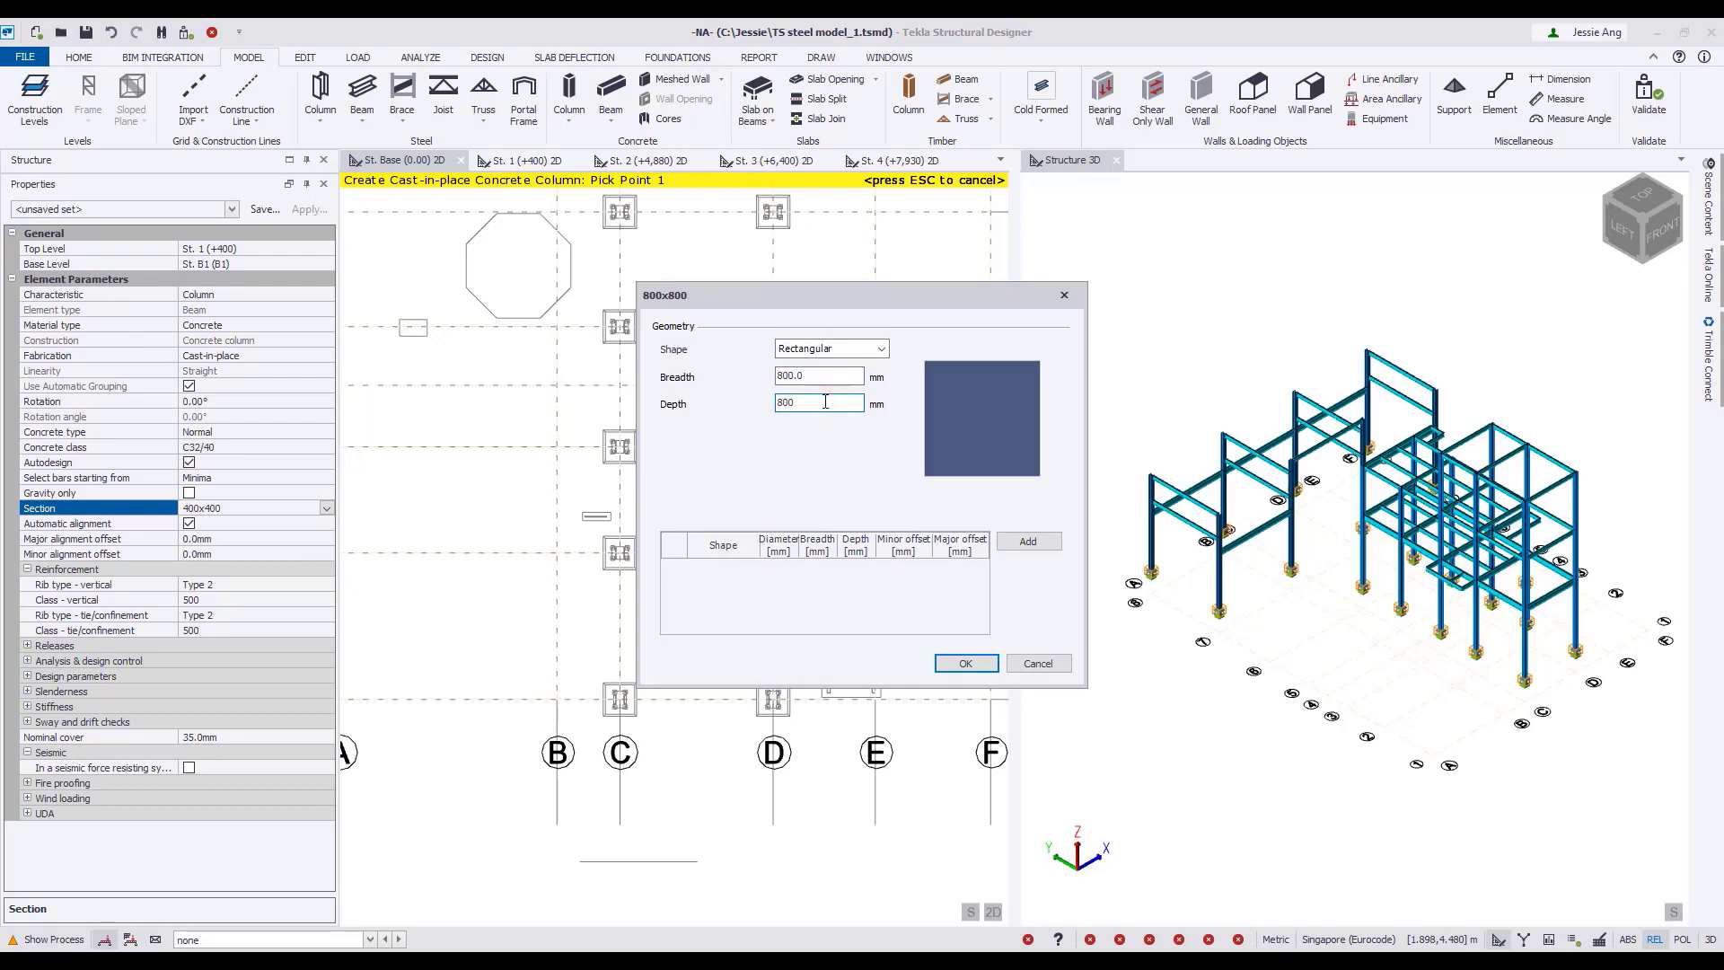
{"action": "left_click", "coordinate": [965, 664]}
{"action": "left_click", "coordinate": [189, 524]}
Place the concrete columns at C and D on gridlines 1, 2 and 5, and at C, D and E on gridline 3.
{"action": "scroll", "coordinate": [693, 727], "scroll_direction": "up", "scroll_amount": 4}
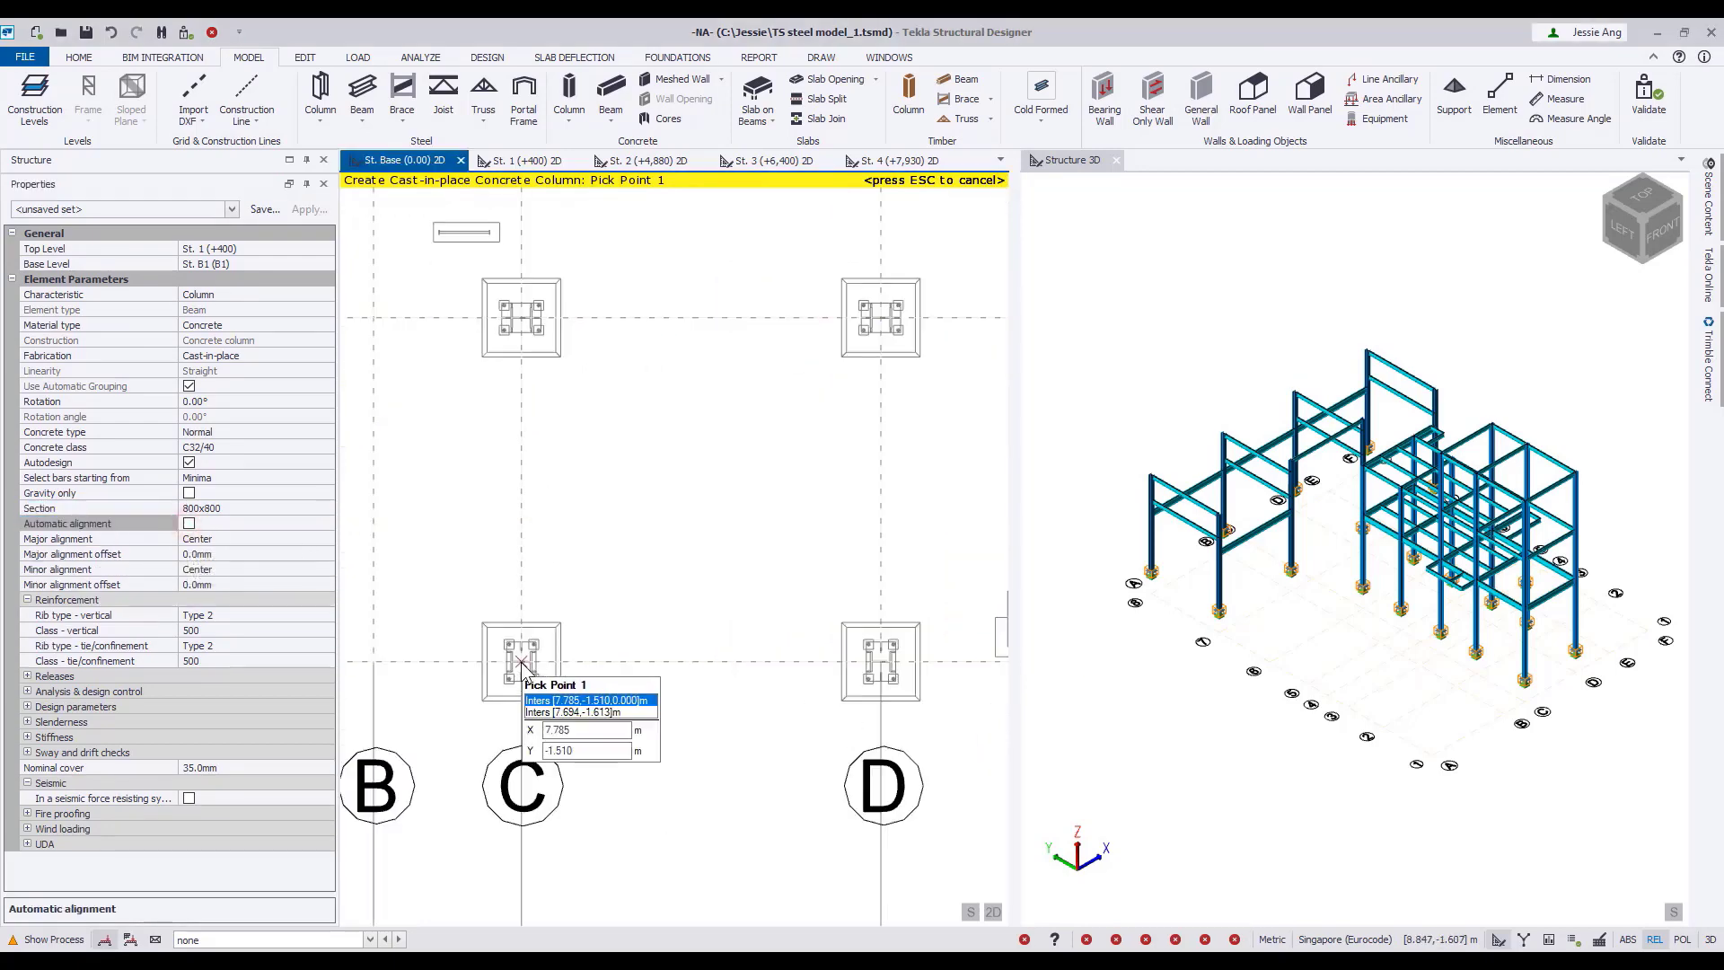
{"action": "left_click", "coordinate": [520, 662]}
{"action": "middle_click_drag", "start_coordinate": [881, 662], "coordinate": [772, 662]}
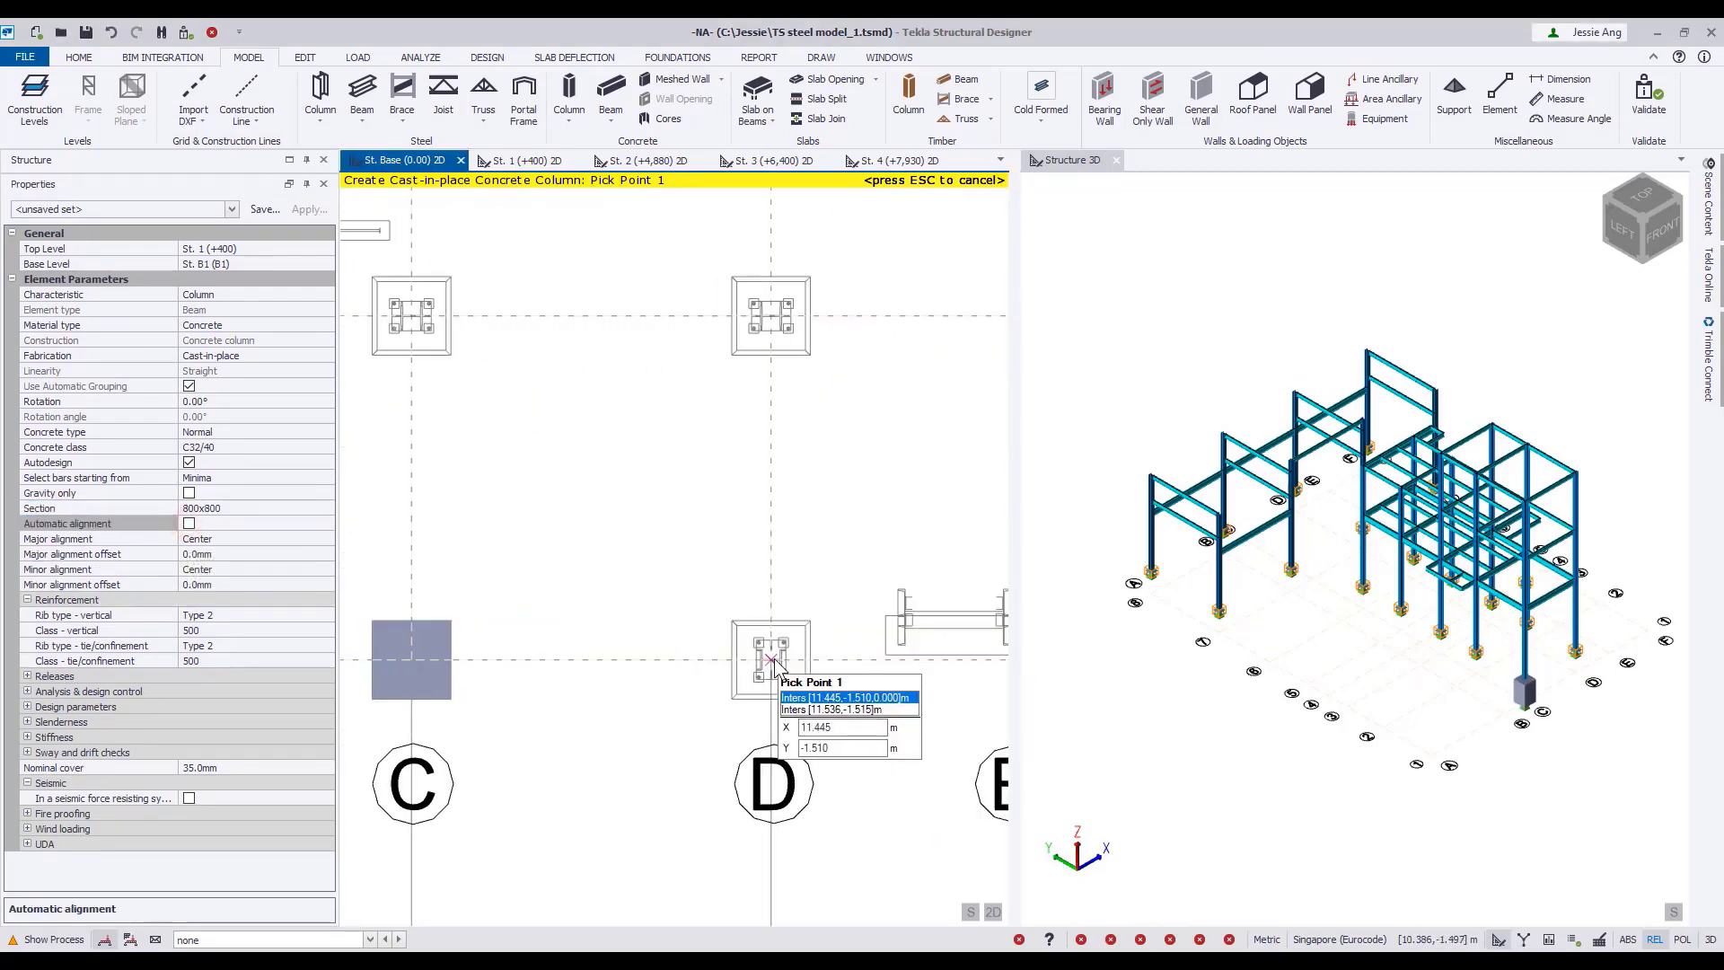
{"action": "scroll", "coordinate": [573, 527], "scroll_direction": "down", "scroll_amount": 4}
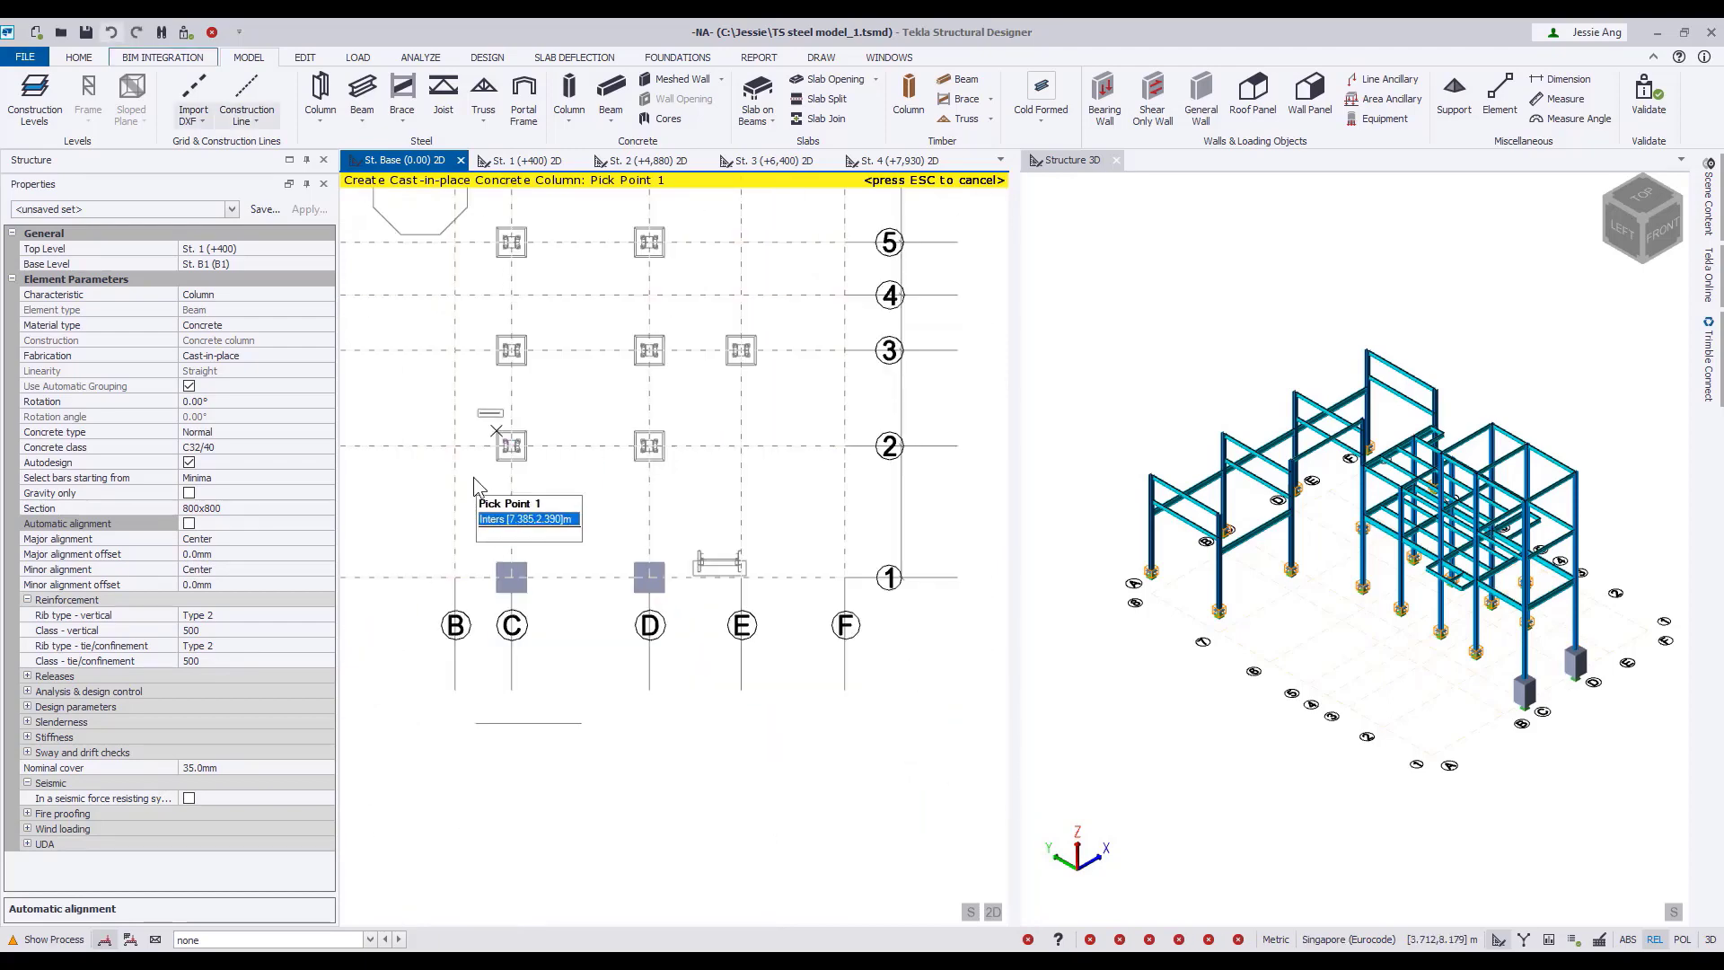
{"action": "left_click_drag", "start_coordinate": [474, 477], "coordinate": [691, 422]}
{"action": "left_click_drag", "start_coordinate": [473, 314], "coordinate": [799, 395]}
{"action": "scroll", "coordinate": [694, 281], "scroll_direction": "down", "scroll_amount": 2}
{"action": "scroll", "coordinate": [692, 278], "scroll_direction": "down", "scroll_amount": 1}
{"action": "middle_click_drag", "start_coordinate": [707, 464], "coordinate": [723, 524]}
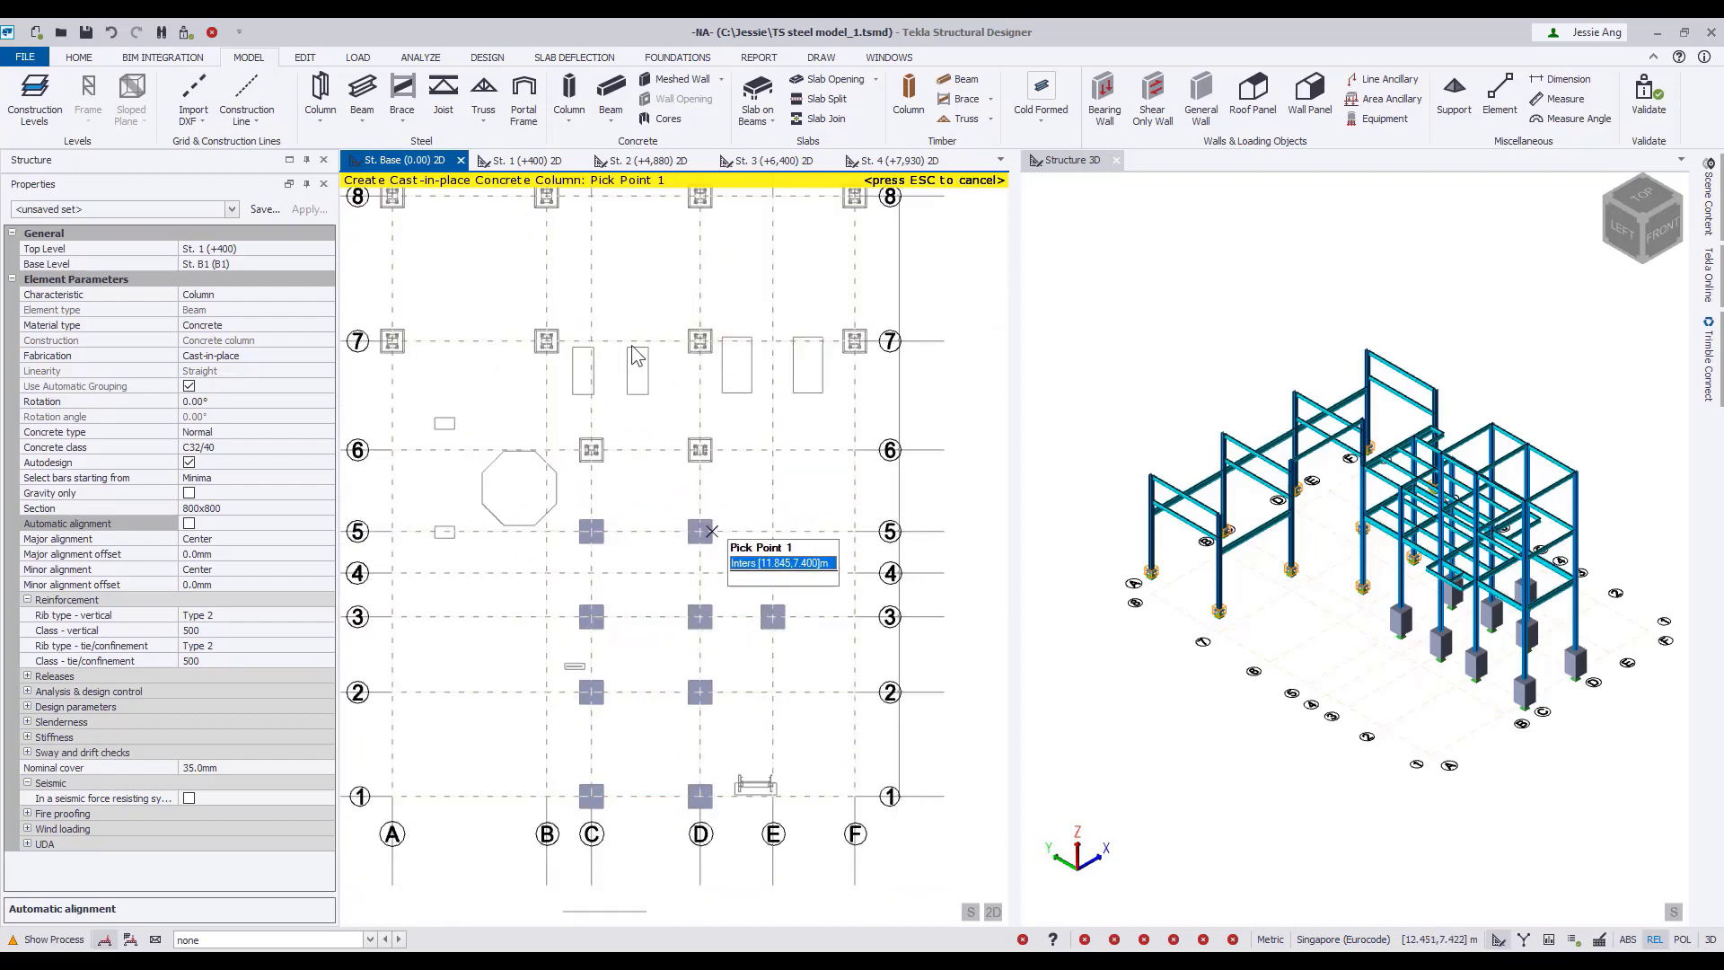
Place the remaining concrete columns at C and D on gridline 6, and at A, B, D and F on gridlines 7 and 8.
{"action": "left_click_drag", "start_coordinate": [565, 421], "coordinate": [746, 477]}
{"action": "middle_click_drag", "start_coordinate": [710, 447], "coordinate": [784, 564]}
{"action": "left_click_drag", "start_coordinate": [446, 296], "coordinate": [487, 484]}
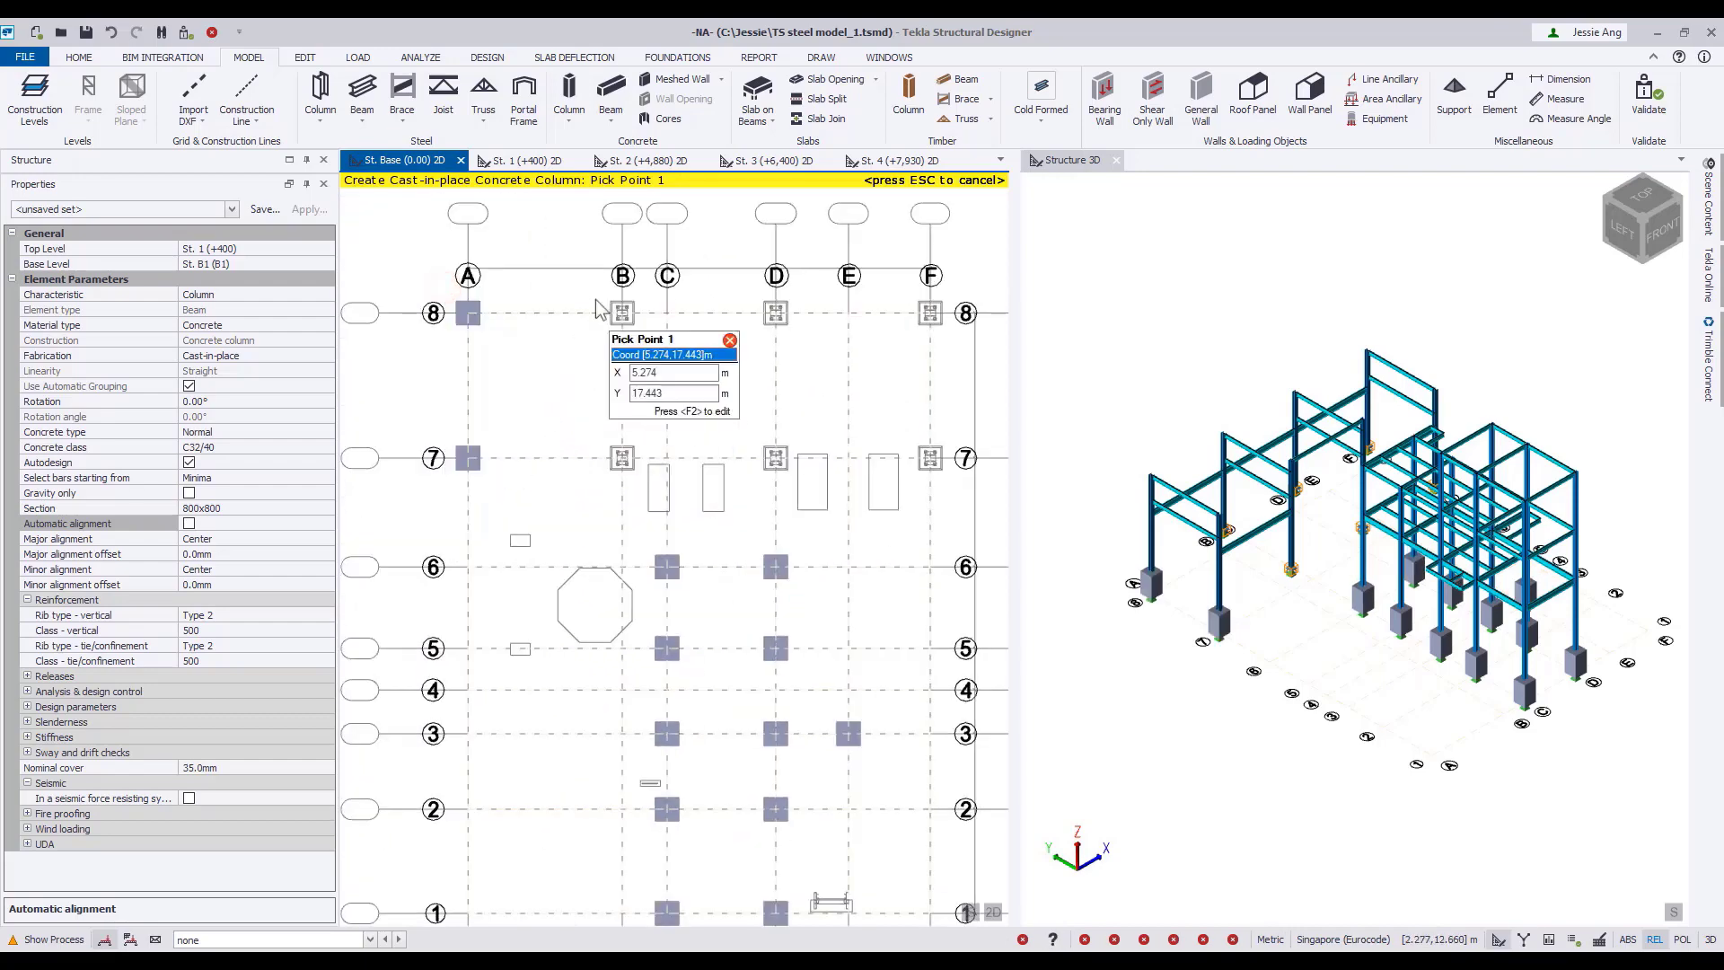
{"action": "left_click_drag", "start_coordinate": [598, 286], "coordinate": [638, 485]}
{"action": "left_click_drag", "start_coordinate": [752, 290], "coordinate": [800, 489]}
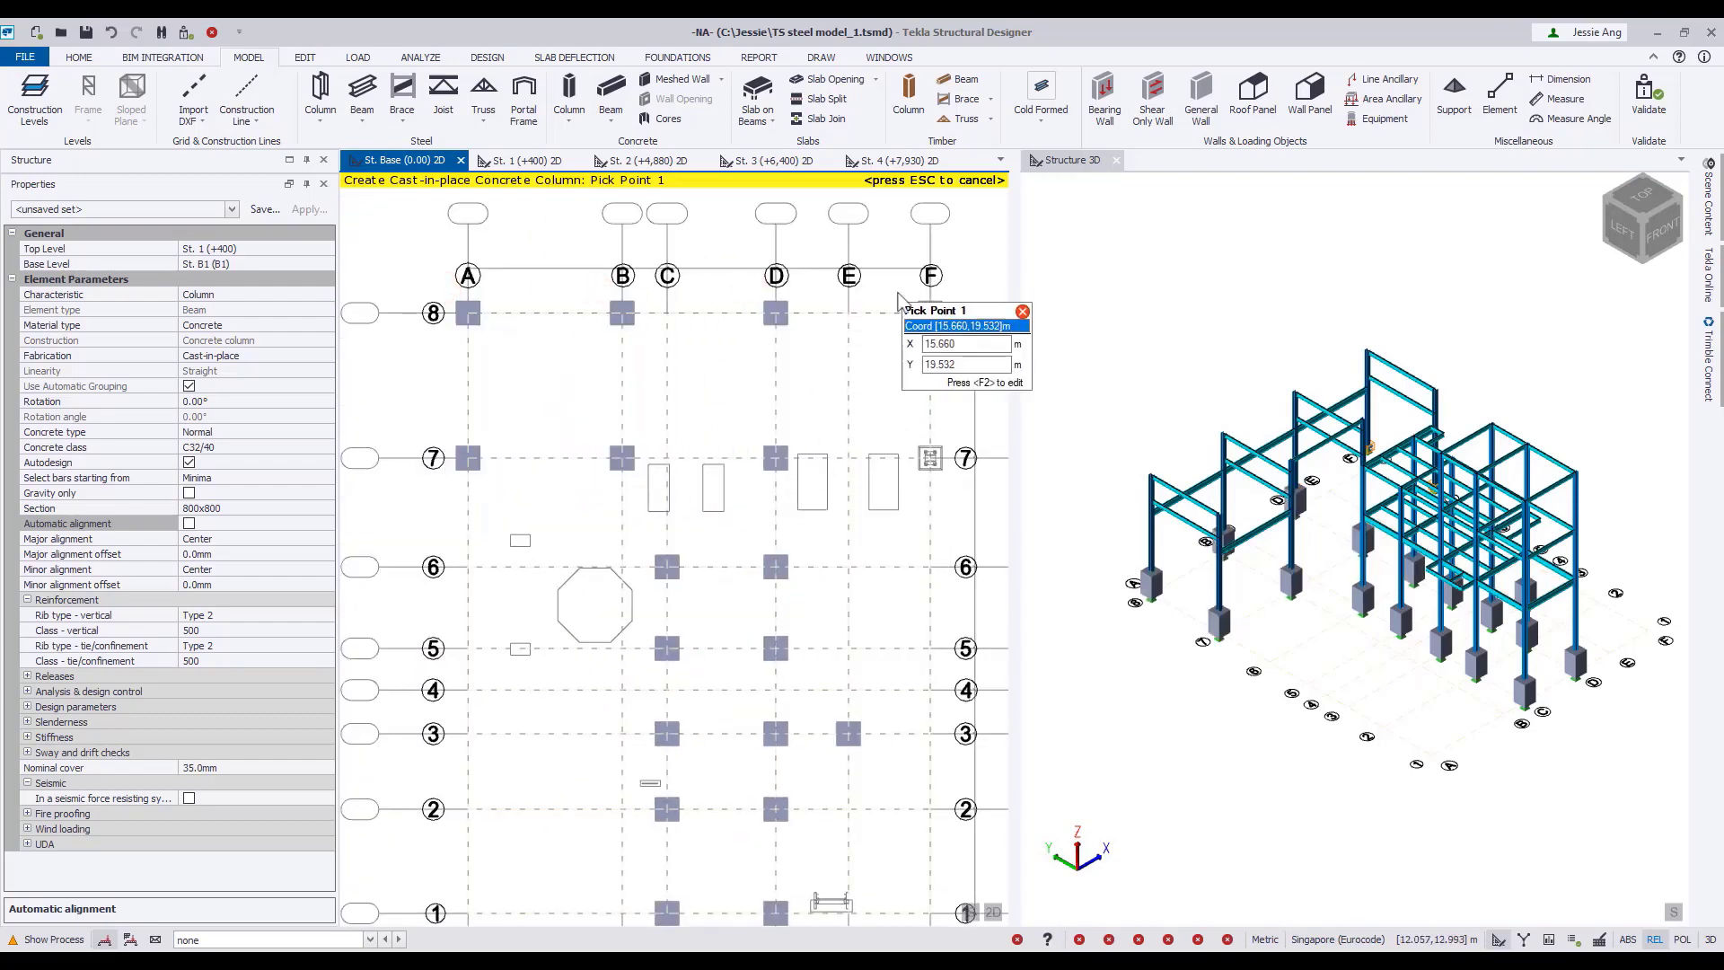
{"action": "left_click_drag", "start_coordinate": [901, 292], "coordinate": [948, 476]}
{"action": "key", "text": "Escape"}
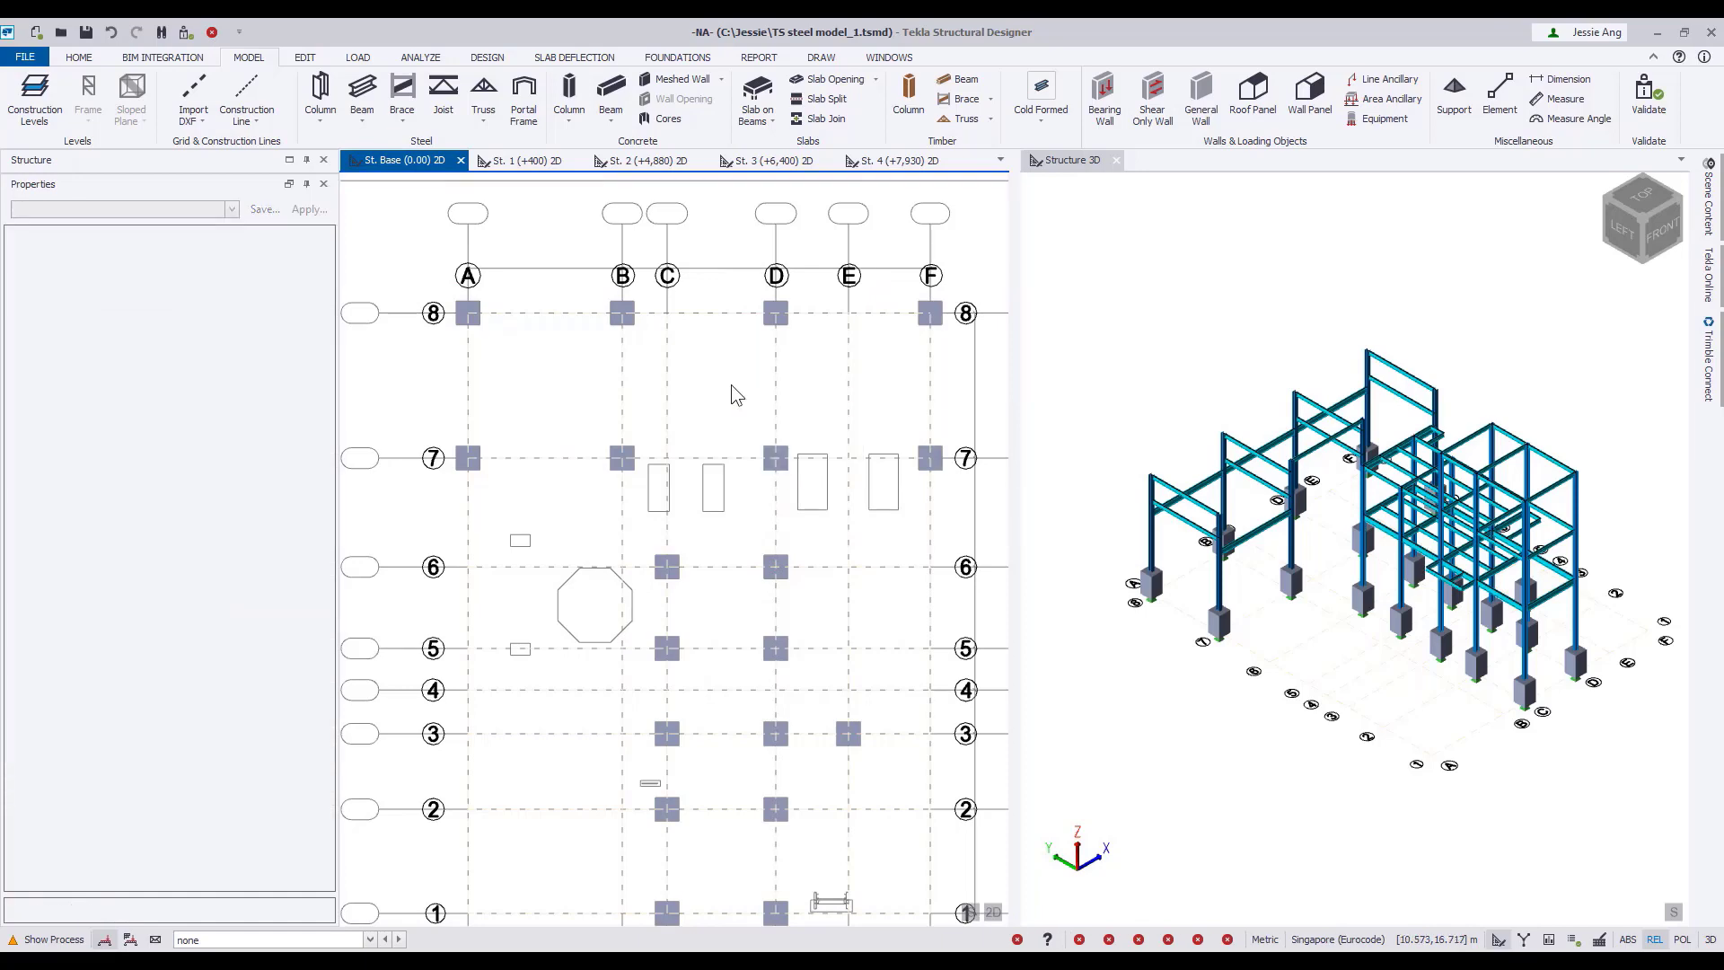
Check the new columns in the 3D view and start a cast-in-place concrete beam with a 400x500 mm section.
{"action": "scroll", "coordinate": [731, 388], "scroll_direction": "down", "scroll_amount": 1}
{"action": "middle_click_drag", "start_coordinate": [863, 450], "coordinate": [807, 395]}
{"action": "scroll", "coordinate": [1405, 701], "scroll_direction": "up", "scroll_amount": 5}
{"action": "scroll", "coordinate": [1405, 701], "scroll_direction": "up", "scroll_amount": 4}
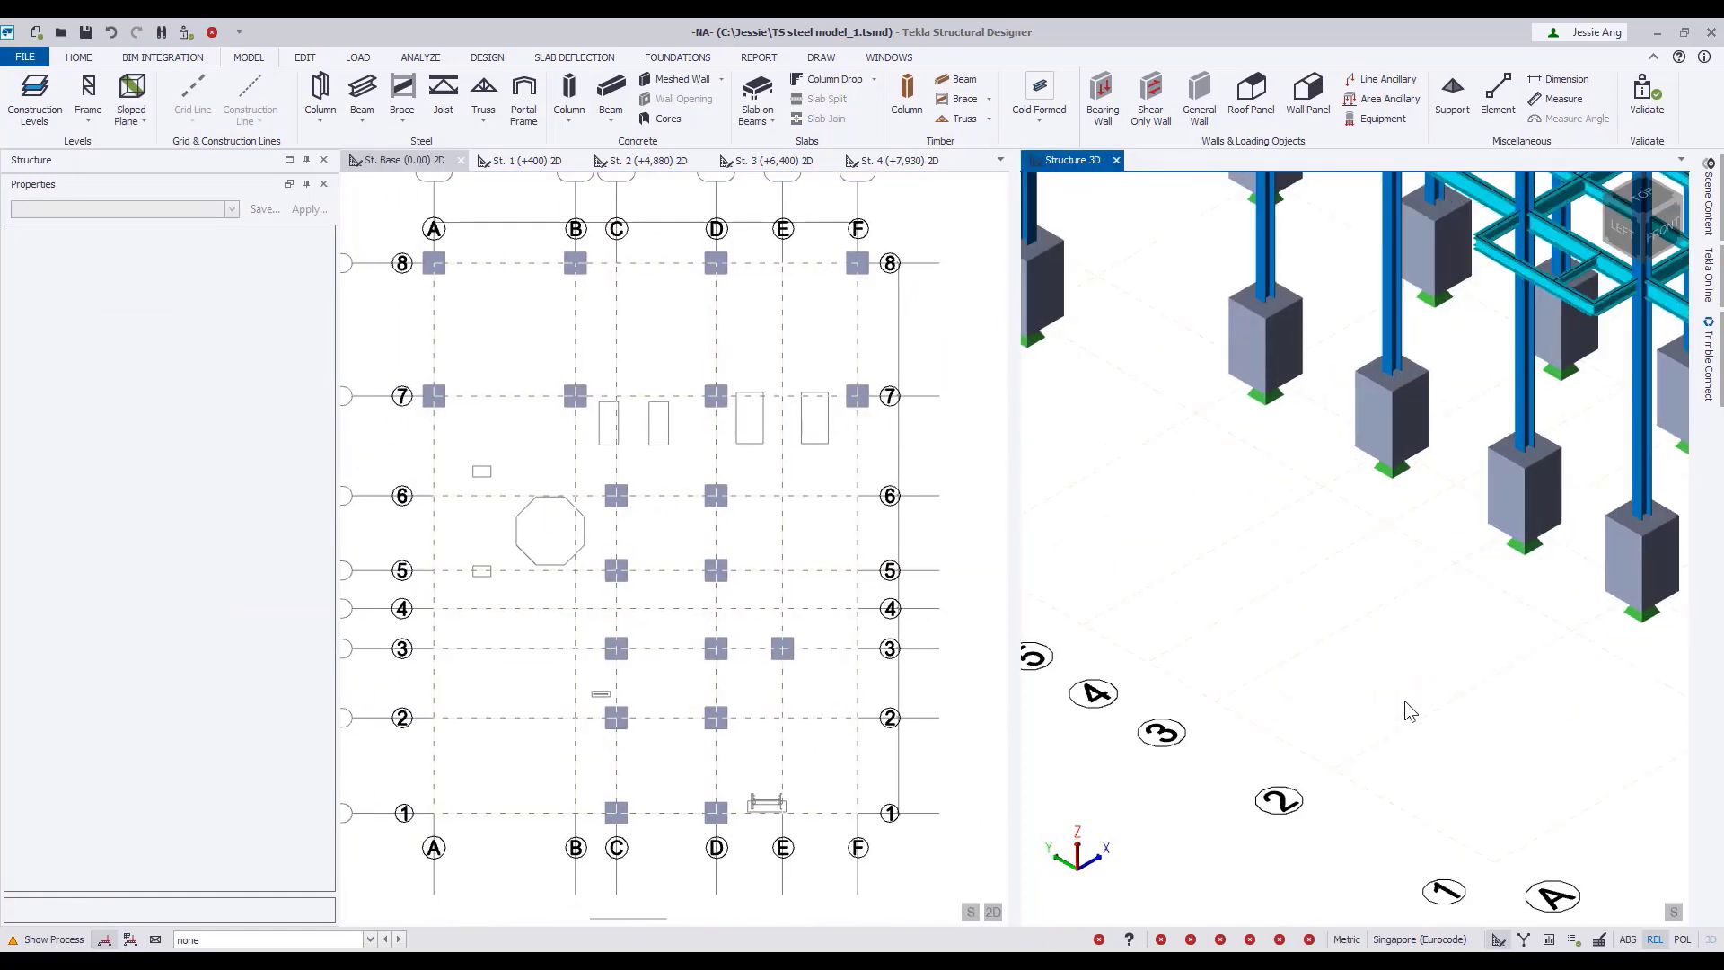
{"action": "mouse_move", "coordinate": [1404, 701]}
{"action": "middle_mouse_down"}
{"action": "mouse_move", "coordinate": [1290, 699]}
{"action": "mouse_move", "coordinate": [1383, 699]}
{"action": "middle_mouse_up"}
{"action": "scroll", "coordinate": [1290, 698], "scroll_direction": "down", "scroll_amount": 5}
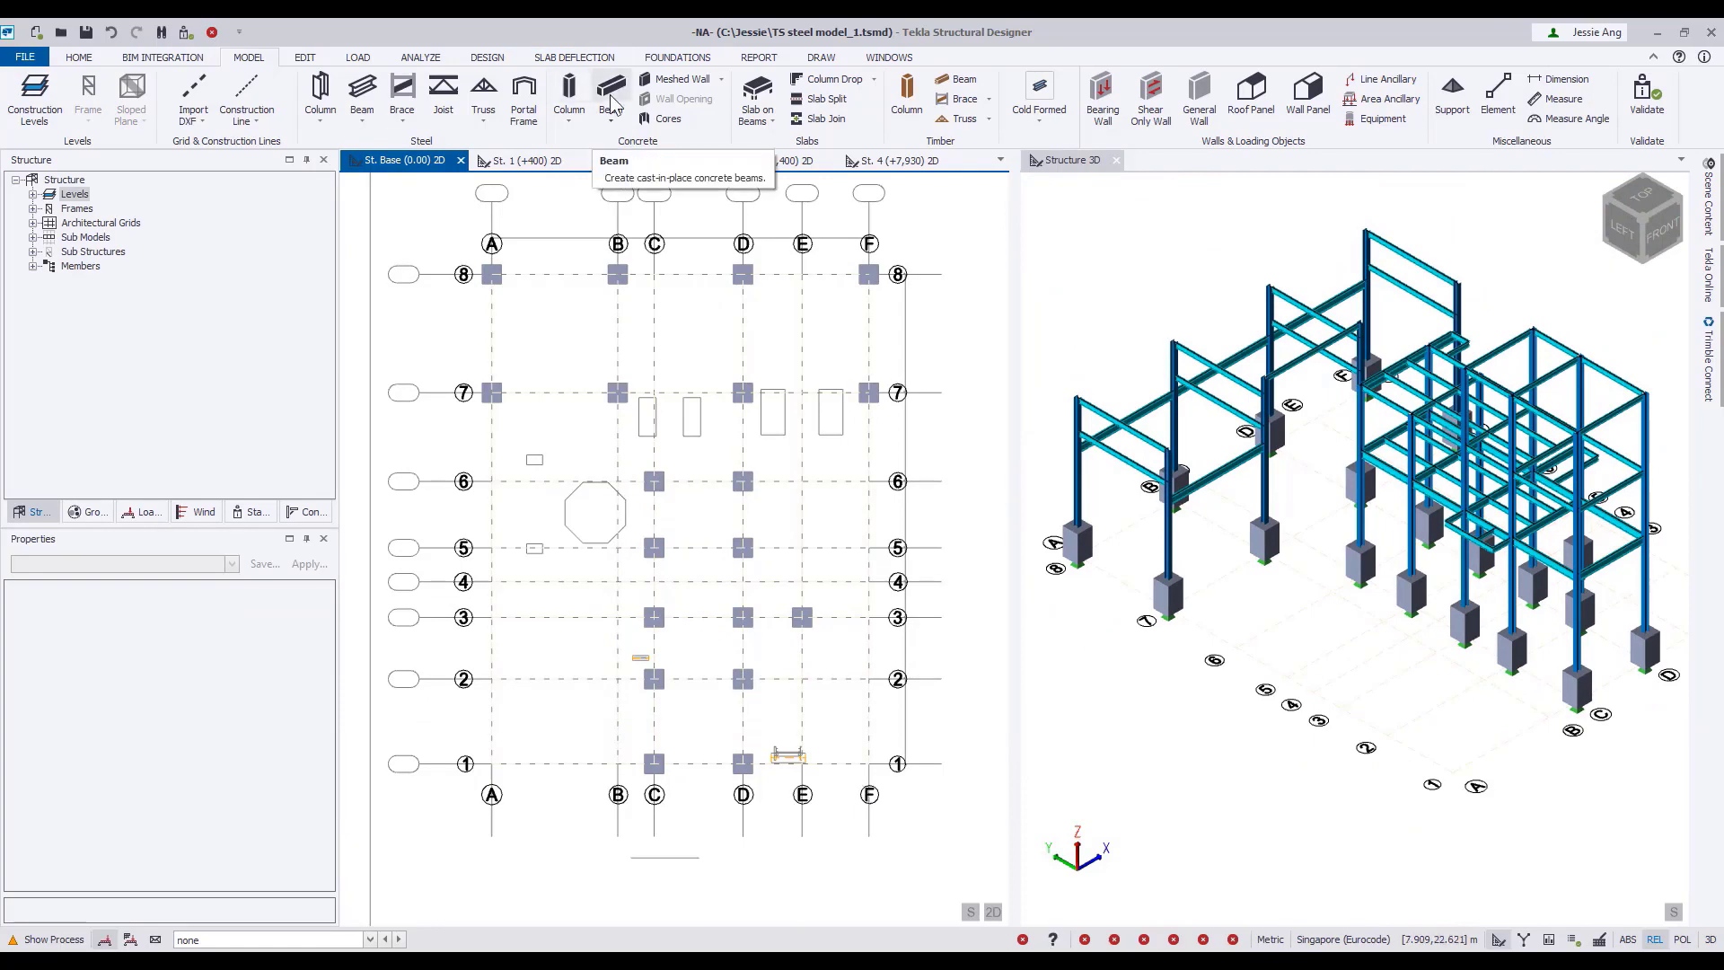
{"action": "left_click", "coordinate": [611, 99]}
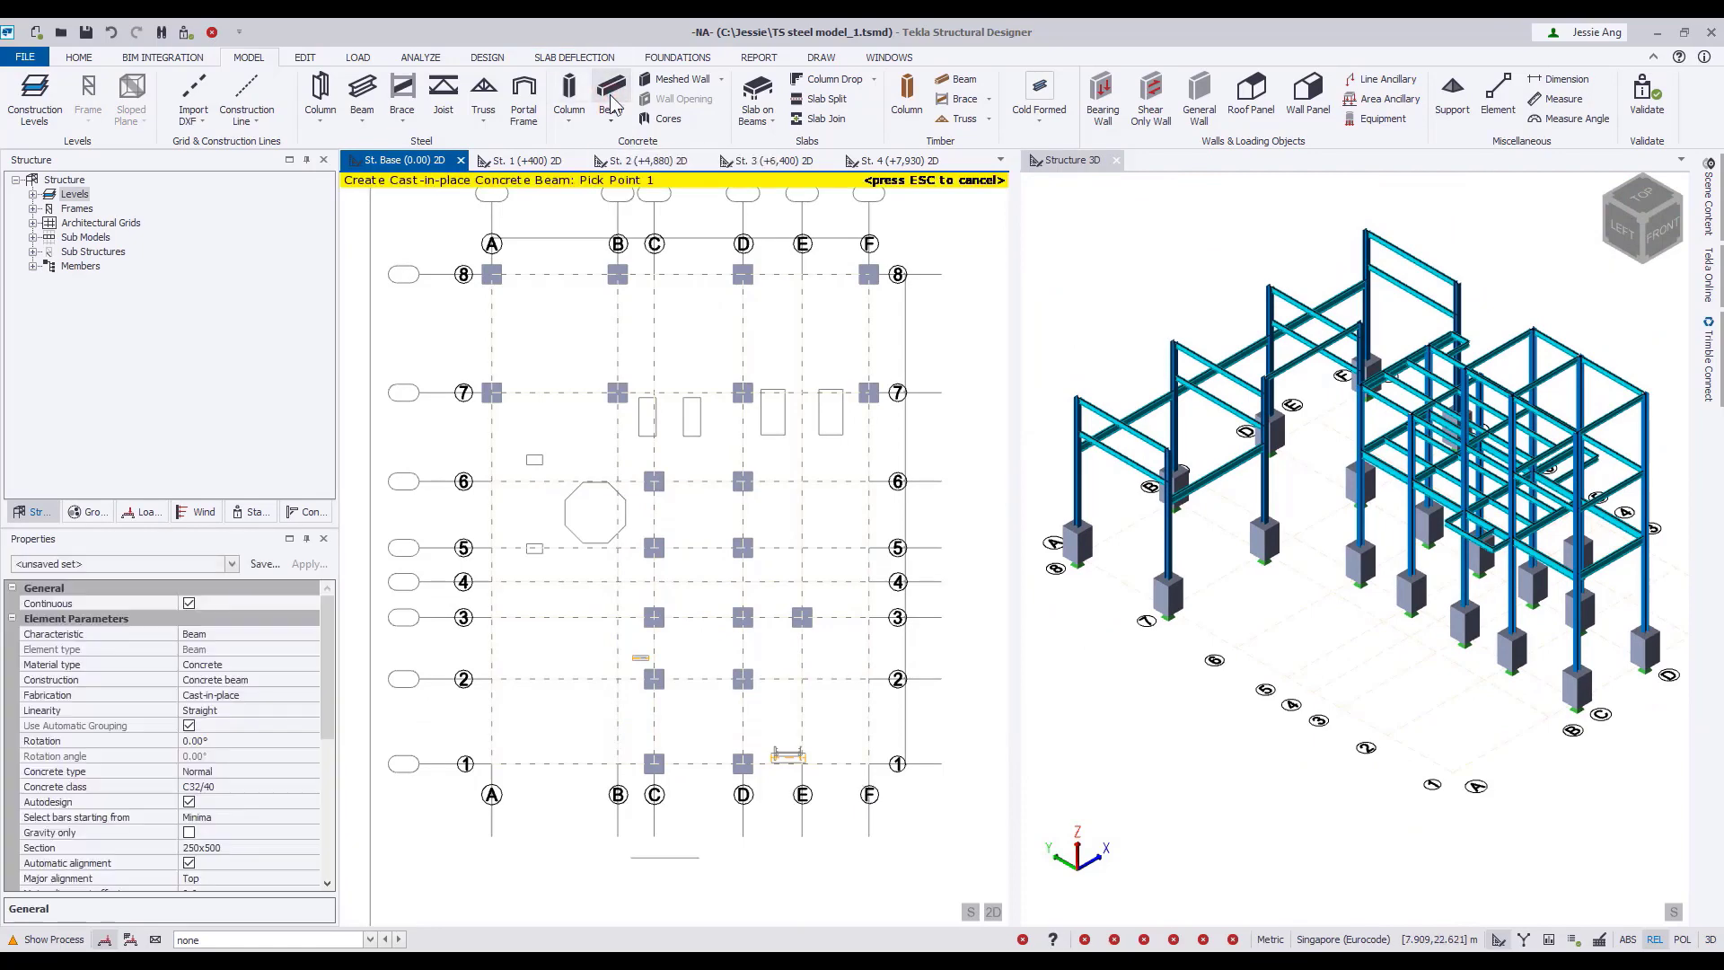
{"action": "left_click", "coordinate": [304, 847]}
{"action": "left_click", "coordinate": [311, 847]}
{"action": "left_click", "coordinate": [289, 879]}
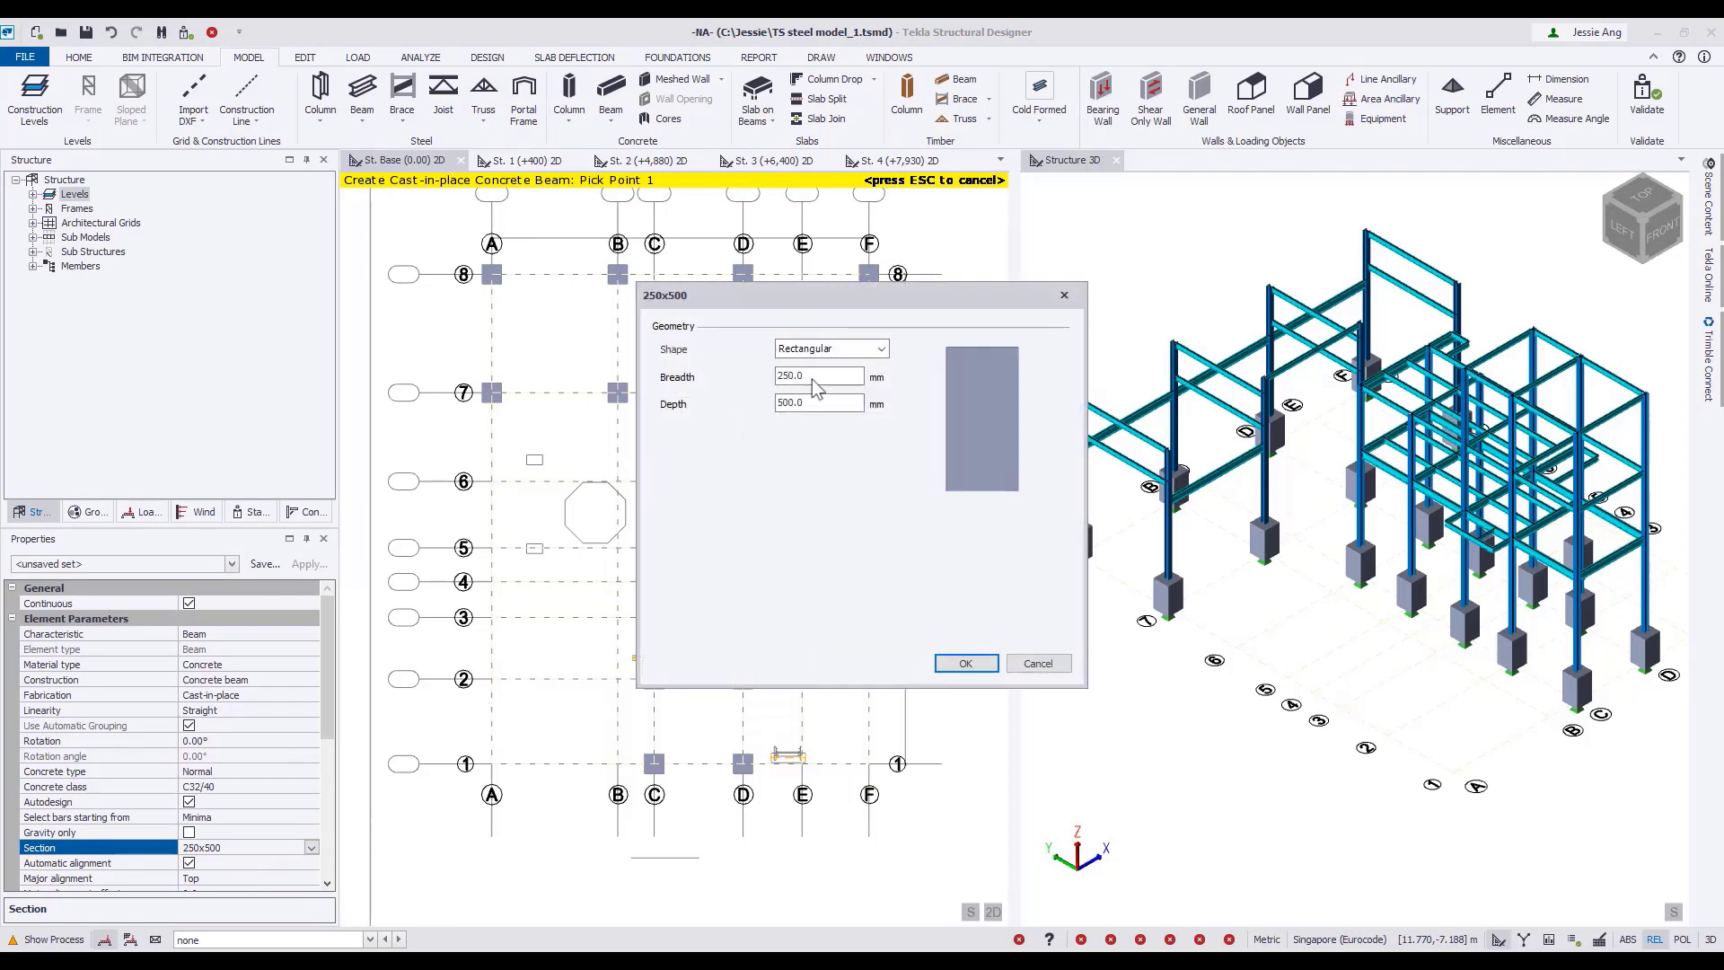
{"action": "type", "text": "400"}
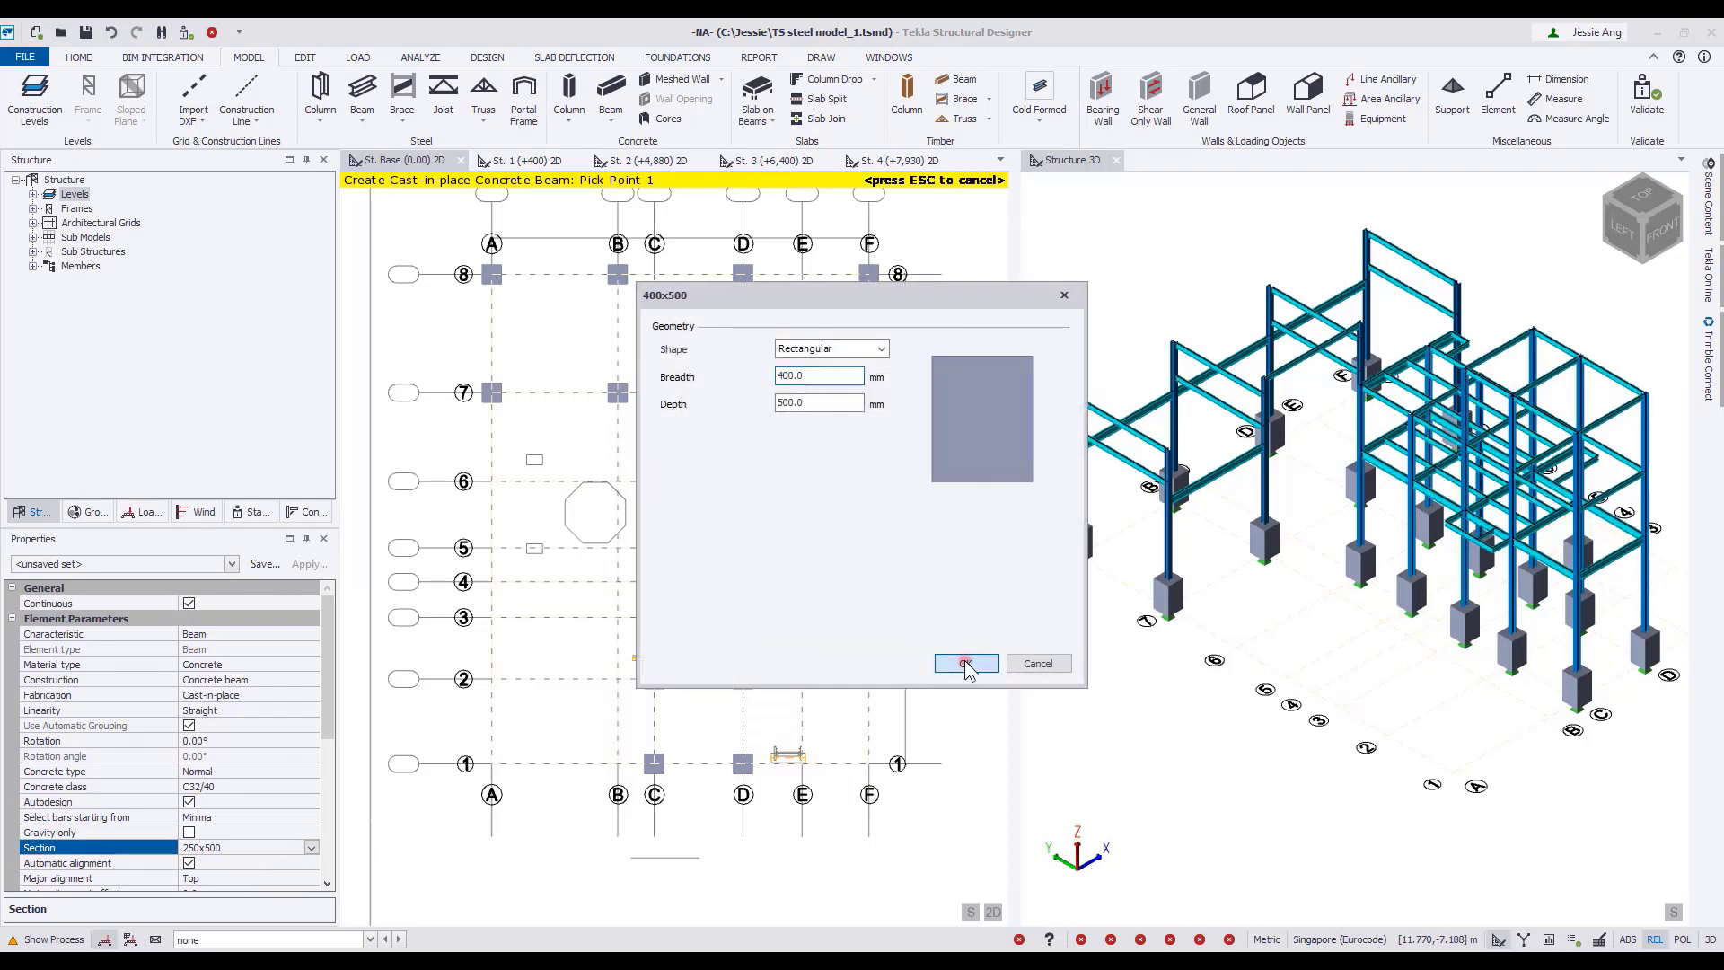
{"action": "left_click", "coordinate": [966, 664]}
Place the 400x500 beam along the centreline of the shadow's stair base outline between D and E near gridline 1.
{"action": "scroll", "coordinate": [750, 637], "scroll_direction": "up", "scroll_amount": 5}
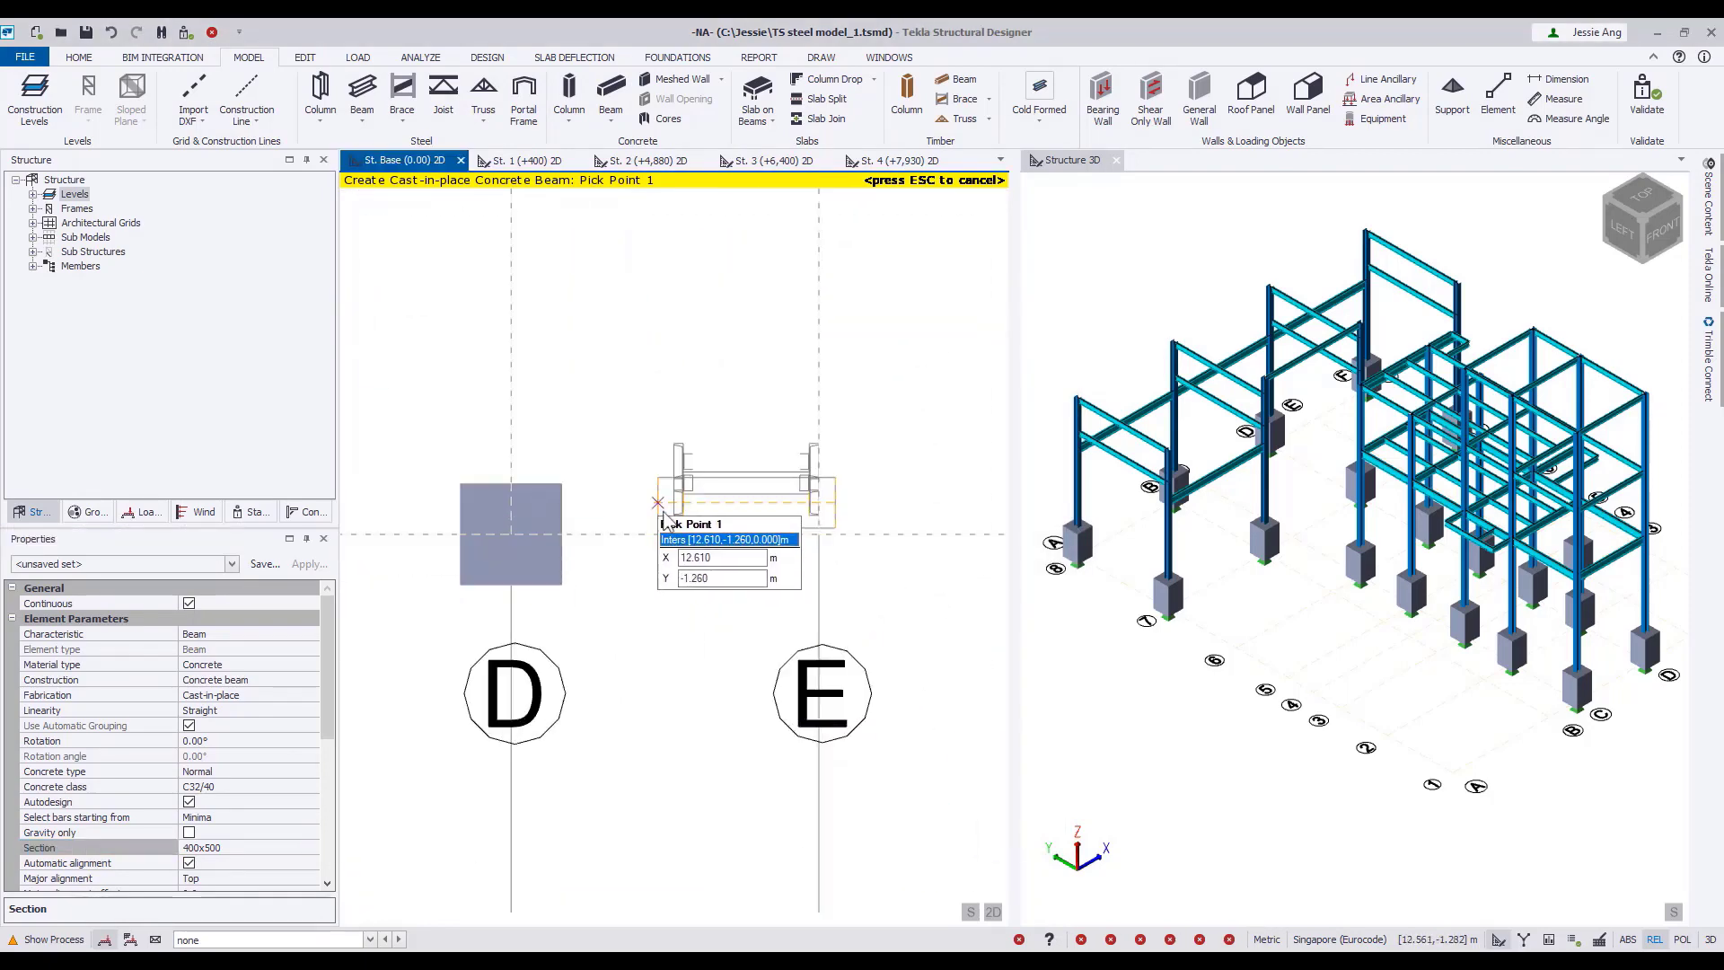
{"action": "left_click", "coordinate": [662, 510]}
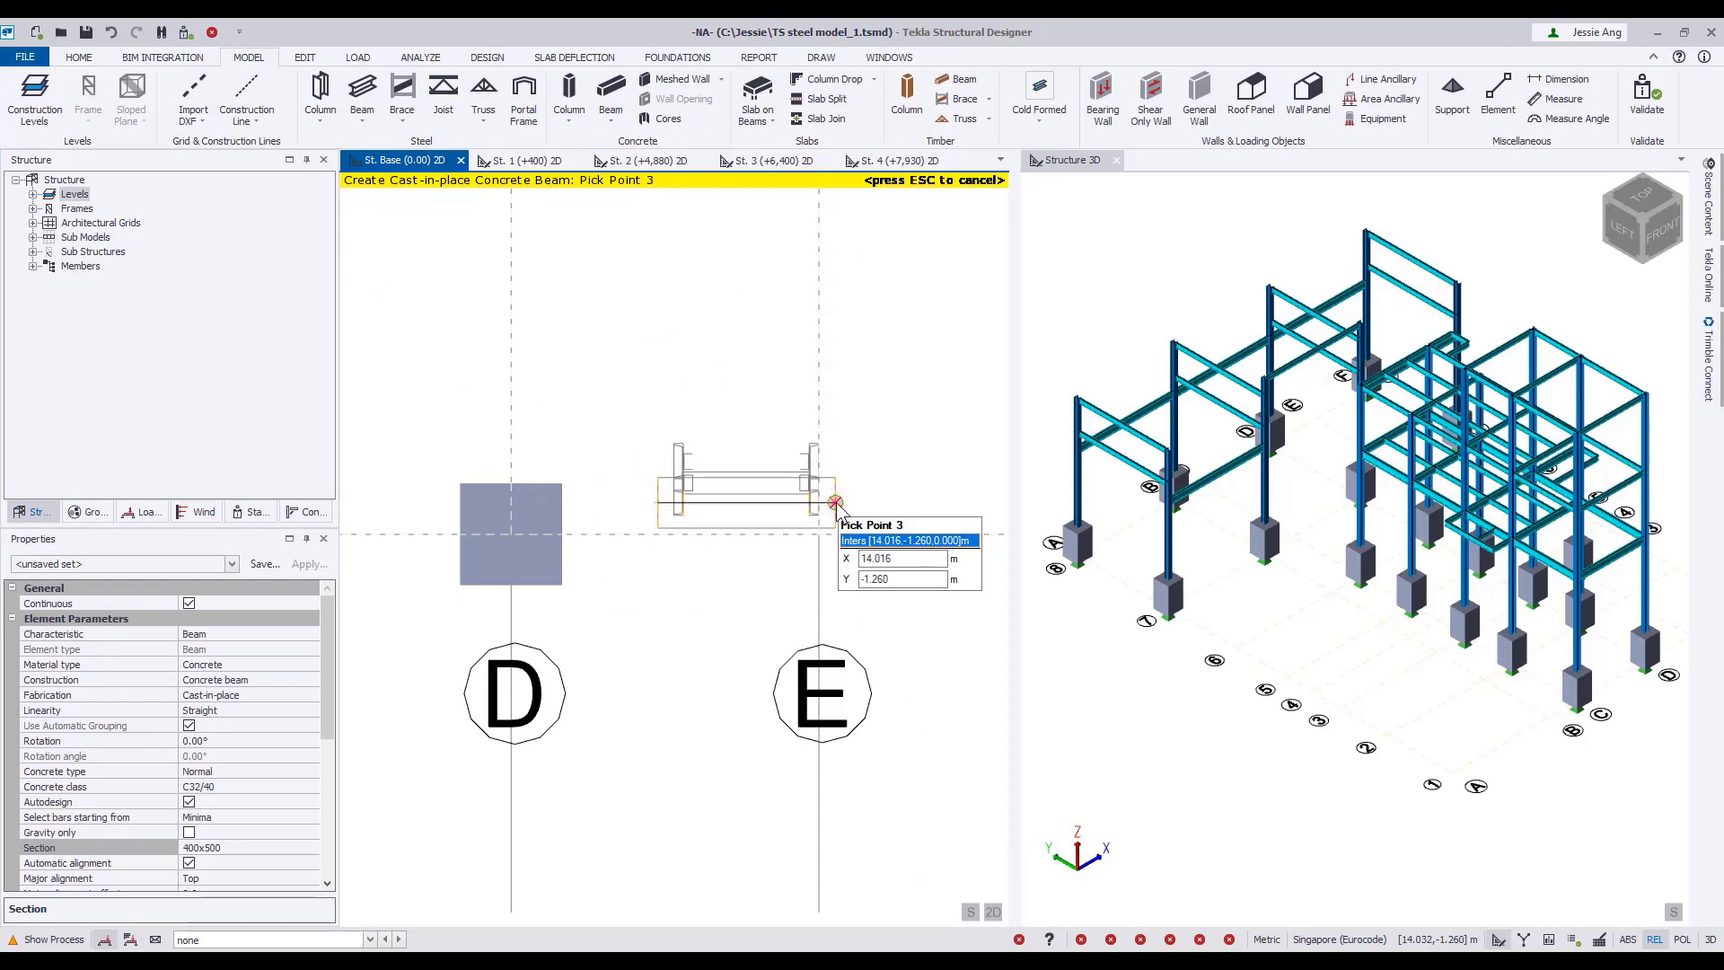
{"action": "left_click", "coordinate": [837, 503]}
Set the concrete beam's breadth to 200 mm, giving a 200x500 section.
{"action": "middle_click_drag", "start_coordinate": [614, 397], "coordinate": [773, 558]}
{"action": "scroll", "coordinate": [664, 542], "scroll_direction": "down", "scroll_amount": 4}
{"action": "middle_click_drag", "start_coordinate": [609, 420], "coordinate": [785, 547]}
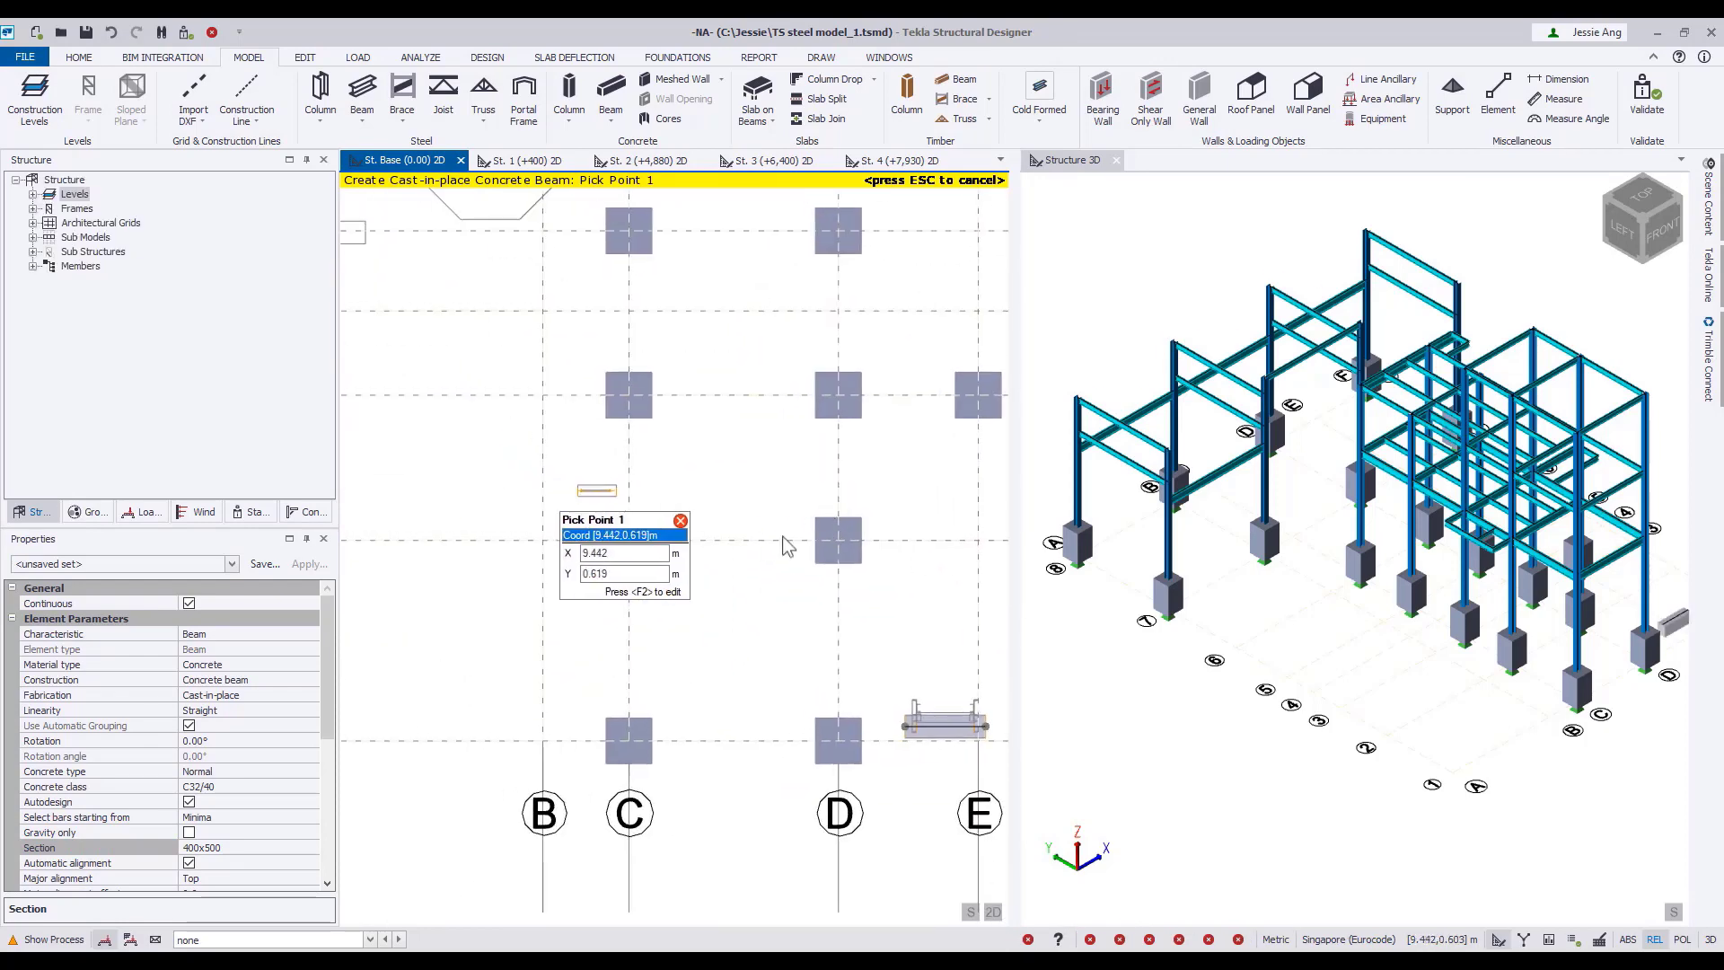
{"action": "scroll", "coordinate": [585, 483], "scroll_direction": "up", "scroll_amount": 4}
{"action": "left_click", "coordinate": [288, 849]}
{"action": "left_click", "coordinate": [311, 847]}
{"action": "left_click", "coordinate": [215, 894]}
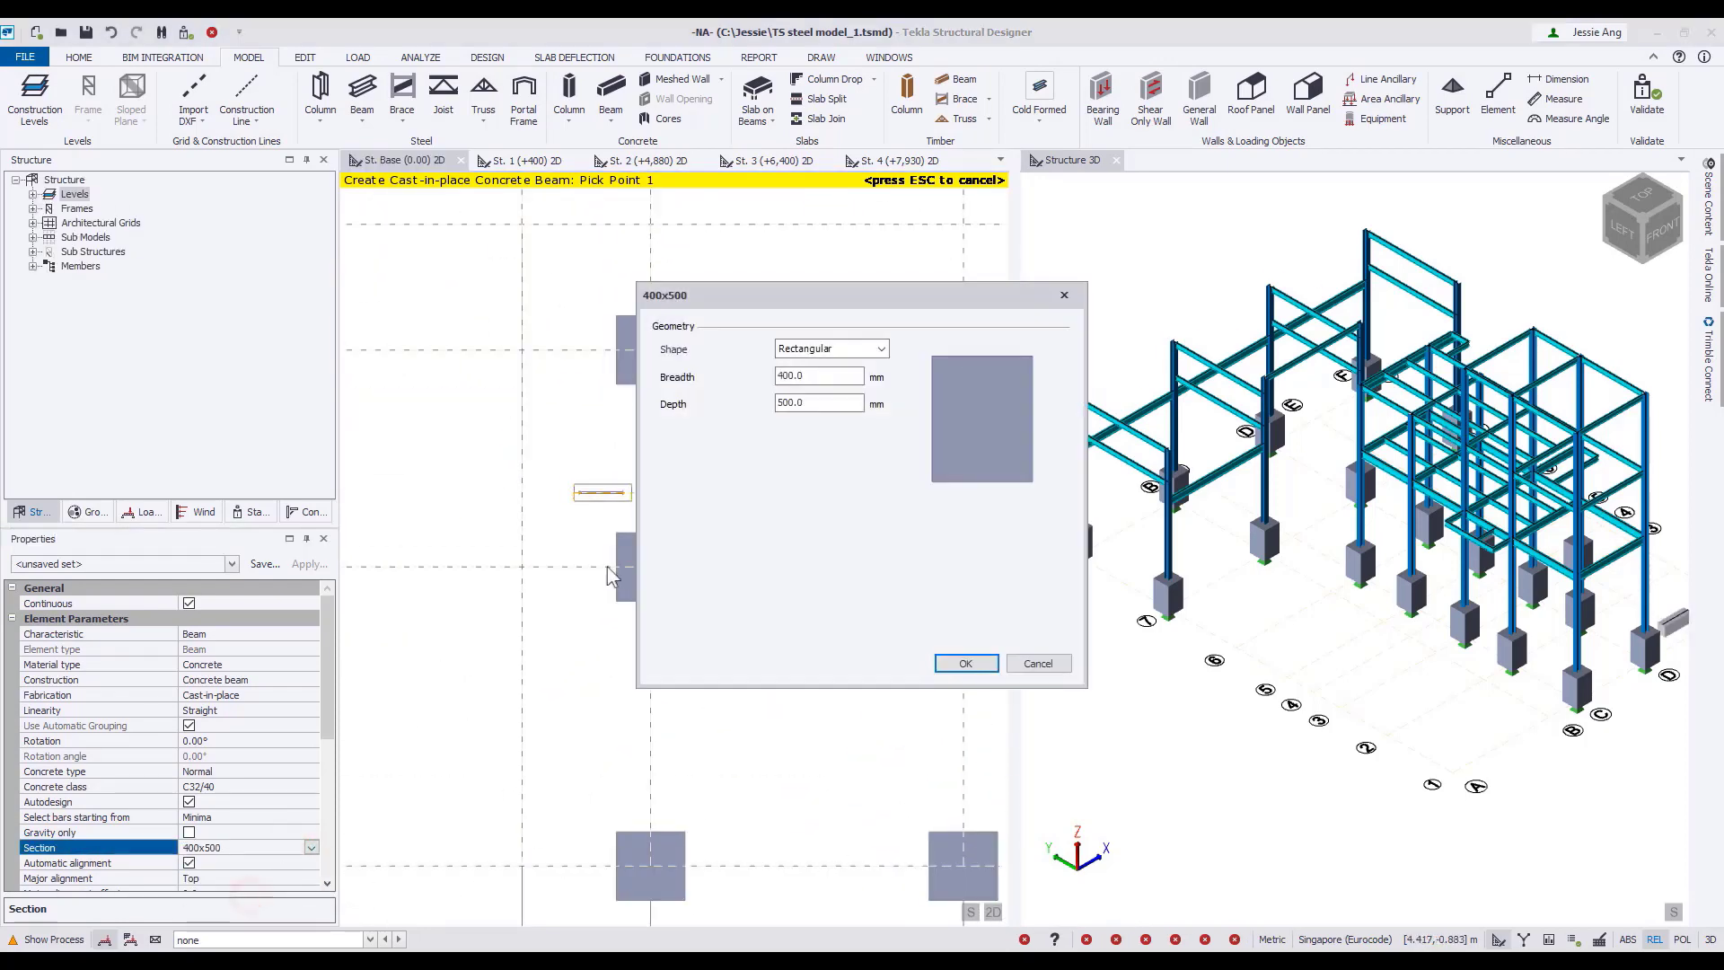
{"action": "type", "text": "200"}
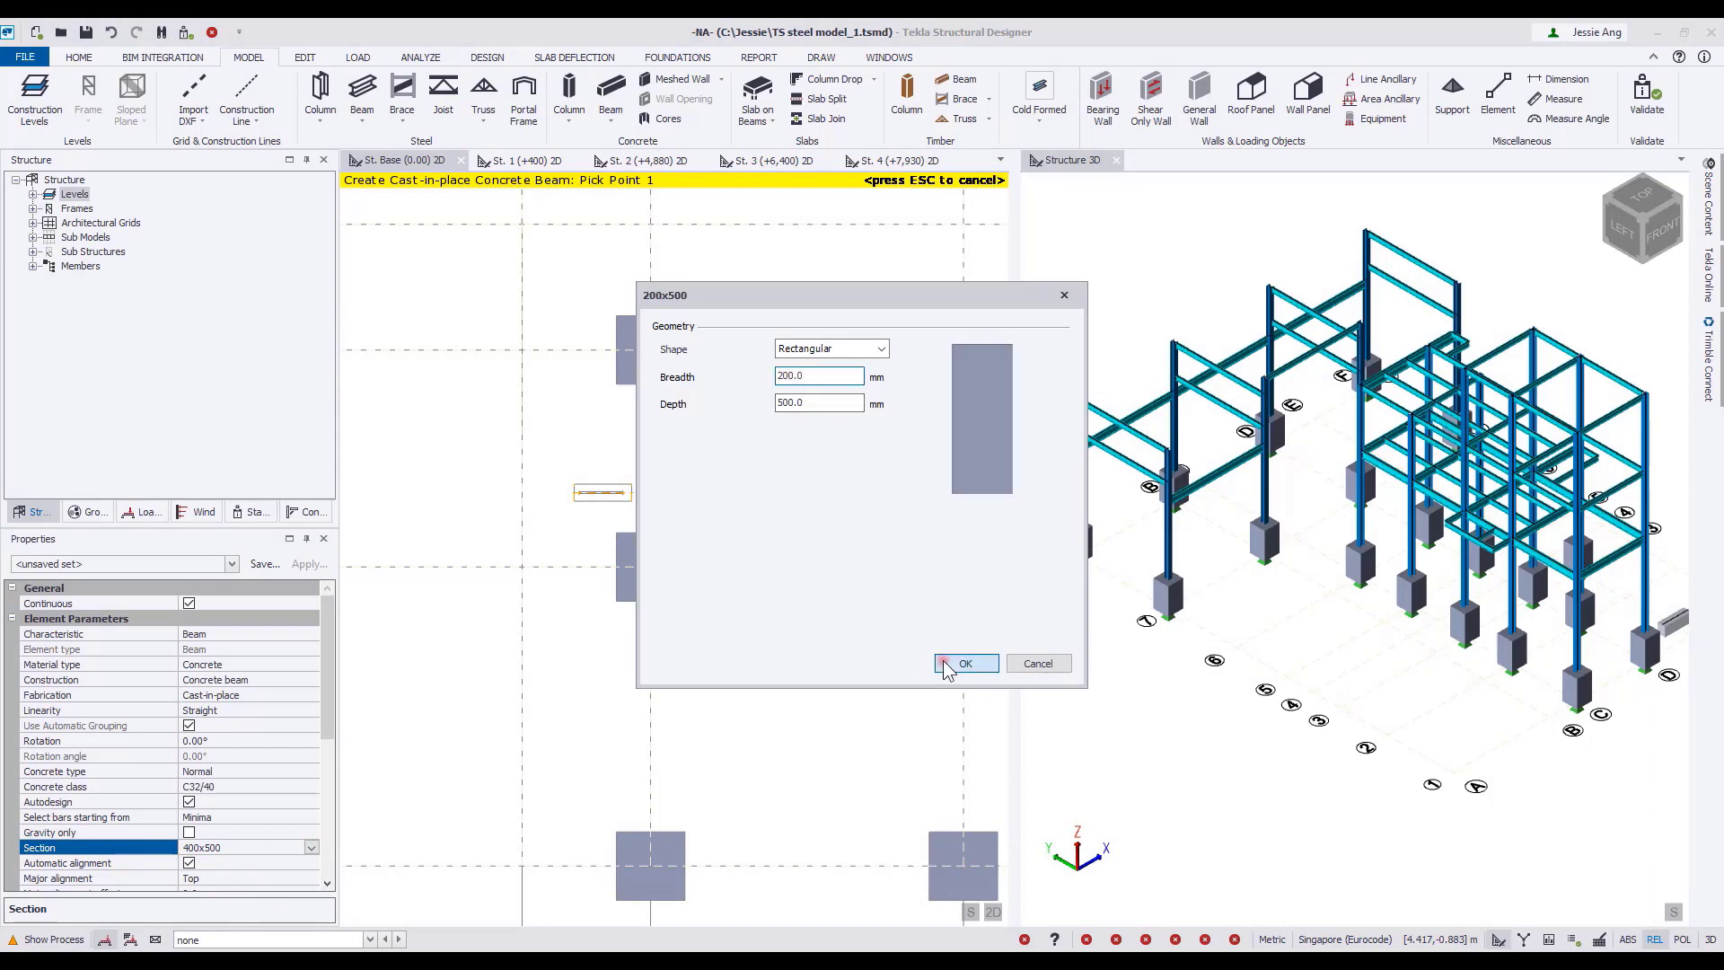
{"action": "left_click", "coordinate": [957, 664]}
Place the 200x500 beam along the small shadow outline between B and C just above gridline 2.
{"action": "left_click", "coordinate": [573, 492]}
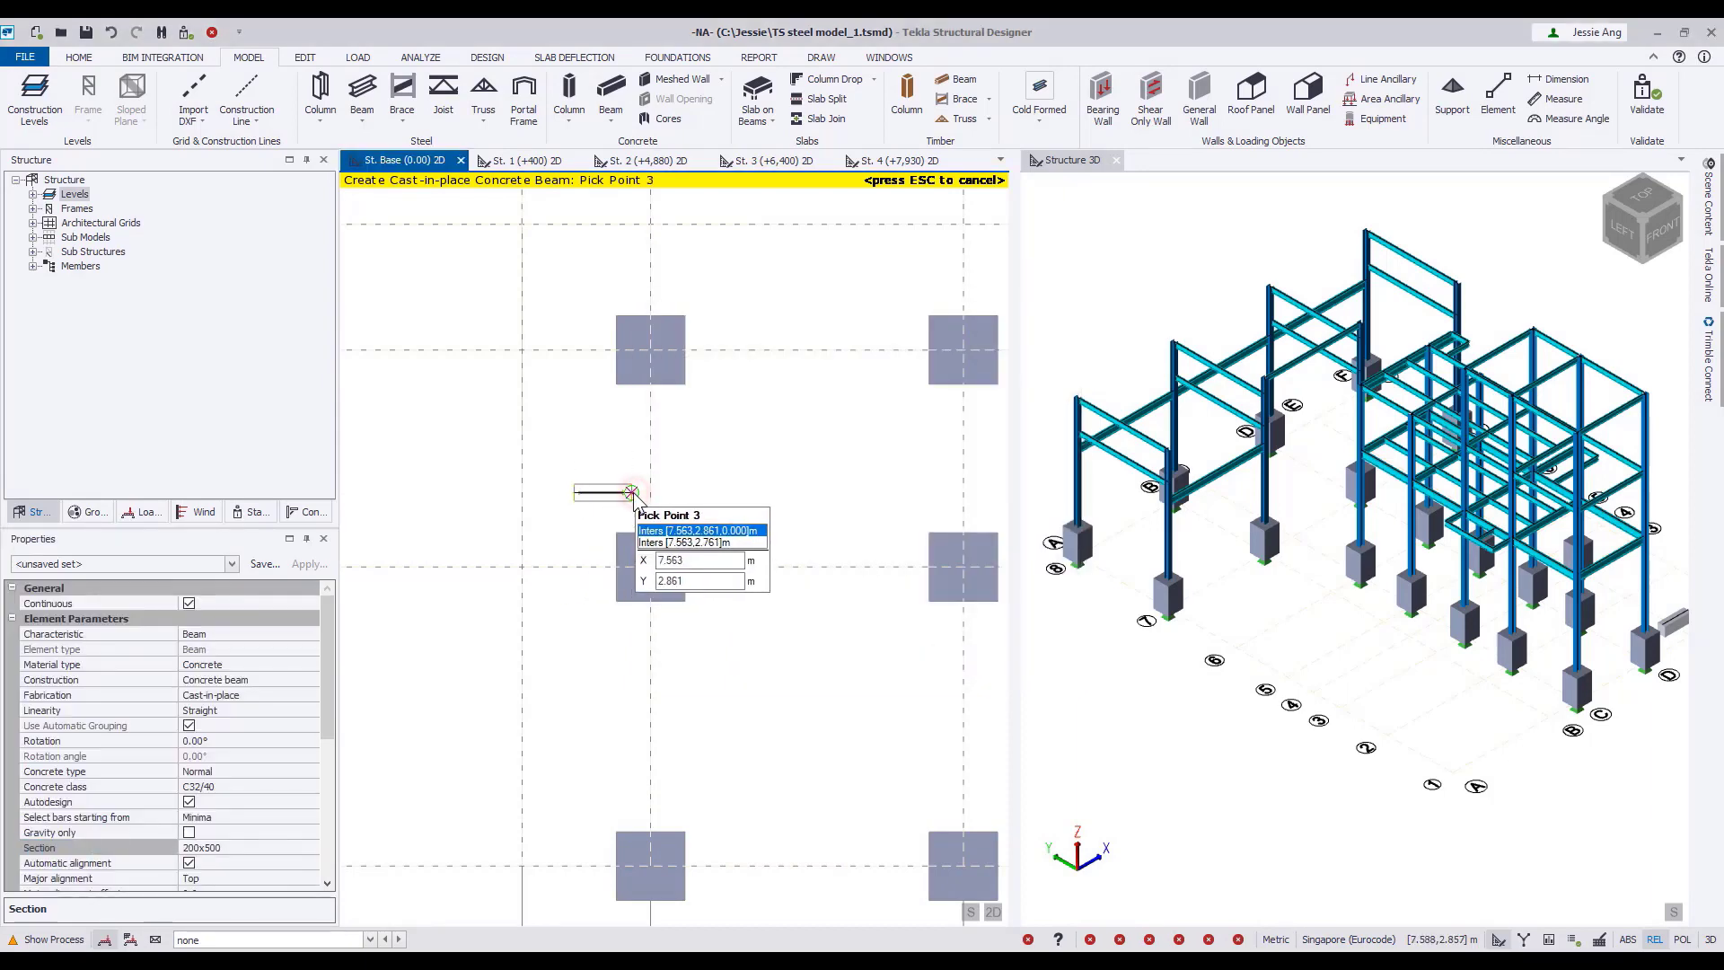
{"action": "key", "text": "Escape"}
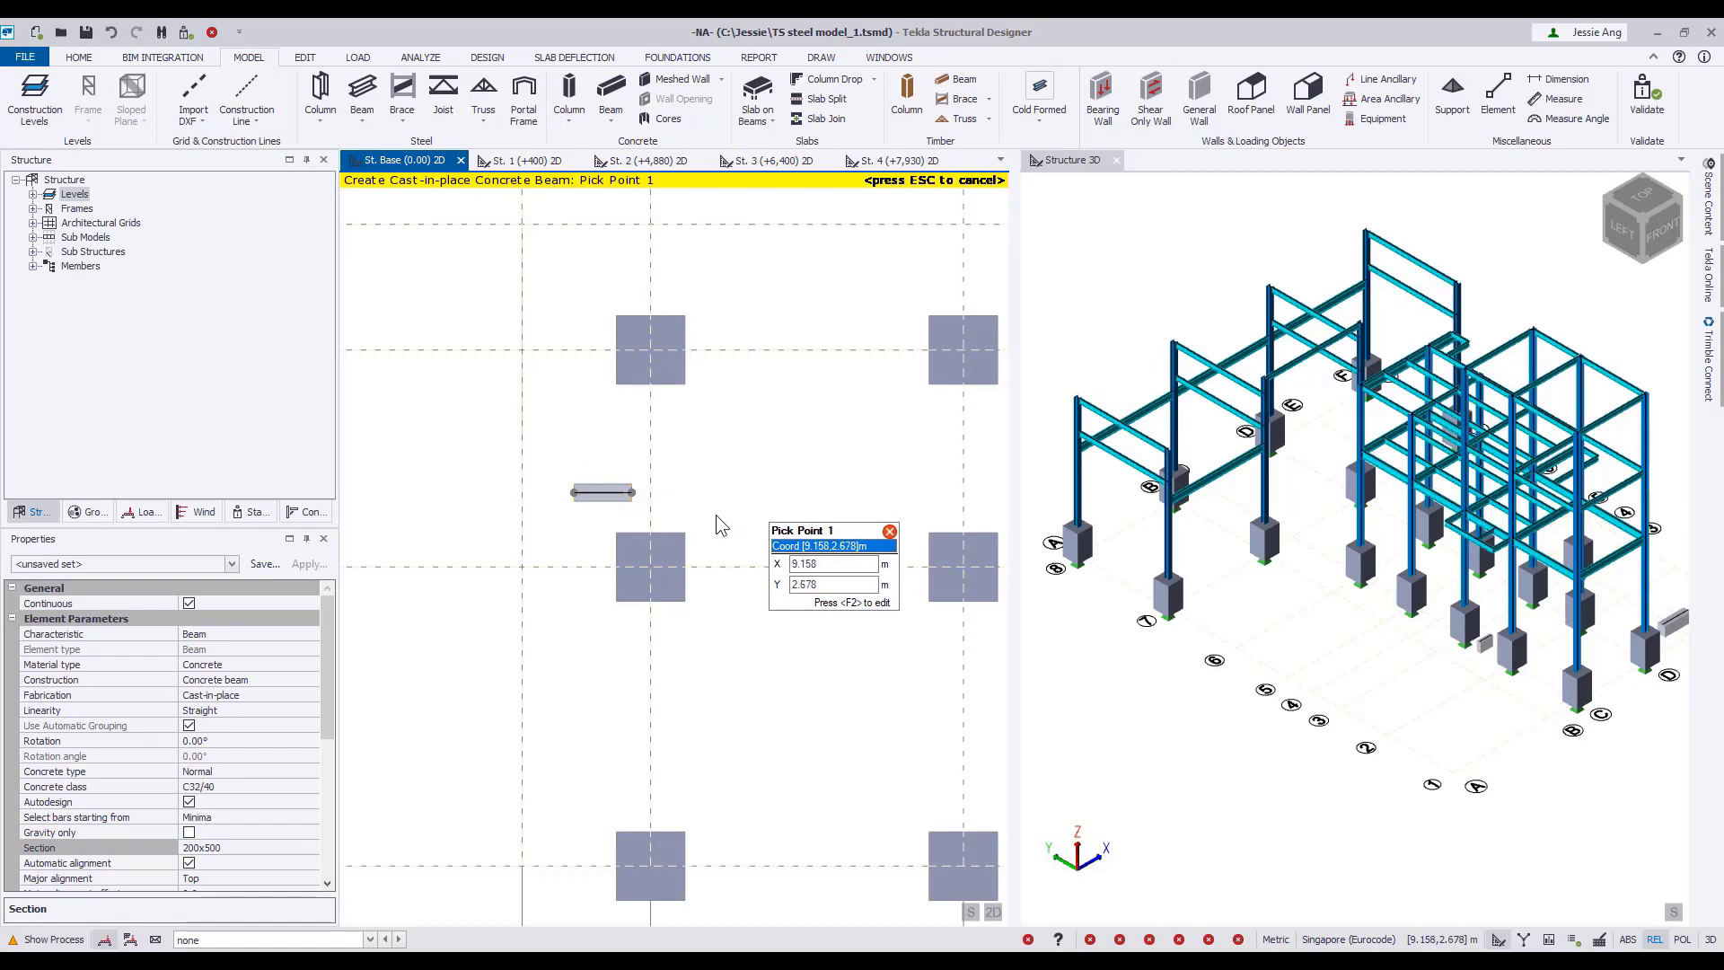
{"action": "key", "text": "Escape"}
Start a support with the Mx and My rotations set to Free.
{"action": "scroll", "coordinate": [1358, 747], "scroll_direction": "up", "scroll_amount": 5}
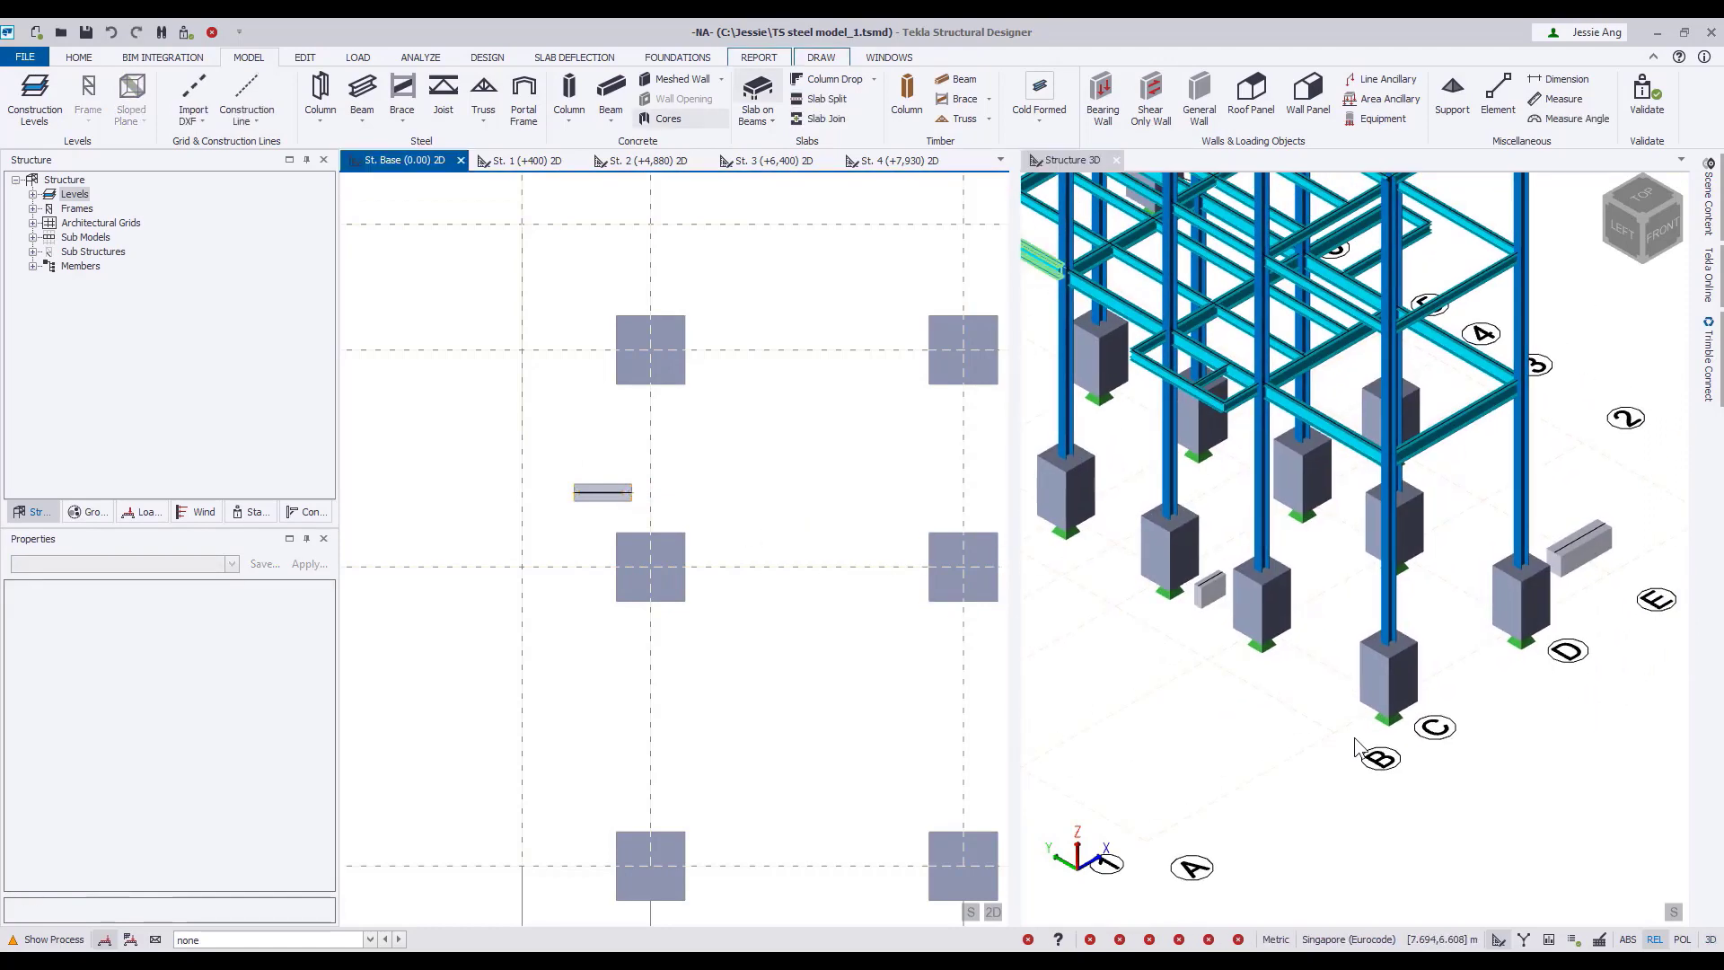
{"action": "left_click", "coordinate": [1447, 113]}
{"action": "left_click", "coordinate": [308, 663]}
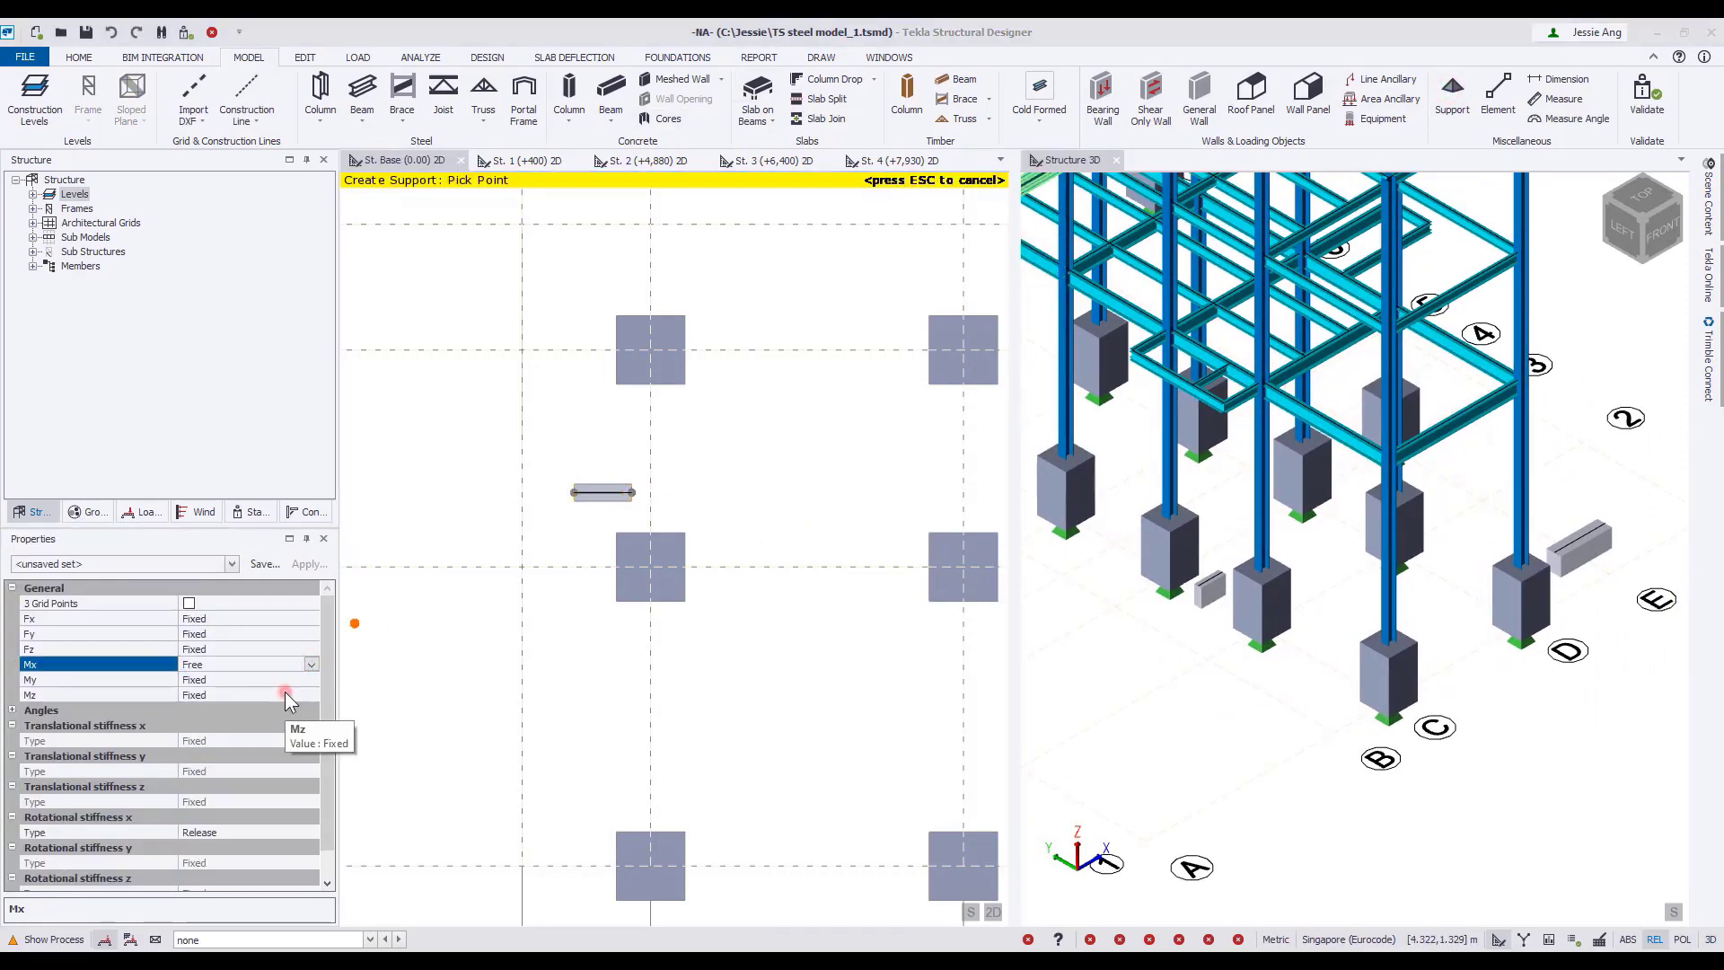
{"action": "left_click", "coordinate": [310, 680]}
{"action": "left_click", "coordinate": [310, 679]}
{"action": "left_click", "coordinate": [276, 708]}
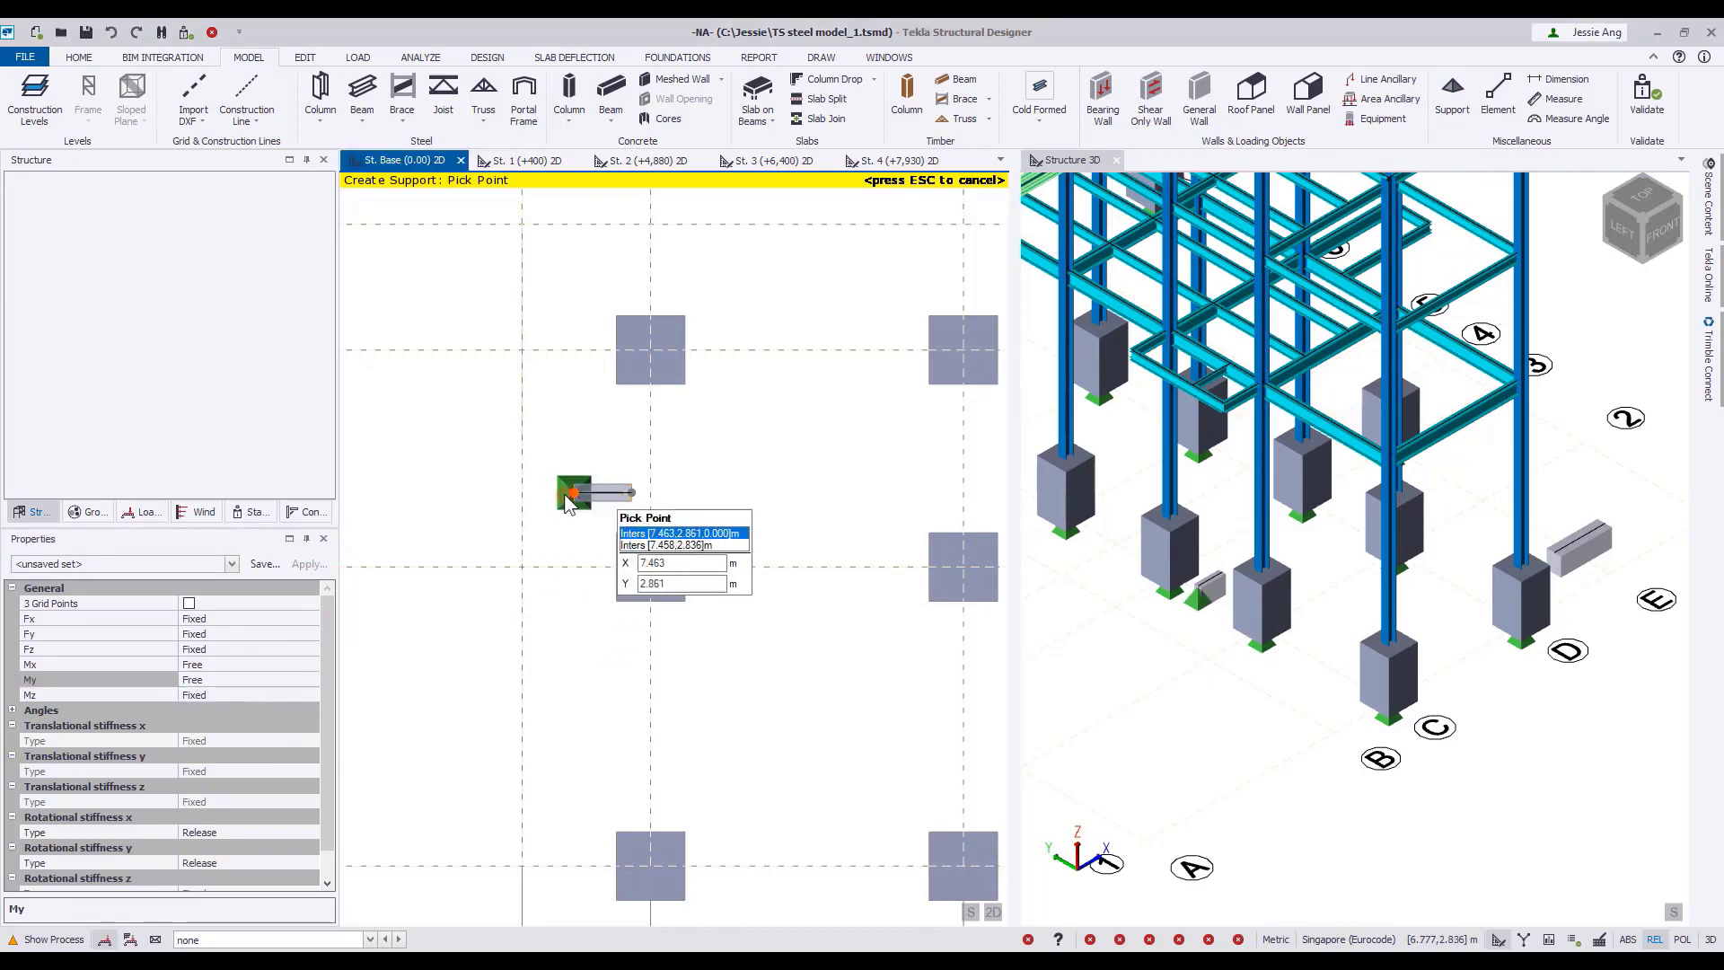
Place supports at both ends of the short 200x500 beam and of the 400x500 beam near gridline 1.
{"action": "middle_click_drag", "start_coordinate": [873, 716], "coordinate": [501, 478]}
{"action": "left_click", "coordinate": [693, 607]}
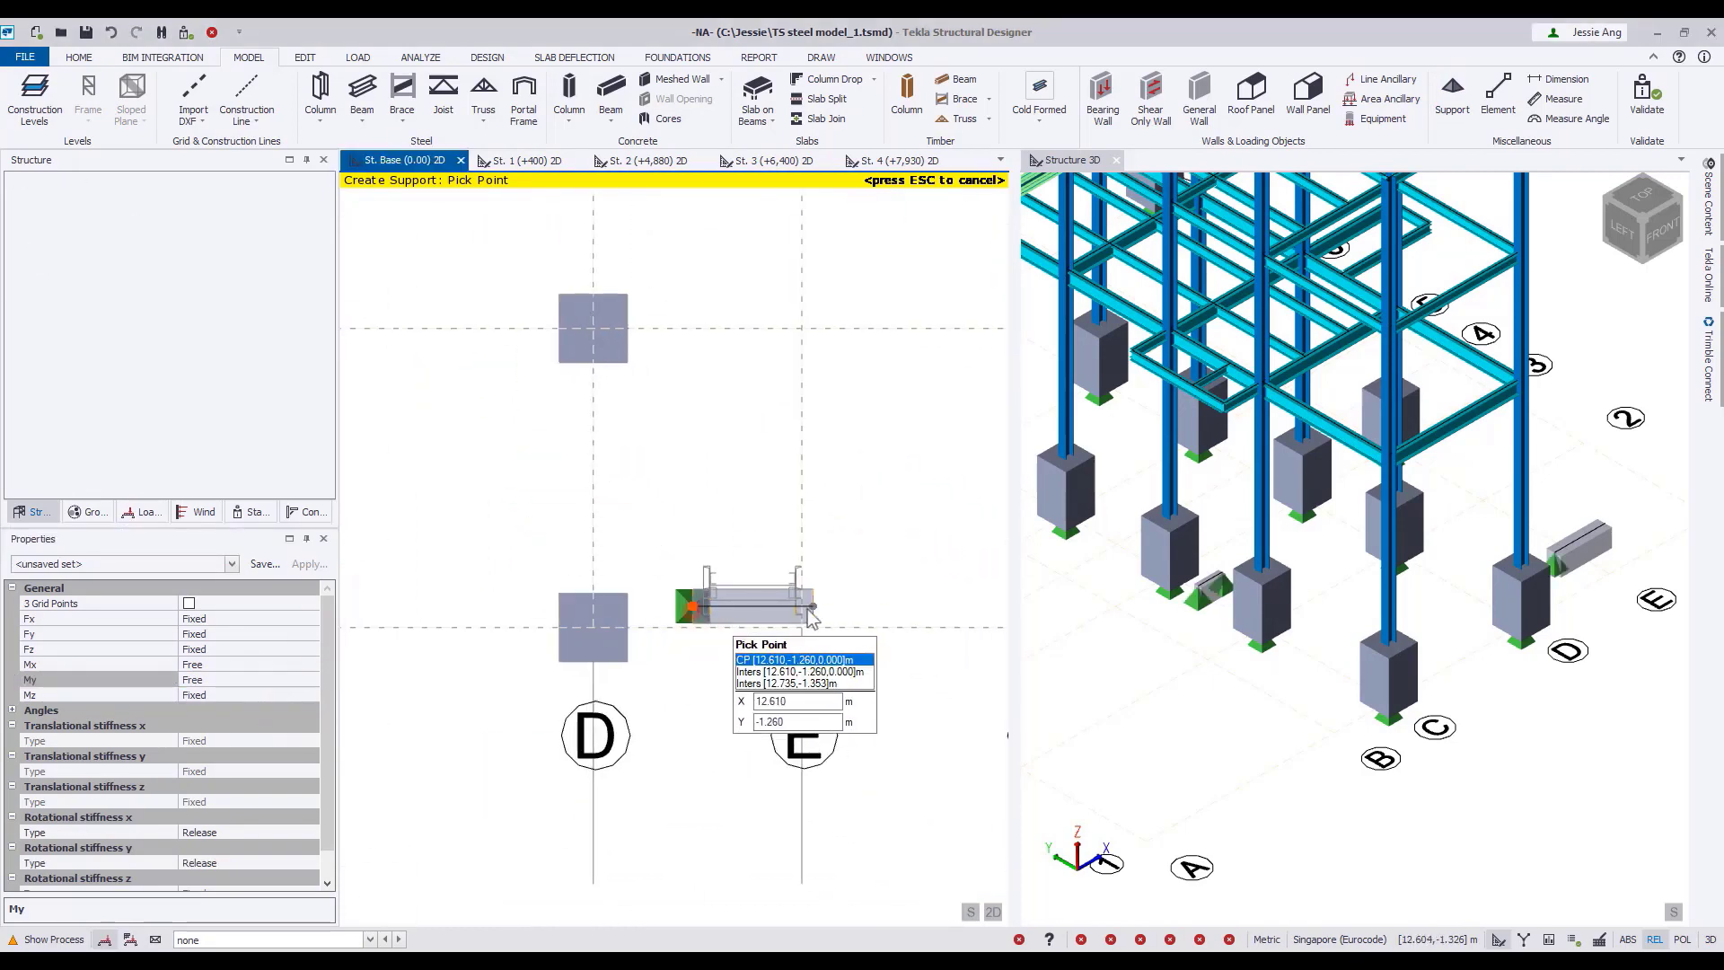
{"action": "left_click", "coordinate": [813, 608]}
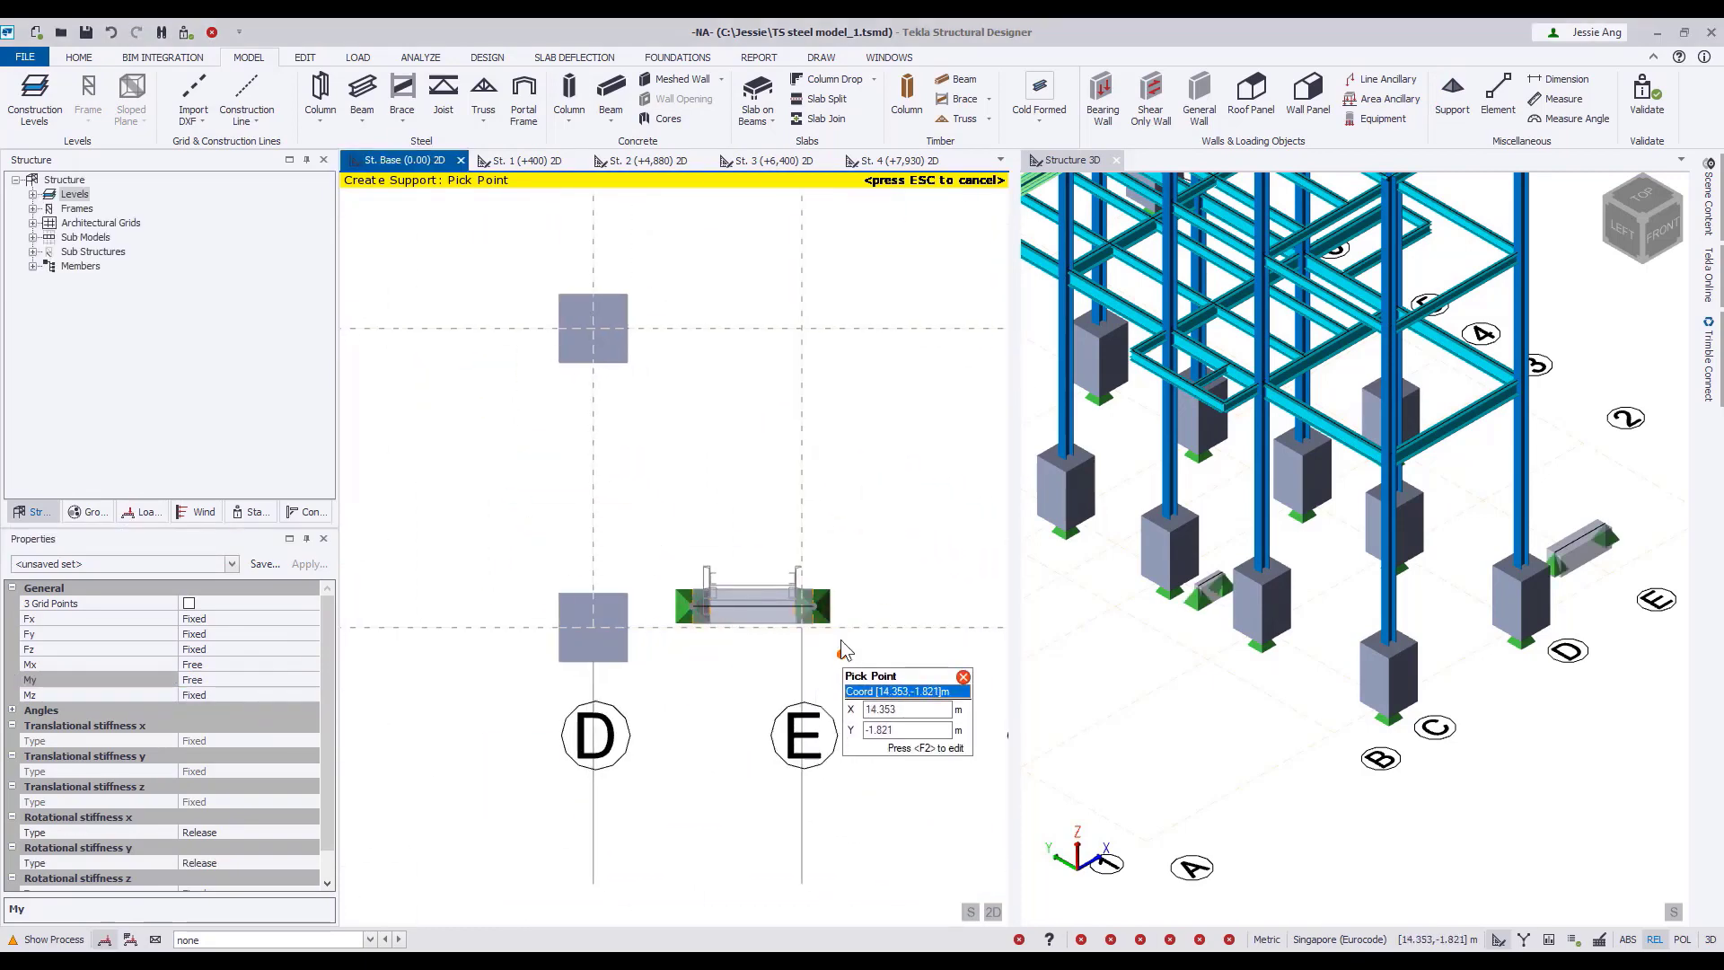
{"action": "key", "text": "Escape"}
Dimension the distance between the two stair stringers along the 400x500 beam, placing the dimension below the beam.
{"action": "scroll", "coordinate": [840, 640], "scroll_direction": "up", "scroll_amount": 2}
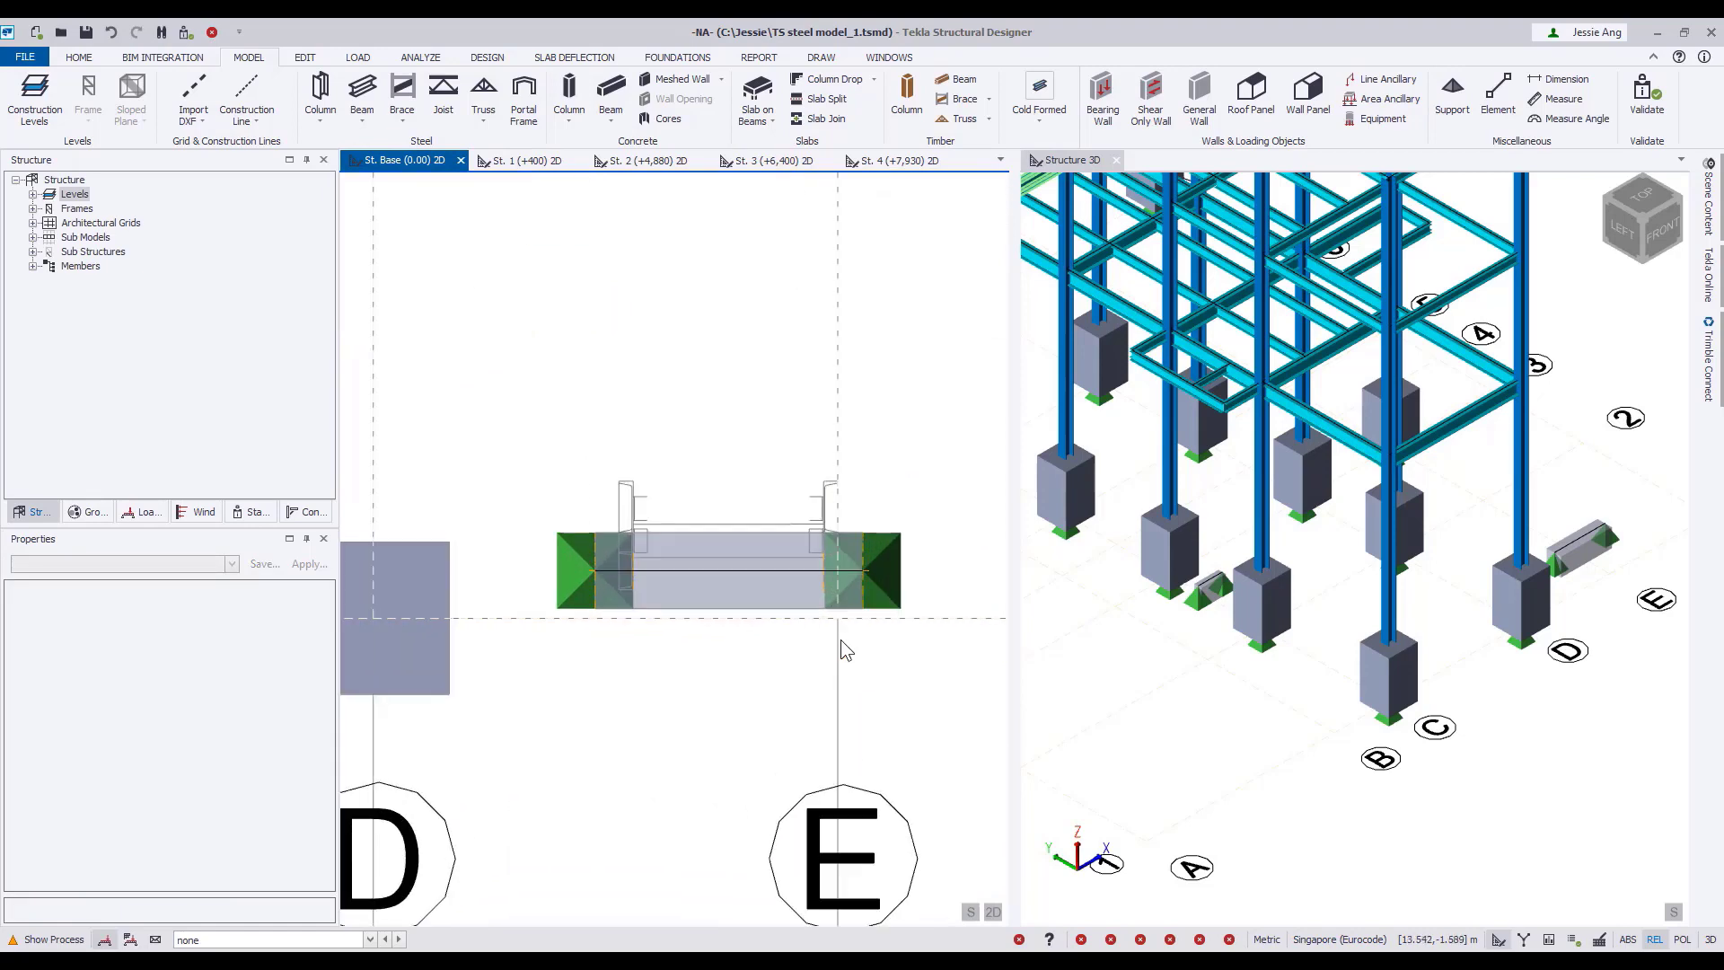
{"action": "left_click", "coordinate": [1560, 79]}
{"action": "left_click", "coordinate": [633, 570]}
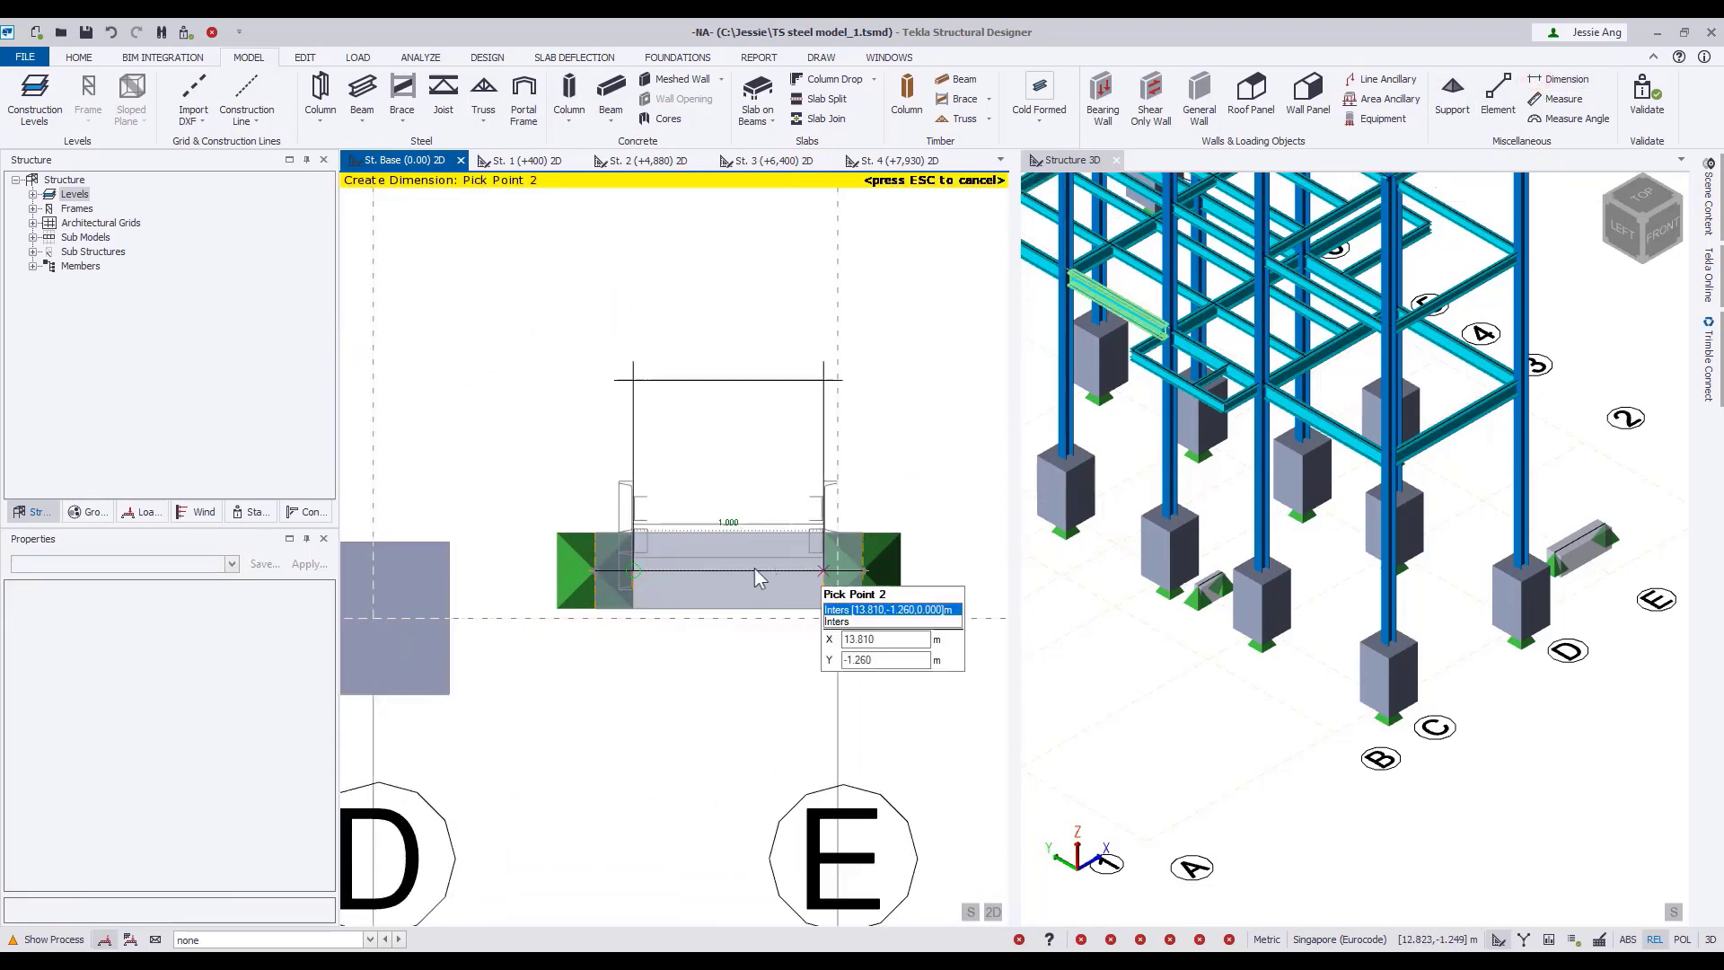
{"action": "left_click", "coordinate": [823, 570]}
{"action": "left_click", "coordinate": [750, 661]}
Dimension between the two marked points just inside the ends of the short 200x500 beam between B and C, placing the dimension below it.
{"action": "scroll", "coordinate": [496, 609], "scroll_direction": "down", "scroll_amount": 2}
{"action": "middle_click_drag", "start_coordinate": [495, 609], "coordinate": [779, 595]}
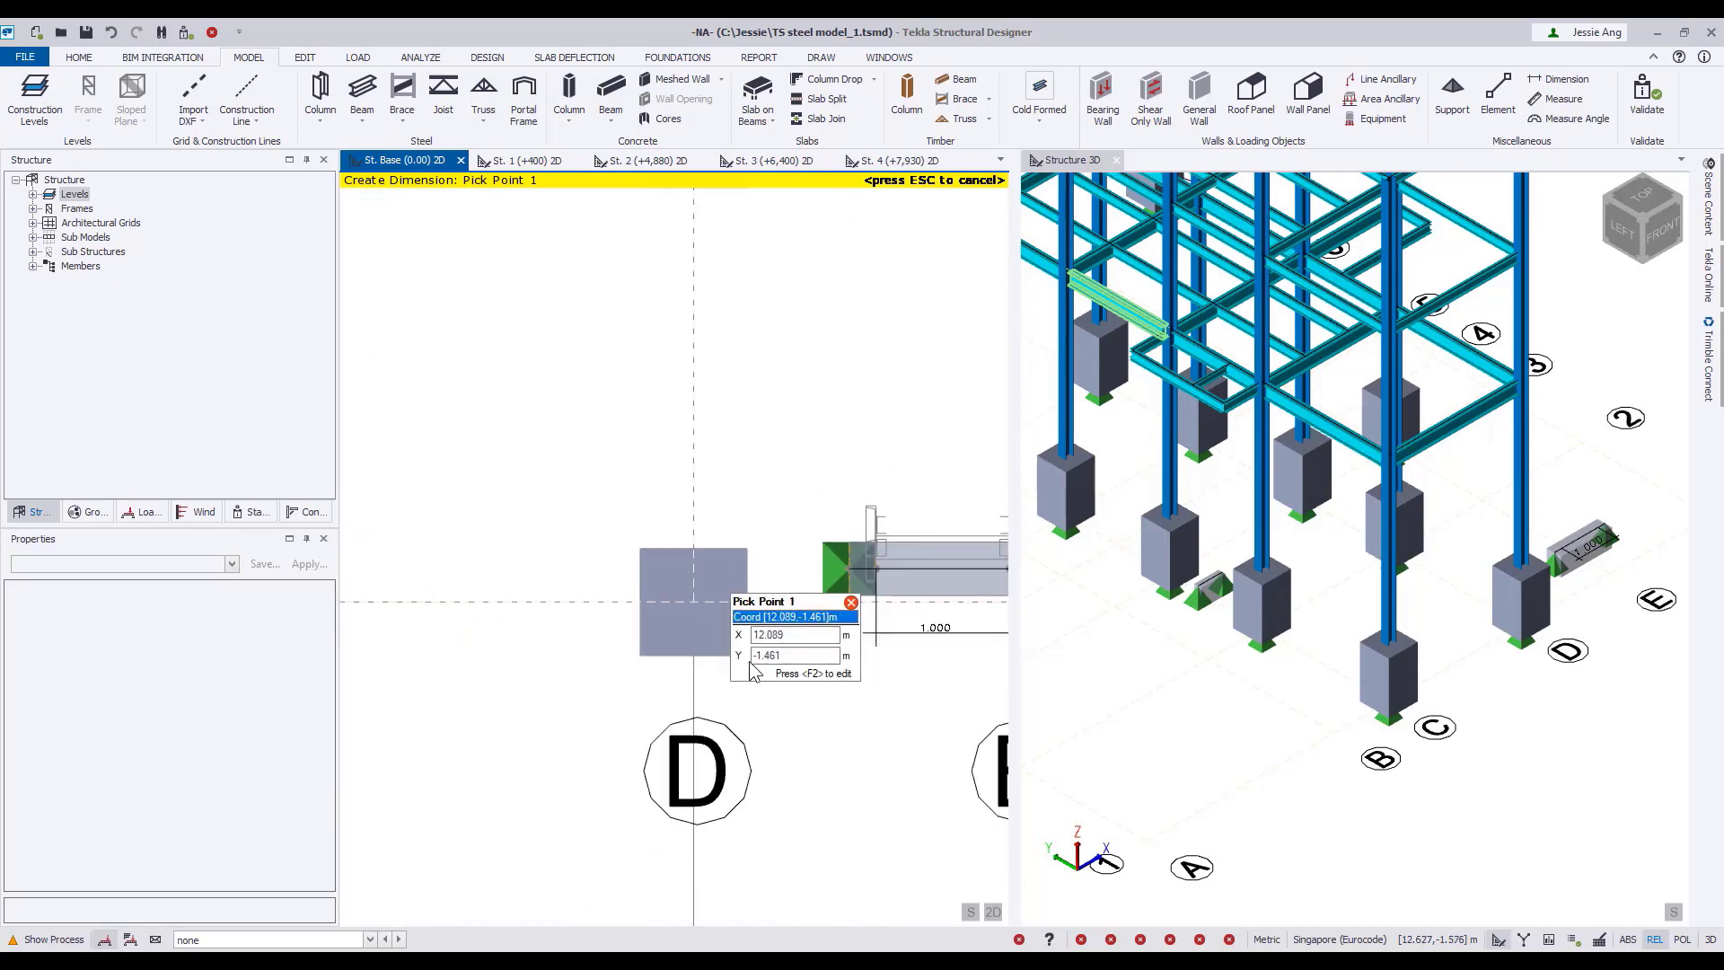
{"action": "middle_click_drag", "start_coordinate": [749, 662], "coordinate": [823, 696]}
{"action": "scroll", "coordinate": [824, 697], "scroll_direction": "down", "scroll_amount": 2}
{"action": "middle_click_drag", "start_coordinate": [404, 265], "coordinate": [589, 455]}
{"action": "scroll", "coordinate": [581, 455], "scroll_direction": "up", "scroll_amount": 5}
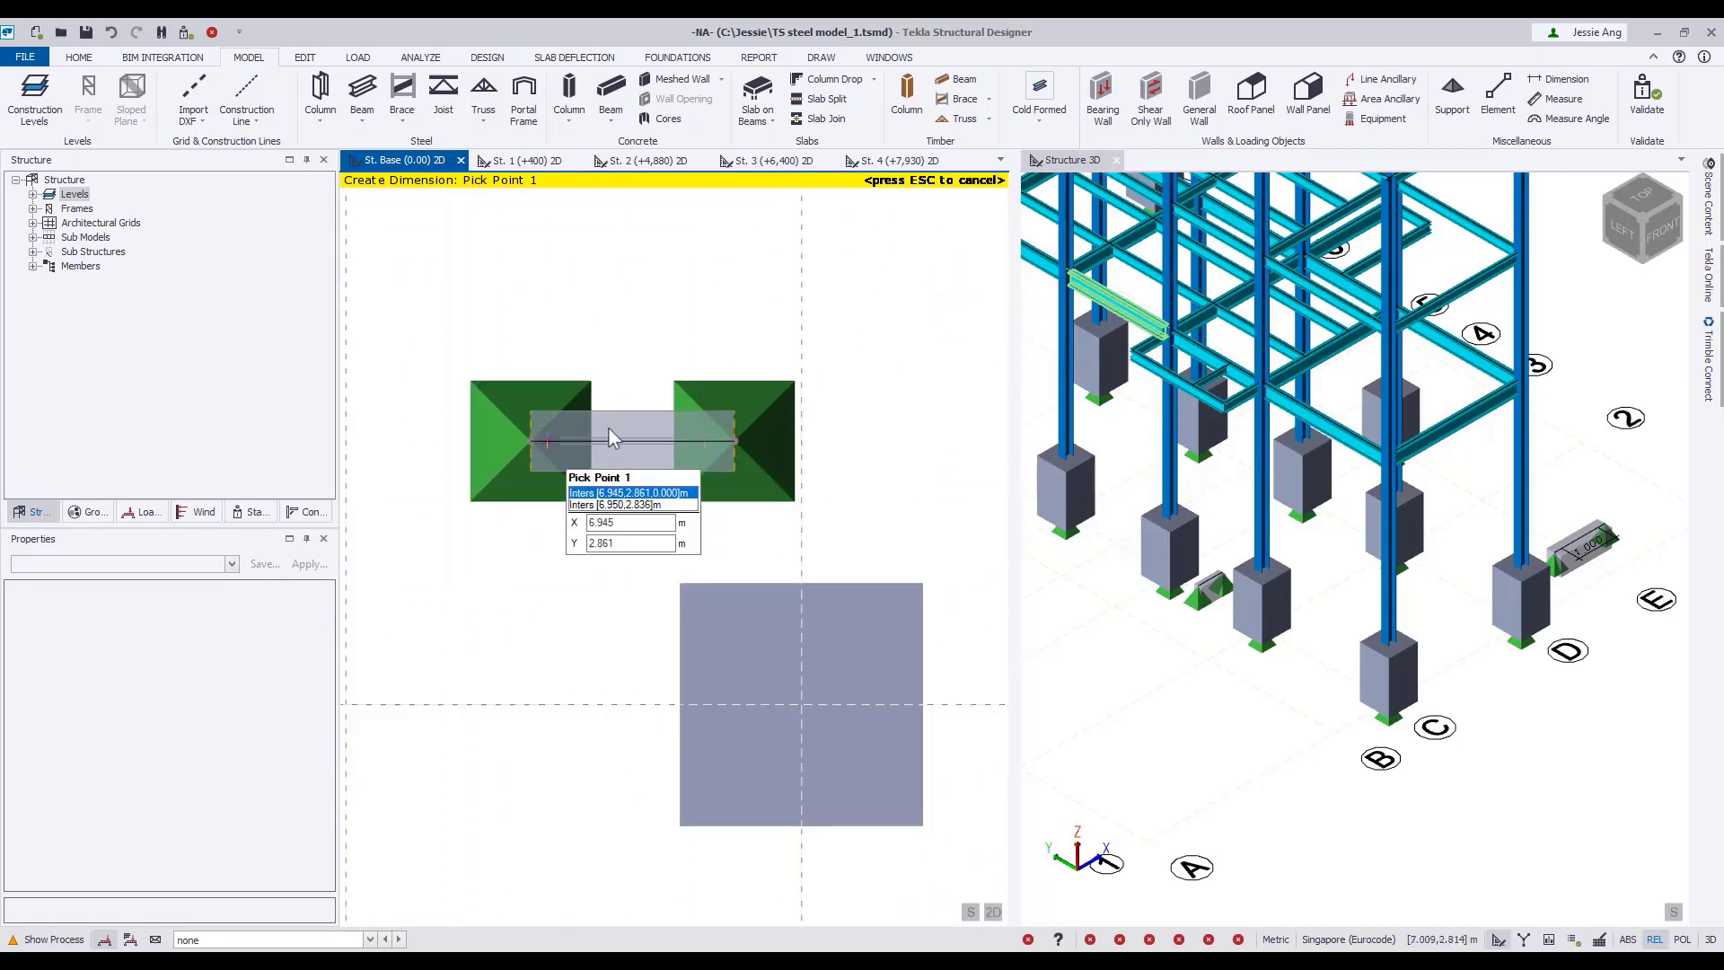
{"action": "scroll", "coordinate": [609, 437], "scroll_direction": "up", "scroll_amount": 3}
{"action": "scroll", "coordinate": [541, 449], "scroll_direction": "down", "scroll_amount": 1}
{"action": "left_click", "coordinate": [550, 431]}
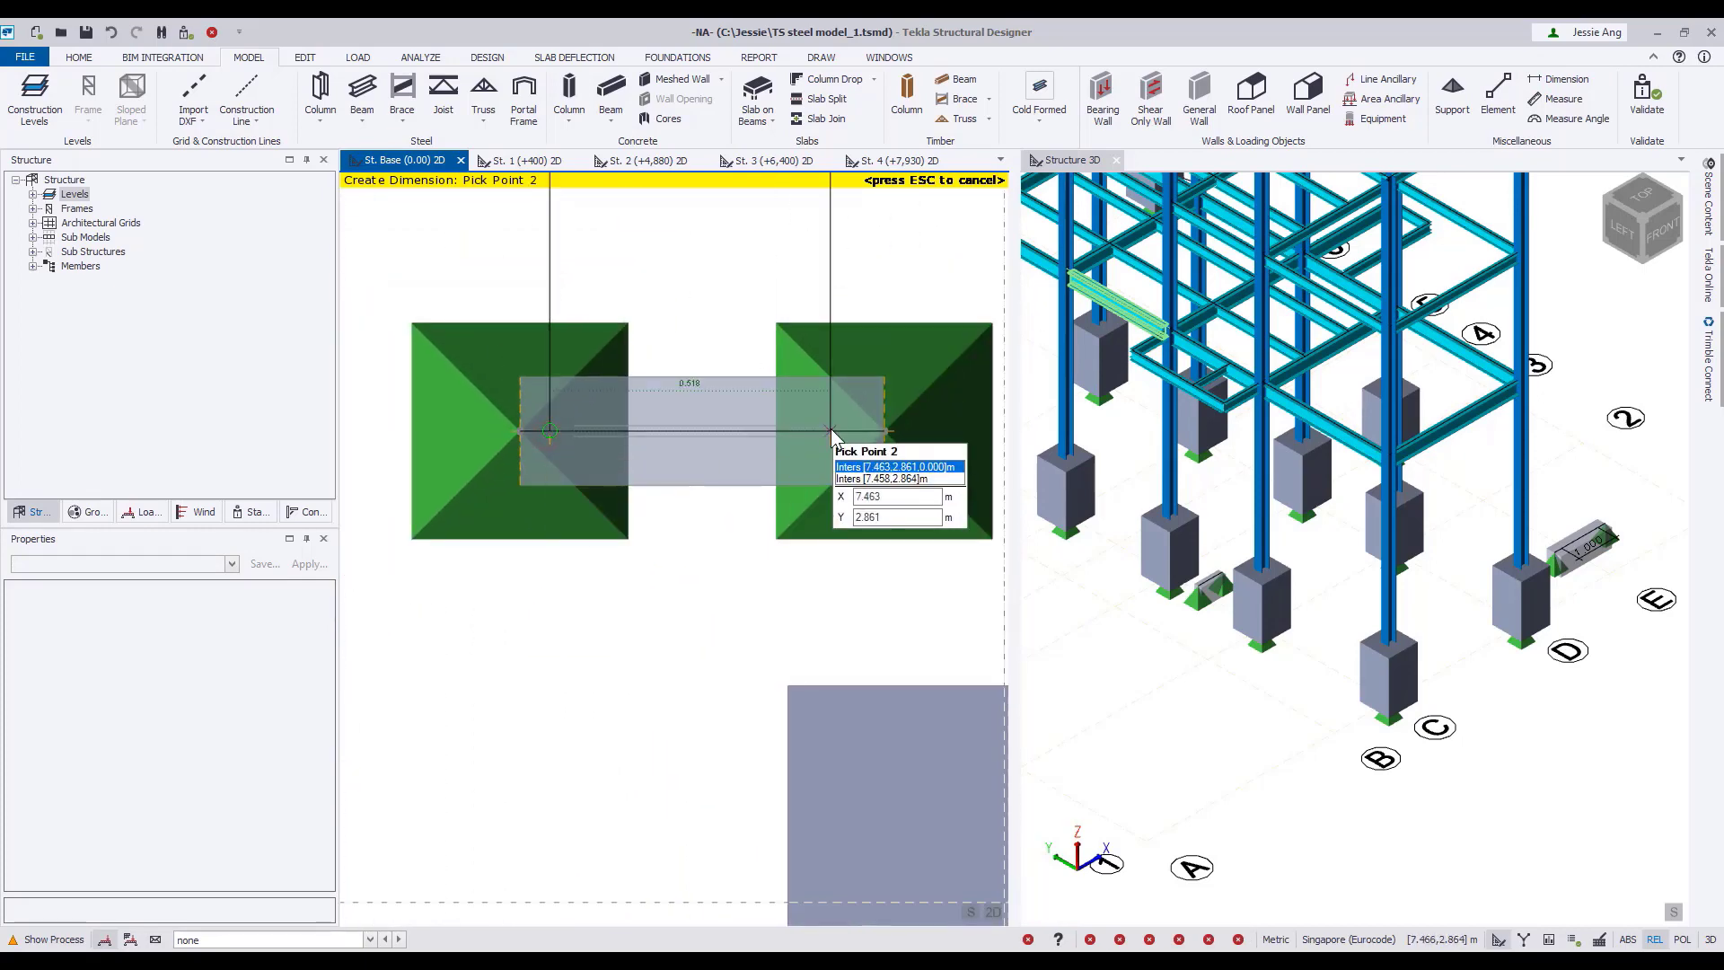
{"action": "left_click", "coordinate": [831, 431]}
{"action": "left_click", "coordinate": [722, 634]}
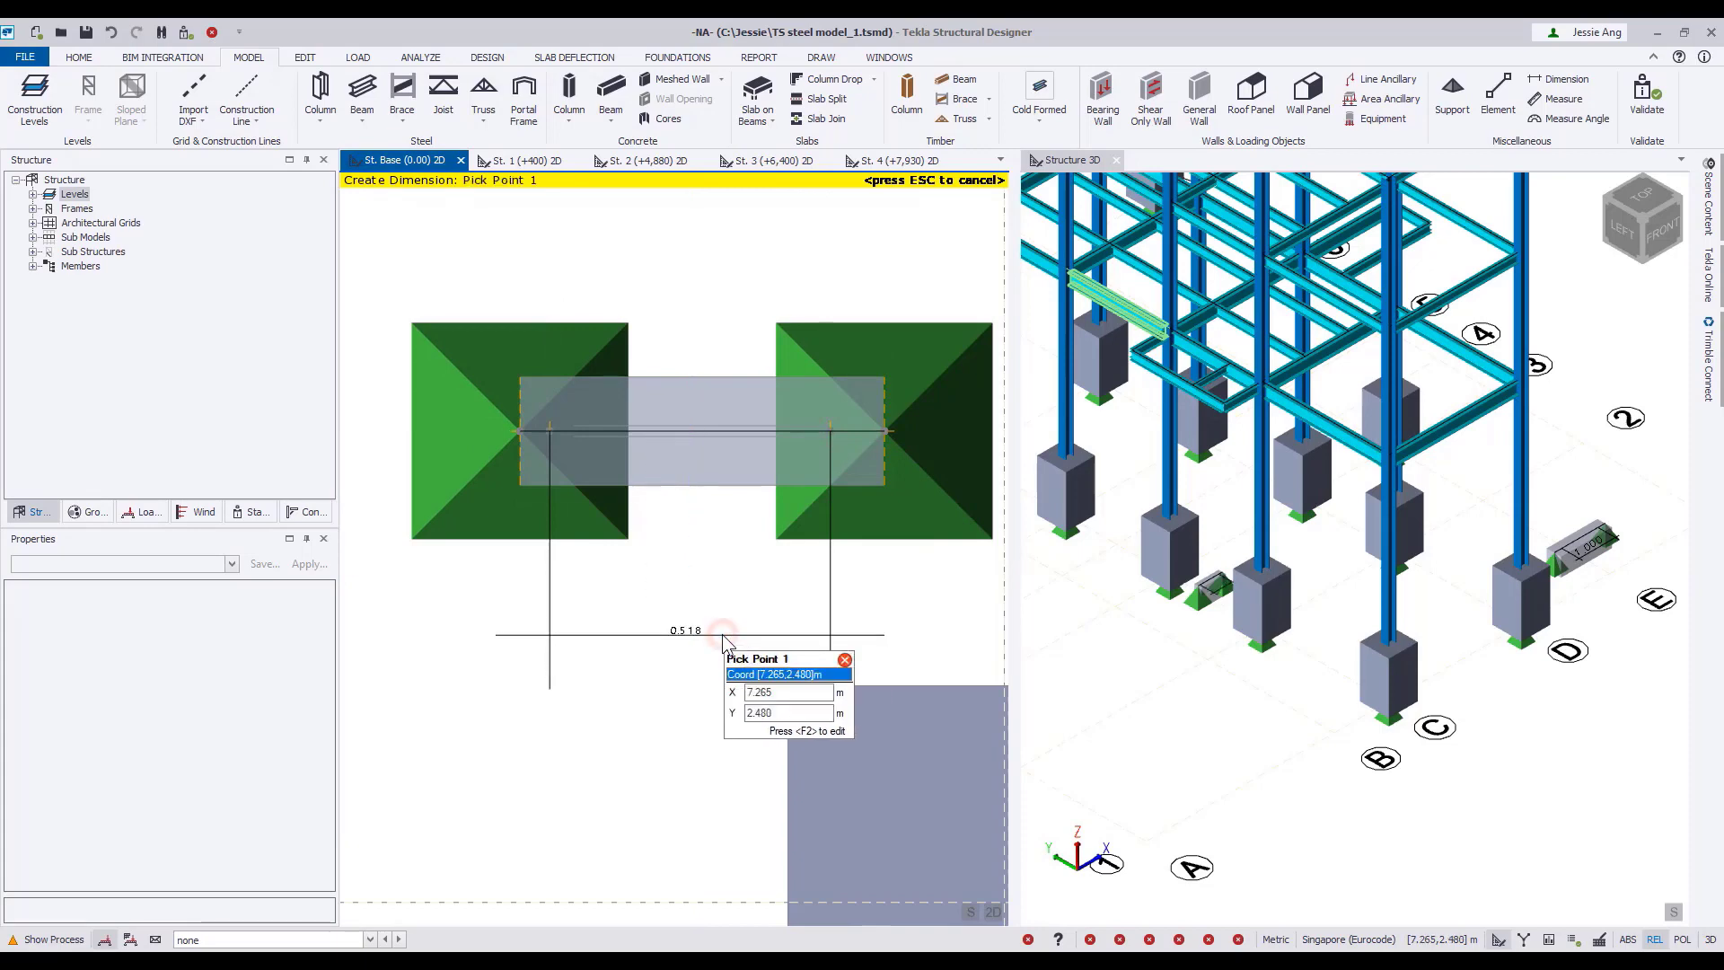
Start a meshed concrete wall at level St. 1 (+400), with top level St. 1 (+400) and a thickness of 400 mm.
{"action": "scroll", "coordinate": [722, 633], "scroll_direction": "down", "scroll_amount": 4}
{"action": "middle_click_drag", "start_coordinate": [888, 690], "coordinate": [694, 564]}
{"action": "scroll", "coordinate": [1203, 714], "scroll_direction": "down", "scroll_amount": 8}
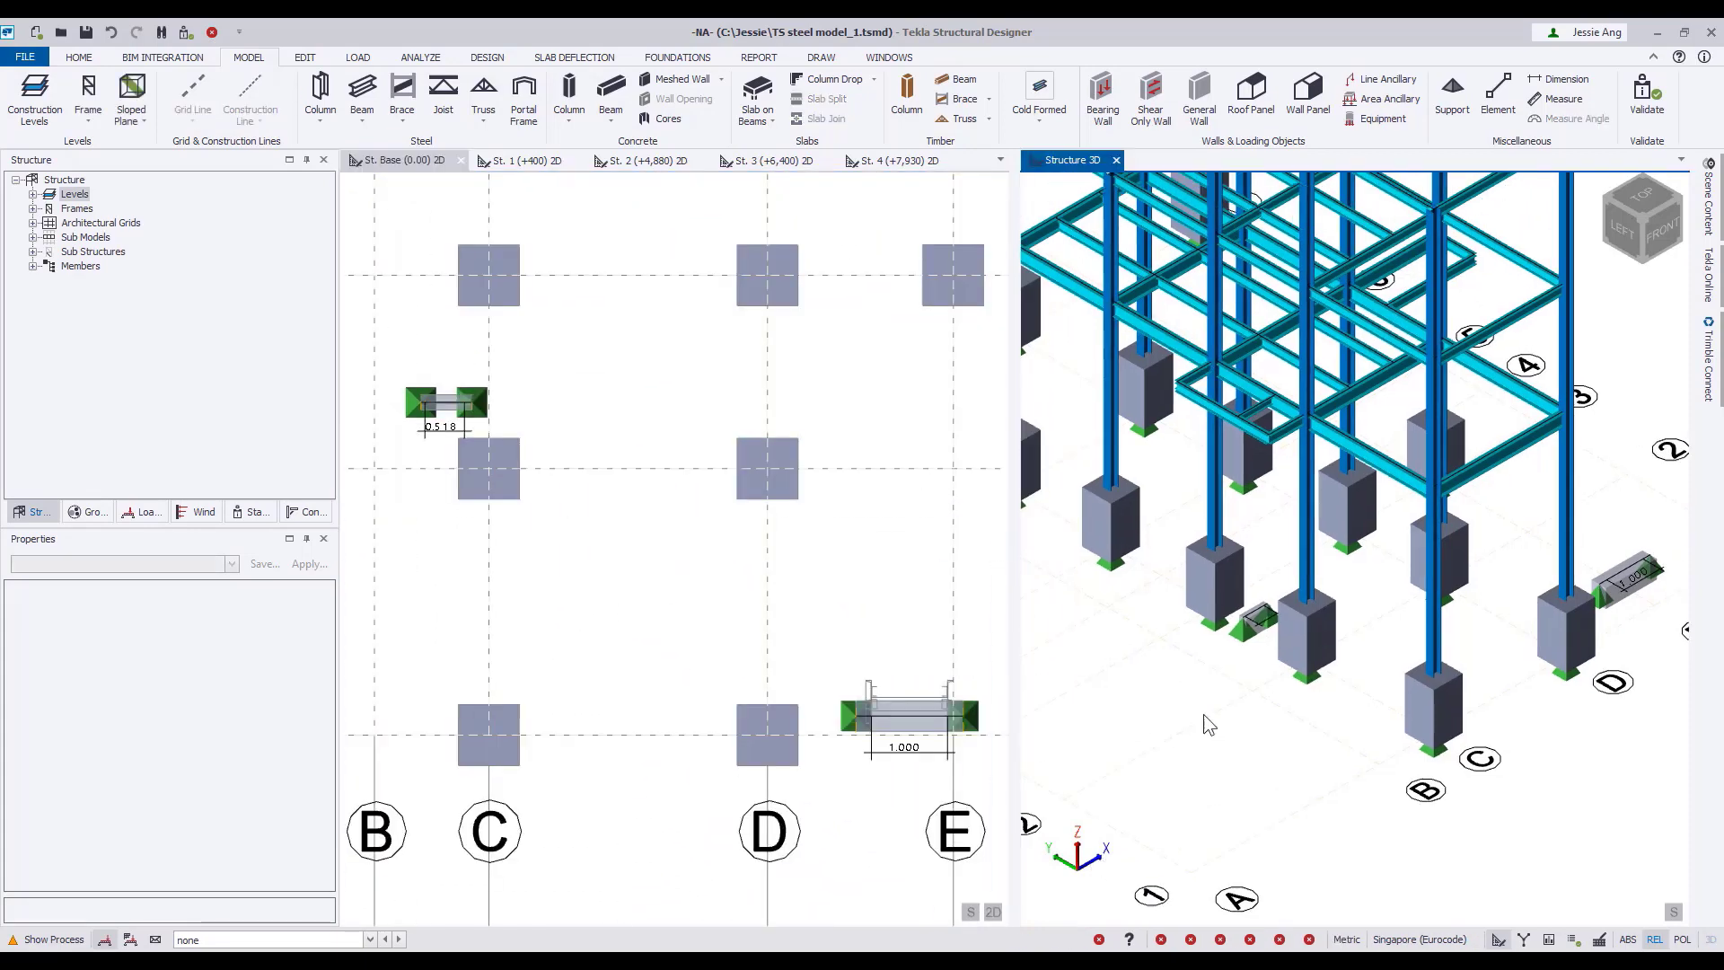
{"action": "scroll", "coordinate": [1399, 695], "scroll_direction": "down", "scroll_amount": 1}
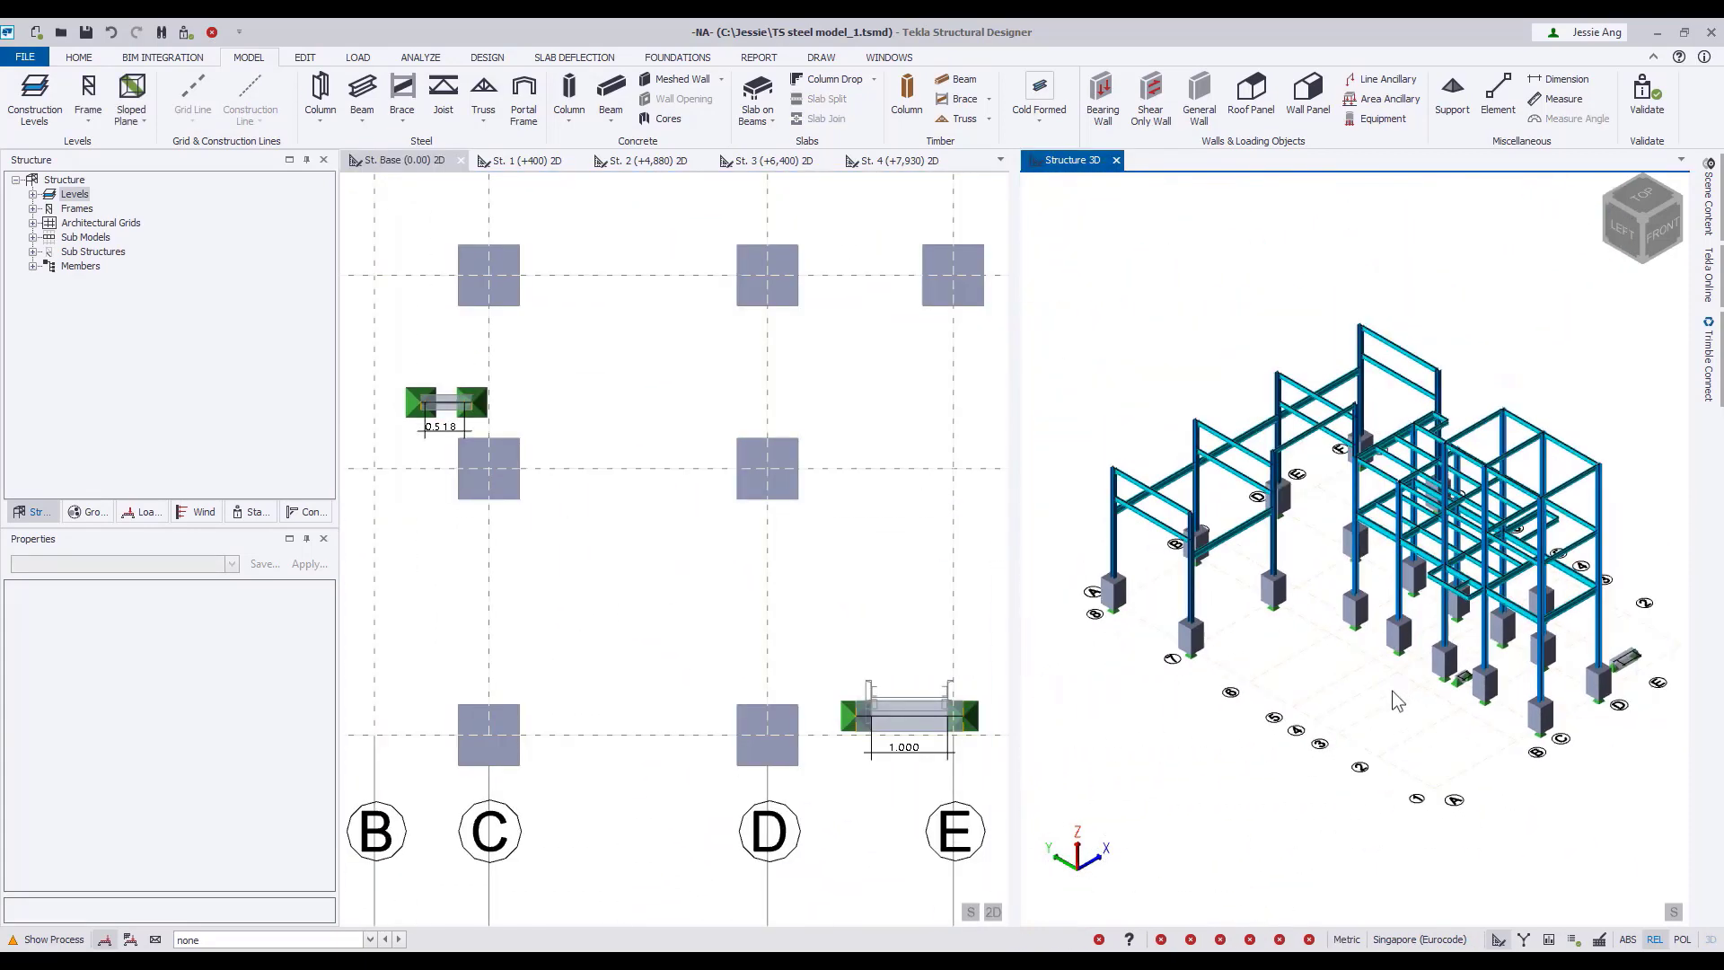
{"action": "left_click", "coordinate": [523, 160]}
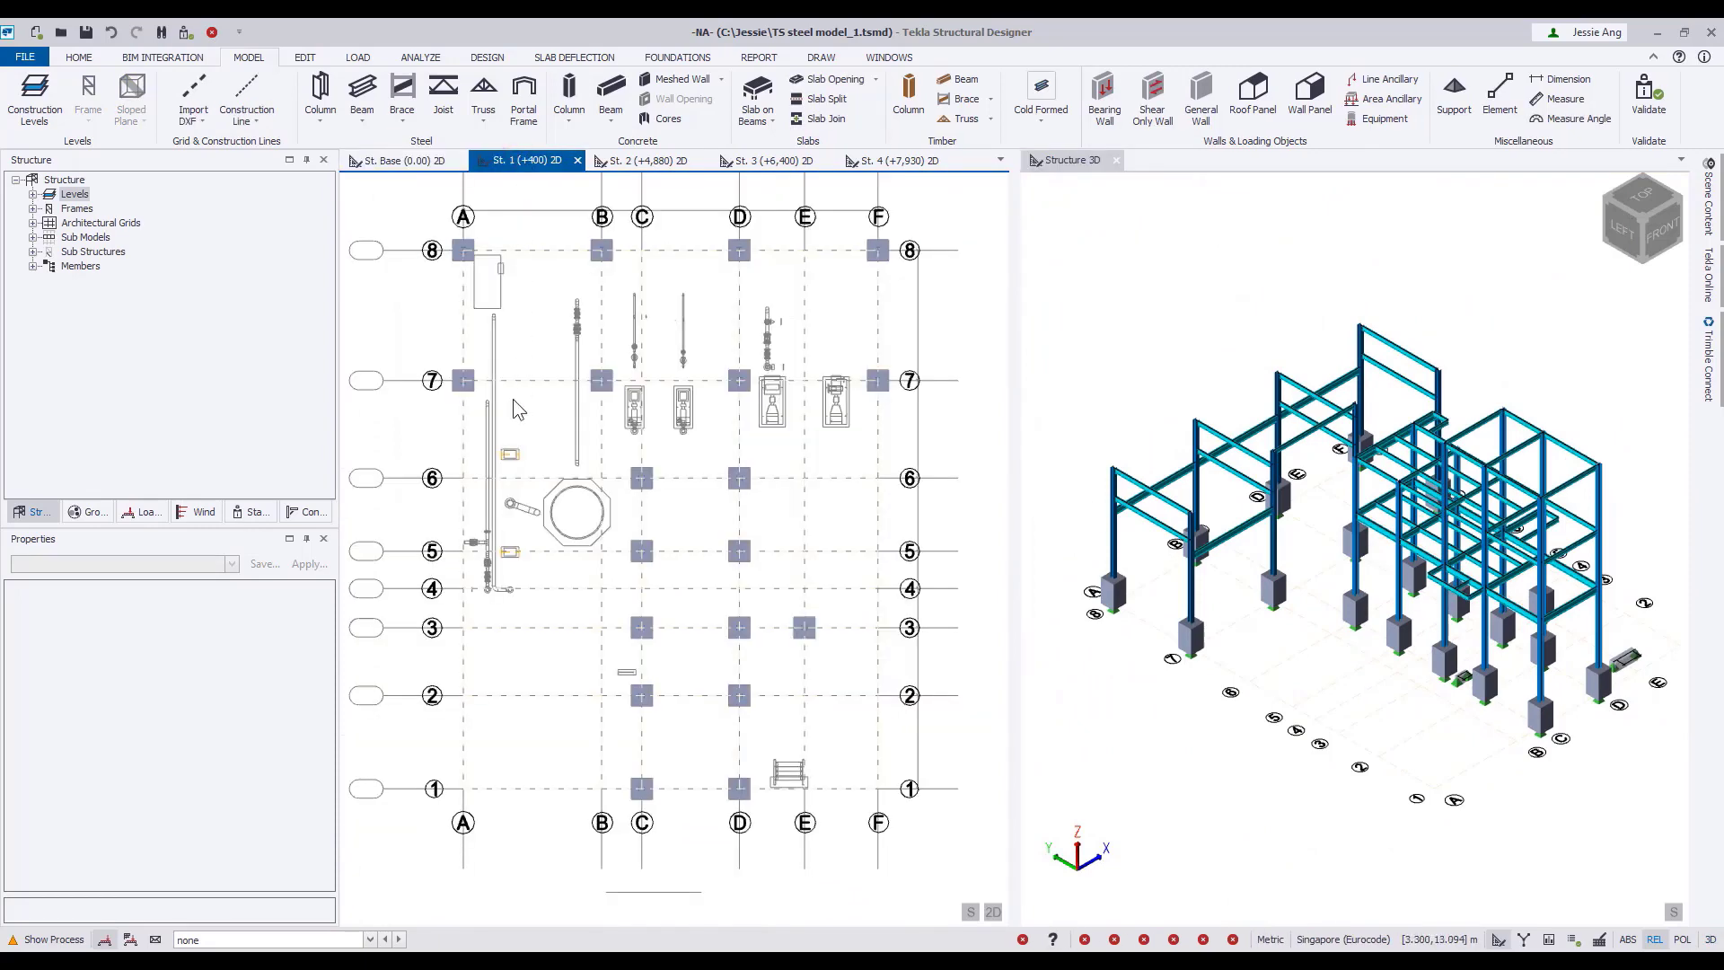
{"action": "left_click", "coordinate": [688, 81]}
{"action": "left_click", "coordinate": [311, 606]}
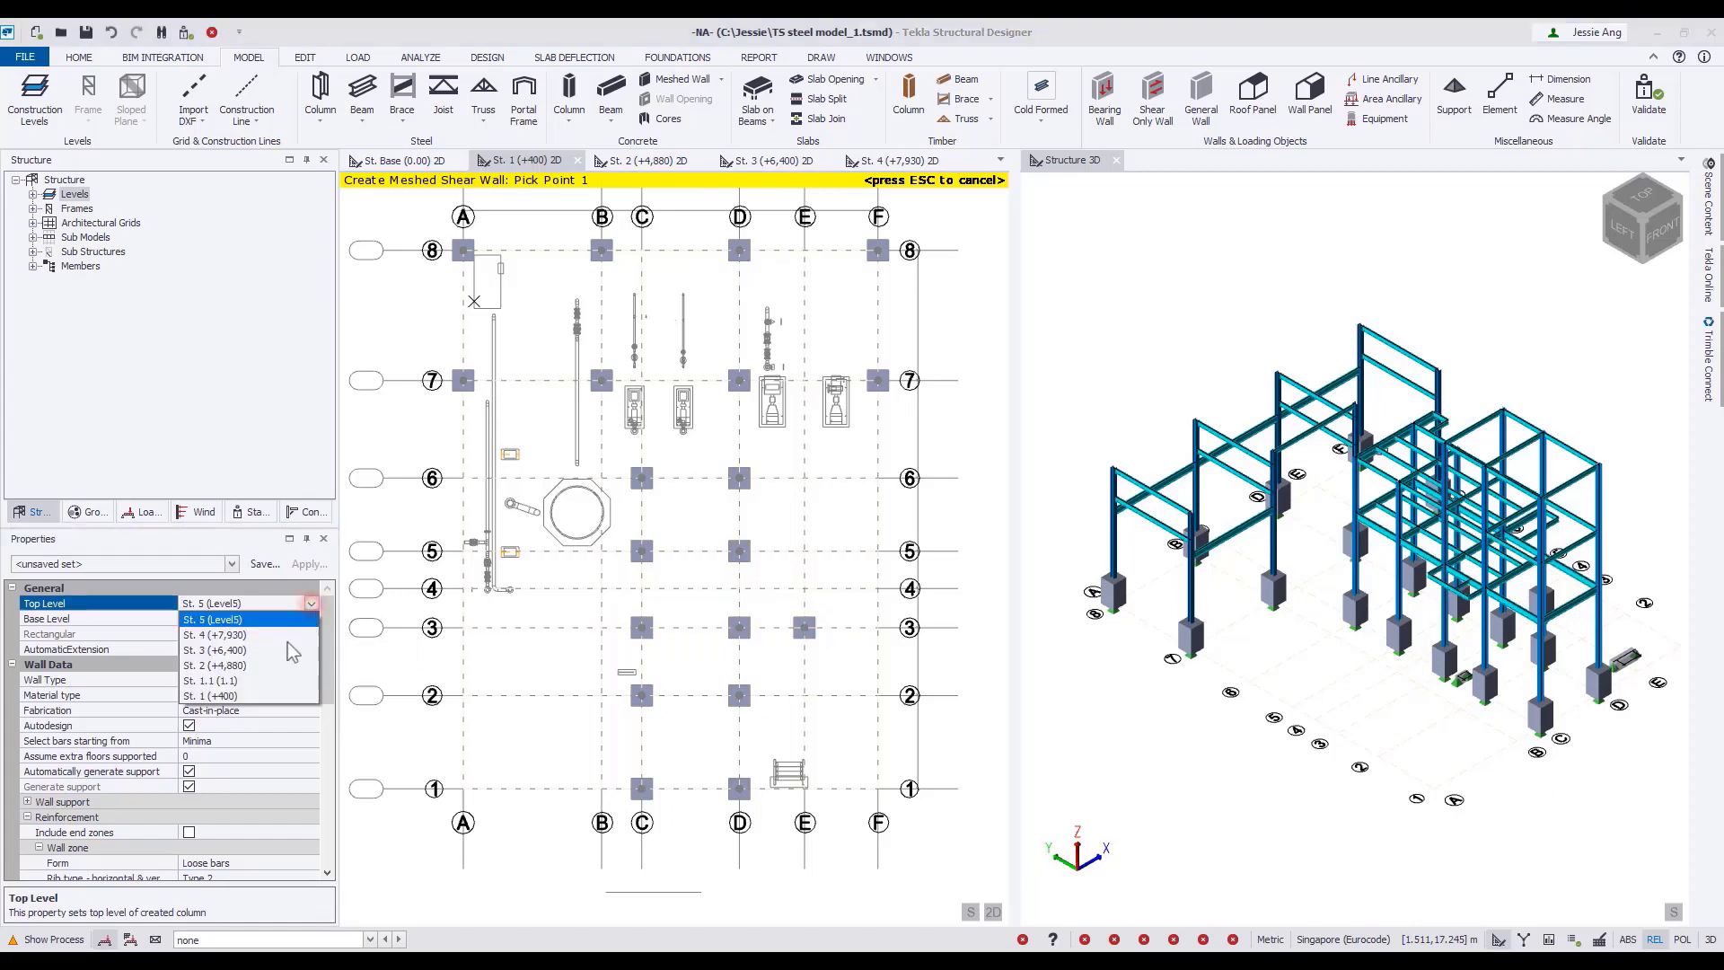
{"action": "left_click", "coordinate": [254, 709]}
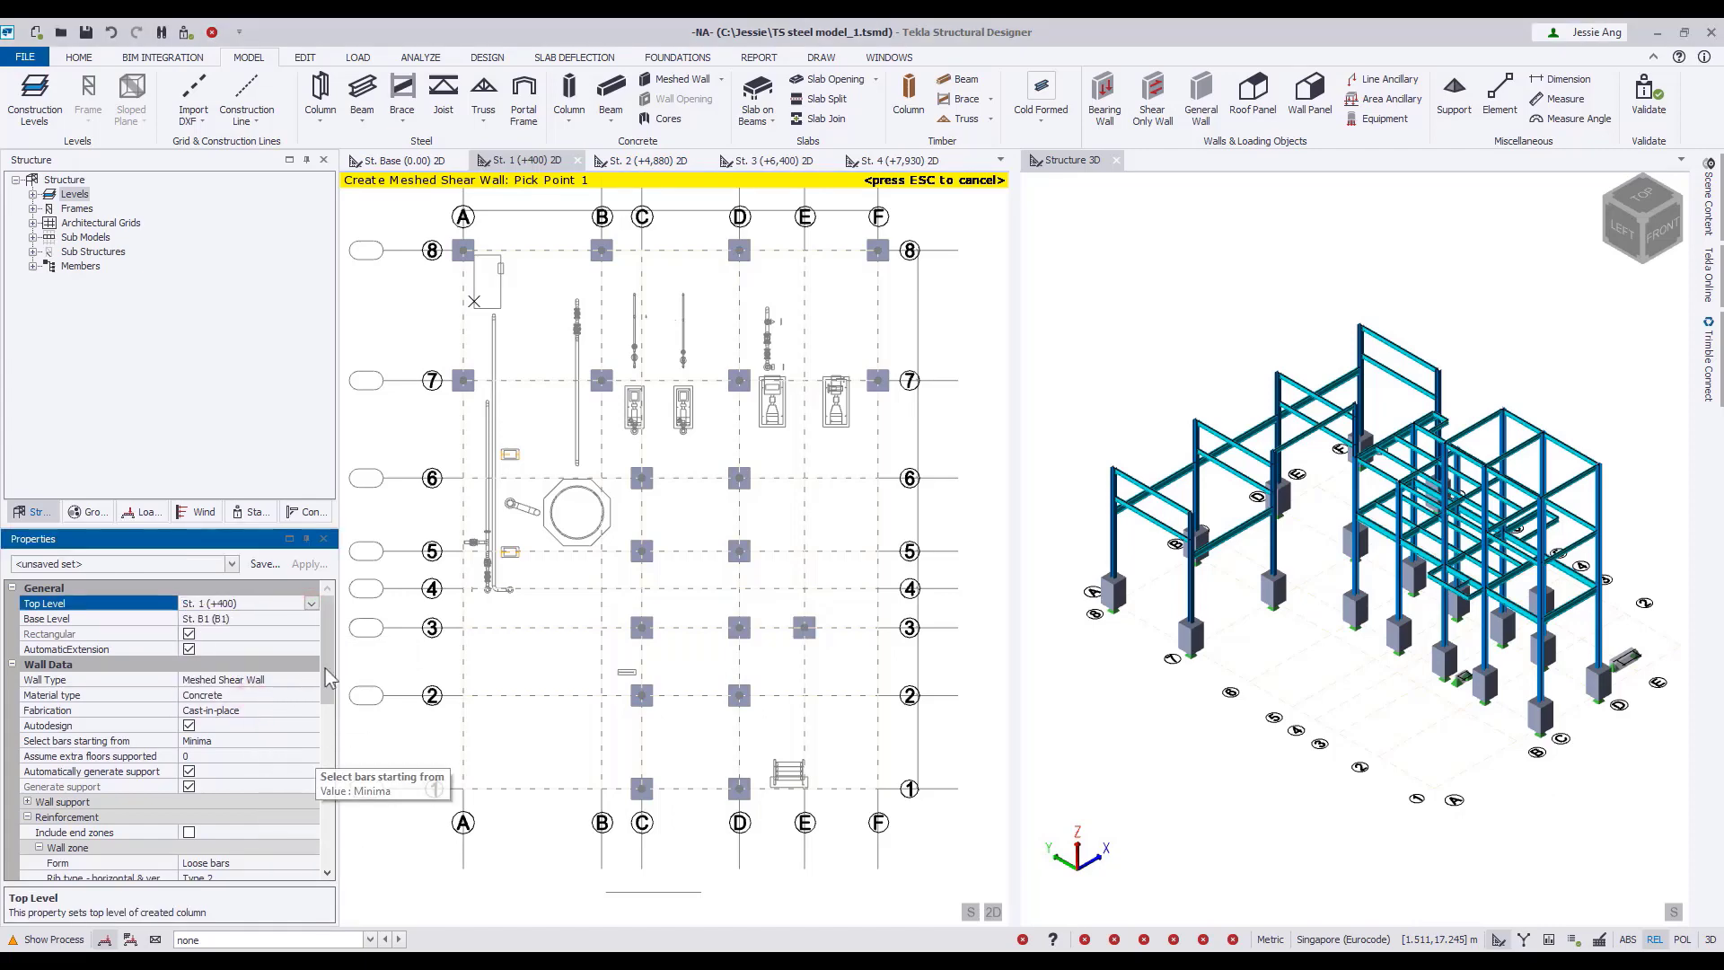
{"action": "scroll", "coordinate": [260, 790], "scroll_direction": "down", "scroll_amount": 5}
{"action": "left_click", "coordinate": [260, 786]}
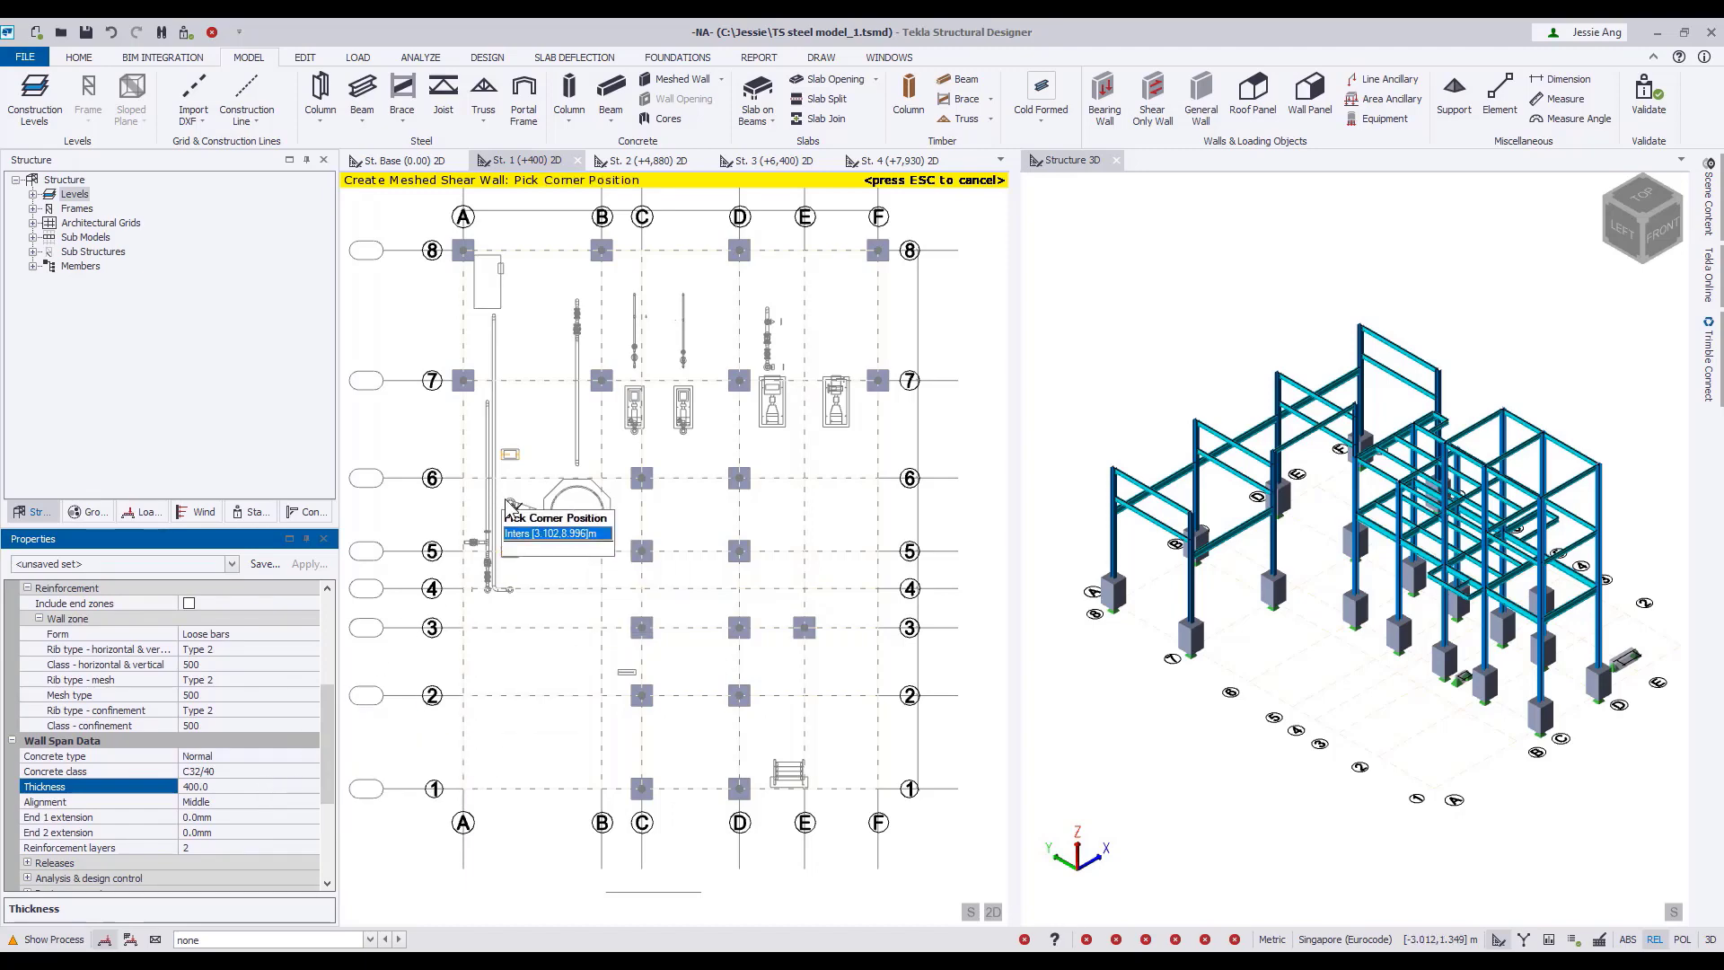
Place meshed walls along the centre lines of the two small rectangular shadows between A and B, near gridline 5 and just above gridline 6.
{"action": "scroll", "coordinate": [507, 507], "scroll_direction": "up", "scroll_amount": 3}
{"action": "scroll", "coordinate": [506, 507], "scroll_direction": "up", "scroll_amount": 2}
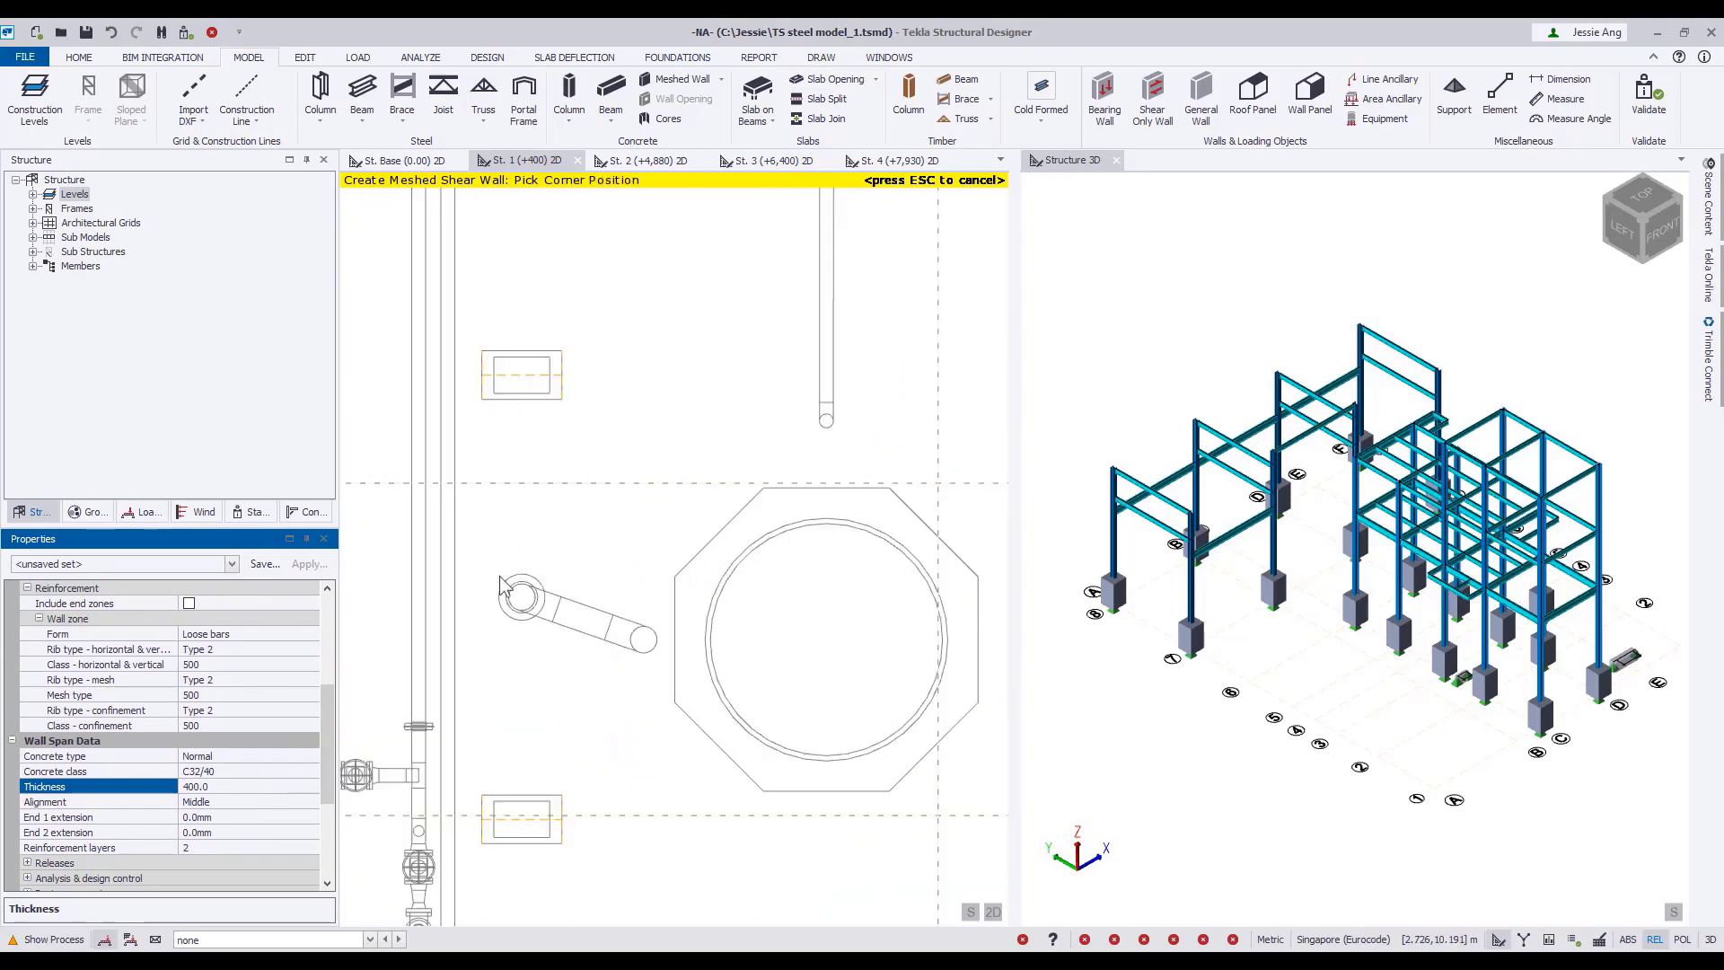
{"action": "left_click", "coordinate": [481, 819]}
{"action": "left_click", "coordinate": [561, 819]}
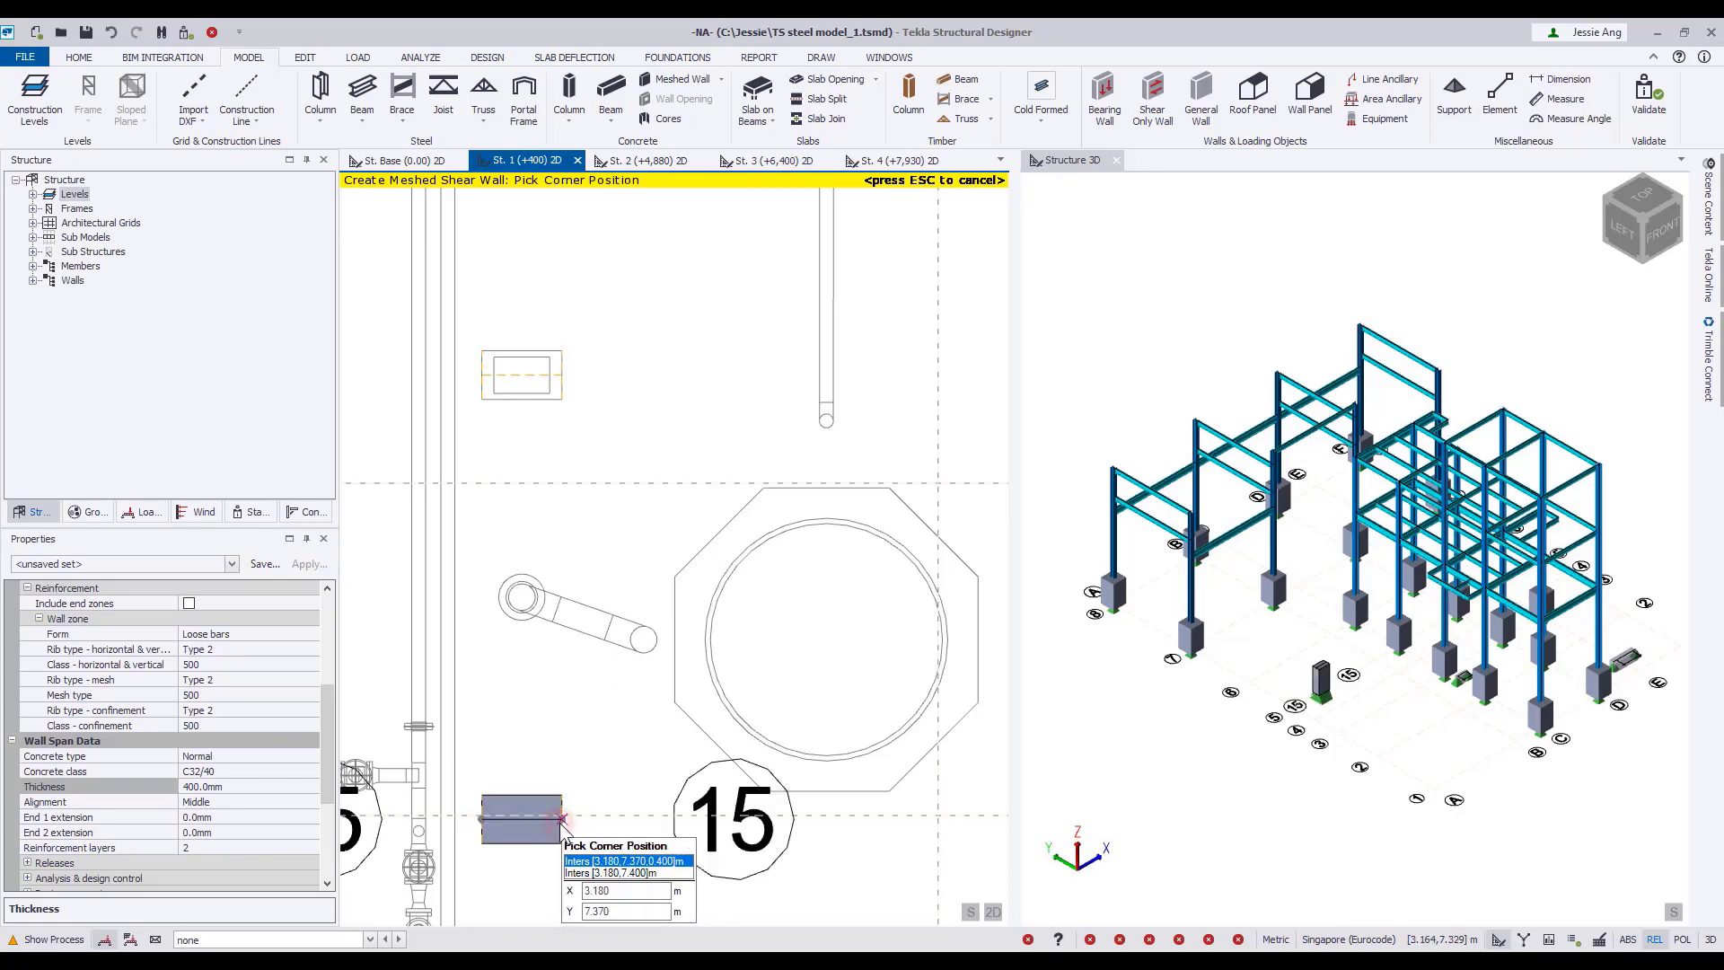
{"action": "left_click", "coordinate": [481, 374]}
{"action": "left_click", "coordinate": [563, 377]}
{"action": "scroll", "coordinate": [565, 385], "scroll_direction": "down", "scroll_amount": 3}
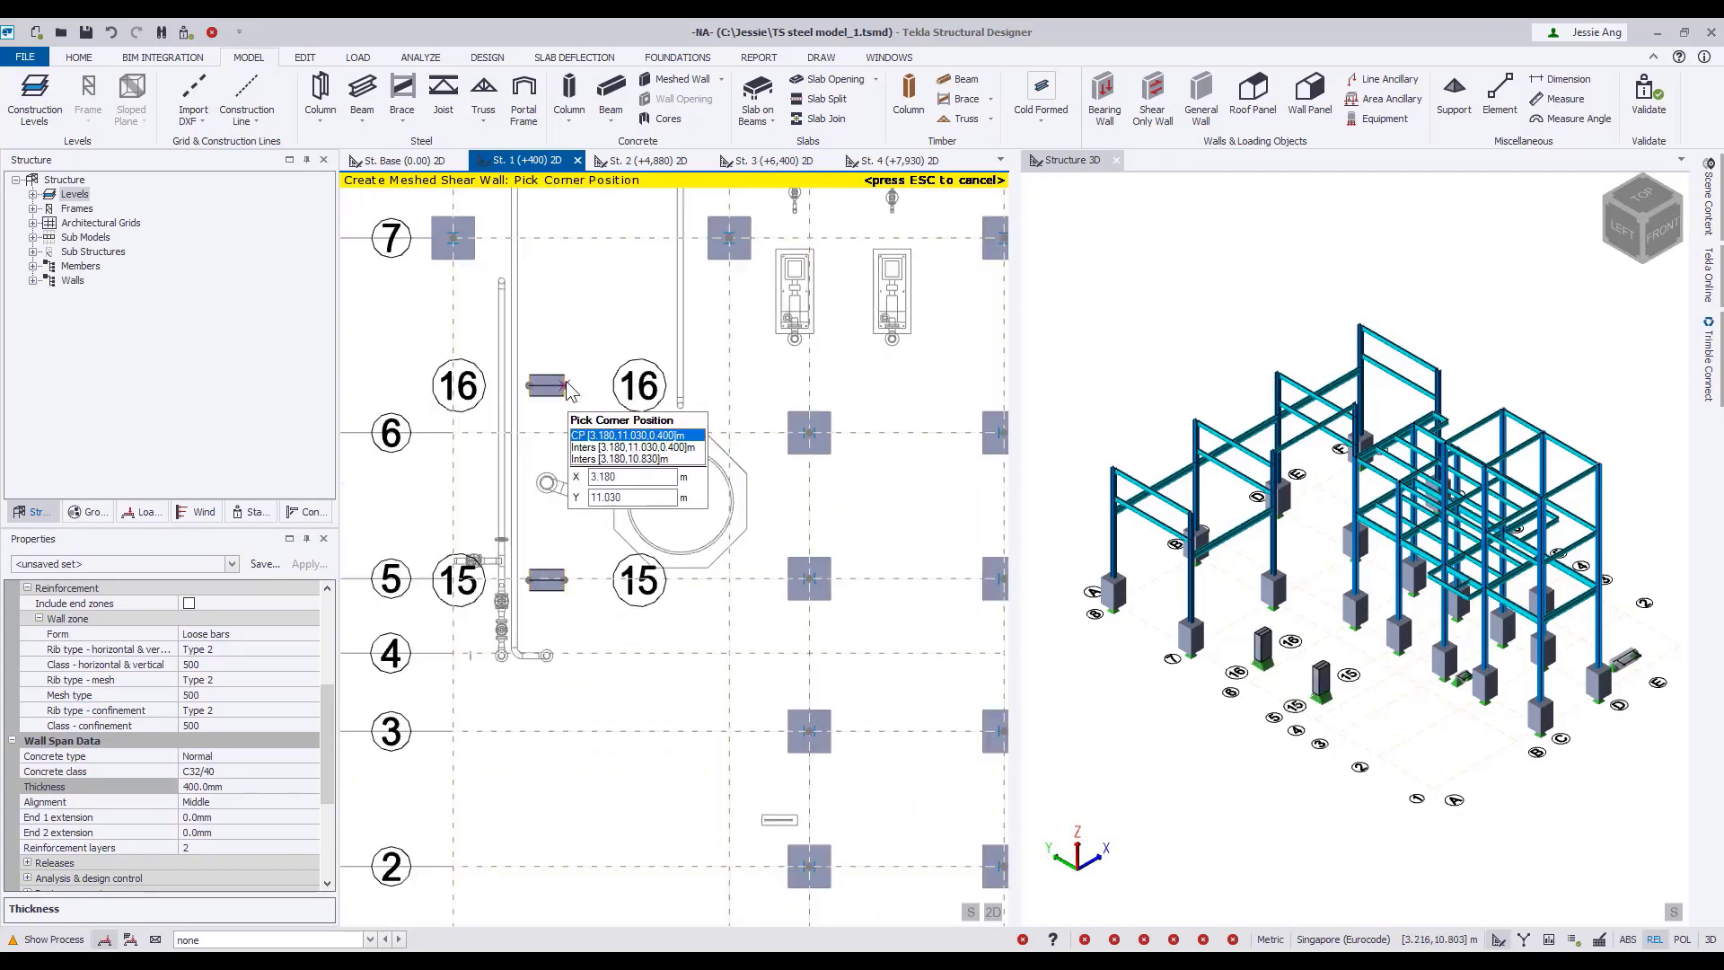
{"action": "scroll", "coordinate": [621, 425], "scroll_direction": "down", "scroll_amount": 1}
{"action": "middle_click_drag", "start_coordinate": [667, 427], "coordinate": [522, 466]}
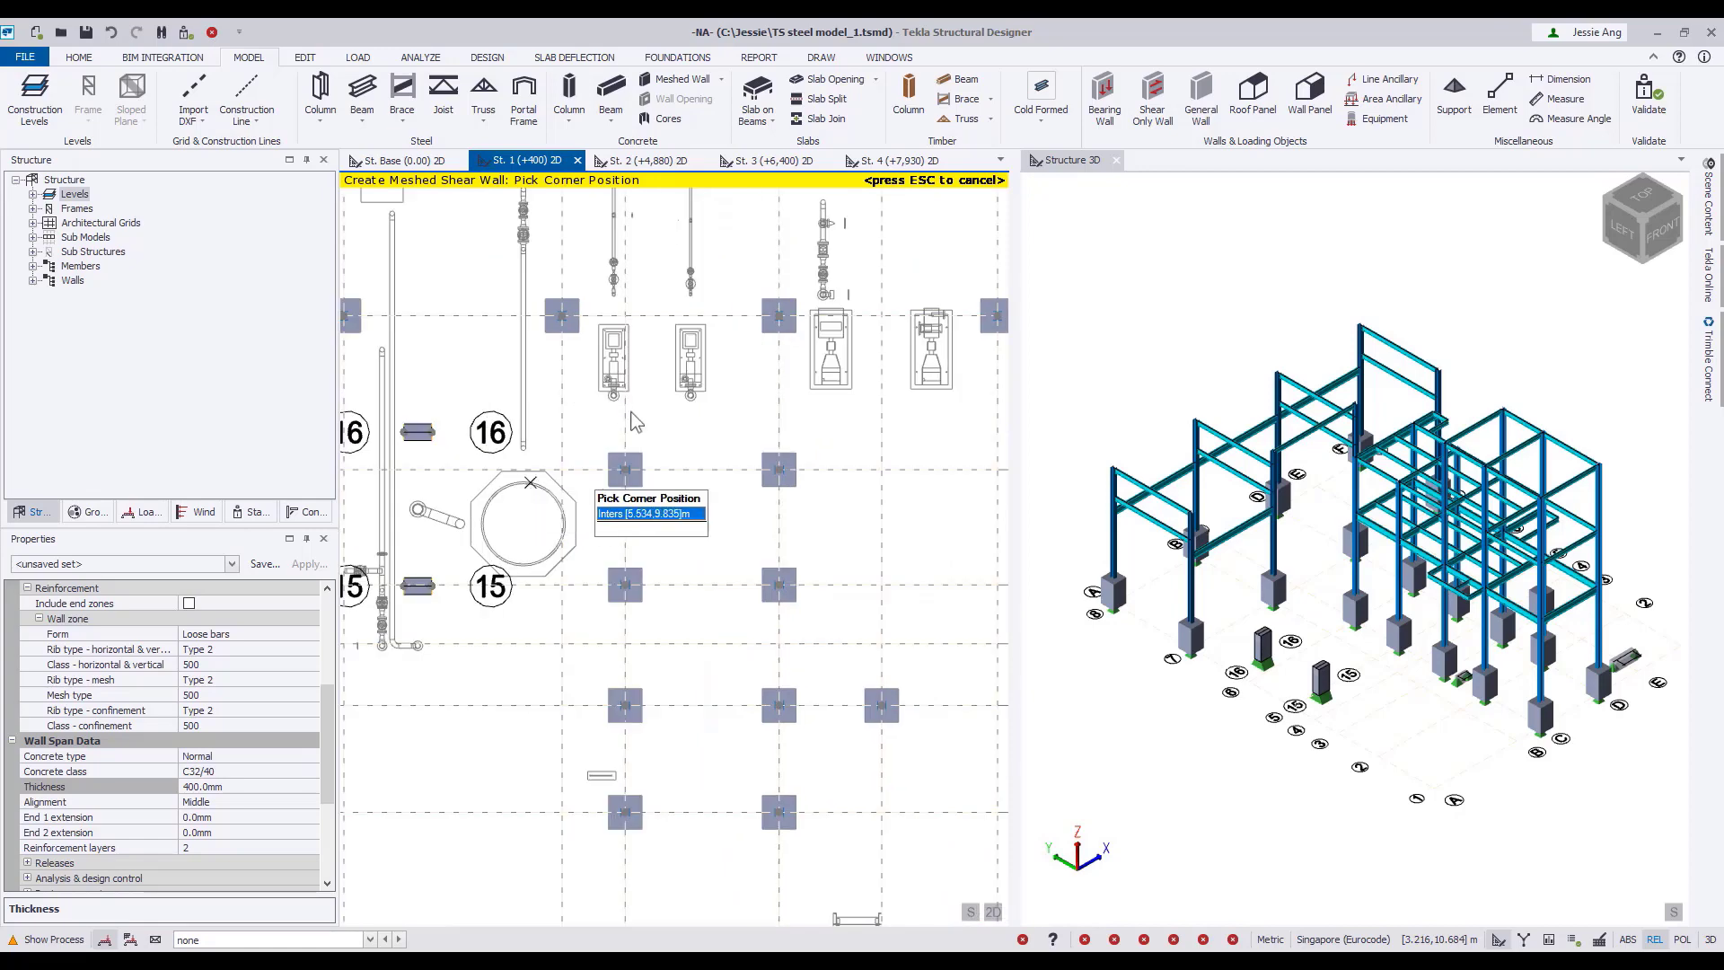
{"action": "key", "text": "Escape"}
{"action": "middle_click", "coordinate": [658, 425]}
{"action": "middle_click", "coordinate": [658, 425]}
At St. 2 (+4,880), create a general steel plate slab with two-way decomposition over the nine bays between C–D and gridlines 2–6.
{"action": "left_click", "coordinate": [659, 162]}
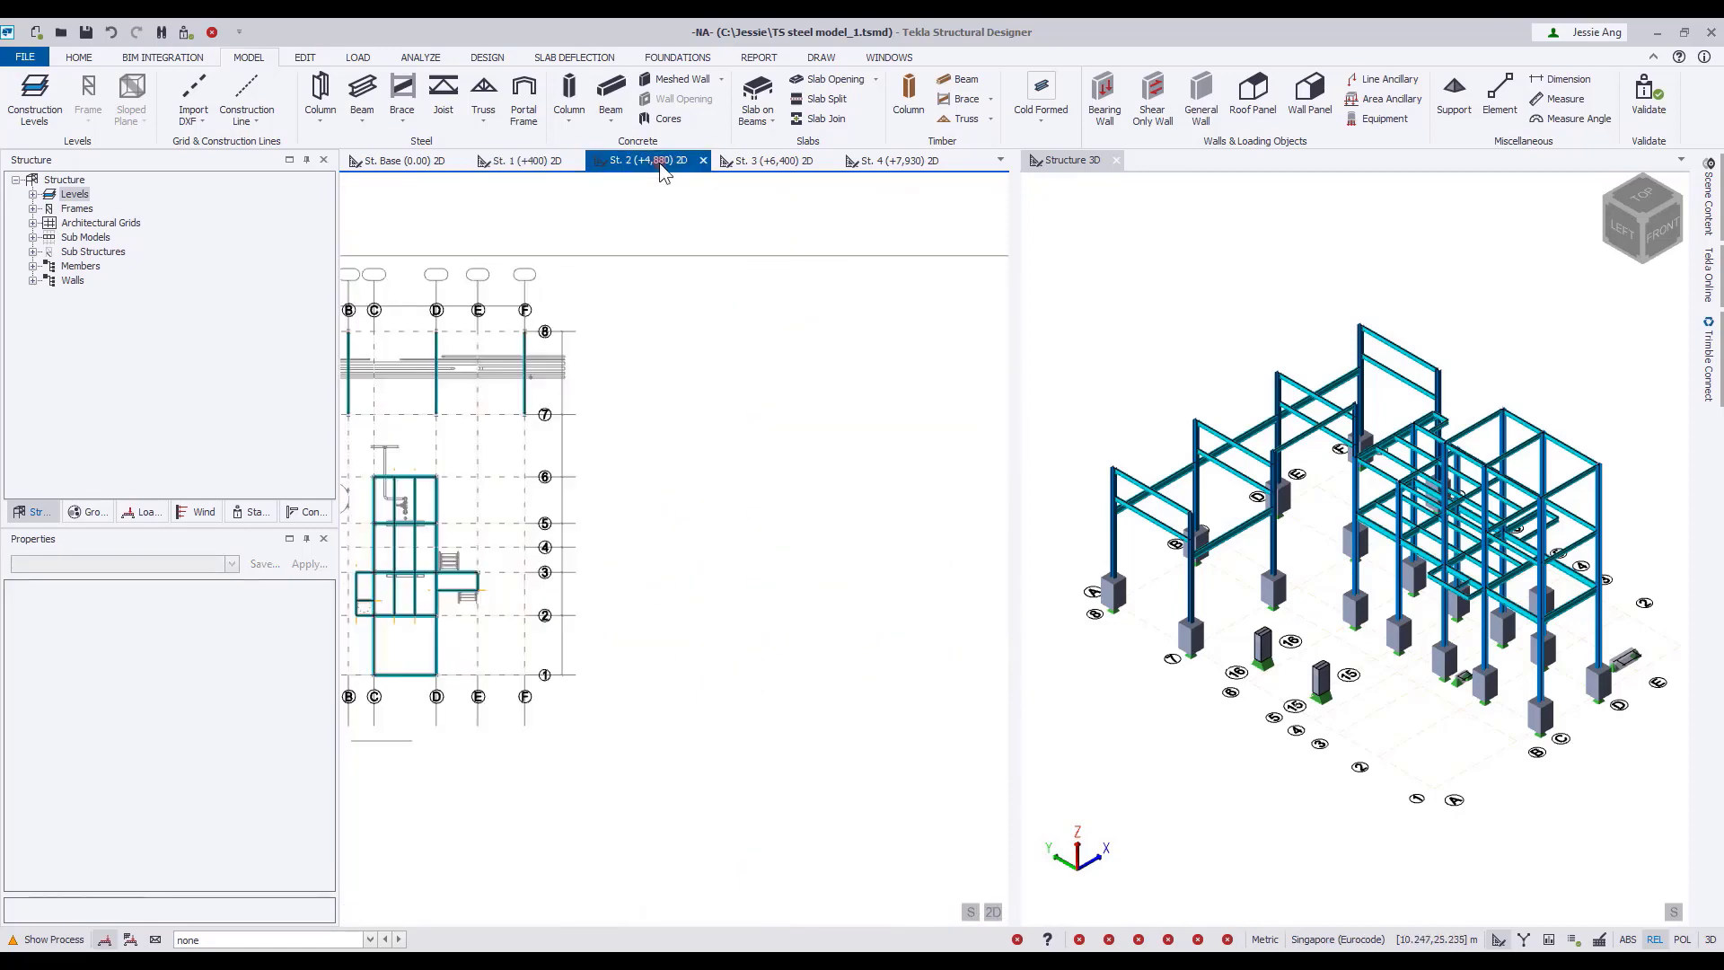
{"action": "scroll", "coordinate": [685, 639], "scroll_direction": "up", "scroll_amount": 3}
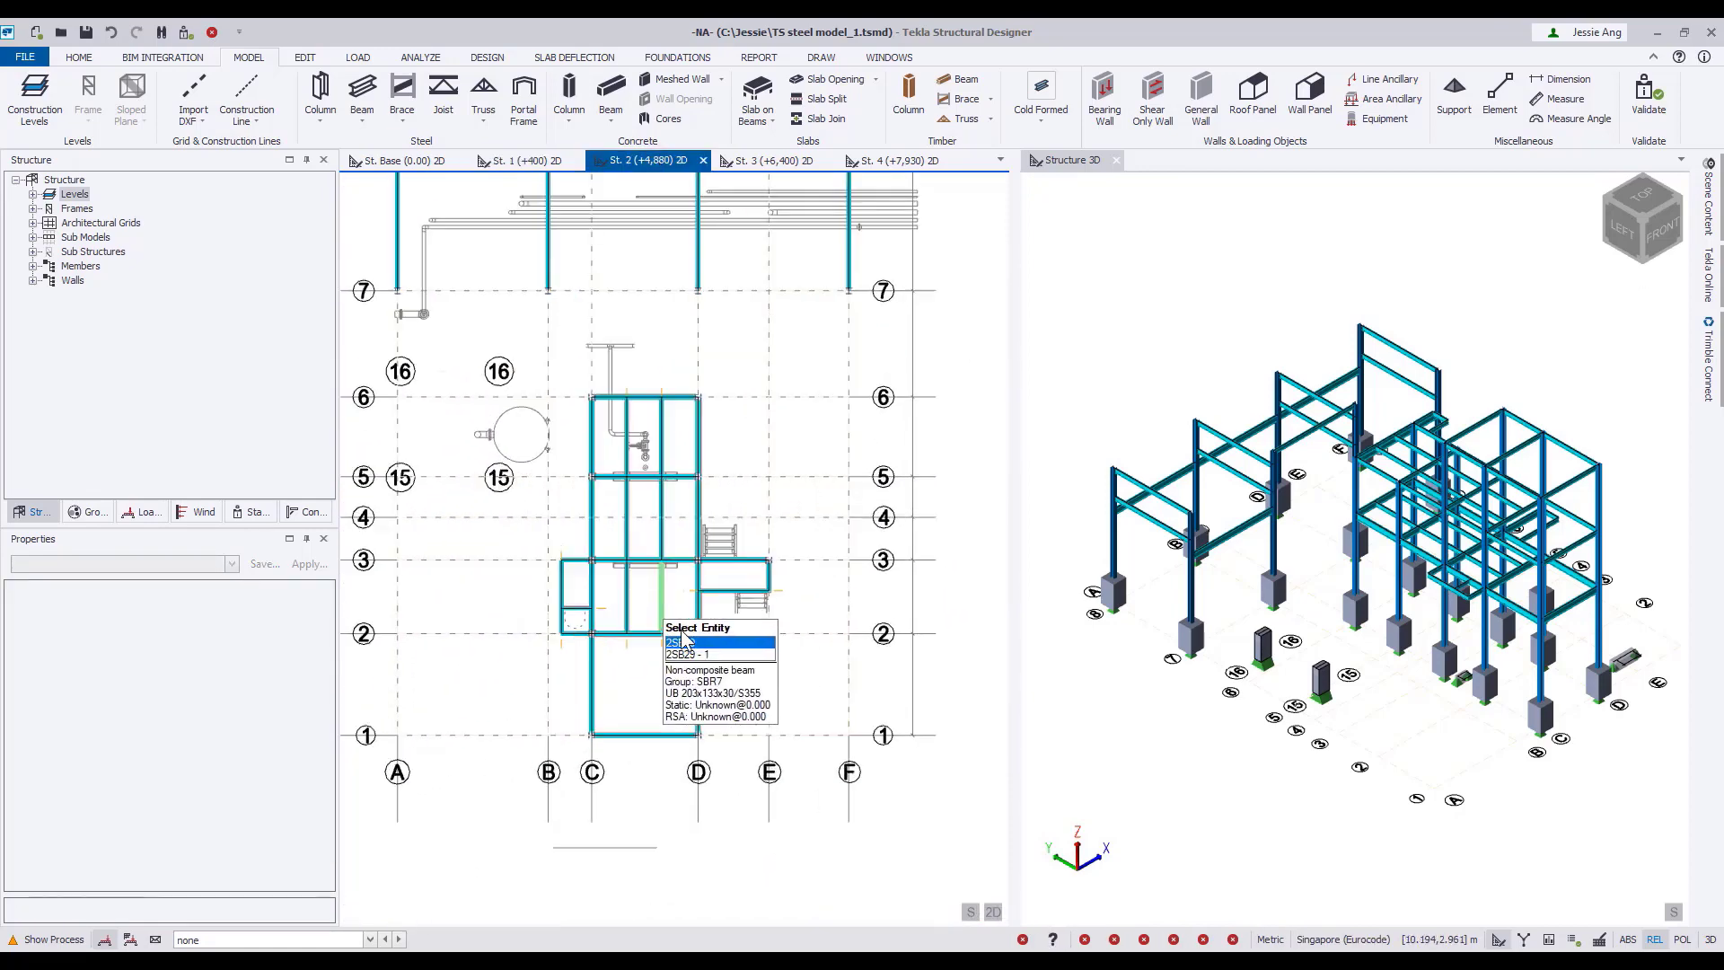
{"action": "scroll", "coordinate": [685, 639], "scroll_direction": "up", "scroll_amount": 1}
{"action": "left_click", "coordinate": [770, 121]}
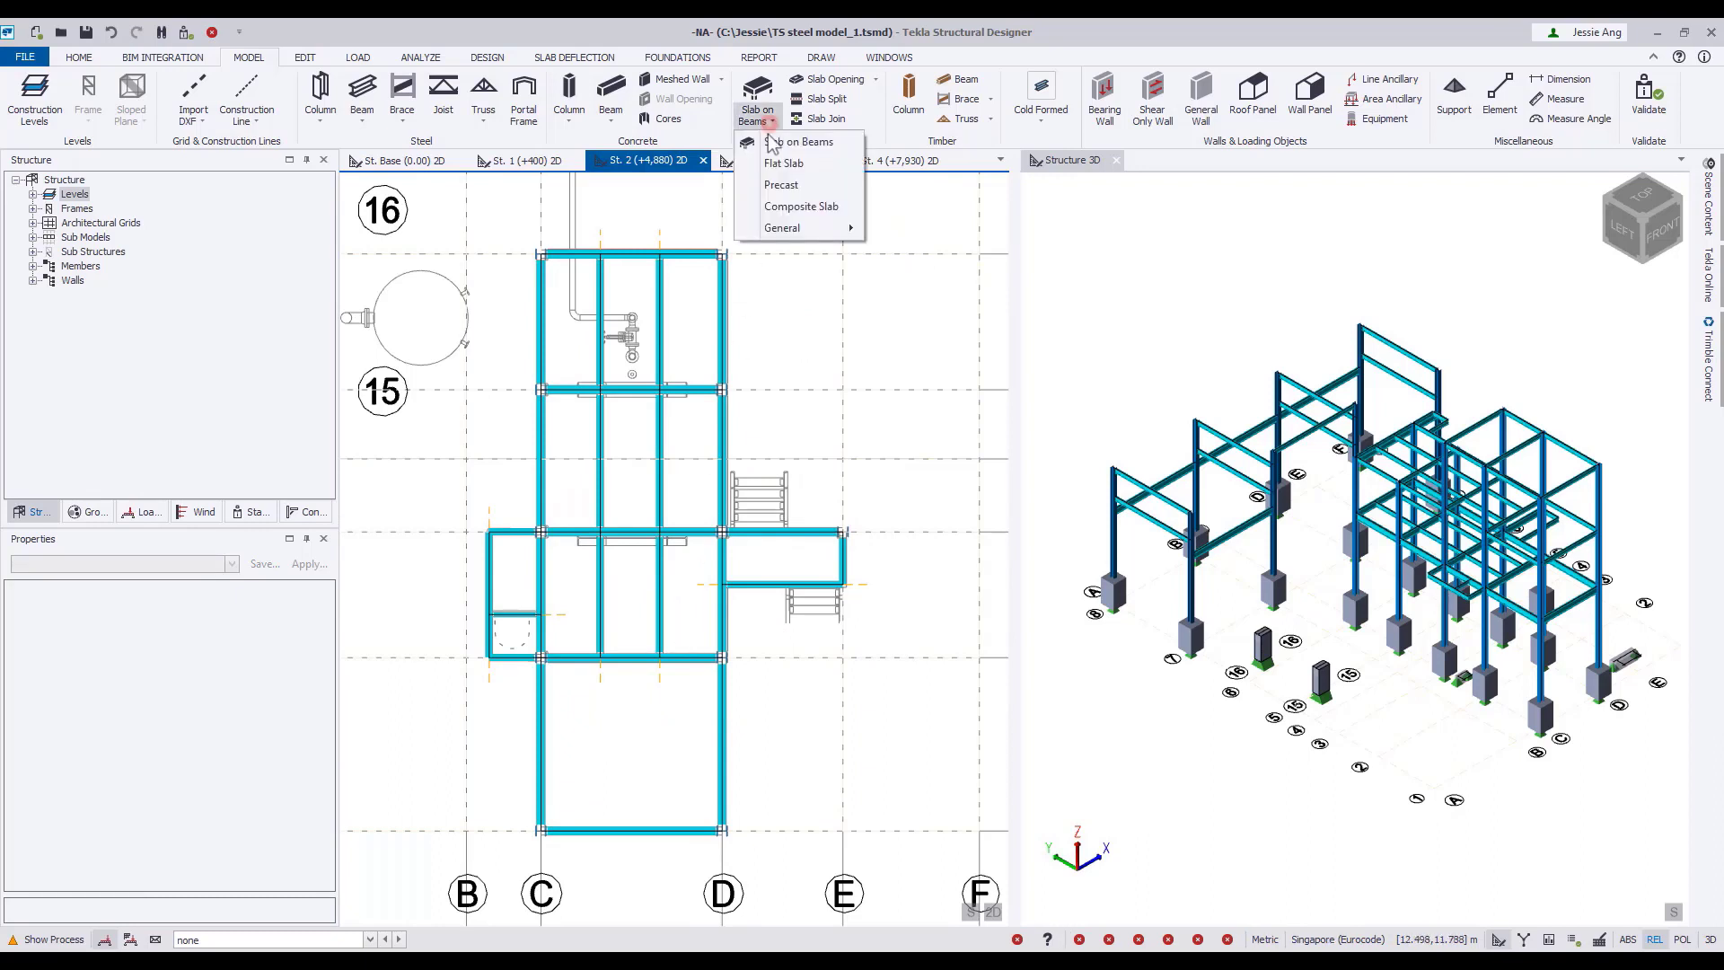
{"action": "mouse_move", "coordinate": [759, 230]}
{"action": "left_click", "coordinate": [925, 231]}
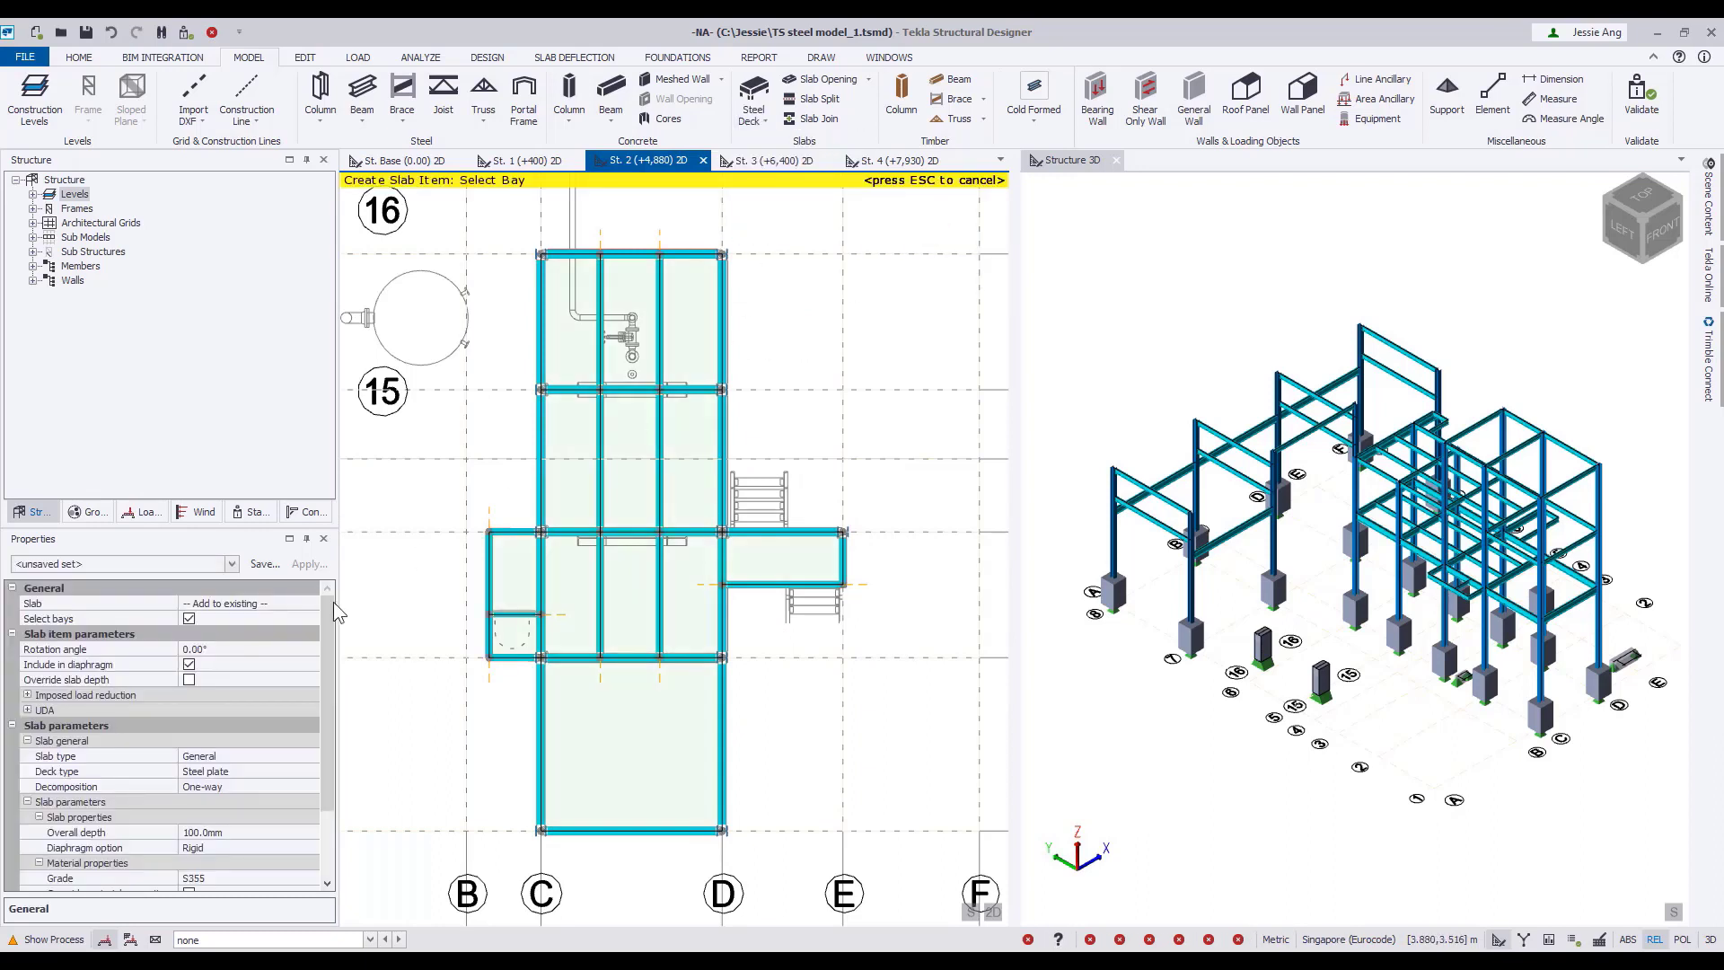
{"action": "left_click", "coordinate": [312, 787]}
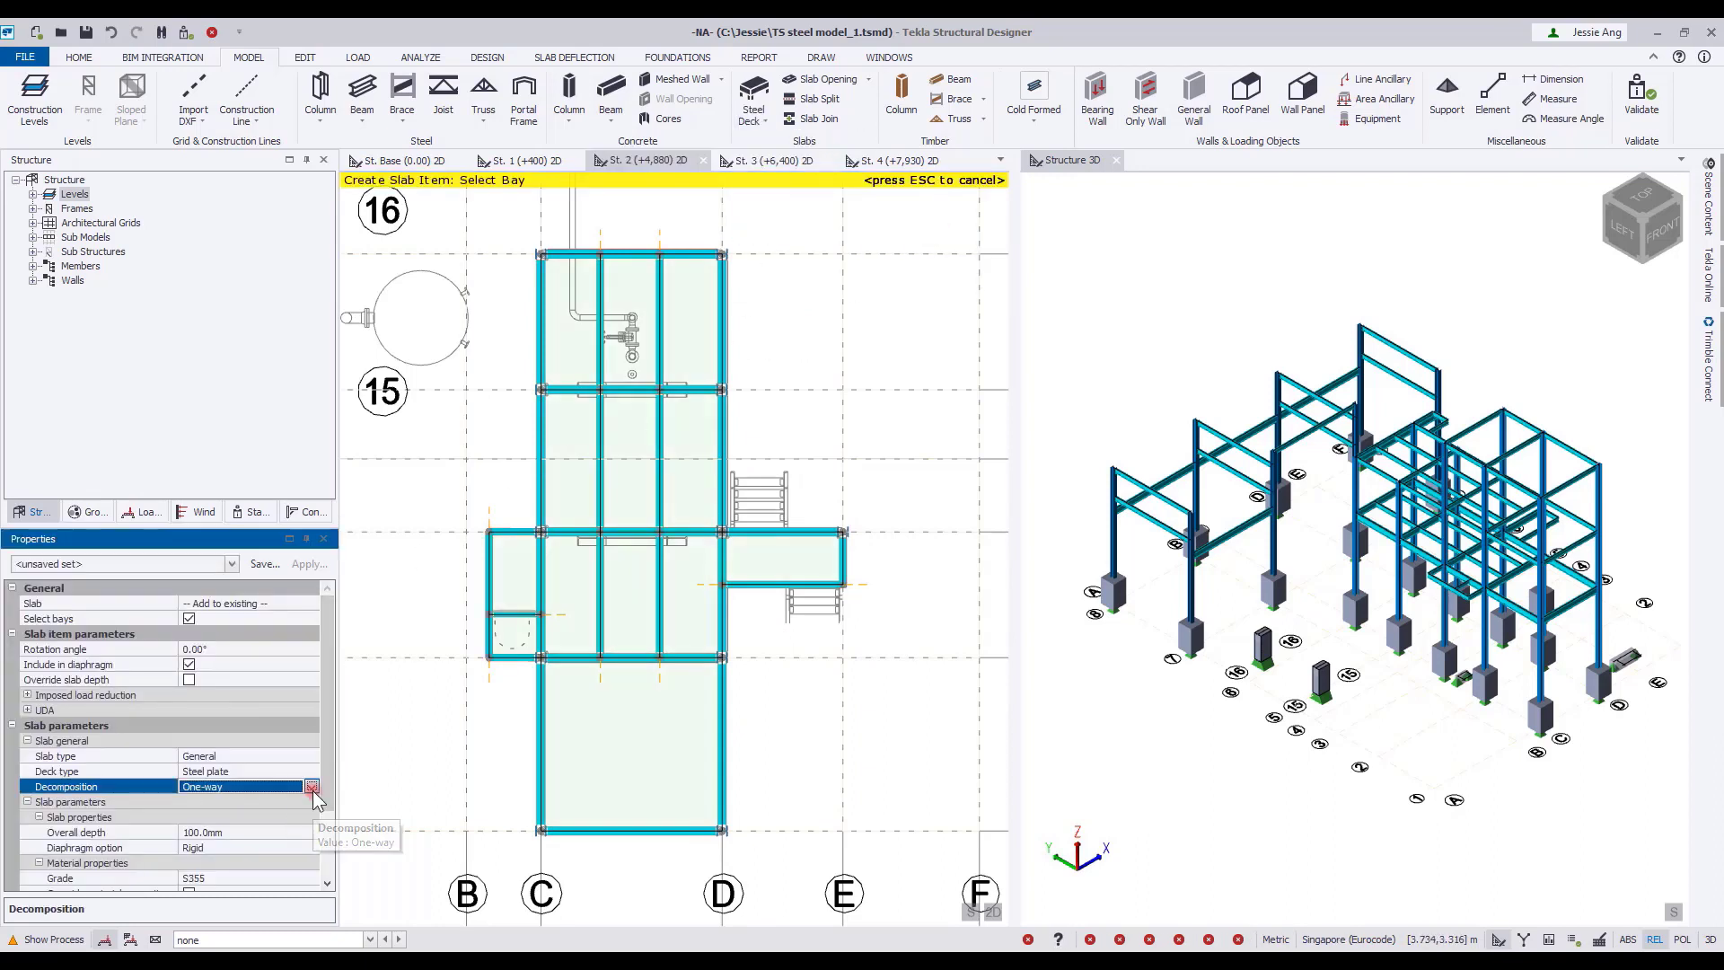
{"action": "left_click", "coordinate": [264, 819]}
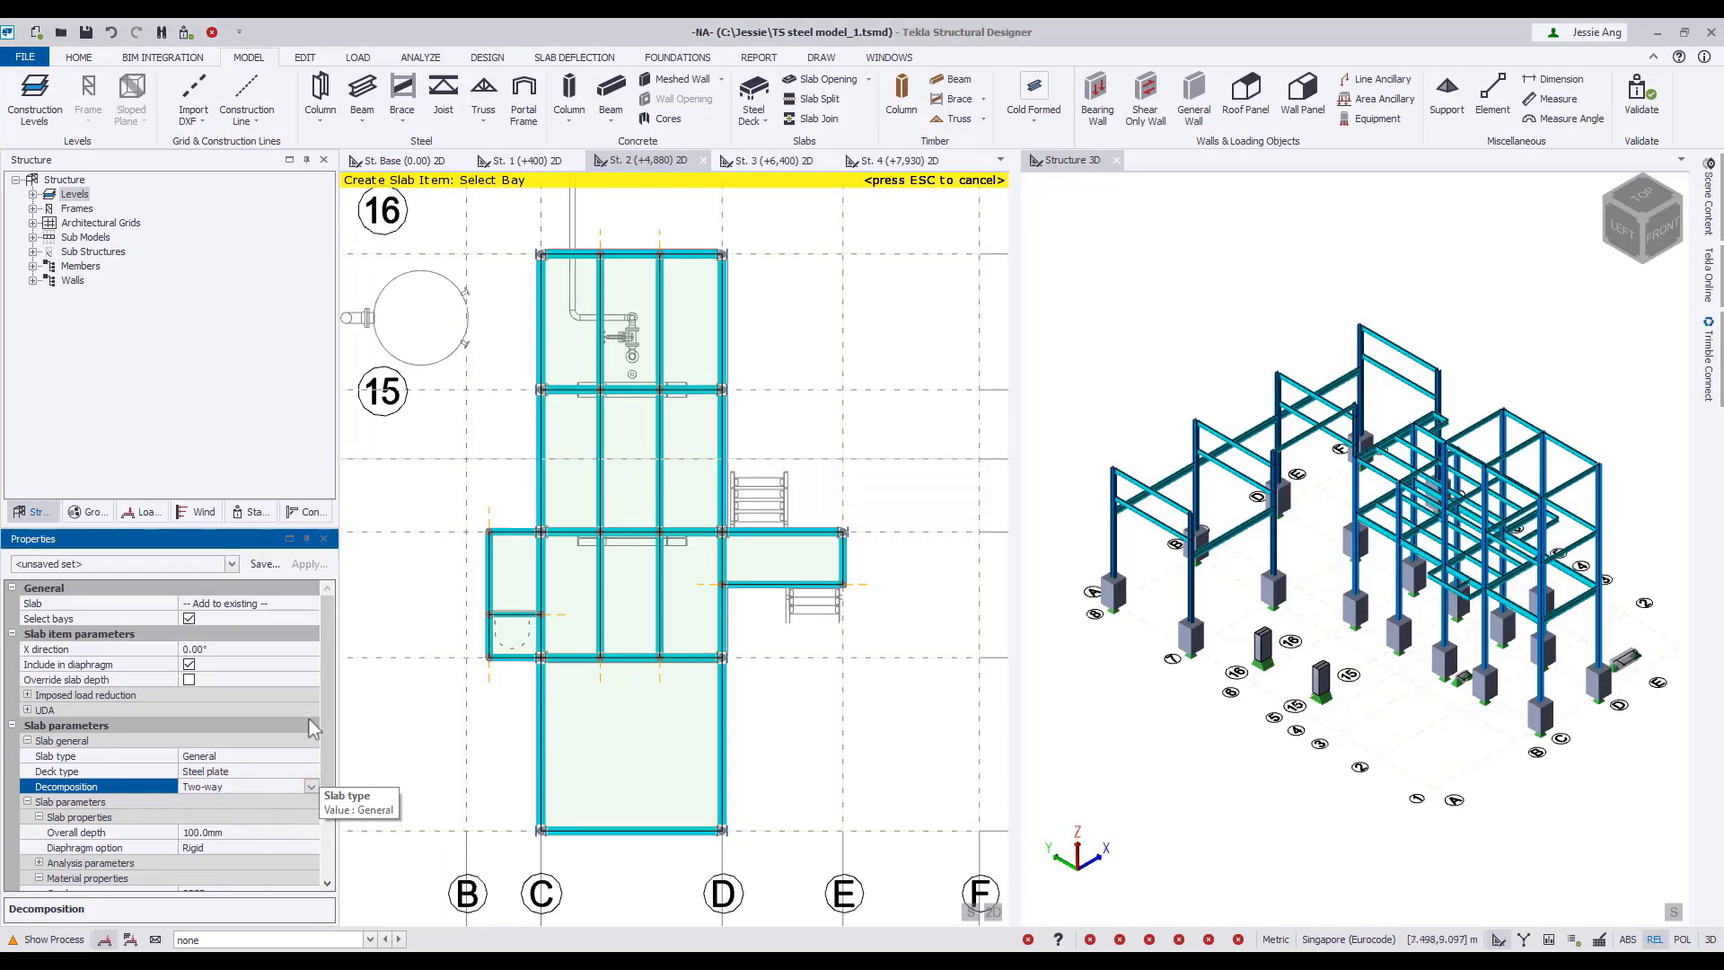
{"action": "left_click_drag", "start_coordinate": [530, 226], "coordinate": [735, 681]}
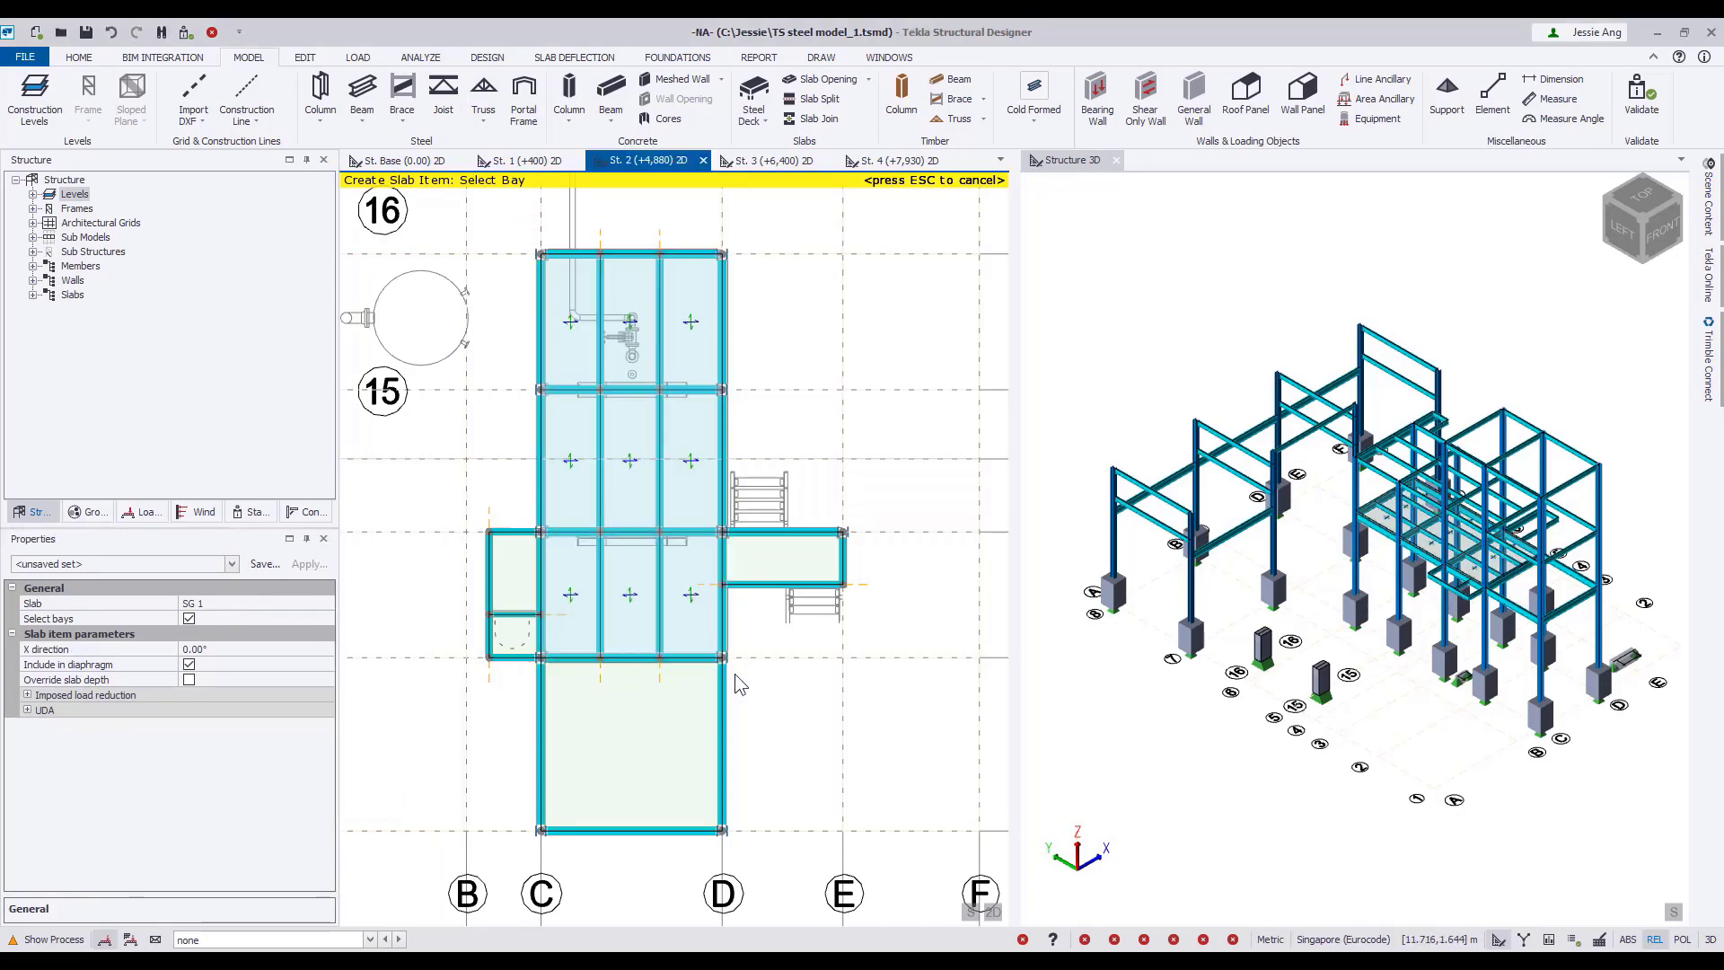
Add separate new slabs in the larger bay between B and C and in the bay between D and E, both just below gridline 3.
{"action": "left_click", "coordinate": [326, 604]}
{"action": "left_click", "coordinate": [286, 637]}
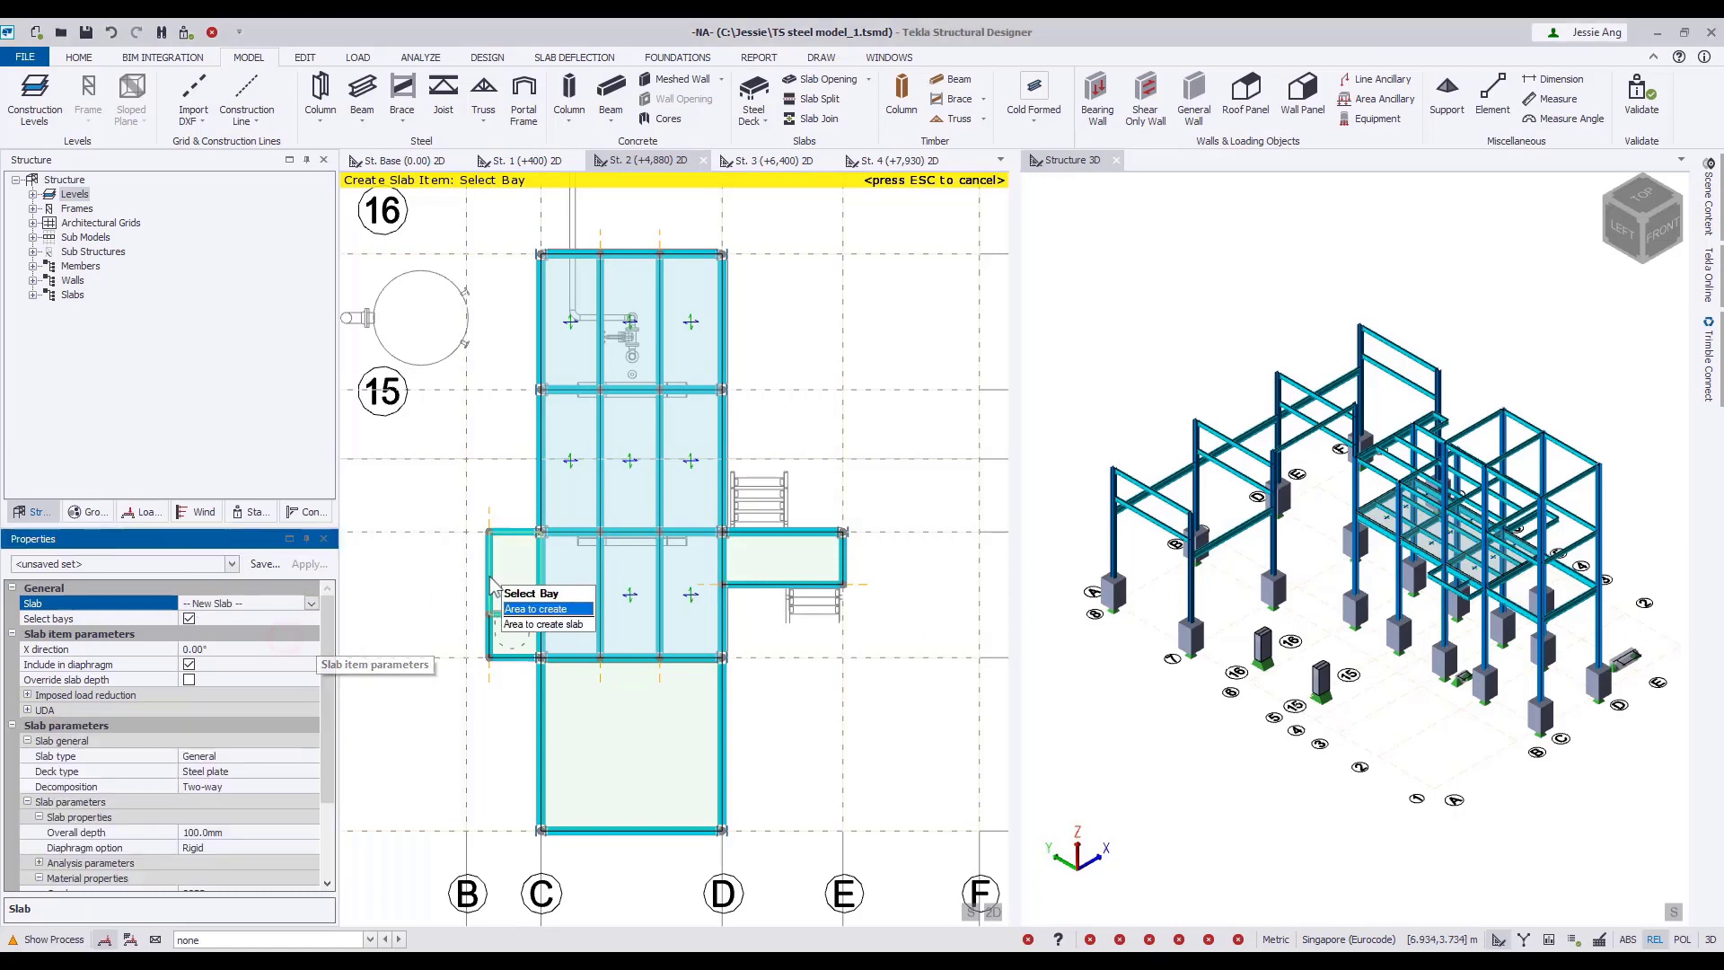
{"action": "left_click", "coordinate": [493, 584]}
{"action": "left_click", "coordinate": [312, 603]}
{"action": "left_click", "coordinate": [301, 633]}
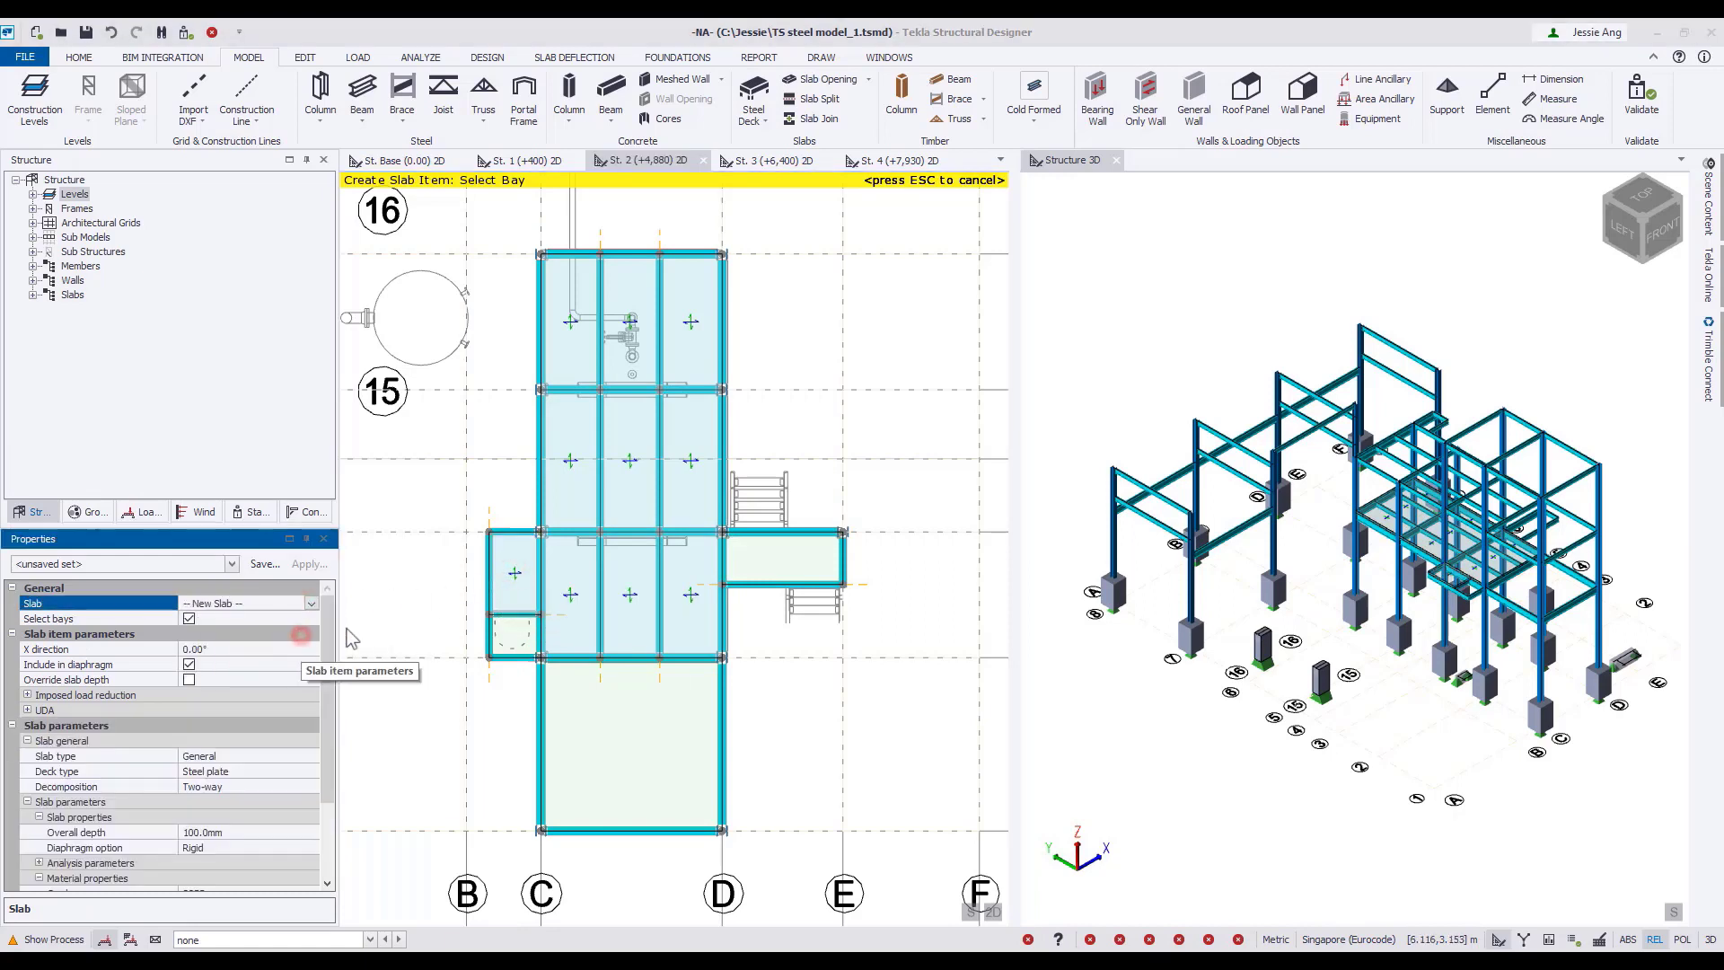
{"action": "left_click", "coordinate": [756, 560]}
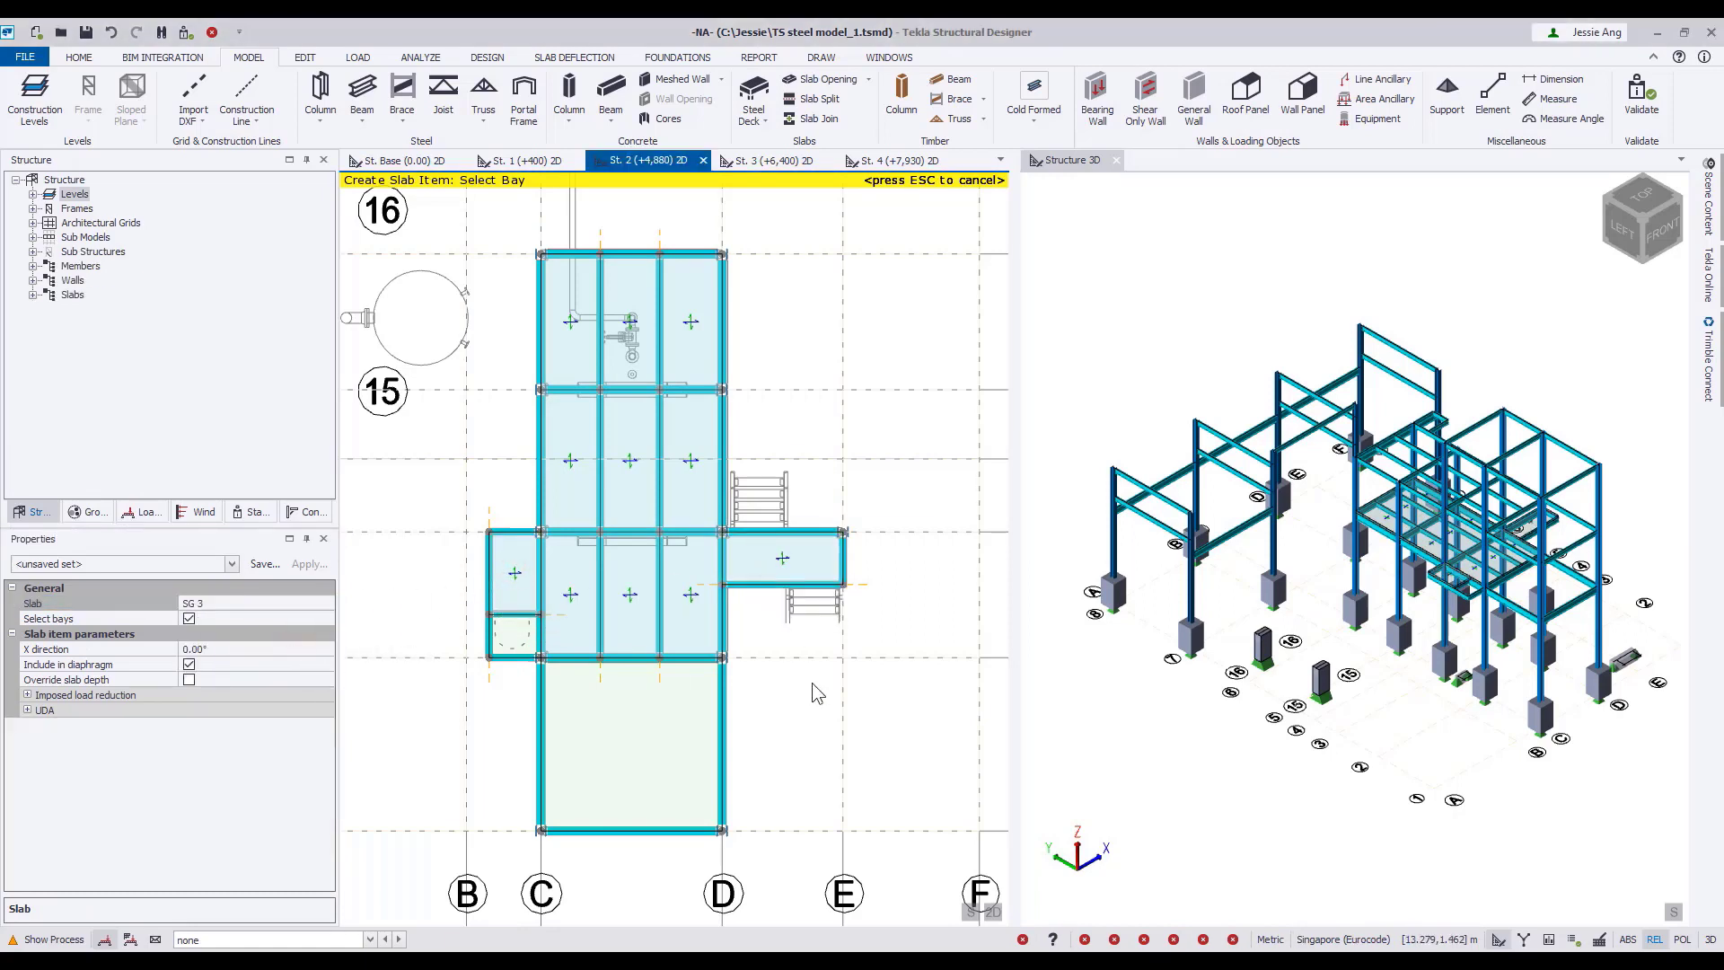
At St. 4 (+7,930), create a general steel plate slab with two-way decomposition over the nine bays between C–D and gridlines 2–6.
{"action": "left_click", "coordinate": [875, 162]}
{"action": "middle_click_drag", "start_coordinate": [585, 476], "coordinate": [724, 478]}
{"action": "scroll", "coordinate": [680, 563], "scroll_direction": "up", "scroll_amount": 2}
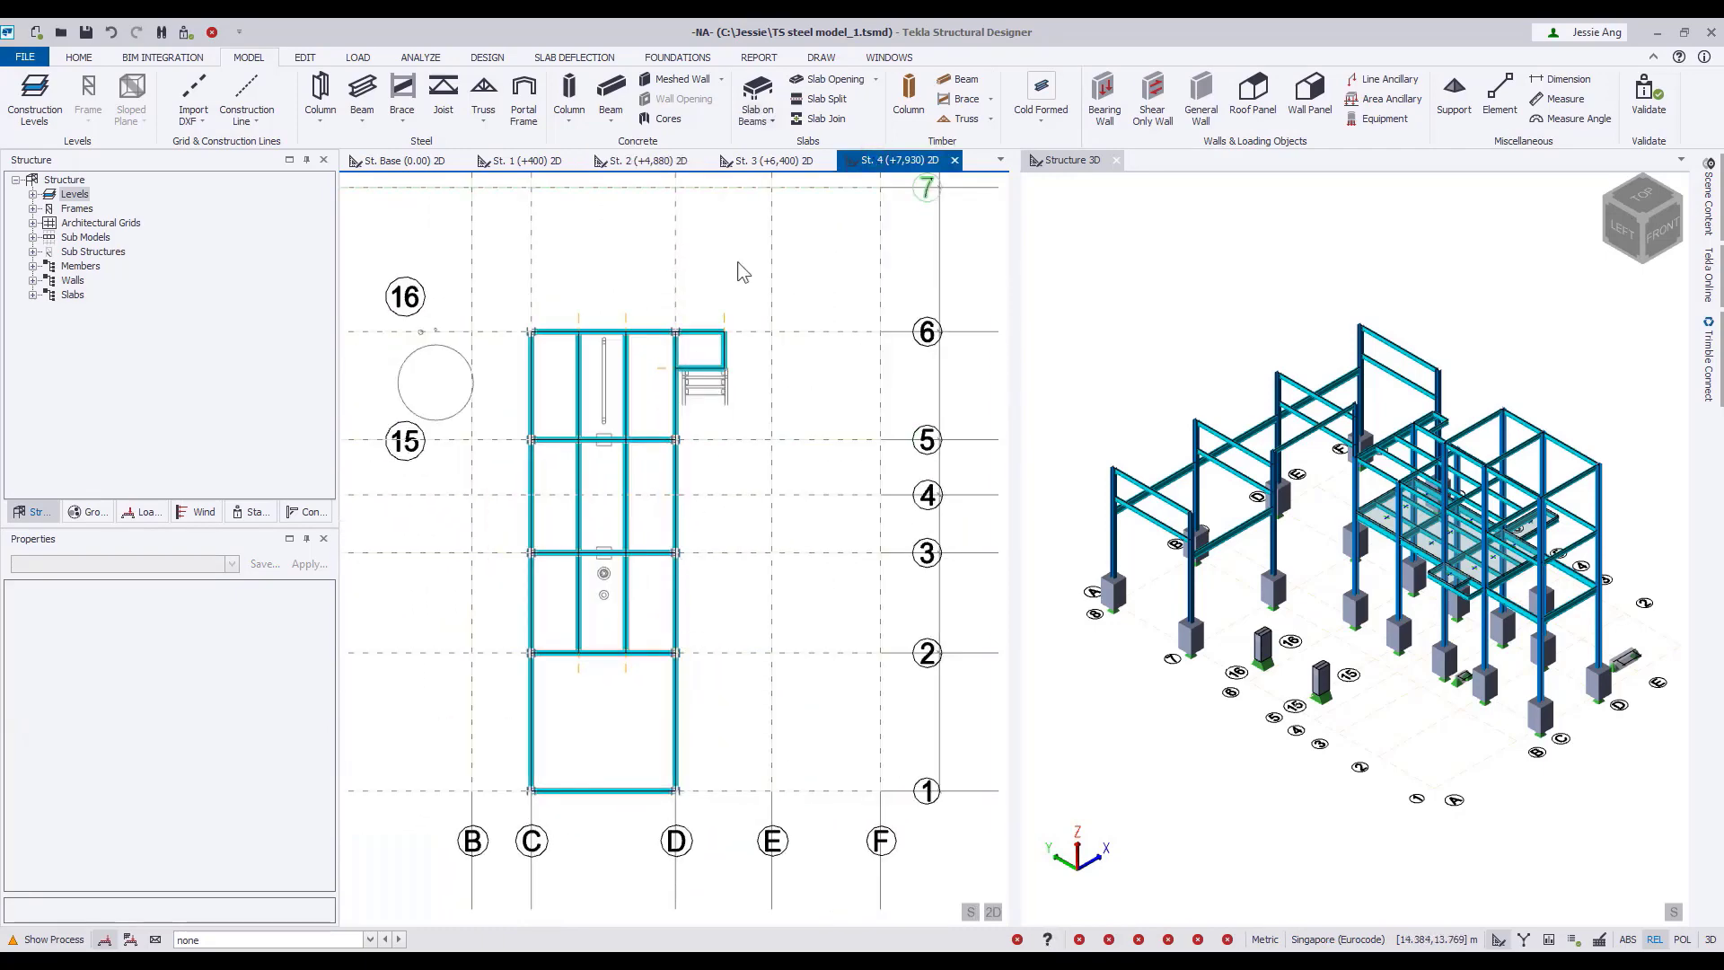
{"action": "left_click", "coordinate": [757, 99]}
{"action": "mouse_move", "coordinate": [795, 230]}
{"action": "left_click", "coordinate": [906, 229]}
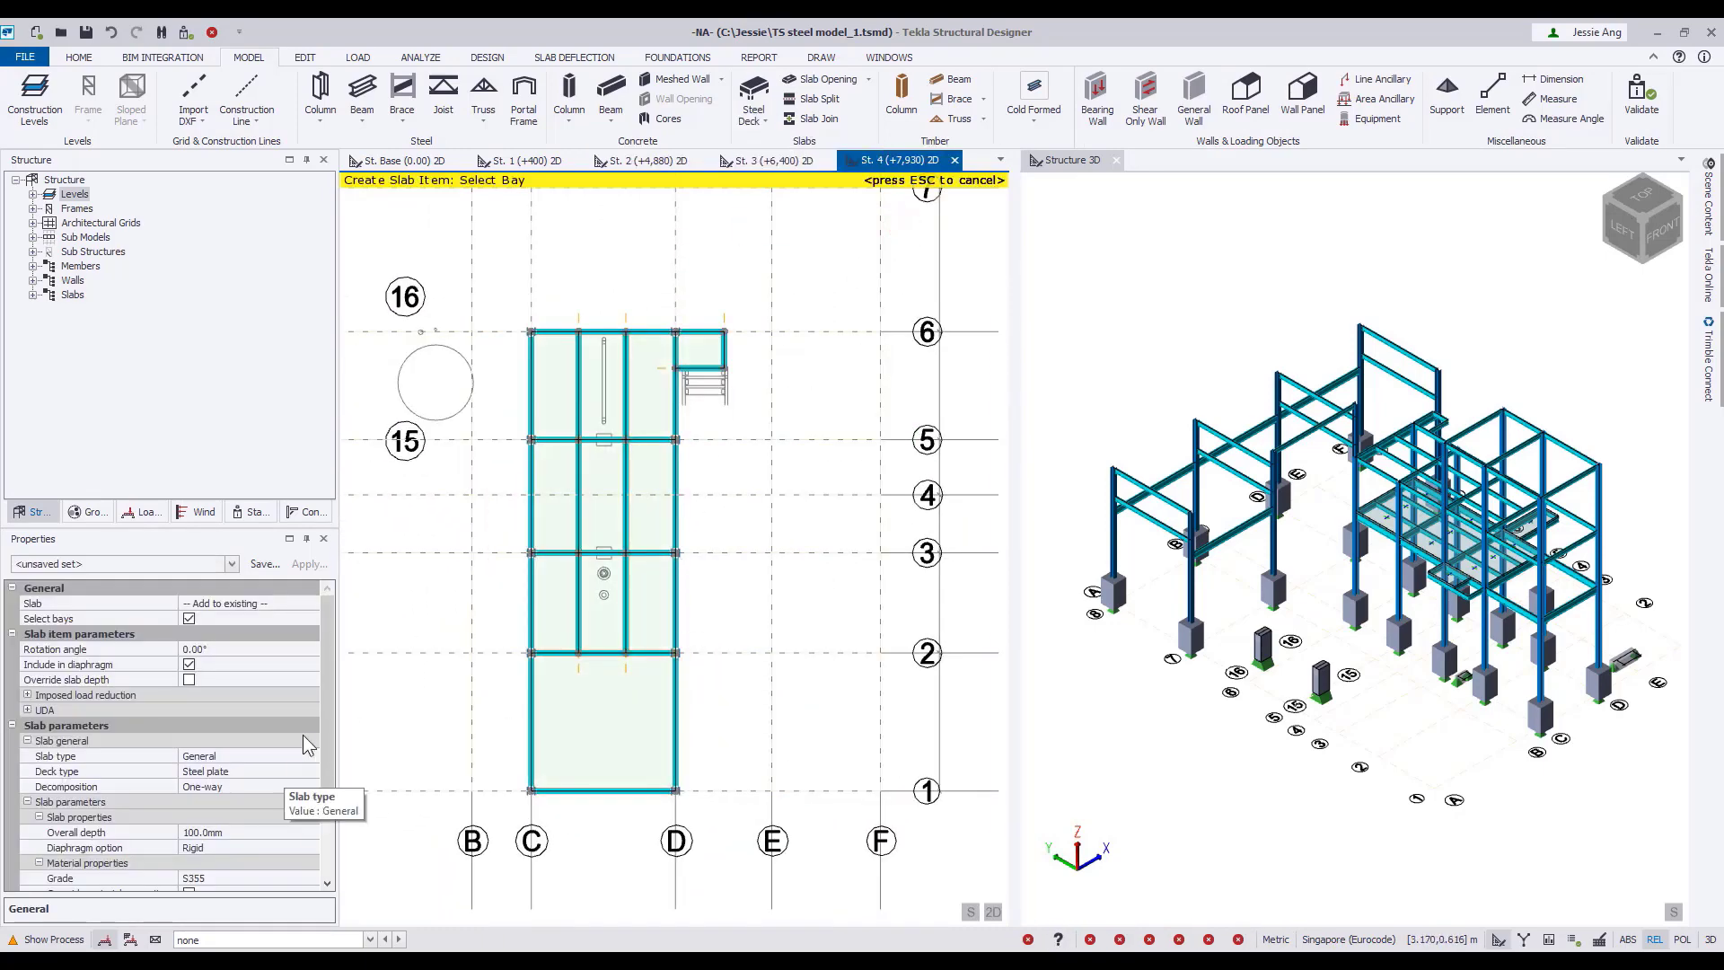
{"action": "left_click", "coordinate": [251, 787]}
{"action": "left_click", "coordinate": [243, 818]}
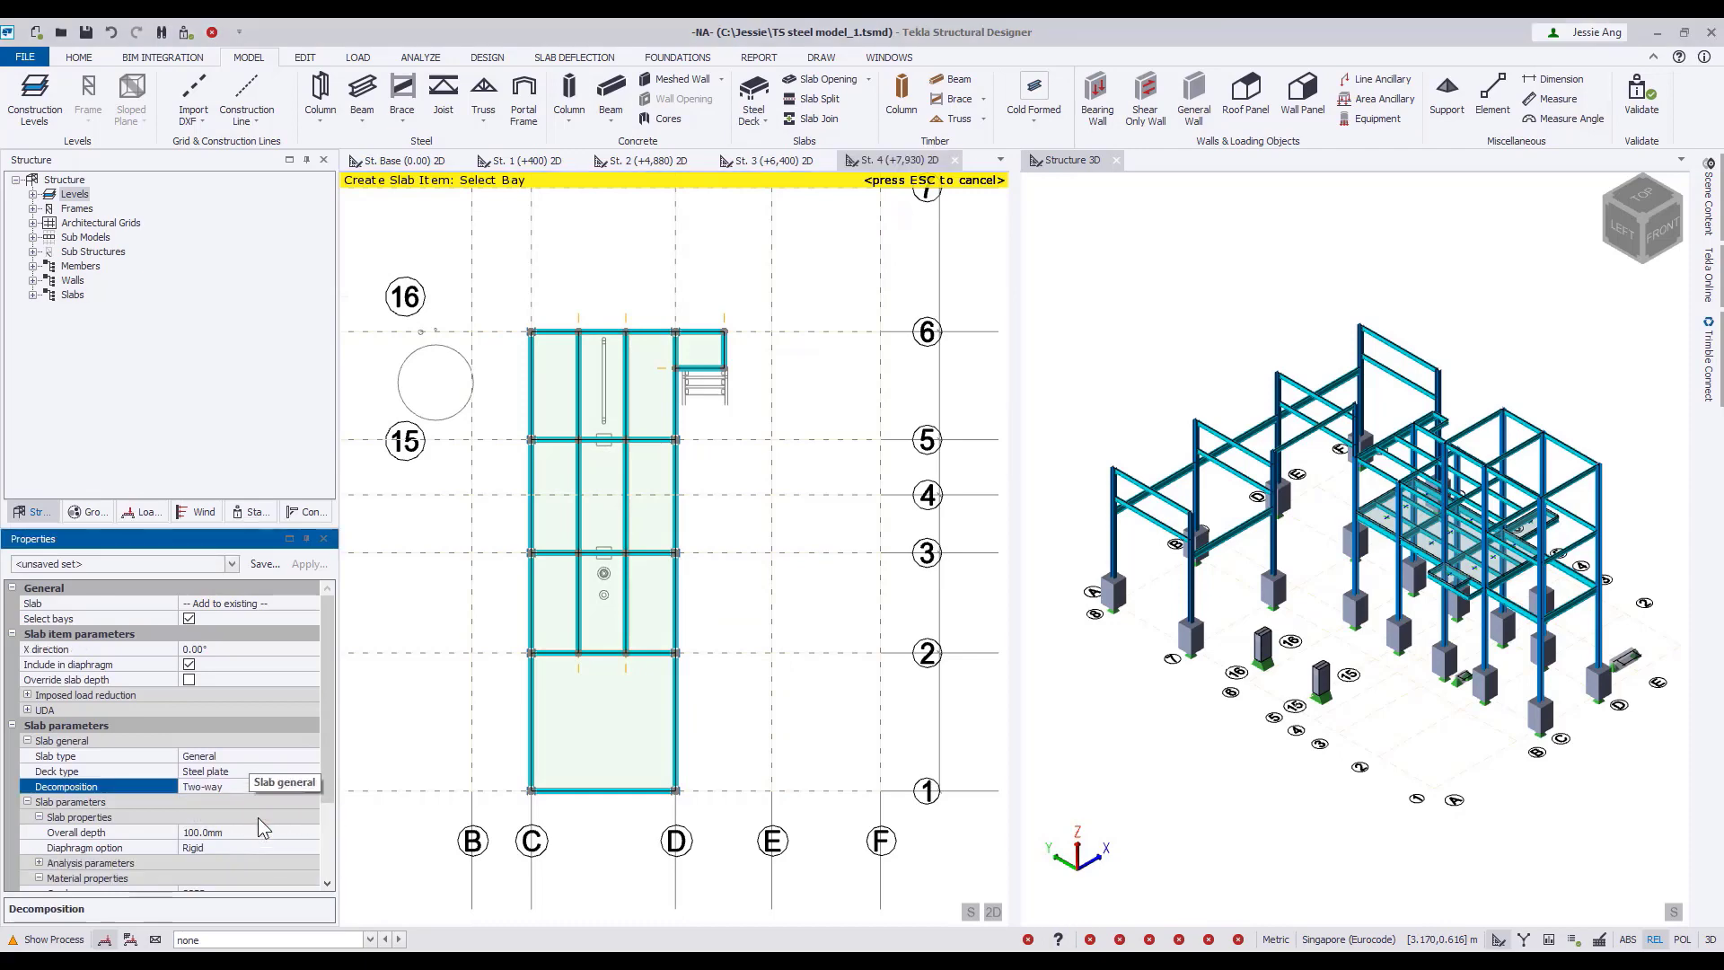
{"action": "left_click_drag", "start_coordinate": [507, 301], "coordinate": [699, 677]}
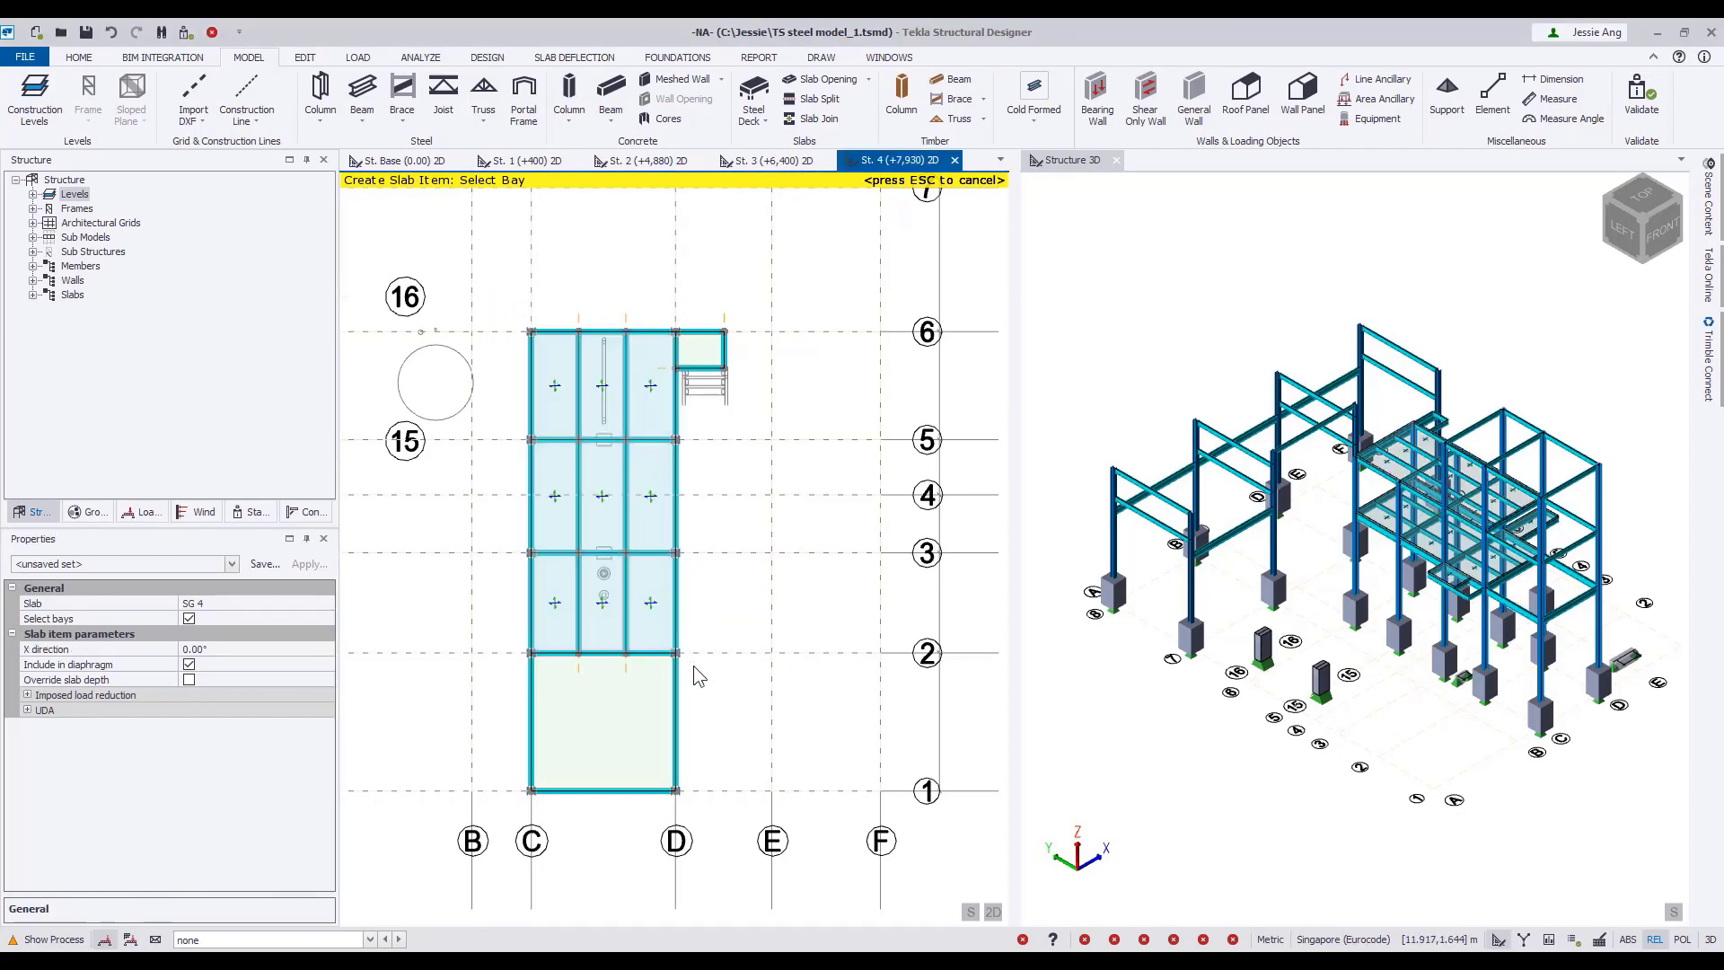
Add a separate new slab in the small bay between D and E just below gridline 6 at St. 4.
{"action": "left_click", "coordinate": [300, 603]}
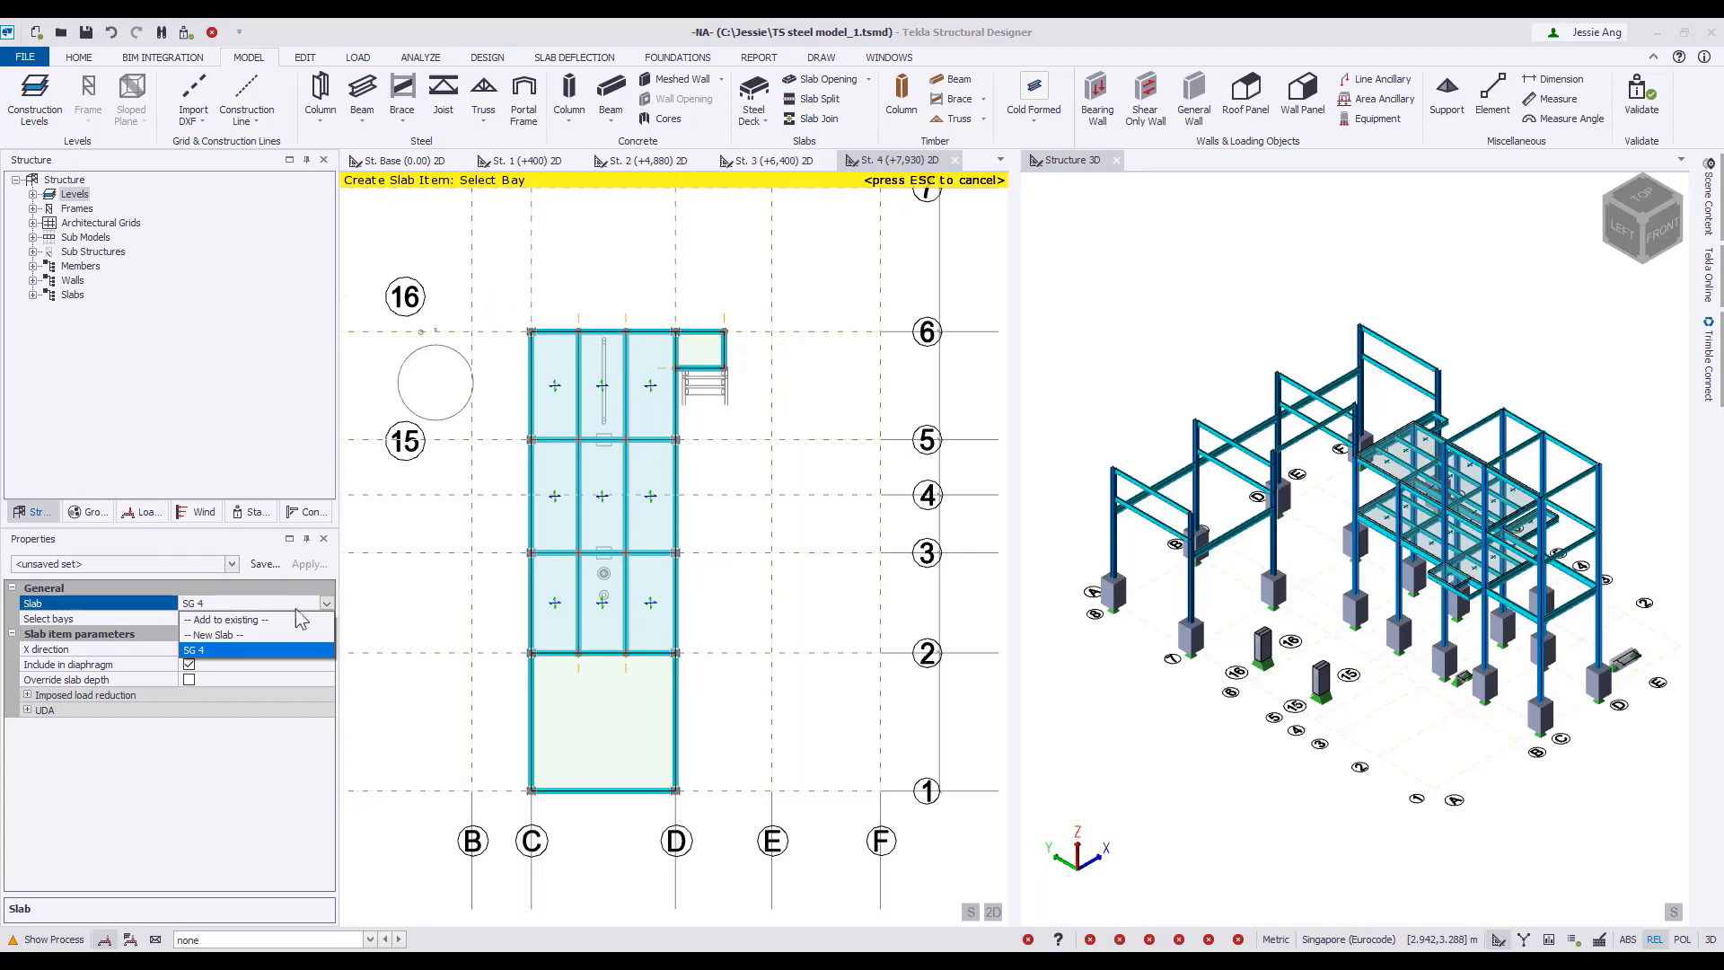
{"action": "left_click", "coordinate": [270, 635]}
{"action": "left_click", "coordinate": [701, 352]}
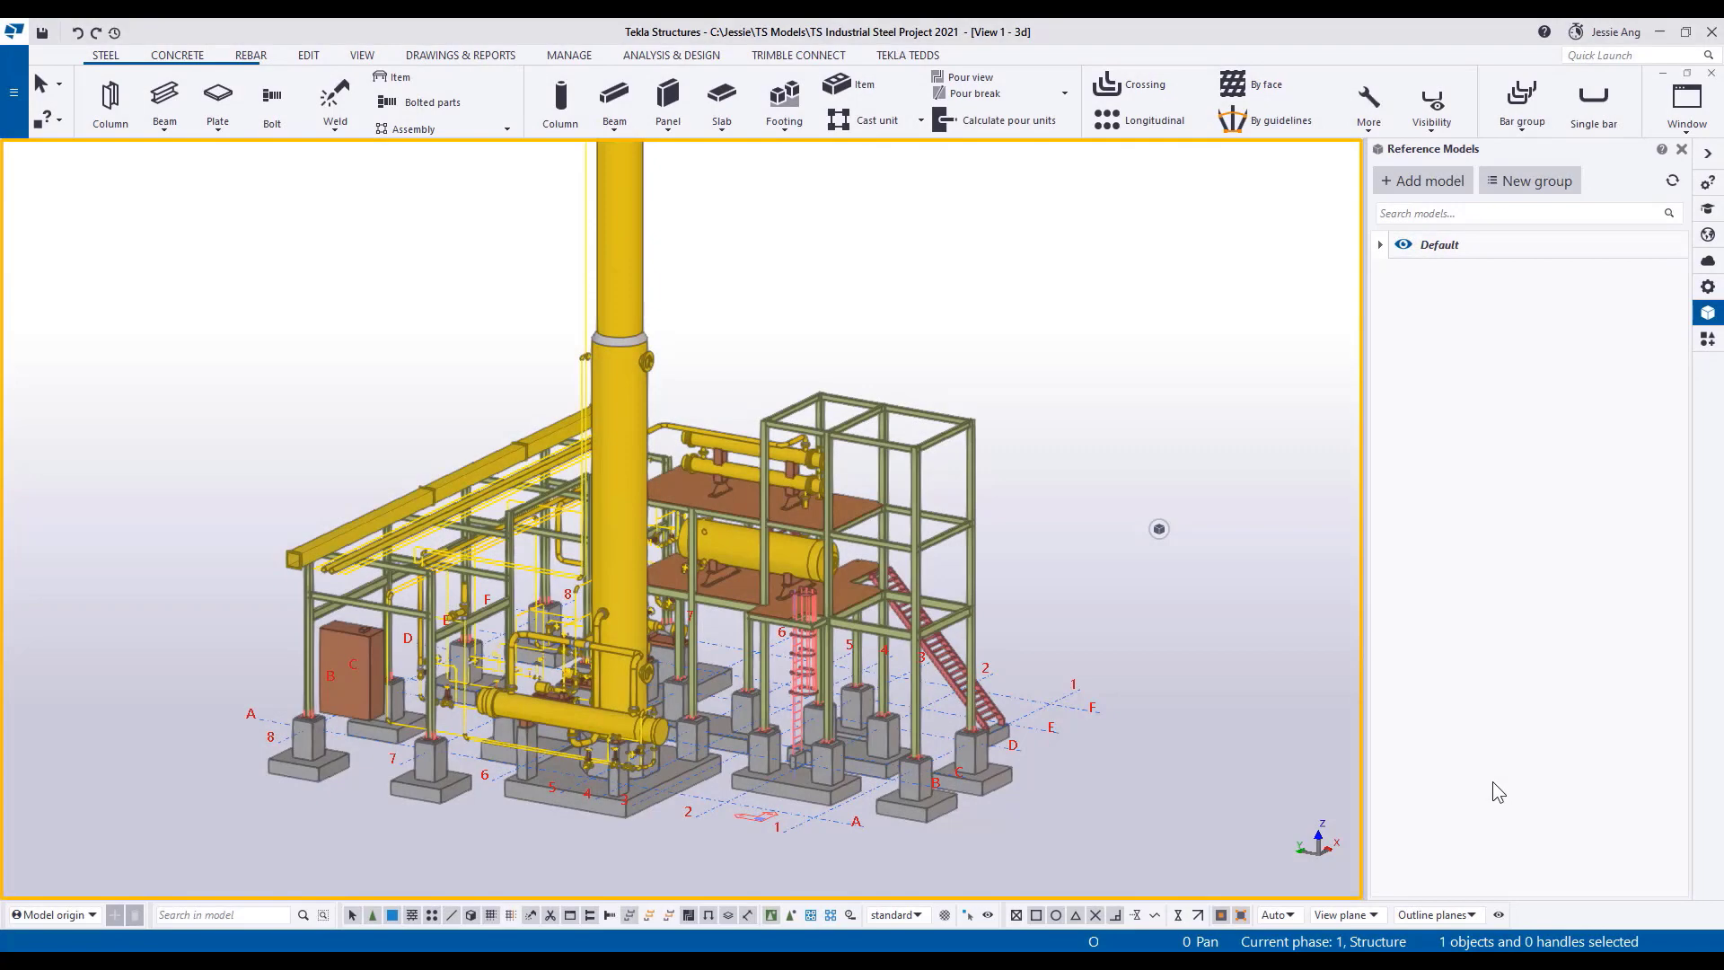
Examine the equipment platforms in the 3D model in Tekla Structures.
{"action": "scroll", "coordinate": [794, 607], "scroll_direction": "up", "scroll_amount": 5}
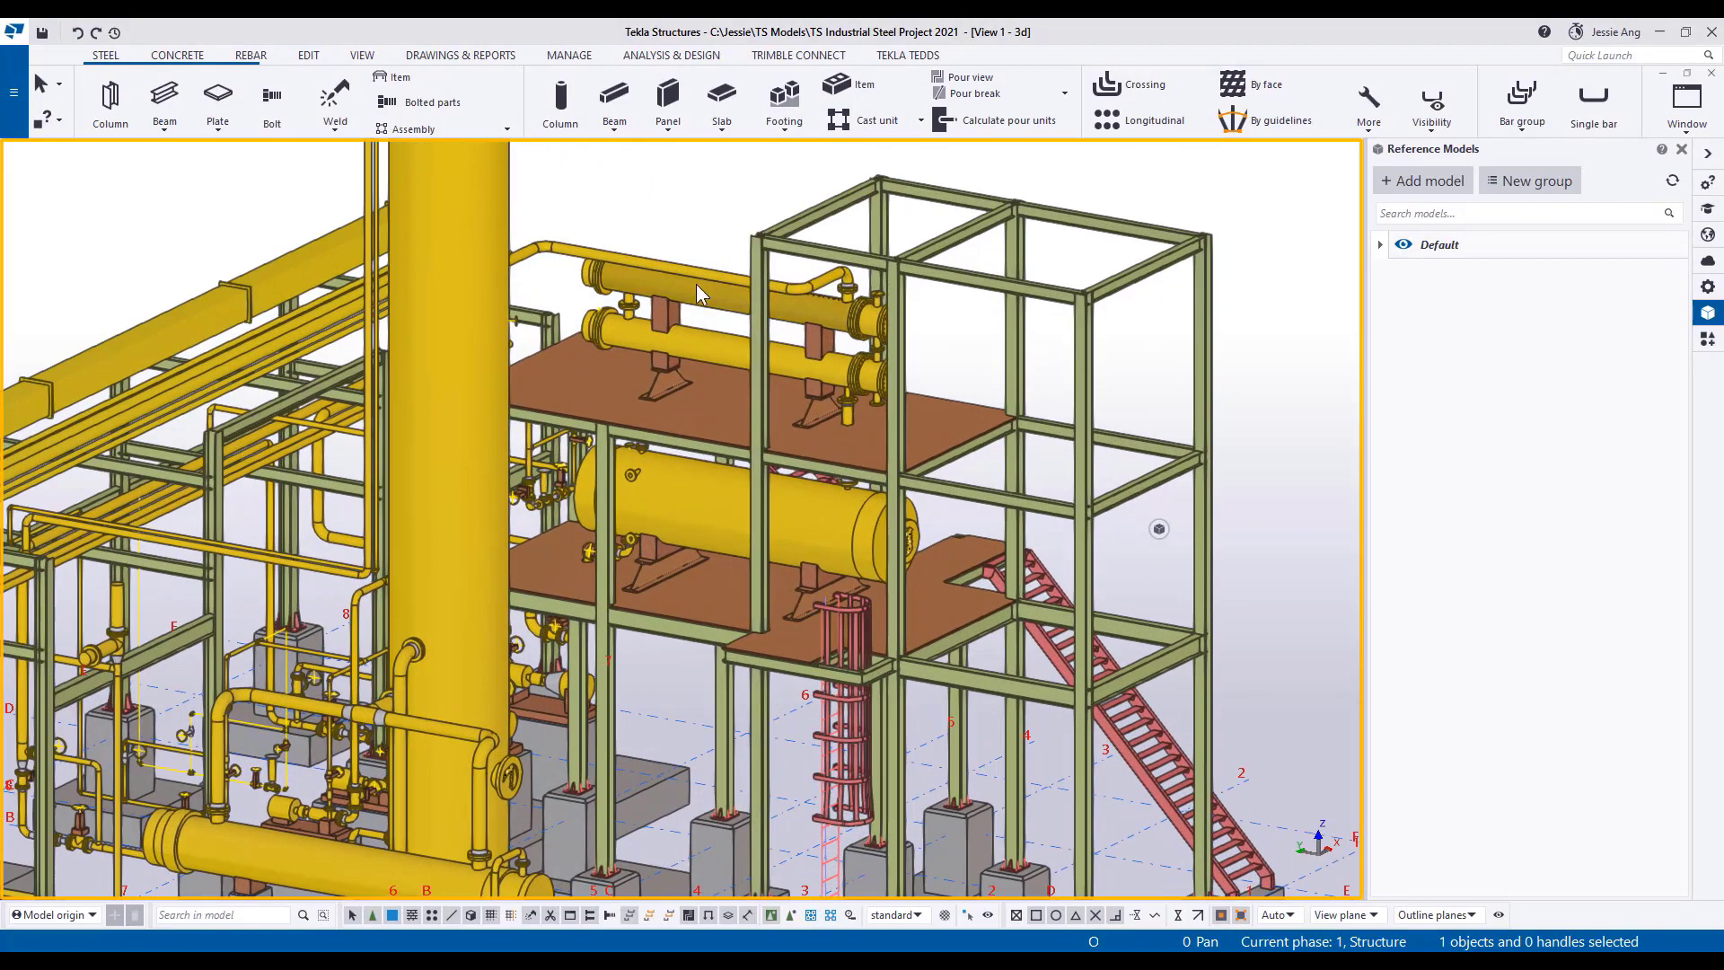
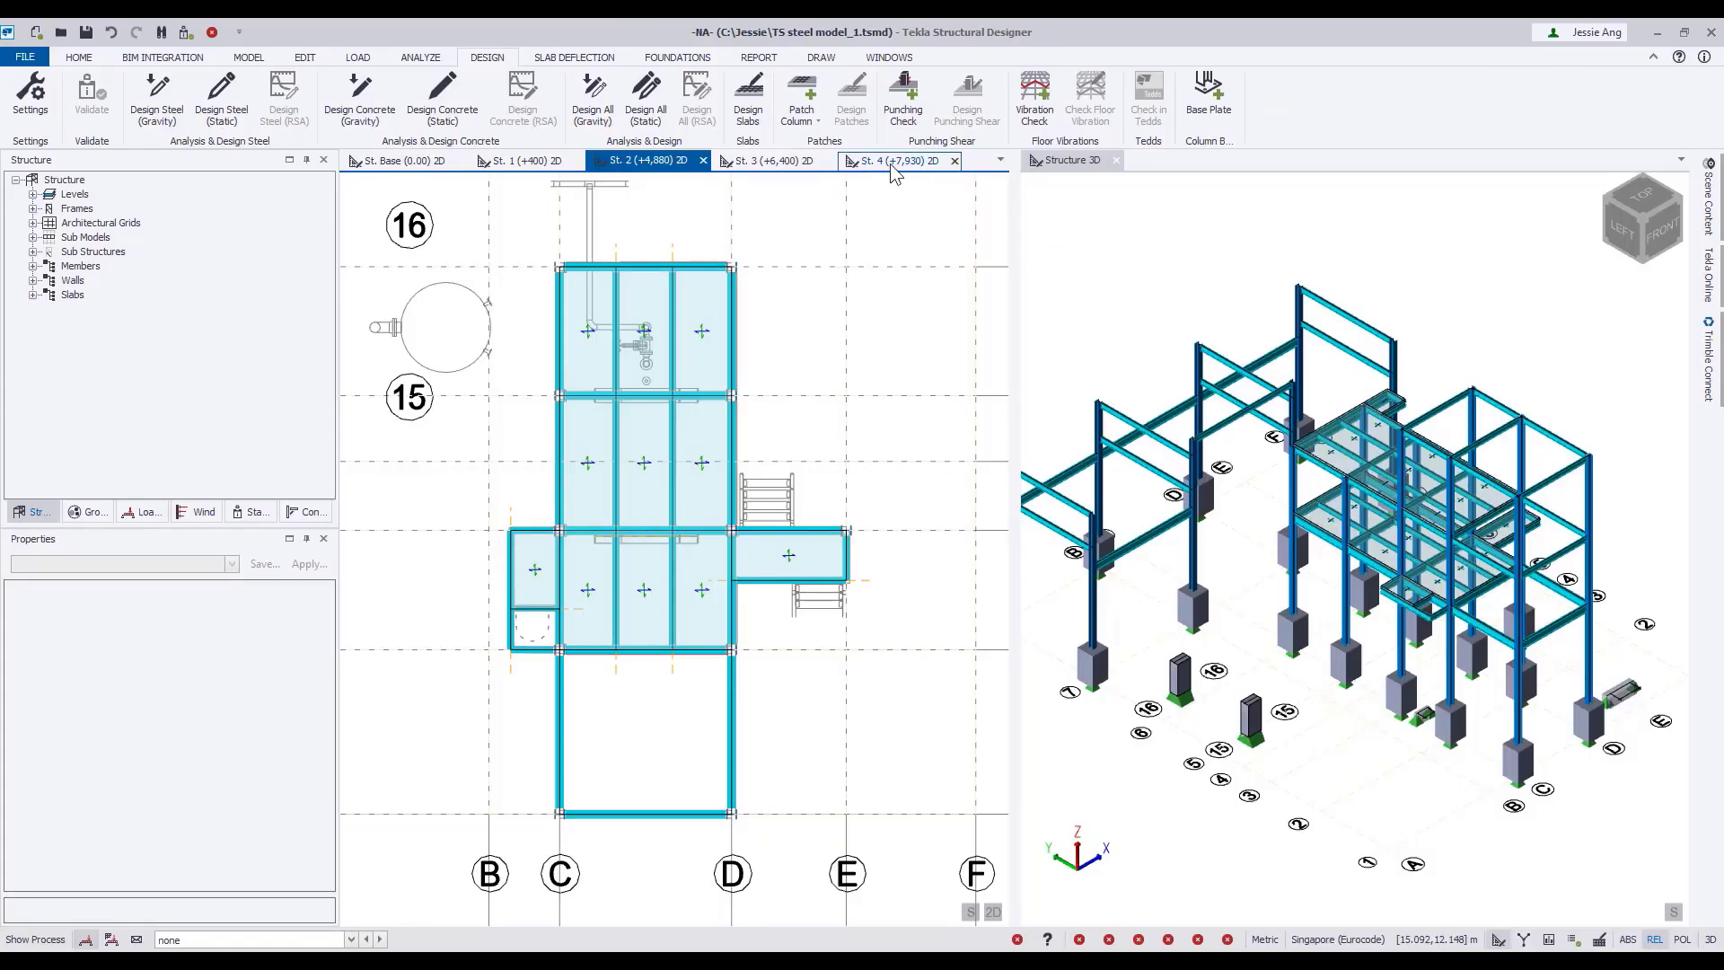
Switch to Tekla Structural Designer and set up new equipment at St. 4 (+7,930) as a horizontal cylinder.
{"action": "left_click", "coordinate": [894, 162]}
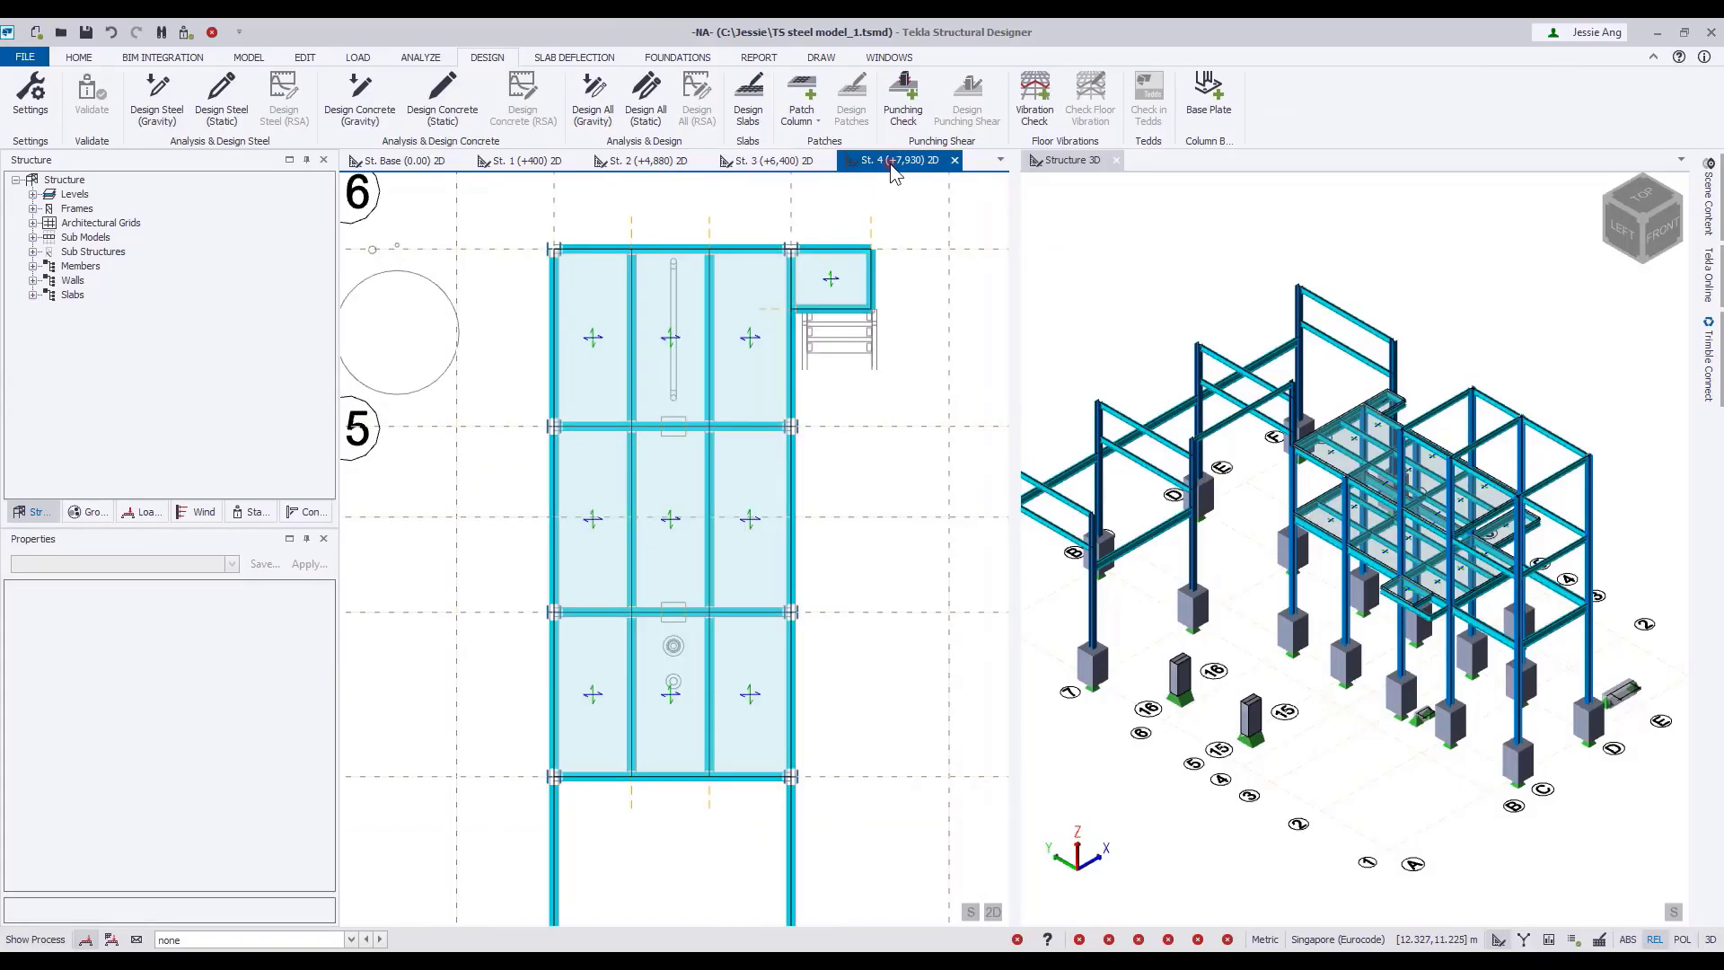
{"action": "left_click_drag", "start_coordinate": [1014, 541], "coordinate": [1092, 543]}
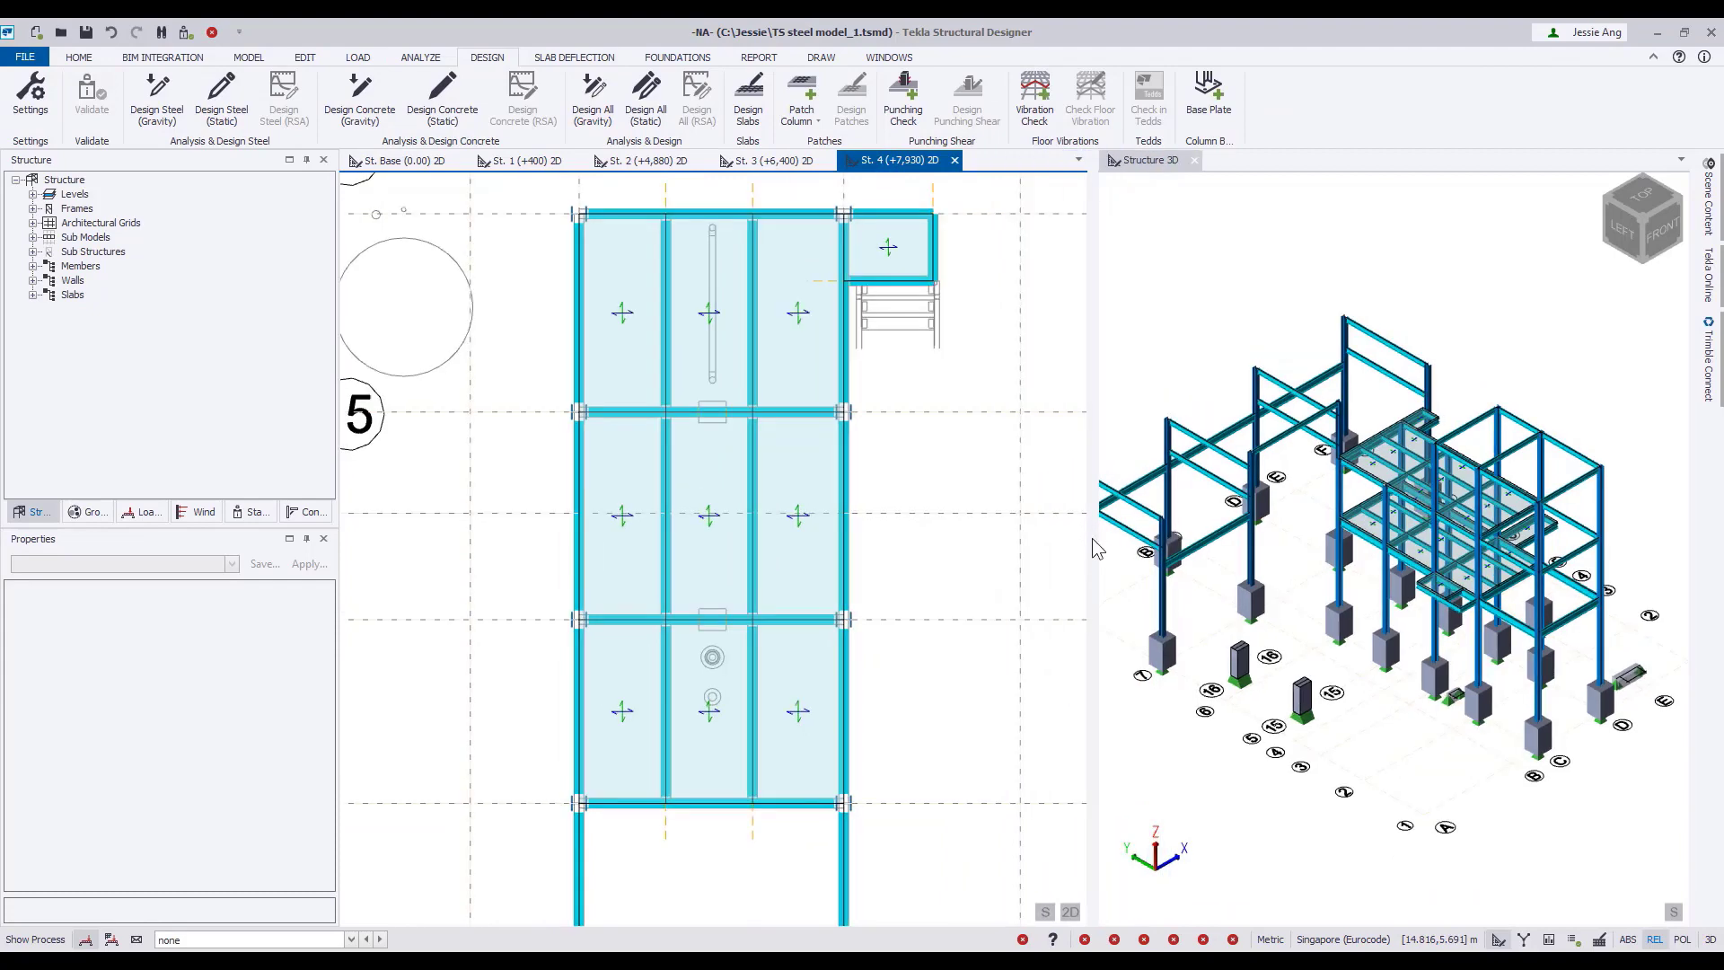
{"action": "left_click", "coordinate": [962, 546]}
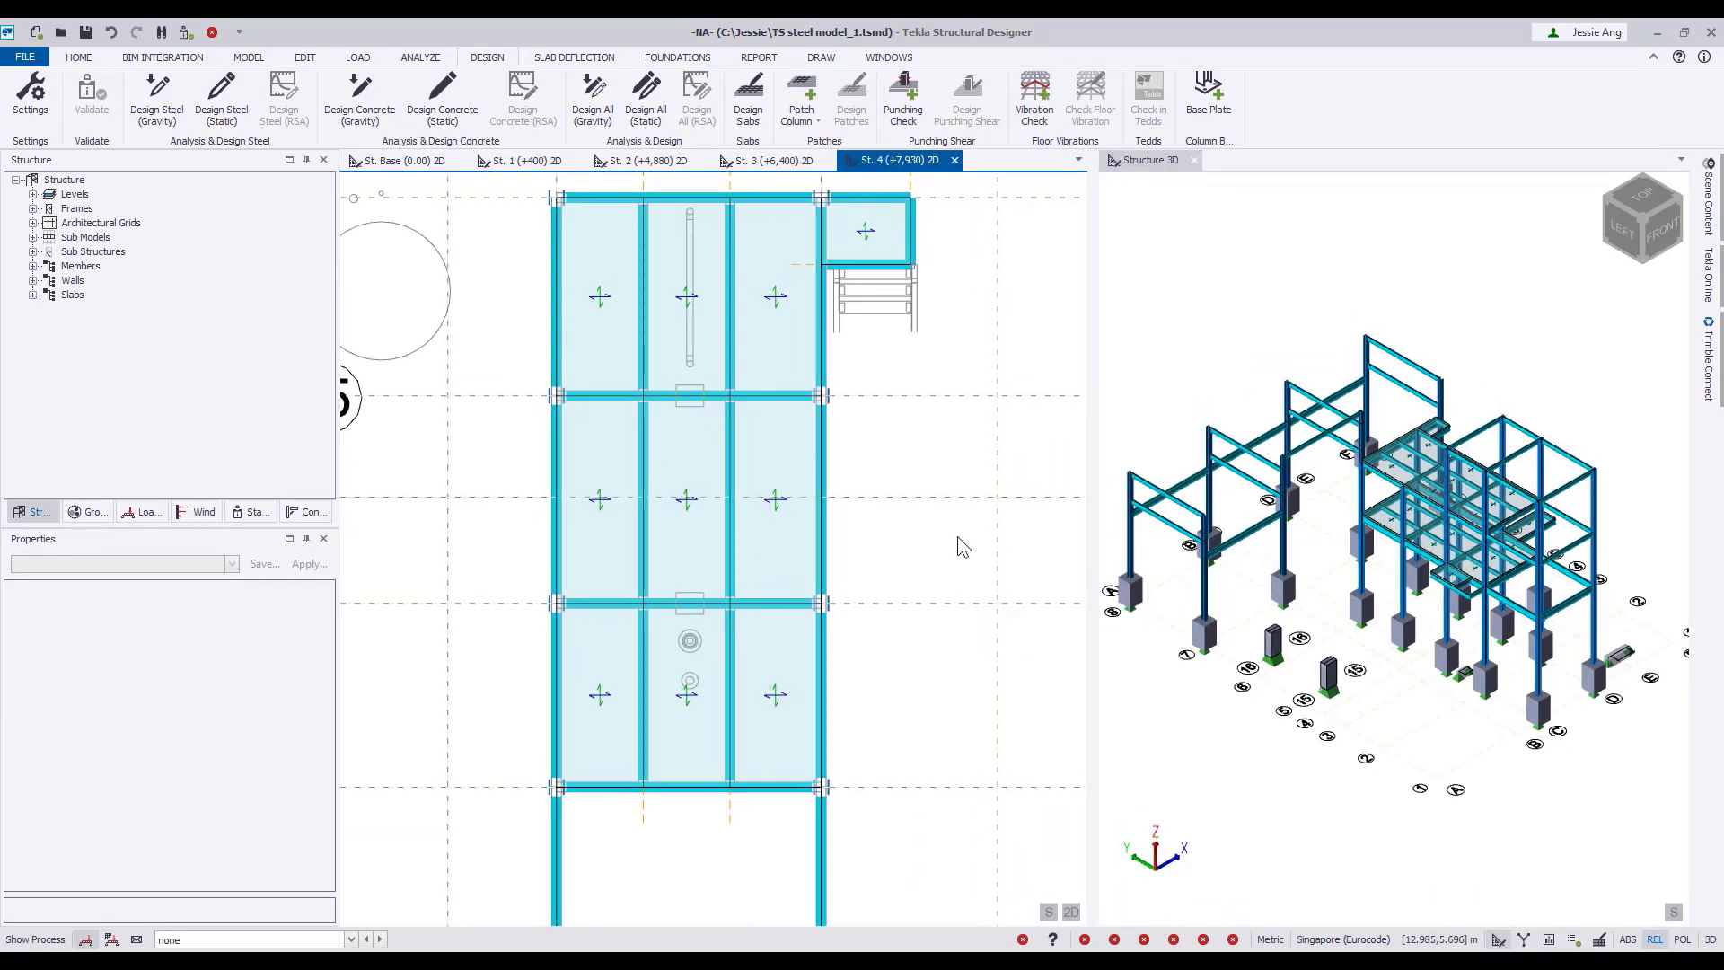
{"action": "left_click", "coordinate": [249, 58]}
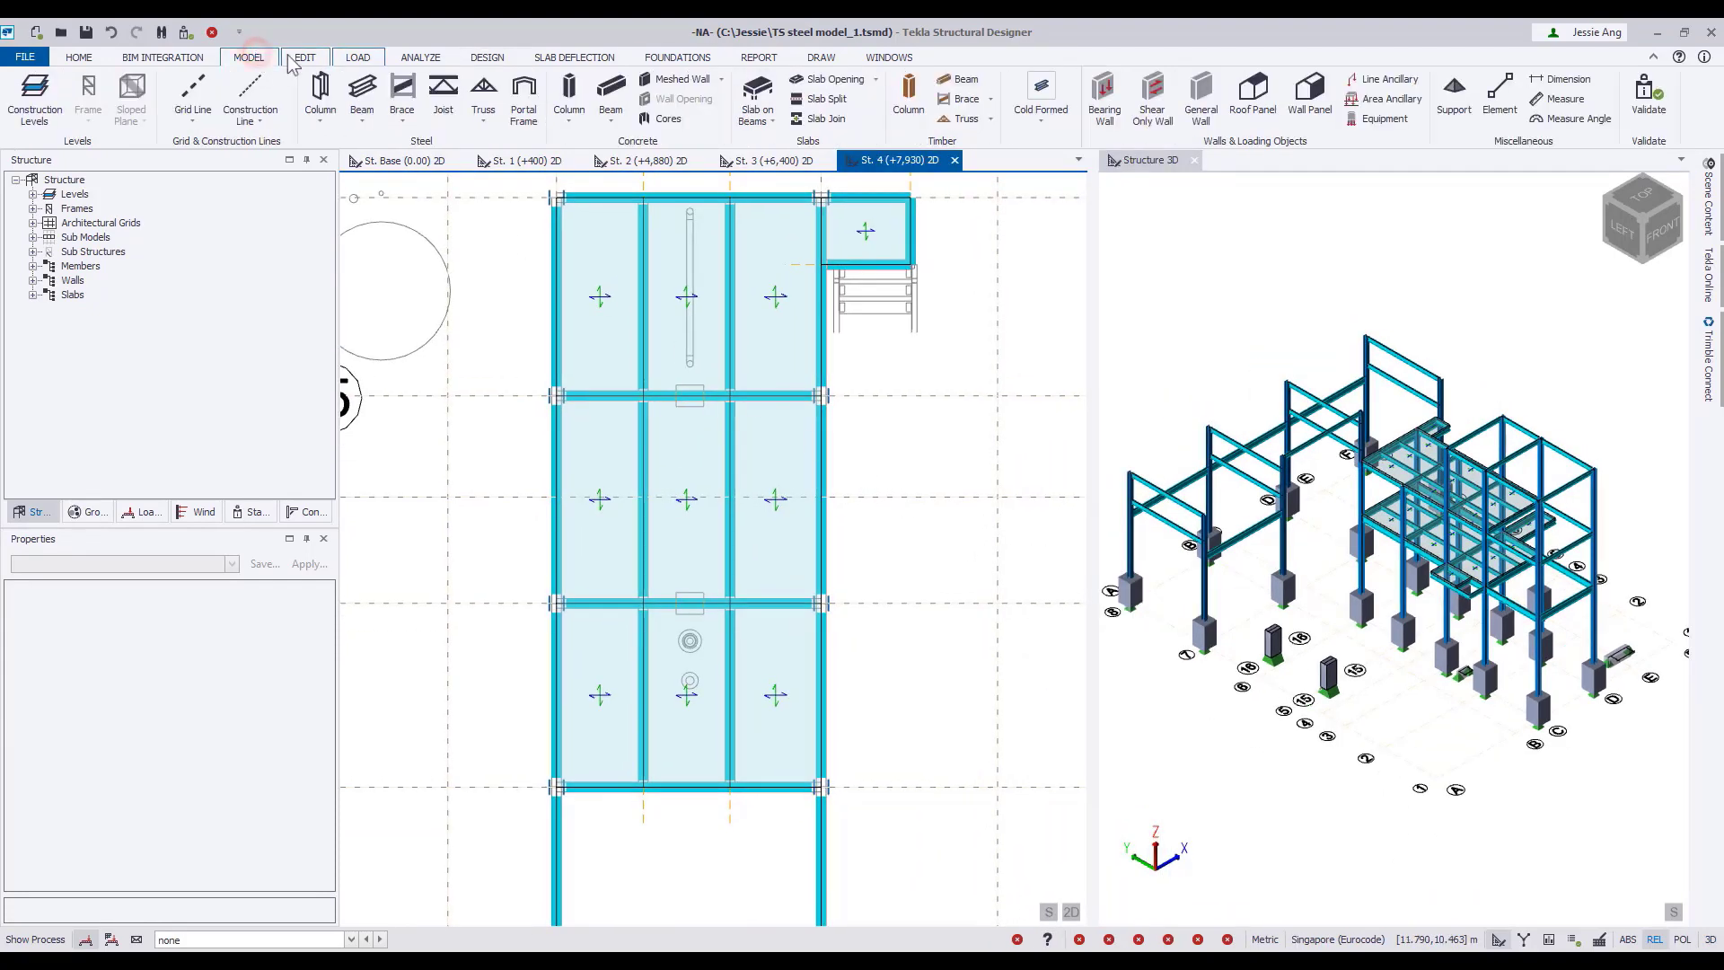
{"action": "left_click", "coordinate": [1385, 121]}
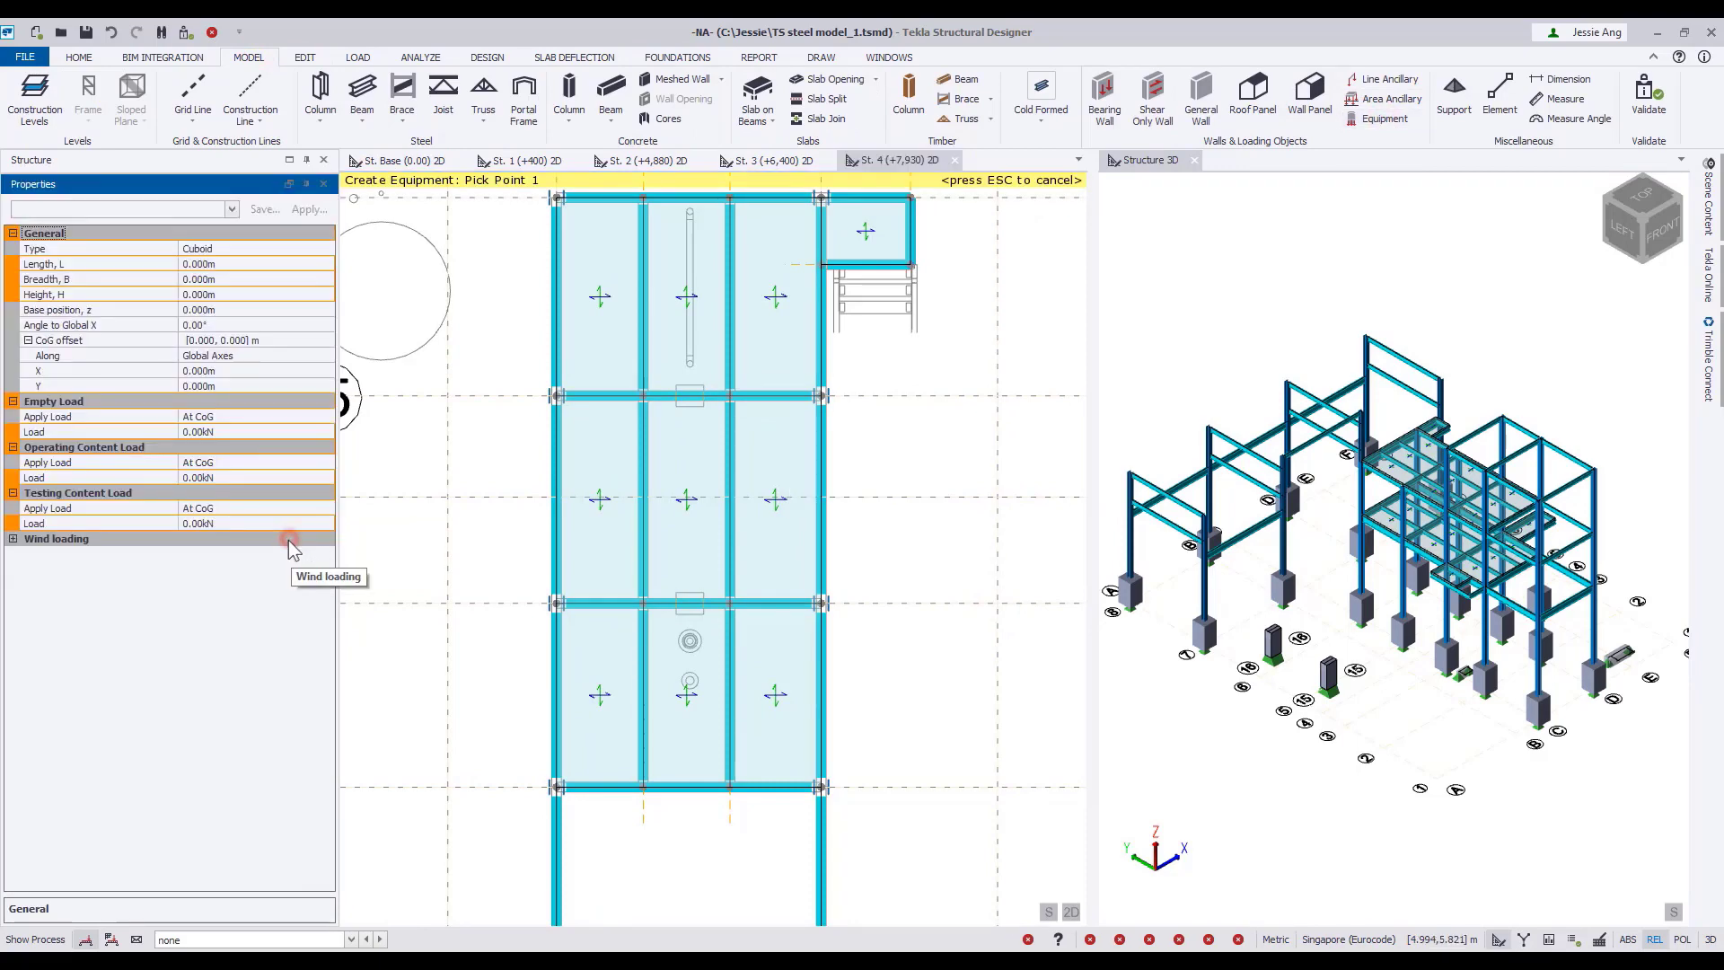
{"action": "left_click", "coordinate": [325, 249]}
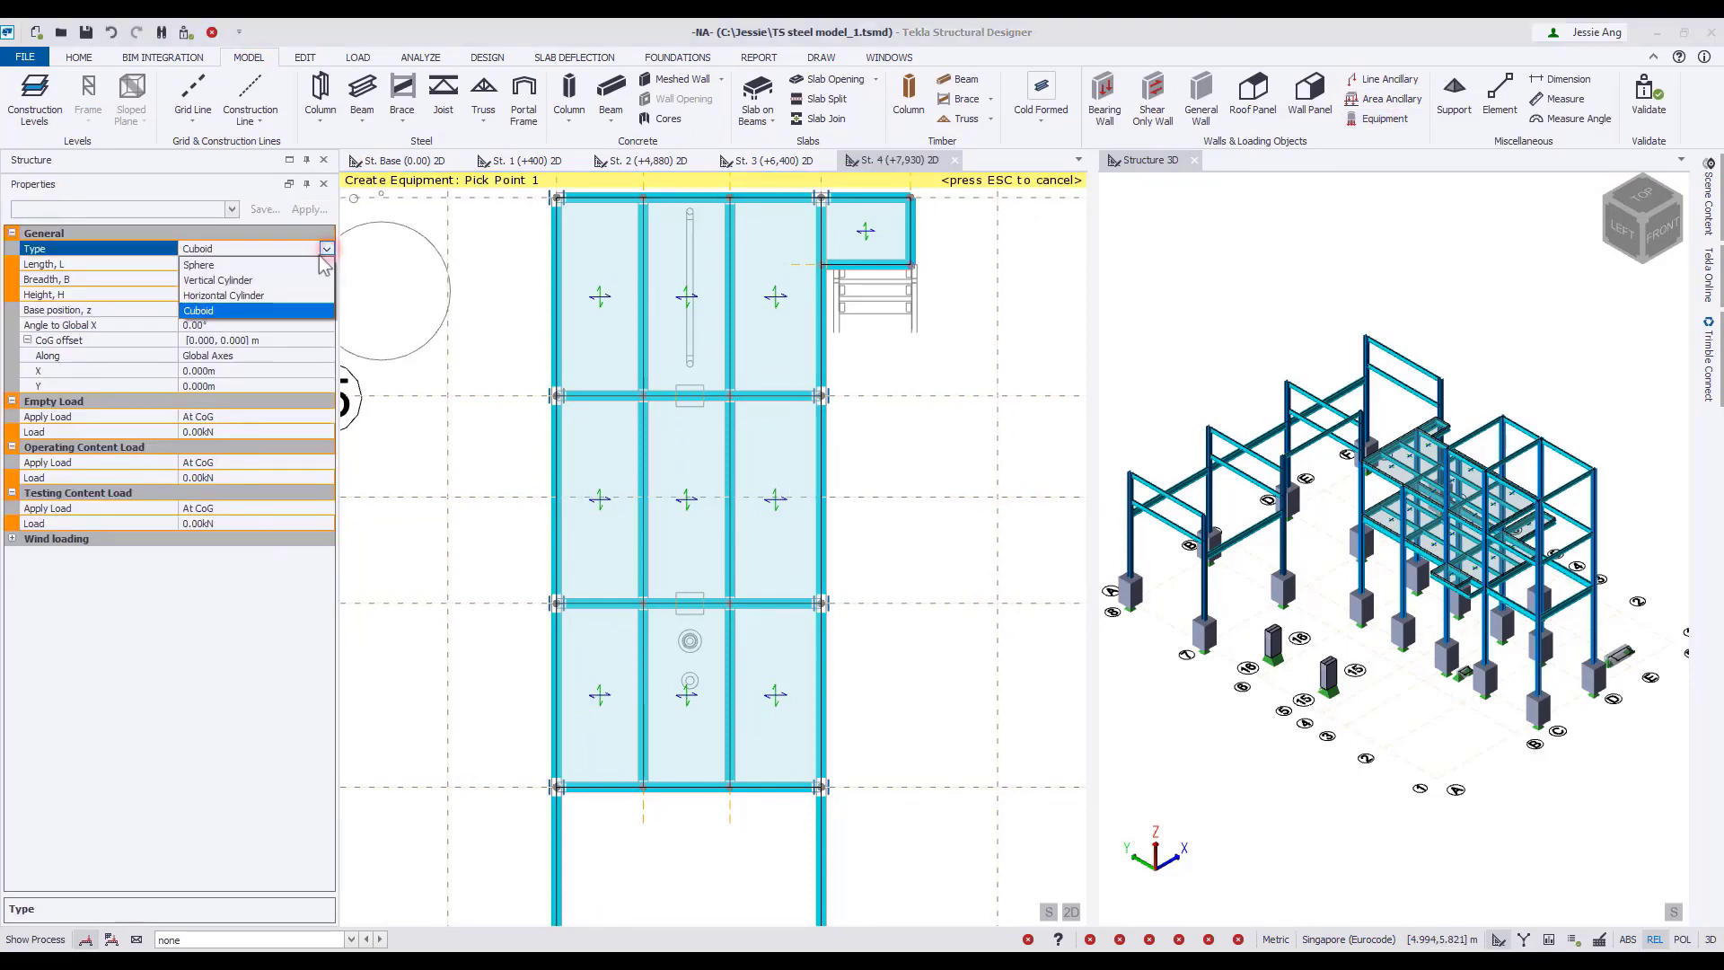
{"action": "left_click", "coordinate": [251, 296]}
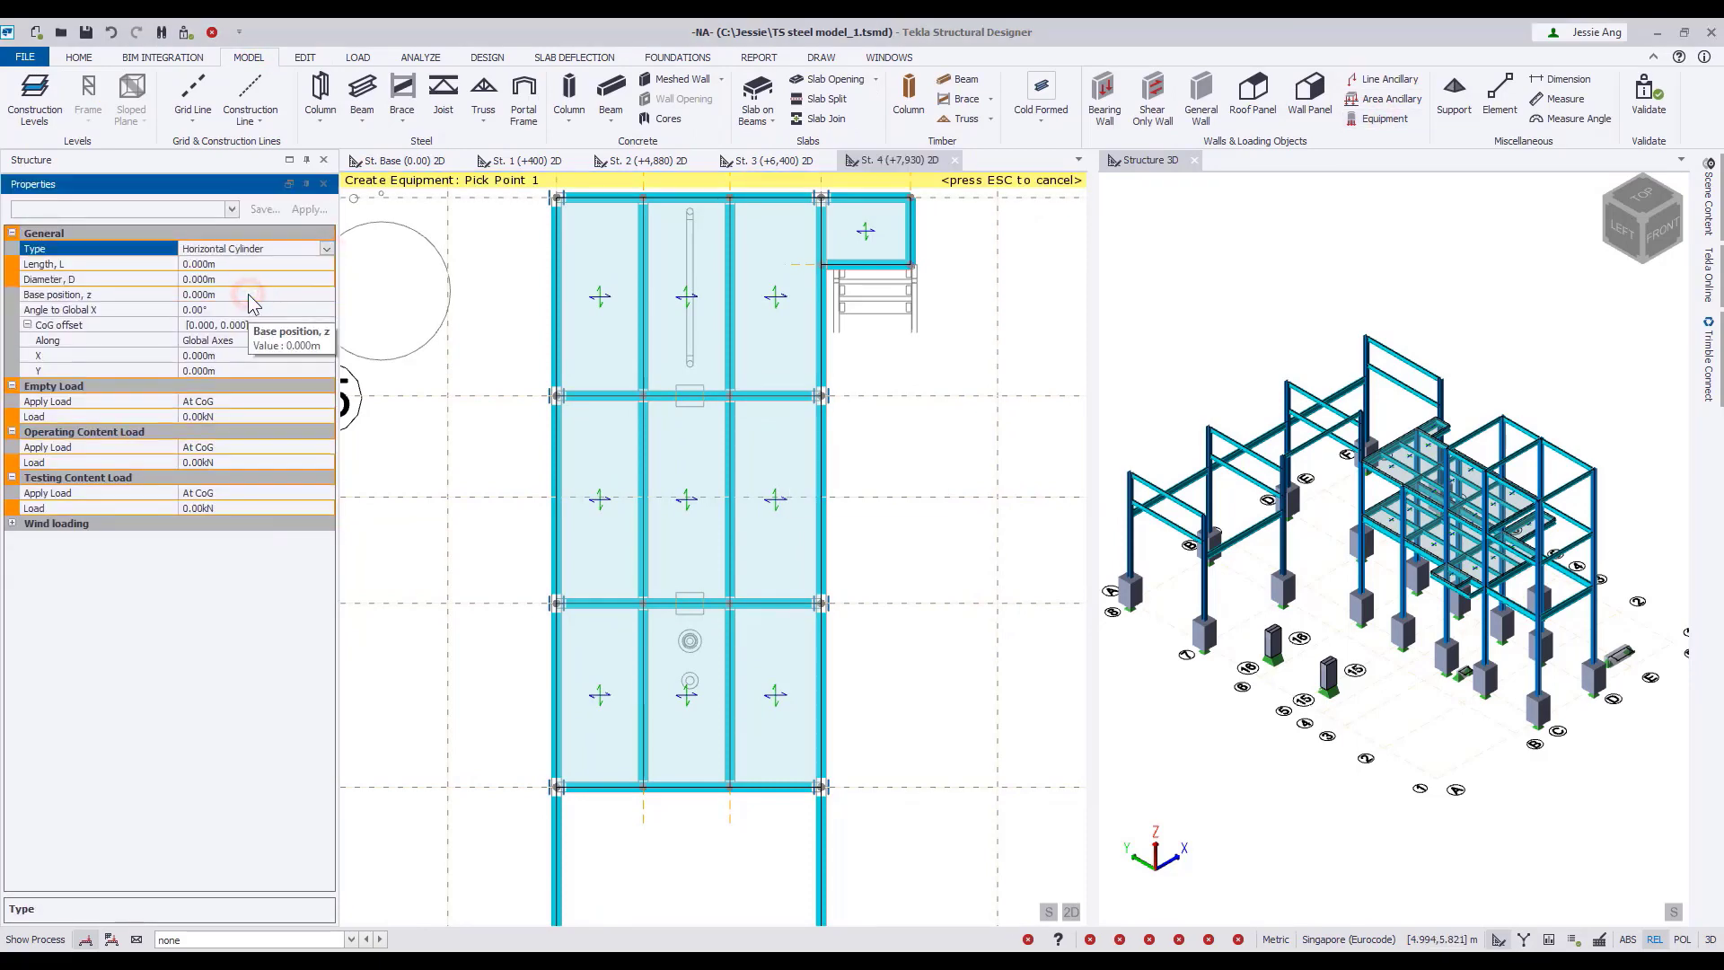
Give the cylinder a 5.565 m length, 0.510 m diameter, 1.625 m base position and 90° angle to global X.
{"action": "left_click", "coordinate": [254, 263]}
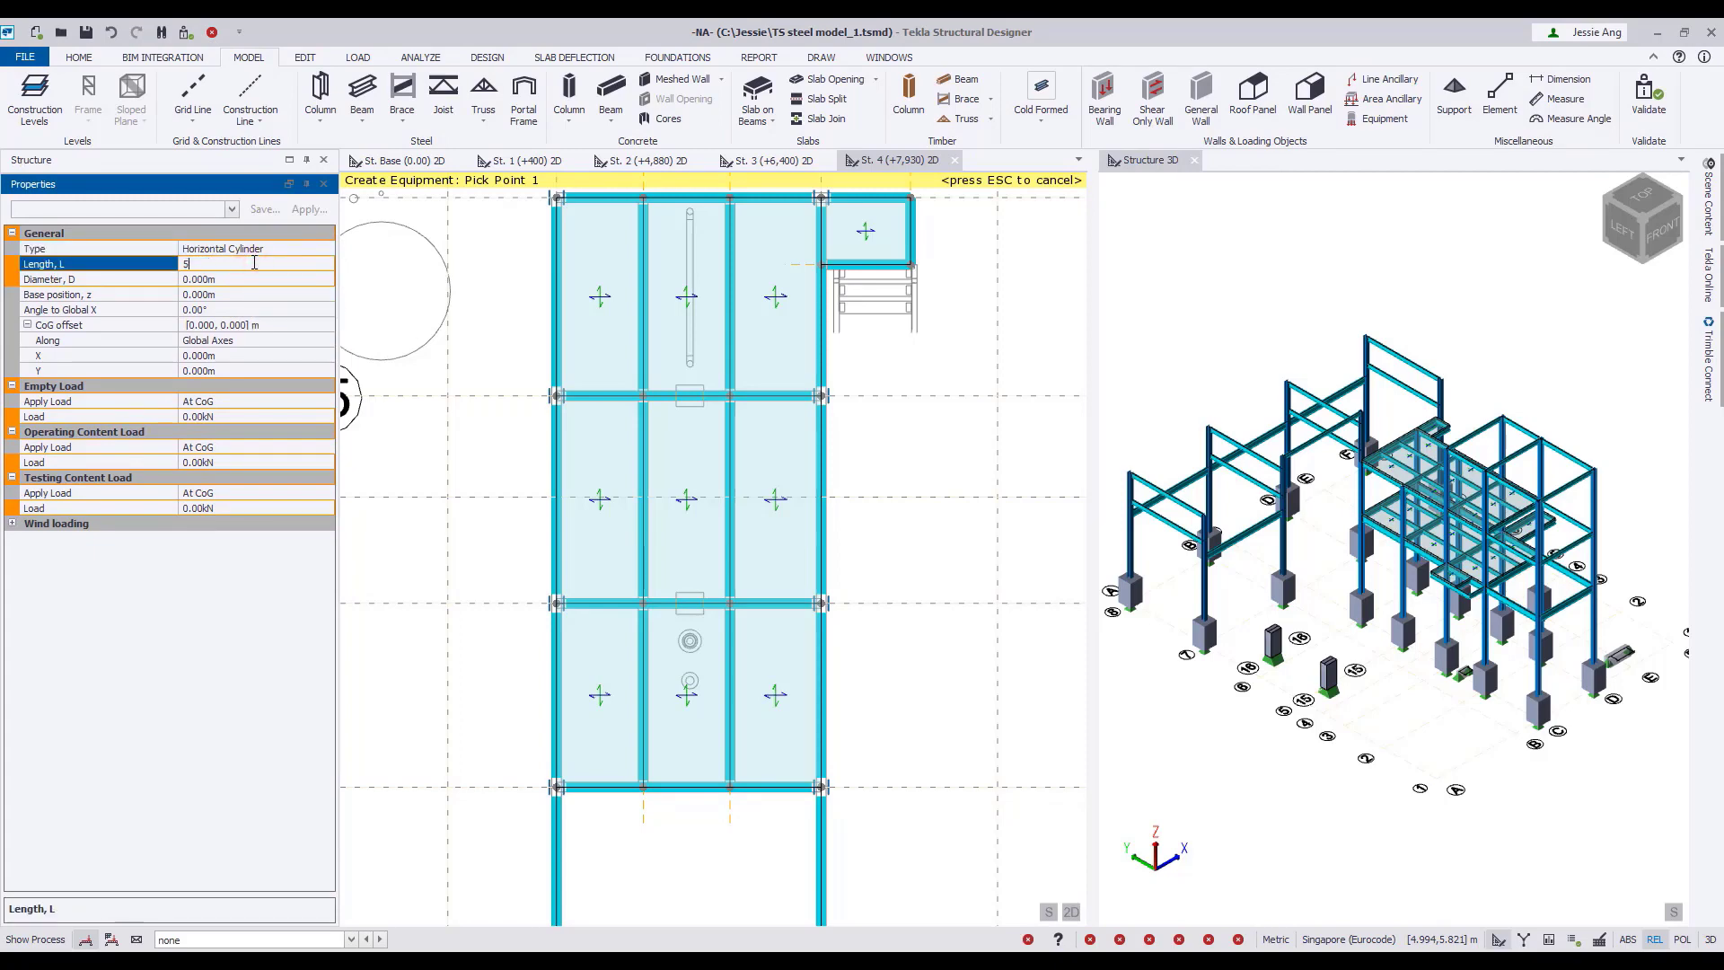
{"action": "type", "text": "5.565"}
{"action": "left_click", "coordinate": [262, 278]}
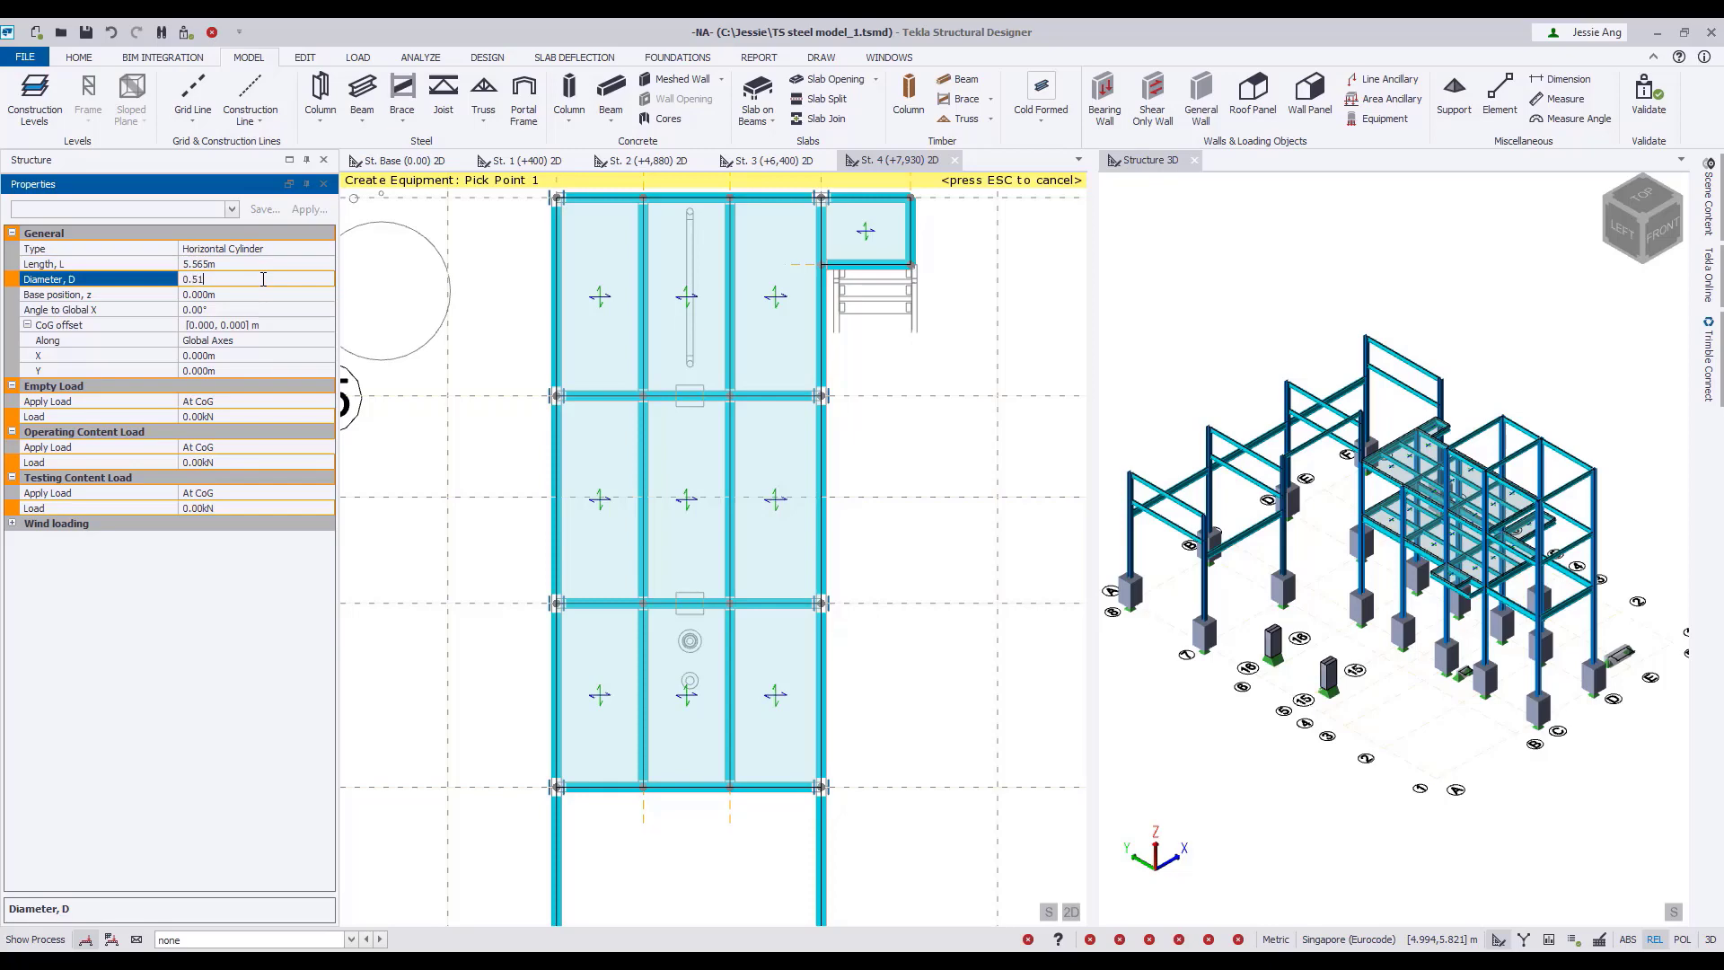
{"action": "left_click", "coordinate": [231, 294]}
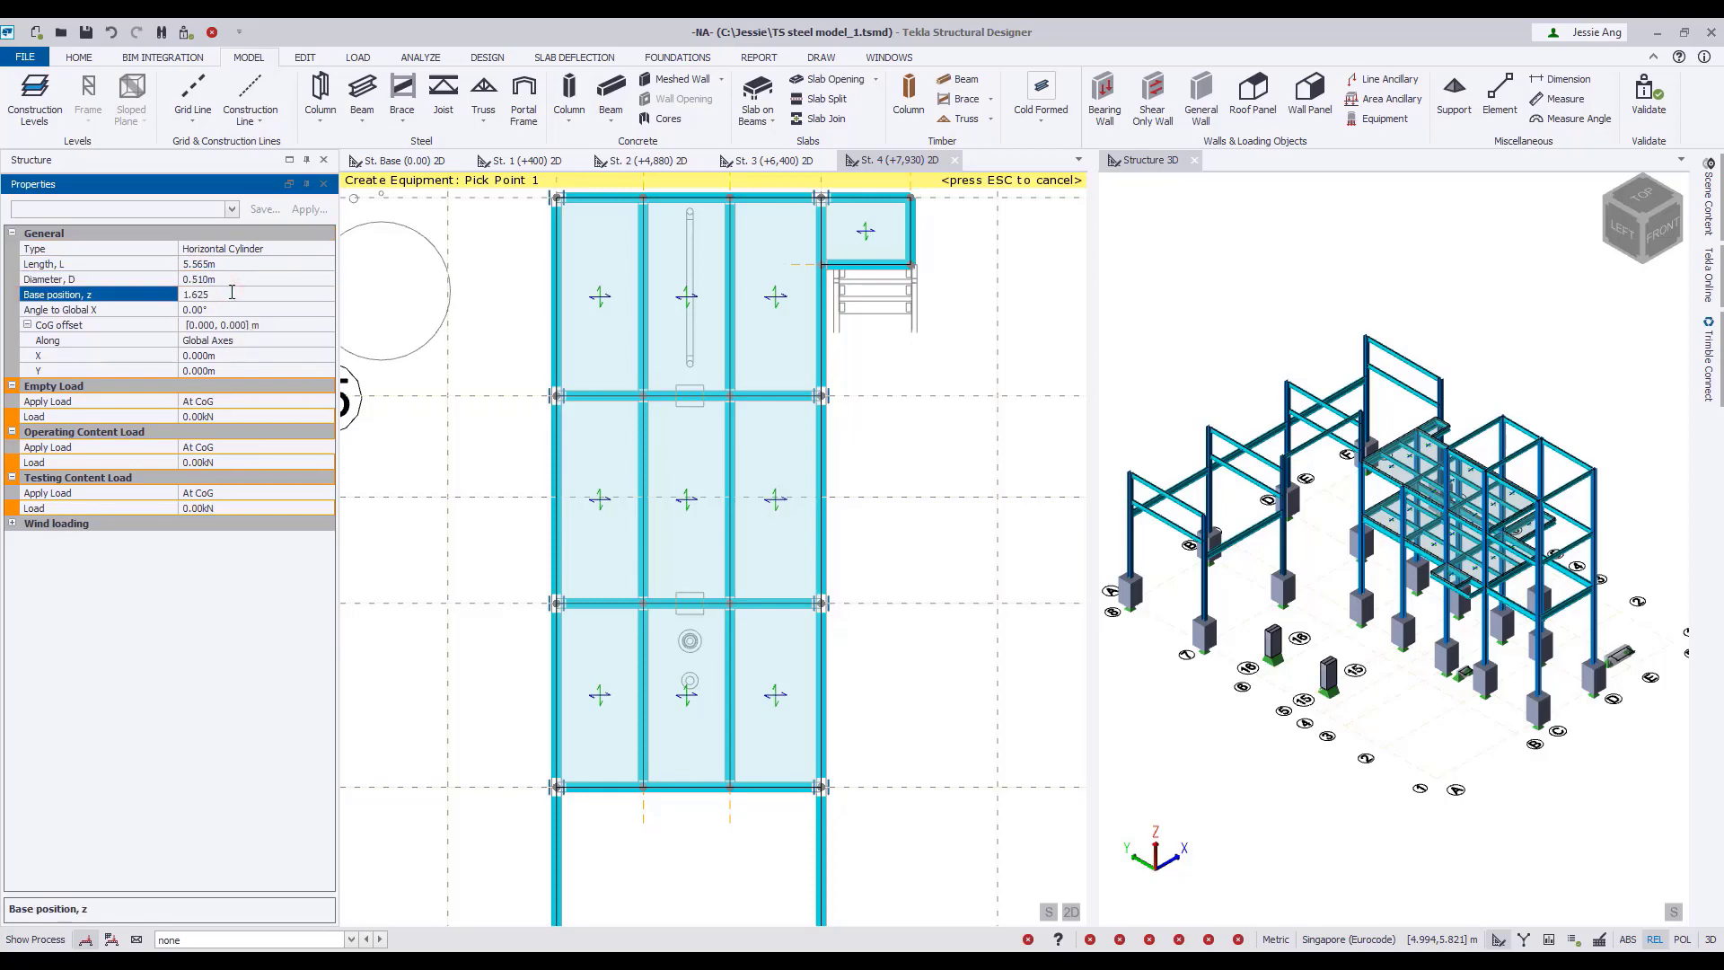
{"action": "left_click", "coordinate": [232, 309]}
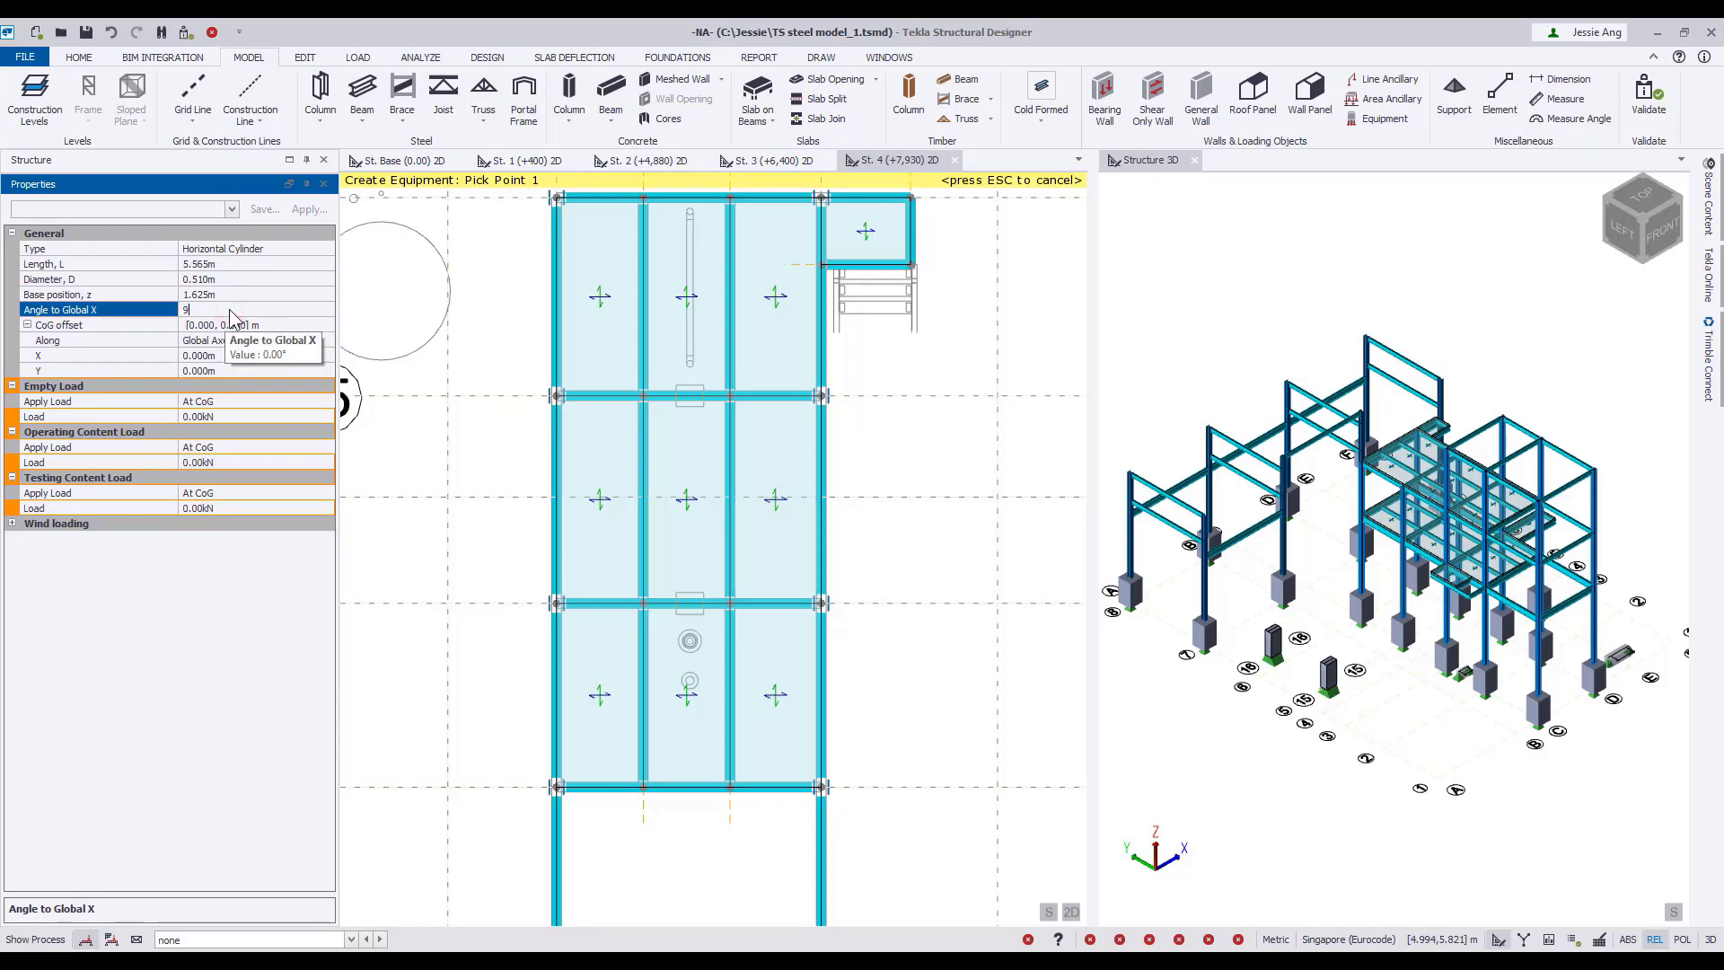
Set the cylinder's empty load to 25 kN and both its operating and testing content loads to 30 kN.
{"action": "left_click", "coordinate": [248, 417]}
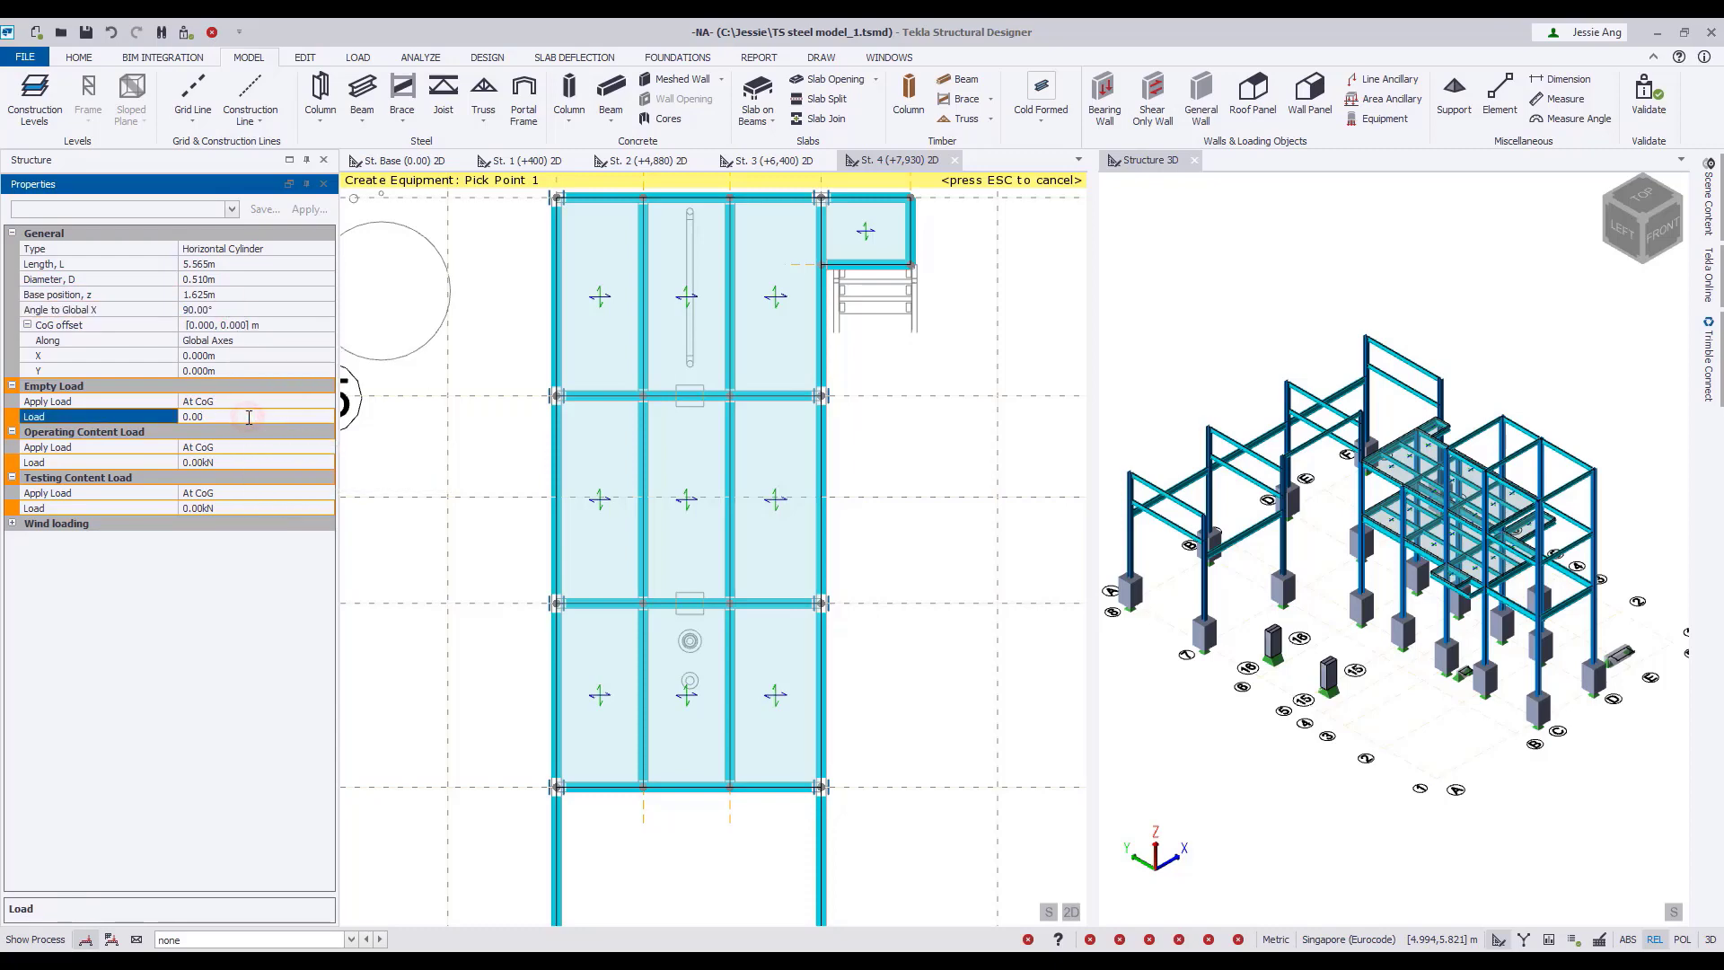
{"action": "type", "text": "25"}
{"action": "left_click", "coordinate": [250, 462]}
{"action": "left_click", "coordinate": [249, 505]}
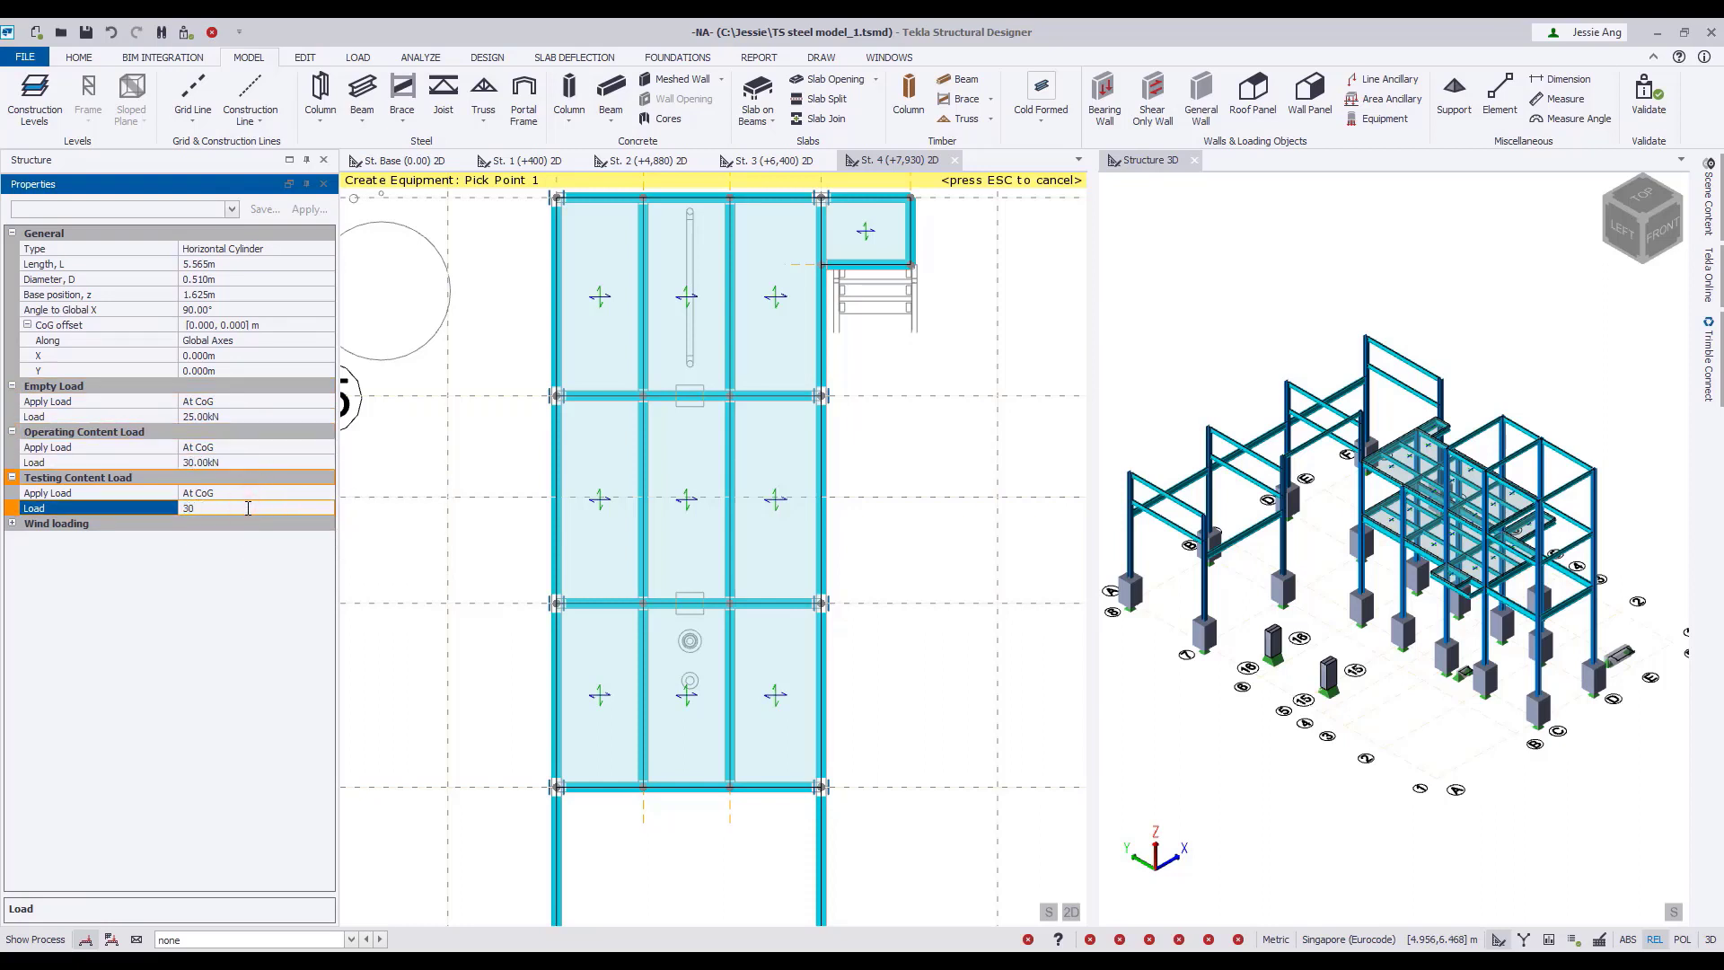
Set the cylinder's wind loading surface to Moderately smooth and its end to Rounded.
{"action": "left_click", "coordinate": [12, 526]}
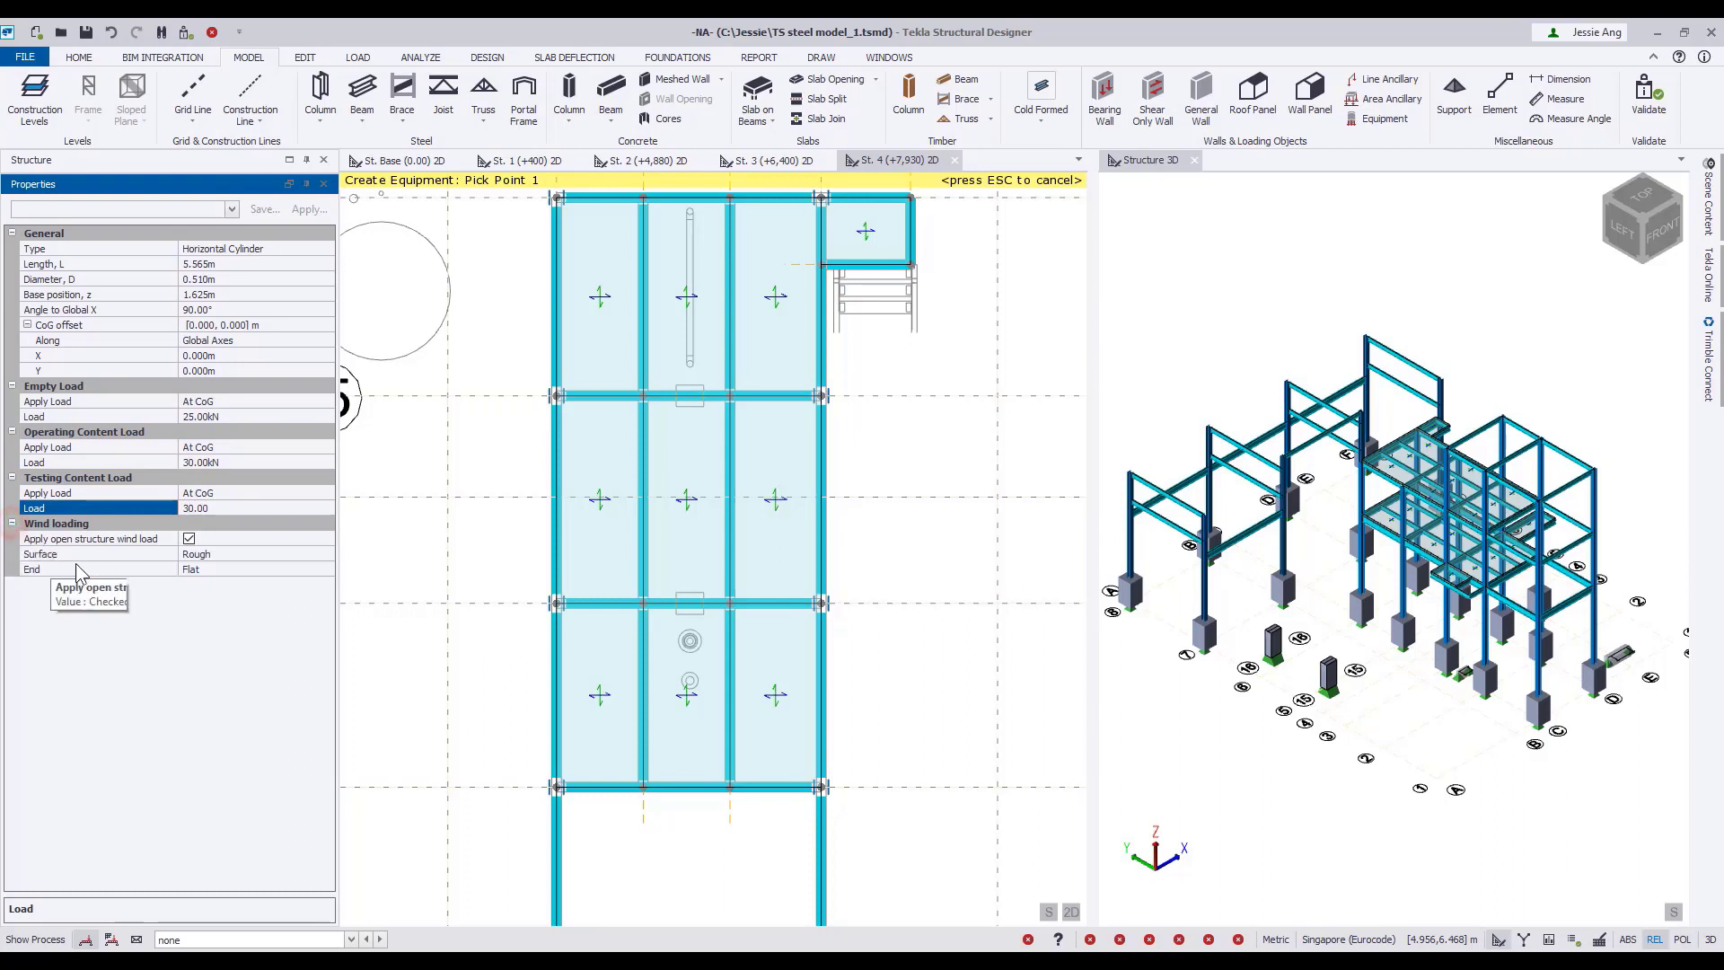
{"action": "left_click", "coordinate": [329, 556]}
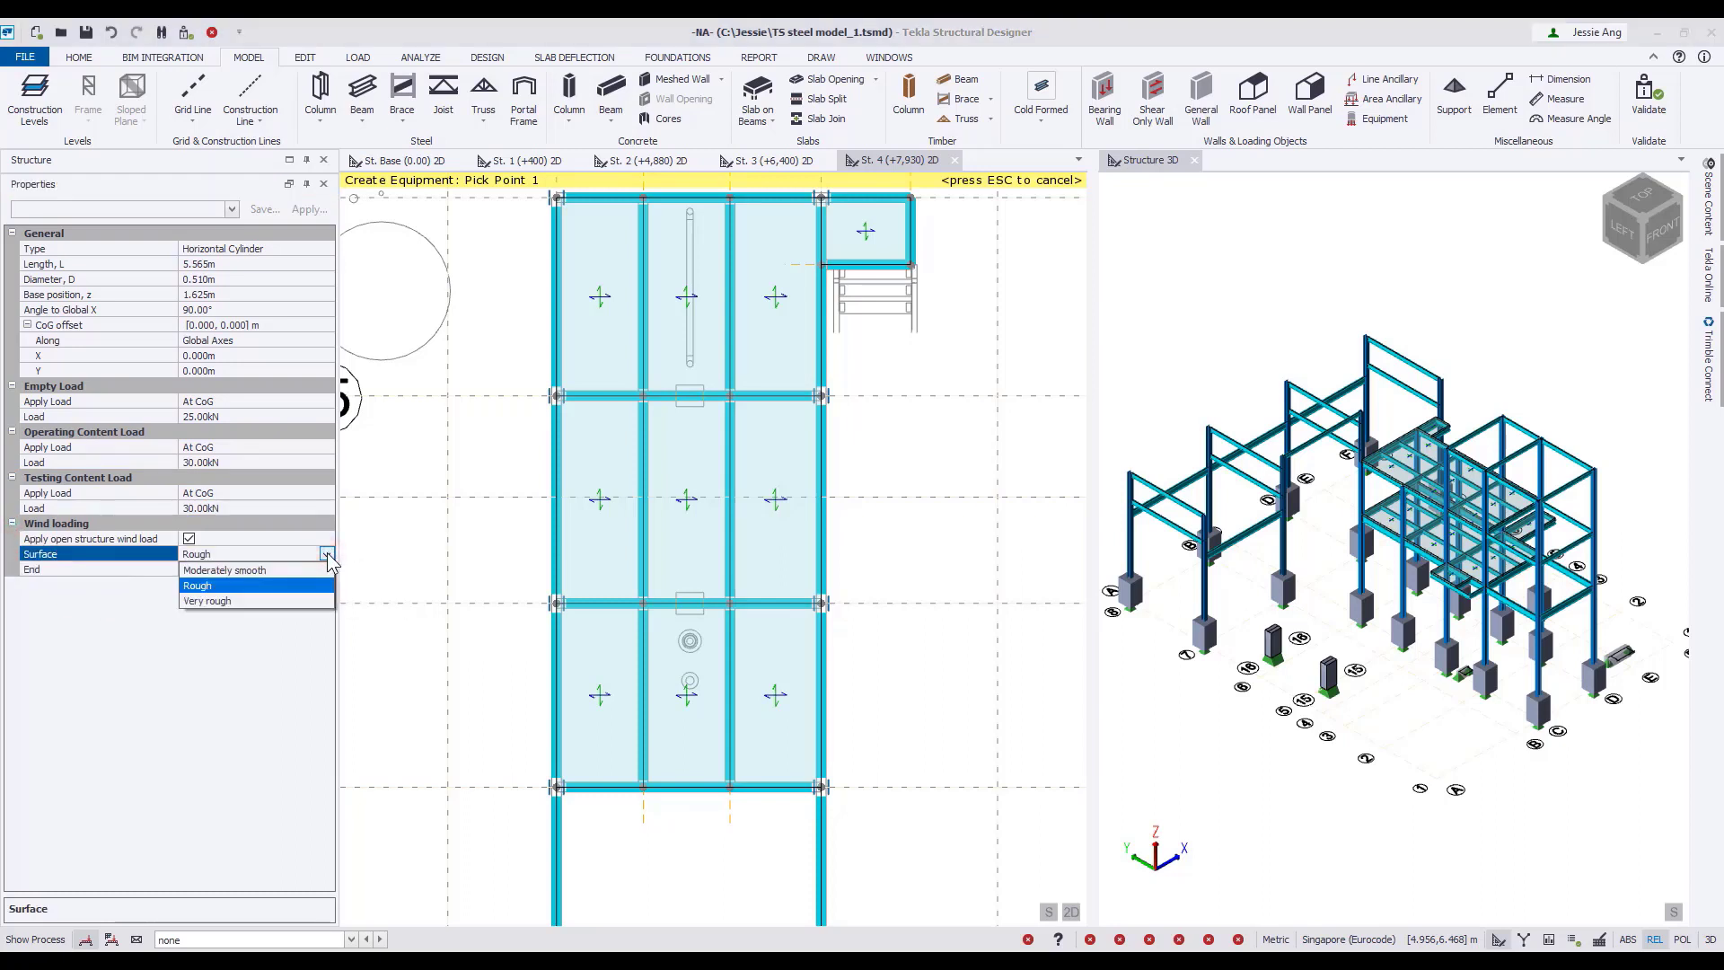
{"action": "left_click", "coordinate": [270, 570]}
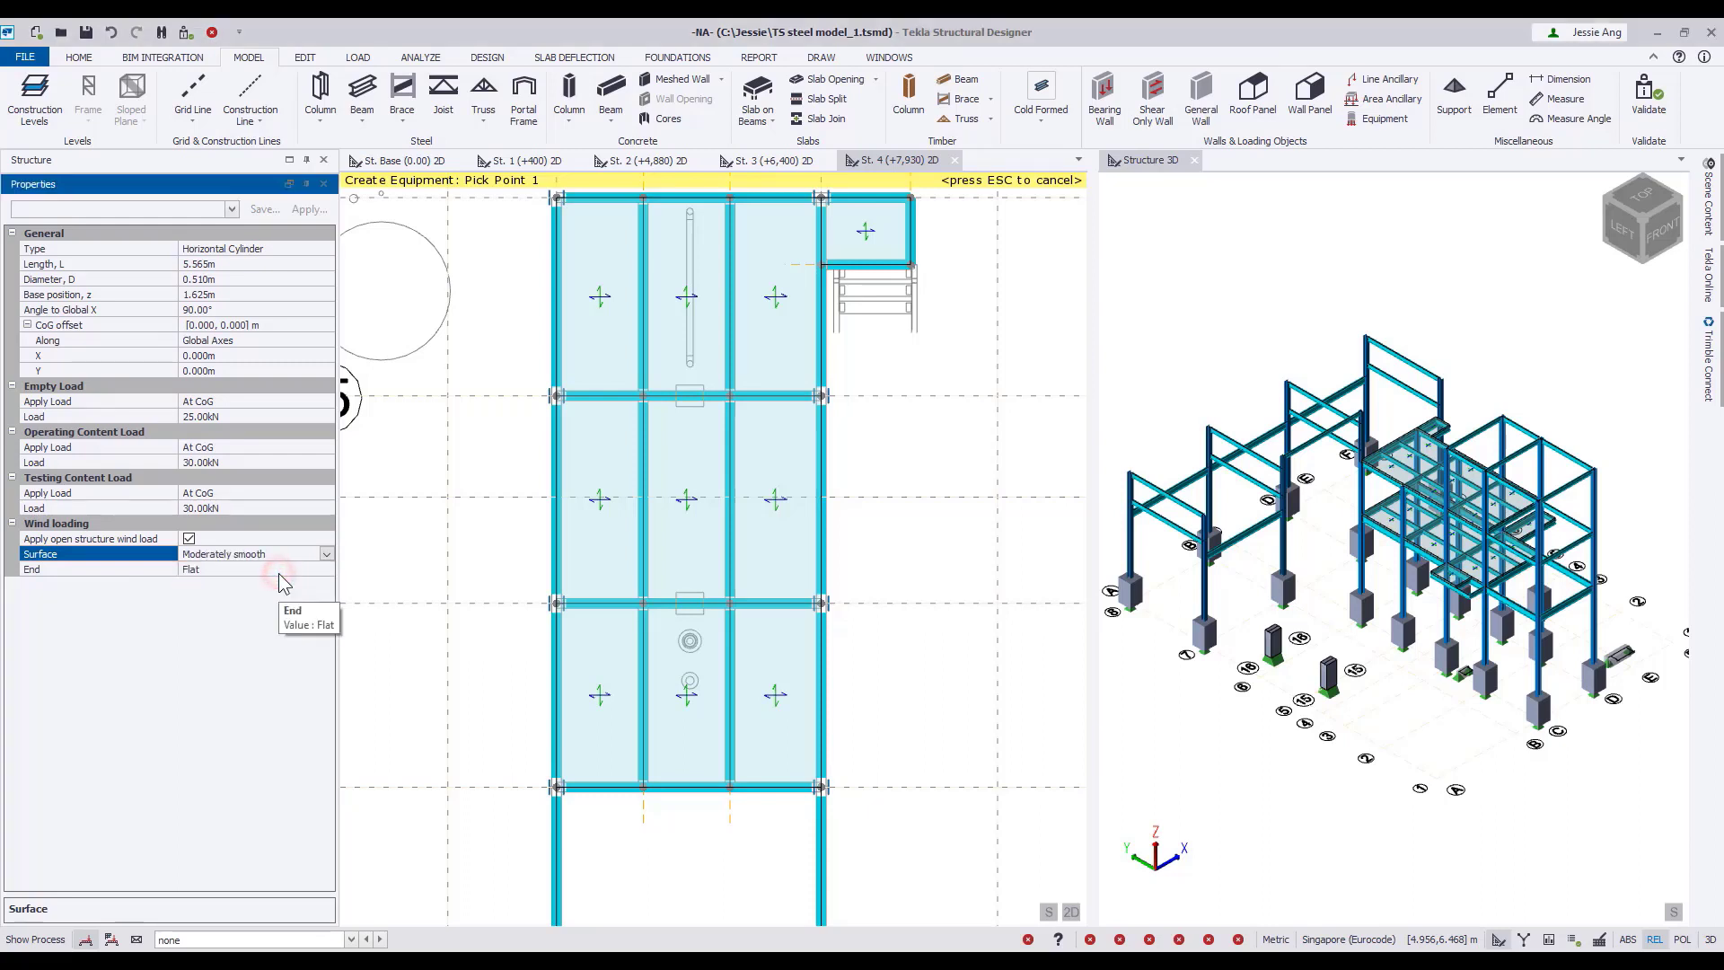
{"action": "left_click", "coordinate": [329, 571]}
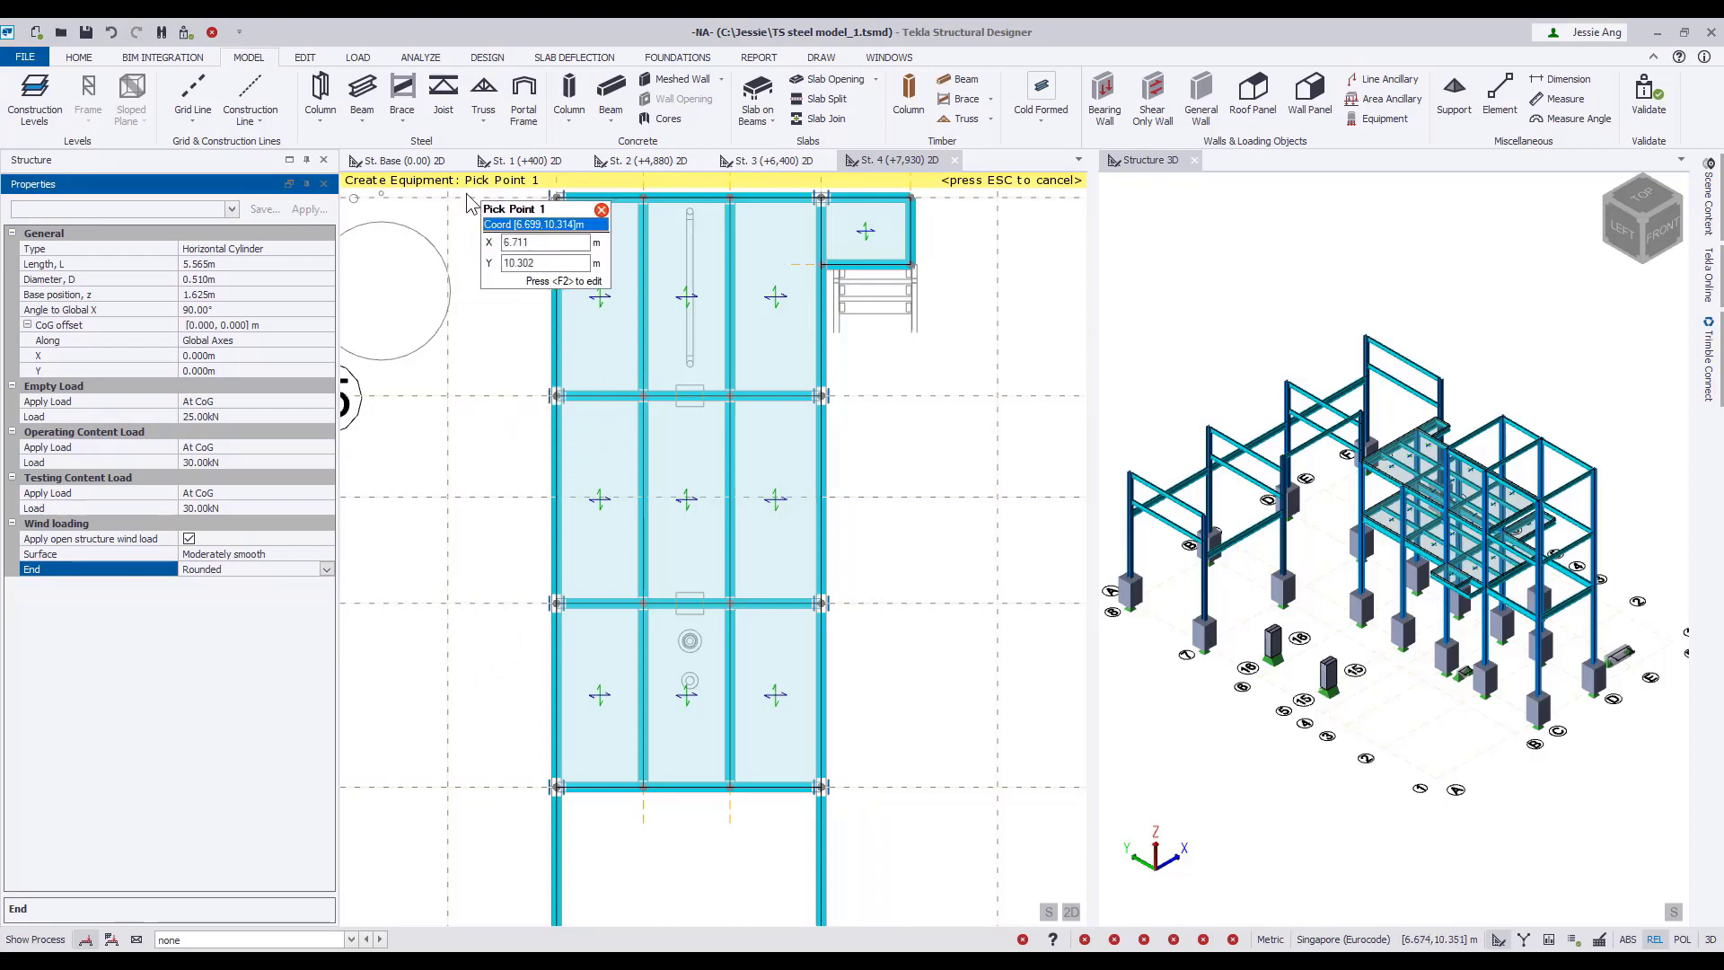
Place the cylinder on four support points at X 9.440 and 9.820 m, on the beams at Y 4.530 and 7.400 m.
{"action": "scroll", "coordinate": [695, 611], "scroll_direction": "up", "scroll_amount": 3}
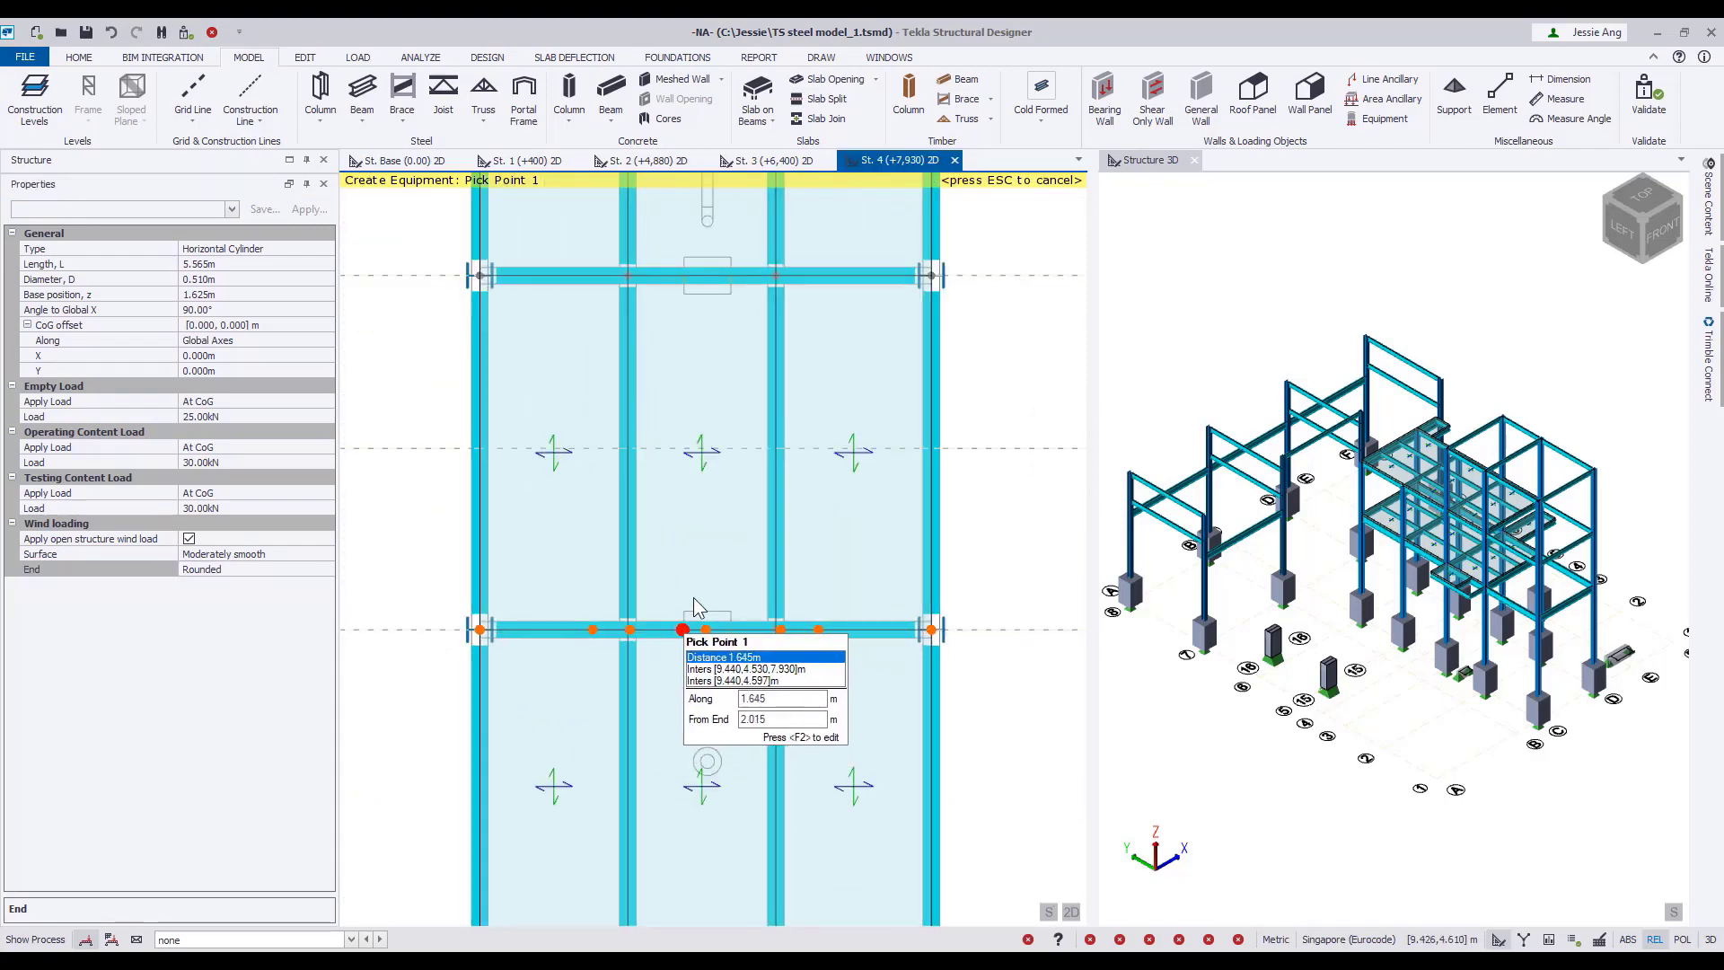
{"action": "left_click", "coordinate": [695, 624]}
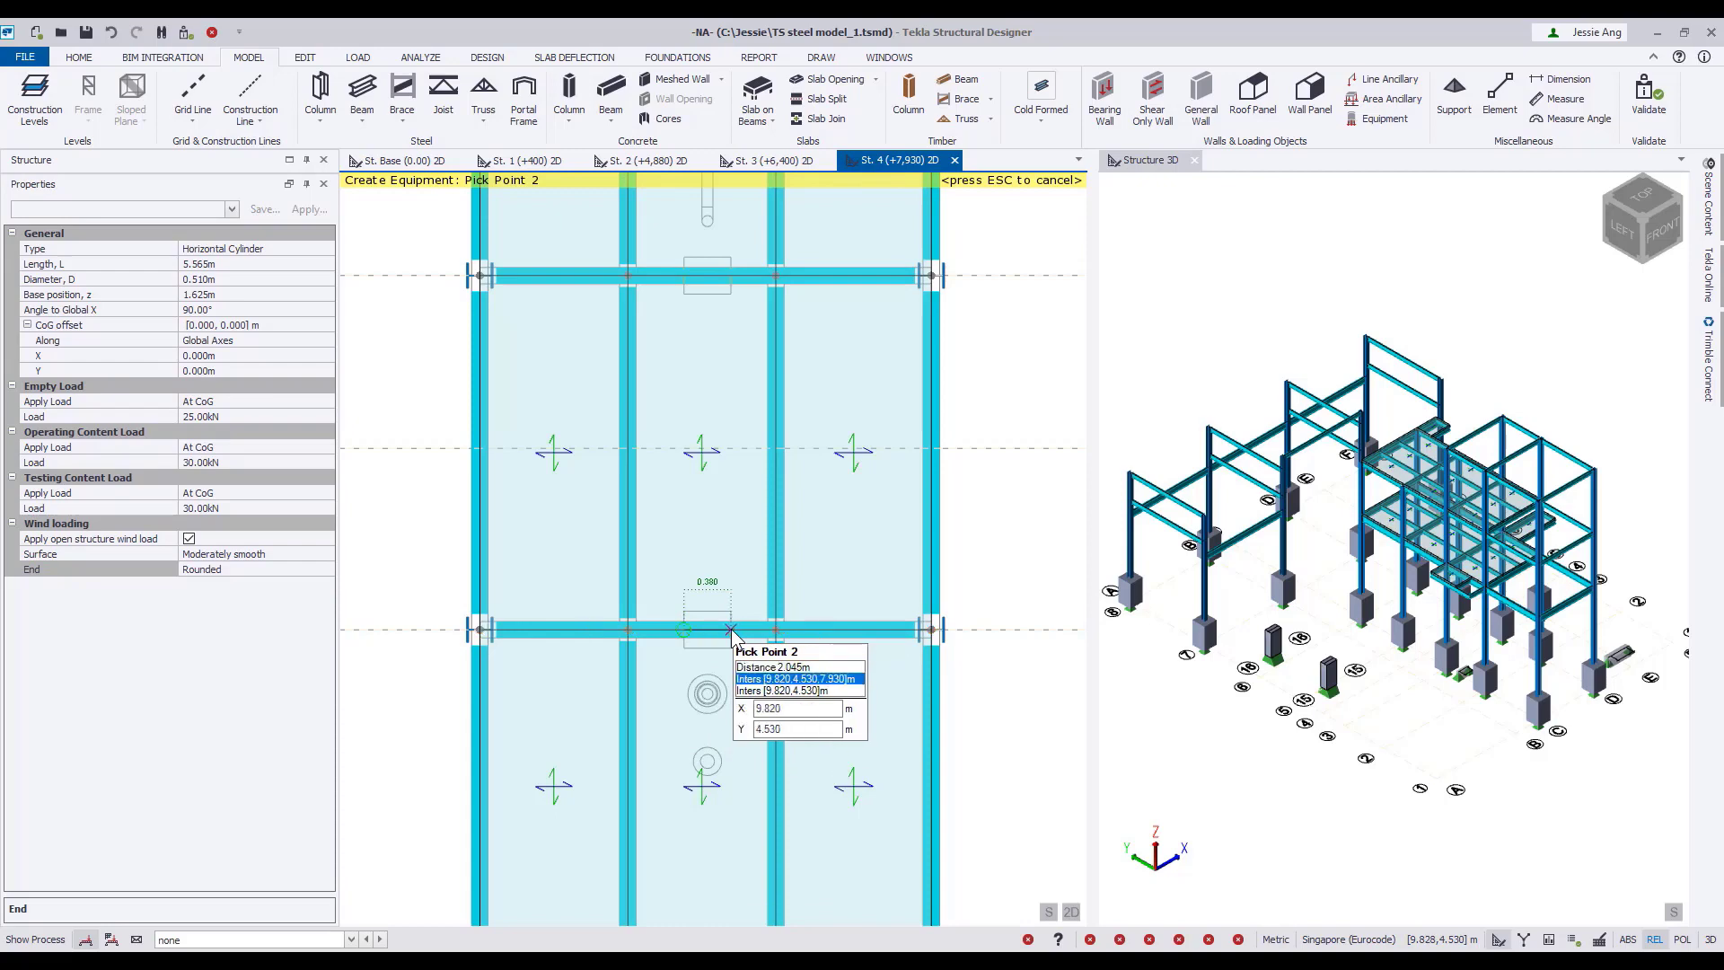
{"action": "left_click", "coordinate": [730, 628]}
{"action": "left_click", "coordinate": [684, 277]}
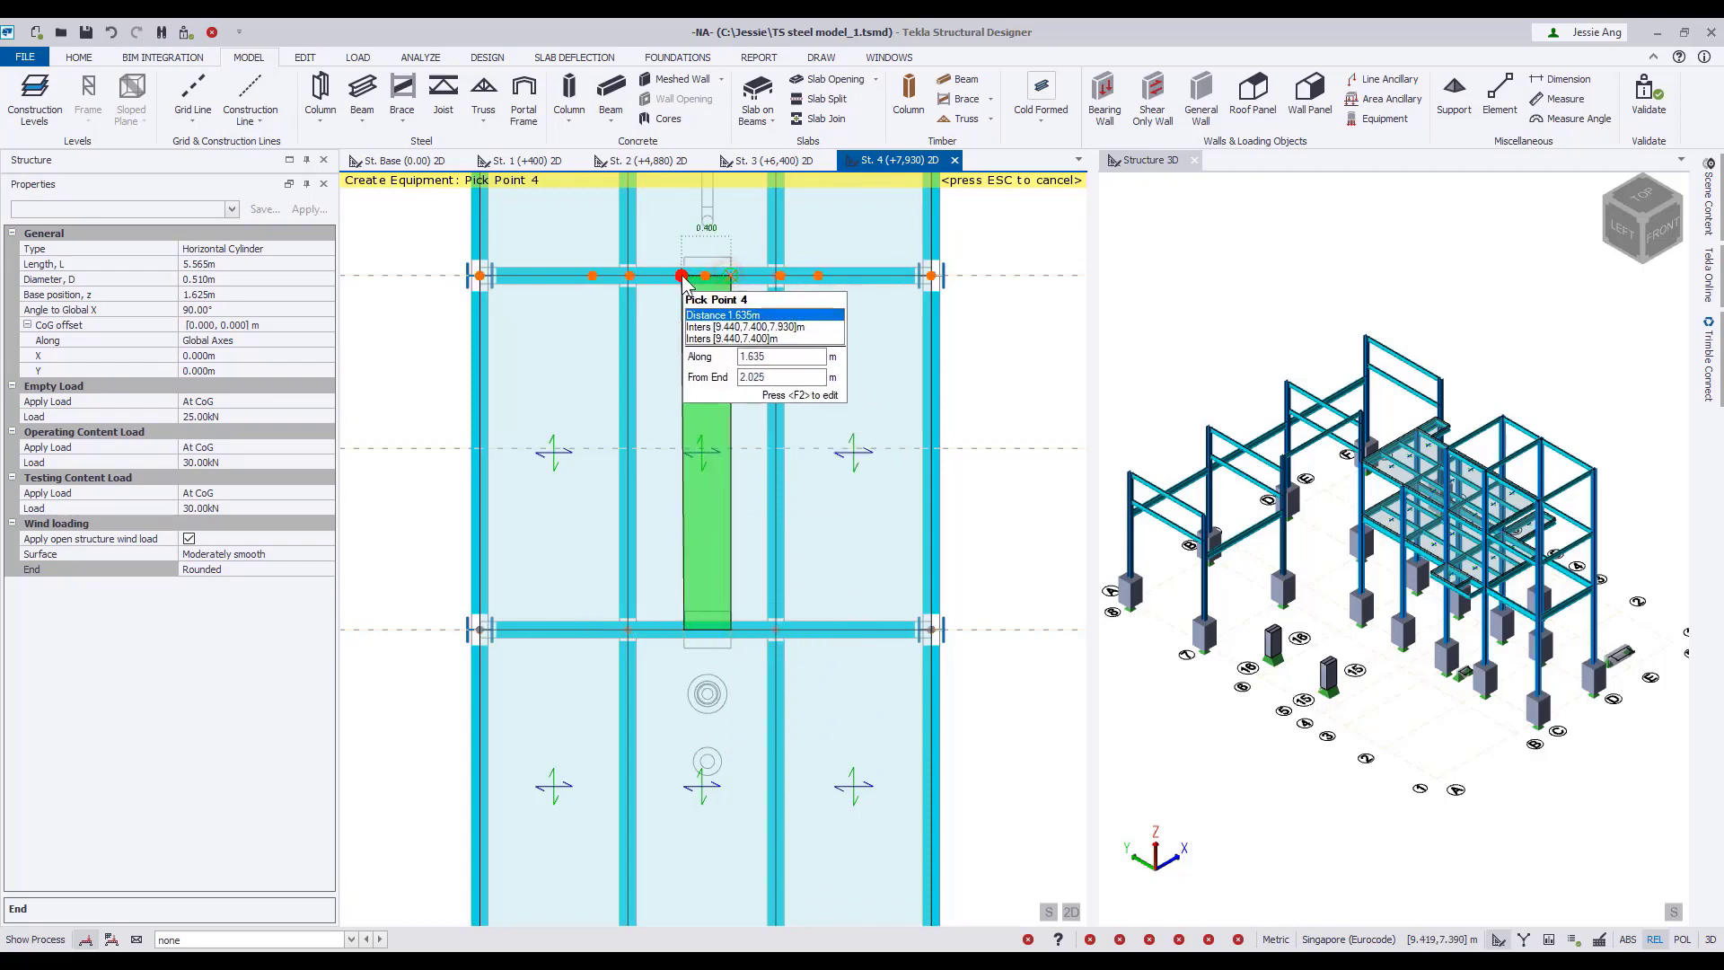
{"action": "left_click", "coordinate": [684, 277]}
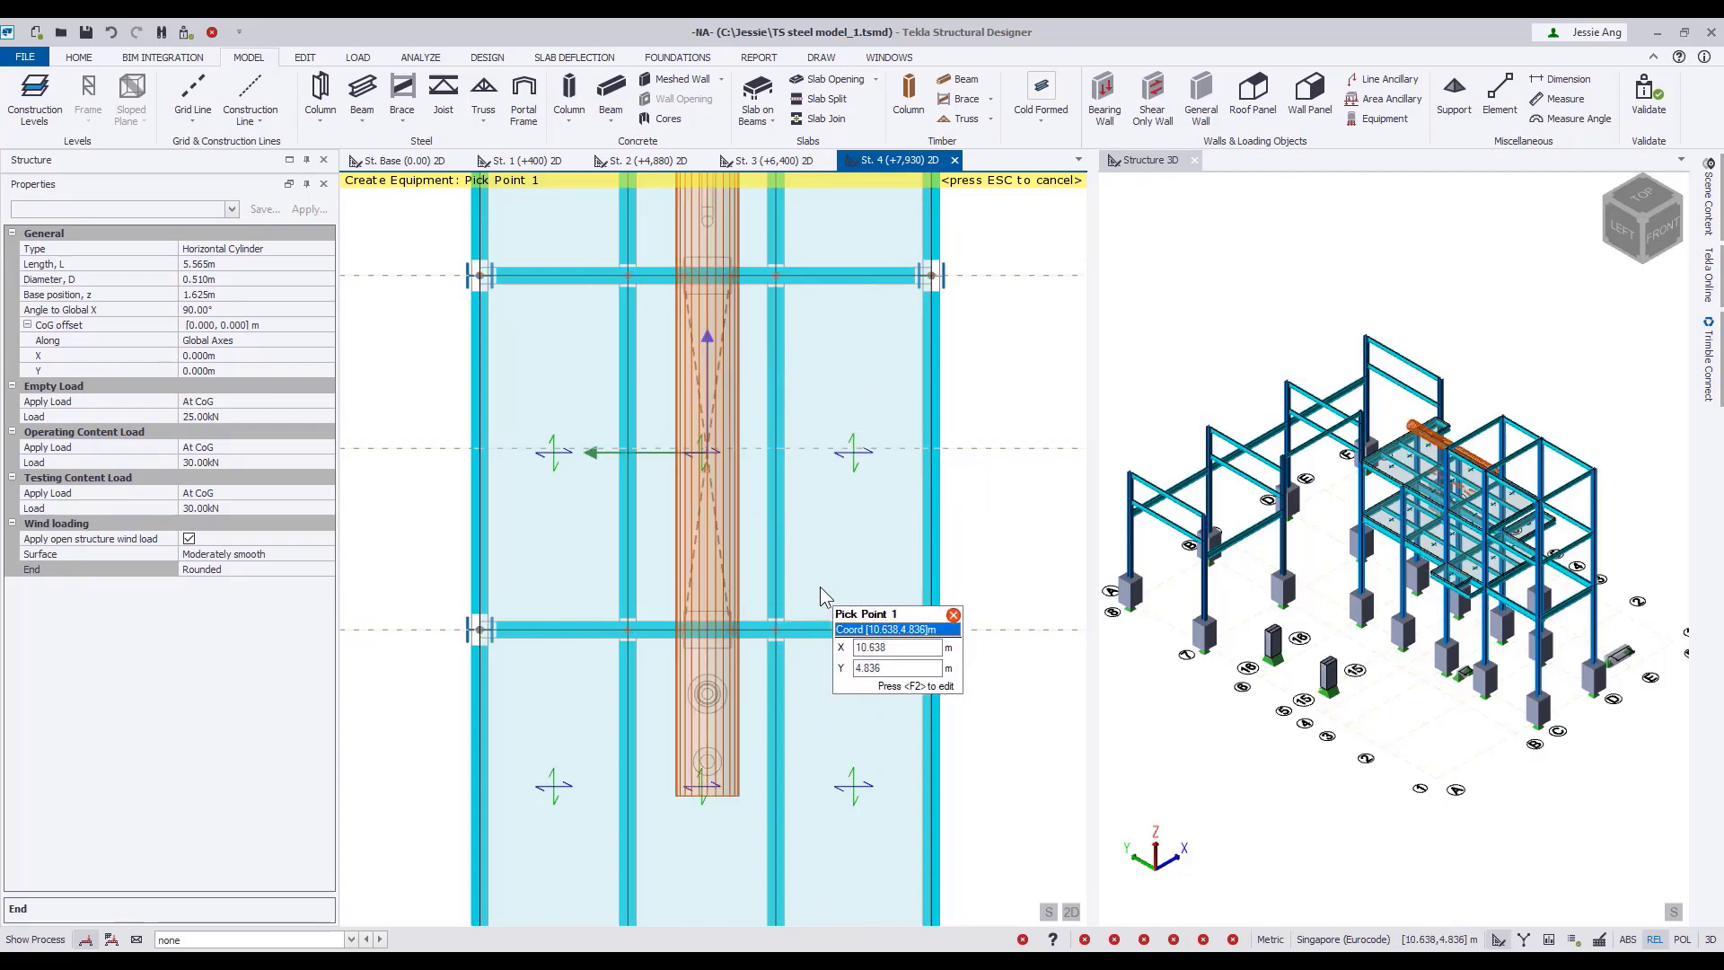
Place a second cylinder with base position 0.850 m on the same four support points, then finish creating equipment.
{"action": "scroll", "coordinate": [1275, 665], "scroll_direction": "up", "scroll_amount": 8}
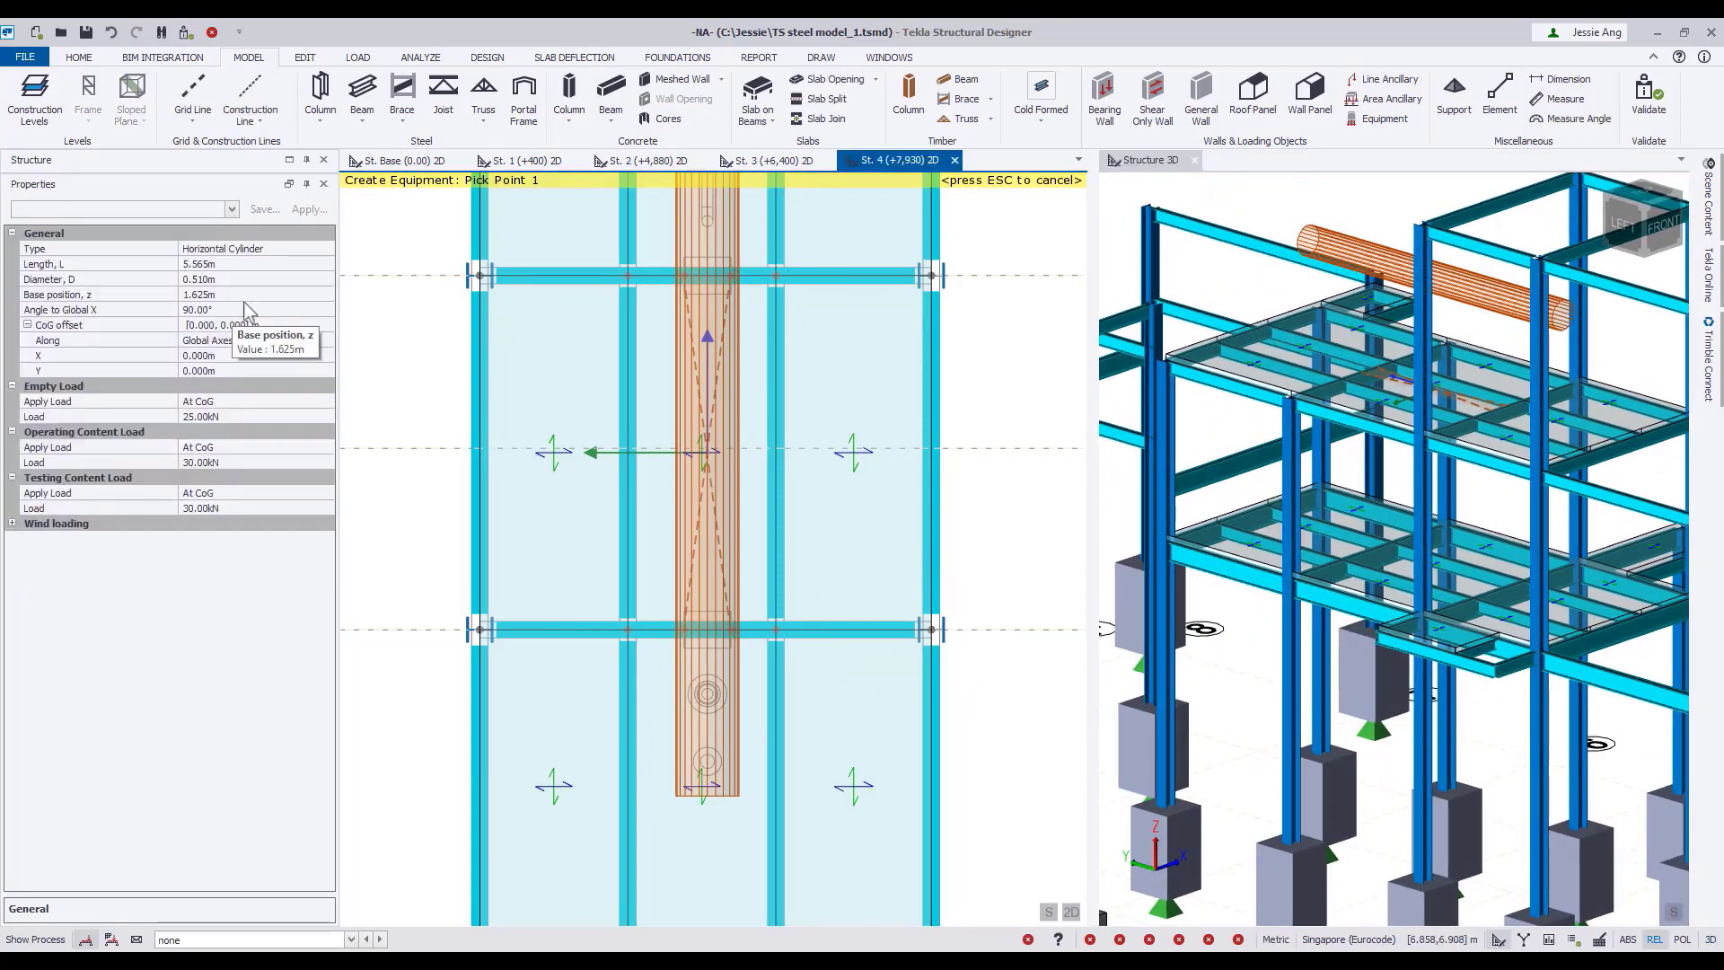
{"action": "left_click", "coordinate": [234, 297]}
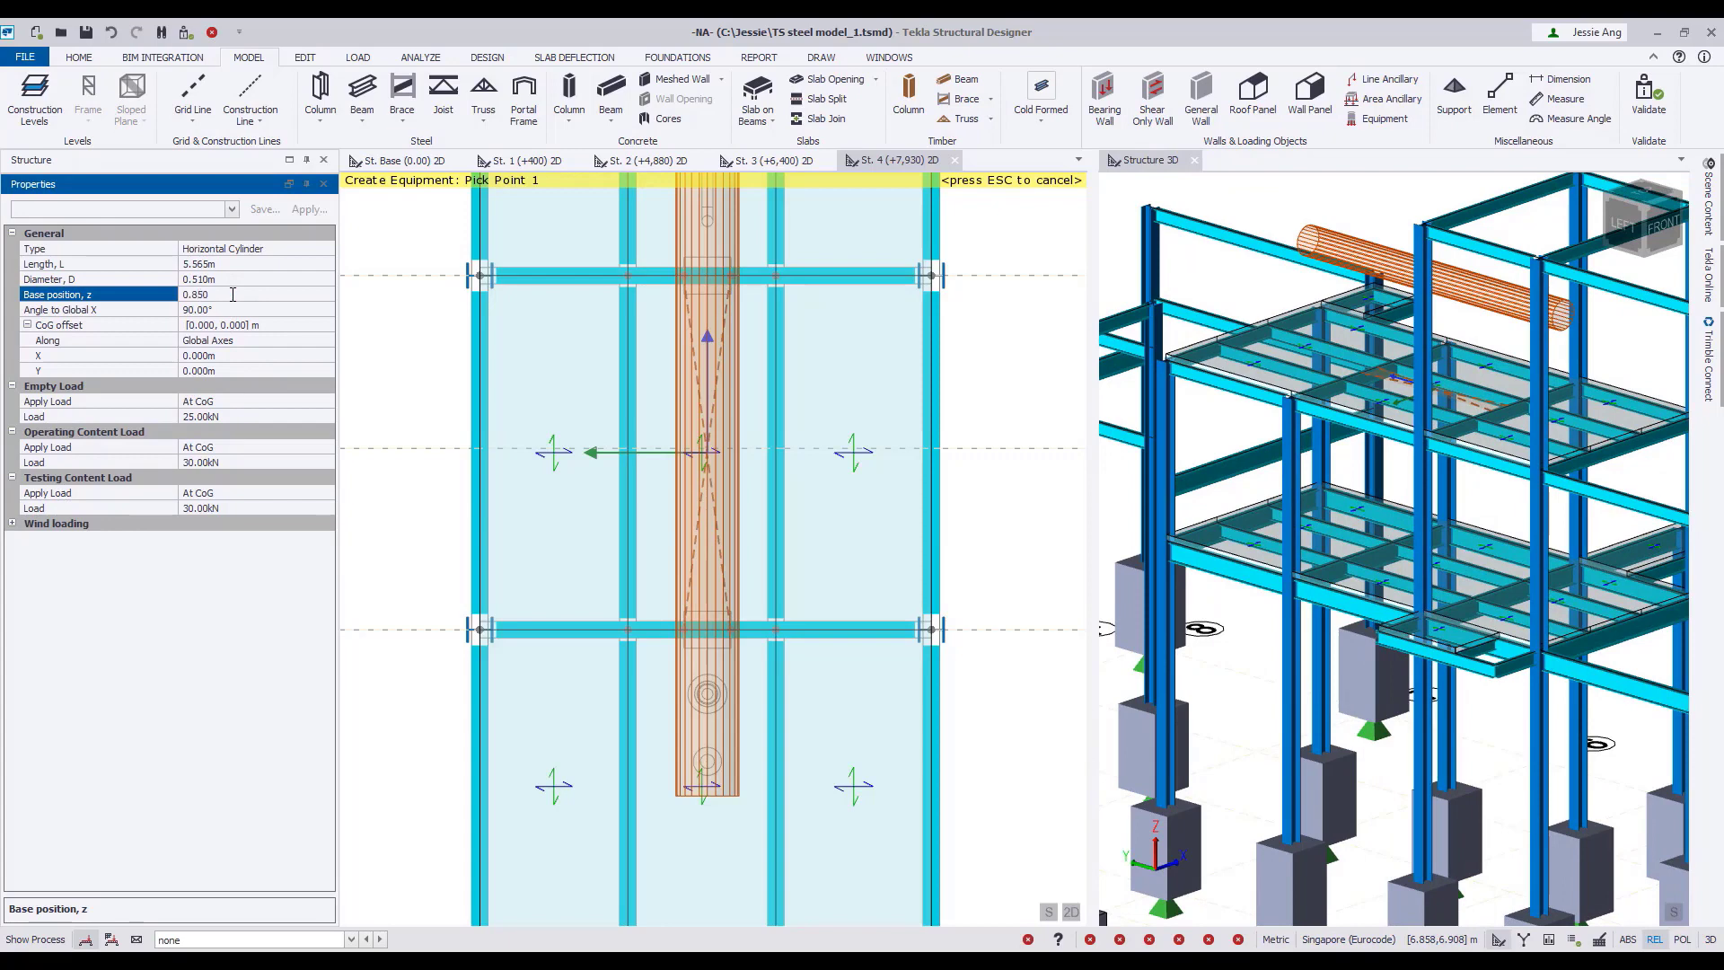
{"action": "left_click", "coordinate": [684, 629]}
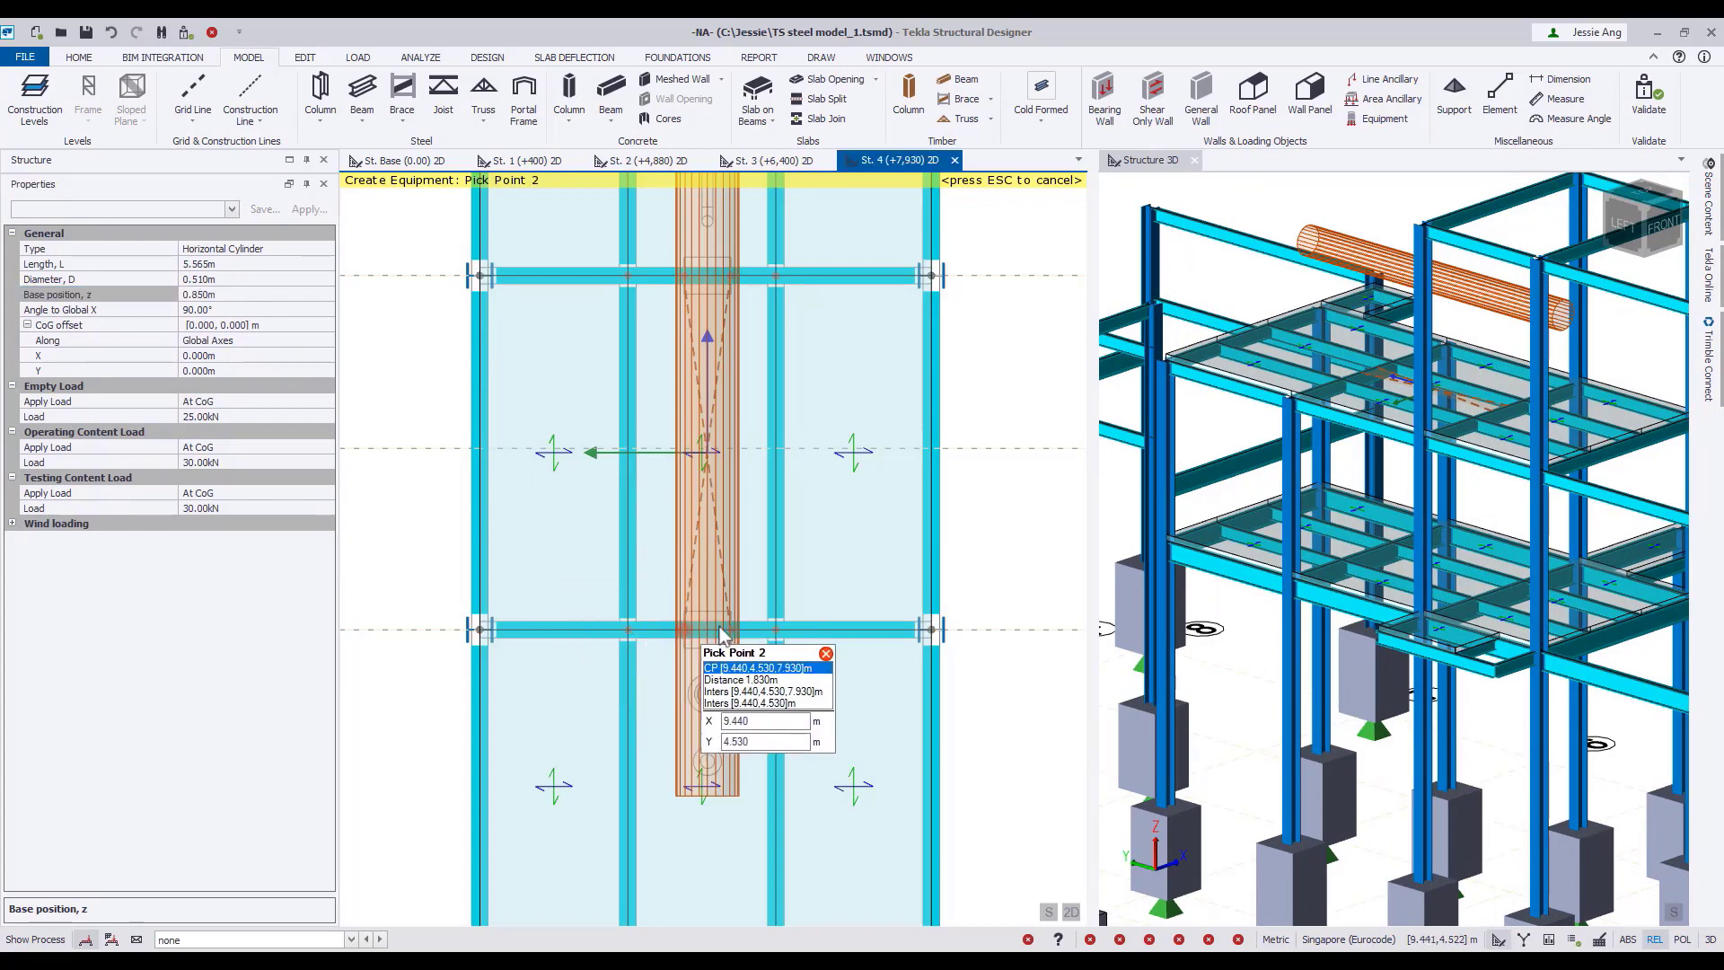
{"action": "left_click", "coordinate": [733, 629]}
{"action": "left_click", "coordinate": [733, 274]}
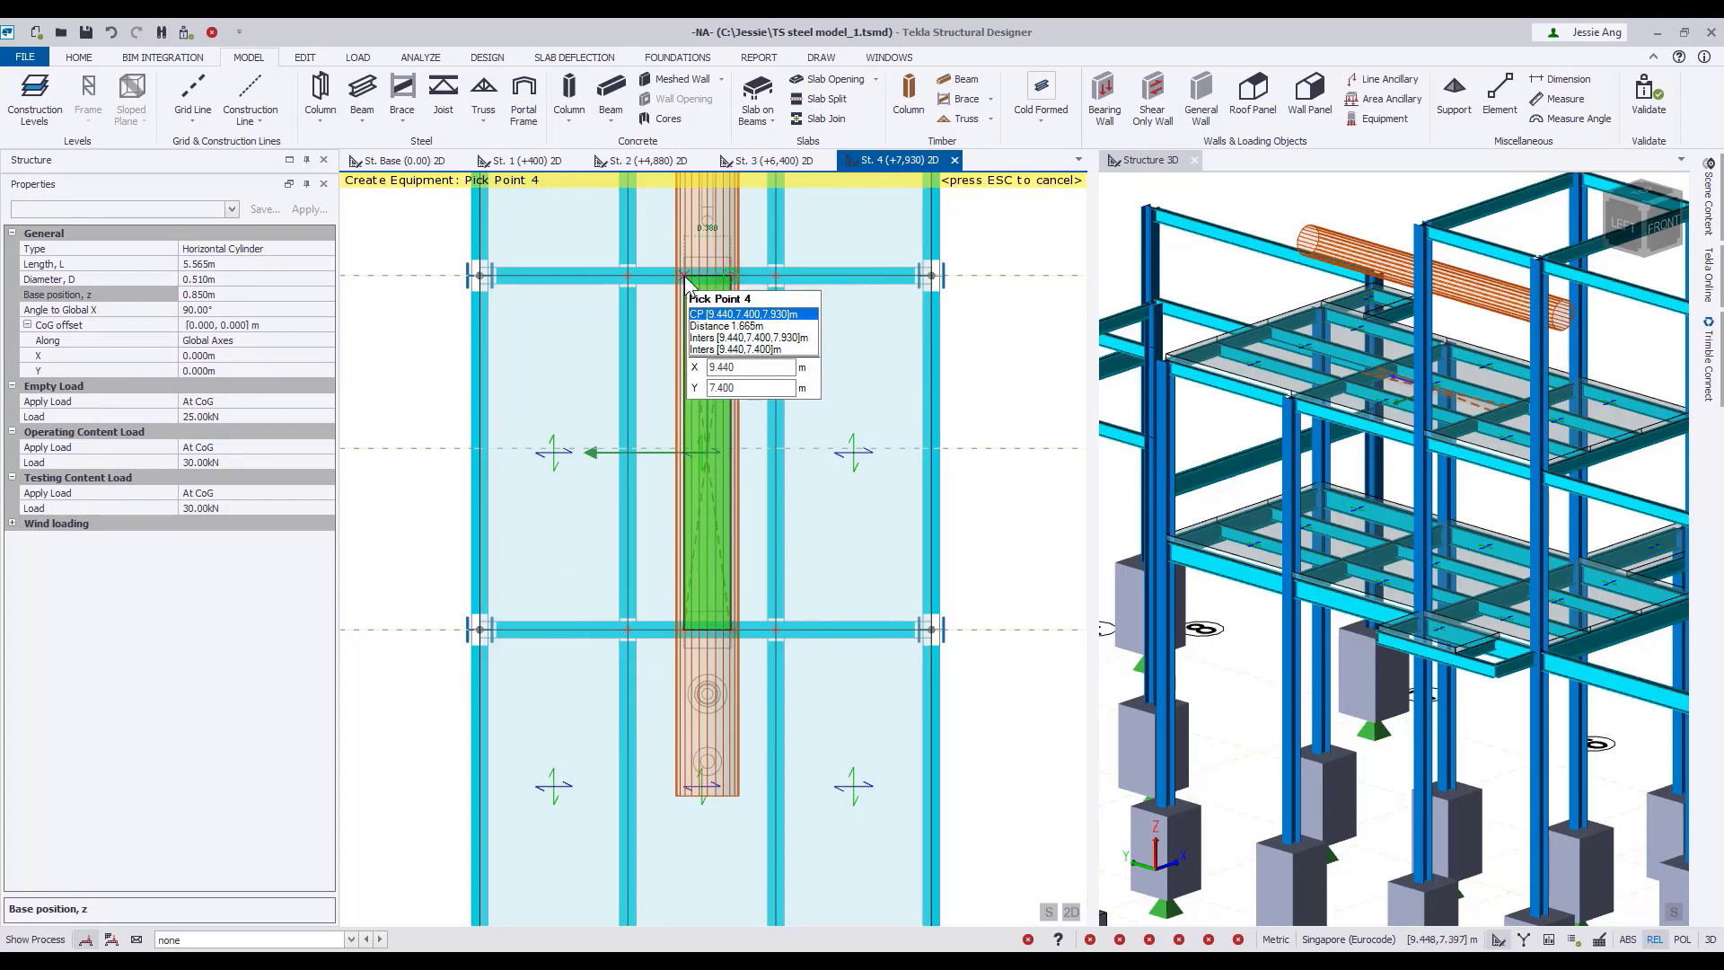
{"action": "left_click", "coordinate": [685, 274]}
{"action": "scroll", "coordinate": [934, 563], "scroll_direction": "down", "scroll_amount": 3}
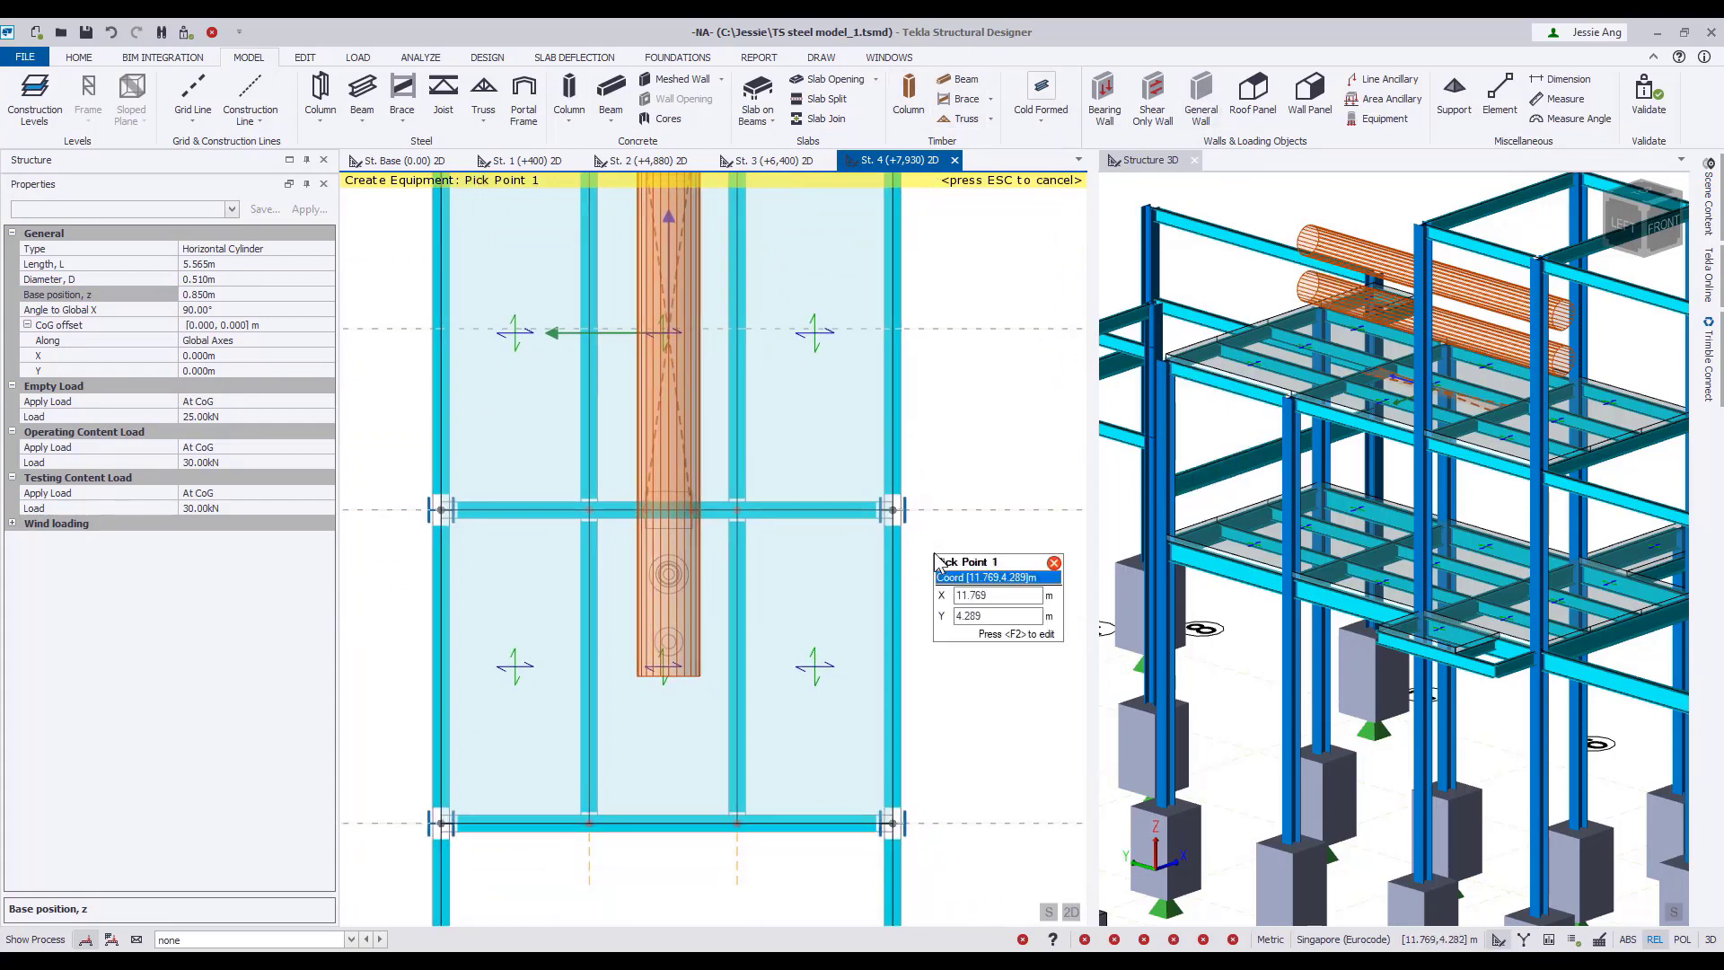
{"action": "key", "text": "Escape"}
At St. 2 (+4,880), set up horizontal cylinder equipment with length 5.560 m, diameter 1.400 m, base position 0.520 m and angle 90°.
{"action": "middle_click_drag", "start_coordinate": [961, 571], "coordinate": [845, 543]}
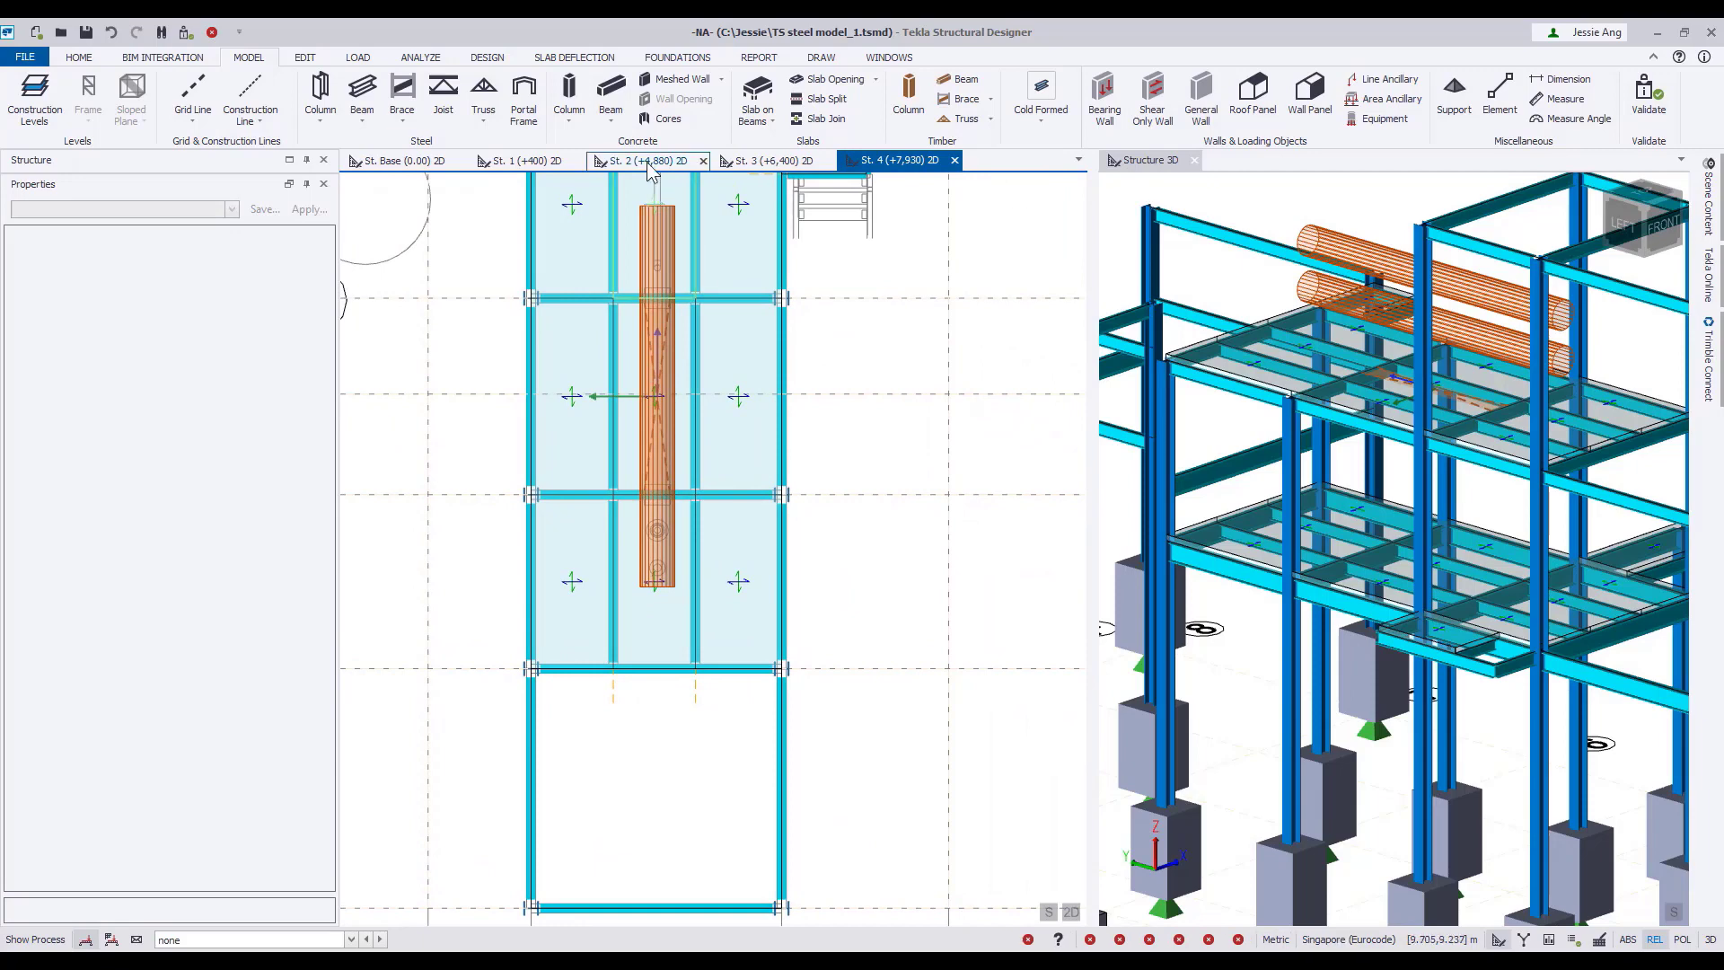
{"action": "left_click", "coordinate": [650, 161]}
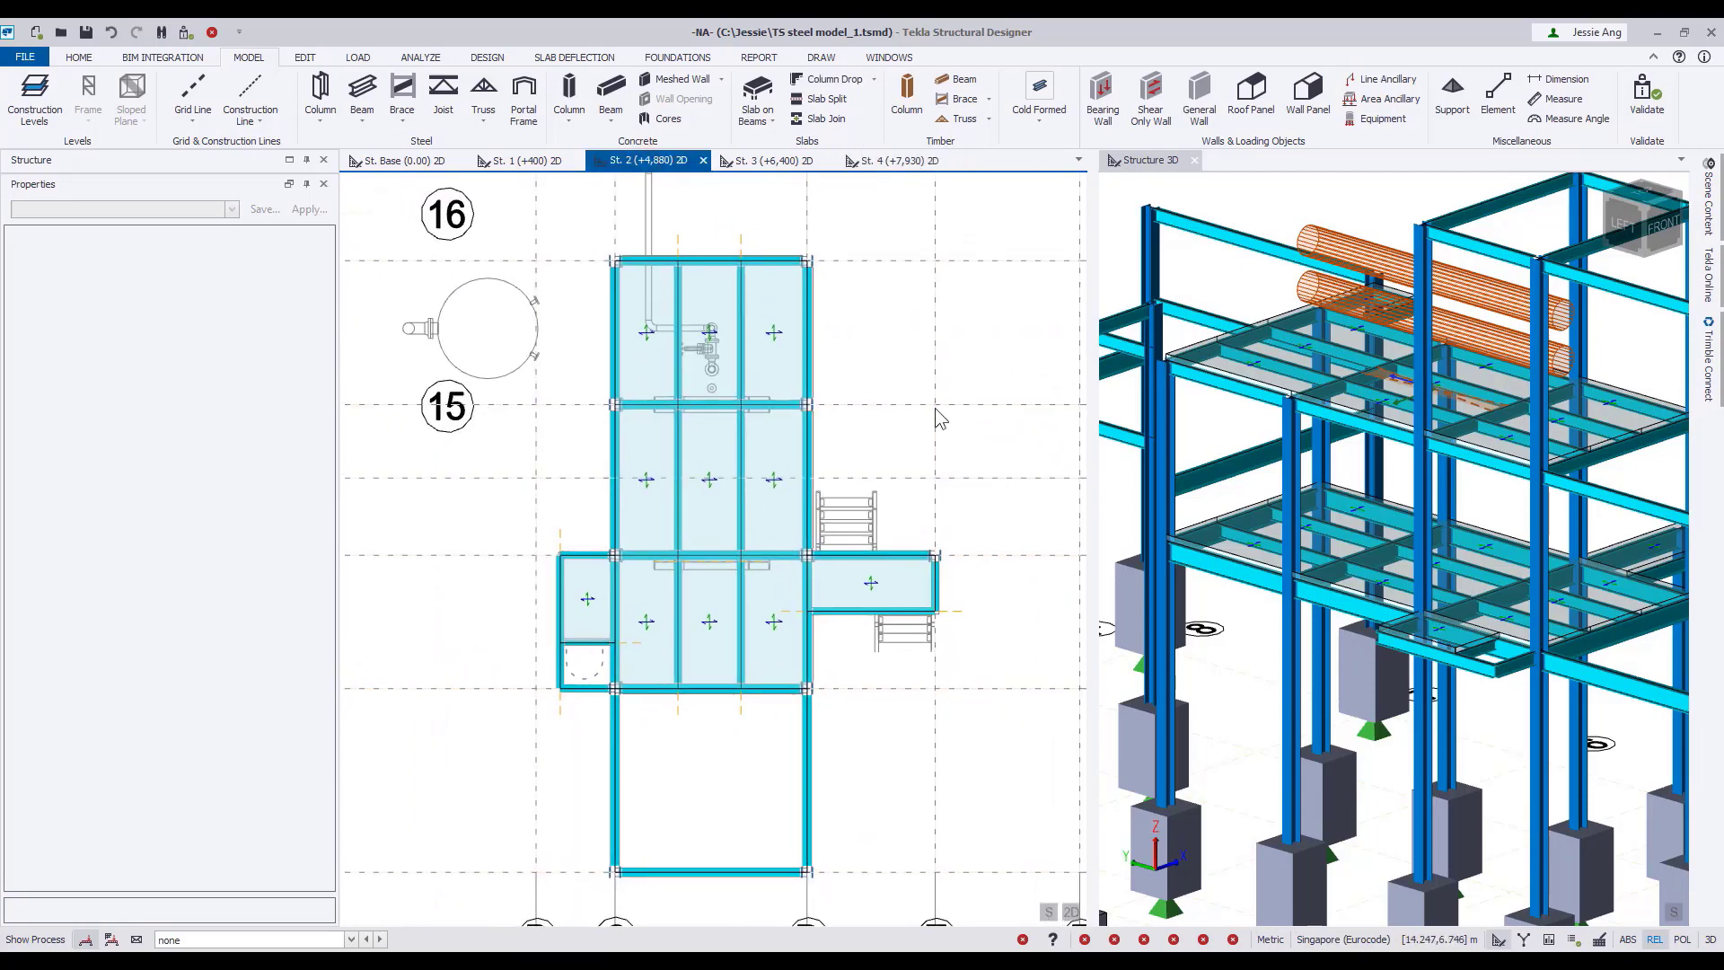
{"action": "left_click", "coordinate": [1378, 121]}
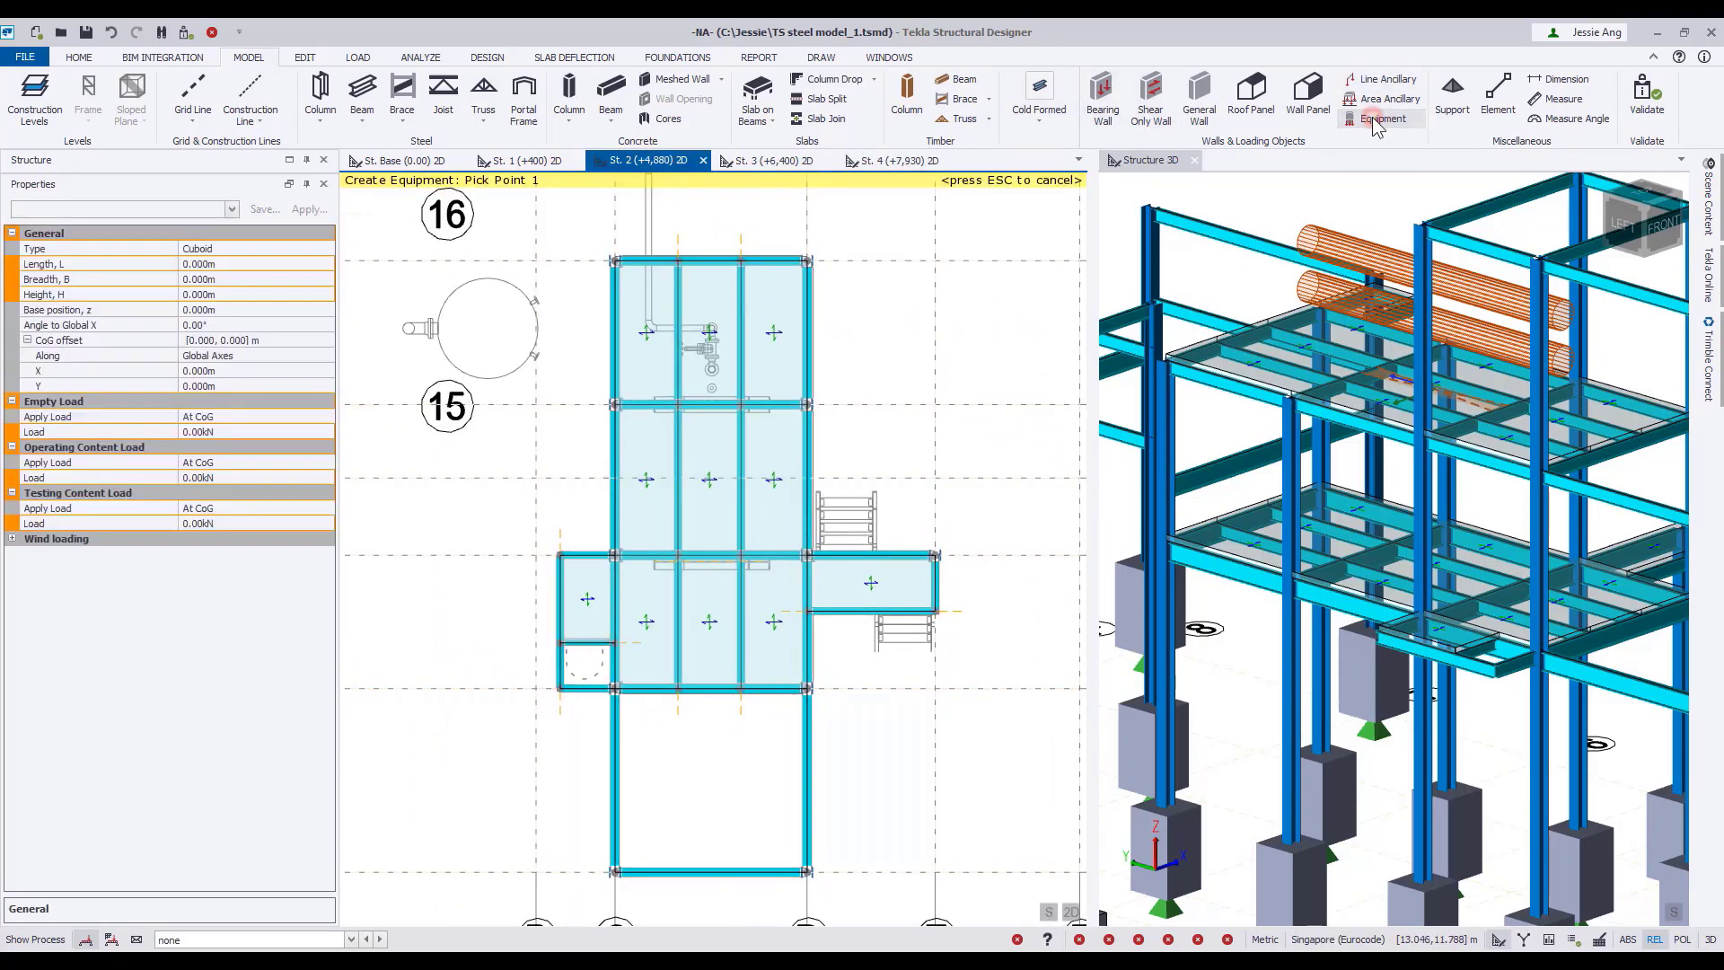
{"action": "left_click", "coordinate": [326, 248]}
{"action": "left_click", "coordinate": [260, 294]}
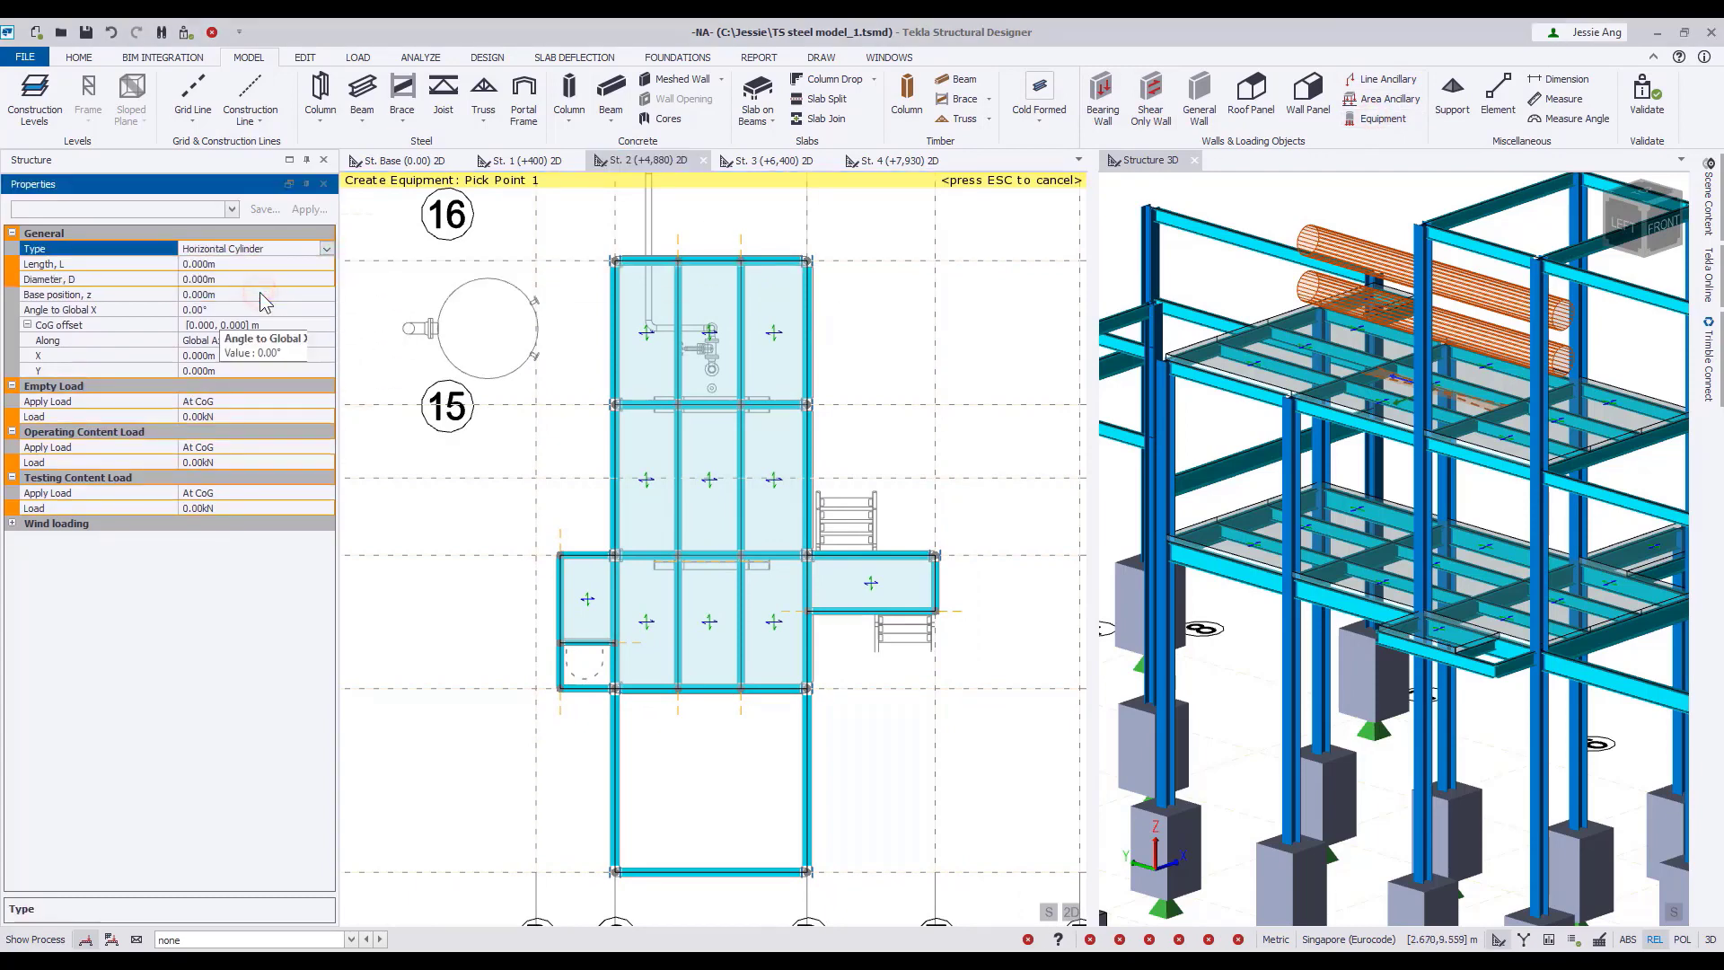
{"action": "left_click", "coordinate": [225, 279]}
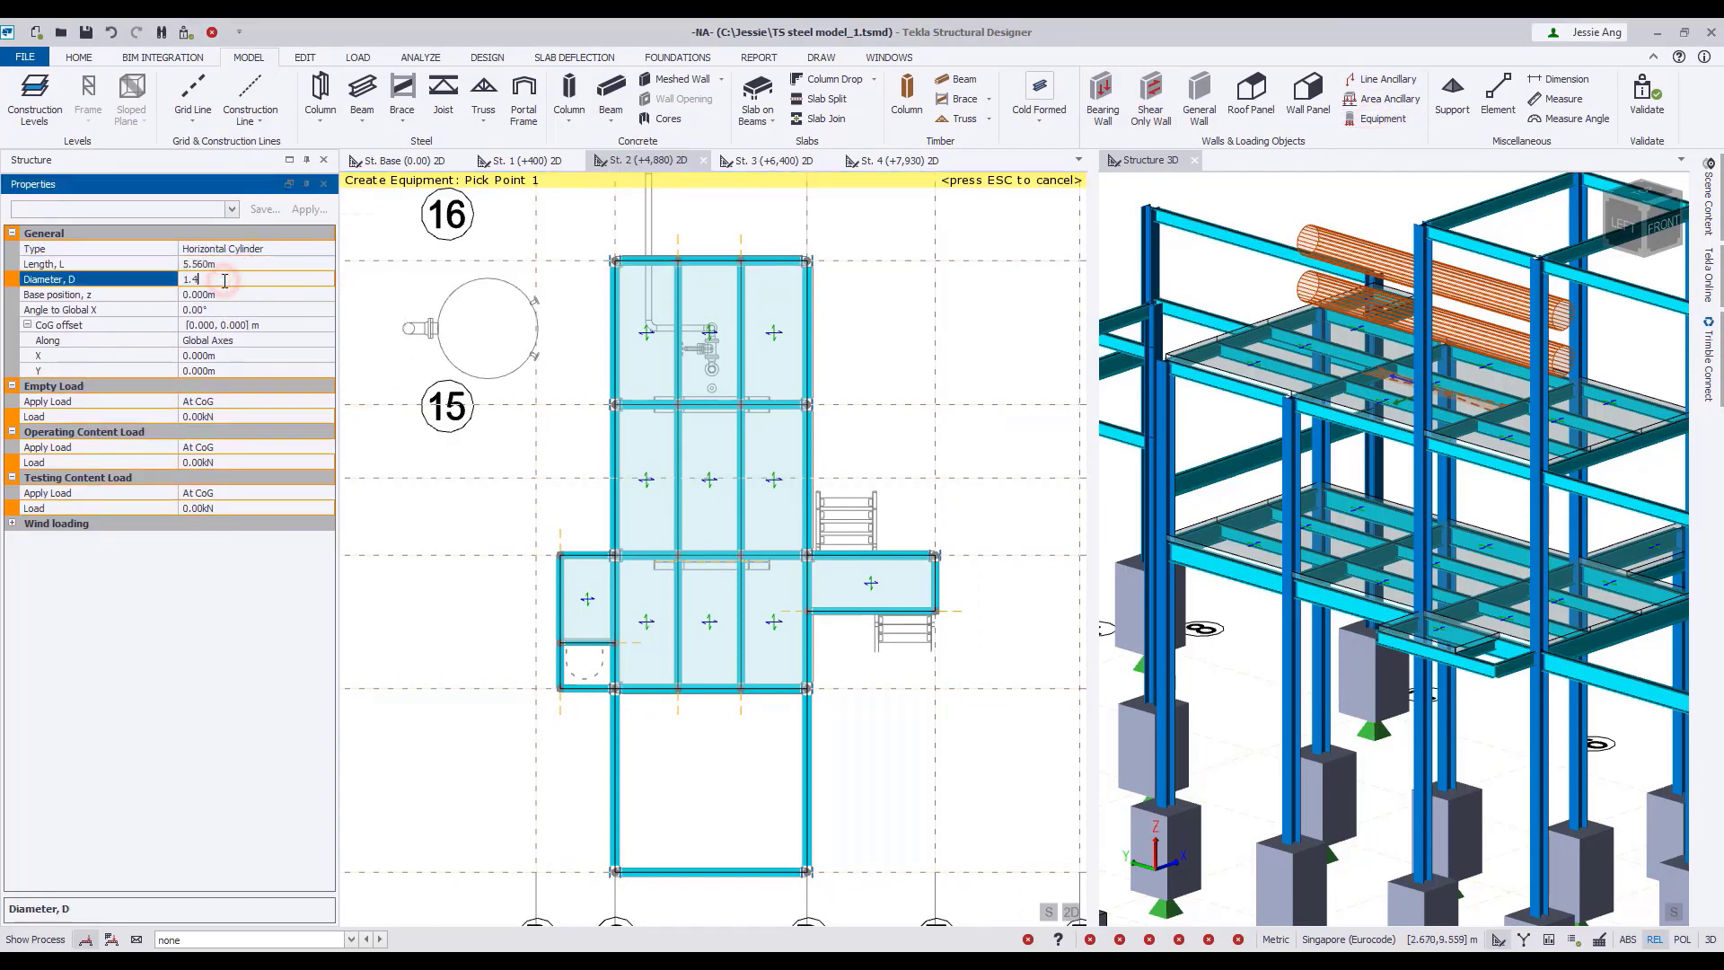
{"action": "left_click", "coordinate": [237, 293]}
{"action": "type", "text": "0.52"}
{"action": "left_click_drag", "start_coordinate": [221, 308], "coordinate": [127, 305]}
{"action": "type", "text": "90"}
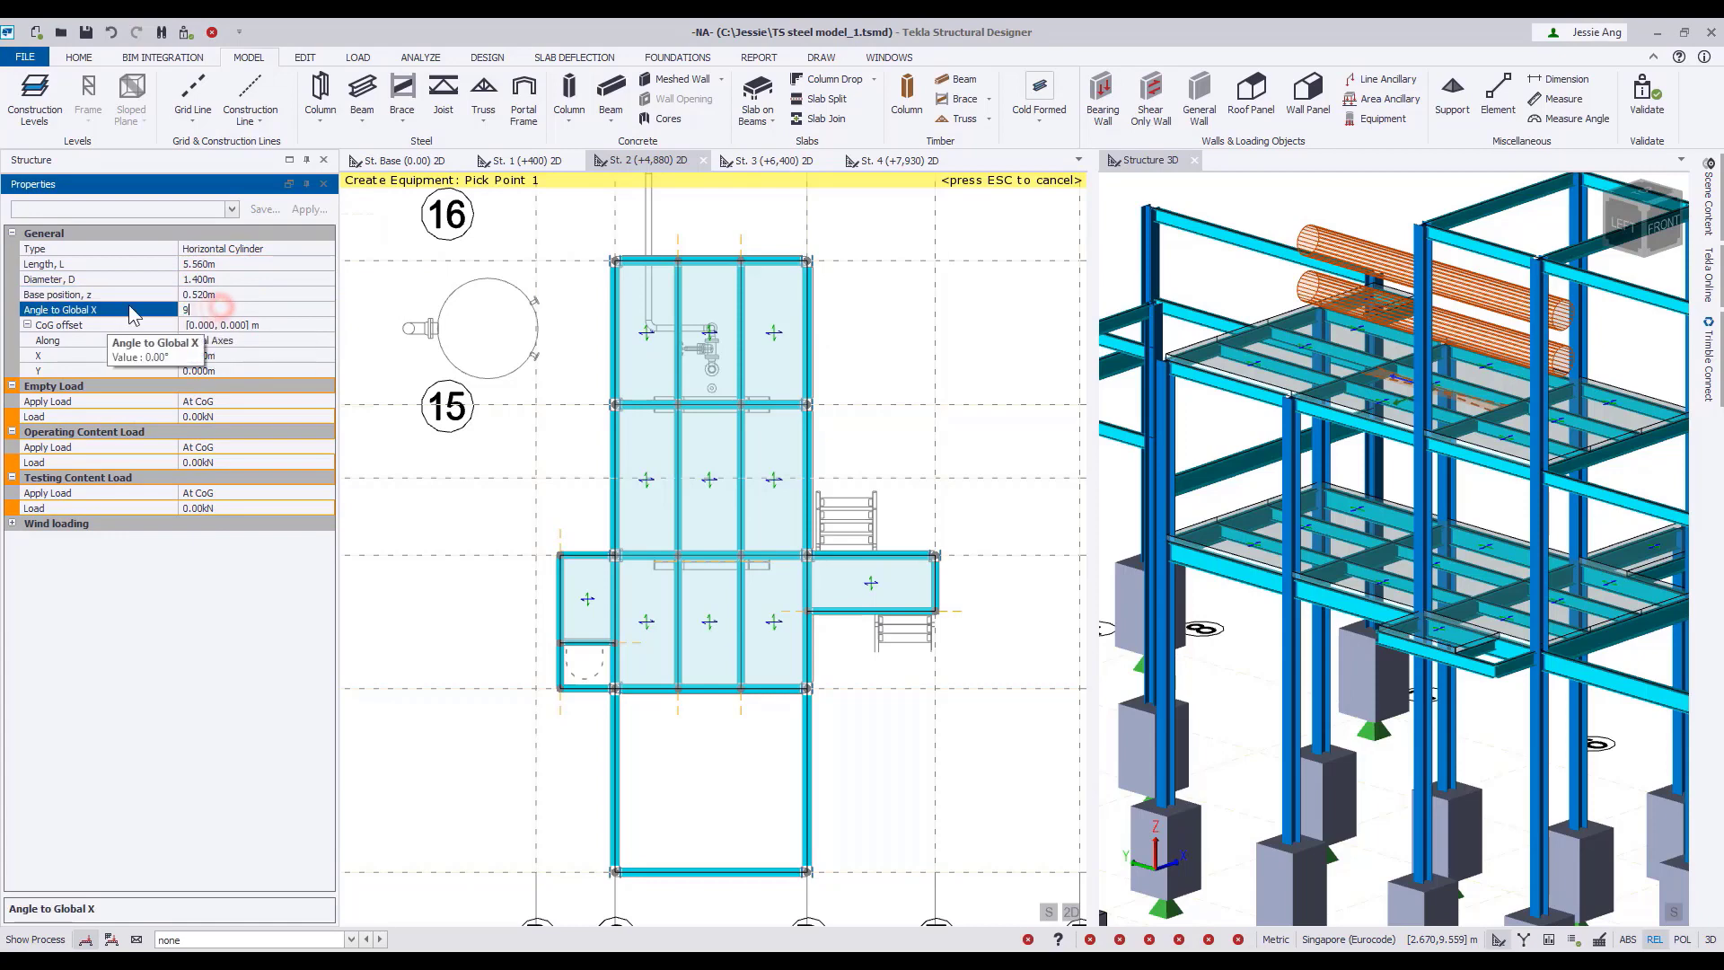
Set the St. 2 cylinder's empty load to 100 kN and its operating and testing content loads to 125 kN.
{"action": "left_click", "coordinate": [222, 417]}
{"action": "type", "text": "100"}
{"action": "left_click", "coordinate": [224, 463]}
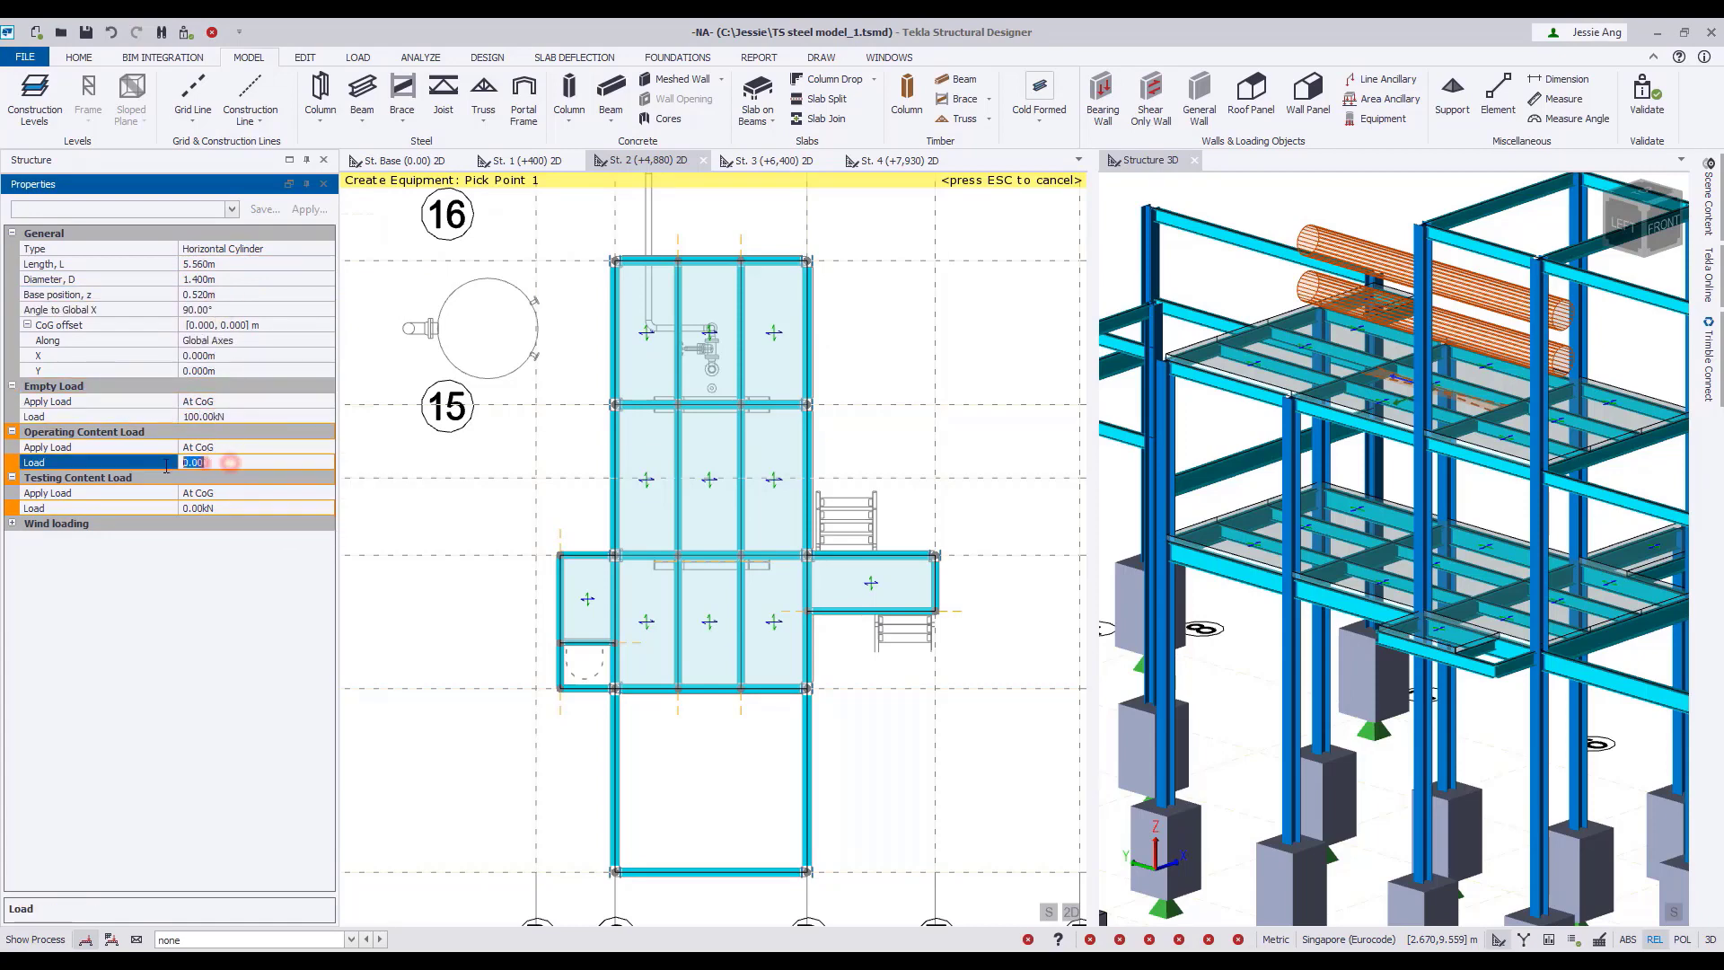
{"action": "type", "text": "125"}
{"action": "left_click", "coordinate": [191, 509]}
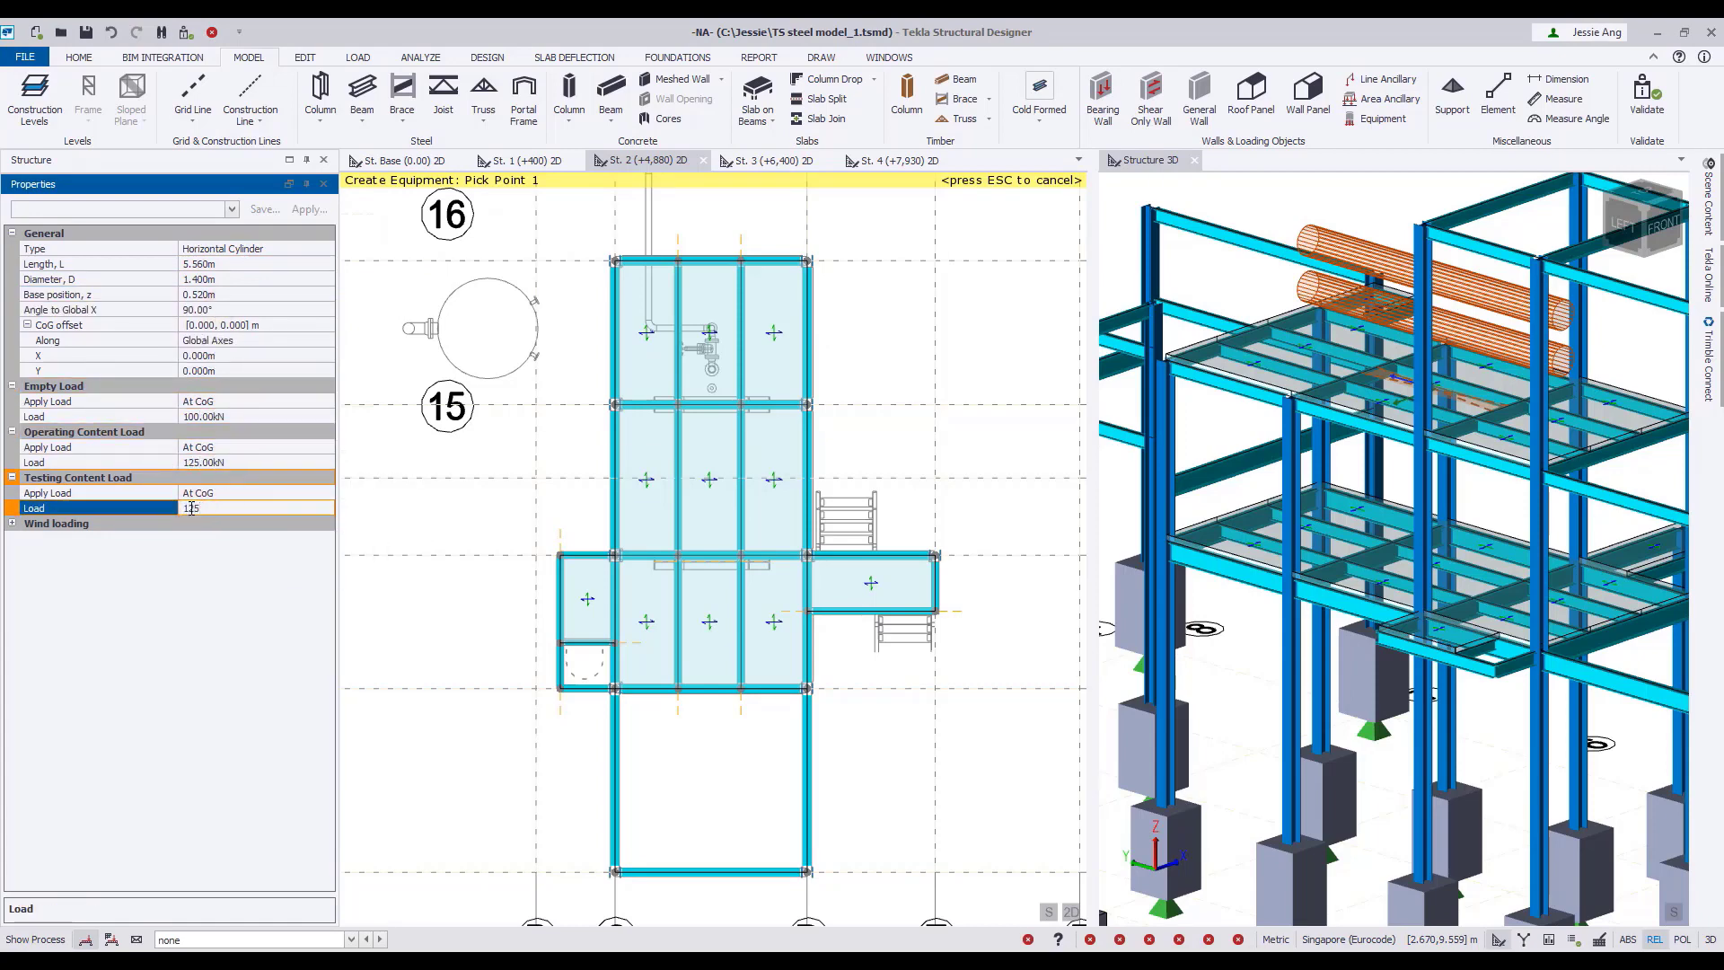
{"action": "type", "text": "125"}
{"action": "scroll", "coordinate": [691, 546], "scroll_direction": "up", "scroll_amount": 5}
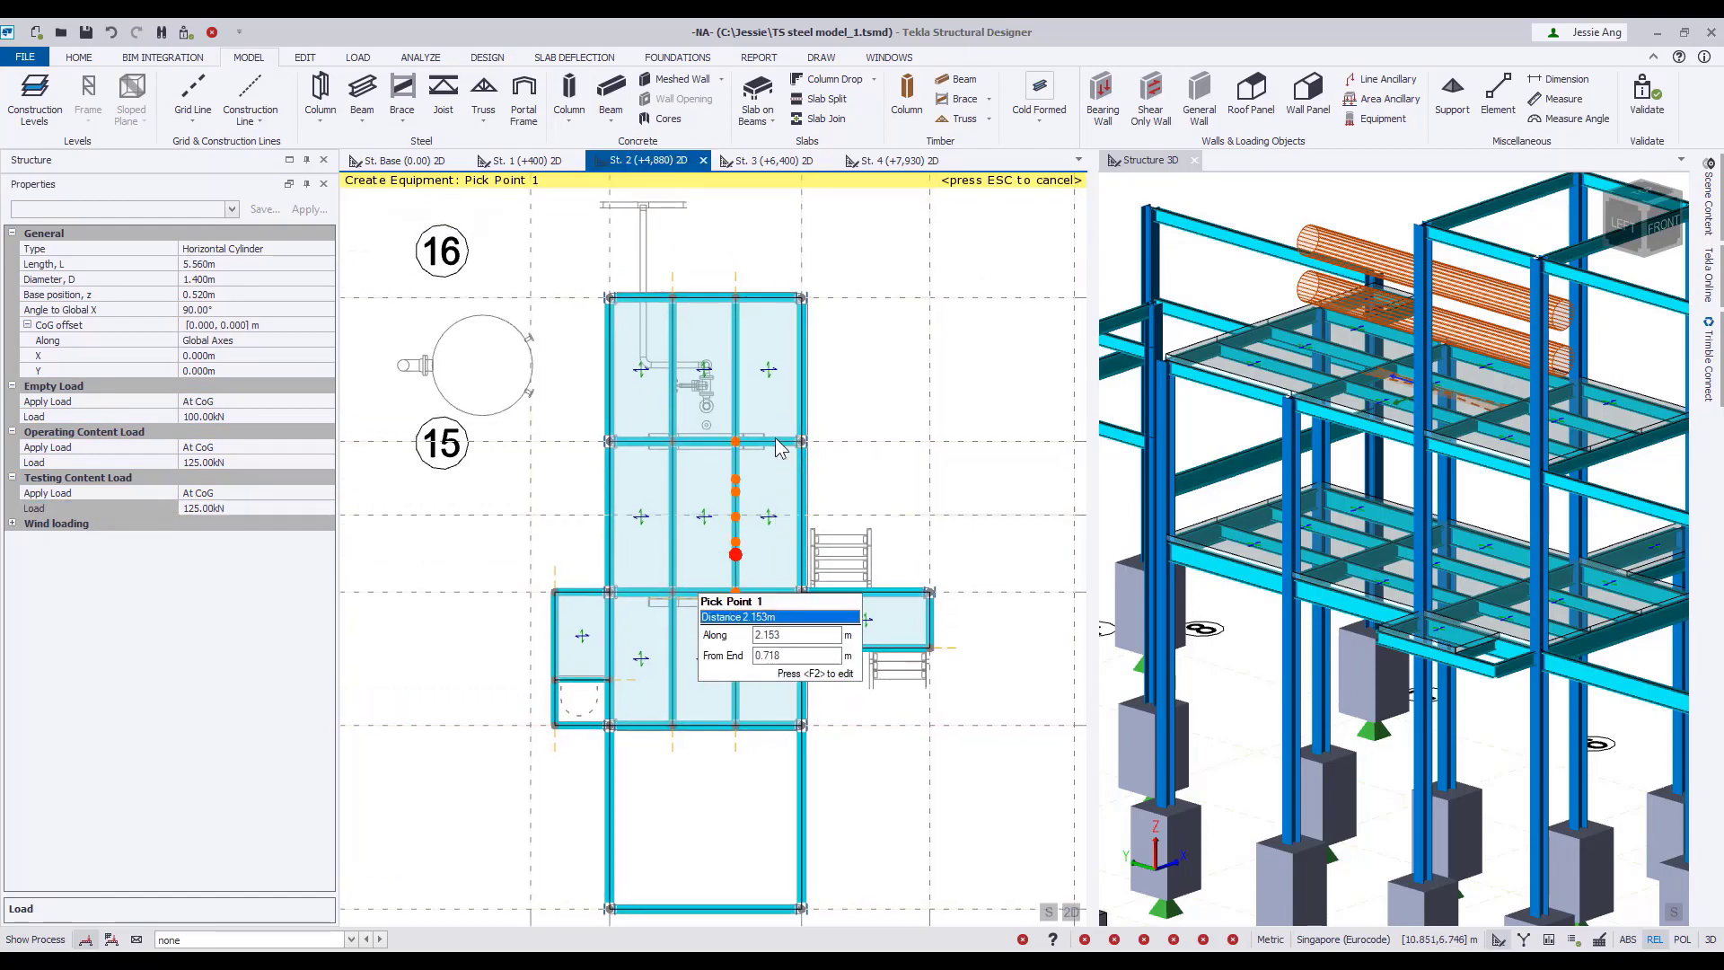
Place the cylinder on four support points at X 8.985 and 10.185 m, Y 4.404 and 7.400 m, then finish creating equipment.
{"action": "scroll", "coordinate": [713, 477], "scroll_direction": "up", "scroll_amount": 3}
{"action": "left_click", "coordinate": [645, 516]}
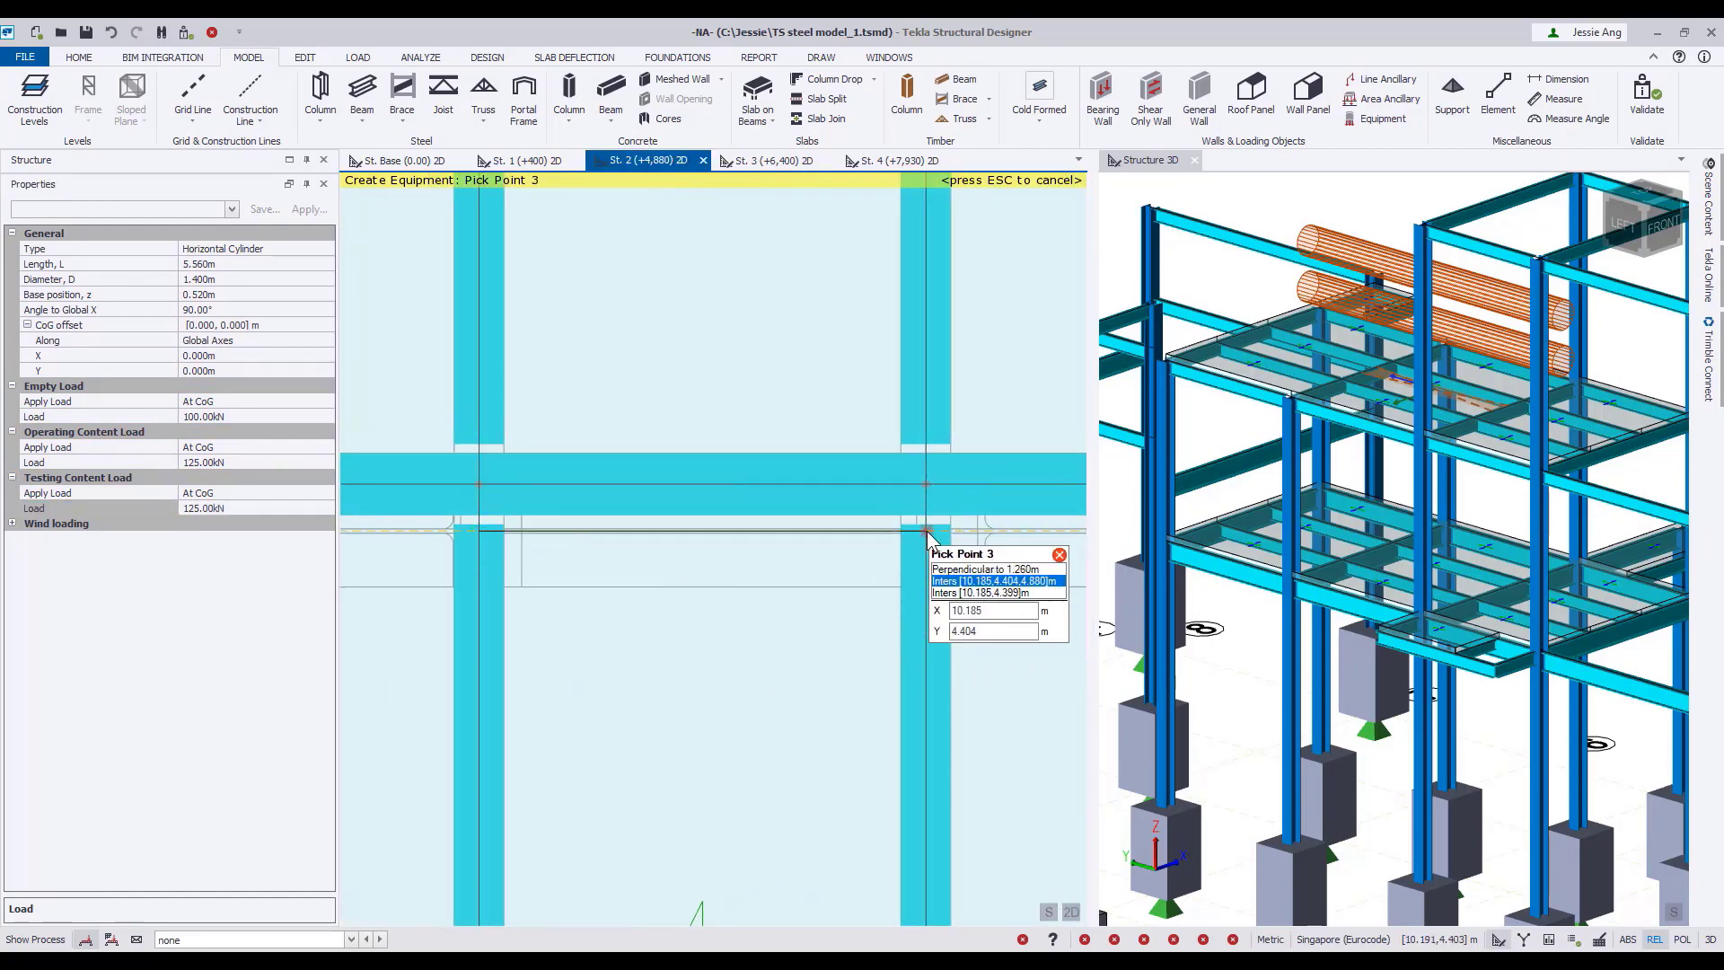
{"action": "scroll", "coordinate": [927, 533], "scroll_direction": "down", "scroll_amount": 4}
{"action": "left_click", "coordinate": [837, 295]}
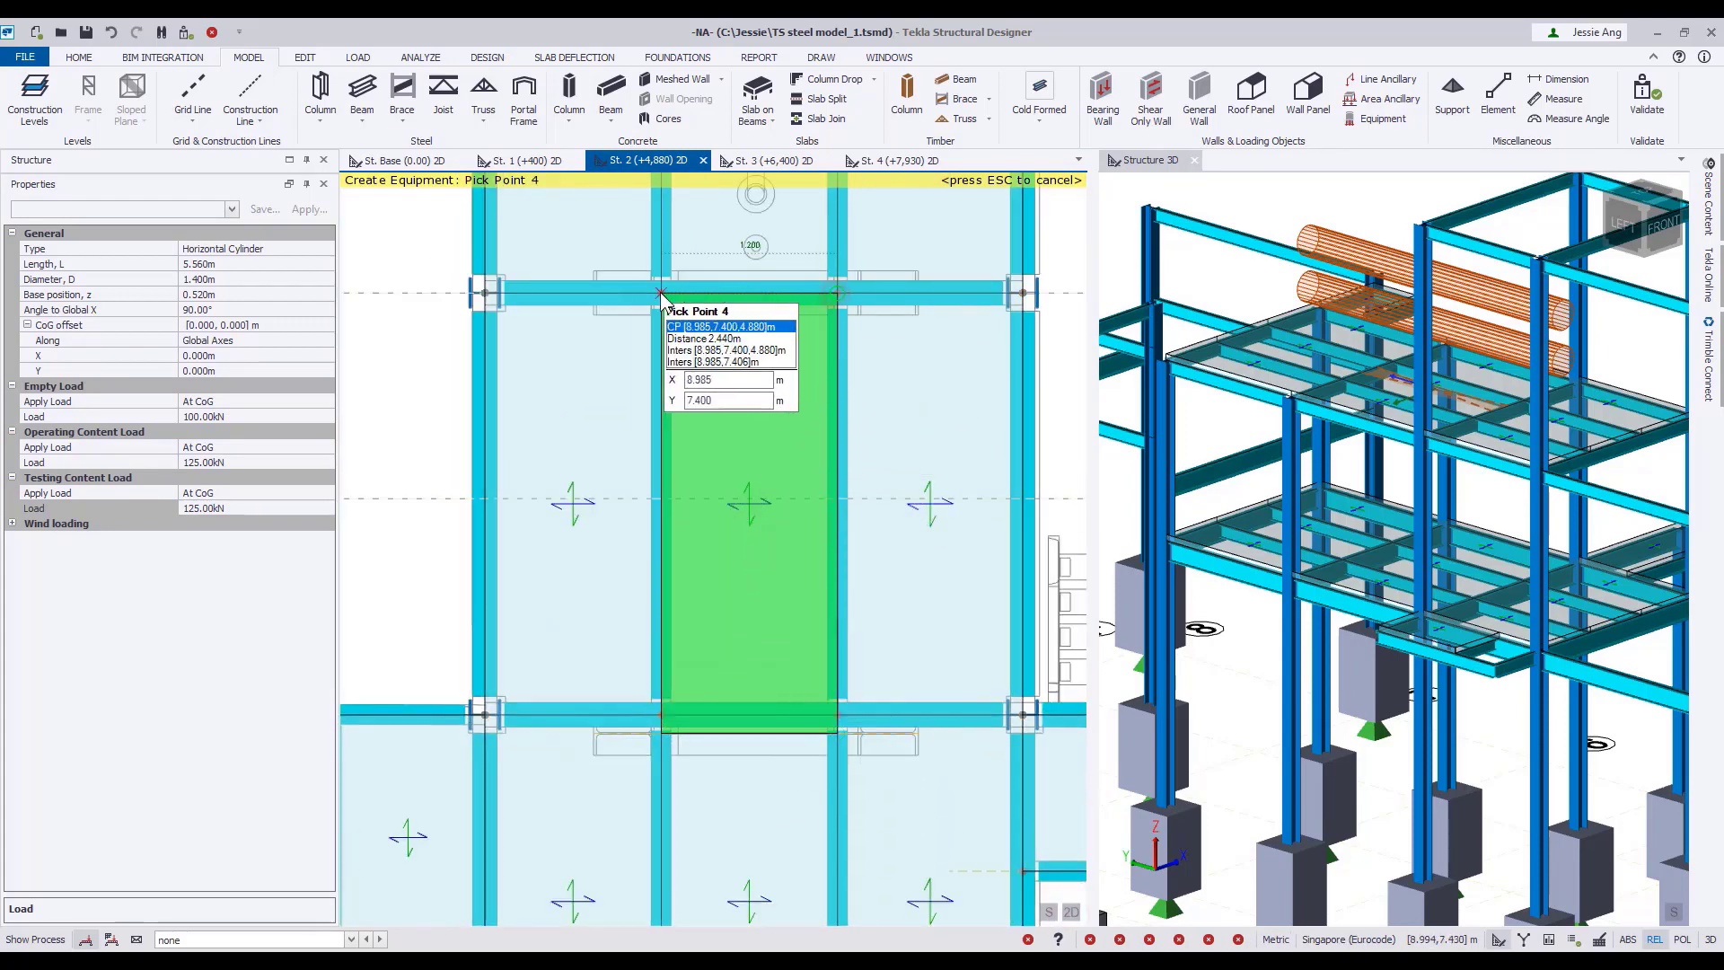
{"action": "left_click", "coordinate": [661, 295]}
{"action": "scroll", "coordinate": [662, 295], "scroll_direction": "up", "scroll_amount": 2}
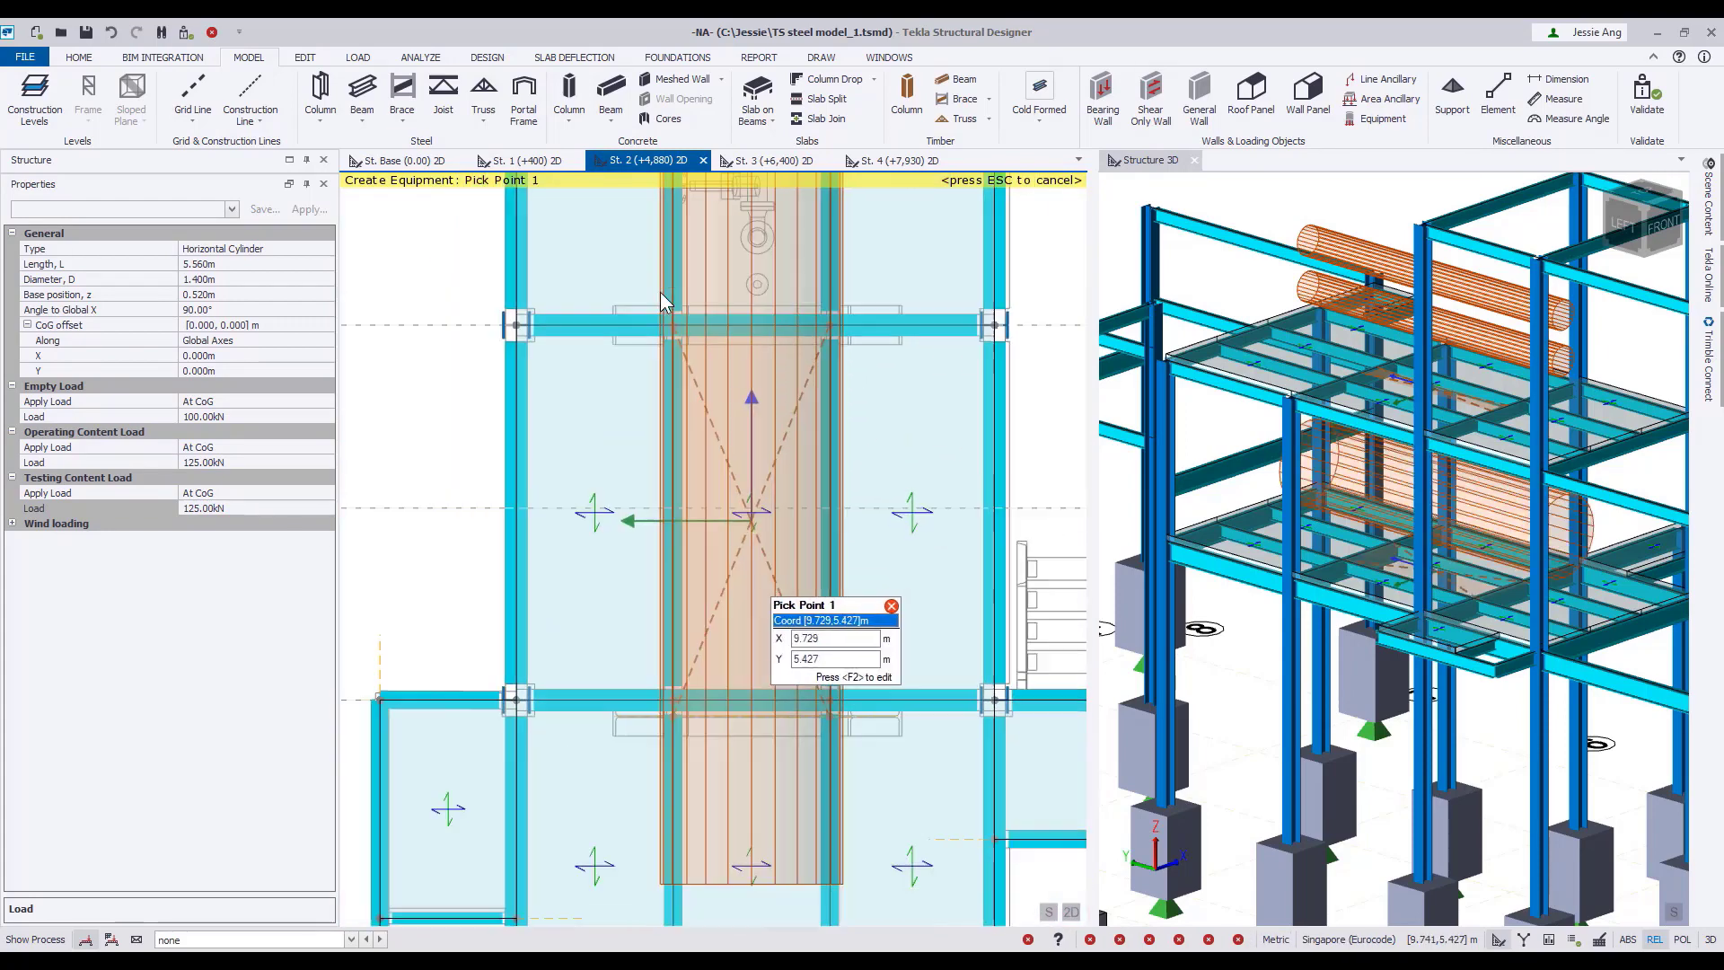
{"action": "scroll", "coordinate": [661, 299], "scroll_direction": "down", "scroll_amount": 3}
{"action": "scroll", "coordinate": [1433, 735], "scroll_direction": "up", "scroll_amount": 3}
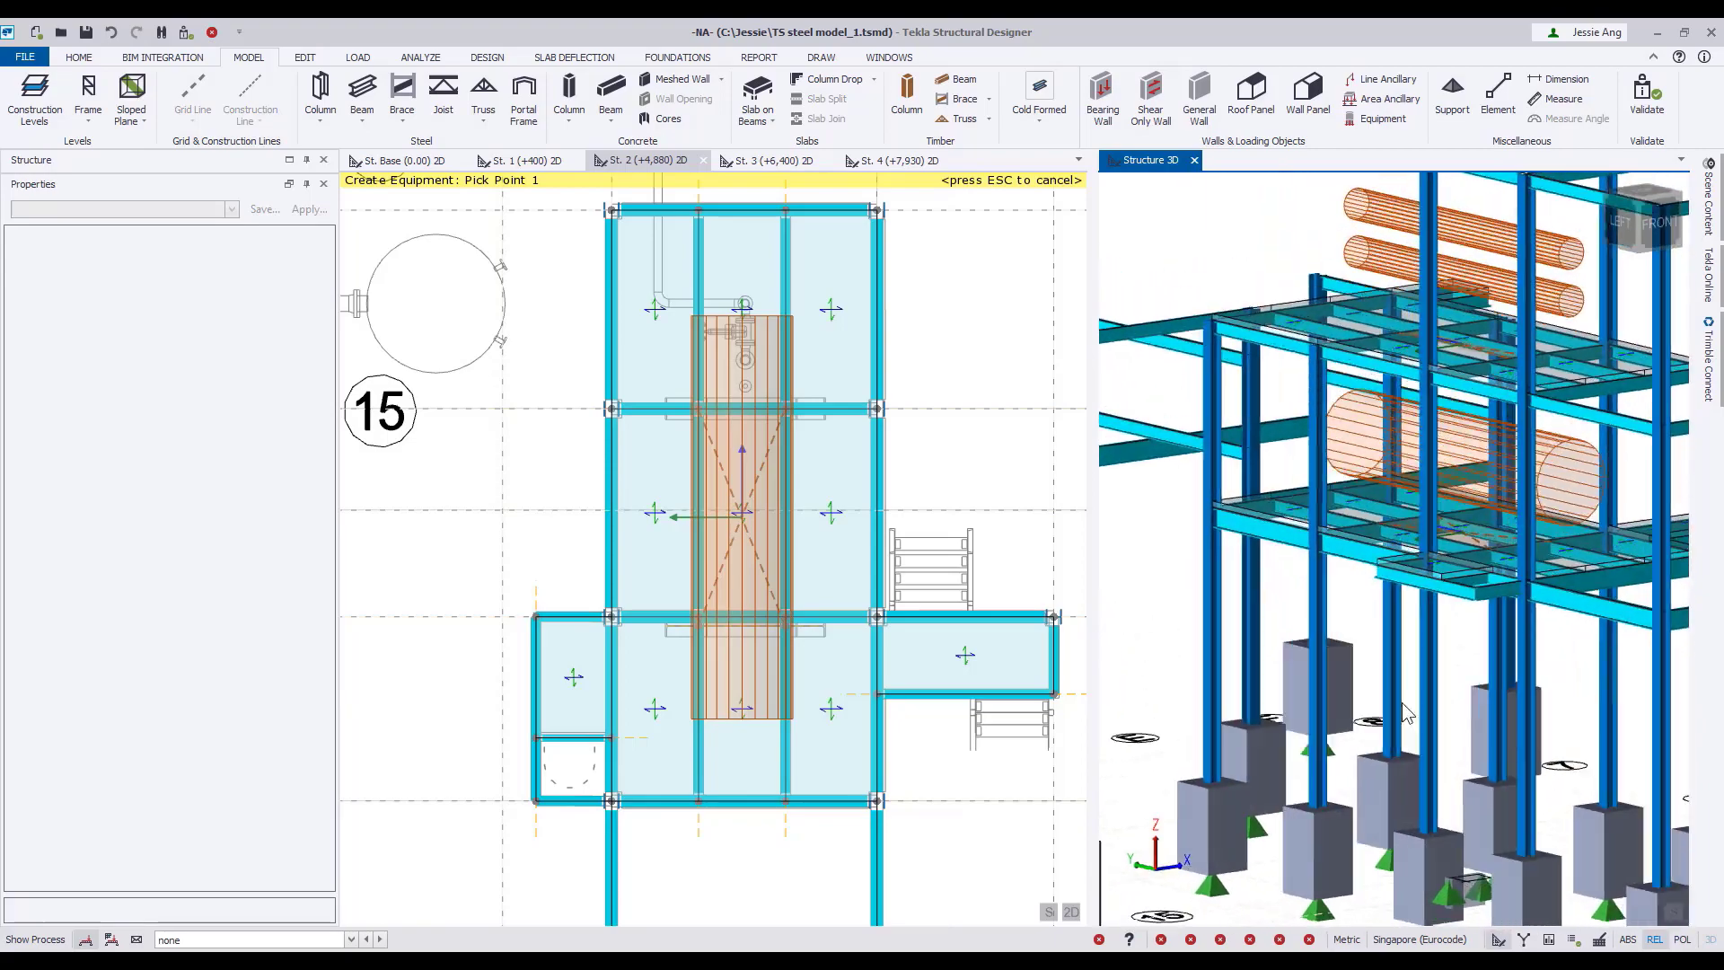
{"action": "right_click_drag", "start_coordinate": [1403, 703], "coordinate": [1441, 729]}
{"action": "key", "text": "Escape"}
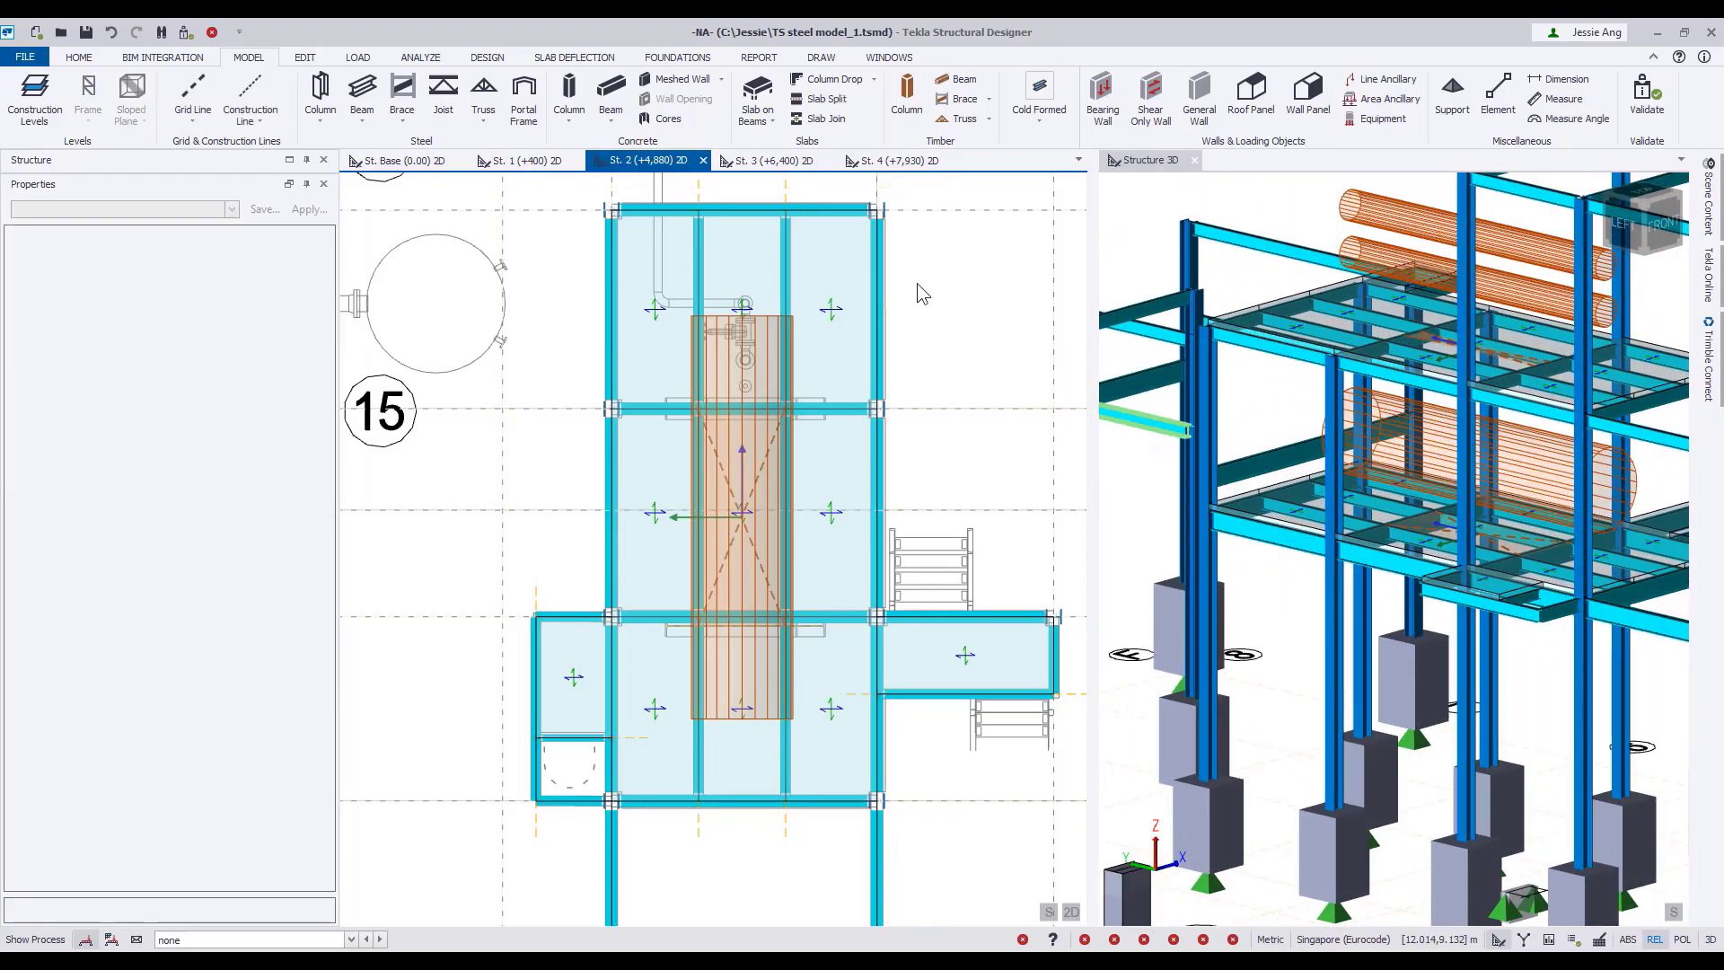
{"action": "scroll", "coordinate": [860, 325], "scroll_direction": "down", "scroll_amount": 2}
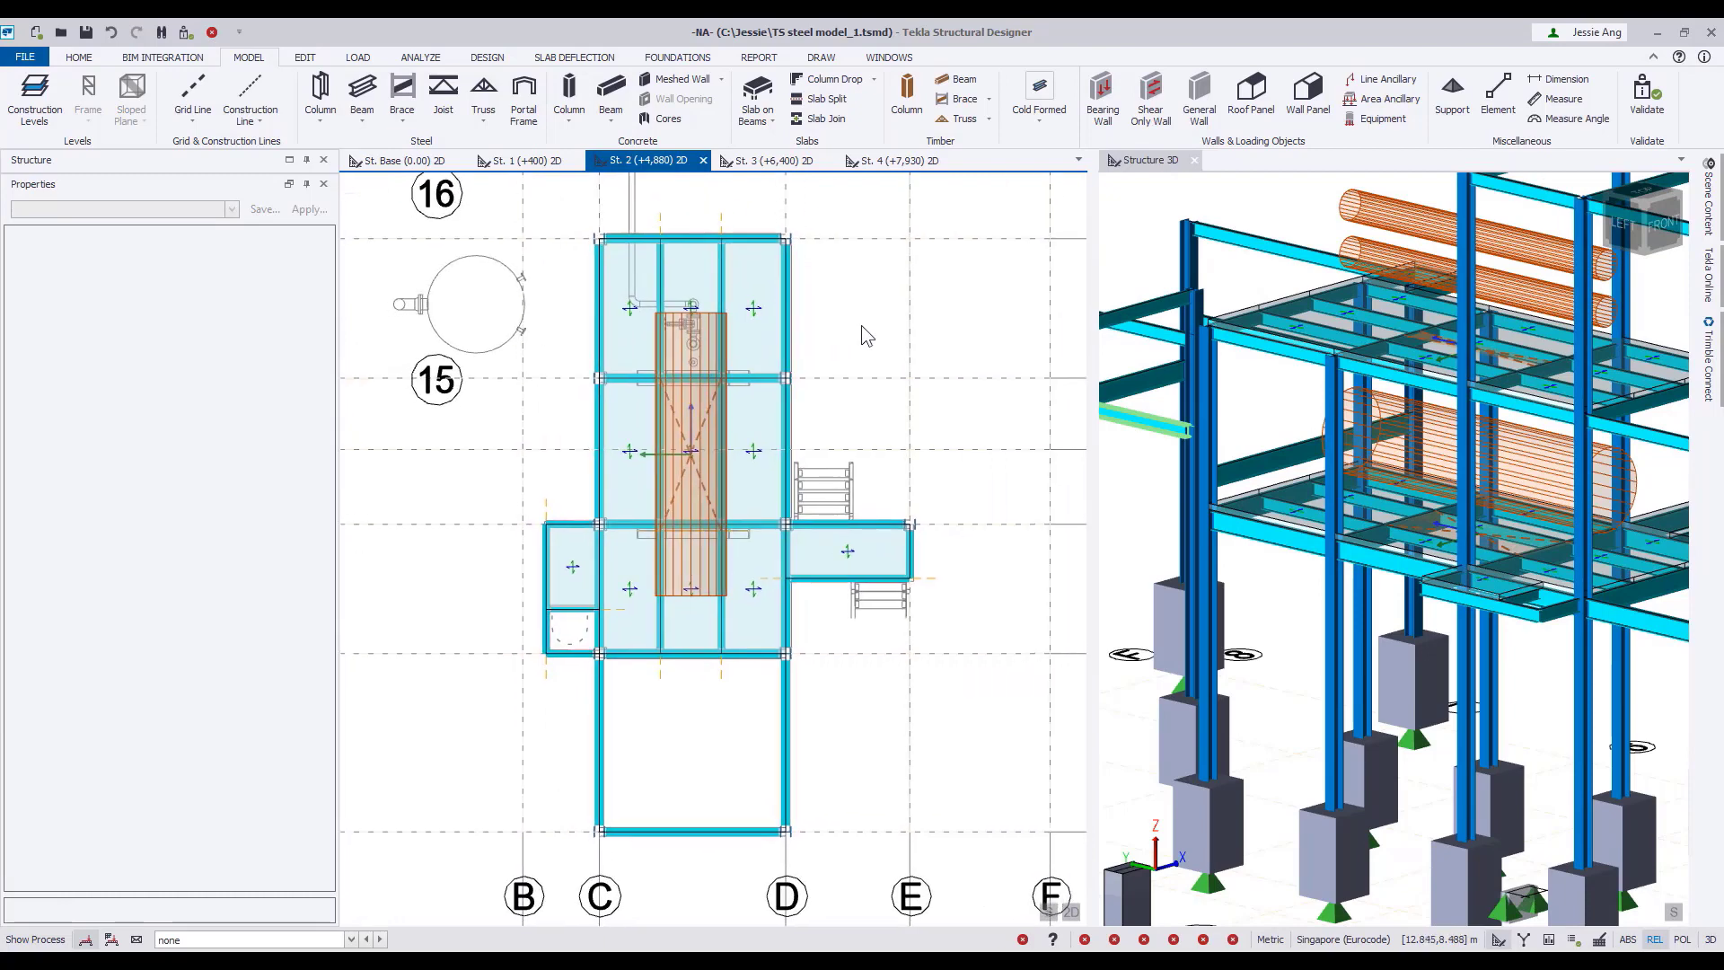
At St. 1 (+400), set up horizontal cylinder equipment with length 7.000 m, diameter 0.960 m, base position 0.200 m and angle 90°.
{"action": "left_click", "coordinate": [533, 159]}
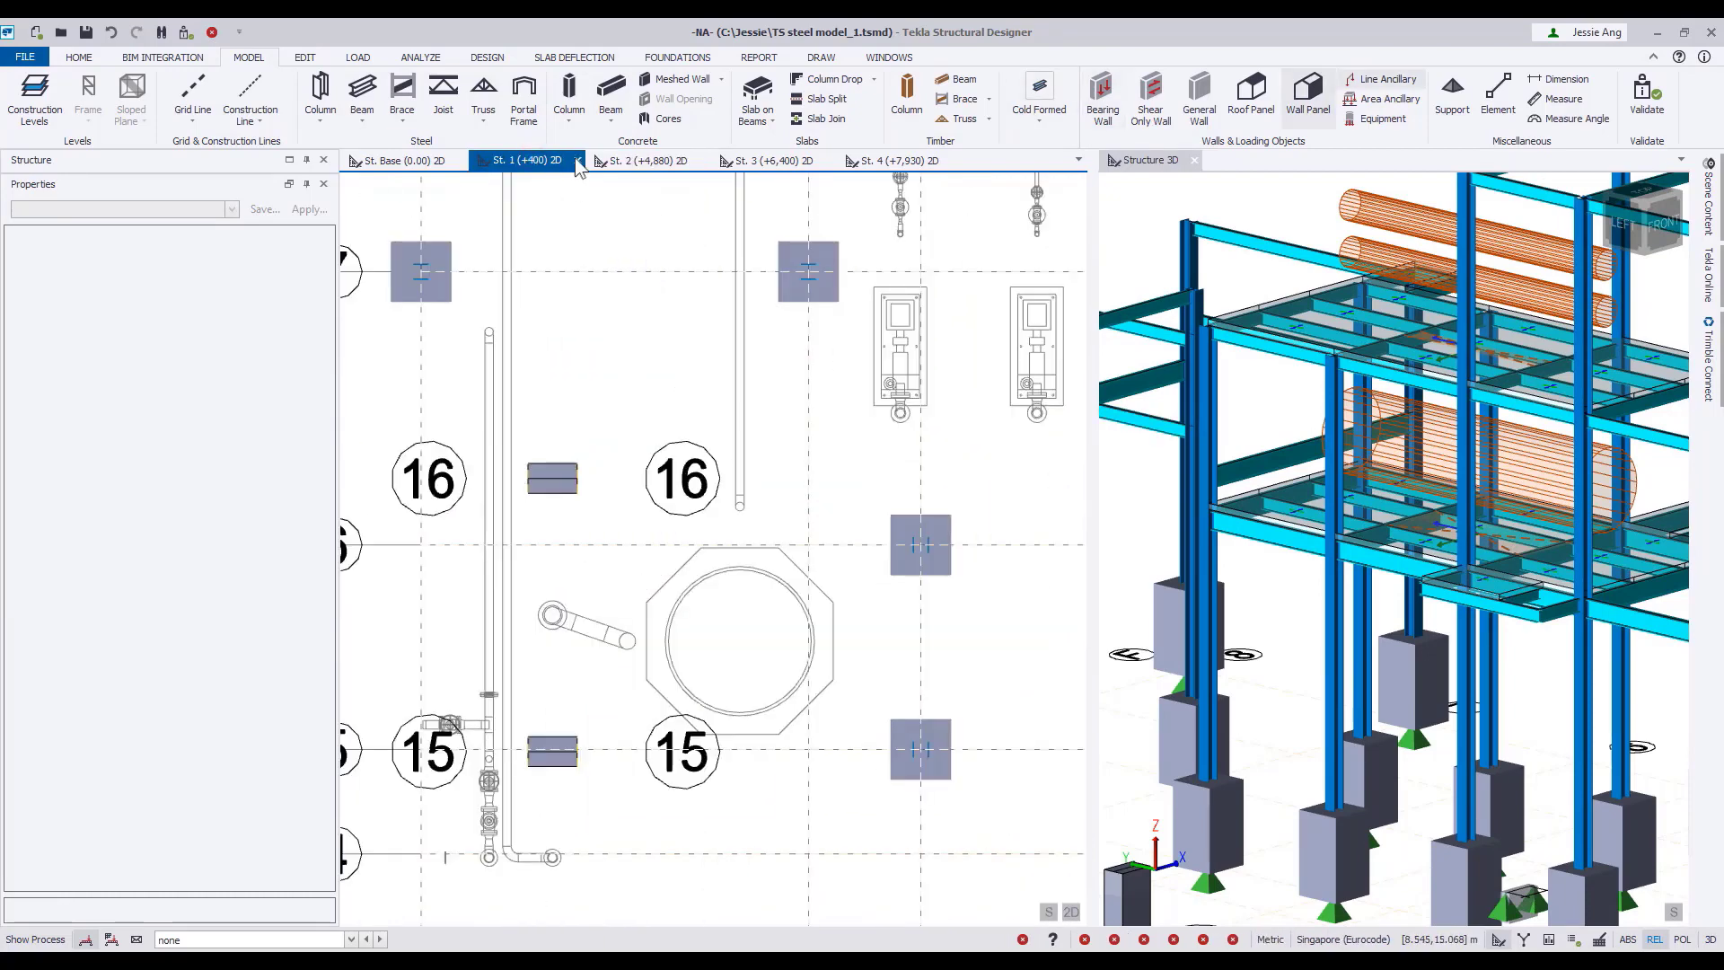
{"action": "left_click", "coordinate": [1367, 121]}
{"action": "left_click", "coordinate": [326, 251]}
{"action": "left_click", "coordinate": [247, 292]}
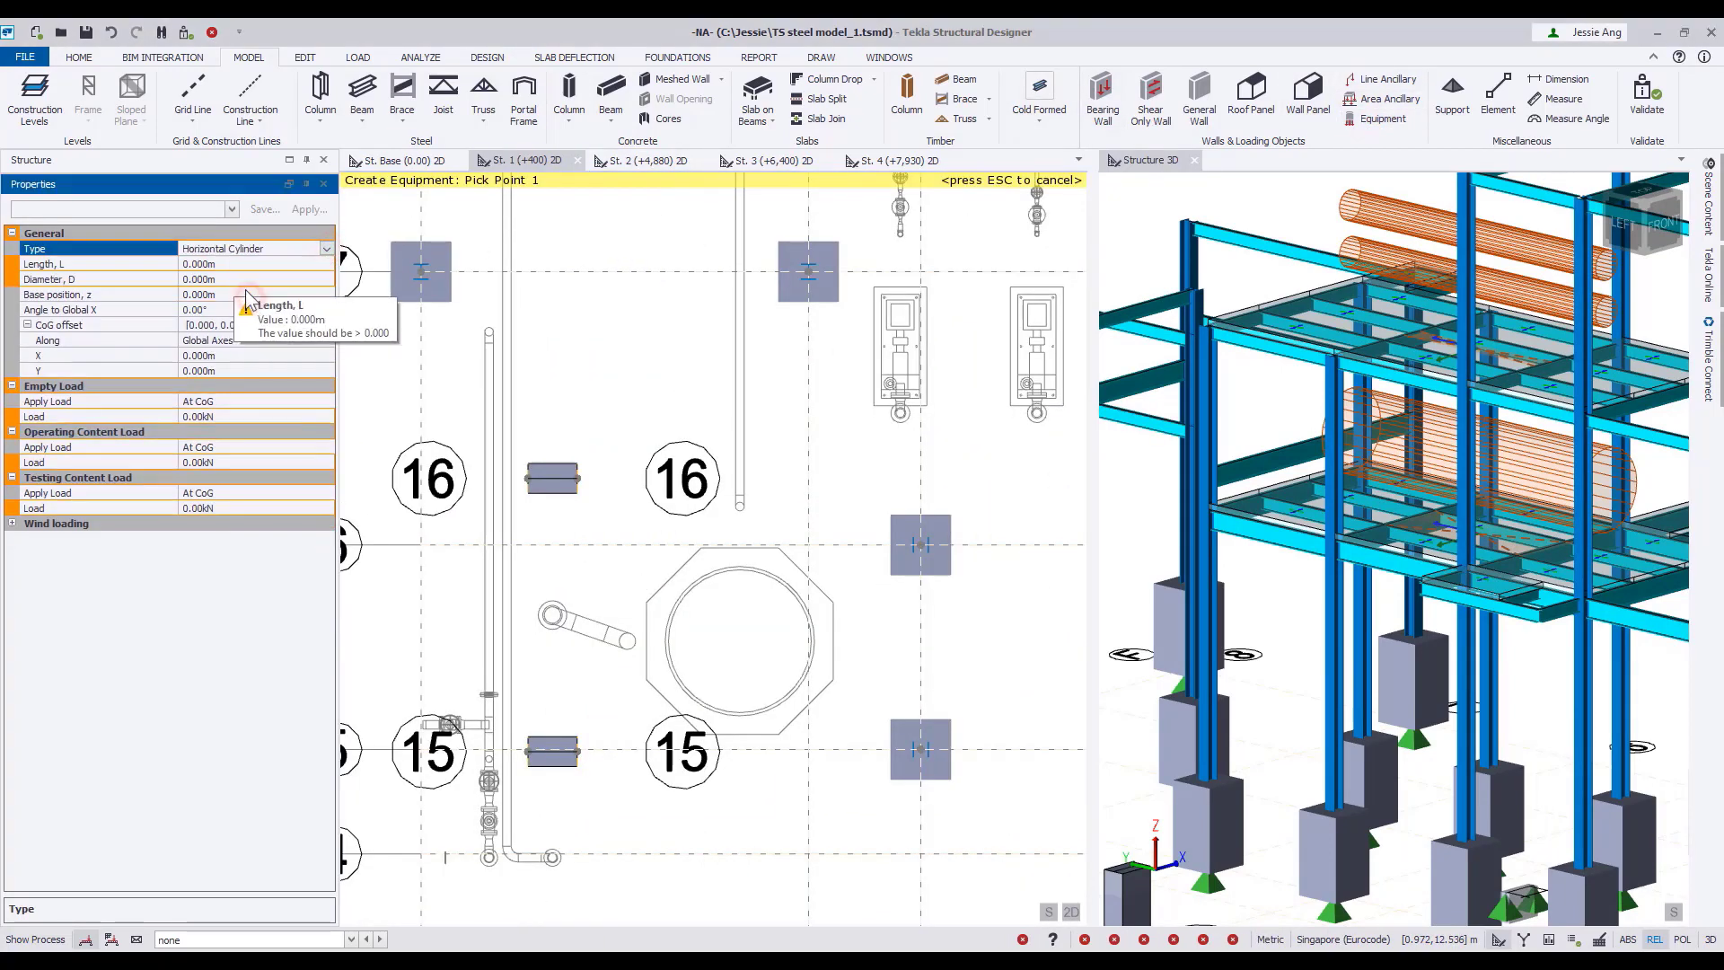
{"action": "left_click", "coordinate": [235, 267]}
{"action": "type", "text": "7"}
{"action": "left_click", "coordinate": [236, 283]}
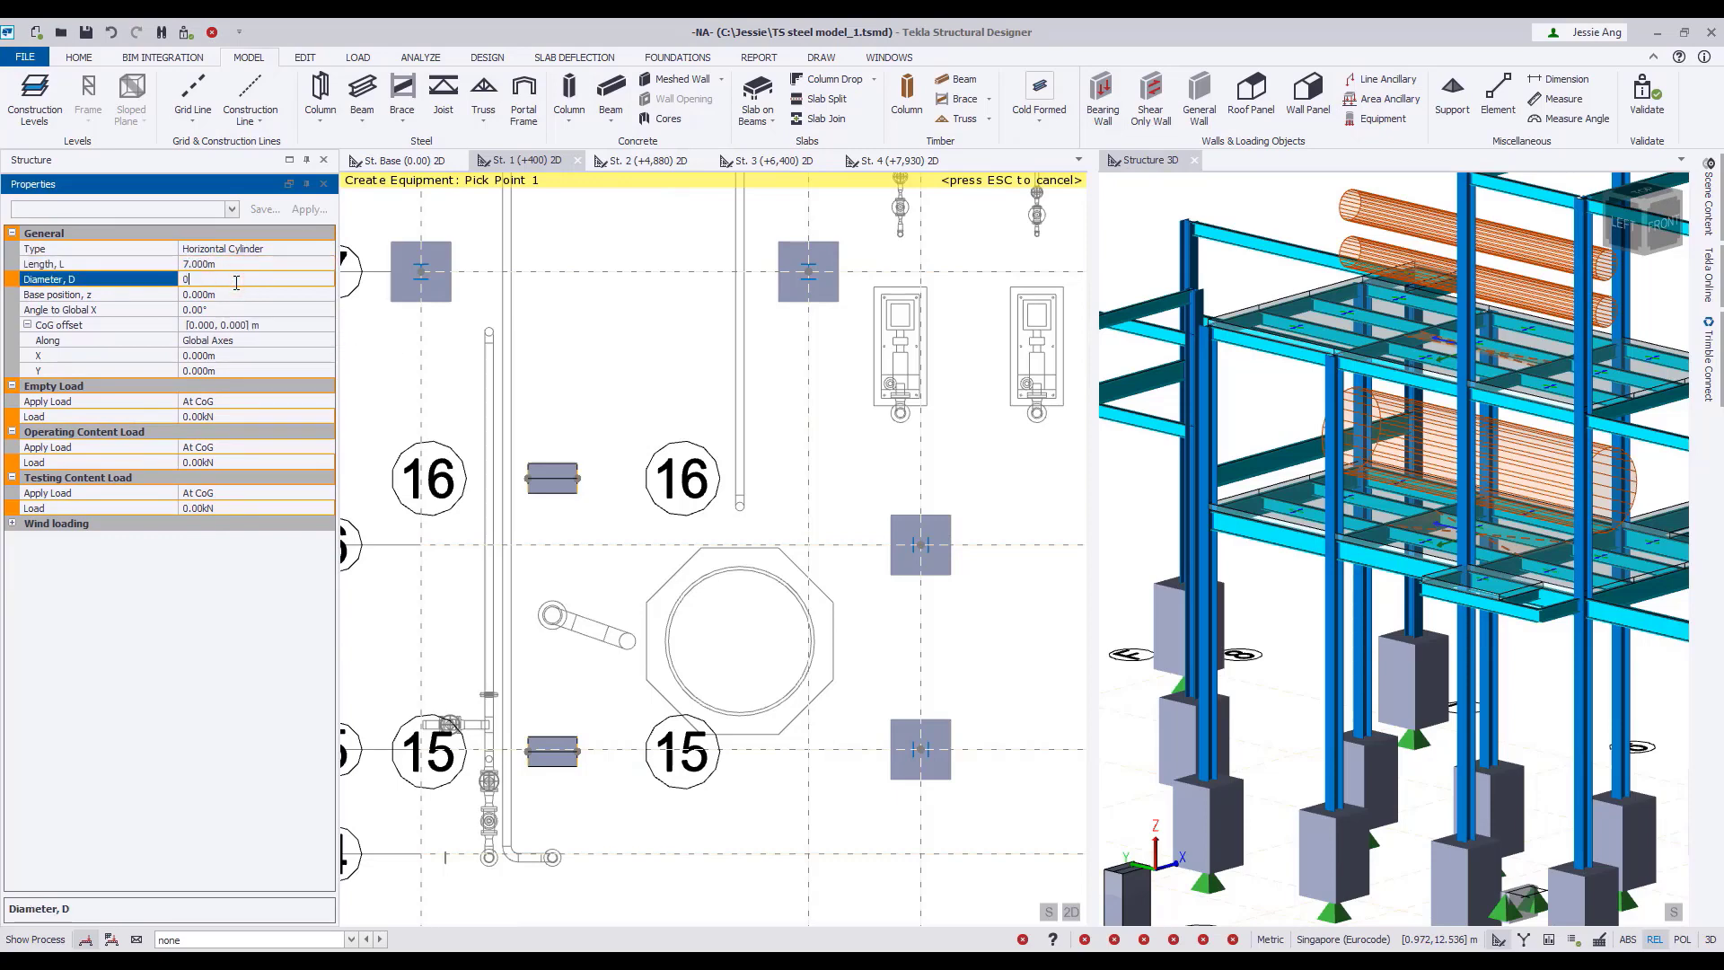
{"action": "left_click", "coordinate": [232, 295]}
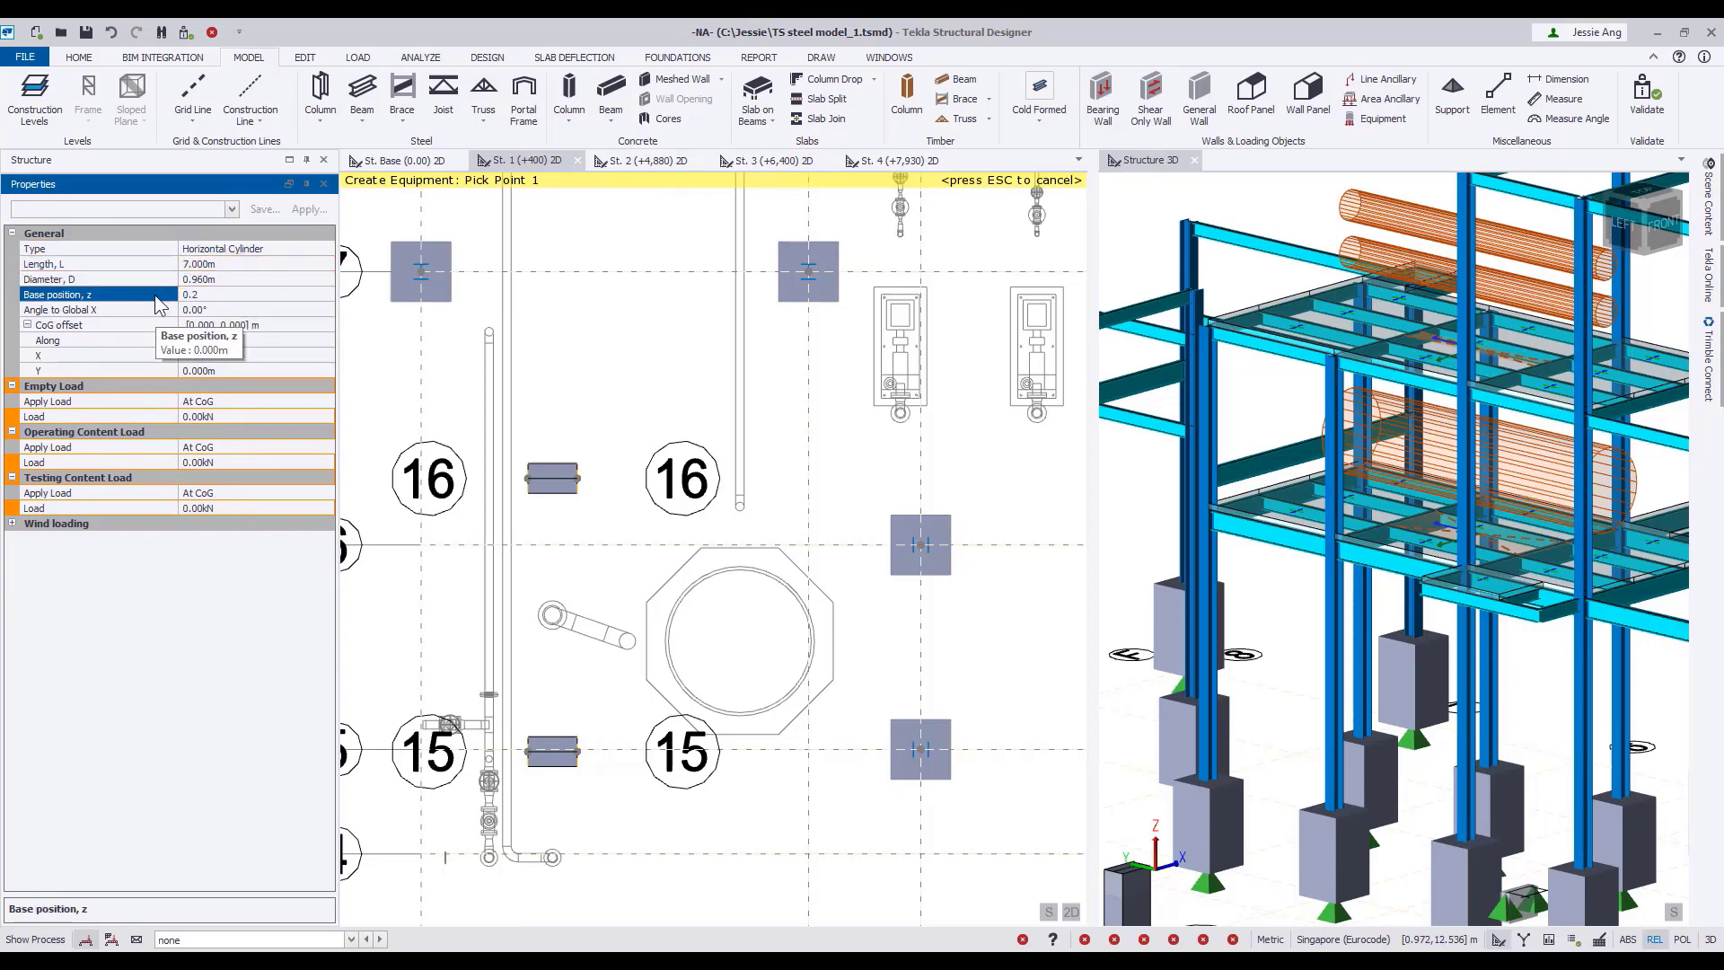
{"action": "left_click", "coordinate": [232, 310]}
Set the St. 1 cylinder's empty load to 50 kN and its operating and testing content loads to 75 kN.
{"action": "left_click", "coordinate": [269, 416]}
{"action": "type", "text": "50"}
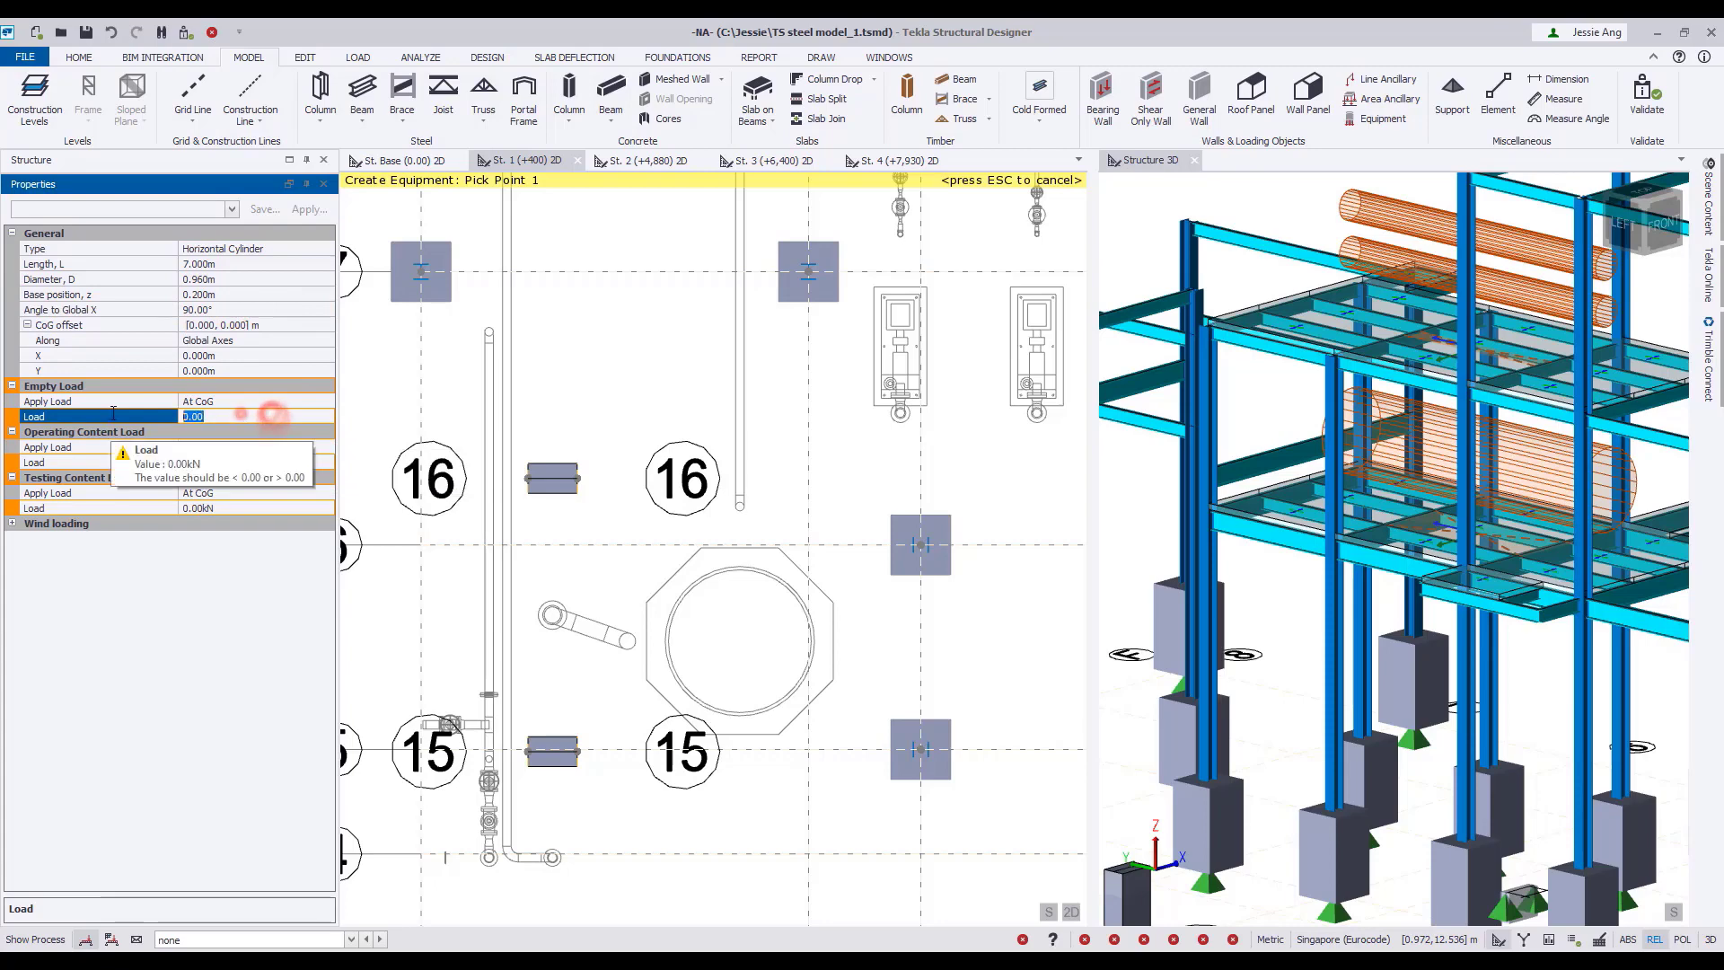
{"action": "left_click", "coordinate": [224, 462]}
{"action": "type", "text": "75"}
{"action": "left_click", "coordinate": [224, 508]}
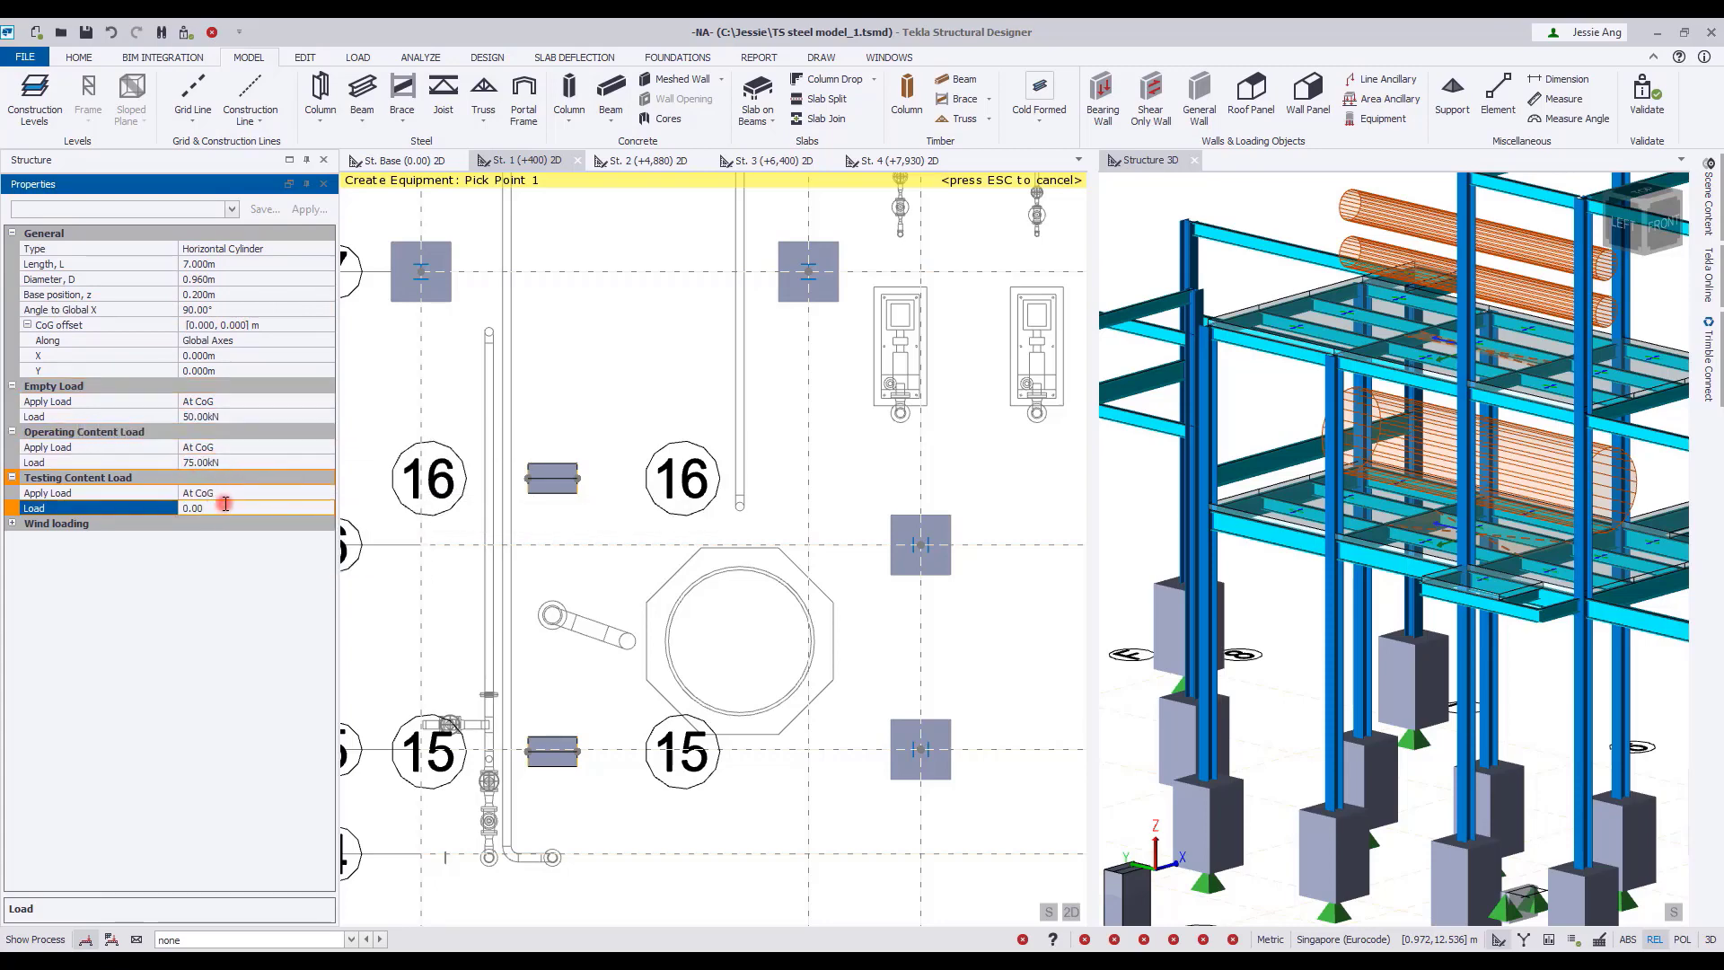
{"action": "type", "text": "75"}
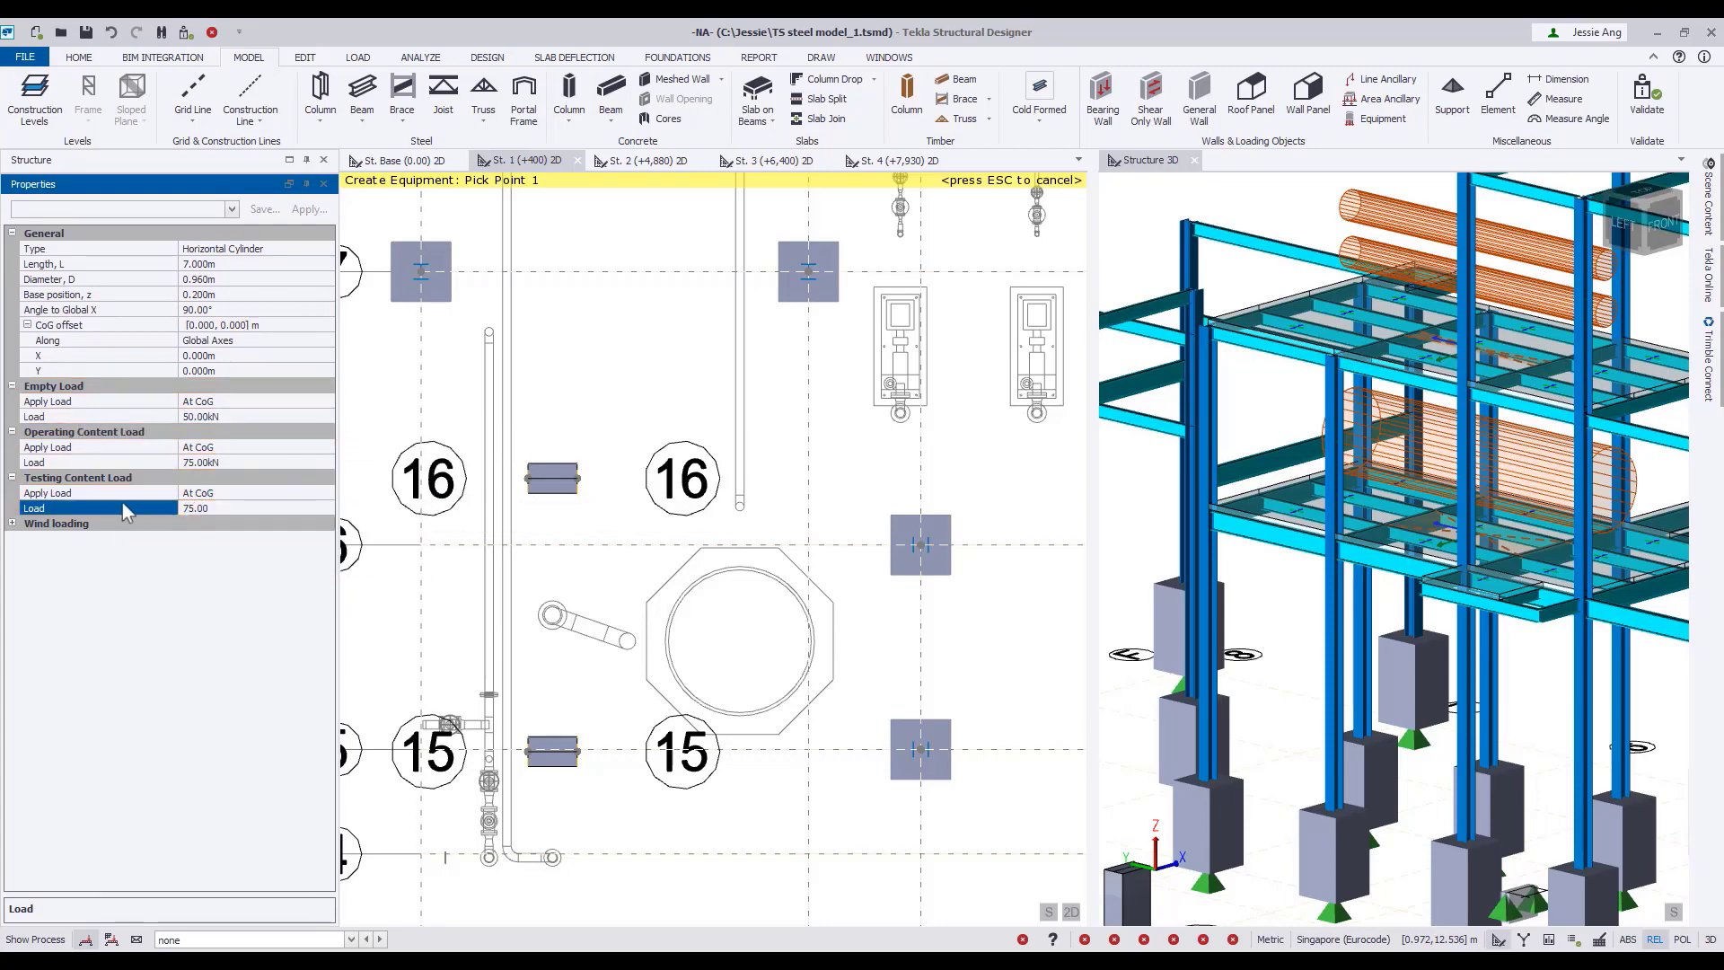
Place the cylinder on the end points of the two supports near circles 15 and 16, then finish creating equipment.
{"action": "left_click", "coordinate": [528, 750]}
{"action": "left_click", "coordinate": [578, 753]}
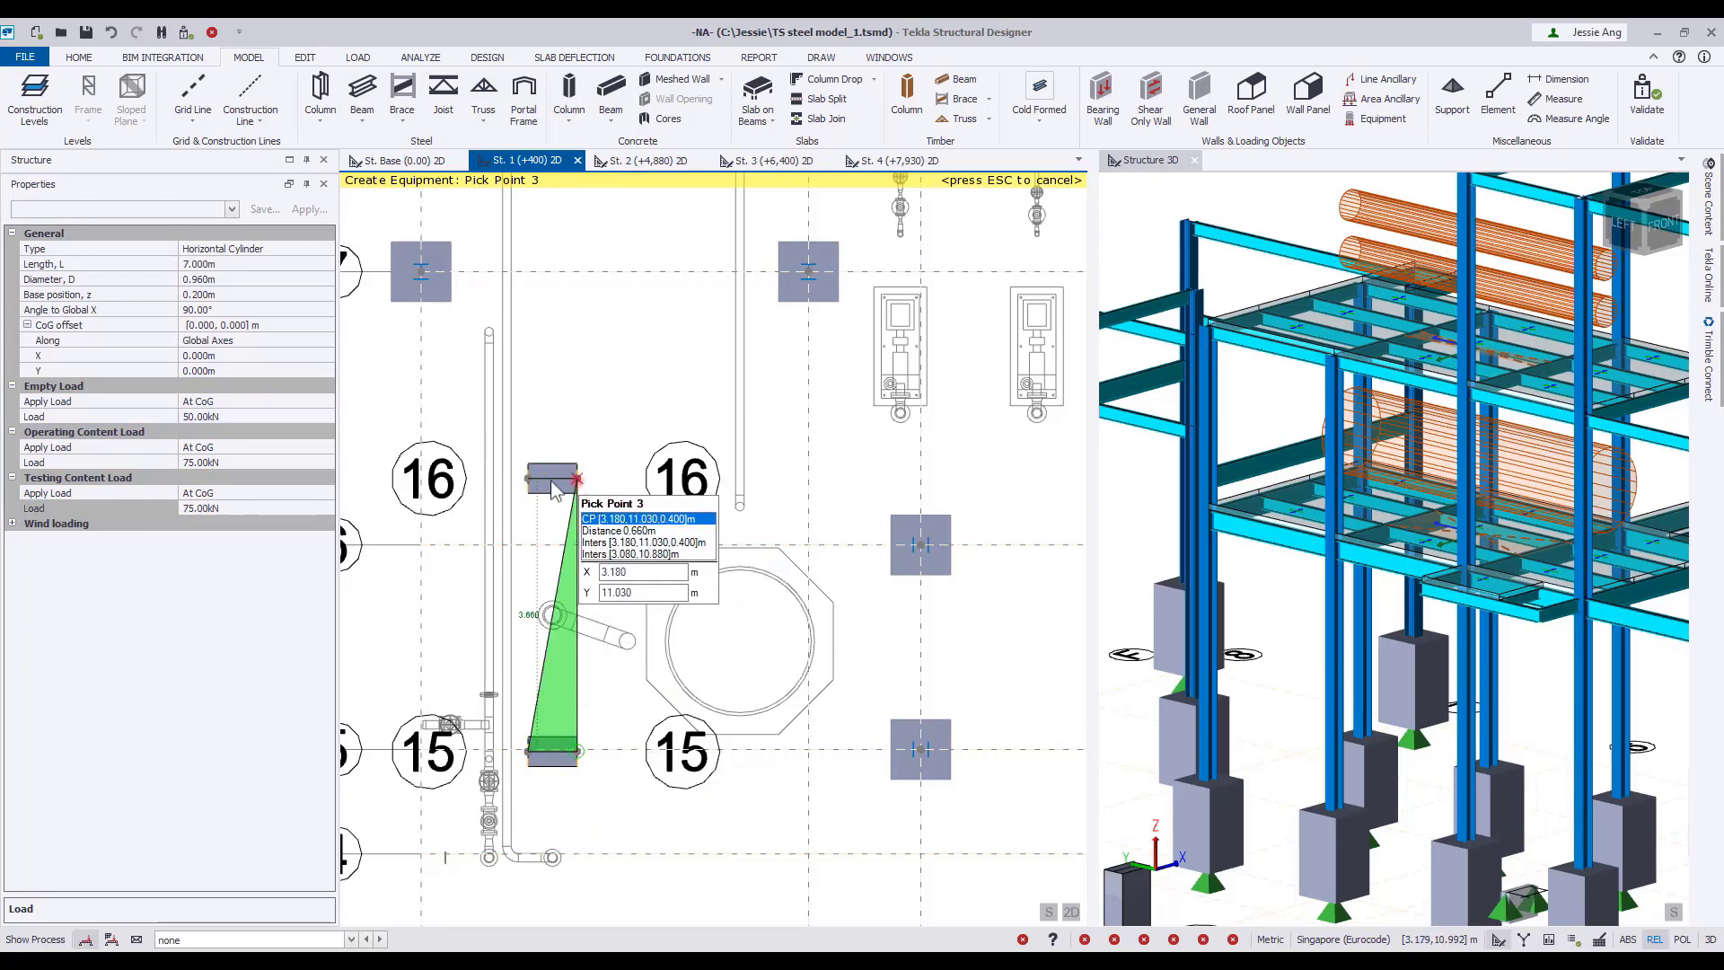
{"action": "left_click", "coordinate": [579, 478]}
{"action": "left_click", "coordinate": [528, 479]}
{"action": "left_click", "coordinate": [527, 479]}
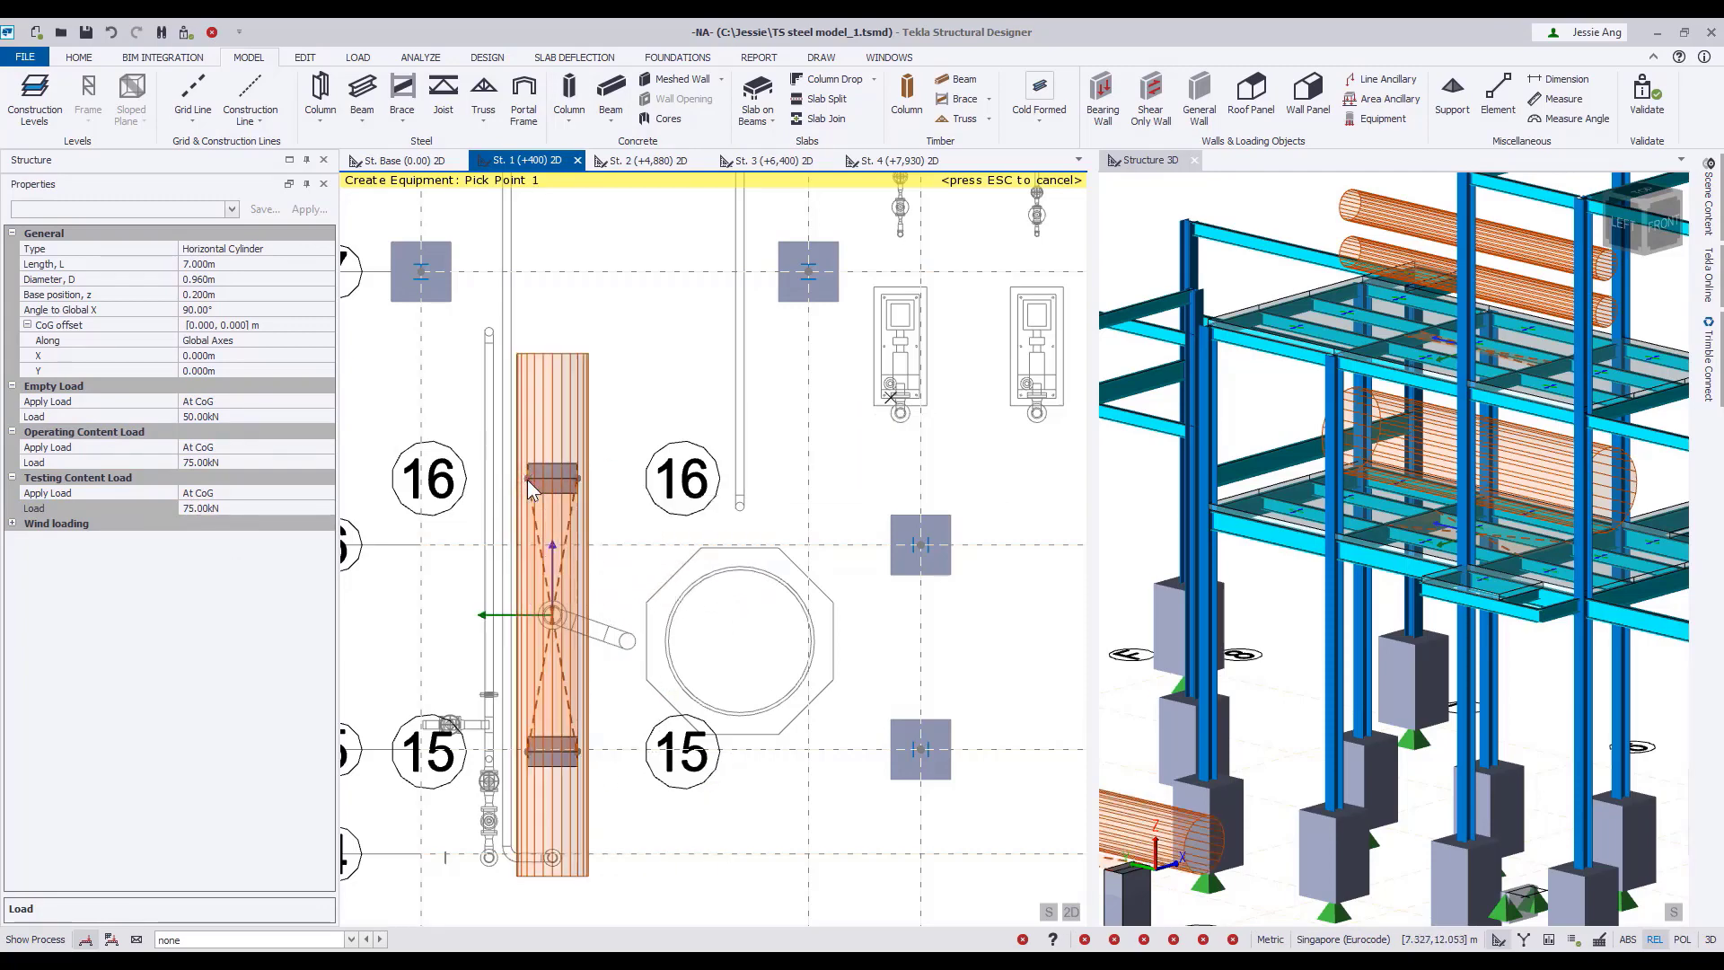
{"action": "scroll", "coordinate": [1356, 660], "scroll_direction": "up", "scroll_amount": 5}
{"action": "scroll", "coordinate": [1356, 660], "scroll_direction": "up", "scroll_amount": 3}
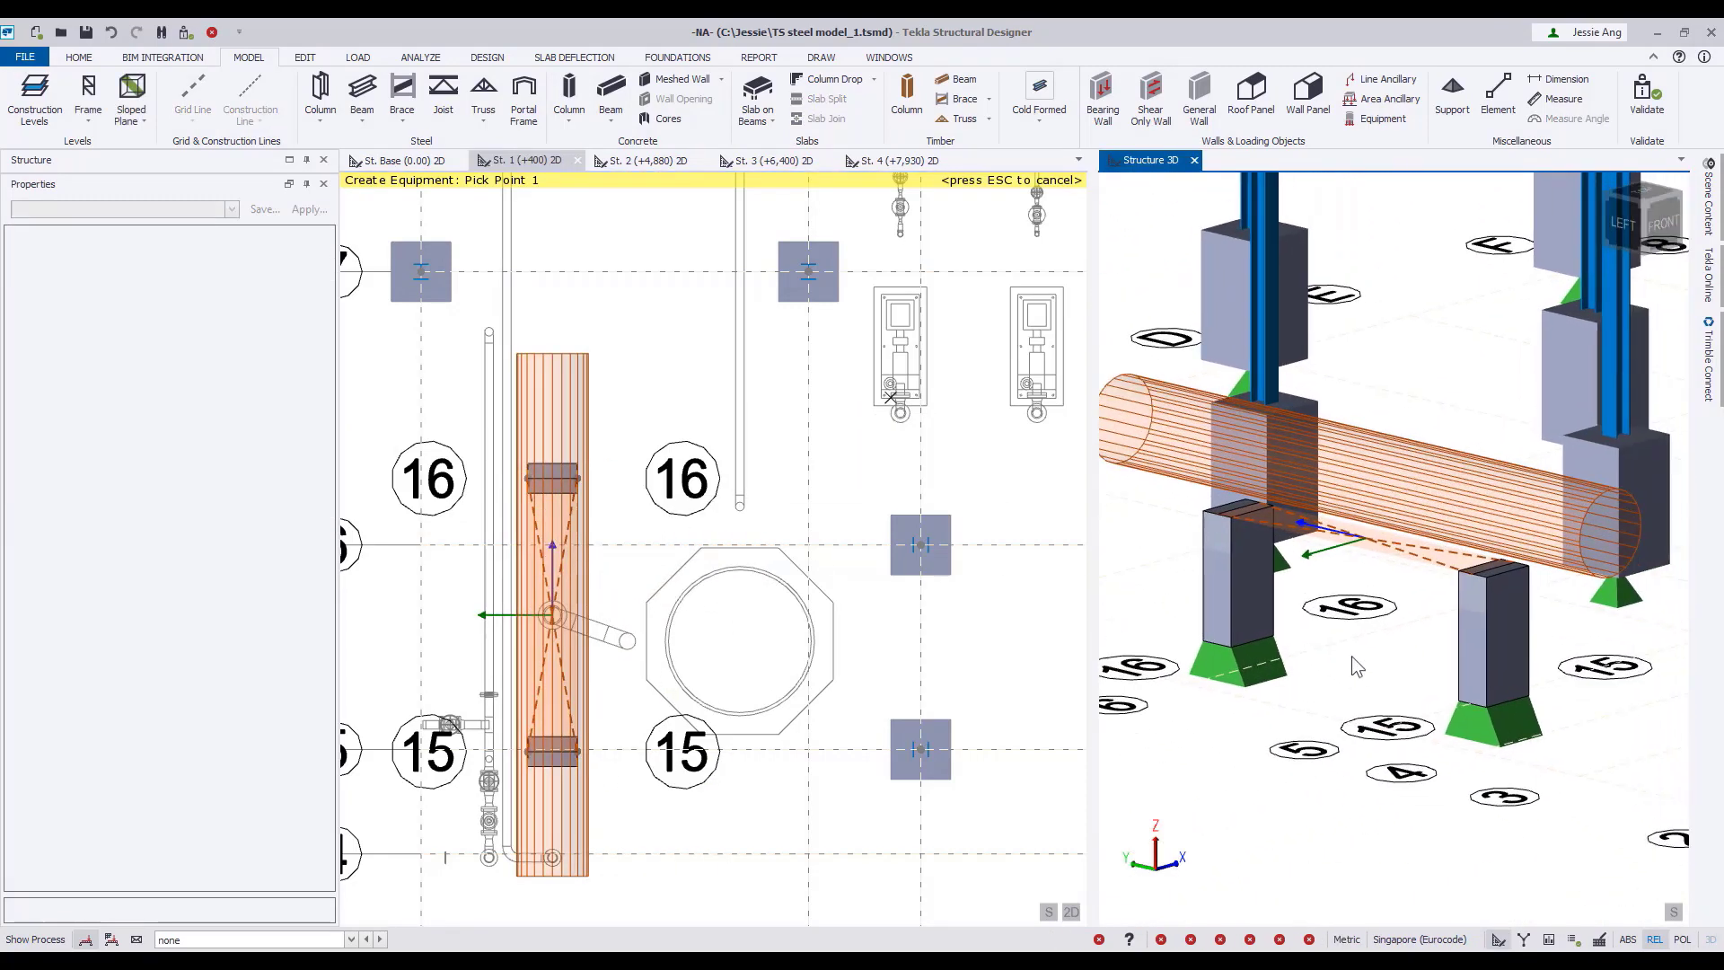
{"action": "scroll", "coordinate": [1347, 782], "scroll_direction": "down", "scroll_amount": 8}
{"action": "scroll", "coordinate": [1338, 795], "scroll_direction": "down", "scroll_amount": 3}
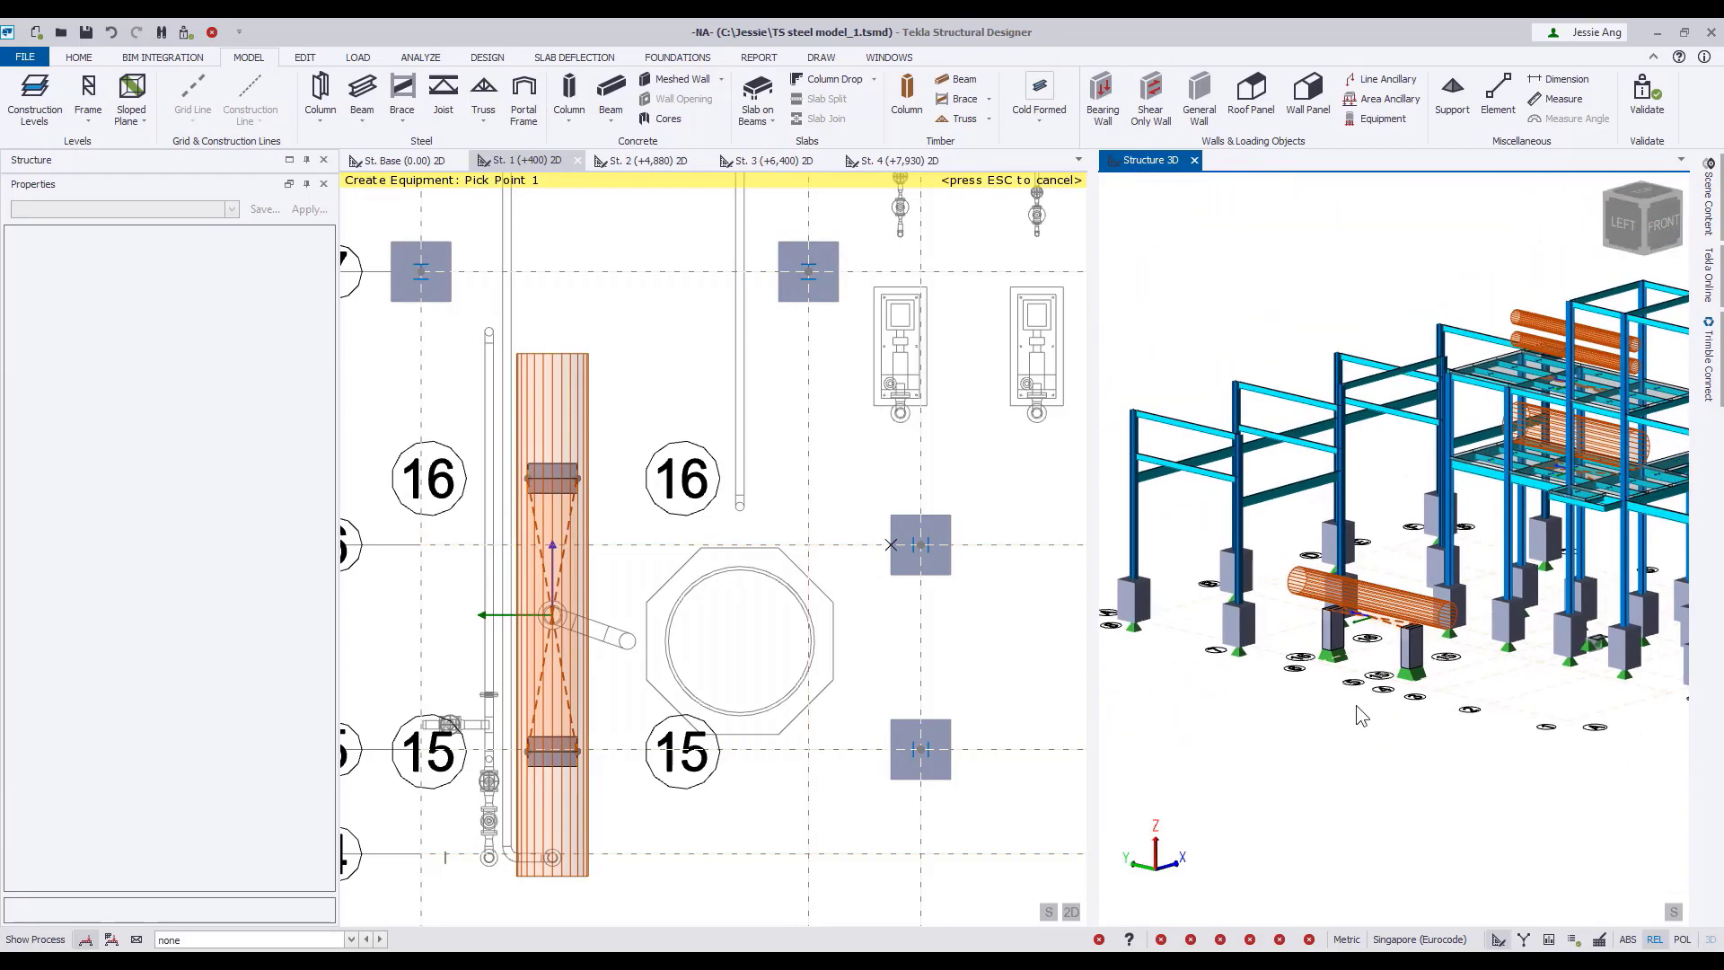
{"action": "left_click", "coordinate": [637, 340]}
{"action": "key", "text": "Escape"}
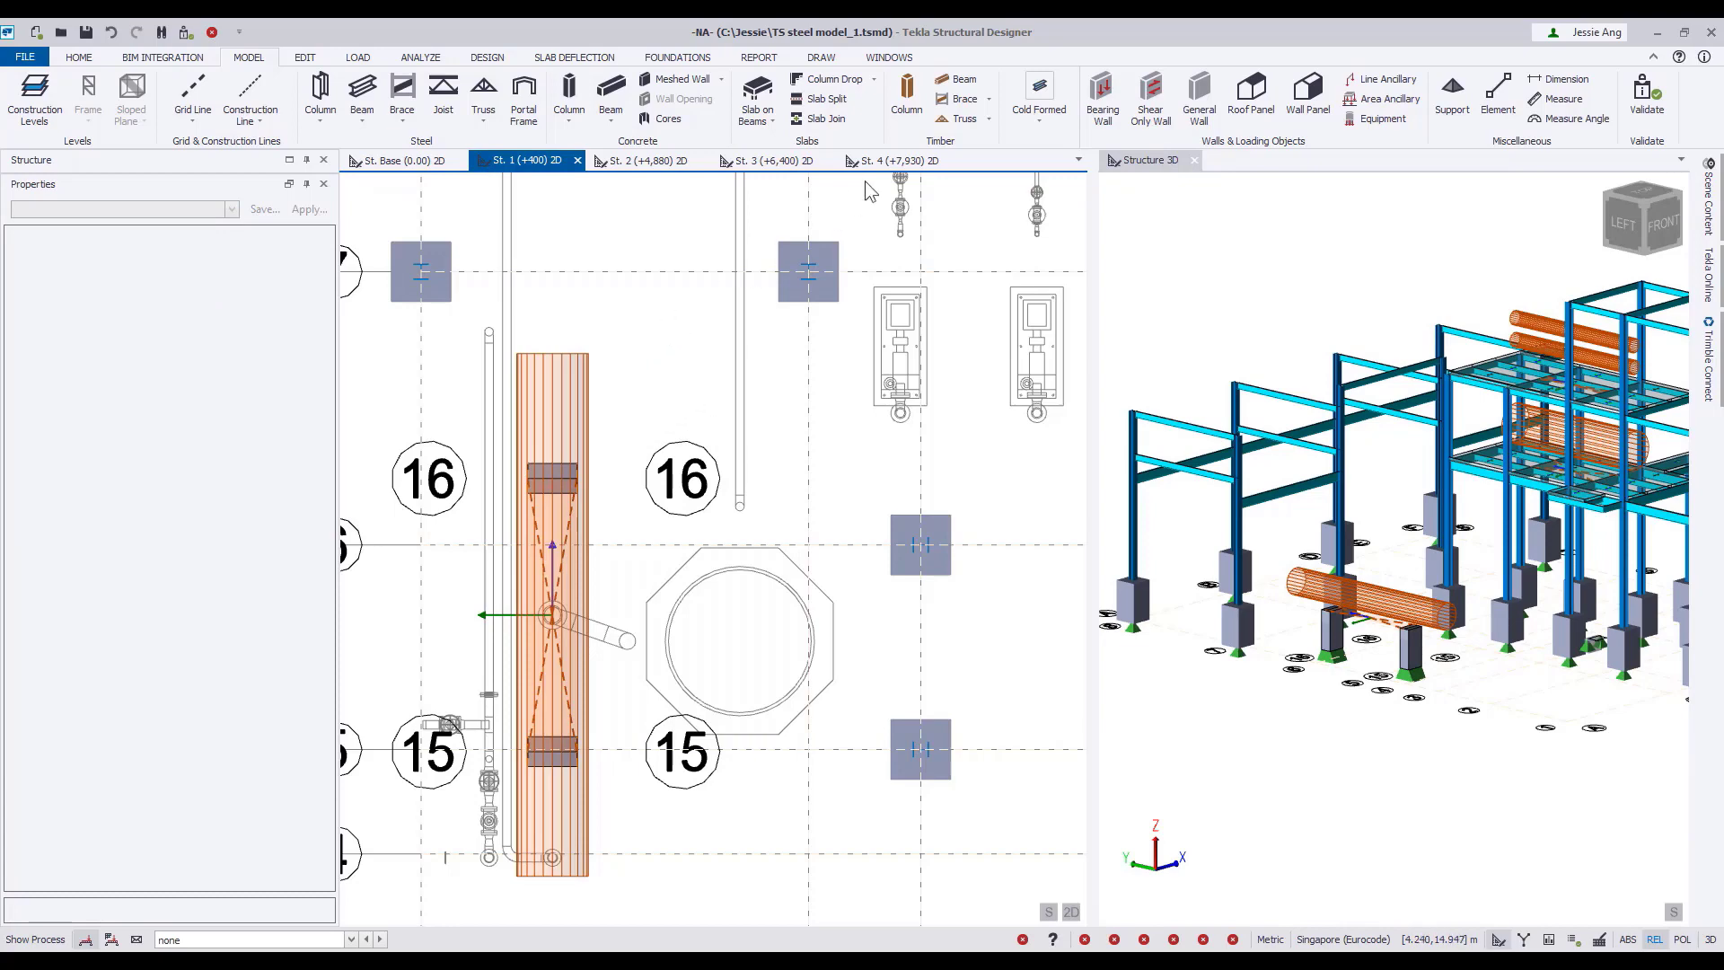
At St. 4 (+7,930), add two diagonal steel beams across the open bay's corners on grid D, each end 1 m from the corner.
{"action": "left_click", "coordinate": [894, 160]}
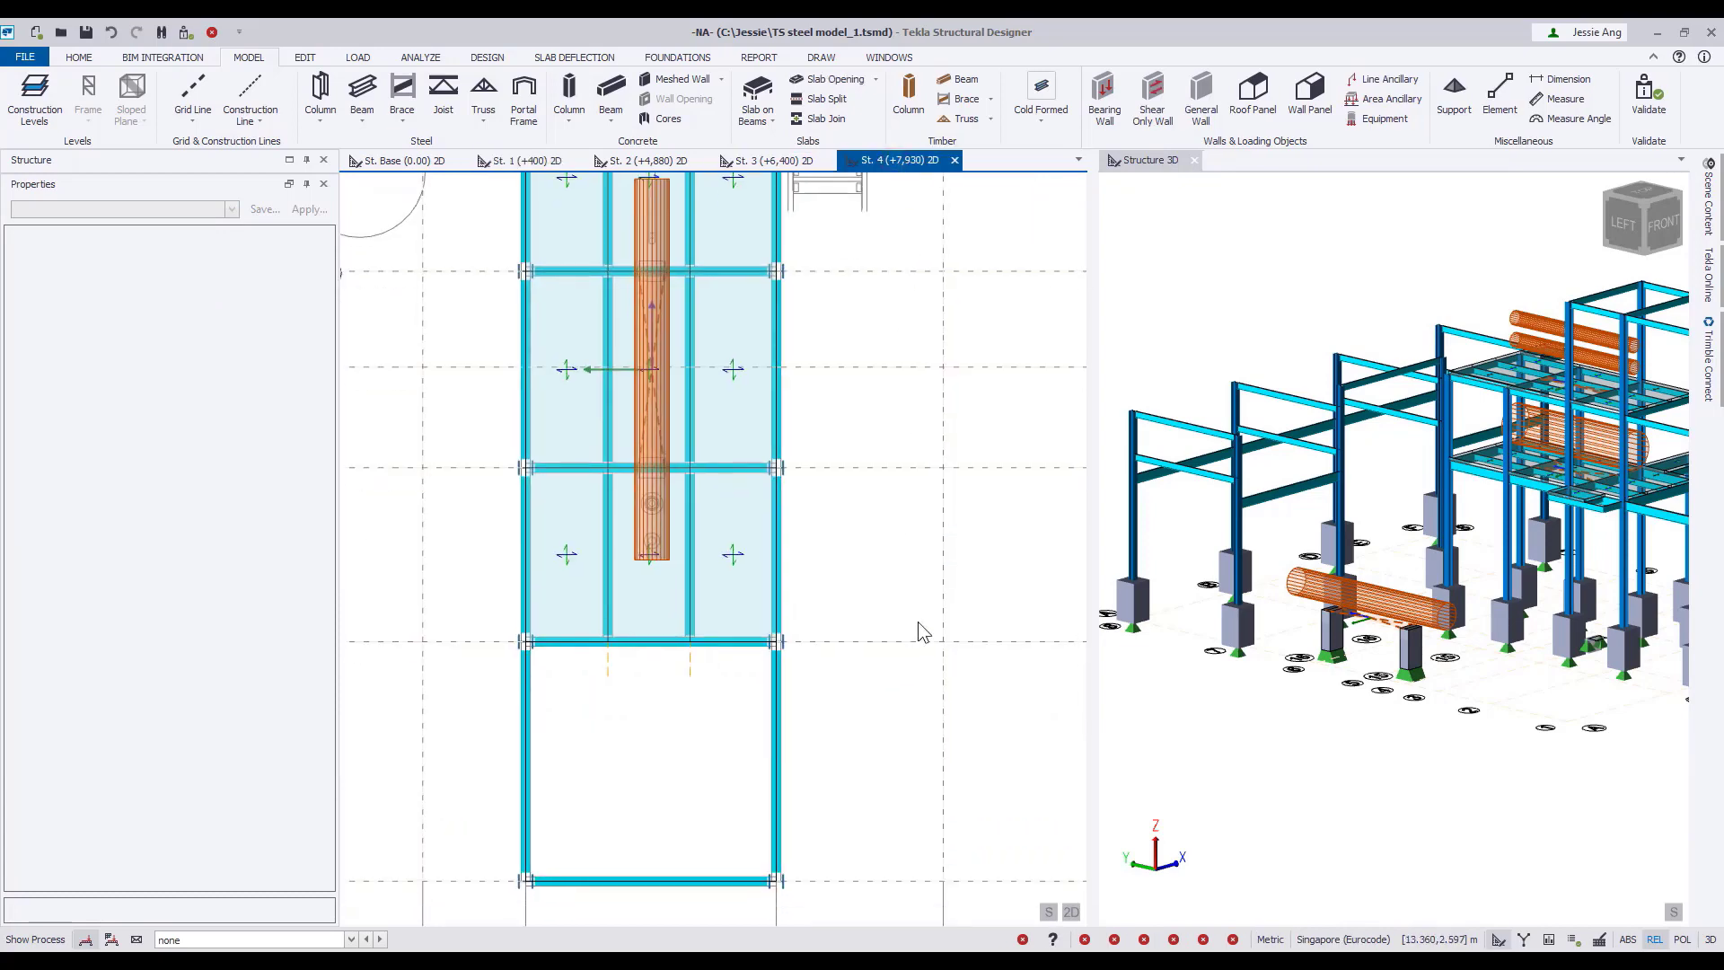
{"action": "scroll", "coordinate": [912, 347], "scroll_direction": "up", "scroll_amount": 2}
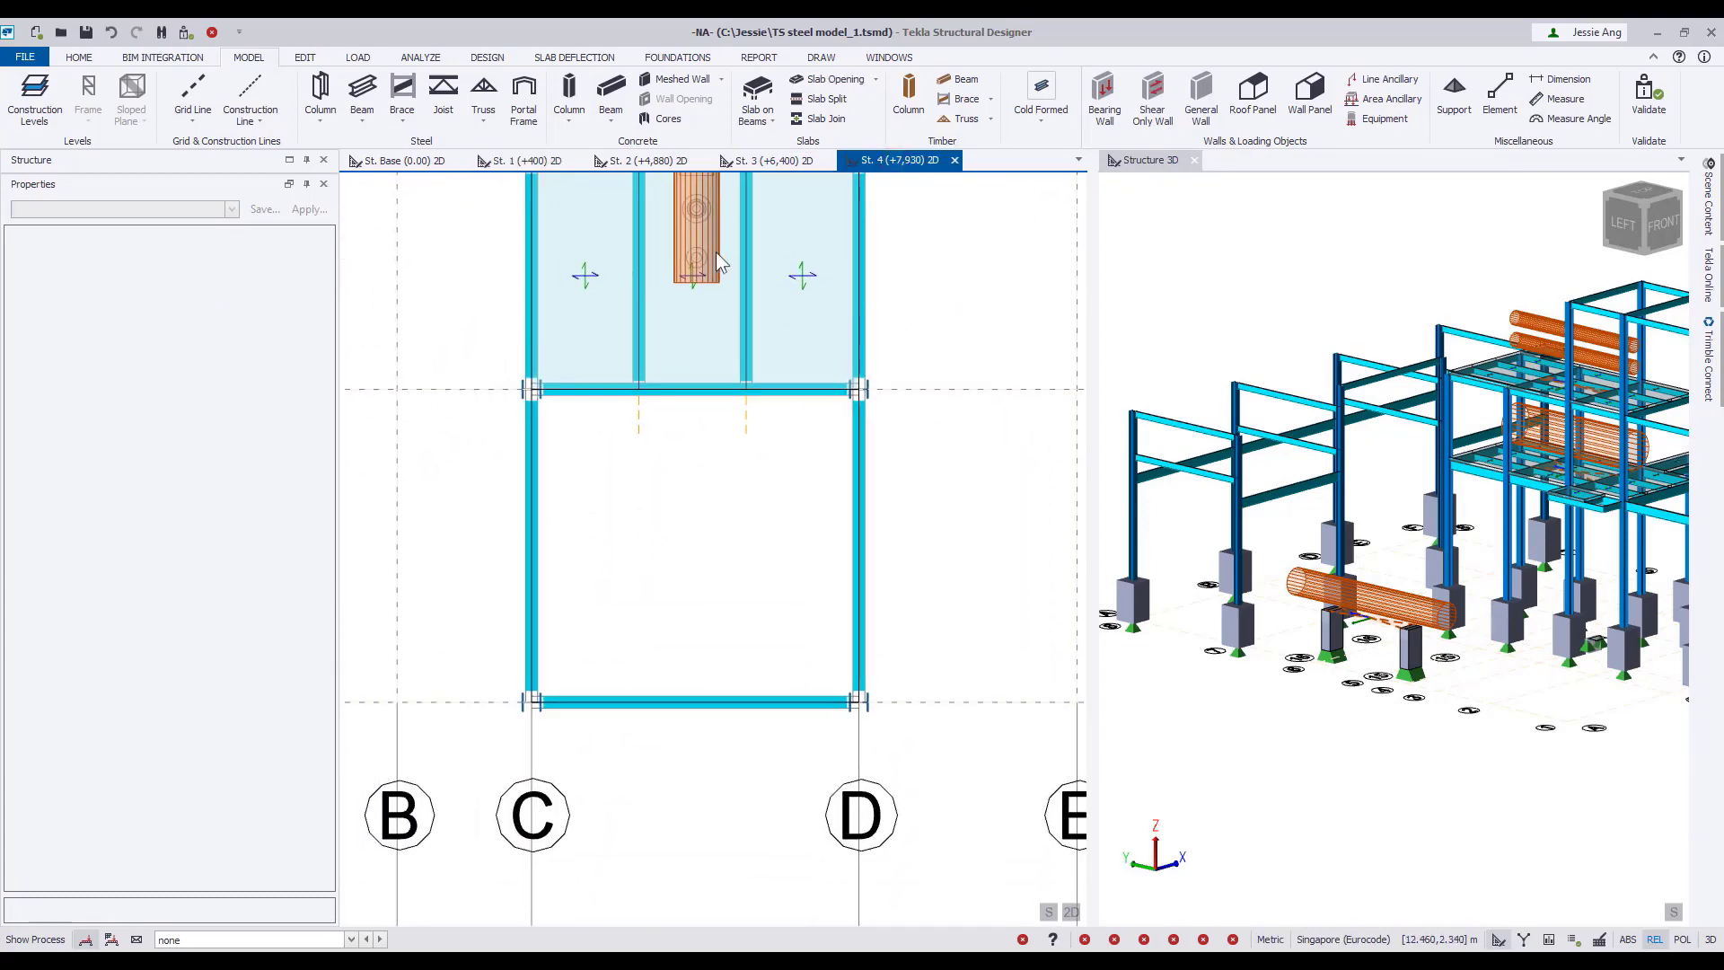
{"action": "left_click", "coordinate": [364, 90]}
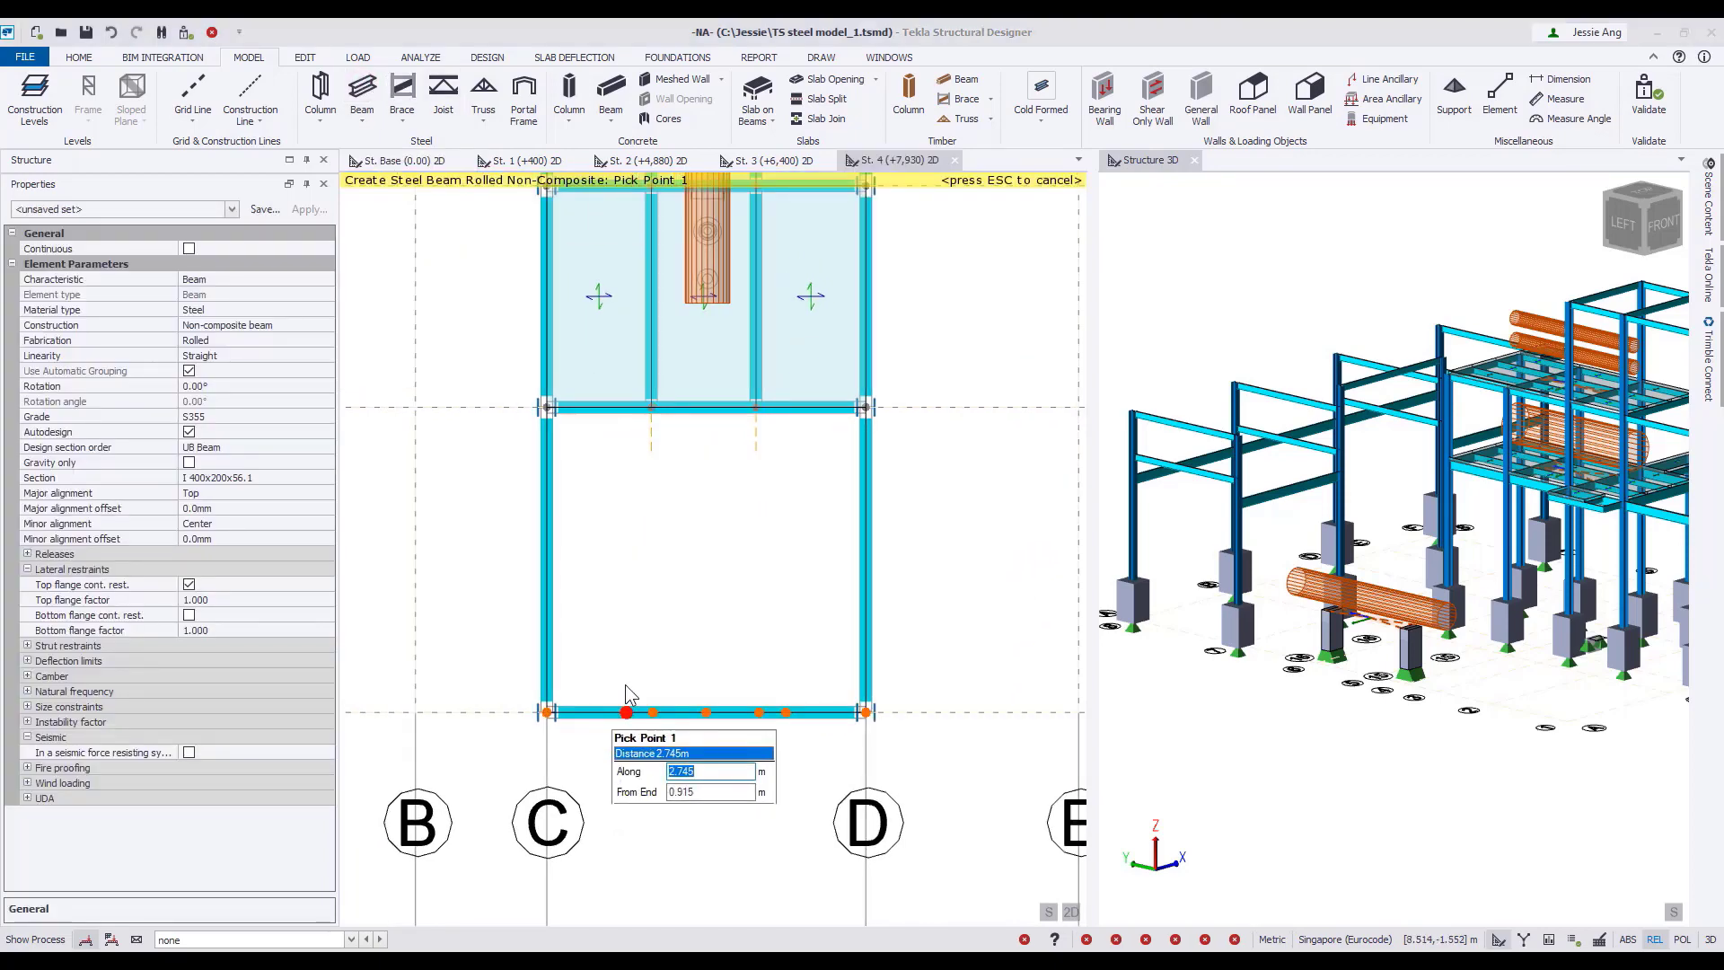
{"action": "key", "text": "Return"}
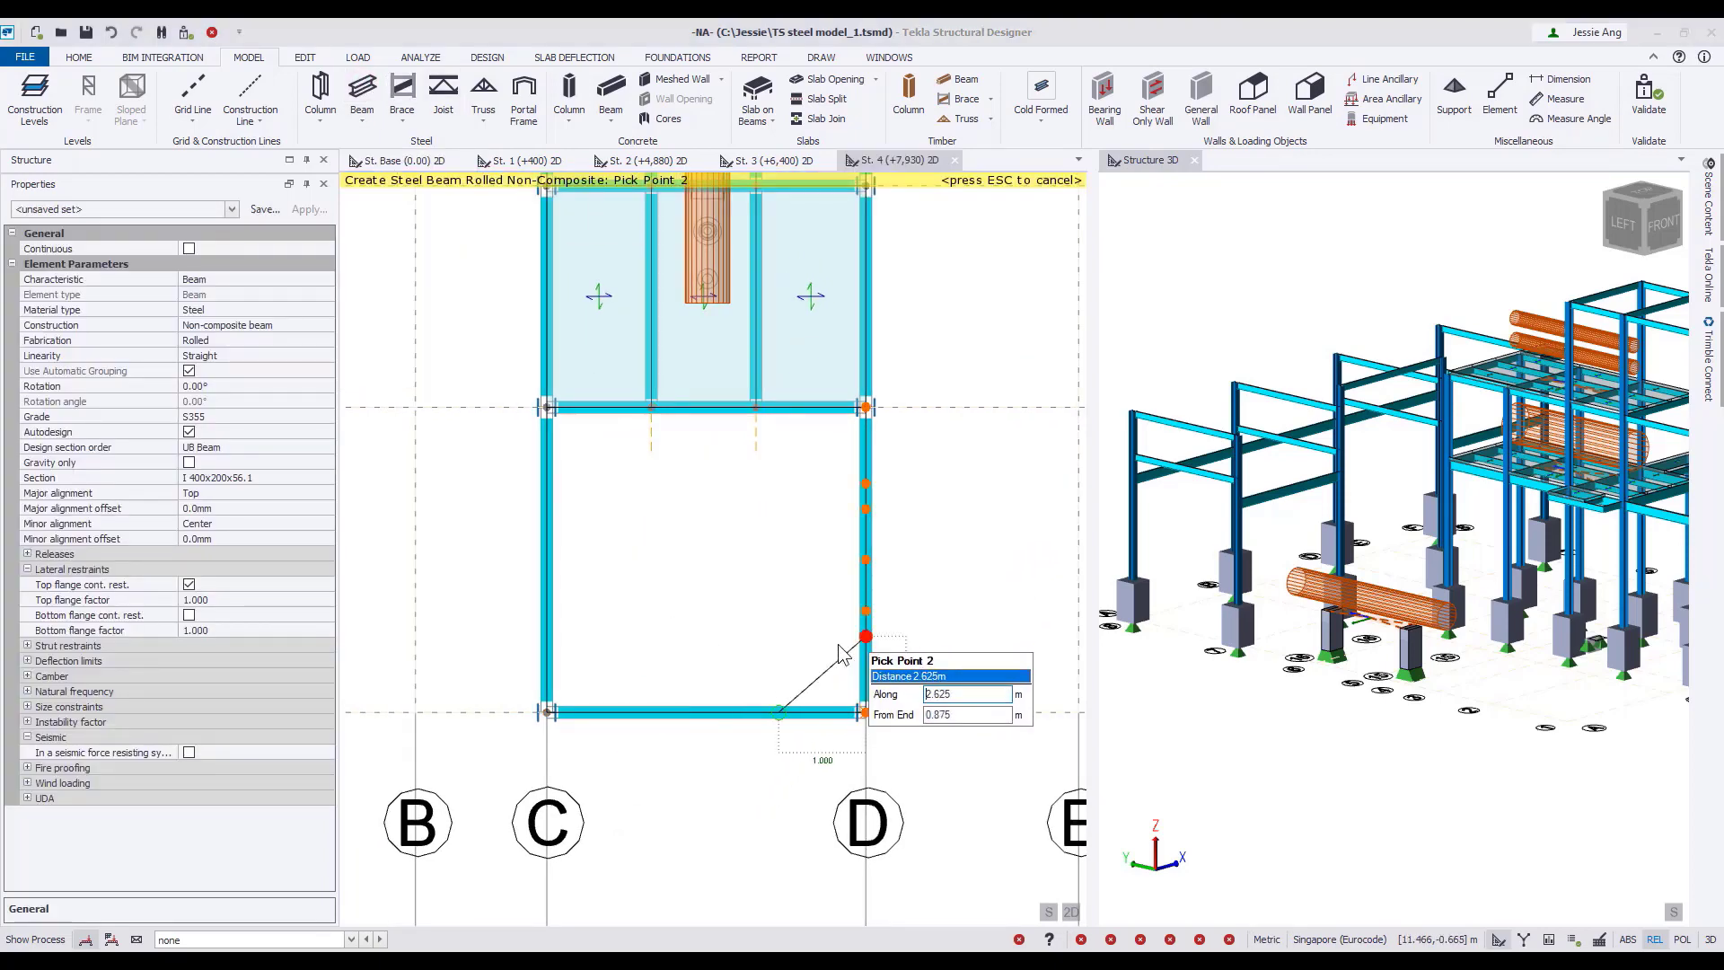
{"action": "type", "text": "1"}
{"action": "key", "text": "Return"}
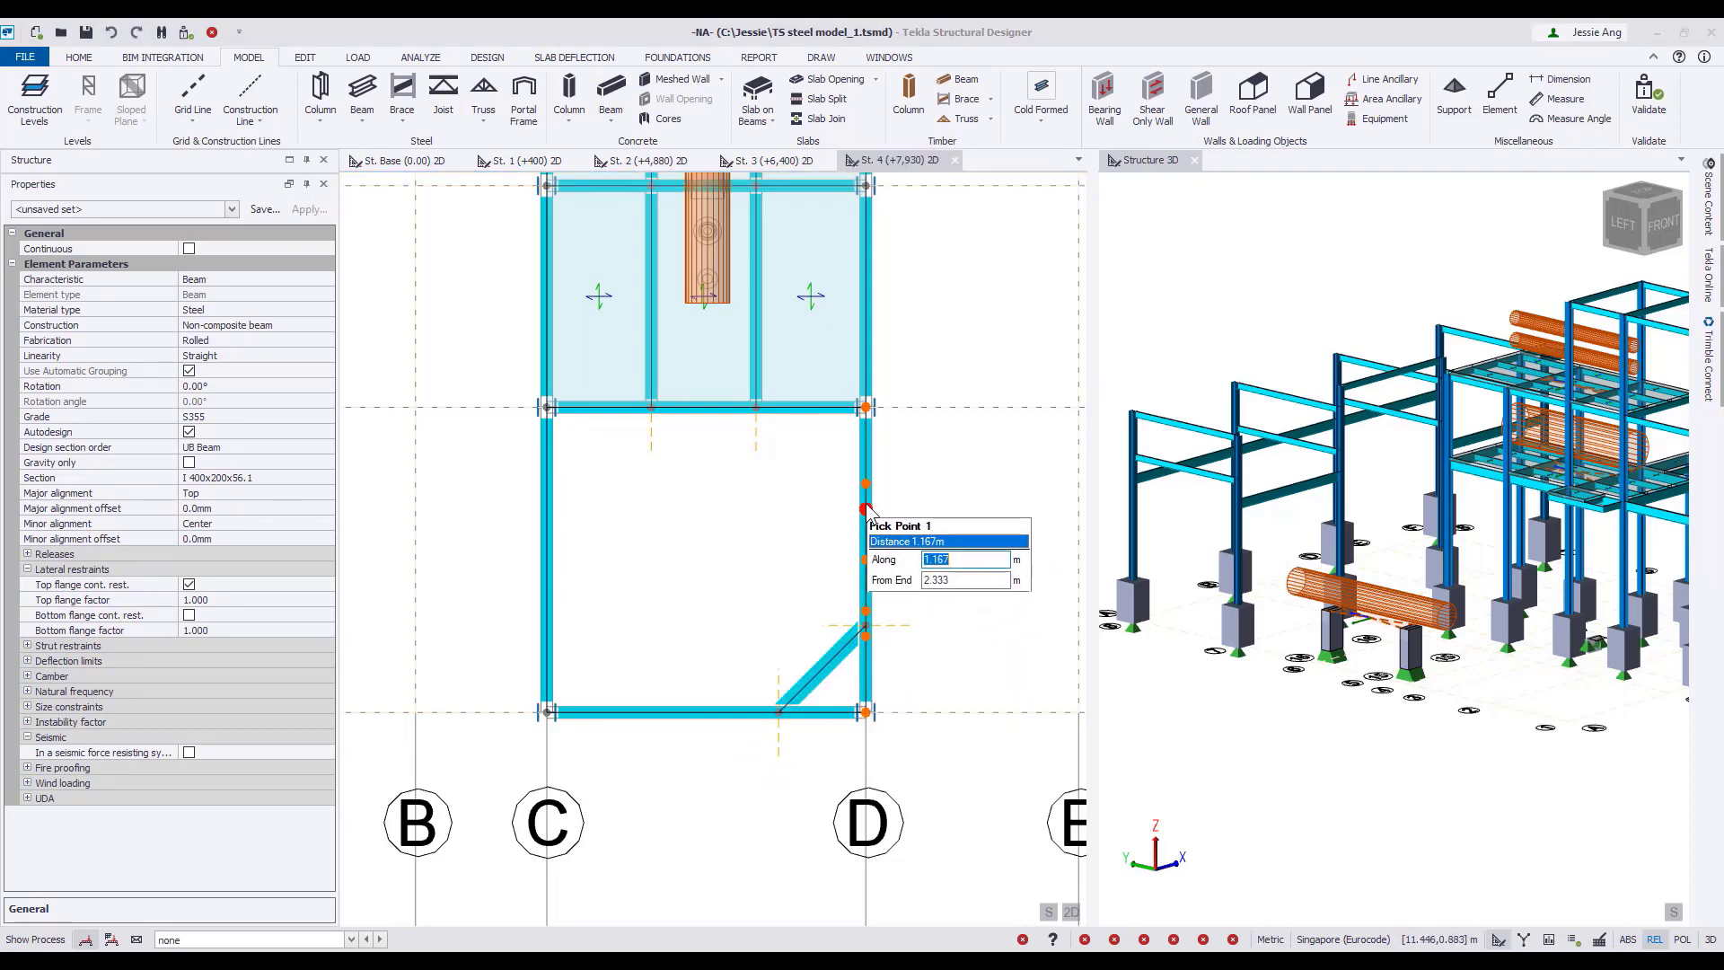
{"action": "type", "text": "1"}
{"action": "key", "text": "Return"}
Add two diagonal steel beams across the bay's corners on grid C, each end 1 m from the corner, then finish creating beams.
{"action": "key", "text": "Return"}
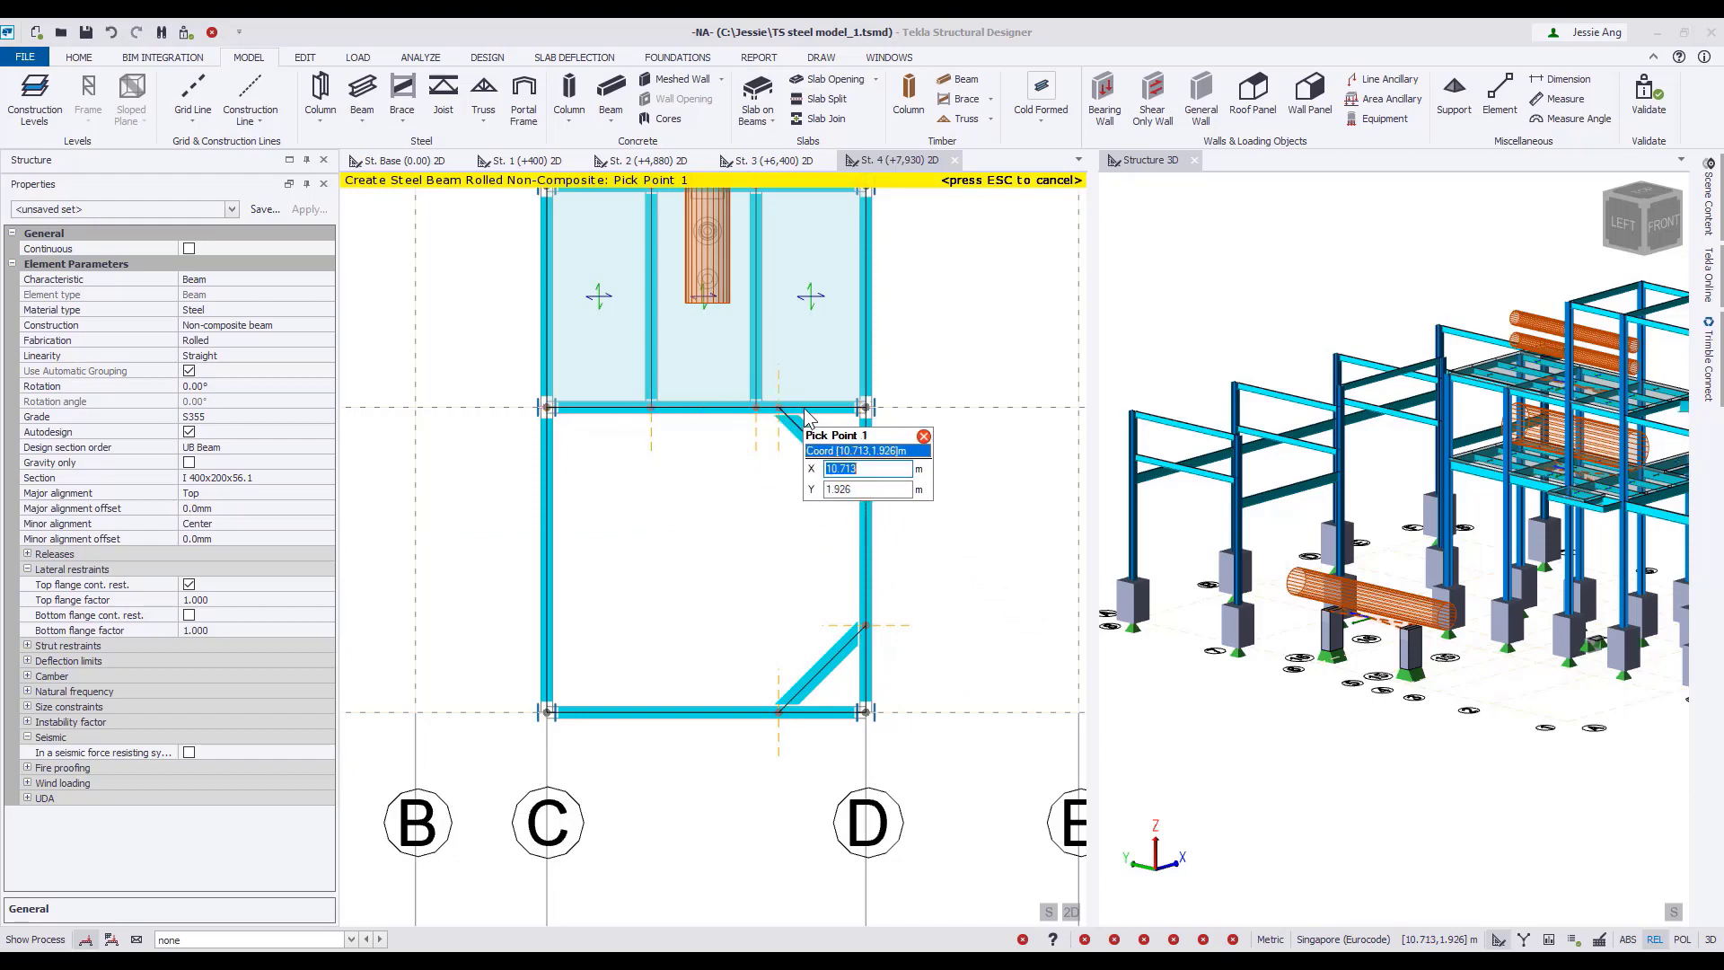
{"action": "type", "text": "1"}
{"action": "key", "text": "Return"}
{"action": "type", "text": "1"}
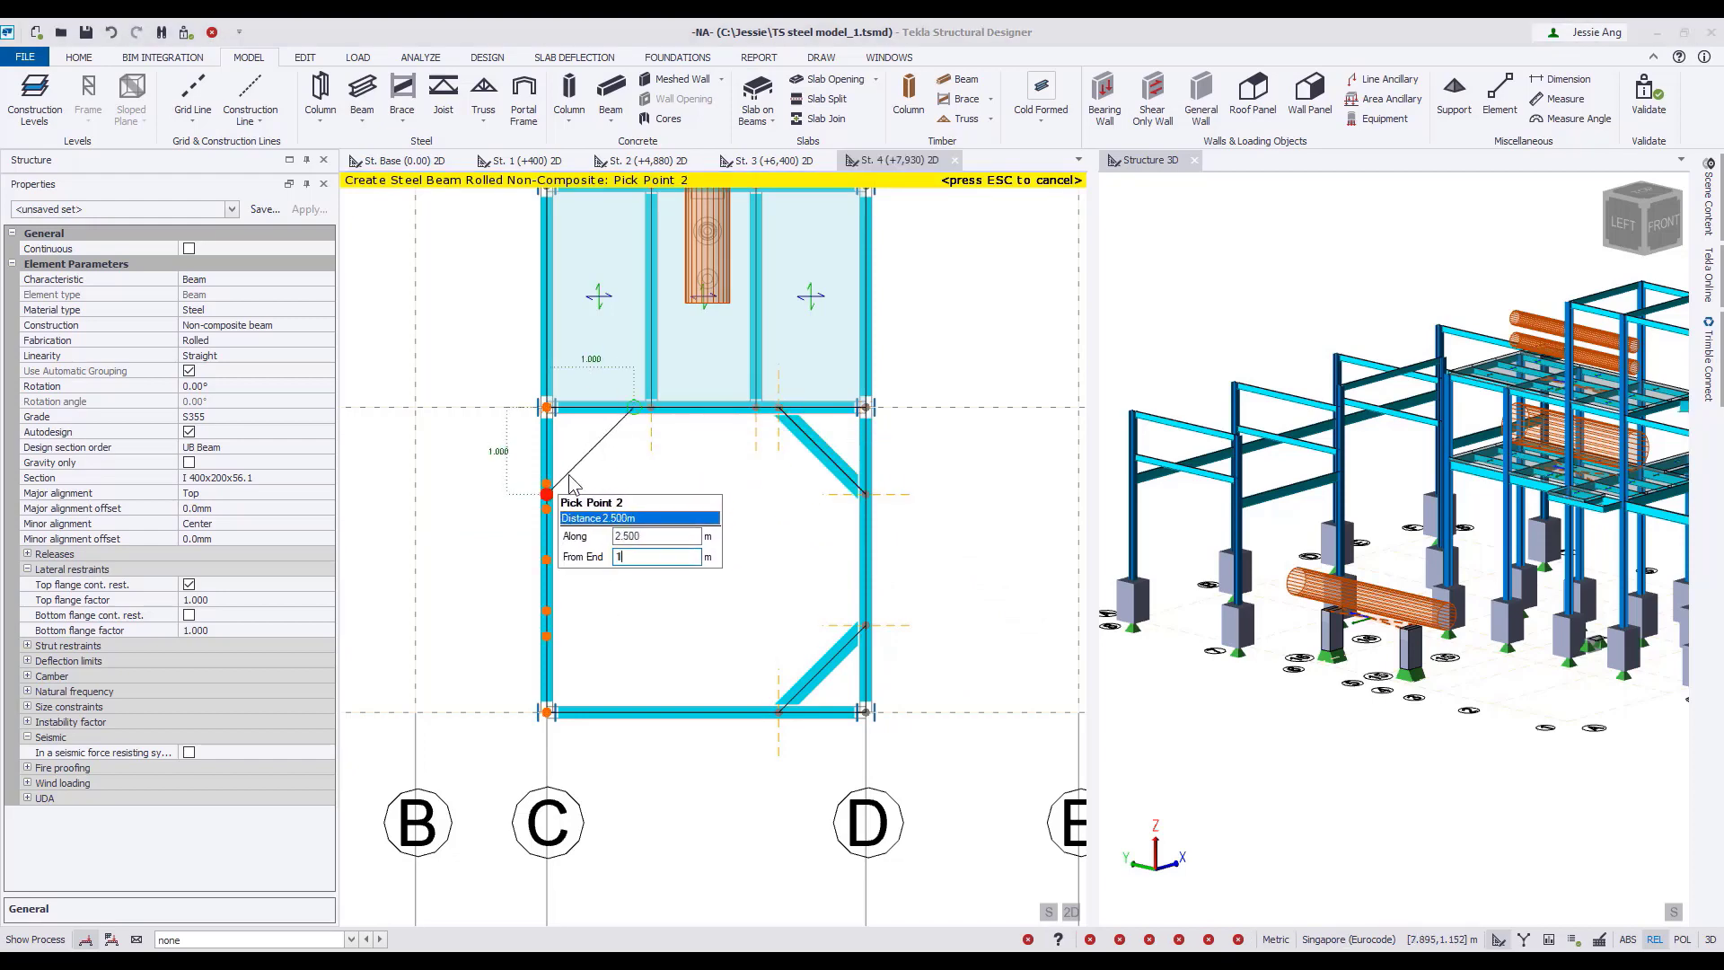
{"action": "key", "text": "Return"}
{"action": "type", "text": "1"}
{"action": "key", "text": "Return"}
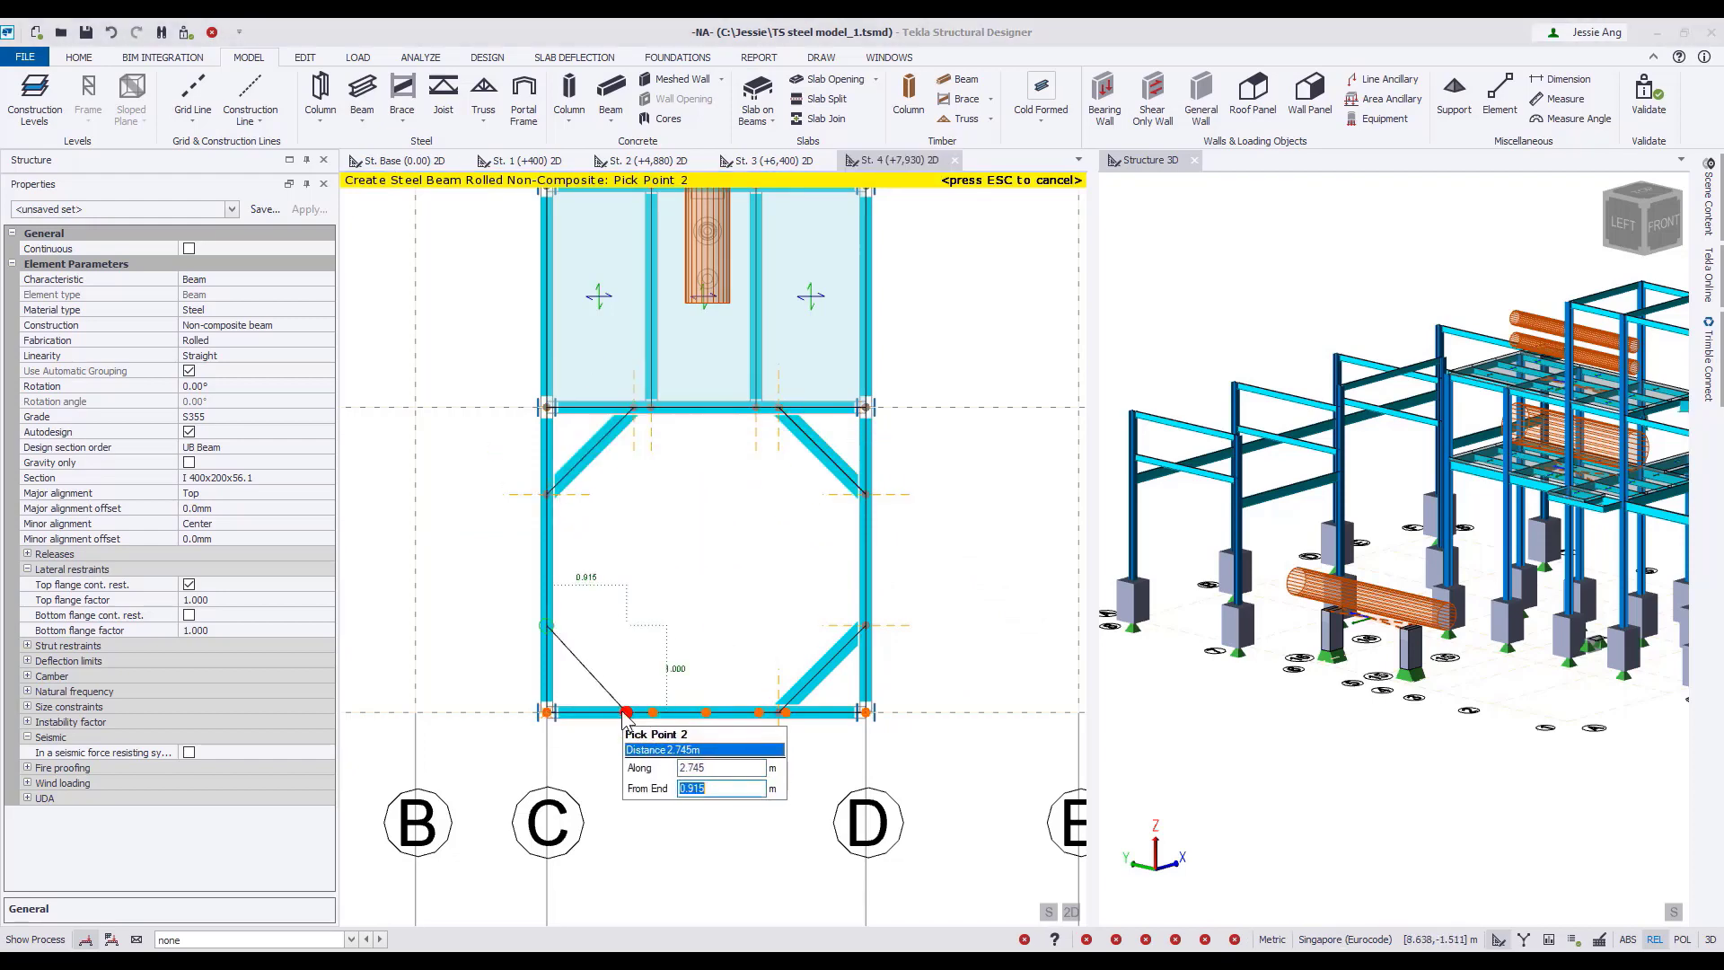
{"action": "type", "text": "1"}
{"action": "key", "text": "Return"}
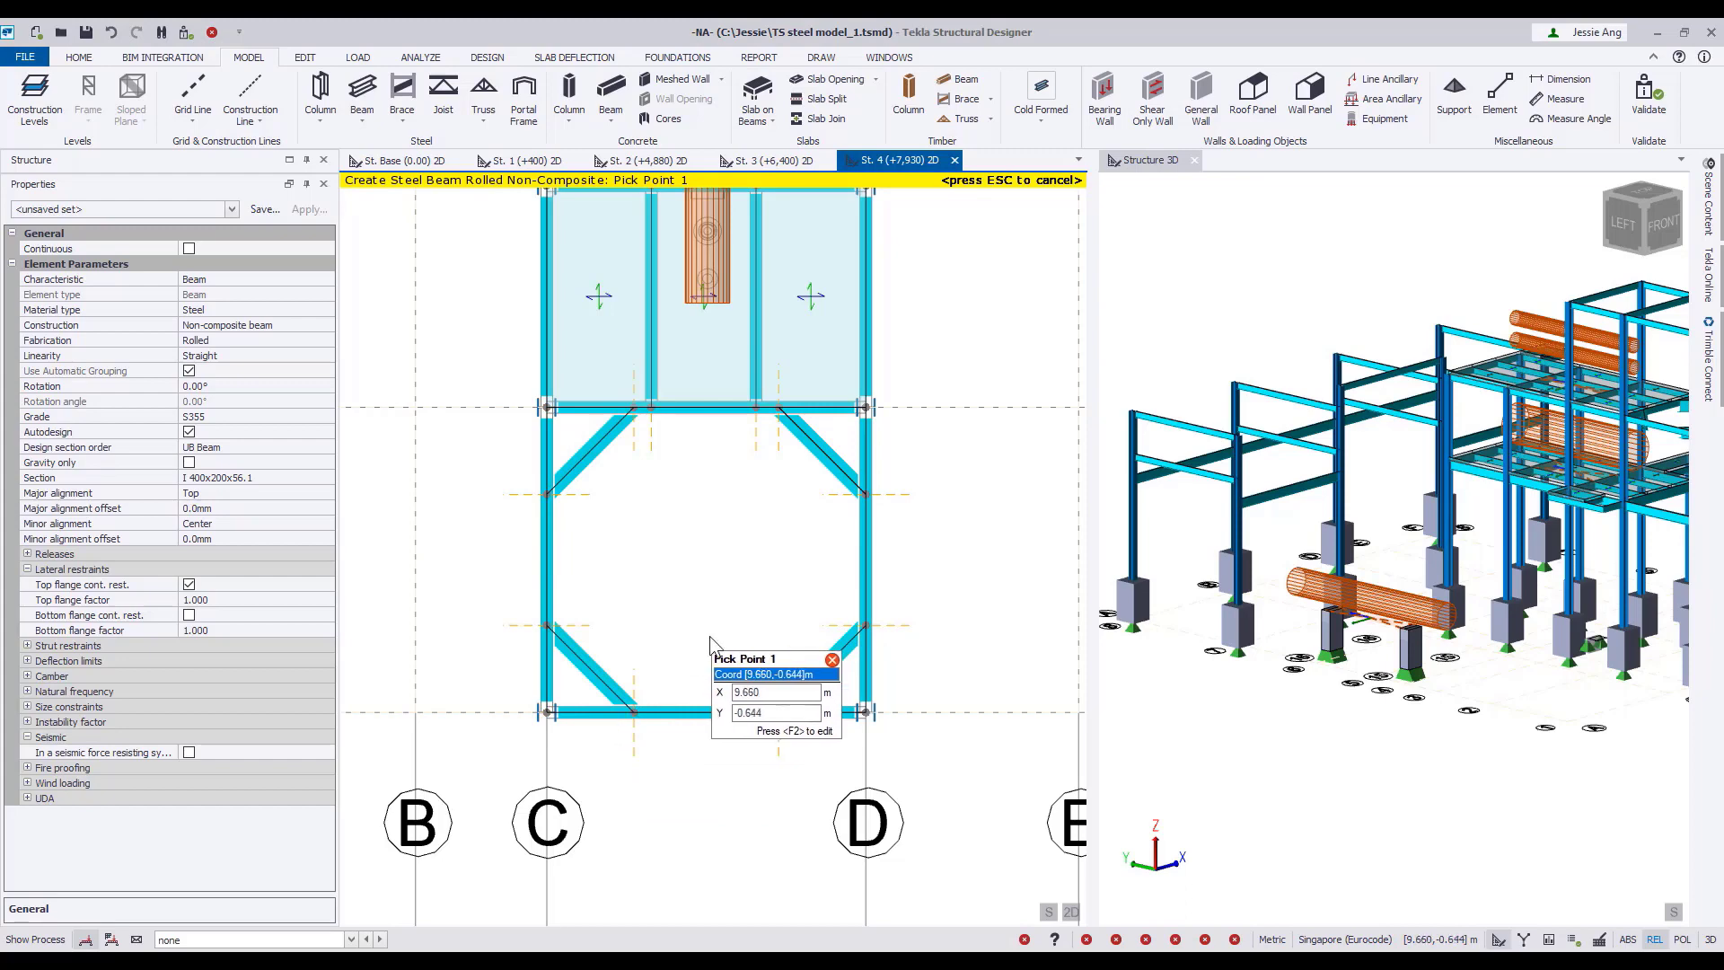
{"action": "key", "text": "Escape"}
Set up sphere equipment for St. 4 with diameter 2.000 m, base position 0.500 m and angle 0°.
{"action": "left_click", "coordinate": [1378, 117]}
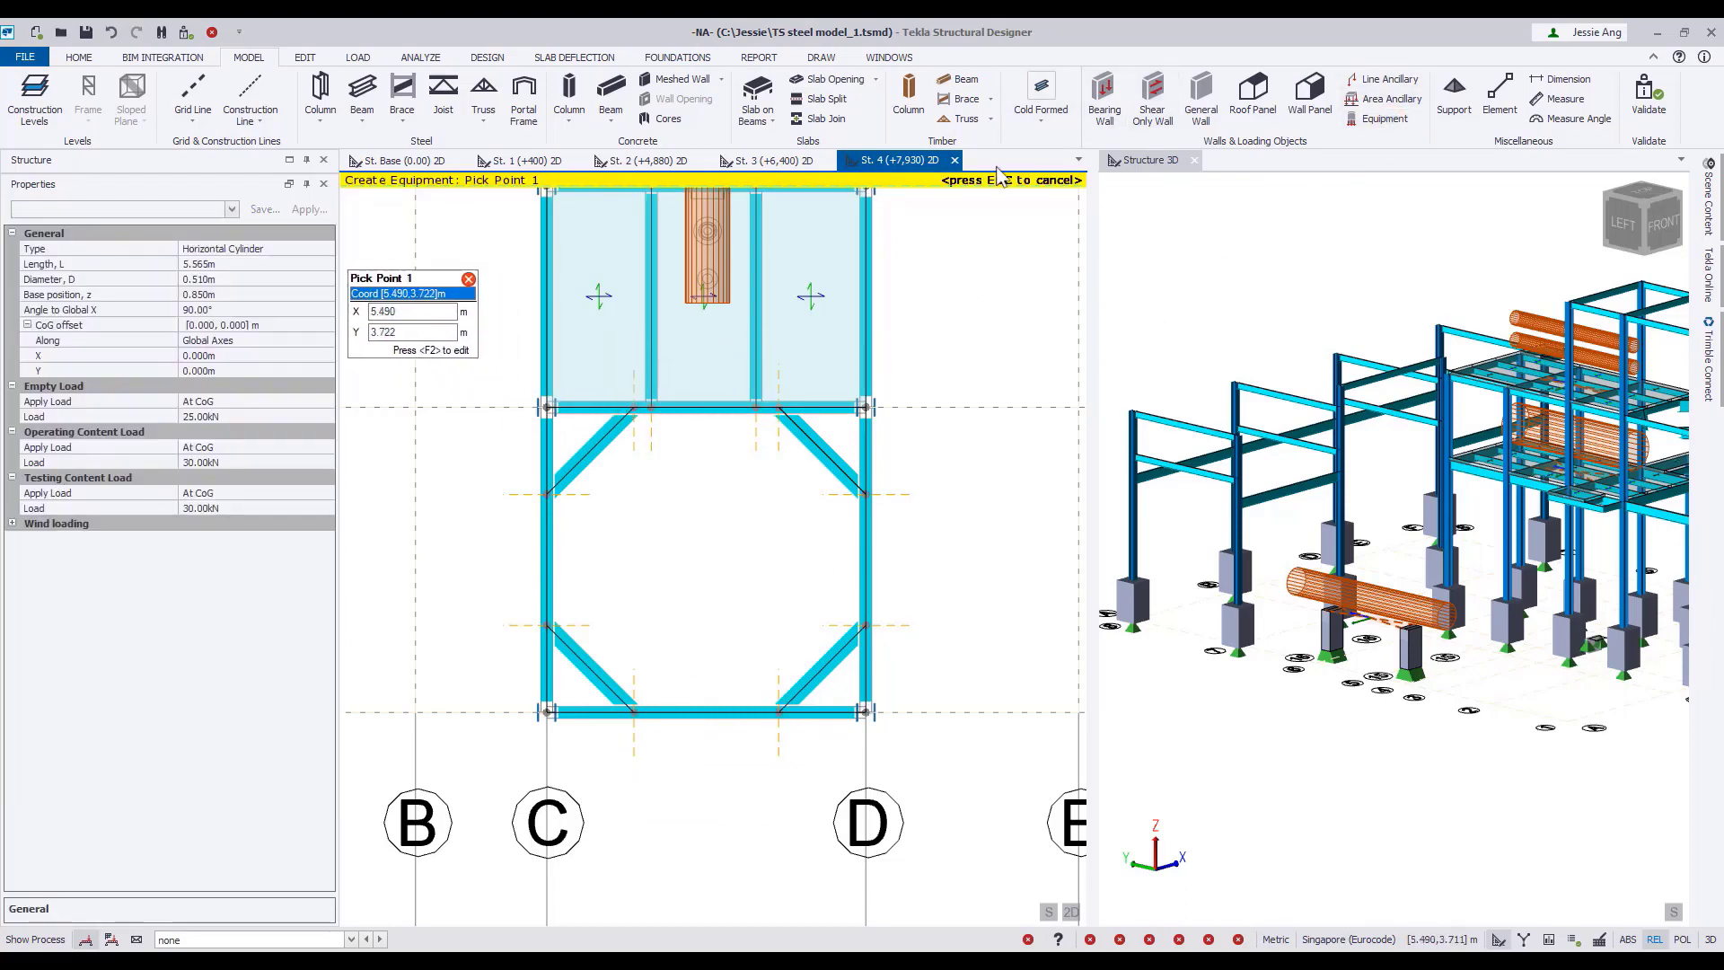
{"action": "left_click", "coordinate": [260, 248]}
{"action": "left_click", "coordinate": [259, 266]}
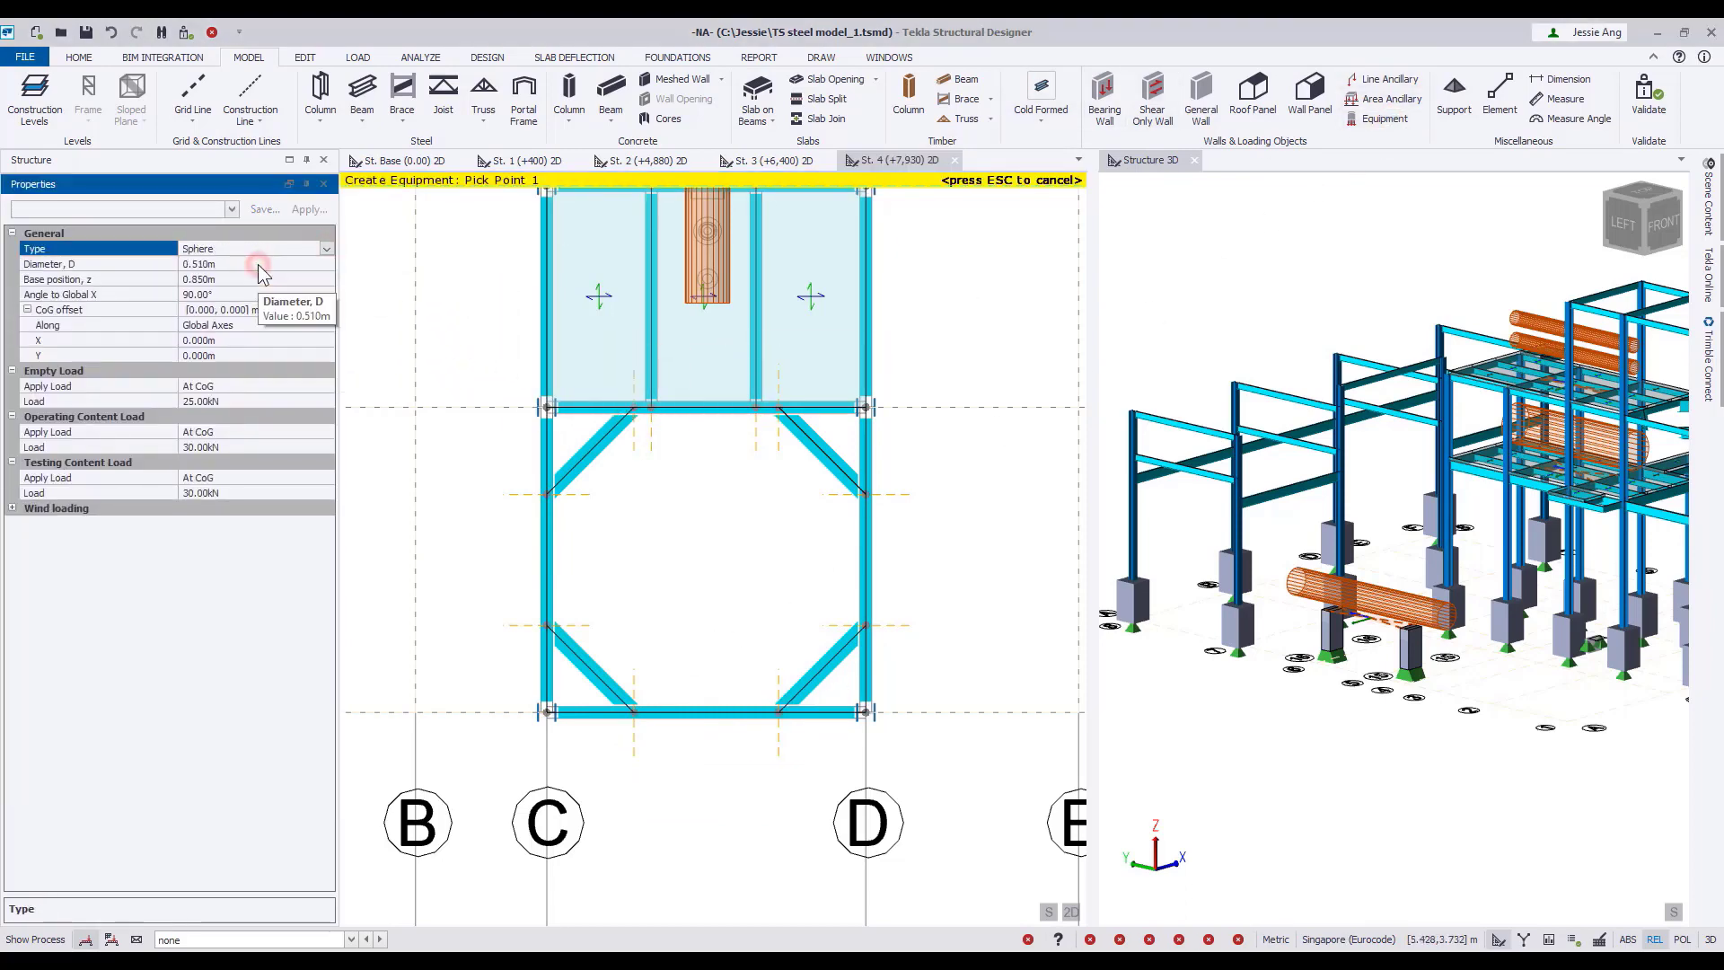
{"action": "double_click", "coordinate": [242, 263]}
{"action": "type", "text": "2"}
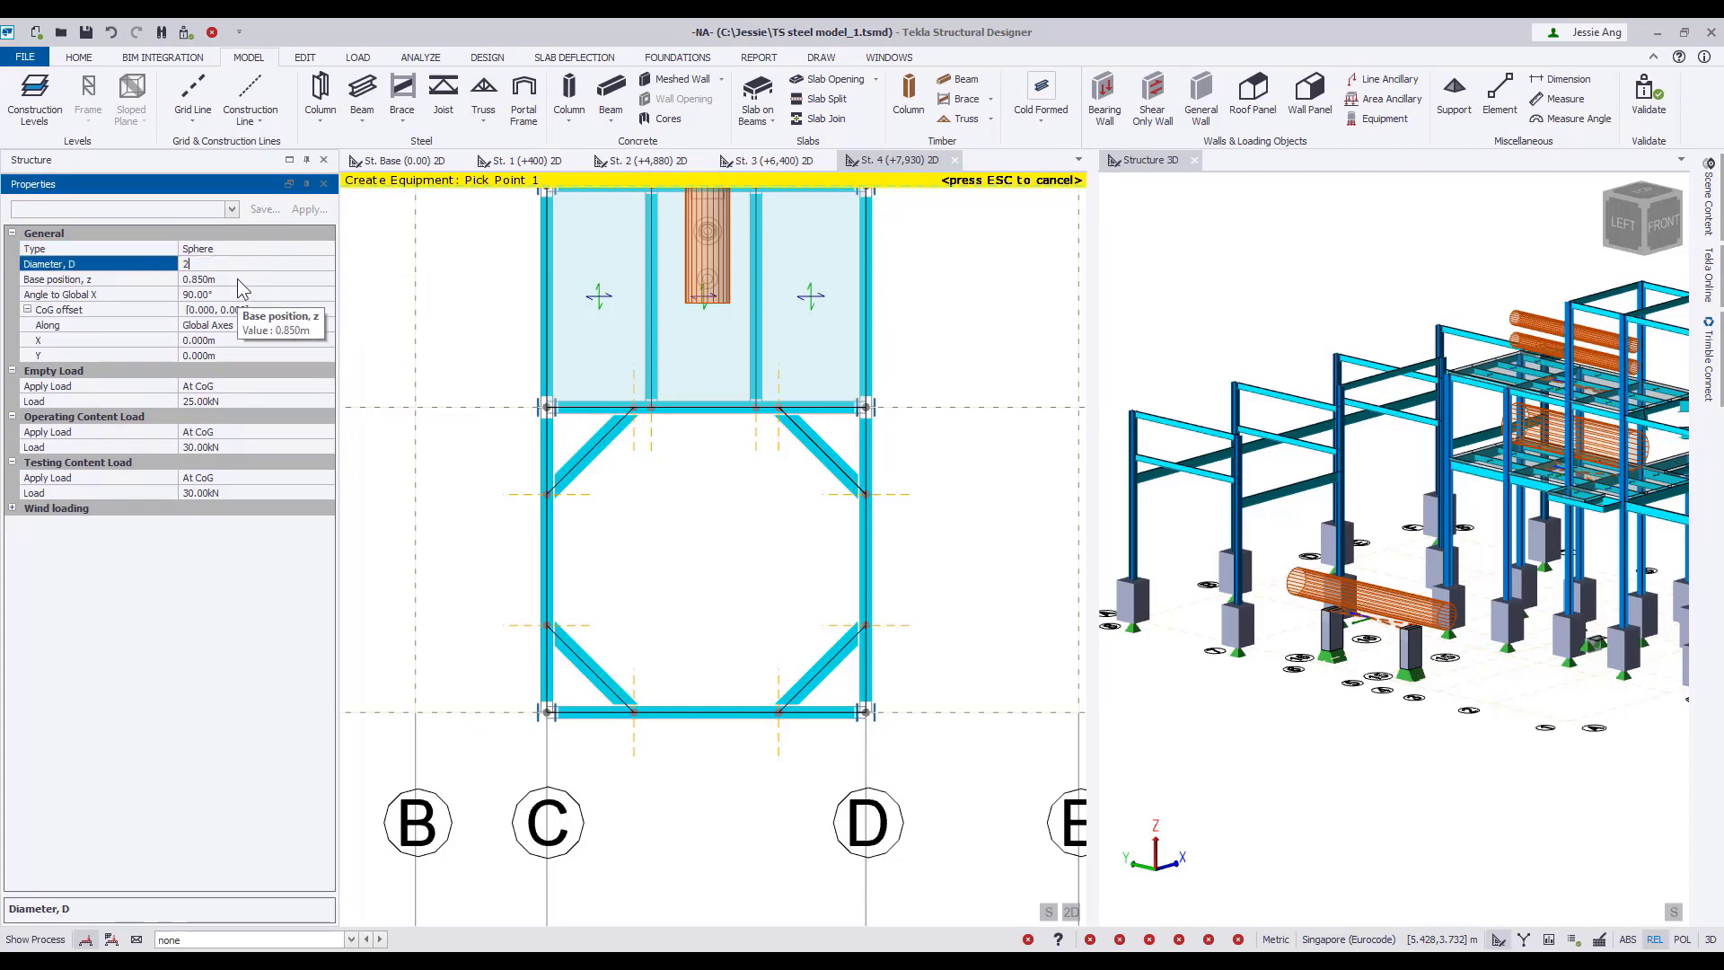
{"action": "left_click", "coordinate": [239, 279]}
{"action": "double_click", "coordinate": [238, 280]}
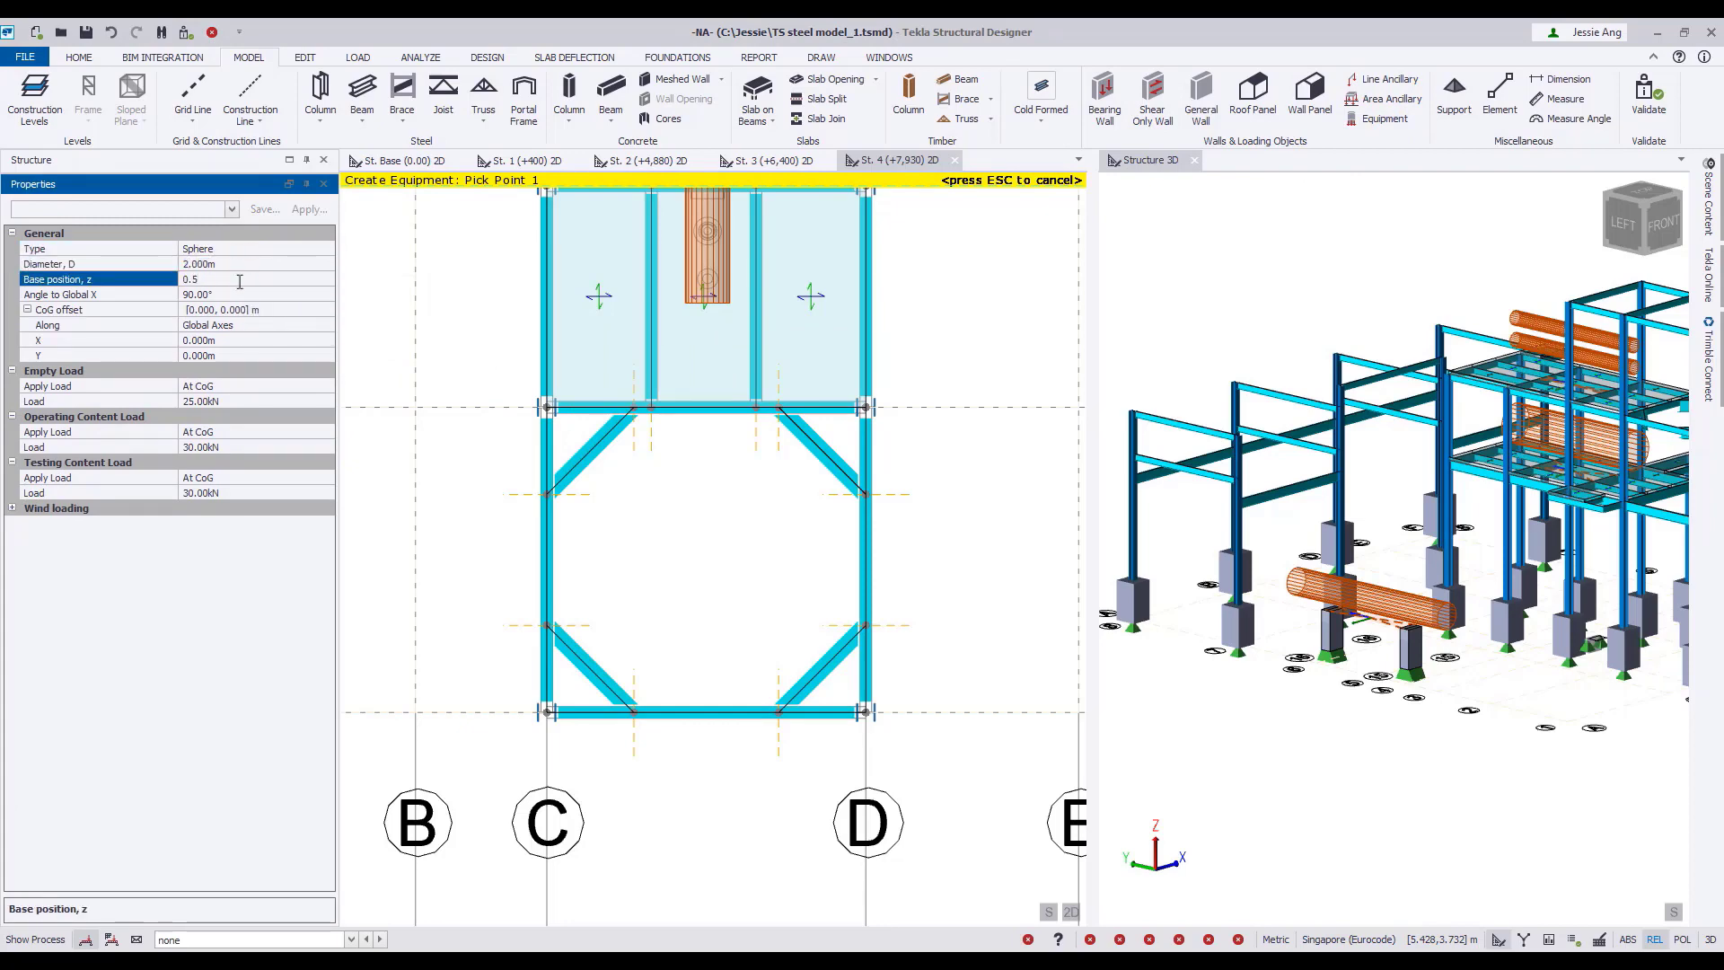
{"action": "left_click", "coordinate": [240, 296]}
{"action": "type", "text": "0"}
Set the sphere's empty load to 40 kN and its operating and testing content loads to 50 kN.
{"action": "left_click", "coordinate": [234, 401]}
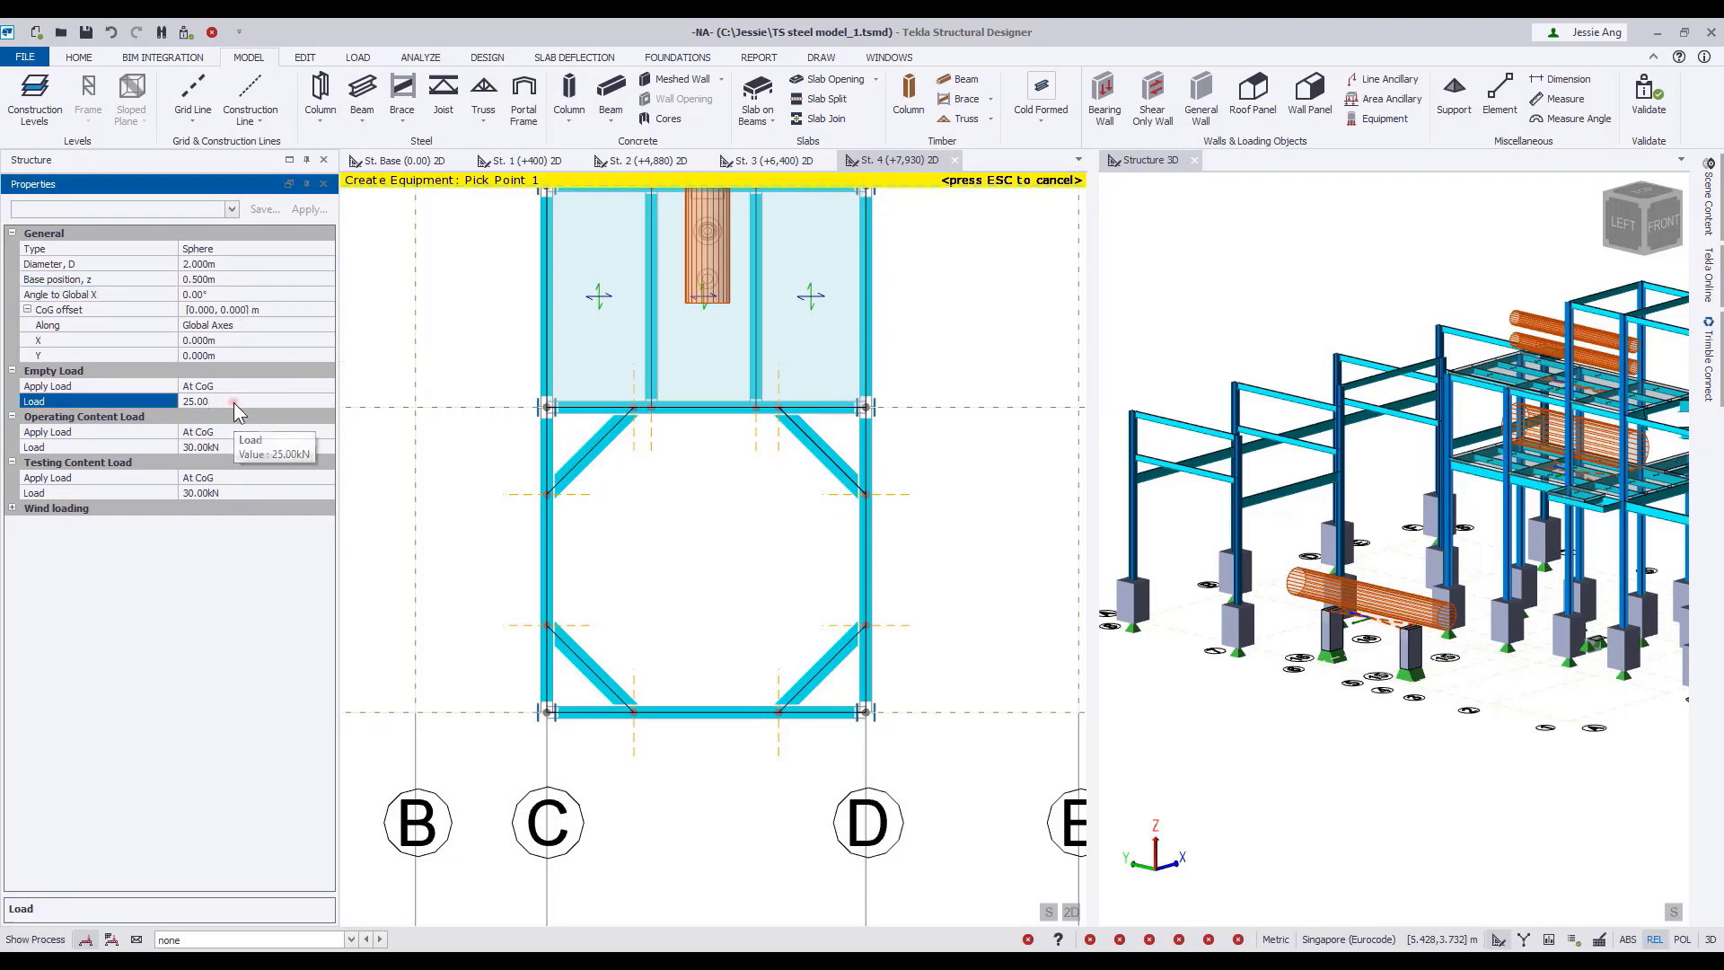
{"action": "type", "text": "40"}
{"action": "left_click", "coordinate": [224, 447]}
{"action": "type", "text": "50"}
{"action": "left_click", "coordinate": [223, 493]}
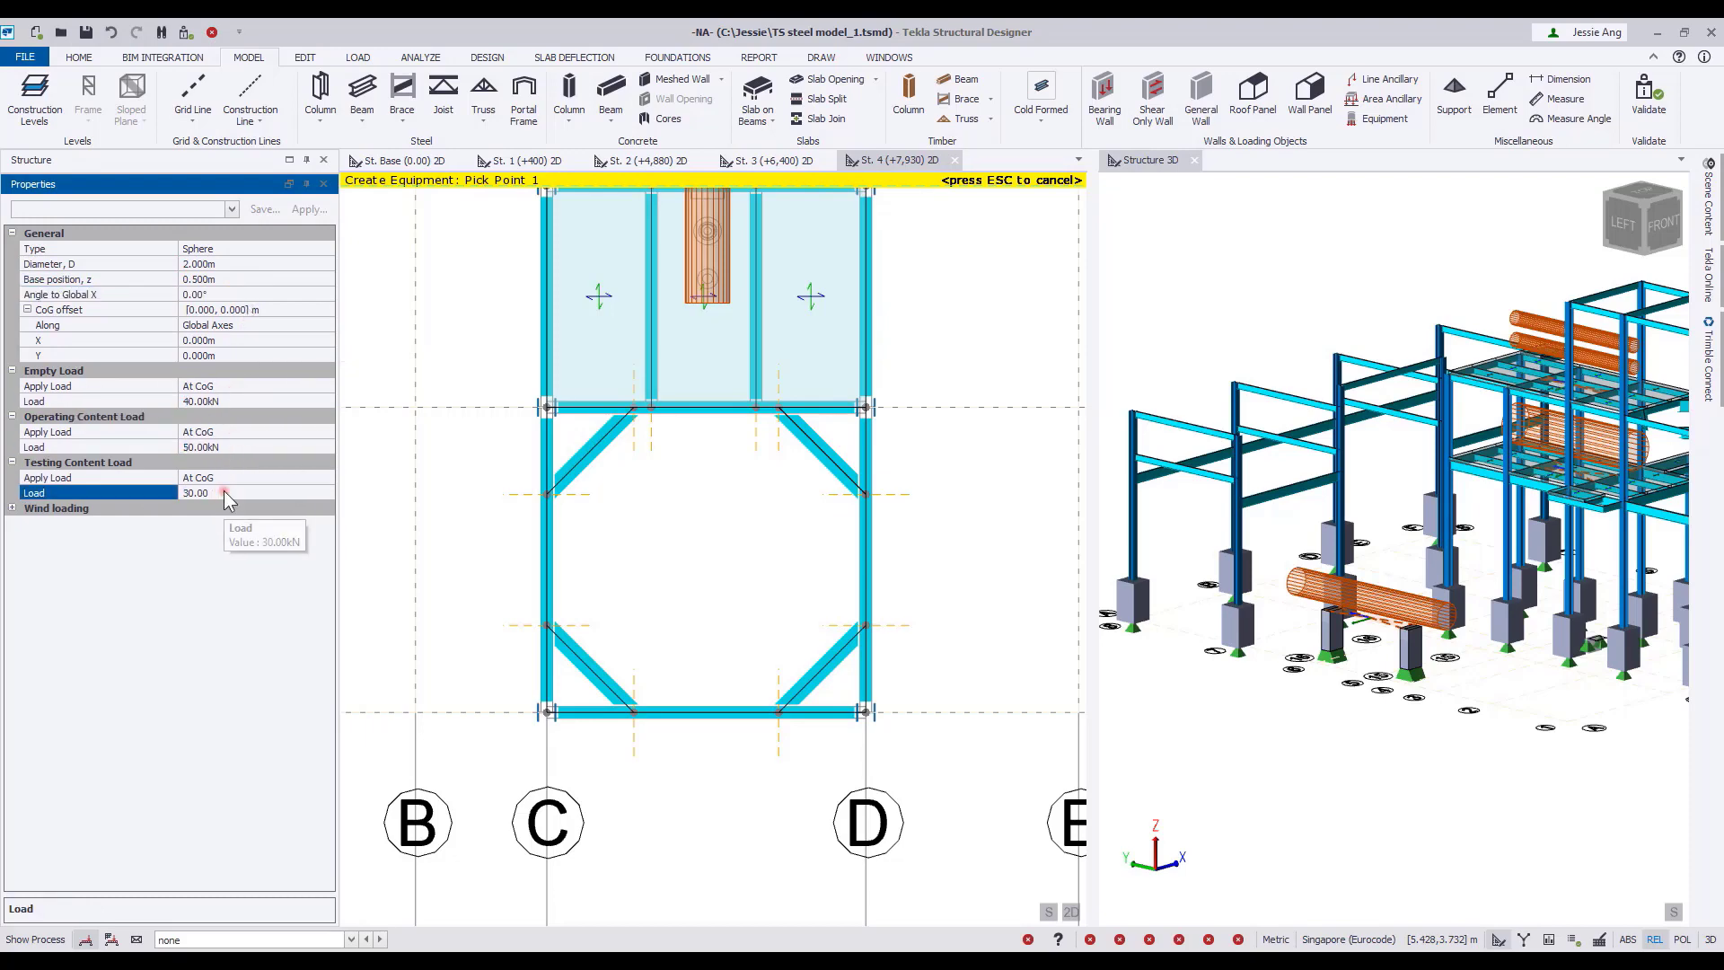
{"action": "type", "text": "5"}
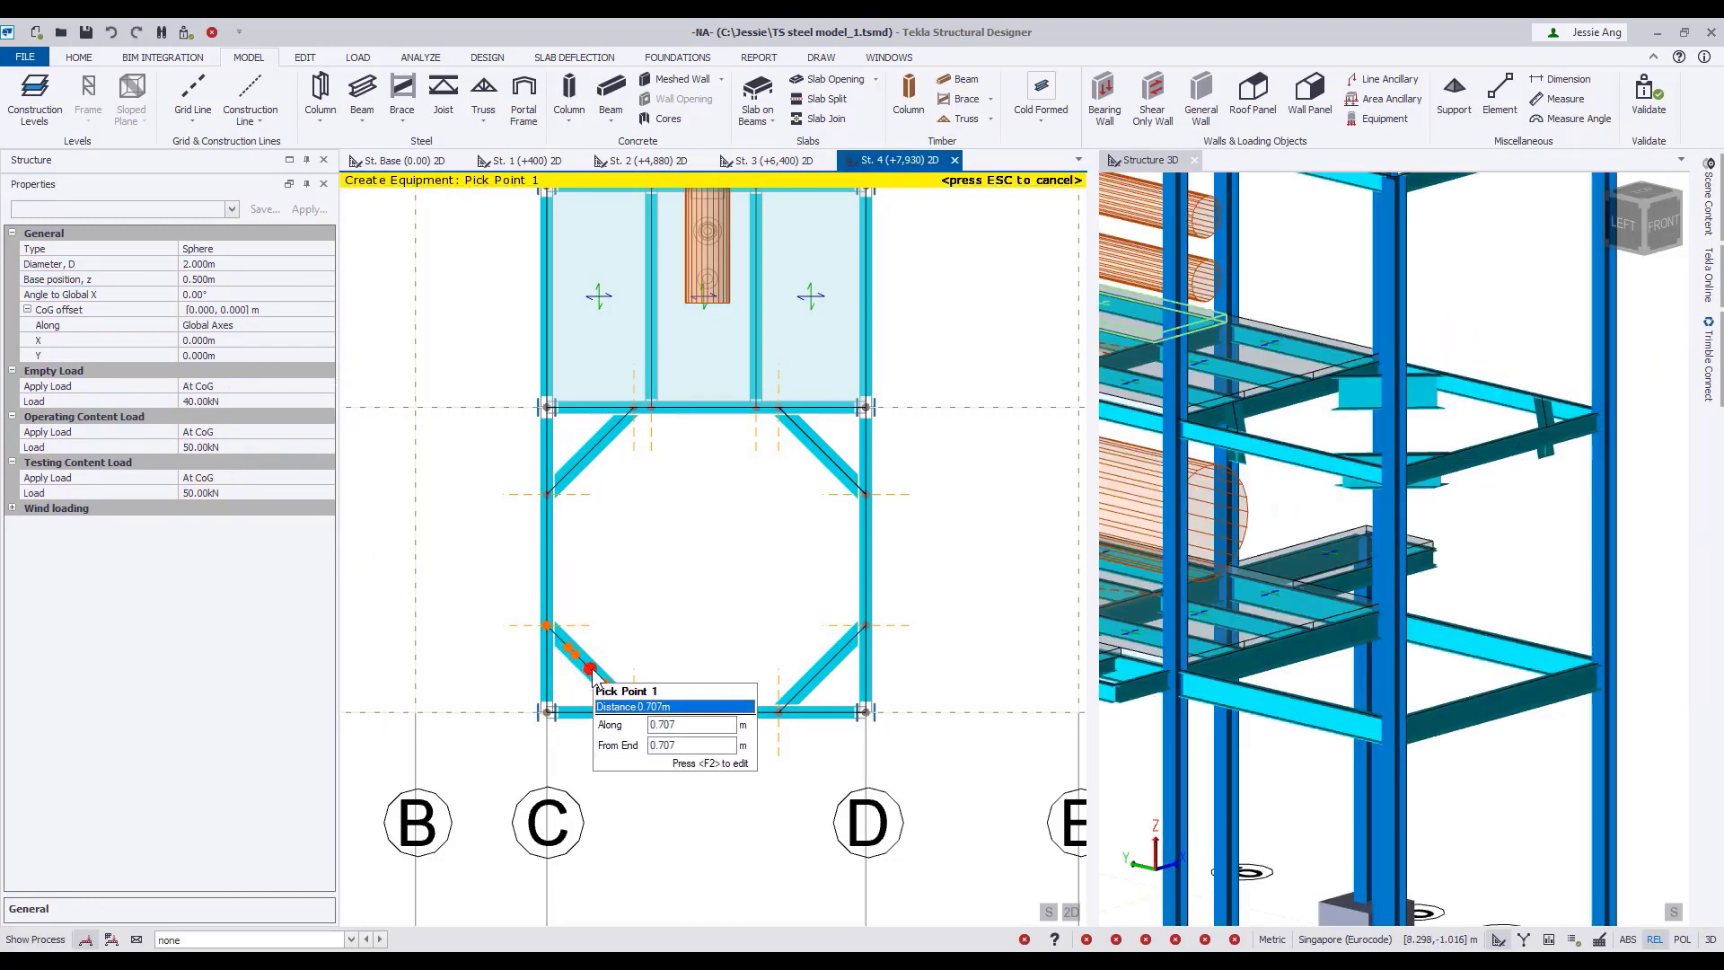
Place the sphere equipment at St. 4, picking its four support points at the midpoints of the bay's diagonal corner beams.
{"action": "left_click", "coordinate": [591, 669]}
{"action": "left_click", "coordinate": [821, 669]}
{"action": "left_click", "coordinate": [821, 451]}
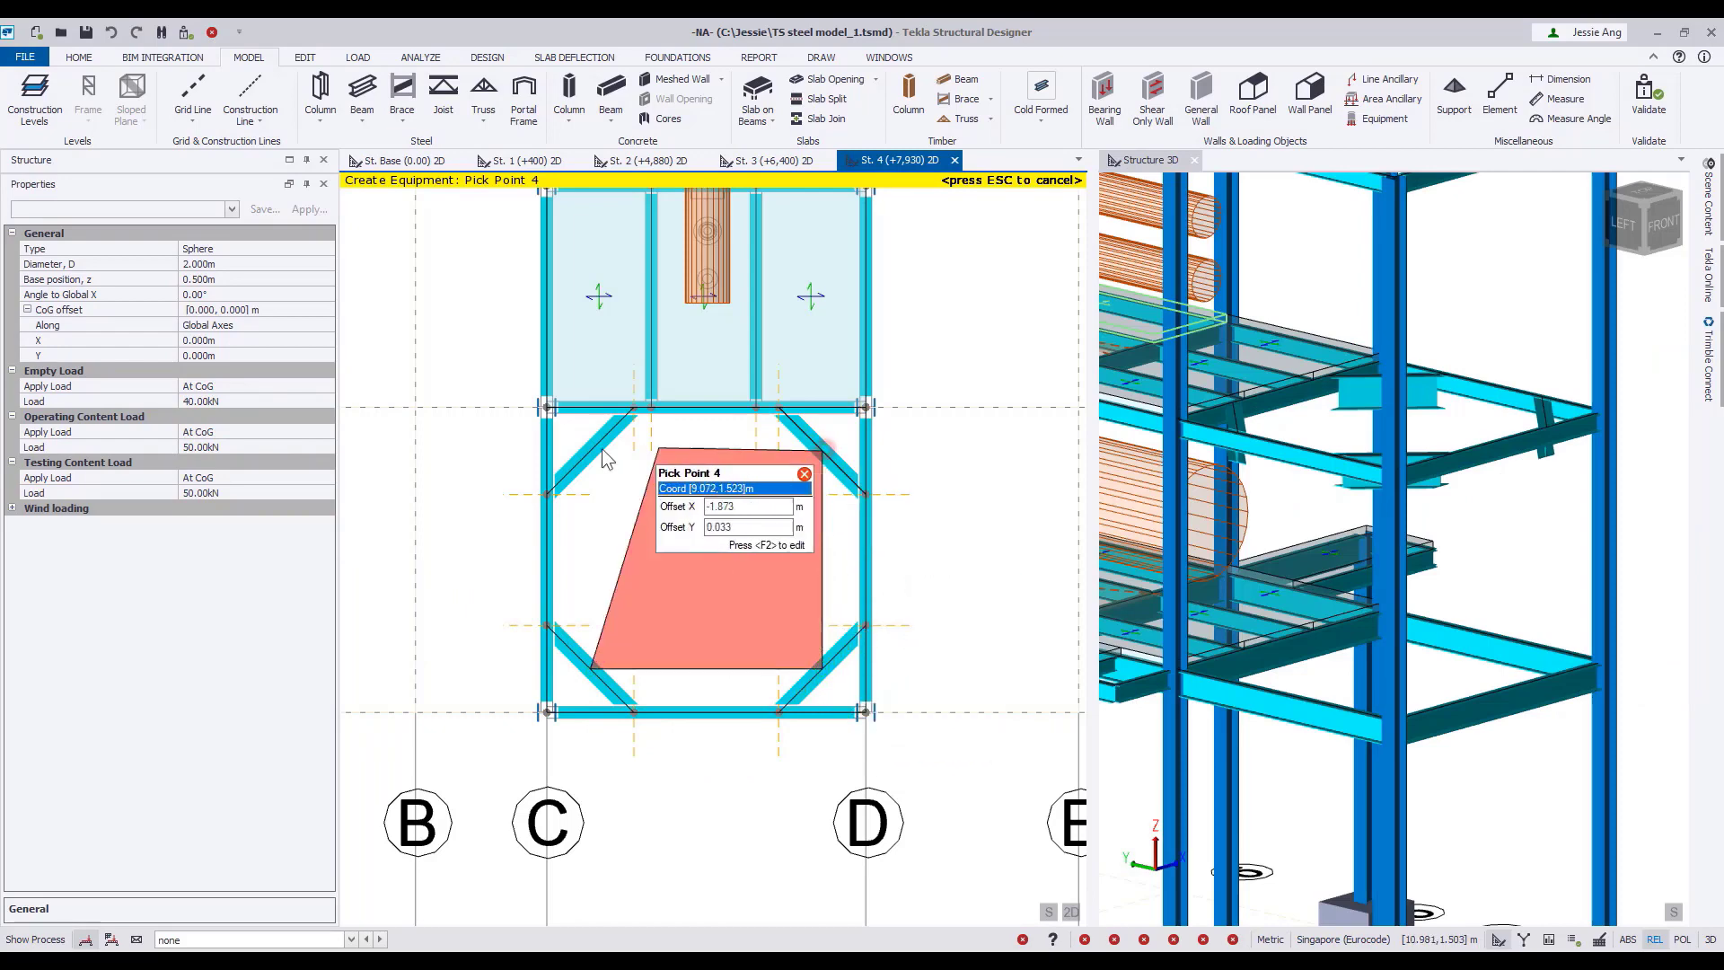
{"action": "left_click", "coordinate": [590, 451]}
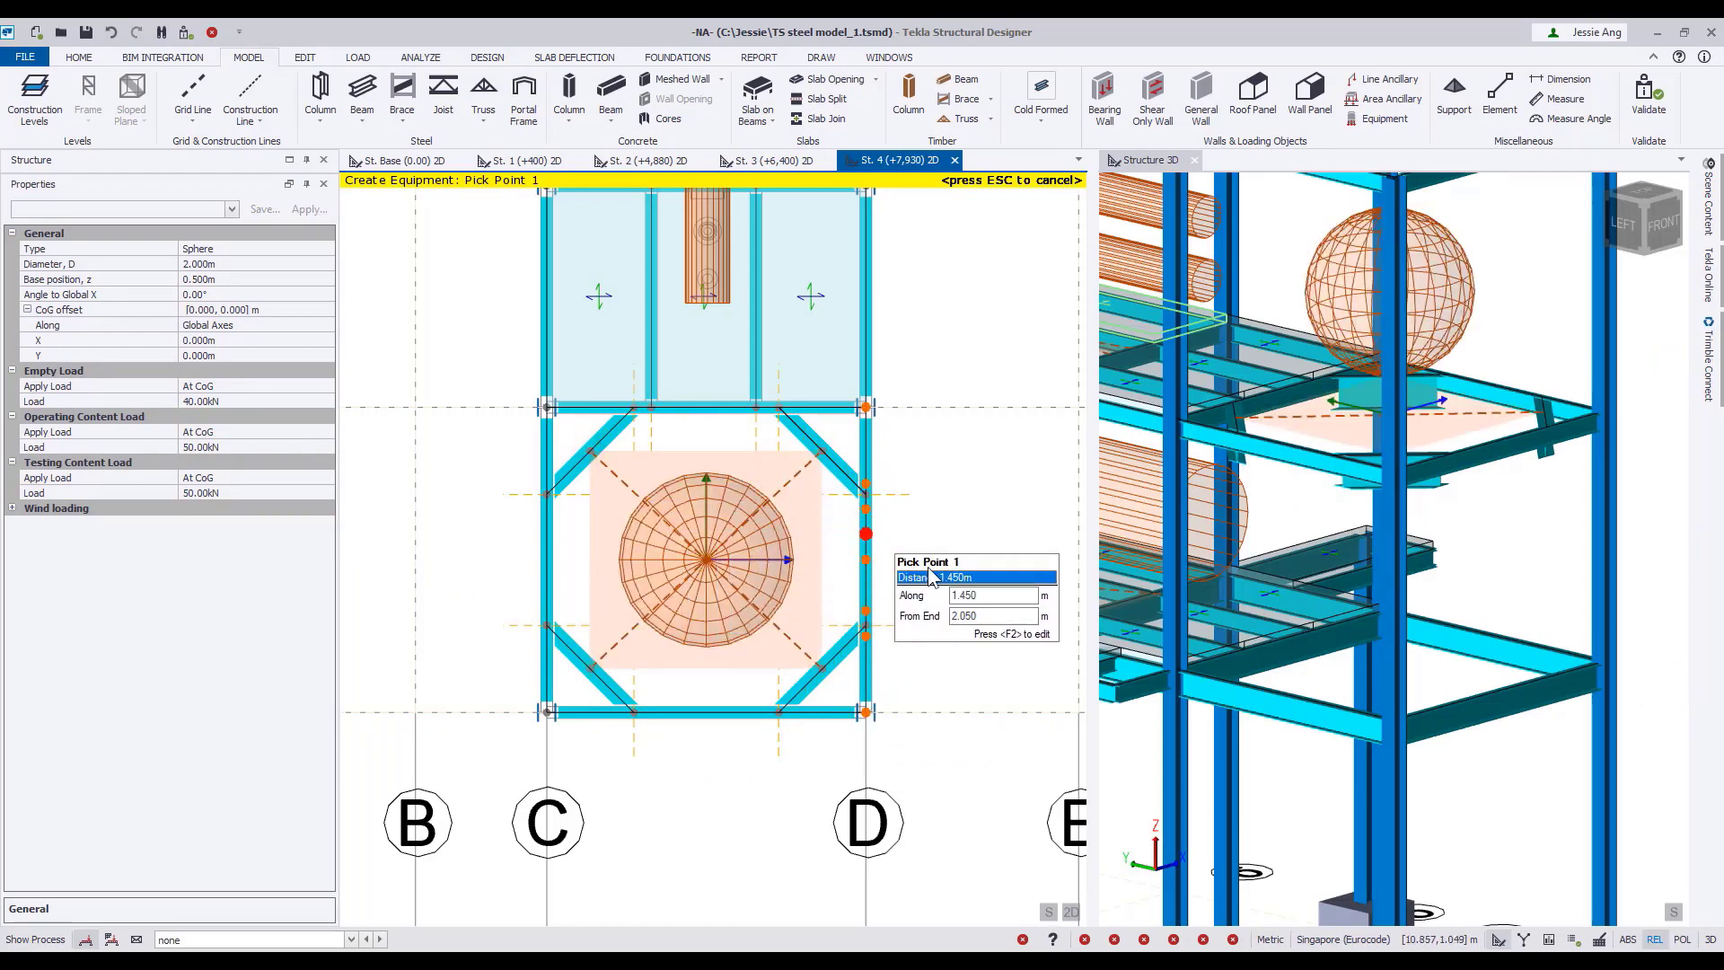
{"action": "scroll", "coordinate": [929, 567], "scroll_direction": "down", "scroll_amount": 2}
{"action": "scroll", "coordinate": [1479, 644], "scroll_direction": "down", "scroll_amount": 5}
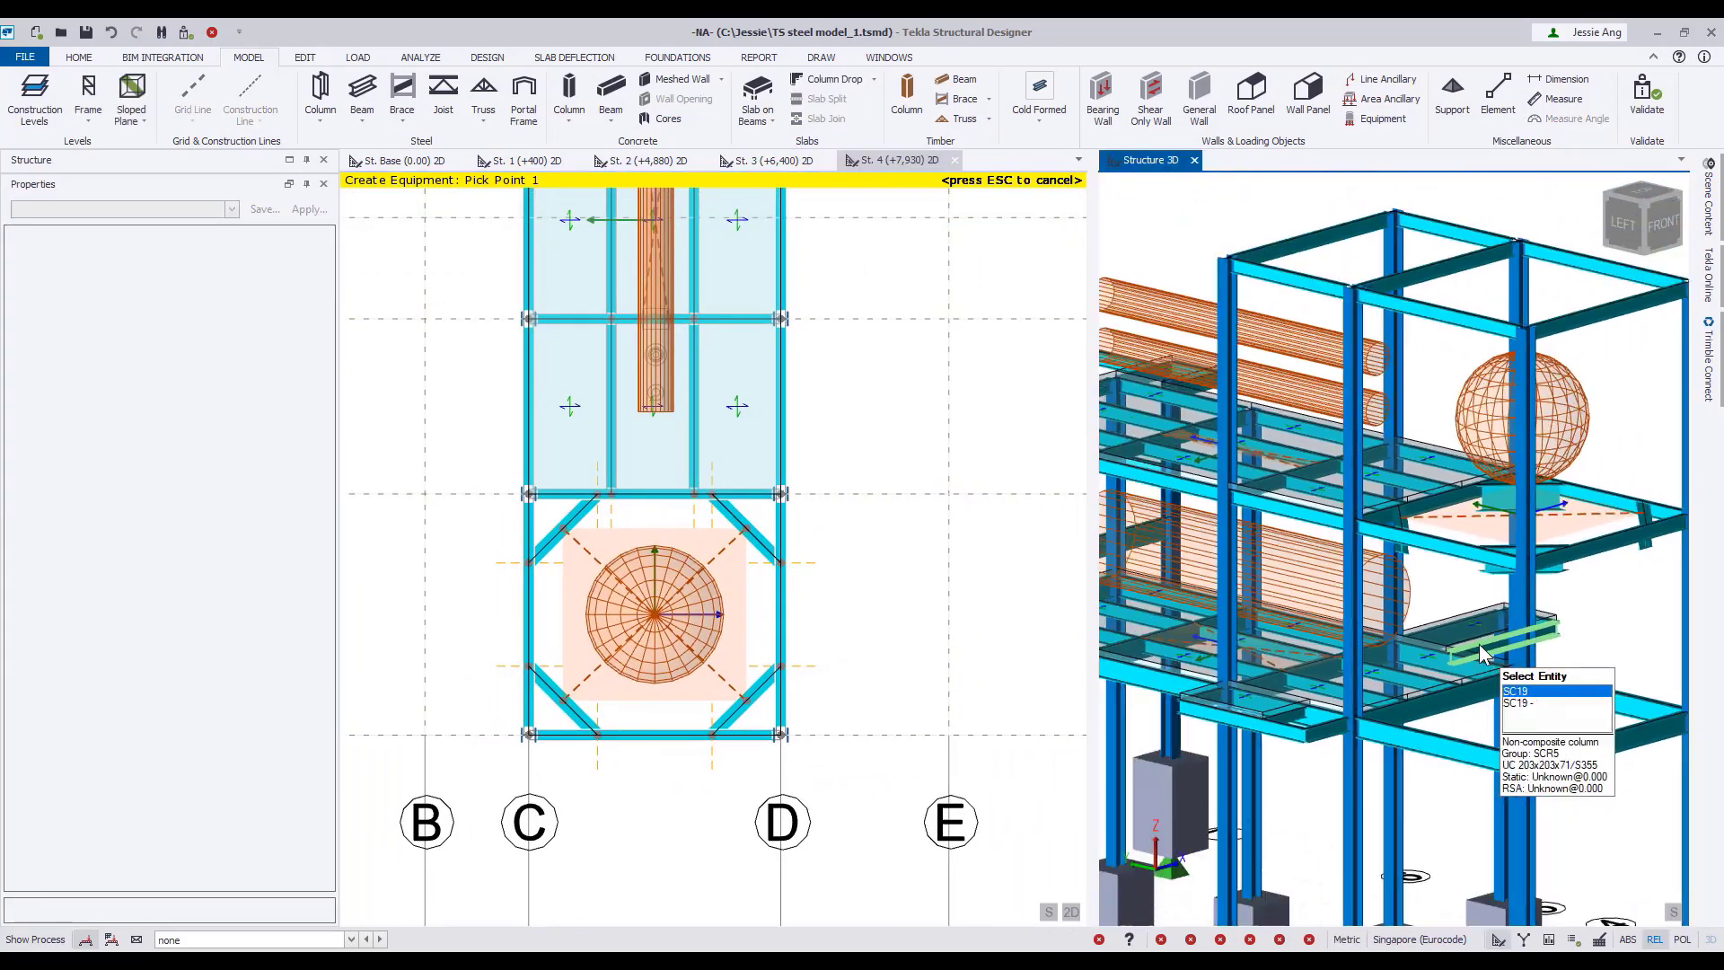
{"action": "scroll", "coordinate": [1479, 612], "scroll_direction": "down", "scroll_amount": 4}
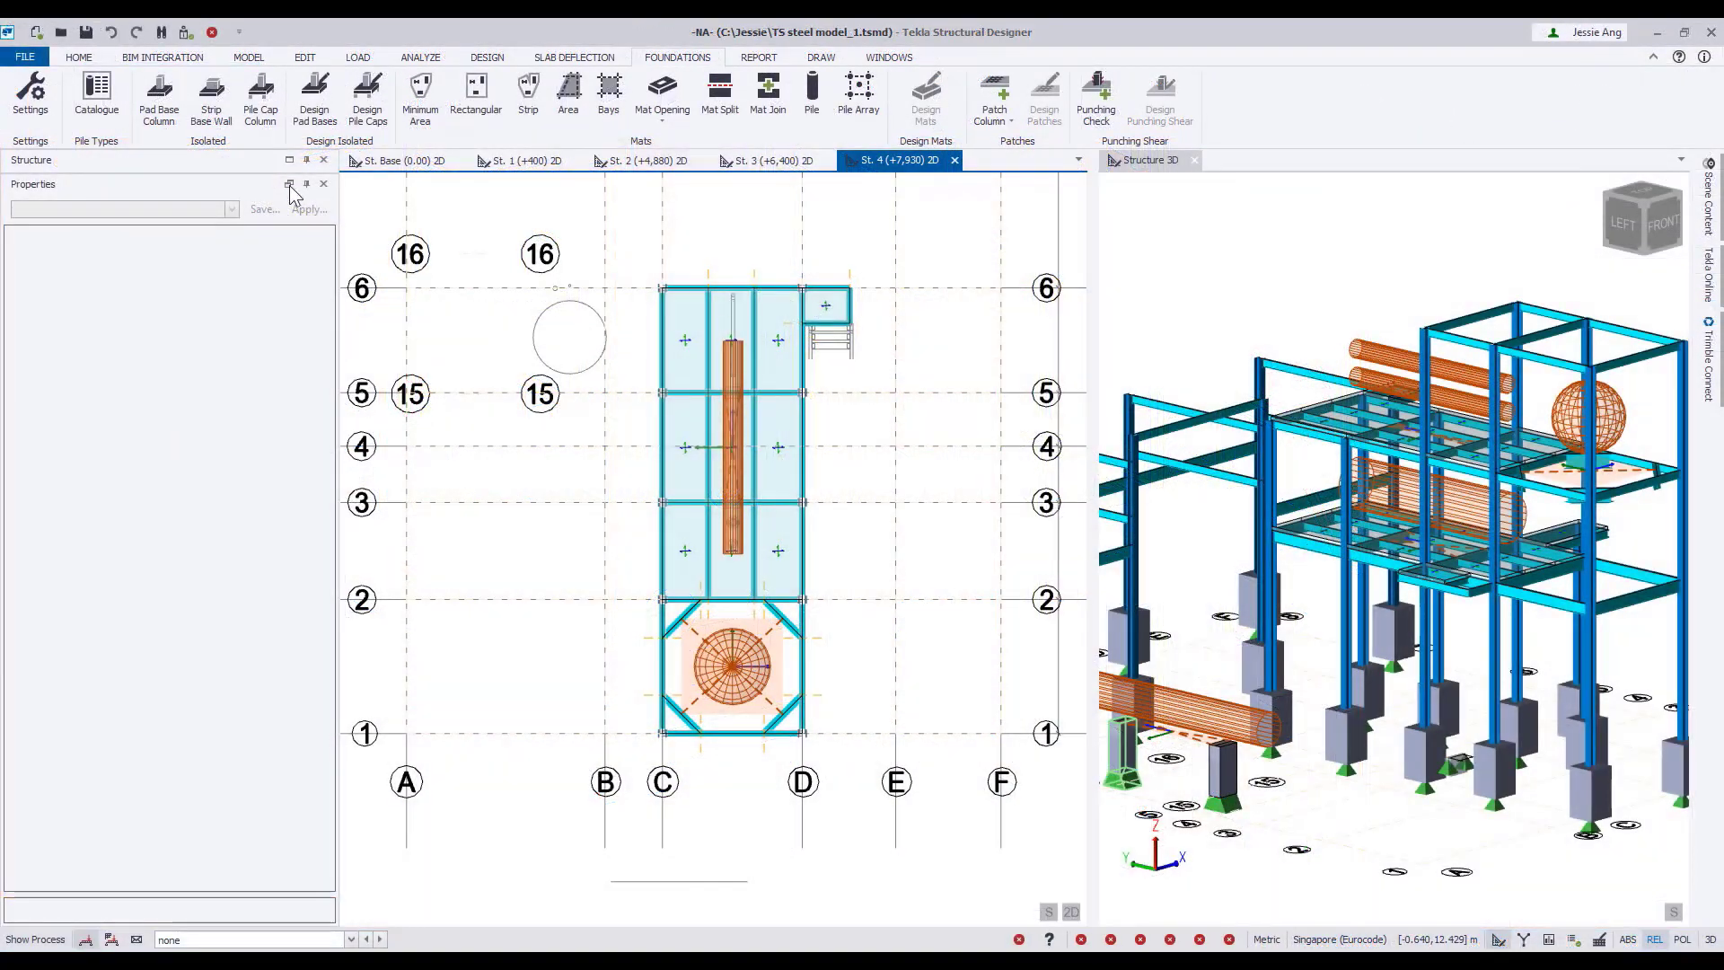
Open the 2D plan view of the St. B1 level from the structure's list of levels.
{"action": "left_click", "coordinate": [289, 184]}
{"action": "left_click", "coordinate": [33, 194]}
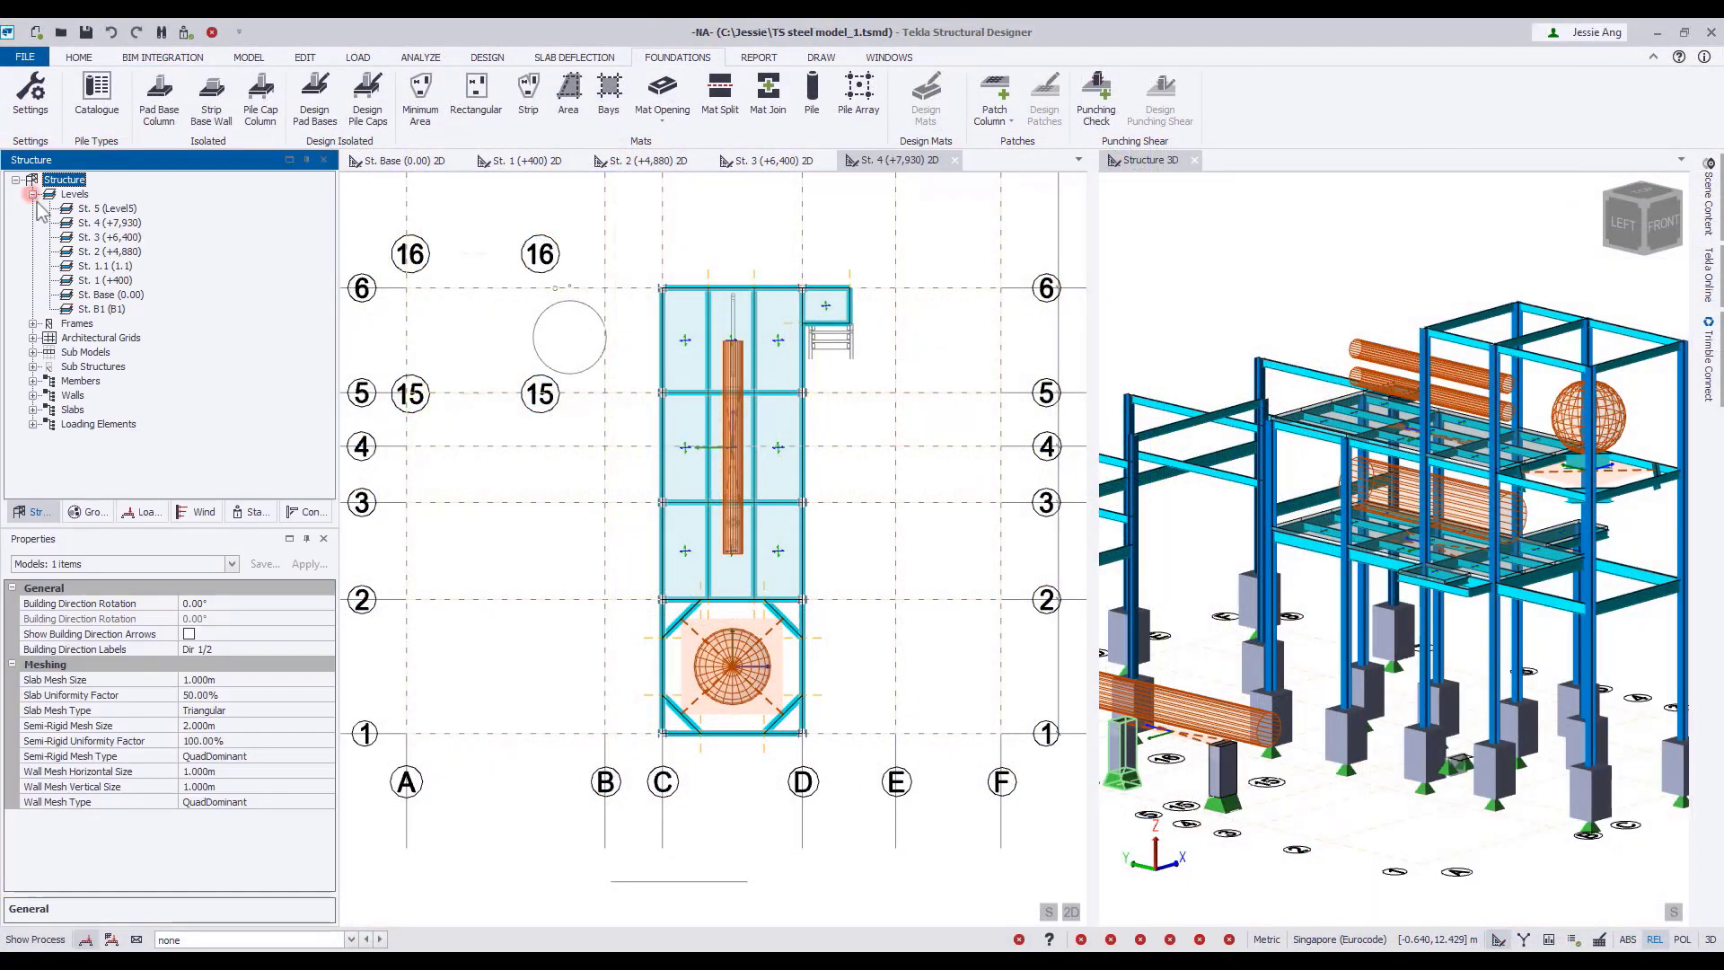
{"action": "double_click", "coordinate": [113, 308]}
{"action": "scroll", "coordinate": [610, 579], "scroll_direction": "up", "scroll_amount": 3}
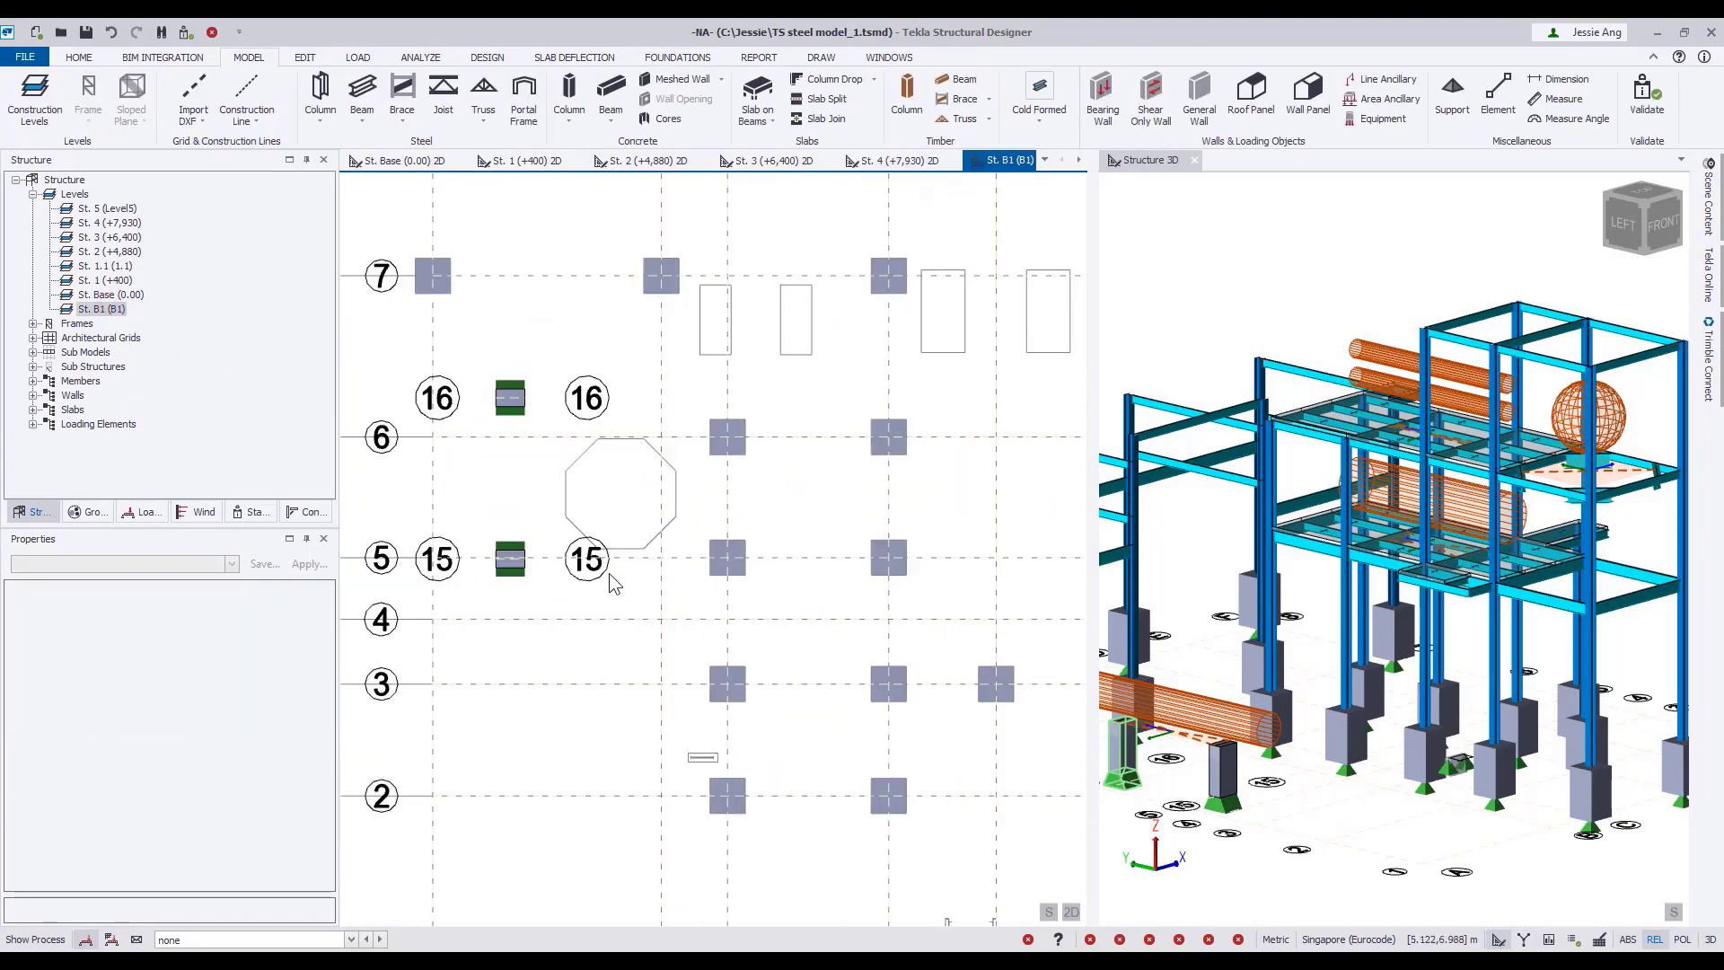
Set up a rectangular foundation mat with 400 mm overall depth, no diaphragm, and STR and GEO allowable bearing pressures of 200 kN/m².
{"action": "left_click", "coordinate": [692, 57]}
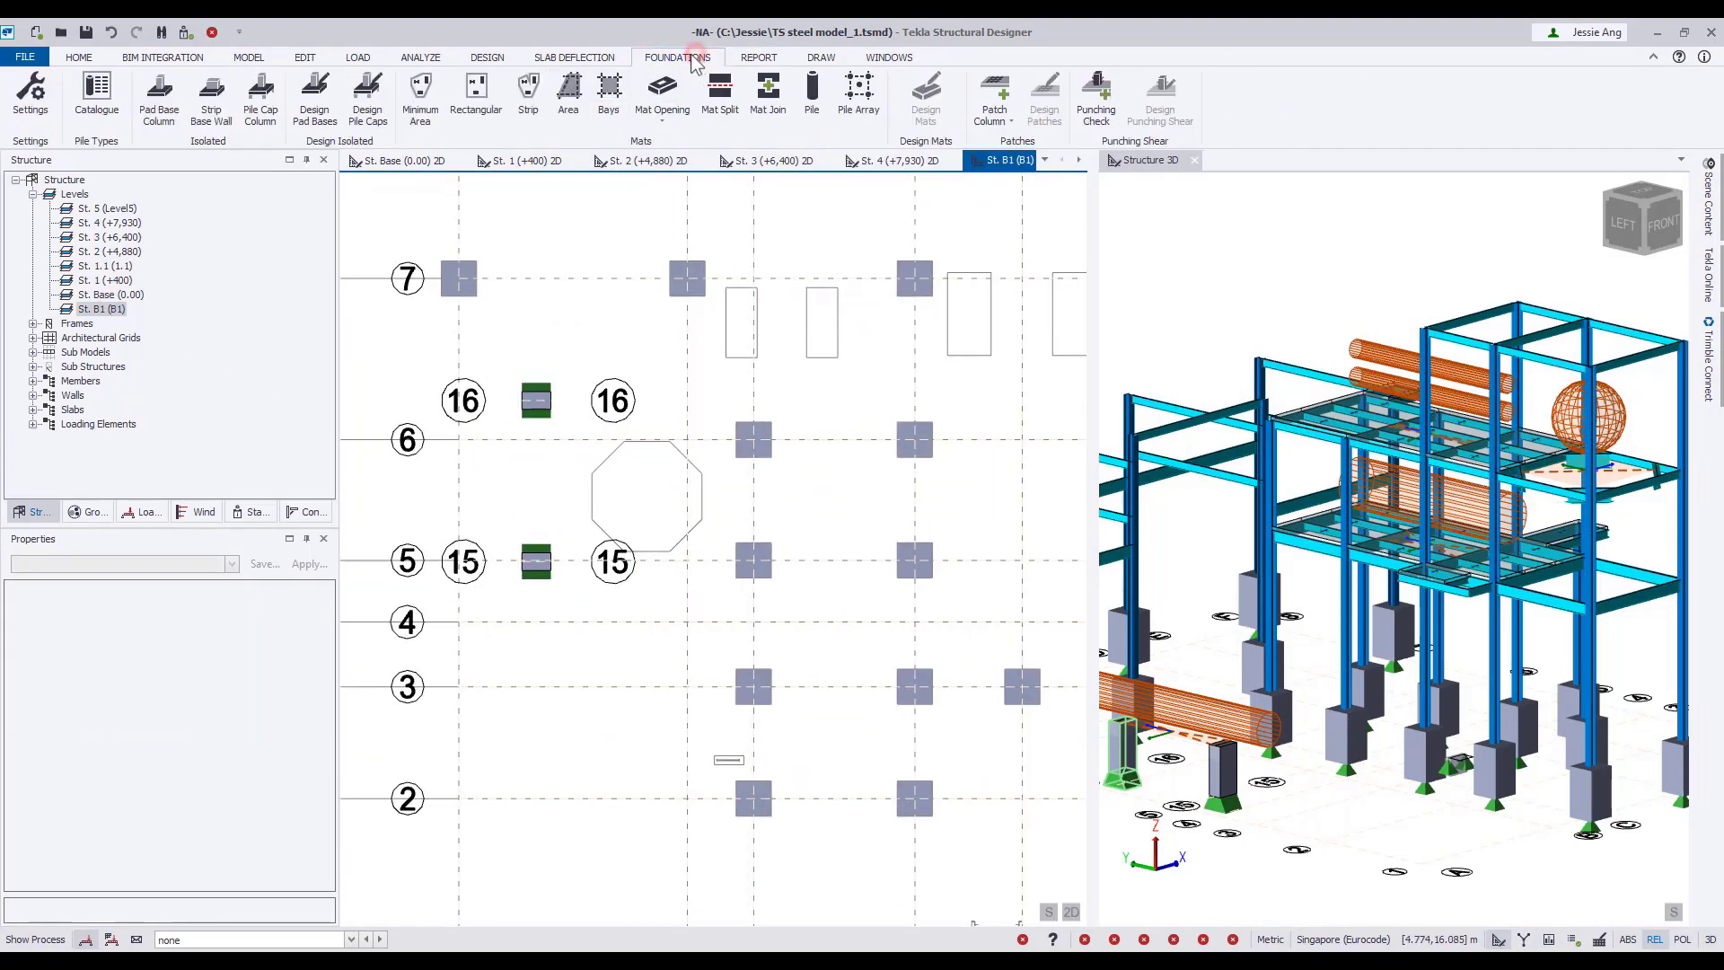
{"action": "left_click", "coordinate": [480, 89]}
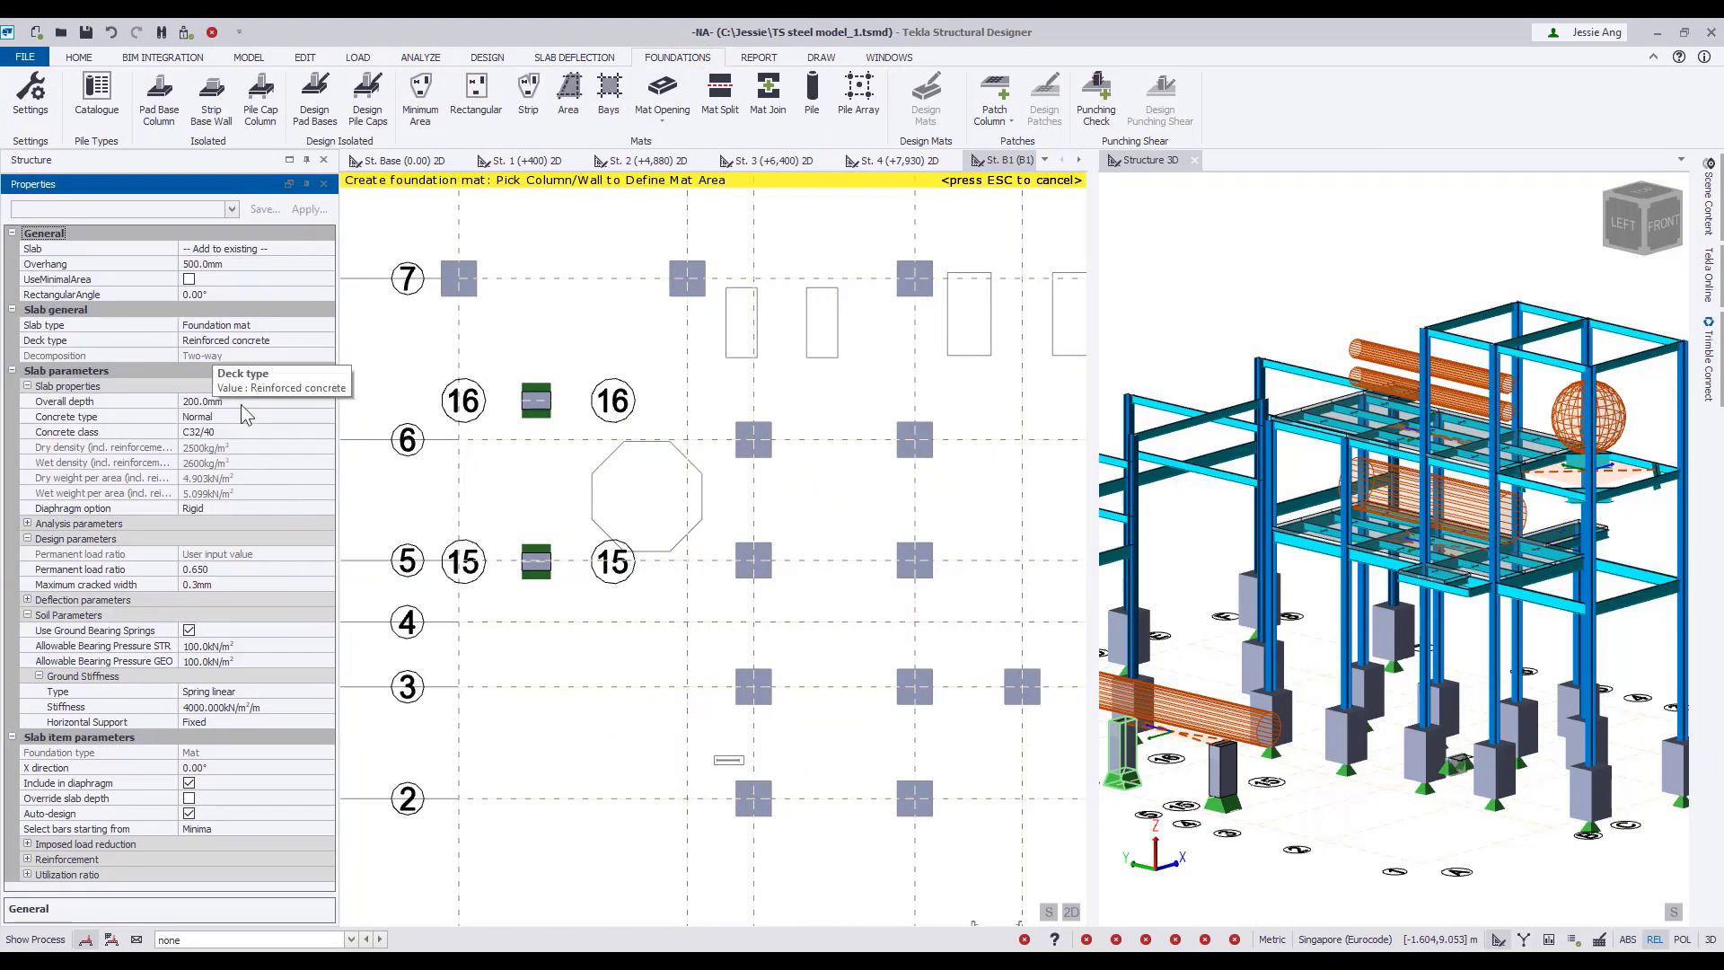
{"action": "left_click", "coordinate": [240, 401]}
{"action": "type", "text": "400"}
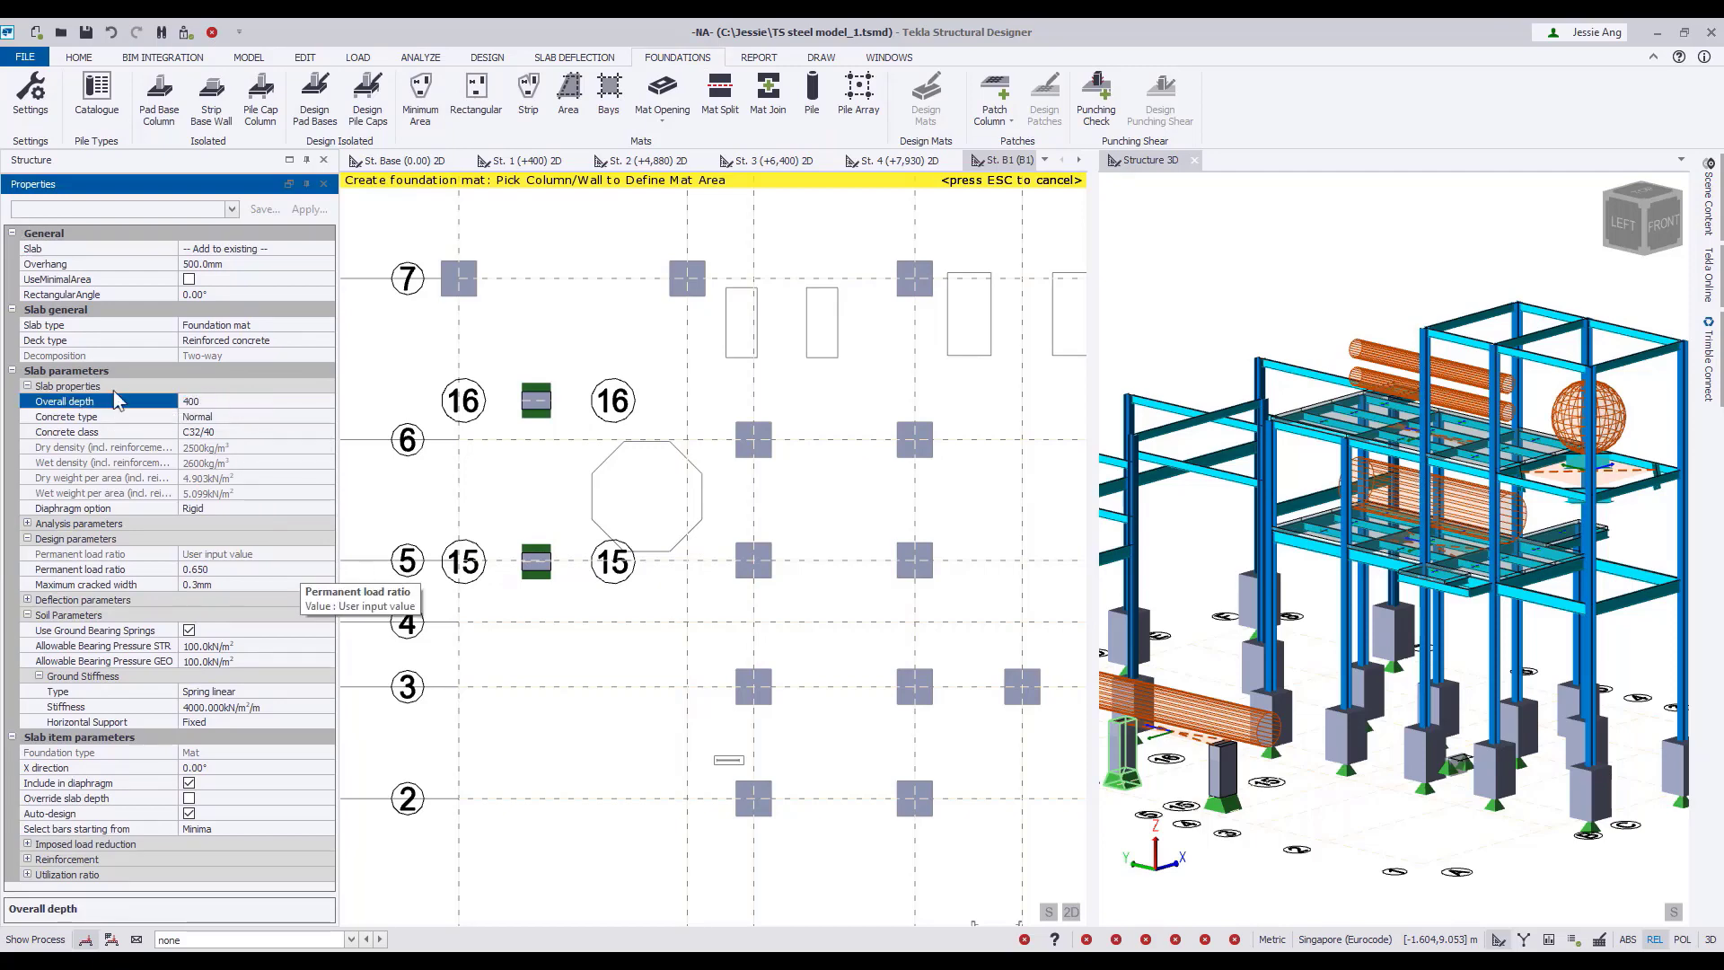
{"action": "left_click", "coordinate": [251, 508]}
{"action": "left_click", "coordinate": [327, 508]}
{"action": "left_click", "coordinate": [279, 523]}
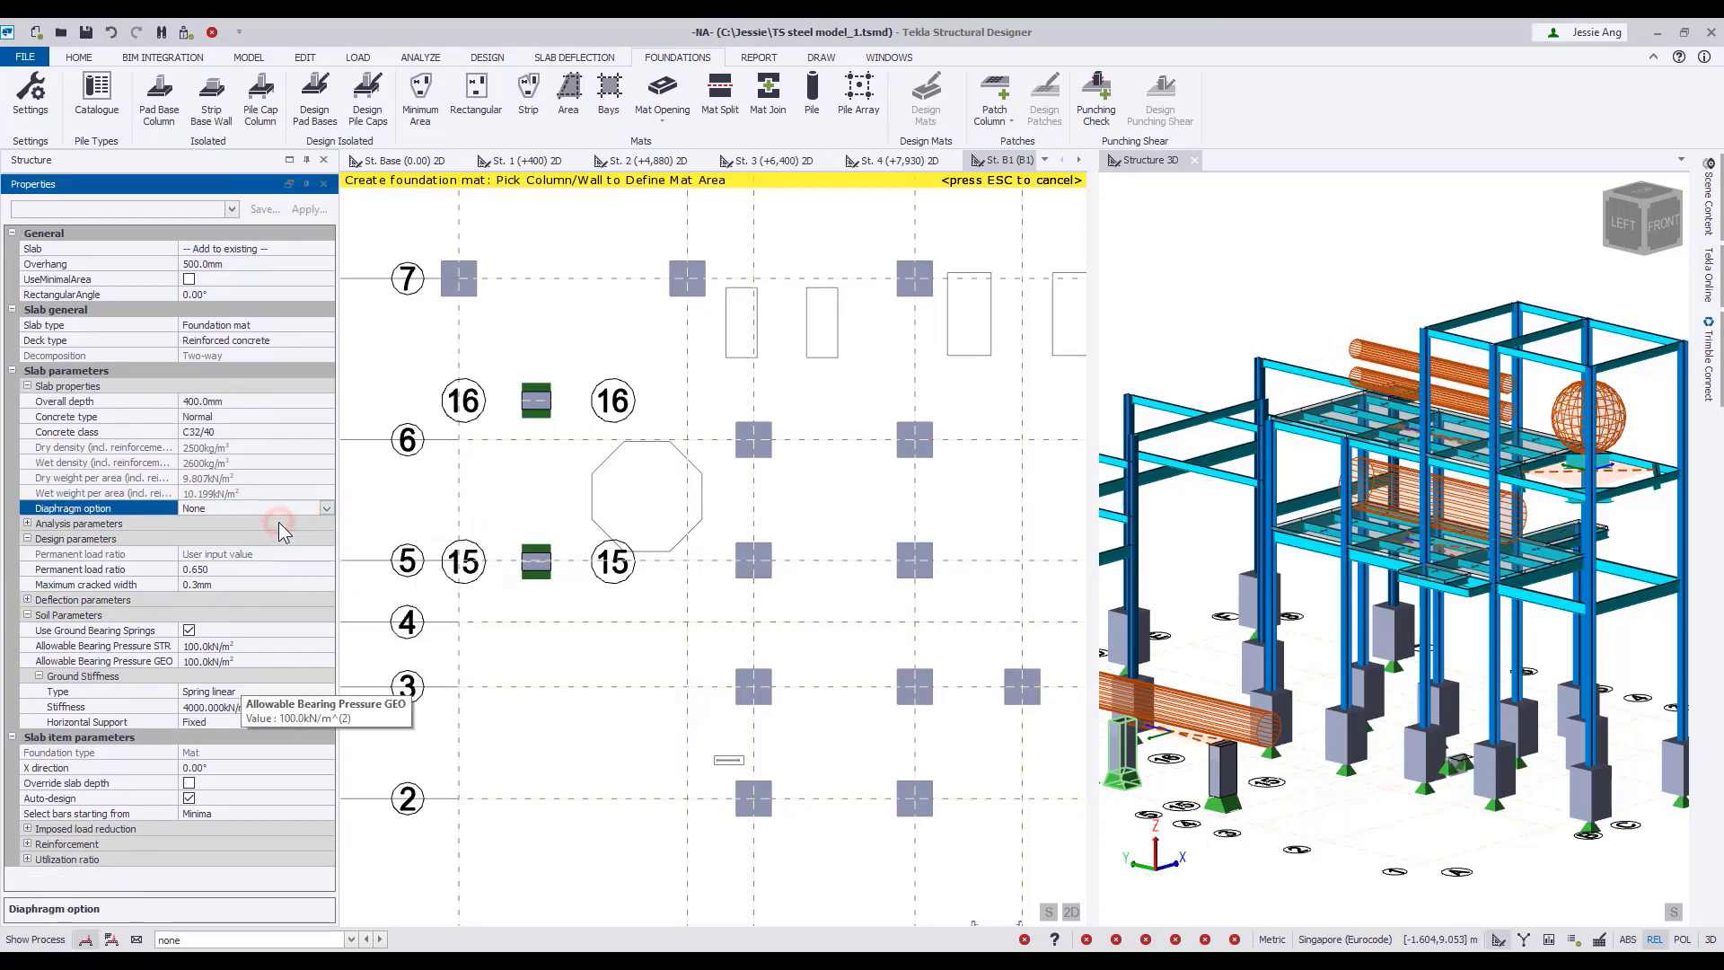
{"action": "left_click", "coordinate": [235, 645]}
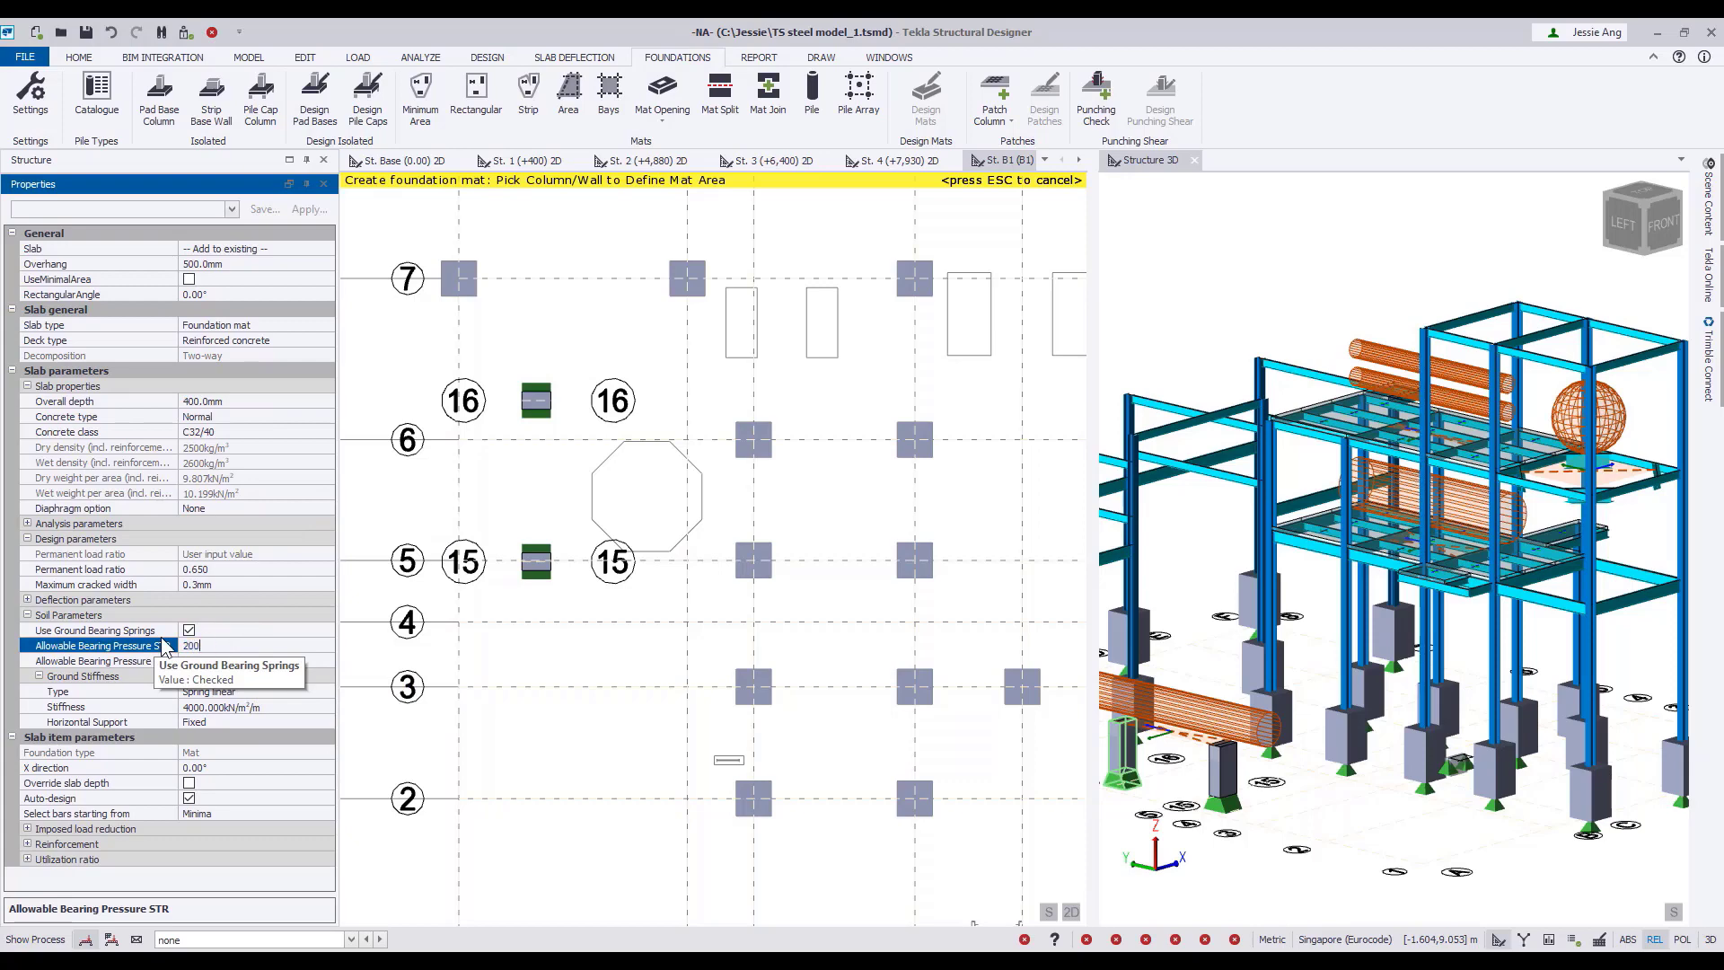
{"action": "left_click", "coordinate": [251, 662]}
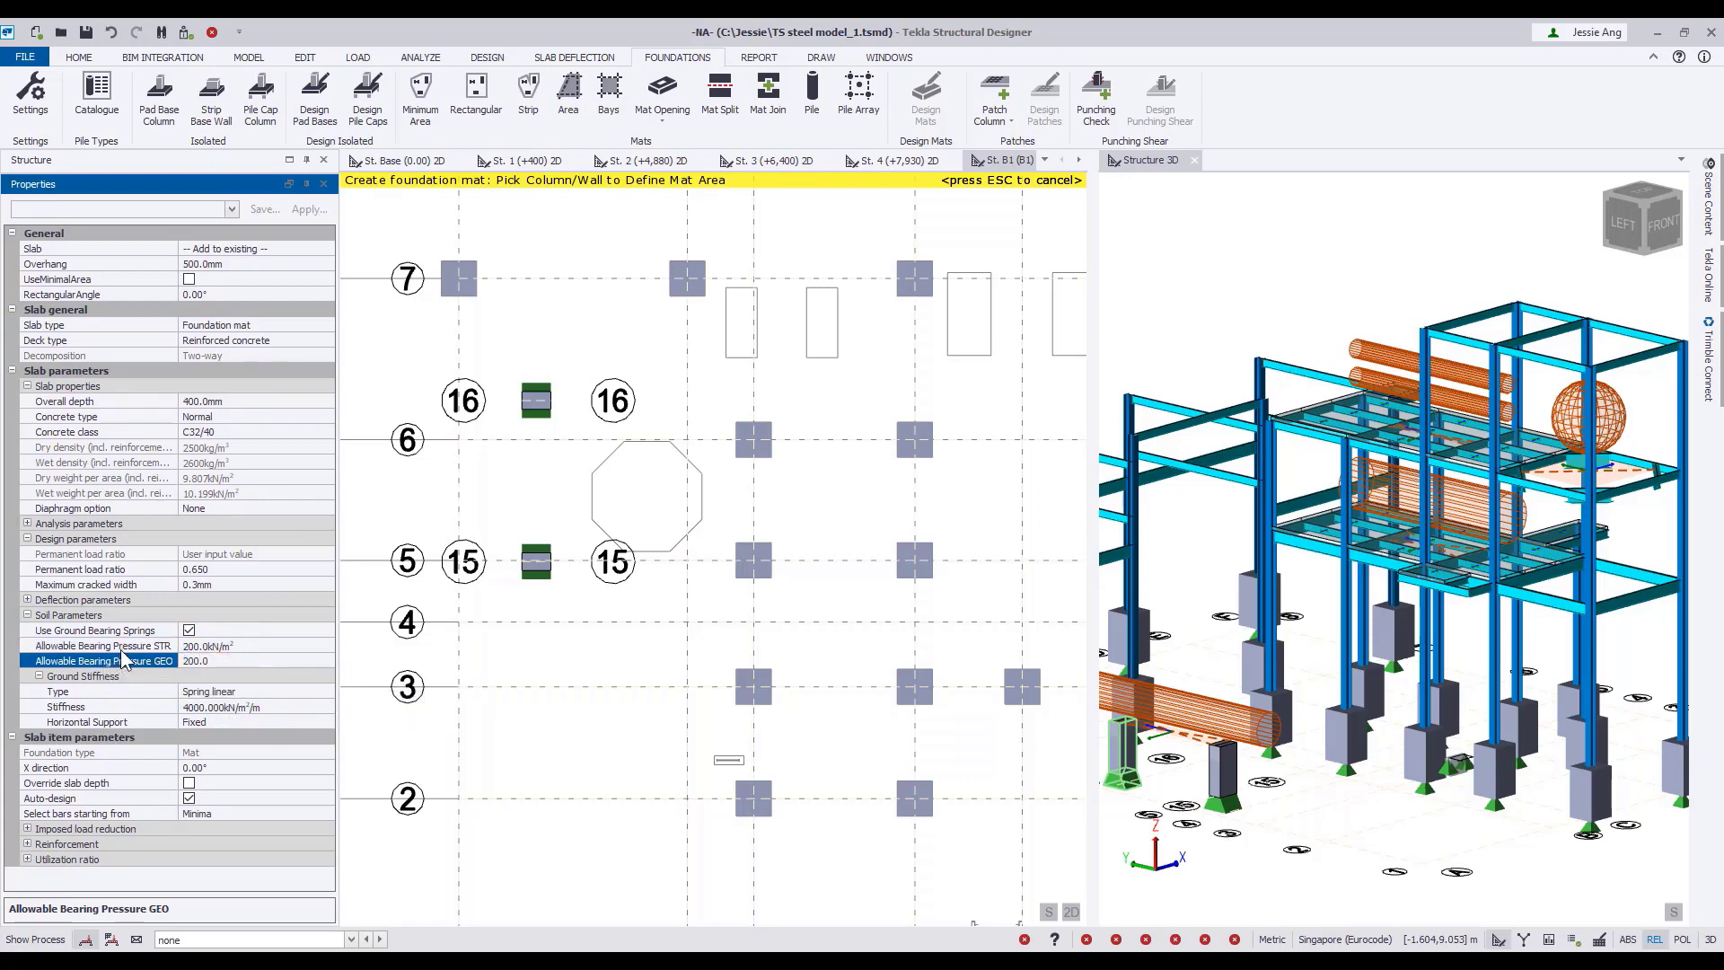
Create the mat around the two short columns on grids 15 and 16 and the grid C columns at grids 5 and 6.
{"action": "left_click", "coordinate": [536, 400]}
{"action": "left_click", "coordinate": [536, 561]}
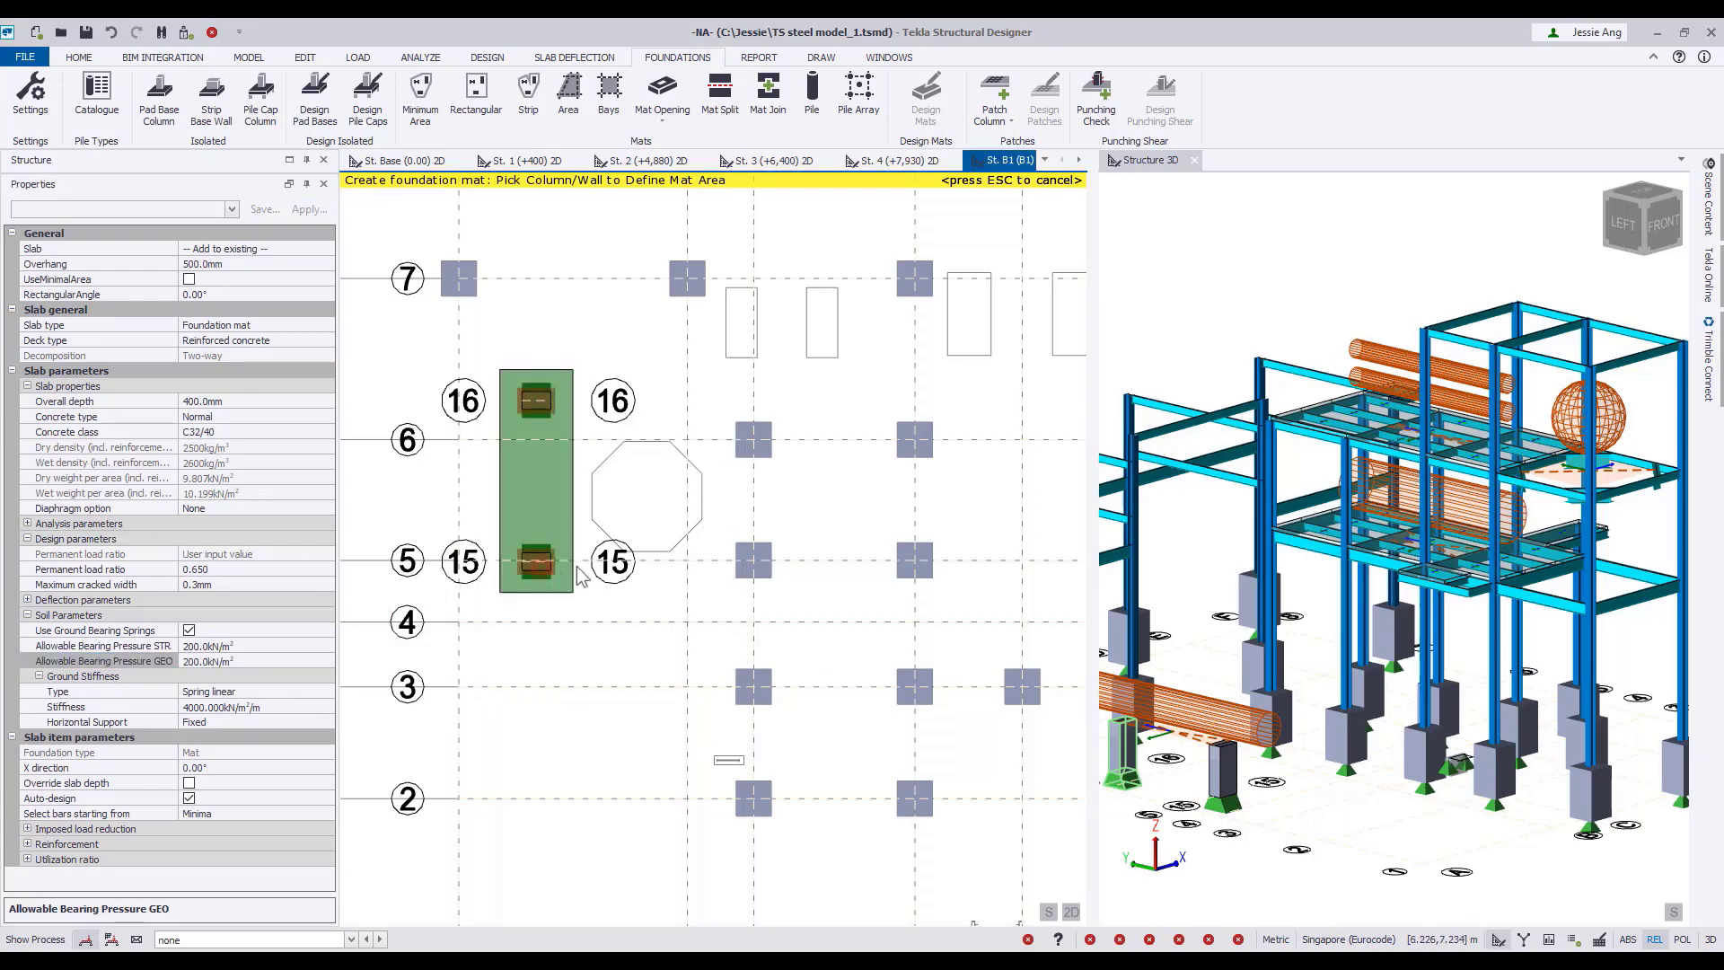
{"action": "left_click", "coordinate": [754, 556]}
{"action": "left_click", "coordinate": [764, 443]}
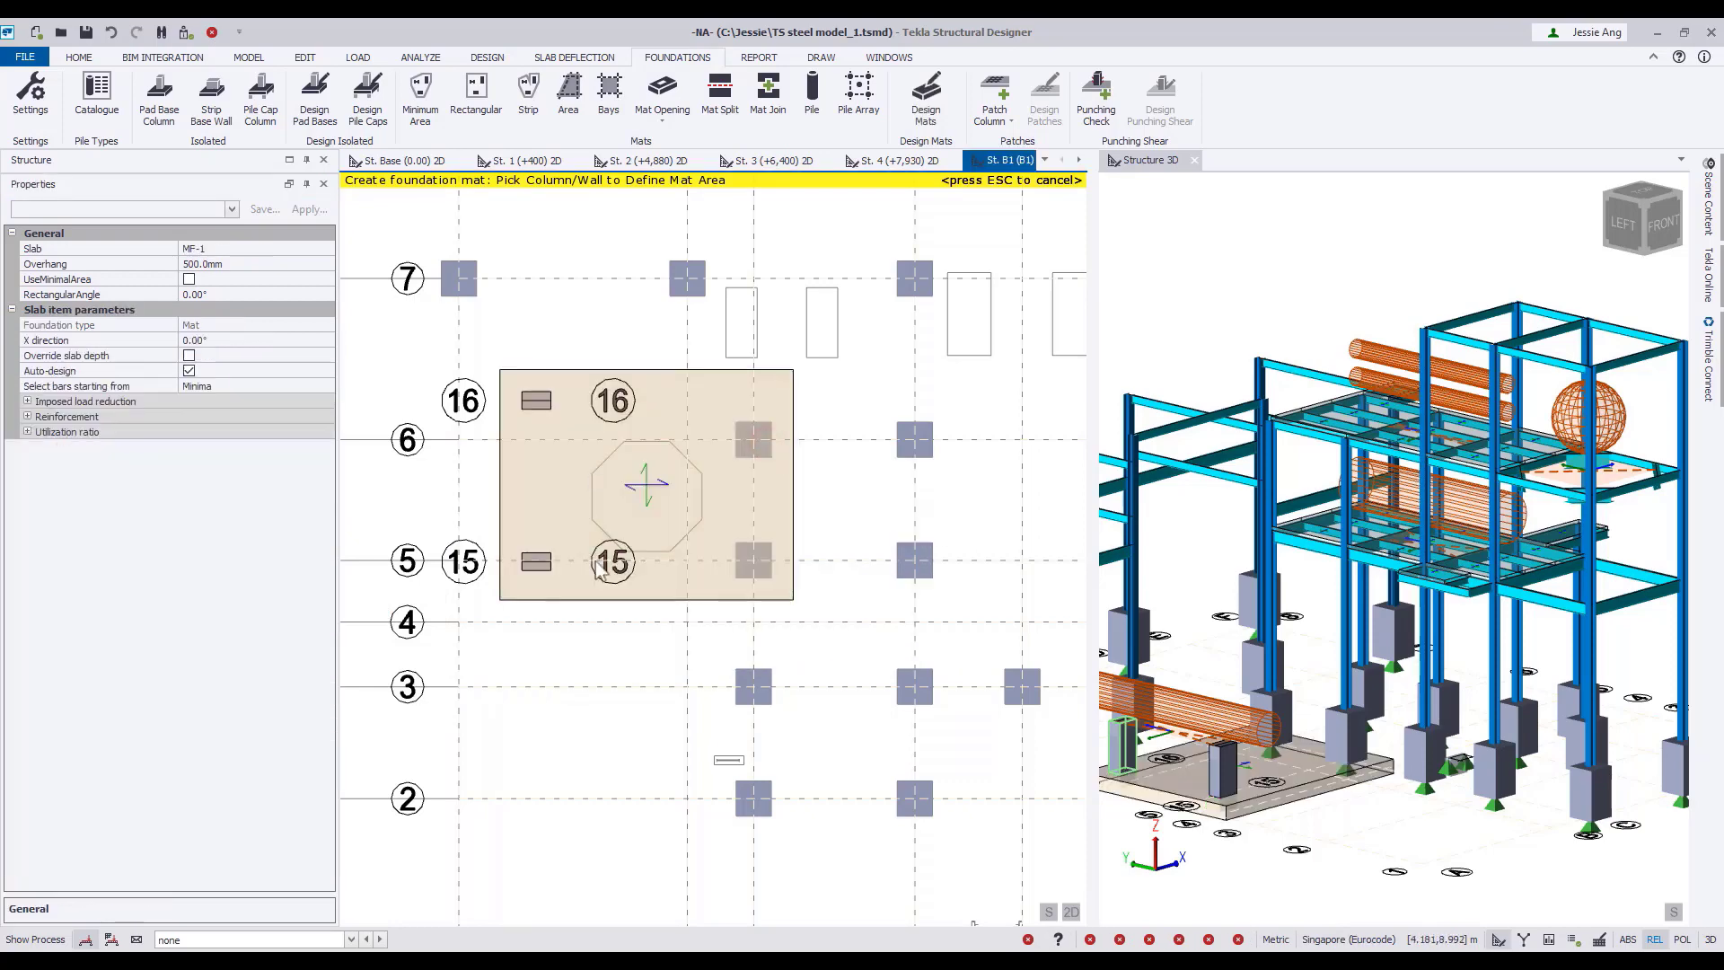
{"action": "key", "text": "Escape"}
Set up vertical cylinder equipment with length 15 m, diameter 1.2 m and base position 1.42 m.
{"action": "scroll", "coordinate": [724, 704], "scroll_direction": "up", "scroll_amount": 2}
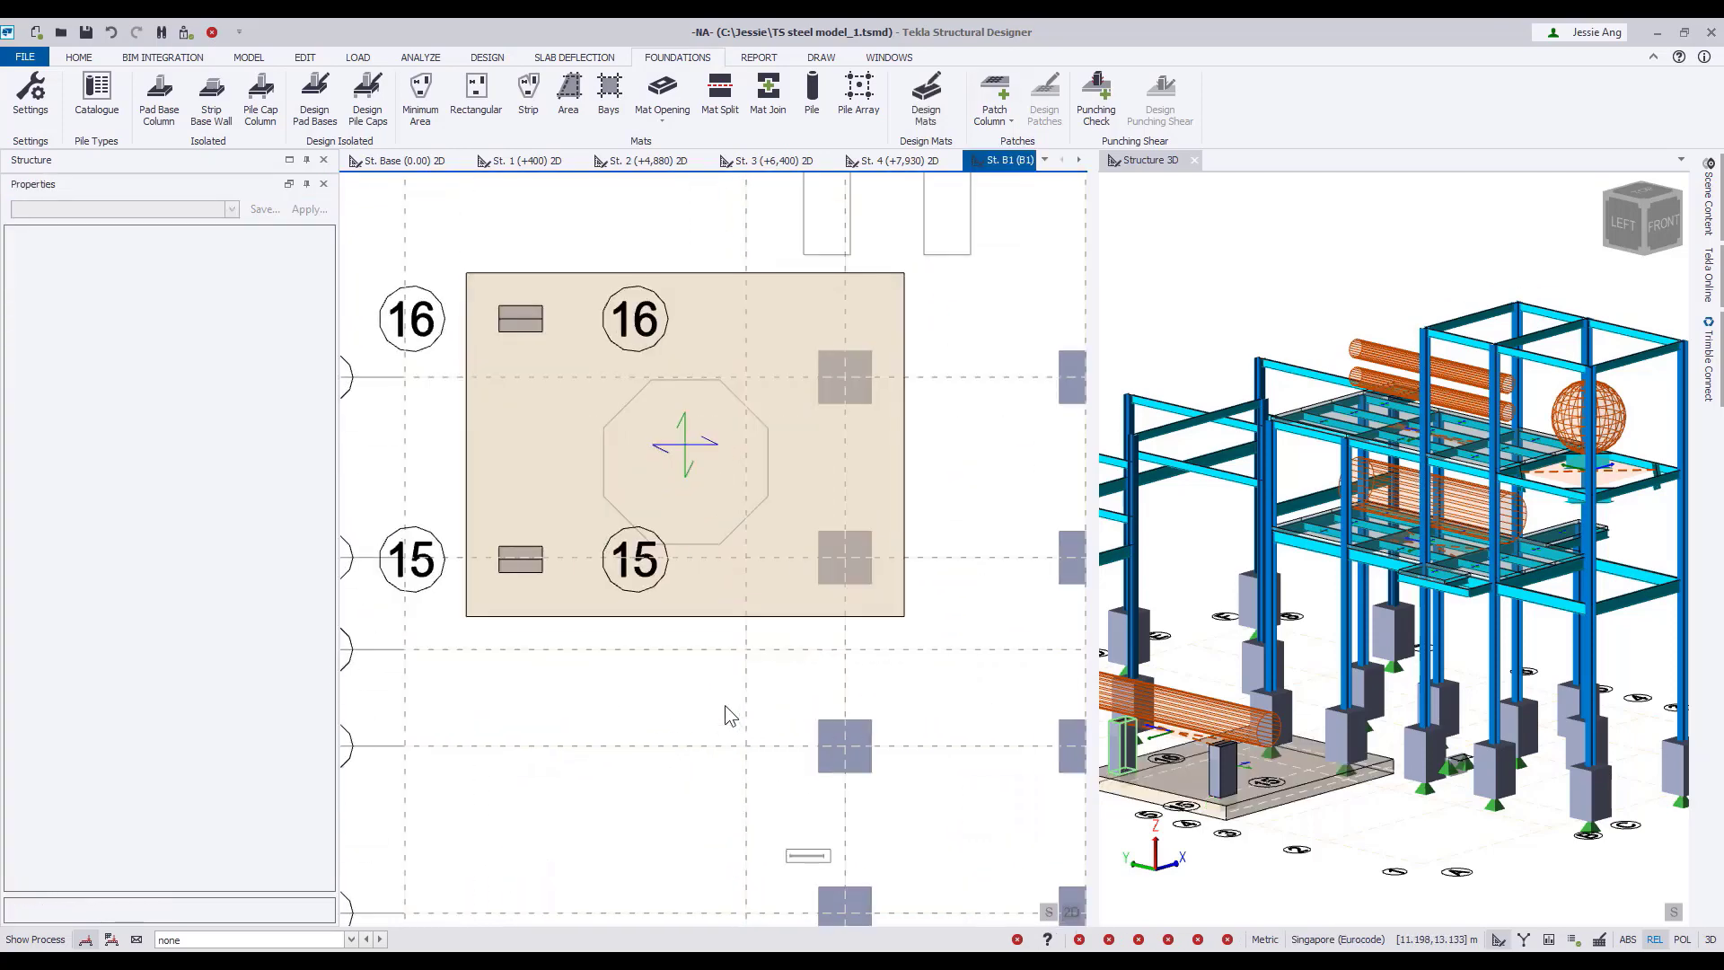
{"action": "left_click", "coordinate": [248, 56]}
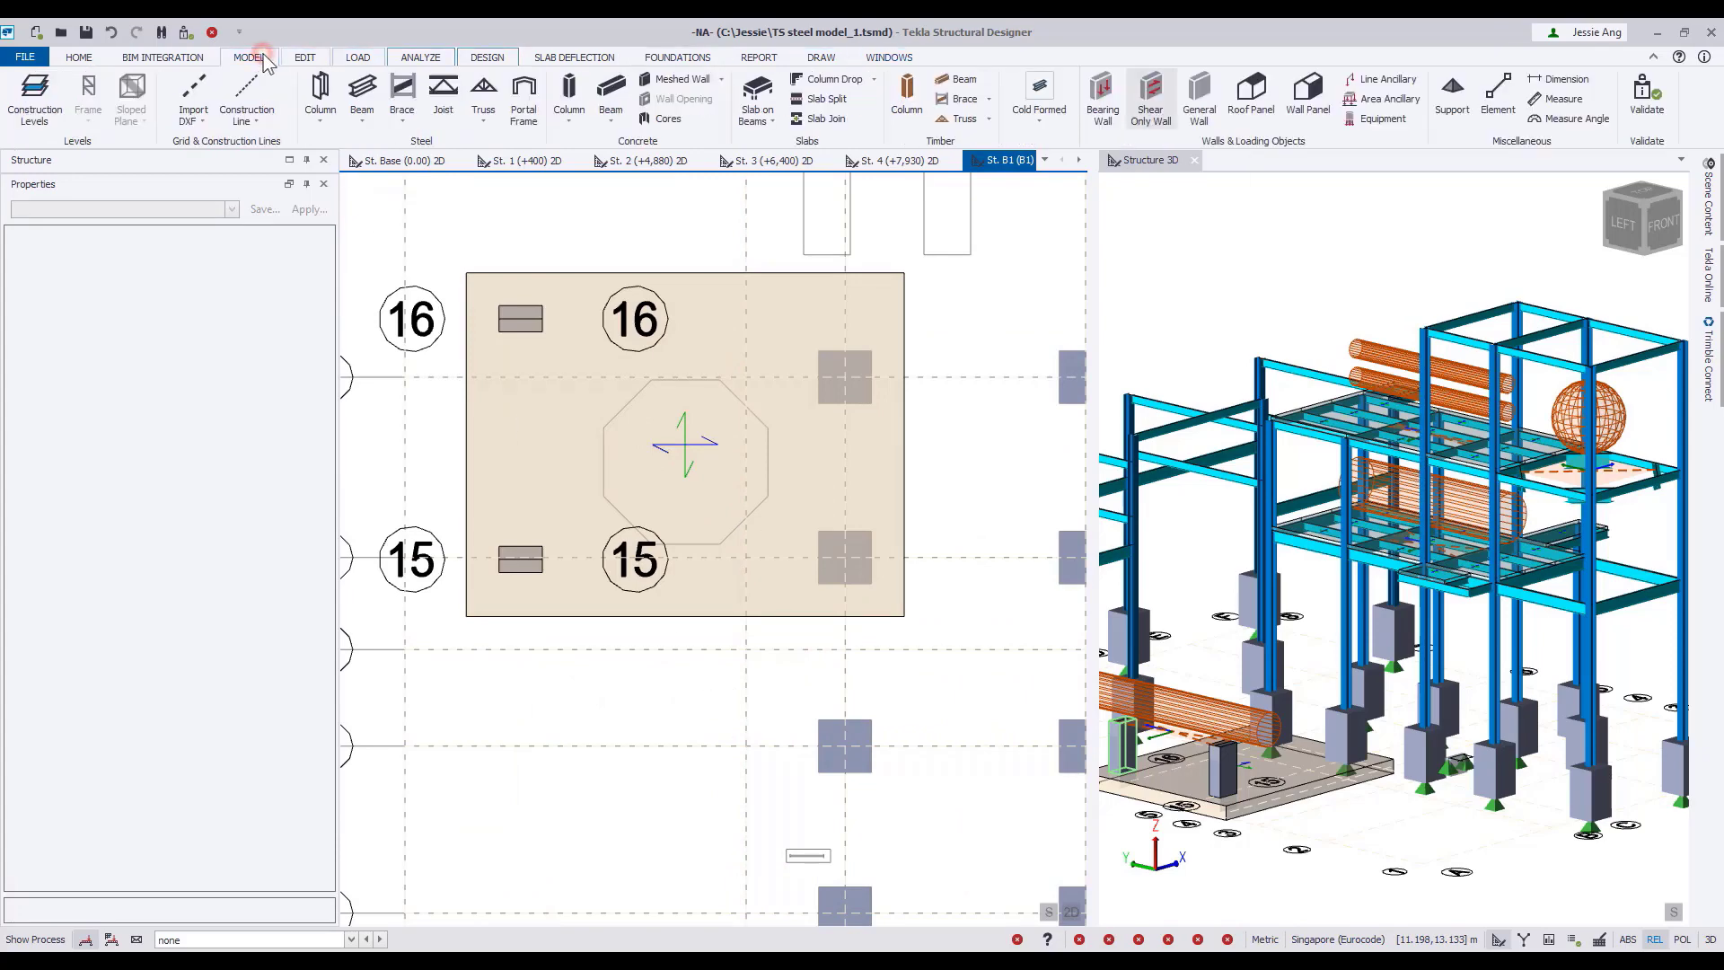
{"action": "left_click", "coordinate": [1381, 119]}
{"action": "left_click", "coordinate": [328, 252]}
{"action": "left_click", "coordinate": [269, 276]}
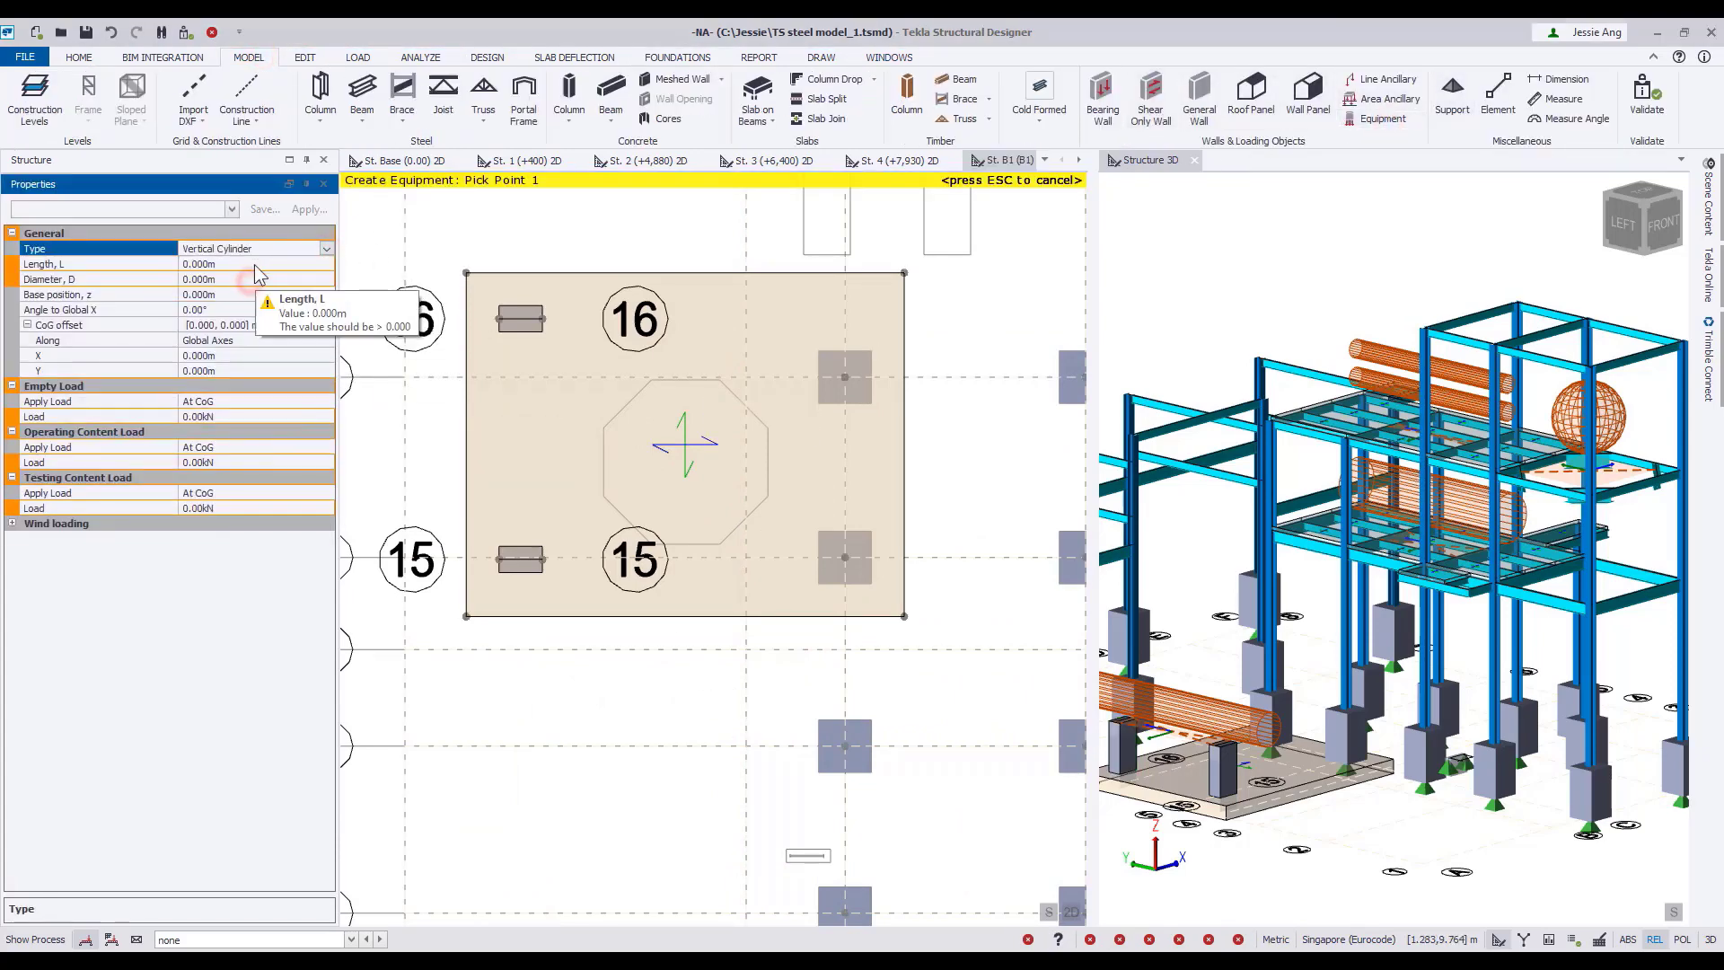
{"action": "left_click", "coordinate": [257, 263]}
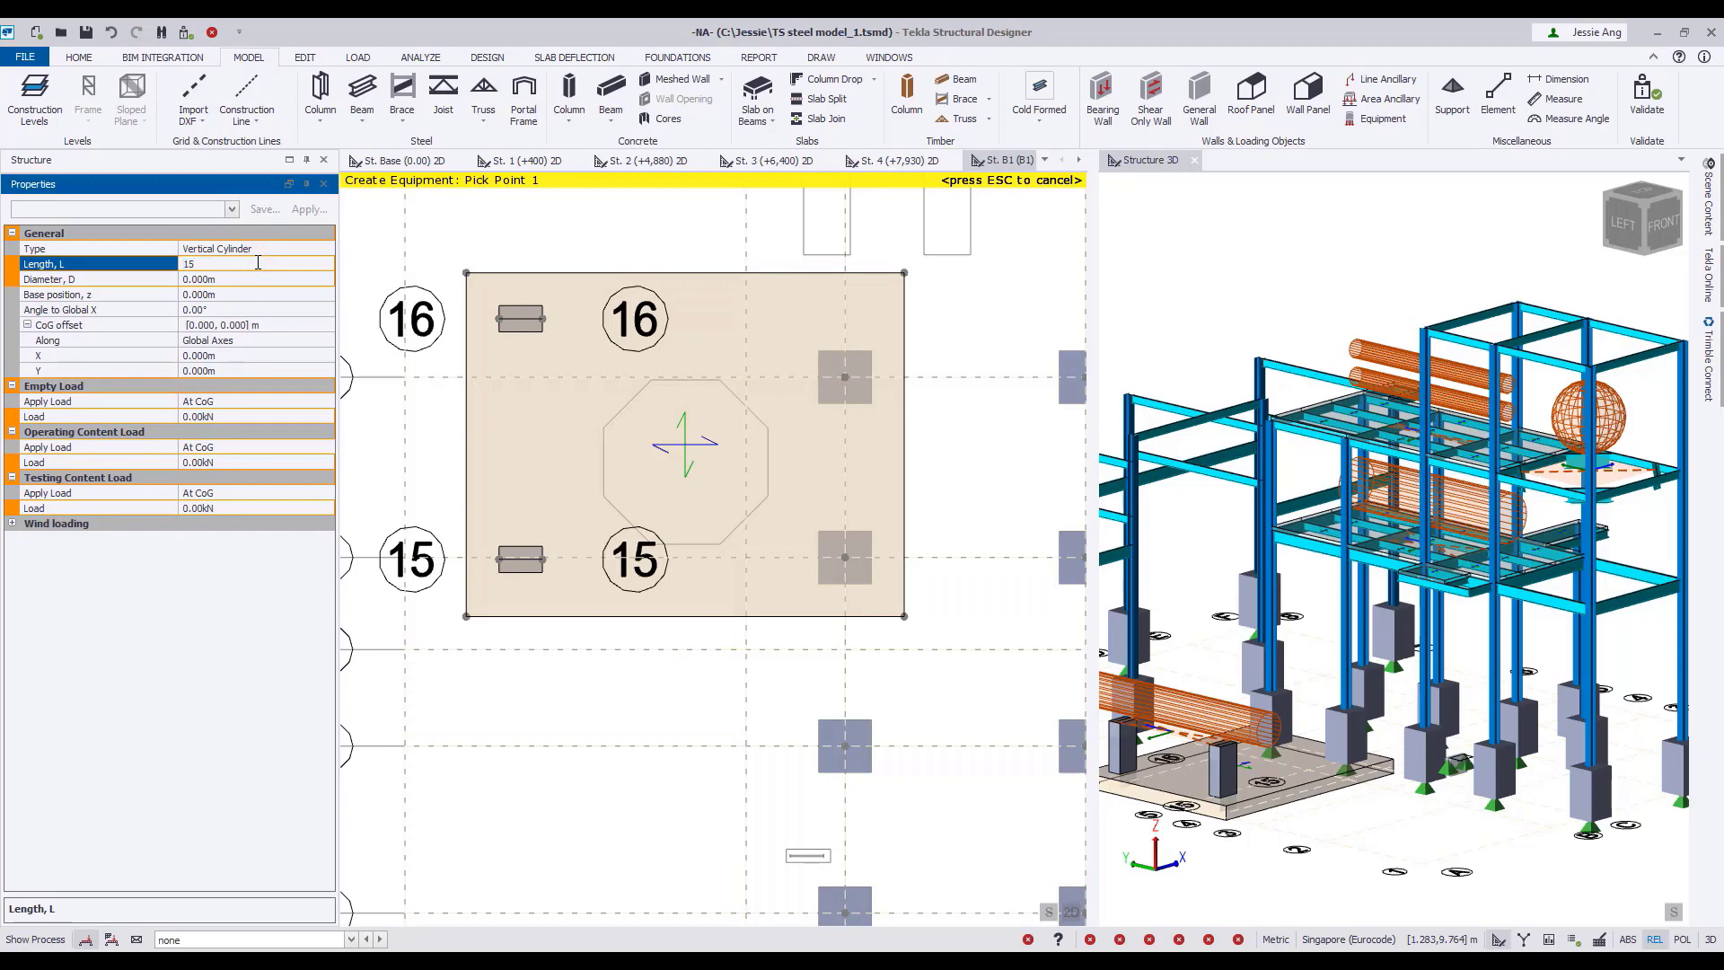
{"action": "type", "text": "15"}
{"action": "left_click", "coordinate": [225, 280]}
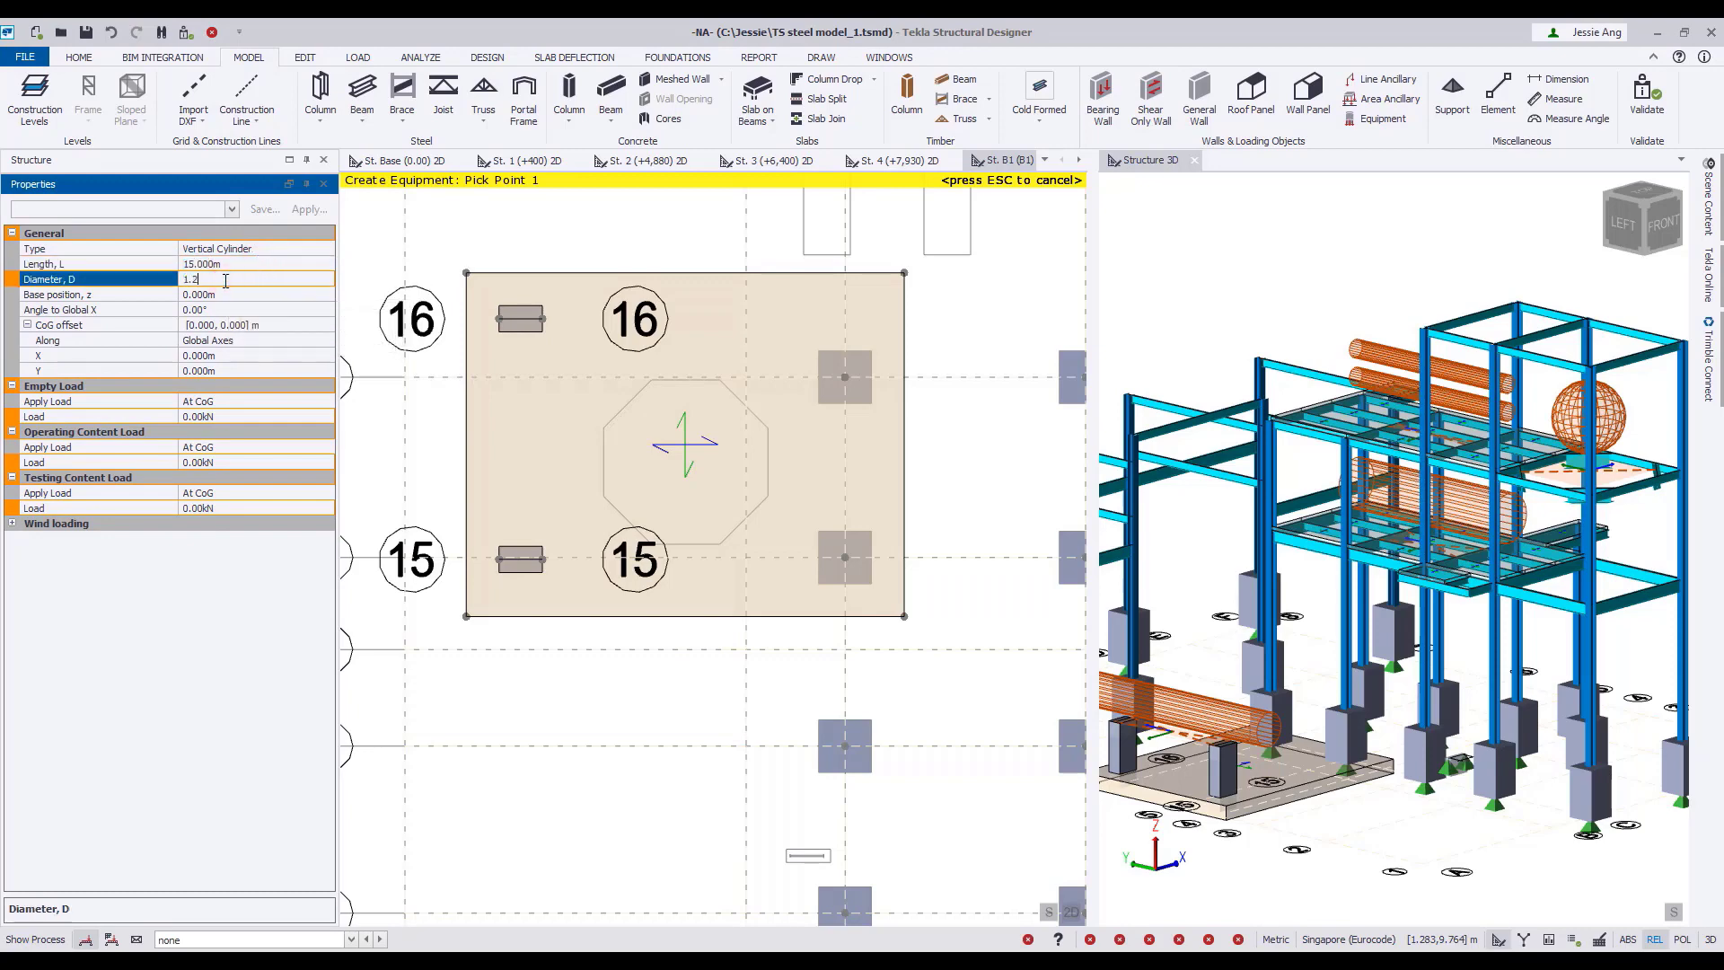
{"action": "left_click", "coordinate": [232, 296]}
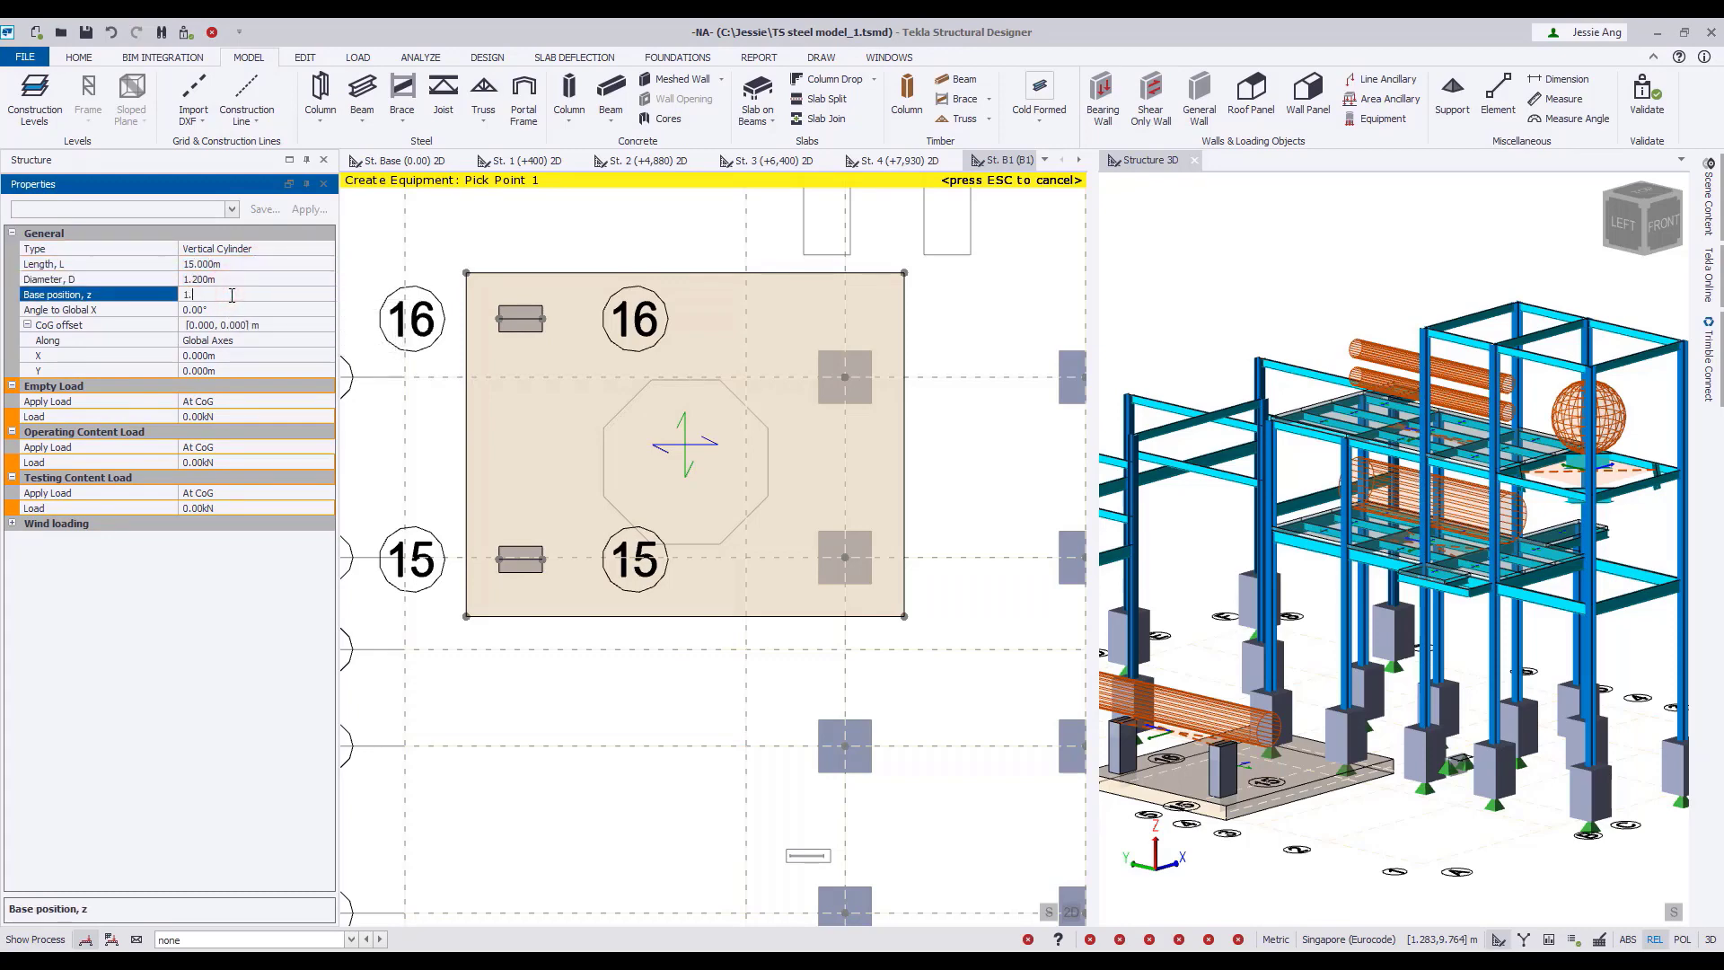
Set the vertical cylinder's empty load to 300 kN and its operating and testing content loads to 500 kN.
{"action": "left_click", "coordinate": [232, 416]}
{"action": "type", "text": "300"}
{"action": "left_click", "coordinate": [237, 460]}
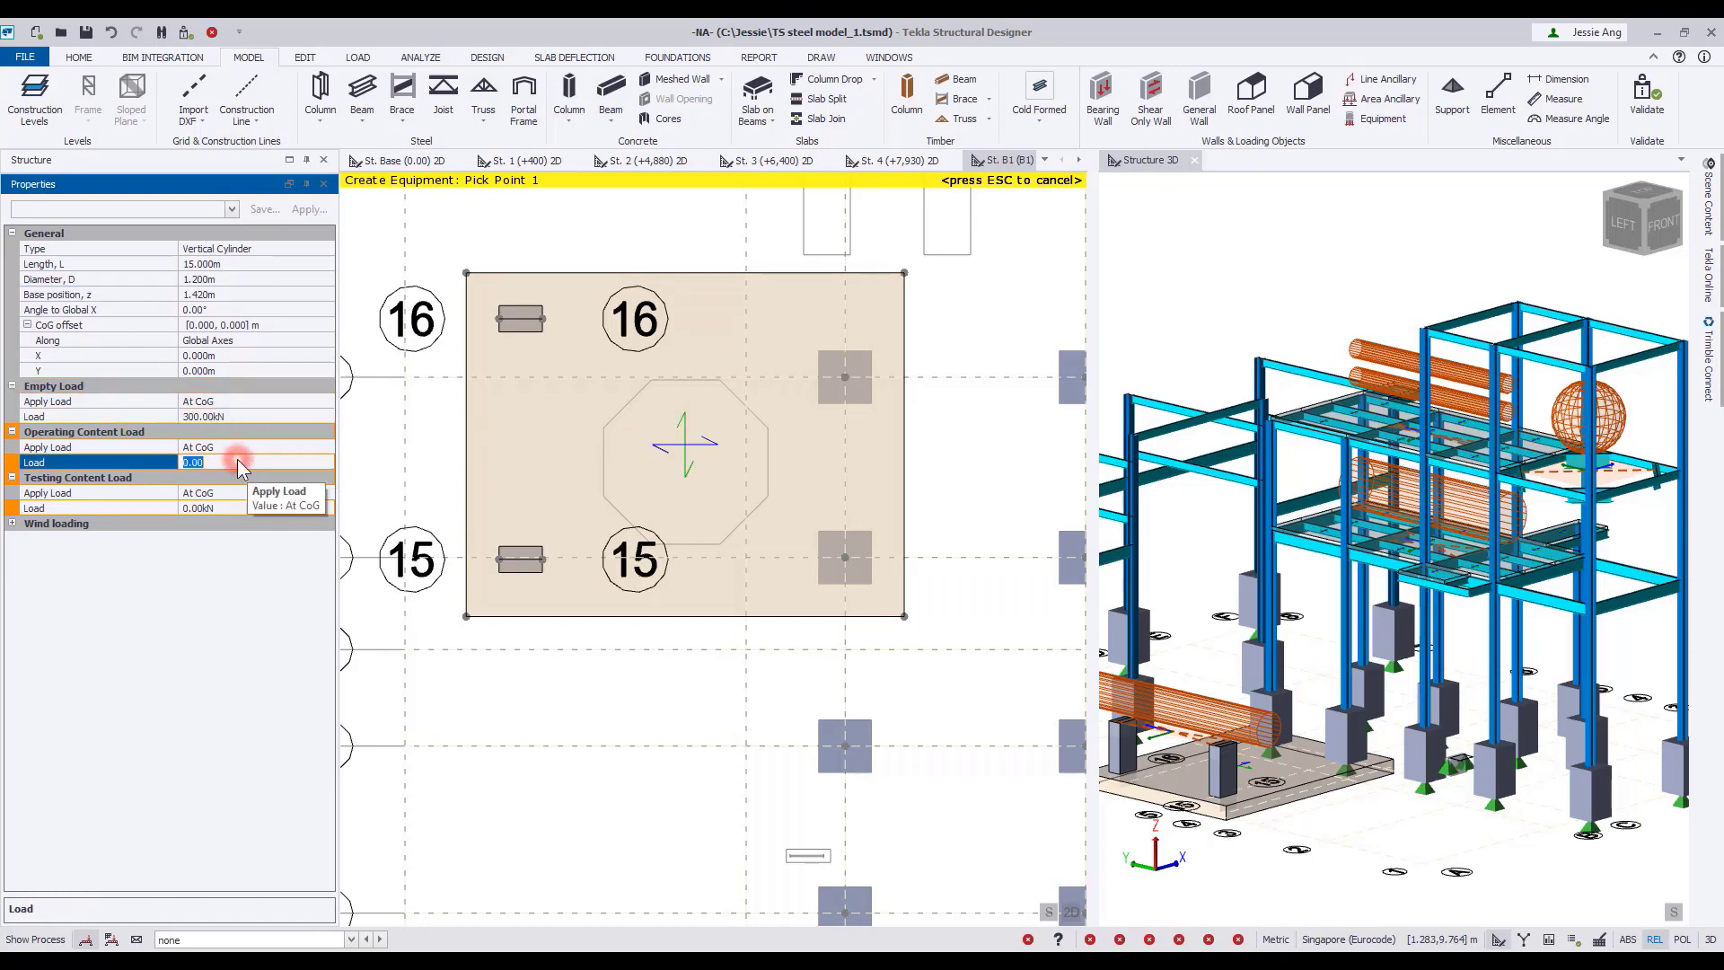
{"action": "type", "text": "500"}
{"action": "left_click", "coordinate": [248, 509]}
{"action": "type", "text": "500"}
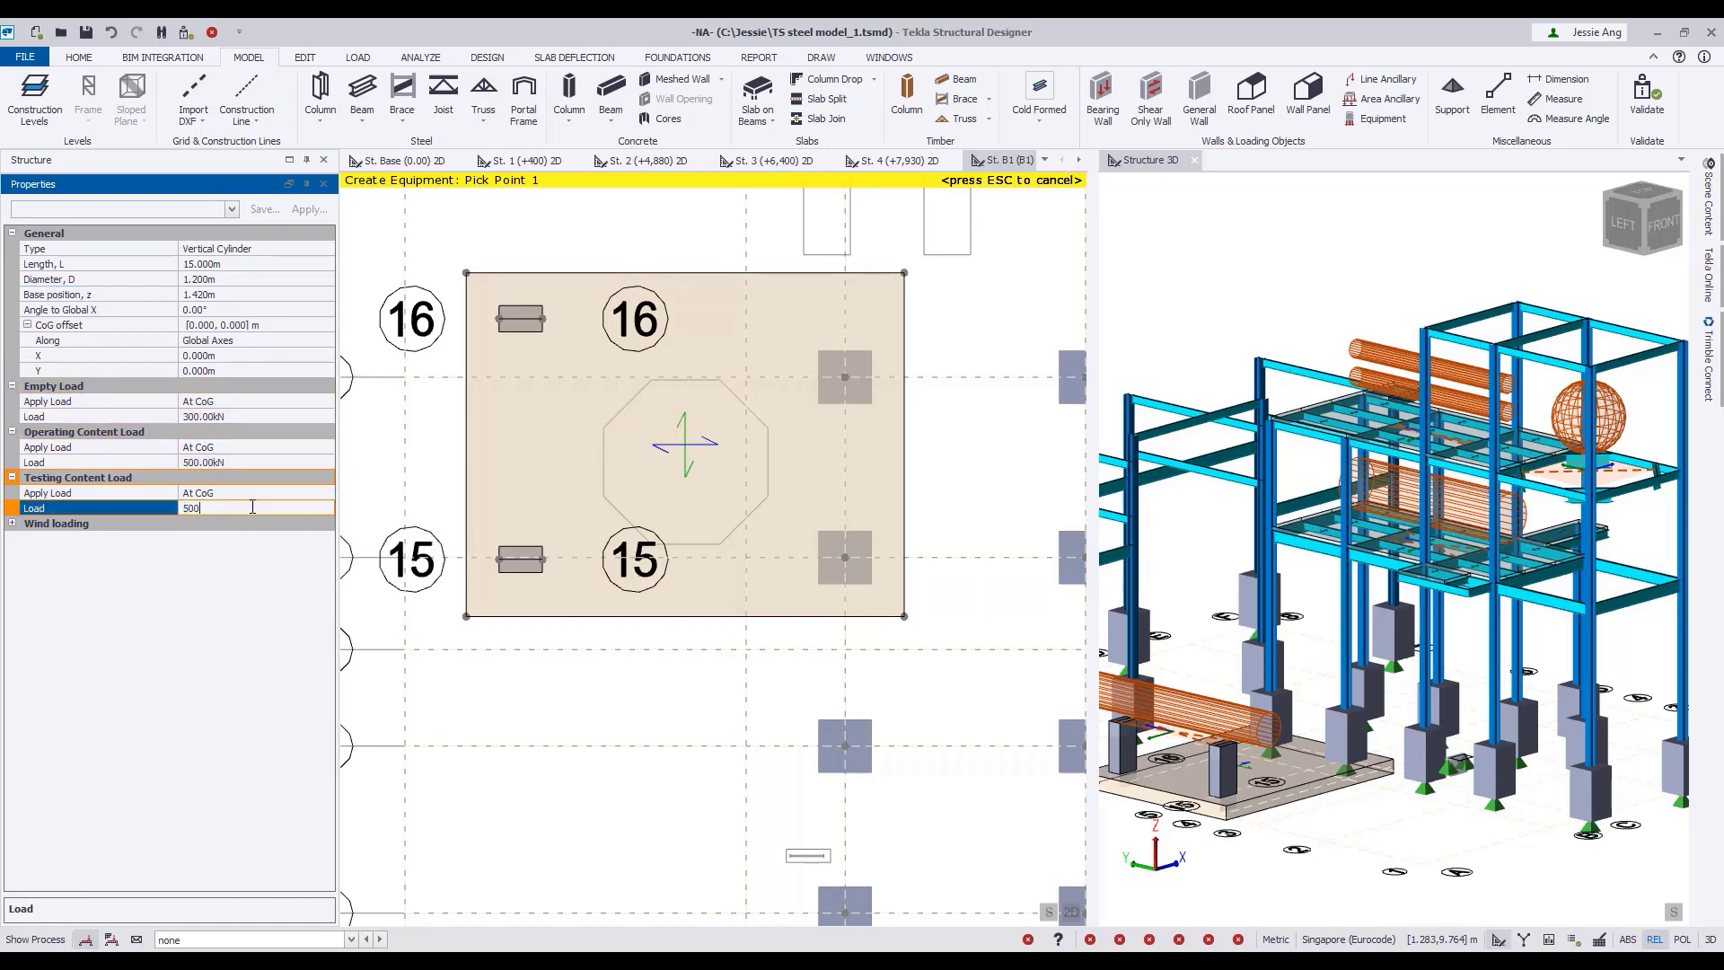
Place the vertical cylinder on the mat using the eight corners of the octagonal outline as support points, and finish creating equipment.
{"action": "left_click", "coordinate": [603, 497]}
{"action": "left_click", "coordinate": [649, 541]}
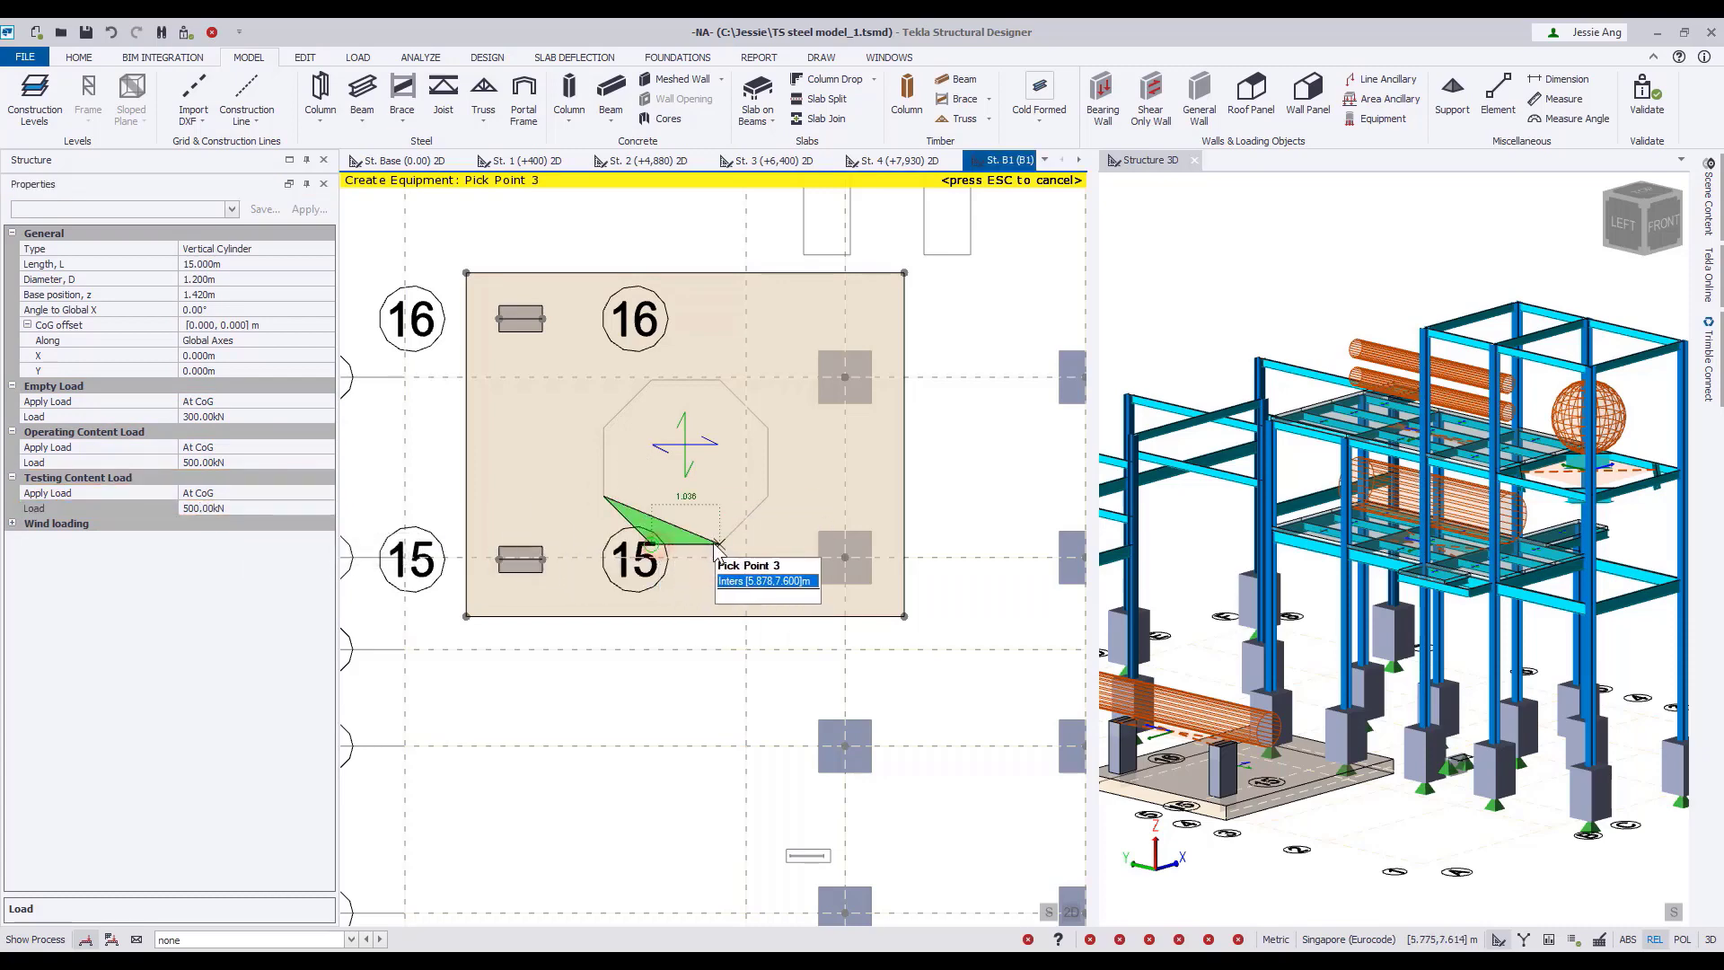
{"action": "left_click", "coordinate": [767, 497]}
{"action": "left_click", "coordinate": [768, 431]}
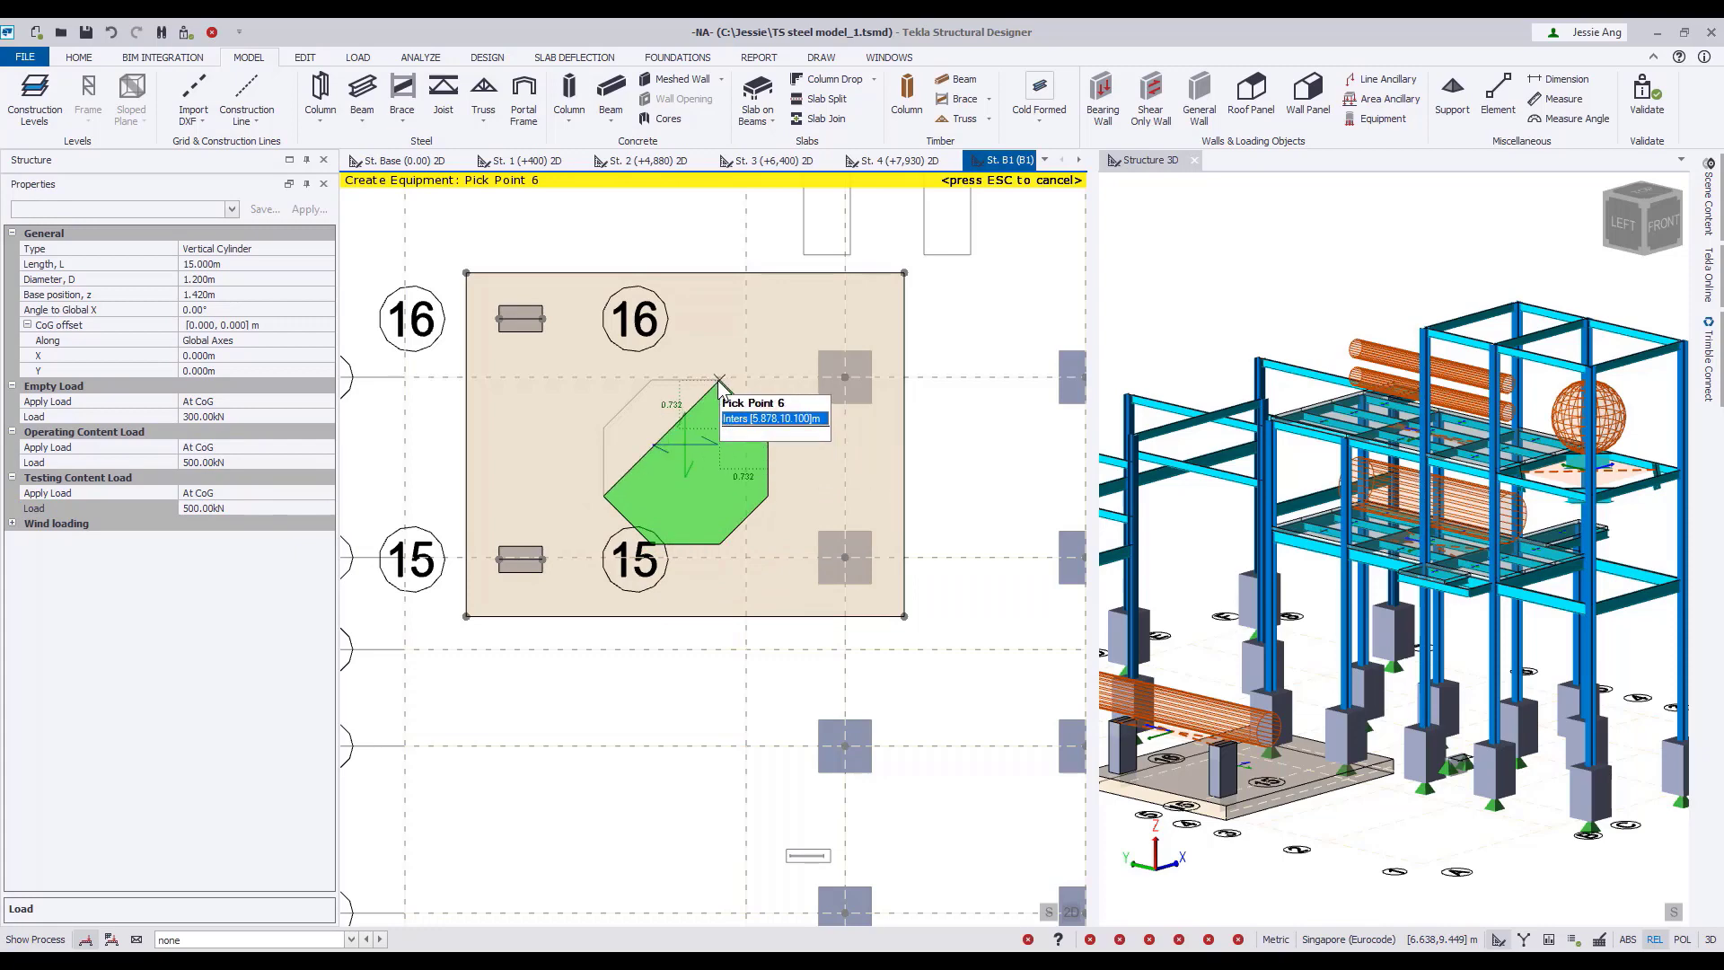
{"action": "left_click", "coordinate": [719, 380]}
{"action": "left_click", "coordinate": [651, 380]}
{"action": "double_click", "coordinate": [604, 428]}
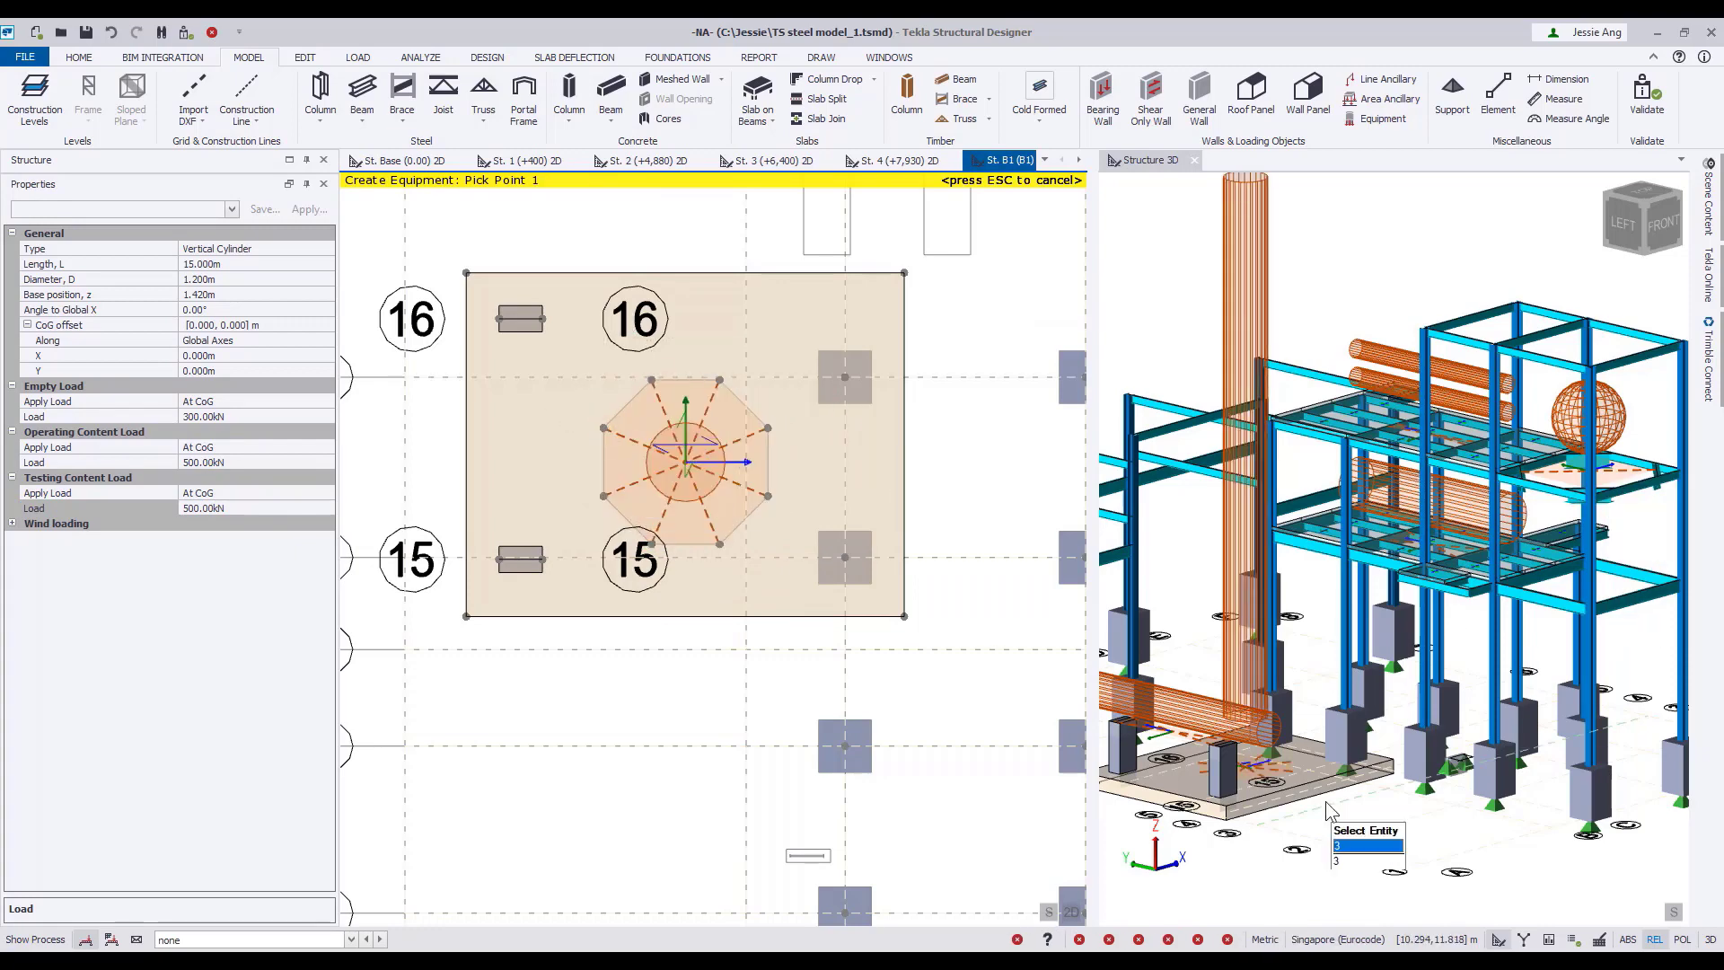
{"action": "scroll", "coordinate": [1345, 795], "scroll_direction": "up", "scroll_amount": 2}
{"action": "right_click_drag", "start_coordinate": [1345, 792], "coordinate": [1375, 761]}
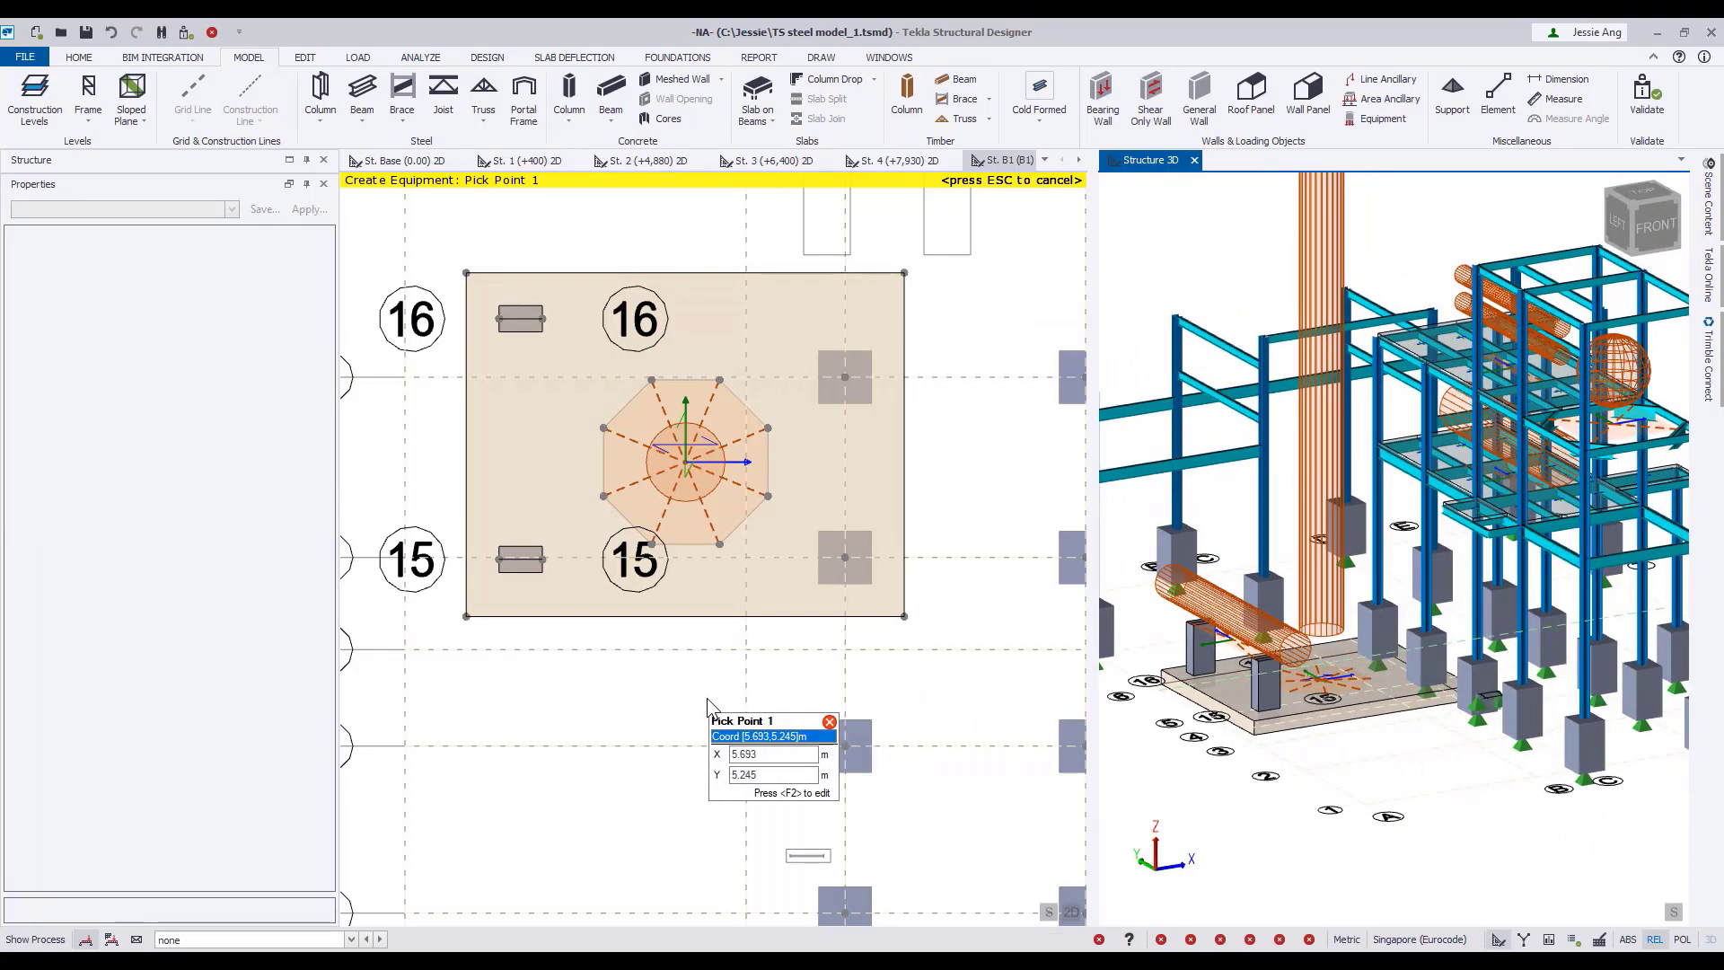
{"action": "key", "text": "Escape"}
Make Dead the active loadcase and set up a polygon load of 24.5 kN/m² in the Global Z direction.
{"action": "left_click", "coordinate": [301, 940]}
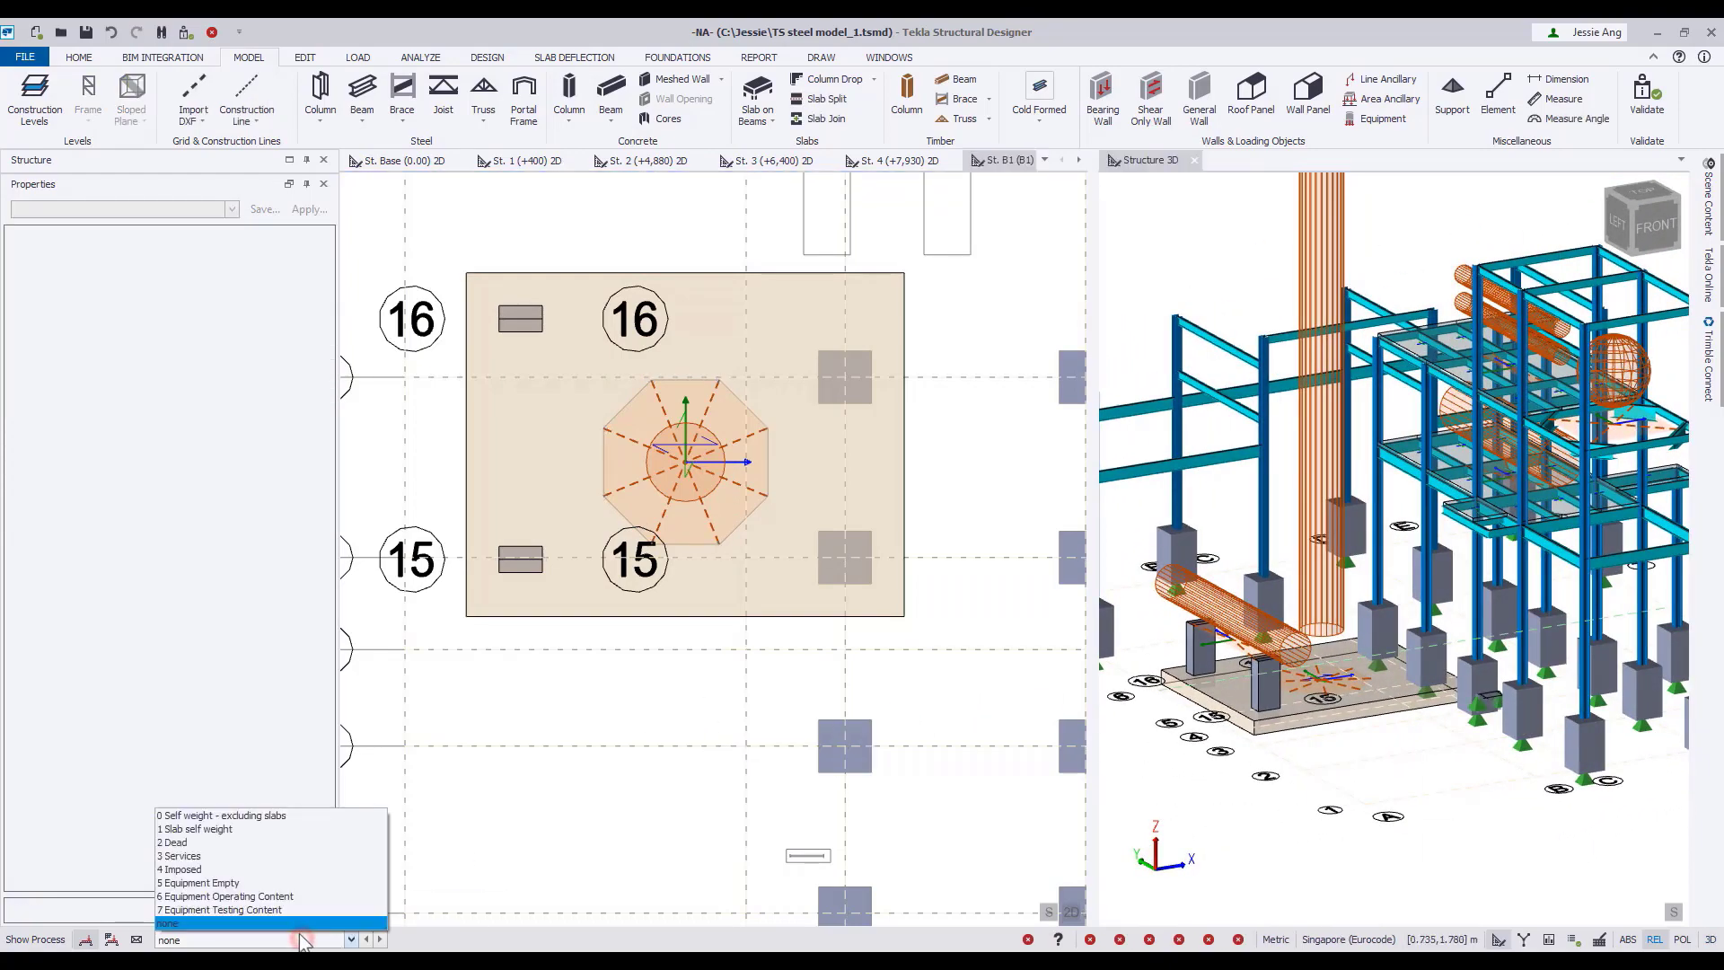
{"action": "left_click", "coordinate": [250, 844]}
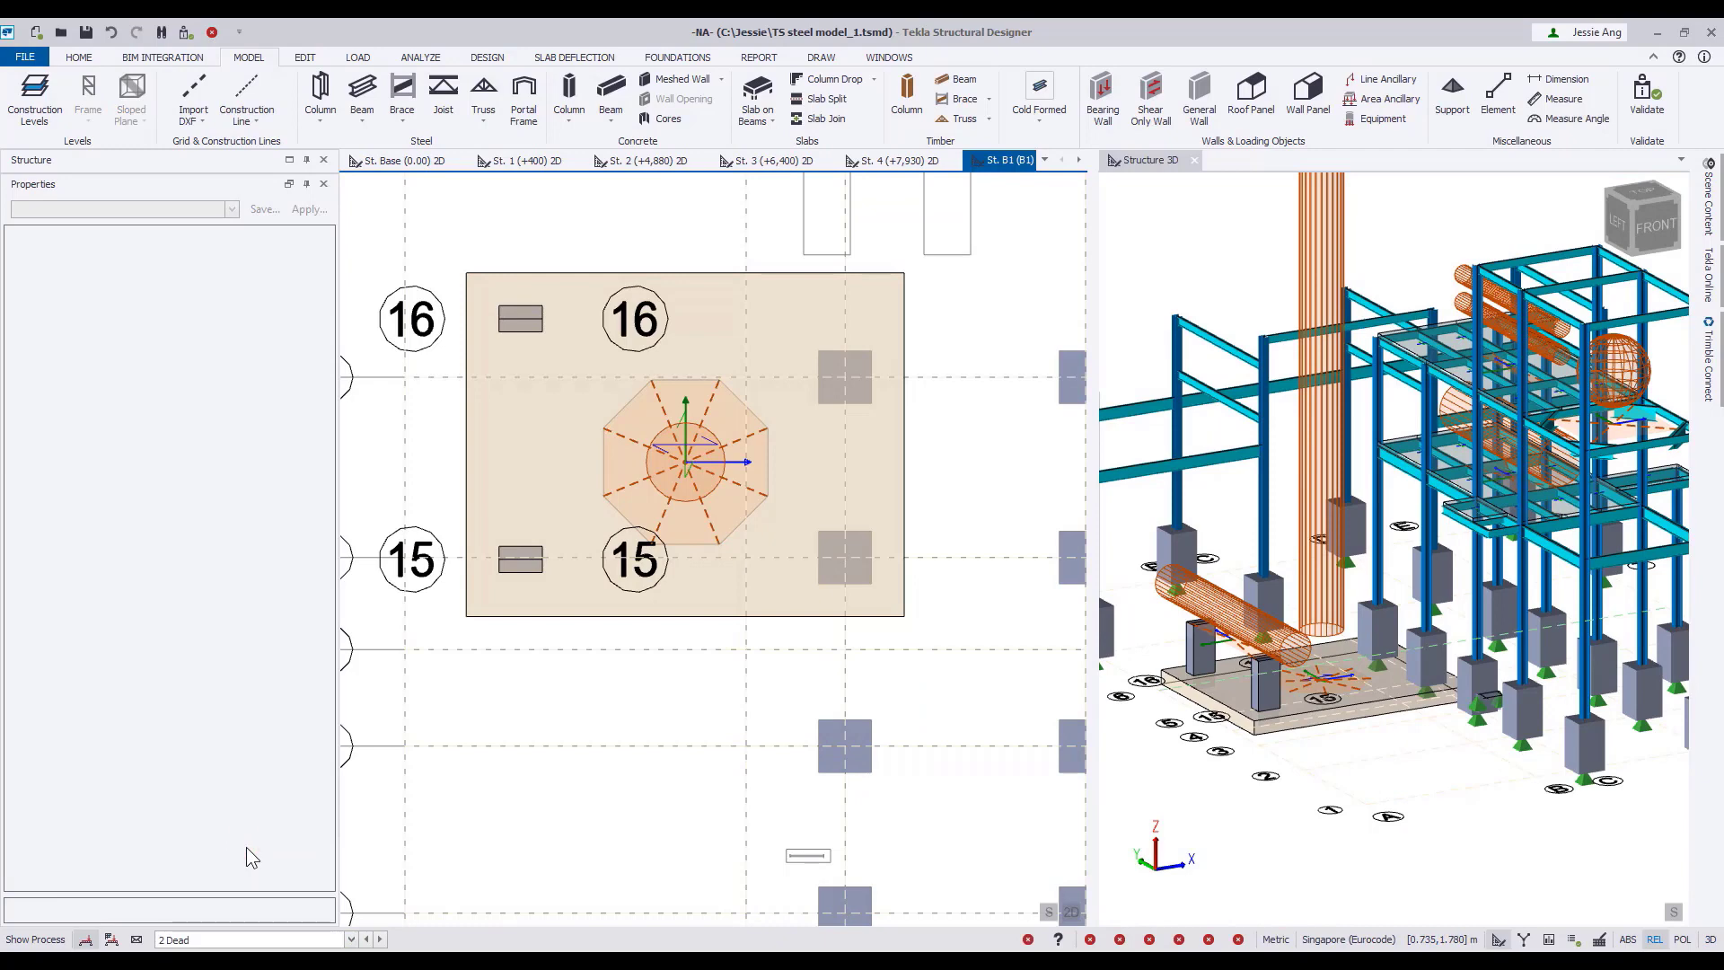
{"action": "left_click", "coordinate": [357, 57]}
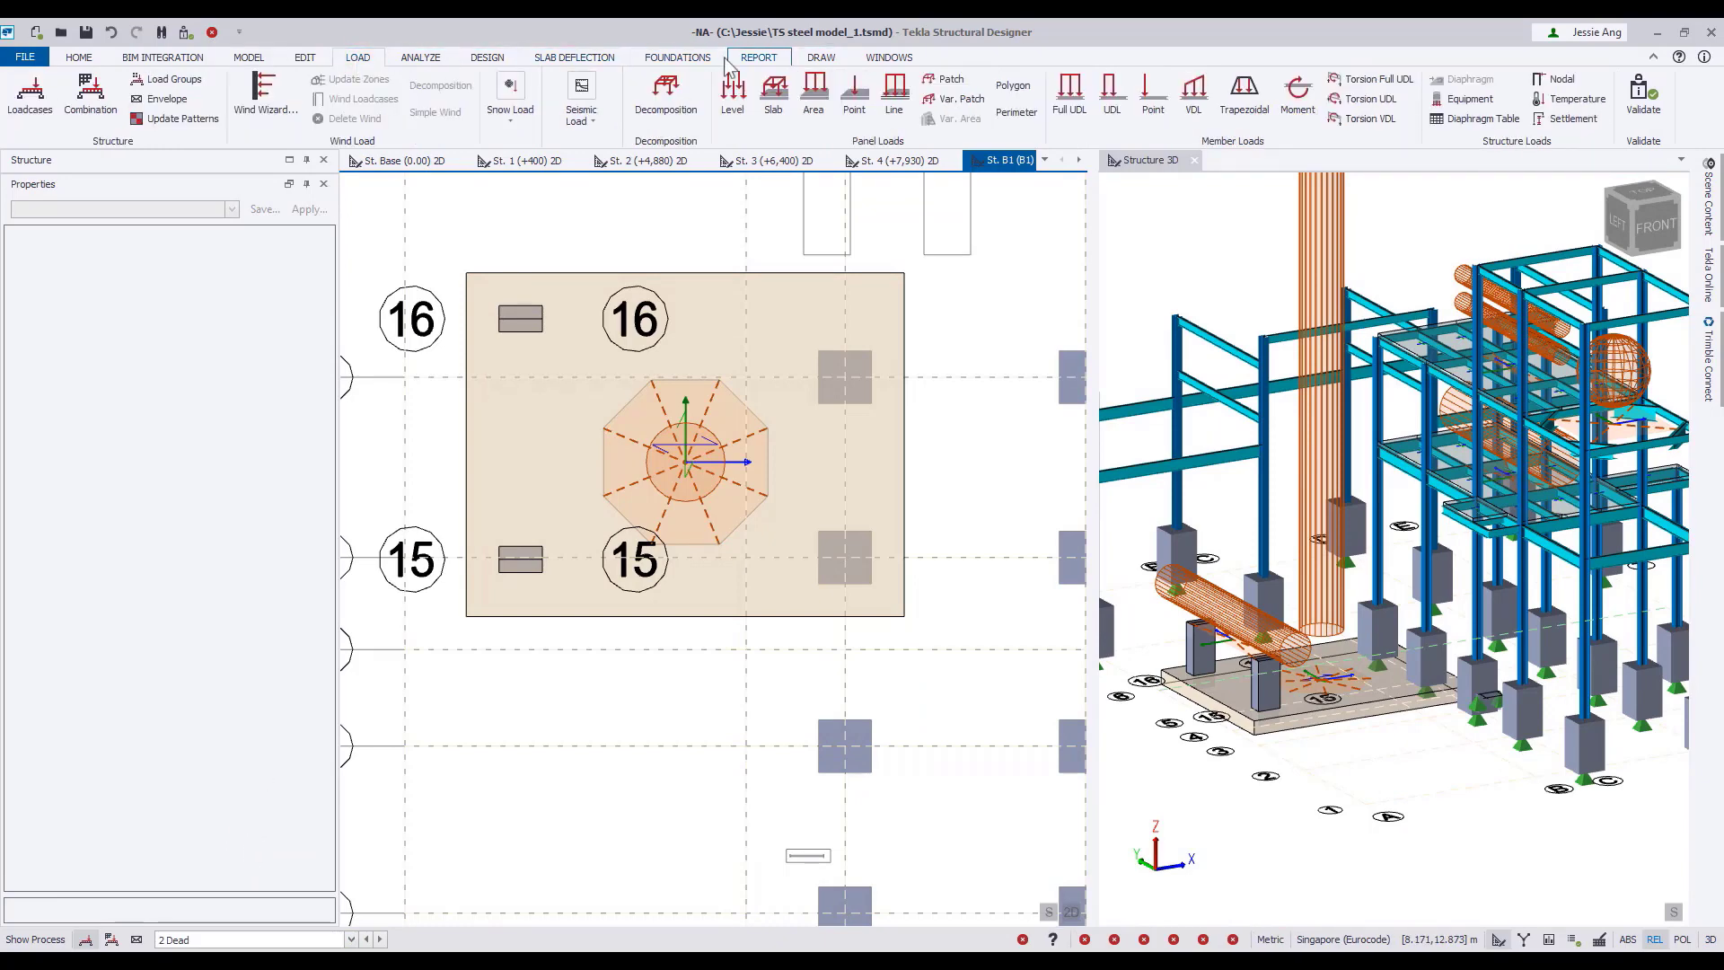
{"action": "left_click", "coordinate": [1024, 90]}
{"action": "left_click", "coordinate": [277, 294]}
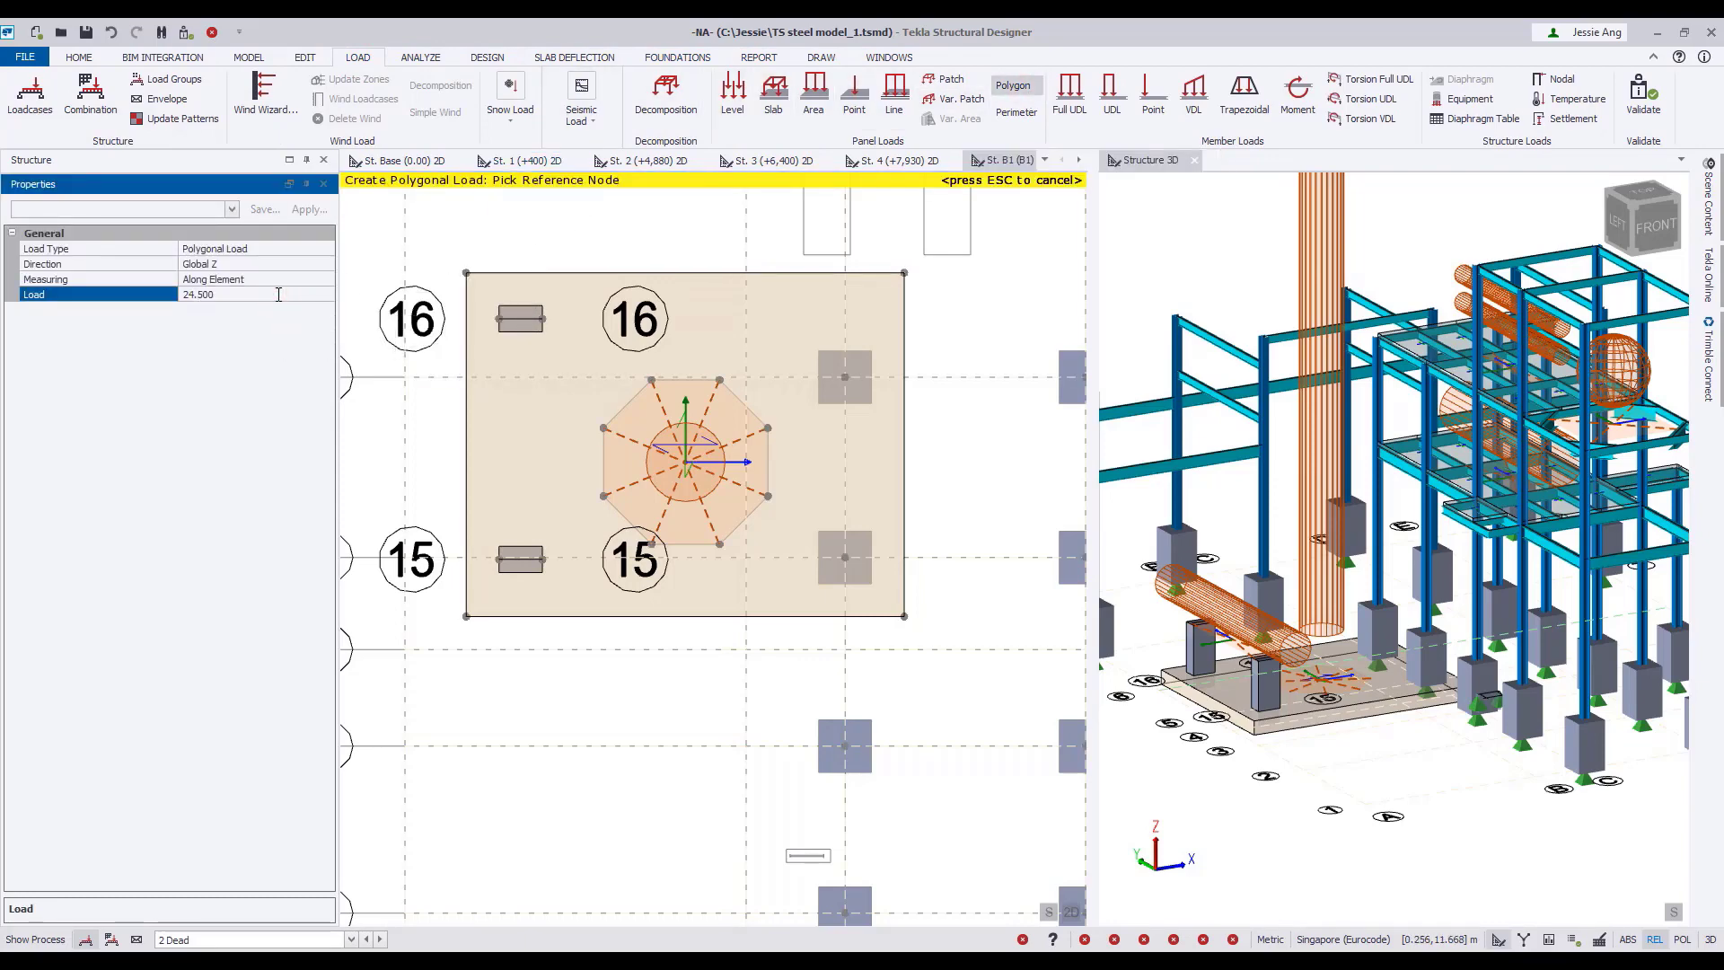
Apply the polygon load over the octagonal base beneath the vertical cylinder, close its outline, and show the St. B1 view in 3D.
{"action": "left_click", "coordinate": [603, 496]}
{"action": "left_click", "coordinate": [653, 545]}
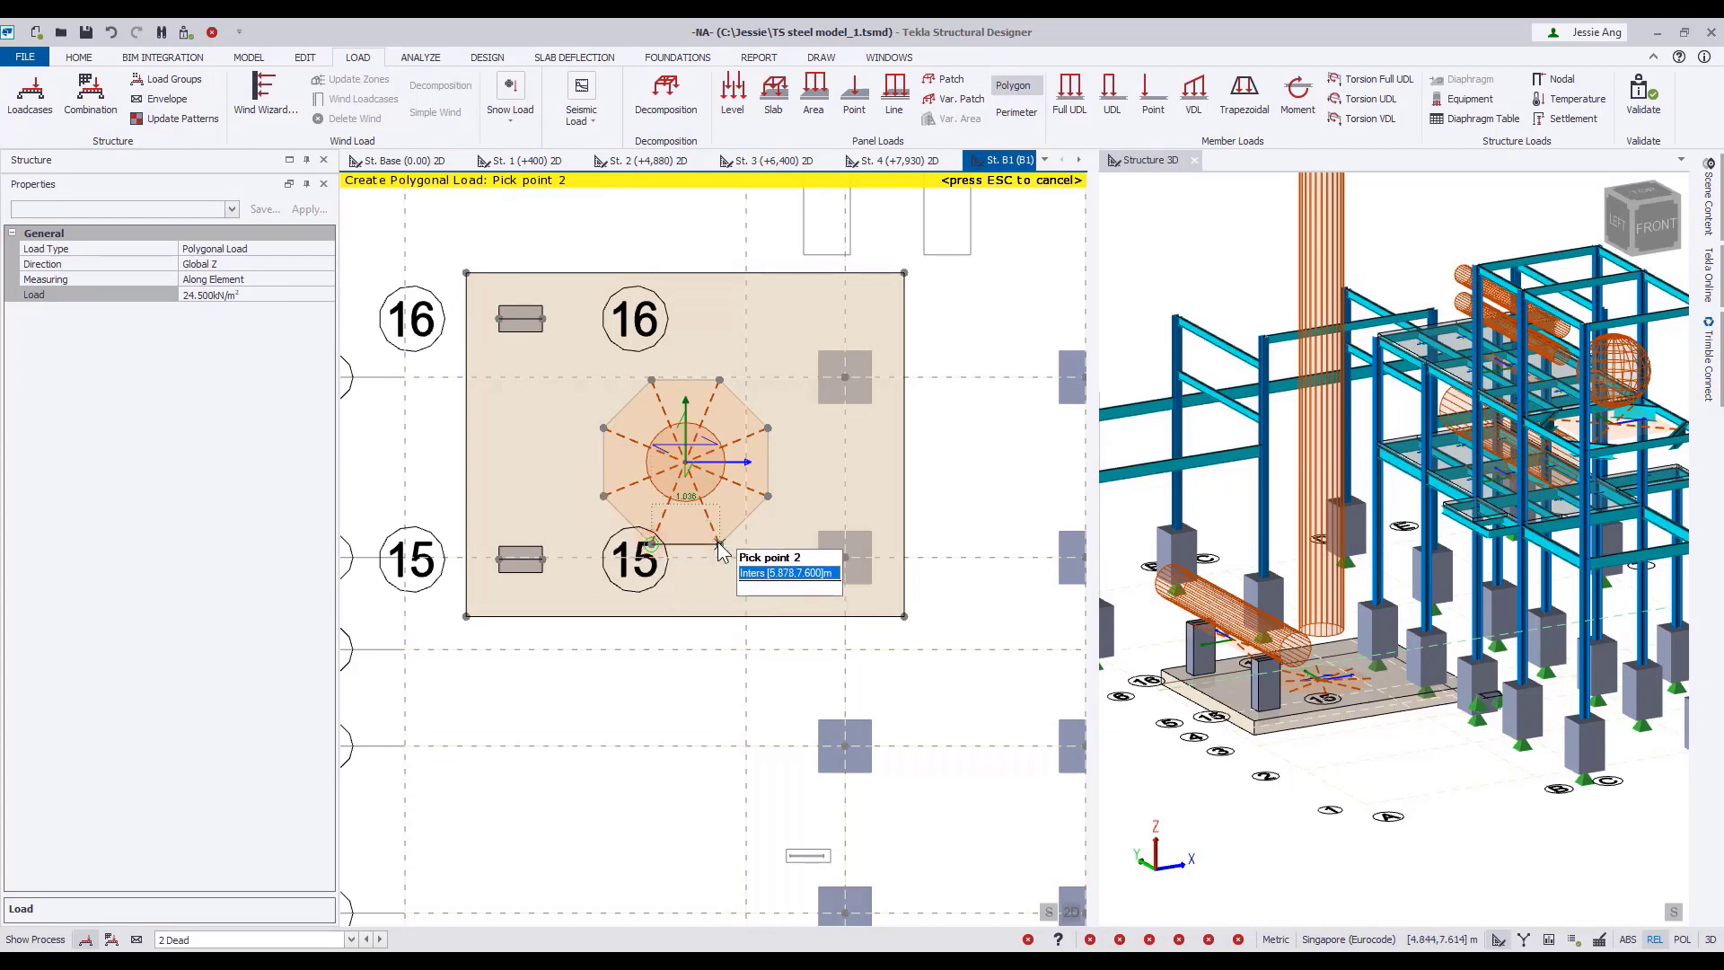
{"action": "left_click", "coordinate": [718, 543]}
{"action": "left_click", "coordinate": [768, 496]}
{"action": "left_click", "coordinate": [768, 428]}
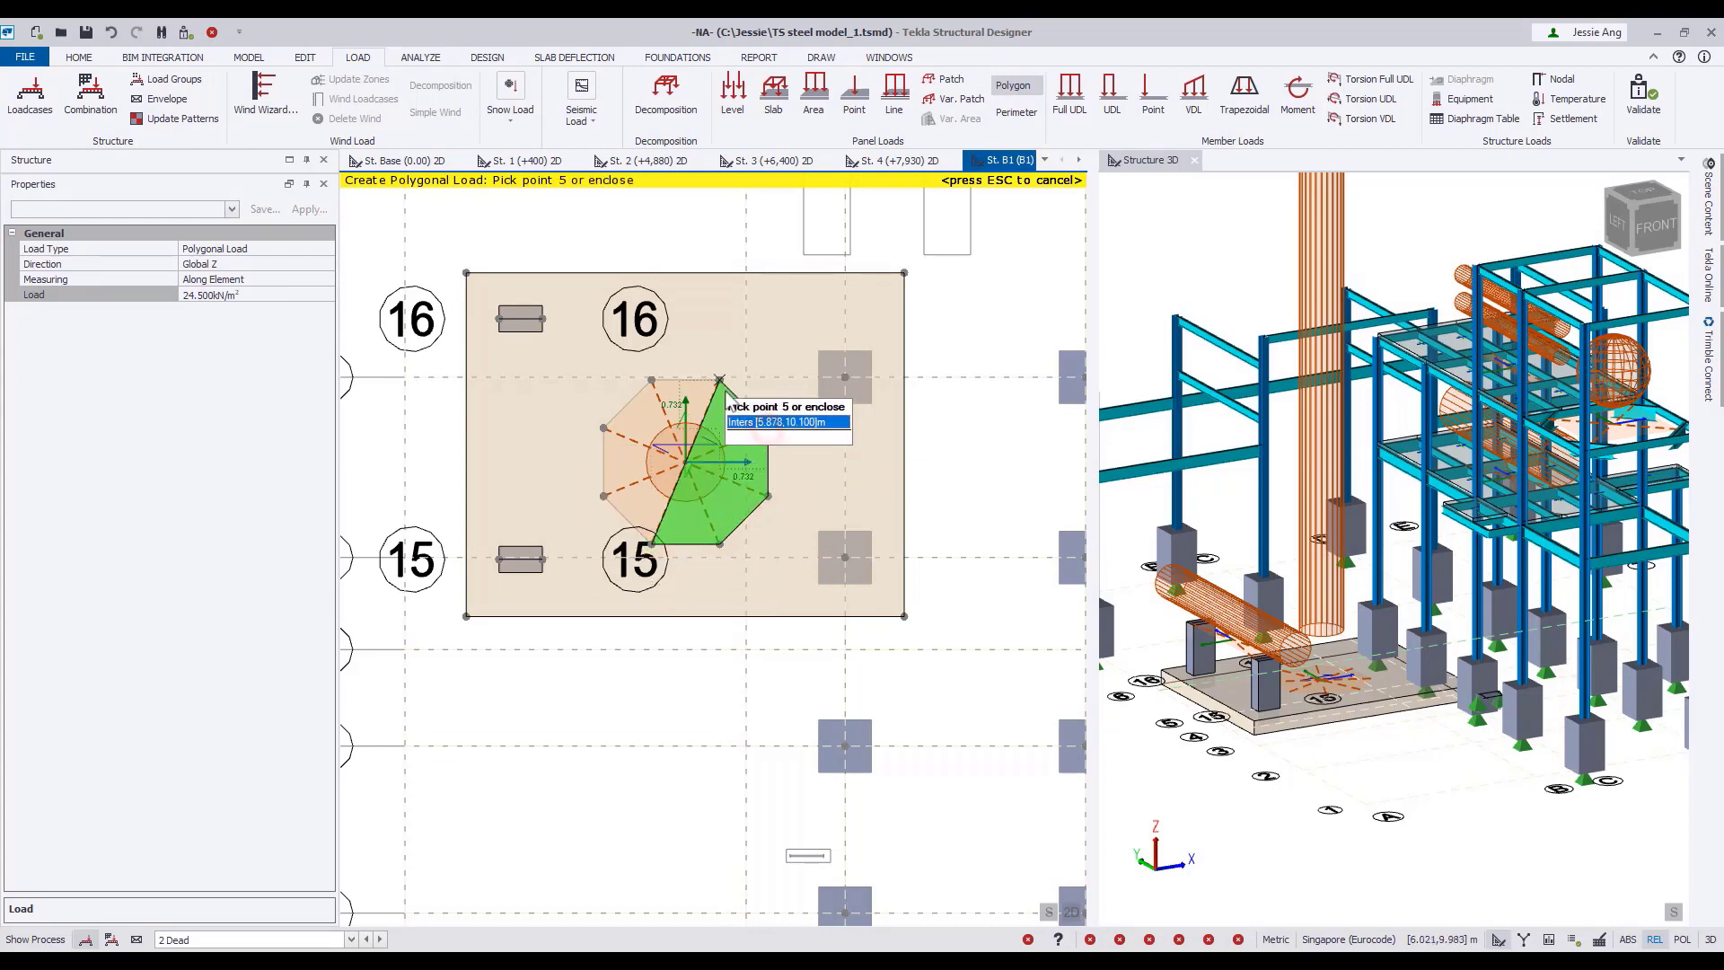
{"action": "left_click", "coordinate": [719, 380]}
{"action": "left_click", "coordinate": [653, 380]}
{"action": "left_click", "coordinate": [603, 428]}
{"action": "left_click", "coordinate": [604, 495]}
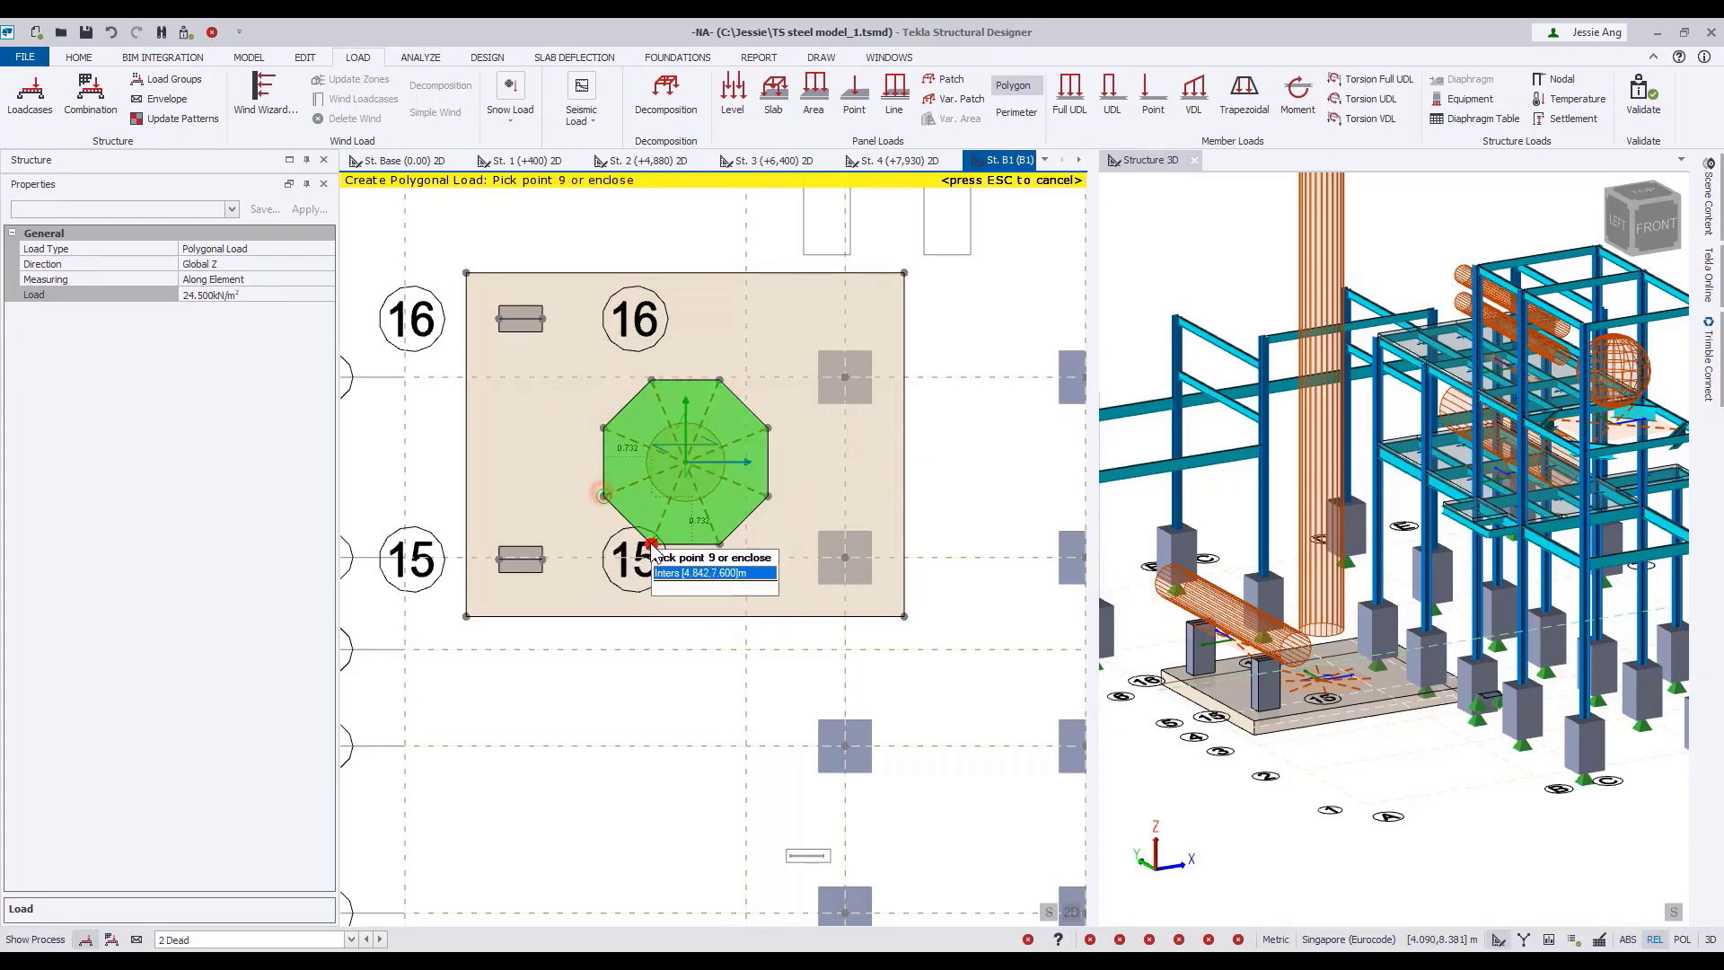
{"action": "left_click", "coordinate": [653, 545]}
{"action": "left_click", "coordinate": [652, 545]}
{"action": "key", "text": "Escape"}
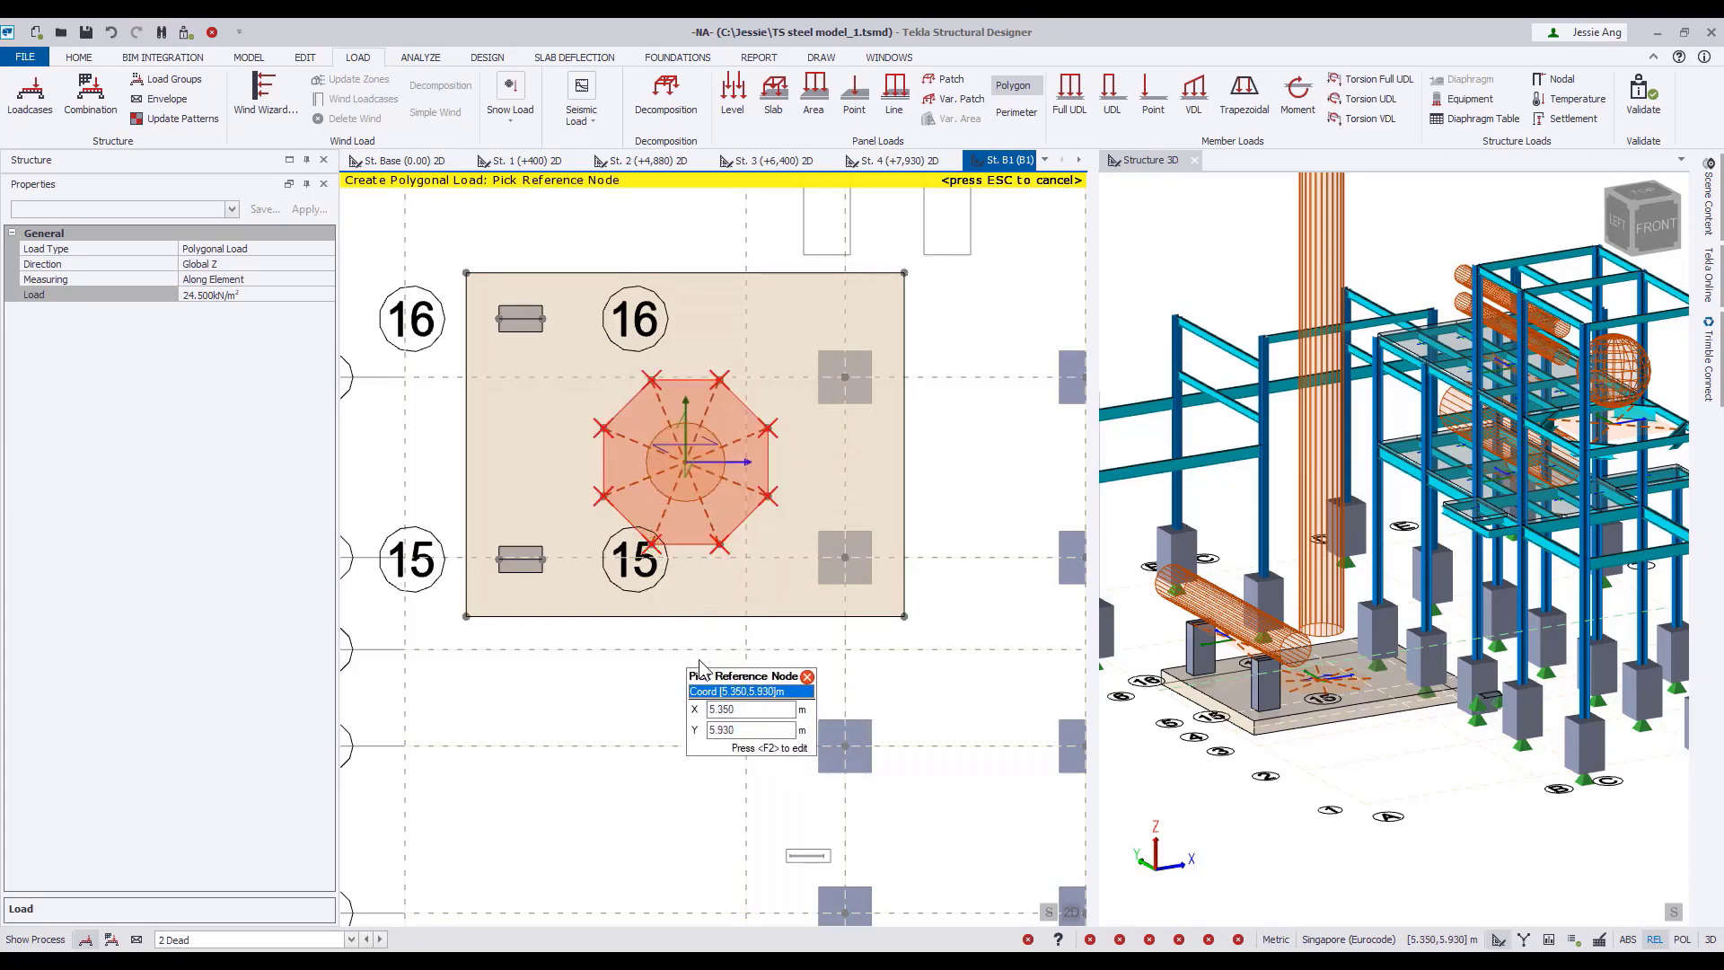
{"action": "left_click", "coordinate": [1071, 911]}
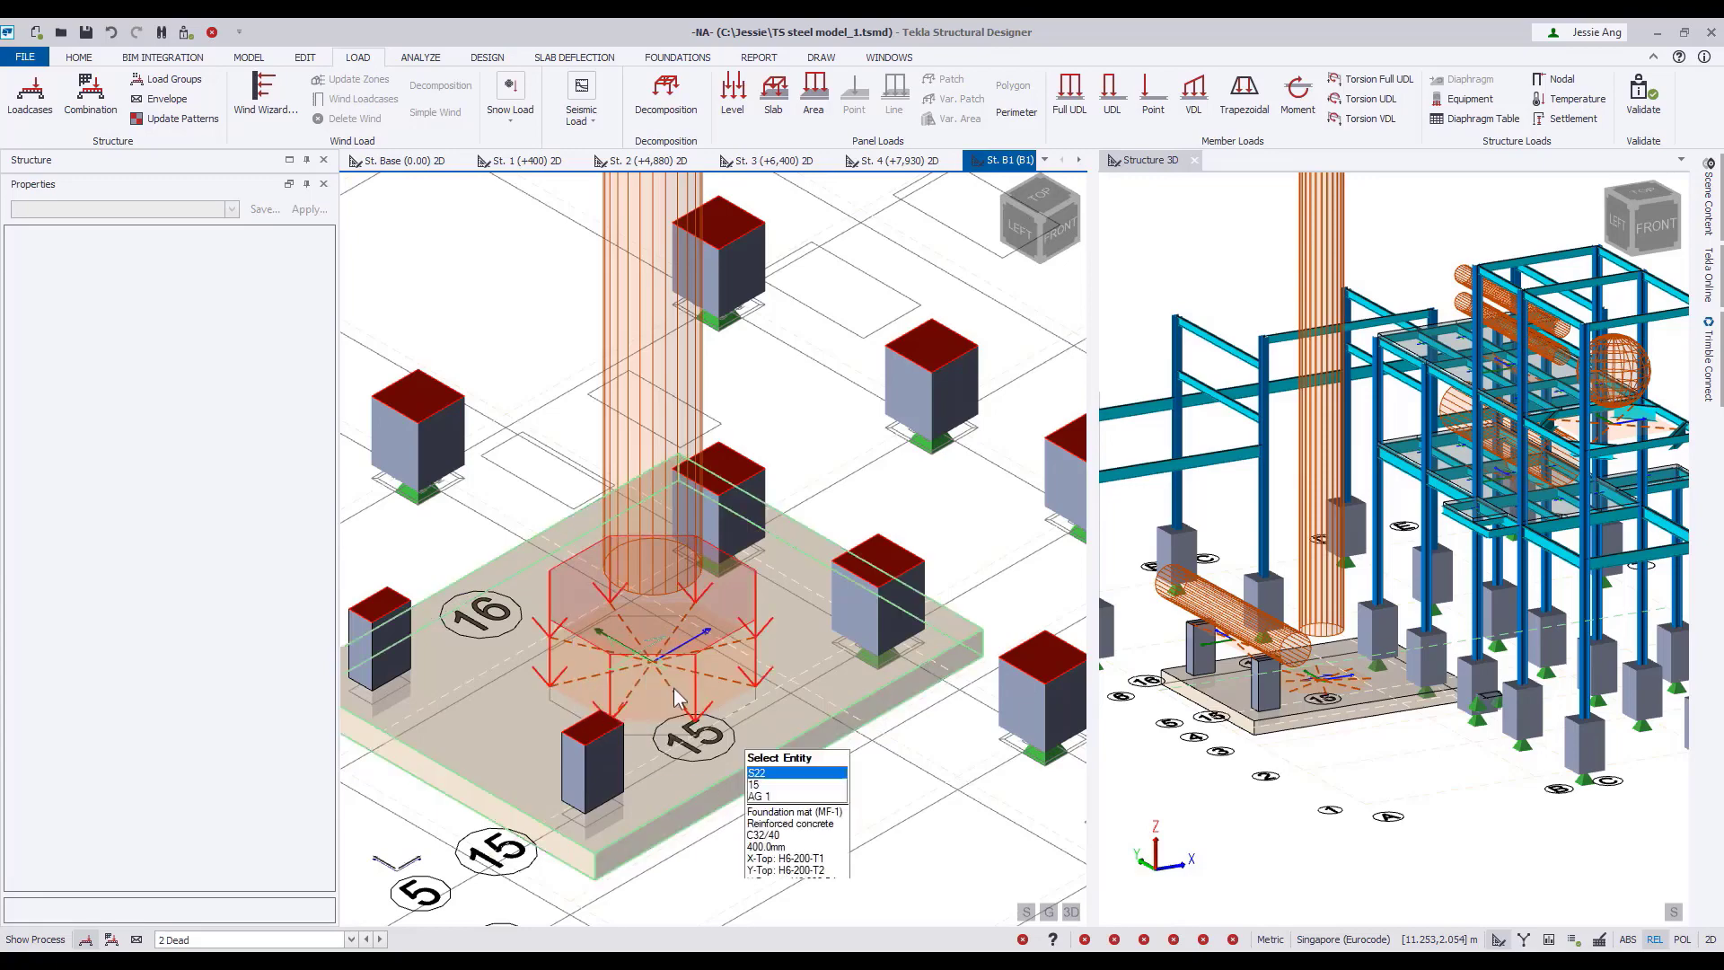
Return the St. B1 view to 2D and widen the Structure 3D view beside it.
{"action": "scroll", "coordinate": [778, 757], "scroll_direction": "down", "scroll_amount": 5}
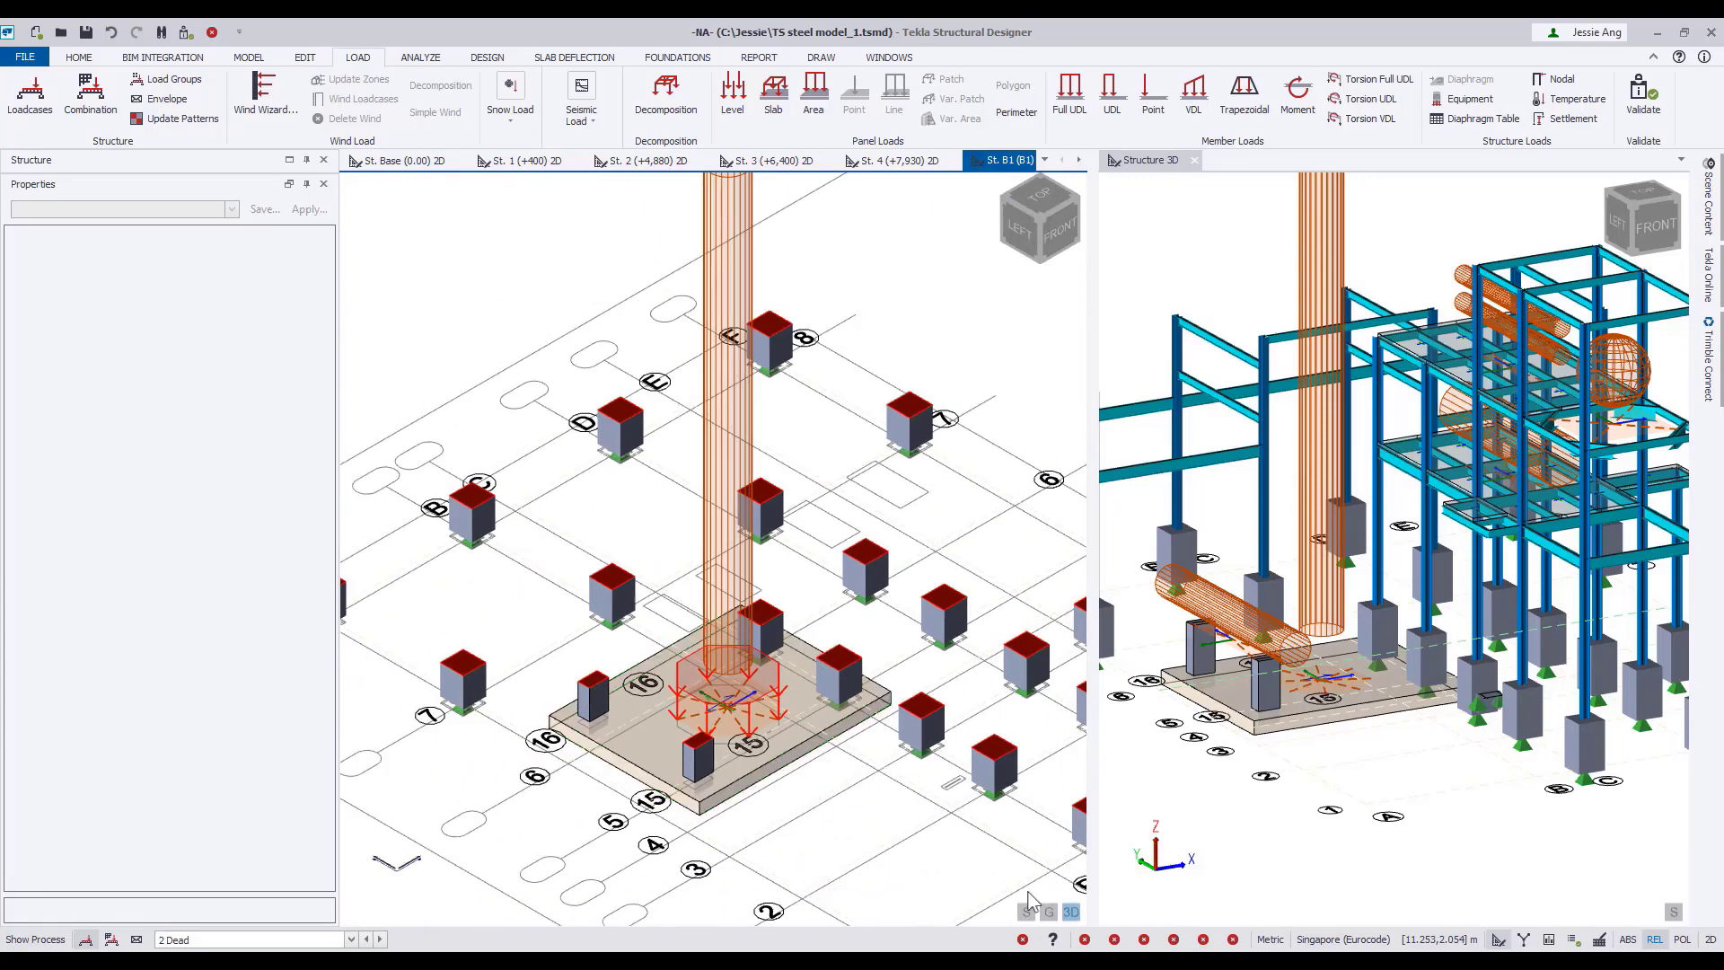
{"action": "left_click", "coordinate": [1069, 913]}
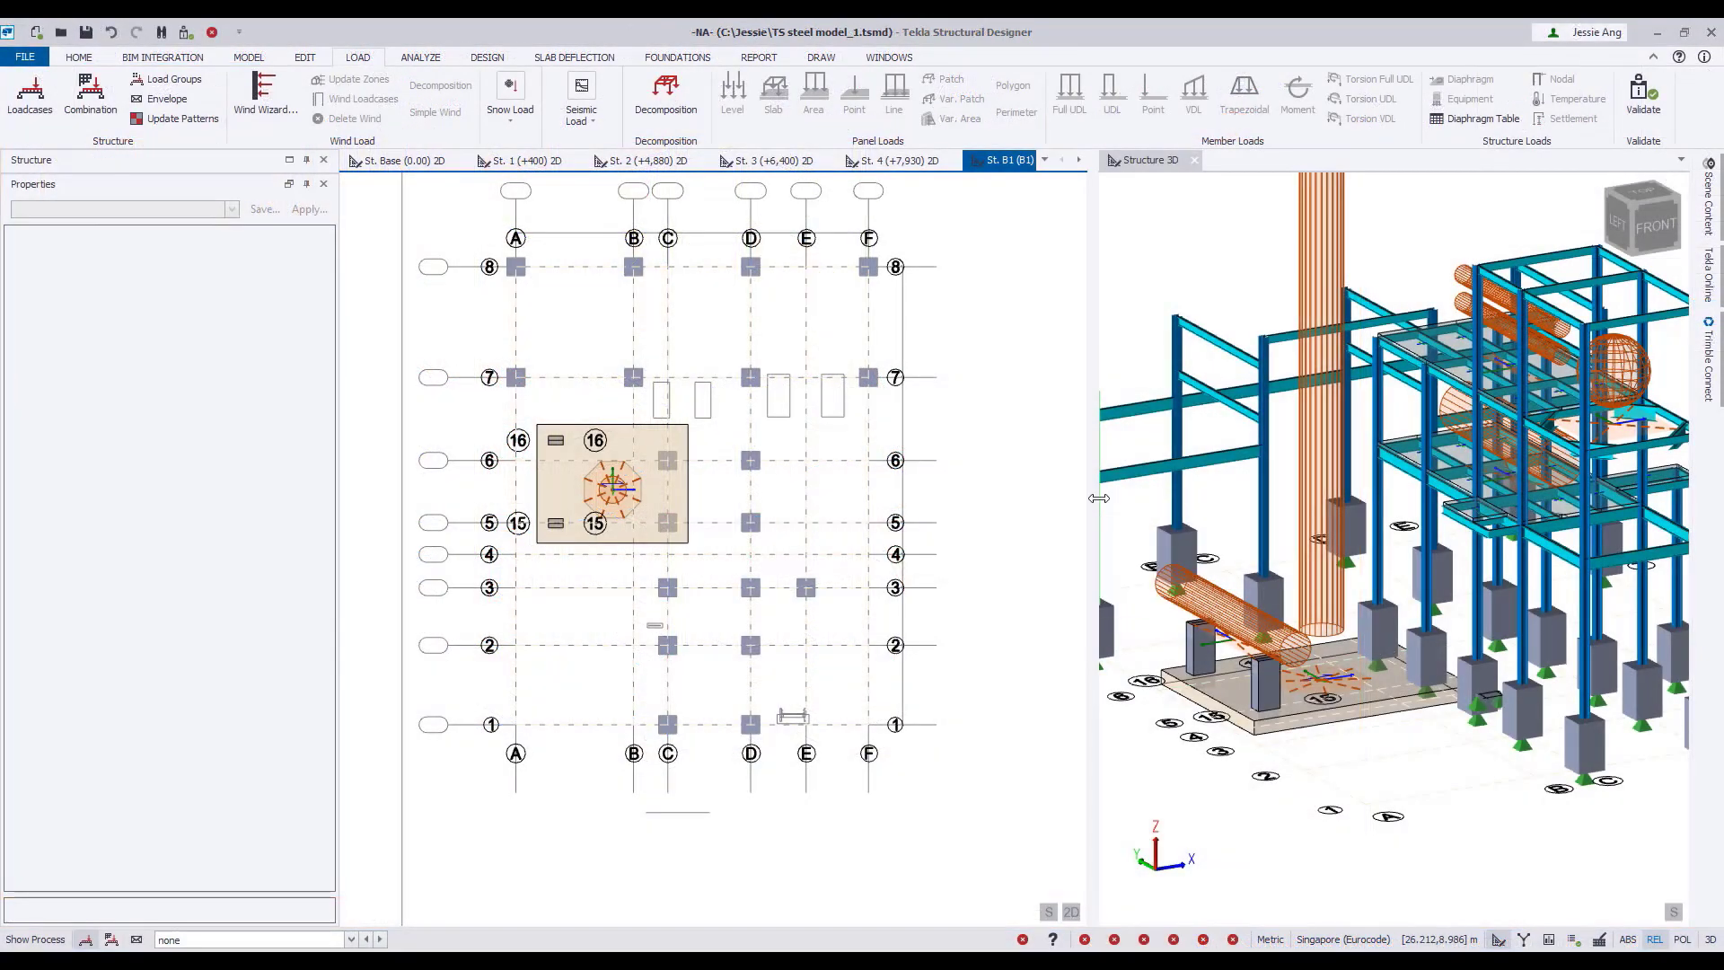
{"action": "left_click_drag", "start_coordinate": [1099, 497], "coordinate": [822, 521]}
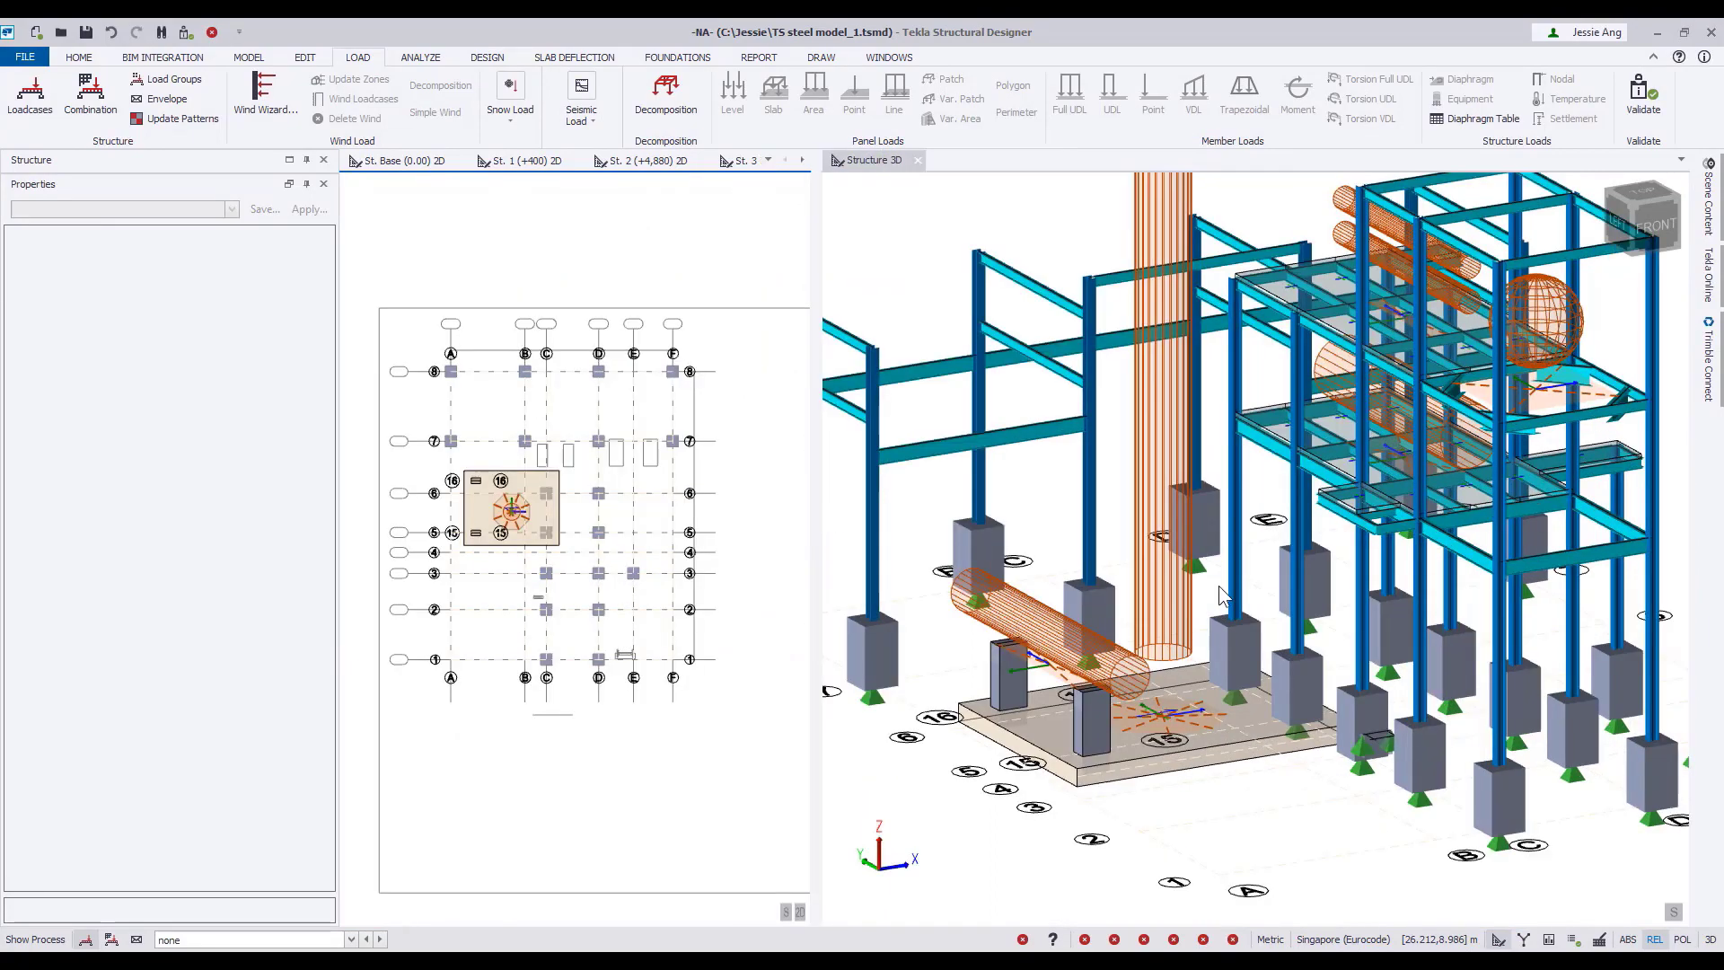
Start creating an area ancillary in the 3D structure view and set its type to Ladders with cage.
{"action": "scroll", "coordinate": [1221, 597], "scroll_direction": "up", "scroll_amount": 3}
{"action": "middle_click_drag", "start_coordinate": [1220, 588], "coordinate": [1051, 556]}
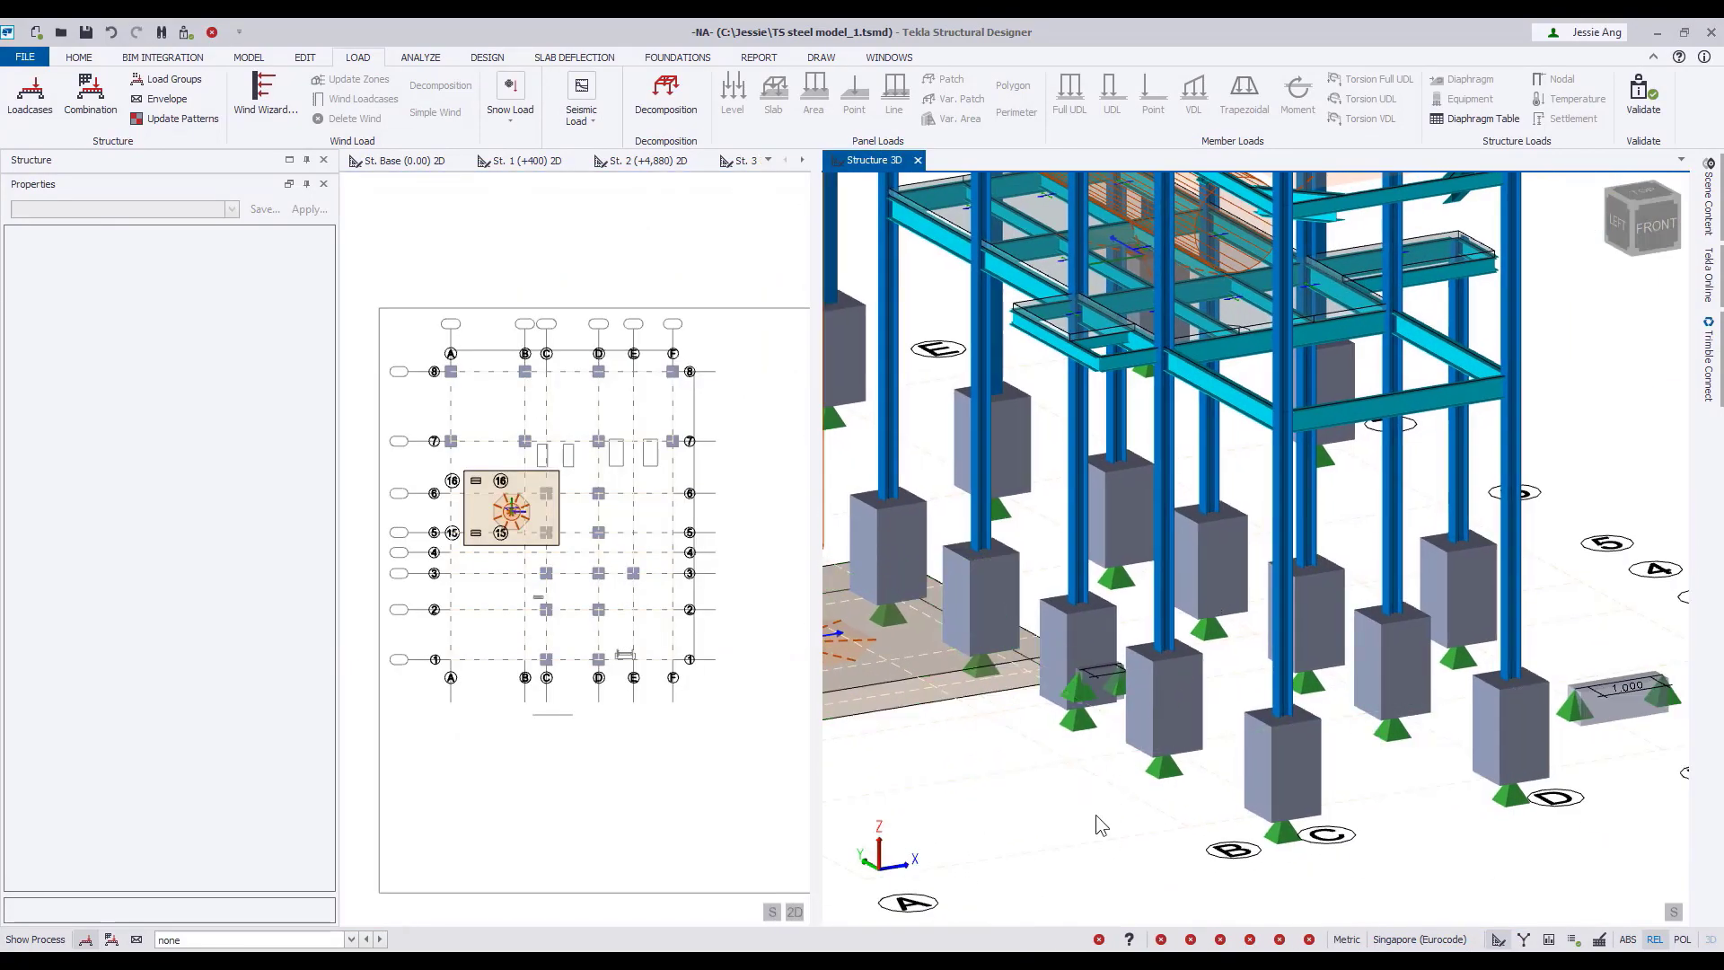
{"action": "middle_click_drag", "start_coordinate": [1101, 825], "coordinate": [1259, 851], "text": "shift"}
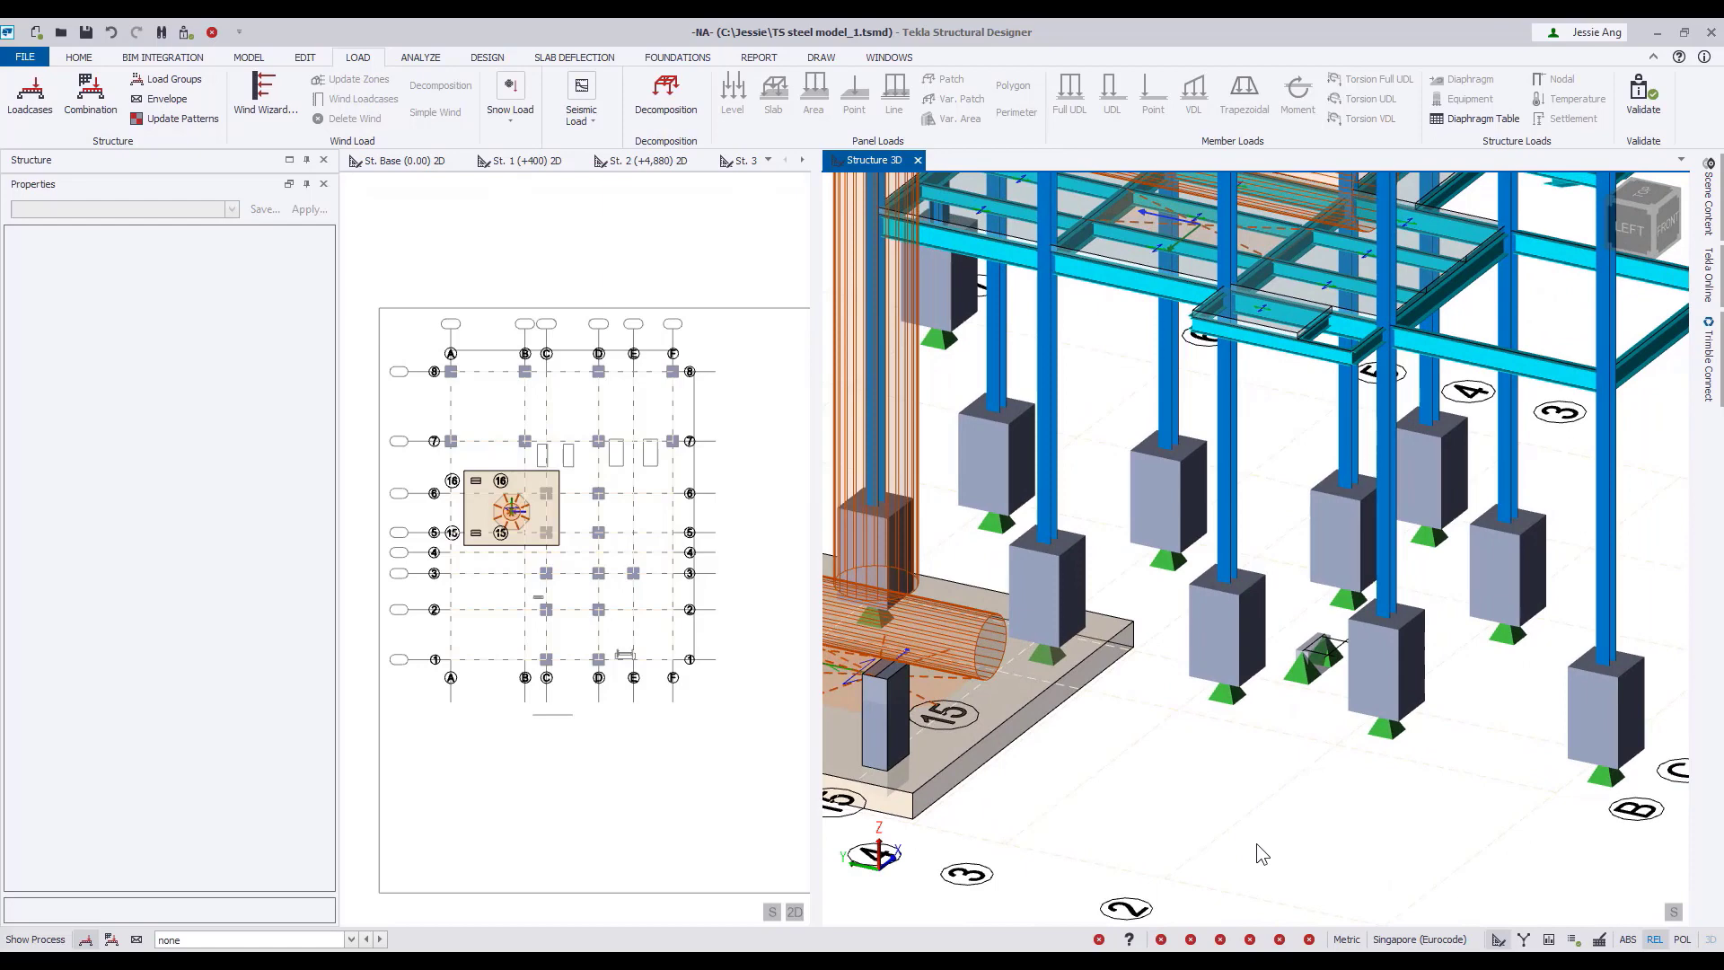
{"action": "middle_click_drag", "start_coordinate": [1301, 714], "coordinate": [1096, 860]}
{"action": "scroll", "coordinate": [1095, 861], "scroll_direction": "up", "scroll_amount": 3}
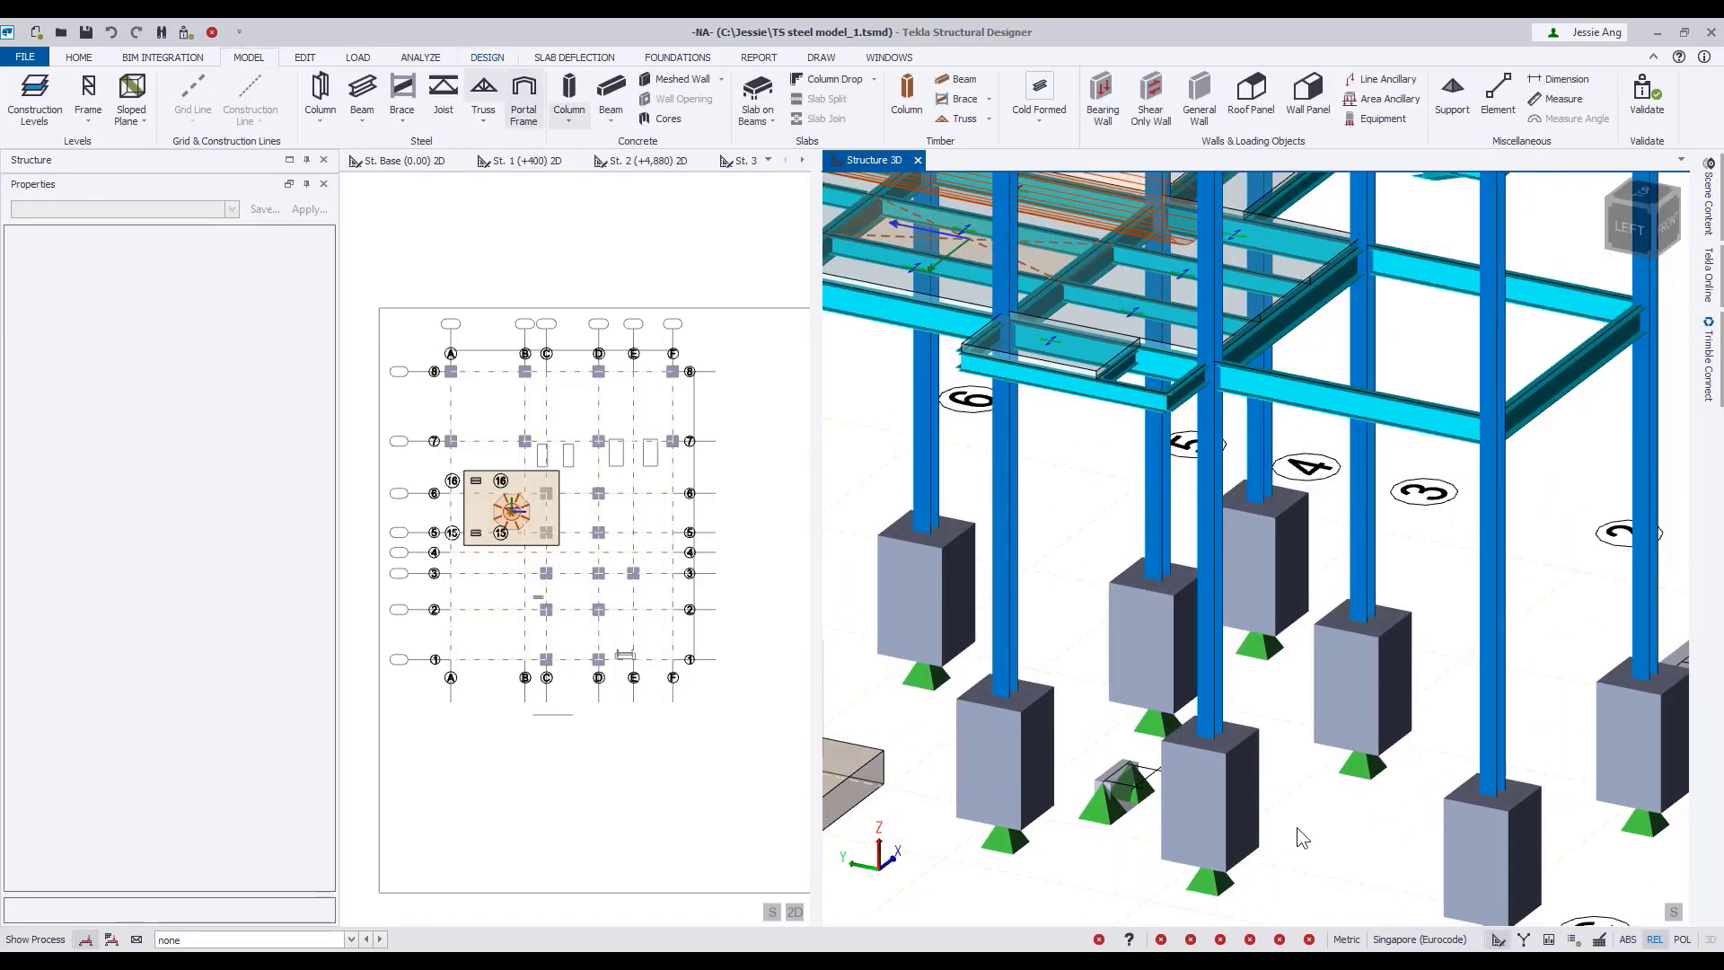
{"action": "left_click", "coordinate": [1382, 99]}
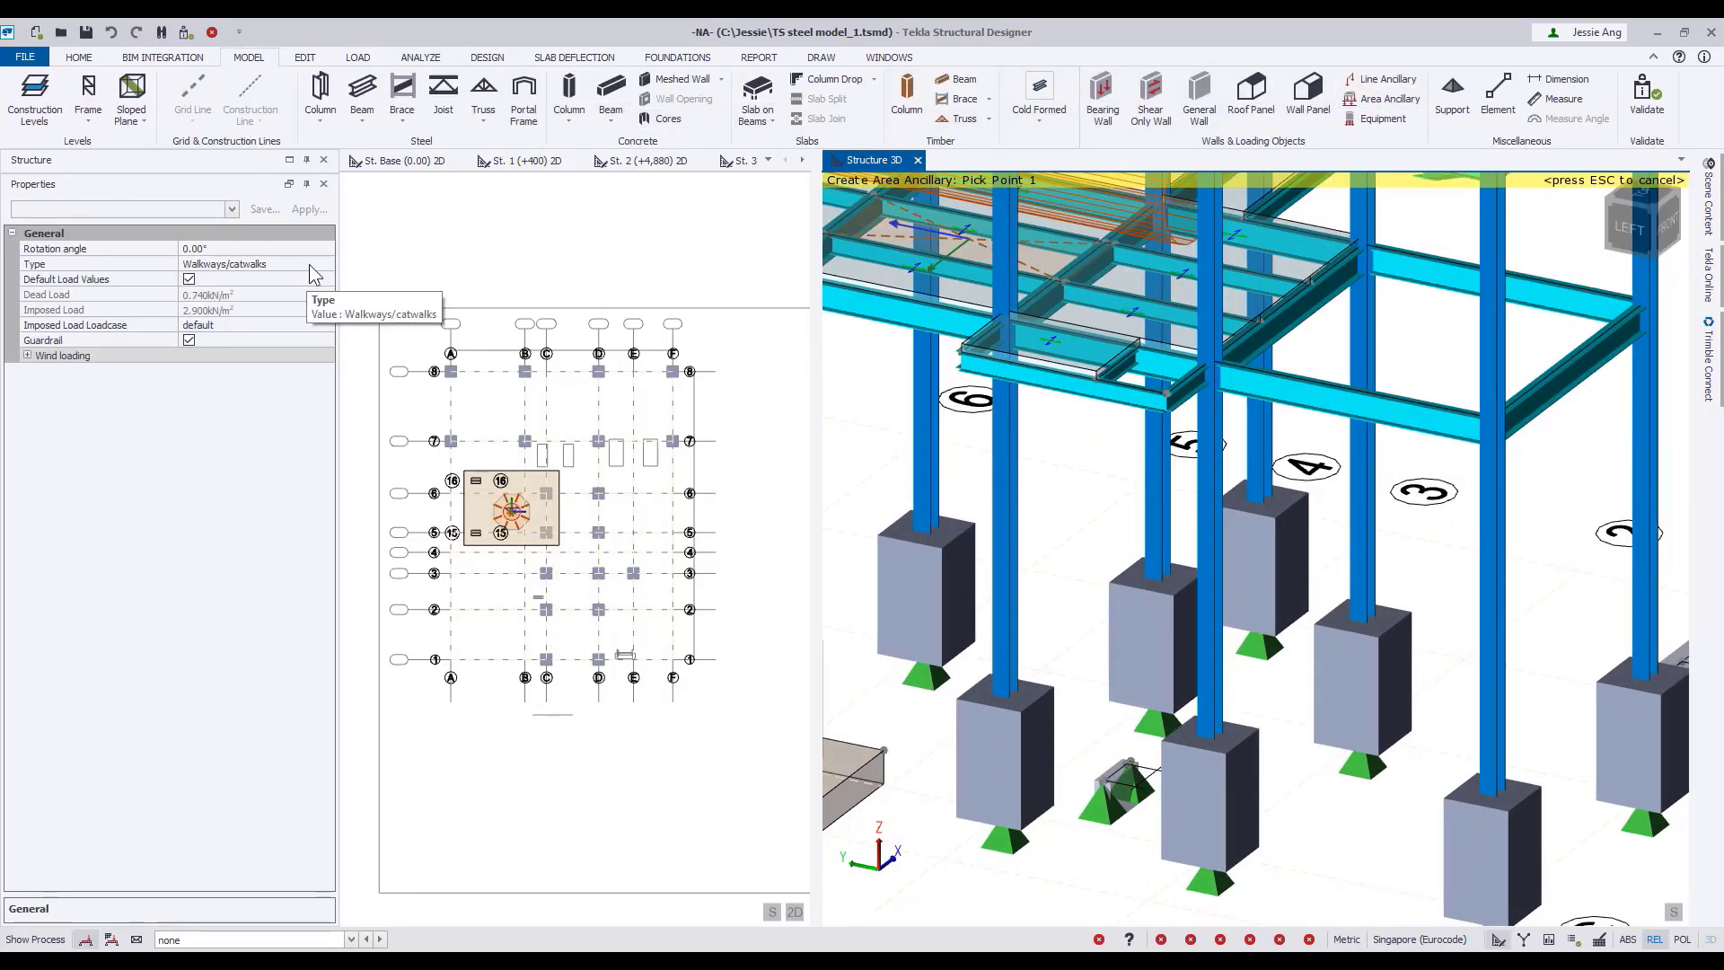
{"action": "left_click", "coordinate": [309, 264]}
{"action": "left_click", "coordinate": [327, 264]}
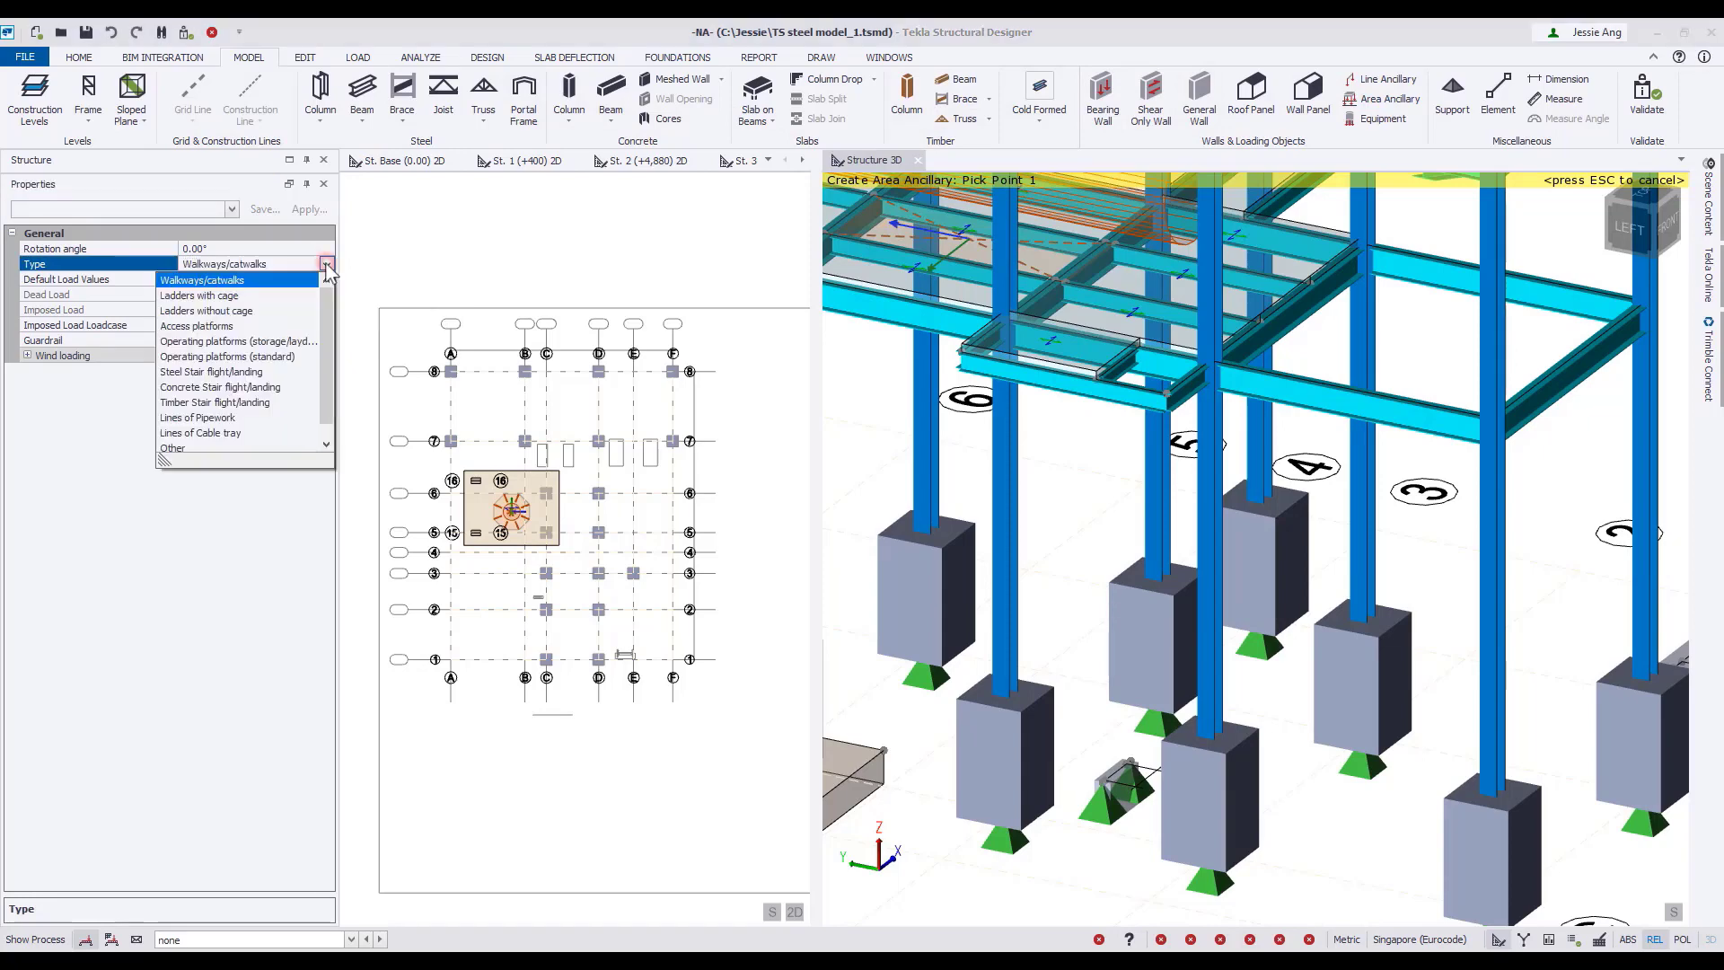
{"action": "left_click", "coordinate": [239, 296]}
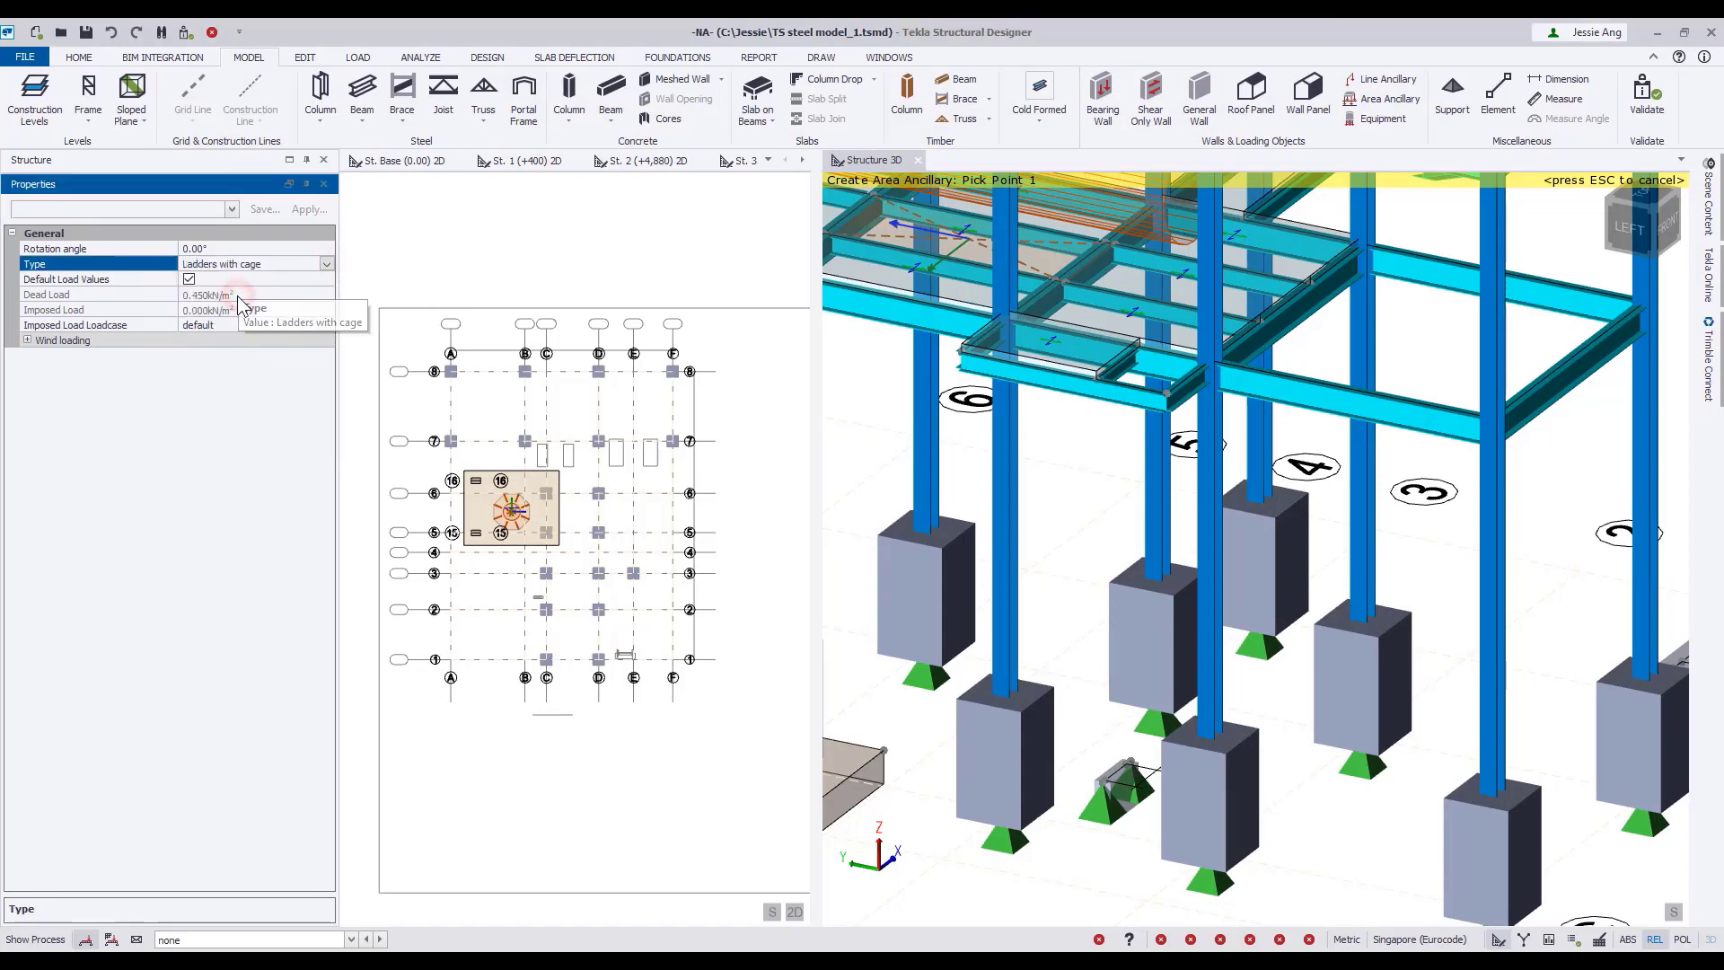
Review the default area ancillary loads in the model settings, and expand the caged ladder's wind loading properties.
{"action": "left_click", "coordinate": [94, 62]}
{"action": "left_click", "coordinate": [278, 99]}
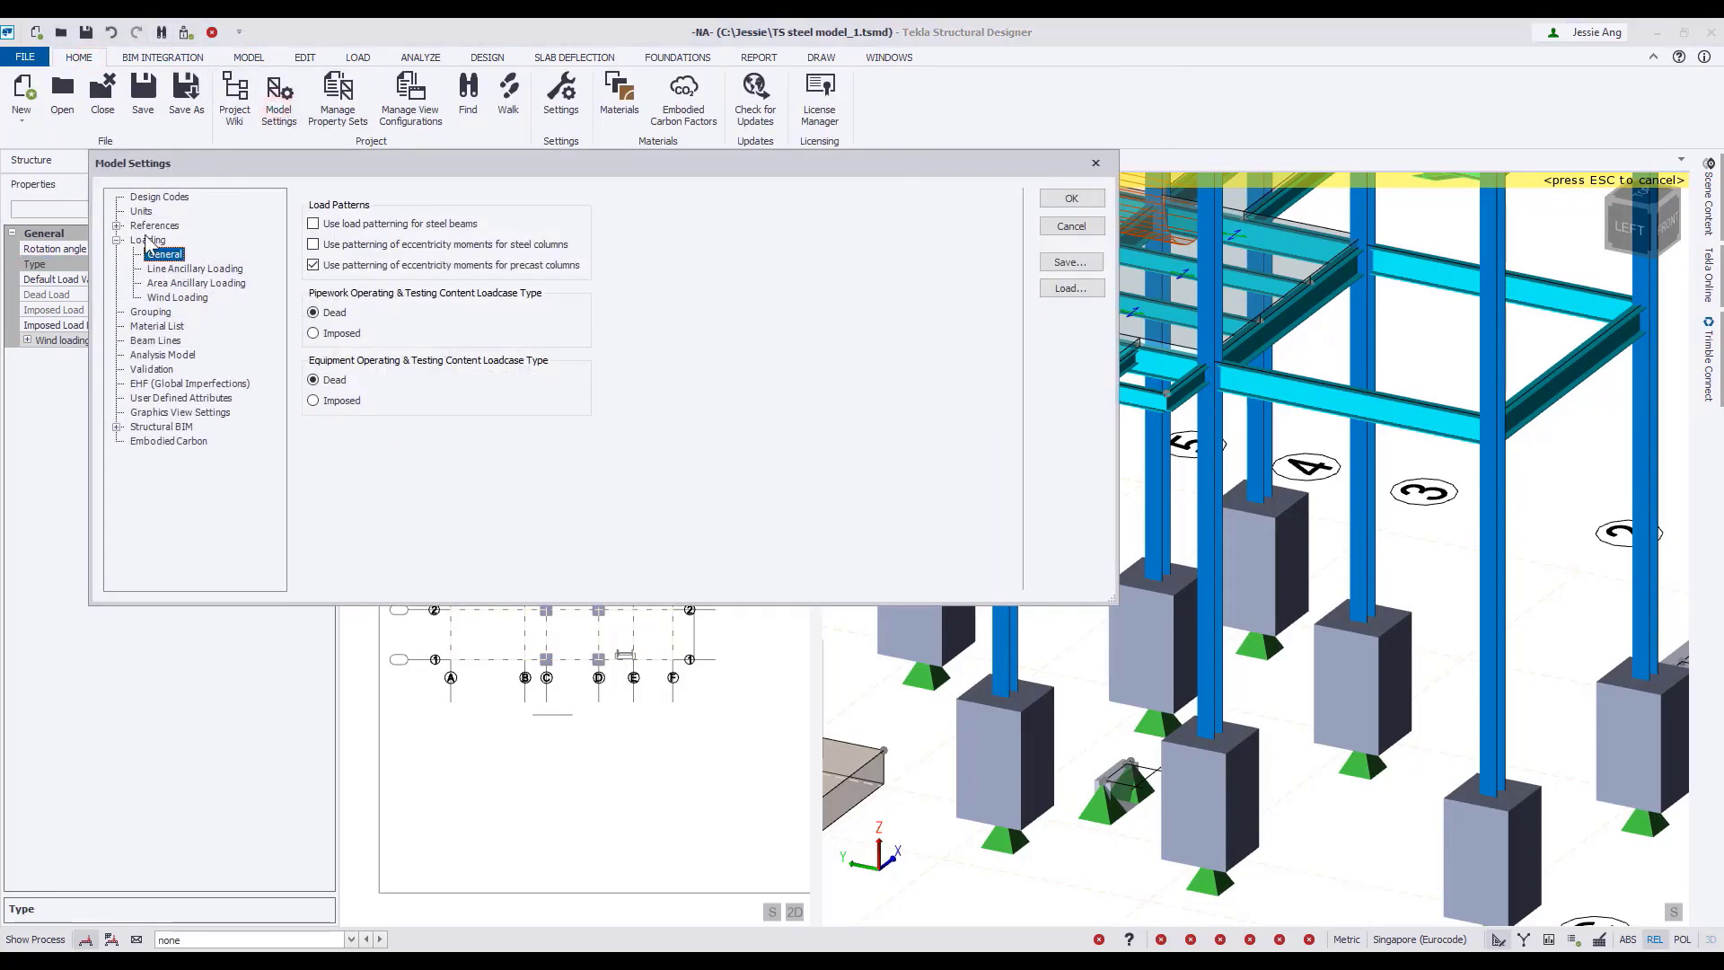
{"action": "left_click", "coordinate": [176, 271]}
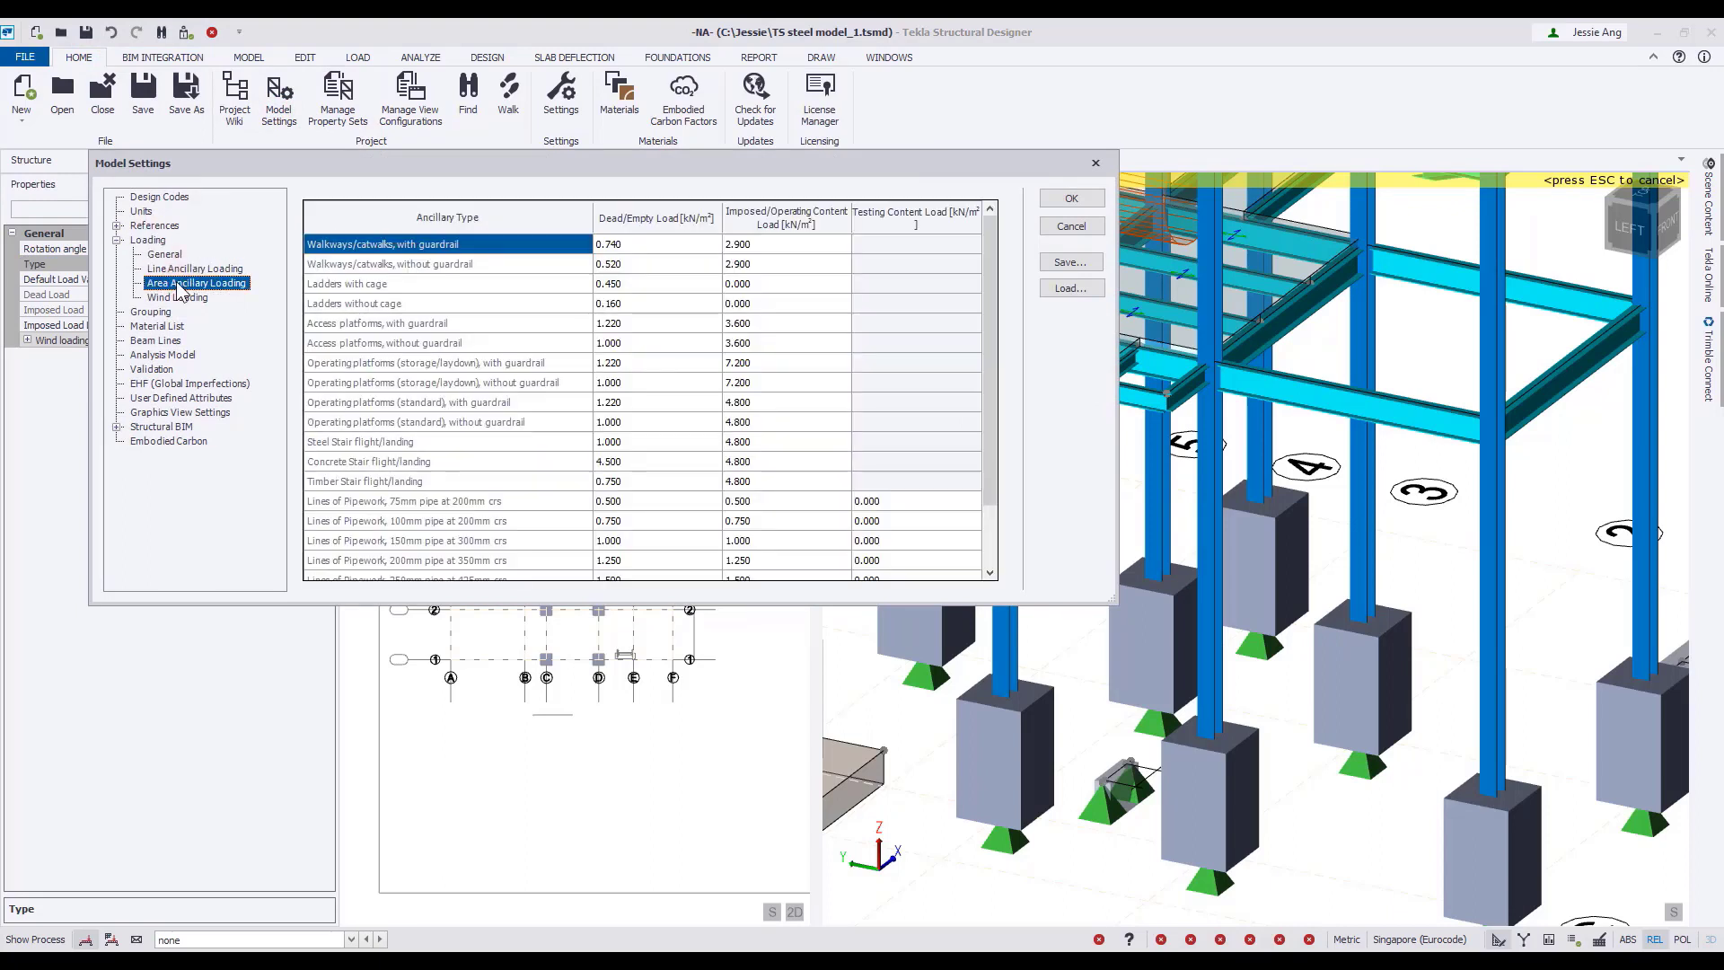
{"action": "left_click", "coordinate": [1071, 198]}
{"action": "left_click", "coordinate": [26, 340]}
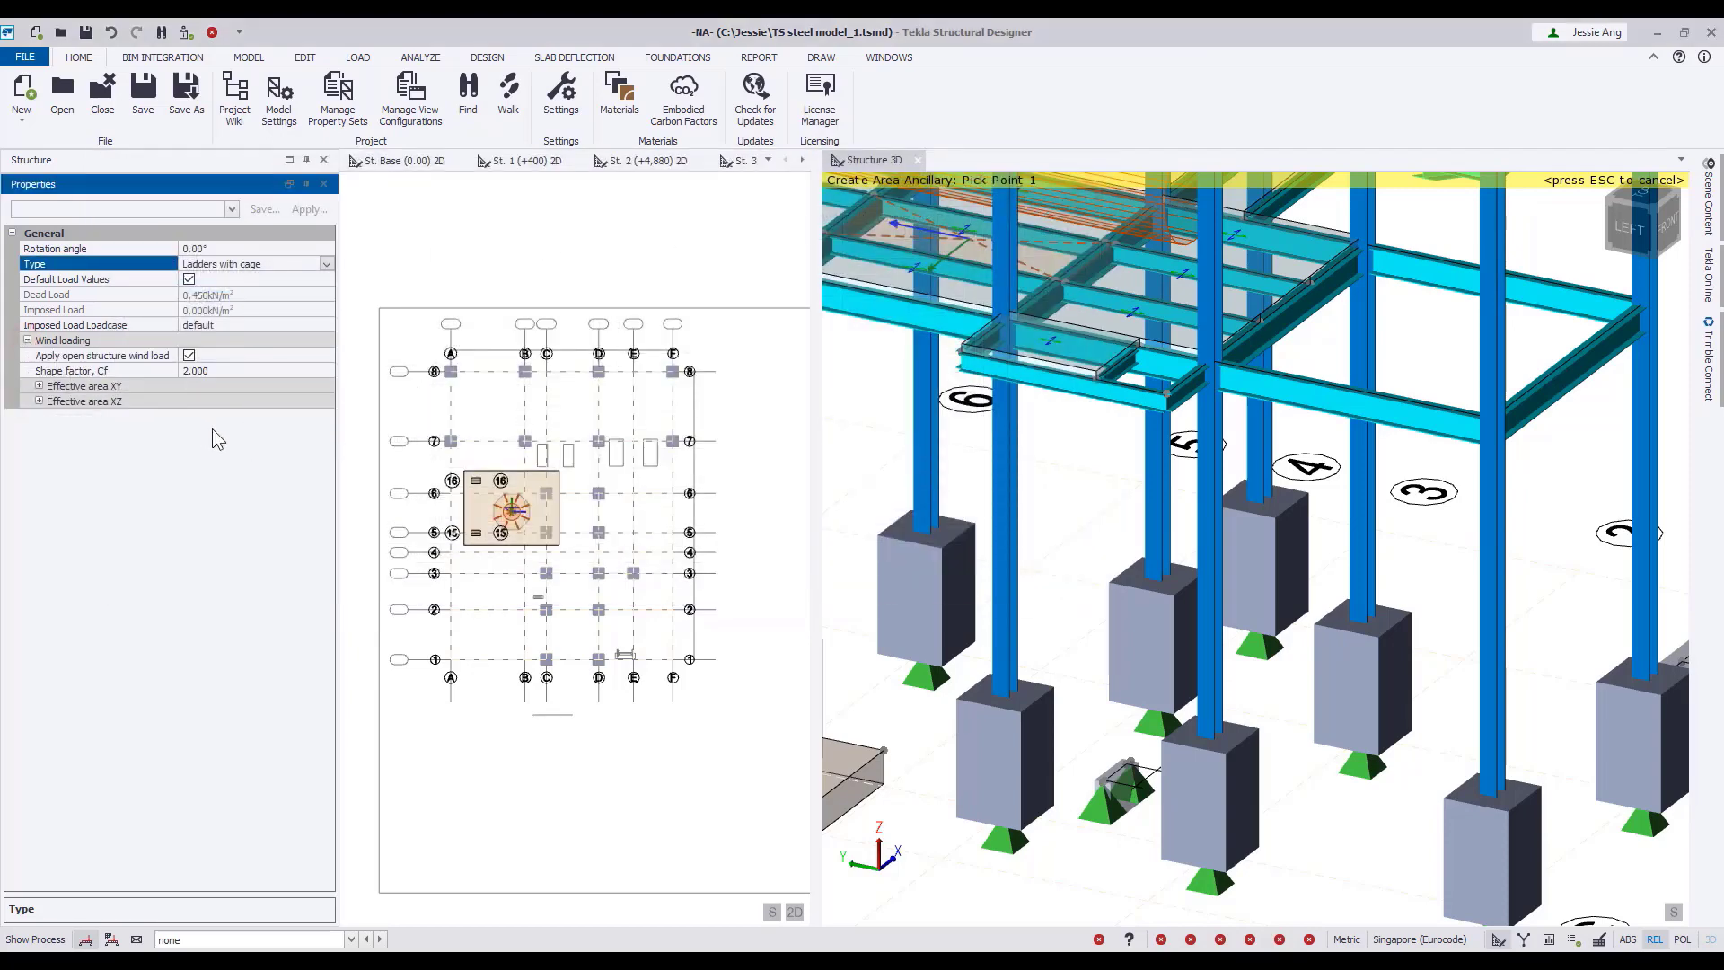
Start the caged ladder at base points (6.890, 2.861, 0.000) and (7.463, 2.861, 0.000) m on the small ground beam near grid C.
{"action": "middle_click_drag", "start_coordinate": [1291, 704], "coordinate": [1426, 601]}
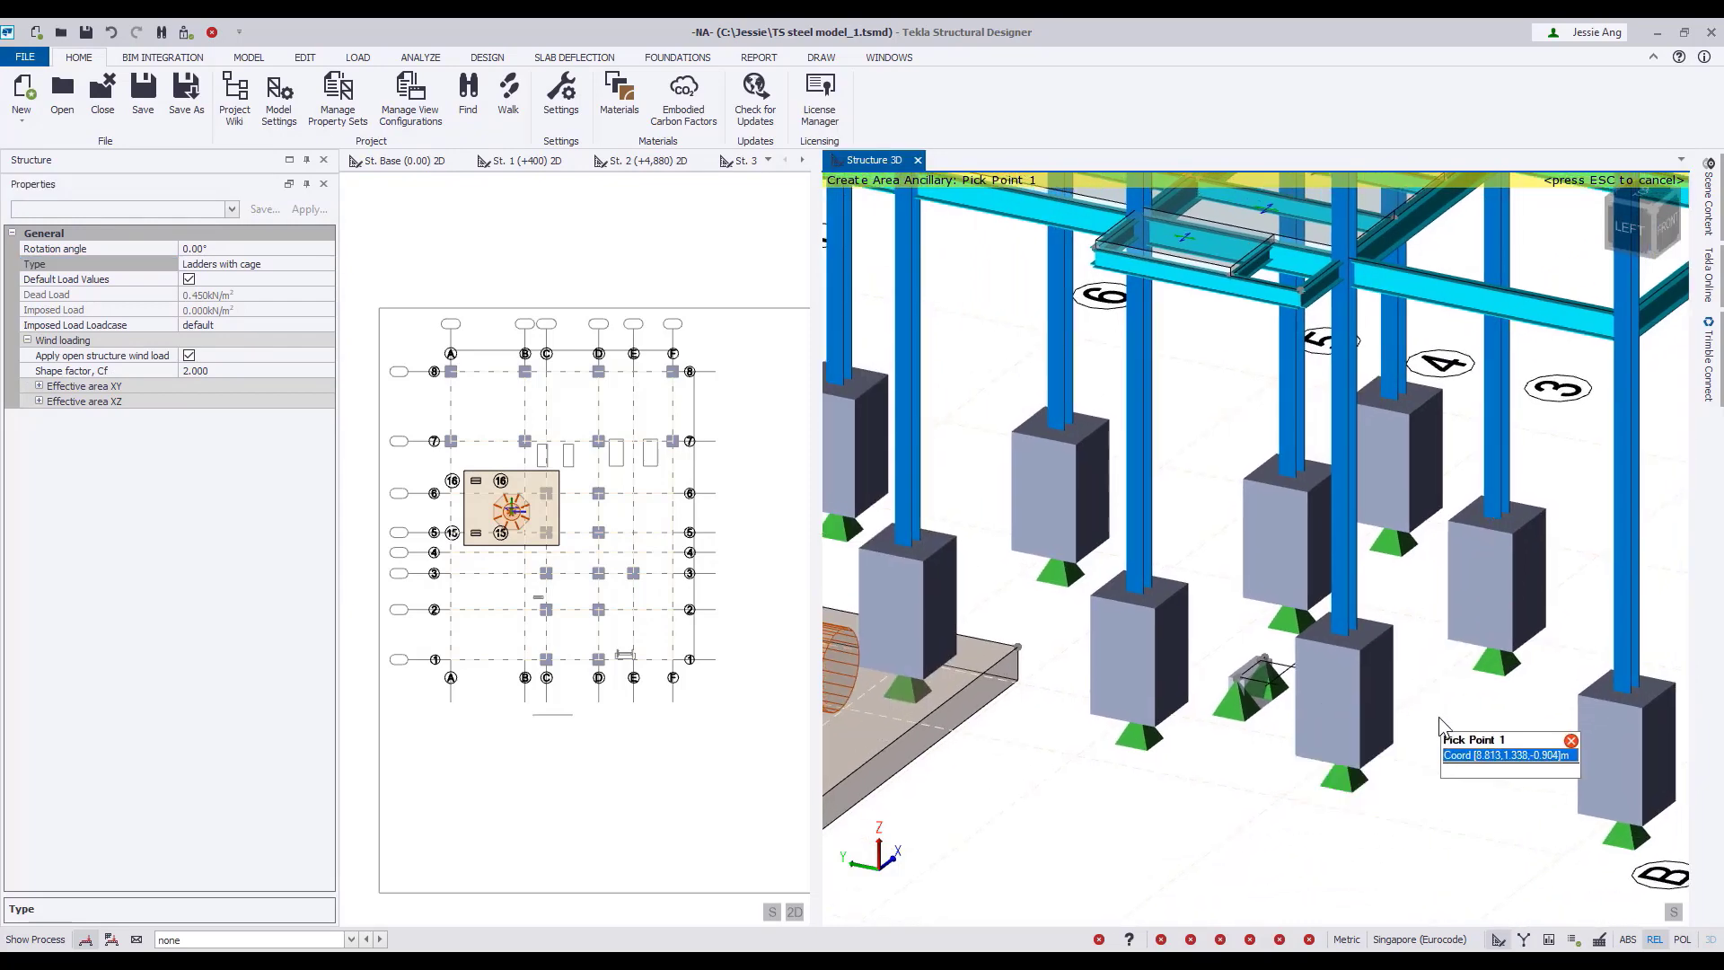
{"action": "scroll", "coordinate": [1442, 732], "scroll_direction": "up", "scroll_amount": 2}
{"action": "scroll", "coordinate": [1275, 651], "scroll_direction": "up", "scroll_amount": 3}
{"action": "scroll", "coordinate": [1163, 696], "scroll_direction": "up", "scroll_amount": 5}
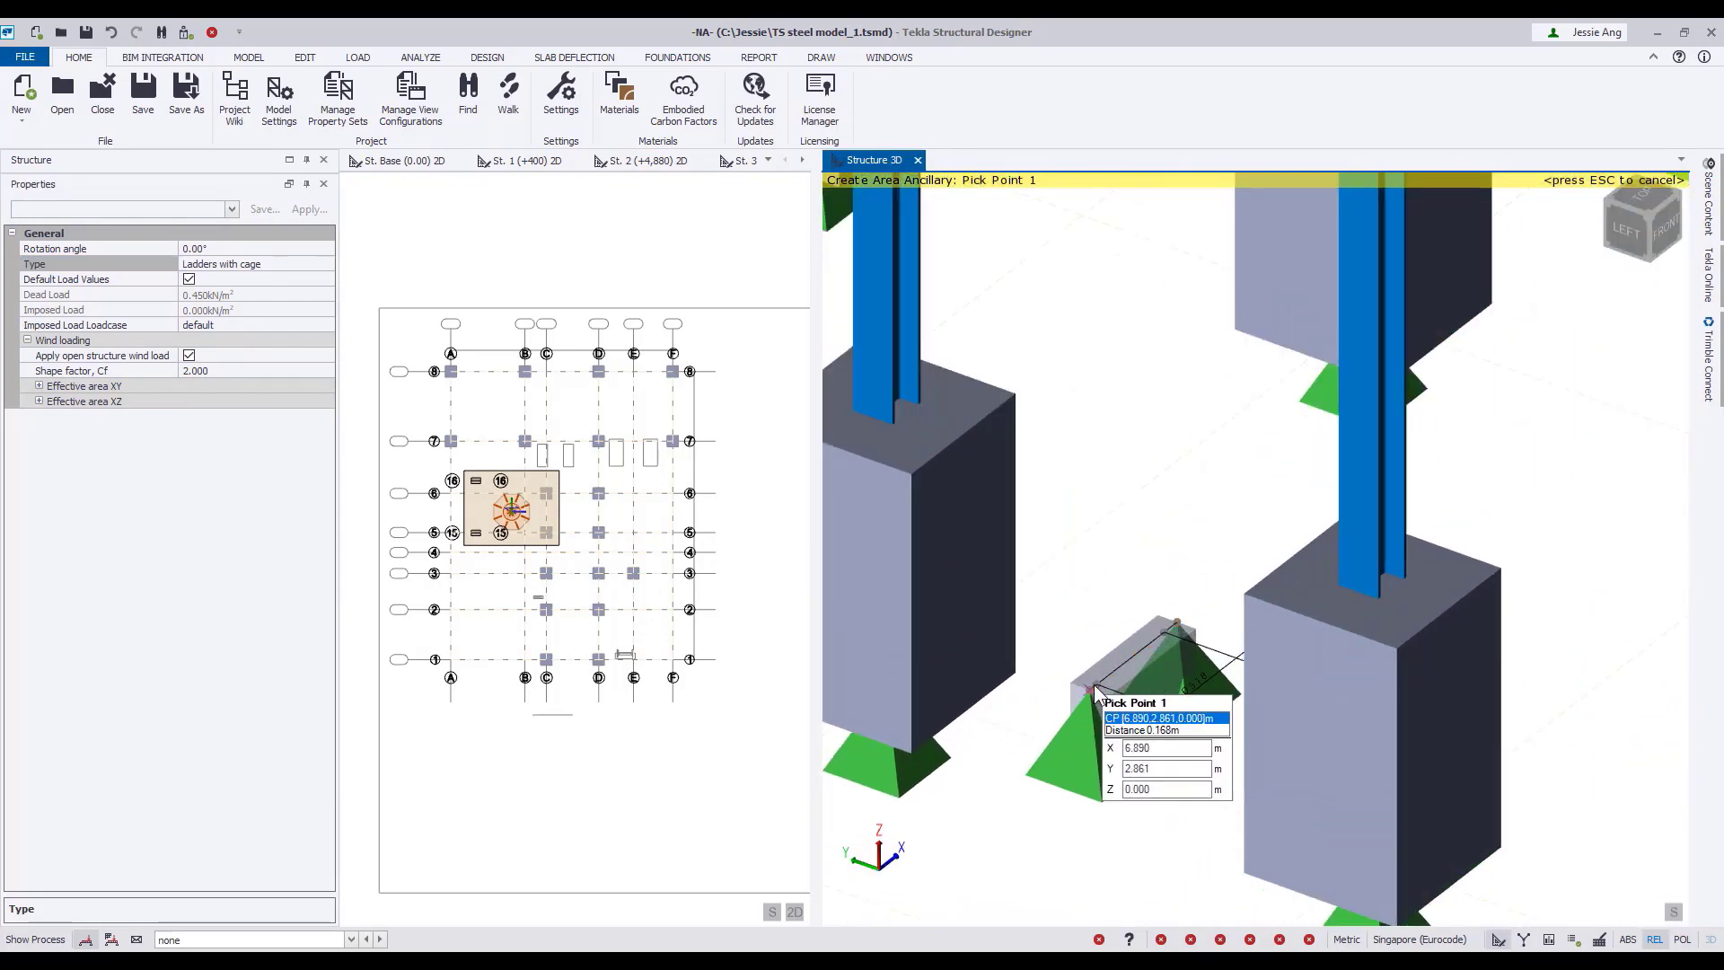
{"action": "scroll", "coordinate": [1094, 691], "scroll_direction": "up", "scroll_amount": 2}
{"action": "left_click", "coordinate": [1093, 690]}
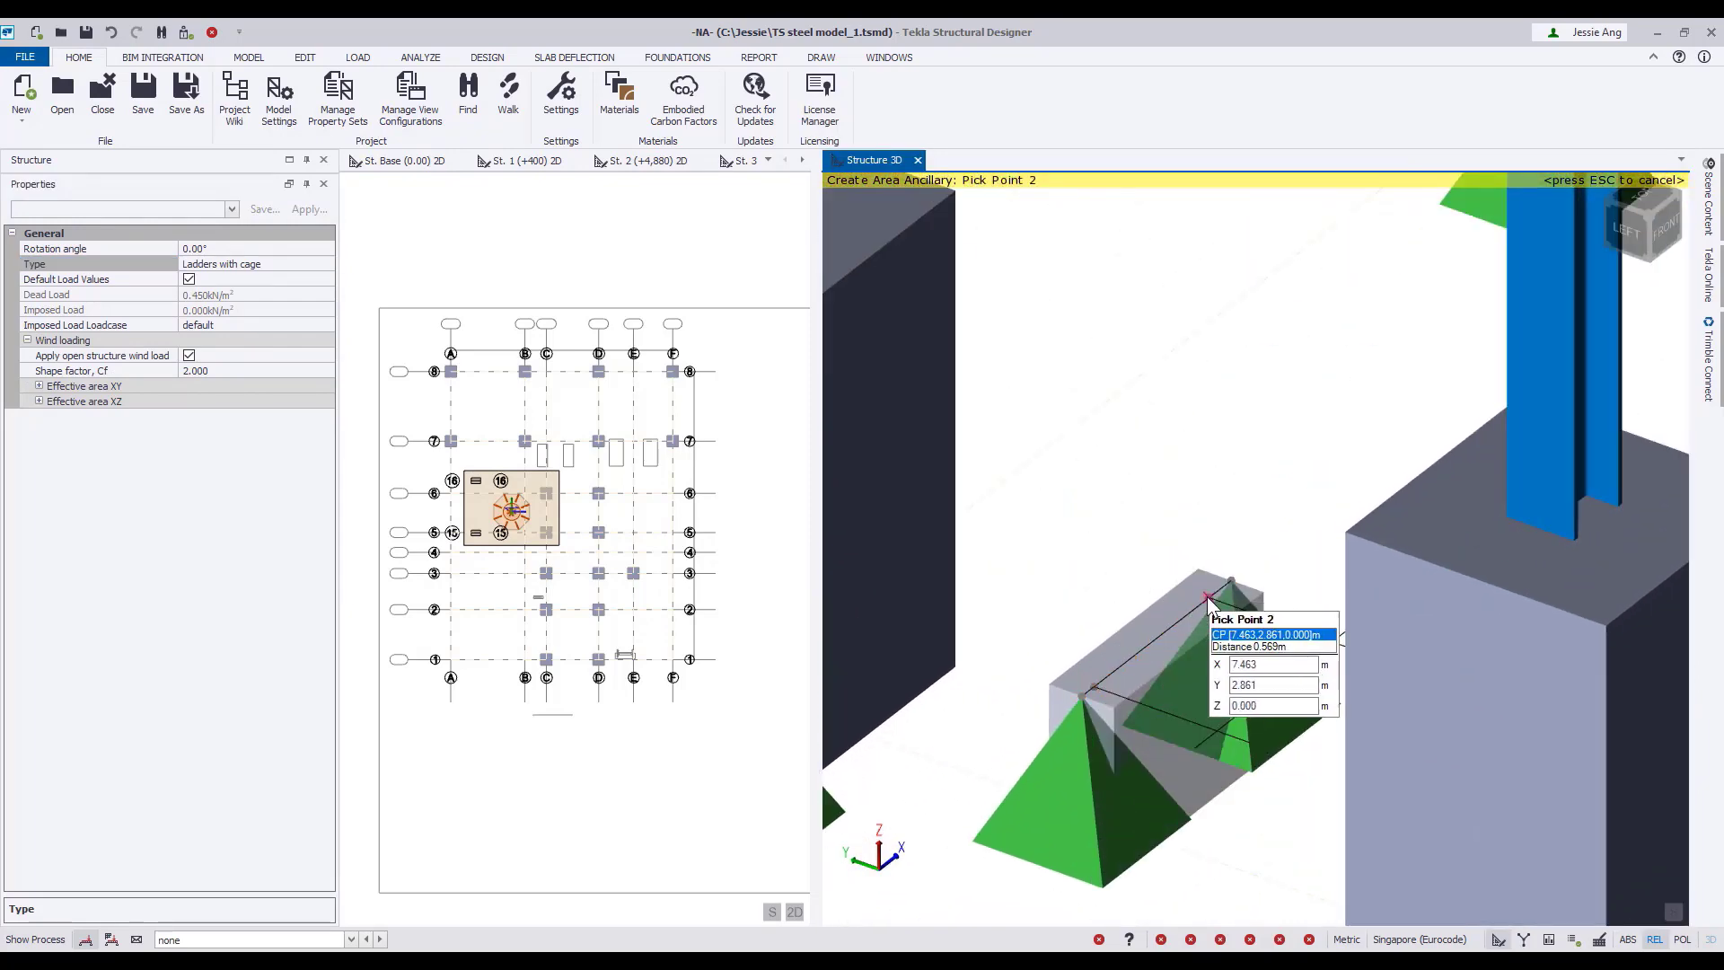
{"action": "left_click", "coordinate": [1208, 597]}
Finish the caged ladder with two top points on the platform's short secondary beam, placing the last one 0.2 m along it.
{"action": "scroll", "coordinate": [1209, 604], "scroll_direction": "down", "scroll_amount": 5}
{"action": "scroll", "coordinate": [1193, 494], "scroll_direction": "up", "scroll_amount": 5}
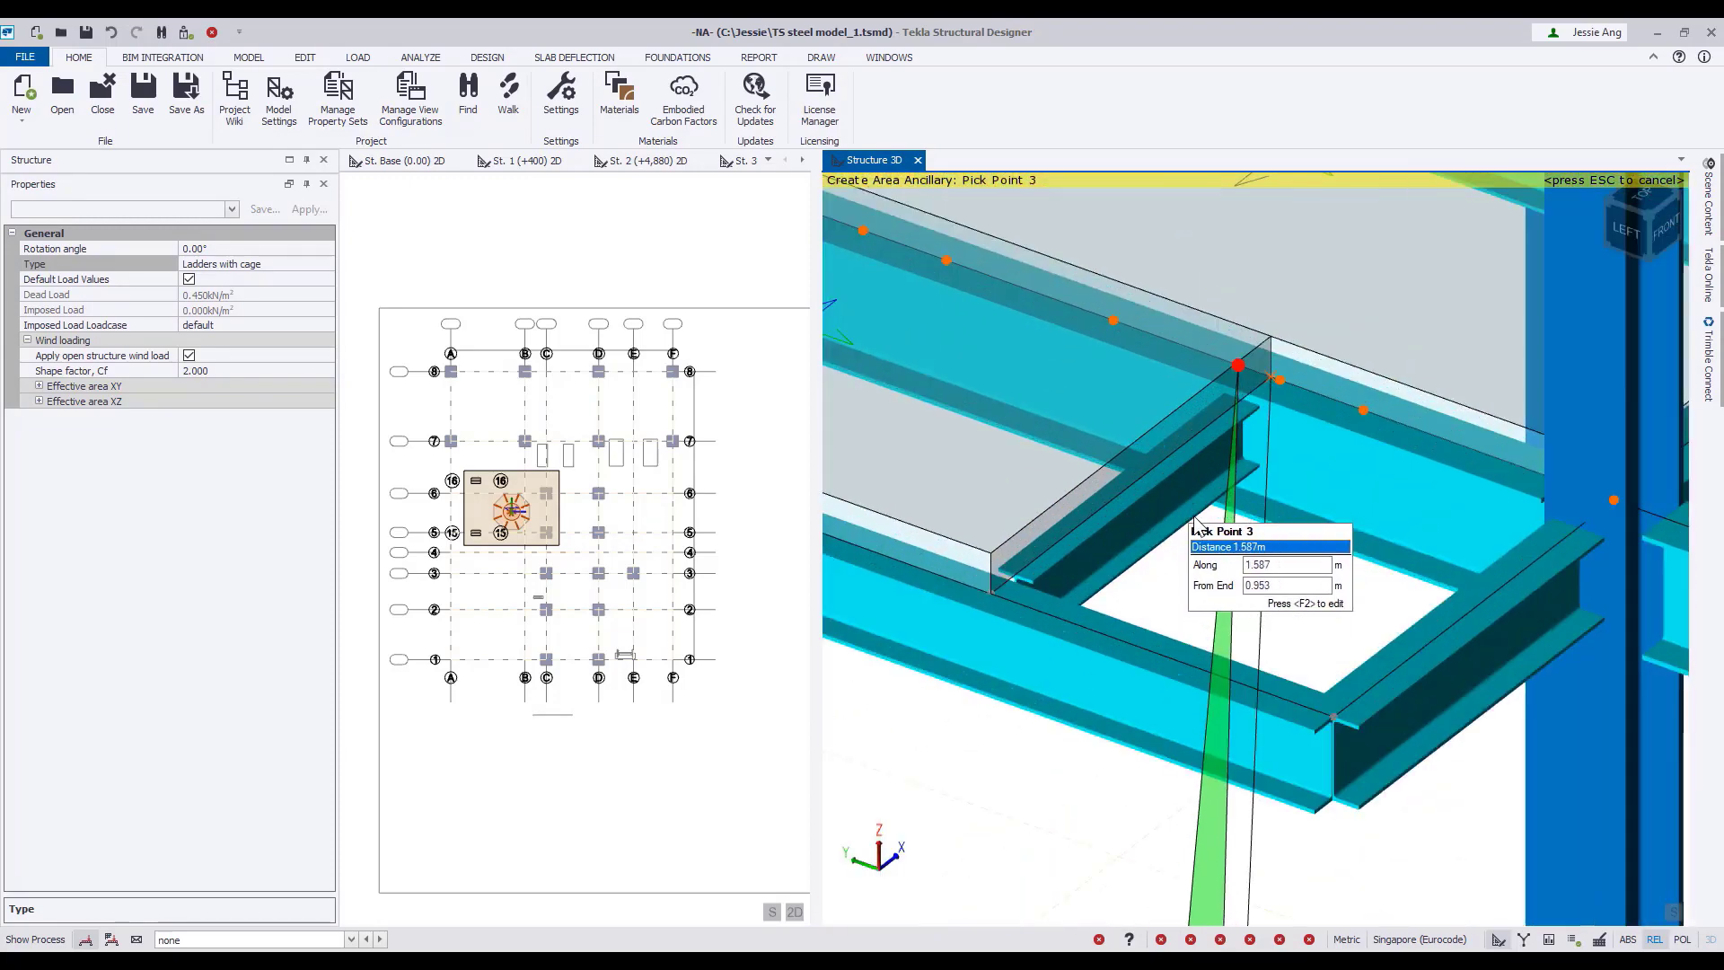
{"action": "left_click", "coordinate": [1181, 444]}
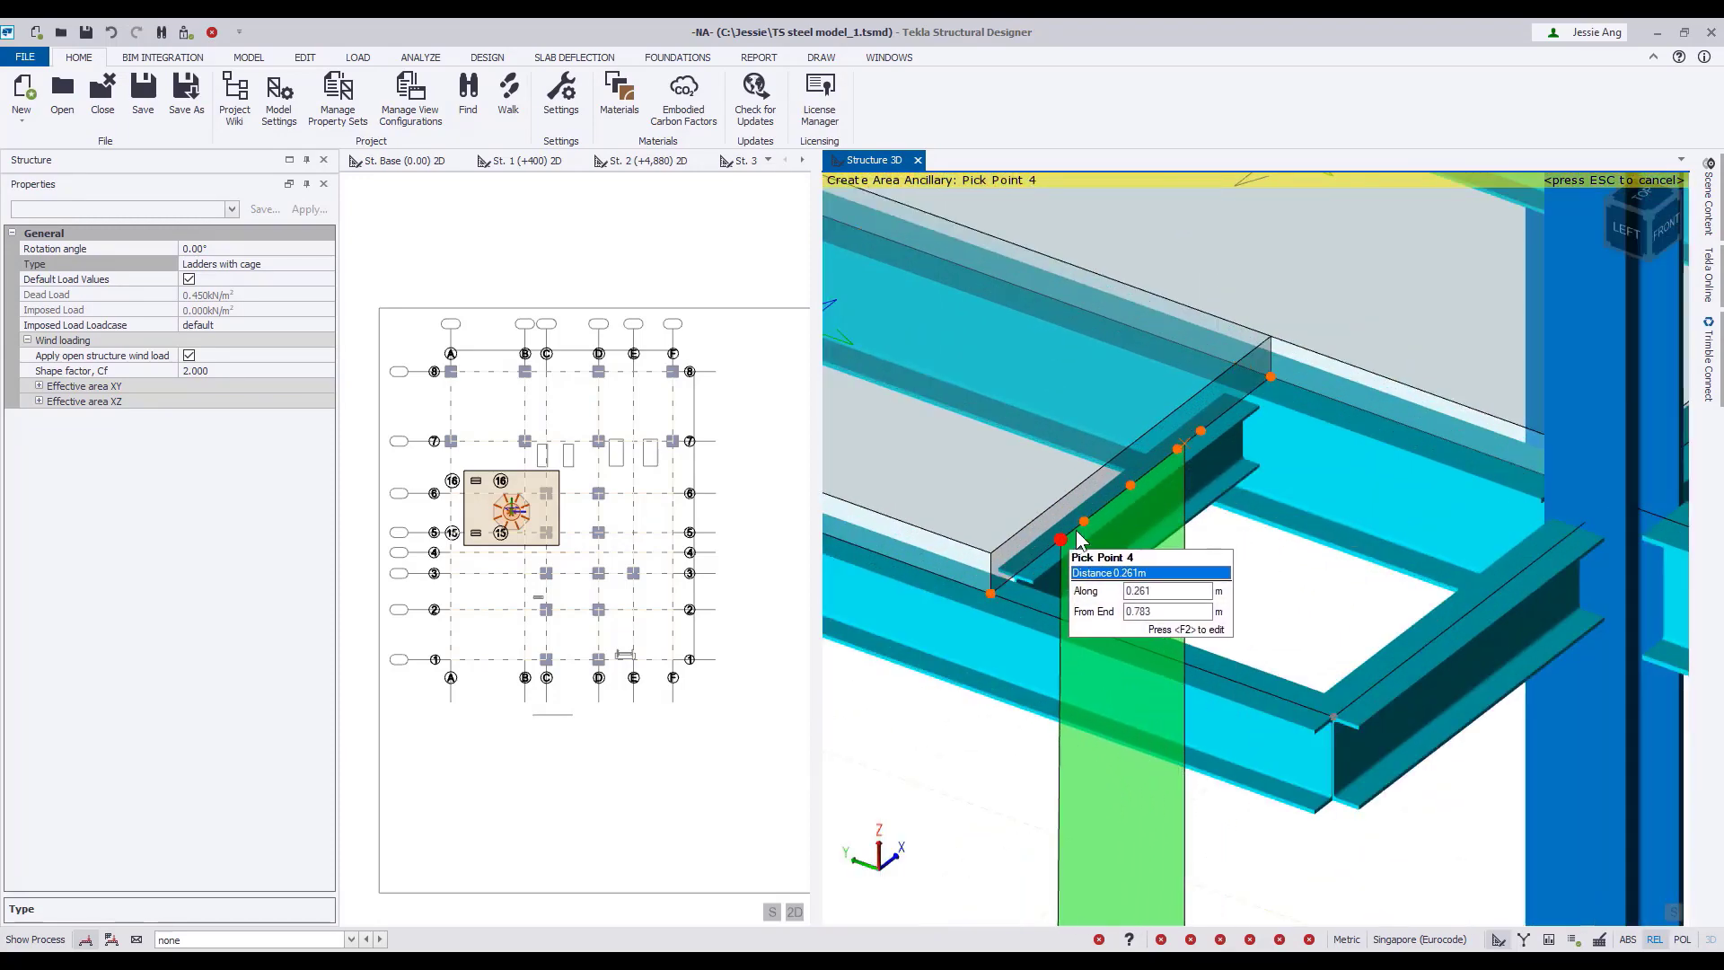
{"action": "key", "text": "F2"}
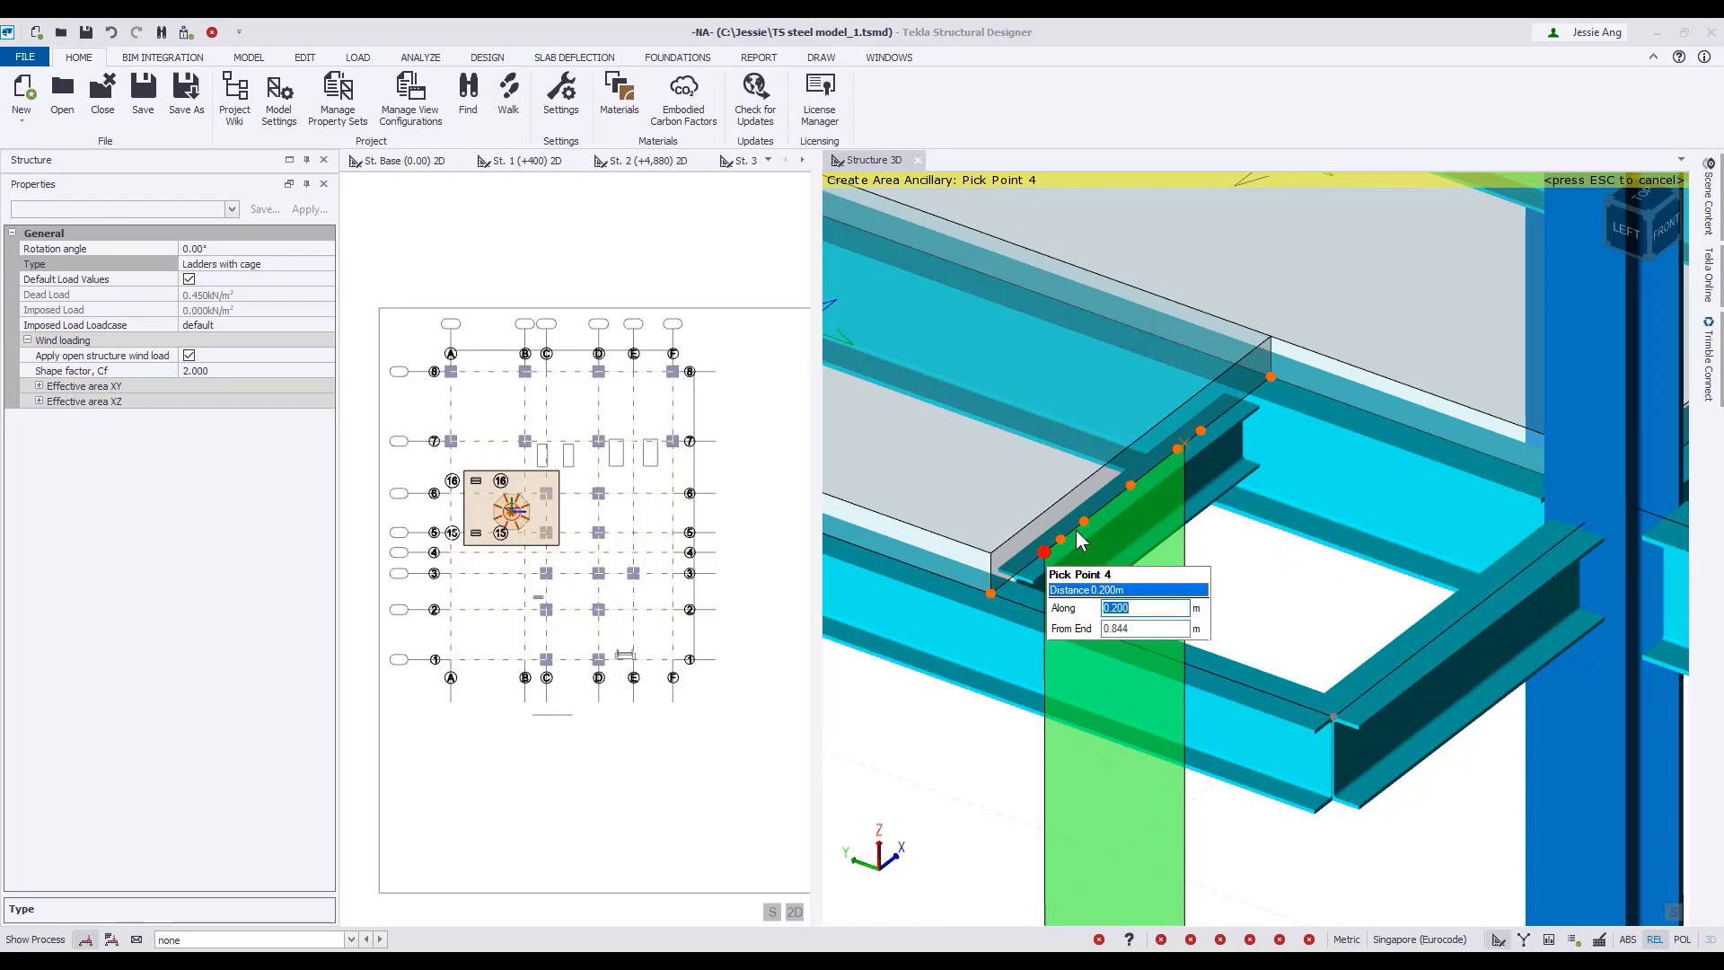
{"action": "type", "text": "0.204"}
{"action": "key", "text": "Return"}
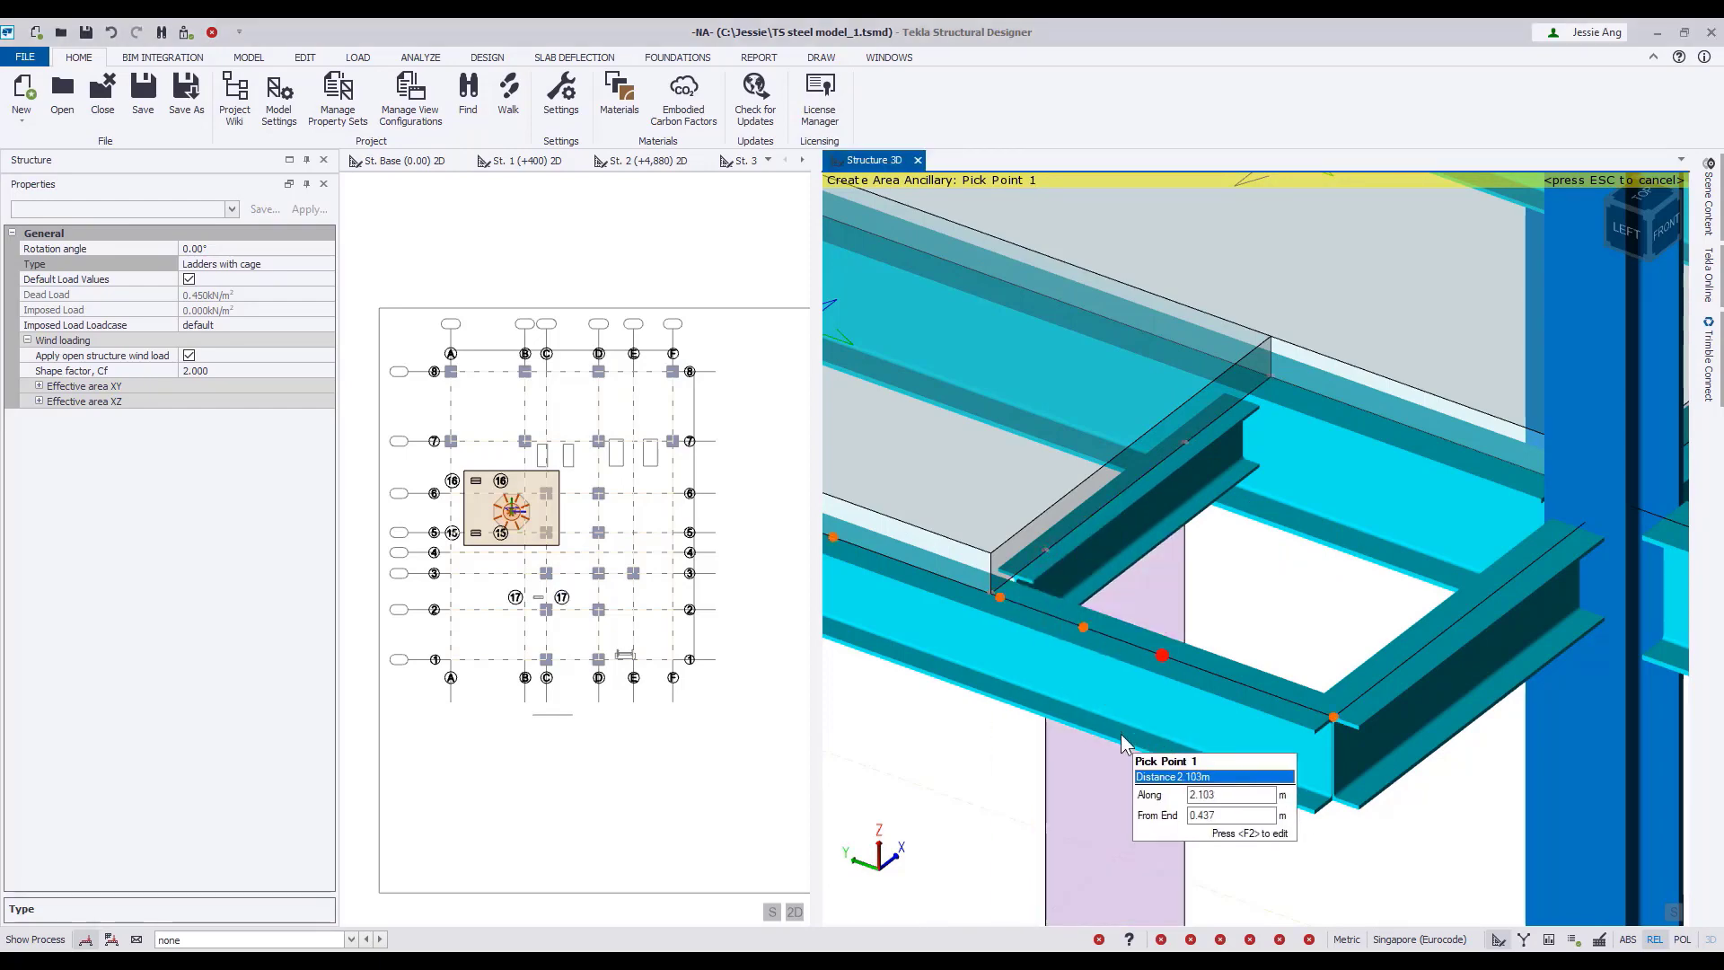
Set the area ancillary type to Steel Stair flight/landing with a guardrail + channel height H1 of 1.5 m, working in the top view.
{"action": "scroll", "coordinate": [1121, 734], "scroll_direction": "down", "scroll_amount": 5}
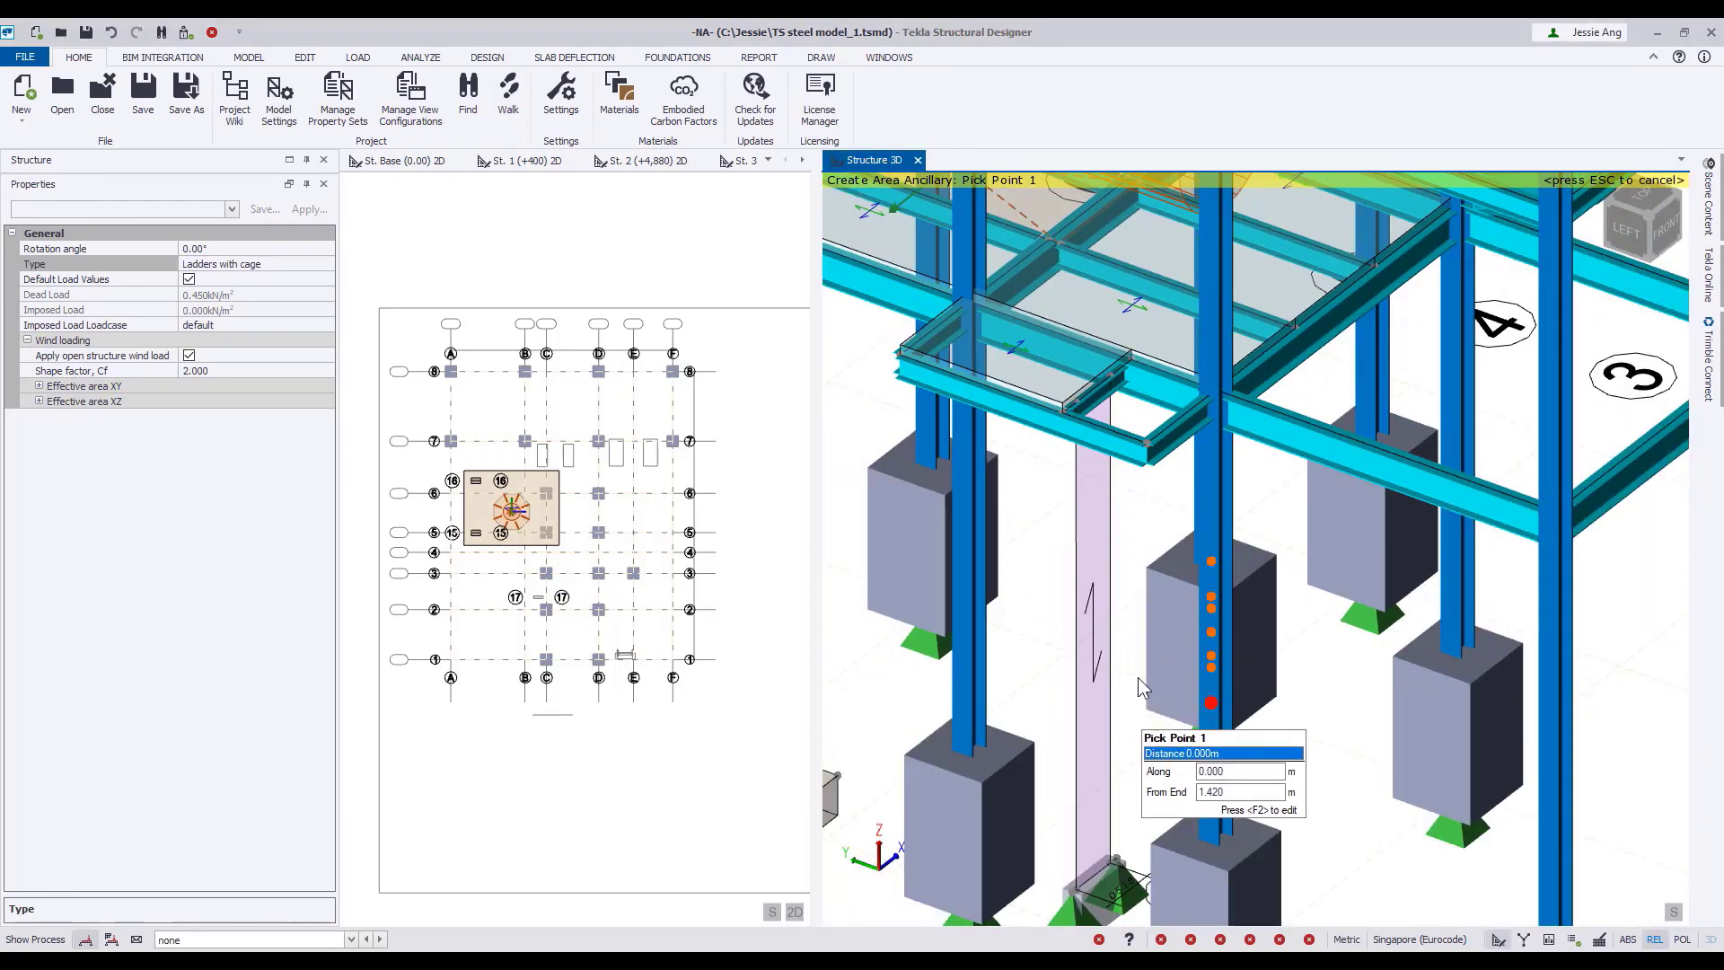
{"action": "right_click_drag", "start_coordinate": [1156, 720], "coordinate": [1129, 653]}
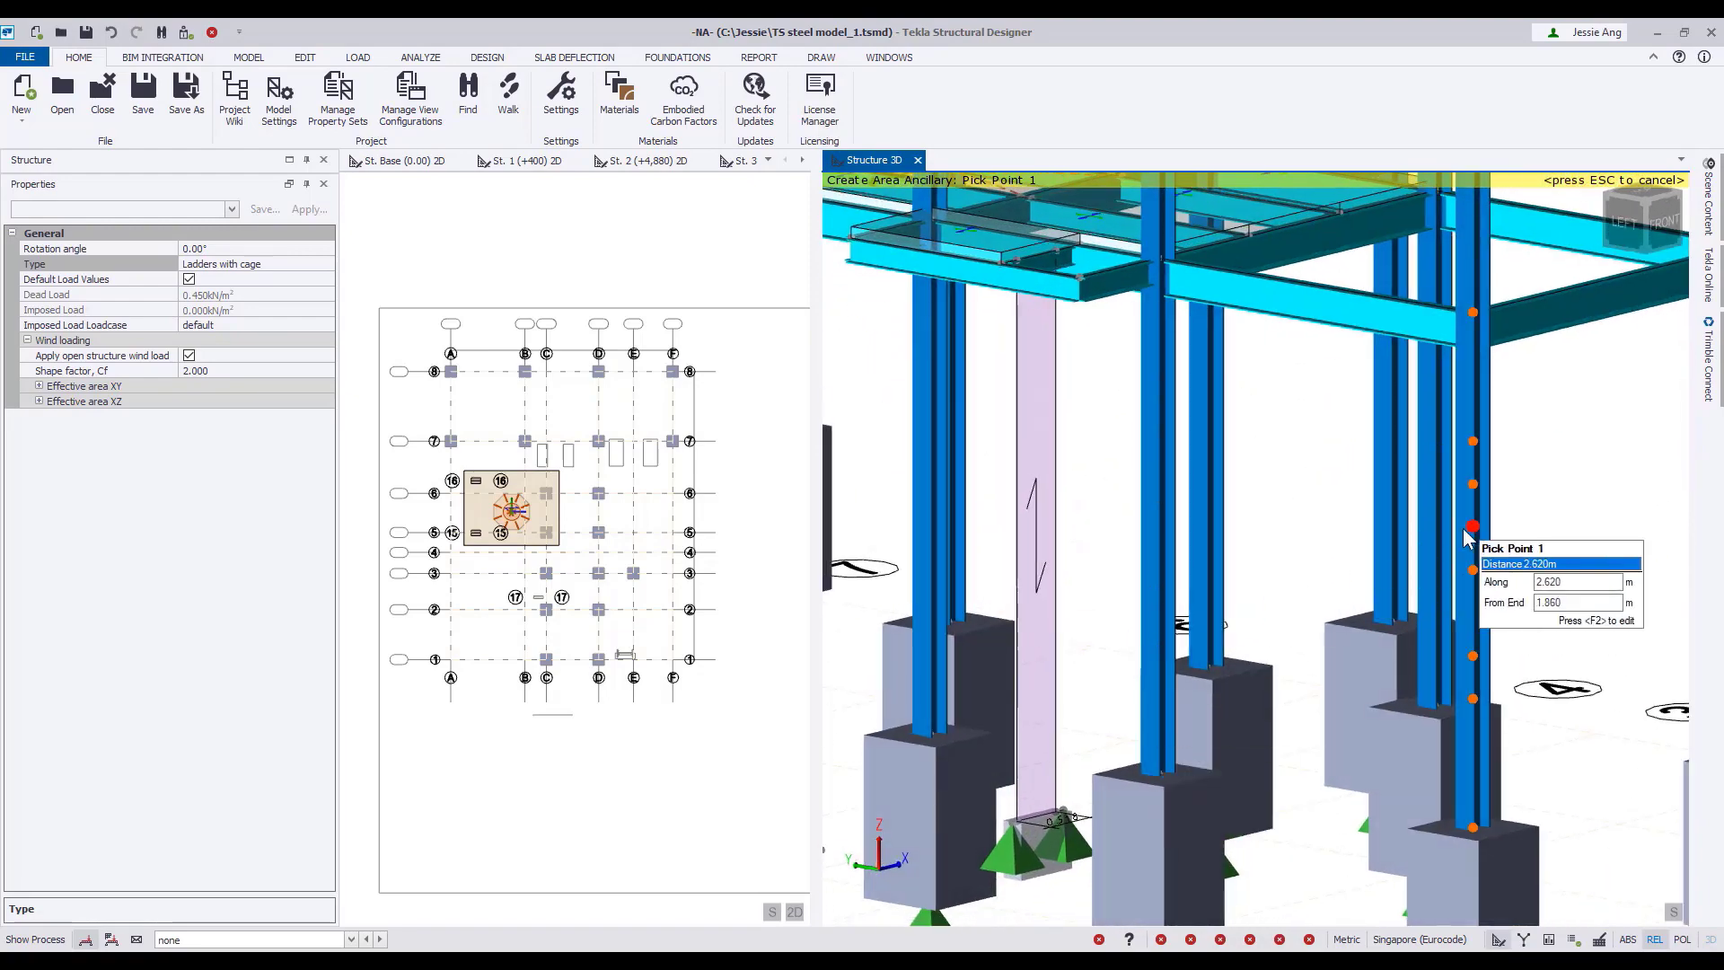
{"action": "middle_click_drag", "start_coordinate": [1504, 536], "coordinate": [1463, 528]}
{"action": "scroll", "coordinate": [1463, 528], "scroll_direction": "down", "scroll_amount": 5}
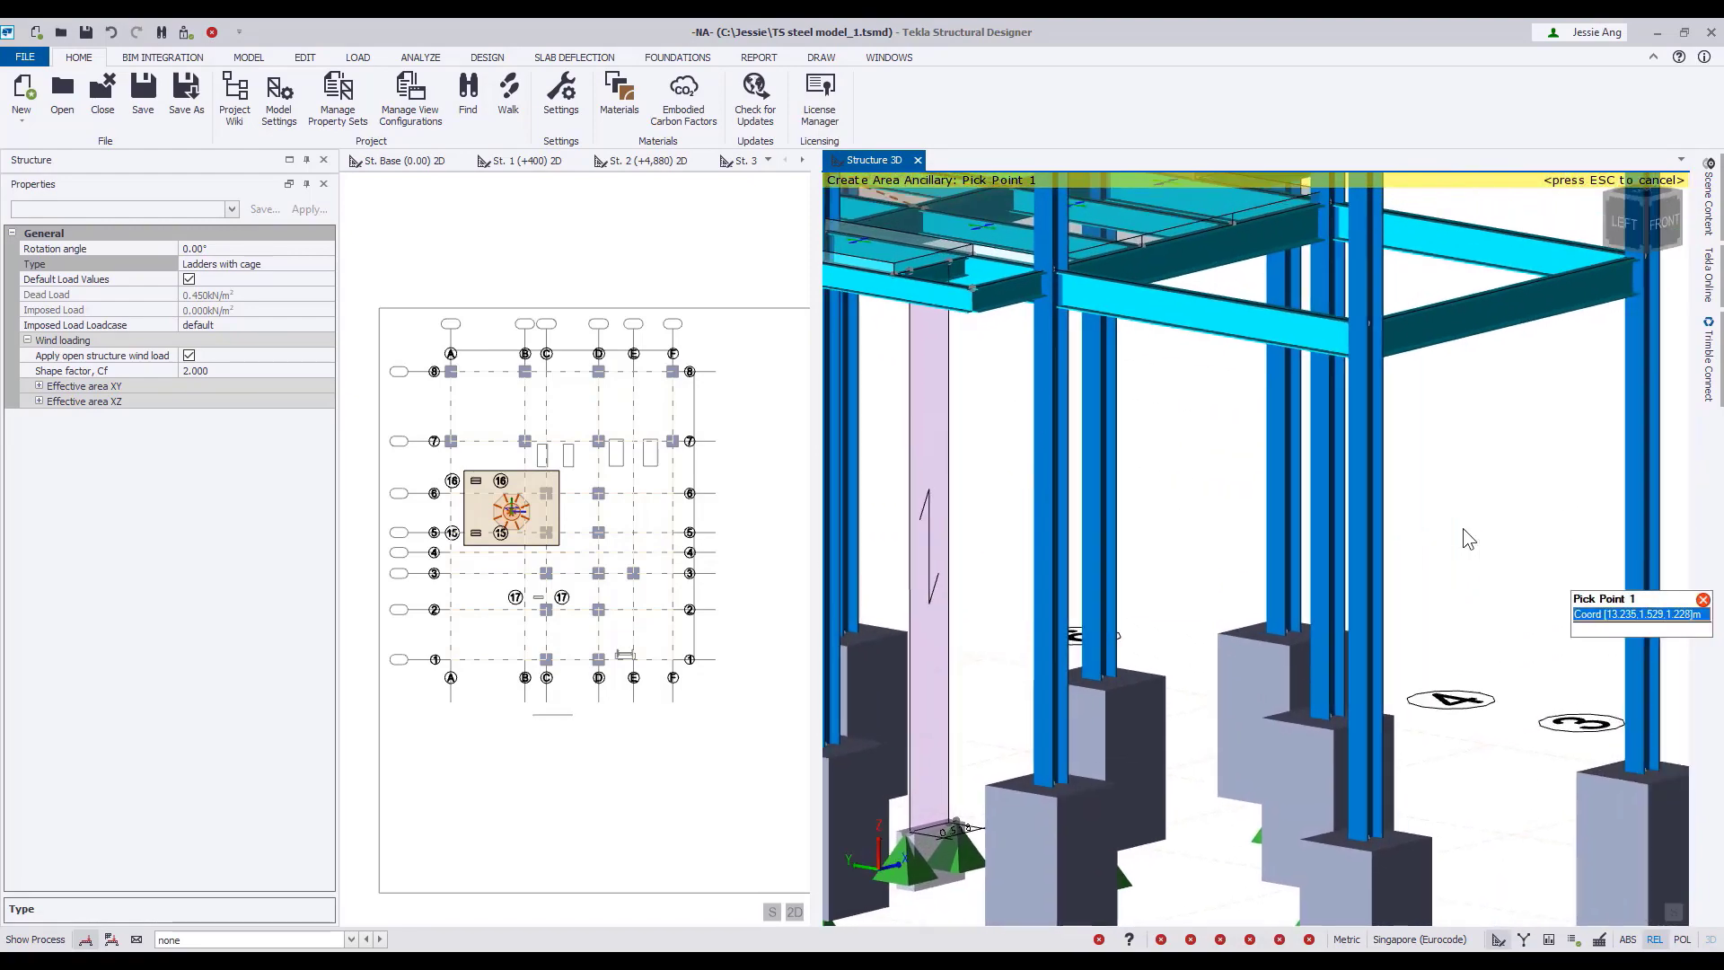
{"action": "right_click_drag", "start_coordinate": [1490, 579], "coordinate": [1300, 677]}
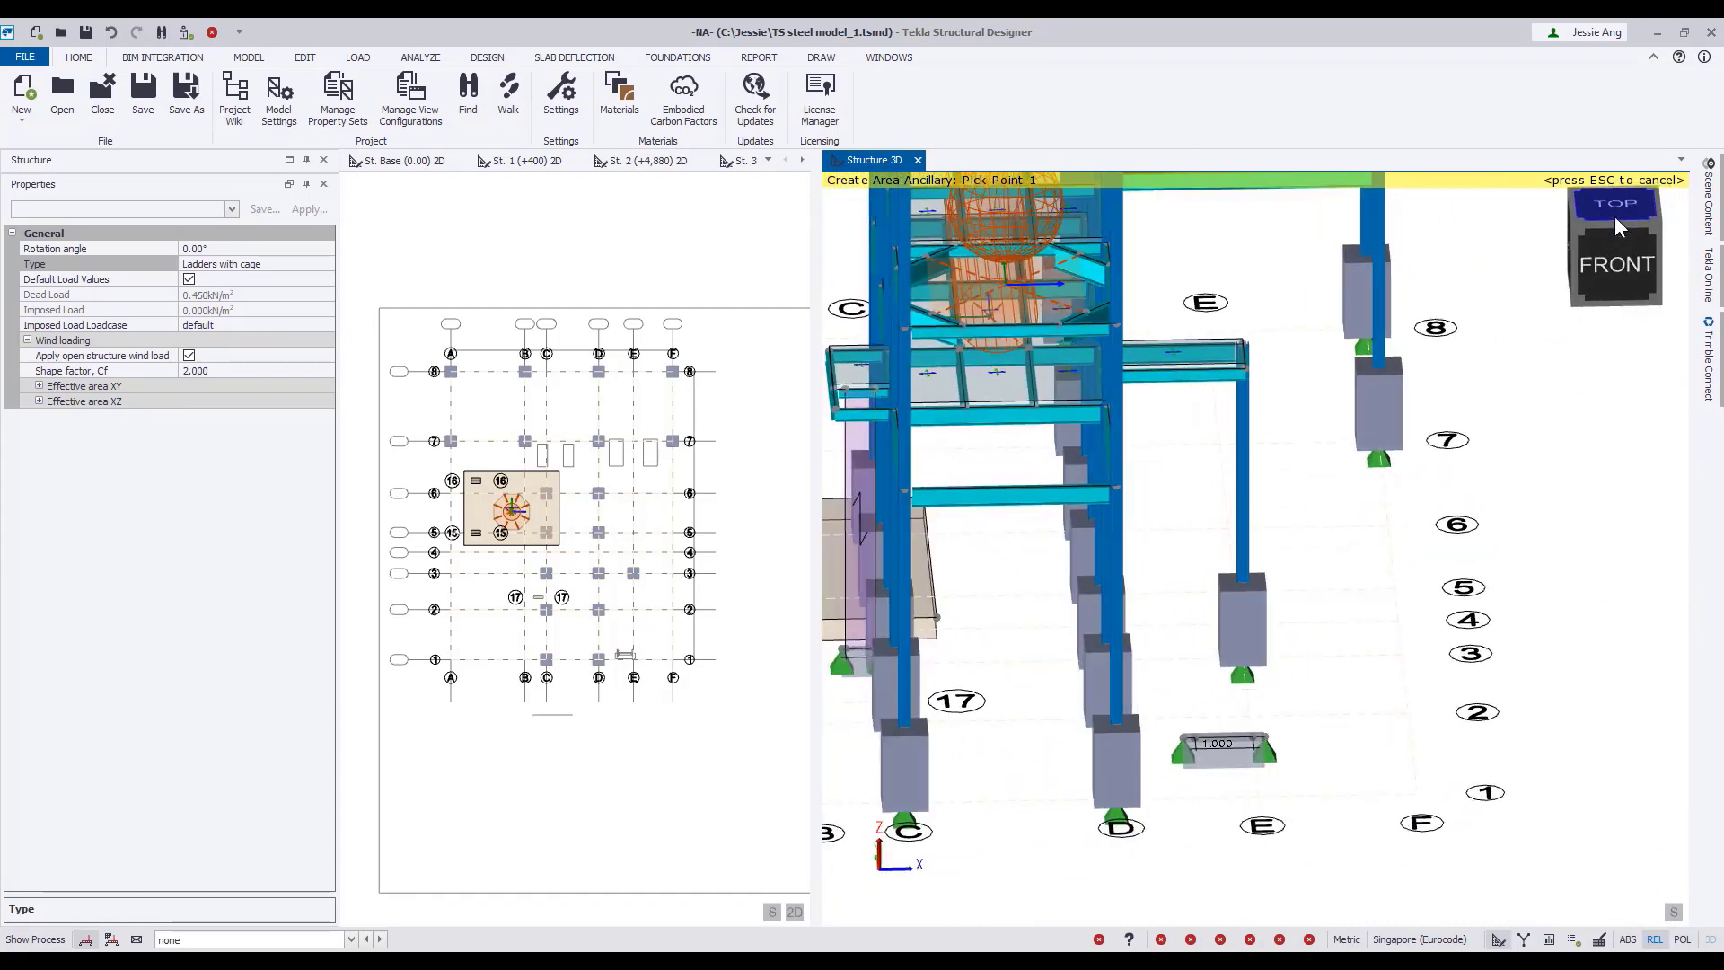
{"action": "left_click", "coordinate": [1615, 216]}
{"action": "scroll", "coordinate": [1315, 638], "scroll_direction": "up", "scroll_amount": 6}
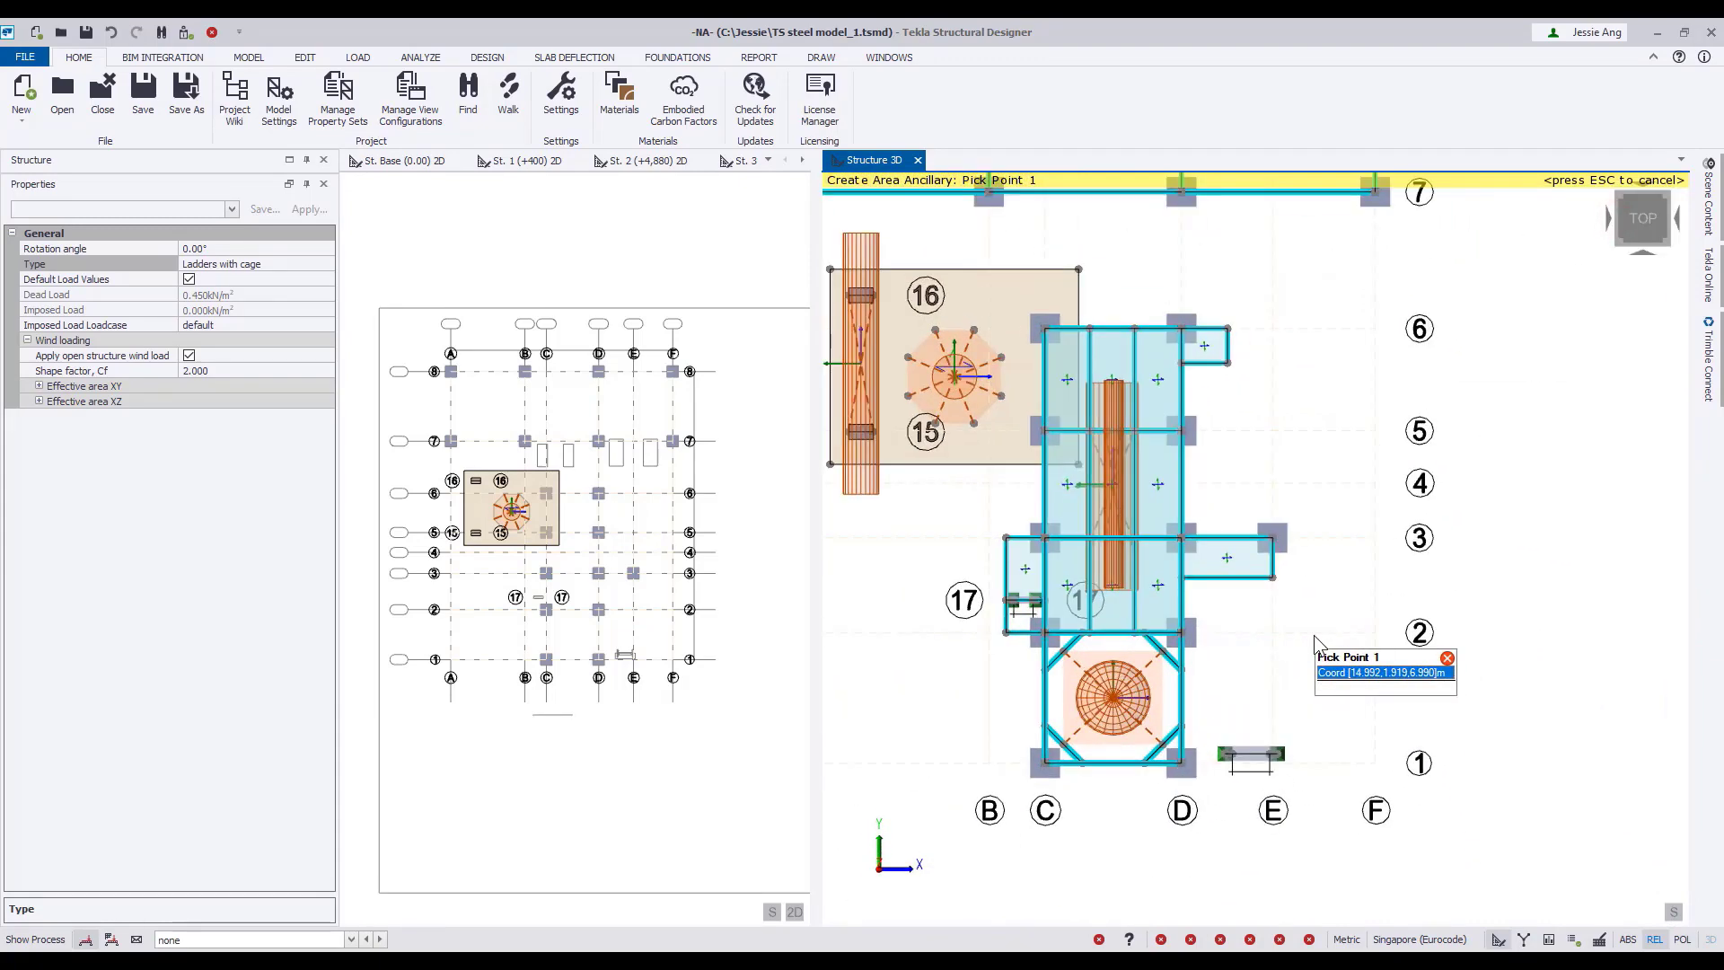
{"action": "middle_click_drag", "start_coordinate": [1313, 634], "coordinate": [1355, 575]}
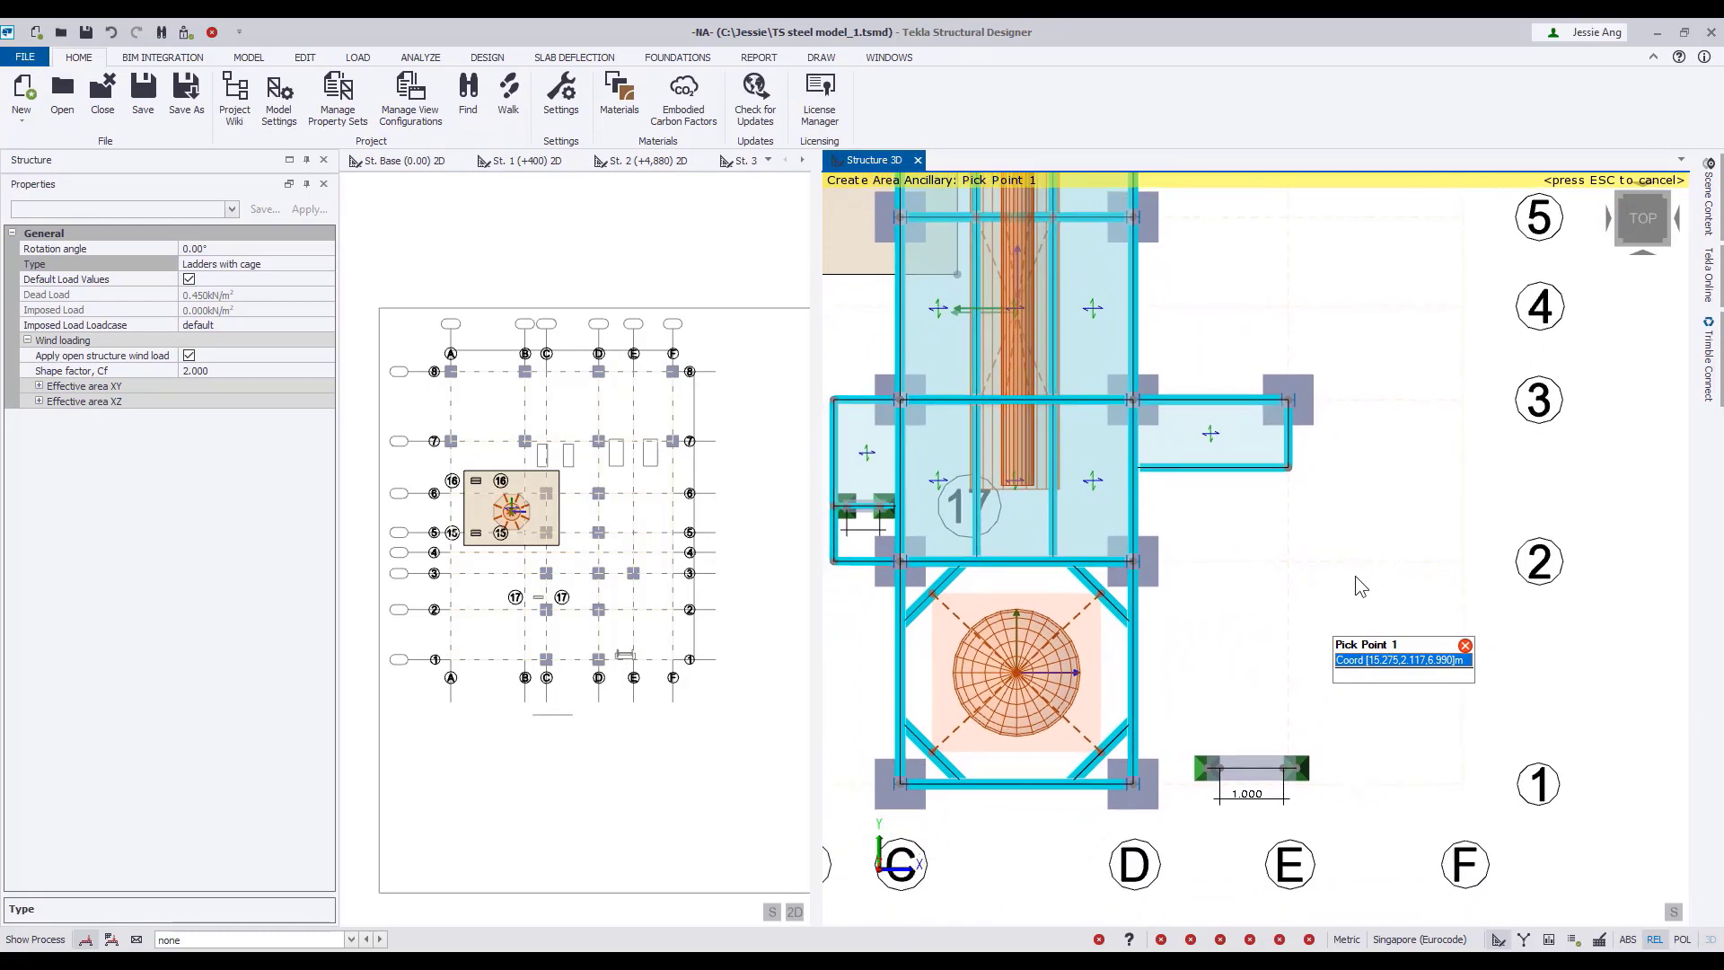
{"action": "scroll", "coordinate": [1241, 619], "scroll_direction": "up", "scroll_amount": 3}
{"action": "middle_click_drag", "start_coordinate": [1236, 627], "coordinate": [1265, 589]}
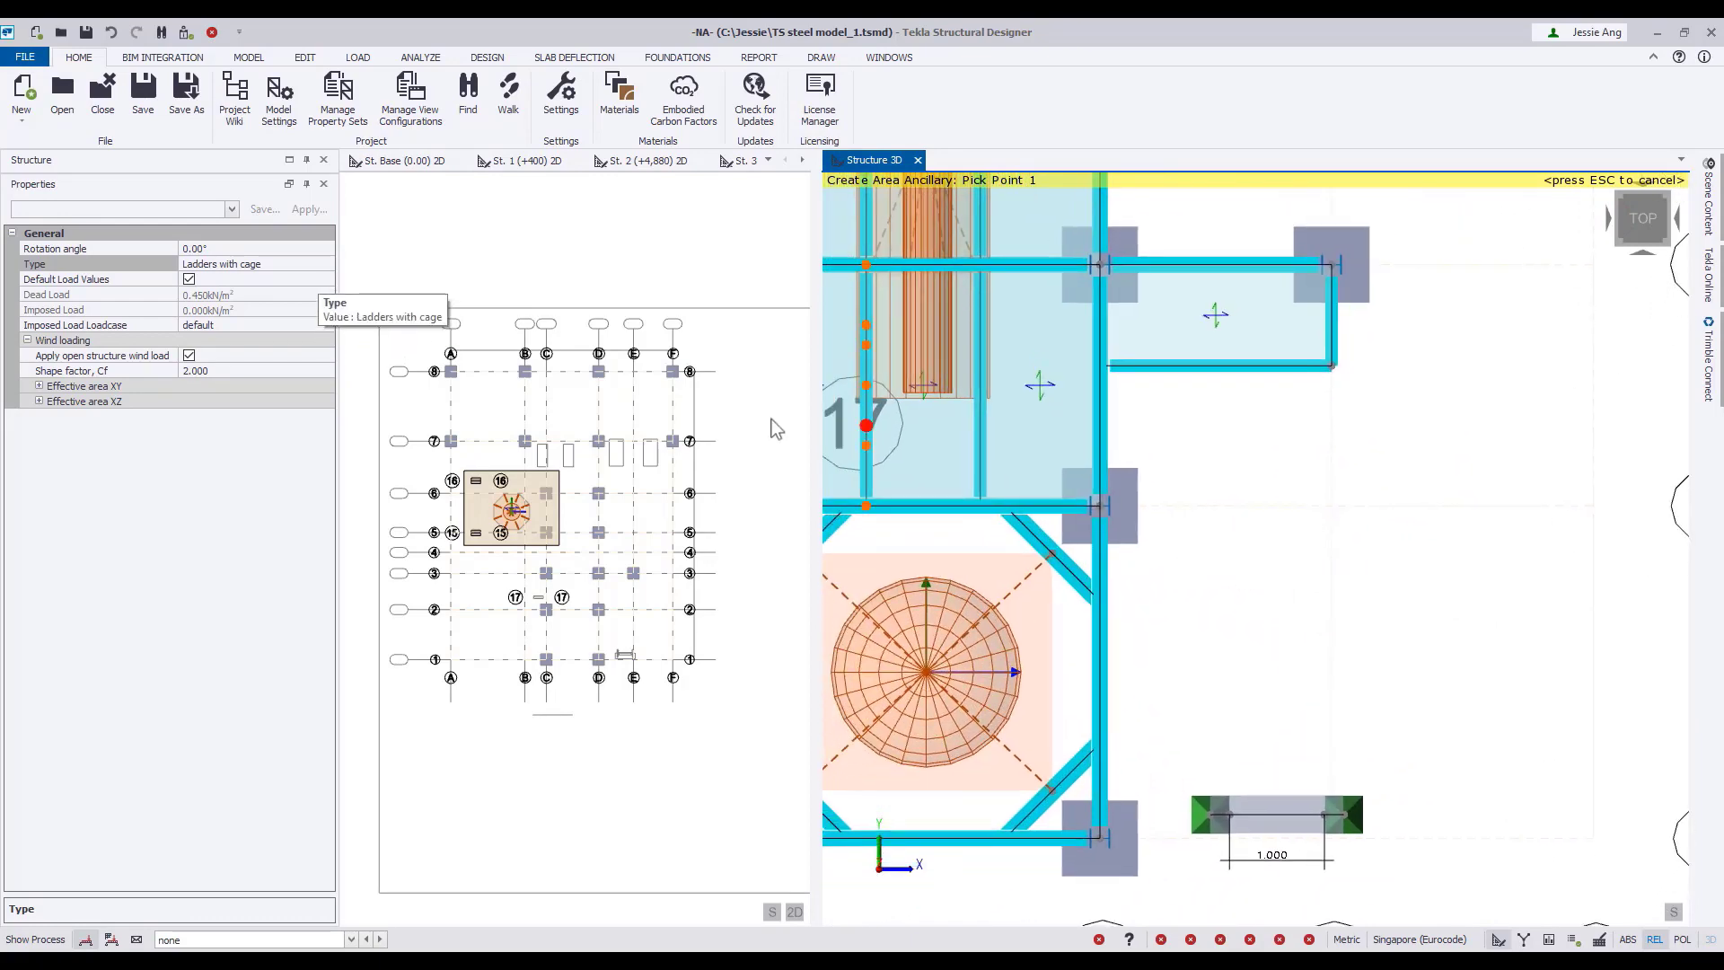
{"action": "left_click", "coordinate": [297, 264]}
{"action": "left_click", "coordinate": [327, 265]}
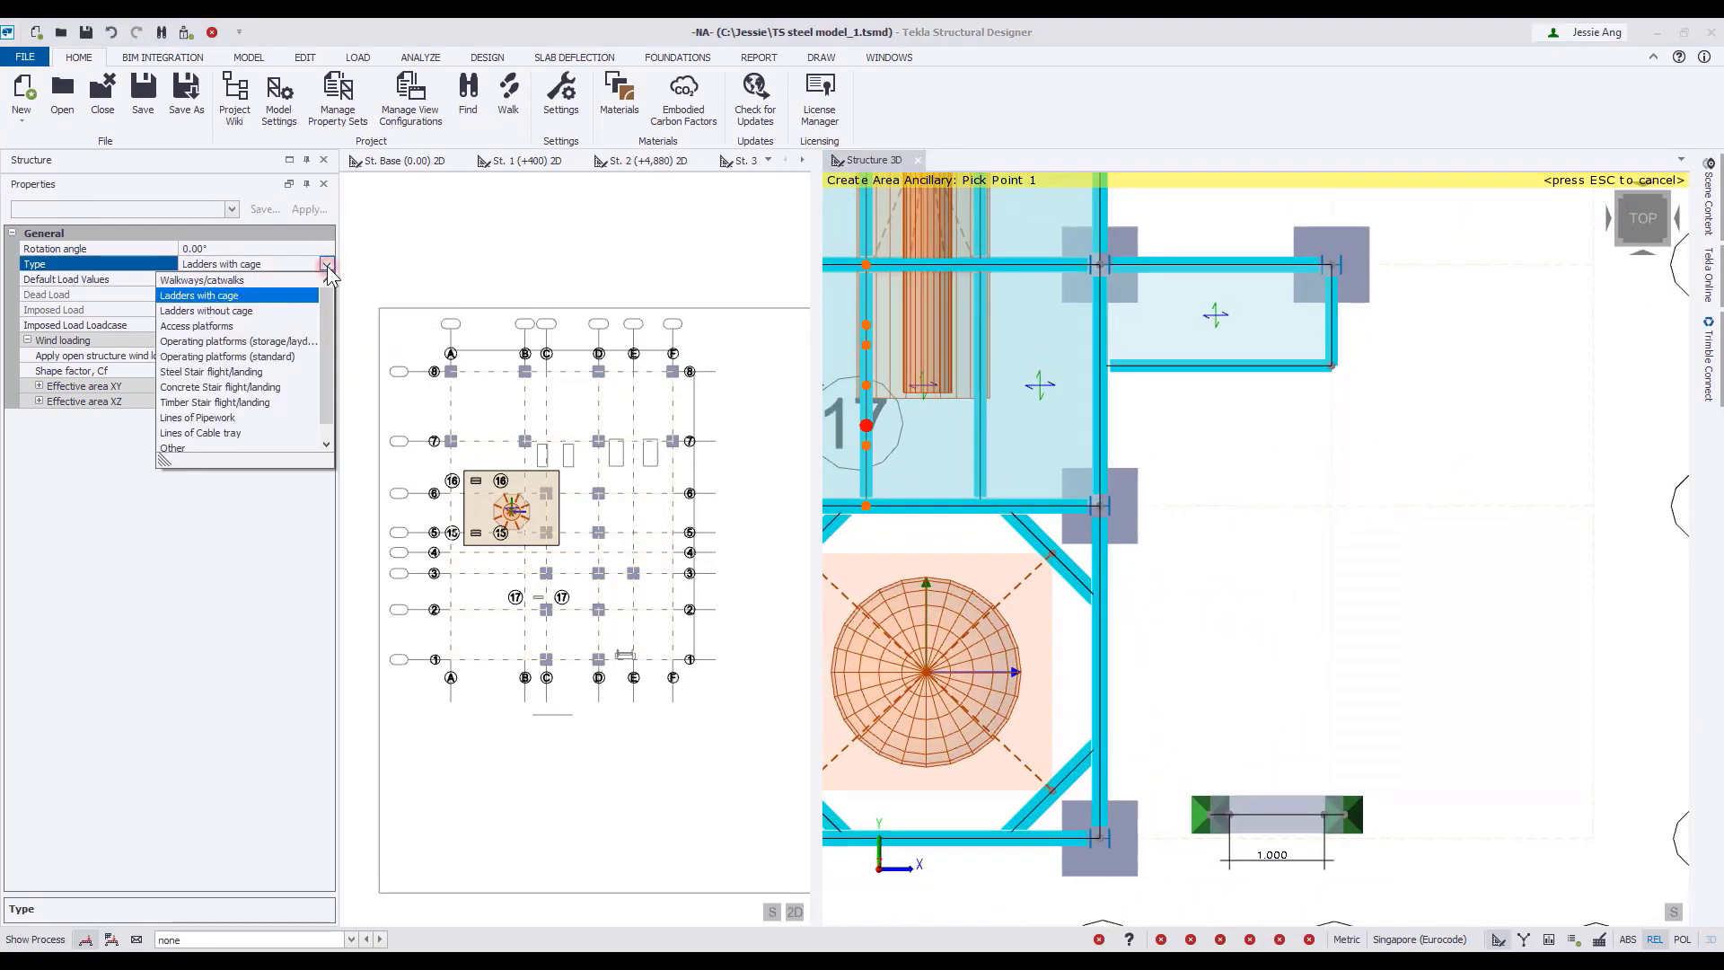
{"action": "left_click", "coordinate": [216, 371]}
{"action": "left_click", "coordinate": [225, 355]}
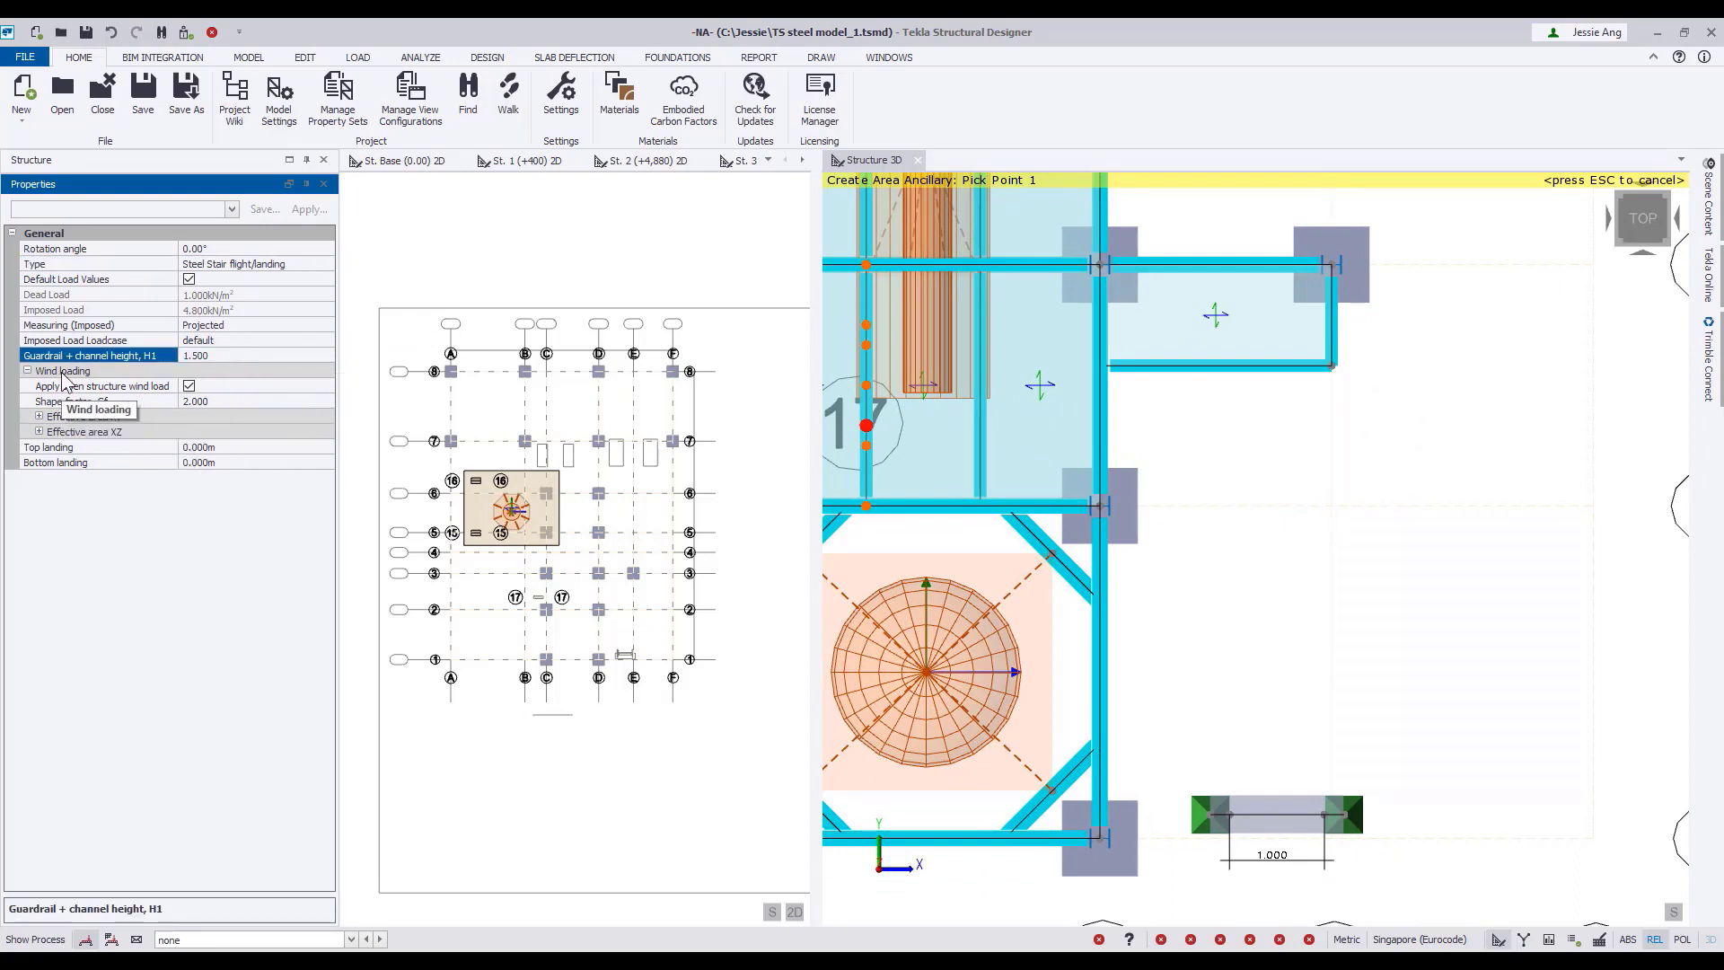
Place a steel stair flight from ground beam points (13.810, -1.260) and (12.810, -1.260) m to the outer beam of the platform at grid 3.
{"action": "scroll", "coordinate": [1321, 816], "scroll_direction": "up", "scroll_amount": 2}
{"action": "left_click", "coordinate": [1329, 808]}
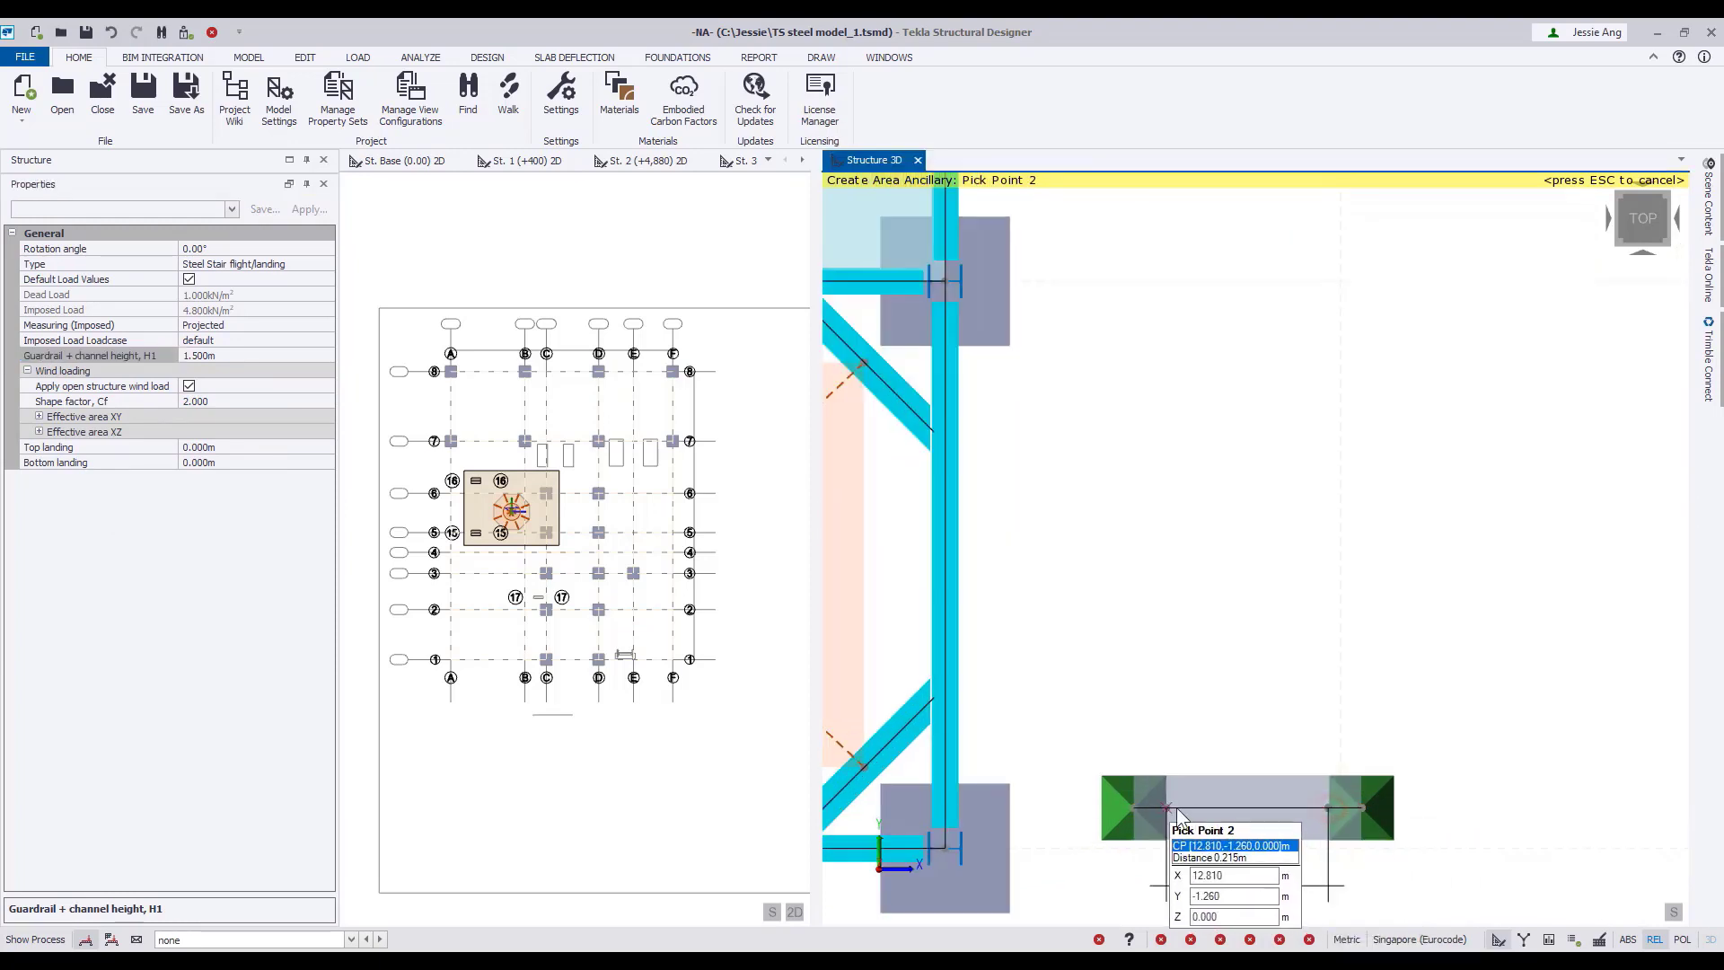
{"action": "left_click", "coordinate": [1170, 807]}
{"action": "scroll", "coordinate": [1170, 807], "scroll_direction": "down", "scroll_amount": 1}
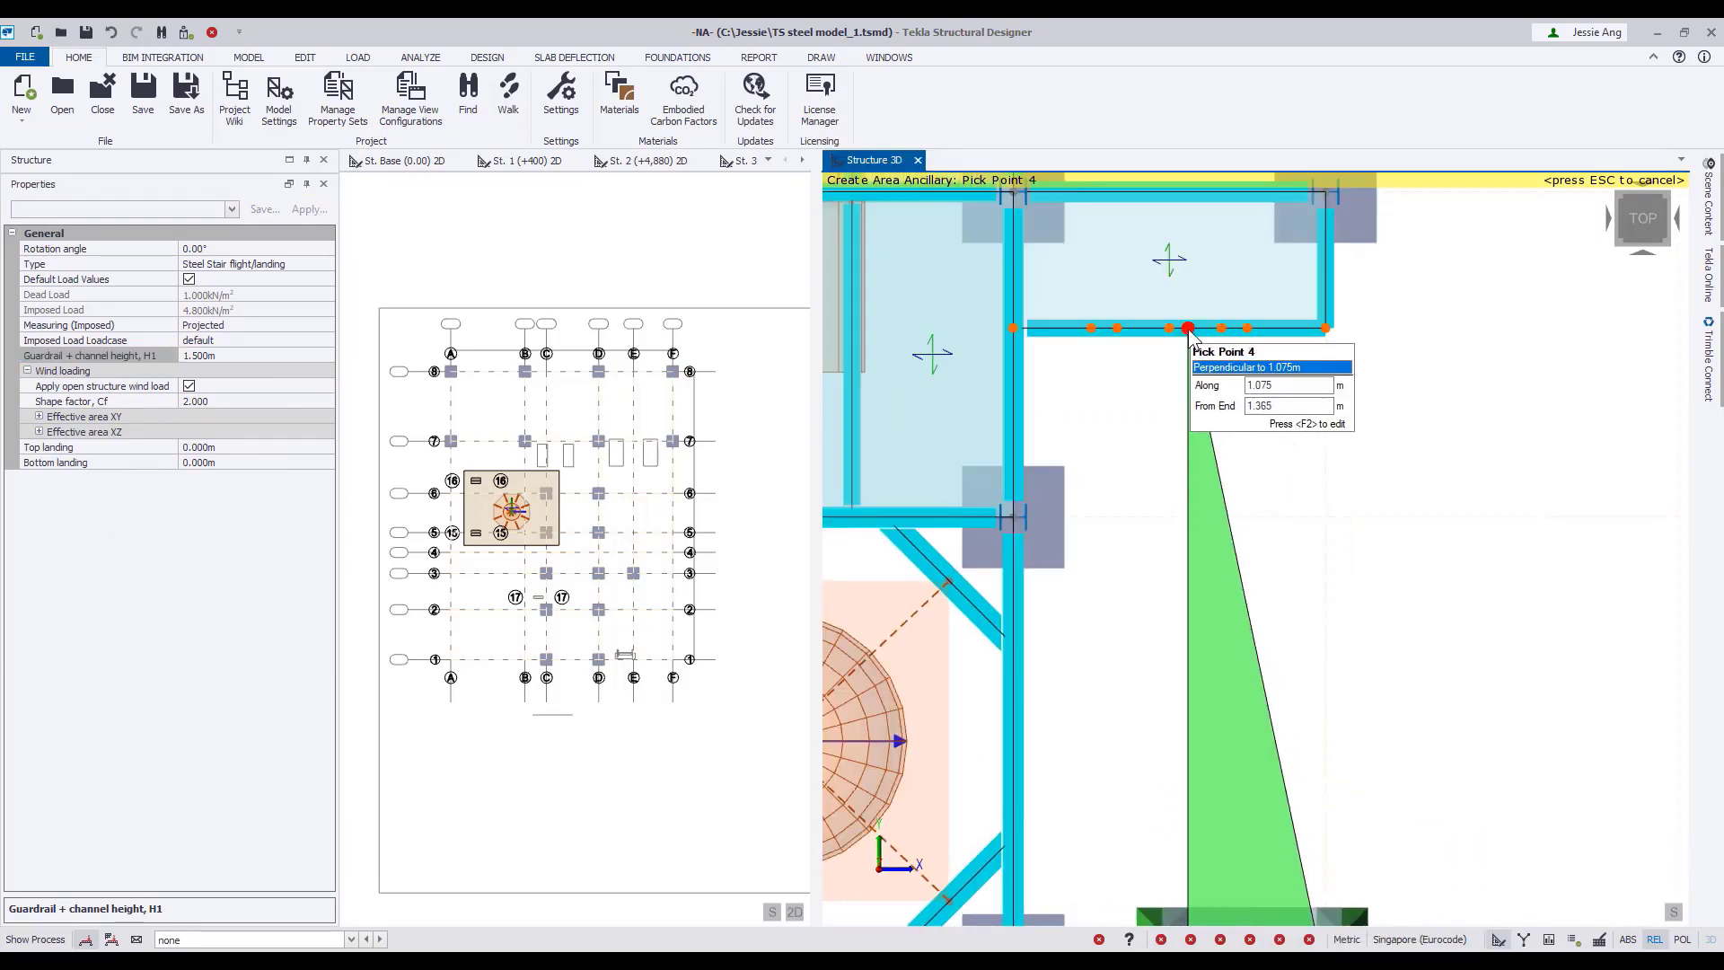
{"action": "scroll", "coordinate": [1329, 332], "scroll_direction": "up", "scroll_amount": 2}
{"action": "left_click", "coordinate": [1295, 324]}
{"action": "scroll", "coordinate": [1373, 440], "scroll_direction": "down", "scroll_amount": 1}
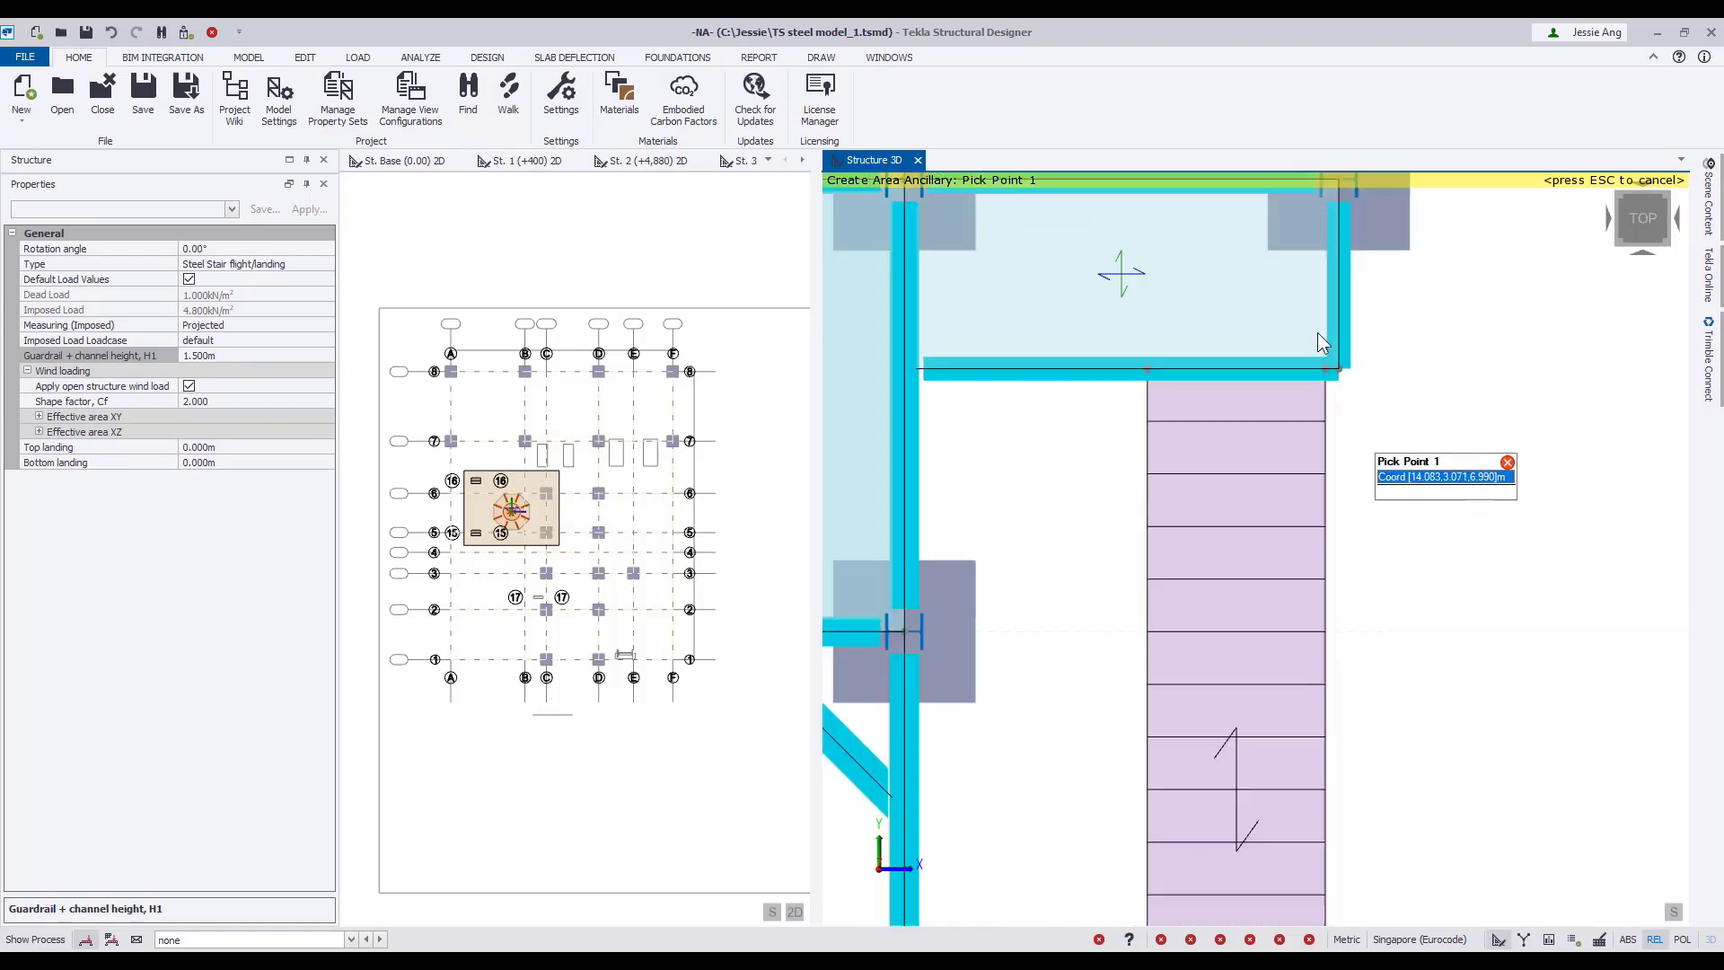
Place a second stair flight from the lower edge beam of the grid 6 platform to the grid 3 beam, with one corner 1.205 m along it.
{"action": "scroll", "coordinate": [1321, 341], "scroll_direction": "down", "scroll_amount": 2}
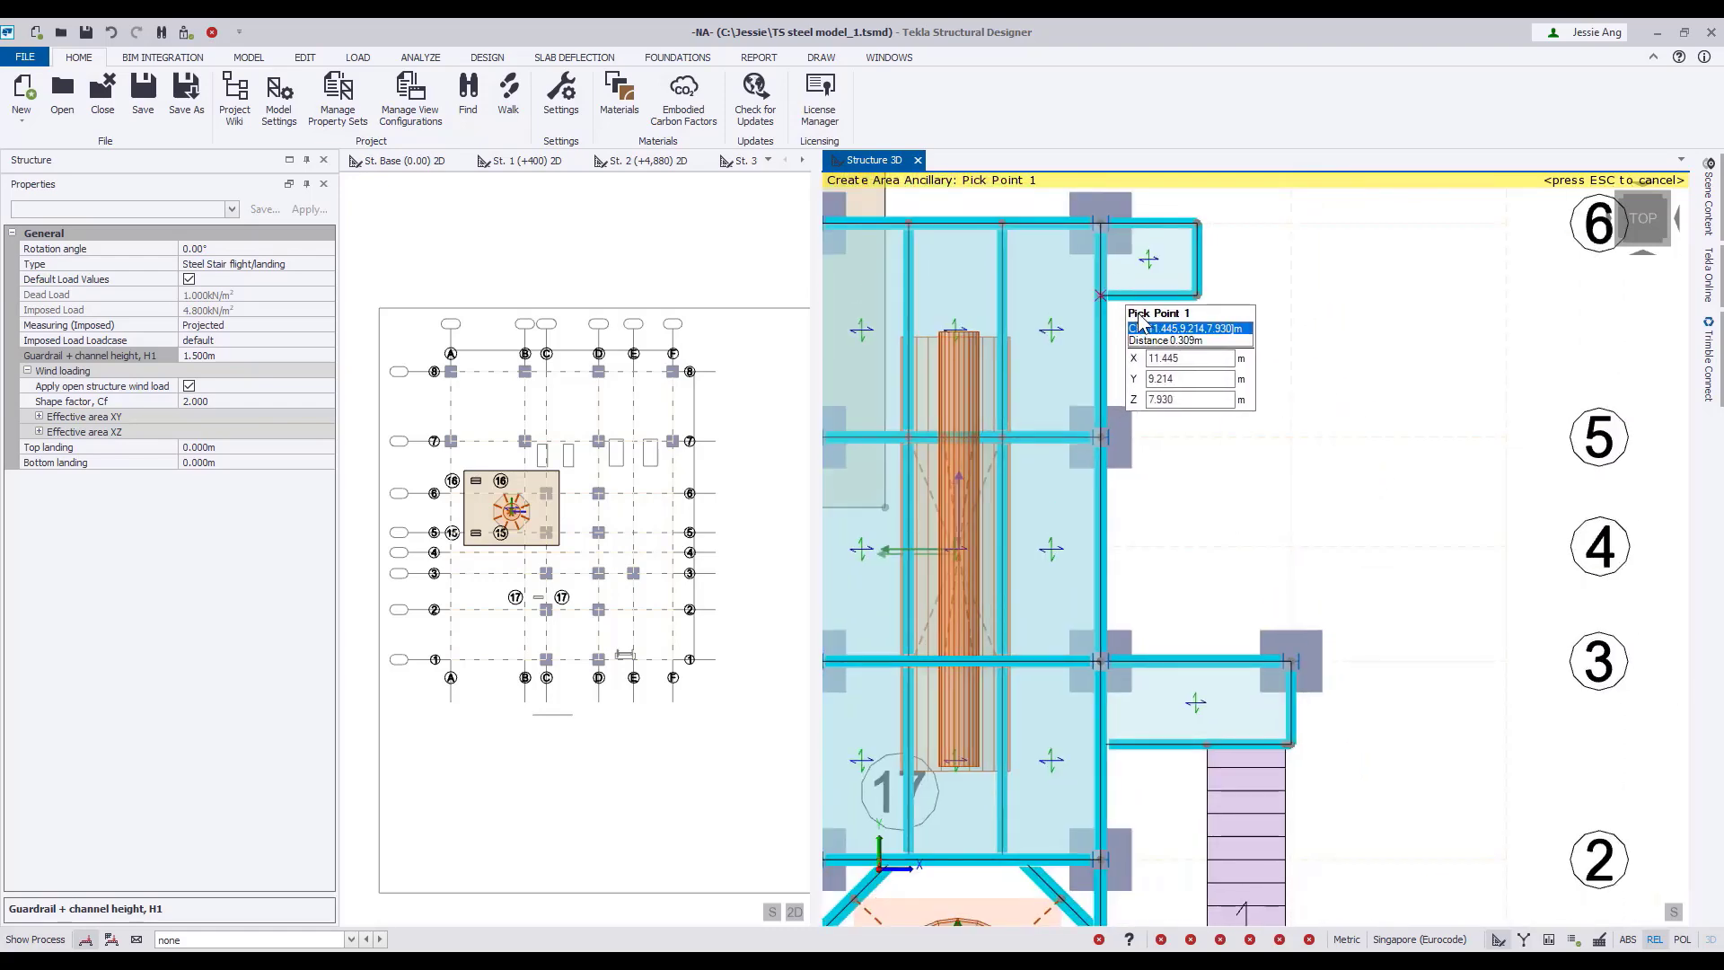
{"action": "scroll", "coordinate": [1141, 323], "scroll_direction": "up", "scroll_amount": 3}
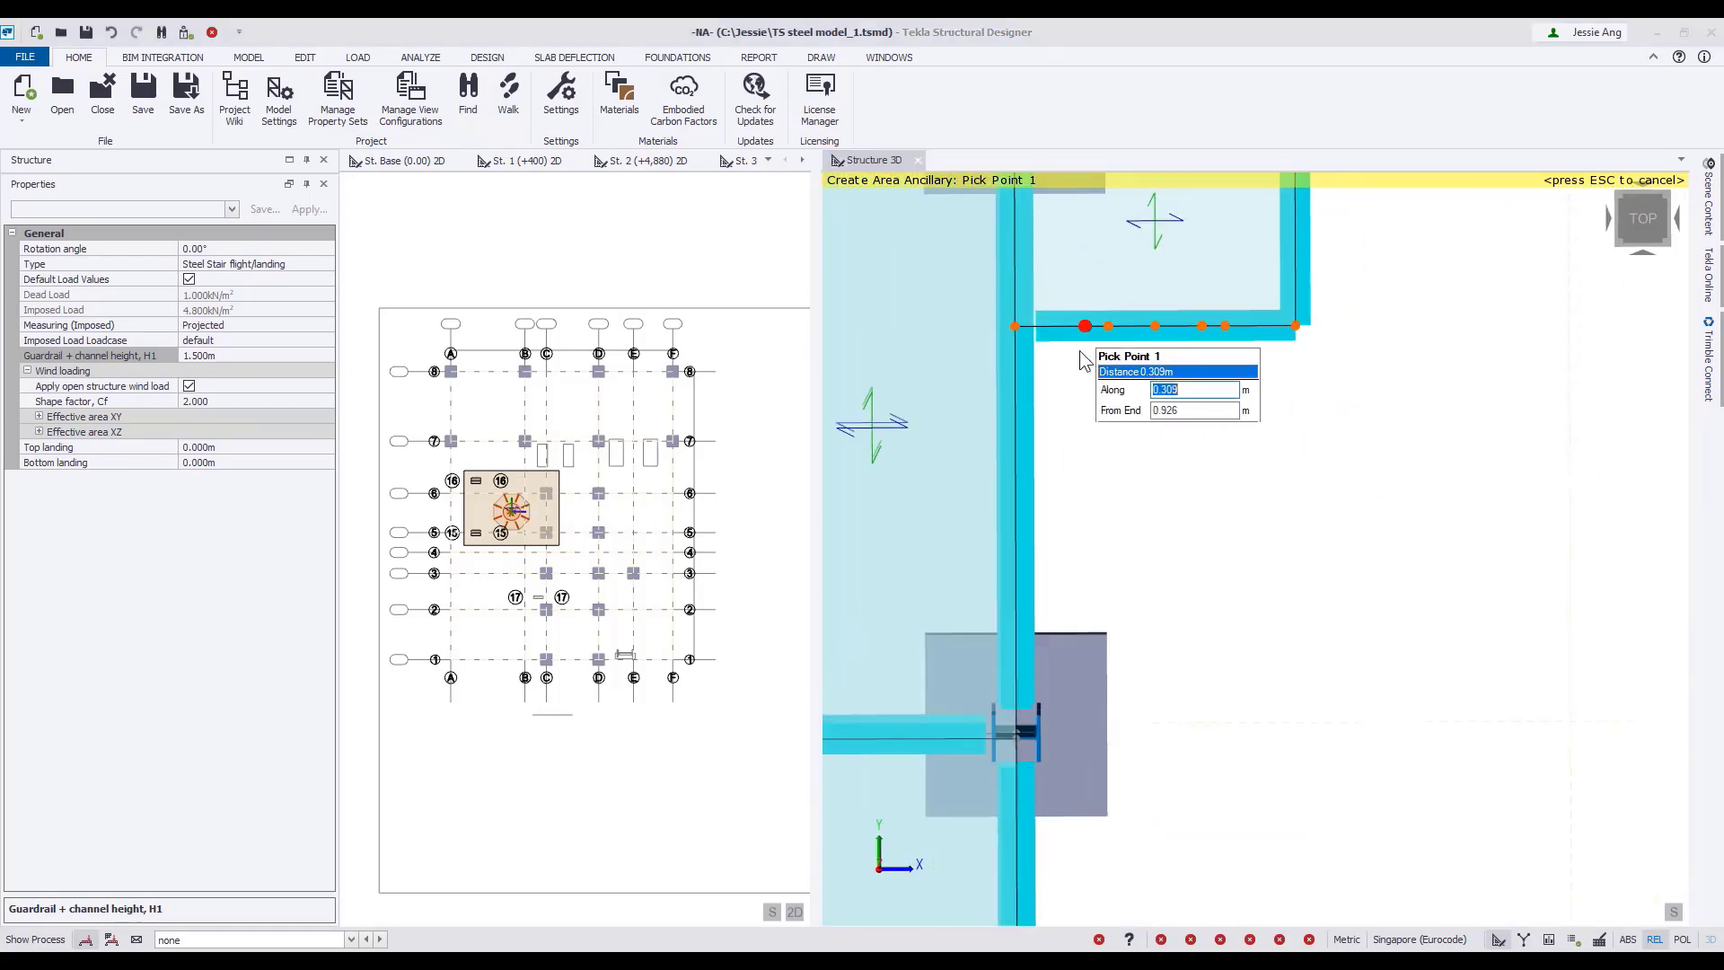
{"action": "left_click", "coordinate": [1296, 325]}
{"action": "scroll", "coordinate": [1295, 341], "scroll_direction": "down", "scroll_amount": 2}
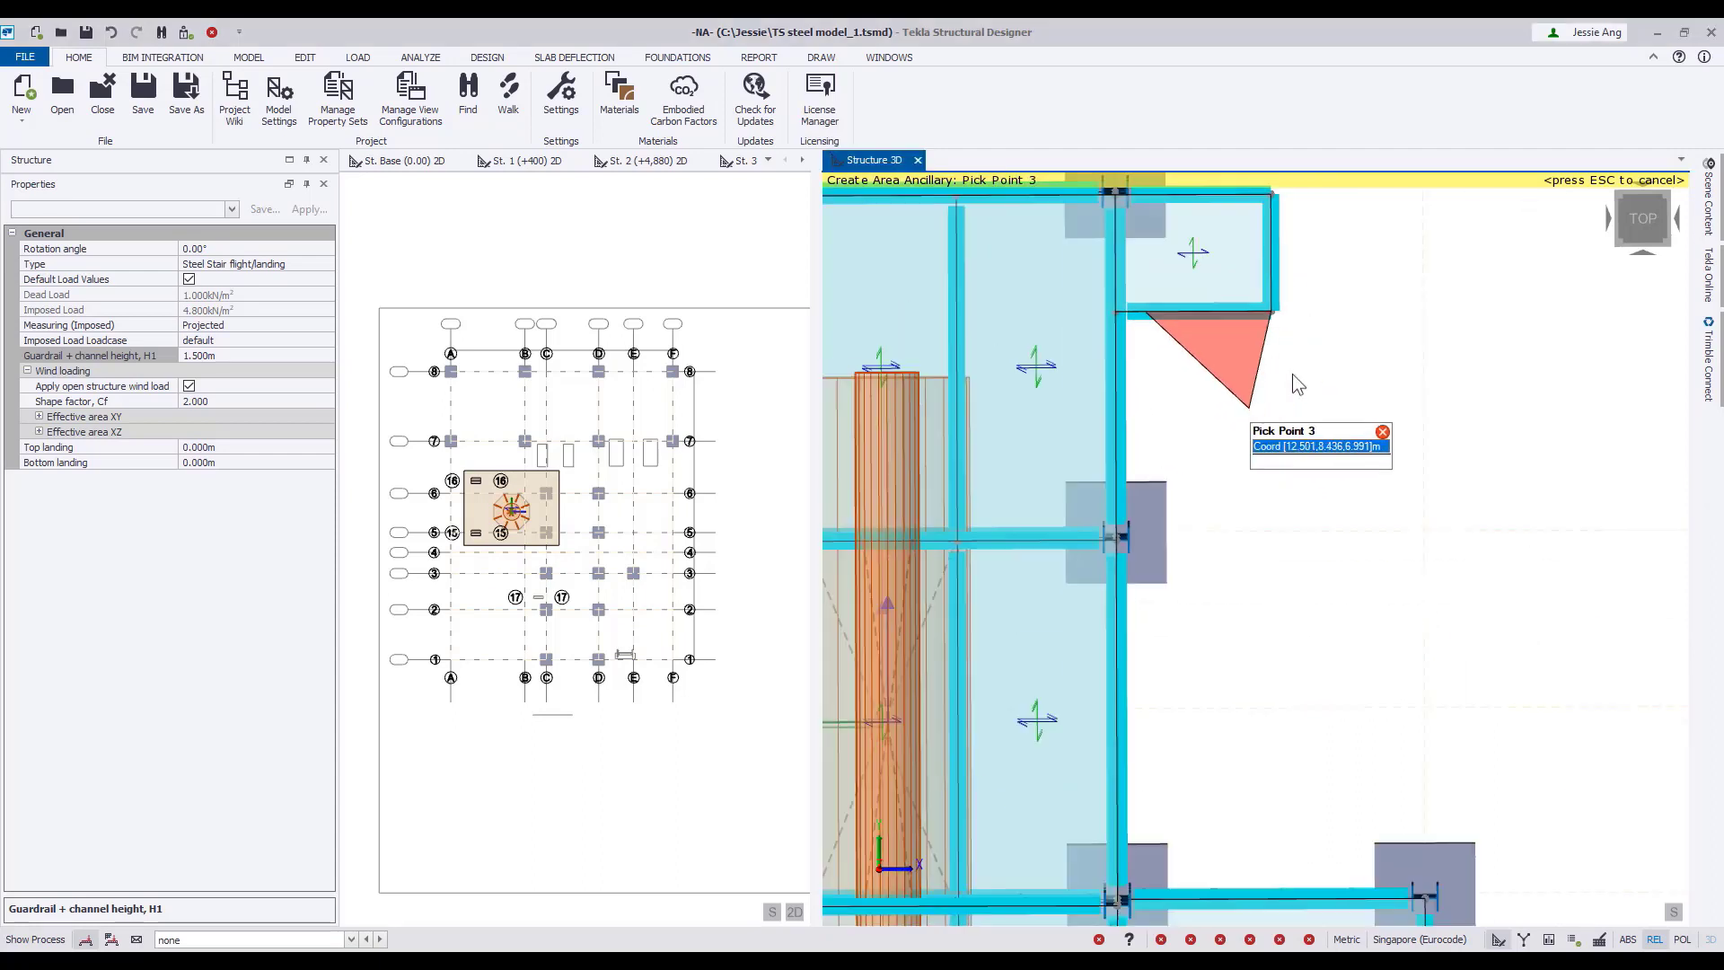
{"action": "left_click", "coordinate": [1272, 900]}
{"action": "left_click", "coordinate": [1178, 901]}
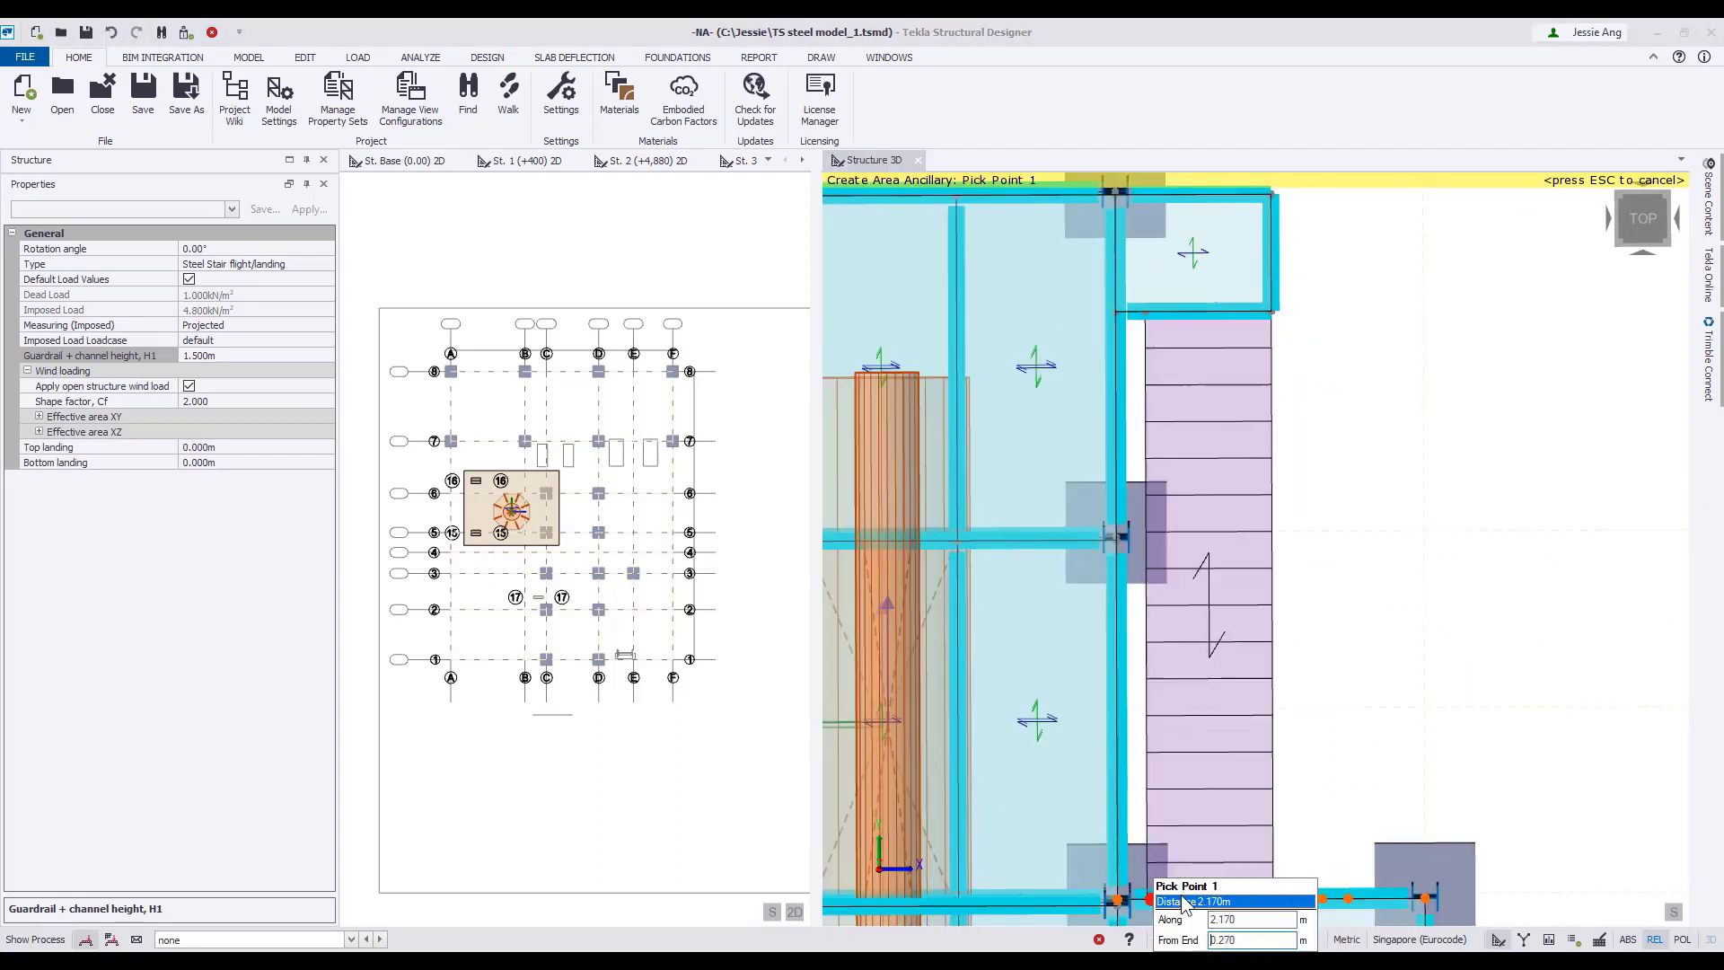
End area ancillary placement and inspect the two stair flights in the 3D structure view.
{"action": "key", "text": "Escape"}
{"action": "scroll", "coordinate": [1354, 566], "scroll_direction": "down", "scroll_amount": 4}
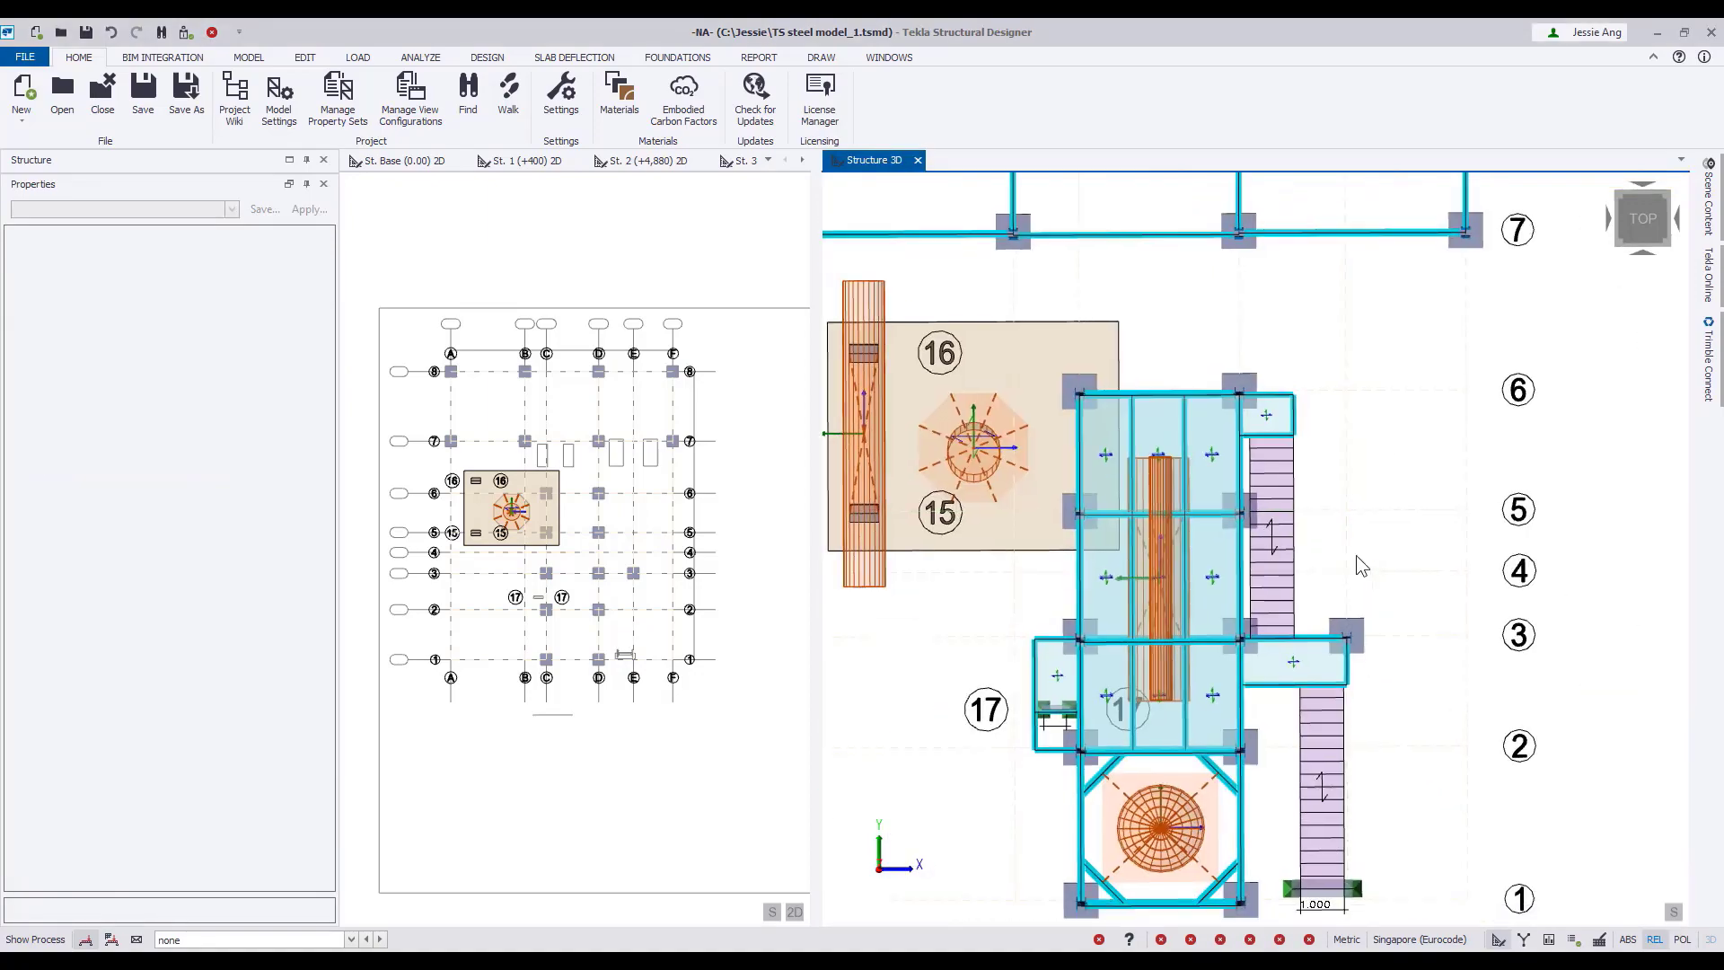
{"action": "left_click", "coordinate": [1650, 328]}
{"action": "scroll", "coordinate": [1262, 683], "scroll_direction": "up", "scroll_amount": 5}
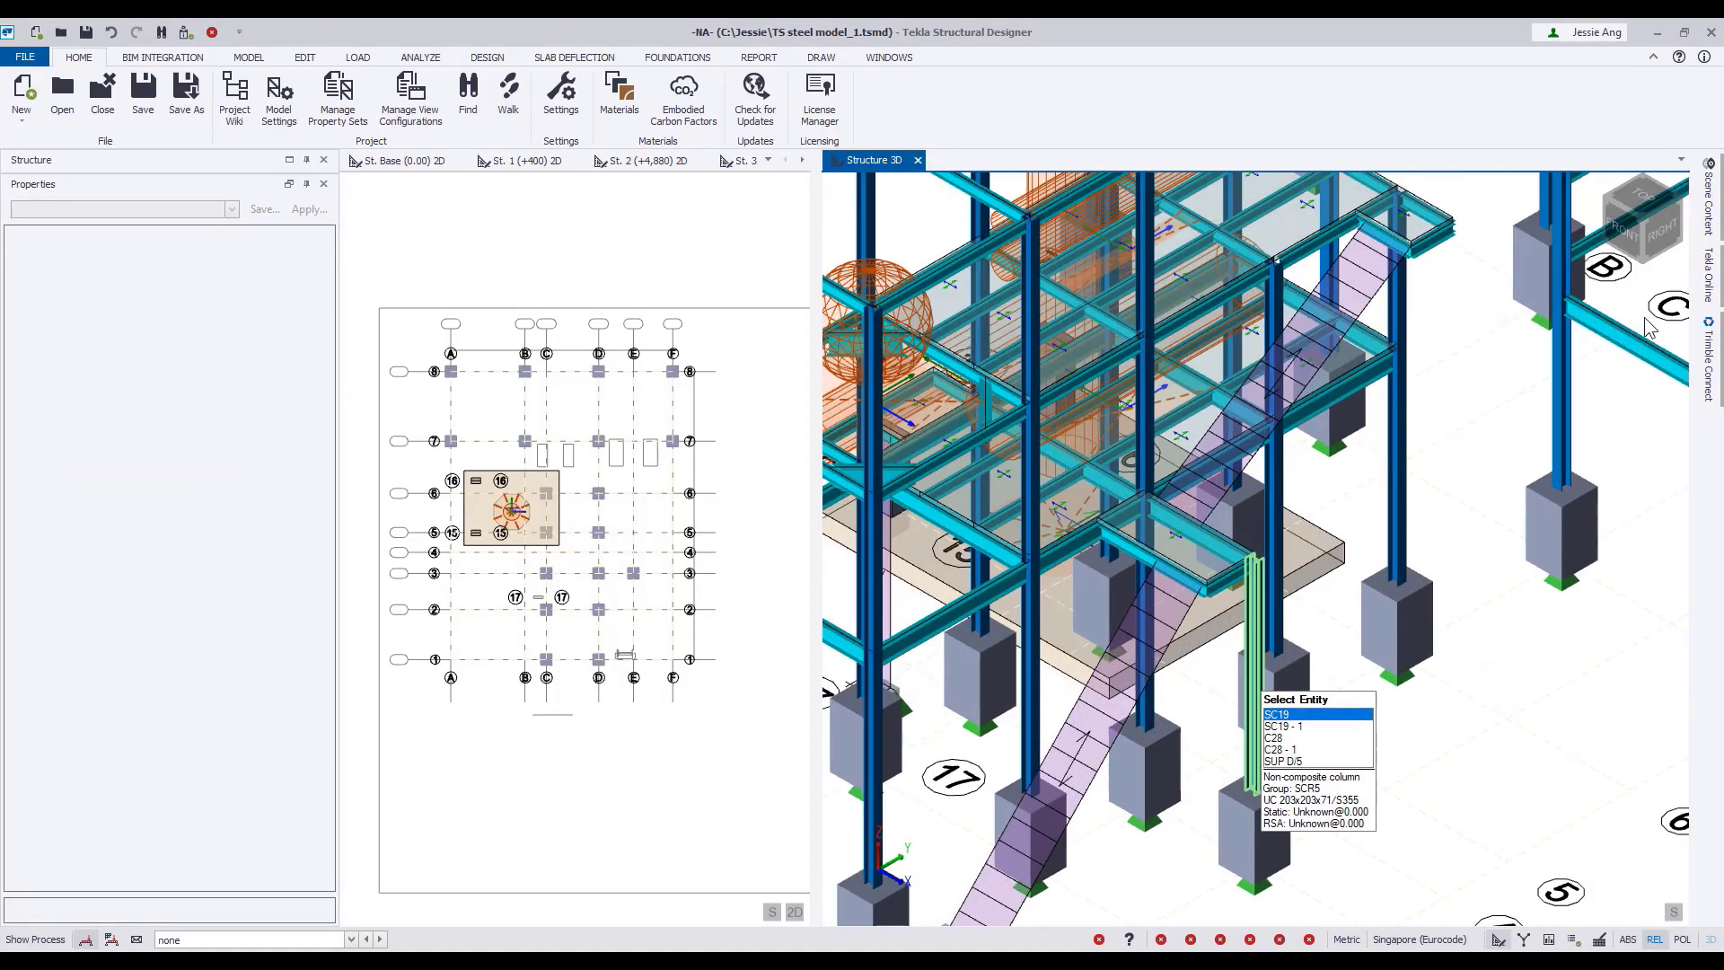
{"action": "mouse_move", "coordinate": [1178, 649]}
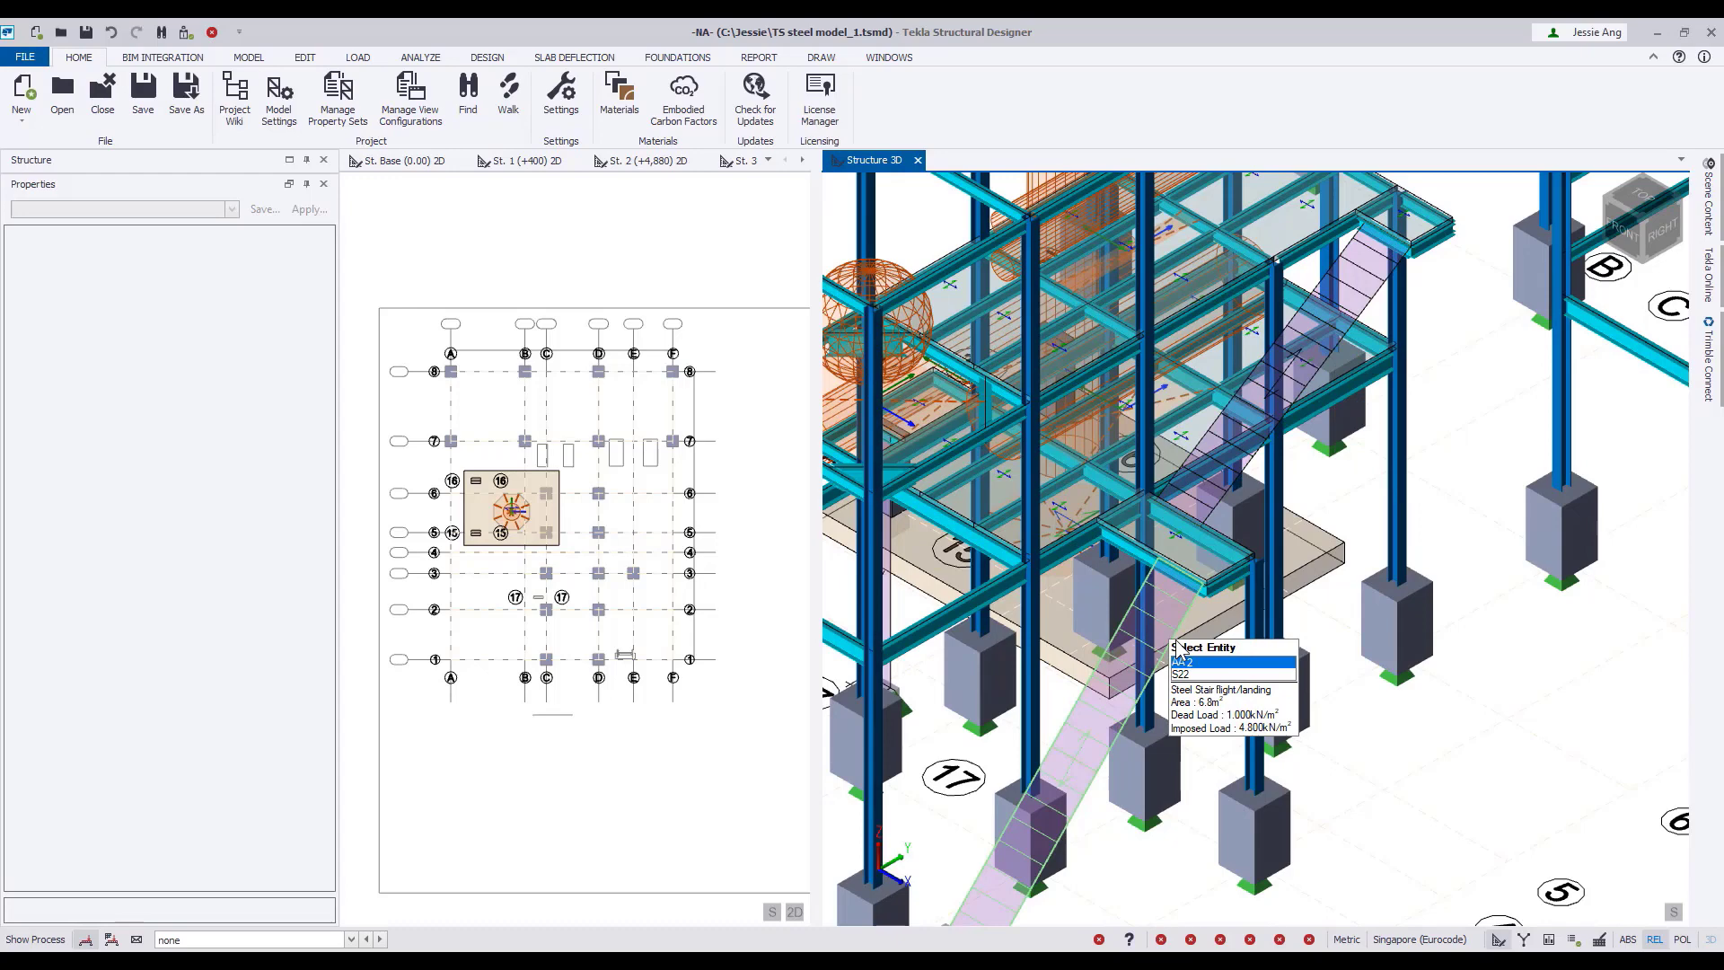
{"action": "scroll", "coordinate": [1468, 720], "scroll_direction": "down", "scroll_amount": 5}
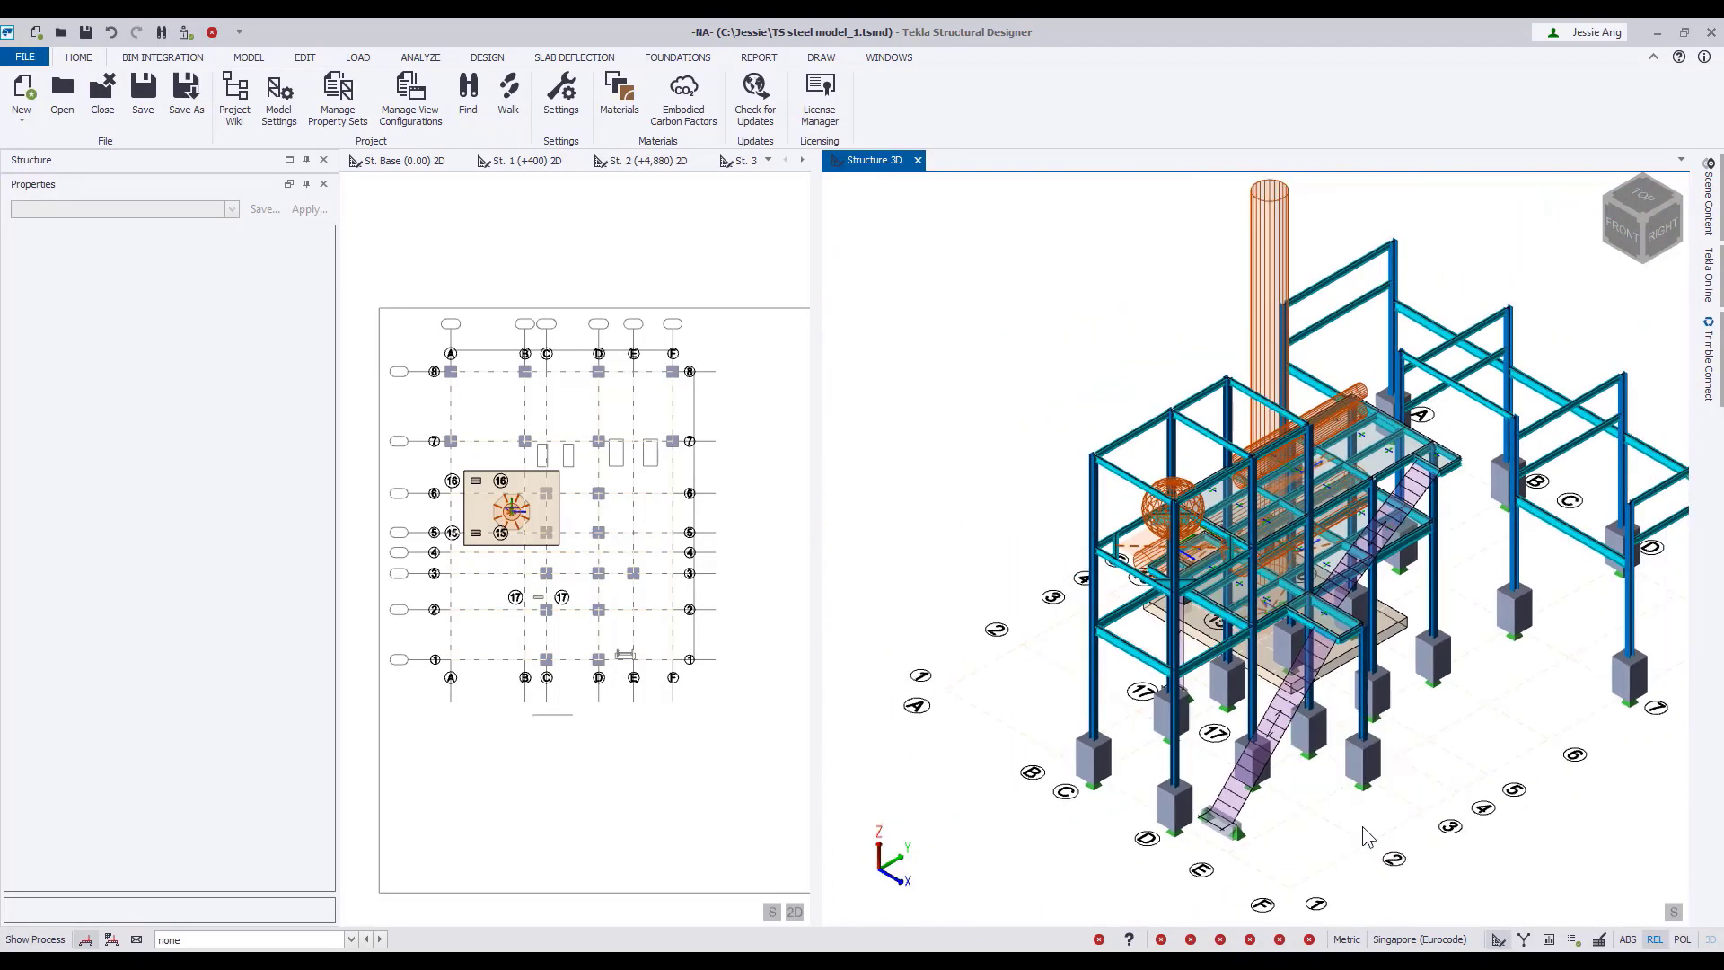
Enlarge the 2D view area and show the St. 2 (+4,880) plan around the pipe outlines between grids 7 and 8.
{"action": "left_click_drag", "start_coordinate": [1053, 563], "coordinate": [1065, 563]}
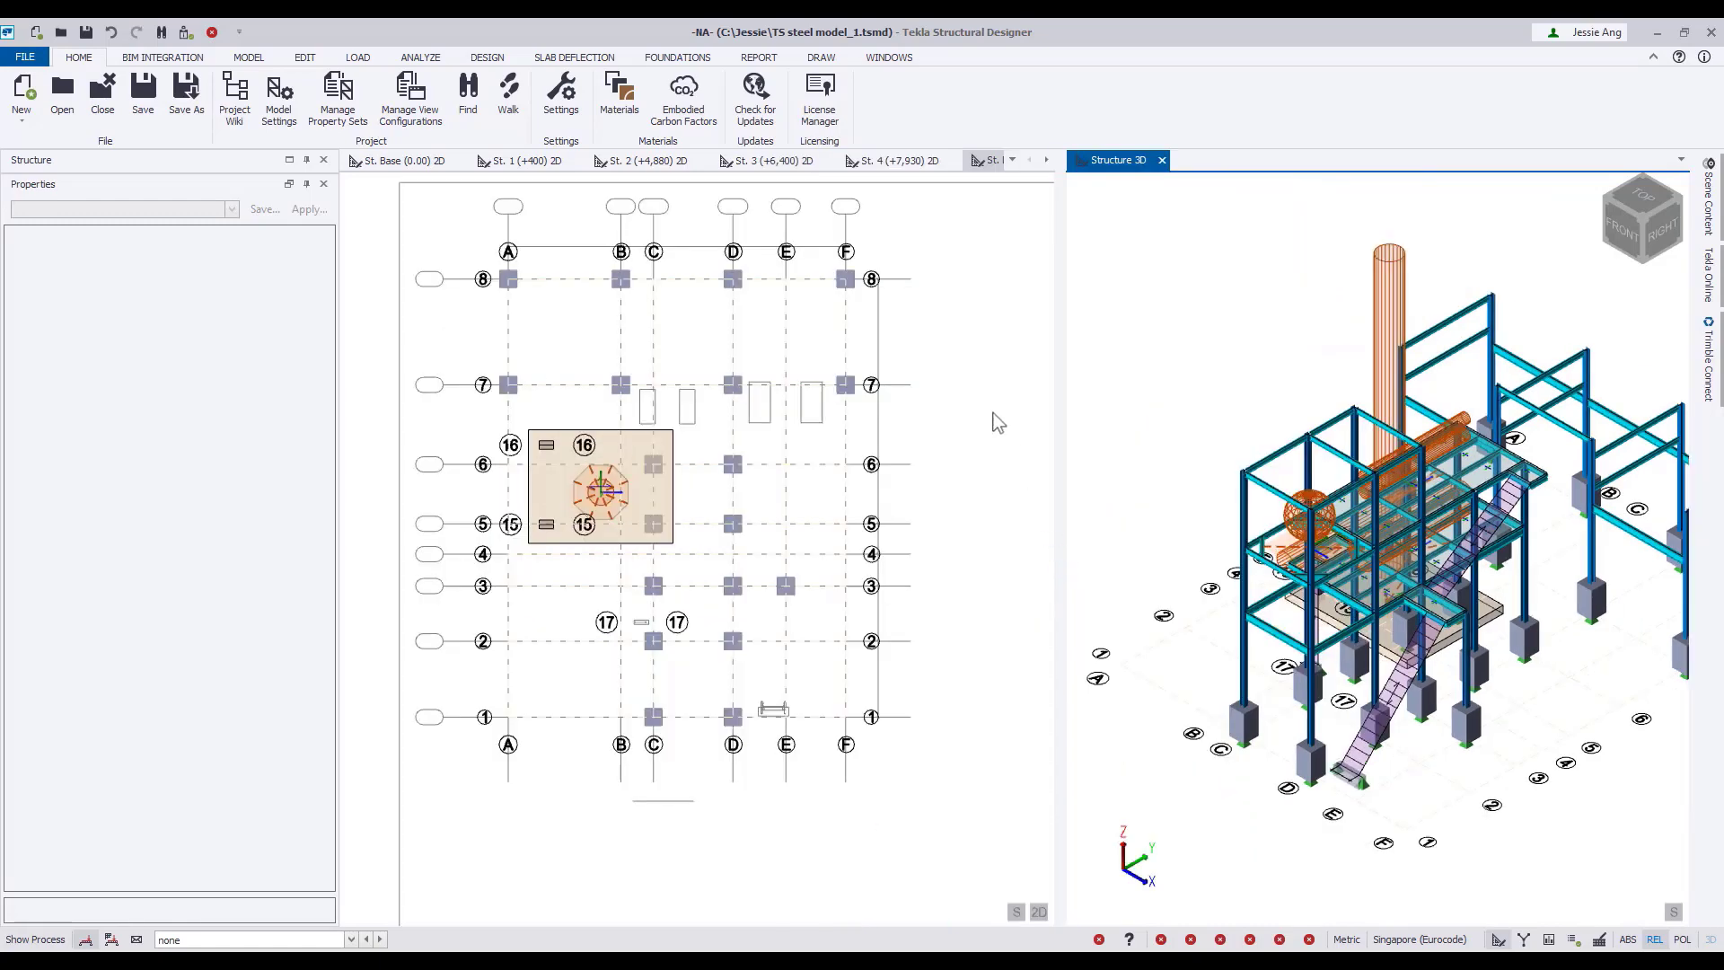
{"action": "middle_click_drag", "start_coordinate": [983, 388], "coordinate": [1015, 423]}
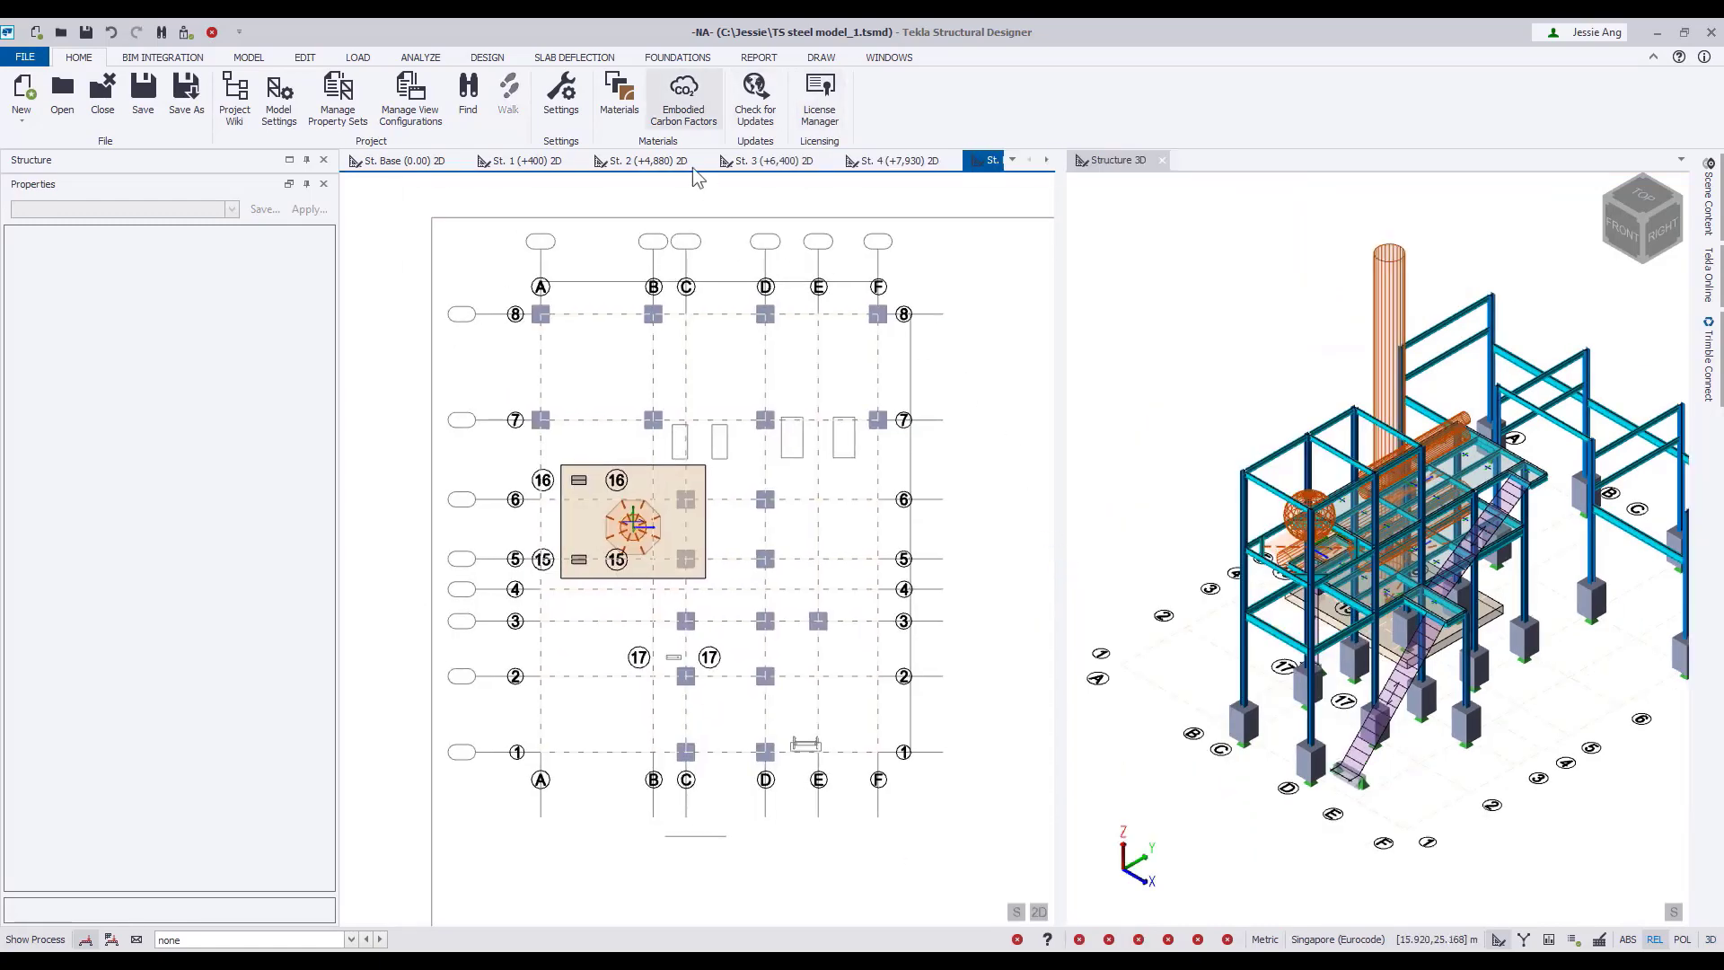
{"action": "left_click", "coordinate": [644, 168]}
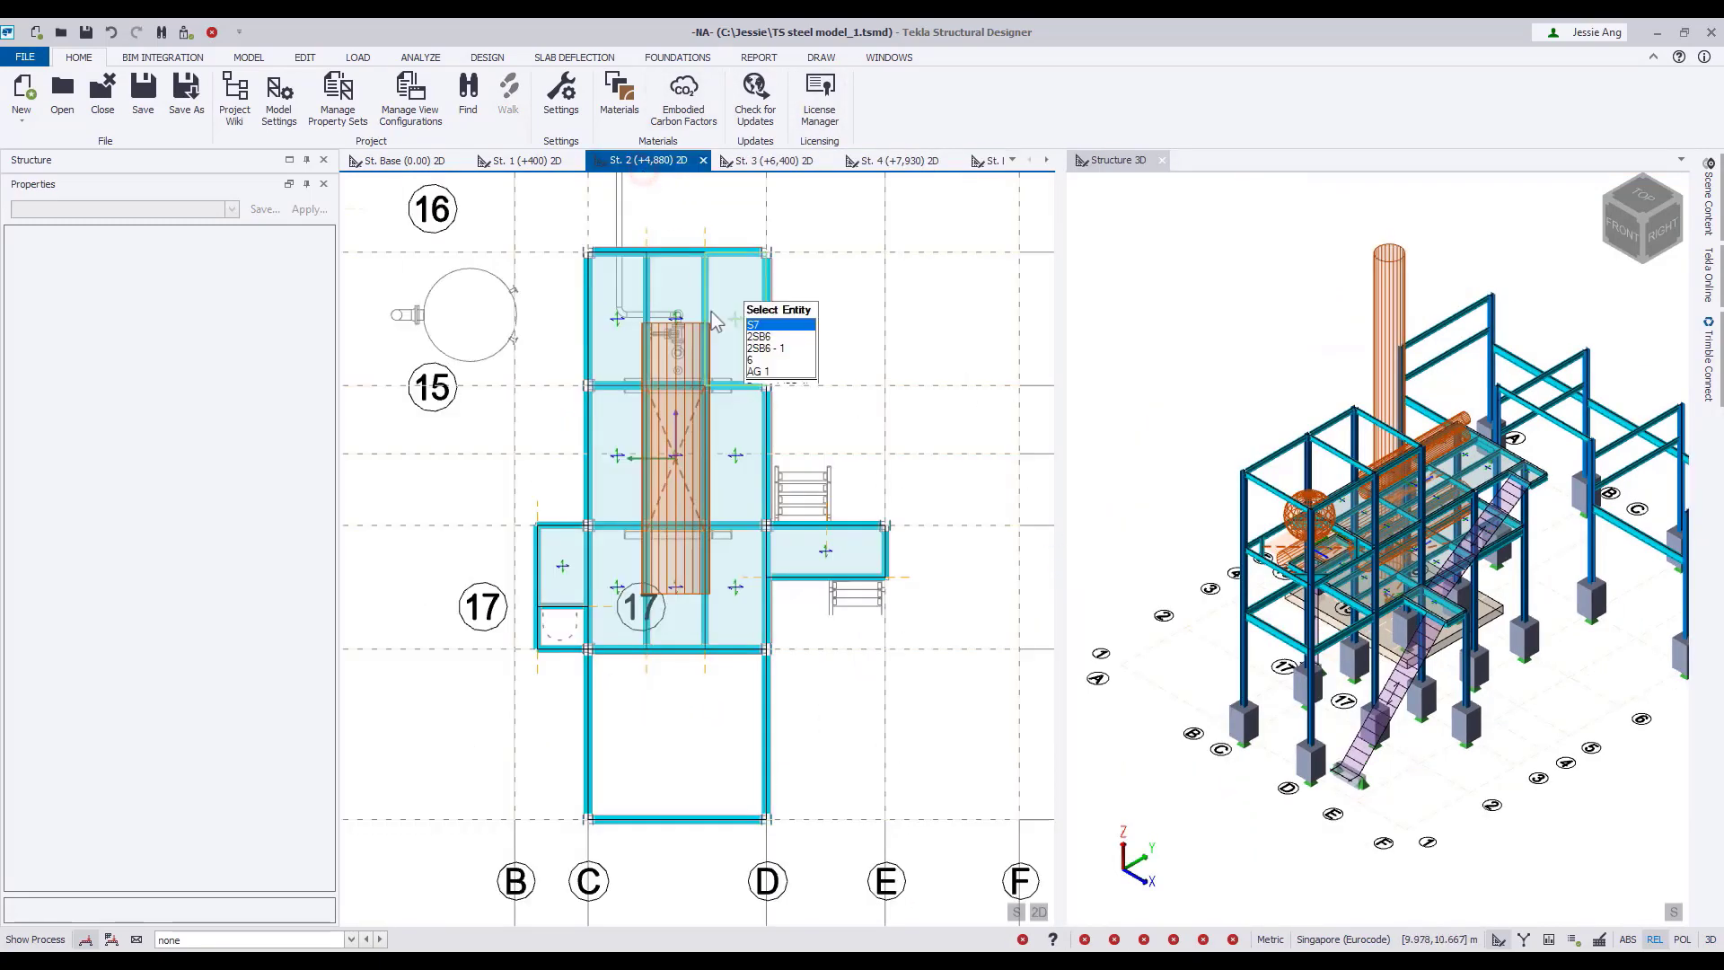
{"action": "middle_click_drag", "start_coordinate": [711, 316], "coordinate": [711, 616]}
{"action": "middle_click_drag", "start_coordinate": [836, 342], "coordinate": [747, 496]}
{"action": "scroll", "coordinate": [747, 496], "scroll_direction": "down", "scroll_amount": 3}
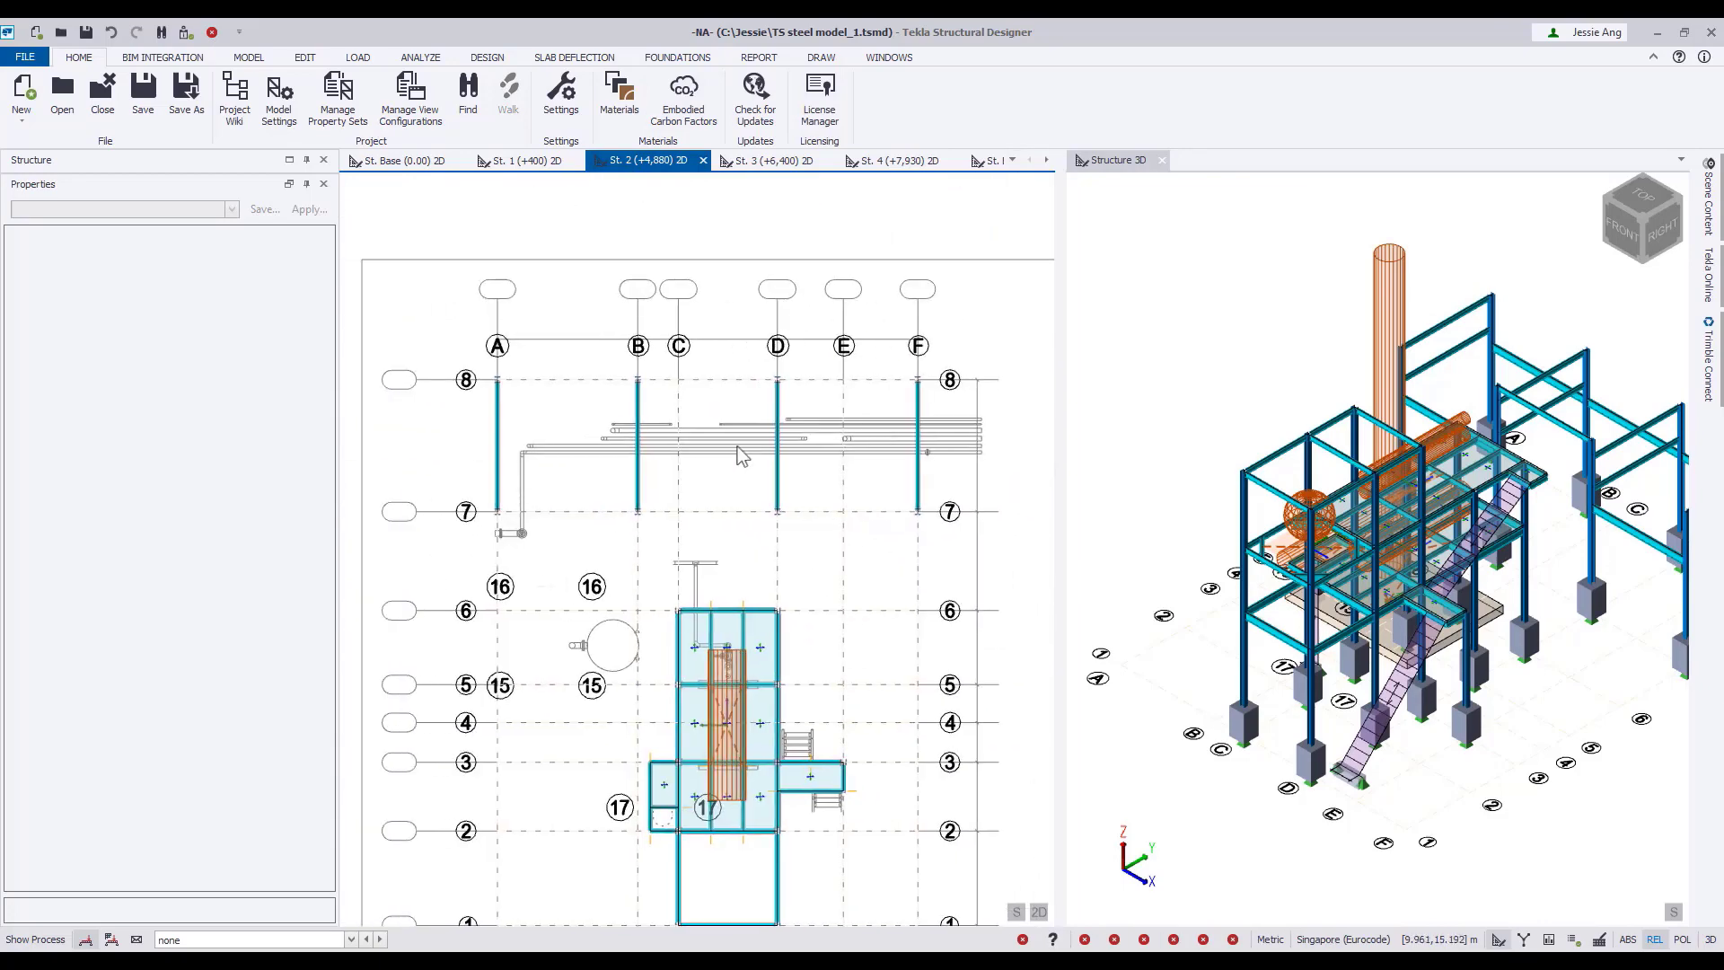
{"action": "scroll", "coordinate": [736, 445], "scroll_direction": "up", "scroll_amount": 2}
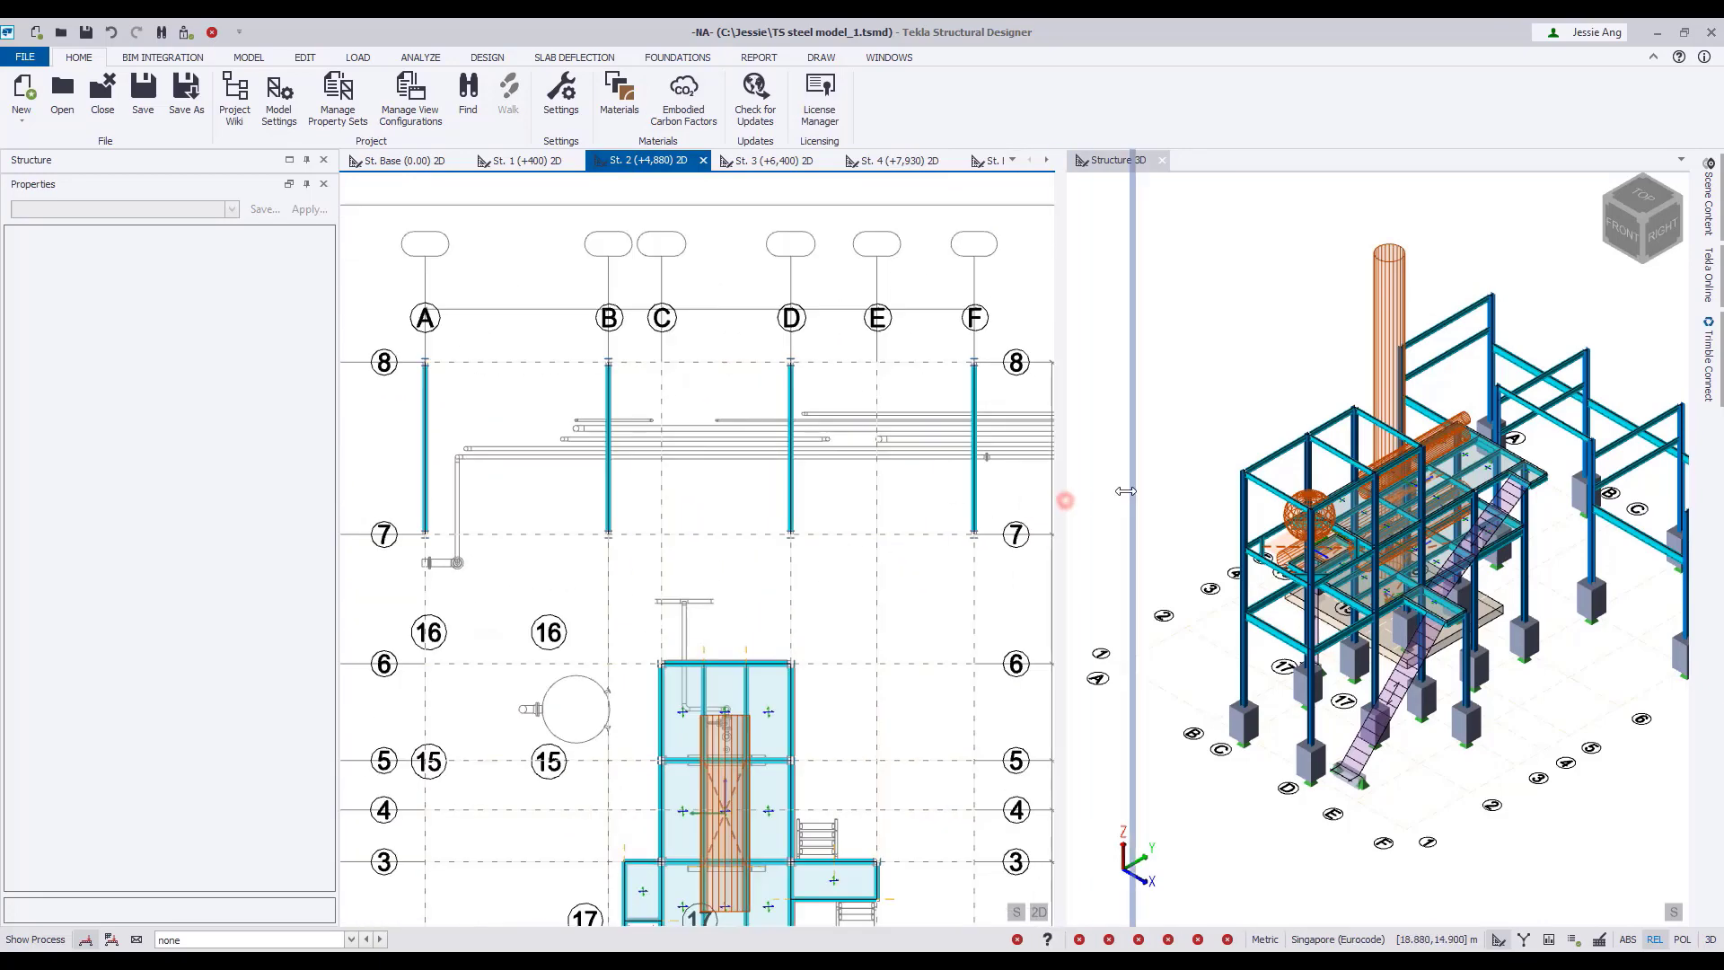
{"action": "left_click_drag", "start_coordinate": [1126, 491], "coordinate": [1140, 492]}
{"action": "scroll", "coordinate": [815, 474], "scroll_direction": "up", "scroll_amount": 2}
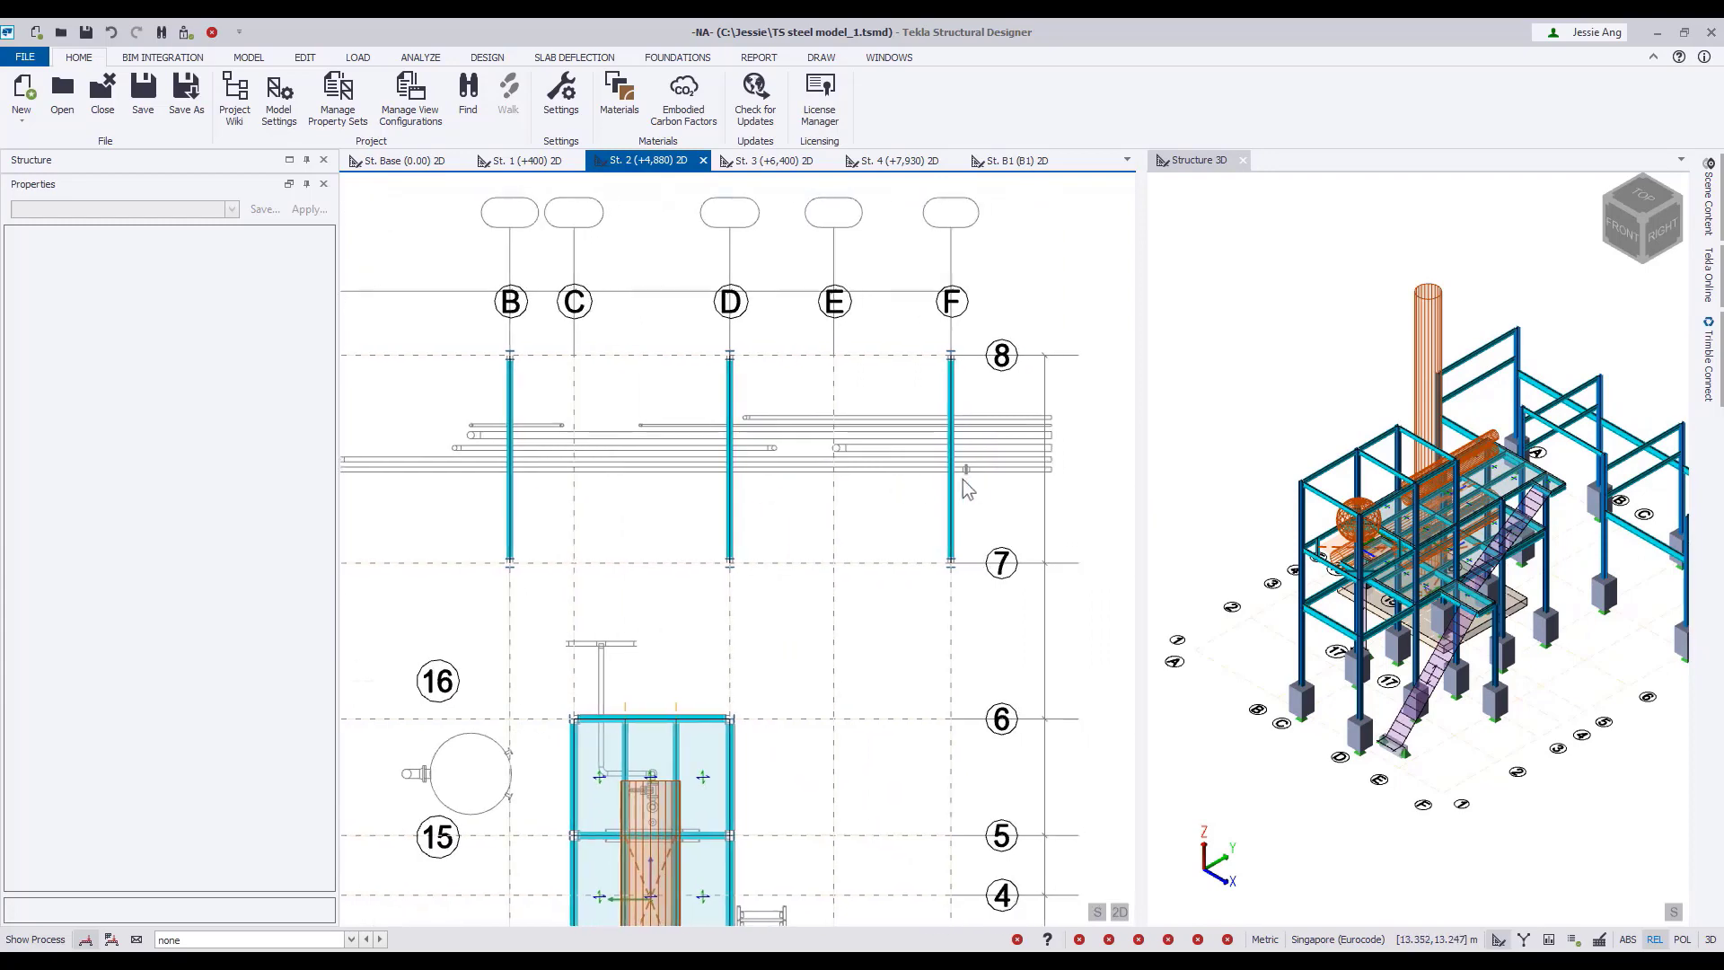
{"action": "scroll", "coordinate": [966, 487], "scroll_direction": "up", "scroll_amount": 2}
{"action": "middle_click_drag", "start_coordinate": [966, 485], "coordinate": [958, 608]}
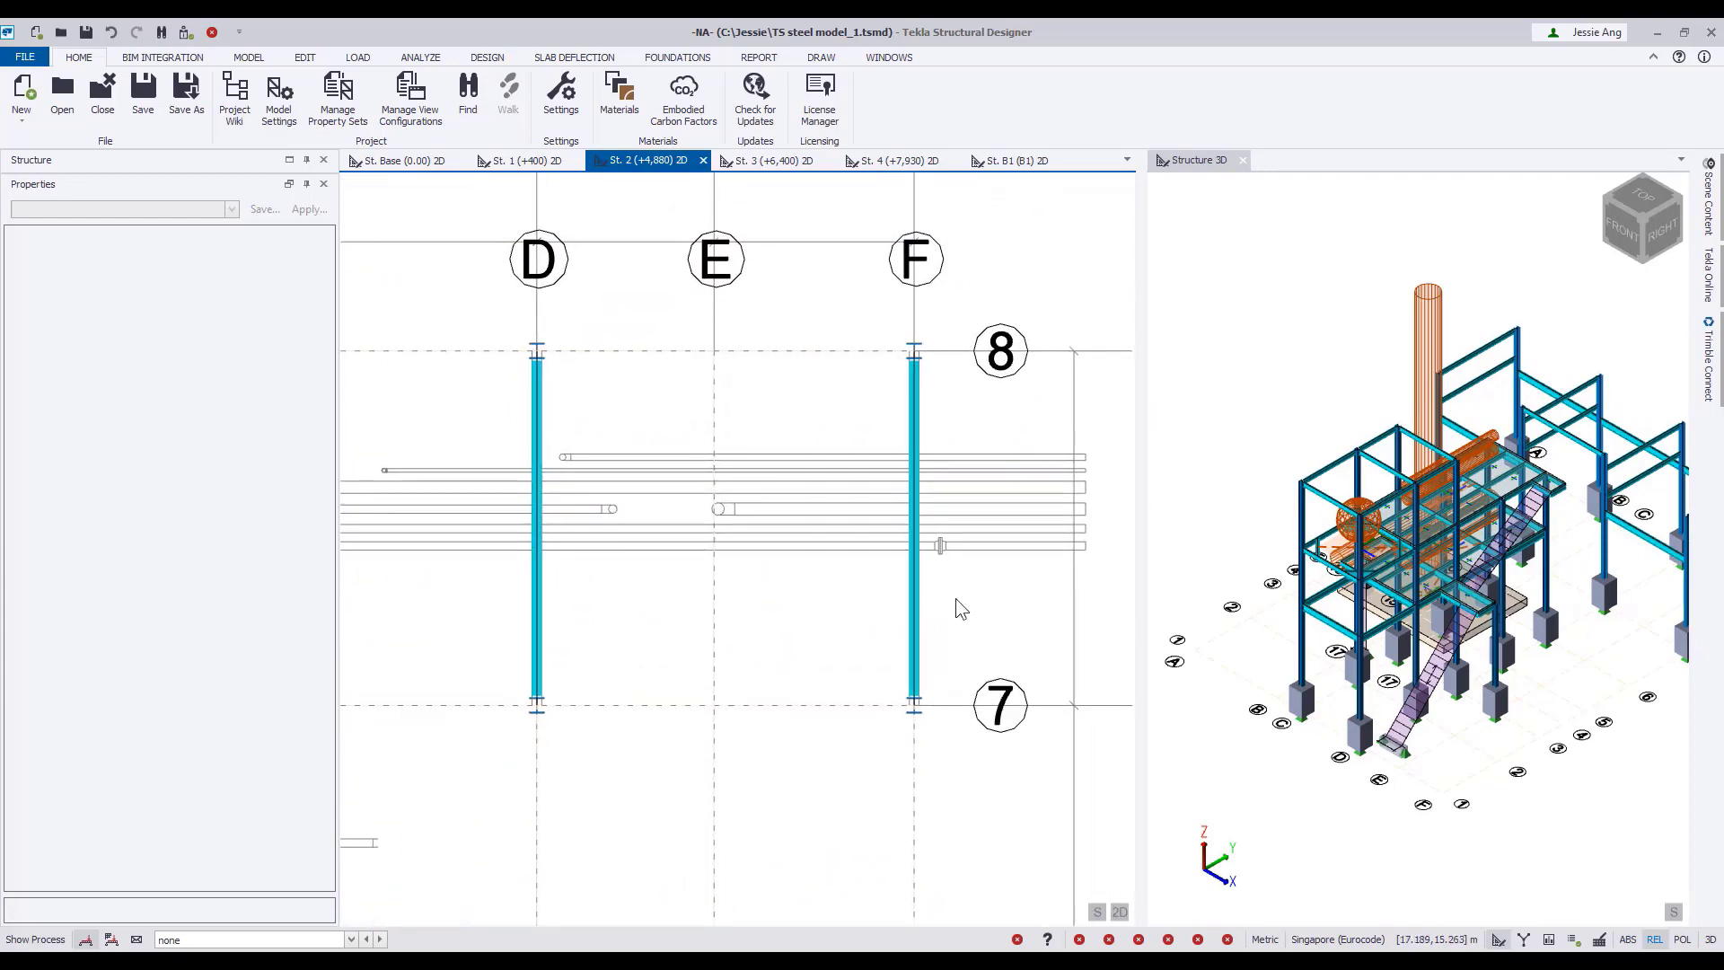
Start a line ancillary of type Lines of Pipework with width 0.100 m and category 100mm pipe at 200mm crs.
{"action": "left_click", "coordinate": [249, 57]}
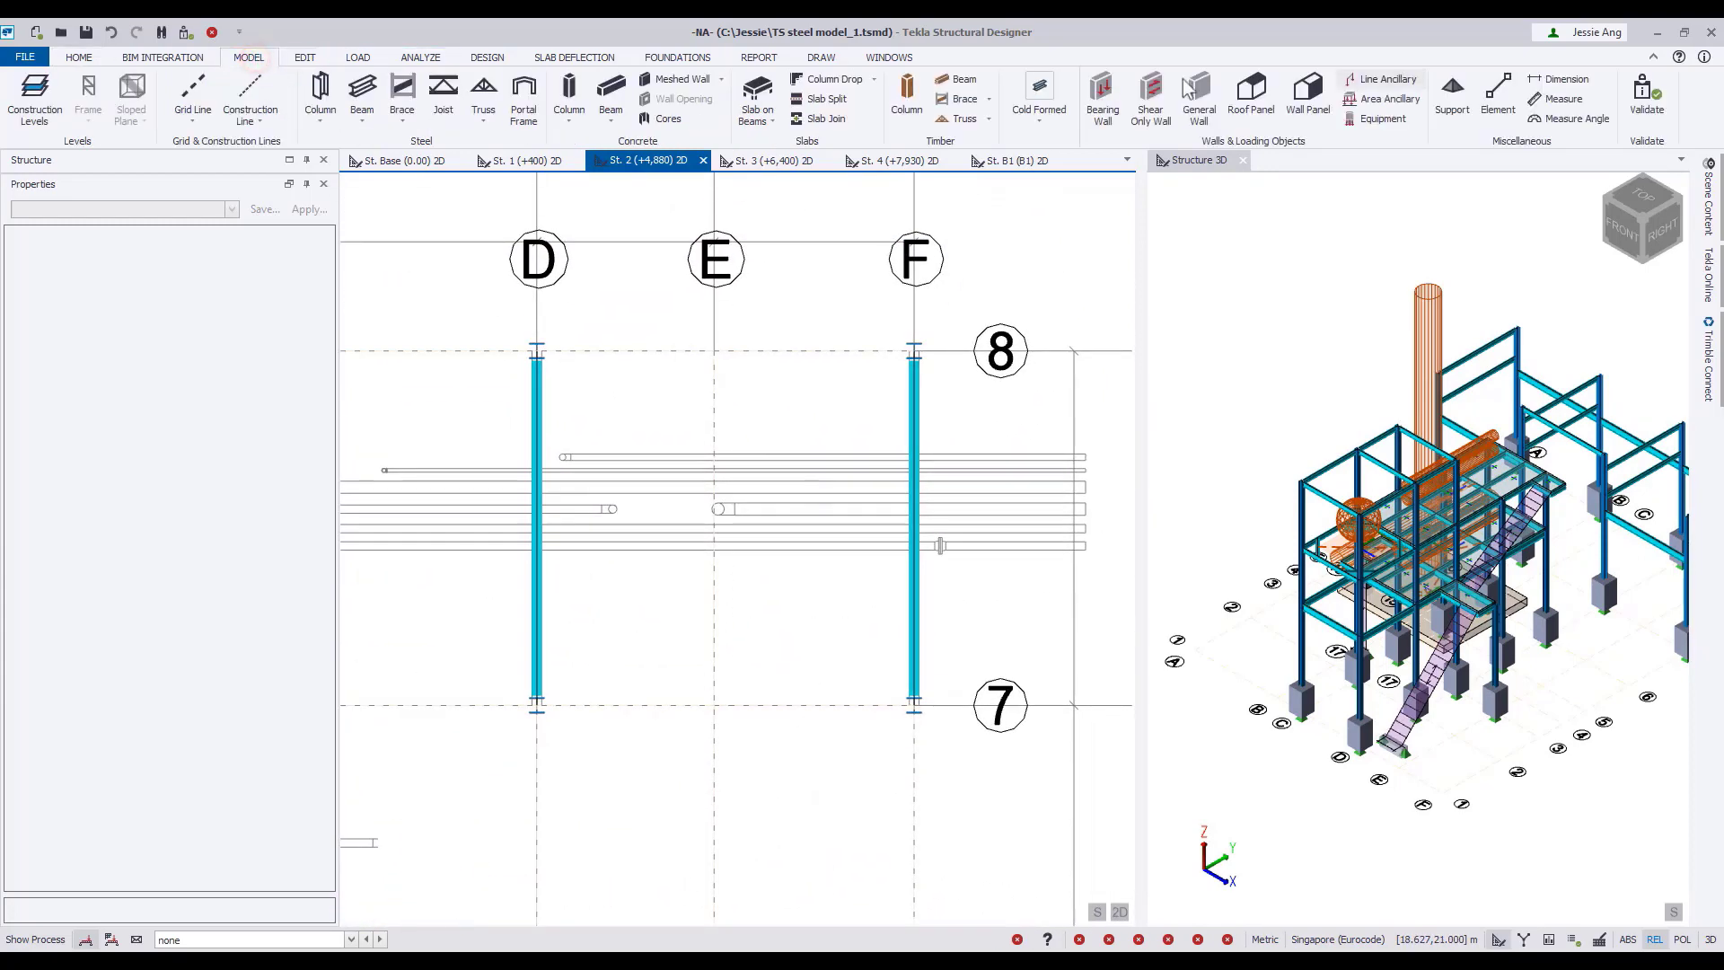
{"action": "left_click", "coordinate": [1383, 79]}
{"action": "left_click", "coordinate": [326, 279]}
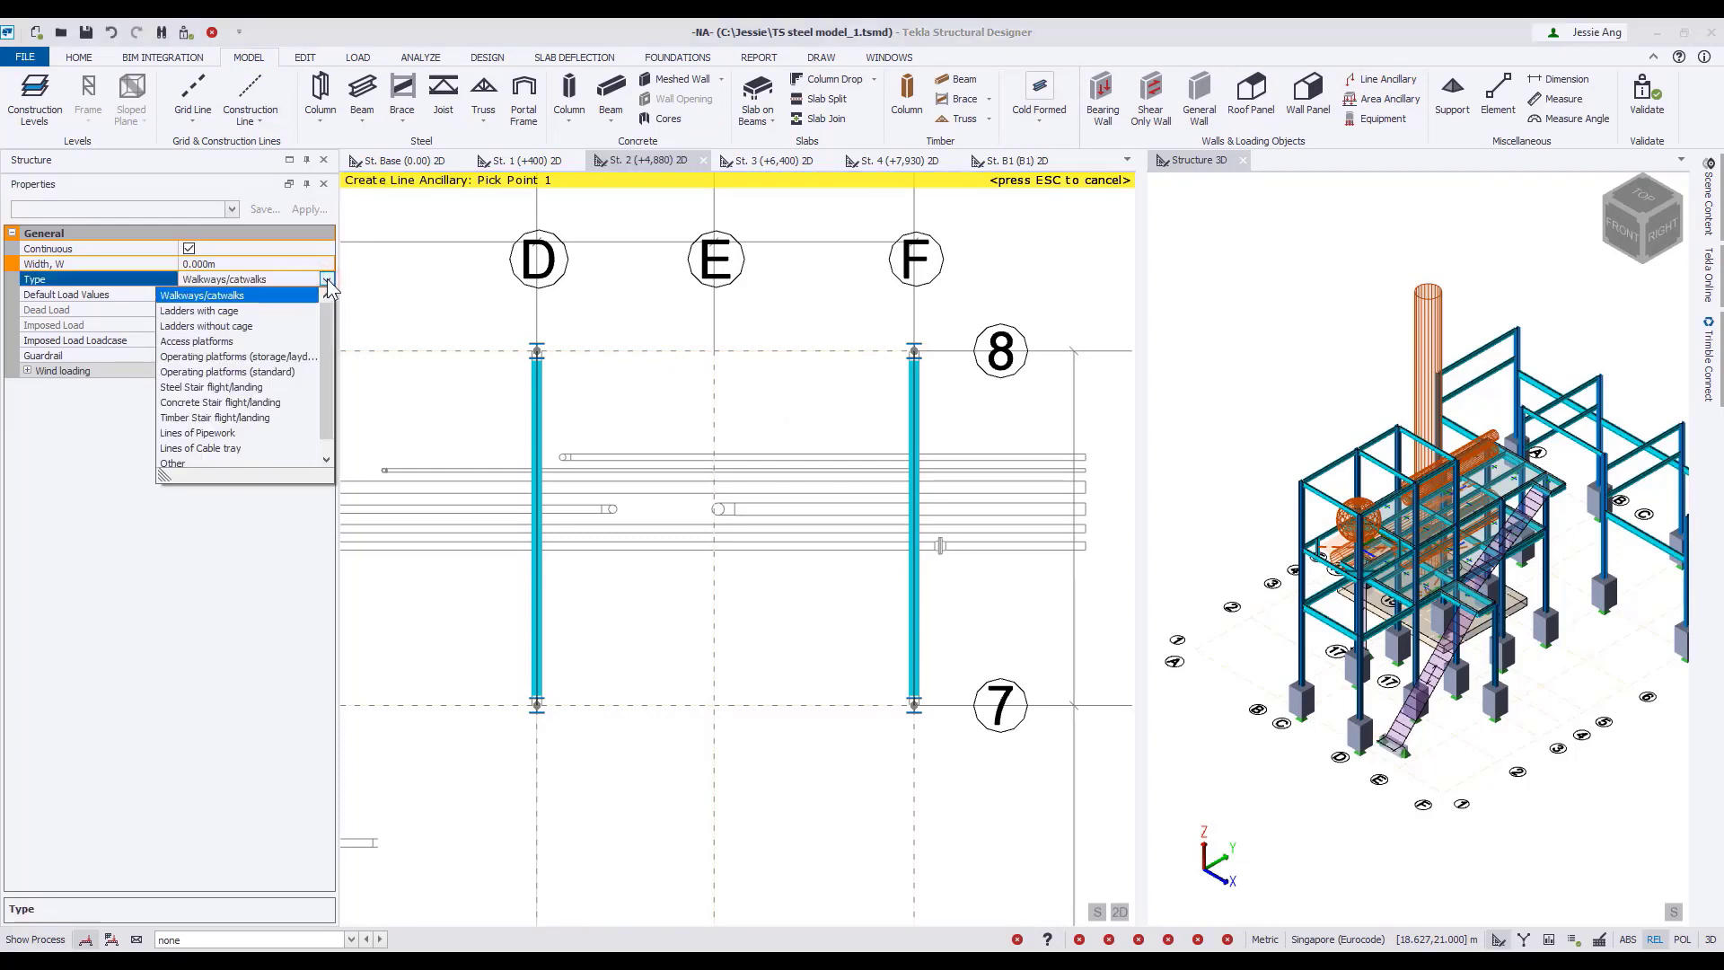
{"action": "left_click", "coordinate": [231, 433]}
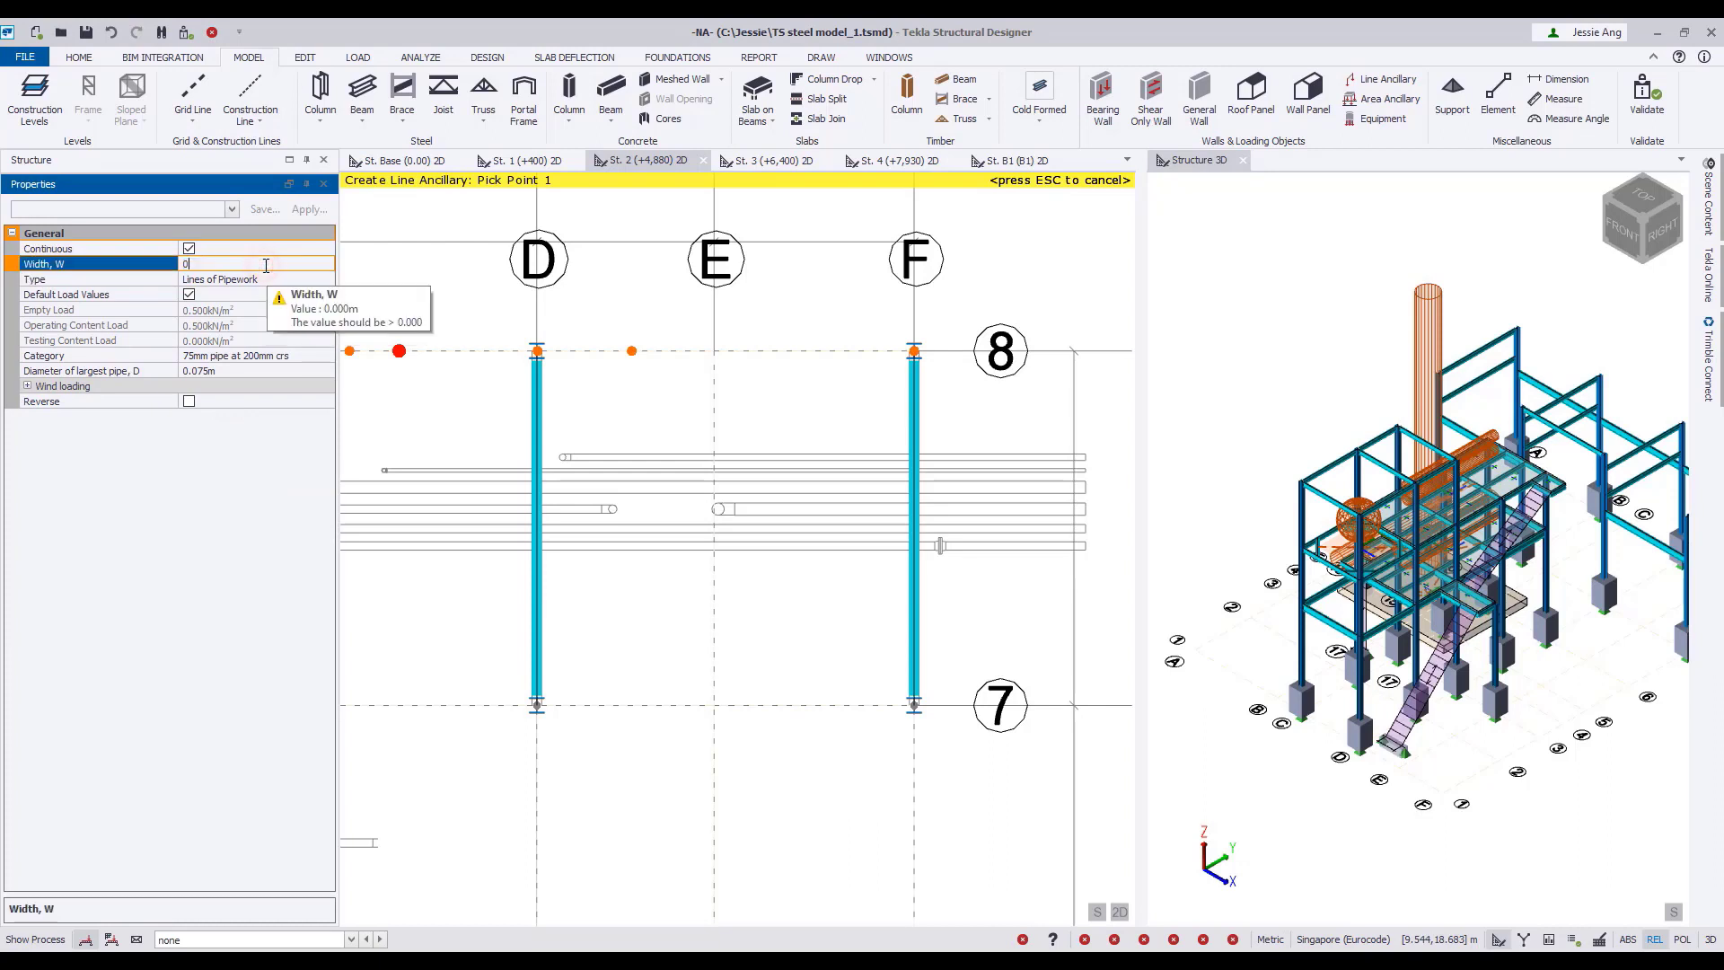
{"action": "left_click", "coordinate": [251, 355]}
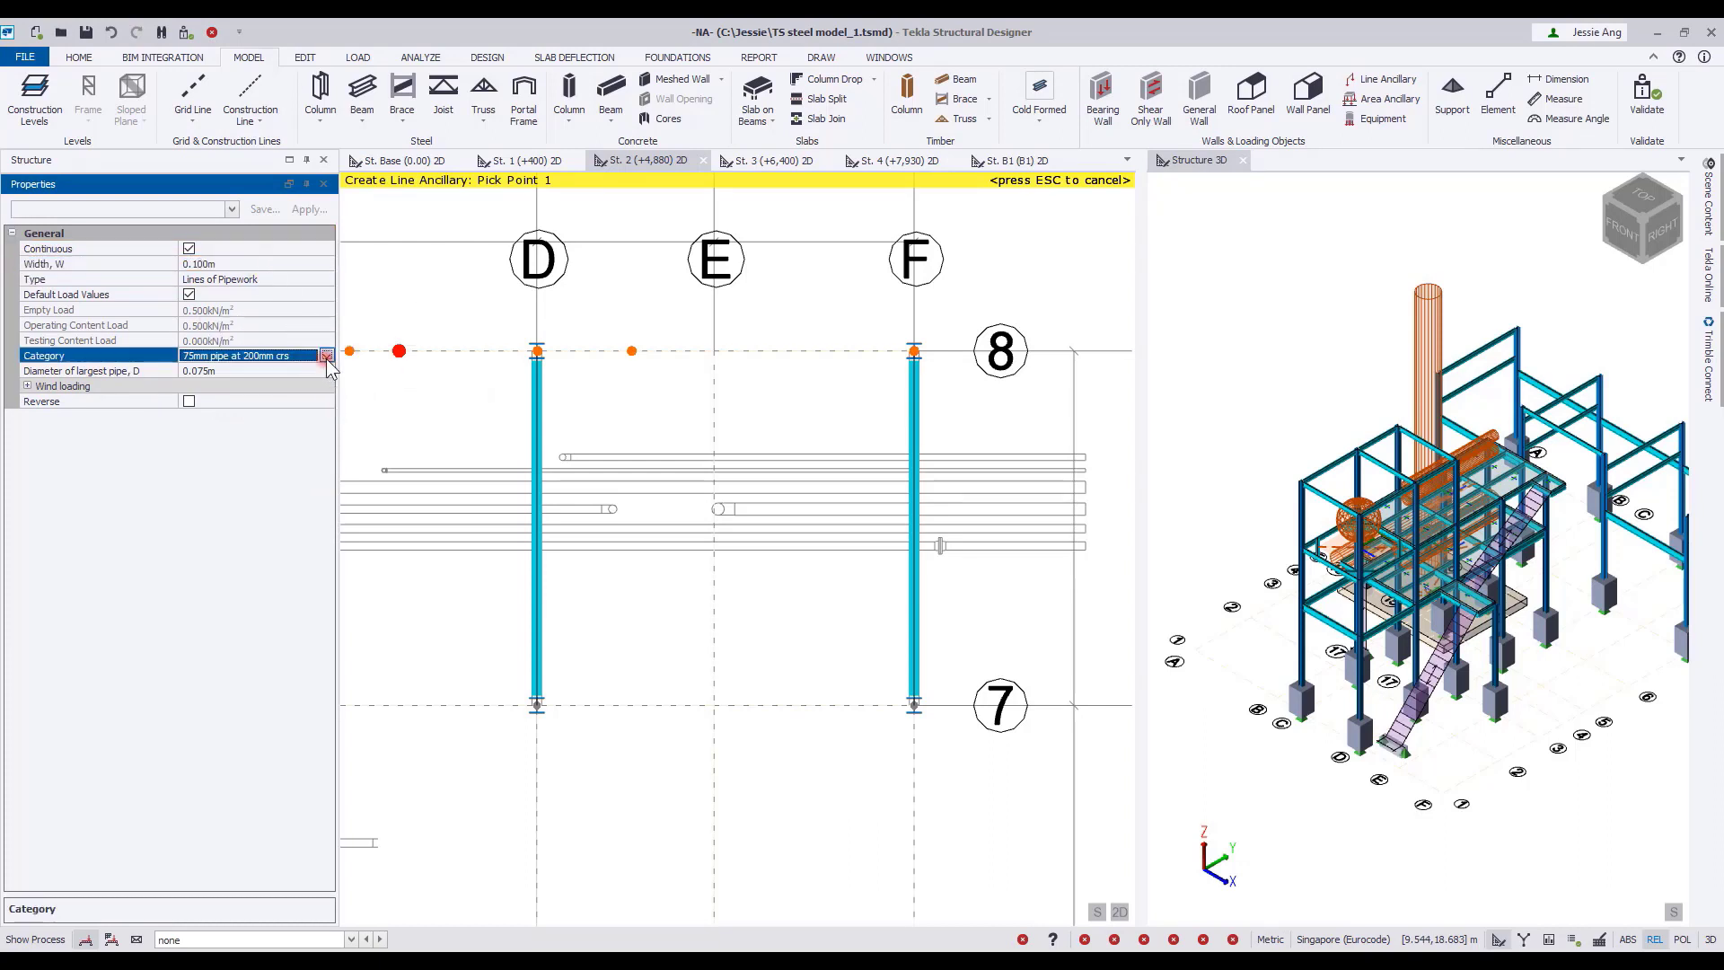
{"action": "left_click", "coordinate": [326, 355]}
{"action": "left_click", "coordinate": [290, 393]}
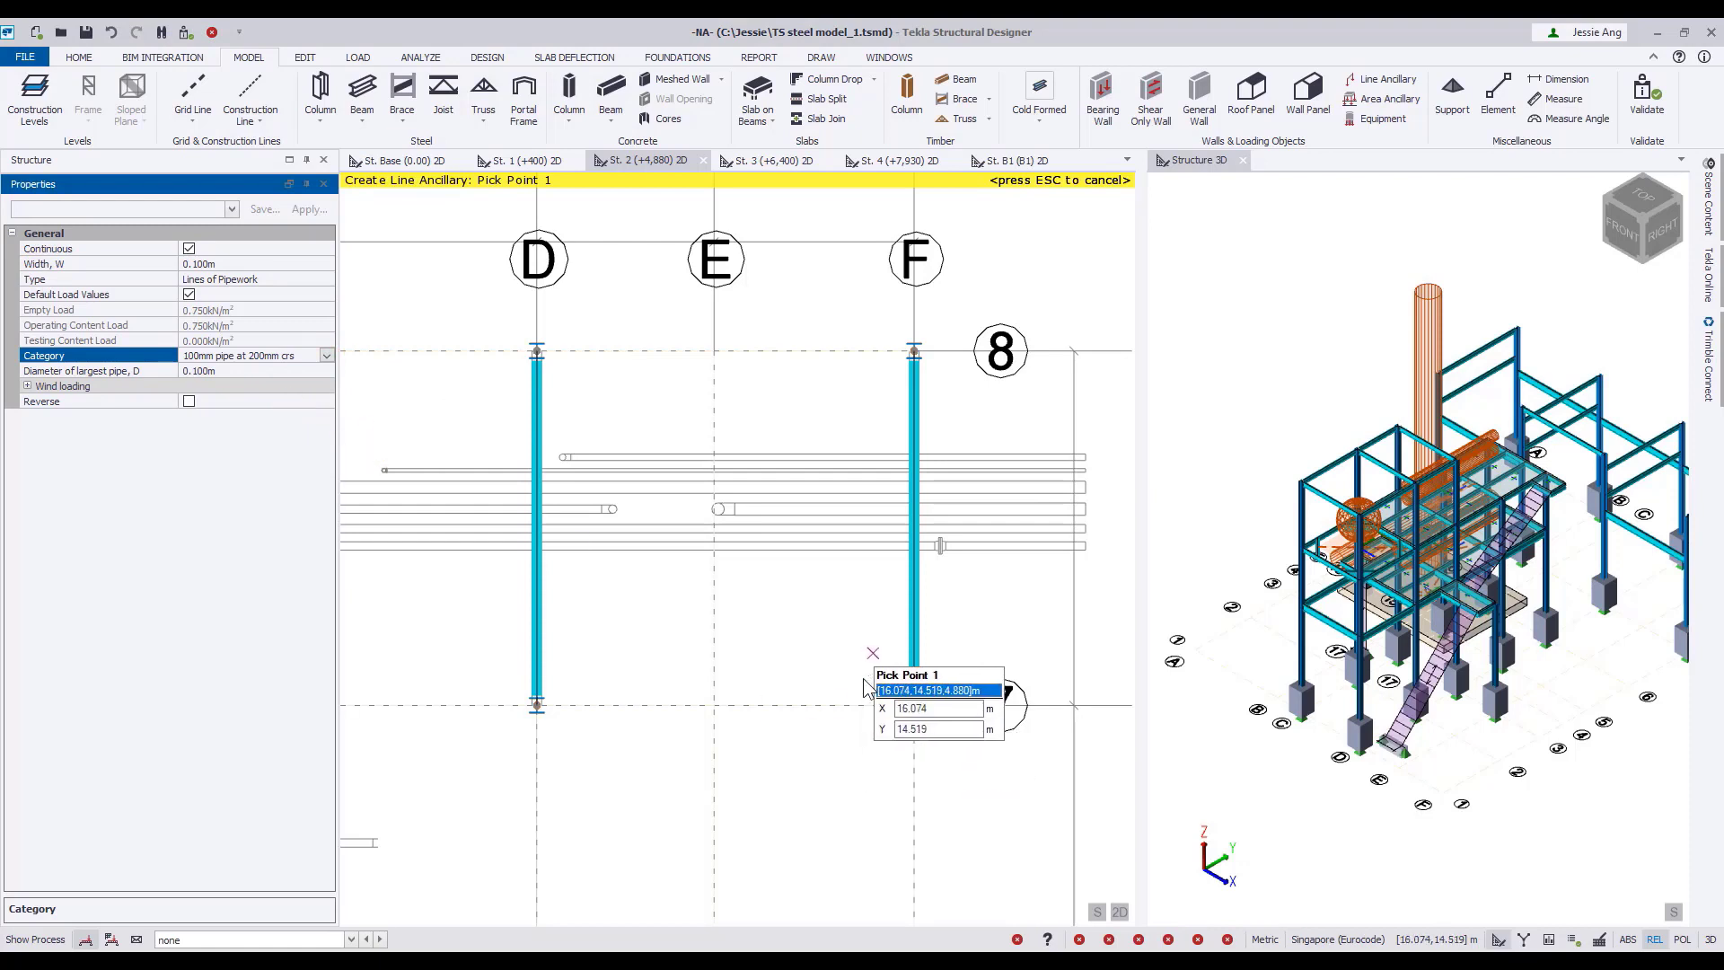
Place continuous pipework from the grid F beam, 2.685 m along it, across the beams at grids D and B to grid A.
{"action": "scroll", "coordinate": [904, 661], "scroll_direction": "up", "scroll_amount": 2}
{"action": "scroll", "coordinate": [916, 583], "scroll_direction": "up", "scroll_amount": 2}
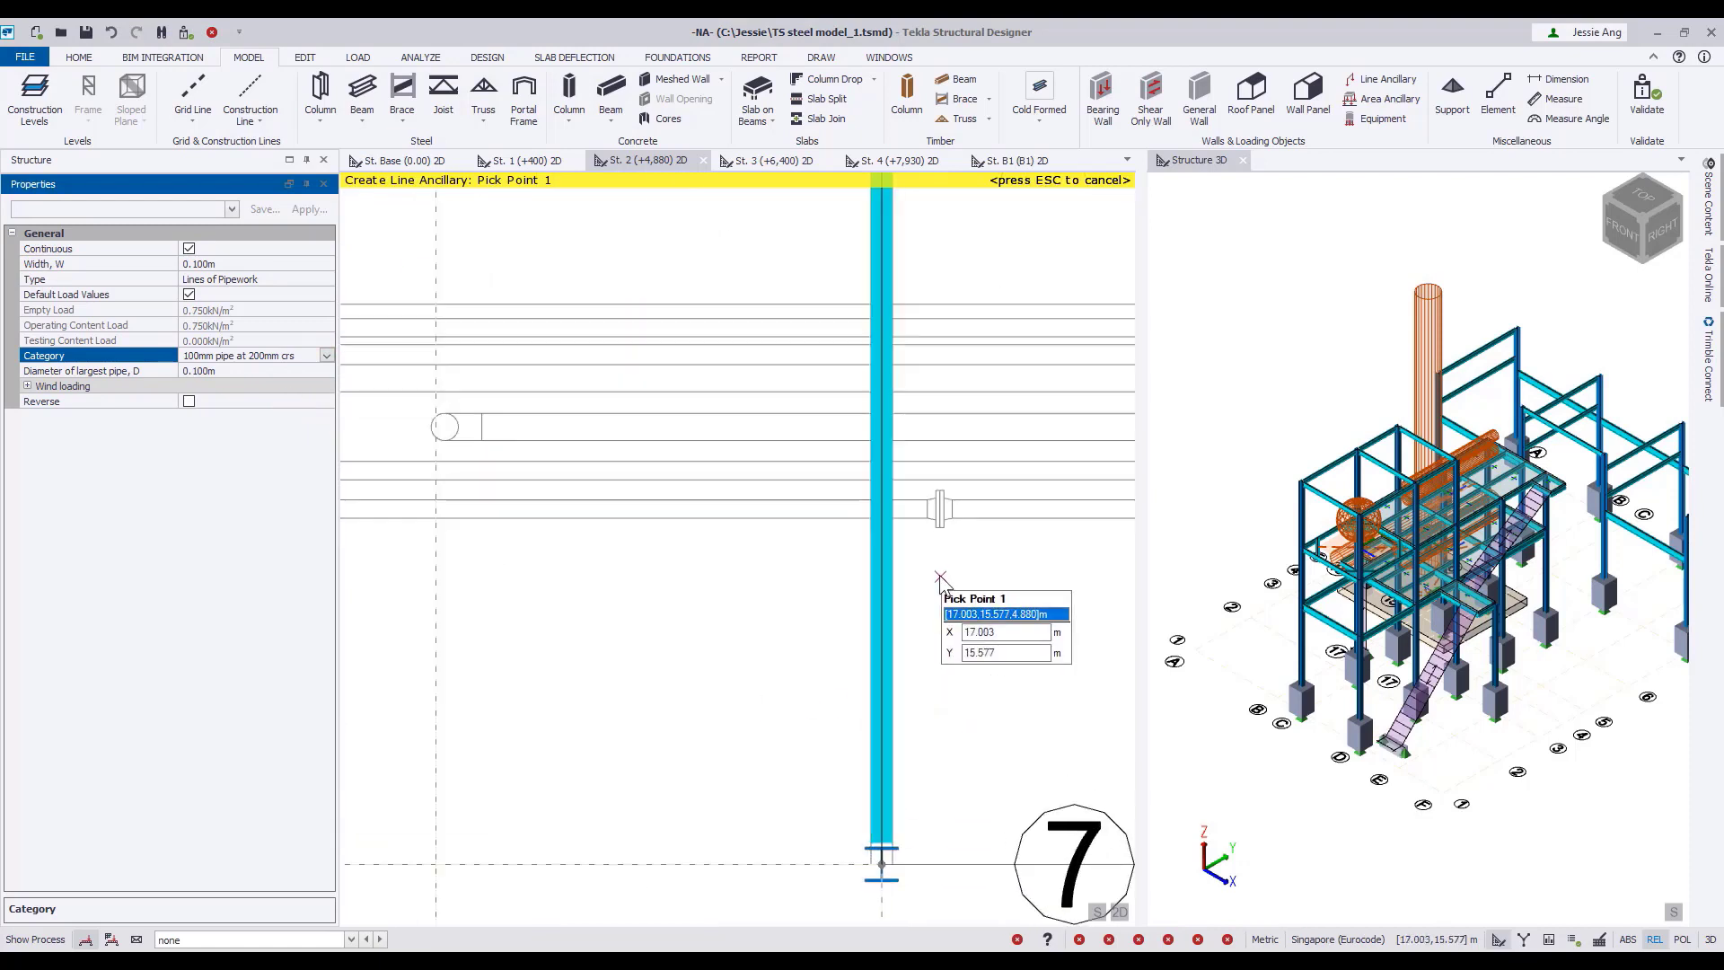
{"action": "left_click", "coordinate": [882, 509]}
{"action": "scroll", "coordinate": [708, 526], "scroll_direction": "down", "scroll_amount": 1}
{"action": "middle_click_drag", "start_coordinate": [713, 530], "coordinate": [1012, 589]}
{"action": "left_click", "coordinate": [412, 569]}
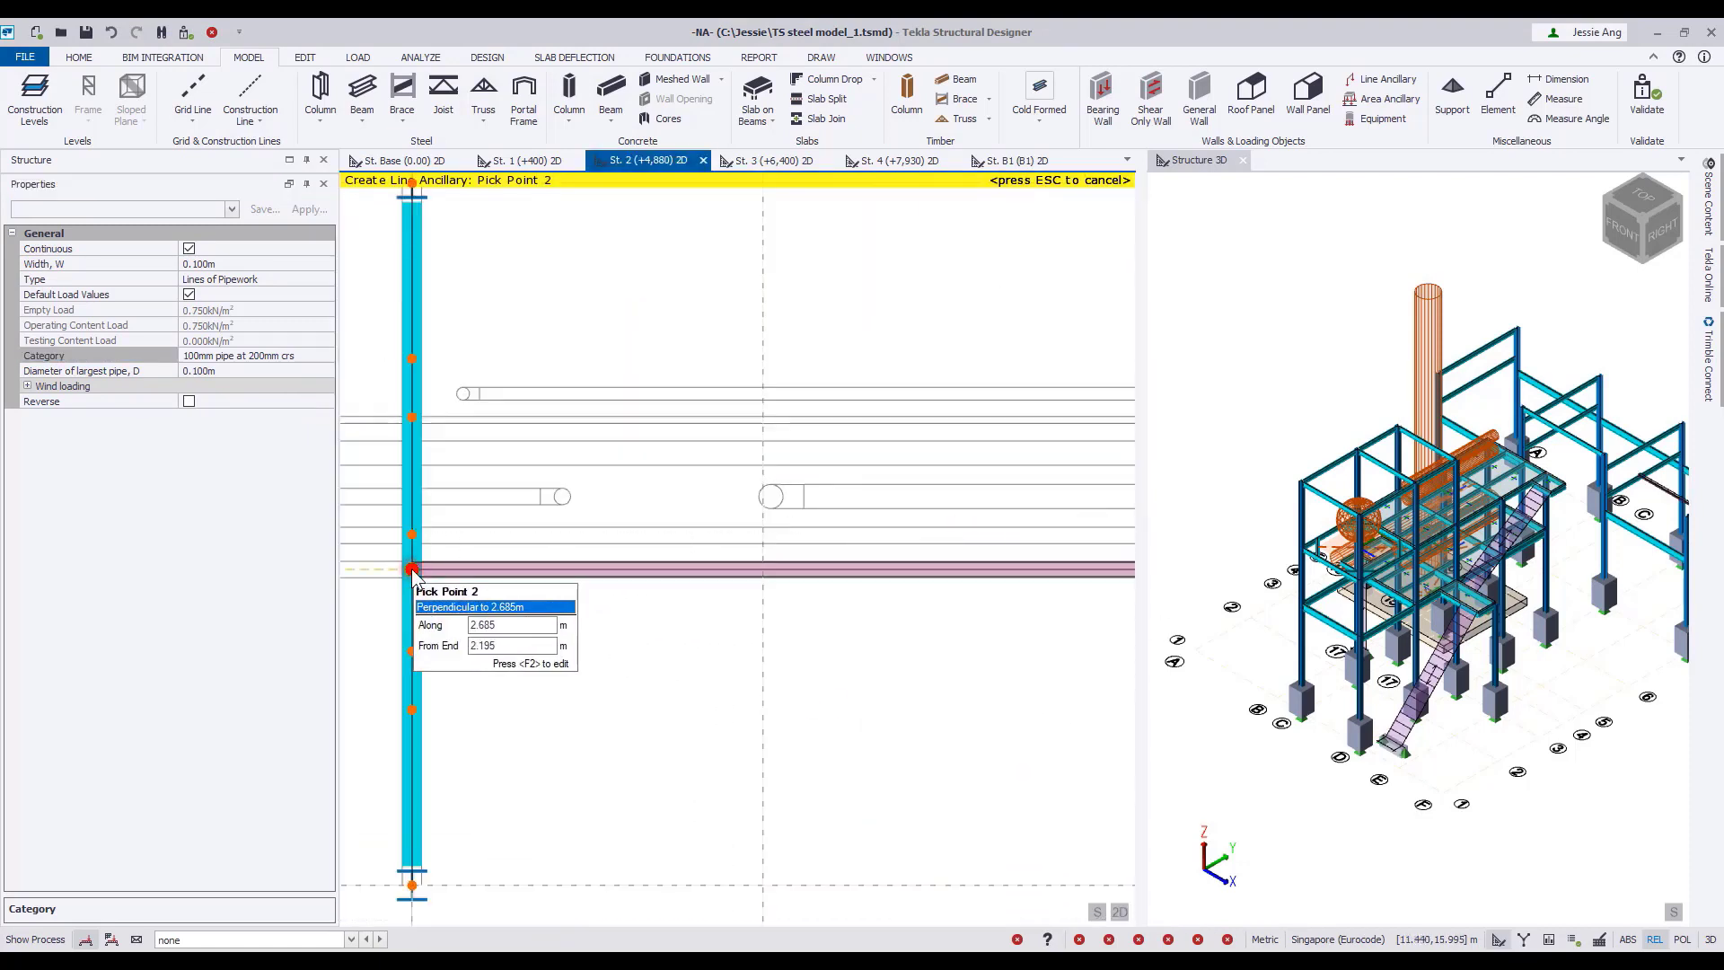
{"action": "middle_click_drag", "start_coordinate": [500, 625], "coordinate": [854, 599]}
{"action": "scroll", "coordinate": [731, 618], "scroll_direction": "down", "scroll_amount": 3}
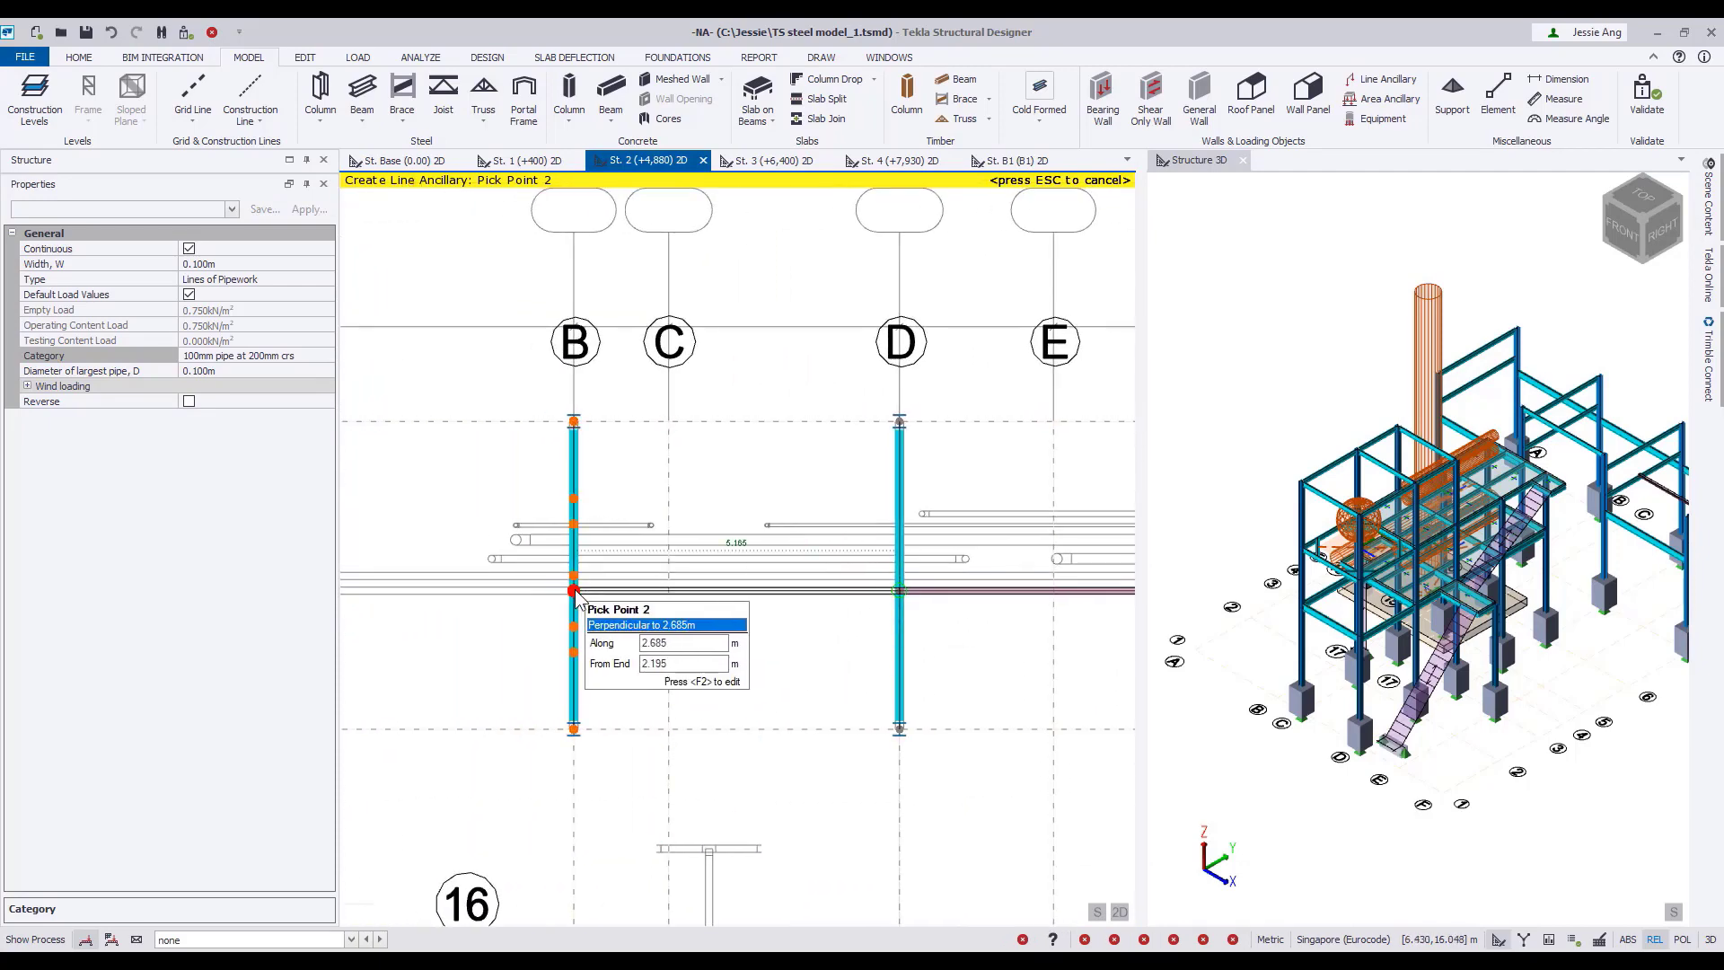
{"action": "left_click", "coordinate": [574, 591]}
{"action": "middle_click_drag", "start_coordinate": [520, 634], "coordinate": [759, 629]}
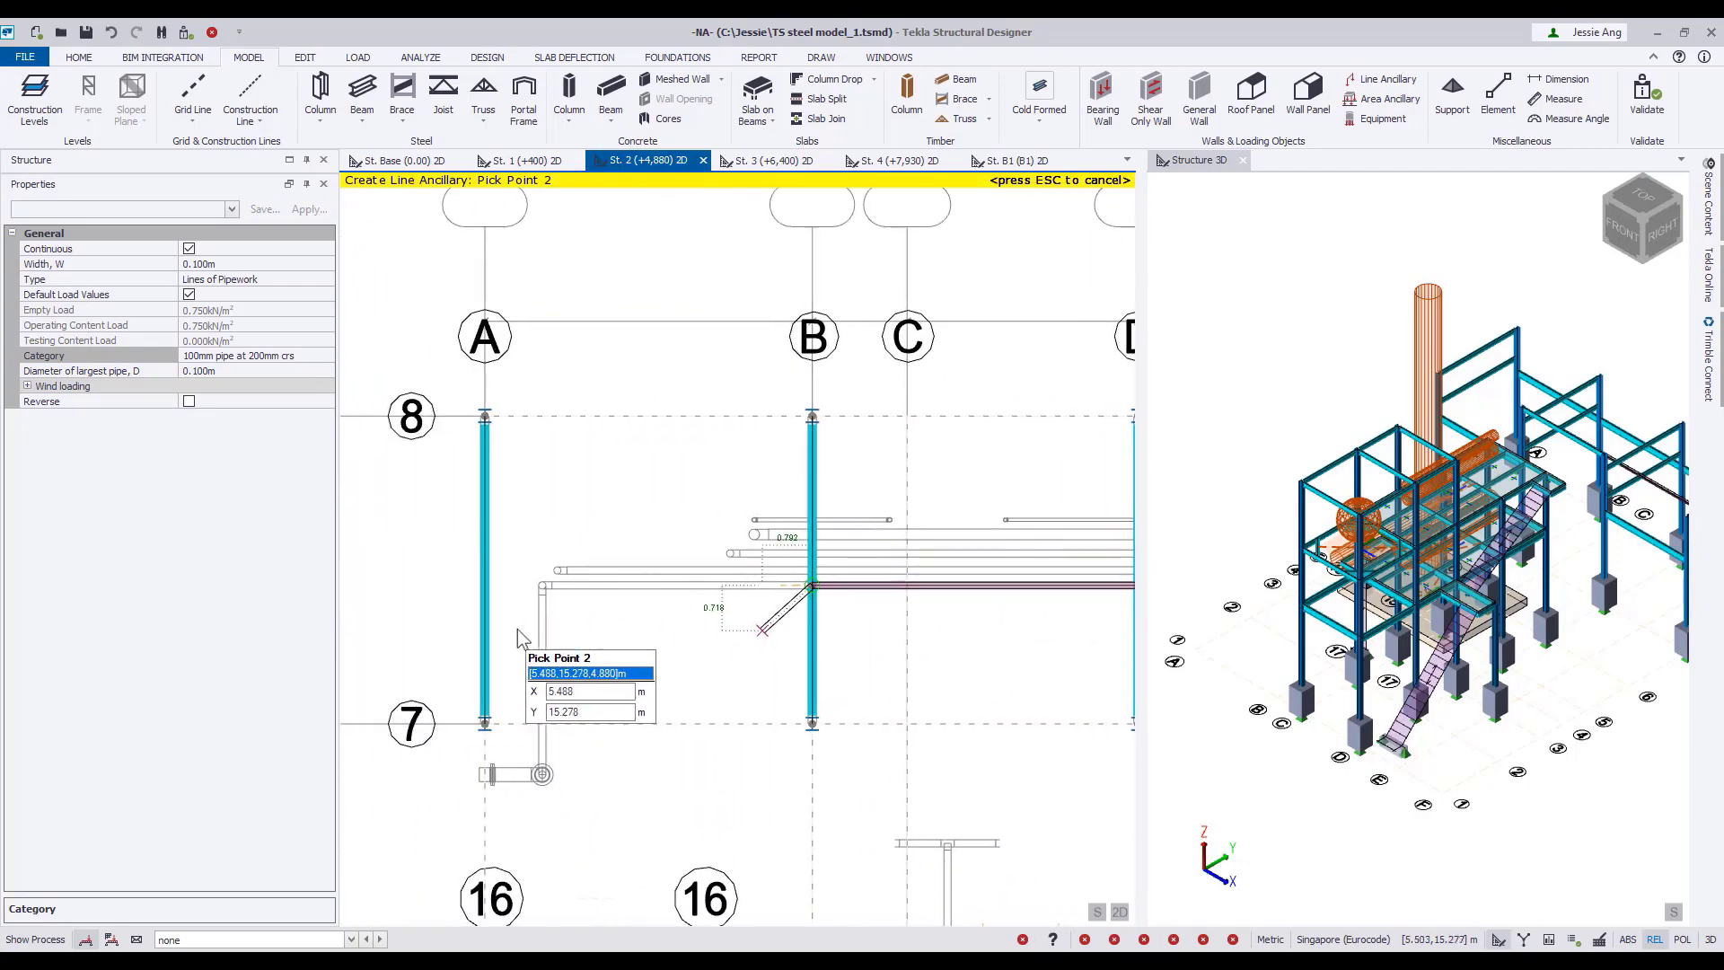
{"action": "double_click", "coordinate": [485, 587]}
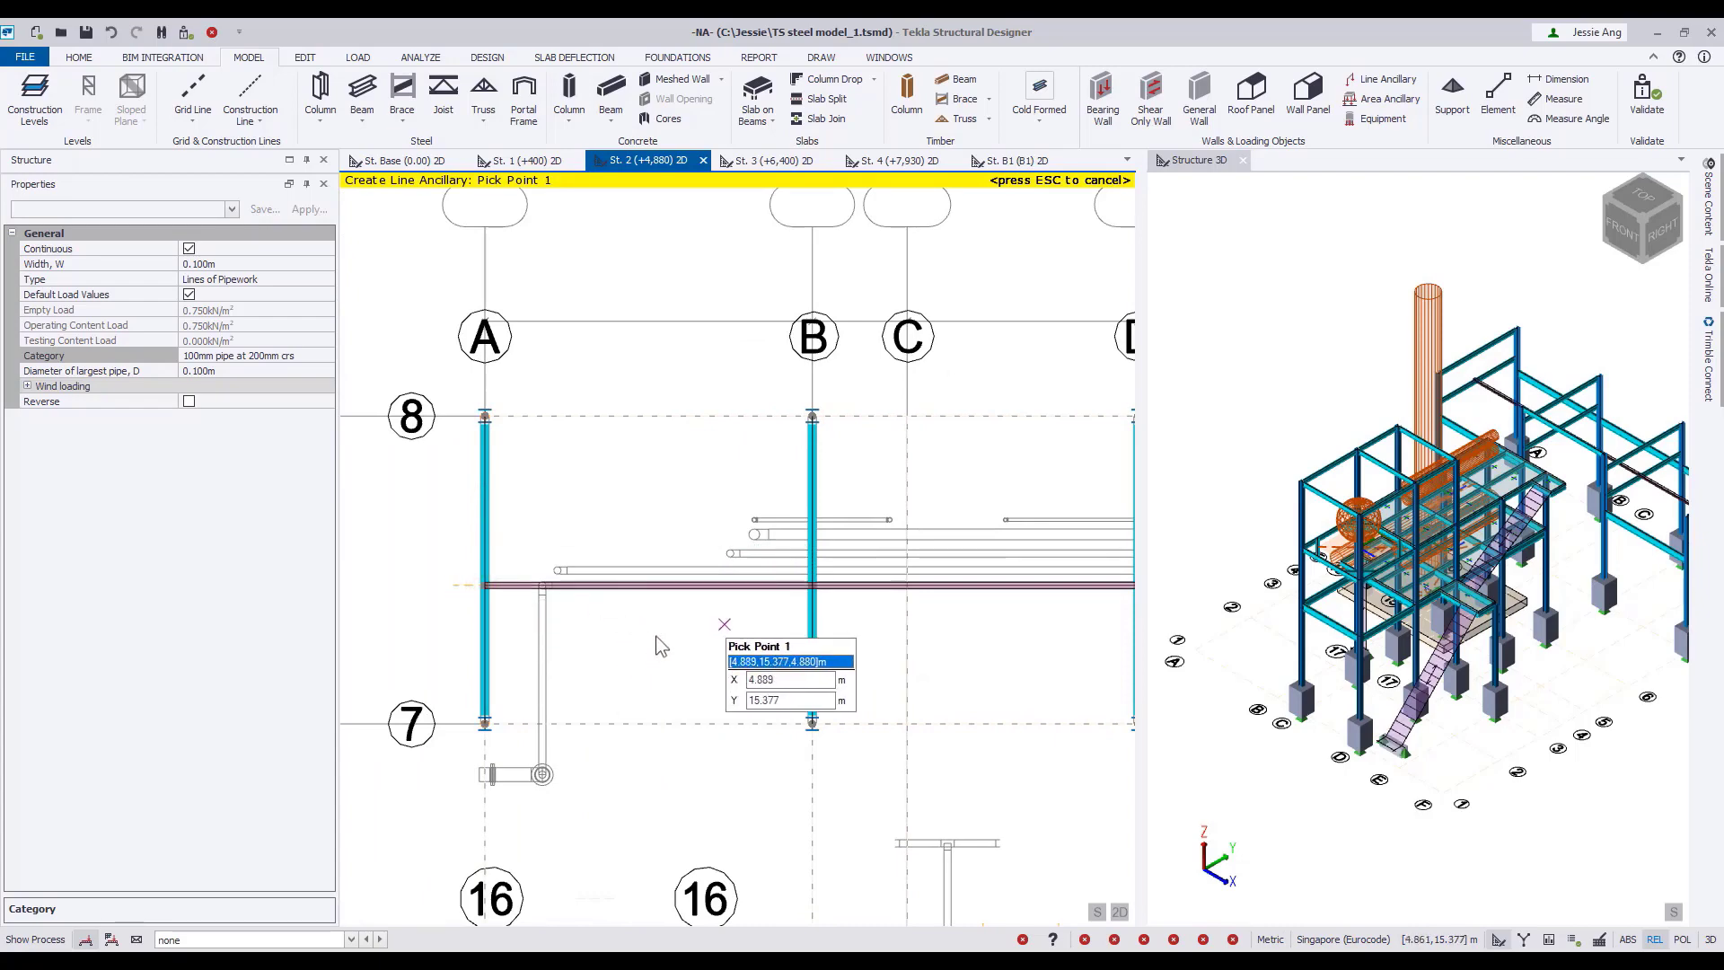
{"action": "key", "text": "Escape"}
Copy the three pipework segments between grids A and F onto the adjacent pipe outline, using their grid F end as reference.
{"action": "middle_click_drag", "start_coordinate": [1065, 628], "coordinate": [680, 627]}
{"action": "scroll", "coordinate": [678, 625], "scroll_direction": "down", "scroll_amount": 1}
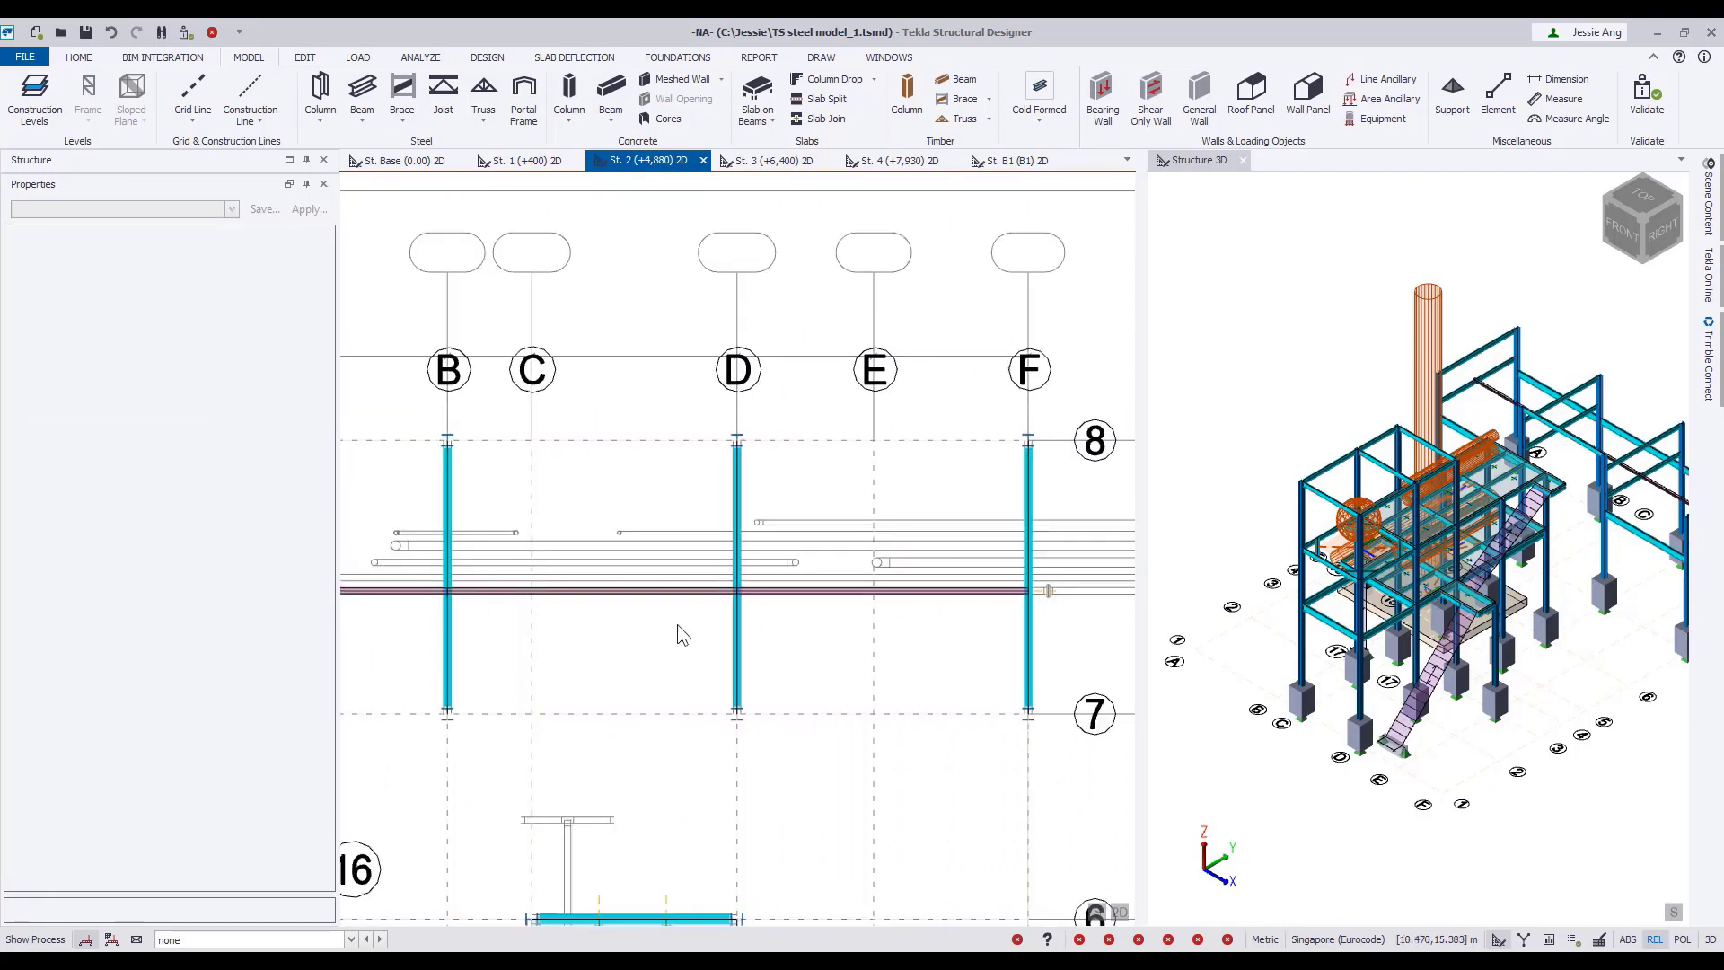
{"action": "left_click", "coordinate": [847, 592]}
{"action": "left_click", "coordinate": [709, 592]}
{"action": "left_click", "coordinate": [420, 591]}
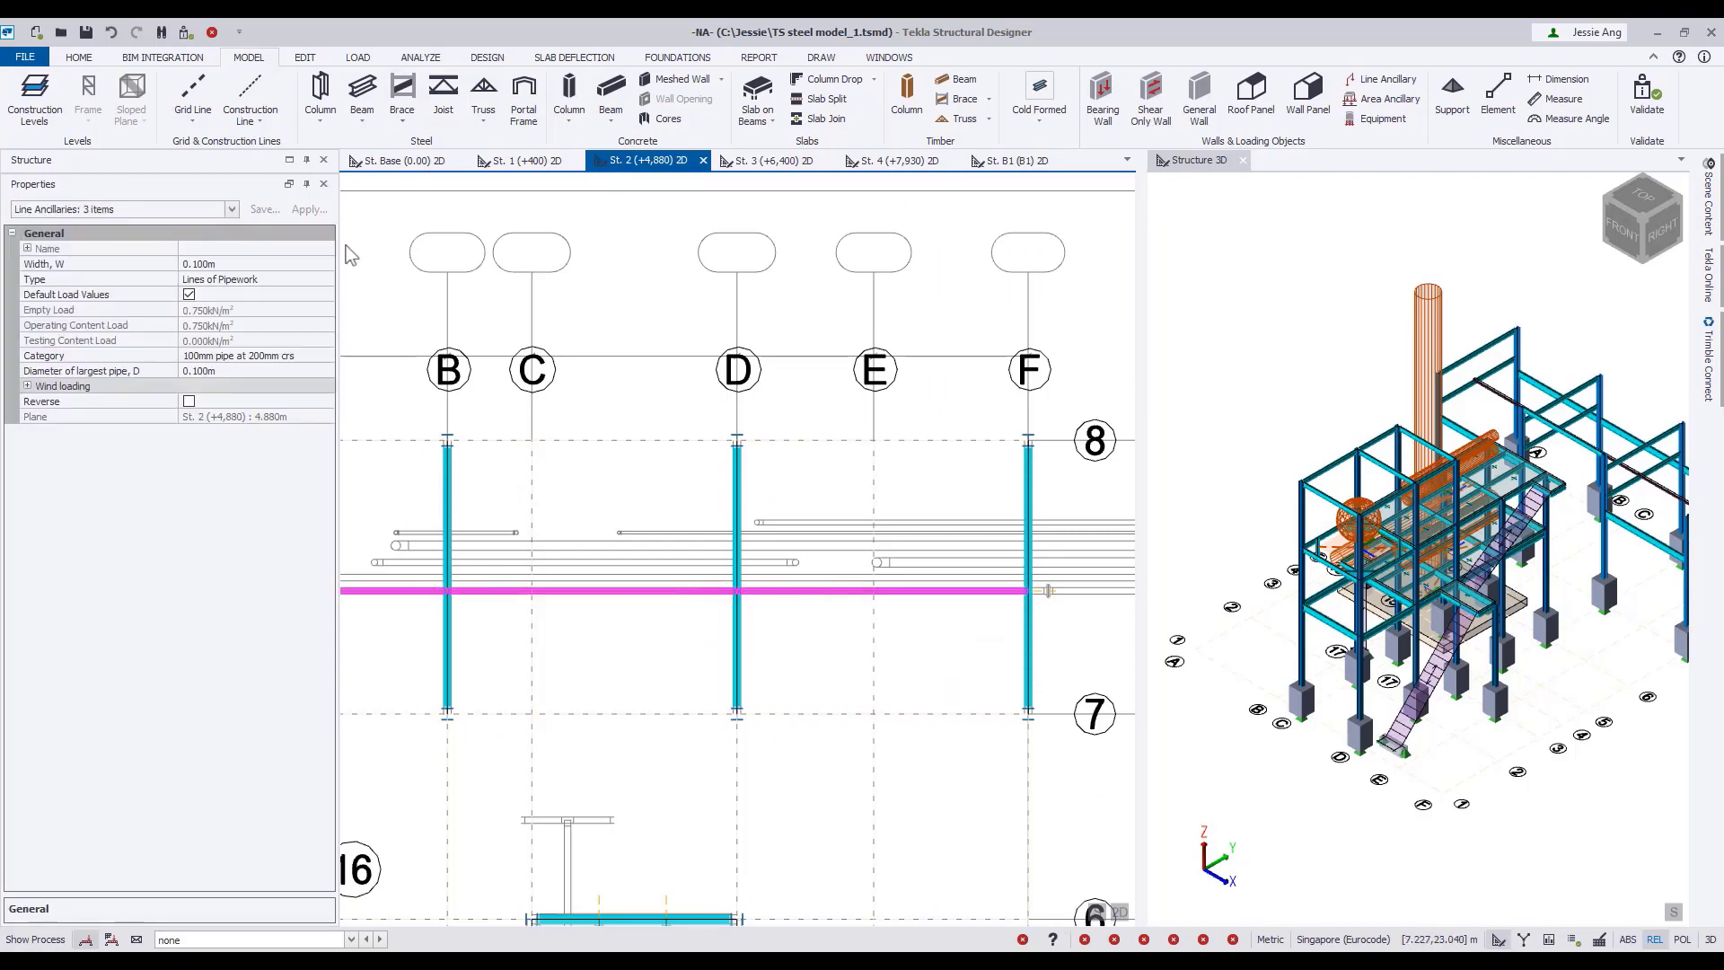
{"action": "left_click", "coordinate": [305, 57]}
{"action": "left_click", "coordinate": [20, 90]}
{"action": "scroll", "coordinate": [1042, 597], "scroll_direction": "up", "scroll_amount": 5}
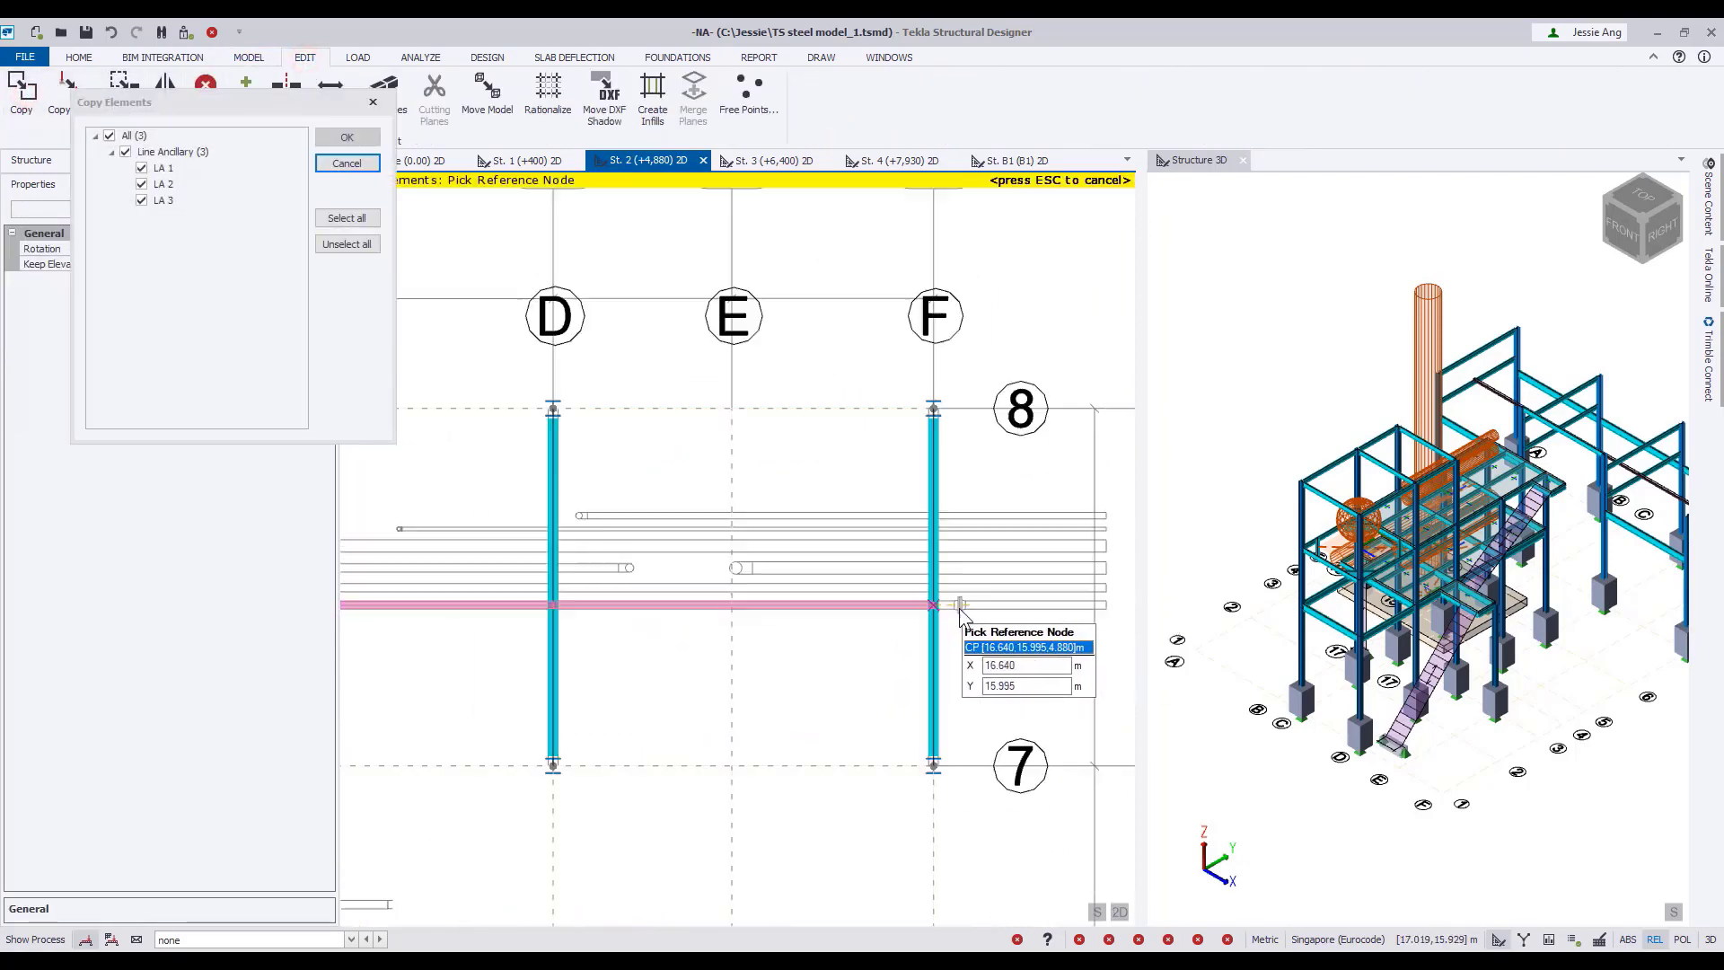
{"action": "left_click", "coordinate": [915, 608]}
{"action": "left_click", "coordinate": [870, 544]}
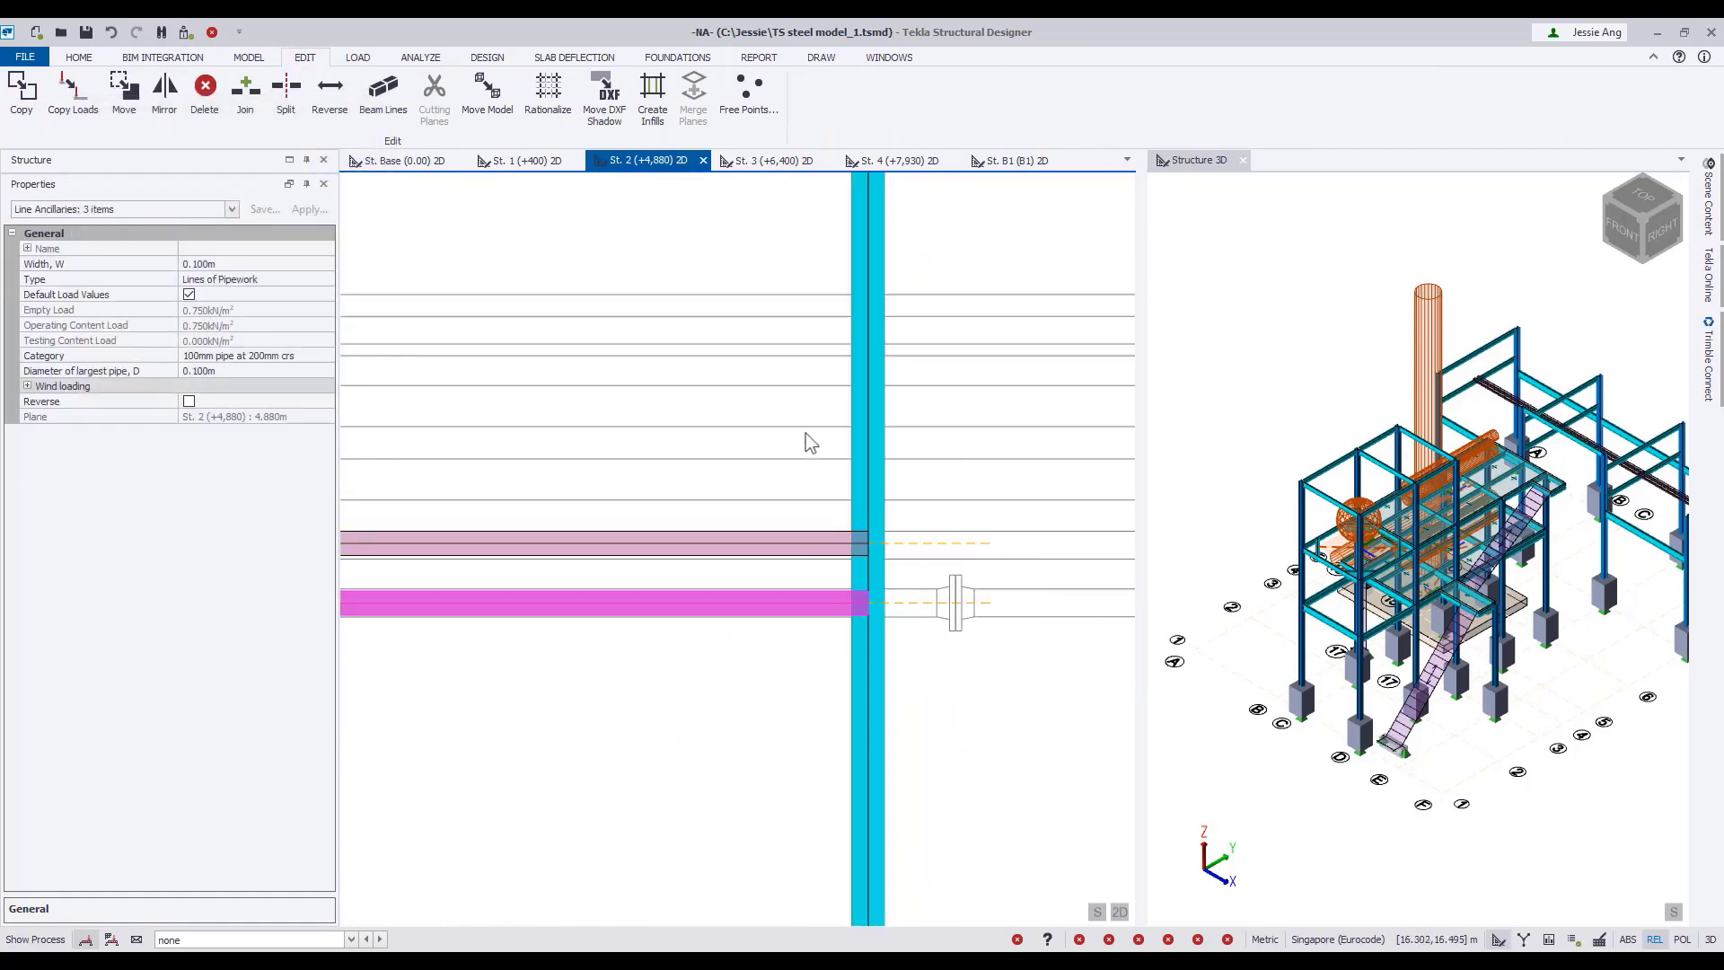
Start another line ancillary with width 0.150 m and category 150mm pipe at 300mm crs.
{"action": "scroll", "coordinate": [808, 435], "scroll_direction": "down", "scroll_amount": 3}
{"action": "left_click", "coordinate": [251, 58]}
{"action": "left_click", "coordinate": [1381, 79]}
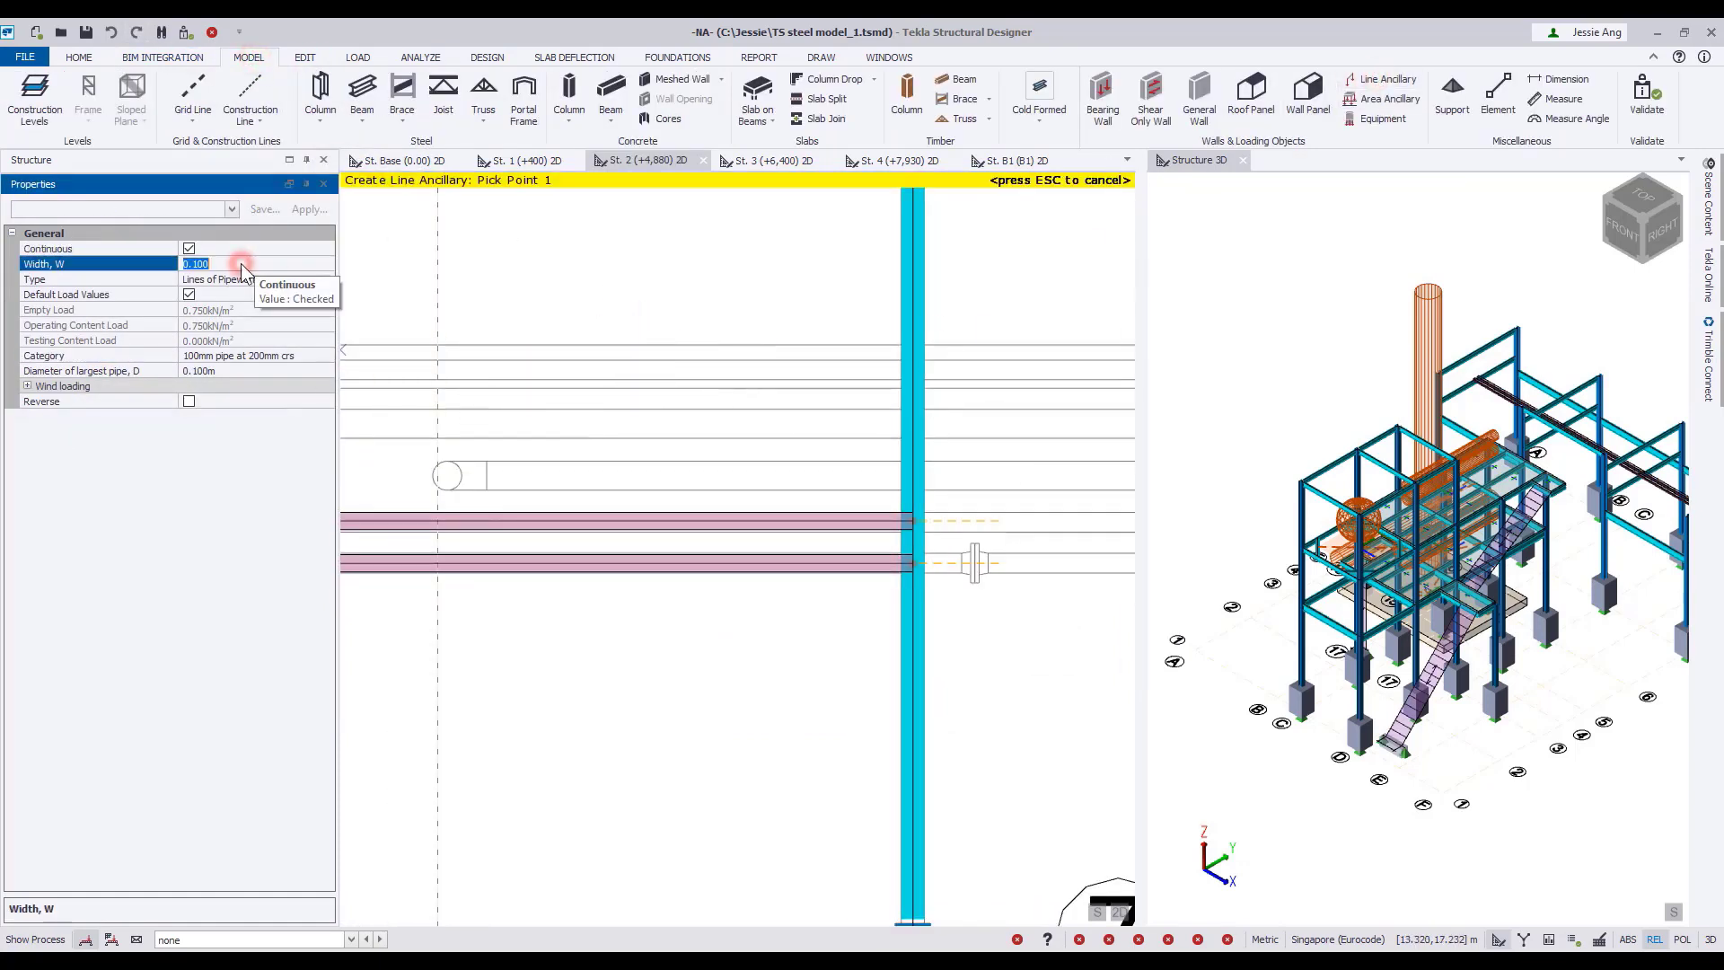
{"action": "left_click", "coordinate": [325, 356]}
{"action": "left_click", "coordinate": [224, 399]}
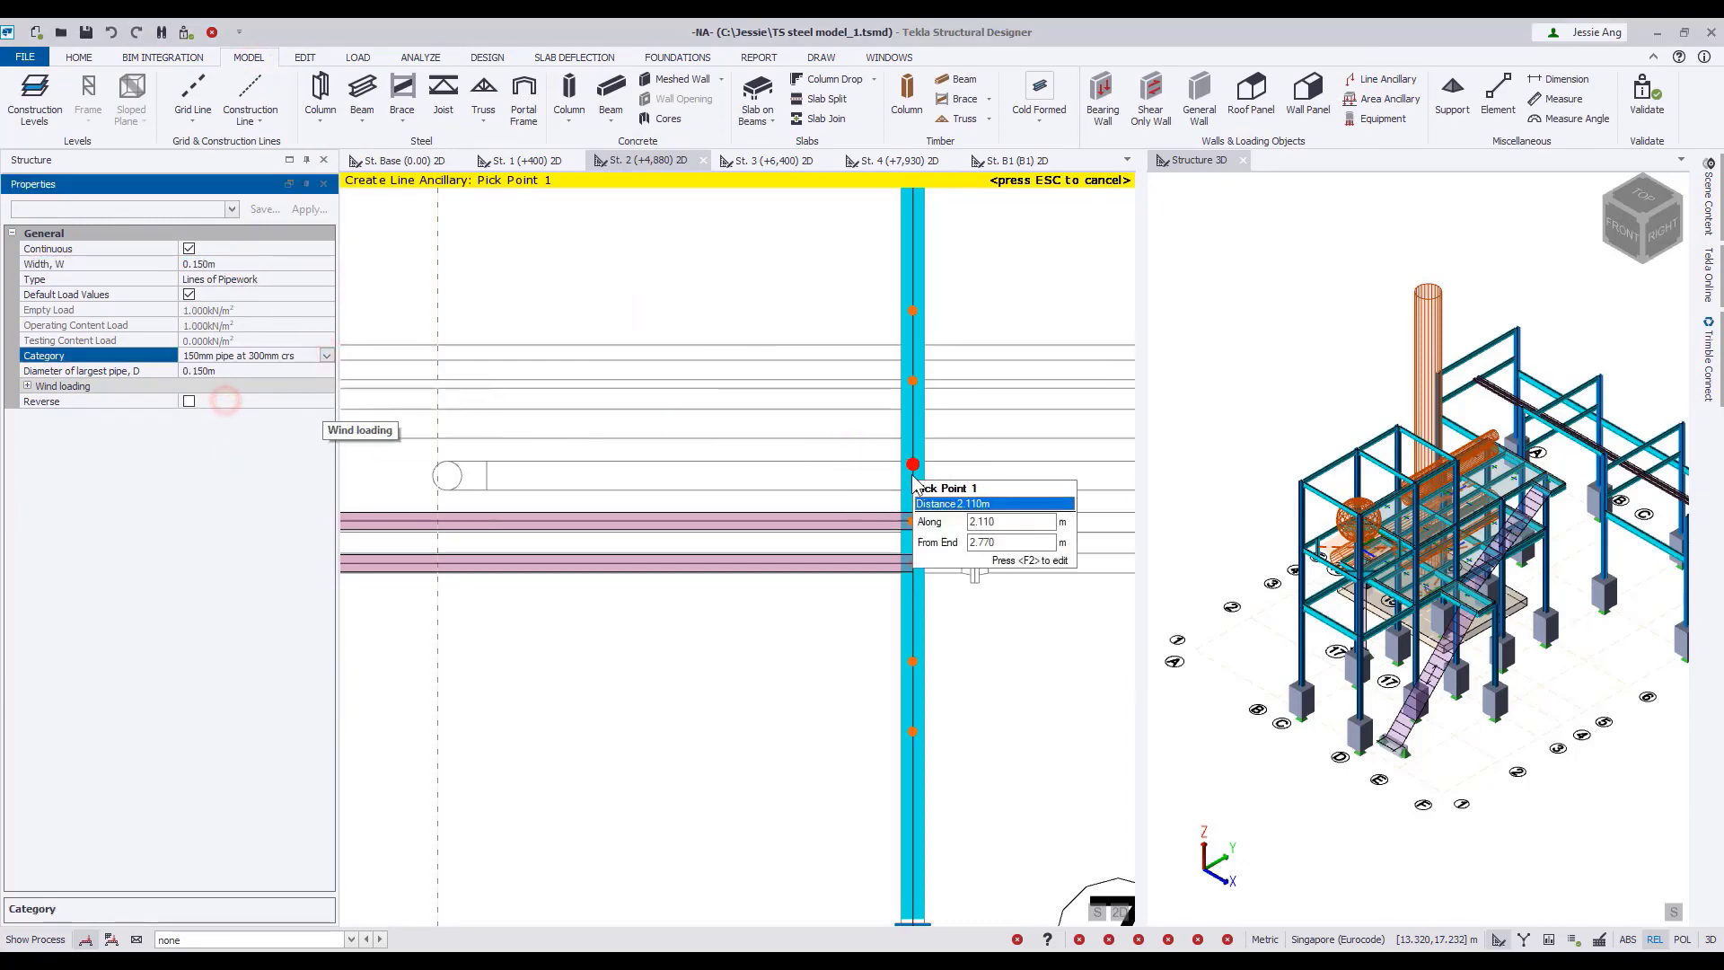
Place the 150 mm pipework from the grid F beam across grid D to the grid B beam, 2.175 m along the beams.
{"action": "left_click", "coordinate": [913, 475]}
{"action": "scroll", "coordinate": [635, 468], "scroll_direction": "down", "scroll_amount": 2}
{"action": "middle_click_drag", "start_coordinate": [635, 468], "coordinate": [988, 460]}
{"action": "scroll", "coordinate": [634, 467], "scroll_direction": "down", "scroll_amount": 5}
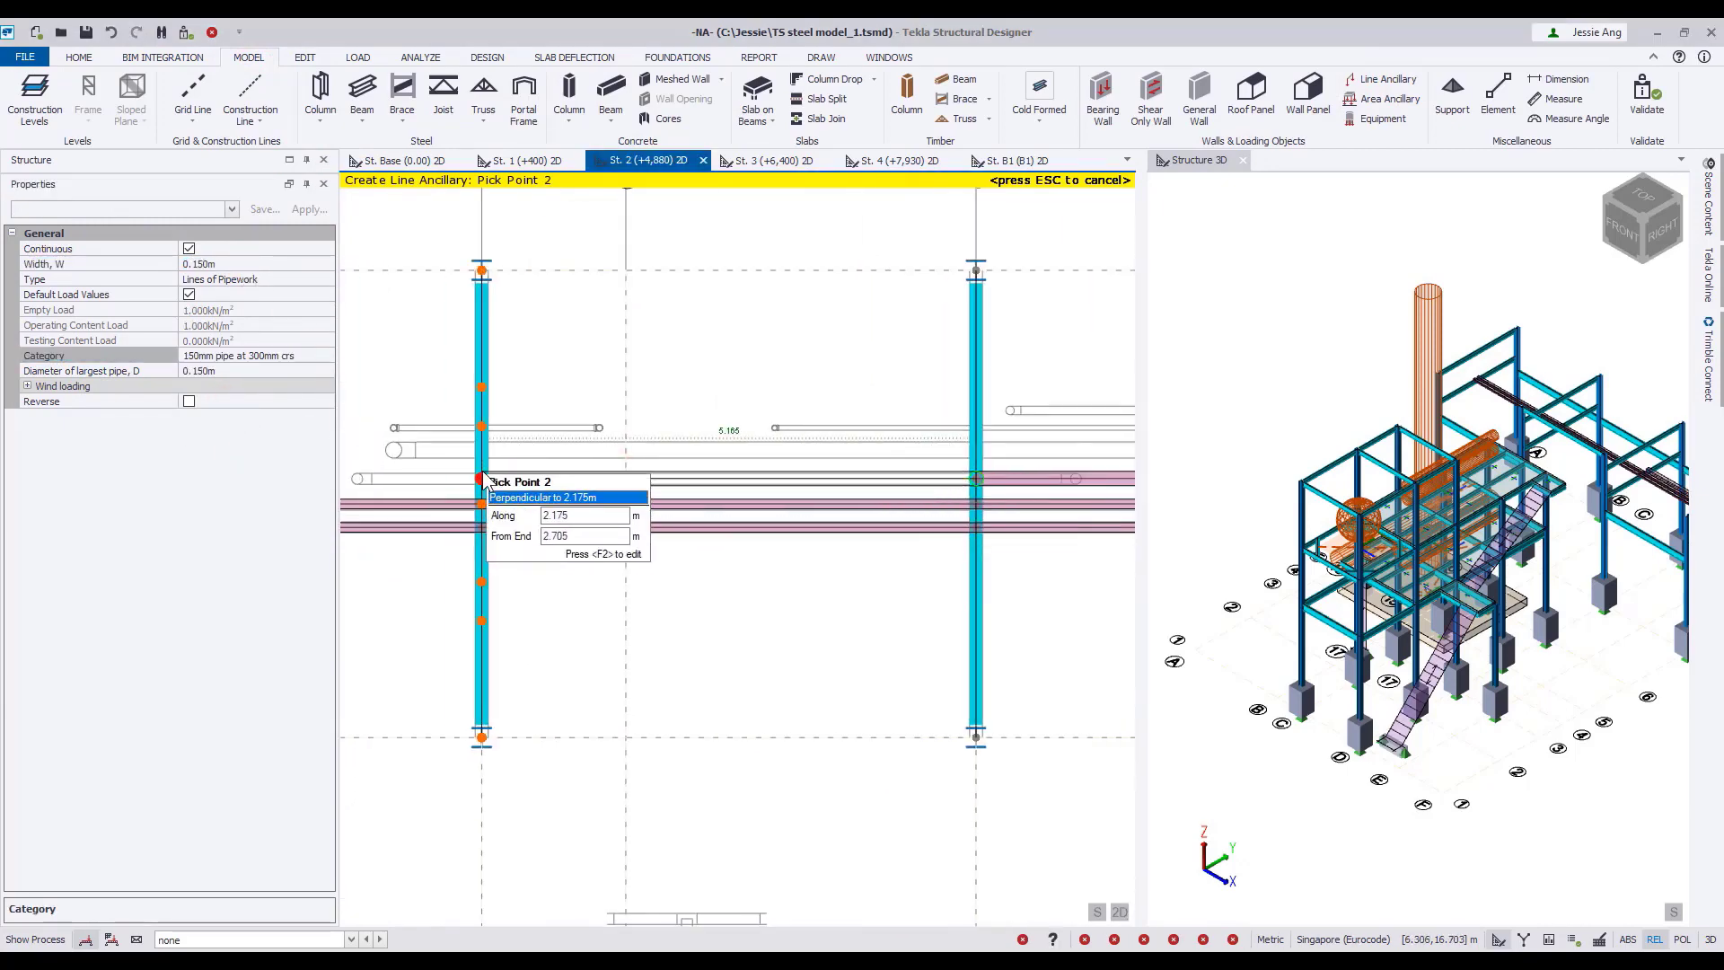
{"action": "middle_click_drag", "start_coordinate": [862, 443], "coordinate": [508, 467]}
{"action": "key", "text": "Escape"}
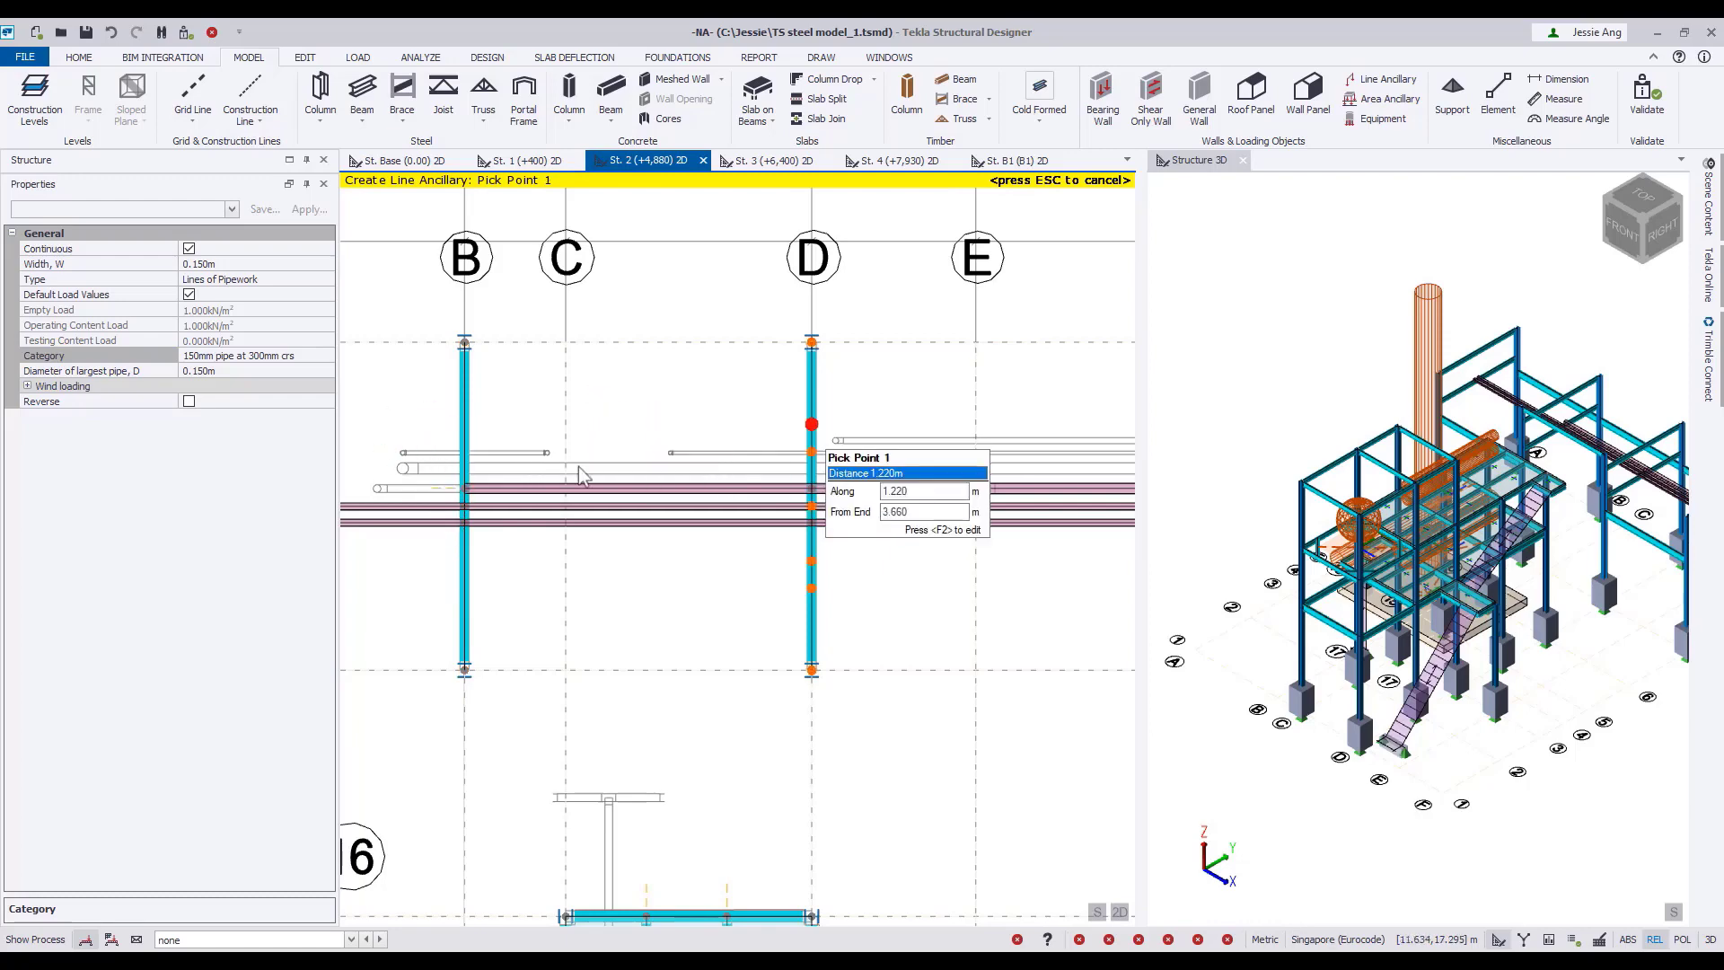
Place a second 150 mm pipework line from grid F through D to B on the next pipe outline towards grid 8.
{"action": "middle_click_drag", "start_coordinate": [844, 454], "coordinate": [883, 494]}
{"action": "scroll", "coordinate": [896, 481], "scroll_direction": "up", "scroll_amount": 5}
{"action": "left_click", "coordinate": [896, 481]}
{"action": "scroll", "coordinate": [896, 481], "scroll_direction": "down", "scroll_amount": 2}
{"action": "left_click", "coordinate": [531, 497]}
{"action": "middle_click_drag", "start_coordinate": [404, 508], "coordinate": [1089, 471]}
{"action": "left_click", "coordinate": [596, 460]}
{"action": "middle_click_drag", "start_coordinate": [888, 434], "coordinate": [635, 471]}
{"action": "key", "text": "Escape"}
Set the line ancillary width to 0.750 m and its category to 75mm pipe at 200mm crs.
{"action": "left_click", "coordinate": [224, 264]}
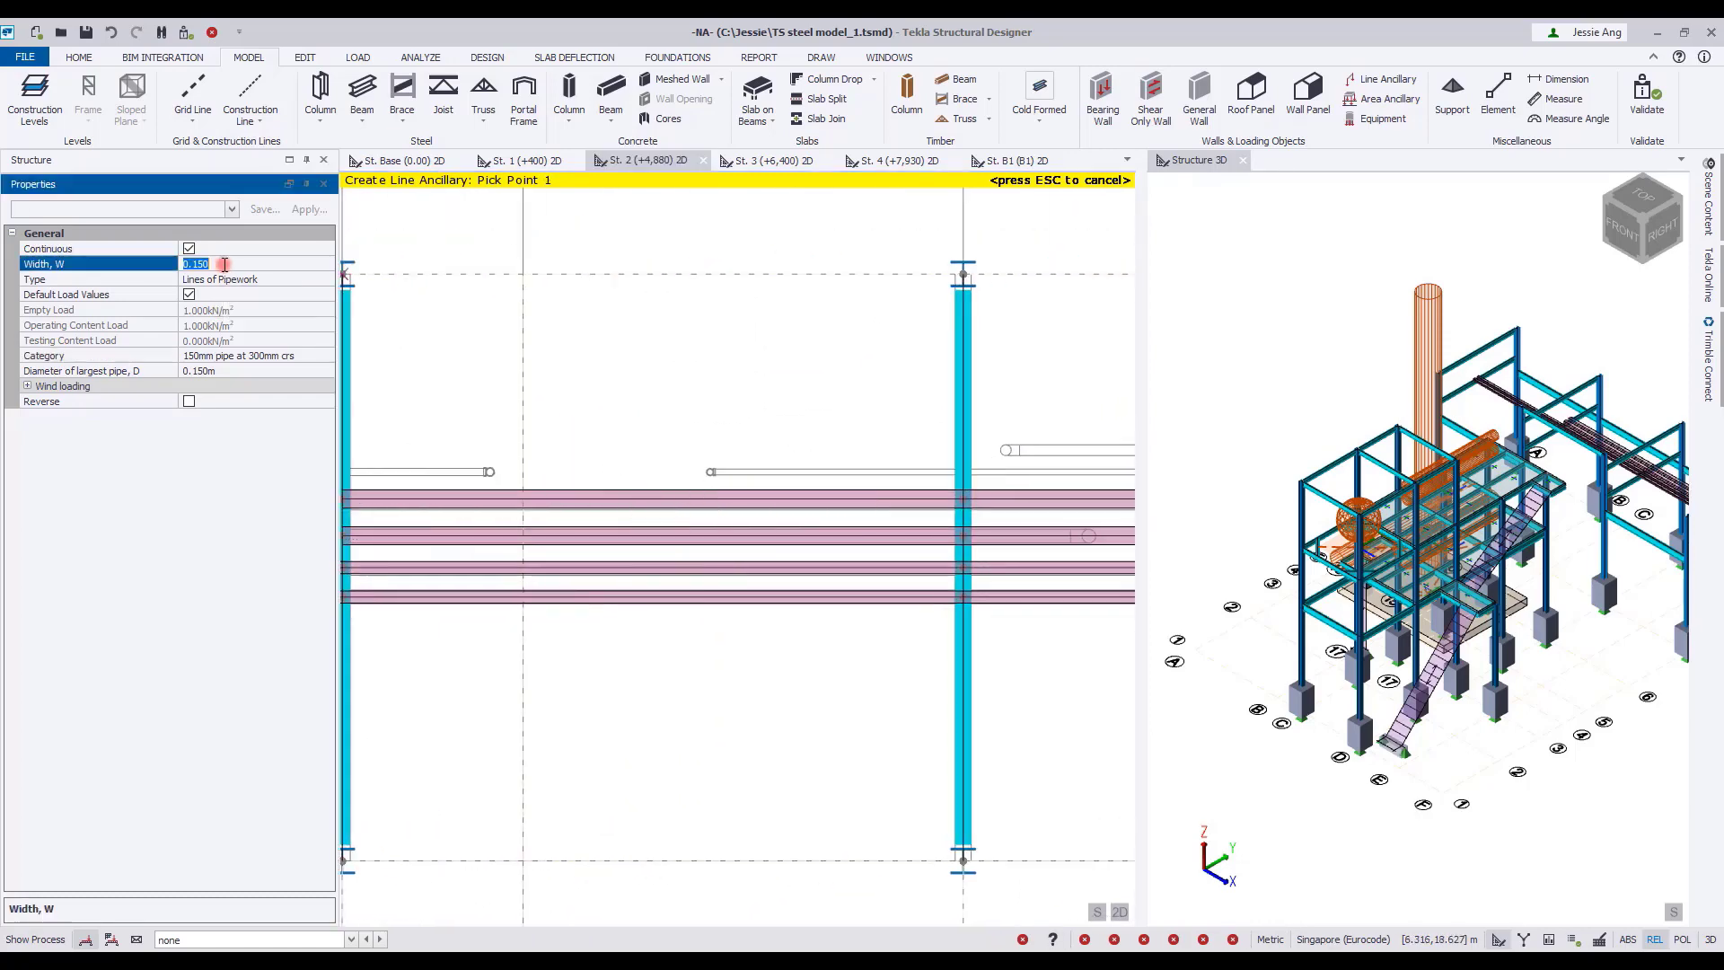
{"action": "left_click", "coordinate": [305, 355]}
{"action": "left_click", "coordinate": [243, 381]}
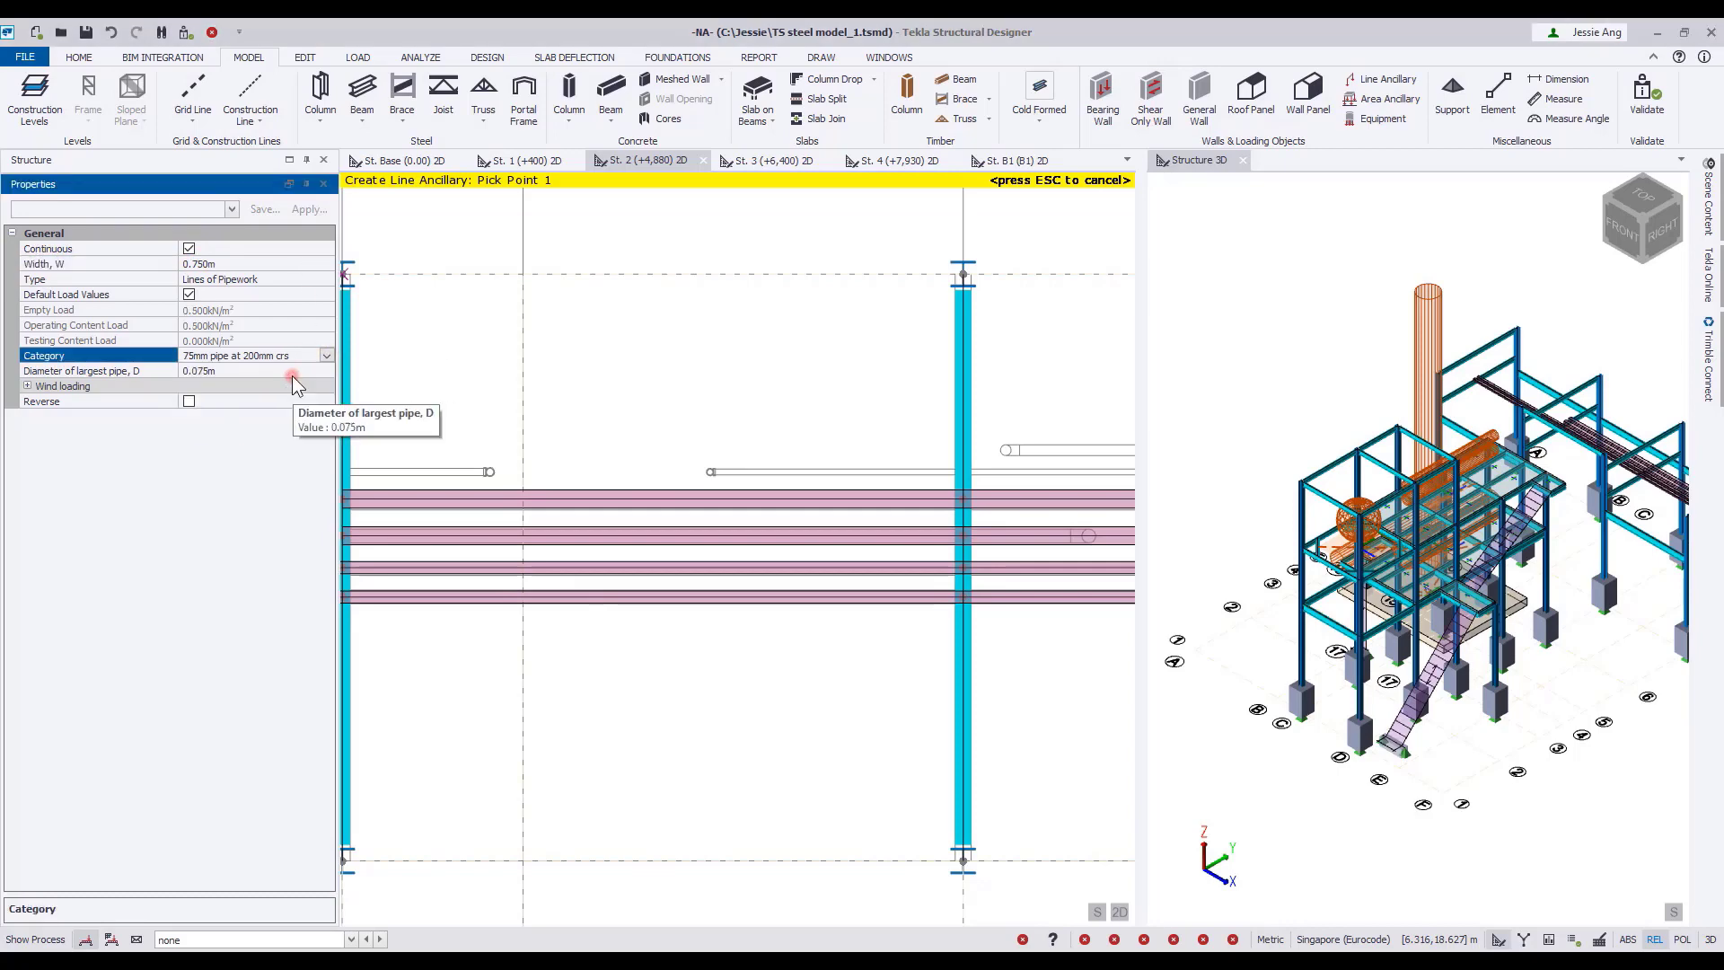
Begin the 75 mm pipework on the grid F beam at its pipe outline and set the width to 0.075 m.
{"action": "scroll", "coordinate": [675, 397], "scroll_direction": "down", "scroll_amount": 4}
{"action": "scroll", "coordinate": [989, 404], "scroll_direction": "up", "scroll_amount": 14}
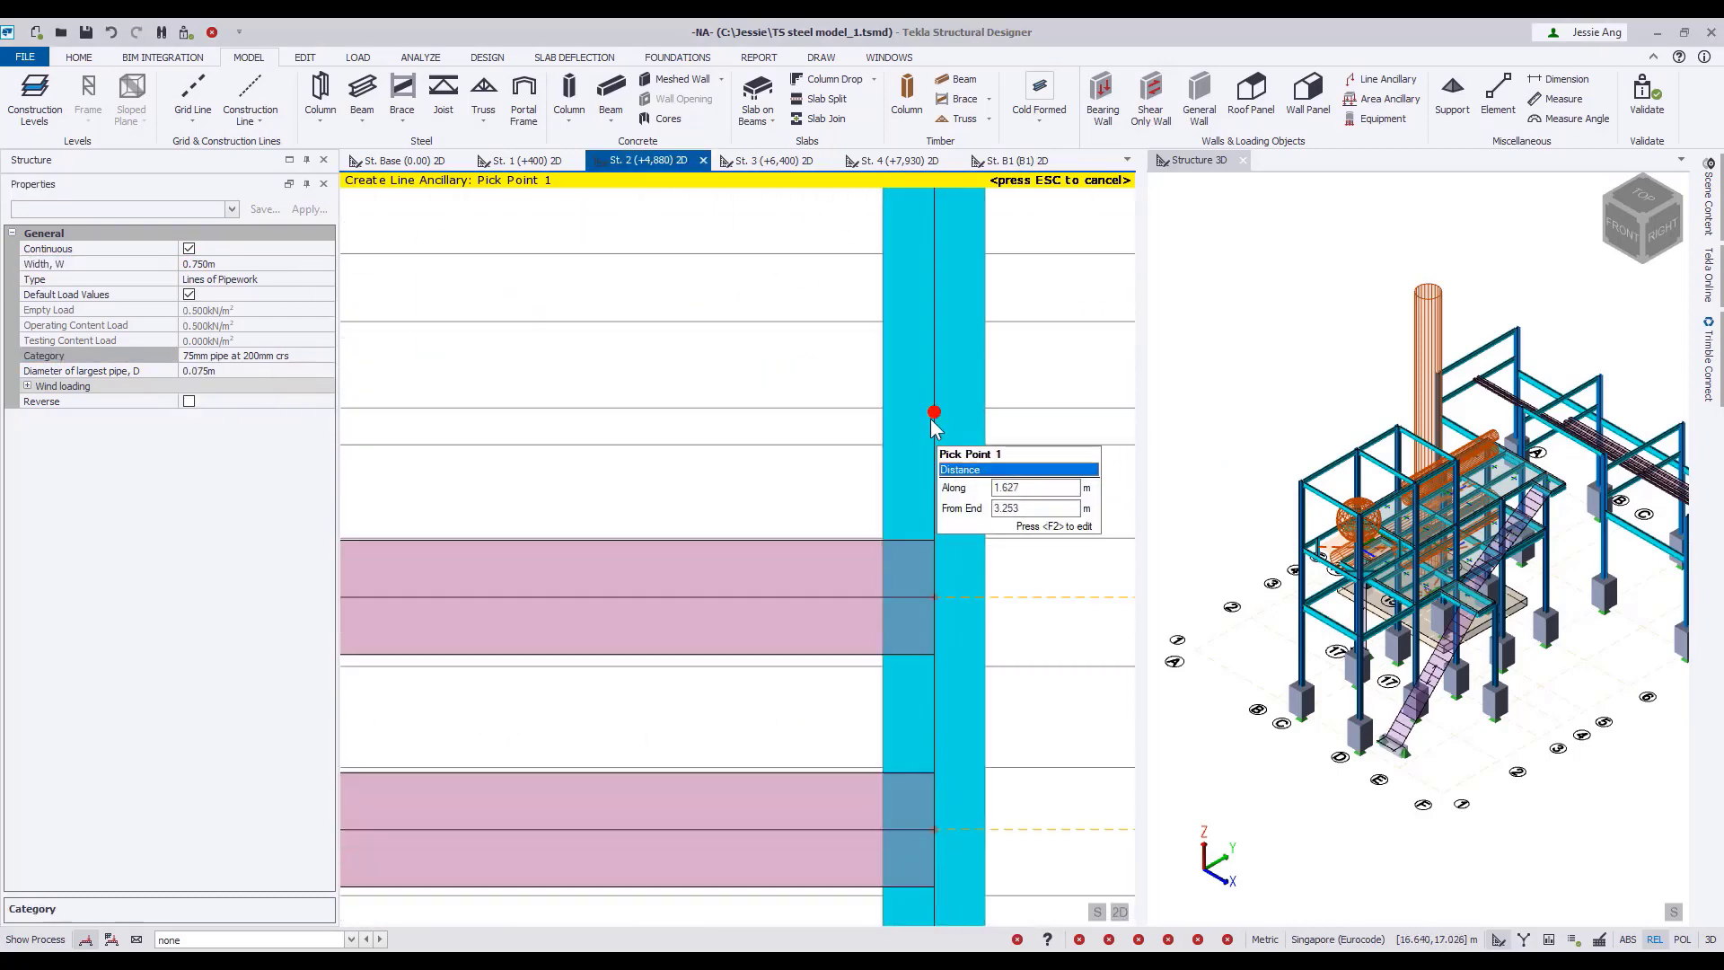
{"action": "left_click", "coordinate": [933, 419]}
{"action": "scroll", "coordinate": [812, 433], "scroll_direction": "down", "scroll_amount": 6}
{"action": "middle_click_drag", "start_coordinate": [724, 445], "coordinate": [972, 462]}
{"action": "left_click", "coordinate": [236, 264]}
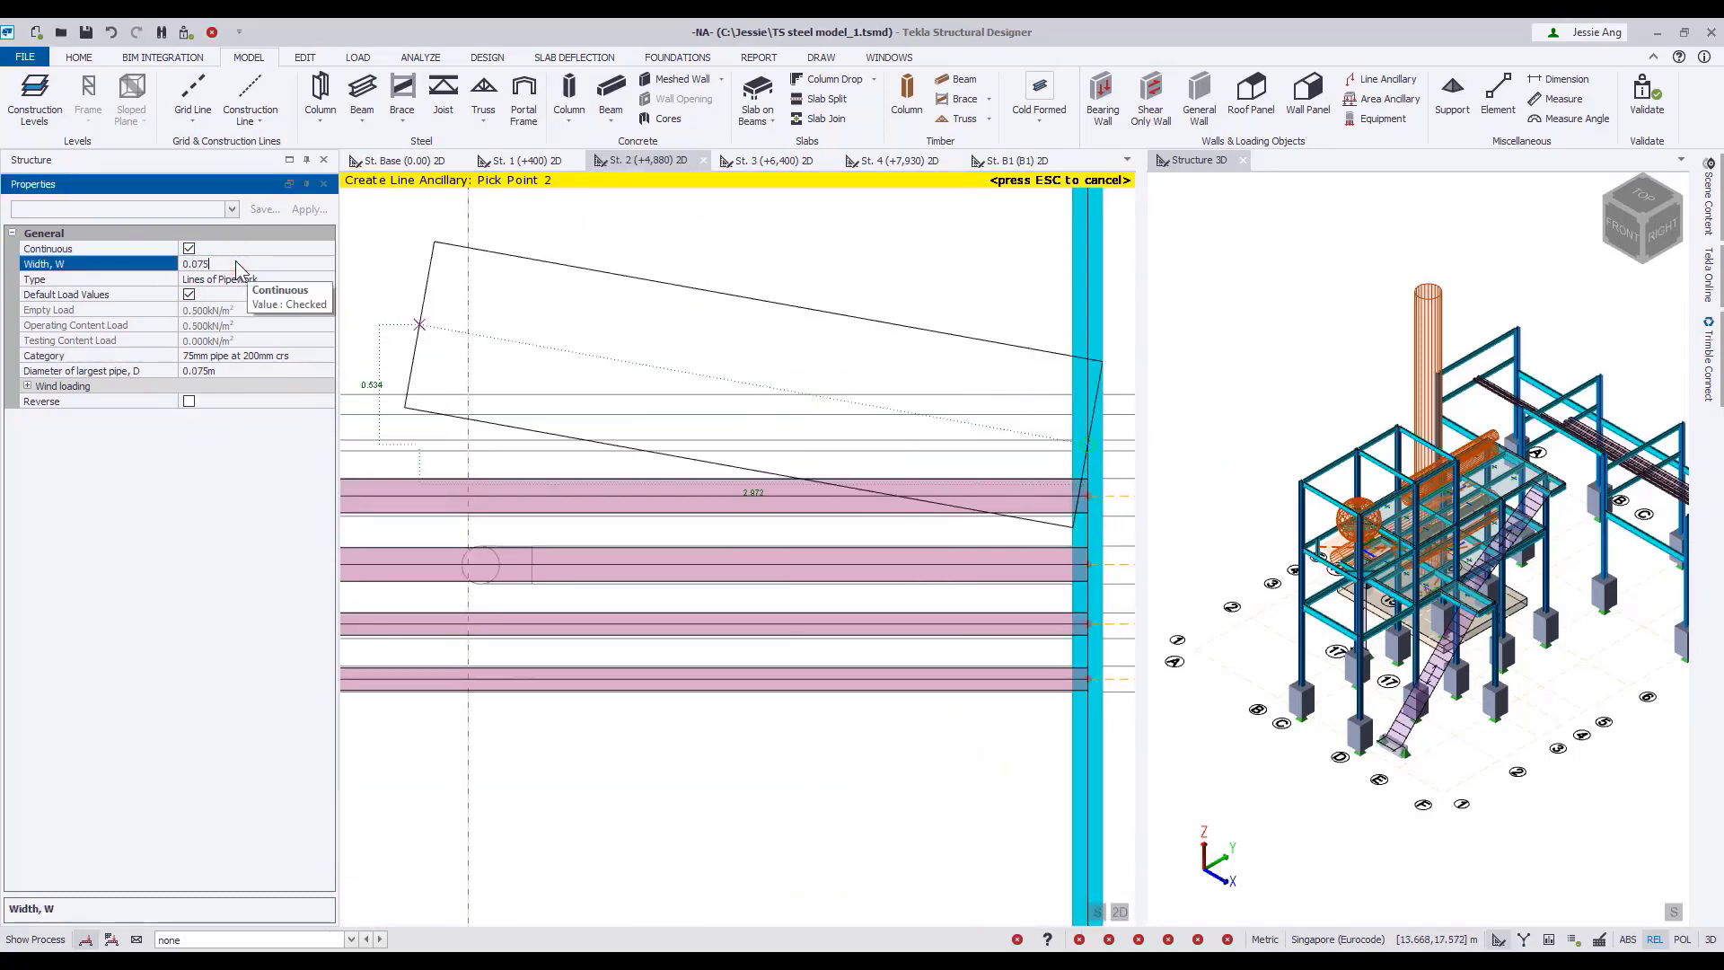
{"action": "key", "text": "Return"}
Continue the 75 mm pipework across the grid D beam to the grid B beam along the pipe outline.
{"action": "scroll", "coordinate": [662, 463], "scroll_direction": "down", "scroll_amount": 4}
{"action": "middle_click_drag", "start_coordinate": [574, 460], "coordinate": [760, 440]}
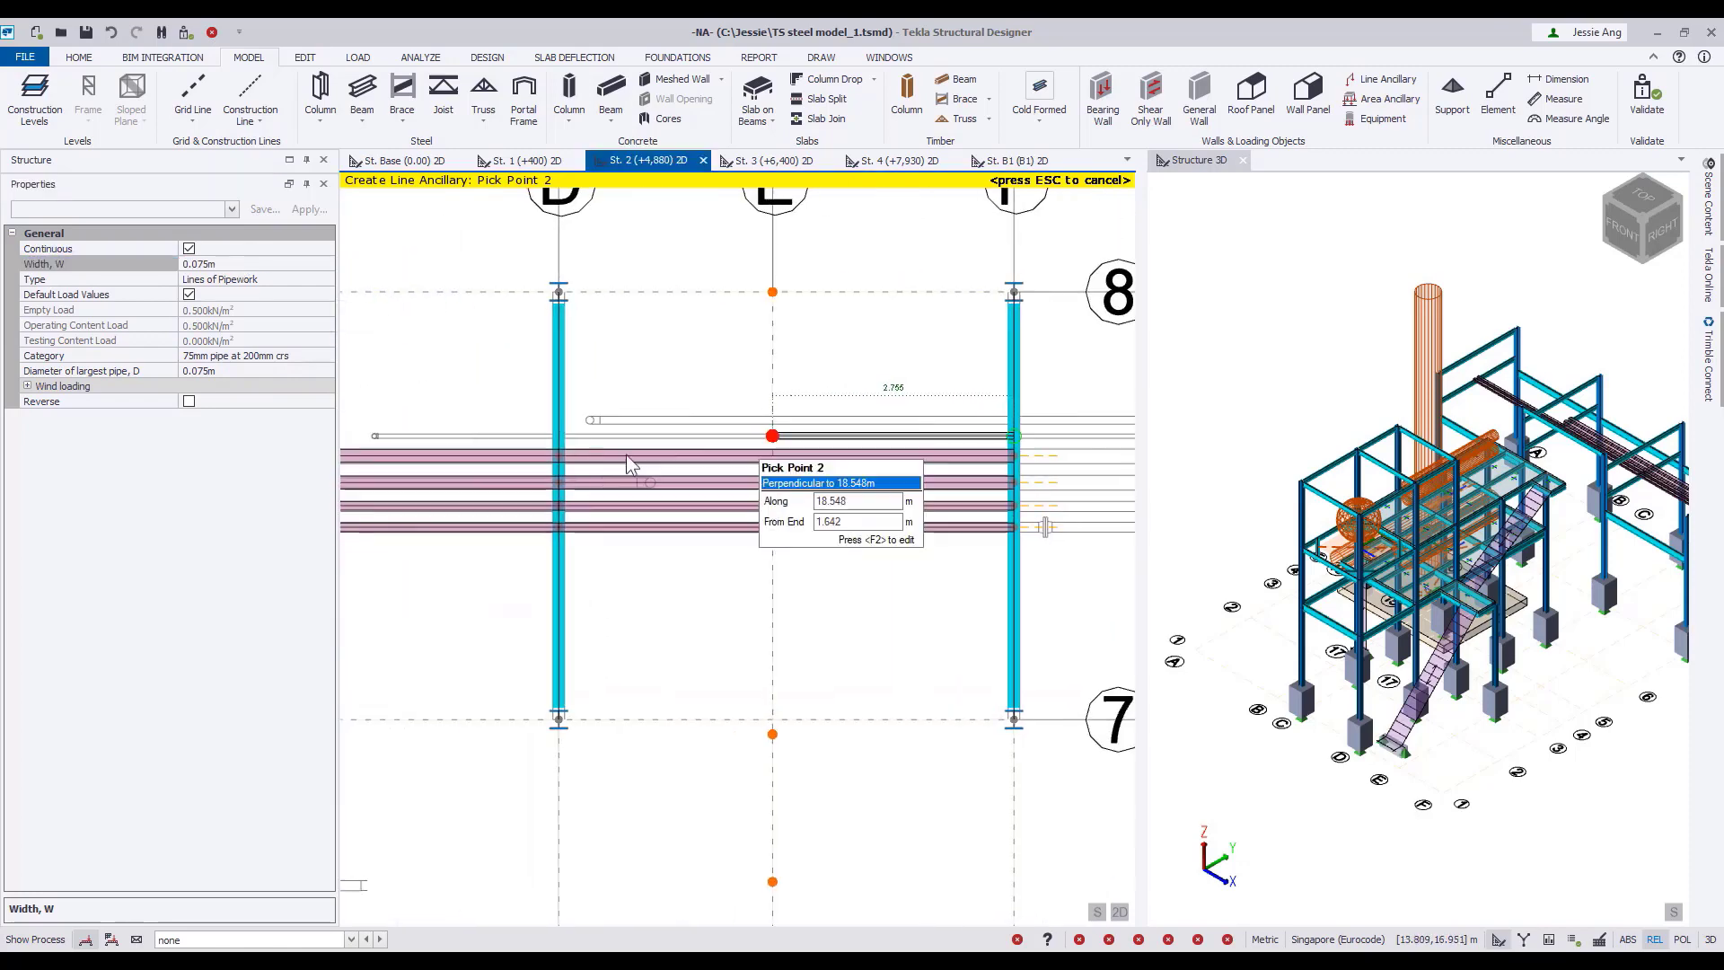
{"action": "scroll", "coordinate": [562, 434], "scroll_direction": "up", "scroll_amount": 7}
{"action": "left_click", "coordinate": [553, 435]}
{"action": "scroll", "coordinate": [553, 436], "scroll_direction": "down", "scroll_amount": 6}
{"action": "middle_click_drag", "start_coordinate": [551, 436], "coordinate": [754, 435]}
{"action": "left_click", "coordinate": [495, 434]}
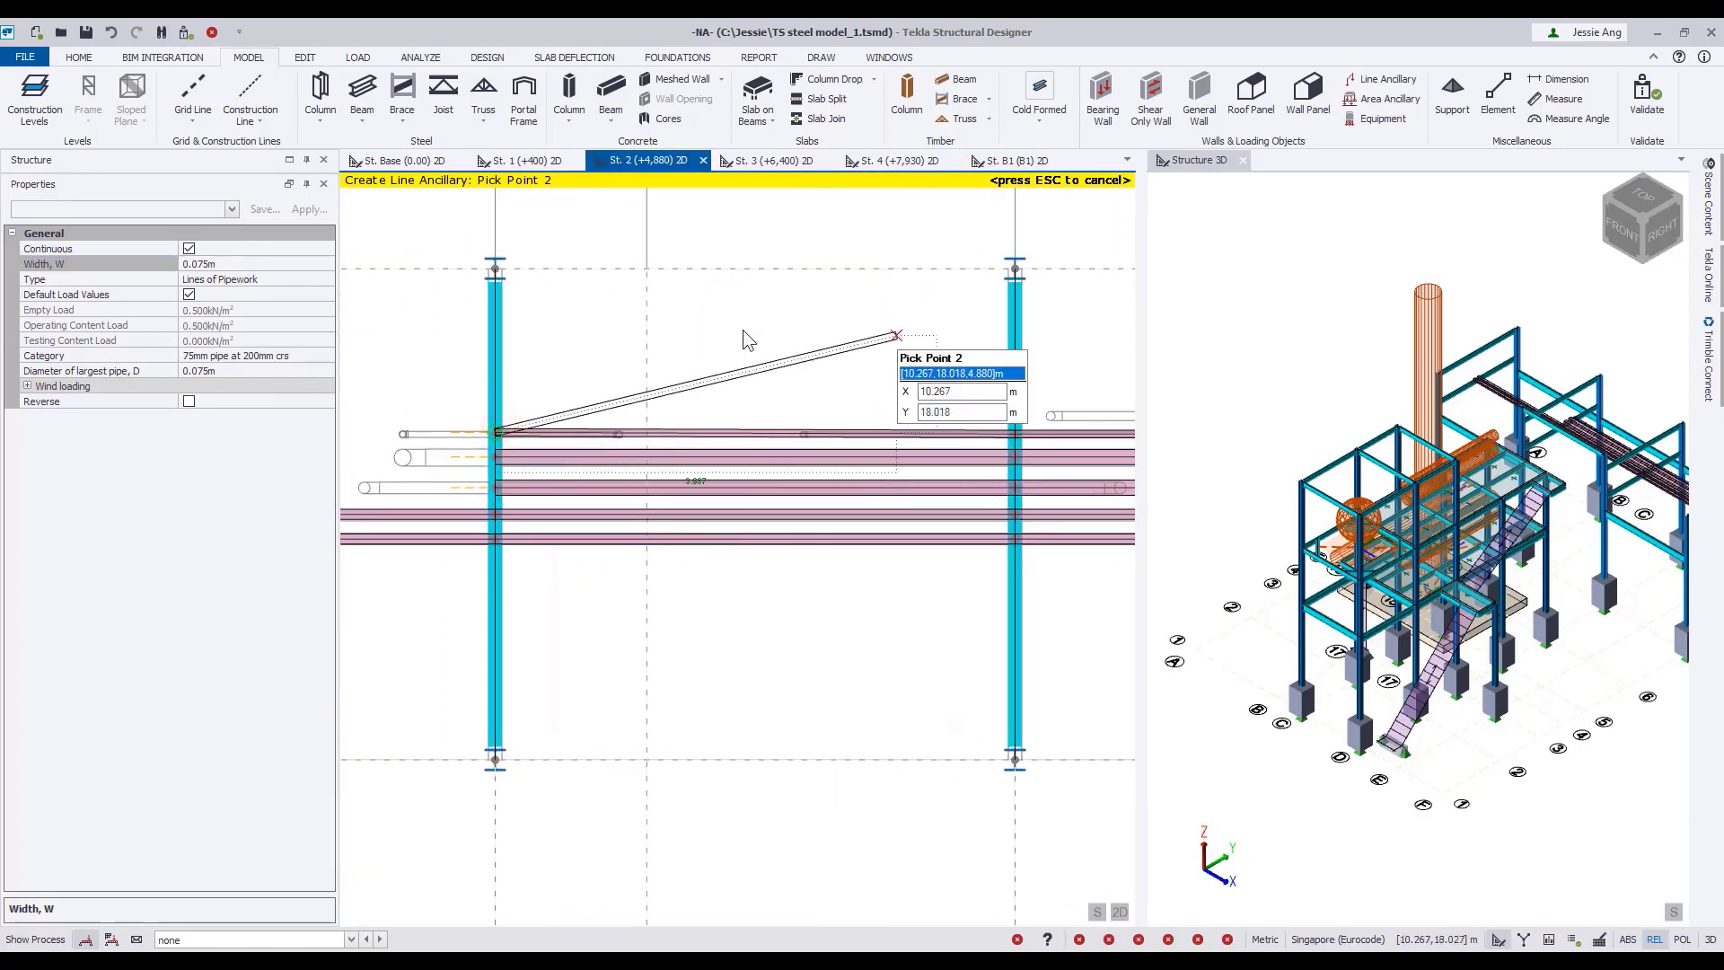
Place another 75 mm pipework line between the grid F and grid D beams on the next pipe outline towards grid 8.
{"action": "middle_click_drag", "start_coordinate": [897, 335], "coordinate": [731, 366]}
{"action": "key", "text": "Escape"}
{"action": "middle_click_drag", "start_coordinate": [872, 379], "coordinate": [579, 387]}
{"action": "scroll", "coordinate": [1077, 454], "scroll_direction": "up", "scroll_amount": 6}
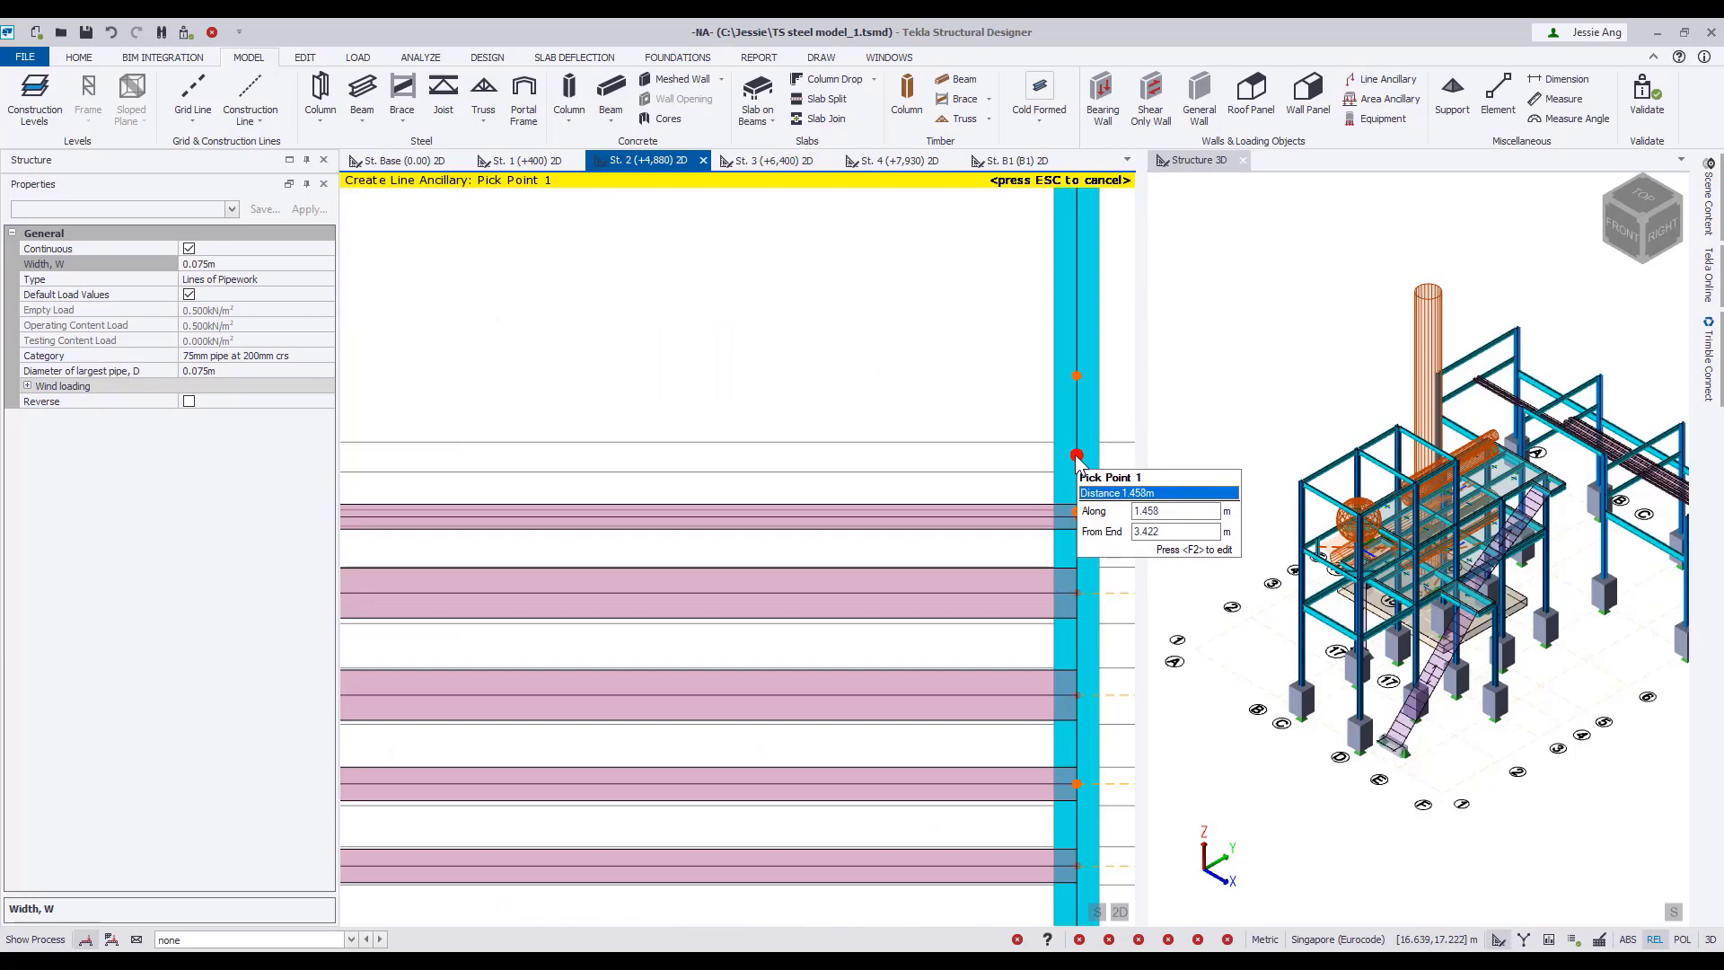
{"action": "scroll", "coordinate": [336, 435], "scroll_direction": "down", "scroll_amount": 6}
{"action": "middle_click_drag", "start_coordinate": [335, 436], "coordinate": [490, 443]}
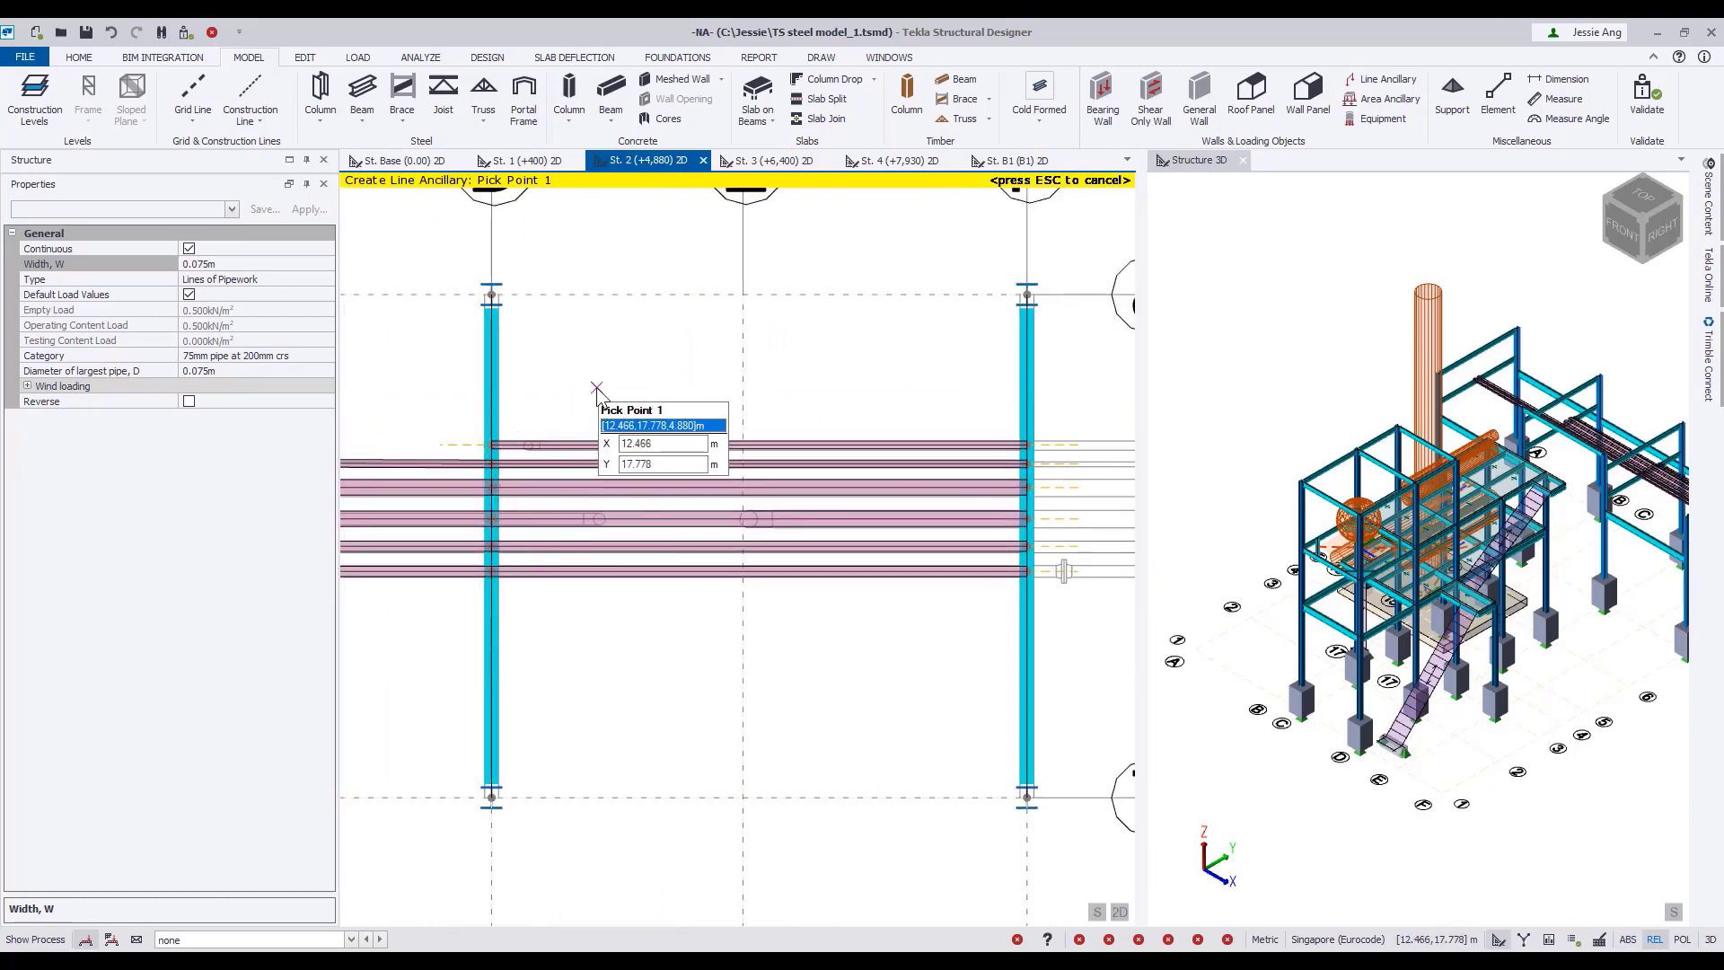
{"action": "scroll", "coordinate": [597, 389], "scroll_direction": "down", "scroll_amount": 5}
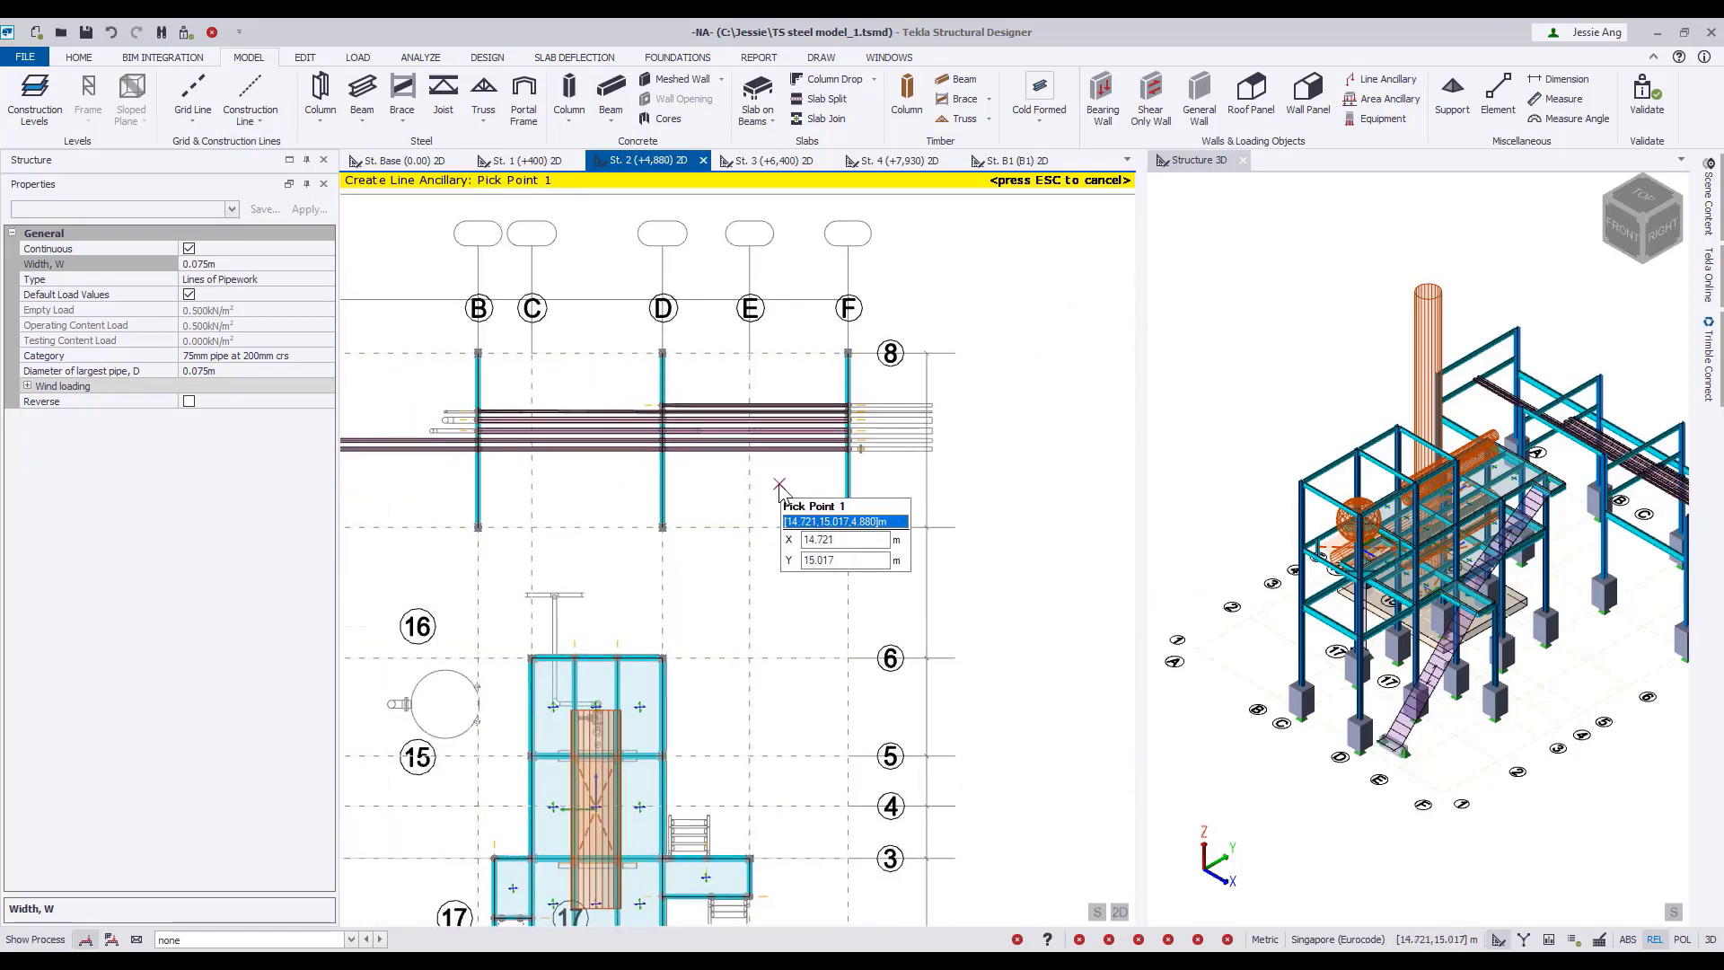
{"action": "key", "text": "Escape"}
{"action": "middle_click_drag", "start_coordinate": [1547, 675], "coordinate": [1446, 692]}
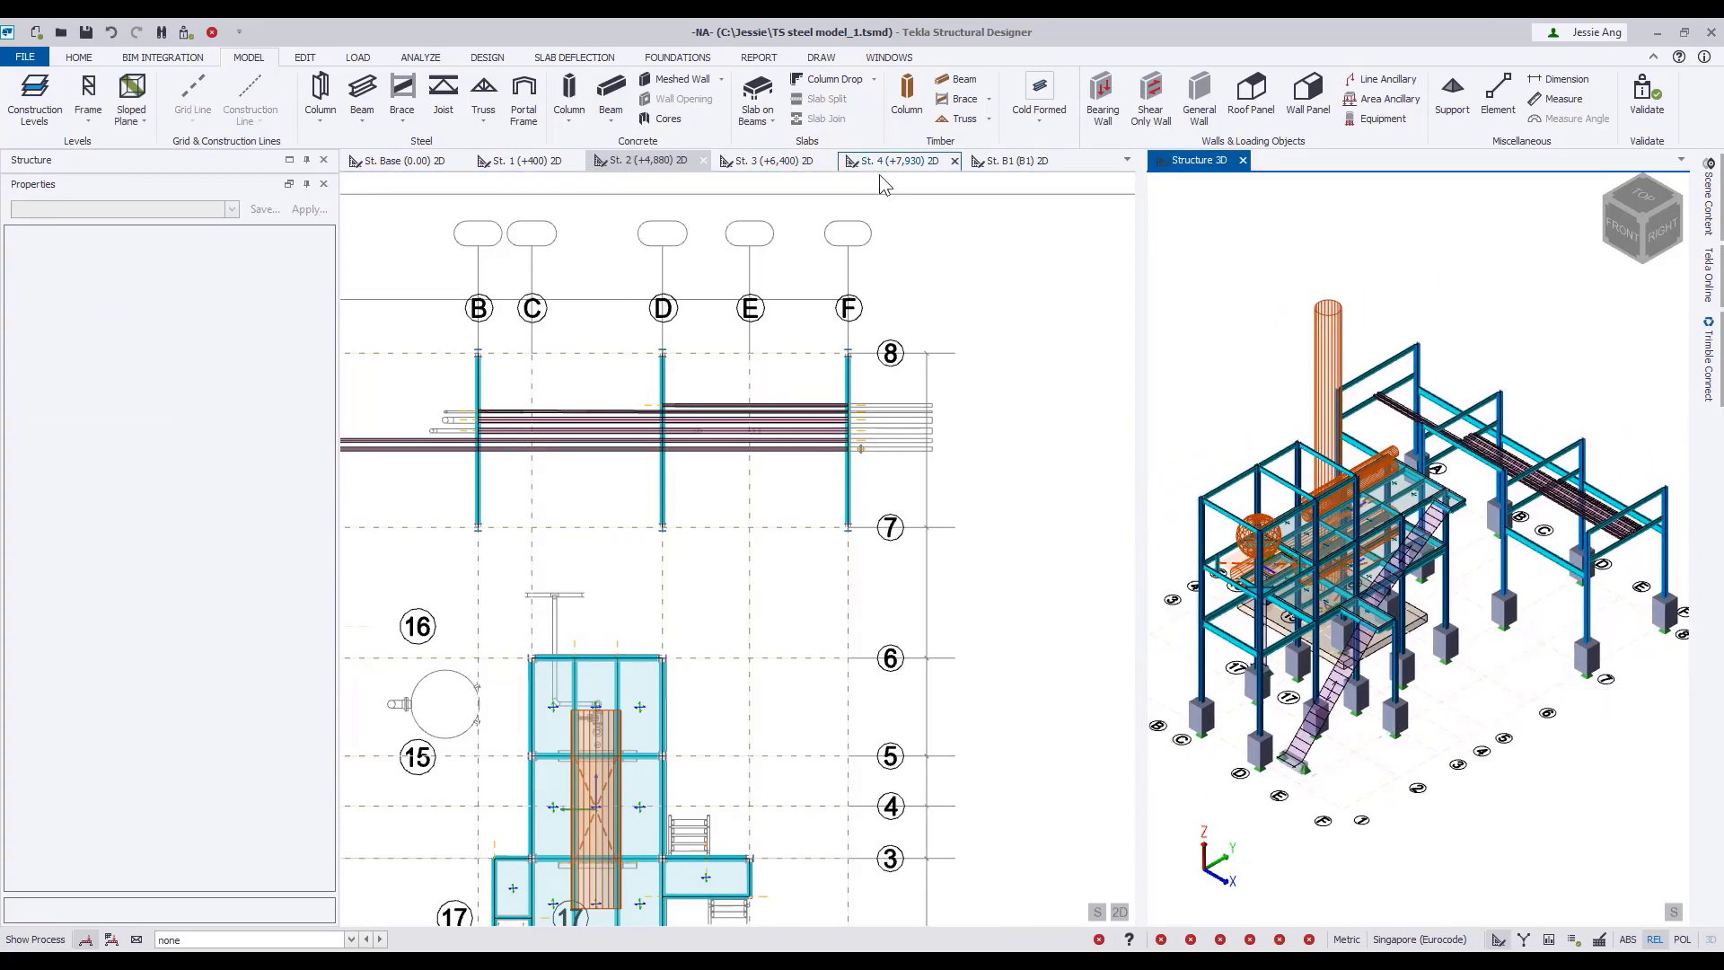
On the St. 3 (+6,400) plan, set up a 0.100 m wide line ancillary as Lines of Pipework, category 100mm pipe at 200mm crs.
{"action": "left_click", "coordinate": [776, 159]}
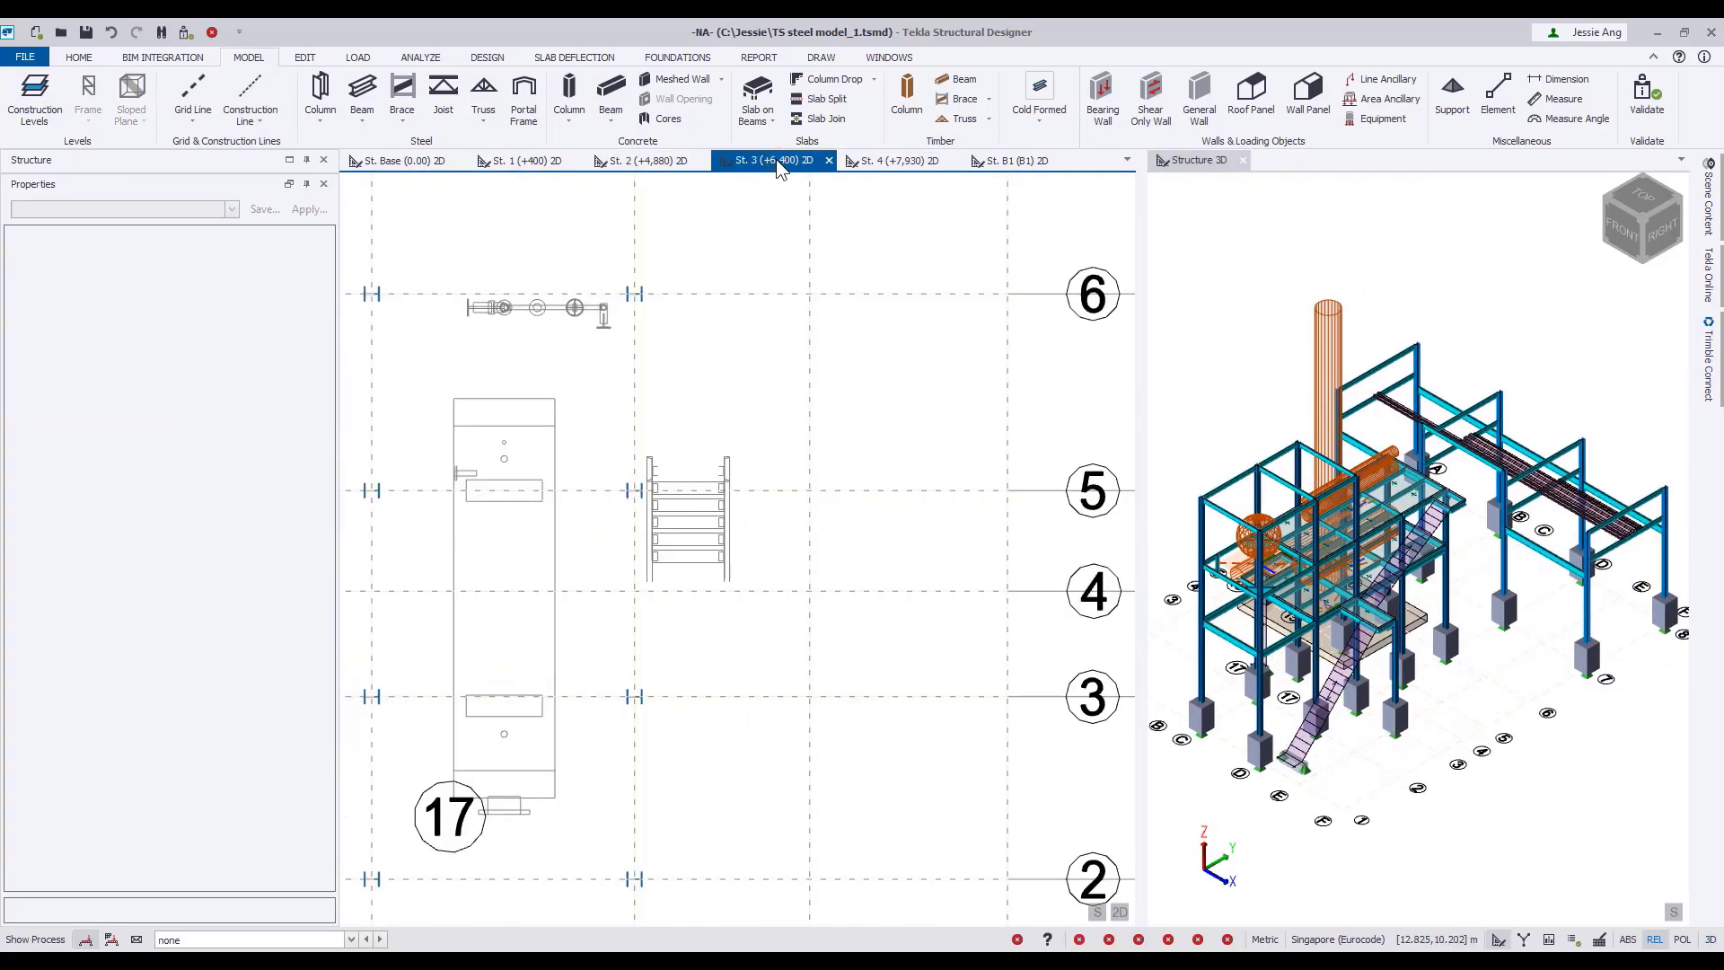
{"action": "scroll", "coordinate": [802, 507], "scroll_direction": "up", "scroll_amount": 3}
{"action": "scroll", "coordinate": [800, 508], "scroll_direction": "down", "scroll_amount": 4}
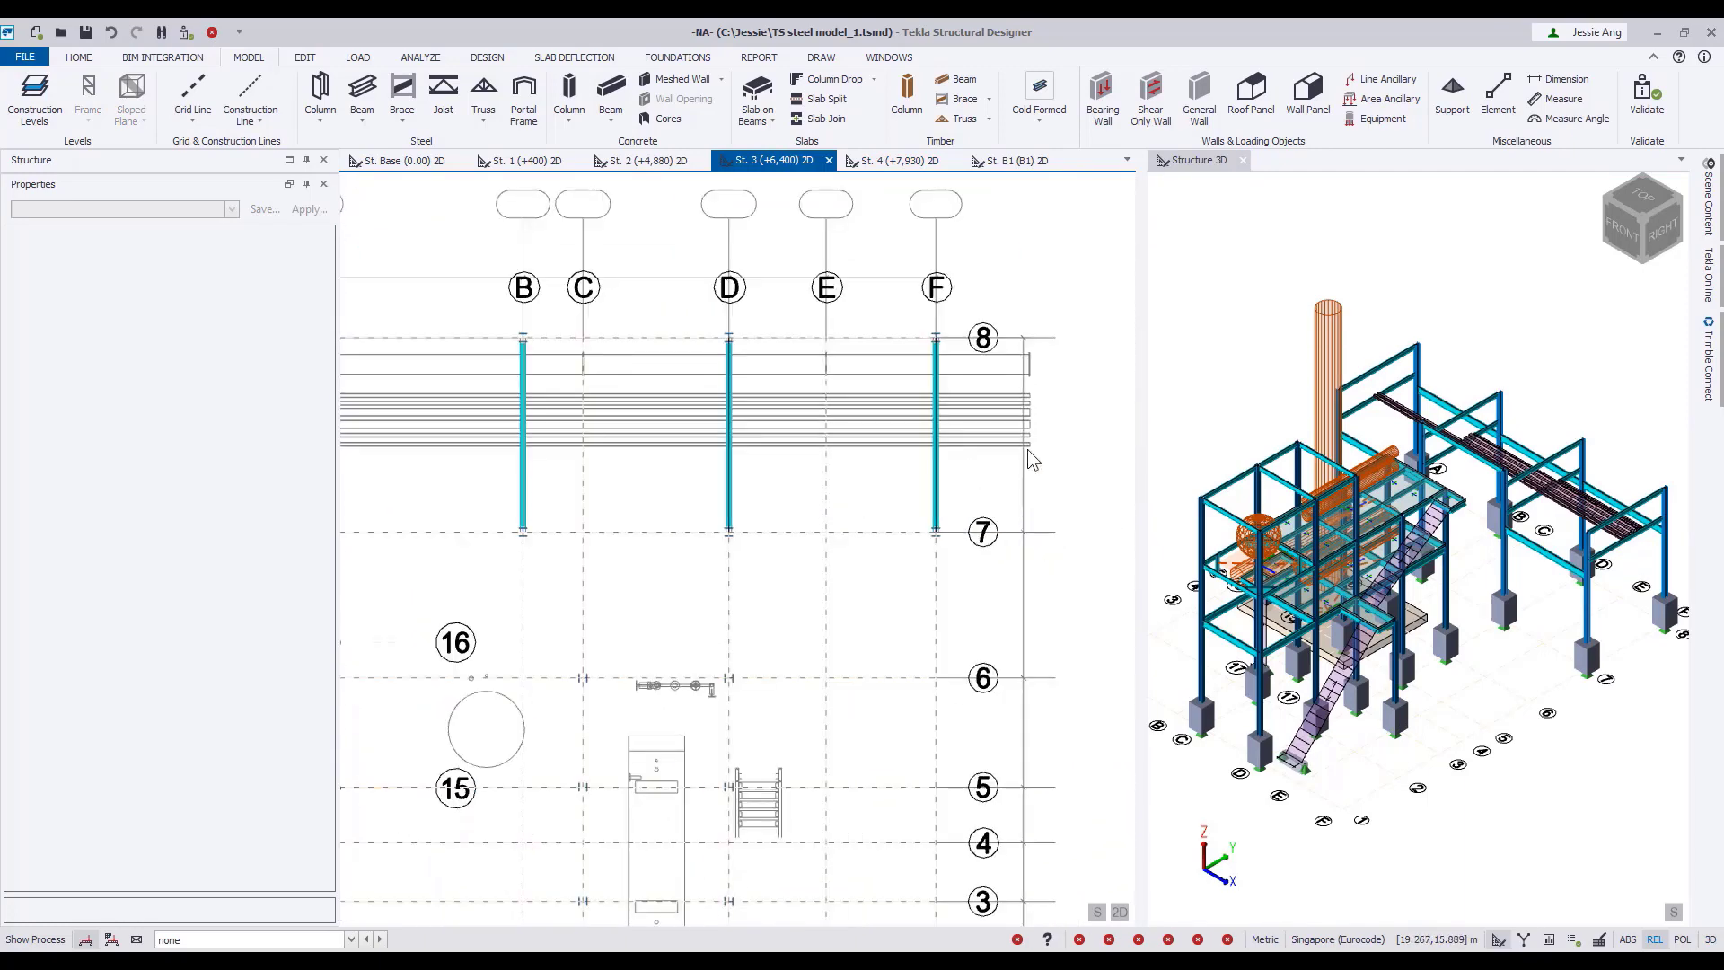
{"action": "middle_click_drag", "start_coordinate": [1027, 449], "coordinate": [968, 455]}
{"action": "scroll", "coordinate": [968, 454], "scroll_direction": "up", "scroll_amount": 2}
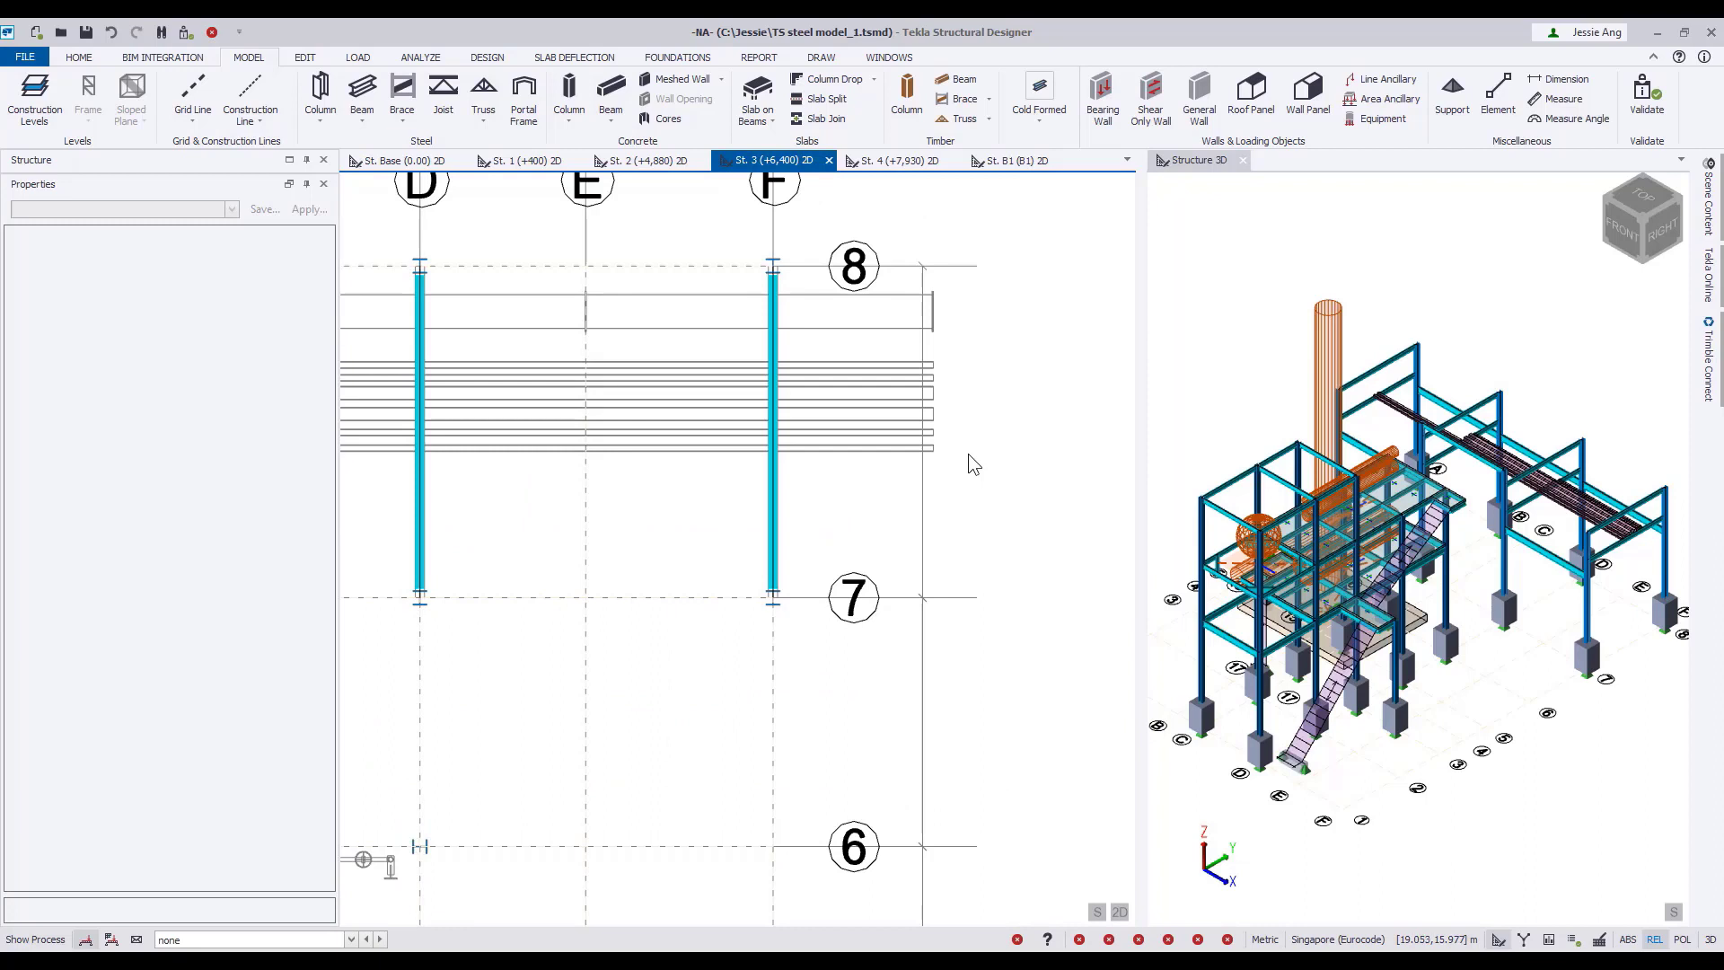
{"action": "left_click", "coordinate": [1383, 79]}
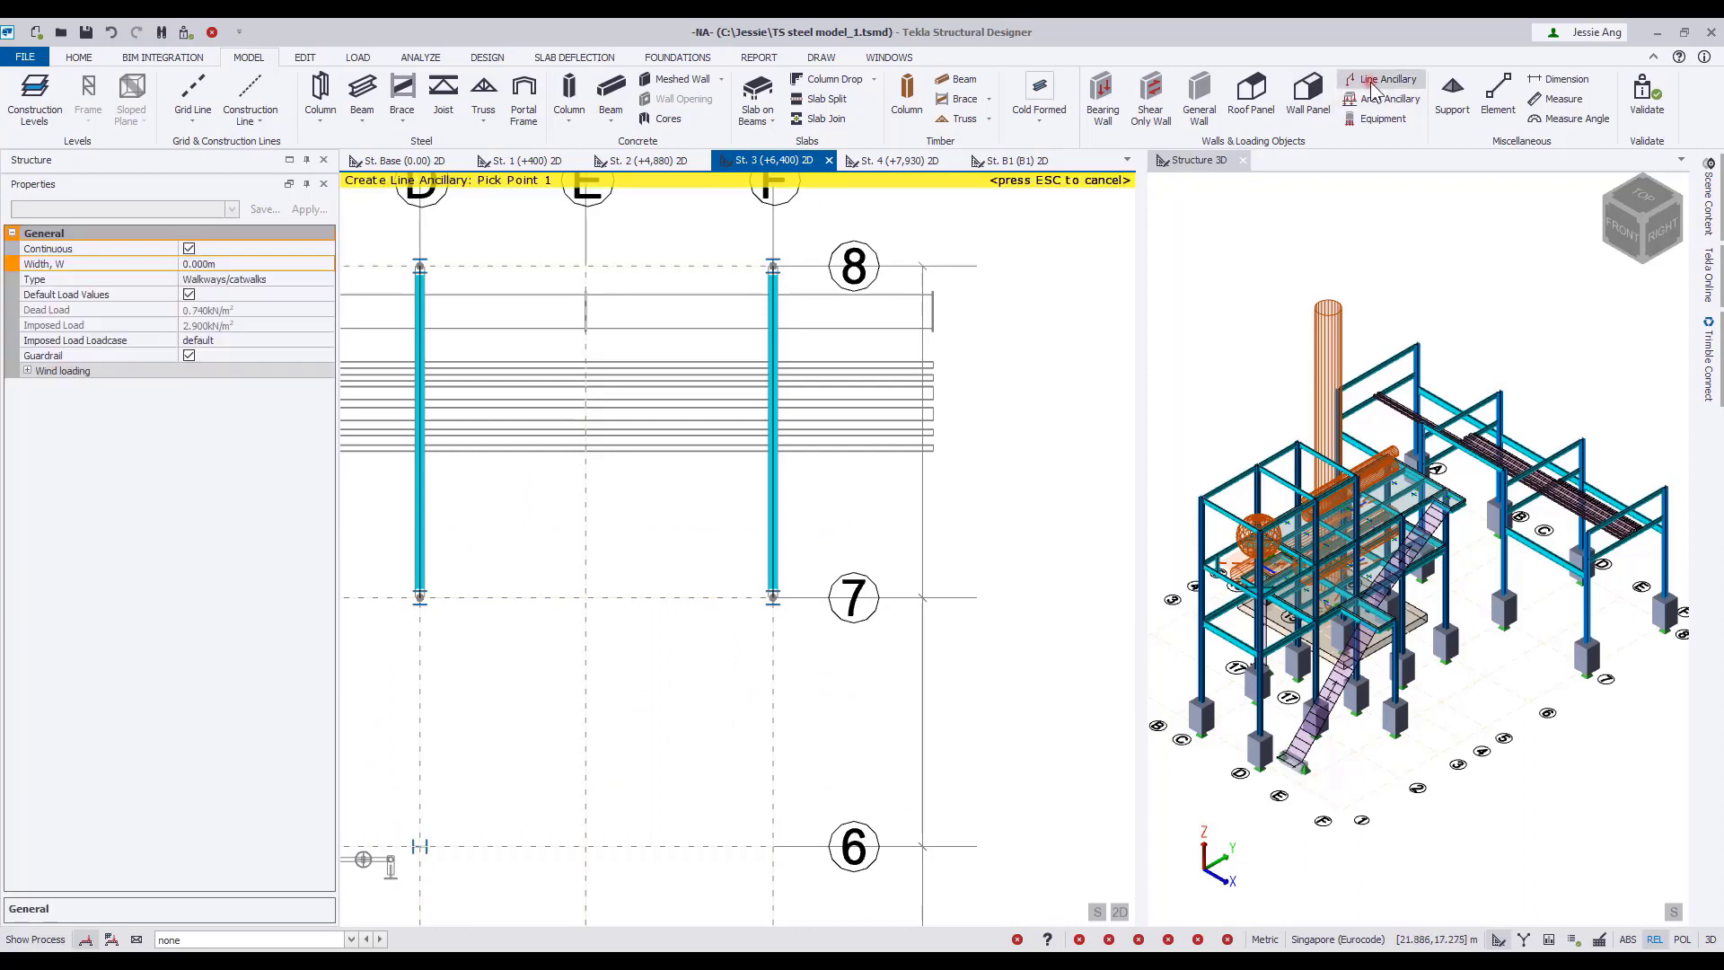
{"action": "left_click", "coordinate": [222, 266]}
{"action": "type", "text": "0.1"}
{"action": "left_click", "coordinate": [305, 279]}
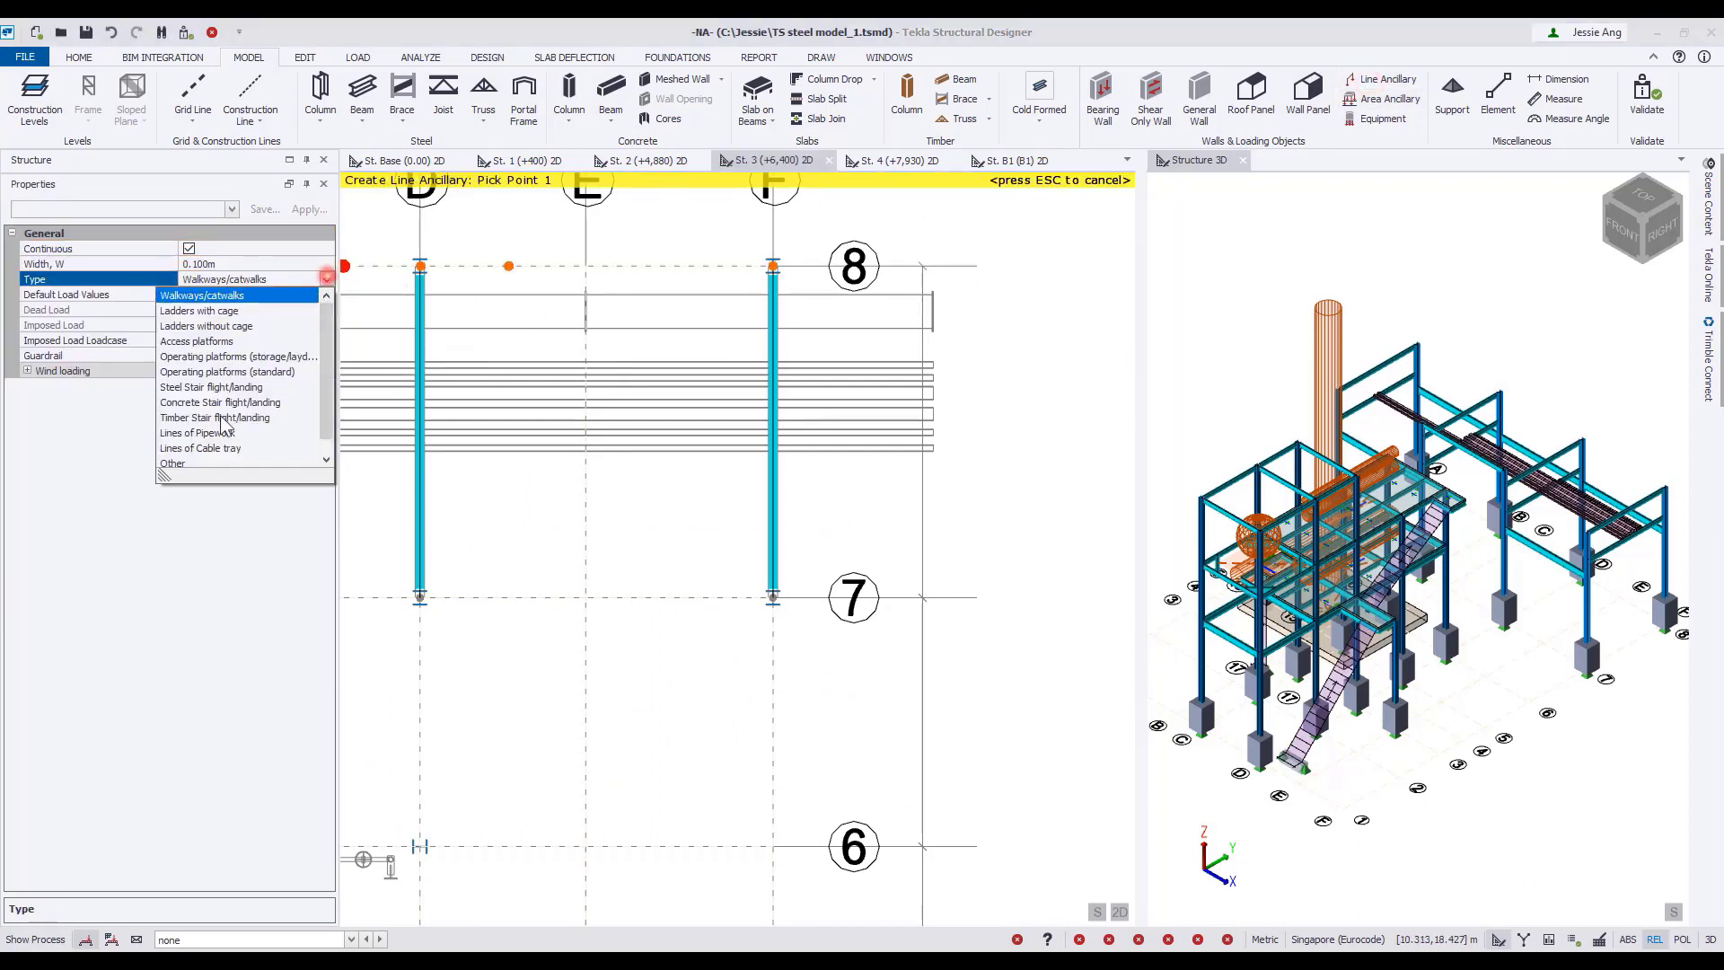
{"action": "left_click", "coordinate": [200, 431]}
{"action": "left_click", "coordinate": [326, 355]}
{"action": "left_click", "coordinate": [248, 388]}
{"action": "scroll", "coordinate": [763, 467], "scroll_direction": "up", "scroll_amount": 5}
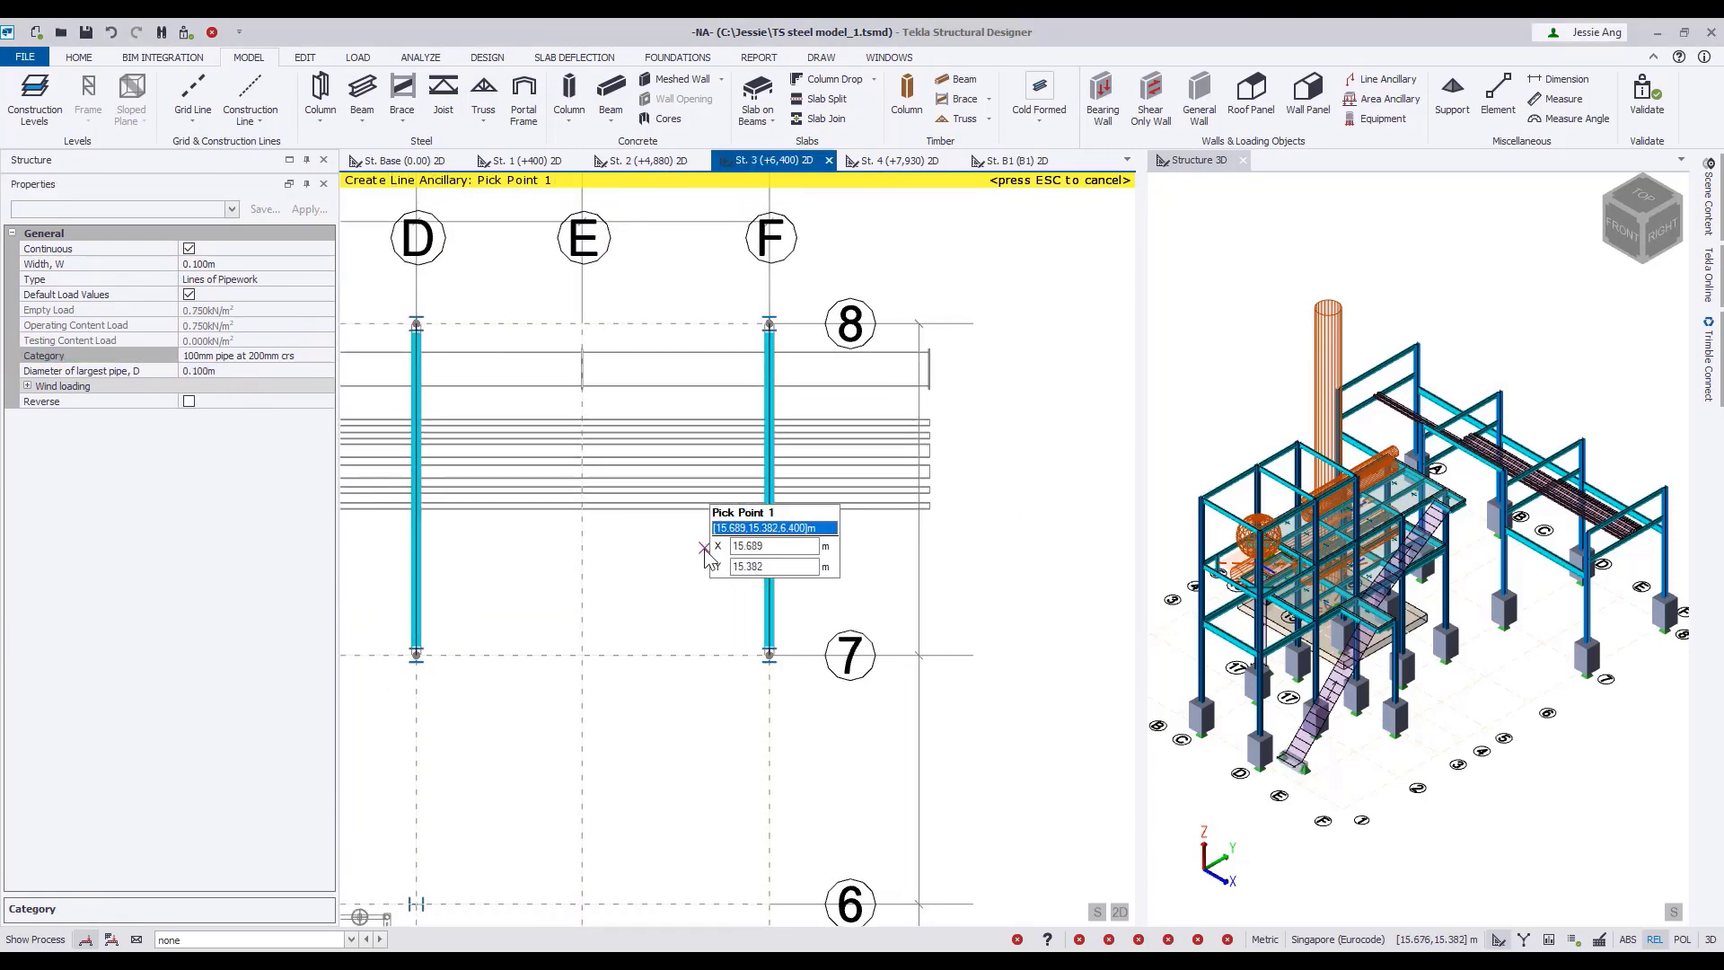
Place the 100 mm pipework from grid F through D and B to A along the pipe outline nearest grid 7.
{"action": "left_click", "coordinate": [684, 503]}
{"action": "scroll", "coordinate": [751, 453], "scroll_direction": "down", "scroll_amount": 5}
{"action": "middle_click_drag", "start_coordinate": [754, 454], "coordinate": [1106, 518]}
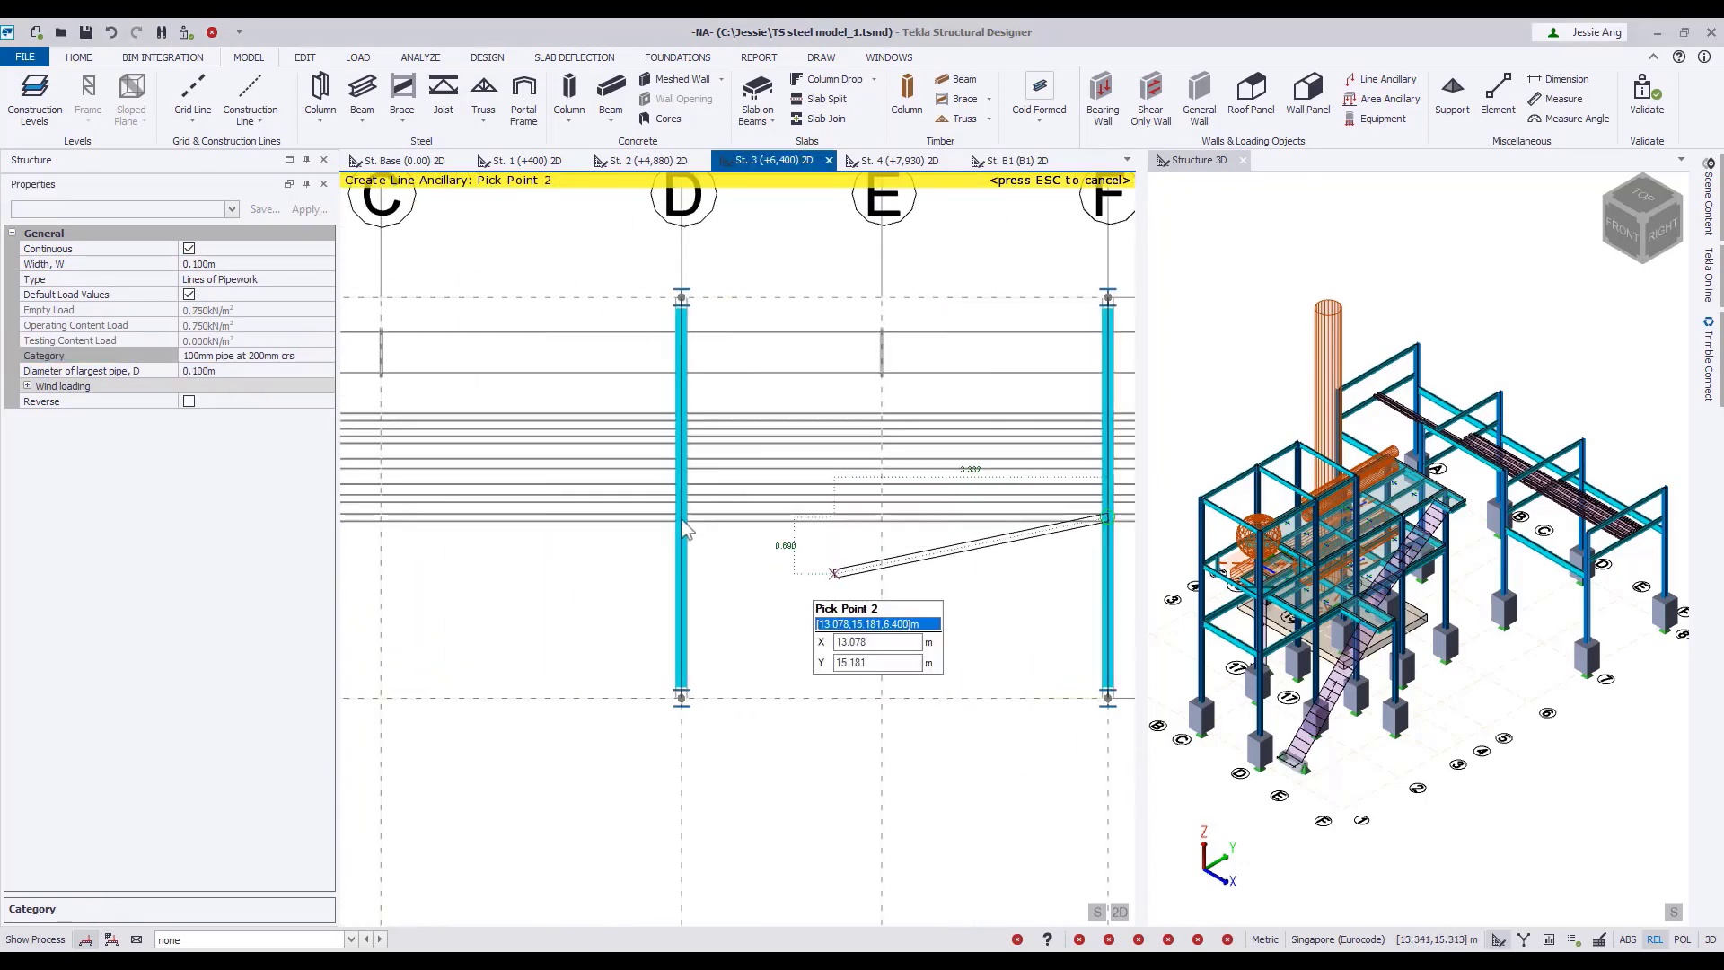
{"action": "left_click", "coordinate": [681, 518]}
{"action": "middle_click_drag", "start_coordinate": [682, 517], "coordinate": [970, 525]}
{"action": "left_click", "coordinate": [546, 525]}
{"action": "middle_click_drag", "start_coordinate": [547, 525], "coordinate": [954, 503]}
{"action": "left_click", "coordinate": [528, 503]}
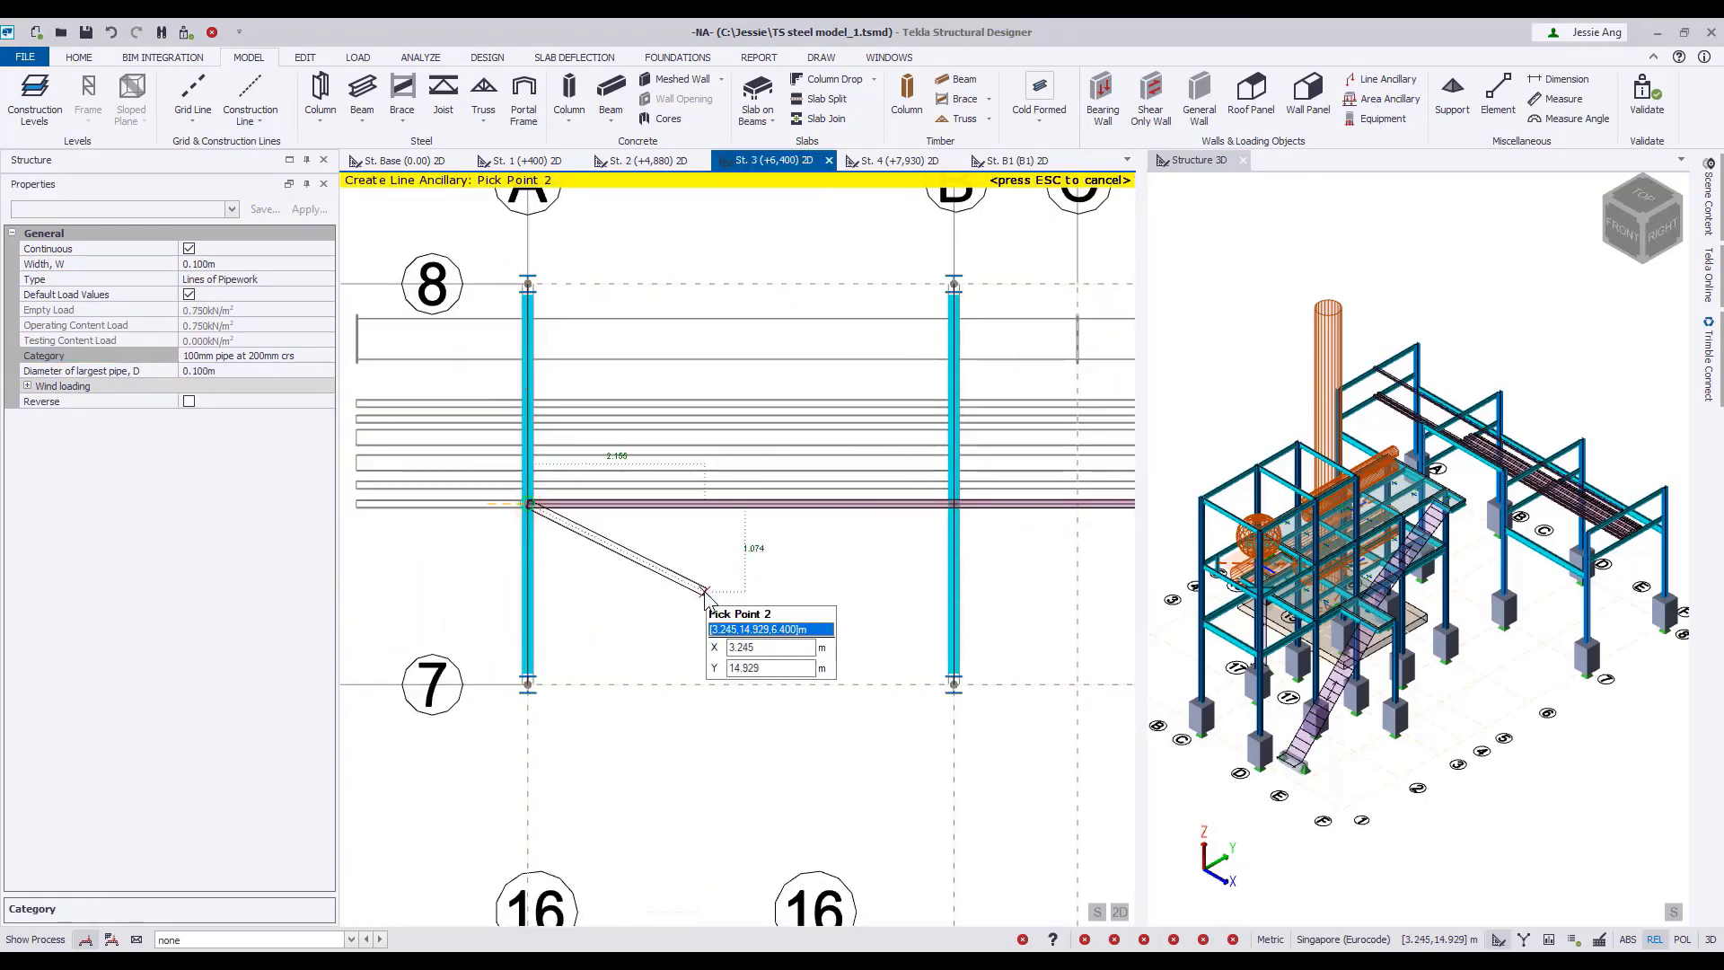
Set the line ancillary width to 0.150 m and its category to 150mm pipe at 300mm crs.
{"action": "left_click", "coordinate": [251, 264]}
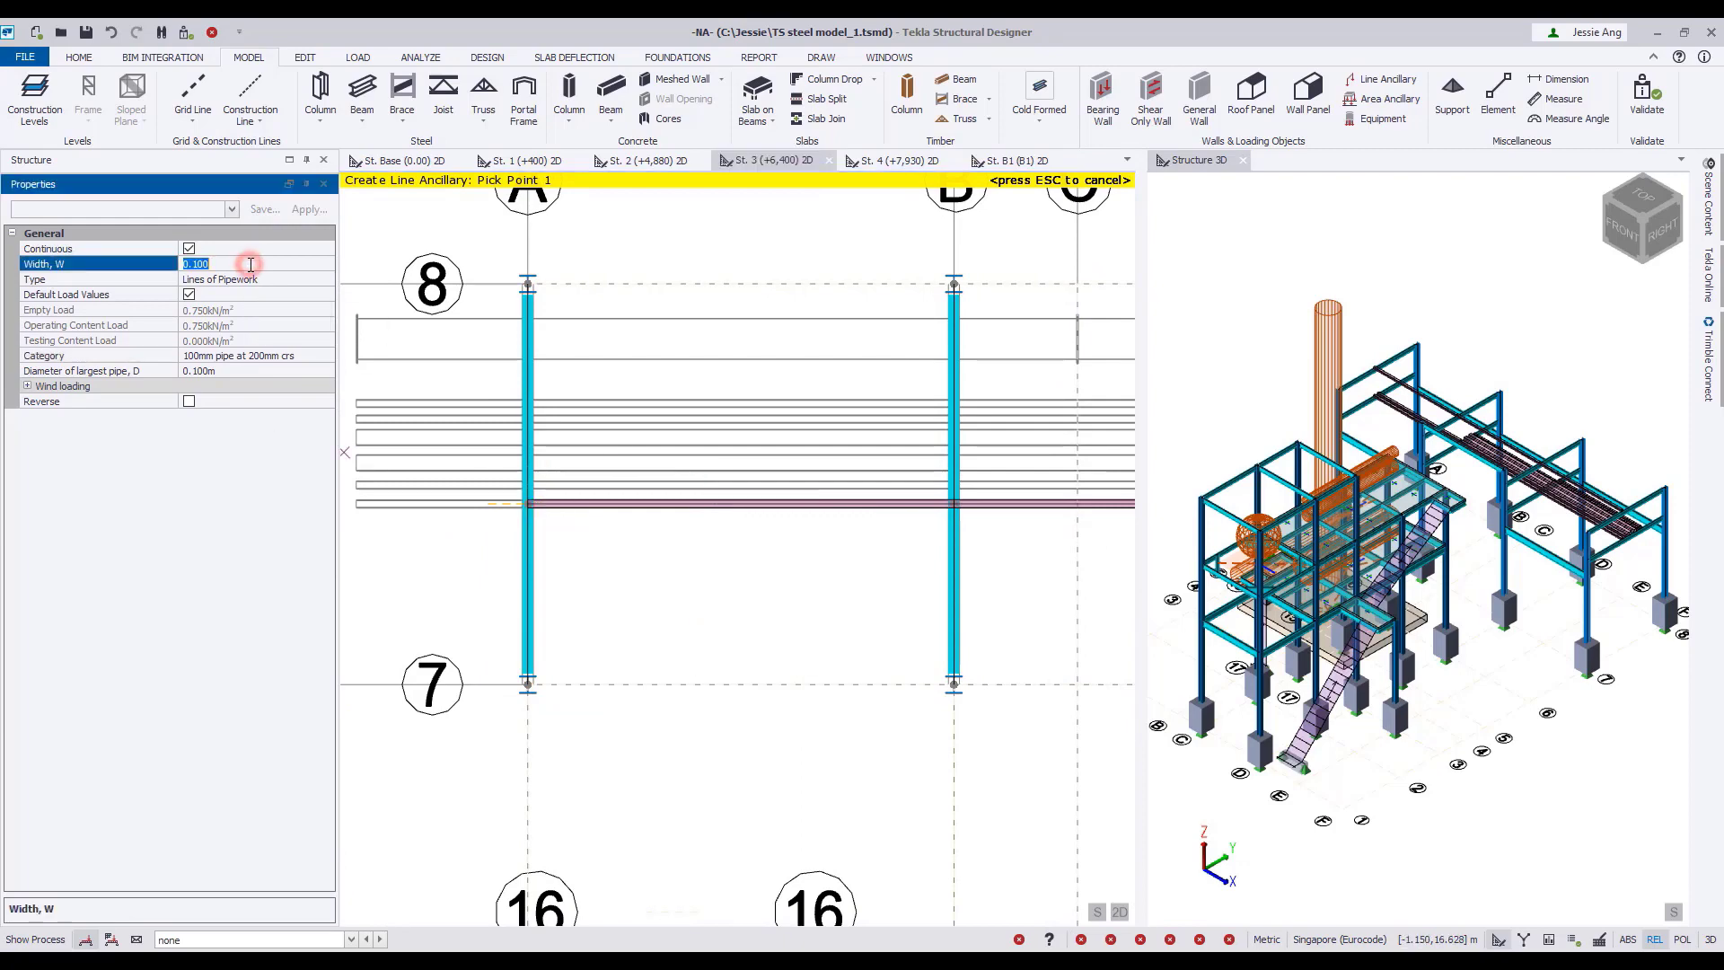
{"action": "left_click", "coordinate": [326, 357]}
{"action": "left_click", "coordinate": [269, 400]}
Place the 150 mm pipework from grid F through D and B to A along the third pipe outline from grid 7.
{"action": "middle_click_drag", "start_coordinate": [779, 575], "coordinate": [359, 589]}
{"action": "scroll", "coordinate": [359, 588], "scroll_direction": "down", "scroll_amount": 3}
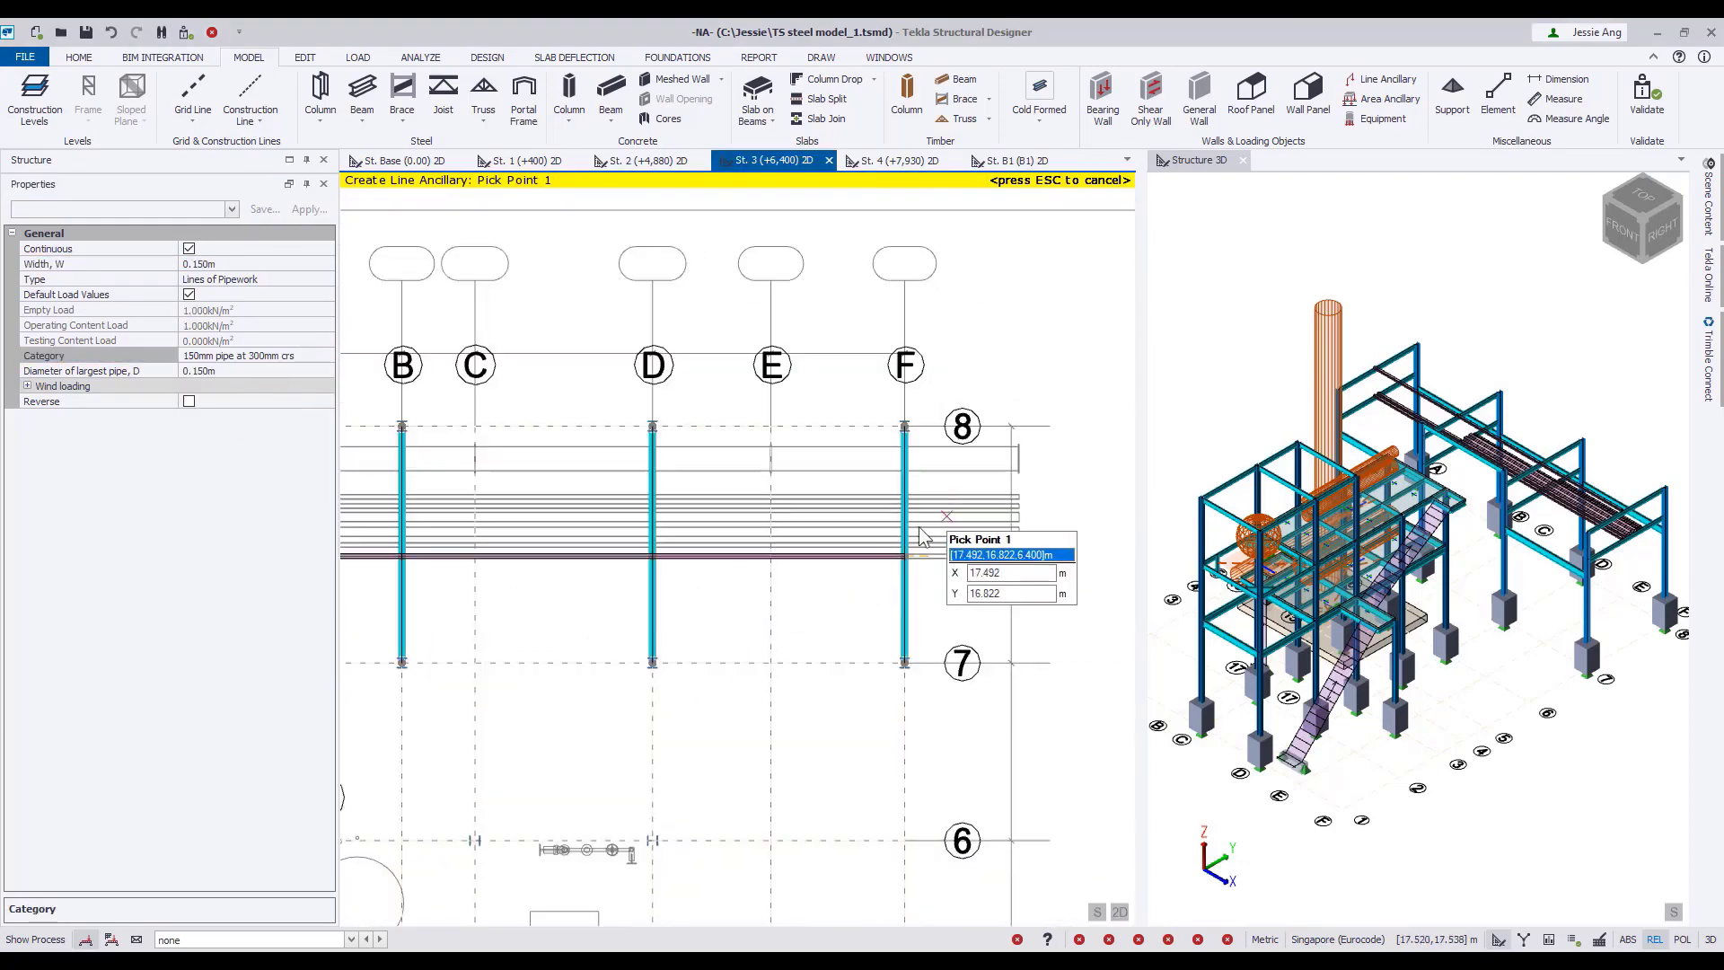
{"action": "scroll", "coordinate": [919, 528], "scroll_direction": "up", "scroll_amount": 6}
{"action": "scroll", "coordinate": [919, 527], "scroll_direction": "up", "scroll_amount": 2}
{"action": "middle_click_drag", "start_coordinate": [918, 528], "coordinate": [1052, 505]}
{"action": "left_click", "coordinate": [993, 519]}
{"action": "scroll", "coordinate": [857, 550], "scroll_direction": "down", "scroll_amount": 6}
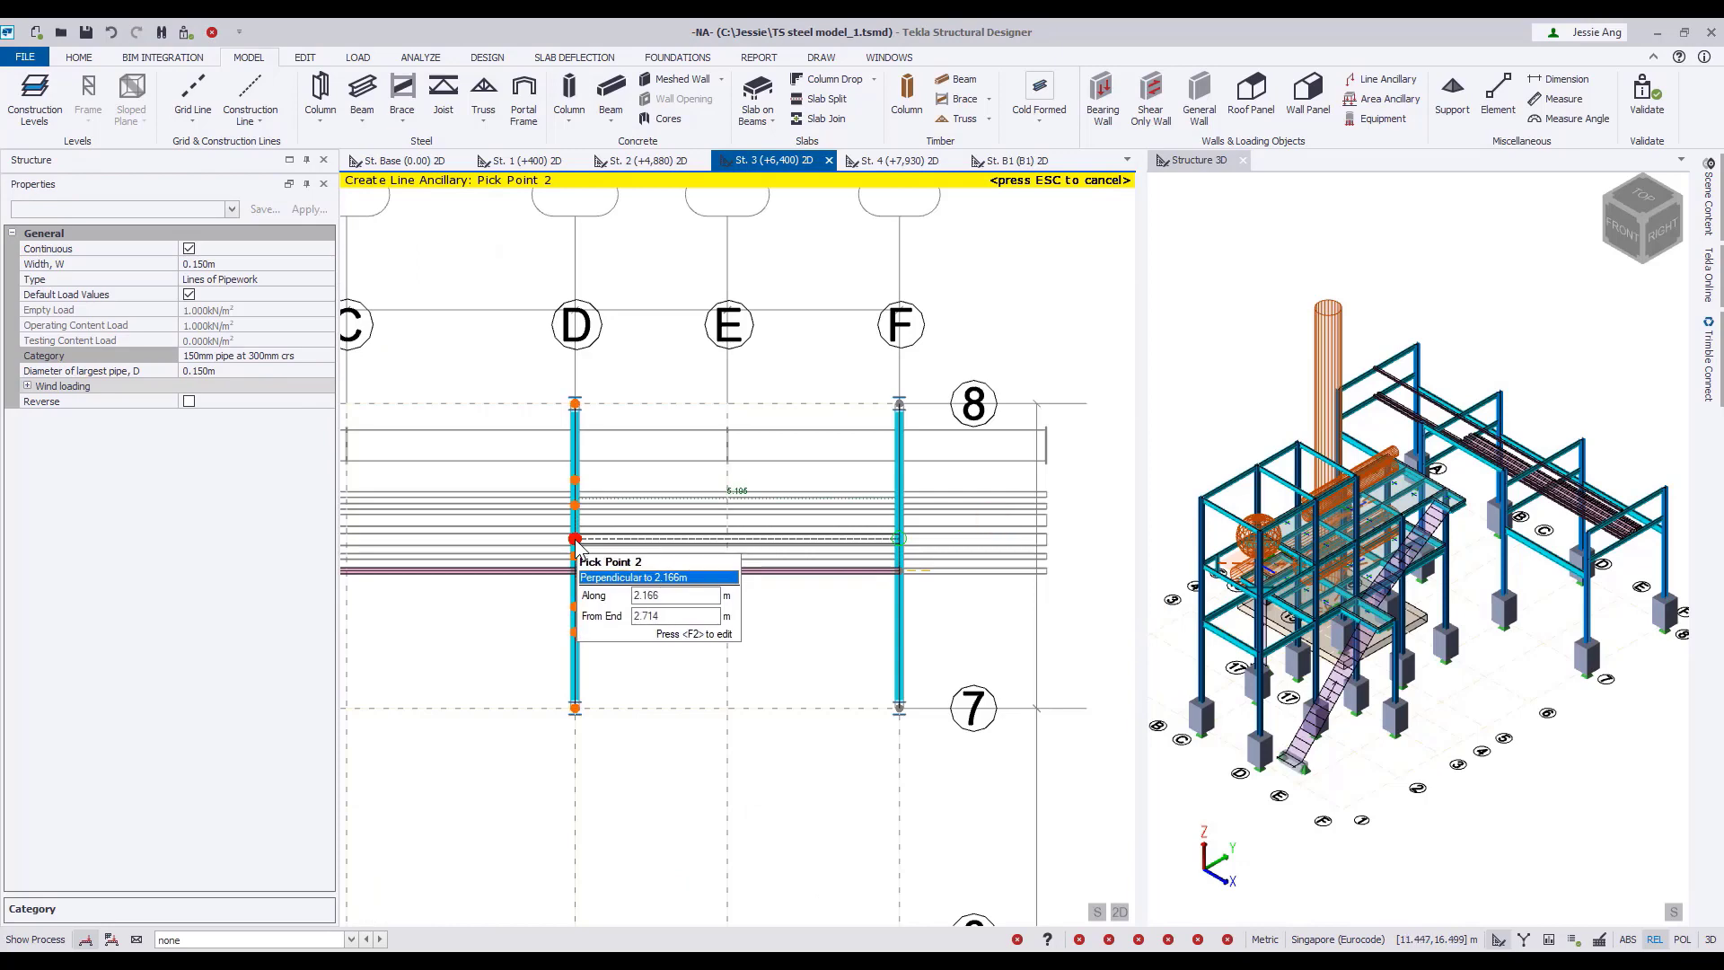
{"action": "left_click", "coordinate": [573, 539]}
{"action": "middle_click_drag", "start_coordinate": [582, 531], "coordinate": [914, 535]}
{"action": "left_click", "coordinate": [583, 534]}
{"action": "middle_click_drag", "start_coordinate": [677, 558], "coordinate": [912, 550]}
{"action": "double_click", "coordinate": [496, 527]}
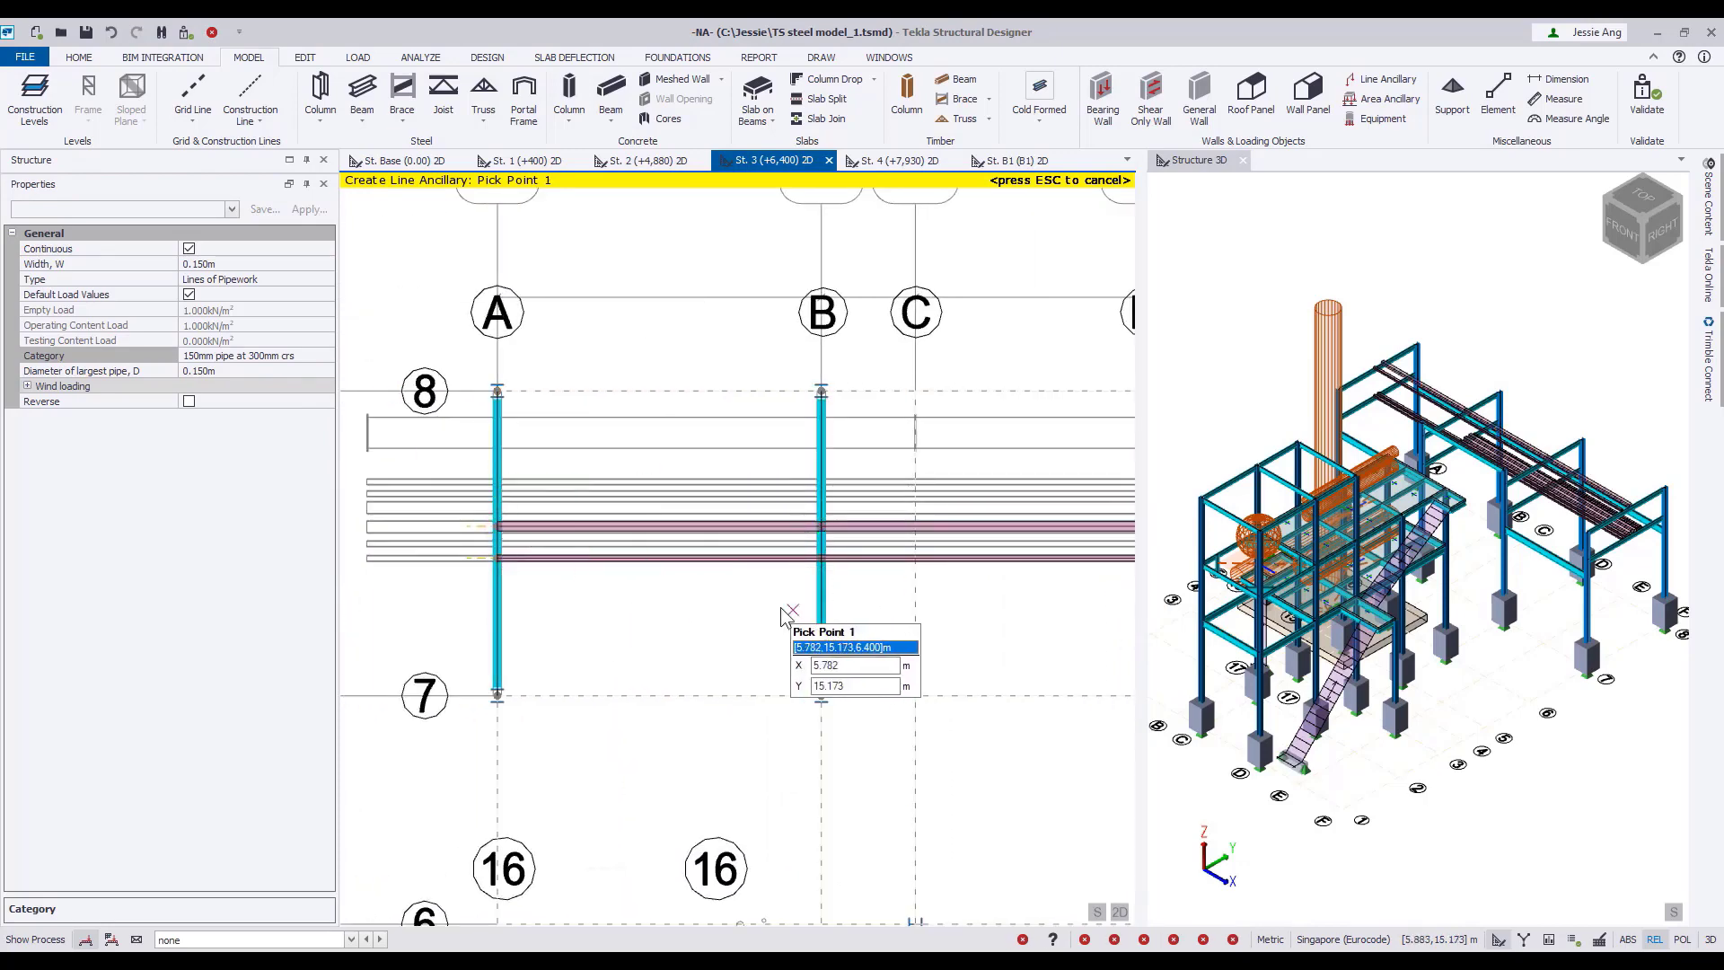
Copy the three 100 mm pipework spans nearest grid 7 onto the adjacent pipe outline towards grid 8.
{"action": "scroll", "coordinate": [990, 646], "scroll_direction": "down", "scroll_amount": 2}
{"action": "middle_click_drag", "start_coordinate": [990, 647], "coordinate": [726, 626]}
{"action": "key", "text": "Escape"}
{"action": "left_click", "coordinate": [954, 556]}
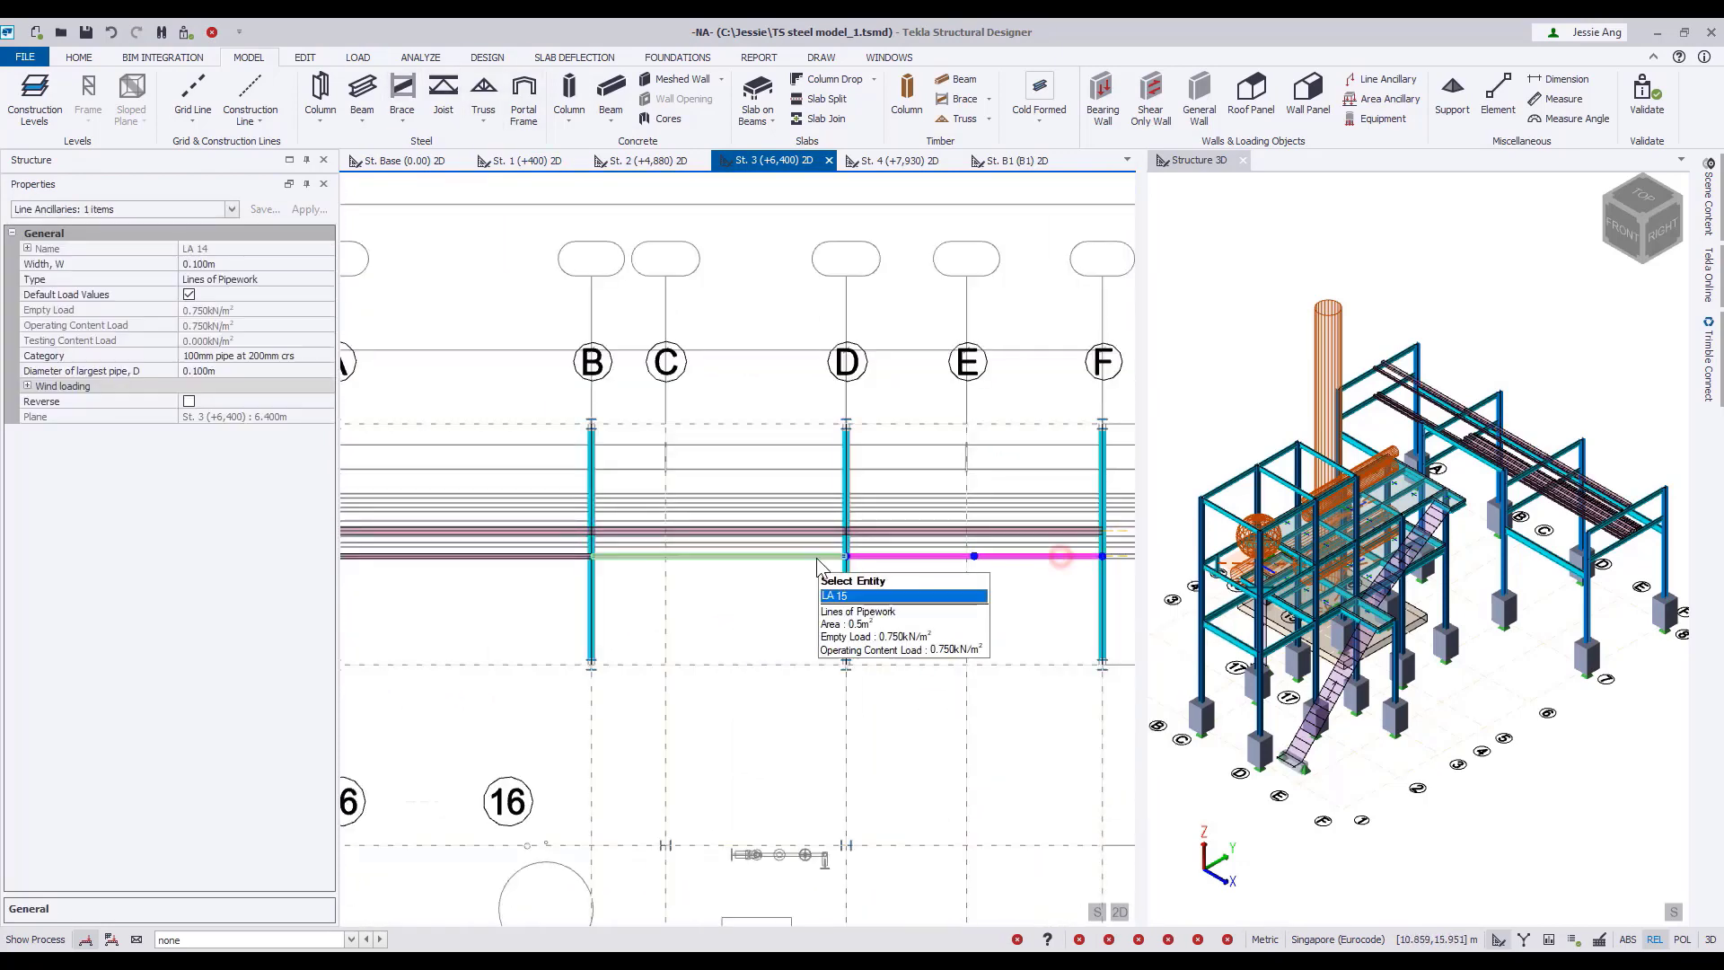
{"action": "left_click", "coordinate": [303, 56]}
{"action": "left_click", "coordinate": [22, 95]}
{"action": "middle_click_drag", "start_coordinate": [1103, 583], "coordinate": [952, 634]}
{"action": "scroll", "coordinate": [942, 617], "scroll_direction": "up", "scroll_amount": 5}
{"action": "left_click", "coordinate": [981, 558]}
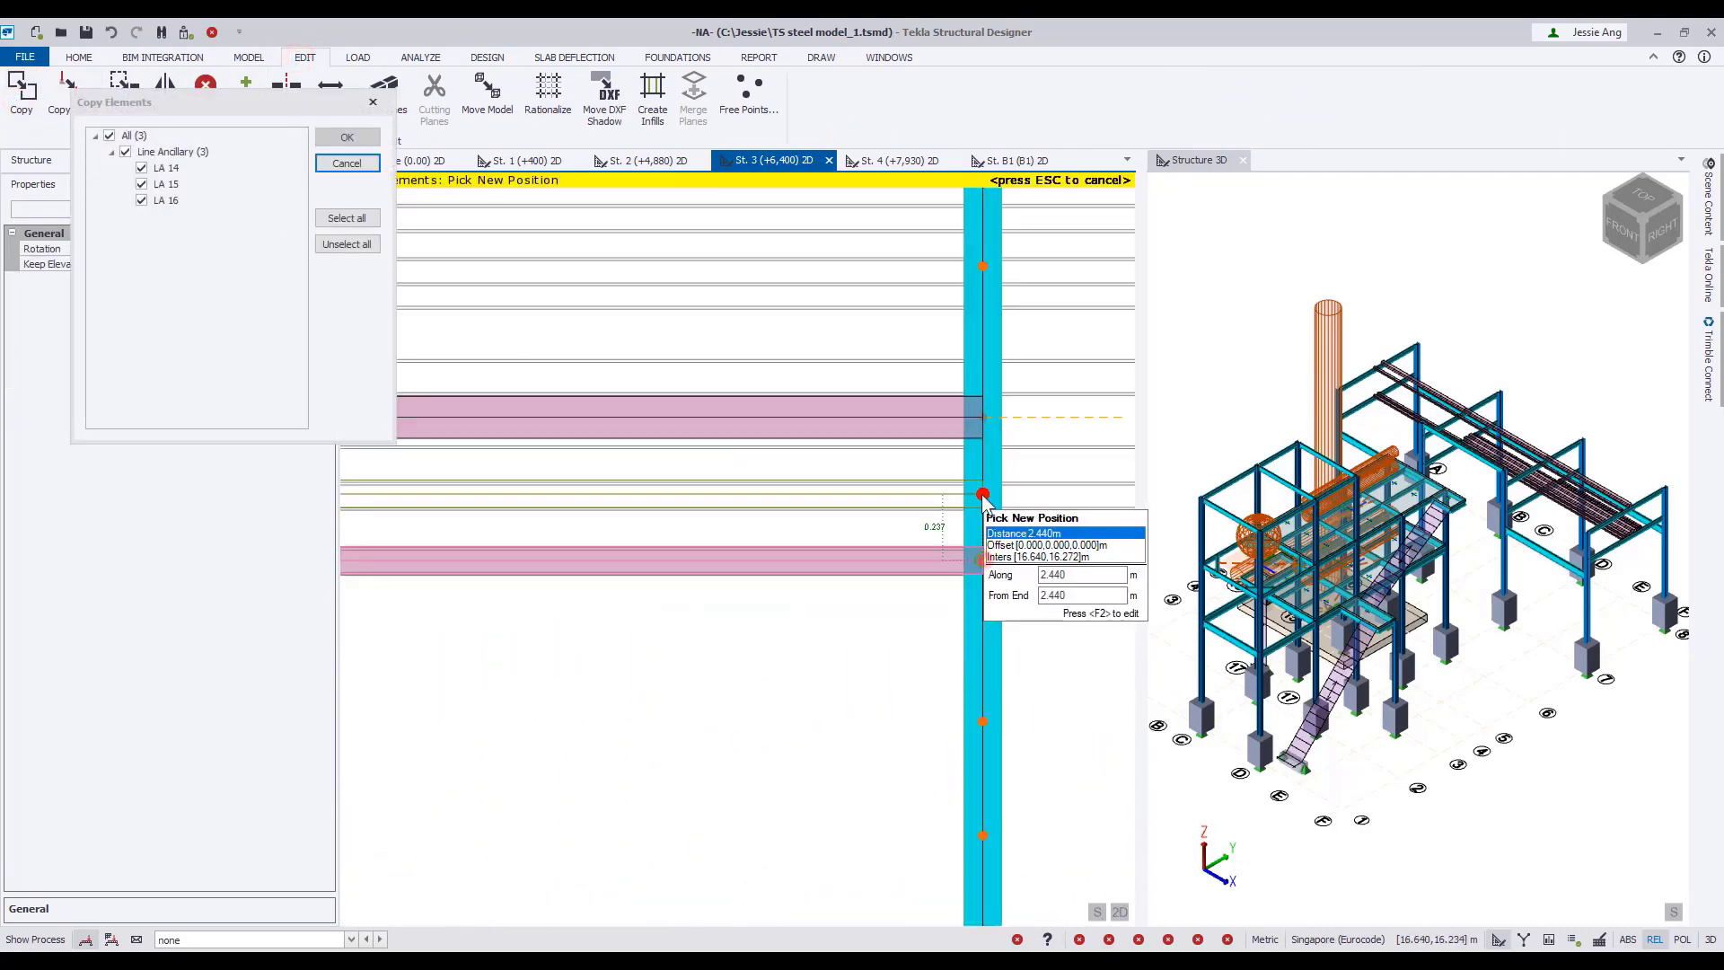
{"action": "left_click", "coordinate": [982, 493]}
Copy the same 100 mm pipework spans onto the two small pipe outlines closest to grid 8 and finish copying.
{"action": "middle_click_drag", "start_coordinate": [984, 494], "coordinate": [929, 672]}
{"action": "scroll", "coordinate": [935, 503], "scroll_direction": "up", "scroll_amount": 4}
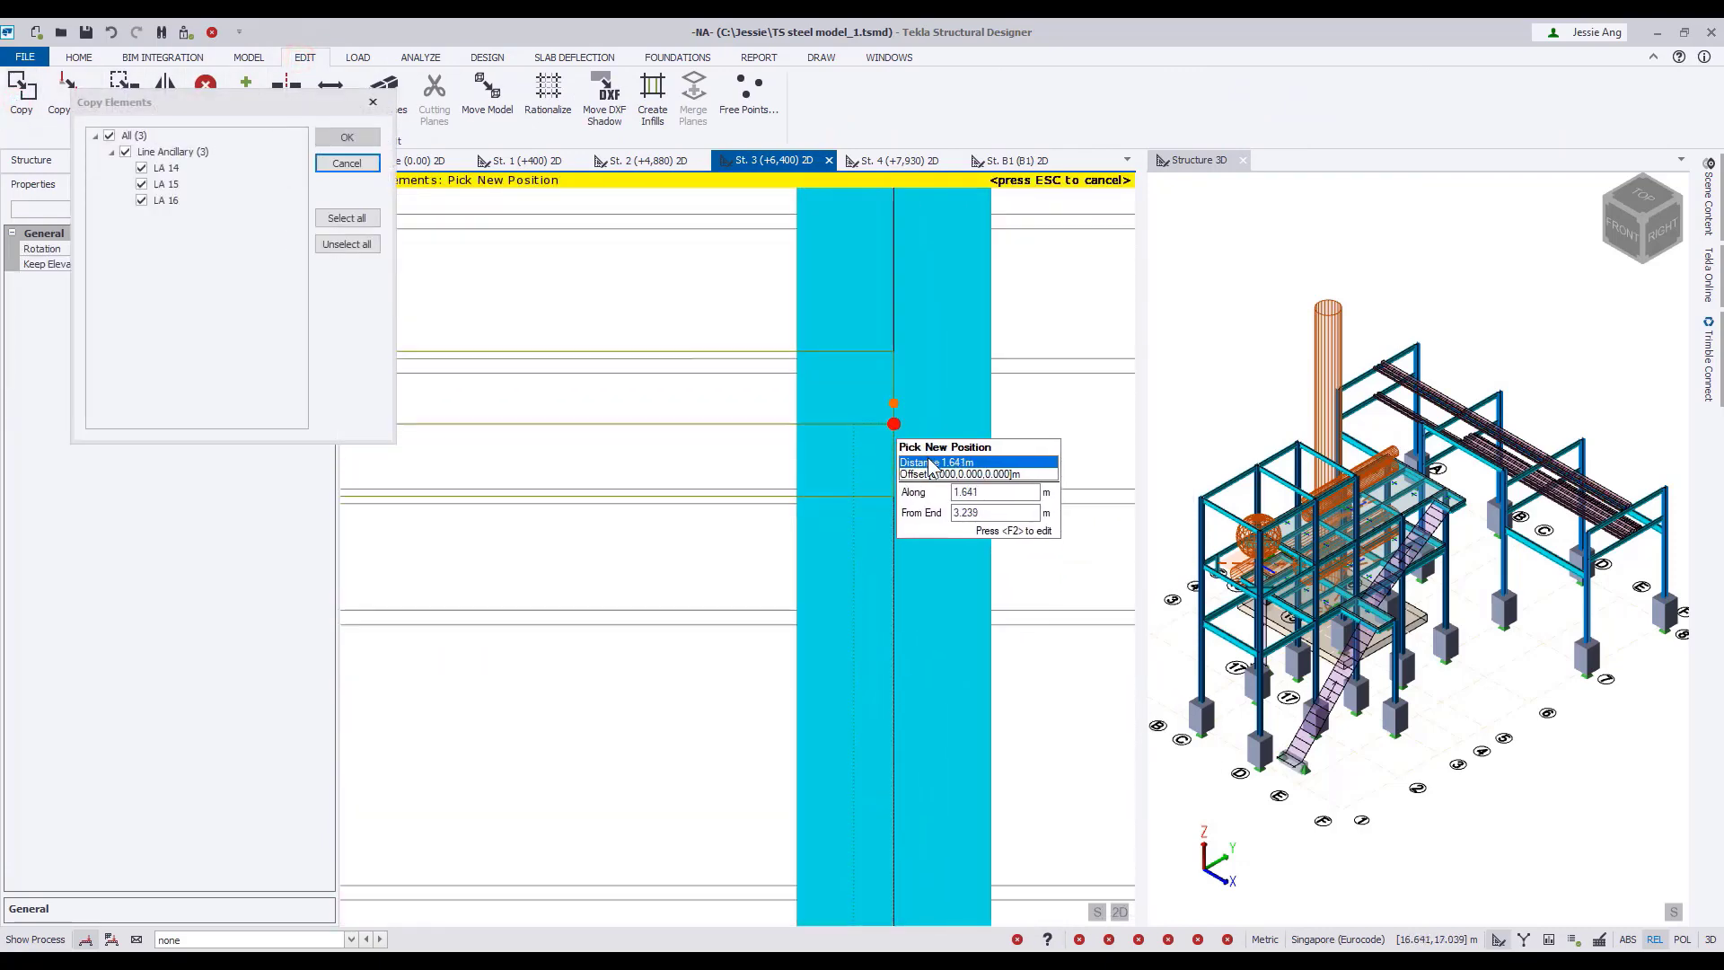
{"action": "left_click", "coordinate": [893, 431]}
{"action": "middle_click_drag", "start_coordinate": [893, 431], "coordinate": [894, 712]}
{"action": "left_click", "coordinate": [894, 439]}
{"action": "scroll", "coordinate": [949, 503], "scroll_direction": "down", "scroll_amount": 5}
{"action": "key", "text": "Escape"}
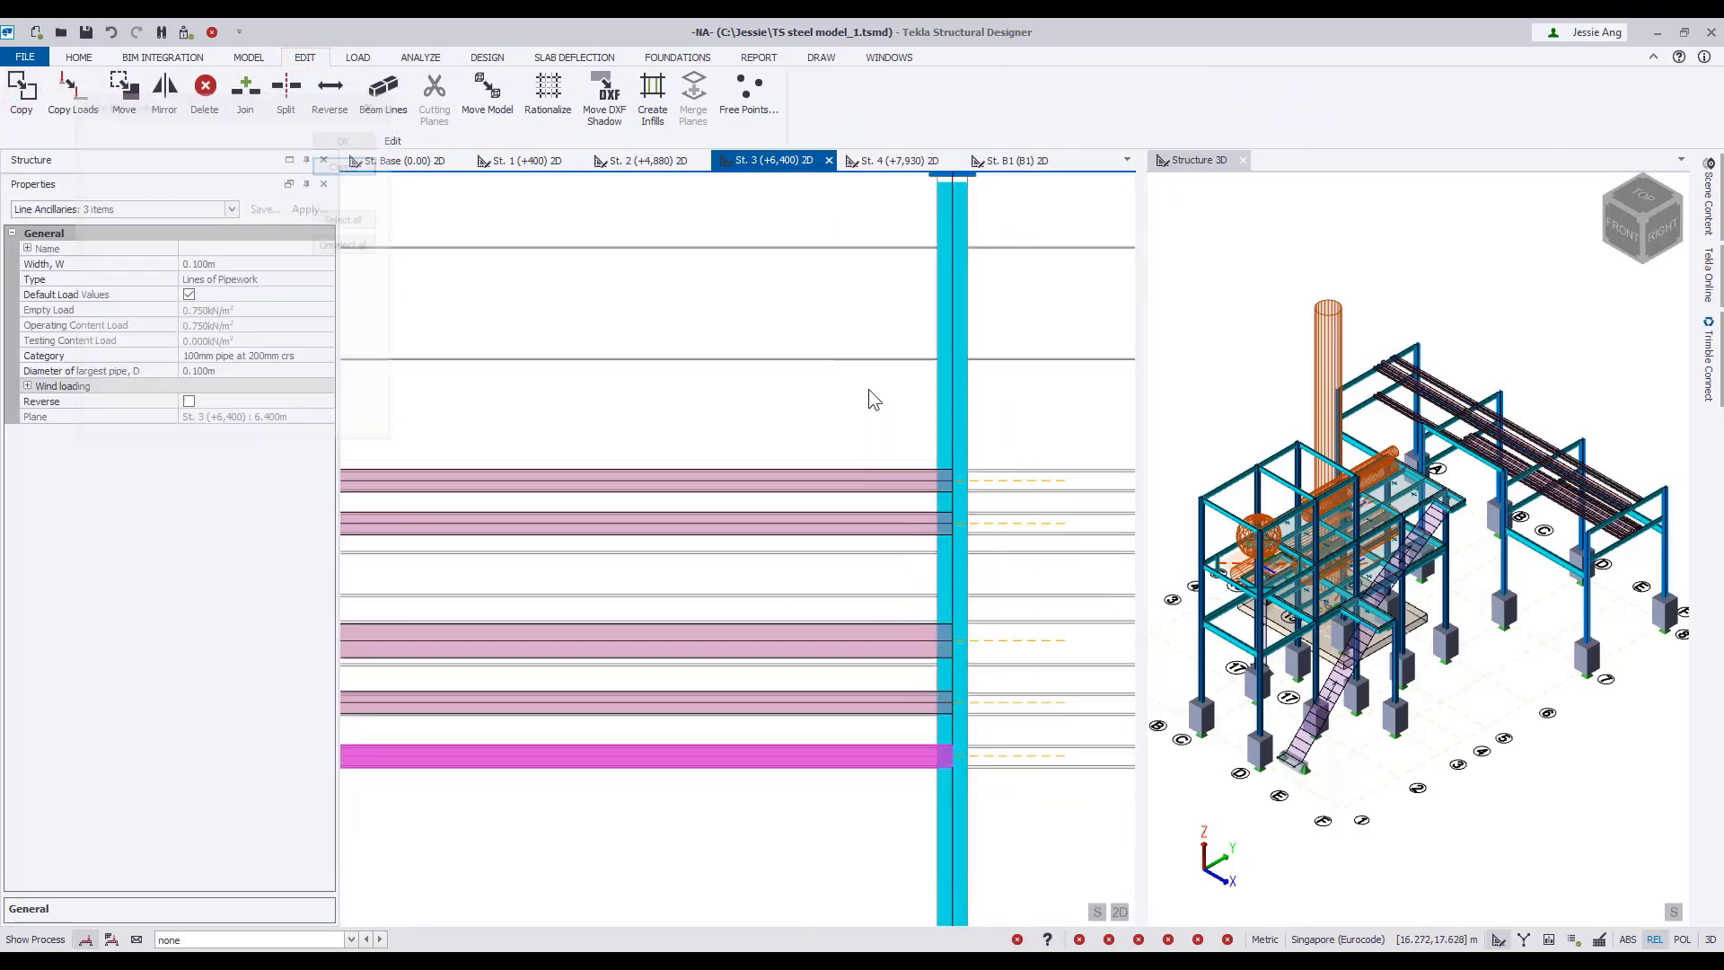
Copy the three 150 mm pipework spans onto the remaining empty pipe outline beside them and clear the selection.
{"action": "left_click", "coordinate": [854, 641]}
{"action": "scroll", "coordinate": [855, 640], "scroll_direction": "down", "scroll_amount": 4}
{"action": "middle_click_drag", "start_coordinate": [673, 596], "coordinate": [596, 596]}
{"action": "scroll", "coordinate": [596, 596], "scroll_direction": "down", "scroll_amount": 2}
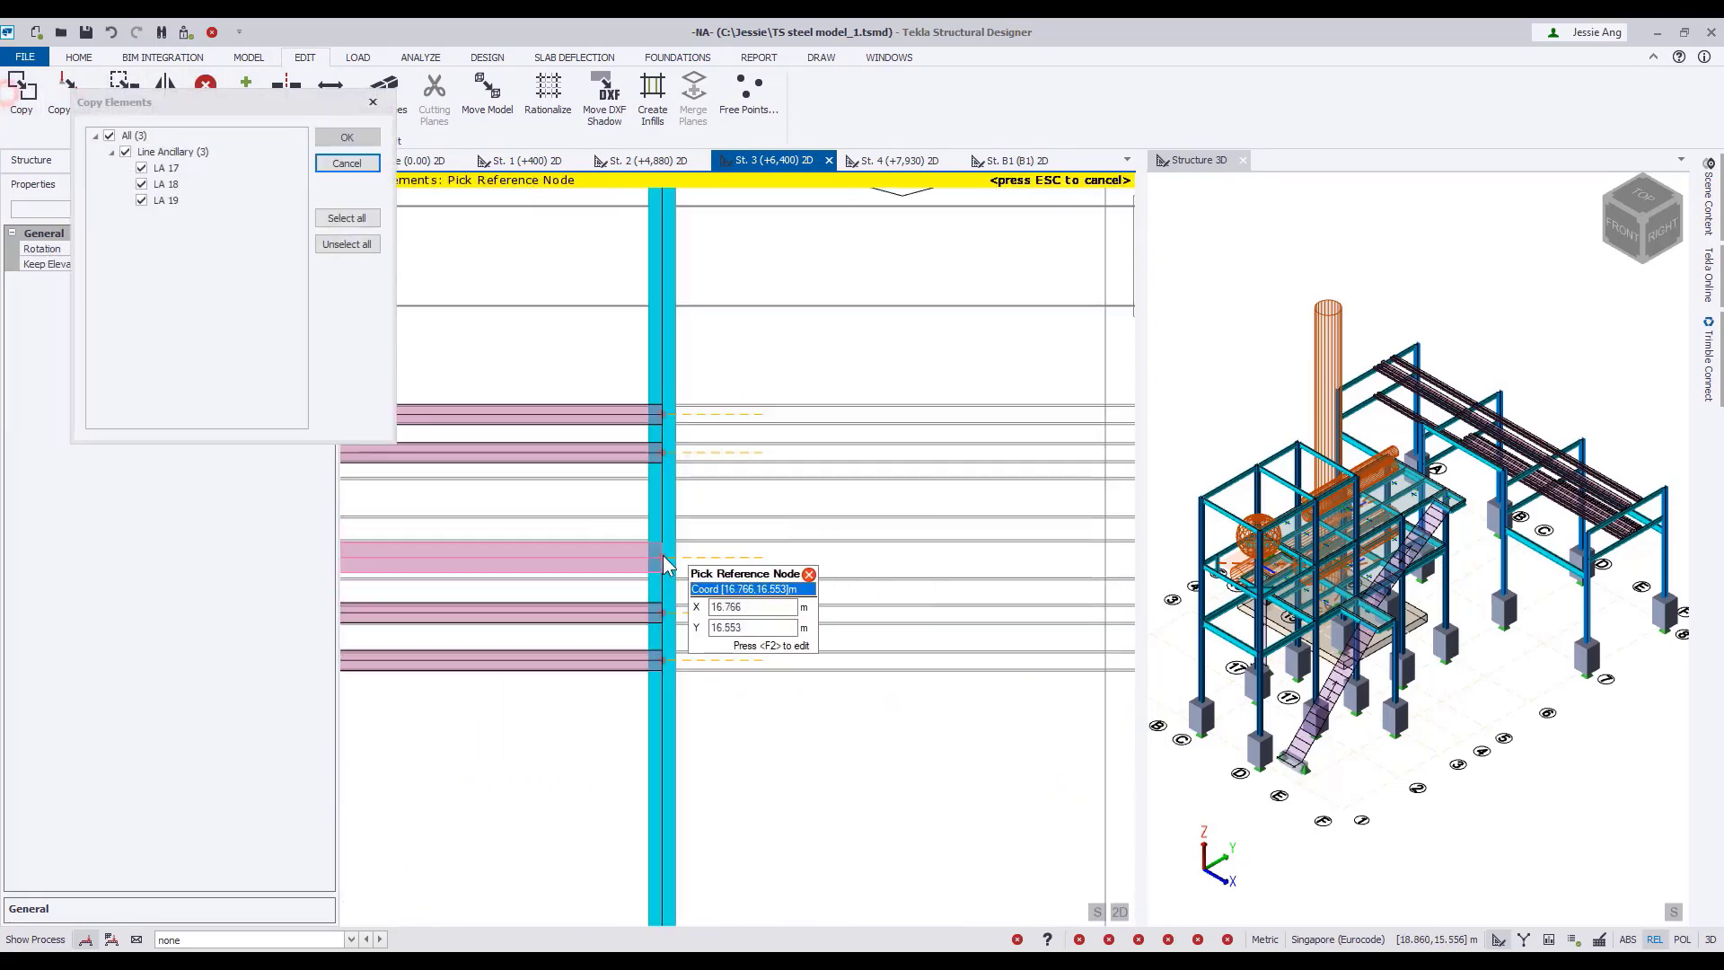
{"action": "left_click", "coordinate": [664, 564]}
{"action": "scroll", "coordinate": [781, 539], "scroll_direction": "down", "scroll_amount": 3}
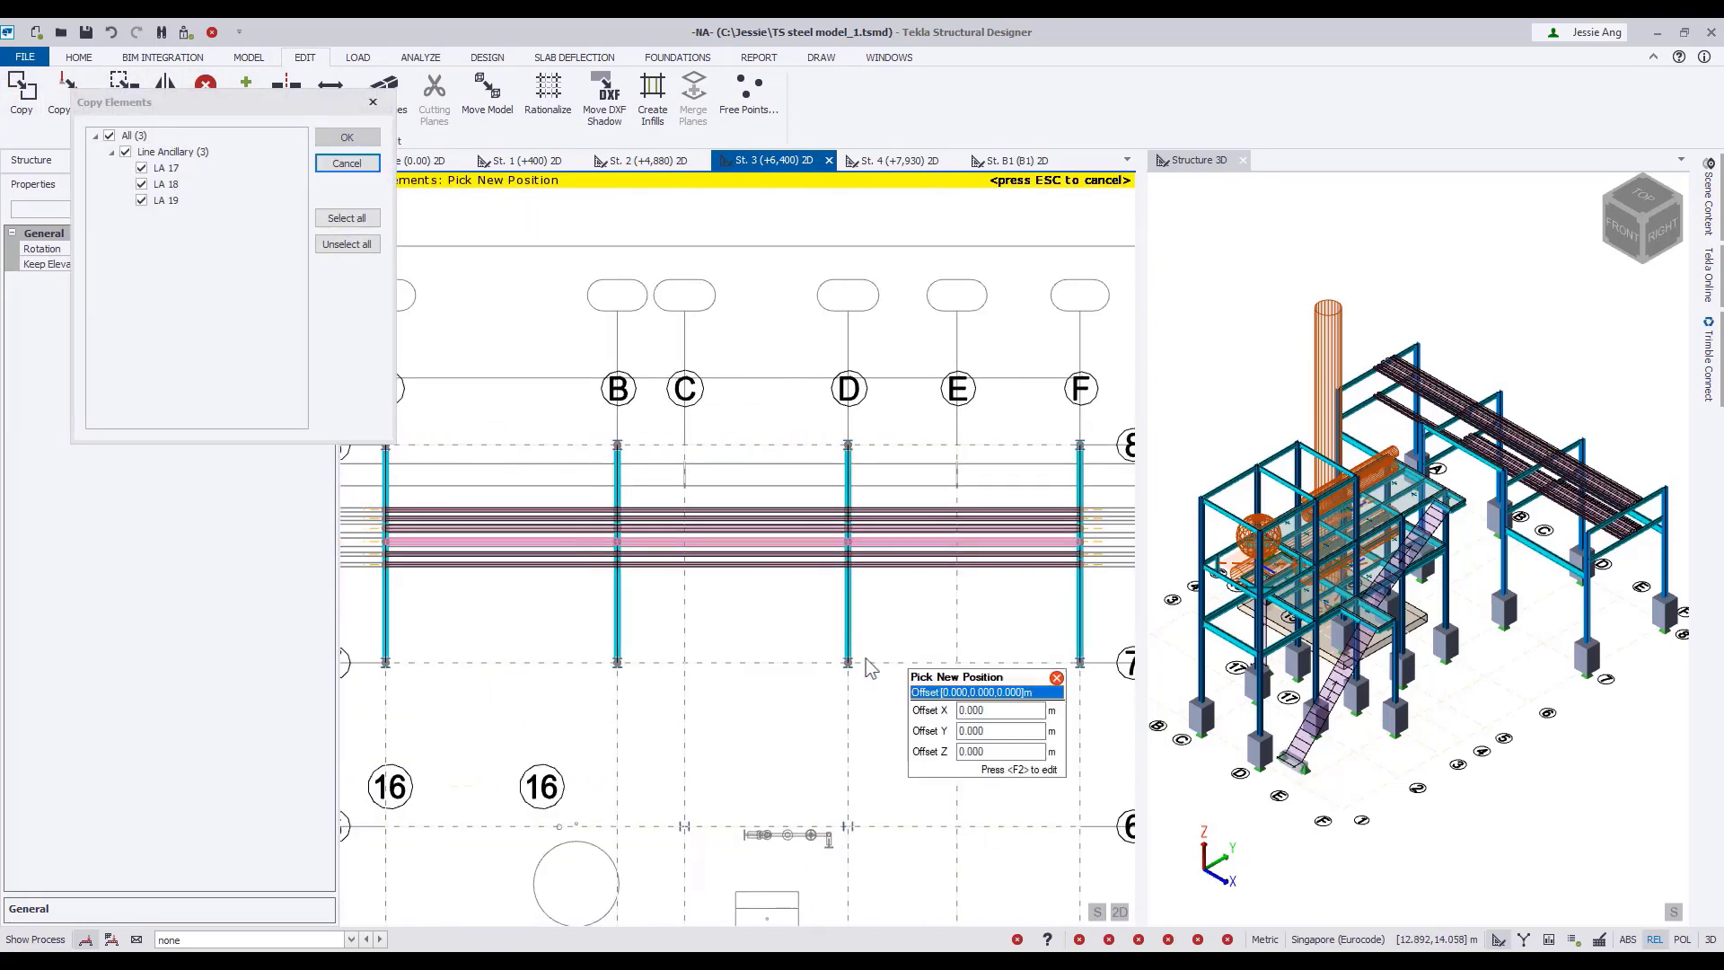
{"action": "left_click", "coordinate": [898, 649]}
{"action": "key", "text": "Escape"}
{"action": "scroll", "coordinate": [908, 636], "scroll_direction": "up", "scroll_amount": 1}
{"action": "right_click", "coordinate": [915, 633]}
{"action": "left_click", "coordinate": [892, 585]}
Set up a line ancillary as Lines of Cable tray with width 0.500 m and tray height 0.500 m, and expand its wind loading settings.
{"action": "left_click", "coordinate": [249, 57]}
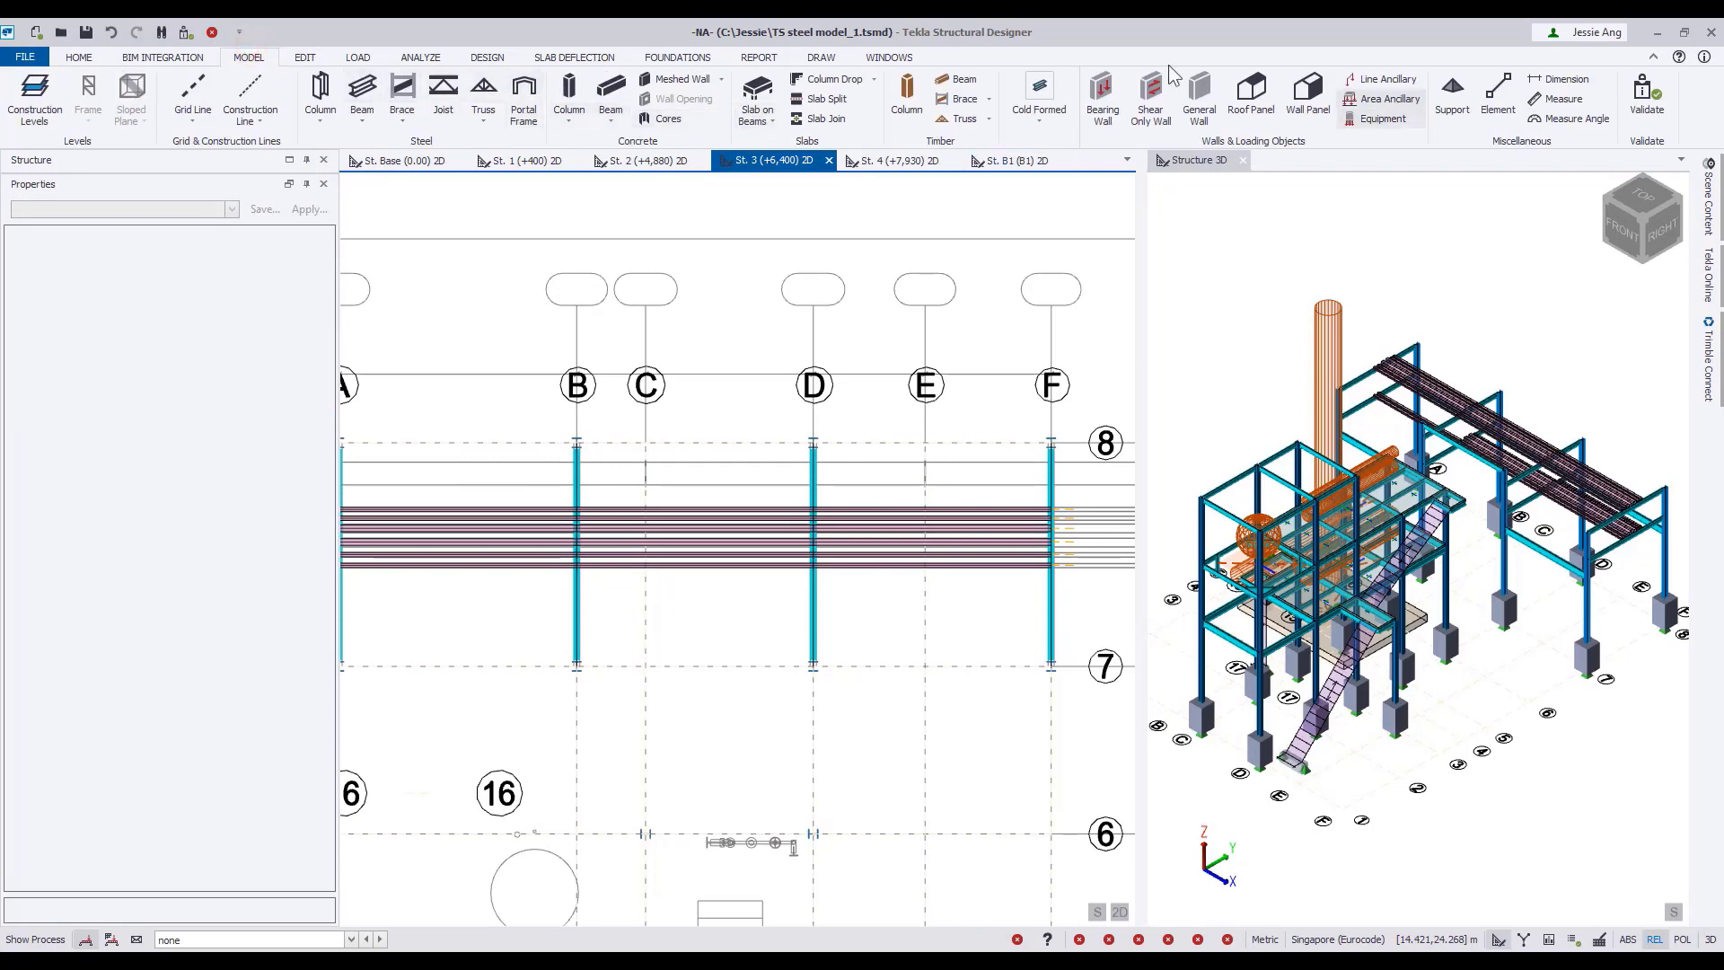
{"action": "left_click", "coordinate": [1382, 81]}
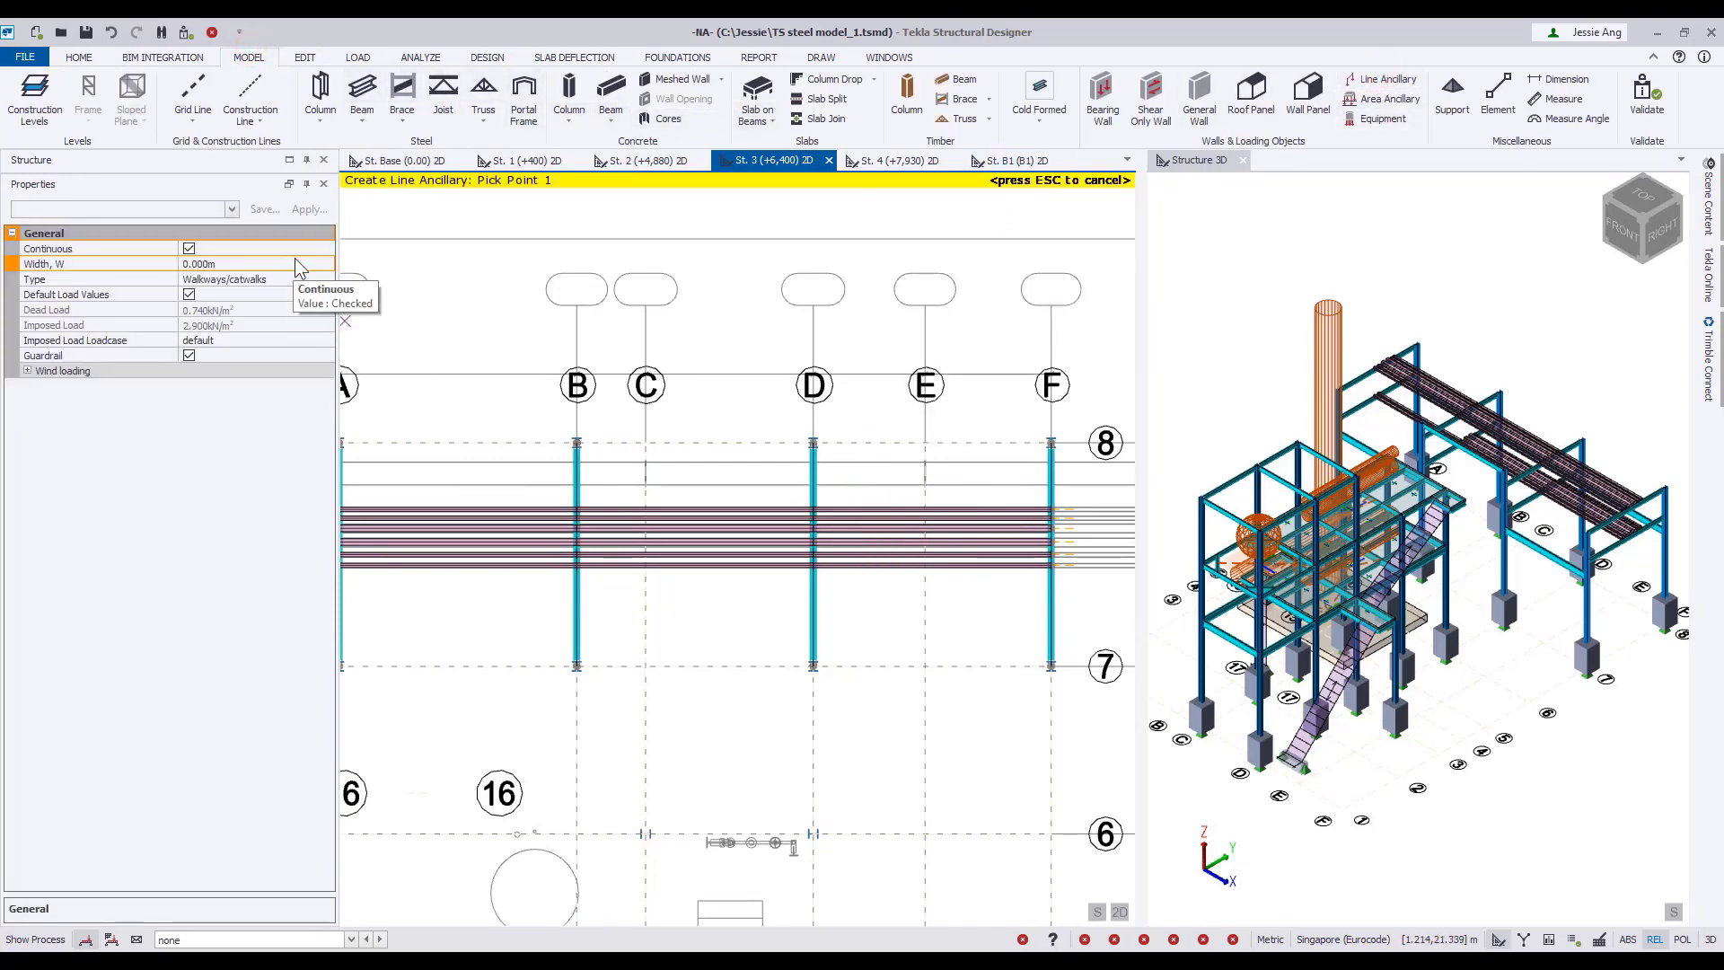
{"action": "left_click", "coordinate": [260, 279]}
{"action": "left_click", "coordinate": [326, 279]}
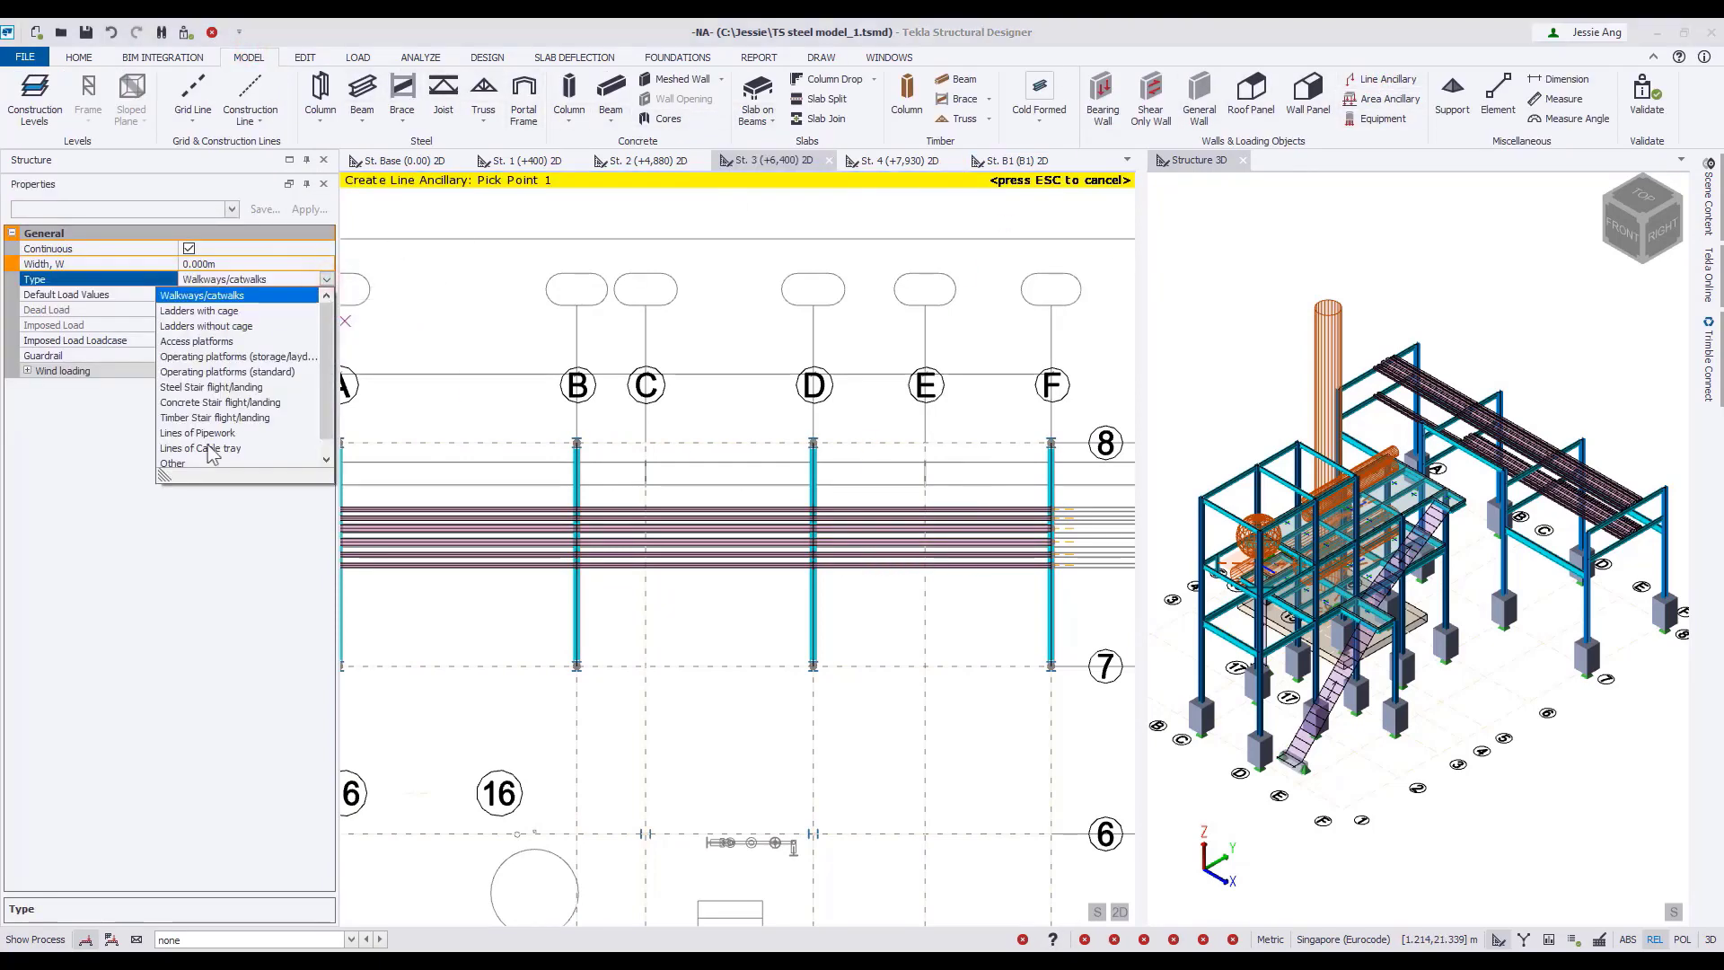
{"action": "left_click", "coordinate": [207, 454]}
{"action": "left_click", "coordinate": [246, 261]}
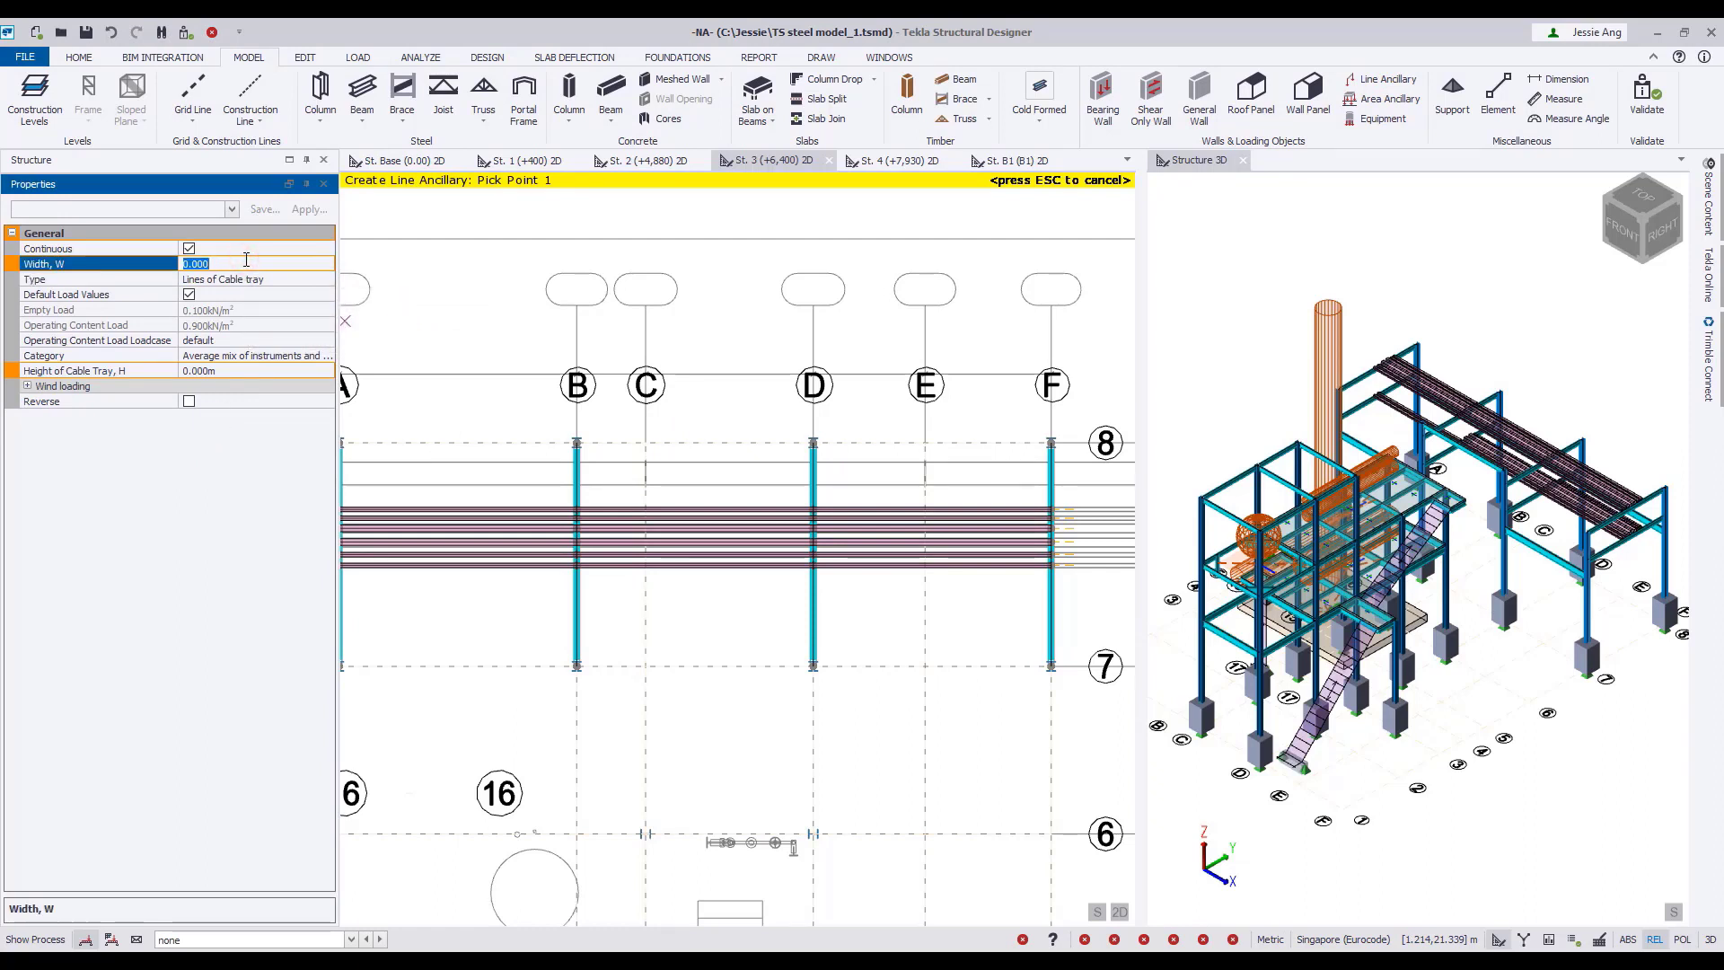
{"action": "left_click", "coordinate": [258, 370]}
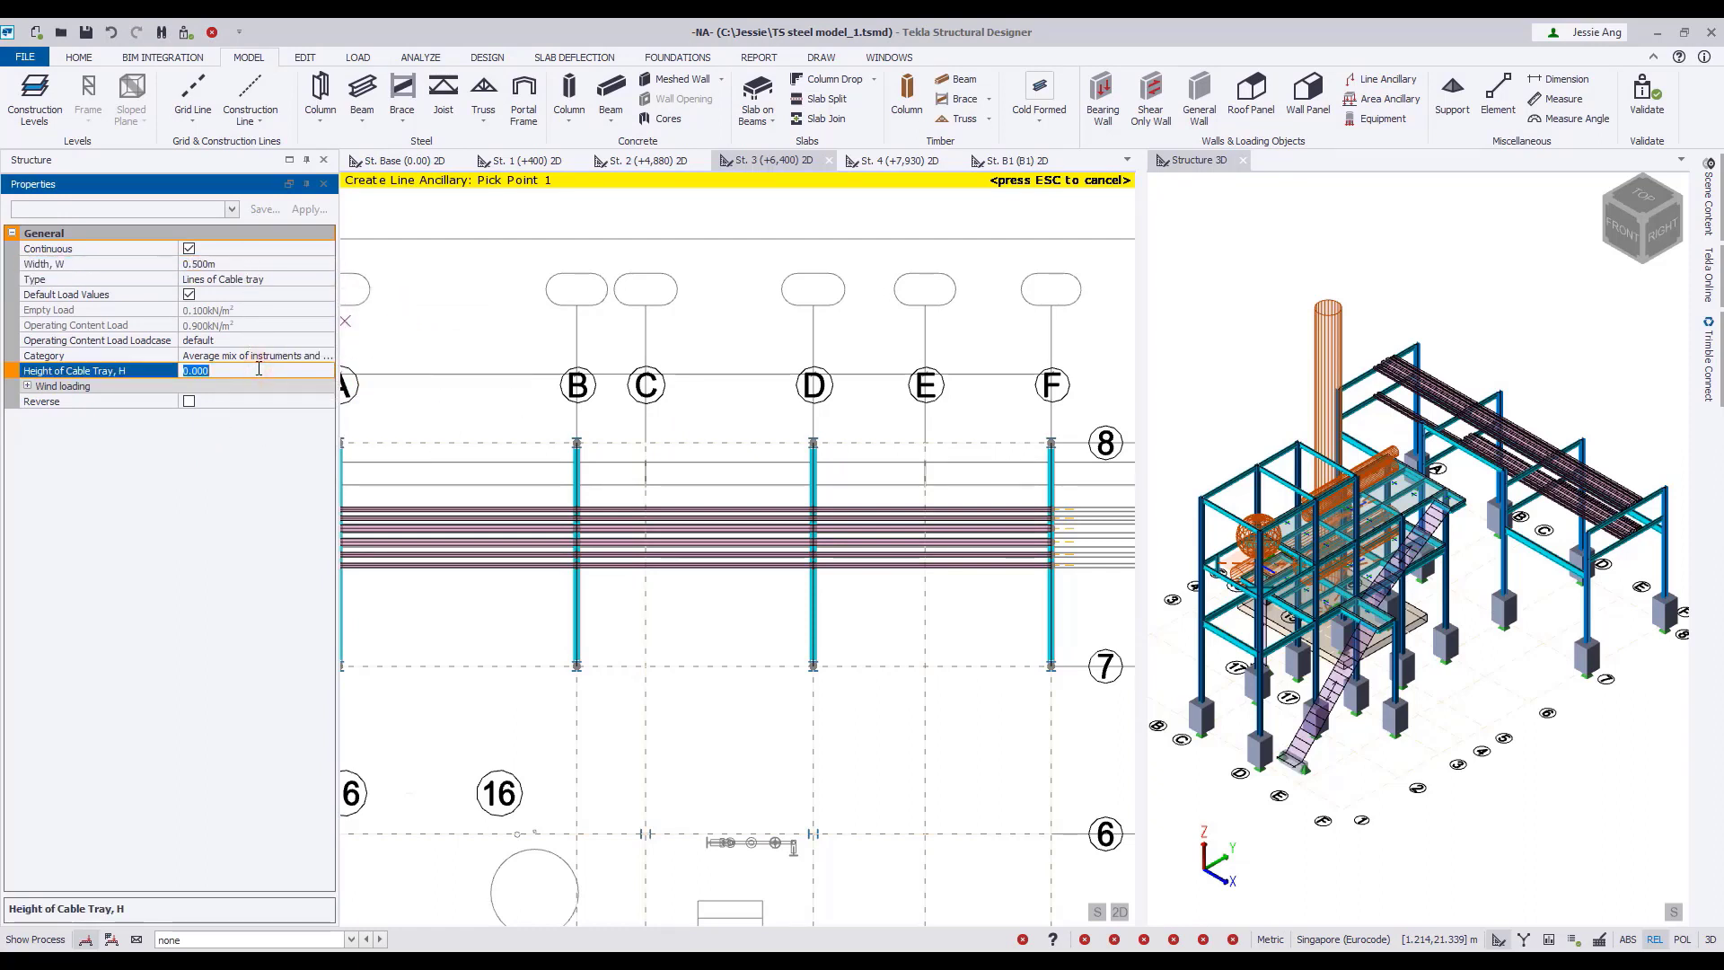
{"action": "left_click", "coordinate": [28, 386]}
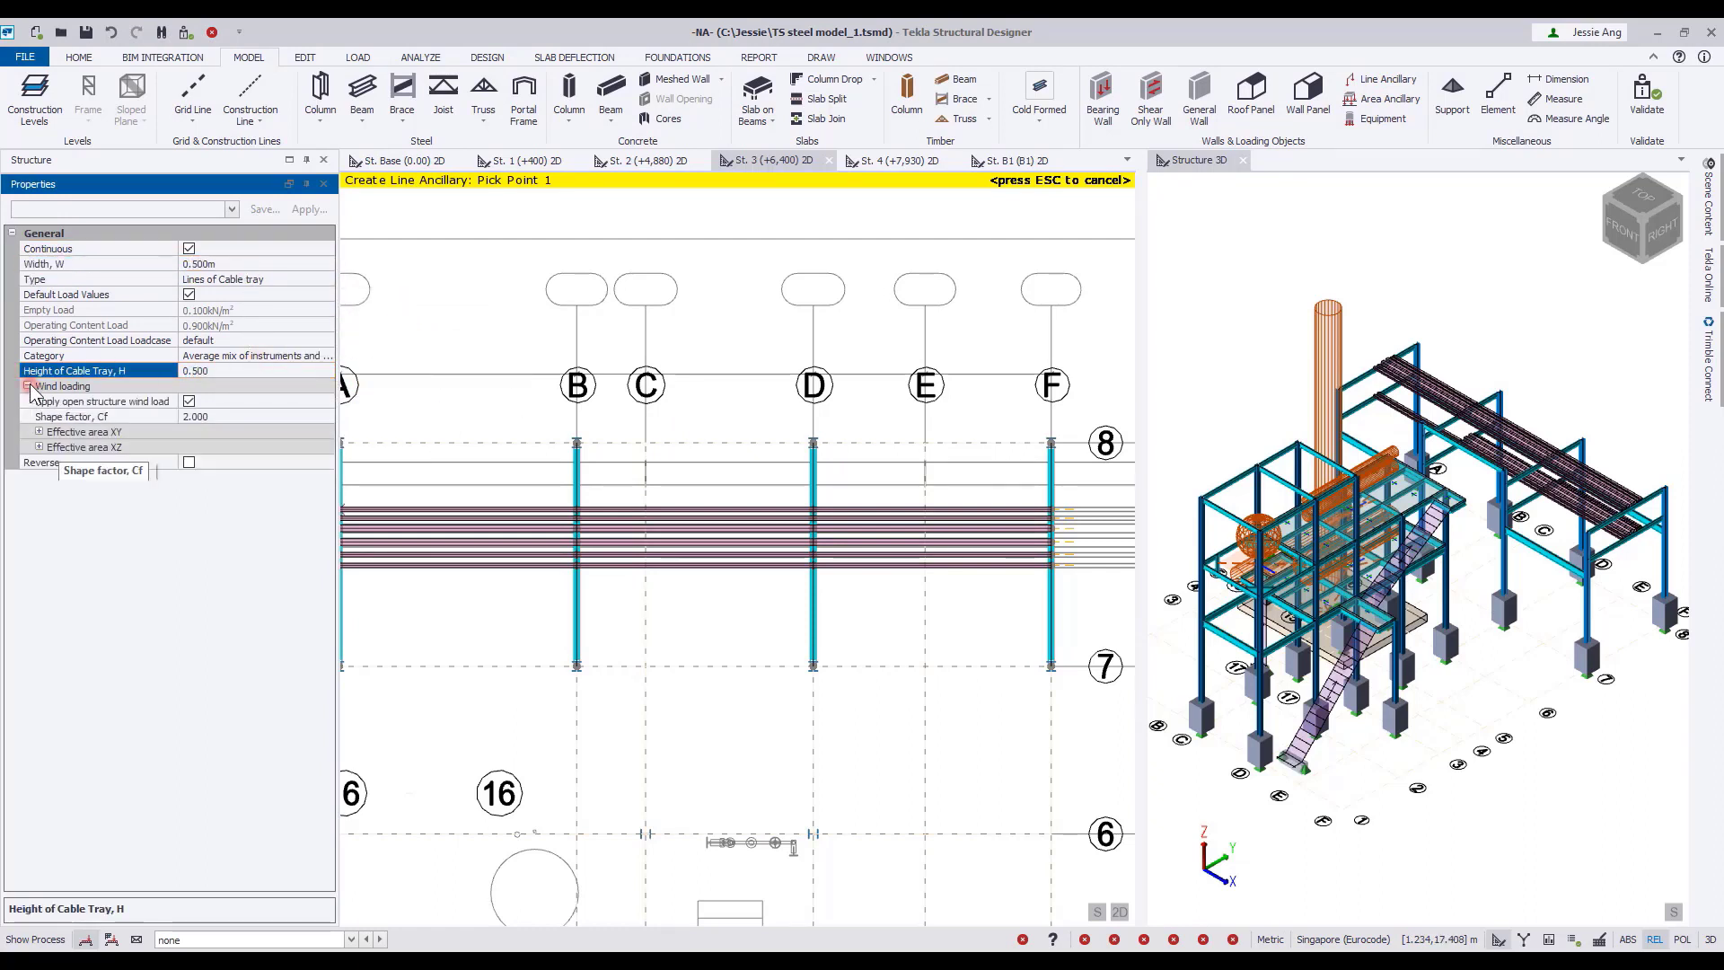
Place the cable tray from grid F through D and B to A along the wide outline beside grid 8.
{"action": "scroll", "coordinate": [1056, 485], "scroll_direction": "up", "scroll_amount": 5}
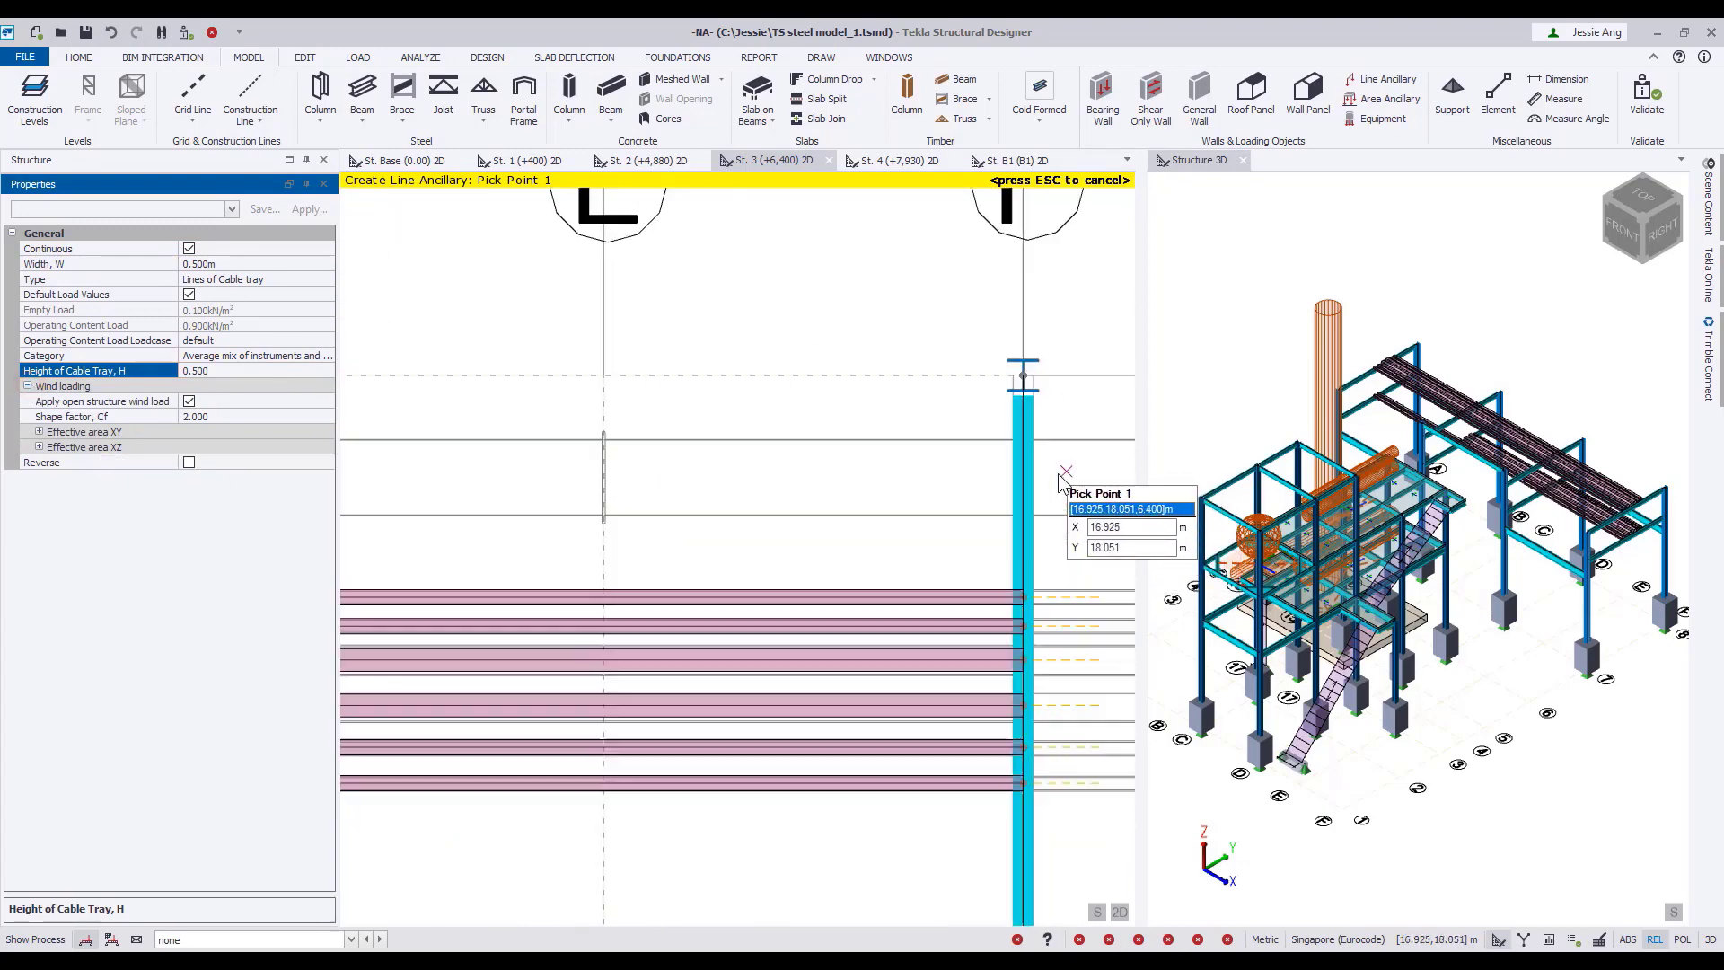
{"action": "left_click", "coordinate": [1060, 482]}
{"action": "scroll", "coordinate": [754, 404], "scroll_direction": "down", "scroll_amount": 5}
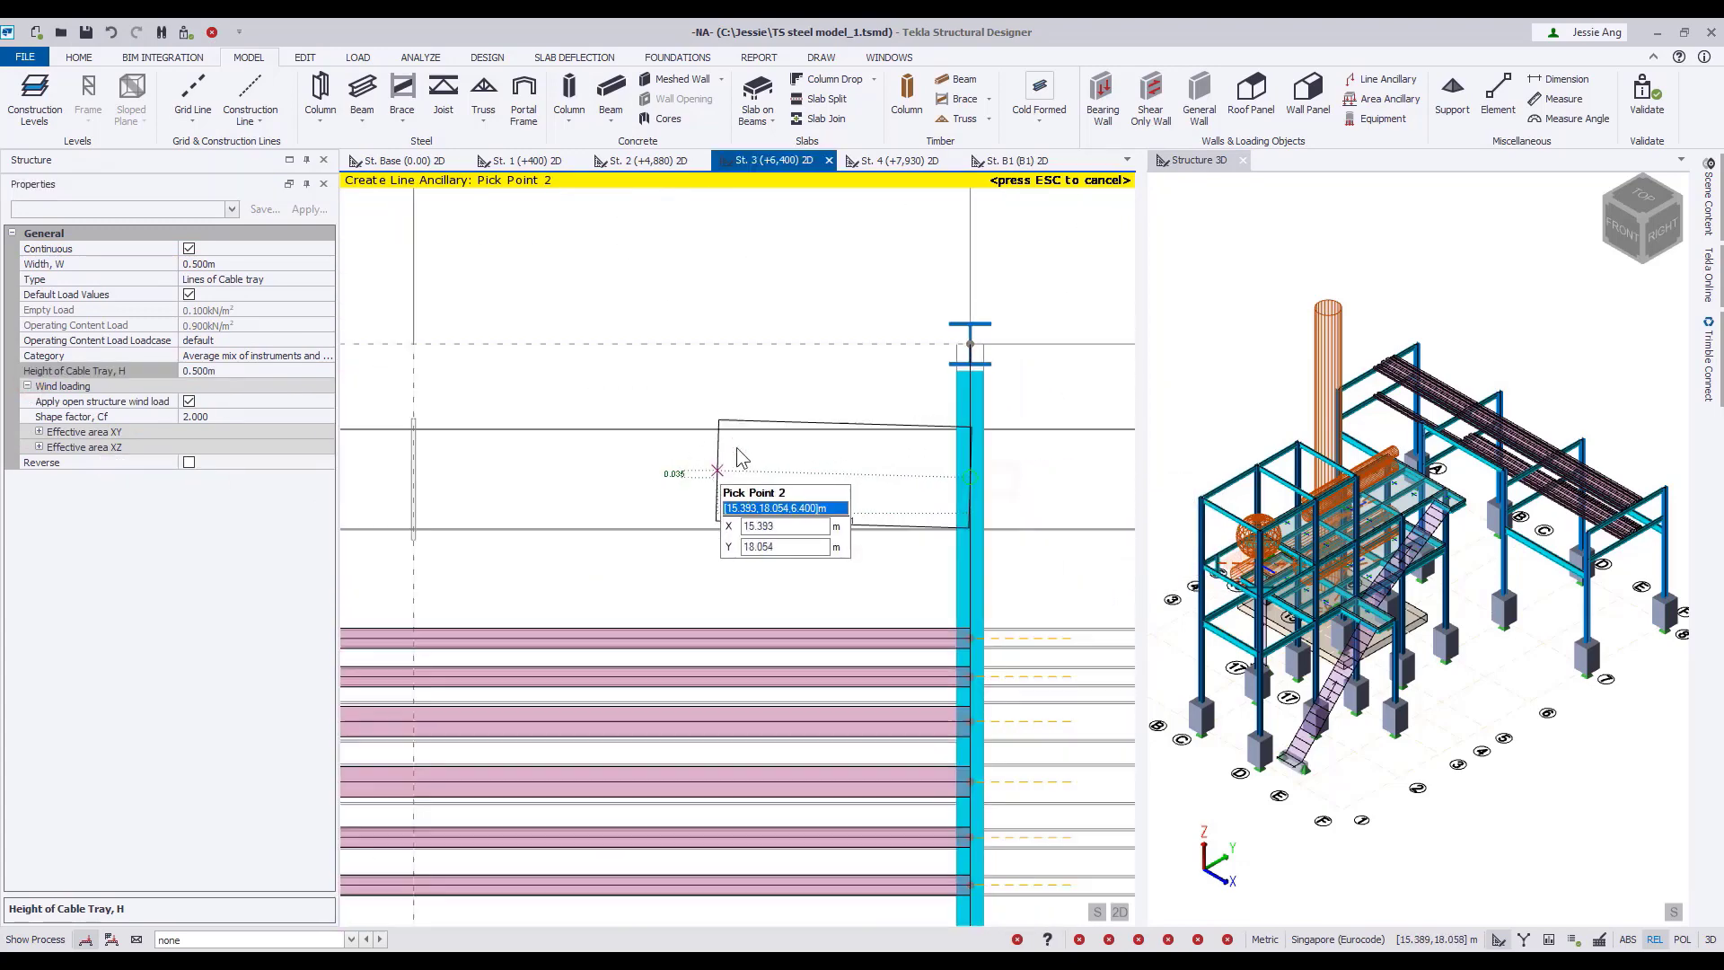
{"action": "left_click", "coordinate": [811, 437]}
{"action": "left_click", "coordinate": [551, 437]}
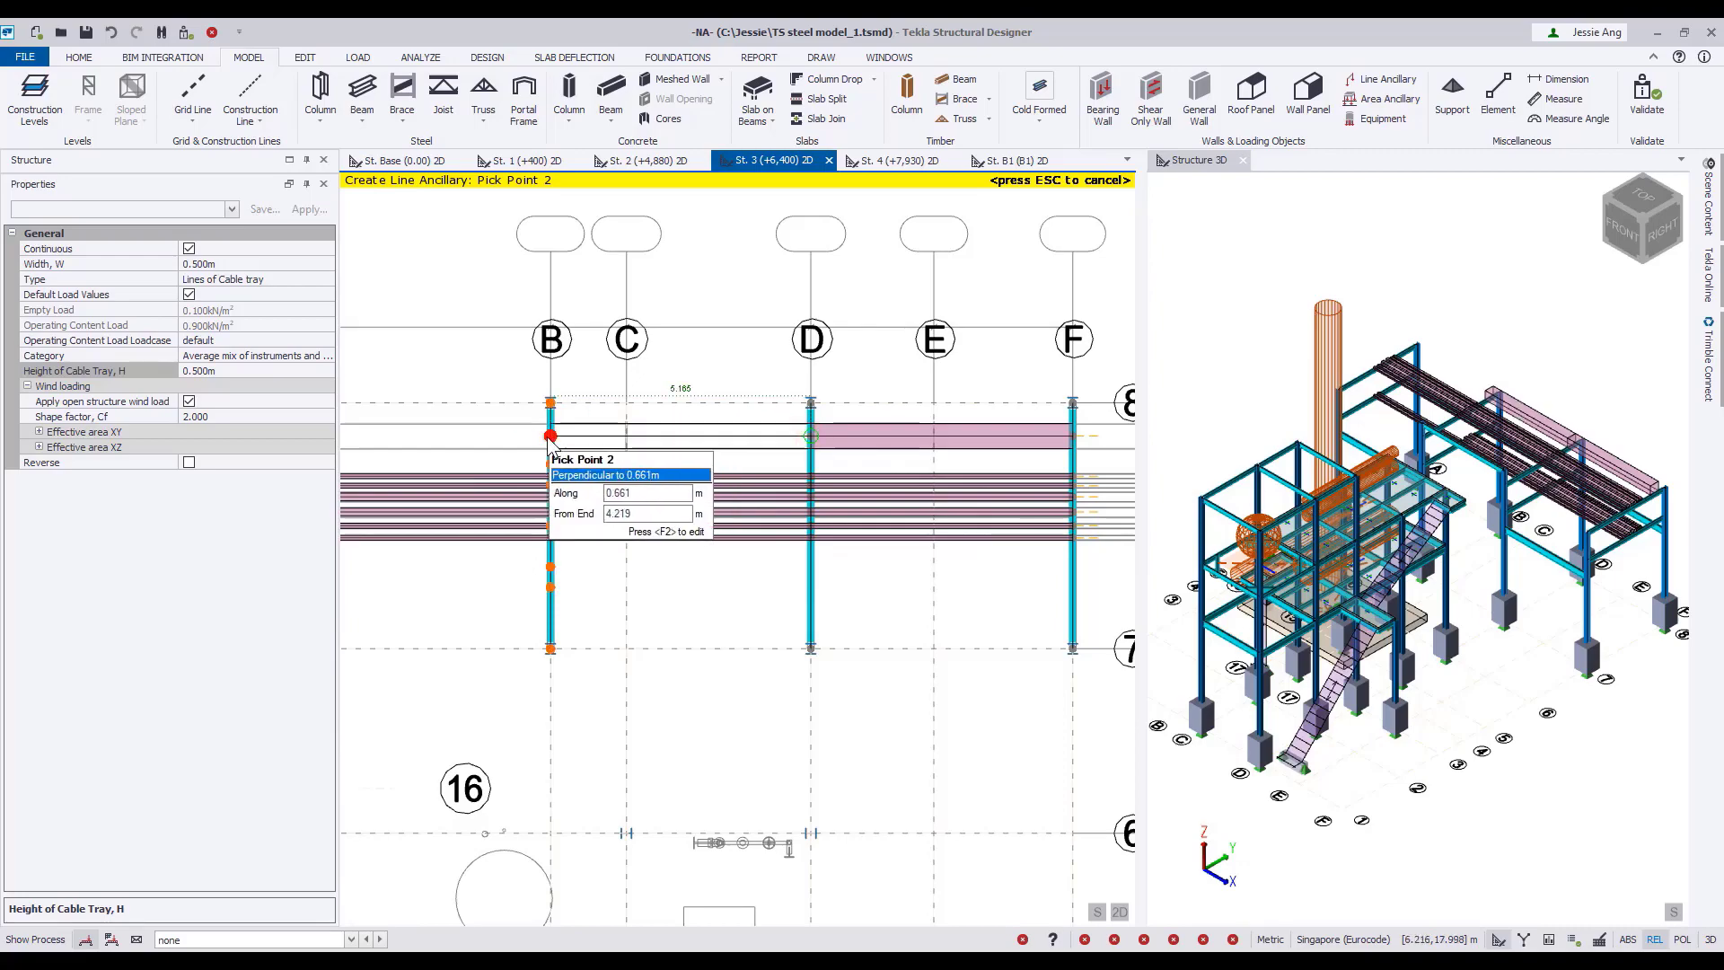
{"action": "middle_click_drag", "start_coordinate": [555, 440], "coordinate": [806, 455]}
{"action": "left_click", "coordinate": [541, 451]}
{"action": "scroll", "coordinate": [897, 629], "scroll_direction": "down", "scroll_amount": 3}
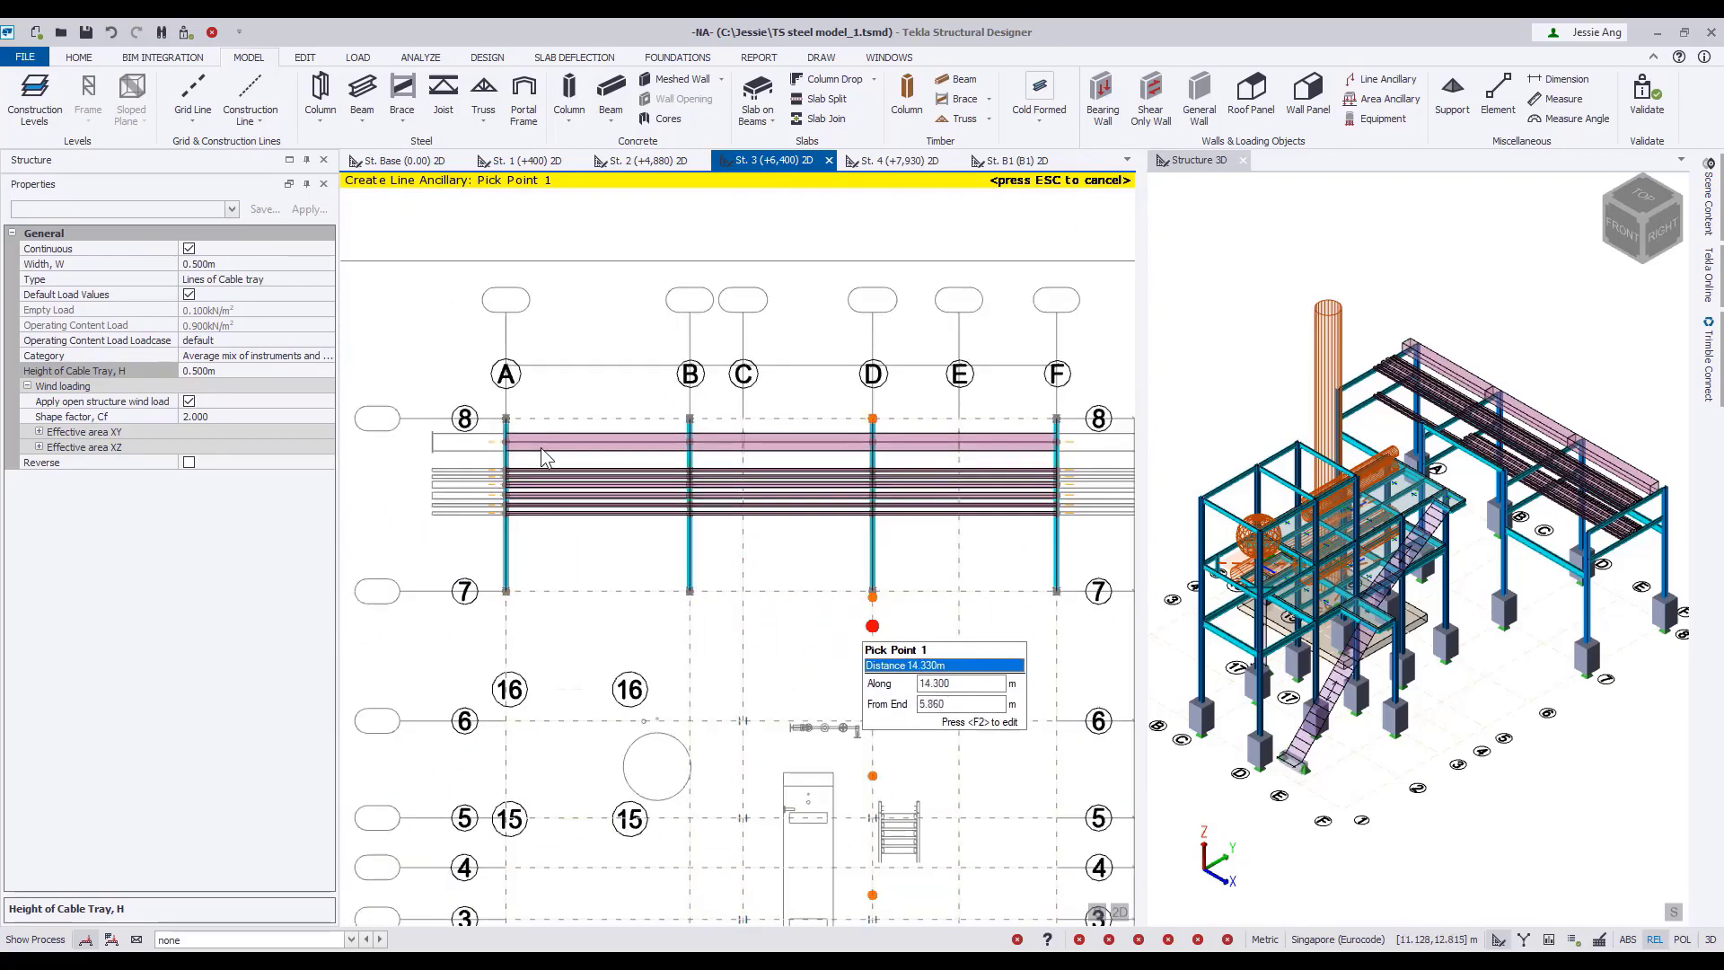
{"action": "middle_click_drag", "start_coordinate": [898, 628], "coordinate": [831, 582]}
{"action": "key", "text": "Escape"}
Examine the pipe rack's pipework and cable tray in 3D and open the St. 2 (+4,880) plan.
{"action": "middle_click_drag", "start_coordinate": [1632, 782], "coordinate": [1436, 763]}
{"action": "scroll", "coordinate": [1436, 763], "scroll_direction": "up", "scroll_amount": 3}
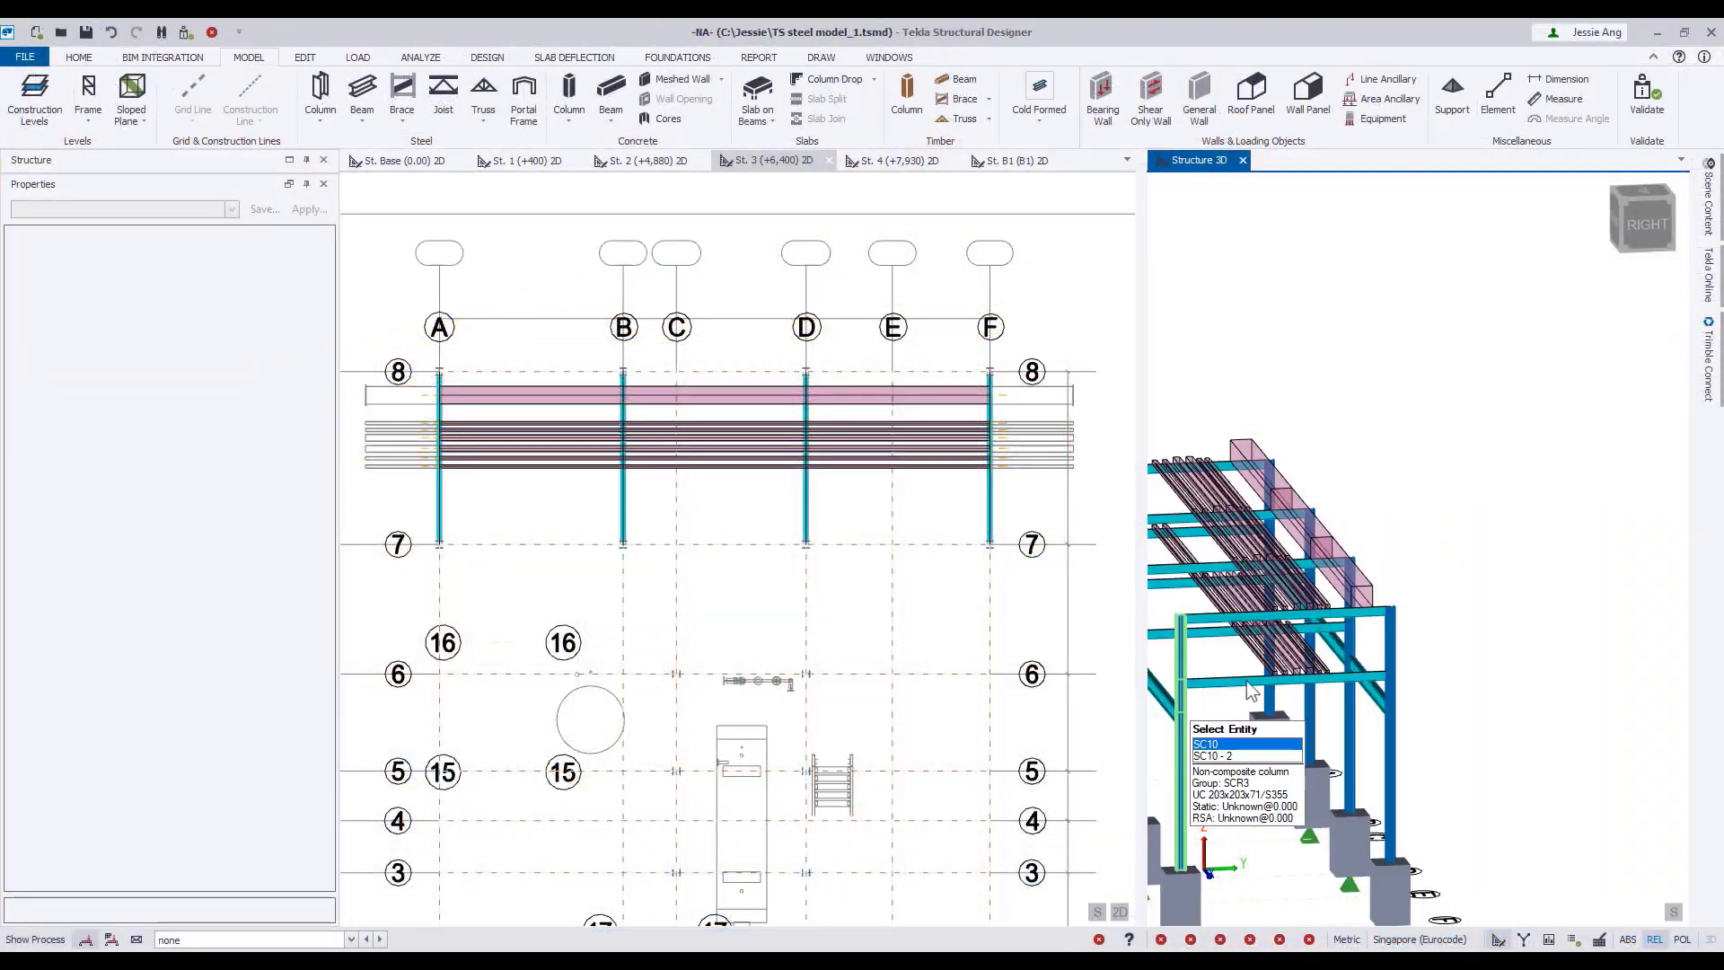
{"action": "right_click_drag", "start_coordinate": [1247, 680], "coordinate": [1338, 673]}
{"action": "middle_click_drag", "start_coordinate": [1338, 674], "coordinate": [1443, 690]}
{"action": "scroll", "coordinate": [1443, 691], "scroll_direction": "down", "scroll_amount": 3}
{"action": "scroll", "coordinate": [1478, 648], "scroll_direction": "down", "scroll_amount": 3}
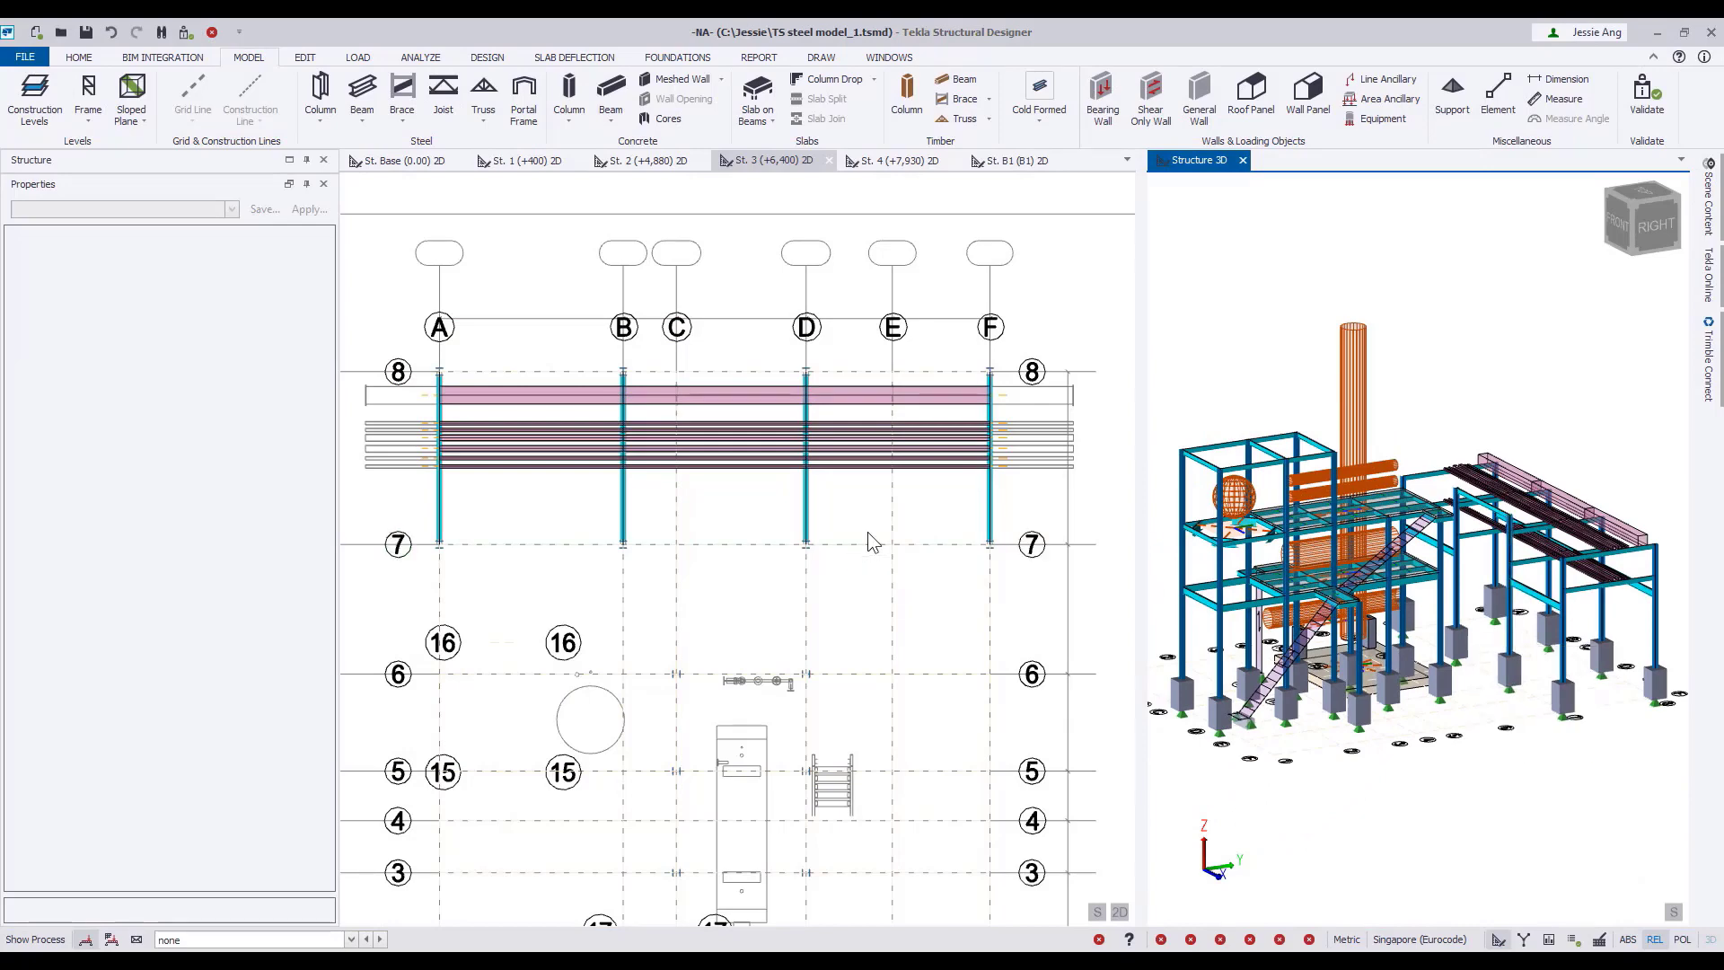
{"action": "left_click", "coordinate": [644, 164]}
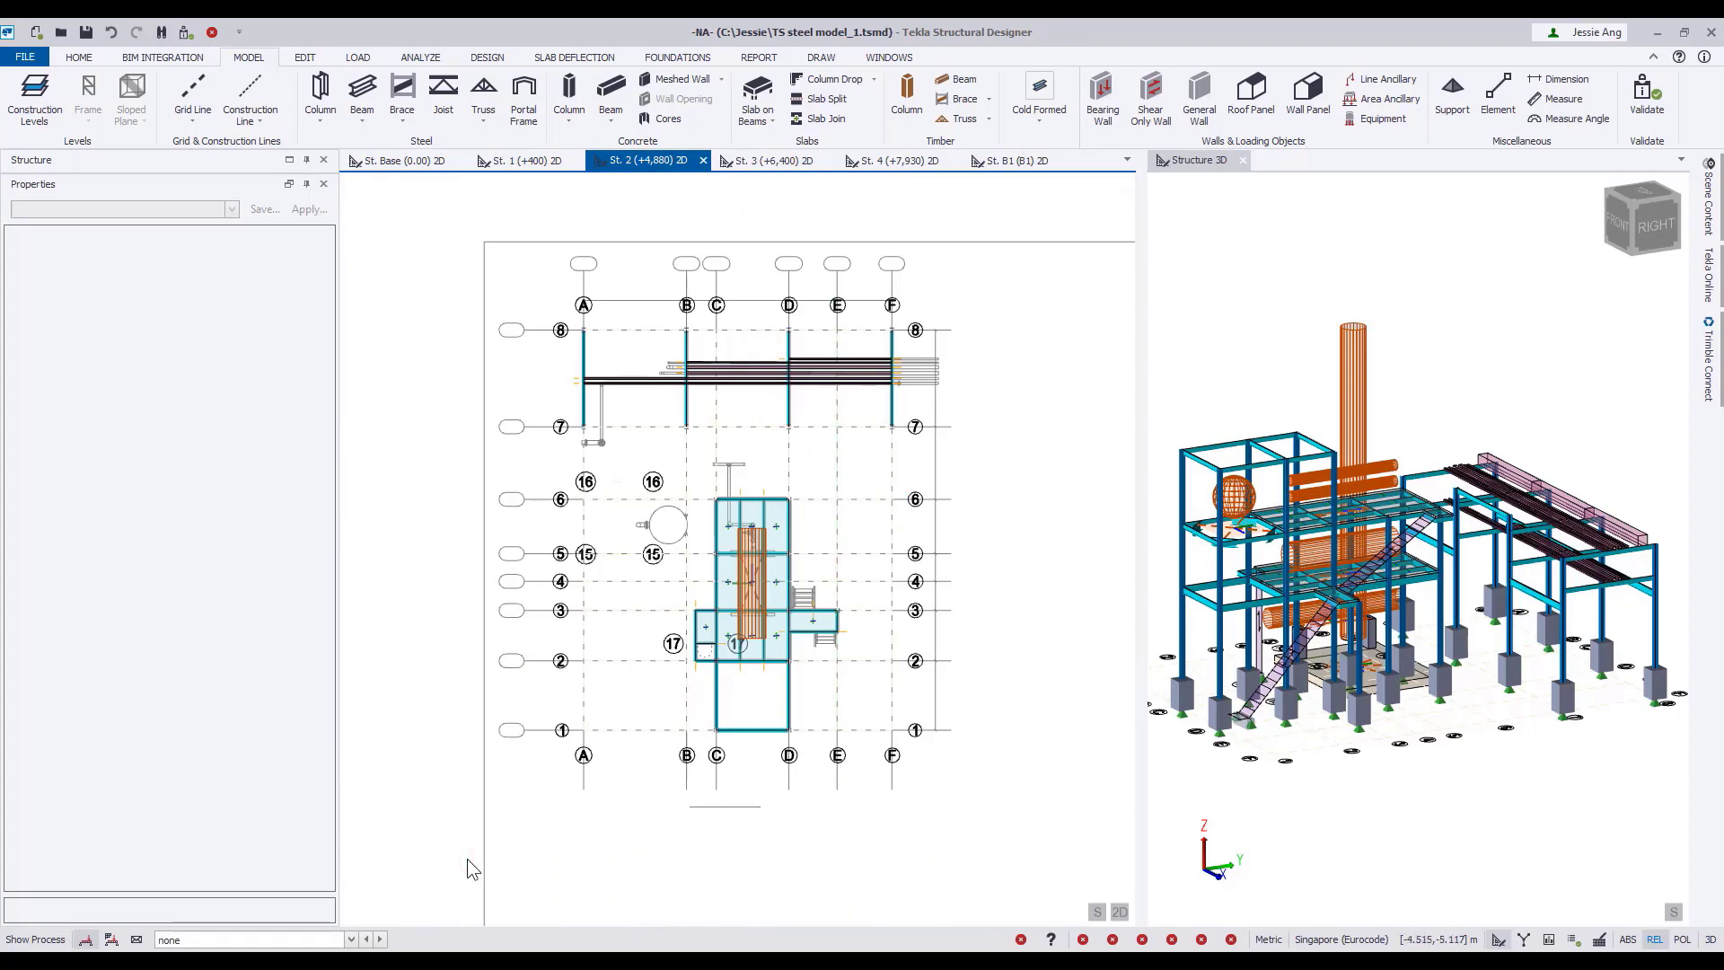
Hide the drawing shadow on the St. 2 (+4,880) level and widen the 3D view beside the plan.
{"action": "left_click", "coordinate": [289, 184]}
{"action": "left_click", "coordinate": [102, 253]}
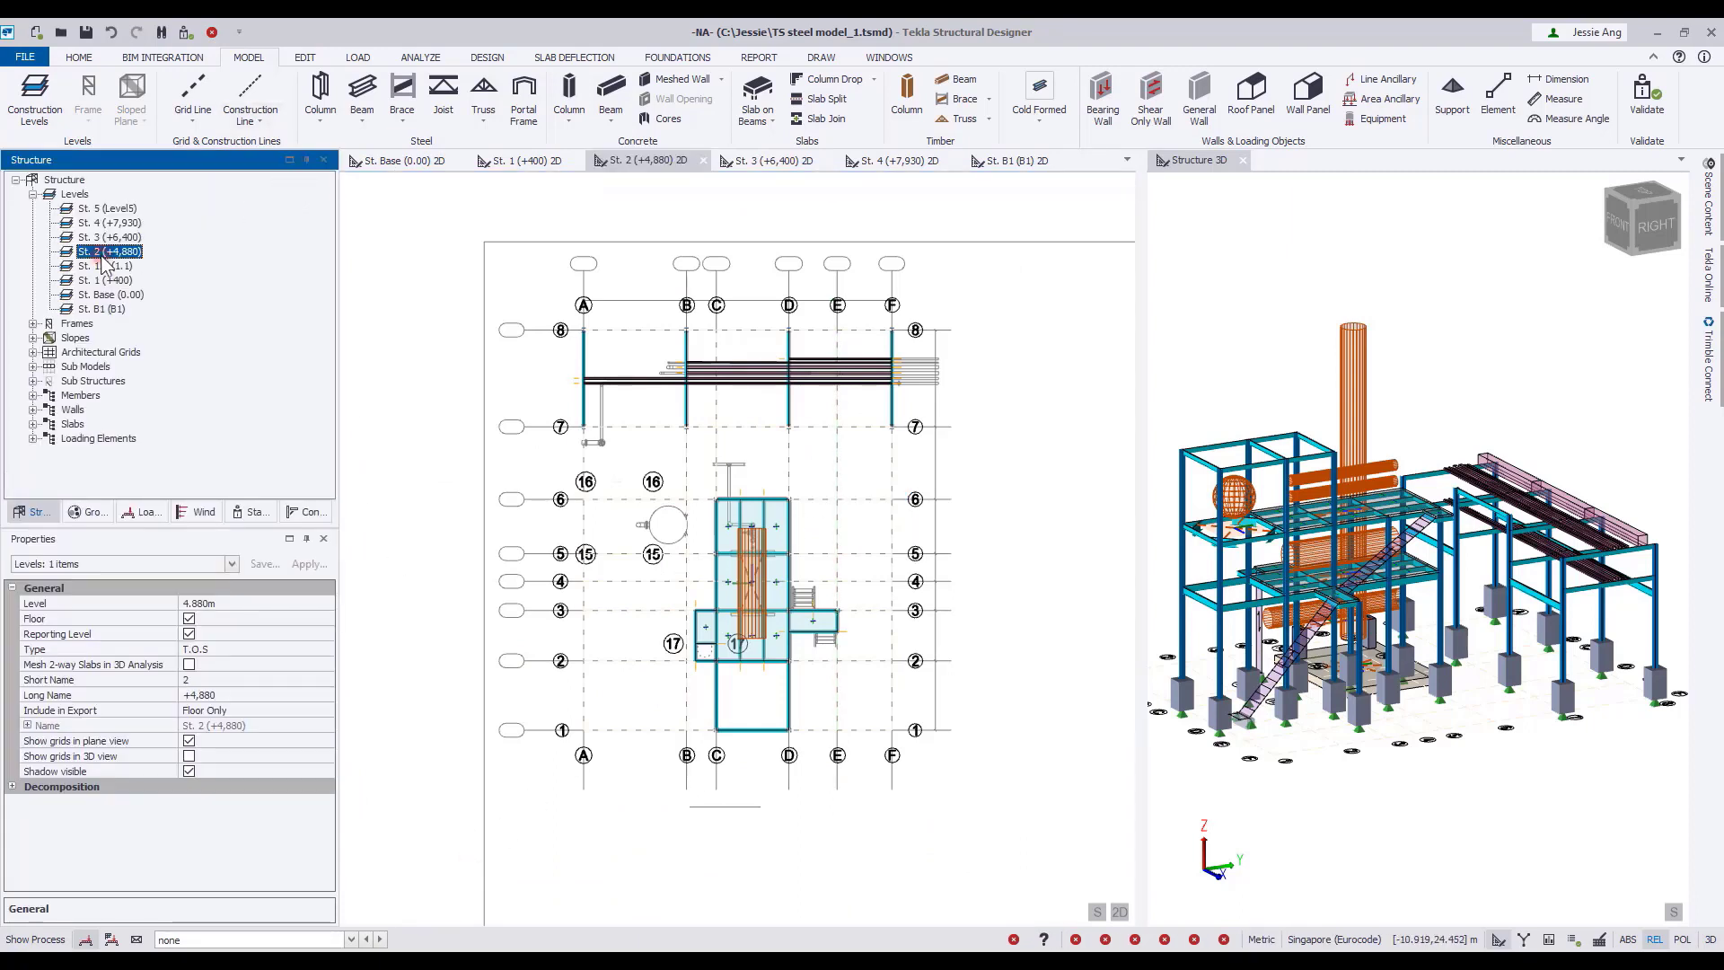
{"action": "left_click", "coordinate": [189, 771]}
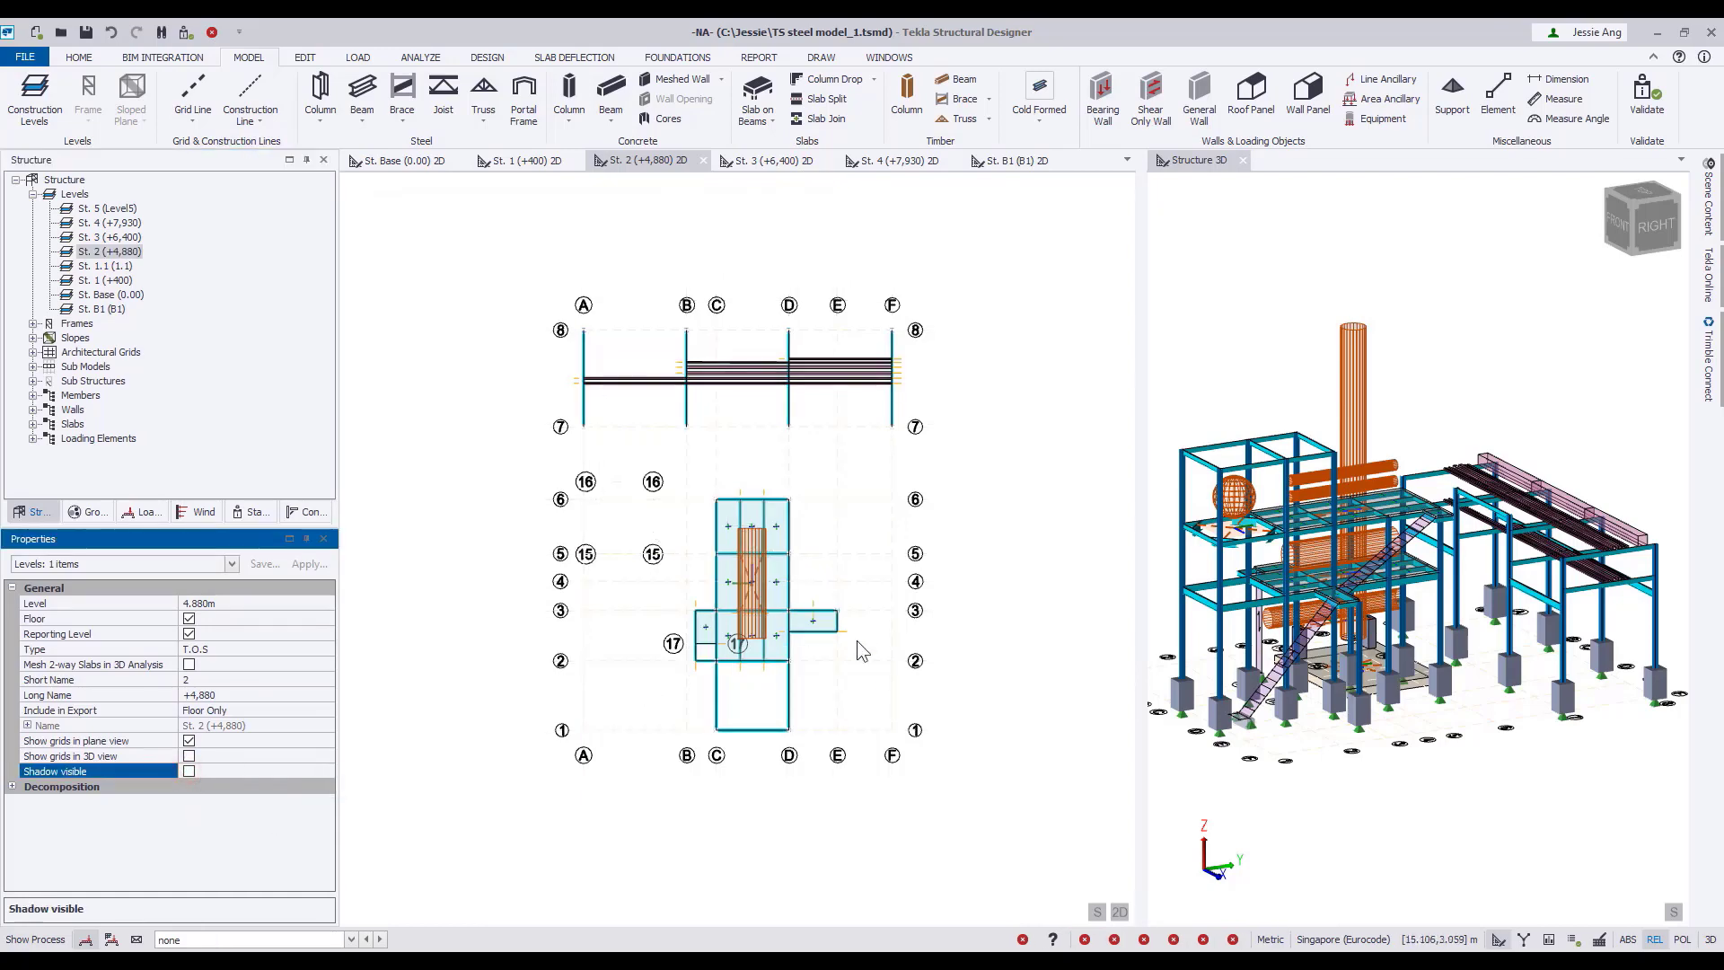
{"action": "scroll", "coordinate": [857, 640], "scroll_direction": "up", "scroll_amount": 3}
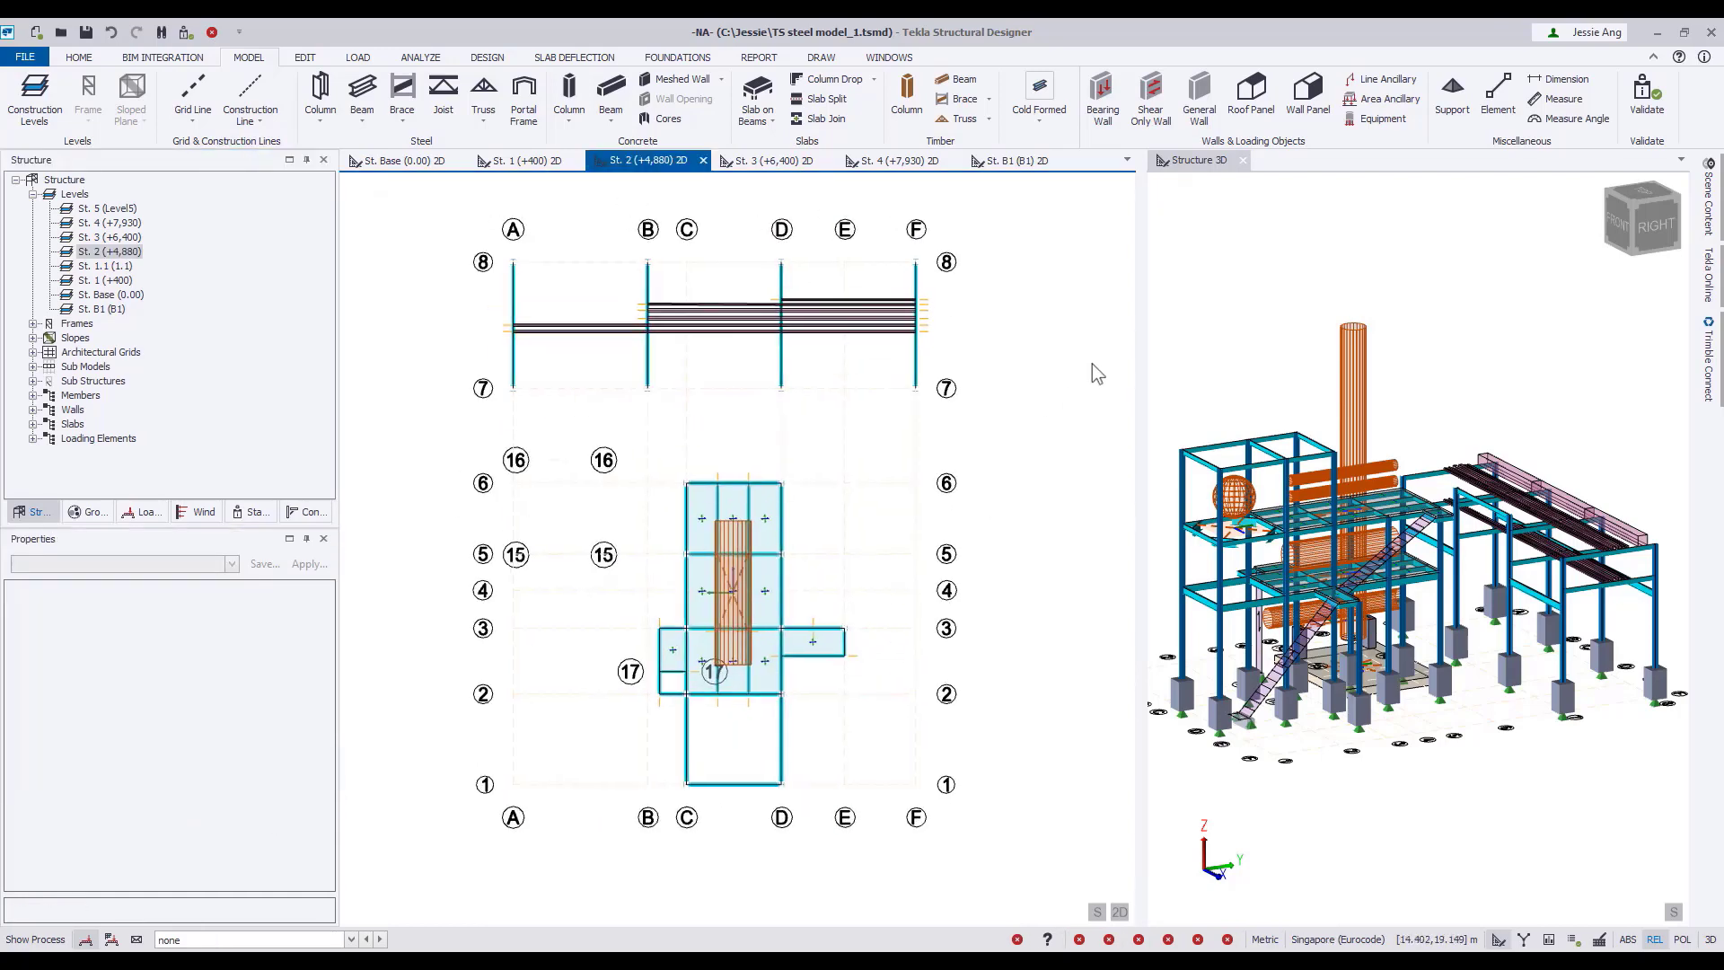
{"action": "left_click_drag", "start_coordinate": [1139, 308], "coordinate": [992, 315]}
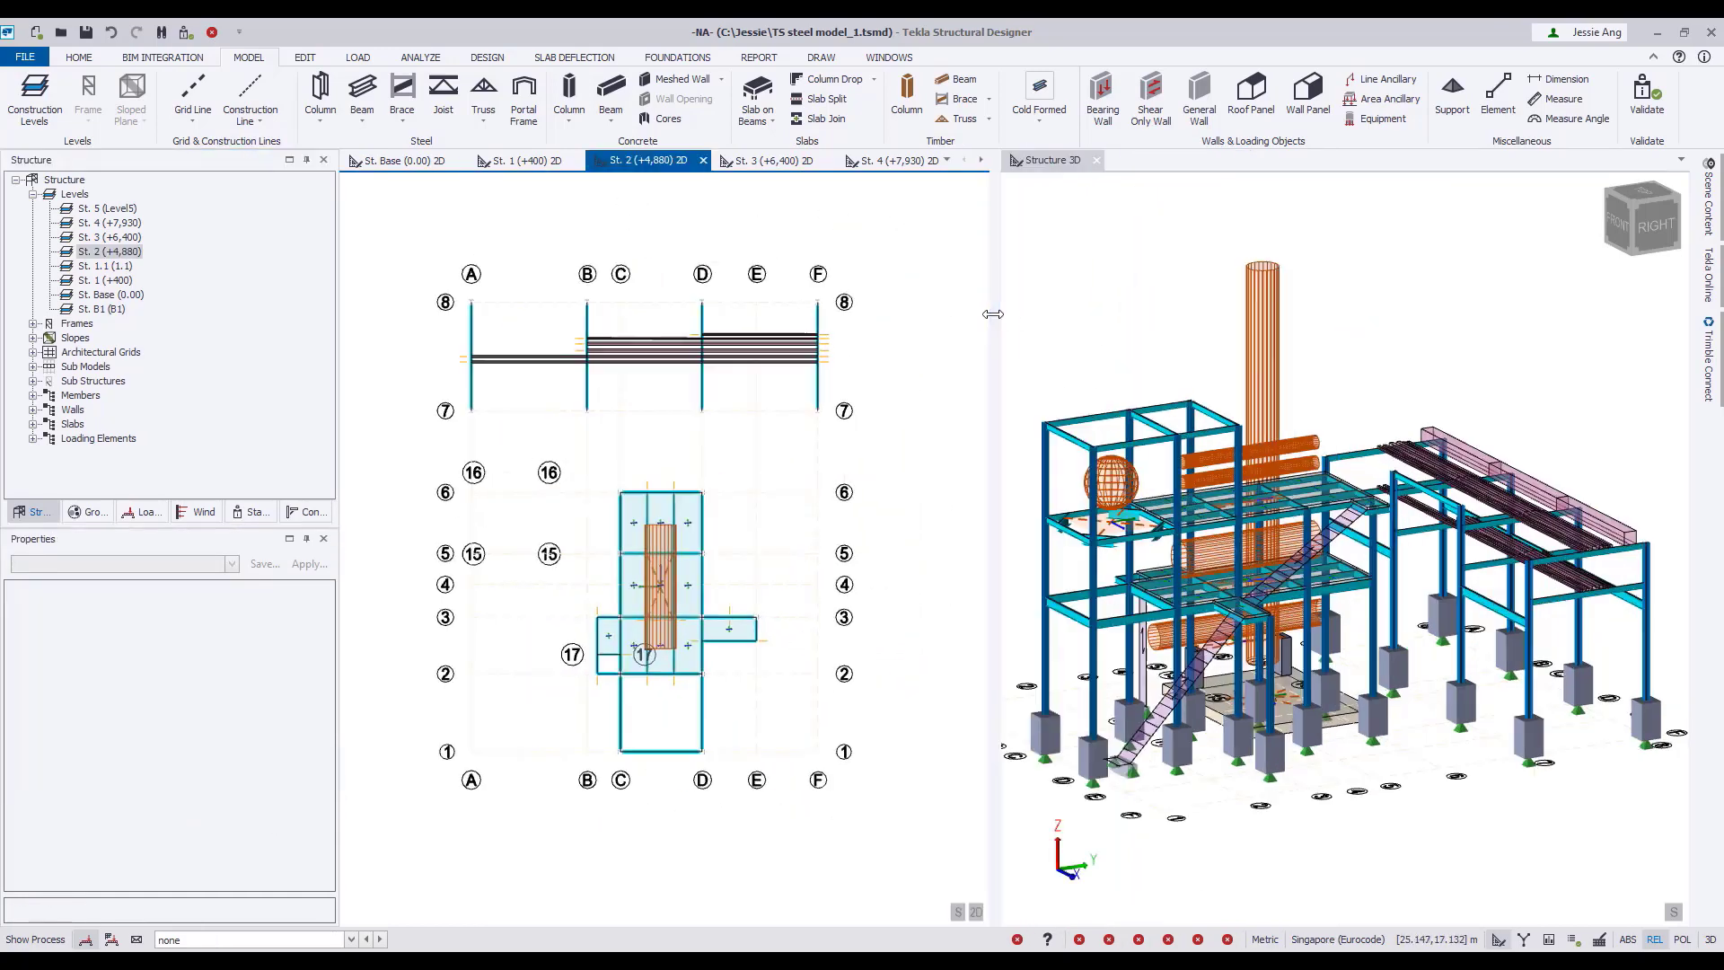
Examine the loadcase list for the equipment, ancillary, pipework and cable tray cases, leaving the loadcase set to none.
{"action": "left_click", "coordinate": [75, 195]}
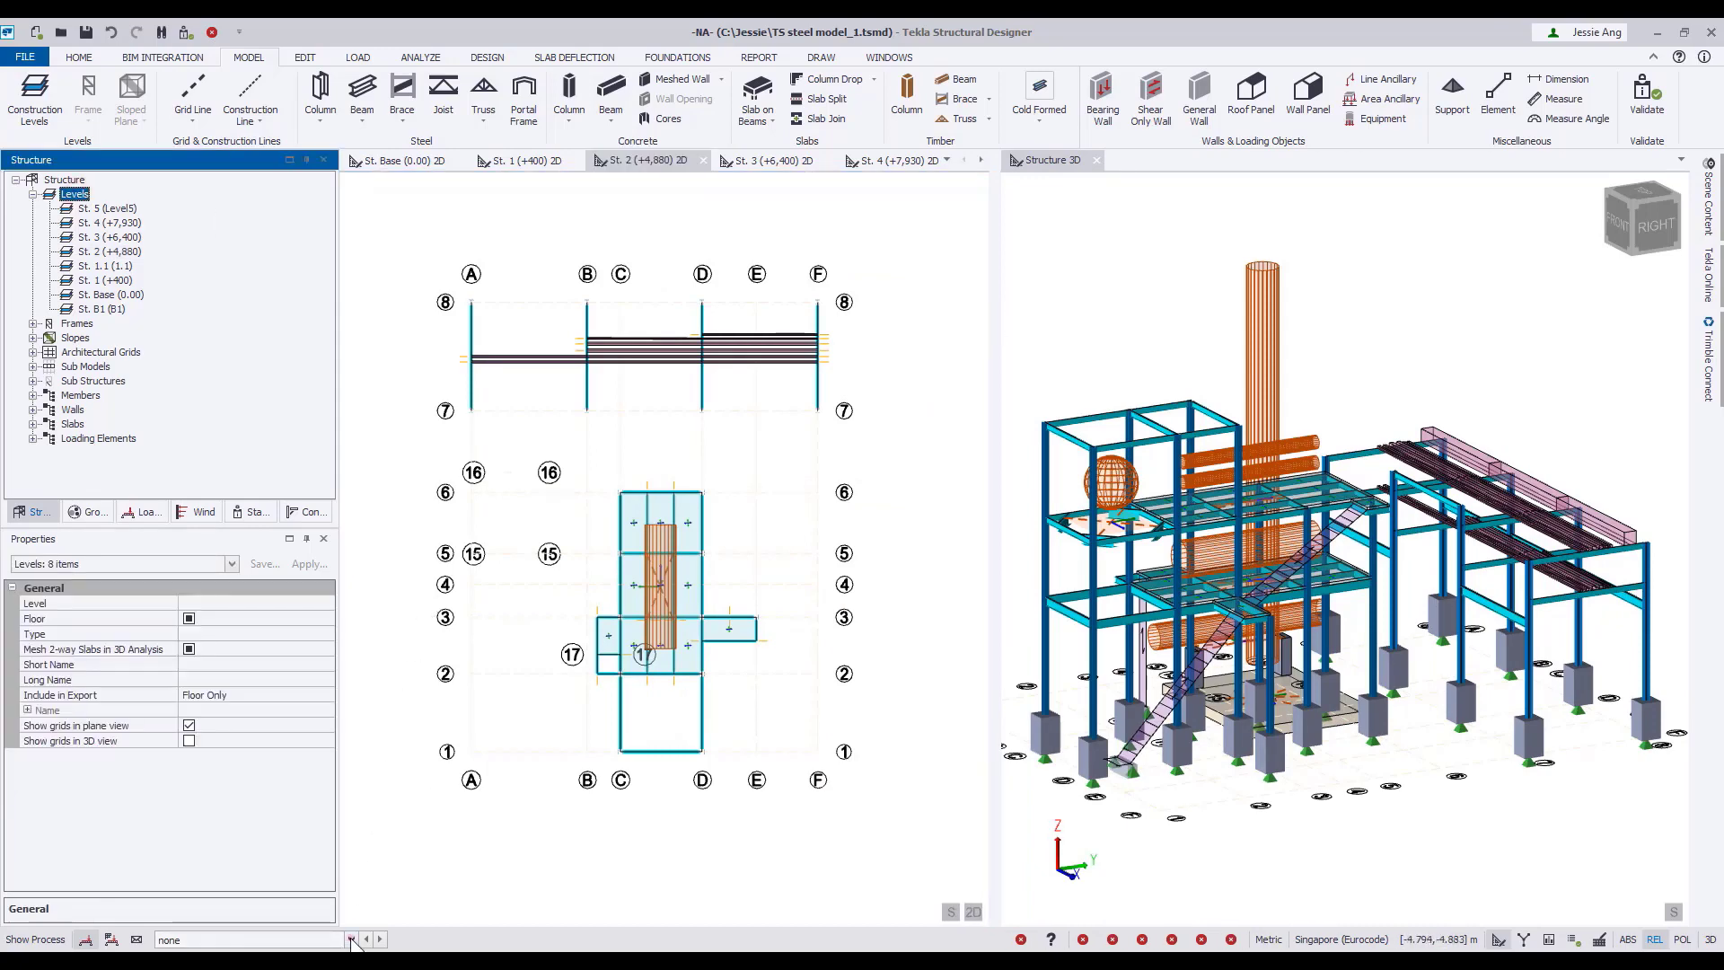
{"action": "left_click", "coordinate": [351, 939]}
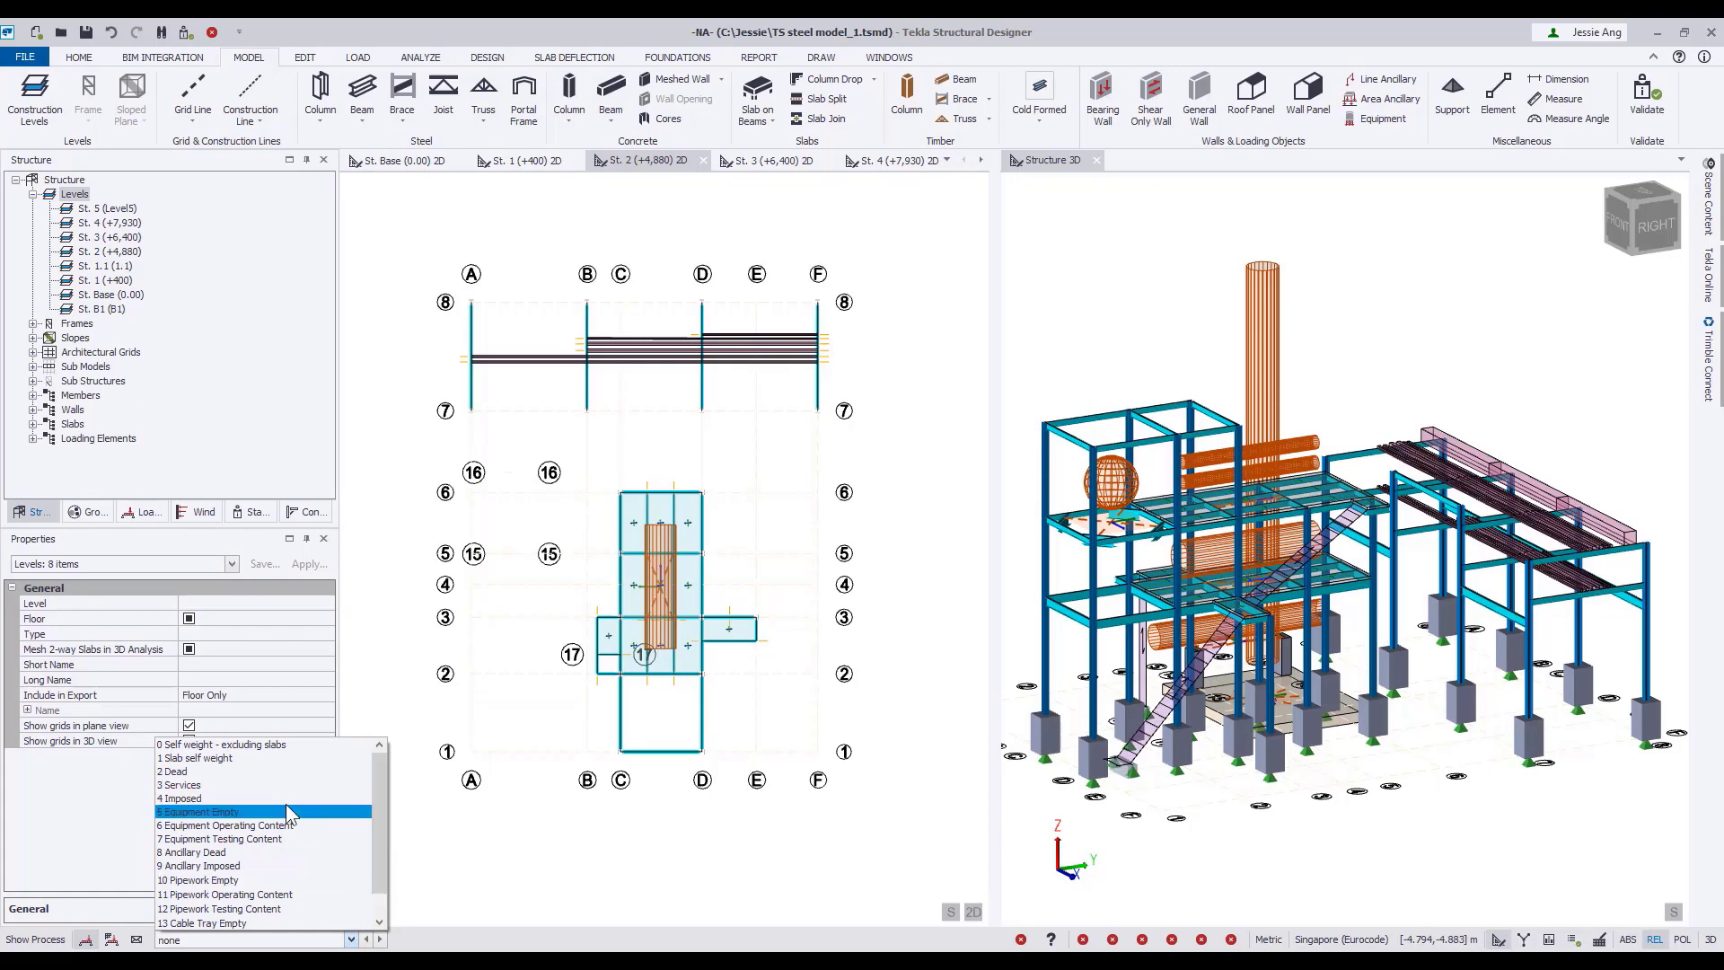
{"action": "key", "text": "Down"}
{"action": "key", "text": "Down"}
{"action": "key", "text": "Down"}
{"action": "key", "text": "Down"}
{"action": "key", "text": "Down"}
{"action": "key", "text": "Down"}
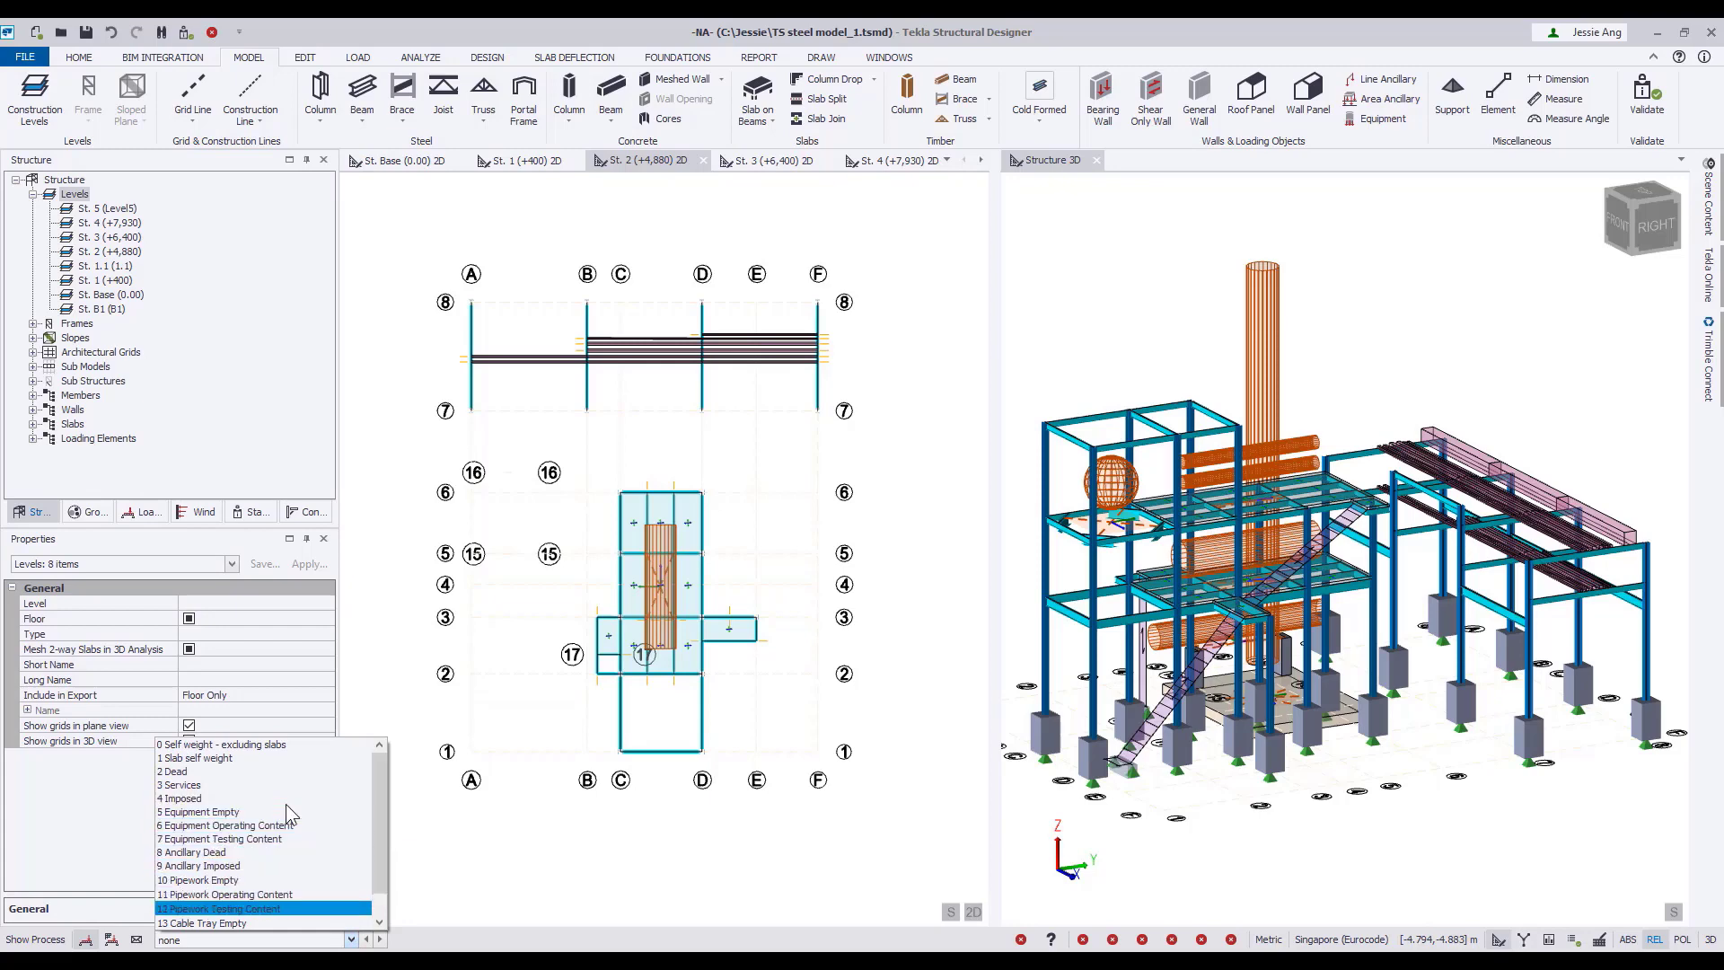
{"action": "scroll", "coordinate": [288, 813], "scroll_direction": "down", "scroll_amount": 1}
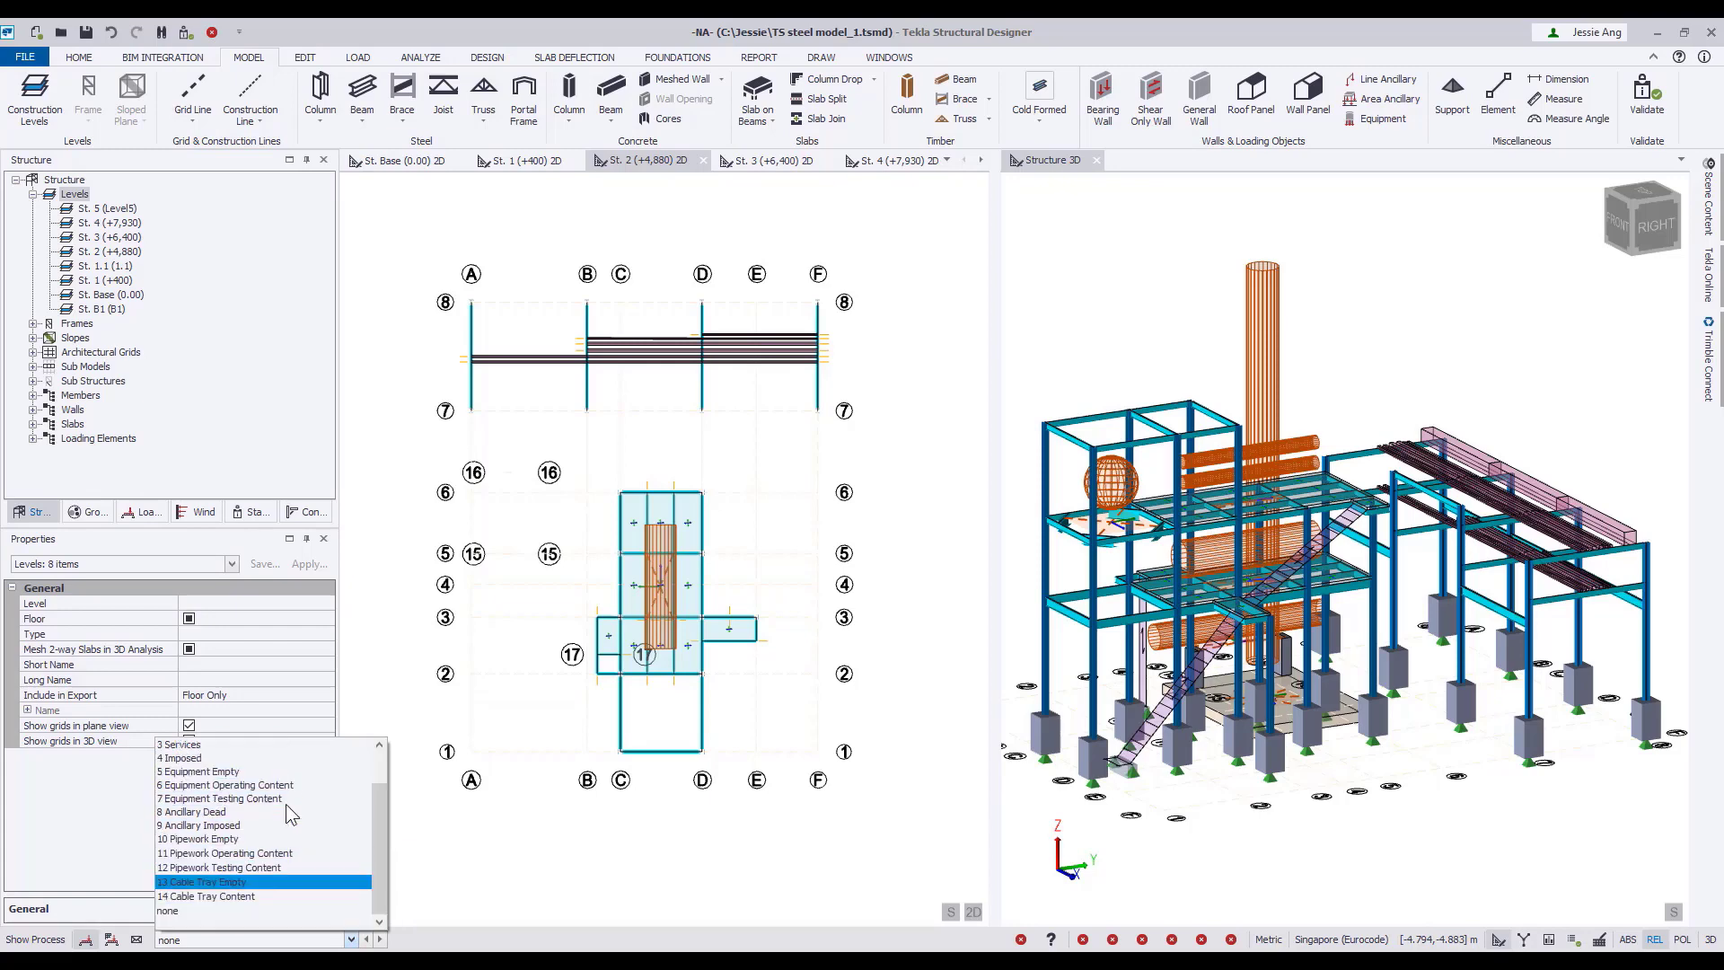
{"action": "left_click", "coordinate": [541, 821]}
Switch the Structure 3D view to Review view and enlarge it to show the whole frame.
{"action": "left_click", "coordinate": [1037, 161]}
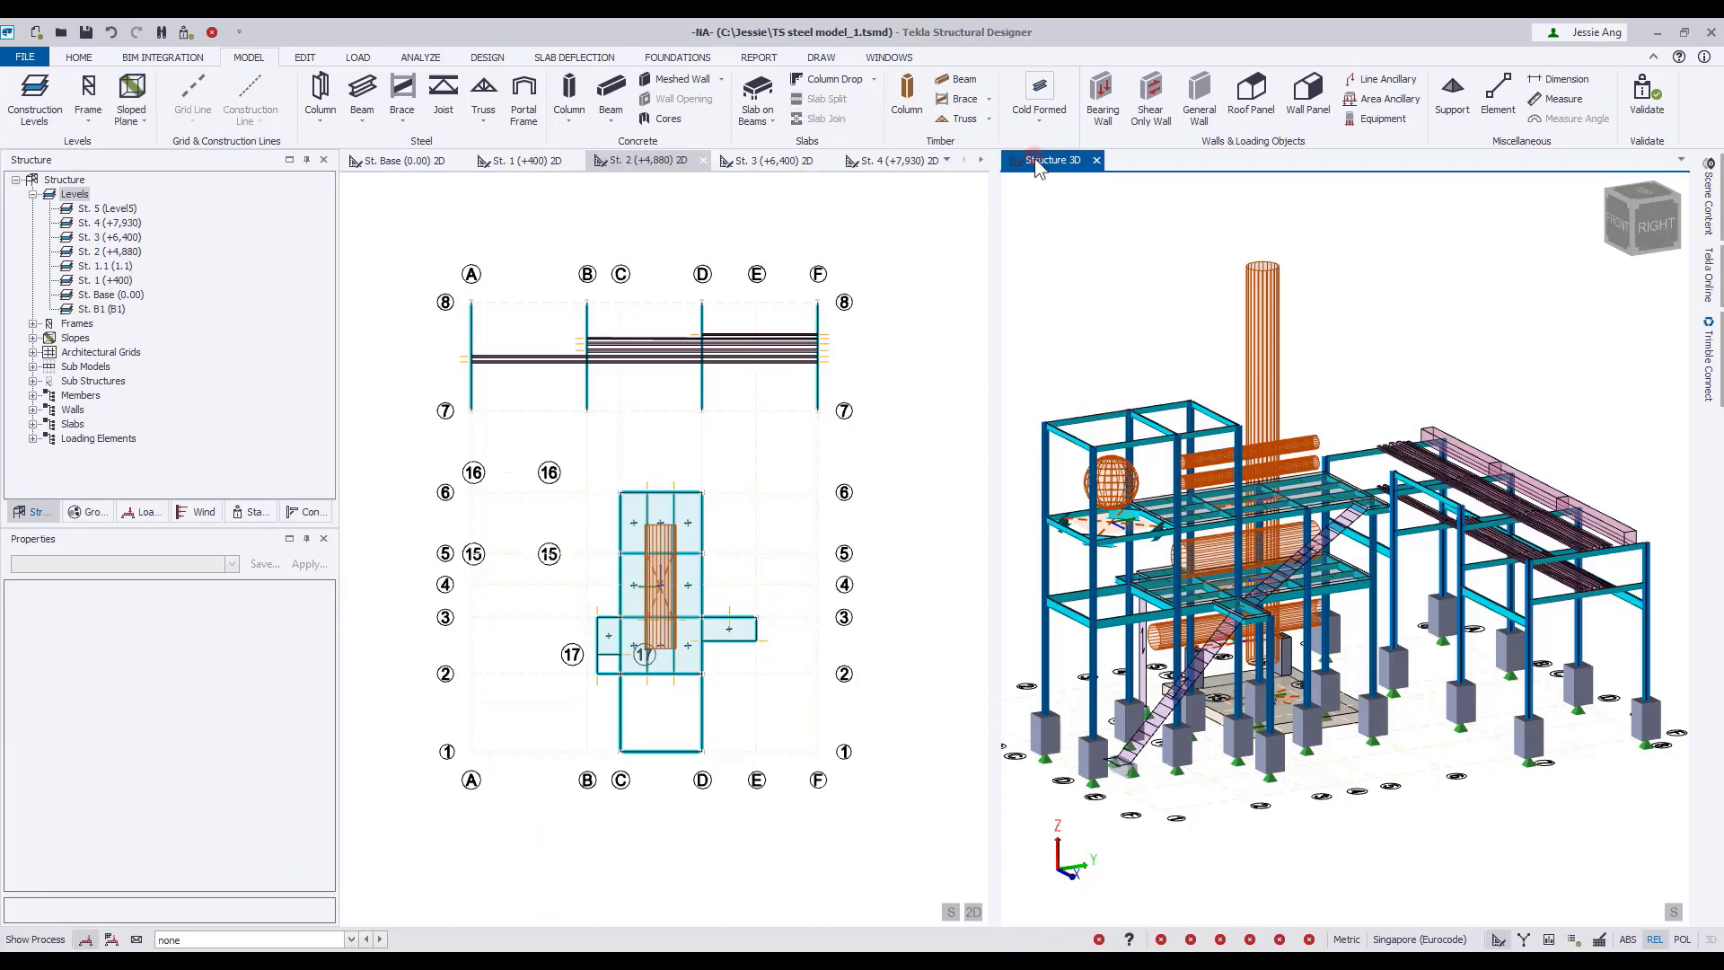
{"action": "right_click", "coordinate": [1037, 163]}
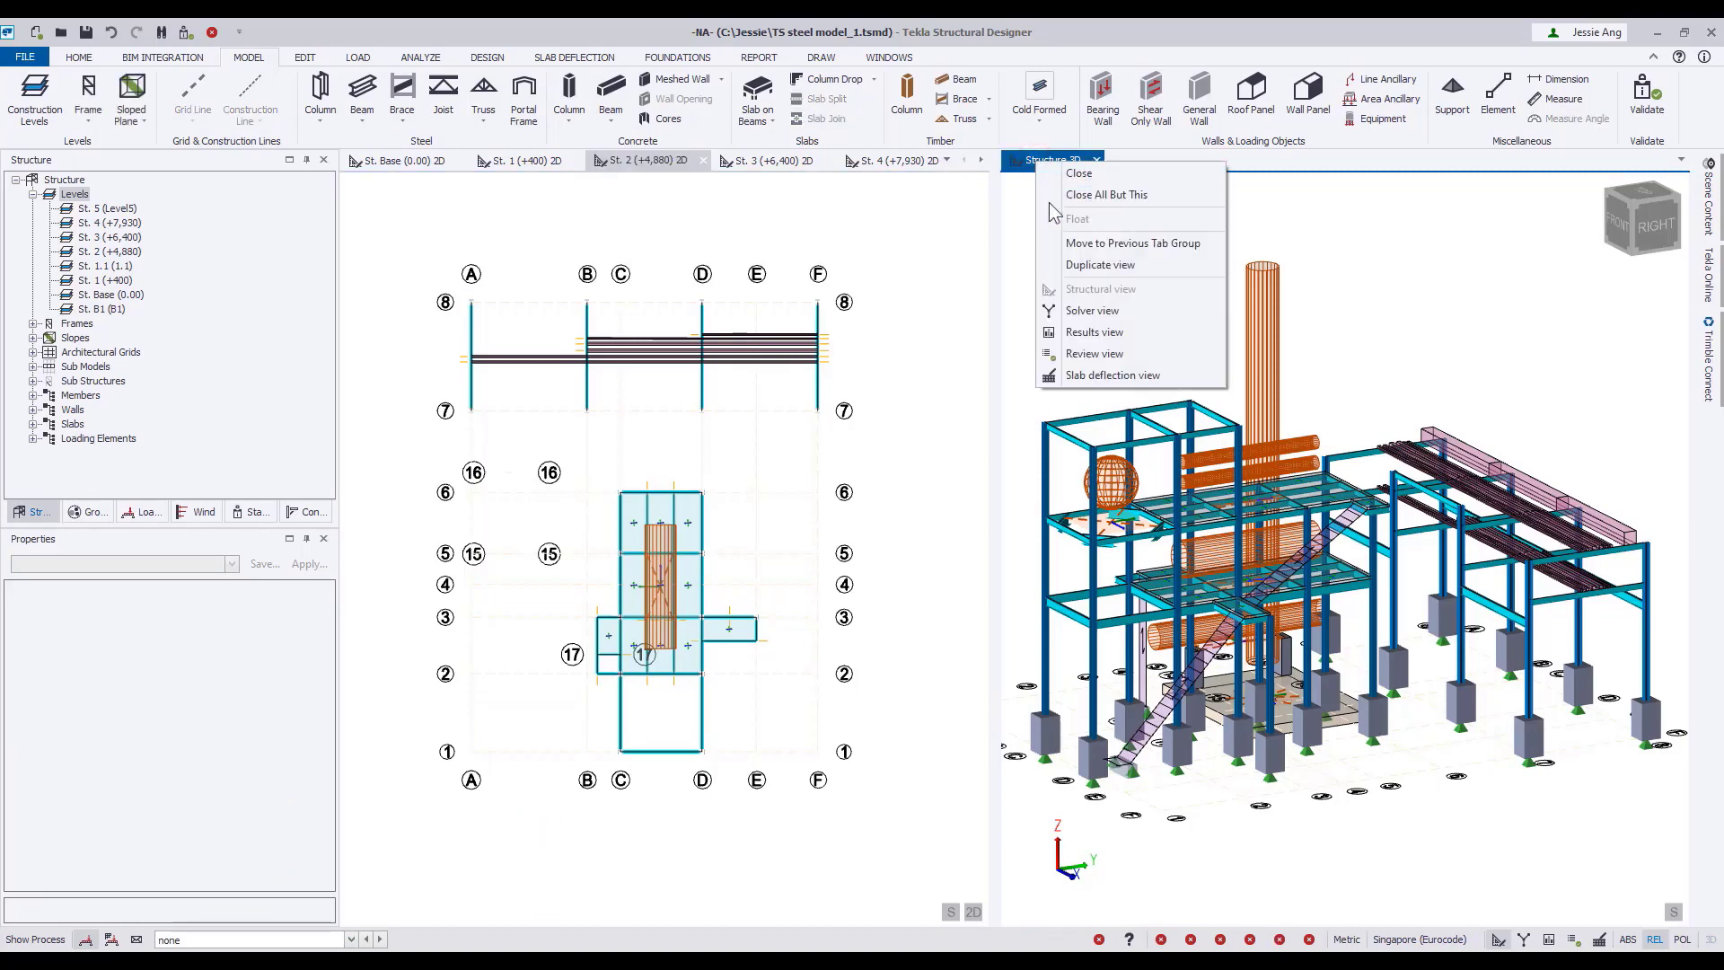
{"action": "left_click", "coordinate": [1097, 352]}
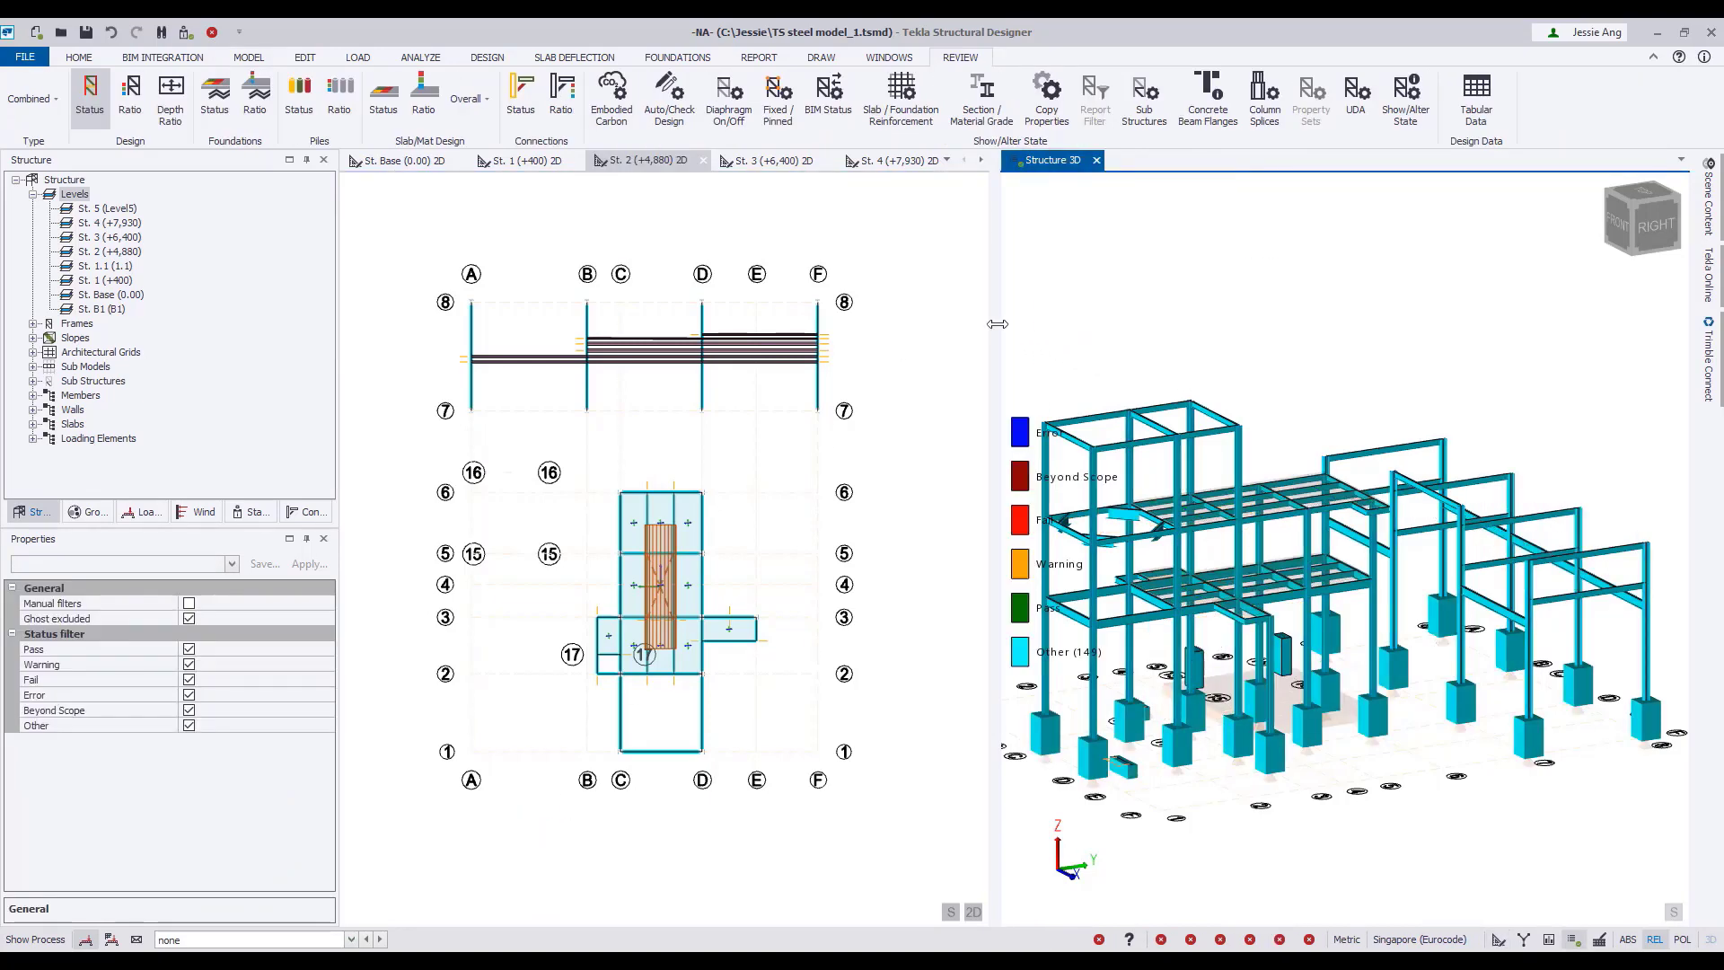
{"action": "left_click_drag", "start_coordinate": [996, 324], "coordinate": [930, 325]}
{"action": "middle_click_drag", "start_coordinate": [1097, 333], "coordinate": [1124, 311]}
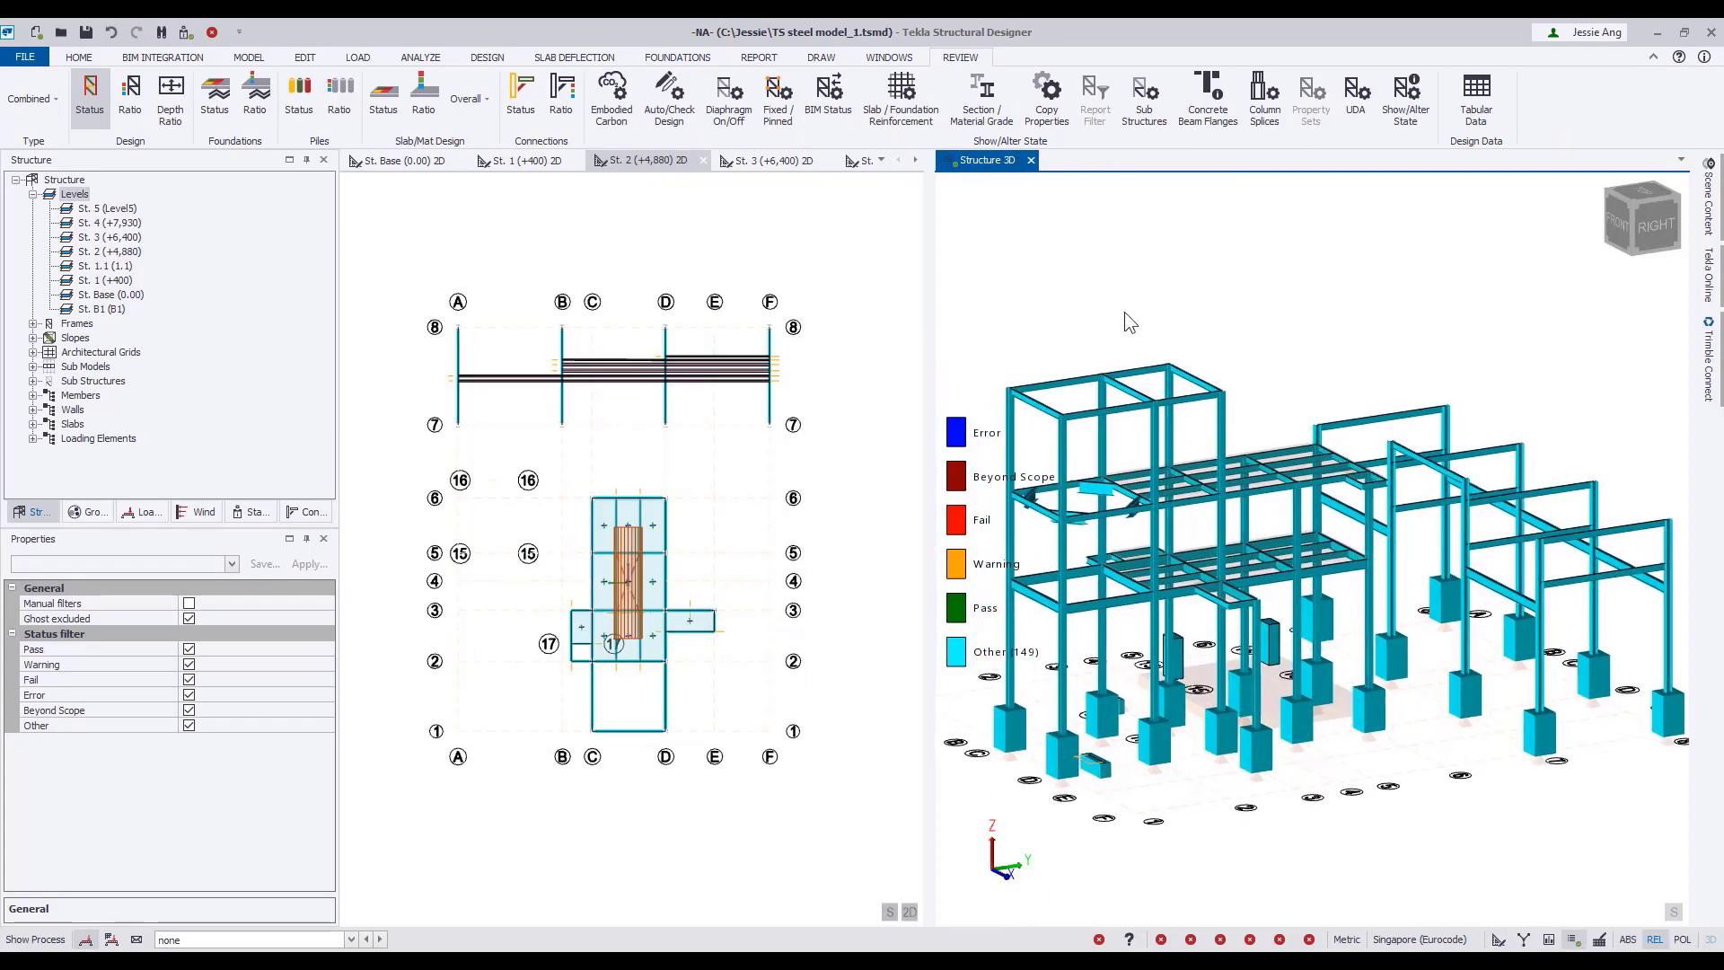
{"action": "scroll", "coordinate": [1124, 311], "scroll_direction": "down", "scroll_amount": 1}
Use Show/Alter State in Set On mode to turn on Autodesign for the whole structure.
{"action": "left_click", "coordinate": [1409, 125]}
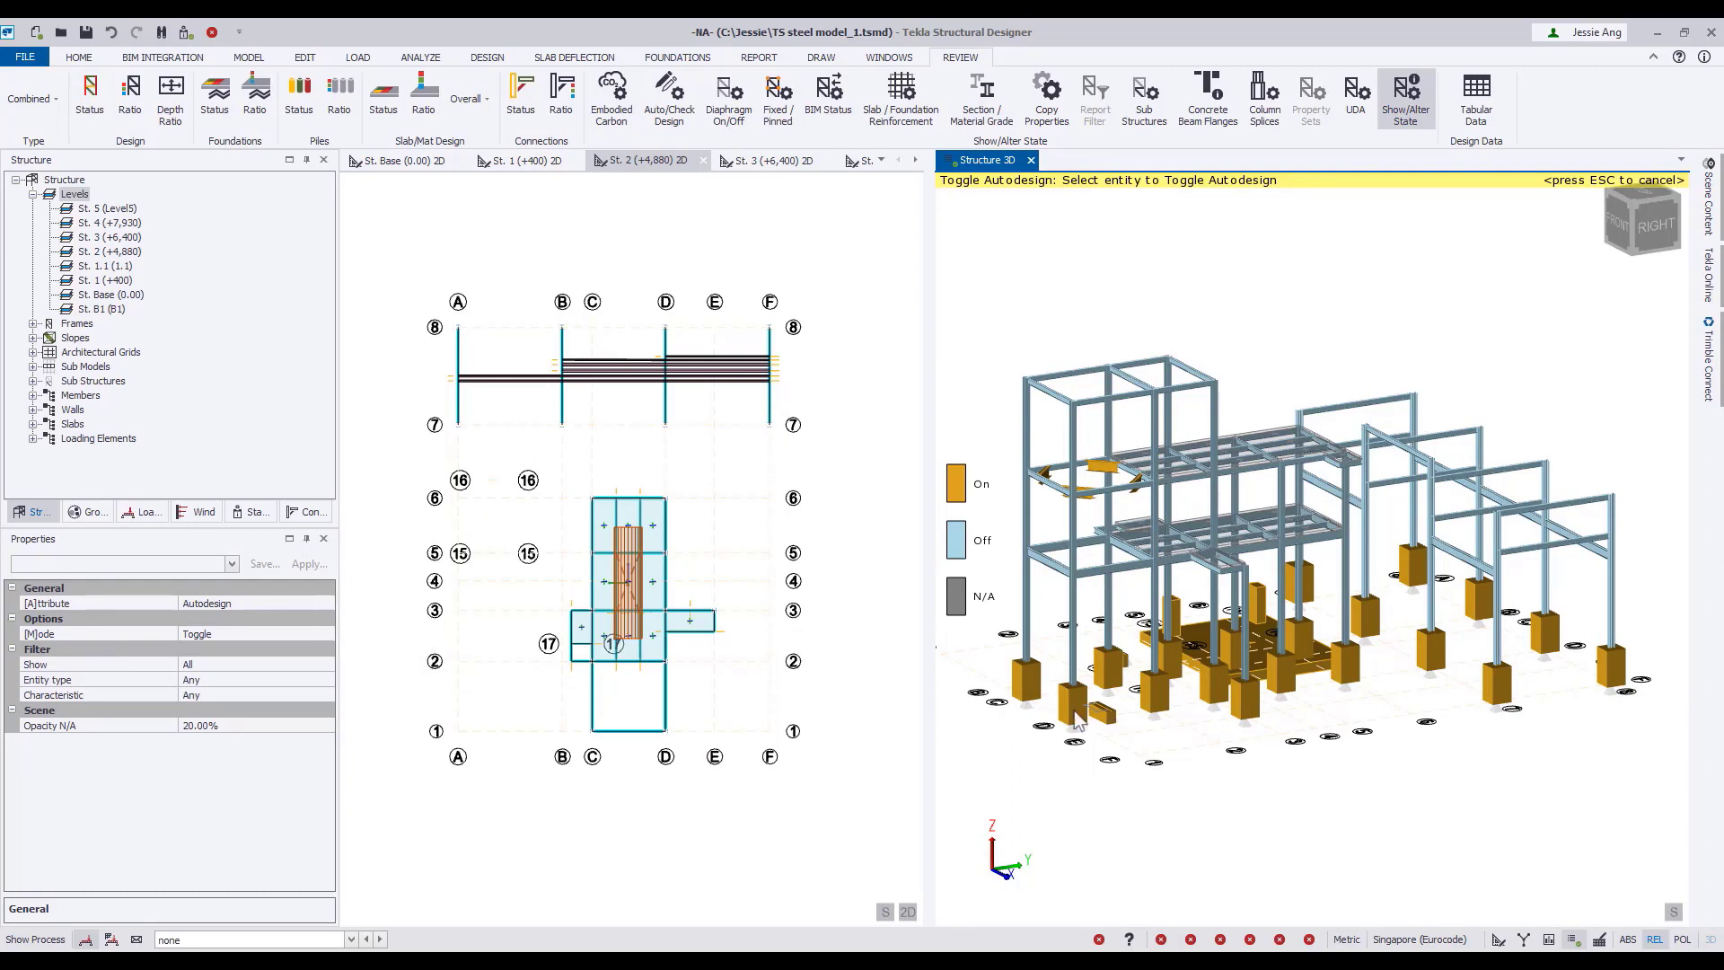
{"action": "left_click", "coordinate": [269, 634]}
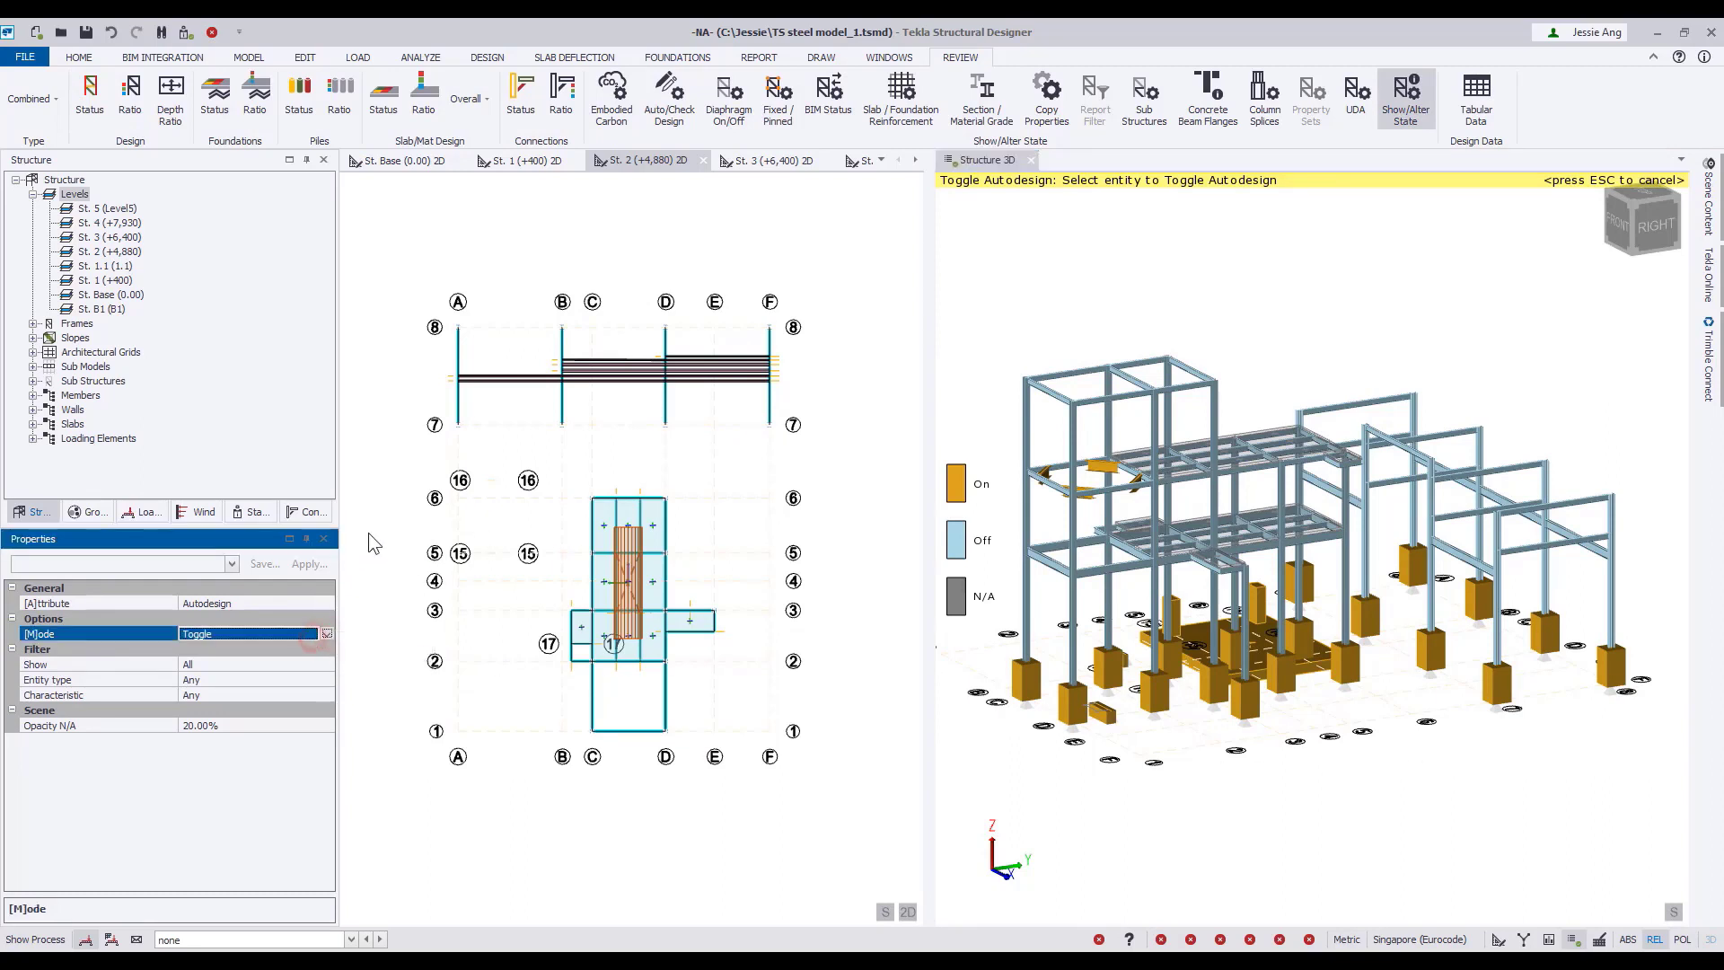
{"action": "left_click", "coordinate": [327, 634]}
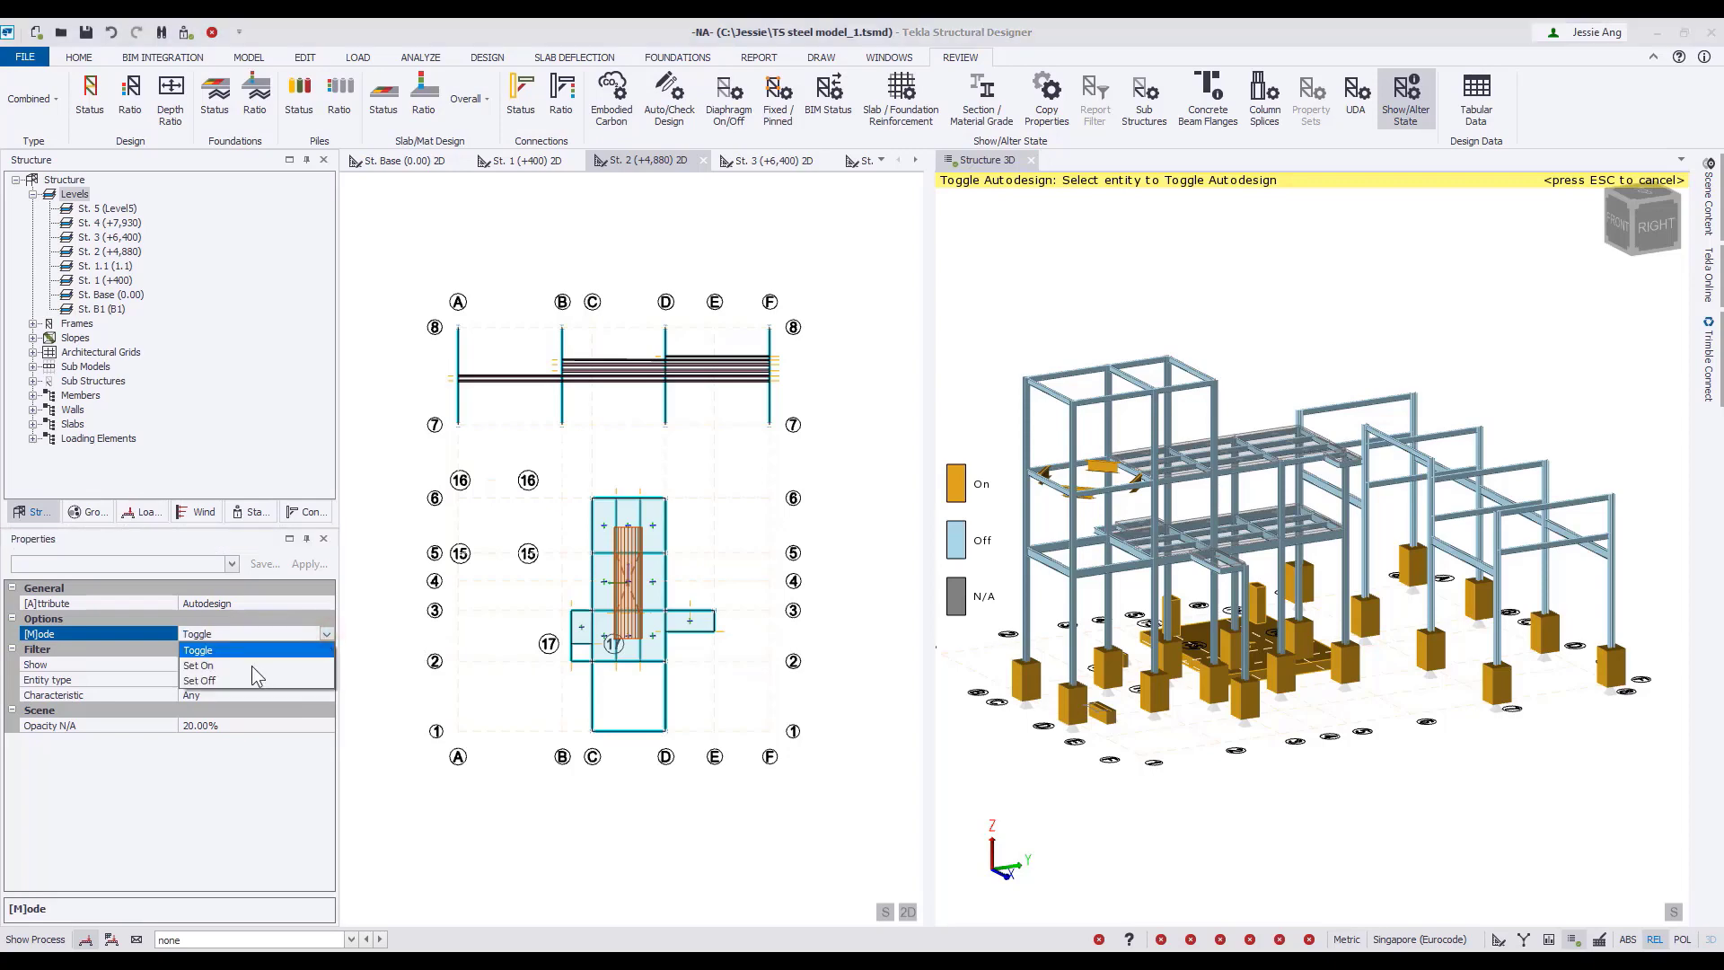
{"action": "left_click", "coordinate": [252, 665]}
{"action": "left_click_drag", "start_coordinate": [994, 258], "coordinate": [1678, 768]}
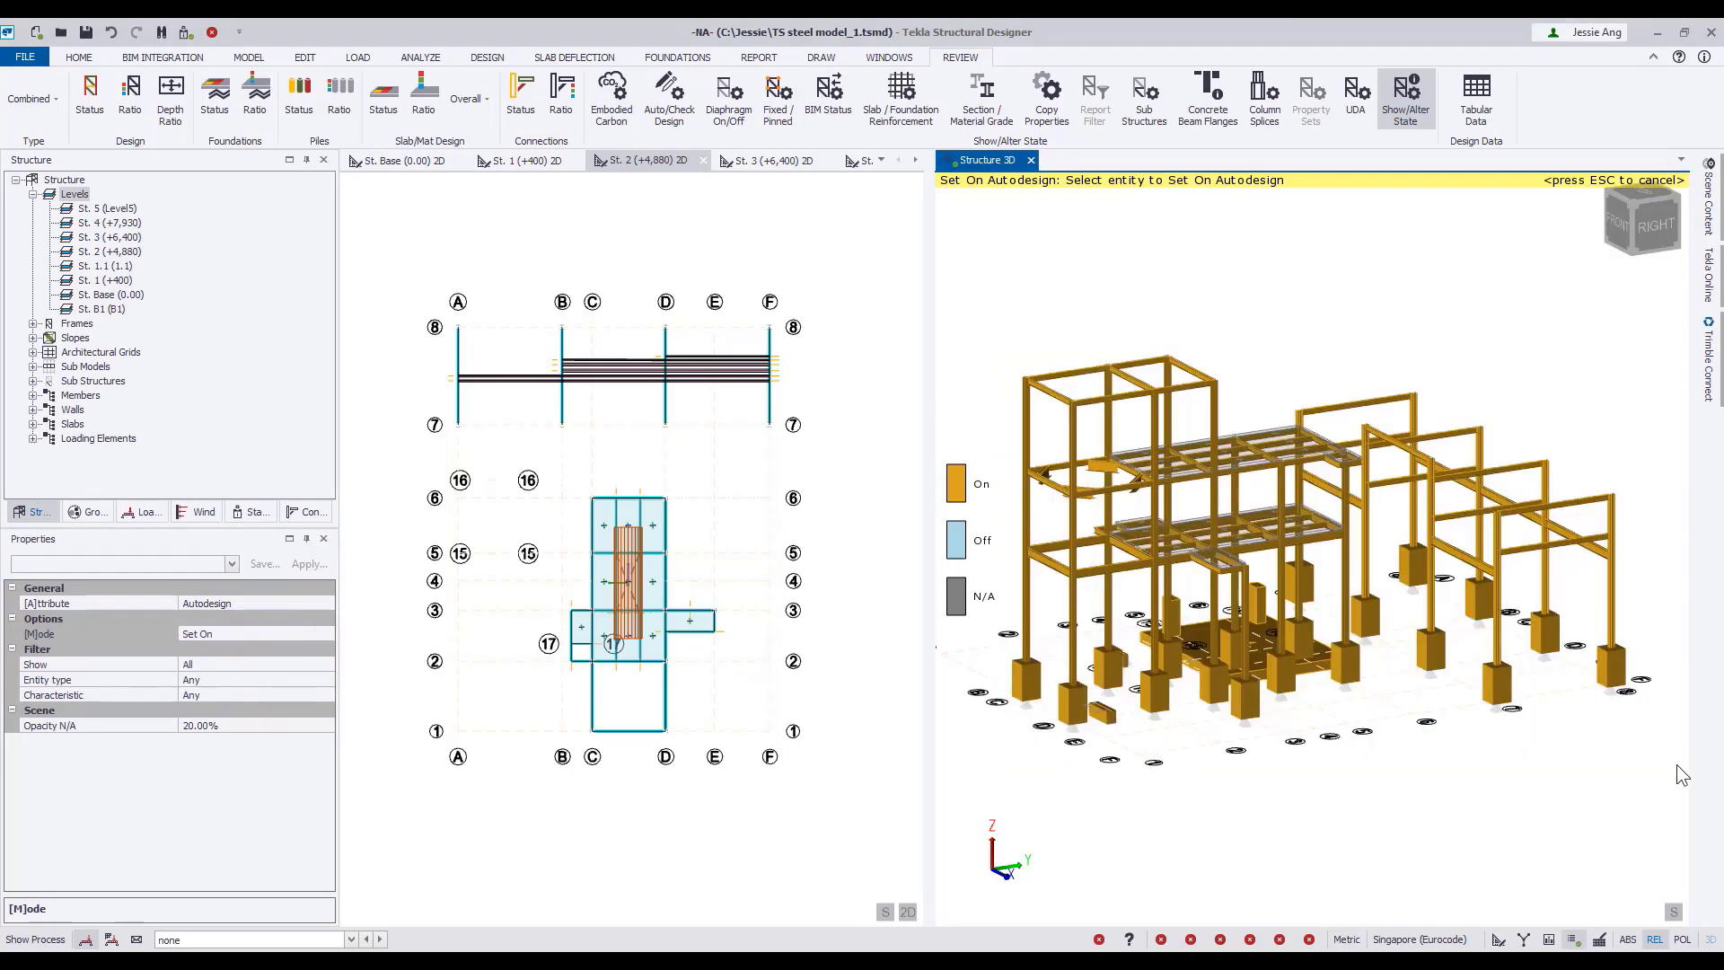
Change the attribute to Wind Loading and set it on for the entire steel frame above the foundations.
{"action": "left_click", "coordinate": [279, 604]}
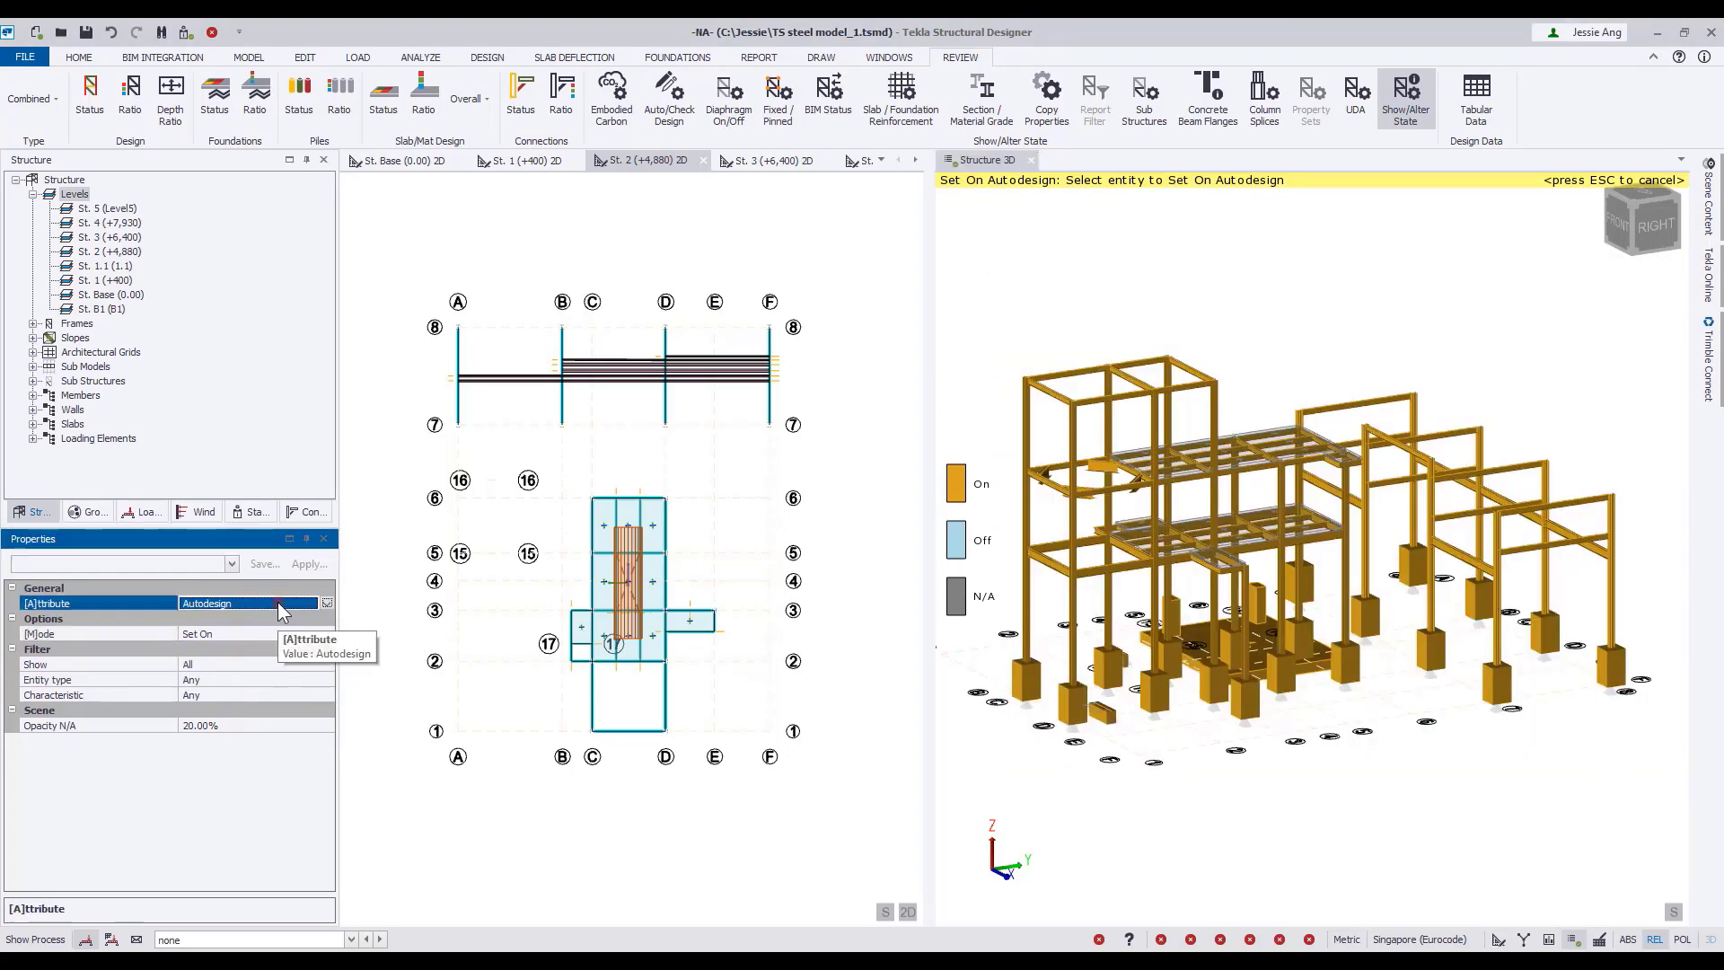
{"action": "left_click", "coordinate": [327, 605]}
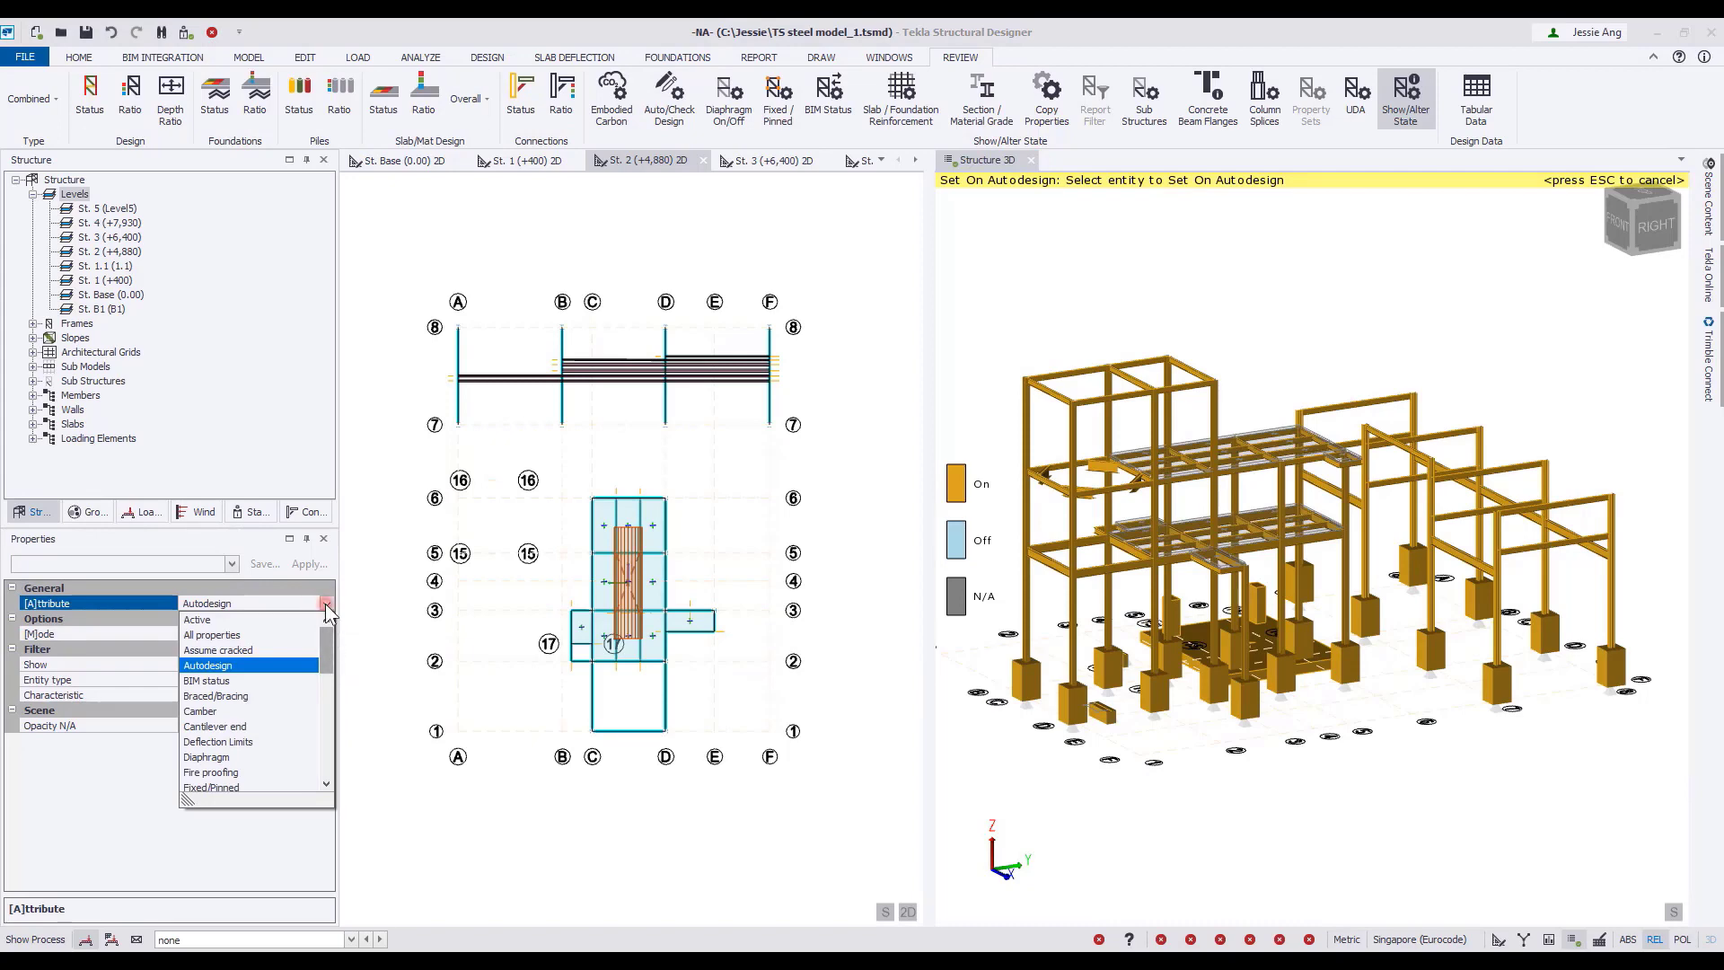
{"action": "scroll", "coordinate": [326, 609], "scroll_direction": "down", "scroll_amount": 1}
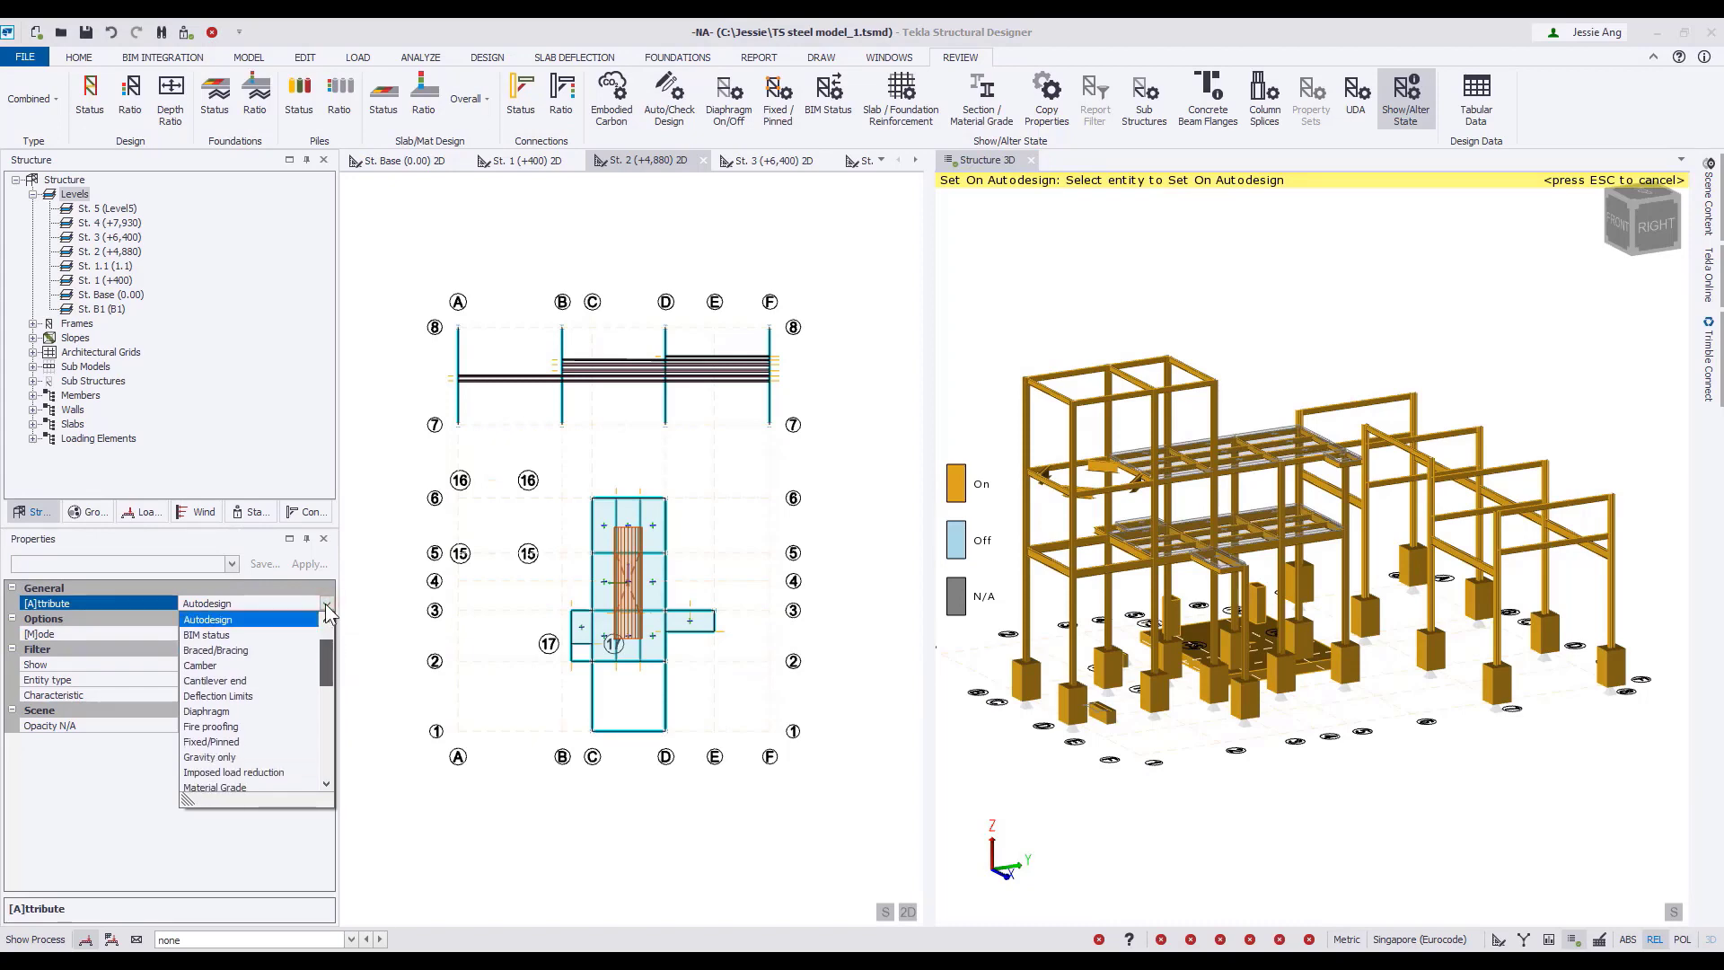
{"action": "scroll", "coordinate": [327, 683], "scroll_direction": "down", "scroll_amount": 7}
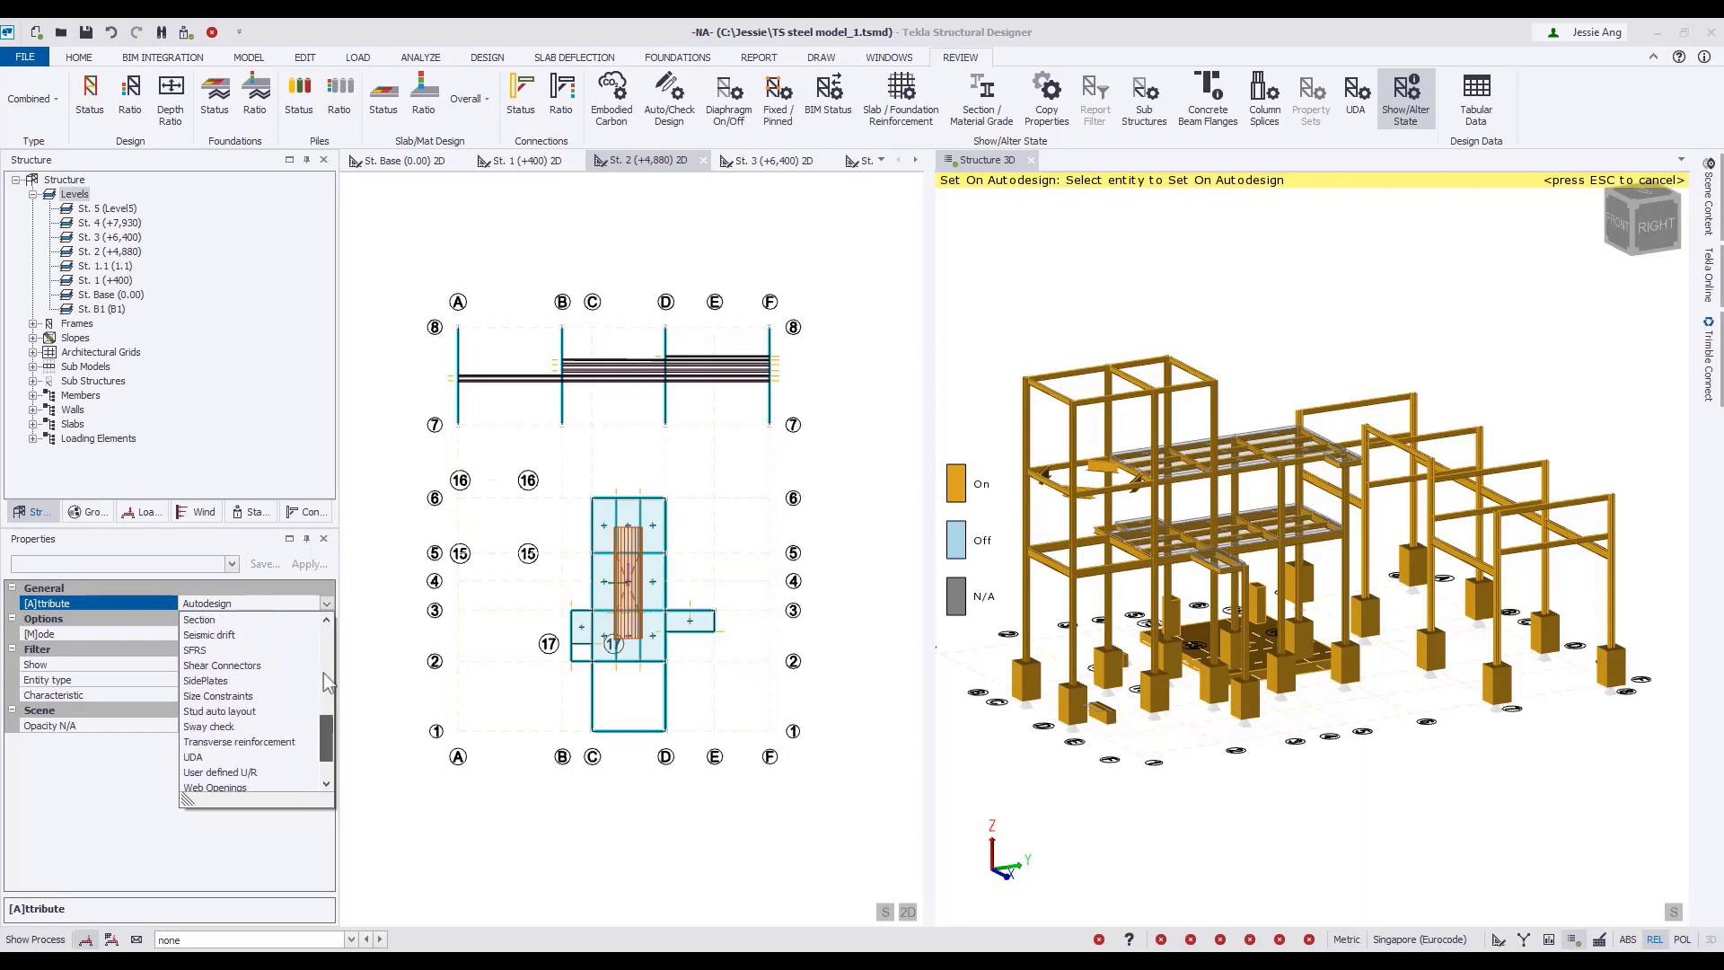
{"action": "left_click", "coordinate": [233, 771]}
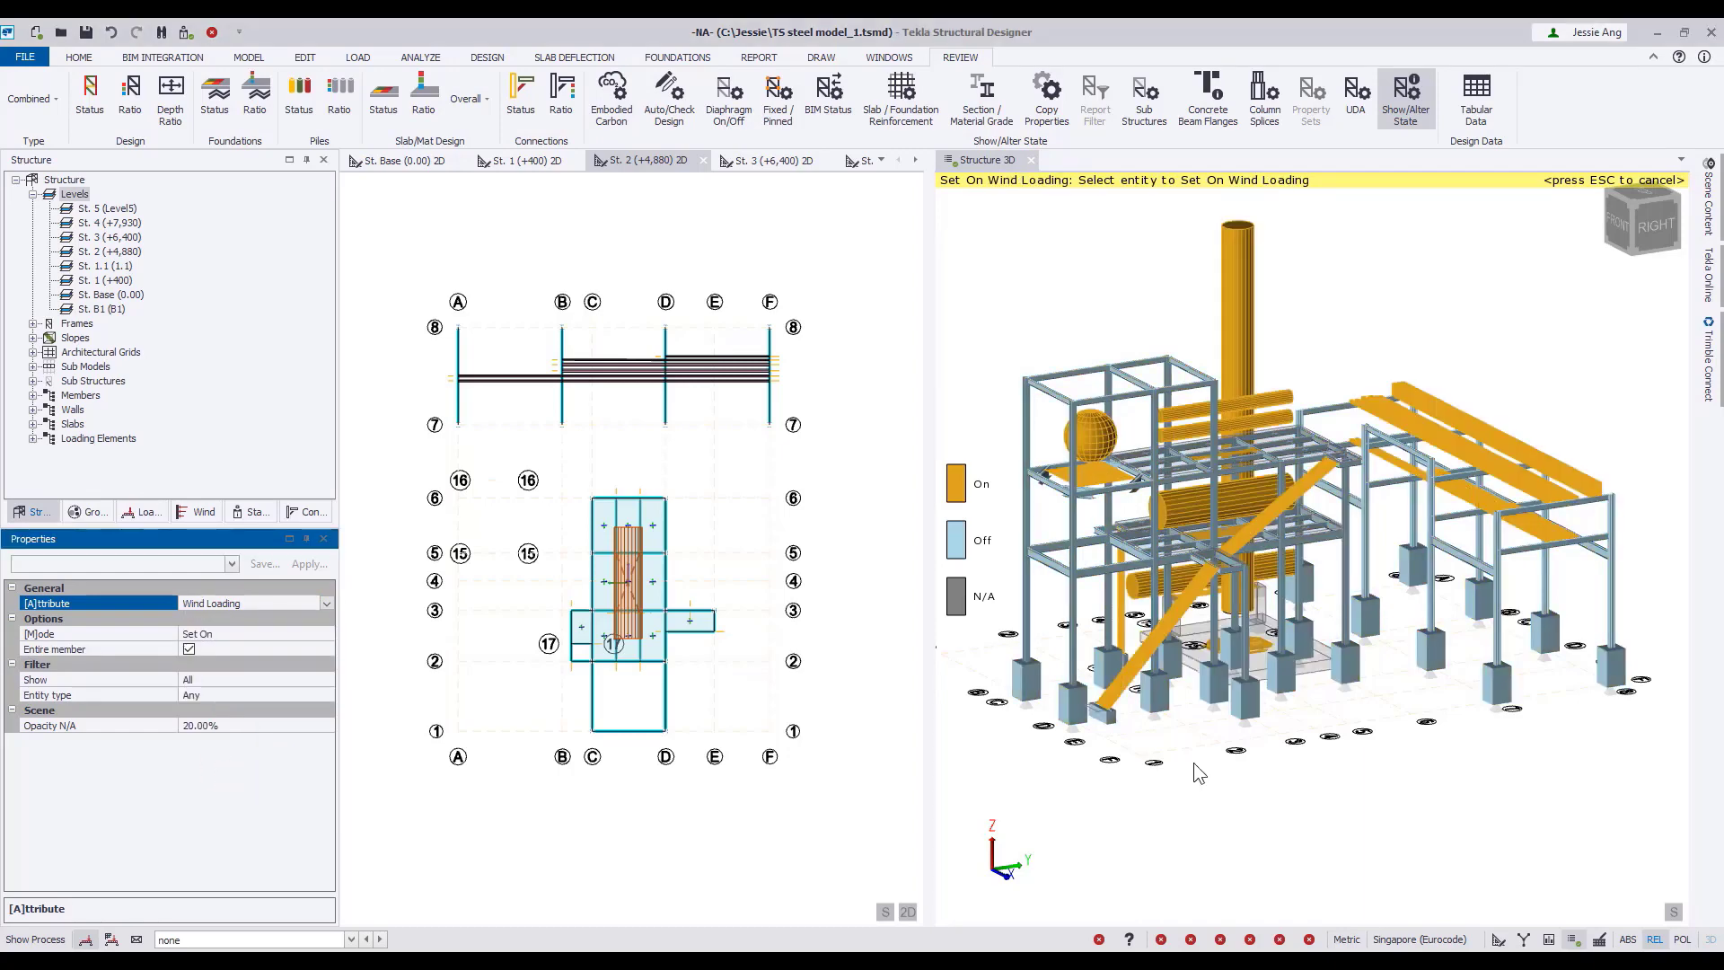
{"action": "right_click_drag", "start_coordinate": [1250, 800], "coordinate": [1223, 831]}
{"action": "left_click_drag", "start_coordinate": [1639, 353], "coordinate": [1026, 637]}
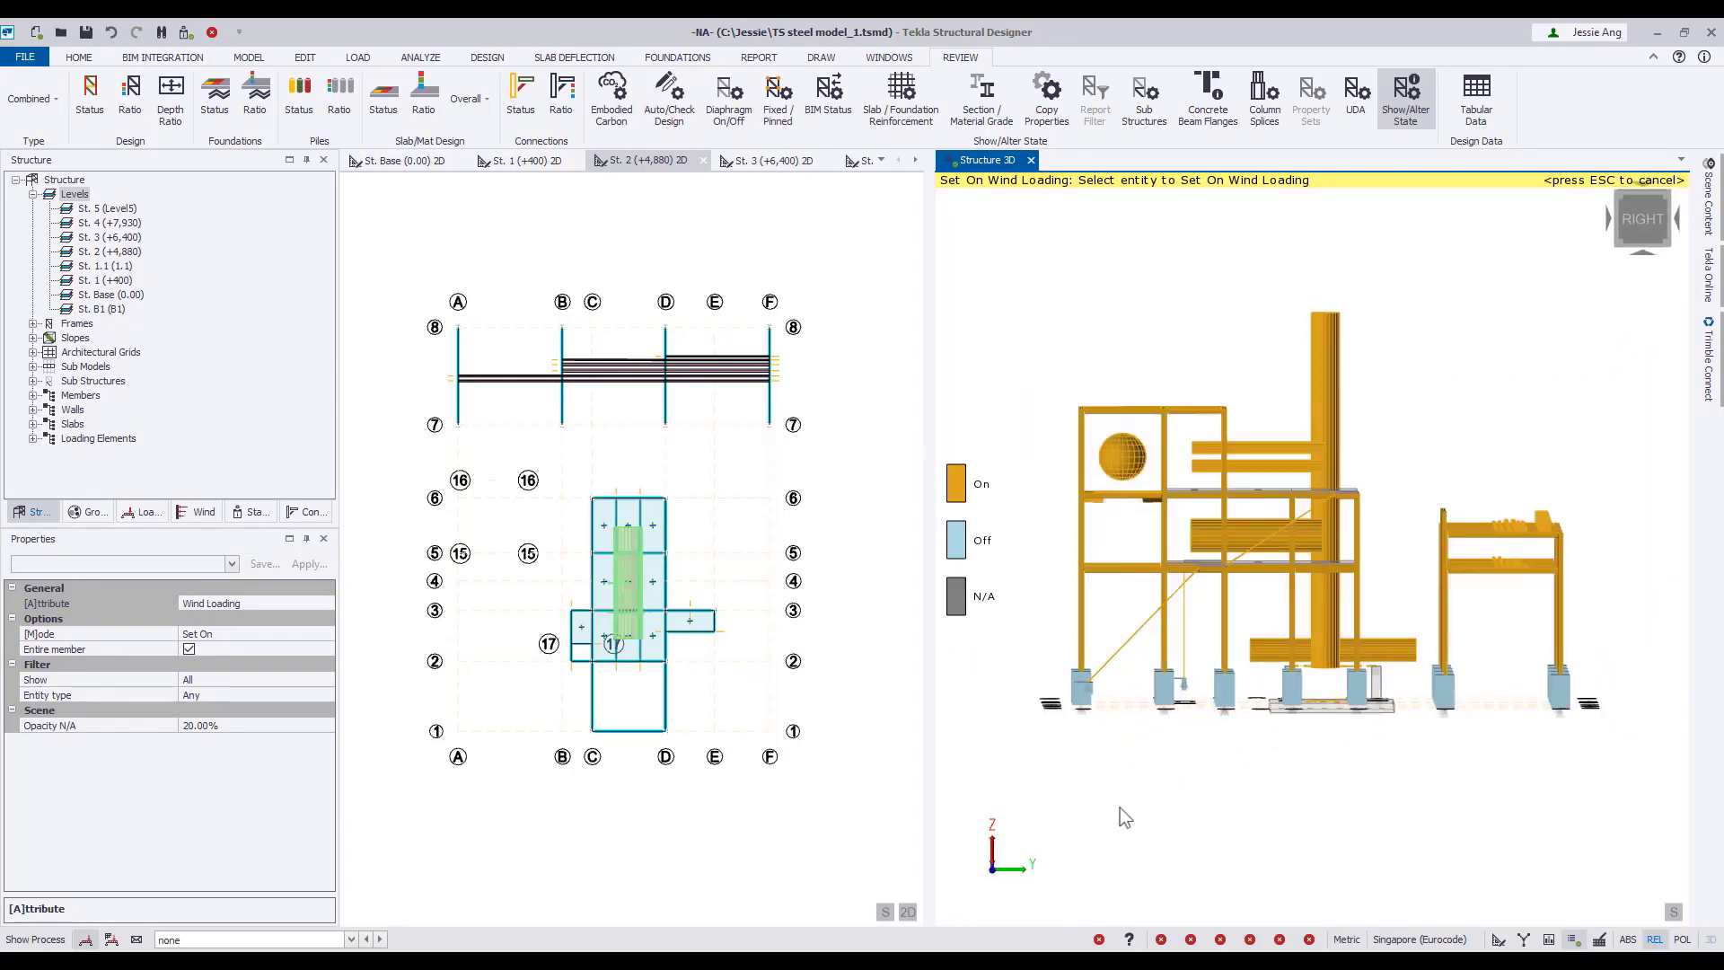
{"action": "right_click_drag", "start_coordinate": [1119, 806], "coordinate": [1194, 859]}
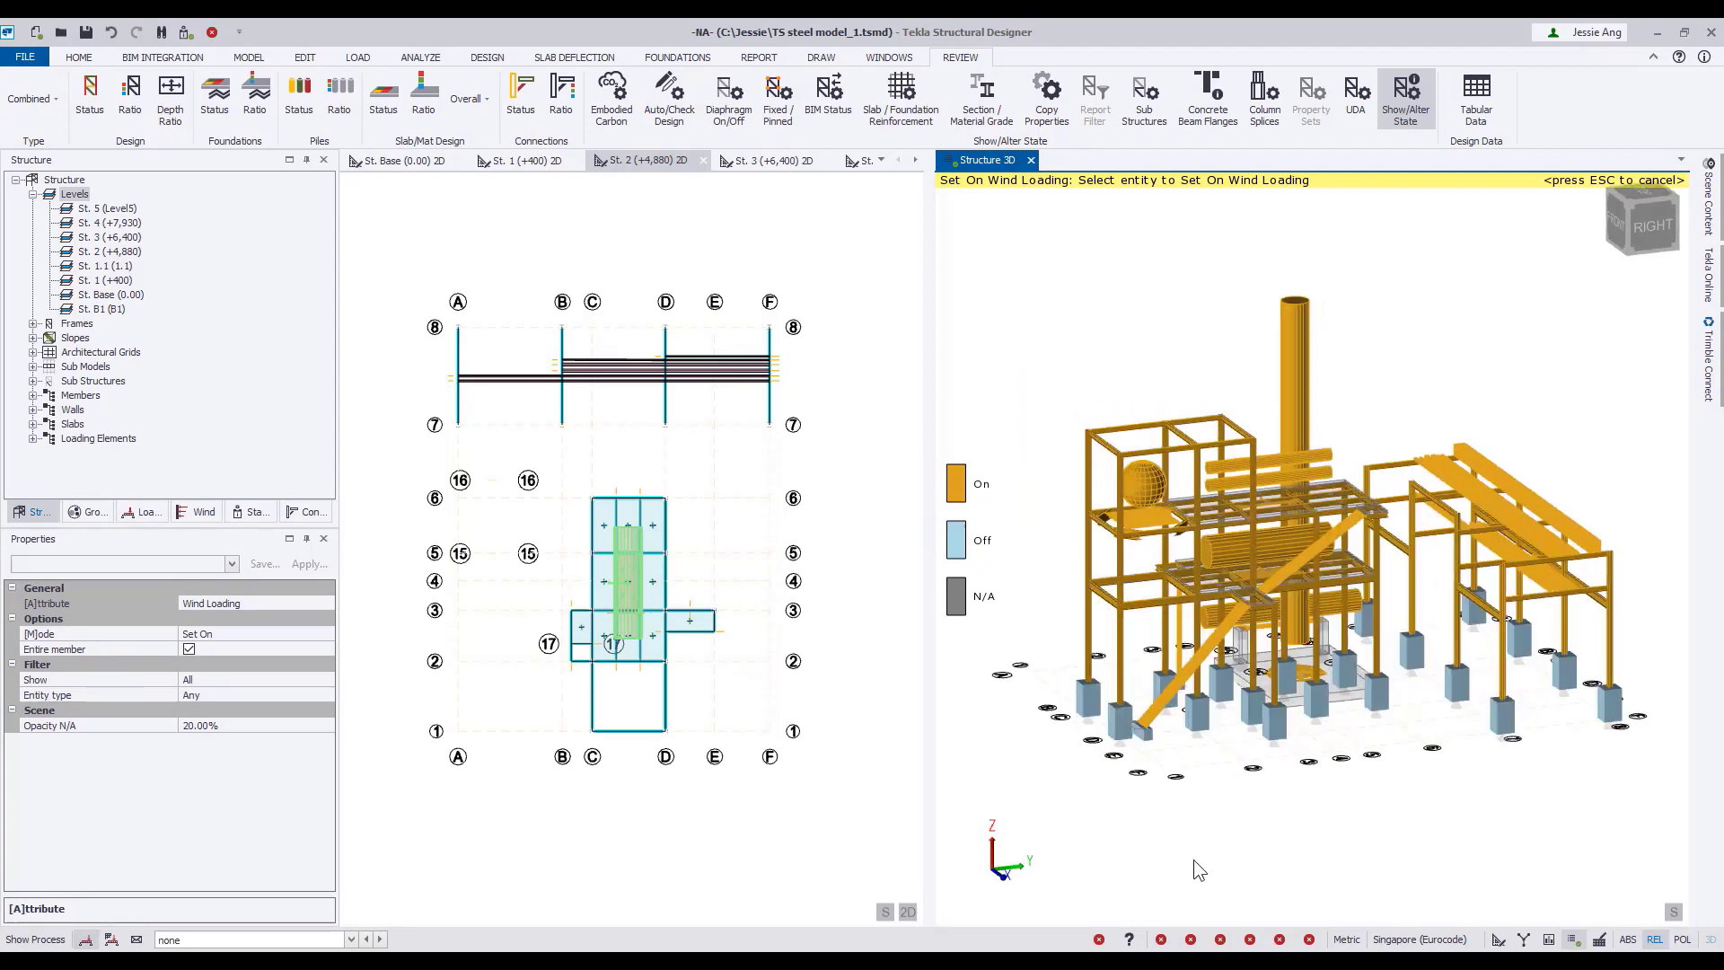
Open the mode options for the Wind Loading attribute.
{"action": "left_click", "coordinate": [330, 631]}
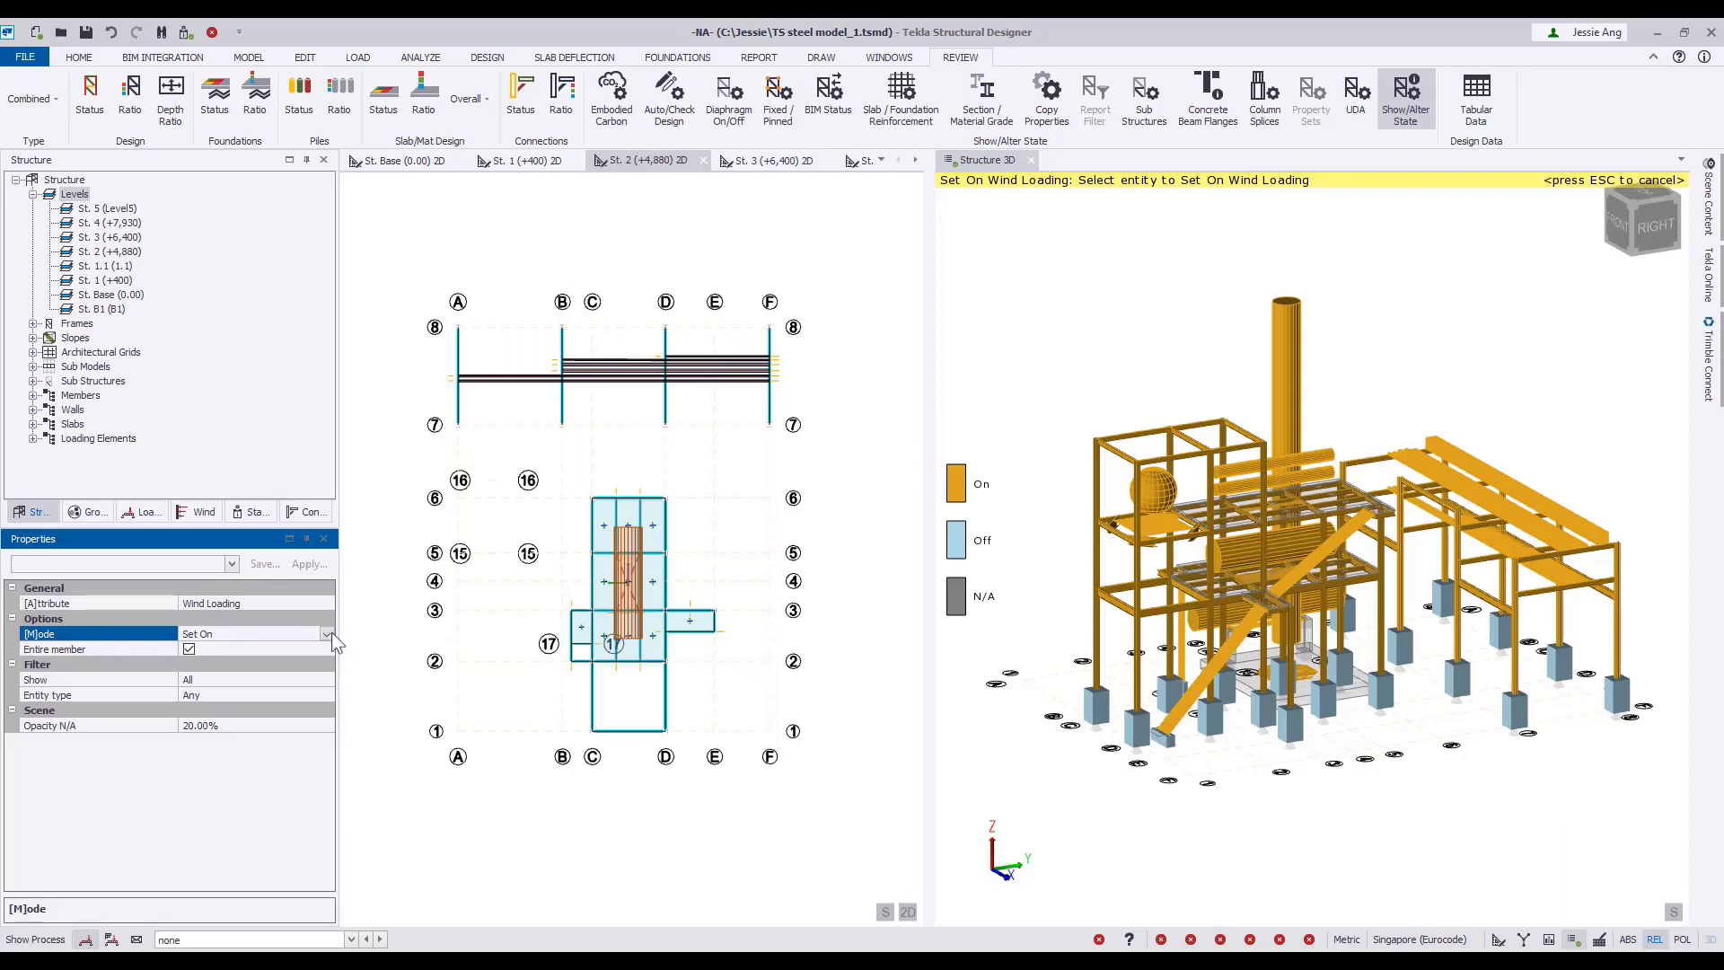
Change the Show/Alter State attribute to Fire proofing in Set On mode.
{"action": "left_click", "coordinate": [328, 603]}
{"action": "left_click", "coordinate": [328, 603]}
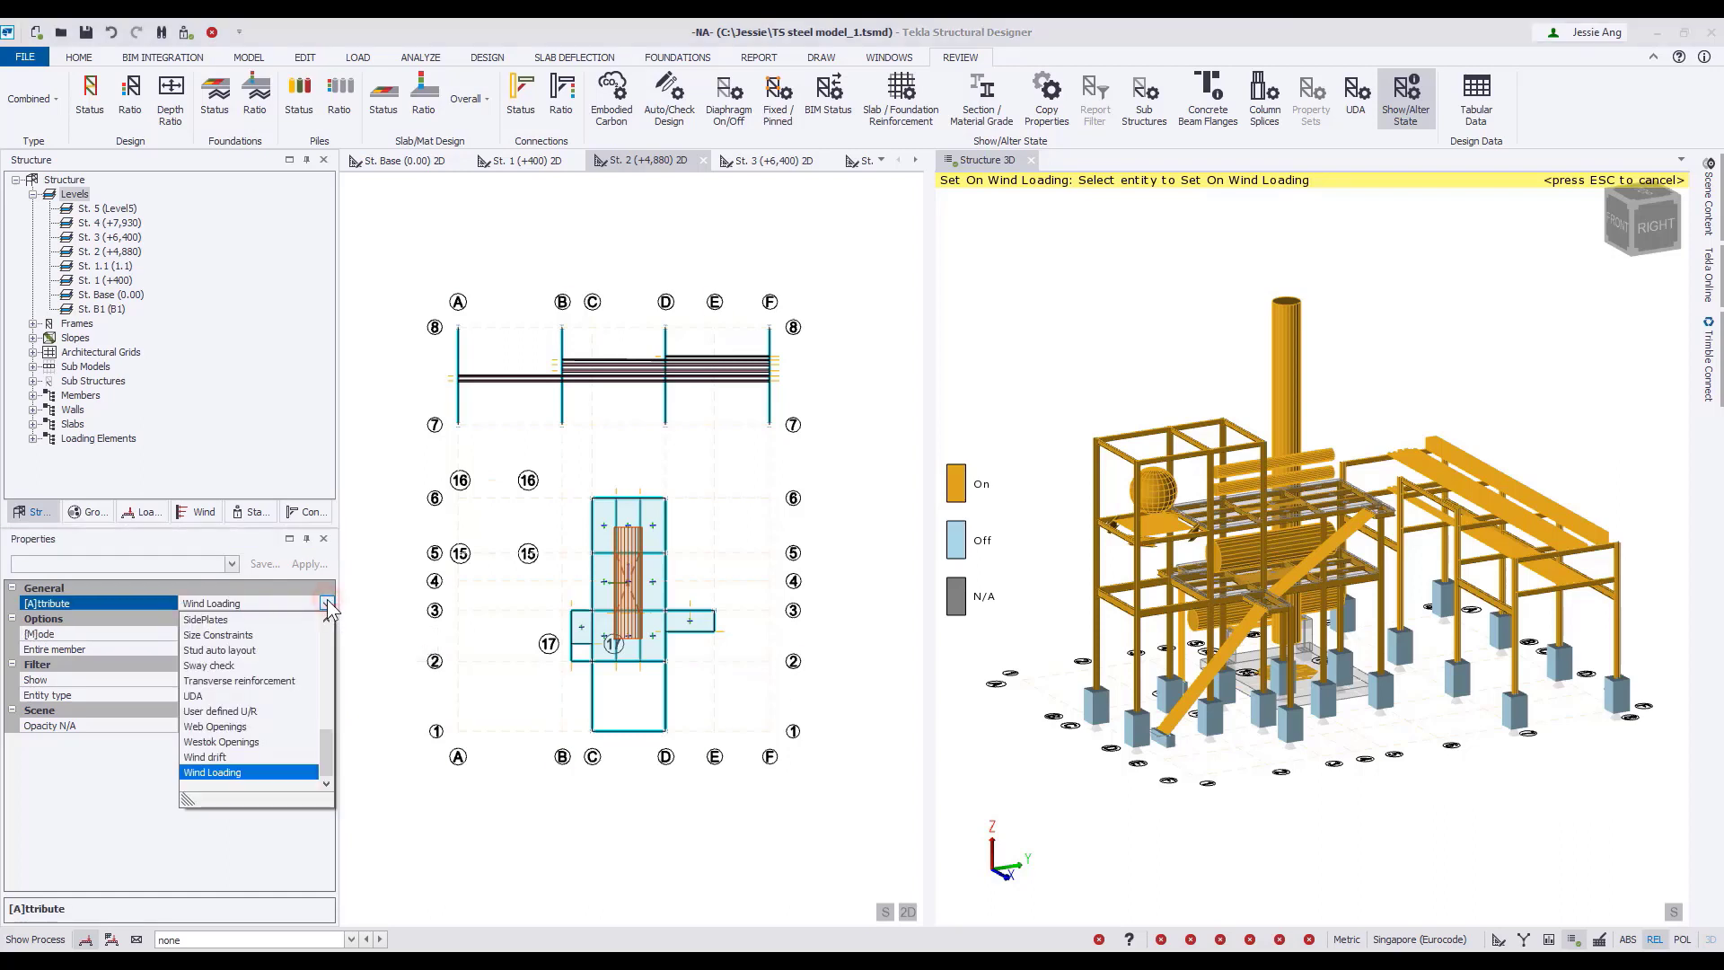
{"action": "left_click_drag", "start_coordinate": [325, 732], "coordinate": [342, 663]}
{"action": "left_click", "coordinate": [229, 668]}
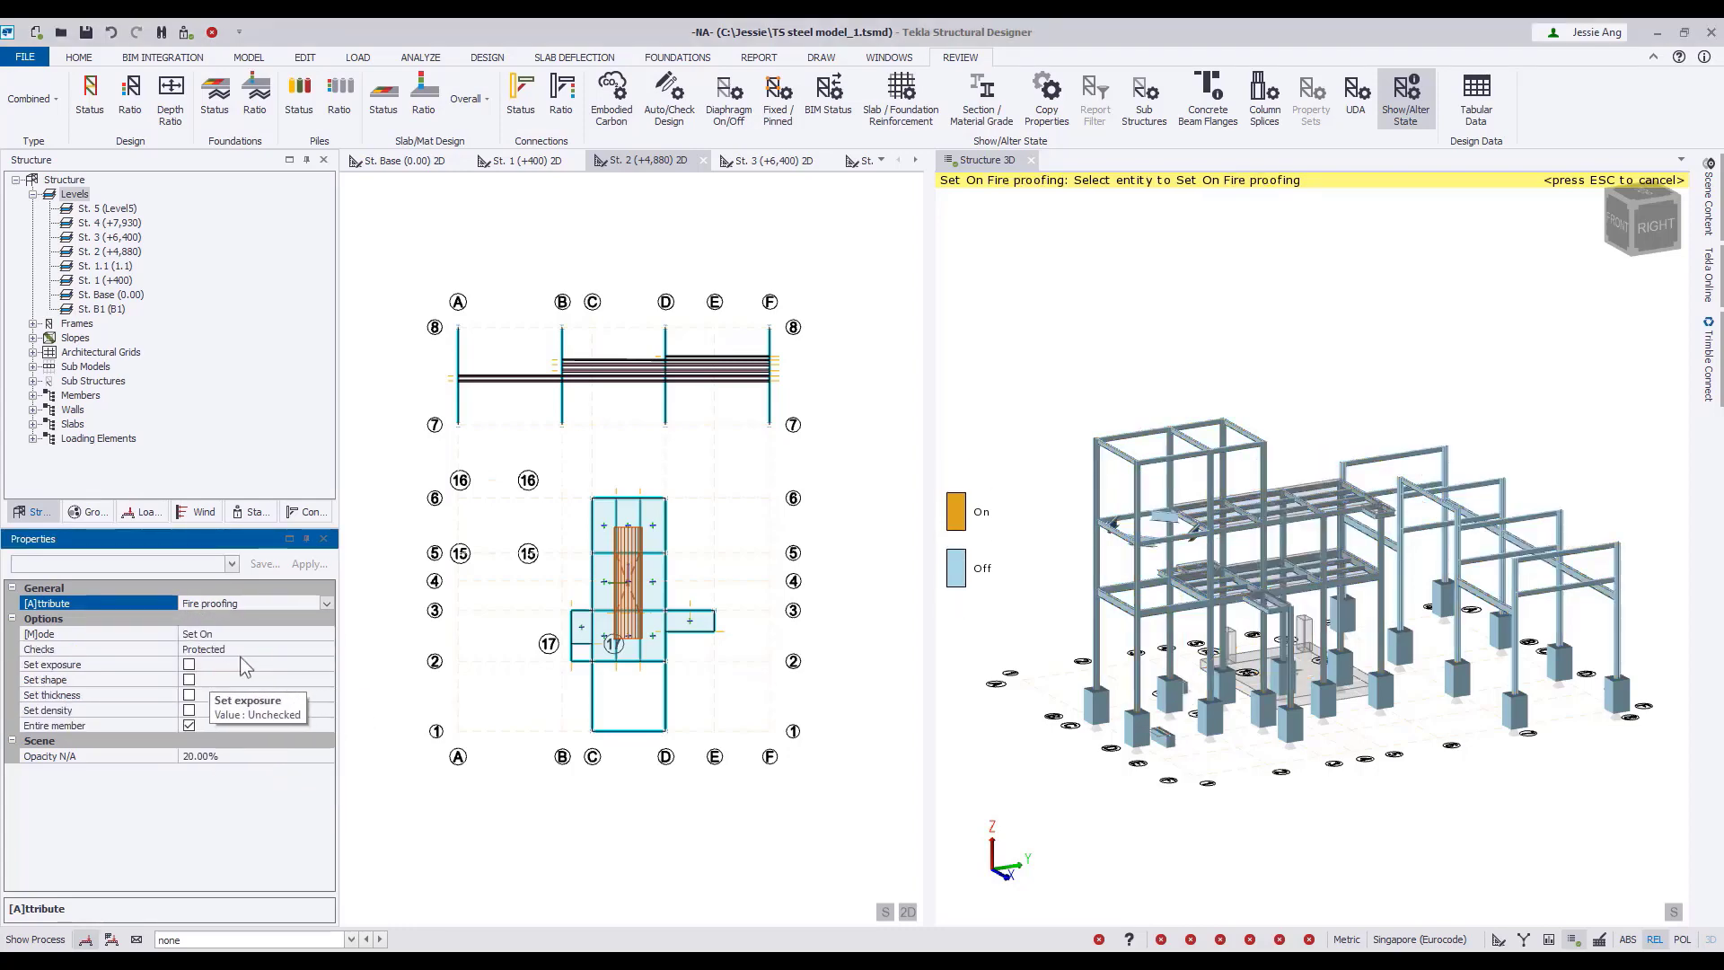
Enable the exposure, shape, thickness and density settings for fire proofing, keeping Contour encasement as the shape.
{"action": "left_click", "coordinate": [190, 665]}
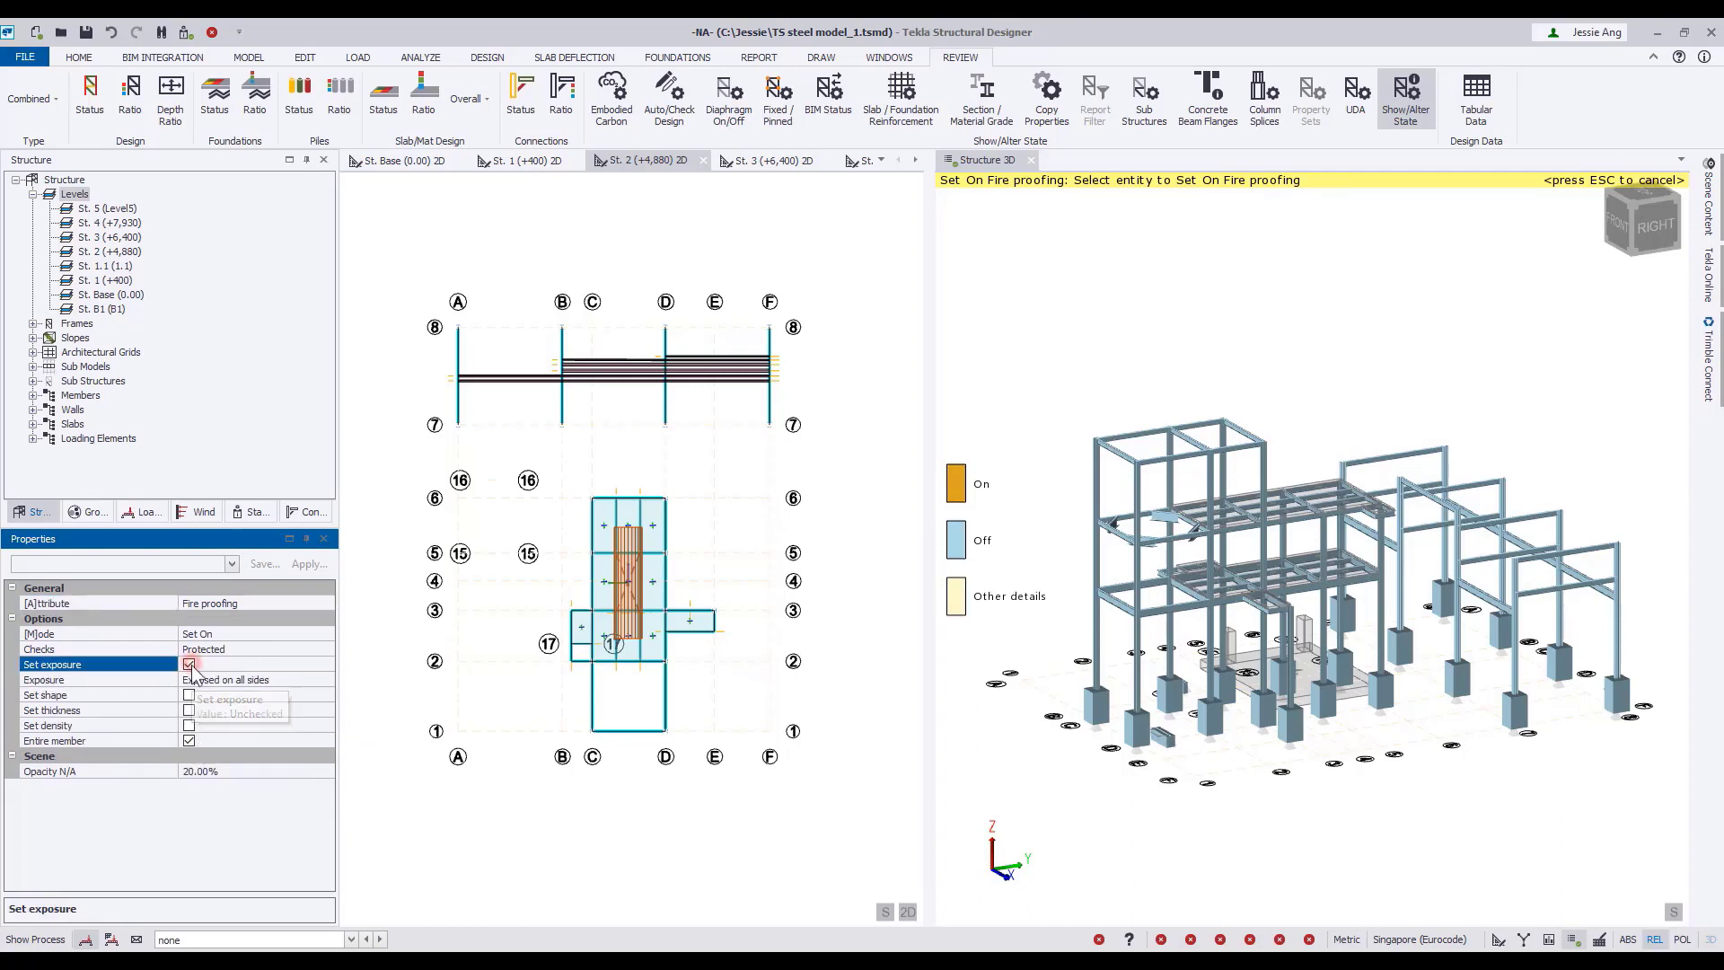
{"action": "left_click", "coordinate": [189, 695]}
{"action": "left_click", "coordinate": [190, 726]}
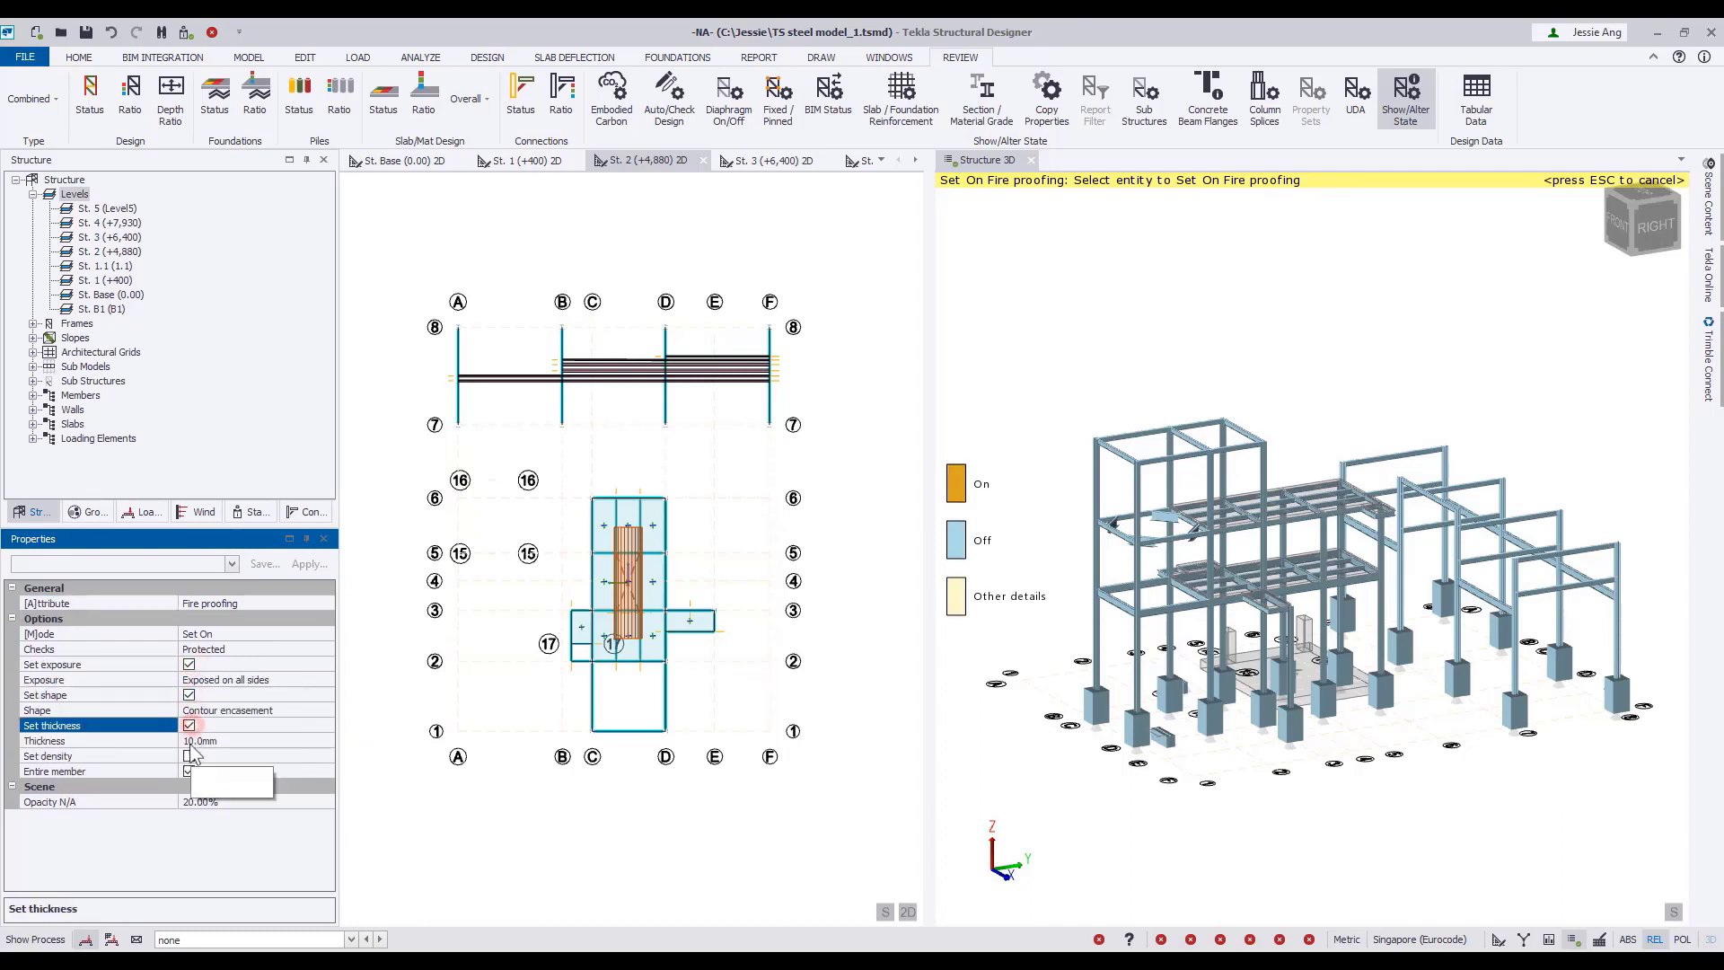
{"action": "left_click", "coordinate": [189, 756]}
{"action": "left_click", "coordinate": [326, 711]}
{"action": "left_click", "coordinate": [327, 711]}
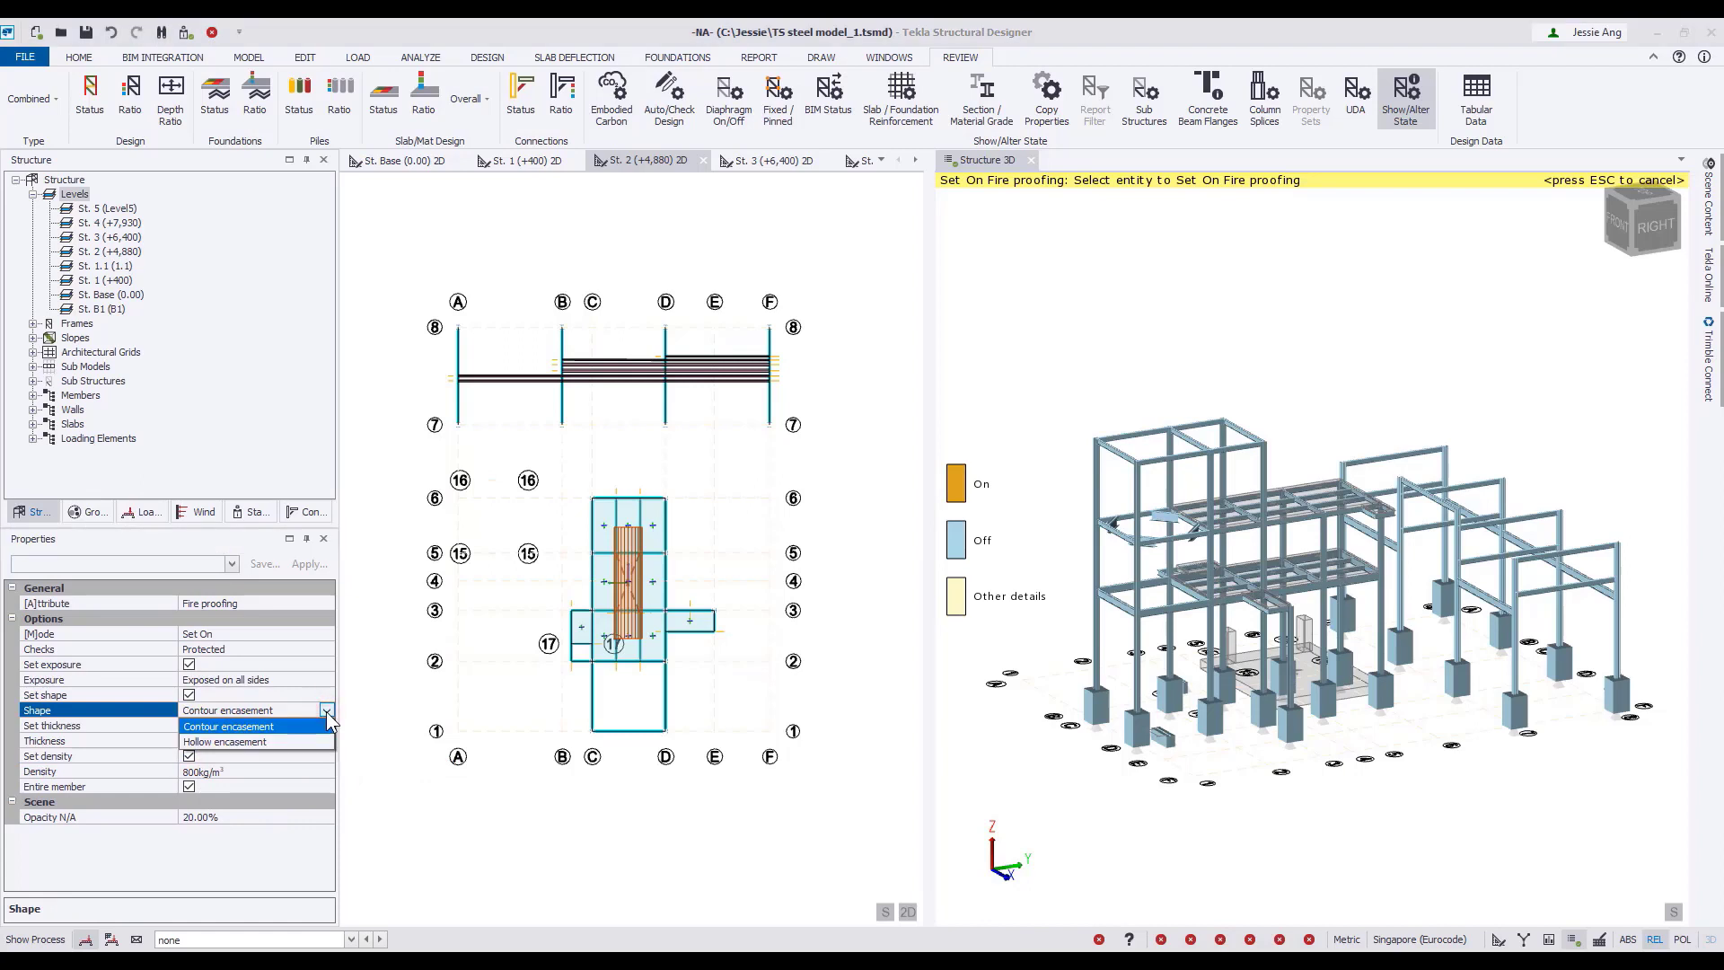
{"action": "left_click", "coordinate": [327, 712]}
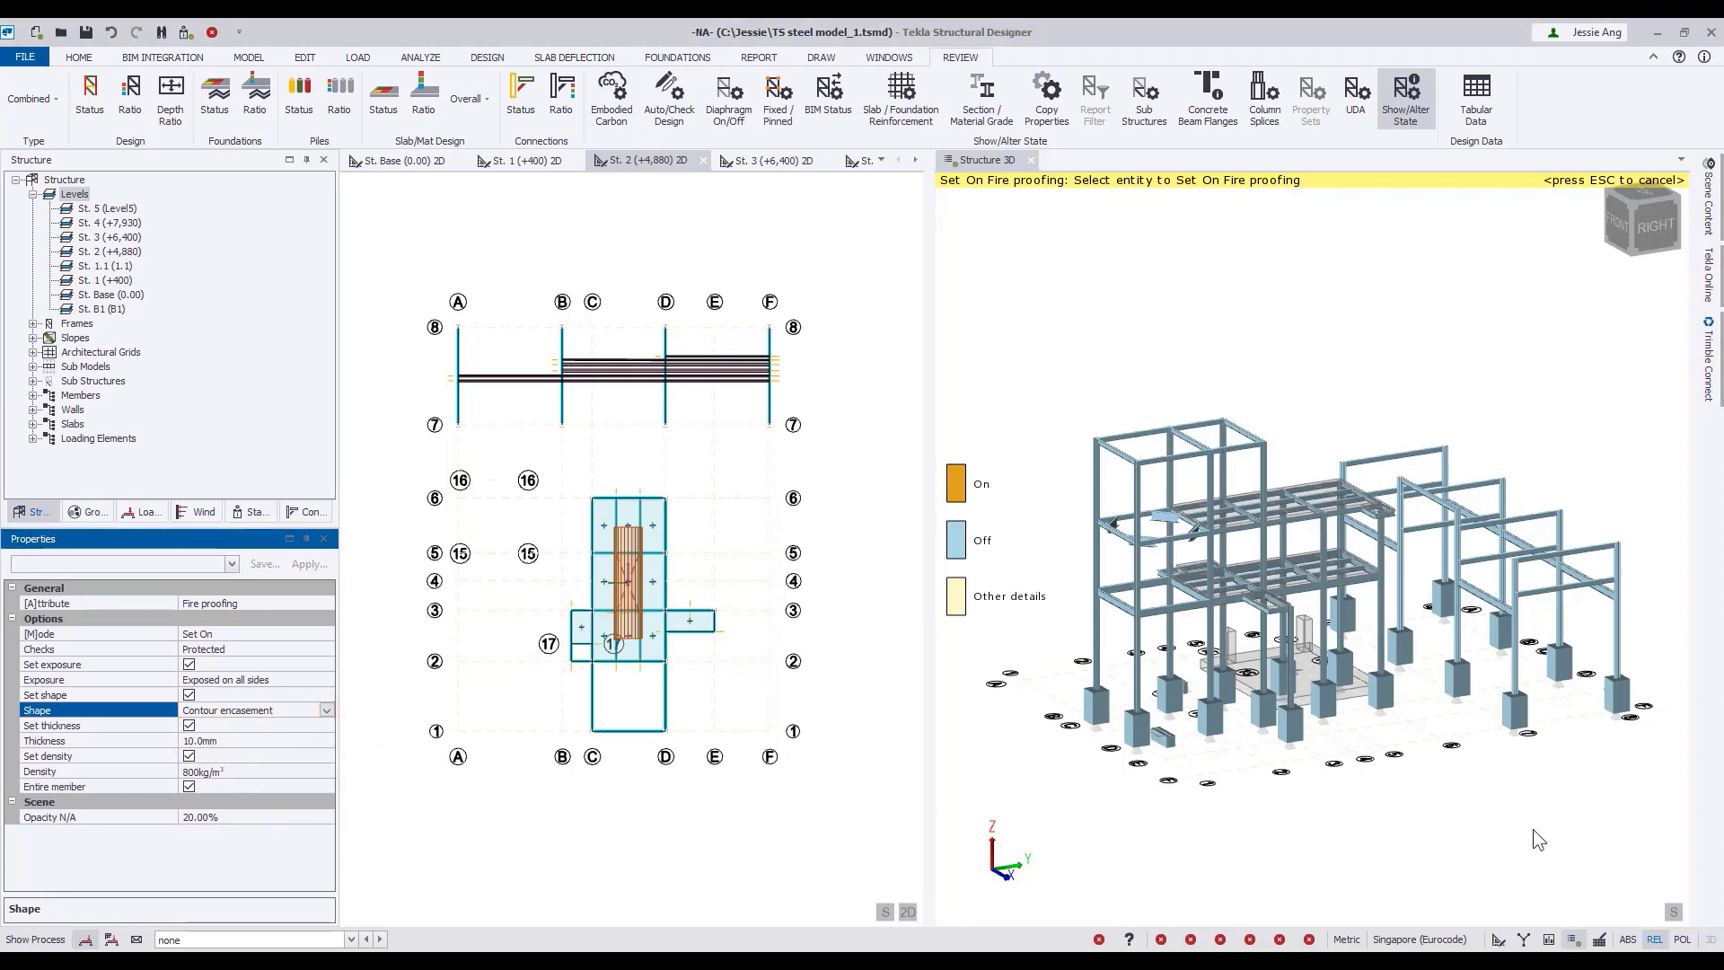
Set on fire proofing, exposed on all sides, for the steel columns, the portal frames and the tall tower bay beams.
{"action": "middle_click_drag", "start_coordinate": [1533, 828], "coordinate": [1365, 772]}
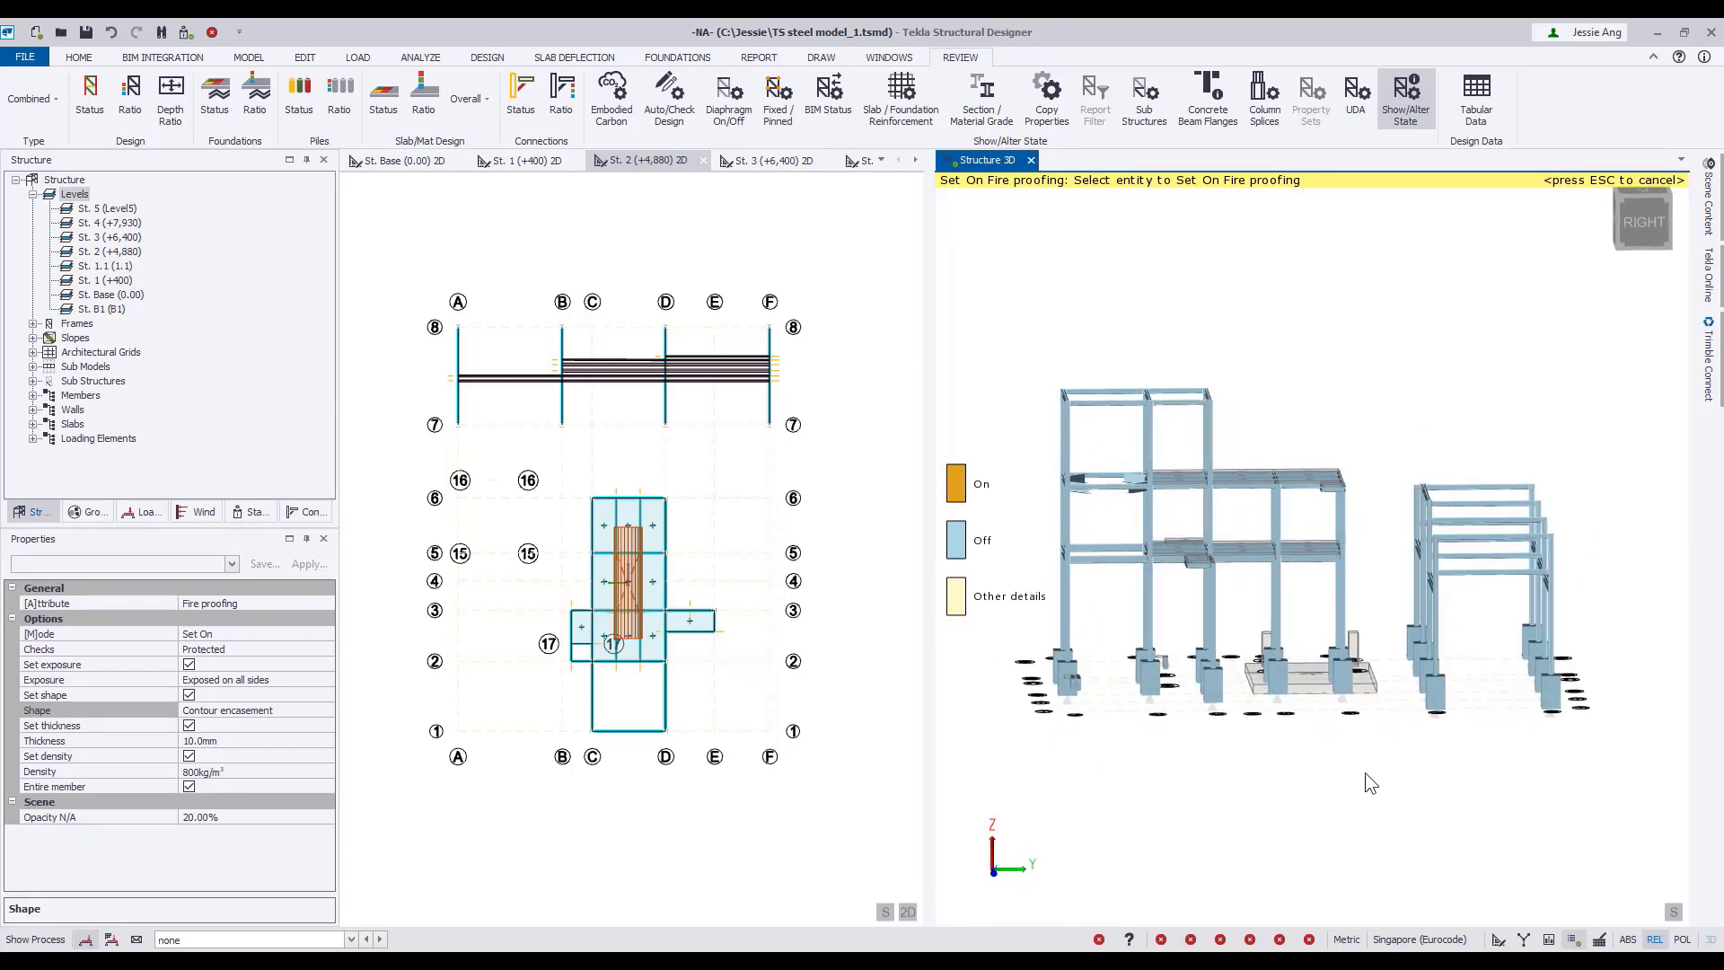
{"action": "left_click_drag", "start_coordinate": [1627, 417], "coordinate": [1038, 612]}
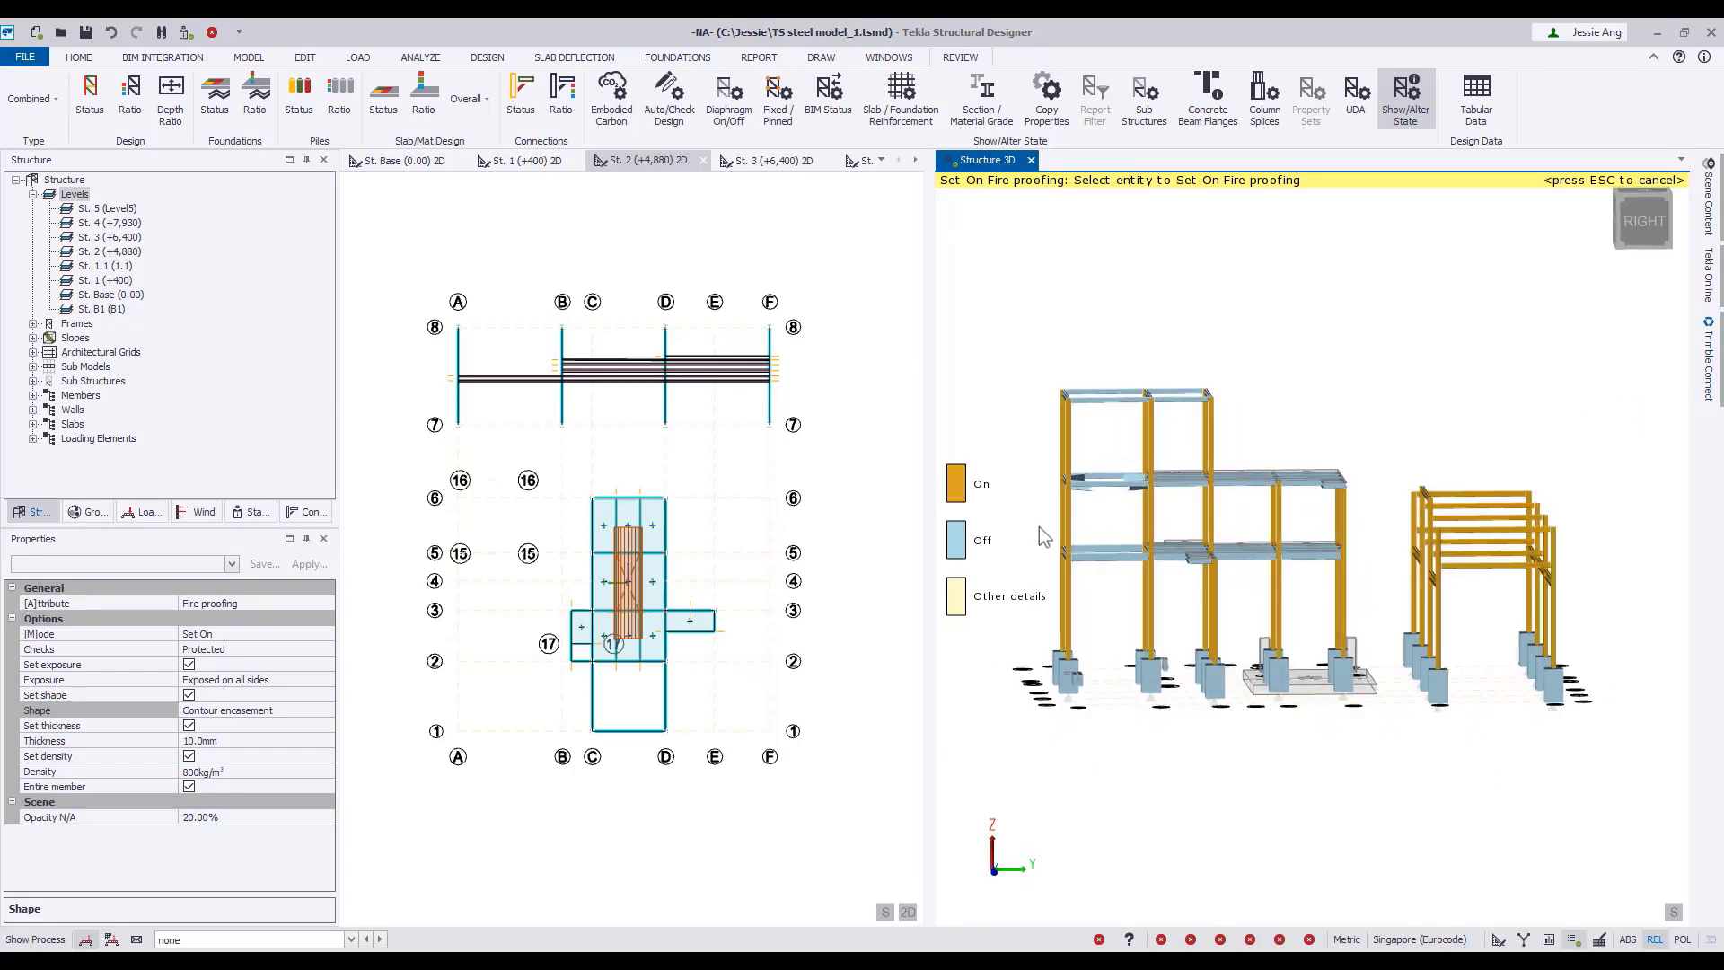
{"action": "left_click_drag", "start_coordinate": [1036, 348], "coordinate": [1156, 590]}
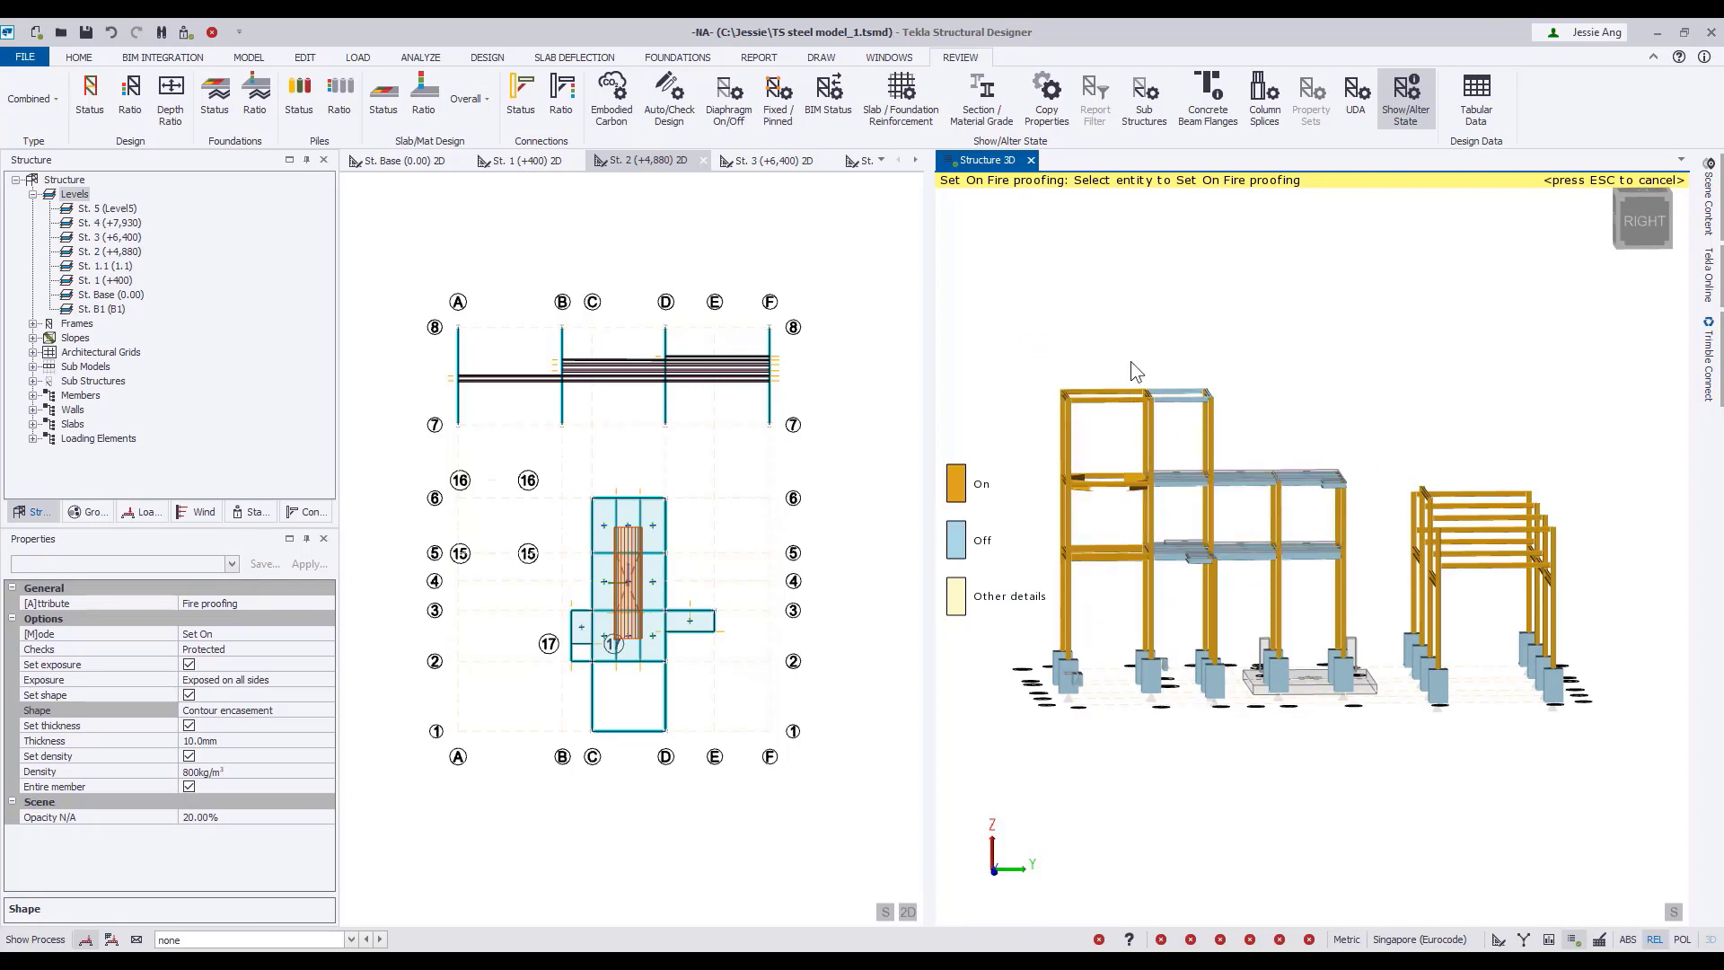
{"action": "middle_click_drag", "start_coordinate": [1232, 409], "coordinate": [1179, 451]}
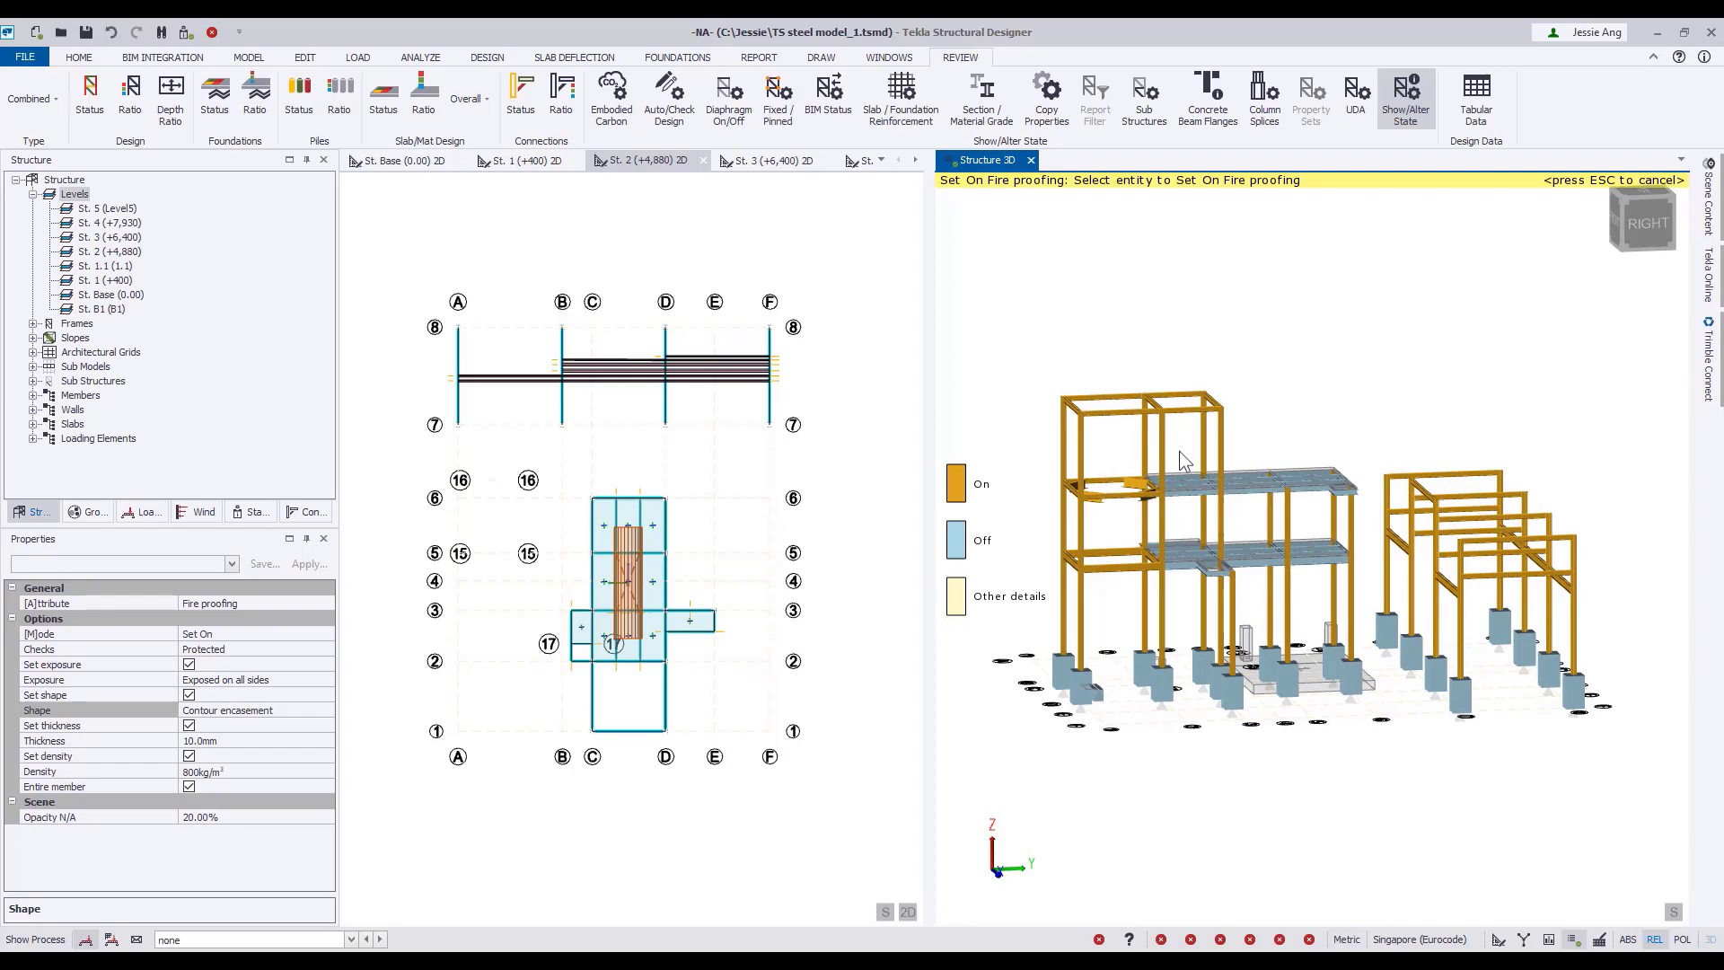
Change the exposure to Exposed on three sides and set on fire proofing for the beams of the two platform floors.
{"action": "left_click", "coordinate": [326, 681]}
{"action": "left_click", "coordinate": [283, 694]}
{"action": "middle_click_drag", "start_coordinate": [1305, 788], "coordinate": [1243, 756]}
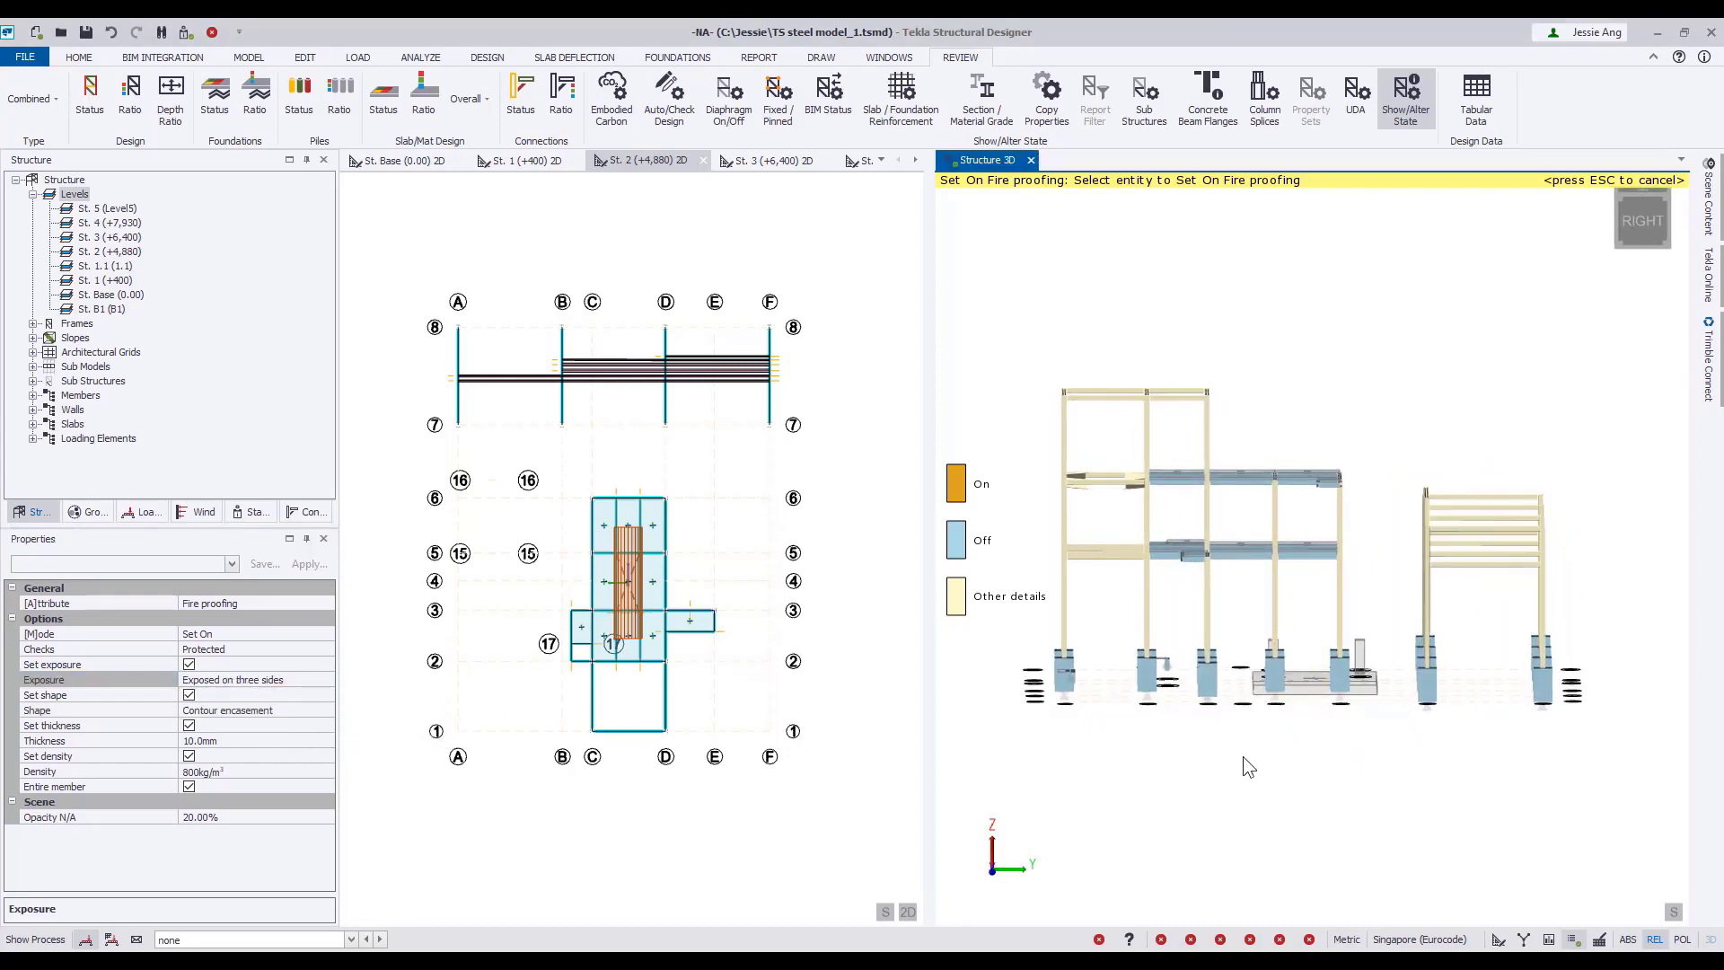
{"action": "left_click_drag", "start_coordinate": [1130, 446], "coordinate": [1352, 581]}
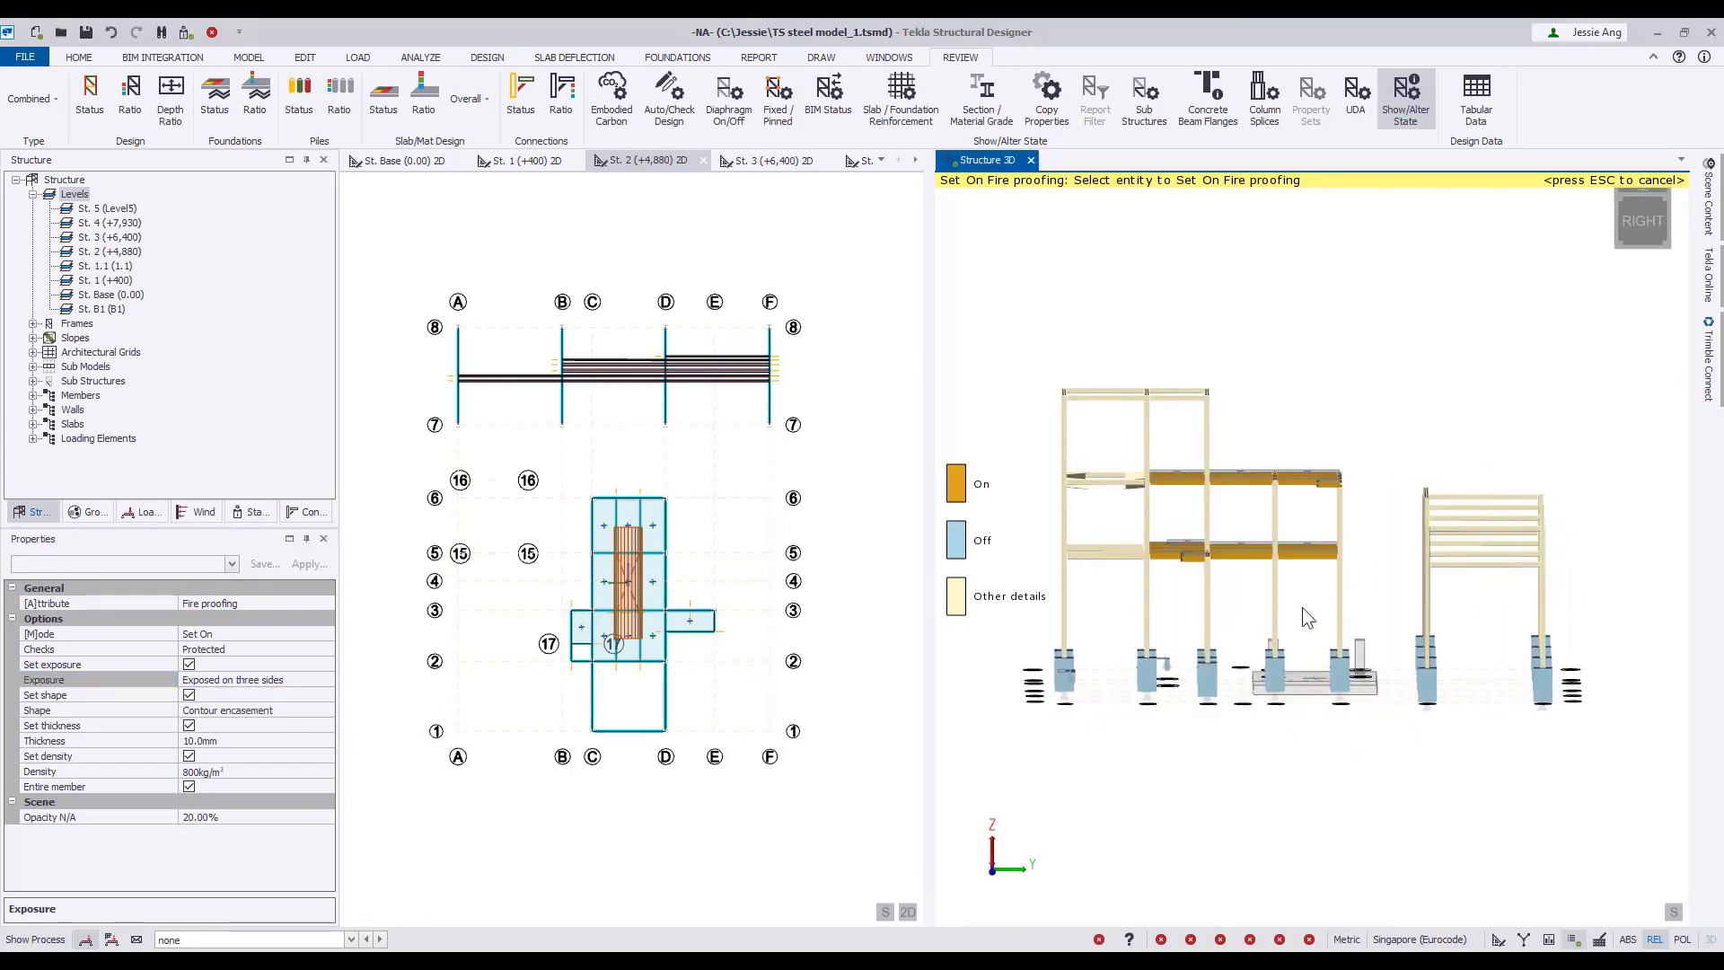
{"action": "middle_click_drag", "start_coordinate": [1303, 609], "coordinate": [1371, 680]}
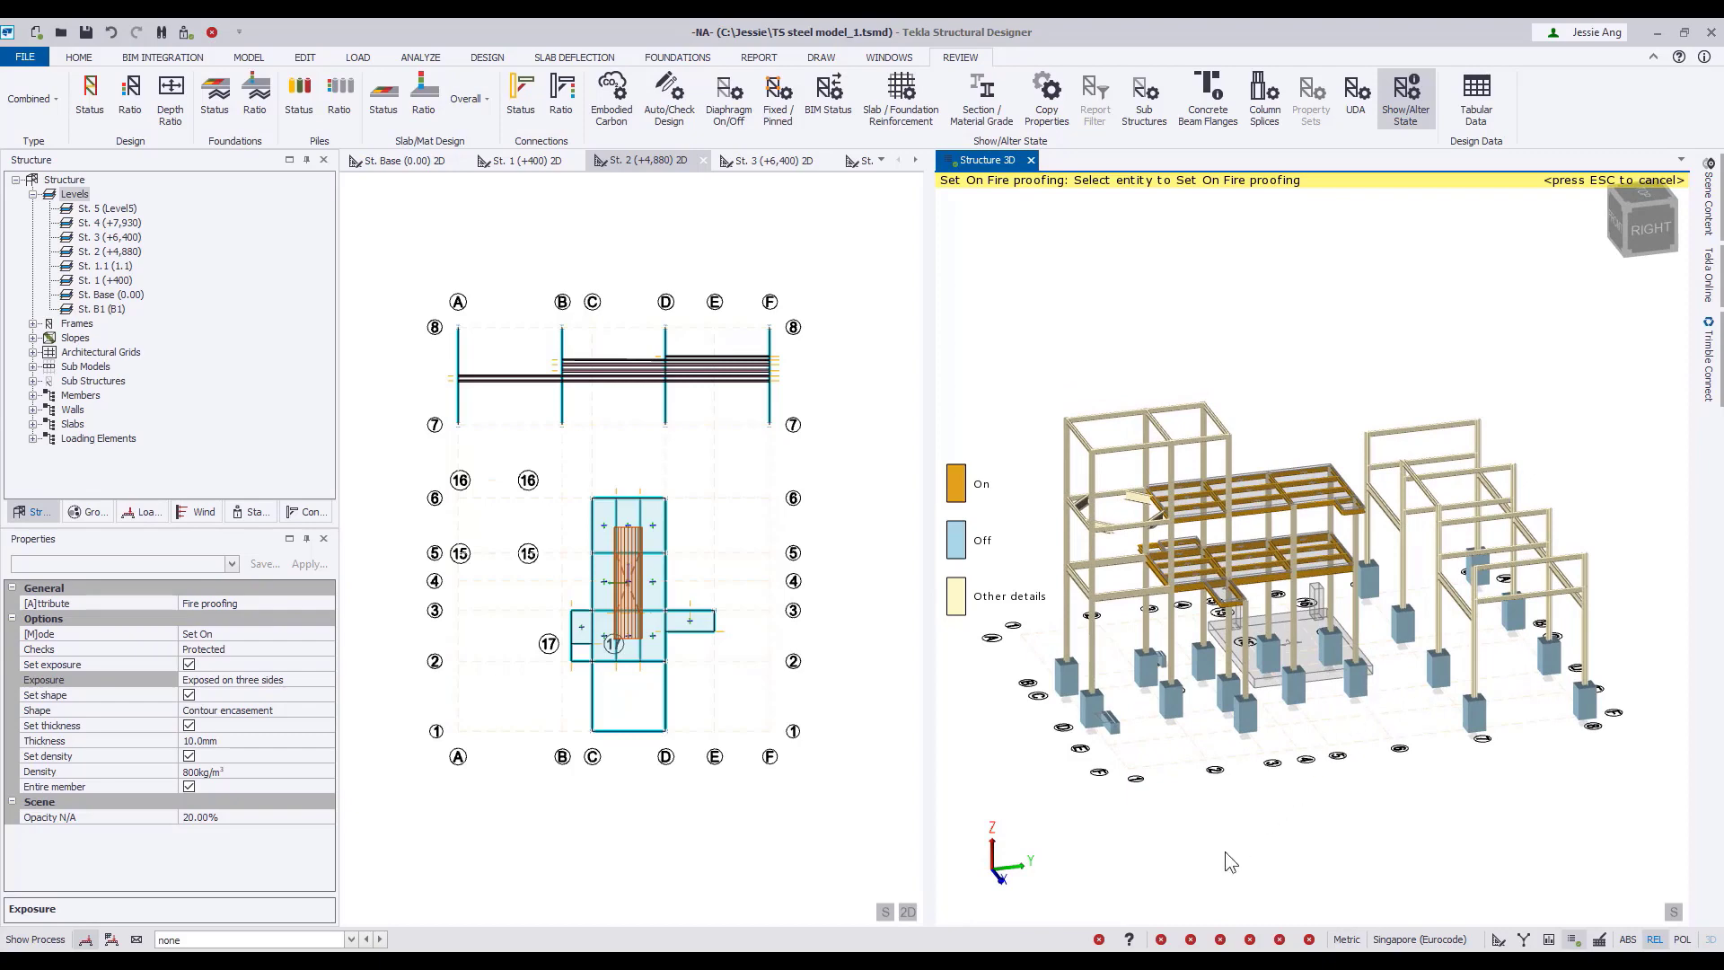
{"action": "key", "text": "Escape"}
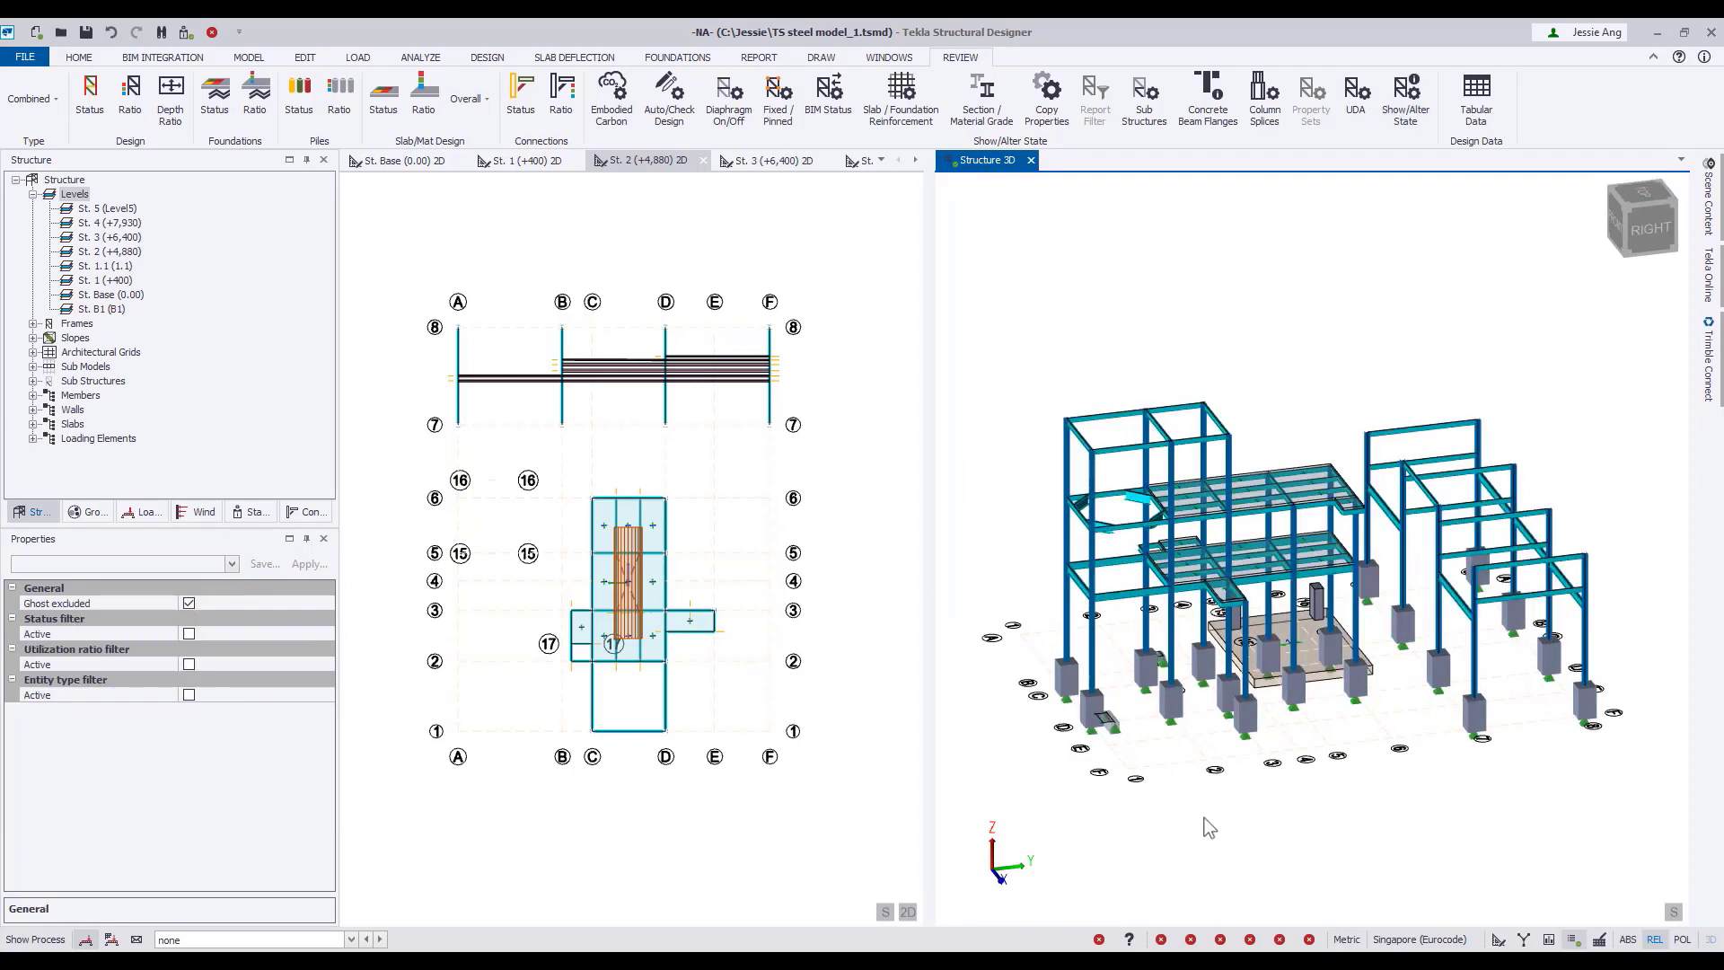
Show the Fixed/Pinned state and examine the end fixities of the tower, platform and portal frame members.
{"action": "left_click", "coordinate": [777, 115]}
{"action": "scroll", "coordinate": [1178, 413], "scroll_direction": "up", "scroll_amount": 5}
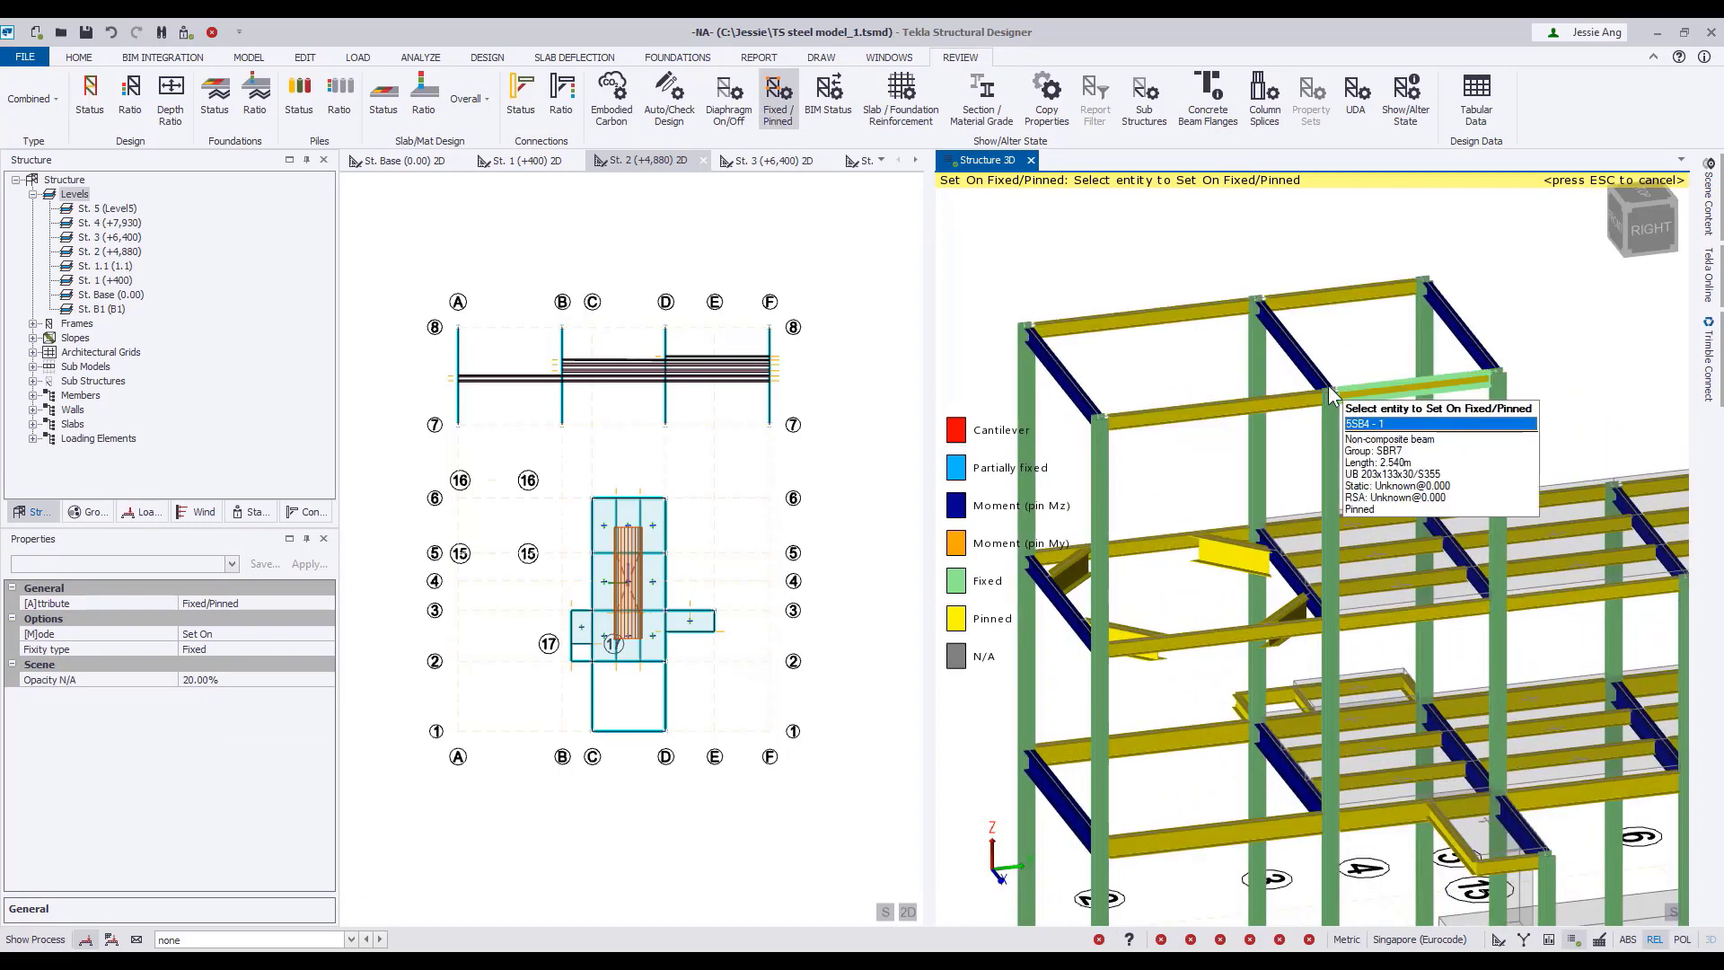
{"action": "scroll", "coordinate": [1329, 387], "scroll_direction": "down", "scroll_amount": 4}
{"action": "right_click_drag", "start_coordinate": [1471, 789], "coordinate": [1300, 833]}
{"action": "scroll", "coordinate": [1443, 535], "scroll_direction": "up", "scroll_amount": 4}
{"action": "scroll", "coordinate": [1443, 544], "scroll_direction": "up", "scroll_amount": 5}
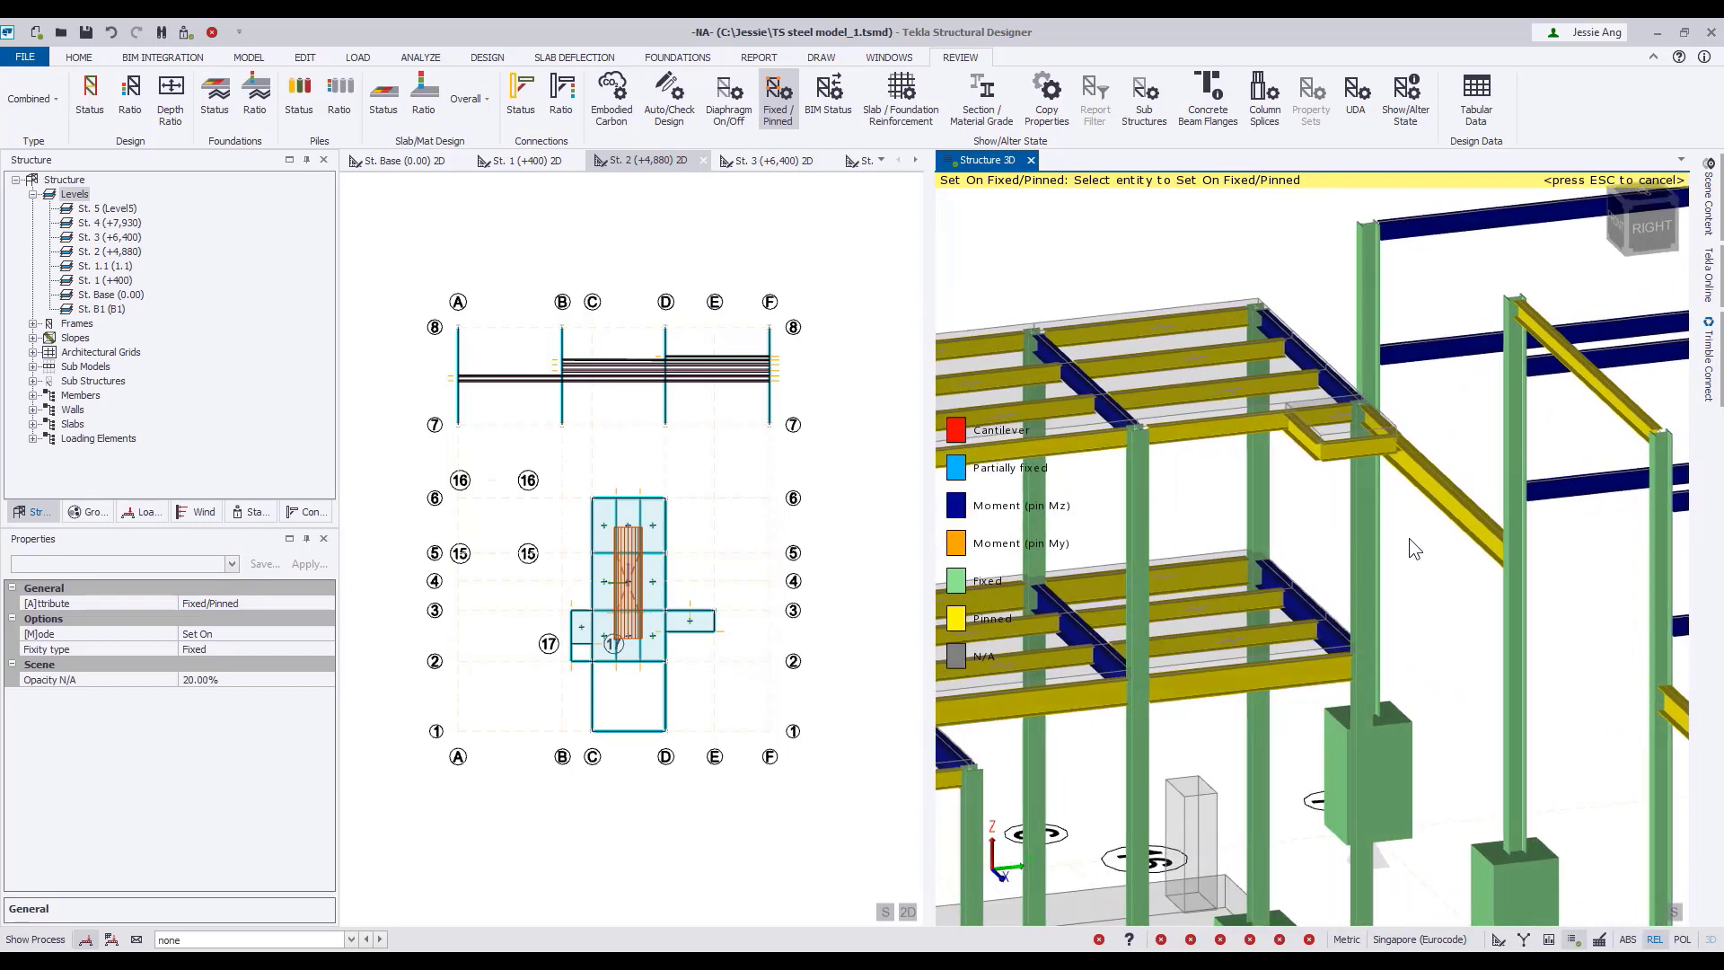
Add a rolled steel column with open structure wind load and 90° rotation between the two platform levels, under the upper platform's small extension.
{"action": "left_click", "coordinate": [250, 57]}
{"action": "left_click", "coordinate": [322, 94]}
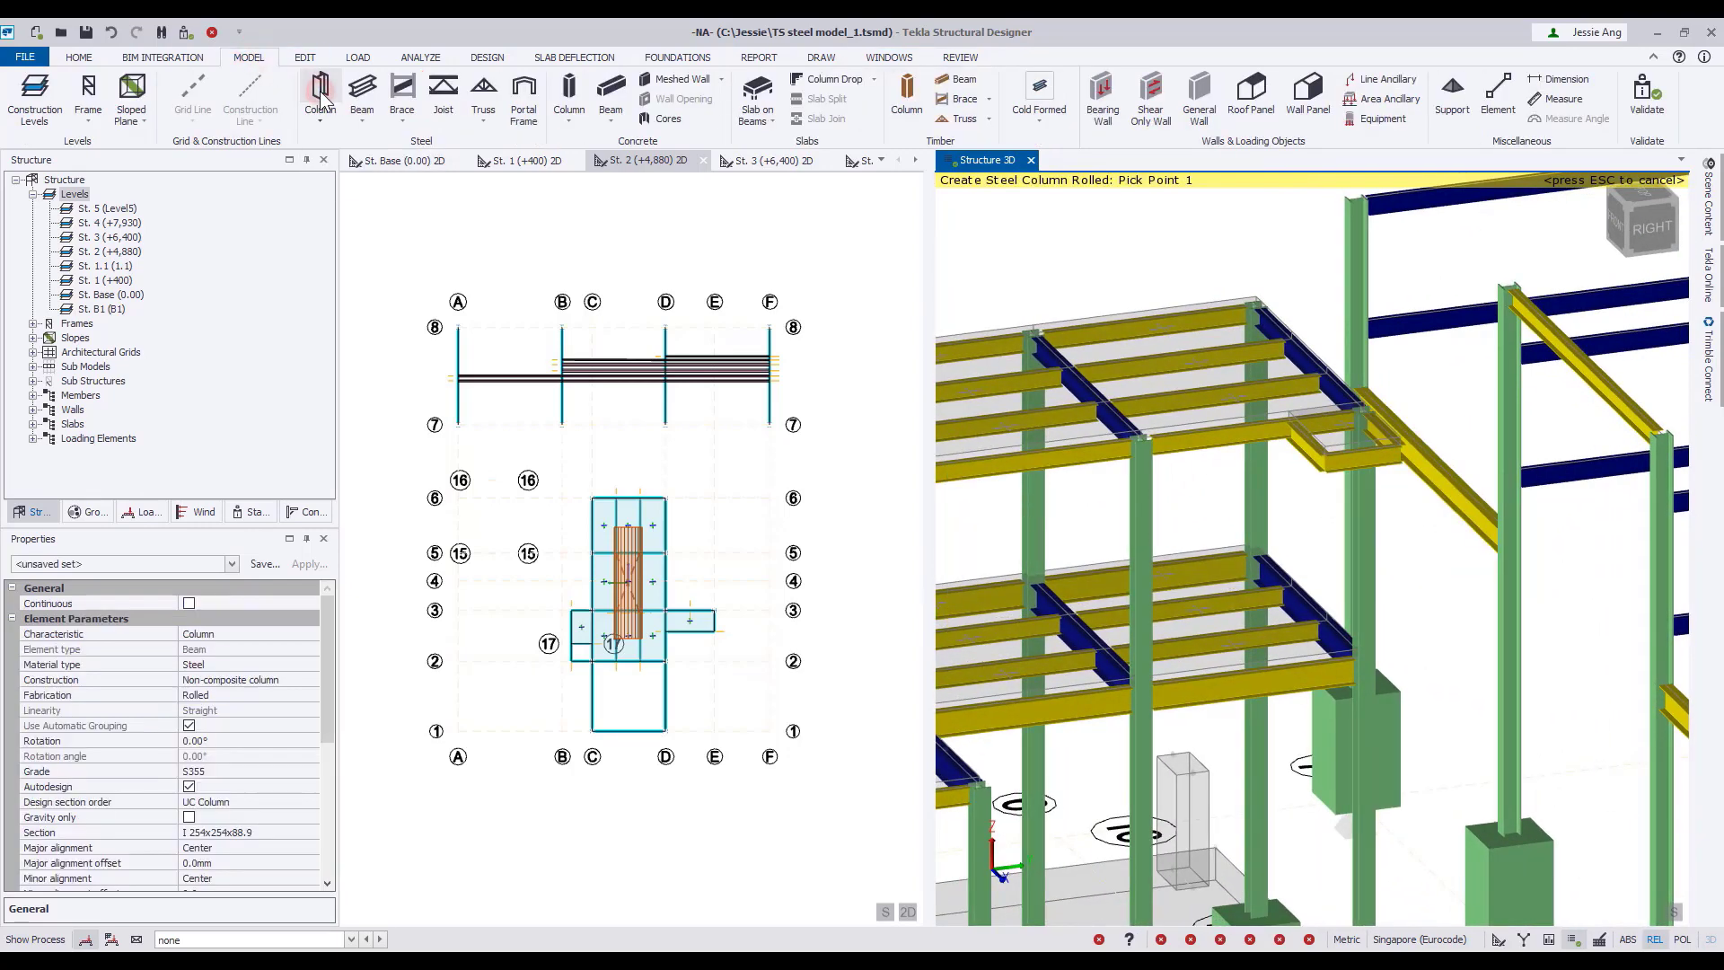
{"action": "left_click_drag", "start_coordinate": [328, 622], "coordinate": [332, 703]}
{"action": "left_click", "coordinate": [27, 862]}
{"action": "left_click", "coordinate": [188, 879]}
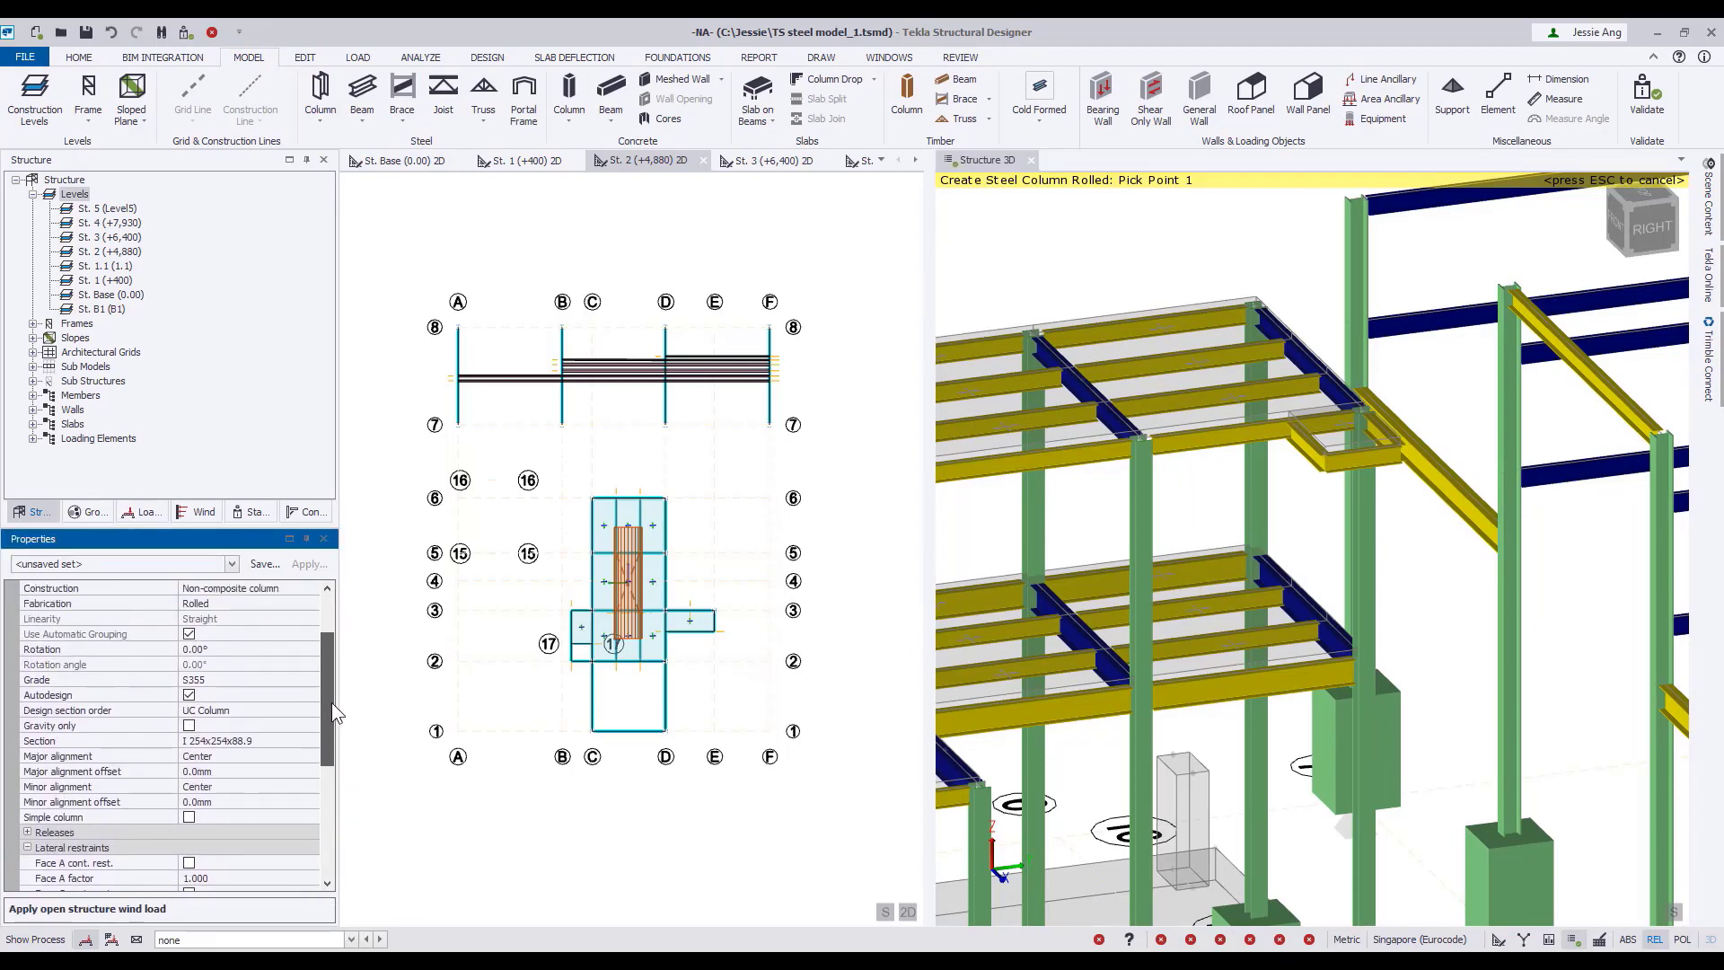
{"action": "left_click", "coordinate": [310, 665]}
{"action": "left_click", "coordinate": [310, 664]}
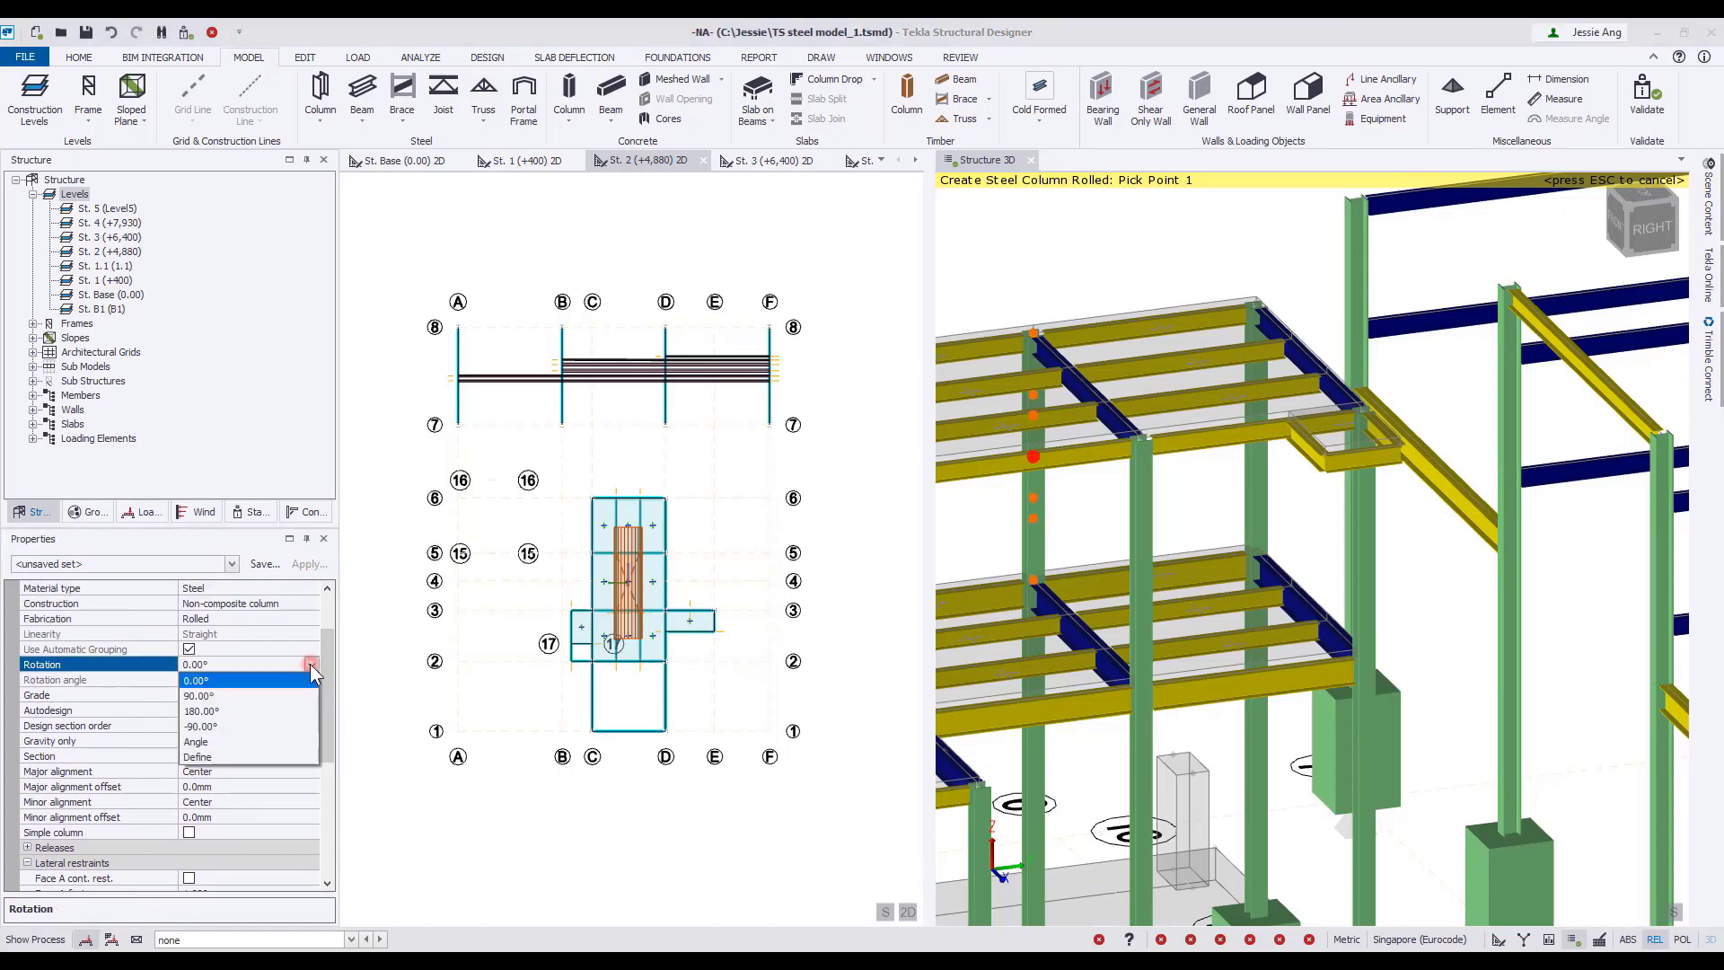
{"action": "left_click", "coordinate": [230, 696]}
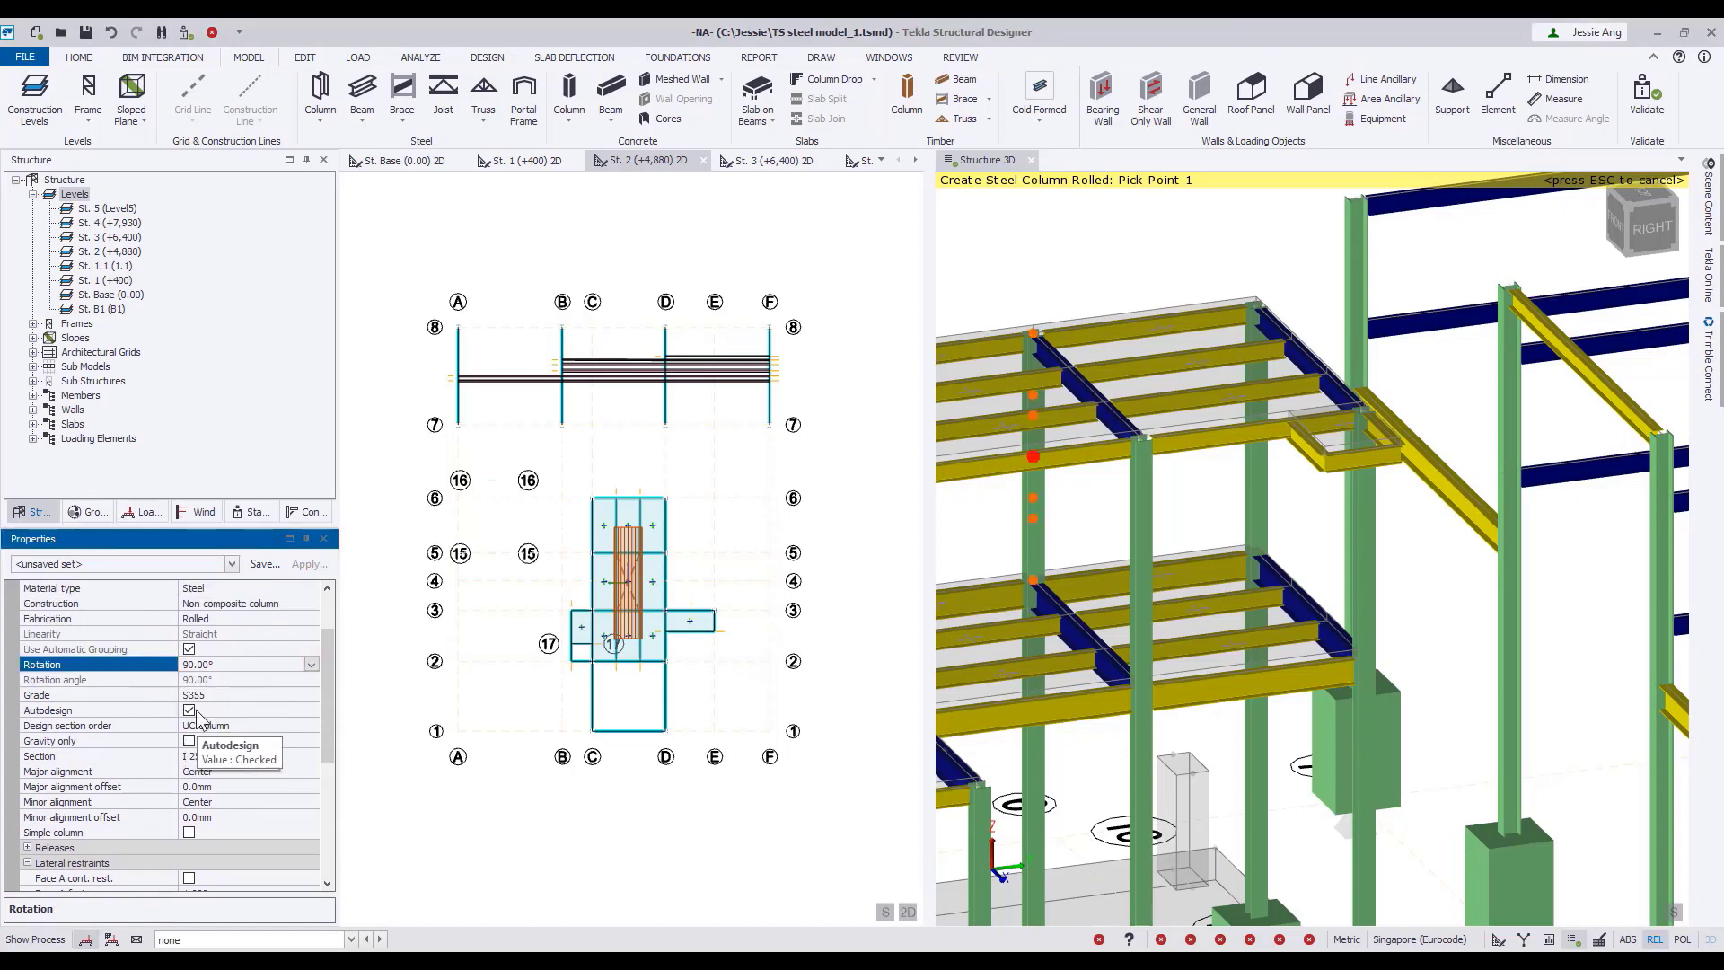
{"action": "left_click", "coordinate": [1289, 414]}
{"action": "left_click", "coordinate": [1289, 666]}
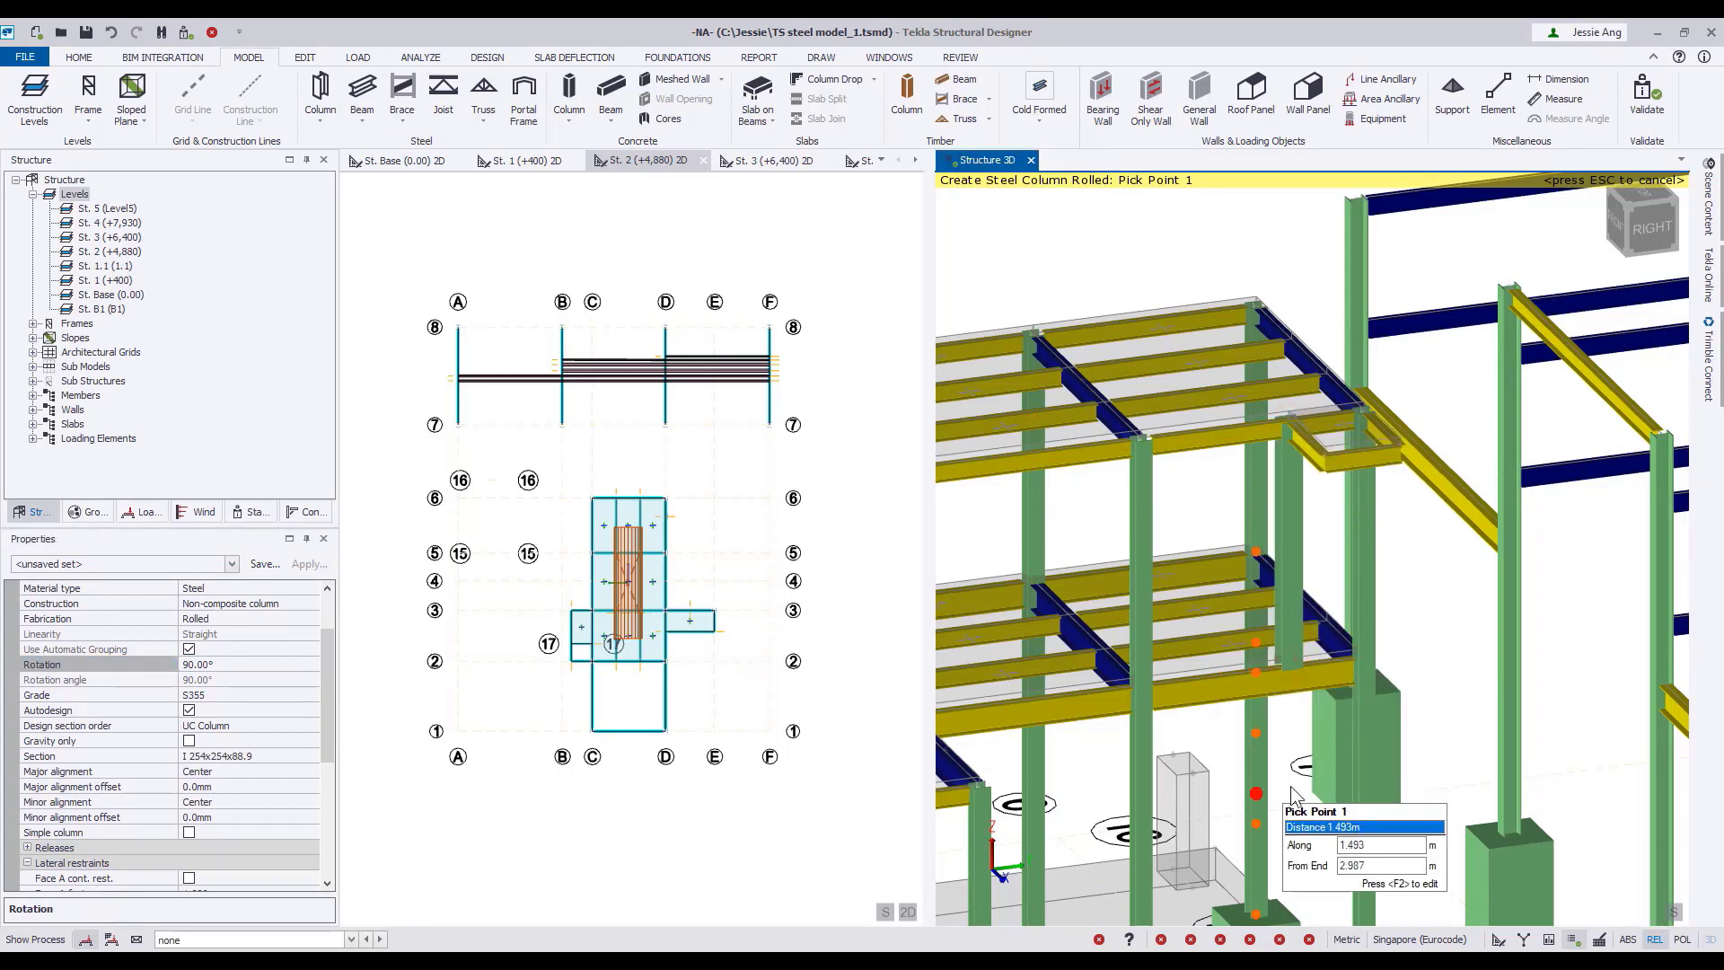
{"action": "key", "text": "Escape"}
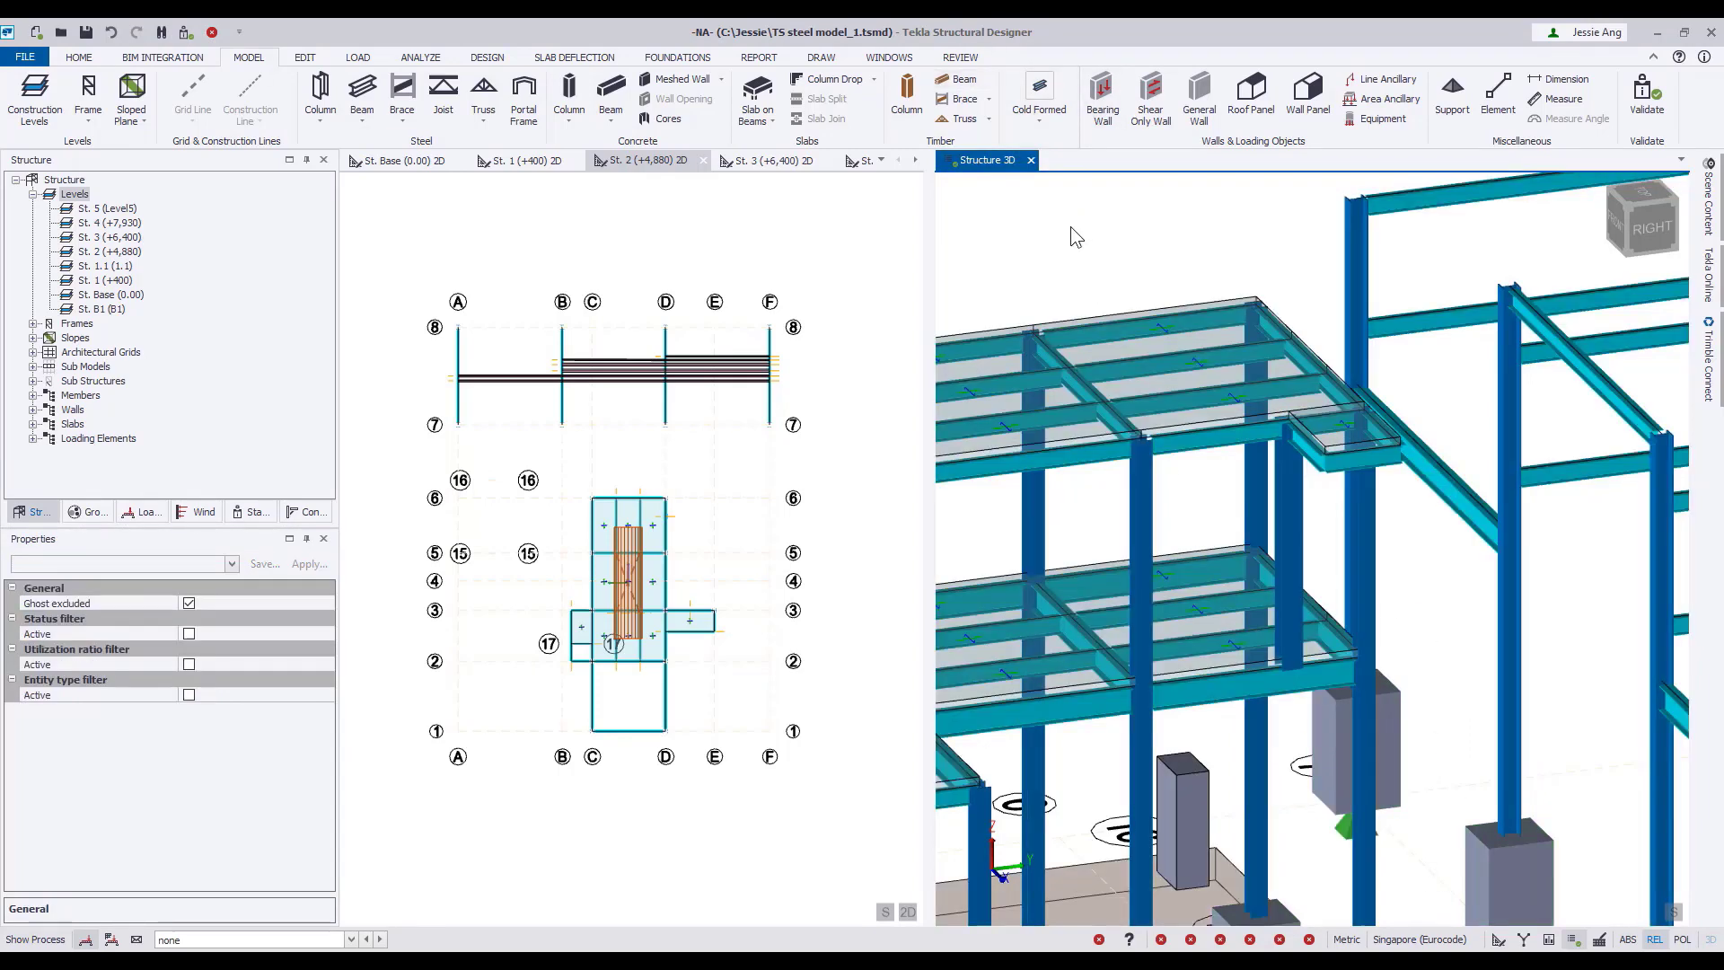
In the Fixed/Pinned review, set on Cantilever end for the upper extension's two projecting beams and the lower platform extension's short corner beam.
{"action": "left_click", "coordinate": [960, 56]}
{"action": "left_click", "coordinate": [777, 98]}
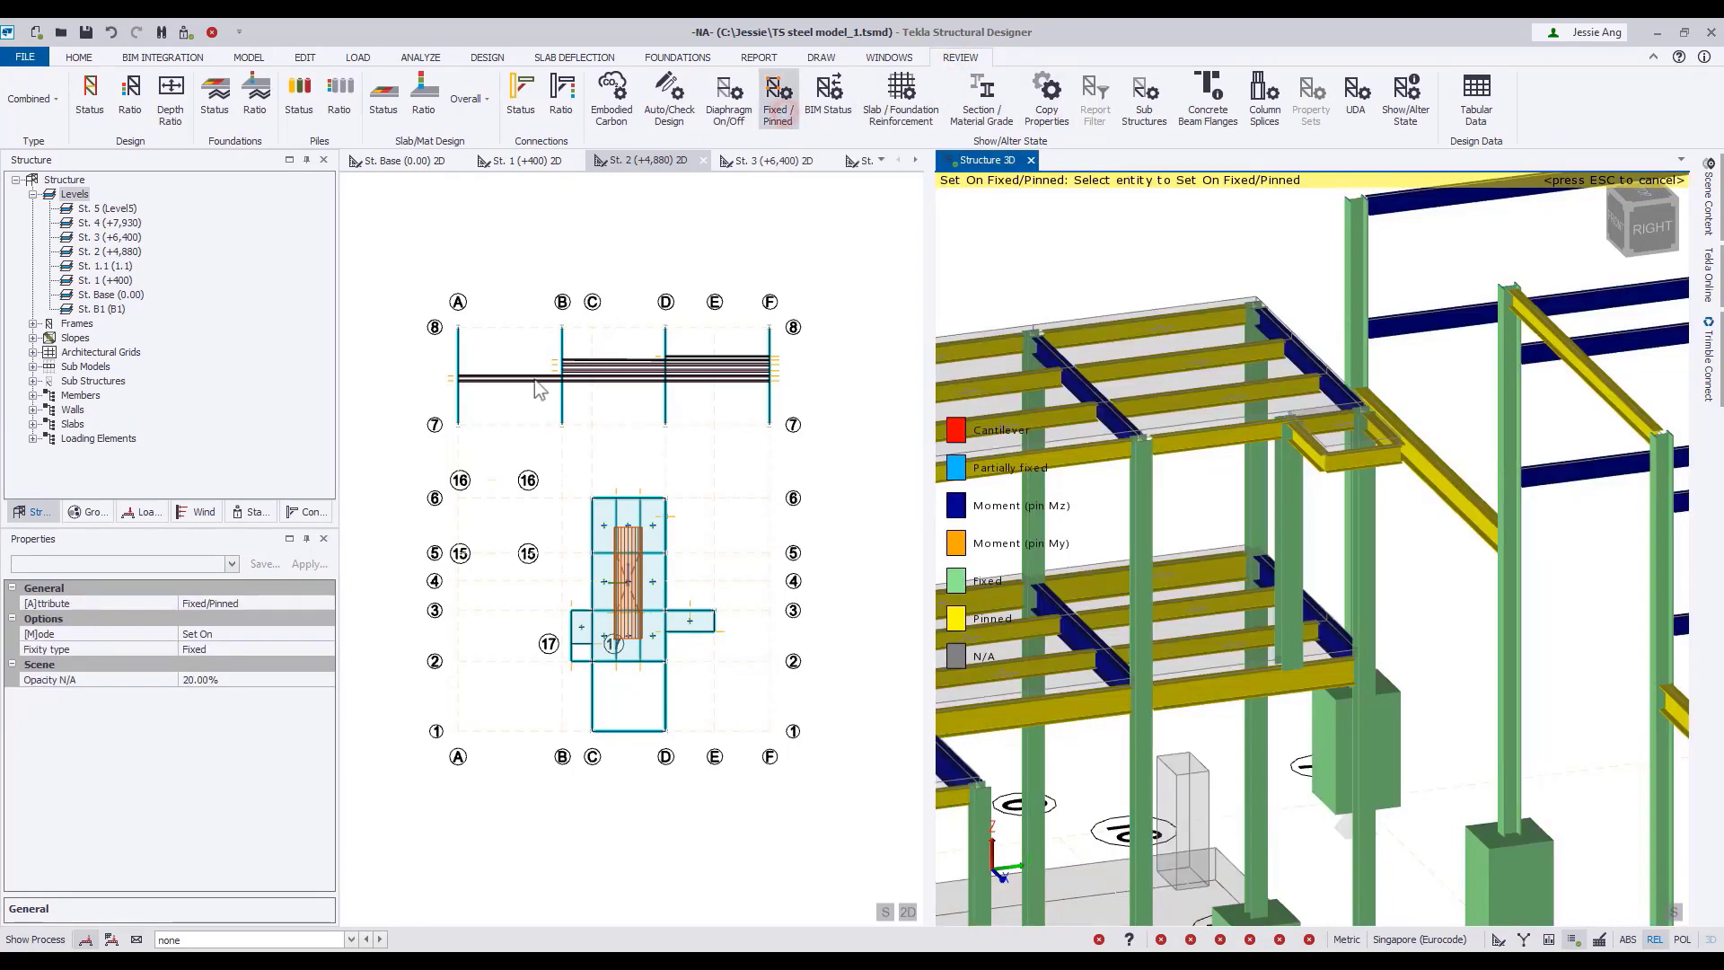
{"action": "left_click", "coordinate": [327, 603]}
{"action": "left_click", "coordinate": [289, 621]}
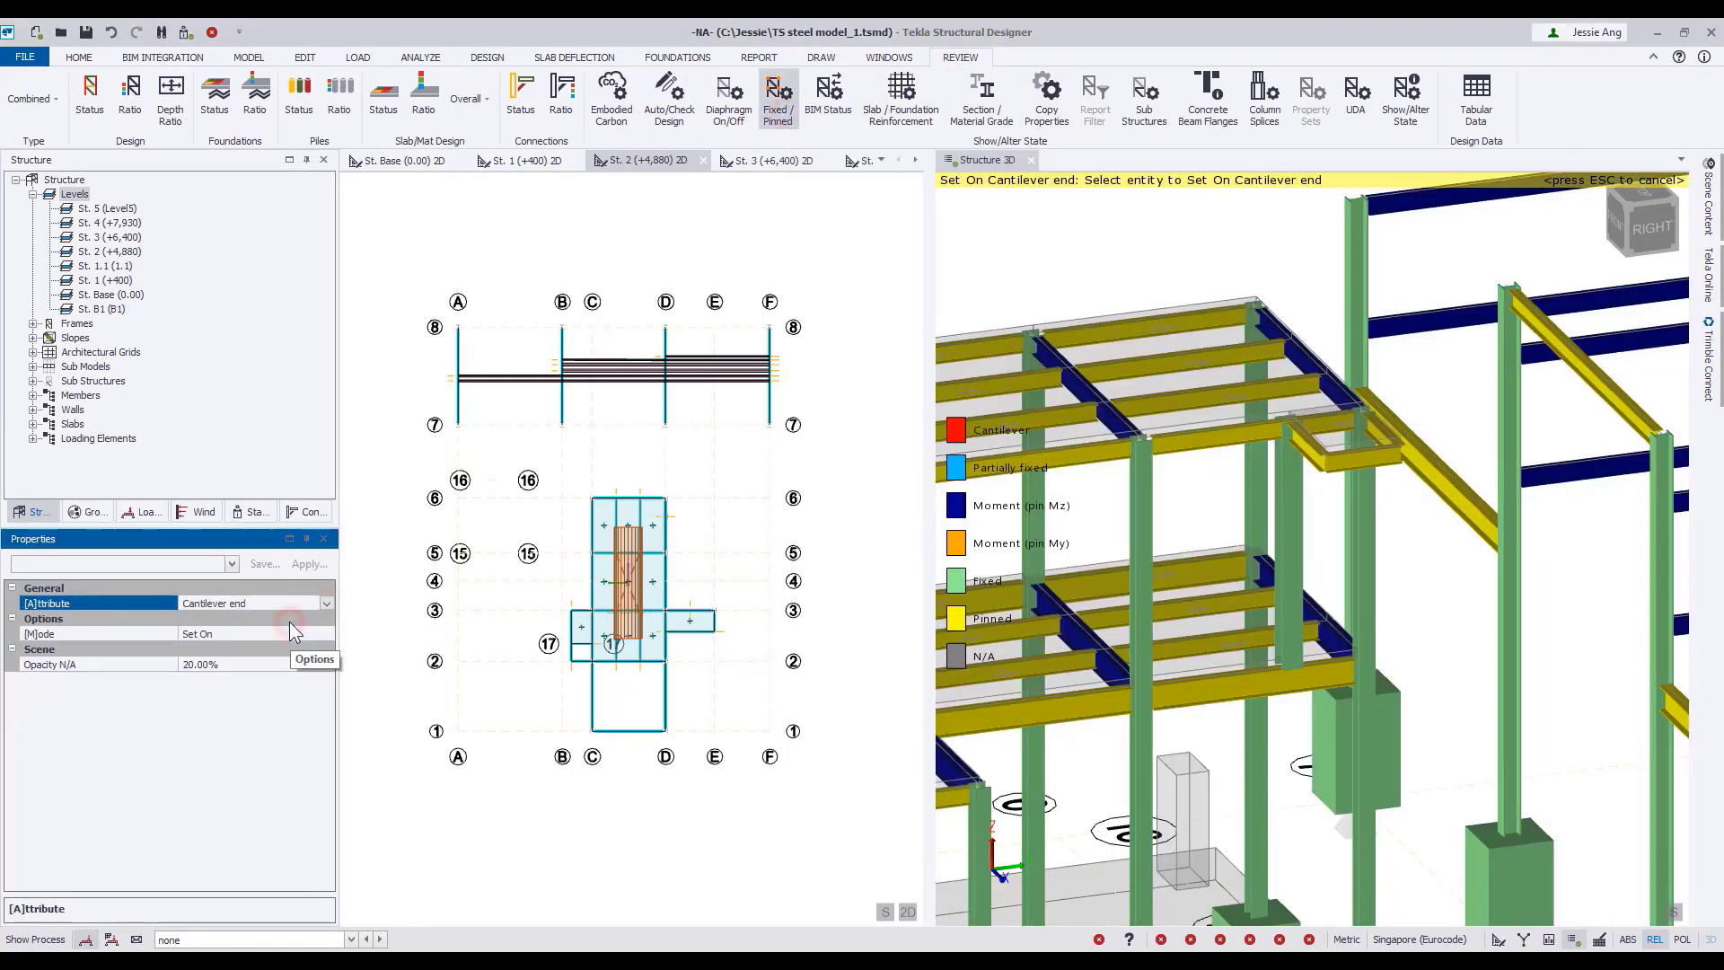
{"action": "middle_click_drag", "start_coordinate": [1223, 726], "coordinate": [1254, 609]}
{"action": "right_click_drag", "start_coordinate": [1352, 434], "coordinate": [1397, 485]}
{"action": "left_click", "coordinate": [1462, 386]}
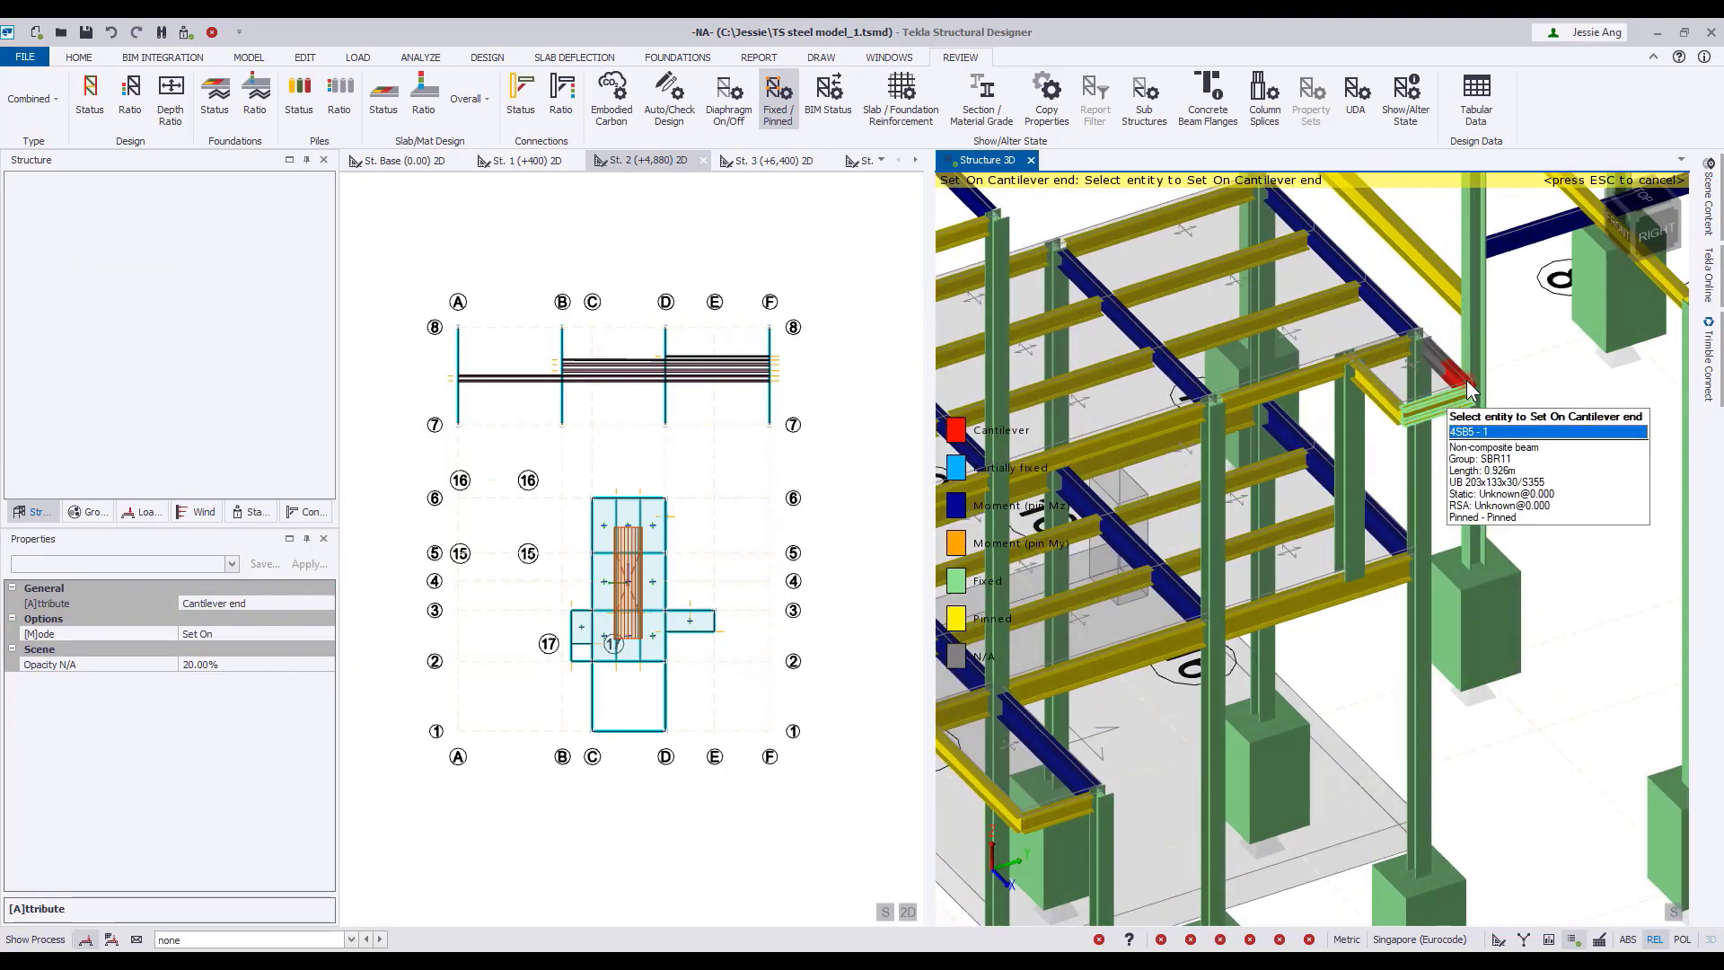
{"action": "left_click", "coordinate": [1399, 412]}
{"action": "middle_click_drag", "start_coordinate": [1033, 822], "coordinate": [1142, 663]}
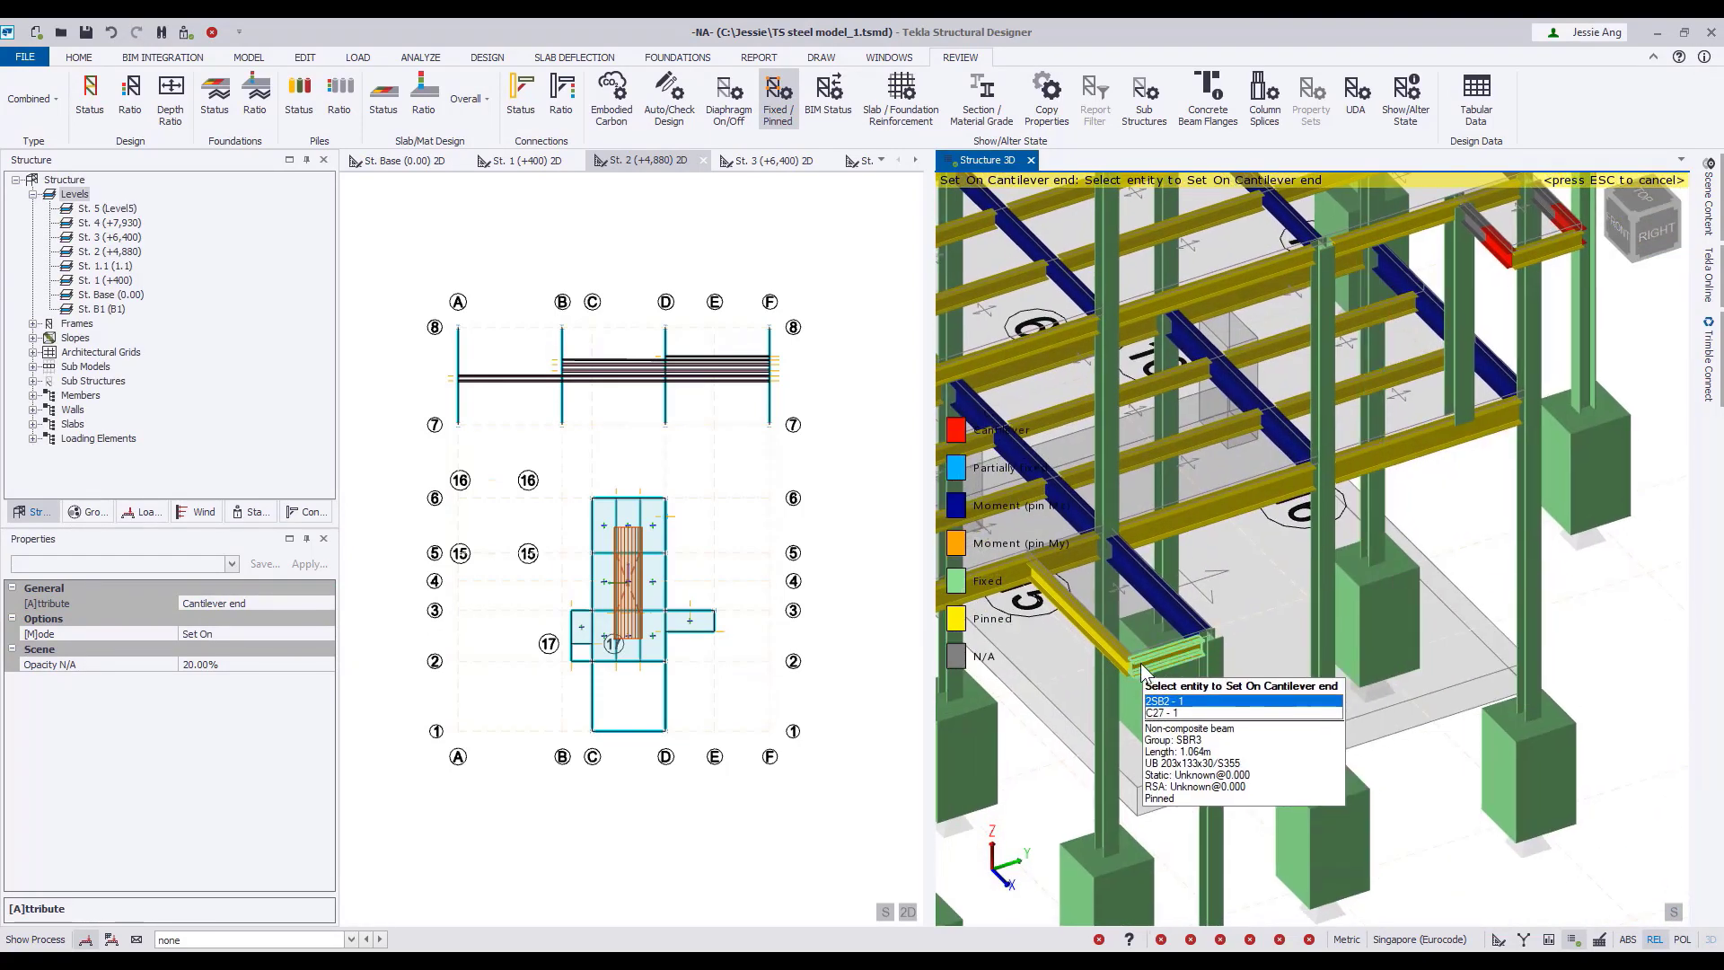
{"action": "left_click", "coordinate": [1142, 668]}
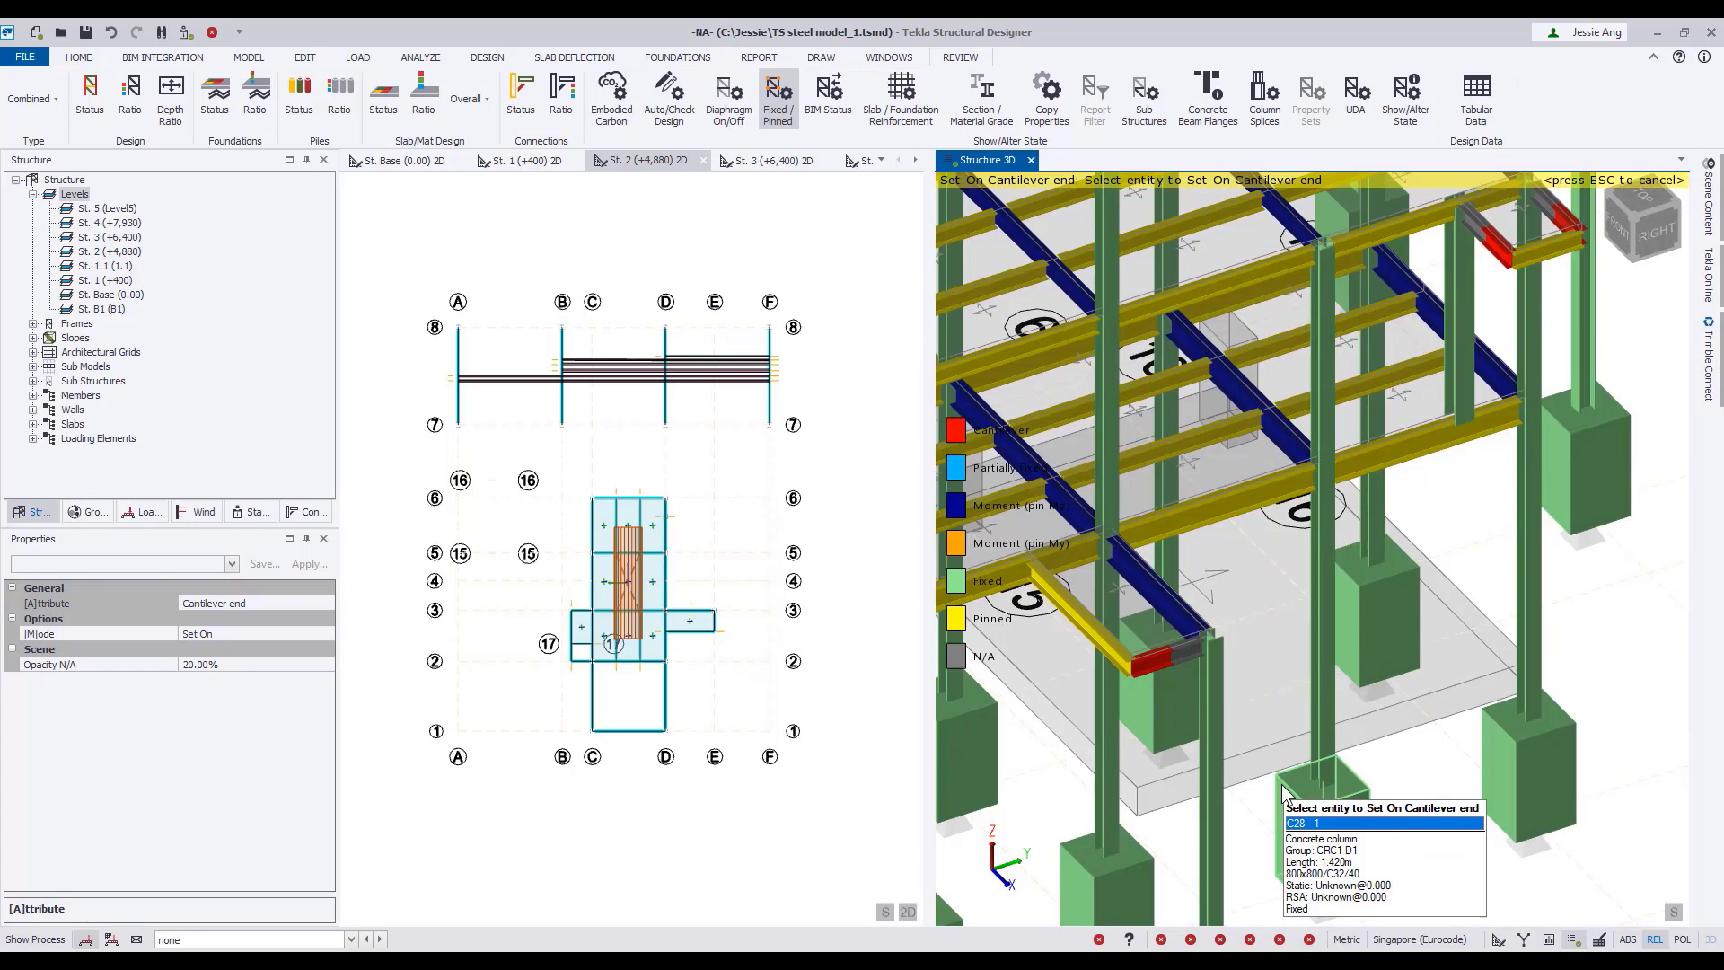
Switch the attribute back to Fixed/Pinned with fixity type Pinned and apply it to the short column between the platforms.
{"action": "scroll", "coordinate": [1282, 786], "scroll_direction": "down", "scroll_amount": 5}
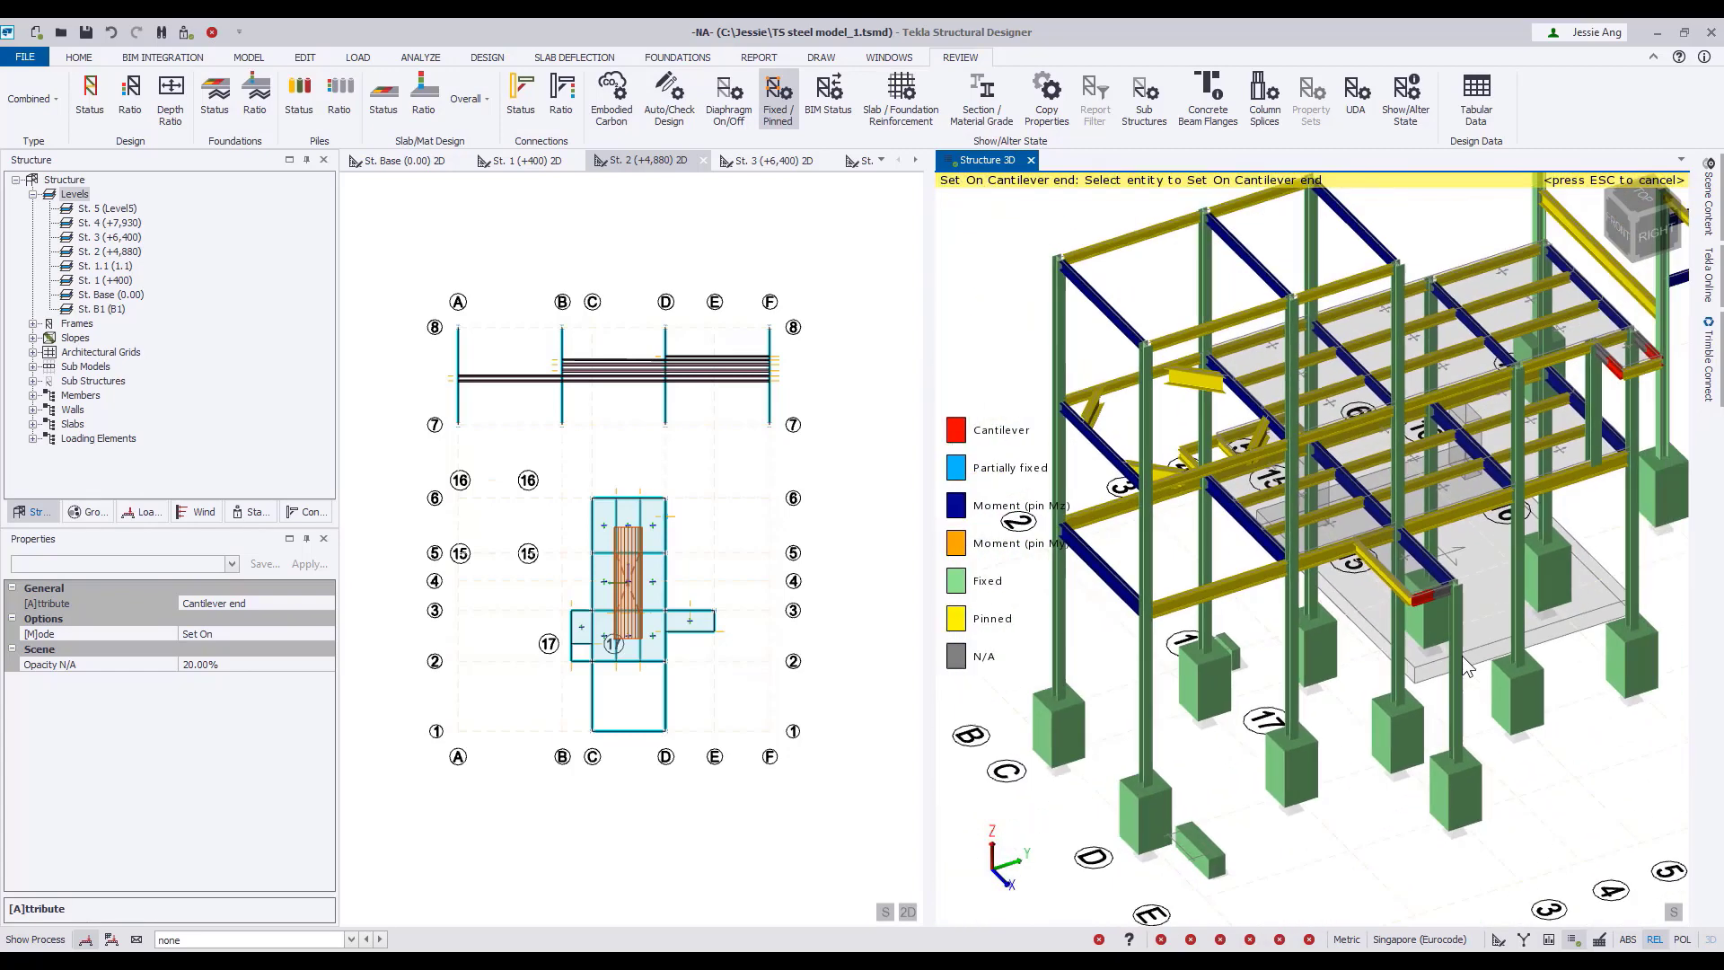
{"action": "middle_click_drag", "start_coordinate": [1462, 655], "coordinate": [1242, 722]}
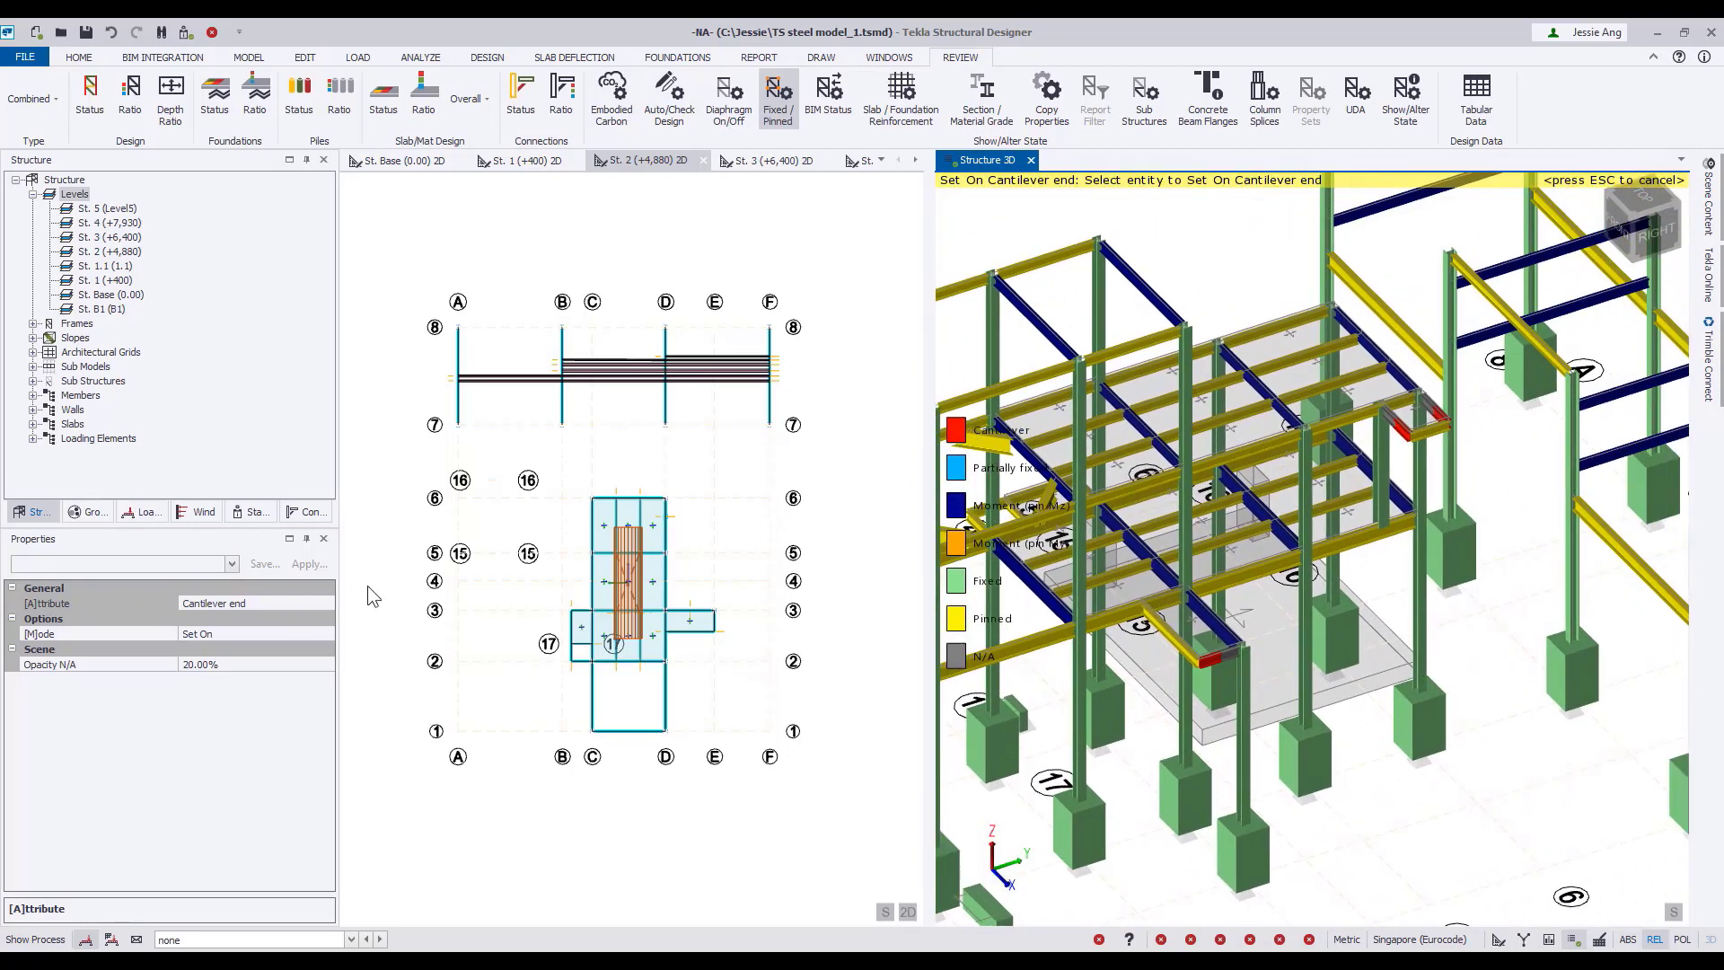
{"action": "left_click", "coordinate": [323, 604]}
{"action": "left_click", "coordinate": [249, 634]}
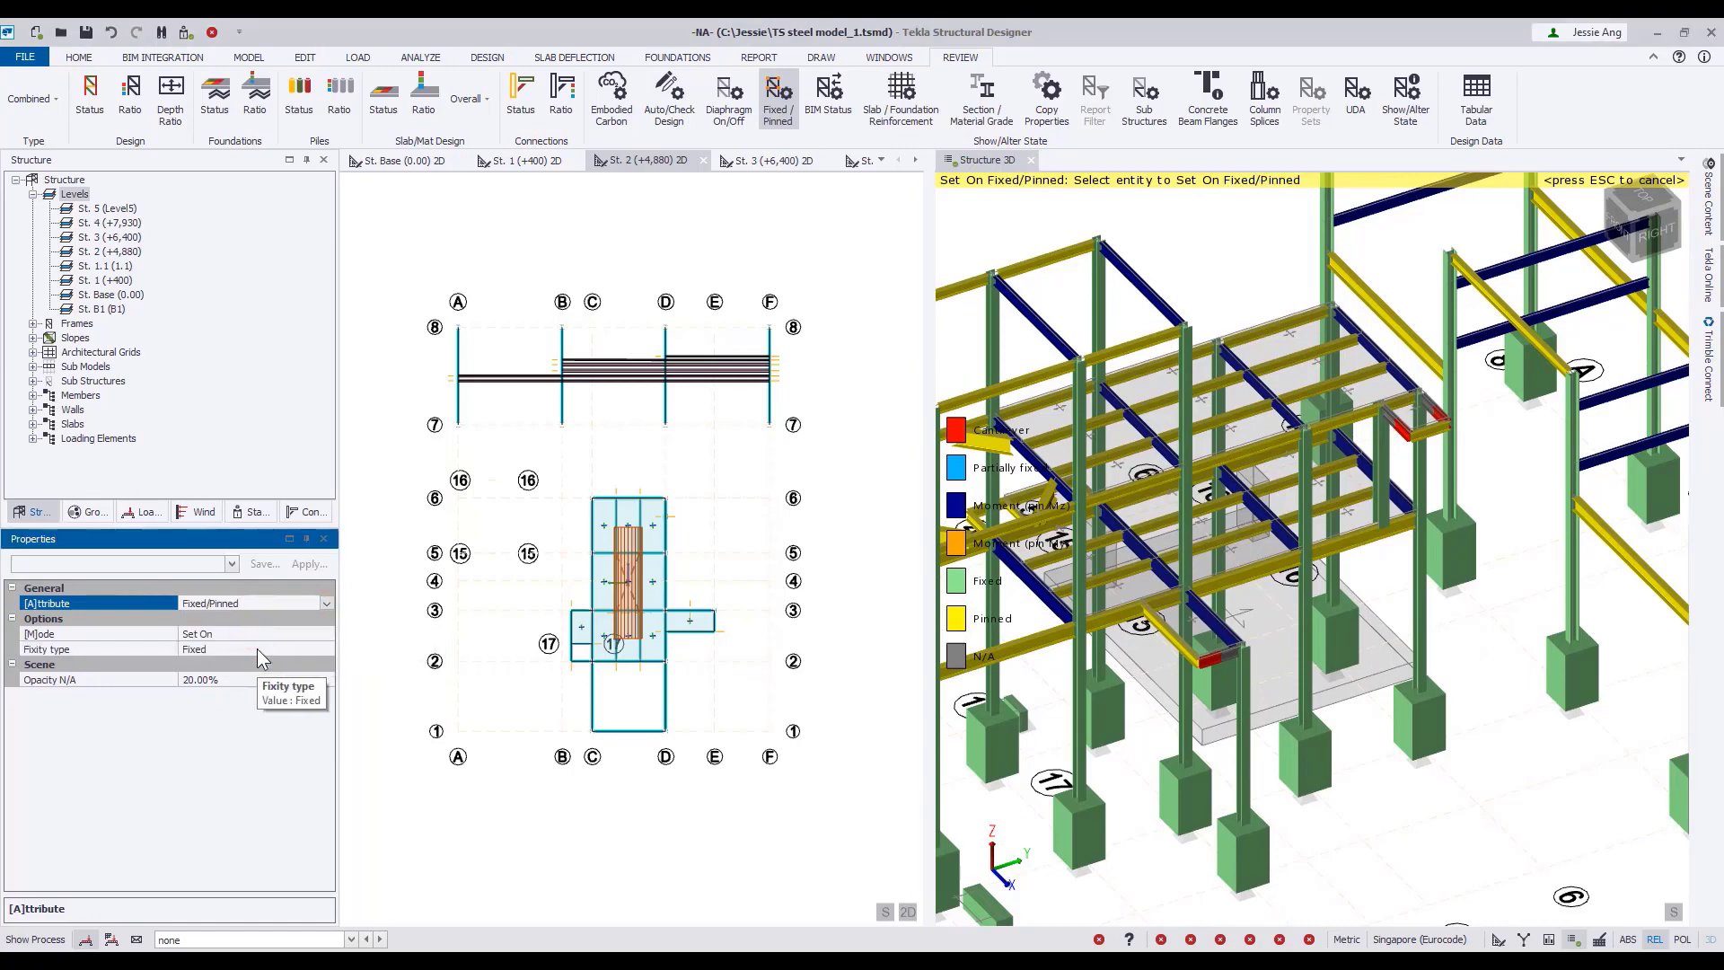
{"action": "left_click", "coordinate": [327, 648]}
{"action": "left_click", "coordinate": [250, 677]}
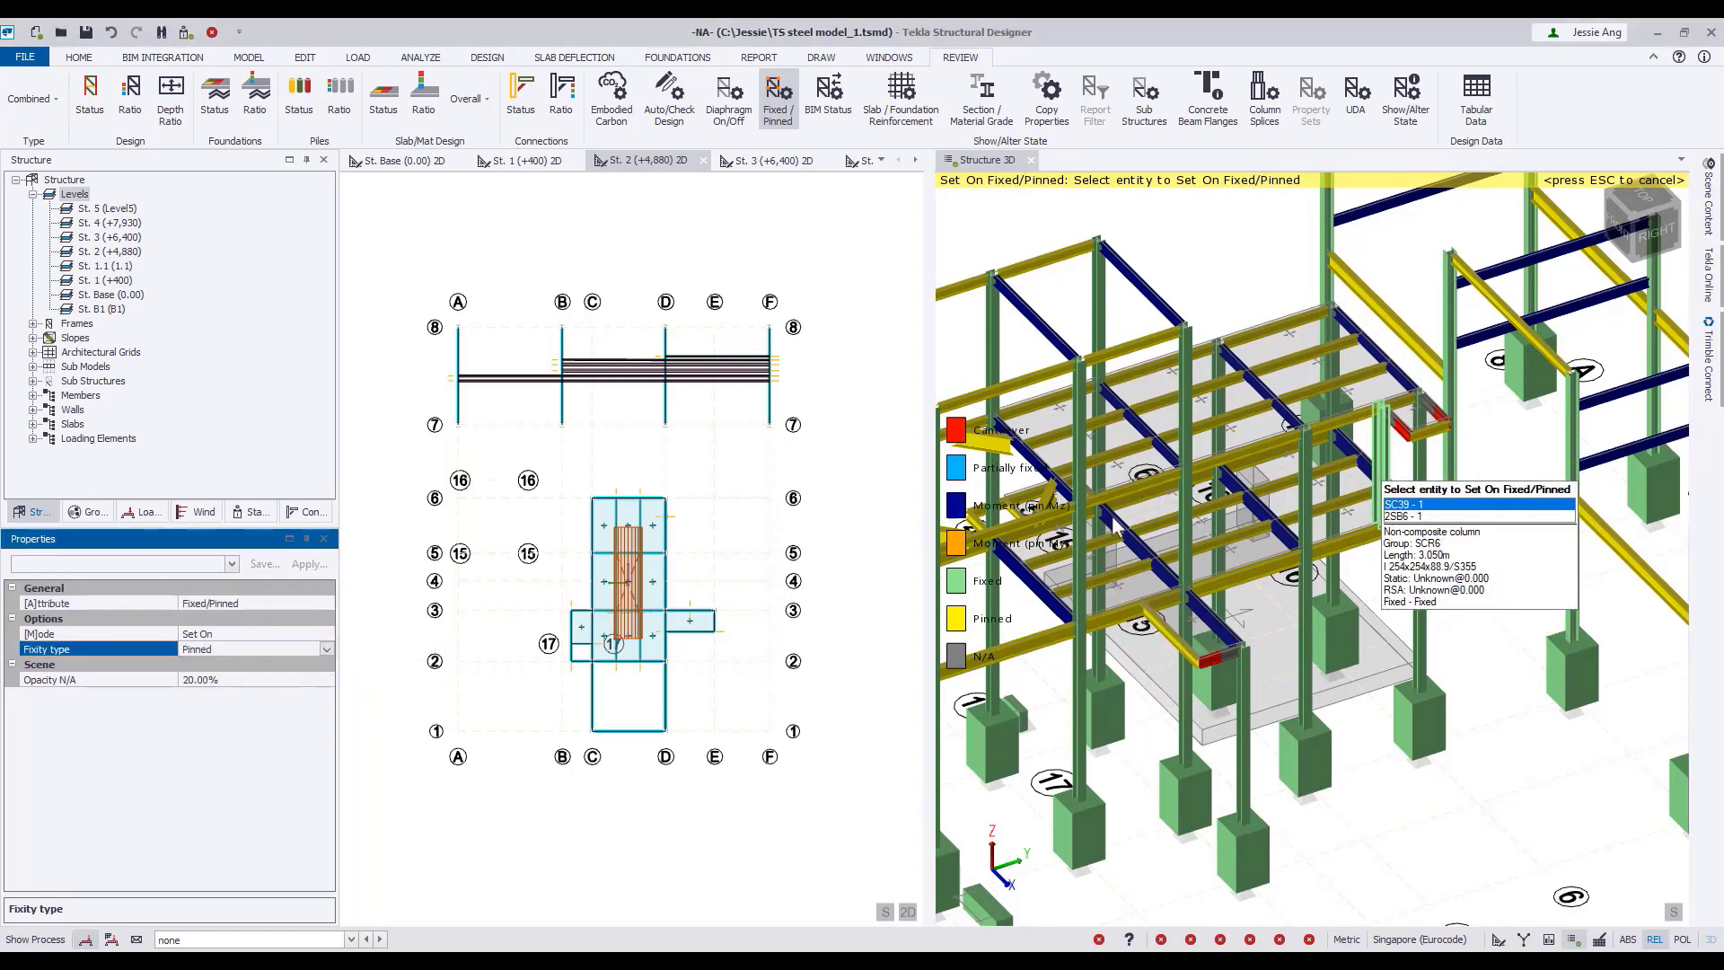
{"action": "left_click", "coordinate": [1380, 469]}
{"action": "left_click", "coordinate": [1403, 721]}
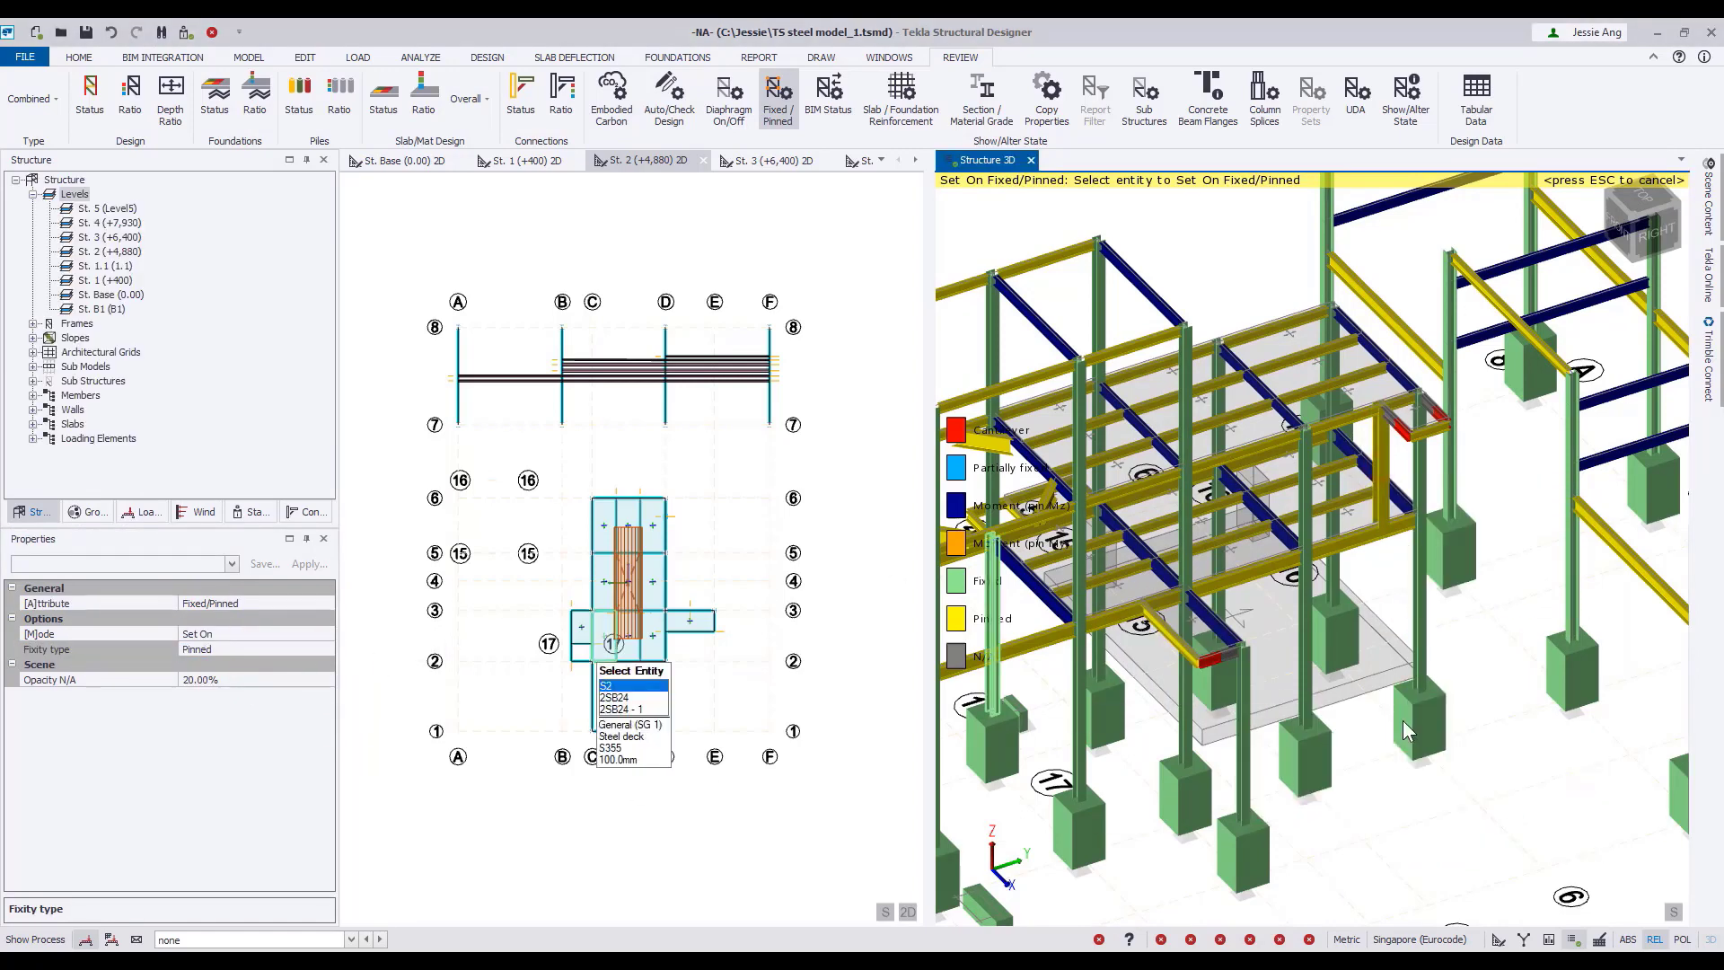
{"action": "key", "text": "Escape"}
Set the rotation of the steel column at the lower platform extension's outer corner to 0°.
{"action": "left_click", "coordinate": [1250, 774]}
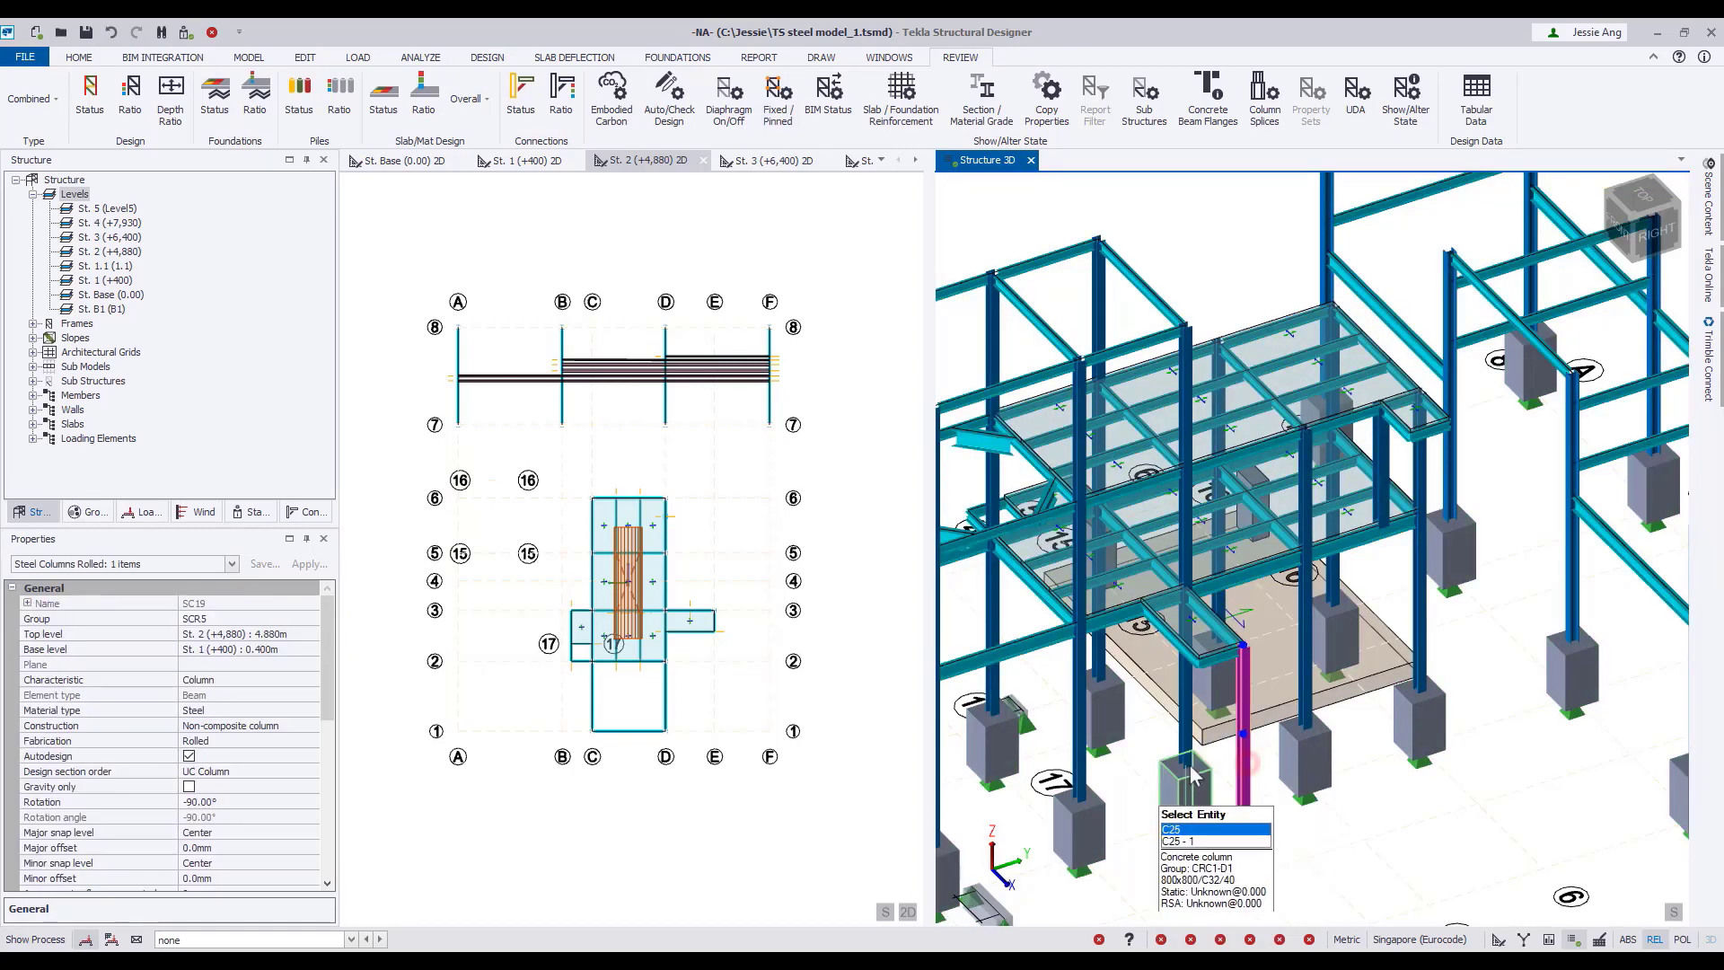
{"action": "left_click", "coordinate": [309, 804]}
{"action": "left_click", "coordinate": [309, 803]}
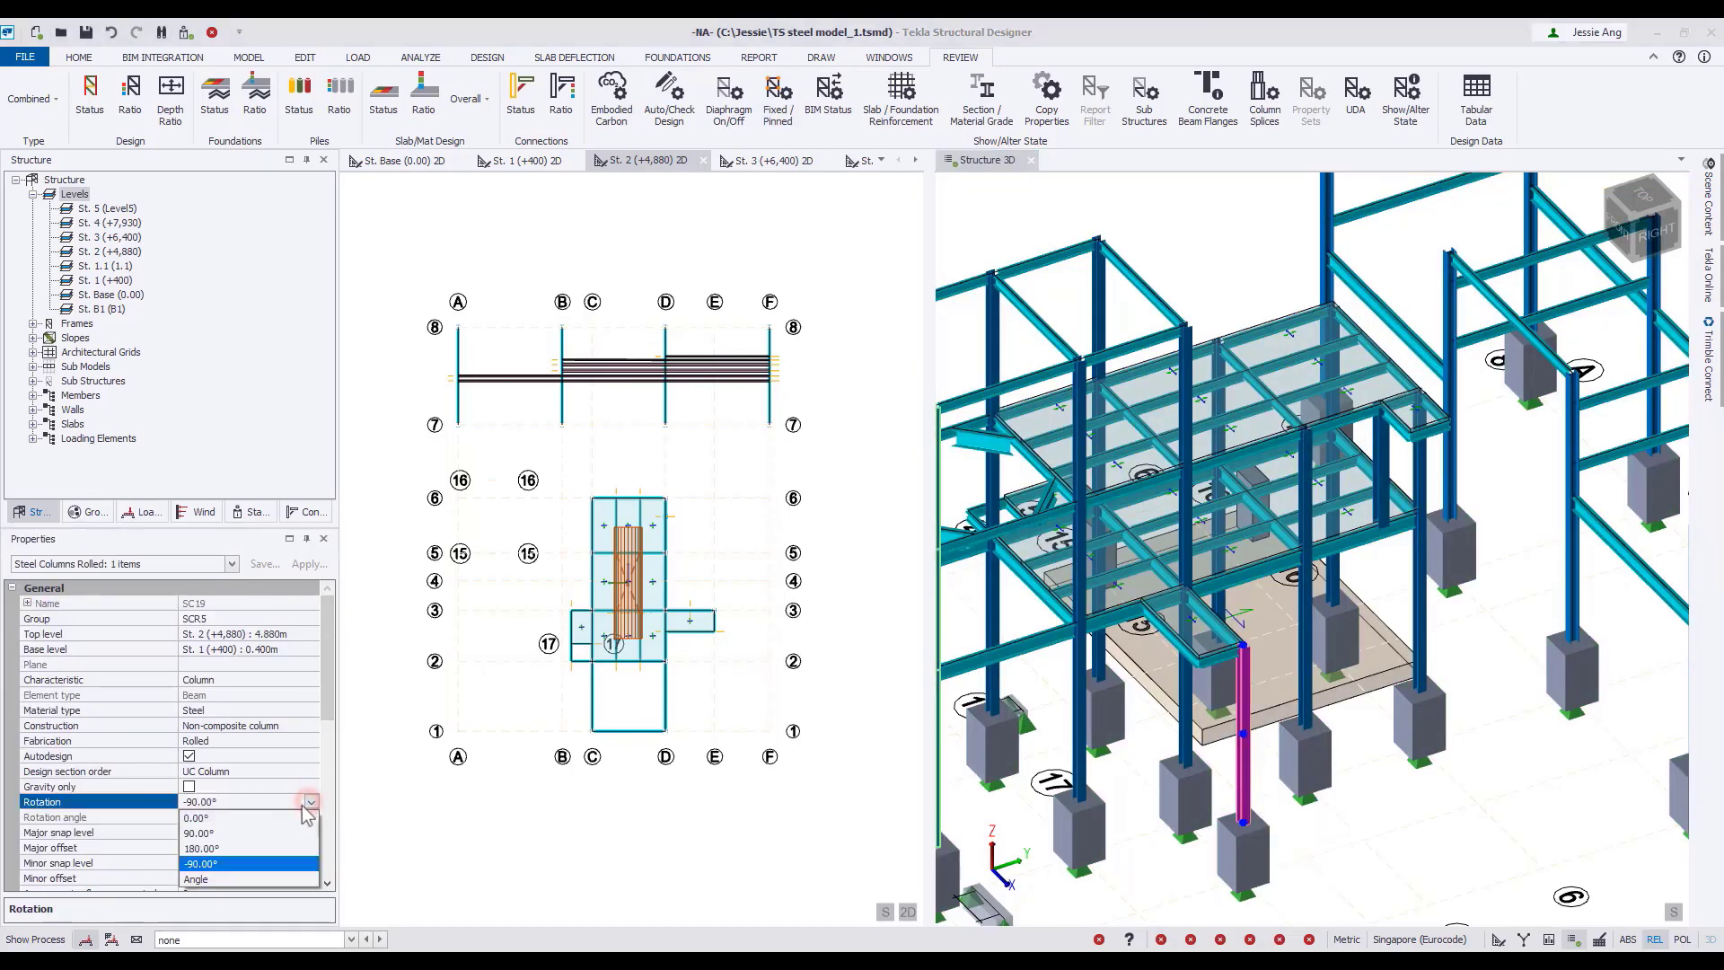
{"action": "left_click", "coordinate": [280, 817]}
{"action": "scroll", "coordinate": [1279, 687], "scroll_direction": "up", "scroll_amount": 5}
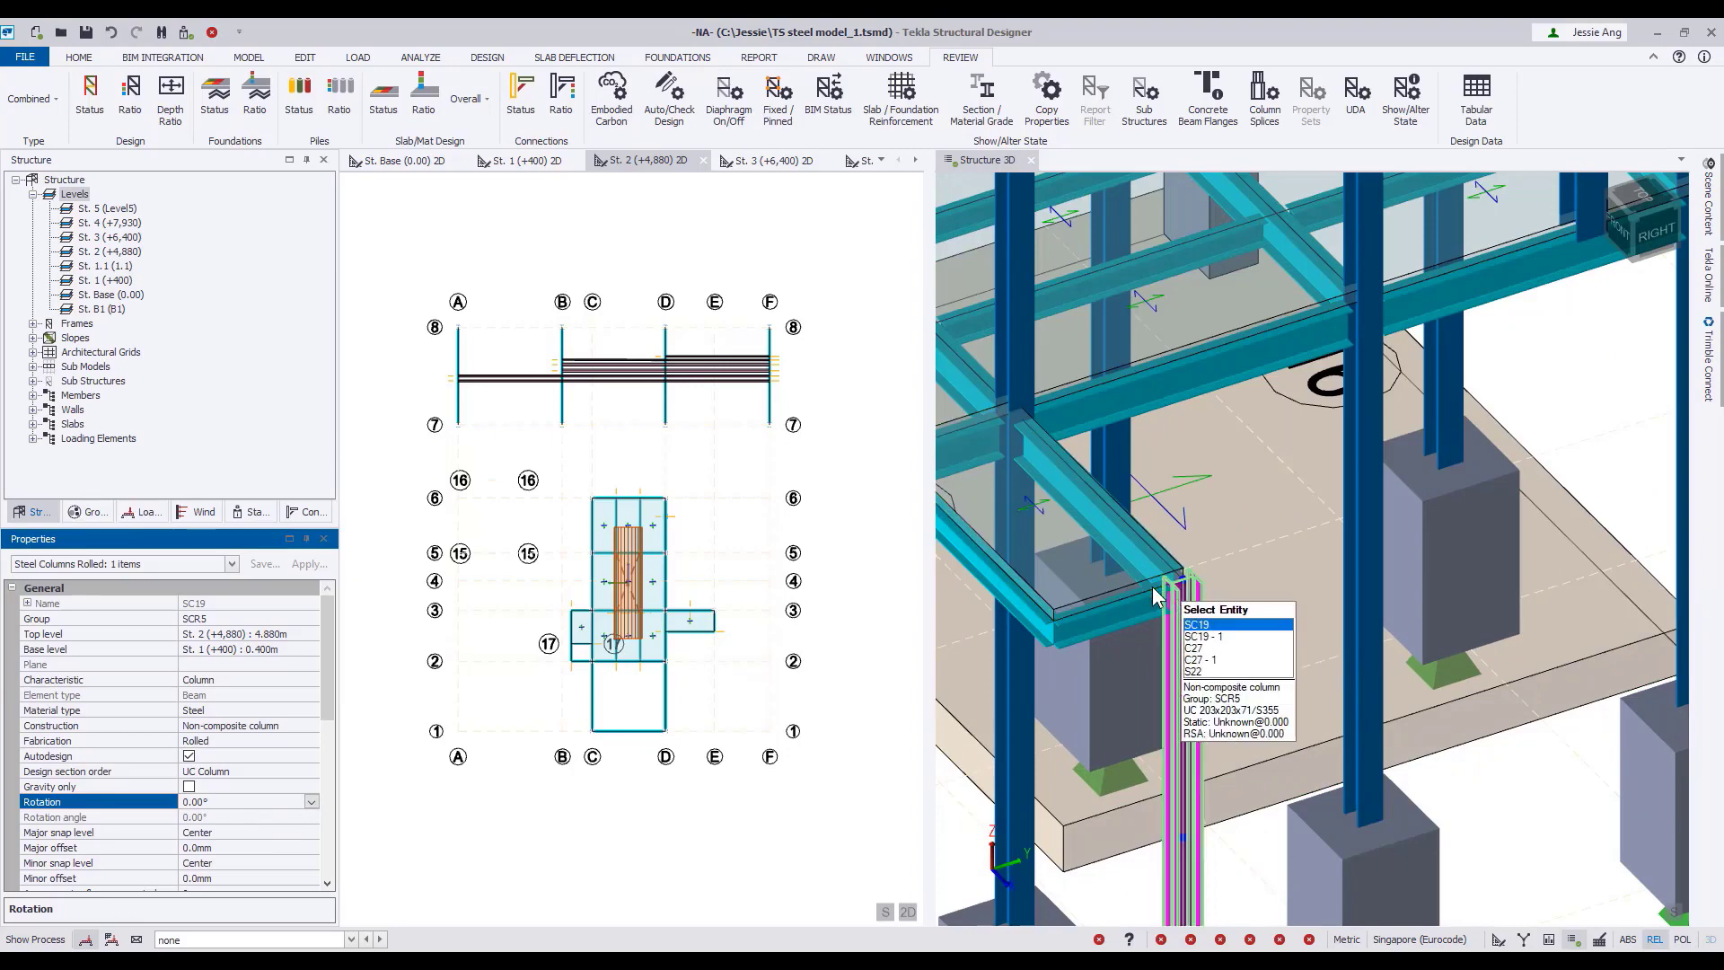
Start creating rolled steel braces of the X type, with the whole structure in view.
{"action": "scroll", "coordinate": [1274, 628], "scroll_direction": "down", "scroll_amount": 7}
{"action": "left_click", "coordinate": [1350, 779]}
{"action": "right_click_drag", "start_coordinate": [1349, 779], "coordinate": [1424, 765]}
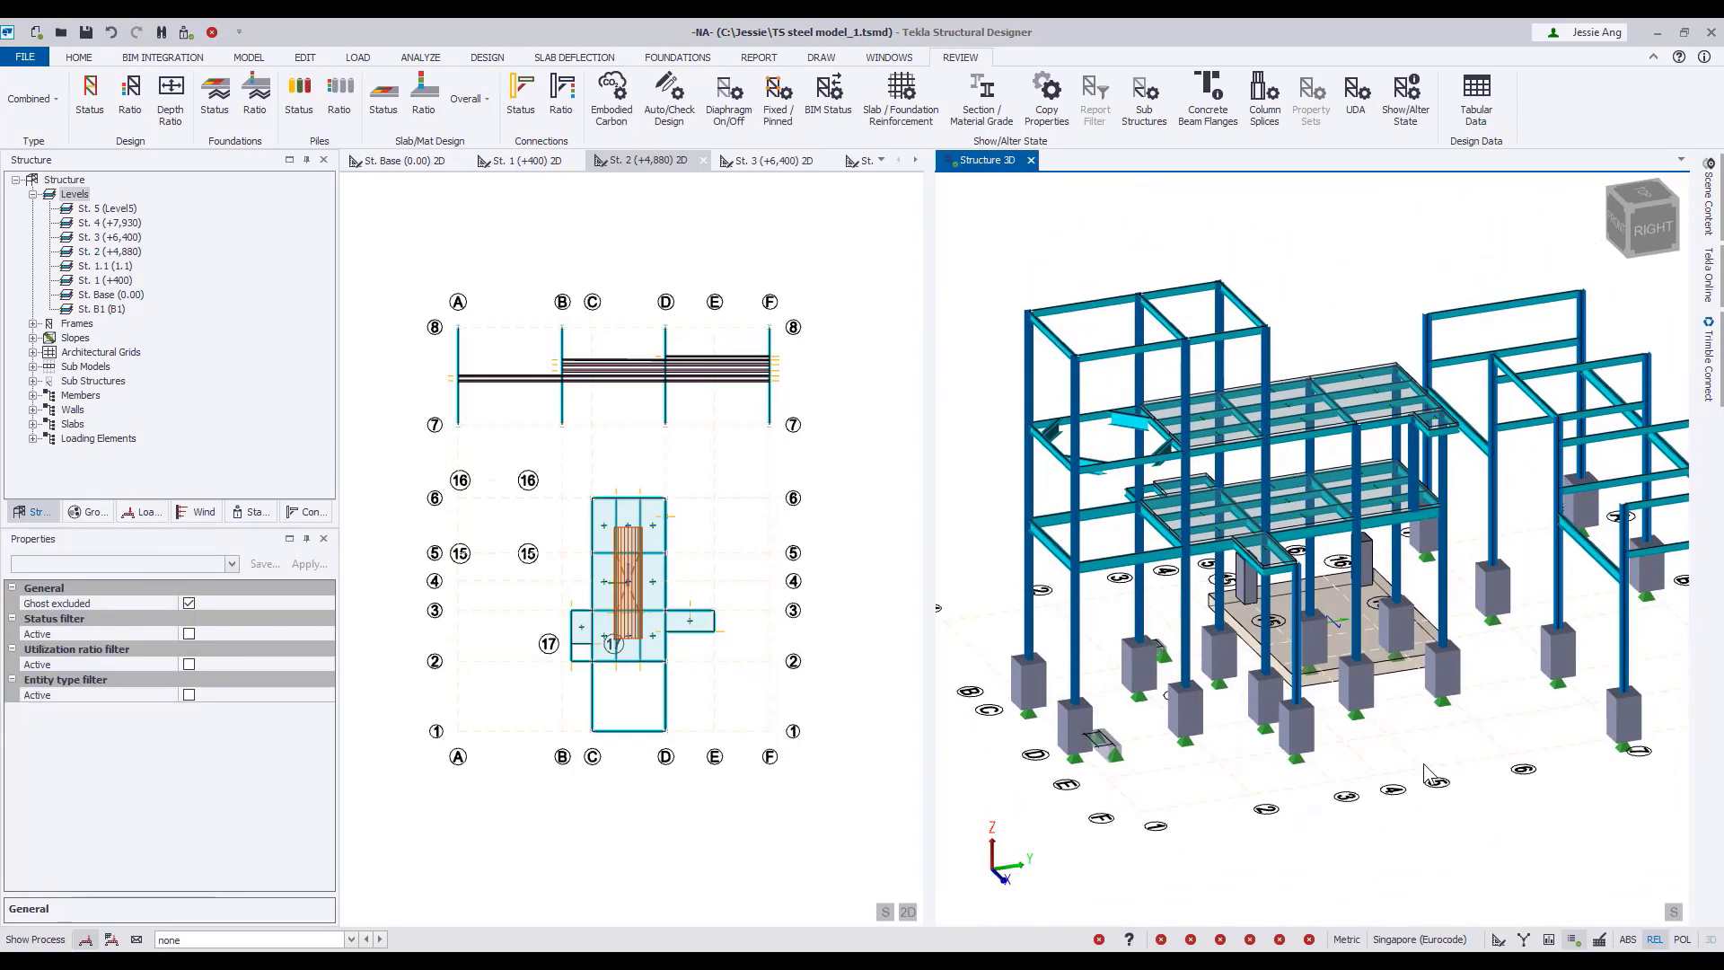
{"action": "left_click", "coordinate": [248, 57]}
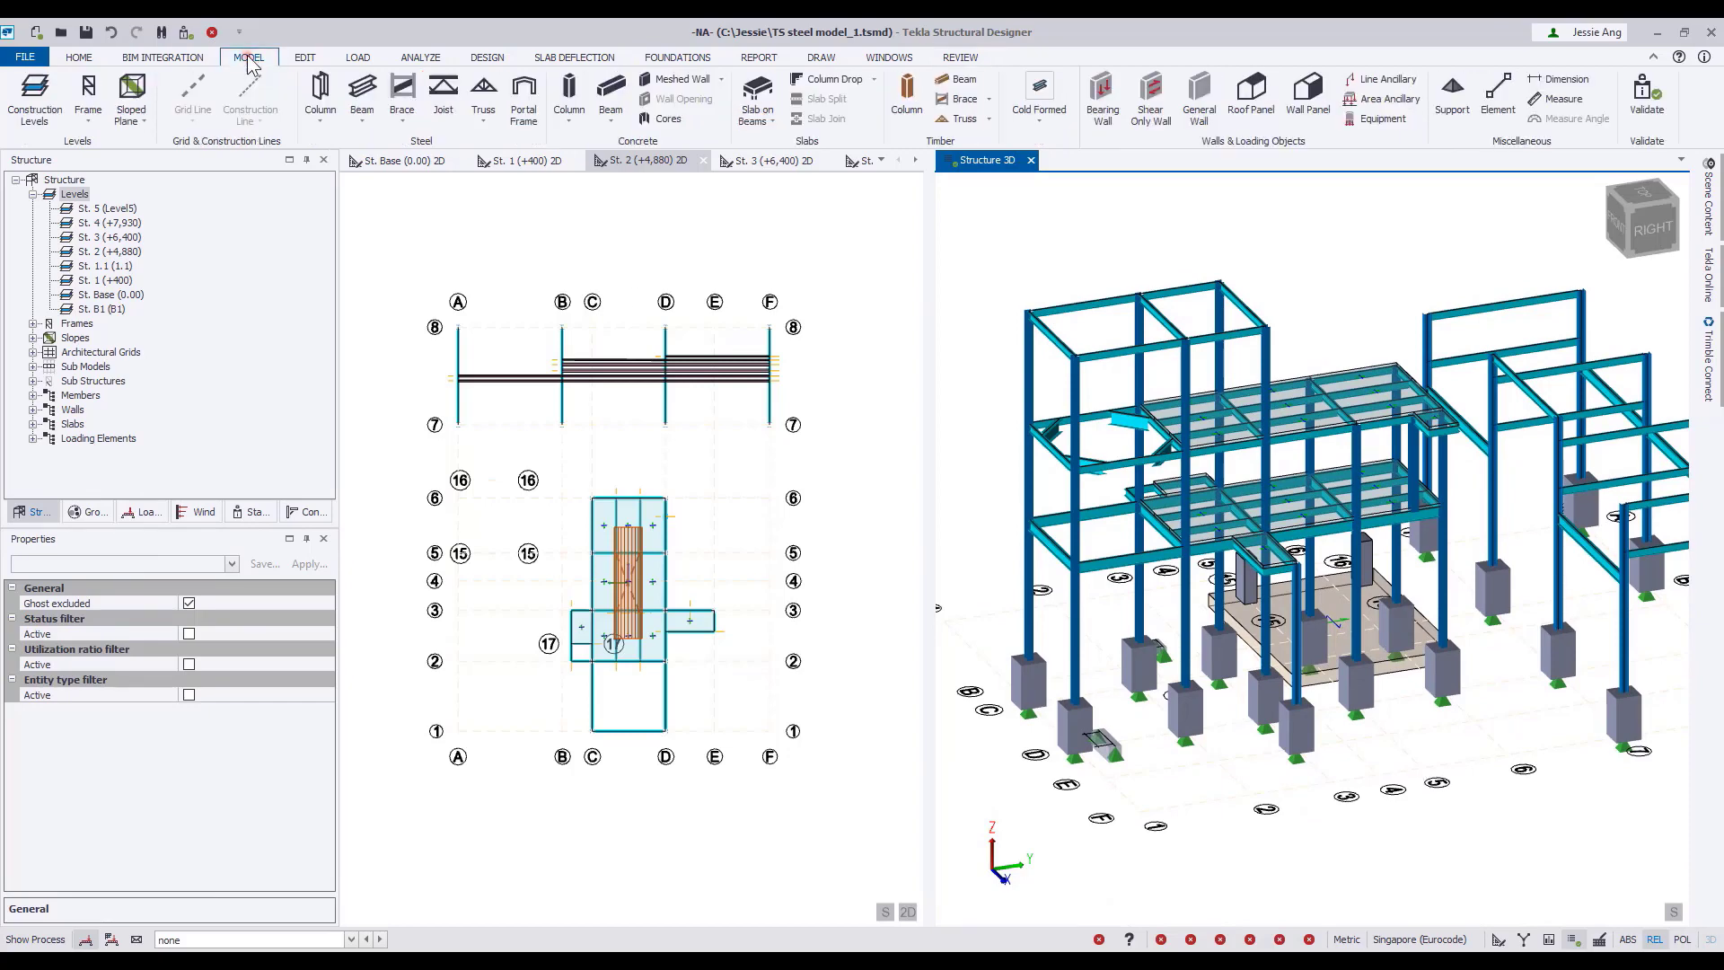
{"action": "left_click", "coordinate": [402, 125]}
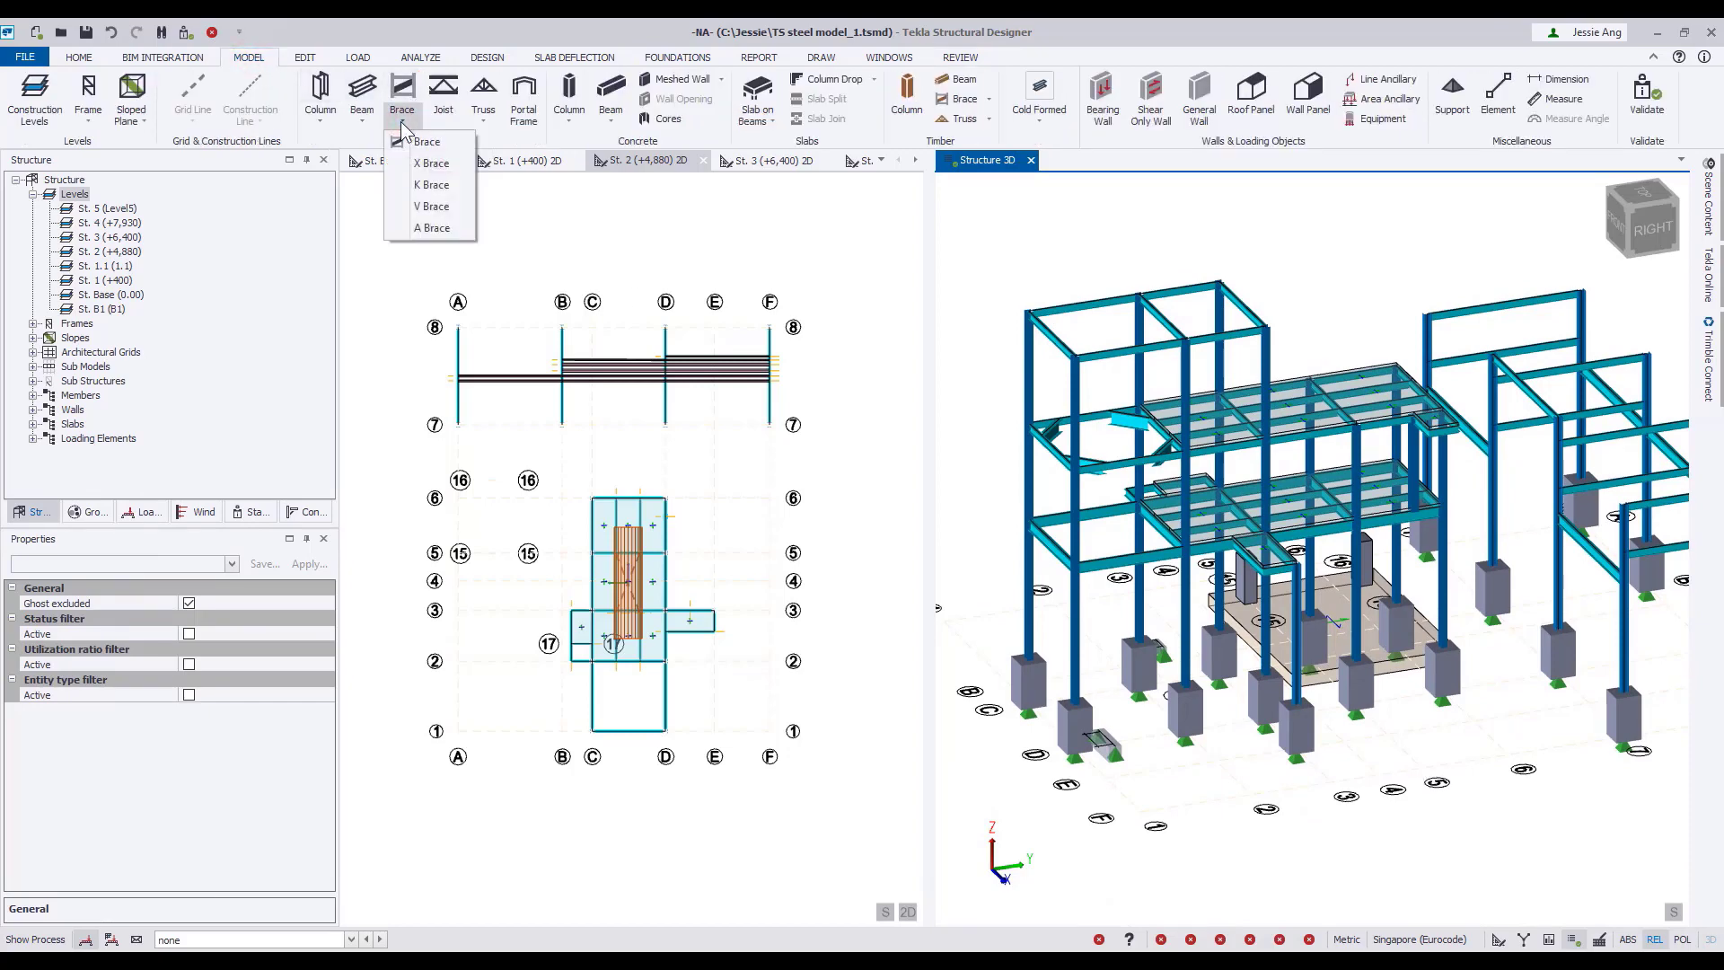
{"action": "left_click", "coordinate": [431, 163]}
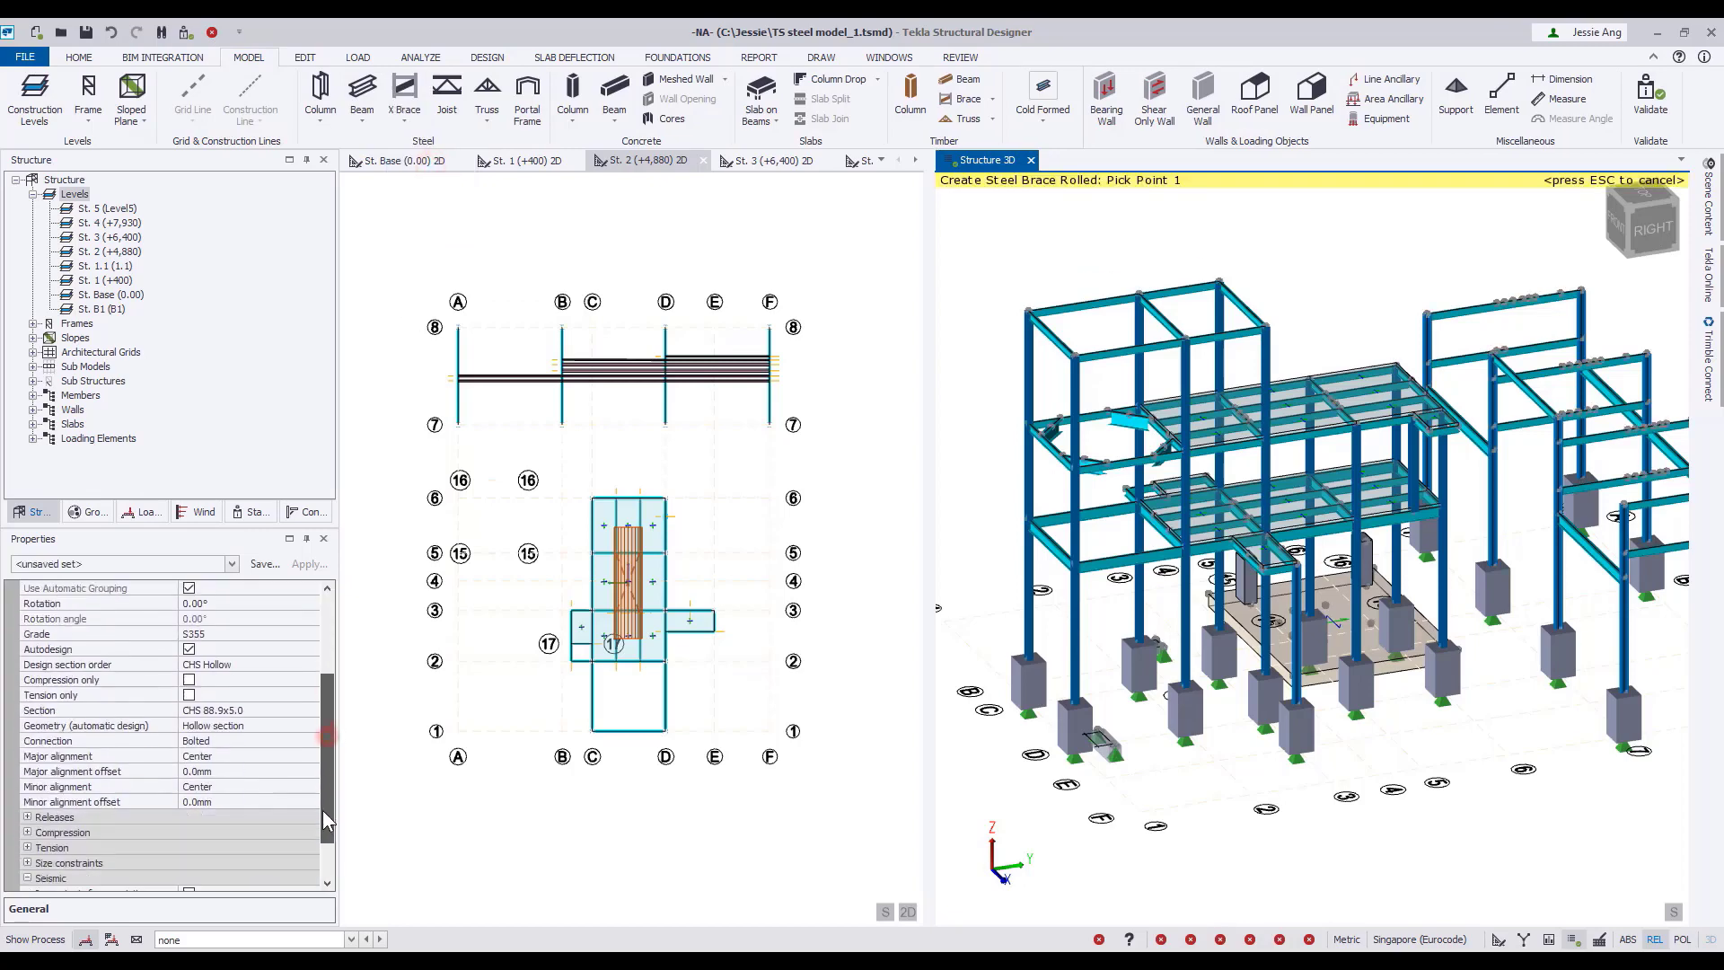
Look through the UK section orders available for the X brace's design section order.
{"action": "scroll", "coordinate": [328, 782], "scroll_direction": "down", "scroll_amount": 3}
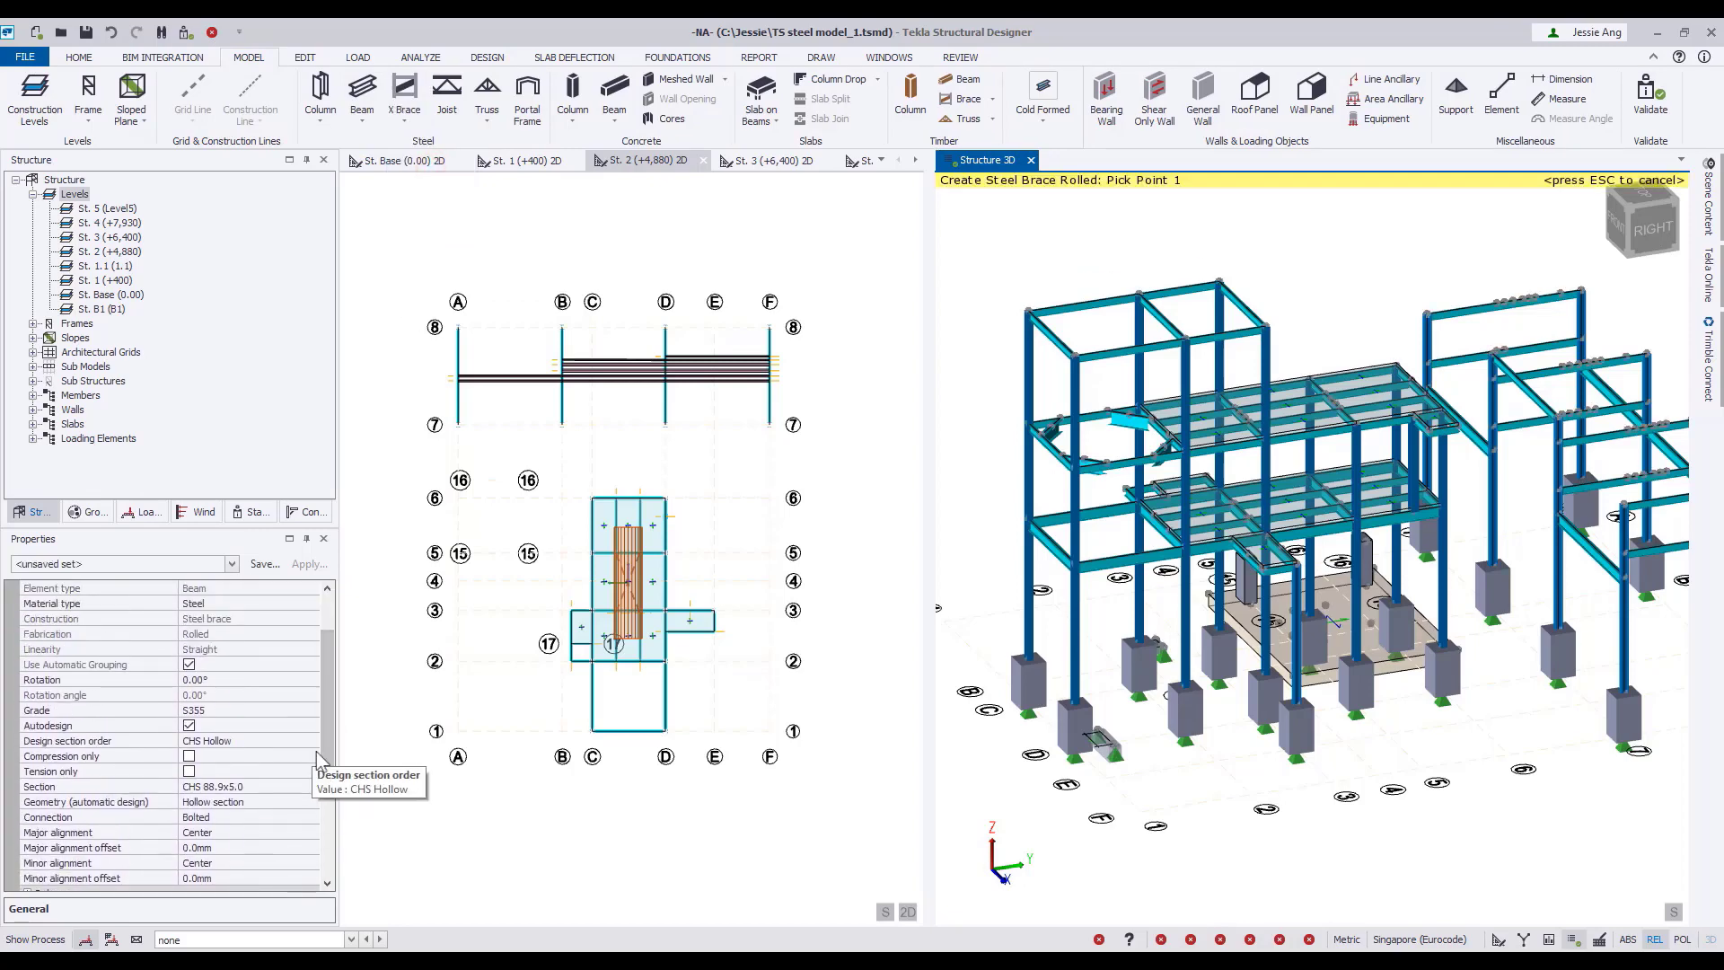
{"action": "left_click", "coordinate": [310, 742]}
{"action": "left_click", "coordinate": [310, 741]}
{"action": "left_click", "coordinate": [286, 773]}
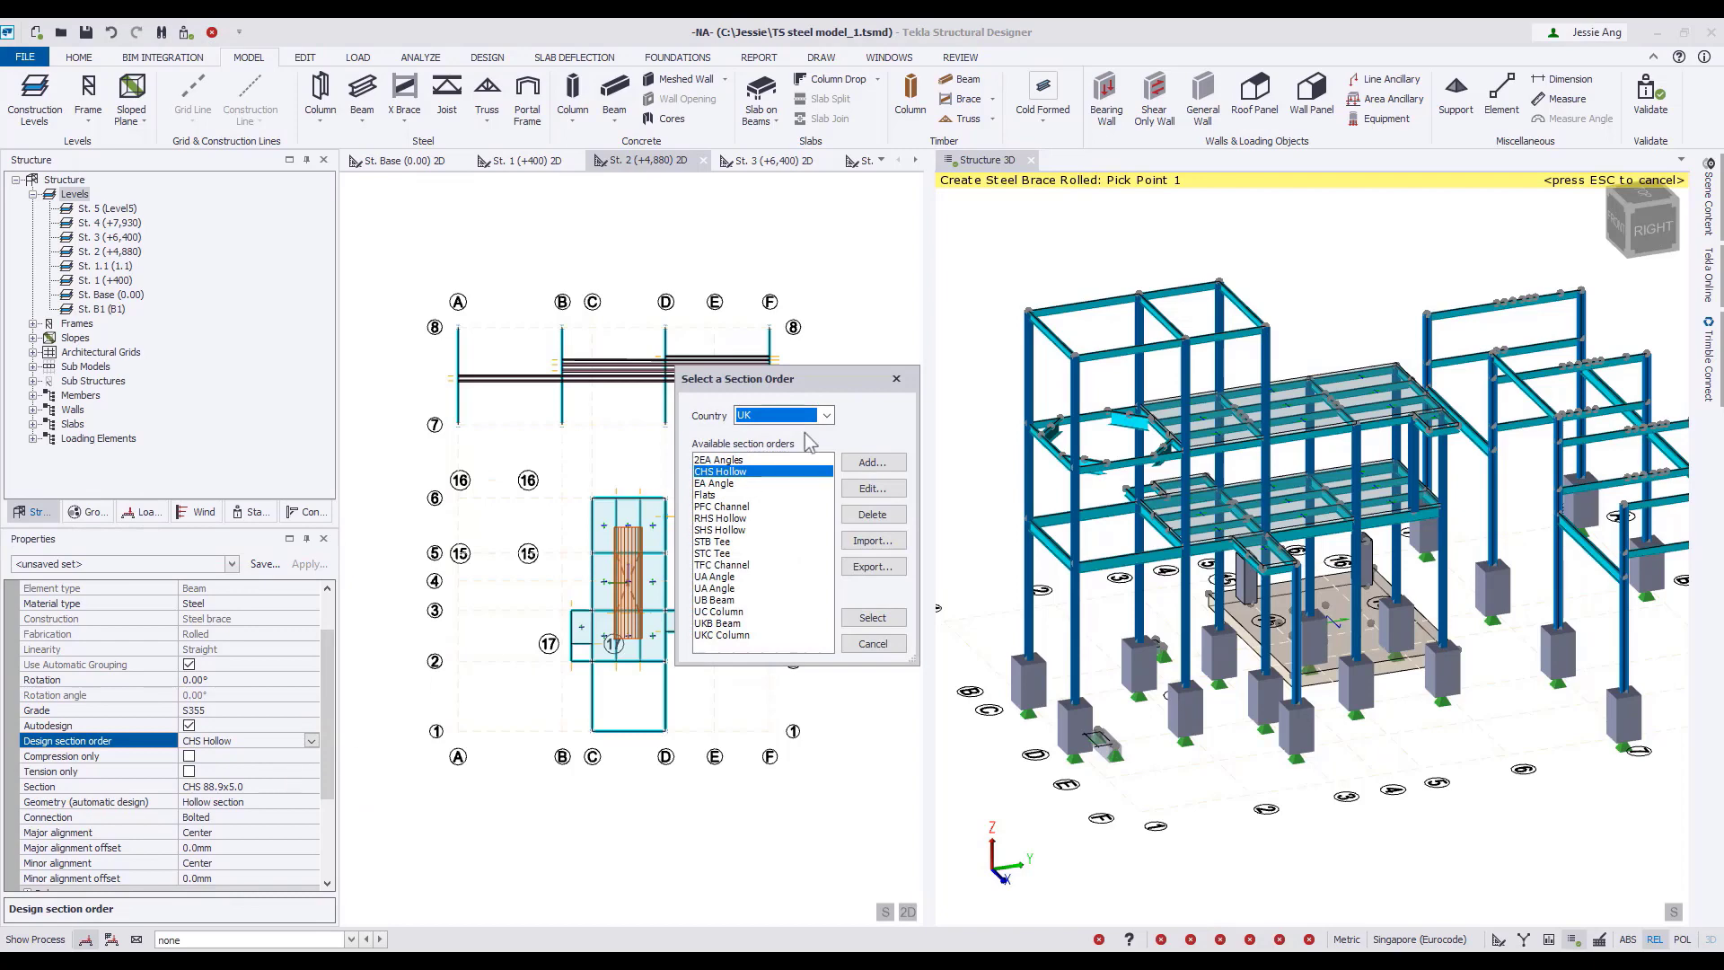
{"action": "left_click", "coordinate": [827, 414]}
{"action": "left_click", "coordinate": [827, 415]}
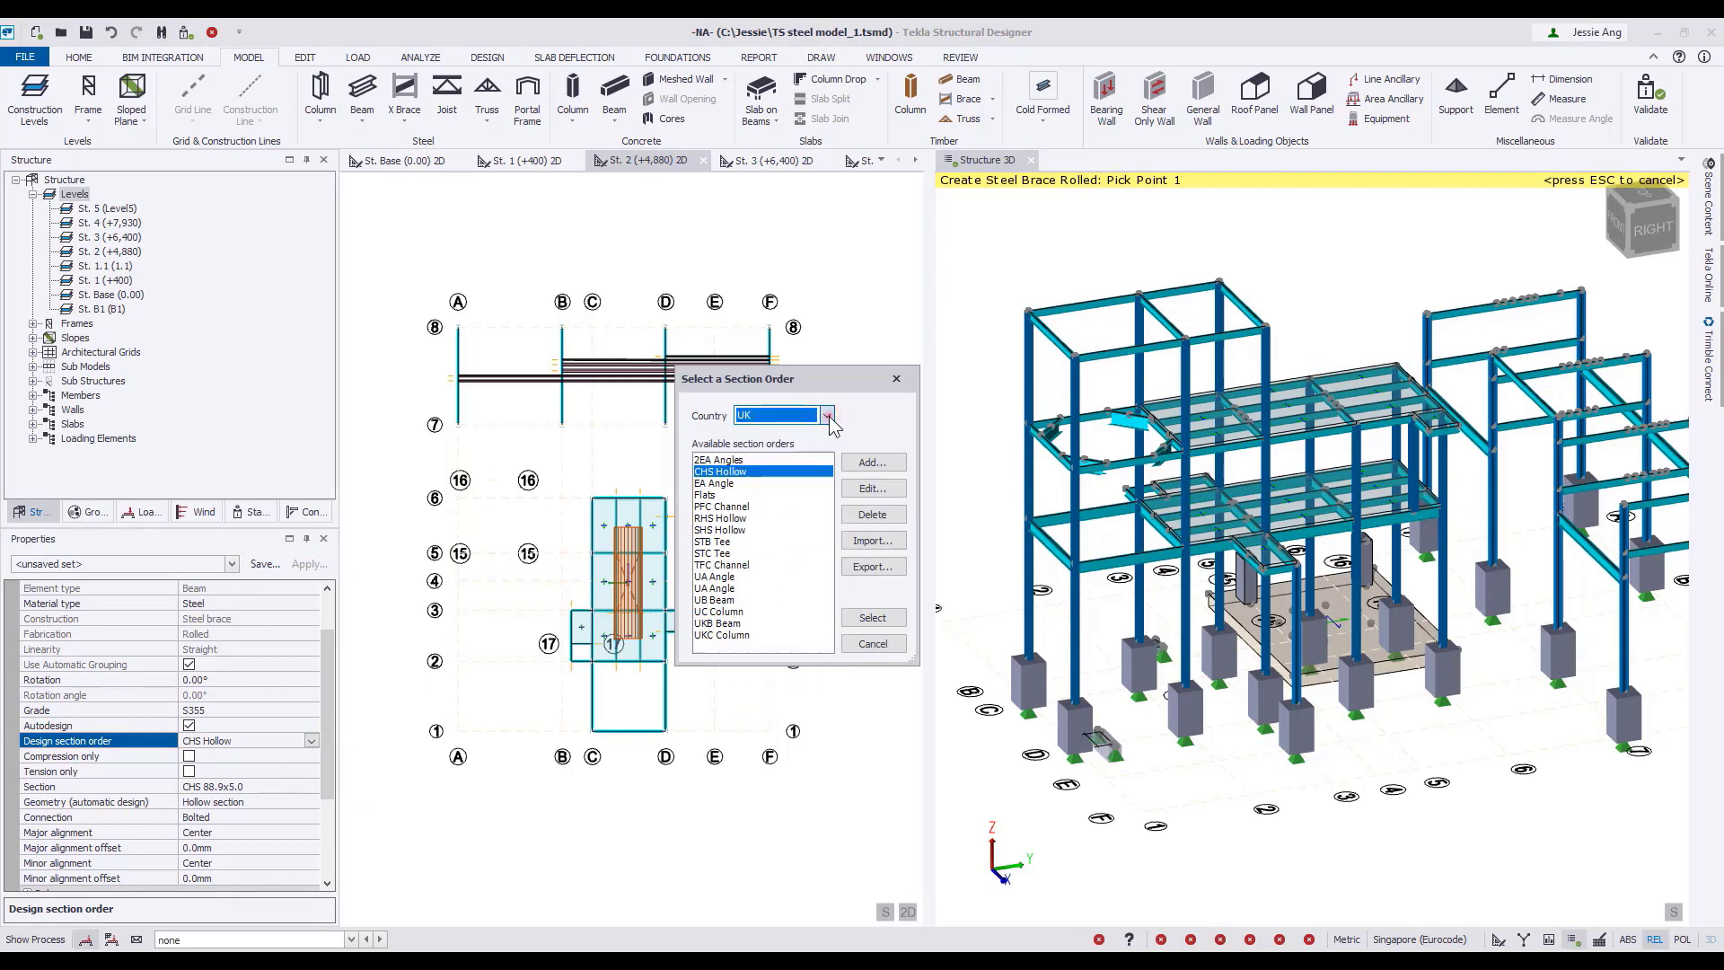
{"action": "left_click", "coordinate": [896, 378]}
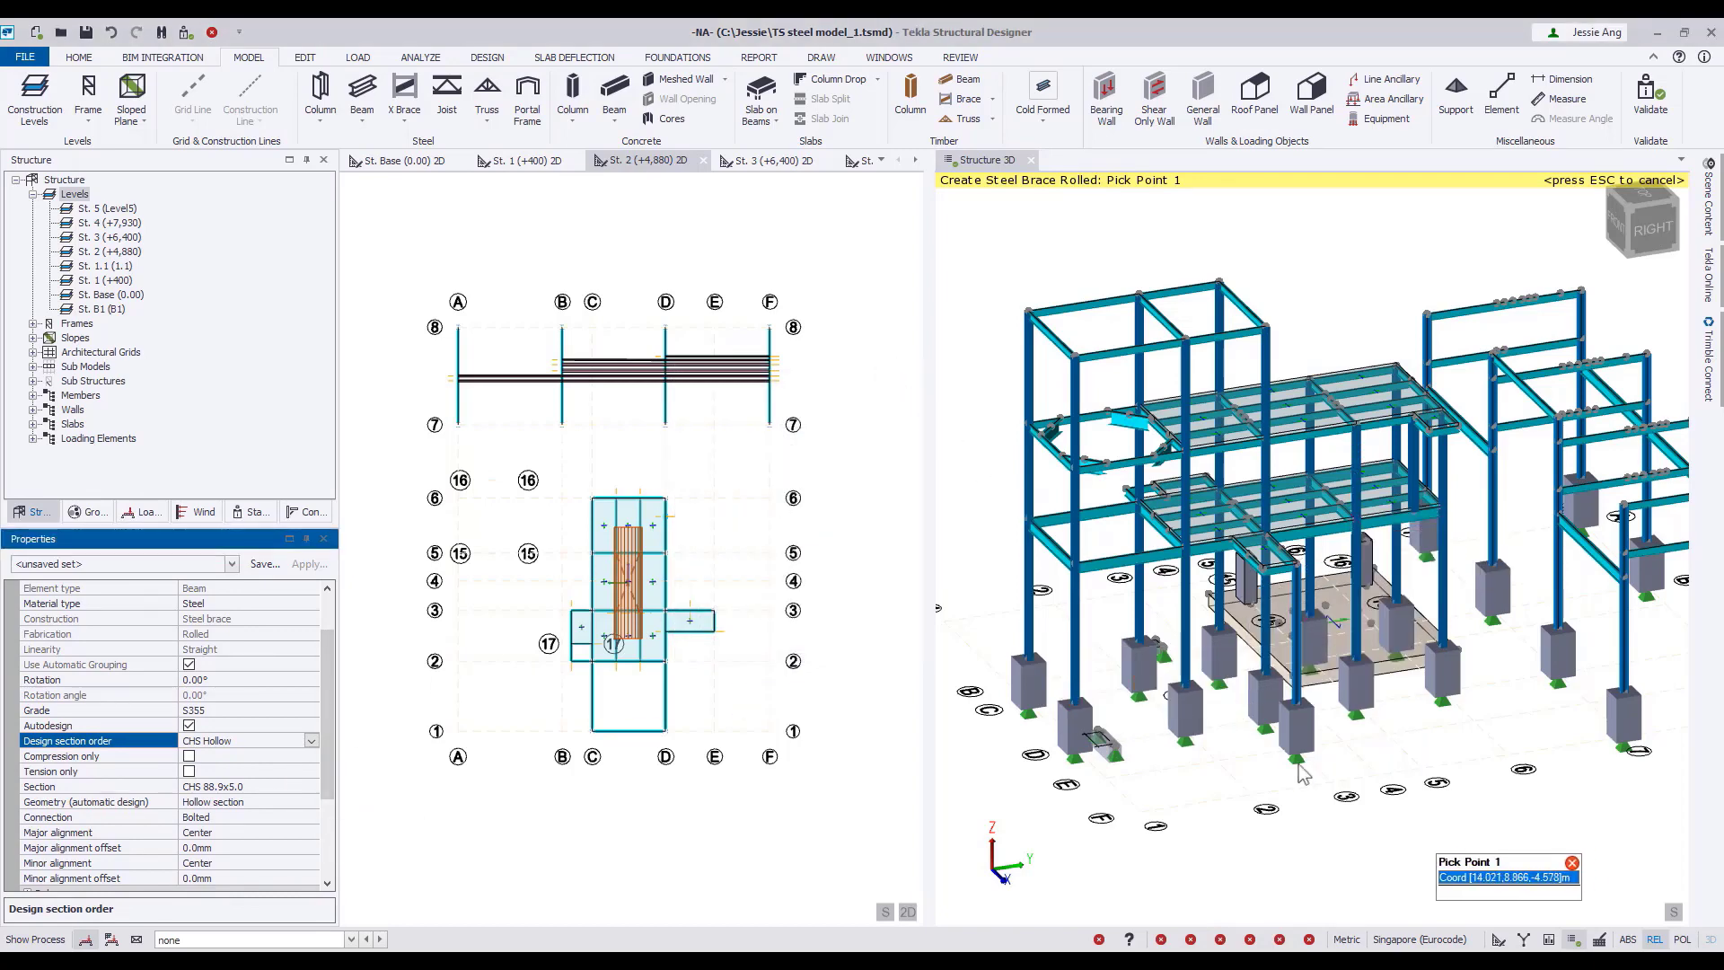
Turn on fire protection and open structure wind load for the new X braces.
{"action": "right_click_drag", "start_coordinate": [1358, 830], "coordinate": [1238, 815]}
{"action": "left_click", "coordinate": [317, 709]}
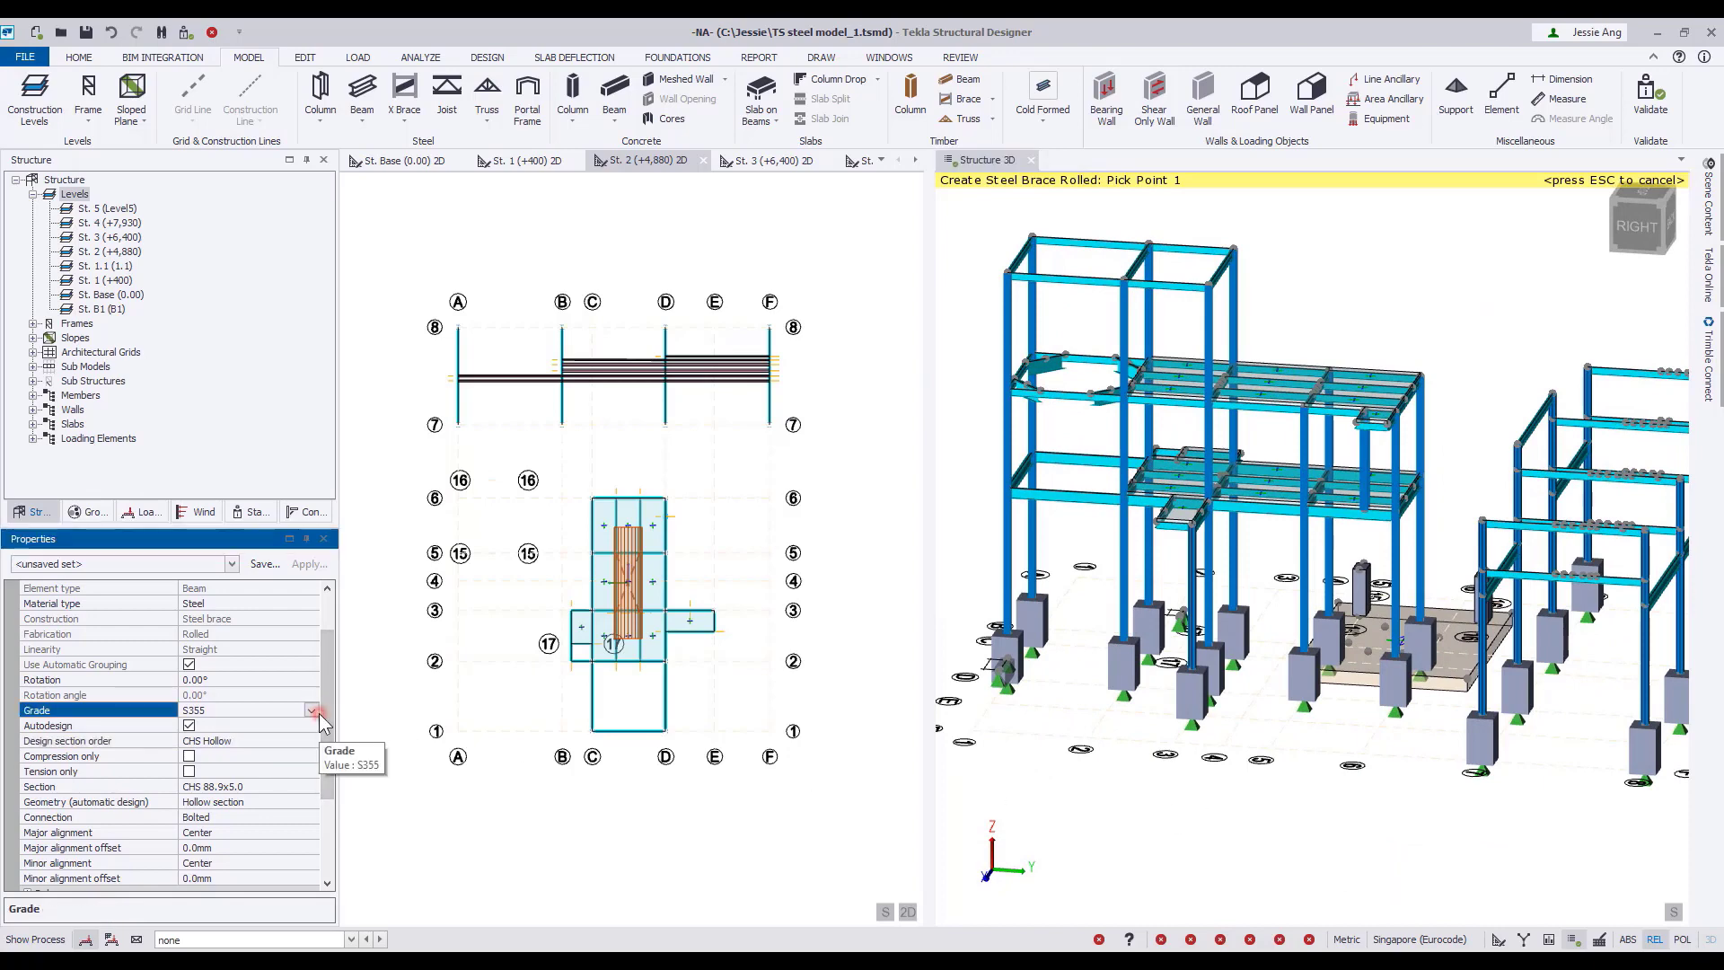
{"action": "left_click_drag", "start_coordinate": [328, 702], "coordinate": [328, 711]}
{"action": "scroll", "coordinate": [206, 857], "scroll_direction": "down", "scroll_amount": 3}
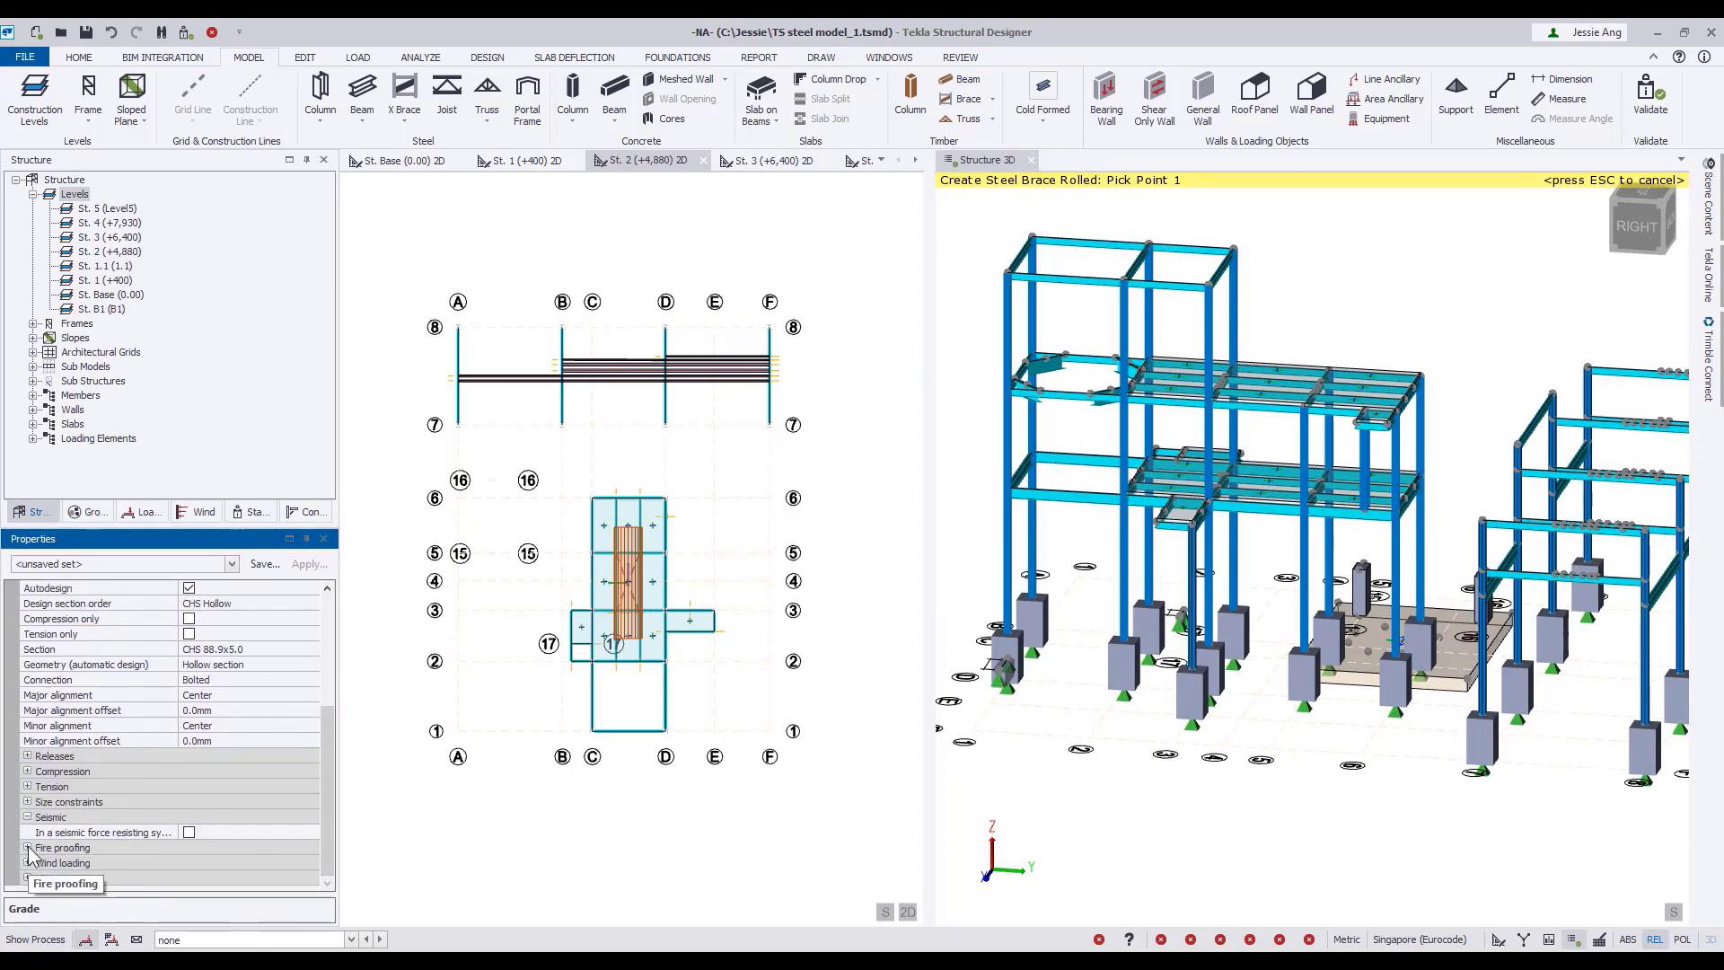
{"action": "left_click", "coordinate": [28, 847]}
{"action": "left_click", "coordinate": [190, 848]}
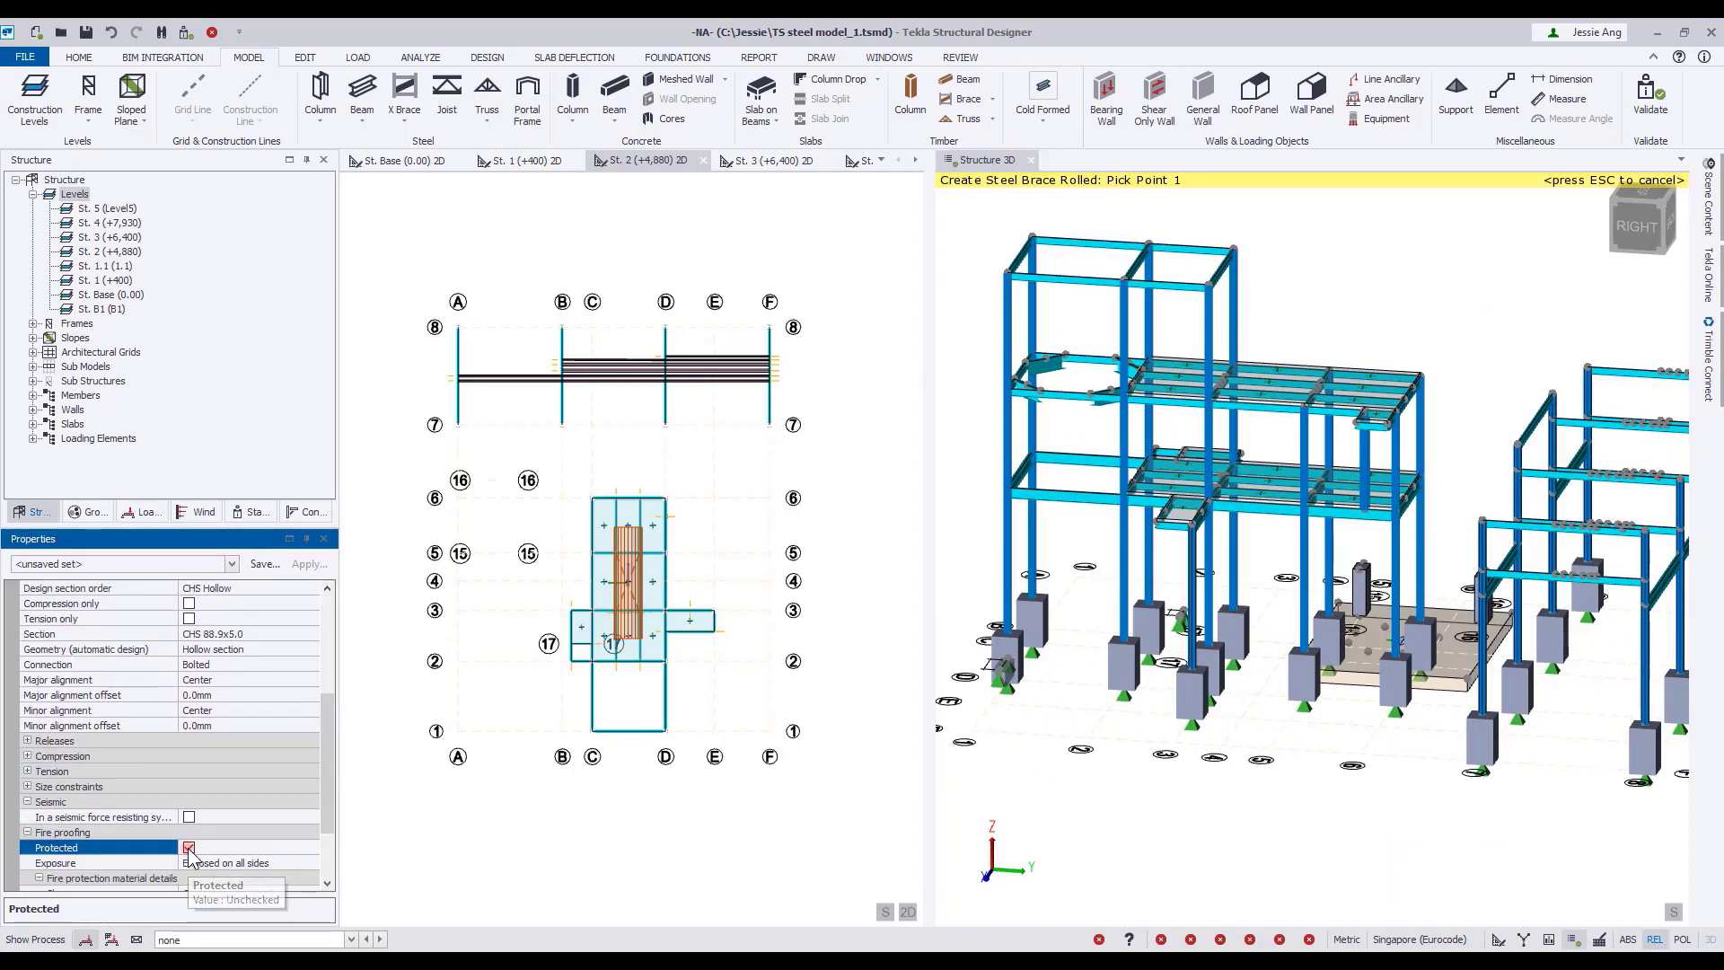
{"action": "double_click", "coordinate": [61, 862]}
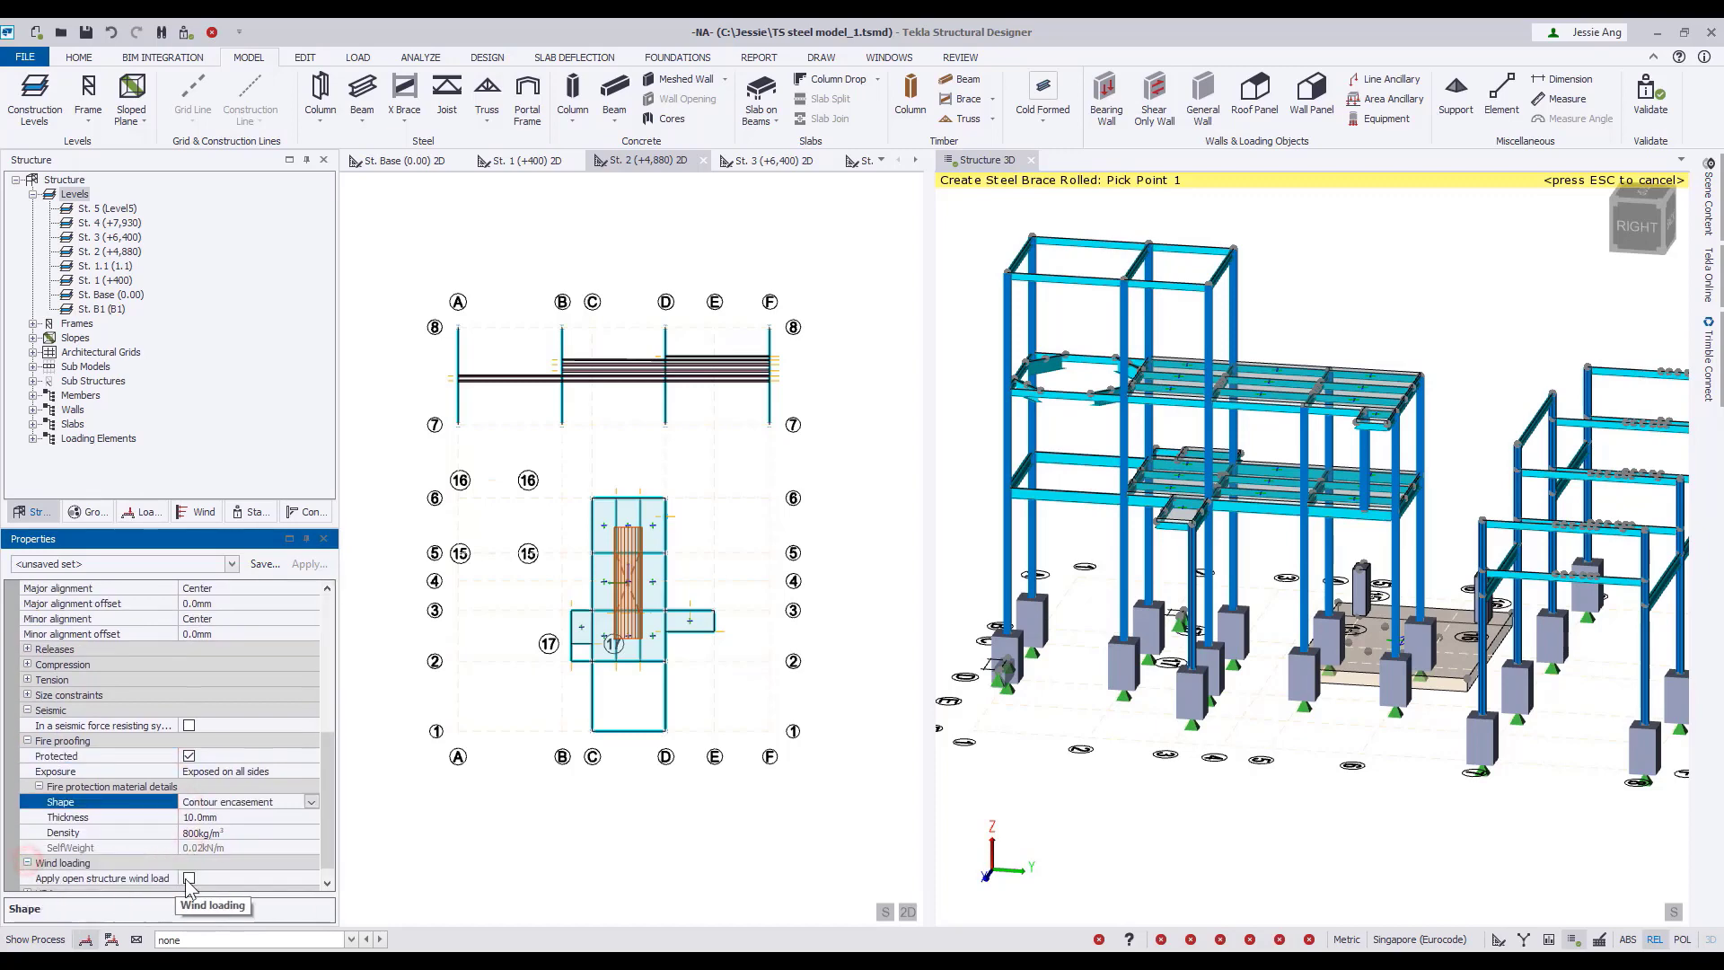
{"action": "left_click", "coordinate": [189, 878]}
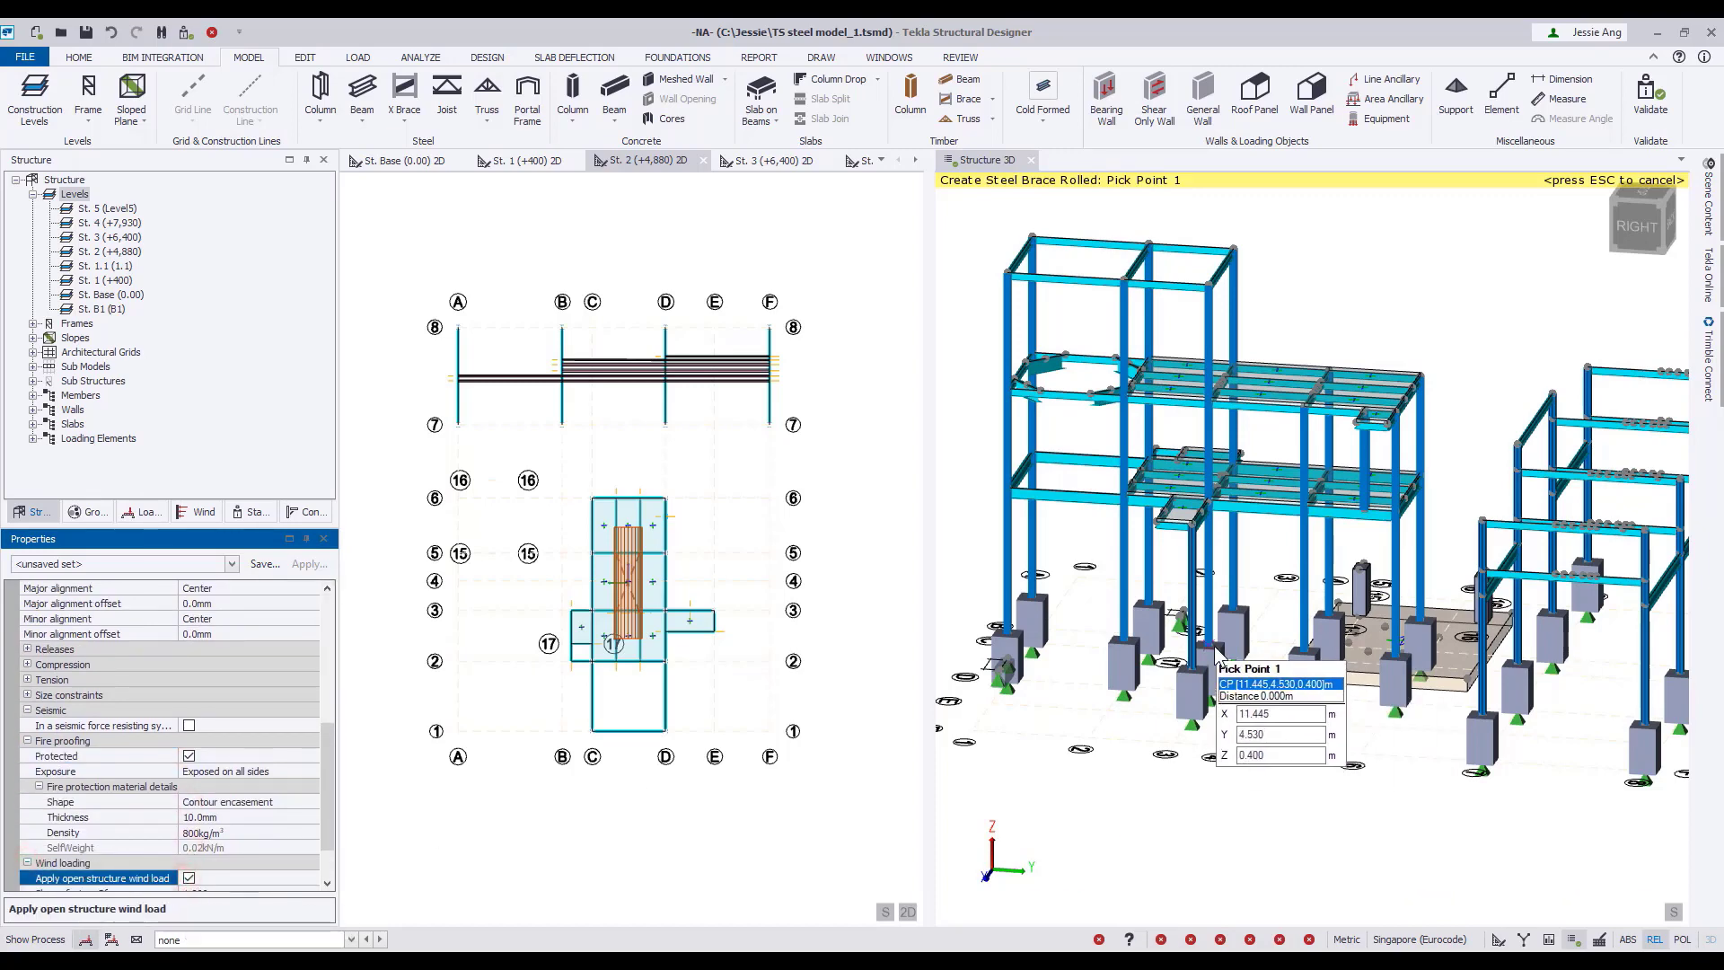
Place X braces in three stacked bays of one platform side, from the 0.400 m level up to the tower's roof.
{"action": "left_click", "coordinate": [1216, 655]}
{"action": "left_click", "coordinate": [1304, 649]}
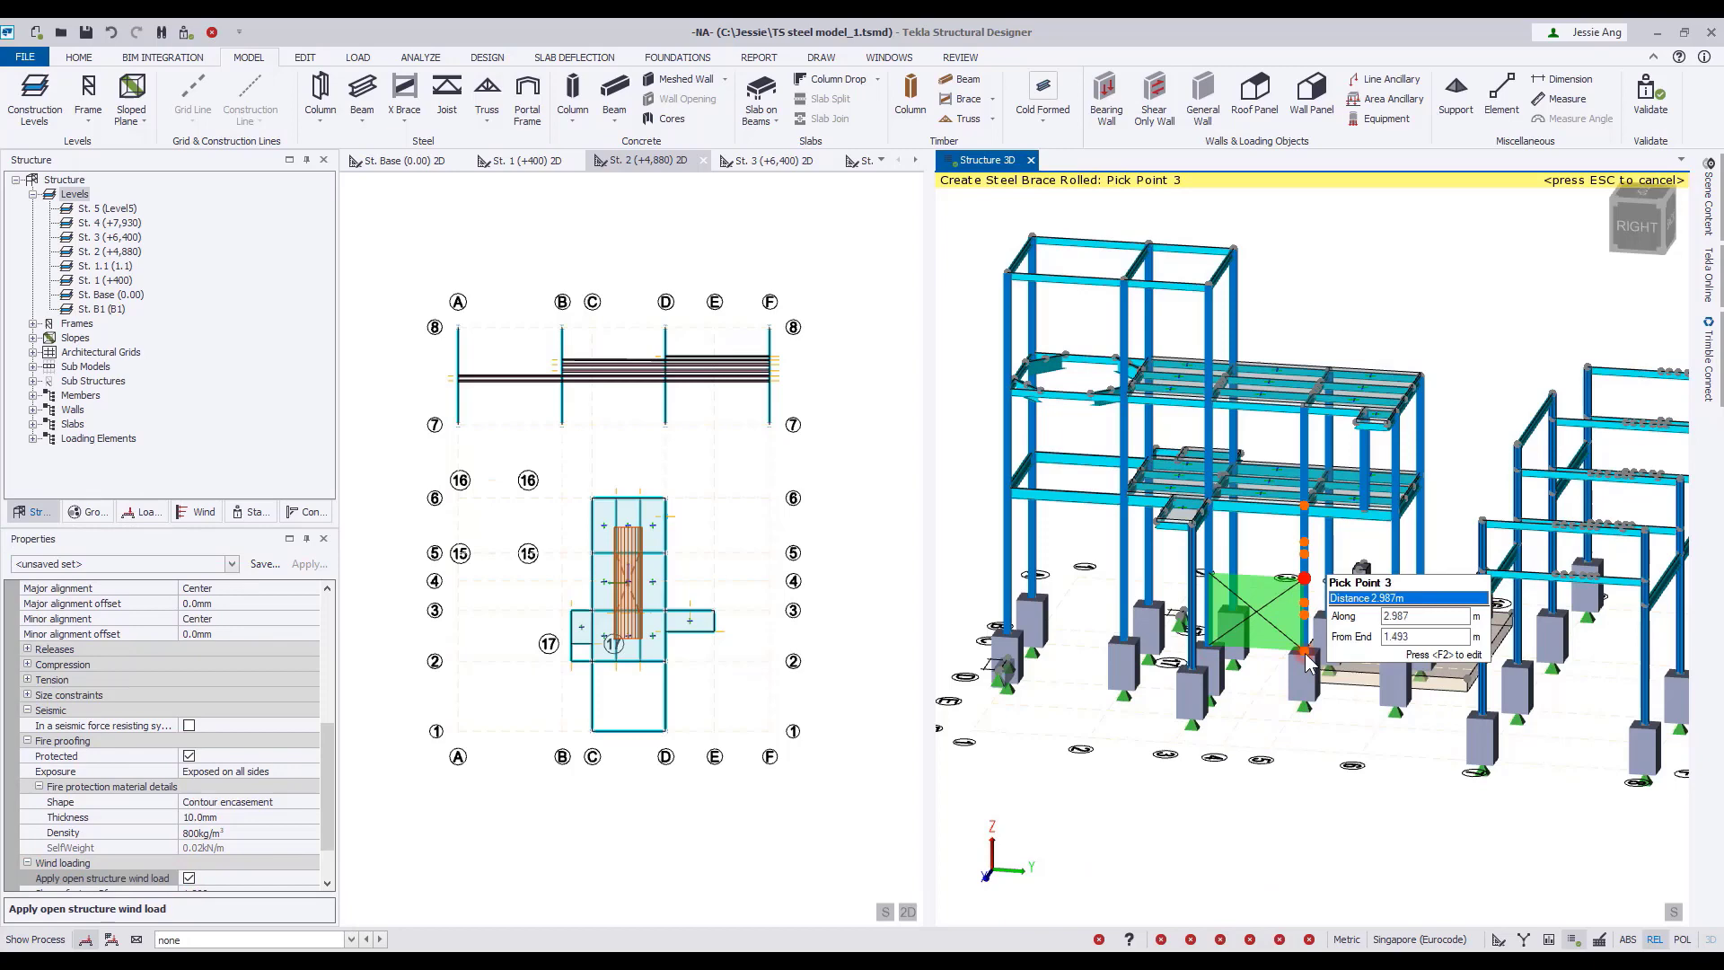
{"action": "left_click", "coordinate": [1302, 510]}
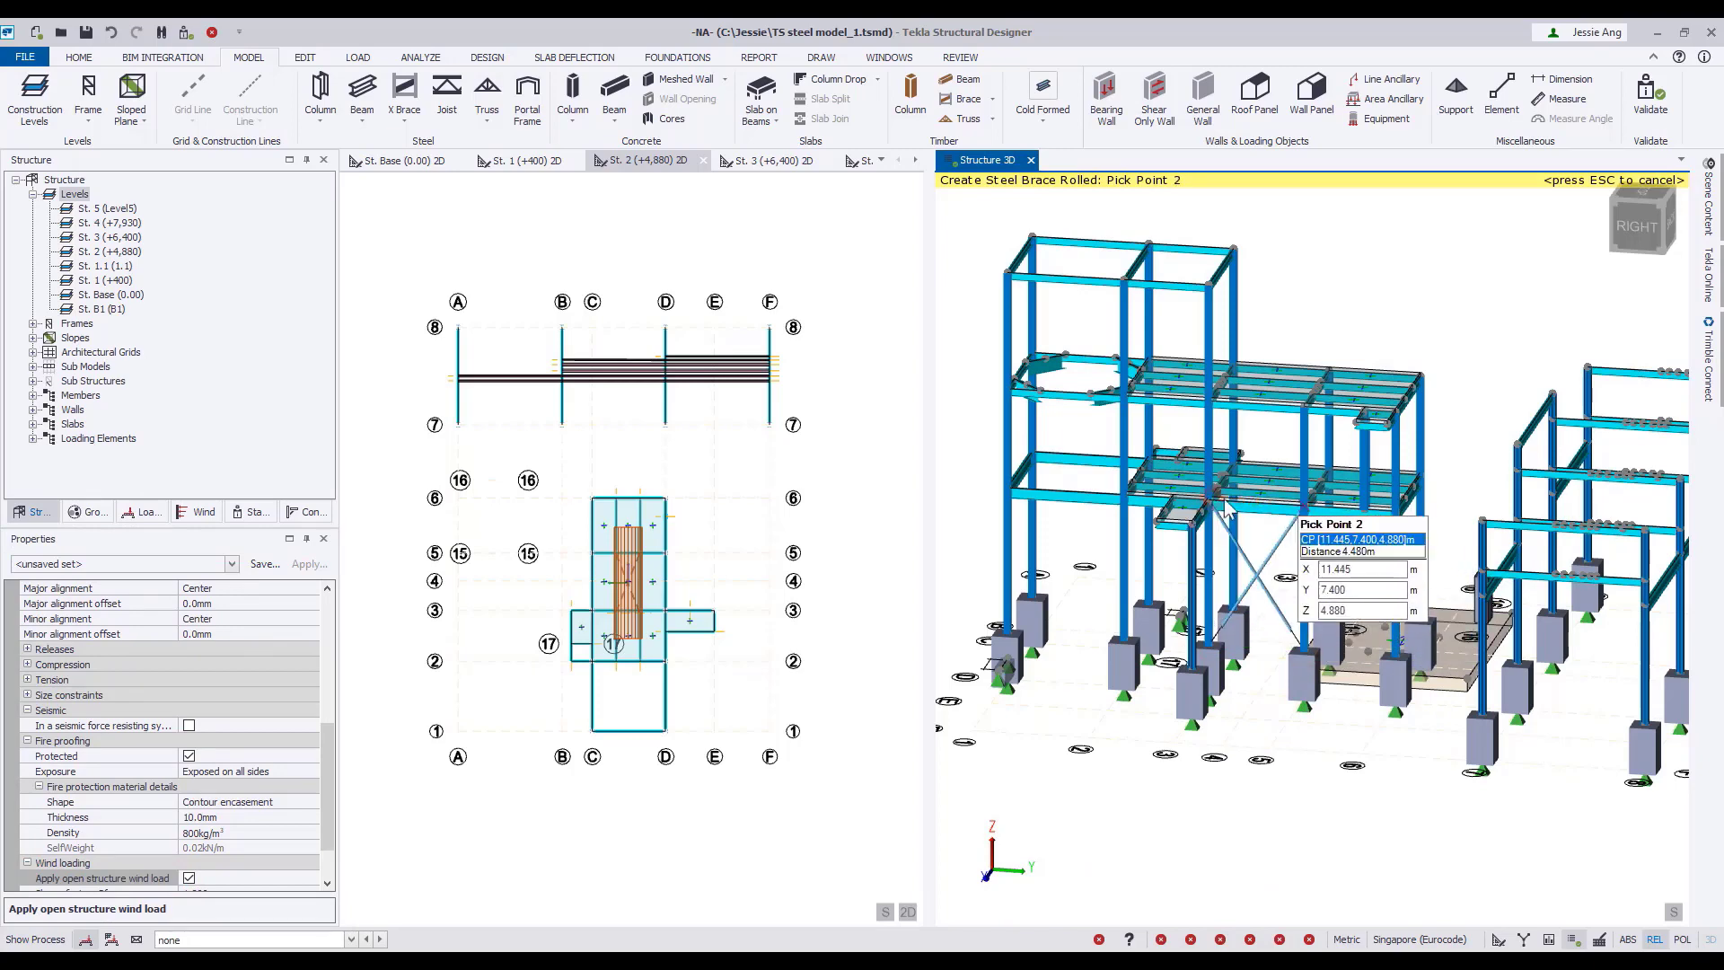
{"action": "left_click", "coordinate": [1301, 405]}
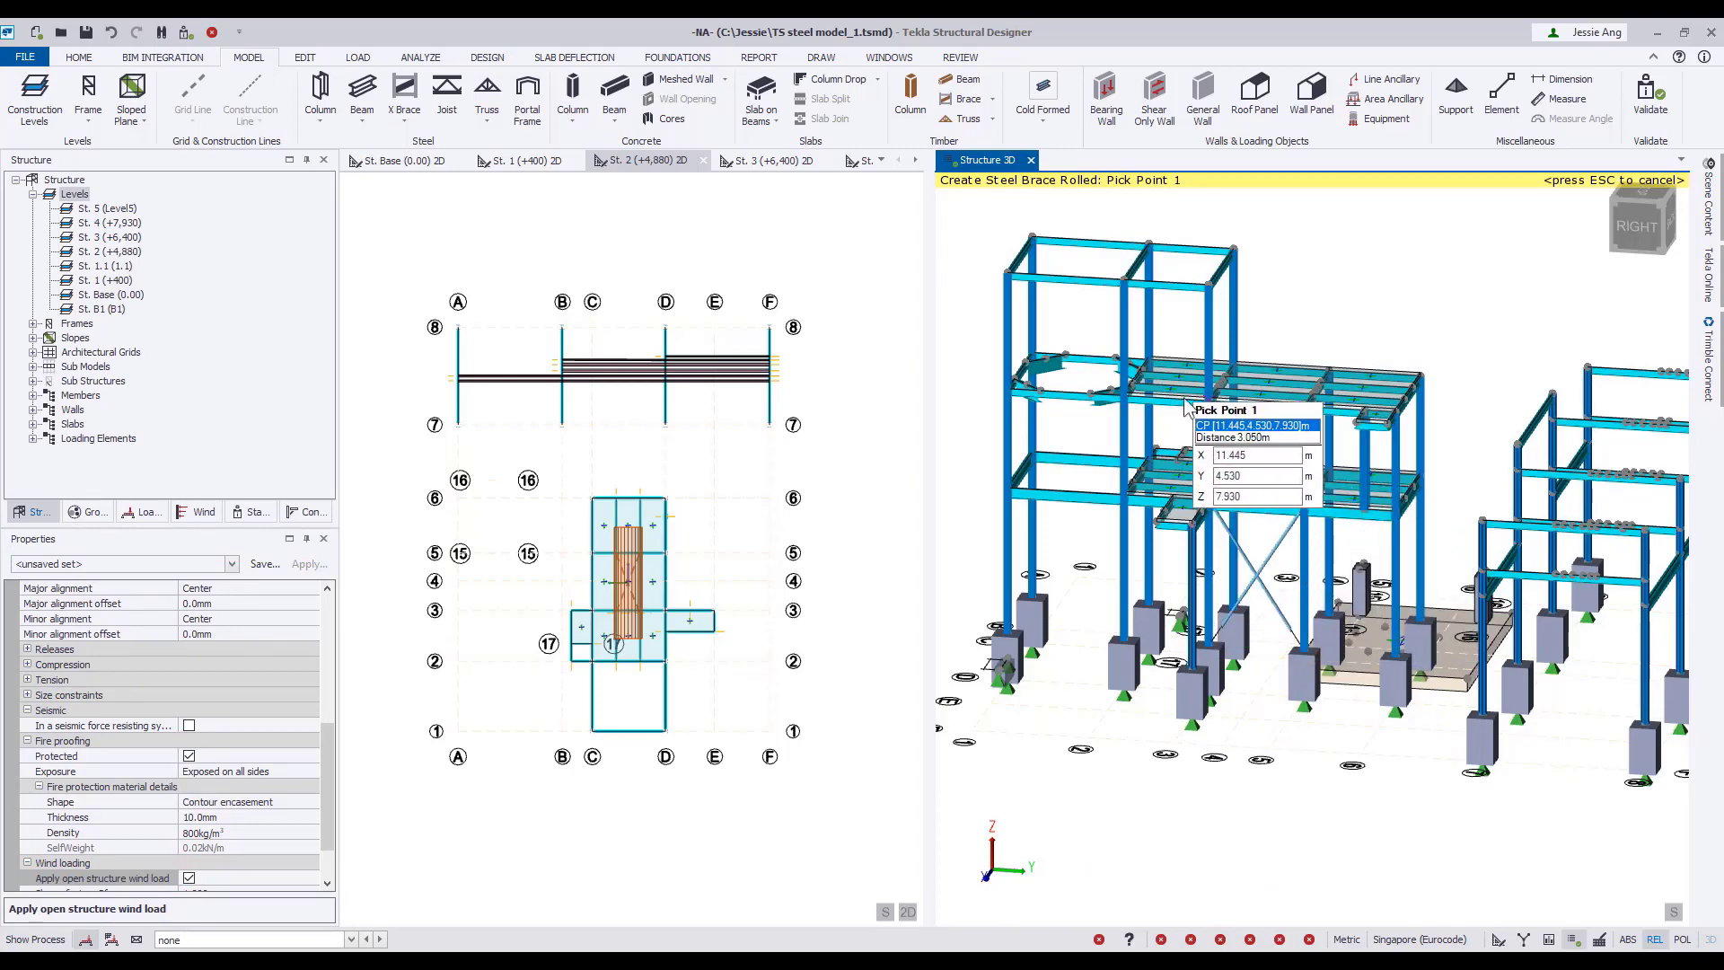
{"action": "left_click", "coordinate": [1125, 395]}
{"action": "left_click", "coordinate": [1209, 402]}
{"action": "double_click", "coordinate": [1206, 284]}
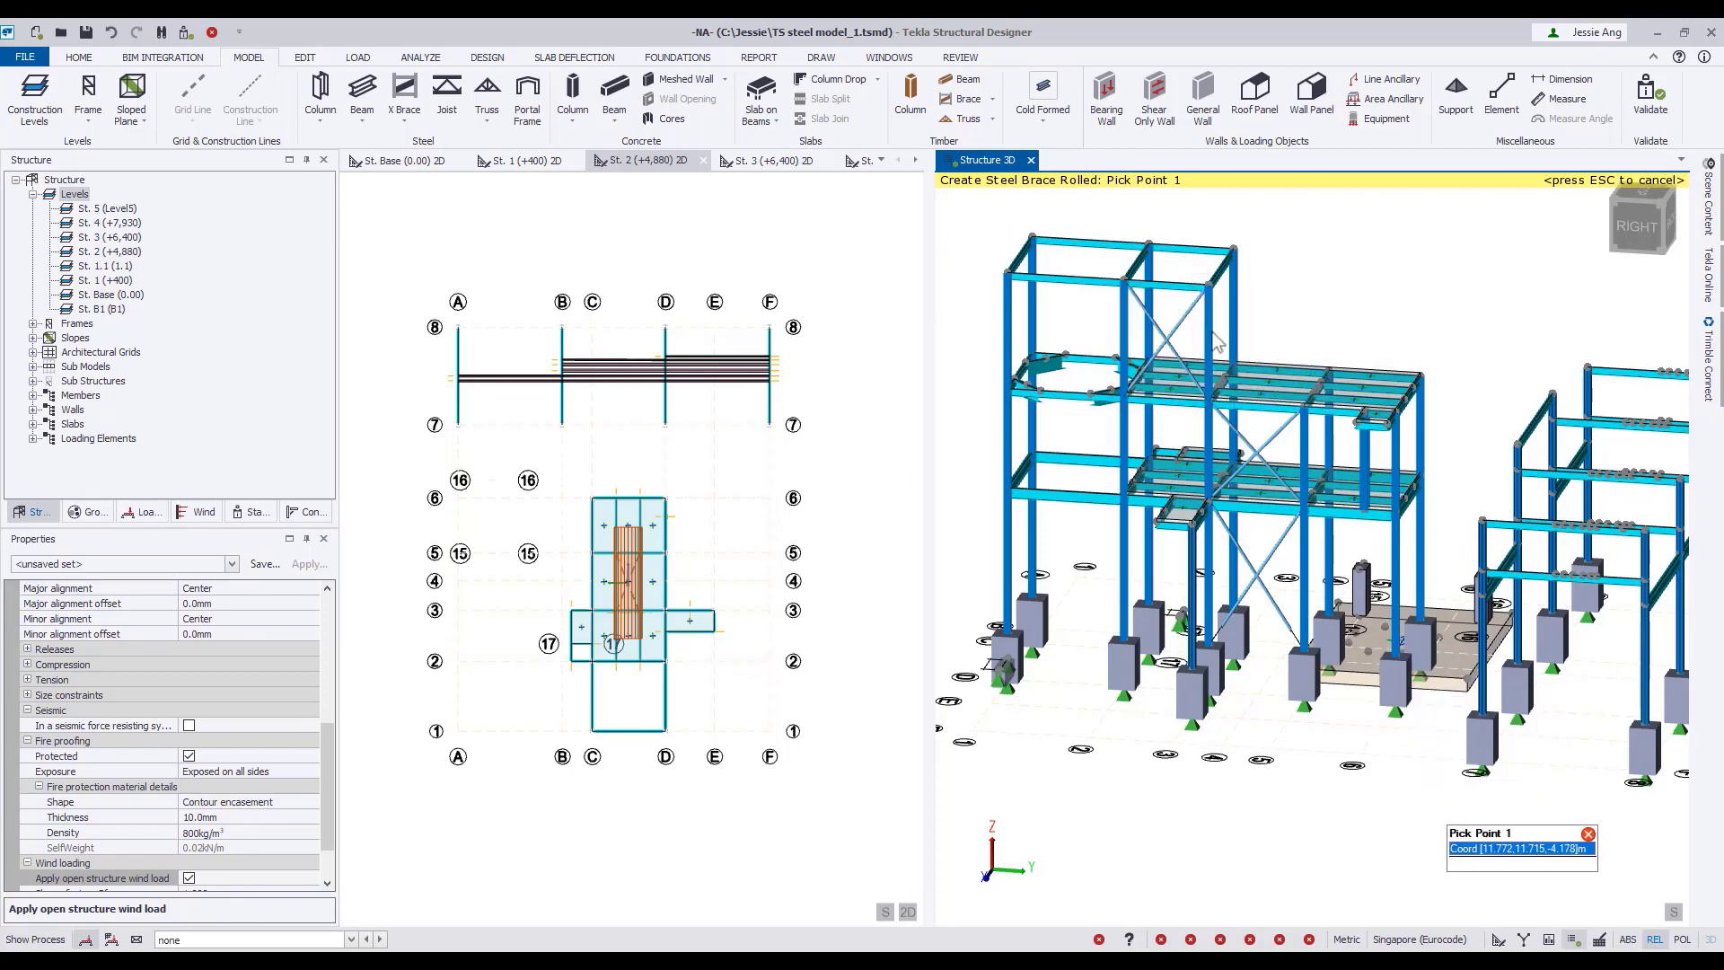
Place X braces between the adjoining side frame's columns, including one rising from the 0.400 m base at the back.
{"action": "right_click_drag", "start_coordinate": [1199, 835], "coordinate": [1409, 802]}
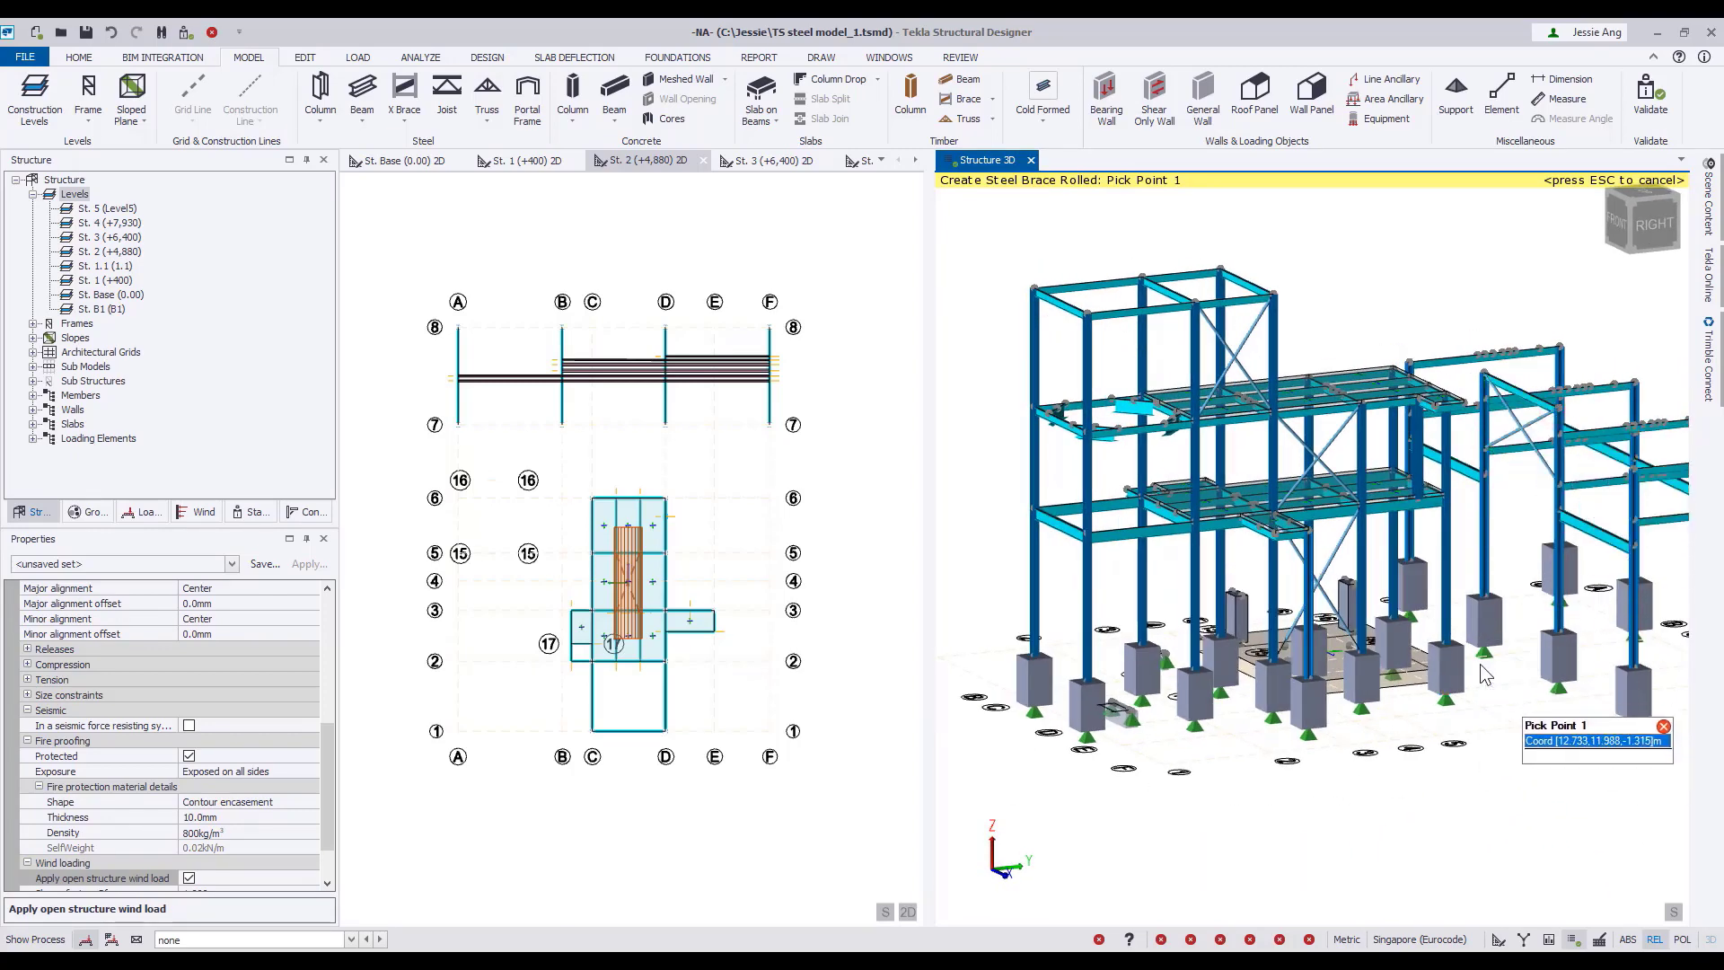
{"action": "right_click_drag", "start_coordinate": [1480, 665], "coordinate": [1318, 663]}
{"action": "left_click", "coordinate": [1316, 657]}
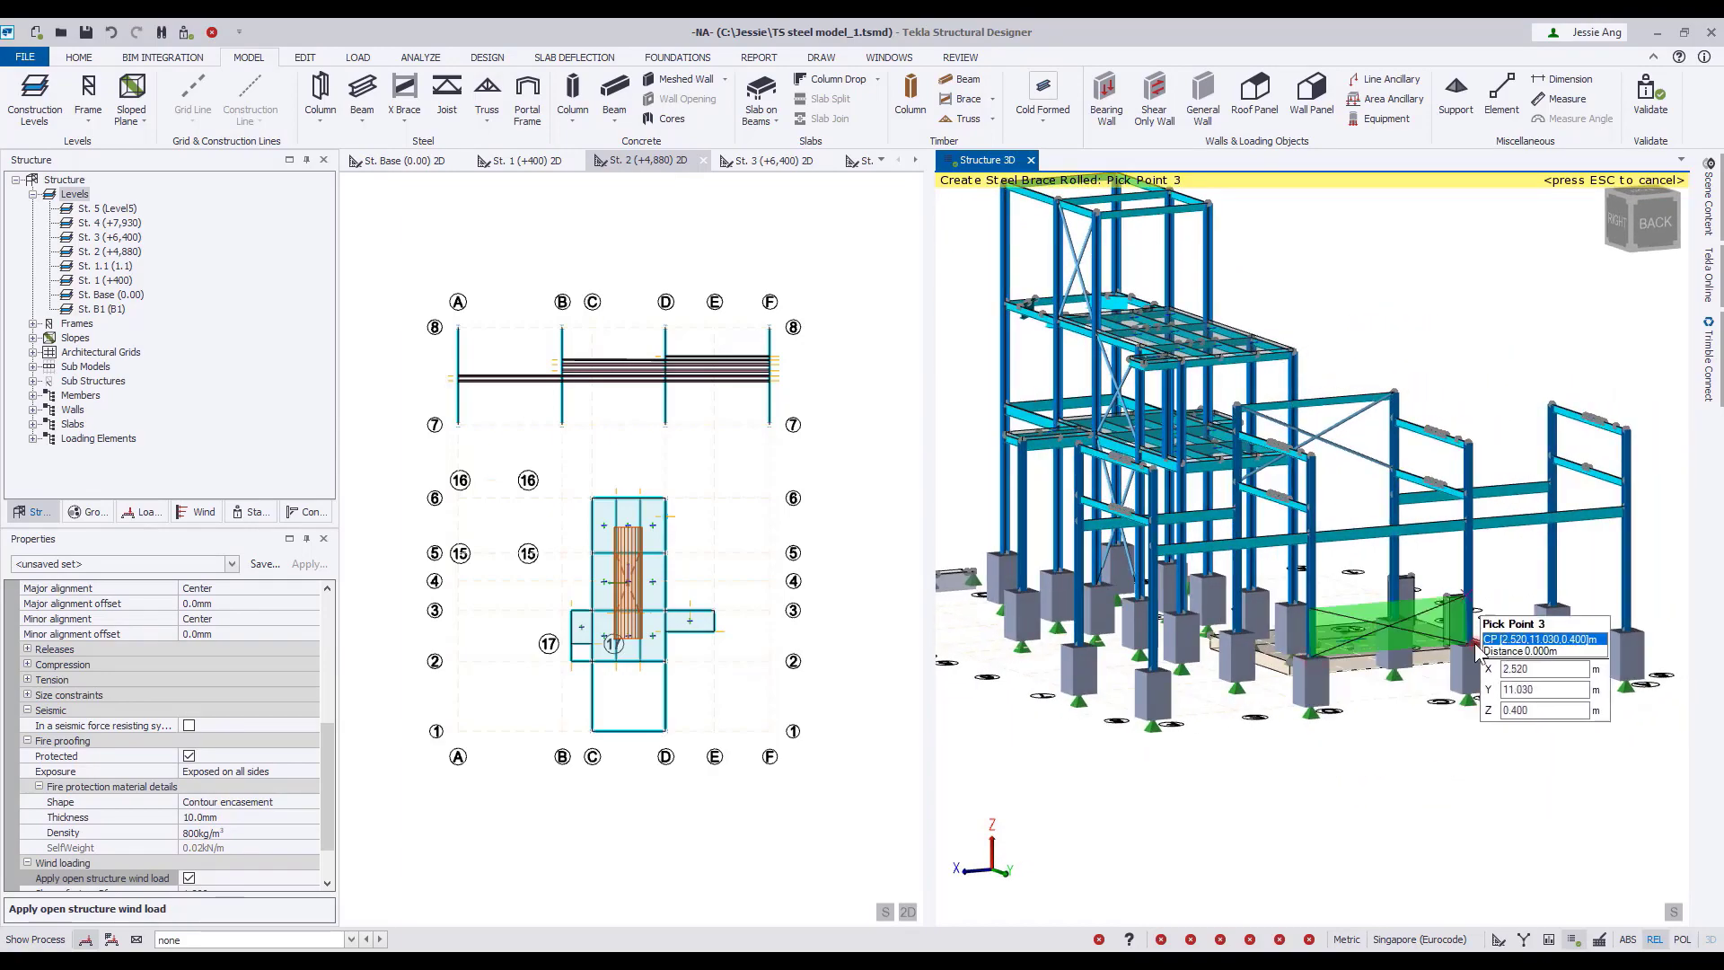
{"action": "left_click", "coordinate": [1470, 515]}
Place an X brace on the platform's opposite side, between the columns from the 0.400 m base to the 4.880 m level.
{"action": "right_click_drag", "start_coordinate": [1556, 609], "coordinate": [1361, 630]}
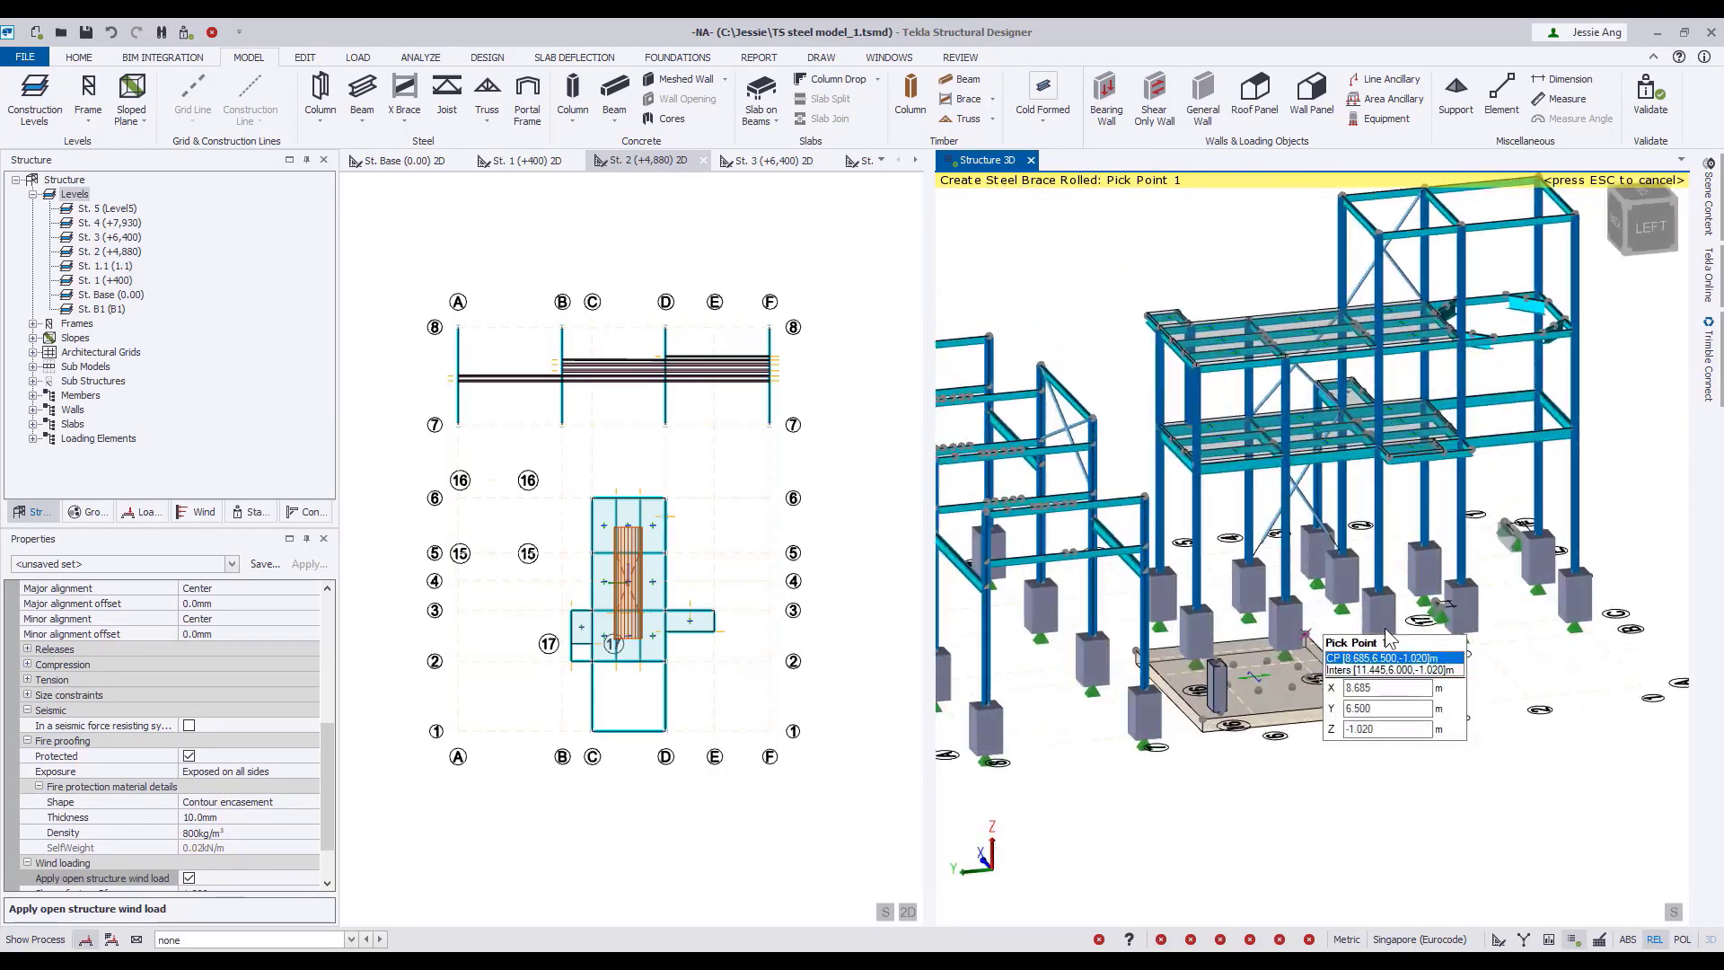
{"action": "left_click", "coordinate": [1263, 579]}
{"action": "left_click", "coordinate": [1354, 566]}
{"action": "scroll", "coordinate": [1352, 438], "scroll_direction": "up", "scroll_amount": 4}
{"action": "scroll", "coordinate": [1352, 438], "scroll_direction": "up", "scroll_amount": 2}
{"action": "left_click", "coordinate": [1353, 438]}
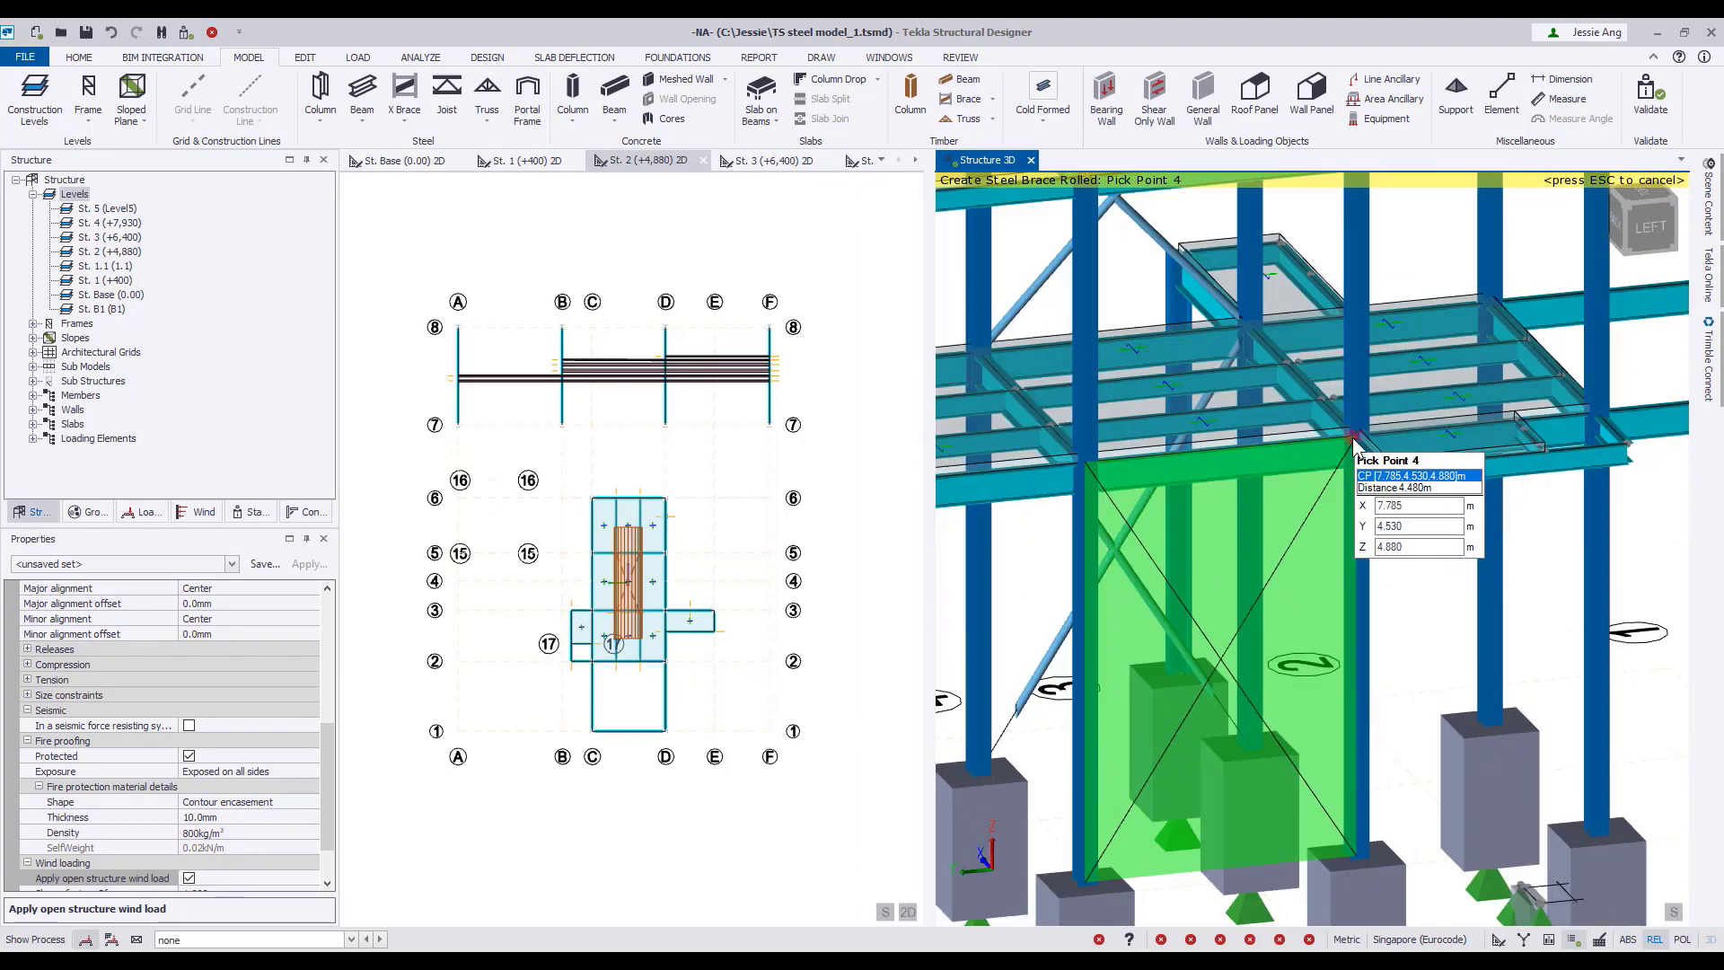
{"action": "left_click", "coordinate": [1092, 463]}
{"action": "left_click", "coordinate": [1092, 463]}
{"action": "left_click", "coordinate": [1355, 442]}
Continue the opposite side's X bracing with the bay up to 7.930 m and the tower bay above it.
{"action": "middle_click_drag", "start_coordinate": [1299, 558], "coordinate": [1307, 789]}
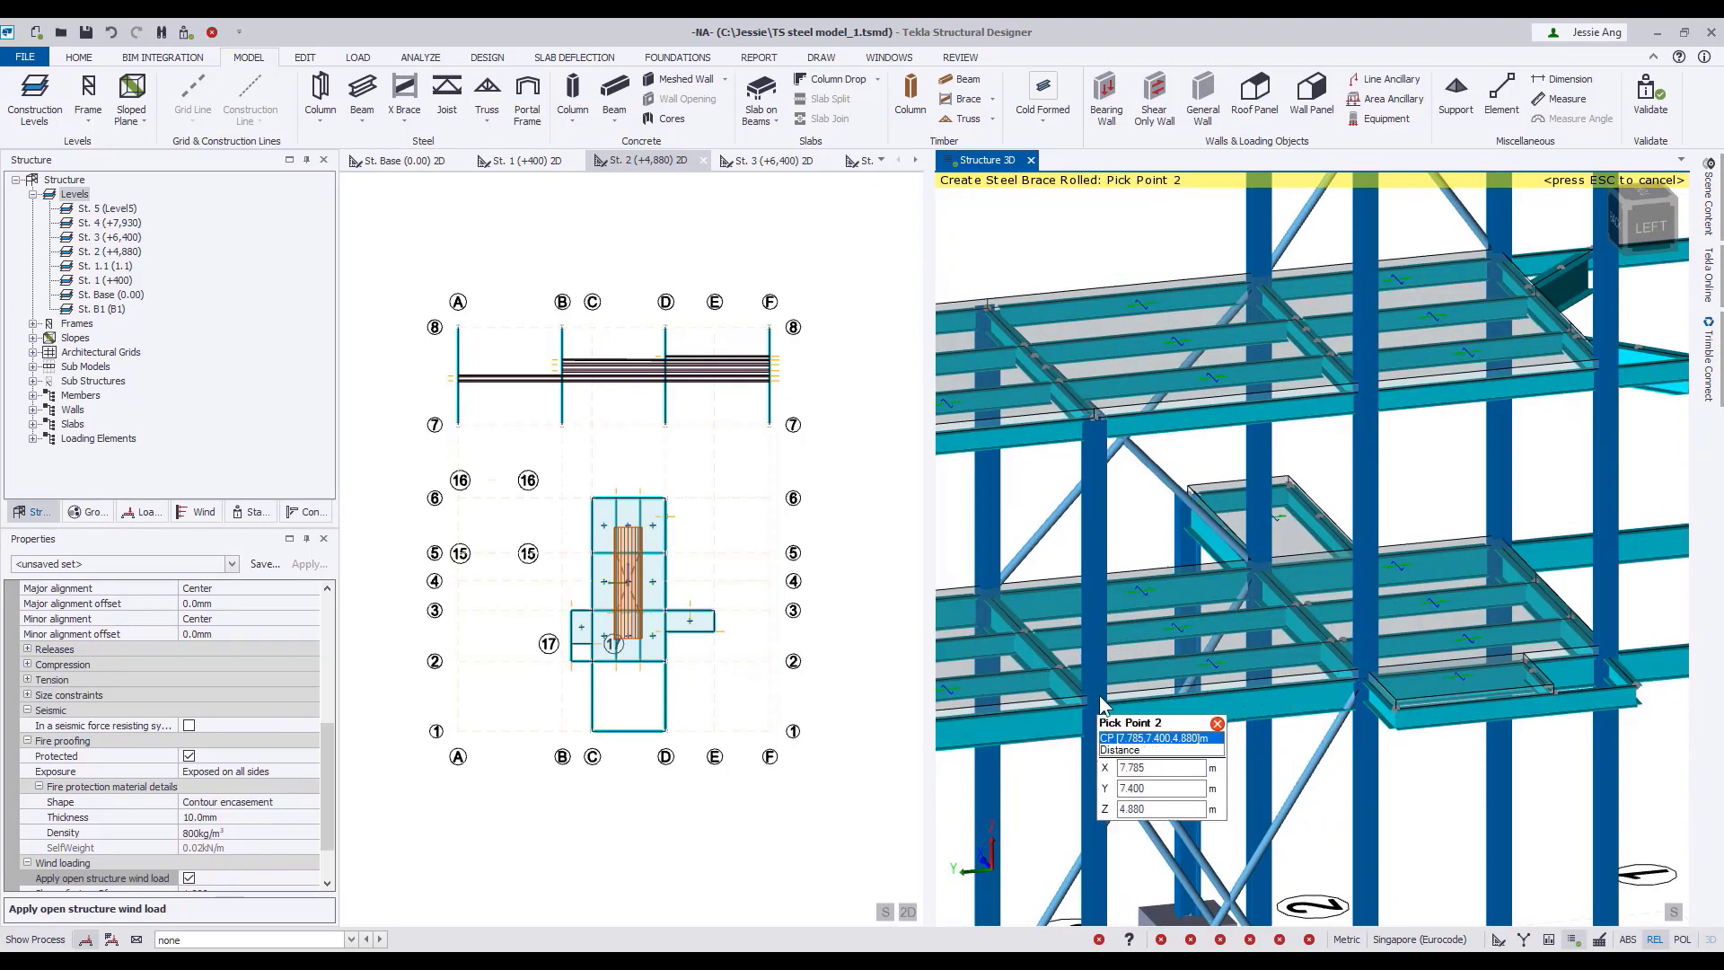
{"action": "left_click", "coordinate": [1363, 391]}
{"action": "middle_click_drag", "start_coordinate": [1363, 393], "coordinate": [1278, 641]}
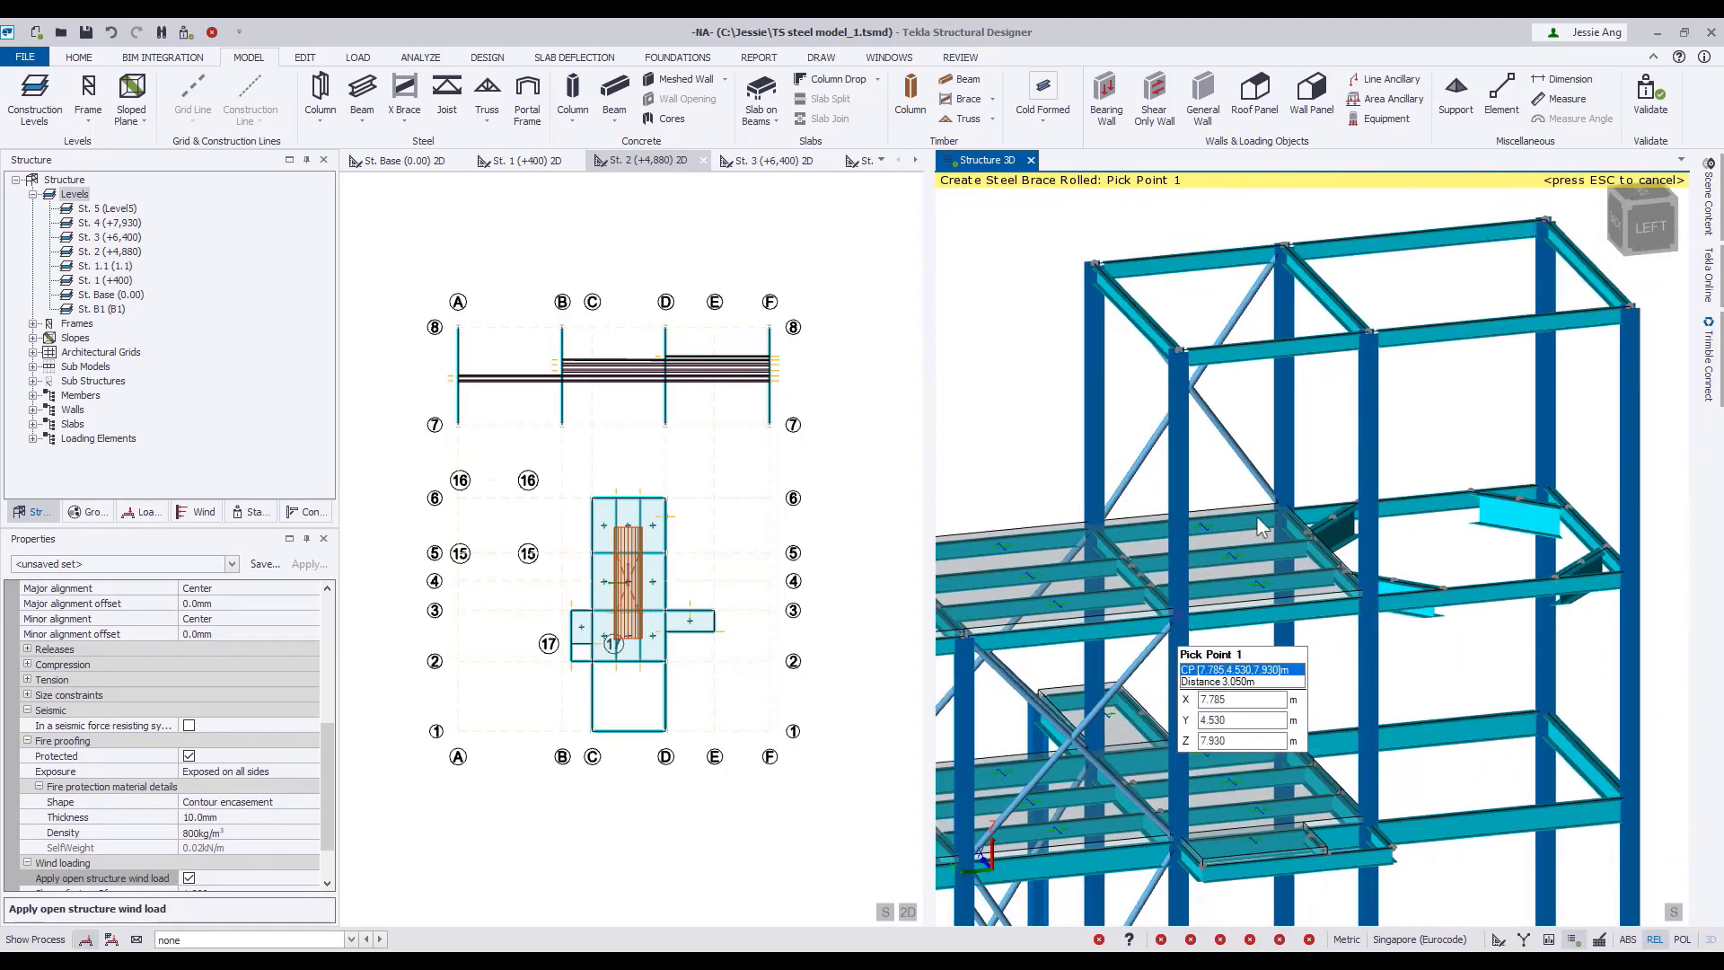
{"action": "scroll", "coordinate": [1329, 687], "scroll_direction": "down", "scroll_amount": 6}
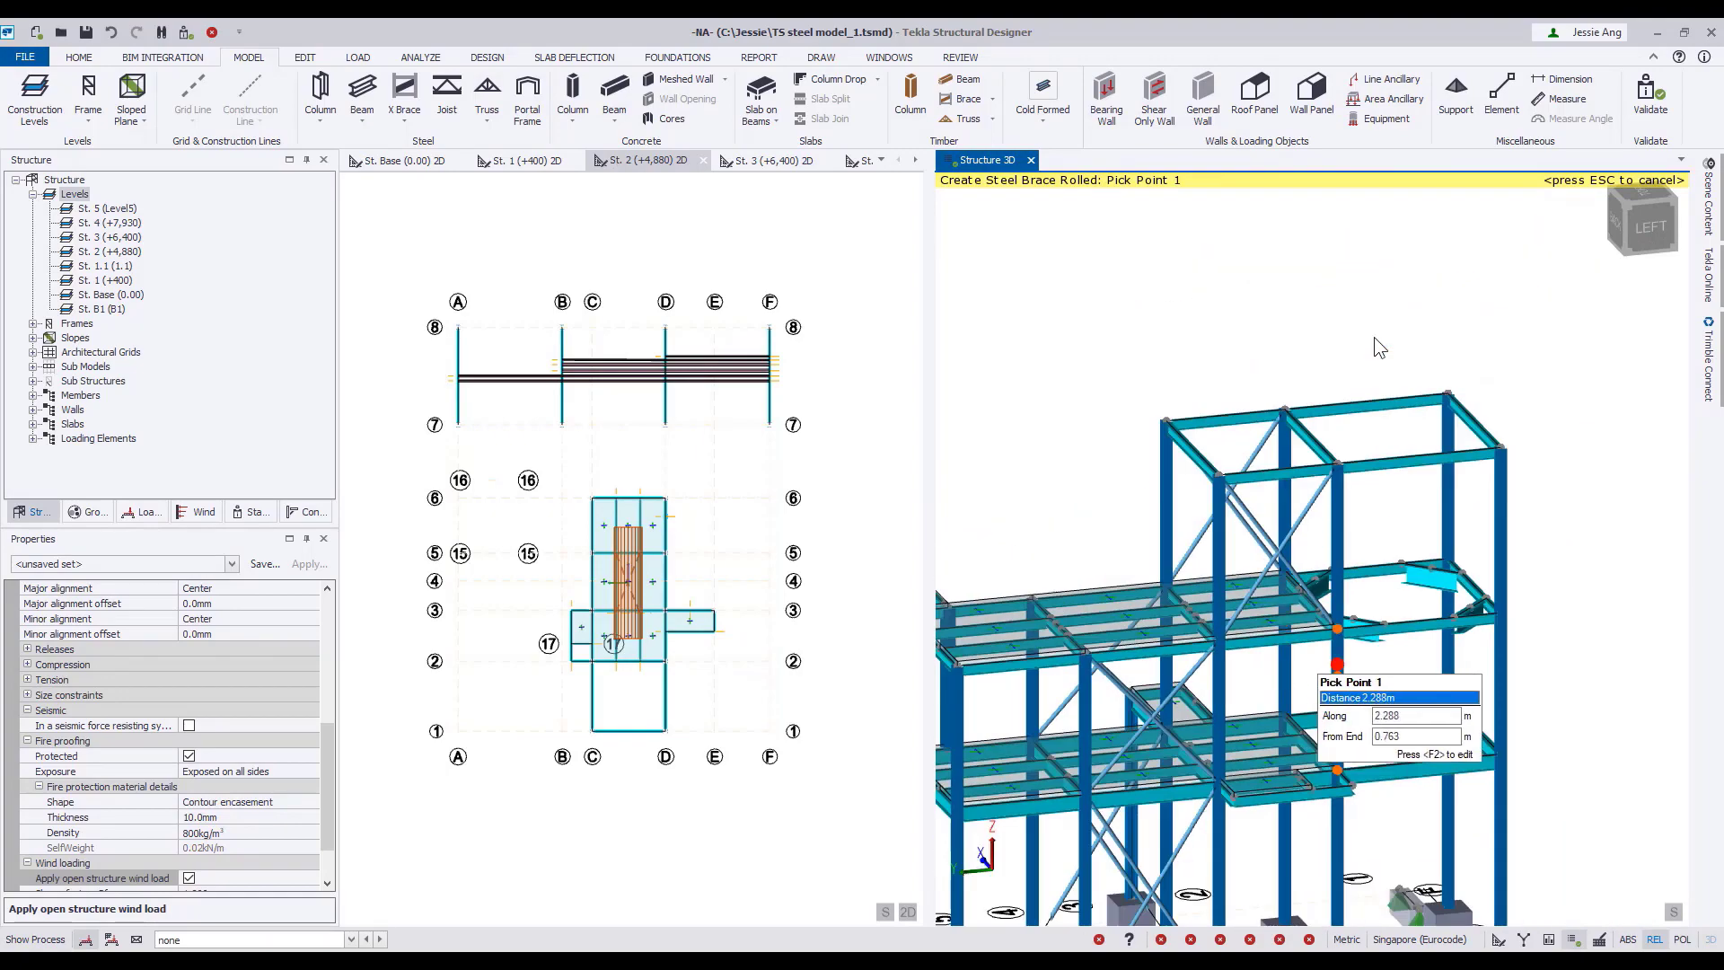
Leave brace creation and select the X brace in the first bay of the adjoining side frame.
{"action": "right_click_drag", "start_coordinate": [978, 855], "coordinate": [1204, 835]}
{"action": "scroll", "coordinate": [1329, 521], "scroll_direction": "up", "scroll_amount": 5}
{"action": "left_click", "coordinate": [1364, 462]}
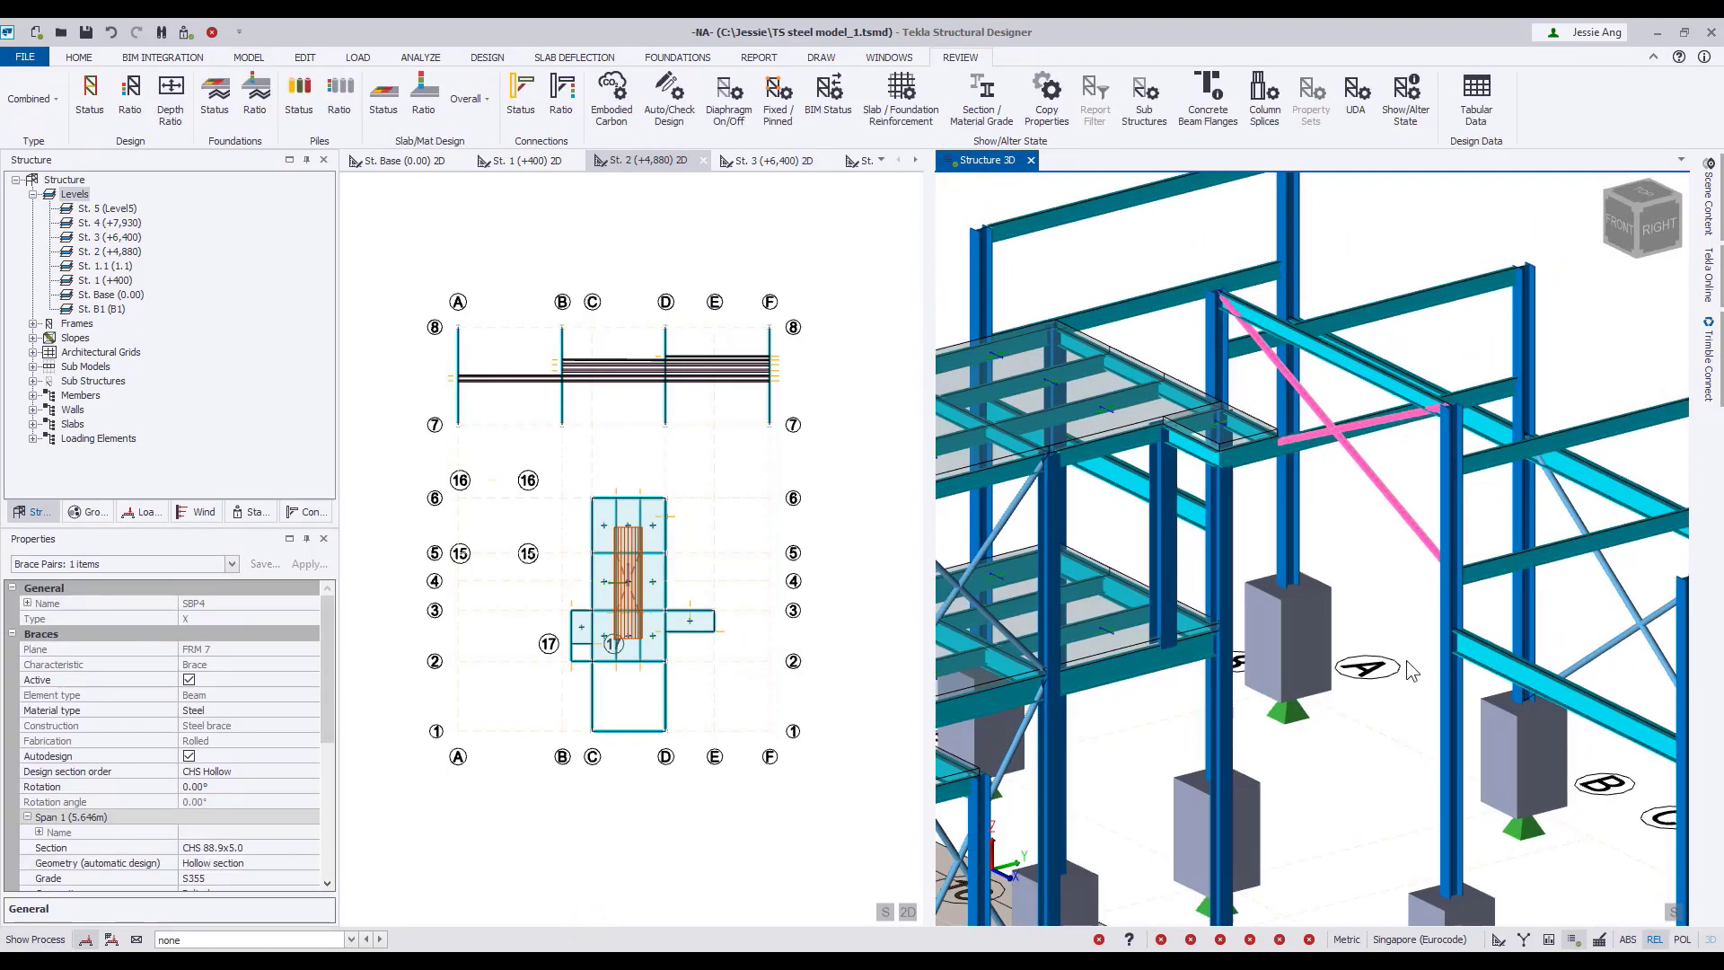
{"action": "scroll", "coordinate": [1410, 671], "scroll_direction": "down", "scroll_amount": 10}
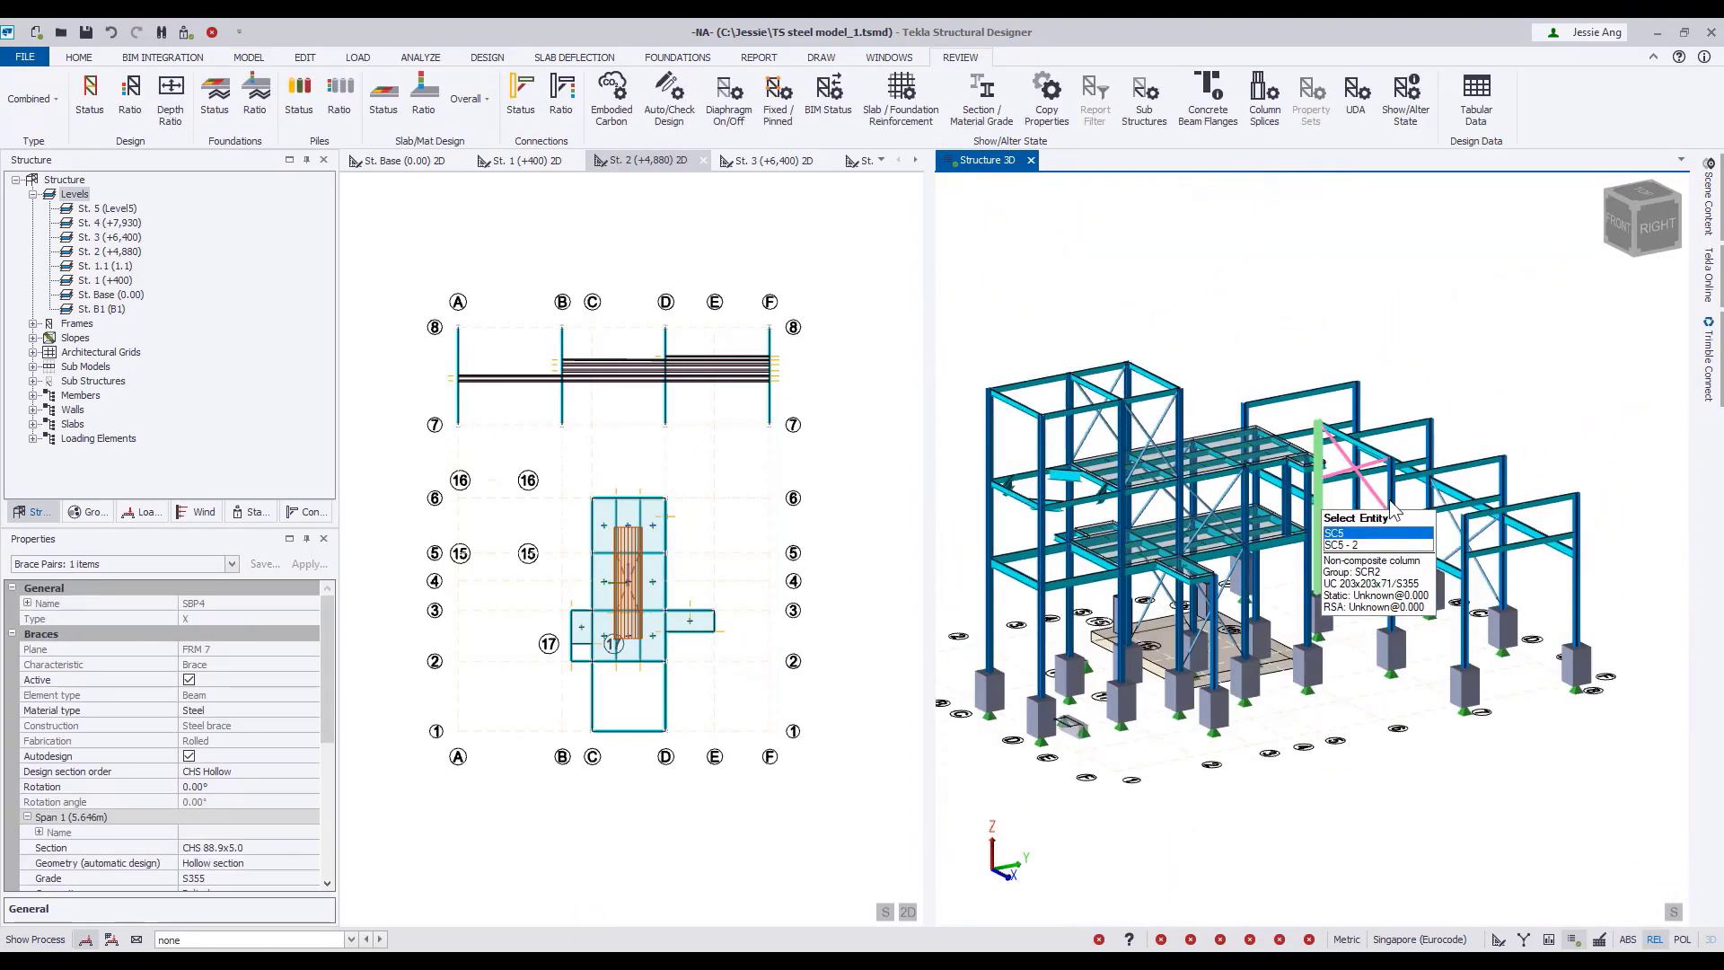
{"action": "key", "text": "Escape"}
Place a new X brace in the side frame's first bay, with open structure wind load and fire protection turned on.
{"action": "left_click", "coordinate": [249, 56]}
{"action": "left_click", "coordinate": [437, 171]}
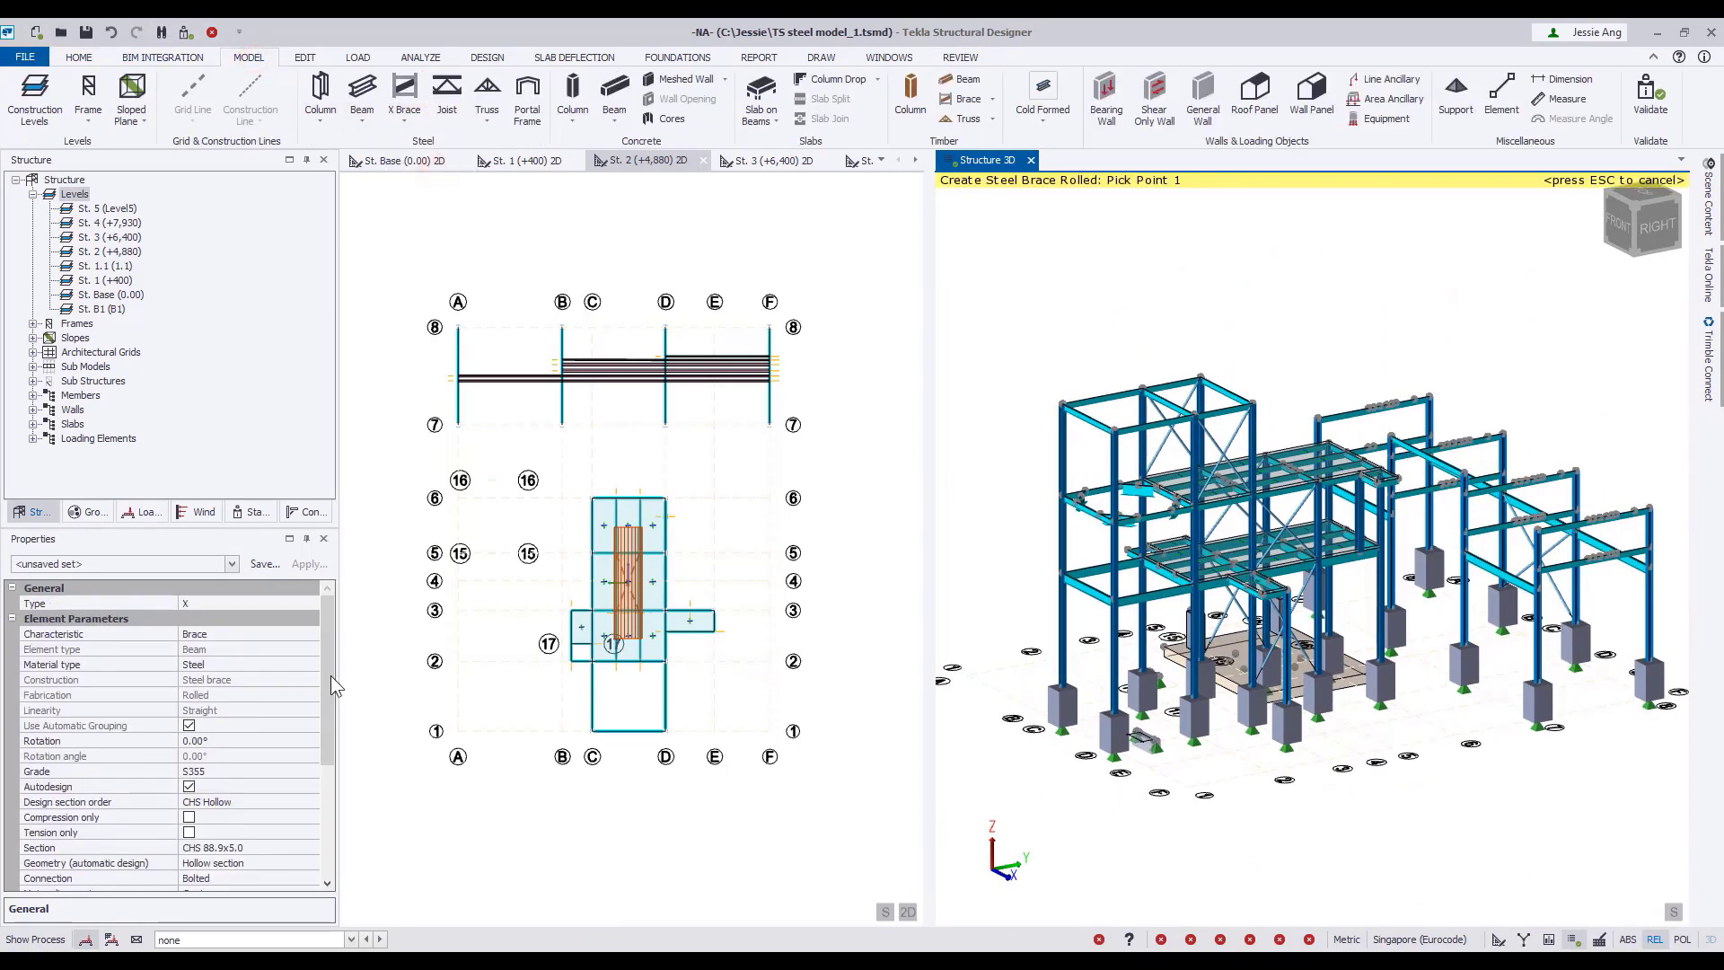
{"action": "left_click_drag", "start_coordinate": [331, 676], "coordinate": [328, 808]}
{"action": "left_click", "coordinate": [26, 862]}
{"action": "left_click", "coordinate": [189, 877]}
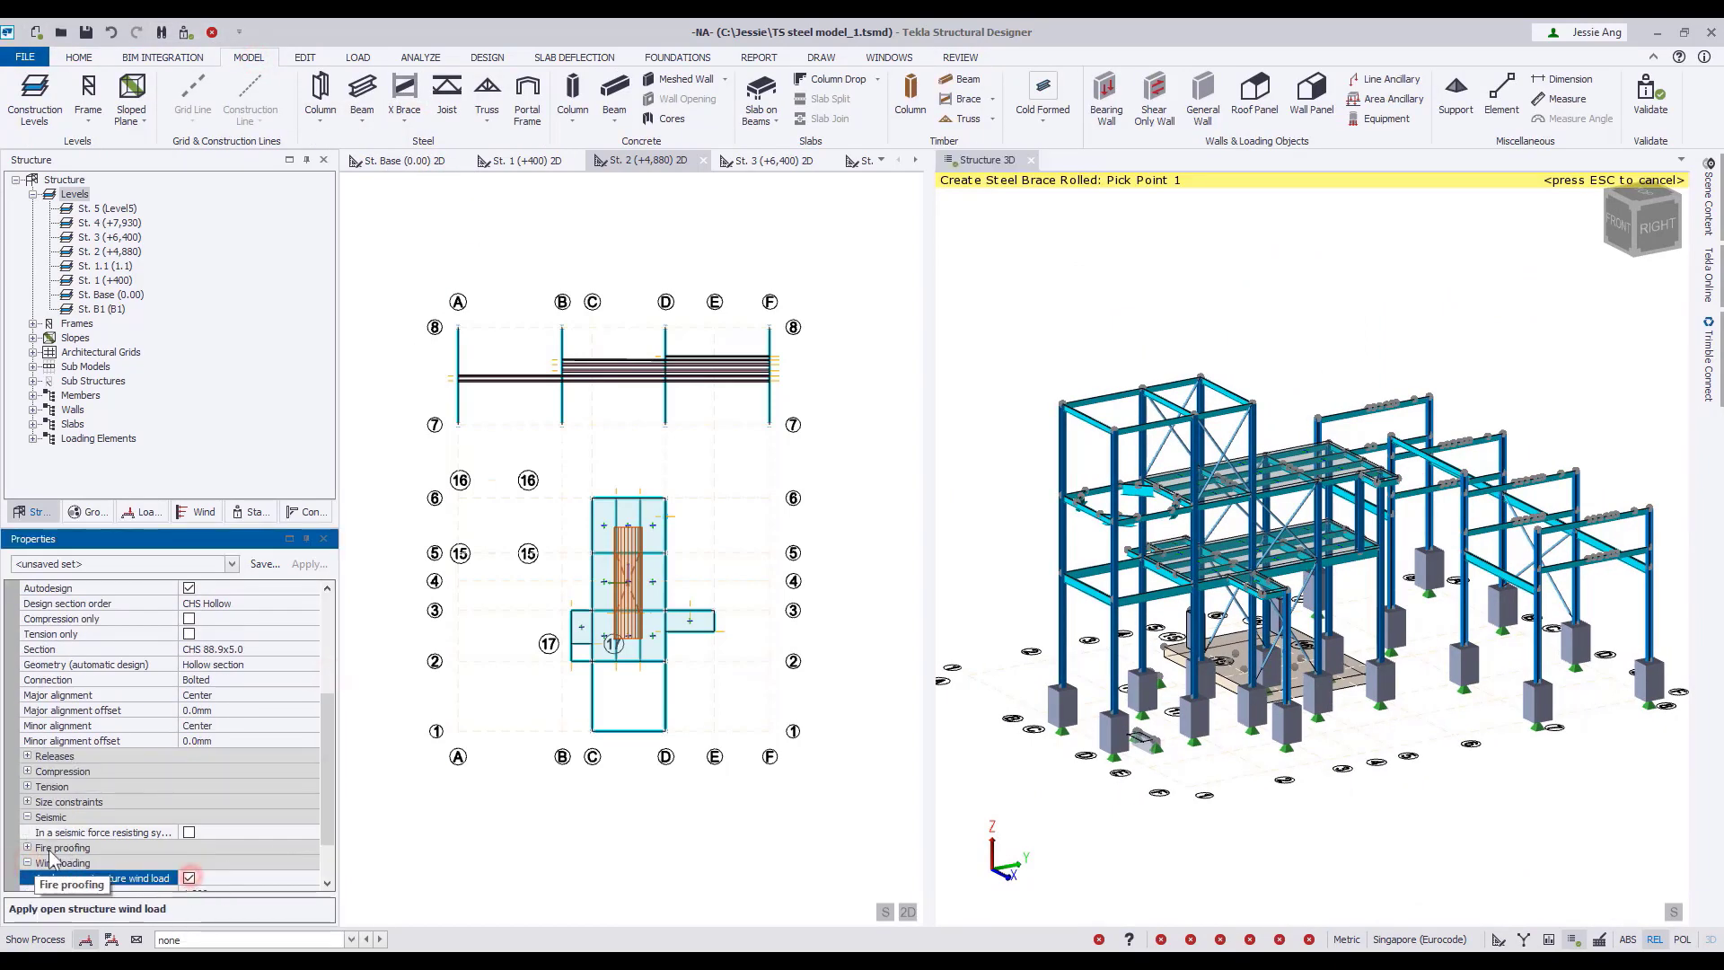
{"action": "left_click", "coordinate": [27, 847]}
{"action": "left_click", "coordinate": [189, 863]}
{"action": "left_click", "coordinate": [1396, 521]}
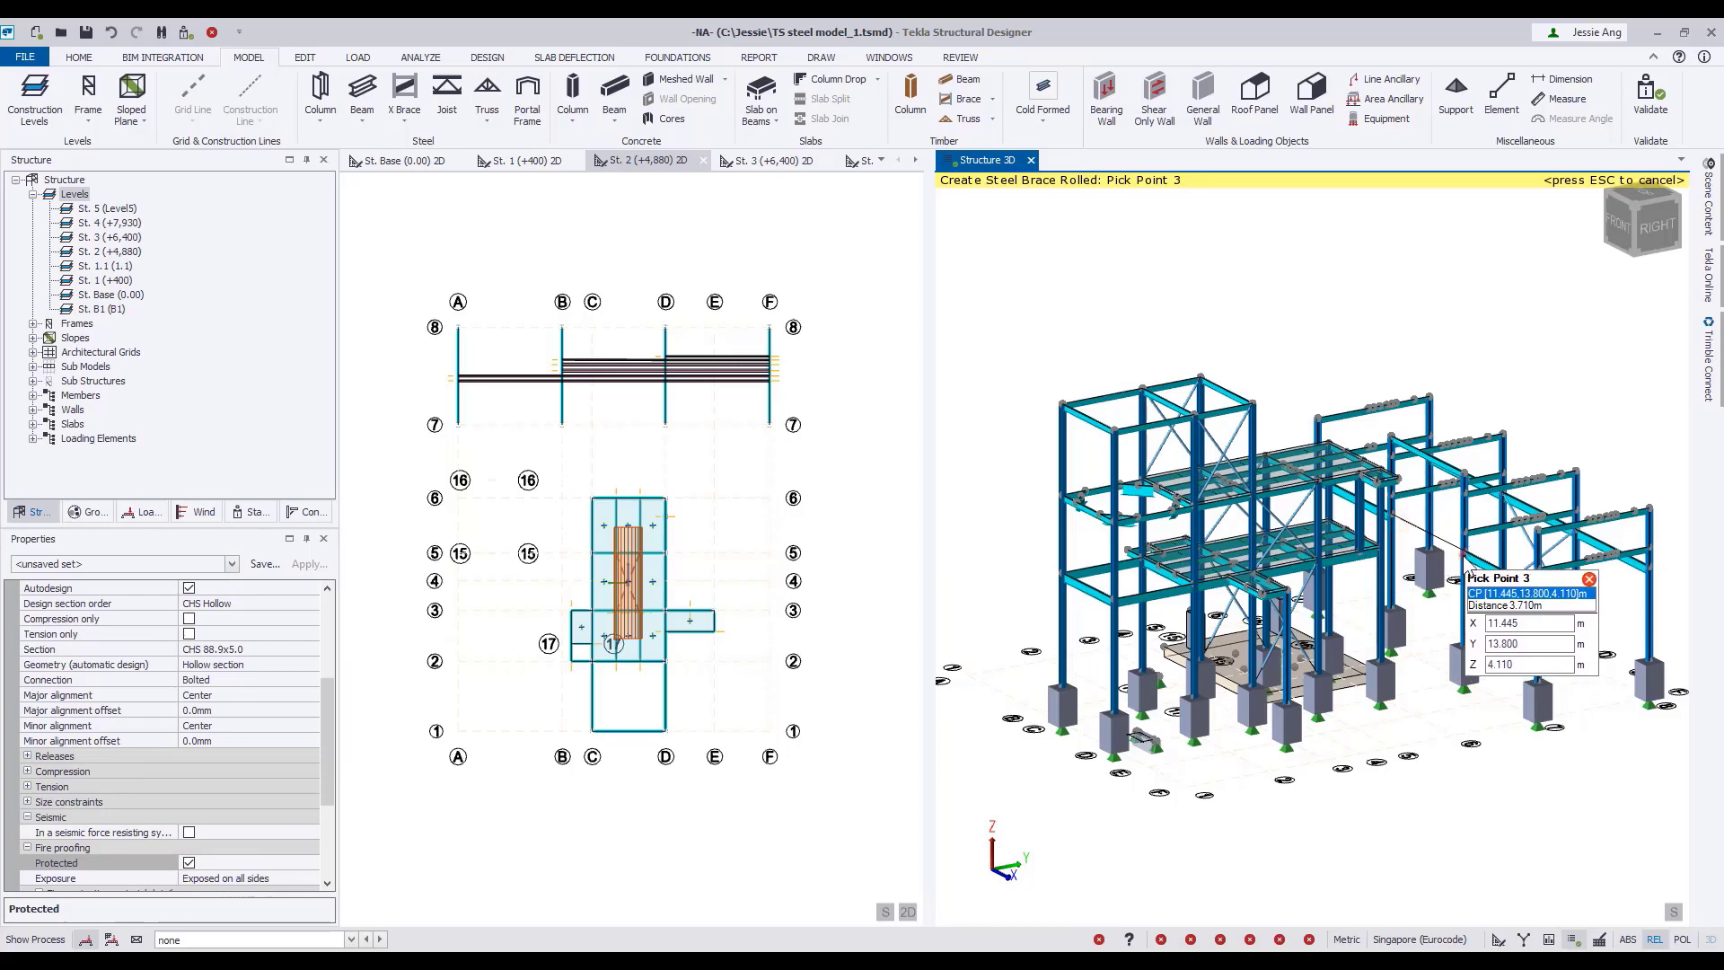
{"action": "left_click", "coordinate": [1439, 568]}
{"action": "key", "text": "Escape"}
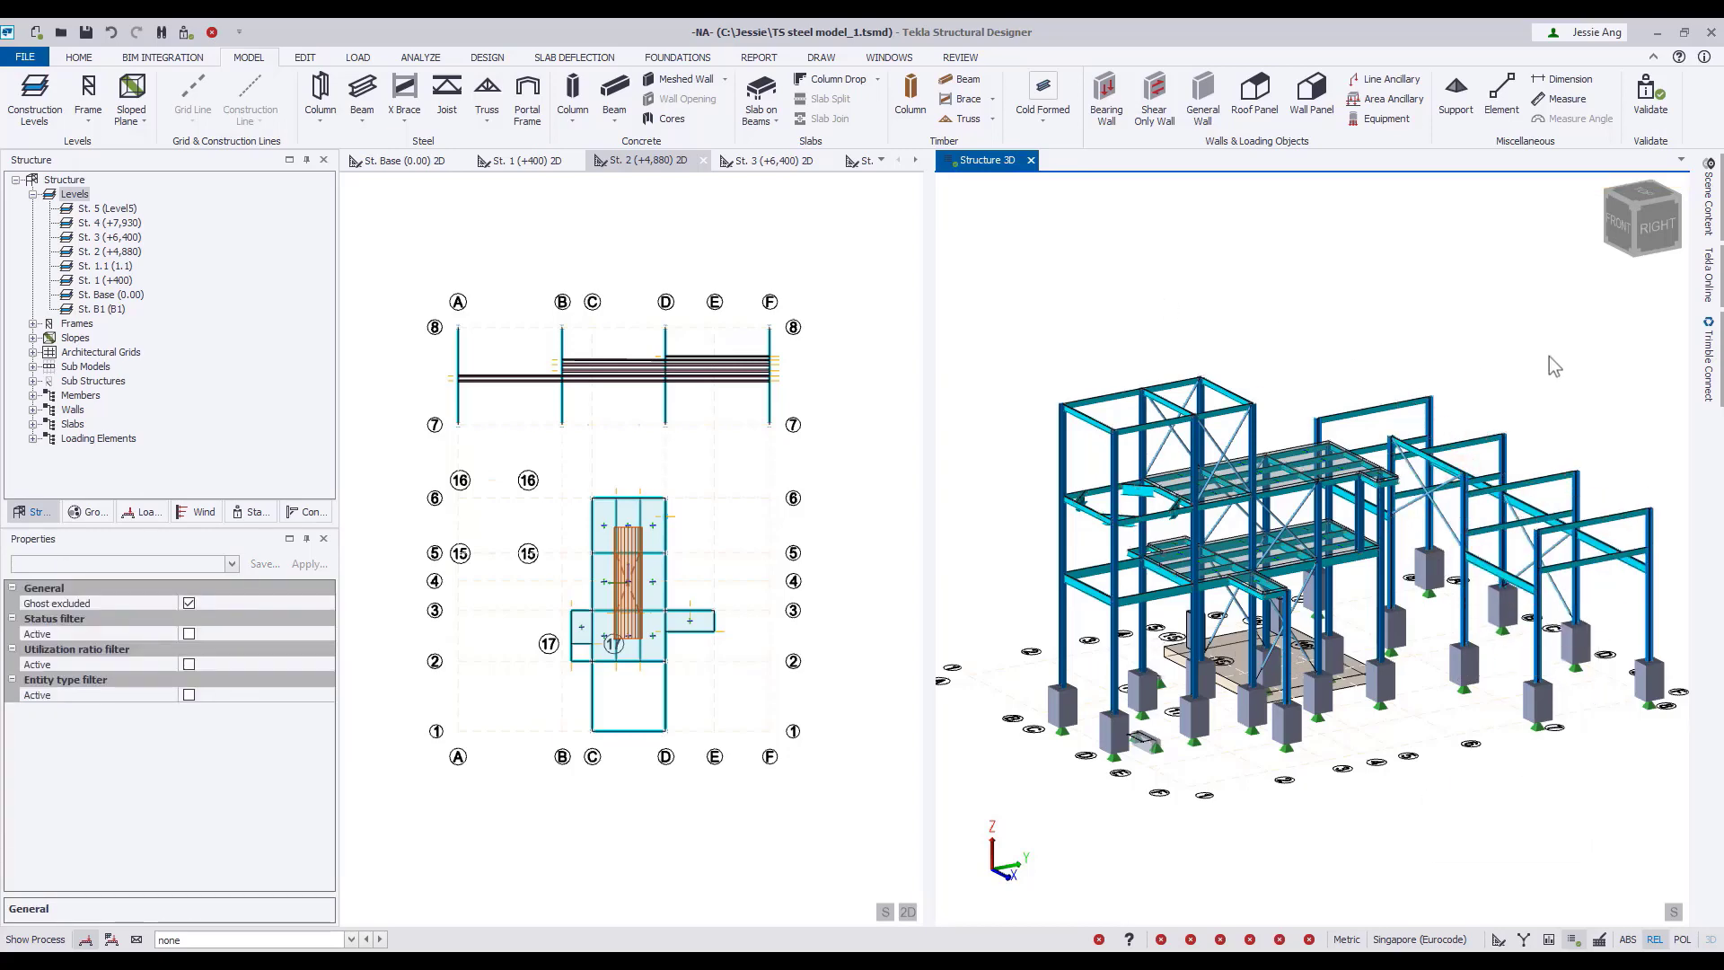
Place a rolled steel brace with fire protection and open structure wind load from the 4.880 m side platform's outer corner down to the adjacent column.
{"action": "mouse_move", "coordinate": [1549, 356]}
{"action": "right_mouse_down"}
{"action": "mouse_move", "coordinate": [1505, 364]}
{"action": "mouse_move", "coordinate": [1528, 332]}
{"action": "right_mouse_up"}
{"action": "scroll", "coordinate": [1528, 331], "scroll_direction": "up", "scroll_amount": 3}
{"action": "scroll", "coordinate": [1295, 689], "scroll_direction": "up", "scroll_amount": 4}
{"action": "middle_click_drag", "start_coordinate": [1295, 688], "coordinate": [1212, 539]}
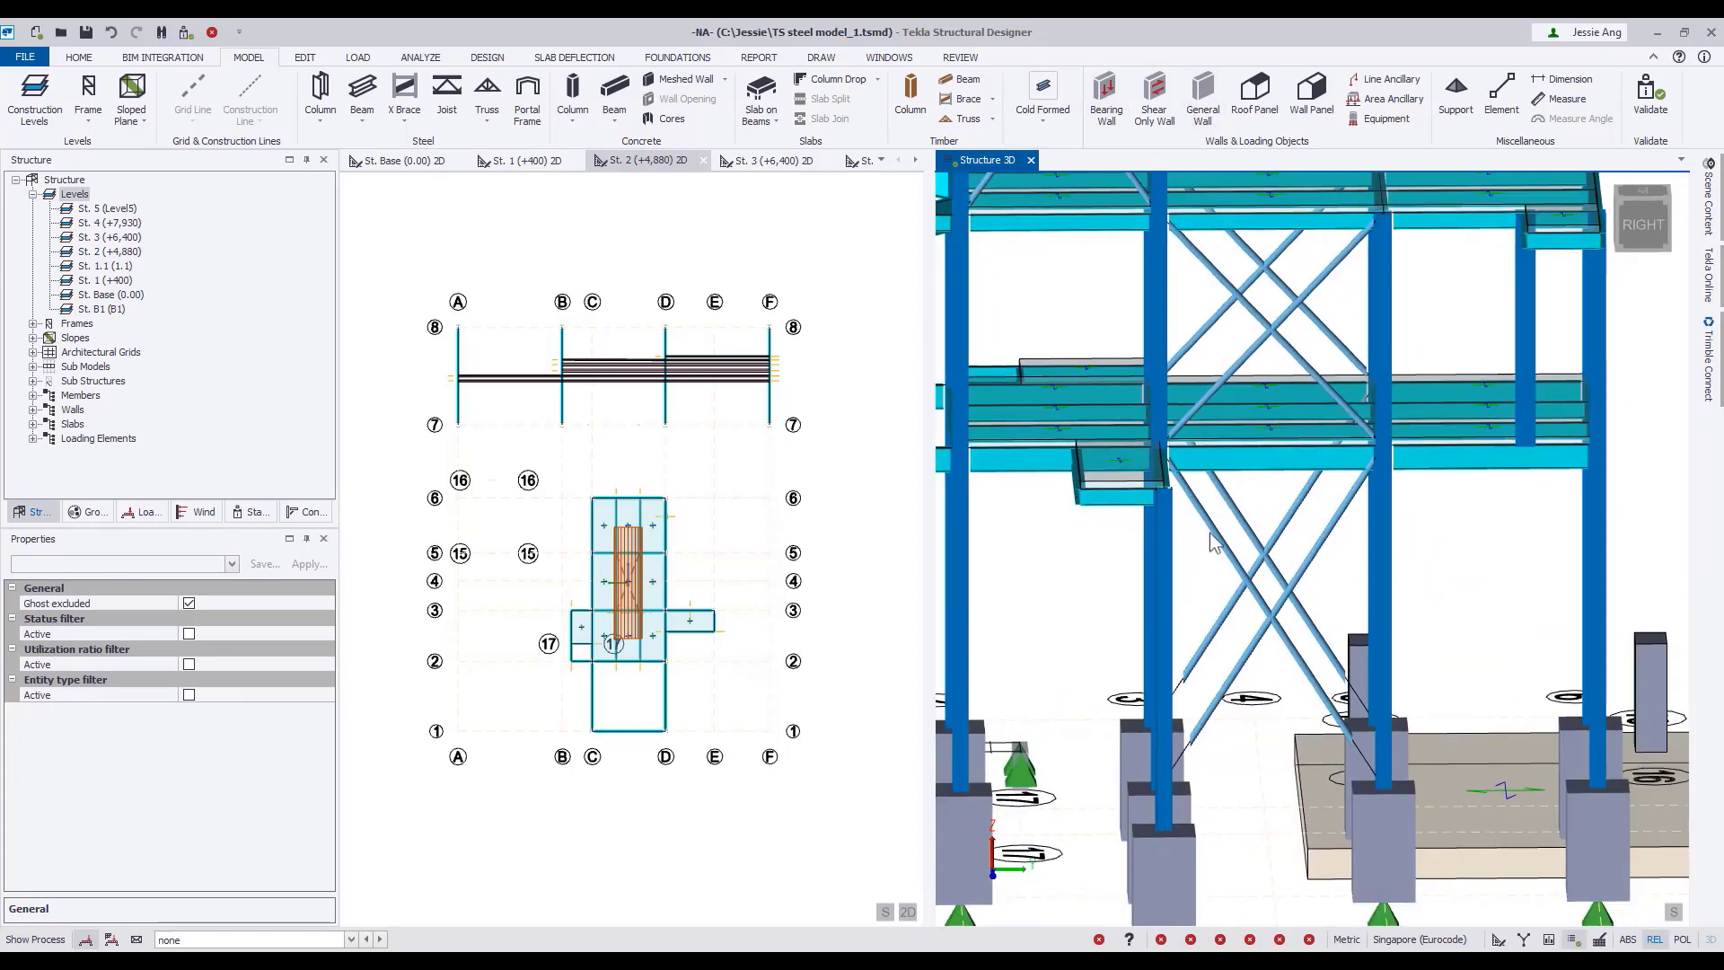
{"action": "right_click_drag", "start_coordinate": [1212, 539], "coordinate": [1213, 567]}
{"action": "left_click", "coordinate": [408, 121]}
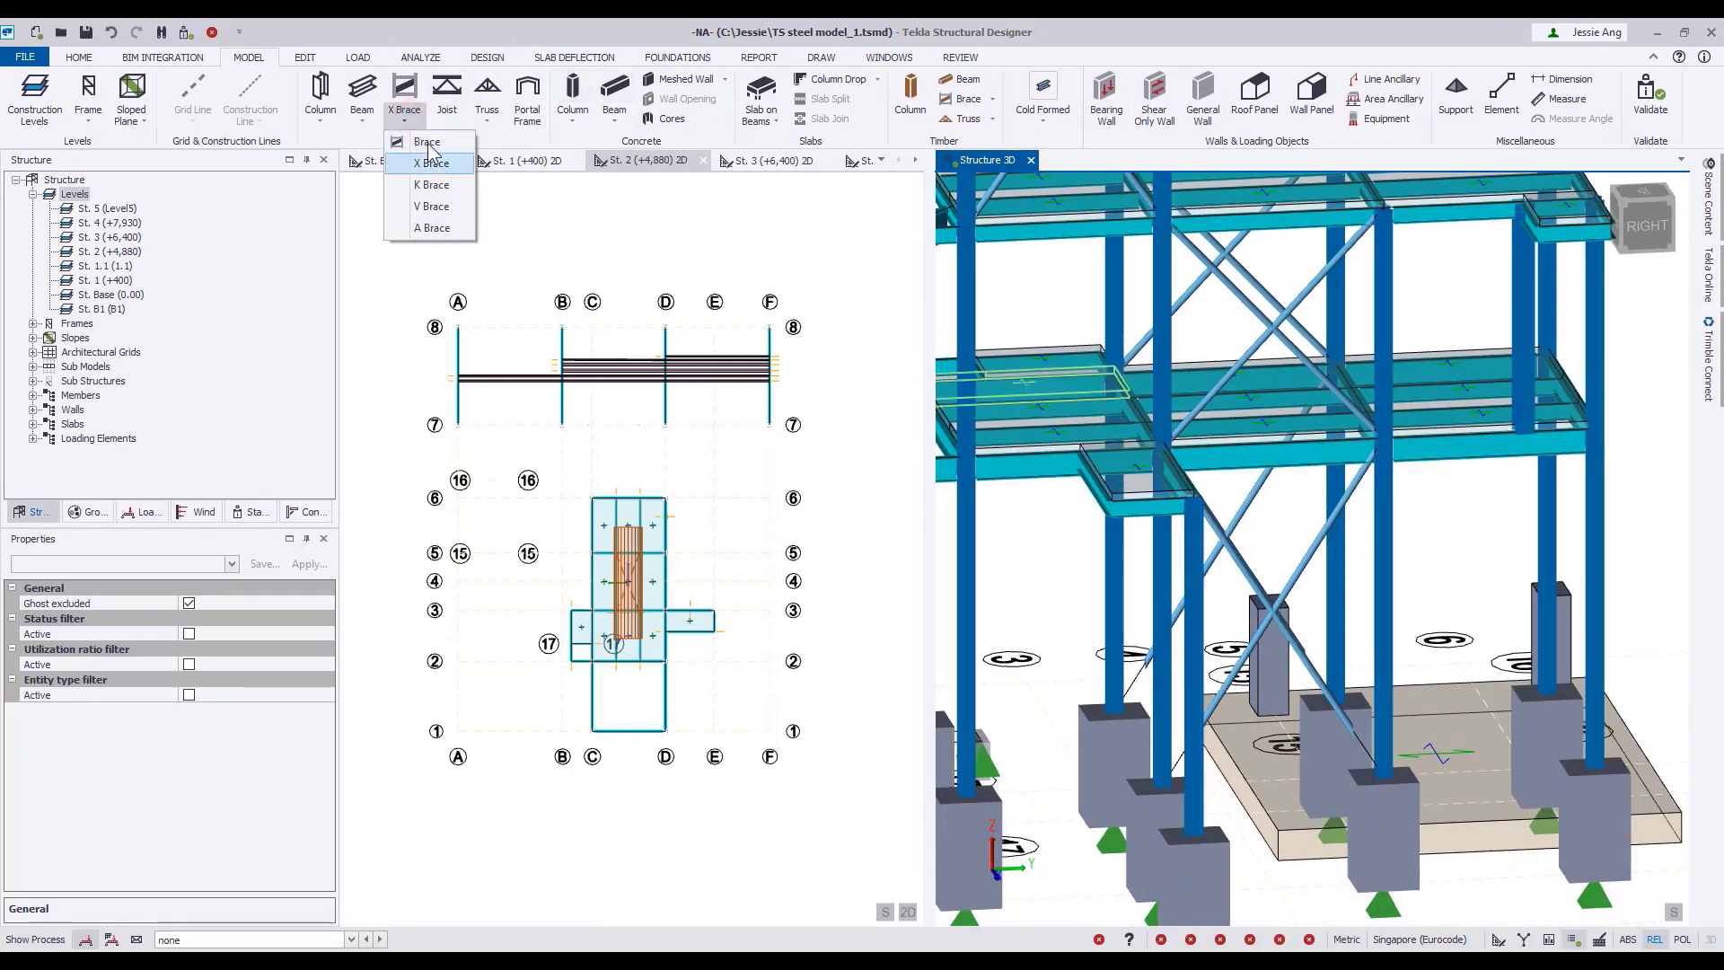
{"action": "left_click", "coordinate": [423, 143]}
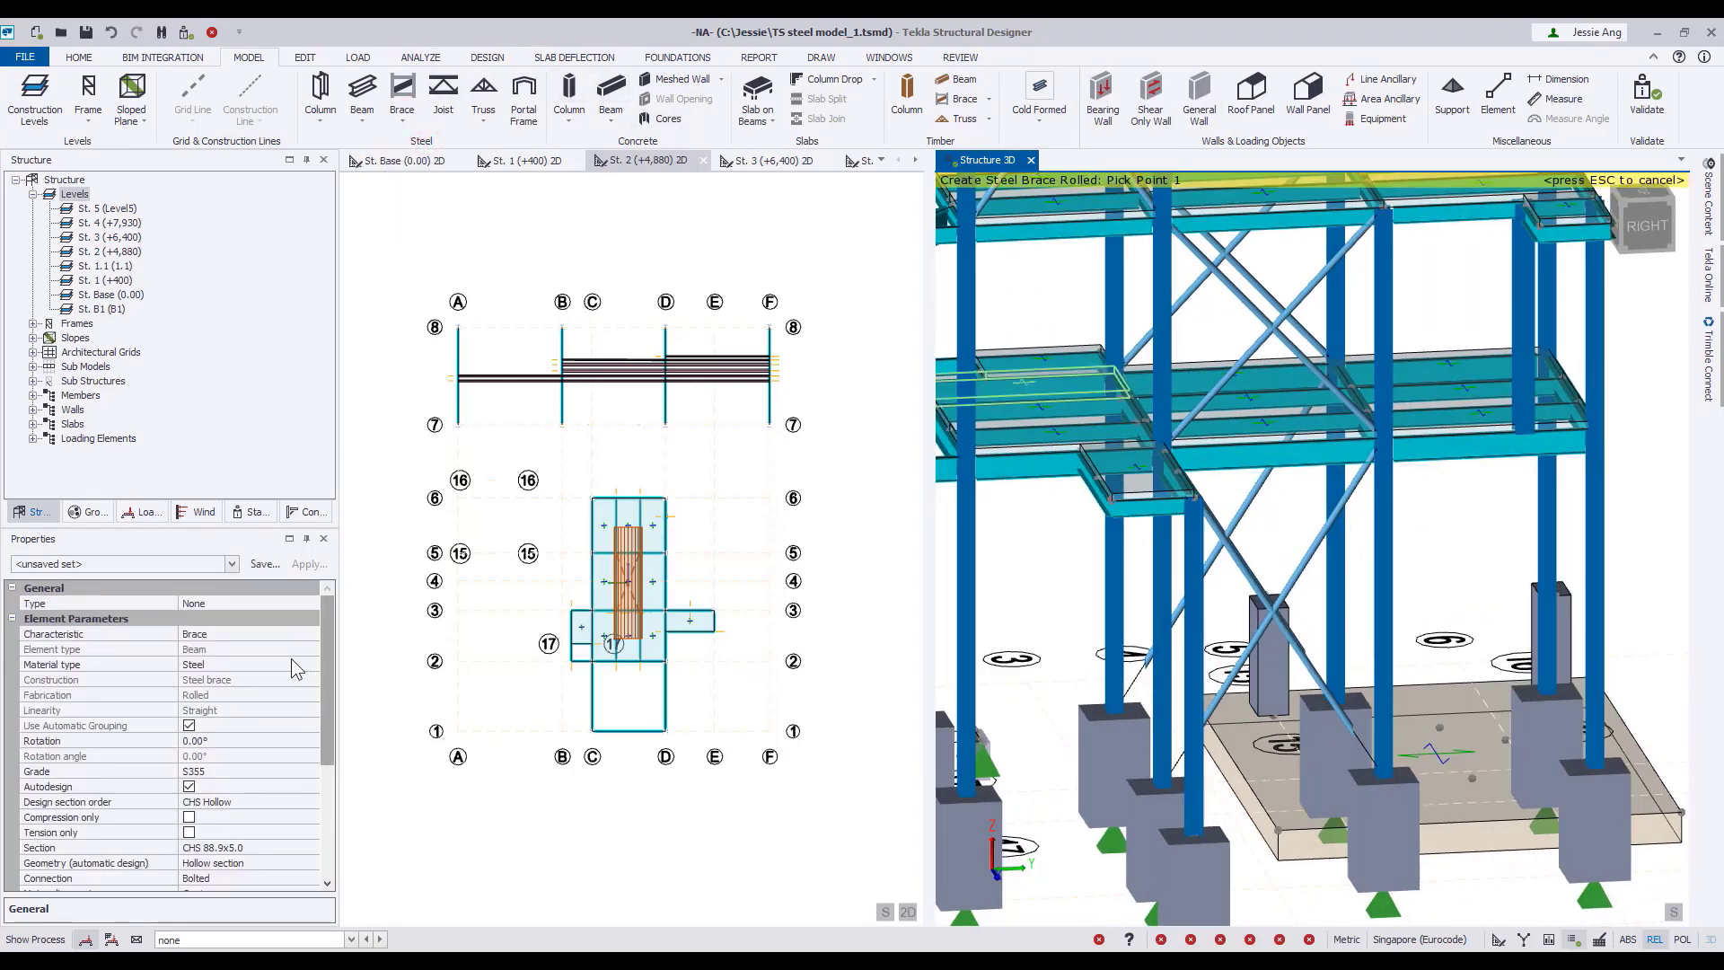
{"action": "left_click", "coordinate": [311, 603]}
{"action": "left_click", "coordinate": [311, 603]}
{"action": "left_click", "coordinate": [331, 636]}
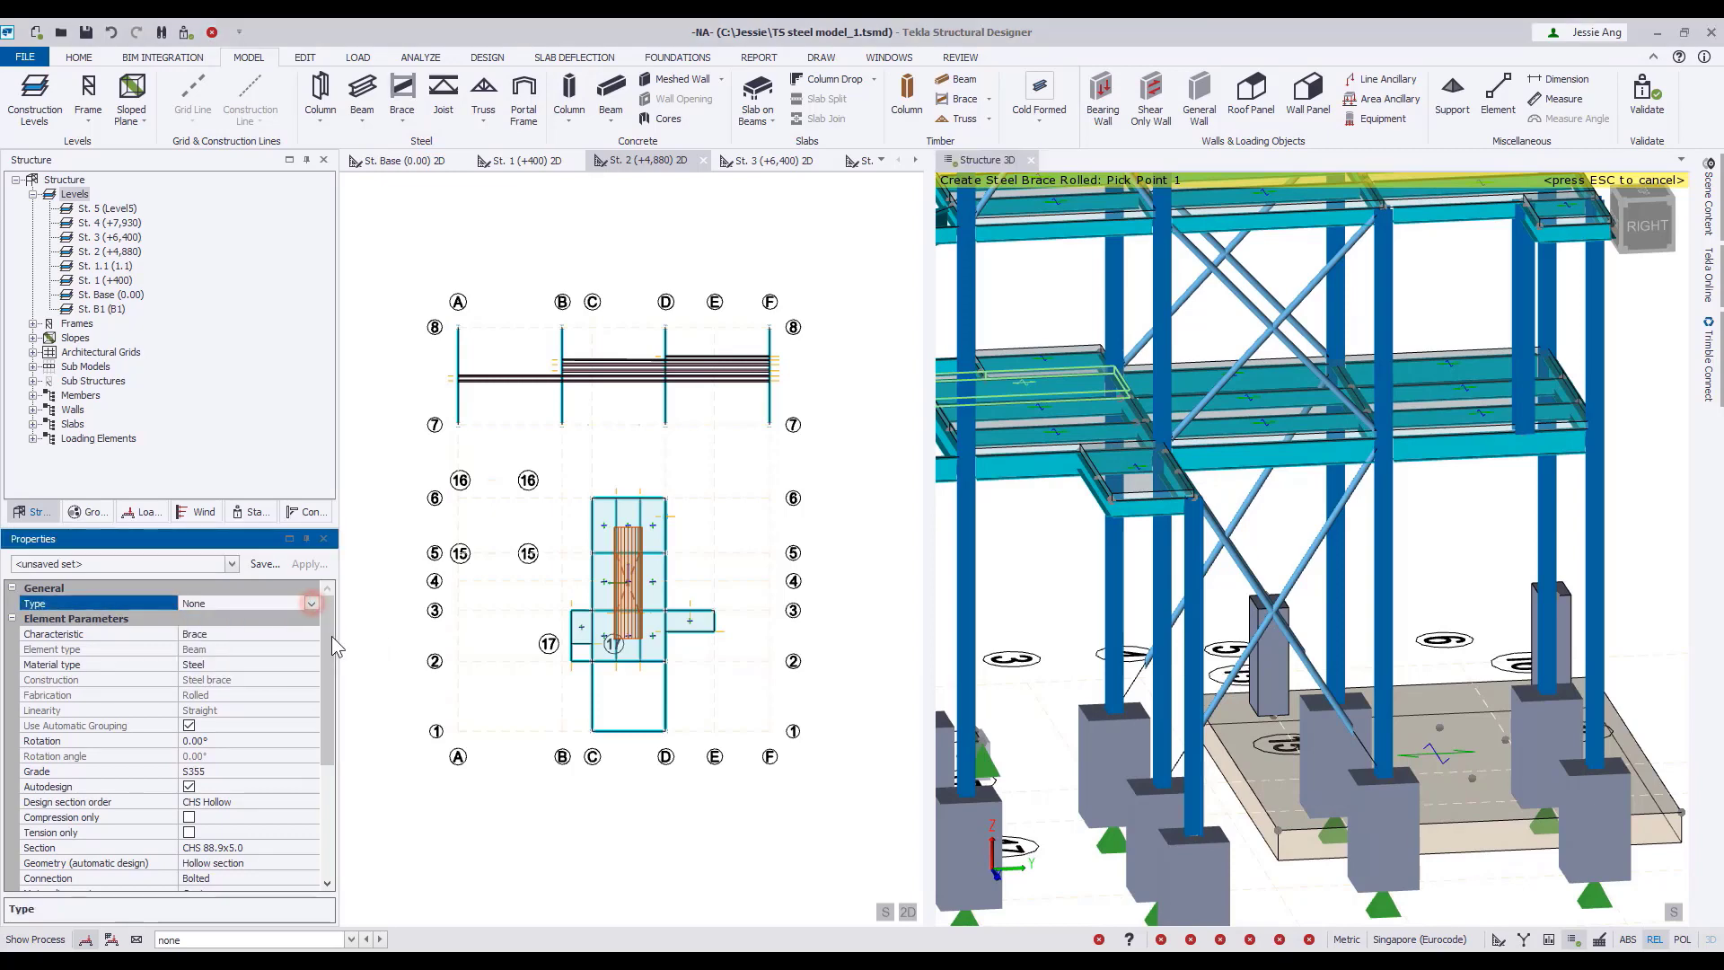
{"action": "scroll", "coordinate": [331, 636], "scroll_direction": "down", "scroll_amount": 4}
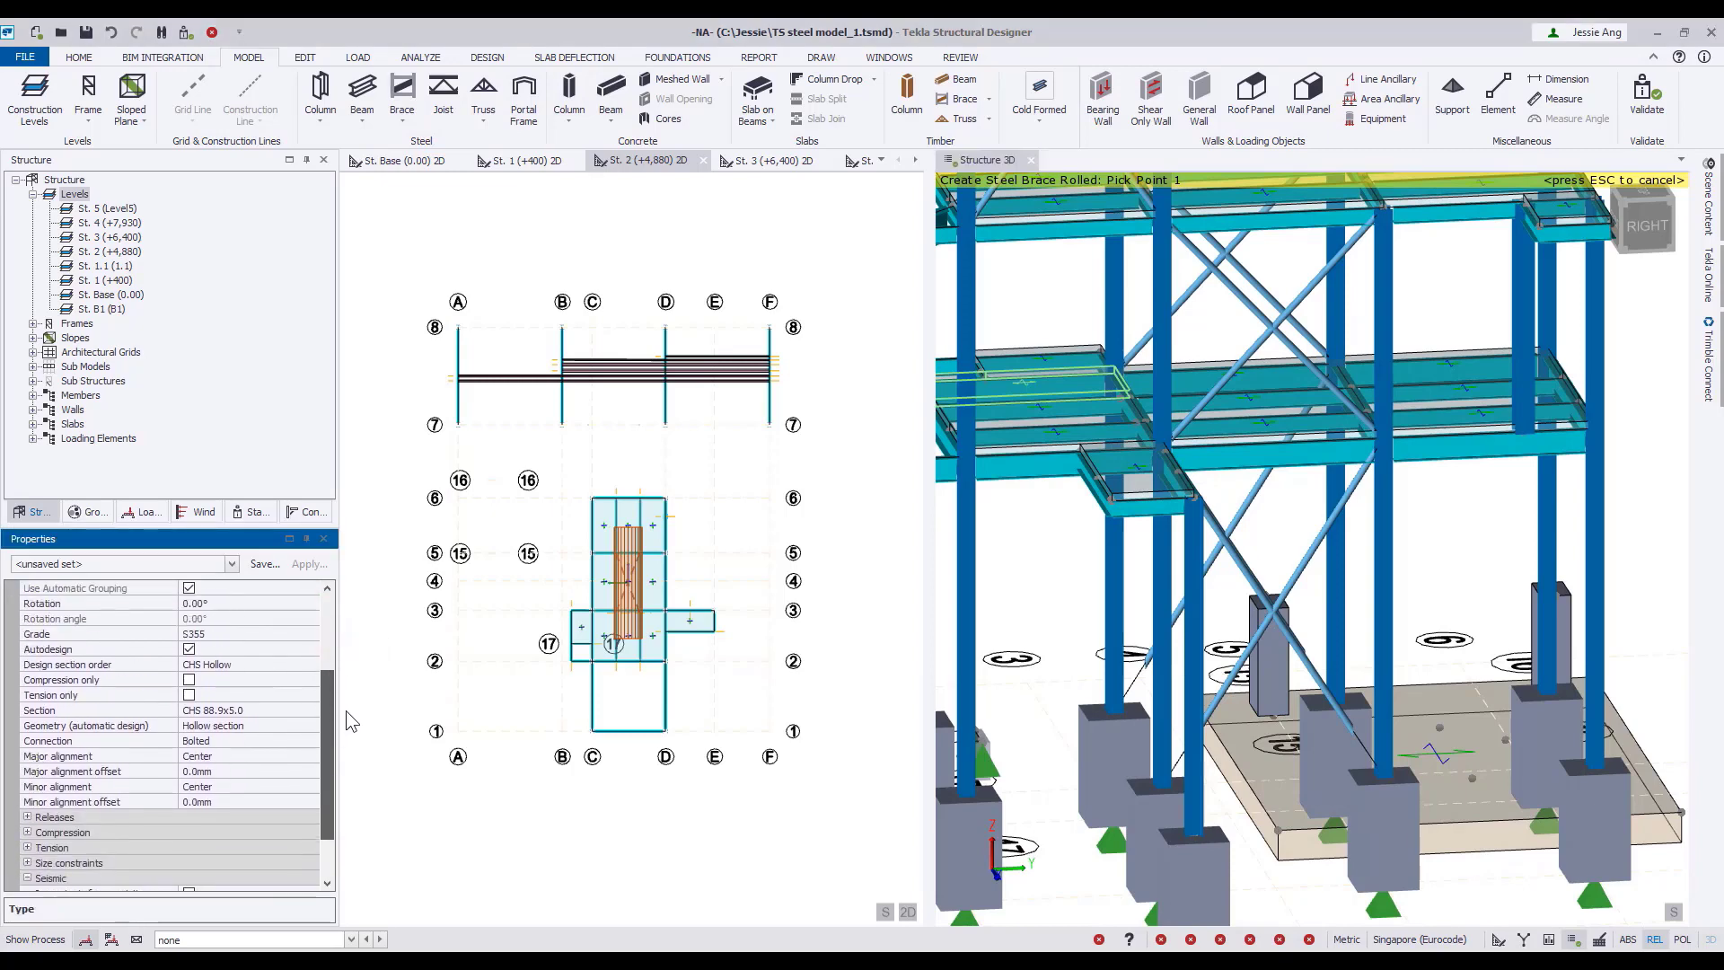
{"action": "scroll", "coordinate": [348, 790], "scroll_direction": "down", "scroll_amount": 1}
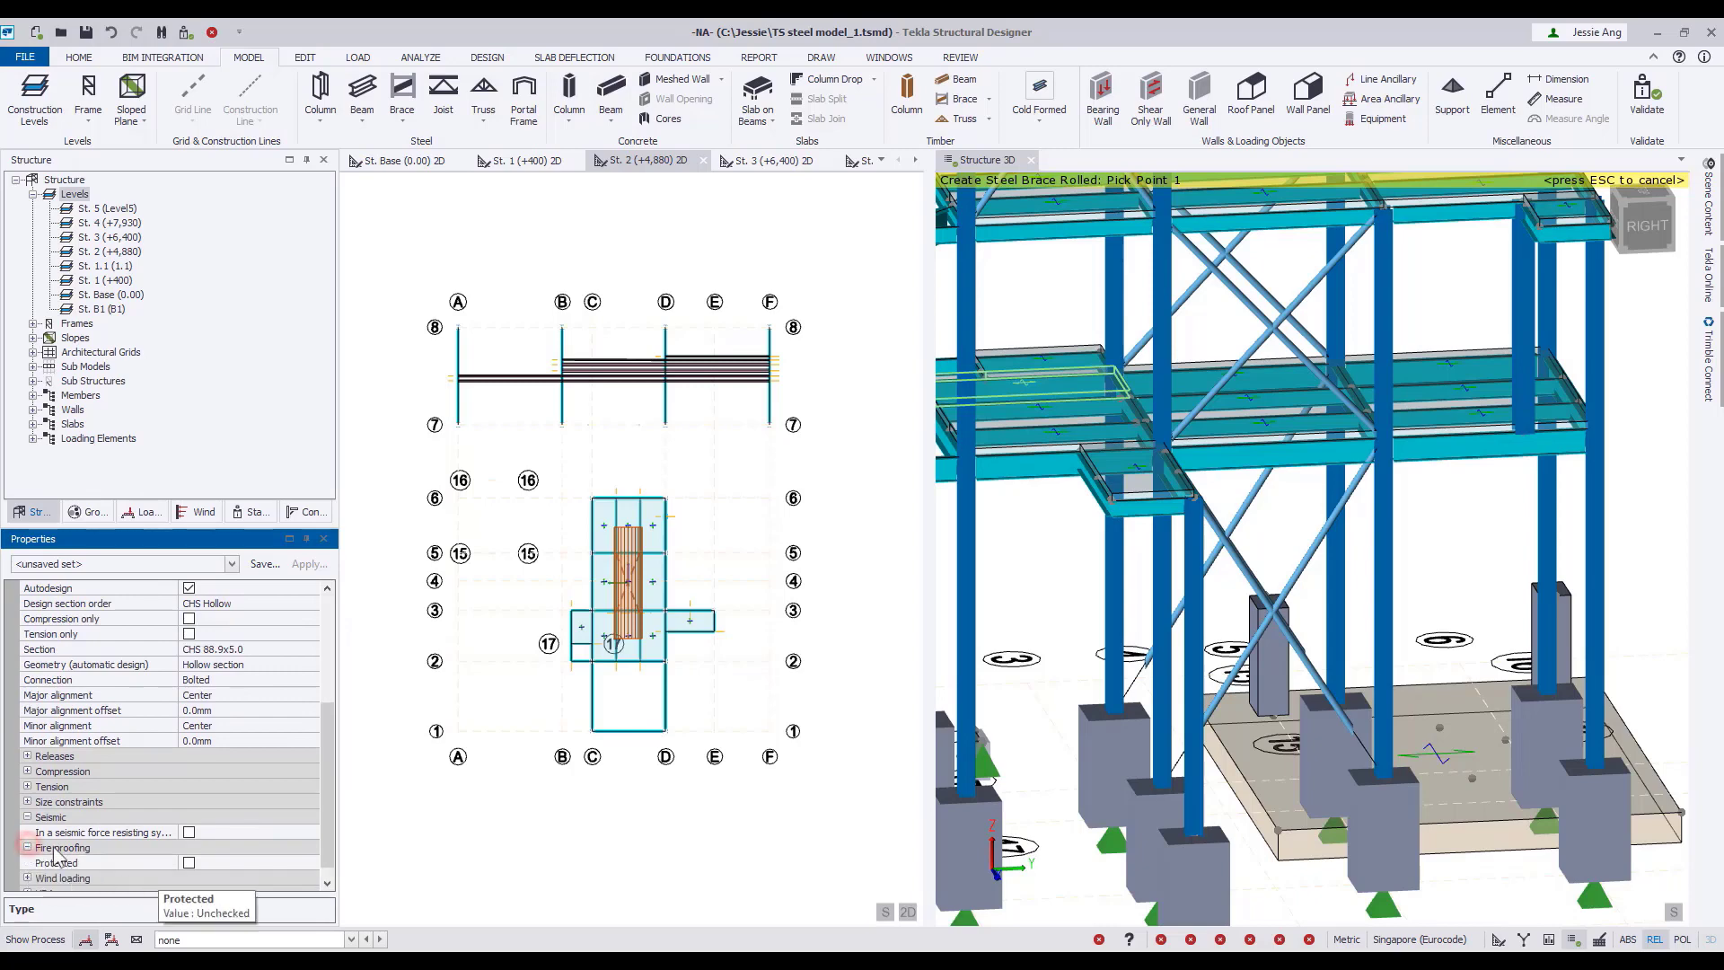
{"action": "left_click", "coordinate": [189, 862]}
{"action": "scroll", "coordinate": [192, 869], "scroll_direction": "down", "scroll_amount": 2}
{"action": "left_click", "coordinate": [188, 877]}
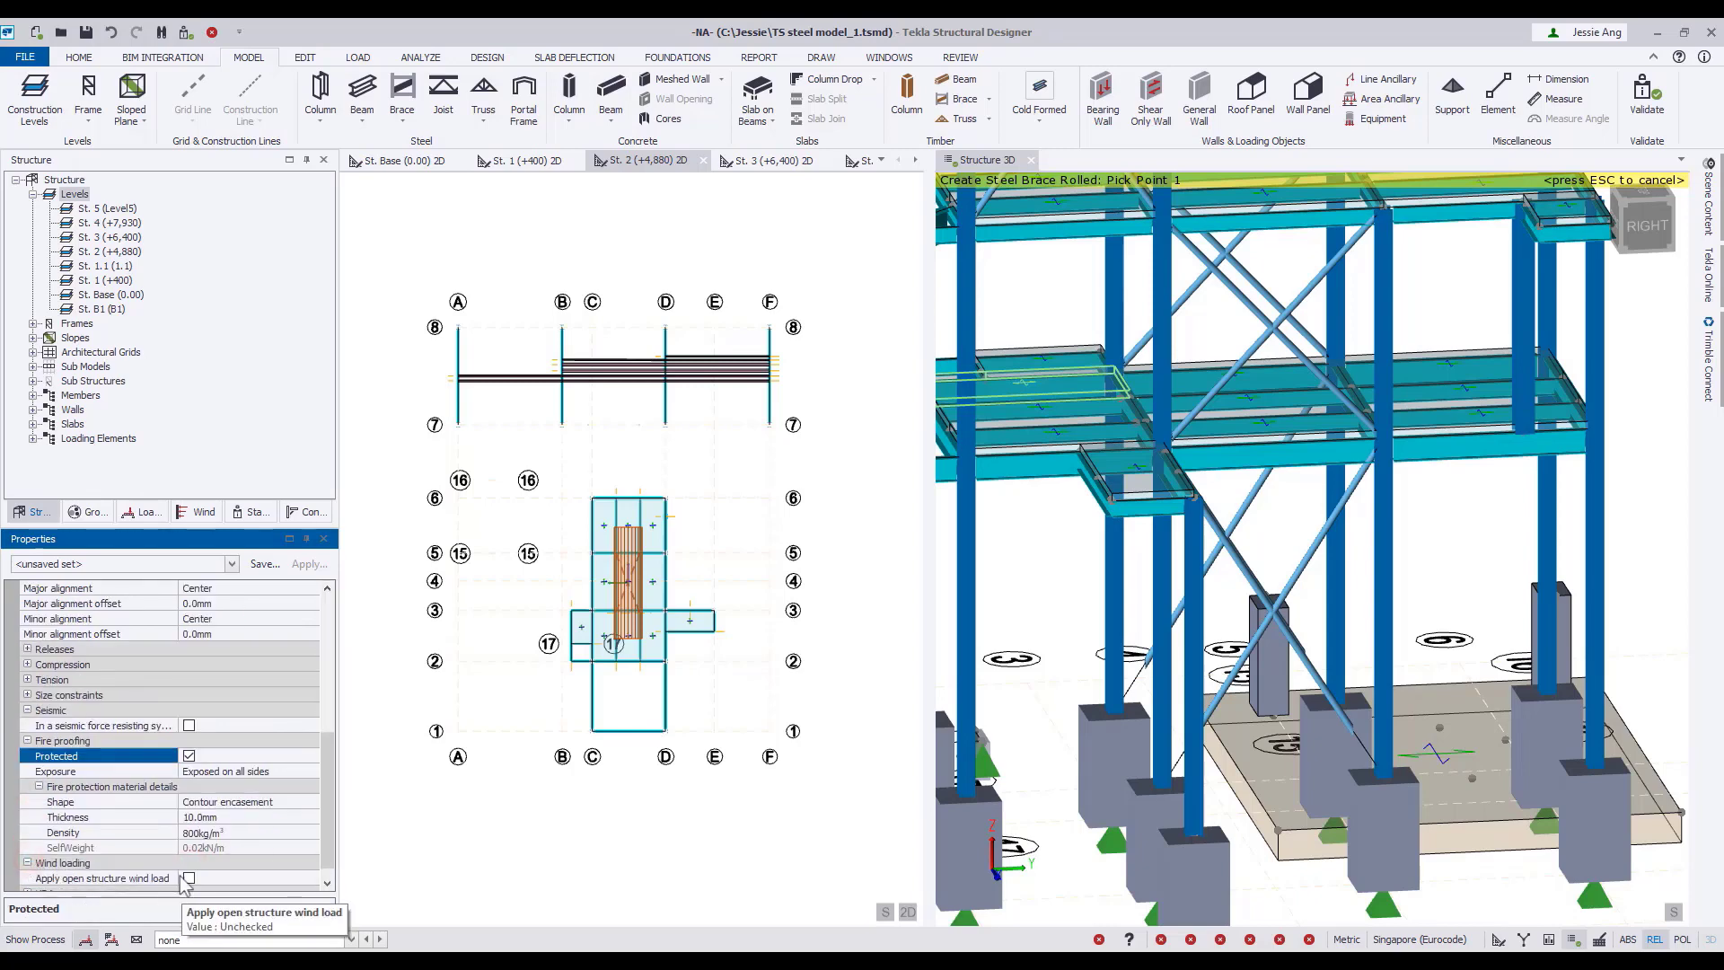
{"action": "left_click", "coordinate": [1113, 499]}
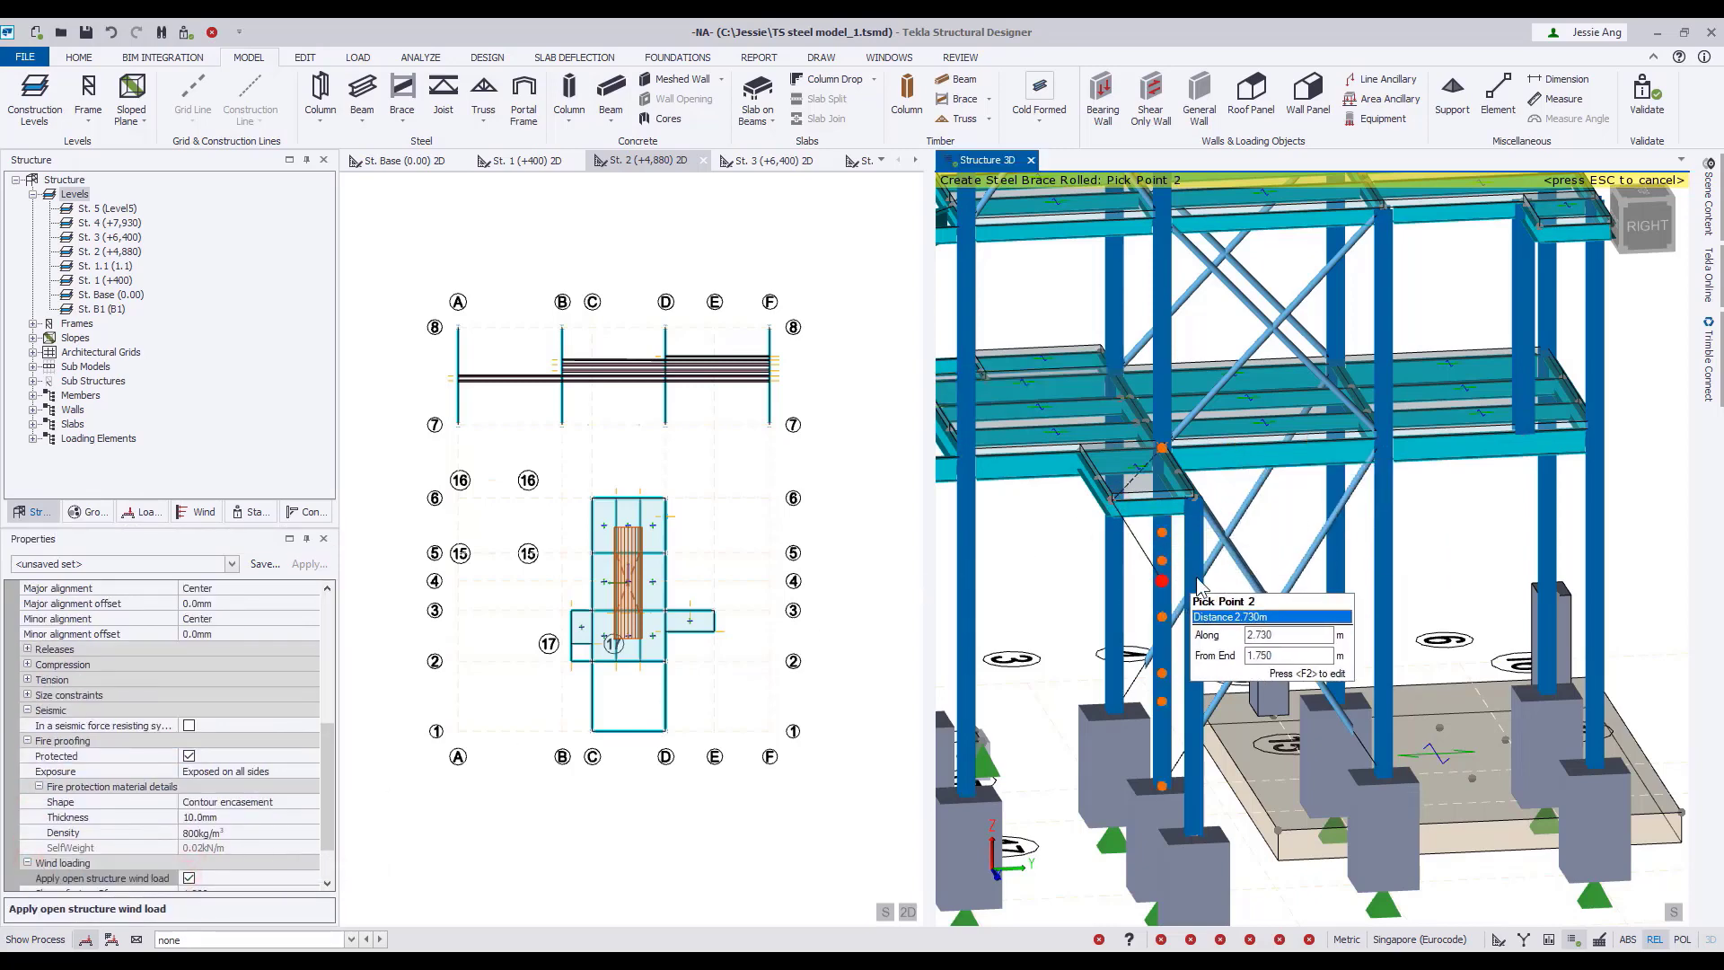
{"action": "left_click", "coordinate": [1196, 578]}
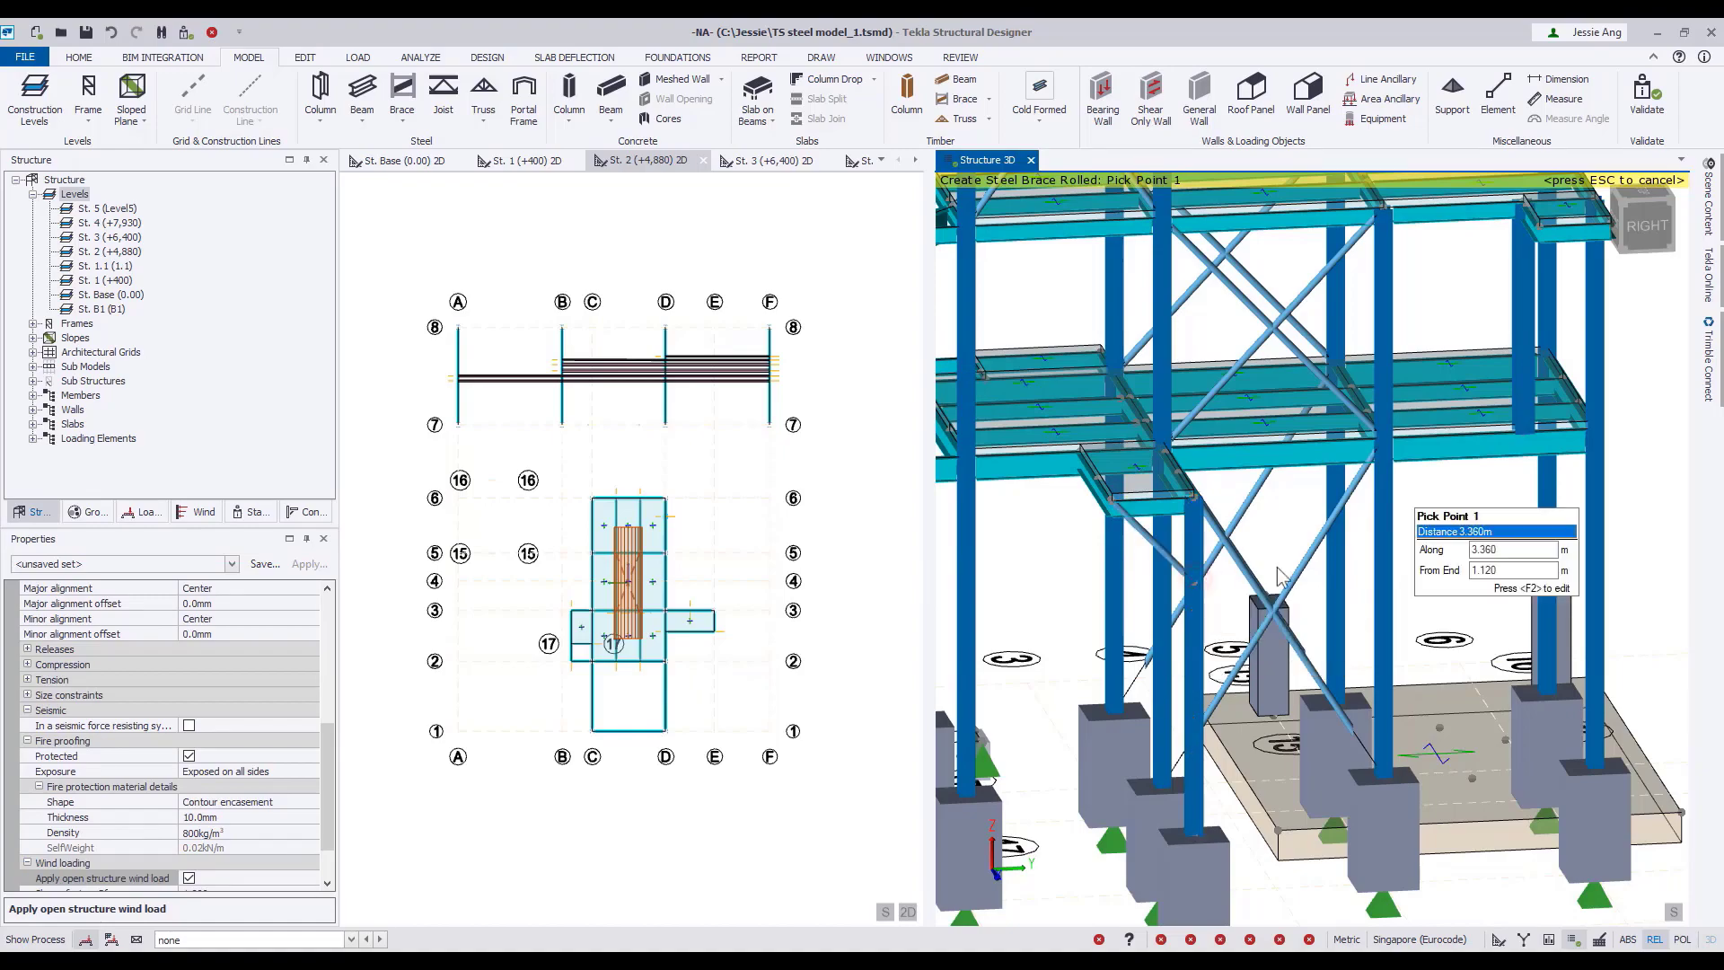
Brace both outer corners of the small 7.930 m cantilever platform back to the columns, meeting the first column 2.288 m along its bay.
{"action": "right_click_drag", "start_coordinate": [1419, 549], "coordinate": [1159, 562]}
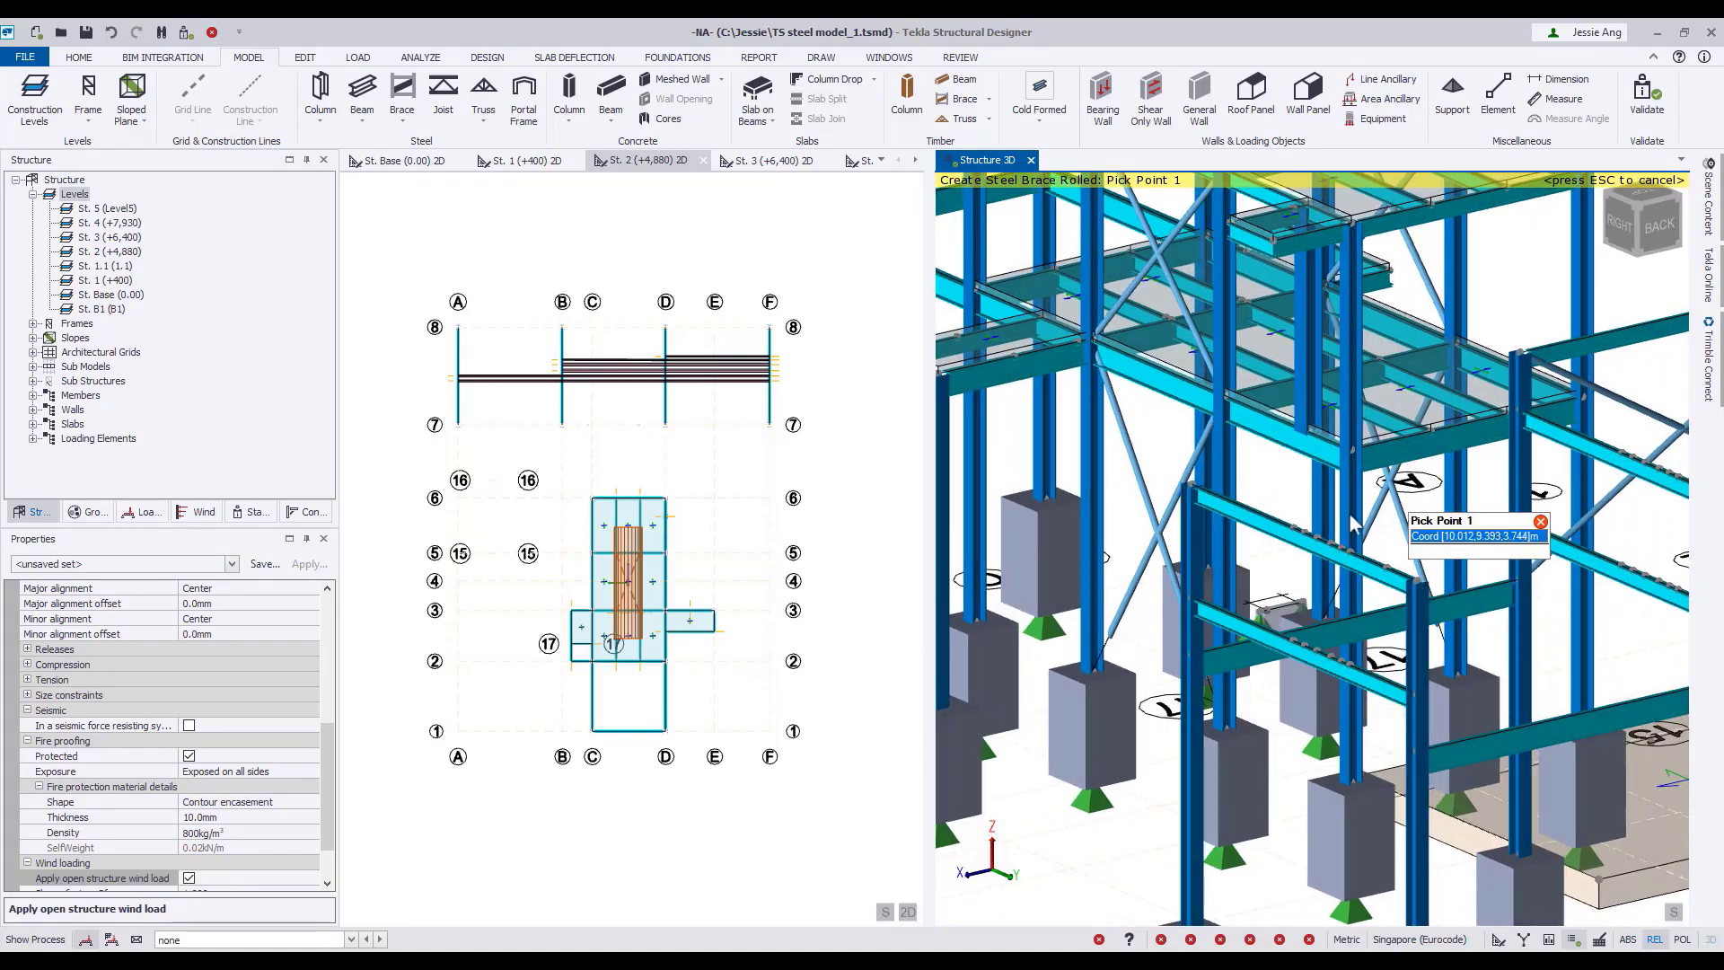
{"action": "right_click_drag", "start_coordinate": [1402, 499], "coordinate": [1230, 557]}
{"action": "right_click_drag", "start_coordinate": [1293, 359], "coordinate": [1260, 523]}
{"action": "left_click", "coordinate": [1014, 425]}
{"action": "scroll", "coordinate": [1248, 532], "scroll_direction": "up", "scroll_amount": 2}
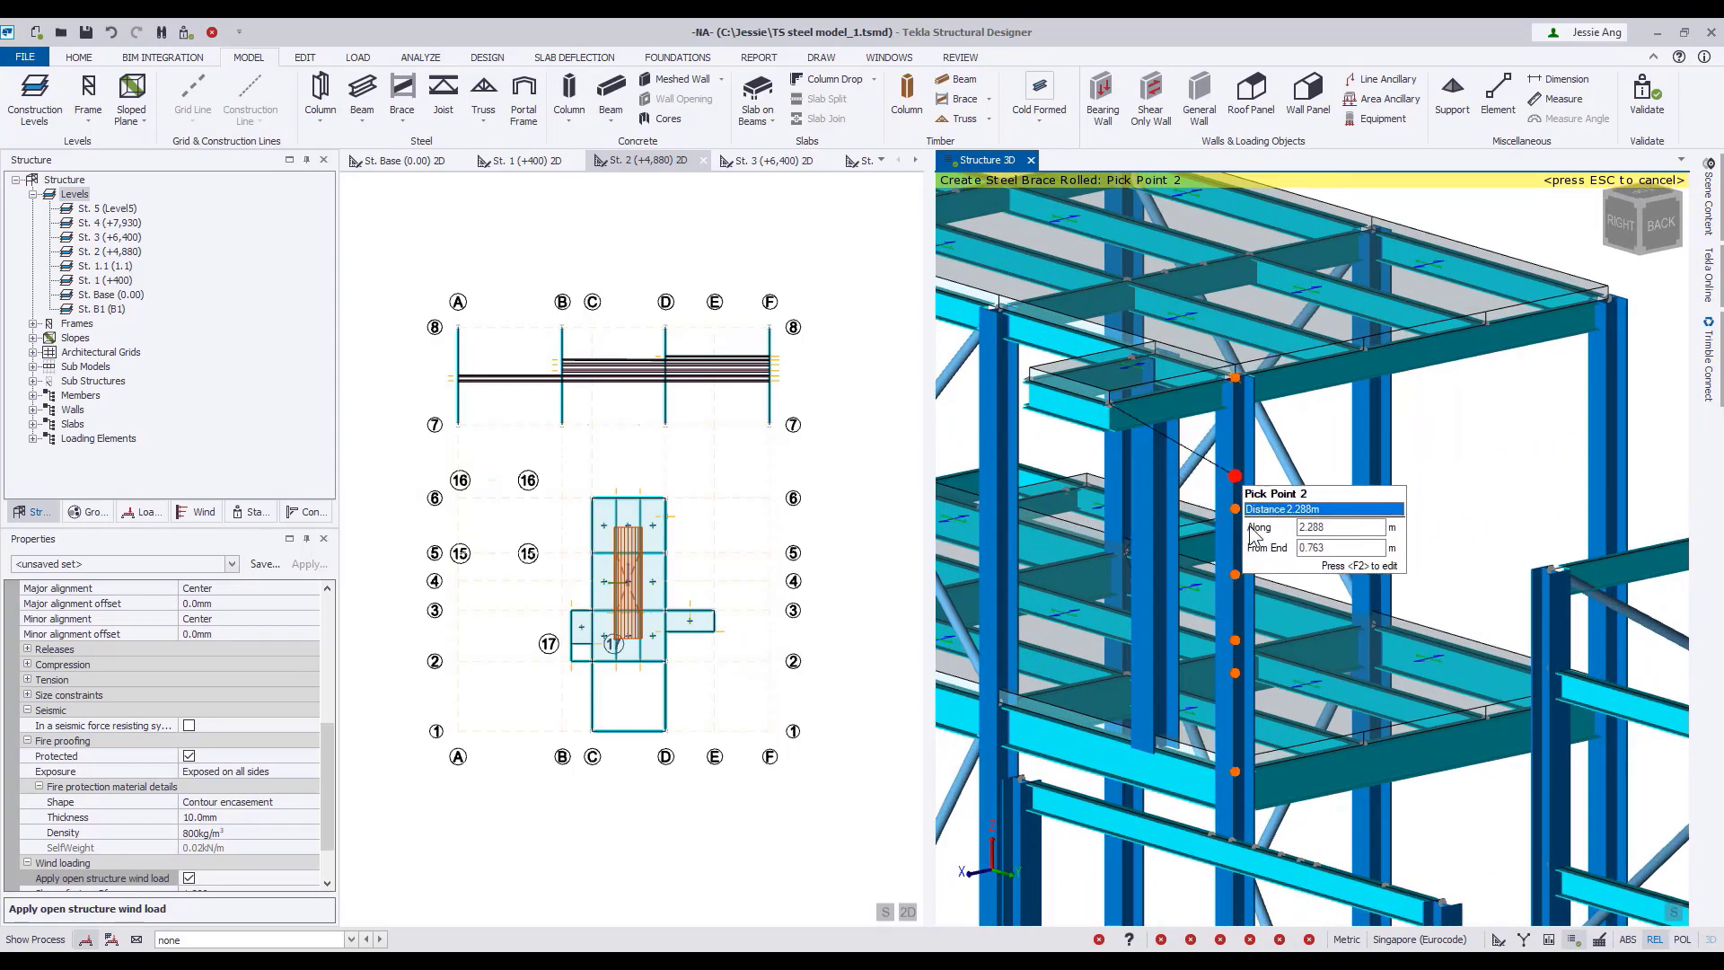
{"action": "left_click", "coordinate": [1254, 530]}
{"action": "left_click", "coordinate": [1032, 378]}
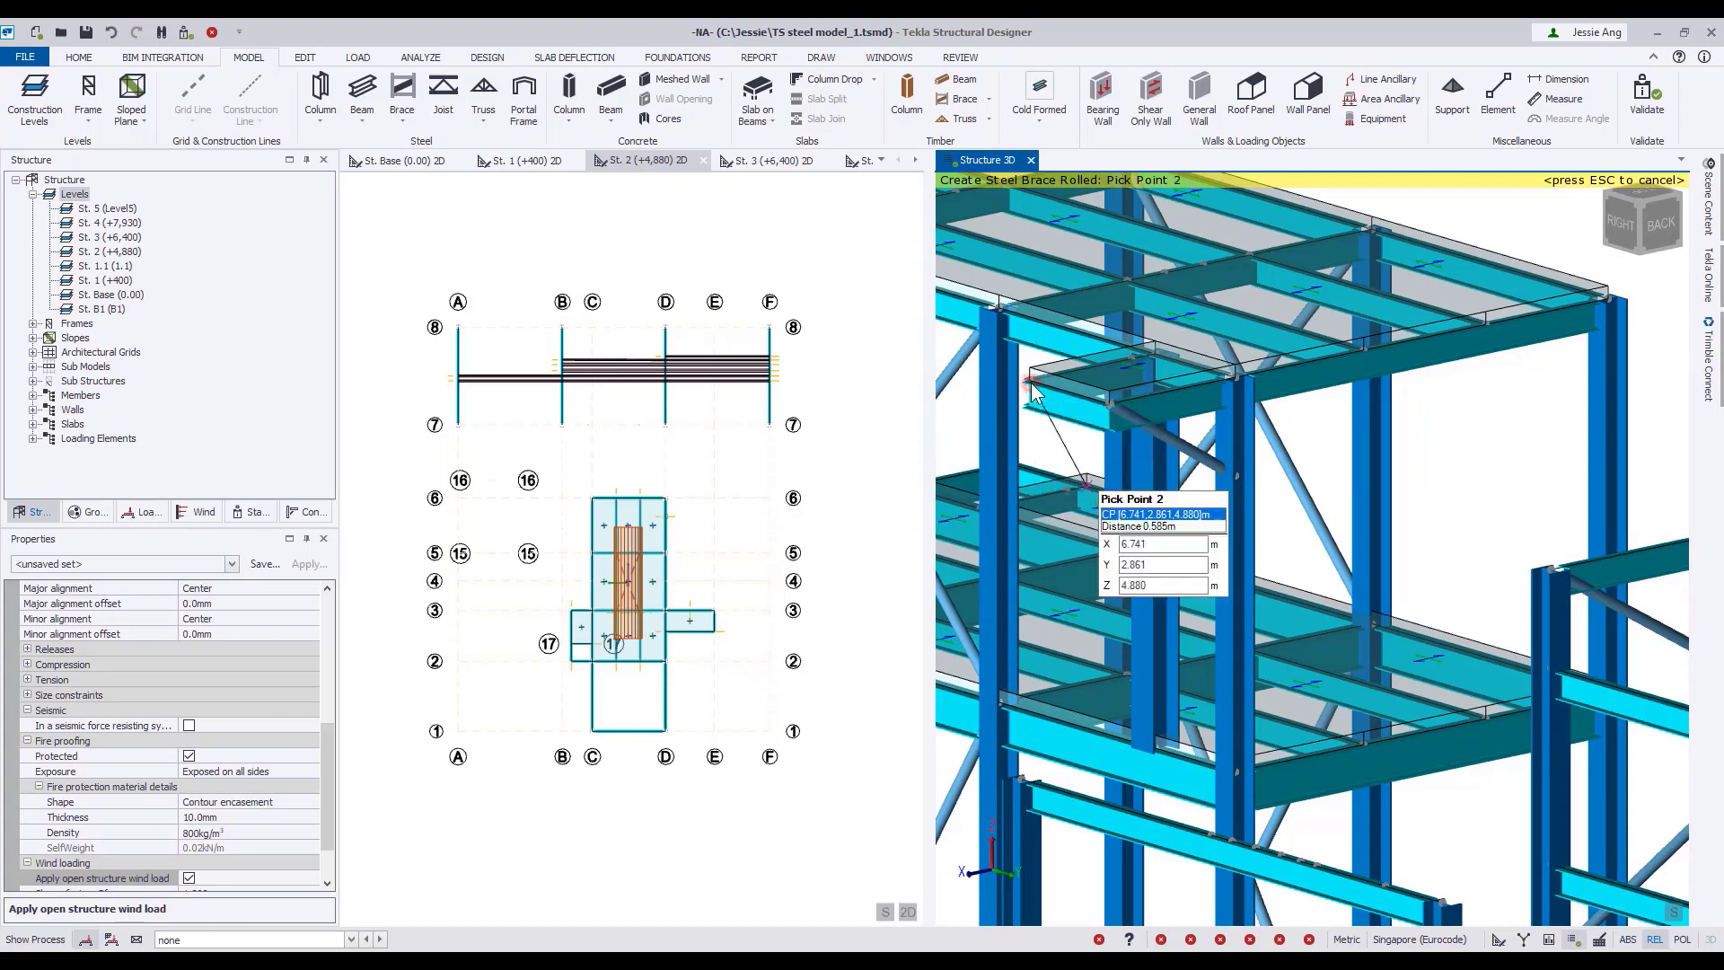
{"action": "right_click_drag", "start_coordinate": [1172, 479], "coordinate": [1181, 471]}
{"action": "left_click", "coordinate": [1167, 446]}
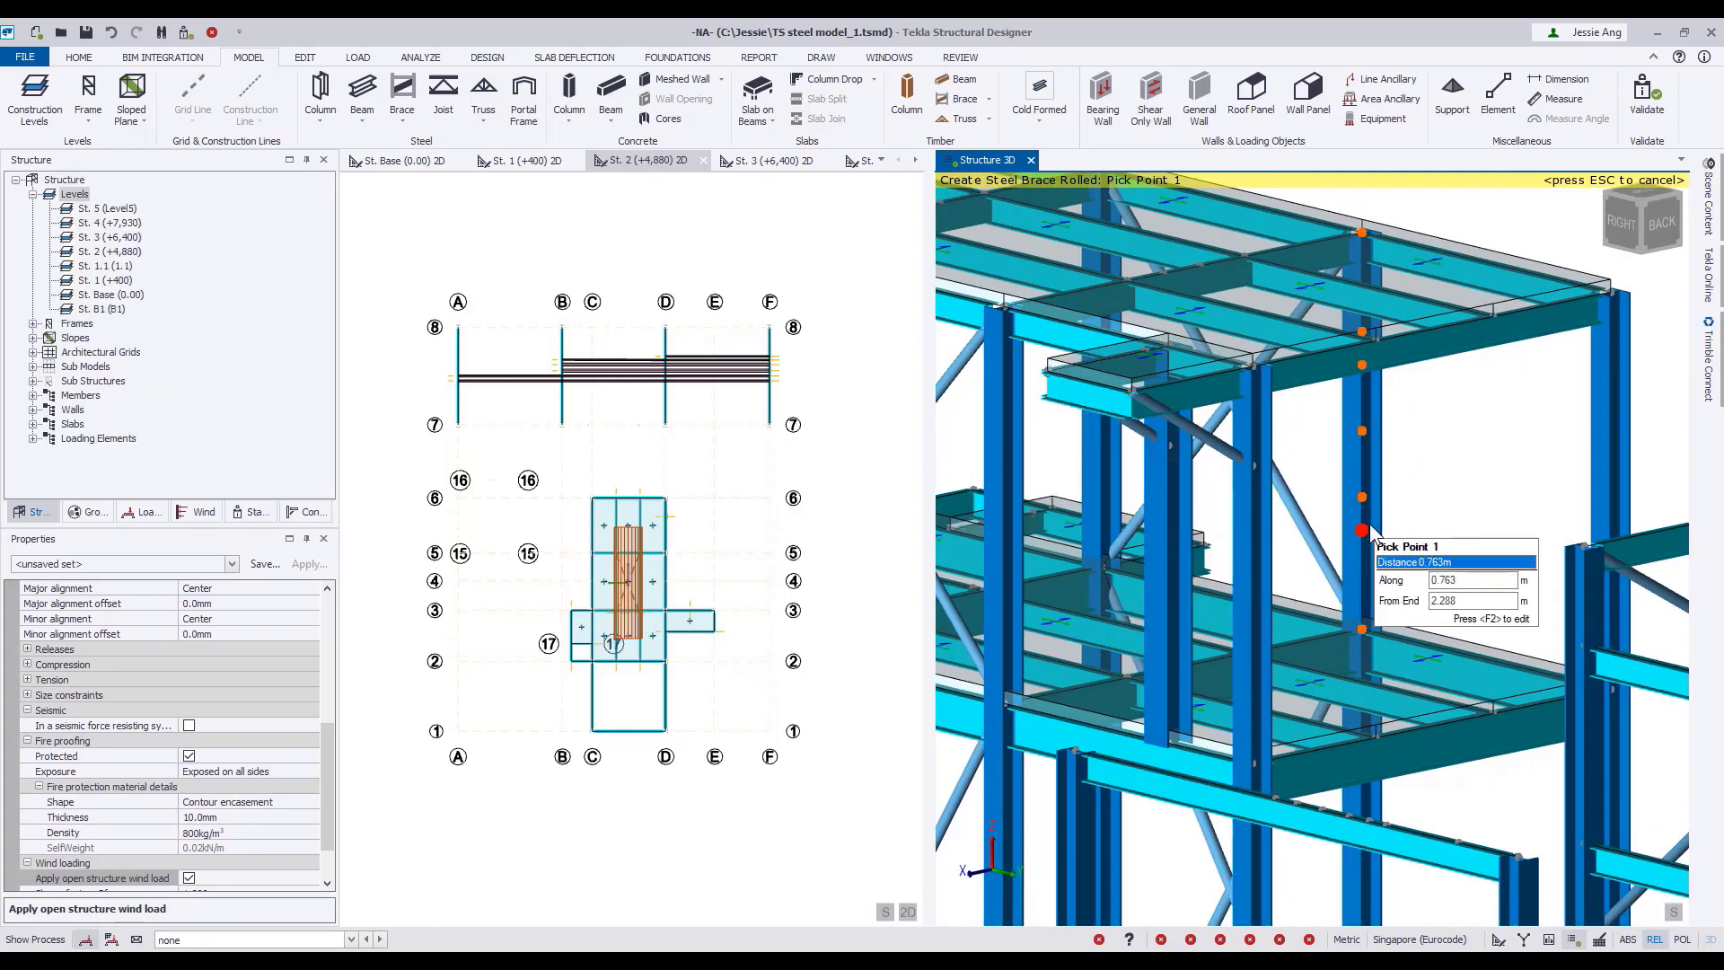
{"action": "right_click_drag", "start_coordinate": [1362, 537], "coordinate": [1490, 546]}
Place the second brace under the 4.880 m side platform, from its other outer corner to the column at 3.360 m along, and end brace creation.
{"action": "right_click_drag", "start_coordinate": [1466, 620], "coordinate": [1050, 554]}
{"action": "middle_click_drag", "start_coordinate": [1306, 661], "coordinate": [1298, 413]}
{"action": "mouse_move", "coordinate": [1198, 693]}
{"action": "right_mouse_down"}
{"action": "mouse_move", "coordinate": [1225, 735]}
{"action": "mouse_move", "coordinate": [1216, 696]}
{"action": "right_mouse_up"}
{"action": "left_click", "coordinate": [1211, 637]}
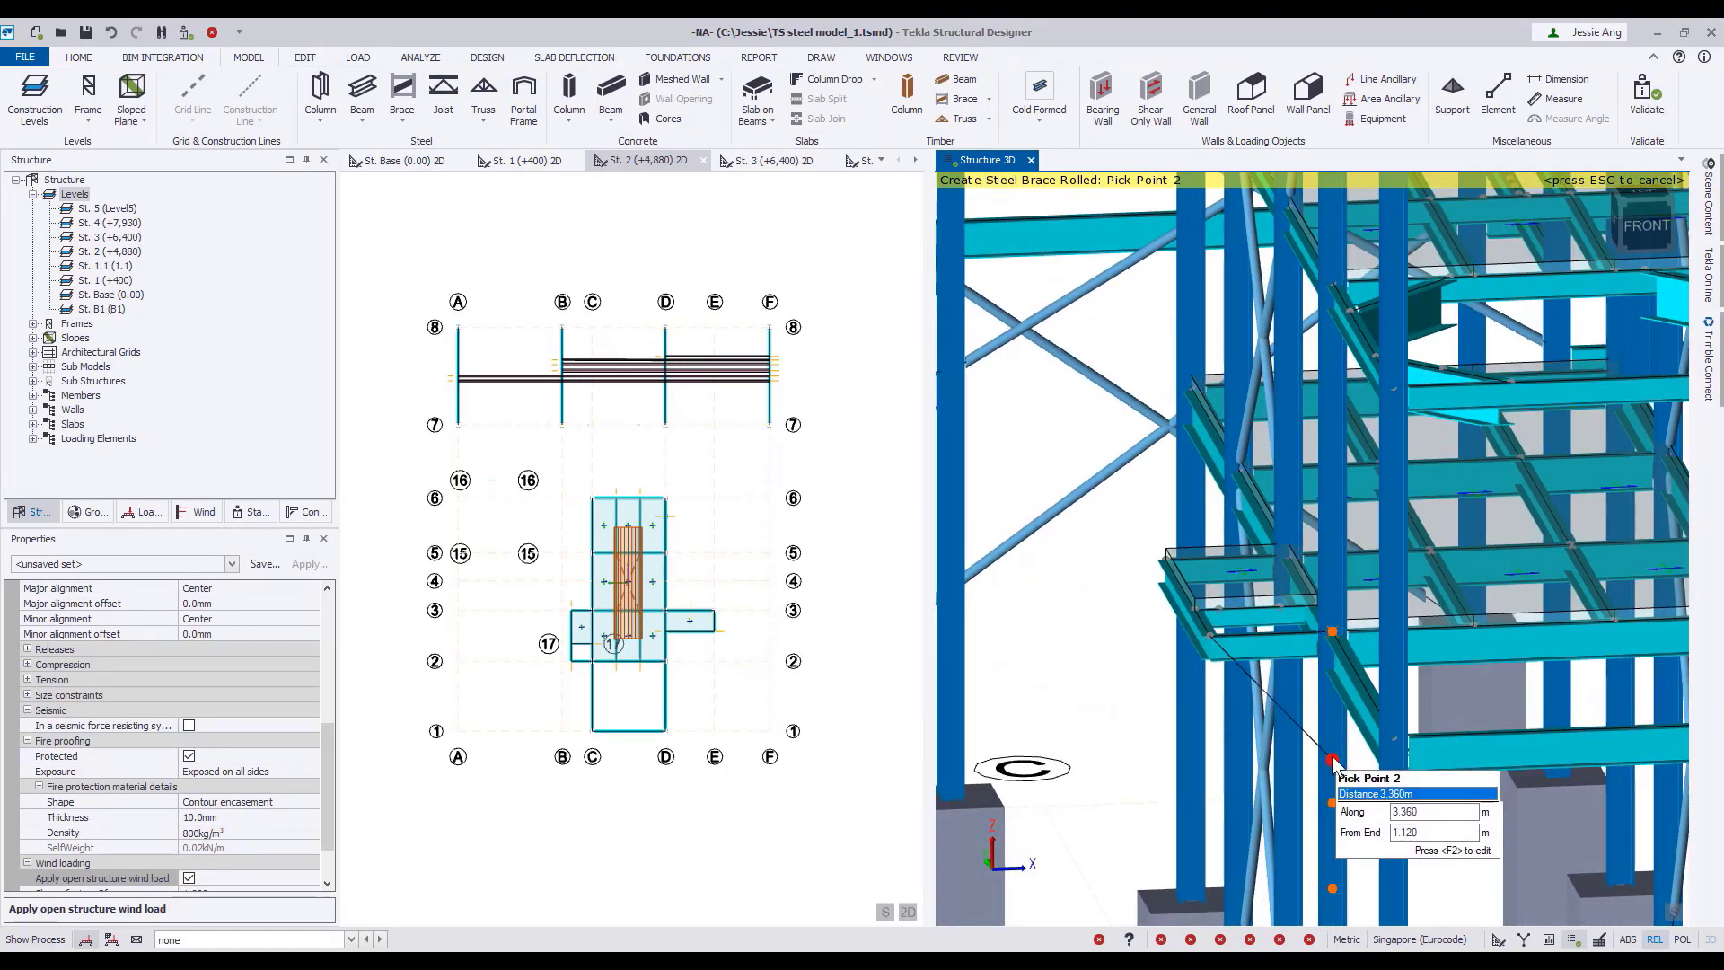
{"action": "left_click", "coordinate": [1332, 759]}
{"action": "right_click_drag", "start_coordinate": [1116, 700], "coordinate": [1533, 600]}
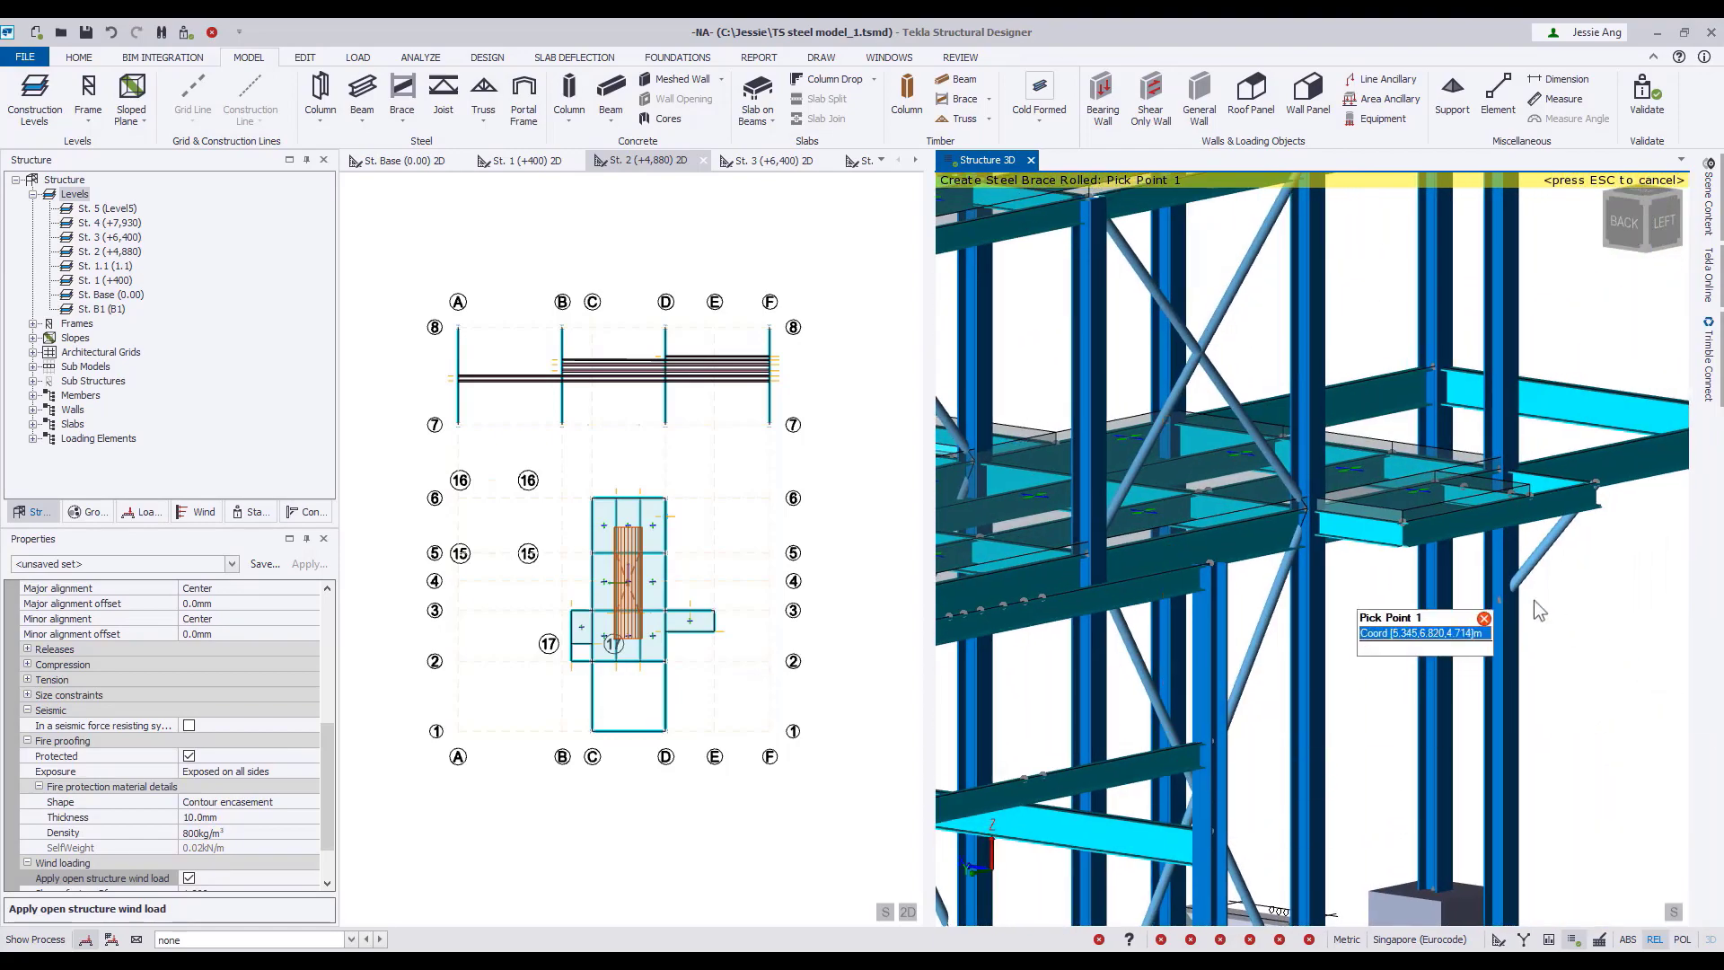
{"action": "left_click", "coordinate": [1404, 529]}
{"action": "key", "text": "Escape"}
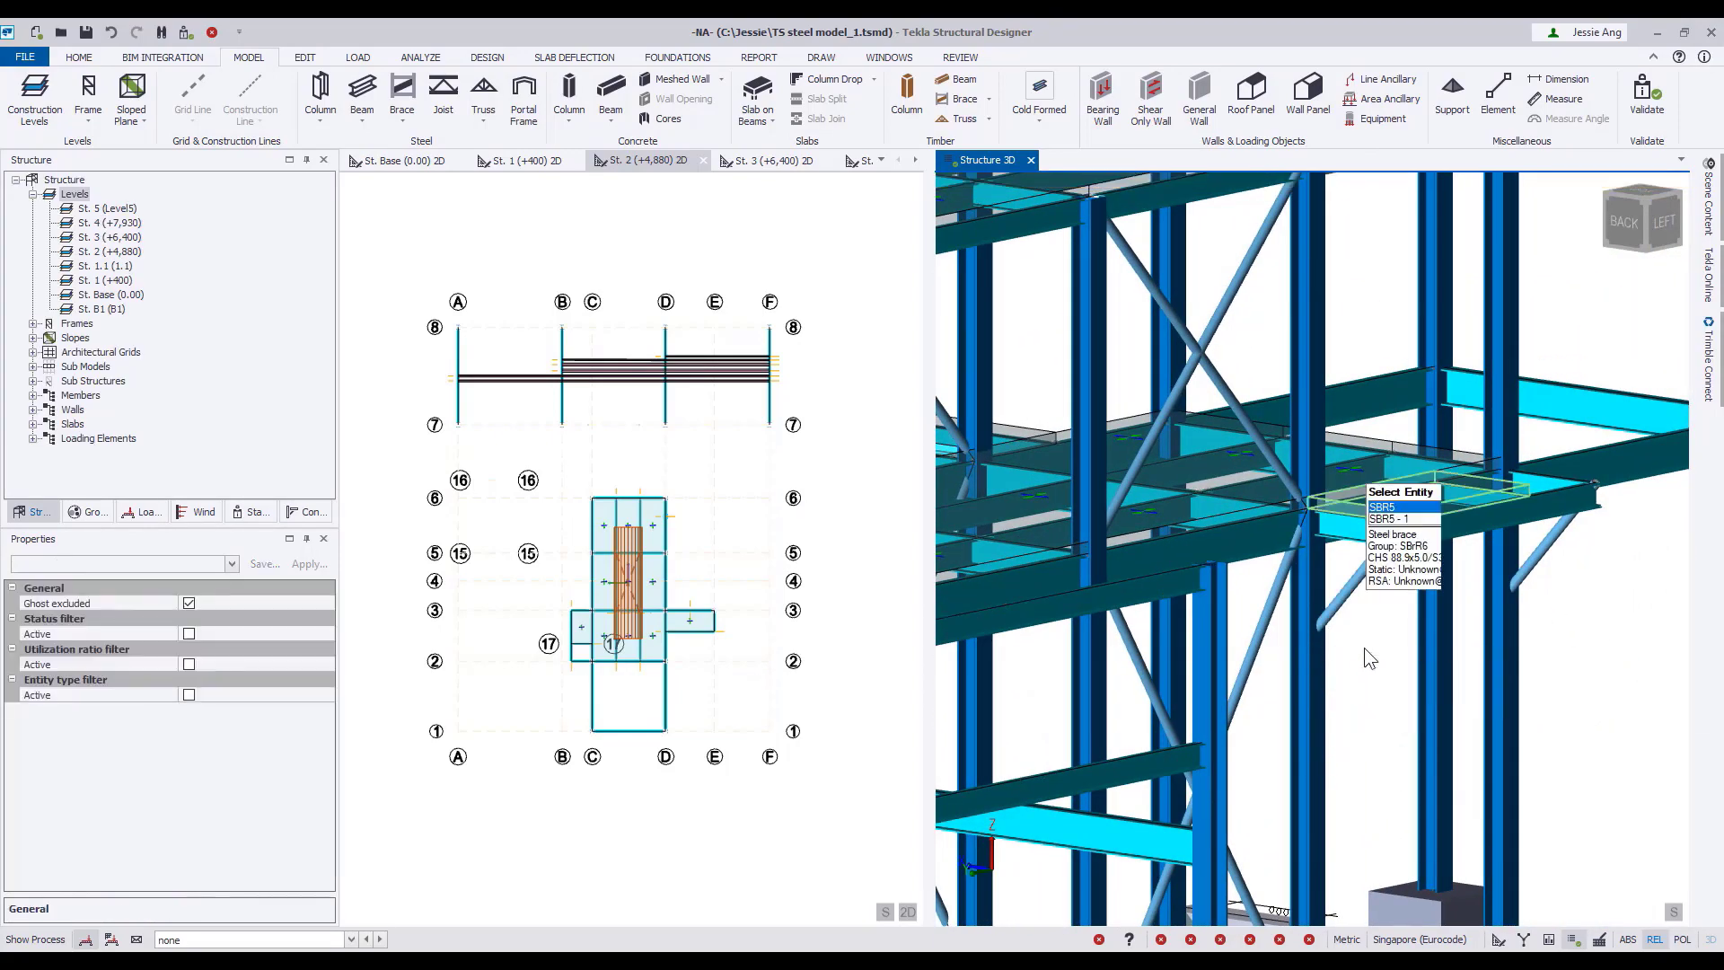
Set the free ends of the two projecting side platform beams as cantilever ends in the Fixed/Pinned review mode.
{"action": "left_click", "coordinate": [959, 56]}
{"action": "left_click", "coordinate": [778, 99]}
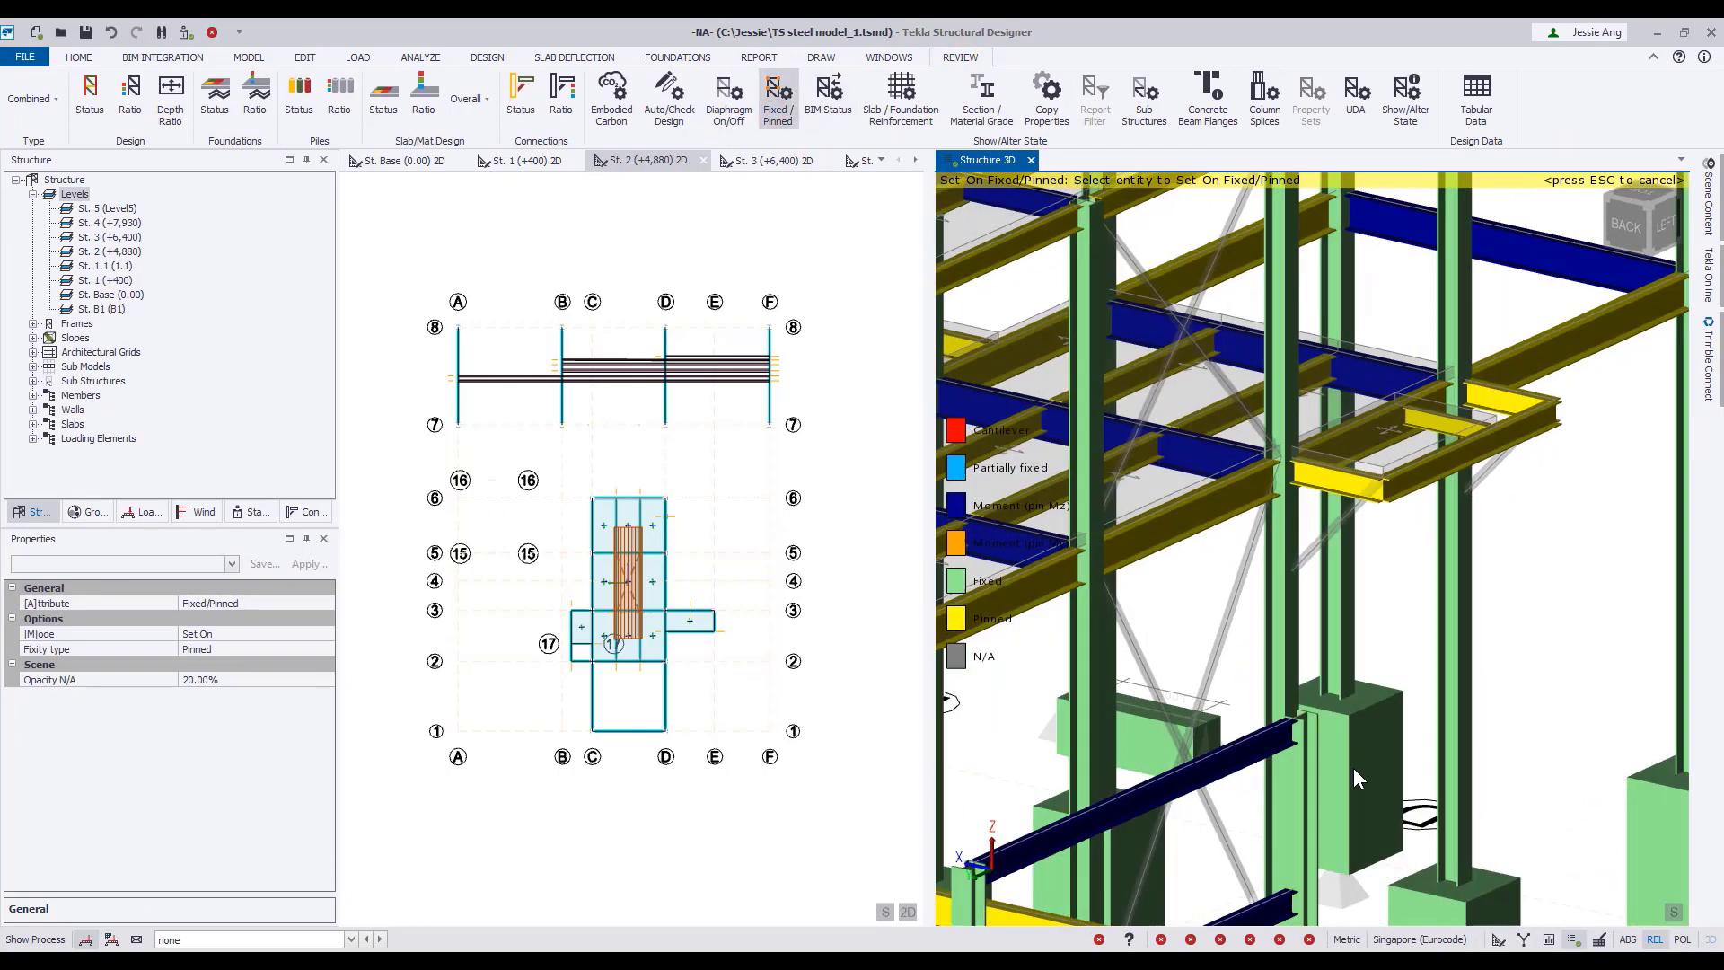
{"action": "left_click", "coordinate": [327, 603]}
{"action": "left_click", "coordinate": [293, 620]}
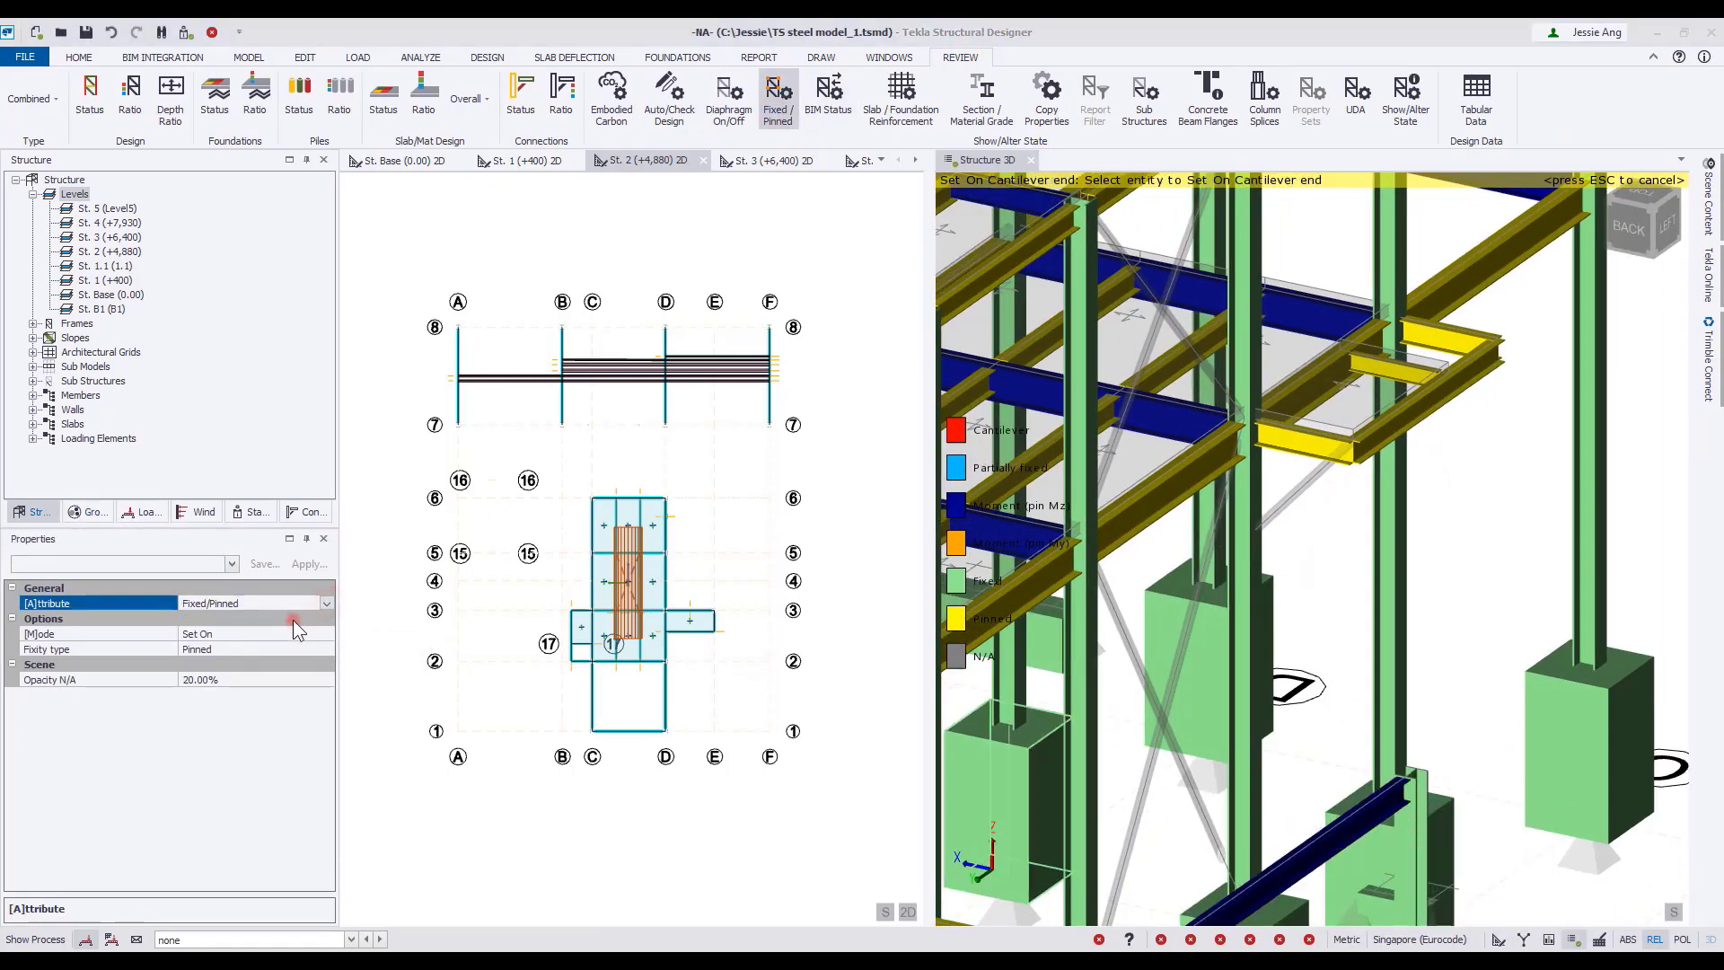
{"action": "left_click", "coordinate": [639, 572]}
{"action": "left_click", "coordinate": [1473, 348]}
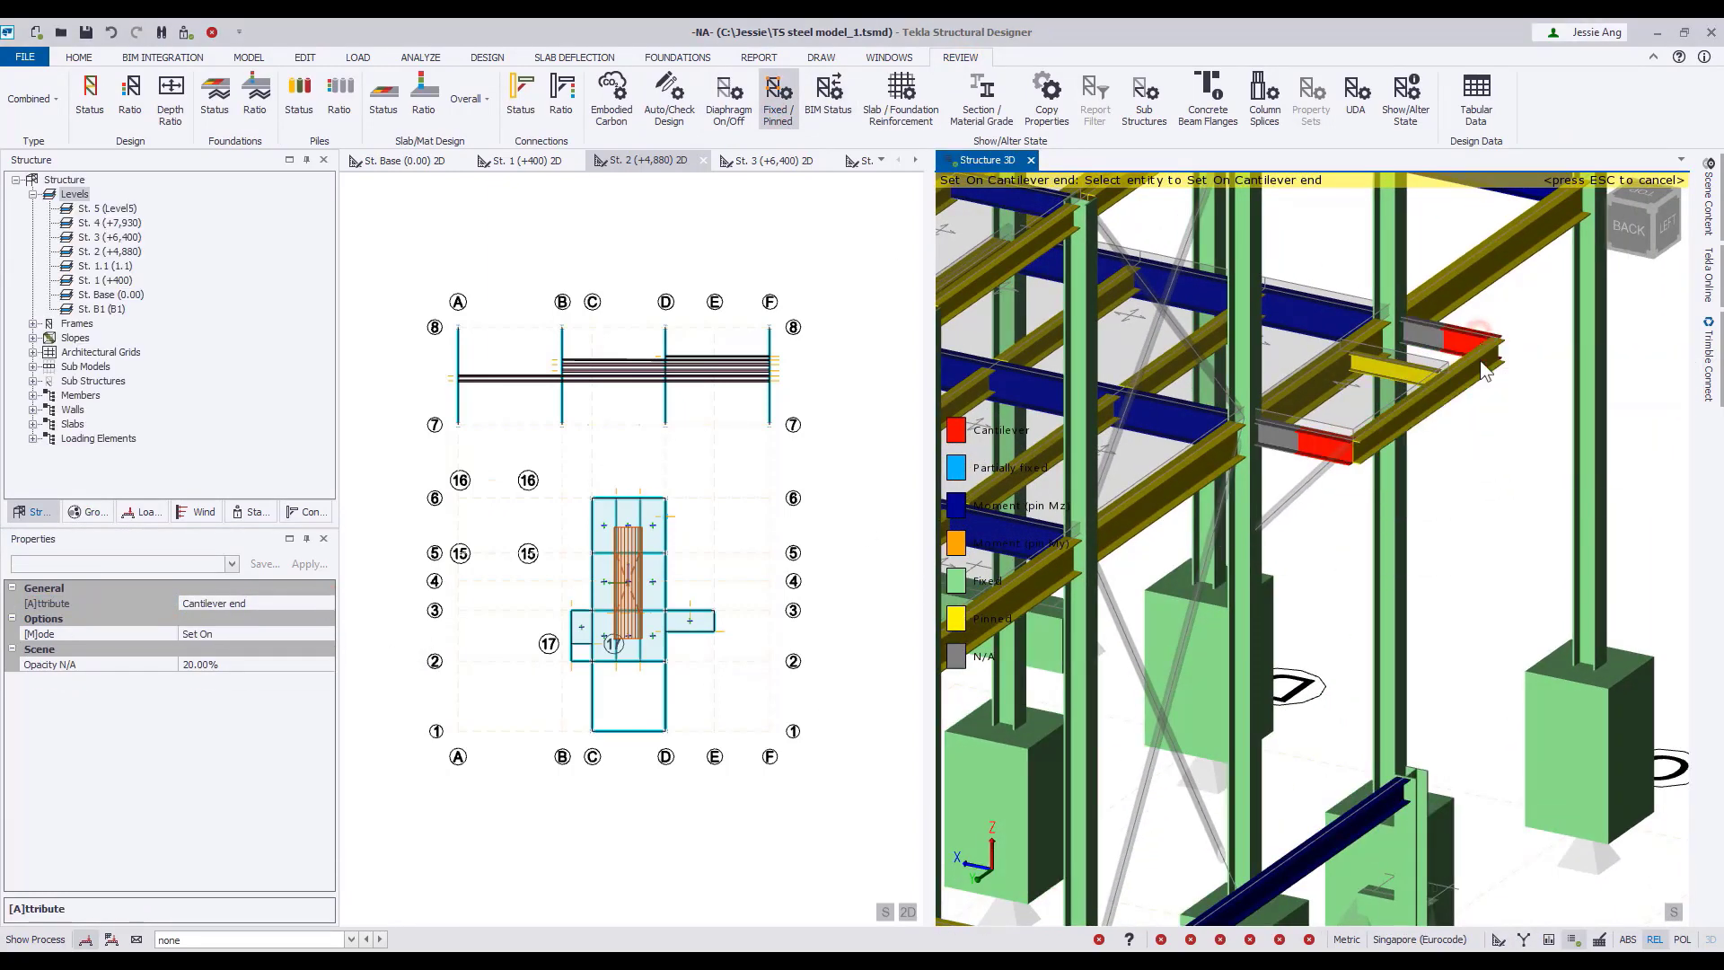
{"action": "key", "text": "Escape"}
Validate the structure and highlight the members of the member intersection warning, column SC39 and beam 4SB10.
{"action": "scroll", "coordinate": [1550, 401], "scroll_direction": "down", "scroll_amount": 5}
{"action": "right_click_drag", "start_coordinate": [1558, 422], "coordinate": [1311, 596]}
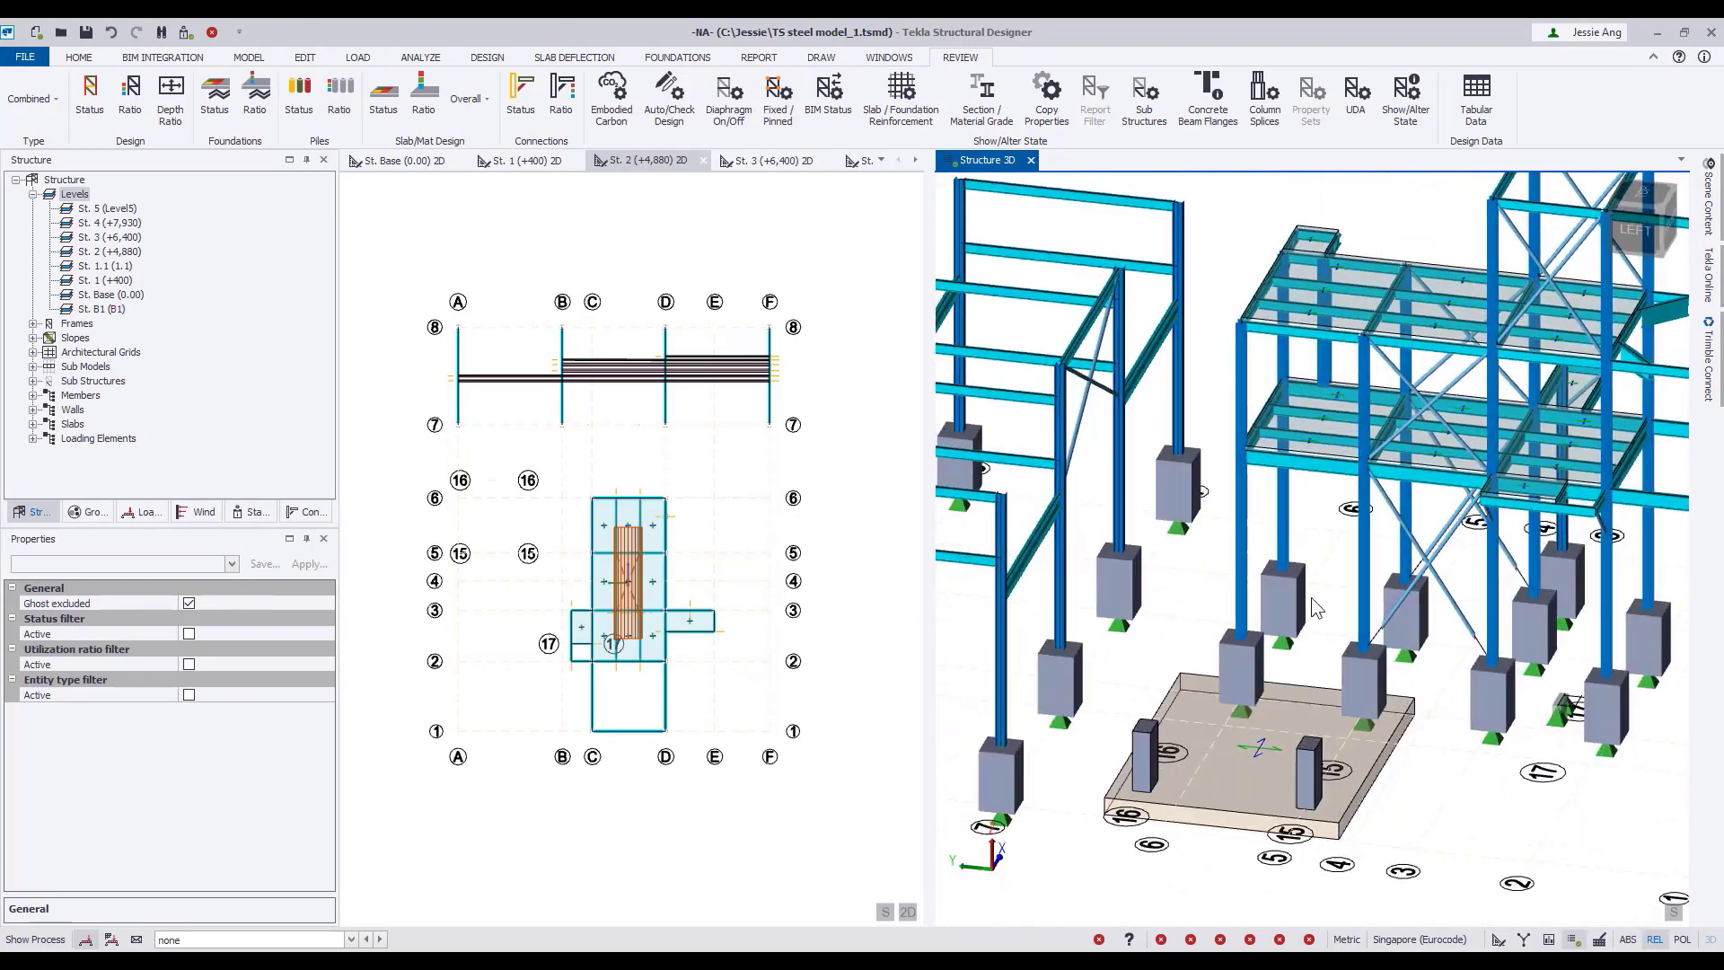
{"action": "right_click_drag", "start_coordinate": [1505, 608], "coordinate": [1456, 625]}
{"action": "scroll", "coordinate": [1205, 622], "scroll_direction": "down", "scroll_amount": 3}
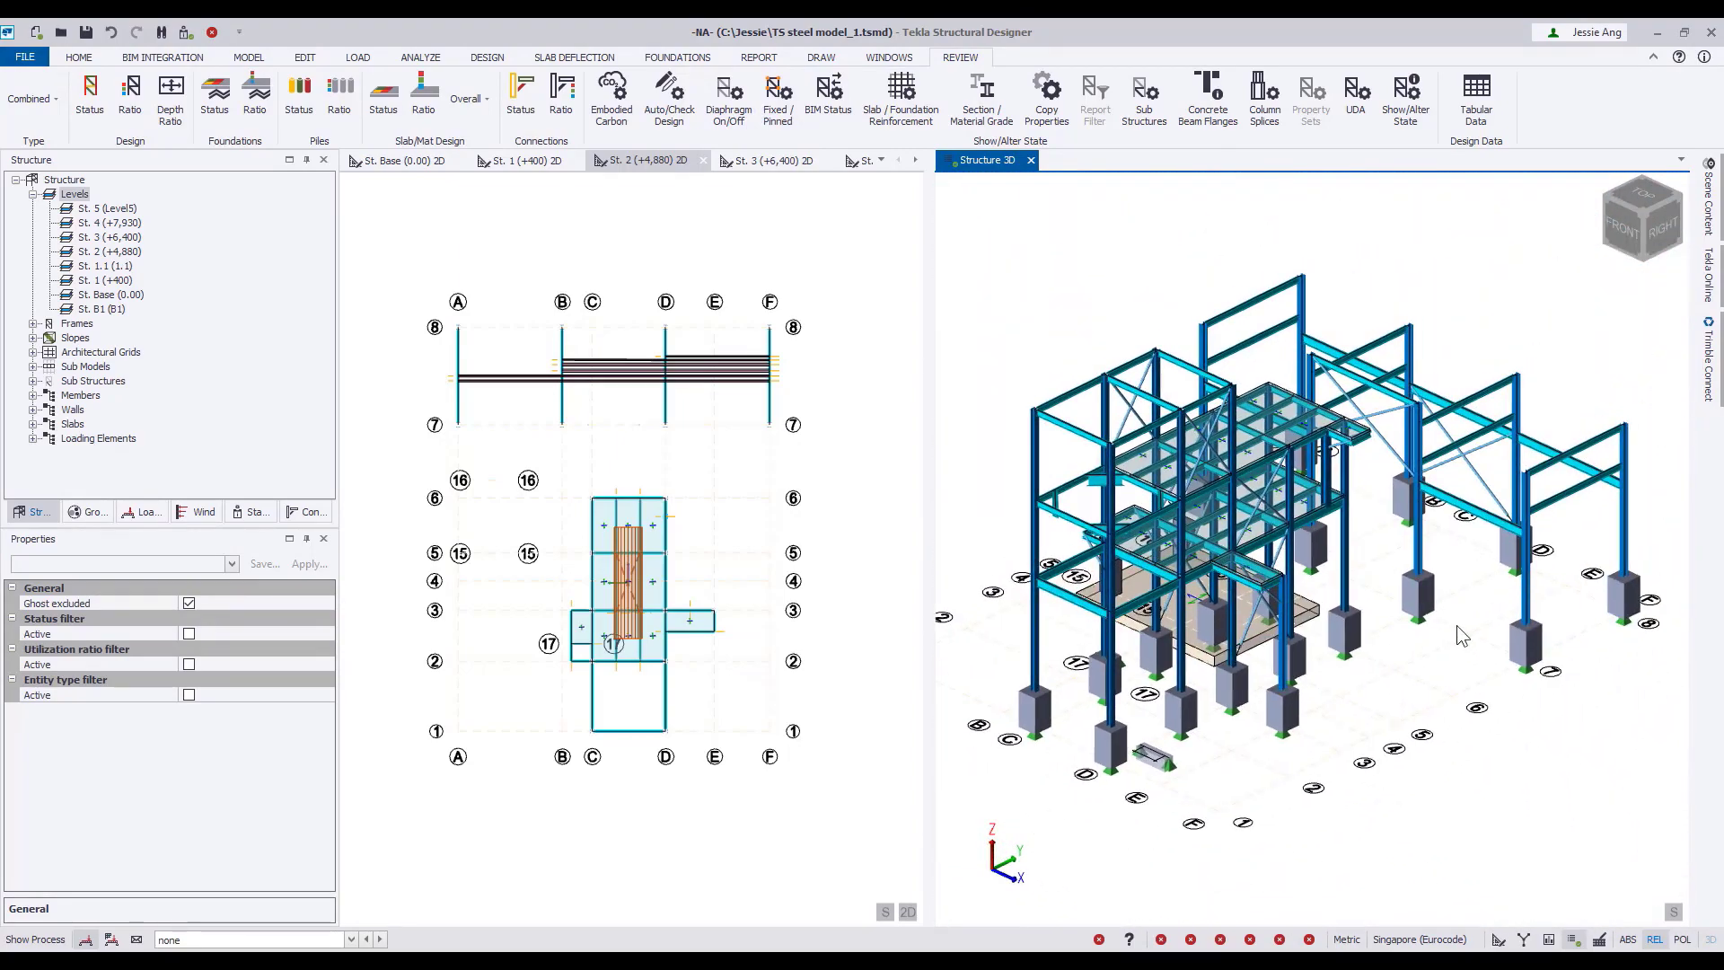
{"action": "right_click_drag", "start_coordinate": [1440, 687], "coordinate": [1428, 680]}
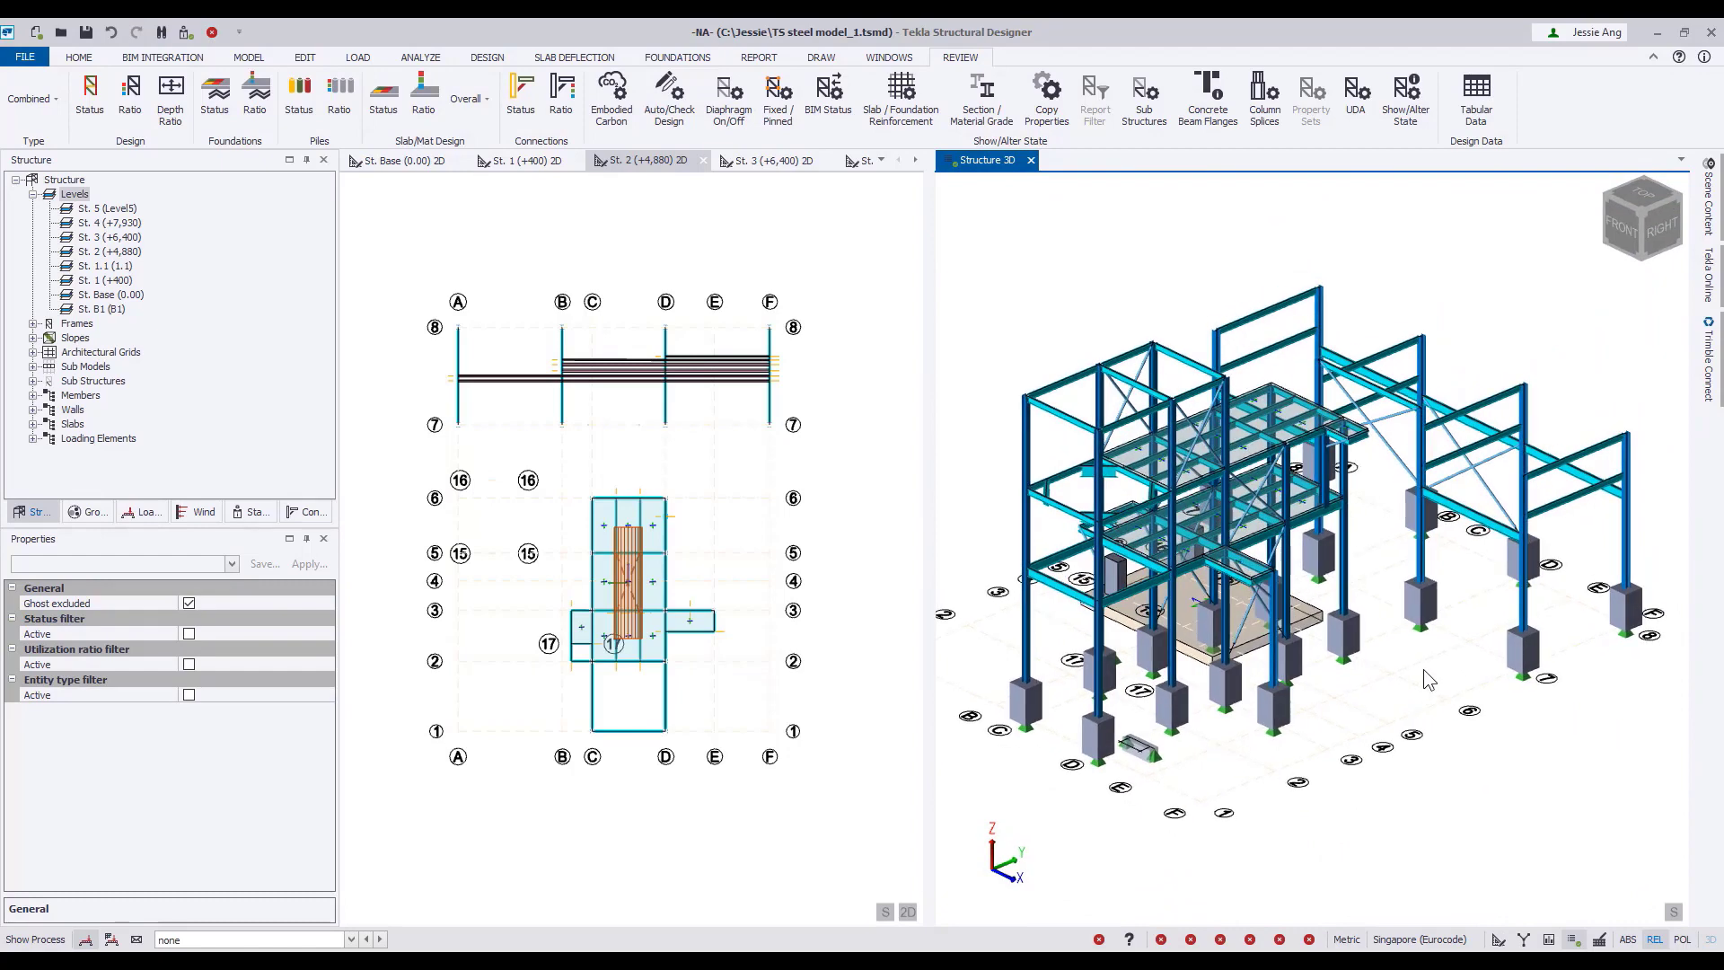
{"action": "left_click", "coordinate": [185, 34]}
{"action": "left_click", "coordinate": [51, 209]}
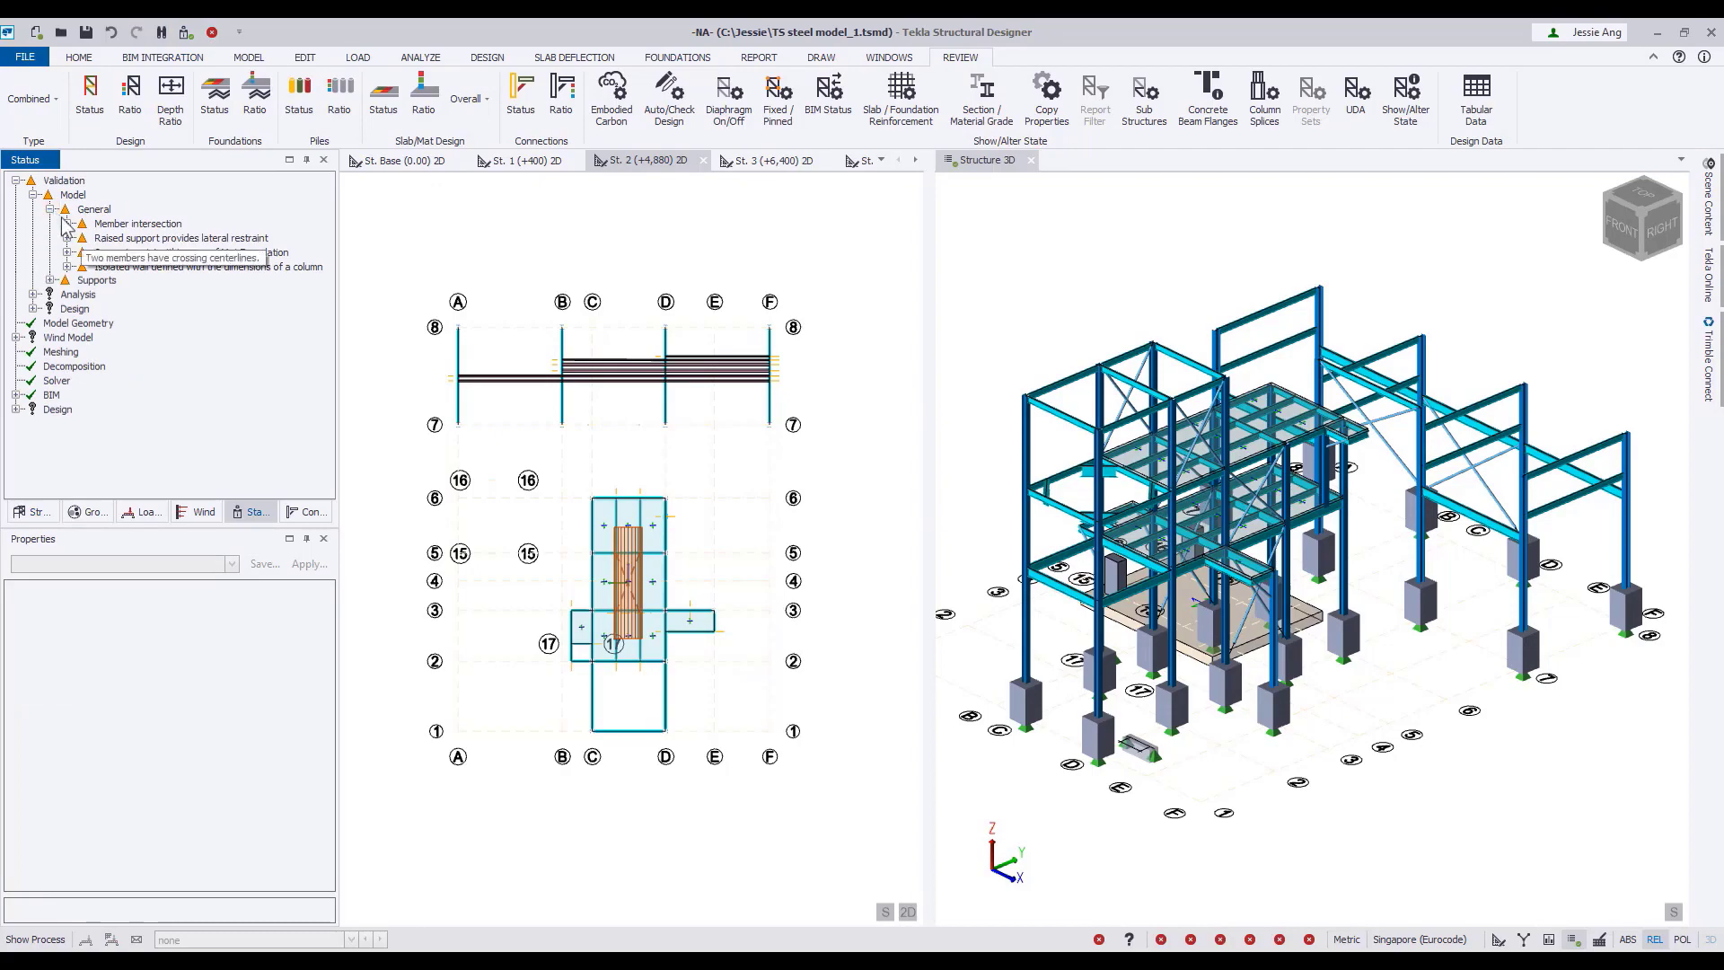
{"action": "left_click", "coordinate": [67, 223]}
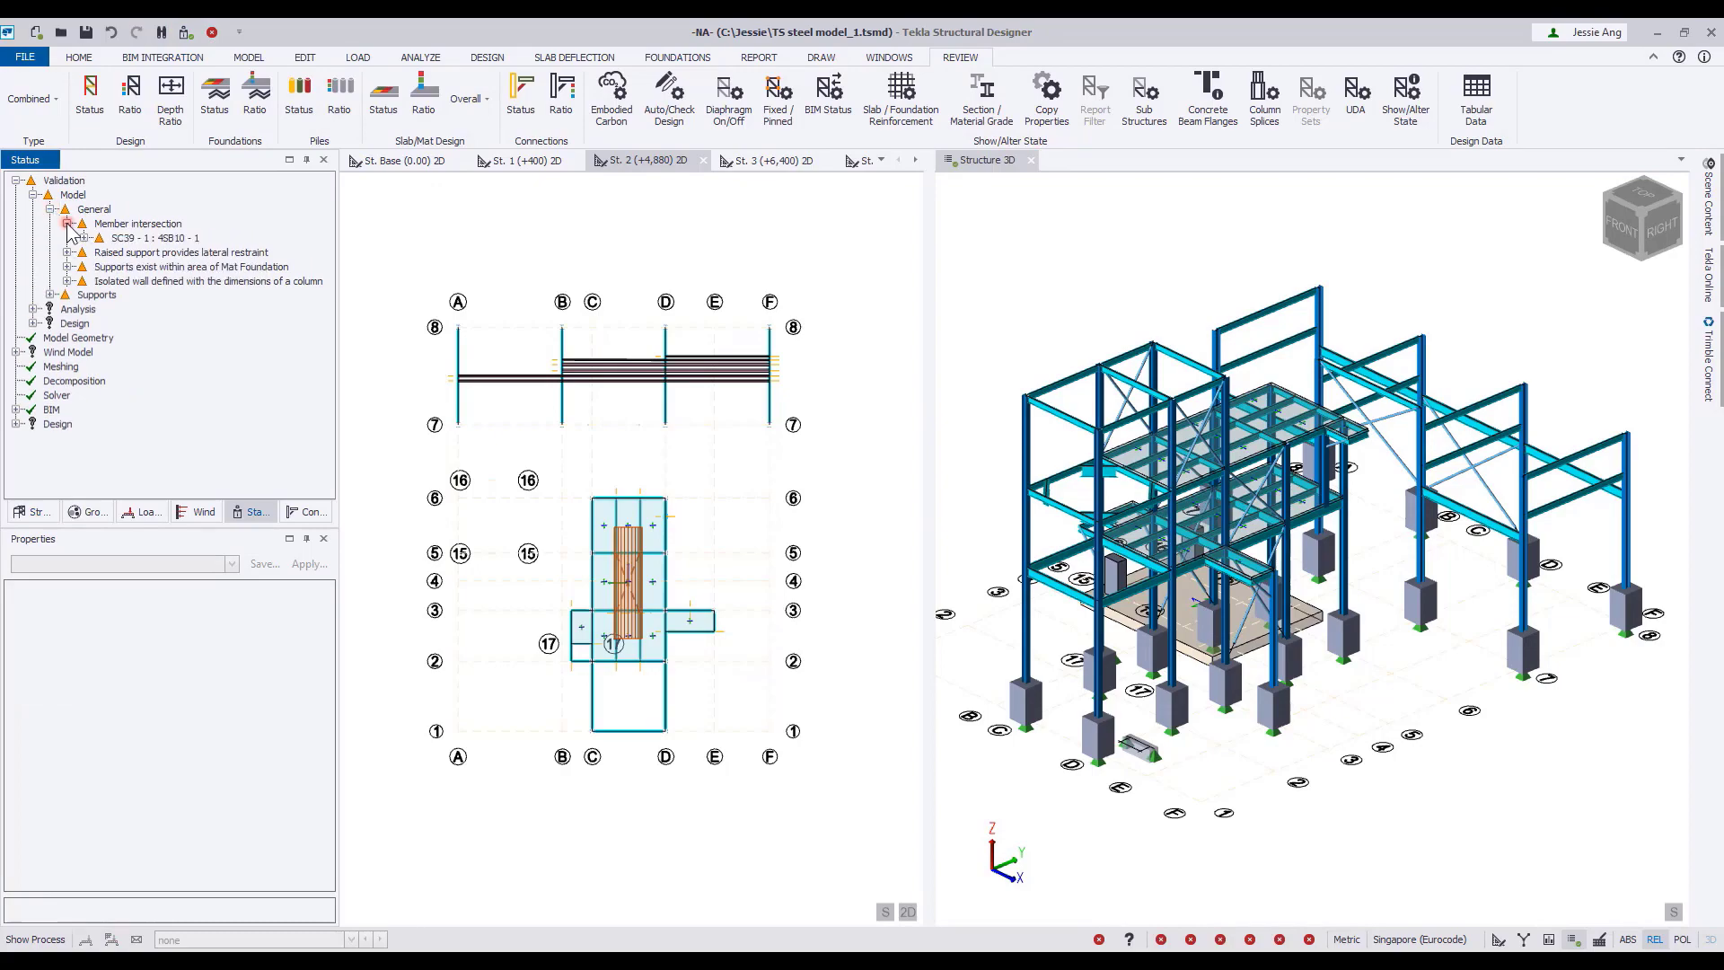
{"action": "right_click", "coordinate": [132, 240]}
{"action": "left_click", "coordinate": [179, 253]}
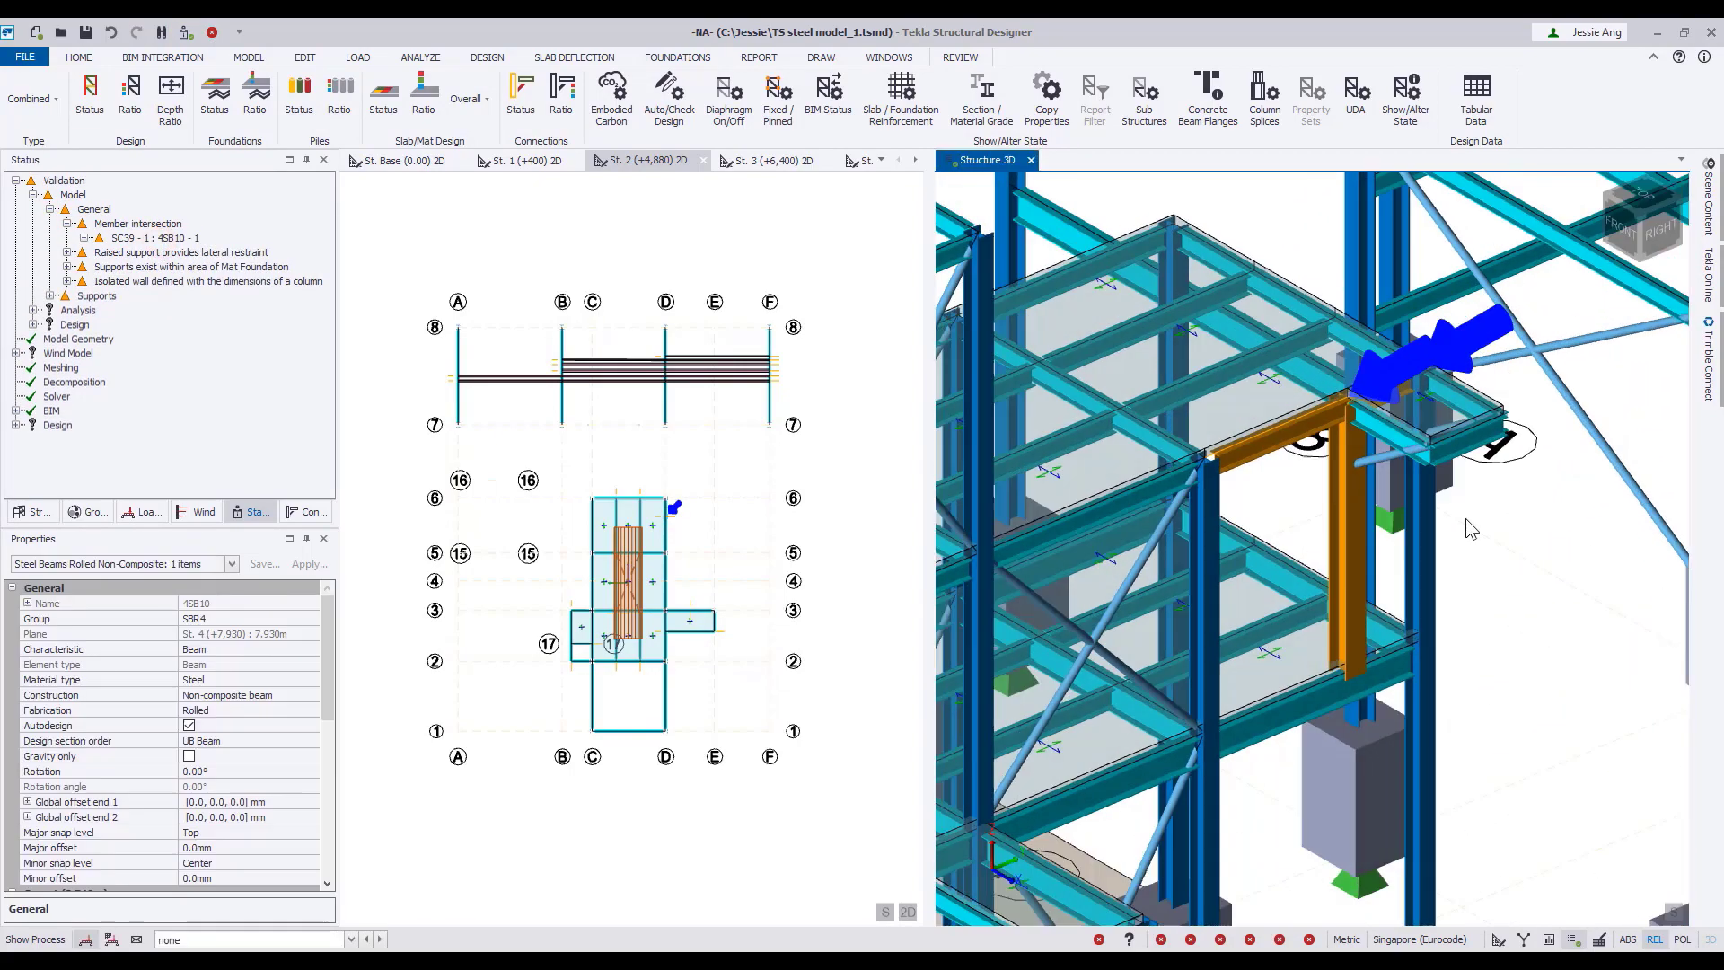
Add a new node to beam 4SB10 at the top of the intersecting column and validate the structure again.
{"action": "mouse_move", "coordinate": [1428, 569]}
{"action": "scroll", "coordinate": [1428, 569], "scroll_direction": "down", "scroll_amount": 3}
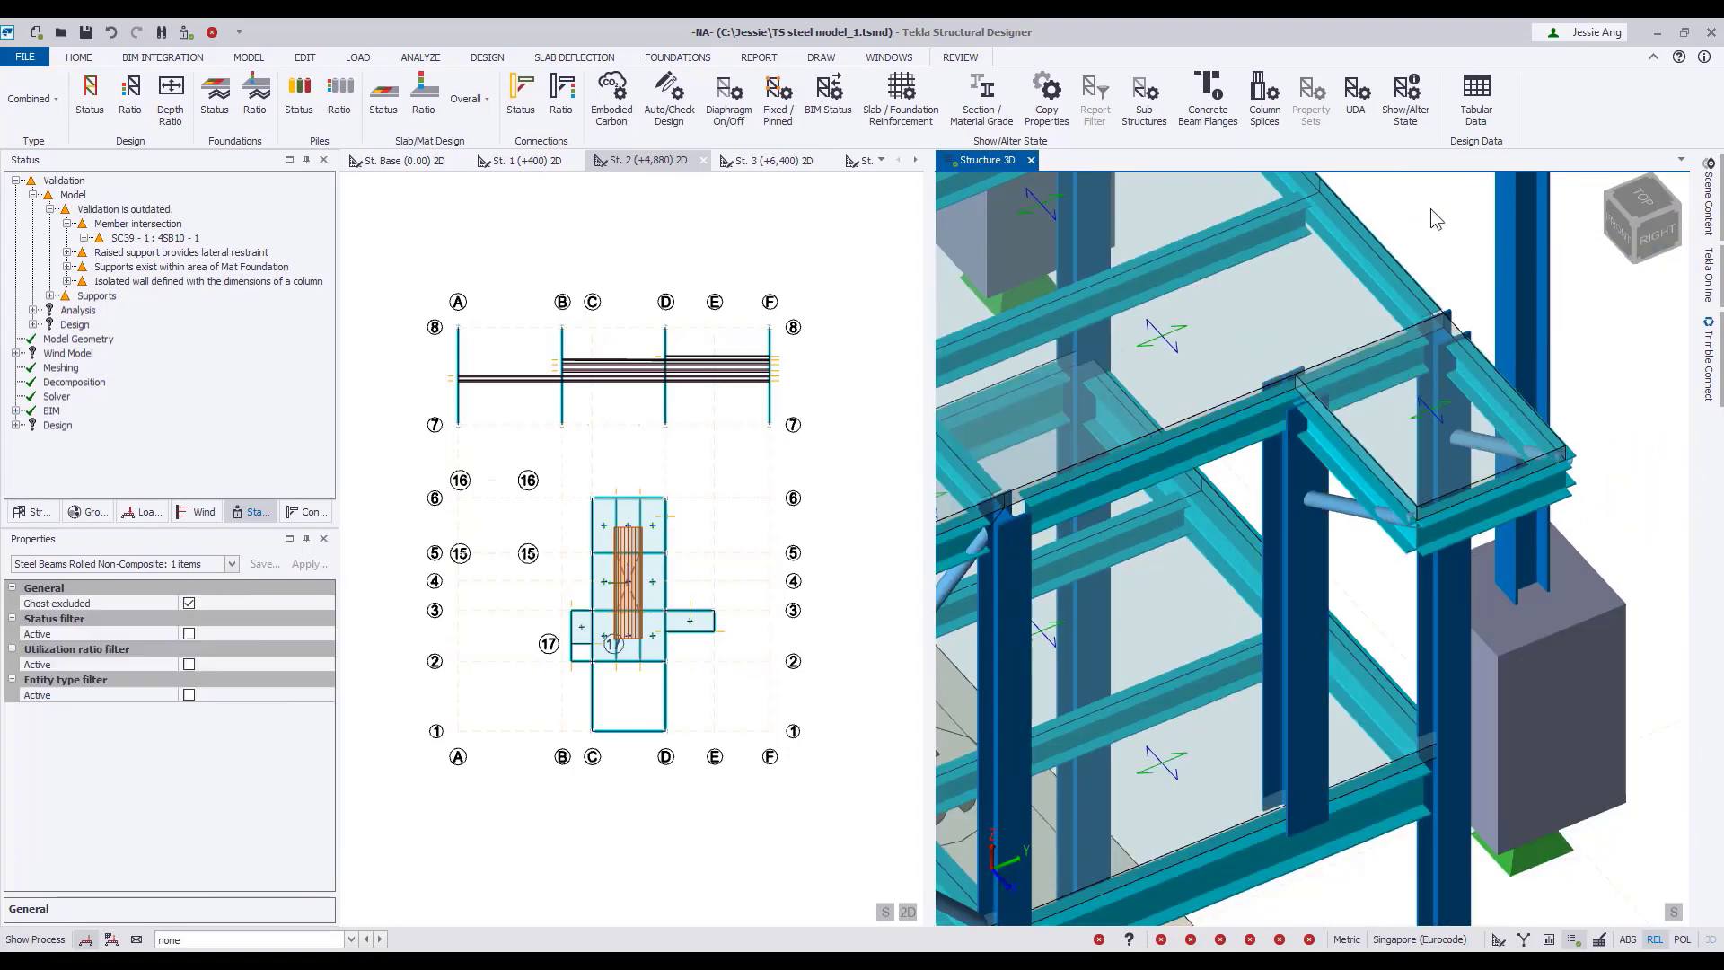
{"action": "left_click", "coordinate": [1241, 406]}
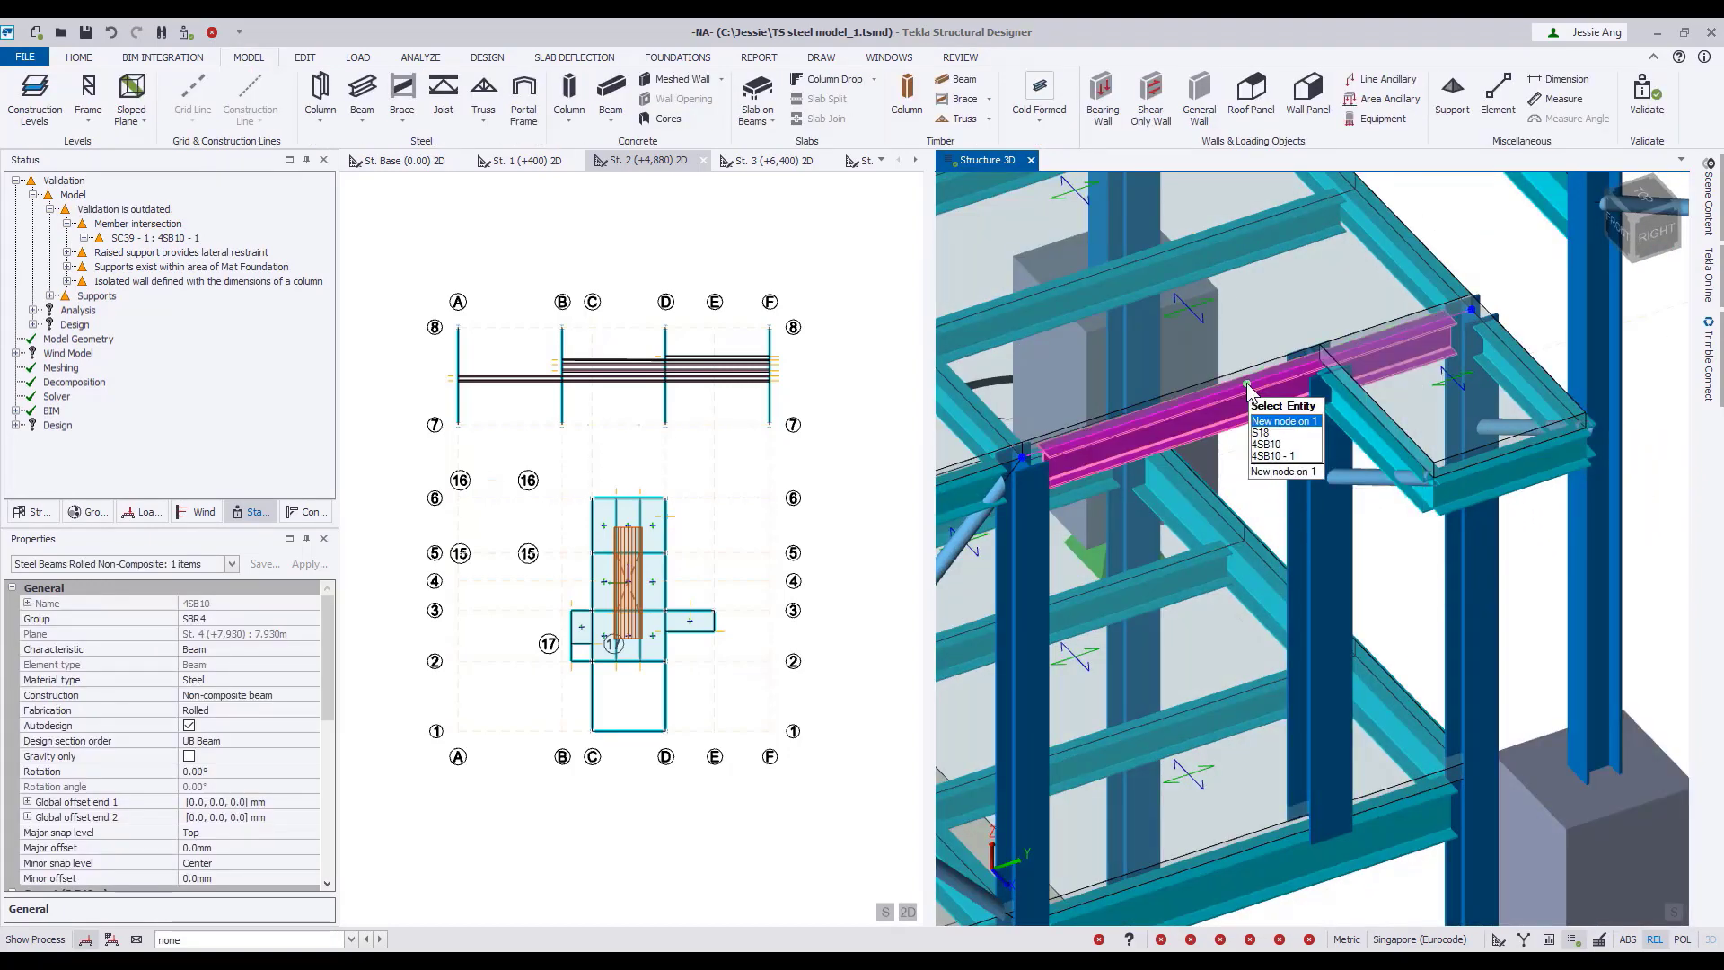
{"action": "left_click", "coordinate": [1246, 383]}
{"action": "left_click", "coordinate": [1324, 368]}
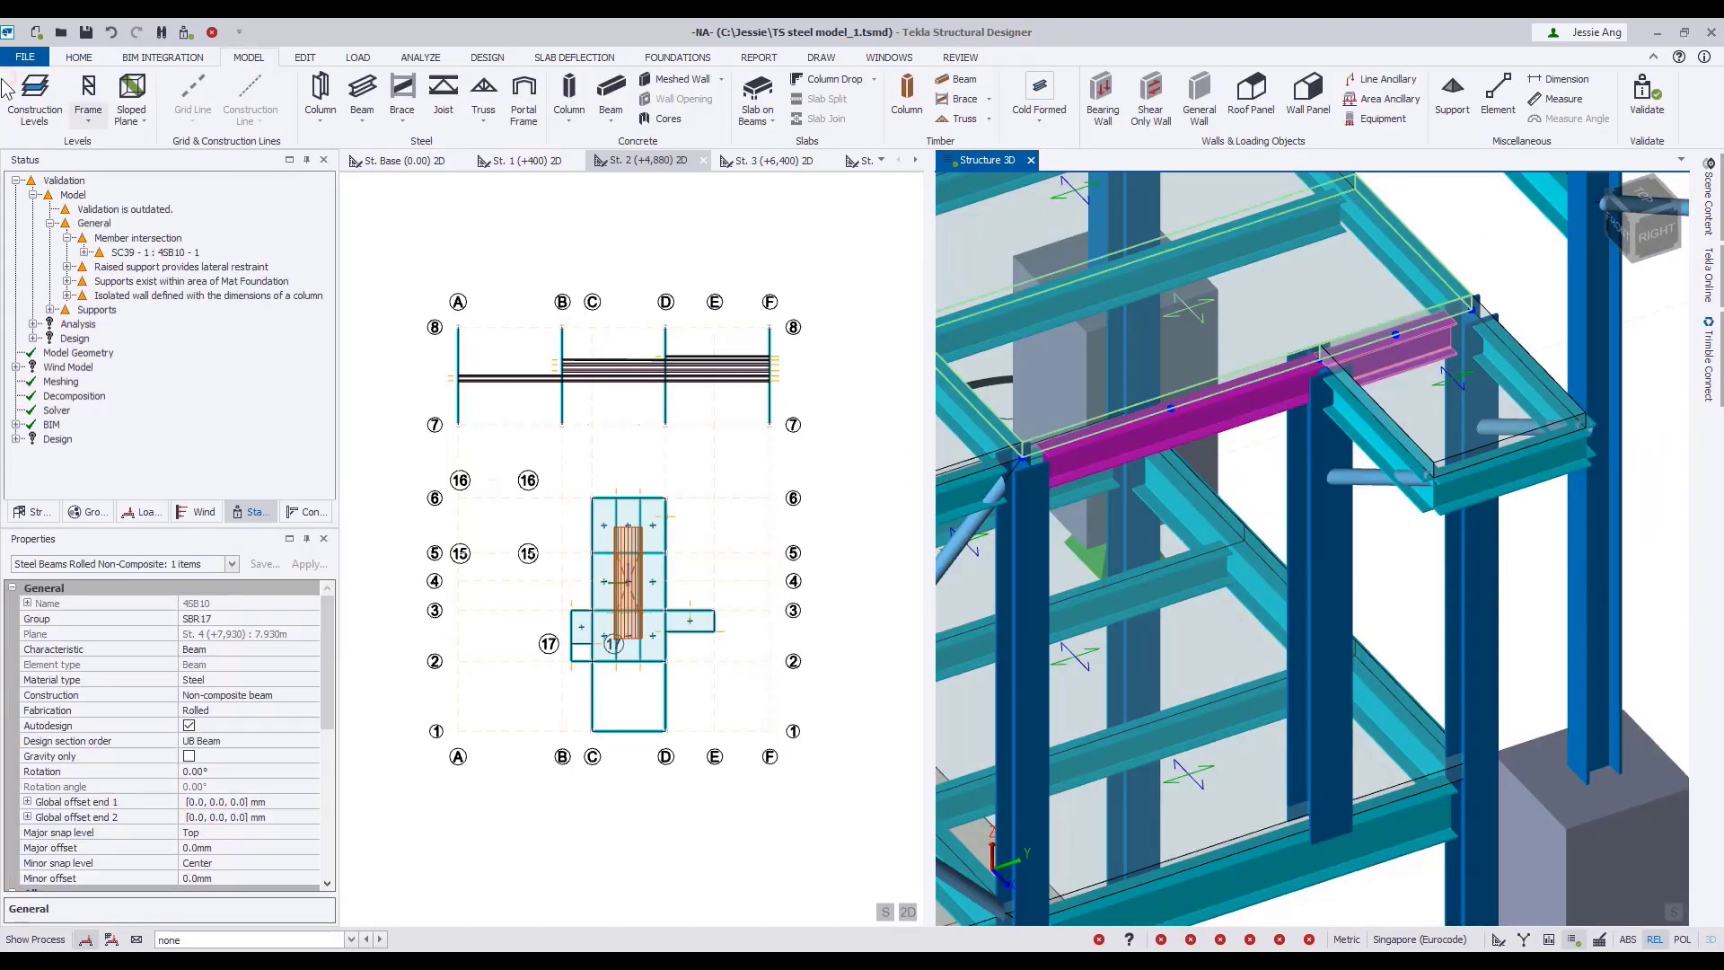
{"action": "left_click", "coordinate": [186, 34]}
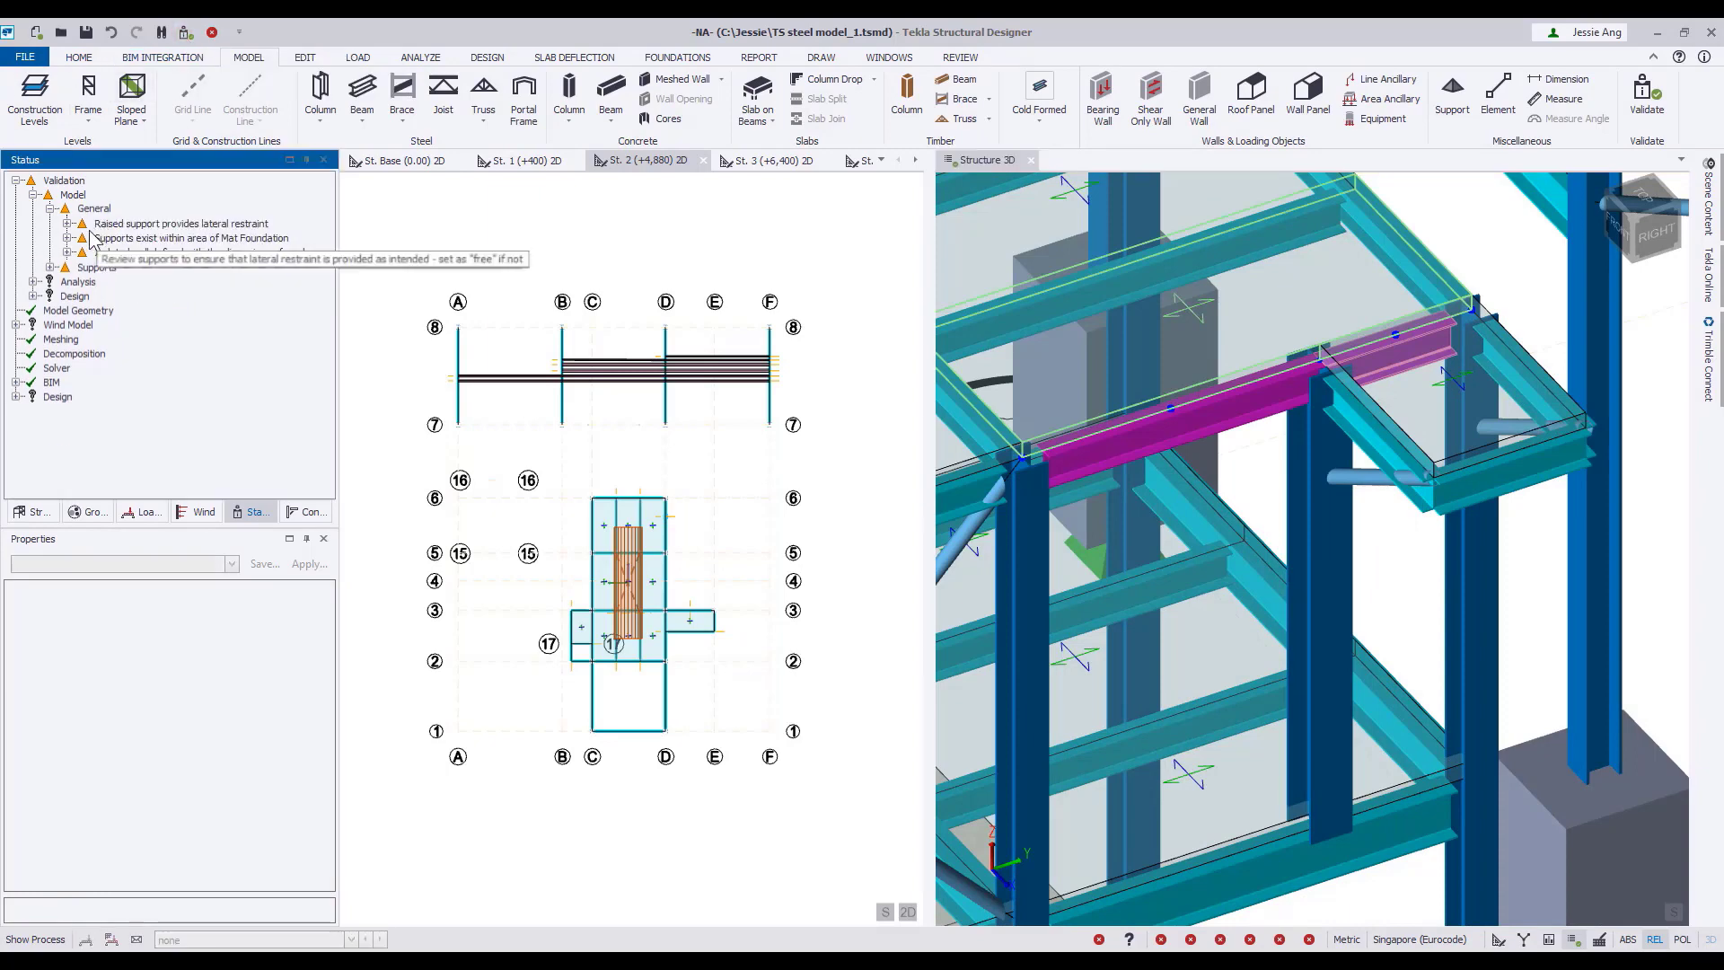
Highlight the supports flagged within the mat foundation area, SUP C/5 and SUP C/6, and delete them.
{"action": "left_click", "coordinate": [68, 238]}
{"action": "right_click", "coordinate": [162, 239]}
{"action": "left_click", "coordinate": [193, 258]}
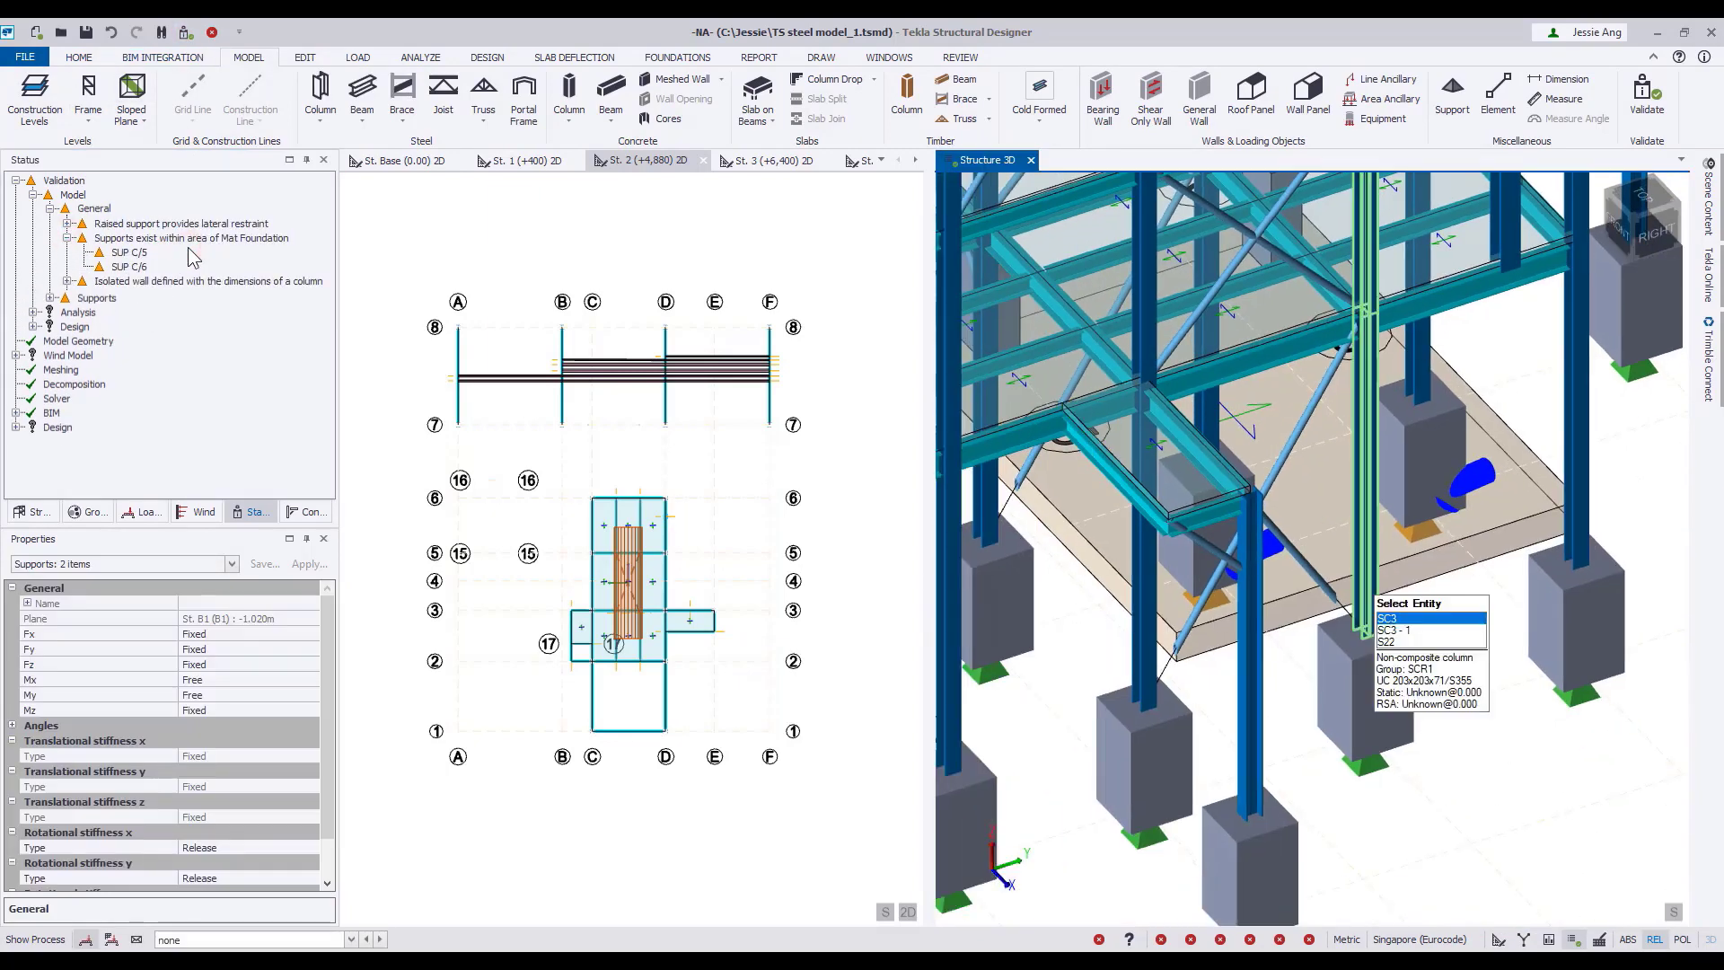
{"action": "right_click", "coordinate": [232, 241]}
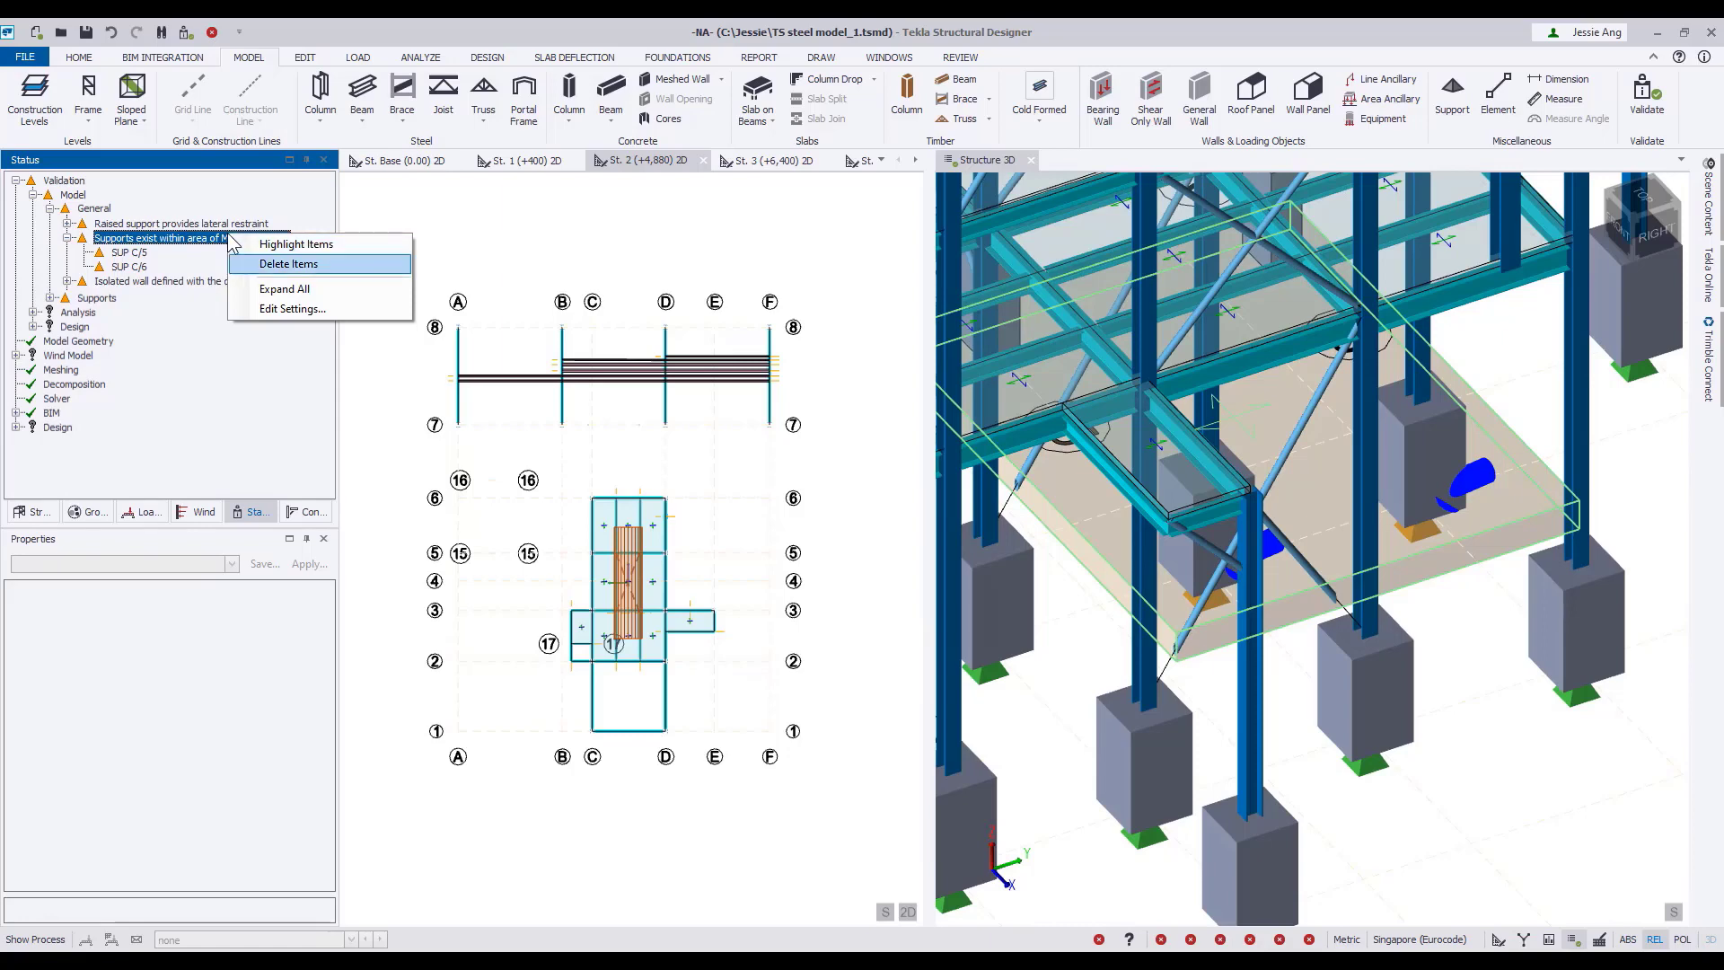
{"action": "left_click", "coordinate": [288, 265]}
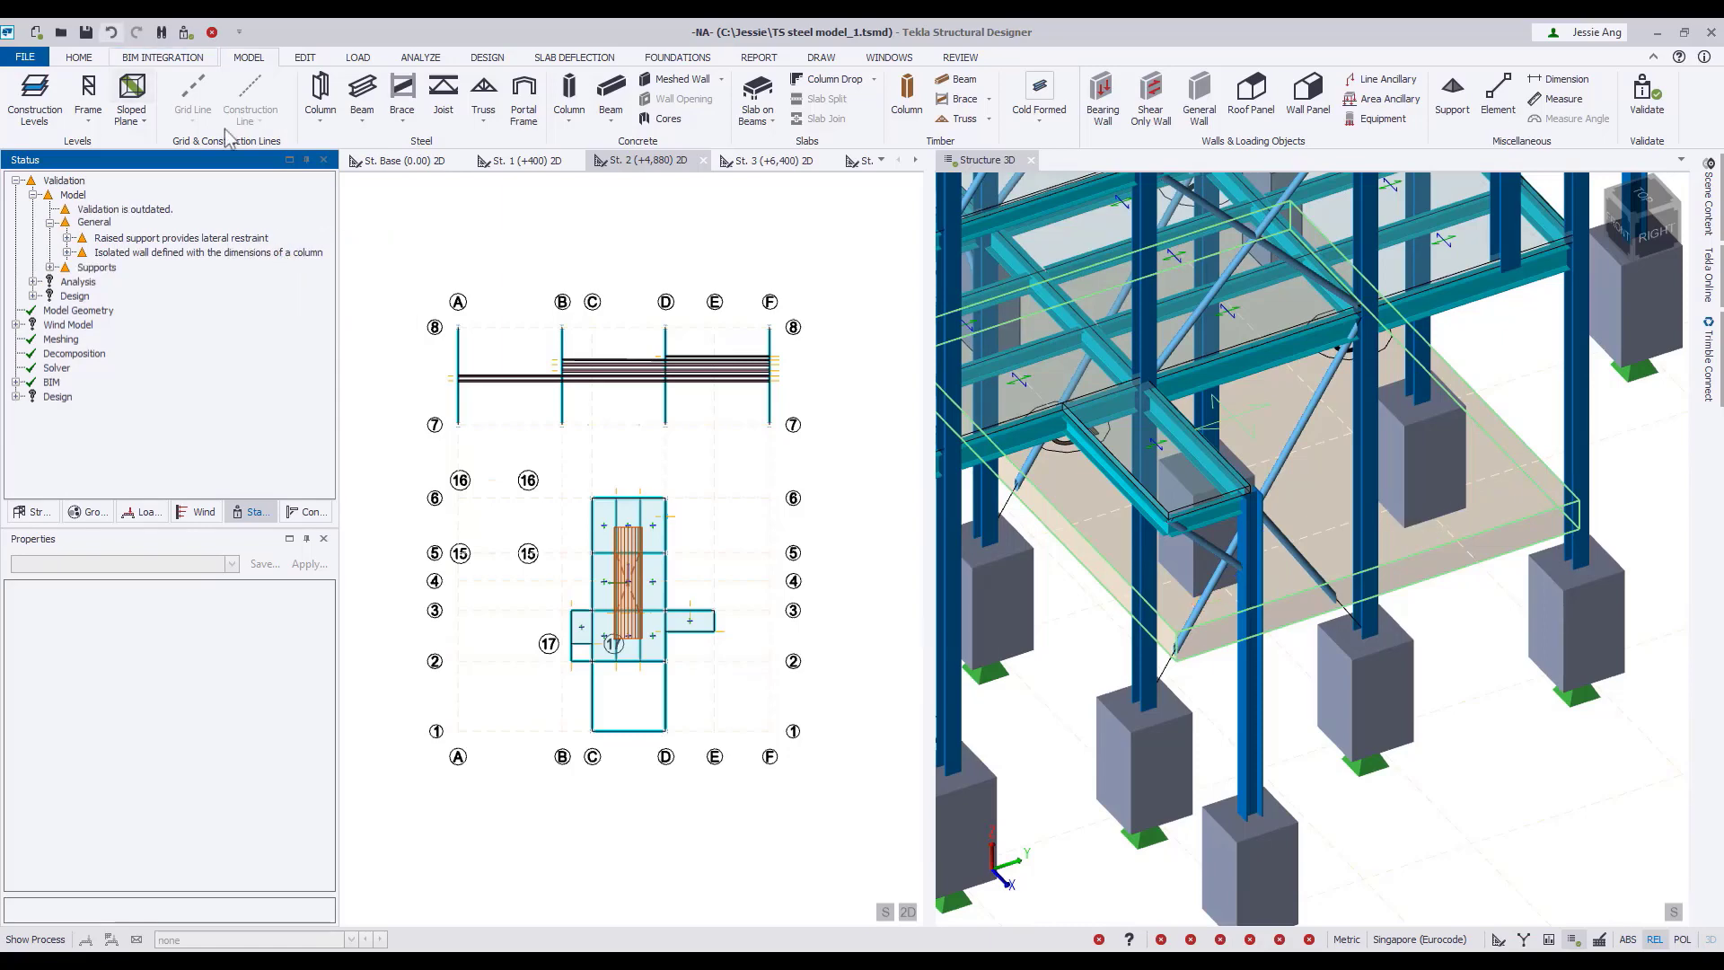
Validate again and highlight the isolated walls W1 and W2 flagged for having the dimensions of a column.
{"action": "left_click", "coordinate": [68, 238]}
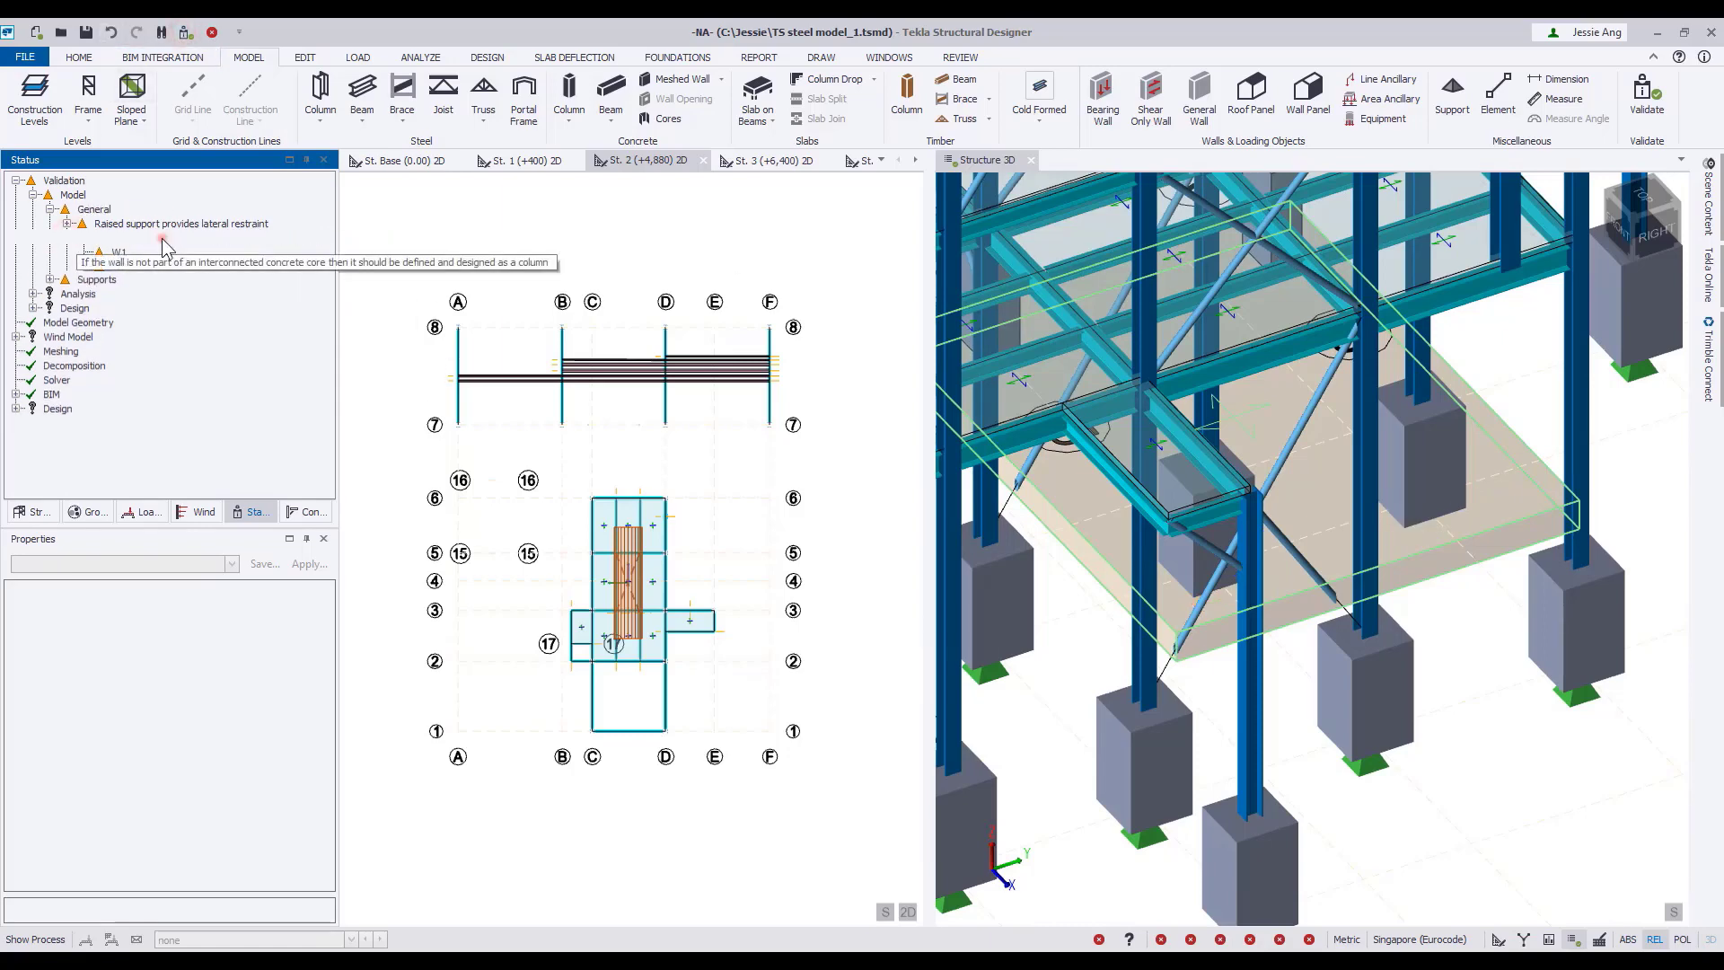
{"action": "left_click", "coordinate": [99, 239]}
{"action": "scroll", "coordinate": [1280, 703], "scroll_direction": "down", "scroll_amount": 3}
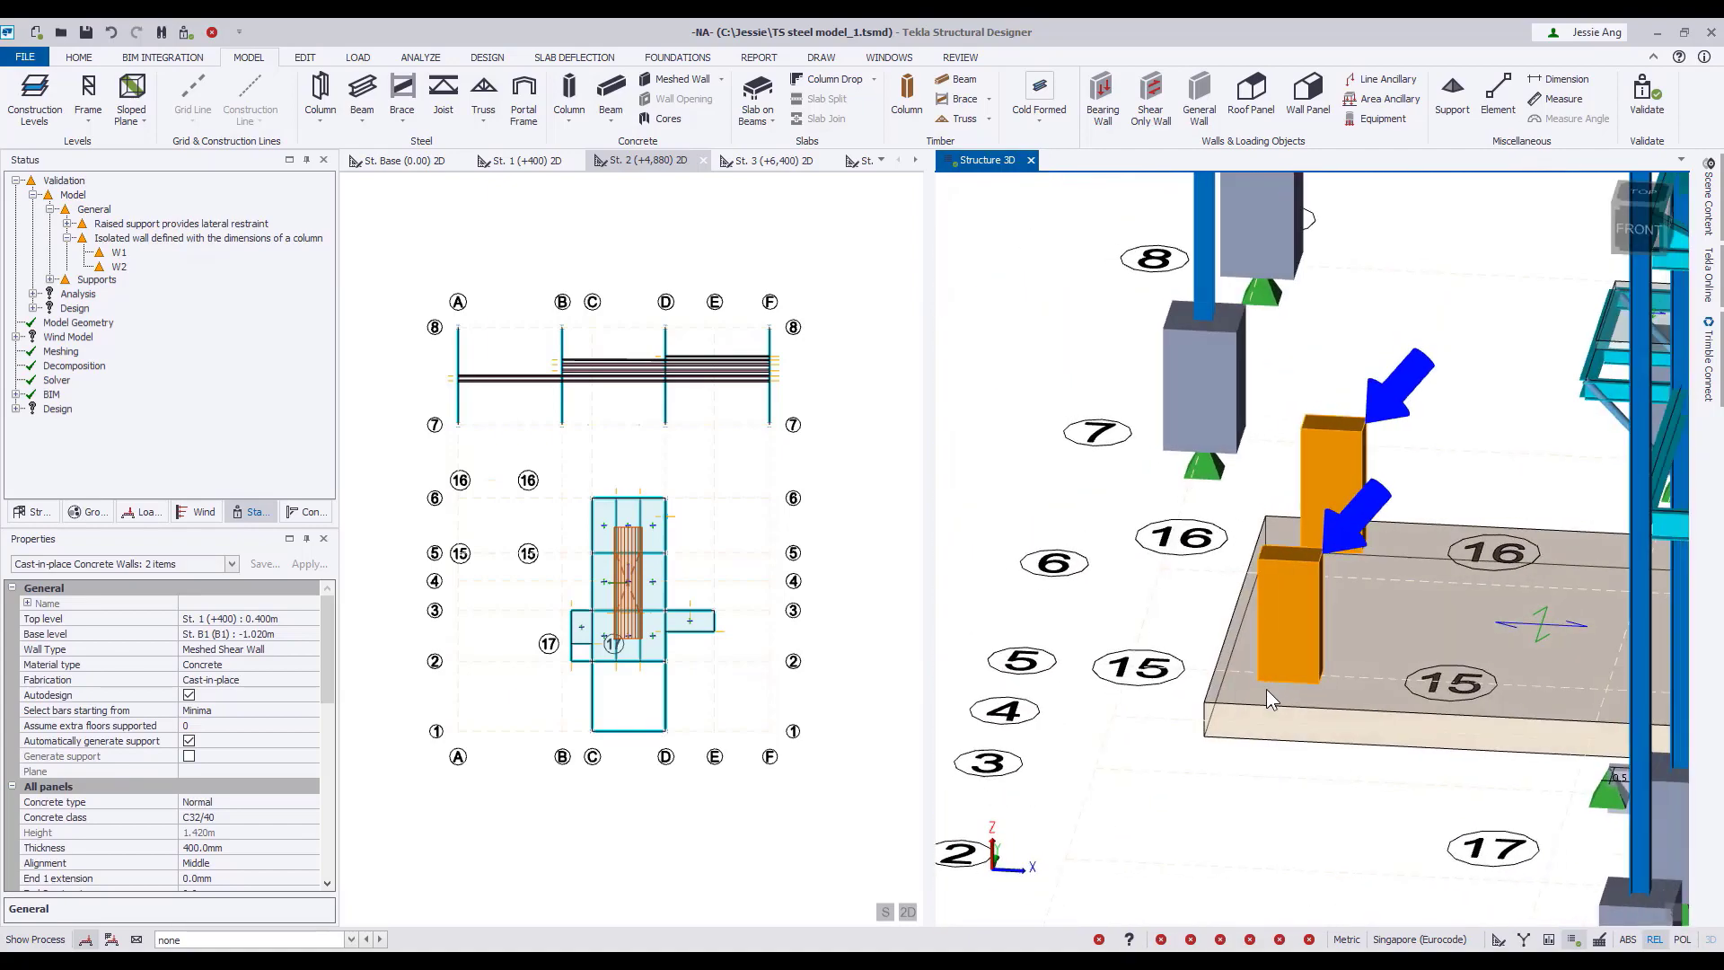
{"action": "mouse_move", "coordinate": [103, 228]}
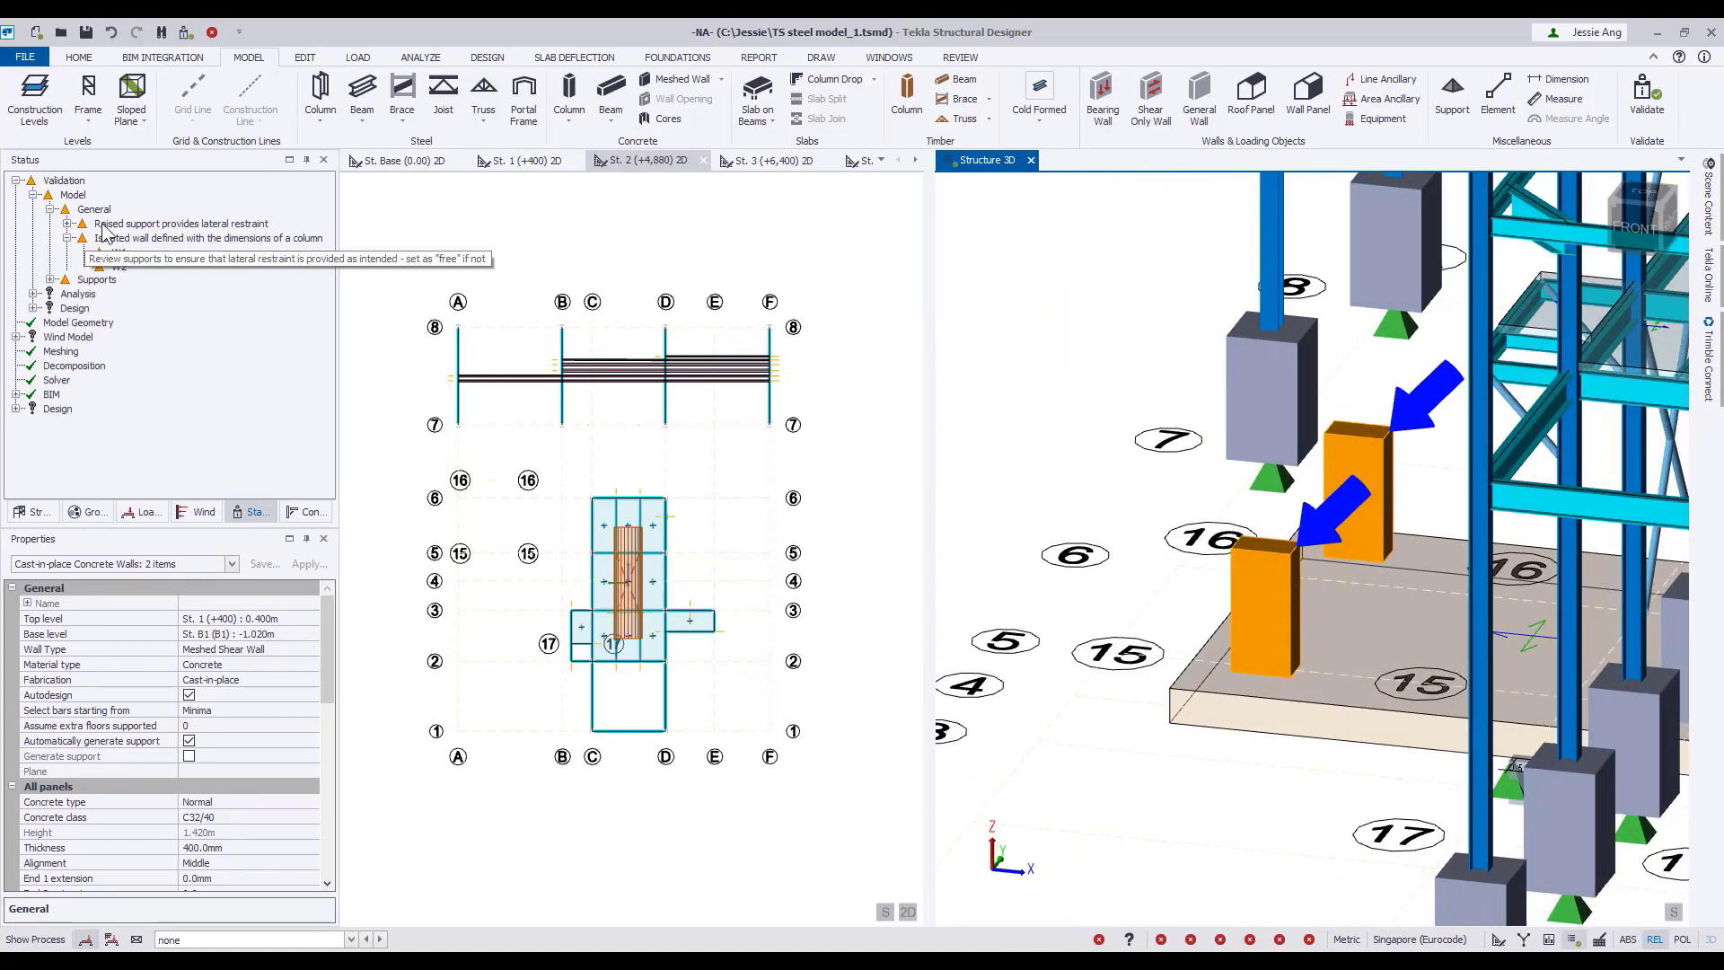
Expand the support warnings and highlight all supports flagged as clashing with member length.
{"action": "left_click", "coordinate": [50, 280]}
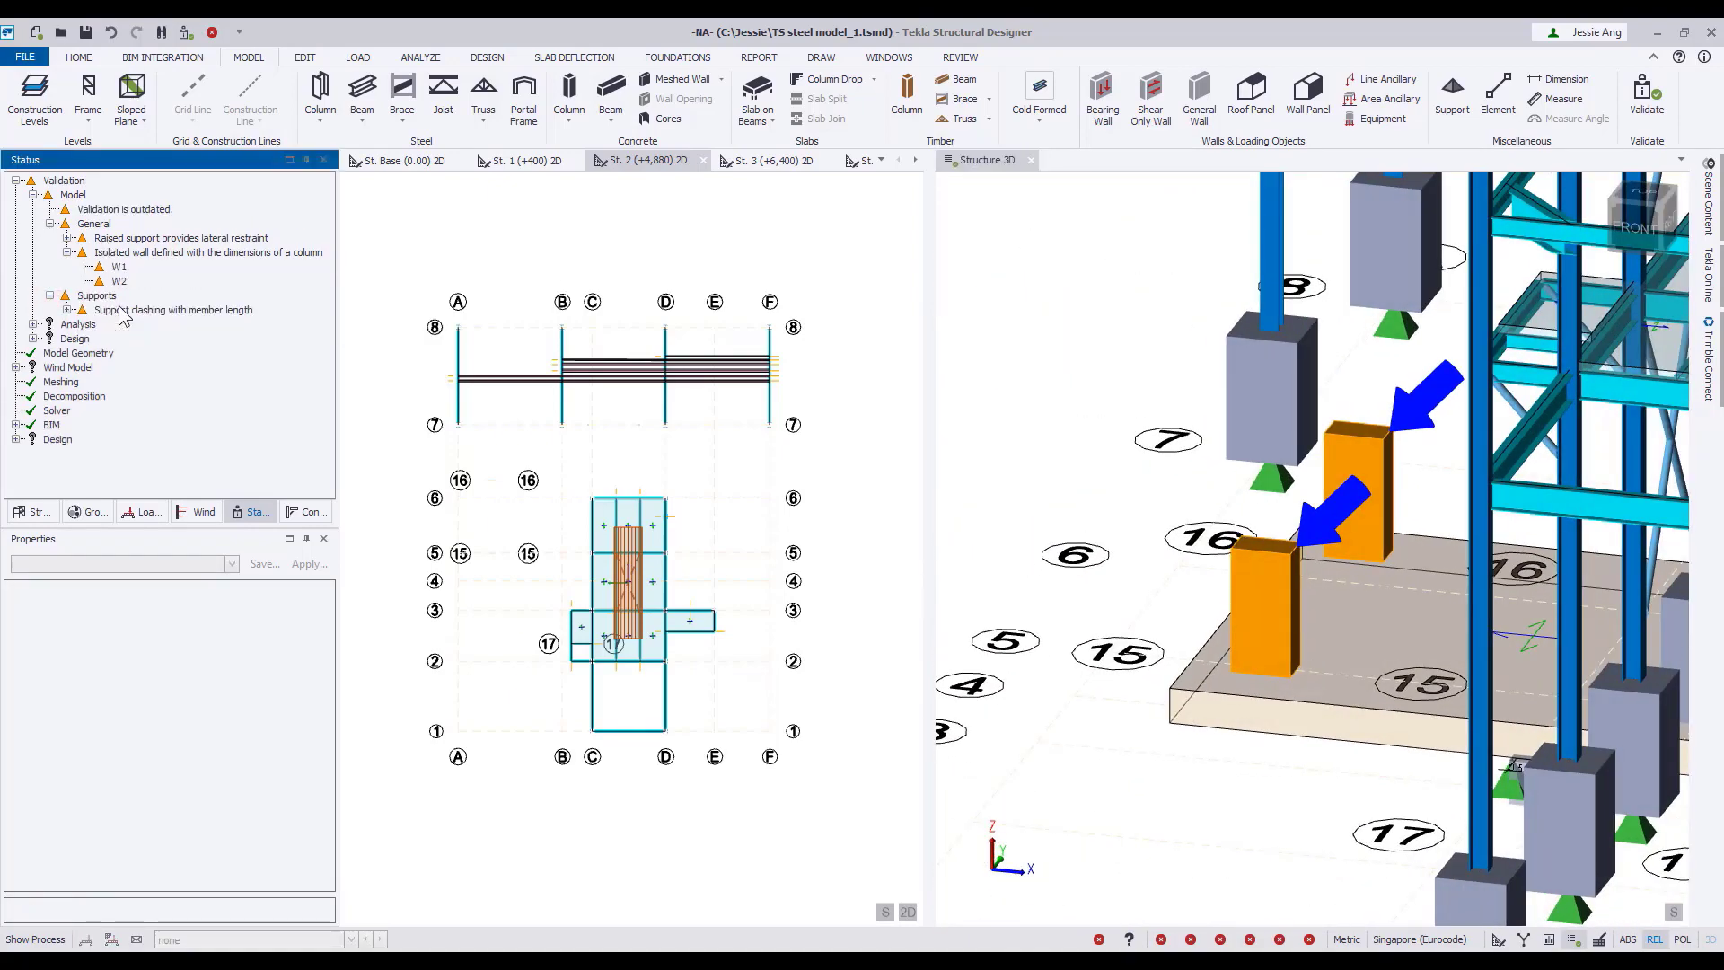
{"action": "double_click", "coordinate": [122, 311]}
{"action": "double_click", "coordinate": [131, 196]}
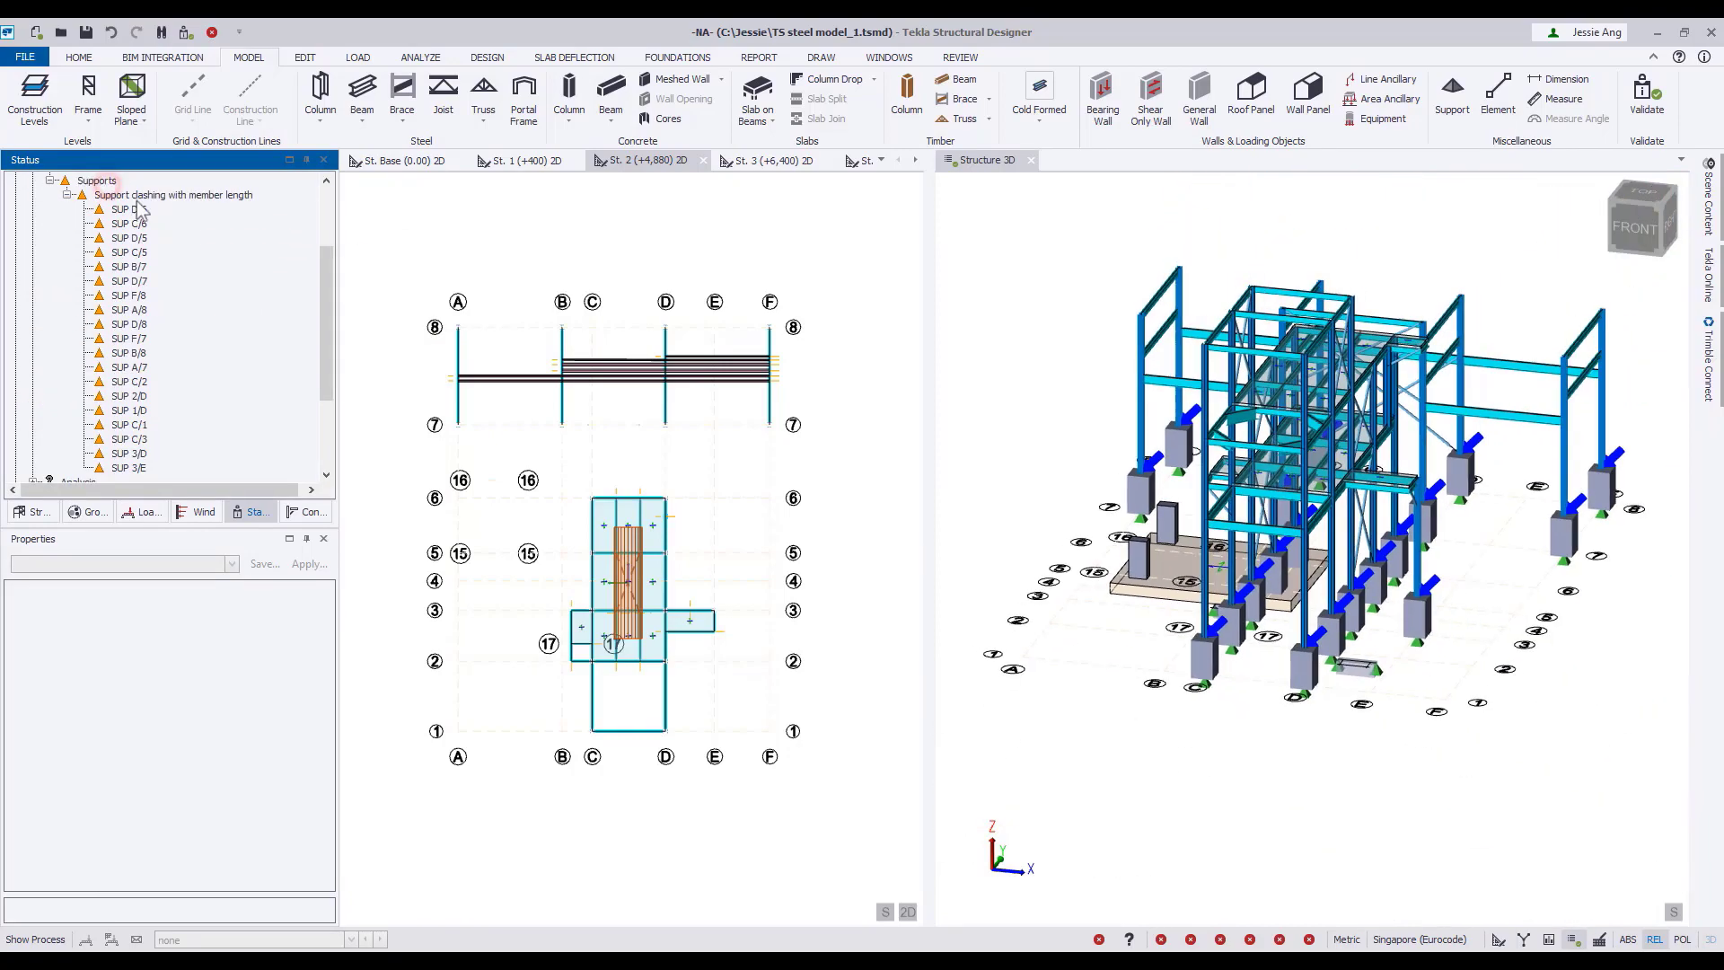
With the members hidden, delete the raised supports at level St. 1 (+400) and validate the structure again.
{"action": "right_click_drag", "start_coordinate": [1216, 751], "coordinate": [1131, 720]}
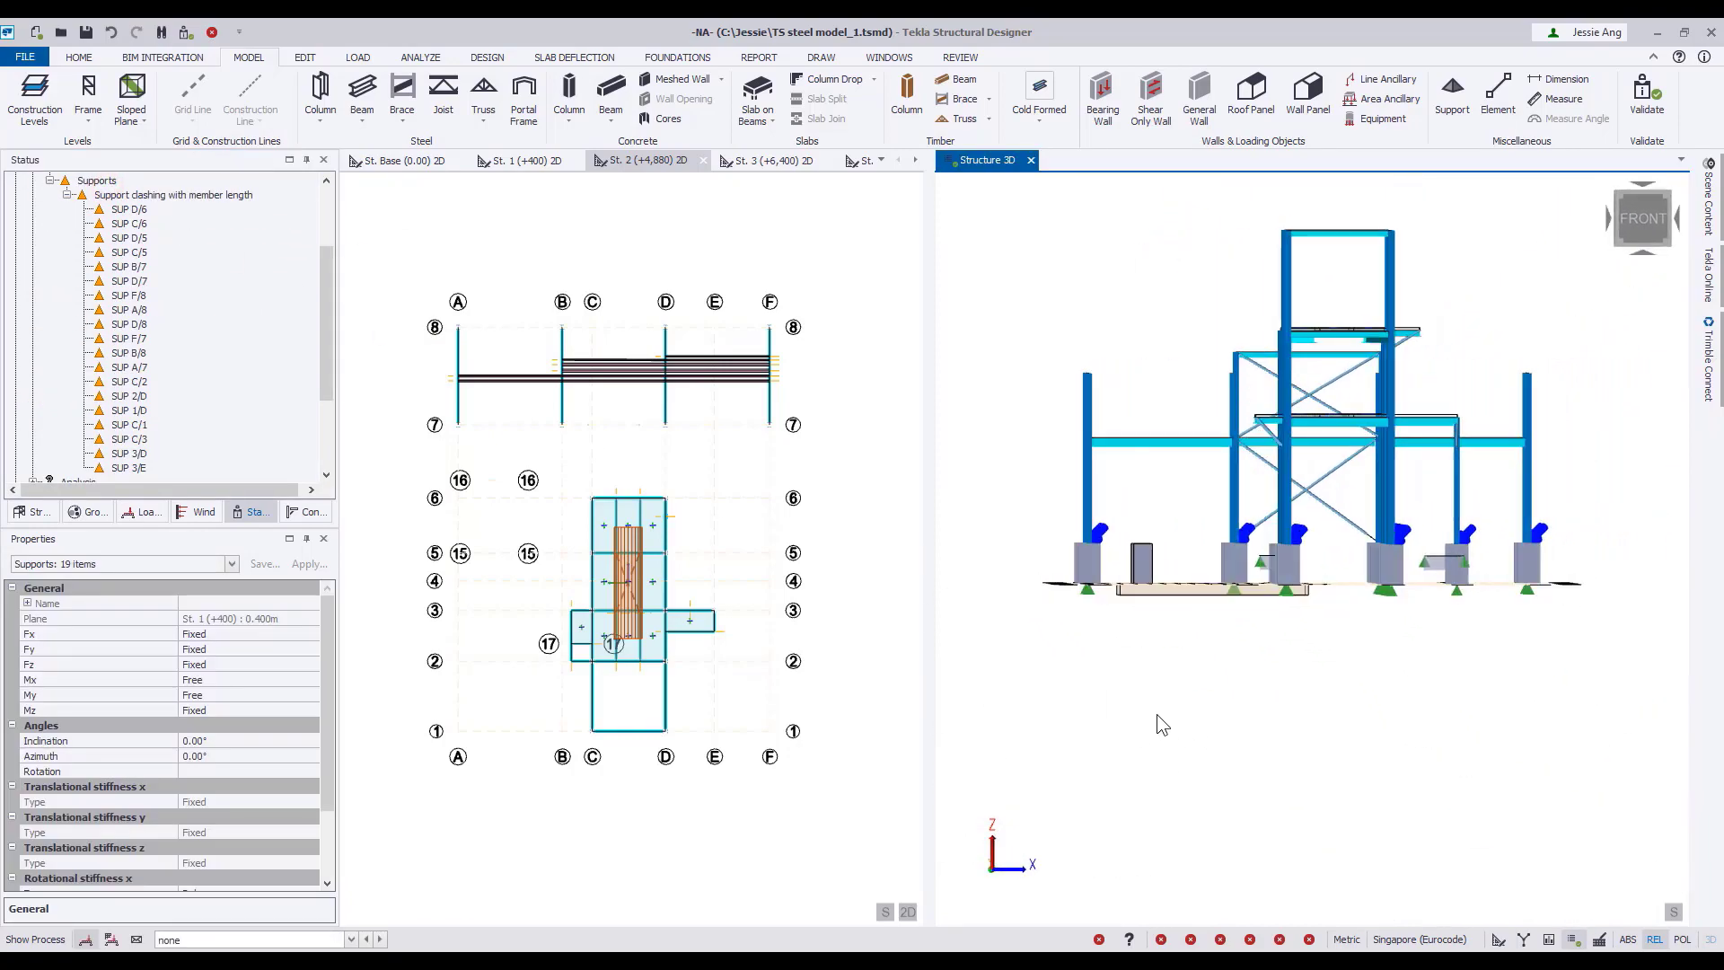
{"action": "left_click", "coordinate": [1715, 205]}
{"action": "left_click", "coordinate": [1470, 305]}
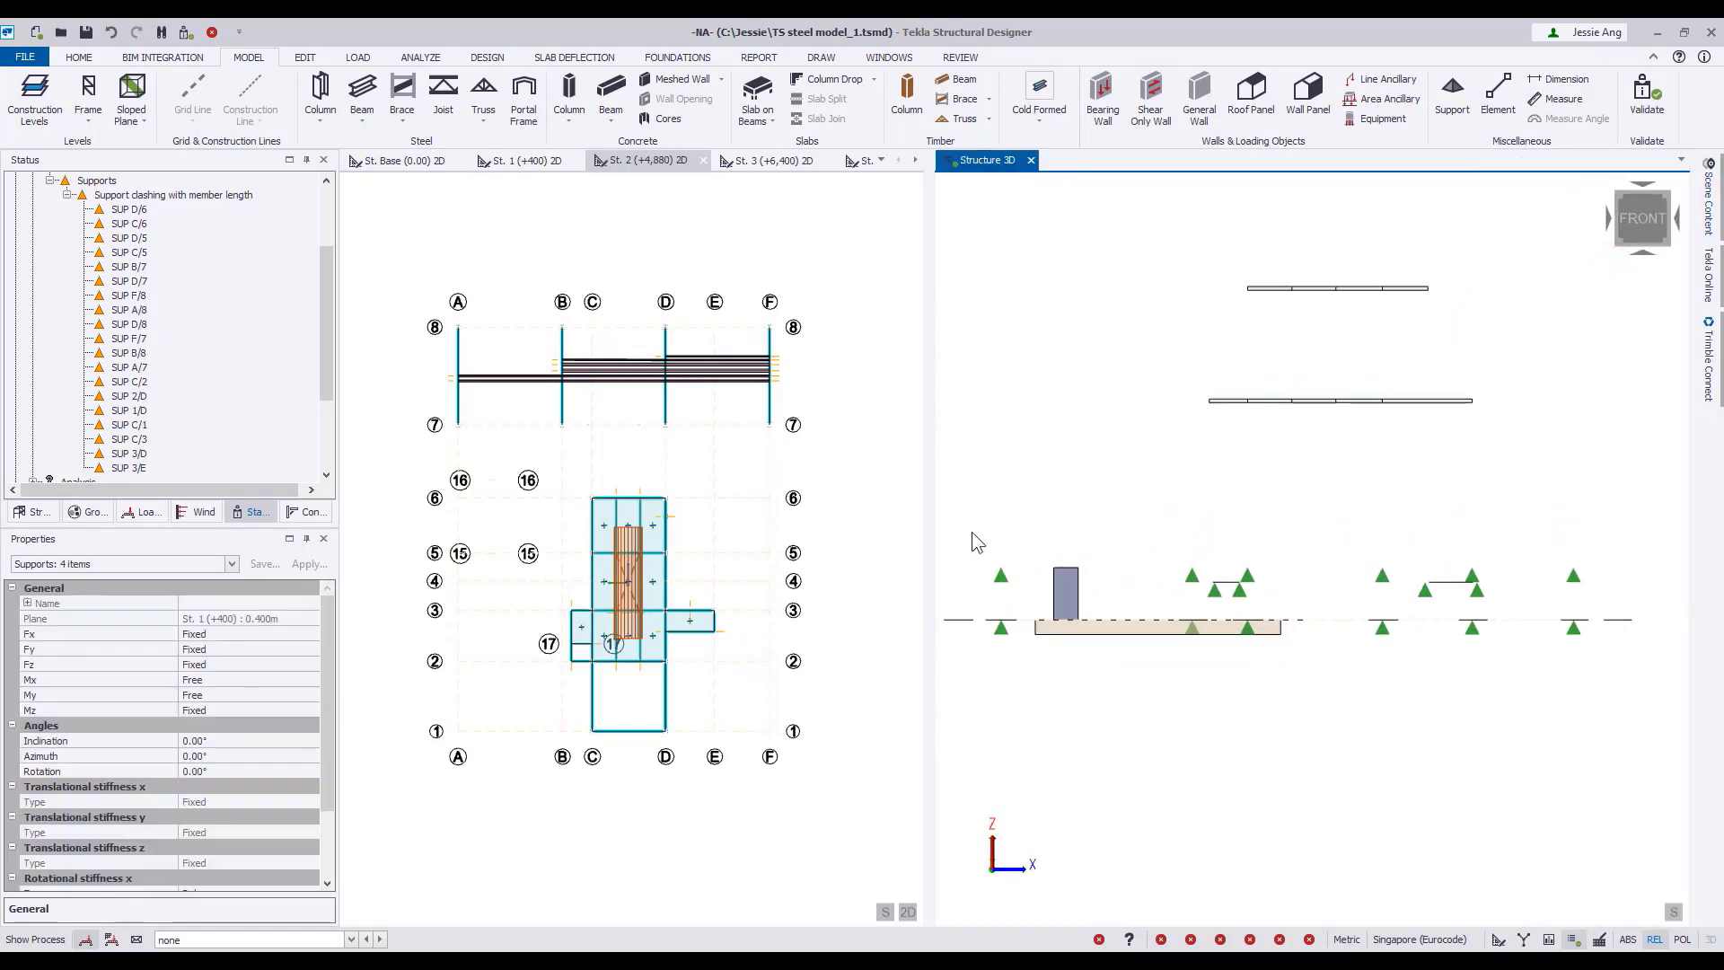
{"action": "left_click_drag", "start_coordinate": [972, 533], "coordinate": [1608, 590]}
{"action": "left_click", "coordinate": [212, 32]}
{"action": "left_click", "coordinate": [976, 356]}
{"action": "left_click", "coordinate": [185, 34]}
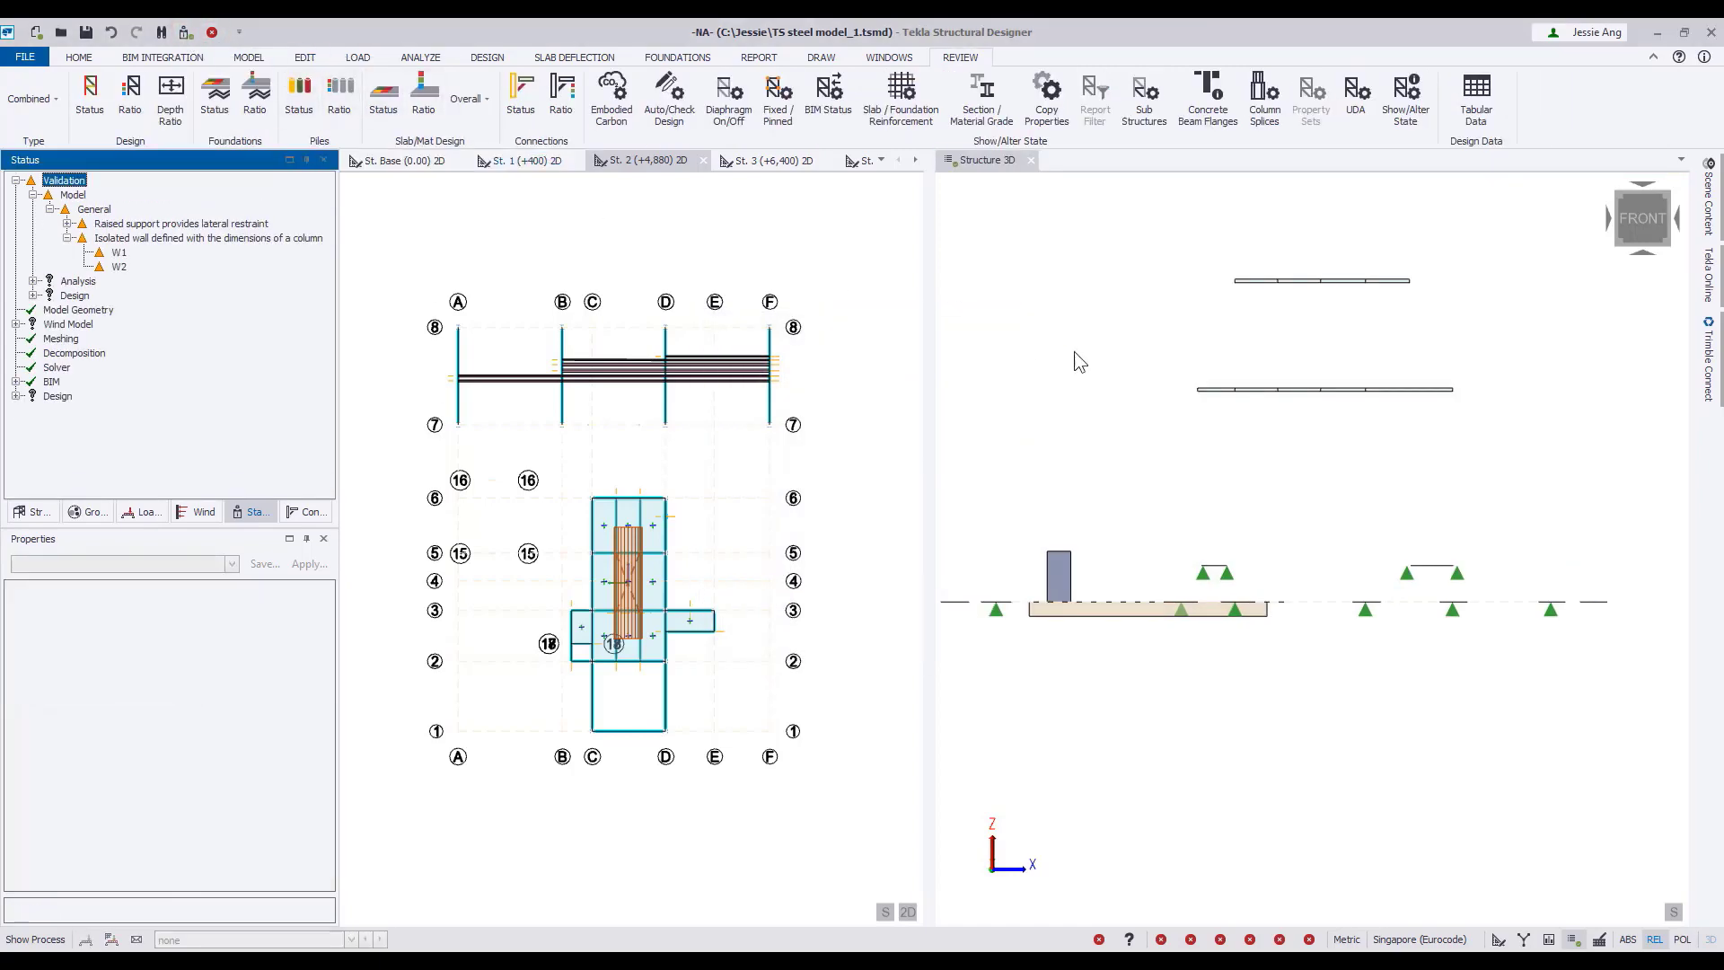
Return the 3D view to an isometric orientation and show the members again.
{"action": "left_click", "coordinate": [1619, 195]}
{"action": "left_click", "coordinate": [1707, 202]}
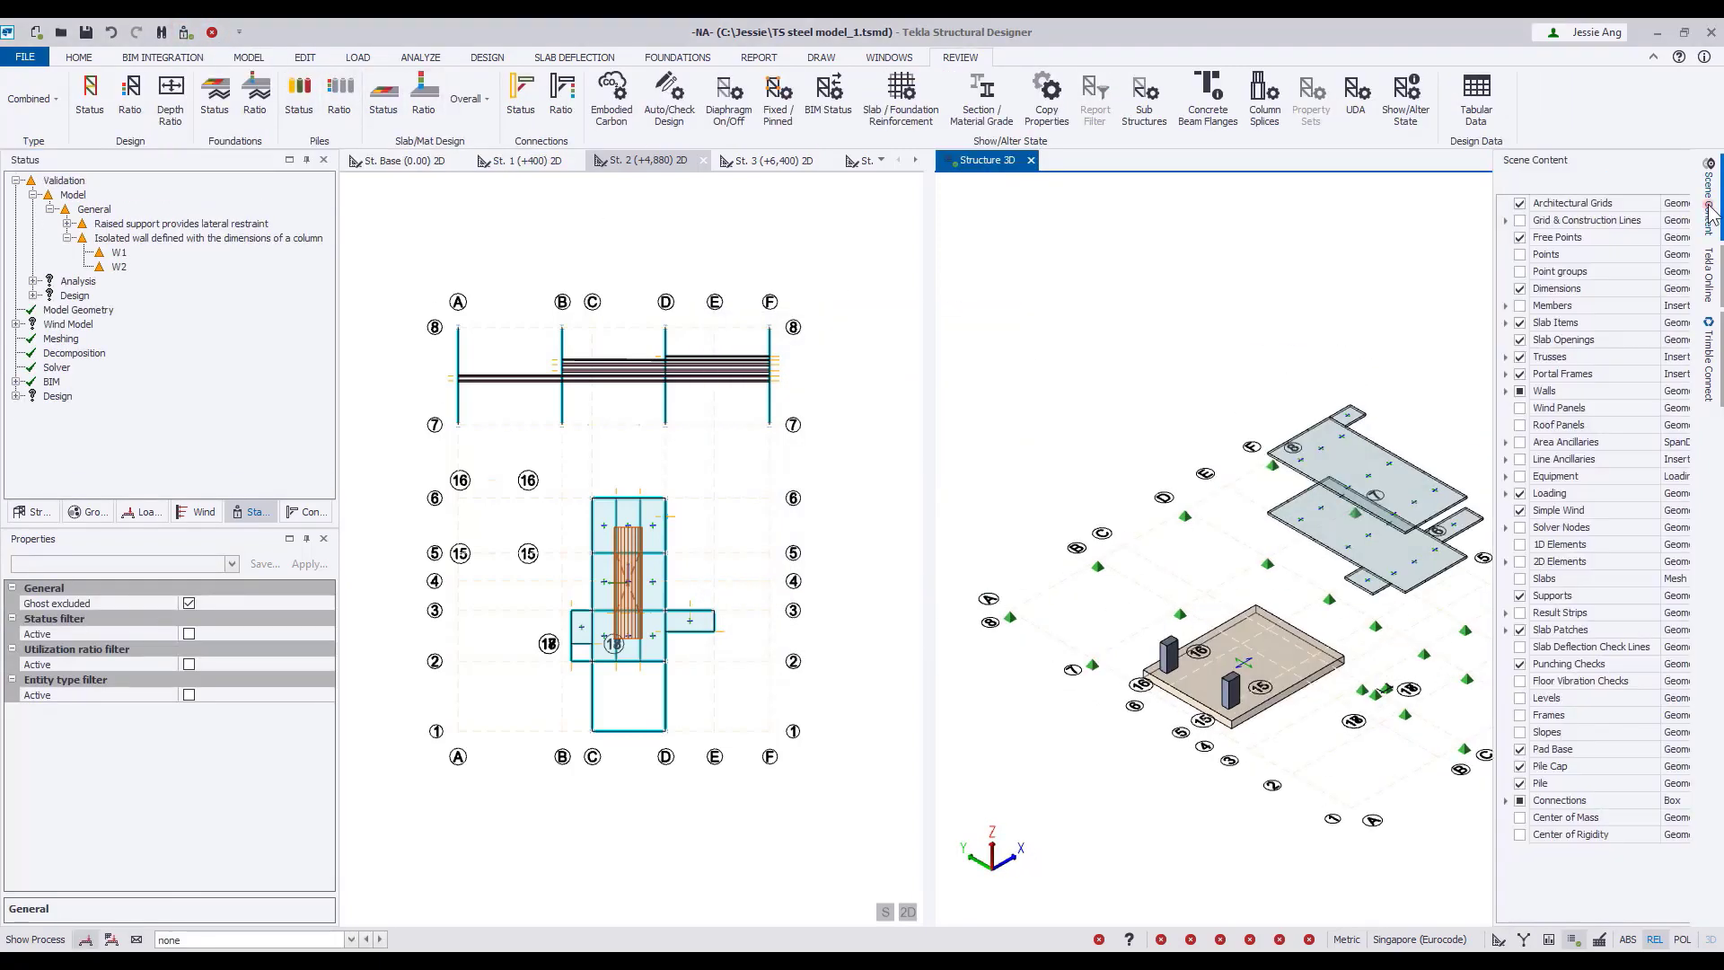
{"action": "left_click", "coordinate": [1471, 306]}
{"action": "right_click", "coordinate": [1123, 292]}
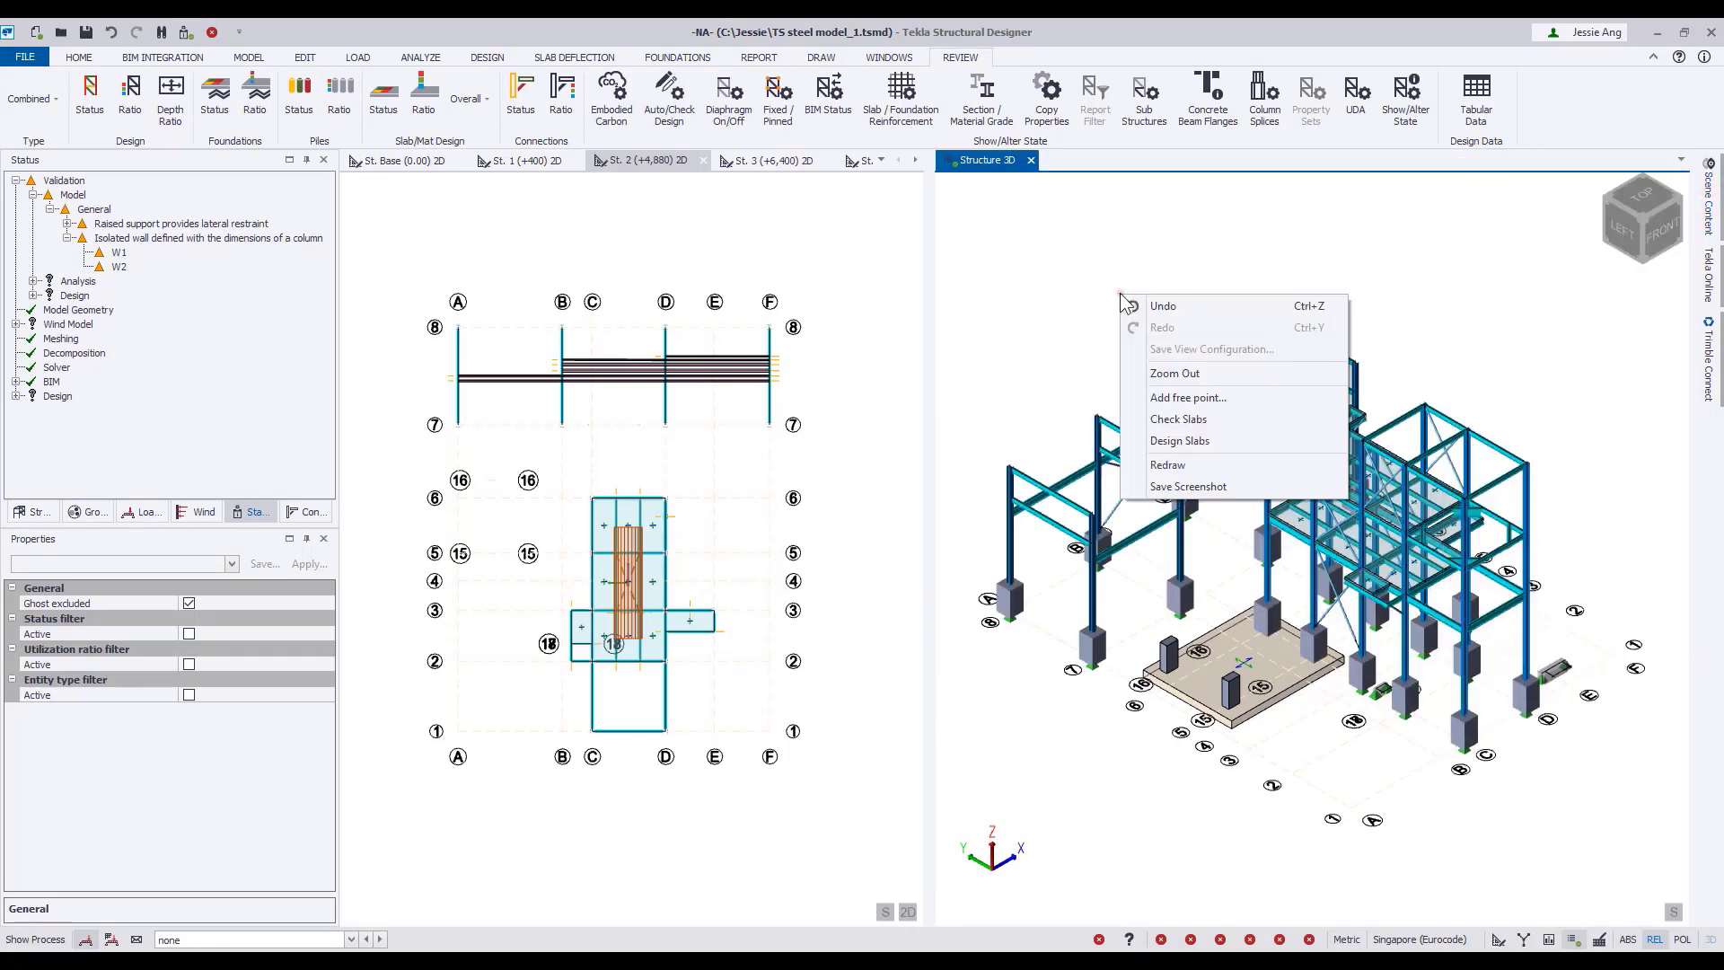
{"action": "left_click", "coordinate": [1112, 282]}
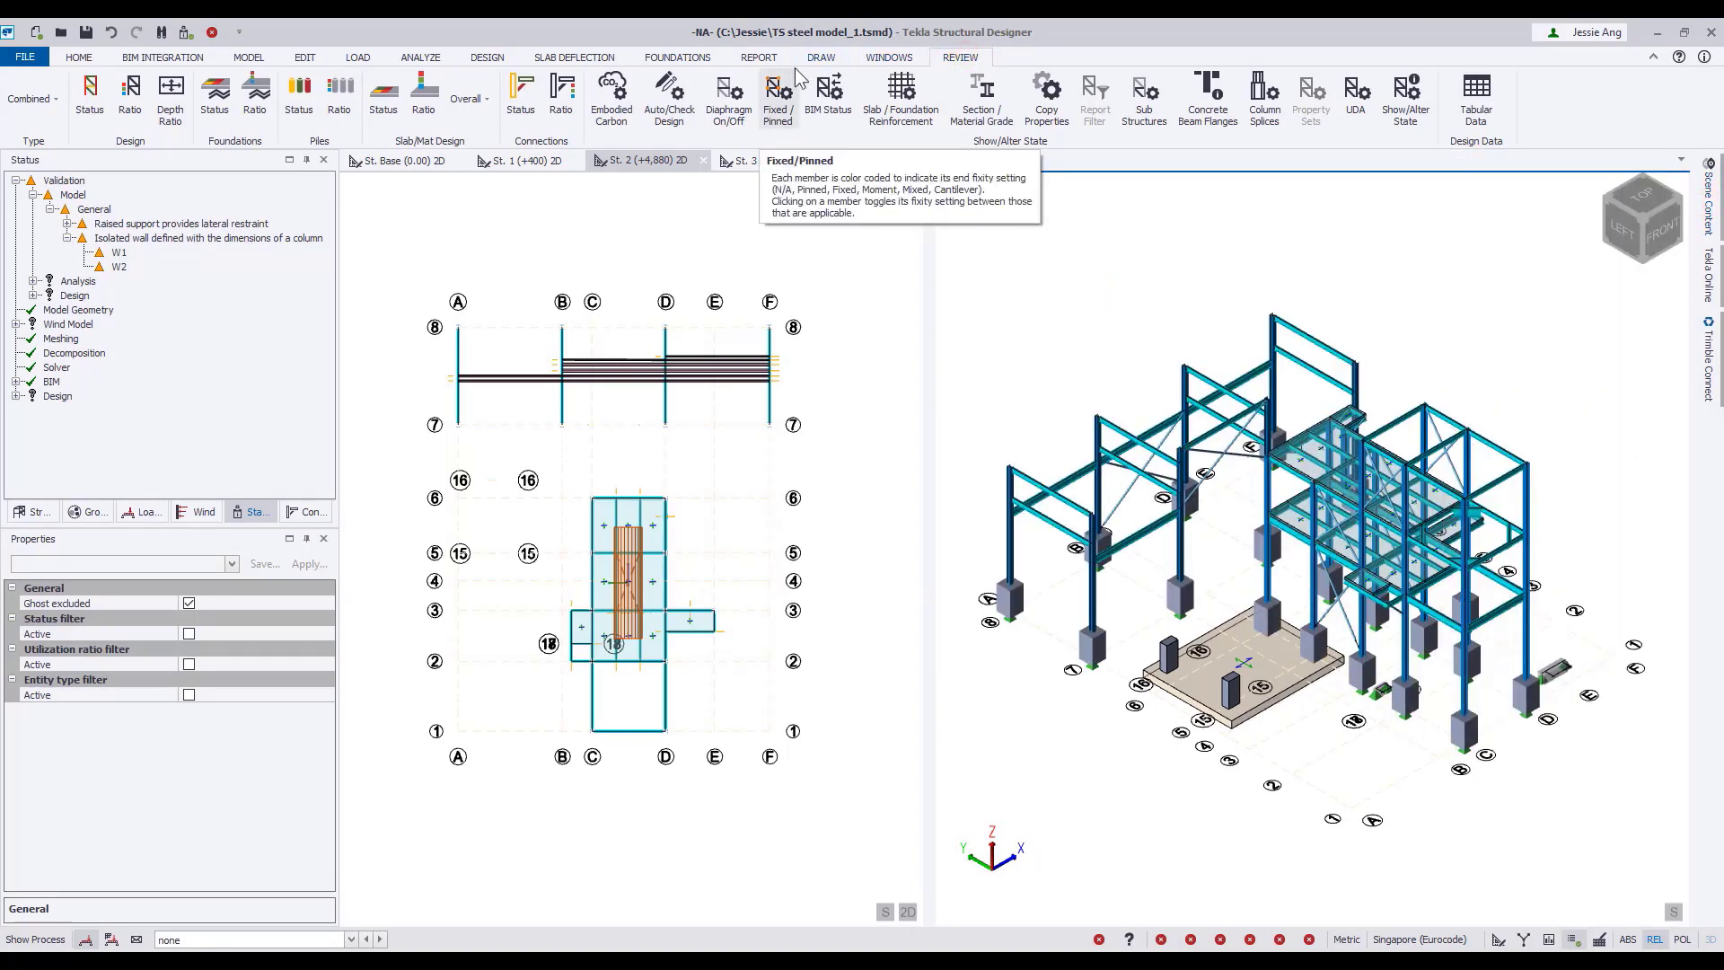
Review the autodesign state and the fire proofing state of the structure's members in colour-coded display.
{"action": "left_click", "coordinate": [674, 106]}
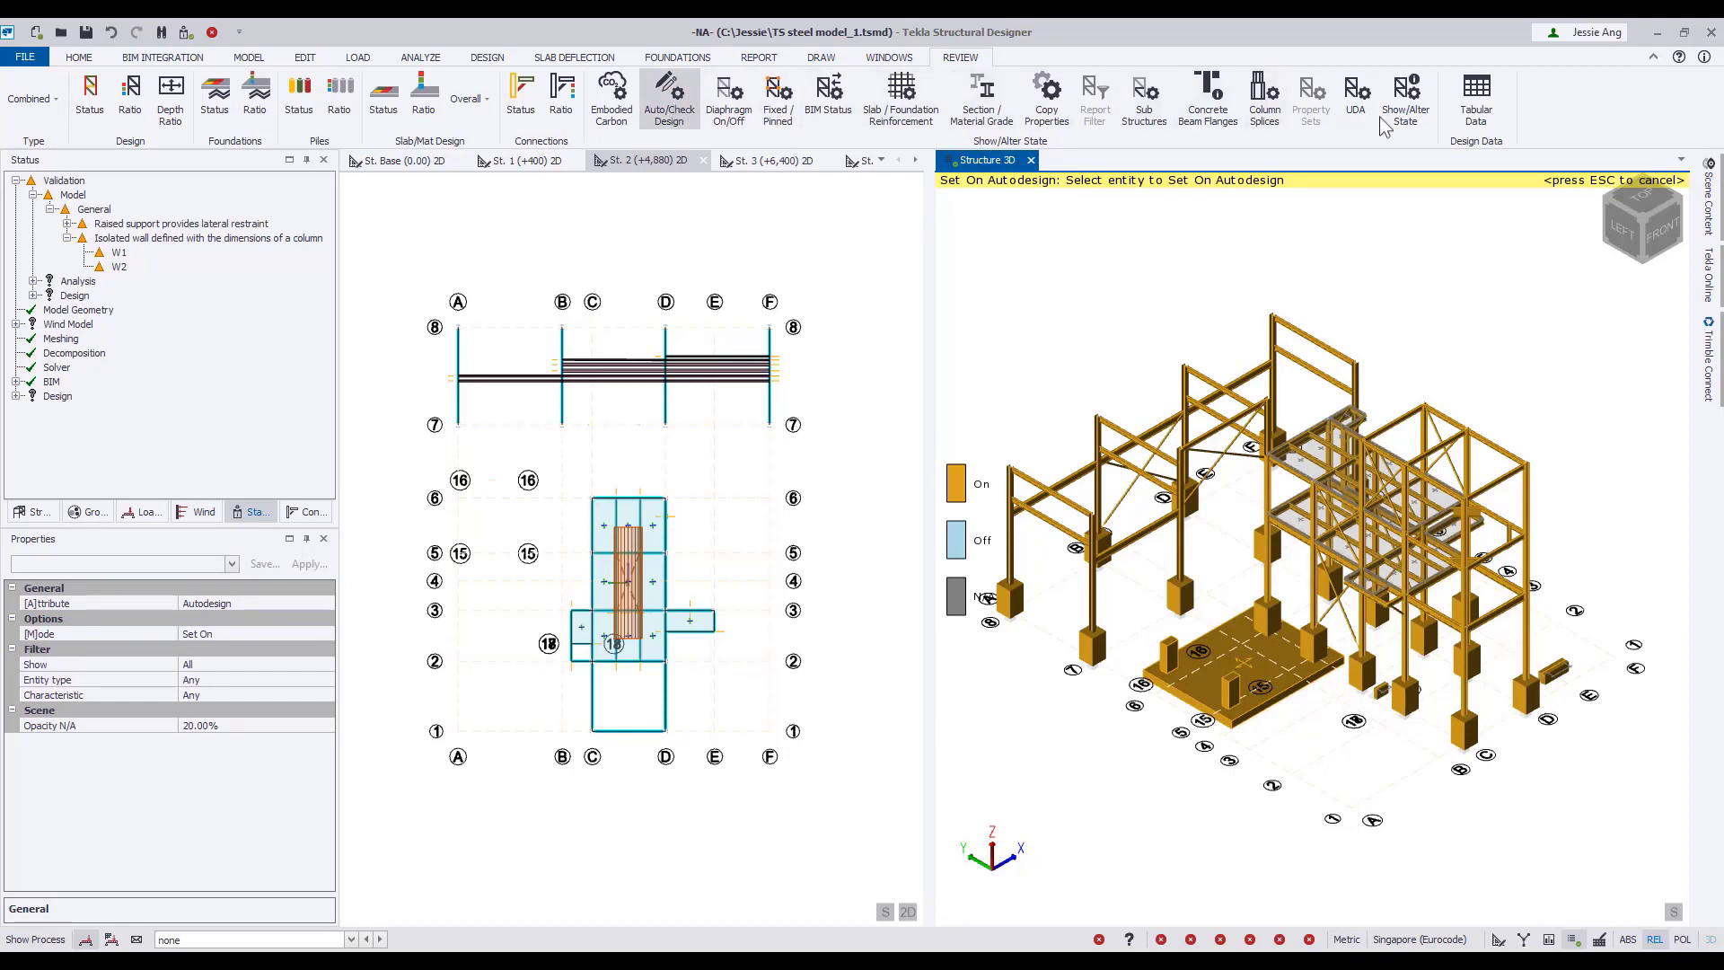
{"action": "left_click", "coordinate": [1408, 121]}
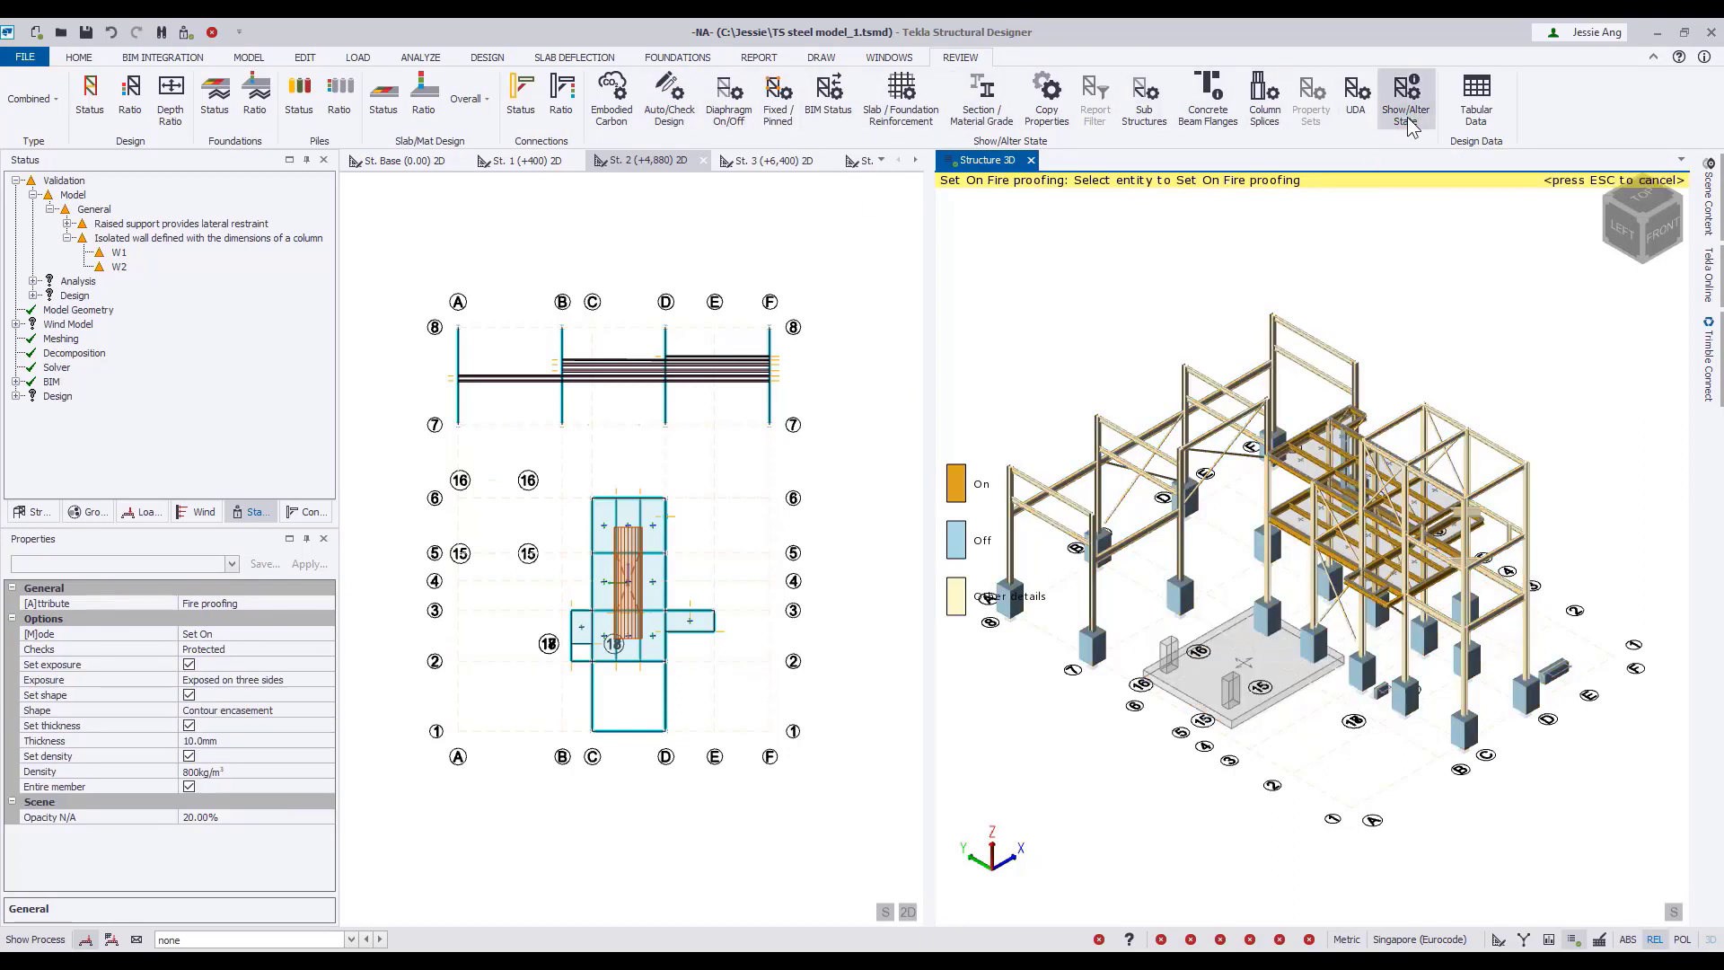
{"action": "right_click_drag", "start_coordinate": [1427, 207], "coordinate": [1125, 301]}
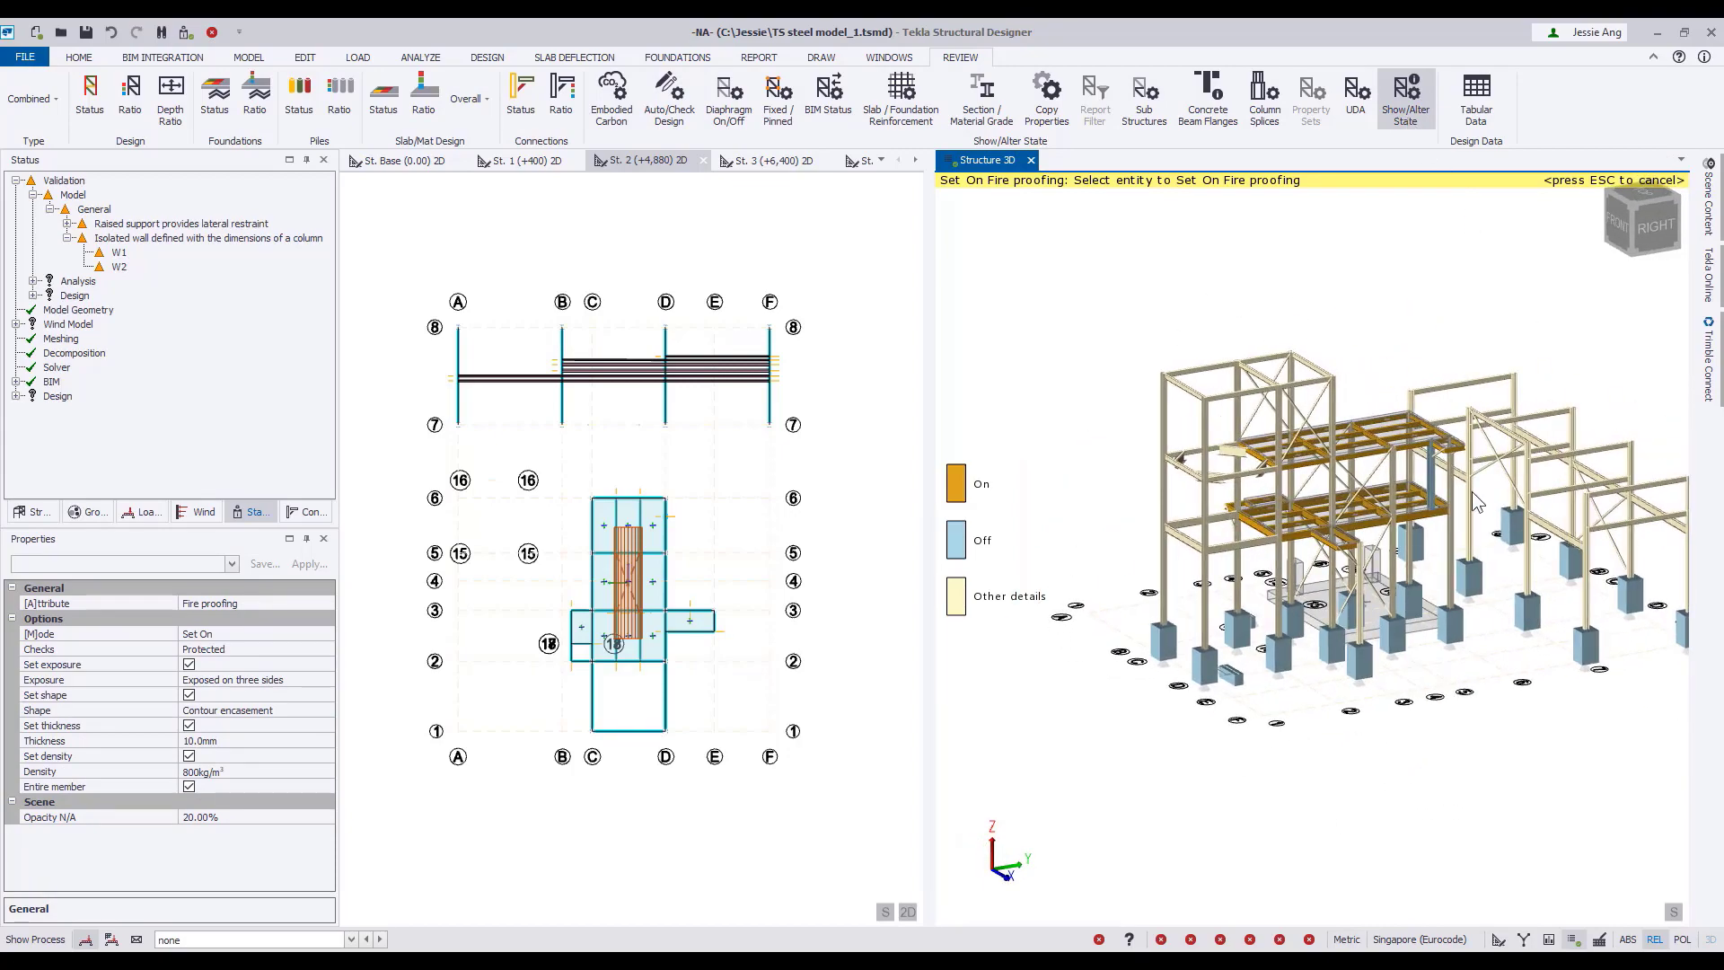
{"action": "scroll", "coordinate": [1472, 492], "scroll_direction": "up", "scroll_amount": 5}
Set the fire proofing exposure to Exposed on all sides and review which members are protected this way.
{"action": "left_click", "coordinate": [328, 680]}
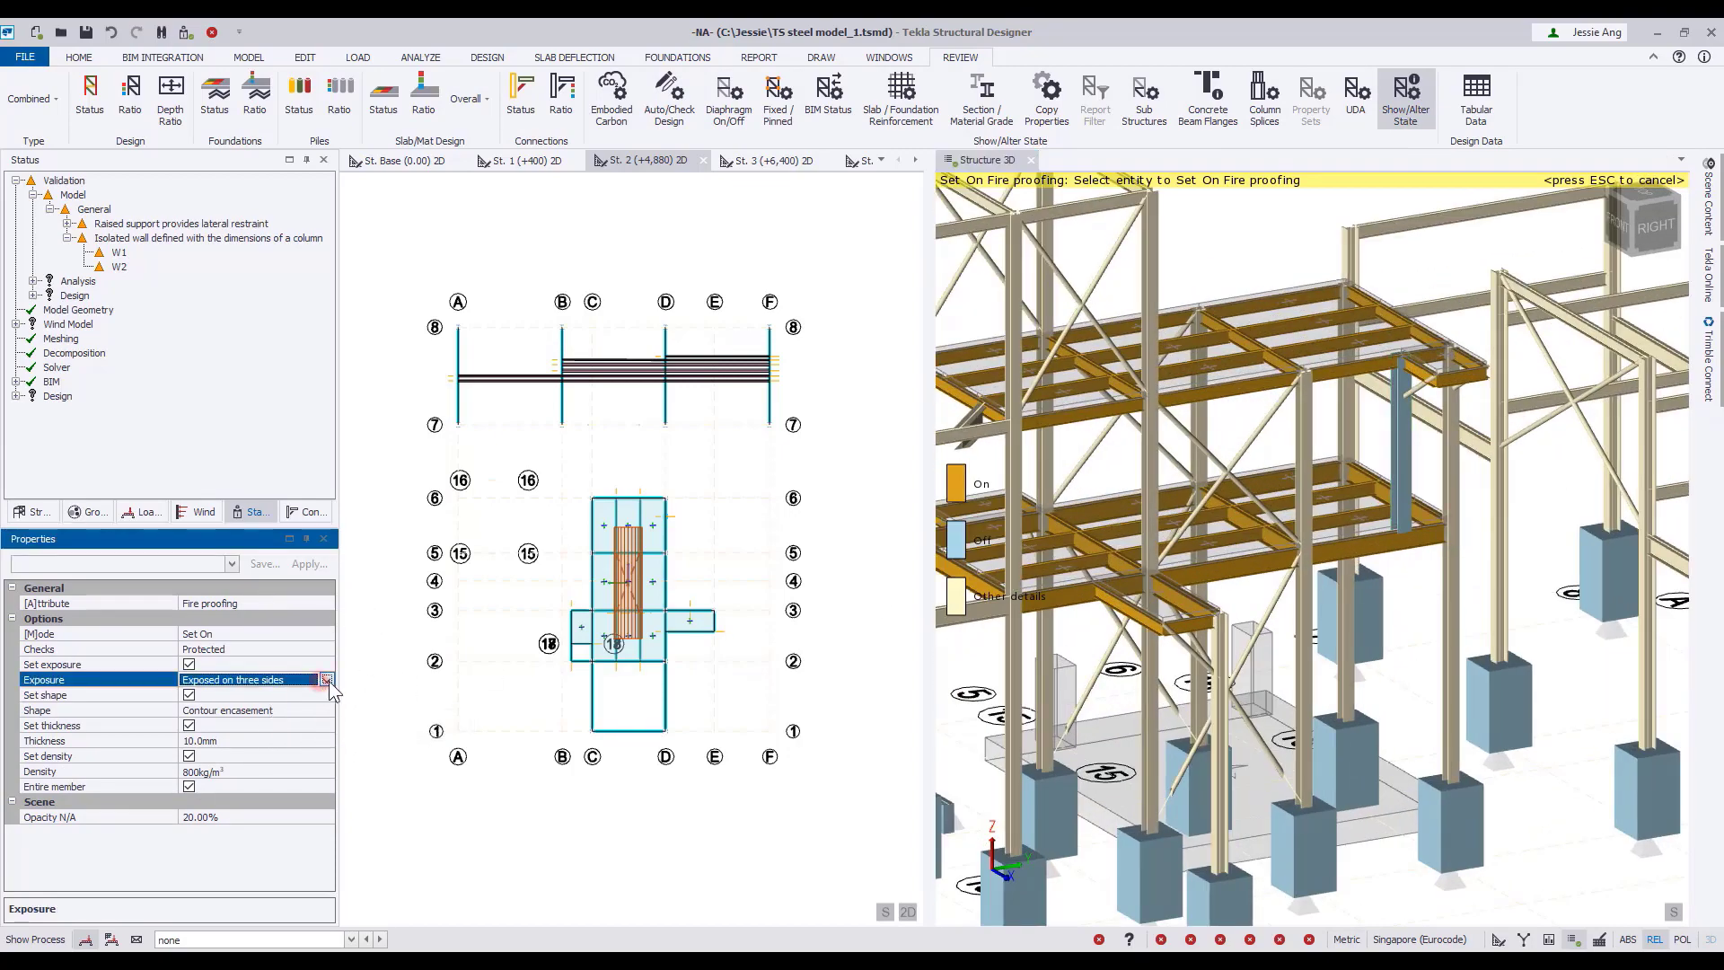
{"action": "left_click", "coordinate": [327, 680]}
{"action": "left_click", "coordinate": [271, 714]}
{"action": "scroll", "coordinate": [1354, 715], "scroll_direction": "down", "scroll_amount": 6}
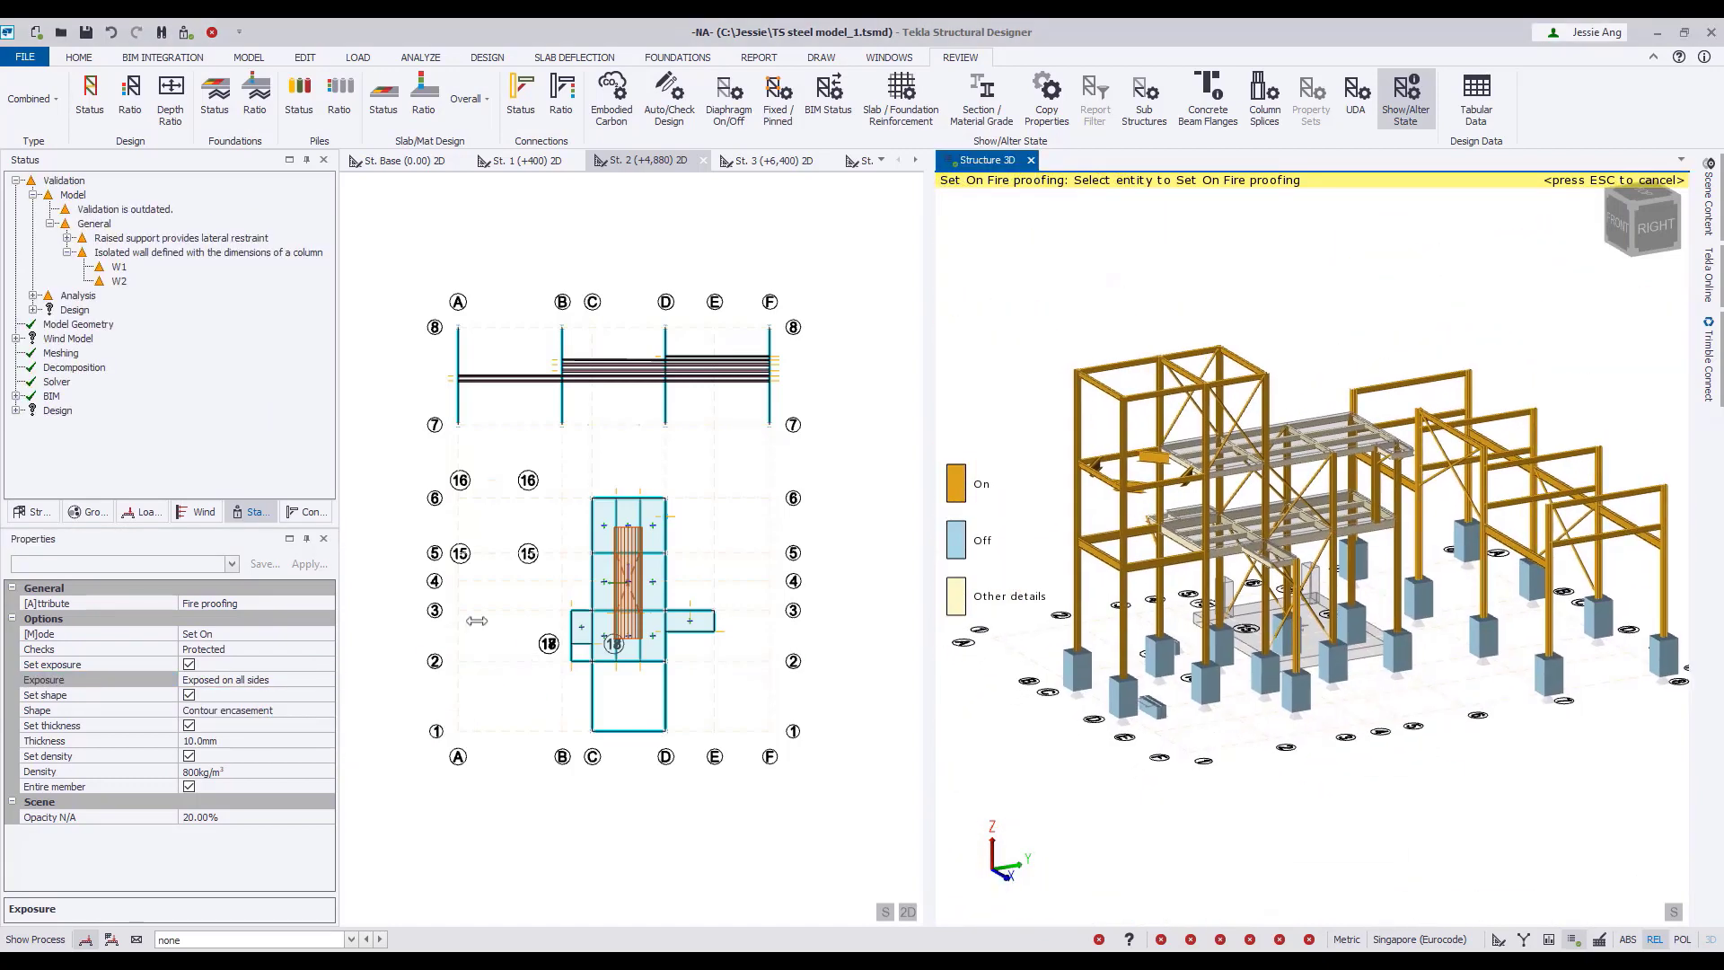
Review the members' wind loading, cantilever end and fixed/pinned states, and leave the state display.
{"action": "left_click", "coordinate": [327, 604]}
{"action": "scroll", "coordinate": [245, 783], "scroll_direction": "down", "scroll_amount": 3}
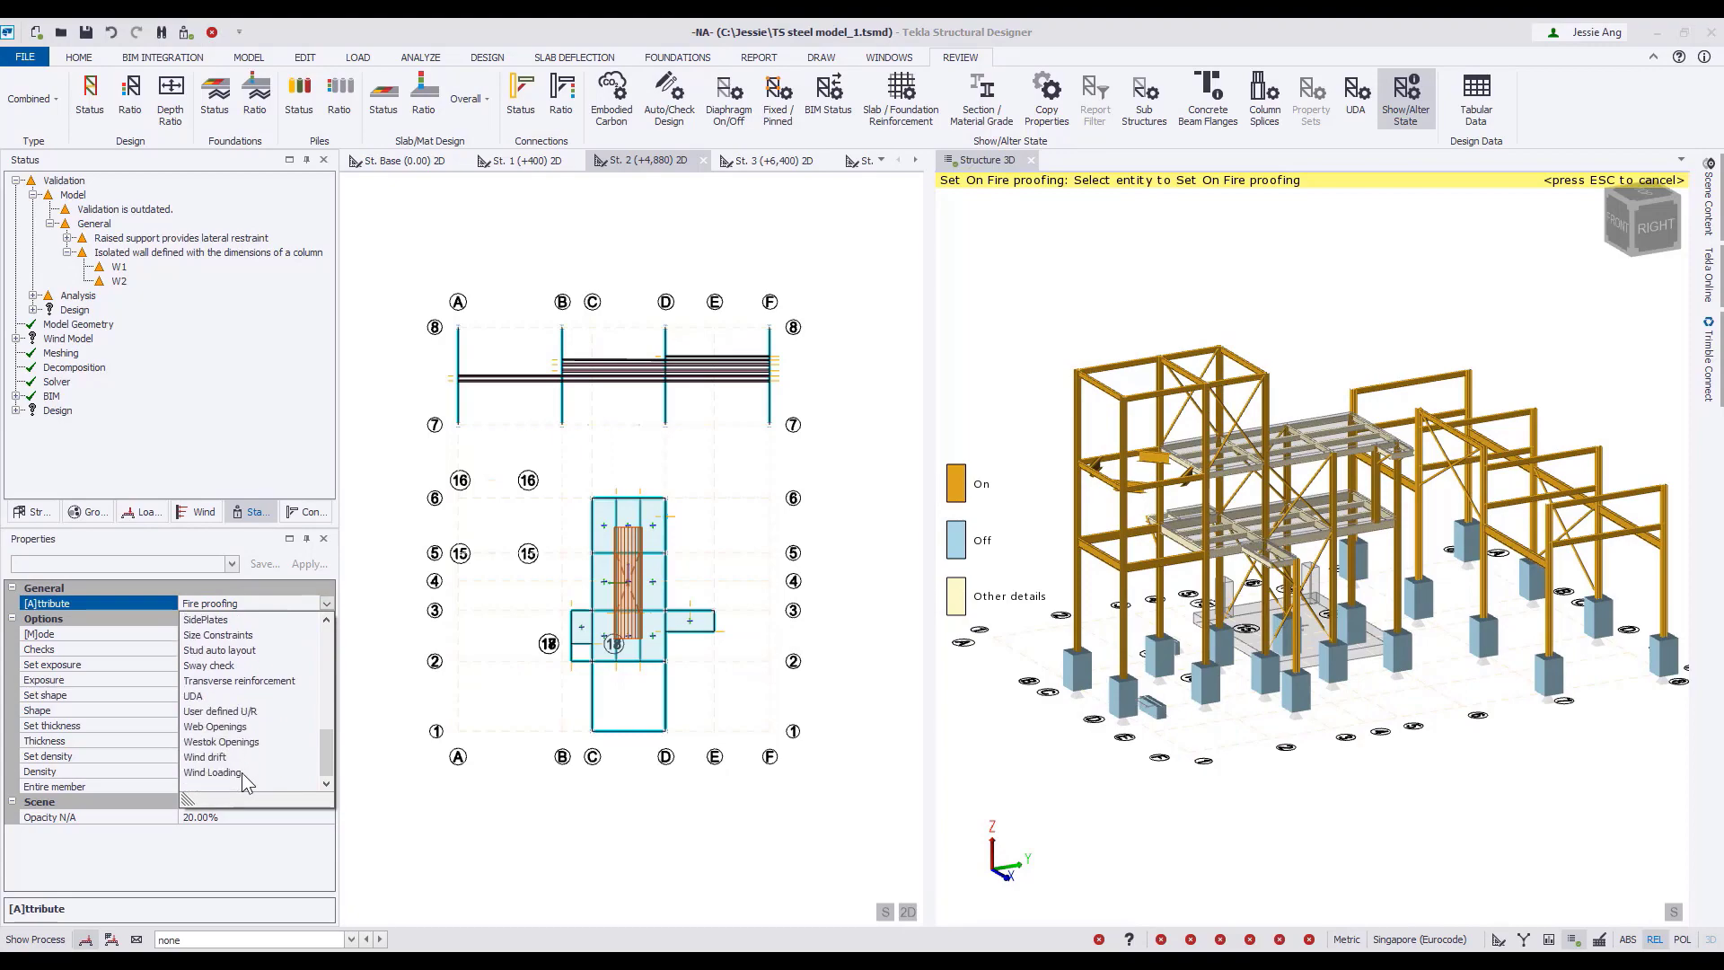
{"action": "left_click", "coordinate": [245, 781]}
{"action": "mouse_move", "coordinate": [1374, 790]}
{"action": "right_mouse_down"}
{"action": "mouse_move", "coordinate": [1162, 772]}
{"action": "mouse_move", "coordinate": [1349, 806]}
{"action": "mouse_move", "coordinate": [1288, 789]}
{"action": "mouse_move", "coordinate": [1385, 760]}
{"action": "mouse_move", "coordinate": [1374, 784]}
{"action": "right_mouse_up"}
{"action": "left_click", "coordinate": [778, 99]}
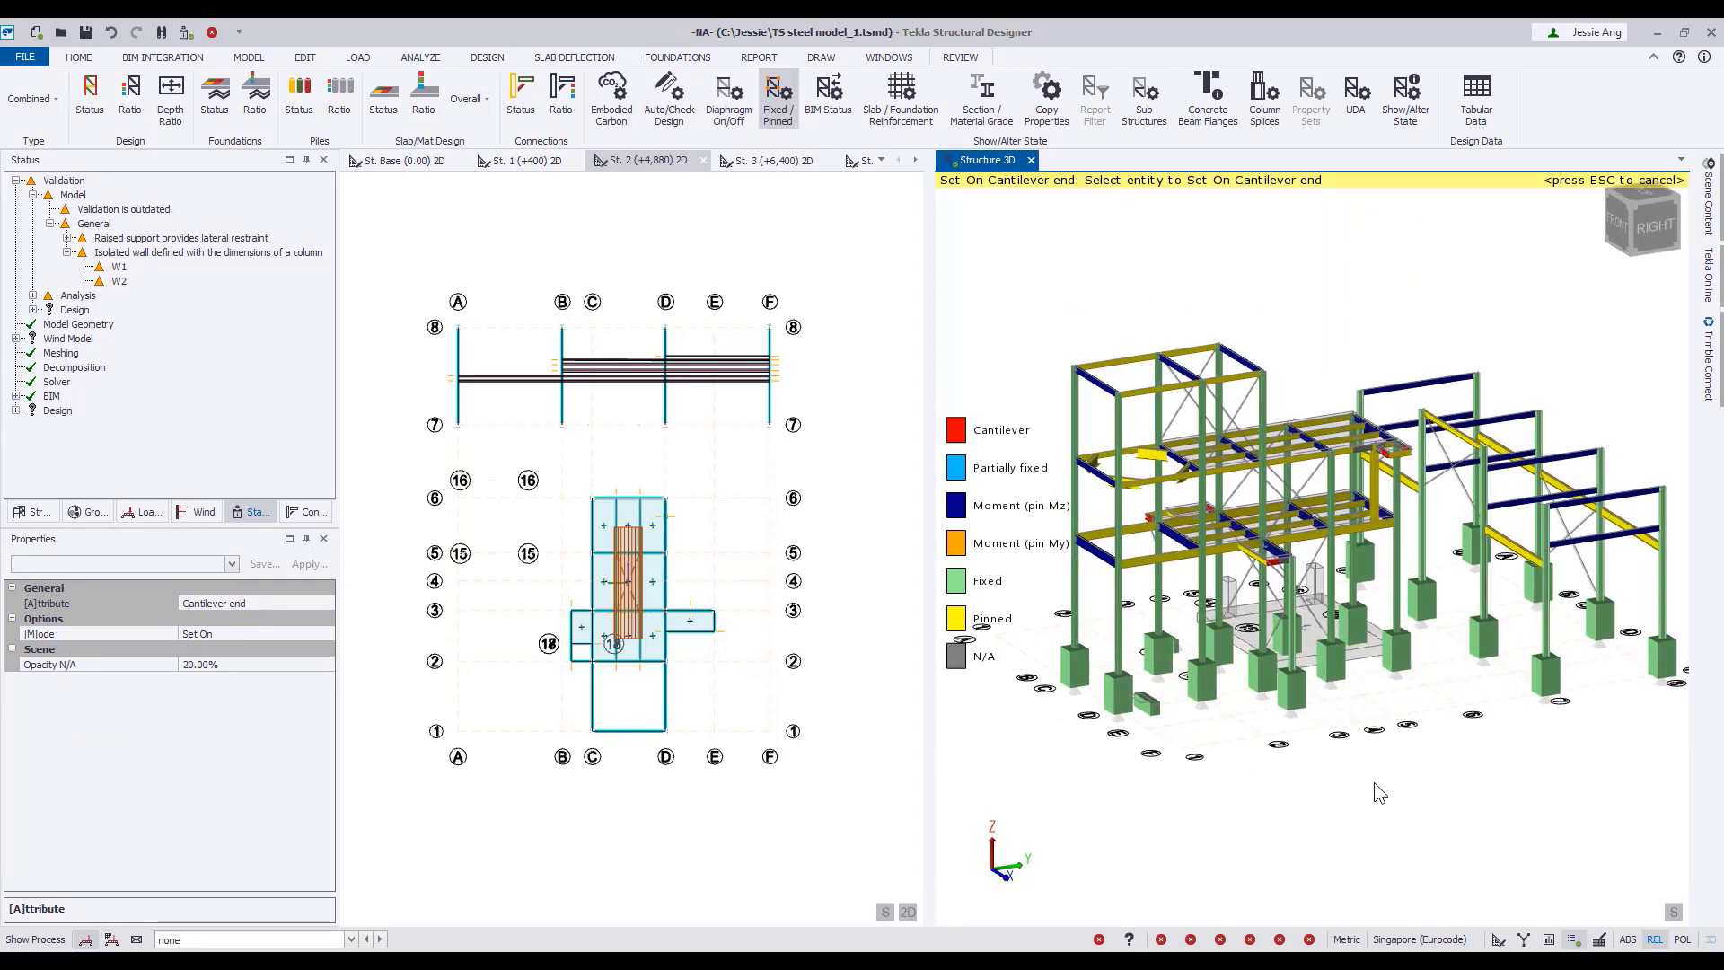
{"action": "key", "text": "Escape"}
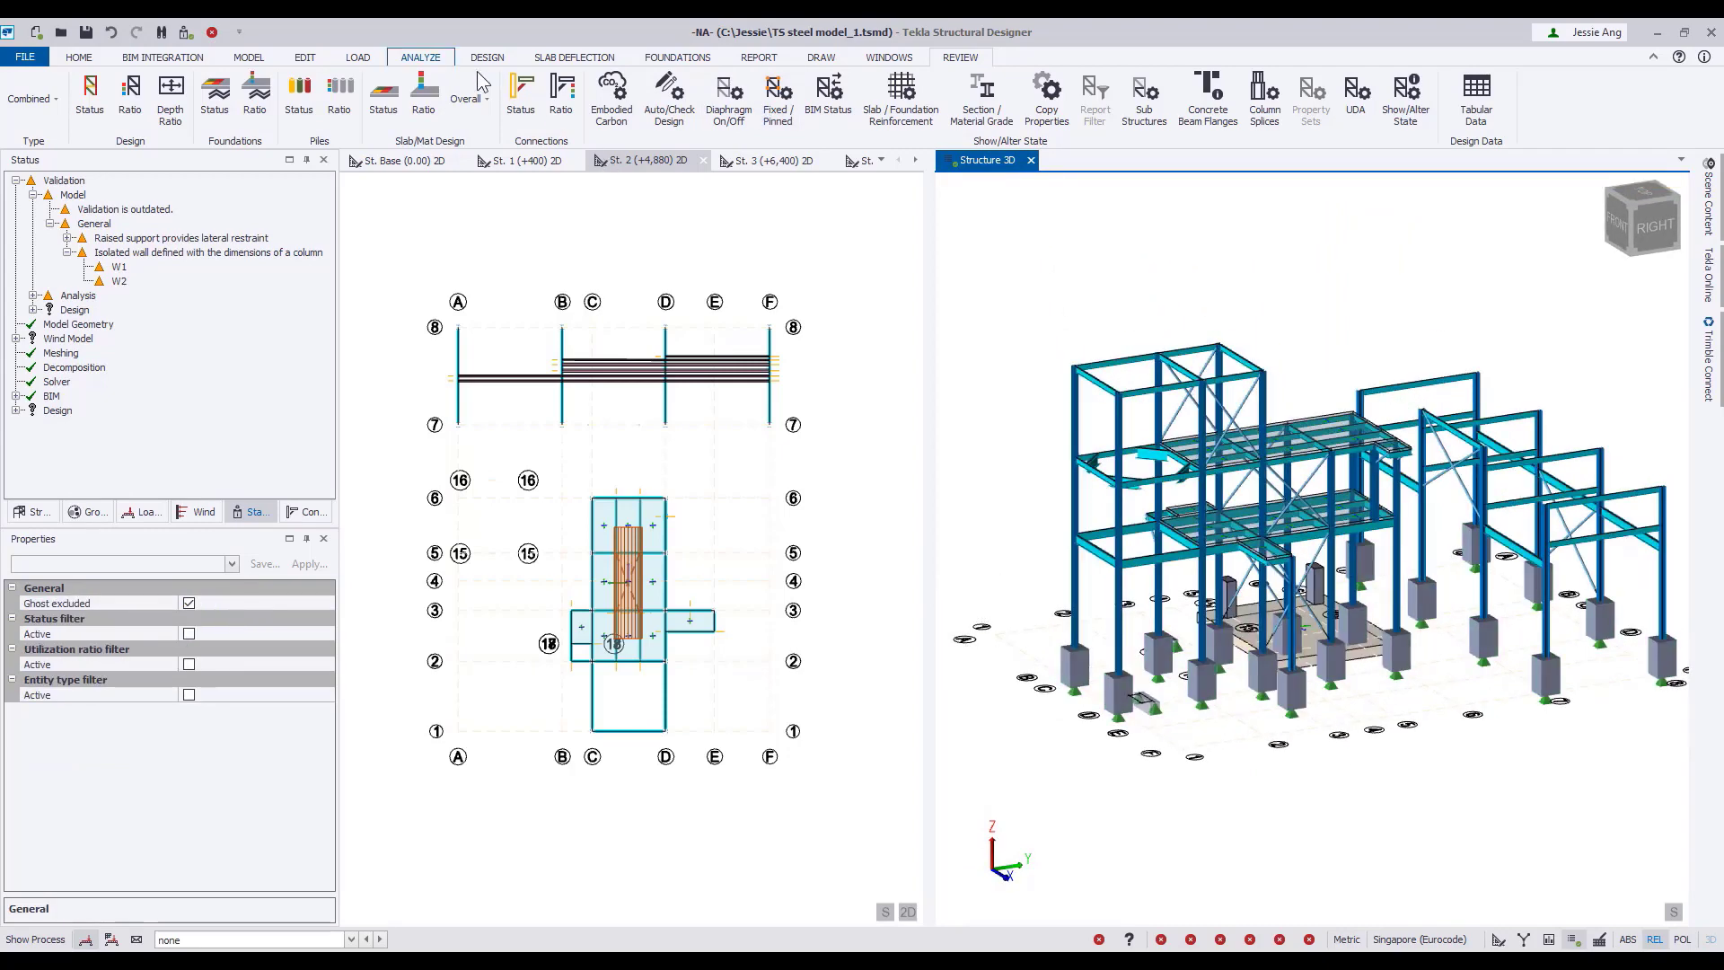
Start the Wind Wizard with worst case data and apply open structure wind load.
{"action": "left_click", "coordinate": [358, 57]}
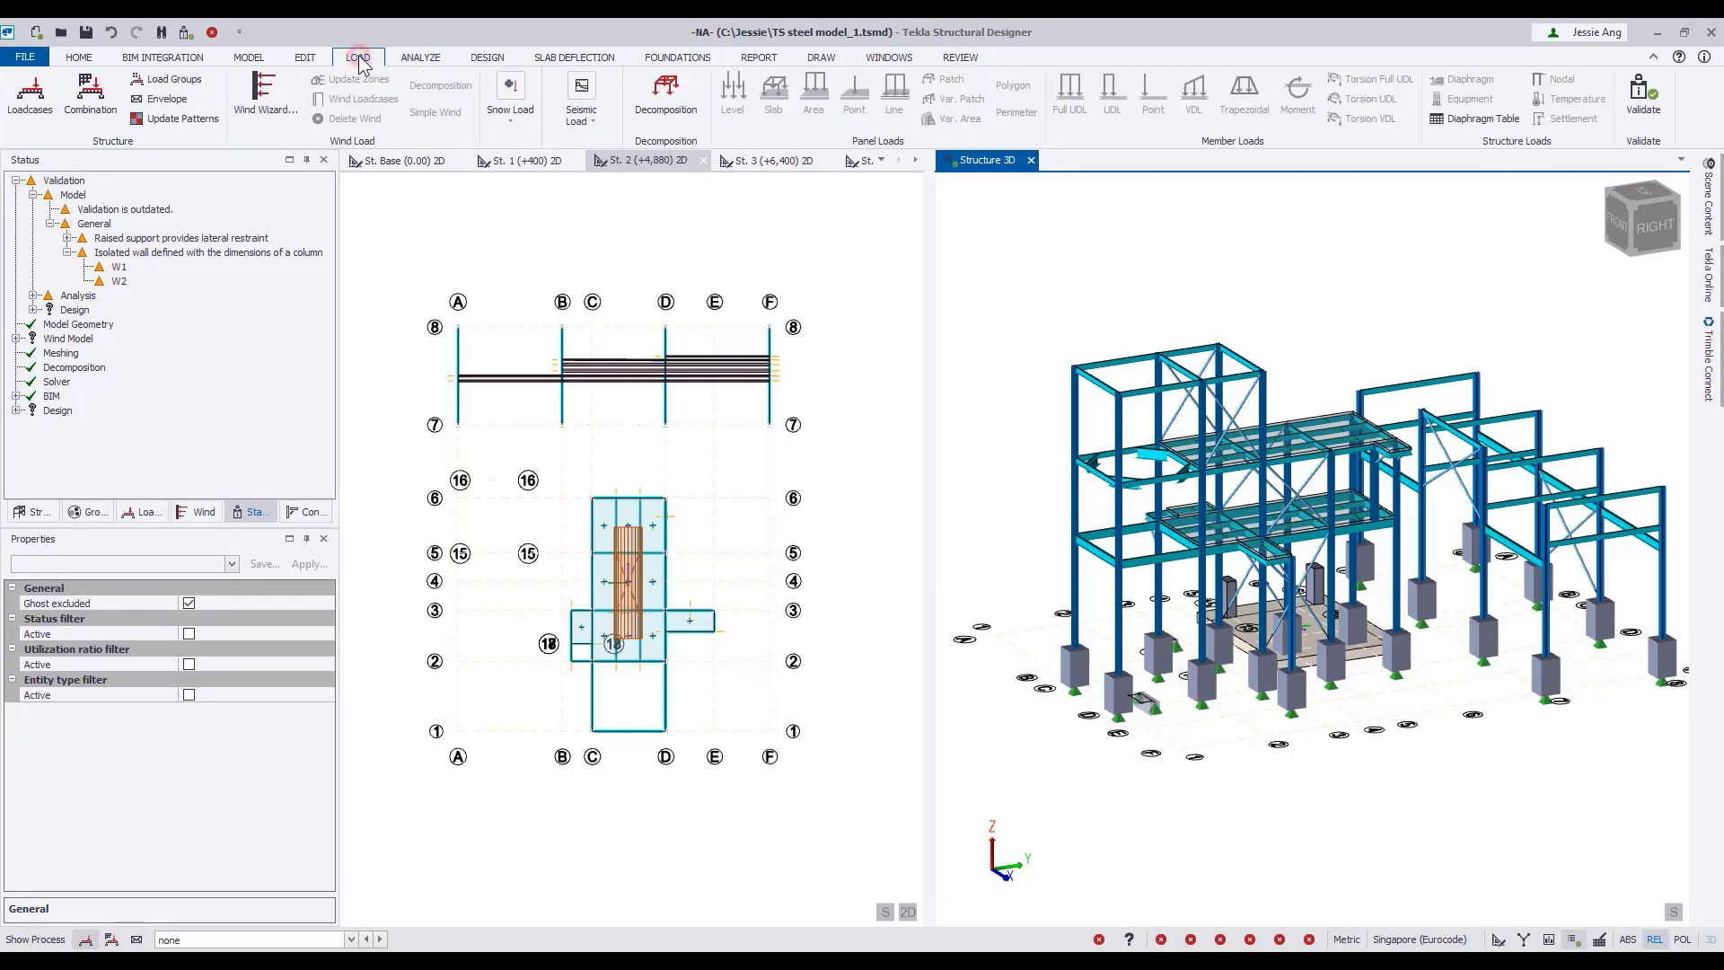
{"action": "left_click", "coordinate": [263, 99]}
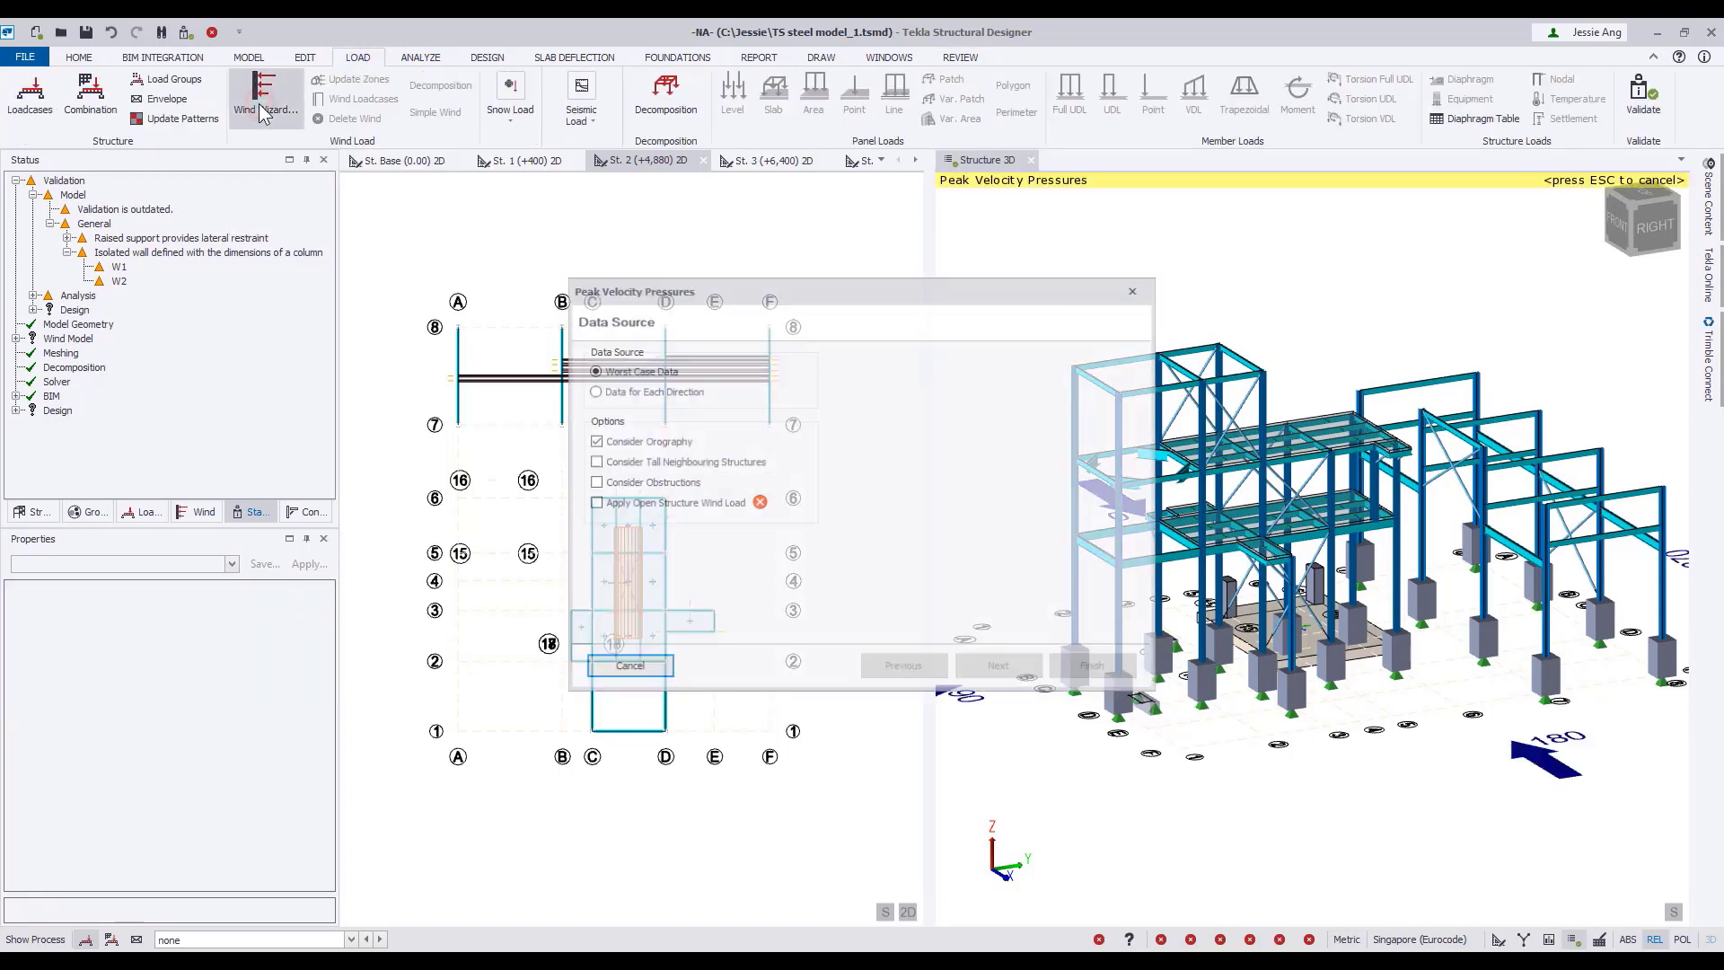
{"action": "left_click_drag", "start_coordinate": [759, 300], "coordinate": [585, 284]}
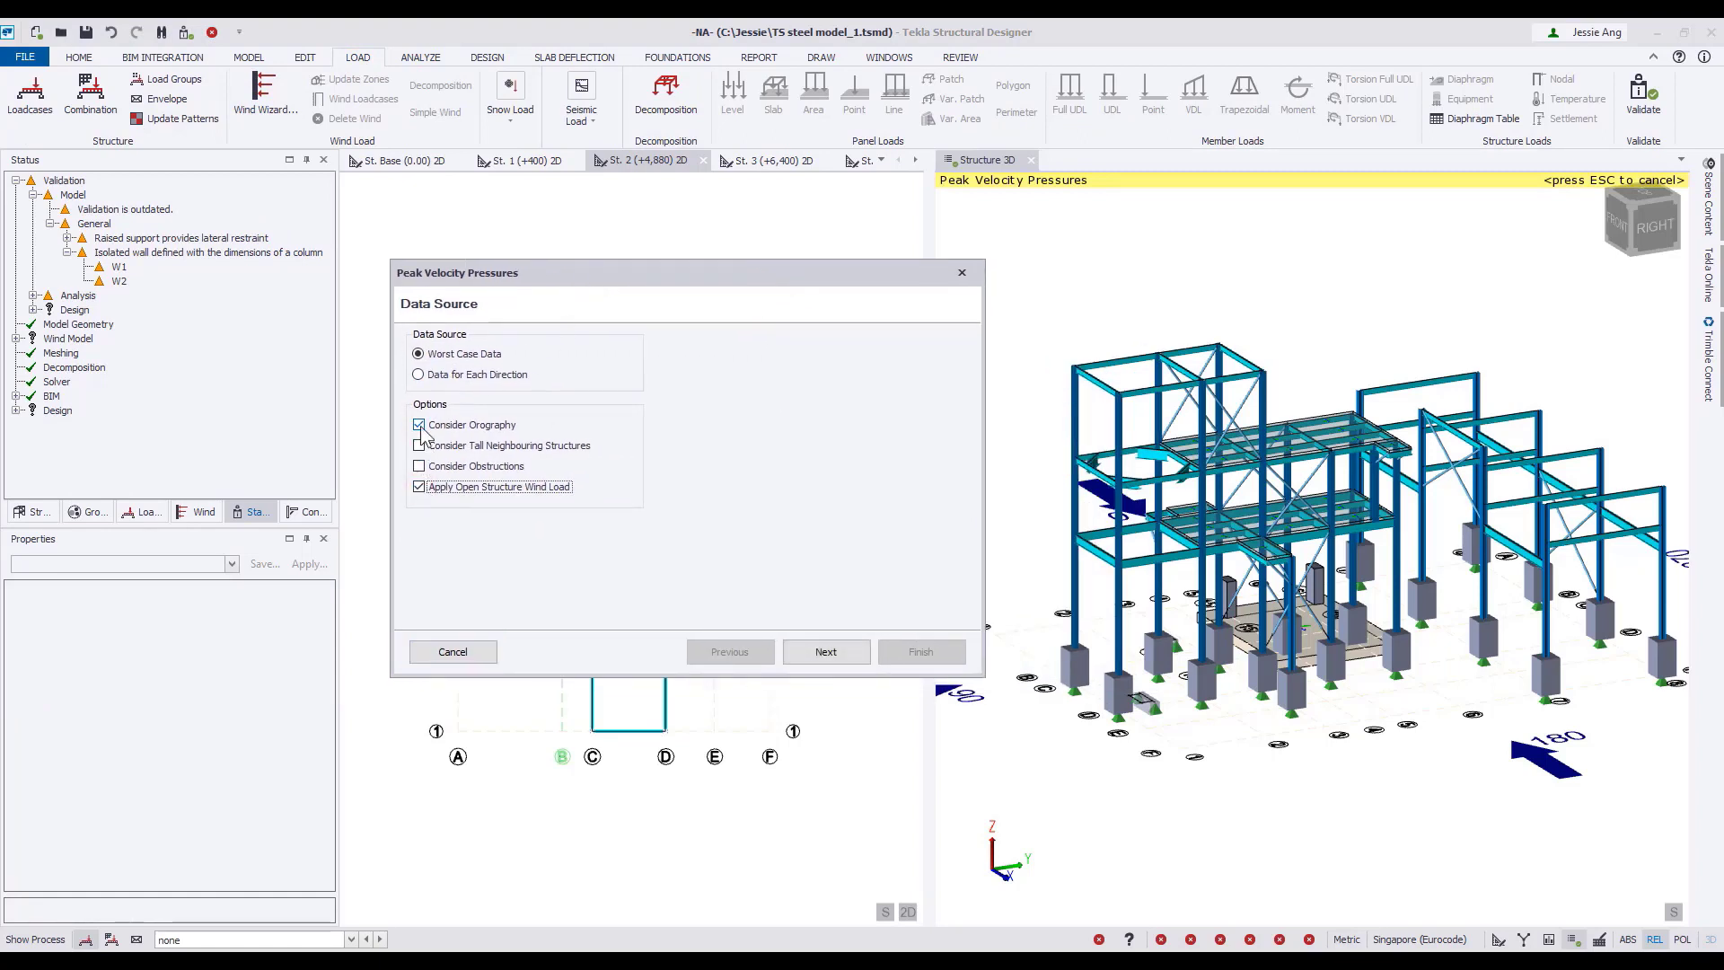
{"action": "left_click", "coordinate": [828, 658]}
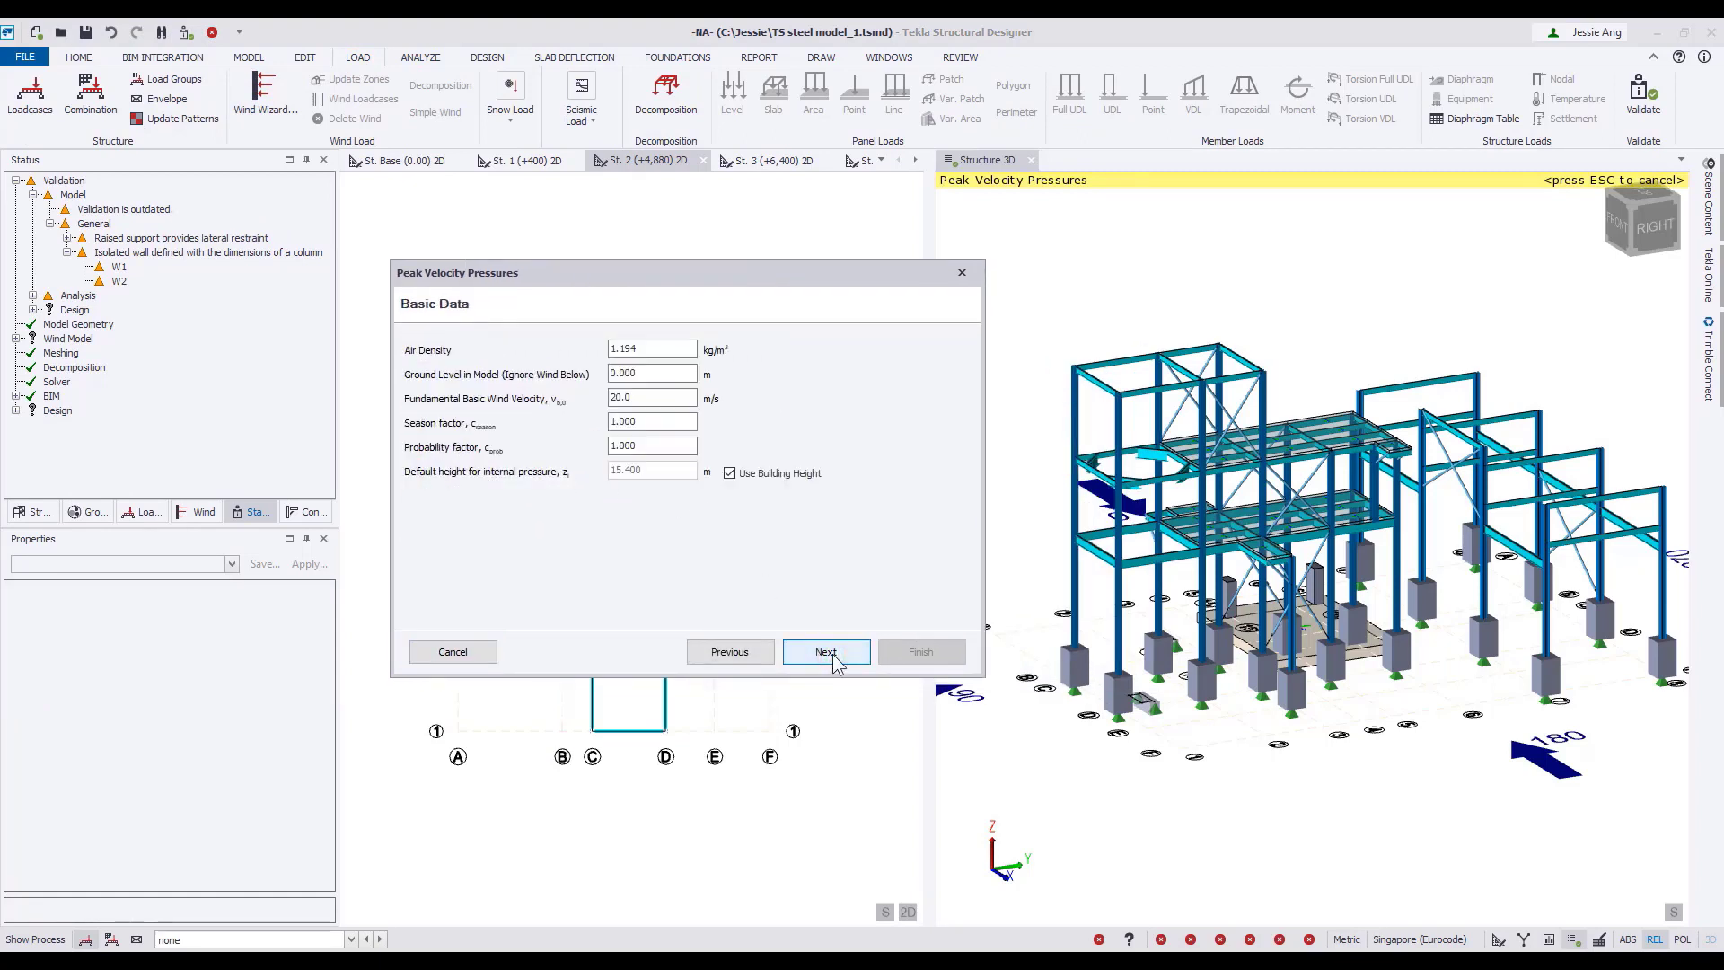
Set the model's ground level to -1.020 m and the upwind spacing of surrounding buildings to 5 m, completing the wind data.
{"action": "left_click", "coordinate": [657, 372]}
{"action": "type", "text": "-"}
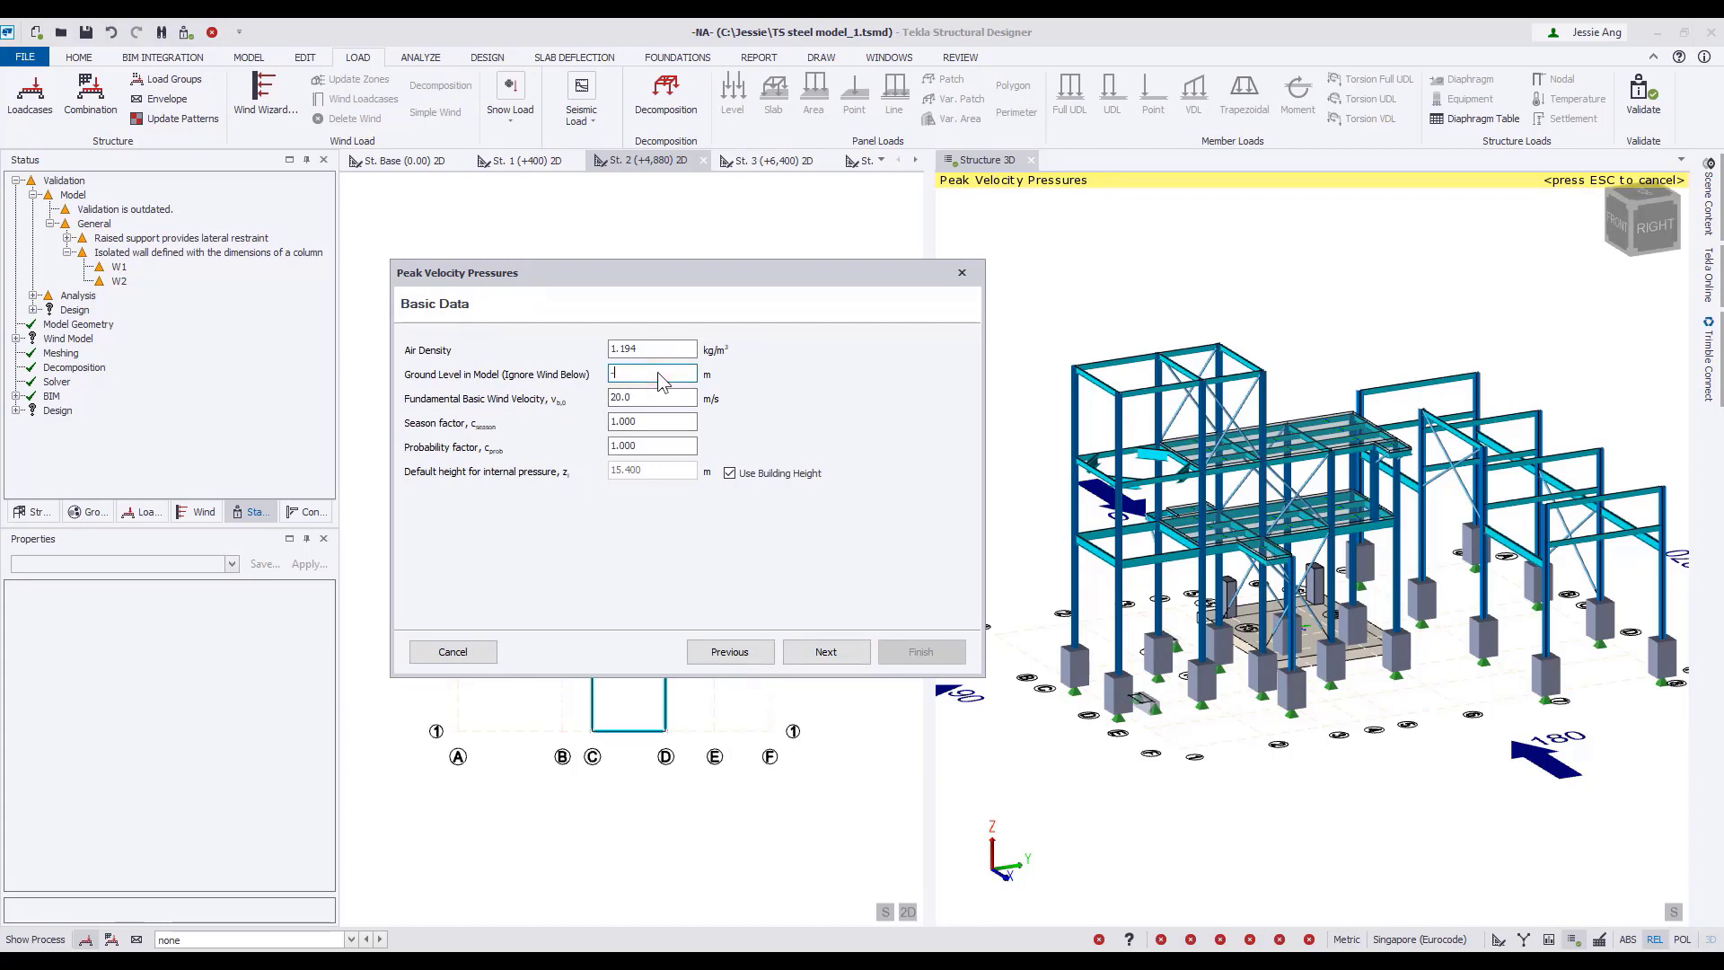
{"action": "type", "text": "1.0"}
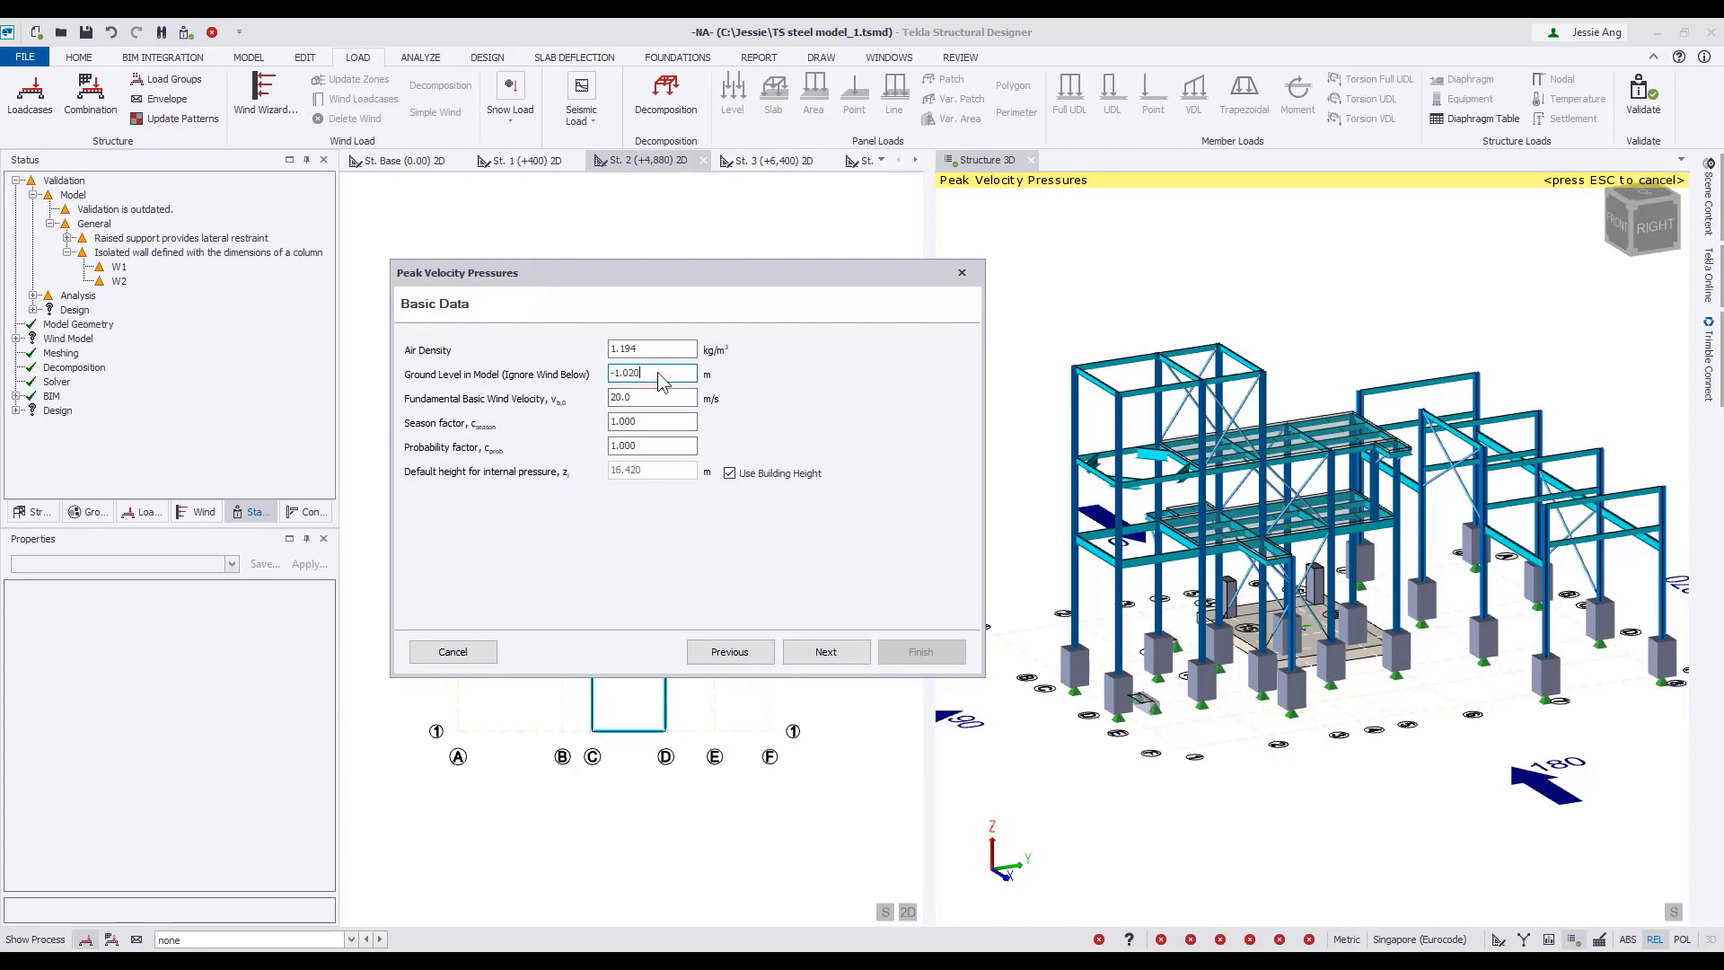
{"action": "left_click", "coordinate": [846, 653]}
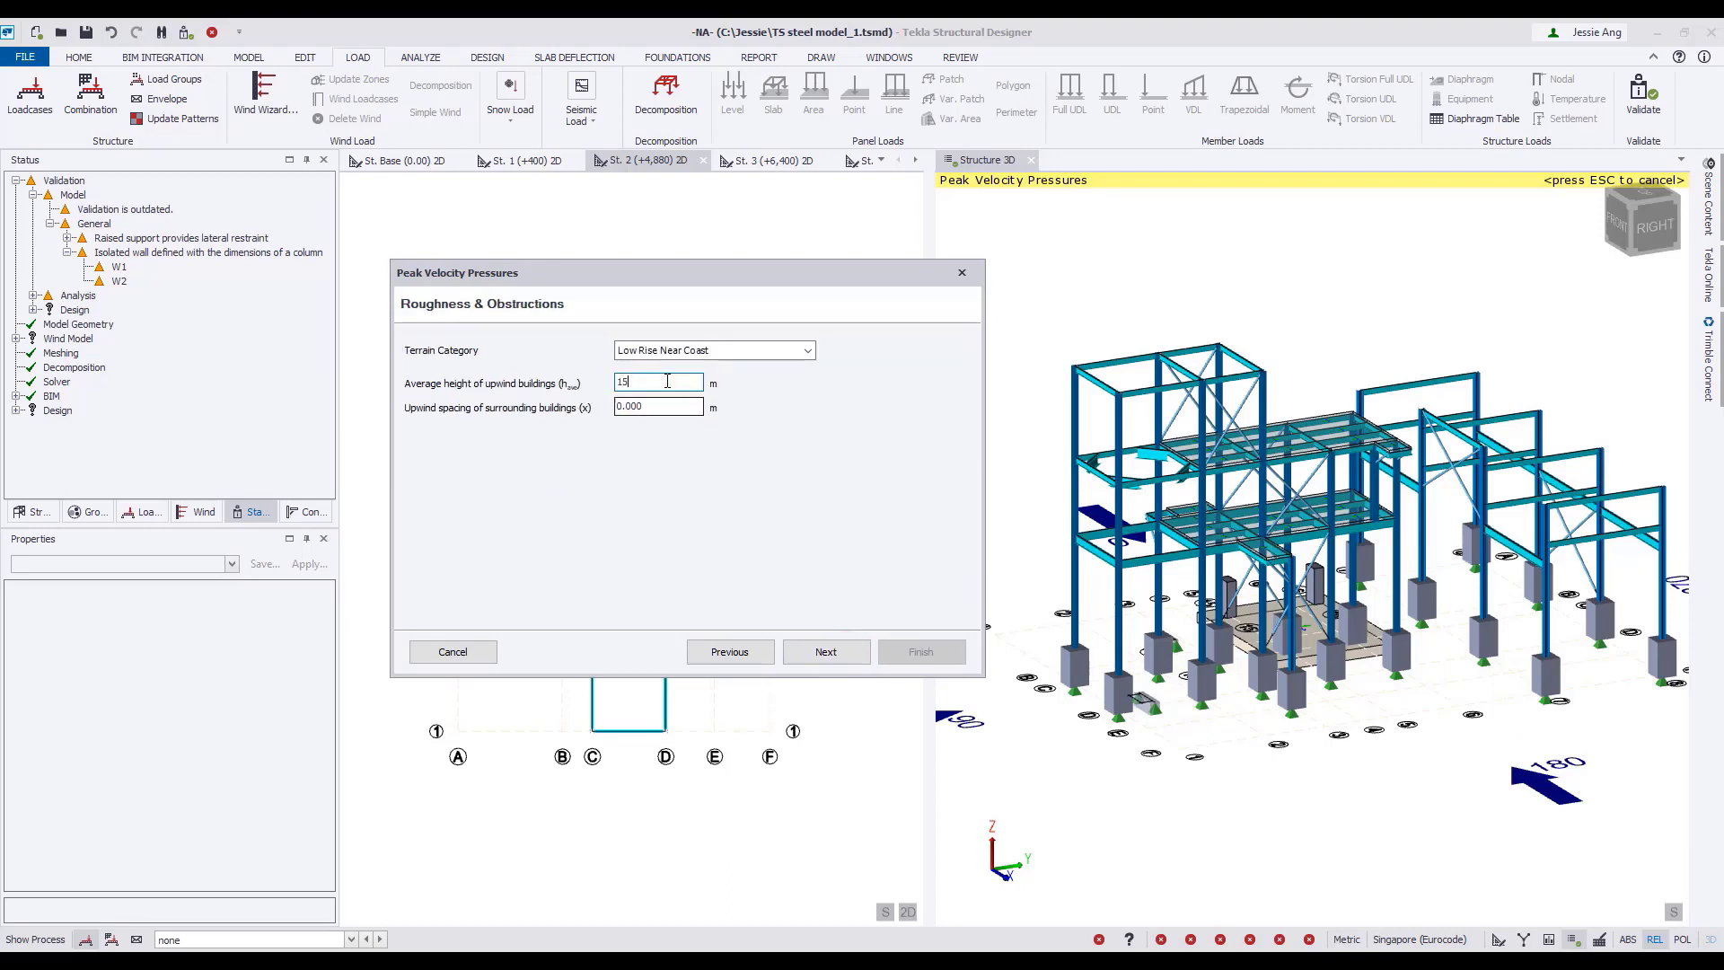
{"action": "left_click", "coordinate": [844, 653]}
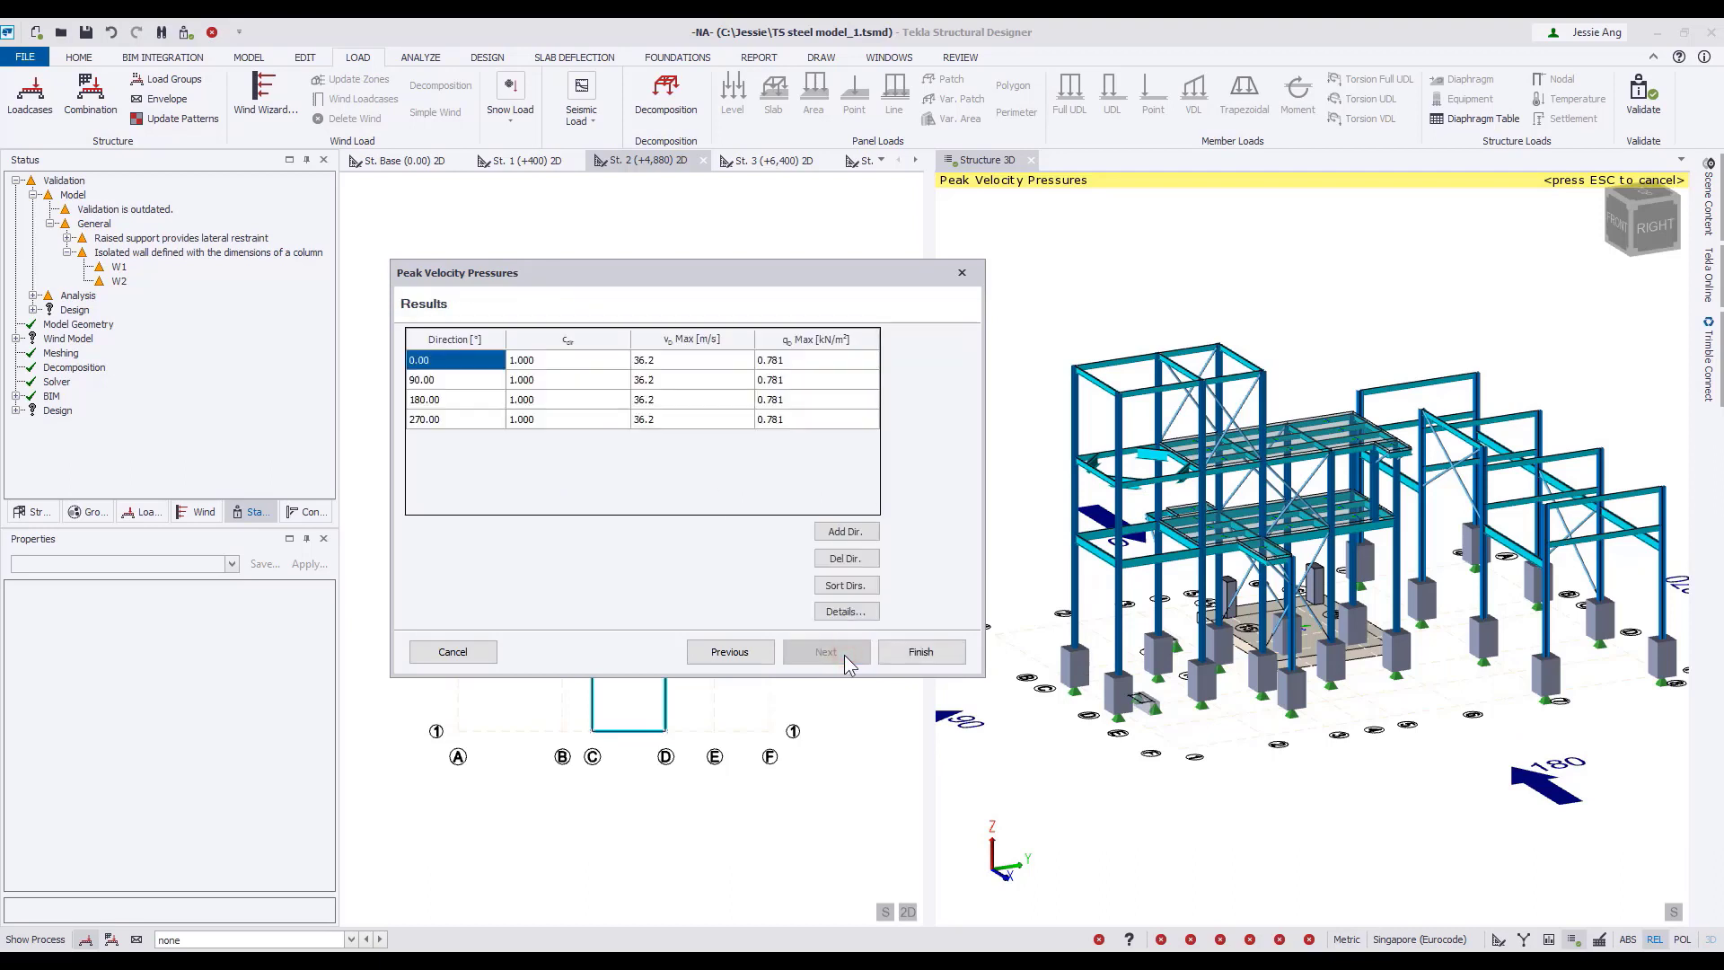
{"action": "left_click", "coordinate": [921, 652]}
Generate the wind loadcases automatically with a structural factor of 1.000 for every loadcase.
{"action": "left_click", "coordinate": [355, 99]}
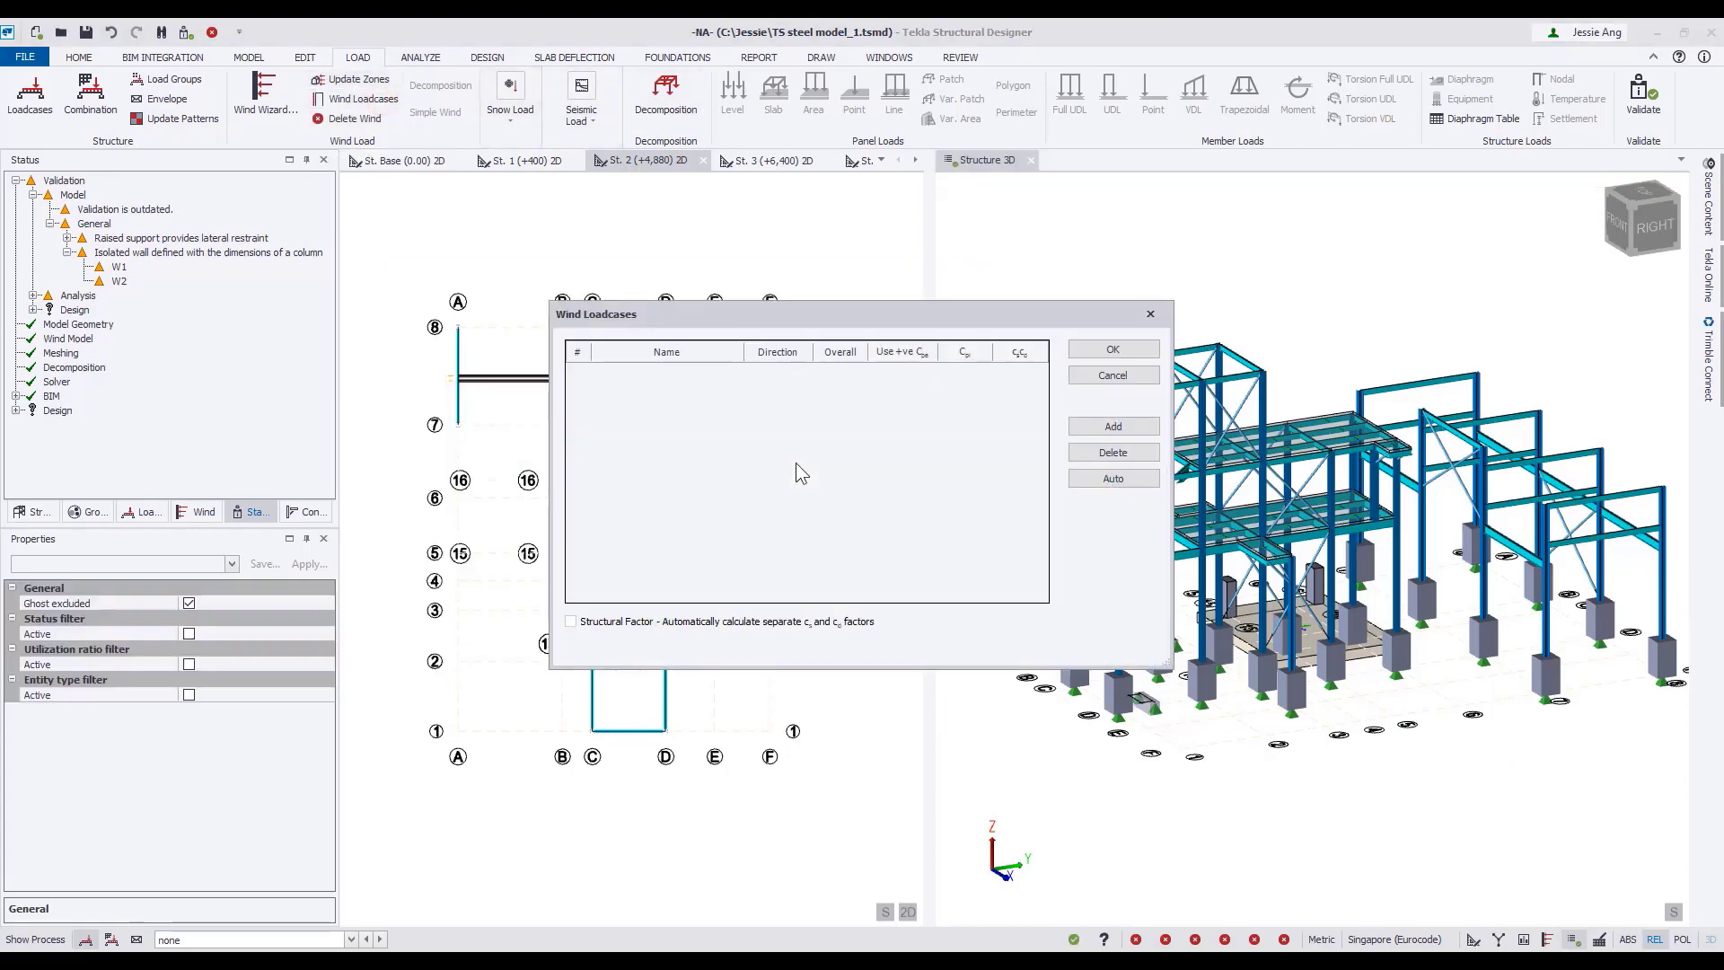
{"action": "left_click", "coordinate": [1121, 480]}
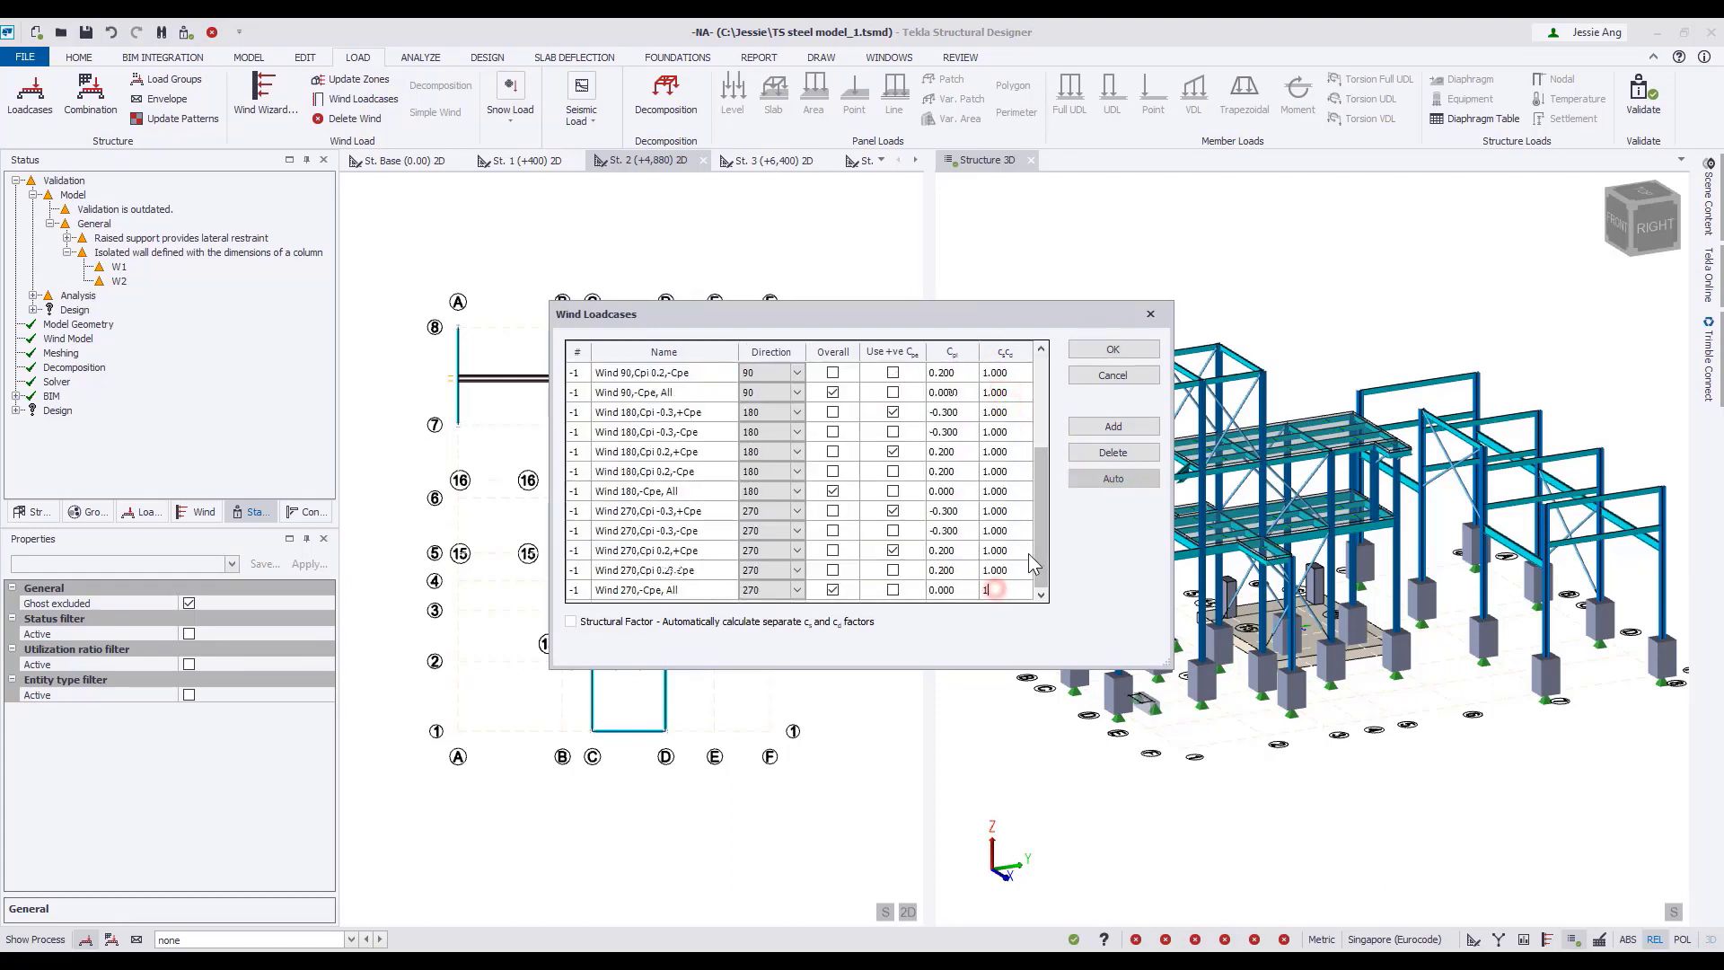
{"action": "type", "text": "1"}
{"action": "left_click", "coordinate": [1027, 553]}
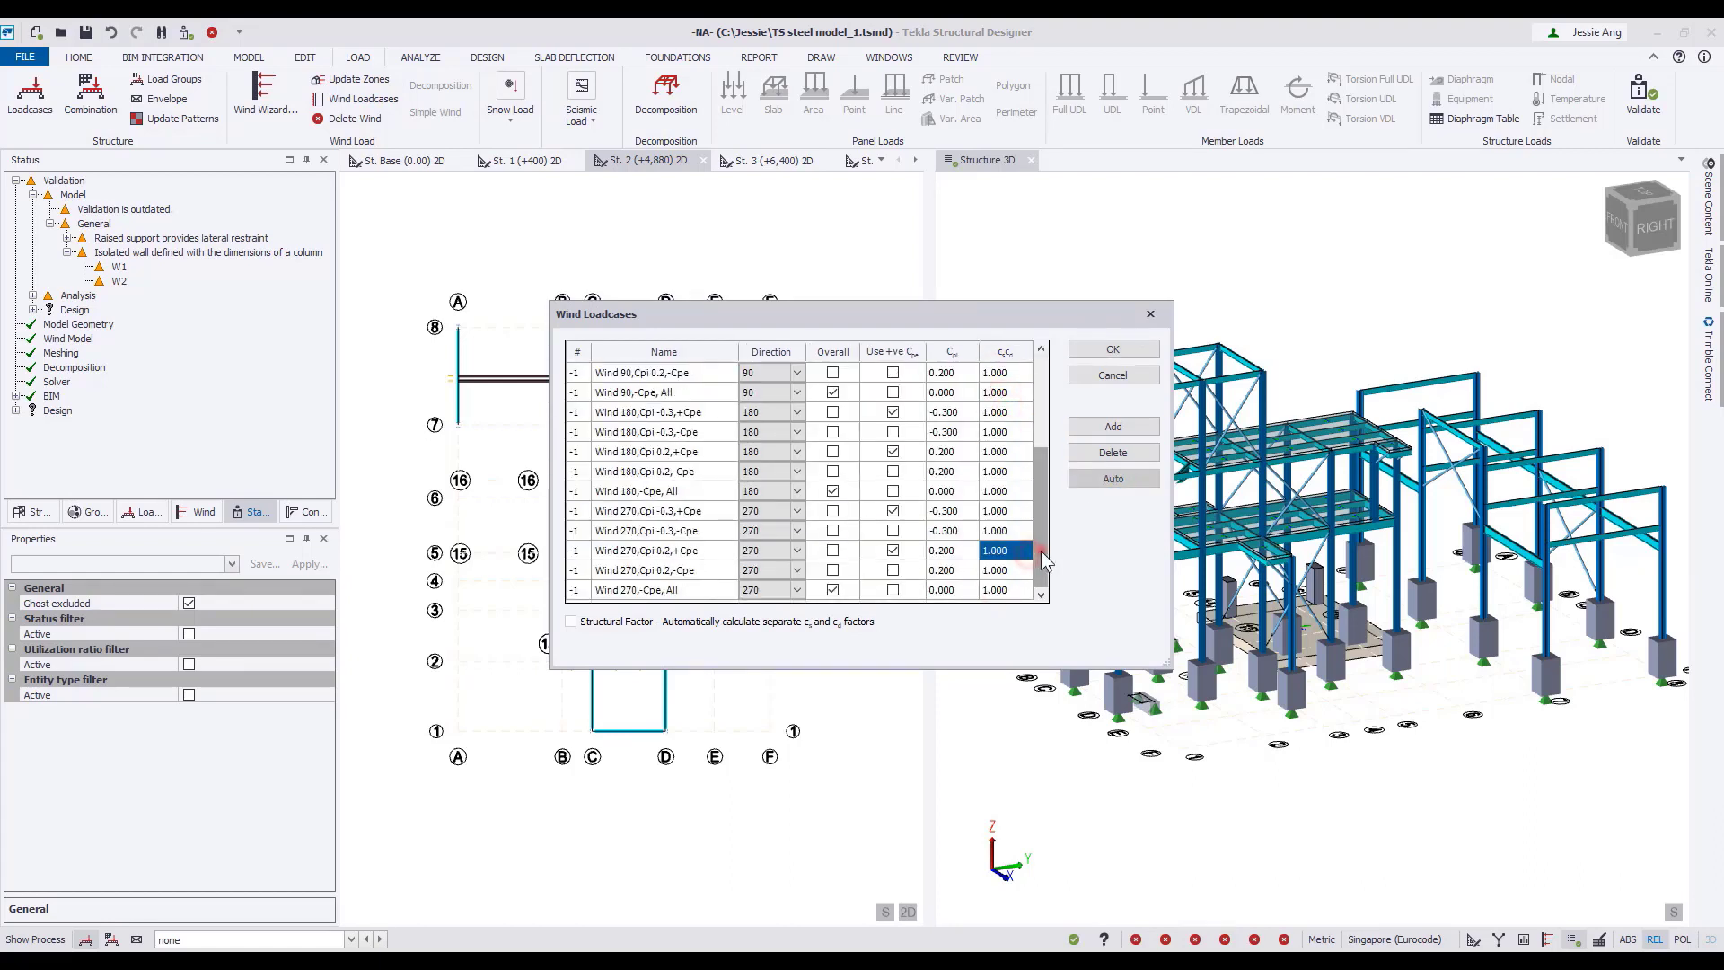
{"action": "left_click_drag", "start_coordinate": [1041, 551], "coordinate": [1042, 352]}
{"action": "left_click", "coordinate": [1113, 351]}
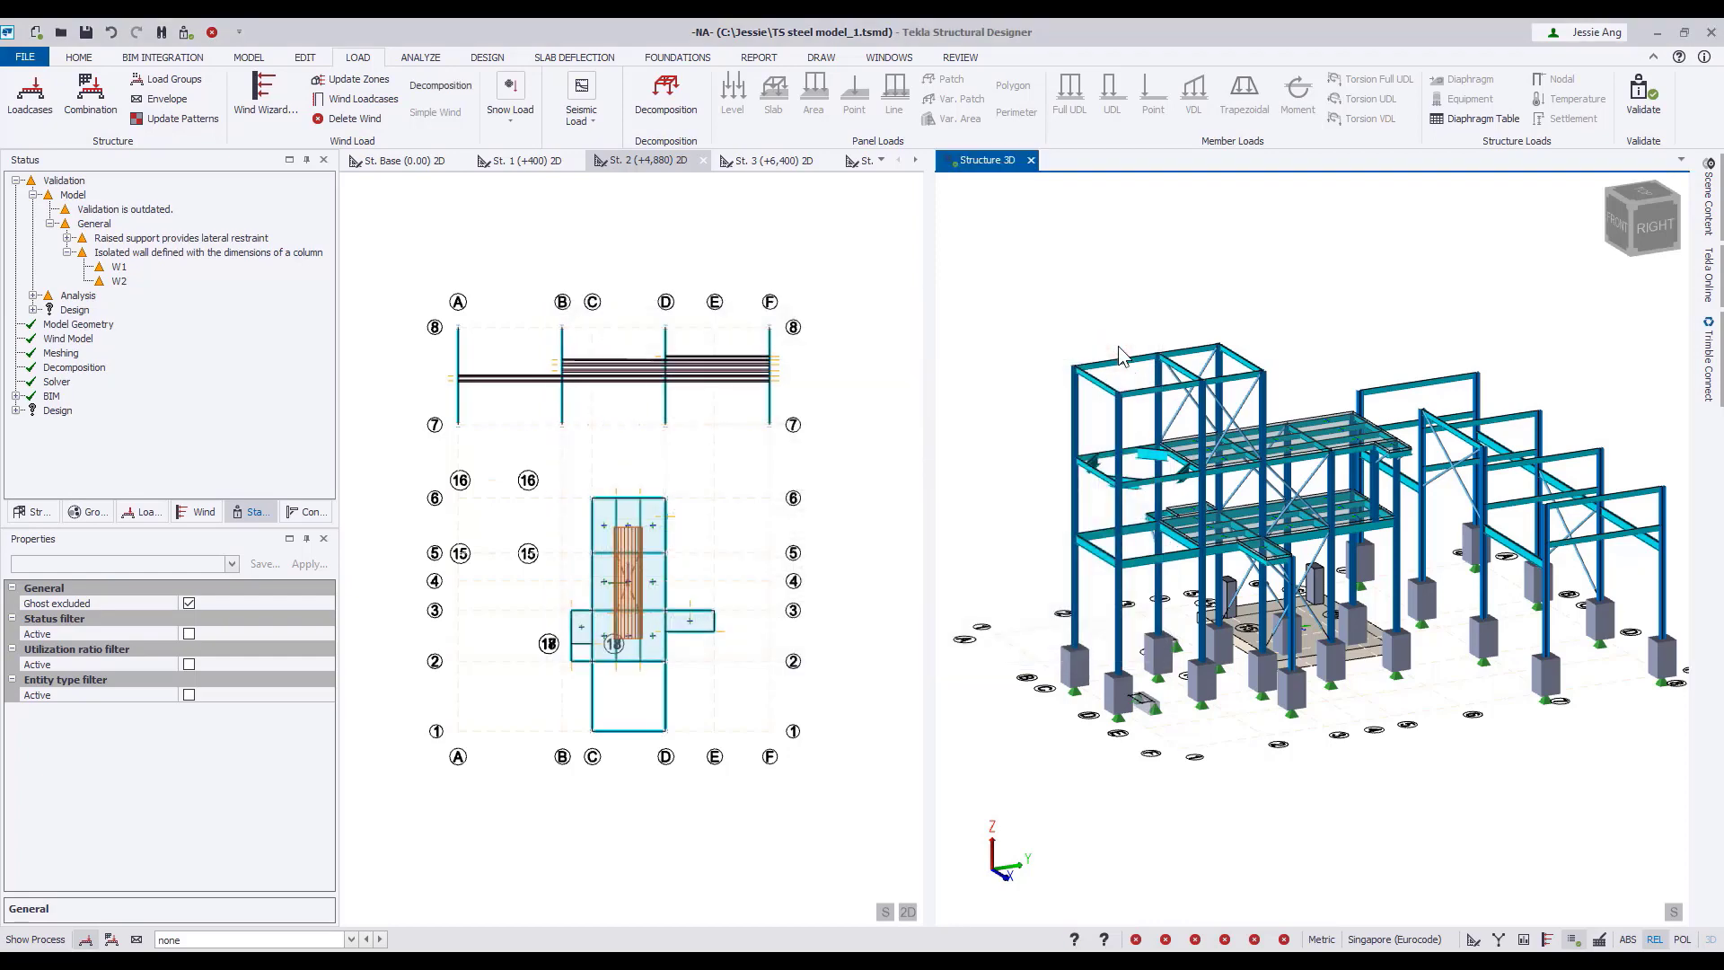
Examine the wind directions and generated wind loadcases in the wind model tree.
{"action": "left_click", "coordinate": [204, 512]}
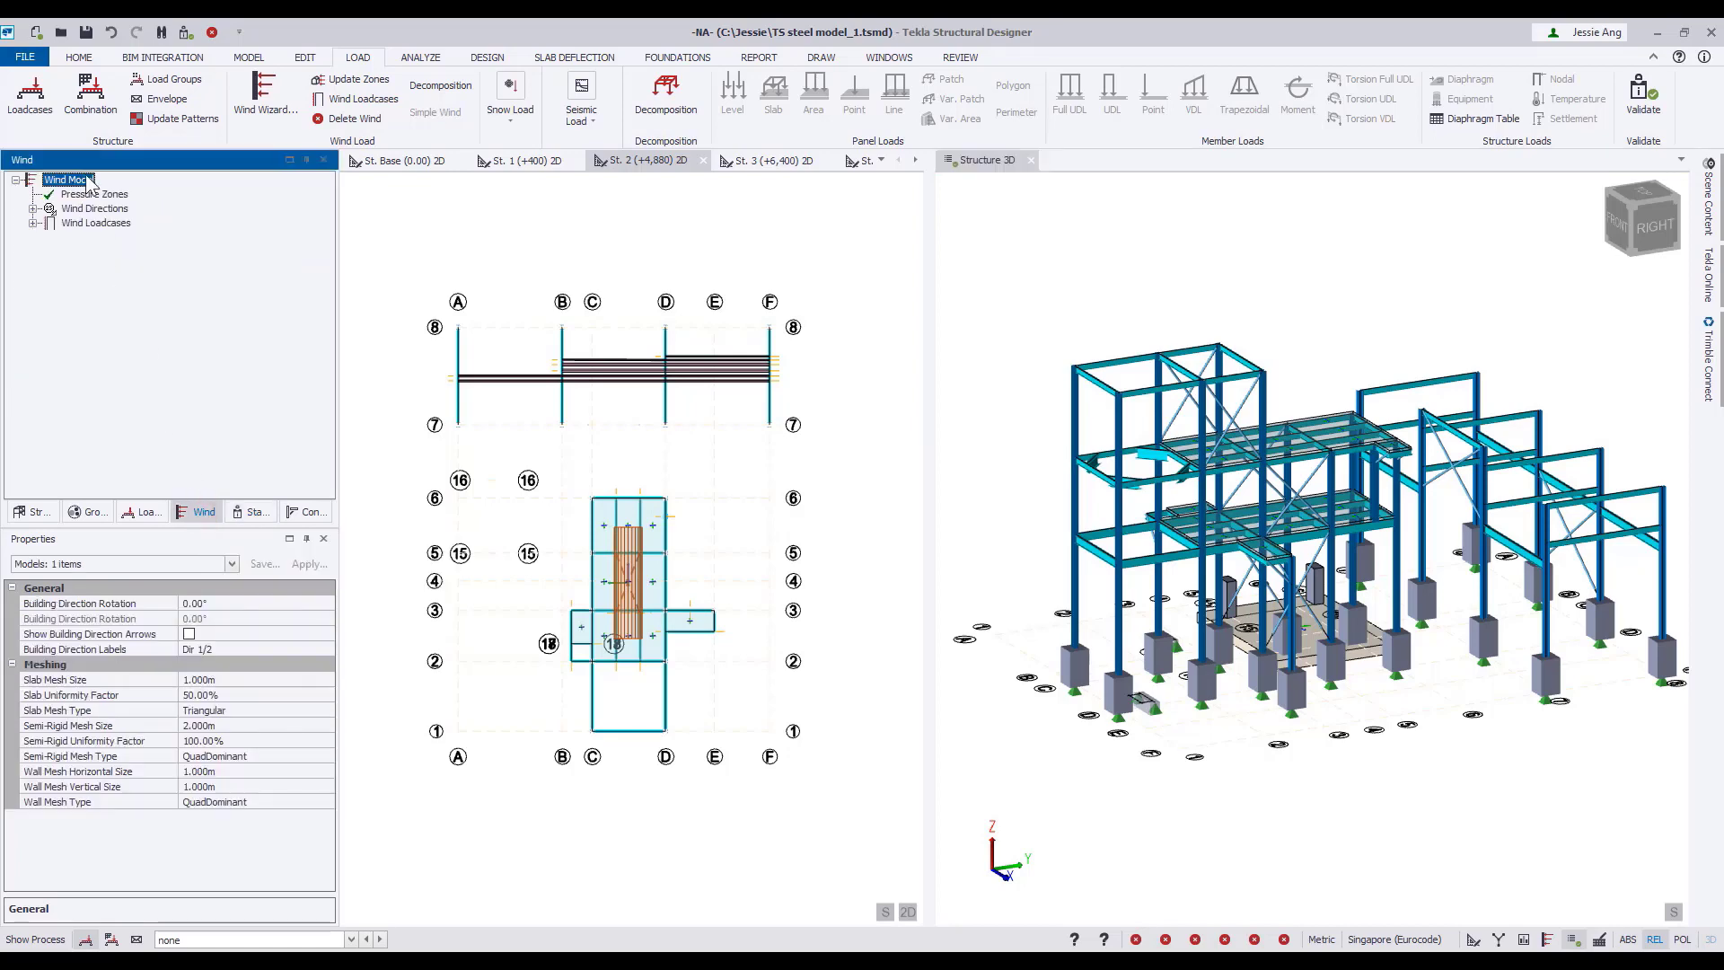
{"action": "left_click", "coordinate": [32, 280]}
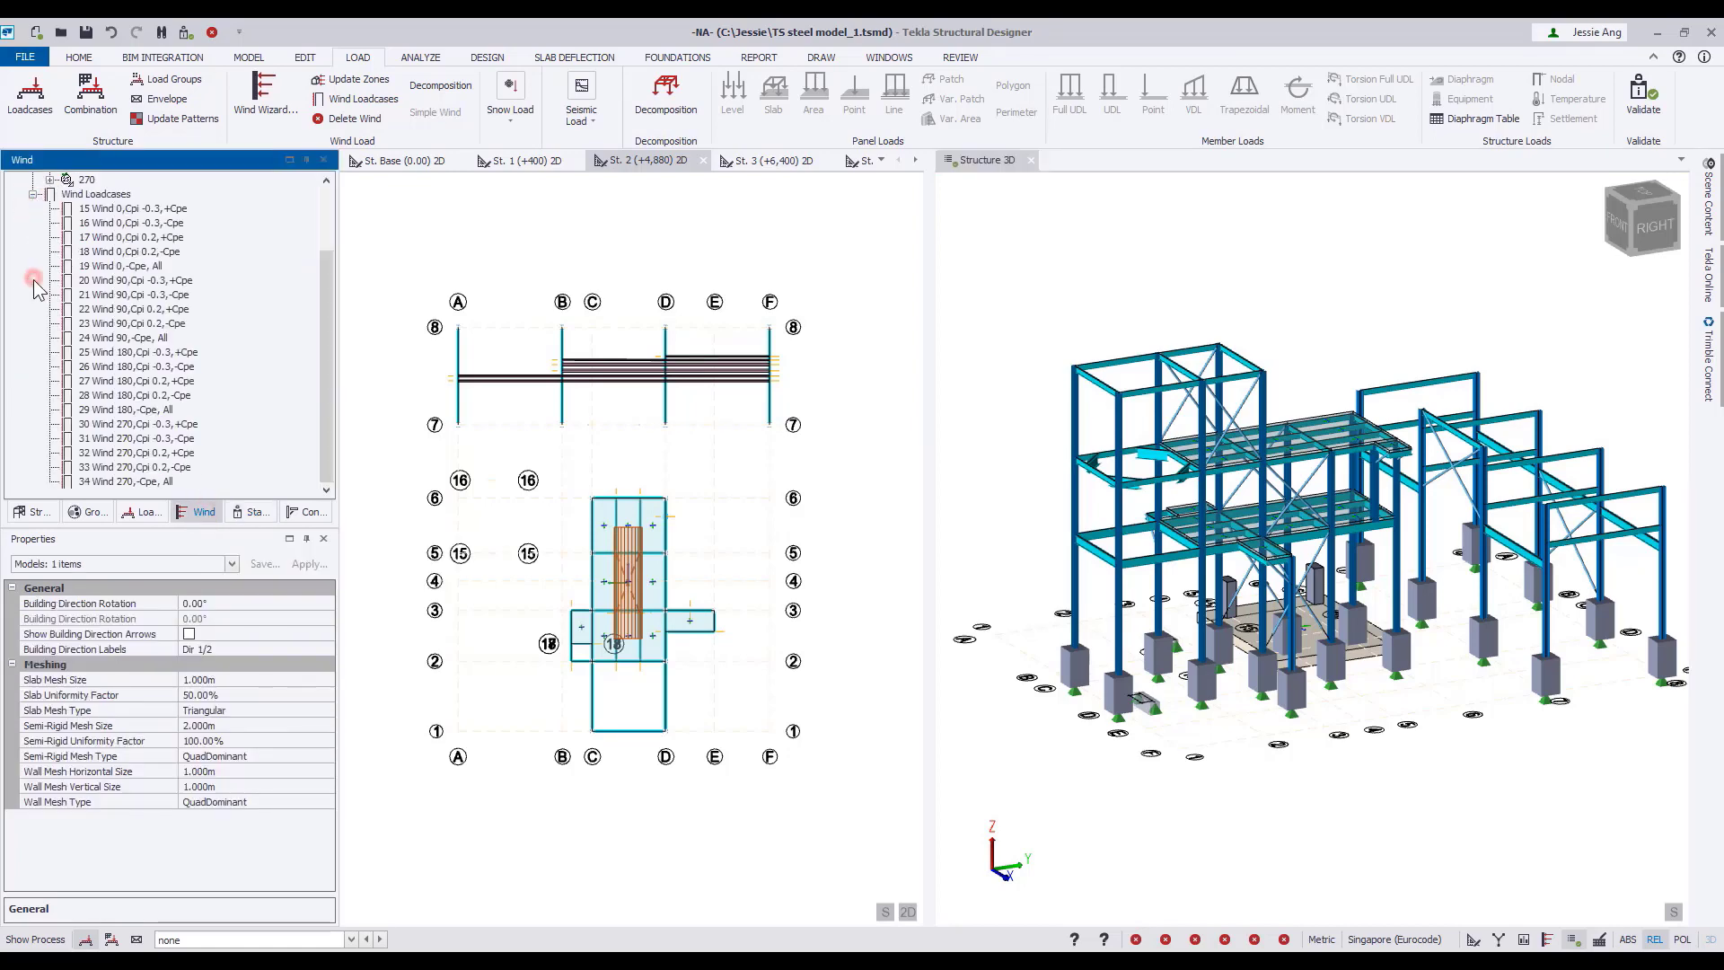
{"action": "scroll", "coordinate": [139, 359], "scroll_direction": "up", "scroll_amount": 2}
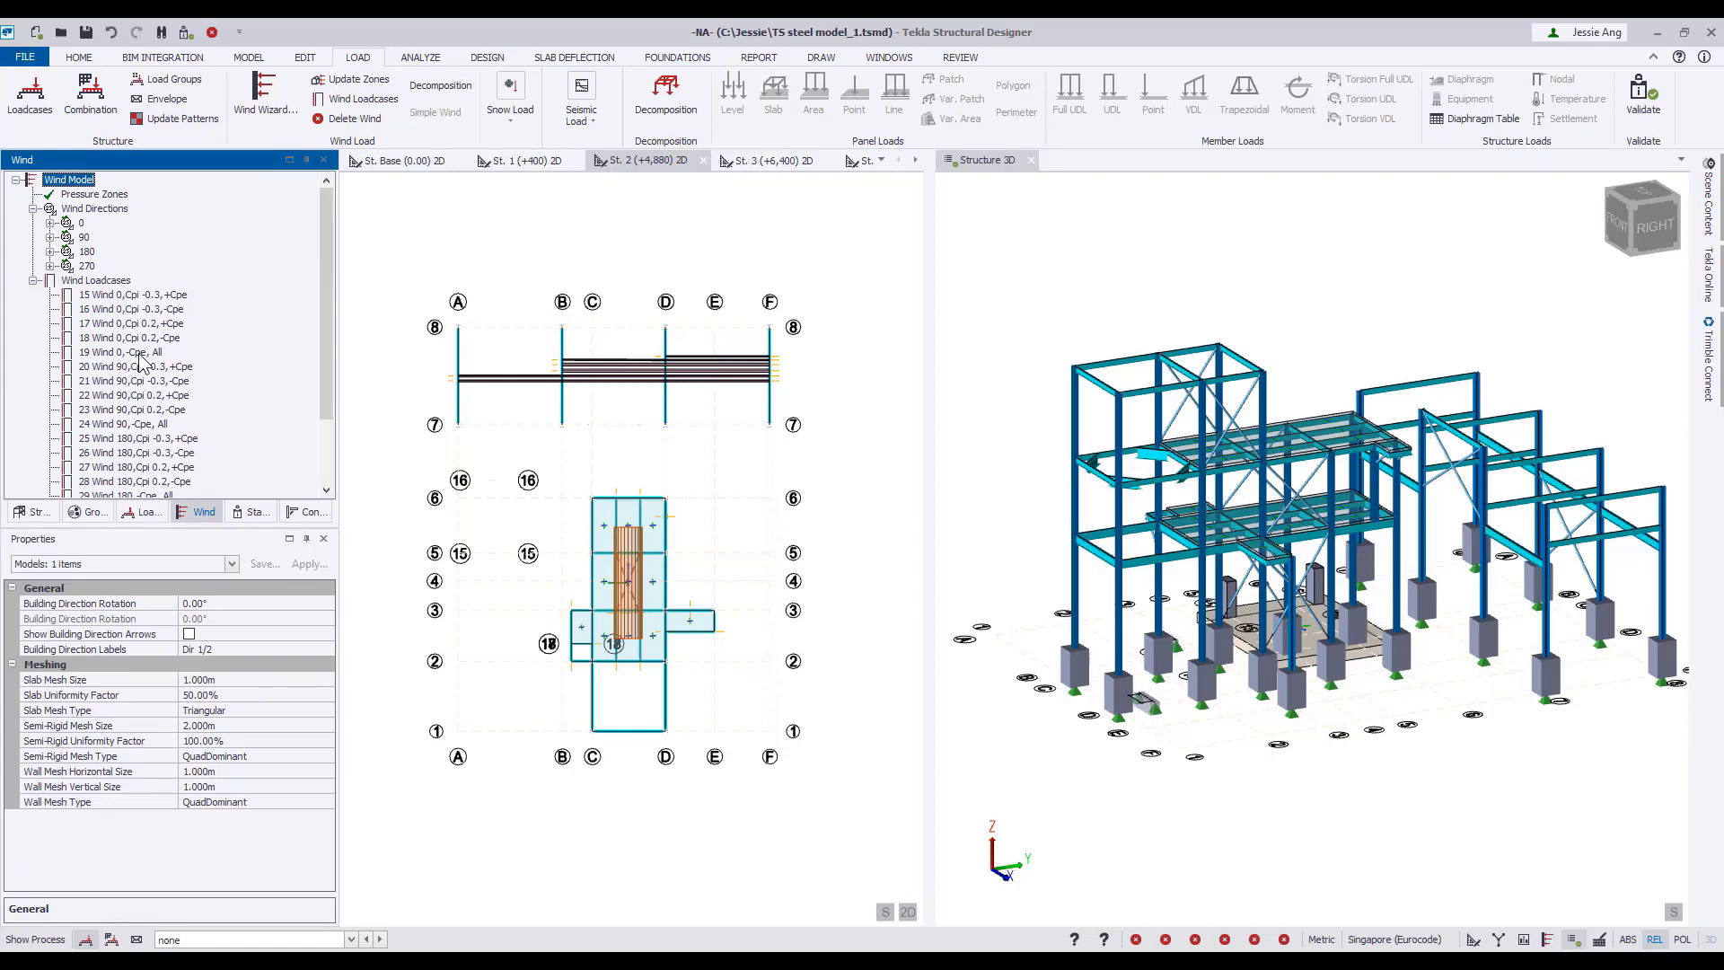
{"action": "left_click", "coordinate": [94, 208]}
Switch the 3D view to the wind view for direction 0 and display loadcase 15 Wind 0,Cpi -0.3,+Cpe.
{"action": "right_click", "coordinate": [976, 161]}
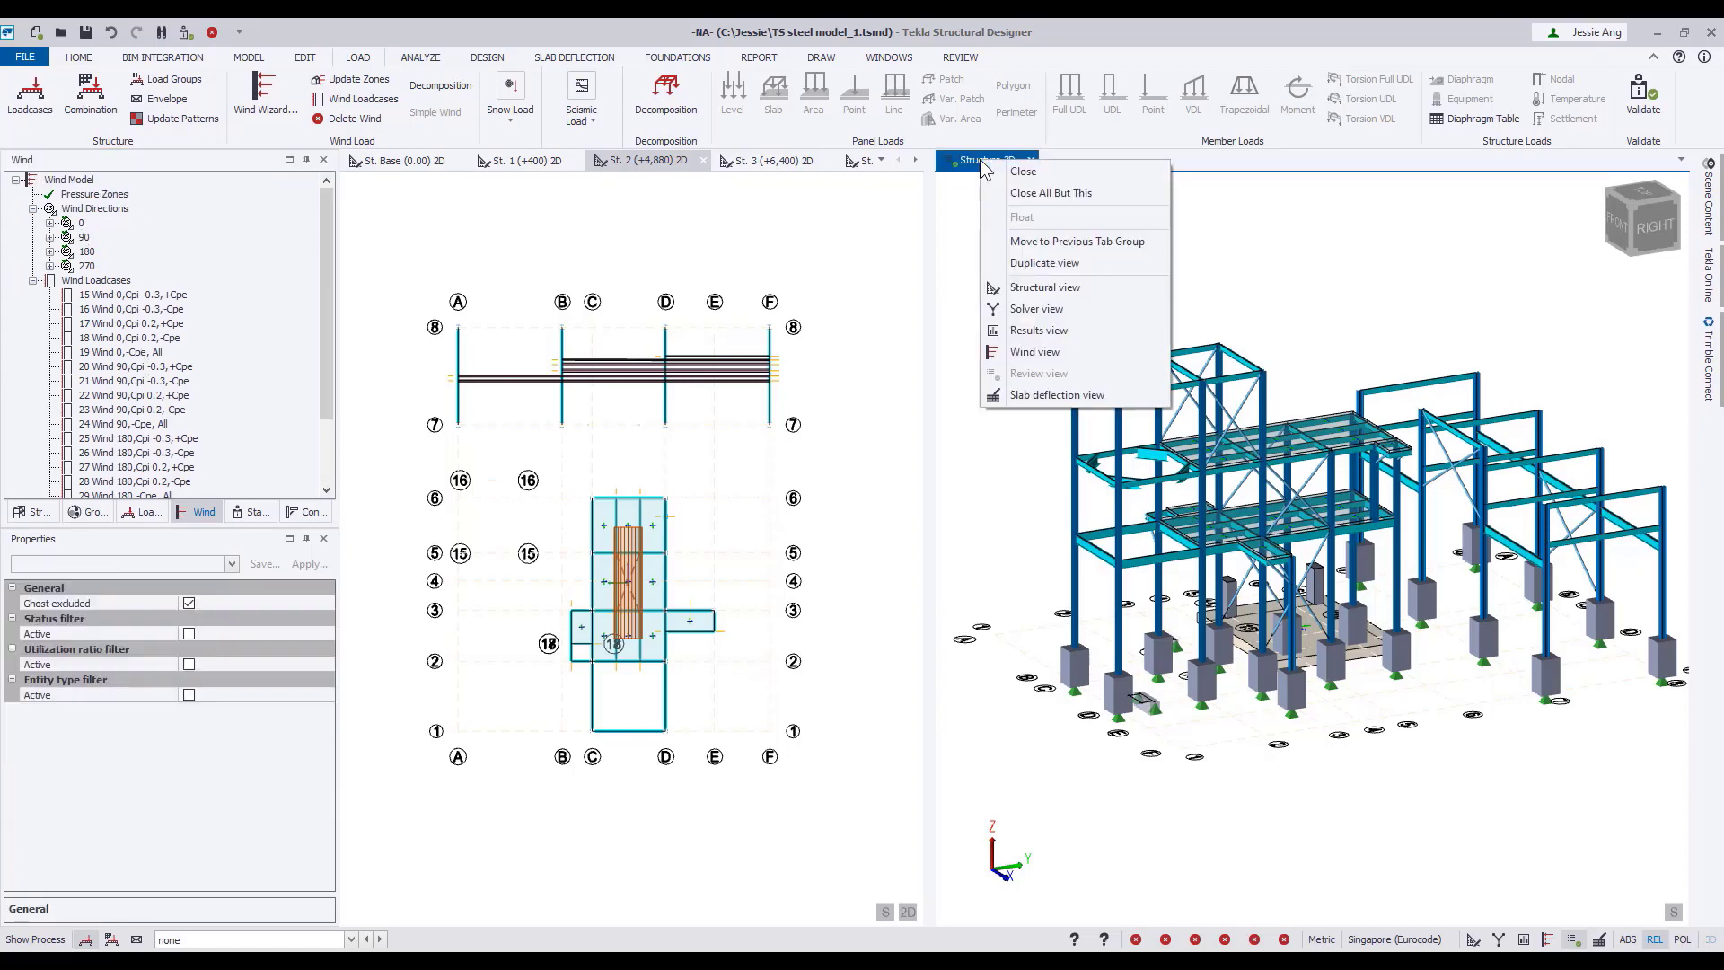
{"action": "left_click", "coordinate": [1049, 358]}
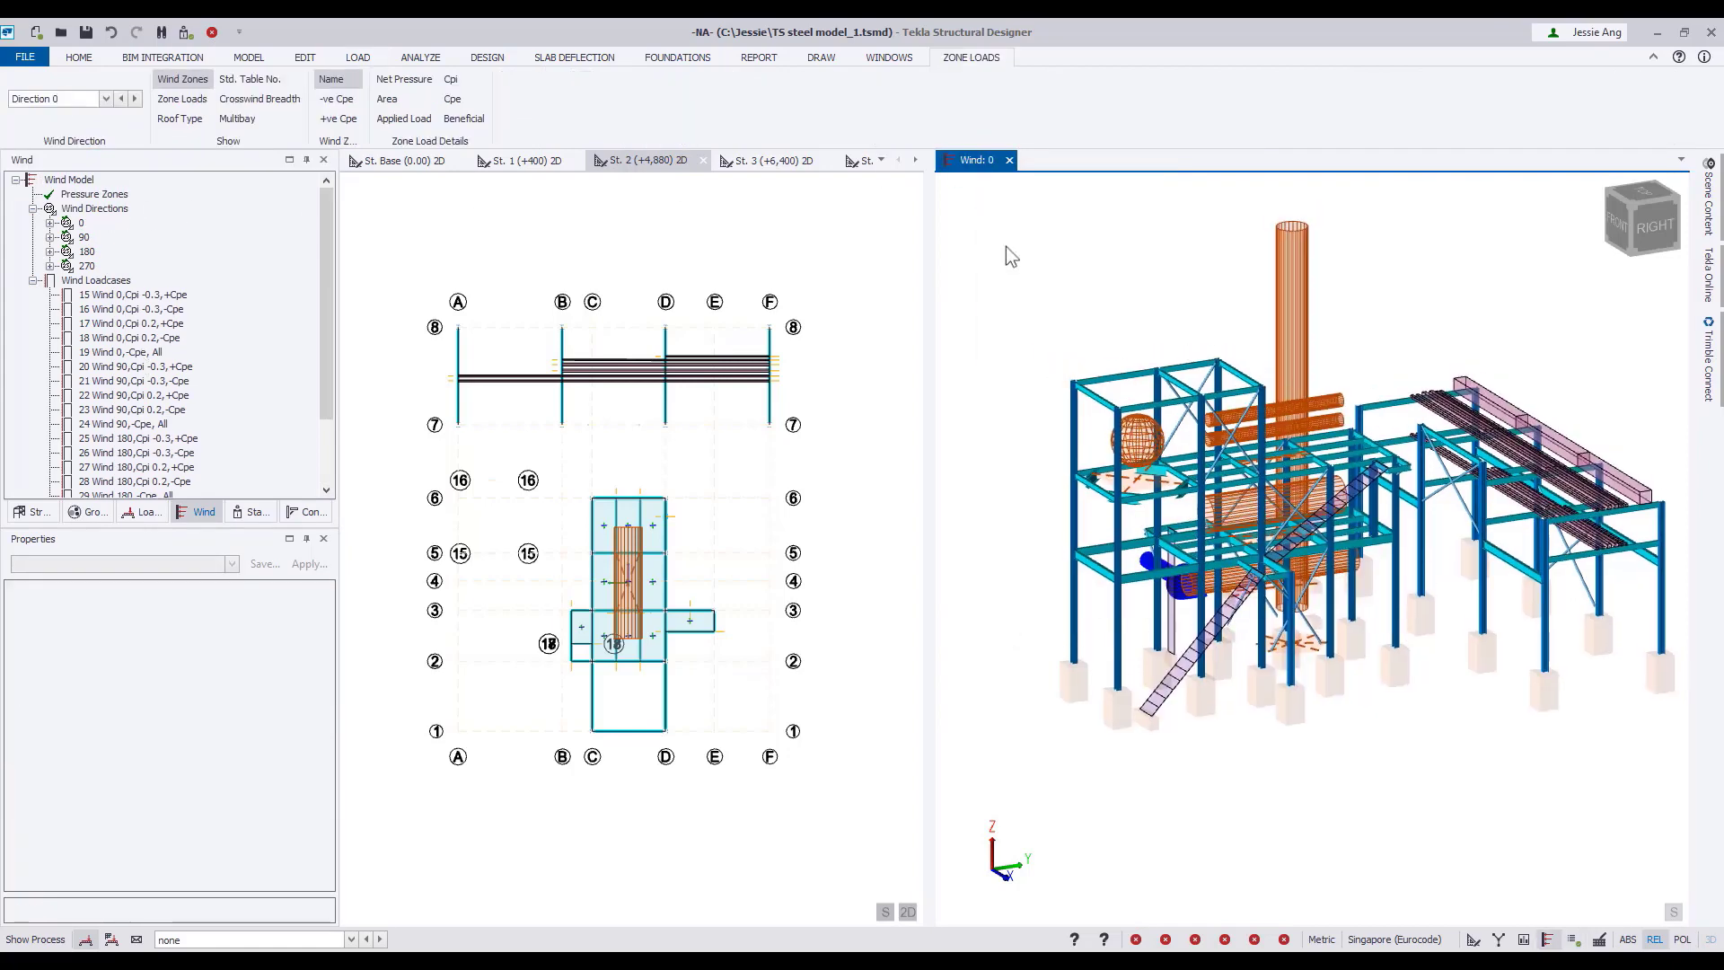
{"action": "left_click", "coordinate": [334, 940]}
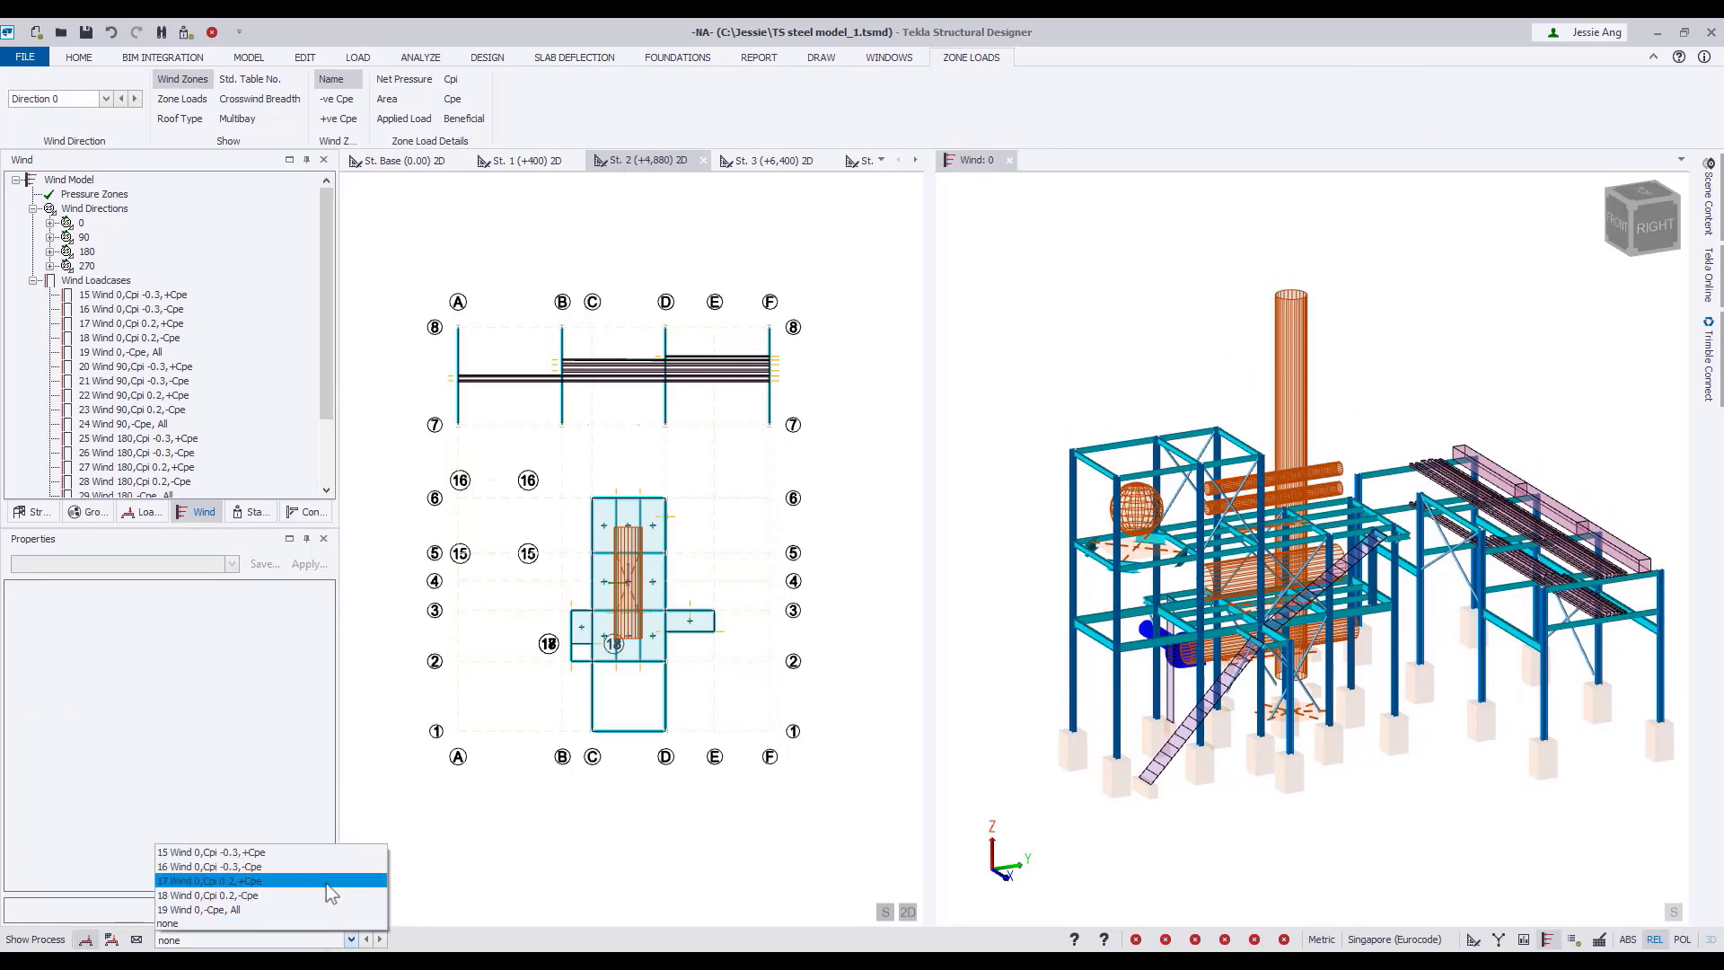
{"action": "left_click", "coordinate": [322, 853]}
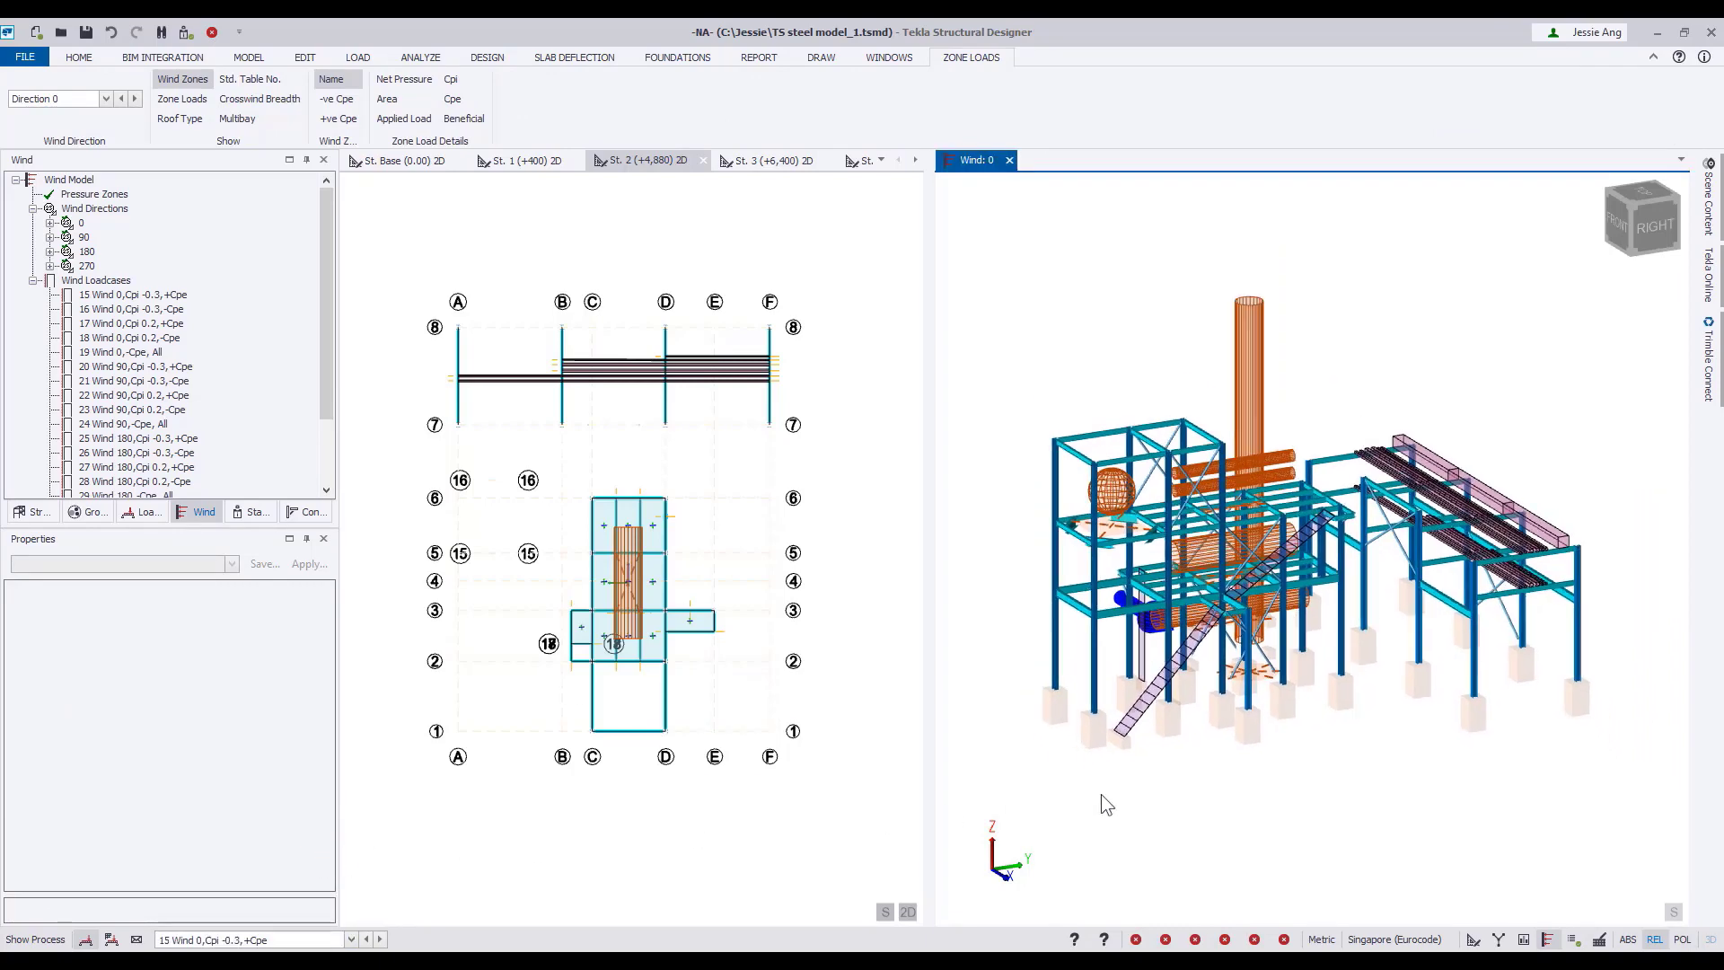
{"action": "middle_click_drag", "start_coordinate": [1370, 778], "coordinate": [1232, 818]}
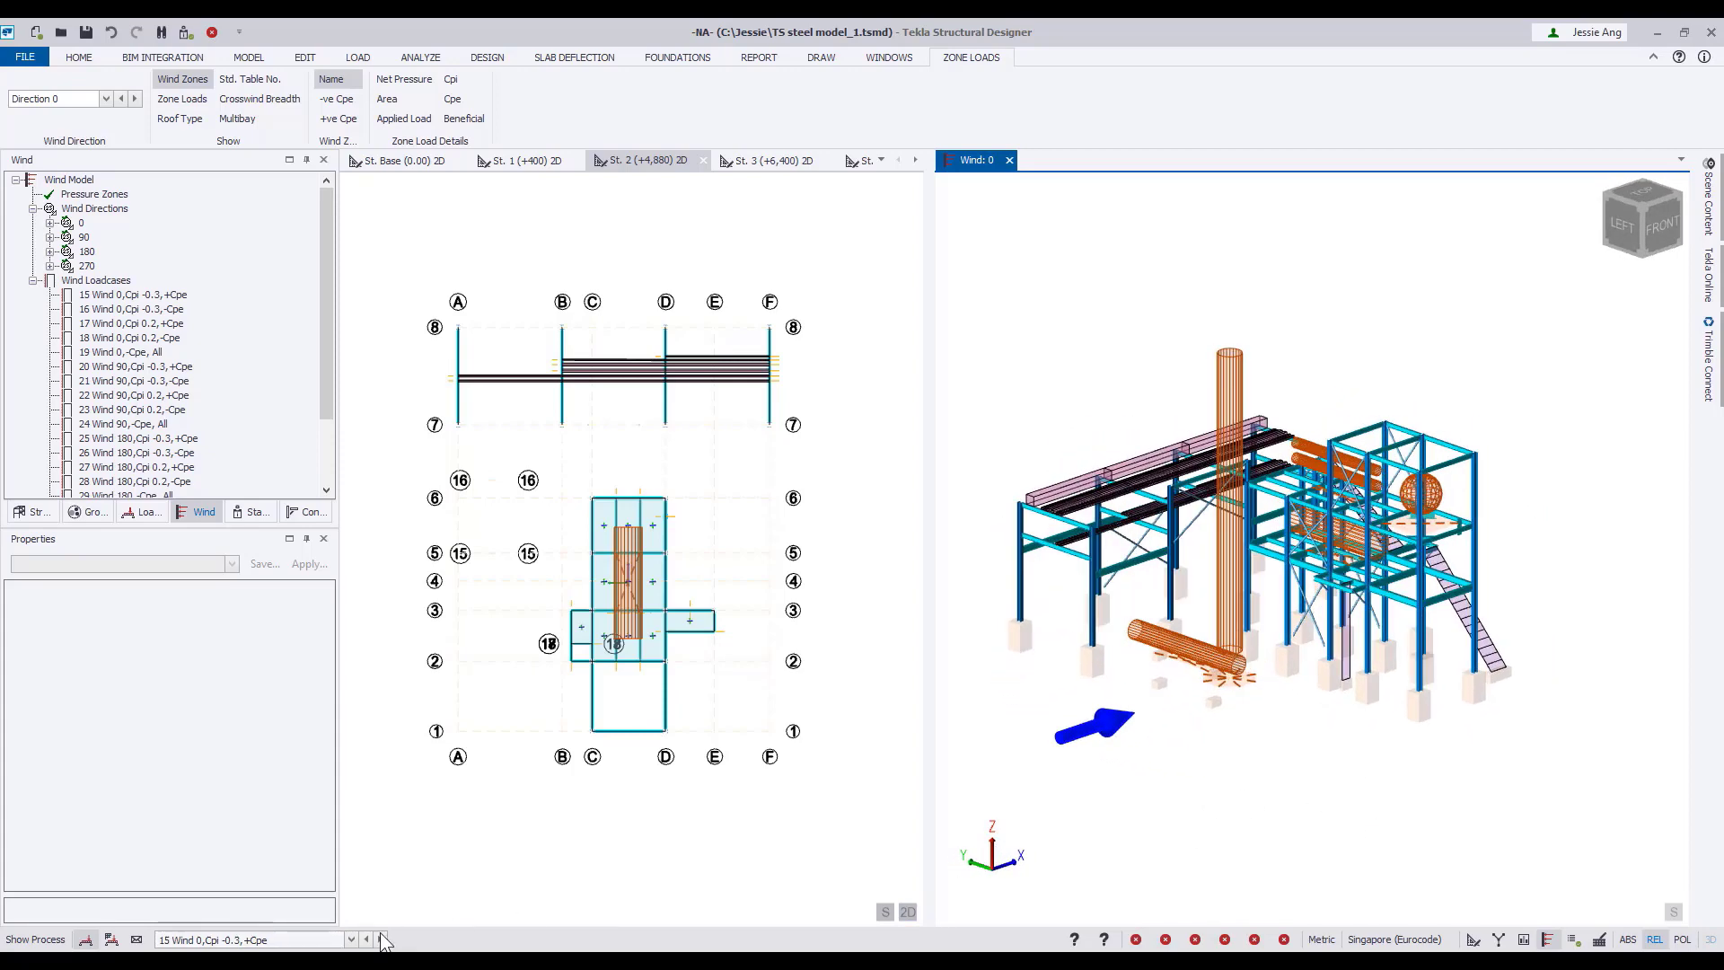
Advance the 3D wind view through the remaining wind directions to direction 270.
{"action": "left_click", "coordinate": [136, 99]}
{"action": "left_click", "coordinate": [136, 99]}
{"action": "left_click", "coordinate": [135, 99]}
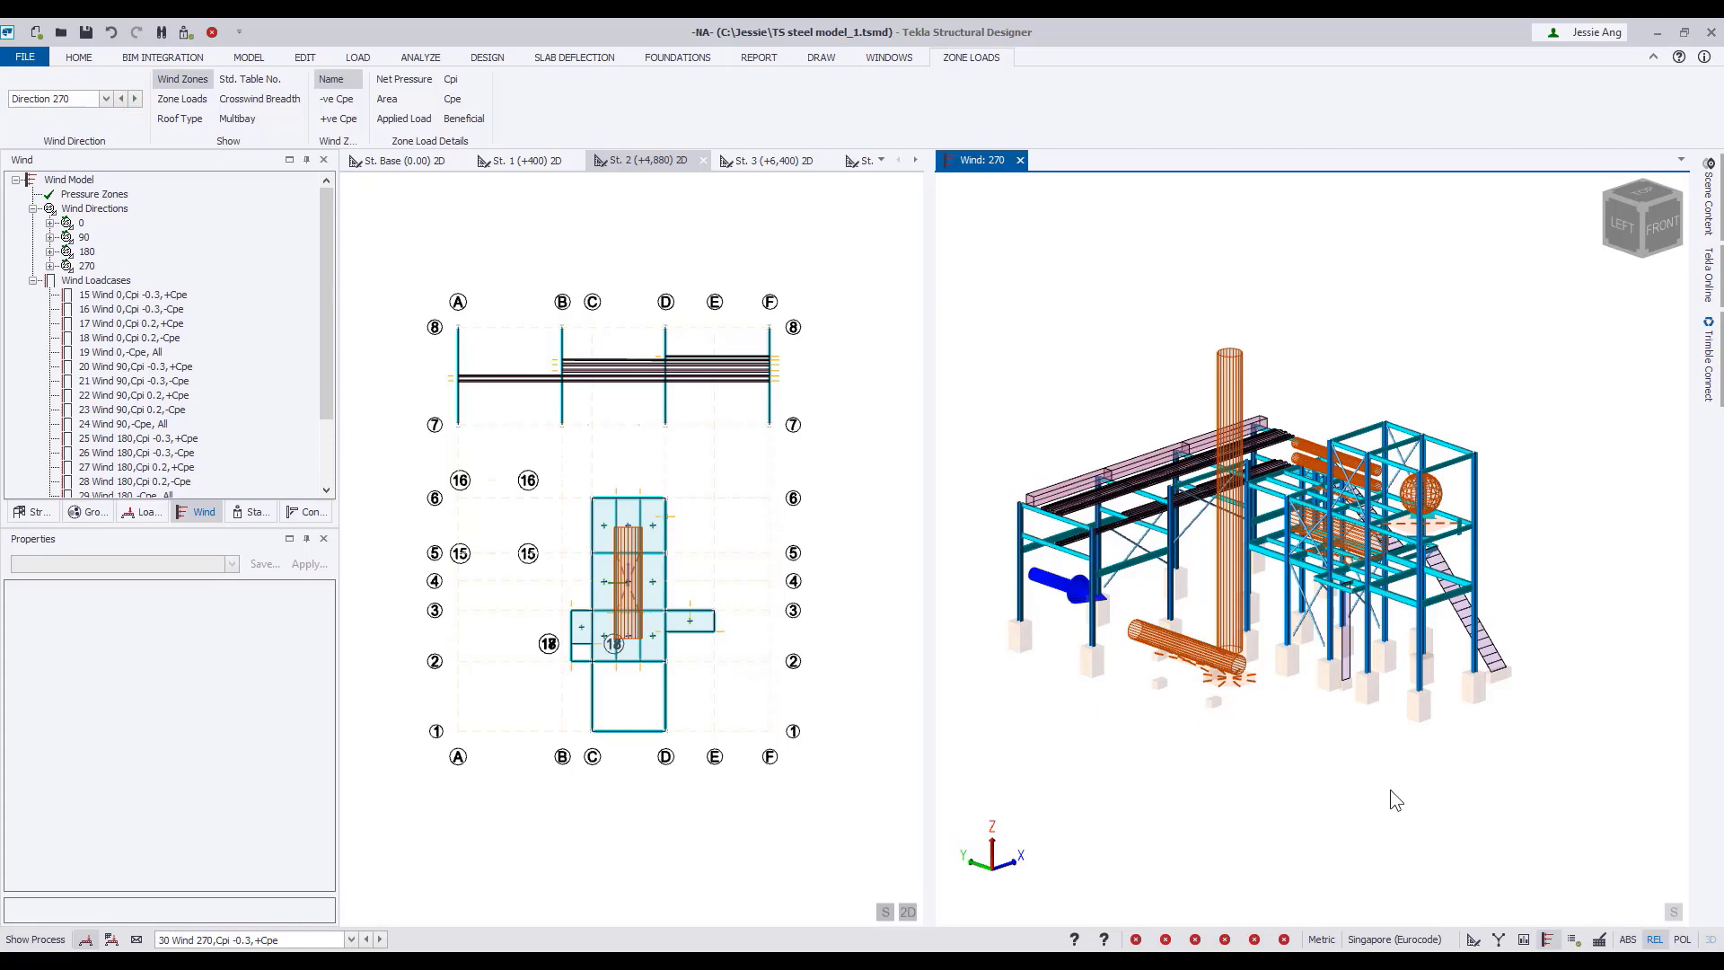
Switch the 3D window from the wind view back to Structure 3D and show it as a review view.
{"action": "right_click", "coordinate": [979, 161]}
{"action": "left_click", "coordinate": [1052, 293]}
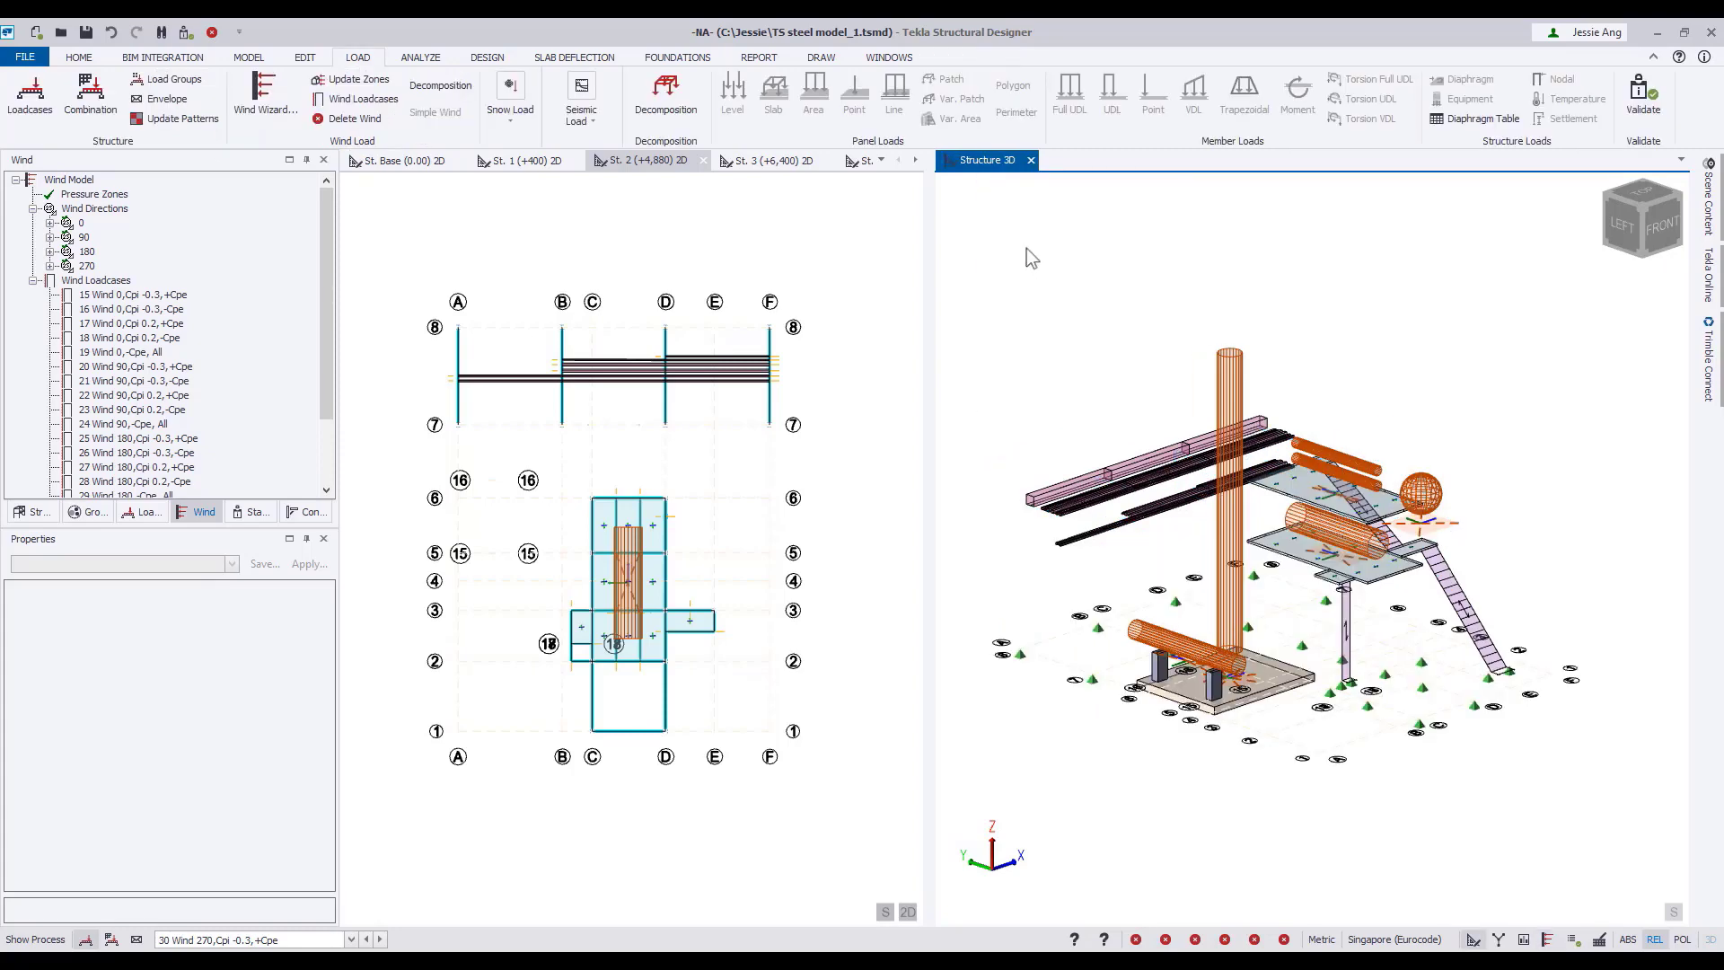
{"action": "right_click", "coordinate": [974, 157]}
{"action": "left_click", "coordinate": [1016, 368]}
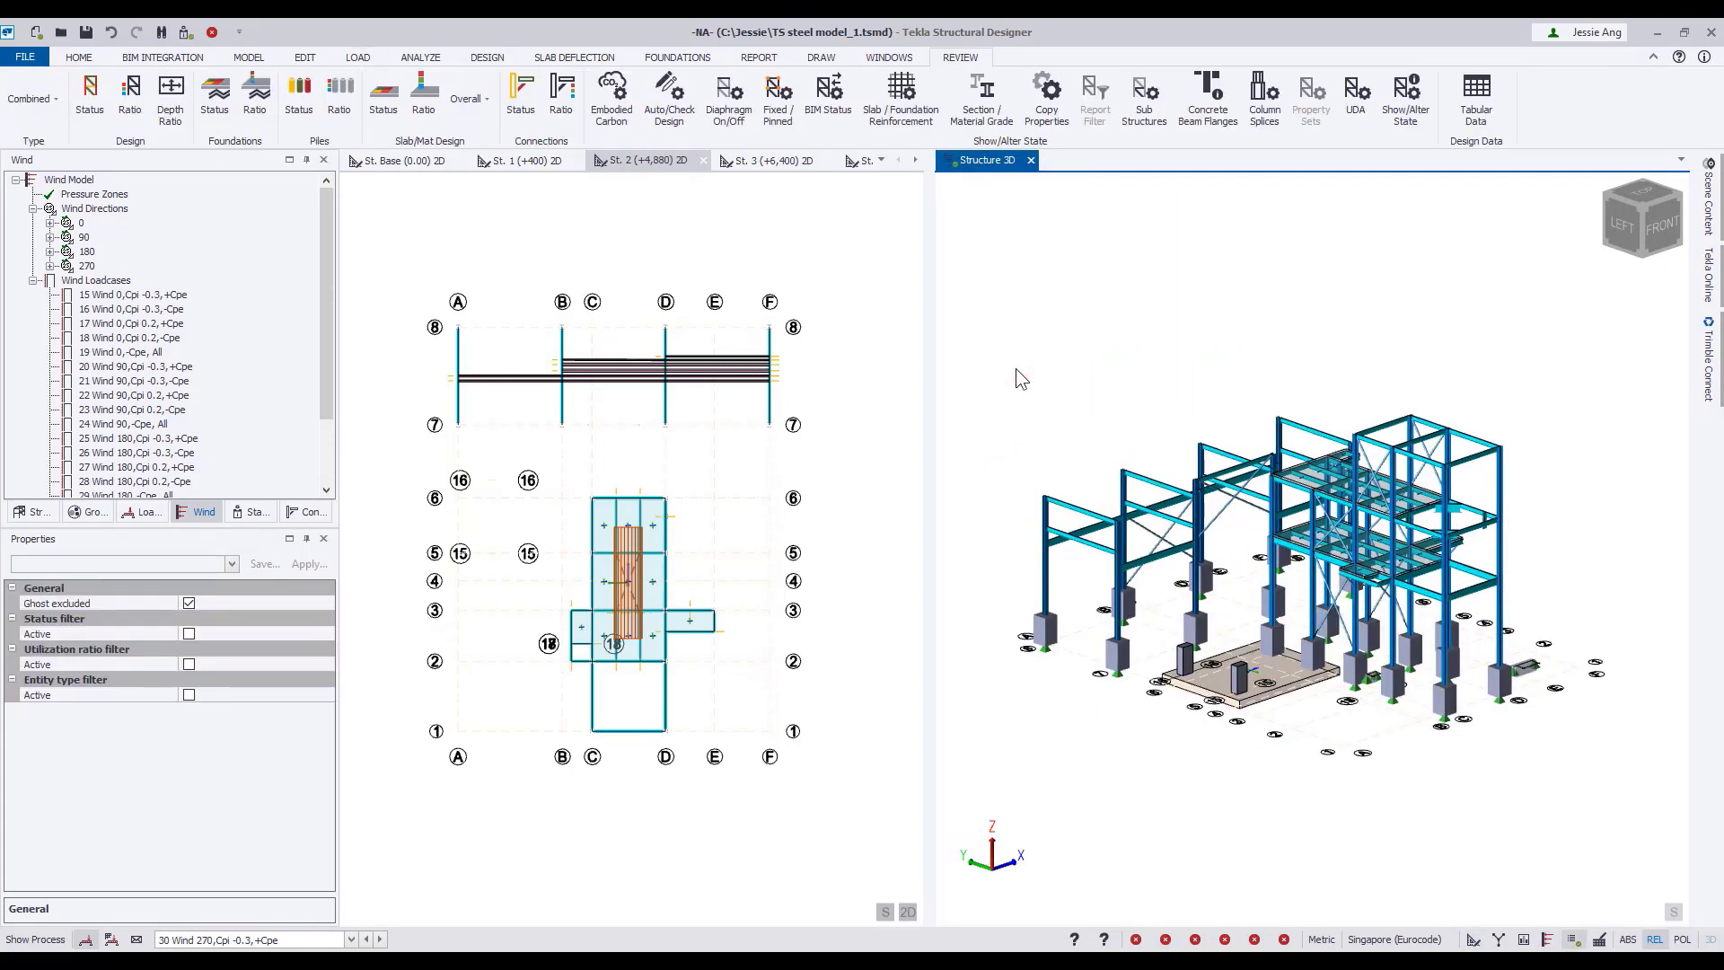
Open the loading definitions and examine the full list of loadcases, widening the dialog to read all columns.
{"action": "left_click", "coordinate": [357, 57]}
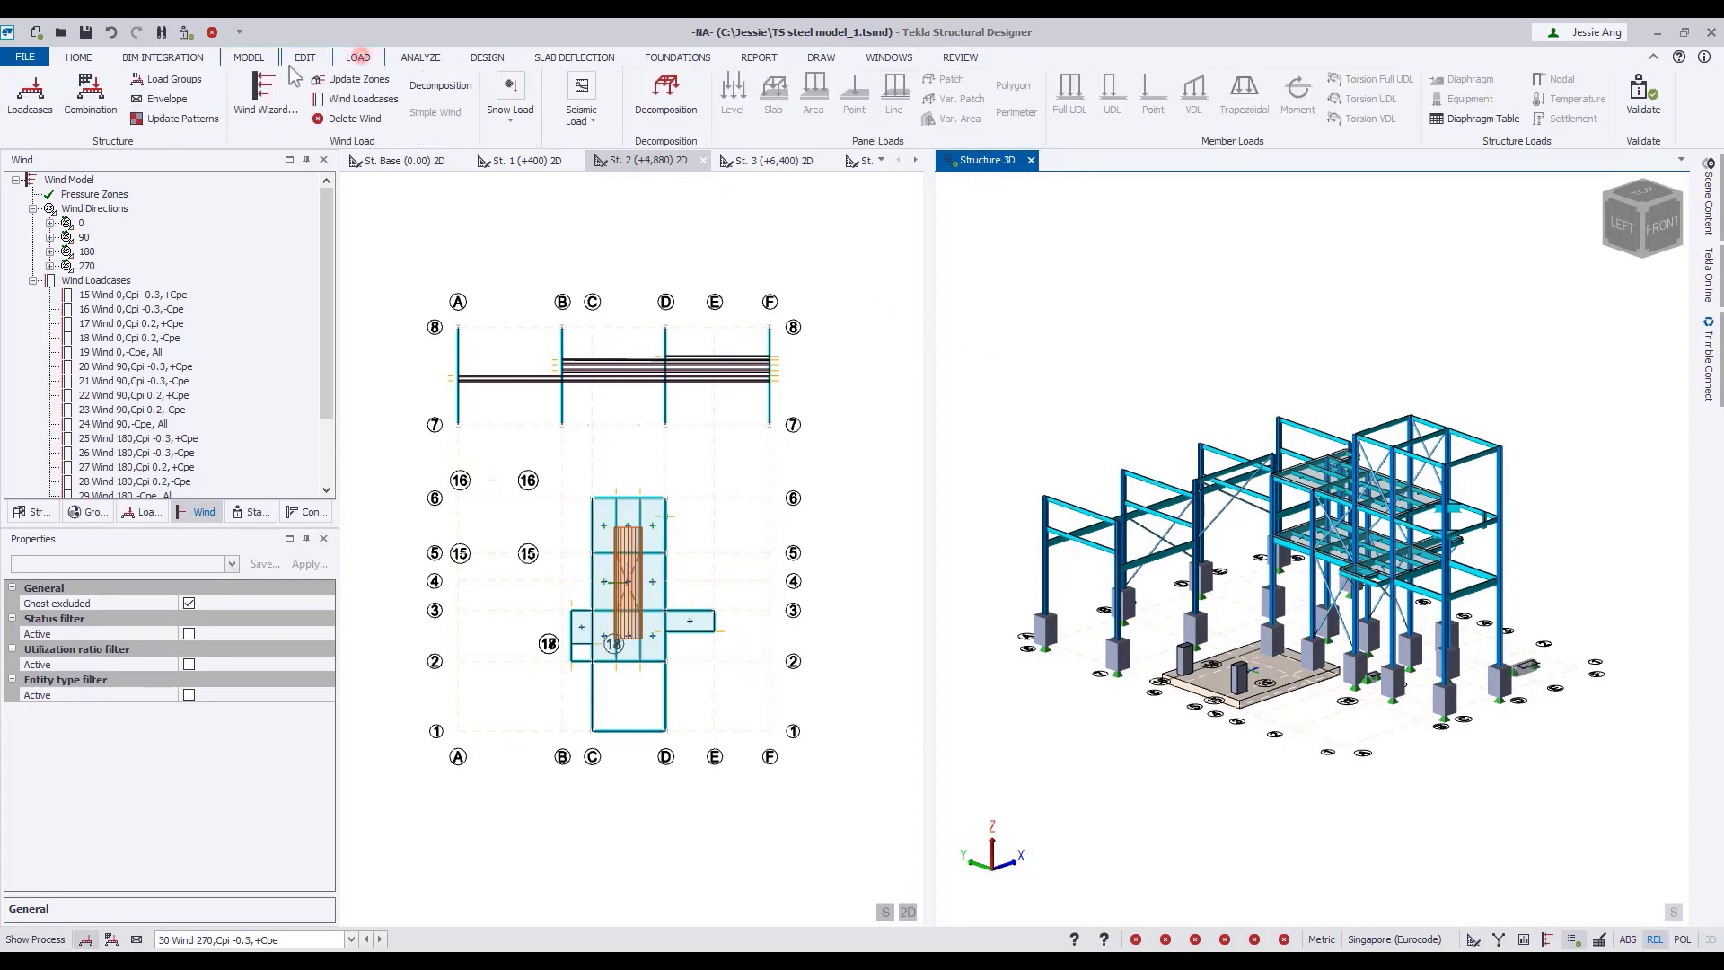
{"action": "left_click", "coordinate": [91, 101]}
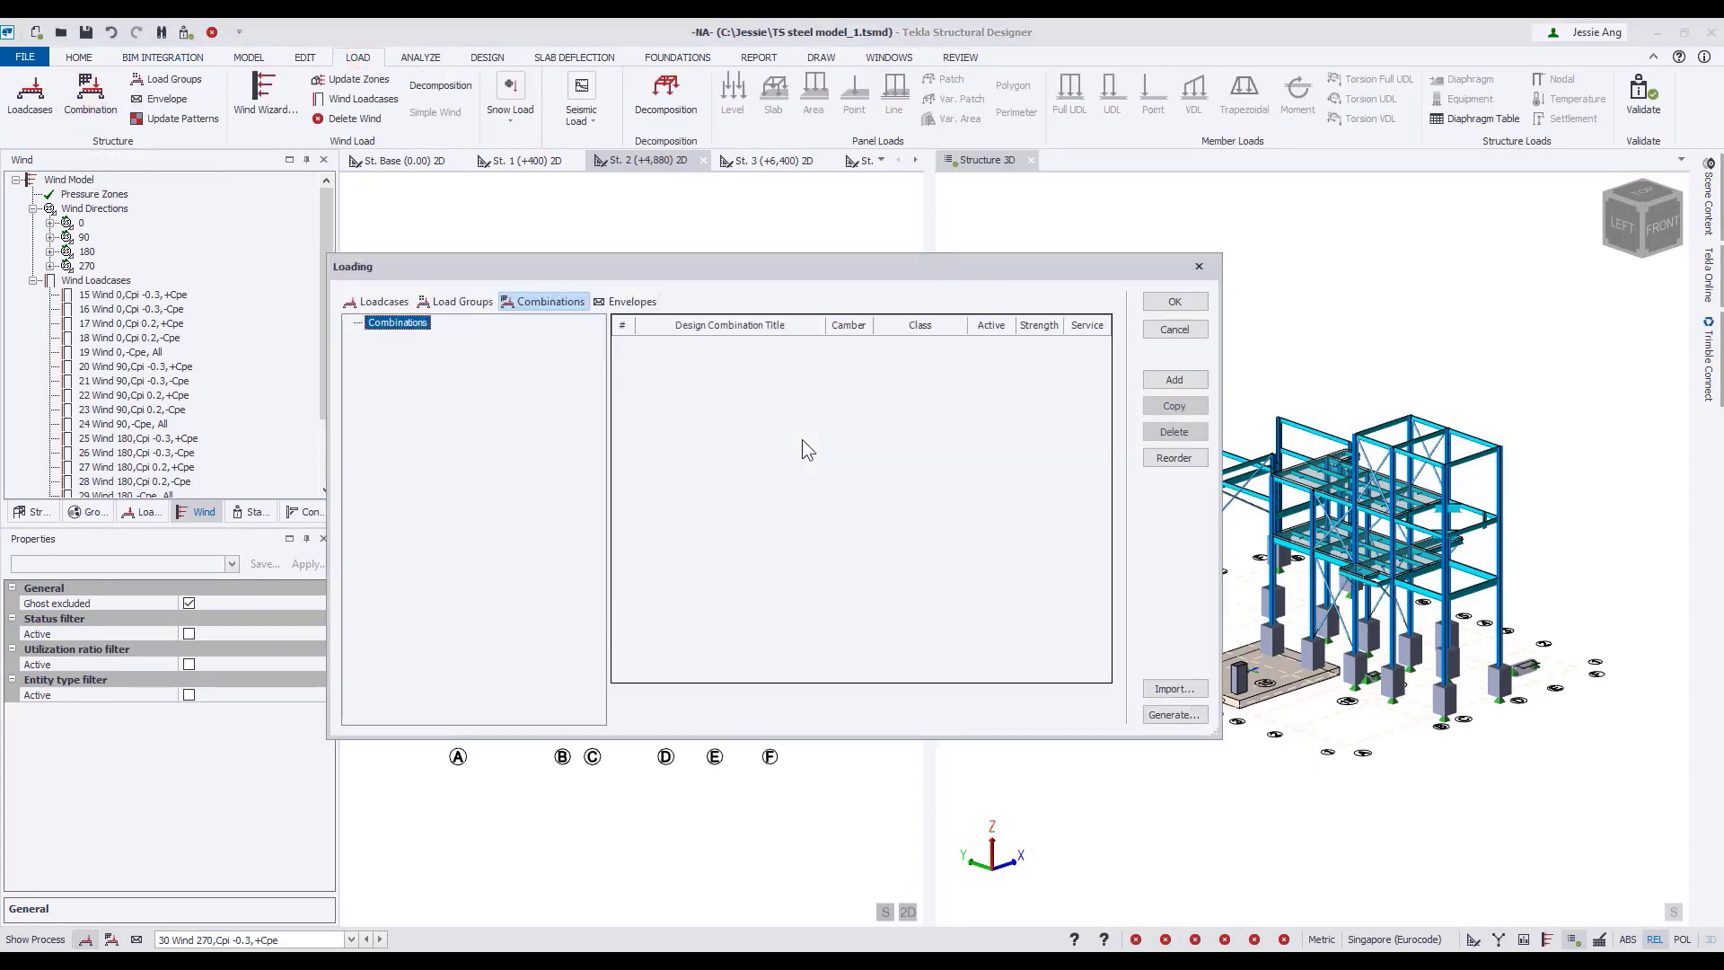
{"action": "left_click", "coordinate": [392, 302]}
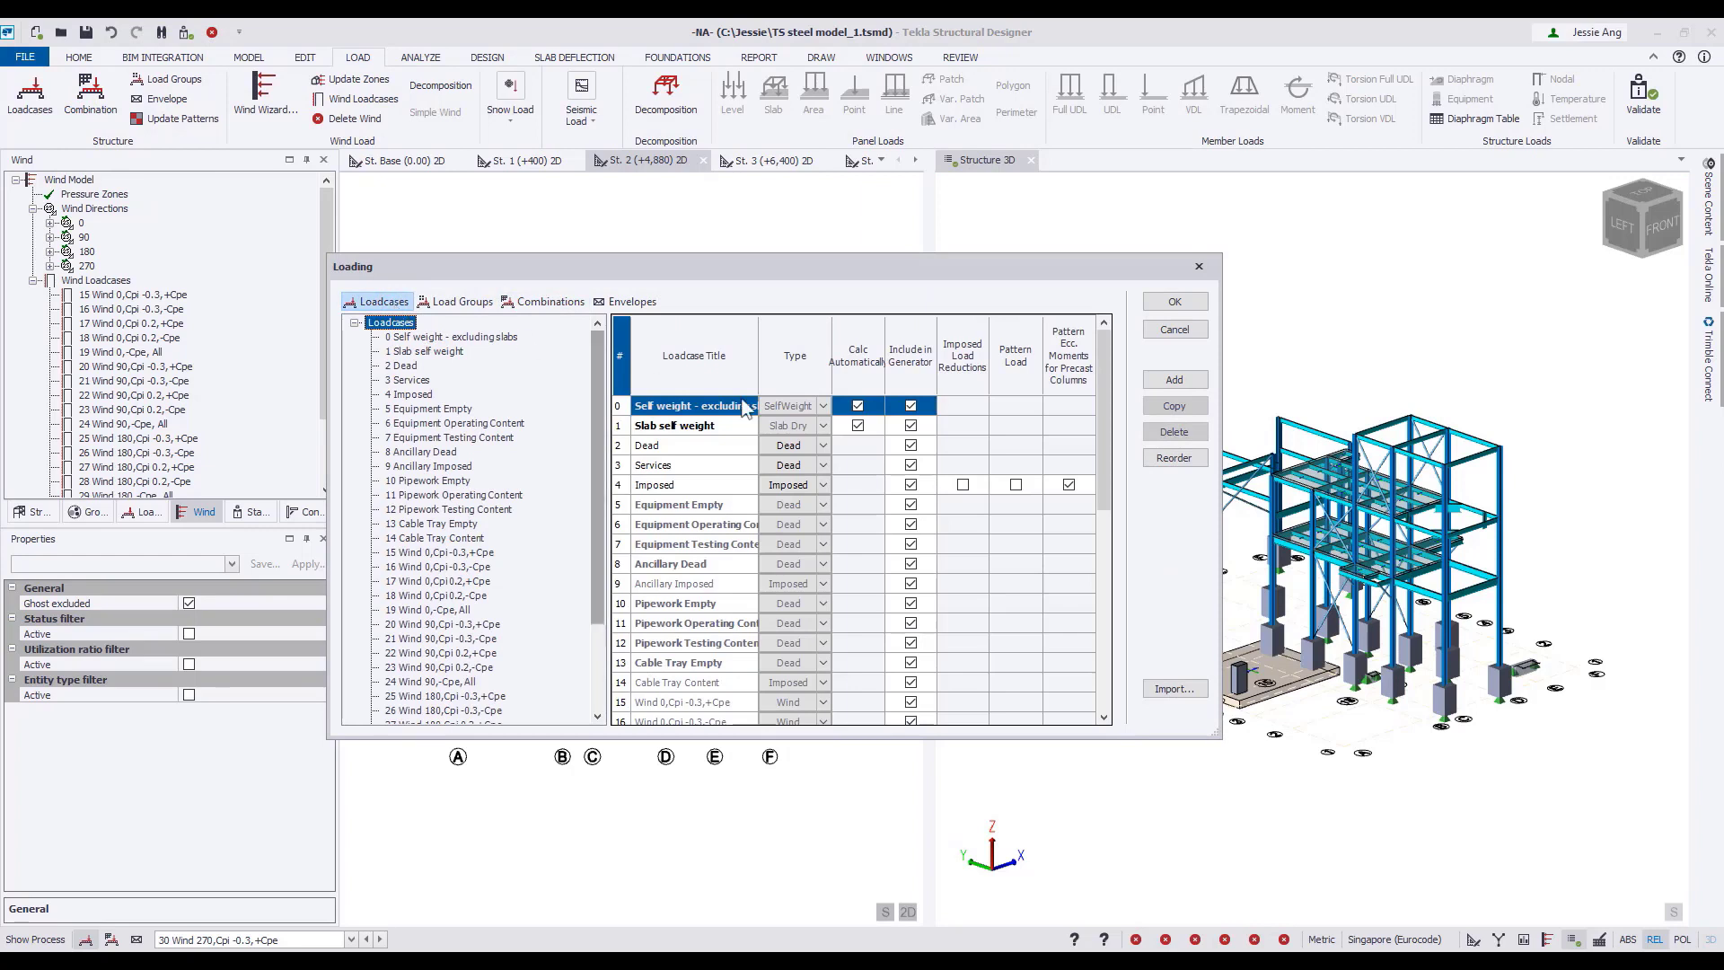
{"action": "left_click_drag", "start_coordinate": [1220, 529], "coordinate": [1323, 528]}
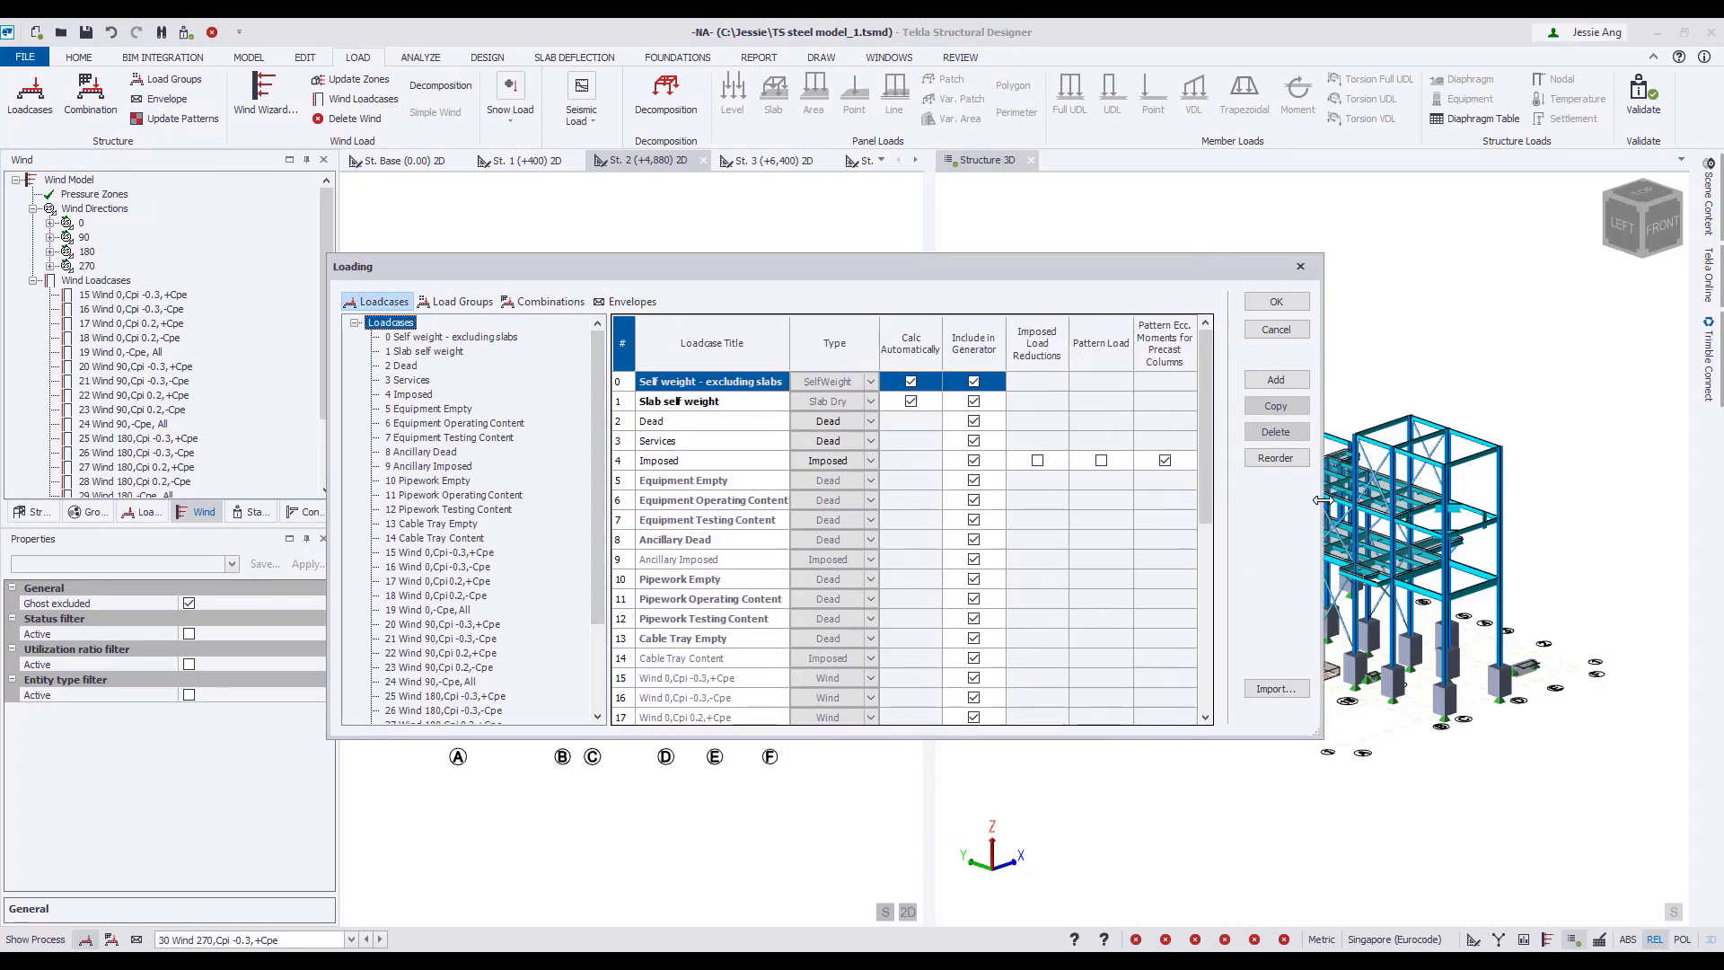
{"action": "scroll", "coordinate": [851, 588], "scroll_direction": "down", "scroll_amount": 5}
{"action": "scroll", "coordinate": [850, 586], "scroll_direction": "up", "scroll_amount": 5}
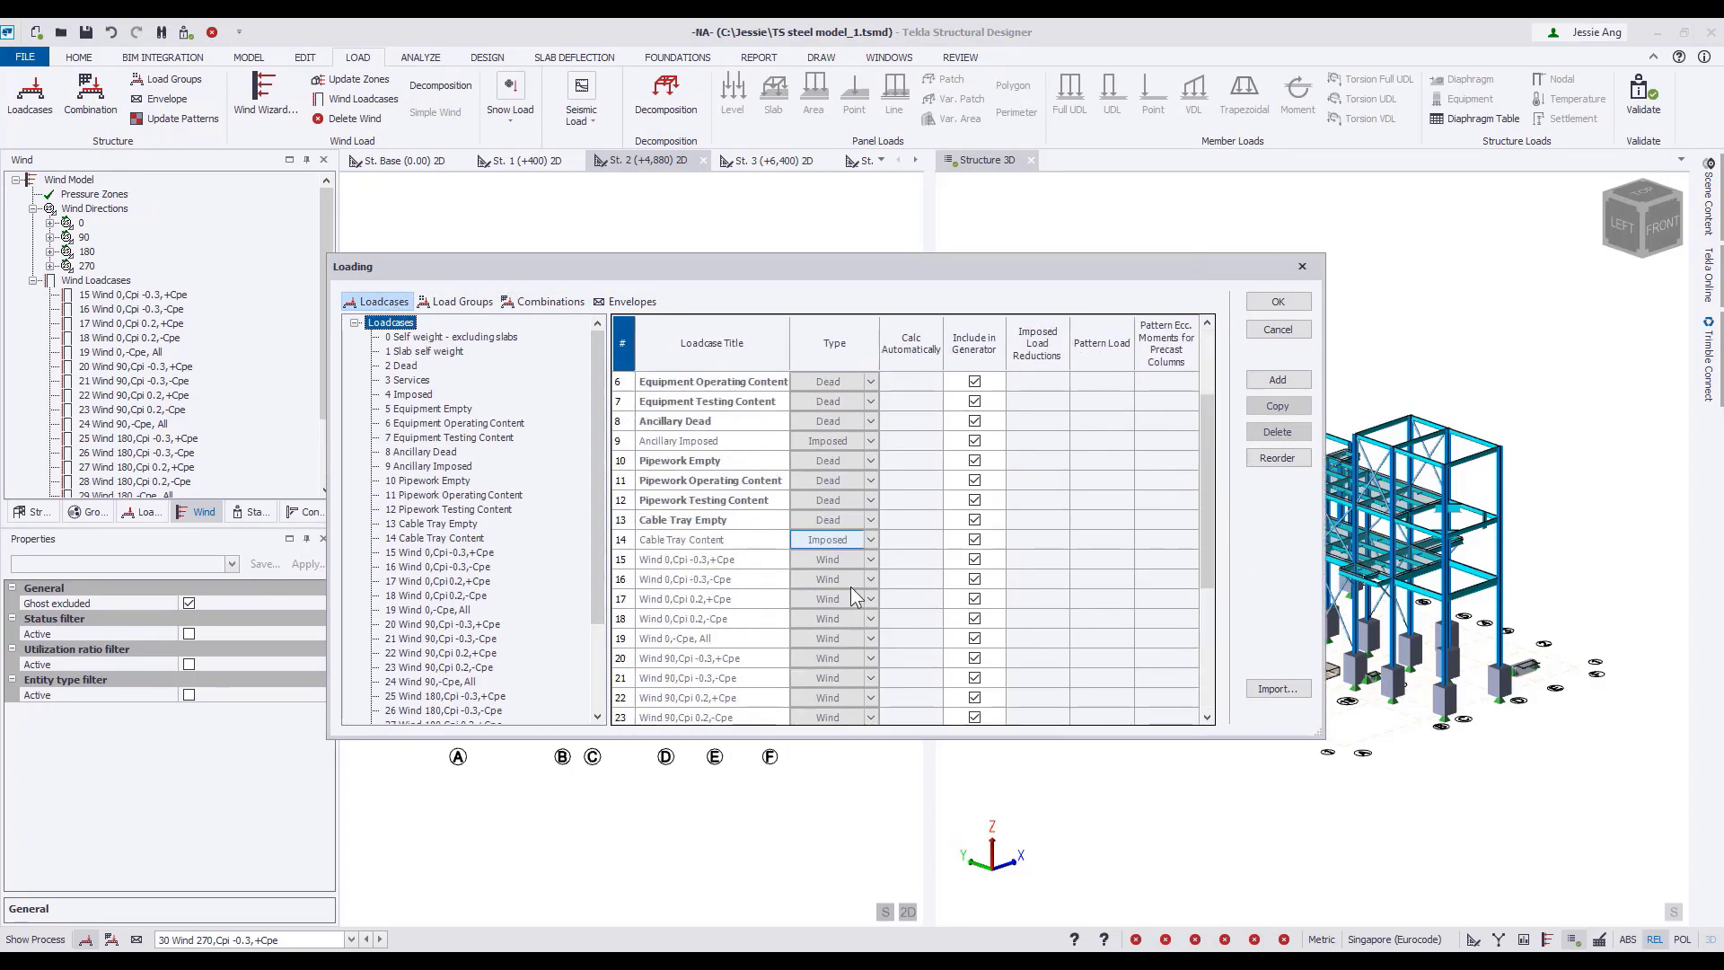
Start the combination generator with GEO, accidental and seismic combinations excluded, and accept the default STR combinations and factors.
{"action": "left_click", "coordinate": [523, 302]}
{"action": "left_click", "coordinate": [1277, 714]}
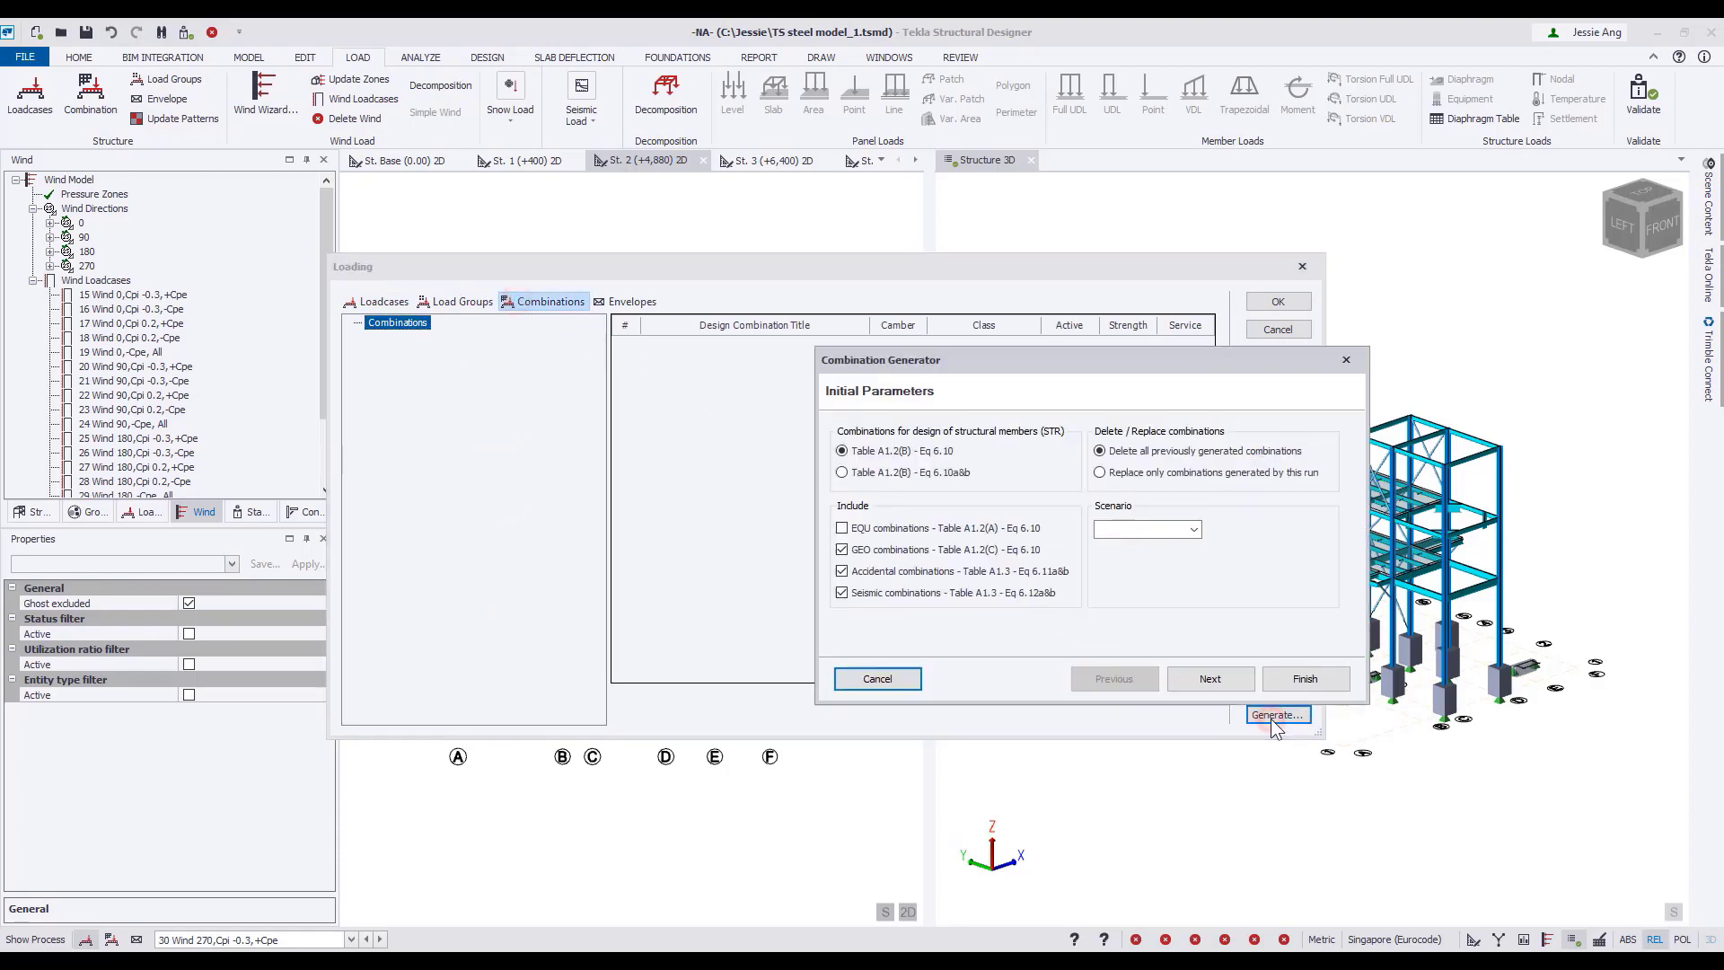
{"action": "left_click", "coordinate": [902, 571]}
{"action": "left_click", "coordinate": [901, 595]}
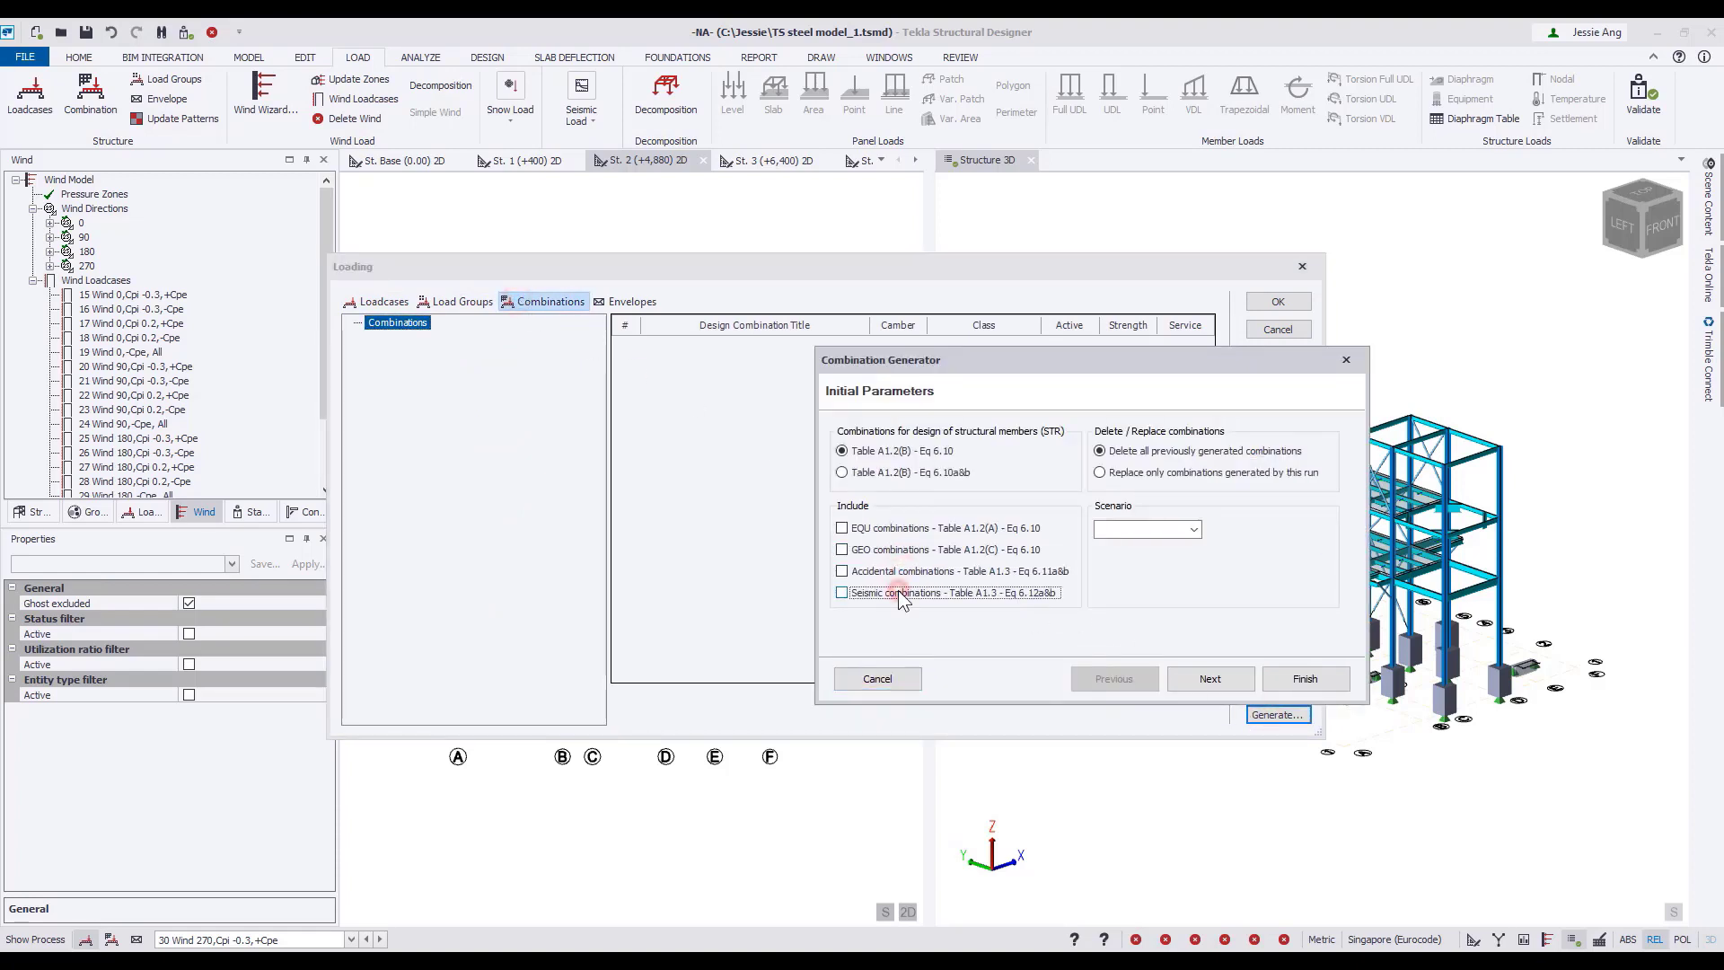
{"action": "left_click", "coordinate": [1228, 681]}
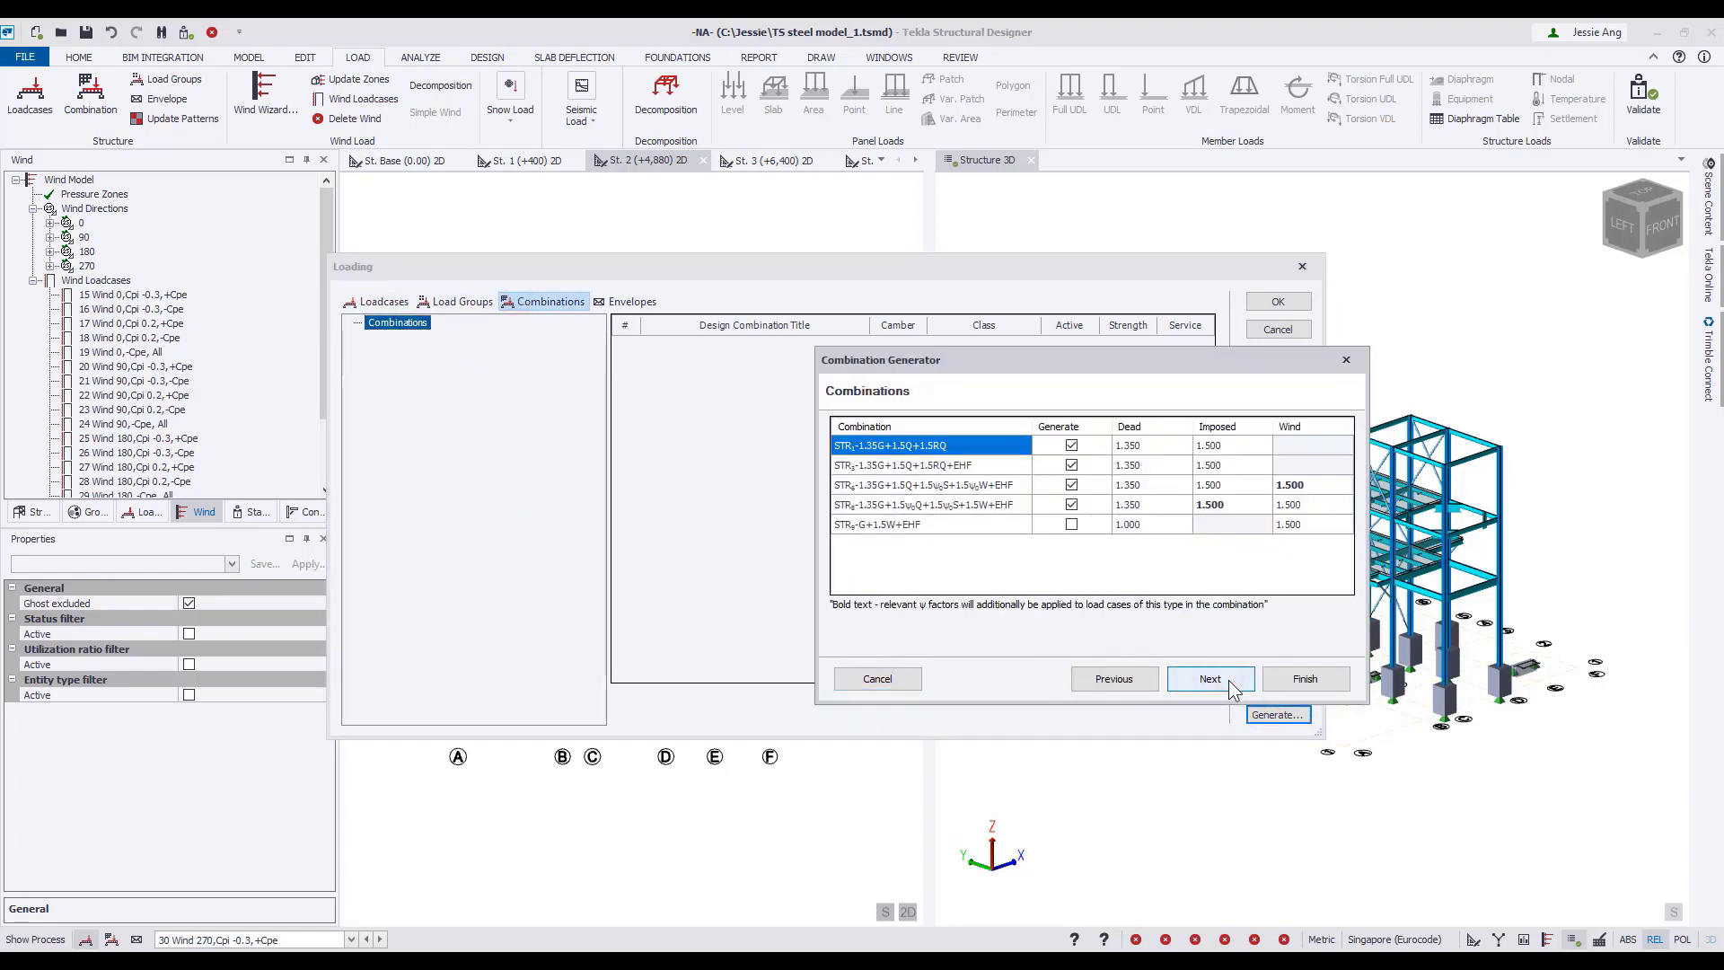
{"action": "left_click", "coordinate": [1228, 680]}
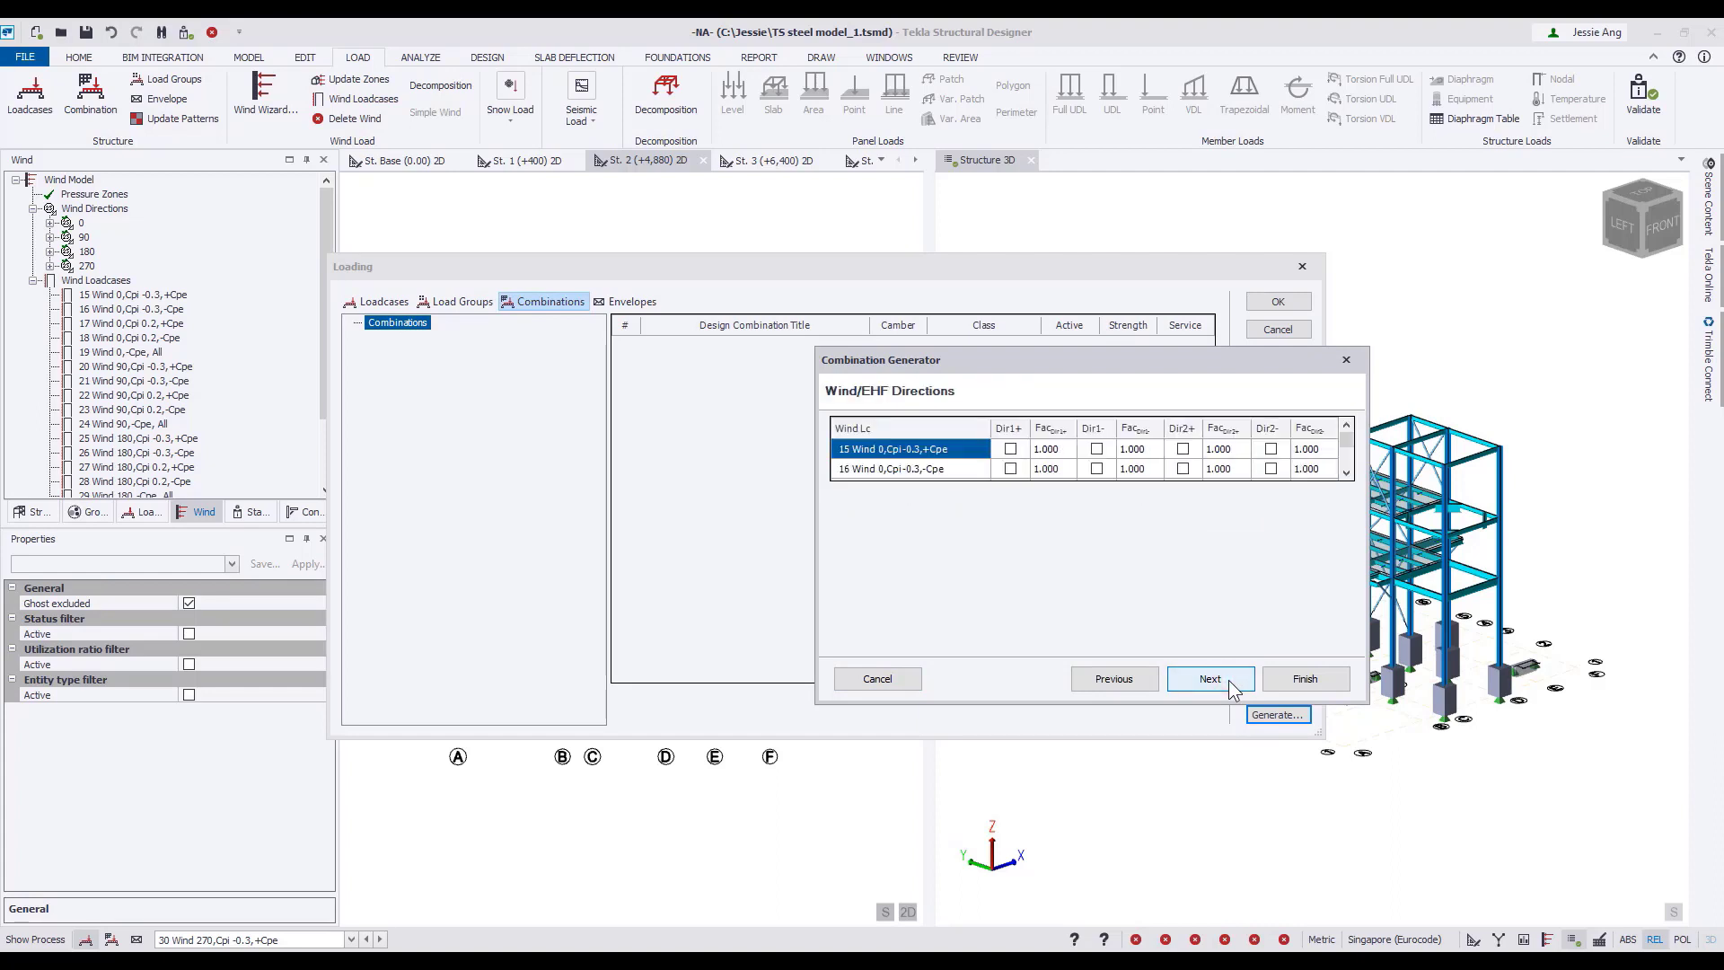
Enable Dir1+, Dir1-, Dir2+ and Dir2- for wind loadcases 15 Wind 0,Cpi-0.3,+Cpe and 16 Wind 0,Cpi-0.3,-Cpe.
{"action": "left_click", "coordinate": [1010, 449]}
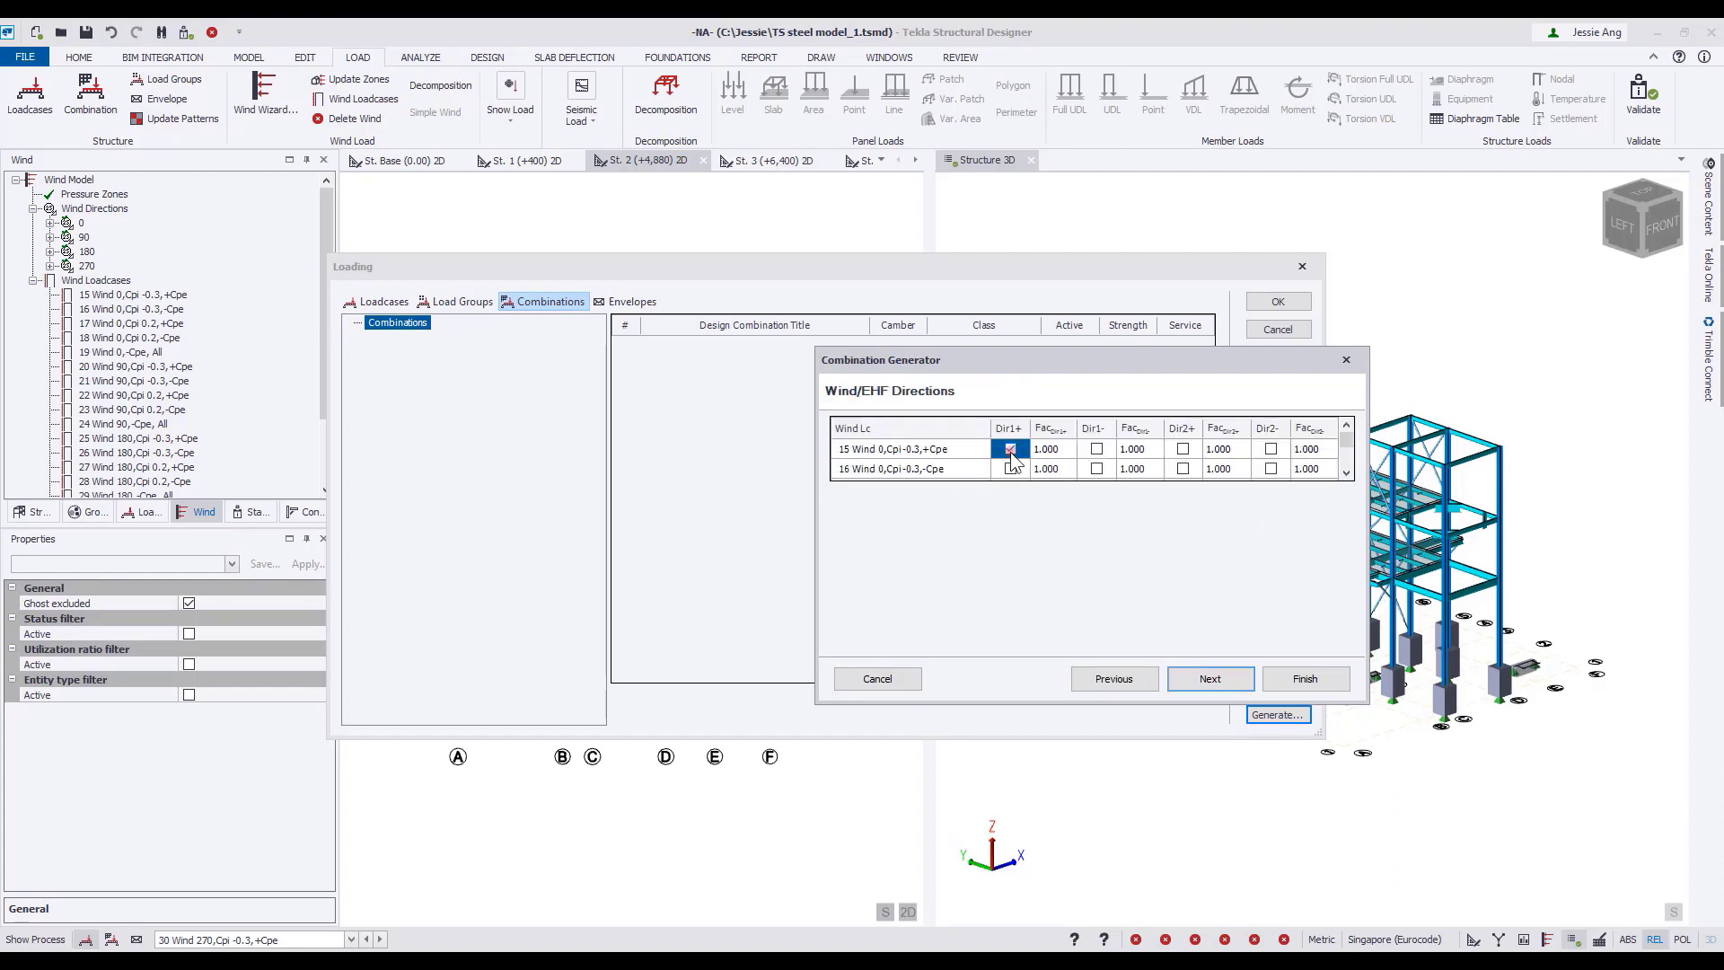
{"action": "left_click", "coordinate": [1096, 449]}
{"action": "left_click", "coordinate": [1183, 449]}
{"action": "left_click", "coordinate": [1270, 449]}
{"action": "left_click", "coordinate": [1271, 468]}
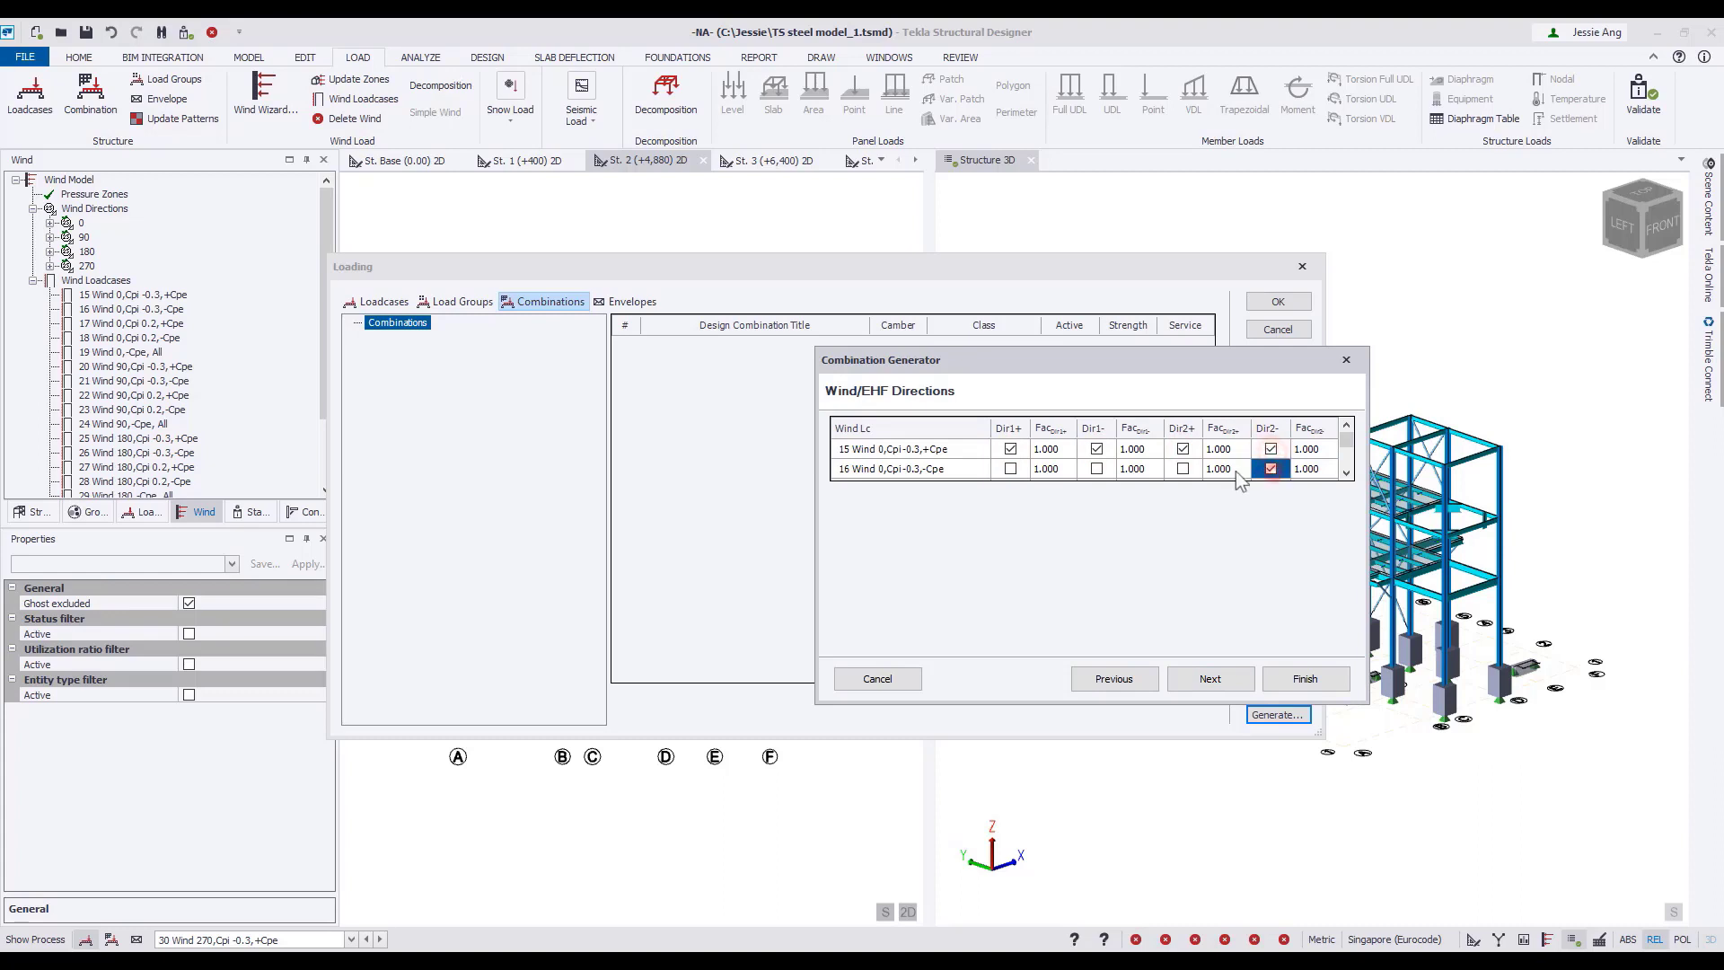
{"action": "left_click", "coordinate": [1182, 468]}
{"action": "left_click", "coordinate": [1097, 468]}
{"action": "left_click", "coordinate": [1010, 467]}
{"action": "left_click", "coordinate": [1210, 679]}
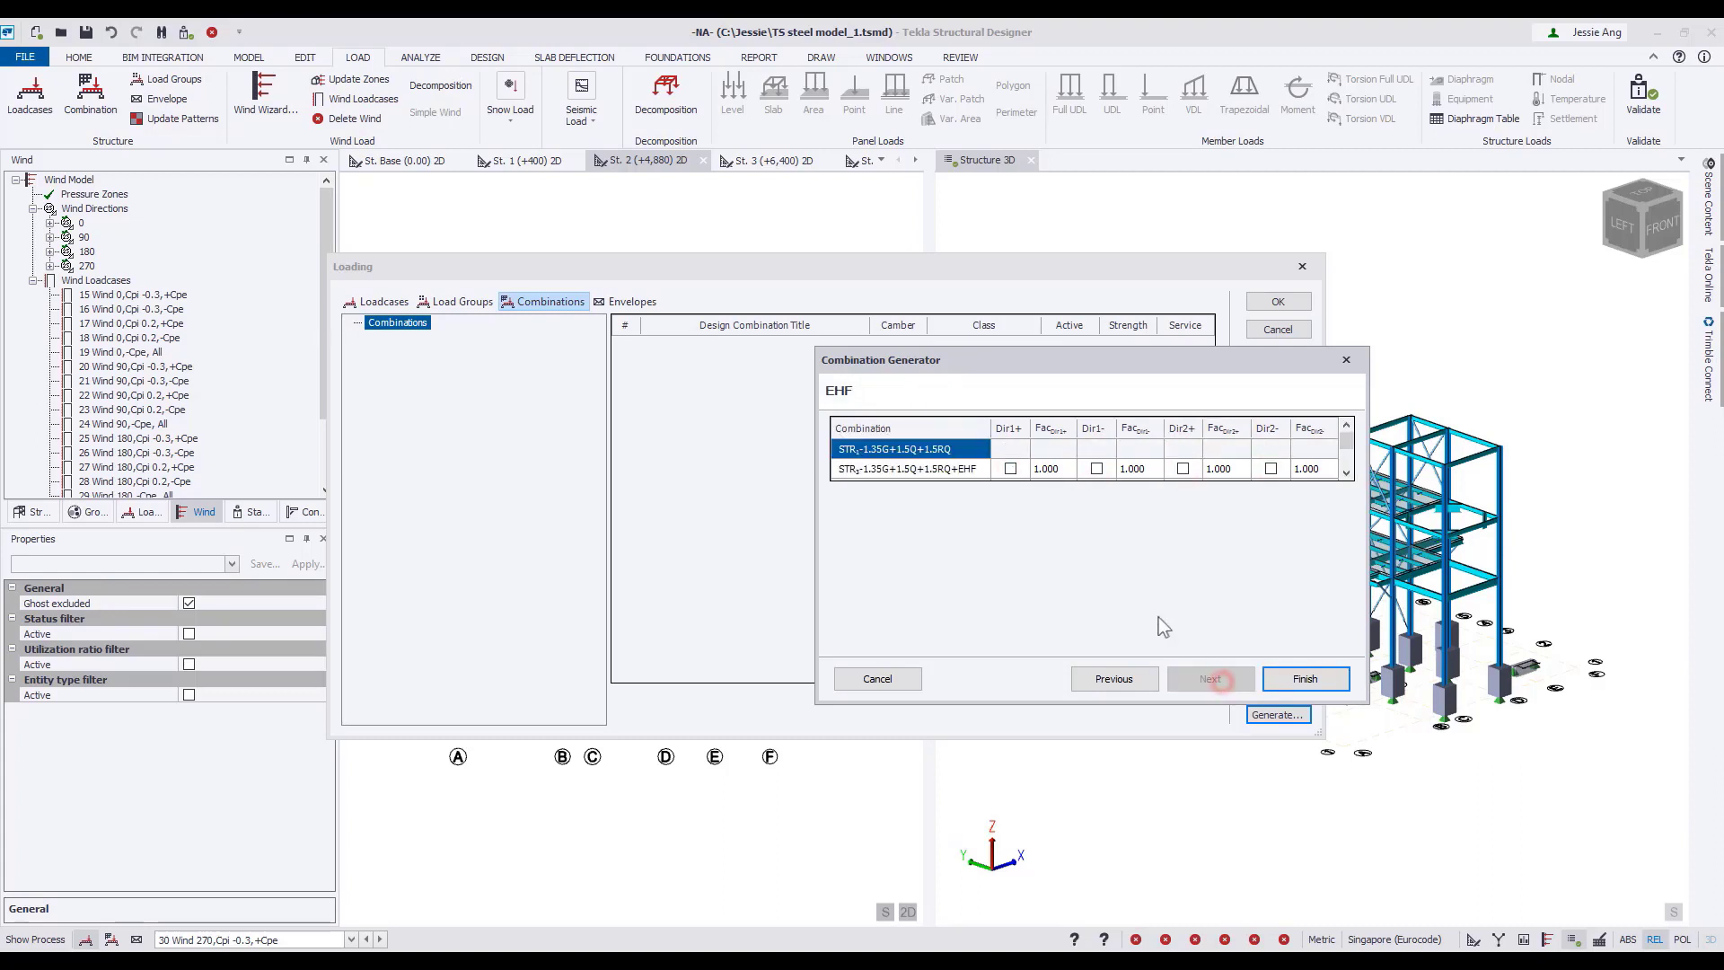
Enable EHF in Dir1+, Dir1-, Dir2+ and Dir2- for the 1.35G+1.5Q+1.5RQ+EHF combination and generate the combinations.
{"action": "left_click", "coordinate": [1010, 468]}
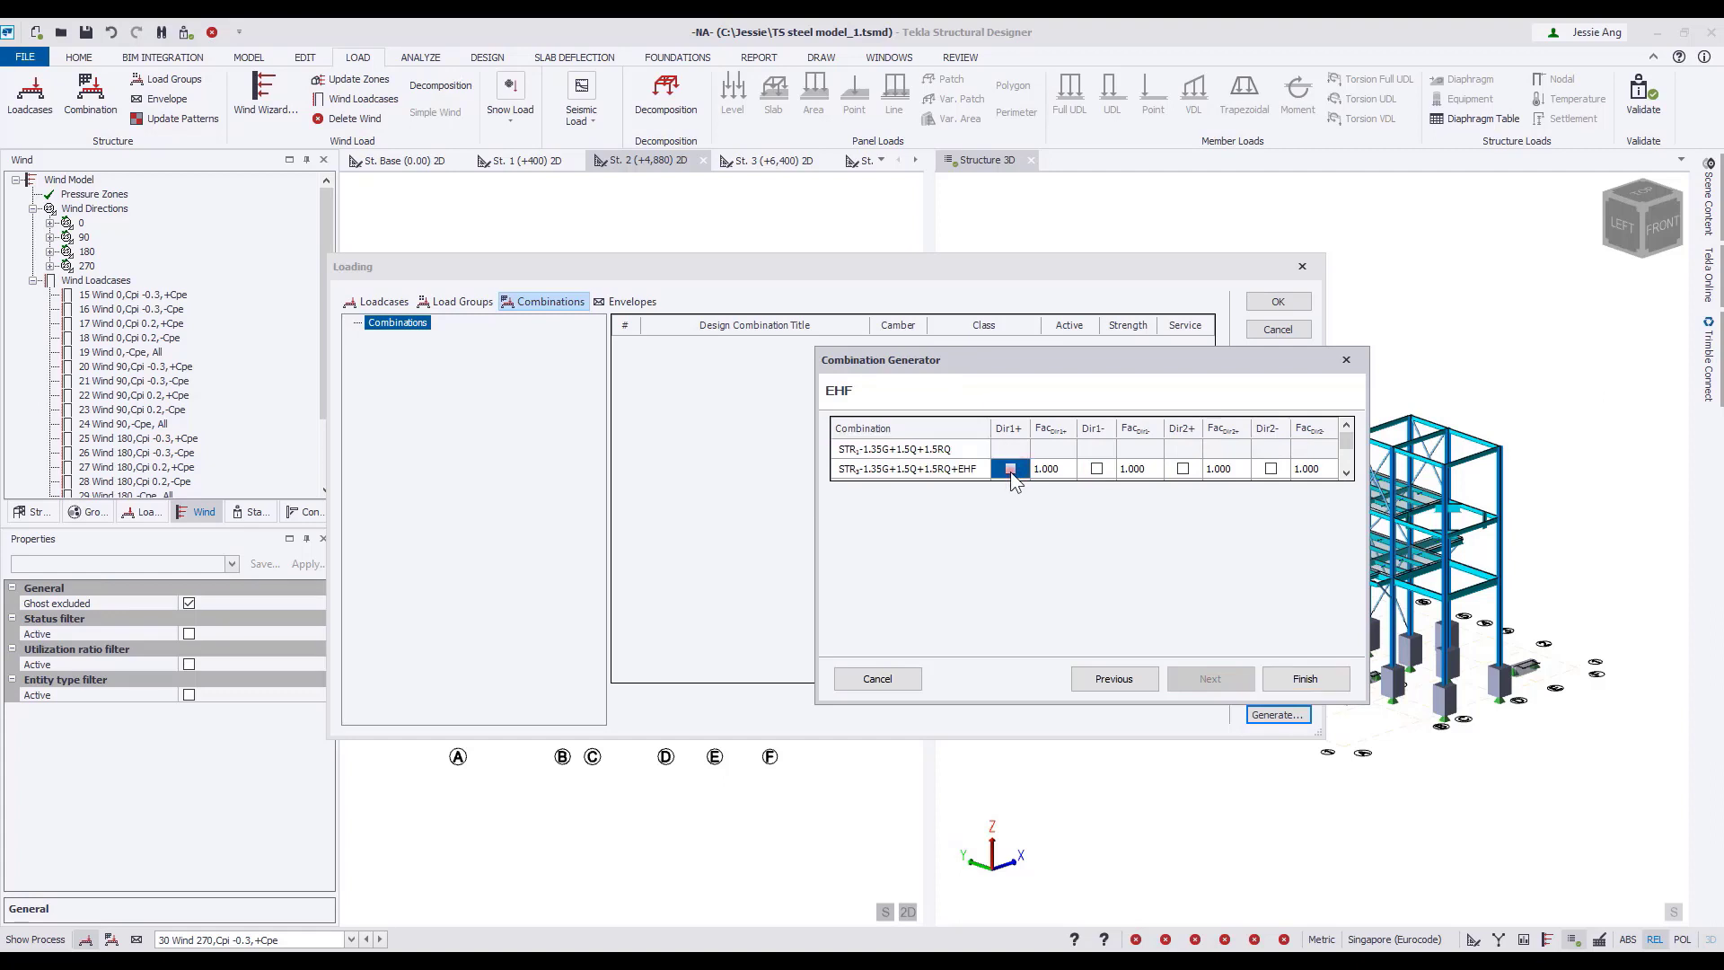
{"action": "left_click", "coordinate": [1186, 468]}
{"action": "left_click", "coordinate": [1270, 467]}
{"action": "left_click", "coordinate": [1301, 686]}
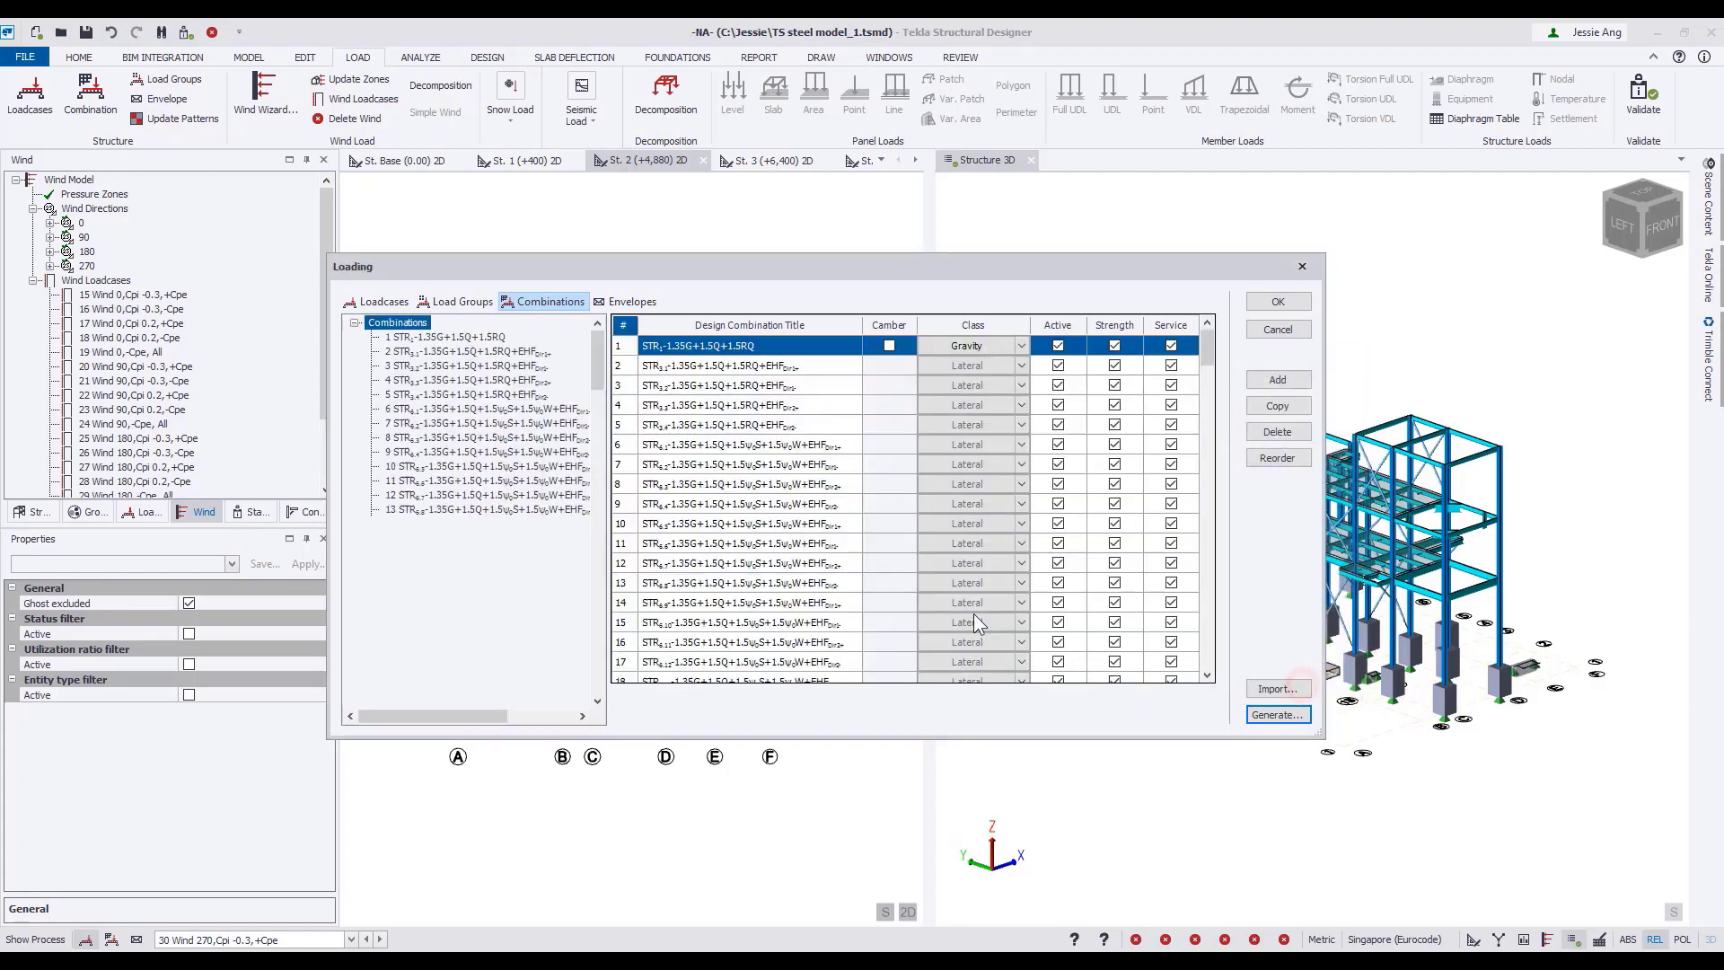
Check the included loadcases and factors of combination 6, and accept the generated combinations.
{"action": "left_click", "coordinate": [500, 411]}
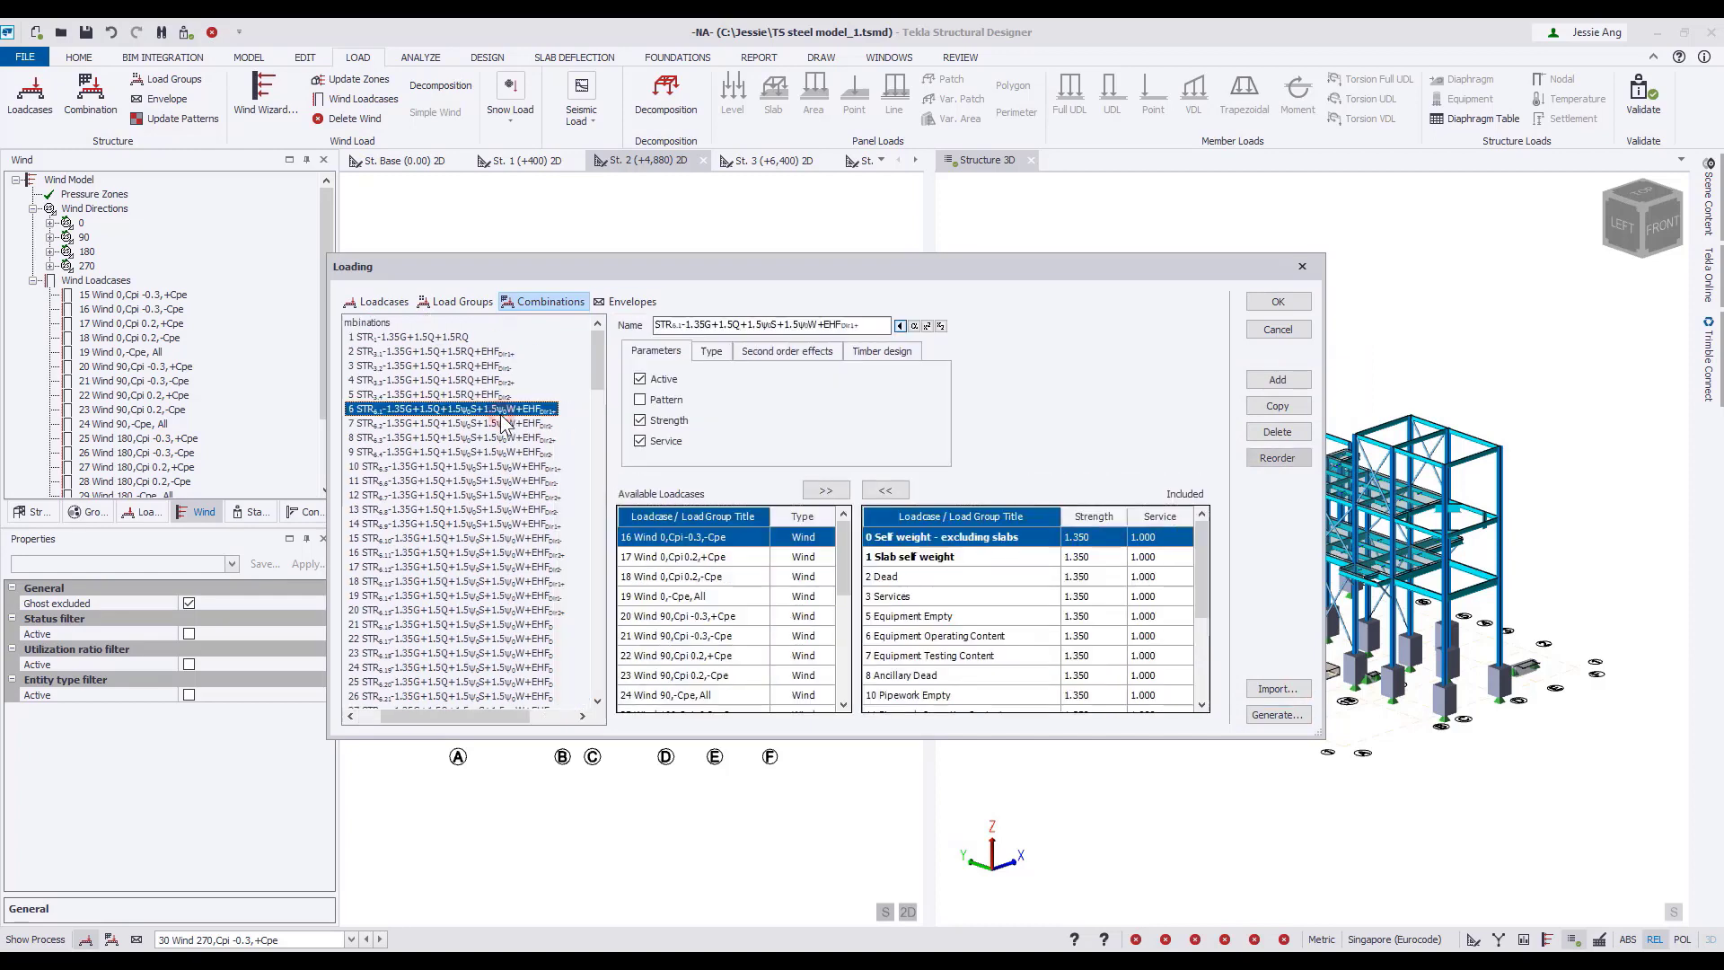
{"action": "scroll", "coordinate": [1026, 622], "scroll_direction": "down", "scroll_amount": 3}
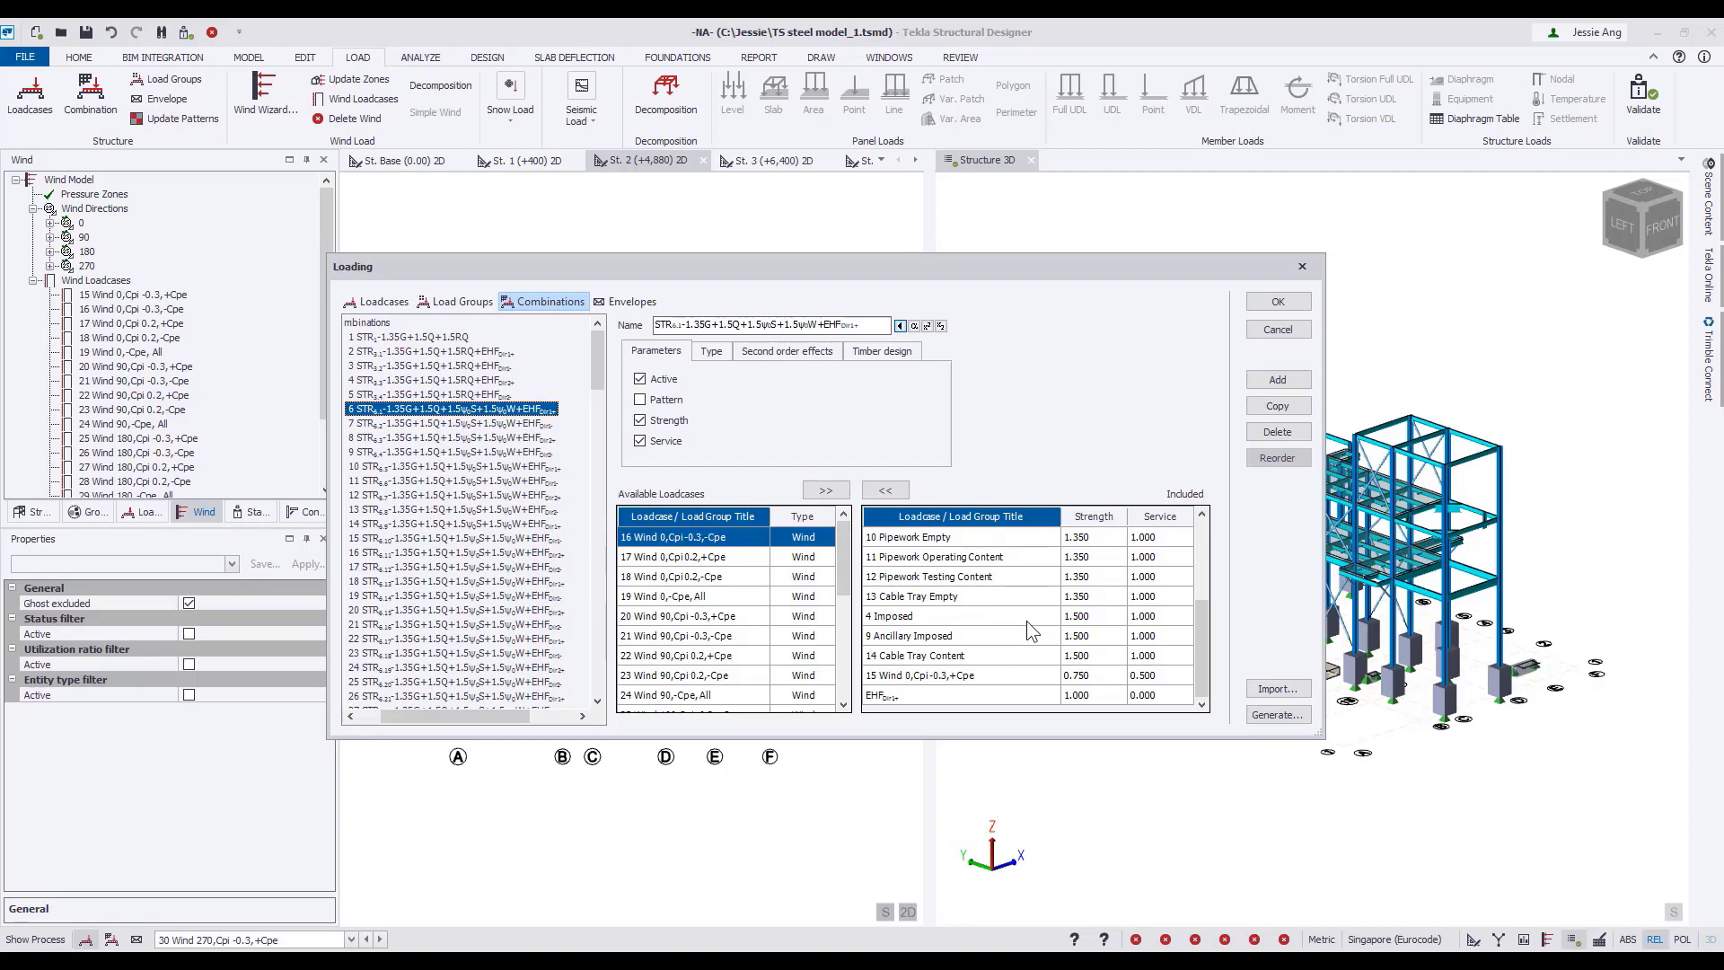
{"action": "scroll", "coordinate": [1029, 617], "scroll_direction": "up", "scroll_amount": 5}
{"action": "left_click", "coordinate": [1261, 301]}
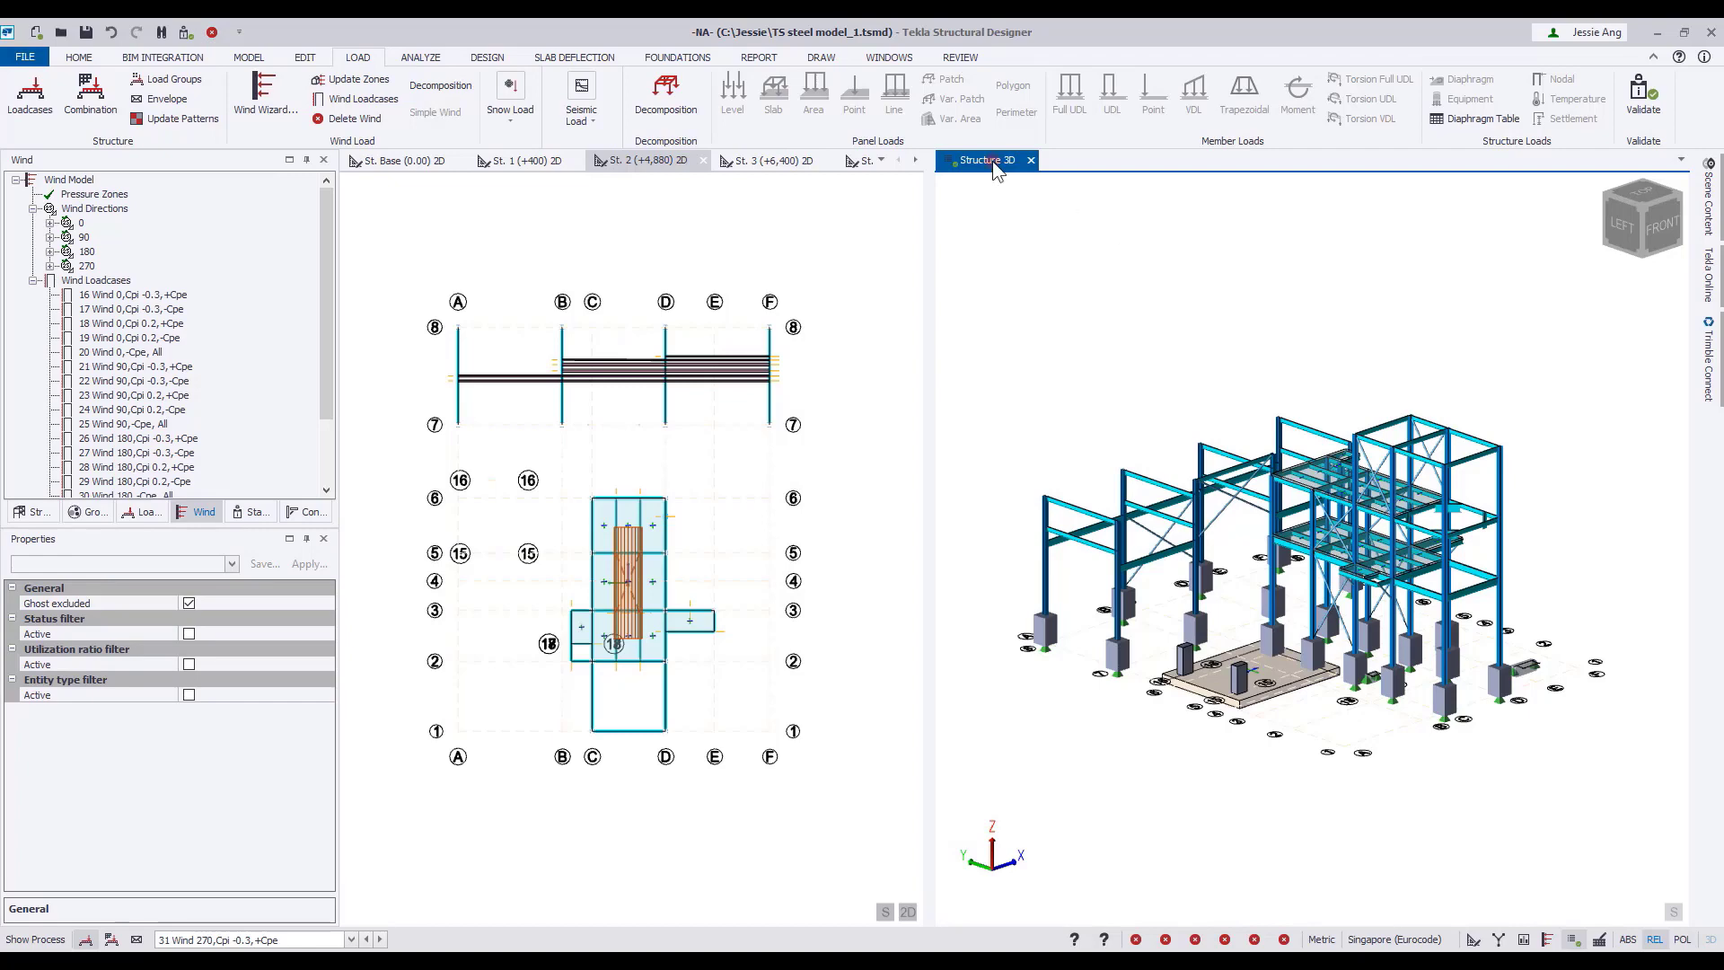
Dock Structure 3D among the 2D view tabs as one full-width window and set the displayed loadcase to none.
{"action": "left_click_drag", "start_coordinate": [993, 160], "coordinate": [377, 159]}
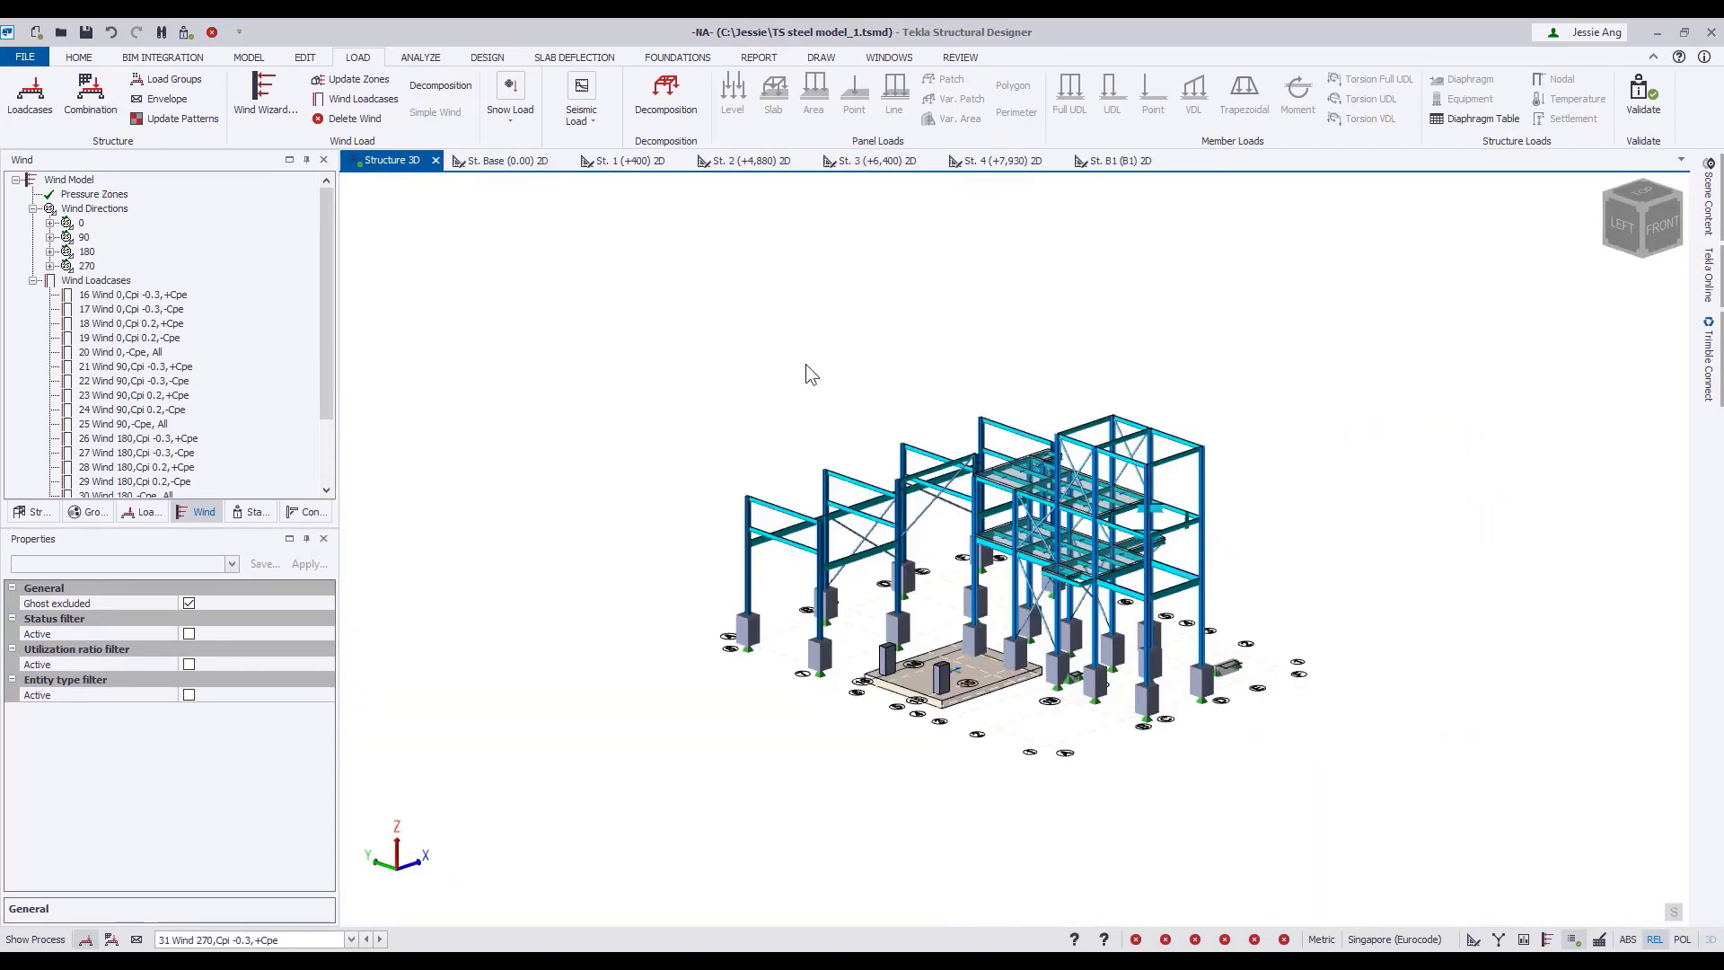
{"action": "scroll", "coordinate": [804, 374], "scroll_direction": "up", "scroll_amount": 5}
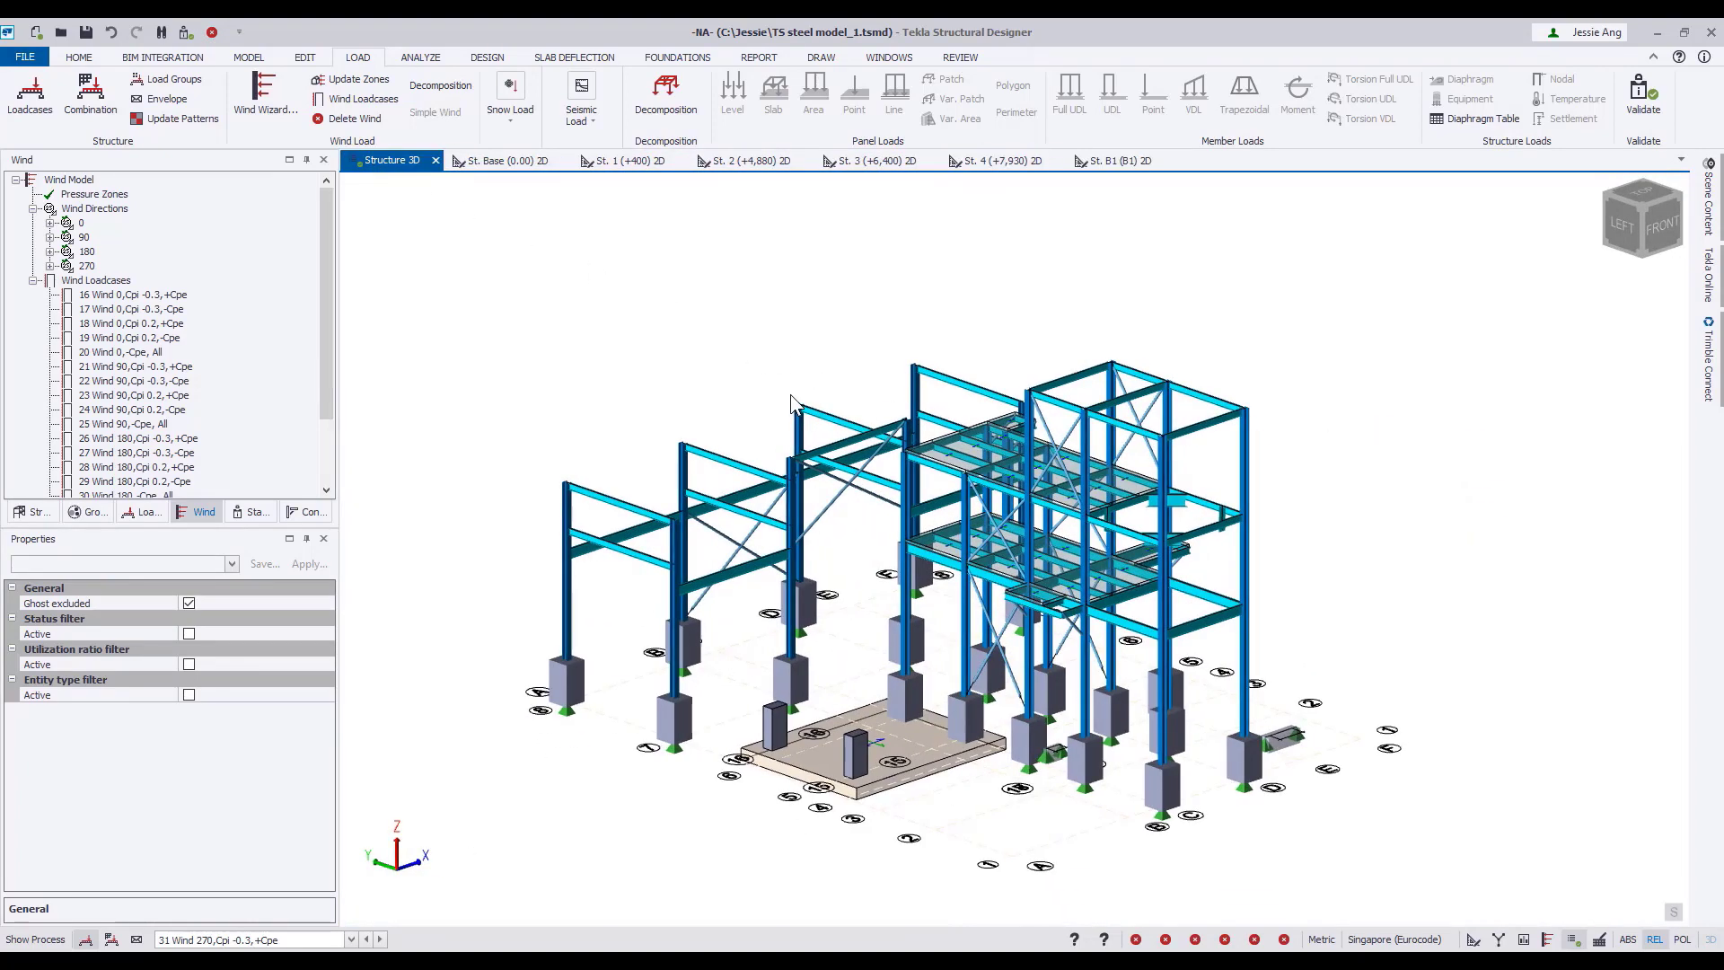
{"action": "left_click", "coordinate": [316, 940]}
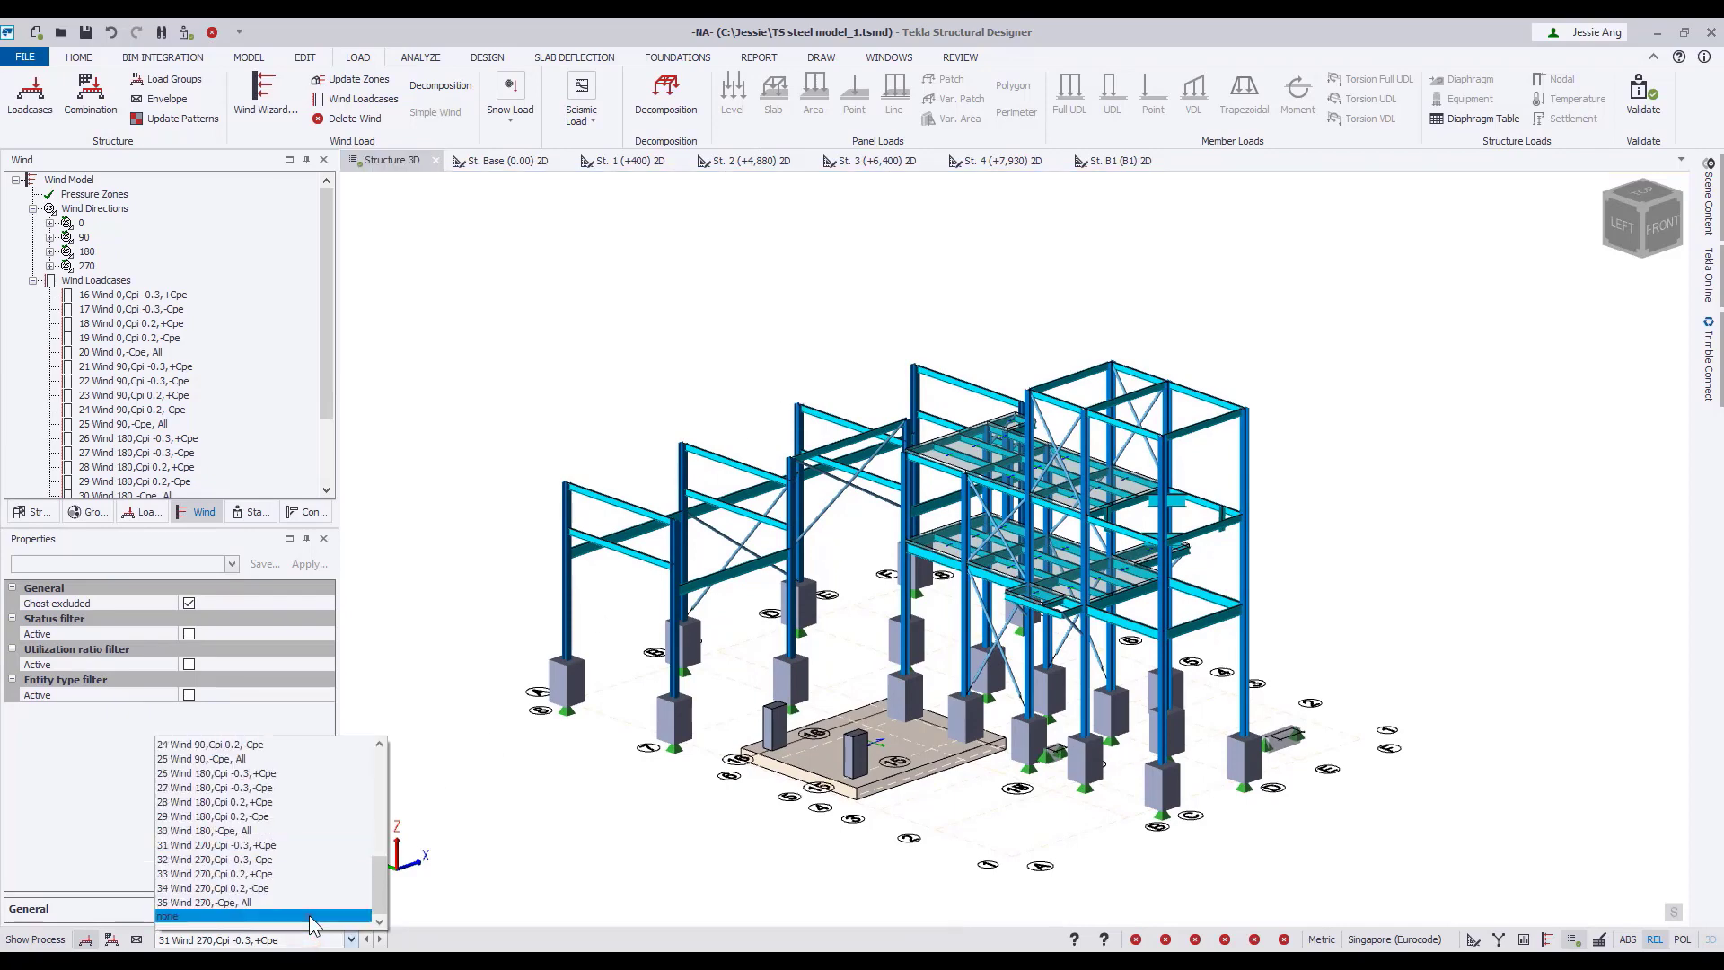
{"action": "left_click", "coordinate": [312, 918]}
Run Design All (Static) on the model and monitor the analysis and design in an enlarged process log.
{"action": "left_click", "coordinate": [490, 57]}
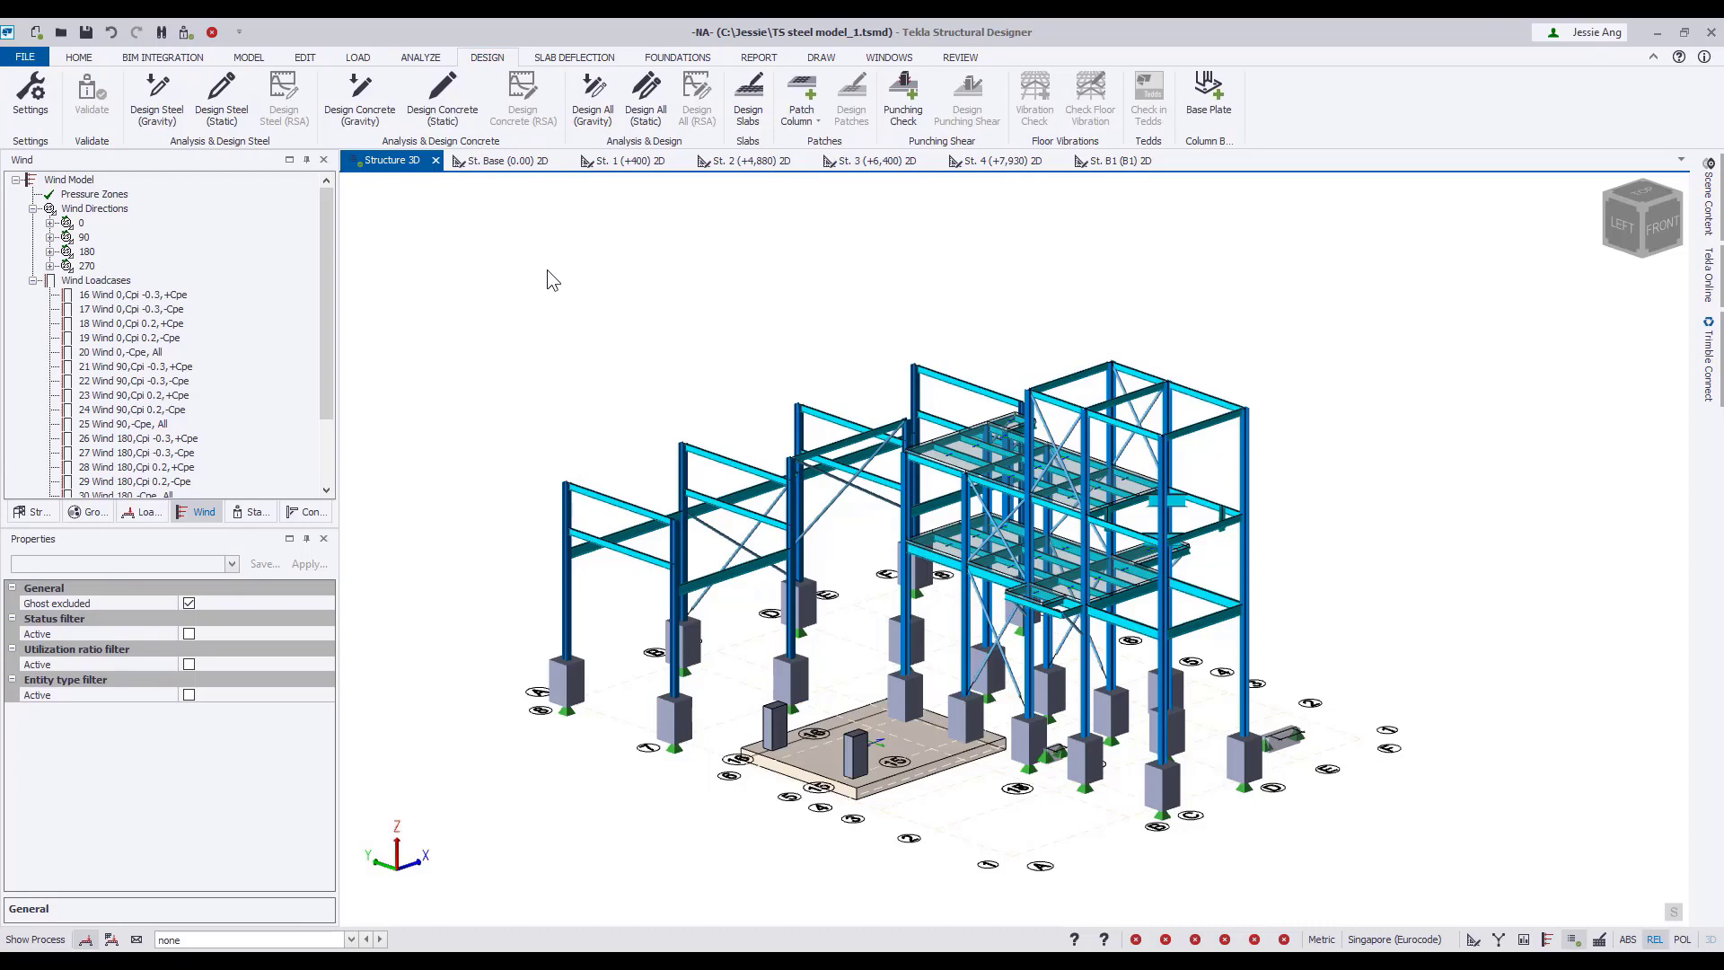
{"action": "left_click", "coordinate": [653, 120]}
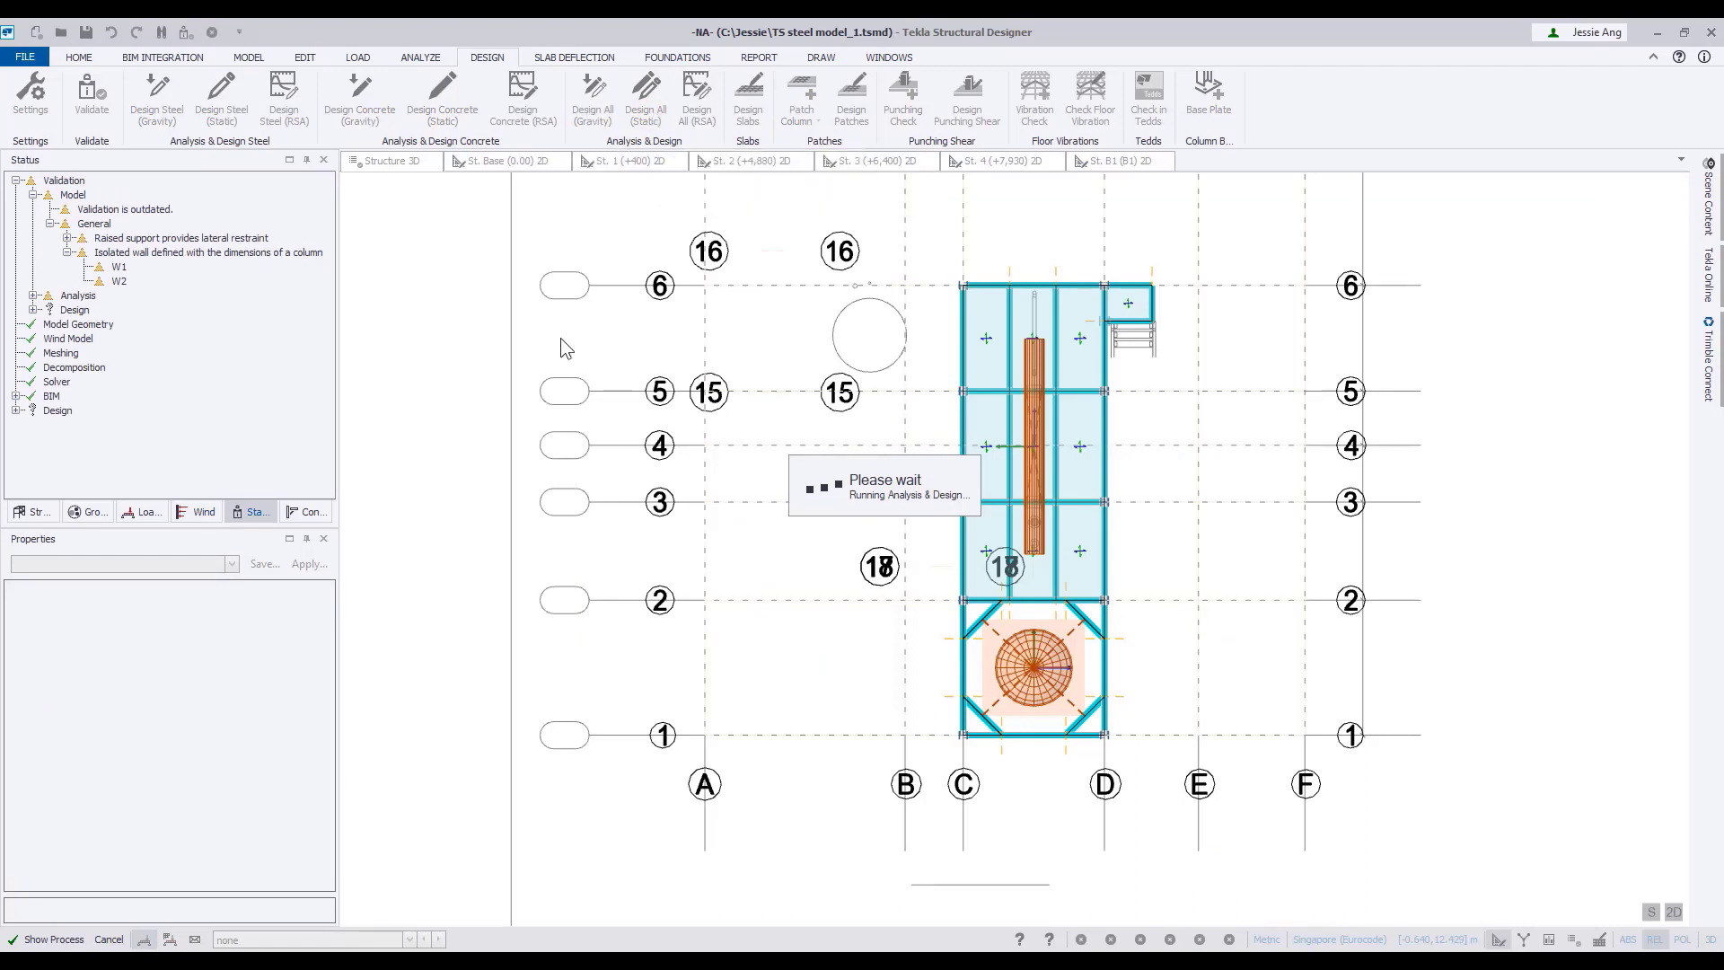
{"action": "left_click", "coordinate": [54, 939]}
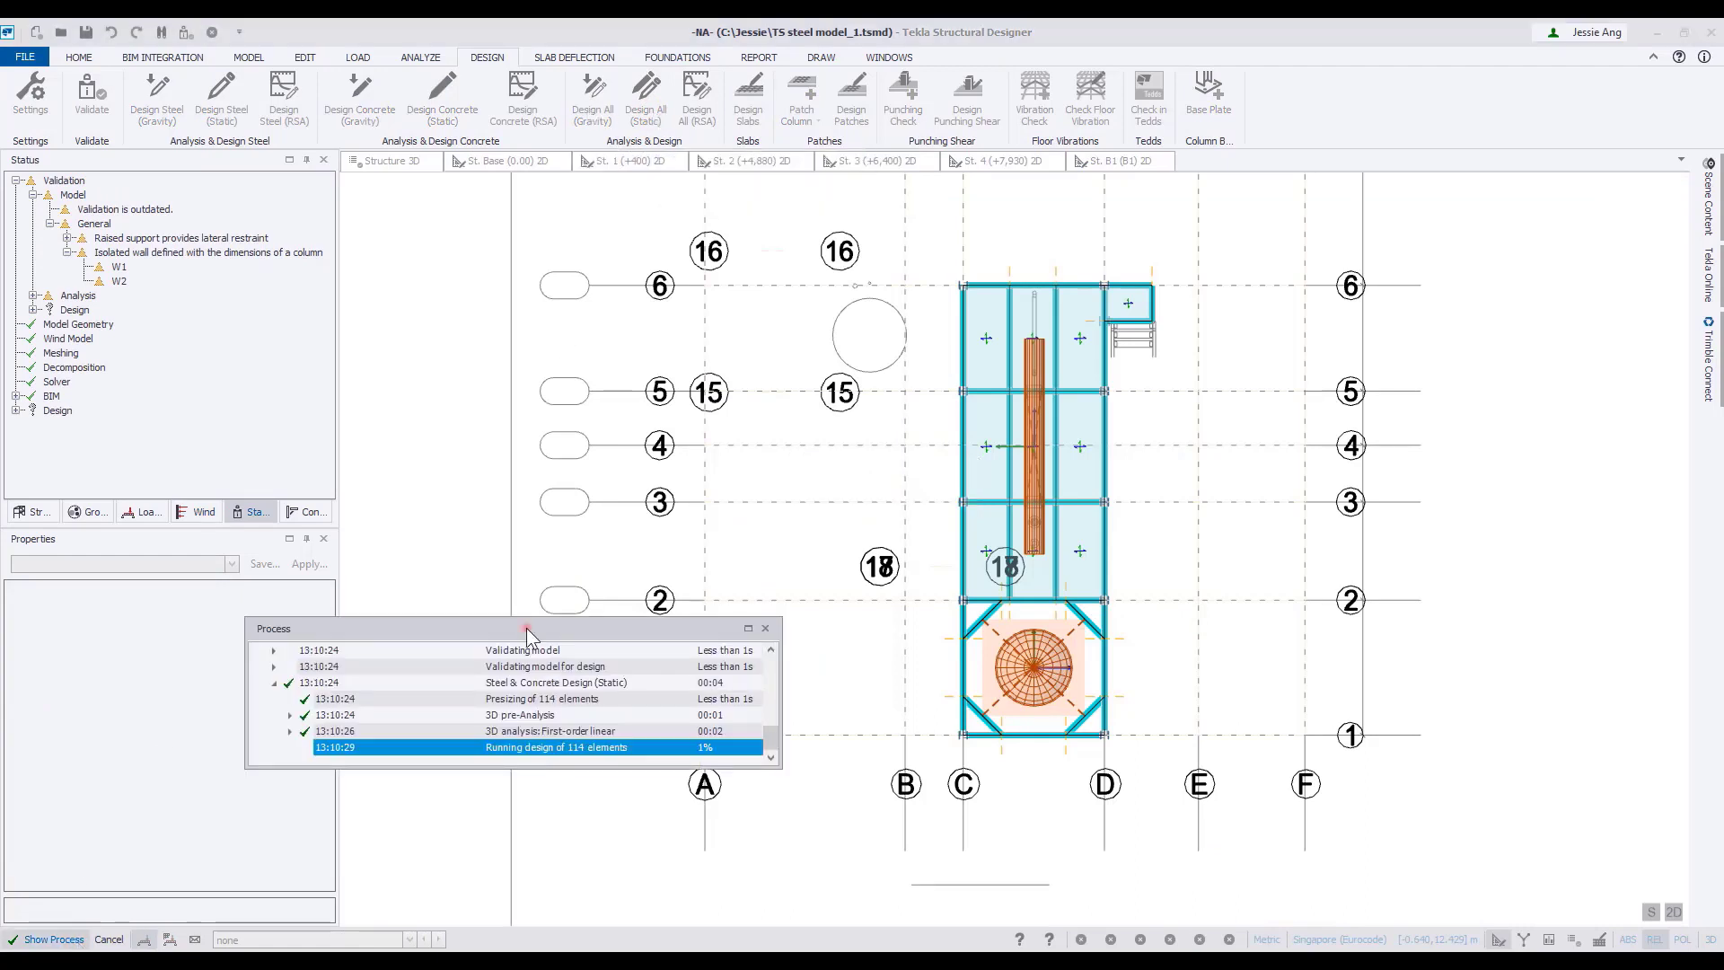
{"action": "left_click_drag", "start_coordinate": [527, 631], "coordinate": [734, 286]}
{"action": "left_click_drag", "start_coordinate": [985, 416], "coordinate": [1257, 740]}
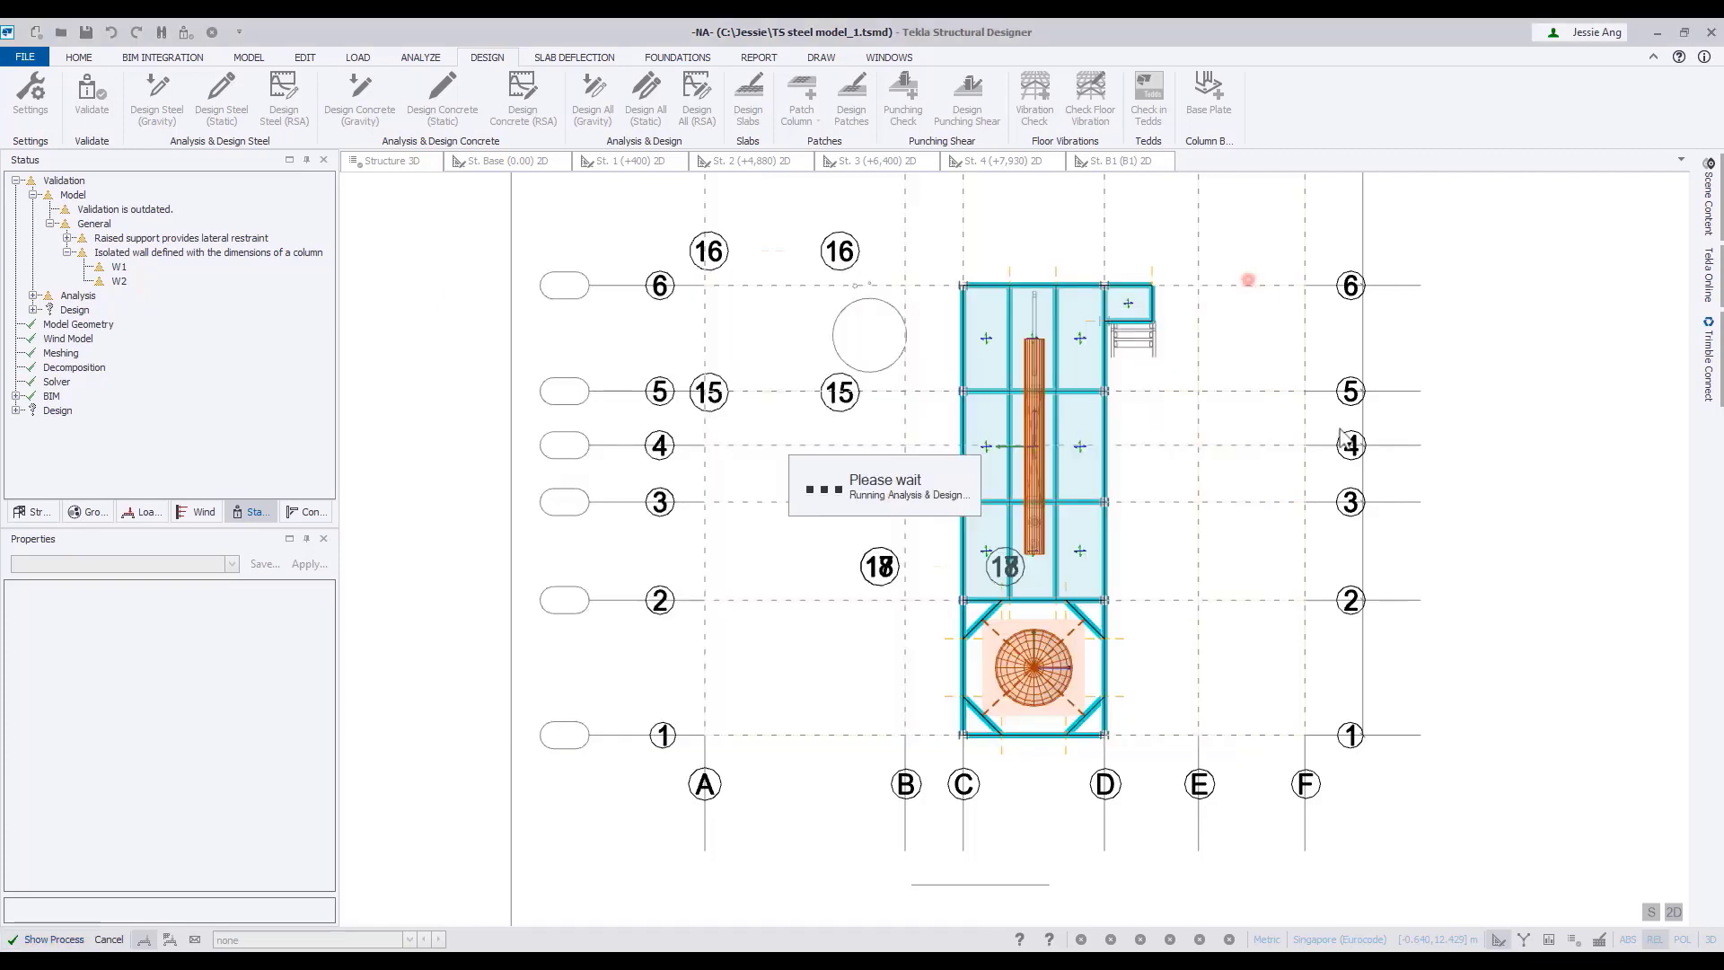
Display the design status in Structure 3D and examine the wind drift results by level in the status tree.
{"action": "left_click", "coordinate": [405, 166]}
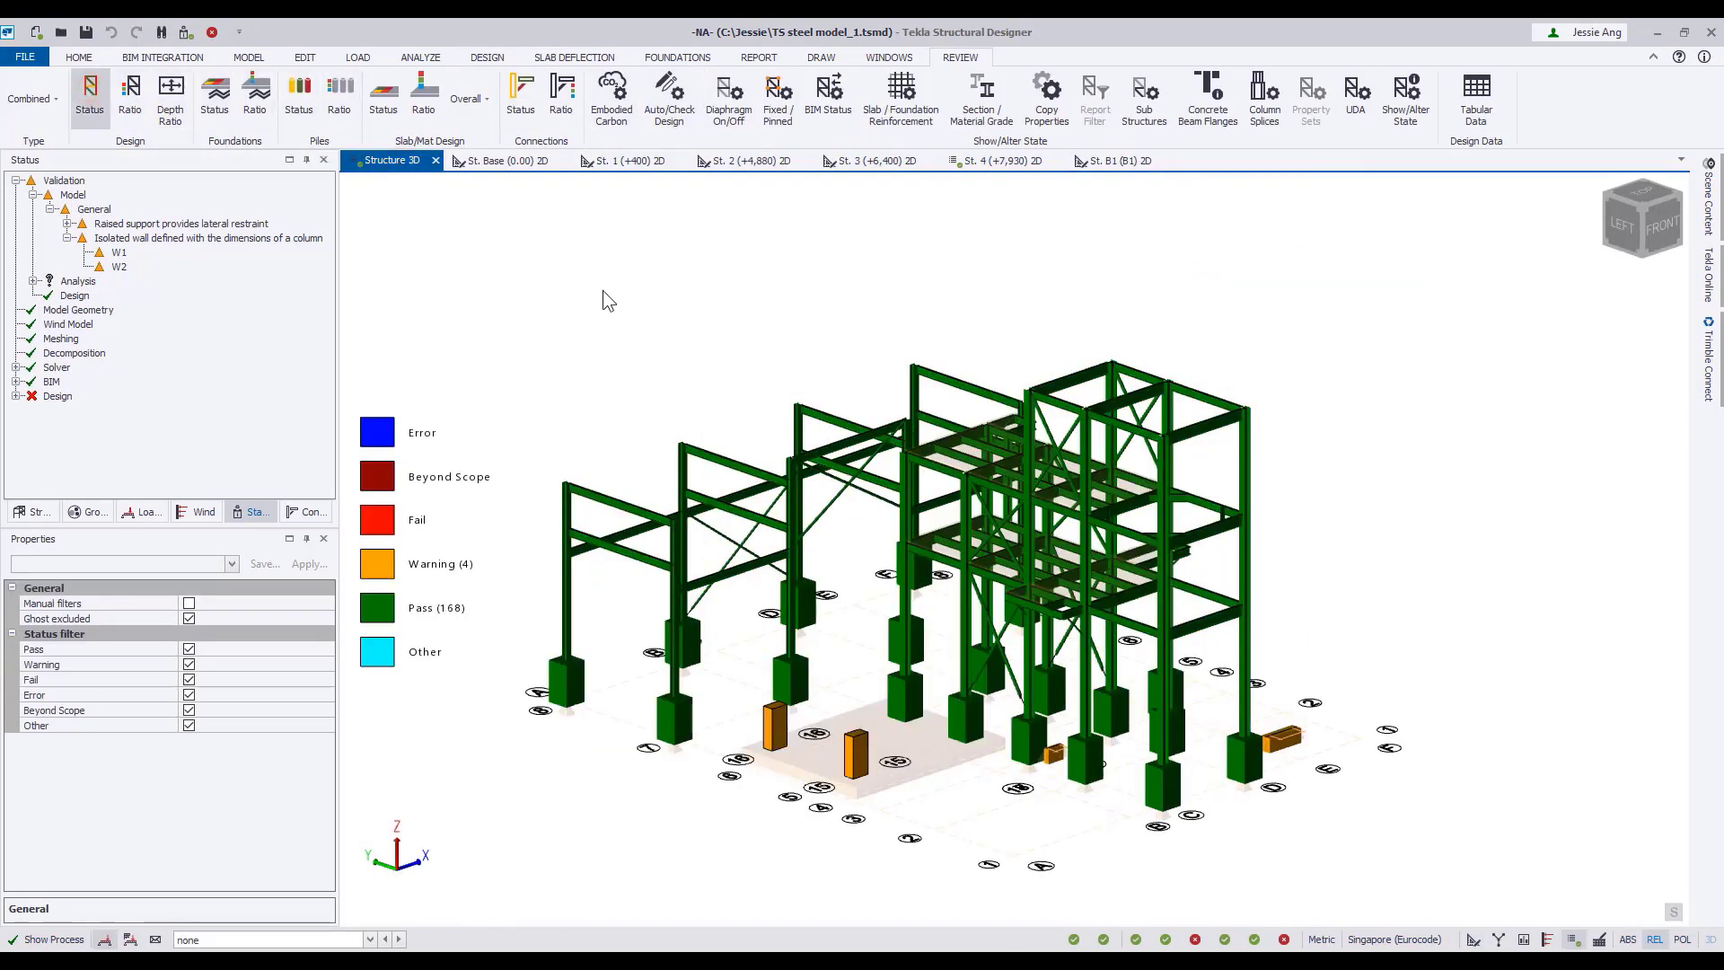
{"action": "left_click", "coordinate": [16, 397]}
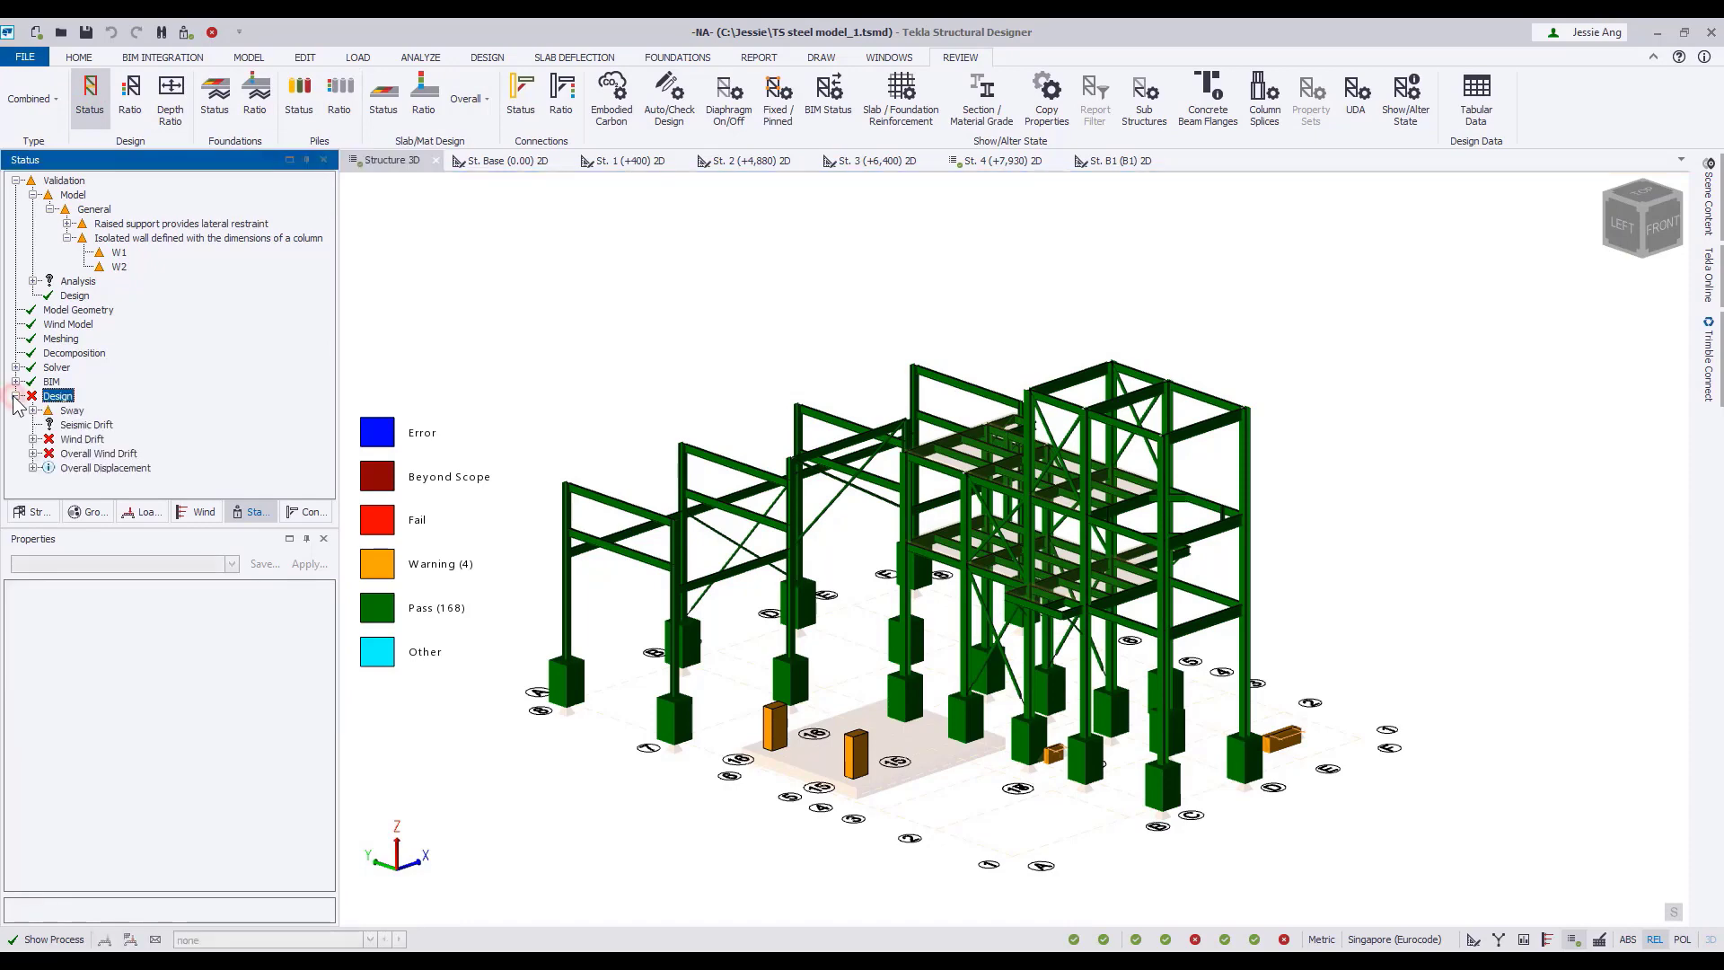
{"action": "left_click", "coordinate": [34, 439]}
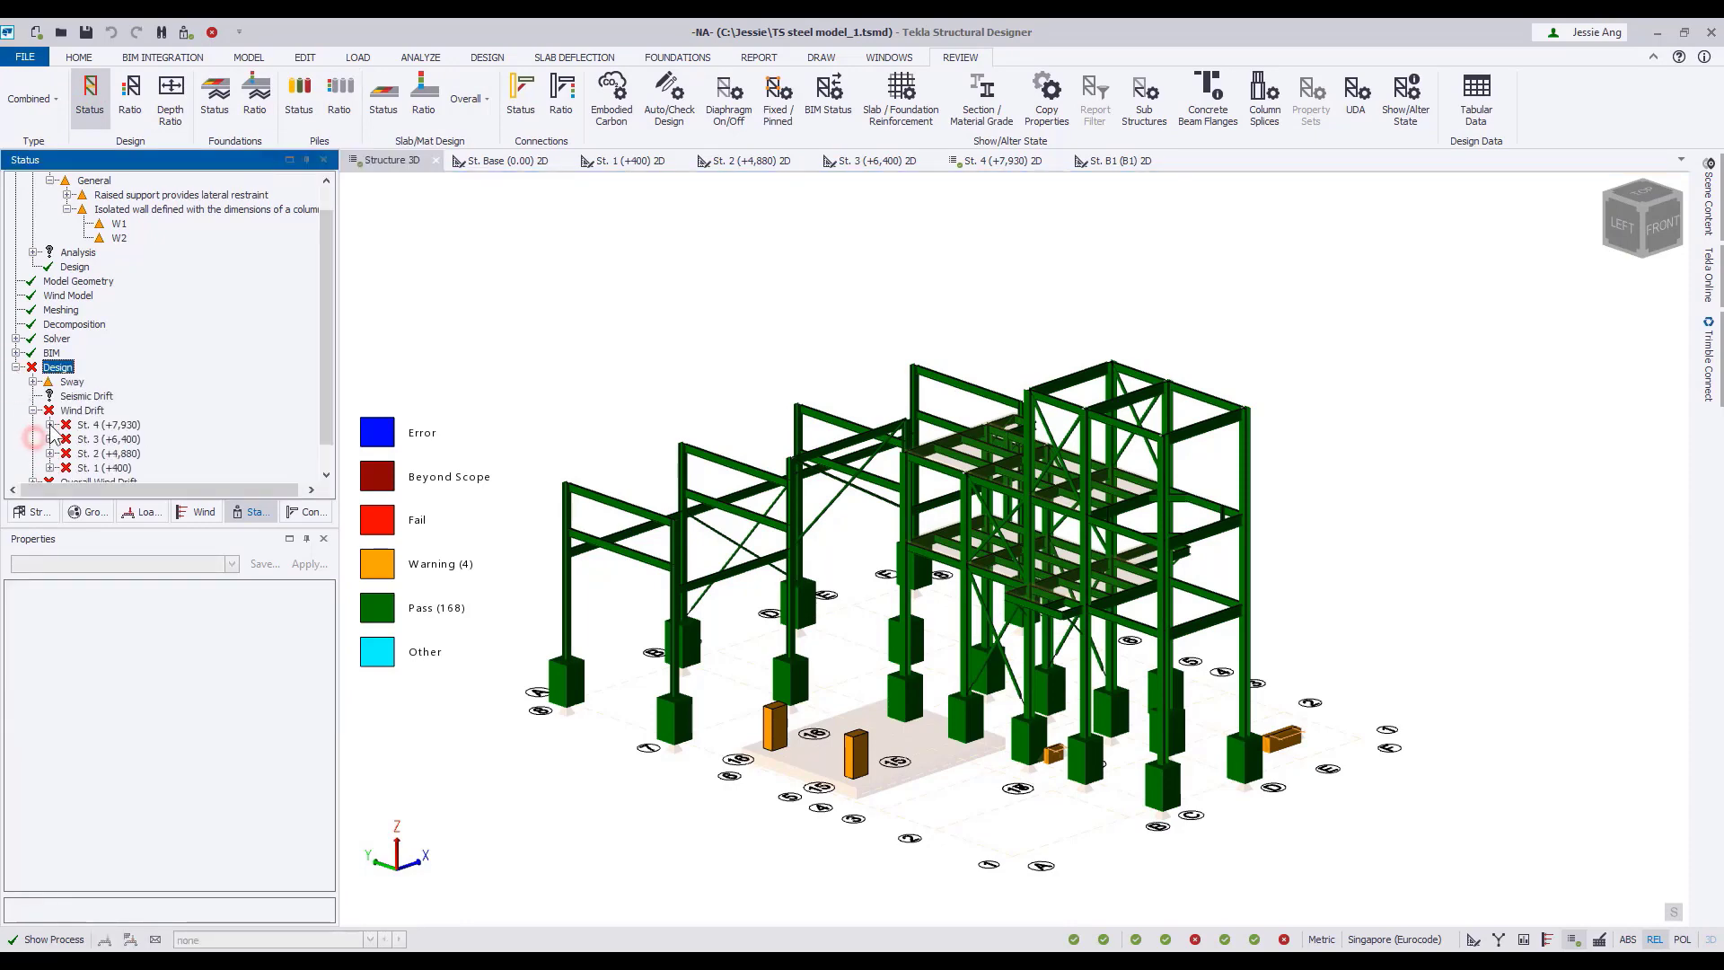
{"action": "scroll", "coordinate": [37, 437], "scroll_direction": "down", "scroll_amount": 1}
{"action": "left_click", "coordinate": [50, 425]}
{"action": "scroll", "coordinate": [56, 449], "scroll_direction": "down", "scroll_amount": 2}
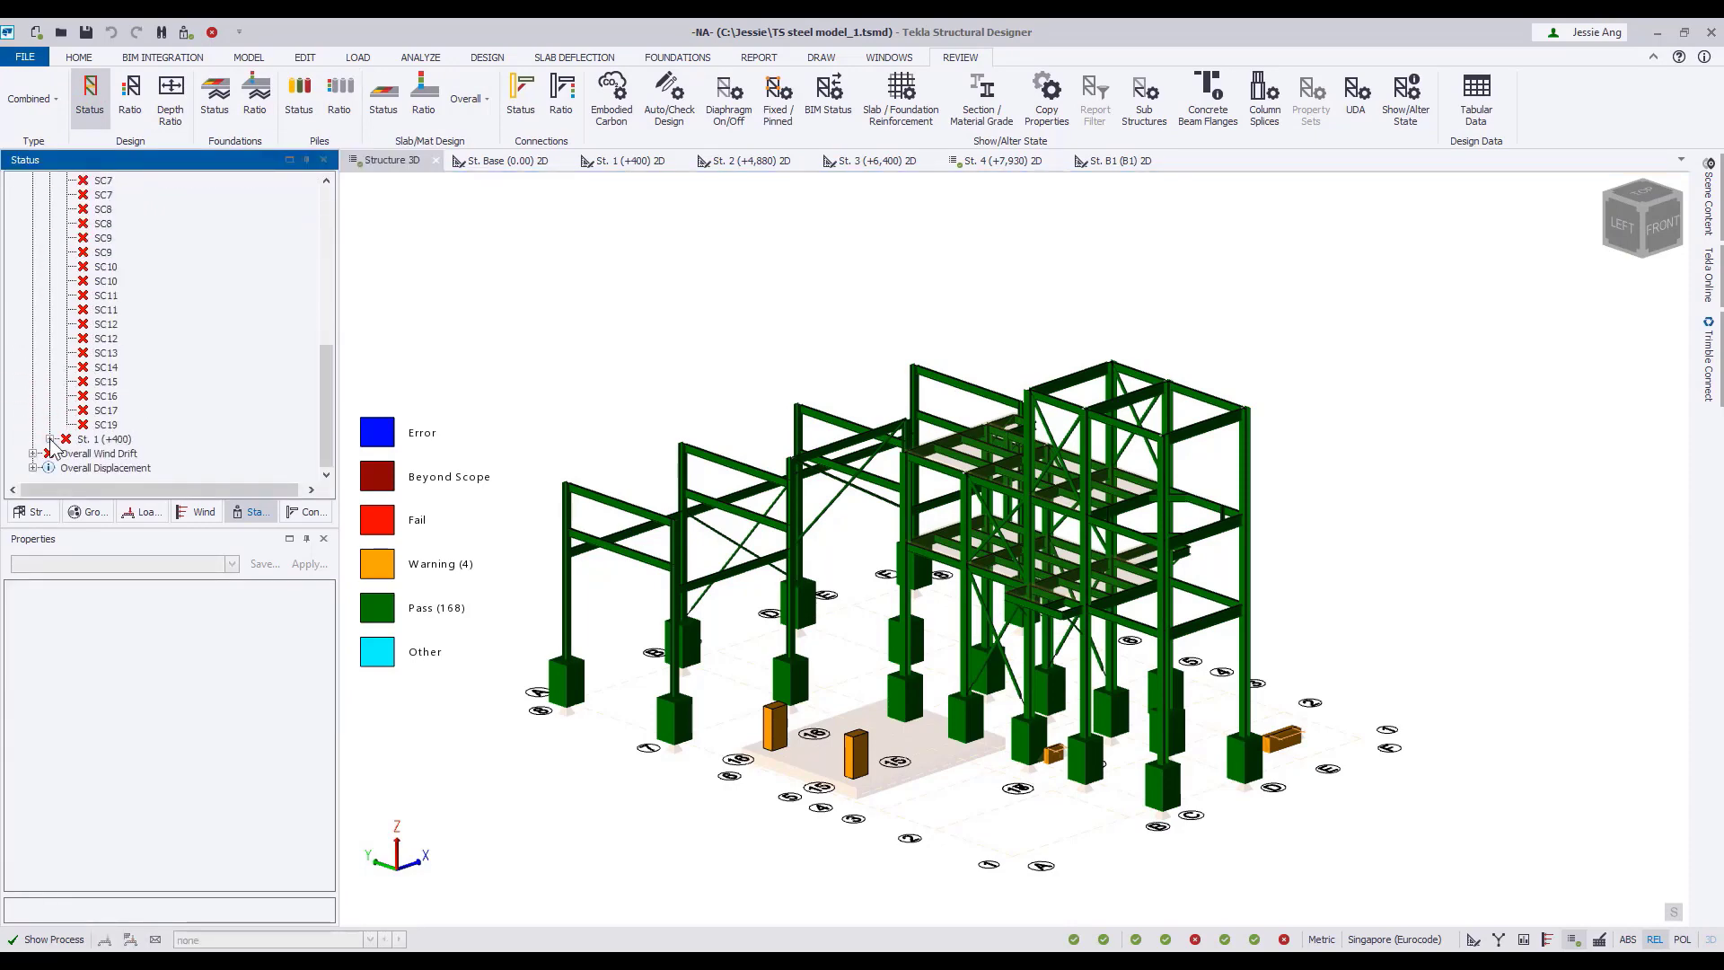
{"action": "left_click", "coordinate": [50, 439]}
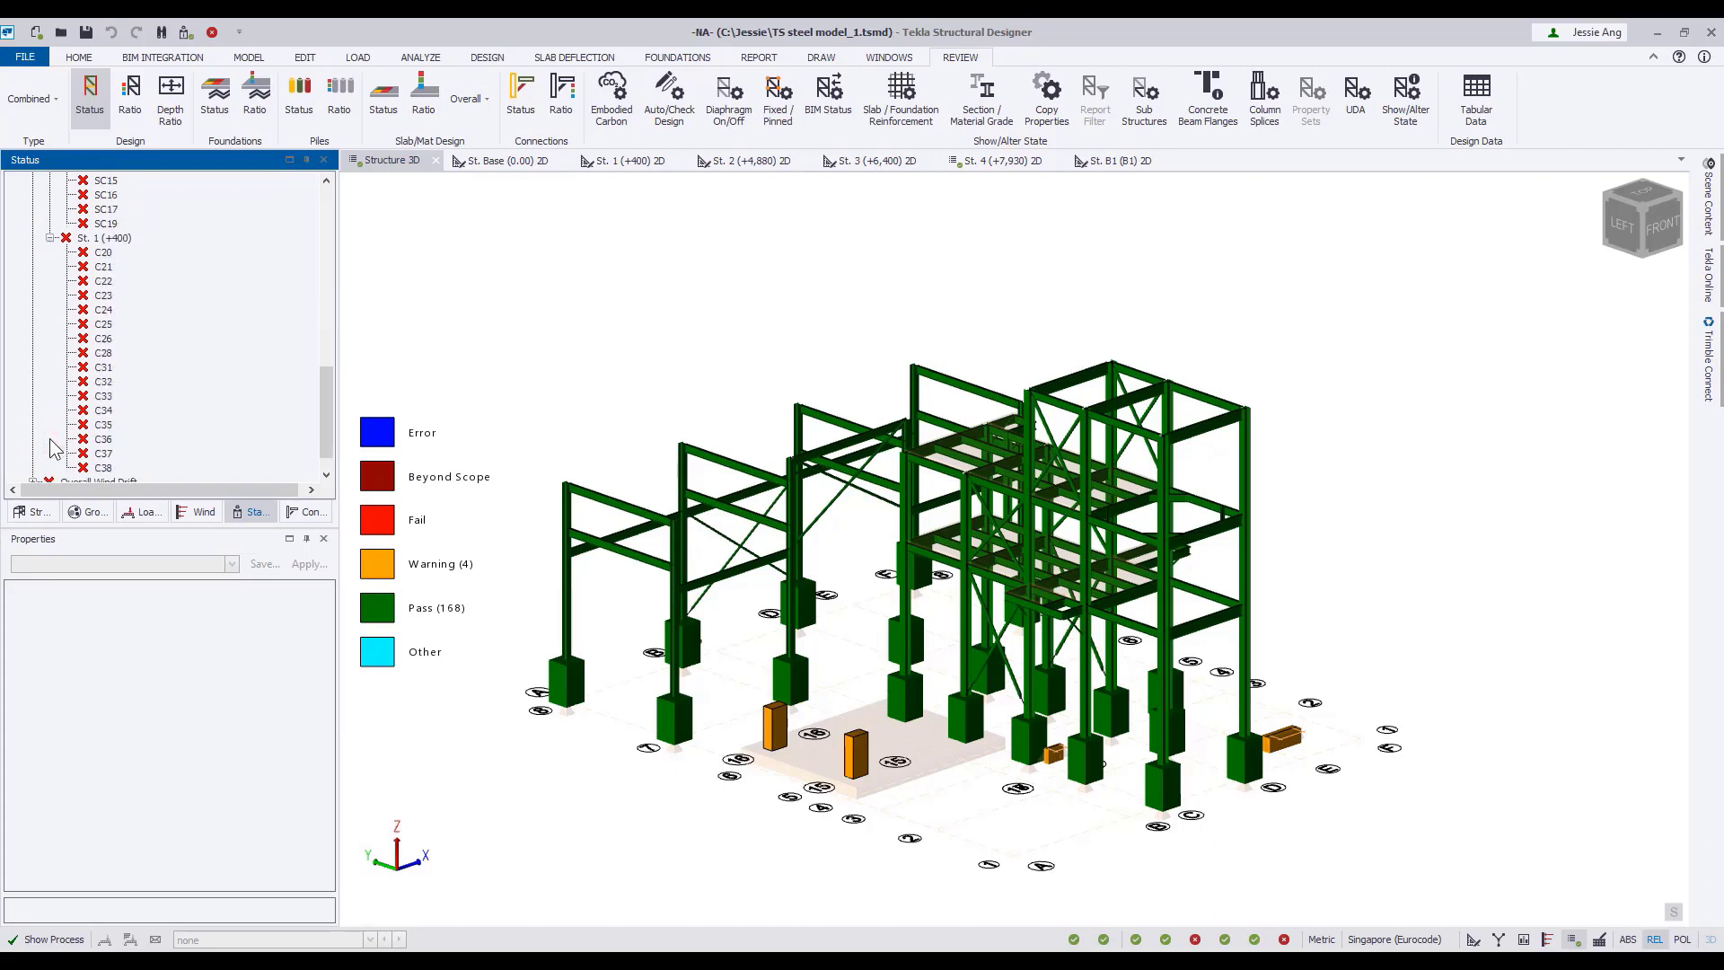
Open the wind drift review table and examine the results for every column stack instead of the summary only.
{"action": "right_click", "coordinate": [125, 247]}
{"action": "left_click", "coordinate": [166, 264]}
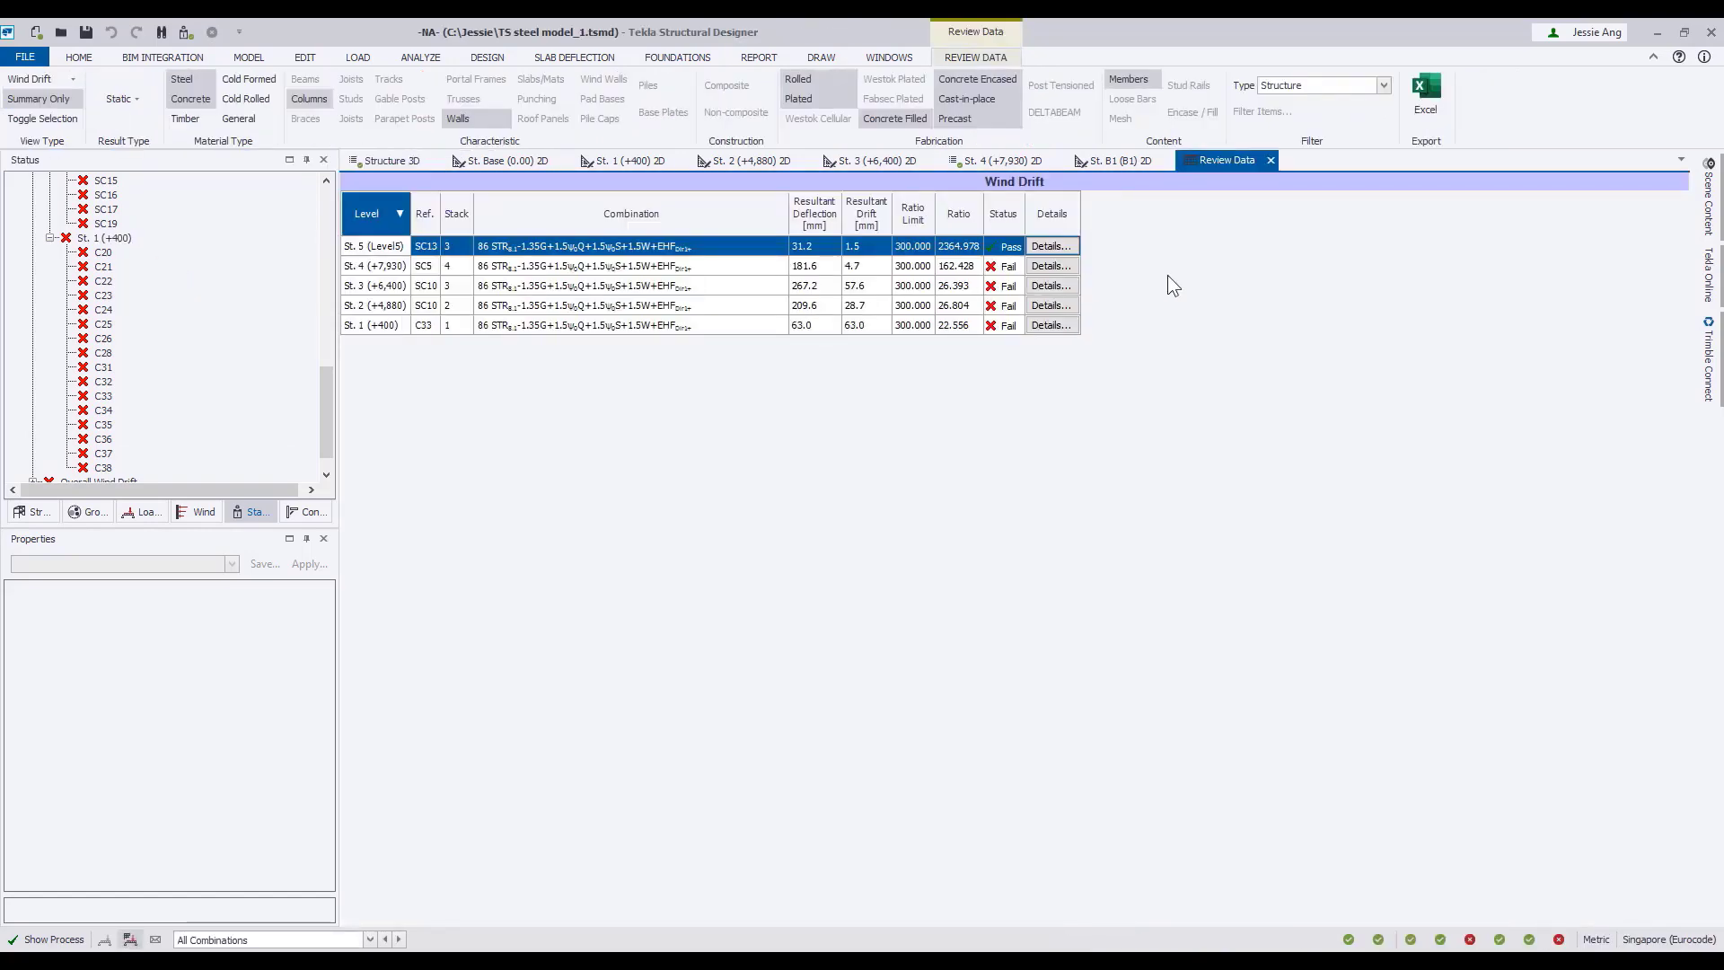
{"action": "left_click", "coordinate": [67, 95]}
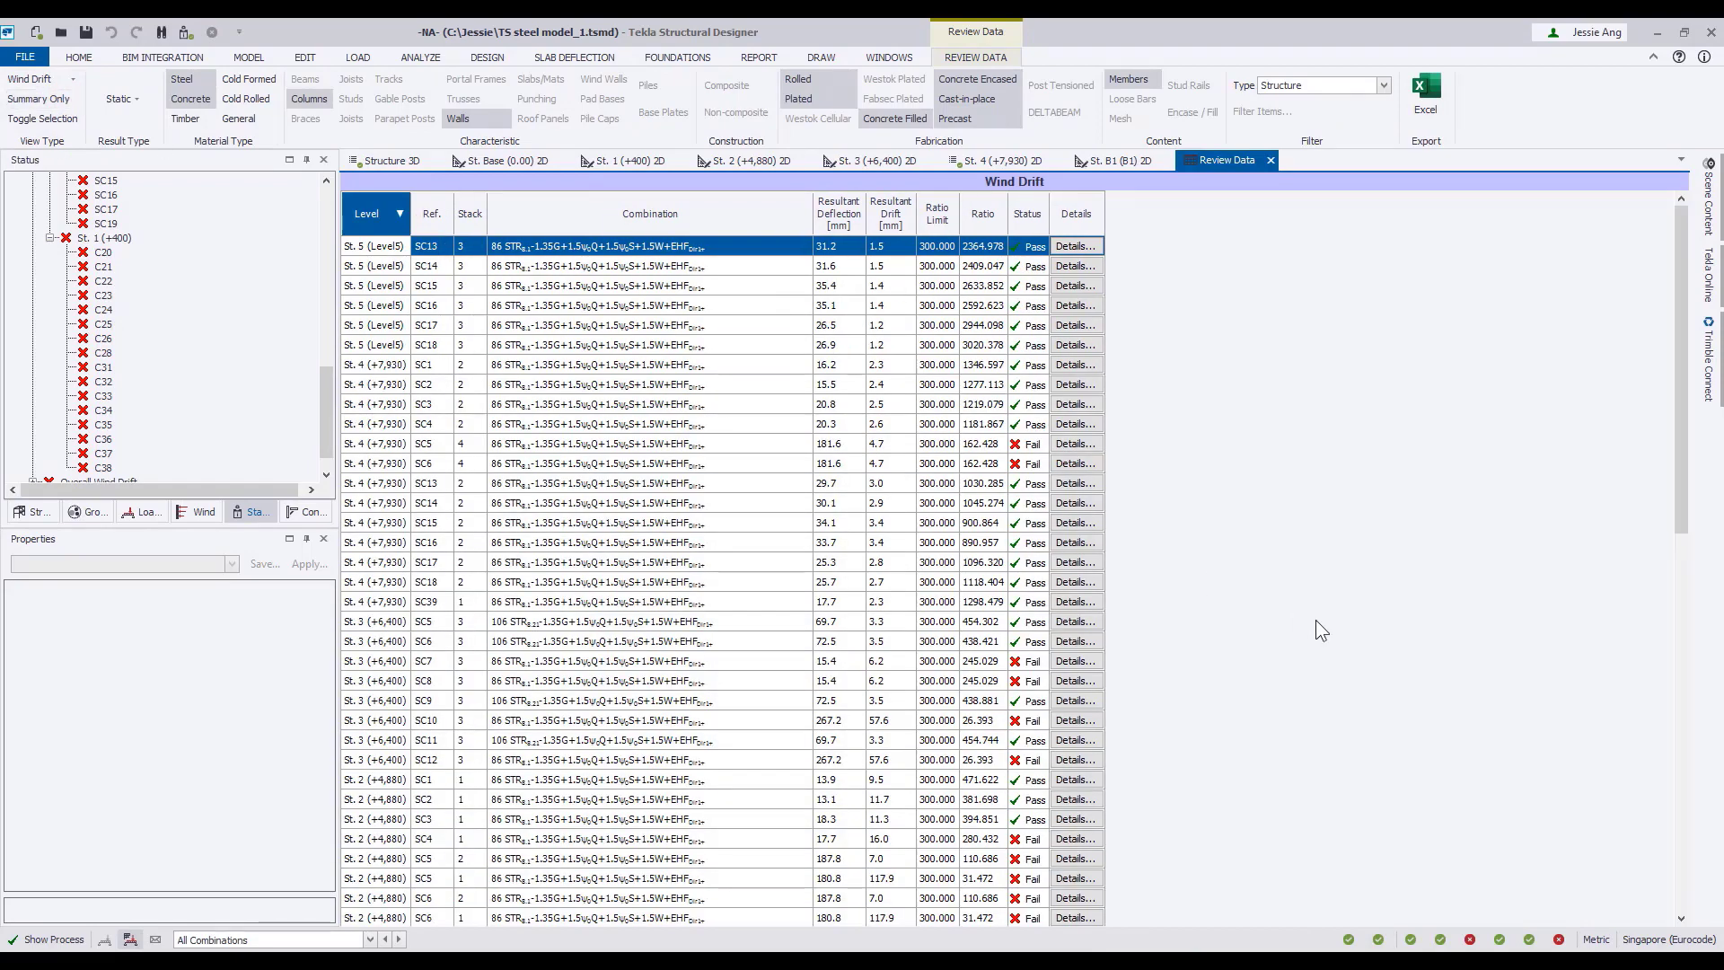
{"action": "scroll", "coordinate": [1316, 621], "scroll_direction": "down", "scroll_amount": 6}
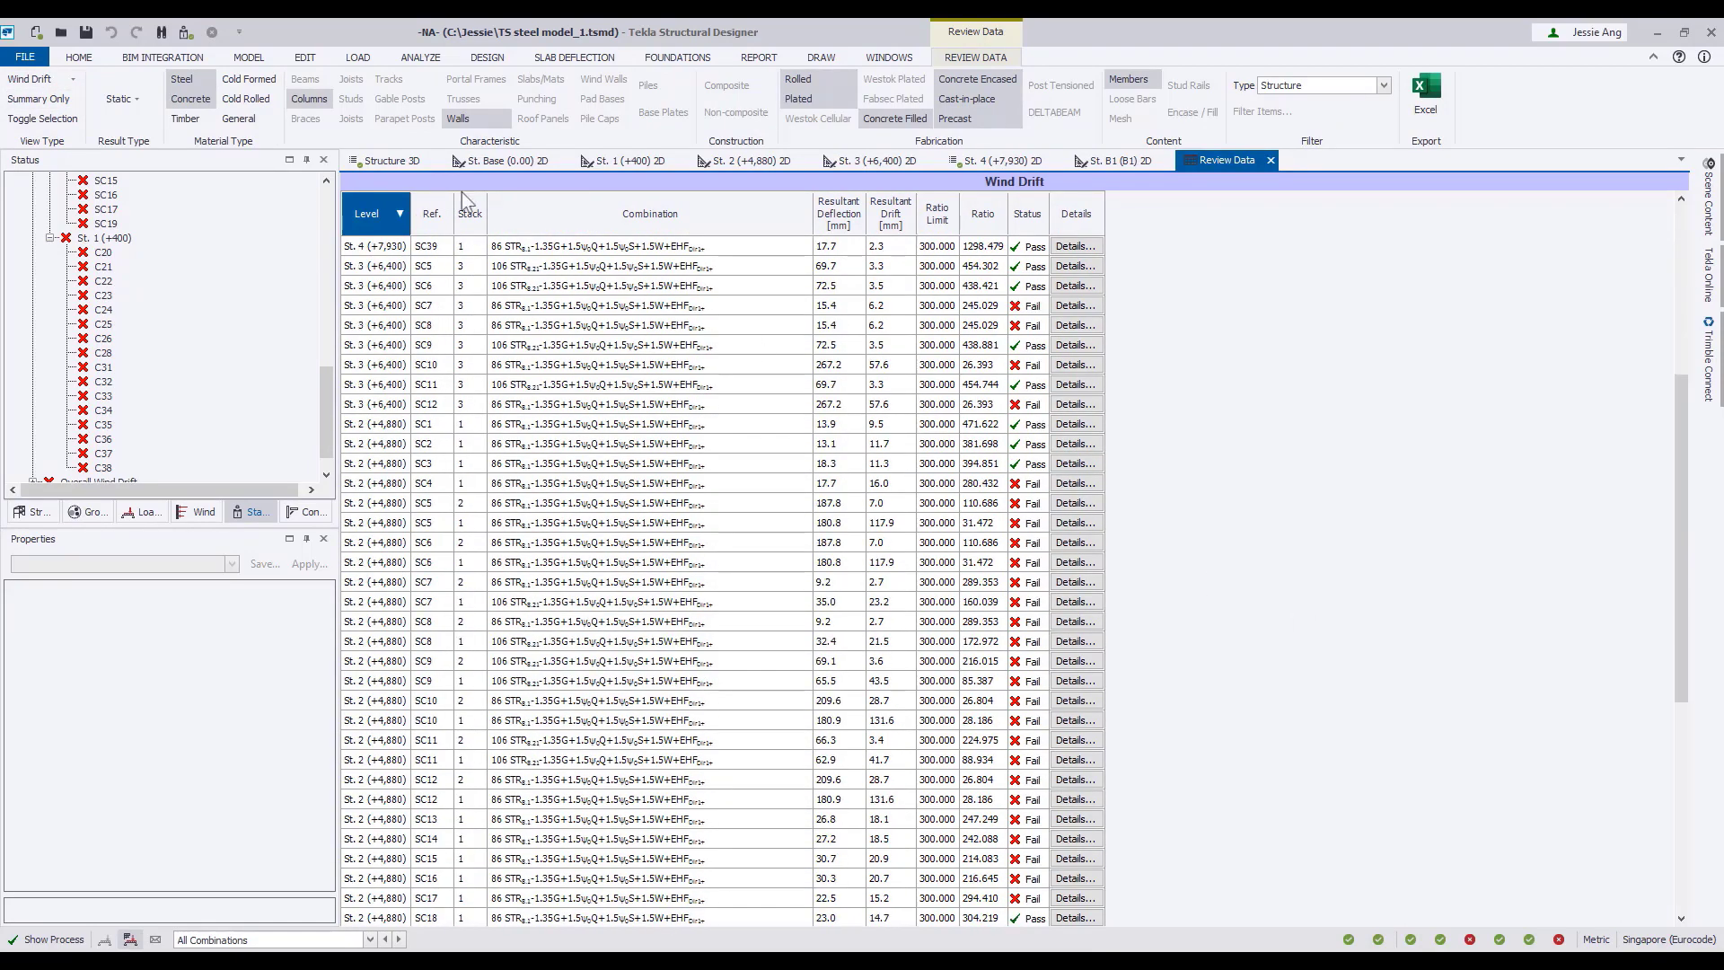
Close the wind drift review table and examine the design's sway status at levels St. 3, St. 2 and St. 1 in the status tree.
{"action": "left_click", "coordinate": [1270, 160]}
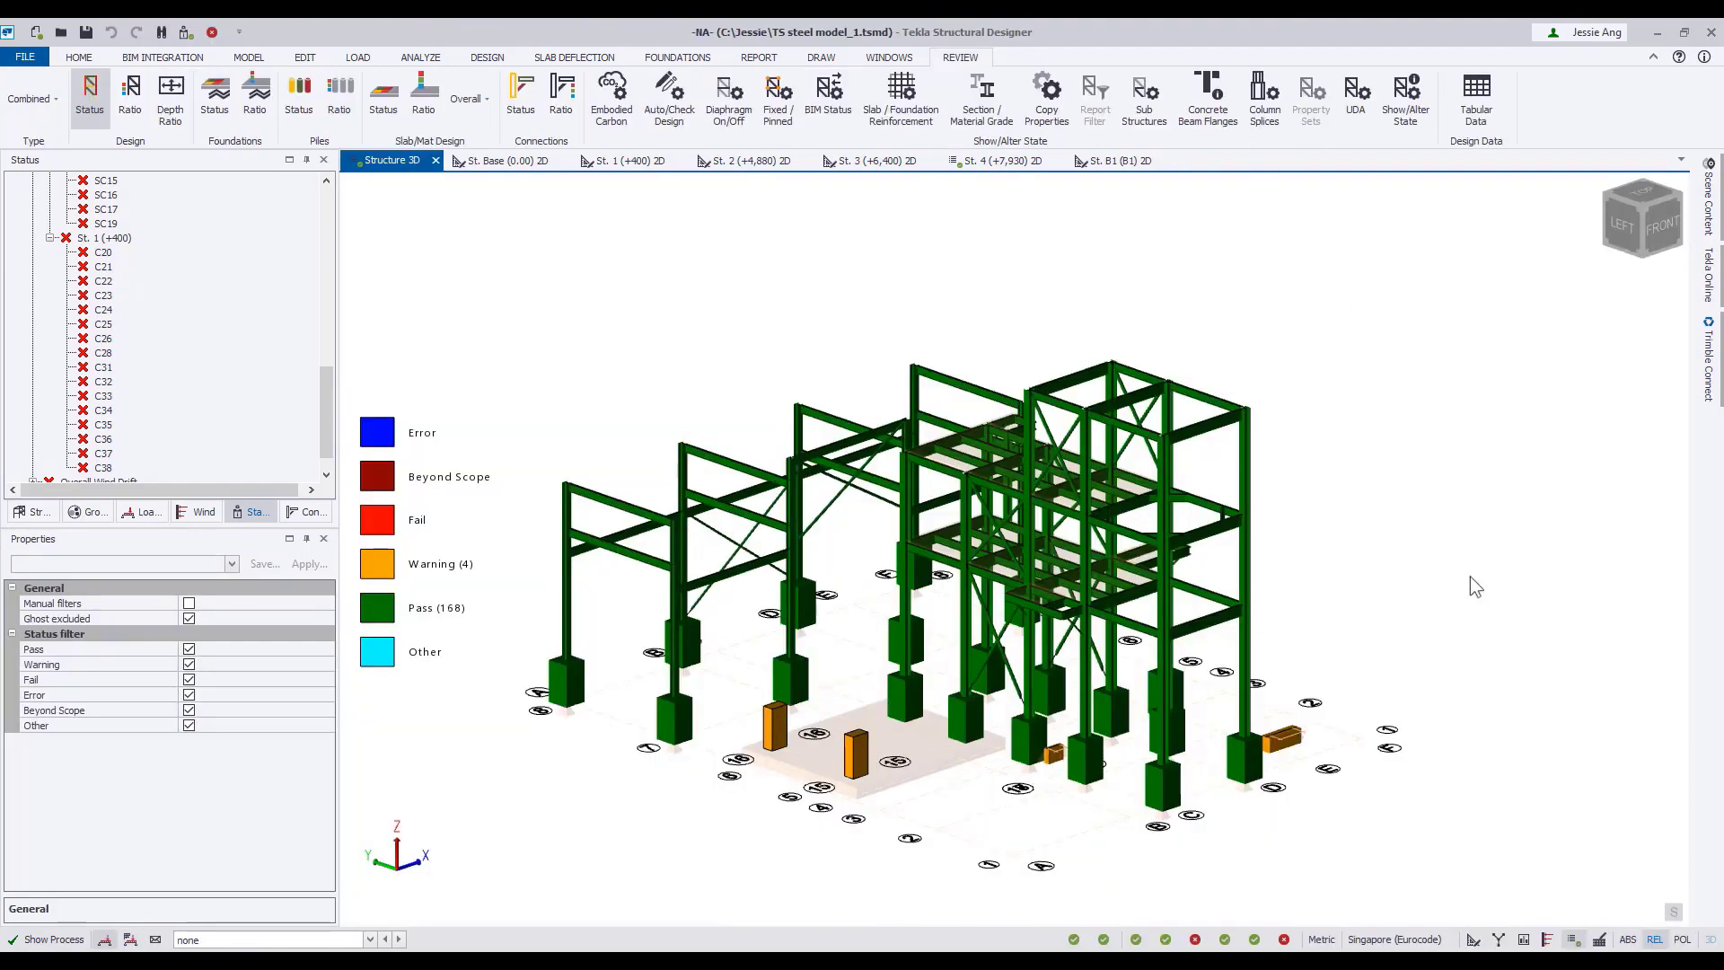
{"action": "middle_click_drag", "start_coordinate": [1475, 586], "coordinate": [1317, 573]}
{"action": "left_click_drag", "start_coordinate": [326, 408], "coordinate": [326, 220]}
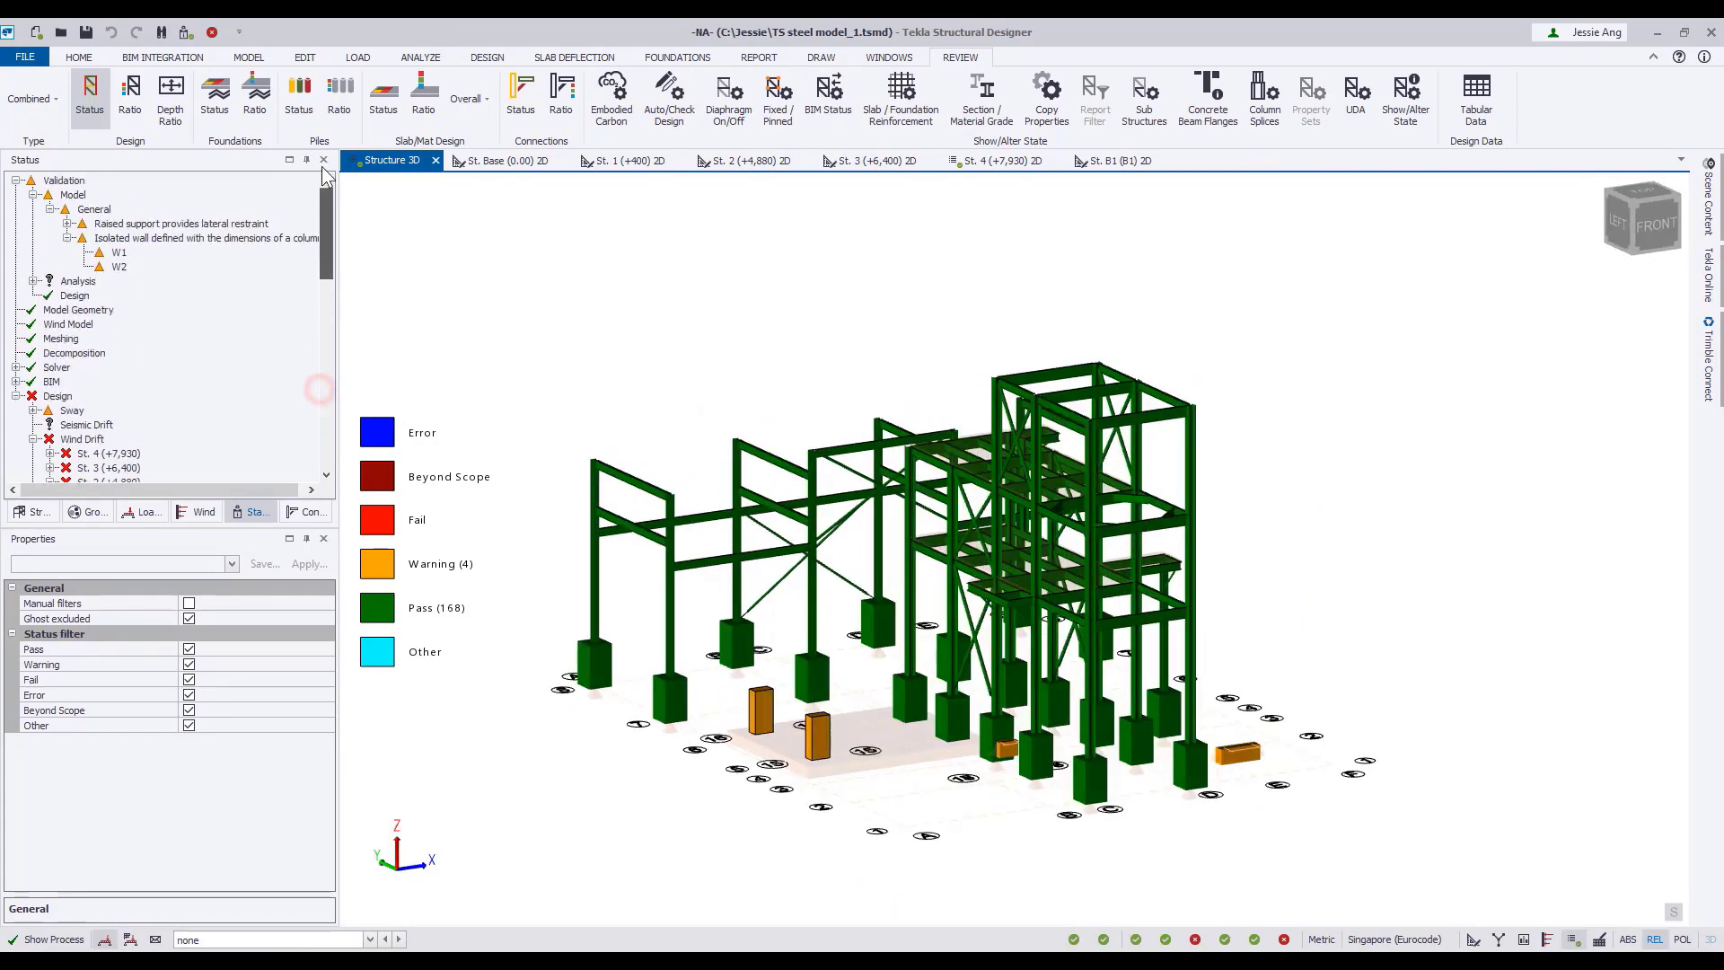
{"action": "left_click", "coordinate": [34, 411]}
{"action": "left_click", "coordinate": [54, 396]}
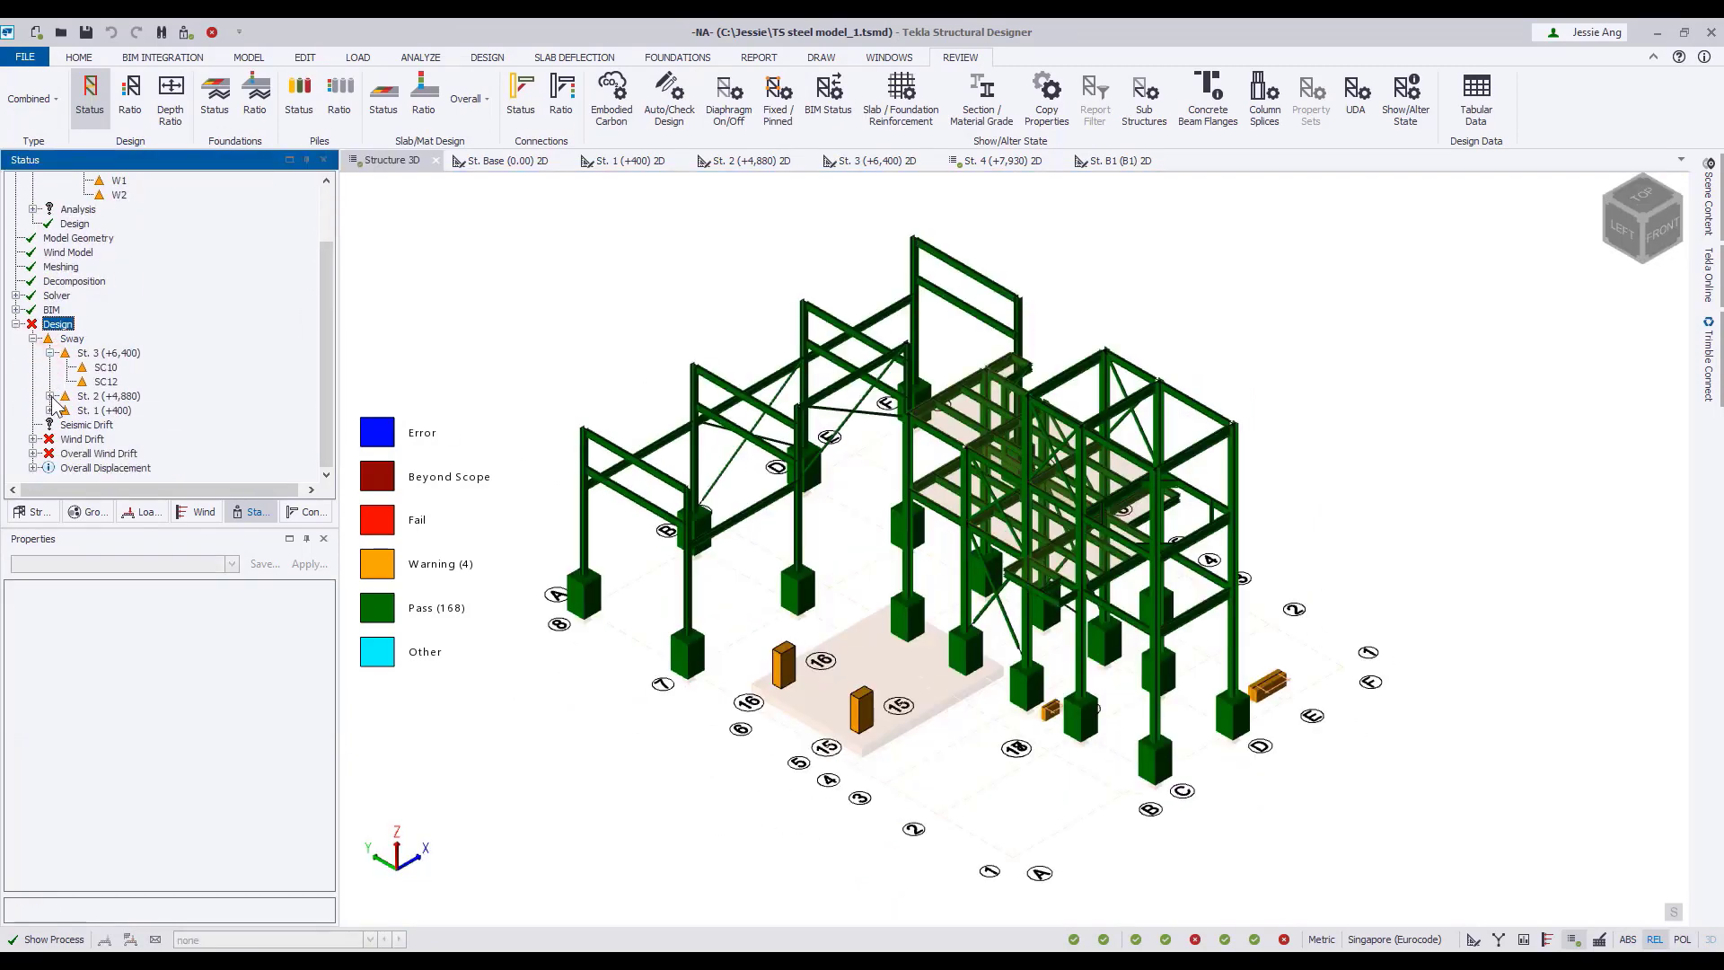
{"action": "left_click", "coordinate": [51, 396]}
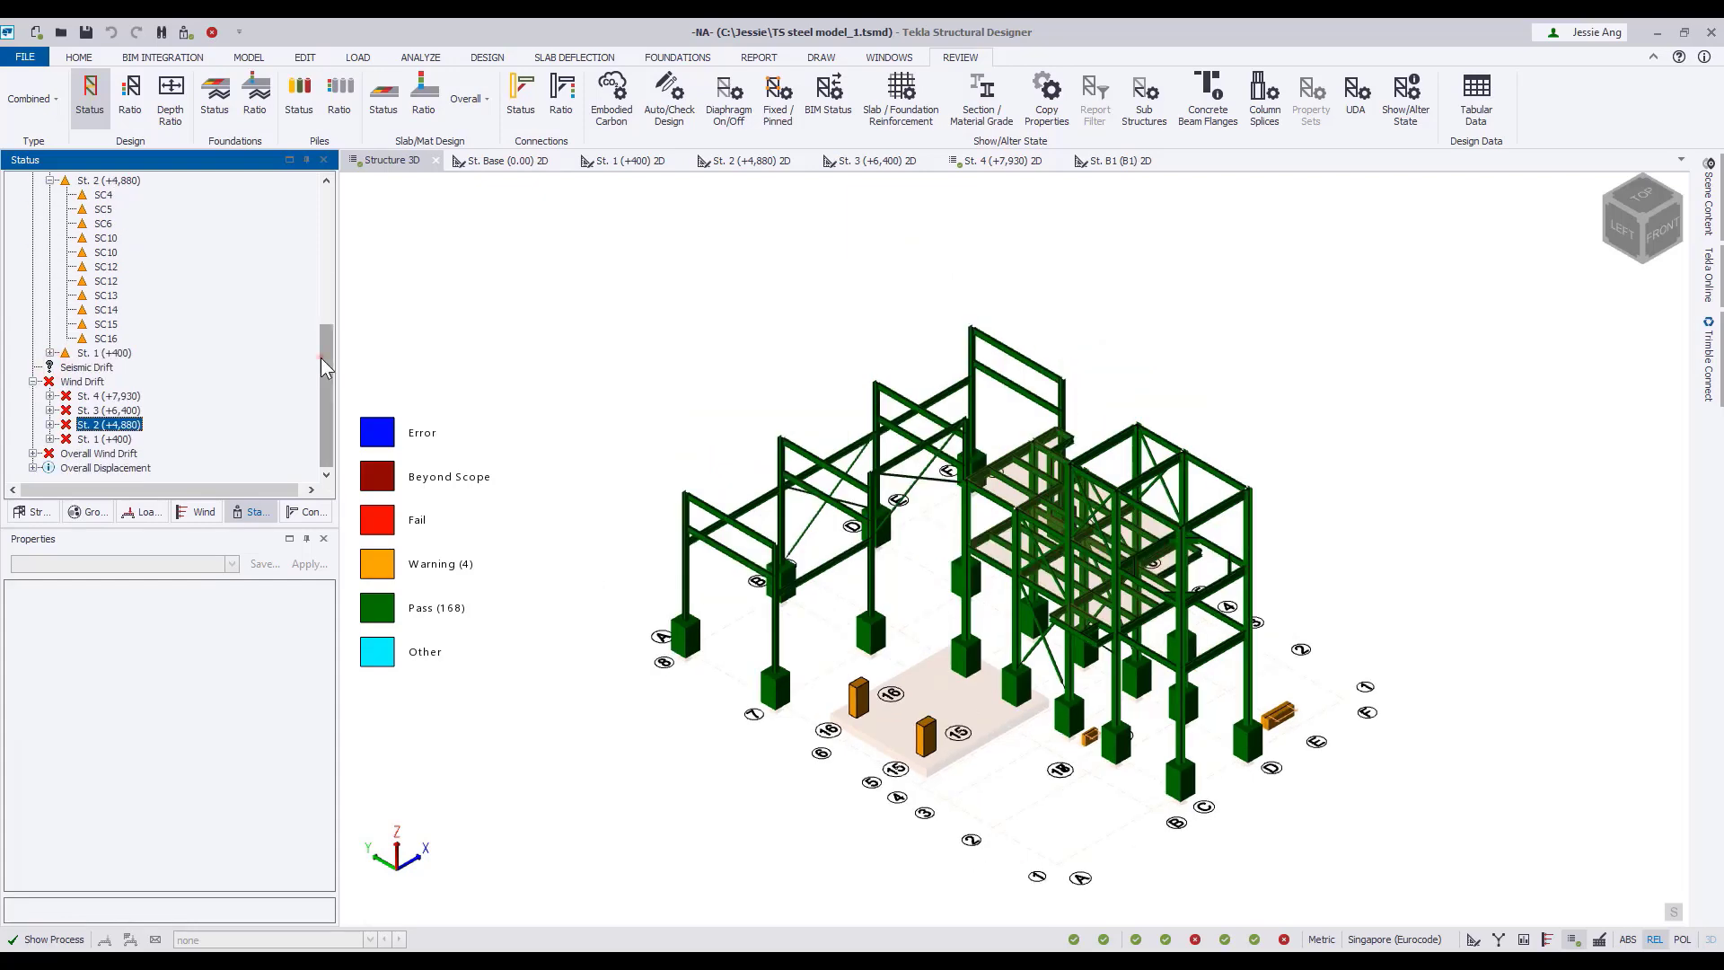
{"action": "left_click_drag", "start_coordinate": [321, 357], "coordinate": [321, 287]}
{"action": "left_click", "coordinate": [51, 281]}
{"action": "left_click", "coordinate": [51, 295]}
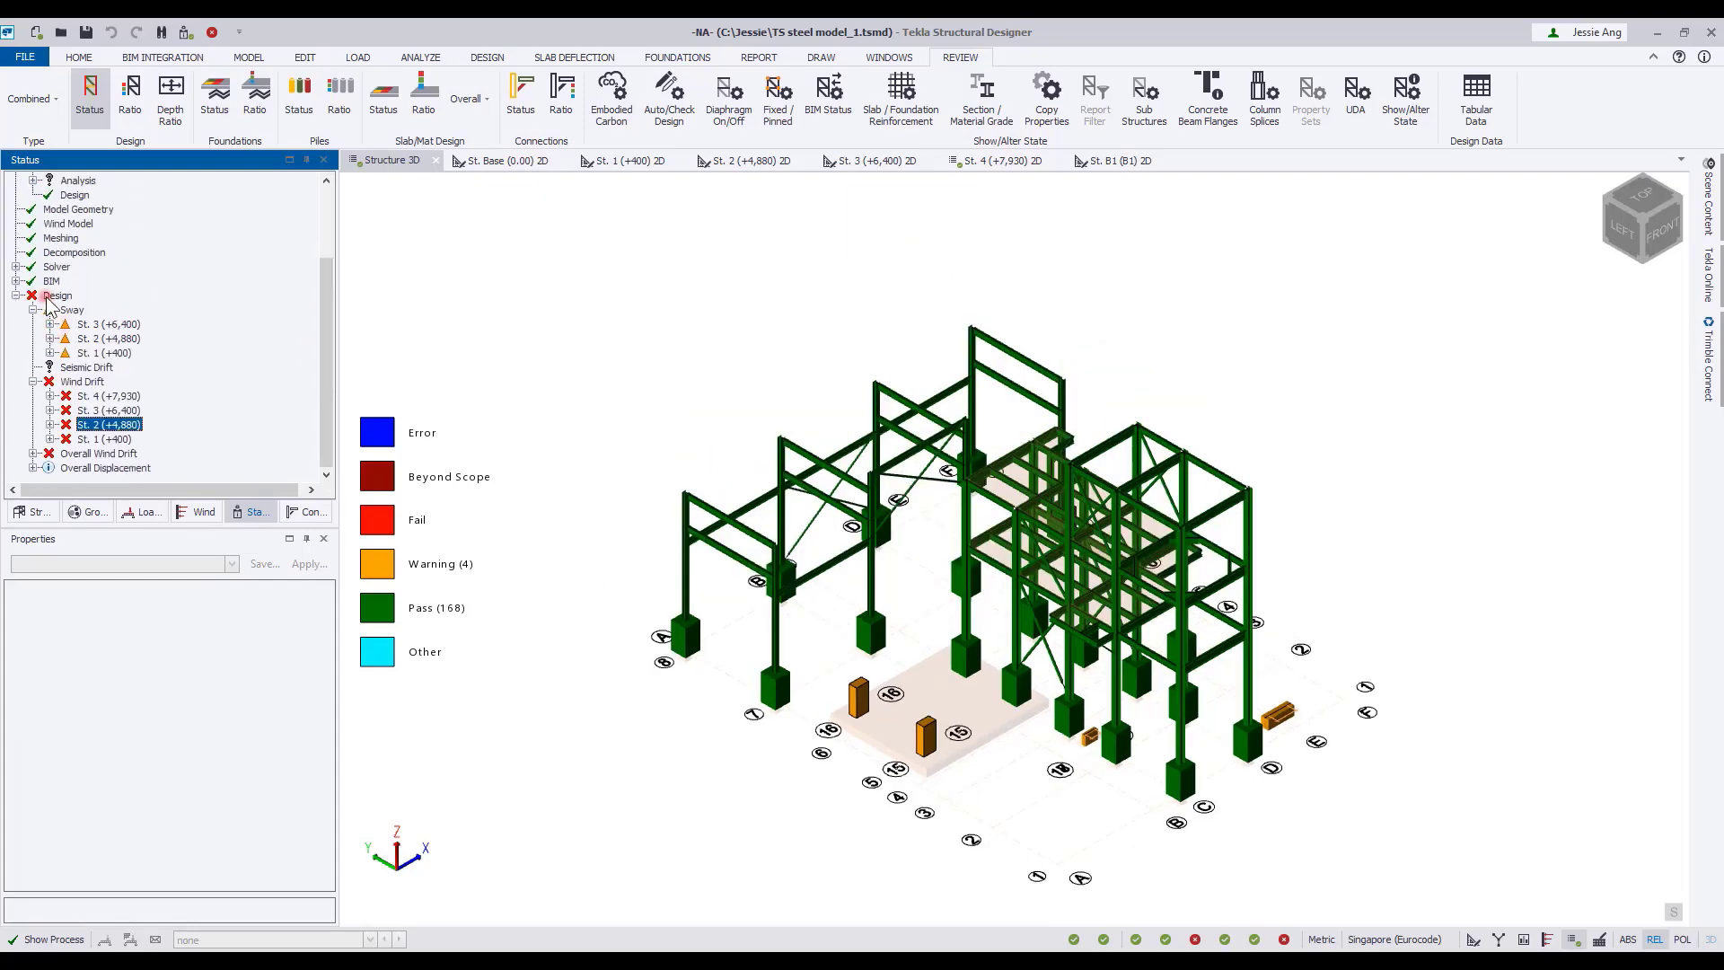
Select all column base supports at level St. B1 in the front view and set their Mx and My restraints to Fixed.
{"action": "left_click", "coordinate": [551, 310]}
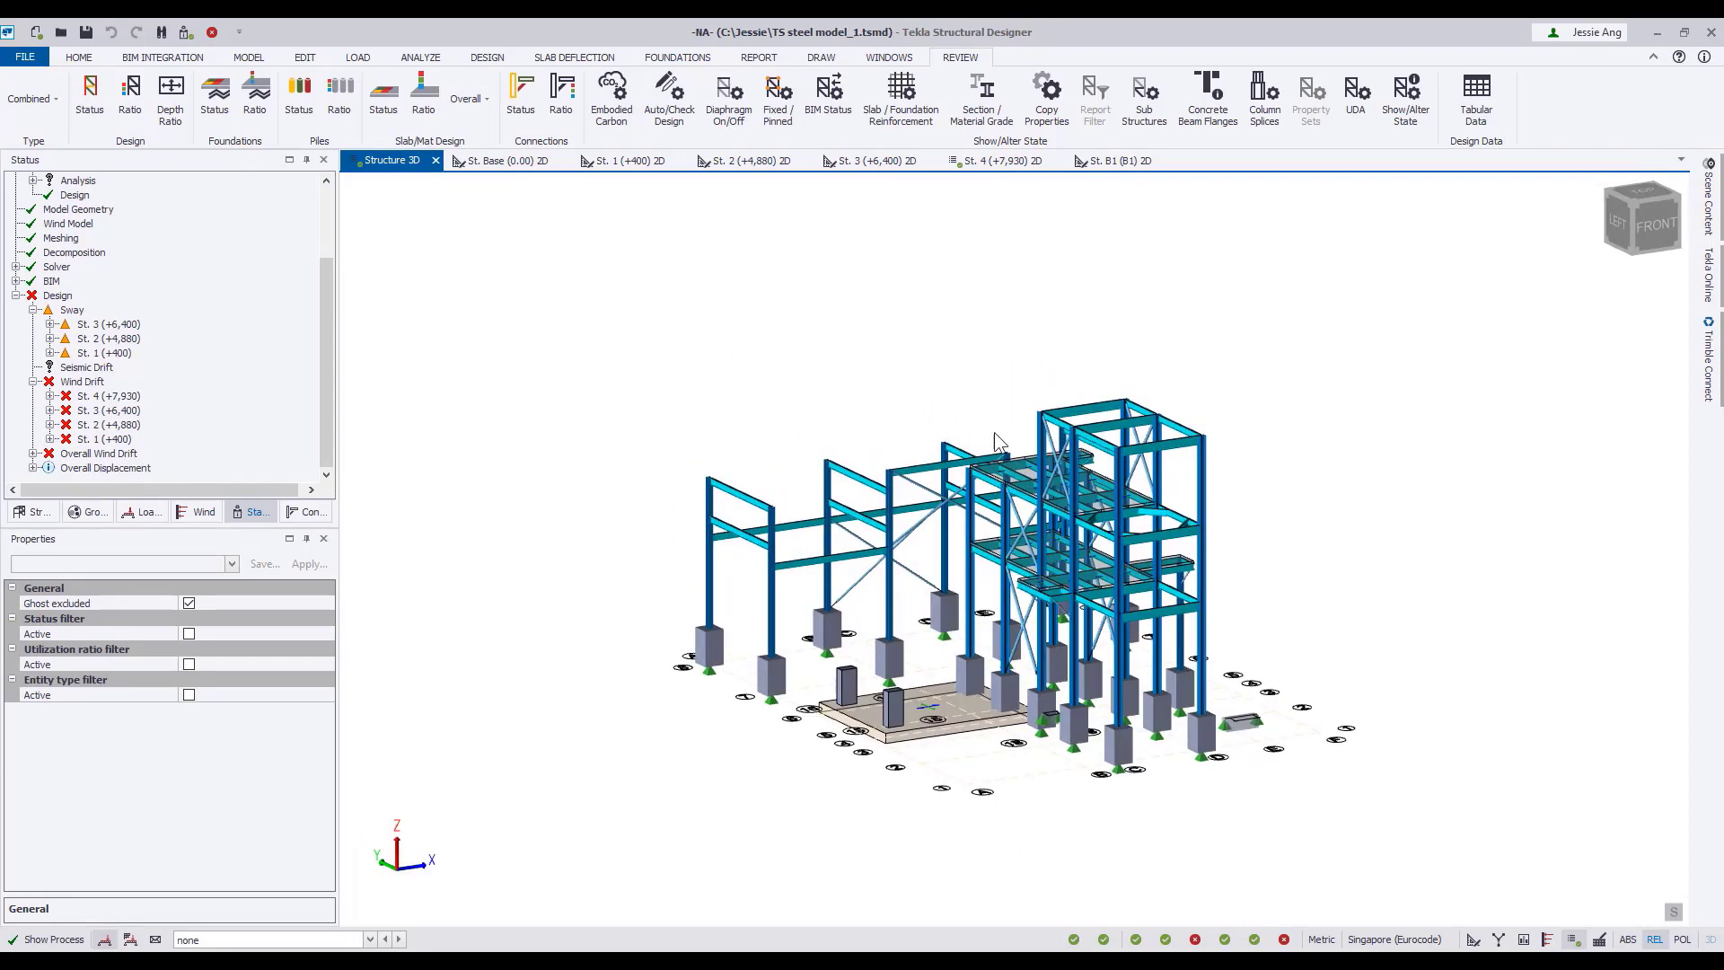
{"action": "left_click", "coordinate": [1612, 267]}
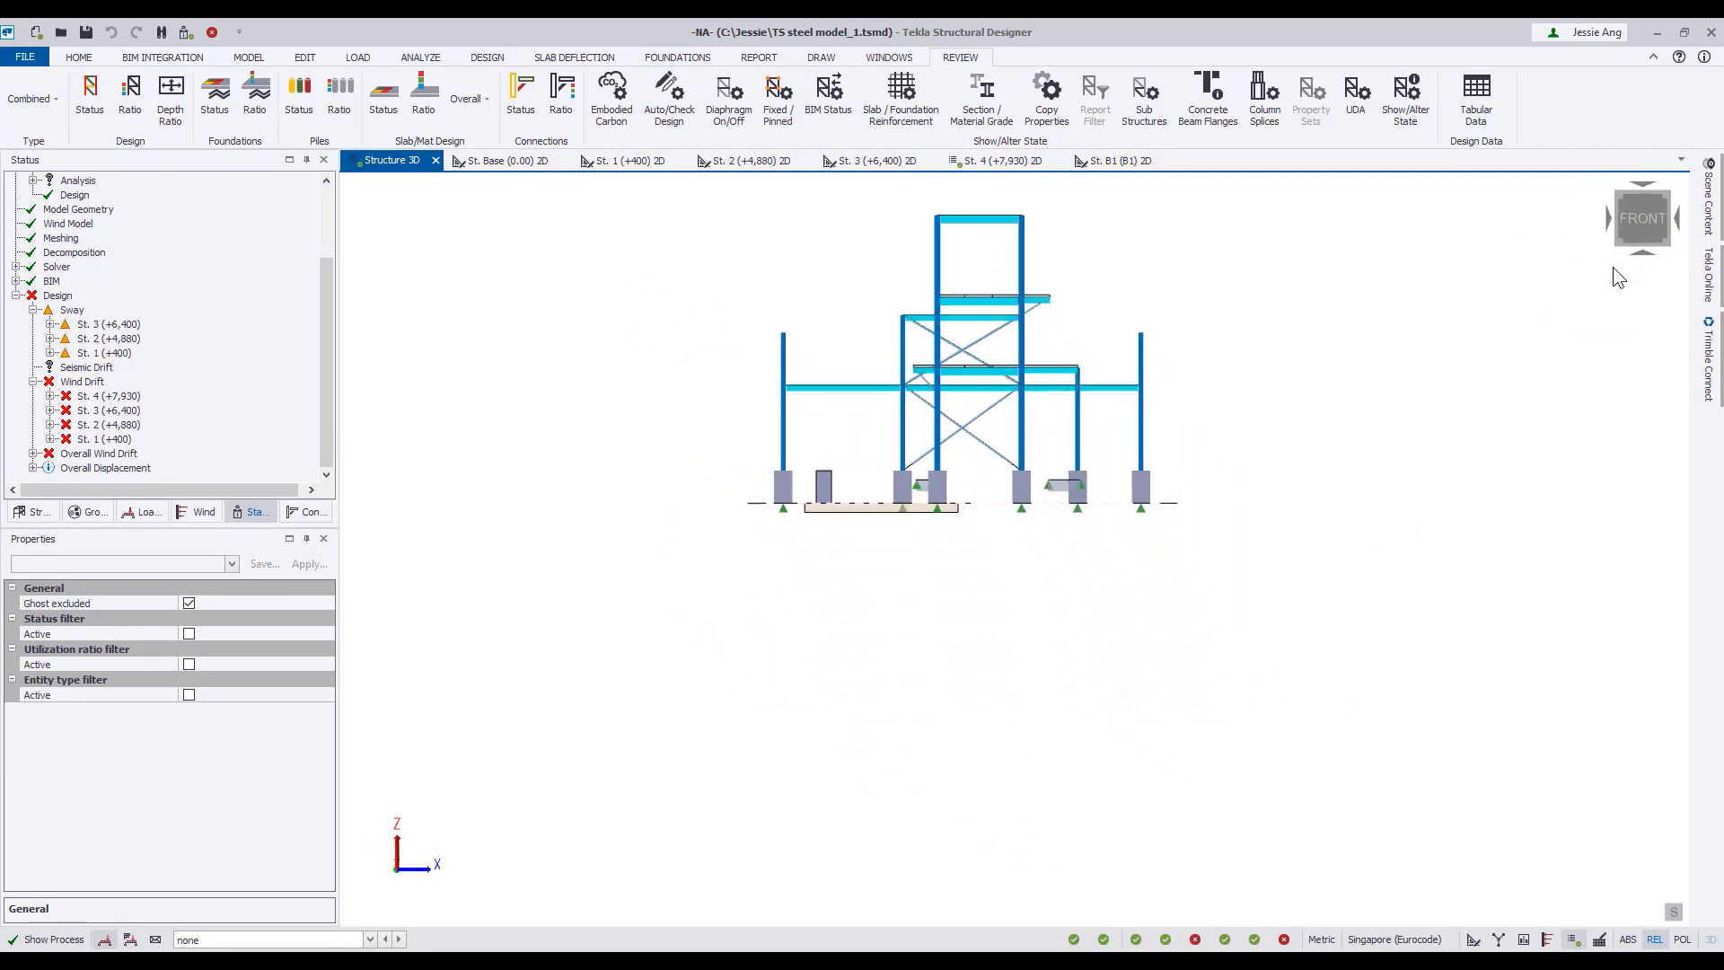
{"action": "scroll", "coordinate": [644, 416], "scroll_direction": "up", "scroll_amount": 5}
{"action": "left_click", "coordinate": [1478, 467]}
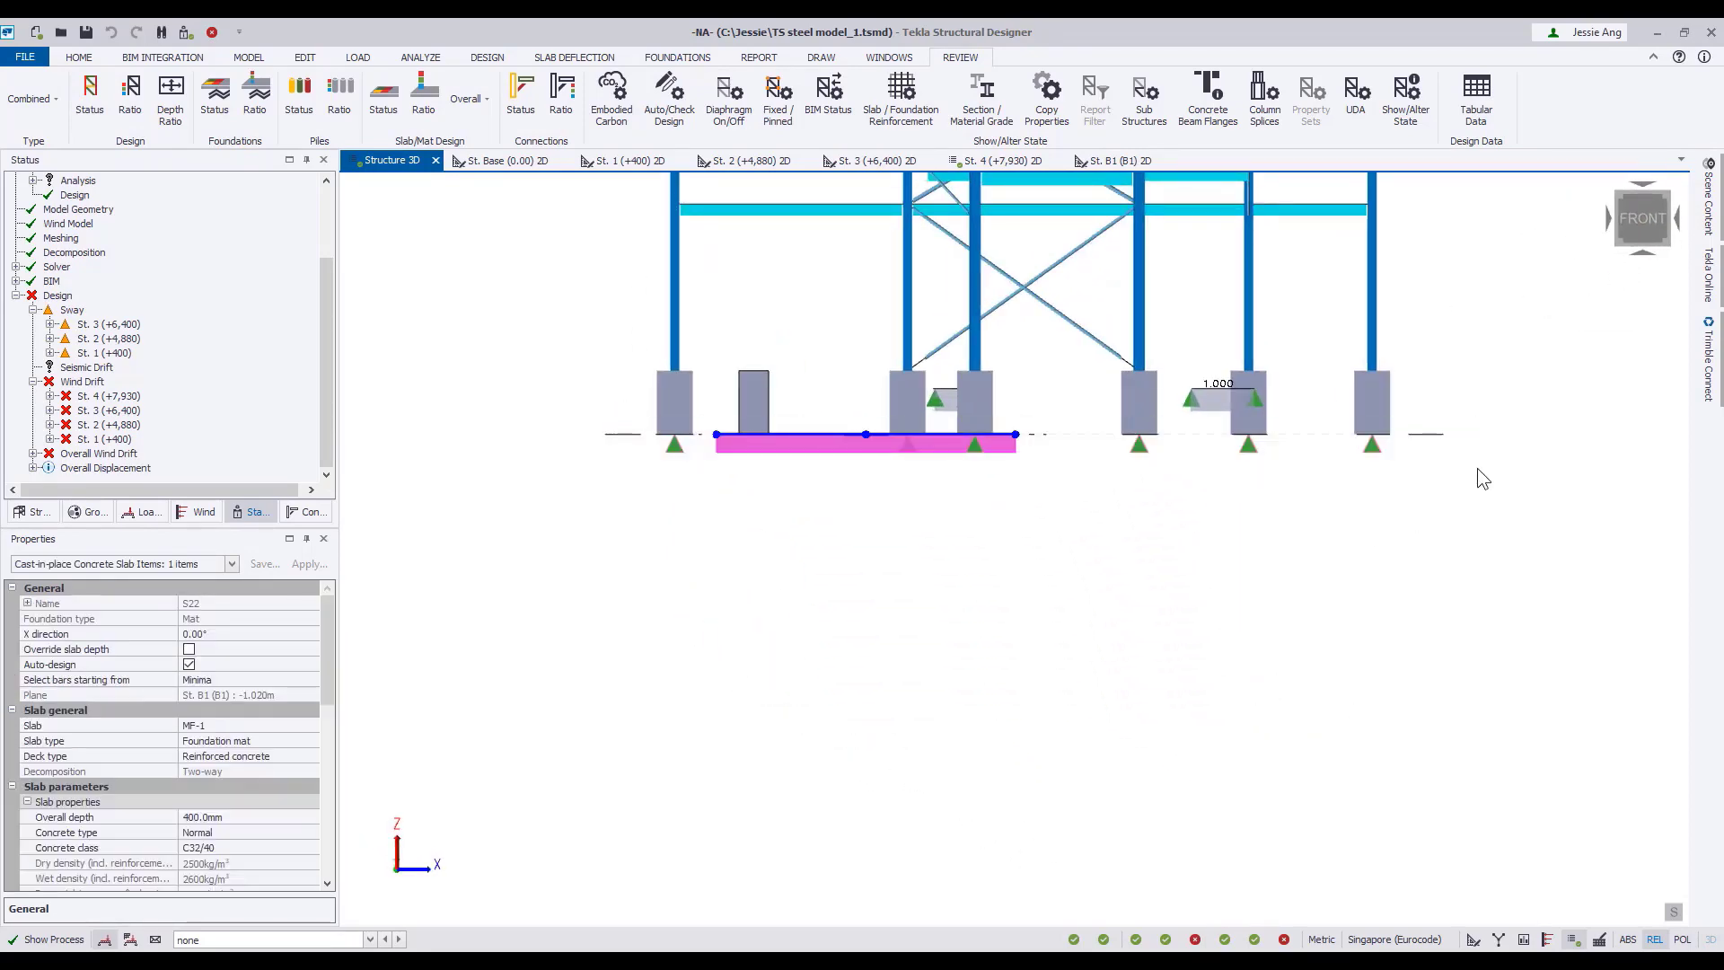
{"action": "left_click", "coordinate": [148, 572]}
{"action": "left_click", "coordinate": [81, 623]}
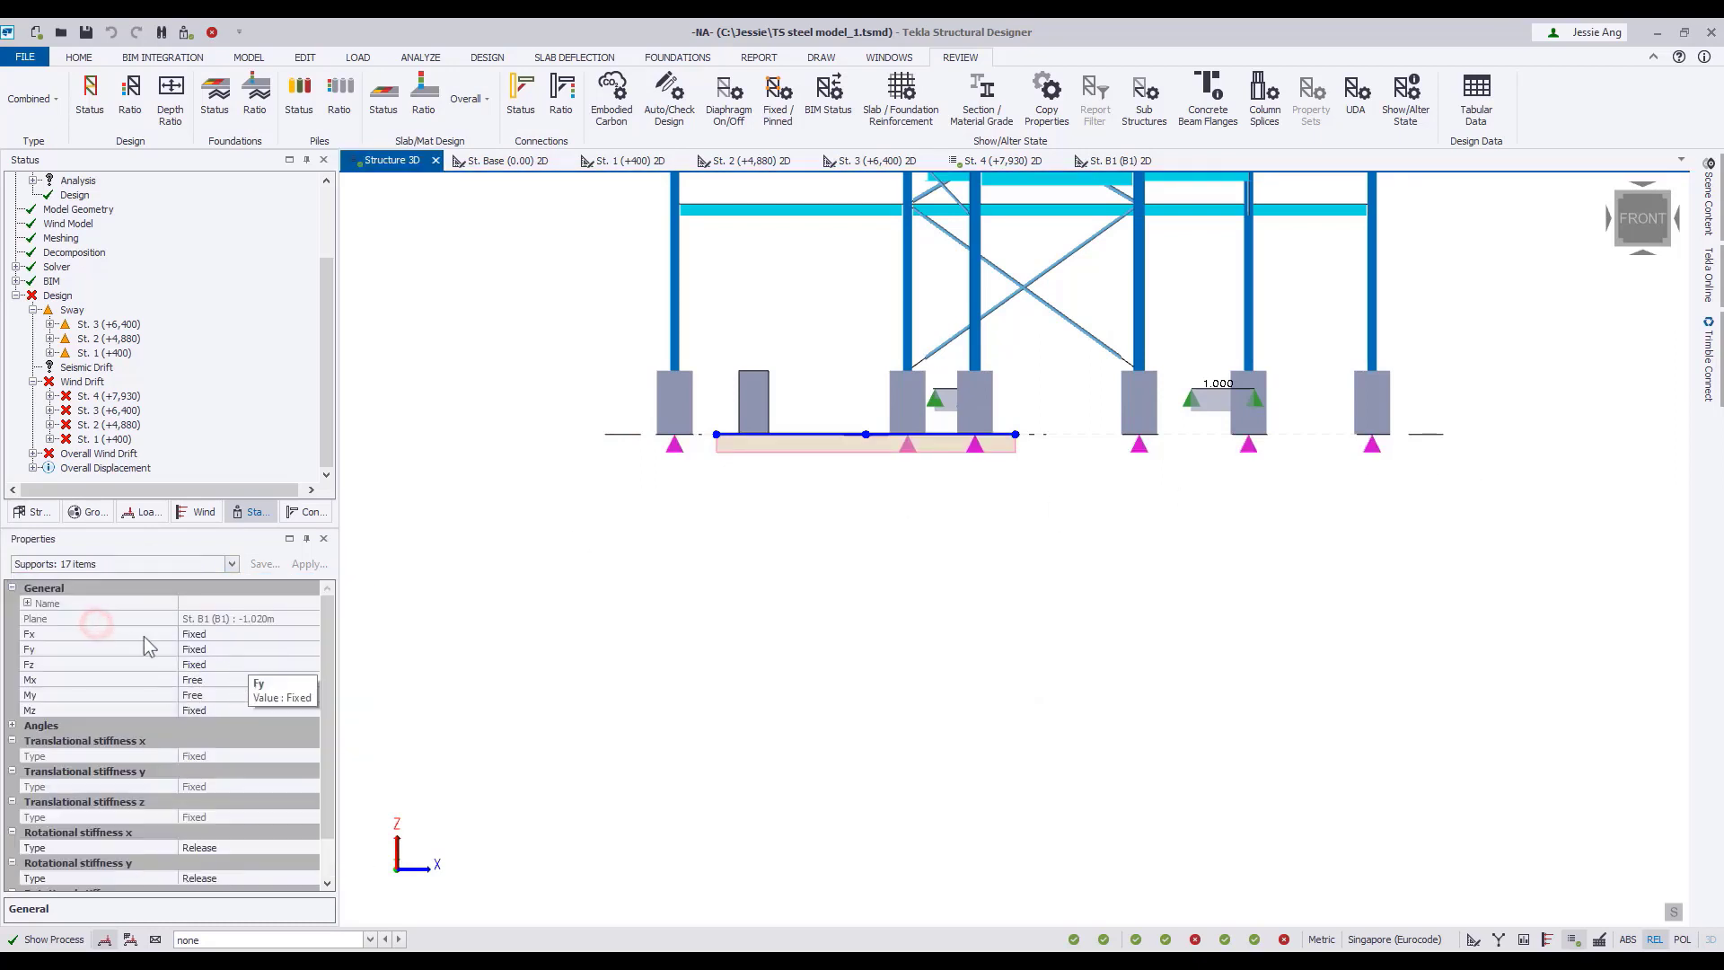
{"action": "left_click", "coordinate": [311, 680]}
{"action": "left_click", "coordinate": [266, 709]}
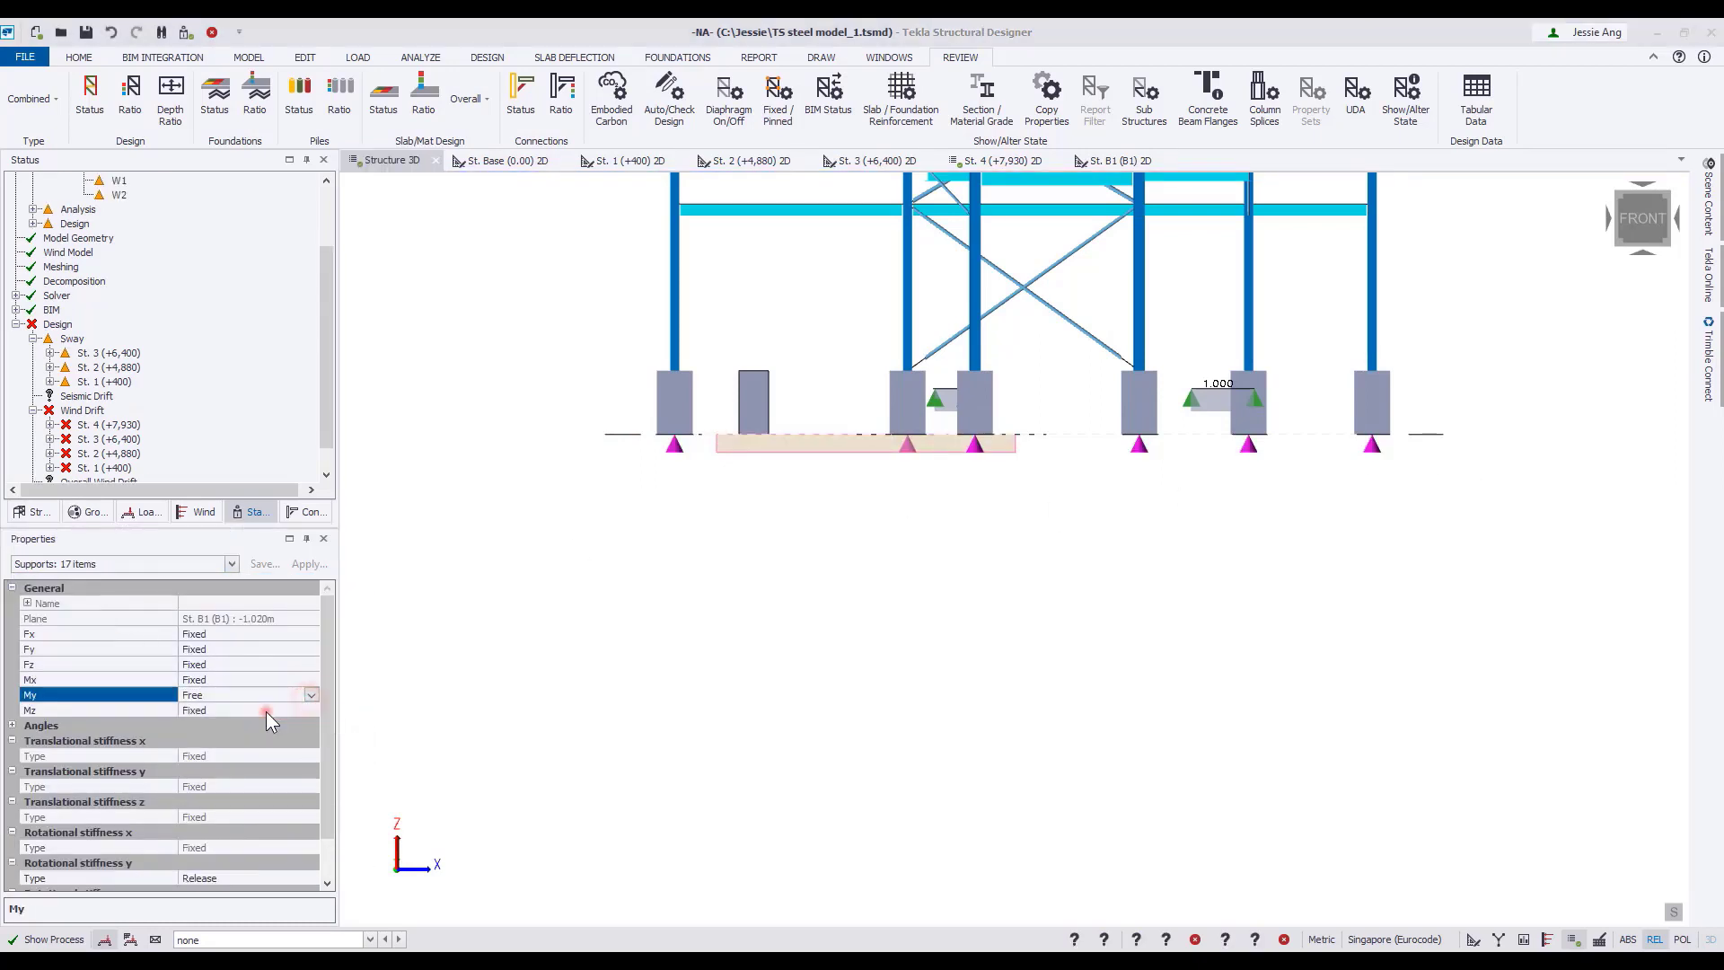
{"action": "left_click", "coordinate": [730, 557]}
Return to an isometric view of the model, collapse the model validation entries and rerun Design All (Static).
{"action": "middle_click_drag", "start_coordinate": [660, 601], "coordinate": [657, 715]}
{"action": "right_click_drag", "start_coordinate": [657, 715], "coordinate": [857, 789]}
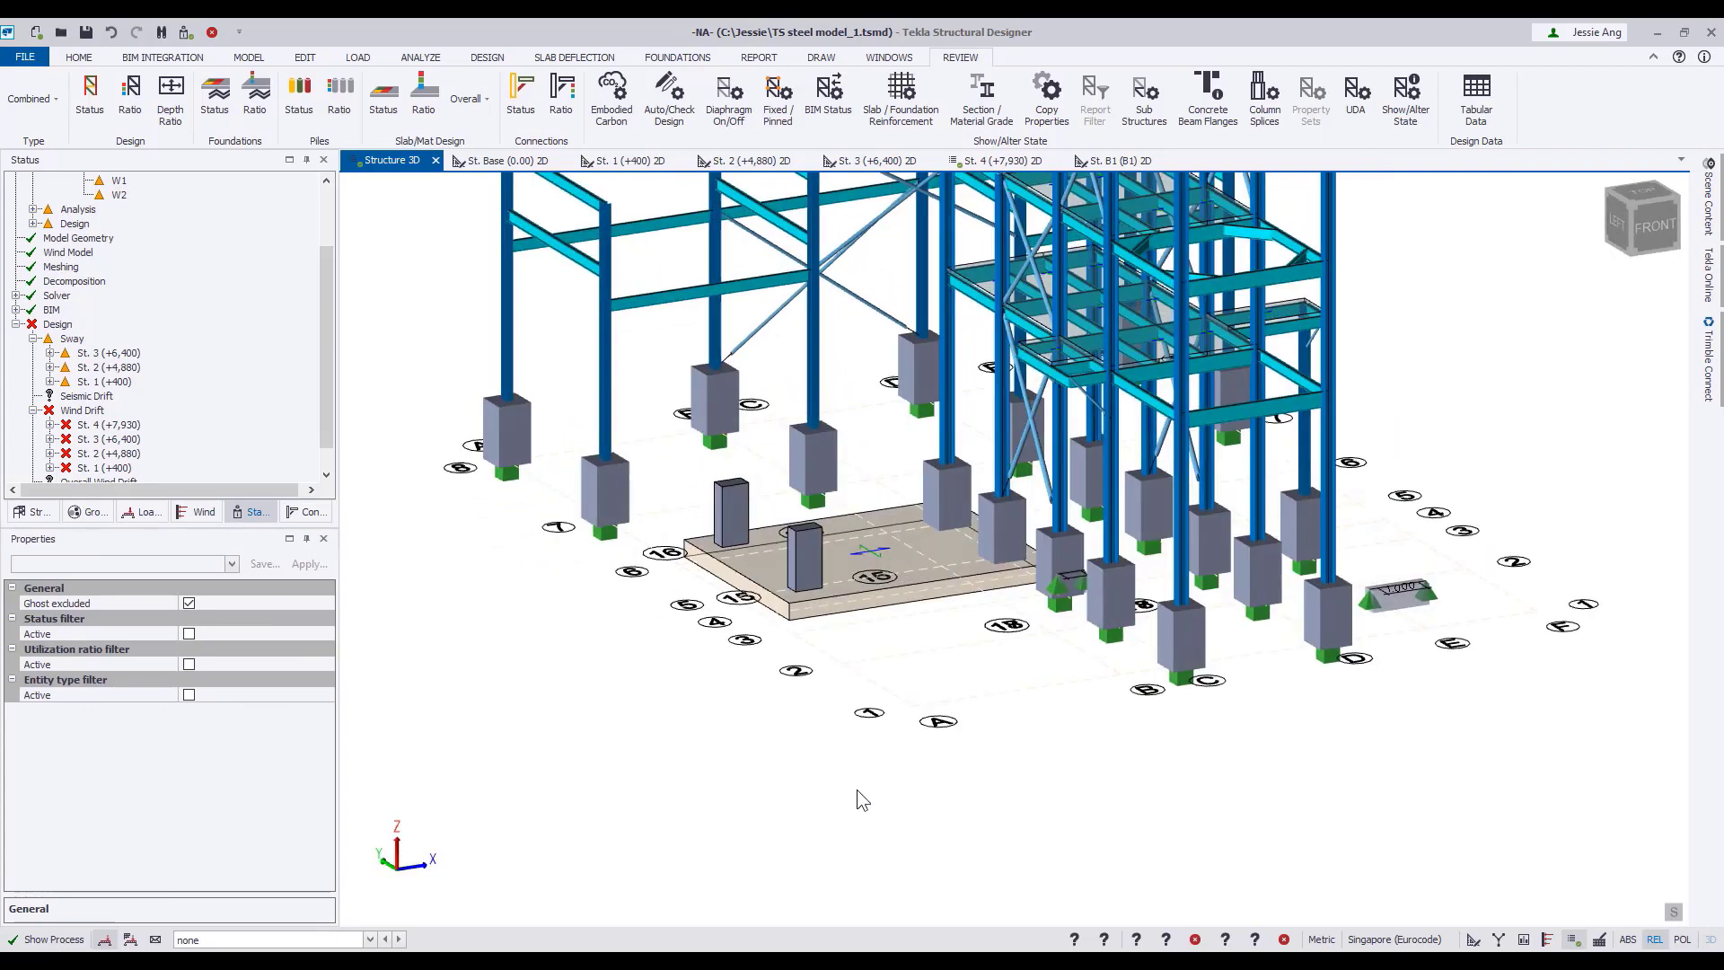
{"action": "scroll", "coordinate": [856, 789], "scroll_direction": "down", "scroll_amount": 3}
{"action": "middle_click_drag", "start_coordinate": [594, 650], "coordinate": [587, 743]}
{"action": "right_click_drag", "start_coordinate": [587, 744], "coordinate": [524, 643]}
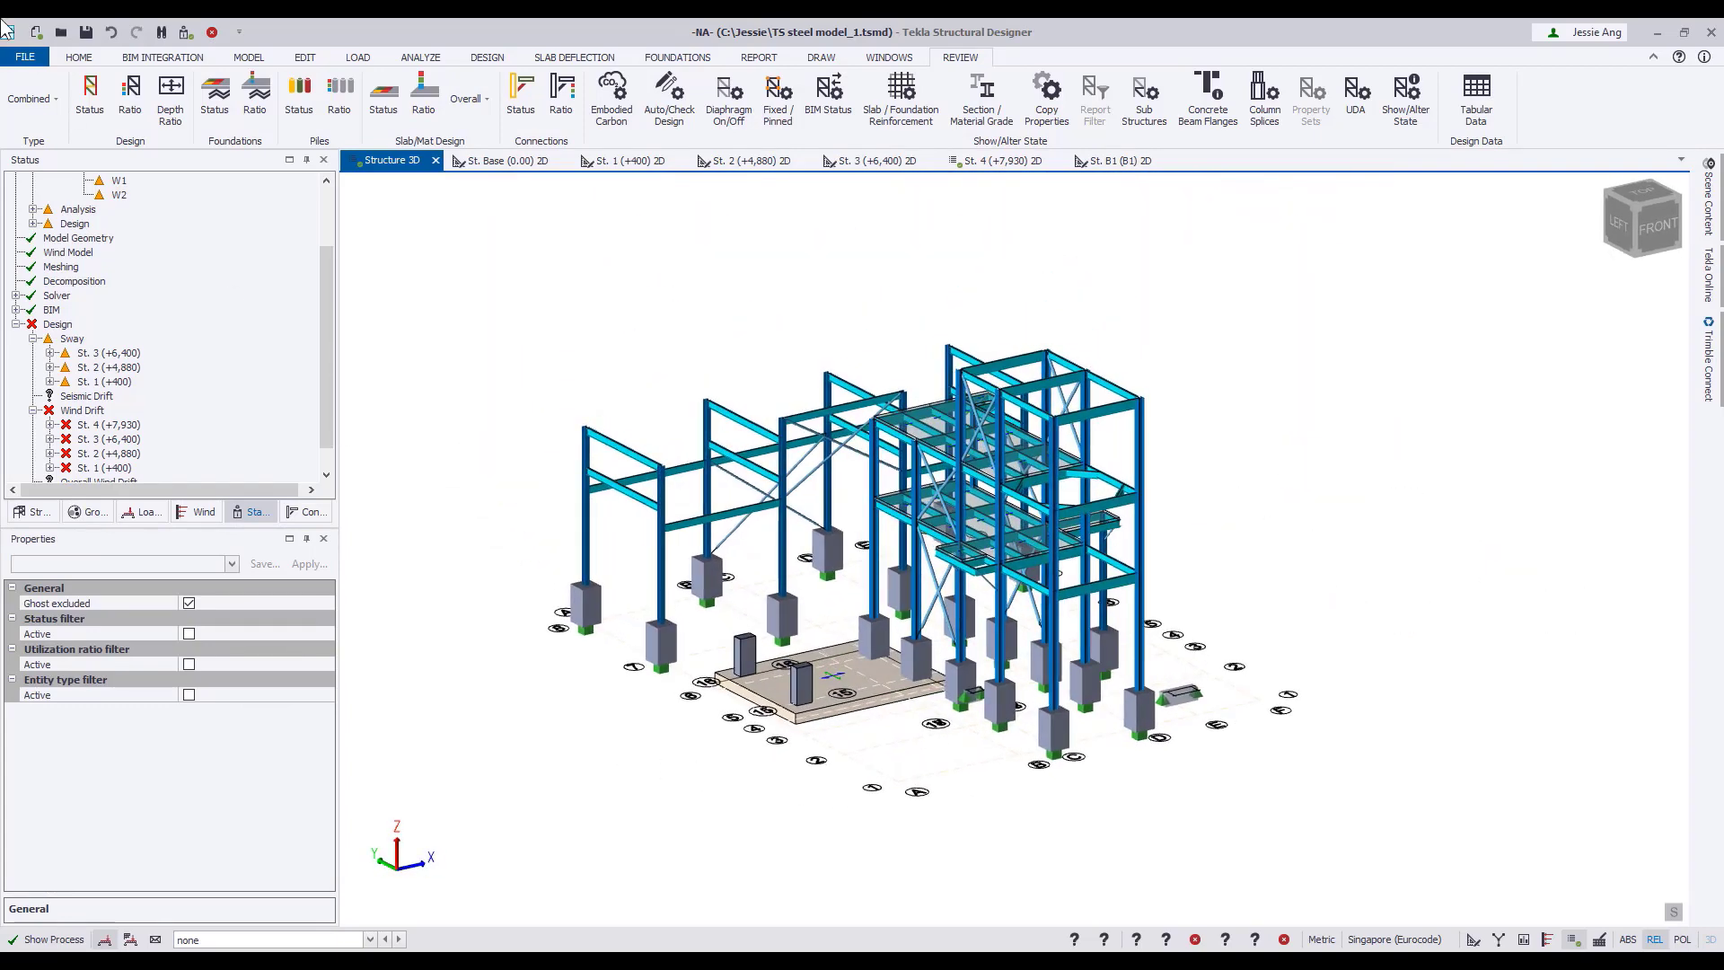
{"action": "left_click_drag", "start_coordinate": [325, 265], "coordinate": [324, 197]}
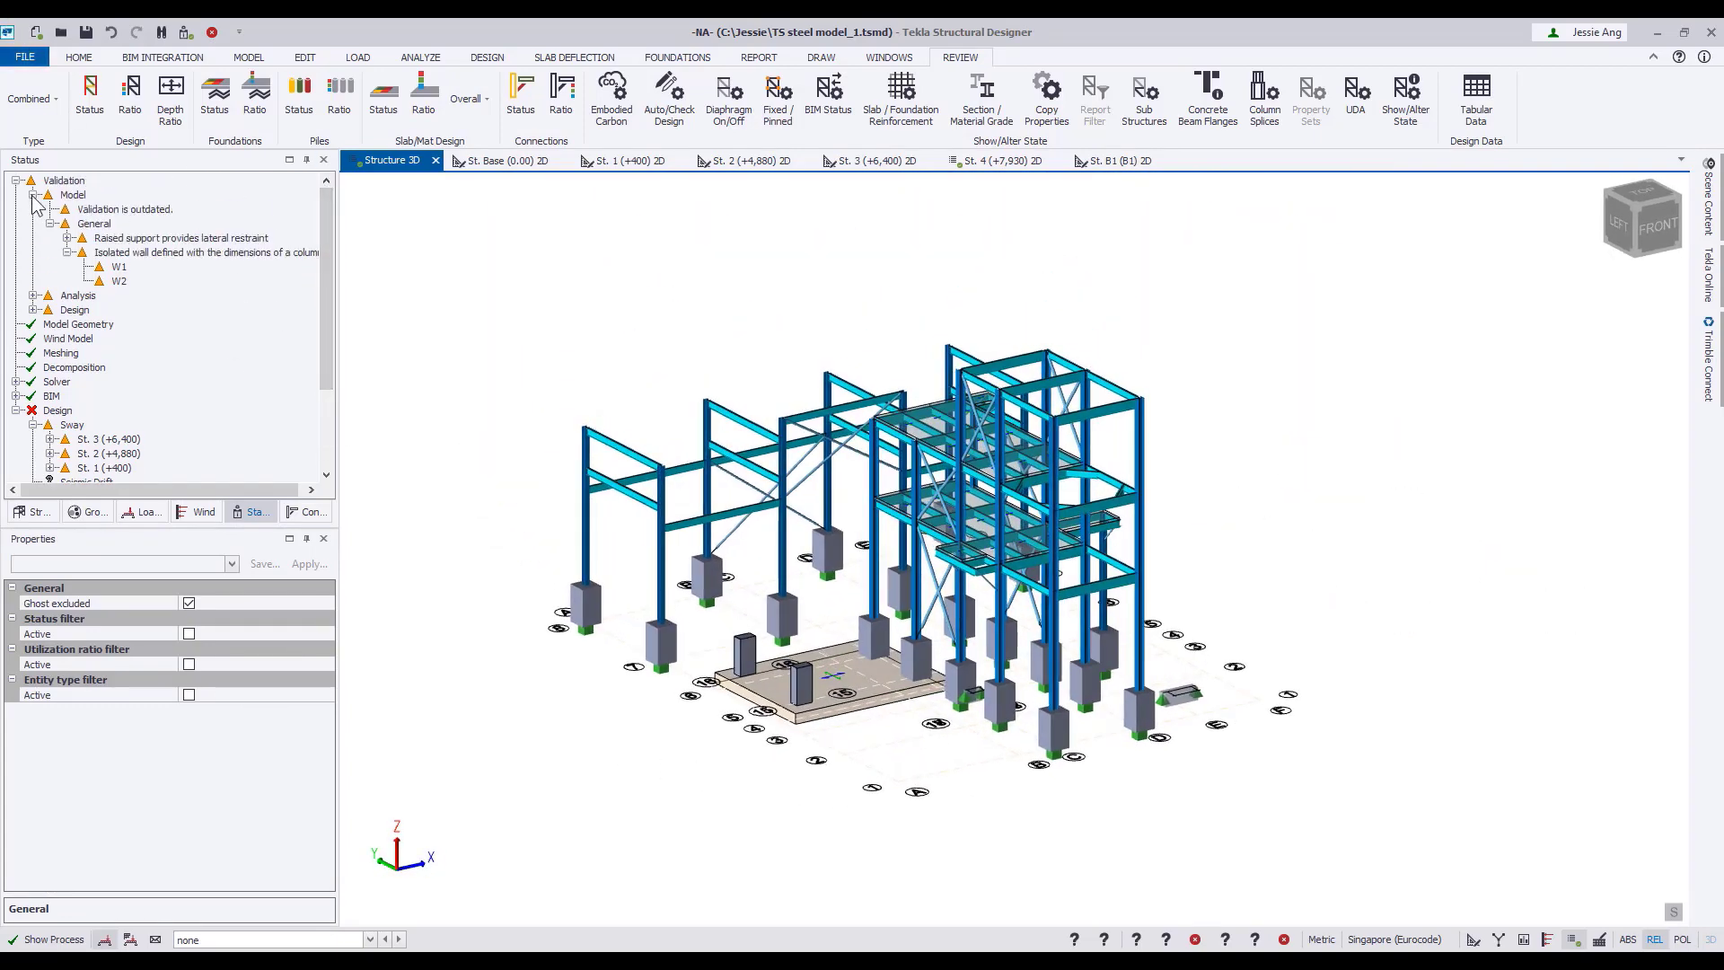
{"action": "left_click", "coordinate": [32, 195]}
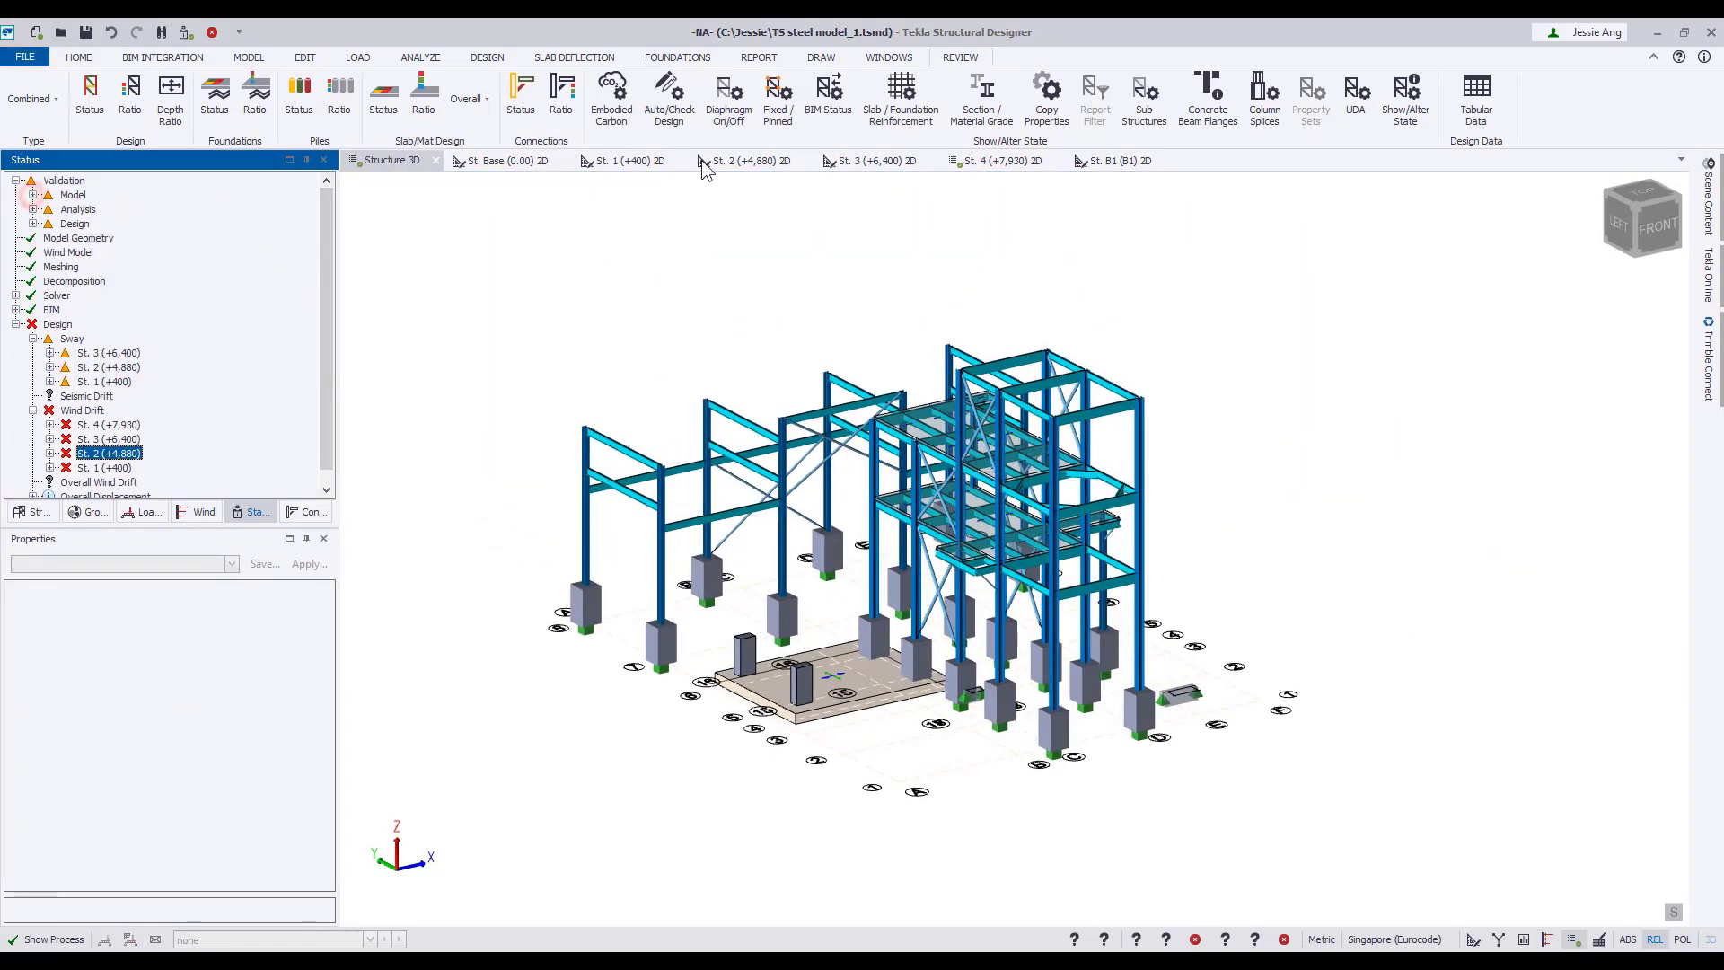
{"action": "left_click", "coordinate": [489, 58]}
{"action": "left_click", "coordinate": [655, 101]}
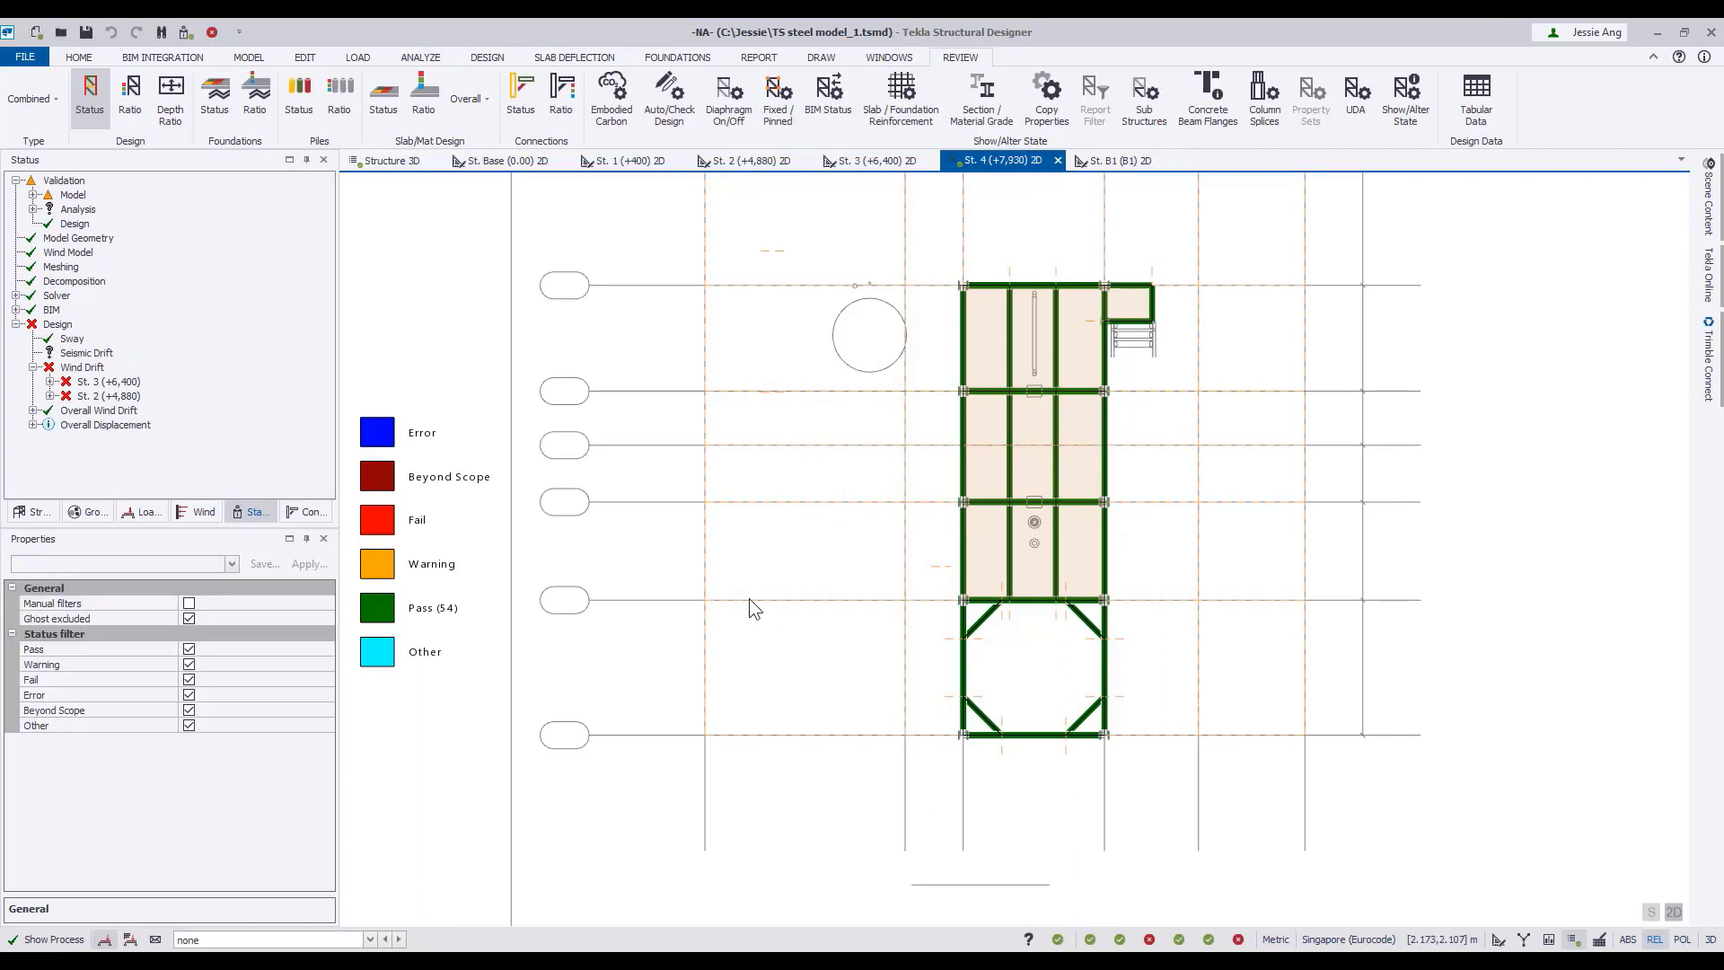
Examine the wind drift entries for levels St. 3 and St. 2 in the status tree, then return to Structure 3D.
{"action": "left_click", "coordinate": [50, 381]}
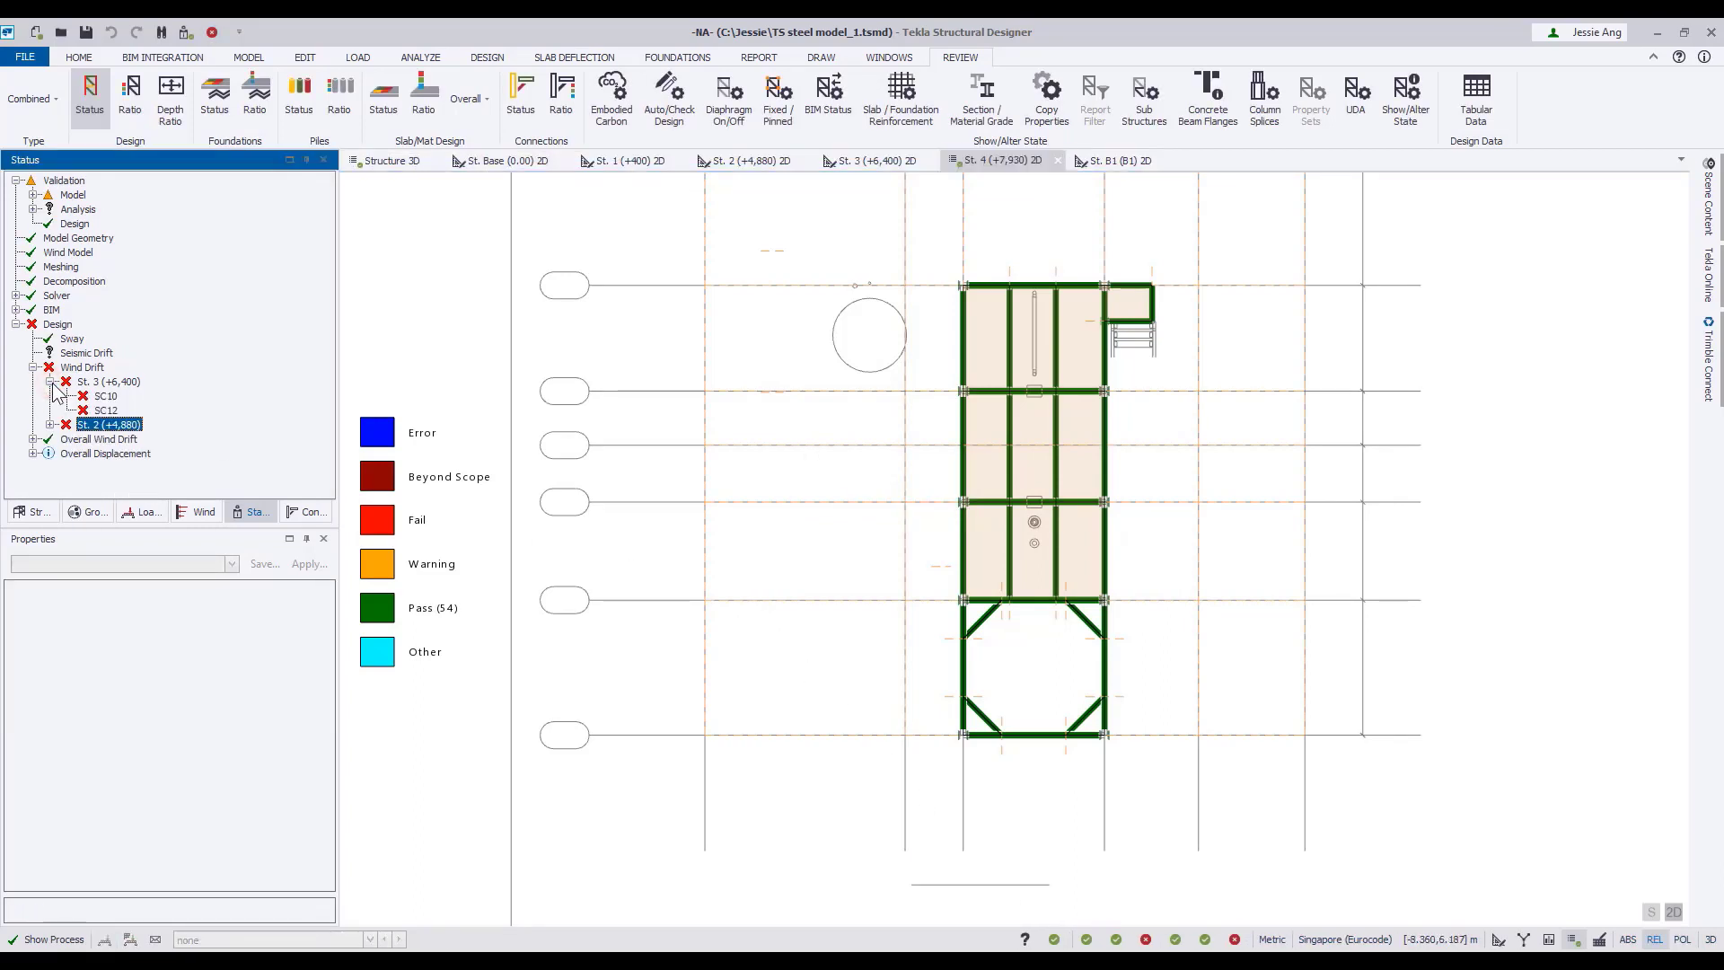
{"action": "left_click", "coordinate": [51, 424]}
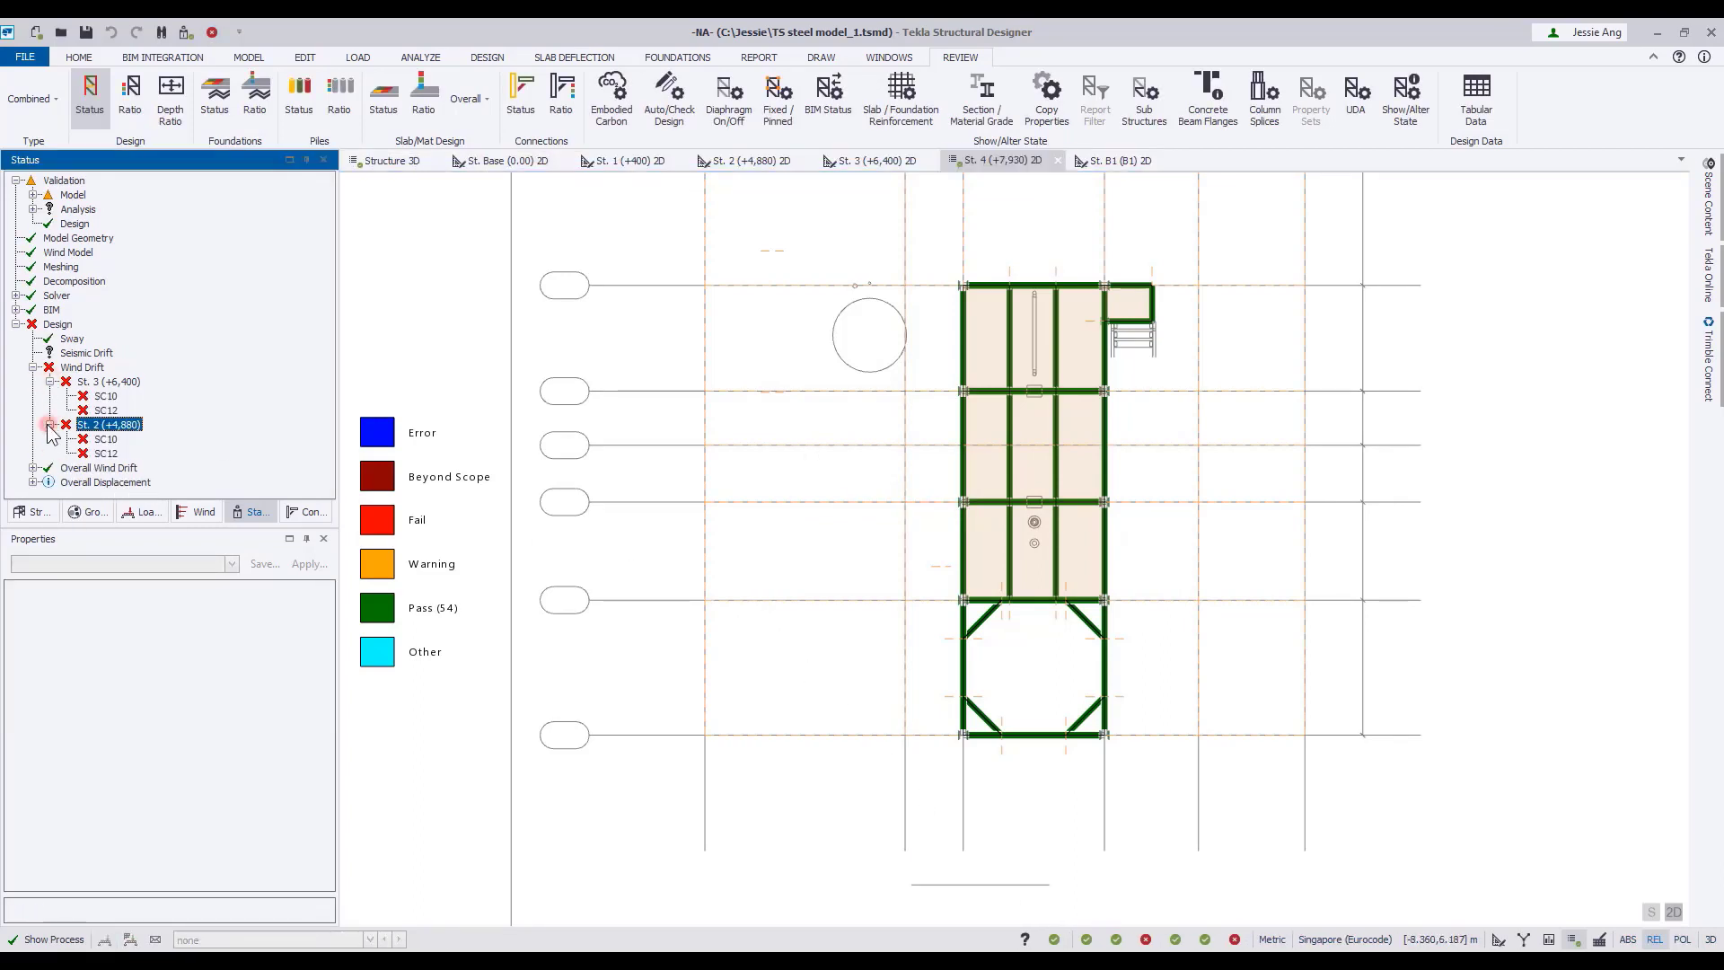
{"action": "left_click", "coordinate": [393, 164]}
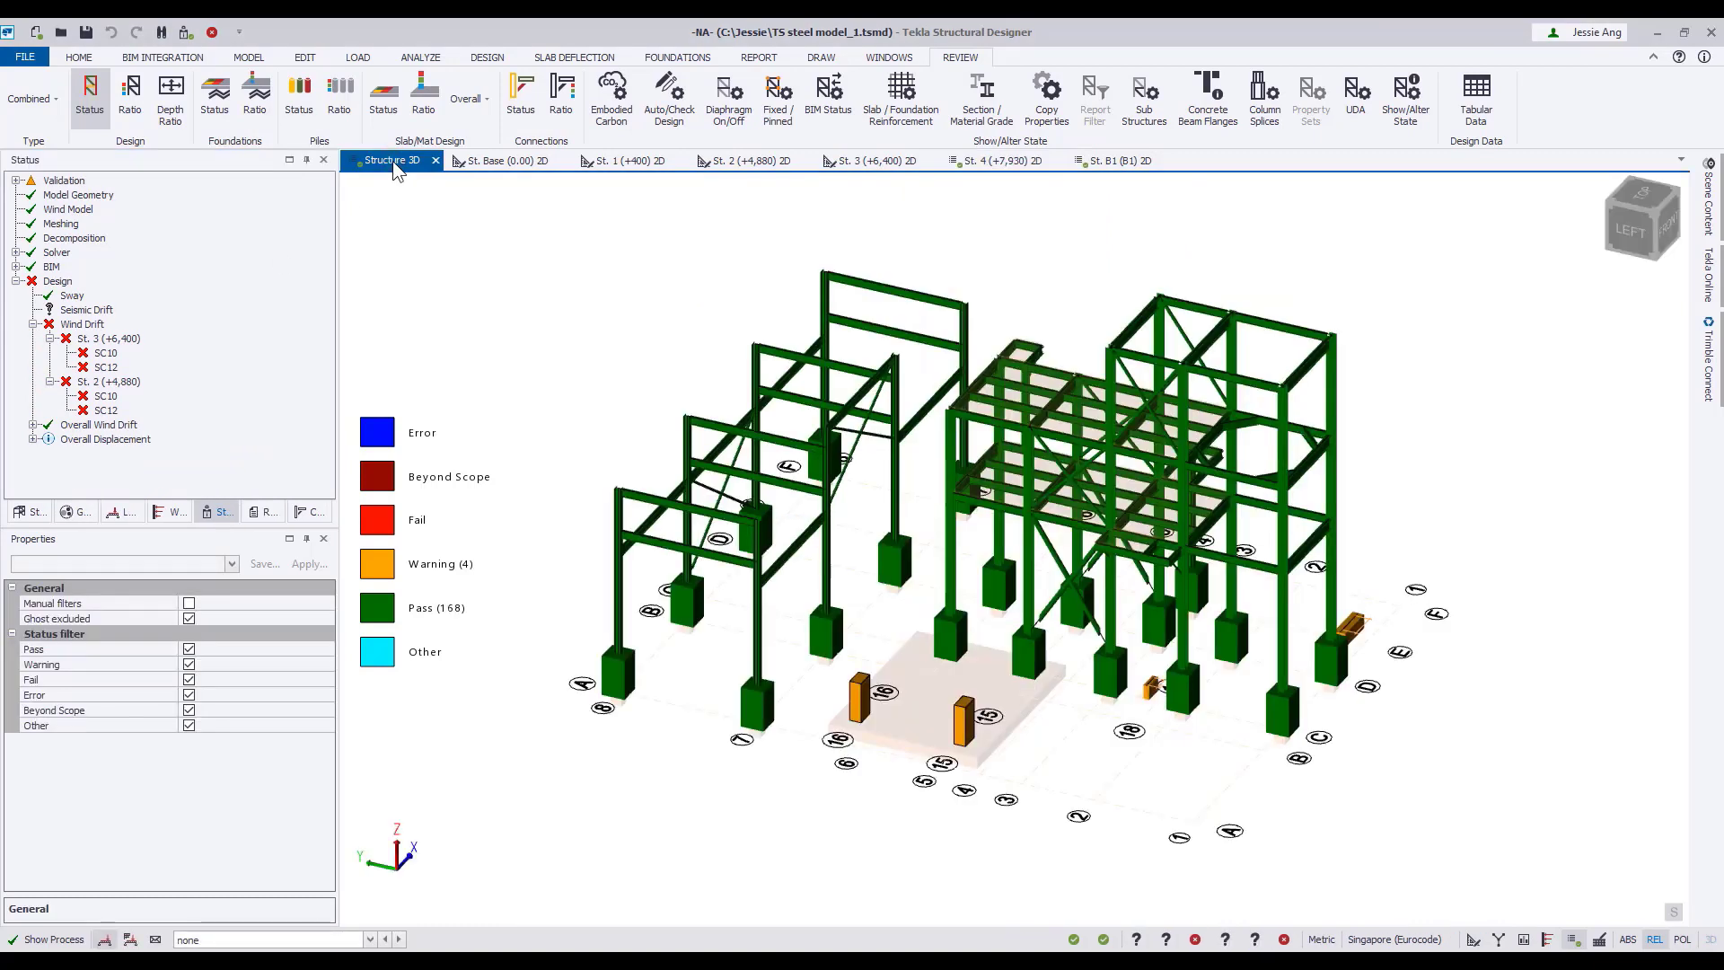
Open the wind drift review table from the status tree and list the results for every column stack instead of the summary only.
{"action": "right_click", "coordinate": [127, 388]}
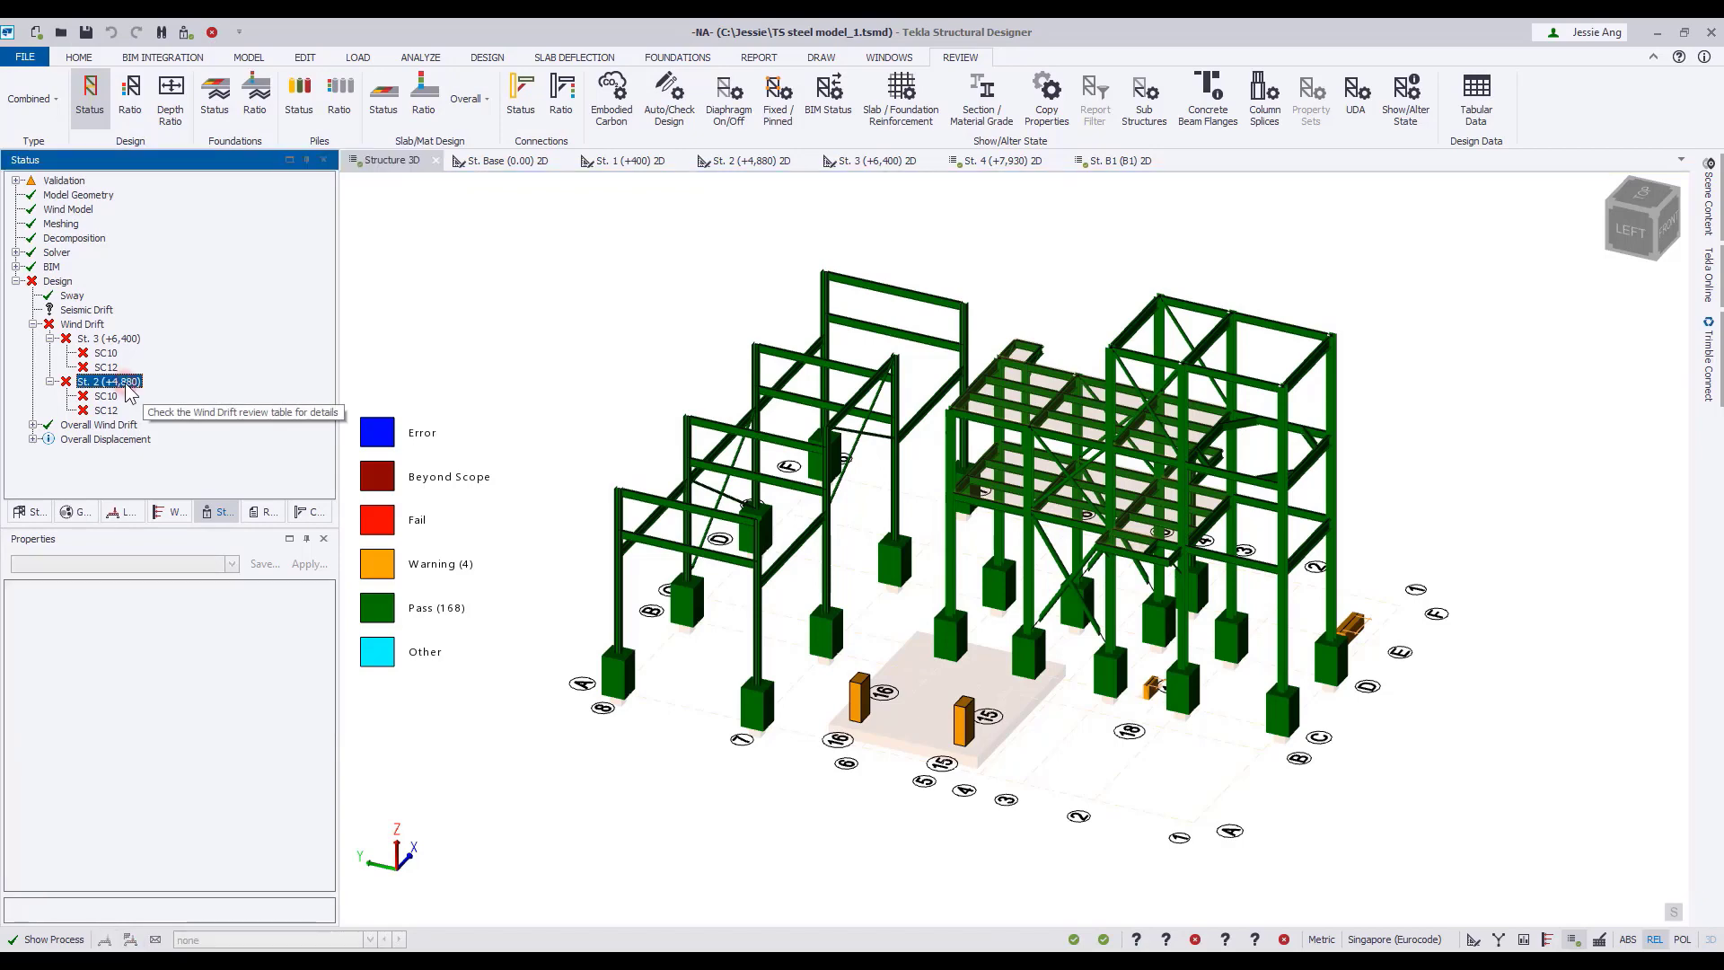
{"action": "left_click", "coordinate": [183, 412]}
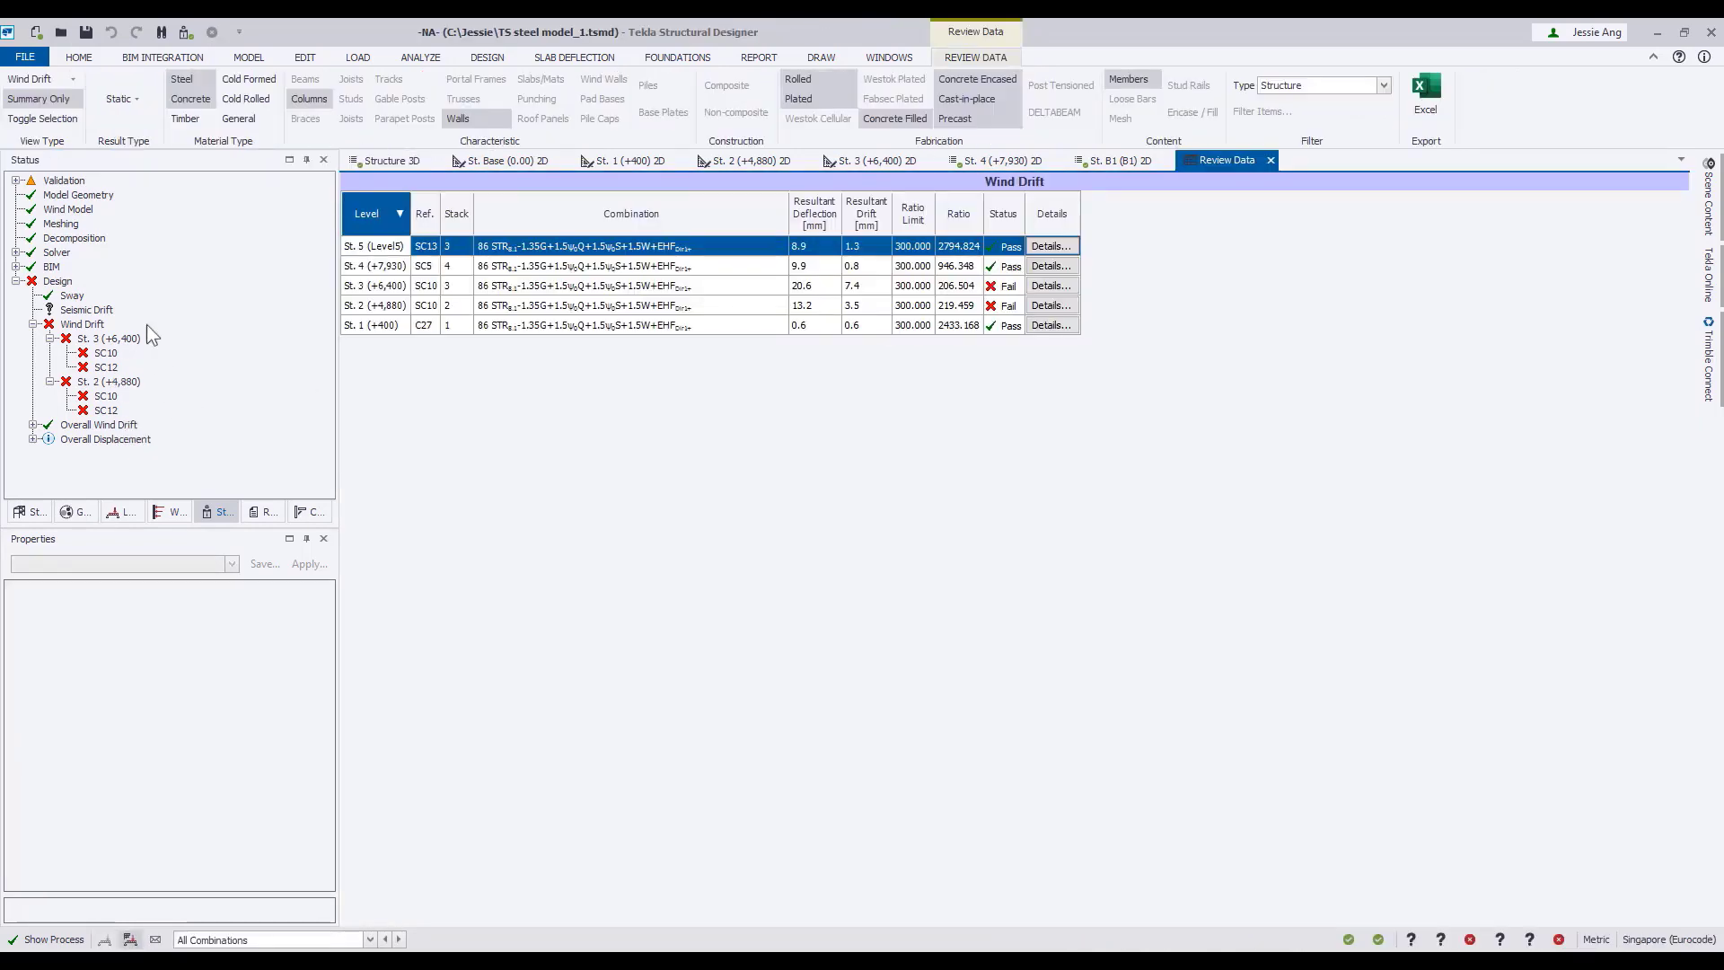
{"action": "left_click", "coordinate": [52, 100]}
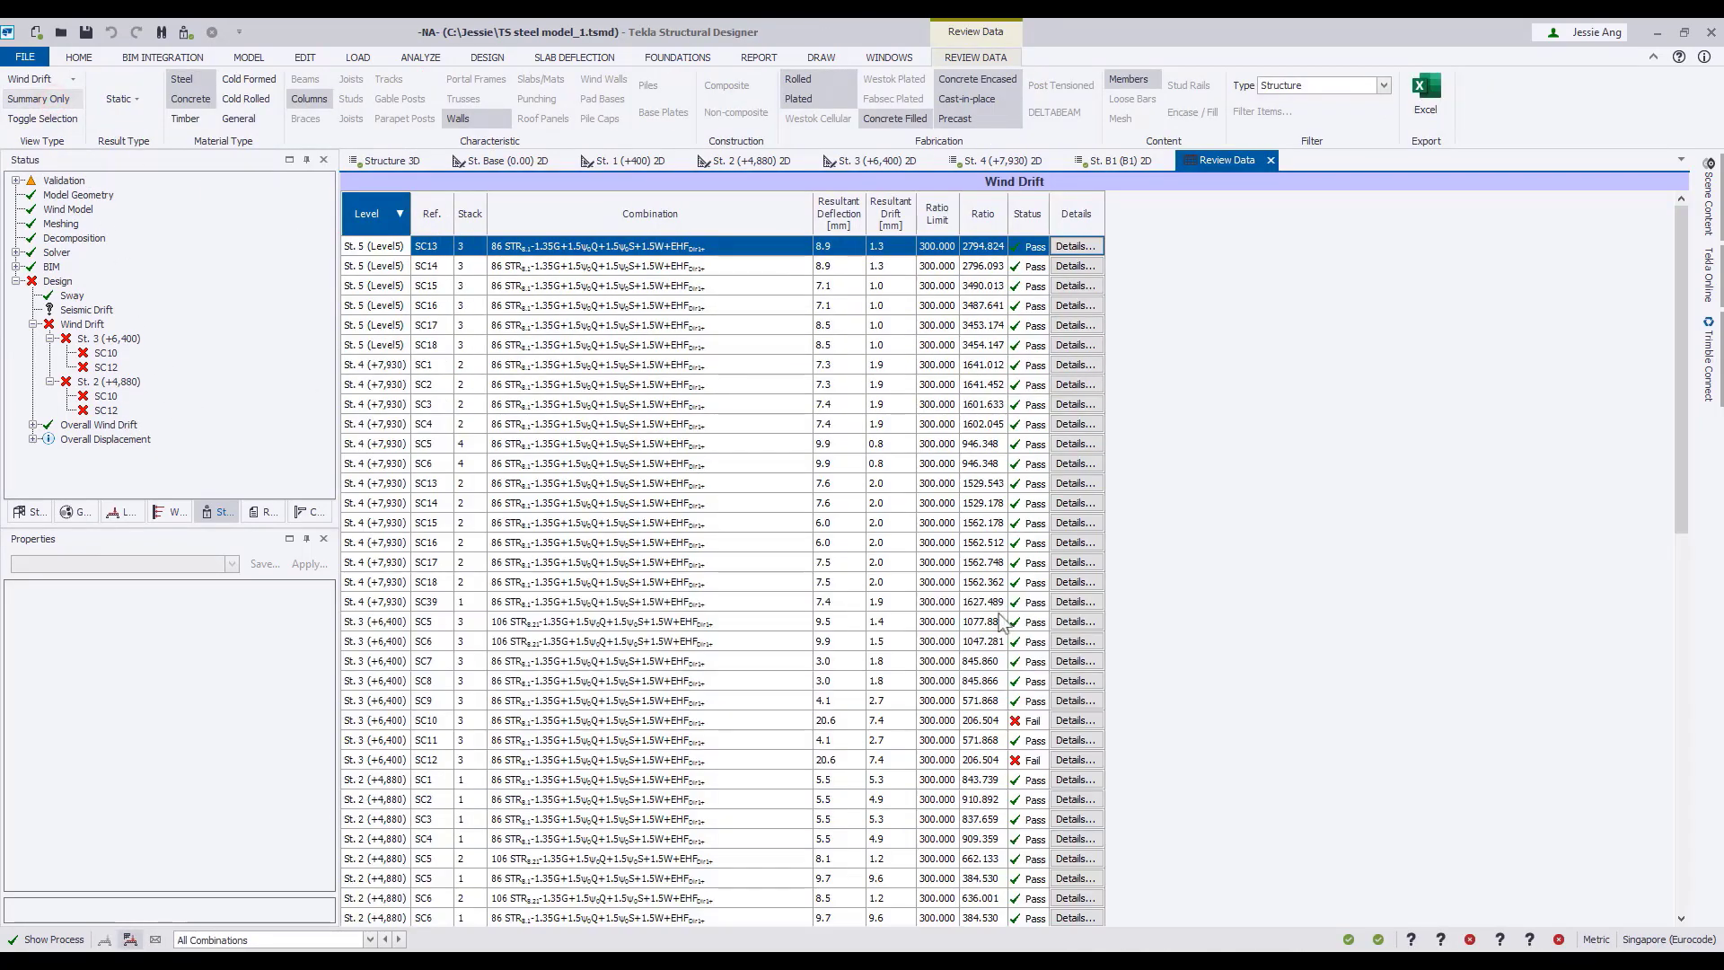
{"action": "scroll", "coordinate": [1112, 673], "scroll_direction": "down", "scroll_amount": 4}
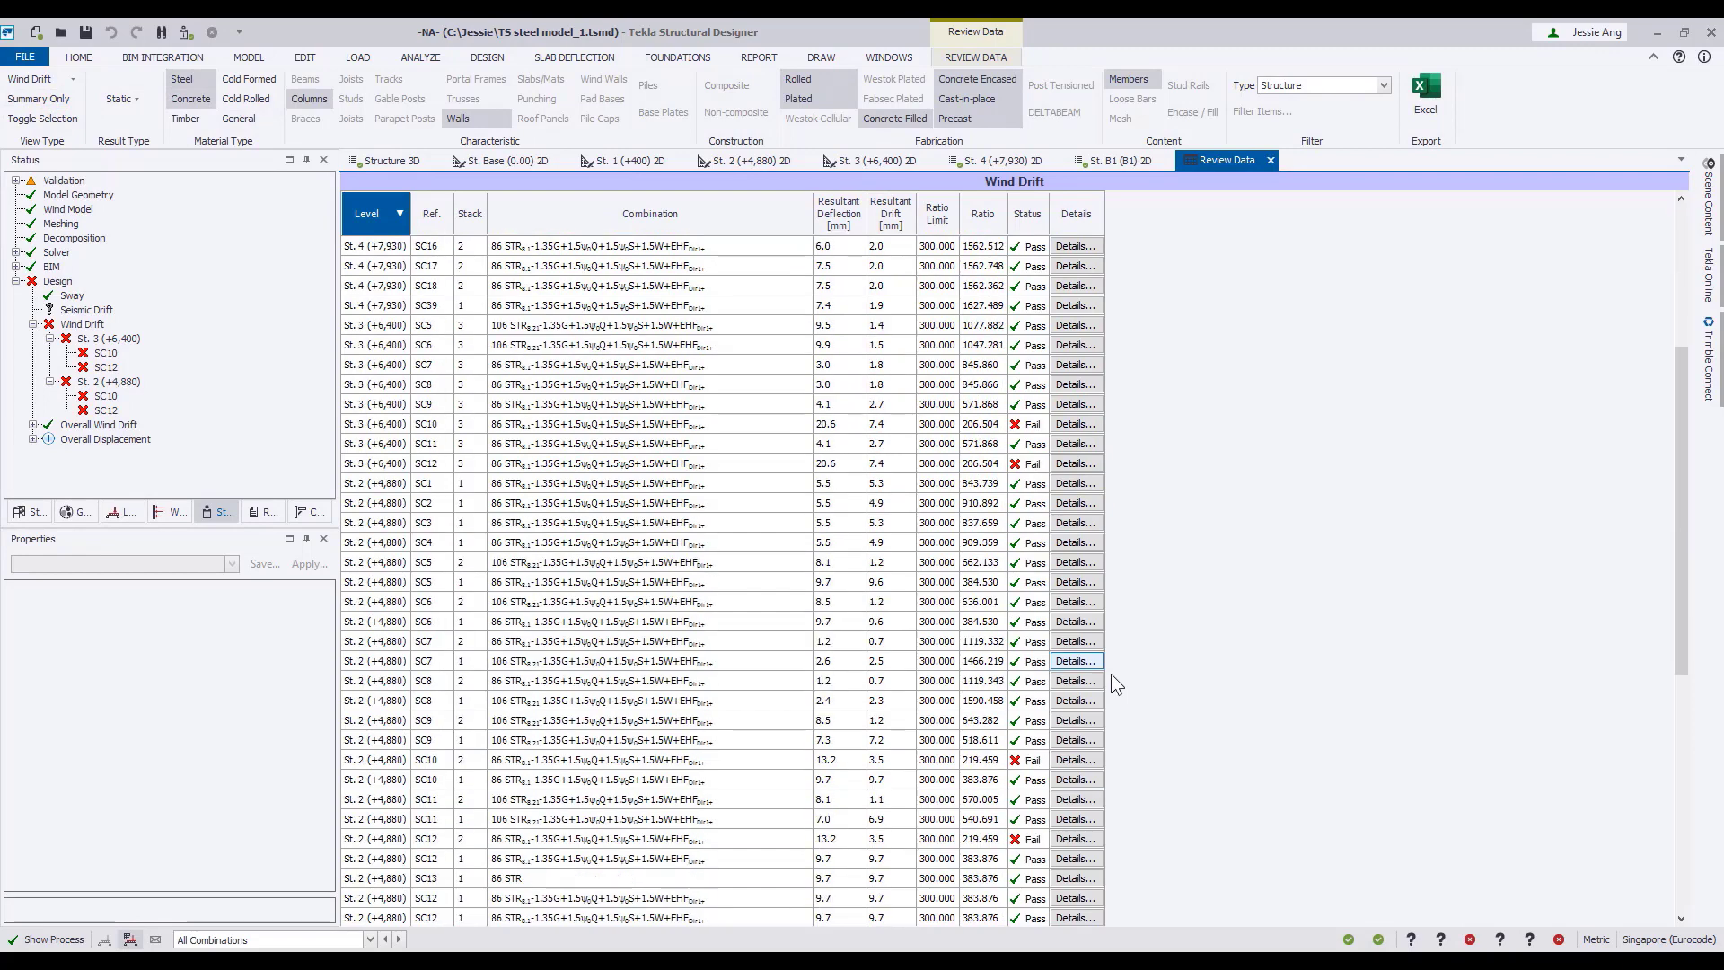
Examine the detailed wind drift results of column SC10 at St. 3 for combination 86, then close the details.
{"action": "left_click", "coordinate": [387, 426]}
{"action": "left_click", "coordinate": [1076, 424]}
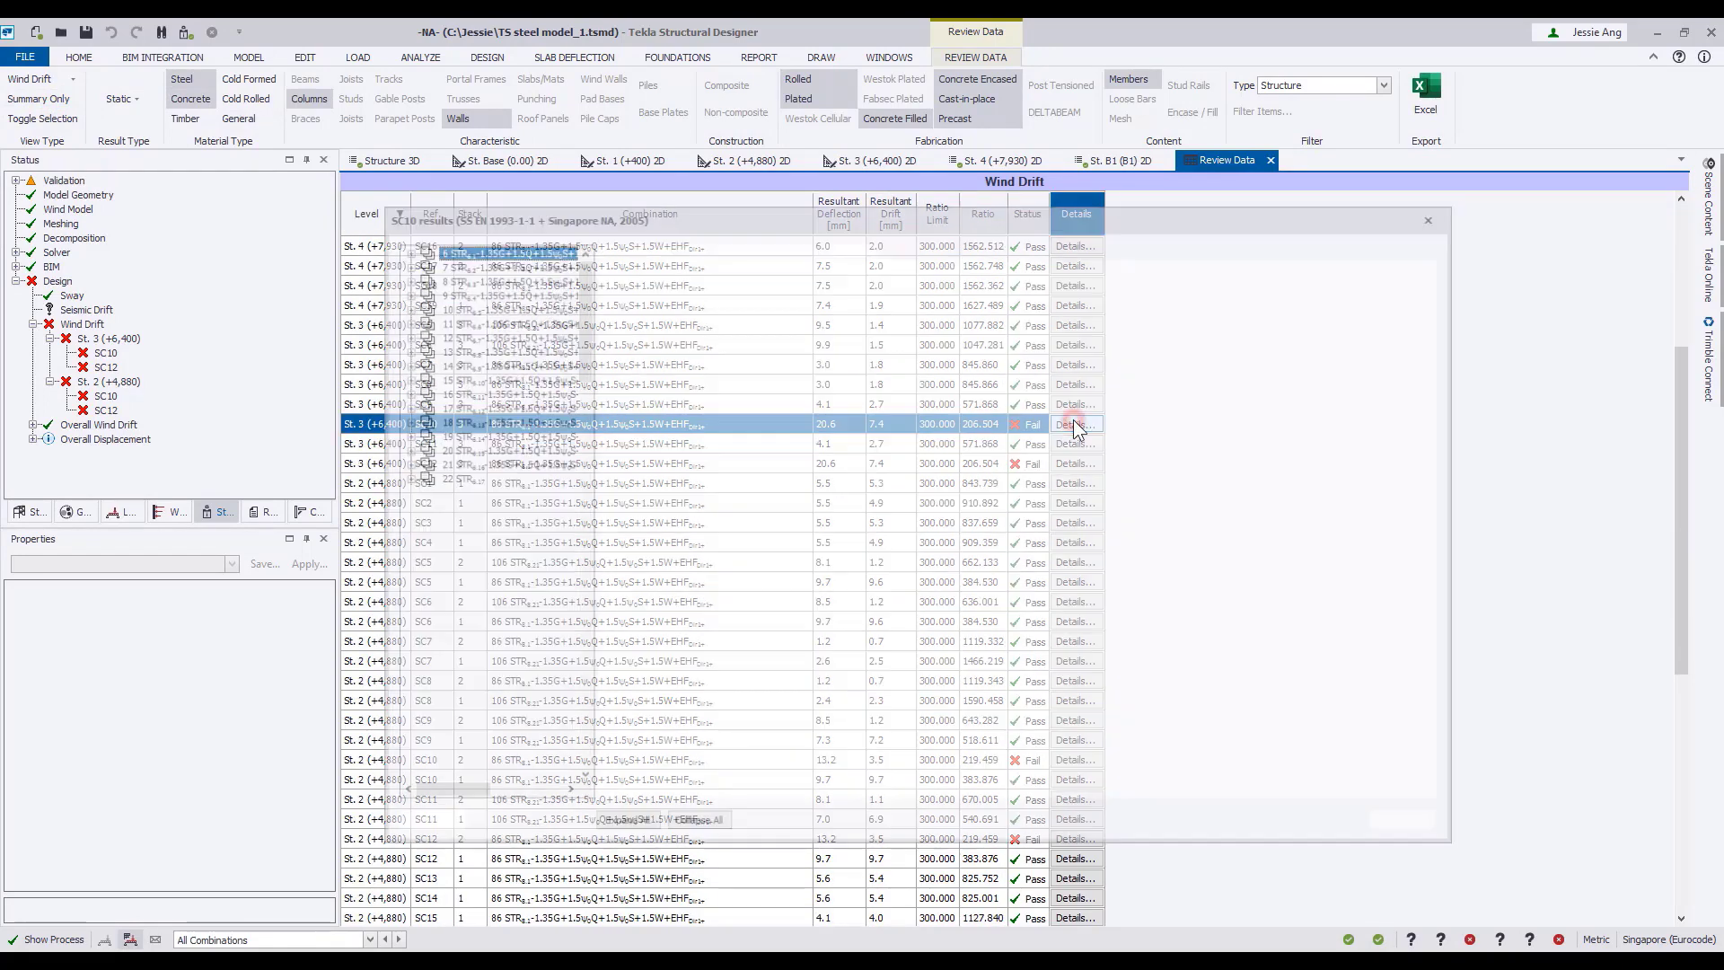
{"action": "left_click_drag", "start_coordinate": [582, 353], "coordinate": [596, 538]}
{"action": "double_click", "coordinate": [498, 593]}
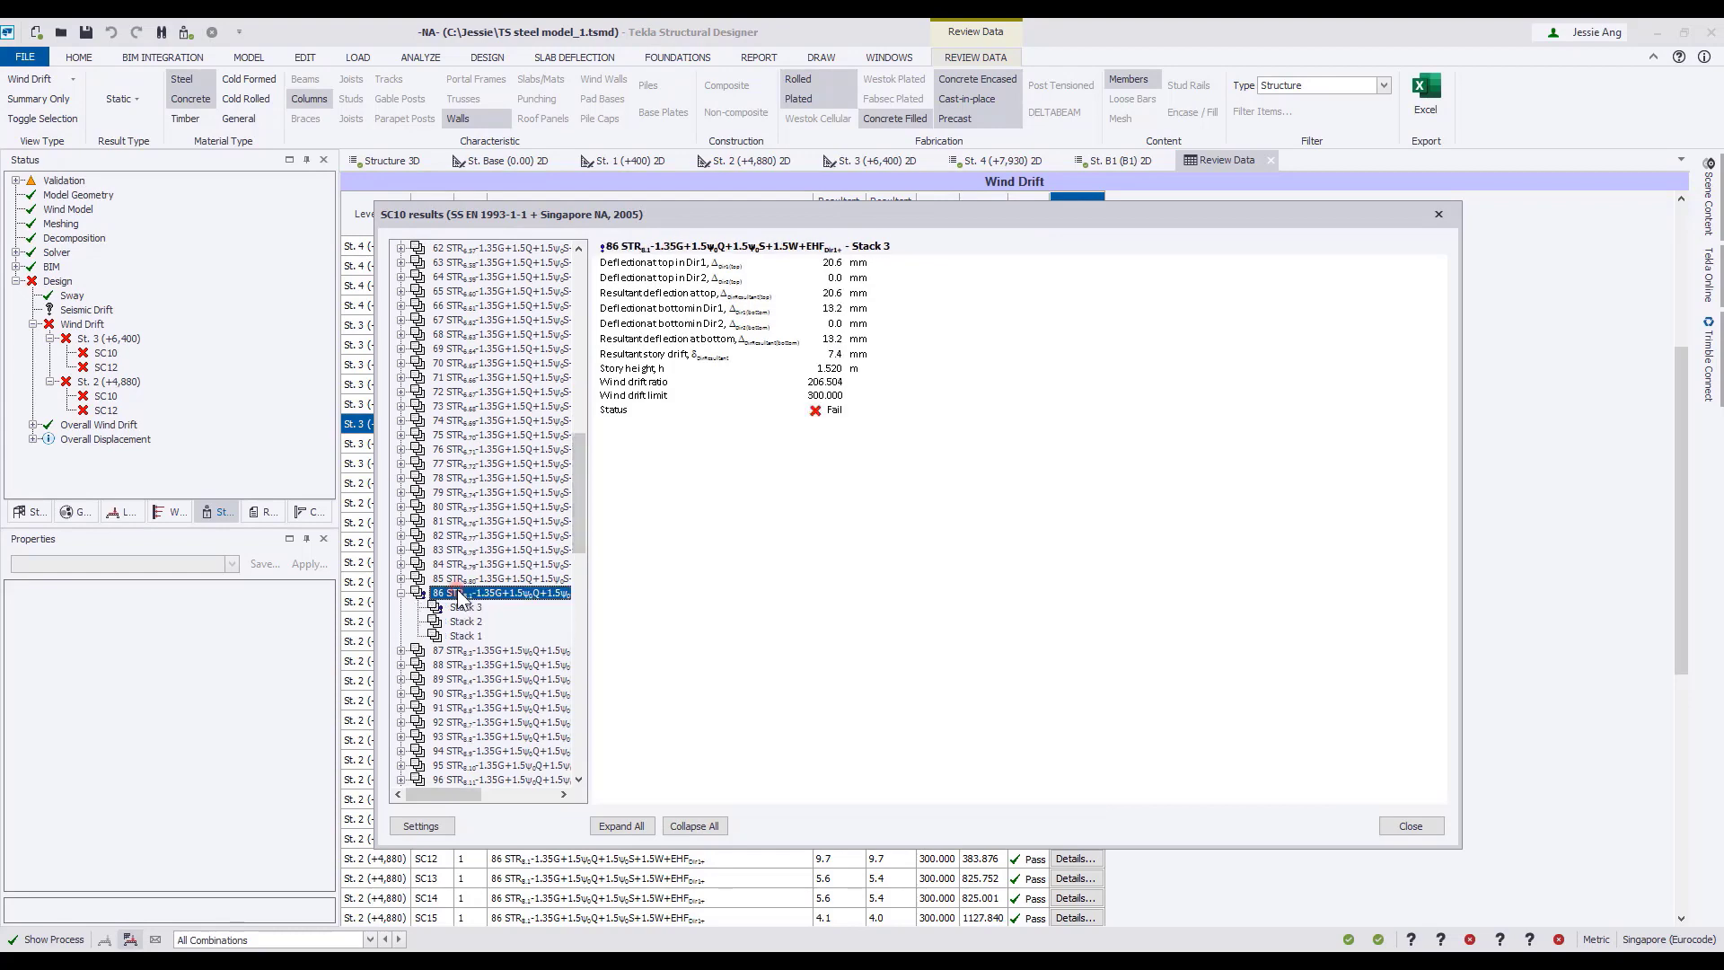
{"action": "left_click", "coordinate": [1414, 825]}
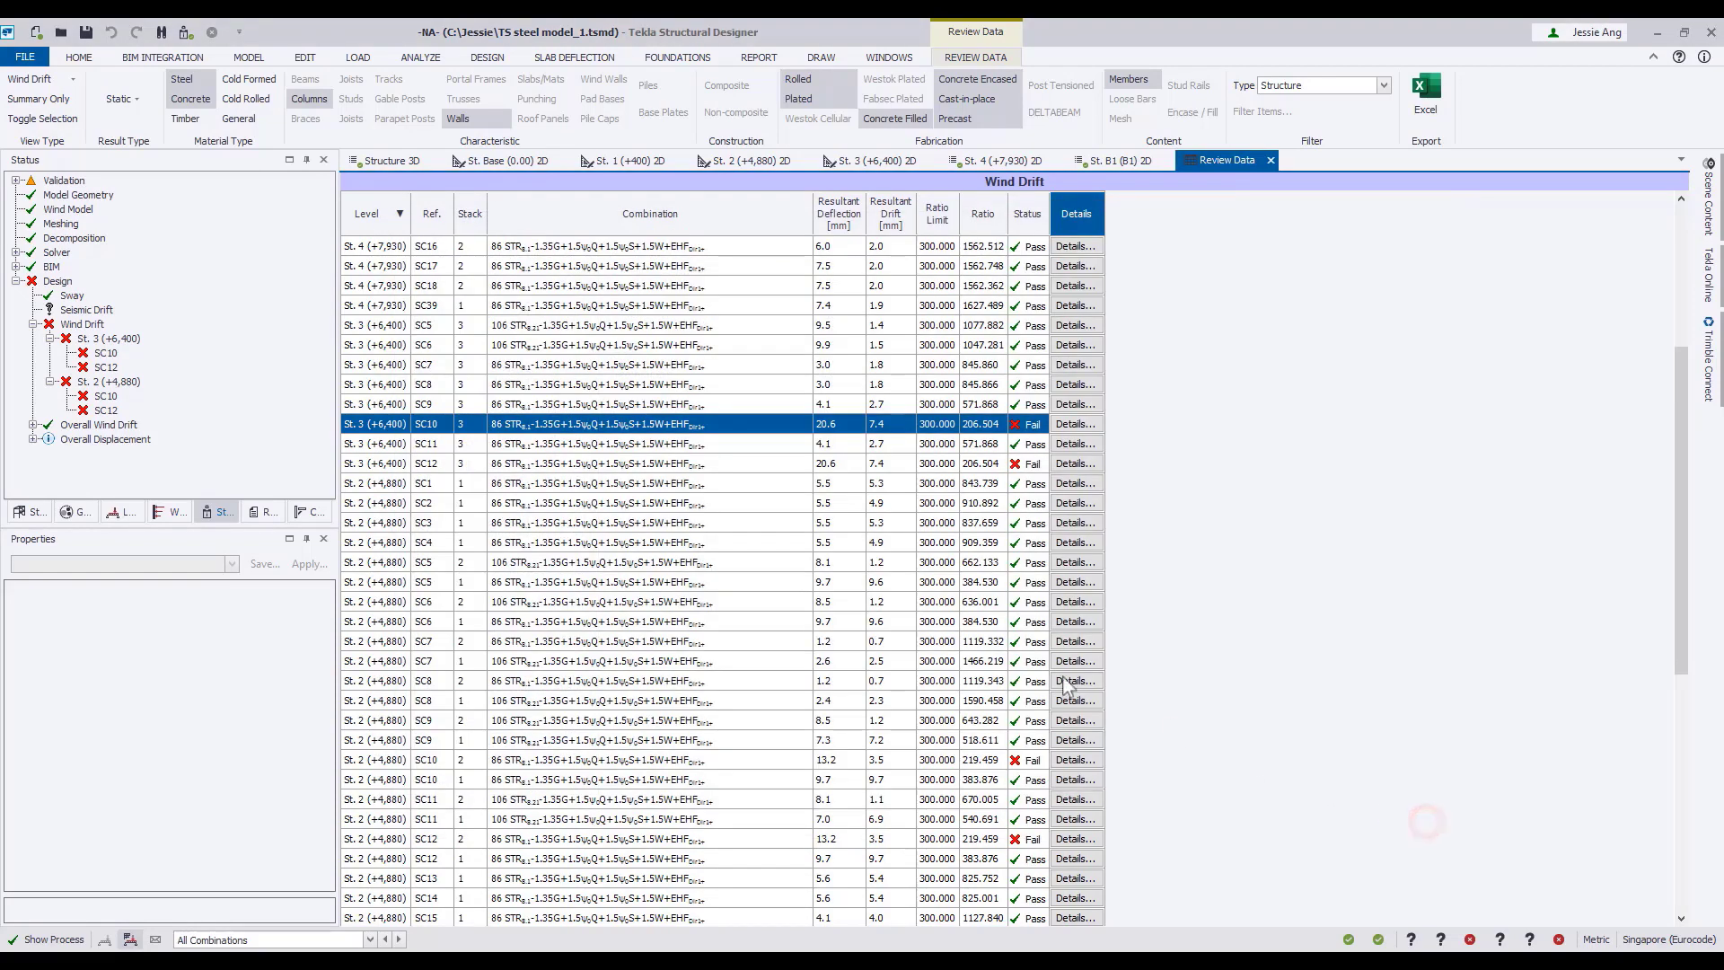
Locate column stacks SC10 and SC12 at St. 3 in the 3D structure from the wind drift table.
{"action": "double_click", "coordinate": [428, 431]}
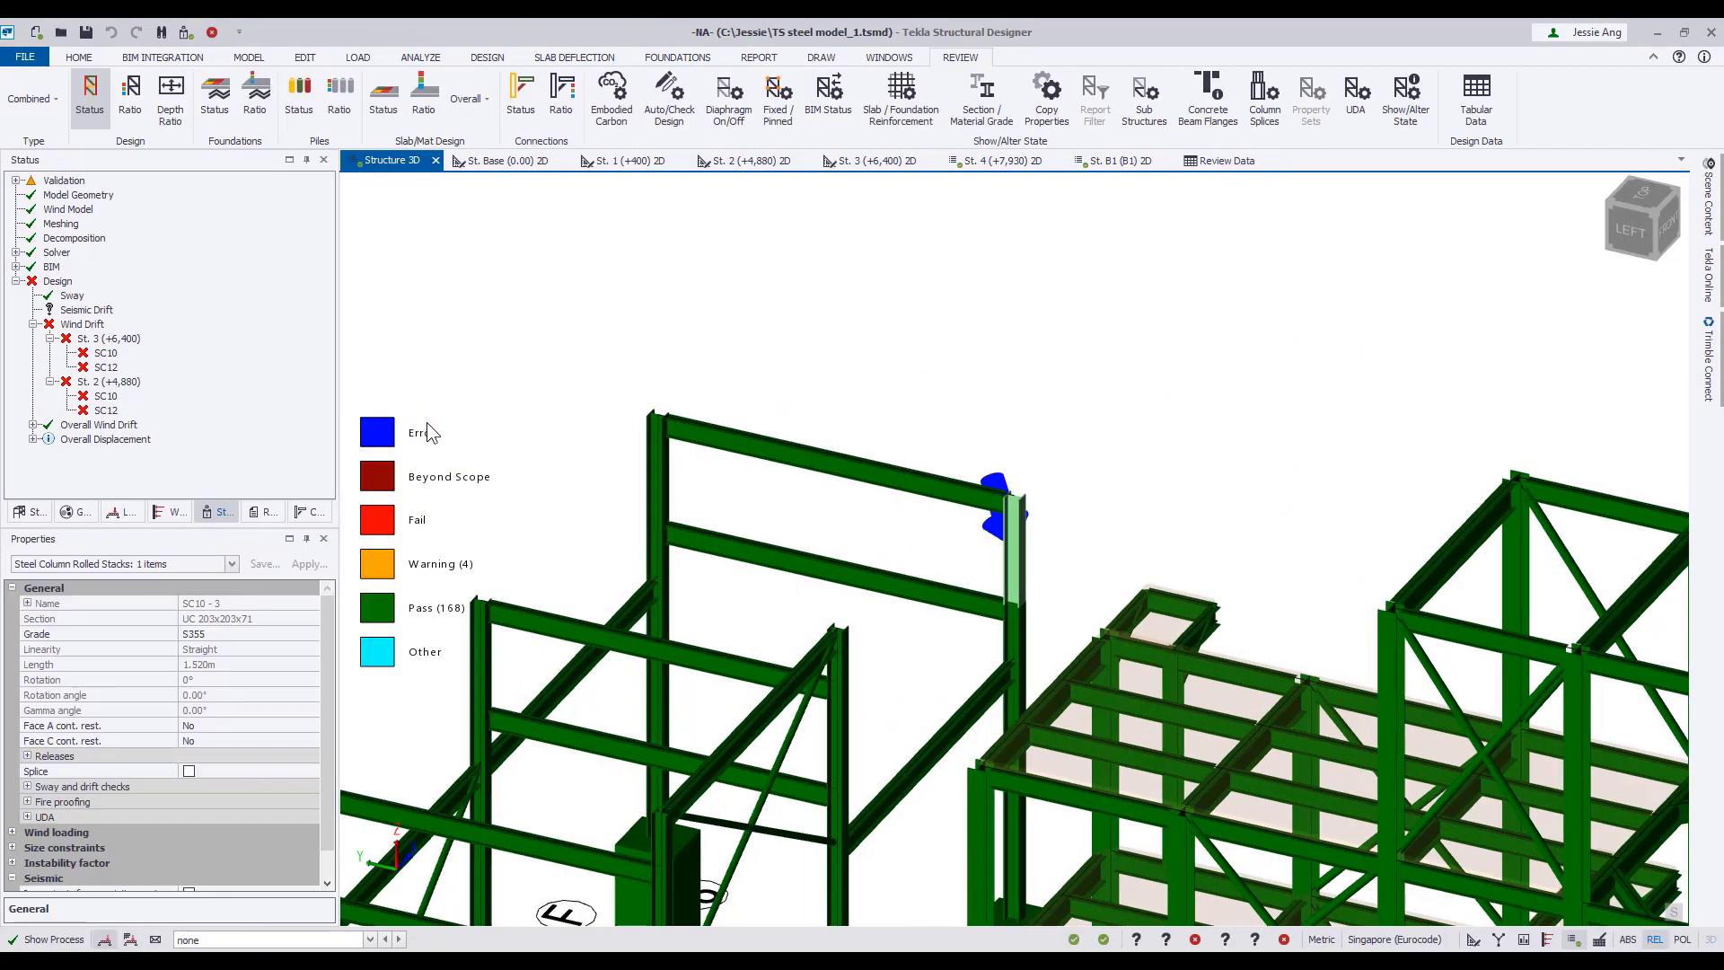
{"action": "left_click", "coordinate": [1227, 161]}
{"action": "double_click", "coordinate": [428, 462]}
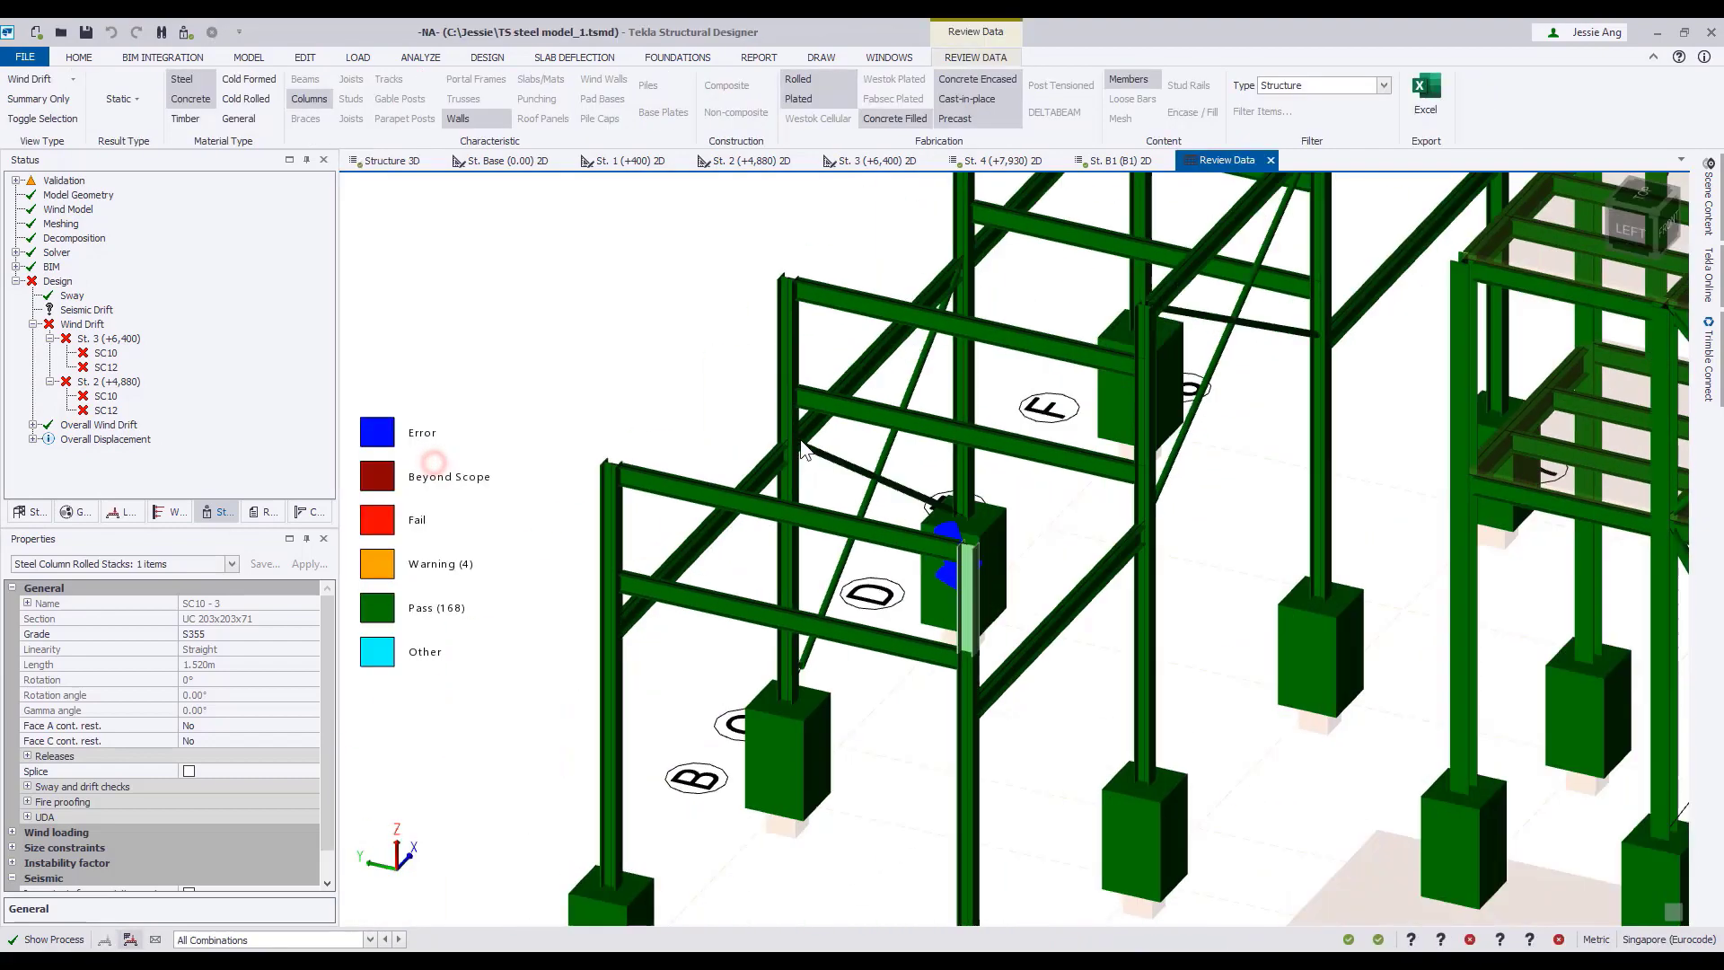
{"action": "scroll", "coordinate": [509, 358], "scroll_direction": "down", "scroll_amount": 5}
{"action": "scroll", "coordinate": [650, 385], "scroll_direction": "up", "scroll_amount": 2}
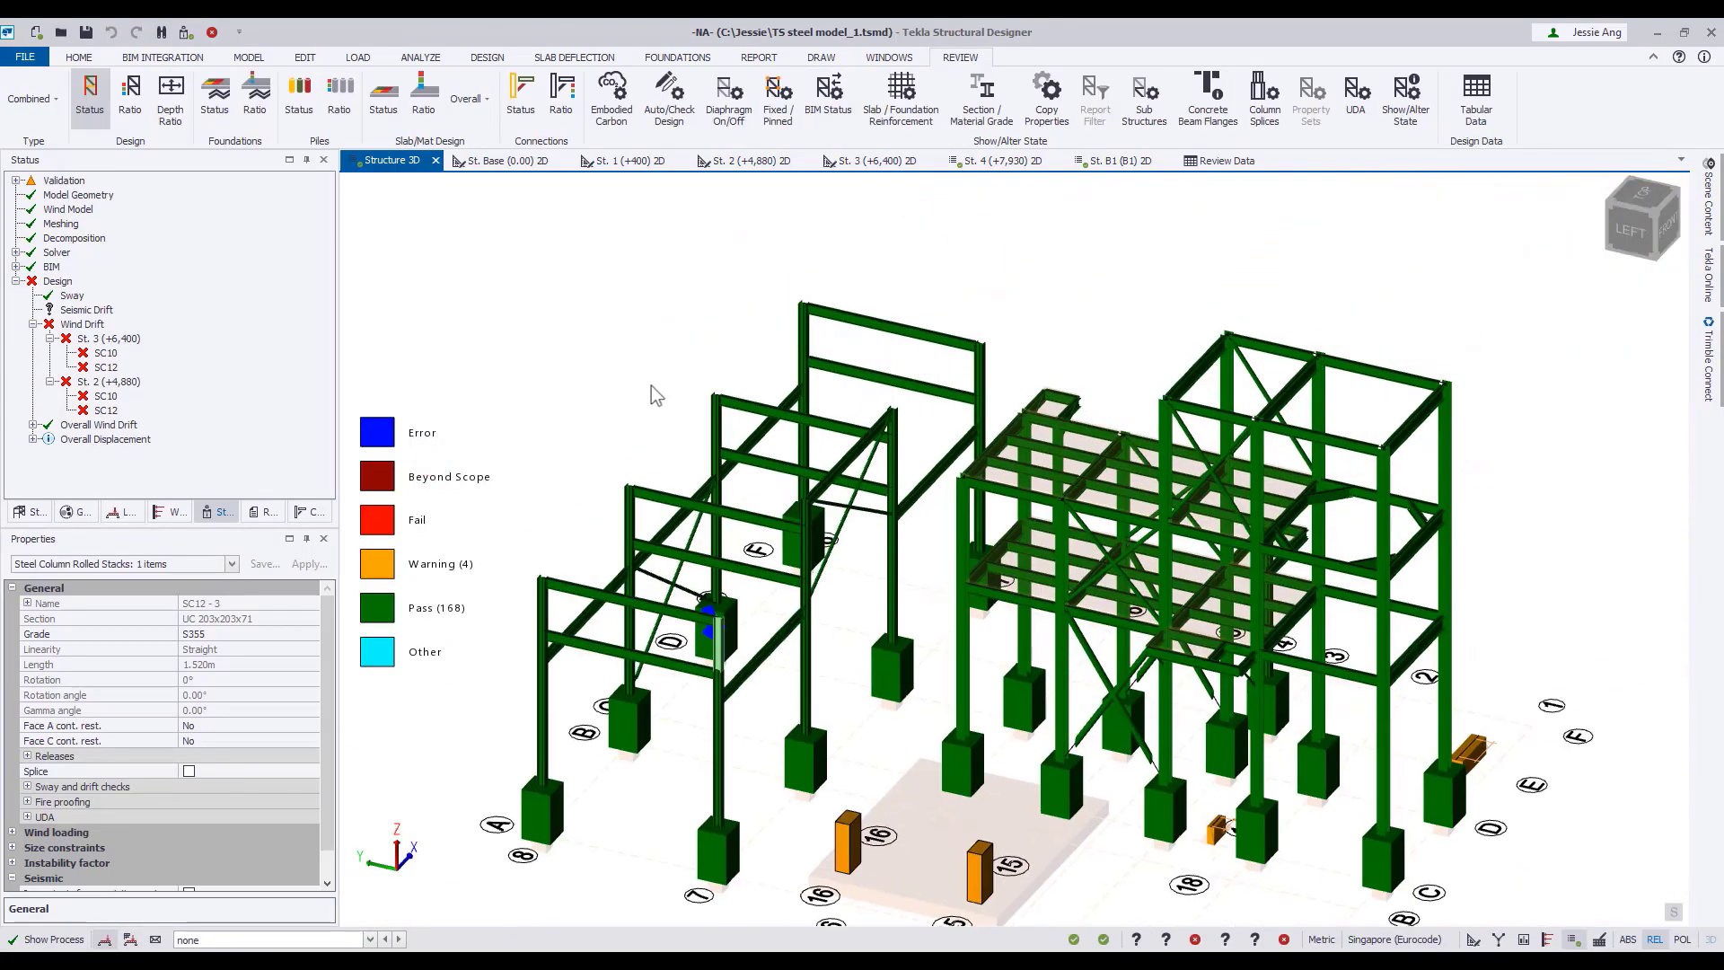
{"action": "scroll", "coordinate": [853, 434], "scroll_direction": "down", "scroll_amount": 2}
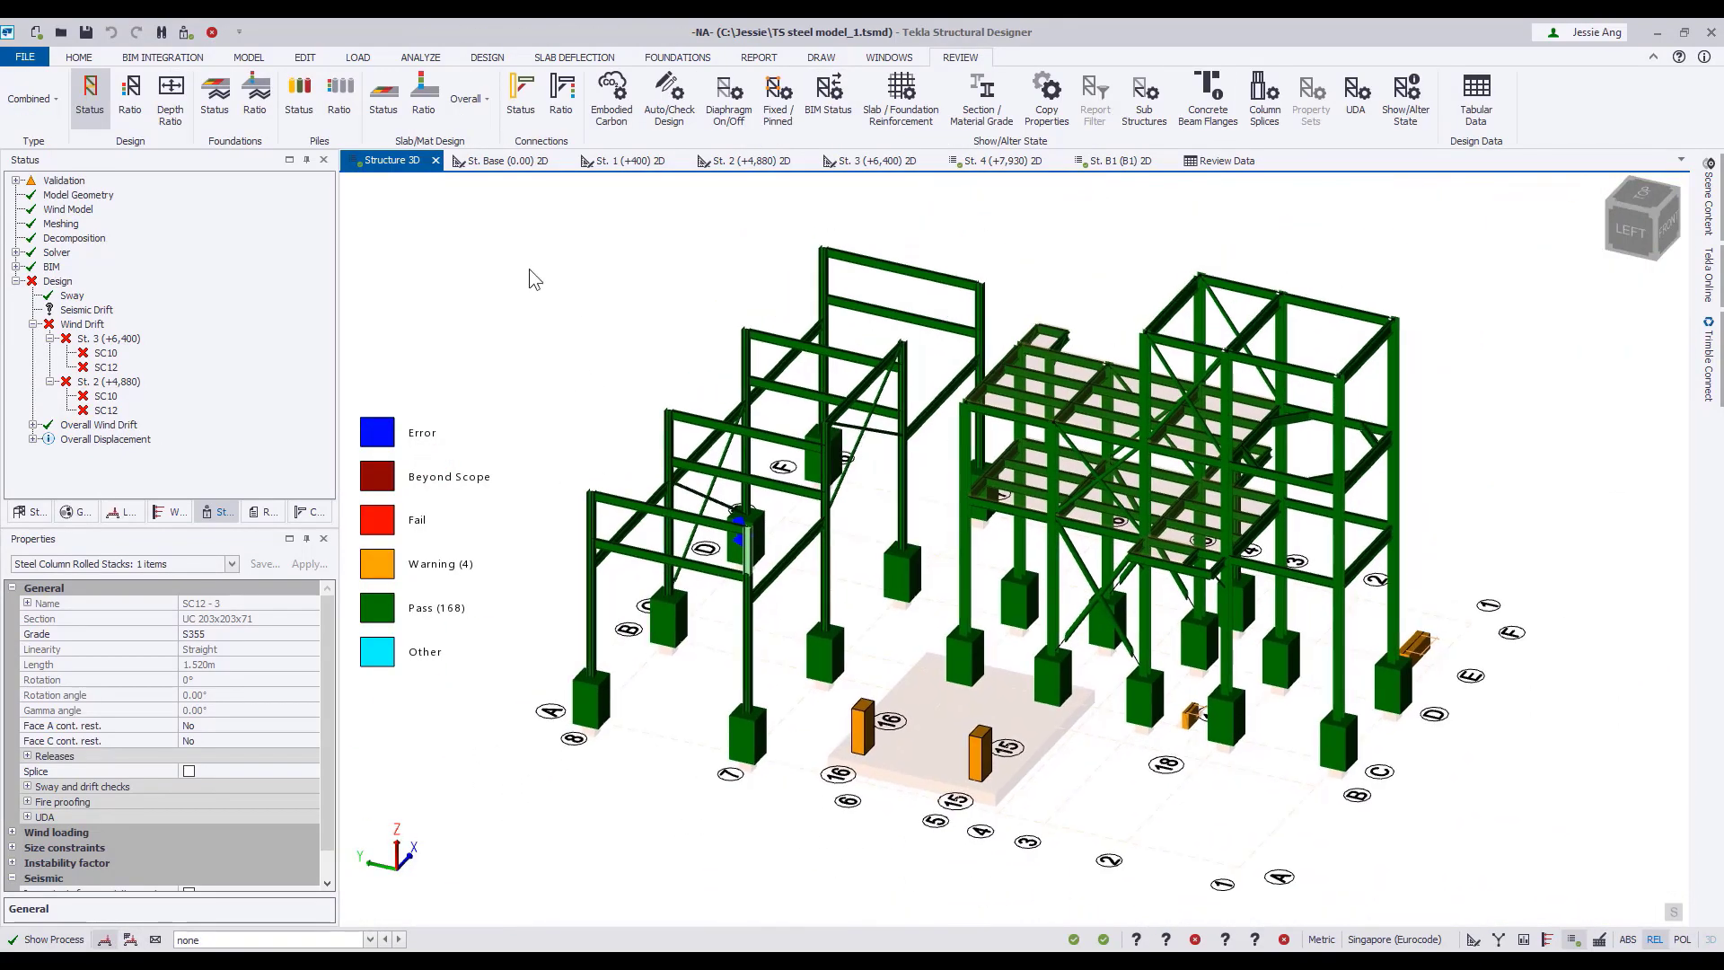
Change the section of the four corner columns of the open frame between grids 7 and 8, including SC12, to UC 305x305x97.
{"action": "key", "text": "Escape"}
{"action": "scroll", "coordinate": [541, 262], "scroll_direction": "down", "scroll_amount": 1}
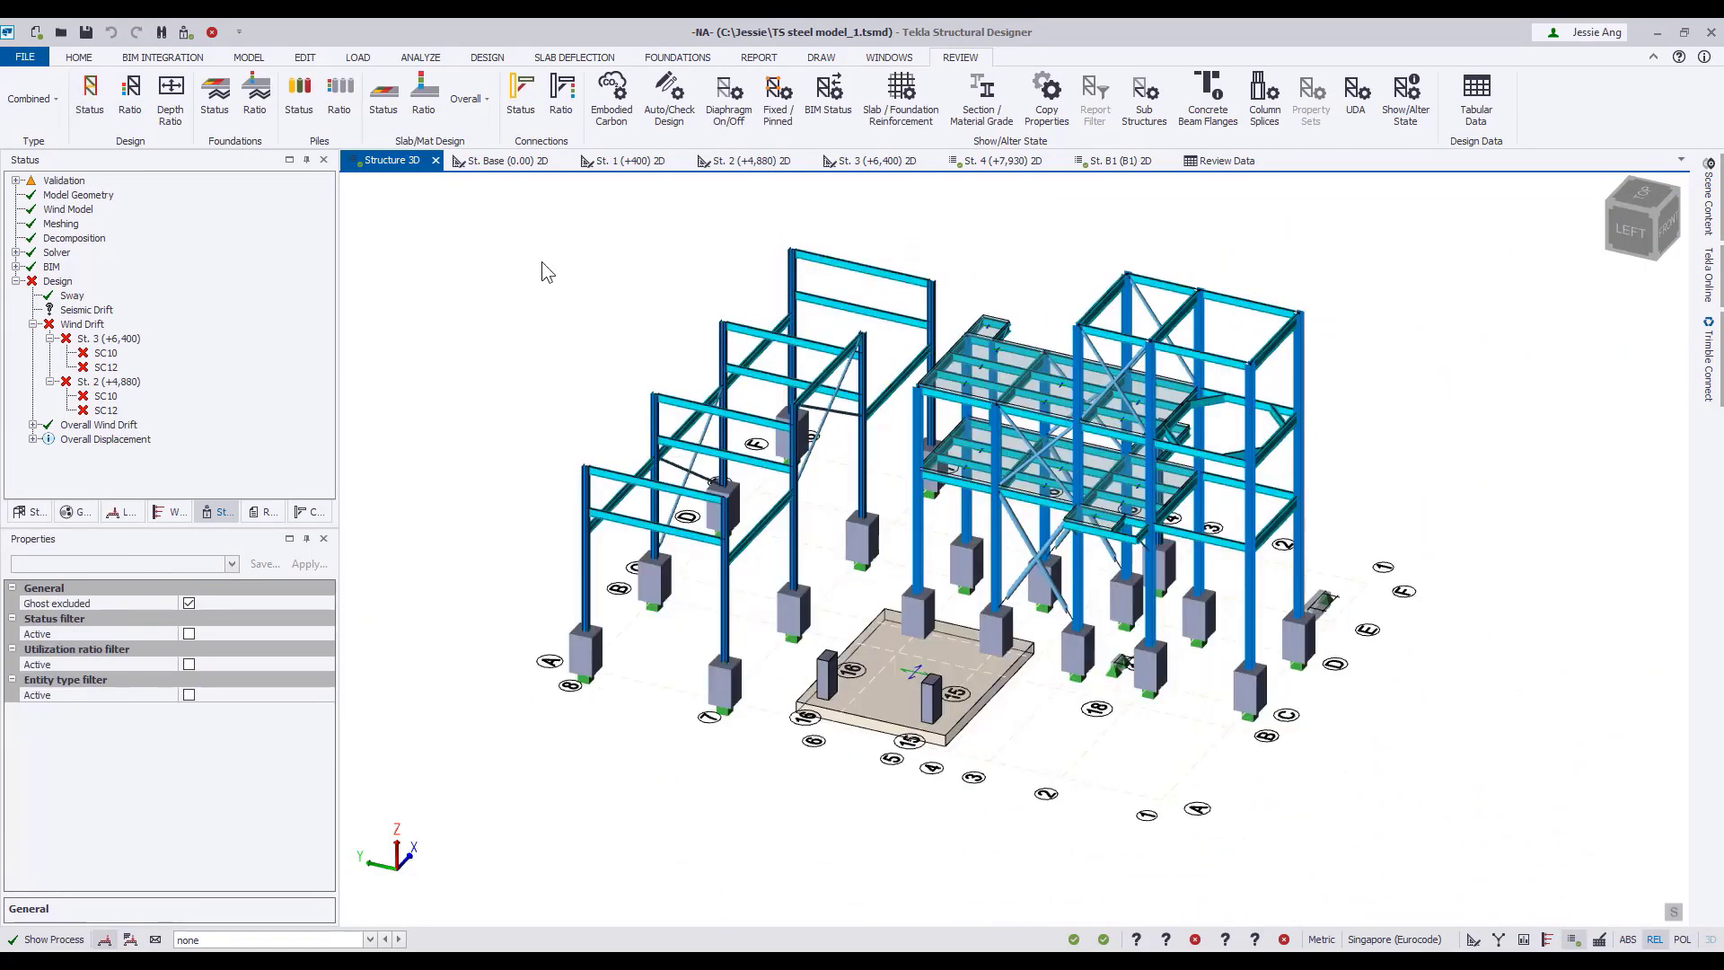
{"action": "left_click", "coordinate": [742, 638]}
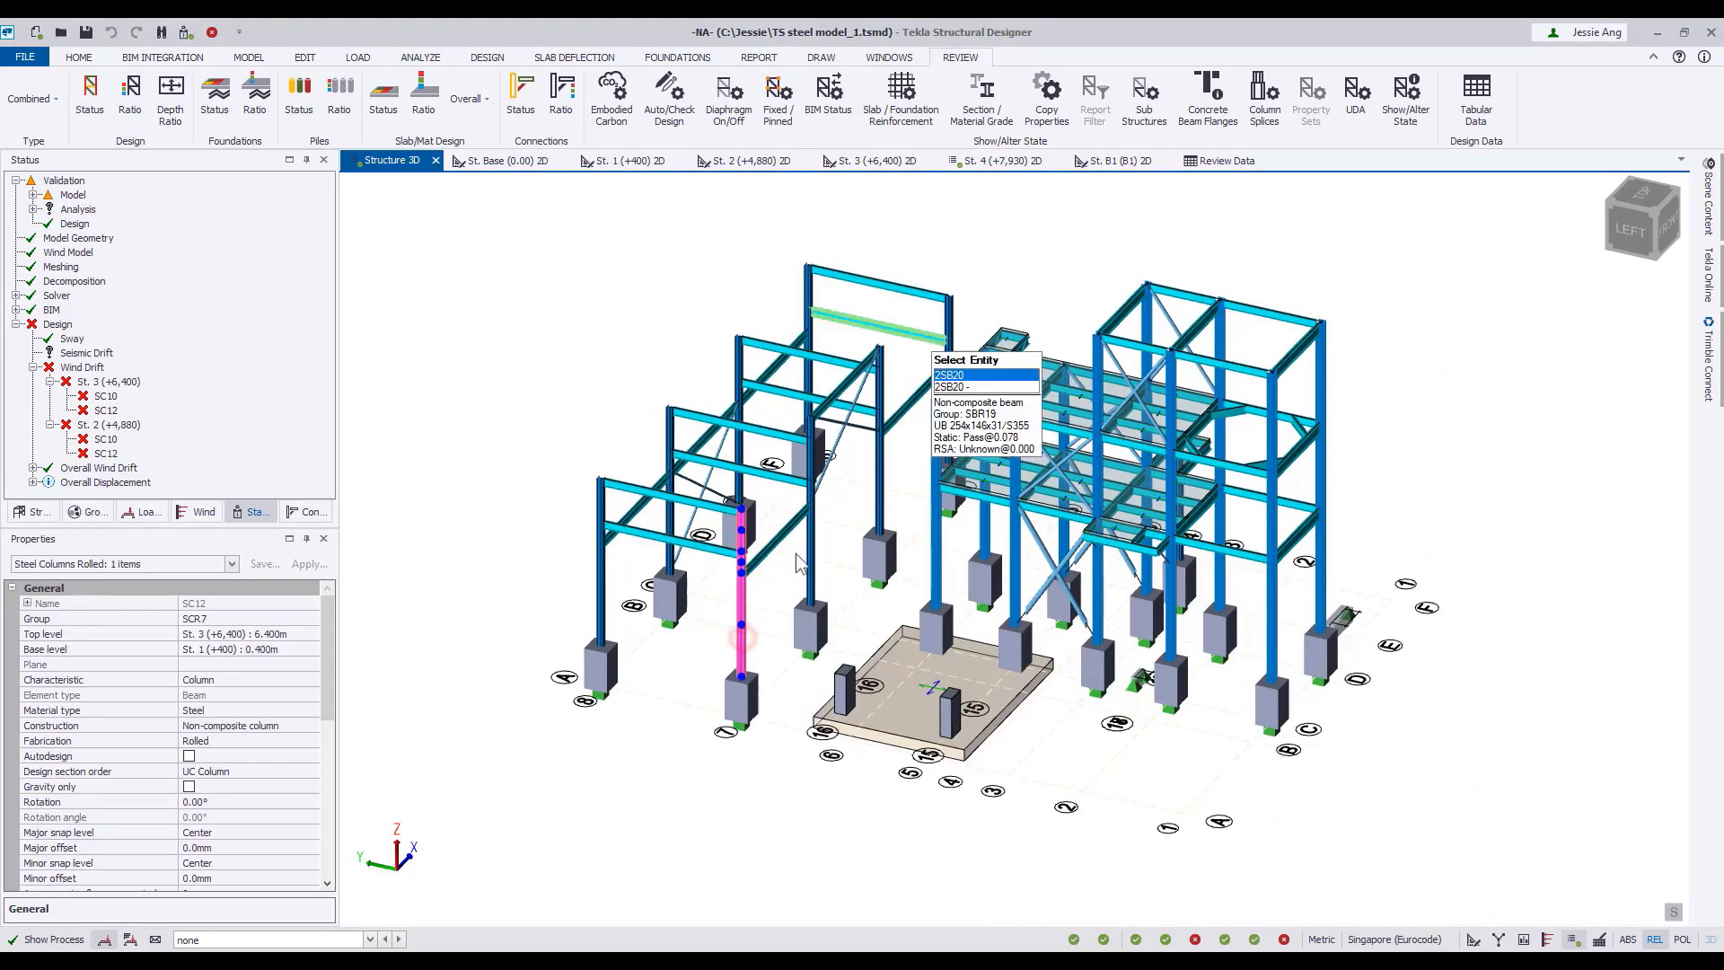
{"action": "left_click", "coordinate": [948, 341]}
{"action": "left_click", "coordinate": [808, 325]}
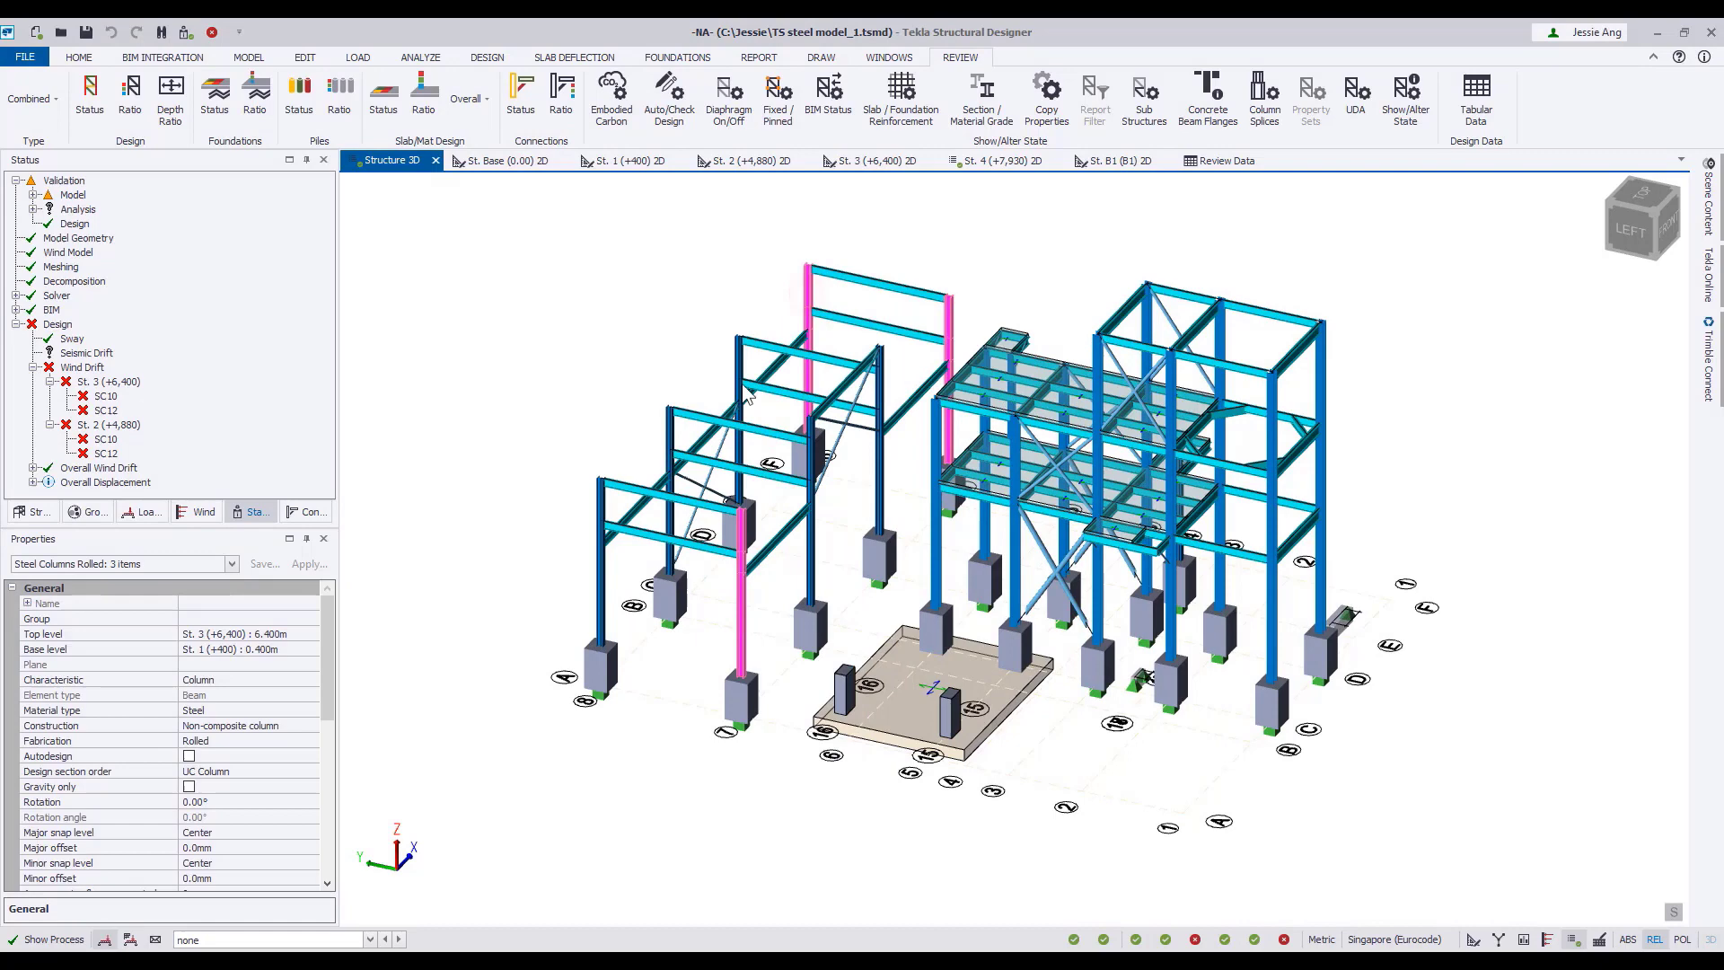
{"action": "left_click", "coordinate": [600, 575]}
{"action": "left_click_drag", "start_coordinate": [326, 646], "coordinate": [345, 749]}
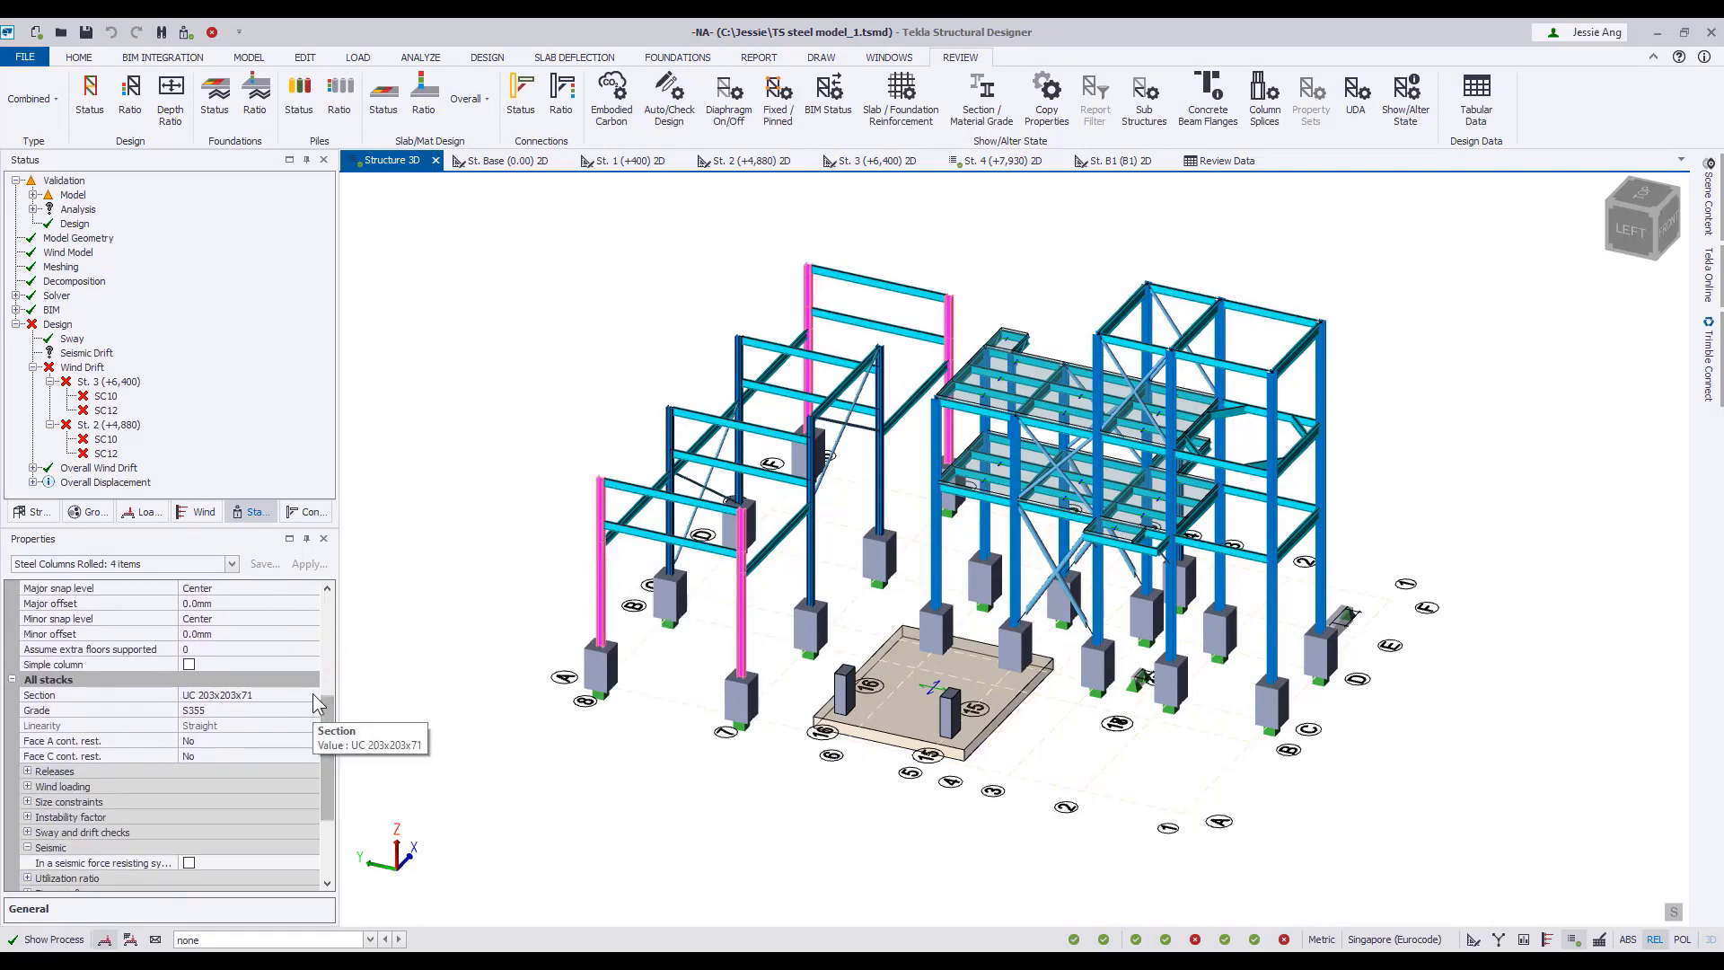
{"action": "left_click", "coordinate": [314, 697]}
{"action": "left_click", "coordinate": [279, 772]}
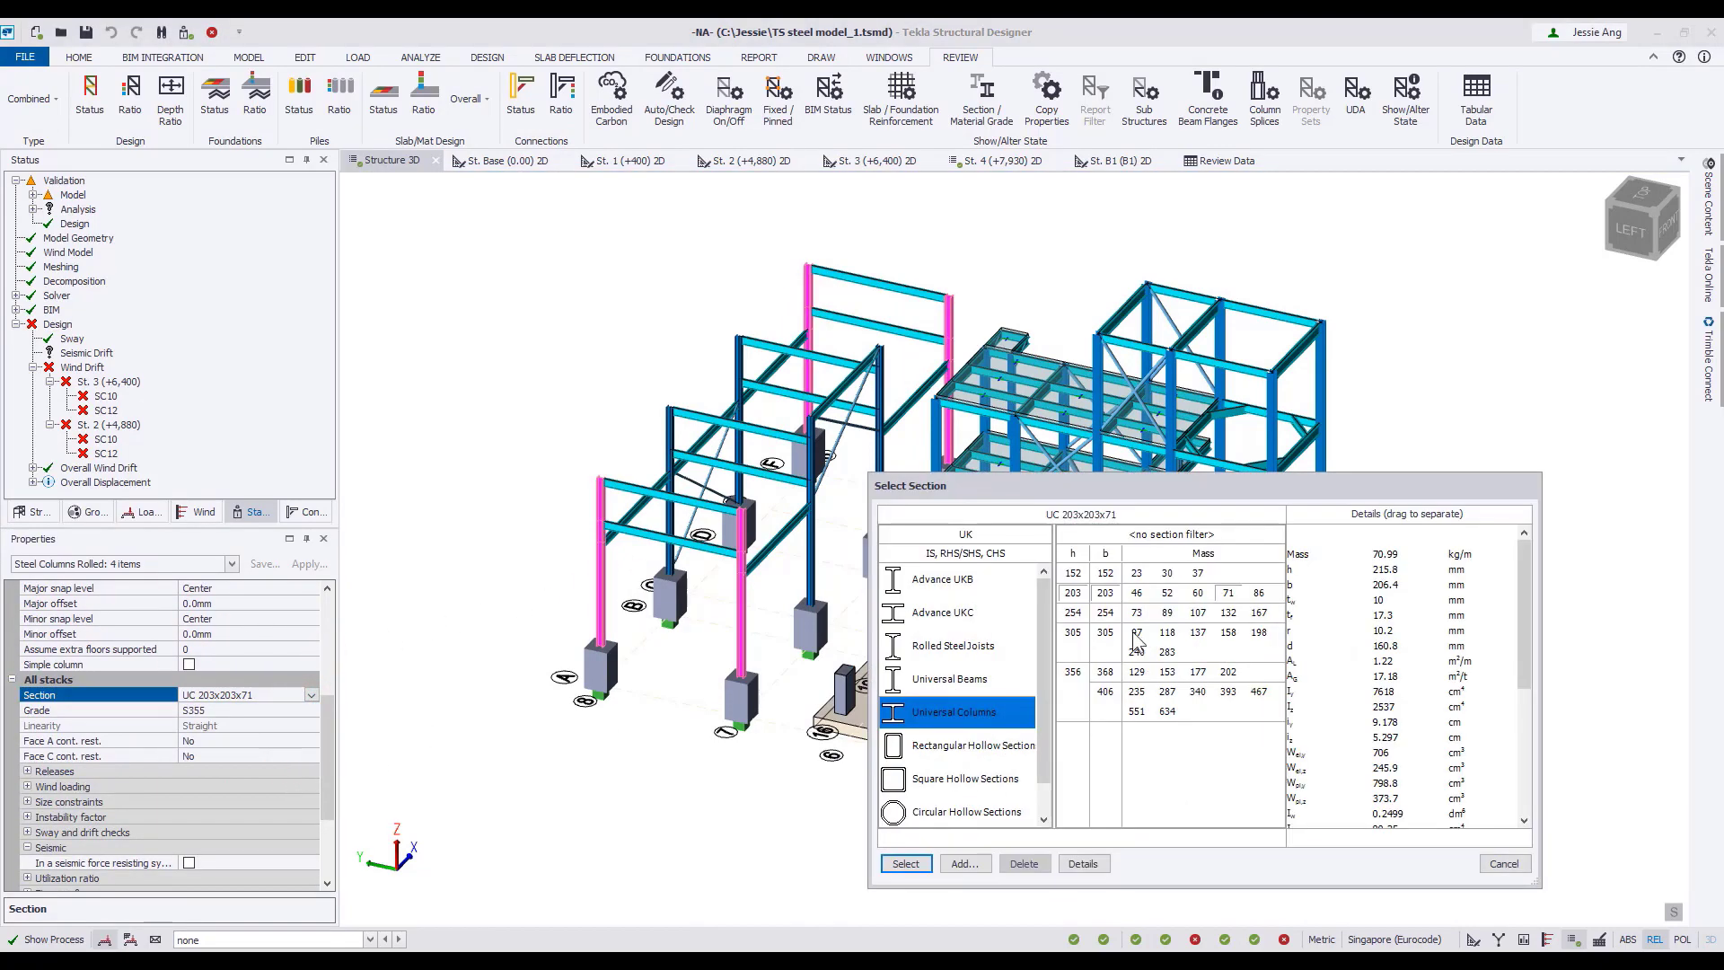
{"action": "left_click", "coordinate": [1137, 633]}
{"action": "left_click", "coordinate": [906, 862]}
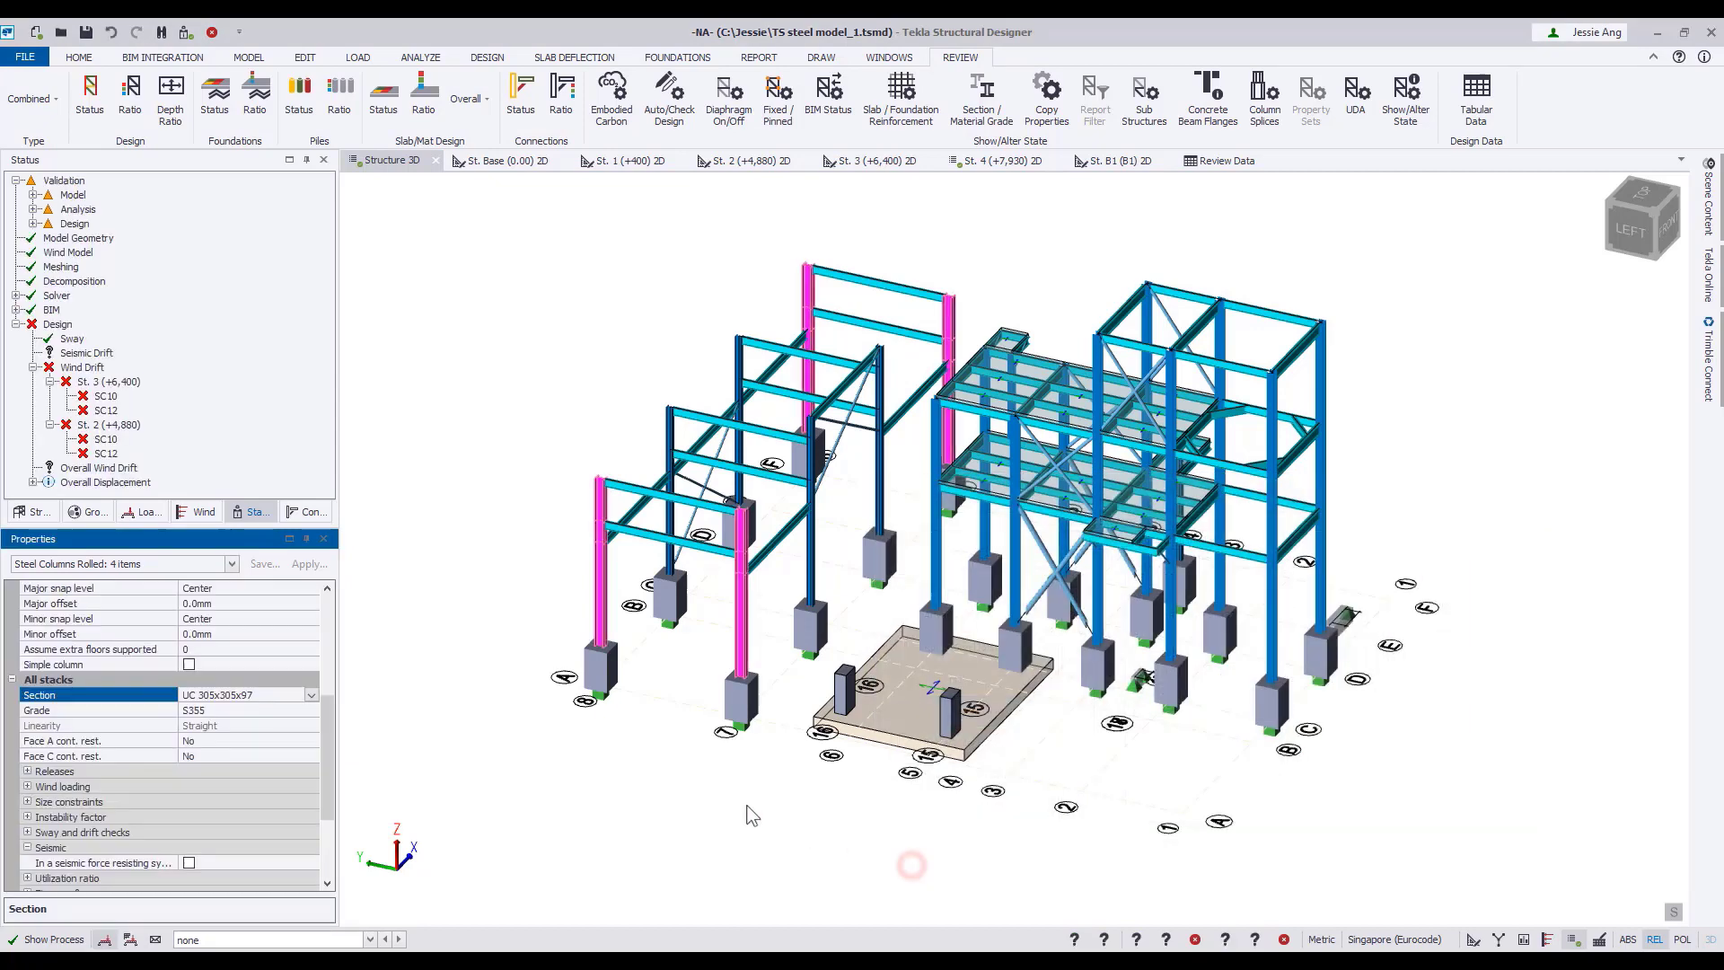
Rerun the static design of all members and display the design status of the whole structure in 3D.
{"action": "left_click", "coordinate": [639, 766]}
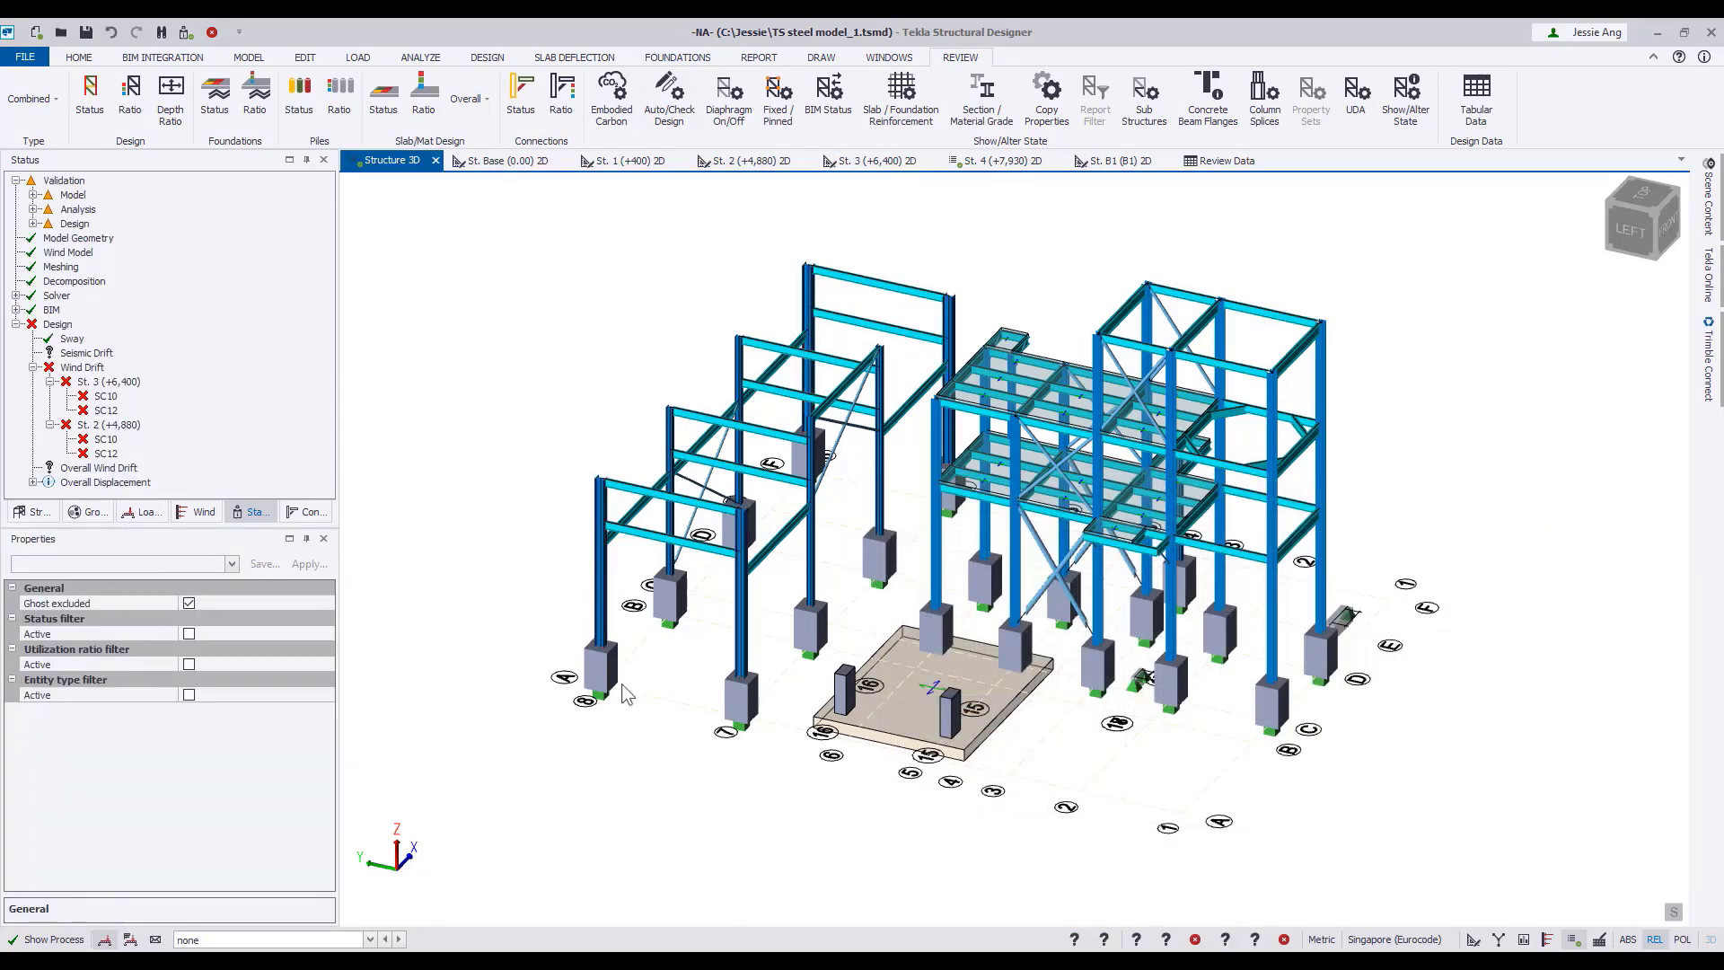
{"action": "left_click", "coordinate": [492, 61]}
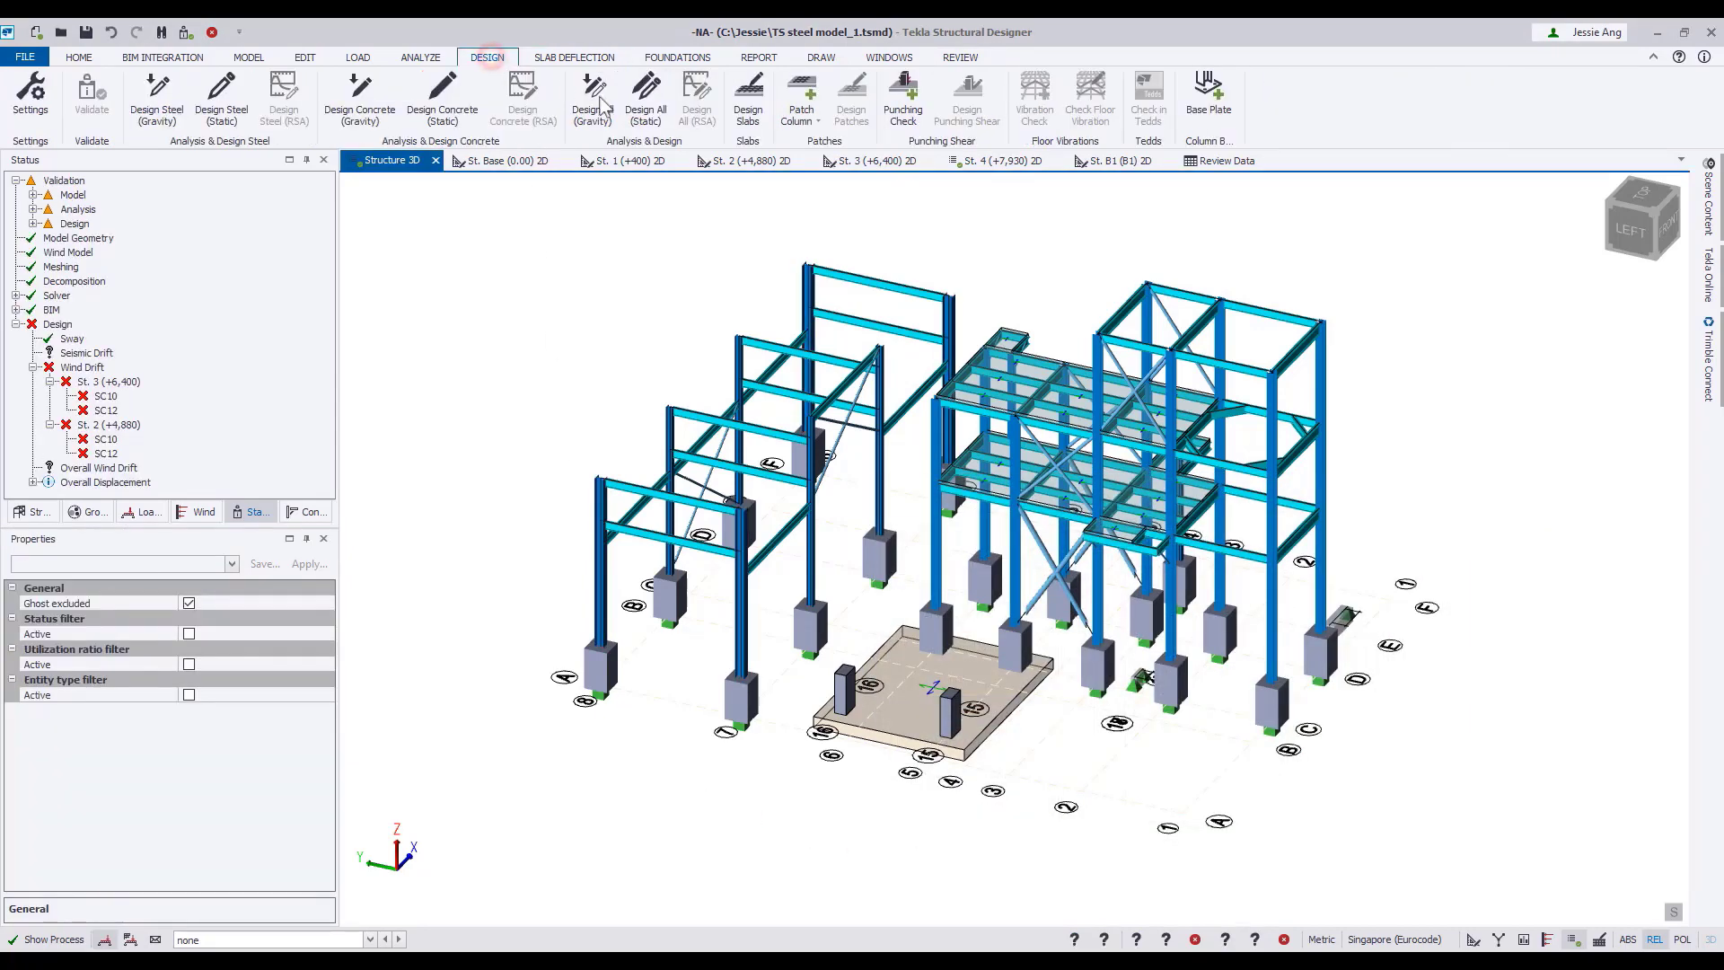
{"action": "left_click", "coordinate": [651, 121]}
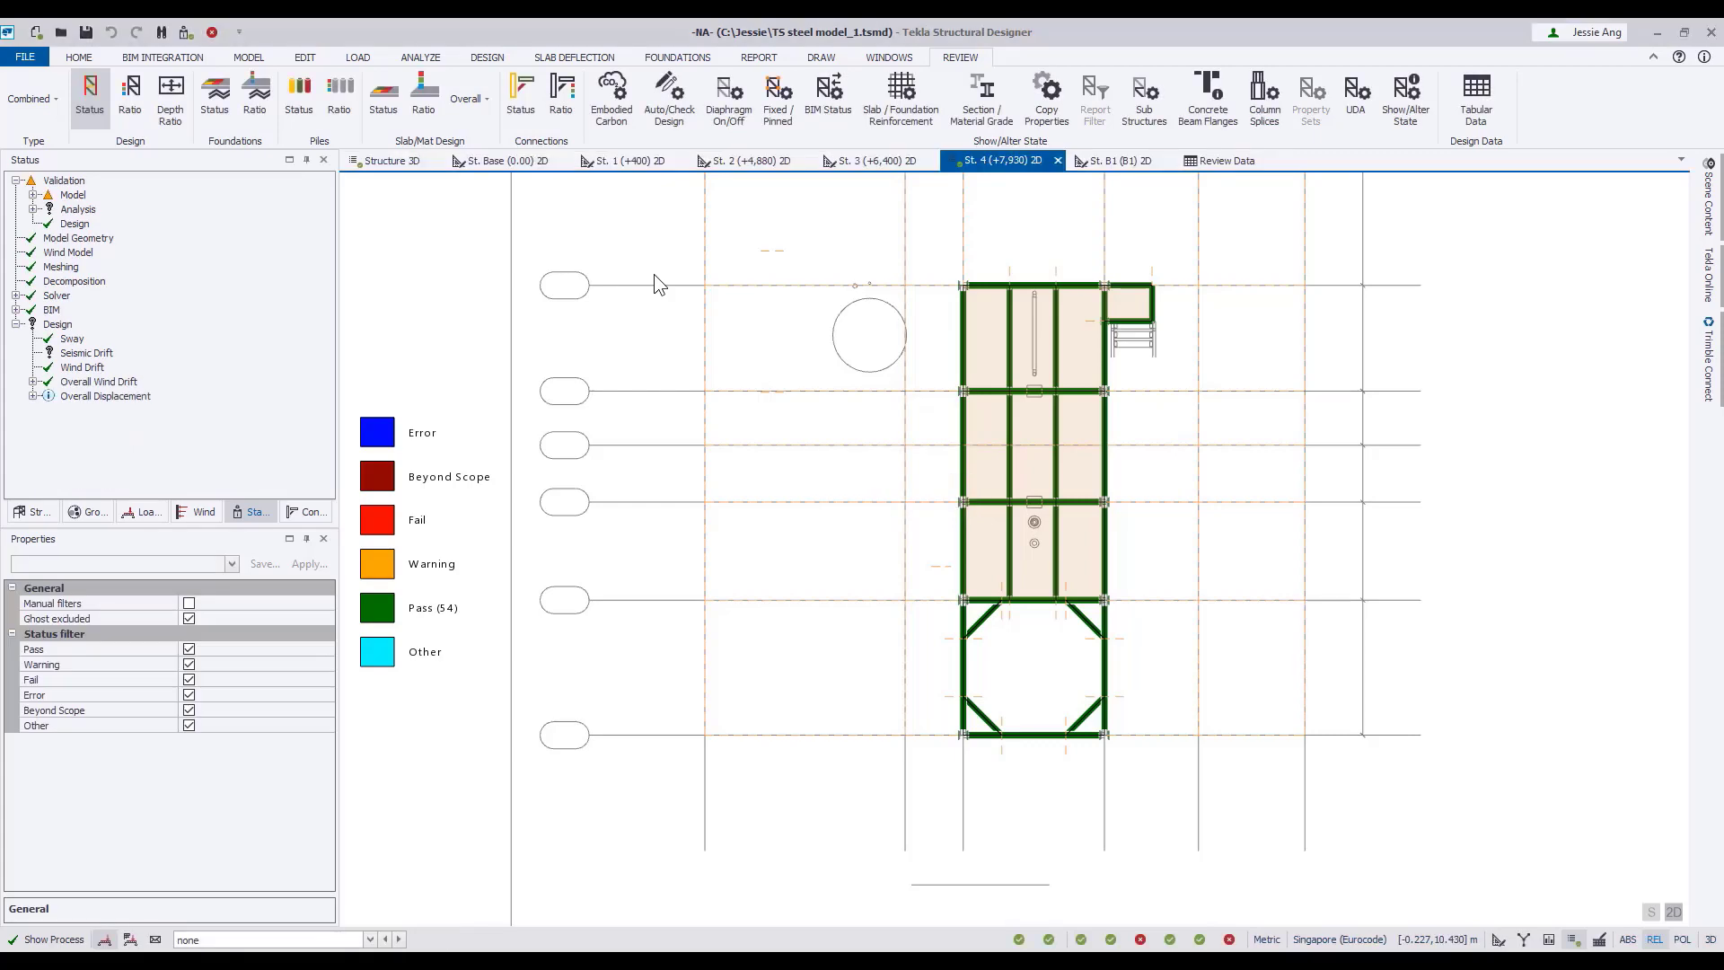
{"action": "left_click", "coordinate": [404, 162]}
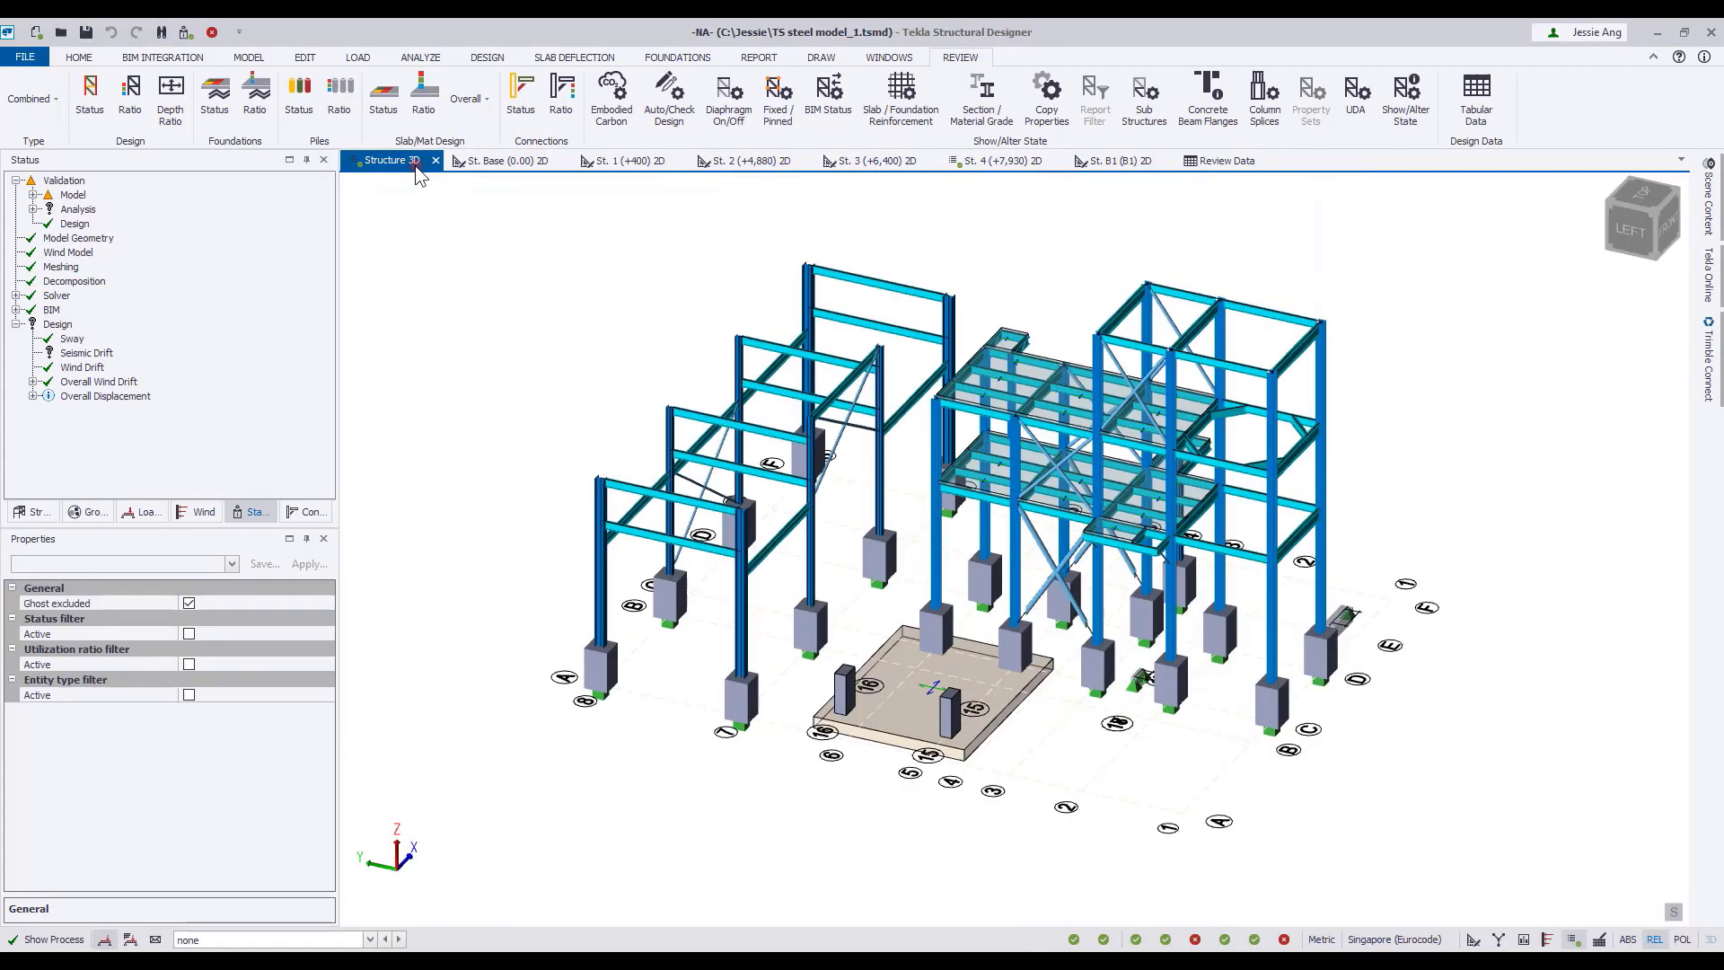
{"action": "left_click", "coordinate": [102, 107]}
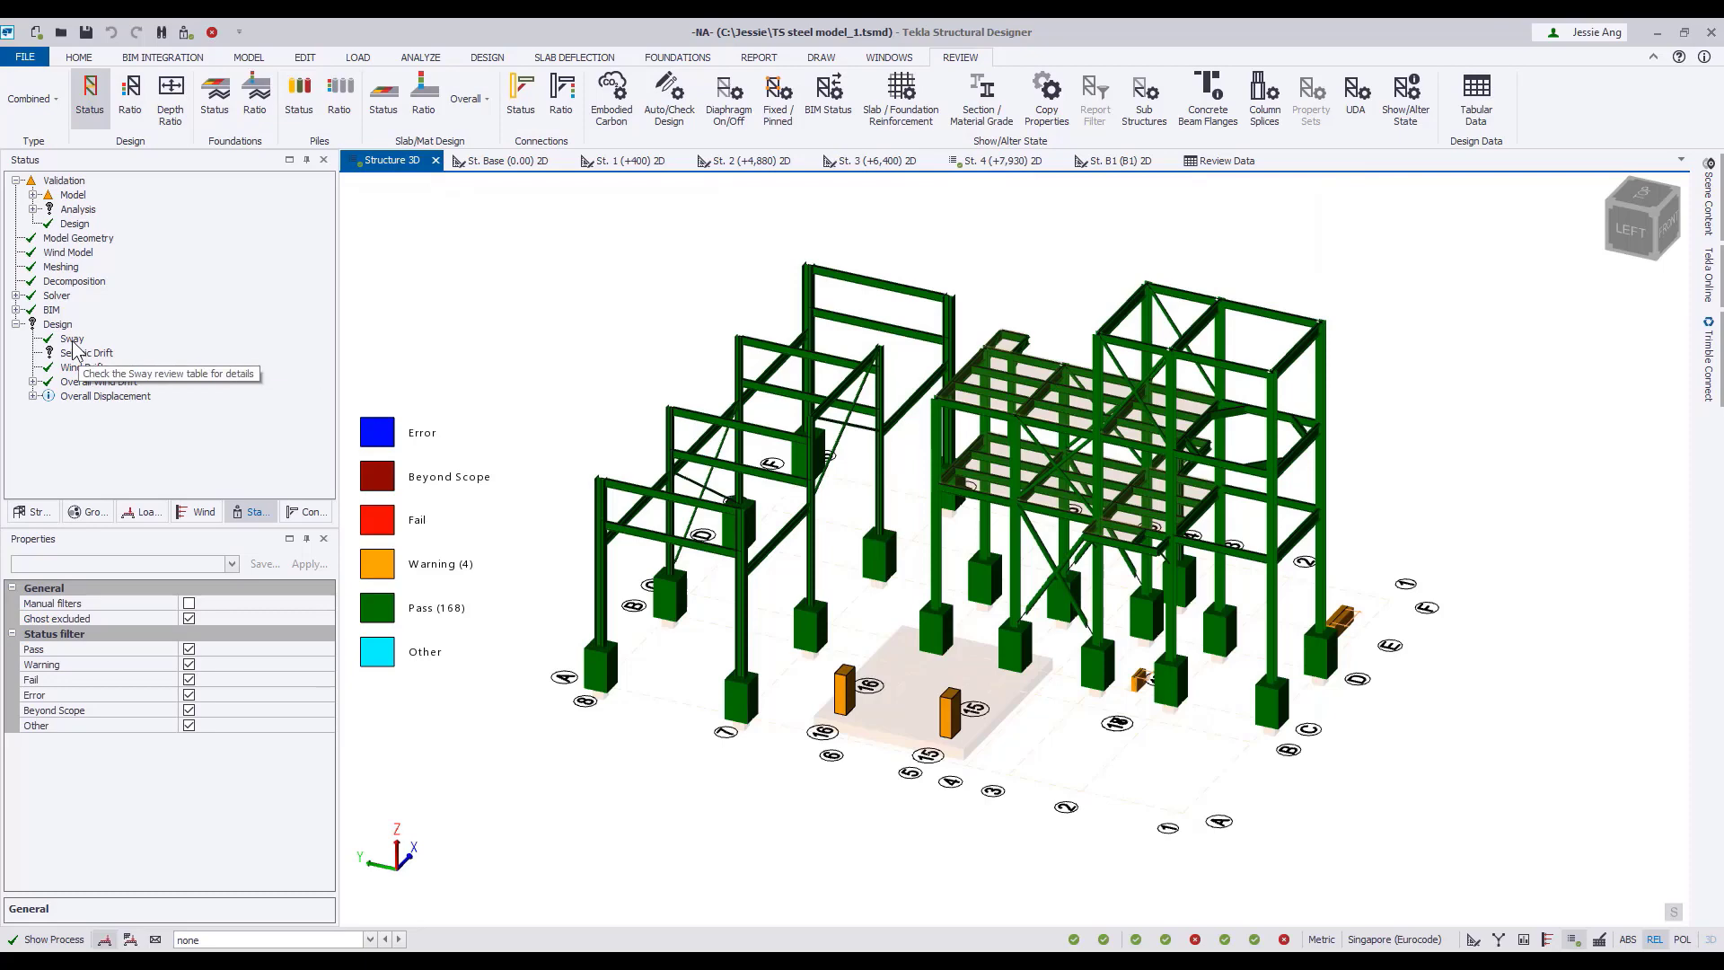
Review the critical sway table from the status tree, and switch the review table to the wind drift results.
{"action": "left_click", "coordinate": [83, 367]}
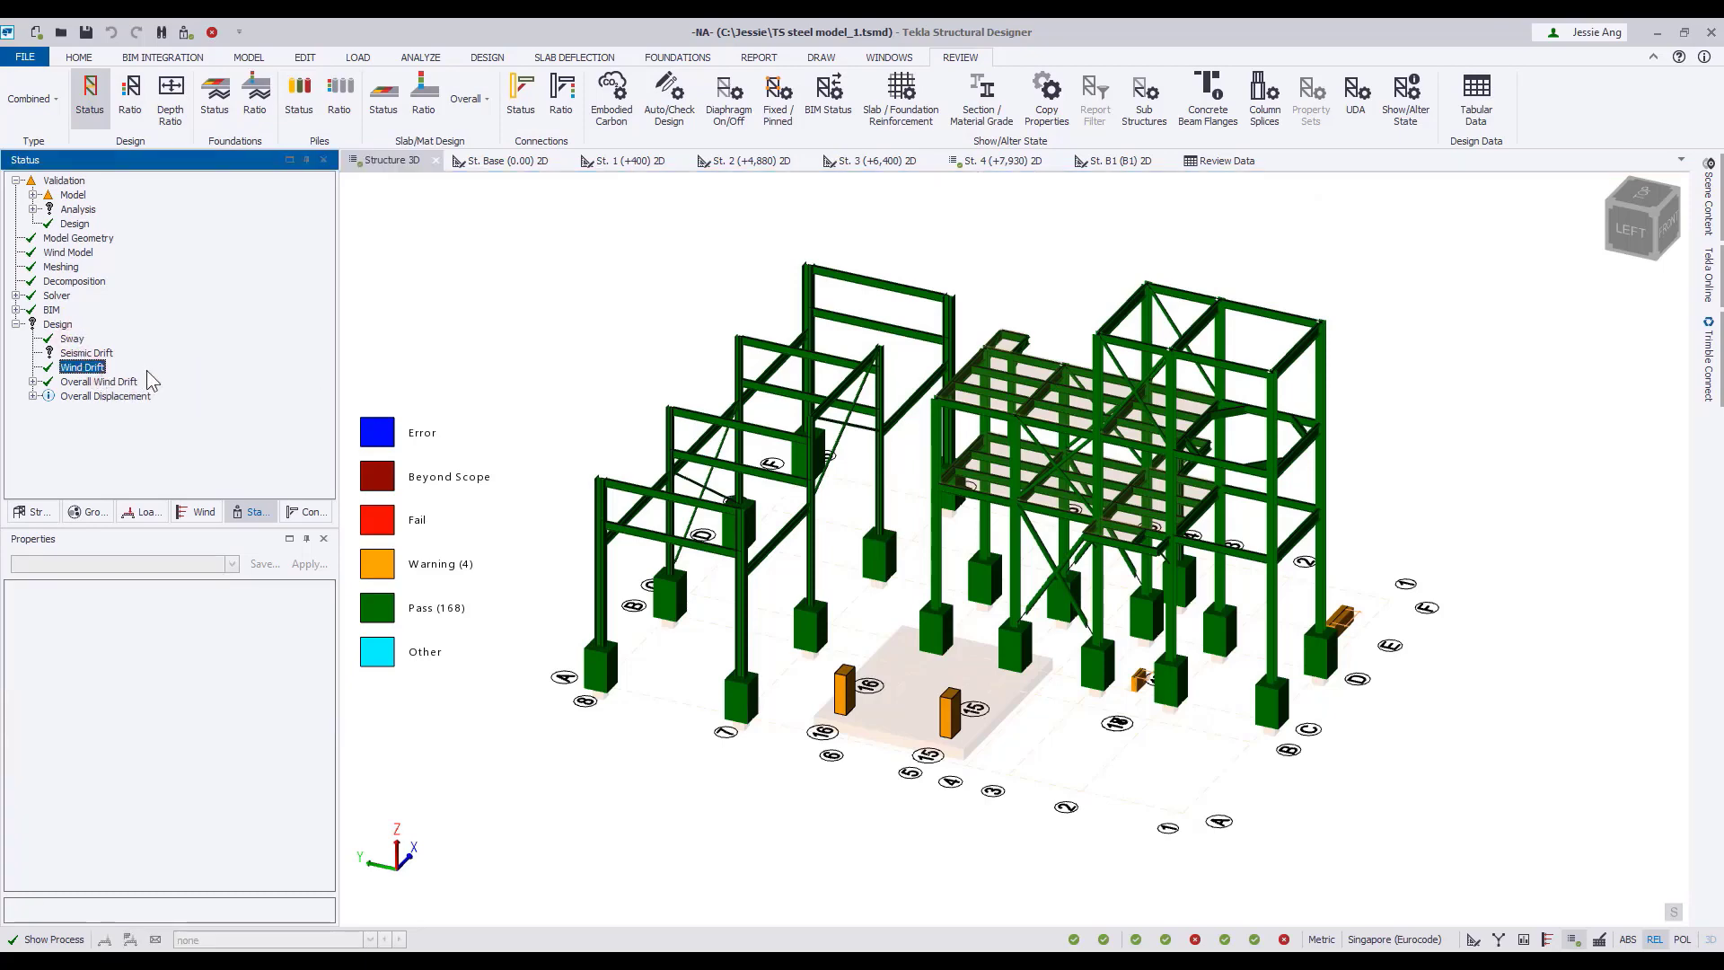
{"action": "right_click", "coordinate": [75, 340]}
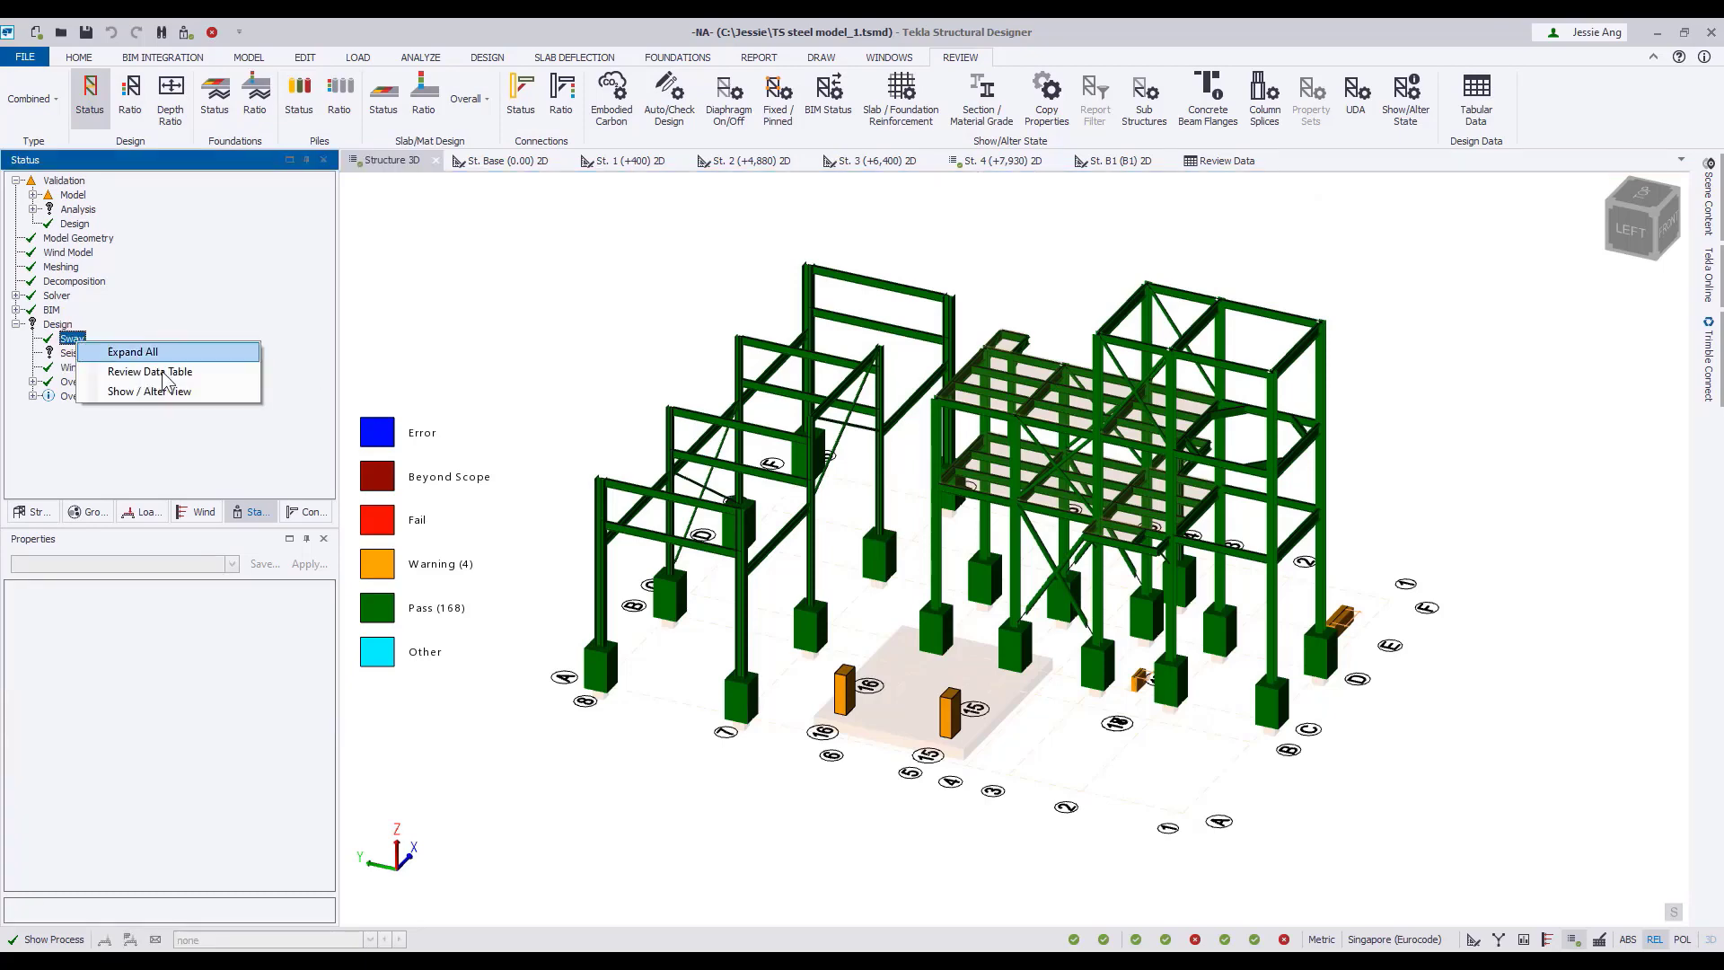
{"action": "left_click", "coordinate": [165, 372]}
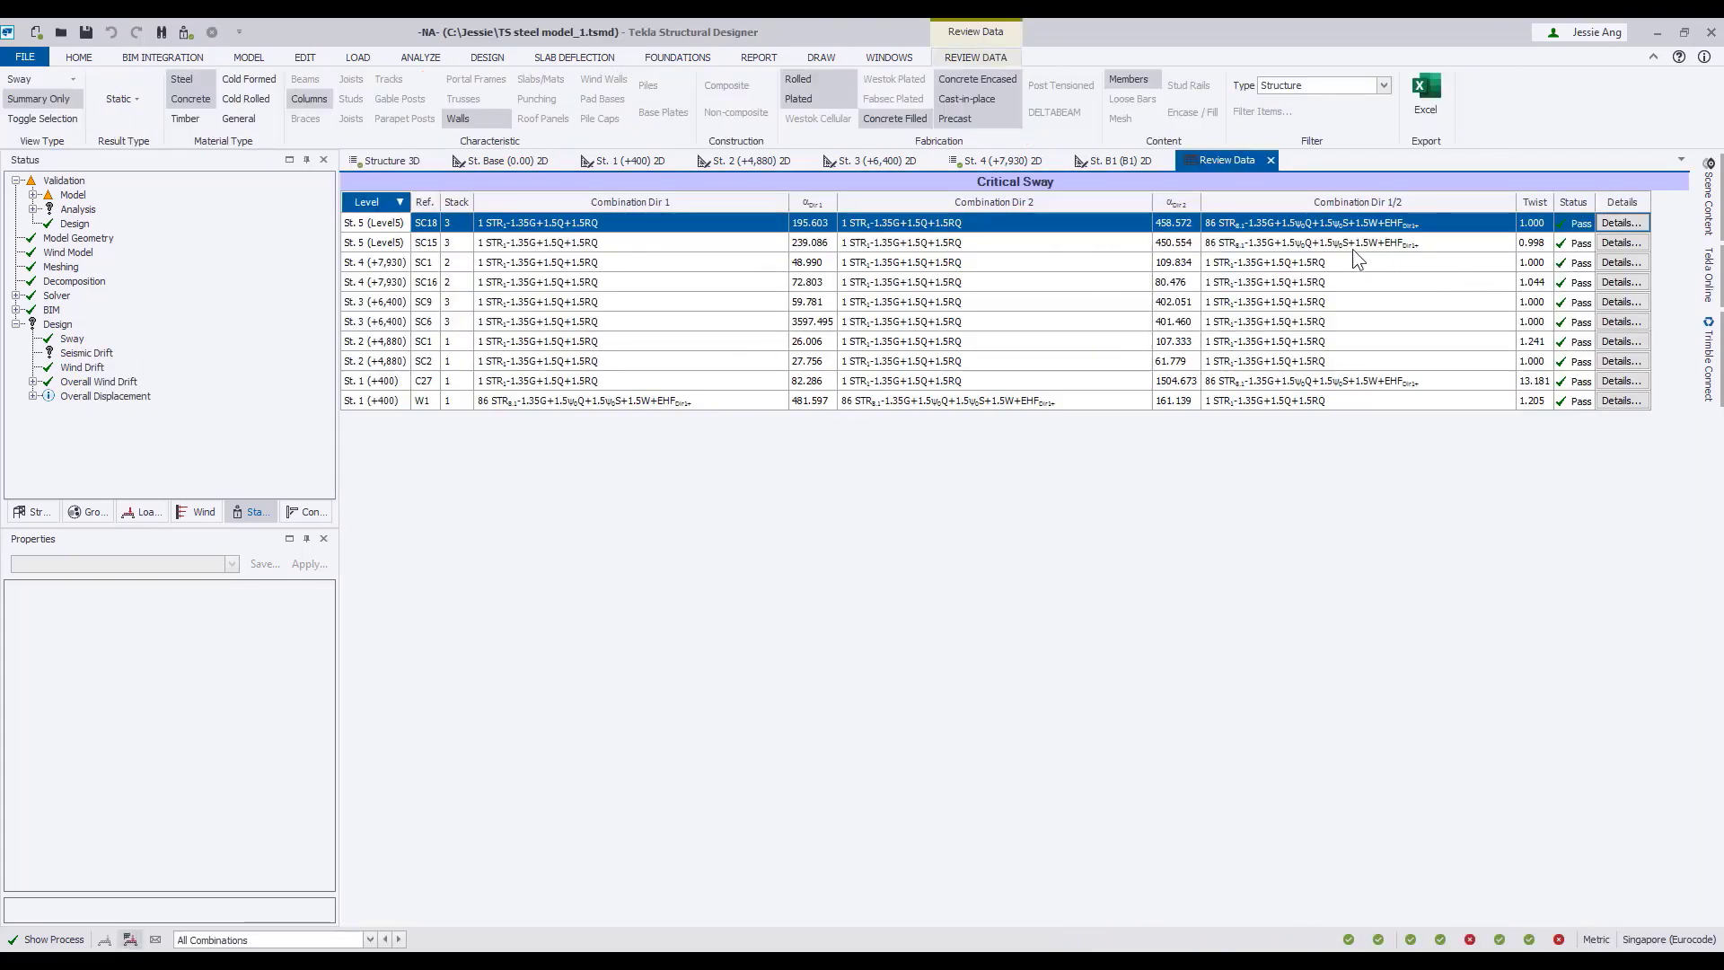
{"action": "left_click", "coordinate": [118, 383]}
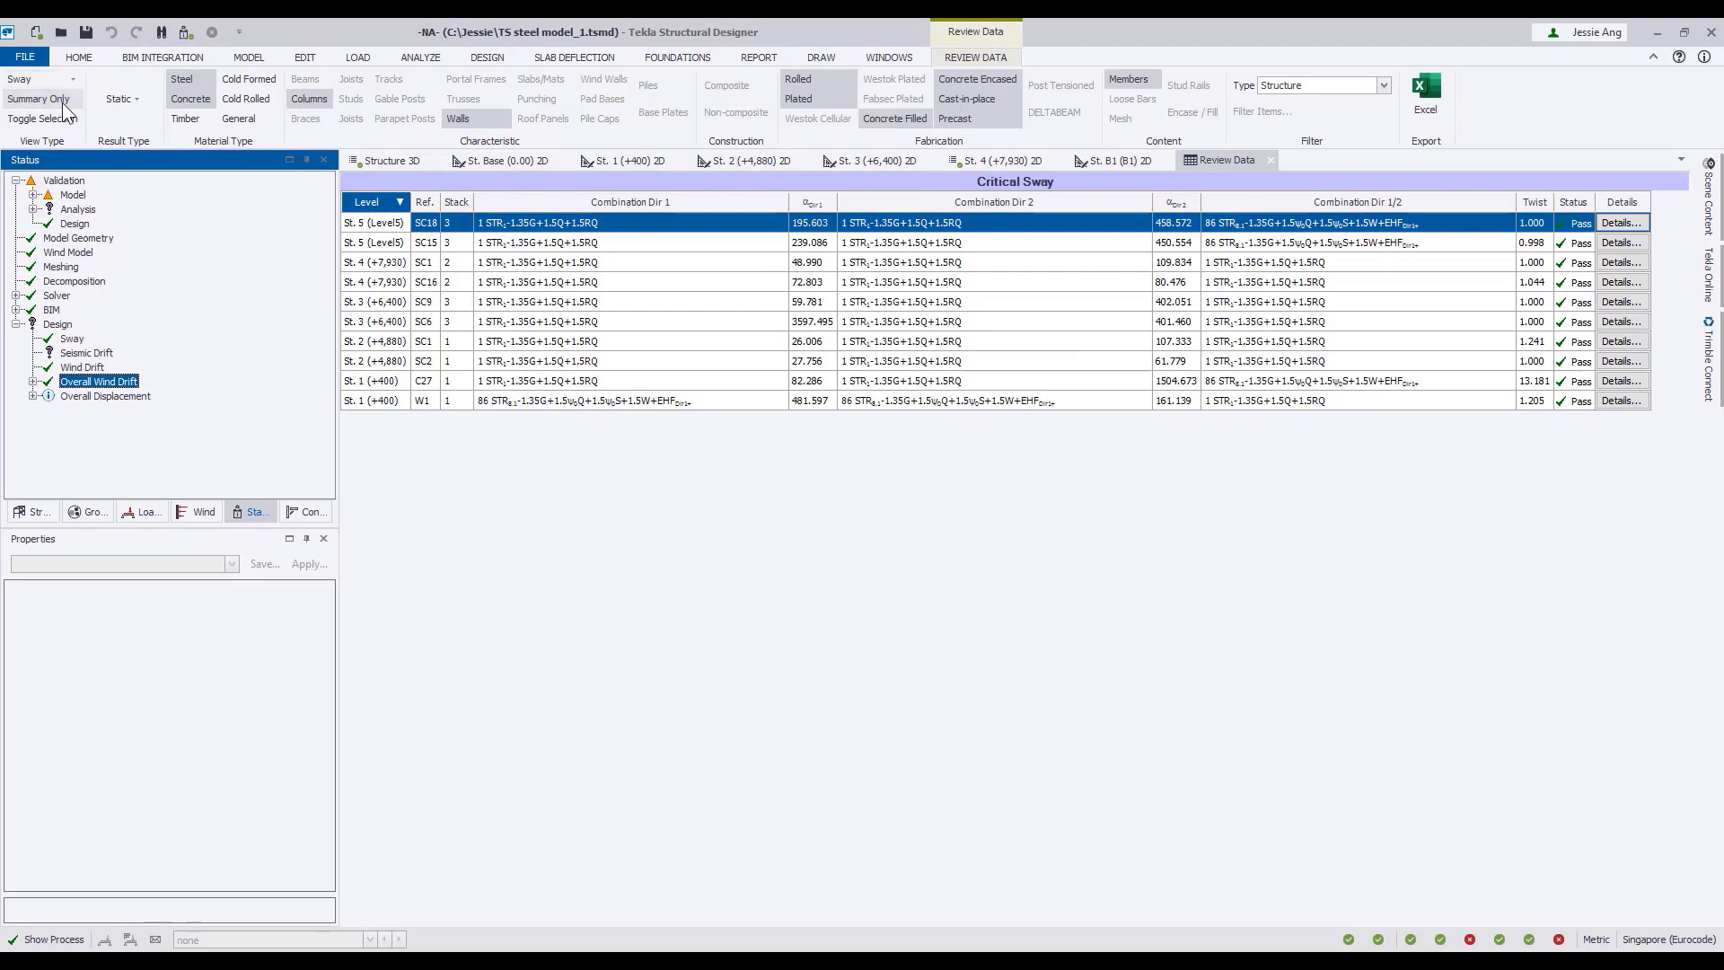
{"action": "left_click", "coordinate": [73, 80]}
{"action": "left_click", "coordinate": [75, 215]}
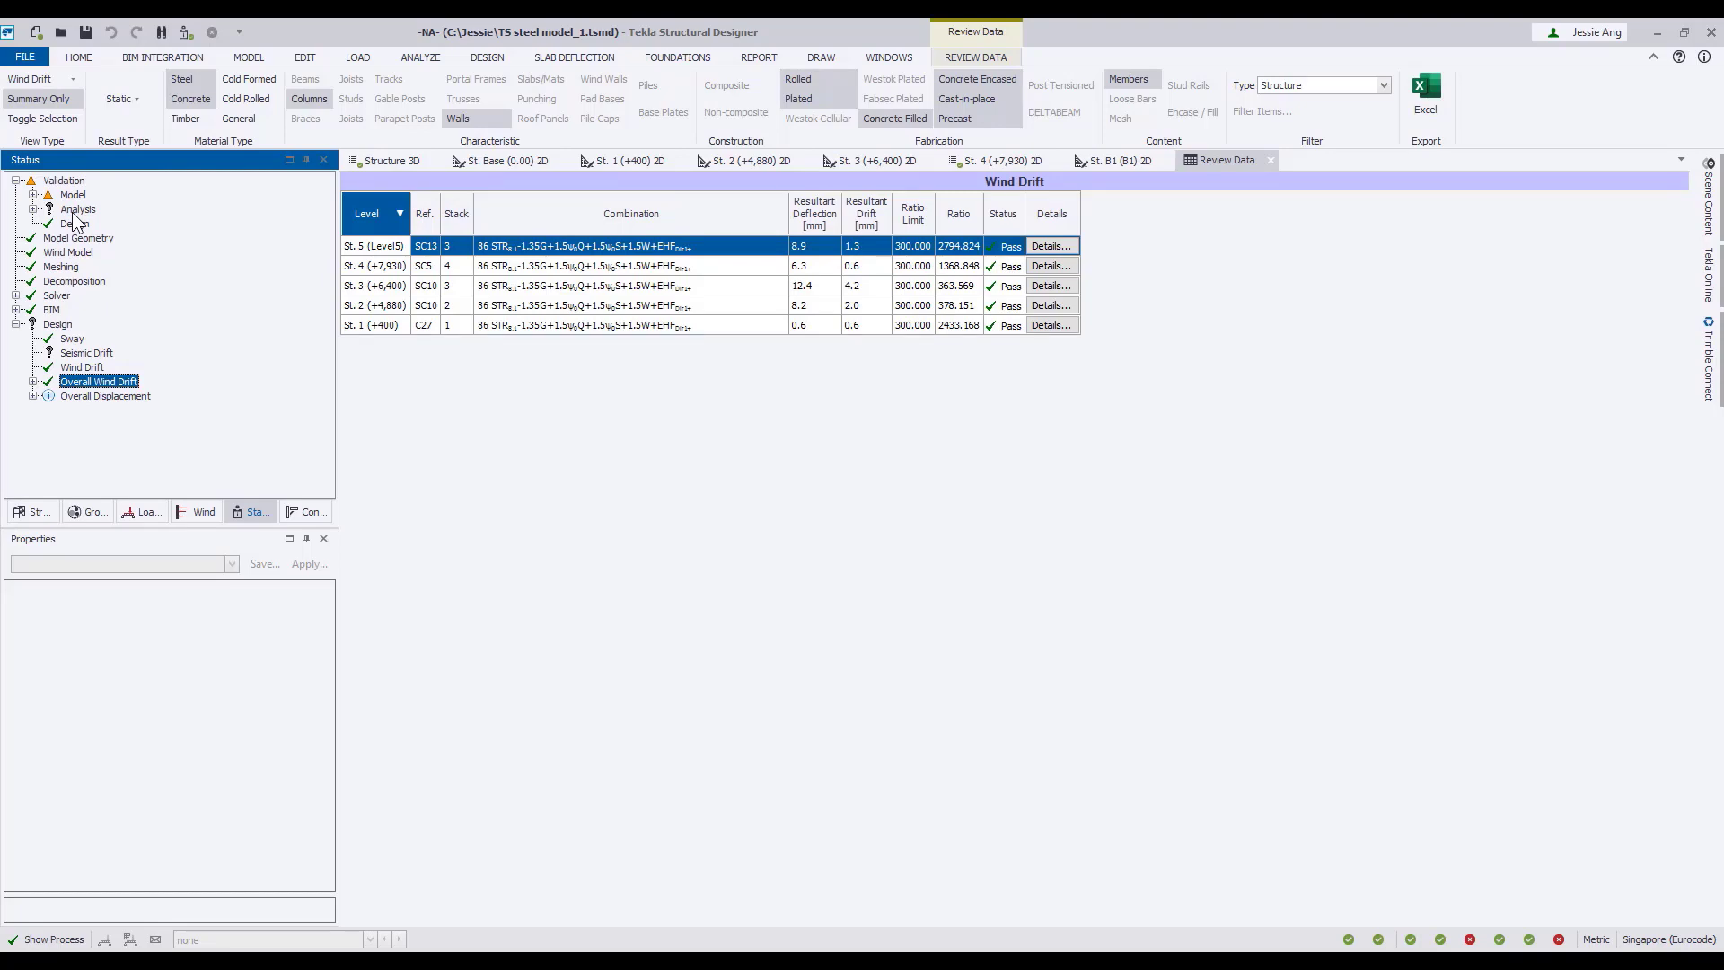
Examine the first- and second-order analysis options and the sway and drift check limits in the design settings, discarding any changes.
{"action": "left_click", "coordinate": [487, 57]}
{"action": "left_click", "coordinate": [28, 97]}
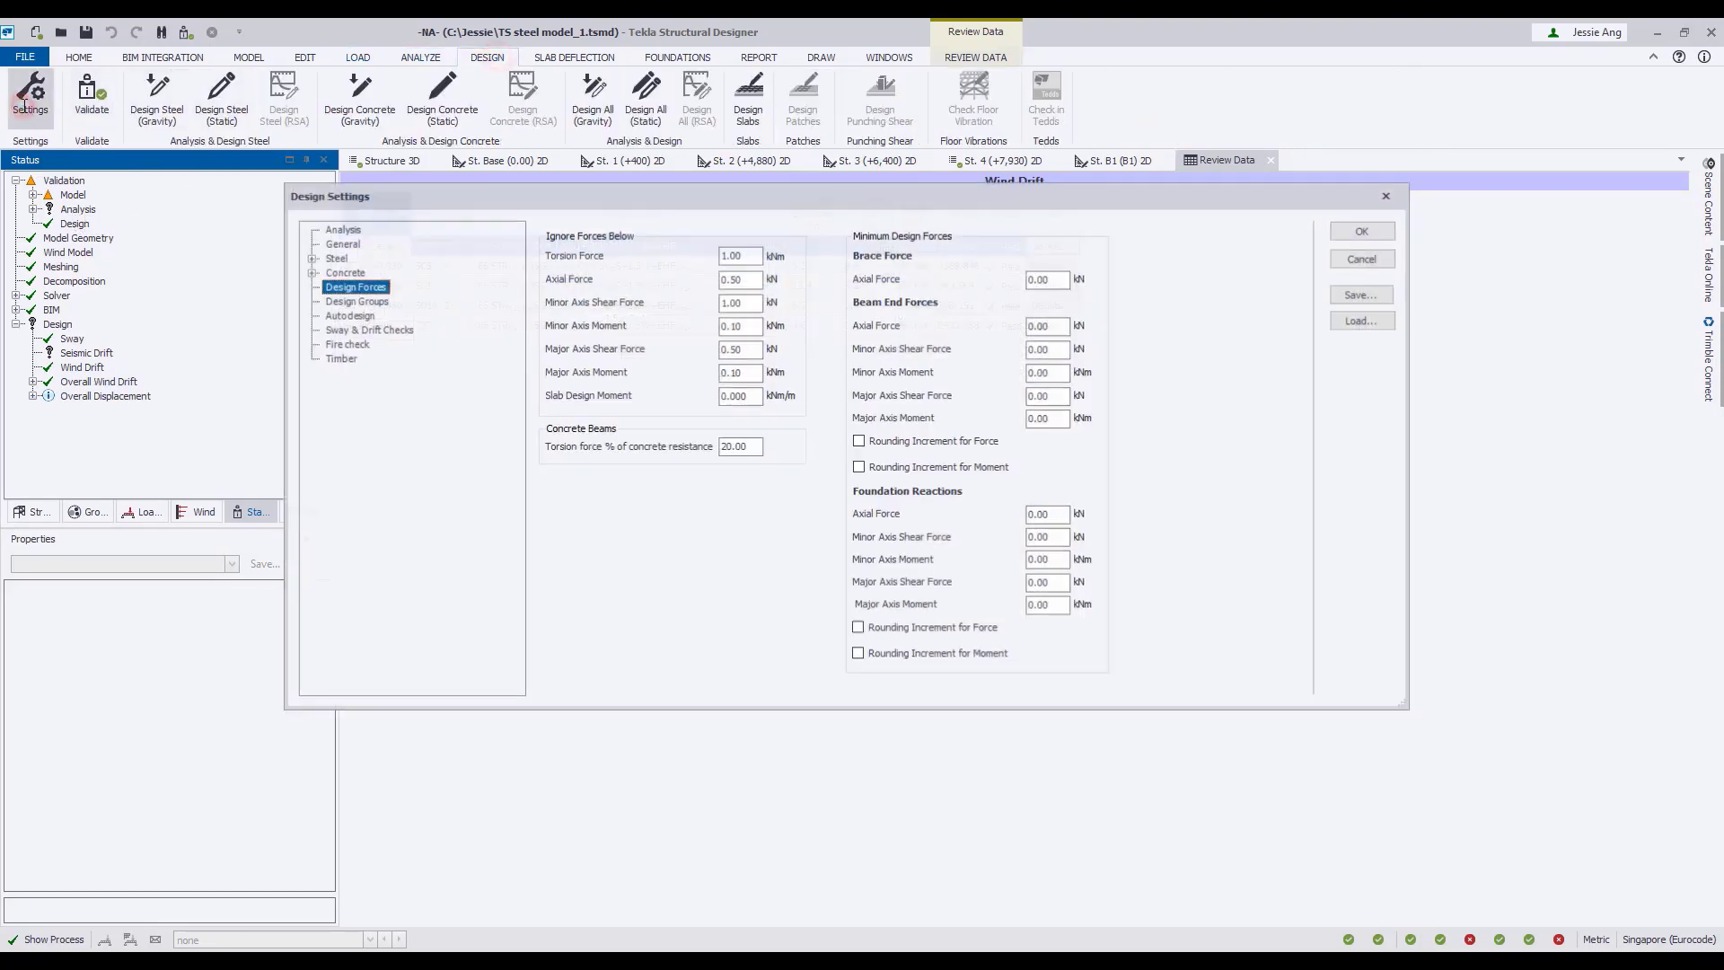
{"action": "left_click", "coordinate": [341, 229]}
{"action": "left_click", "coordinate": [593, 293]}
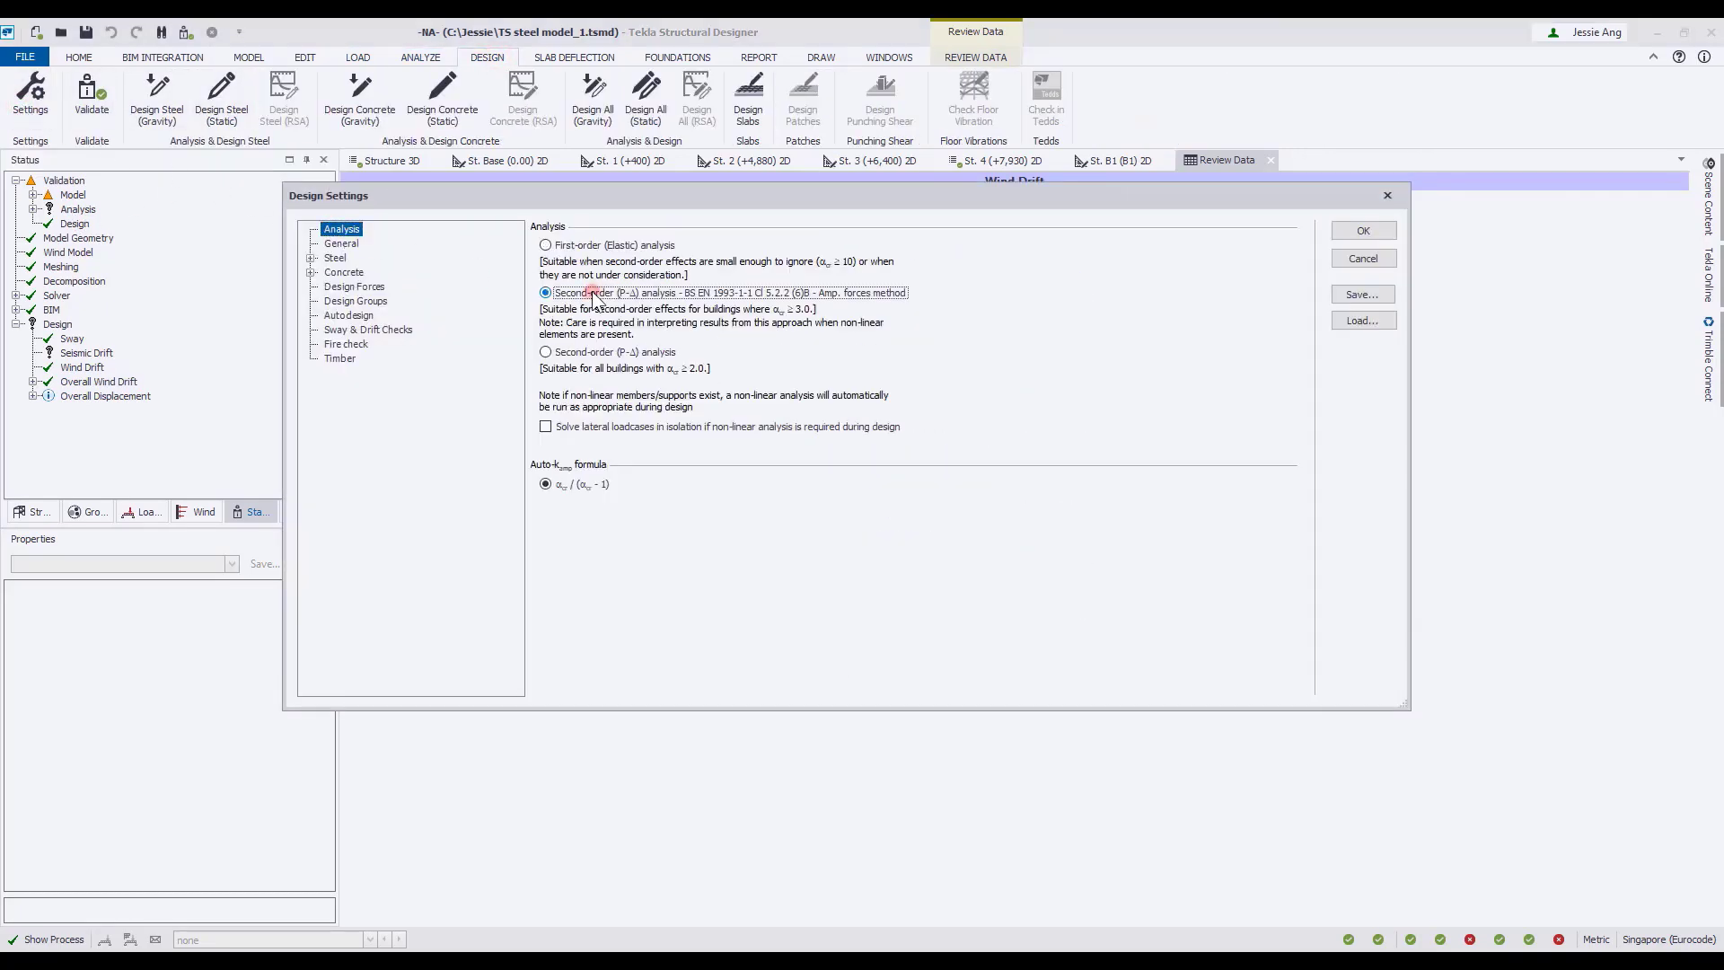
{"action": "left_click", "coordinate": [602, 352]}
{"action": "left_click", "coordinate": [579, 246]}
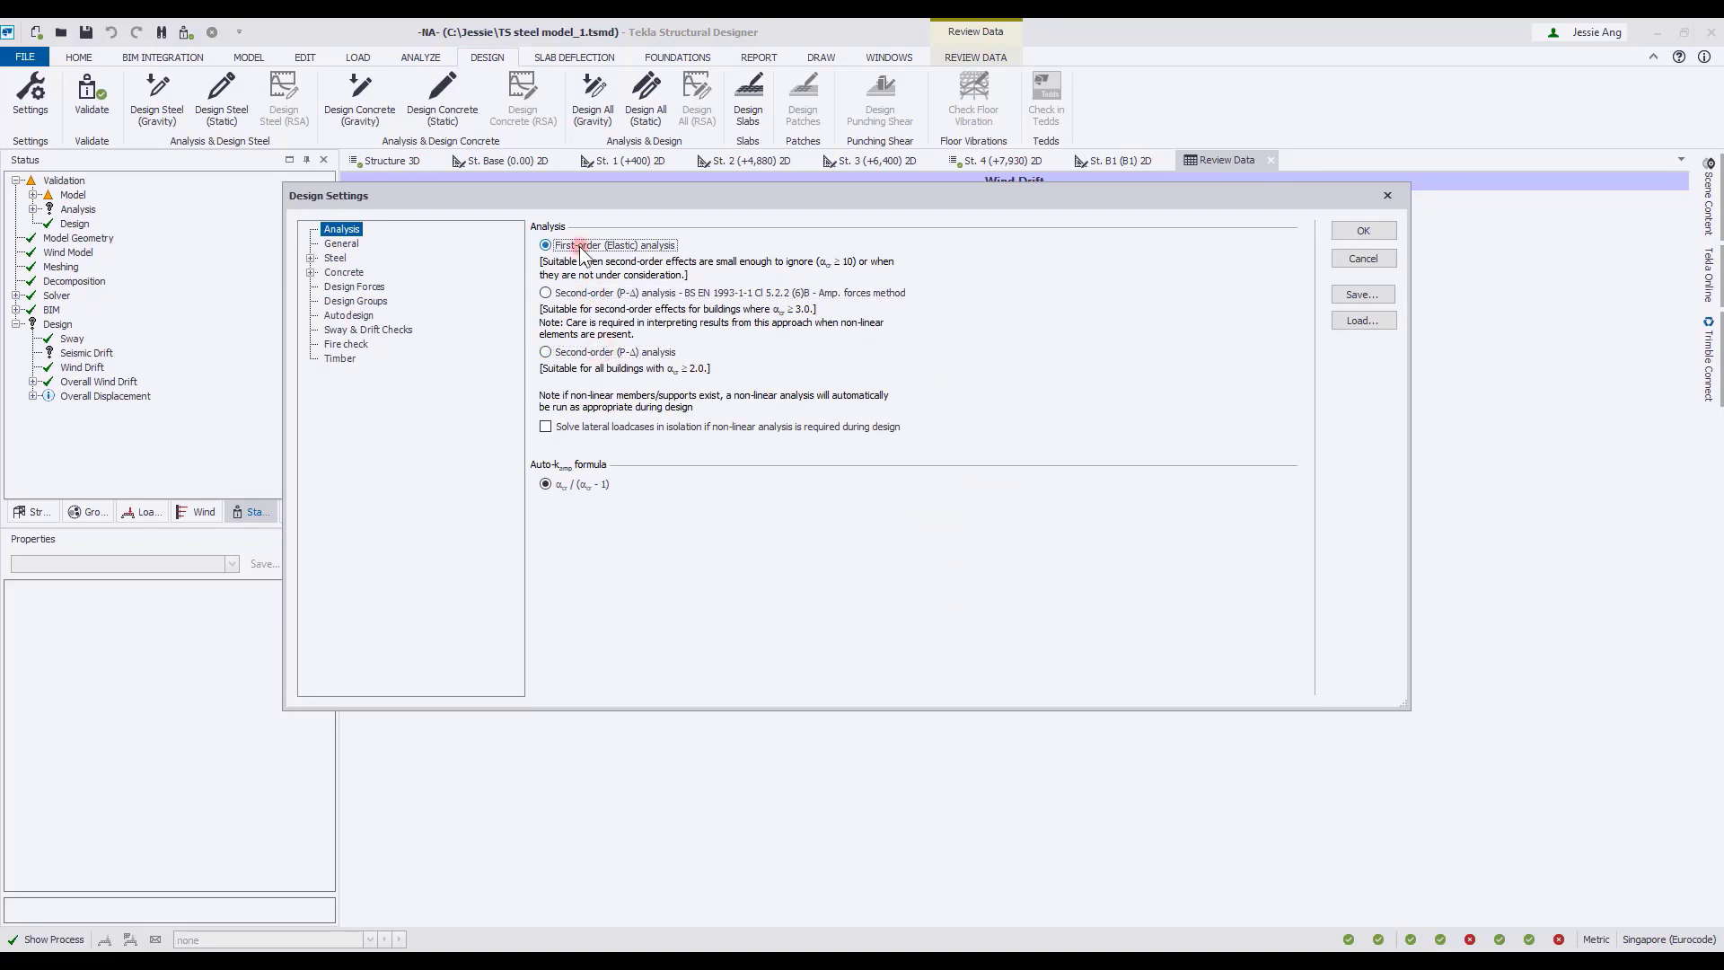
{"action": "left_click", "coordinate": [393, 332]}
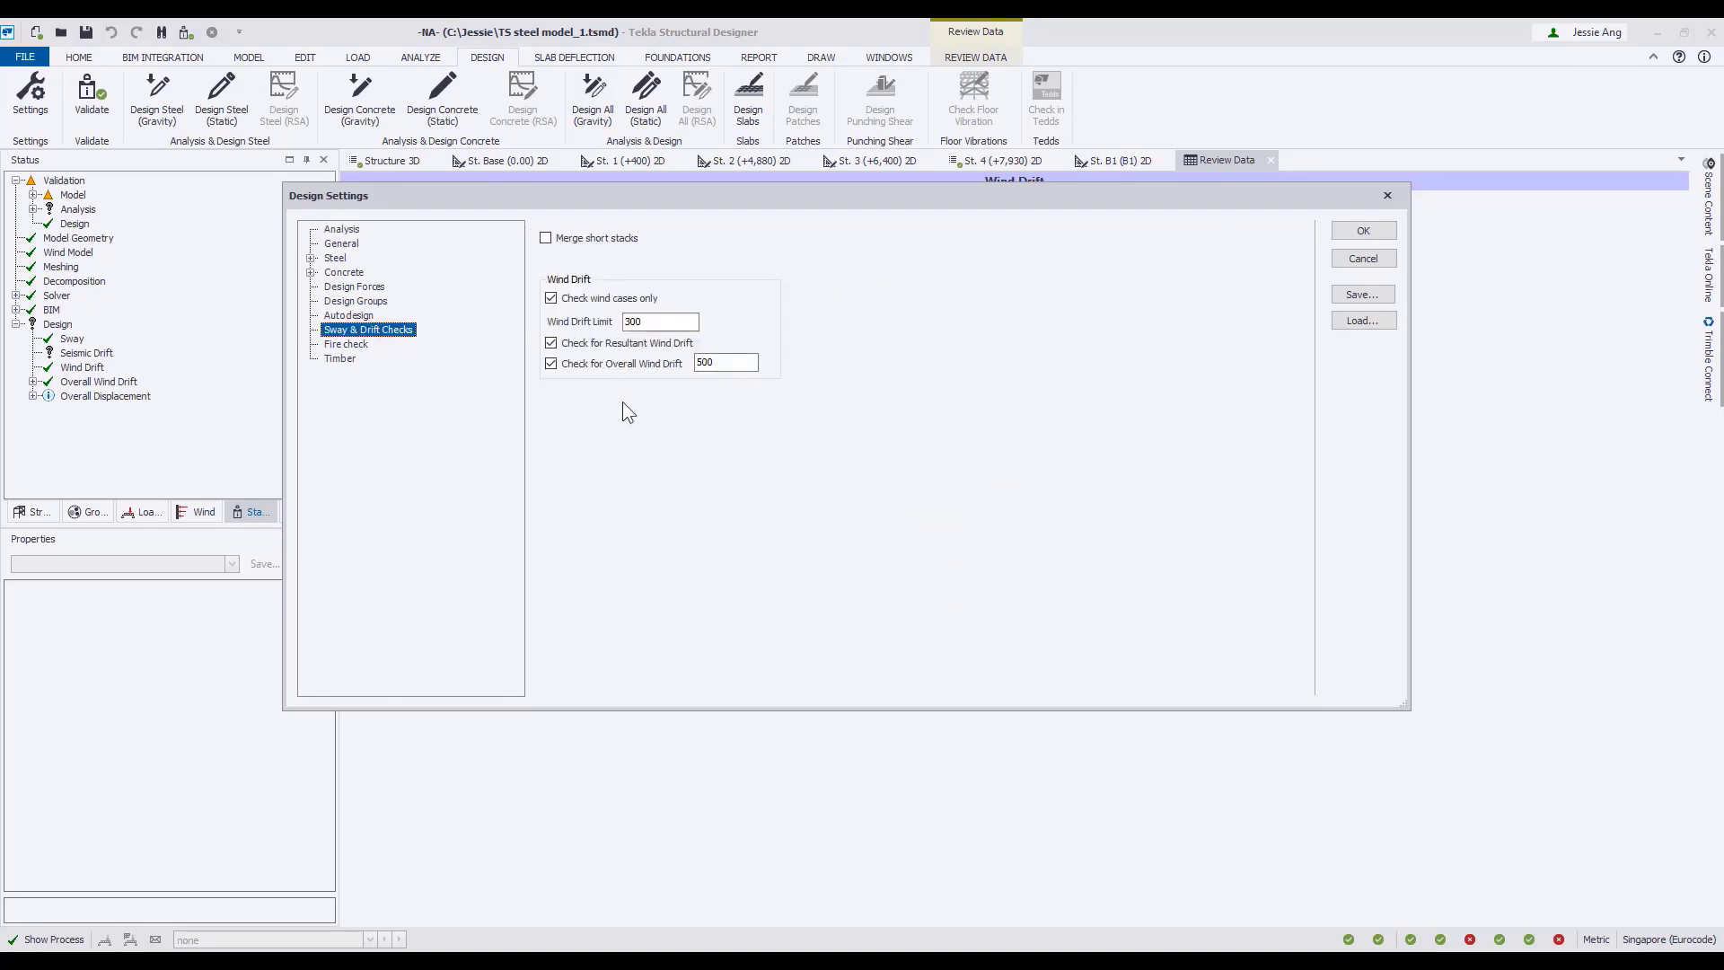
{"action": "left_click", "coordinate": [1363, 260]}
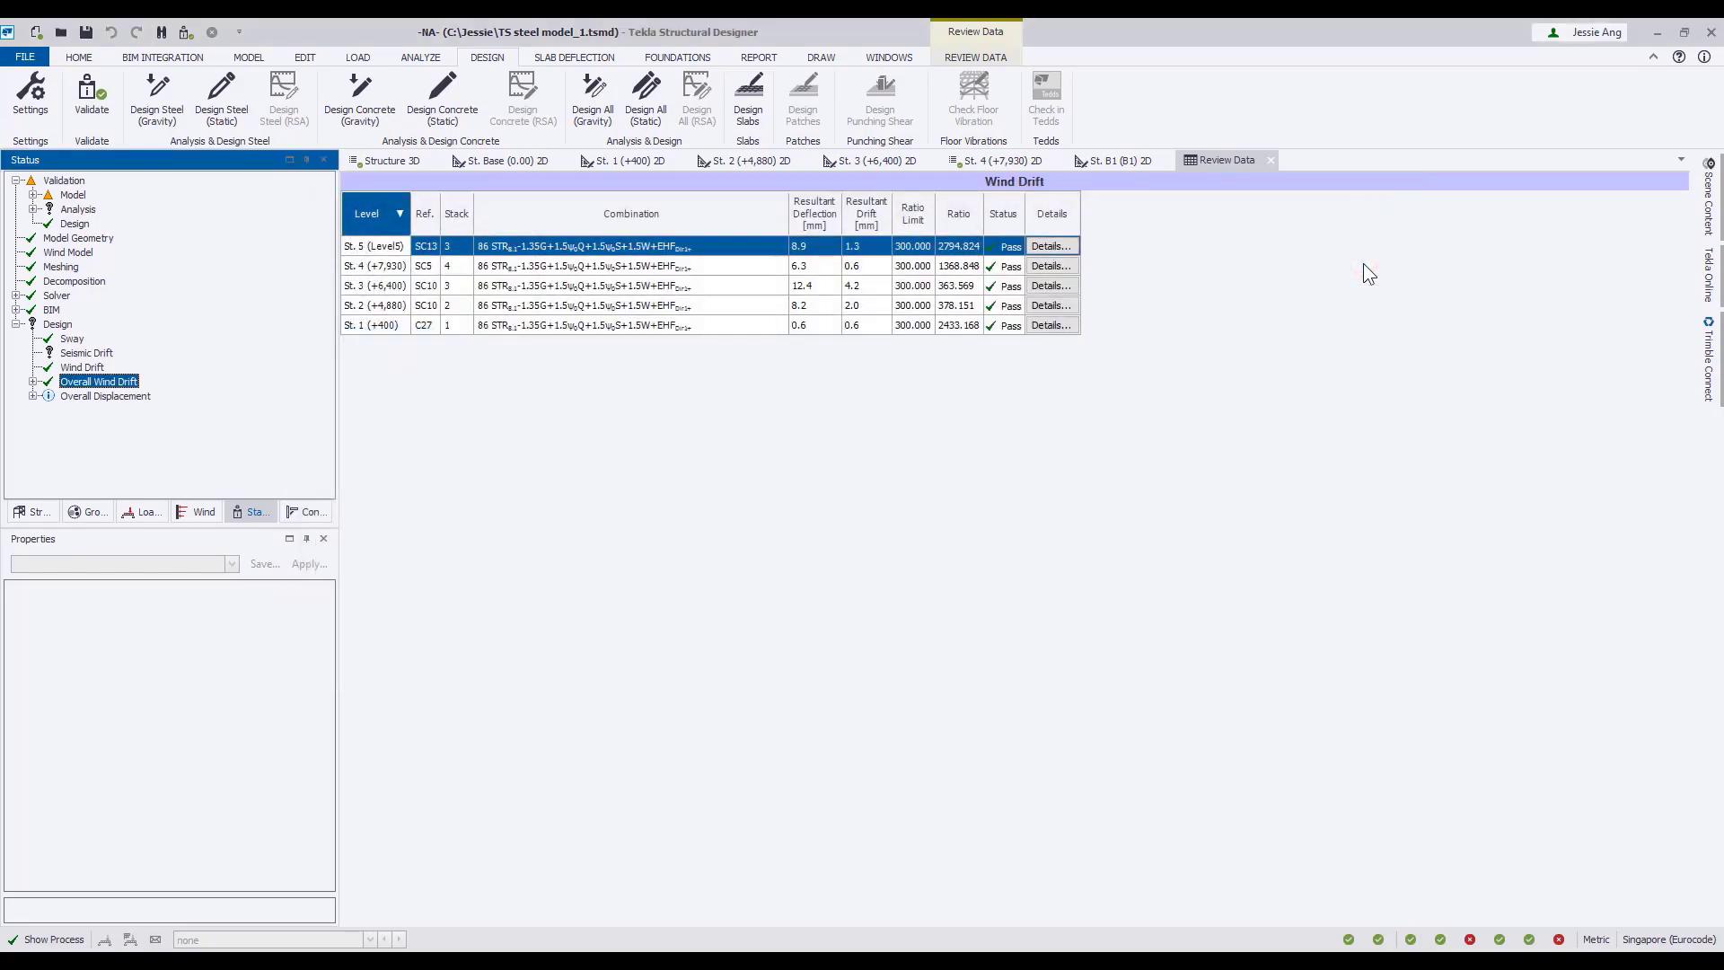
Run the mat foundation design from the 3D view of the structure.
{"action": "left_click", "coordinate": [391, 164]}
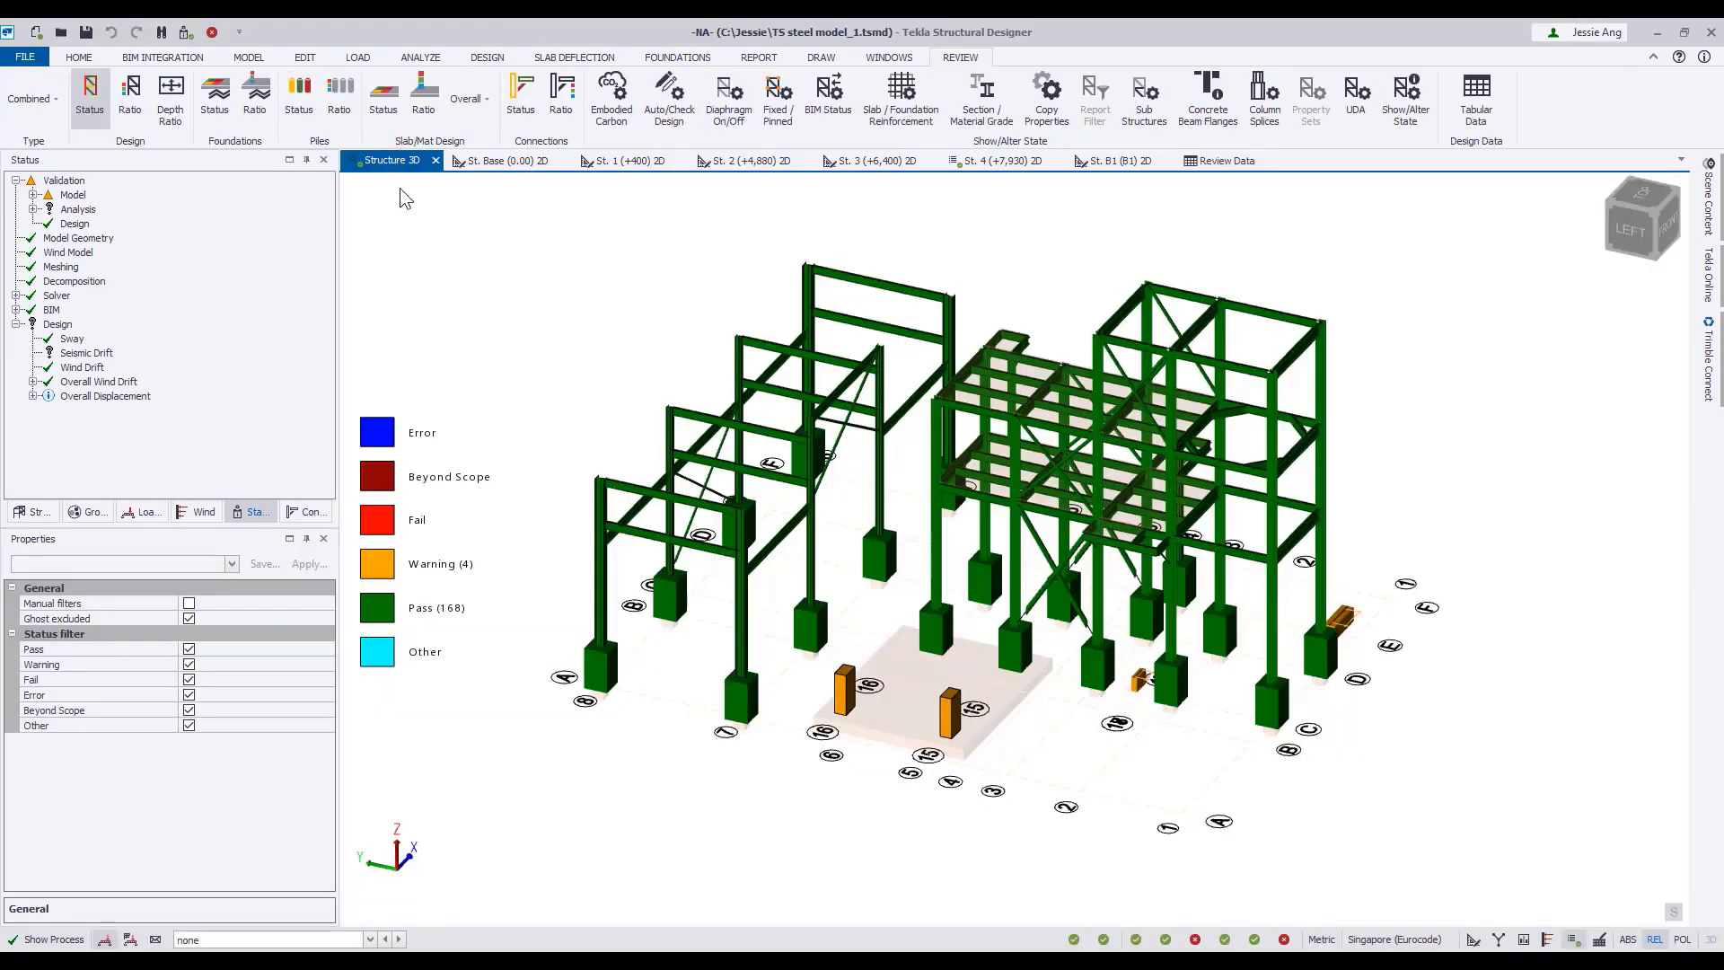
{"action": "left_click", "coordinate": [677, 57]}
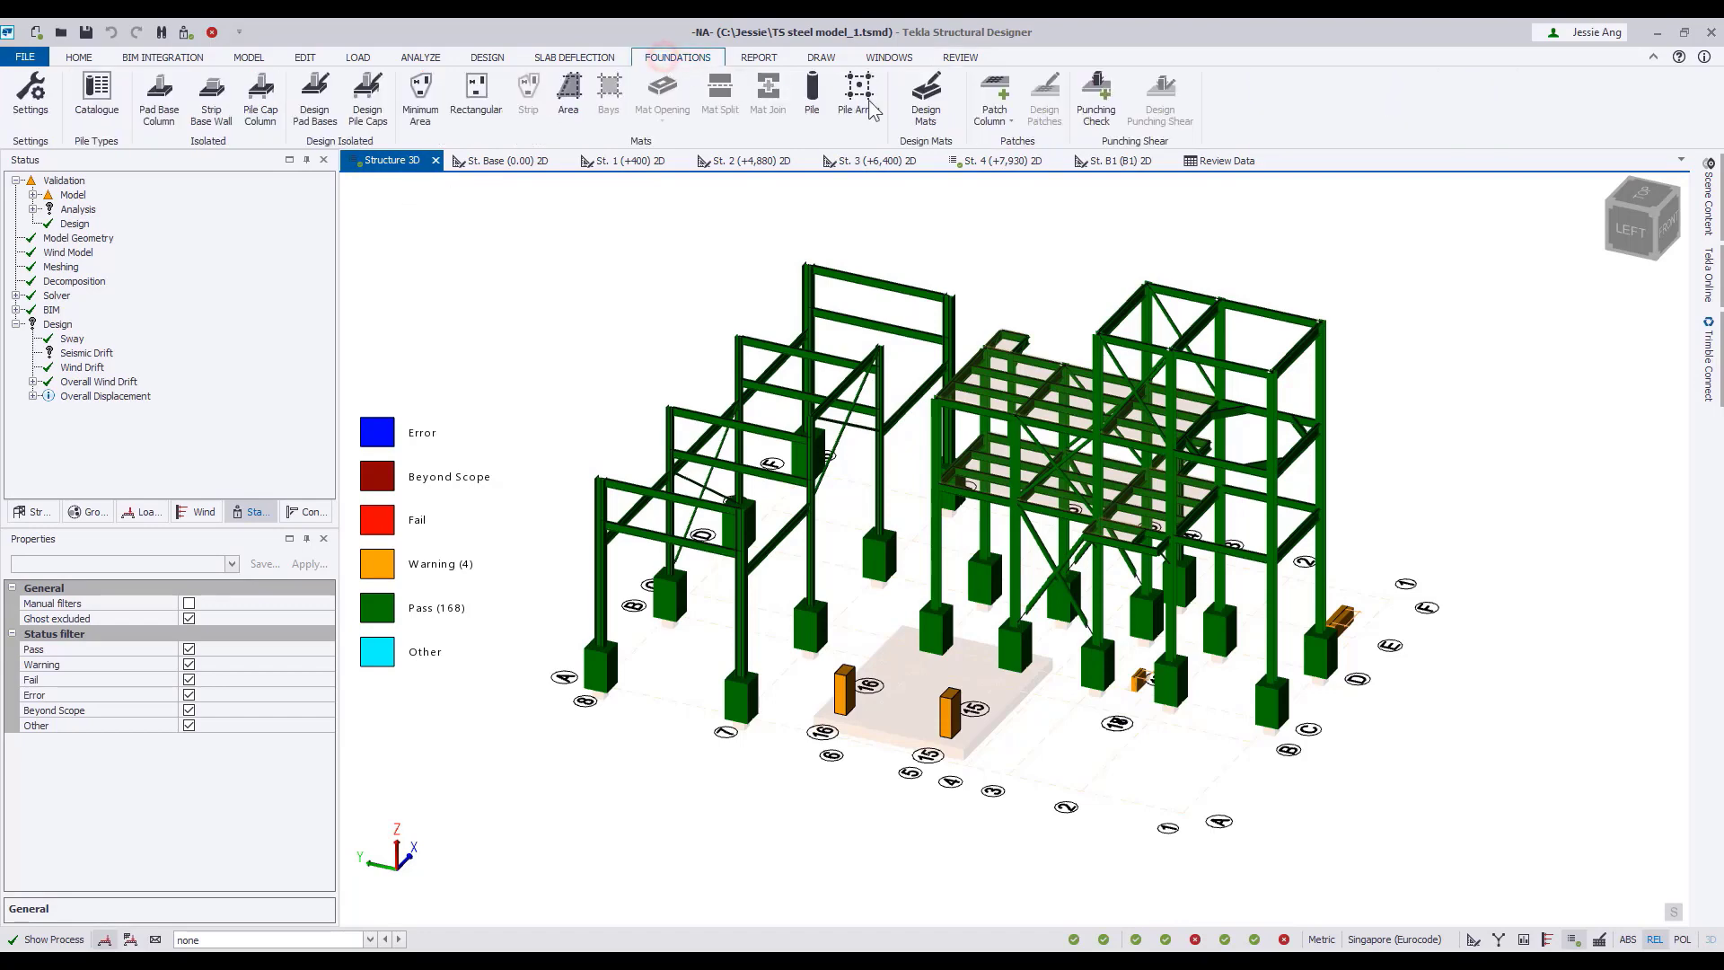
{"action": "left_click", "coordinate": [929, 120]}
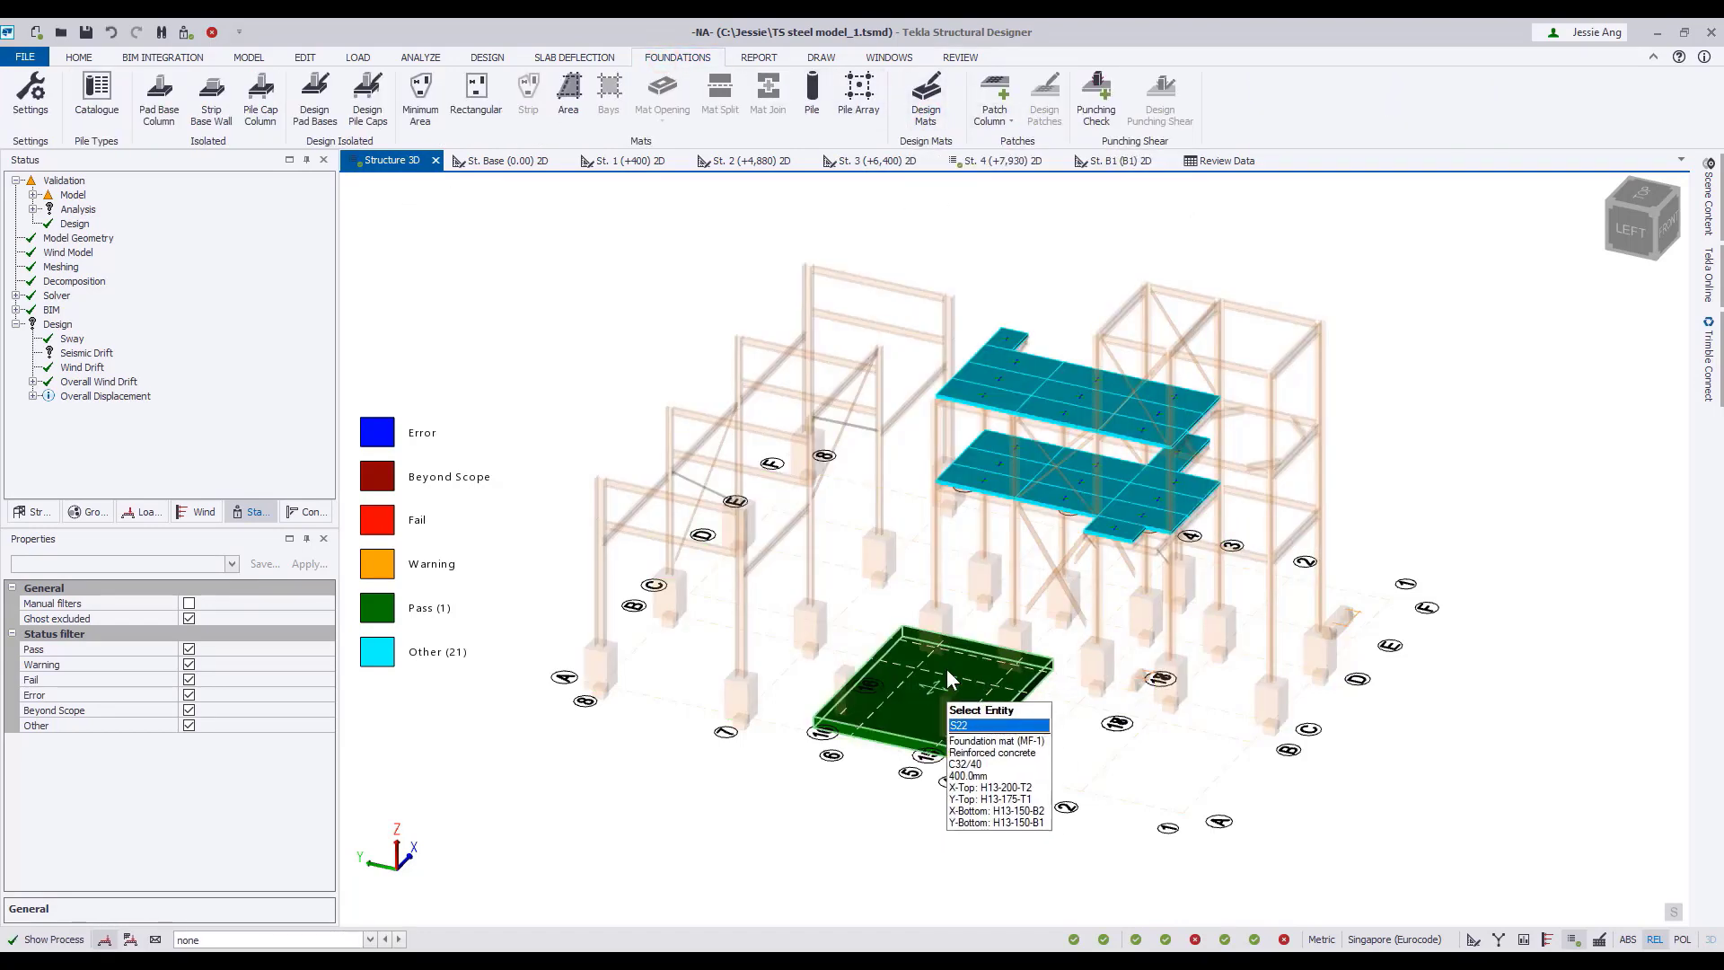
Review the foundation mat's X-direction reinforcement on the bottom and top surfaces, and end the reinforcement review.
{"action": "left_click", "coordinate": [960, 57]}
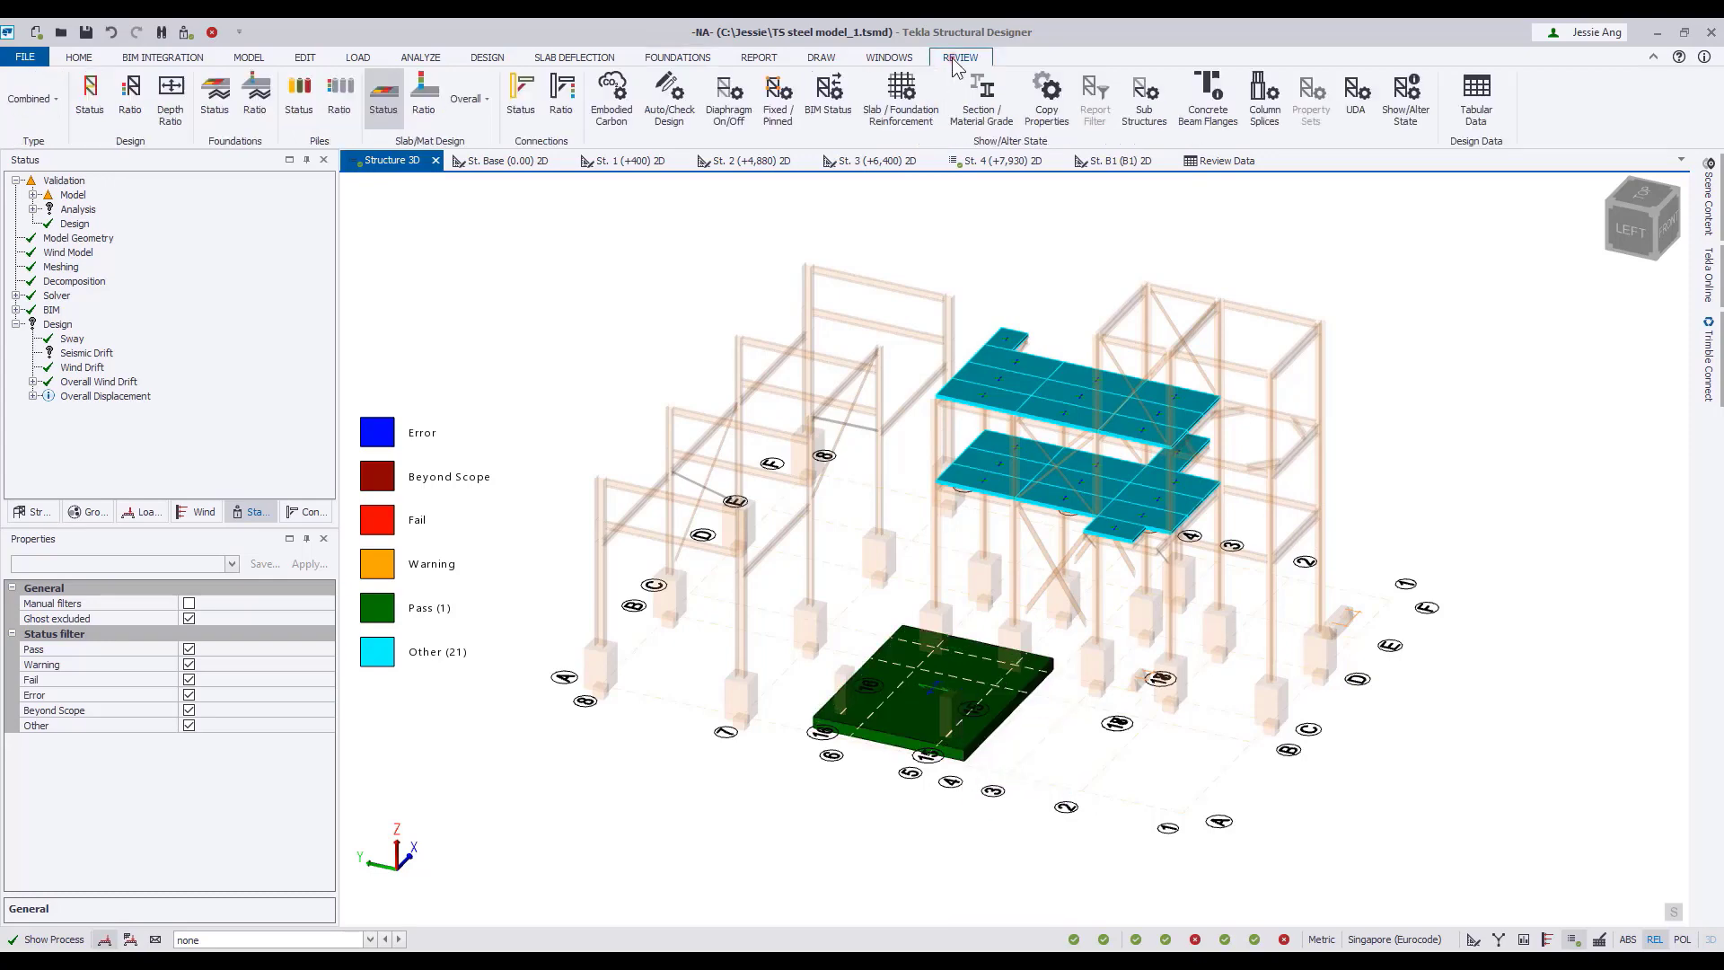
{"action": "left_click", "coordinate": [914, 103]}
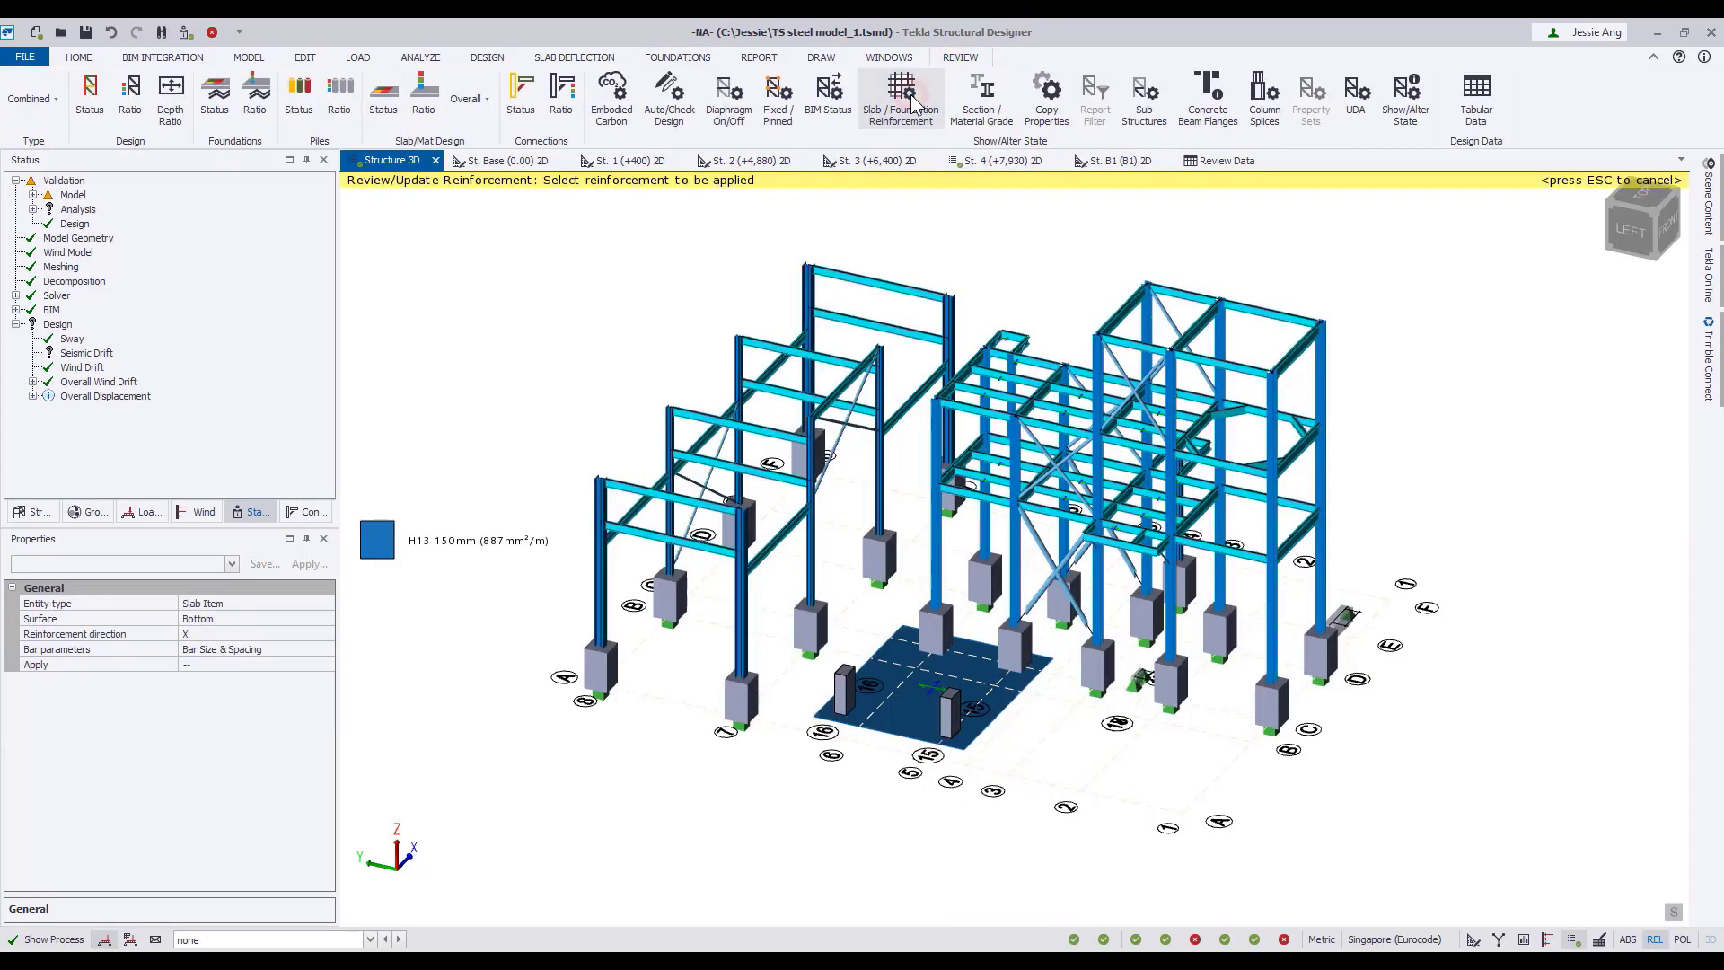
{"action": "left_click", "coordinate": [260, 618]}
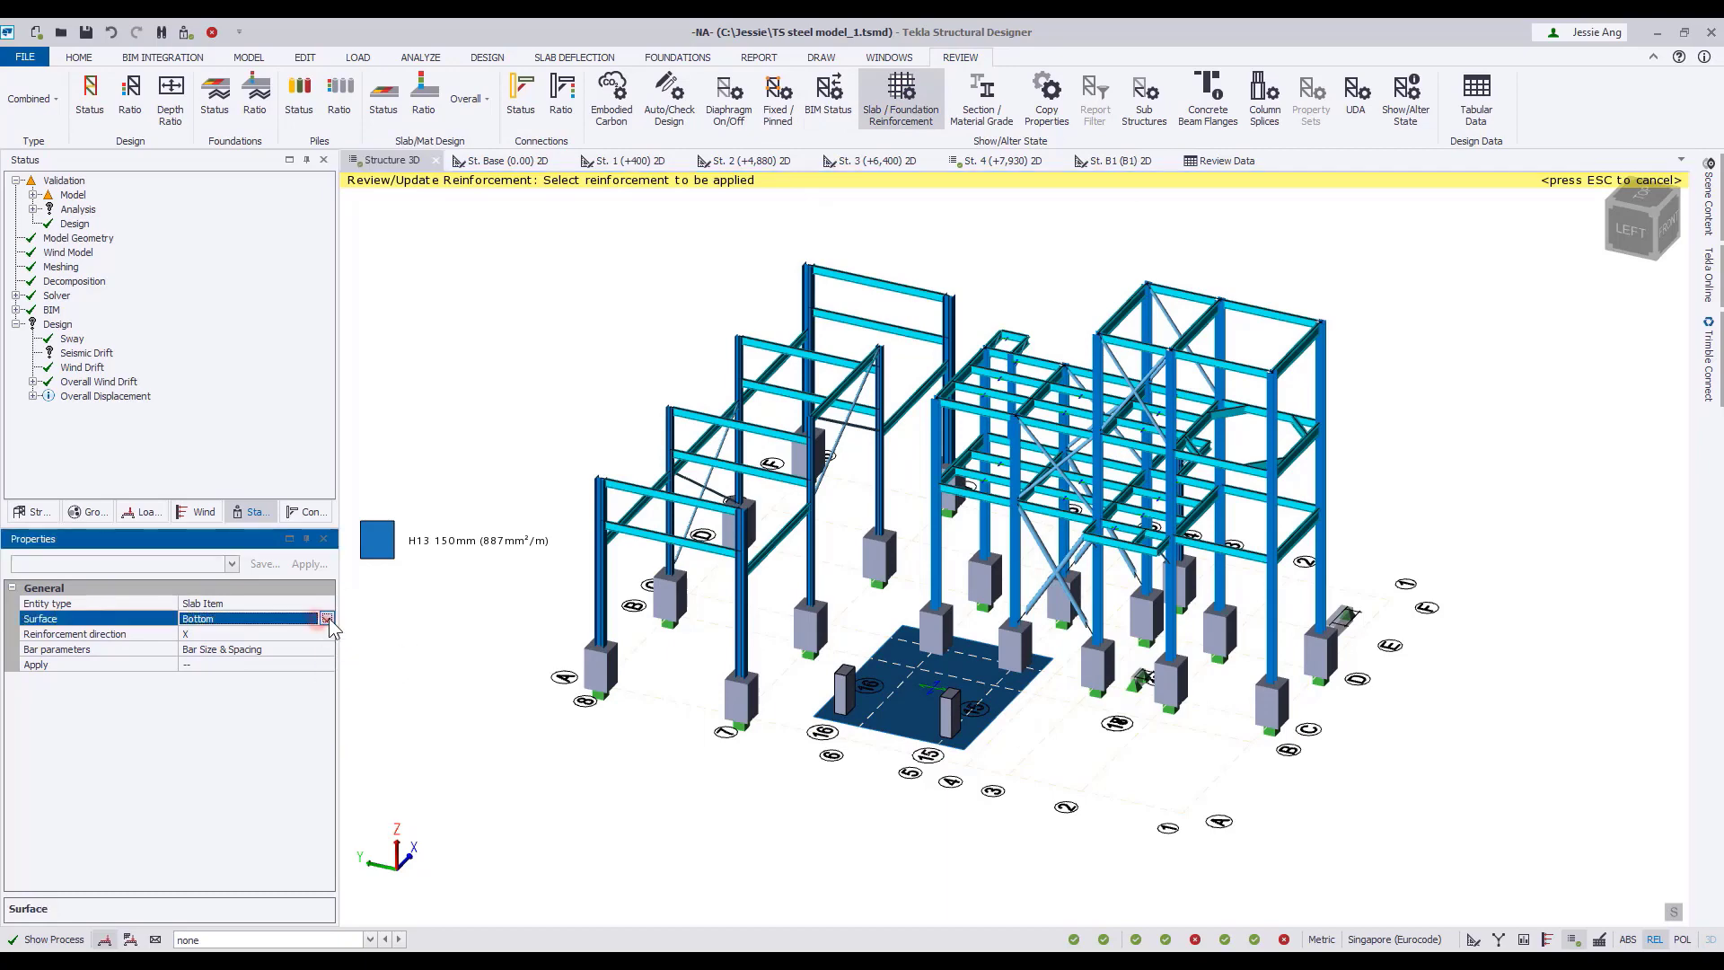
{"action": "left_click", "coordinate": [326, 618]}
{"action": "left_click", "coordinate": [298, 650]}
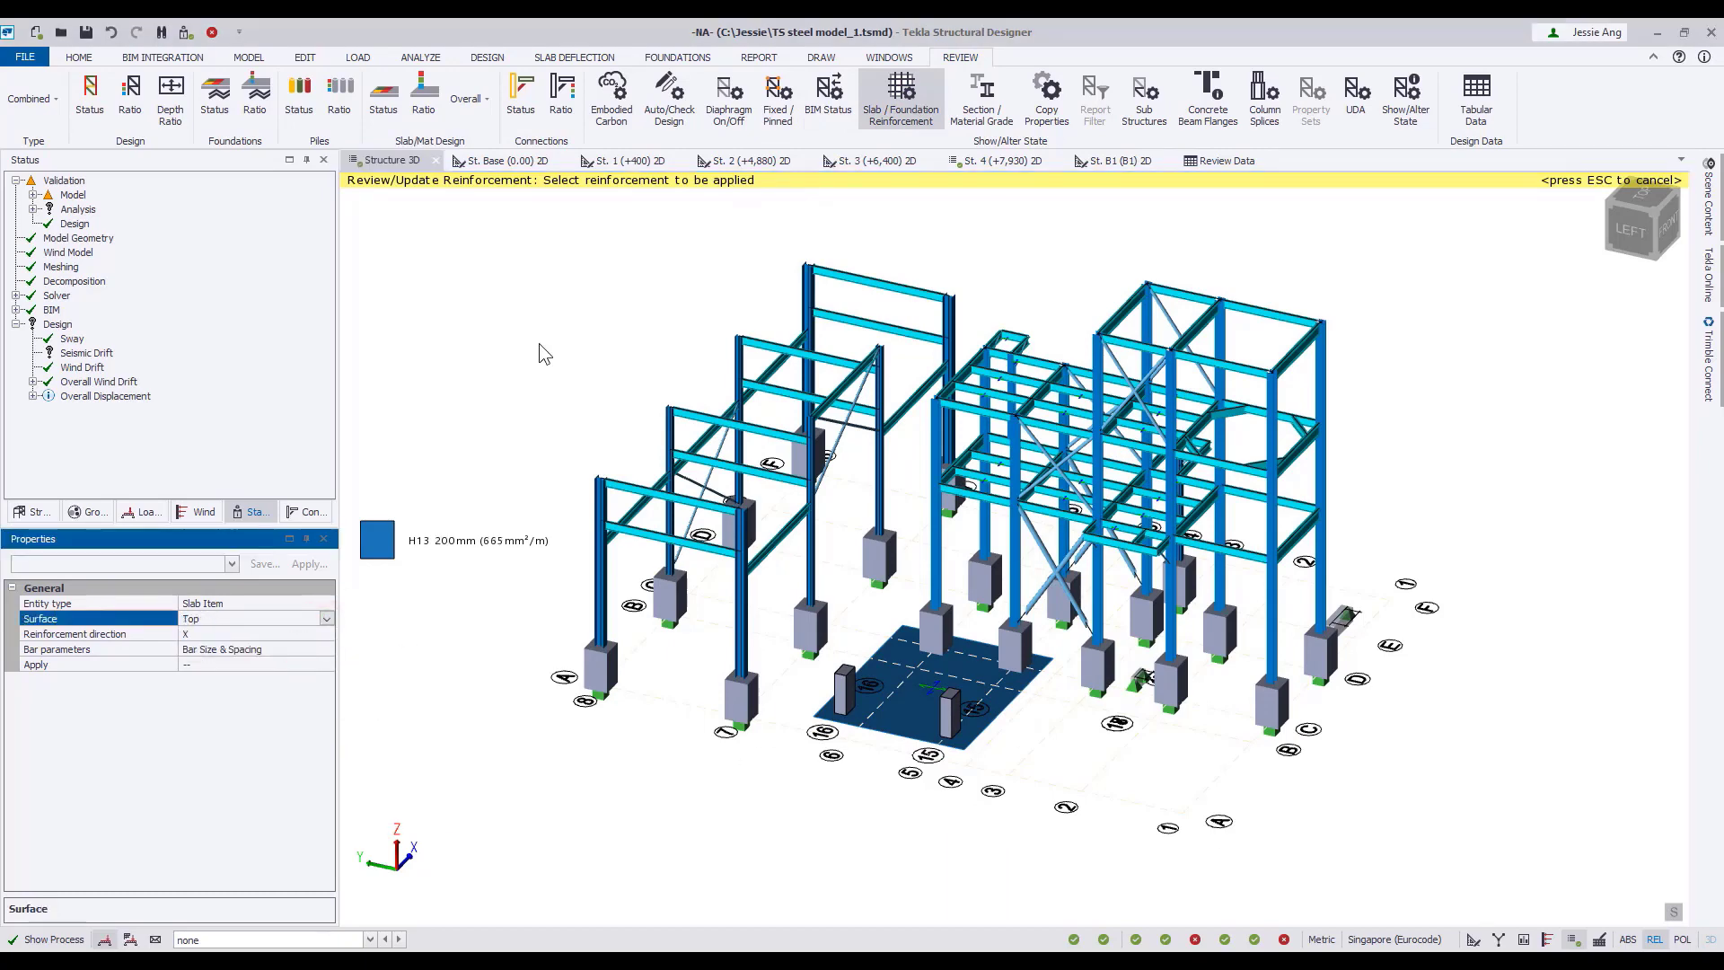
{"action": "key", "text": "Escape"}
Open the plan view of level St. B1 and have its shadow visibility enabled in the level properties.
{"action": "left_click", "coordinate": [687, 57]}
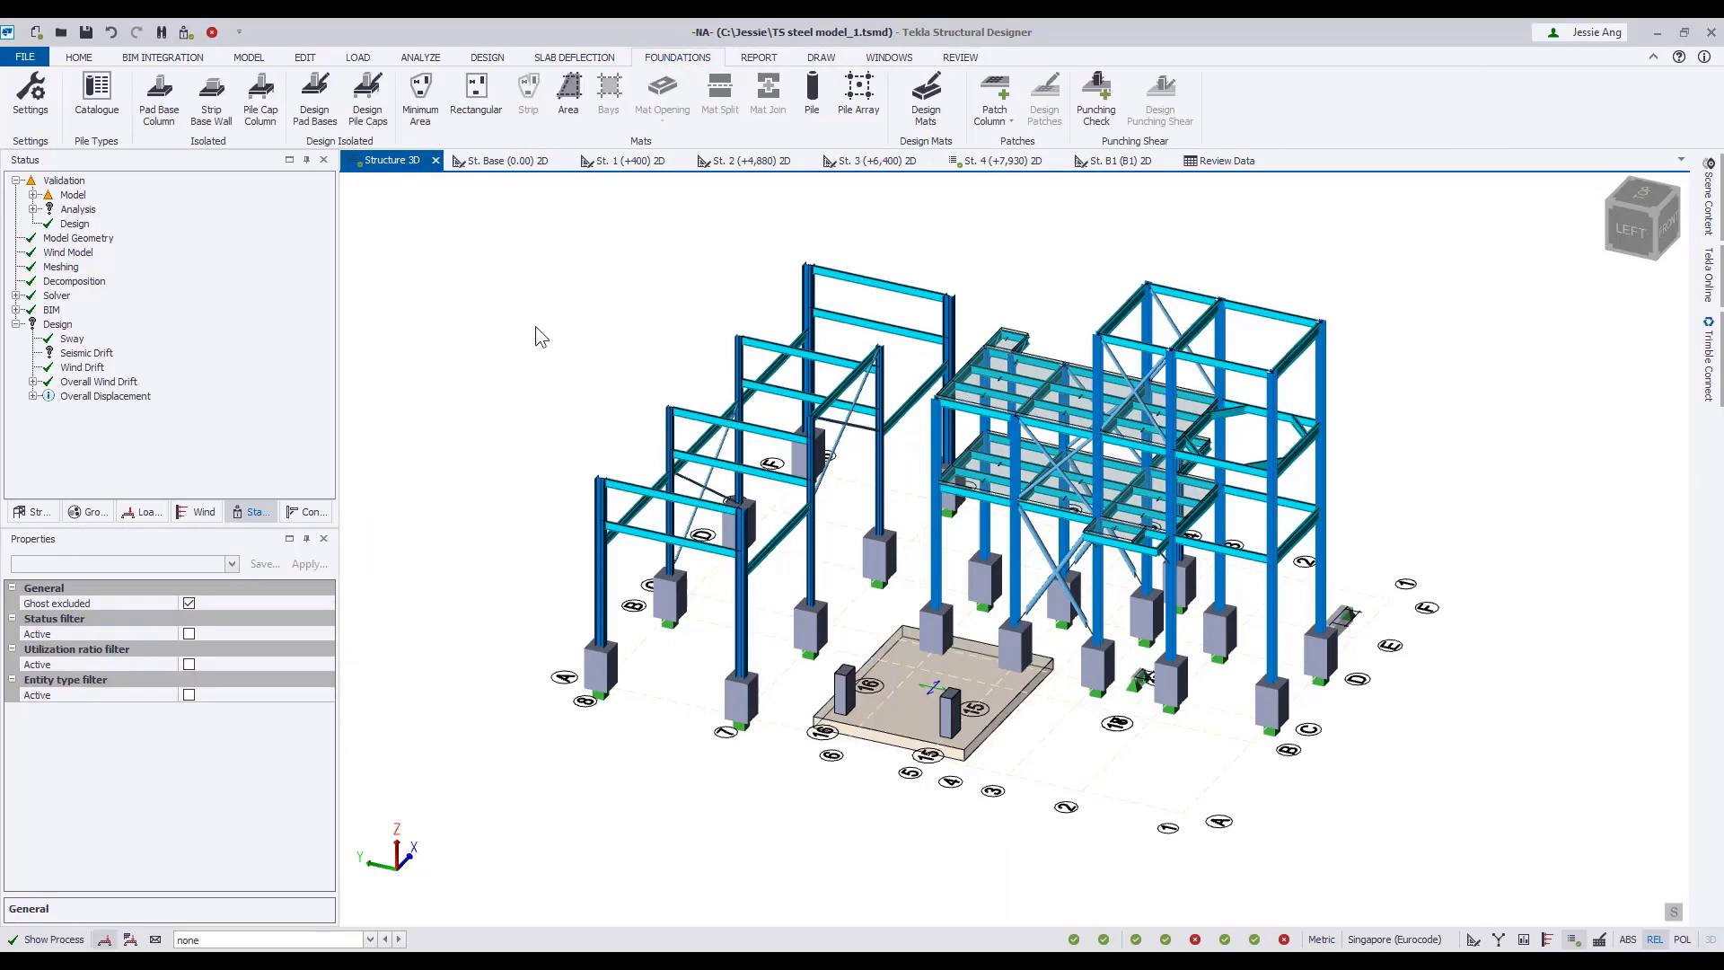
{"action": "right_click_drag", "start_coordinate": [1271, 801], "coordinate": [1060, 758]}
{"action": "left_click", "coordinate": [507, 161]}
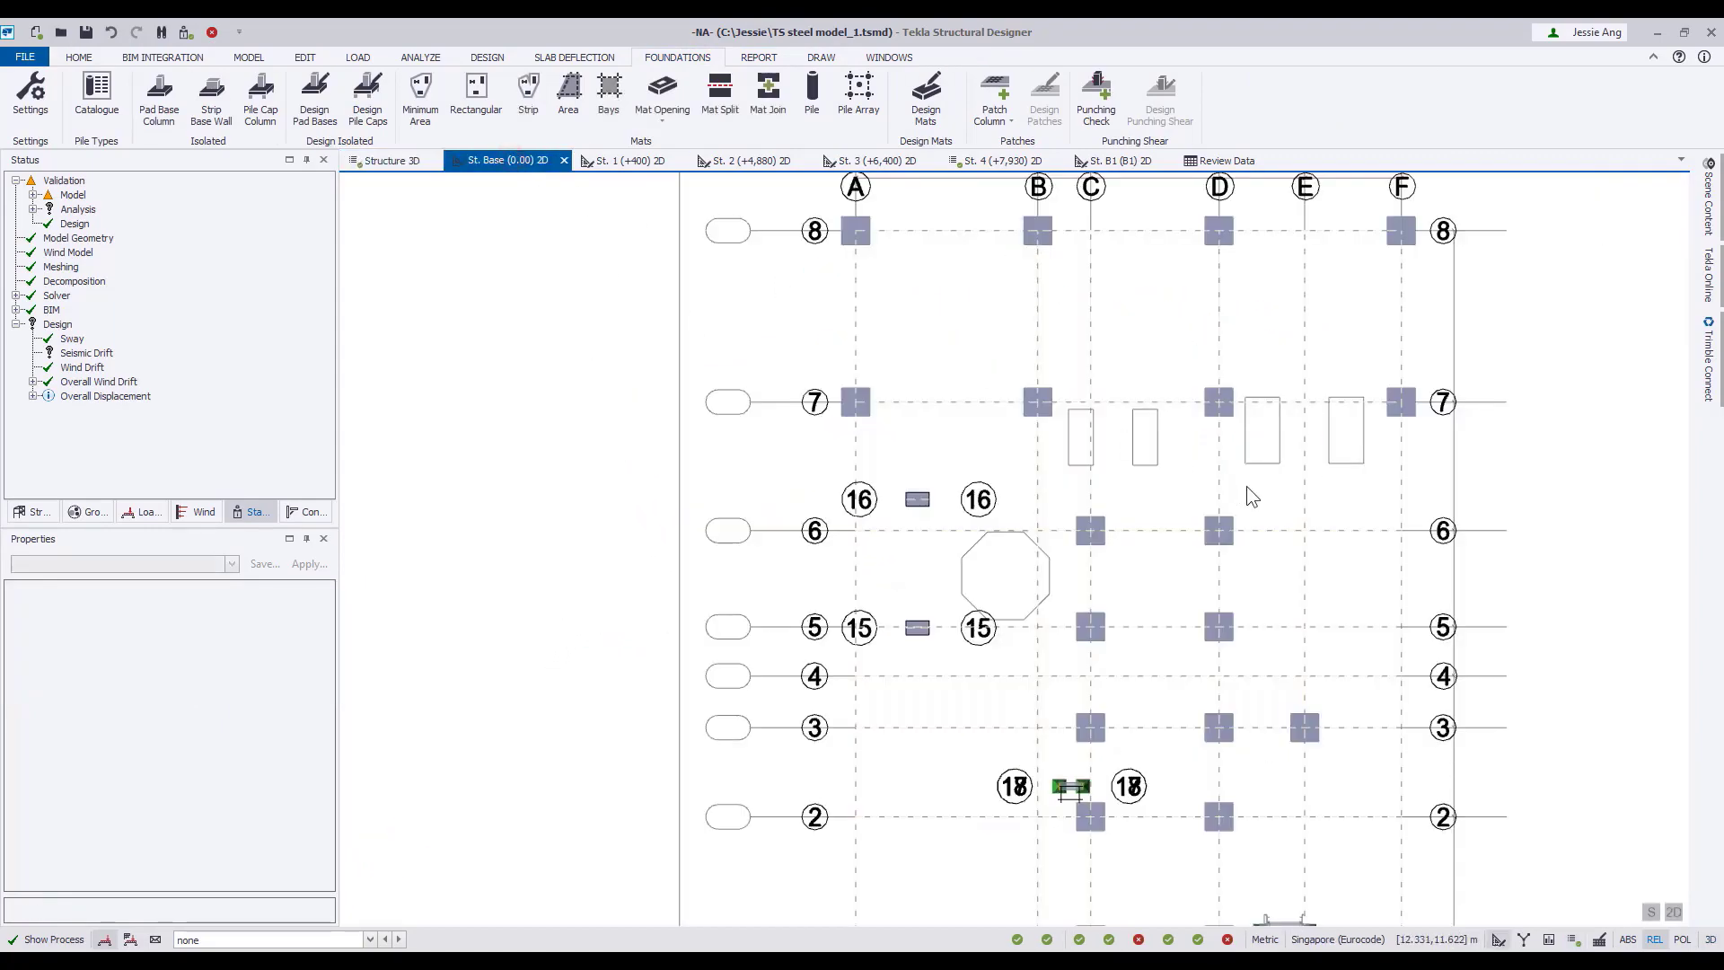
{"action": "left_click", "coordinate": [1124, 160]}
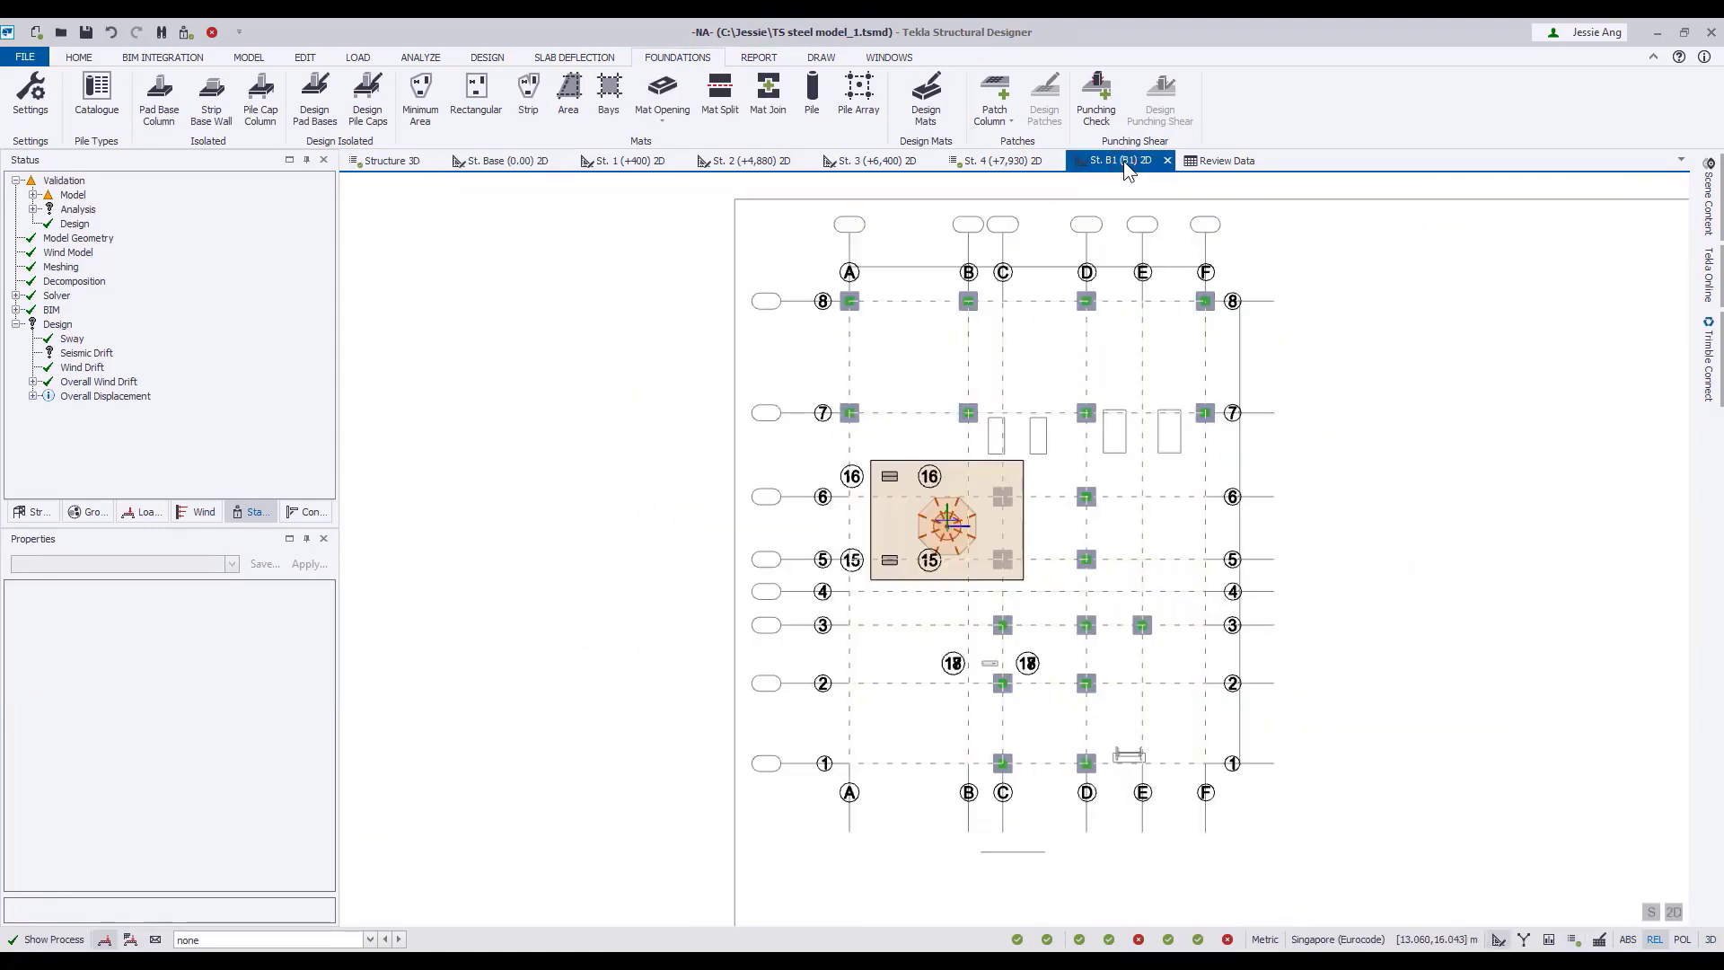
{"action": "scroll", "coordinate": [896, 384], "scroll_direction": "up", "scroll_amount": 3}
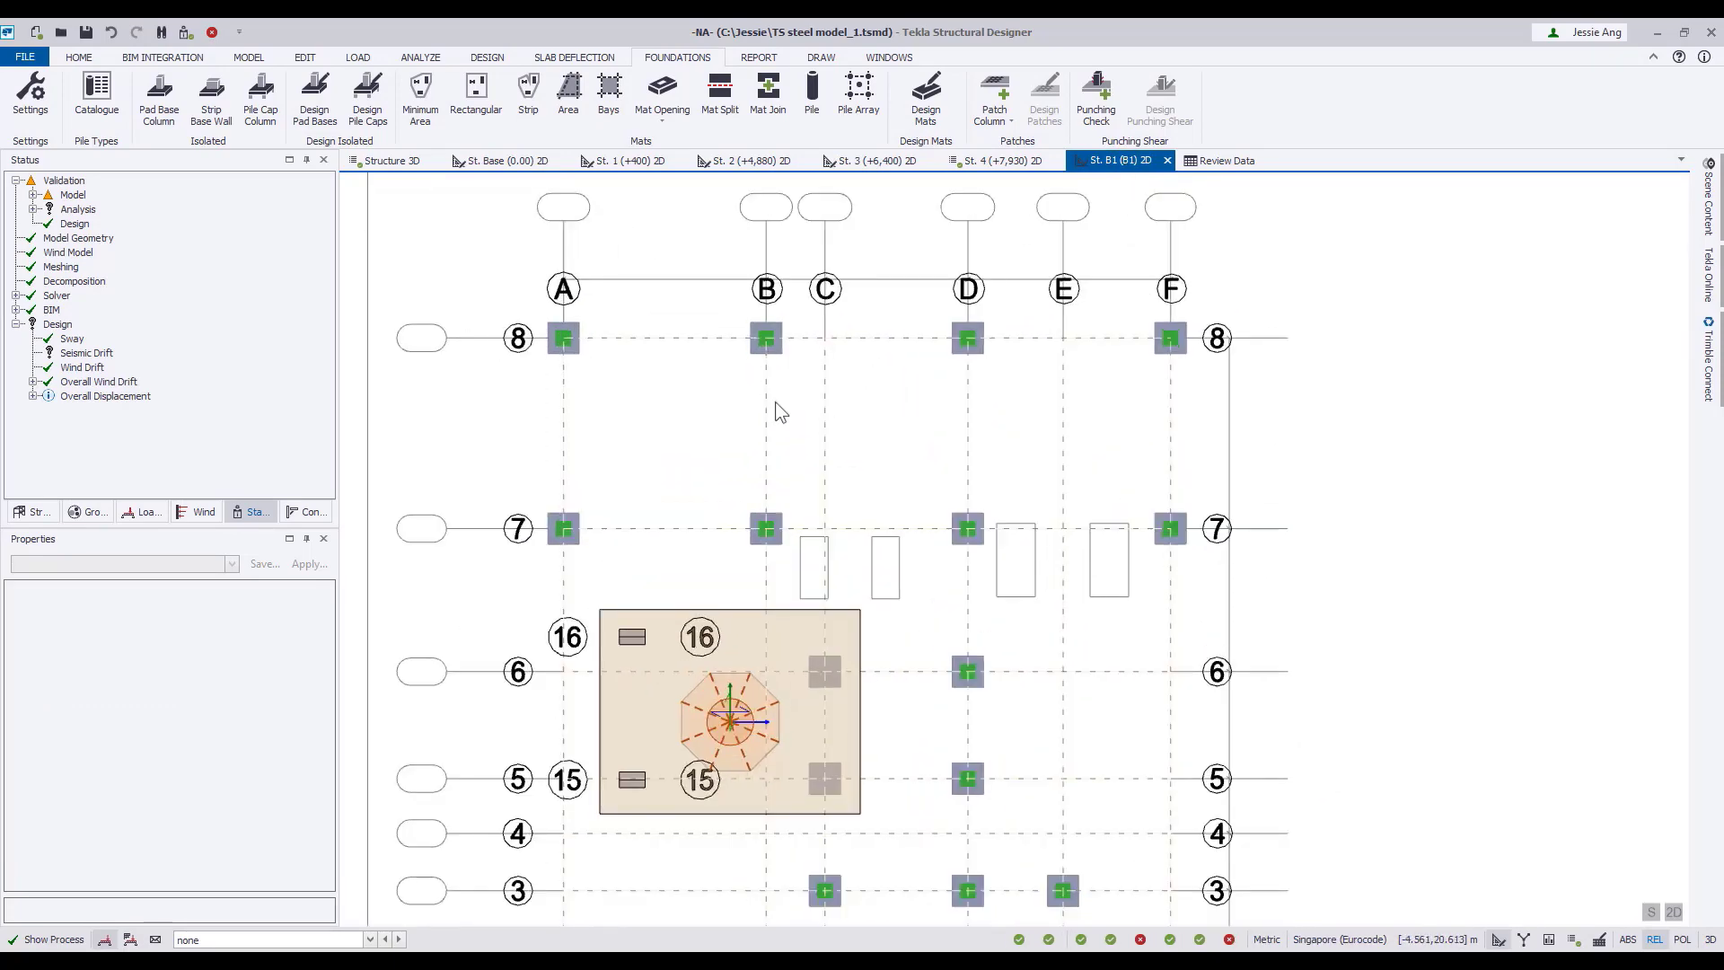
{"action": "left_click", "coordinate": [28, 510]}
{"action": "left_click", "coordinate": [188, 771]}
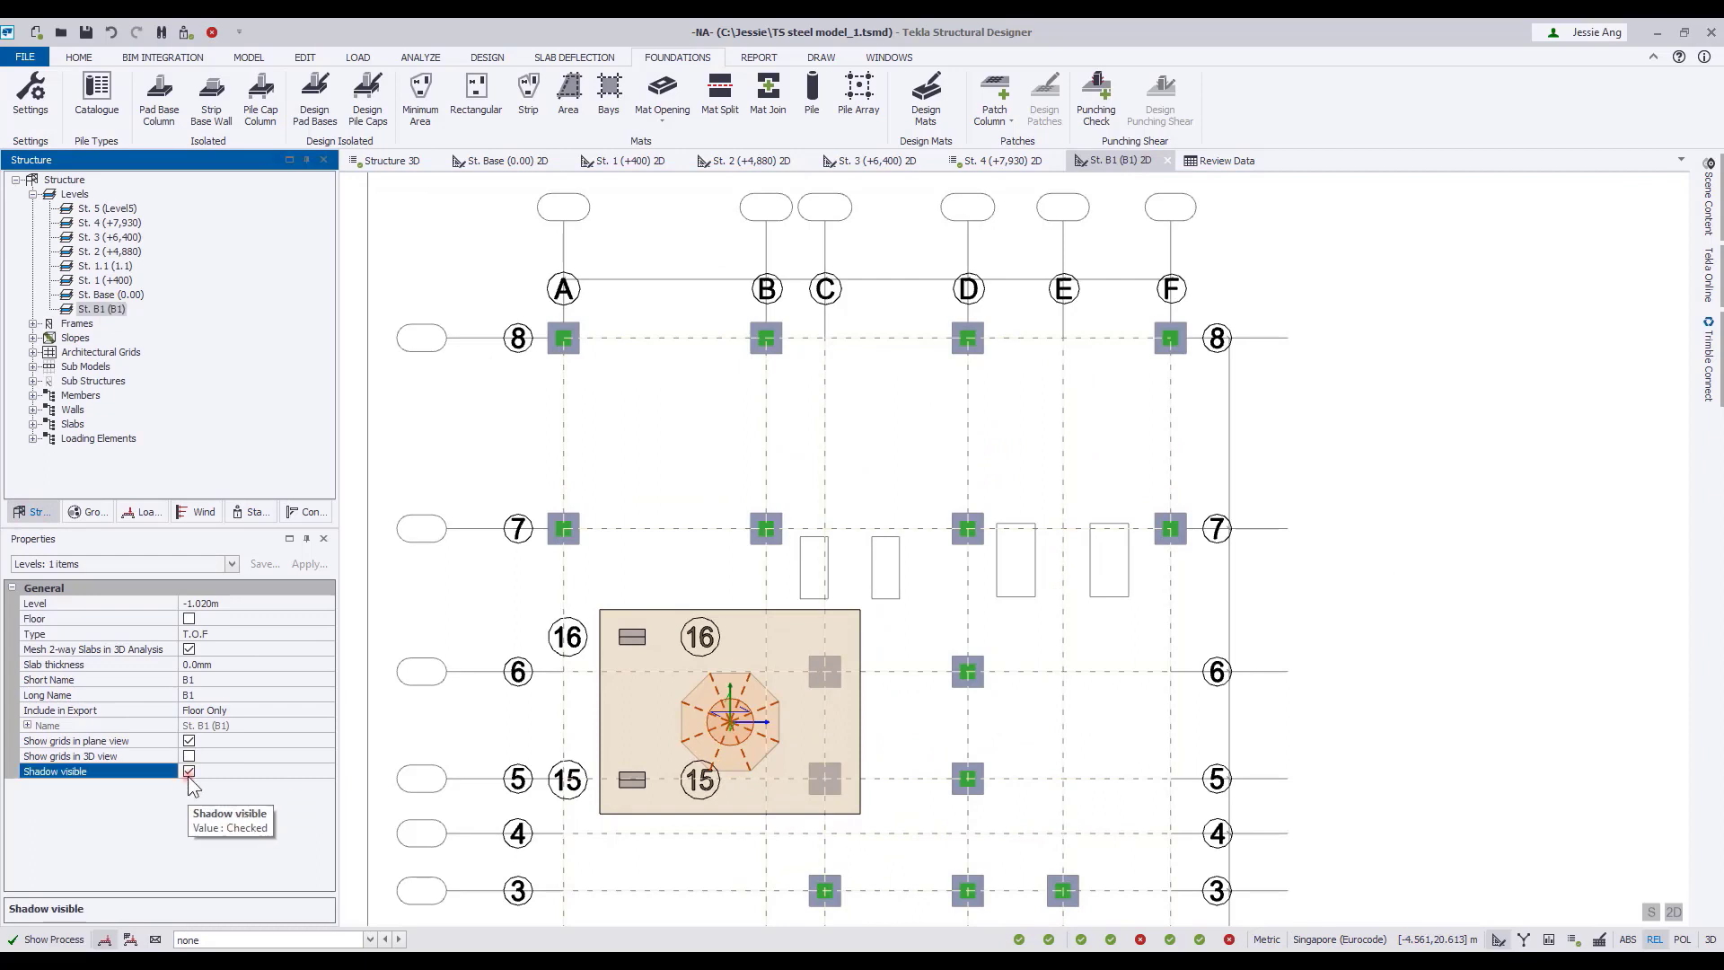
Place 1800 x 1800 mm, 400 mm deep isolated pad bases under all columns along grid lines 7 and 8.
{"action": "left_click", "coordinate": [166, 119]}
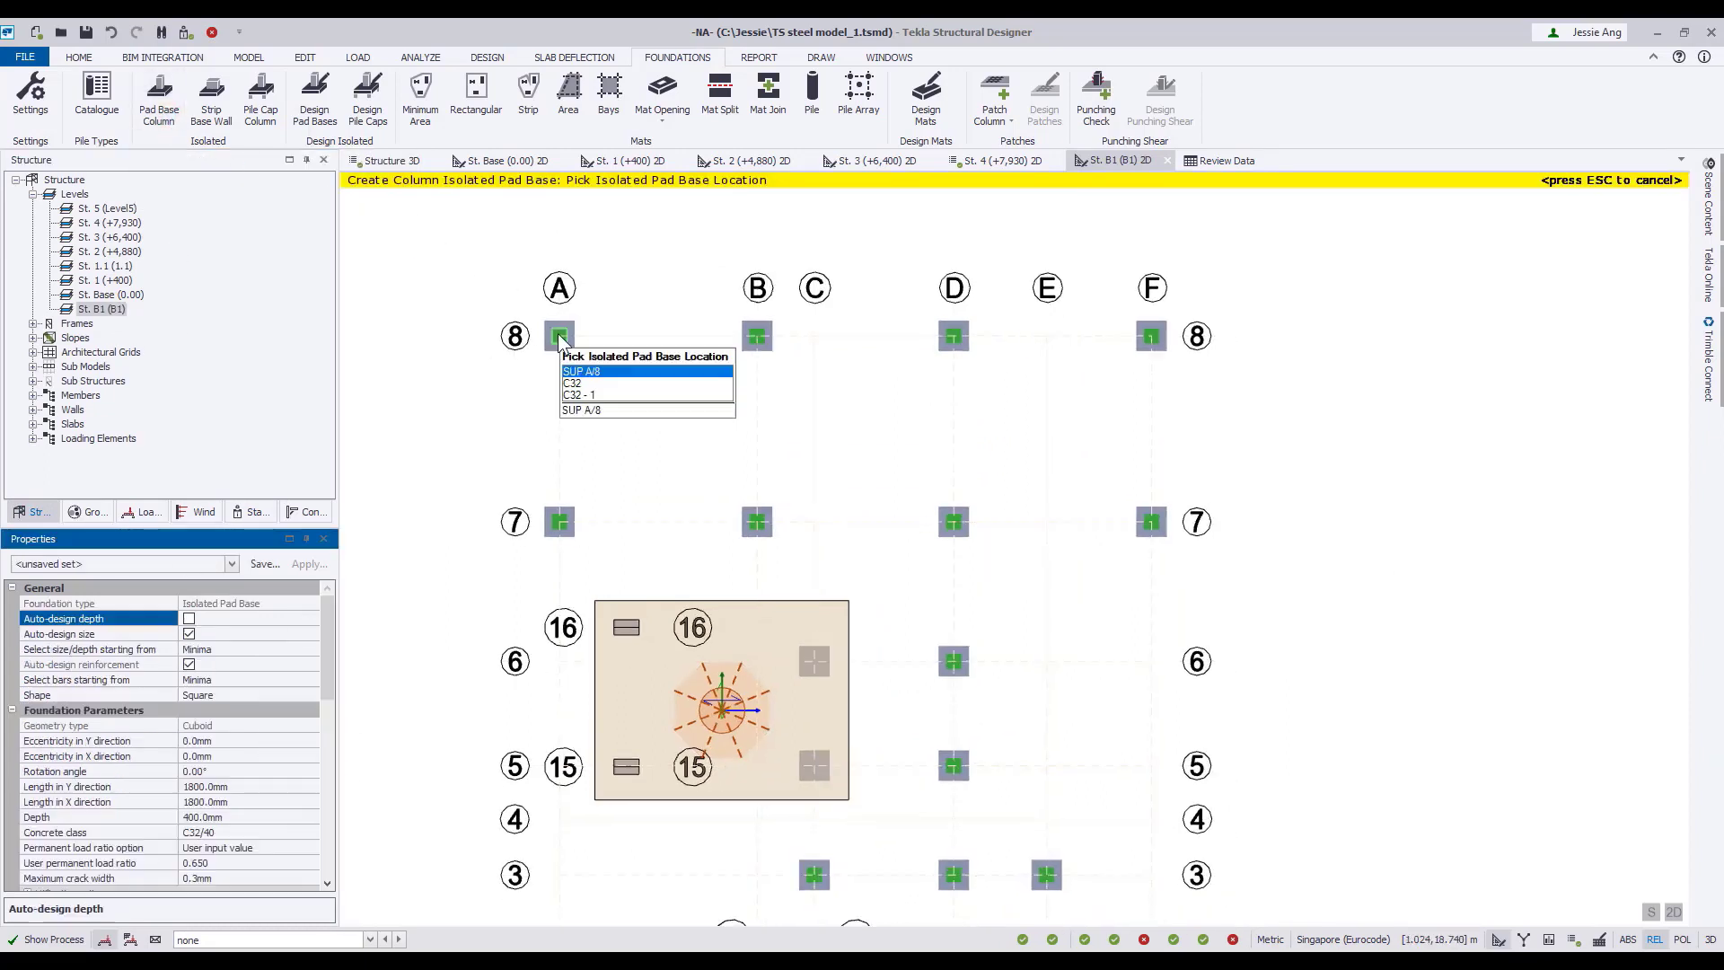
{"action": "left_click", "coordinate": [563, 339]}
{"action": "left_click", "coordinate": [563, 529]}
{"action": "left_click_drag", "start_coordinate": [691, 291], "coordinate": [1228, 571]}
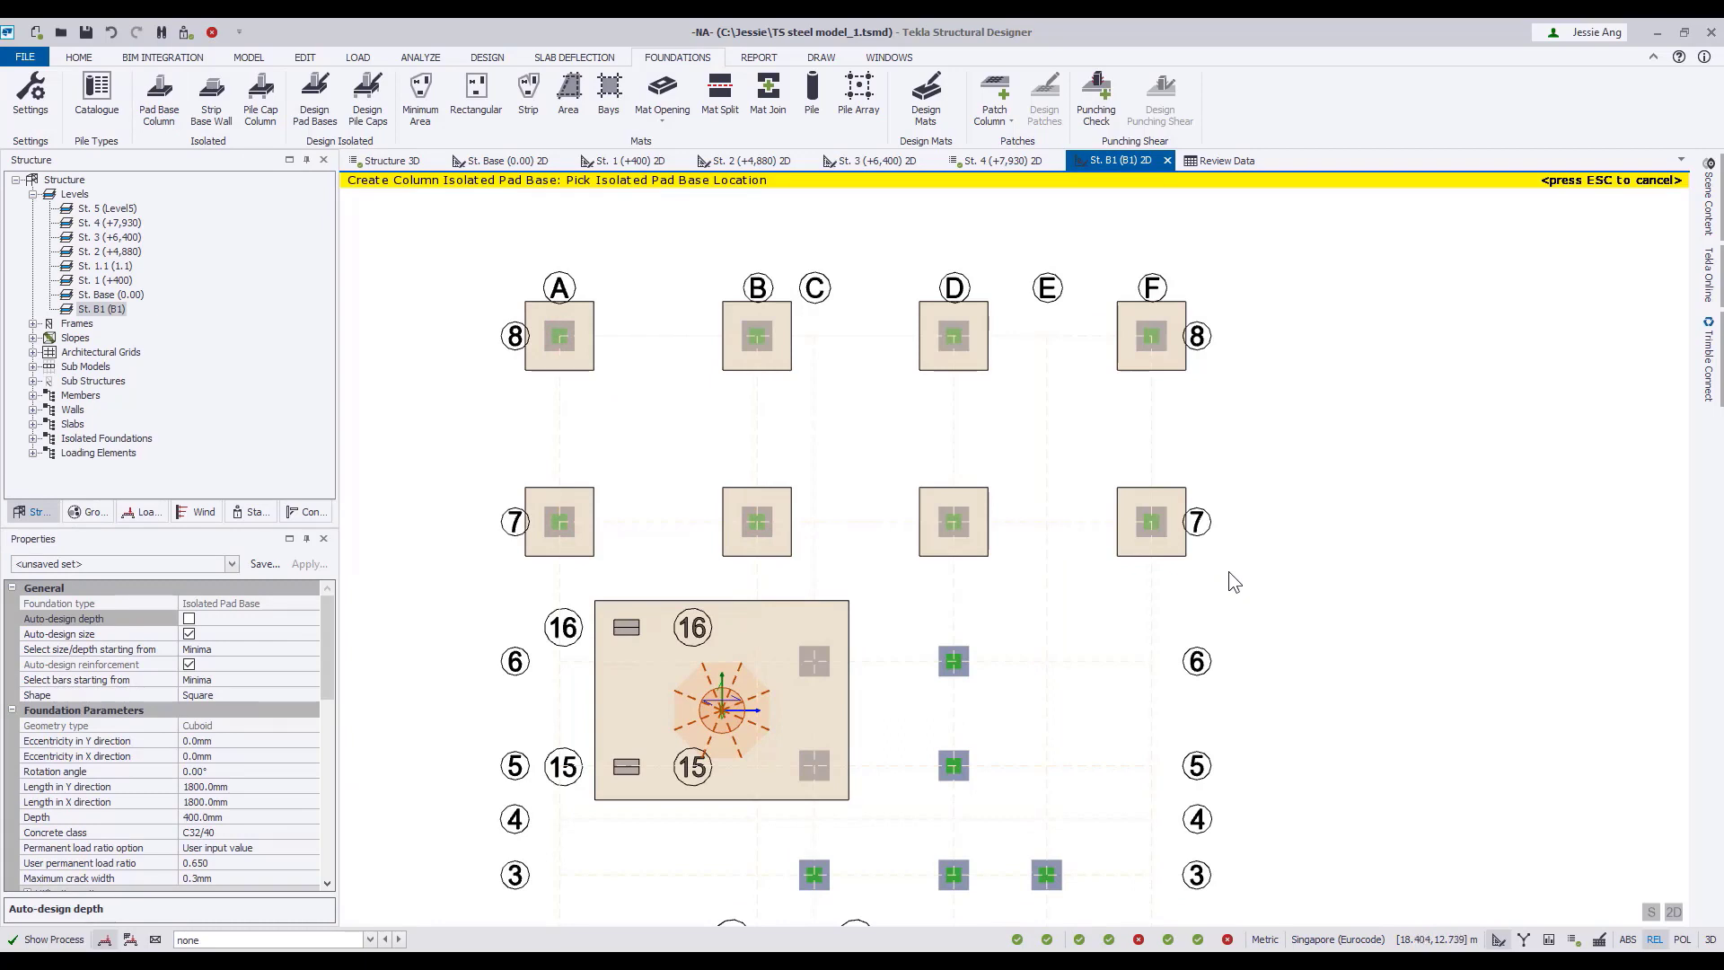
{"action": "scroll", "coordinate": [1058, 547], "scroll_direction": "down", "scroll_amount": 2}
{"action": "middle_click_drag", "start_coordinate": [1242, 552], "coordinate": [1174, 502]}
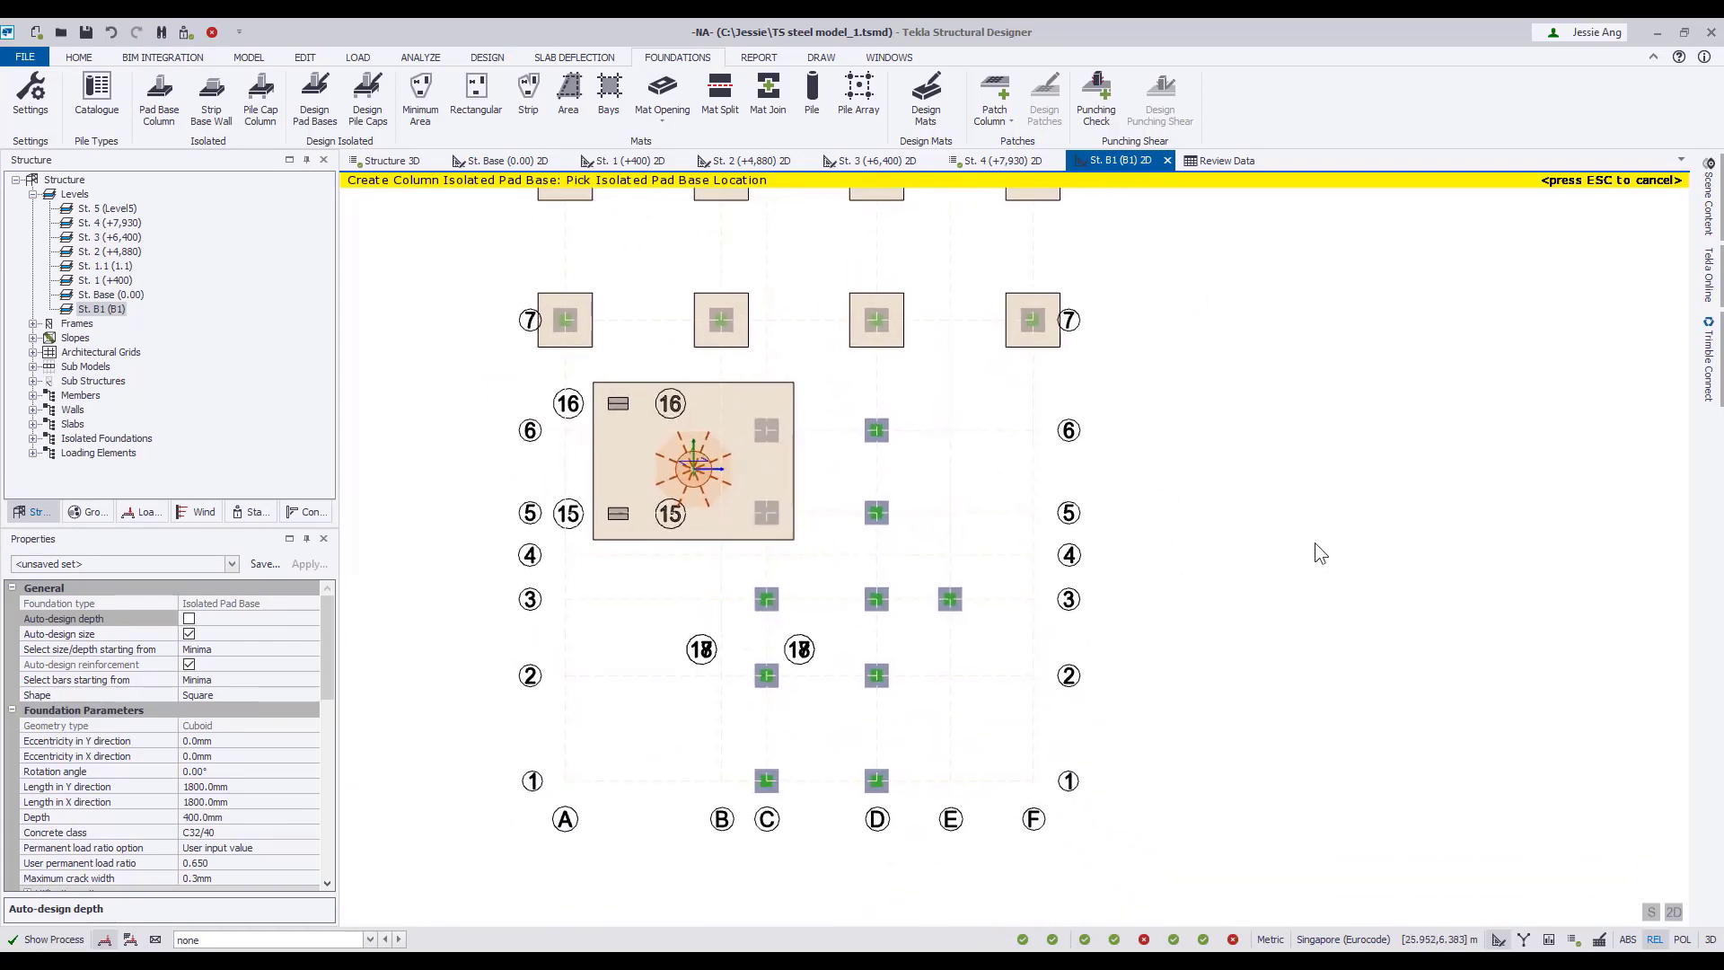
Add a driven circular concrete pile type named P400 with a 400 mm dimension to the pile catalogue.
{"action": "left_click", "coordinate": [96, 93]}
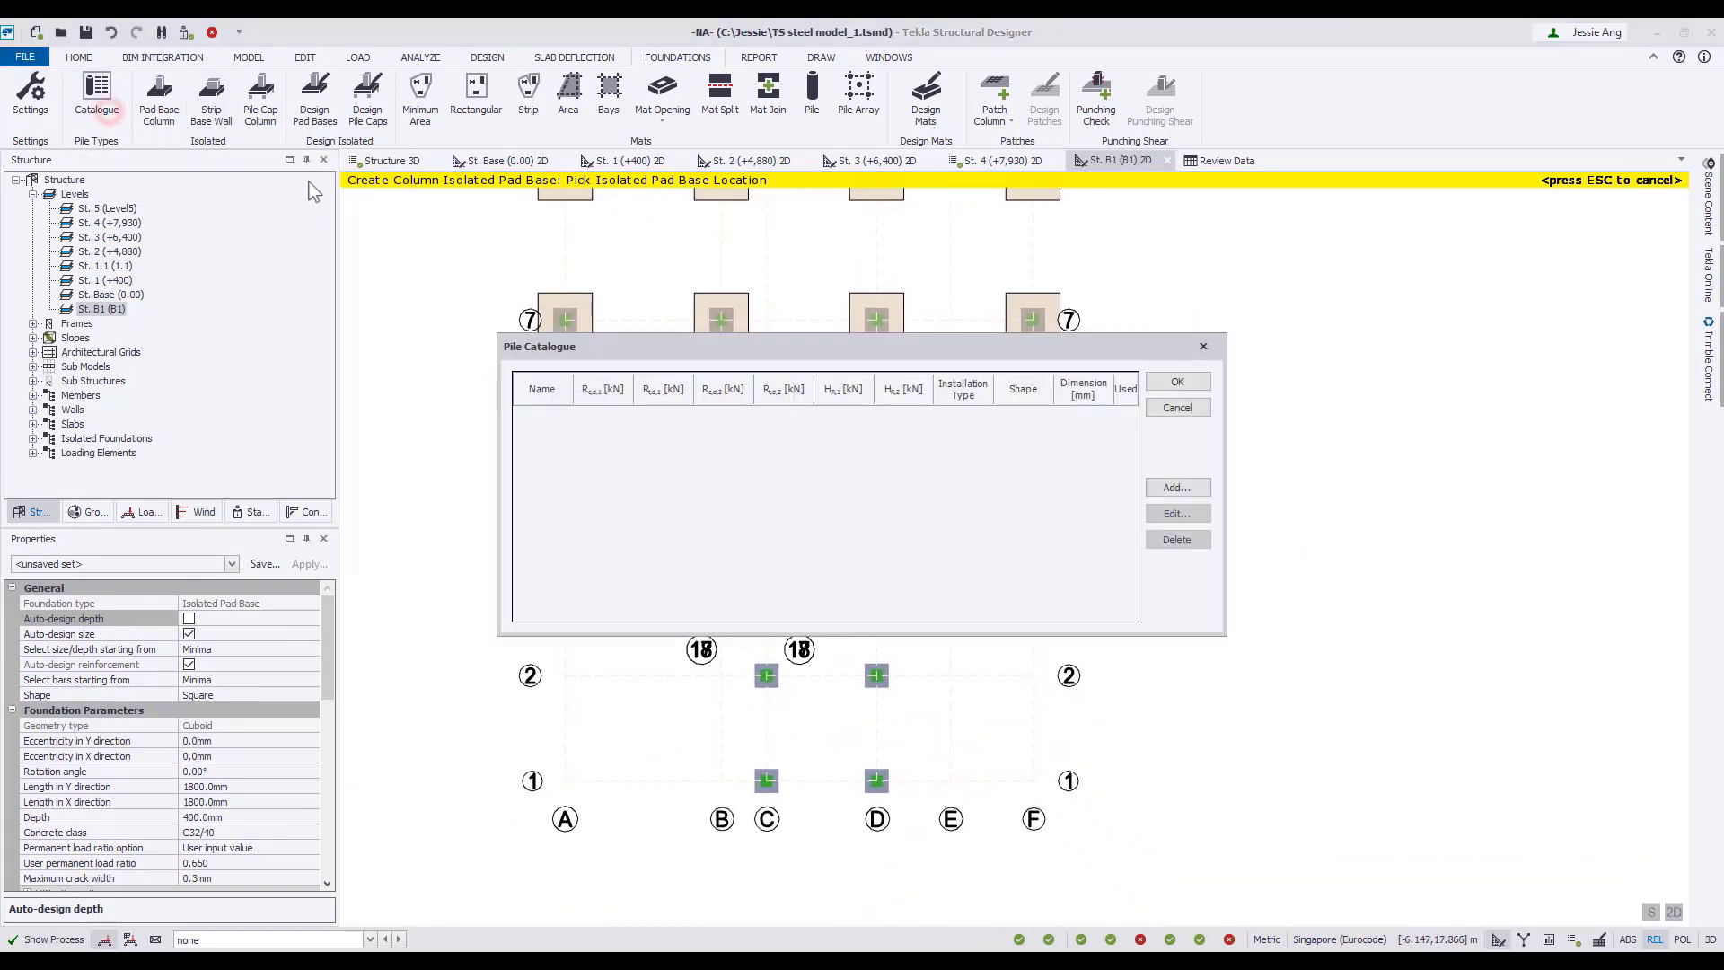
{"action": "left_click", "coordinate": [1178, 488]}
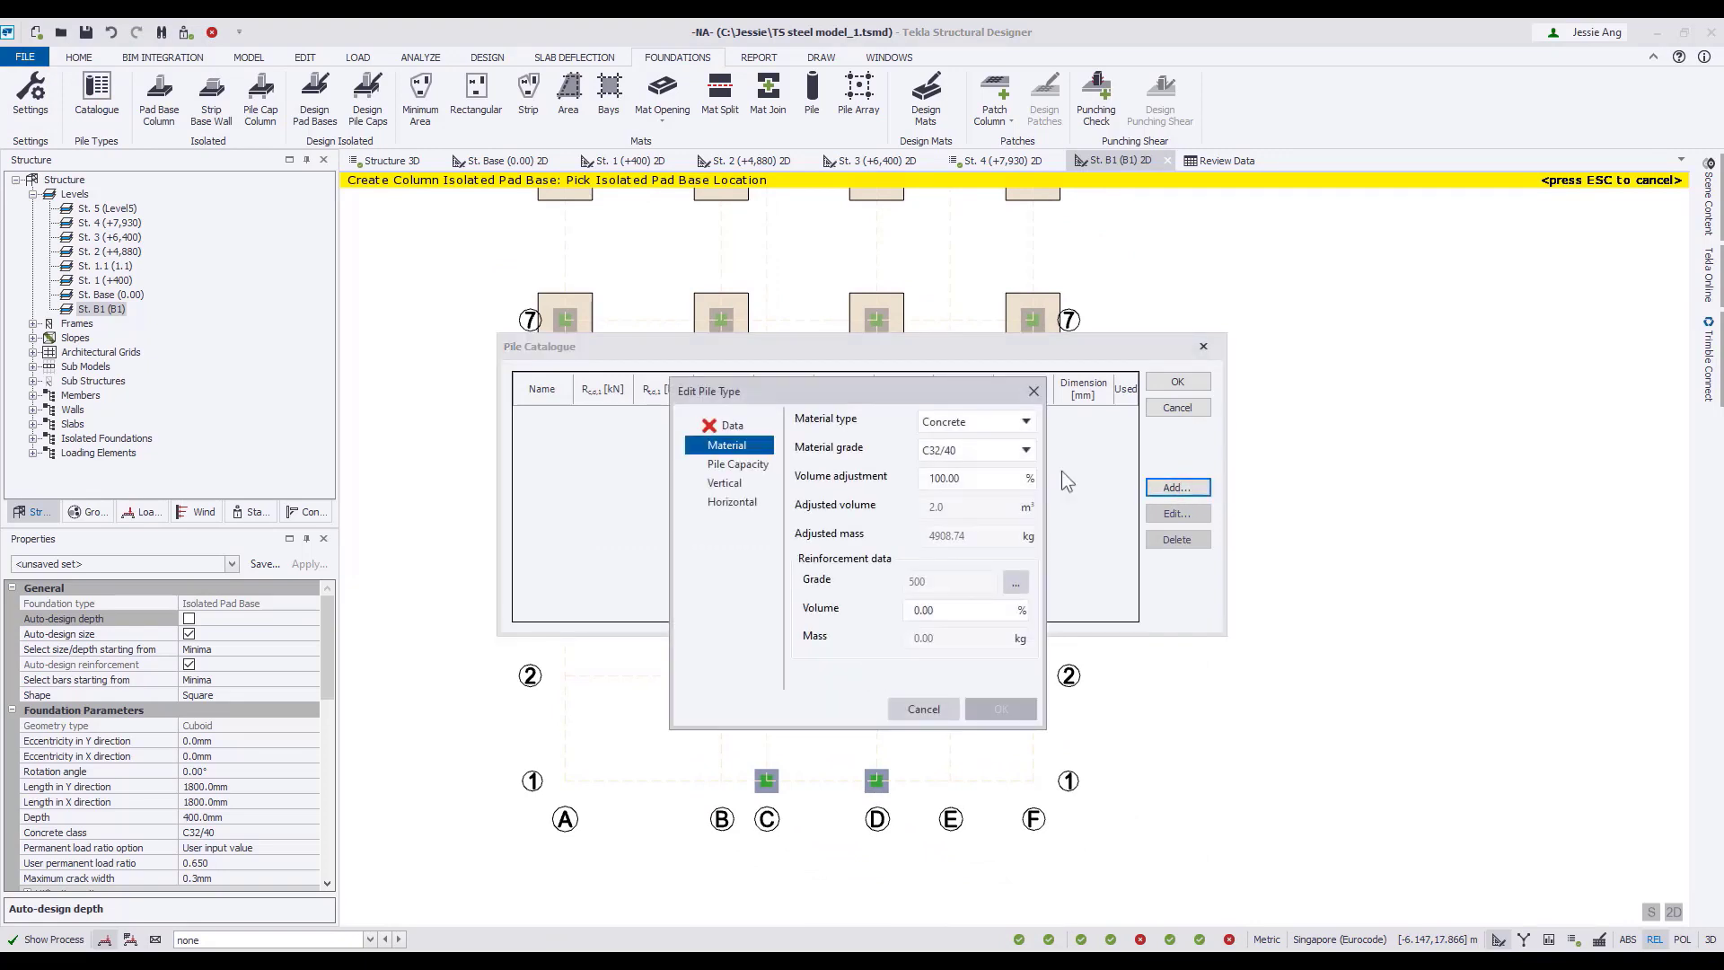
{"action": "left_click", "coordinate": [732, 425]}
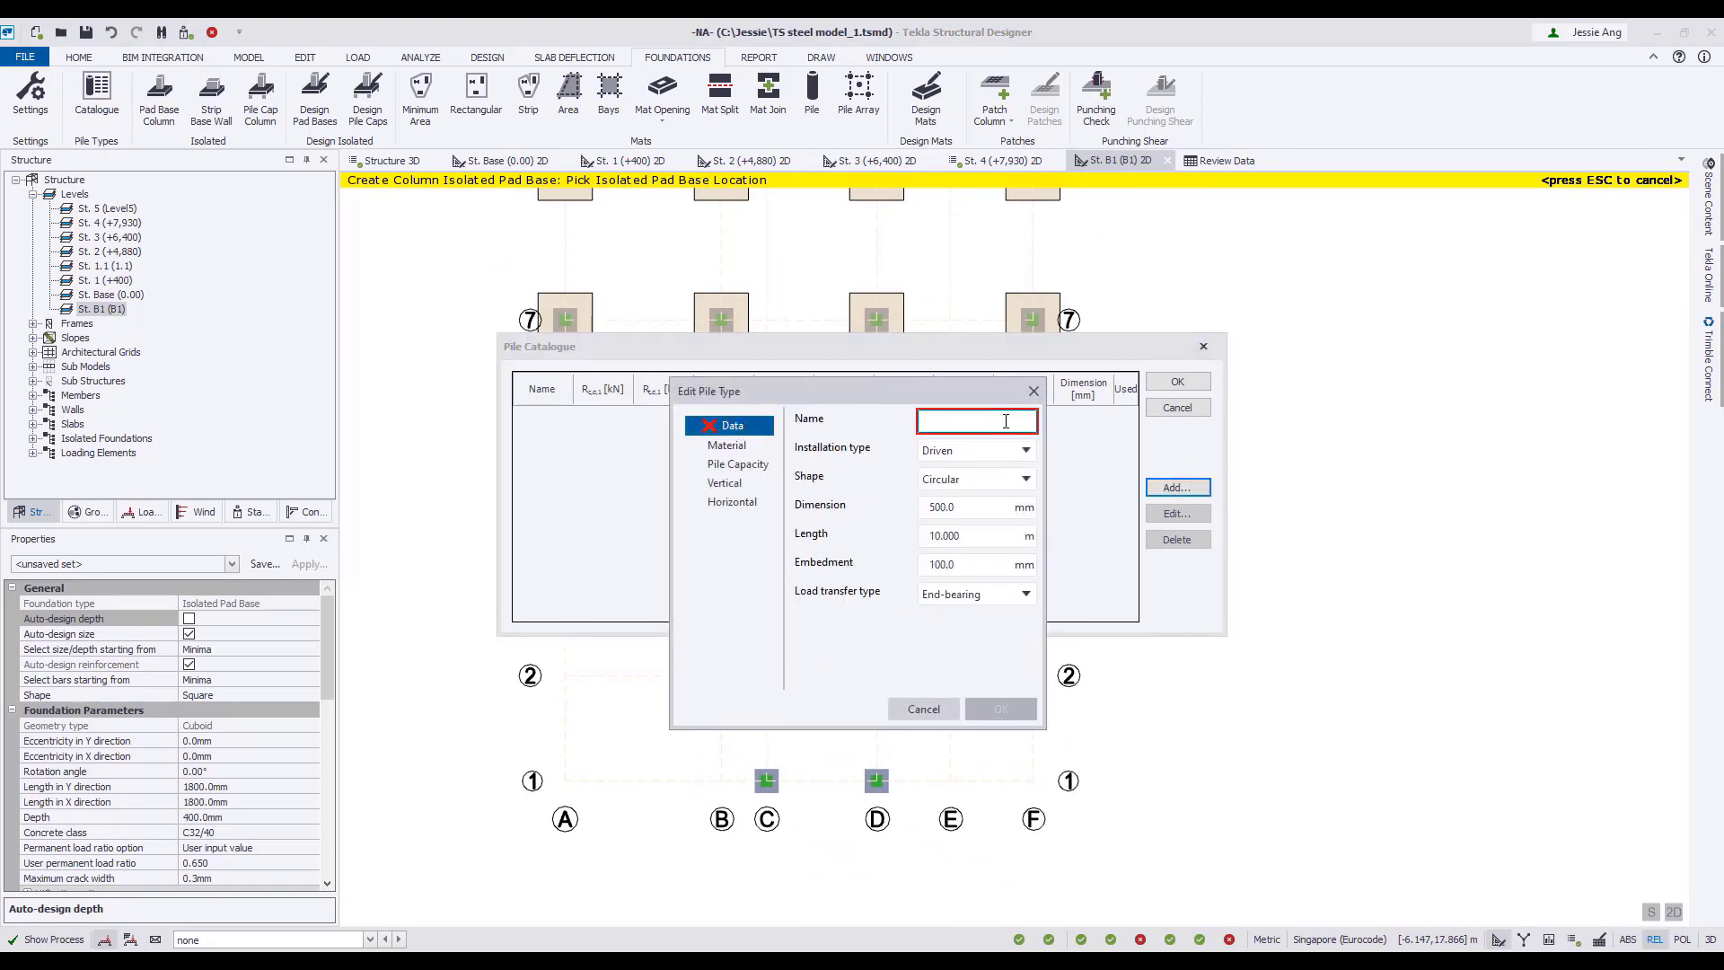
{"action": "type", "text": "P400"}
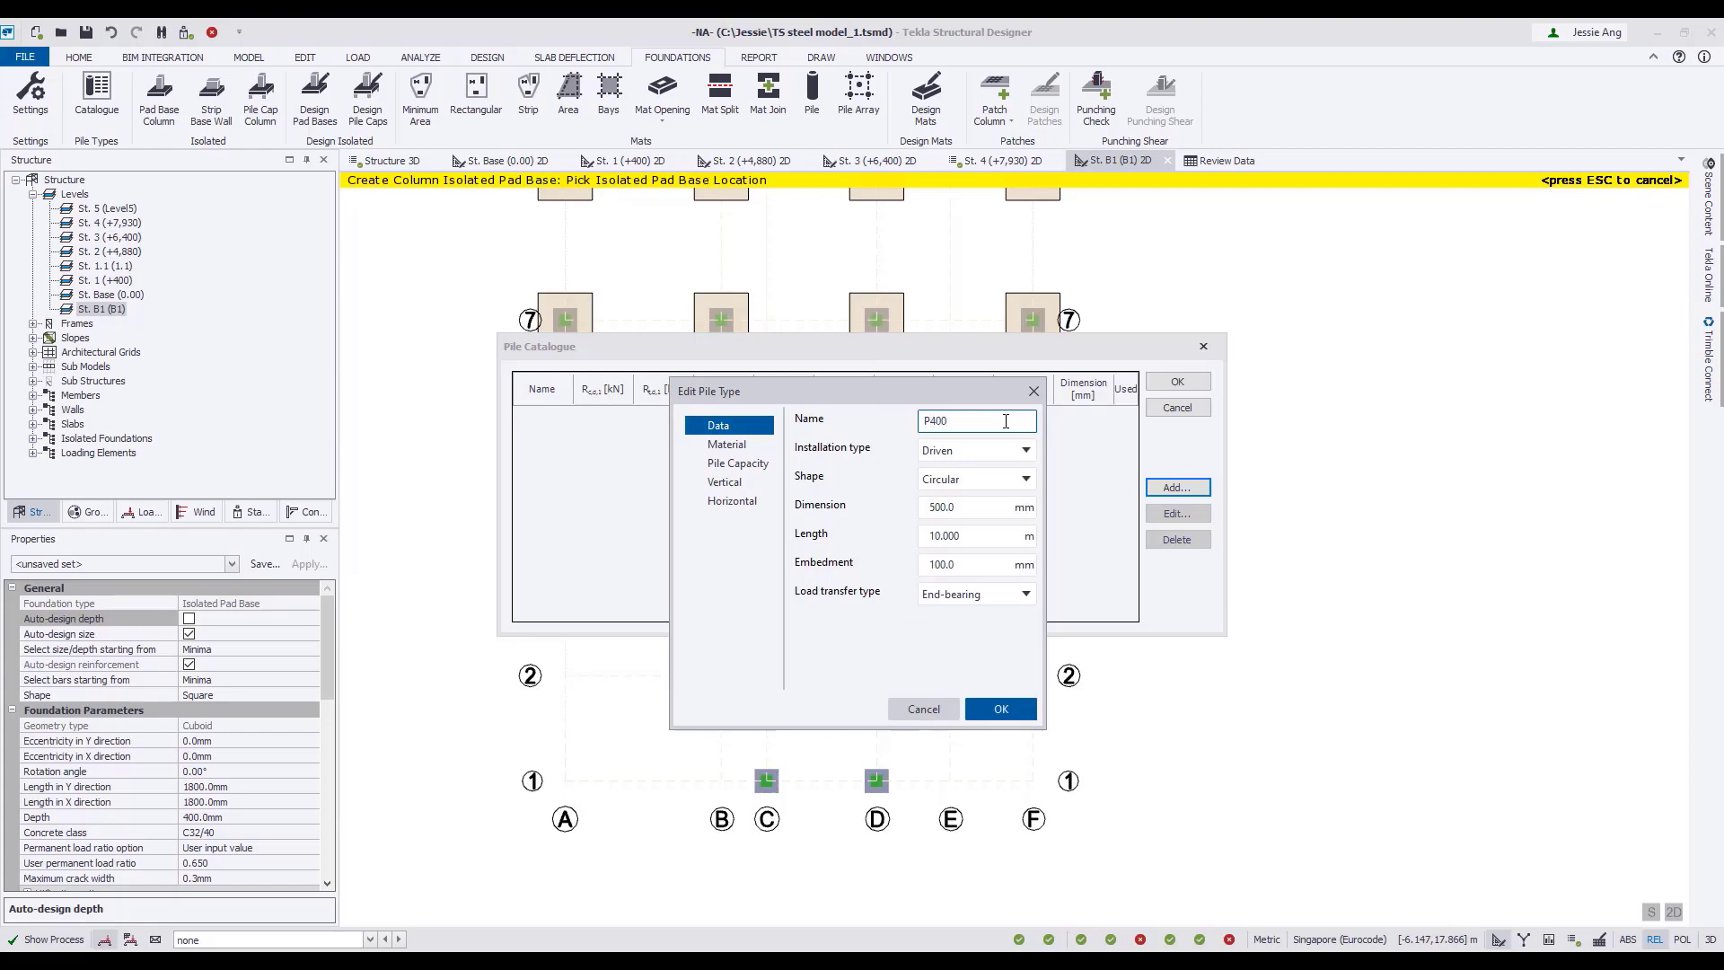
{"action": "double_click", "coordinate": [943, 508]}
{"action": "type", "text": "400"}
Check the pile type's material, capacity, vertical and horizontal settings, and save it in the pile catalogue.
{"action": "left_click", "coordinate": [727, 444]}
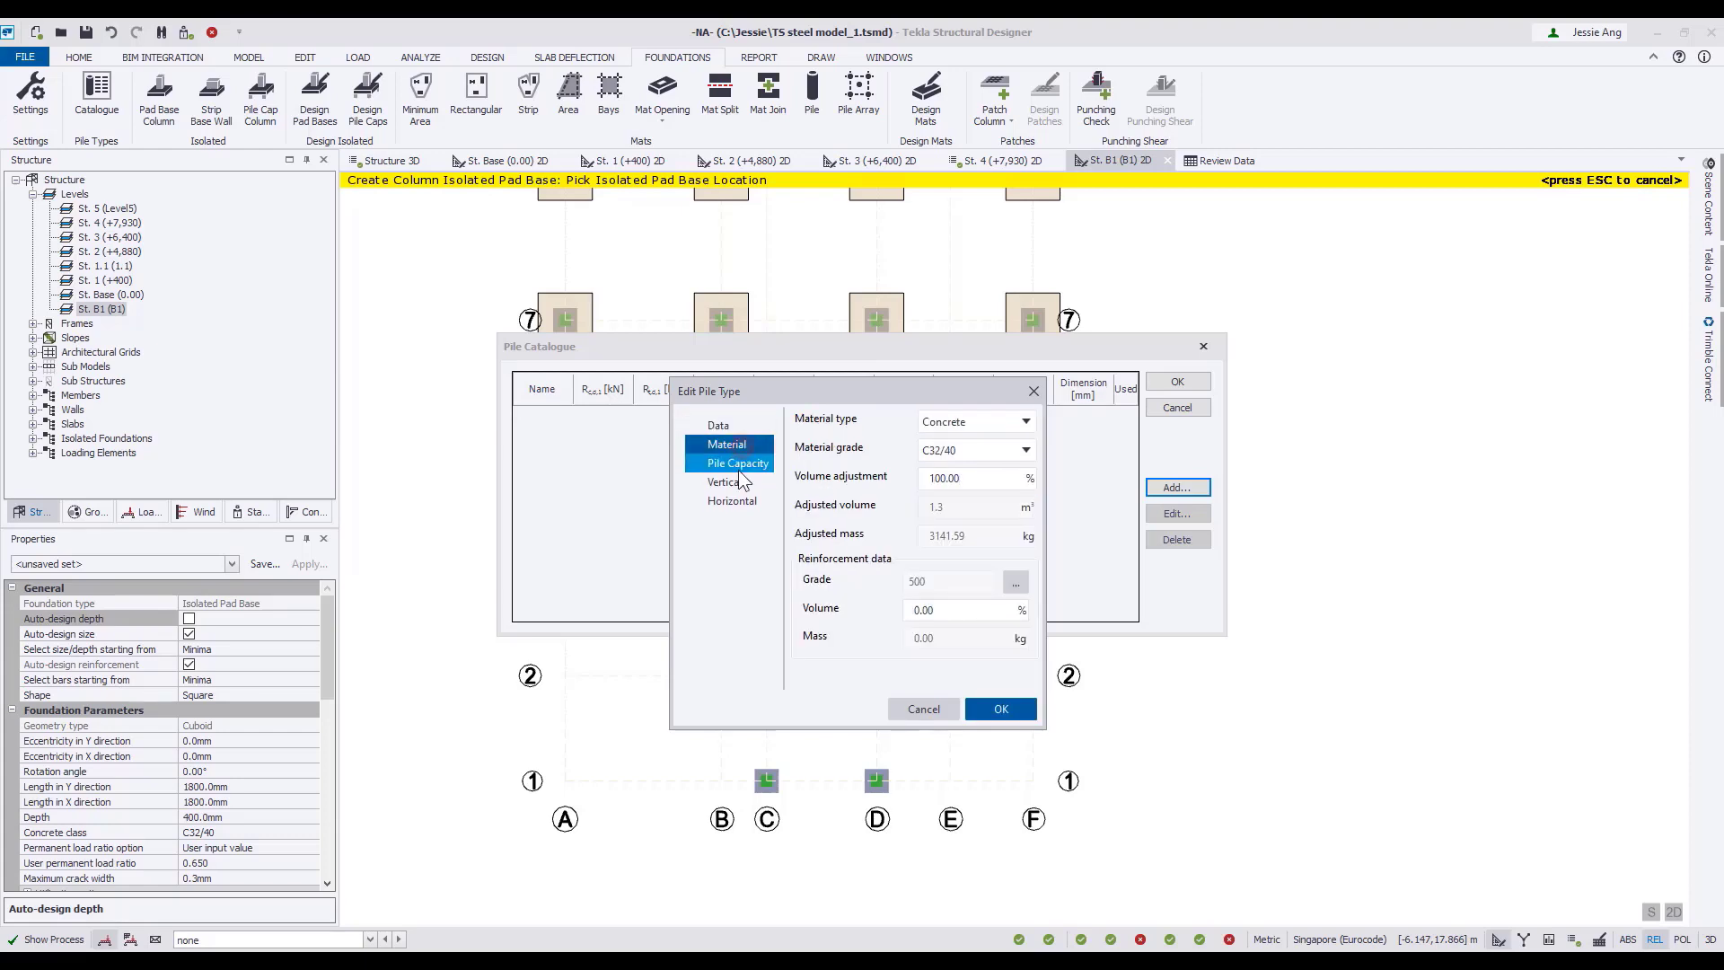
{"action": "left_click", "coordinate": [738, 464]}
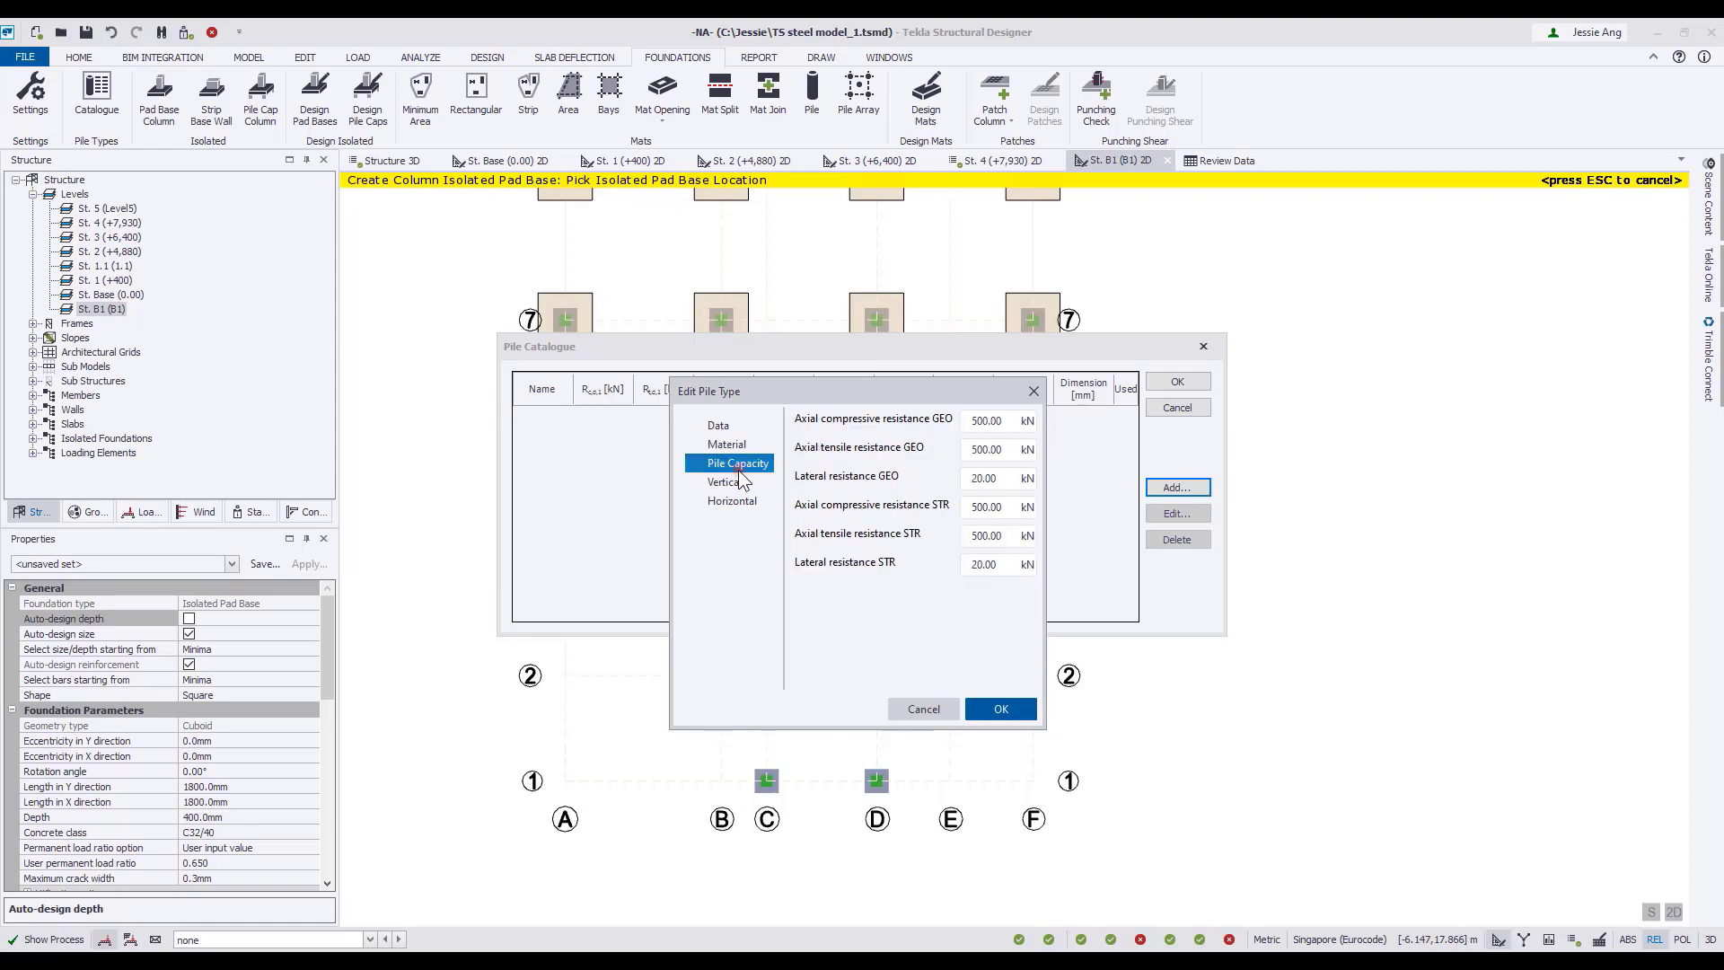
{"action": "left_click", "coordinate": [735, 483]}
{"action": "left_click", "coordinate": [727, 501]}
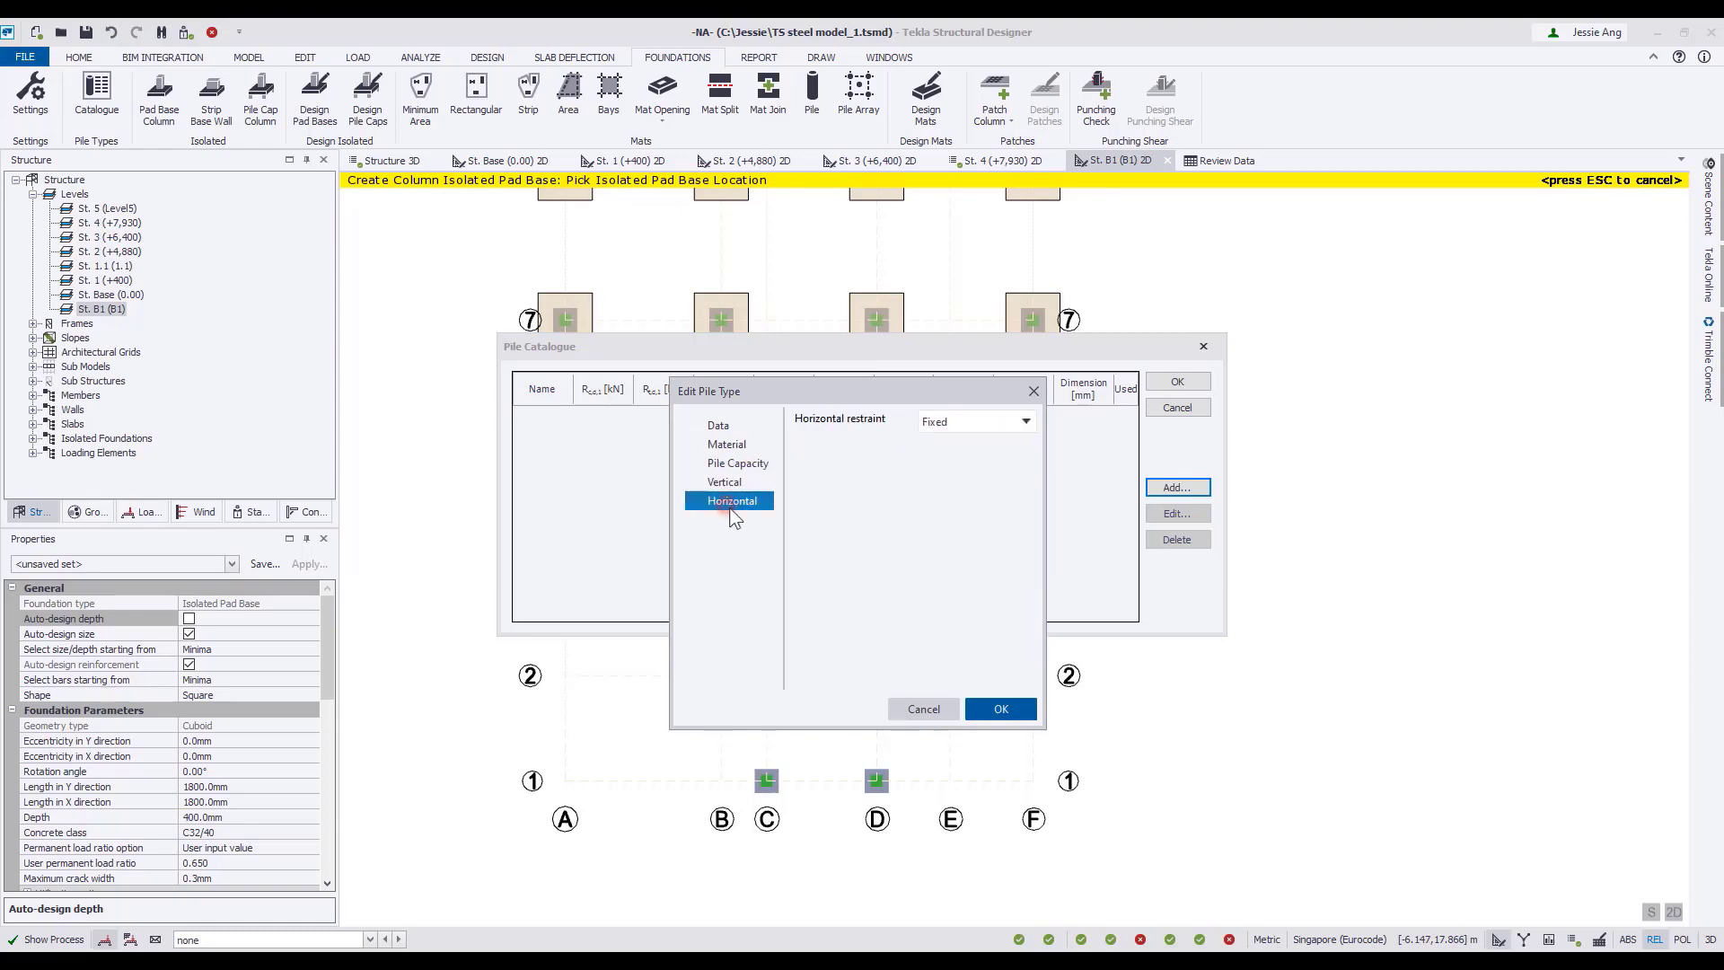
{"action": "left_click", "coordinate": [1000, 709]}
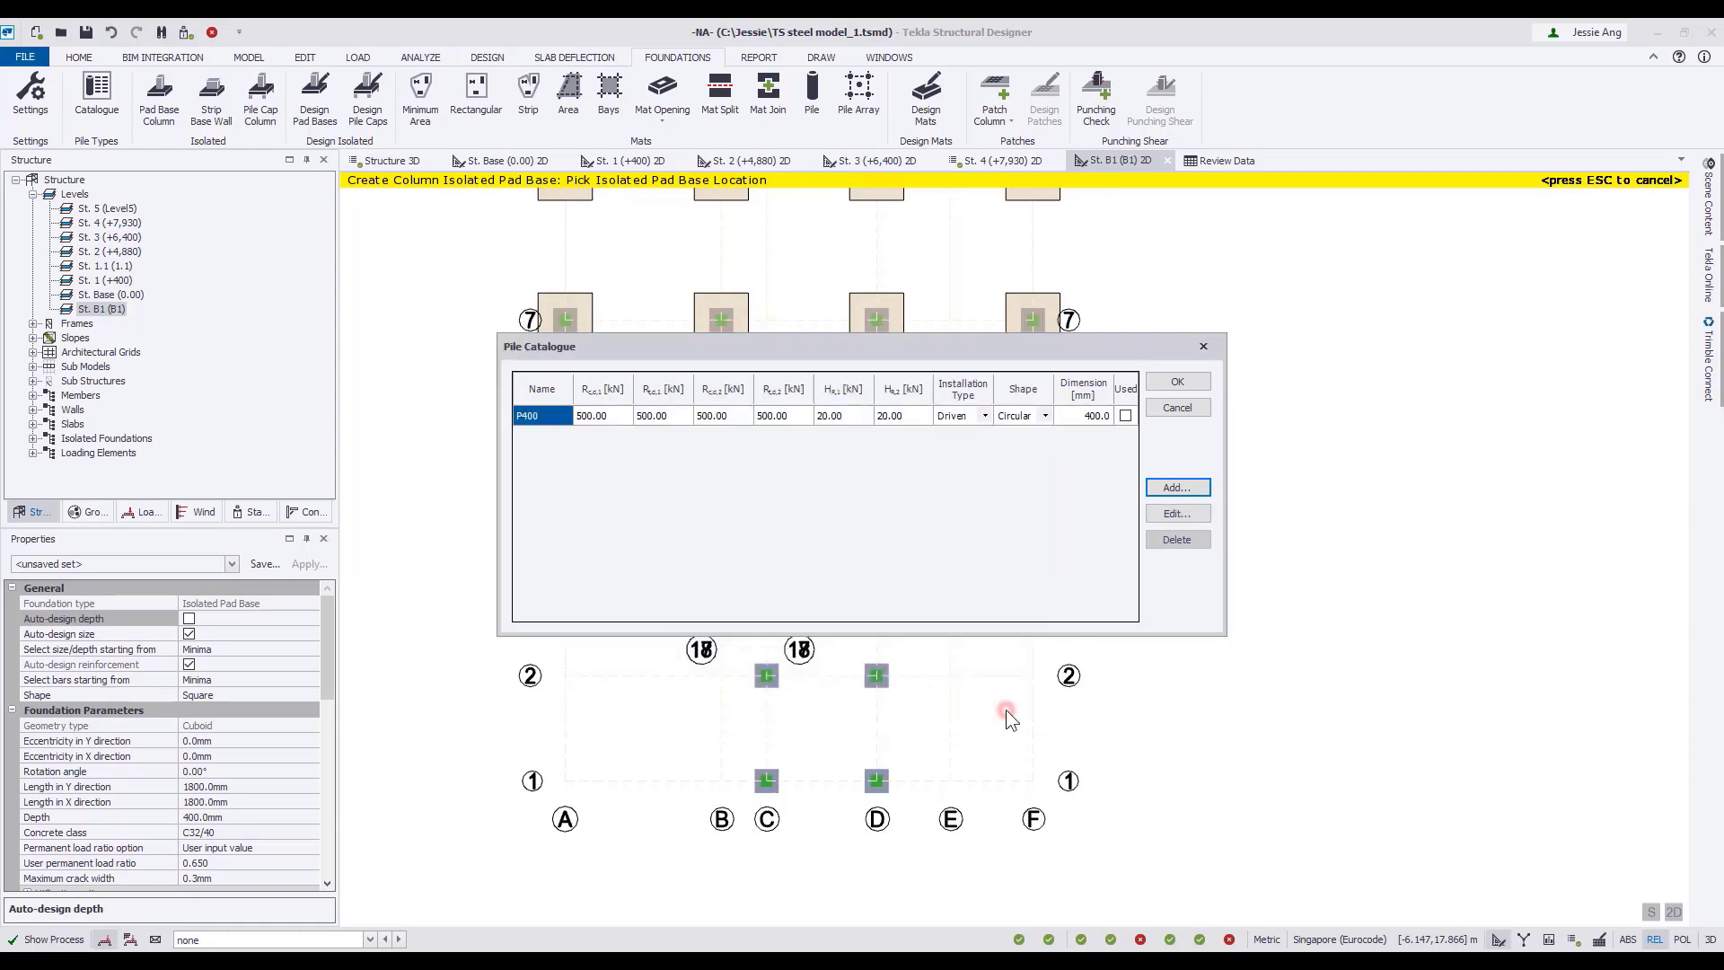
{"action": "left_click", "coordinate": [1178, 382]}
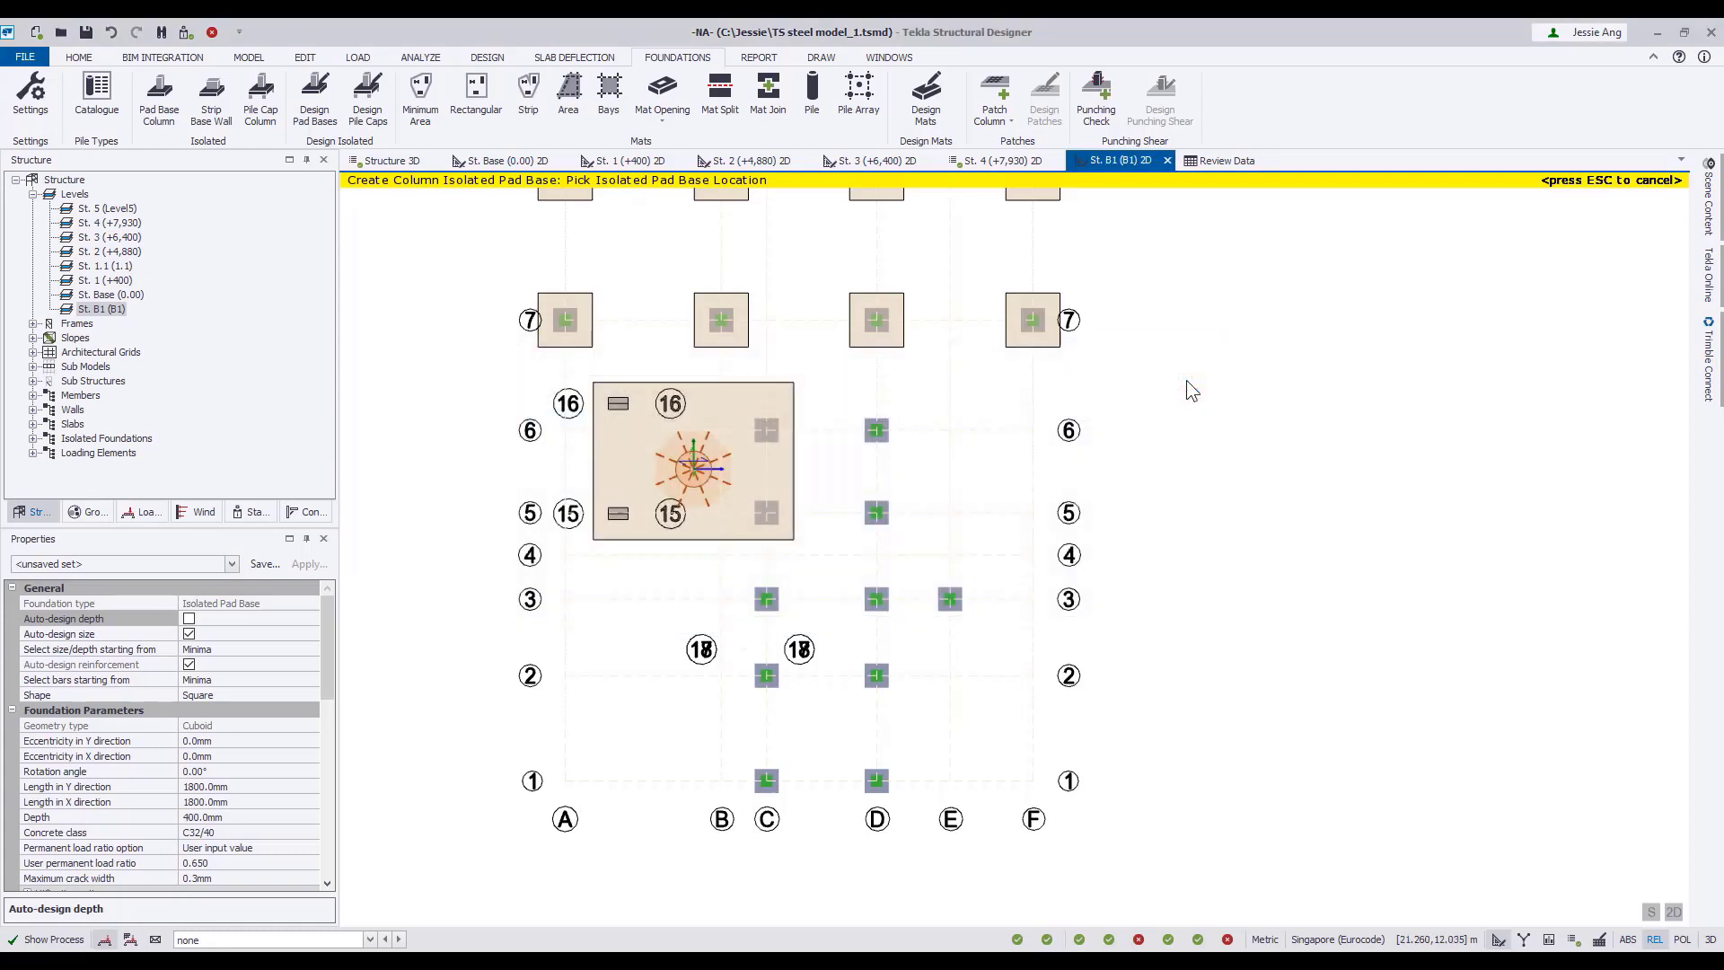
Place 400 mm deep isolated pile caps, with auto-design depth off, under the columns on grid lines 1 to 6 outside the mat.
{"action": "left_click", "coordinate": [260, 112]}
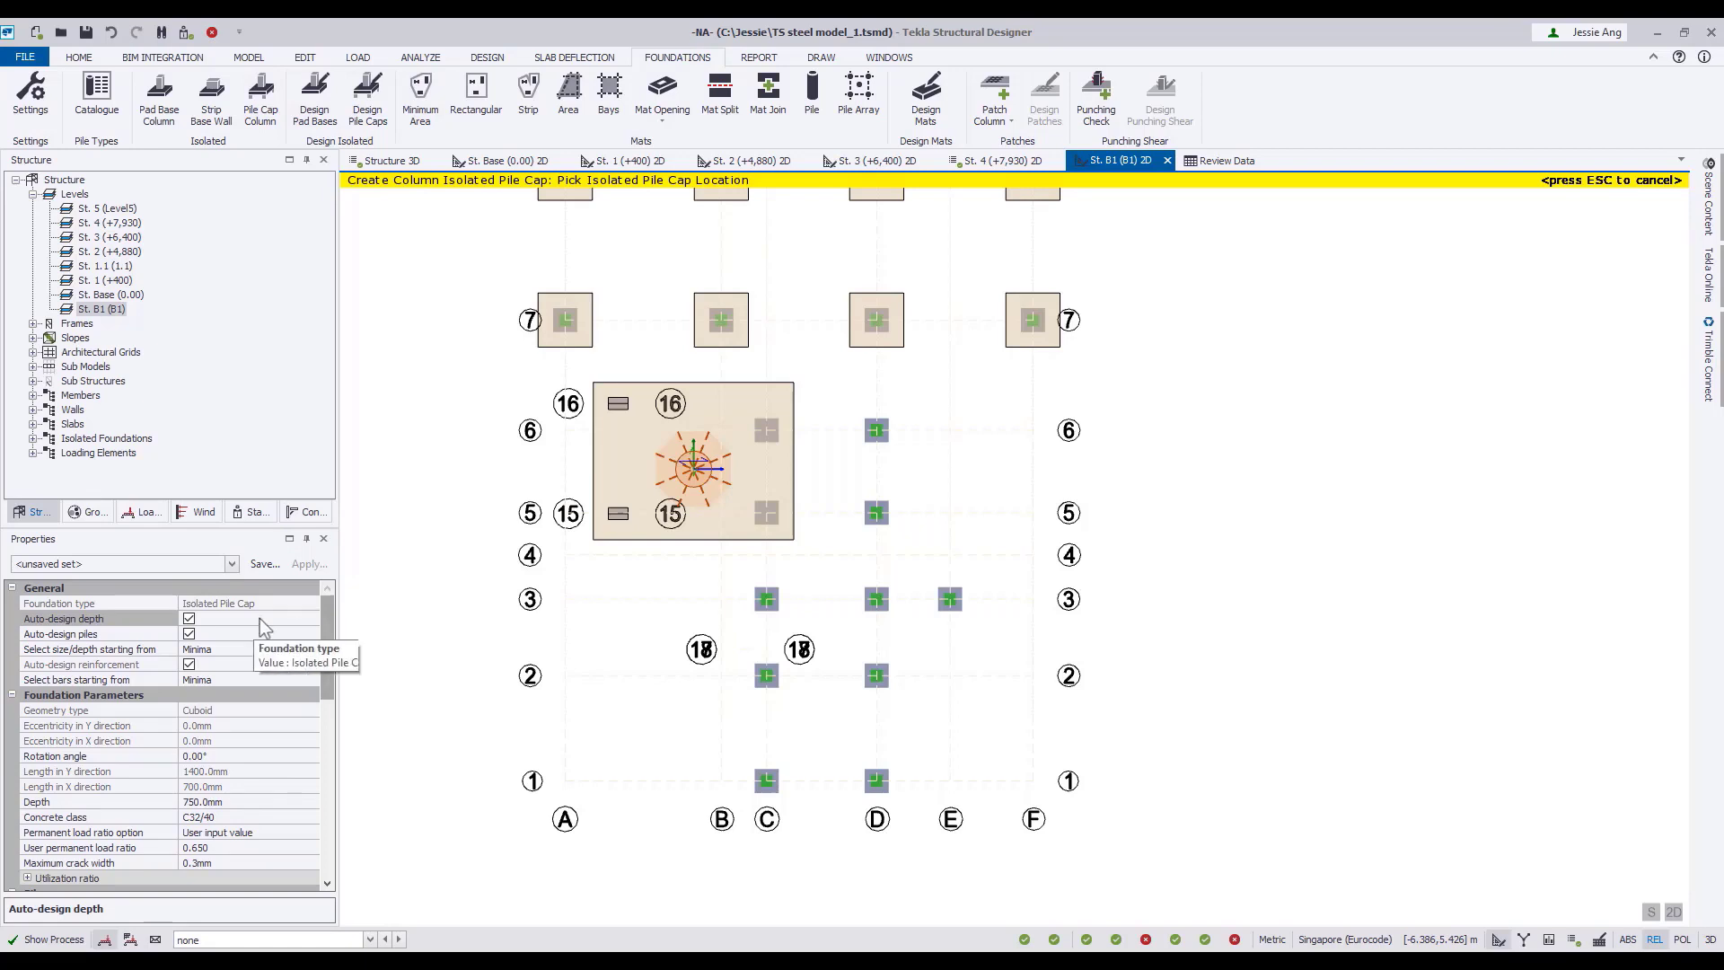
{"action": "left_click", "coordinate": [189, 619]}
{"action": "left_click", "coordinate": [246, 801]}
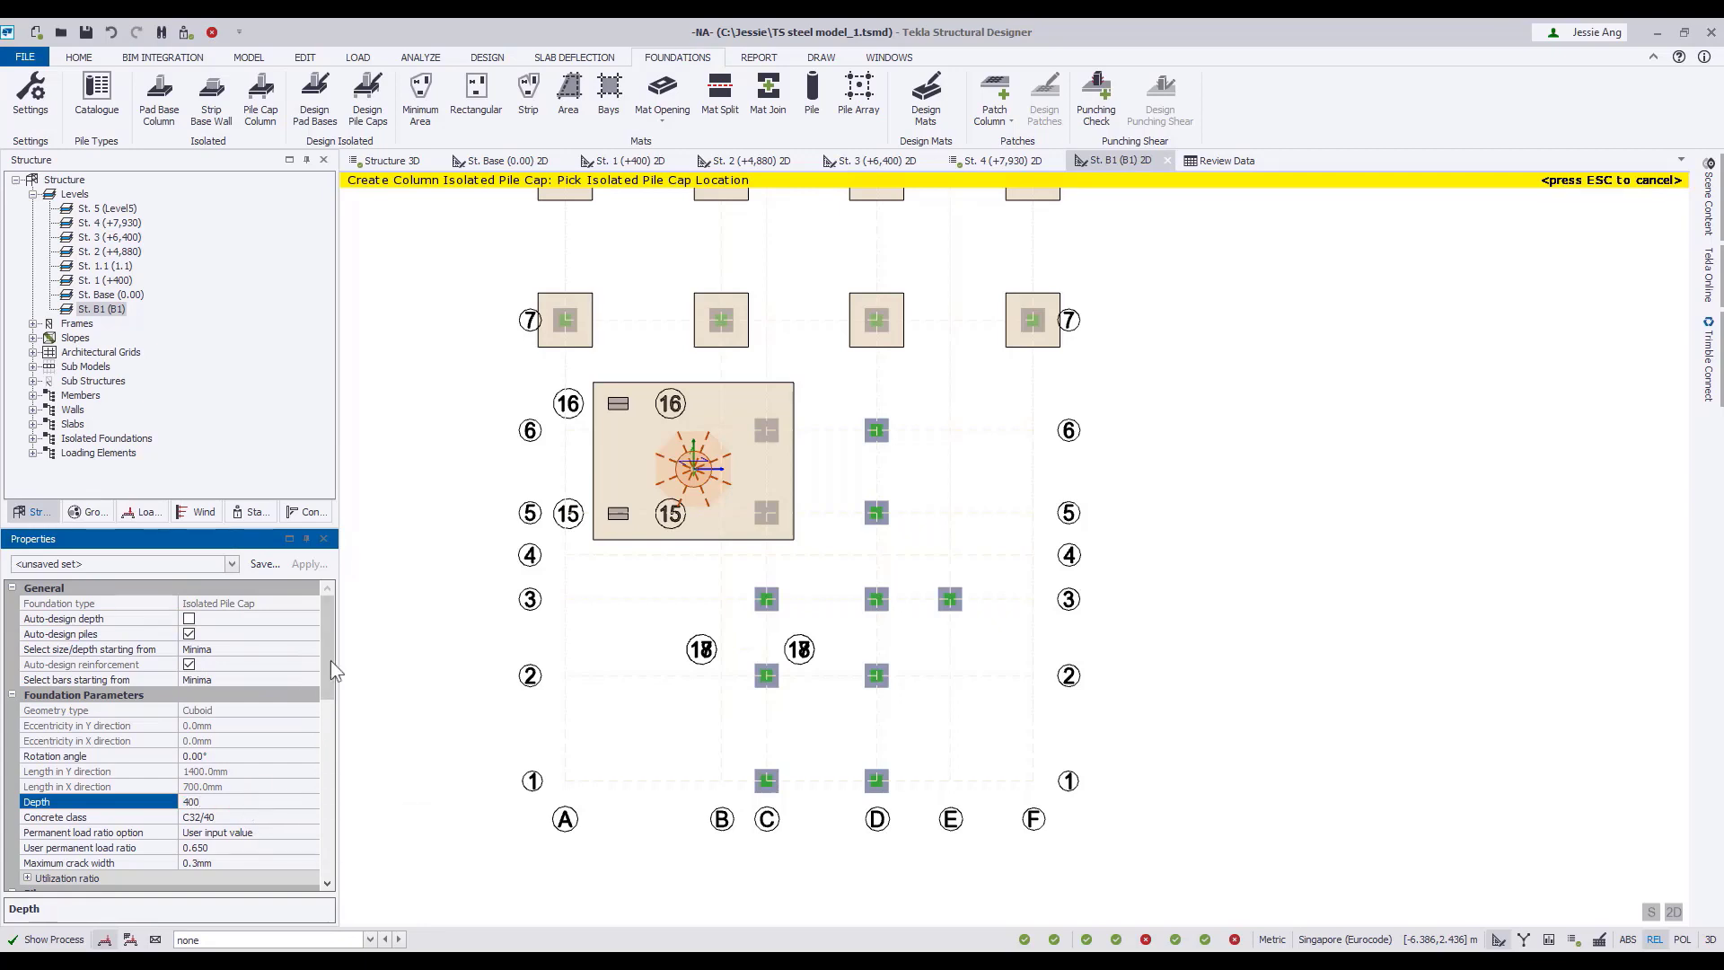
{"action": "key", "text": "Return"}
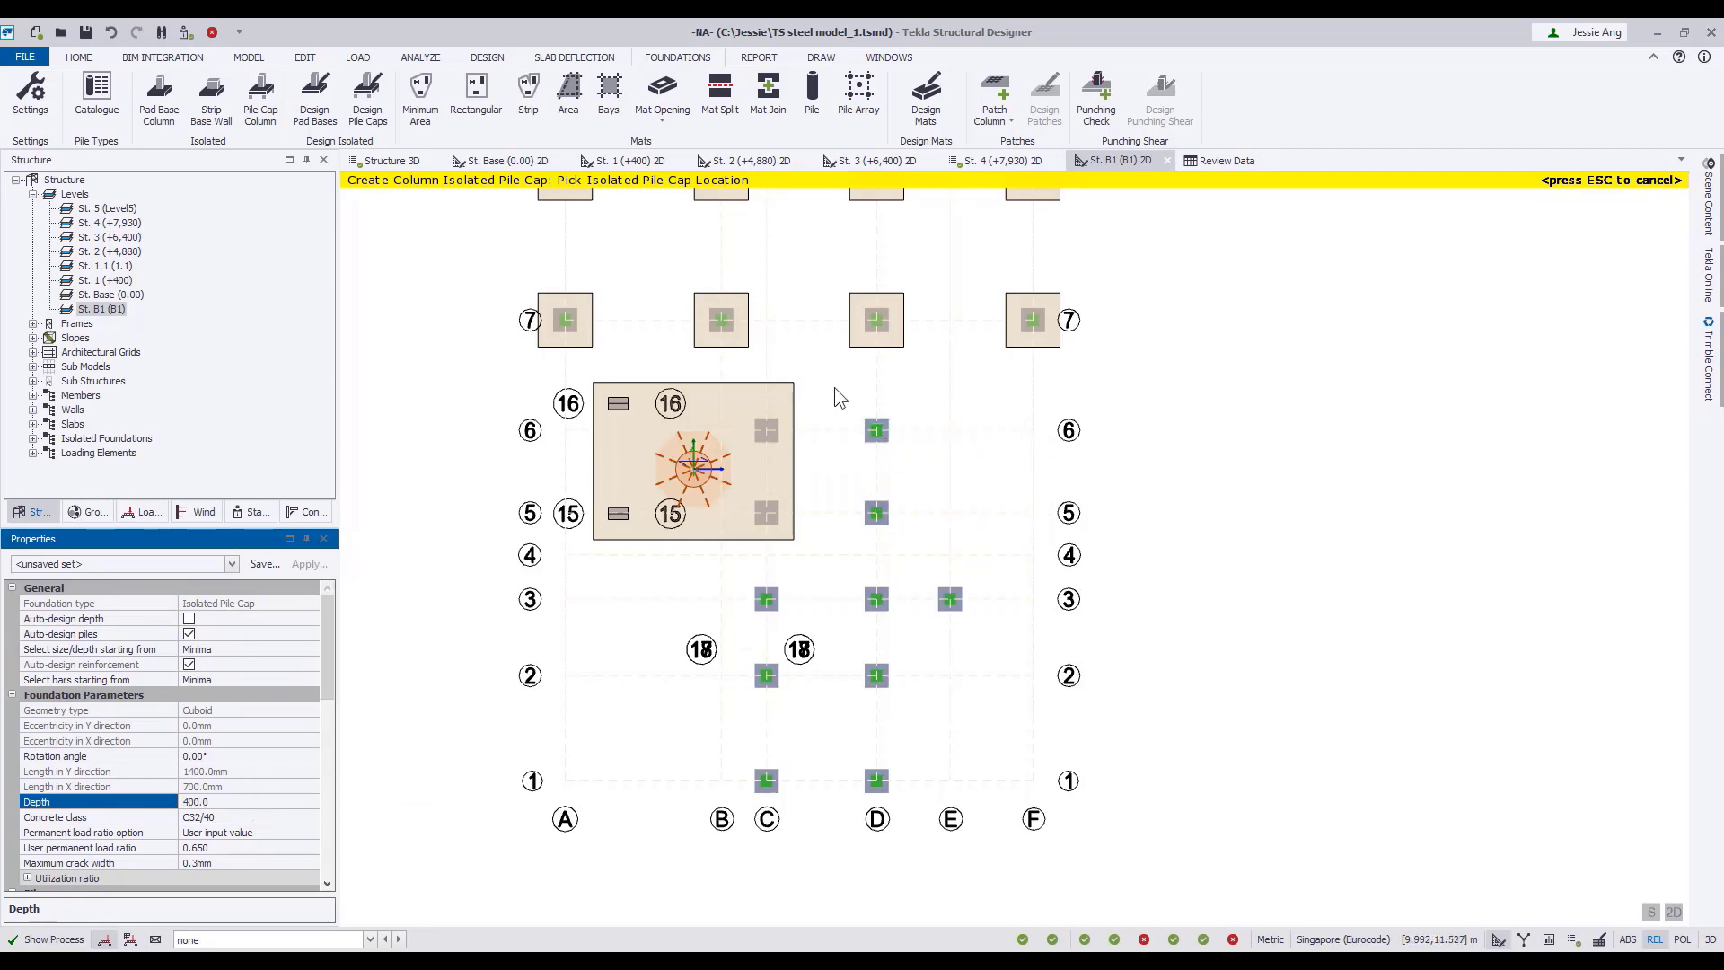
{"action": "left_click_drag", "start_coordinate": [833, 386], "coordinate": [1018, 837]}
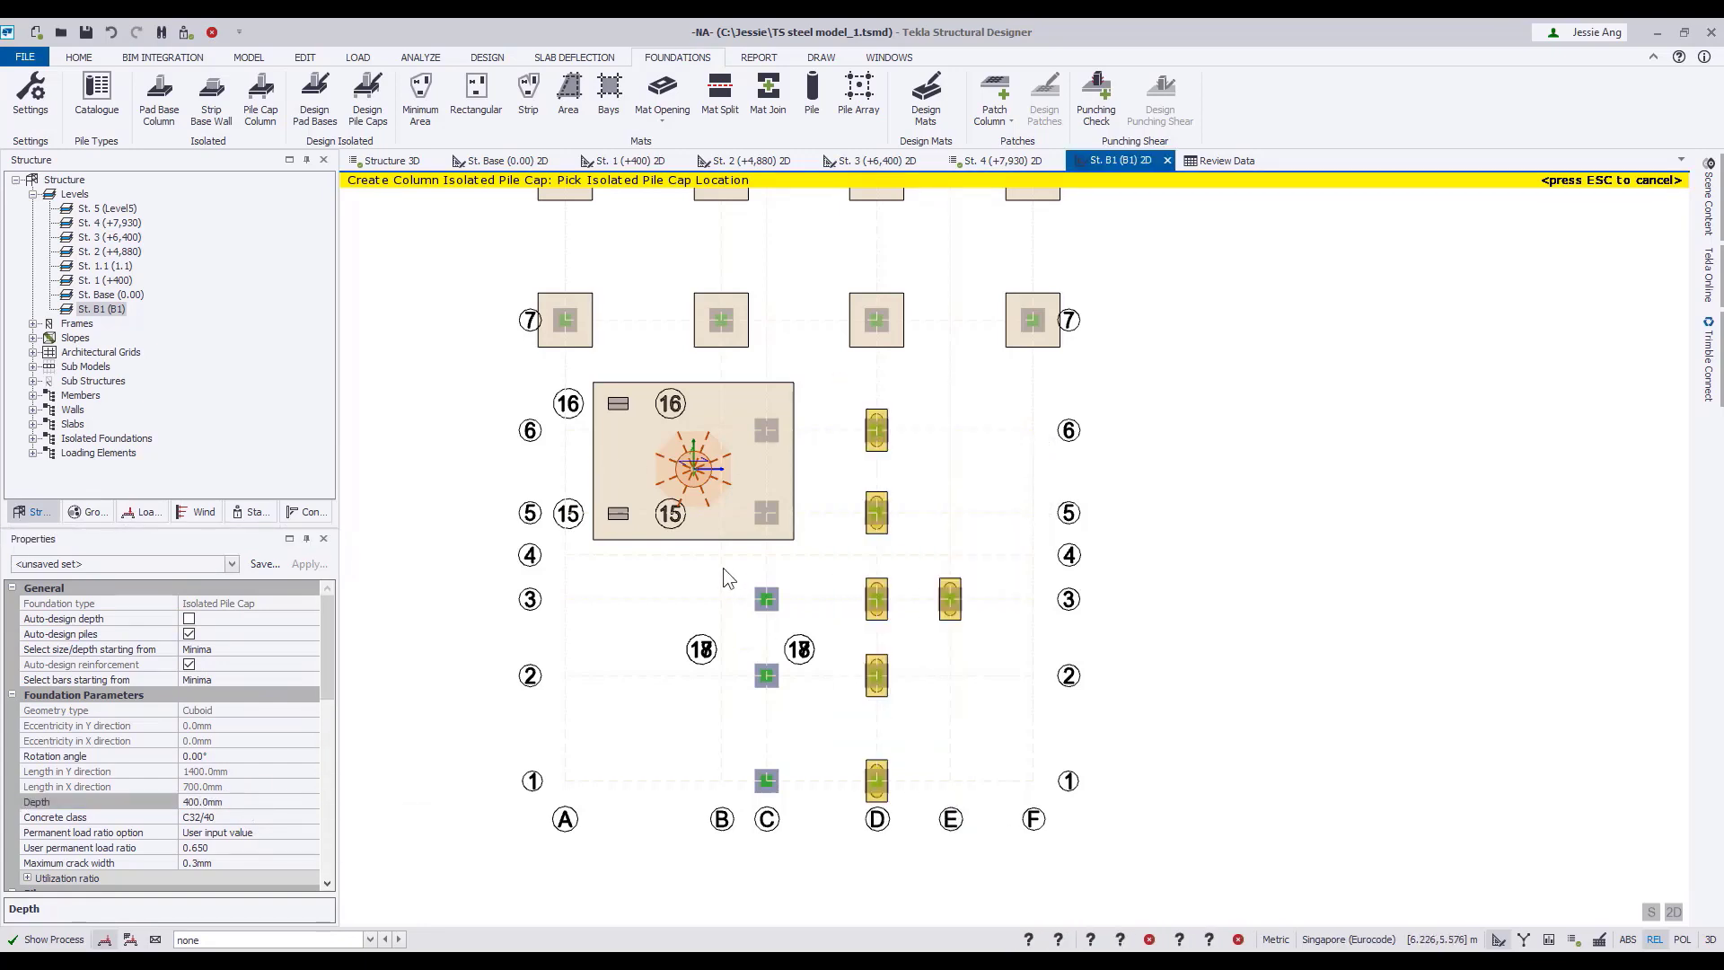
{"action": "left_click_drag", "start_coordinate": [724, 568], "coordinate": [825, 832]}
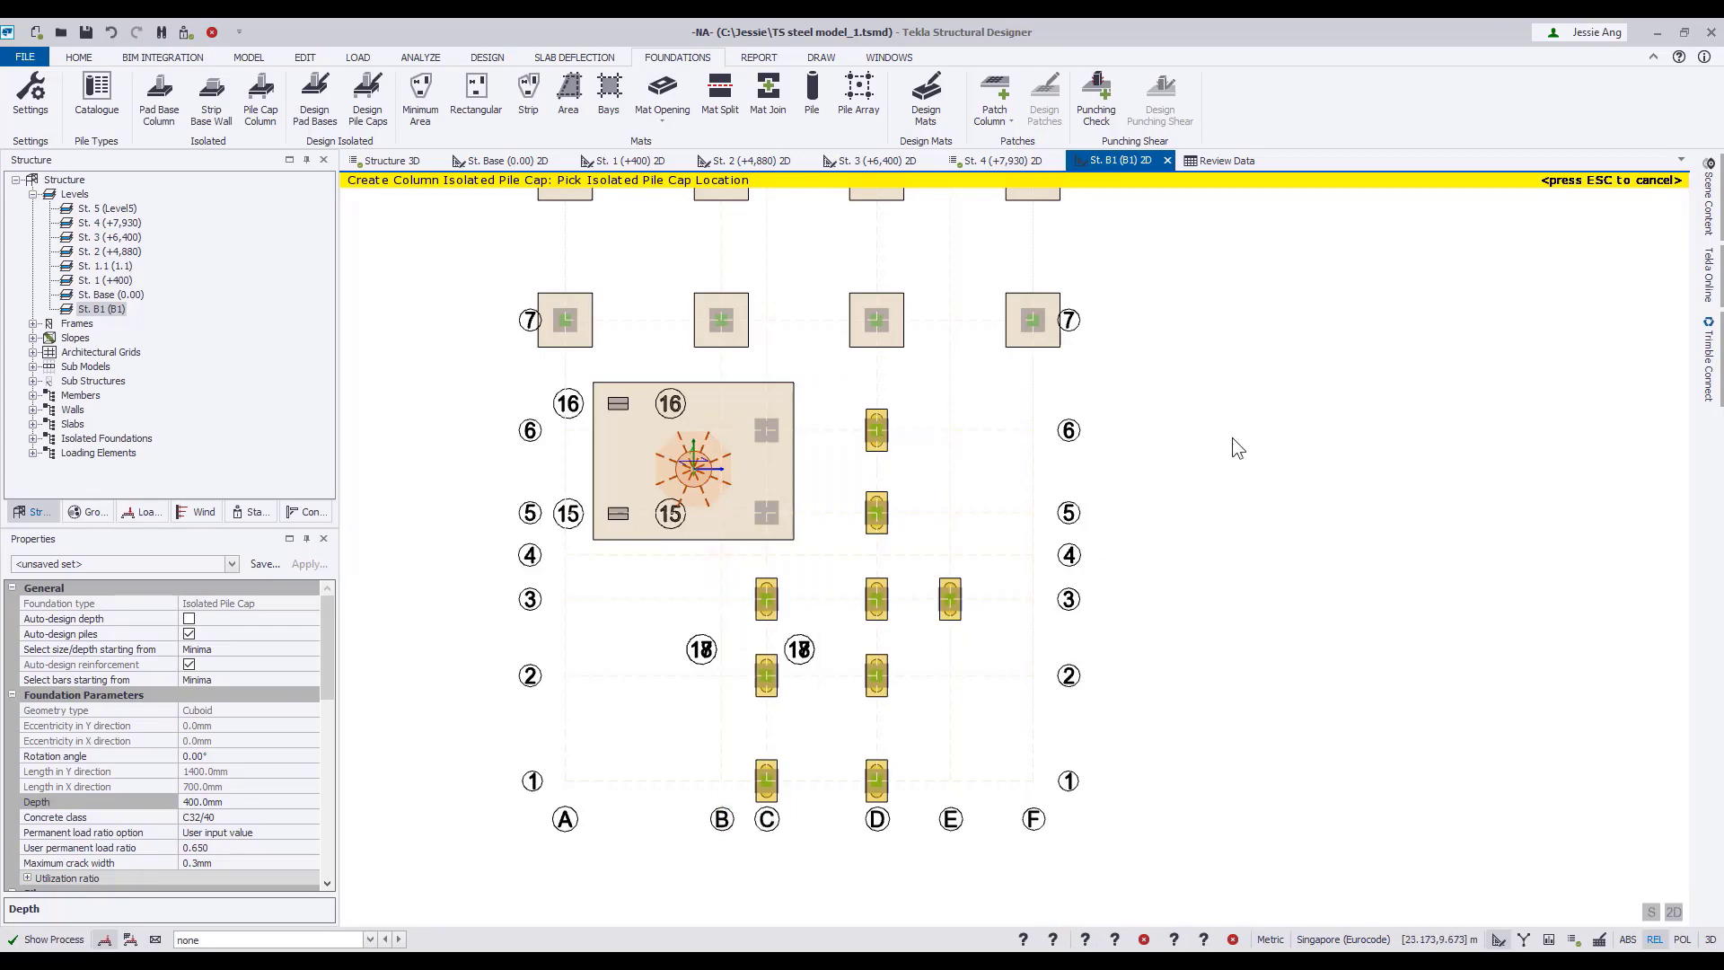
{"action": "key", "text": "Escape"}
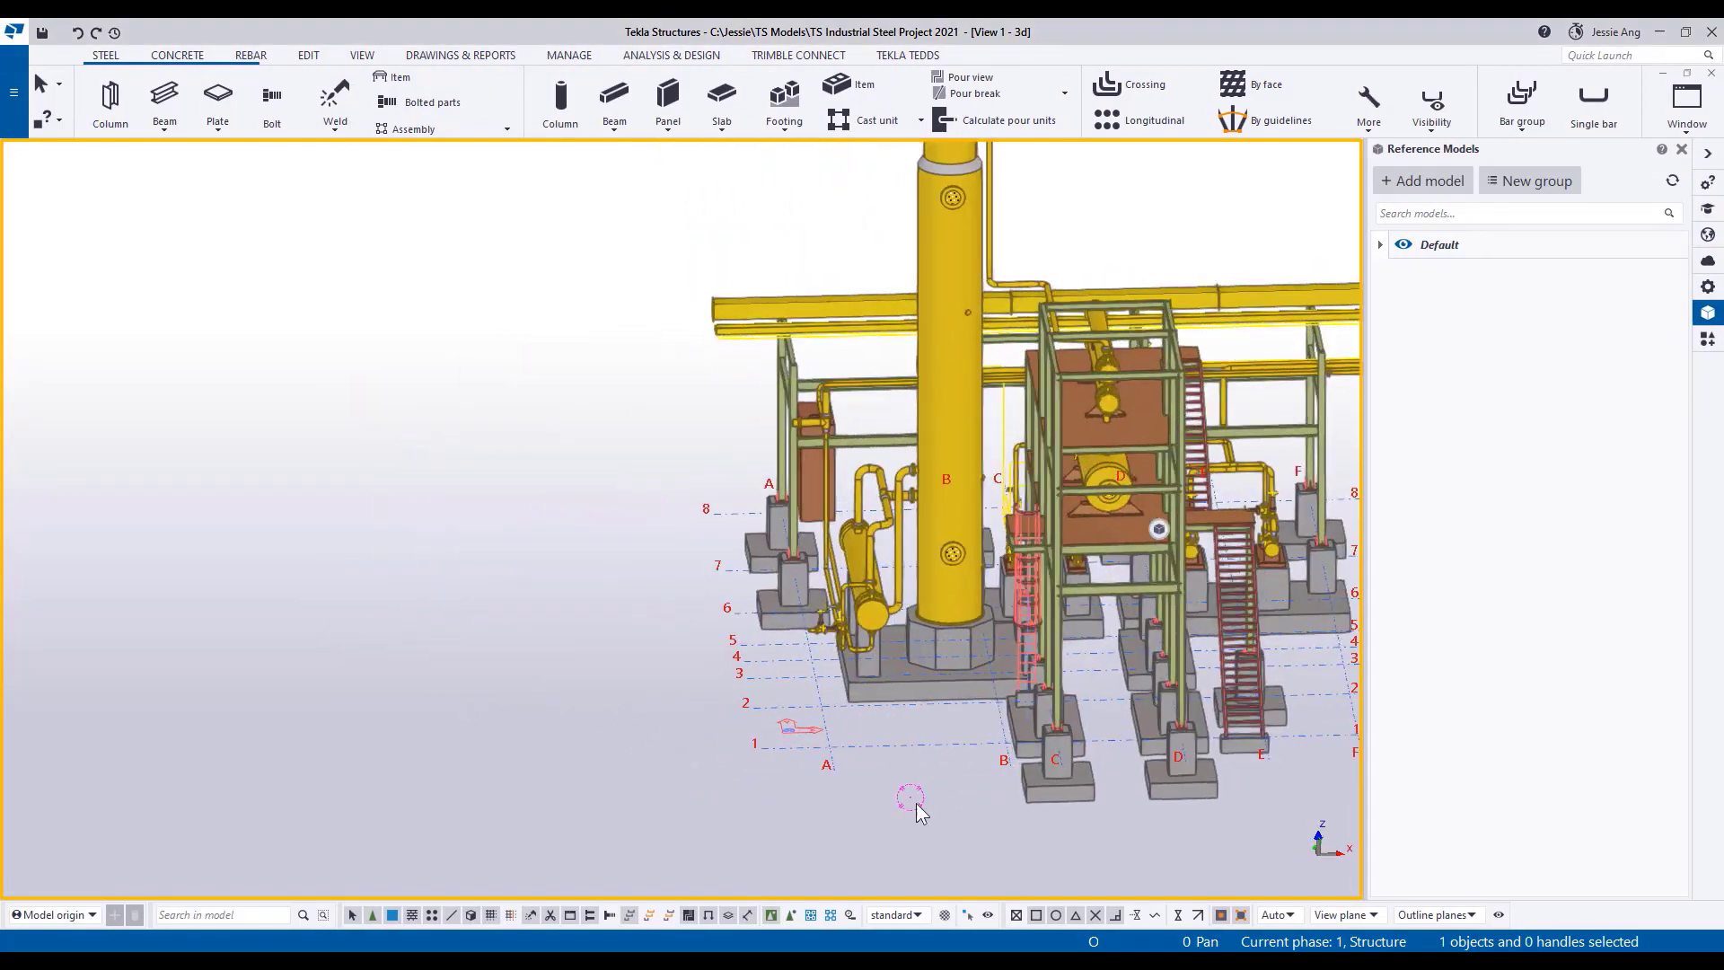
Check the foundation layout in the Tekla Structures model and undo the placed pile caps and pad bases in Tekla Structural Designer.
{"action": "middle_click_drag", "start_coordinate": [916, 803], "coordinate": [842, 763], "text": "ctrl"}
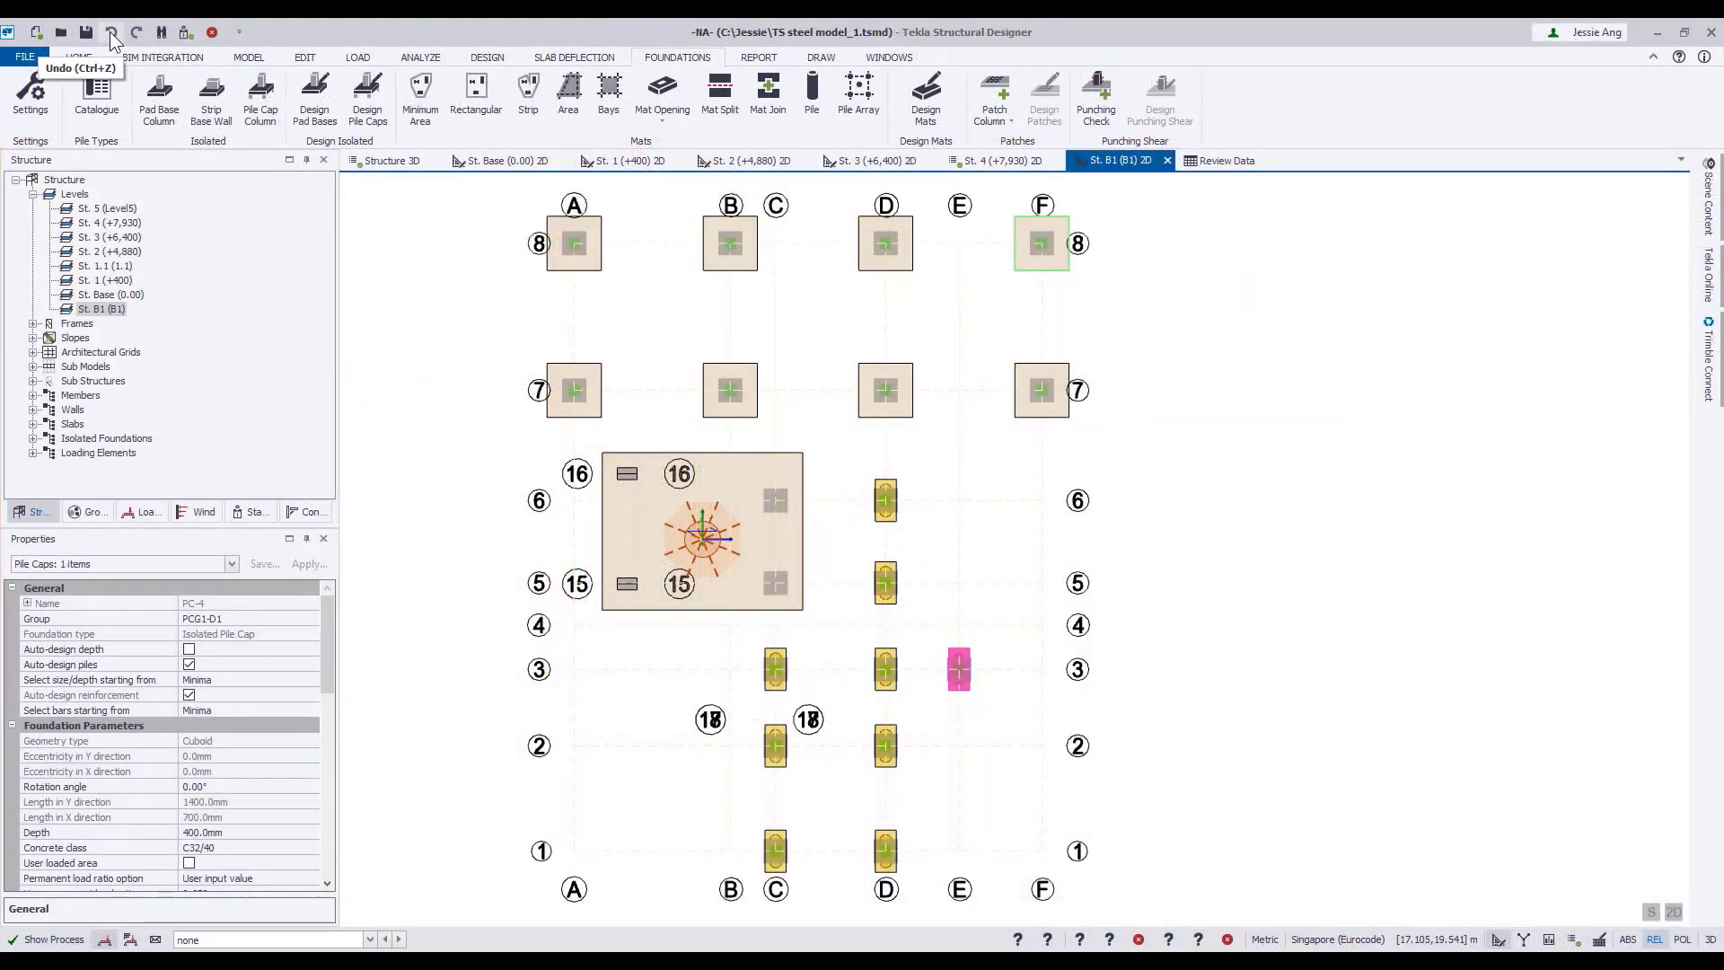
{"action": "left_click", "coordinate": [111, 33]}
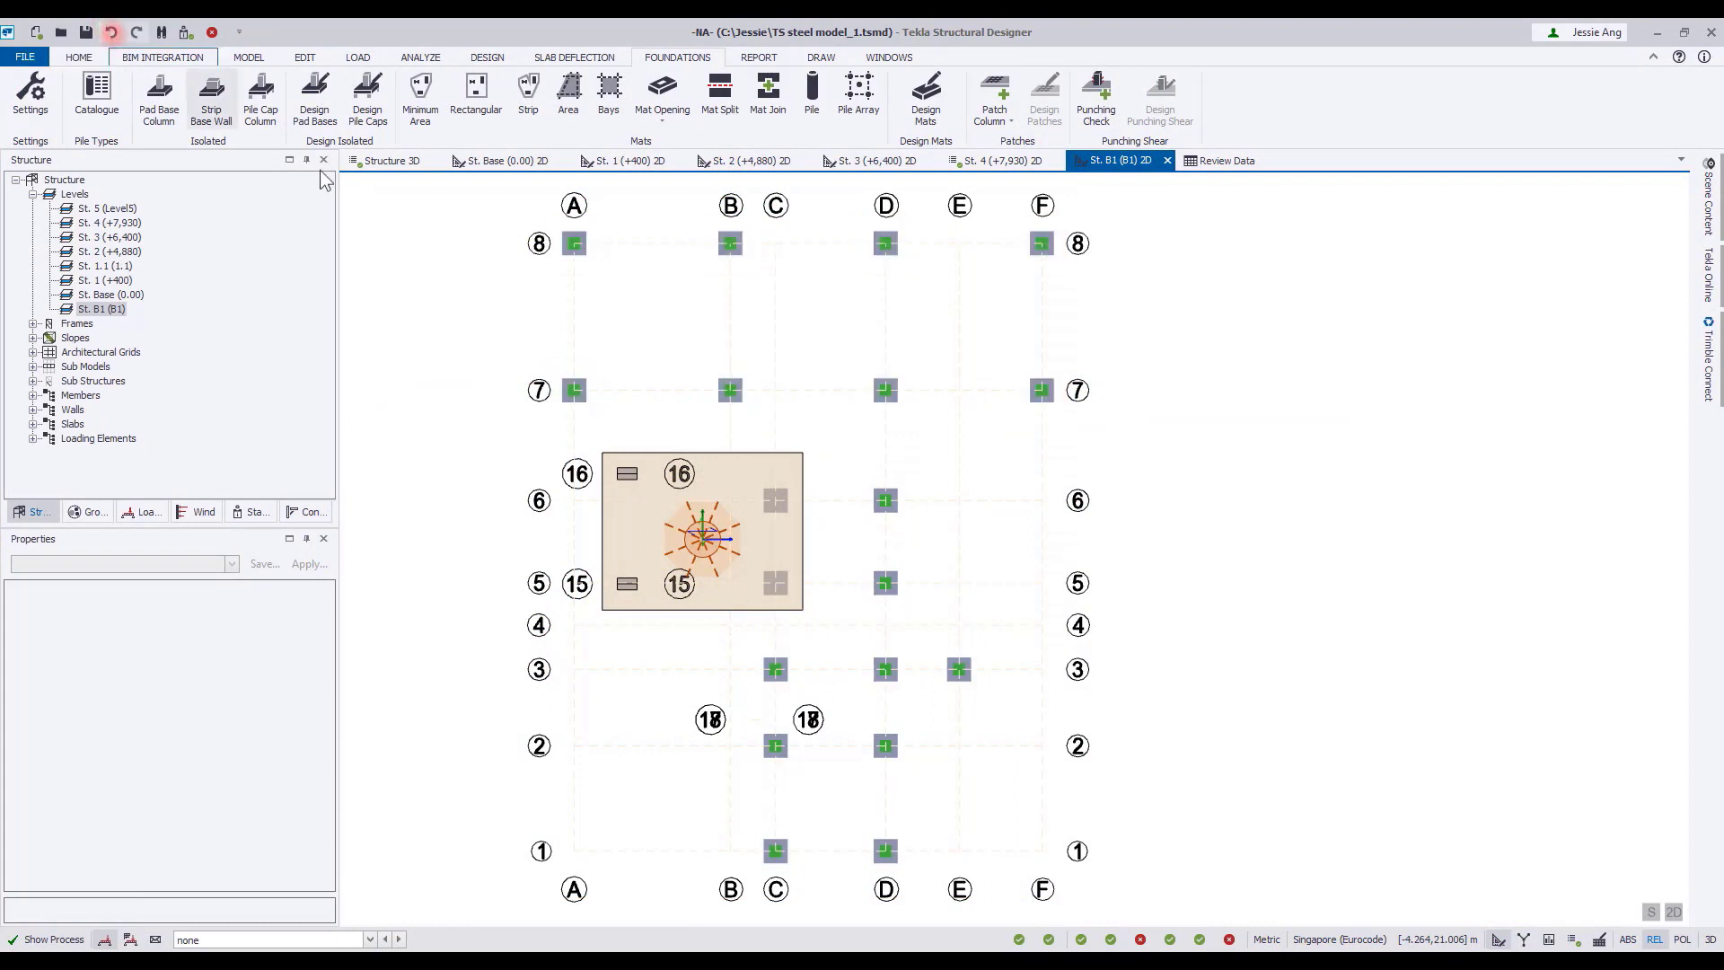
Set up a new isolated pad base with automatic depth design off and a depth of 400 mm.
{"action": "left_click", "coordinate": [158, 94]}
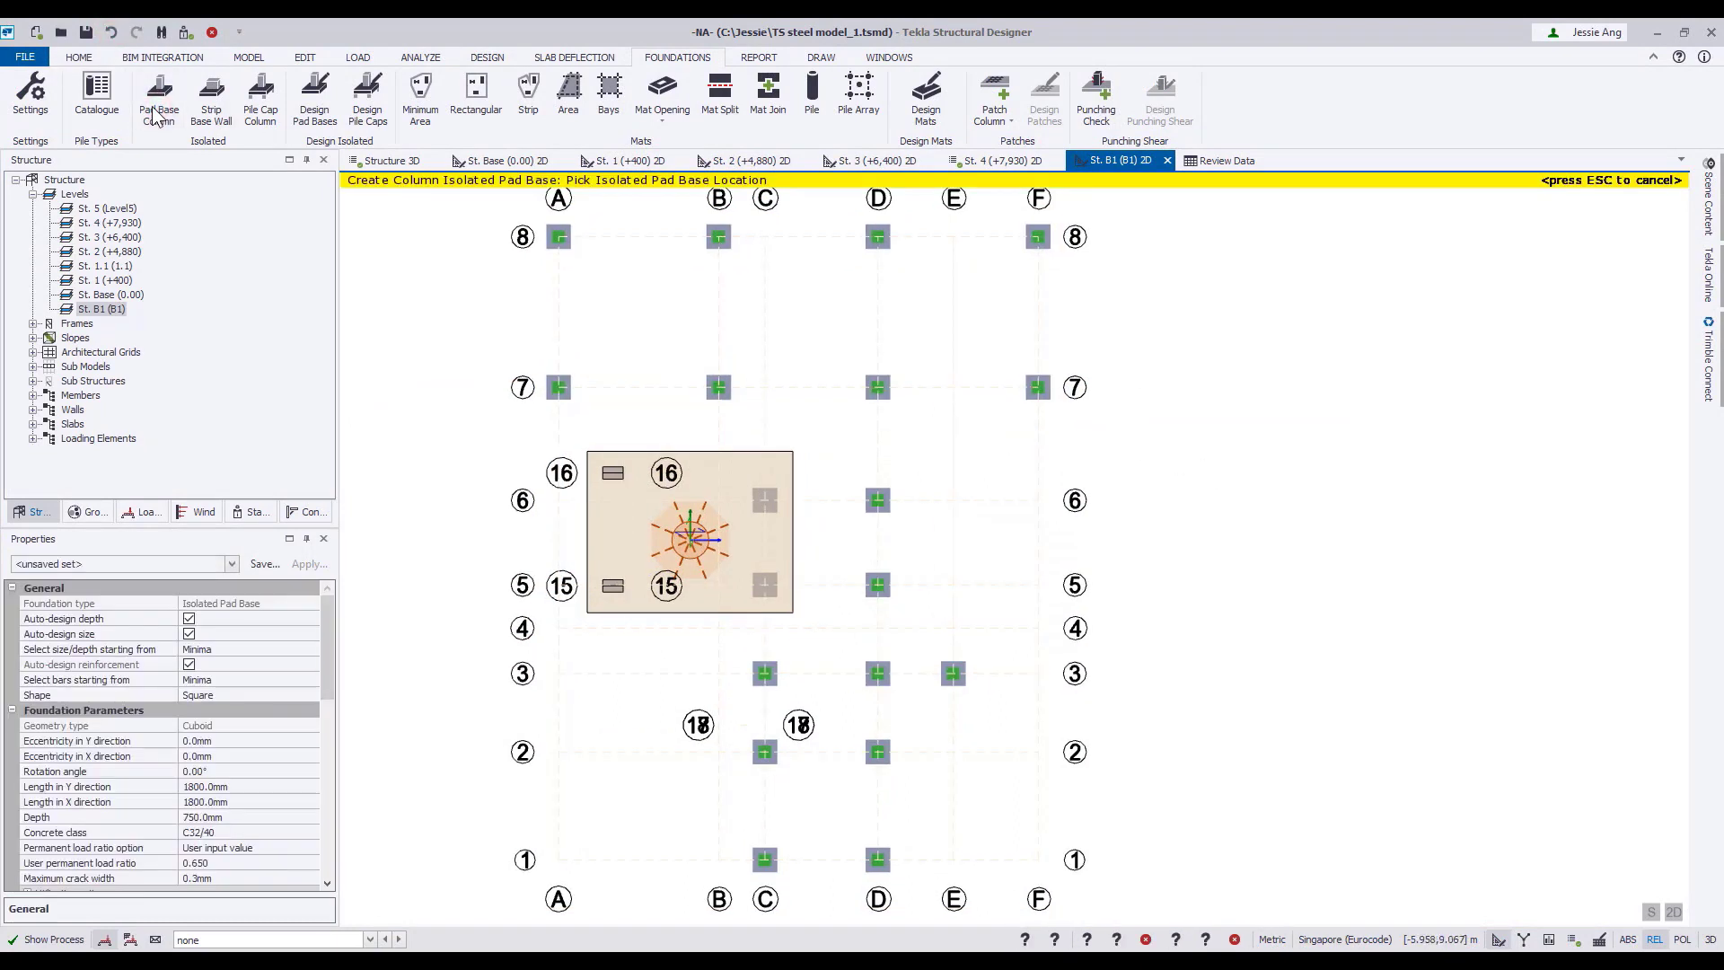
{"action": "left_click", "coordinate": [189, 619]}
{"action": "left_click", "coordinate": [250, 814]}
{"action": "type", "text": "400.0"}
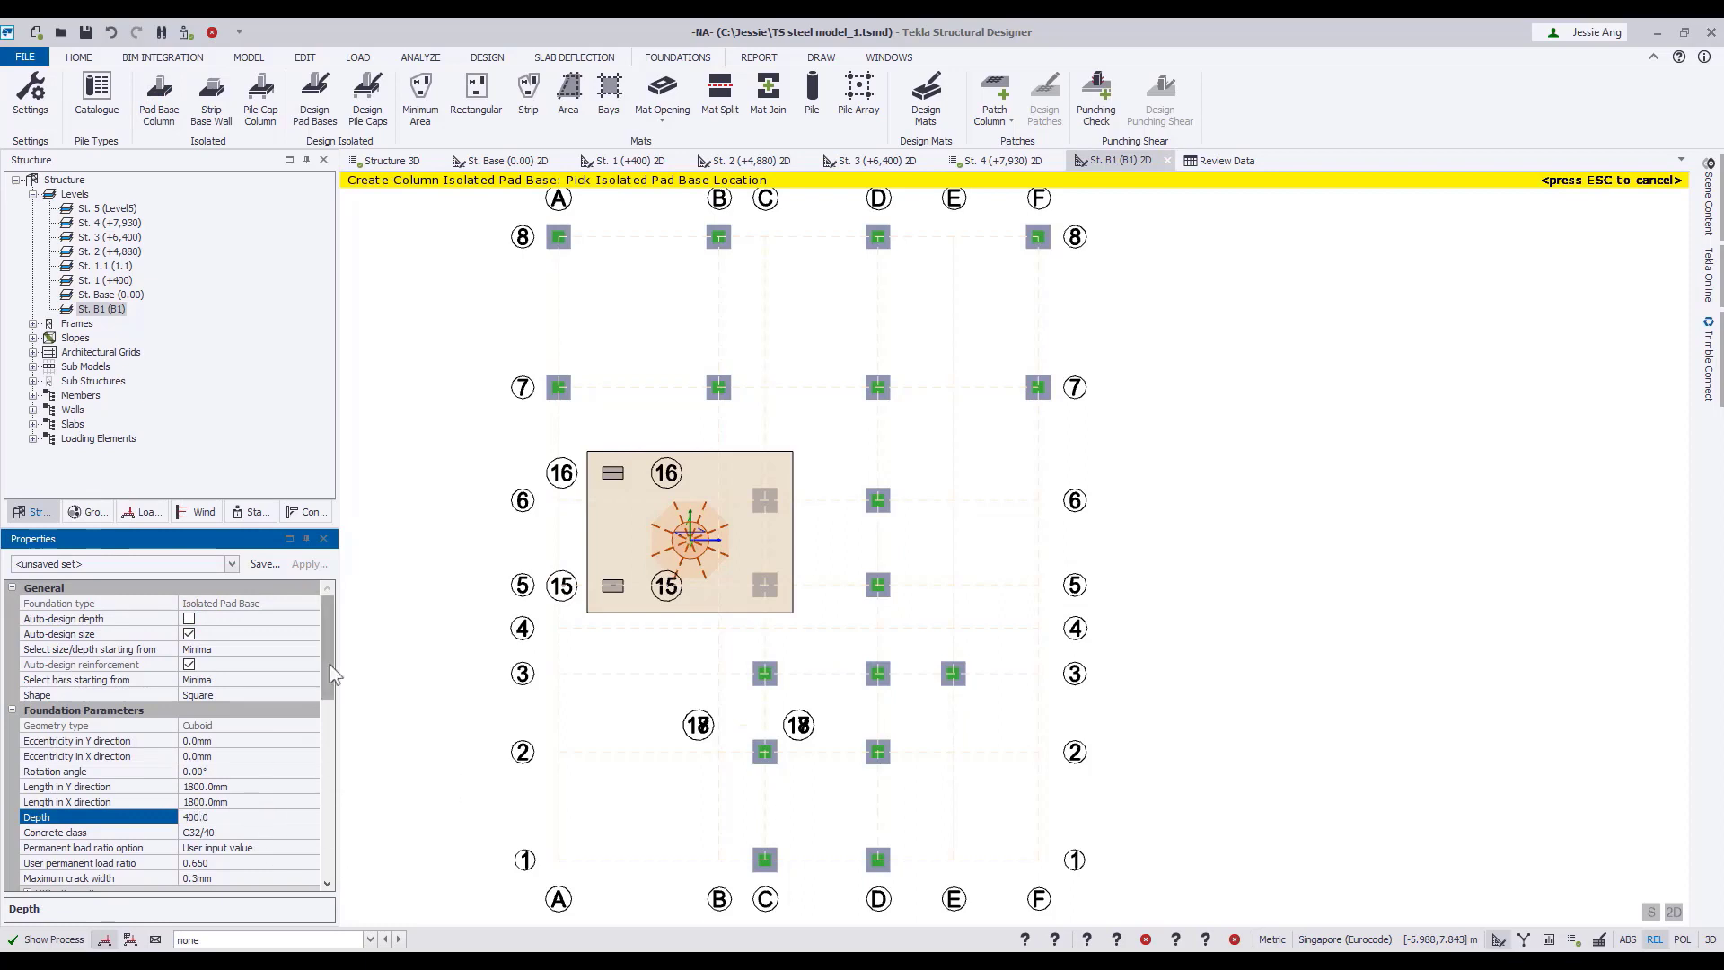
Set the pad base's soil bearing capacity to 200 kN/m² for both the A1 - STR and A2 - GEO combinations.
{"action": "left_click_drag", "start_coordinate": [331, 665], "coordinate": [331, 839]}
{"action": "left_click", "coordinate": [262, 741]}
{"action": "left_click_drag", "start_coordinate": [261, 742], "coordinate": [147, 740]}
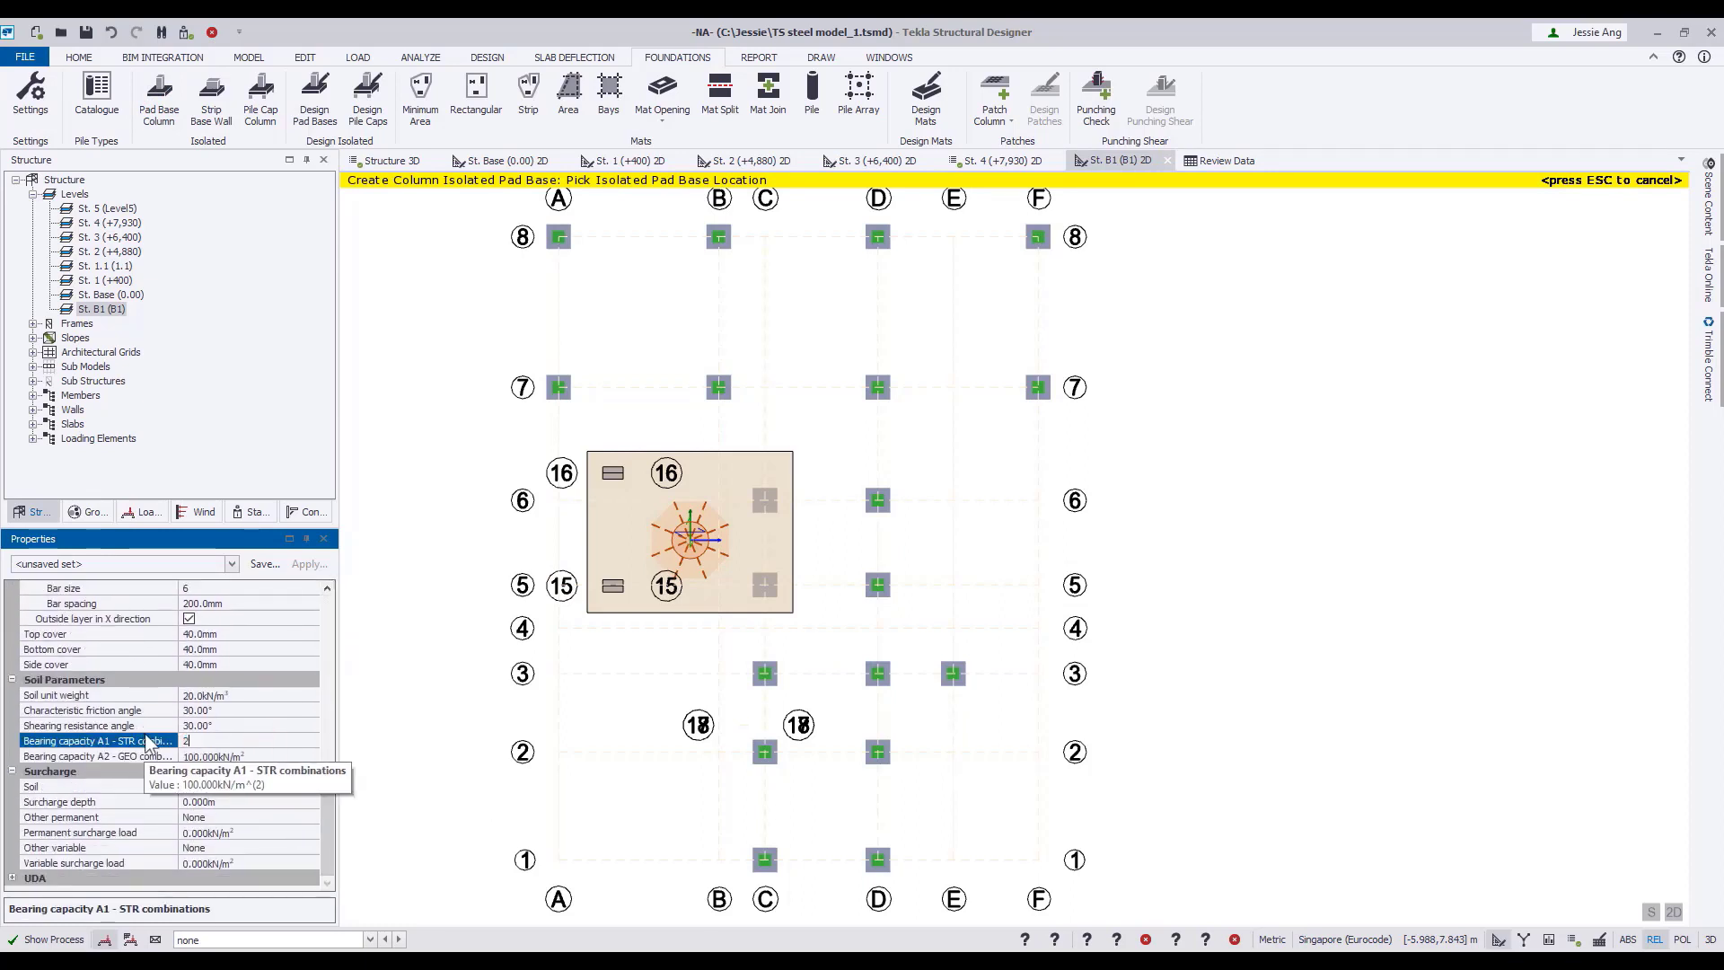
{"action": "type", "text": "200"}
{"action": "left_click_drag", "start_coordinate": [259, 756], "coordinate": [172, 756]}
{"action": "type", "text": "200"}
{"action": "left_click", "coordinate": [283, 743]}
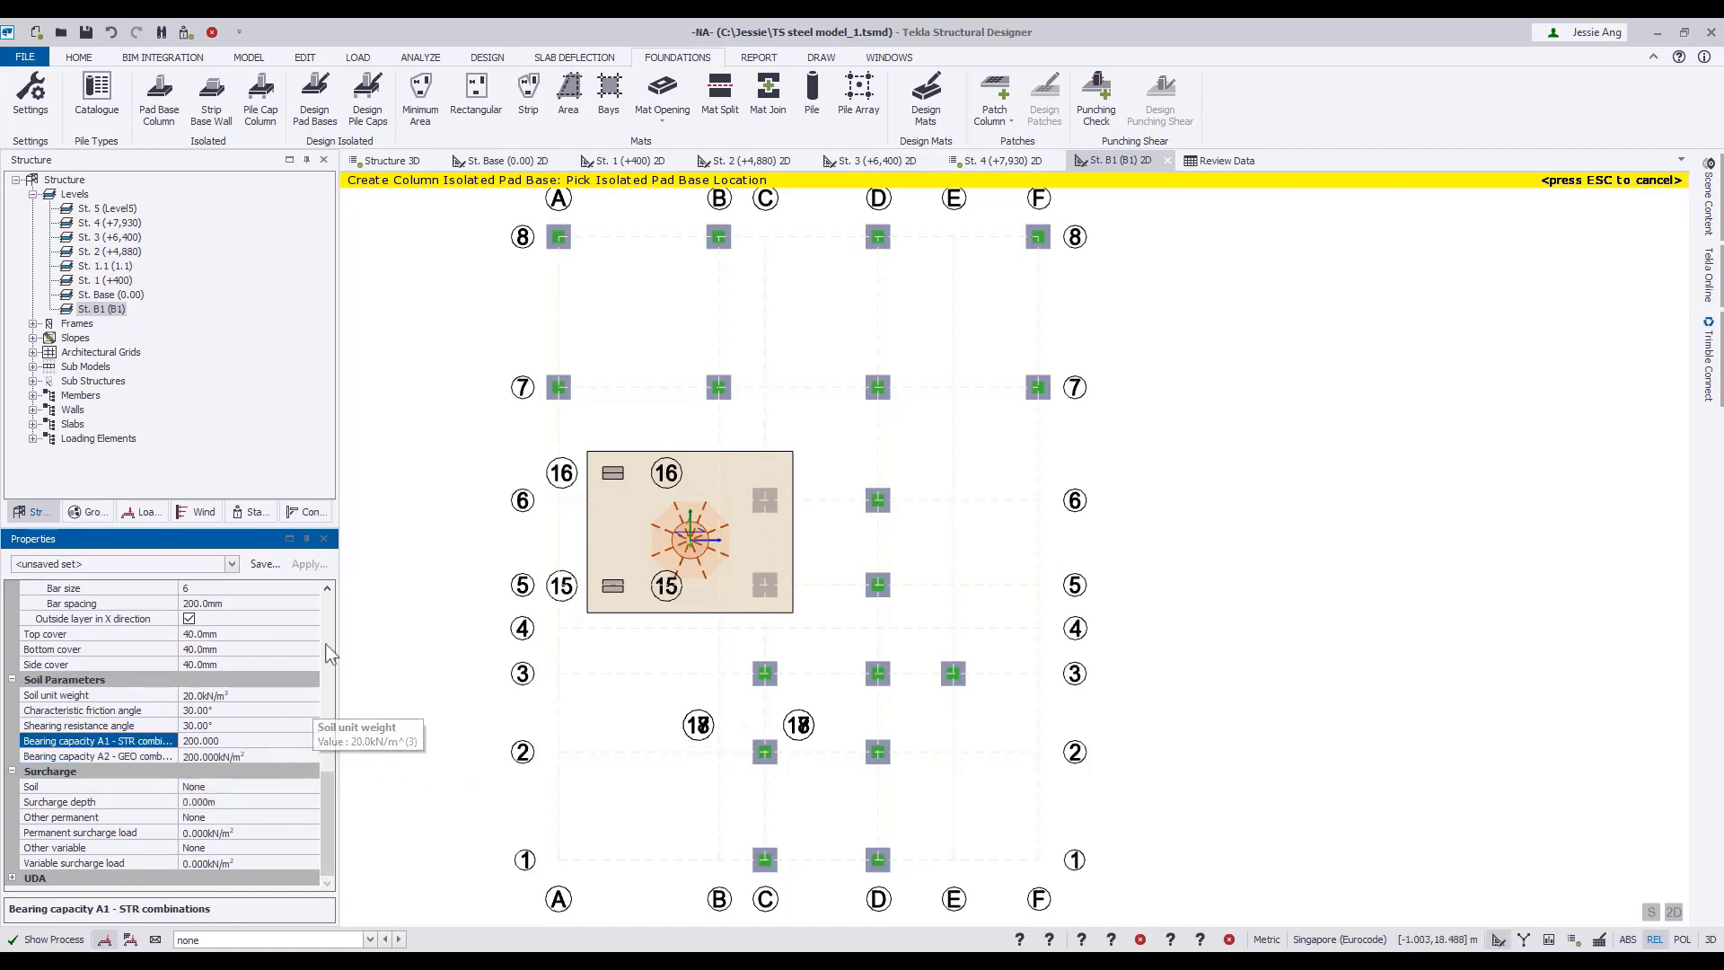
Place isolated pad bases under all columns on grid lines 7 and 8 and at 3/E, 1/C and 1/D.
{"action": "left_click_drag", "start_coordinate": [501, 207], "coordinate": [1118, 430]}
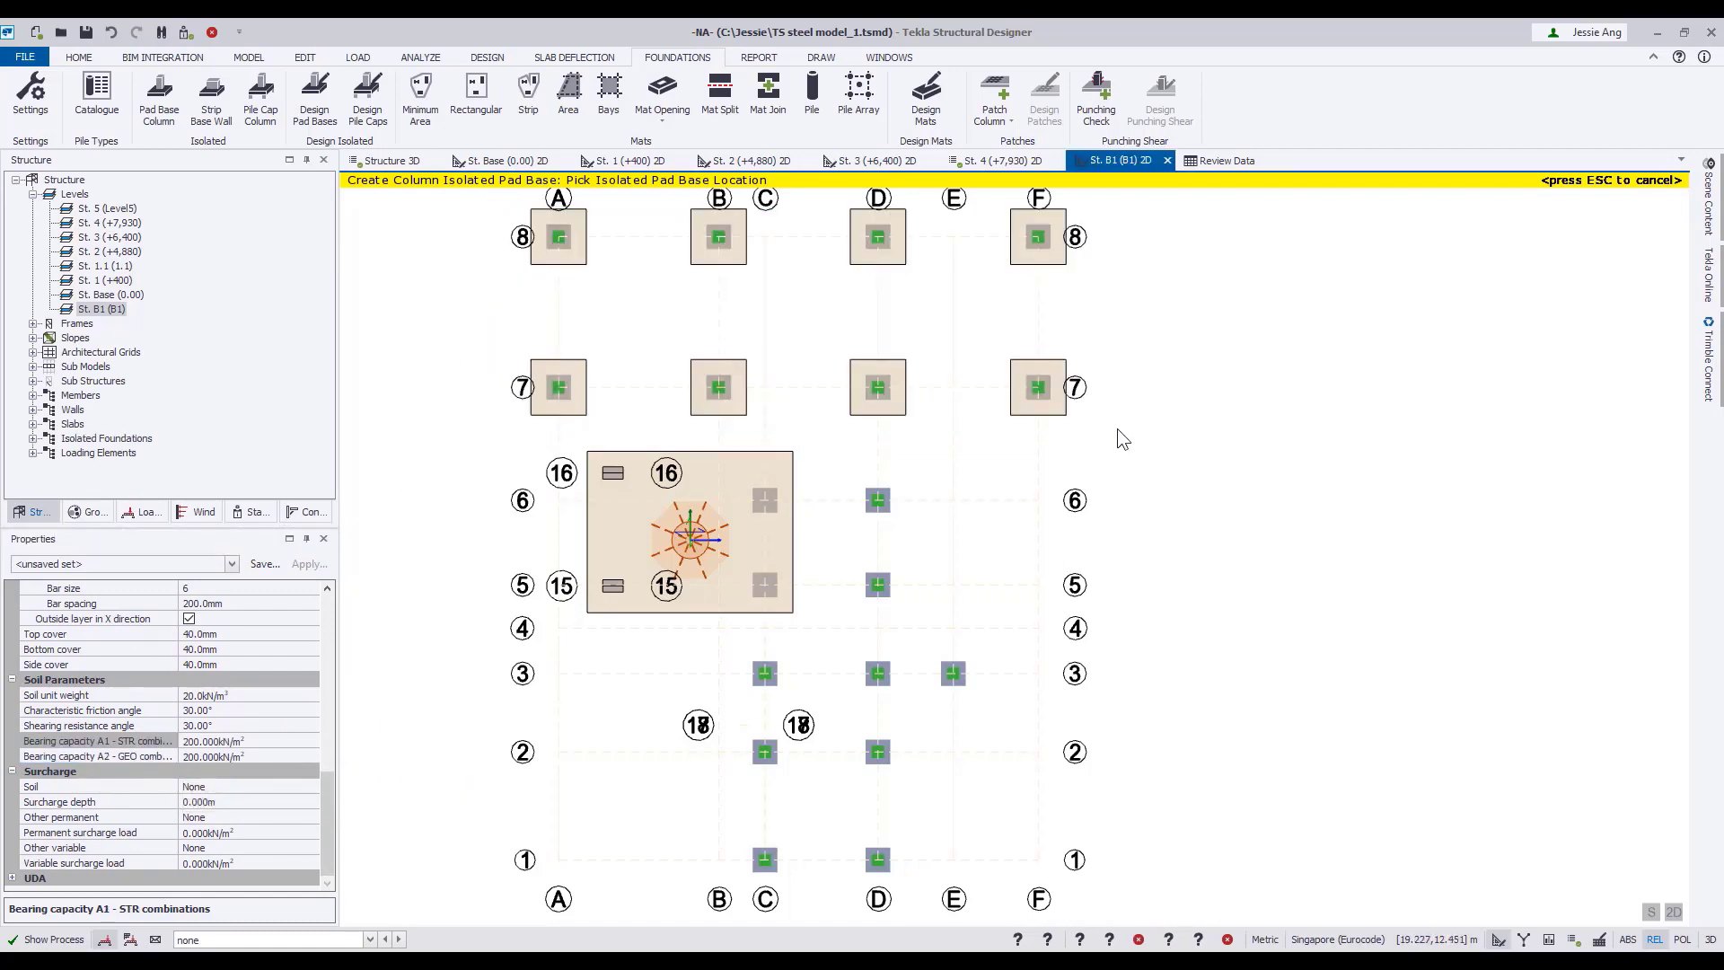
{"action": "left_click", "coordinate": [958, 683]}
{"action": "left_click_drag", "start_coordinate": [731, 827], "coordinate": [938, 898]}
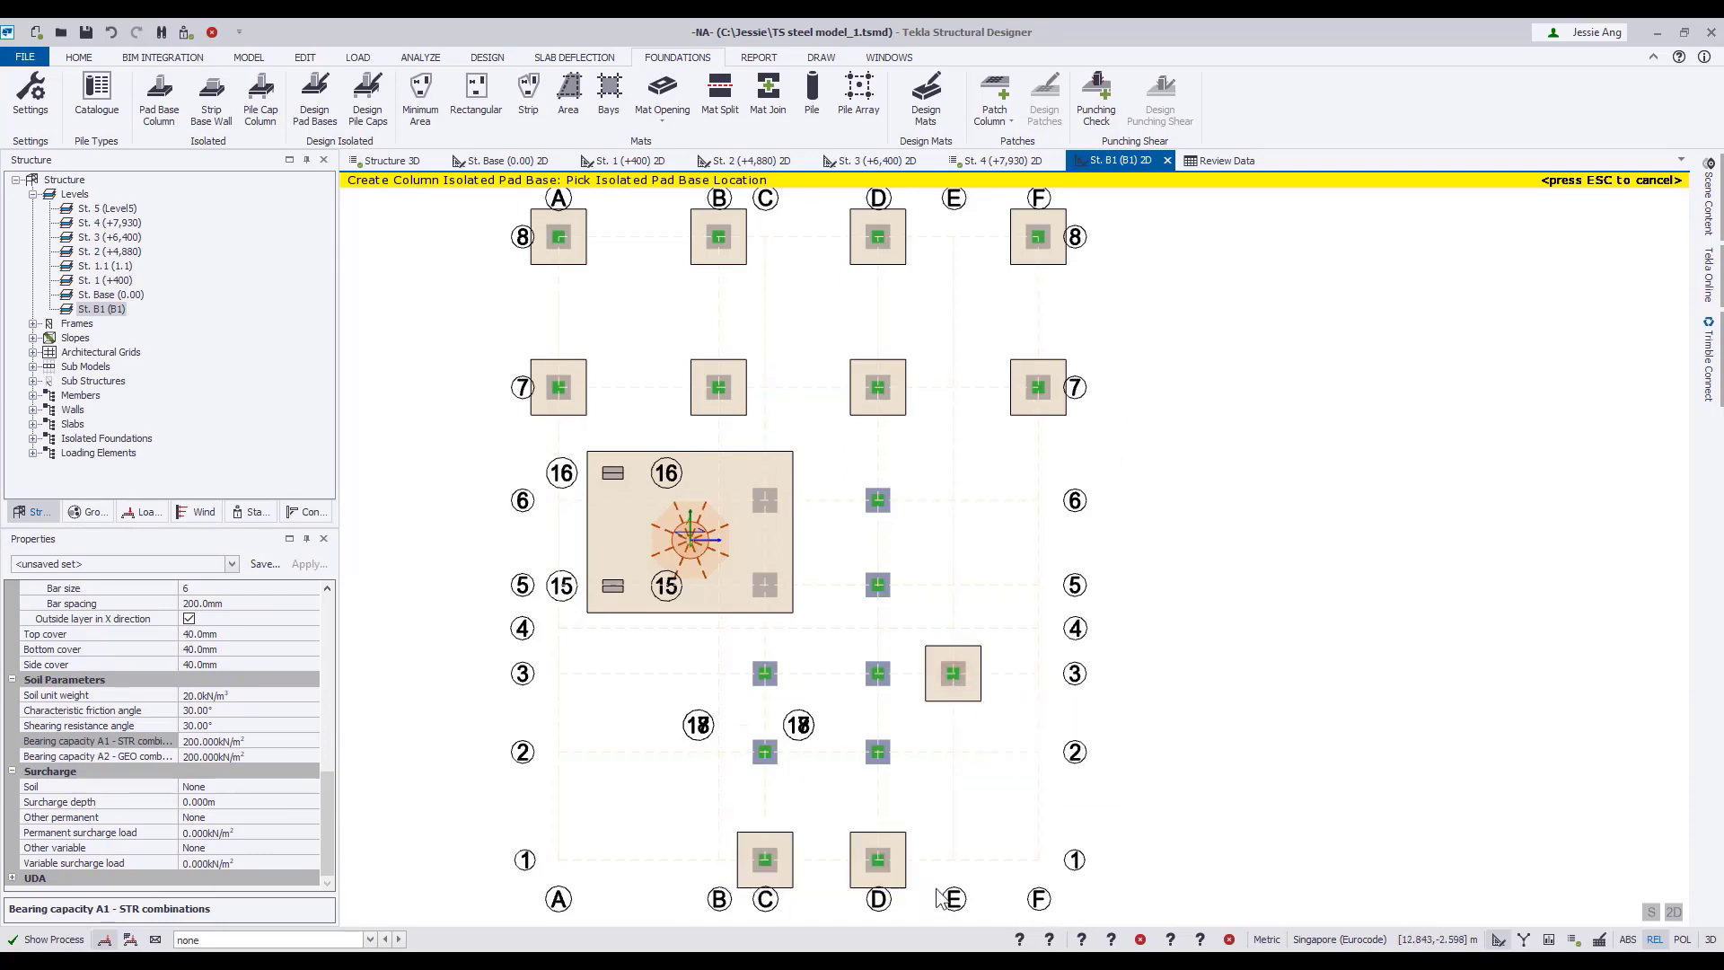
Create three rectangular foundation mats with 500 mm overhang under column pairs C2–C3, D2–D3 and D5–D6.
{"action": "left_click", "coordinate": [476, 99]}
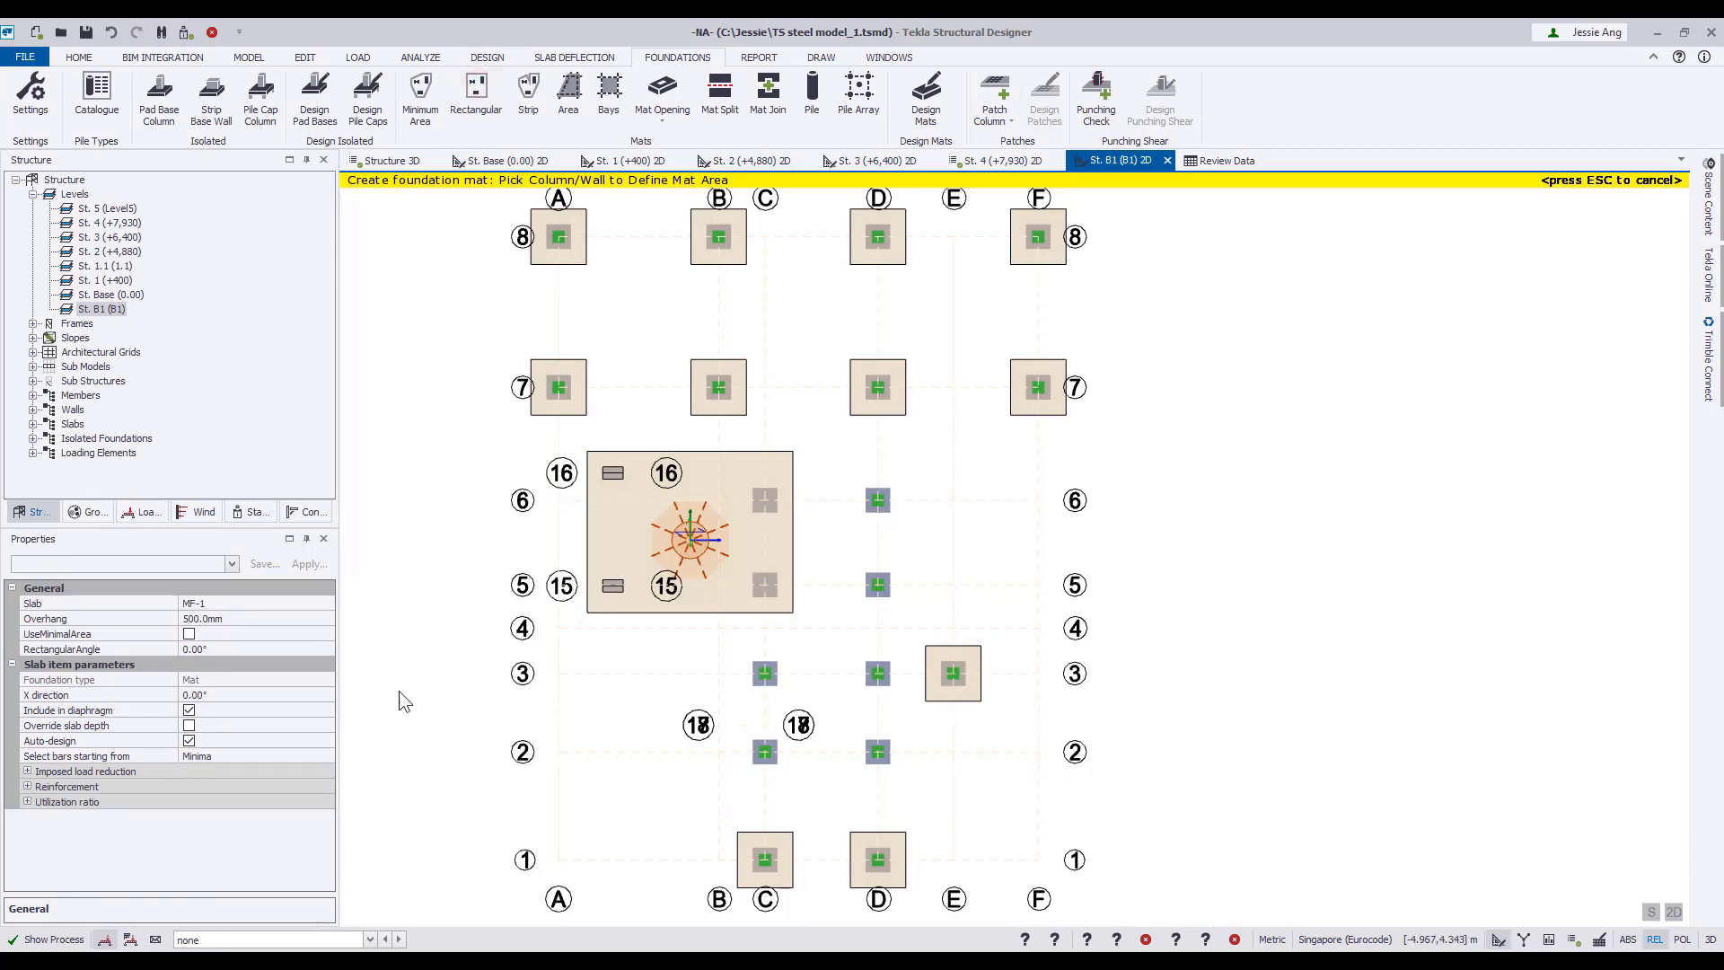
{"action": "left_click", "coordinate": [765, 674]}
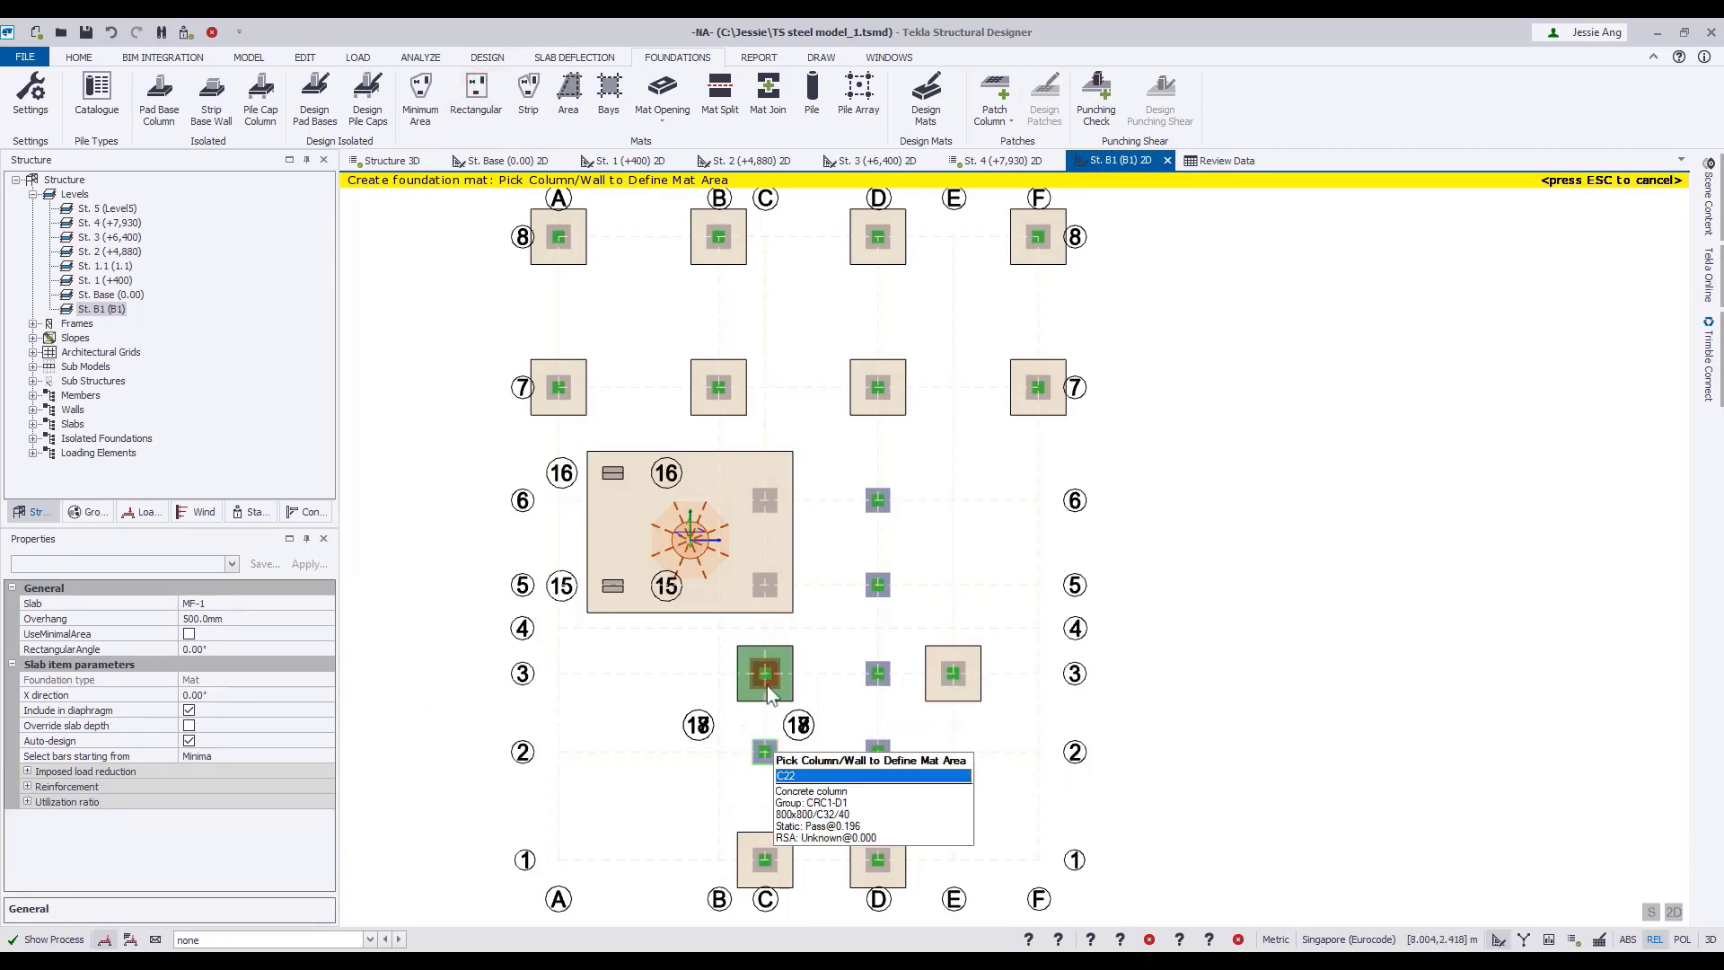
{"action": "left_click", "coordinate": [765, 751]}
{"action": "left_click", "coordinate": [878, 751]}
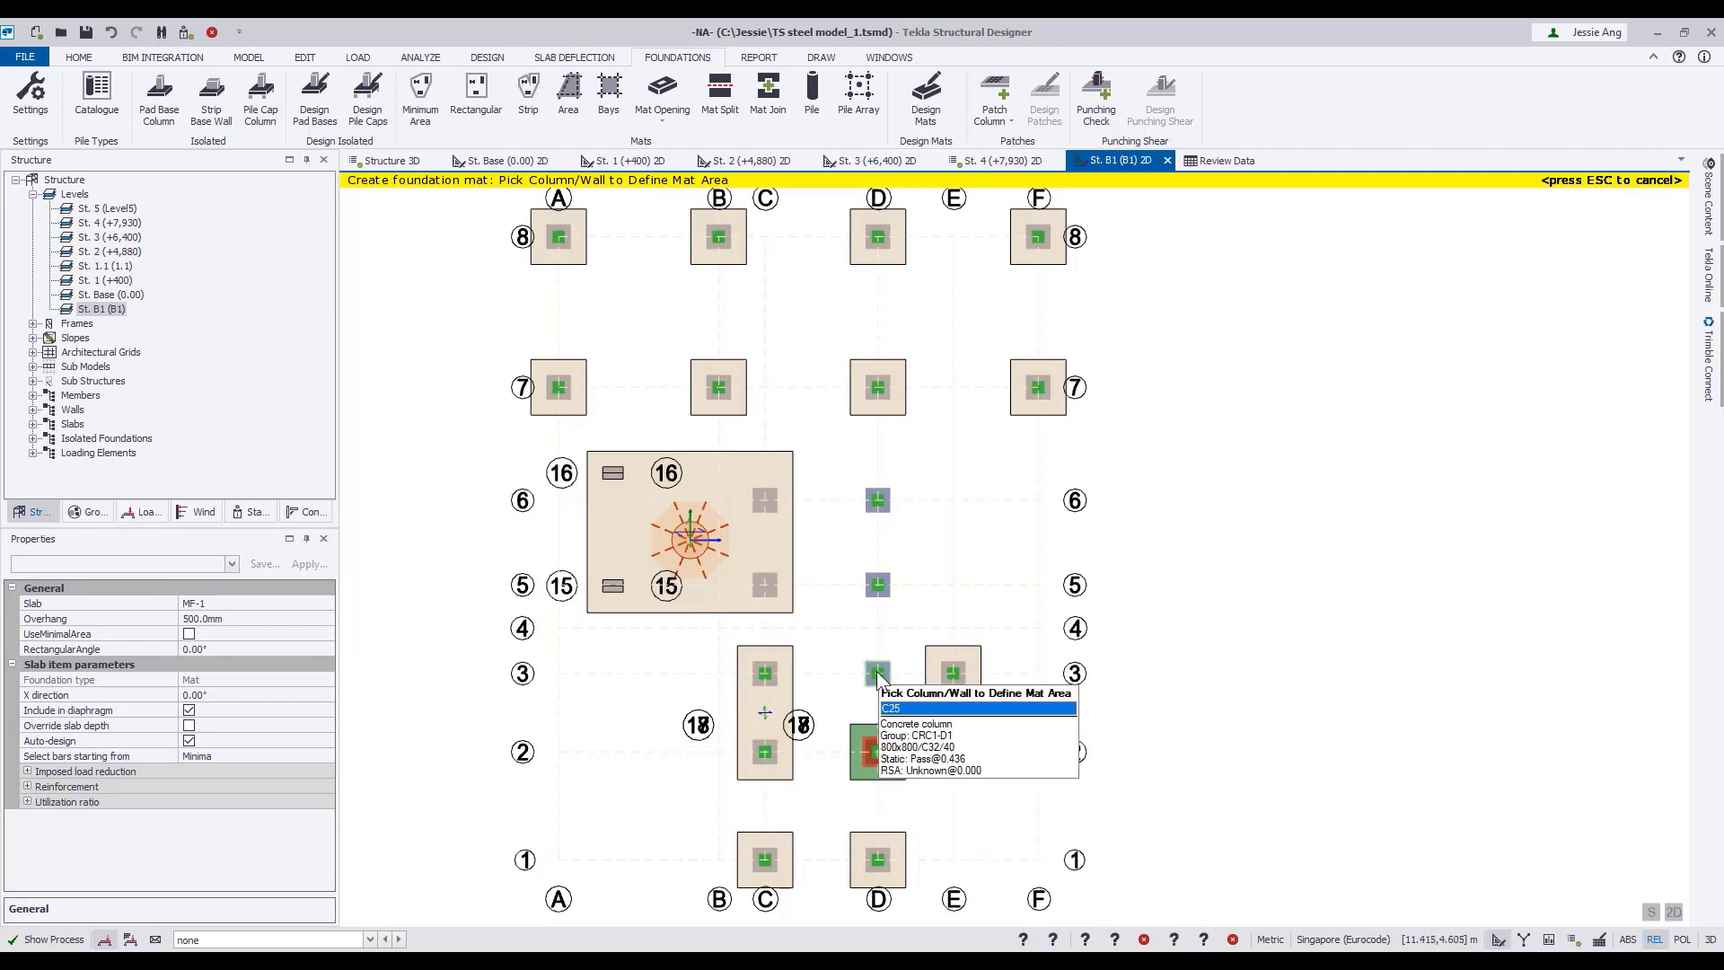
{"action": "left_click", "coordinate": [879, 675]}
{"action": "left_click", "coordinate": [878, 585]}
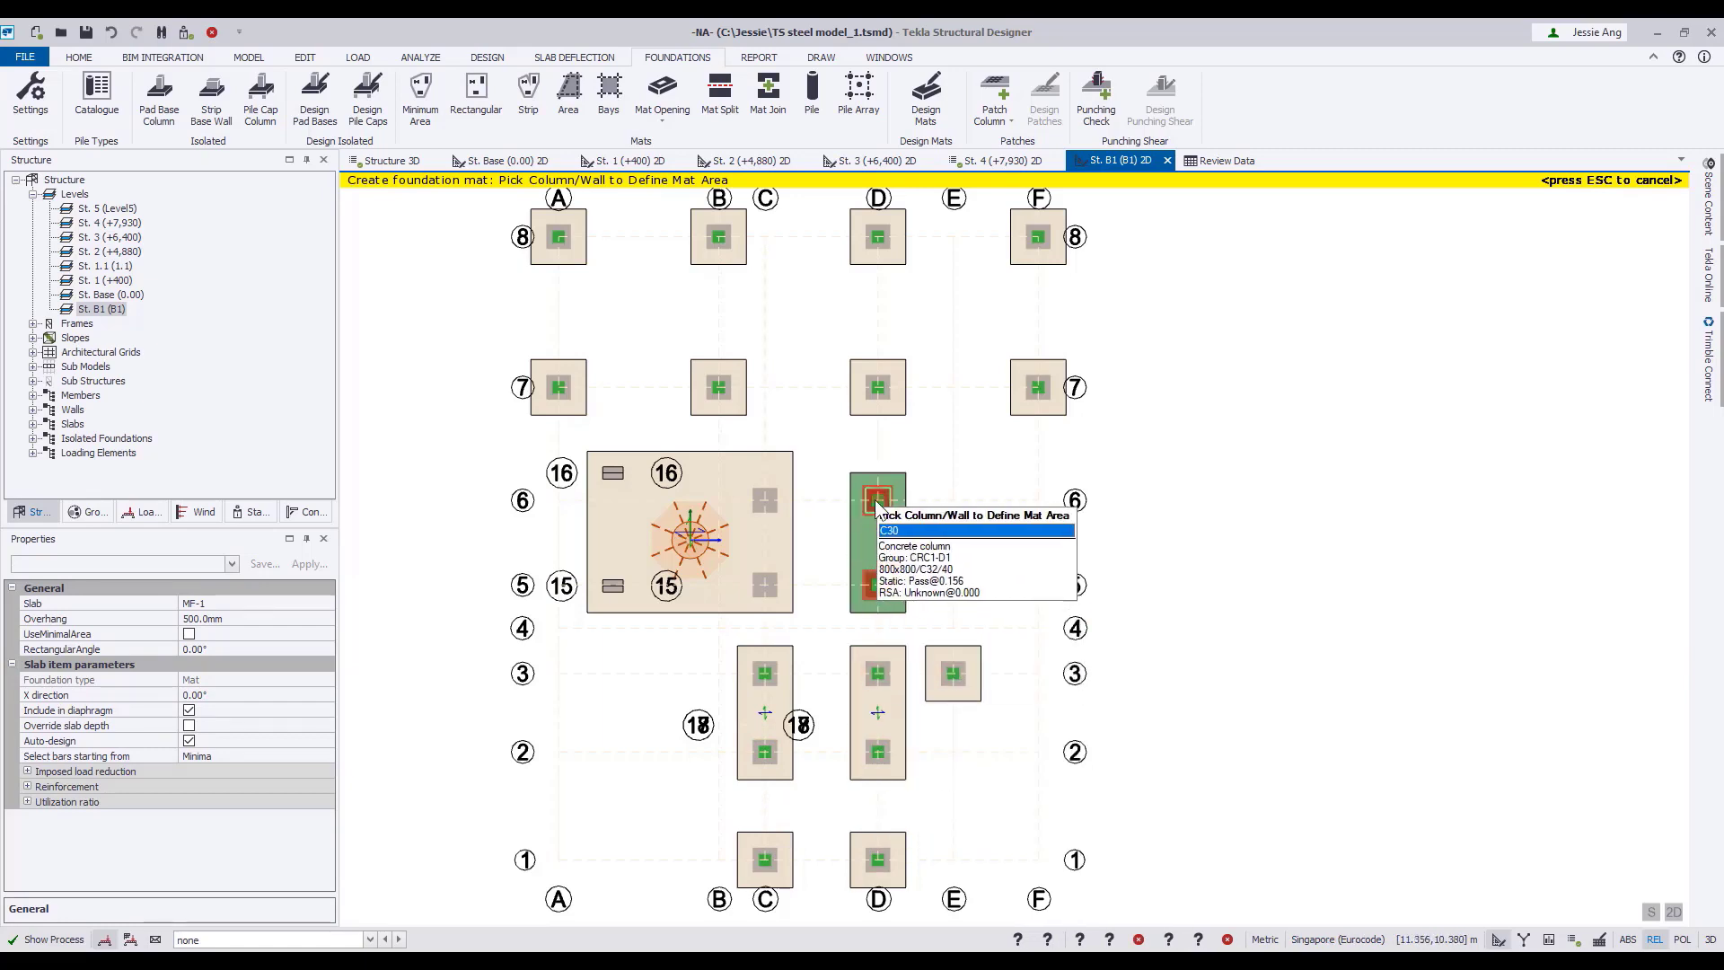
{"action": "left_click", "coordinate": [898, 501]}
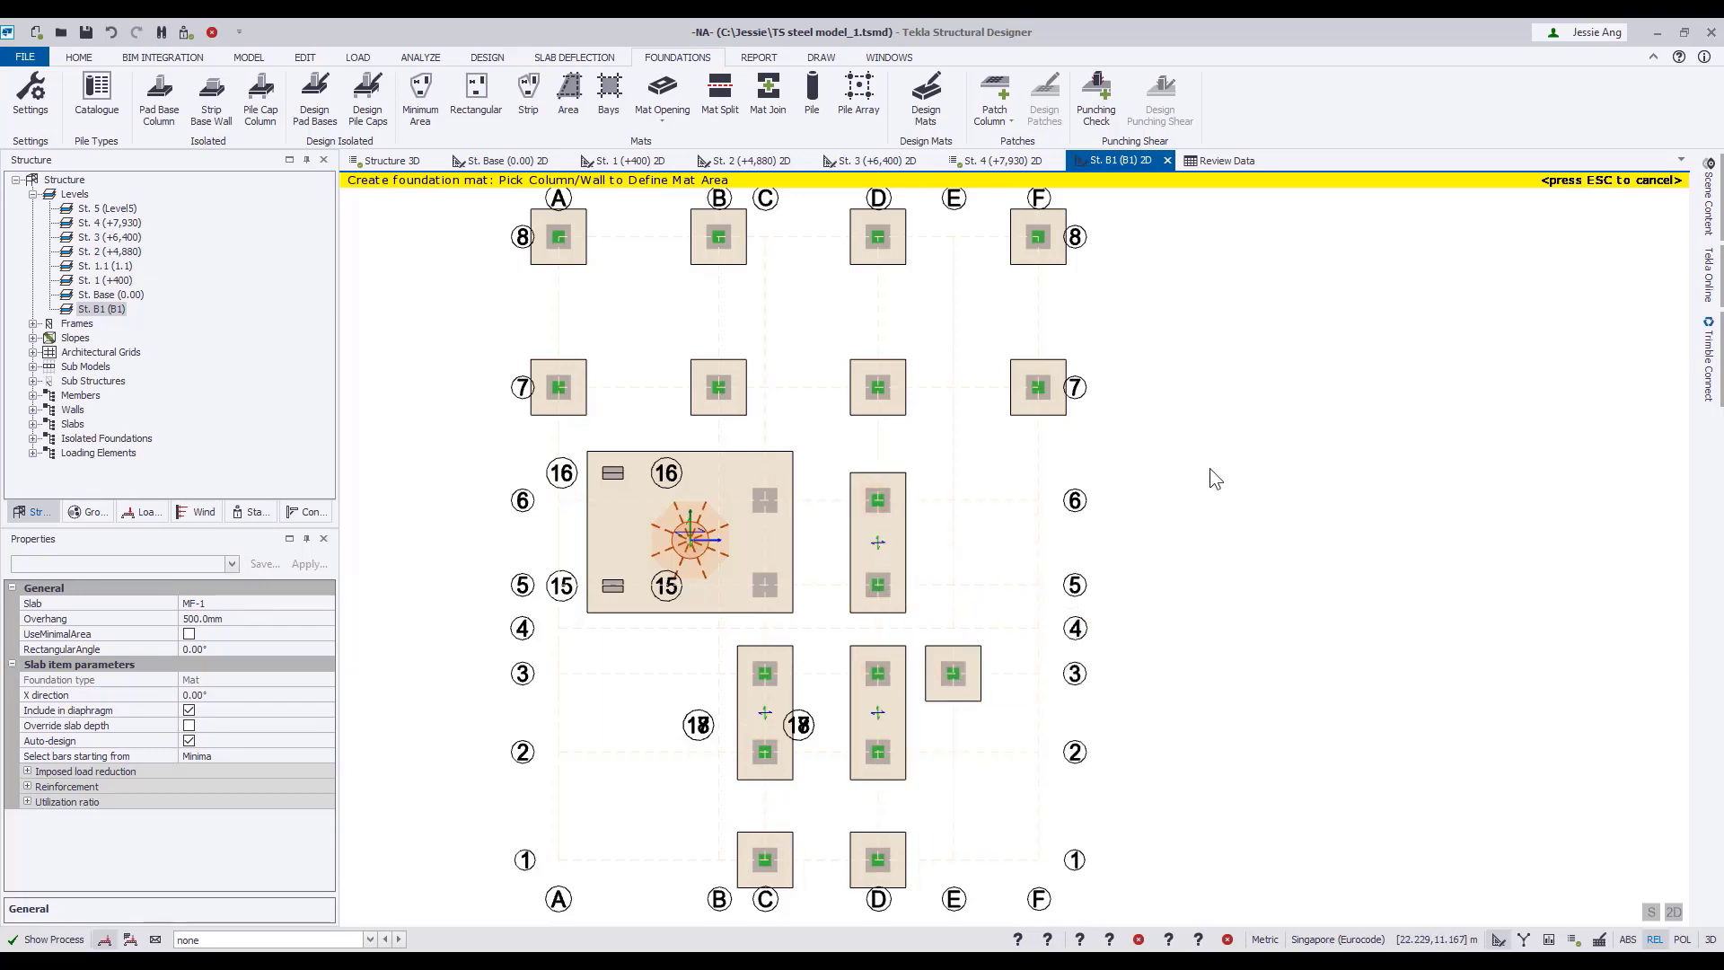
{"action": "key", "text": "Escape"}
Run the full static analysis of the structure with the new foundations.
{"action": "left_click", "coordinate": [420, 57]}
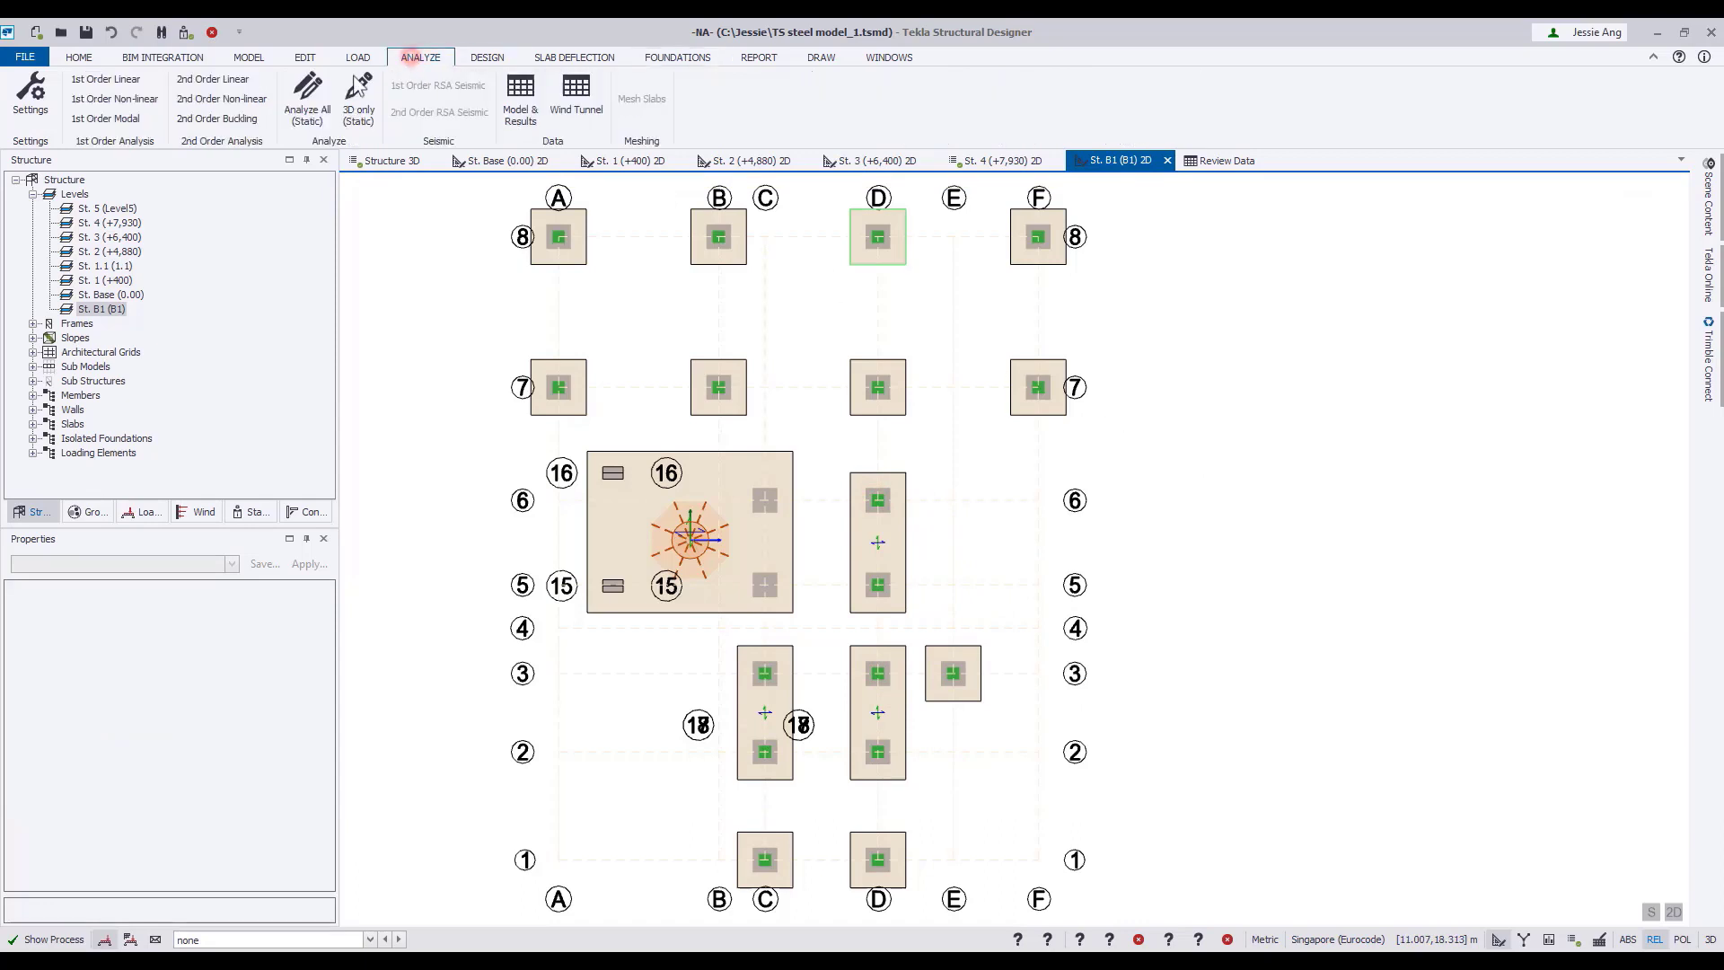
{"action": "left_click", "coordinate": [304, 95]}
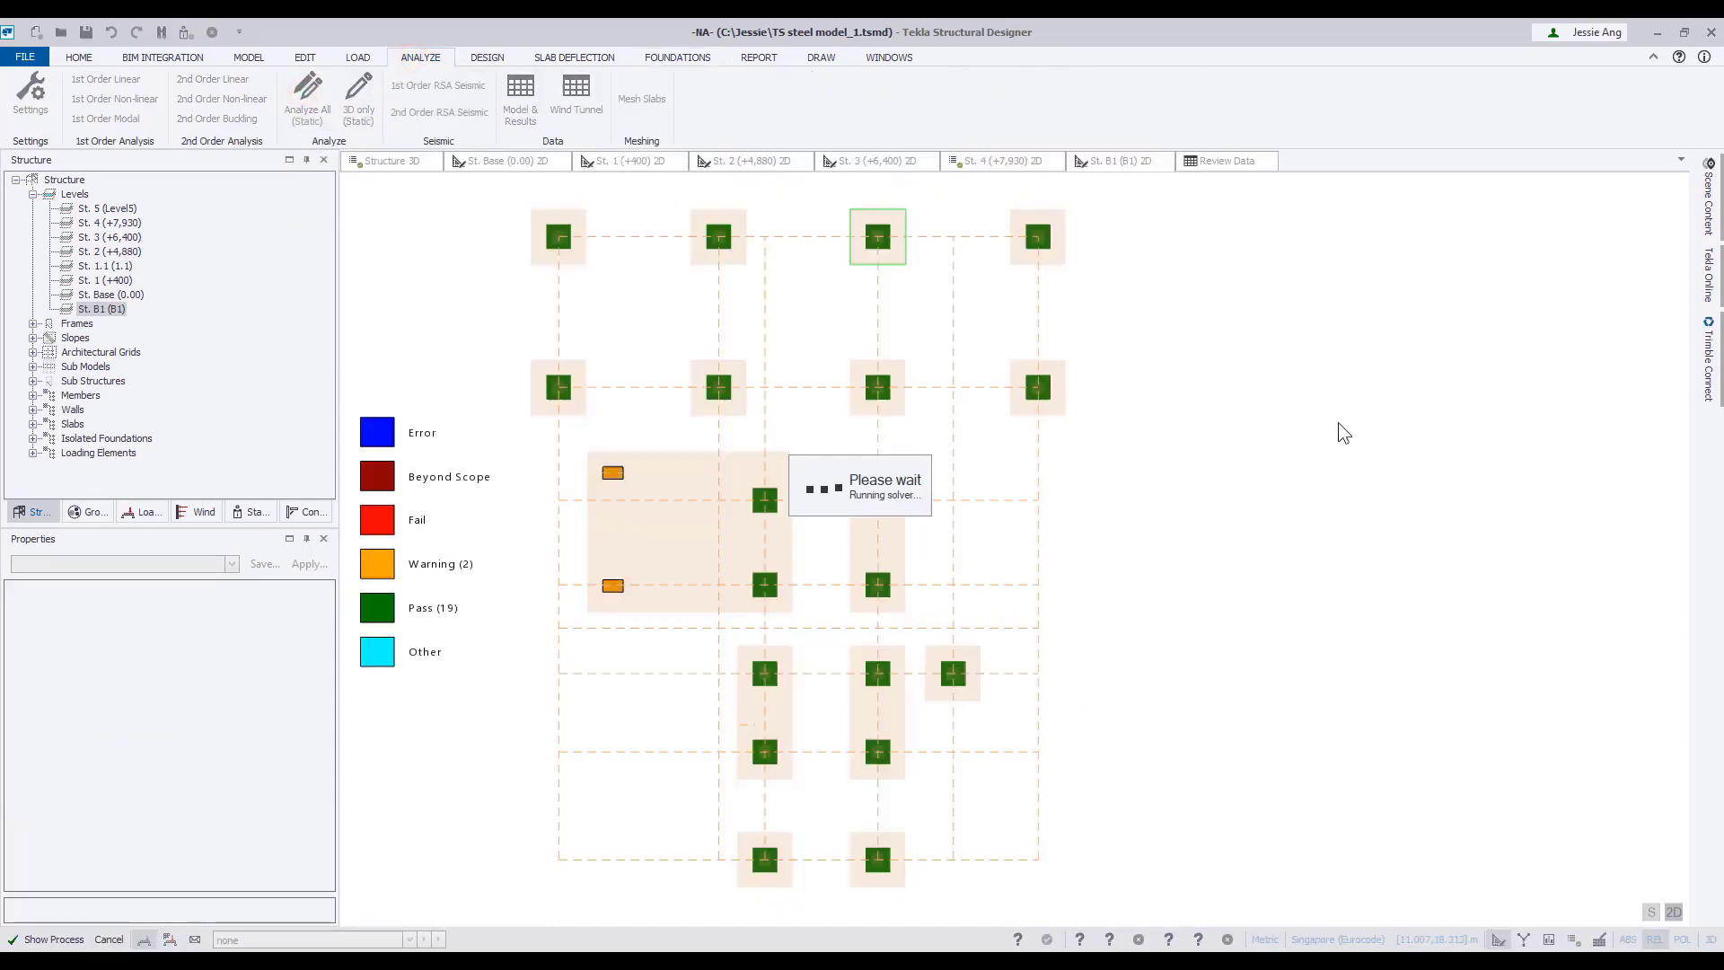
Run the design of the foundation mats and of the isolated pad bases.
{"action": "left_click", "coordinate": [677, 56]}
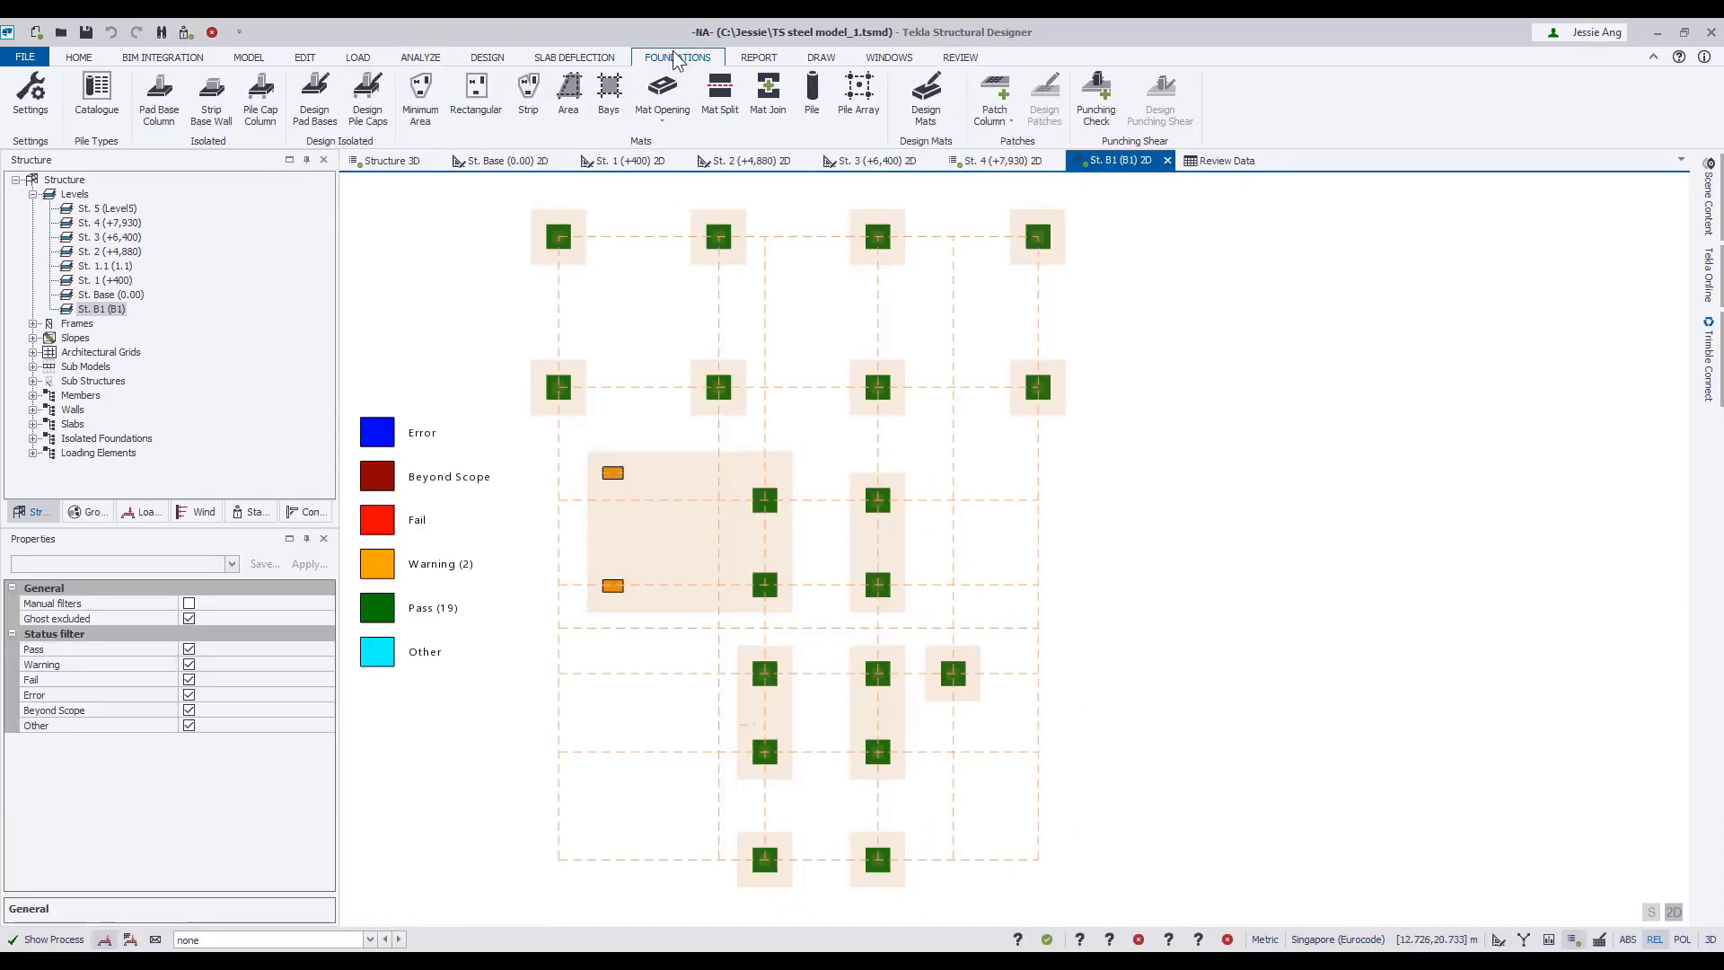
{"action": "left_click", "coordinate": [928, 115]}
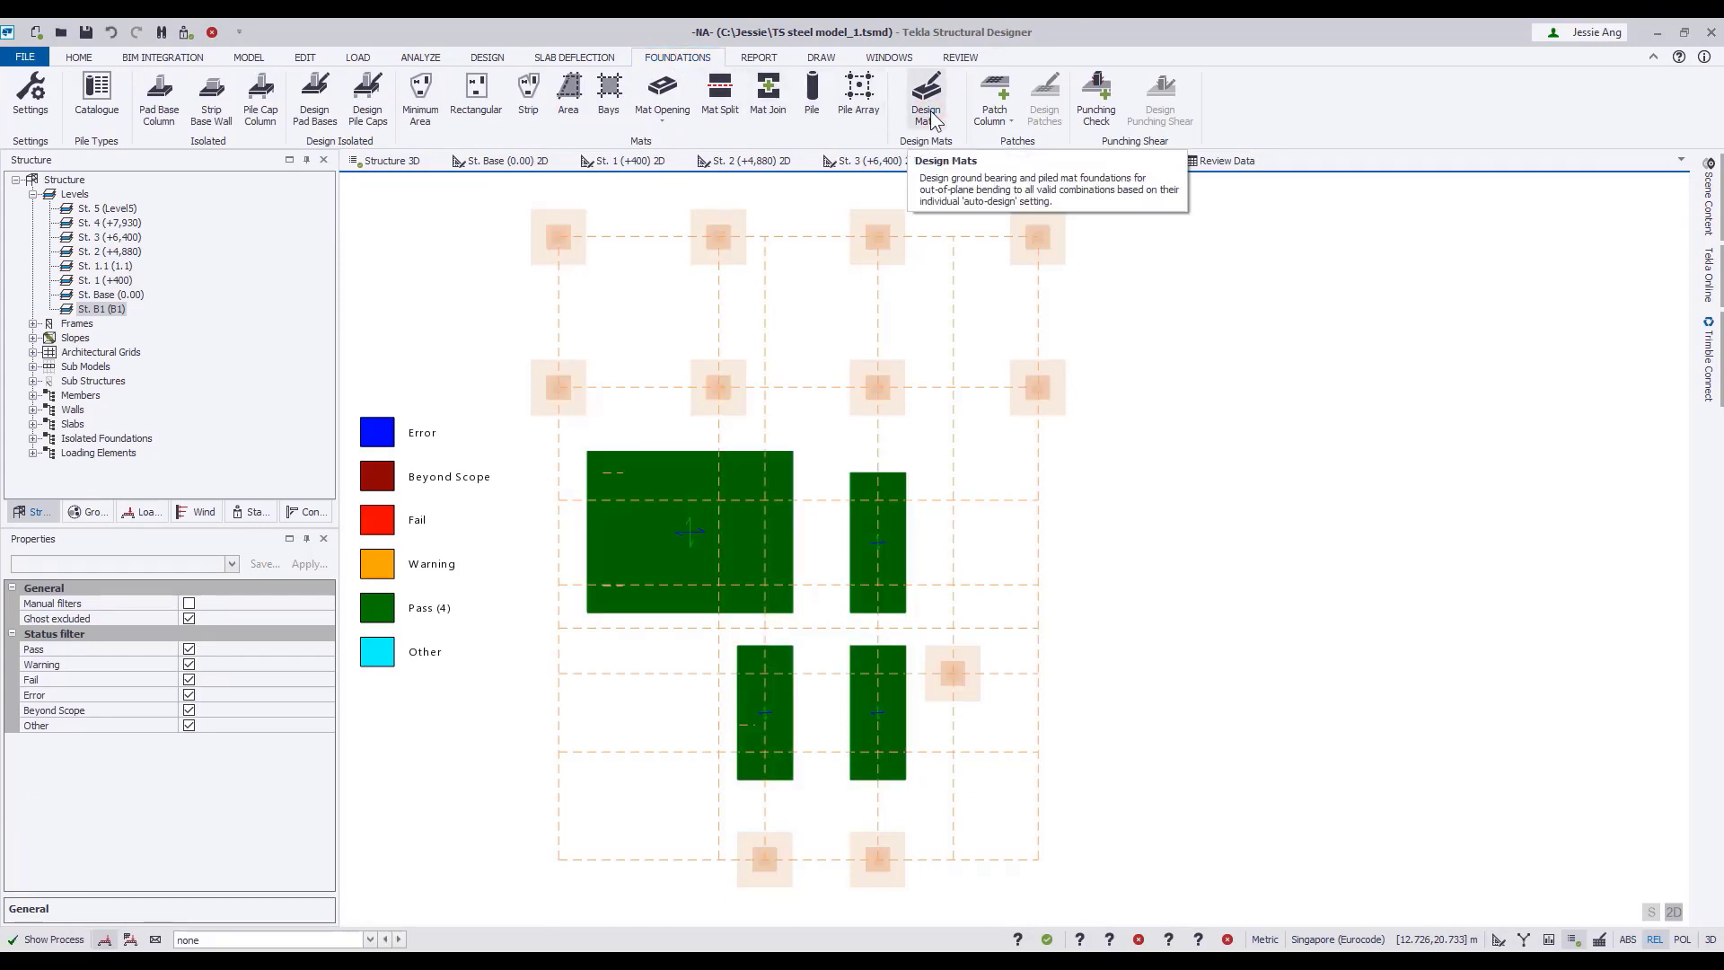
{"action": "left_click", "coordinate": [317, 94]}
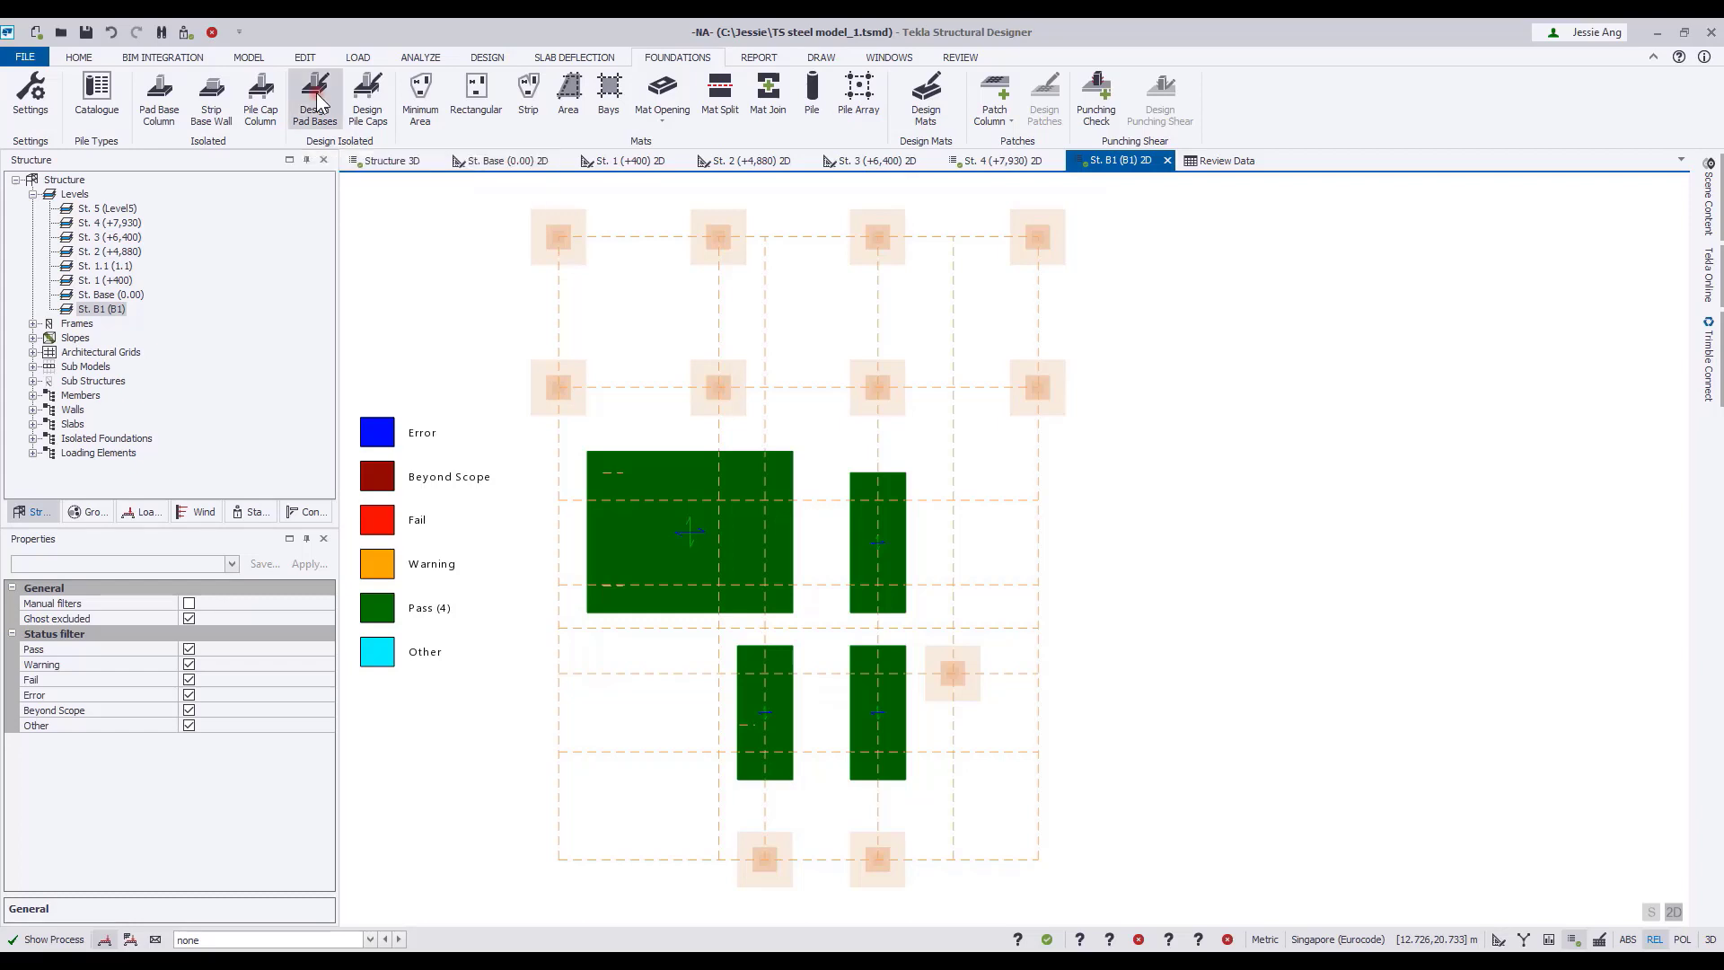
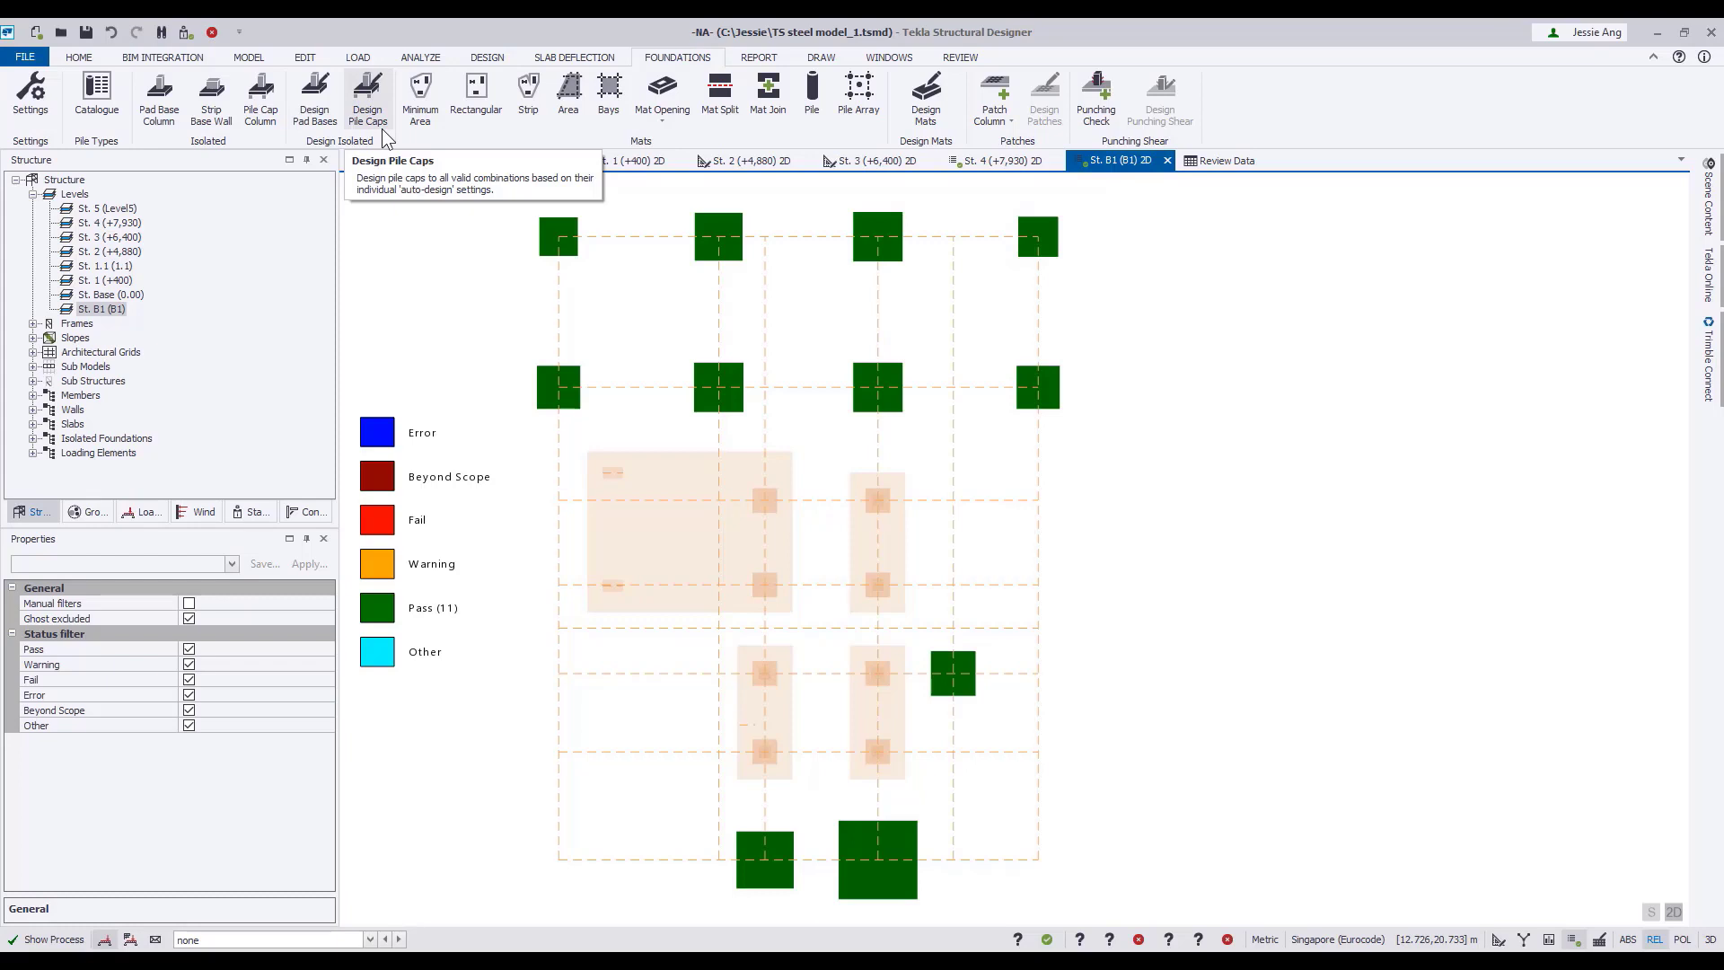
Review the mat reinforcement on level B1 for the top and bottom surfaces in the X direction.
{"action": "left_click", "coordinate": [963, 59]}
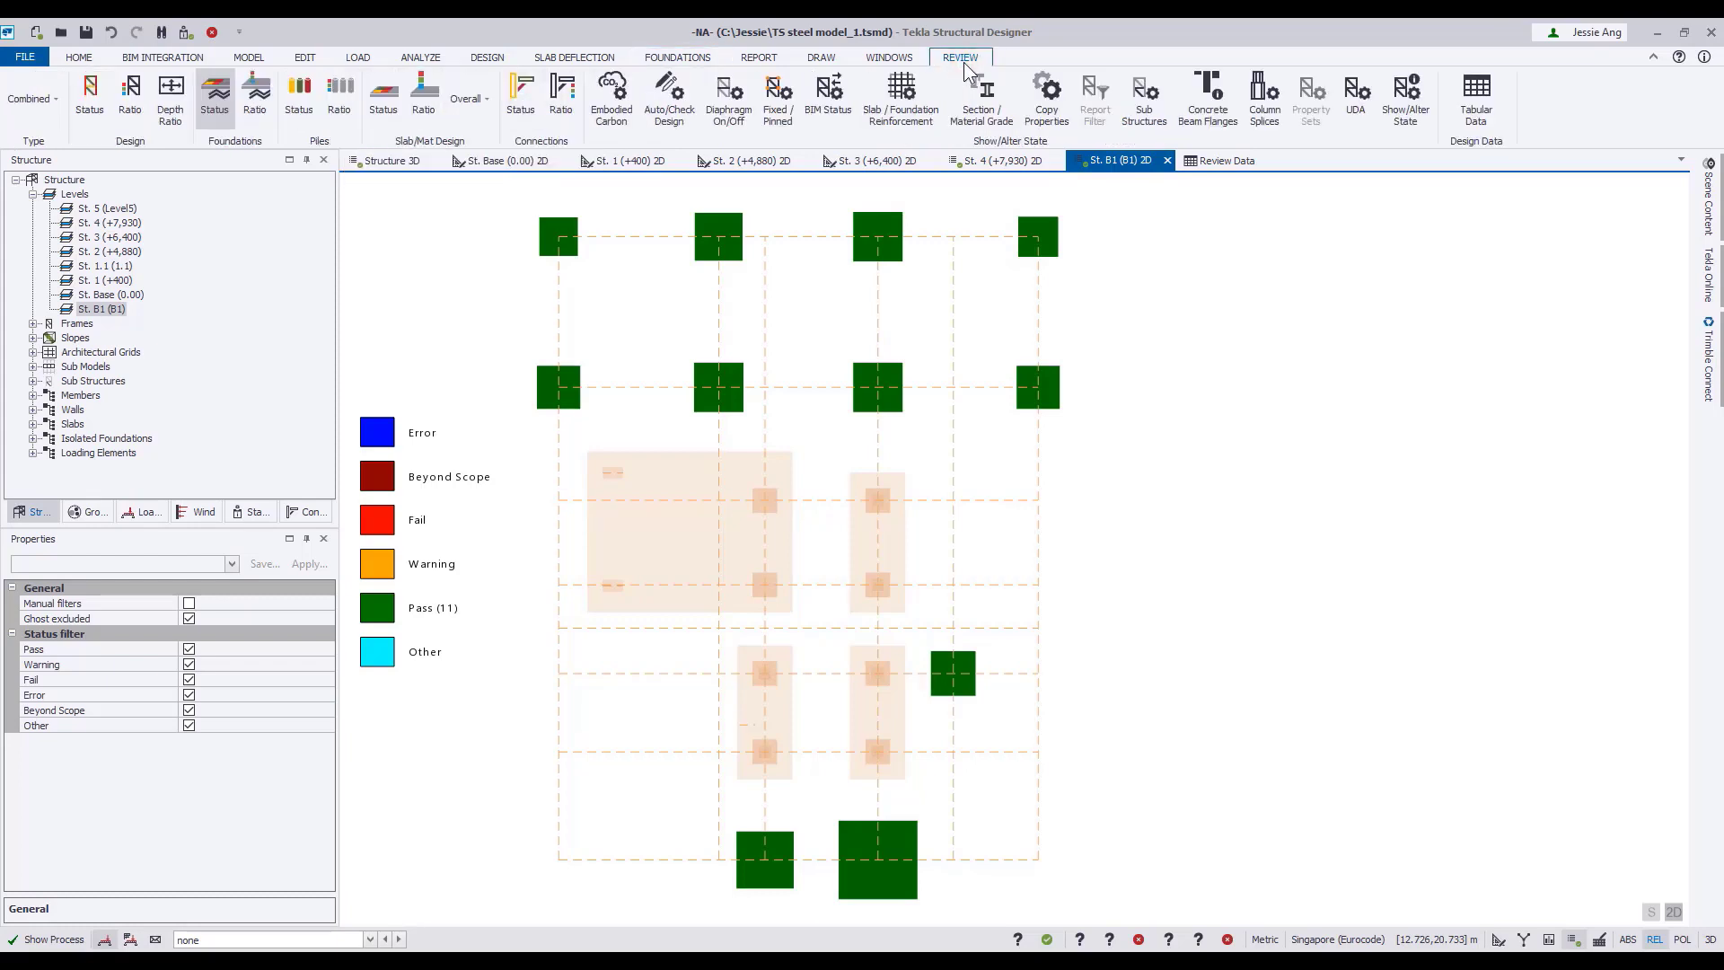
{"action": "left_click", "coordinate": [902, 90]}
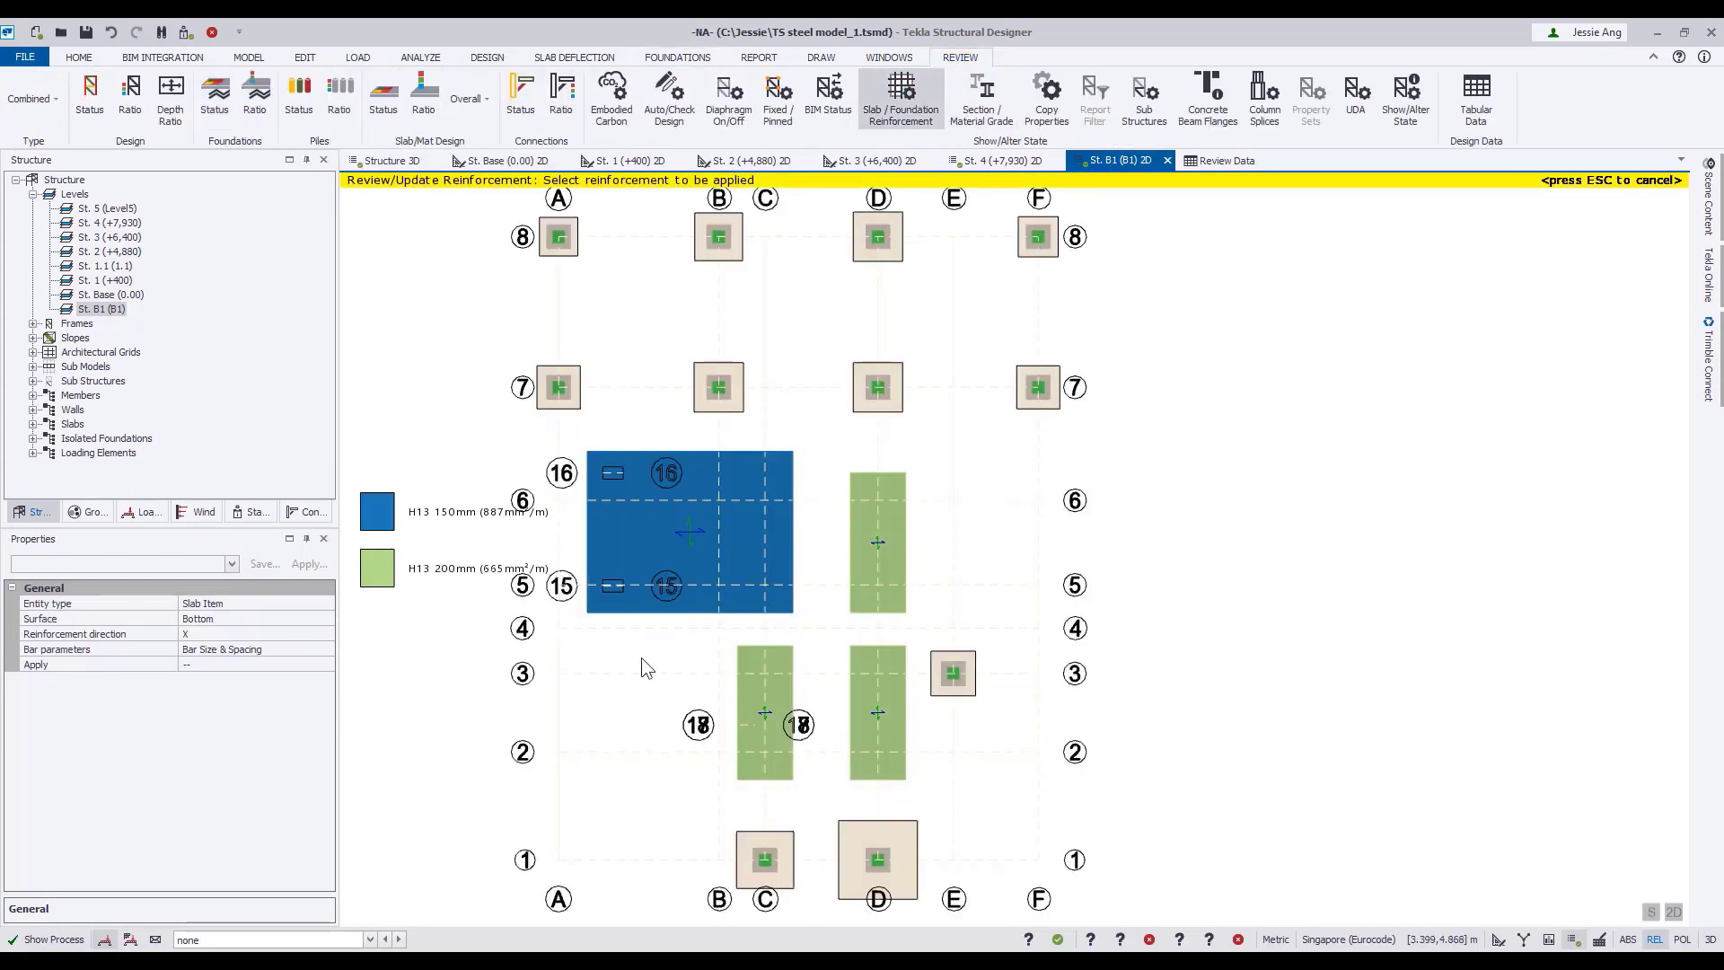
{"action": "left_click", "coordinate": [327, 618]}
{"action": "left_click", "coordinate": [321, 640]}
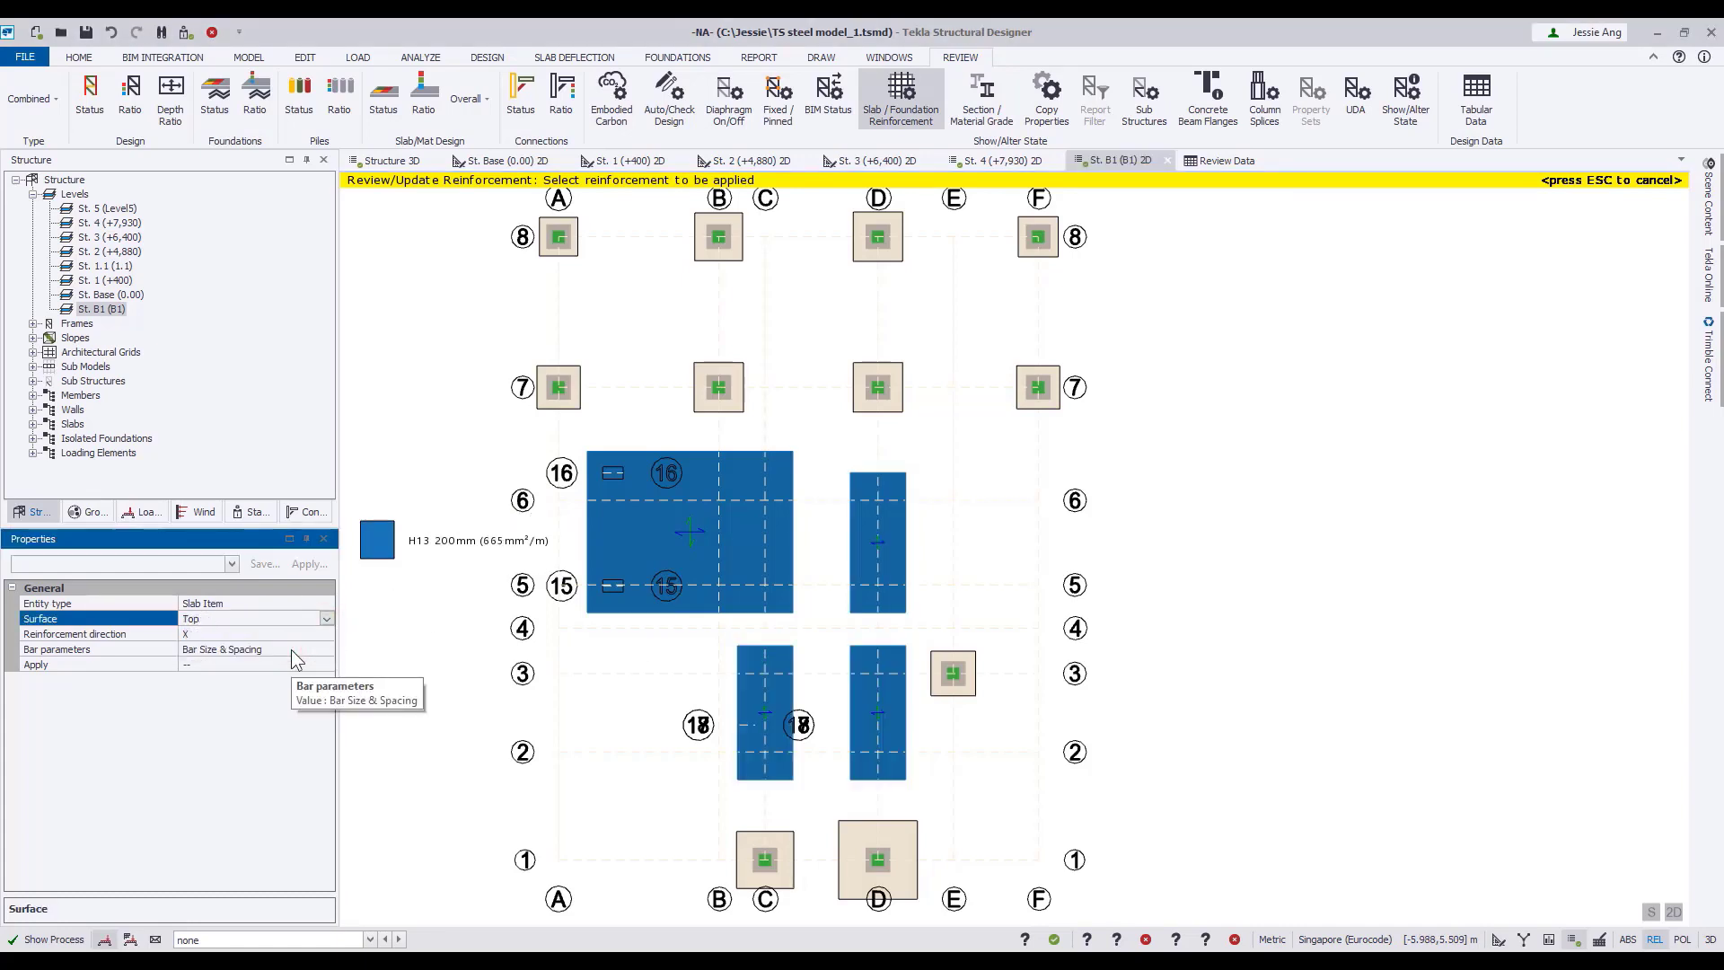
{"action": "left_click", "coordinate": [302, 633]}
{"action": "scroll", "coordinate": [674, 714], "scroll_direction": "down", "scroll_amount": 1}
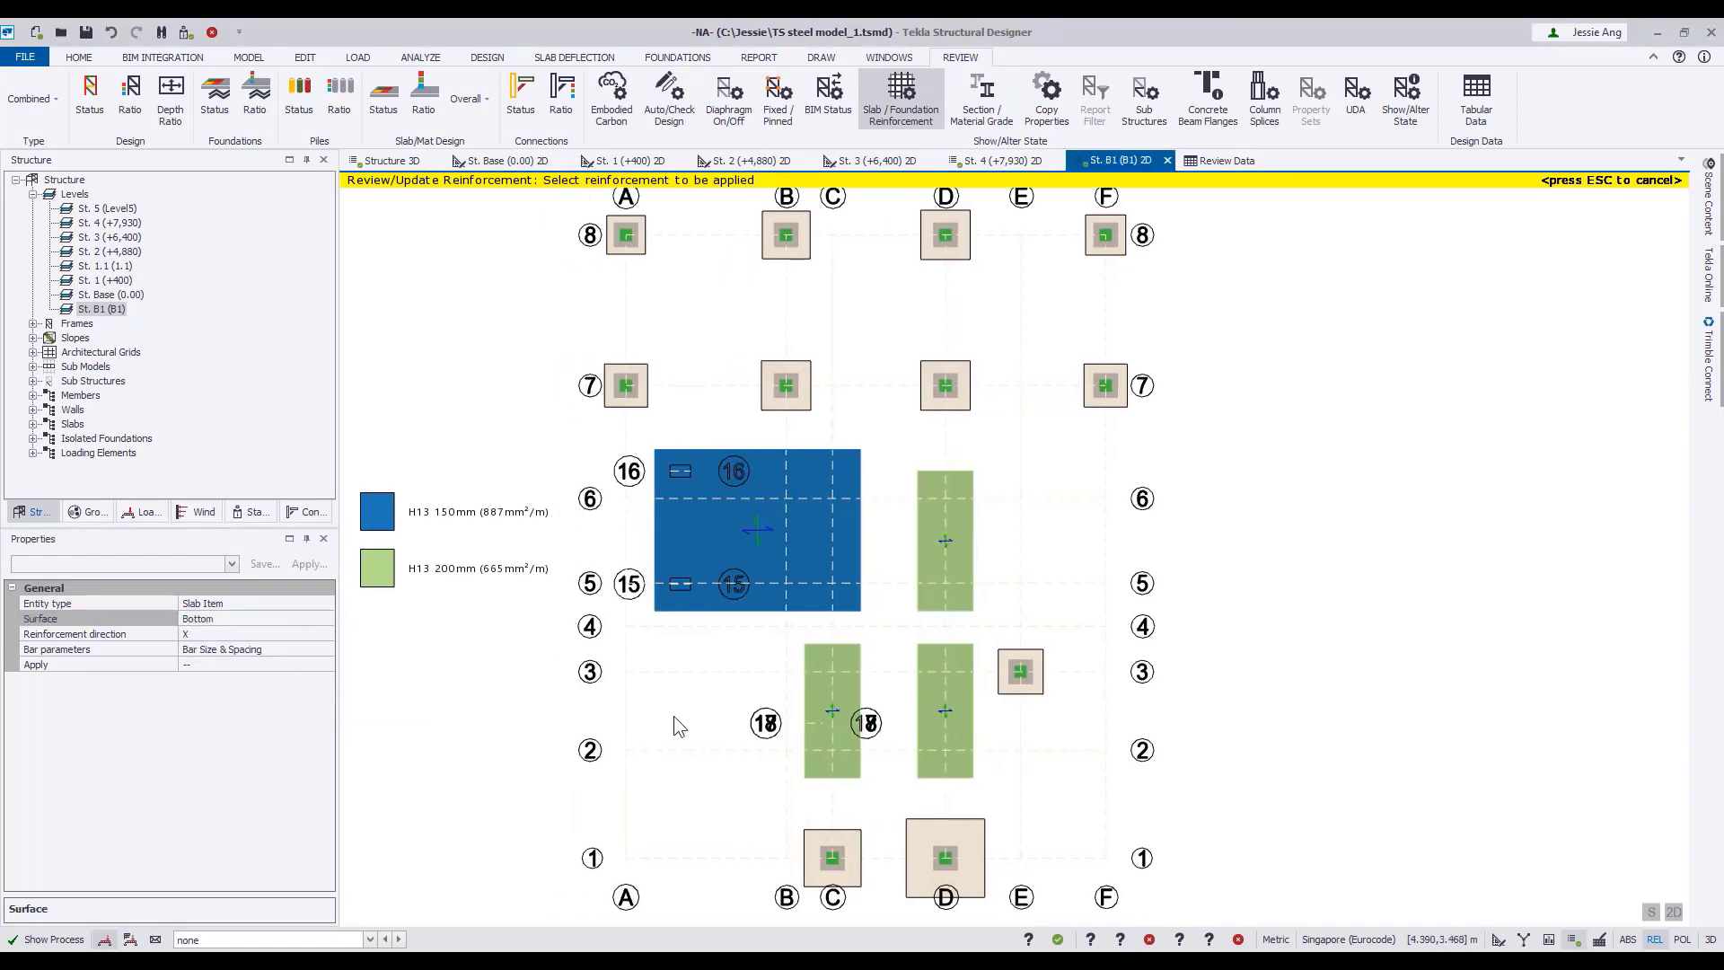
{"action": "middle_click_drag", "start_coordinate": [674, 714], "coordinate": [665, 705]}
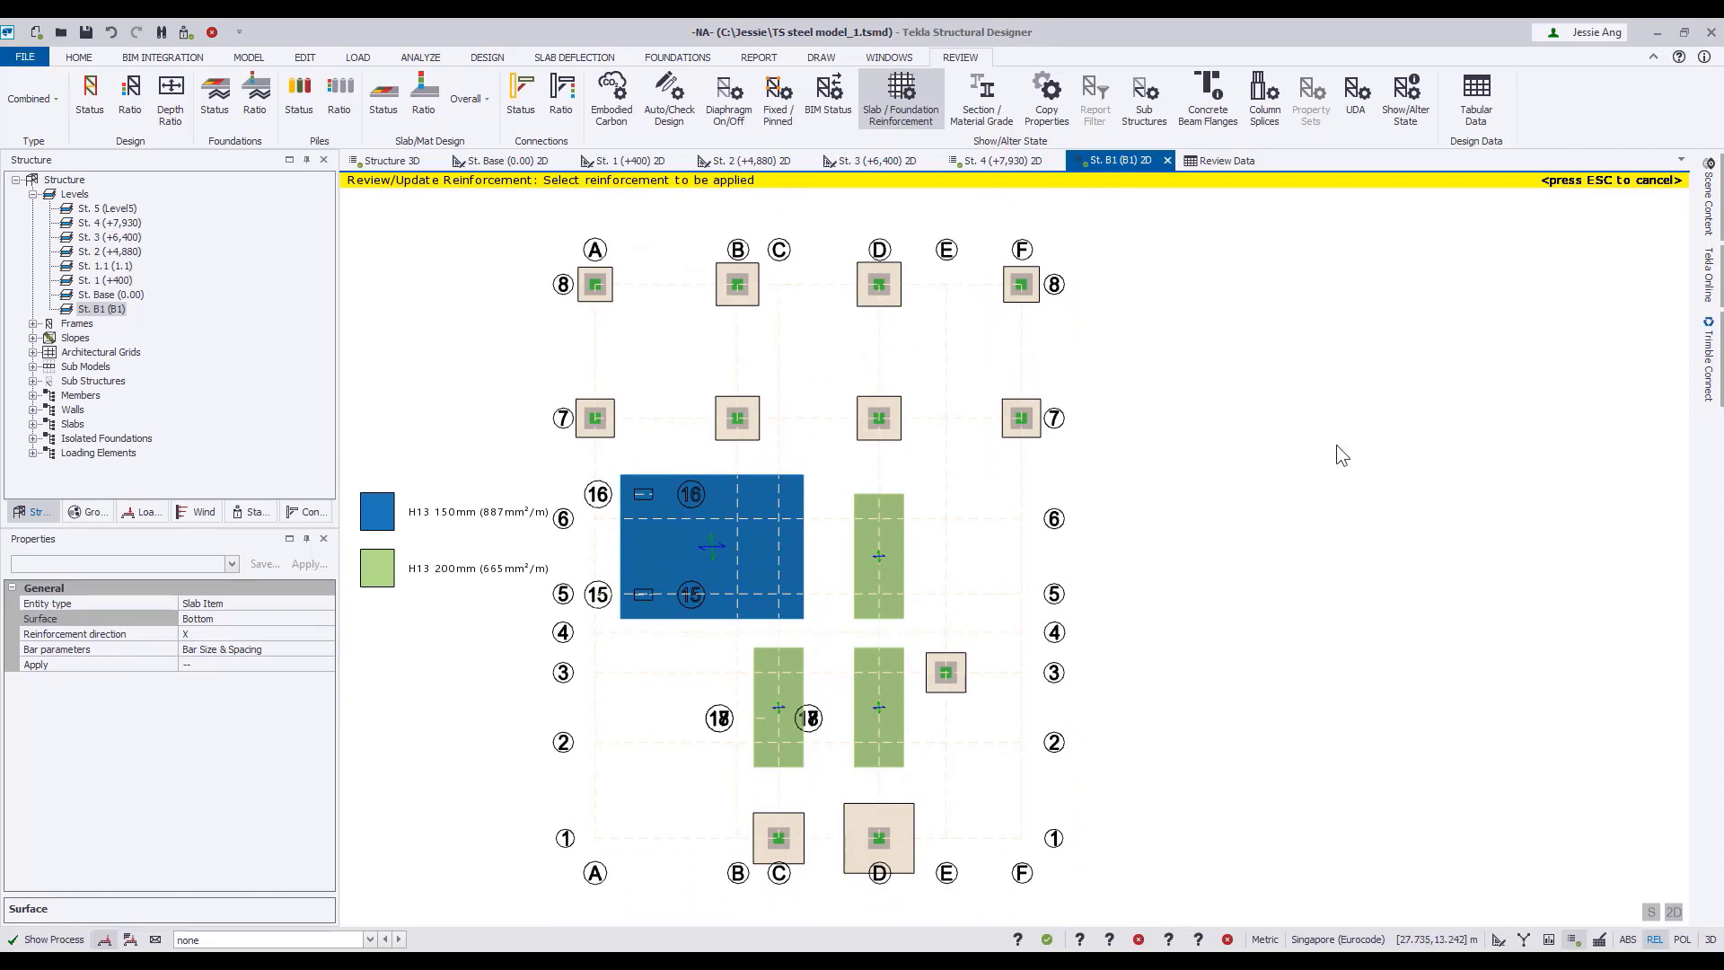
{"action": "key", "text": "Escape"}
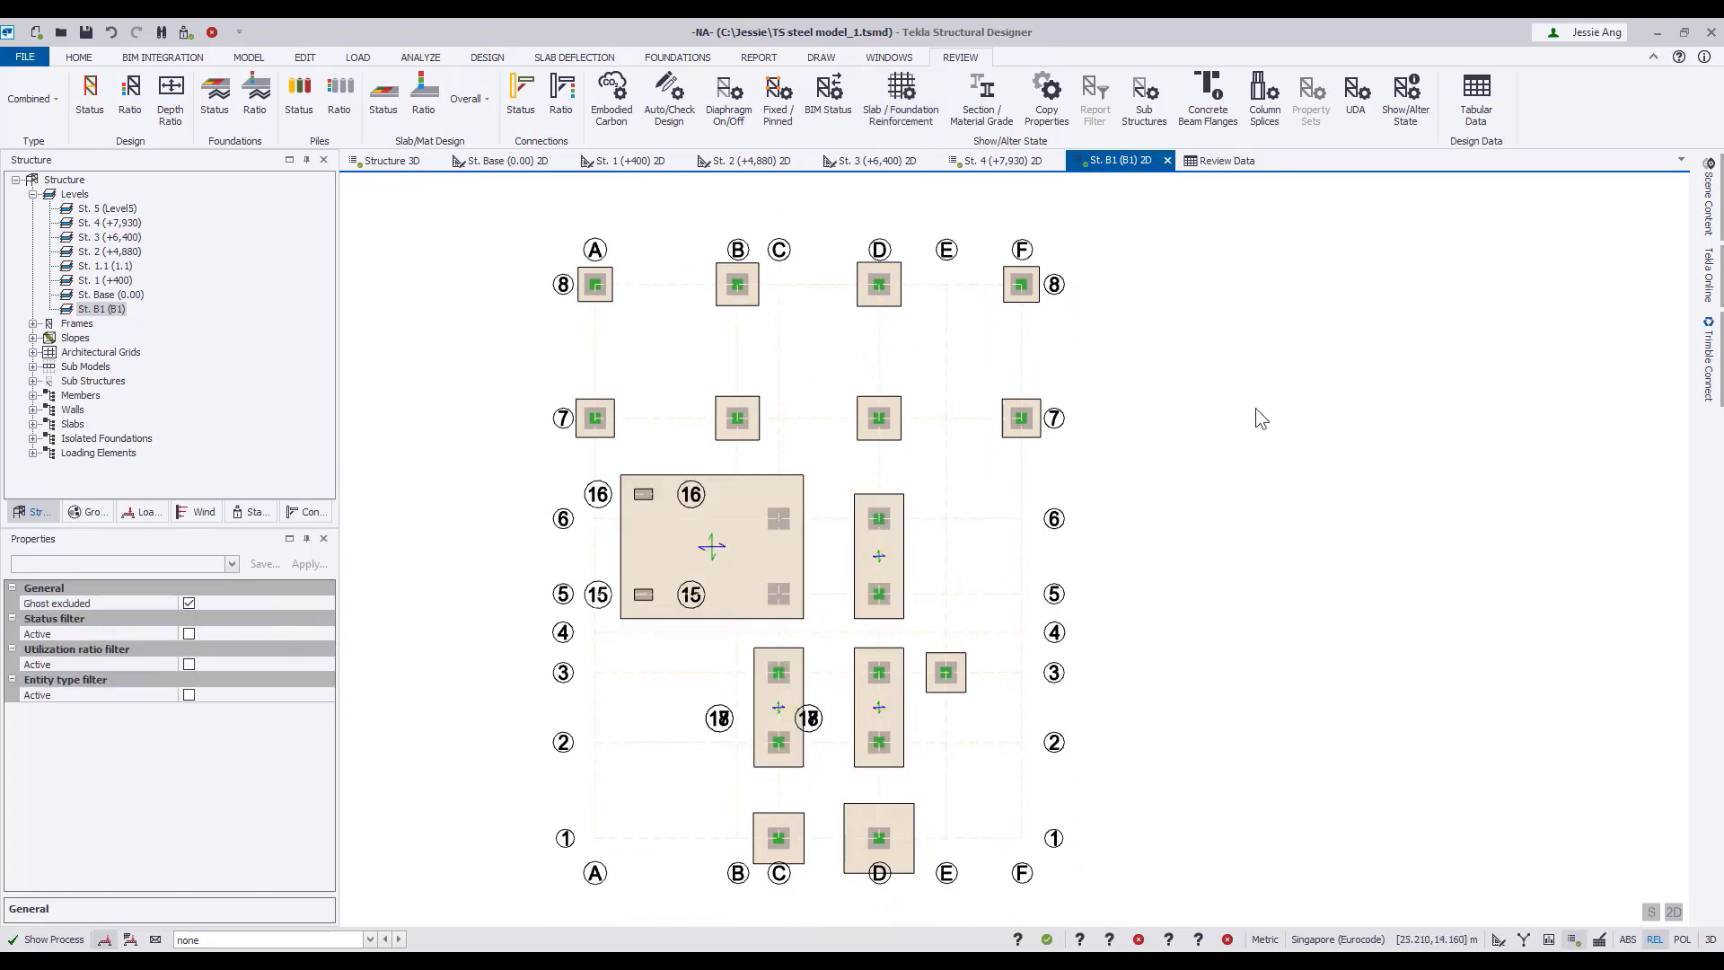
Run the static analysis and design of all members from the 3D structure view.
{"action": "left_click", "coordinate": [388, 160]}
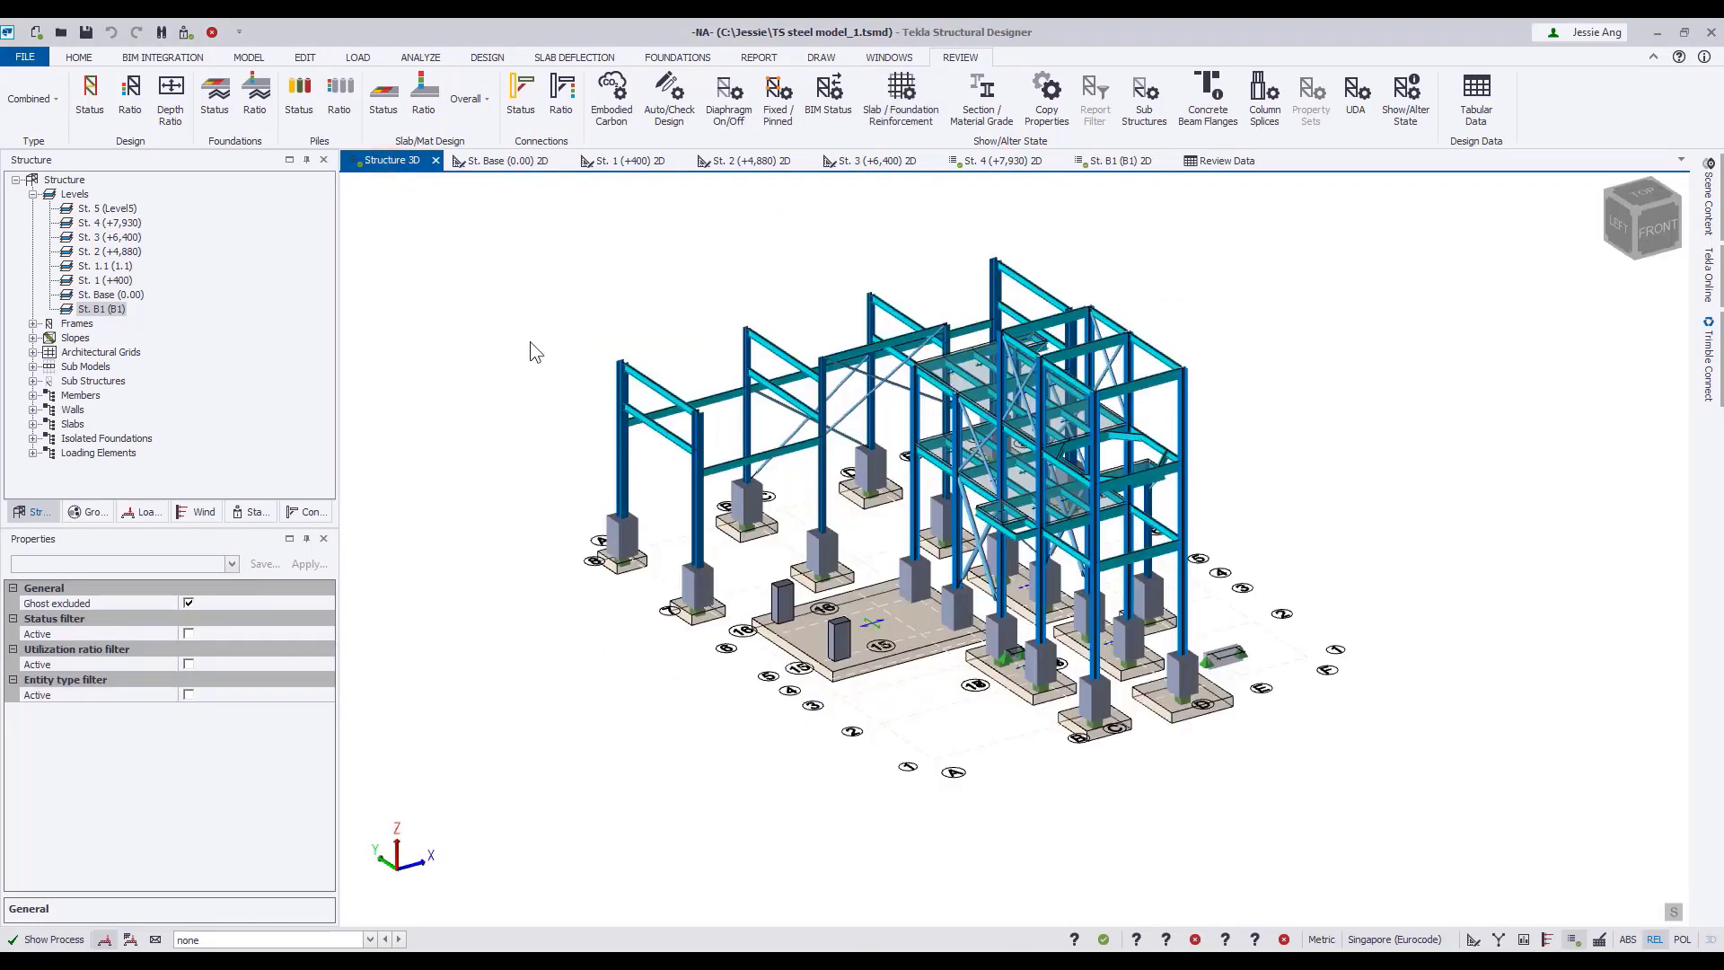
{"action": "left_click", "coordinate": [488, 57]}
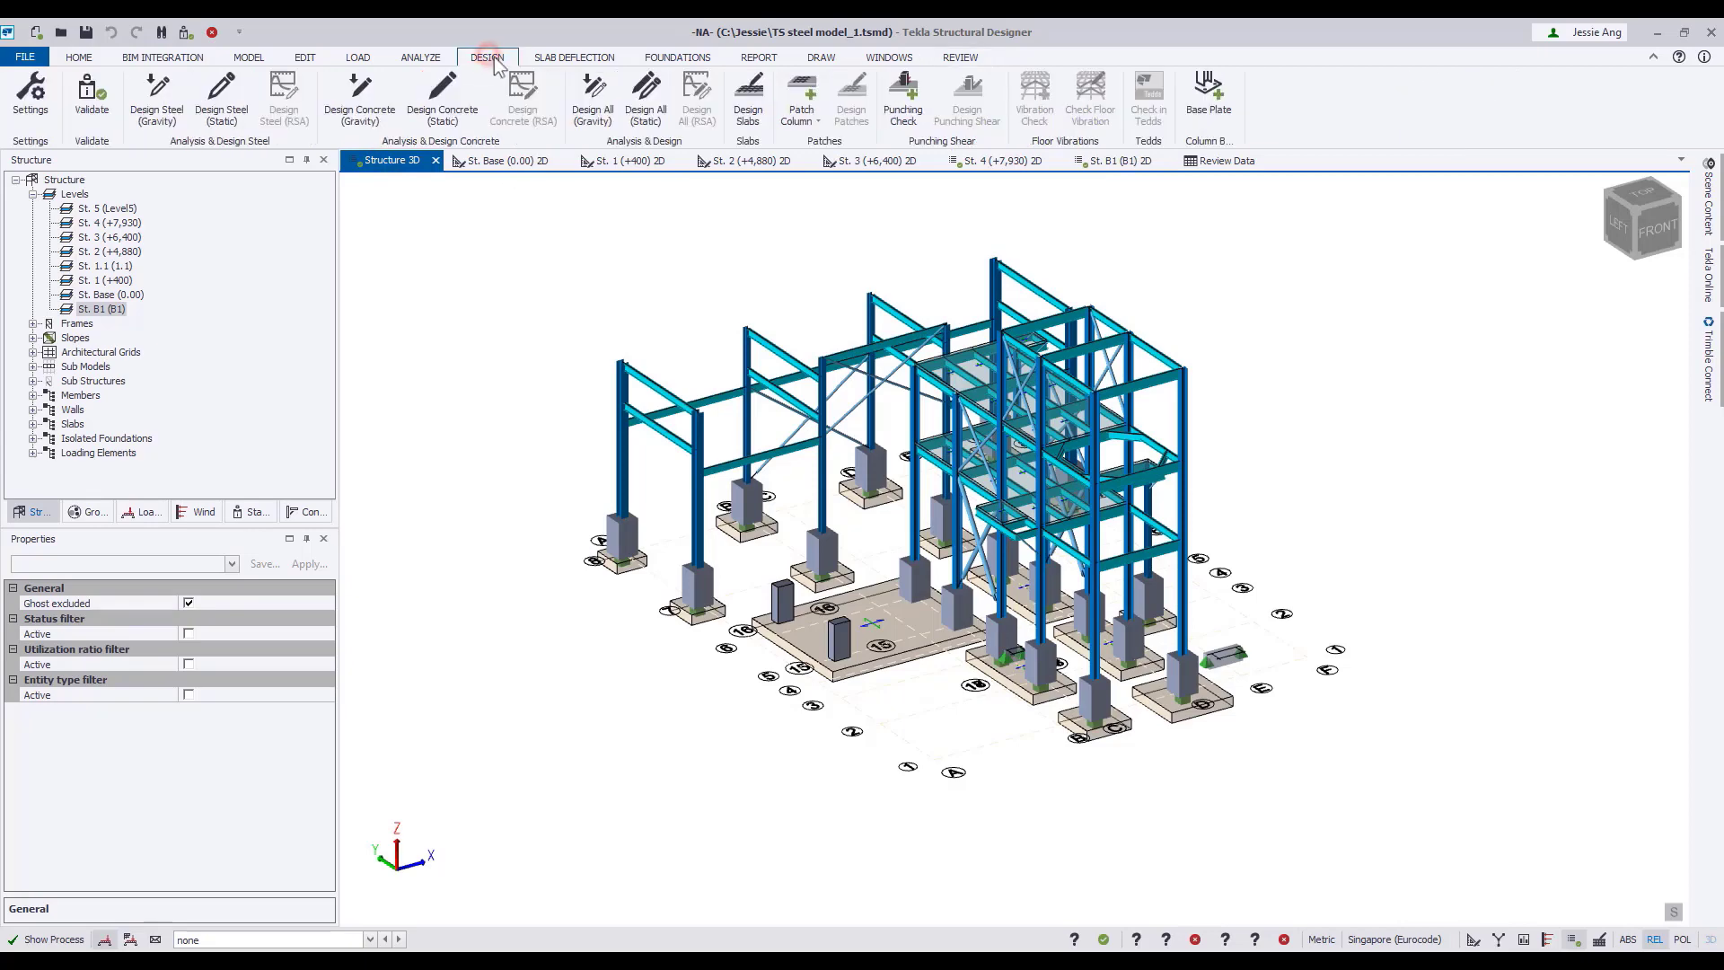
{"action": "left_click", "coordinate": [646, 99]}
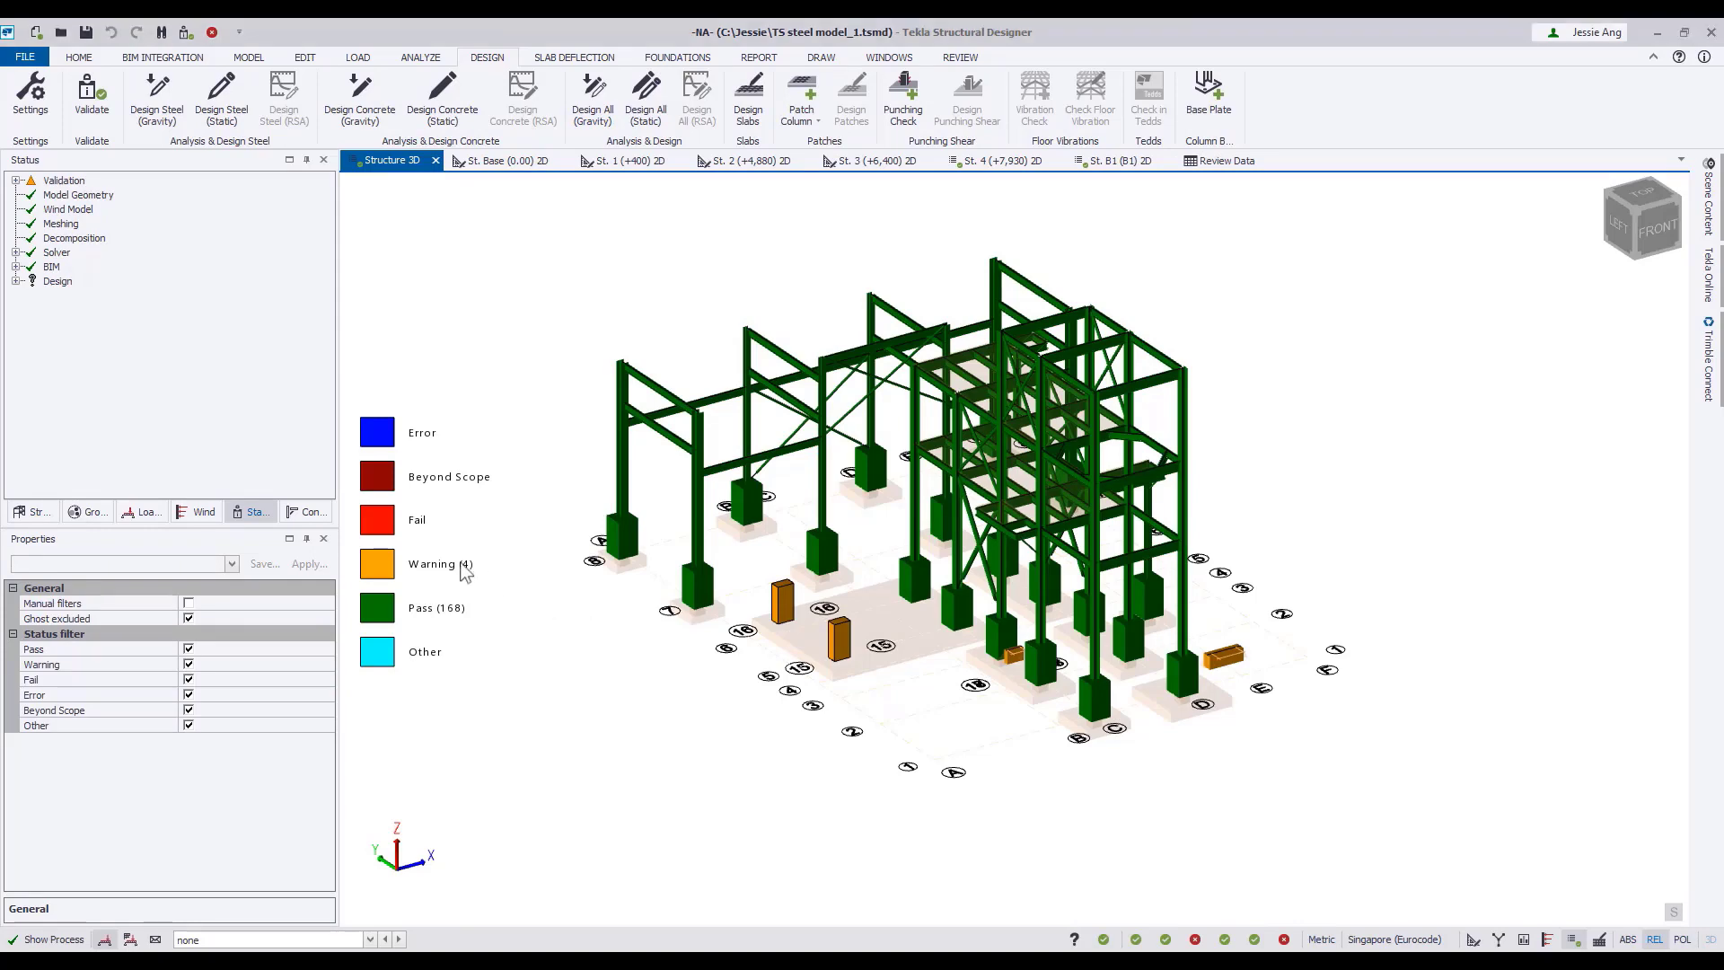
Update the model's steel connections and turn on their display in the 3D structure view.
{"action": "left_click", "coordinate": [306, 512]}
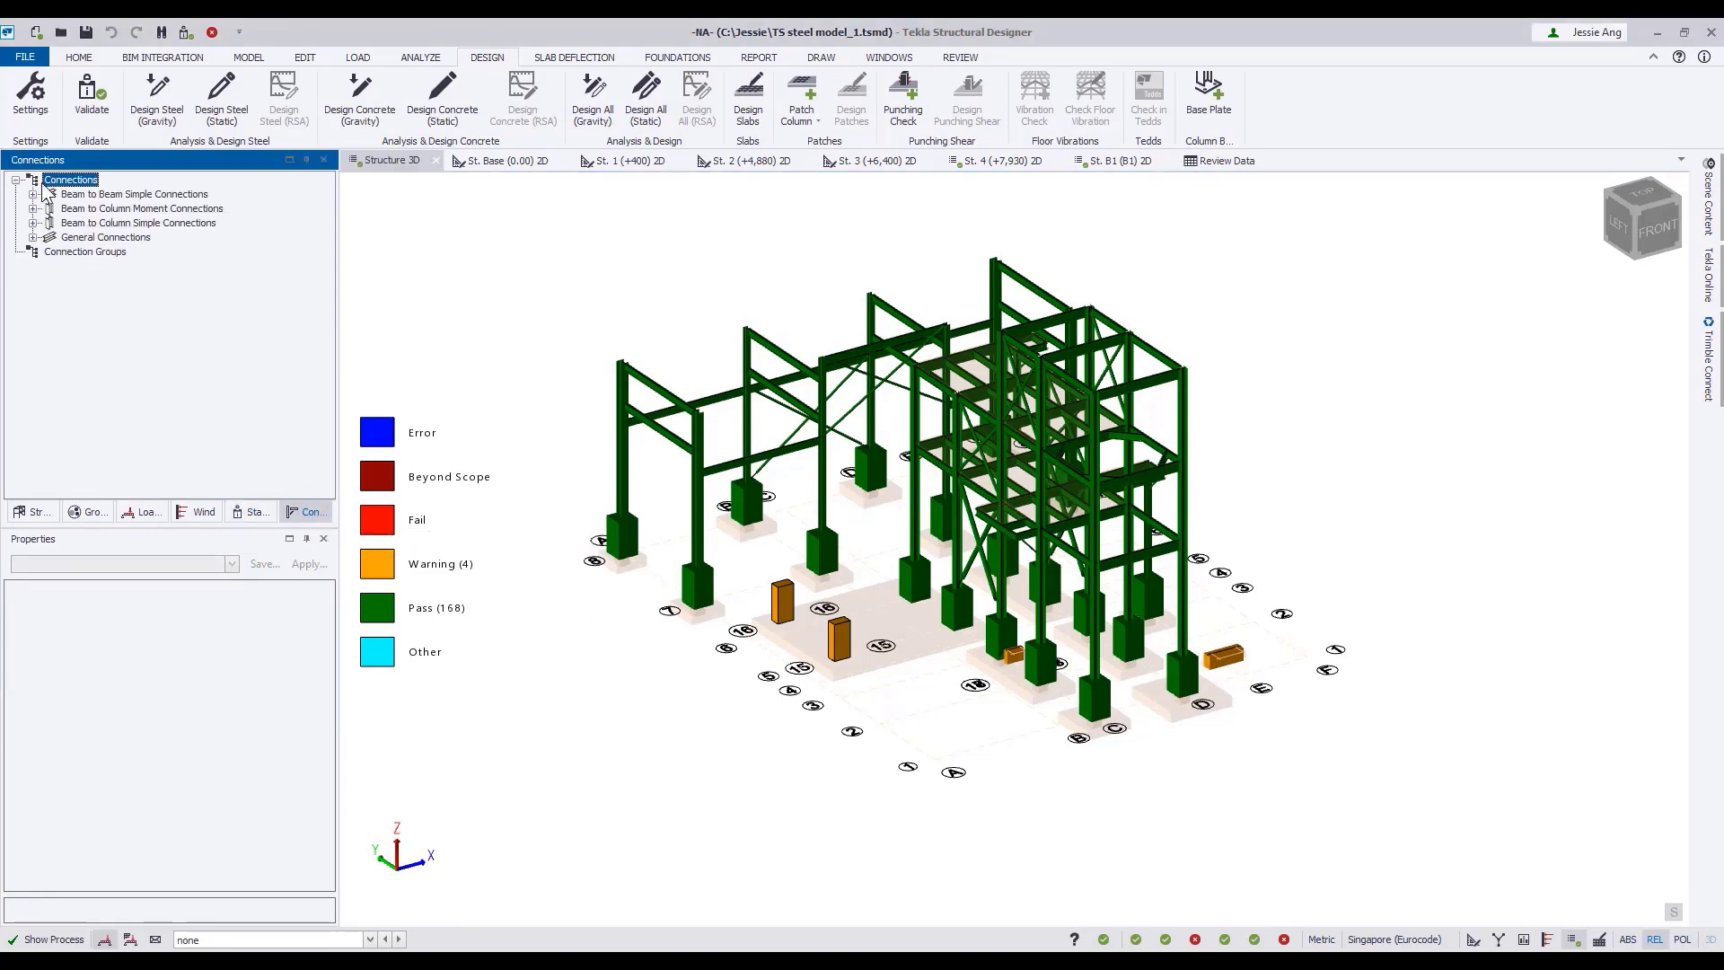
{"action": "right_click", "coordinate": [72, 180]}
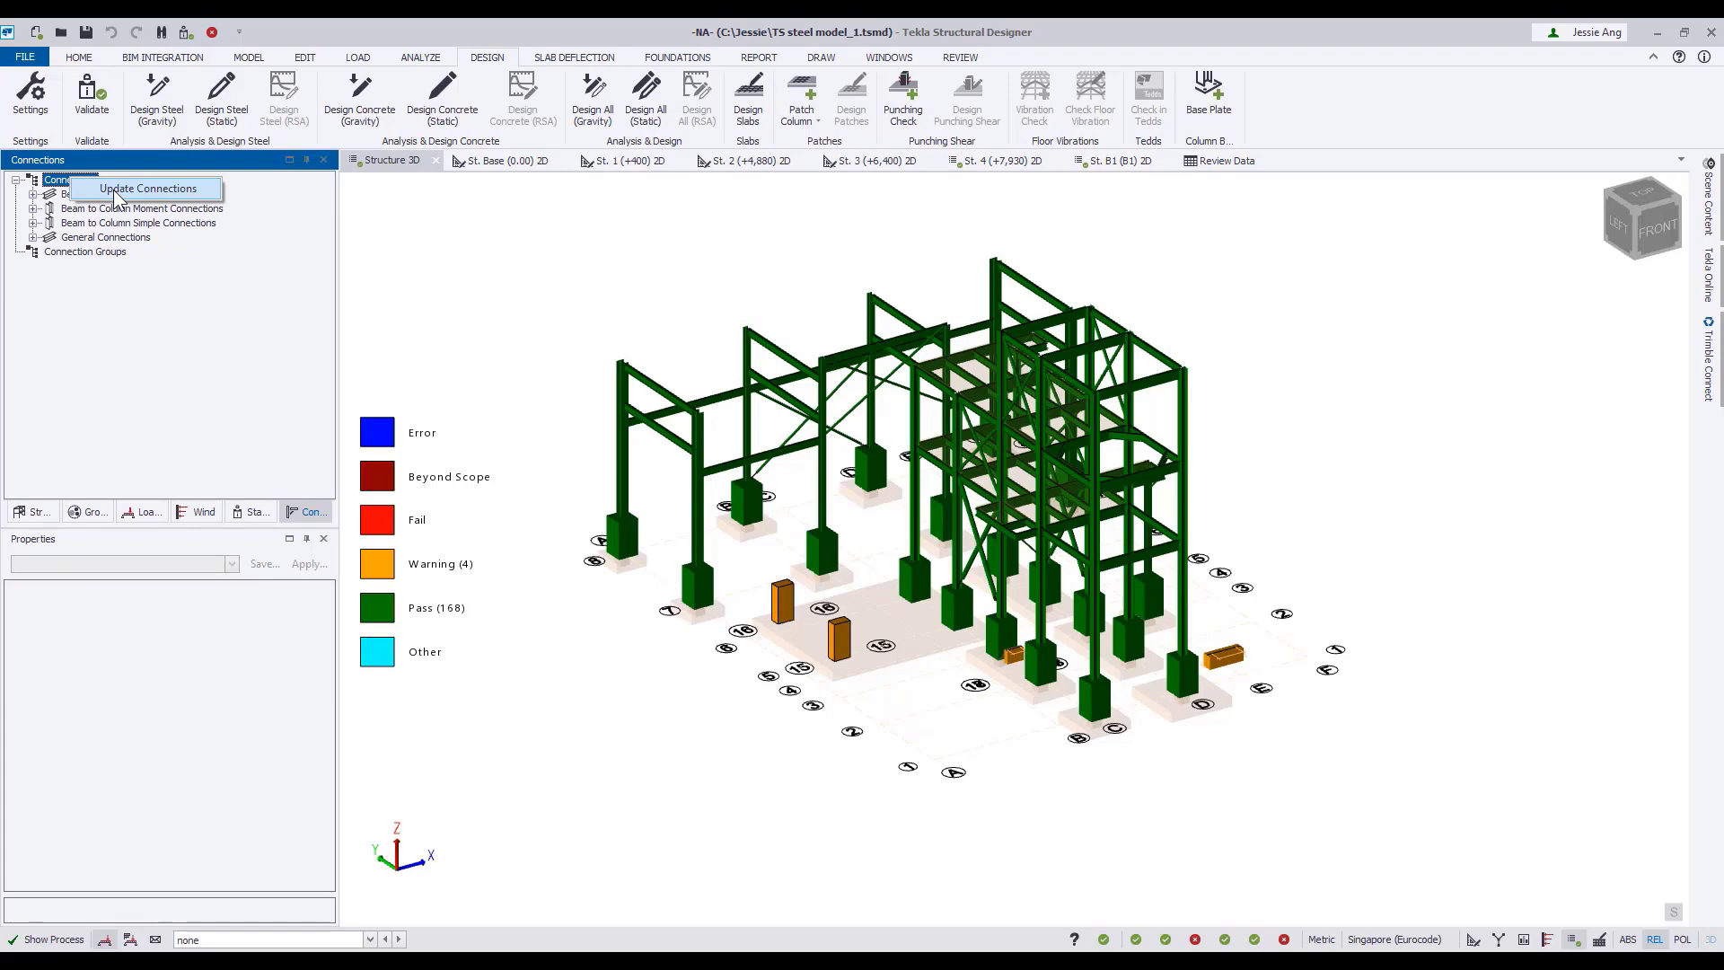
{"action": "left_click", "coordinate": [115, 194]}
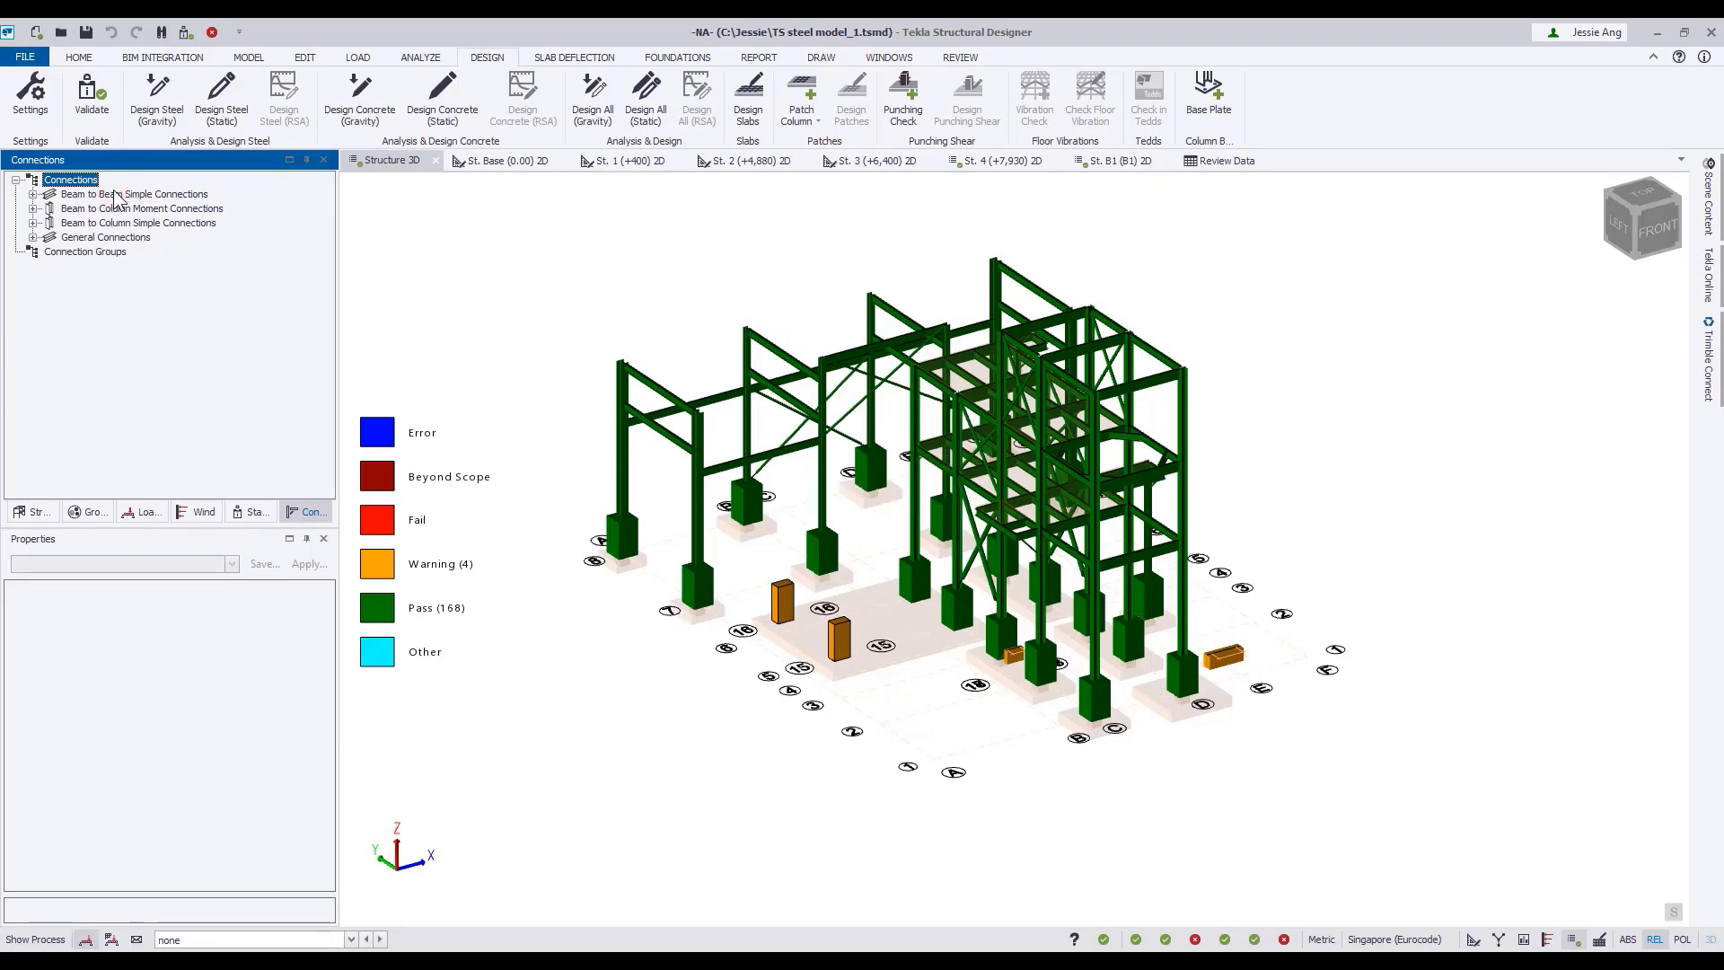
{"action": "left_click", "coordinate": [1709, 199]}
{"action": "left_click", "coordinate": [1470, 800]}
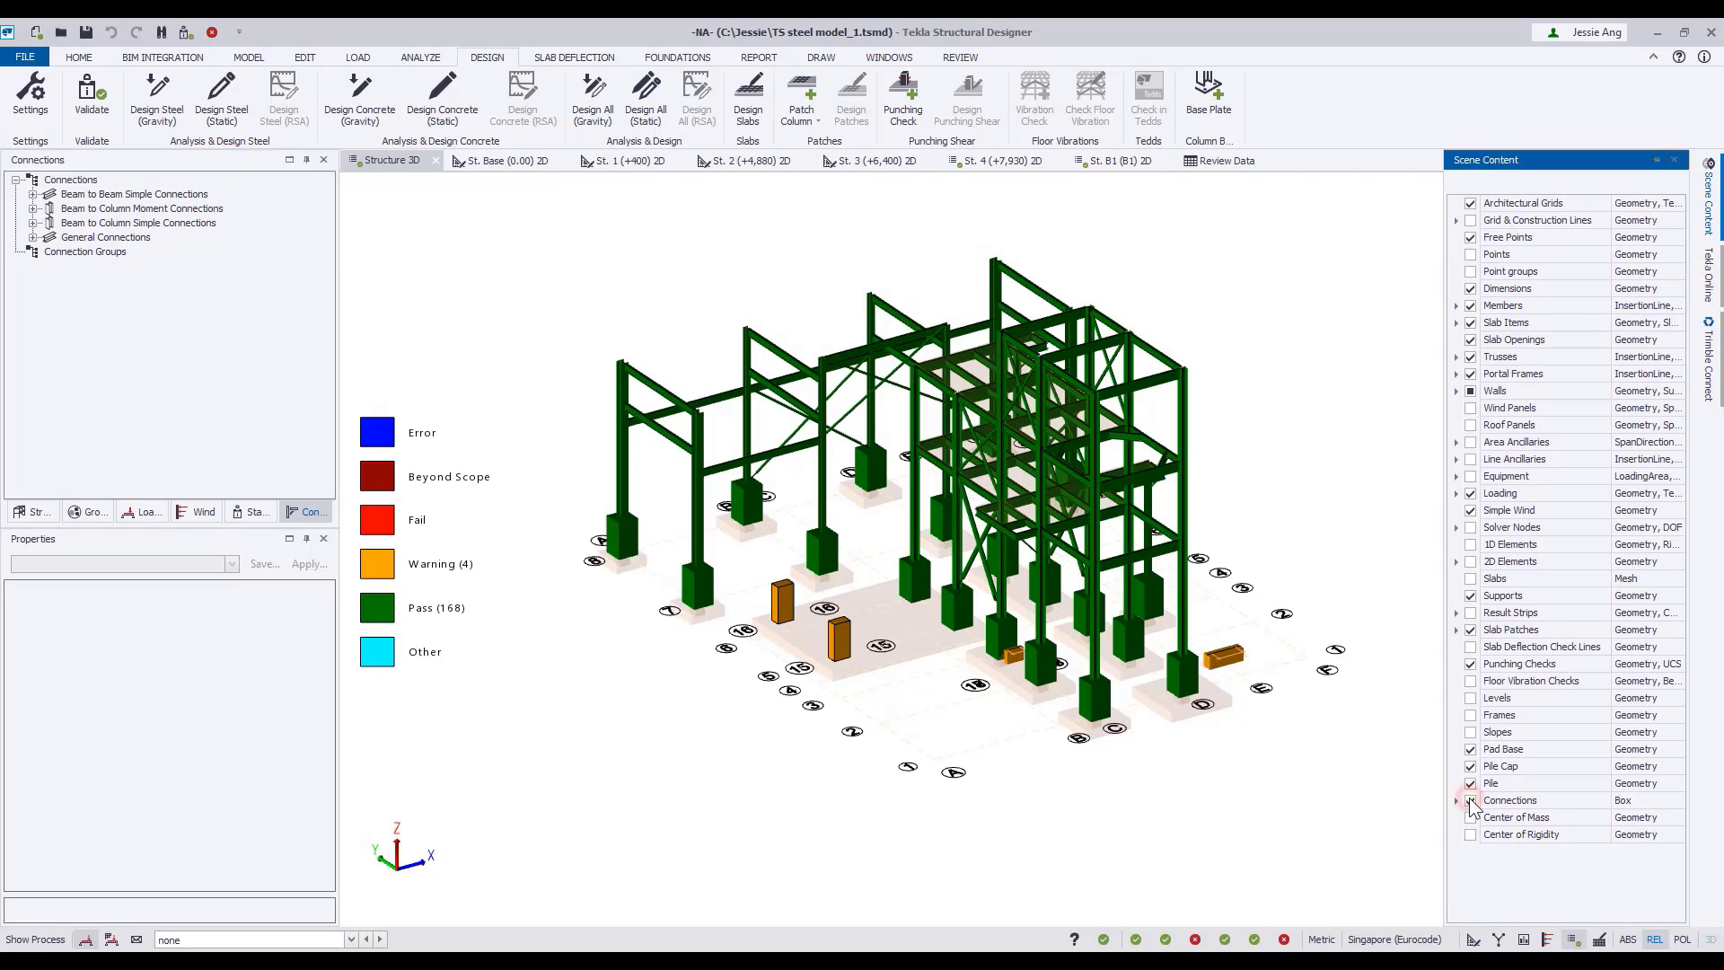
{"action": "left_click", "coordinate": [1428, 730]}
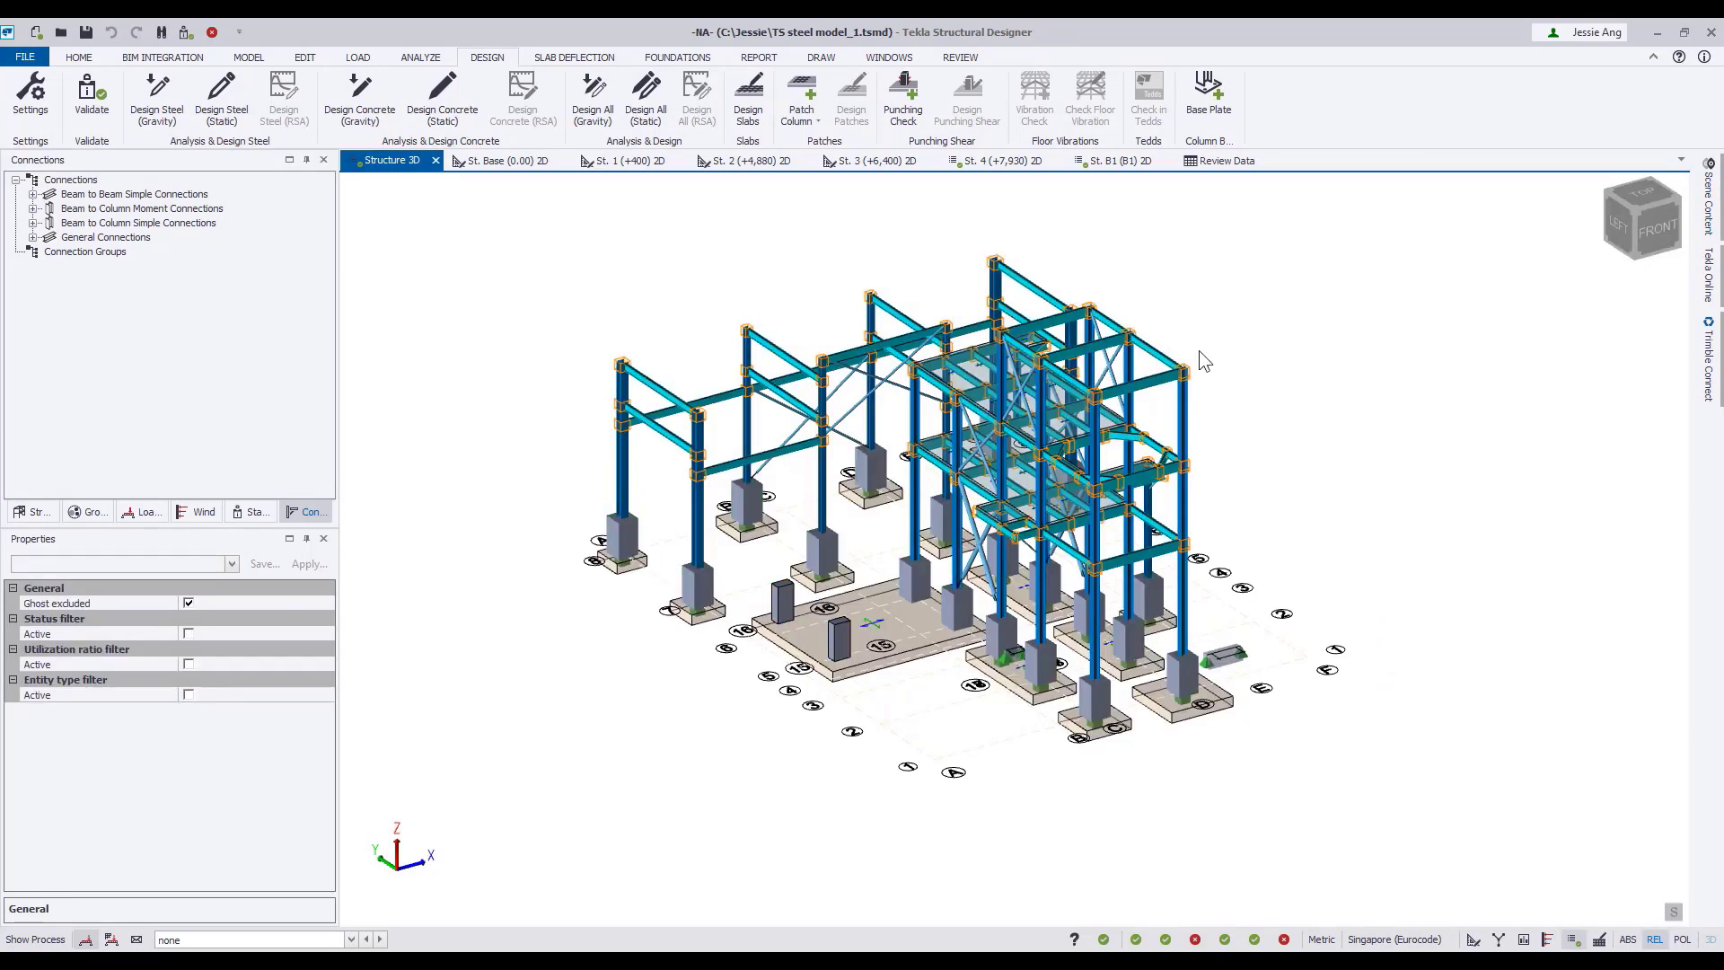
Open beam-to-column moment connection MCC A/8 for editing and review its Face C beam, endplate, bolt layout, bolt and weld settings.
{"action": "scroll", "coordinate": [692, 362], "scroll_direction": "up", "scroll_amount": 5}
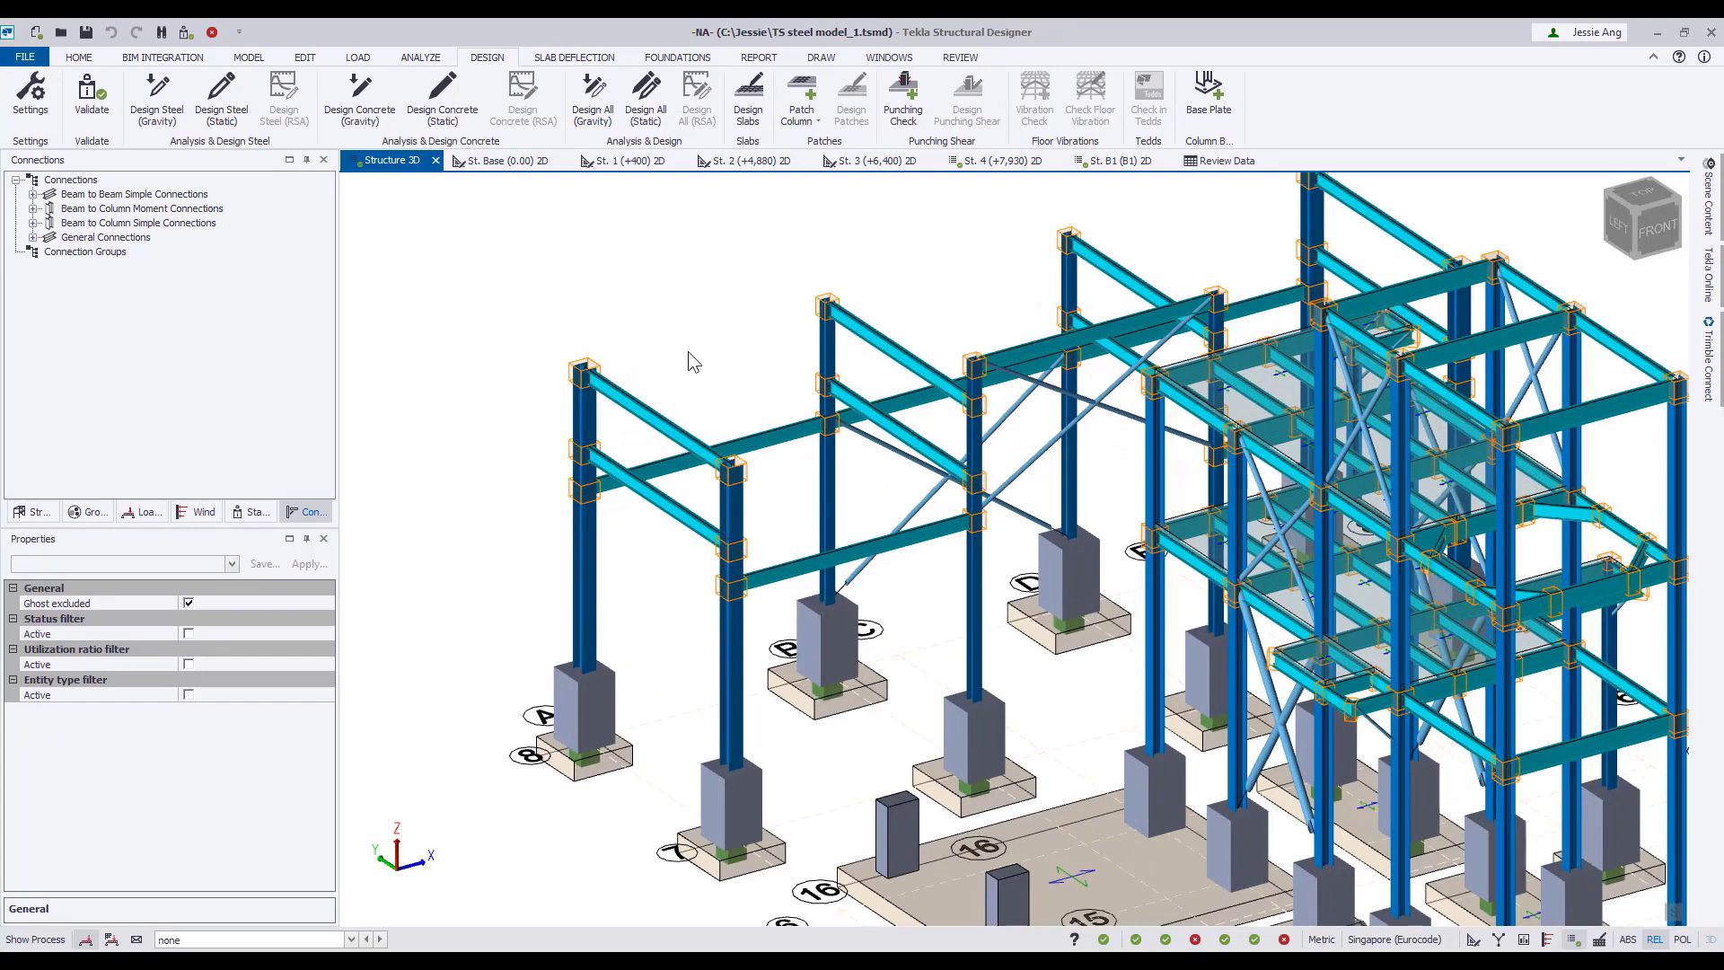
{"action": "left_click", "coordinate": [585, 370]}
{"action": "right_click", "coordinate": [597, 372]}
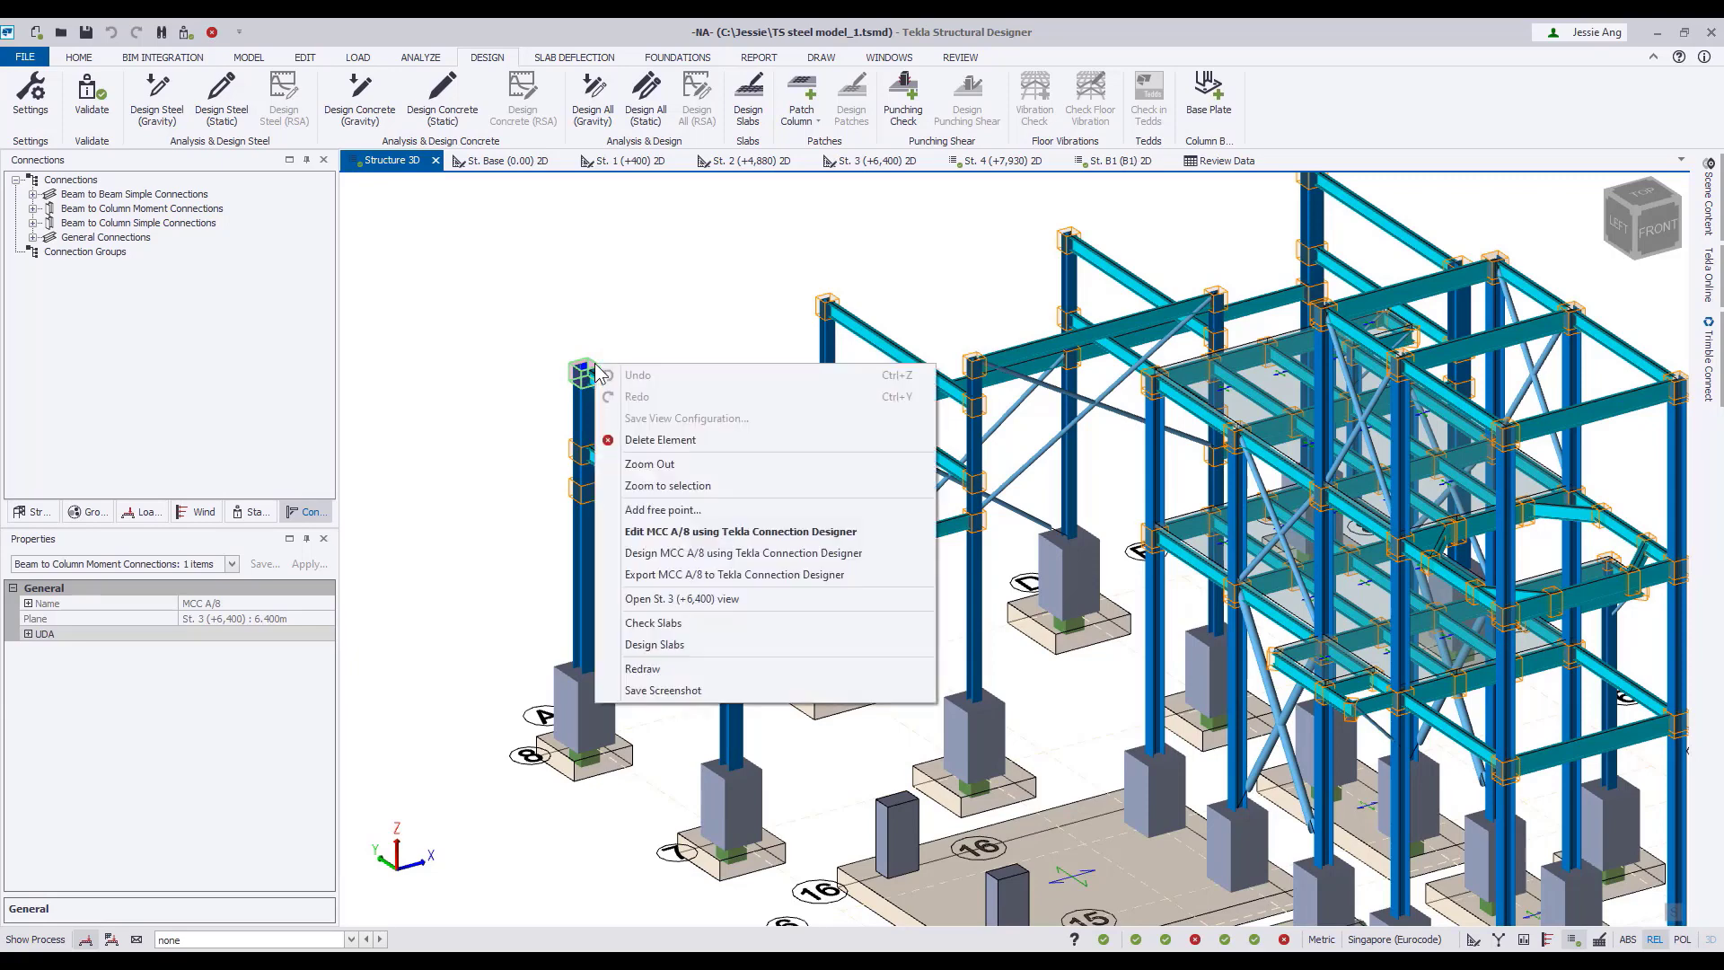
{"action": "left_click", "coordinate": [647, 530]}
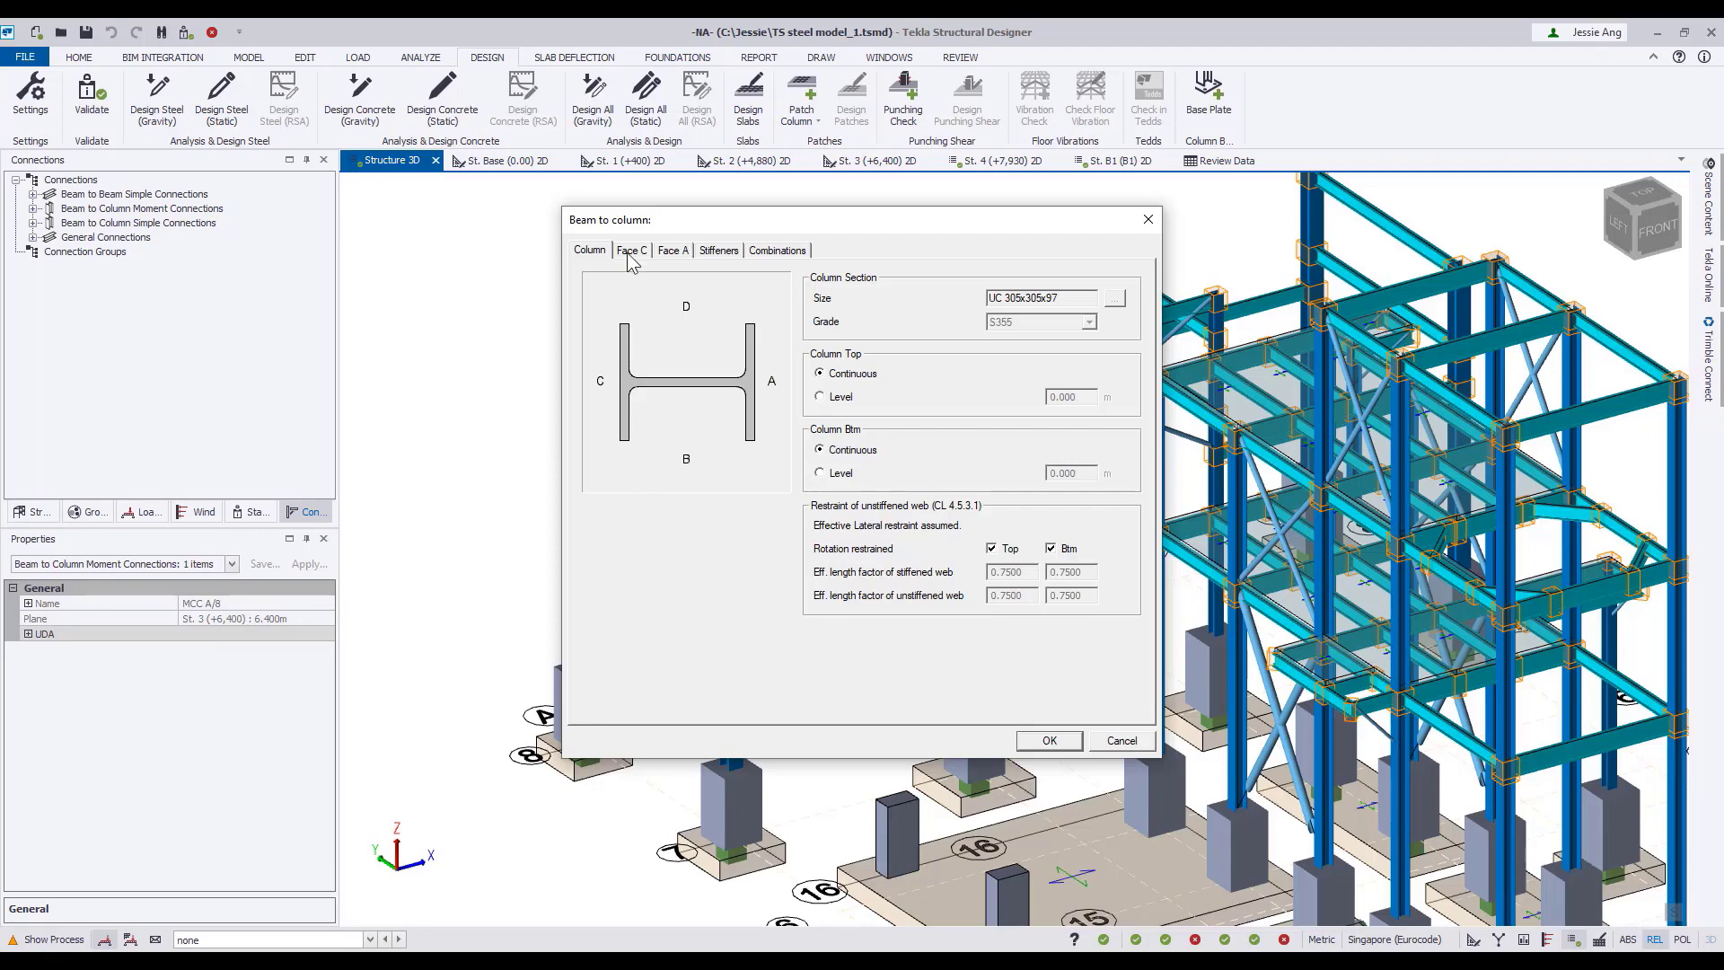
{"action": "left_click", "coordinate": [630, 253]}
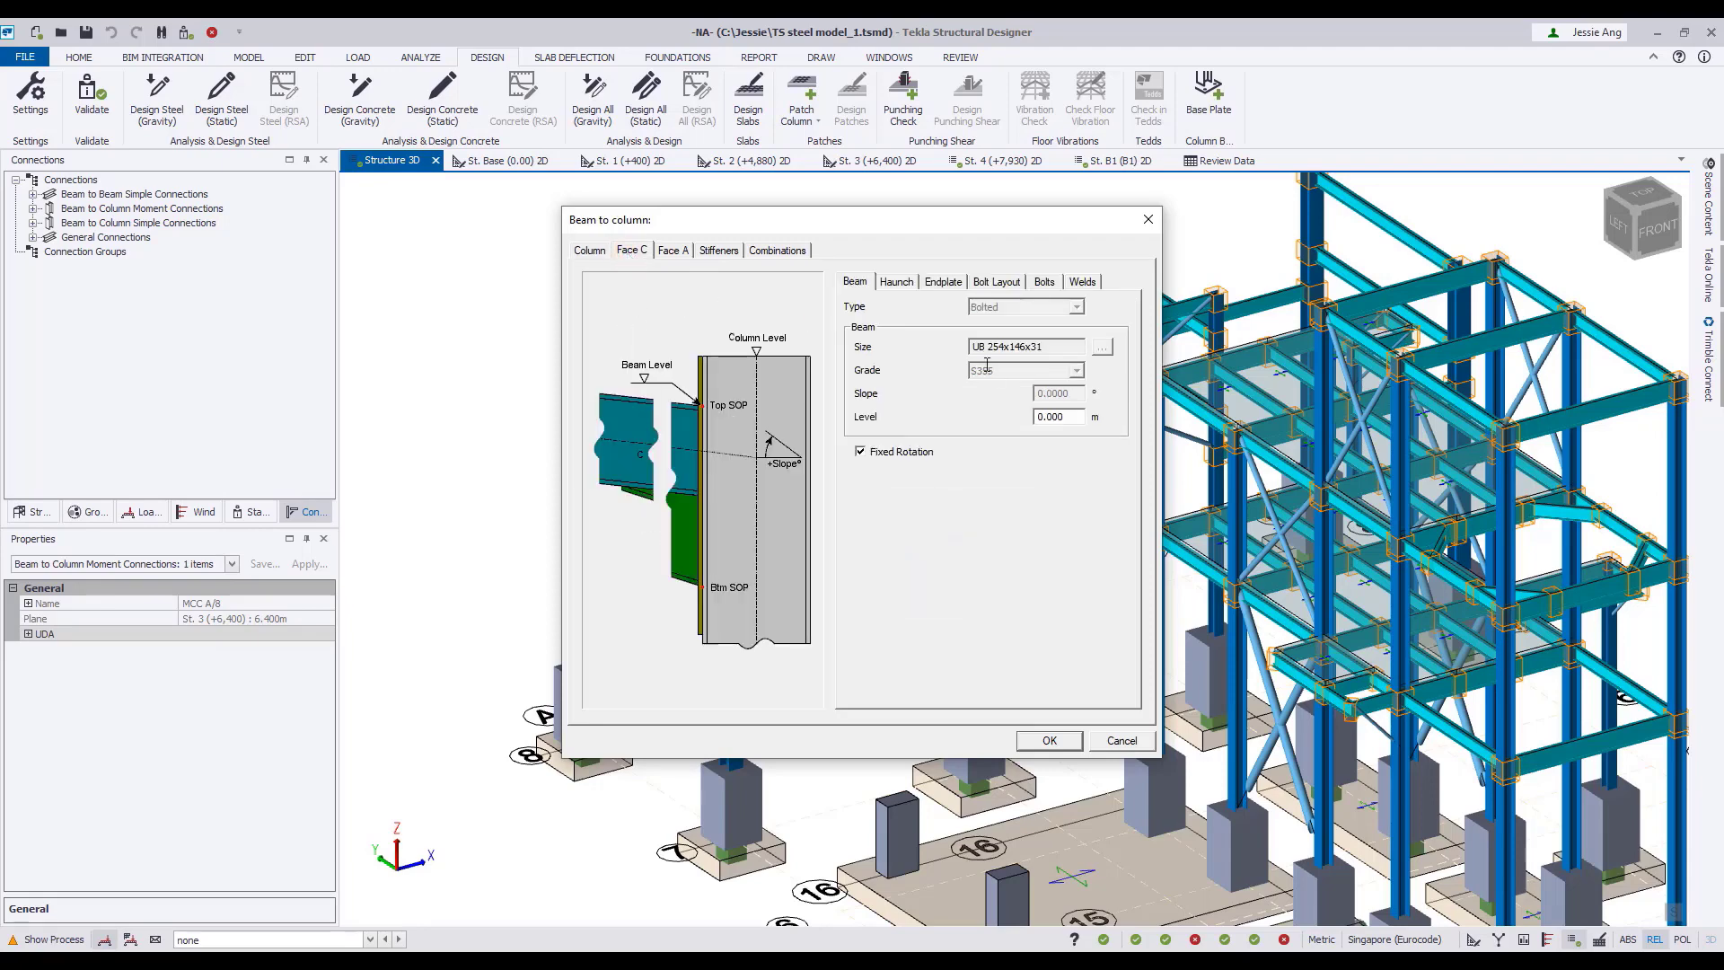
{"action": "left_click", "coordinate": [943, 284]}
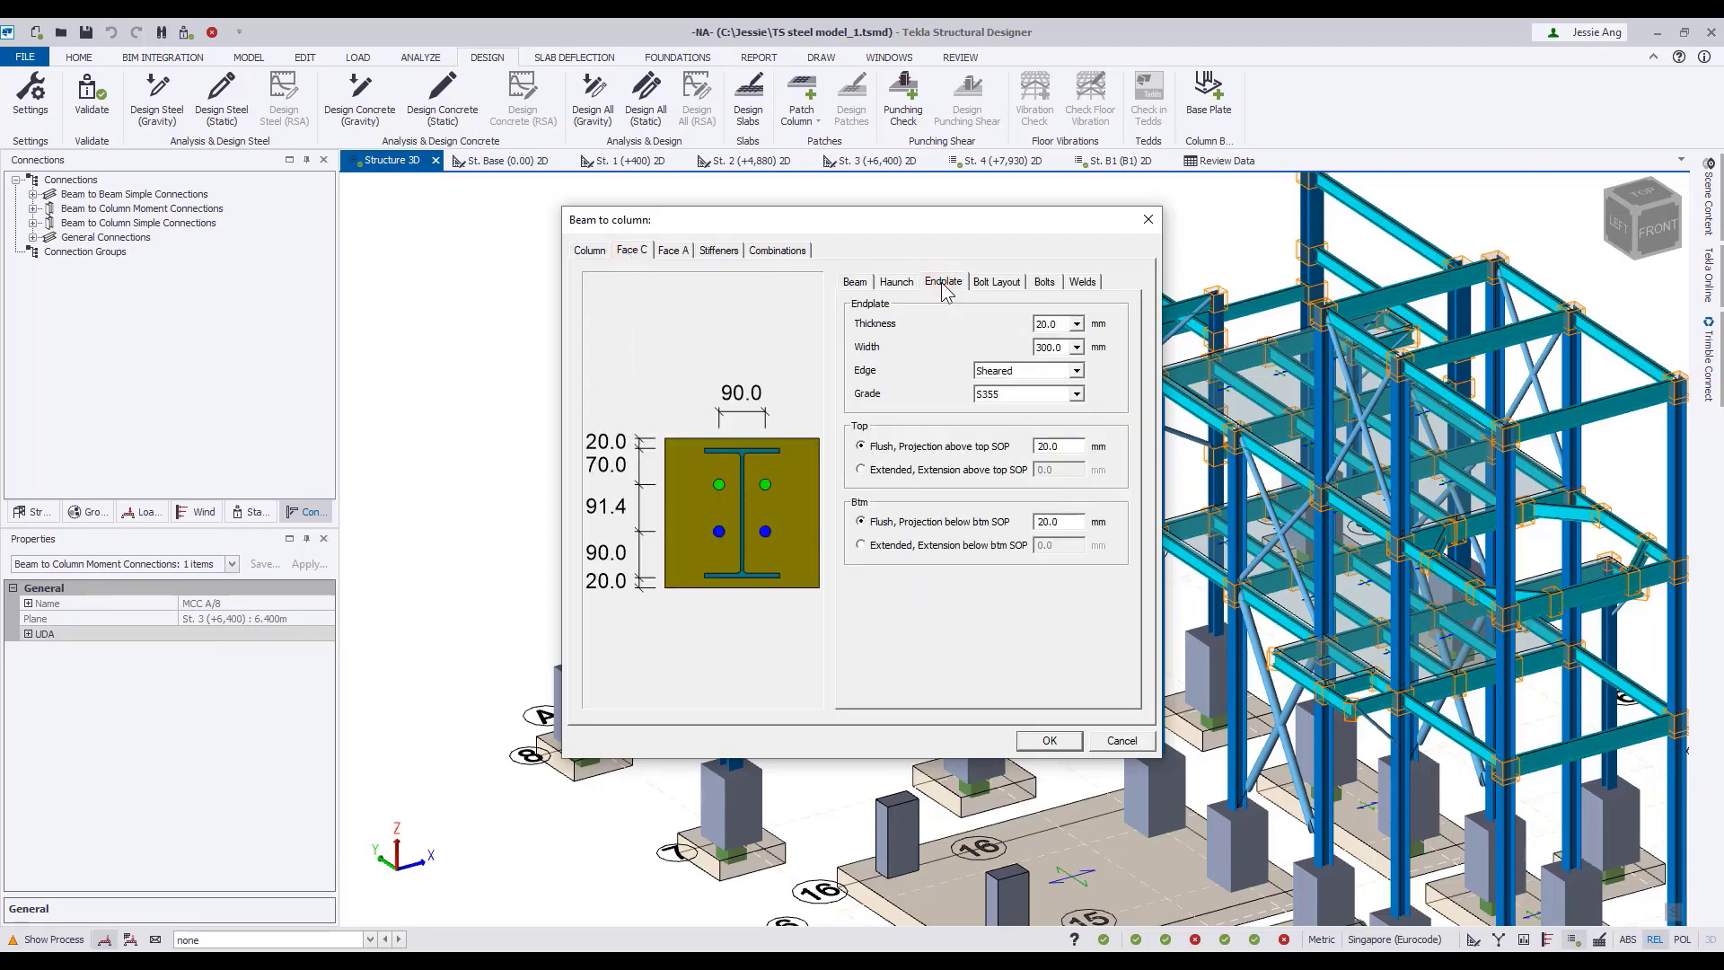
{"action": "left_click", "coordinate": [990, 284]}
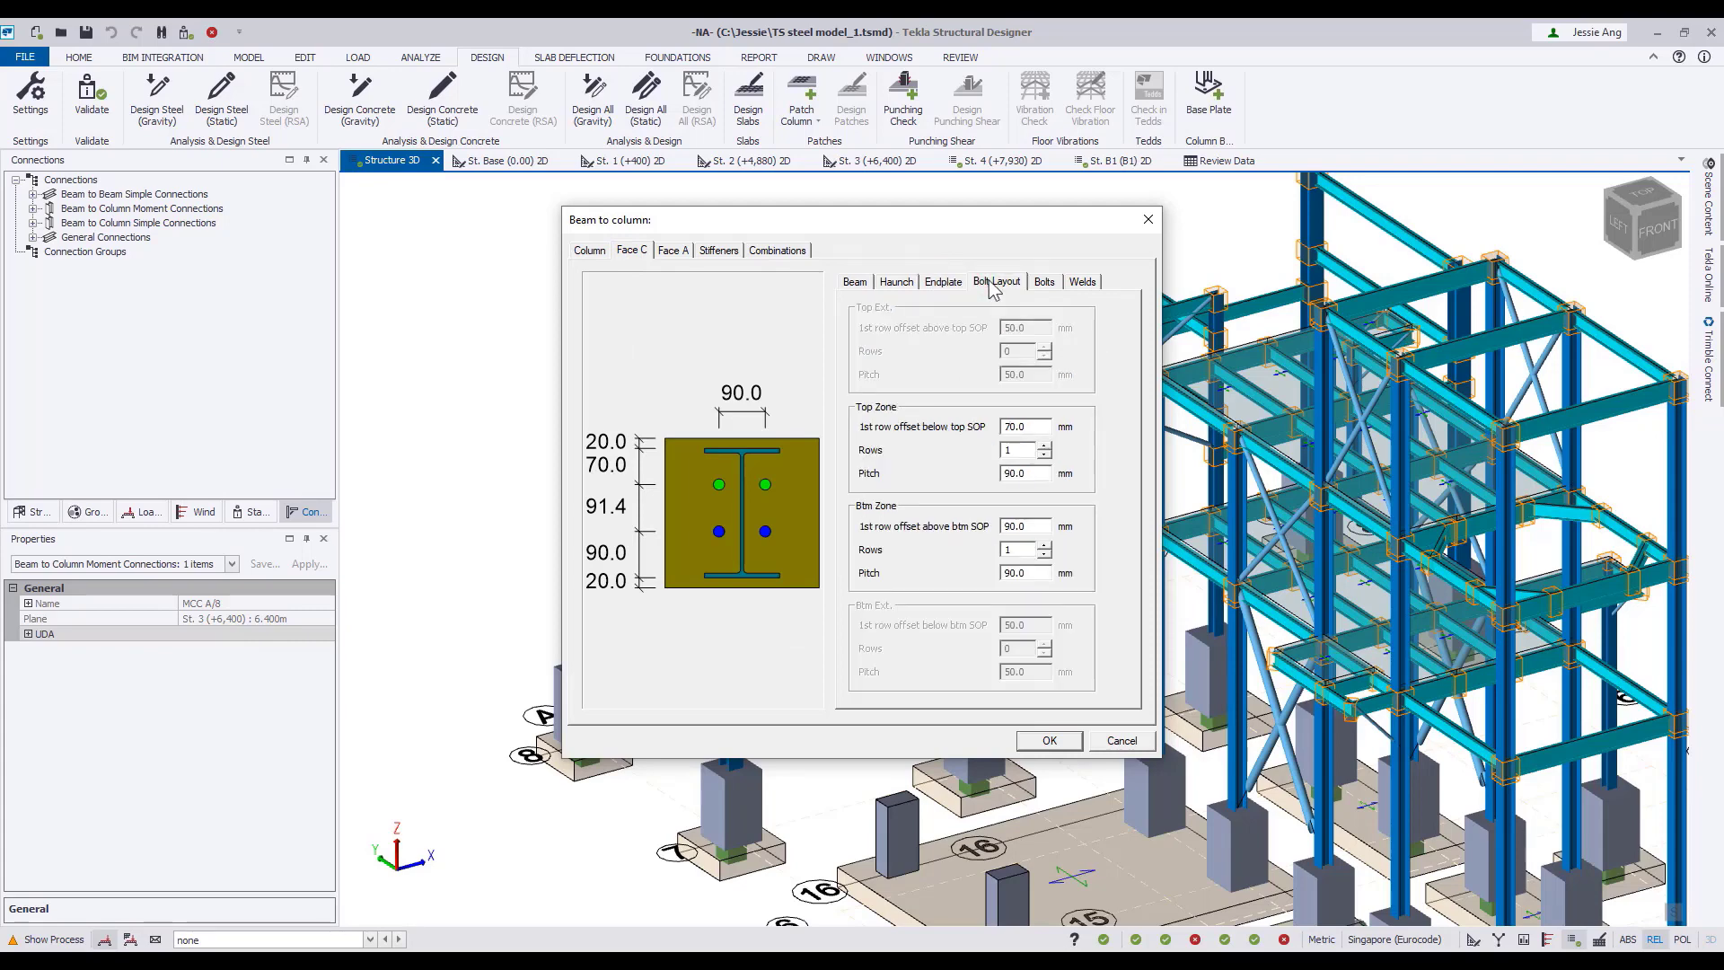
{"action": "left_click", "coordinate": [1045, 284]}
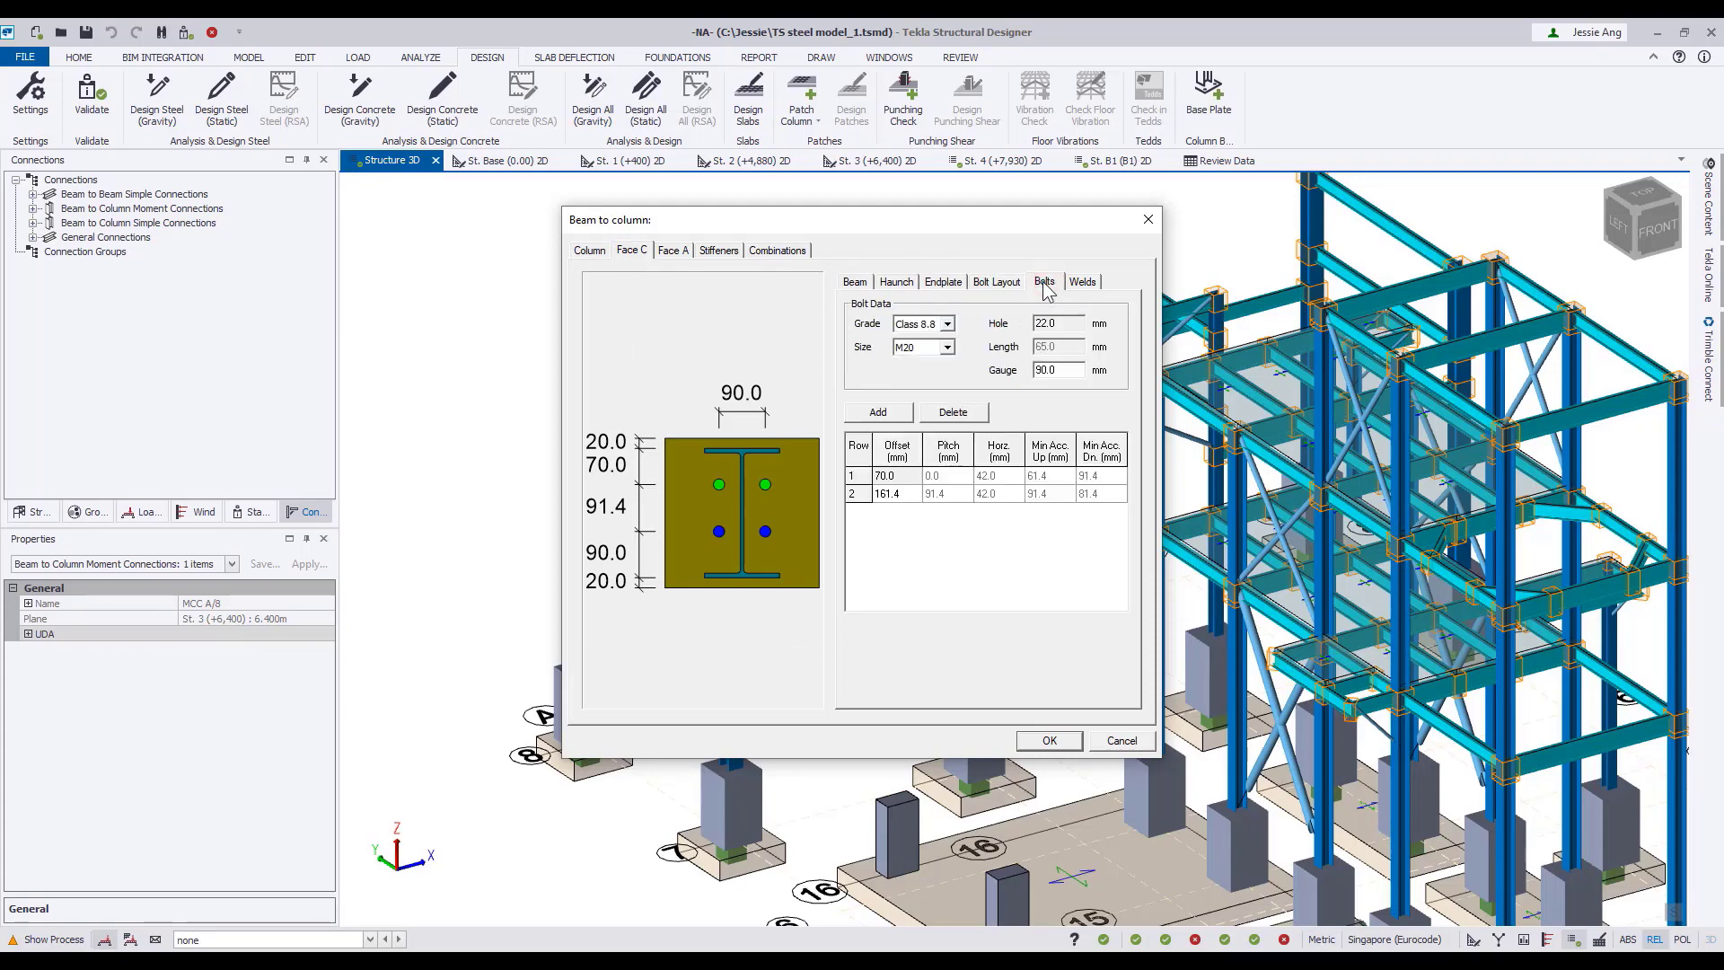
{"action": "left_click", "coordinate": [1082, 282]}
Review the connection's Face A, stiffener settings and Face C combination forces, and accept the connection settings.
{"action": "left_click", "coordinate": [673, 250]}
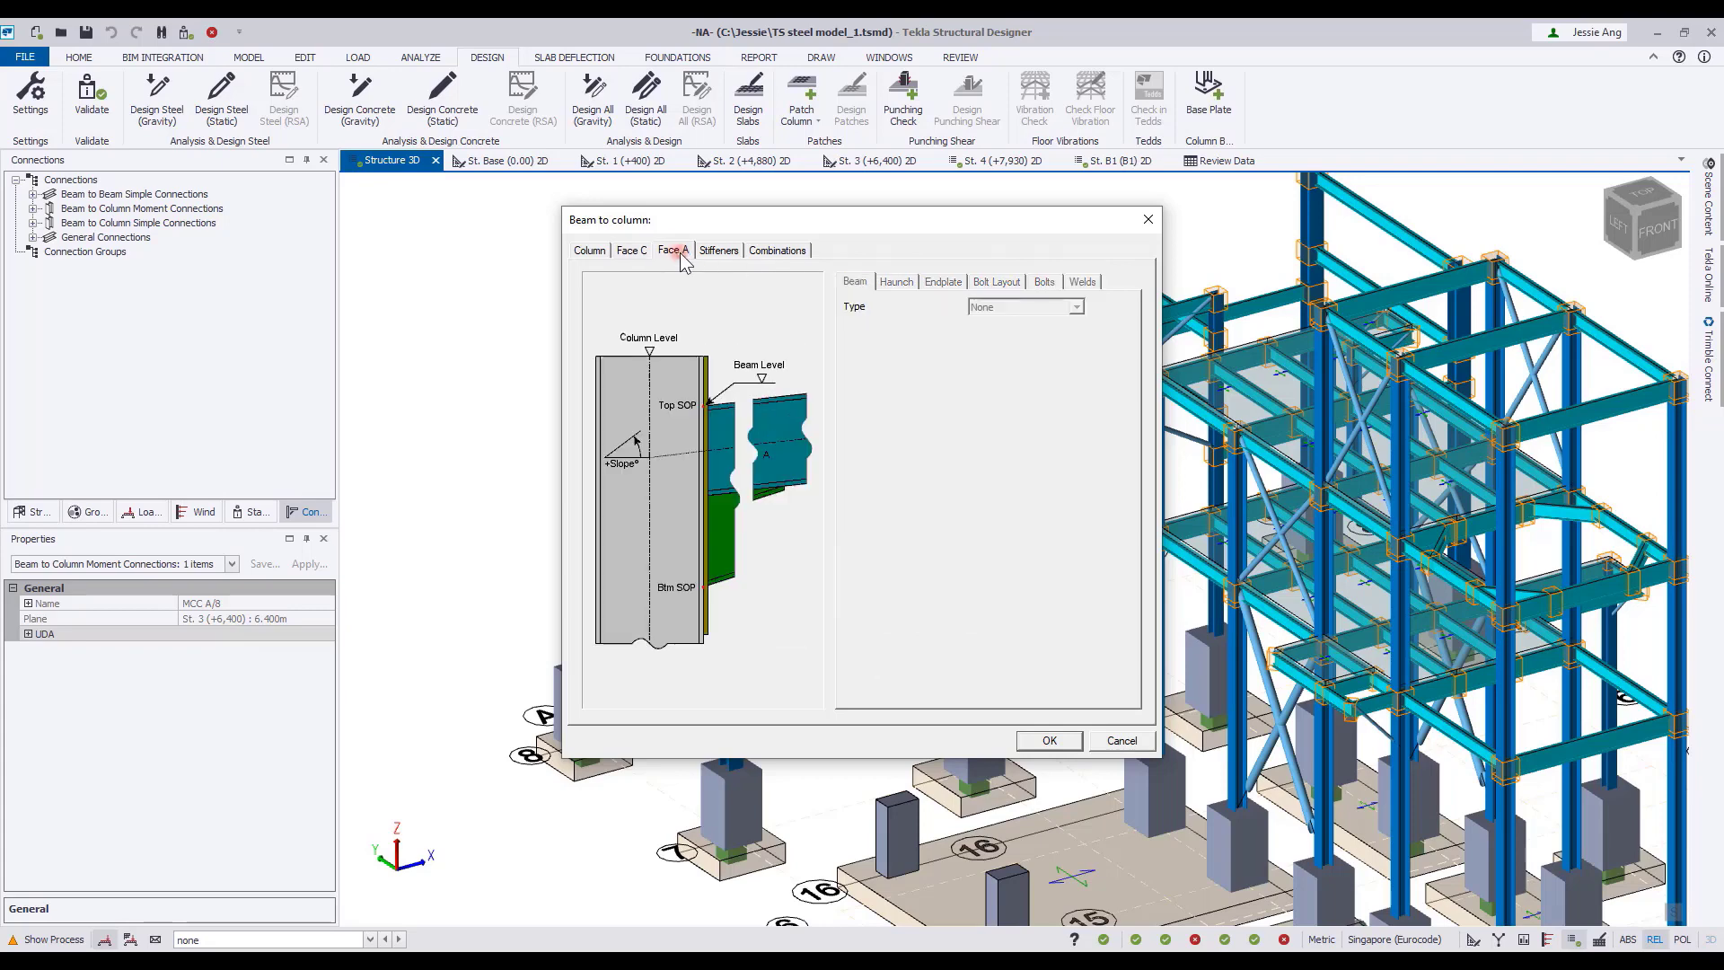
{"action": "left_click", "coordinate": [718, 250]}
{"action": "left_click", "coordinate": [771, 259]}
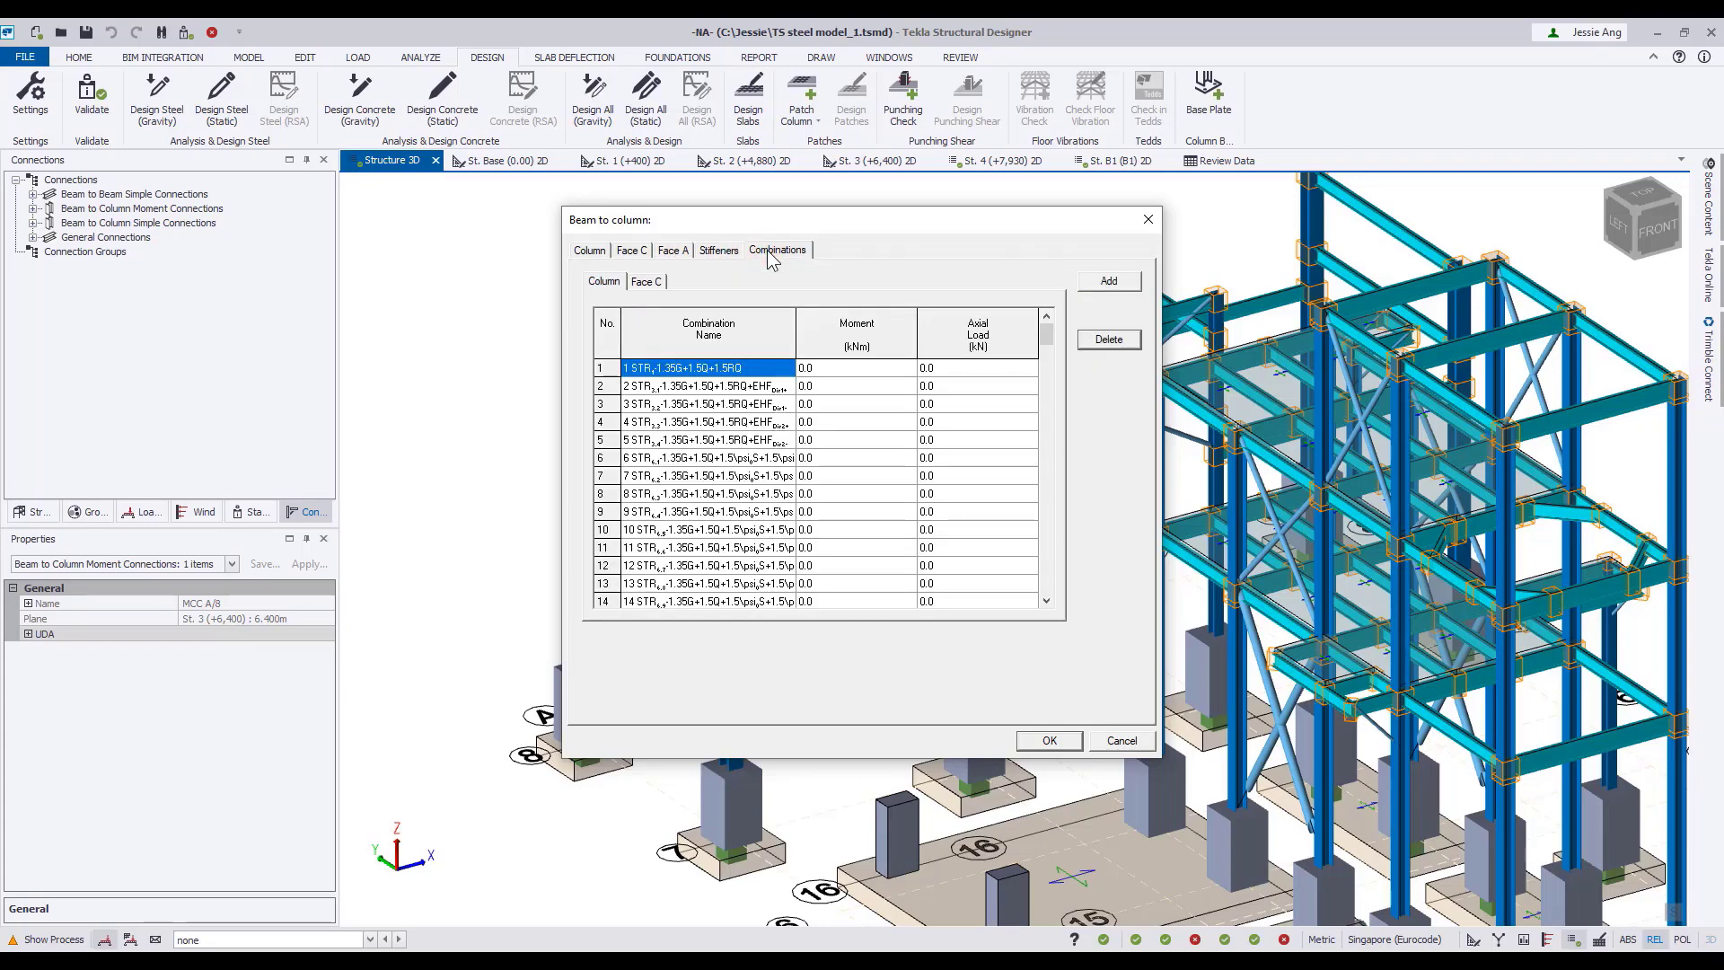
{"action": "left_click", "coordinate": [645, 283]}
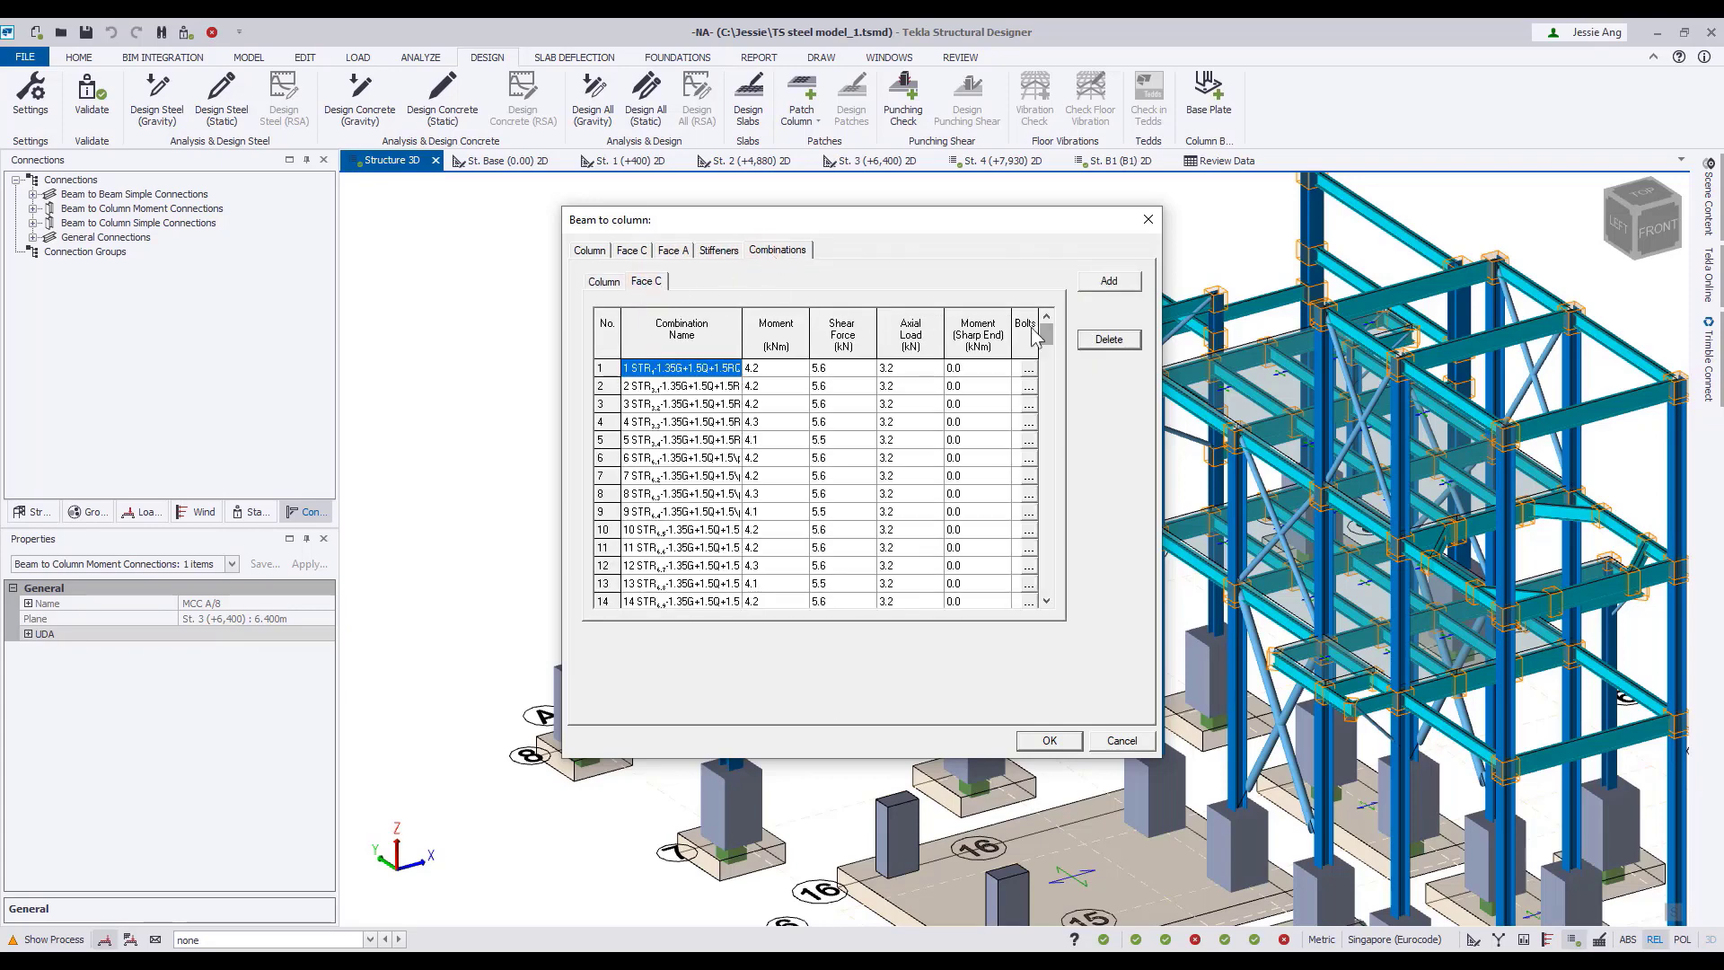
{"action": "mouse_move", "coordinate": [1038, 334]}
{"action": "left_mouse_down"}
{"action": "mouse_move", "coordinate": [1031, 597]}
{"action": "mouse_move", "coordinate": [1046, 331]}
{"action": "left_mouse_up"}
{"action": "left_click", "coordinate": [1053, 745]}
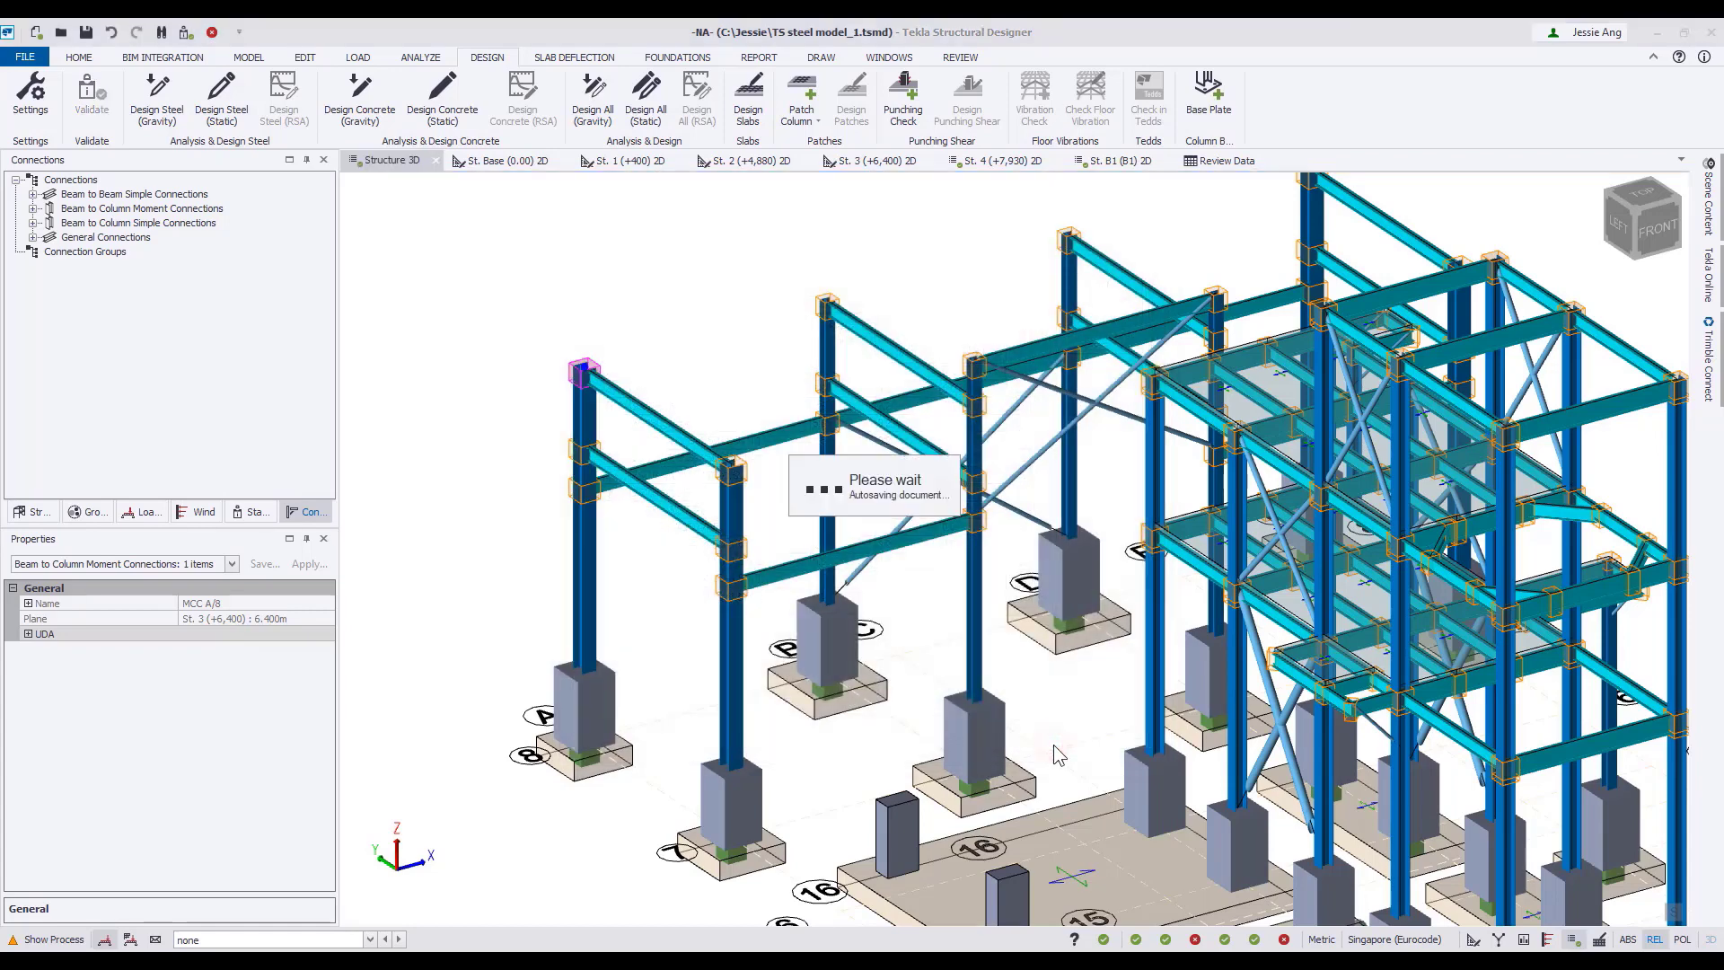
Design moment connection MCC A/8 with Tekla Connection Designer and review its moment, shear, beam, stiffener, weld and web tear-out checks.
{"action": "right_click", "coordinate": [594, 367]}
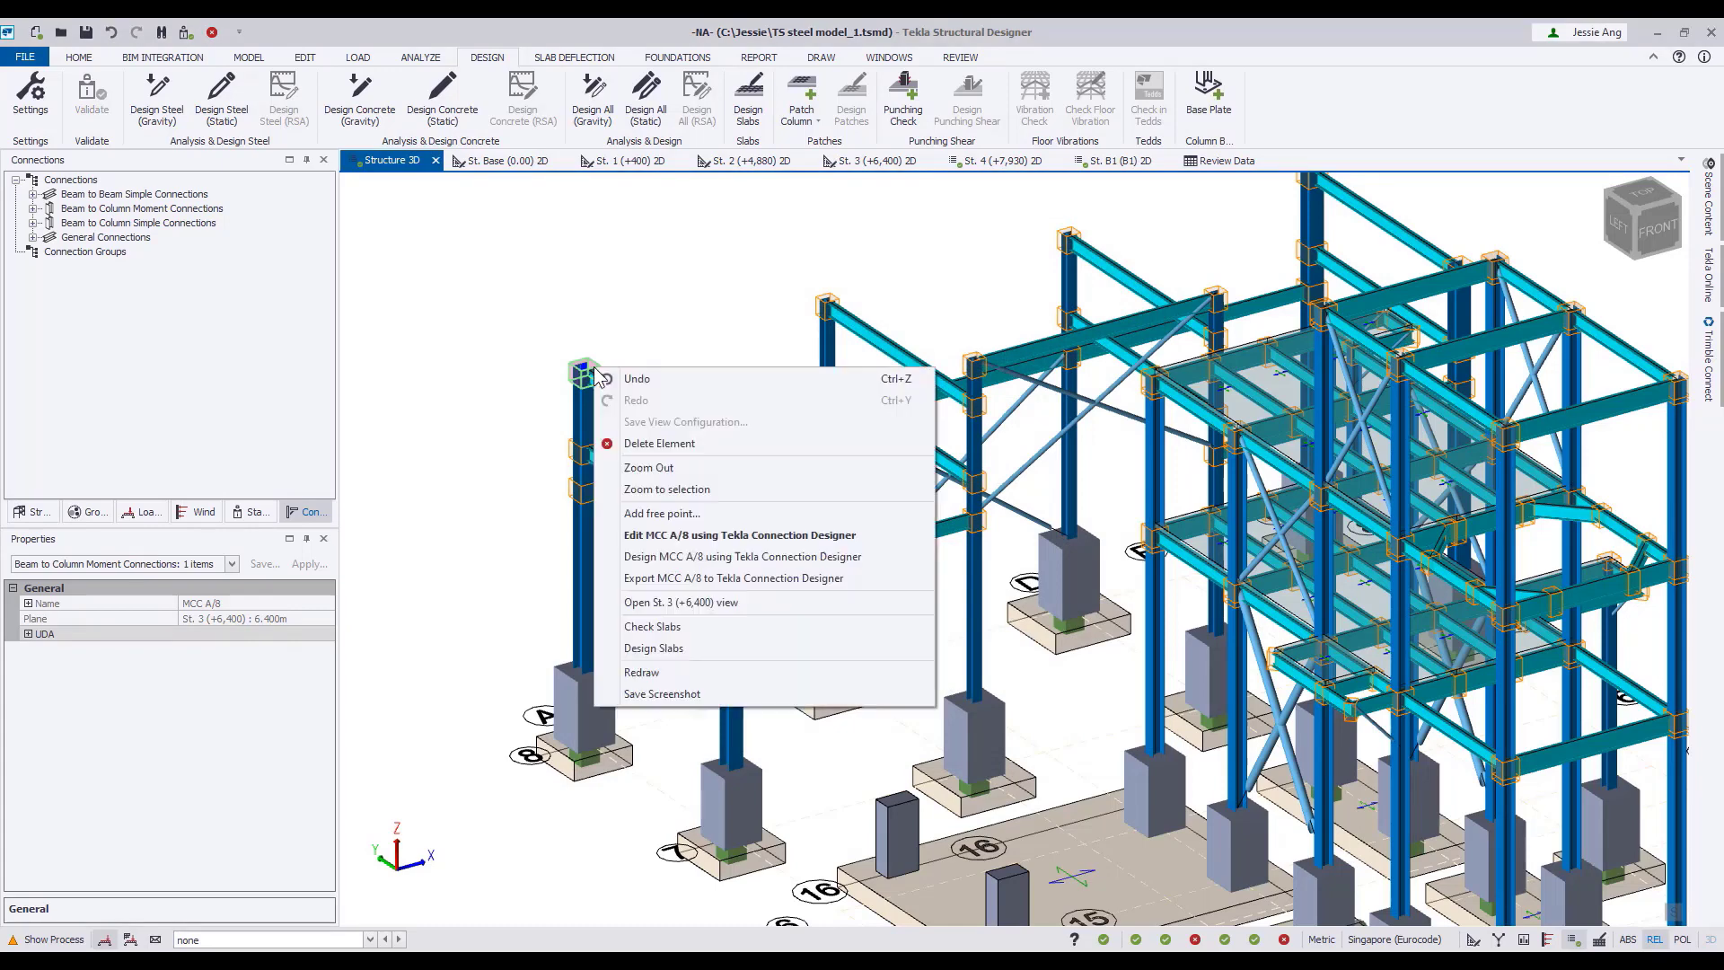
{"action": "left_click", "coordinate": [669, 556]}
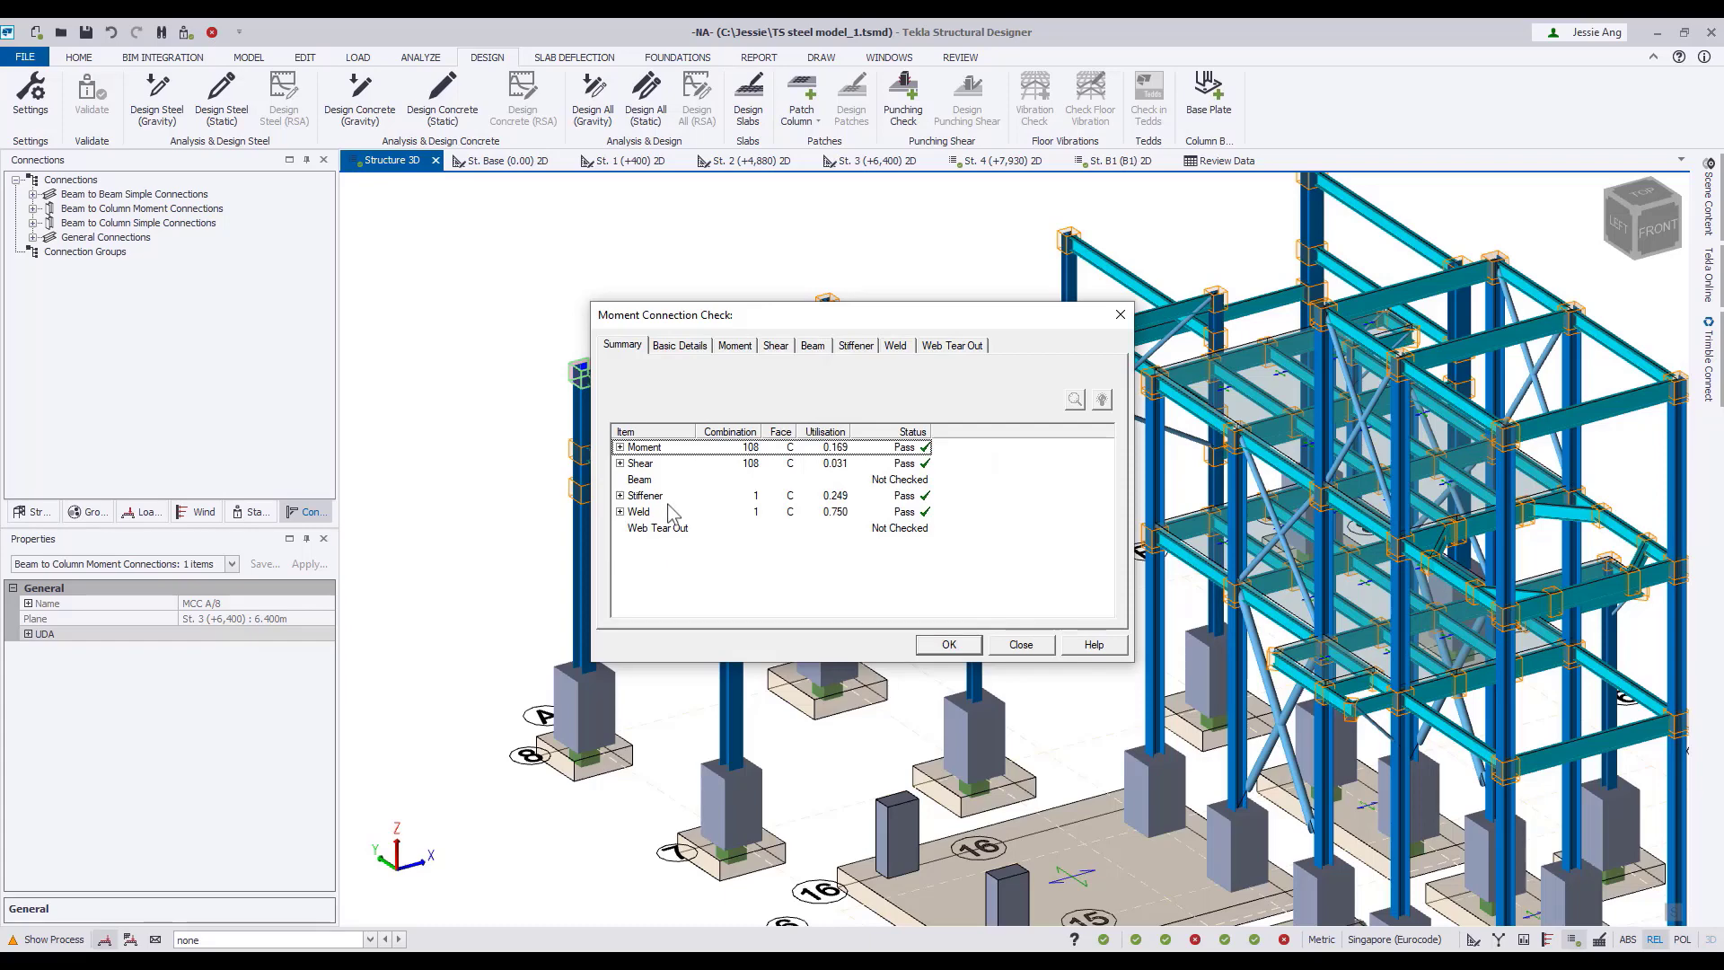
{"action": "left_click", "coordinate": [675, 345]}
{"action": "left_click", "coordinate": [734, 345]}
{"action": "left_click", "coordinate": [775, 346]}
{"action": "left_click", "coordinate": [812, 345]}
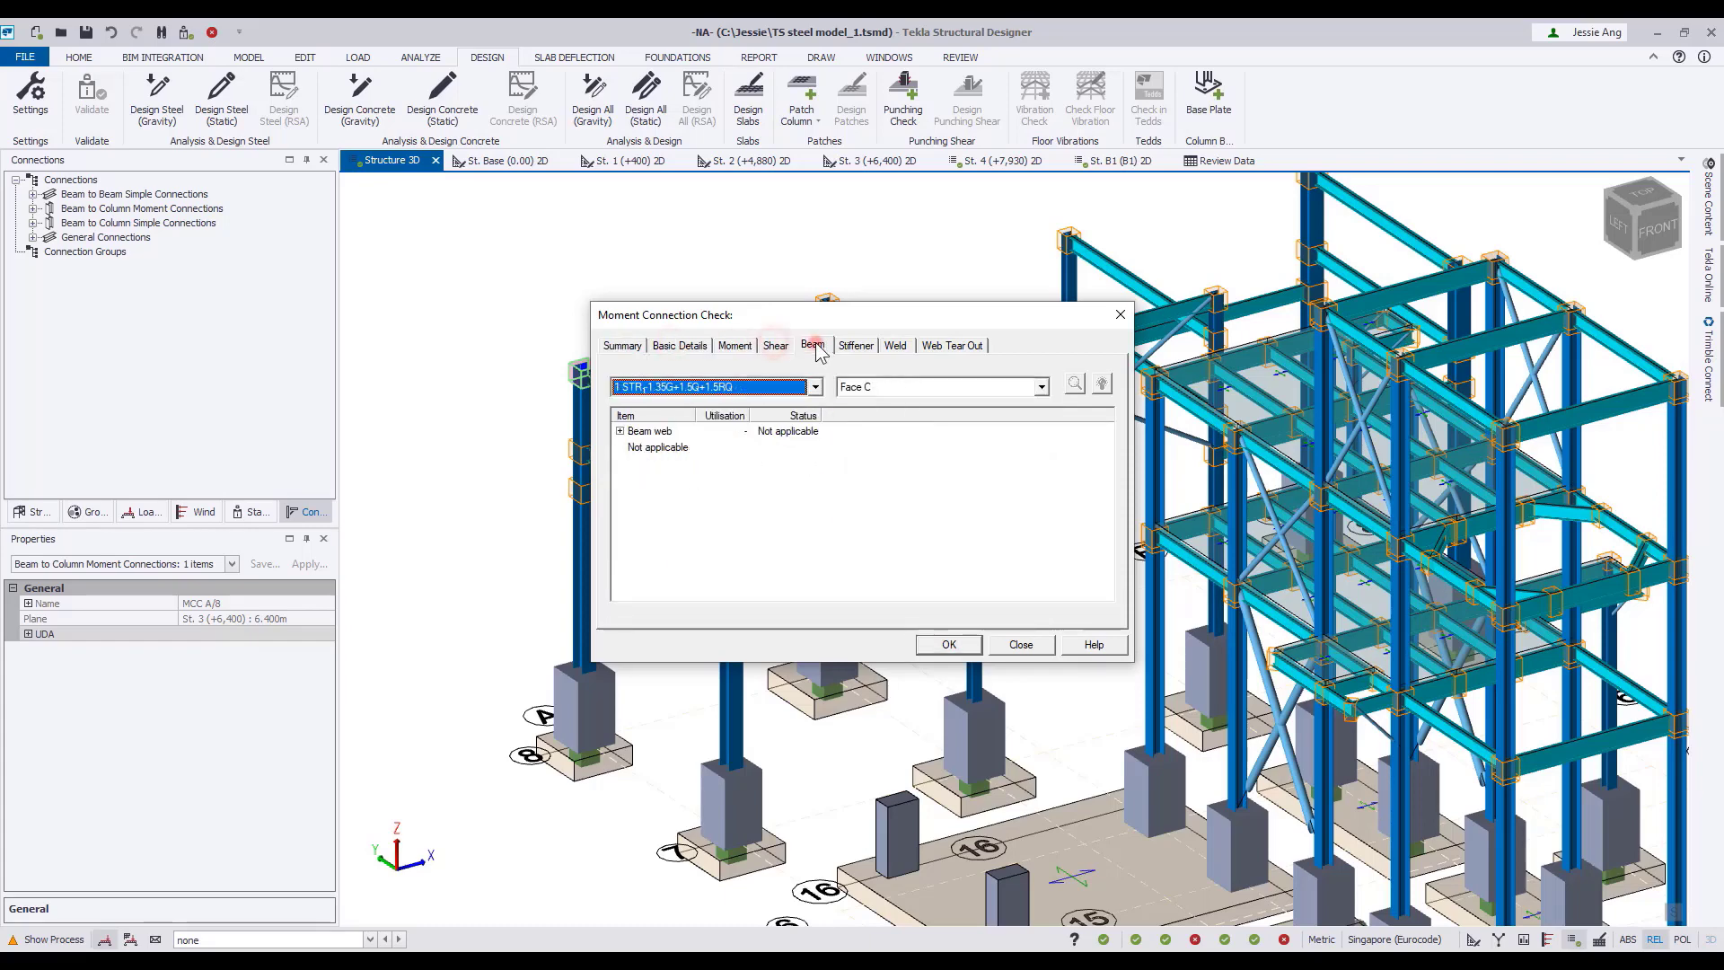
{"action": "left_click", "coordinate": [856, 346]}
{"action": "left_click", "coordinate": [895, 346]}
{"action": "left_click", "coordinate": [952, 345]}
{"action": "left_click", "coordinate": [950, 645]}
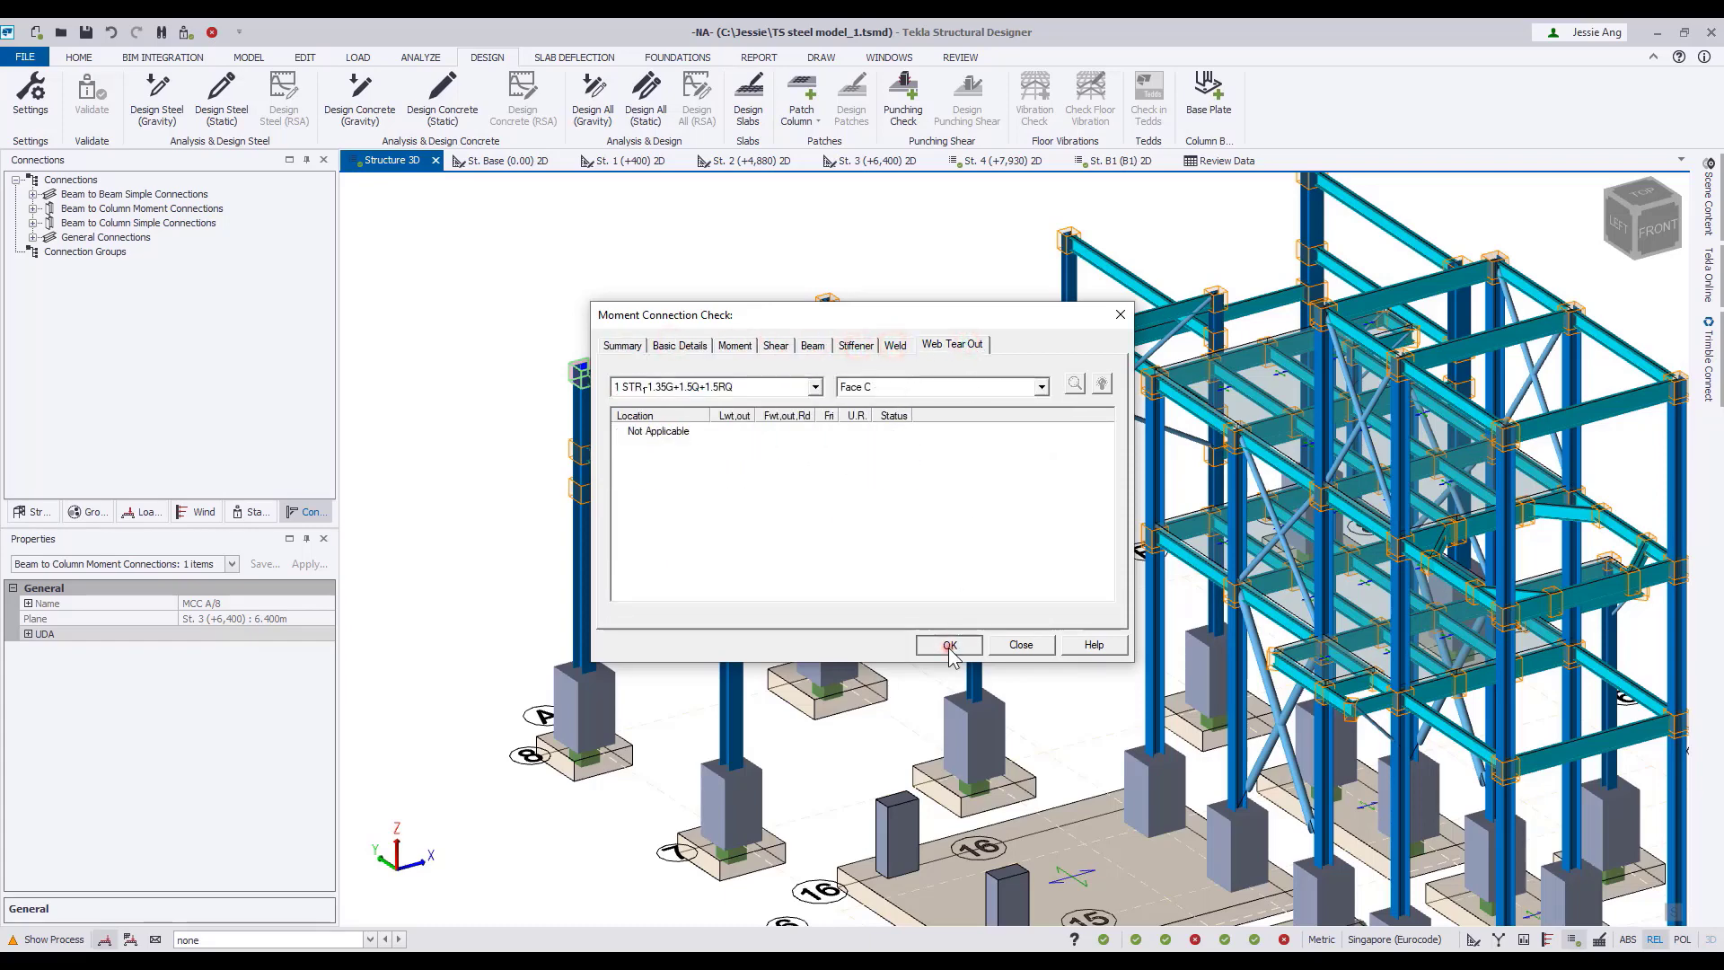
Export moment connection MCC A/8 to Tekla Connection Designer and inspect its 3D model from the other side.
{"action": "right_click", "coordinate": [592, 368]}
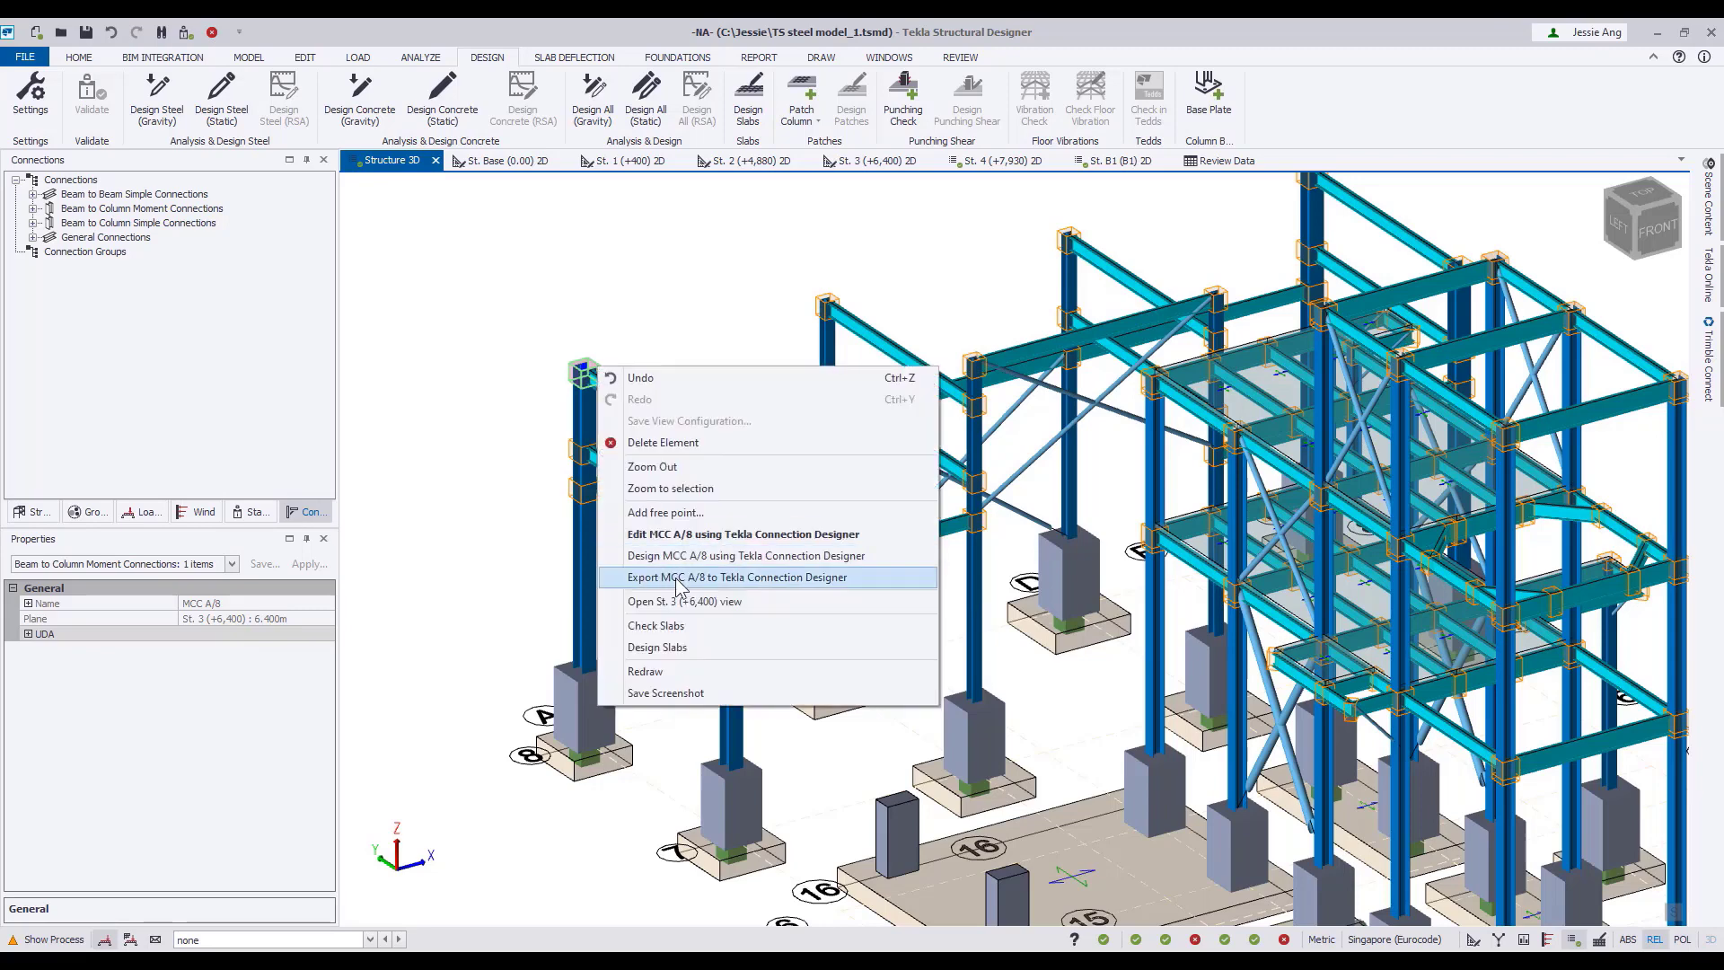
{"action": "left_click", "coordinate": [678, 579]}
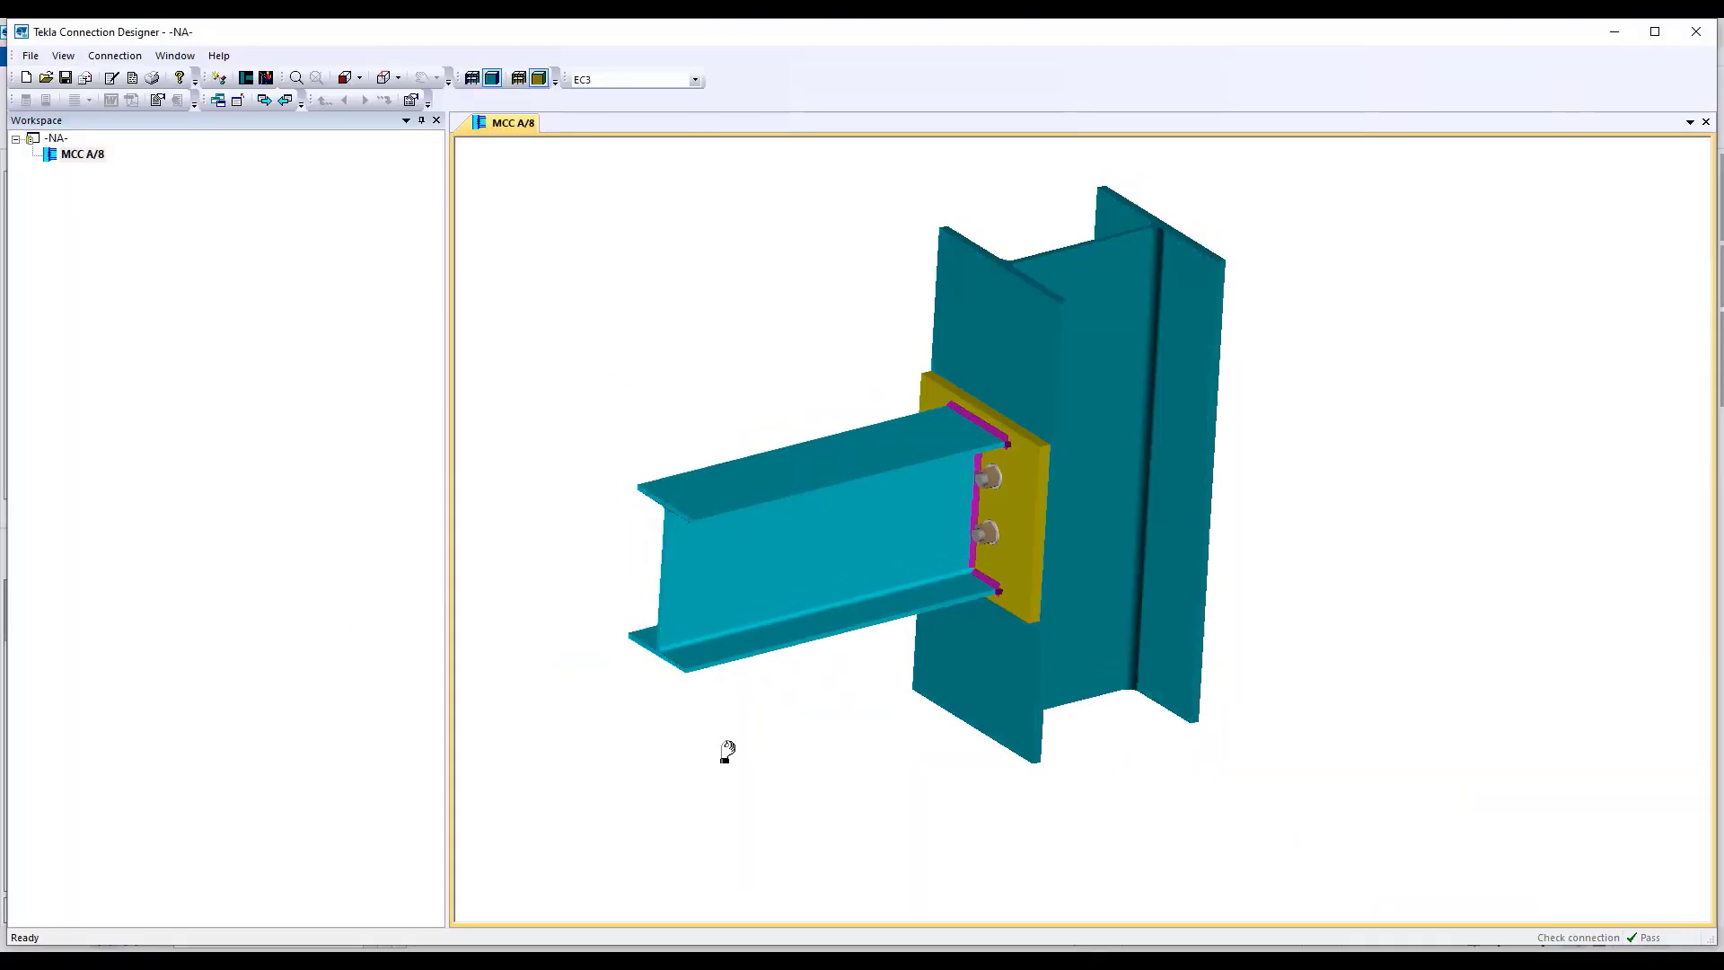
{"action": "left_click_drag", "start_coordinate": [724, 750], "coordinate": [909, 691]}
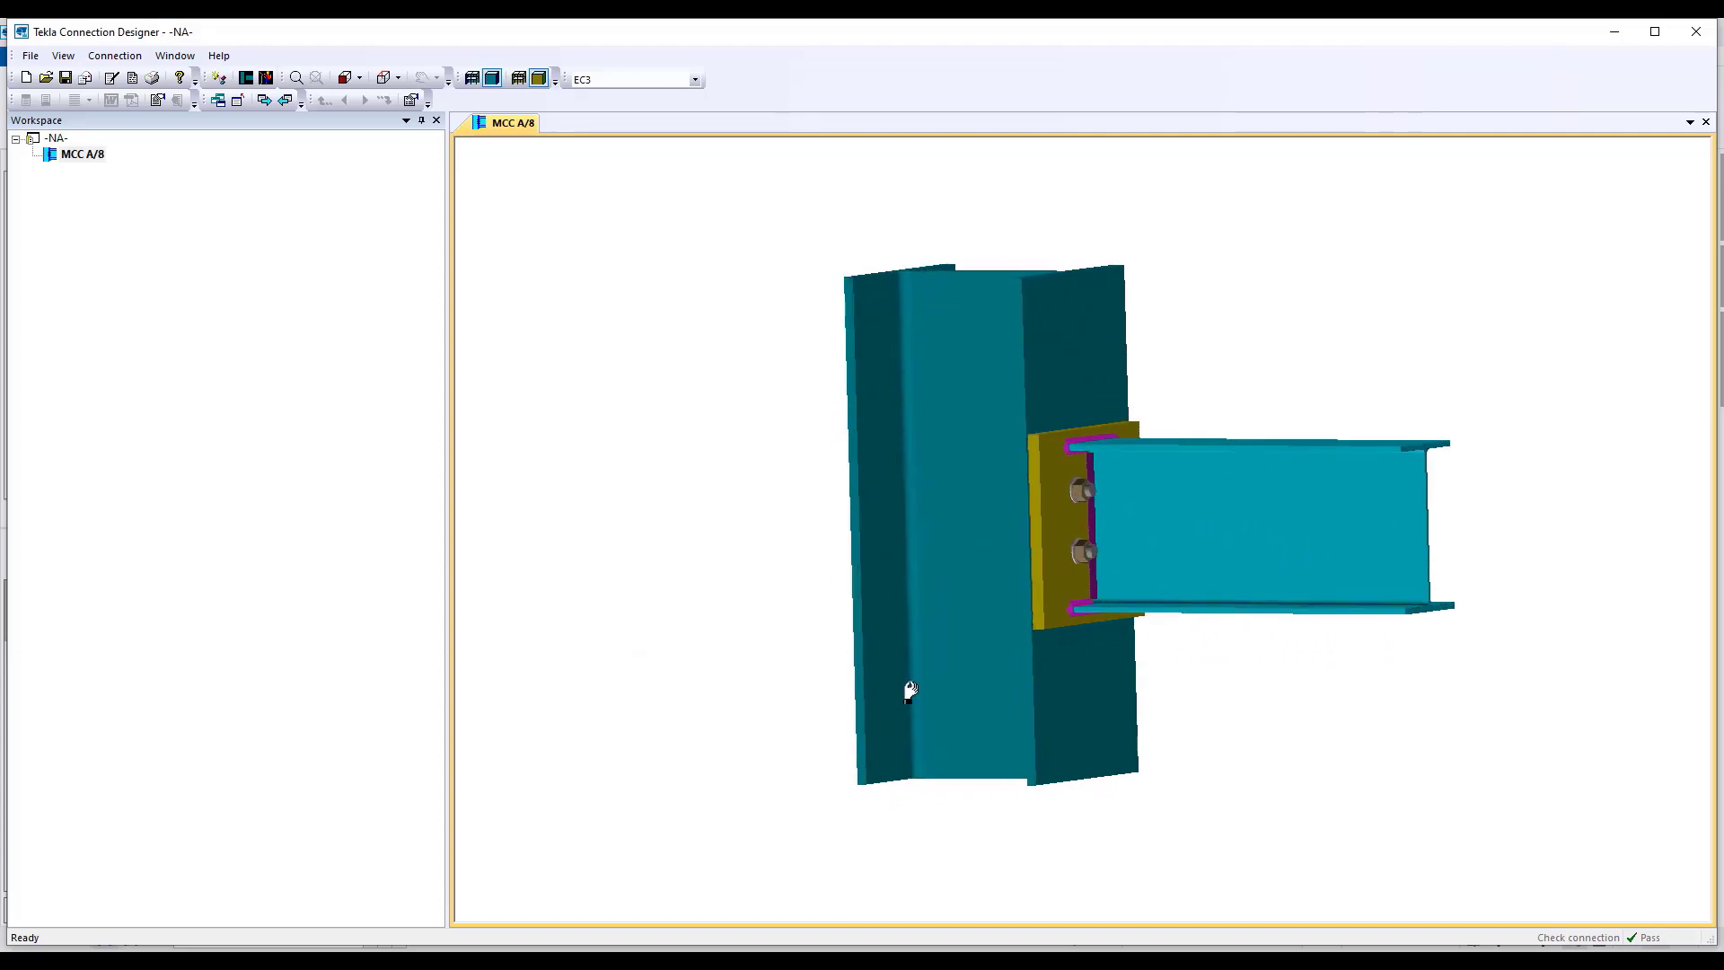
Open the 2D view of connection MCC A/8 and examine its endplate, bolt and weld detailing.
{"action": "right_click", "coordinate": [87, 154]}
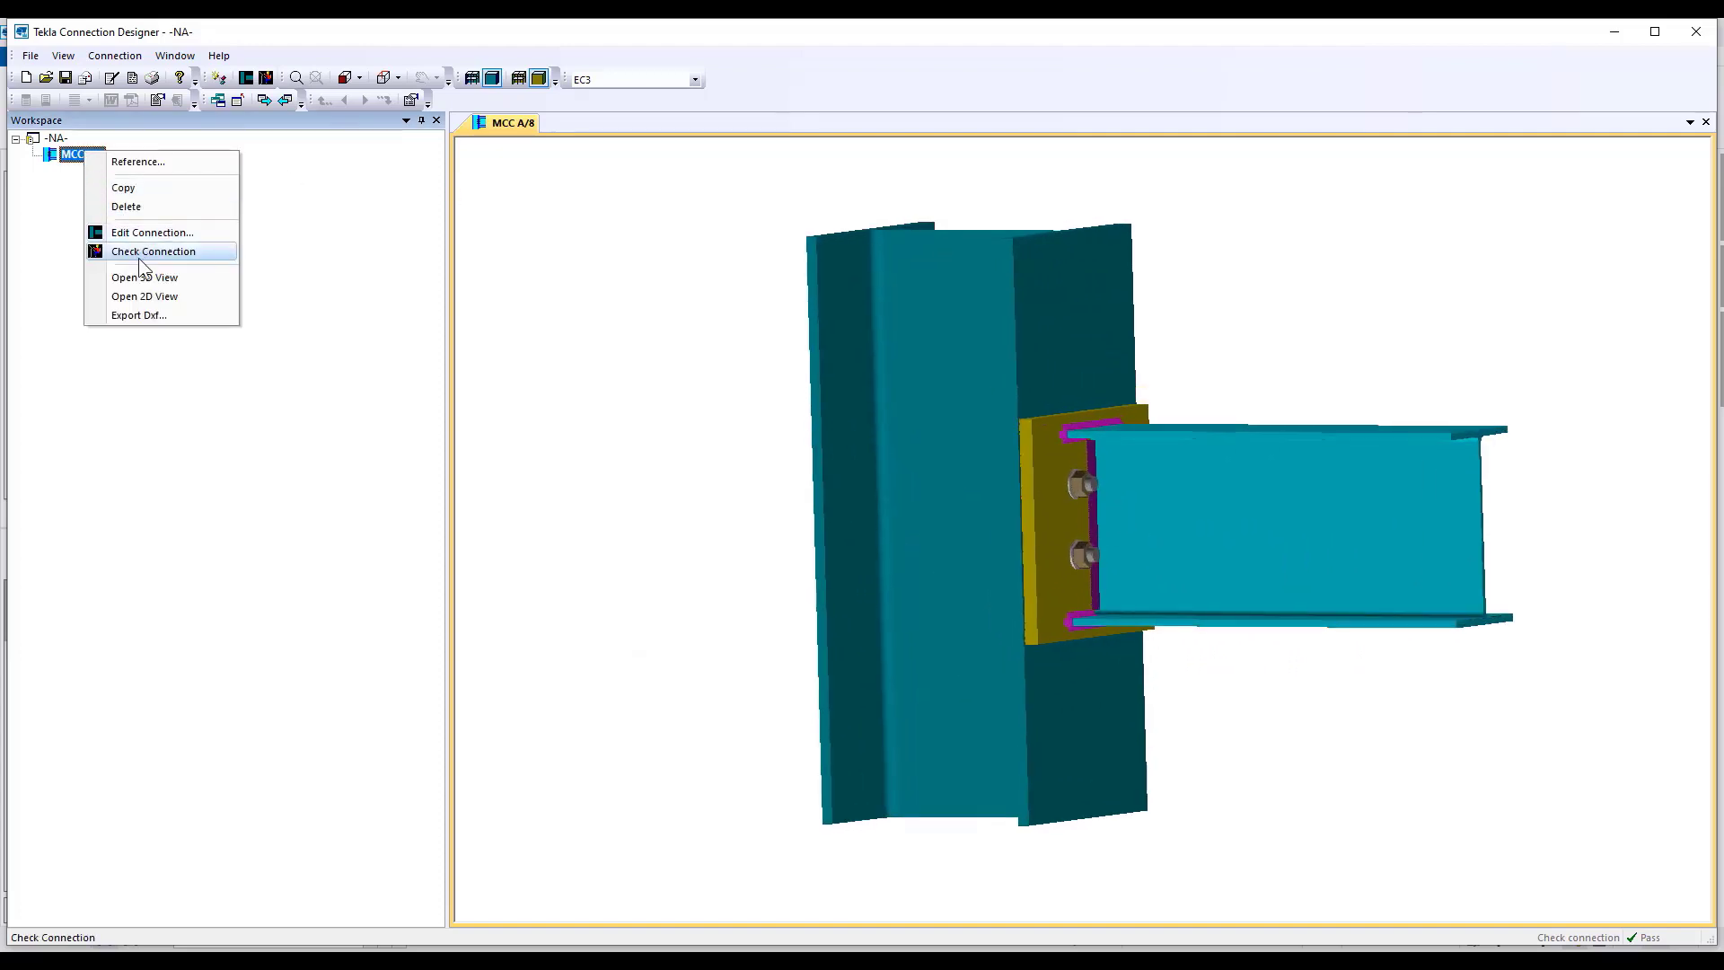
{"action": "left_click", "coordinate": [148, 296]}
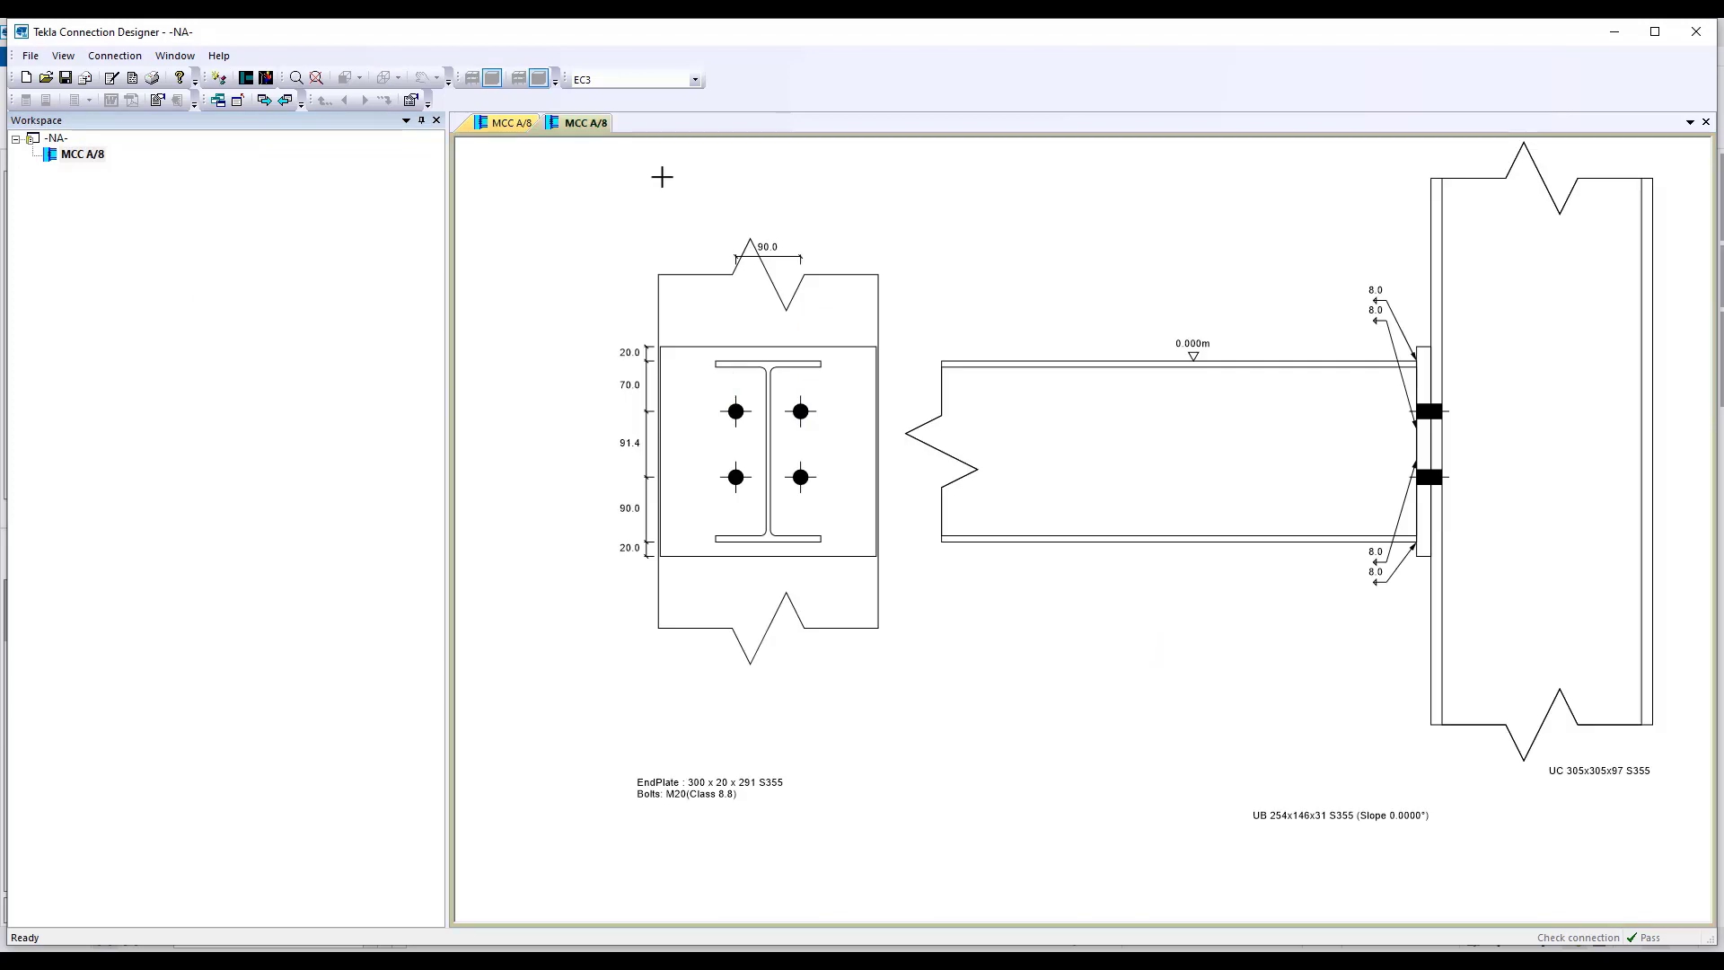
{"action": "left_click", "coordinate": [132, 79]}
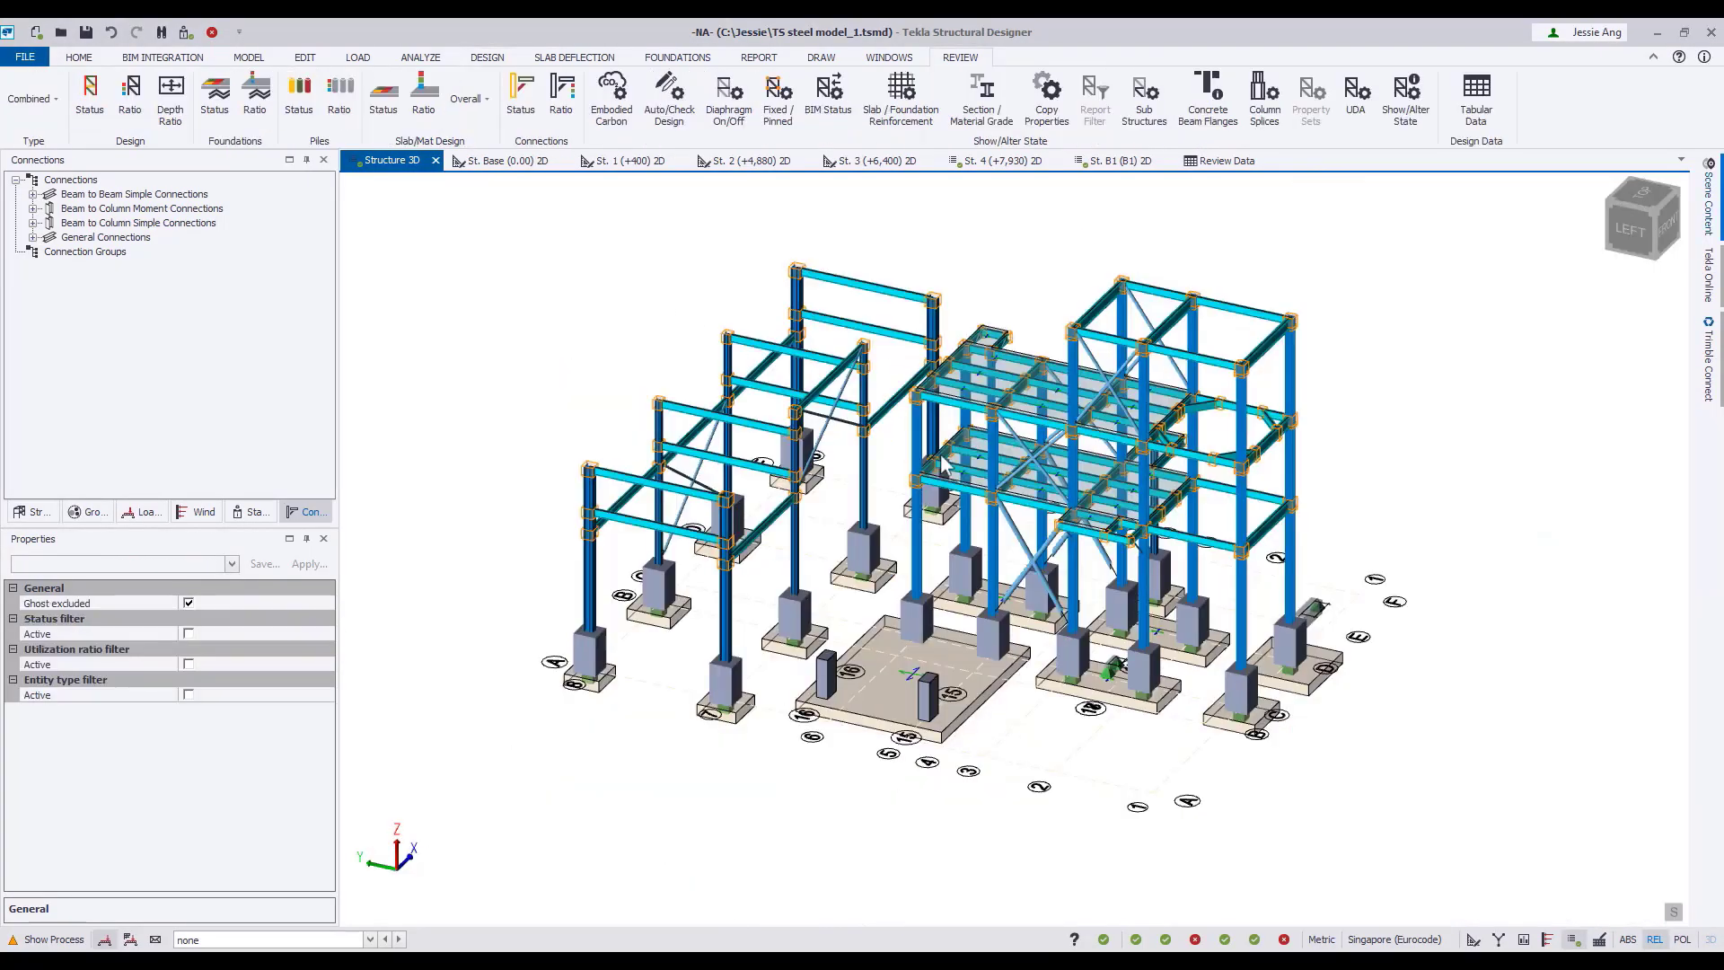
Check the scene content's connection display, select the moment connection at column A/8 and show the structure's design status.
{"action": "left_click", "coordinate": [1708, 198]}
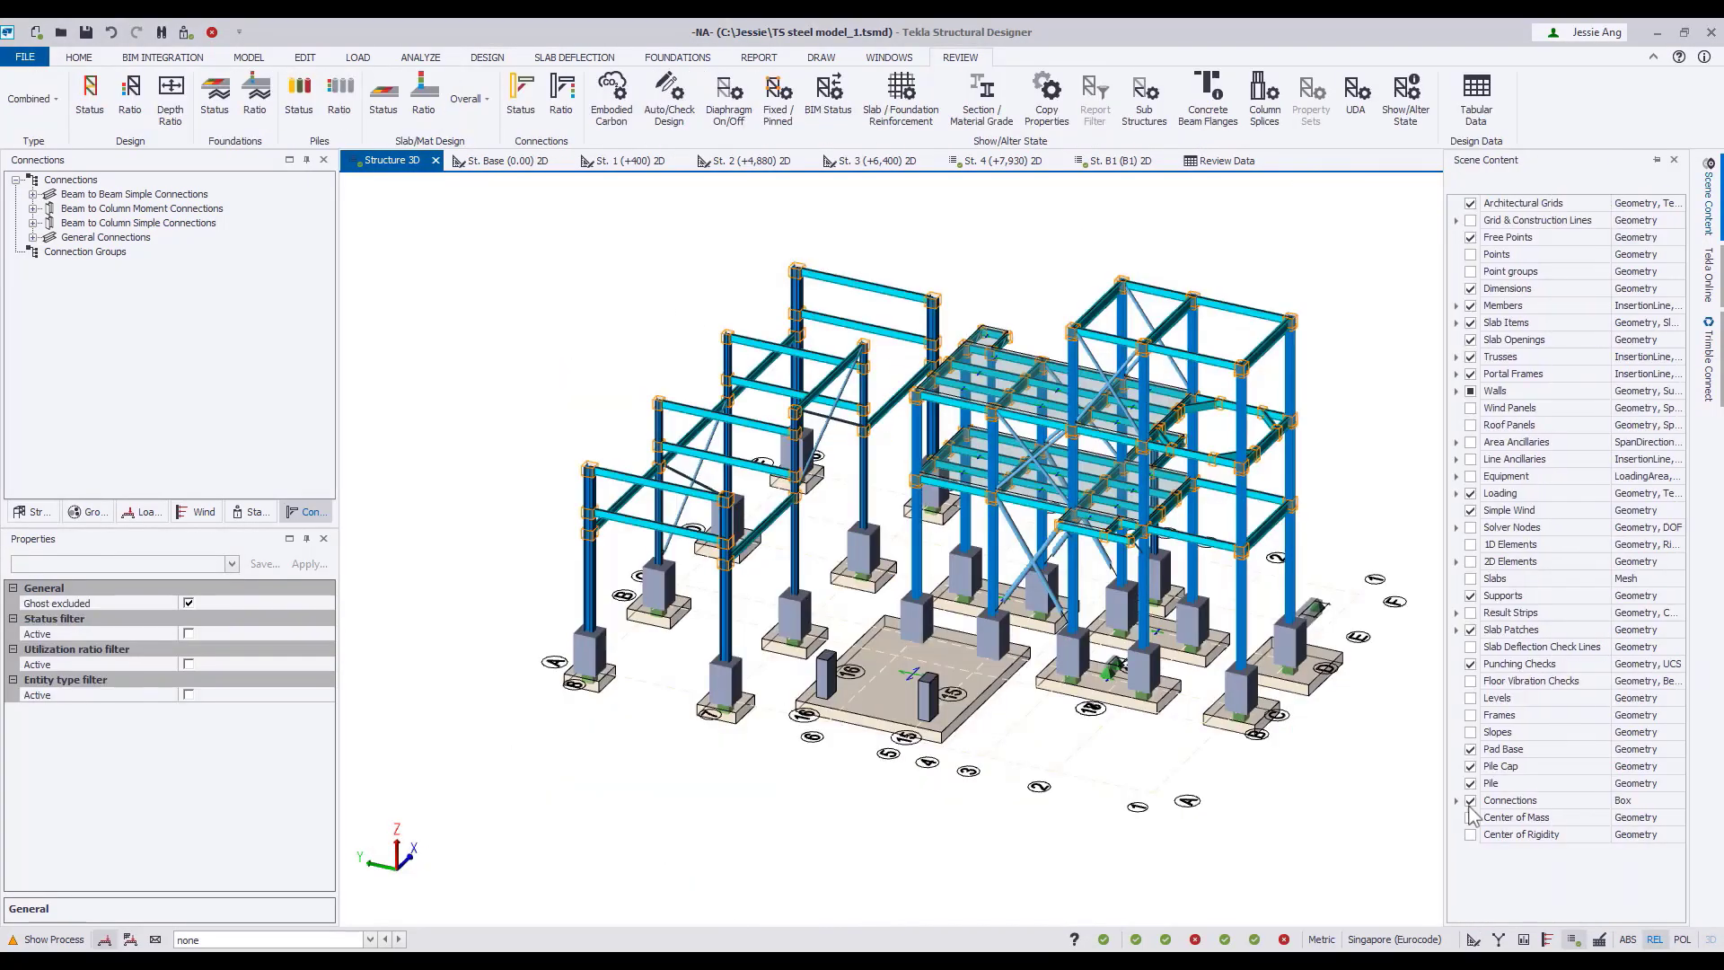
{"action": "left_click", "coordinate": [589, 468]}
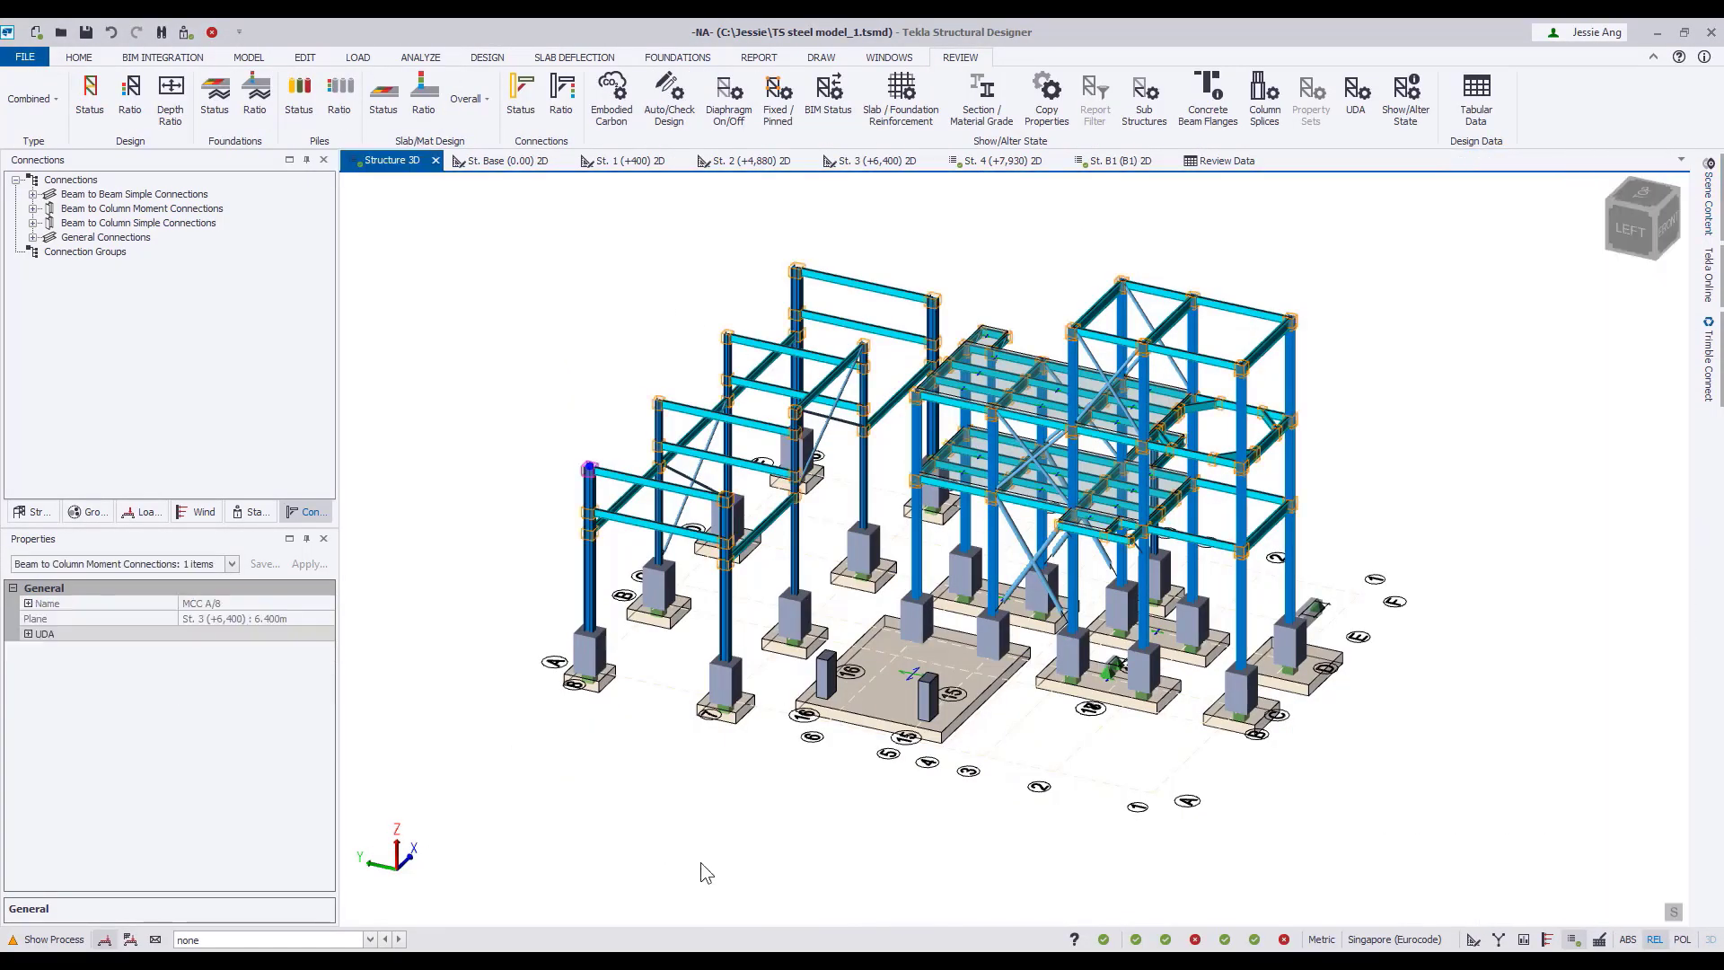
{"action": "left_click", "coordinate": [90, 94]}
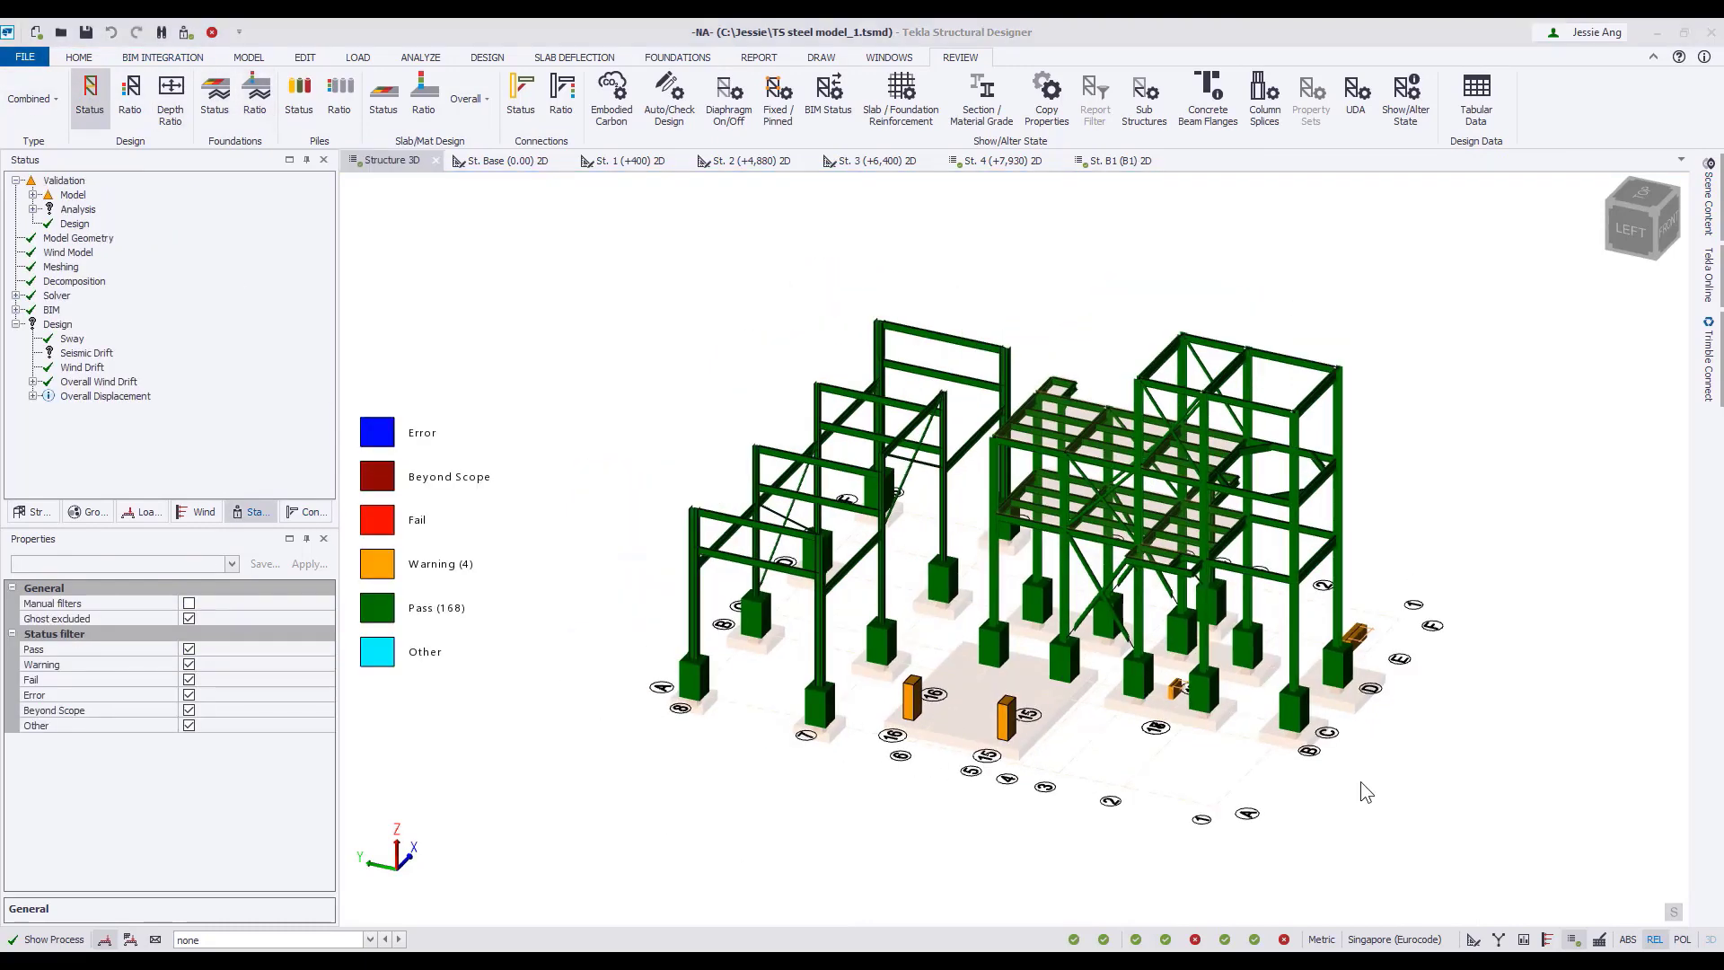
Switch the Structure 3D view to the solver view and examine the analysis model's nodes, members and supports from the front-left corner.
{"action": "right_click", "coordinate": [384, 172]}
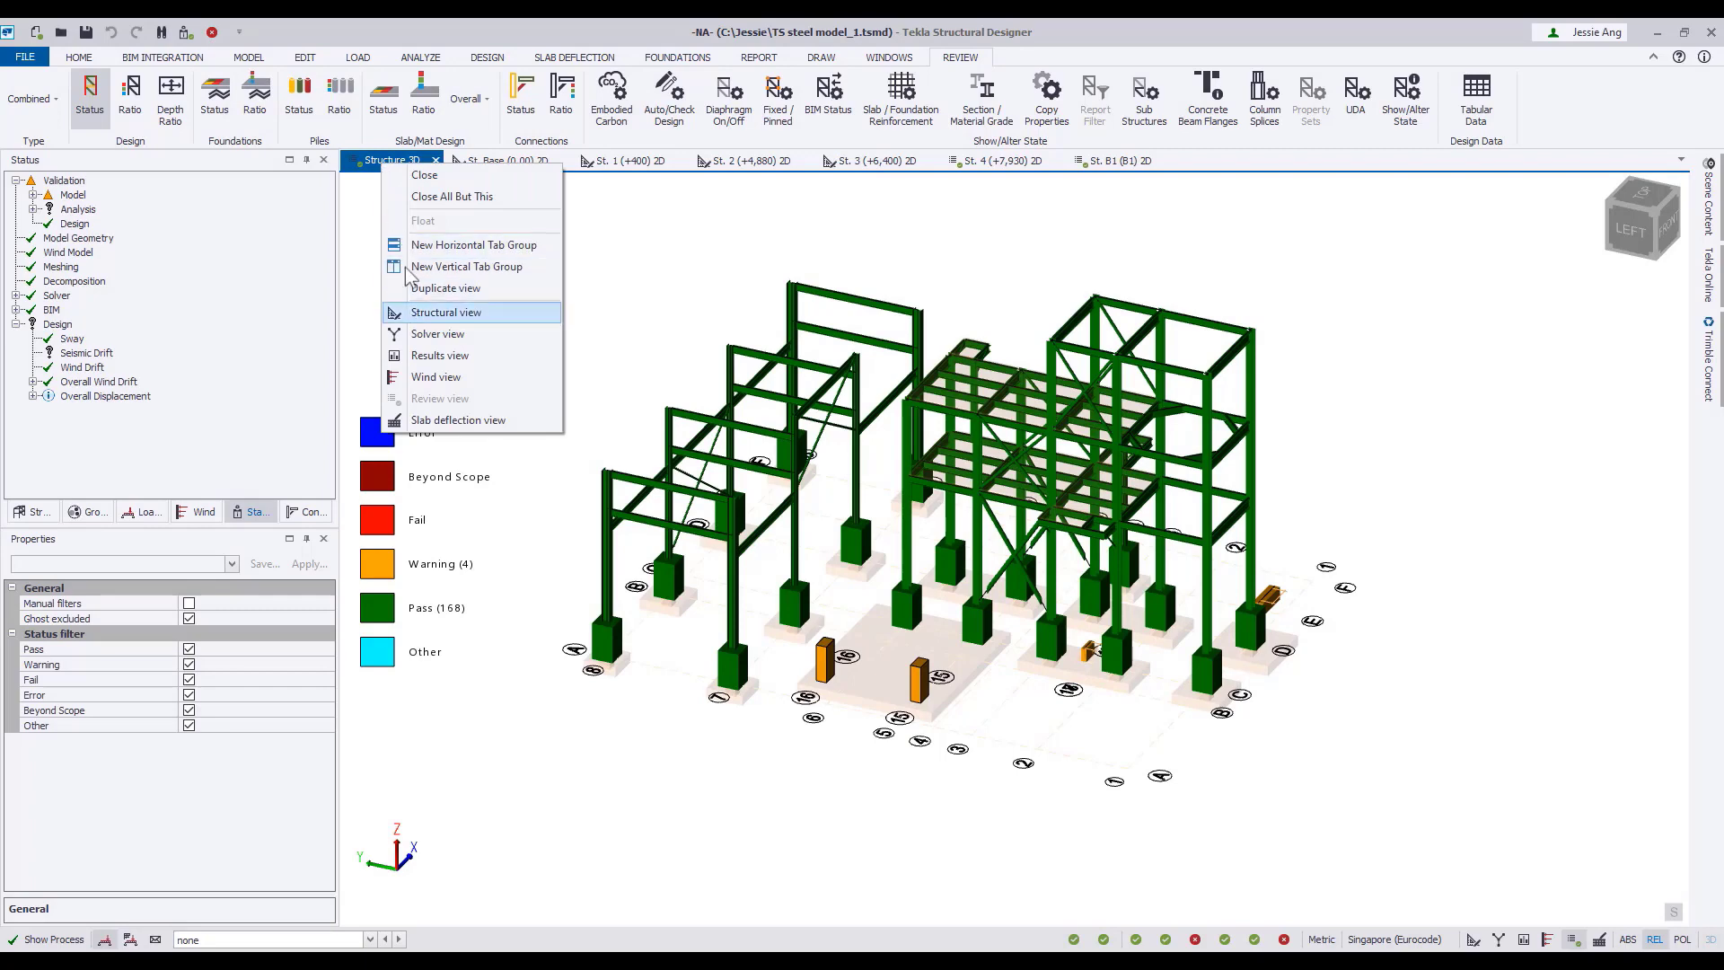
{"action": "left_click", "coordinate": [421, 312]}
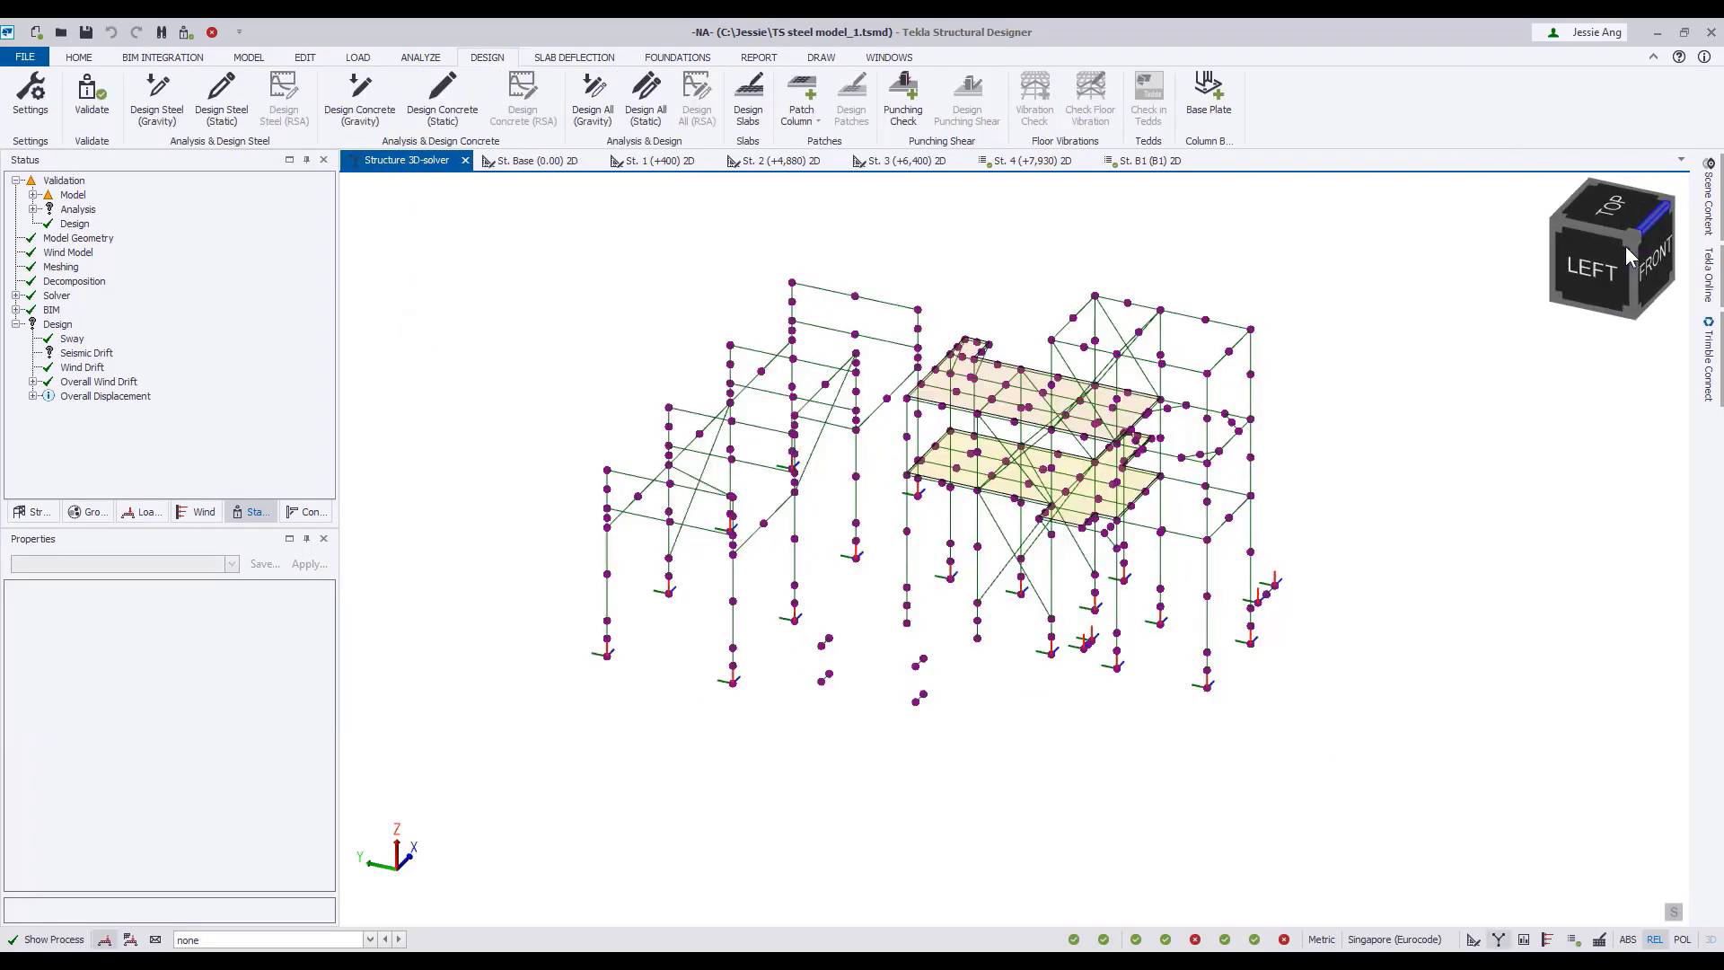
{"action": "left_click", "coordinate": [1624, 247]}
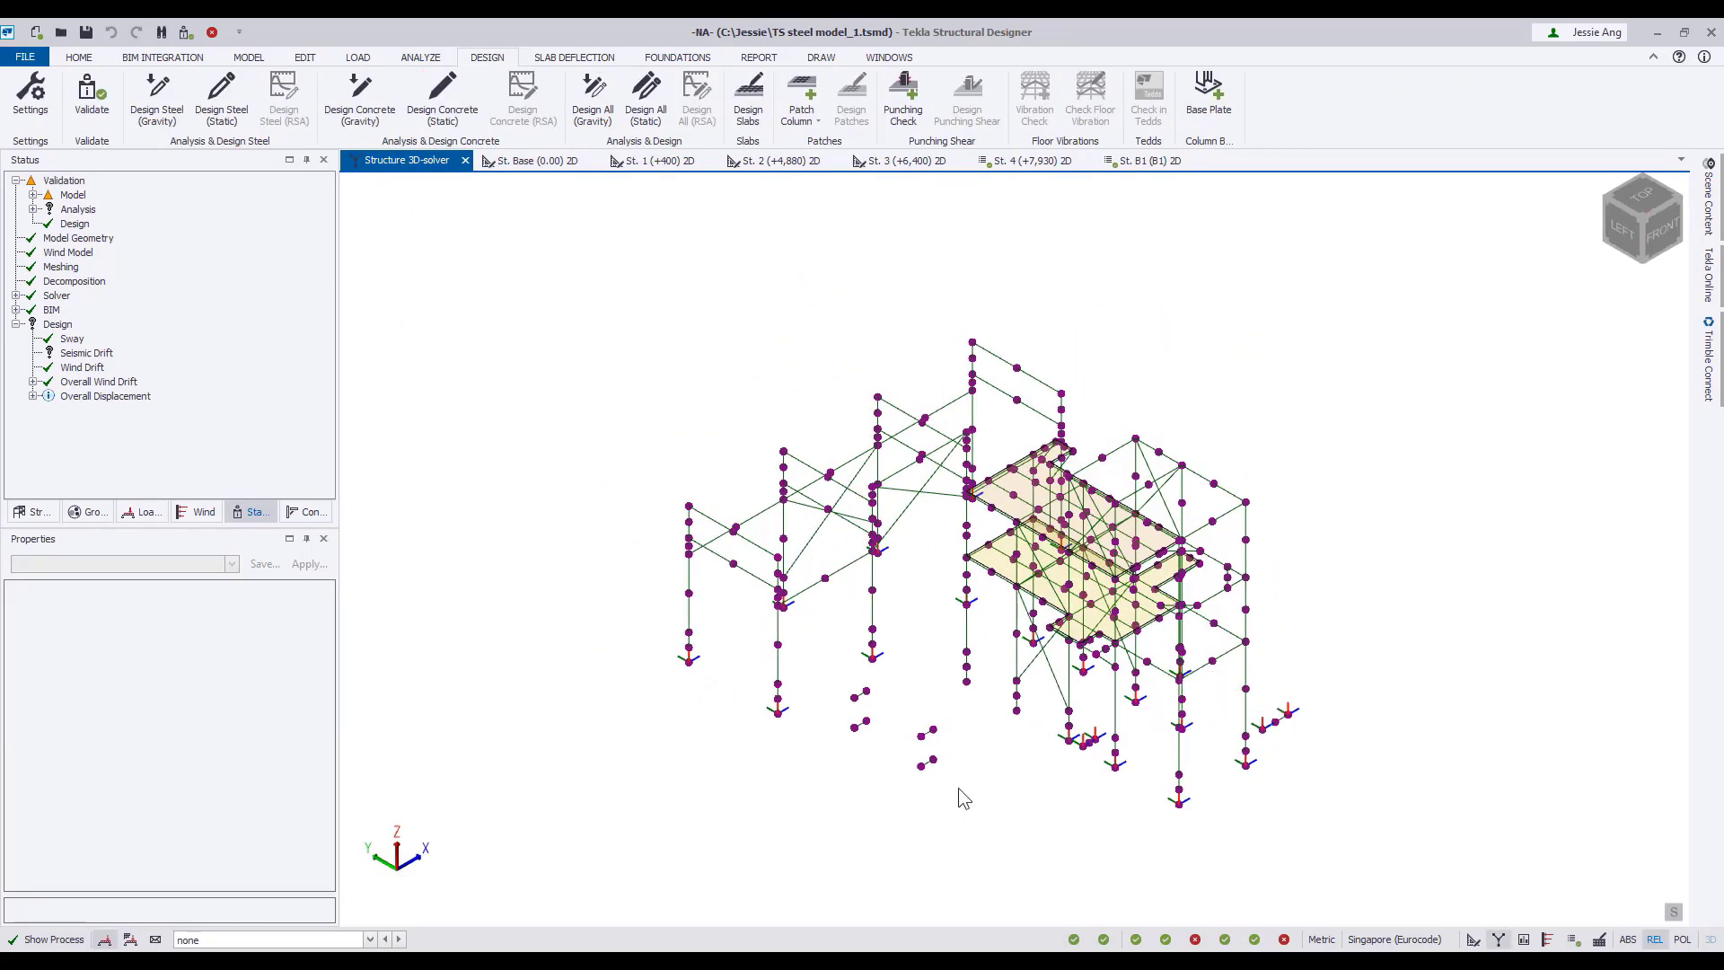
{"action": "scroll", "coordinate": [1246, 738], "scroll_direction": "up", "scroll_amount": 4}
{"action": "right_click", "coordinate": [1249, 738]}
{"action": "left_click", "coordinate": [1184, 720]}
{"action": "scroll", "coordinate": [1182, 719], "scroll_direction": "up", "scroll_amount": 1}
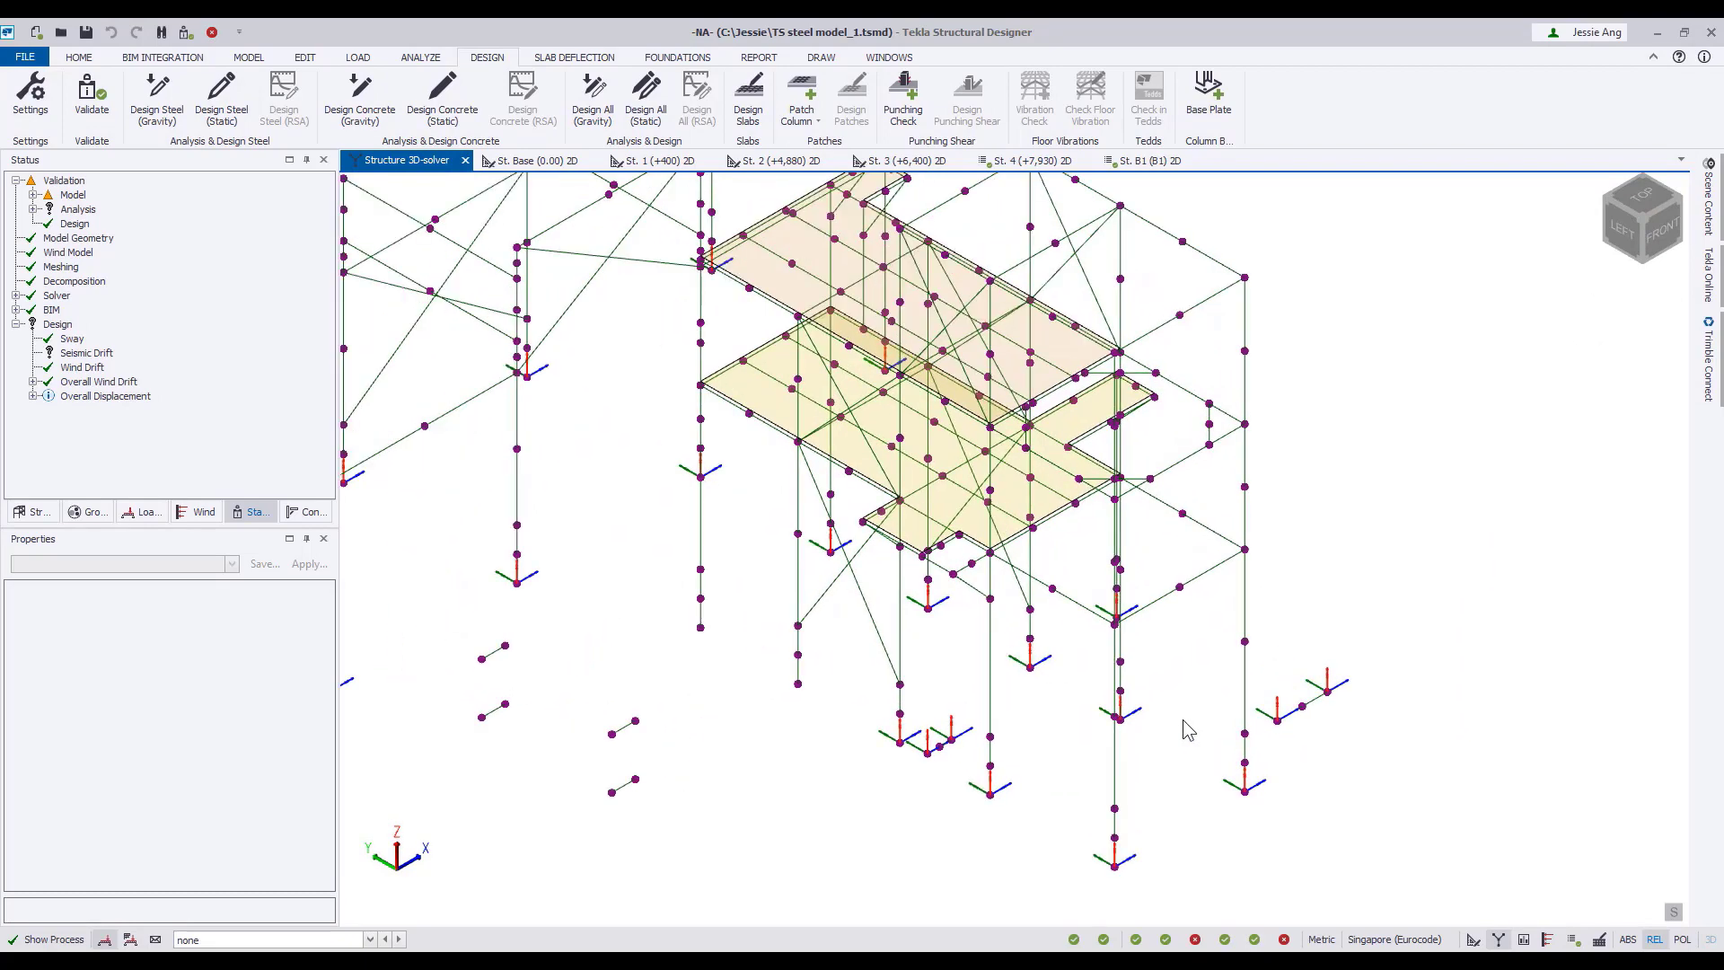
{"action": "scroll", "coordinate": [994, 622], "scroll_direction": "up", "scroll_amount": 3}
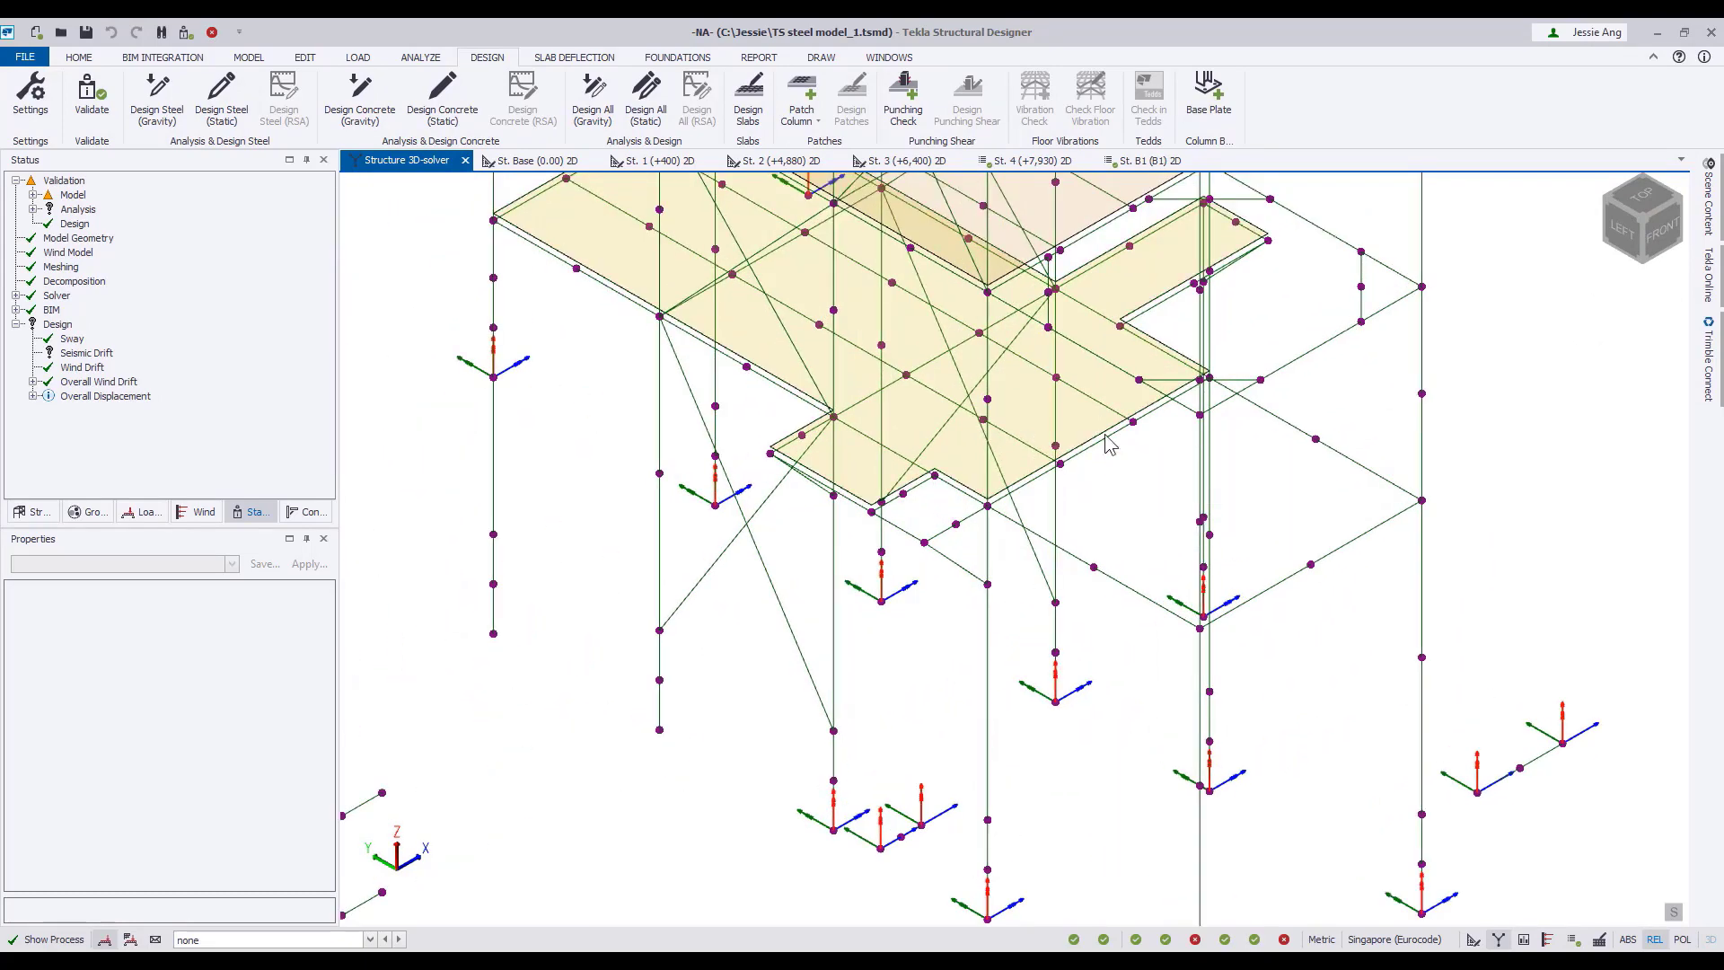
{"action": "mouse_move", "coordinate": [1105, 436]}
Compare the slab-edge beams between the review view and the solver view of Structure 3D.
{"action": "right_click", "coordinate": [419, 166]}
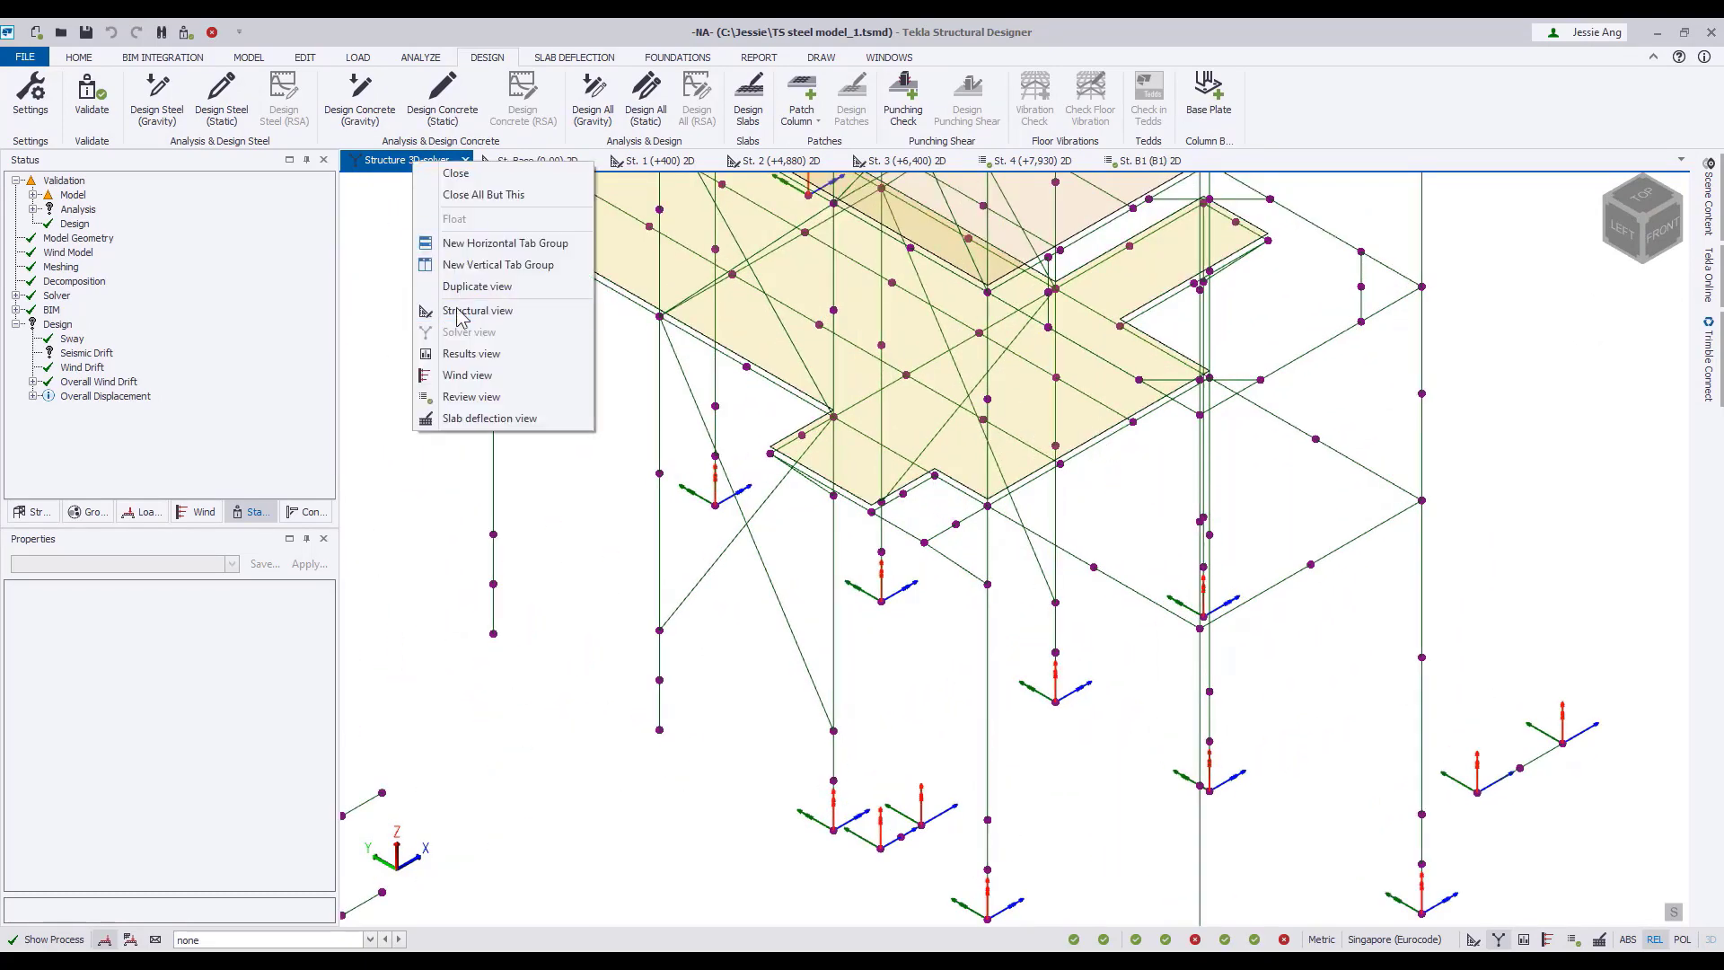
{"action": "left_click", "coordinate": [483, 404]}
{"action": "mouse_move", "coordinate": [1122, 447]}
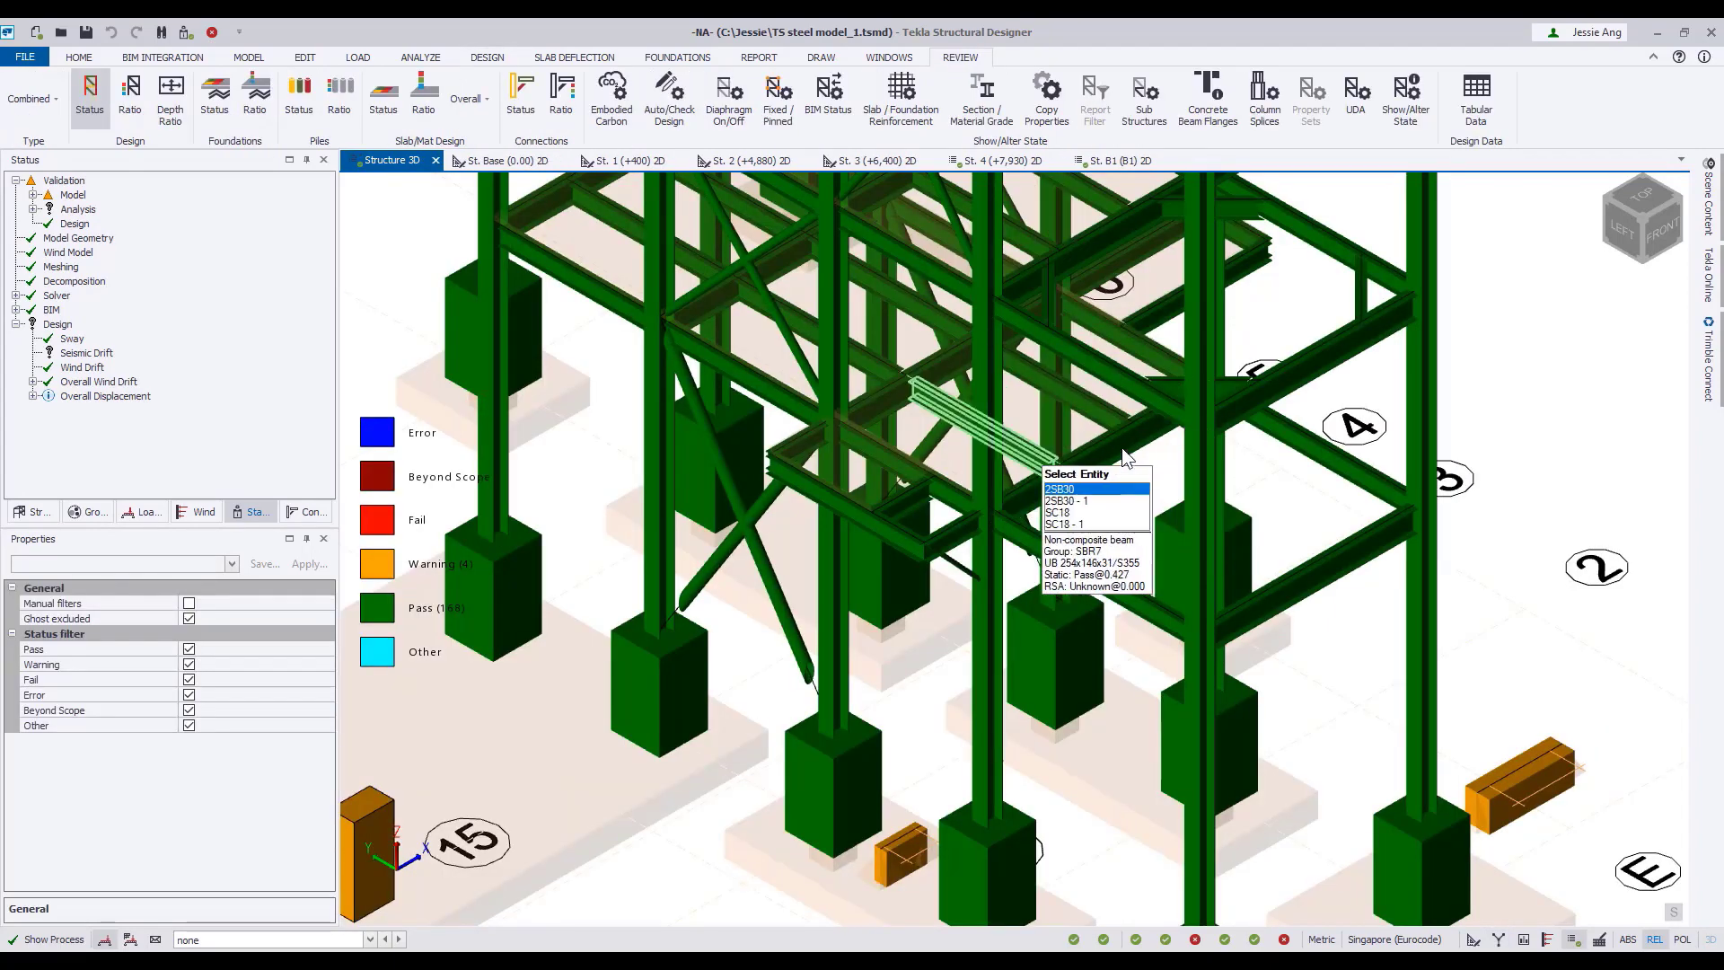
{"action": "right_click", "coordinate": [404, 161]}
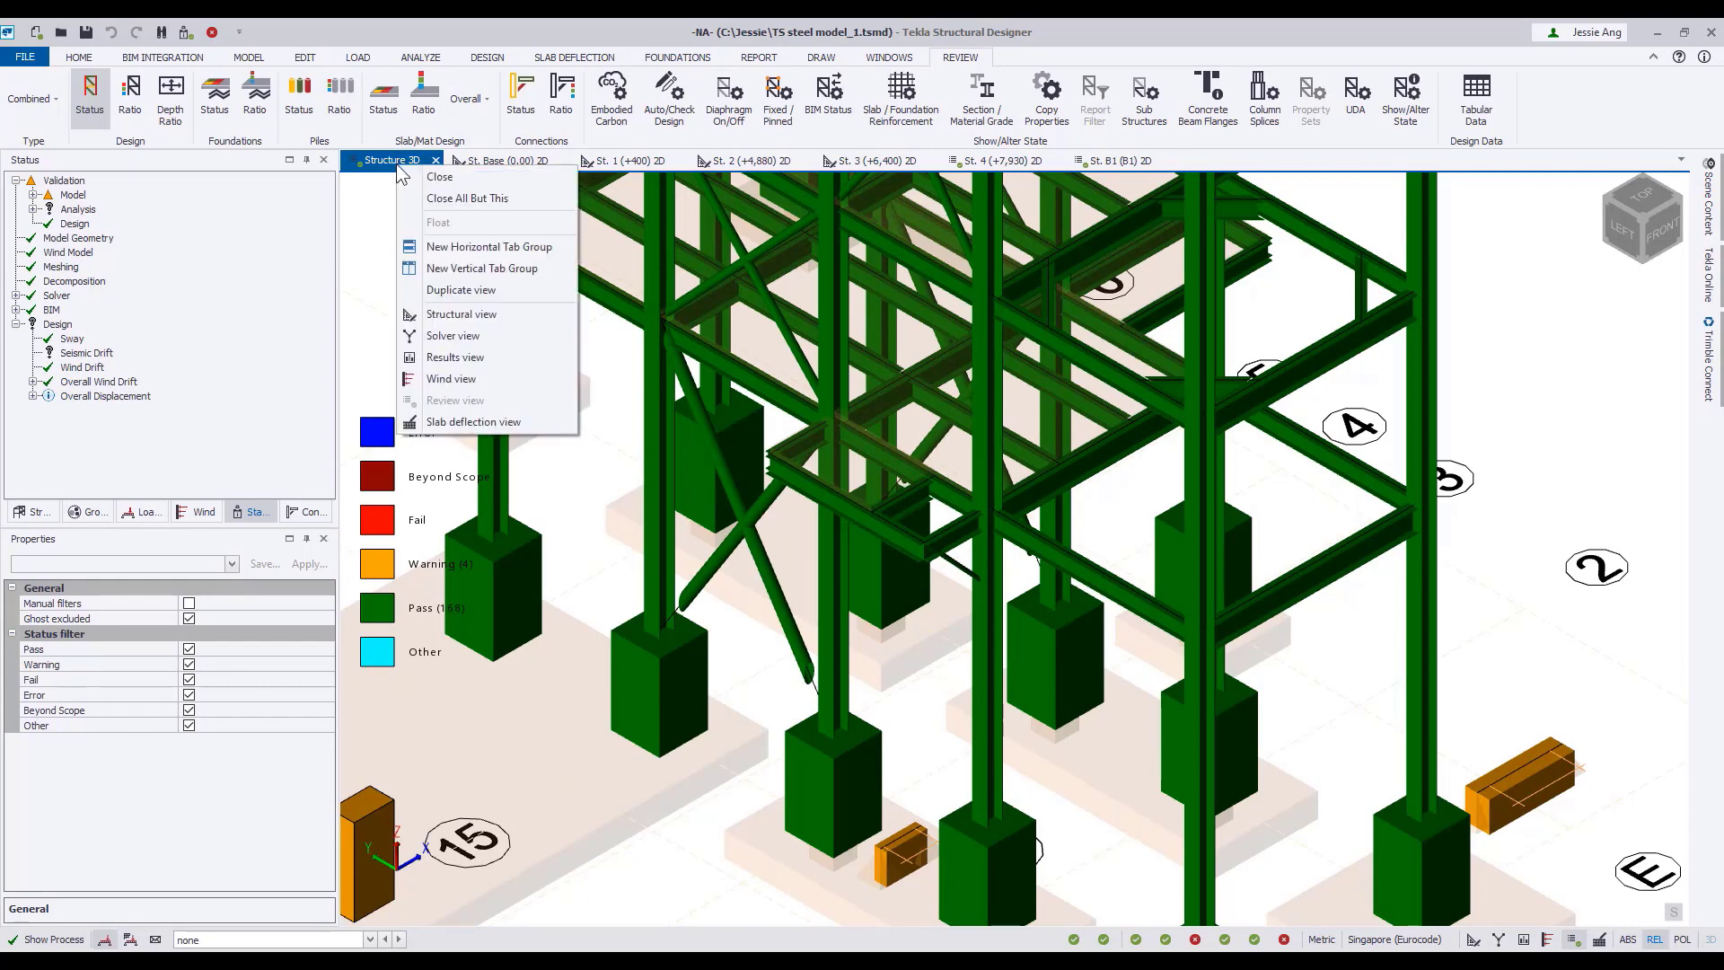
{"action": "left_click", "coordinate": [431, 335]}
{"action": "mouse_move", "coordinate": [1129, 438]}
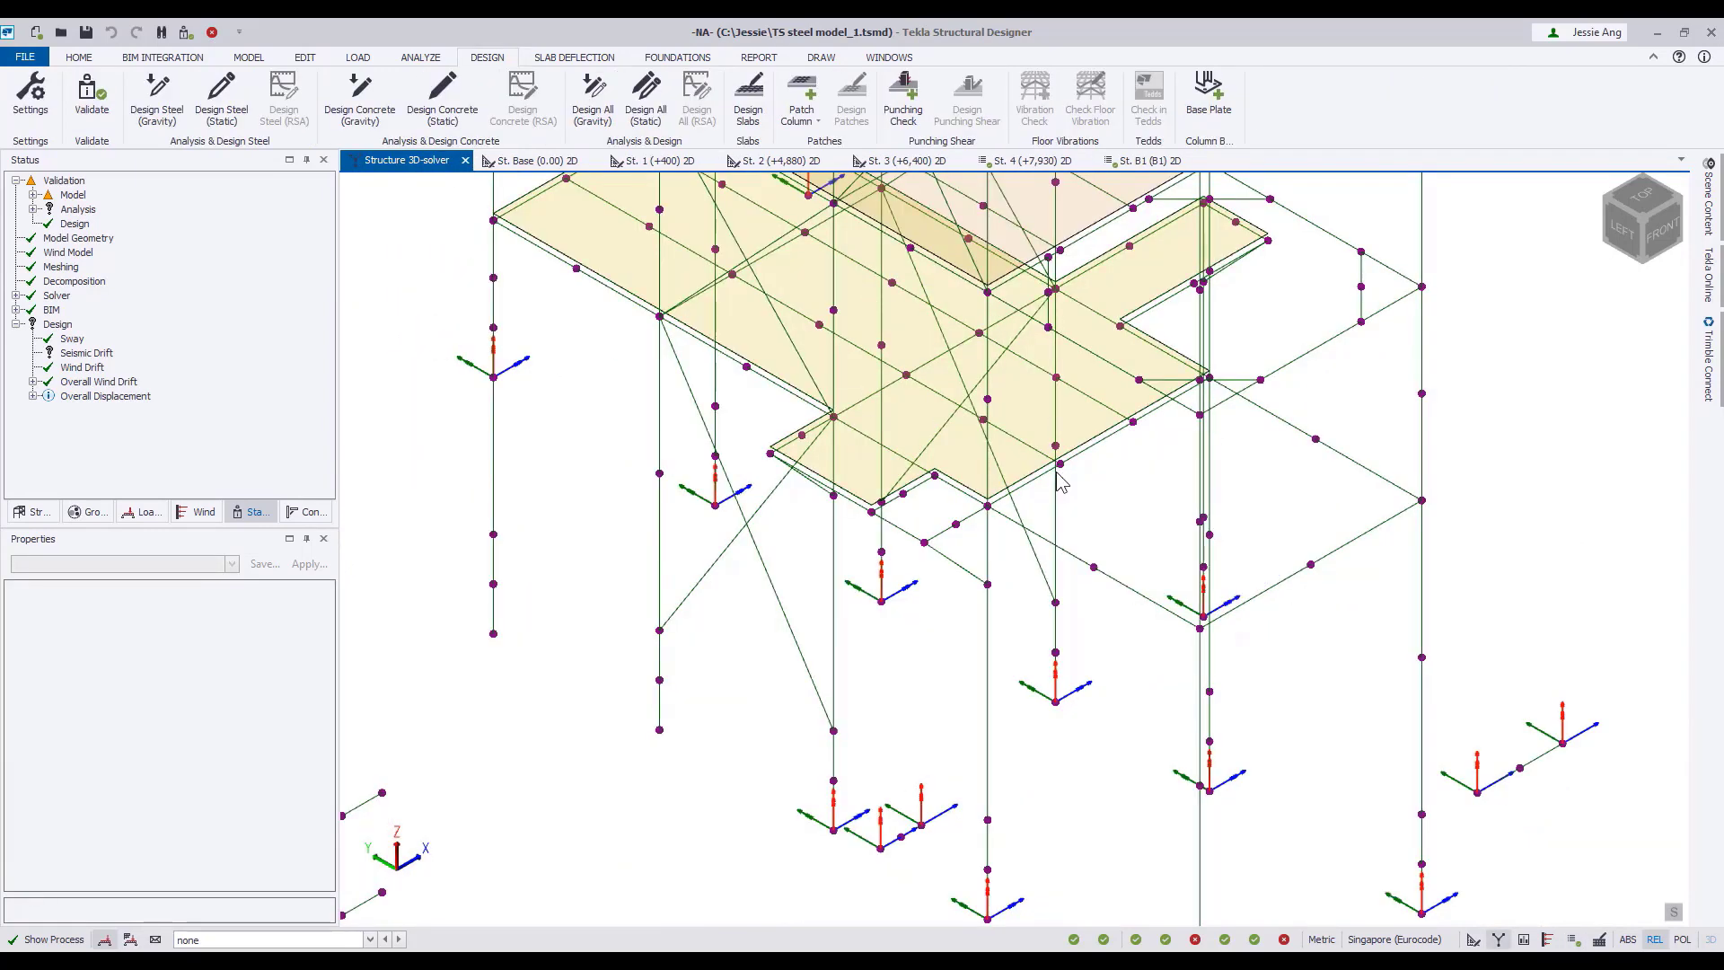
Switch Structure 3D to the results view and display member axial forces for the combination 1 STR1-1.35G+1.5Q+1.5RQ.
{"action": "right_click", "coordinate": [400, 171]}
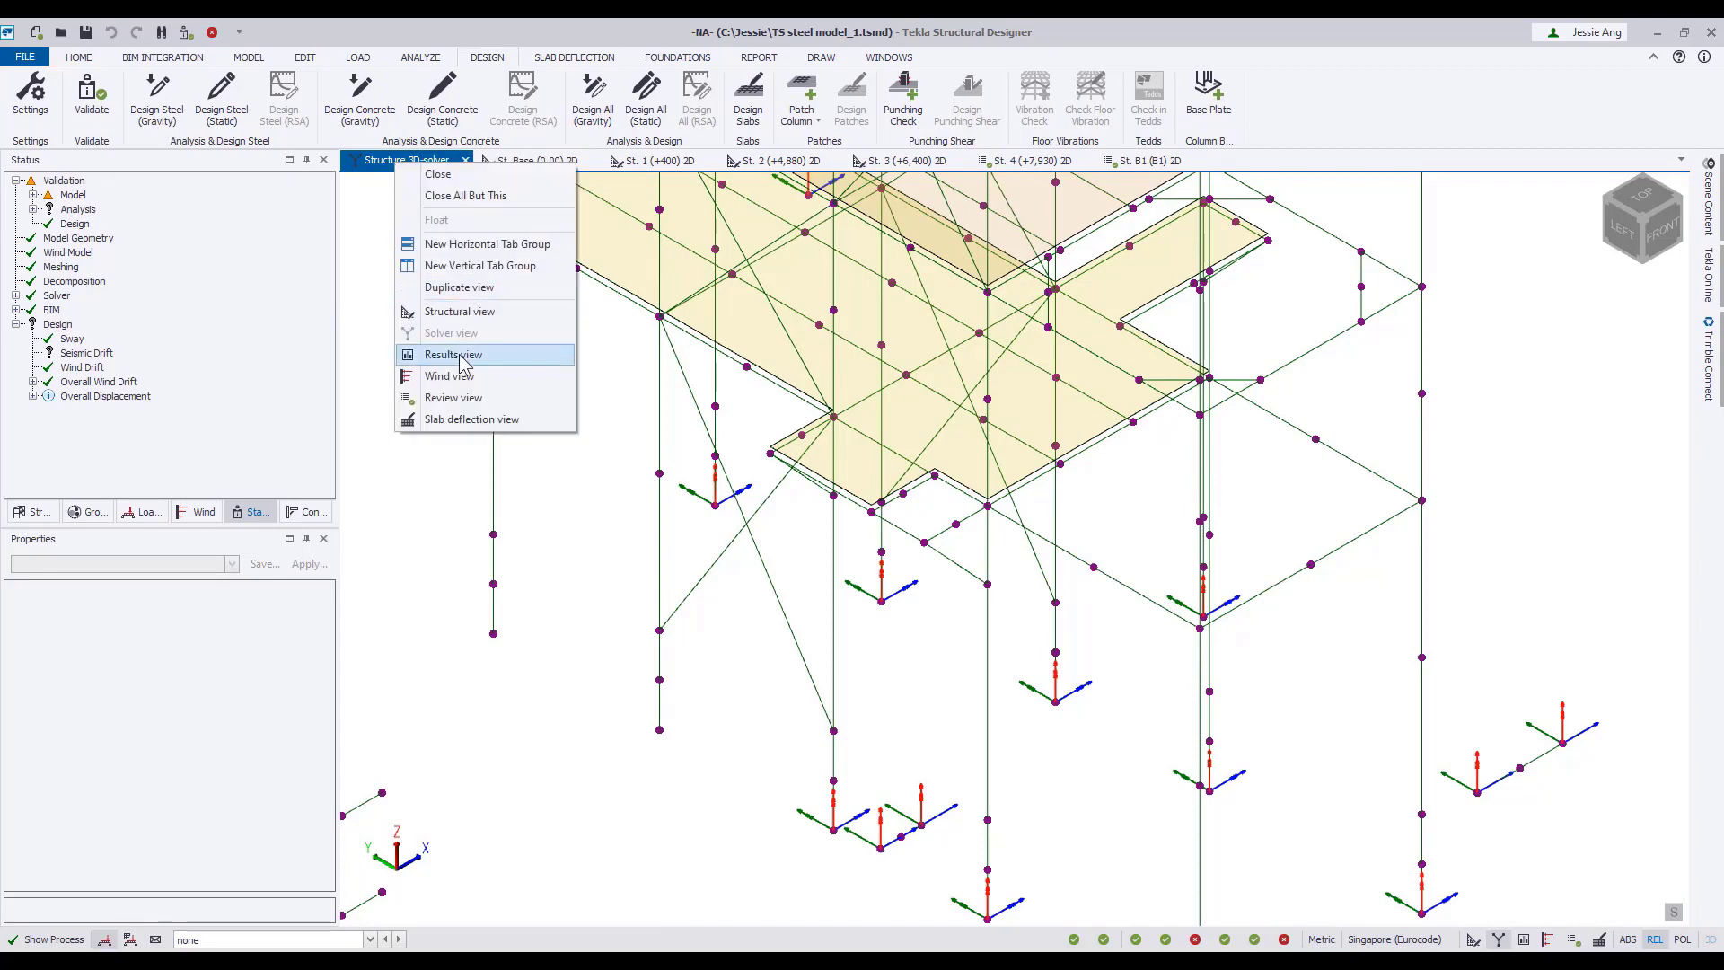
{"action": "left_click", "coordinate": [454, 354]}
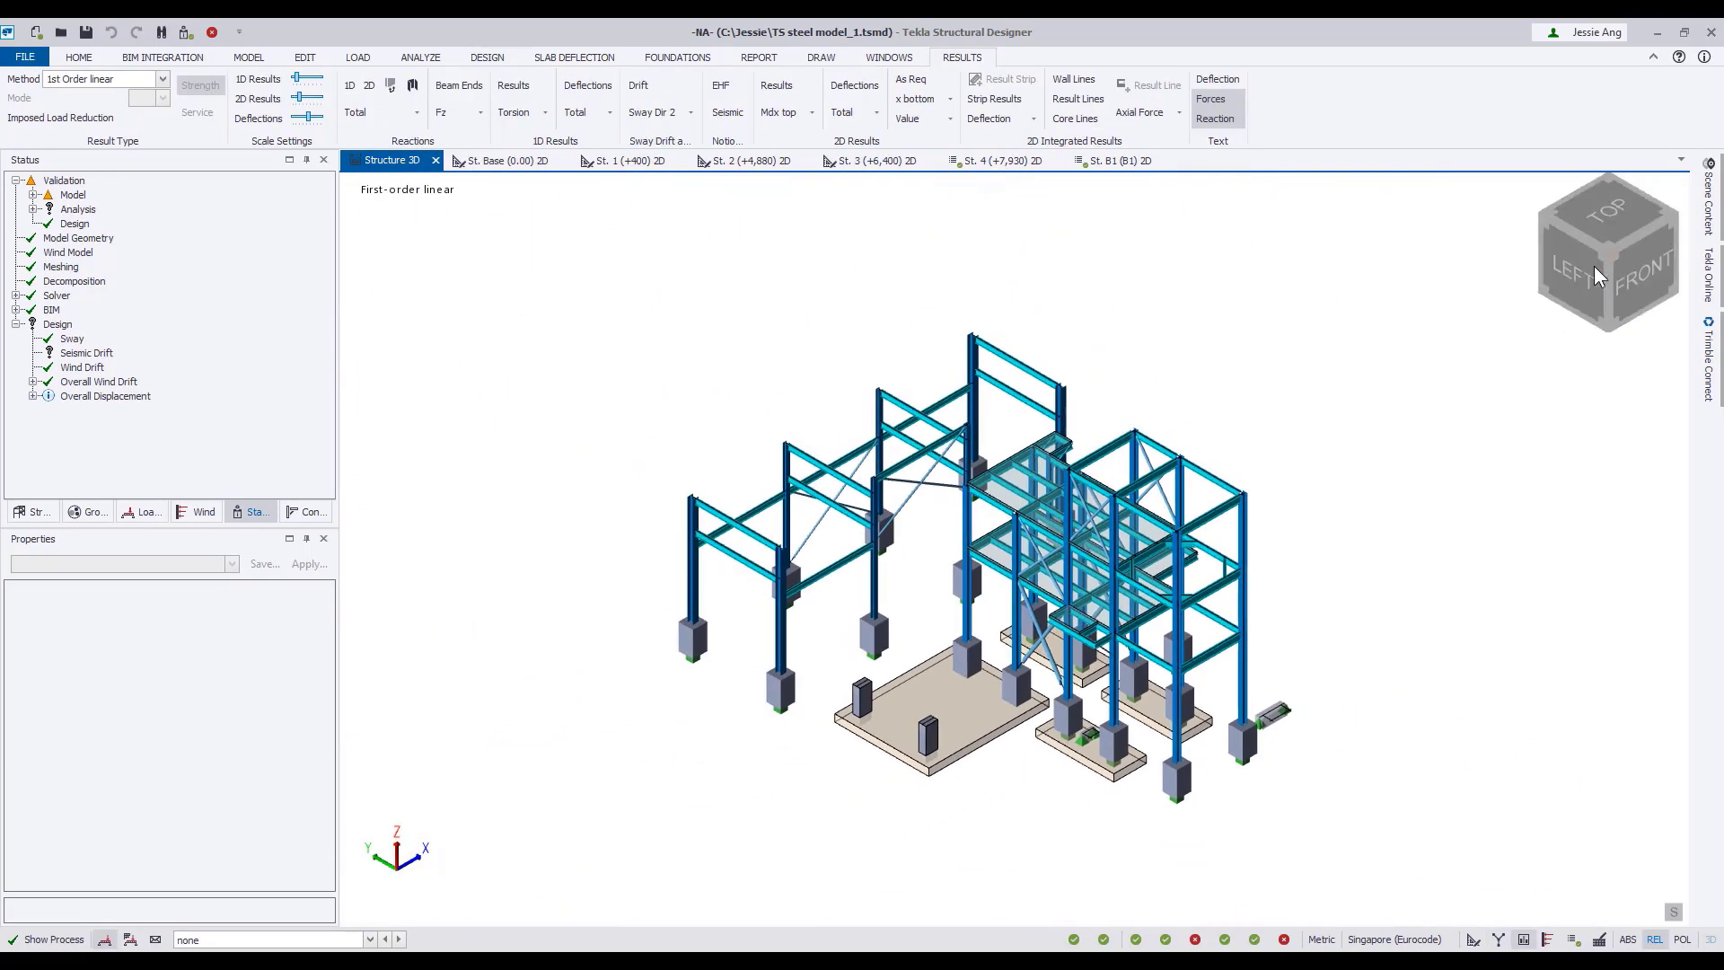
{"action": "scroll", "coordinate": [1136, 319], "scroll_direction": "up", "scroll_amount": 3}
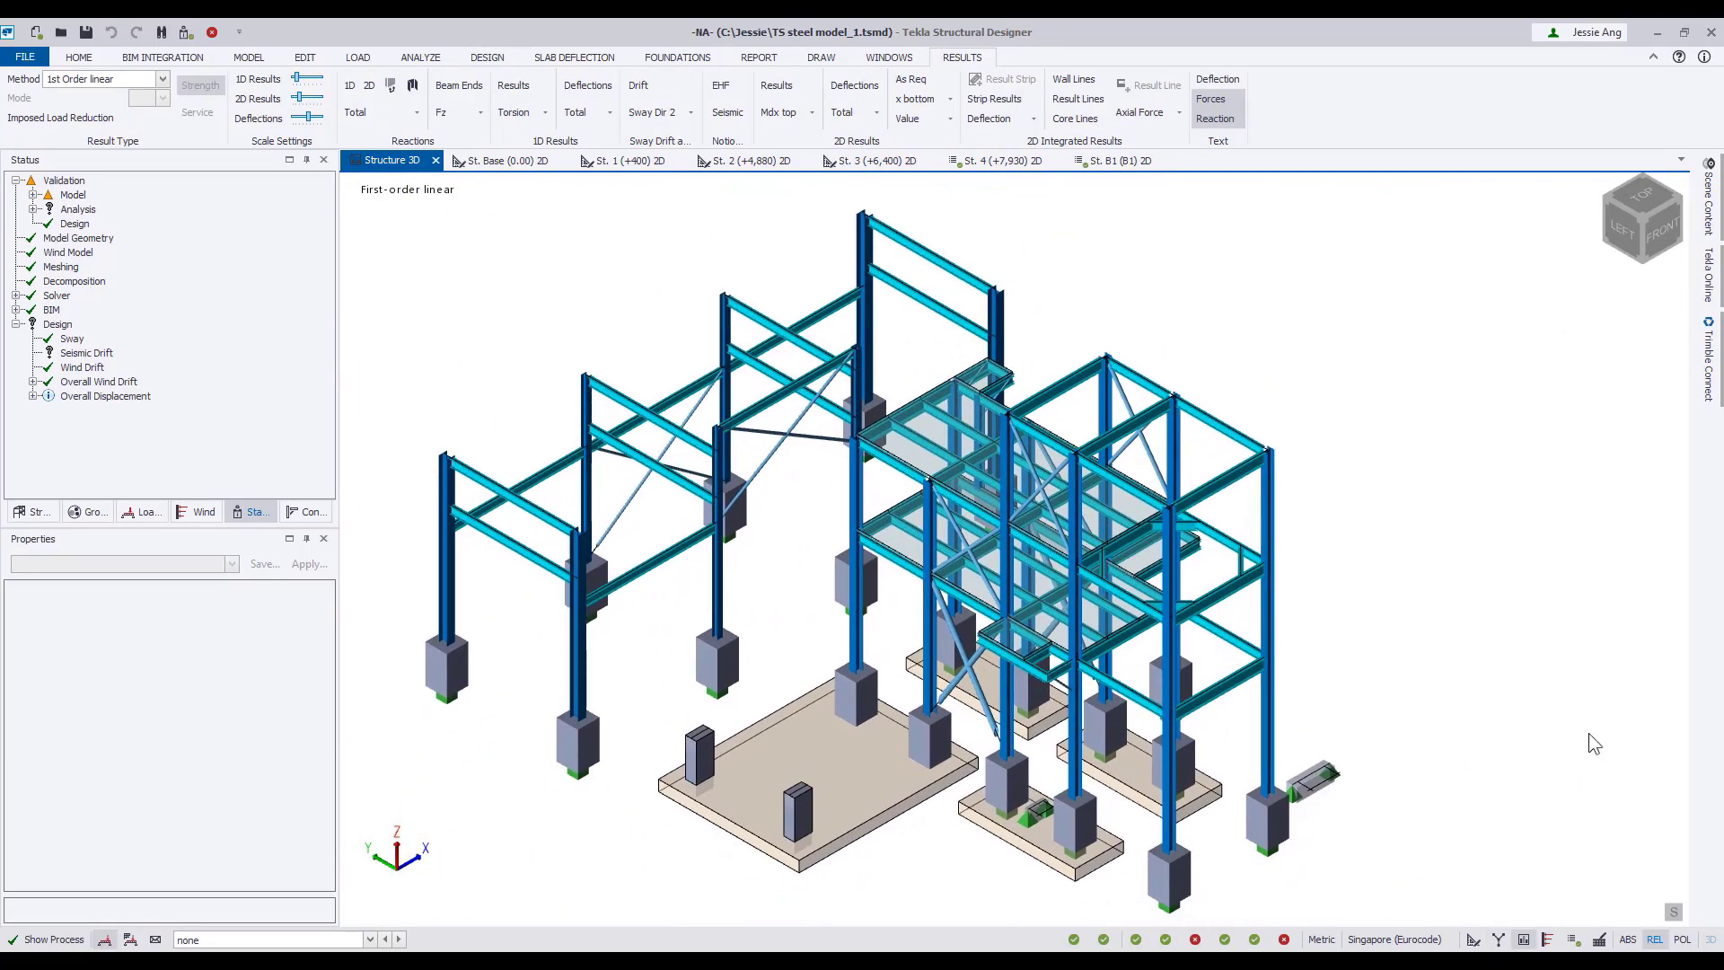
{"action": "left_click", "coordinate": [544, 113]}
{"action": "left_click", "coordinate": [538, 128]}
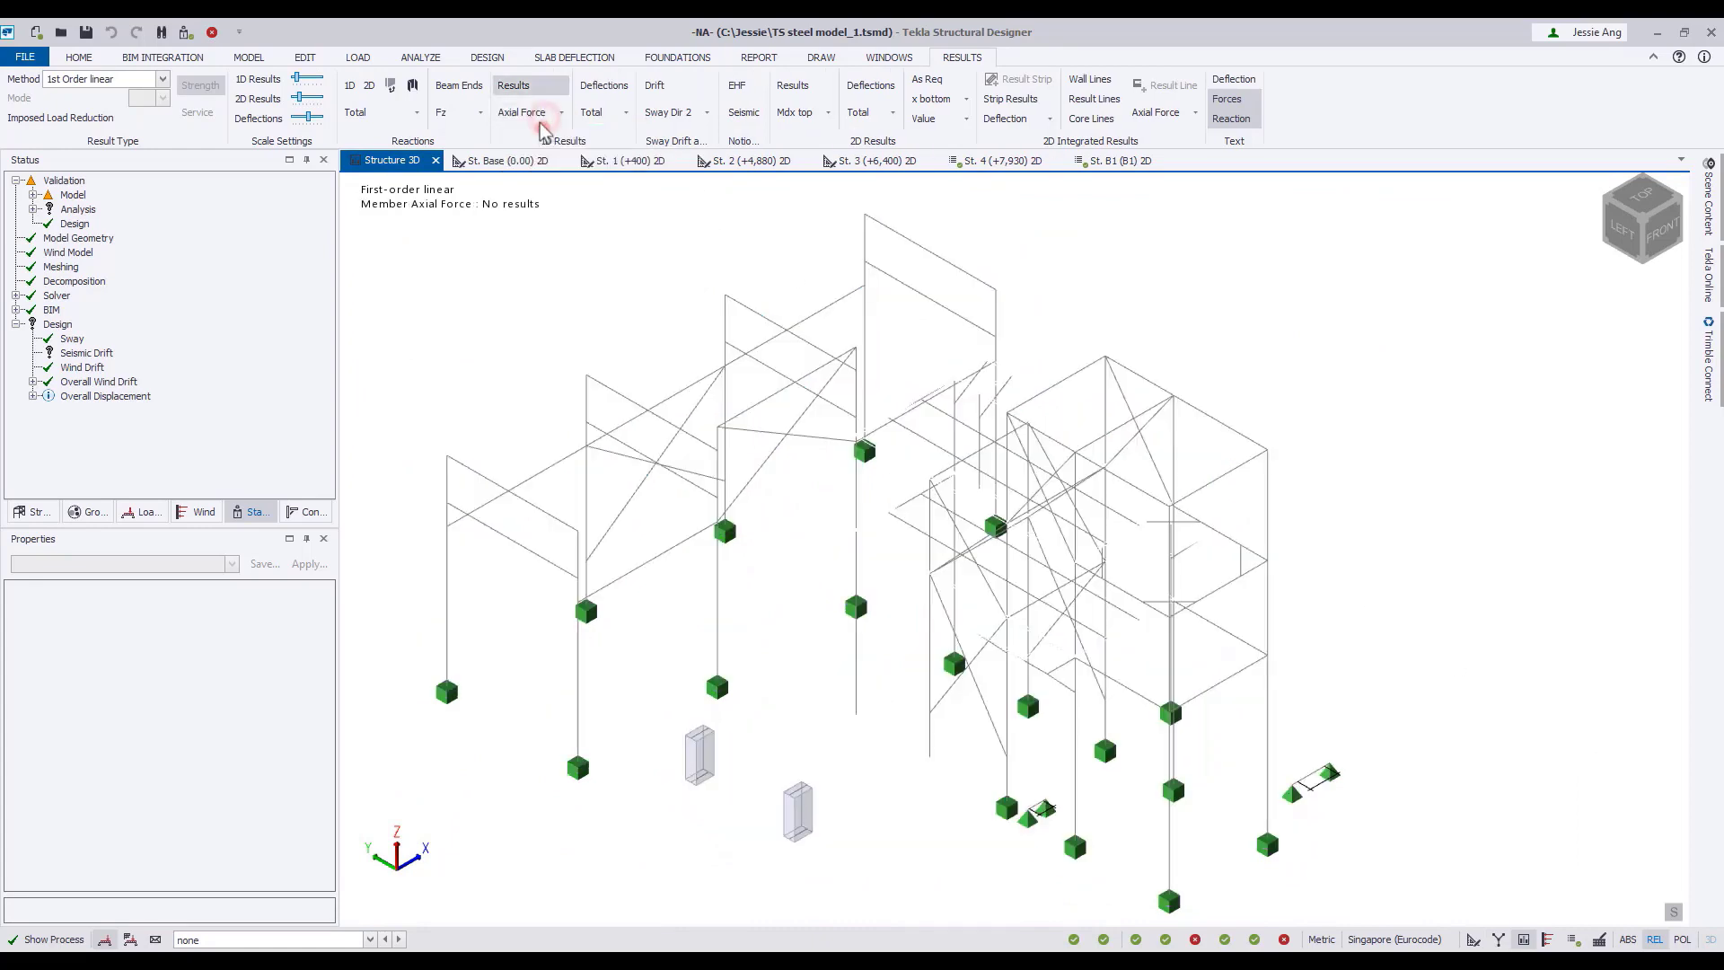
{"action": "left_click", "coordinate": [523, 86]}
{"action": "left_click", "coordinate": [500, 86]}
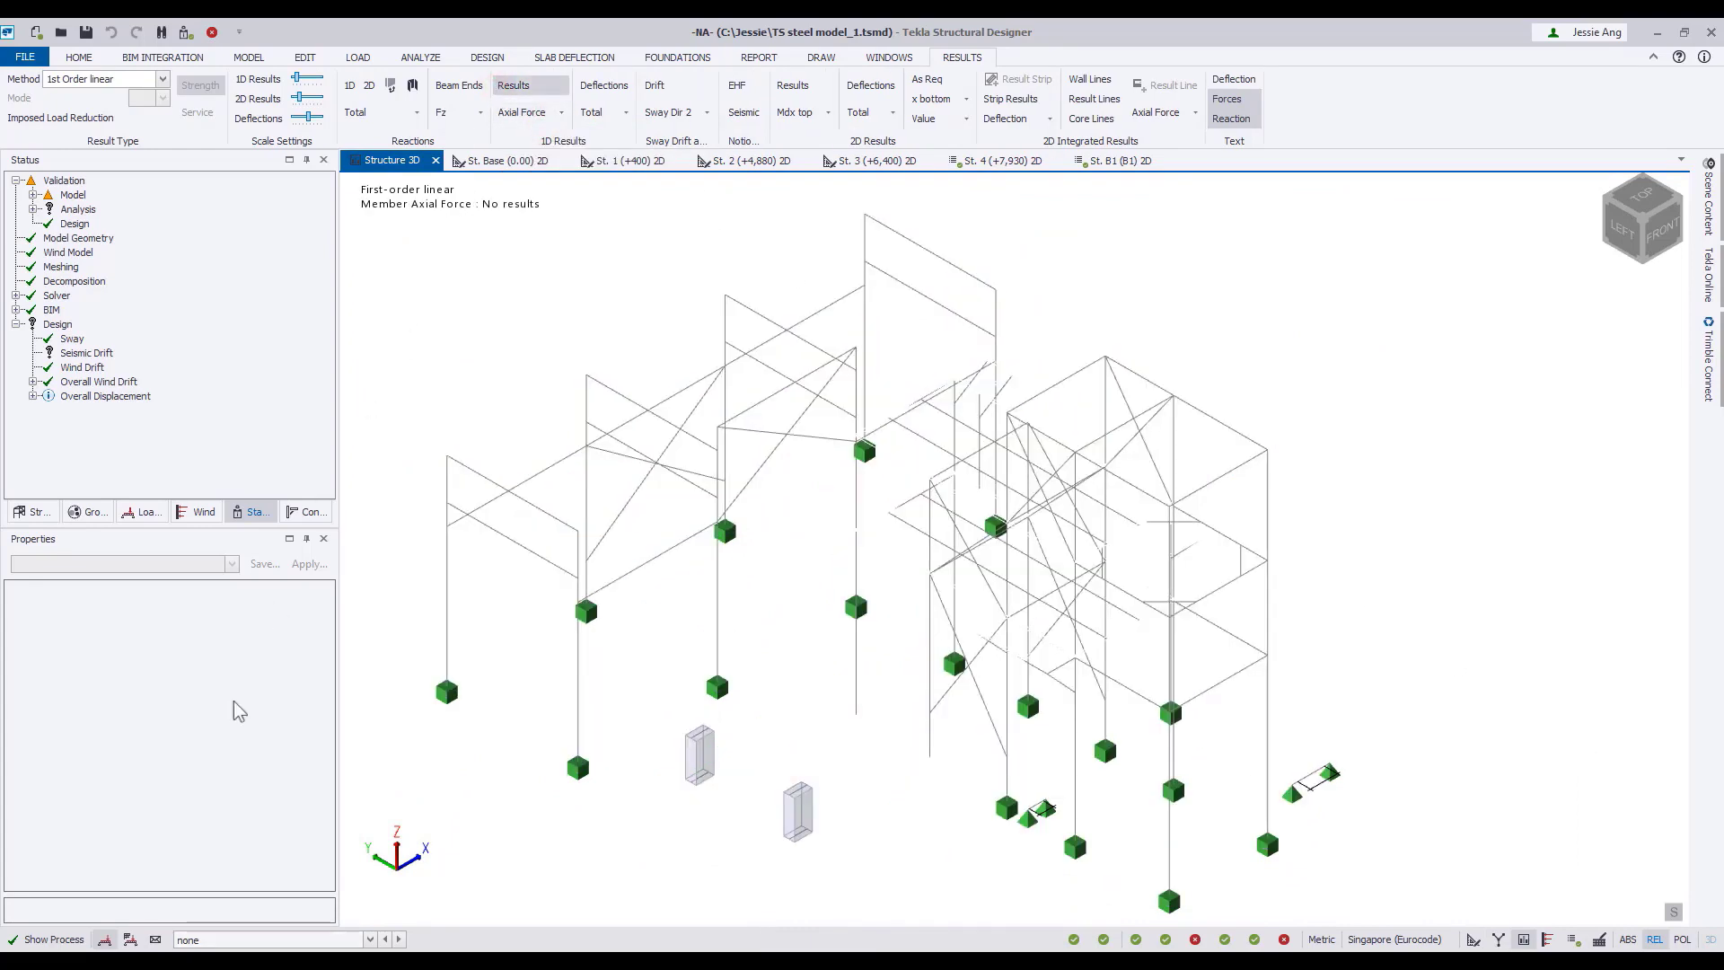
{"action": "scroll", "coordinate": [232, 938], "scroll_direction": "down", "scroll_amount": 1}
{"action": "left_click", "coordinate": [232, 938]}
{"action": "left_click", "coordinate": [381, 735]}
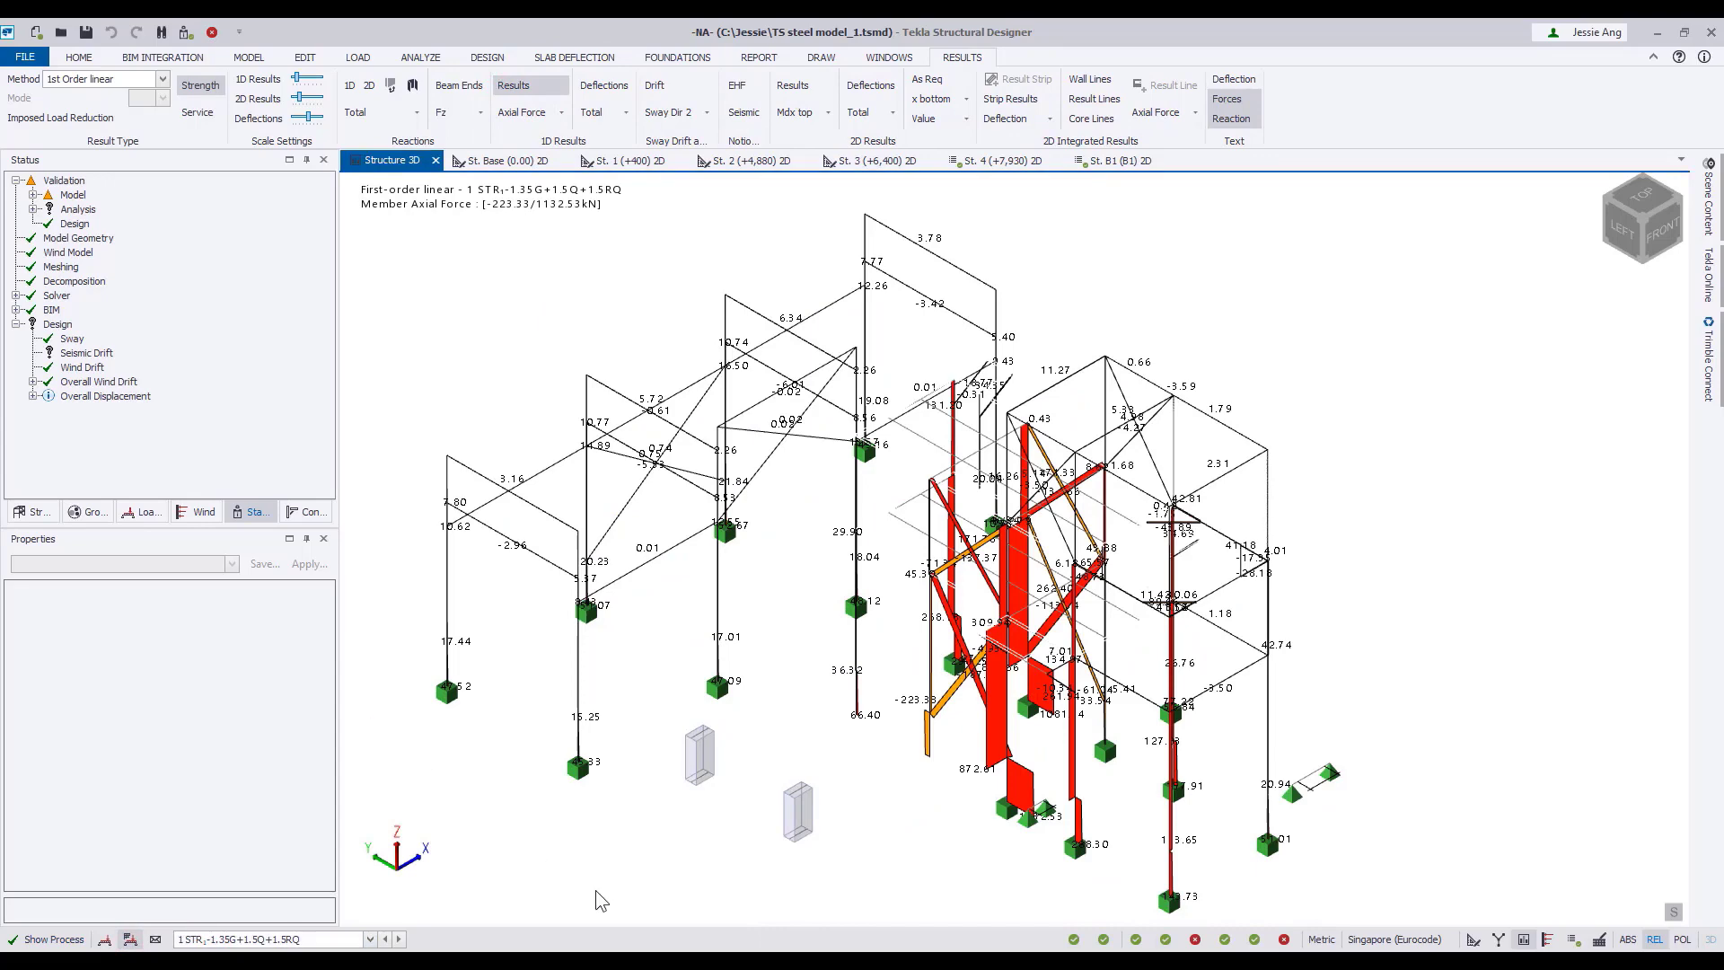
Toggle the result text and display the member Shear Major, Moment Major and Torsion diagrams in turn.
{"action": "left_click", "coordinate": [1242, 101]}
{"action": "left_click", "coordinate": [1242, 100]}
{"action": "left_click", "coordinate": [562, 113]}
{"action": "left_click", "coordinate": [541, 166]}
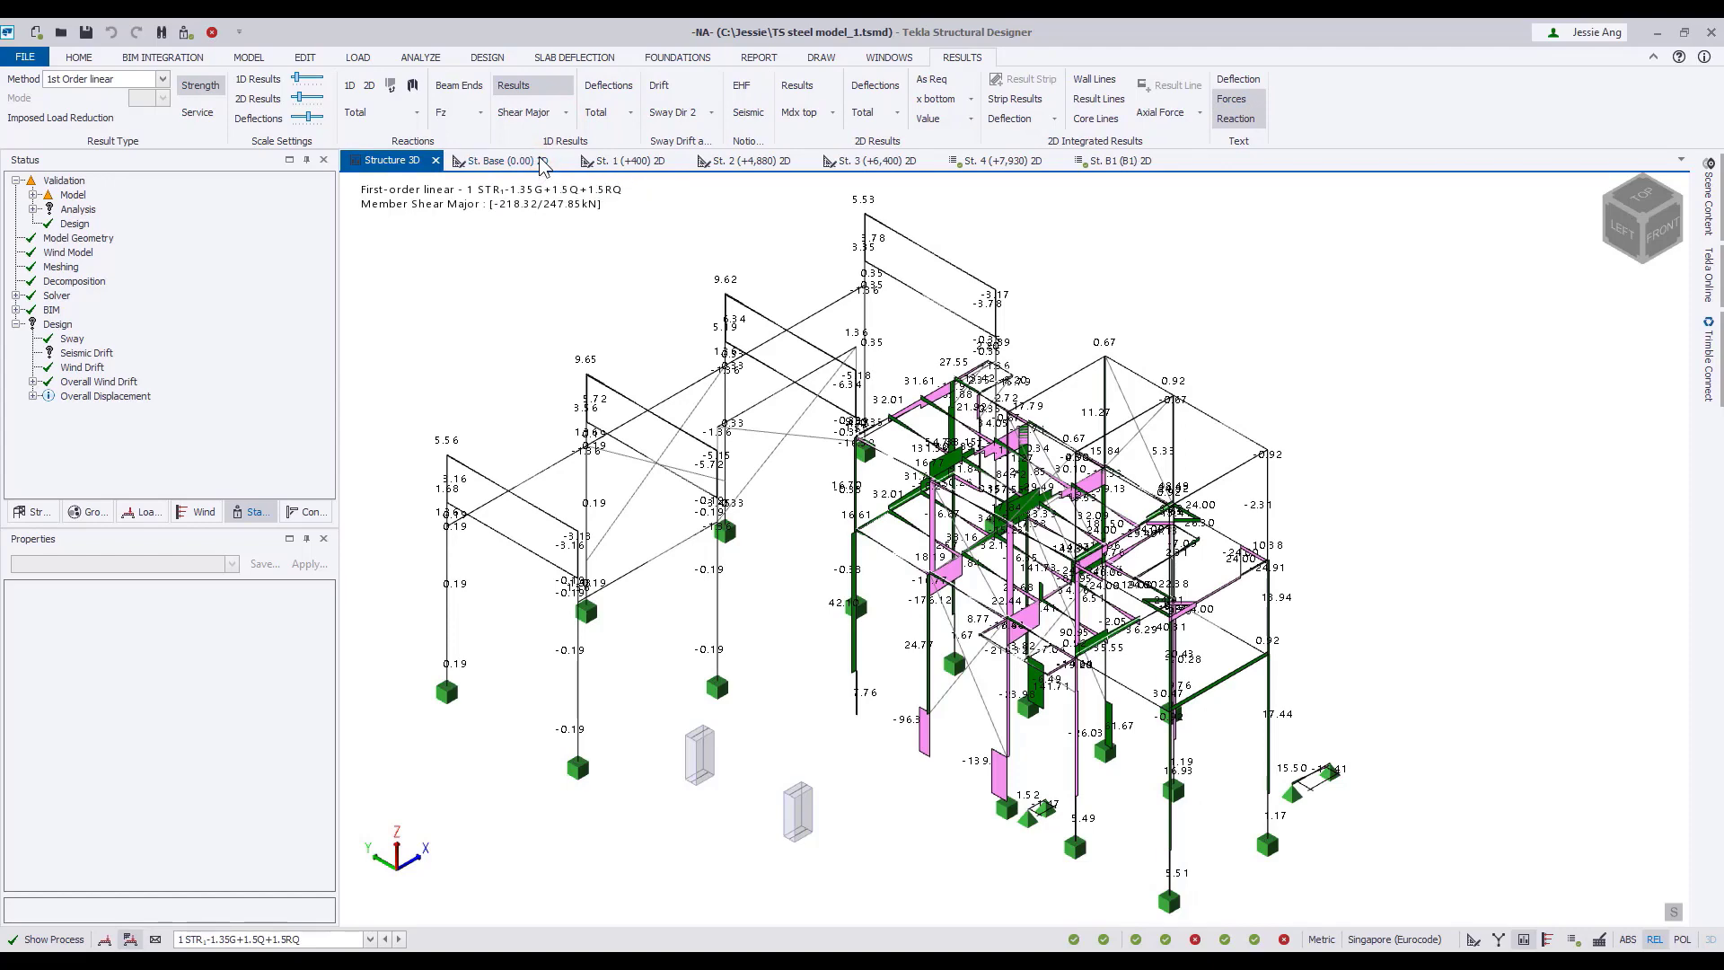
{"action": "left_click", "coordinate": [566, 113]}
{"action": "left_click", "coordinate": [554, 251]}
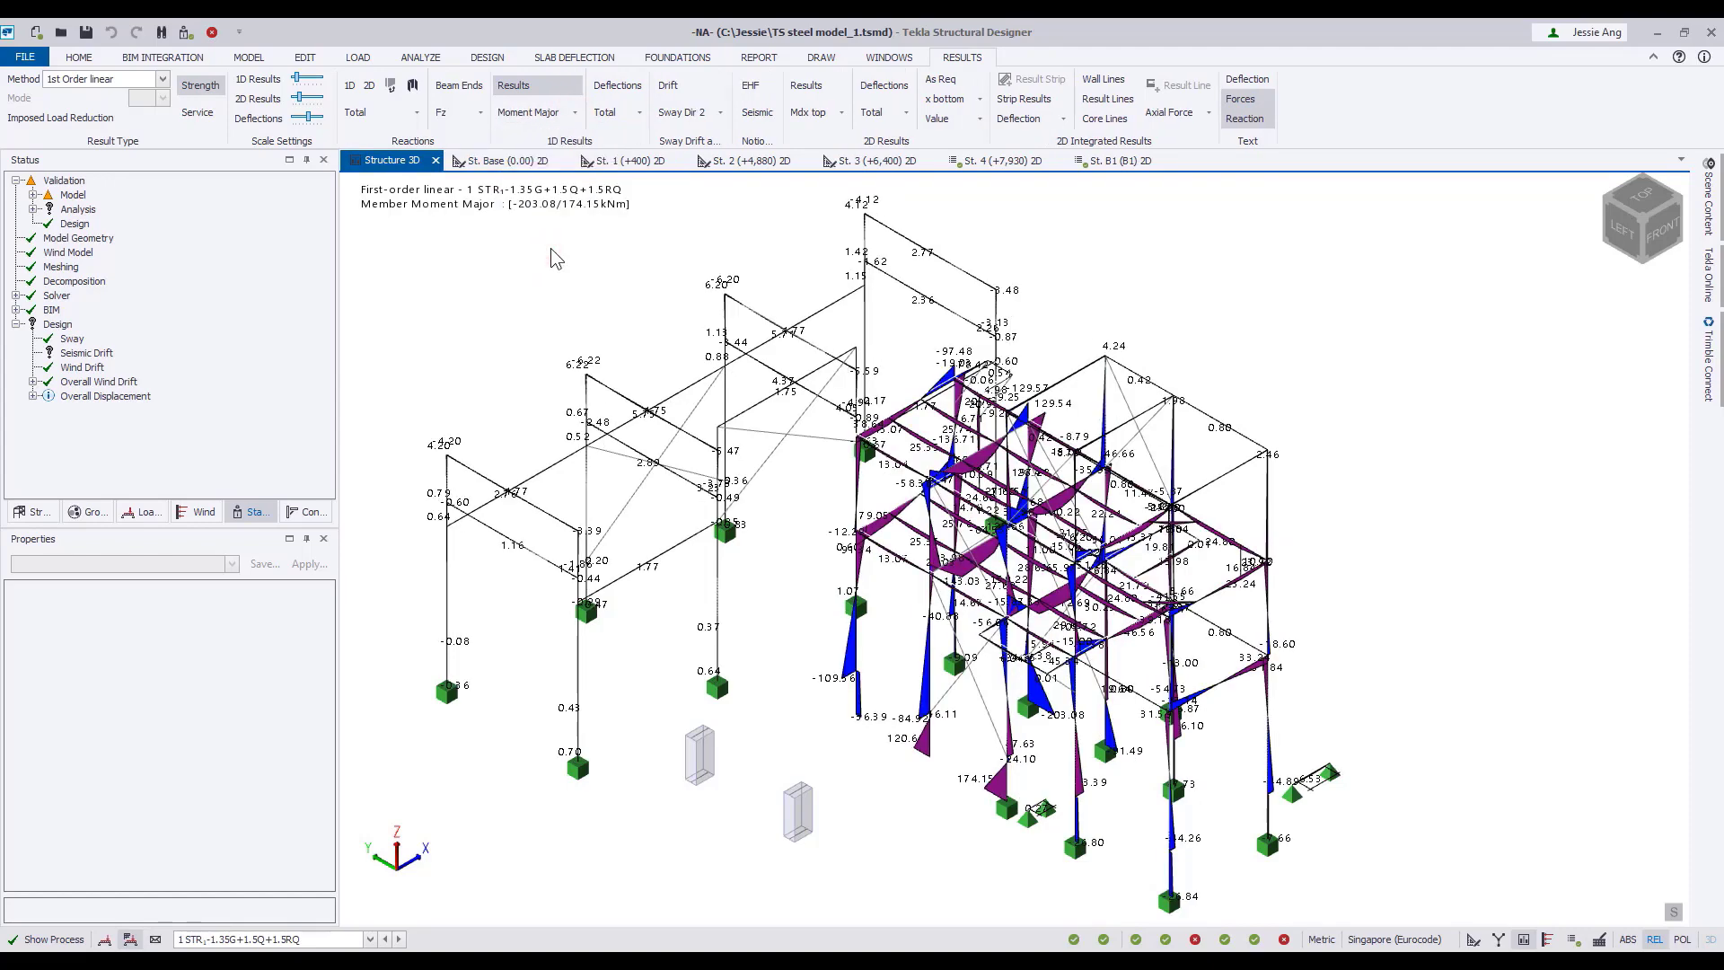
{"action": "left_click", "coordinate": [575, 113]}
{"action": "left_click", "coordinate": [542, 223]}
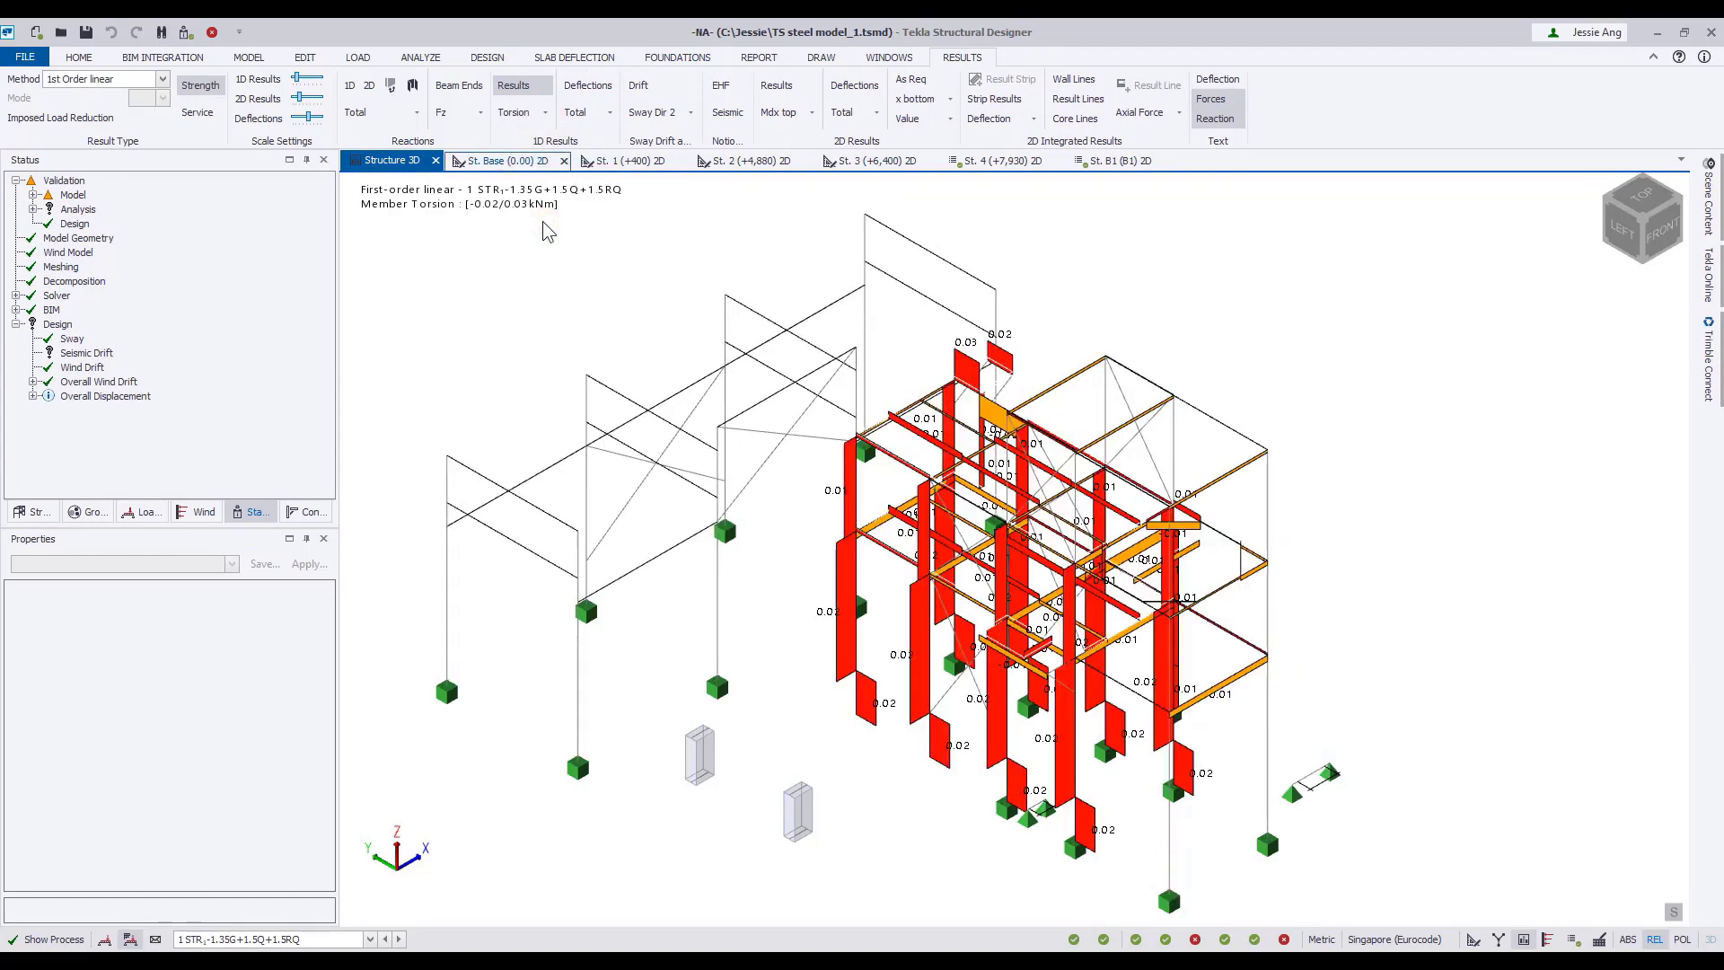
Display the total 1D member deflections and reduce the deflection drawing scale.
{"action": "left_click", "coordinate": [575, 95]}
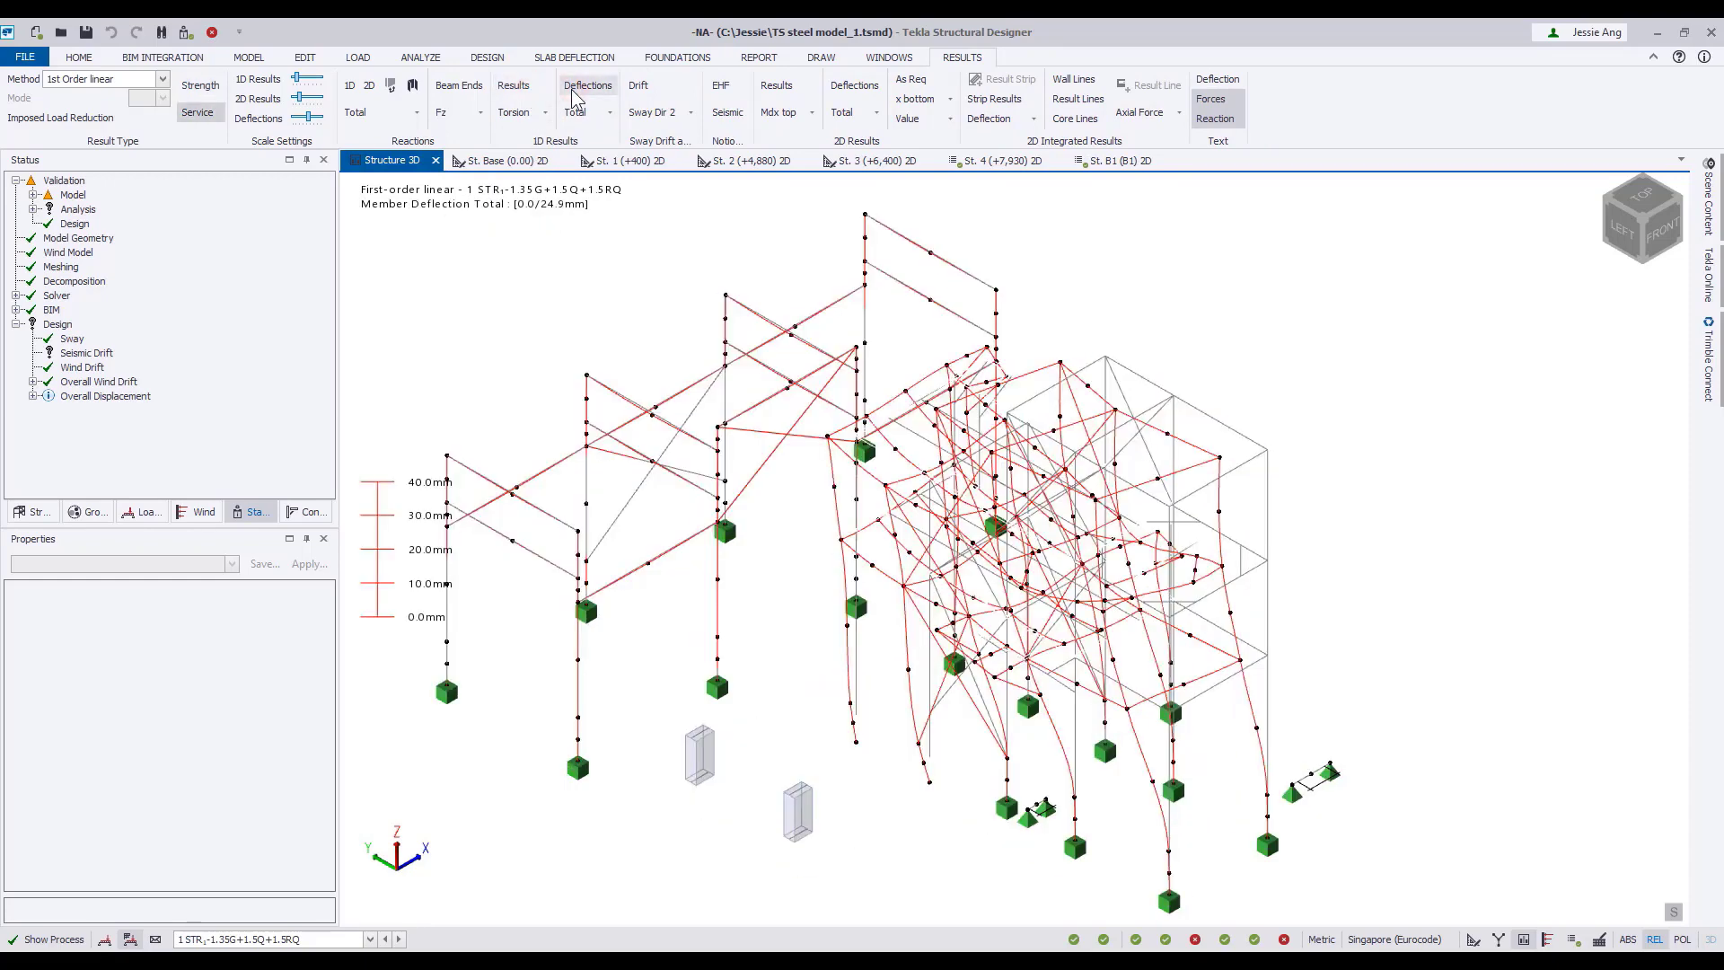
{"action": "middle_click_drag", "start_coordinate": [588, 293], "coordinate": [666, 291]}
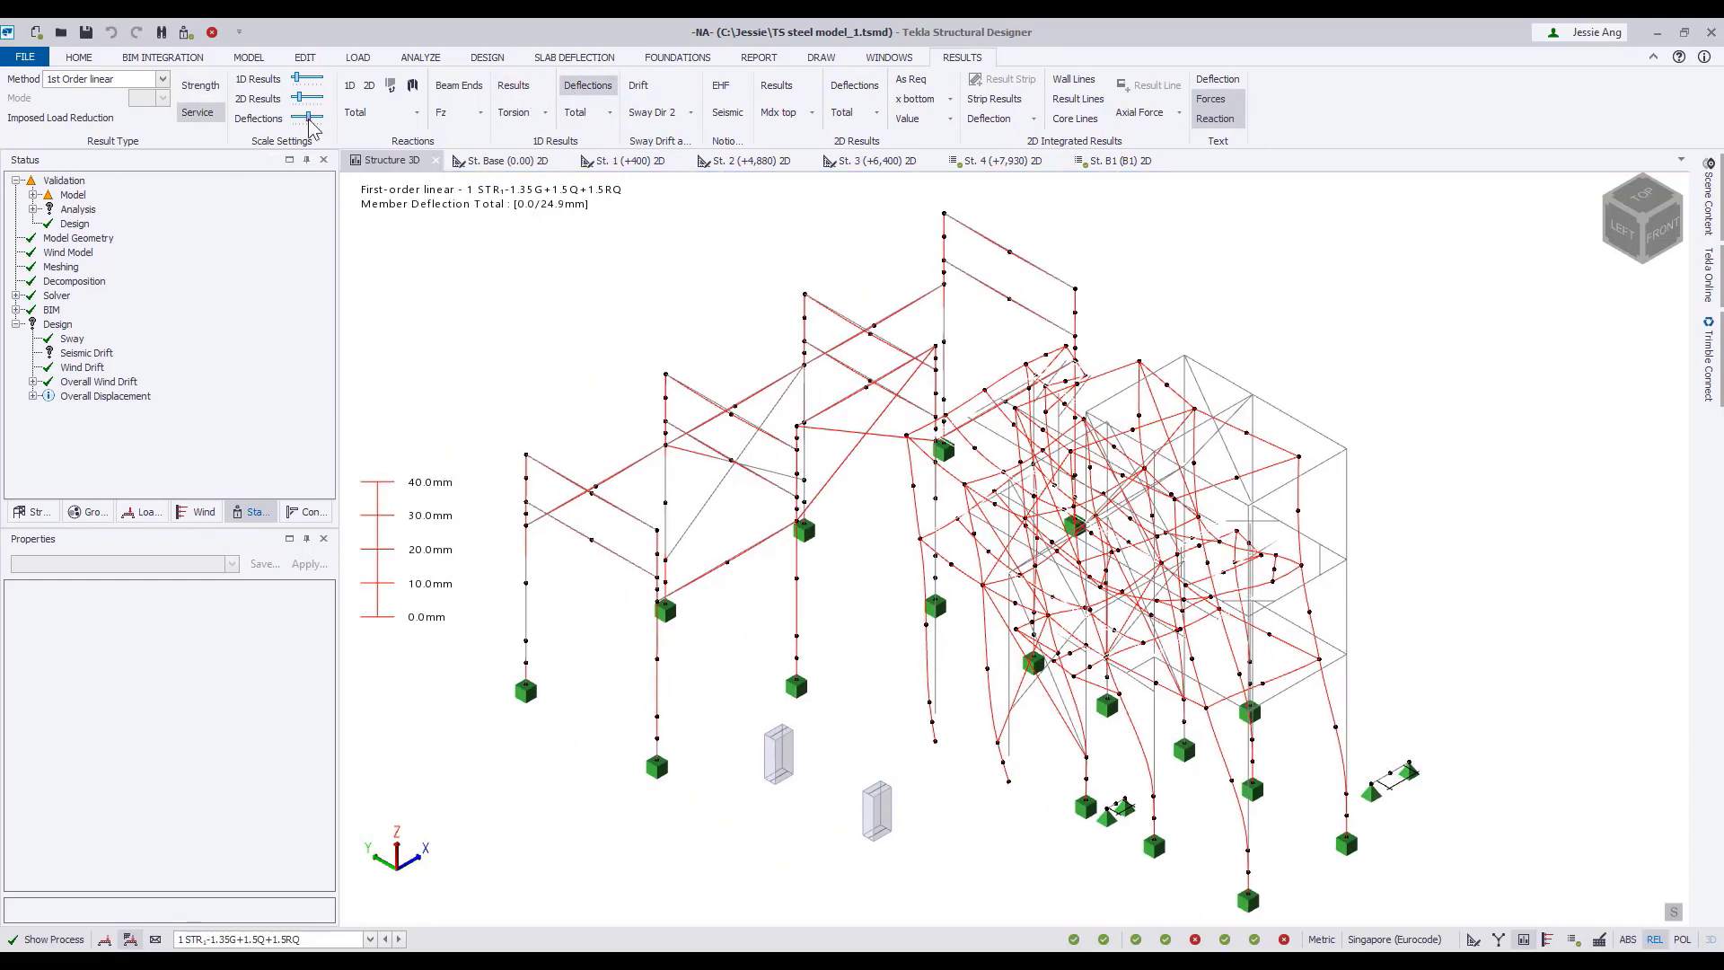
{"action": "left_click_drag", "start_coordinate": [308, 118], "coordinate": [303, 123]}
{"action": "scroll", "coordinate": [648, 286], "scroll_direction": "down", "scroll_amount": 3}
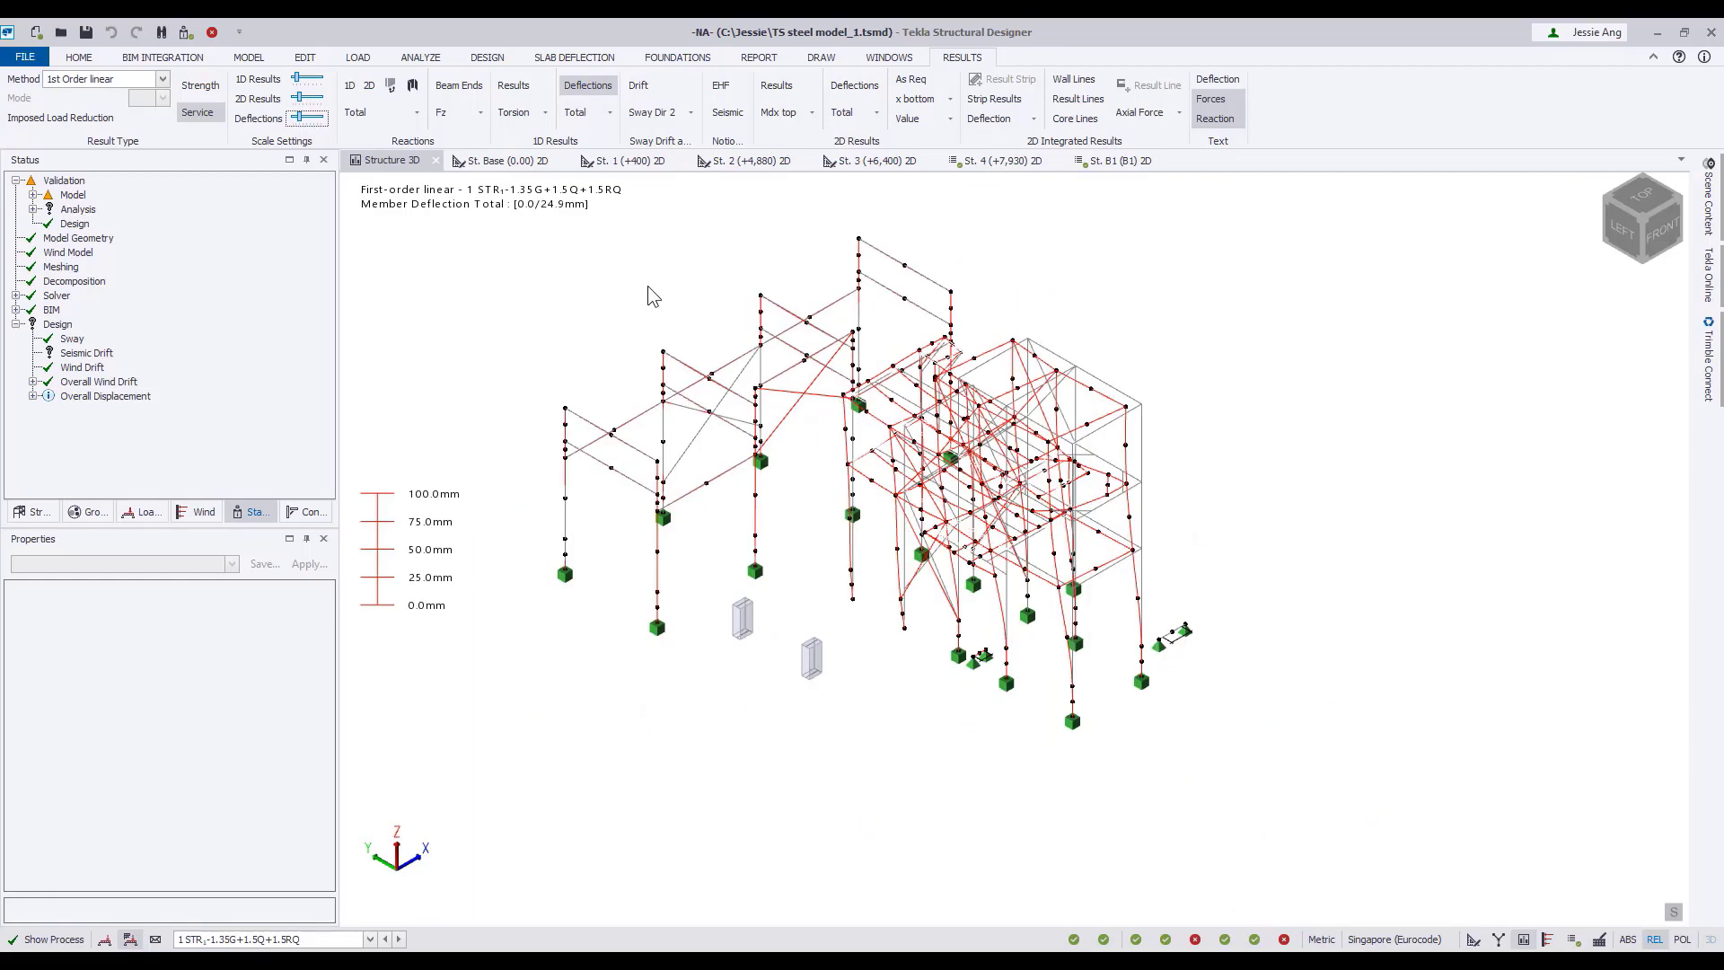
Animate the member deflections, switch to combination 6 STR(6.1) with EHF(Dir1+), and close the animation and deflection display.
{"action": "right_click", "coordinate": [584, 387]}
{"action": "left_click", "coordinate": [641, 571]}
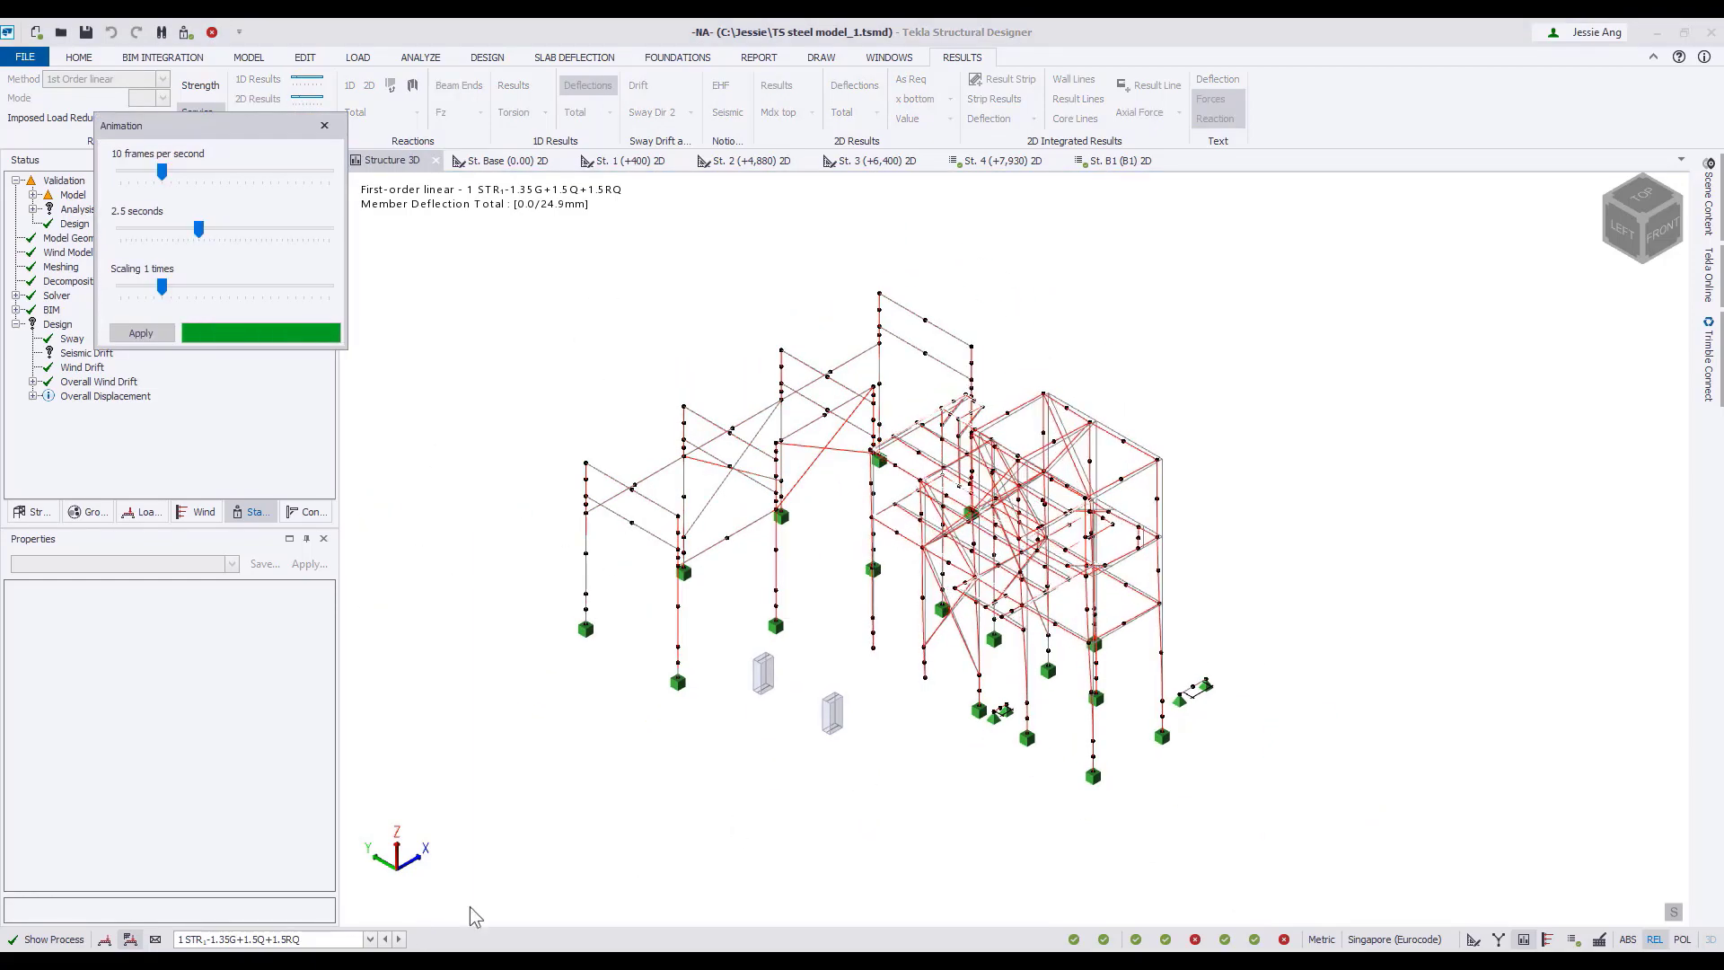
{"action": "left_click", "coordinate": [369, 938]}
{"action": "left_click", "coordinate": [378, 812]}
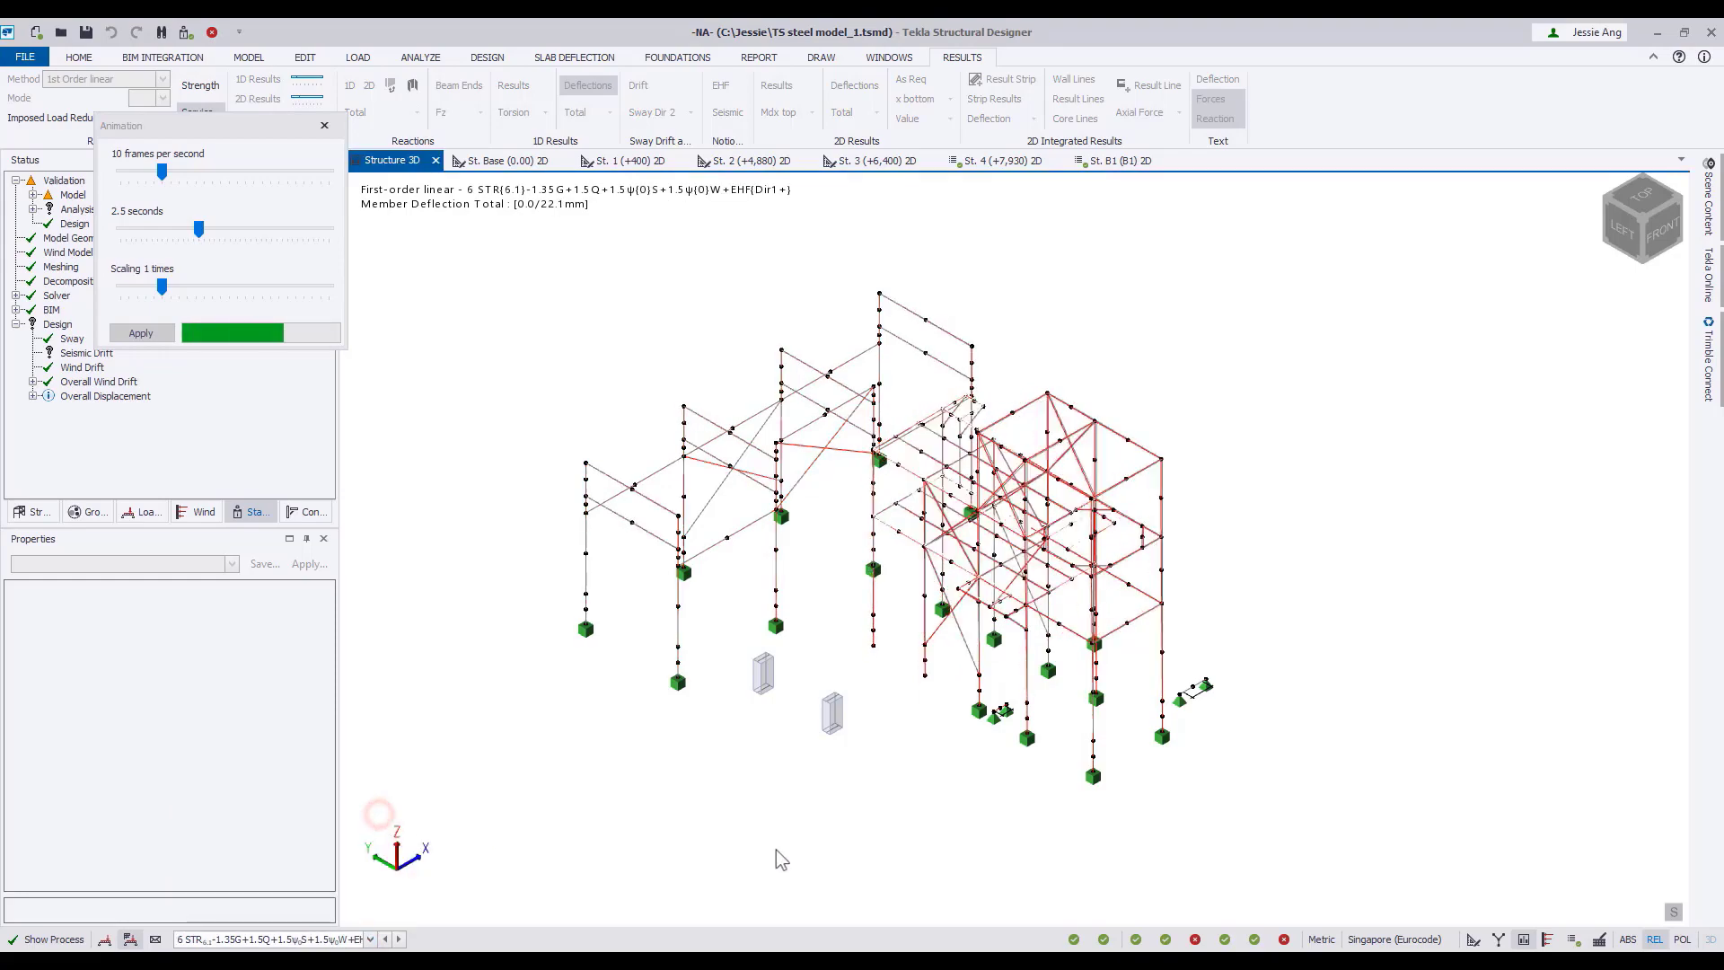
{"action": "left_click", "coordinate": [324, 126]}
{"action": "left_click", "coordinate": [594, 90]}
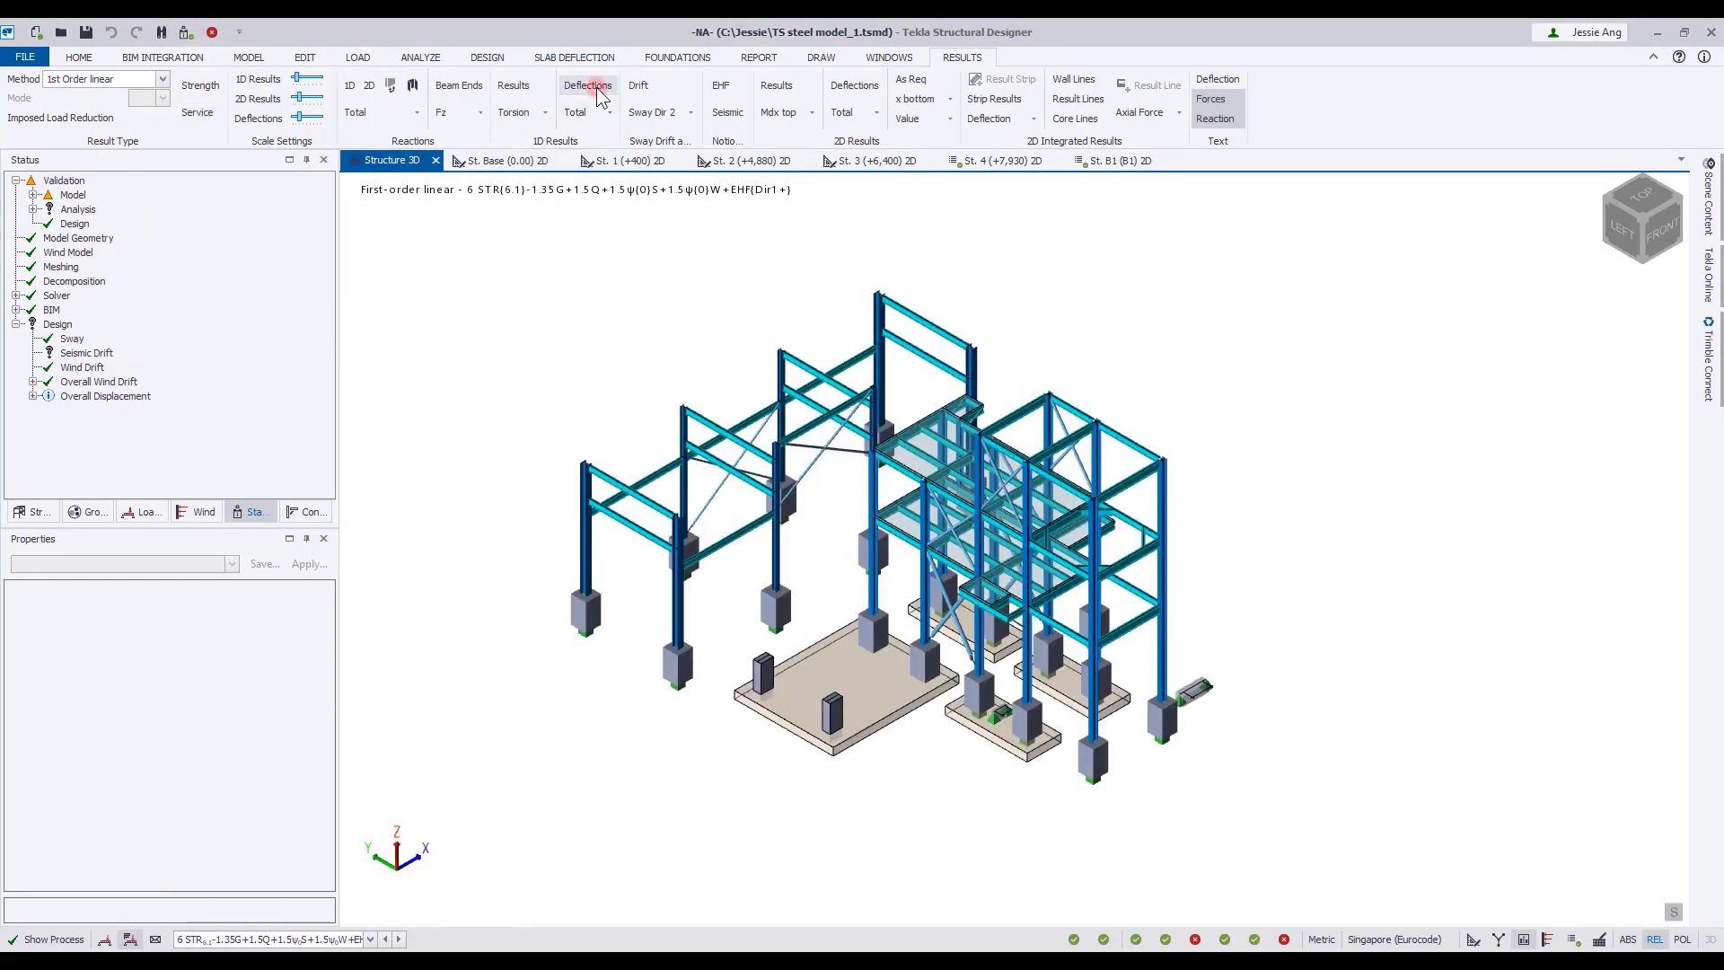
Display the column sway in Dir 1 with a larger deflection scale, followed by the sway in Dir 2.
{"action": "left_click", "coordinate": [664, 112]}
{"action": "left_click", "coordinate": [656, 160]}
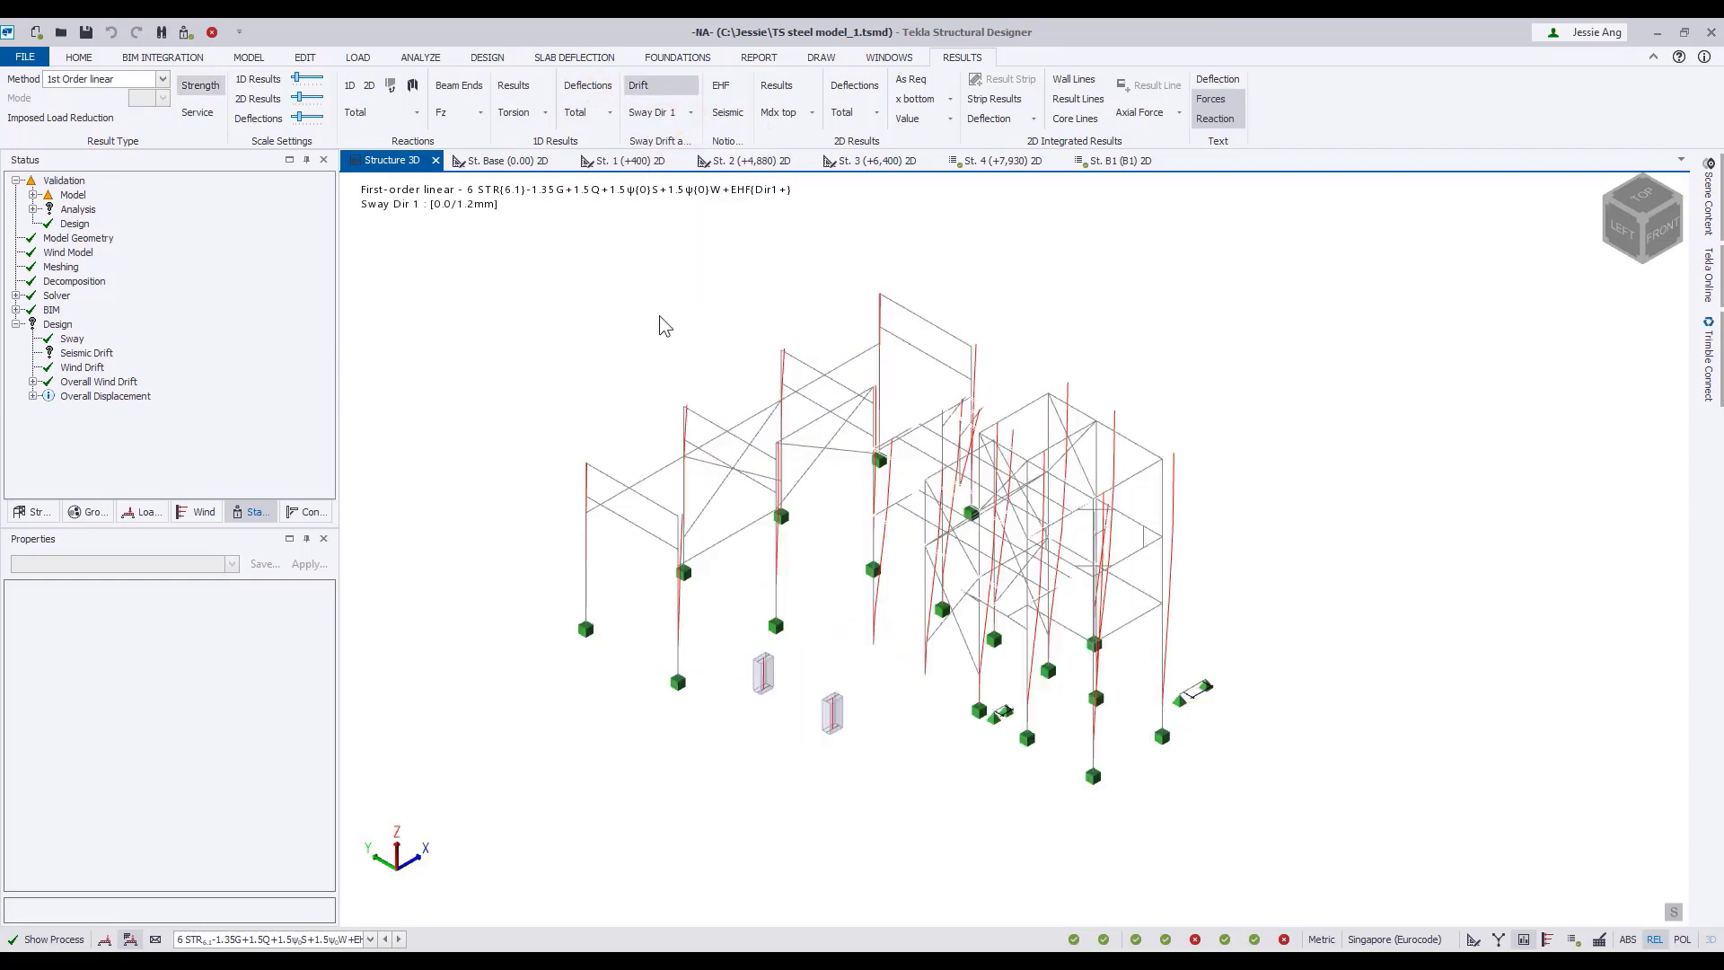
{"action": "left_click_drag", "start_coordinate": [299, 117], "coordinate": [303, 120]}
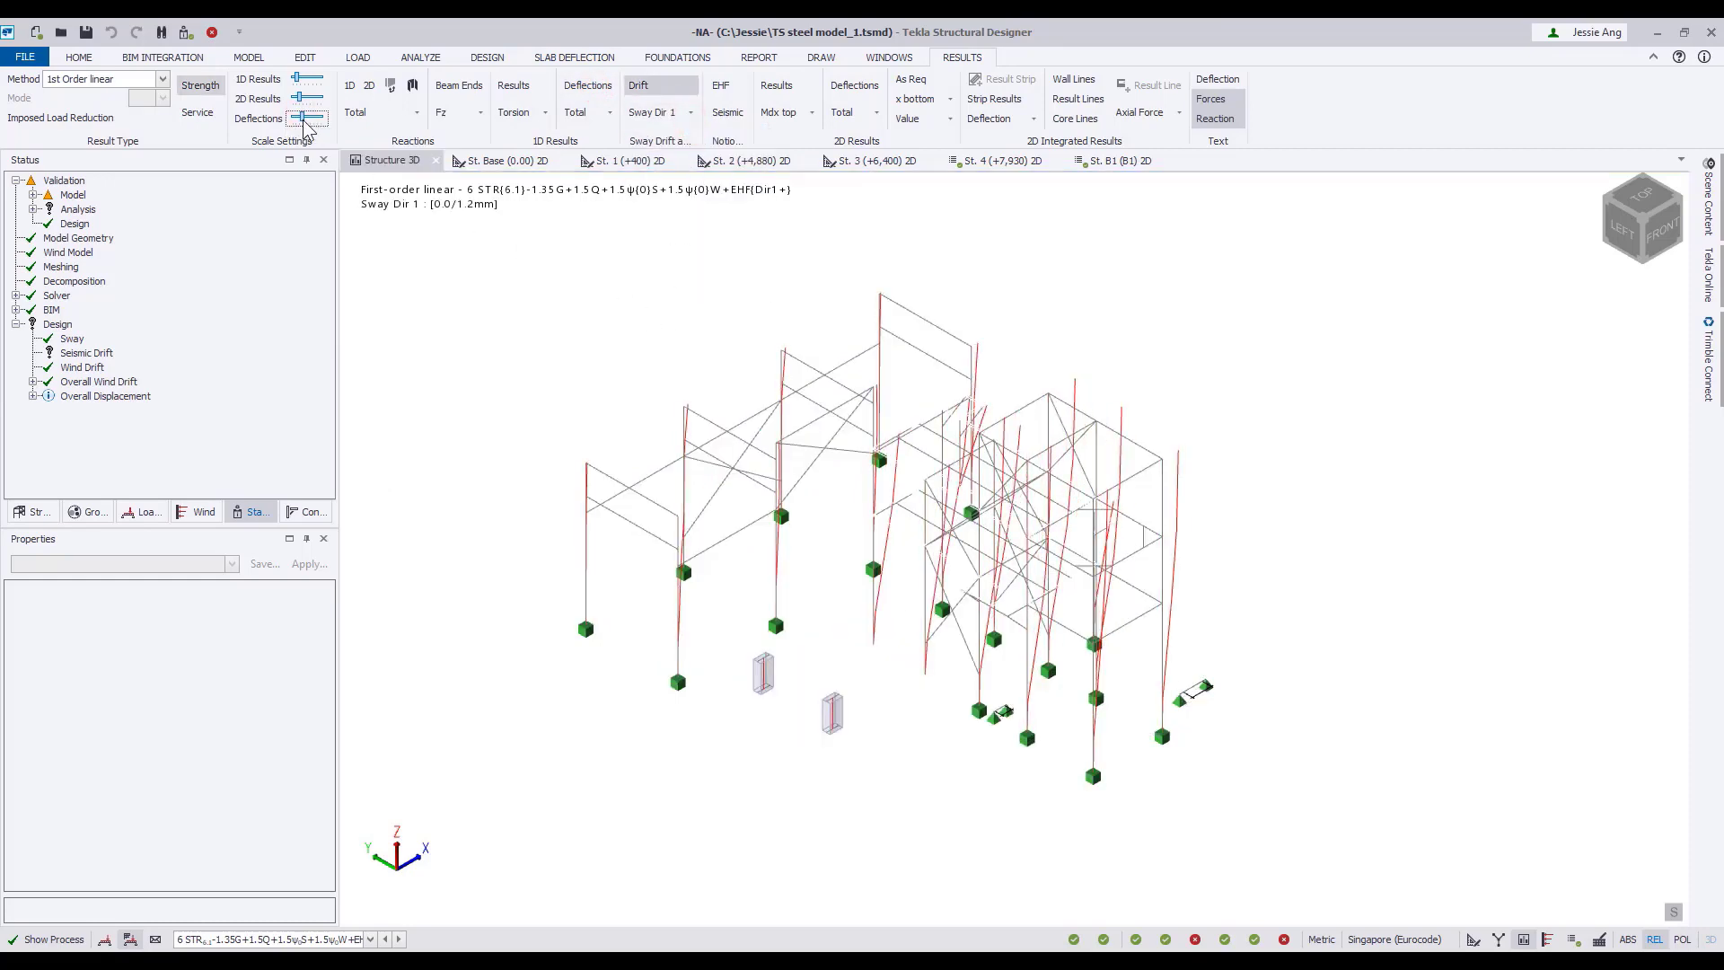
{"action": "left_click", "coordinate": [690, 112]}
{"action": "left_click", "coordinate": [679, 157]}
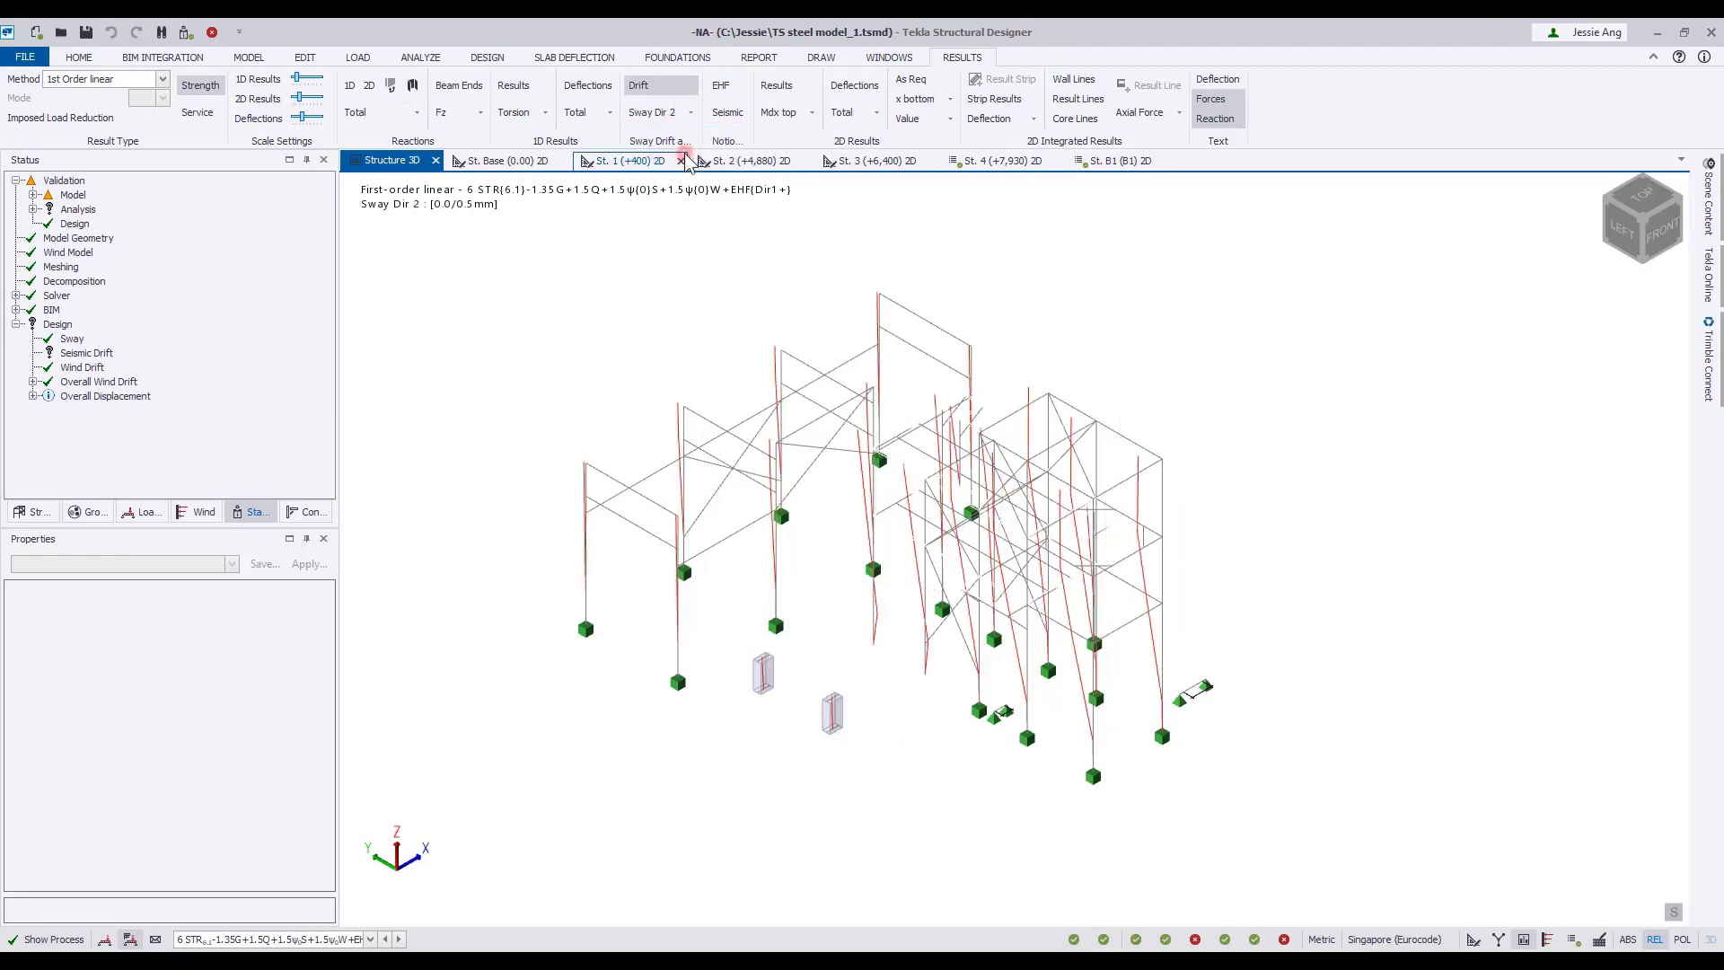
Display the wind drift in Dir 1 and Dir 2, and turn the drift results off.
{"action": "left_click", "coordinate": [691, 112]}
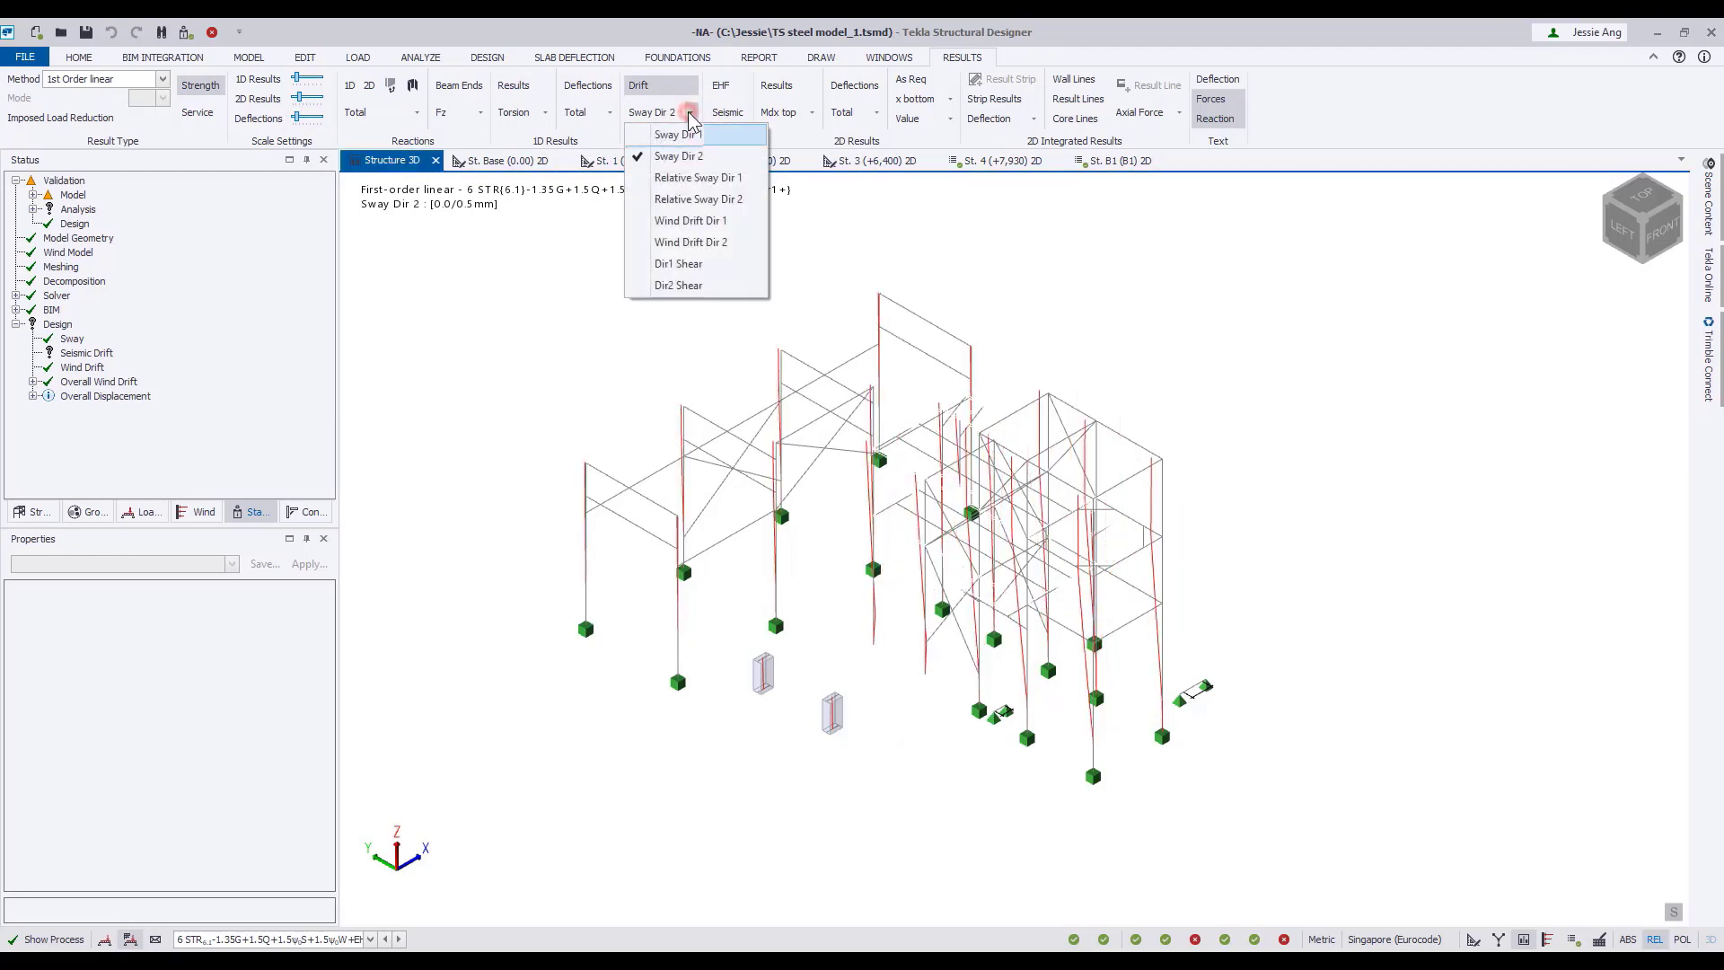
{"action": "left_click", "coordinate": [693, 222]}
{"action": "left_click", "coordinate": [709, 112]}
{"action": "left_click", "coordinate": [696, 242]}
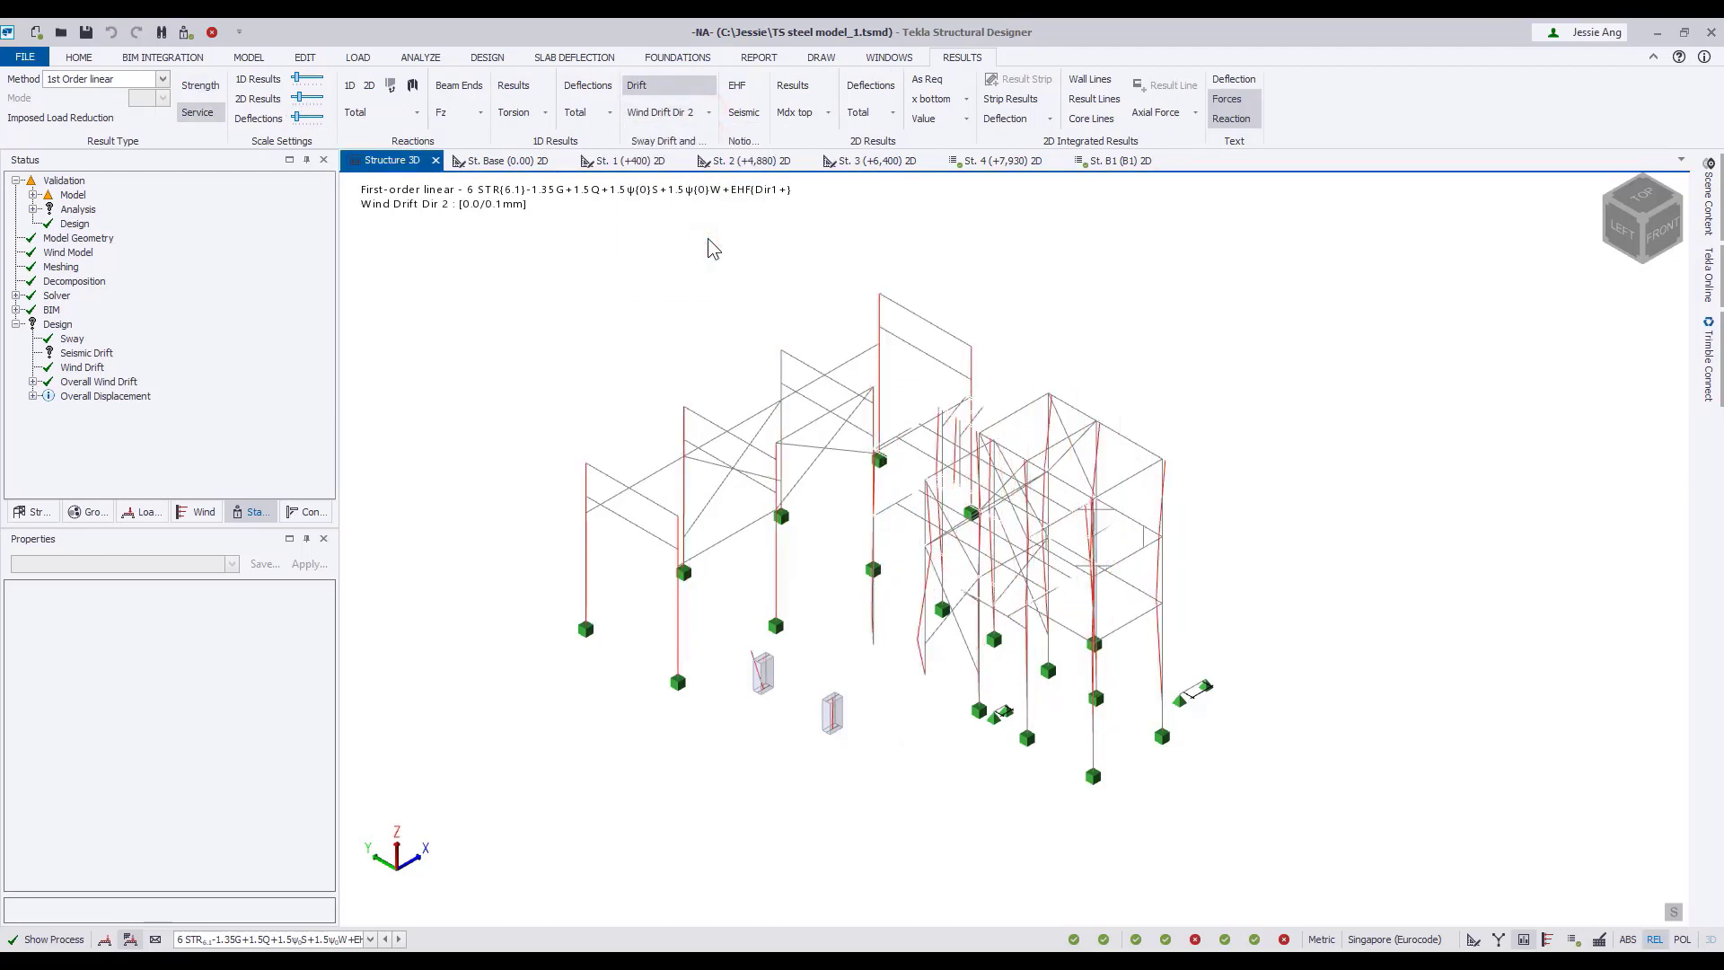
{"action": "left_click", "coordinate": [639, 86]}
Display the equivalent horizontal forces (EHF) on the structure and inspect them in the 3D view.
{"action": "left_click", "coordinate": [744, 92]}
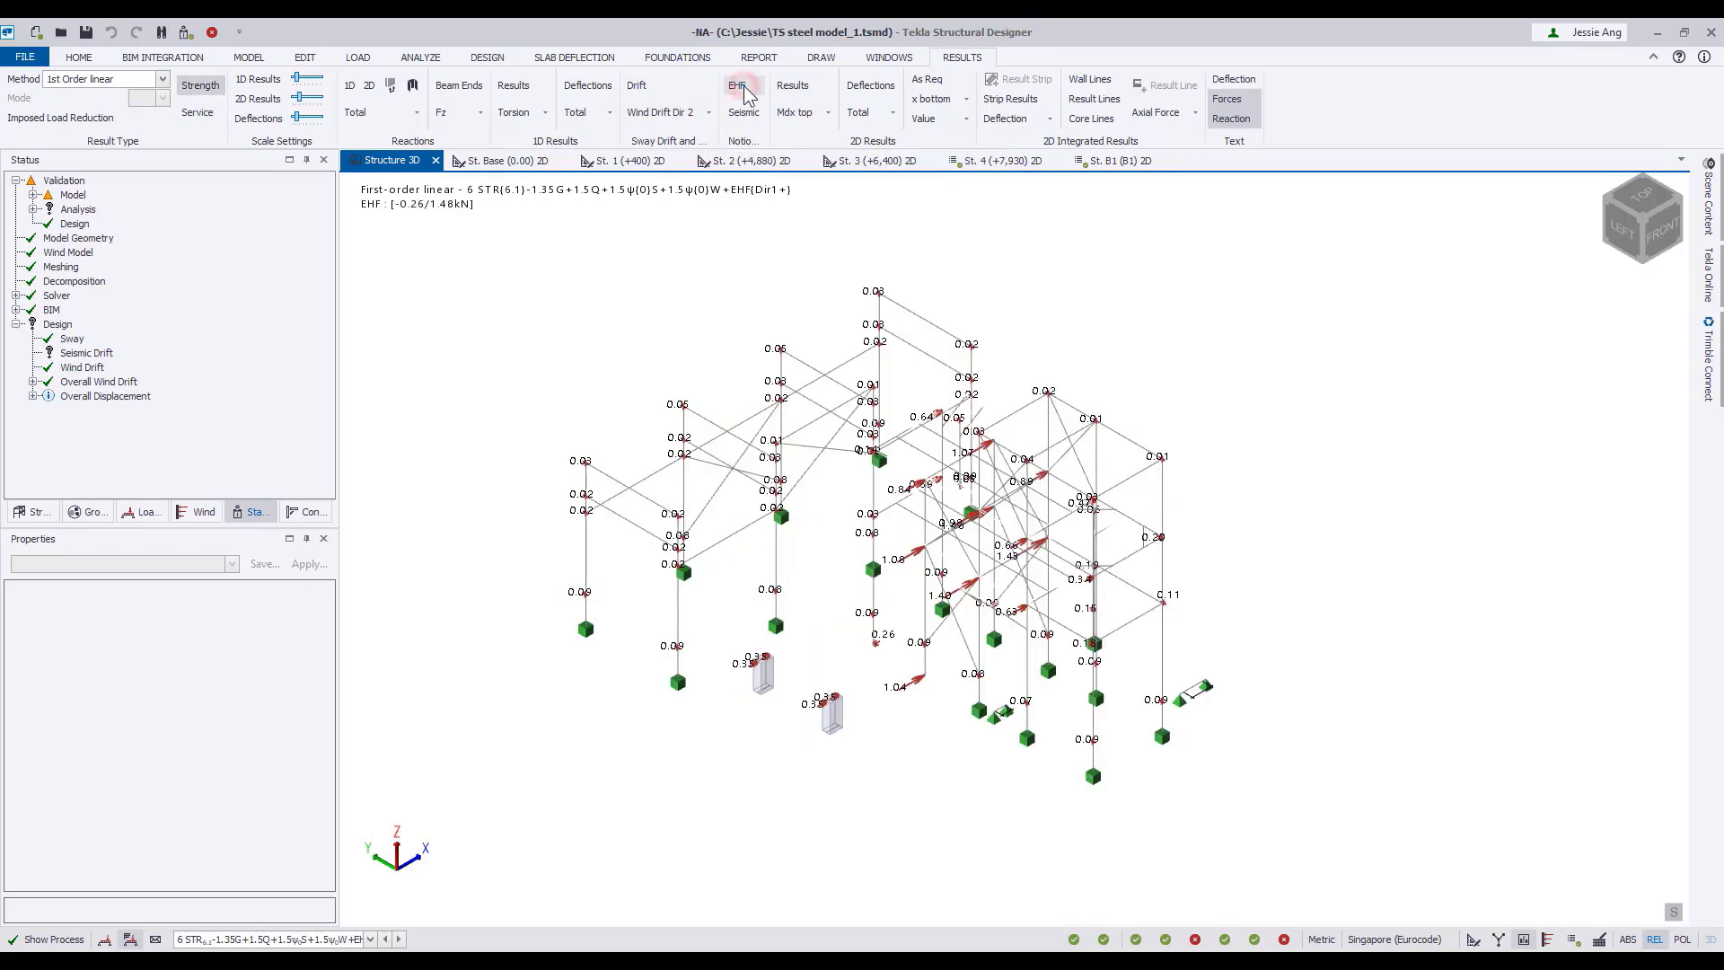
{"action": "scroll", "coordinate": [955, 768], "scroll_direction": "up", "scroll_amount": 2}
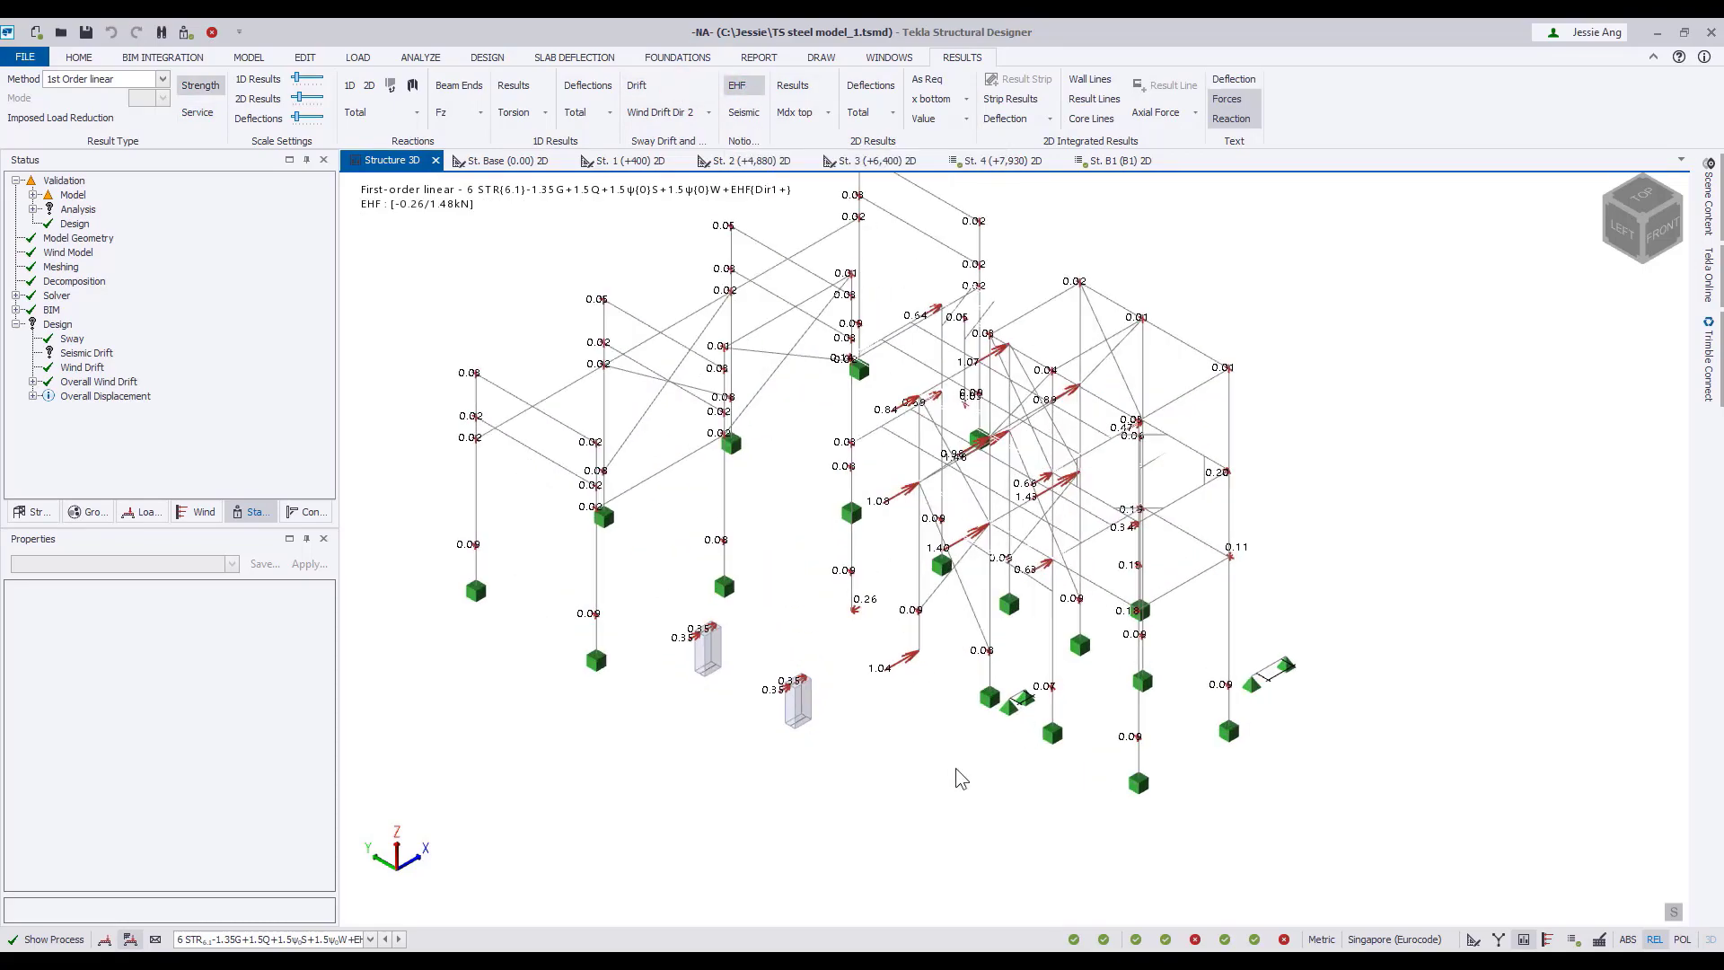
{"action": "right_click_drag", "start_coordinate": [955, 767], "coordinate": [852, 723]}
{"action": "middle_click_drag", "start_coordinate": [844, 697], "coordinate": [852, 719]}
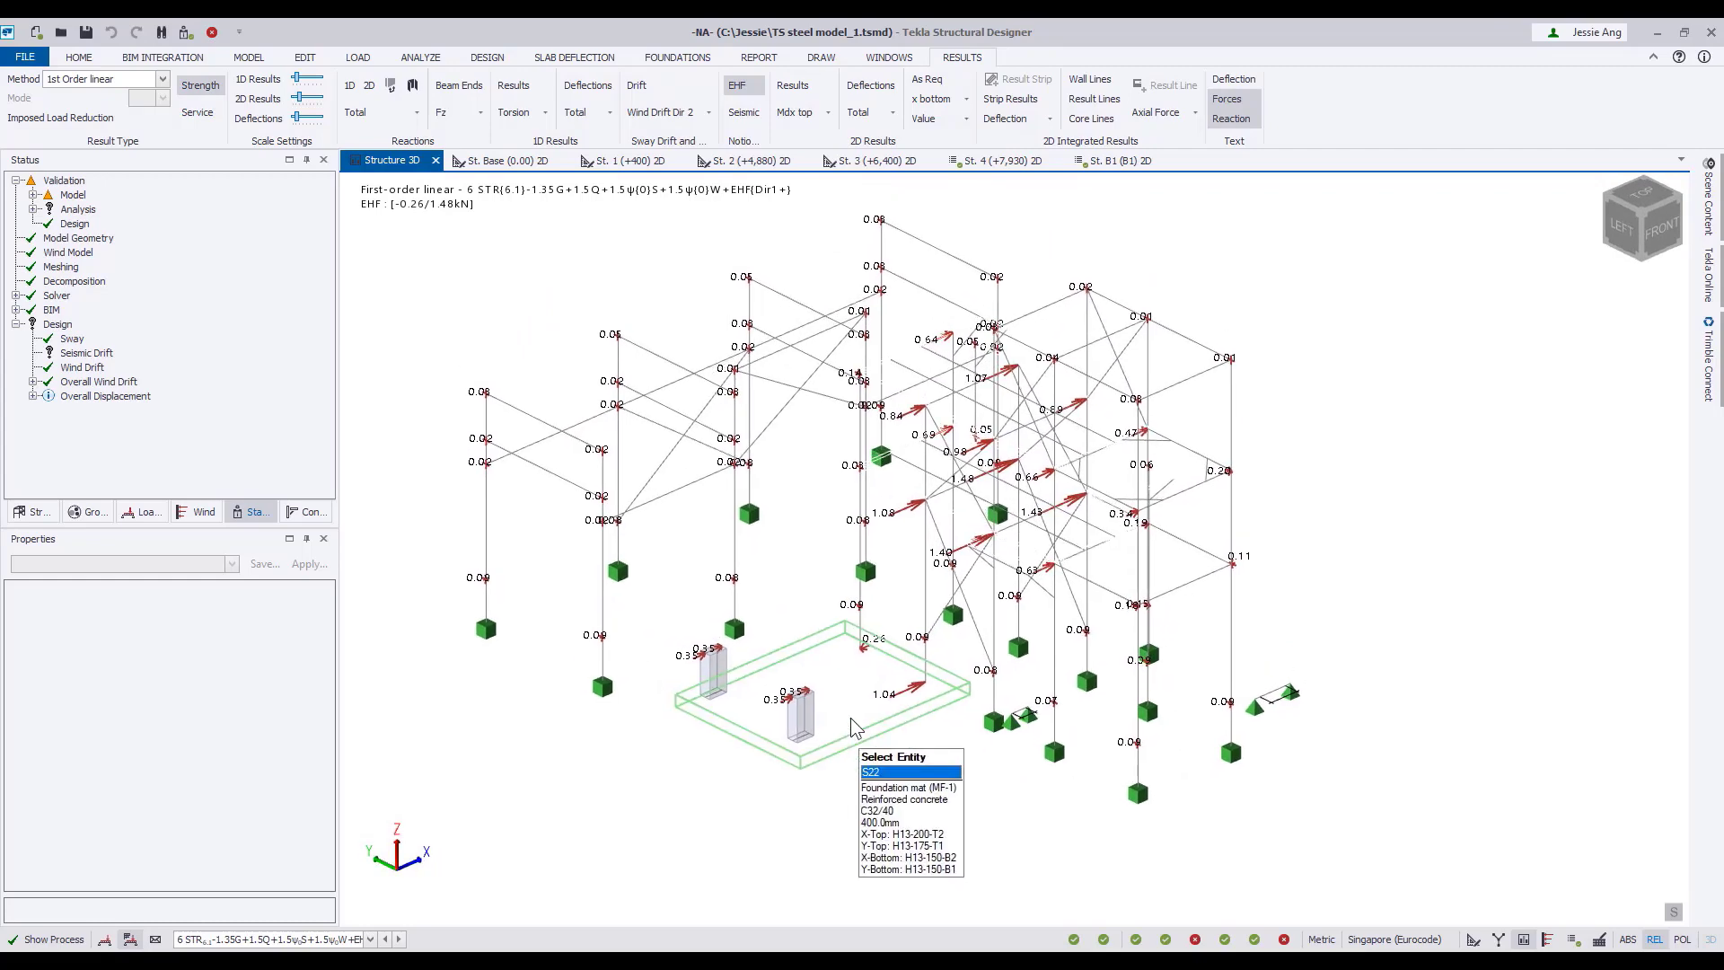
Turn off the equivalent horizontal forces and switch the results to combination 1 STR1-1.35G+1.5Q+1.5RQ.
{"action": "left_click", "coordinate": [738, 86]}
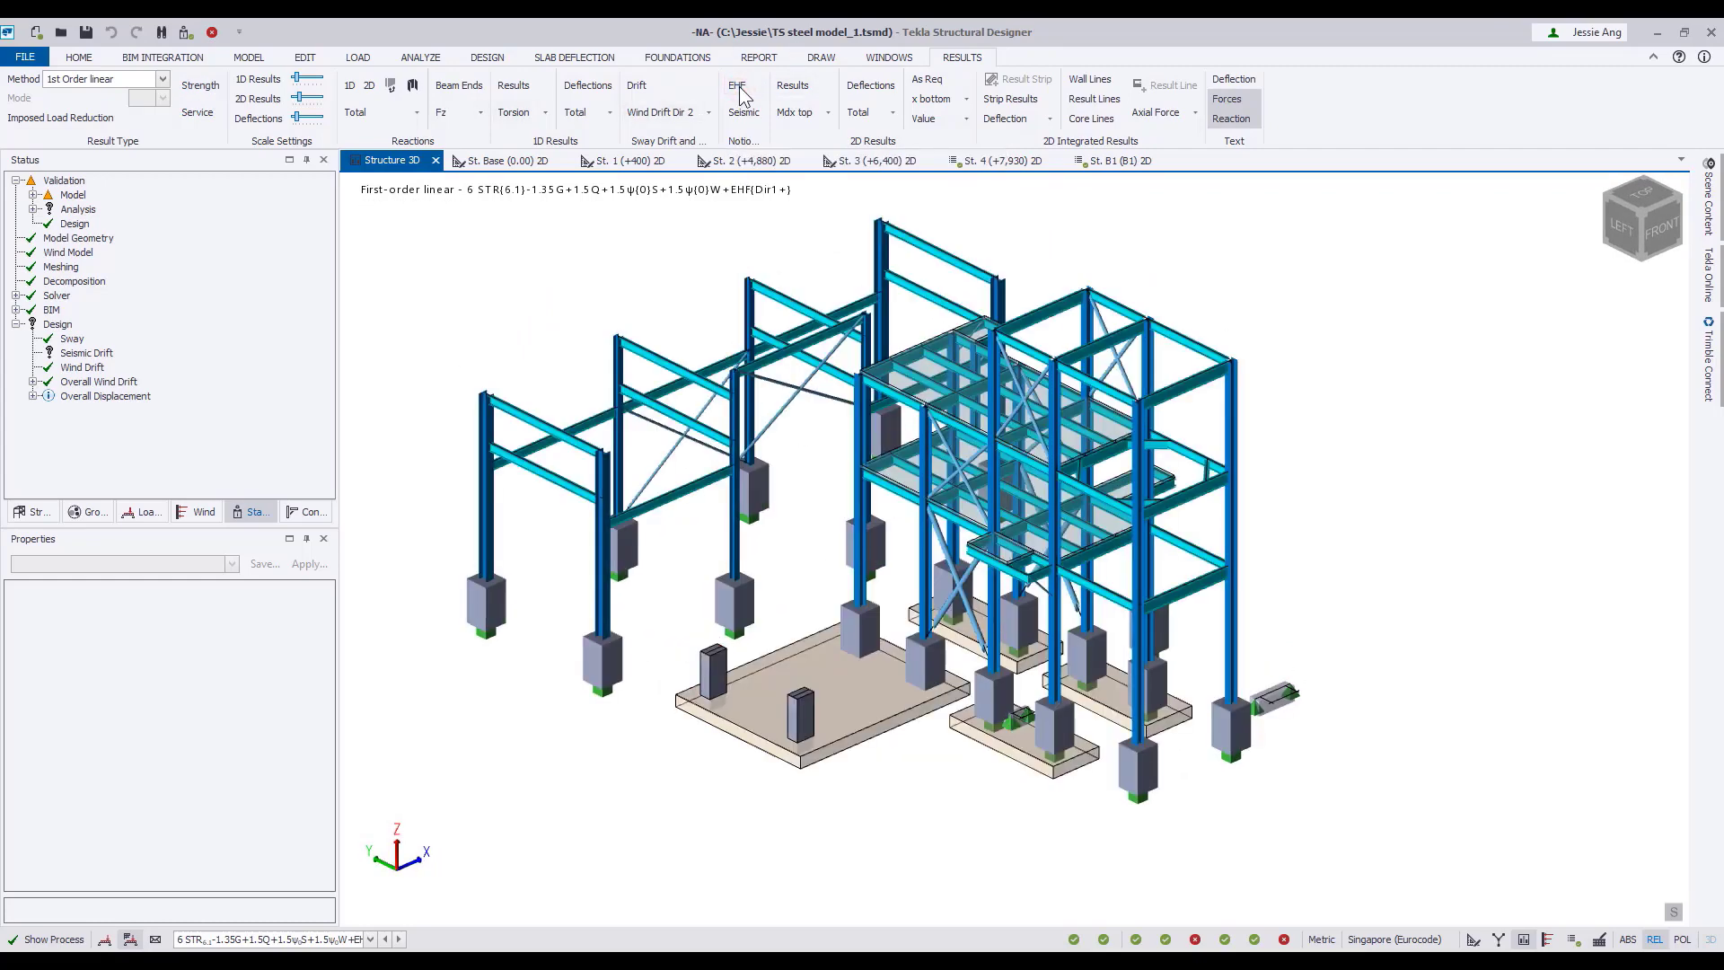
{"action": "left_click", "coordinate": [370, 939]}
{"action": "left_click", "coordinate": [337, 738]}
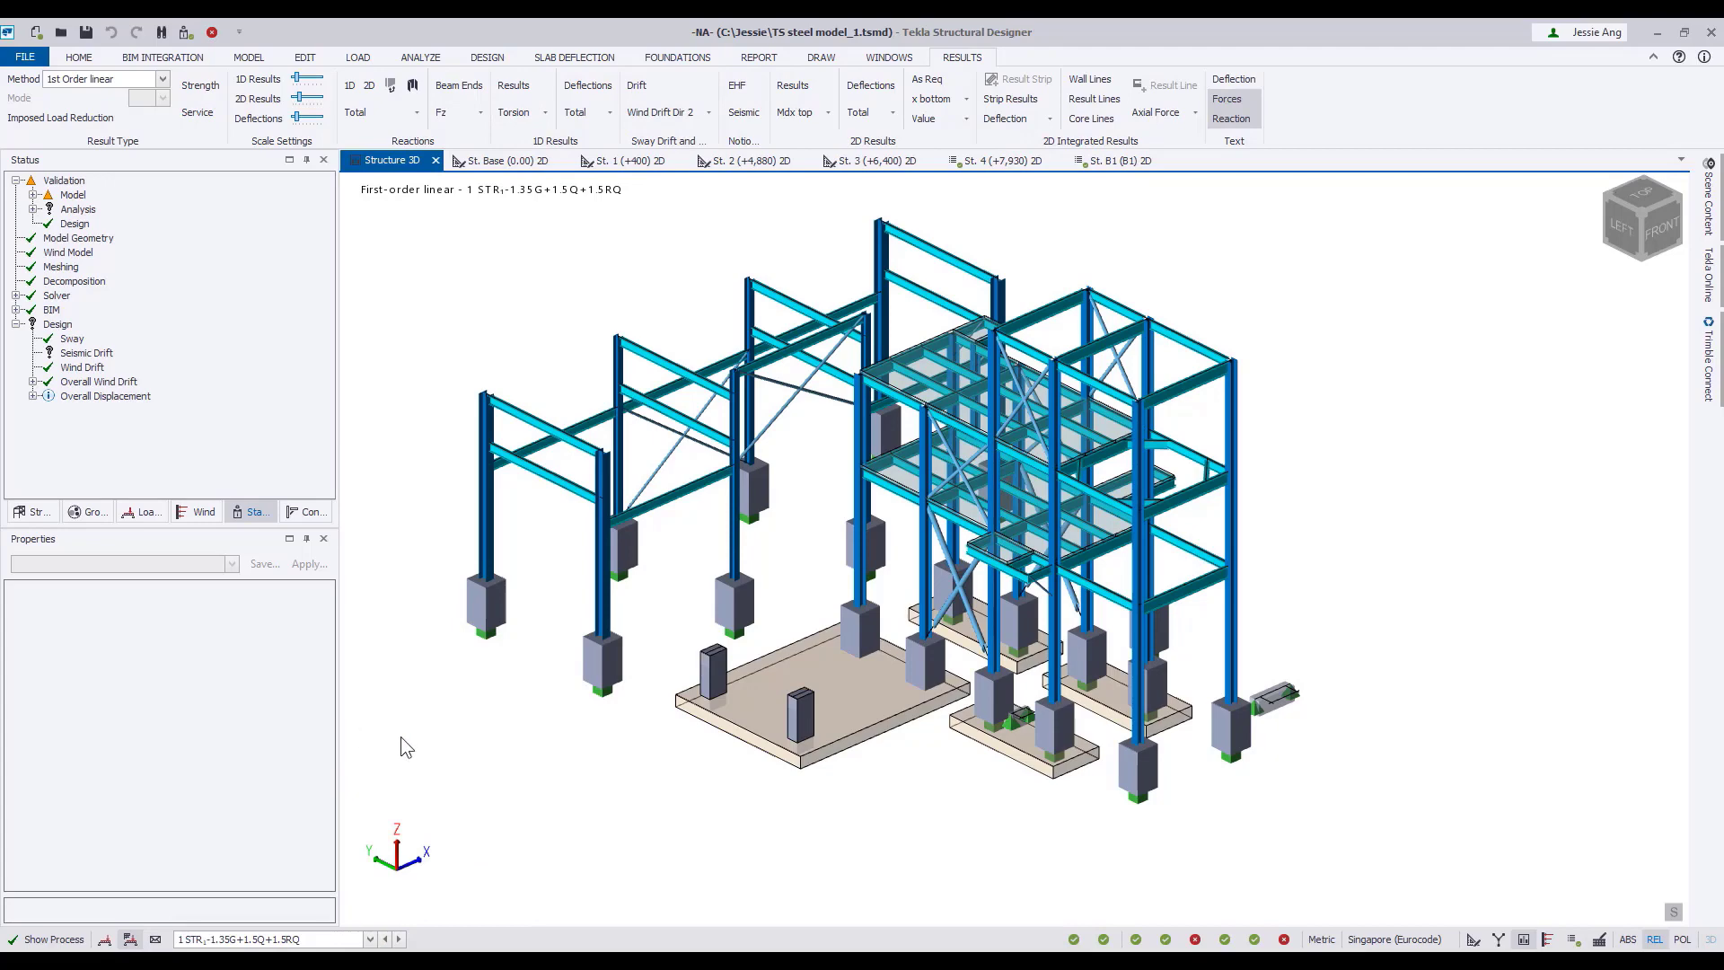
Open the load analysis view of beam 2SB14, read its forces at about 1022 mm along the span, and close the view.
{"action": "right_click", "coordinate": [1109, 546]}
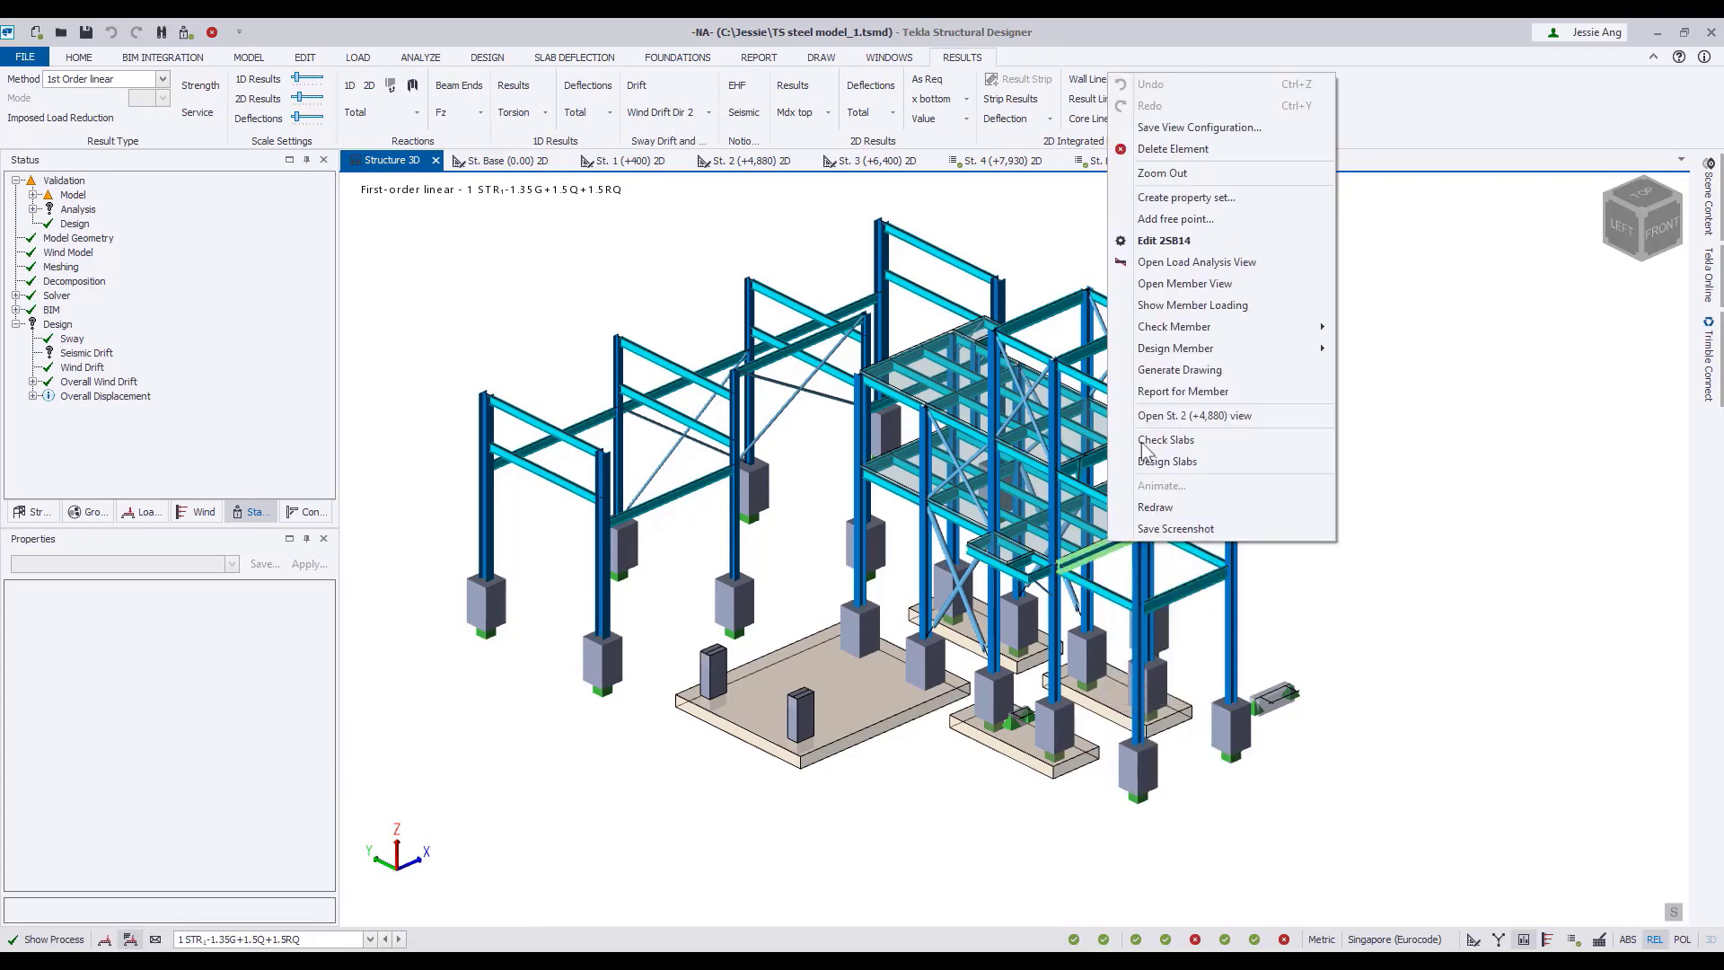
{"action": "left_click", "coordinate": [1206, 263]}
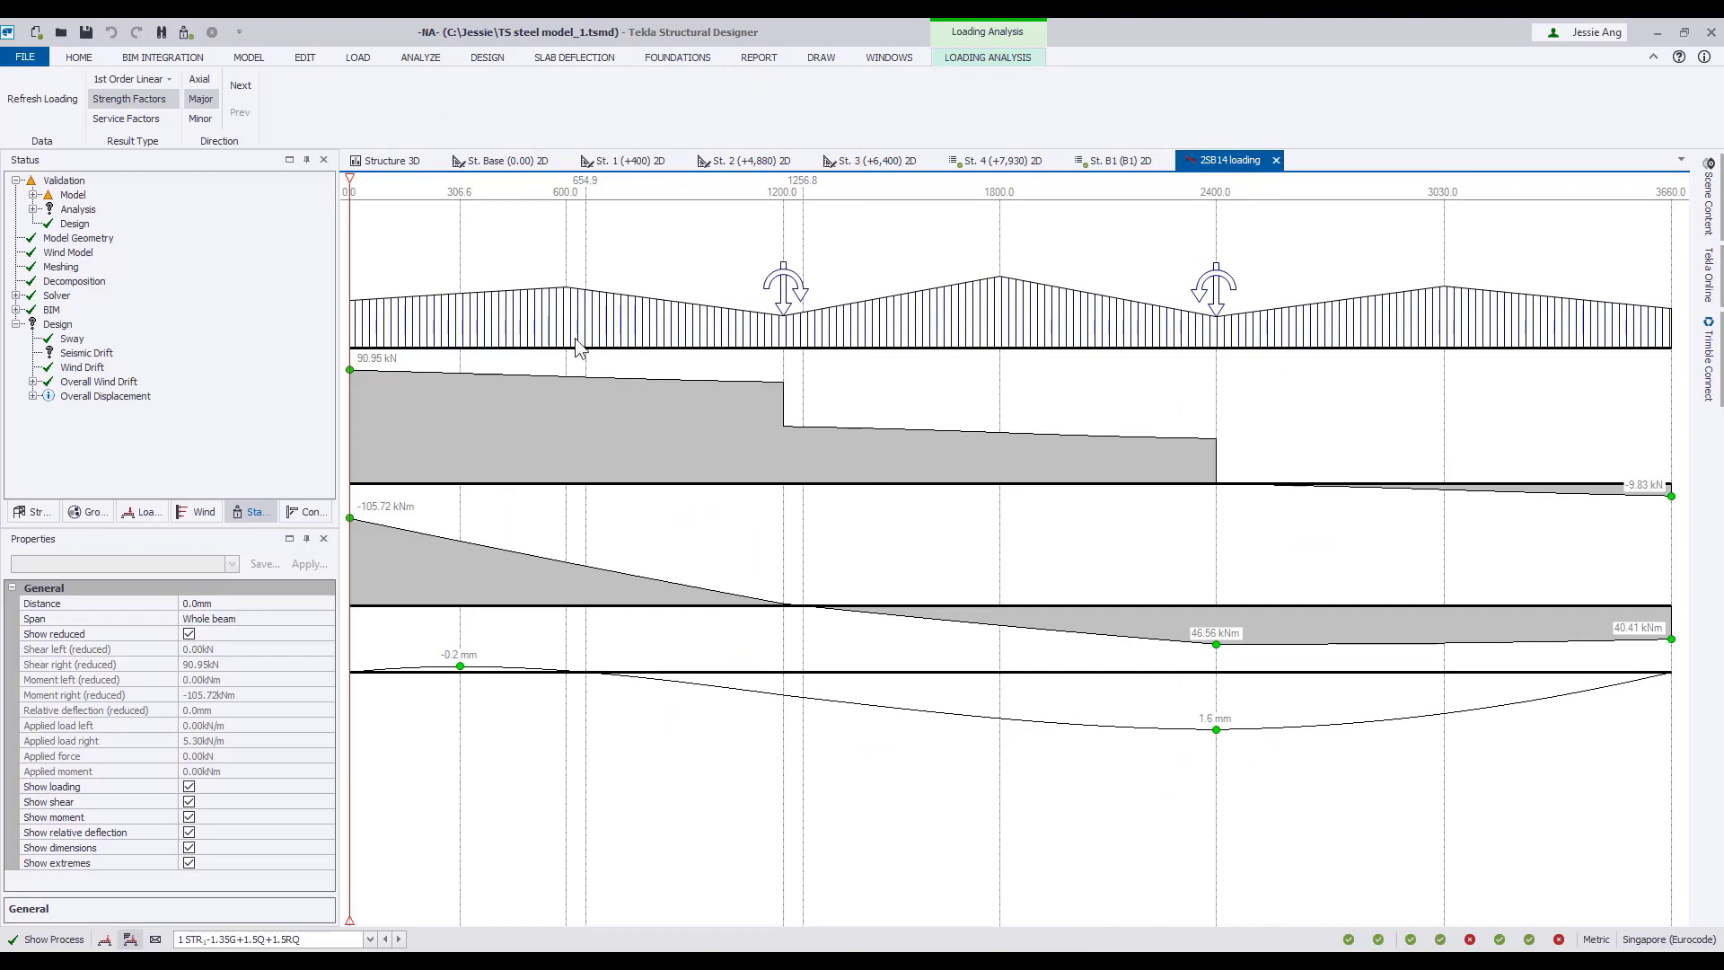
{"action": "left_click", "coordinate": [269, 664]}
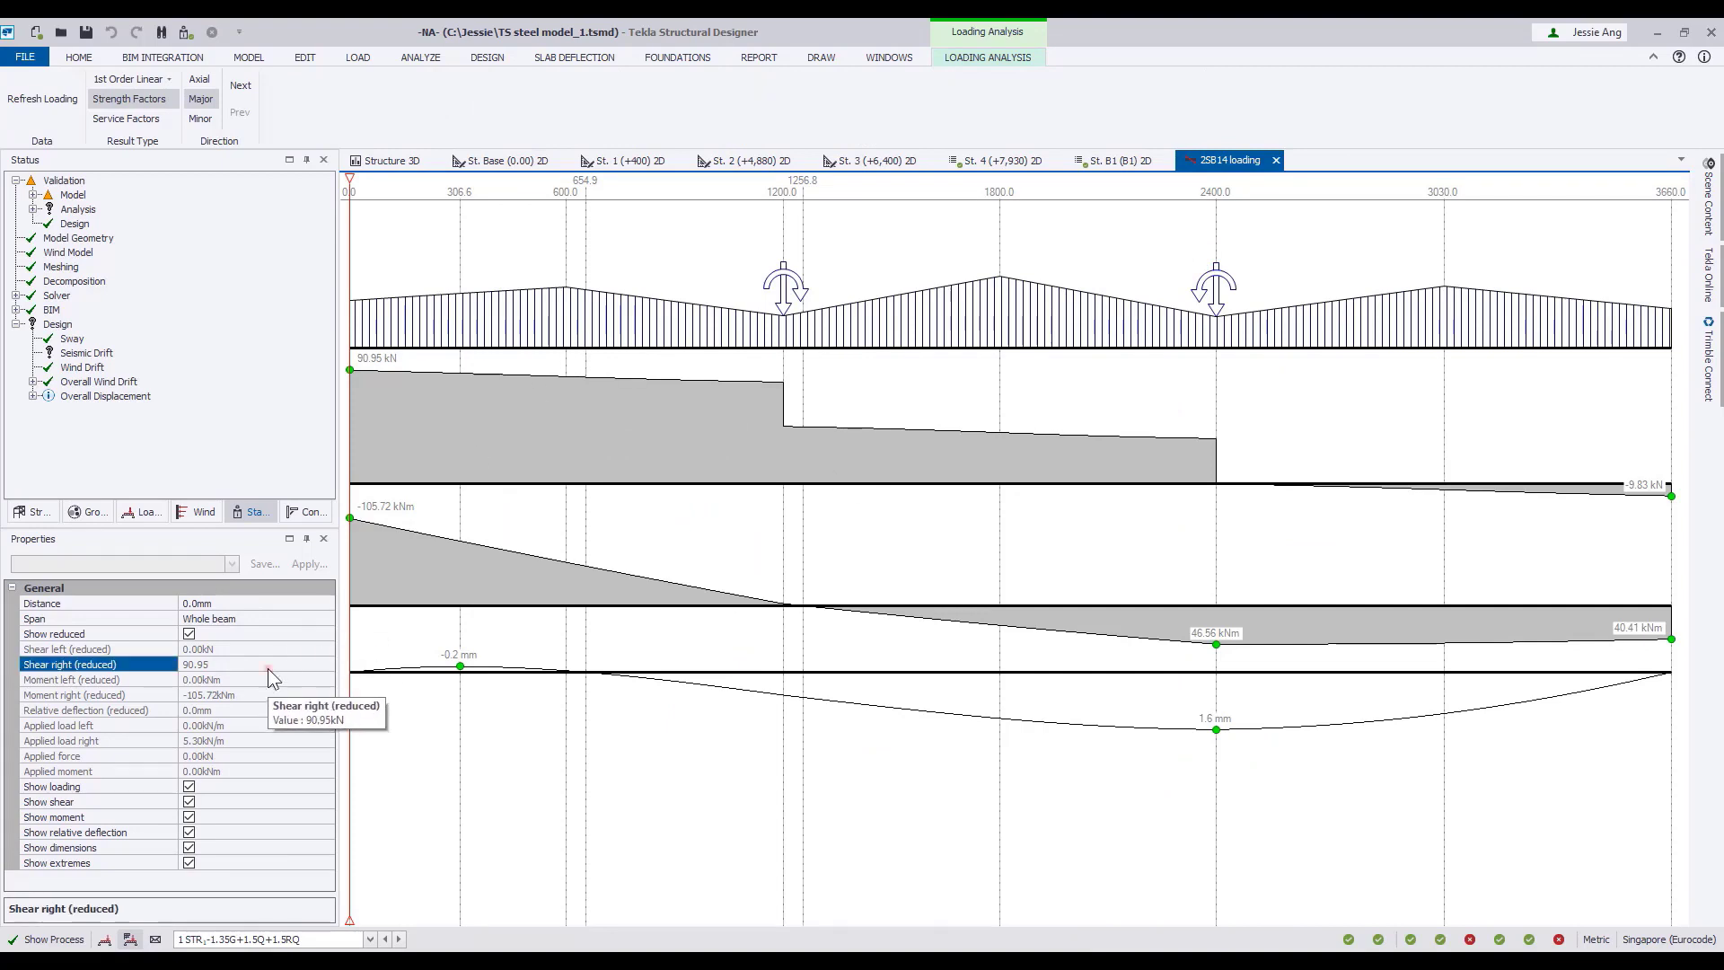
{"action": "left_click_drag", "start_coordinate": [355, 186], "coordinate": [722, 198]}
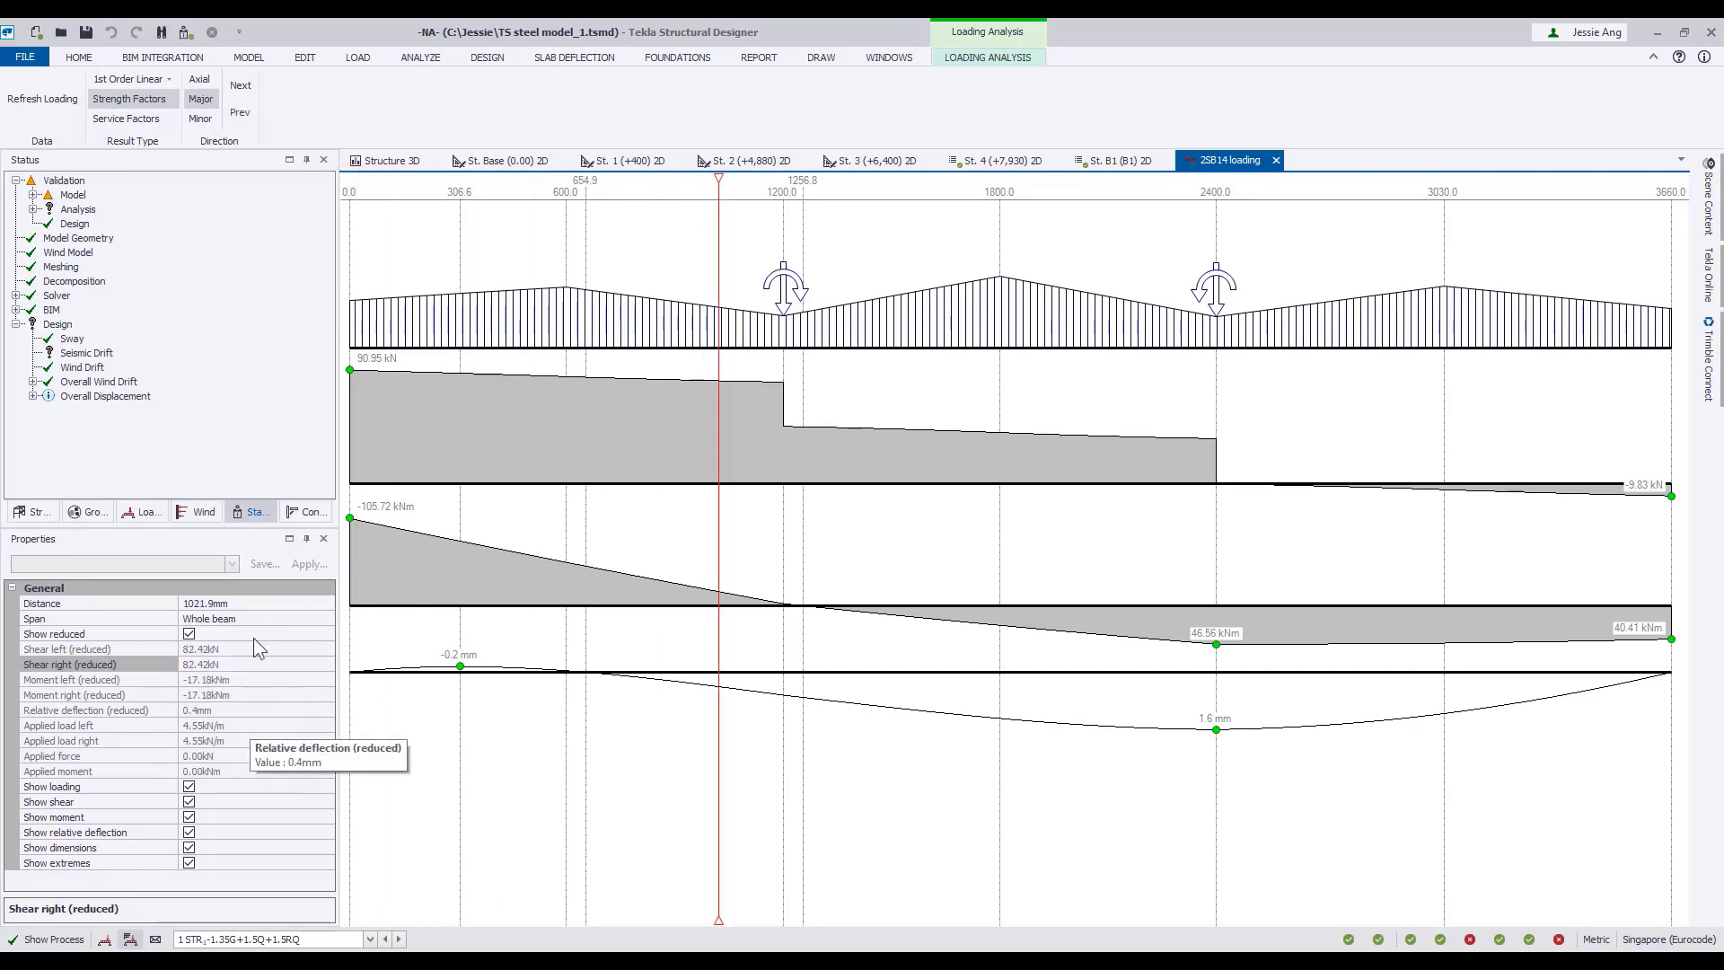
{"action": "left_click", "coordinate": [1276, 161]}
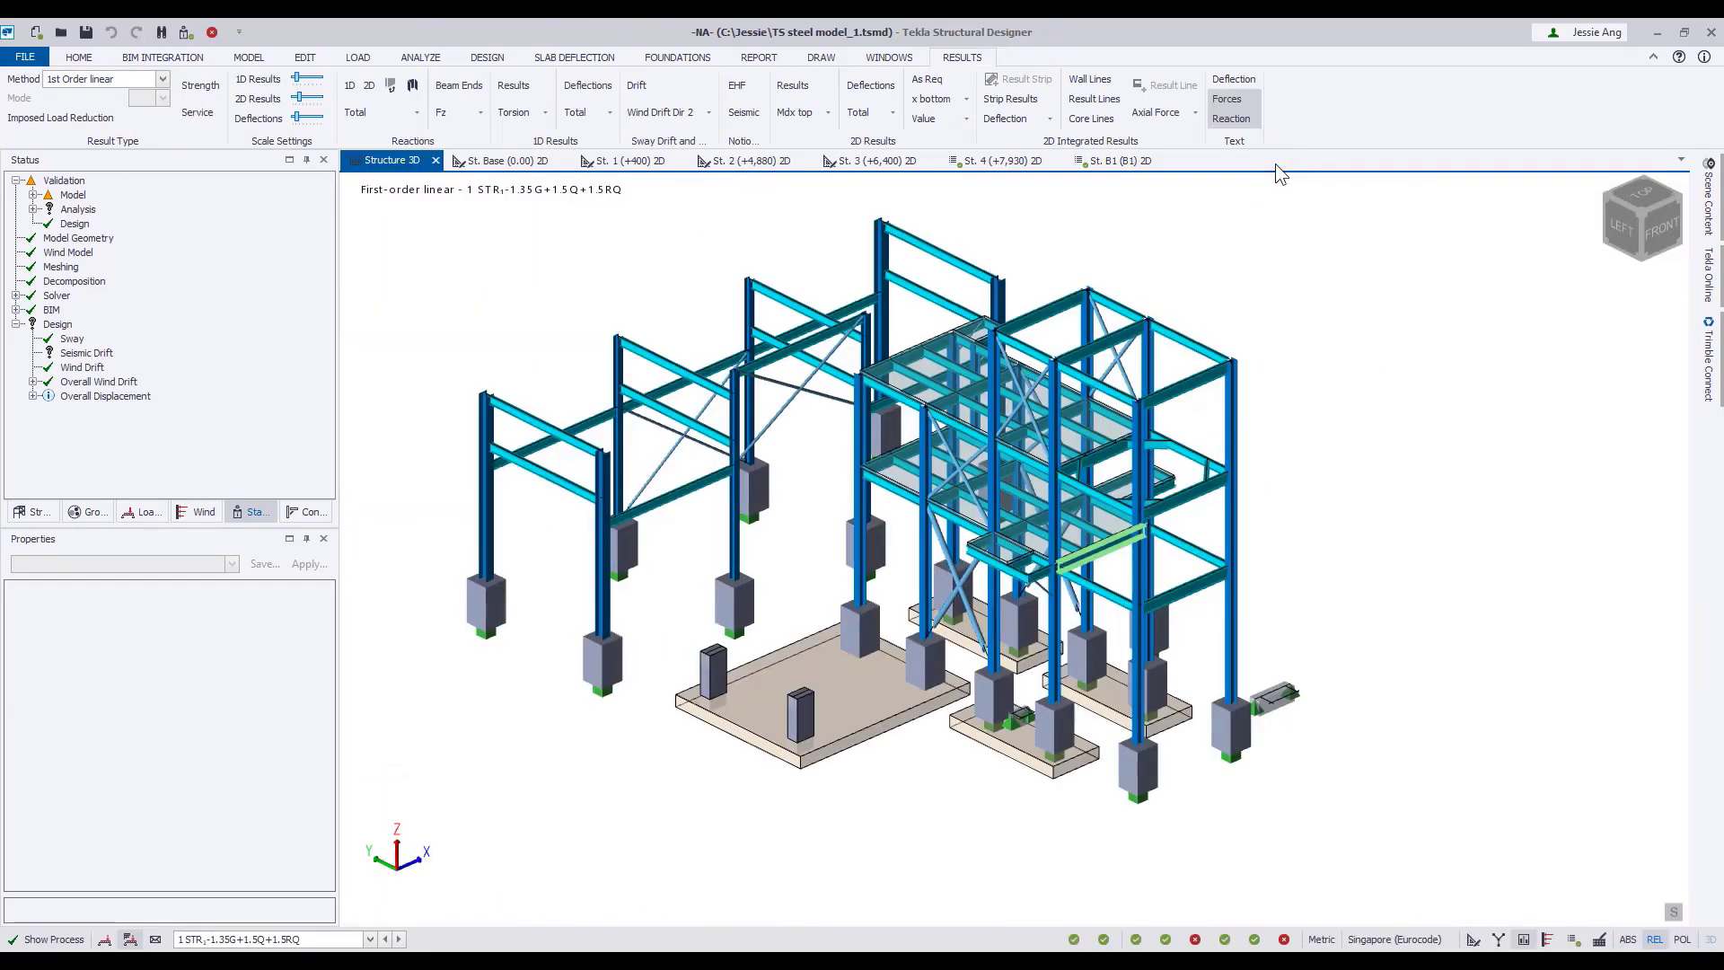
Open the load analysis view of column SC15, read its axial forces at about 5118 mm height, and close the view.
{"action": "right_click", "coordinate": [1234, 415]}
{"action": "left_click", "coordinate": [1287, 603]}
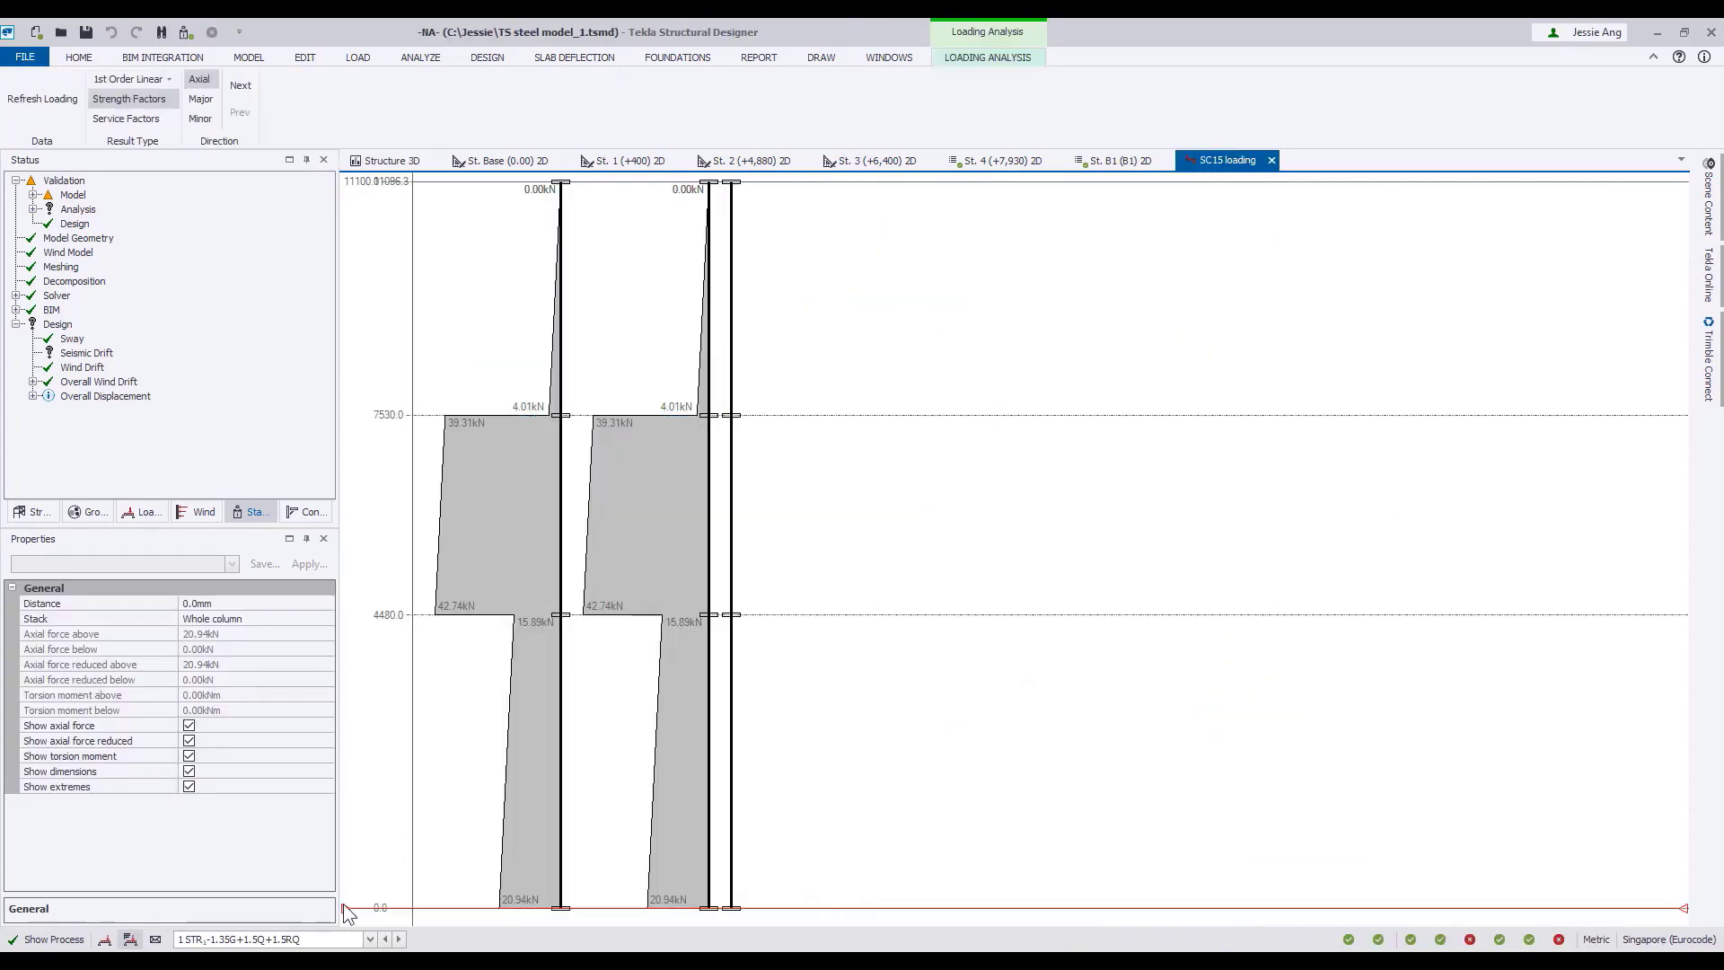
{"action": "left_click_drag", "start_coordinate": [347, 910], "coordinate": [395, 573]}
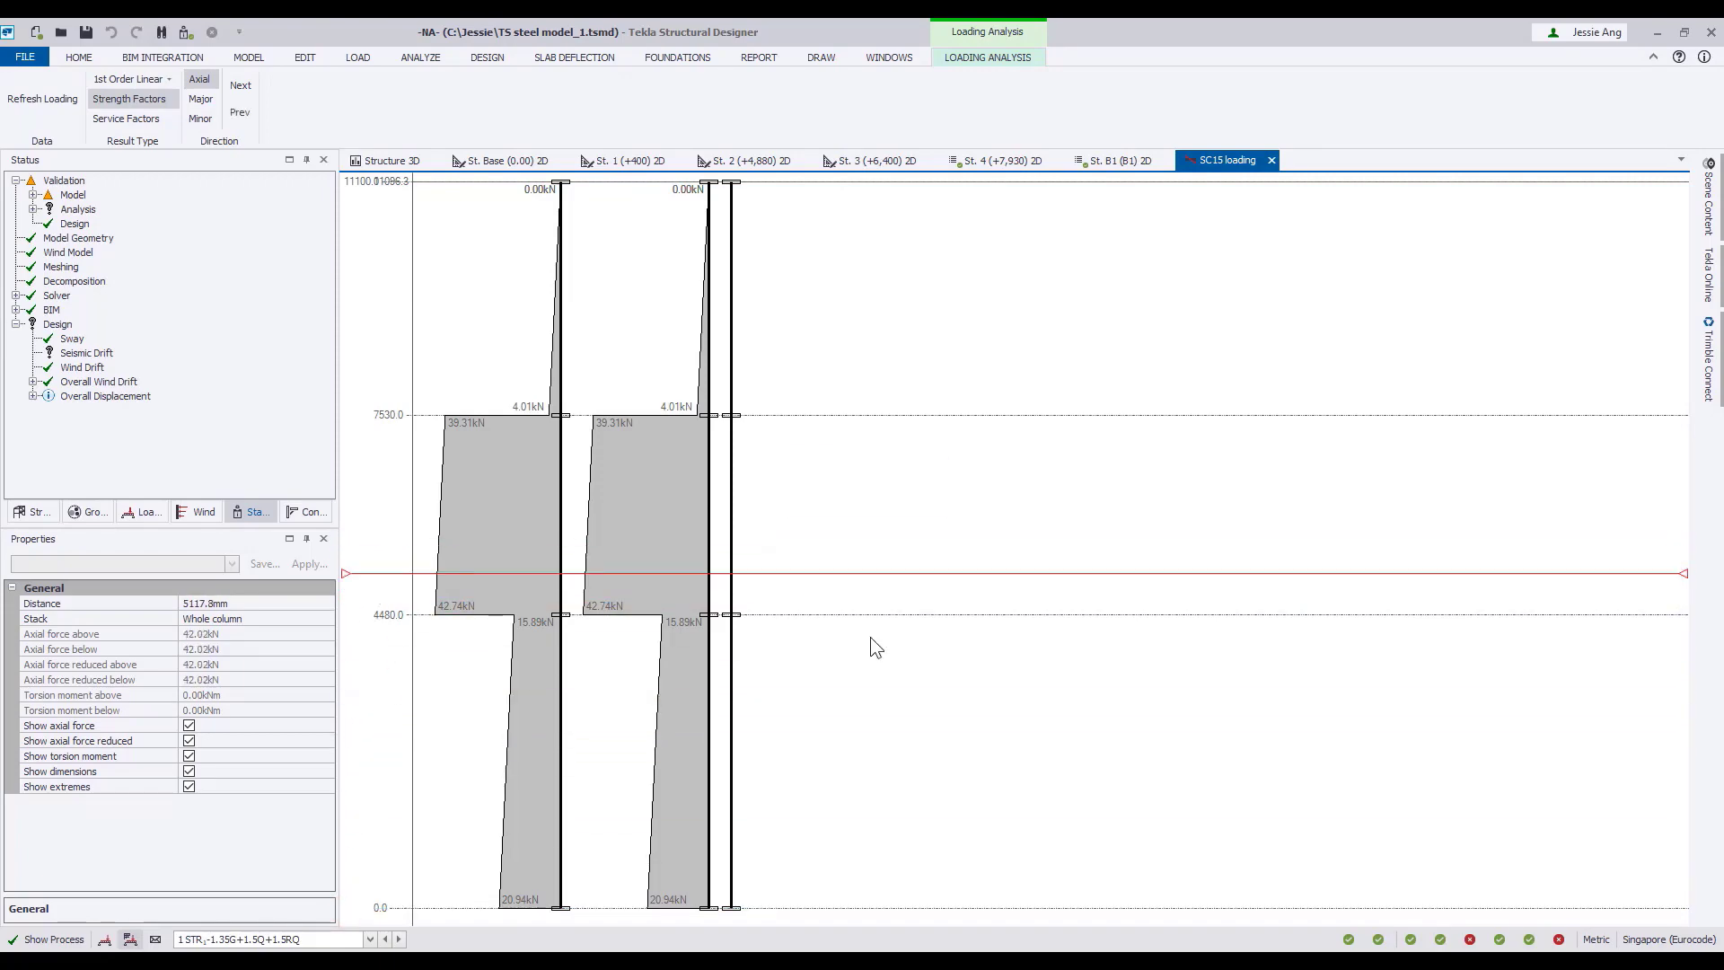
{"action": "left_click", "coordinate": [1272, 160]}
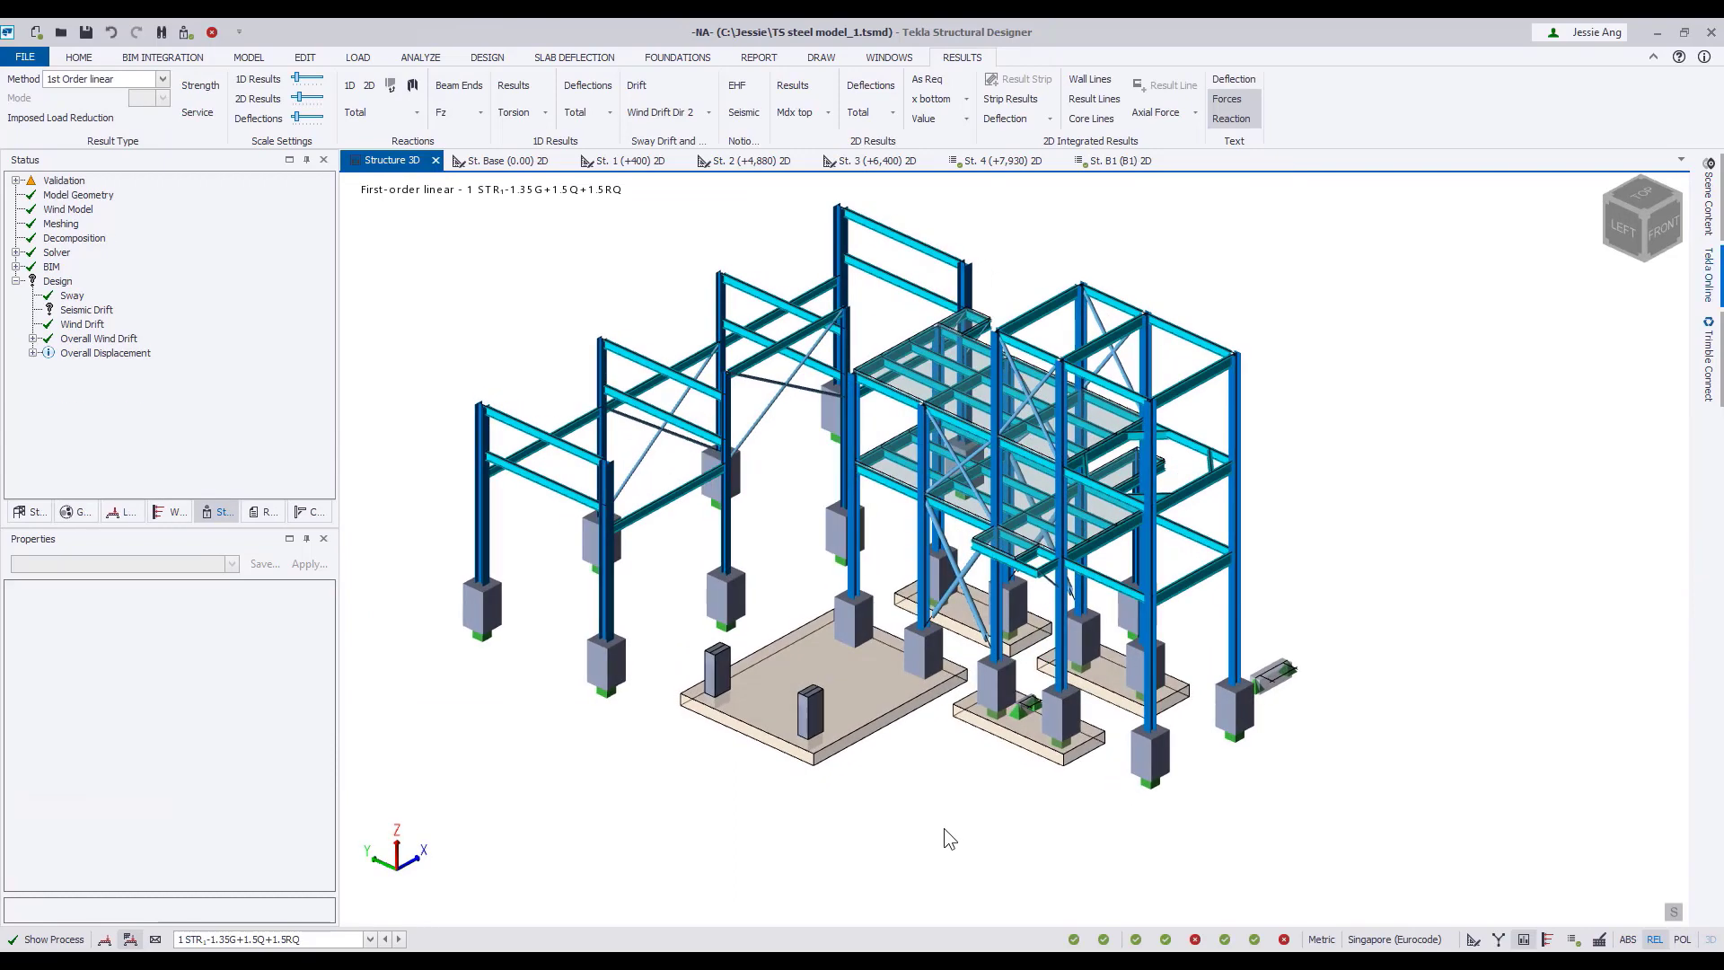
Show the applied loading in the 3D view for loadcase 16 Wind 0,Cpi -0.3,+Cpe.
{"action": "left_click", "coordinate": [1709, 202]}
{"action": "left_click", "coordinate": [1469, 441]}
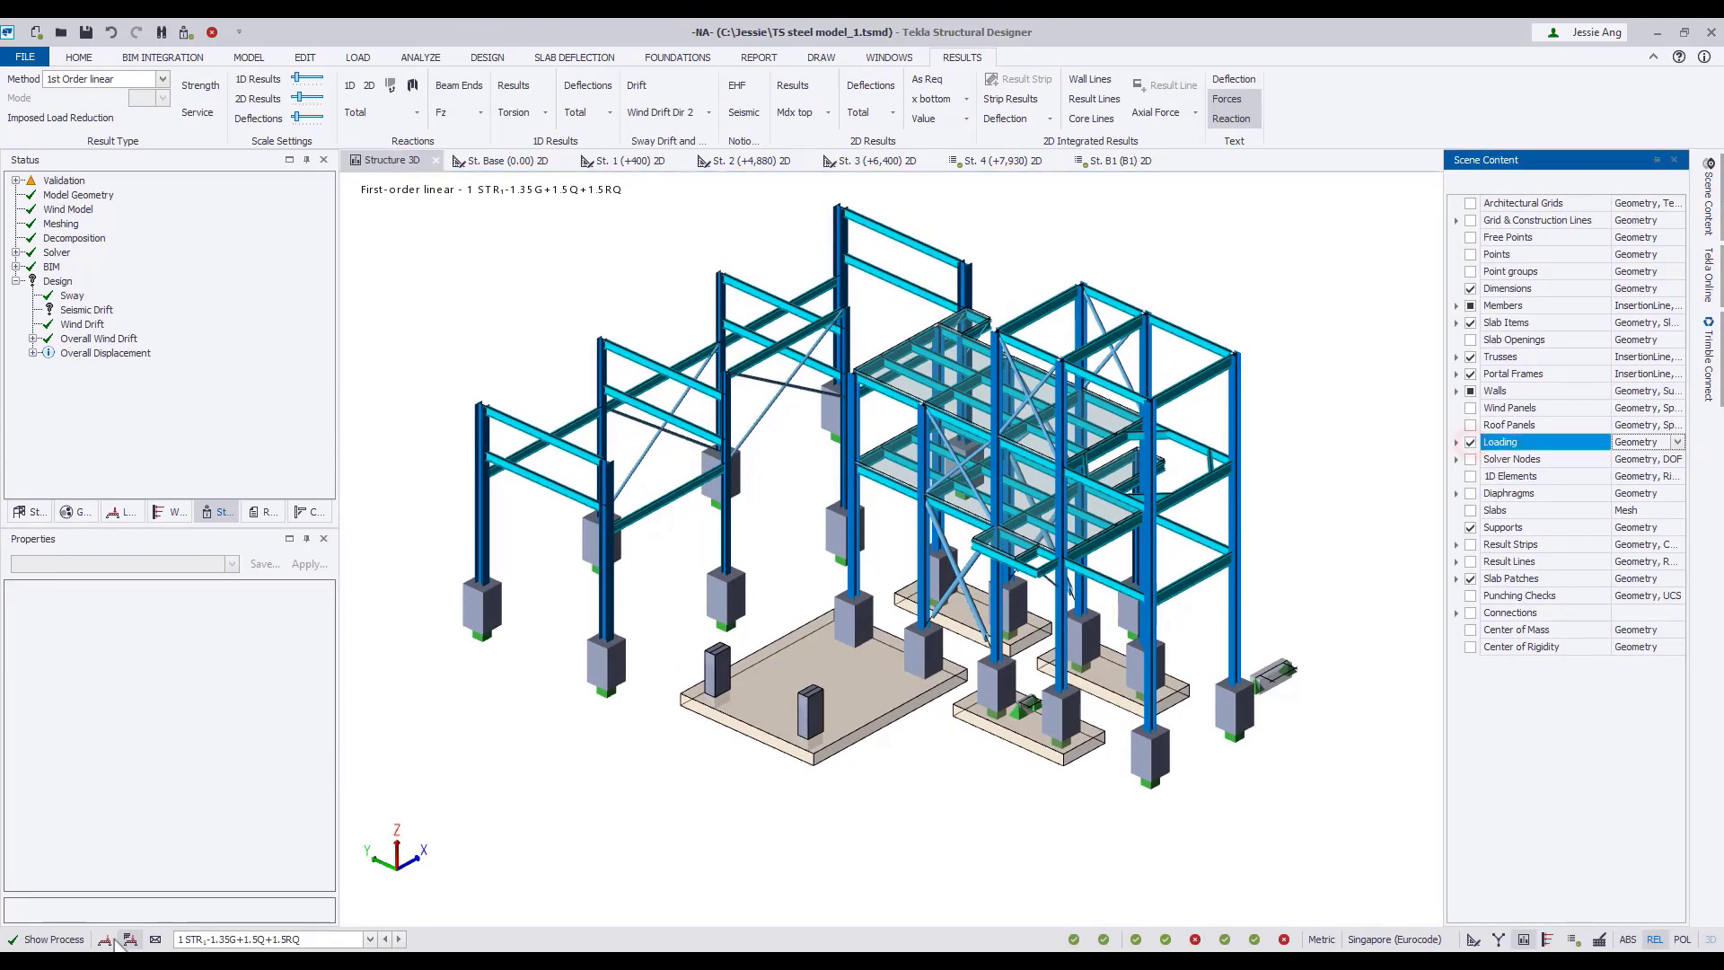
{"action": "left_click", "coordinate": [238, 939]}
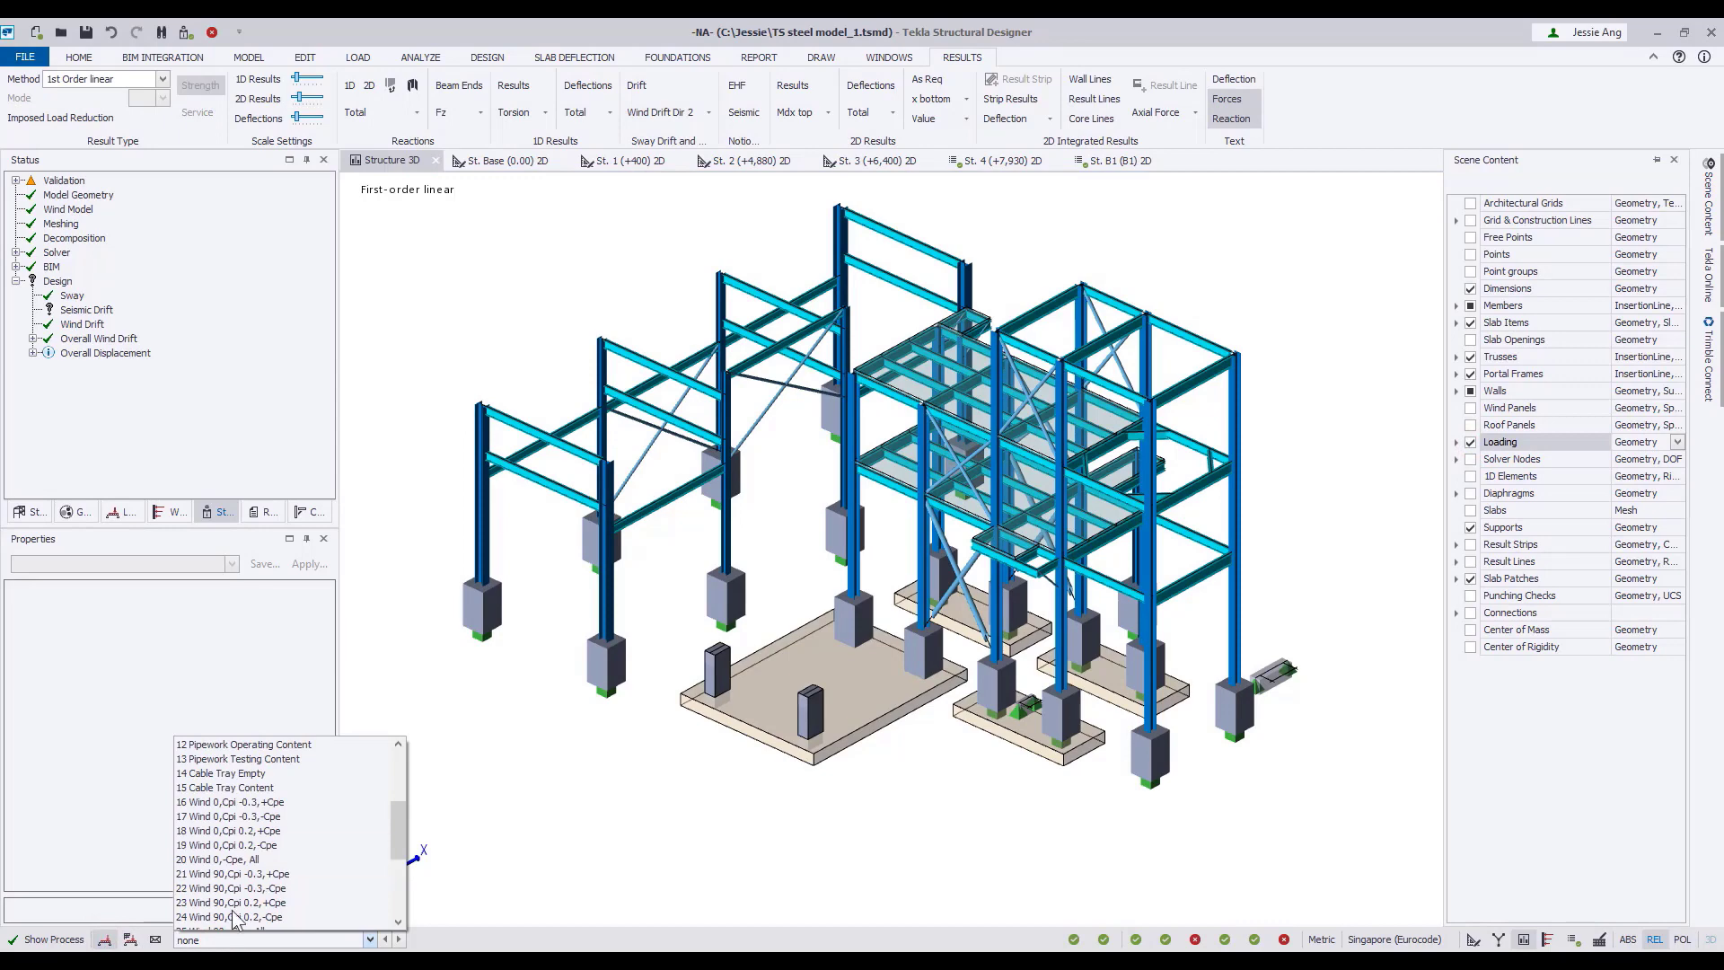
{"action": "left_click", "coordinate": [277, 811]}
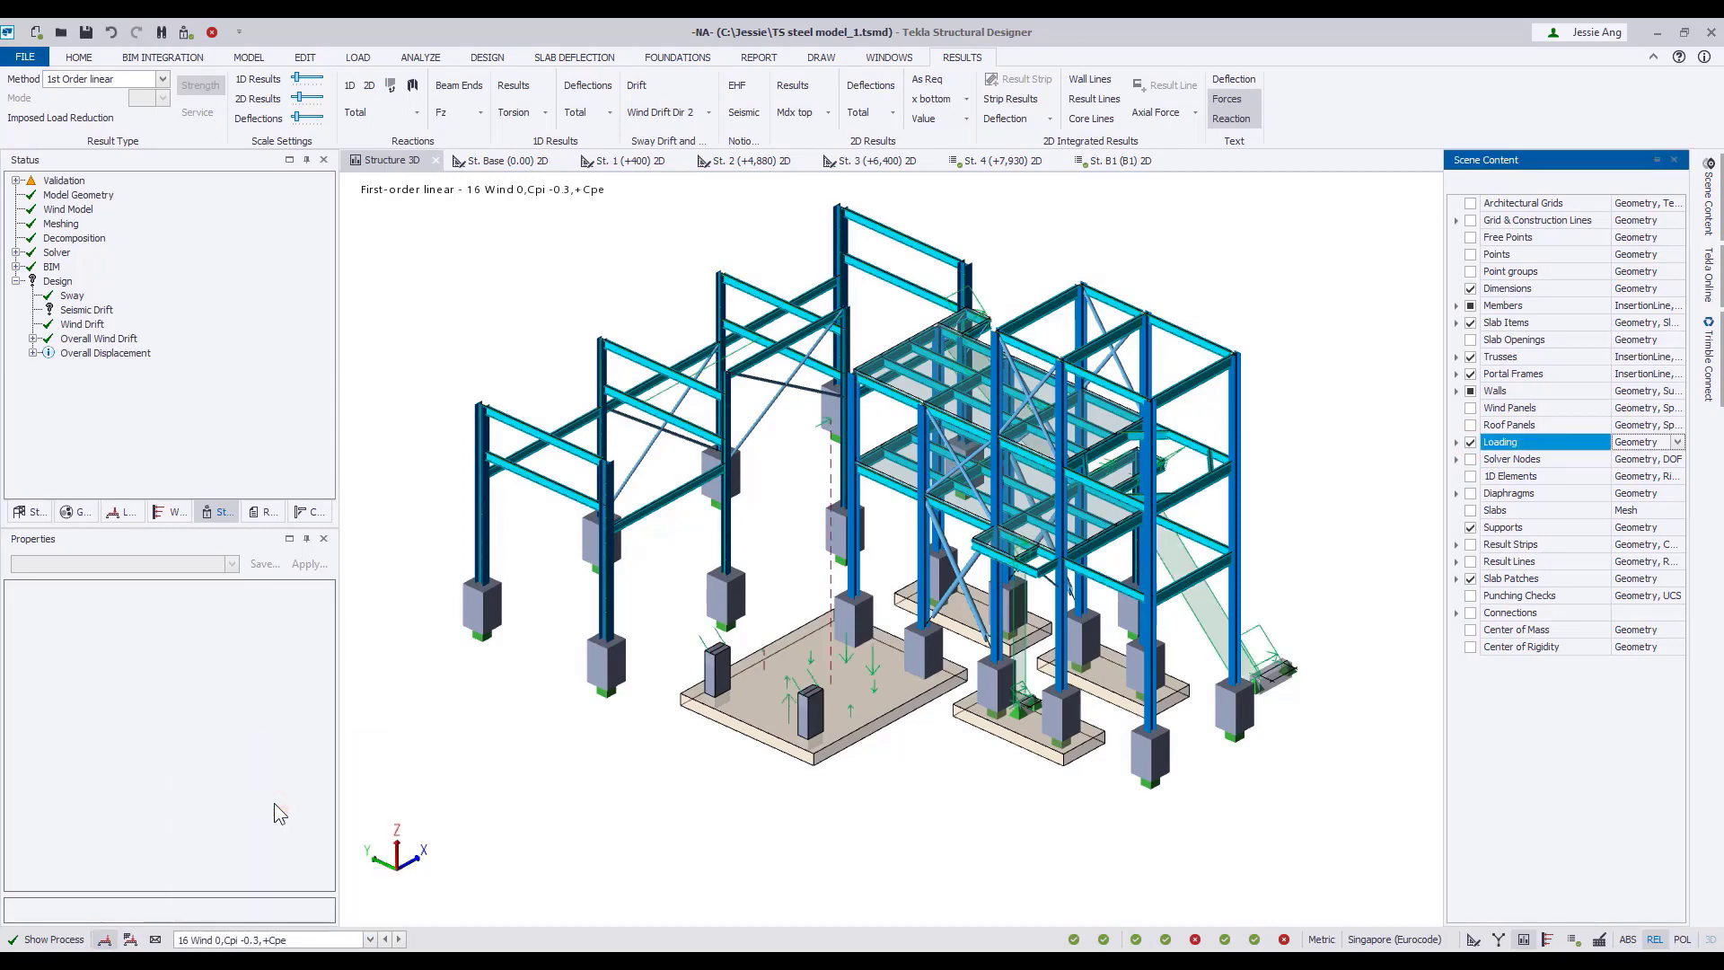
Hide the members' solid geometry and inspect the wind loads on the frame.
{"action": "left_click", "coordinate": [1643, 305]}
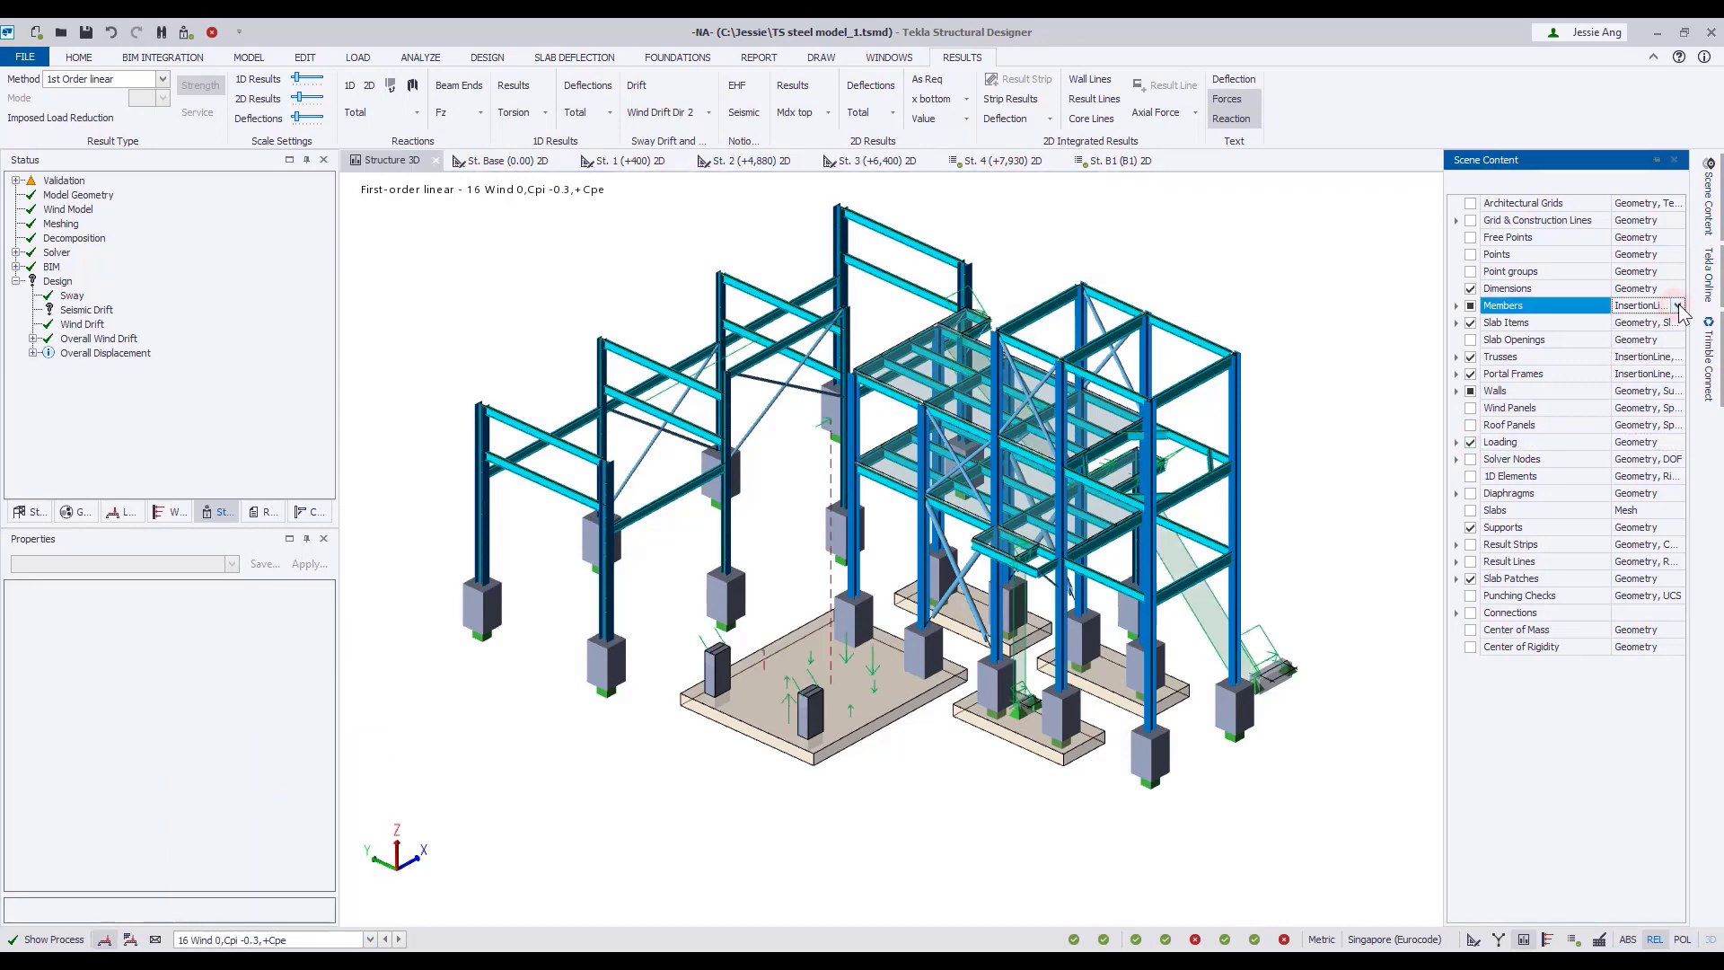
{"action": "left_click", "coordinate": [1677, 305]}
{"action": "left_click", "coordinate": [1555, 476]}
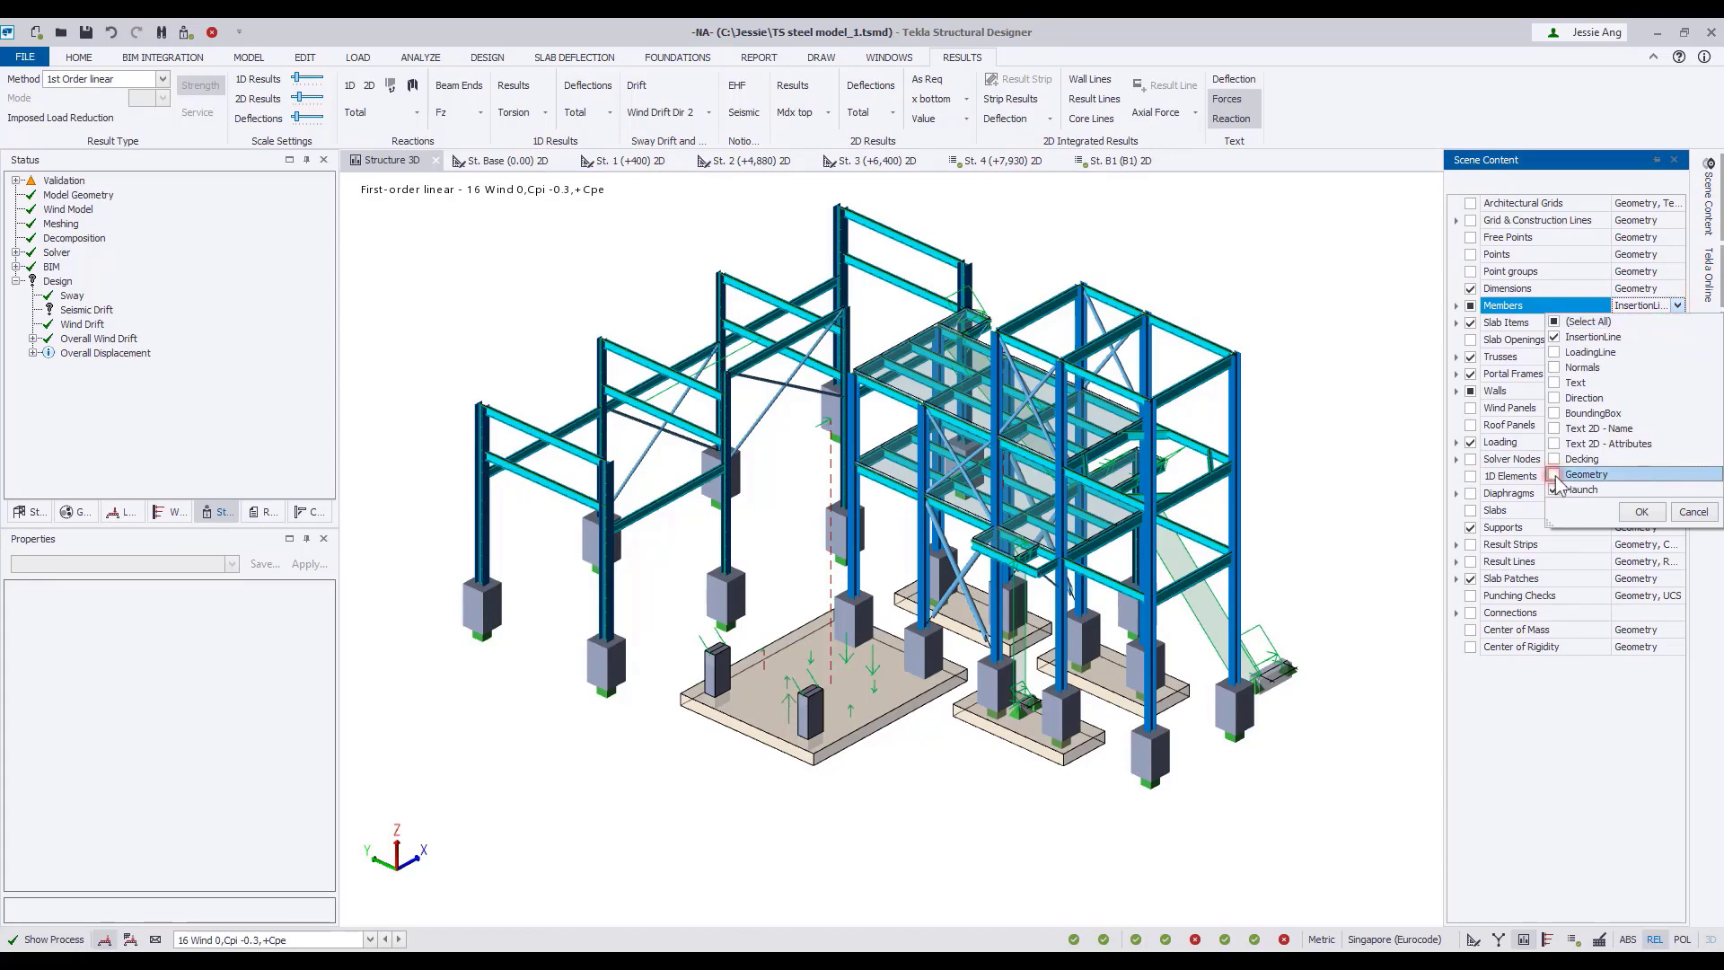
{"action": "left_click", "coordinate": [1641, 512]}
{"action": "left_click", "coordinate": [1349, 406]}
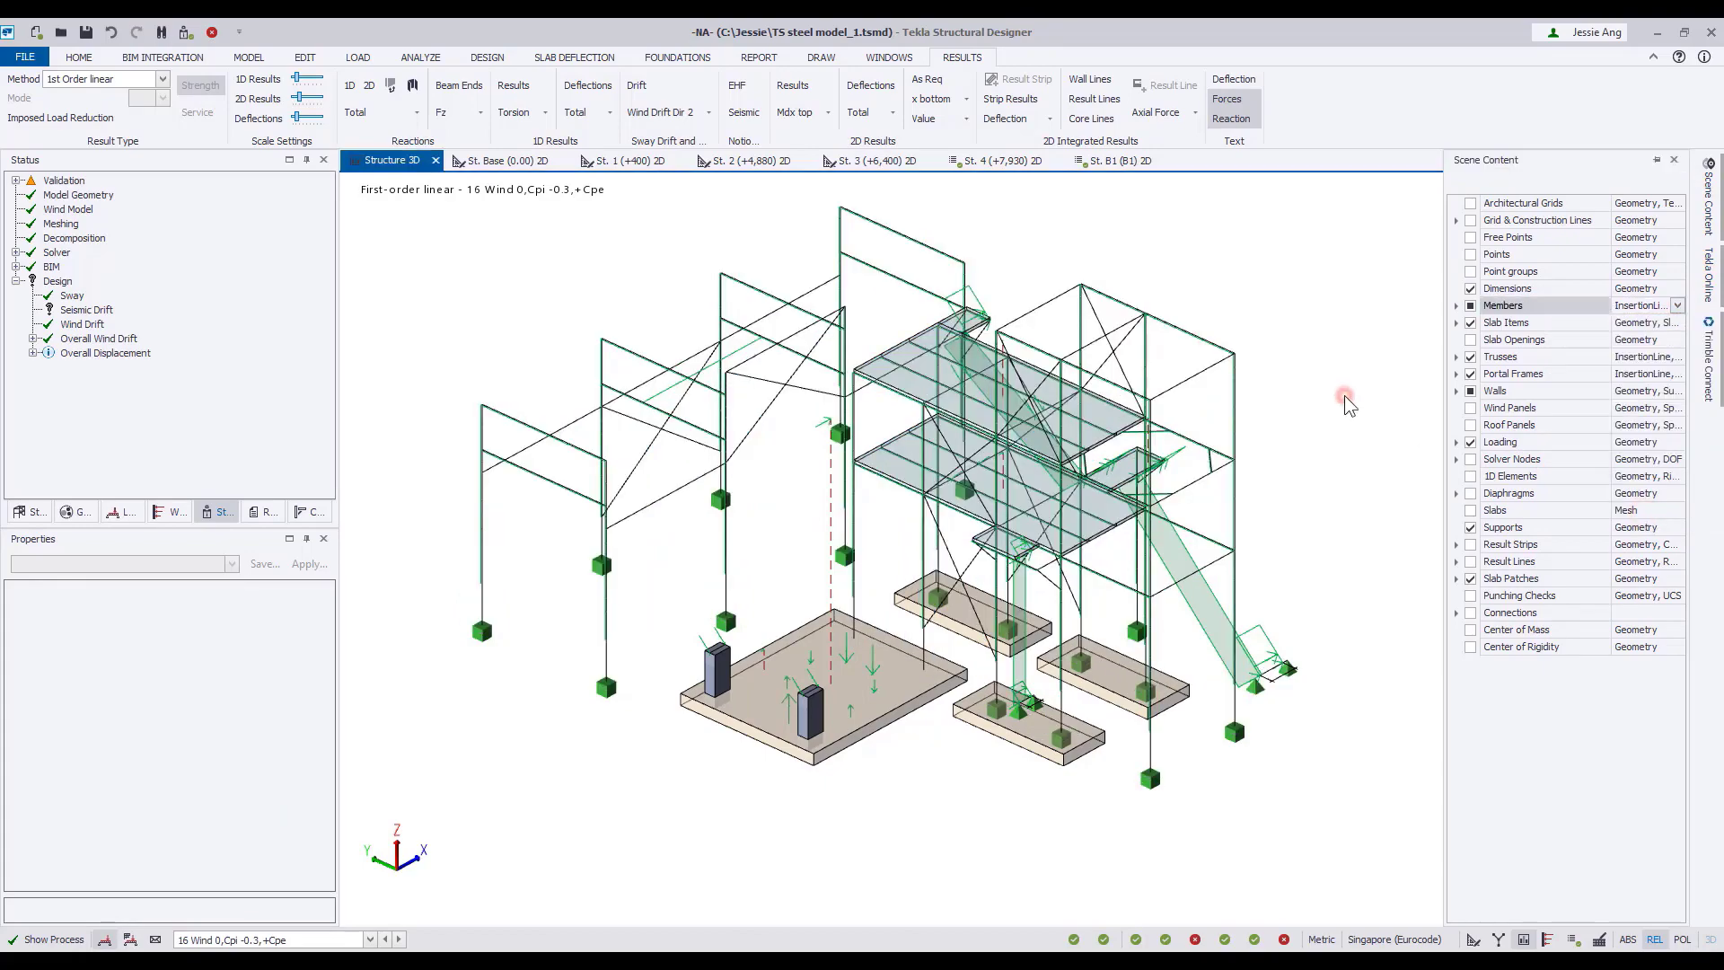
{"action": "scroll", "coordinate": [602, 566], "scroll_direction": "up", "scroll_amount": 5}
{"action": "scroll", "coordinate": [610, 621], "scroll_direction": "up", "scroll_amount": 2}
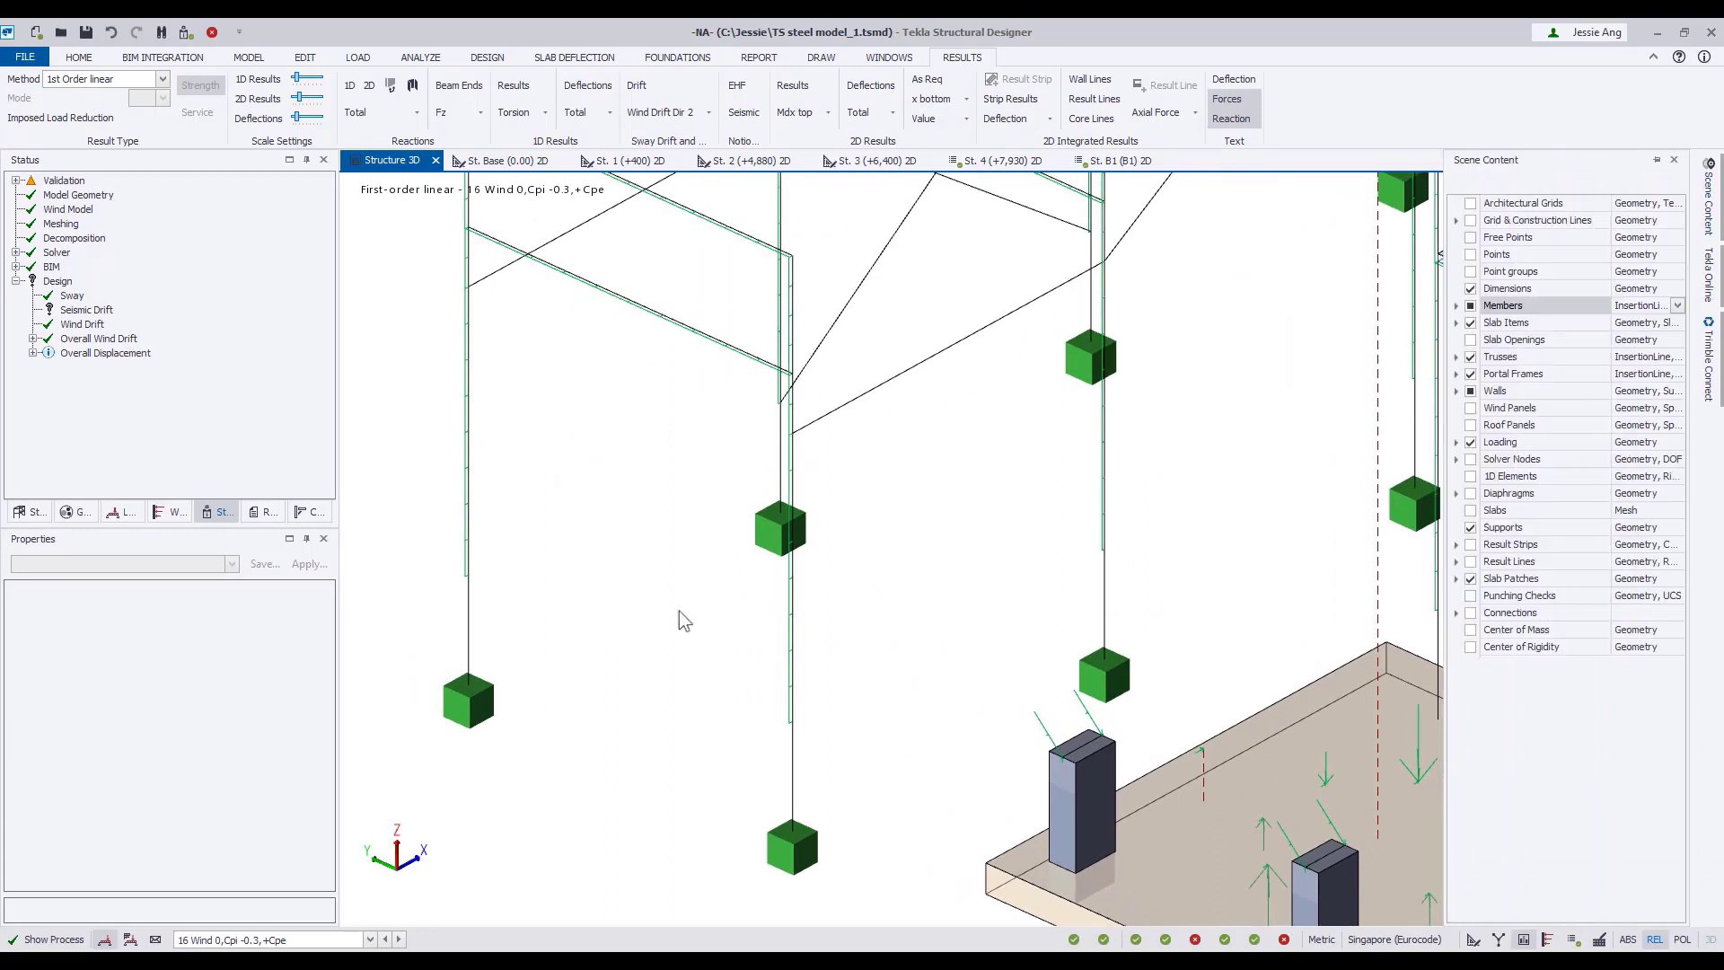
Turn on the text labels of the loading and inspect the wind load values on the columns.
{"action": "left_click", "coordinate": [1677, 442]}
{"action": "left_click", "coordinate": [1576, 488]}
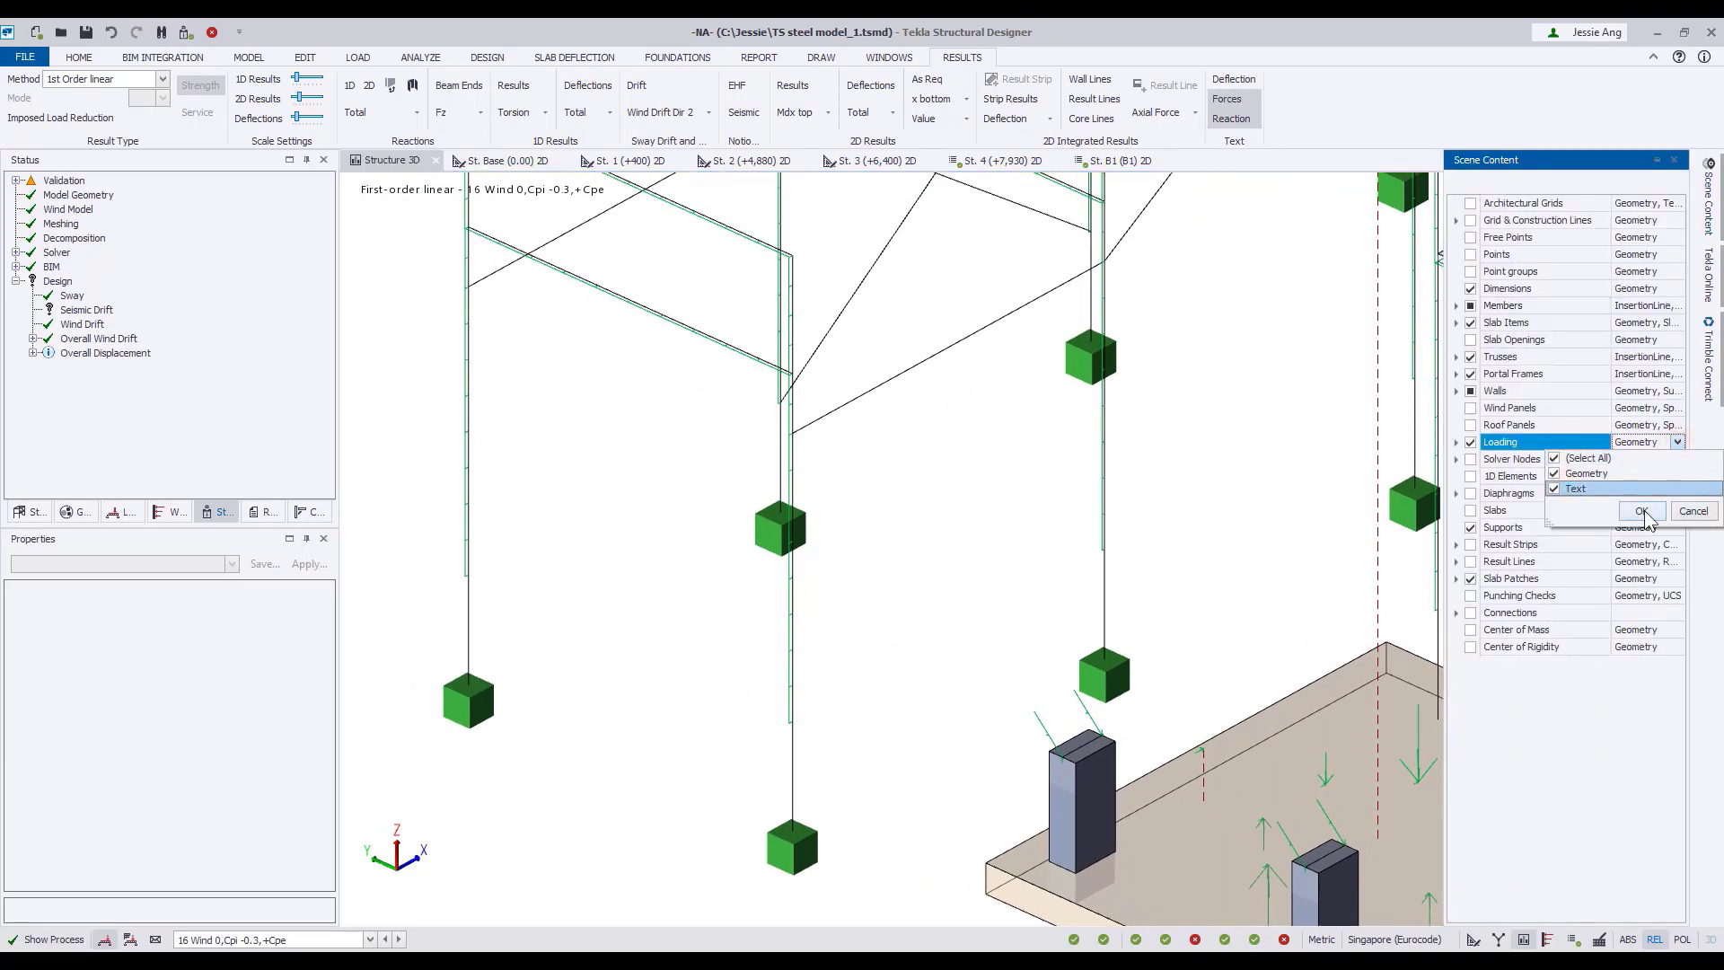
{"action": "left_click", "coordinate": [1643, 511]}
{"action": "middle_click_drag", "start_coordinate": [706, 629], "coordinate": [772, 641]}
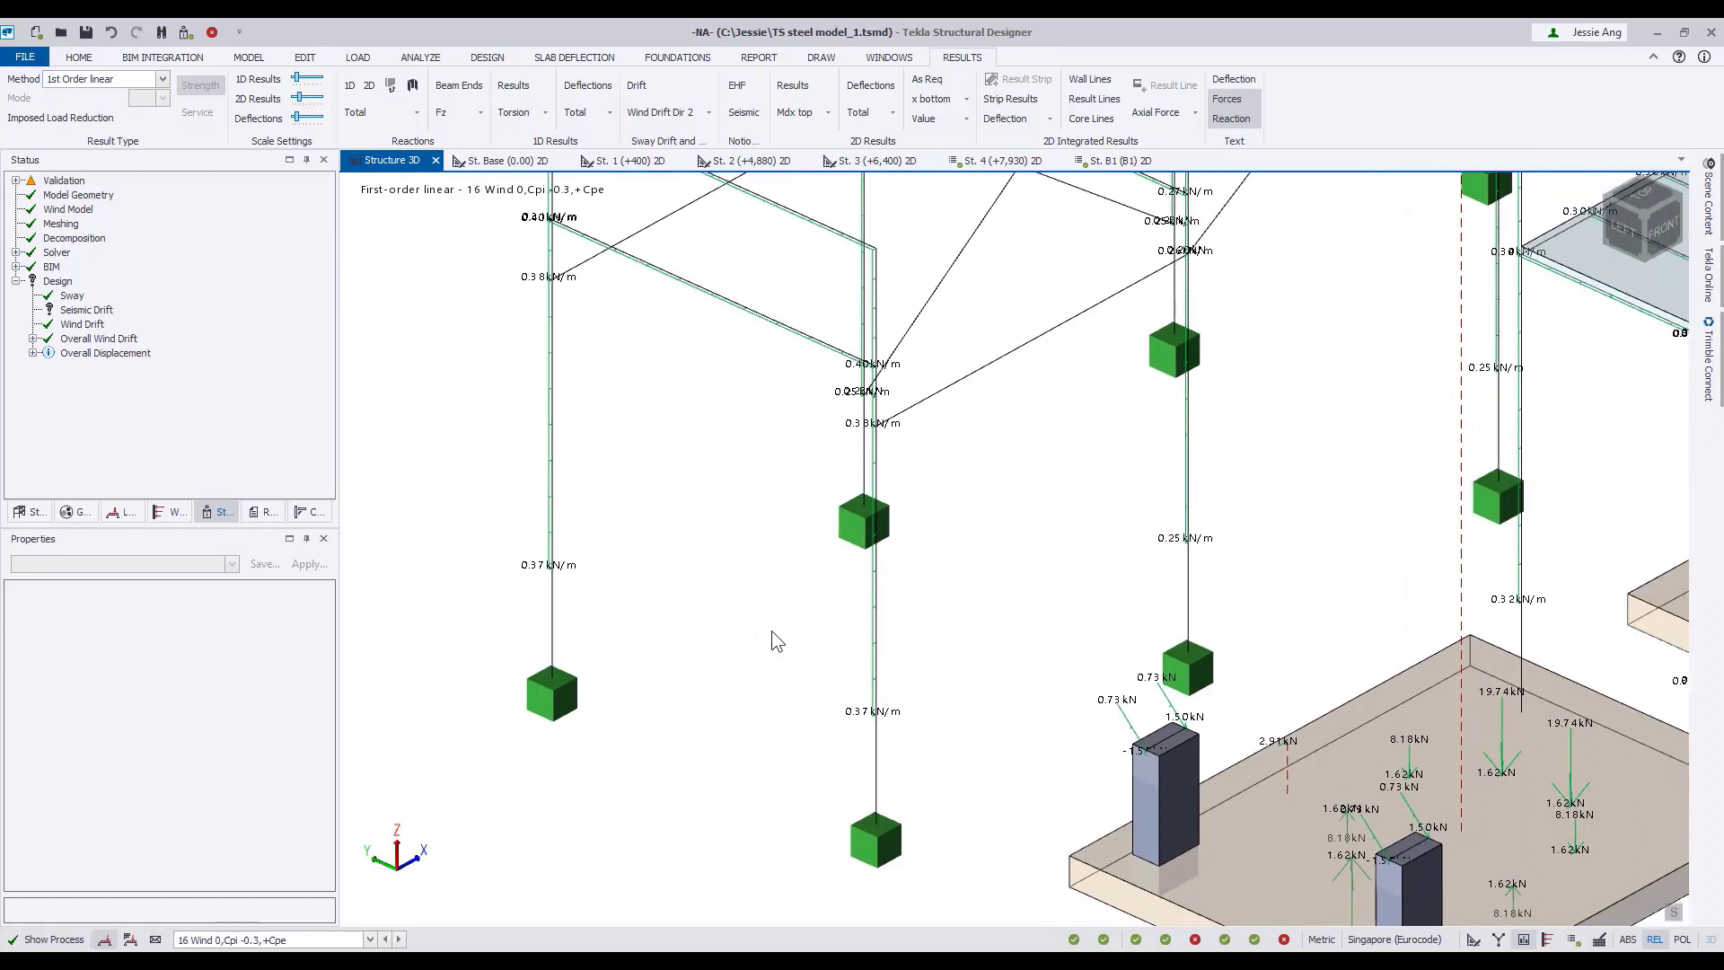
{"action": "scroll", "coordinate": [772, 633], "scroll_direction": "up", "scroll_amount": 1}
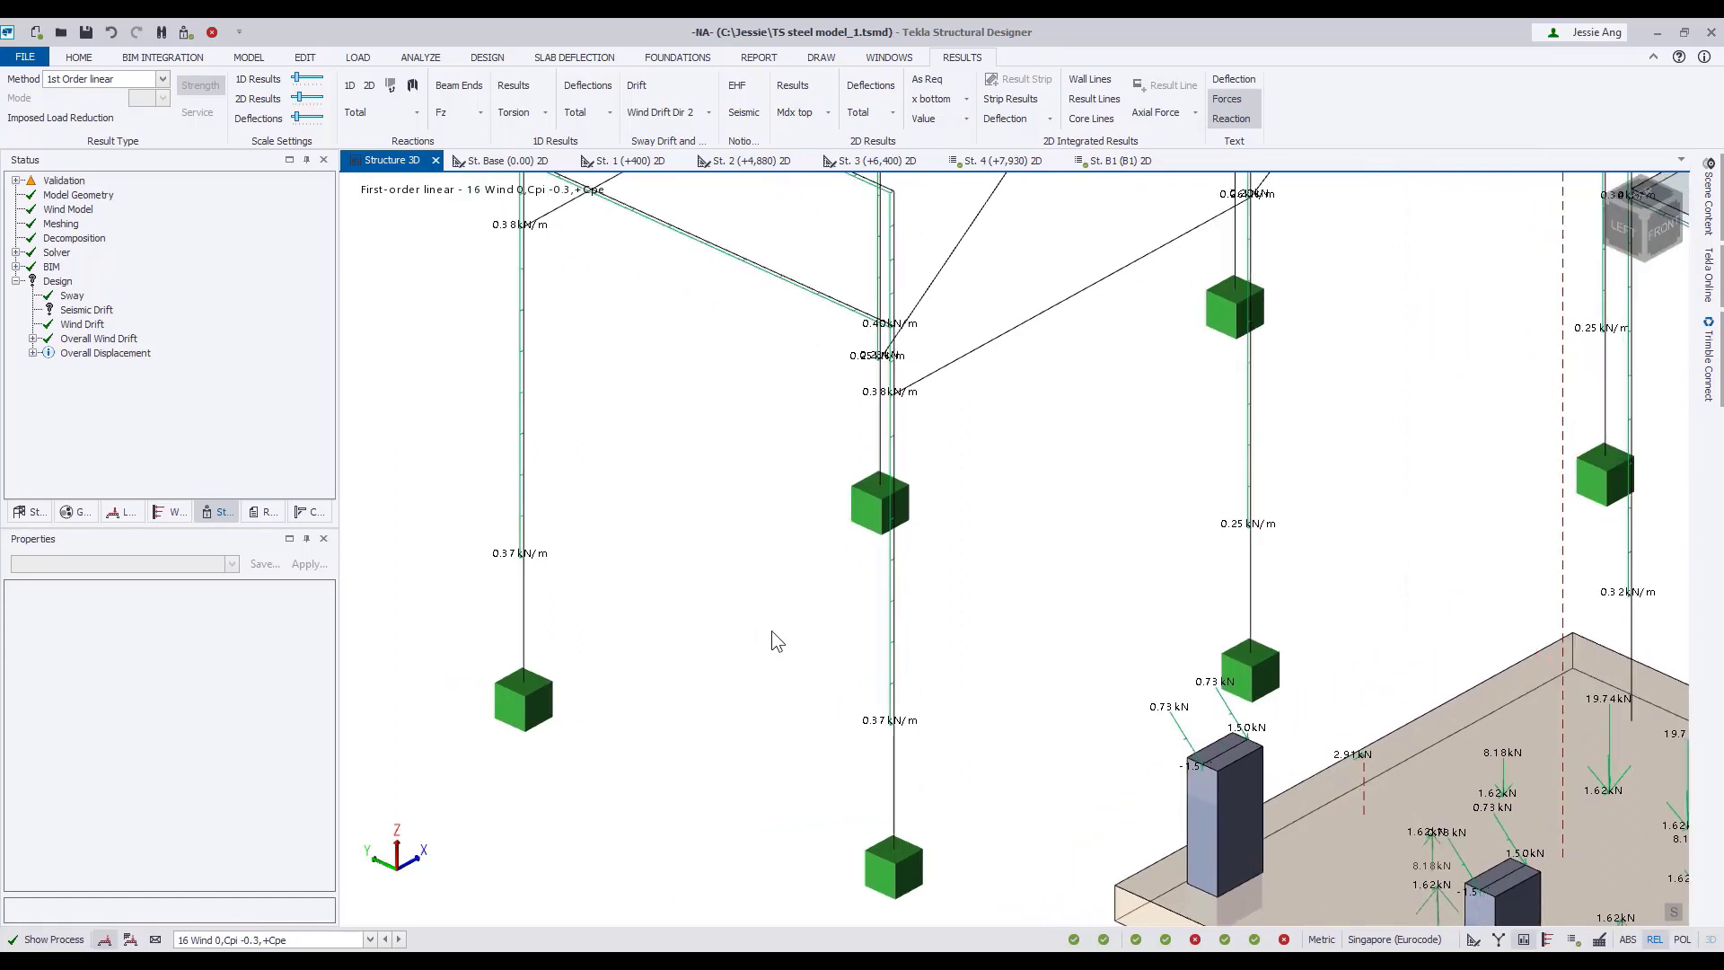
Display the wind loads of loadcases 21 Wind 90, 26 Wind 180 and 31 Wind 270, each with Cpi -0.3,+Cpe, on the structure.
{"action": "left_click", "coordinate": [369, 939]}
{"action": "scroll", "coordinate": [270, 853], "scroll_direction": "down", "scroll_amount": 3}
{"action": "left_click", "coordinate": [267, 779]}
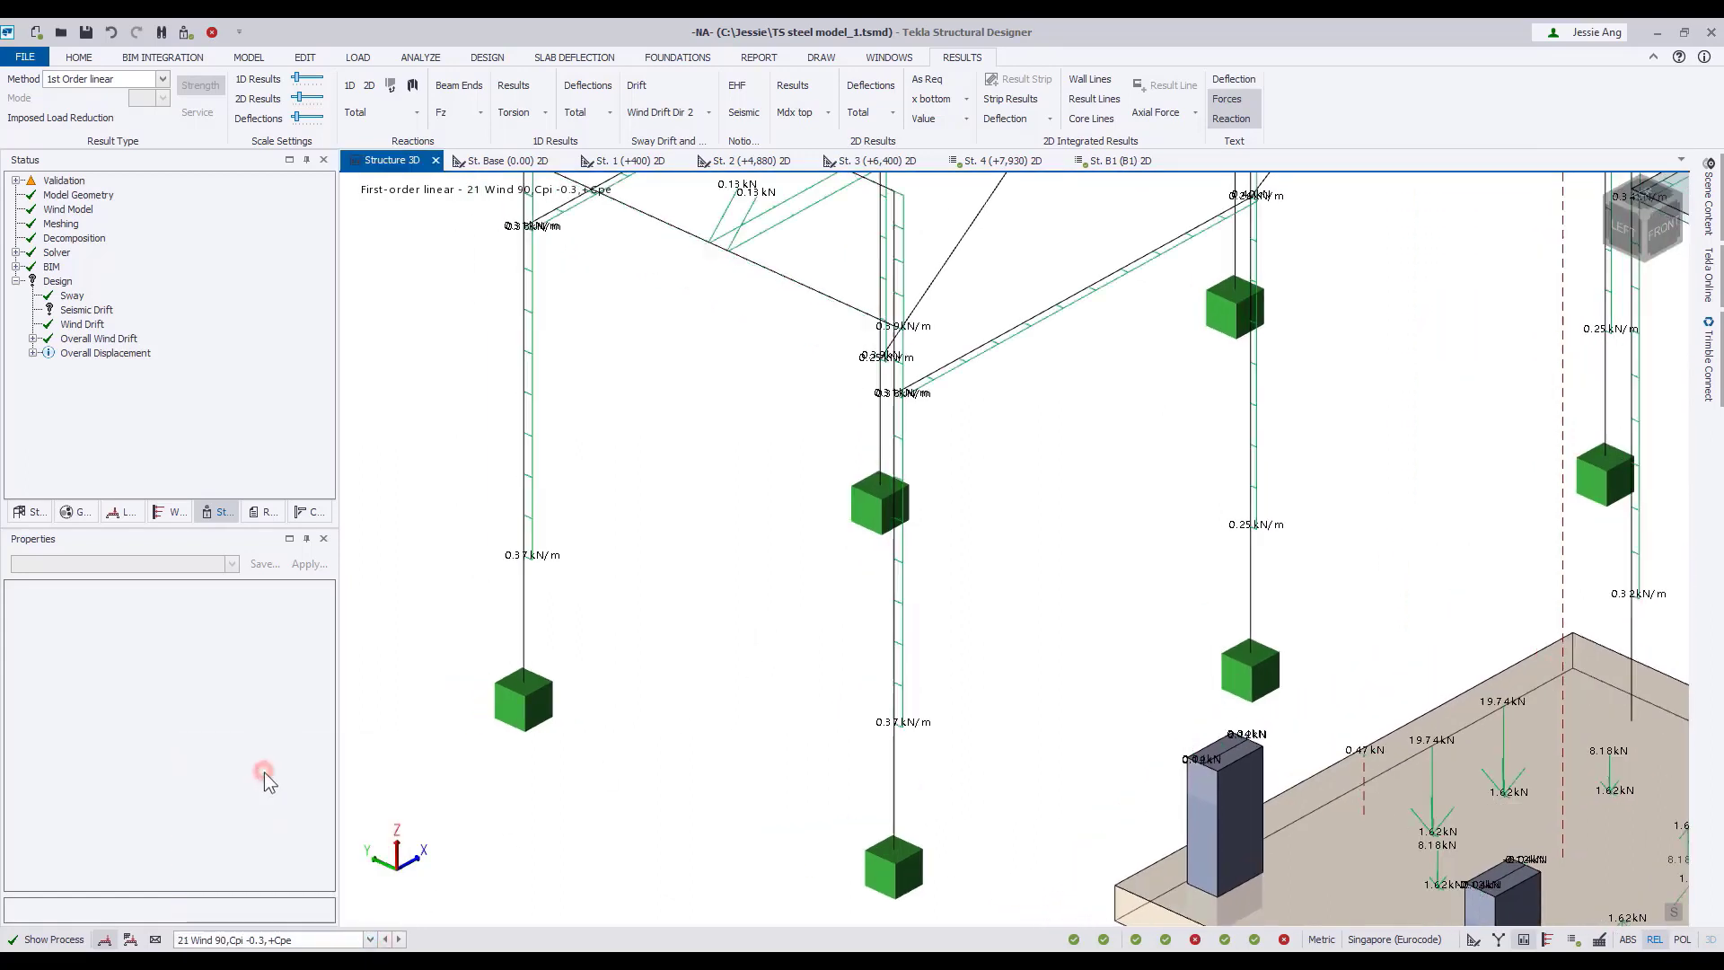
{"action": "left_click", "coordinate": [344, 935]}
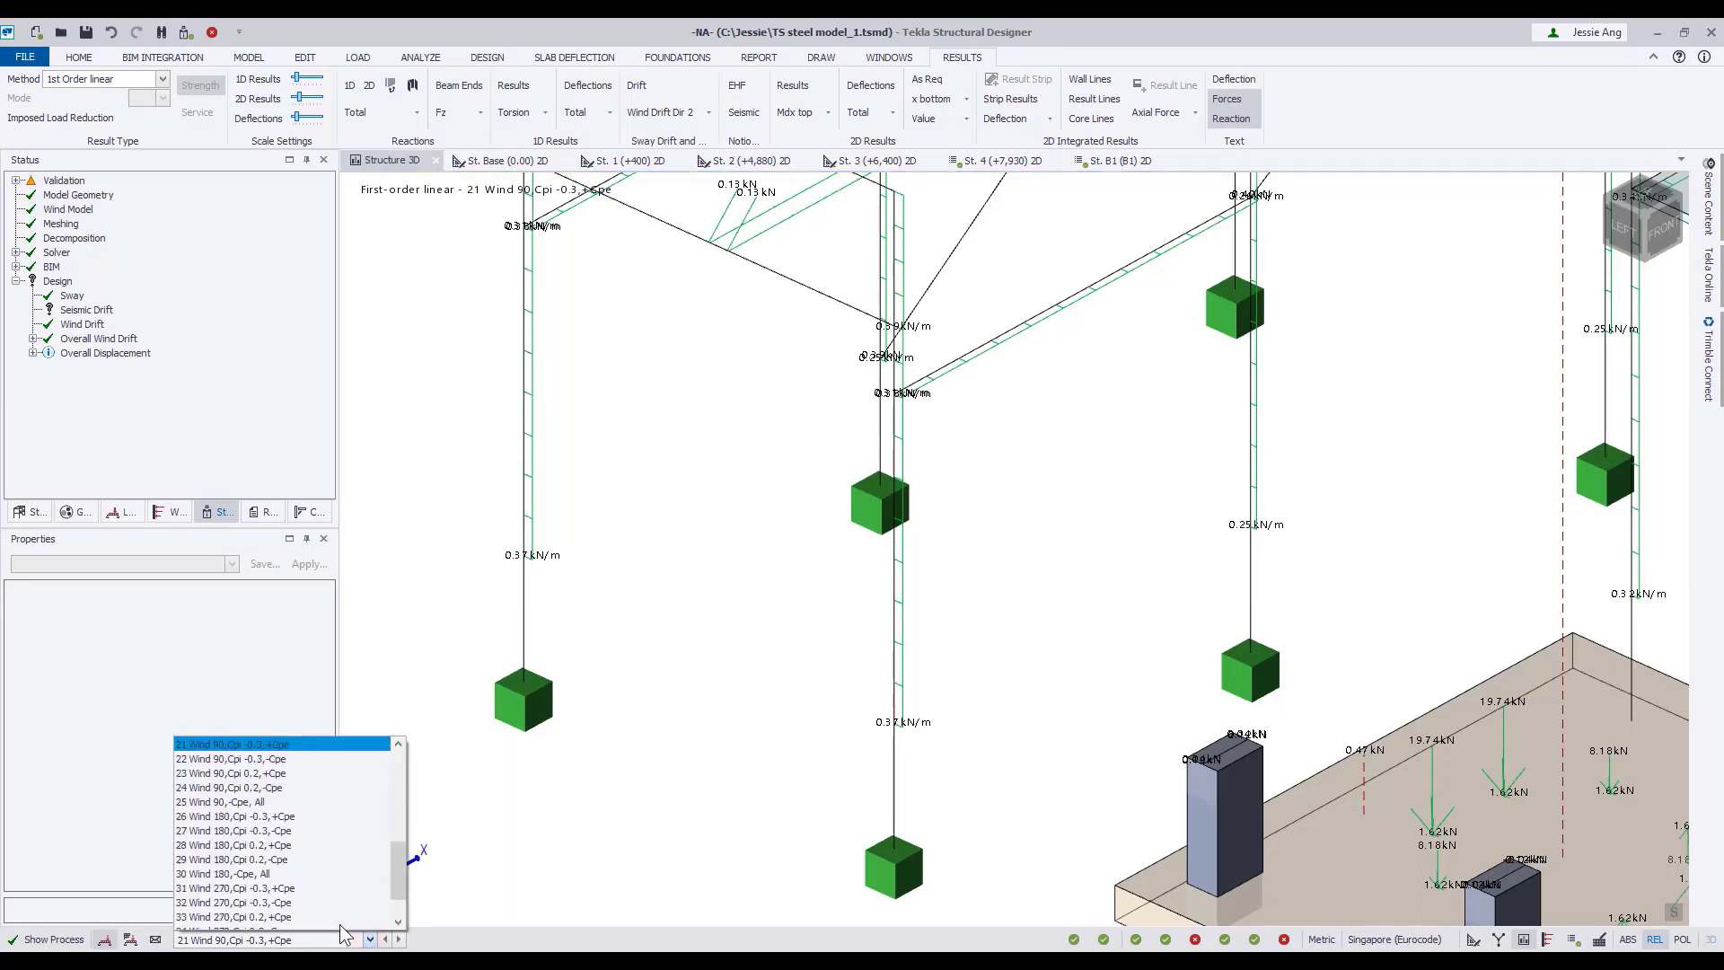
{"action": "left_click", "coordinate": [289, 816]}
{"action": "left_click", "coordinate": [344, 938]}
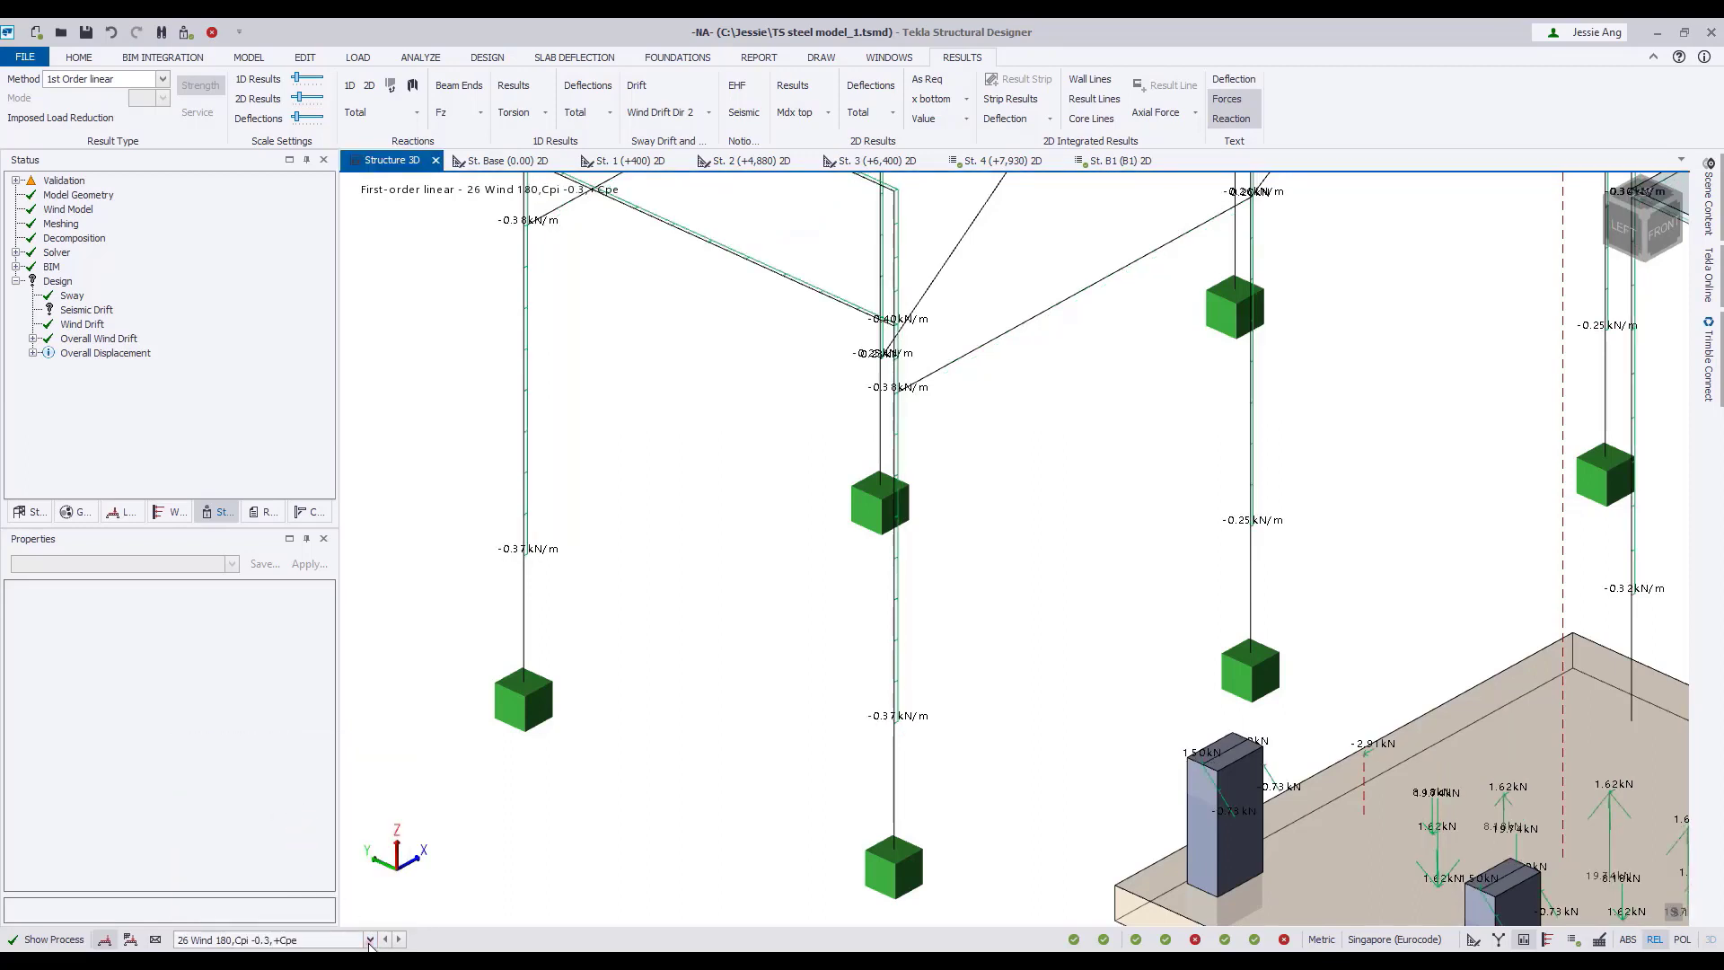
{"action": "left_click", "coordinate": [310, 837]}
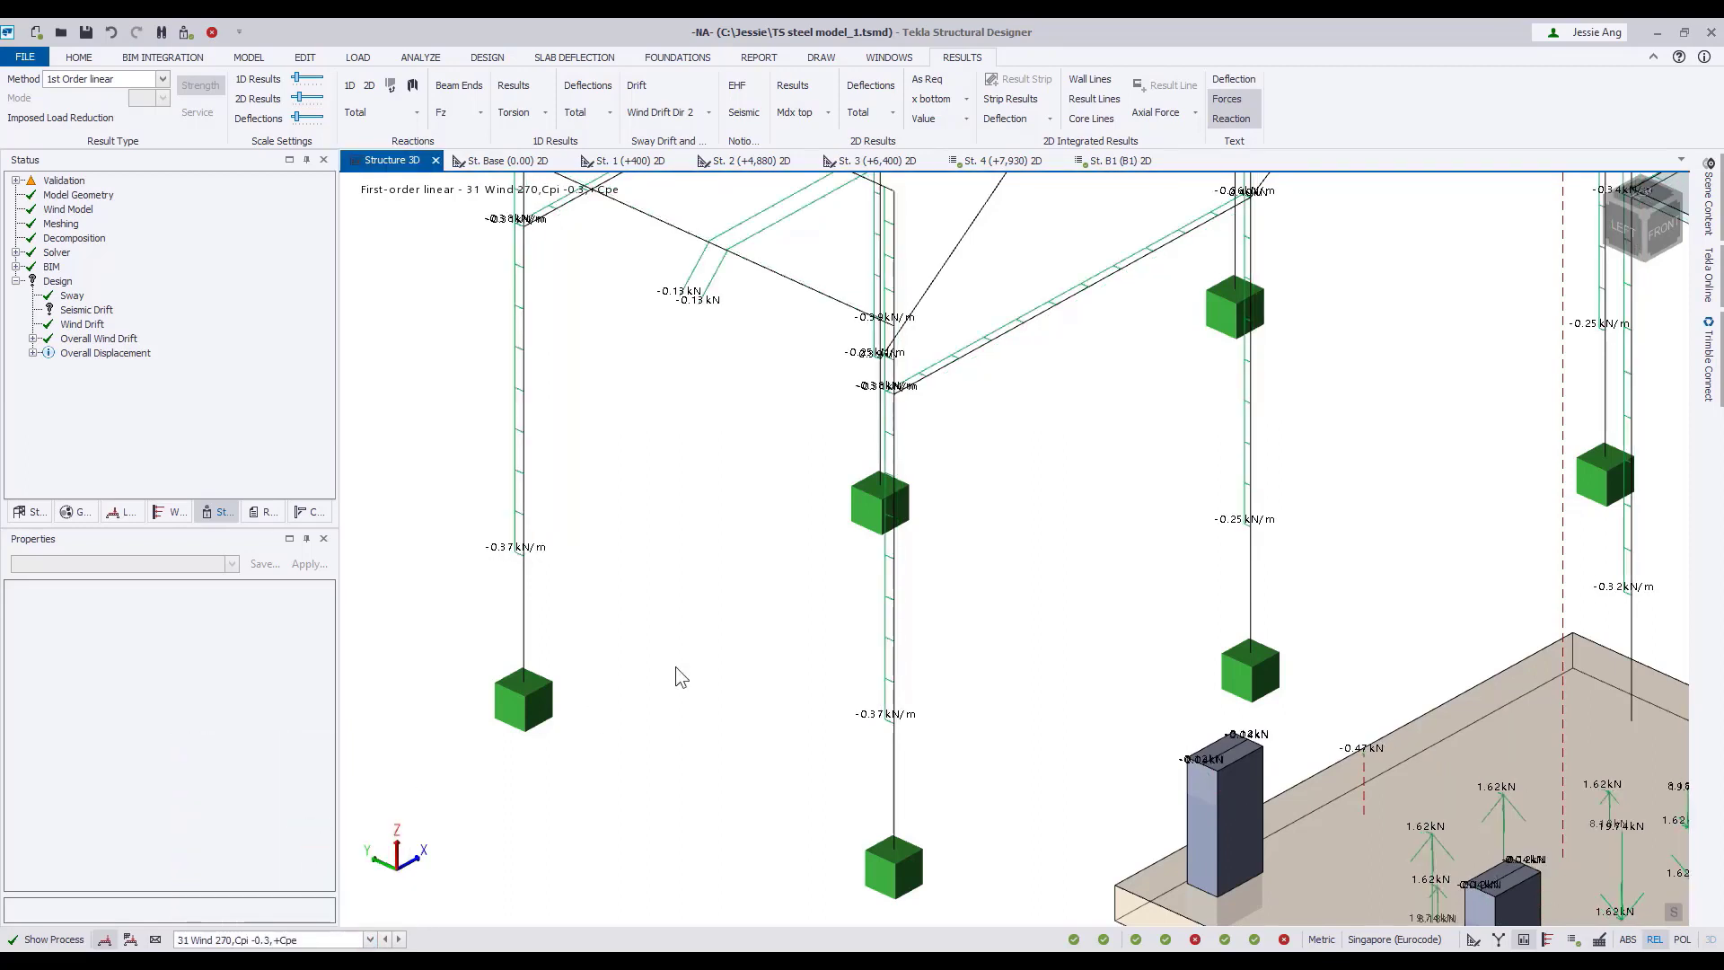
{"action": "scroll", "coordinate": [676, 666], "scroll_direction": "down", "scroll_amount": 5}
{"action": "scroll", "coordinate": [675, 666], "scroll_direction": "down", "scroll_amount": 3}
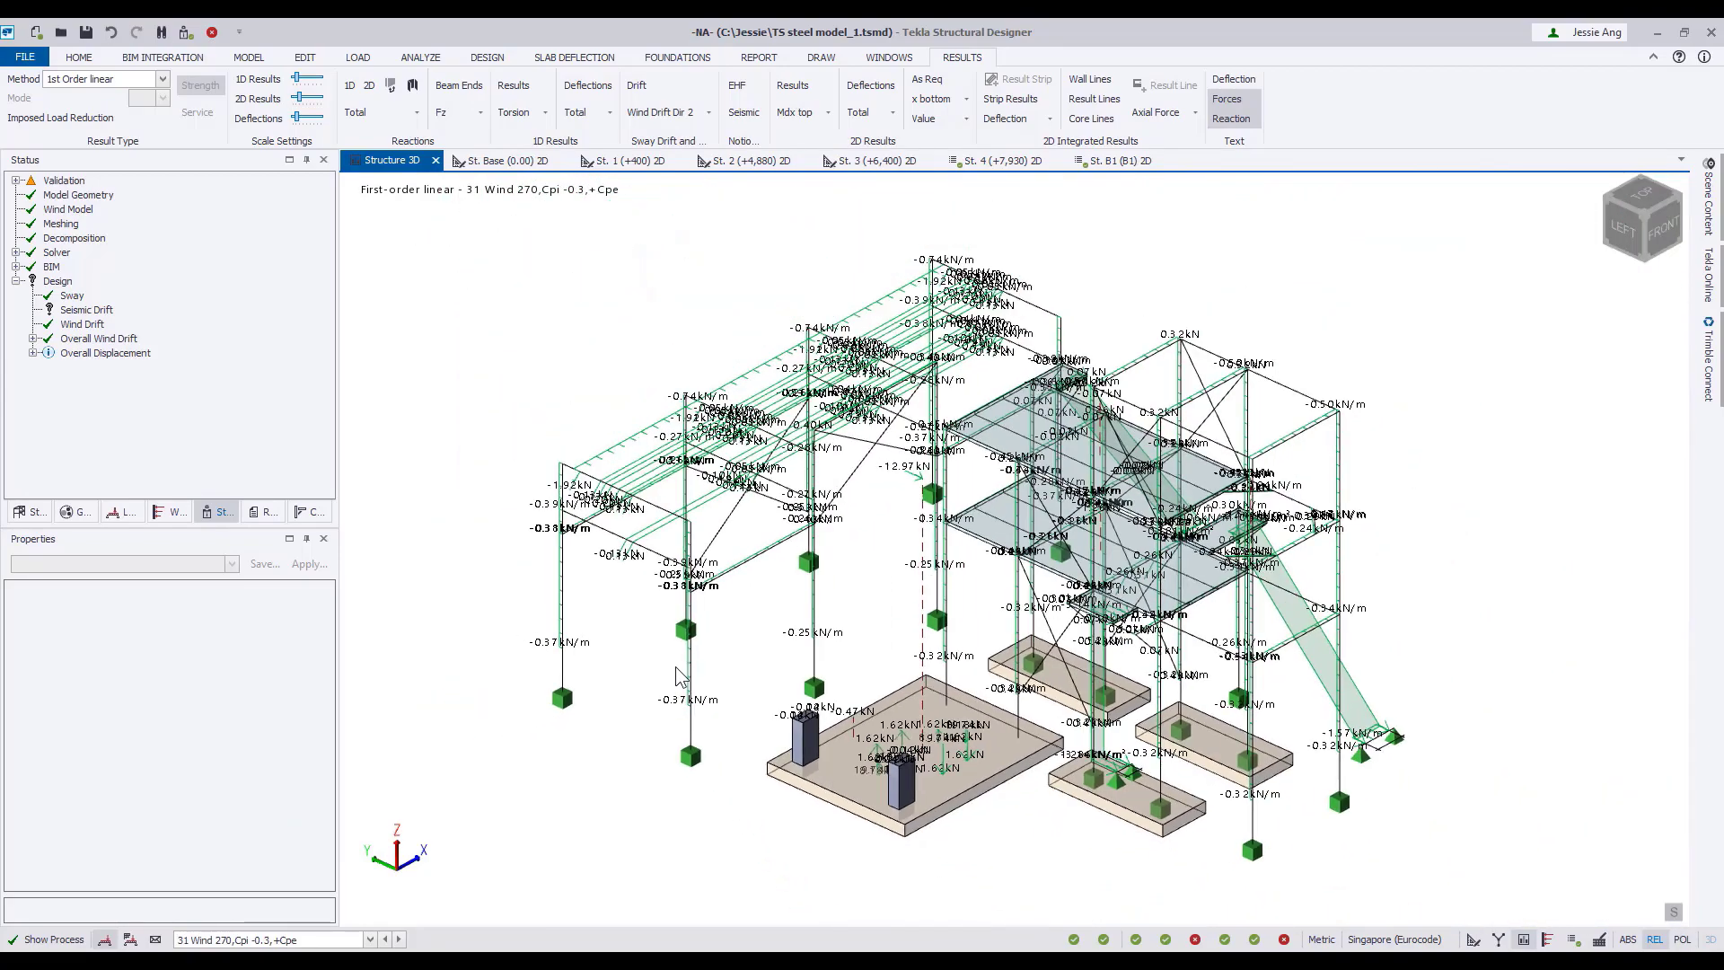
Hide the loading, show the members' solid geometry again, and set the displayed loadcase to none.
{"action": "left_click", "coordinate": [1709, 202]}
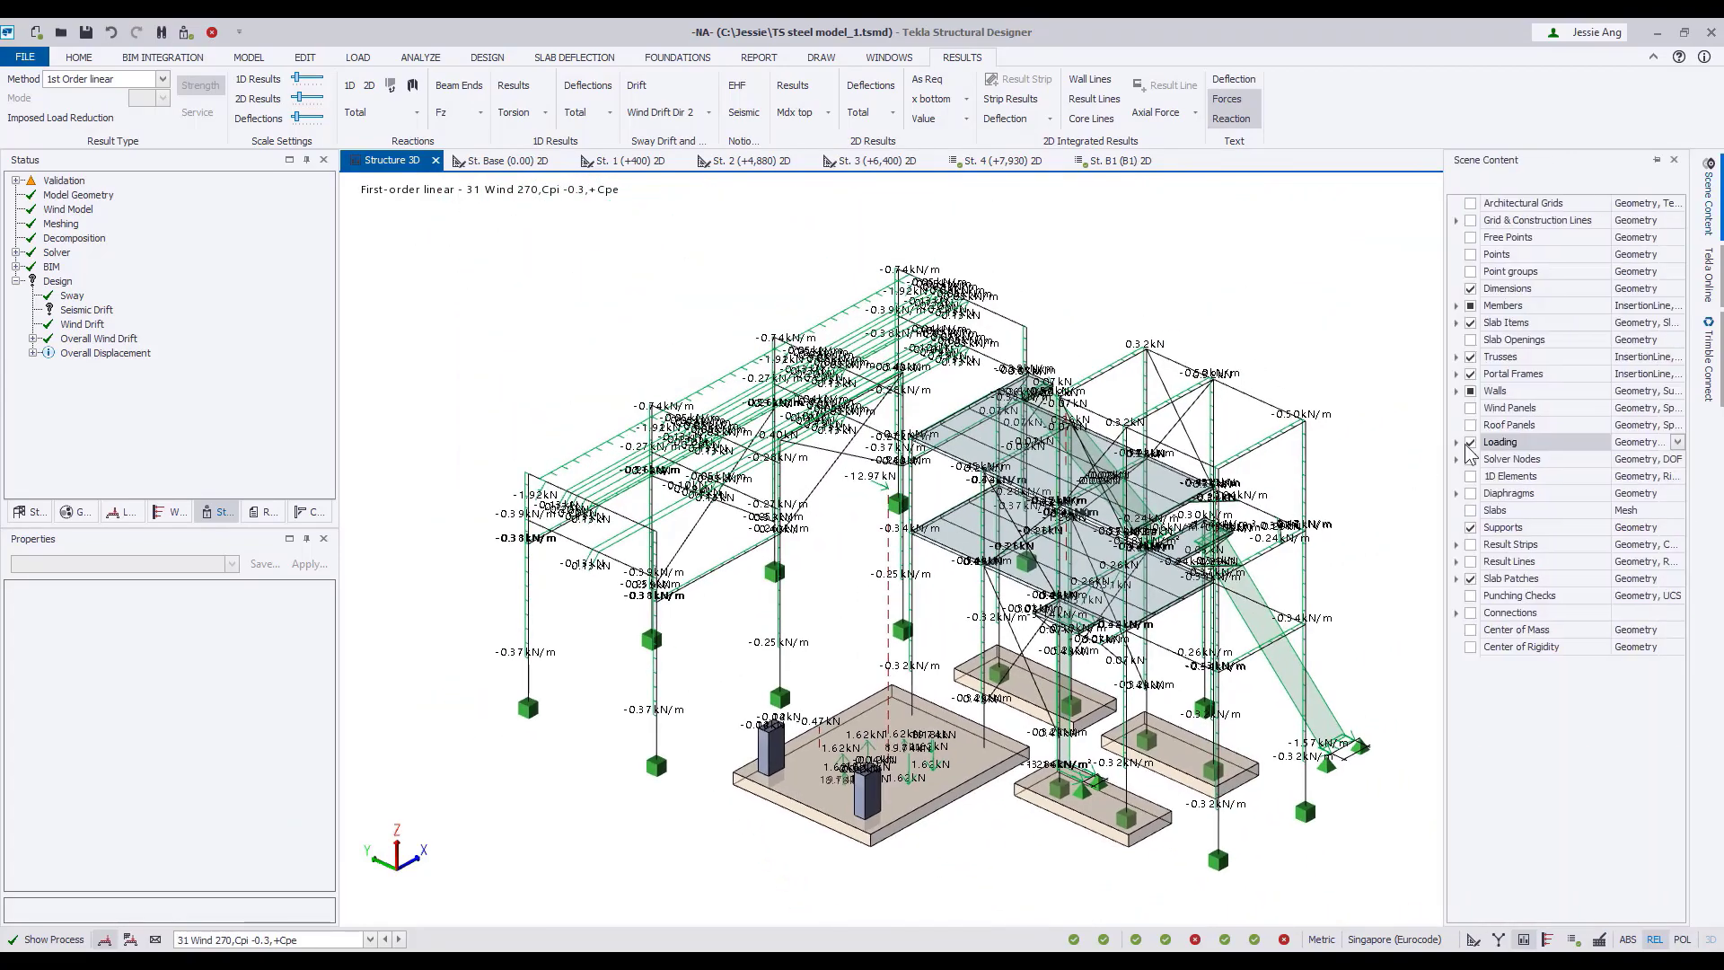
{"action": "left_click", "coordinate": [1470, 442]}
{"action": "left_click", "coordinate": [1678, 306]}
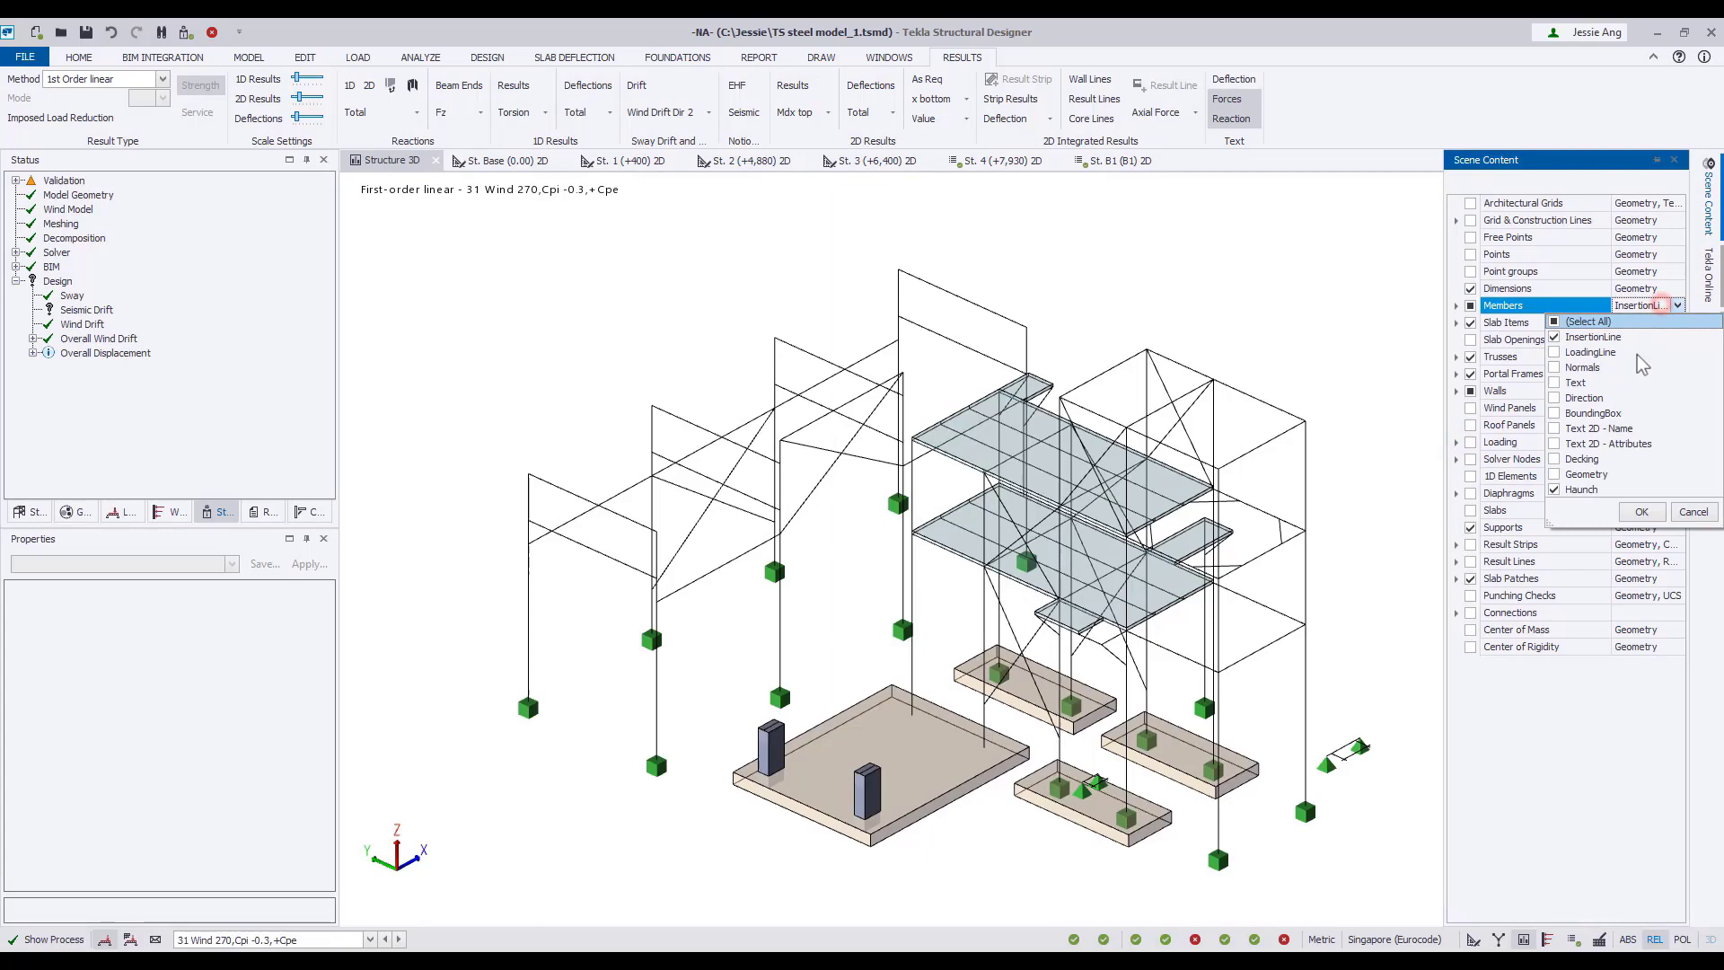
{"action": "left_click", "coordinate": [1621, 511]}
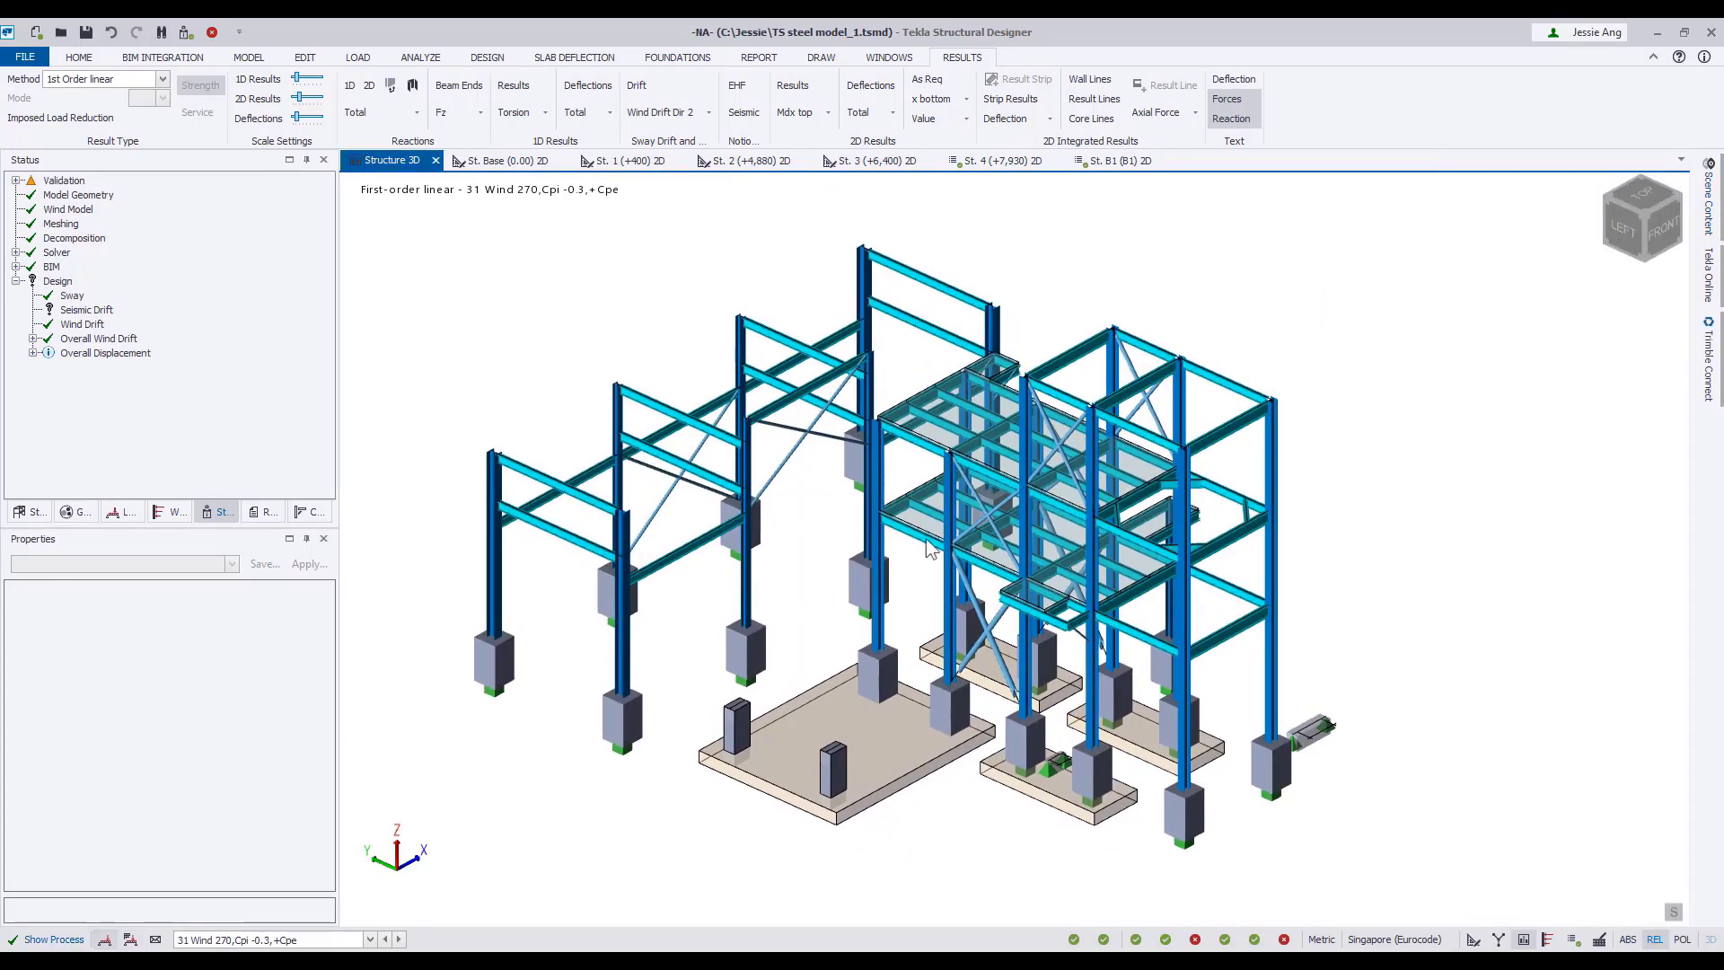
{"action": "left_click", "coordinate": [234, 939]}
{"action": "left_click", "coordinate": [224, 916]}
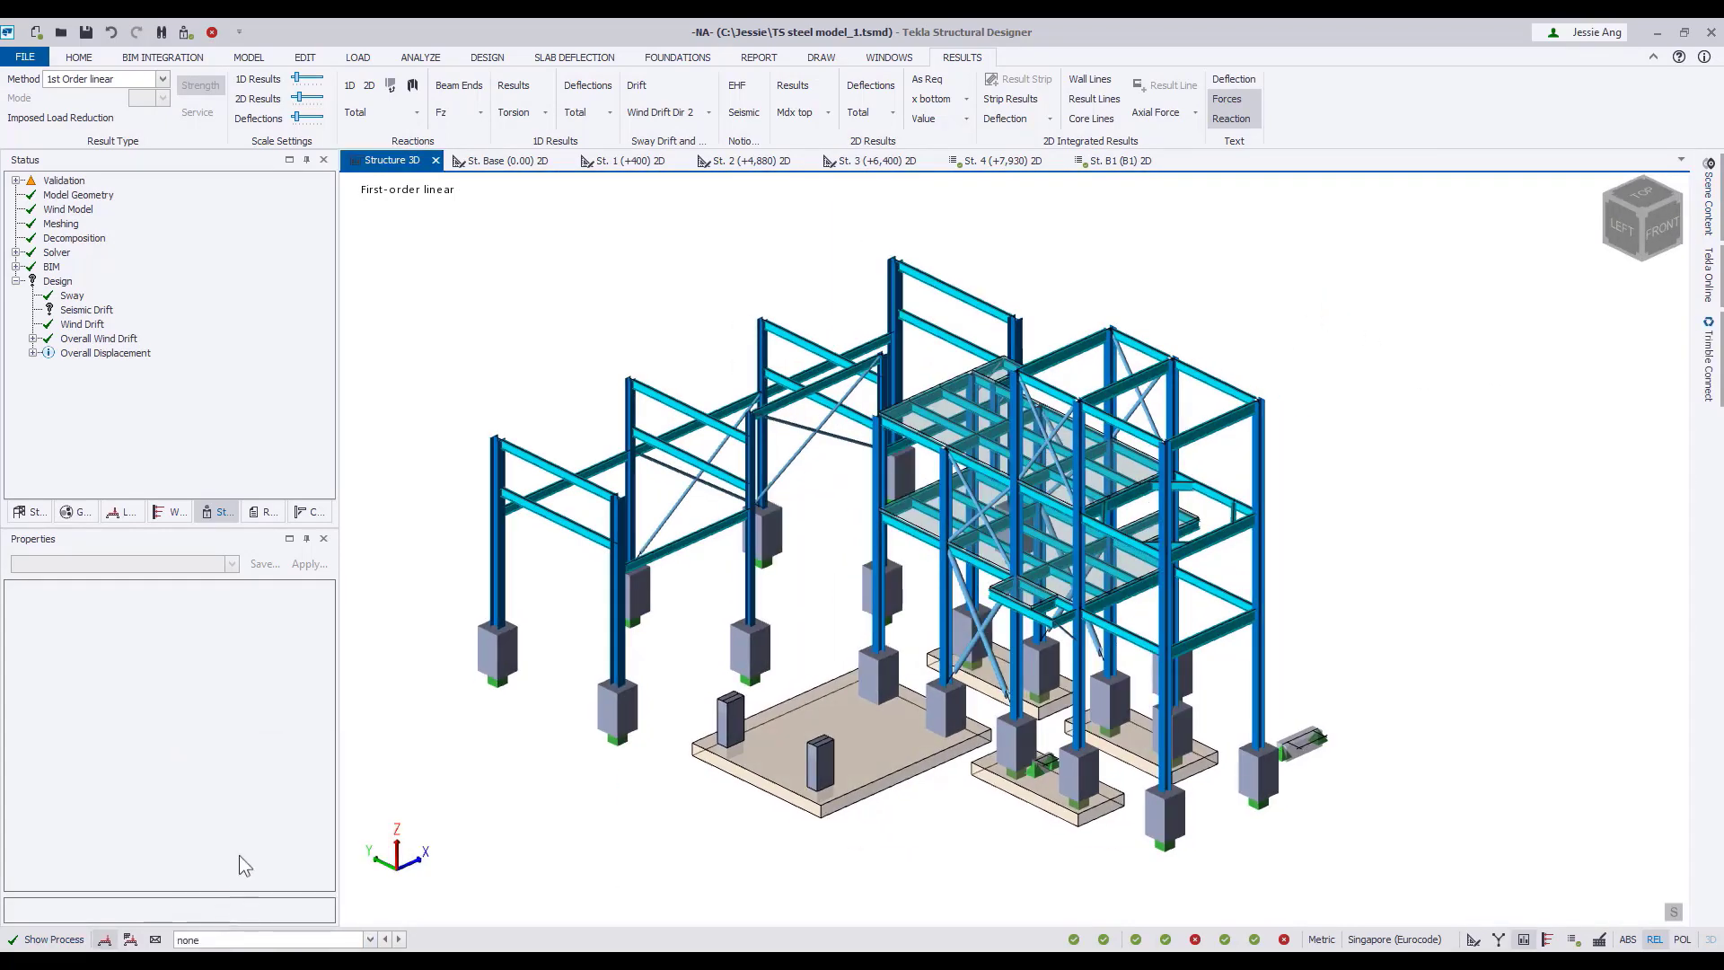
Change the Structure 3D view to a review view and display the members' utilization ratio, followed by their depth ratio.
{"action": "right_click", "coordinate": [406, 162]}
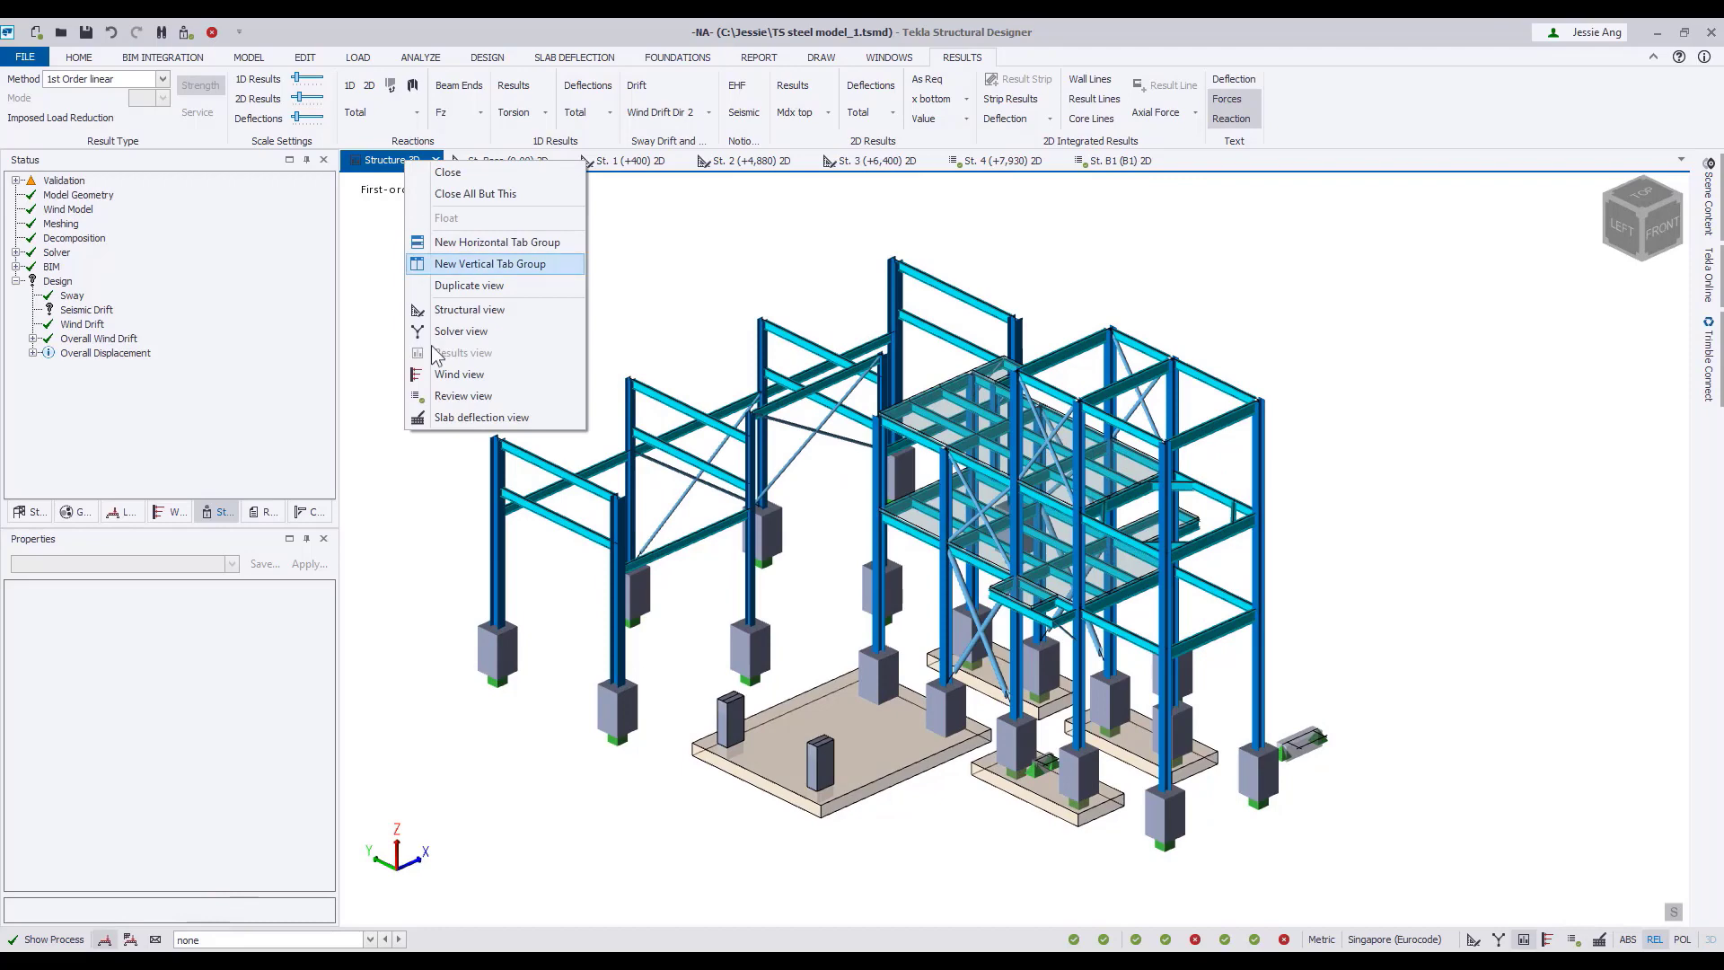
{"action": "left_click", "coordinate": [439, 400]}
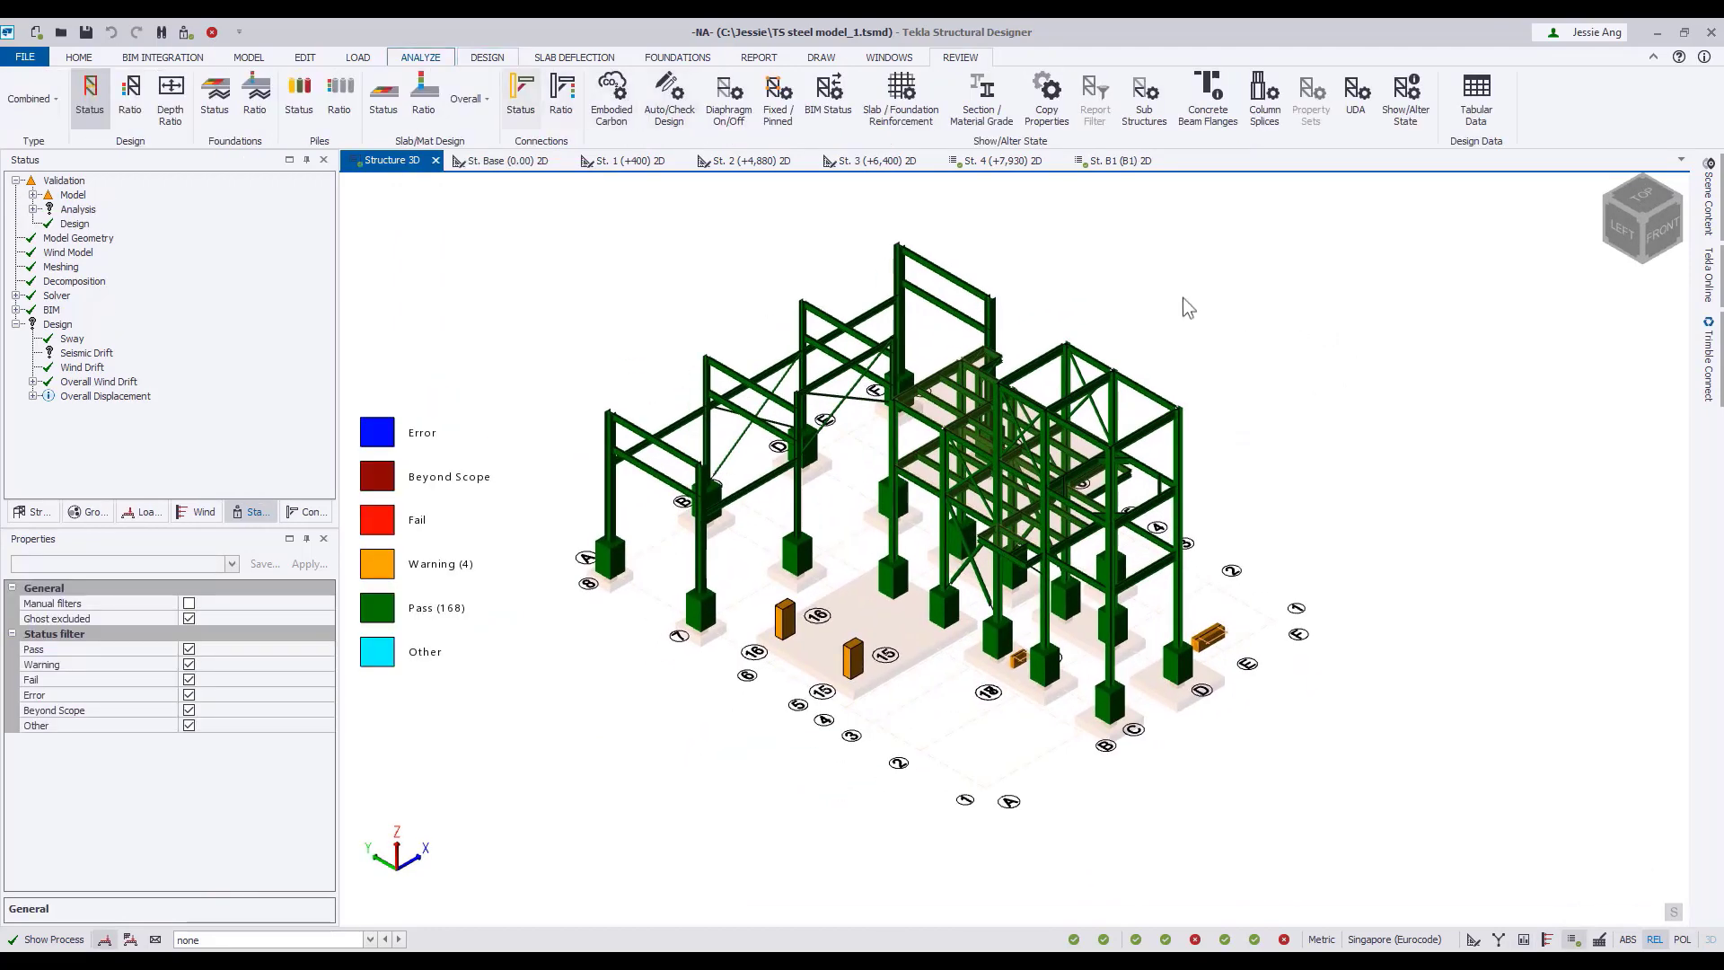
{"action": "left_click", "coordinate": [132, 106]}
{"action": "left_click", "coordinate": [175, 115]}
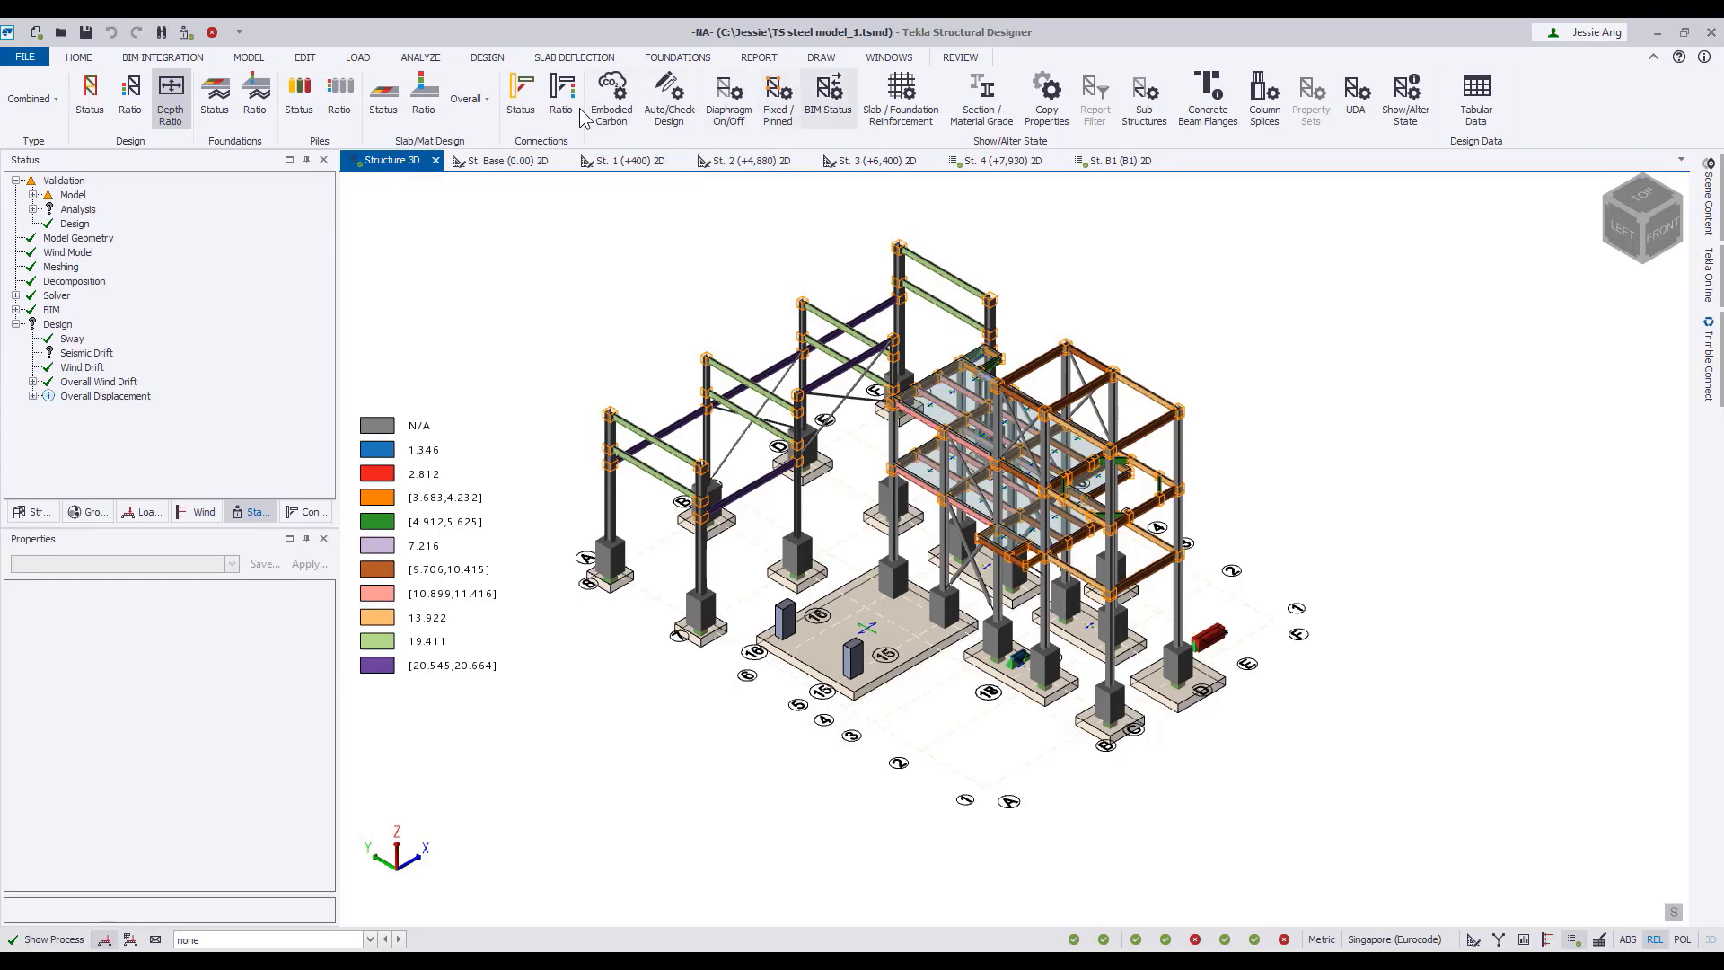
Review the steel section sizes with Section / Material Grade and set the characteristic filter to Column.
{"action": "left_click", "coordinate": [982, 97]}
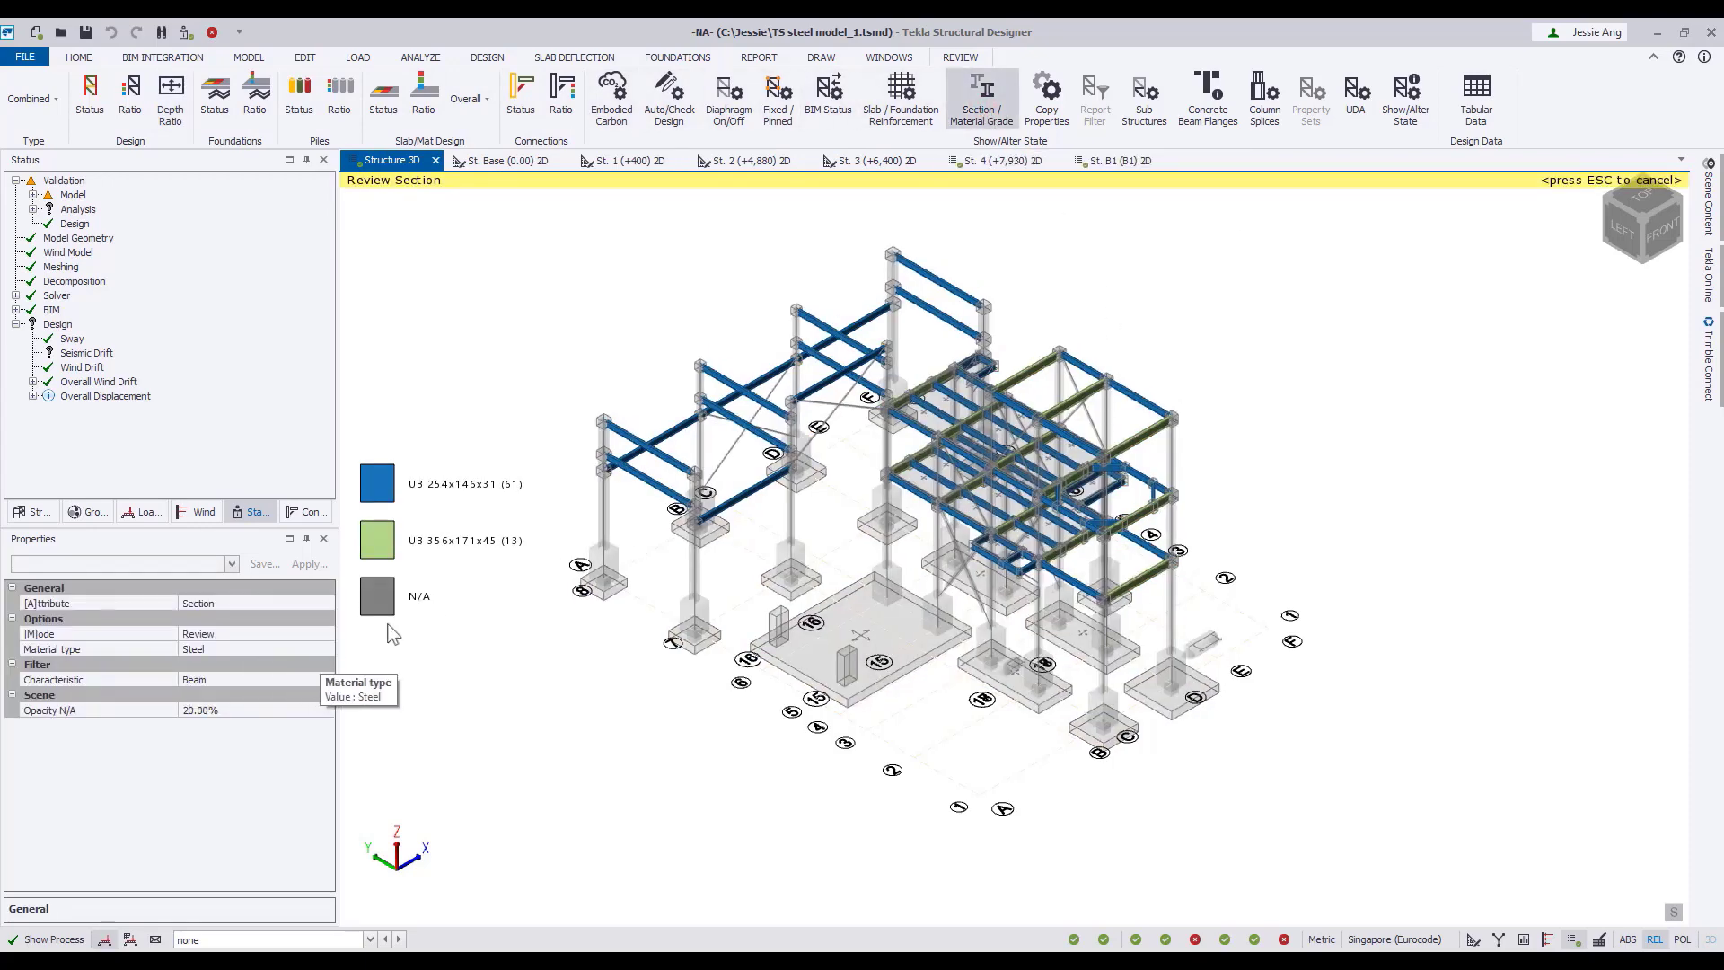
{"action": "left_click", "coordinate": [326, 649]}
{"action": "left_click", "coordinate": [326, 650]}
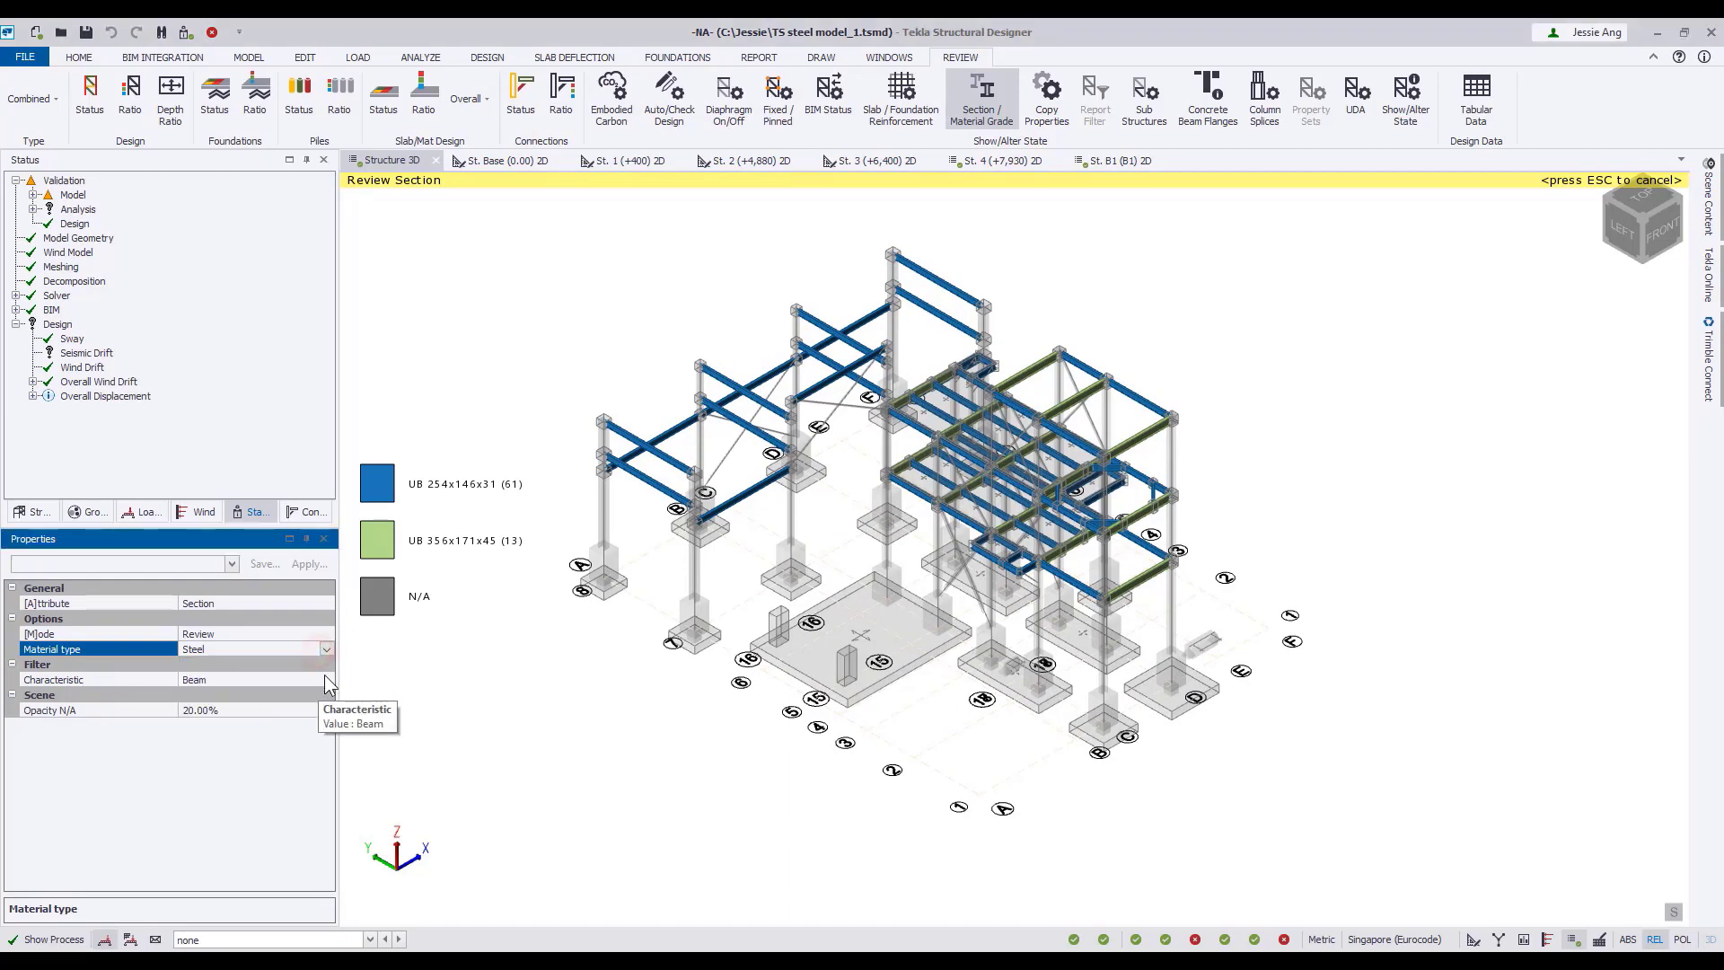
{"action": "left_click", "coordinate": [326, 680]}
{"action": "left_click", "coordinate": [290, 723]}
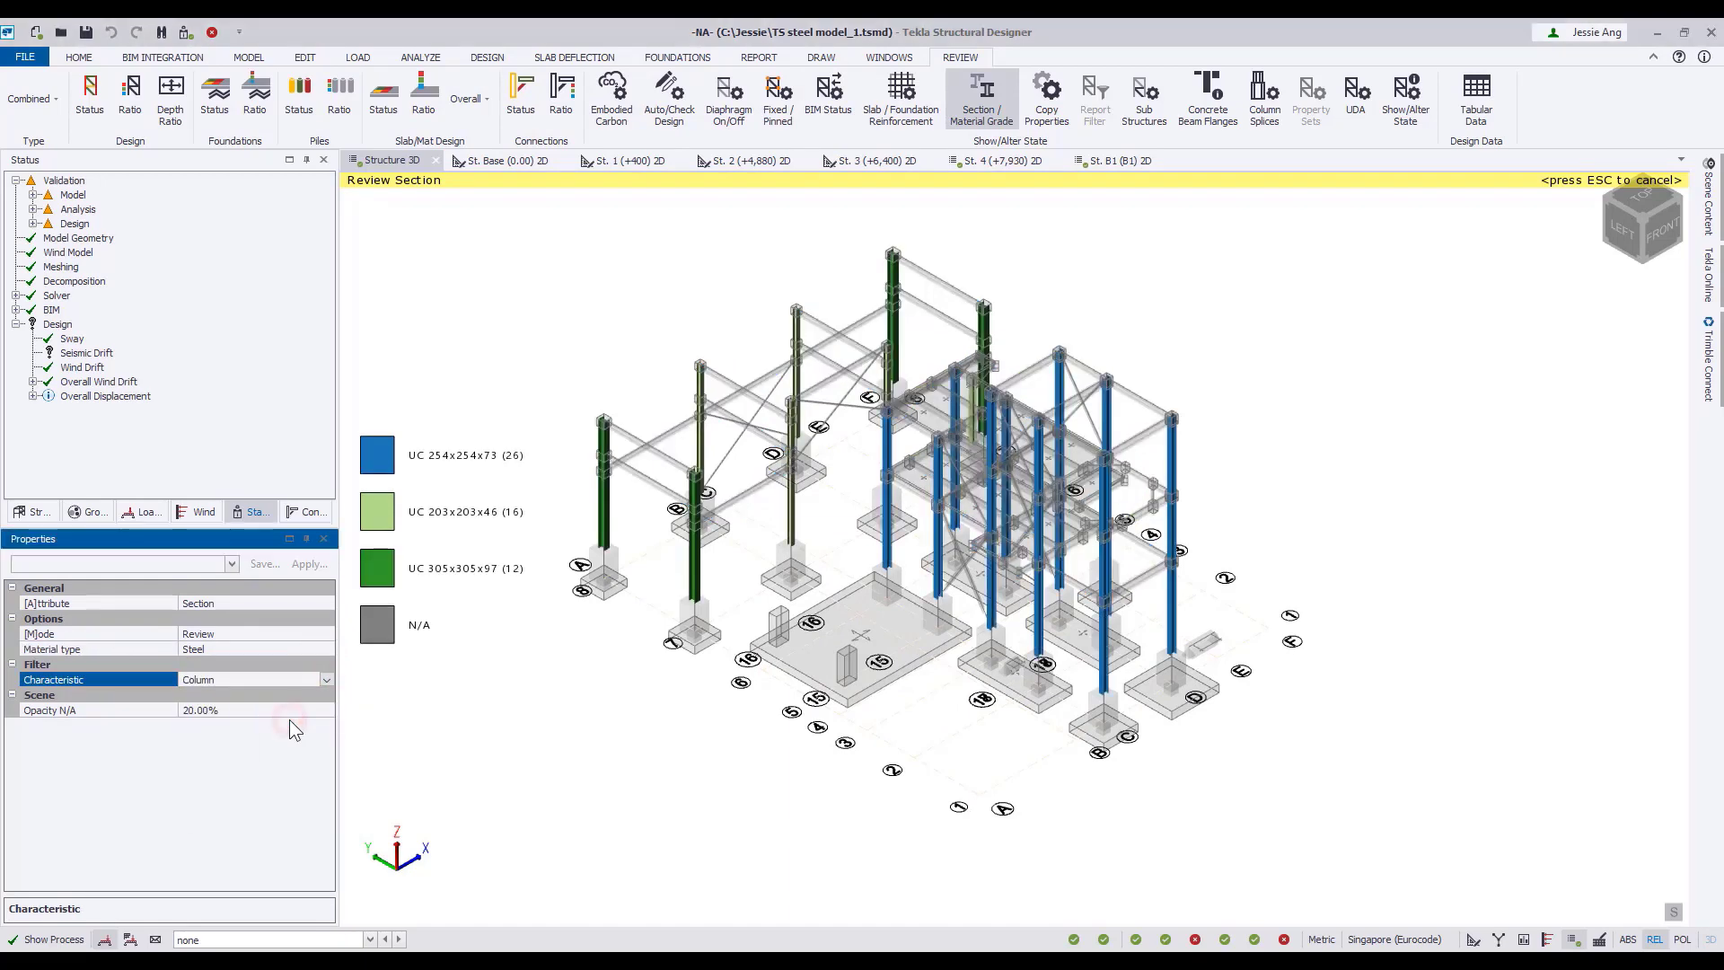
Set the section review's characteristic filter to Brace and examine the brace sections.
{"action": "left_click", "coordinate": [327, 679]}
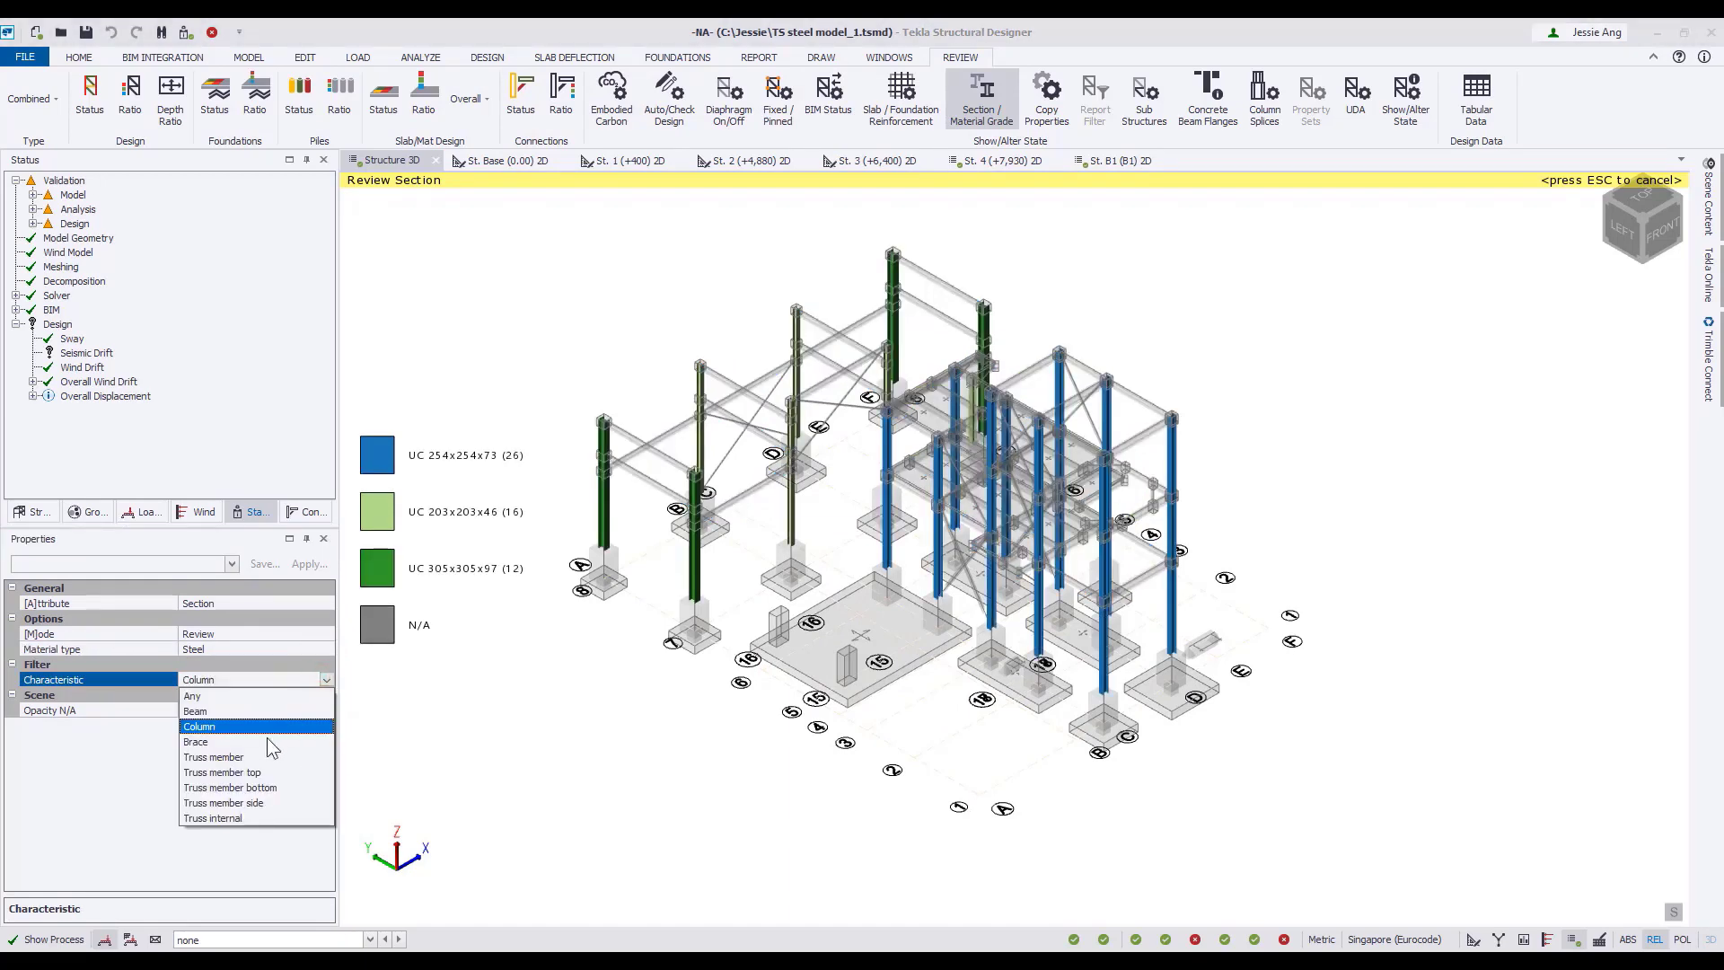
{"action": "left_click", "coordinate": [268, 741]}
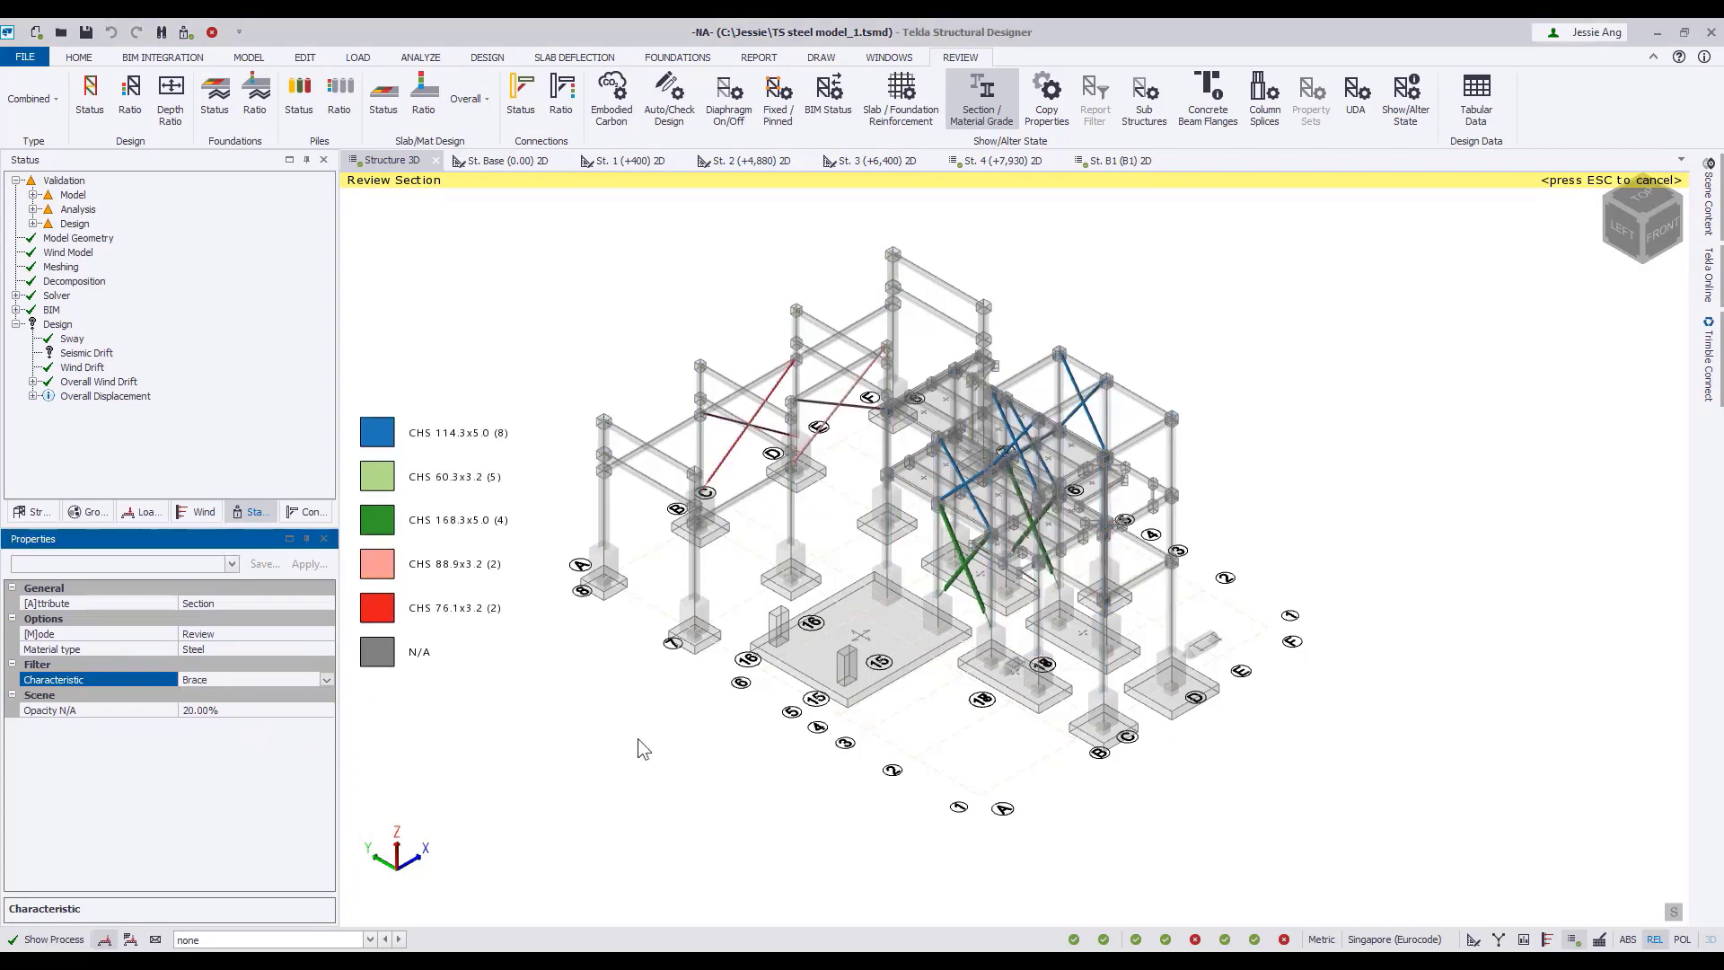
{"action": "scroll", "coordinate": [825, 479], "scroll_direction": "up", "scroll_amount": 3}
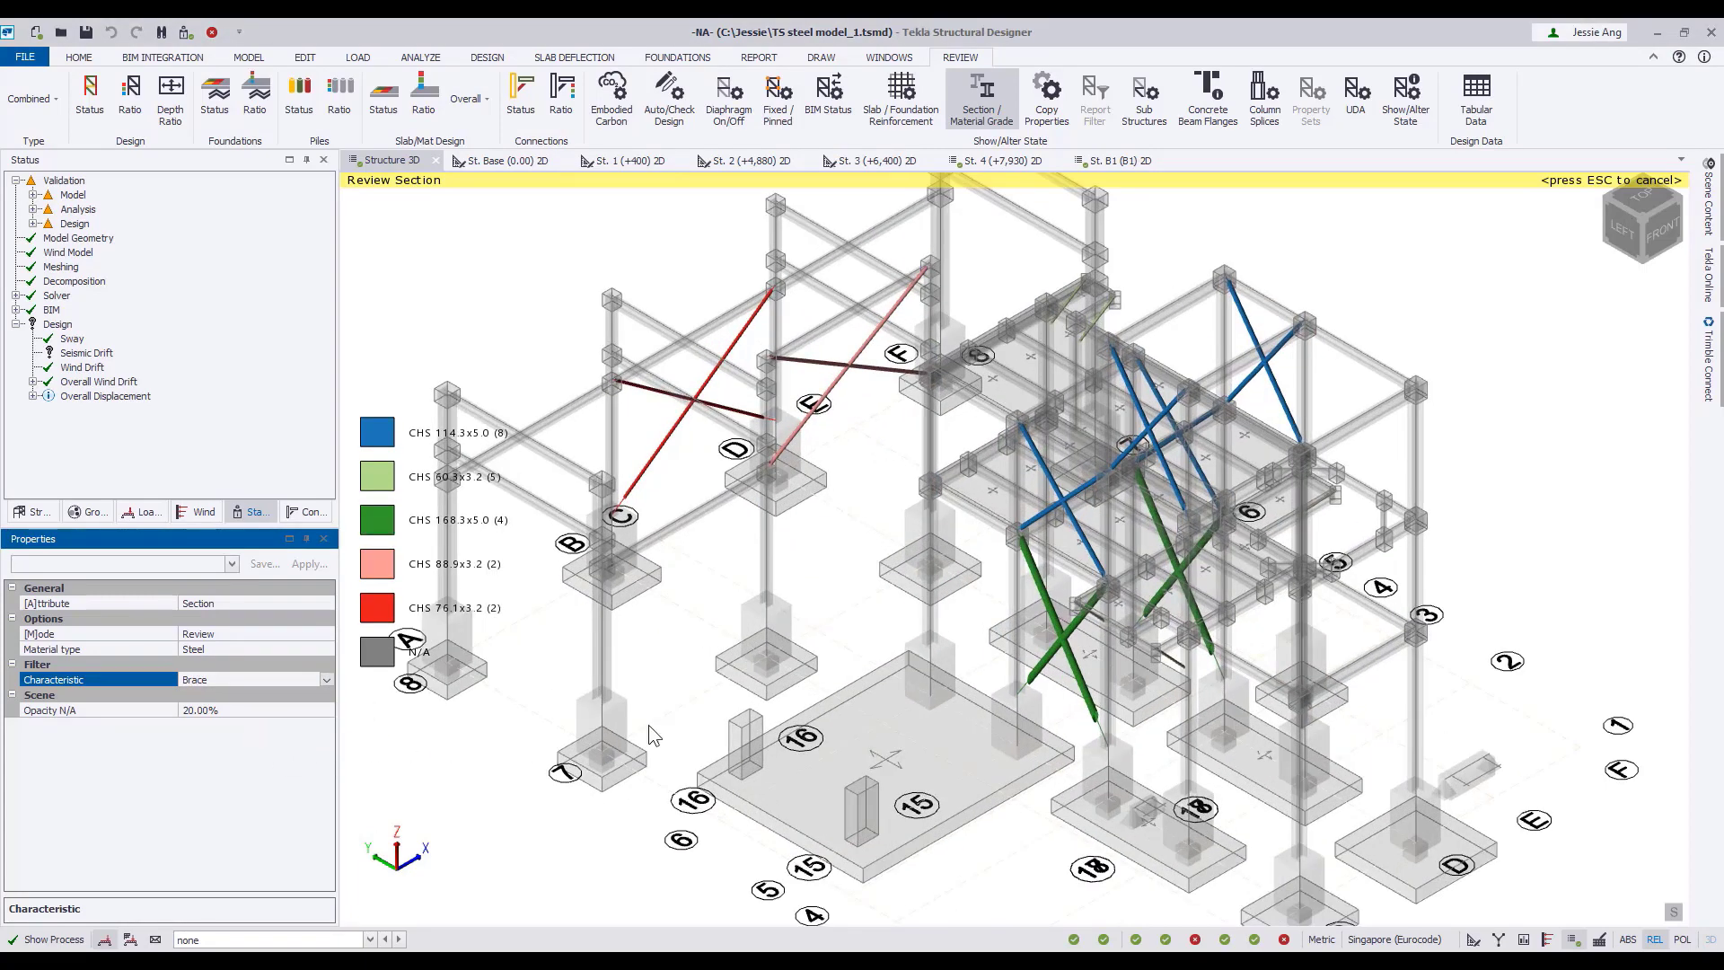
Copy the CHS 88.9x3.2 section from brace SBR1 to the CHS 76.1x3.2 brace SBR4 and end the section review.
{"action": "left_click", "coordinate": [327, 634]}
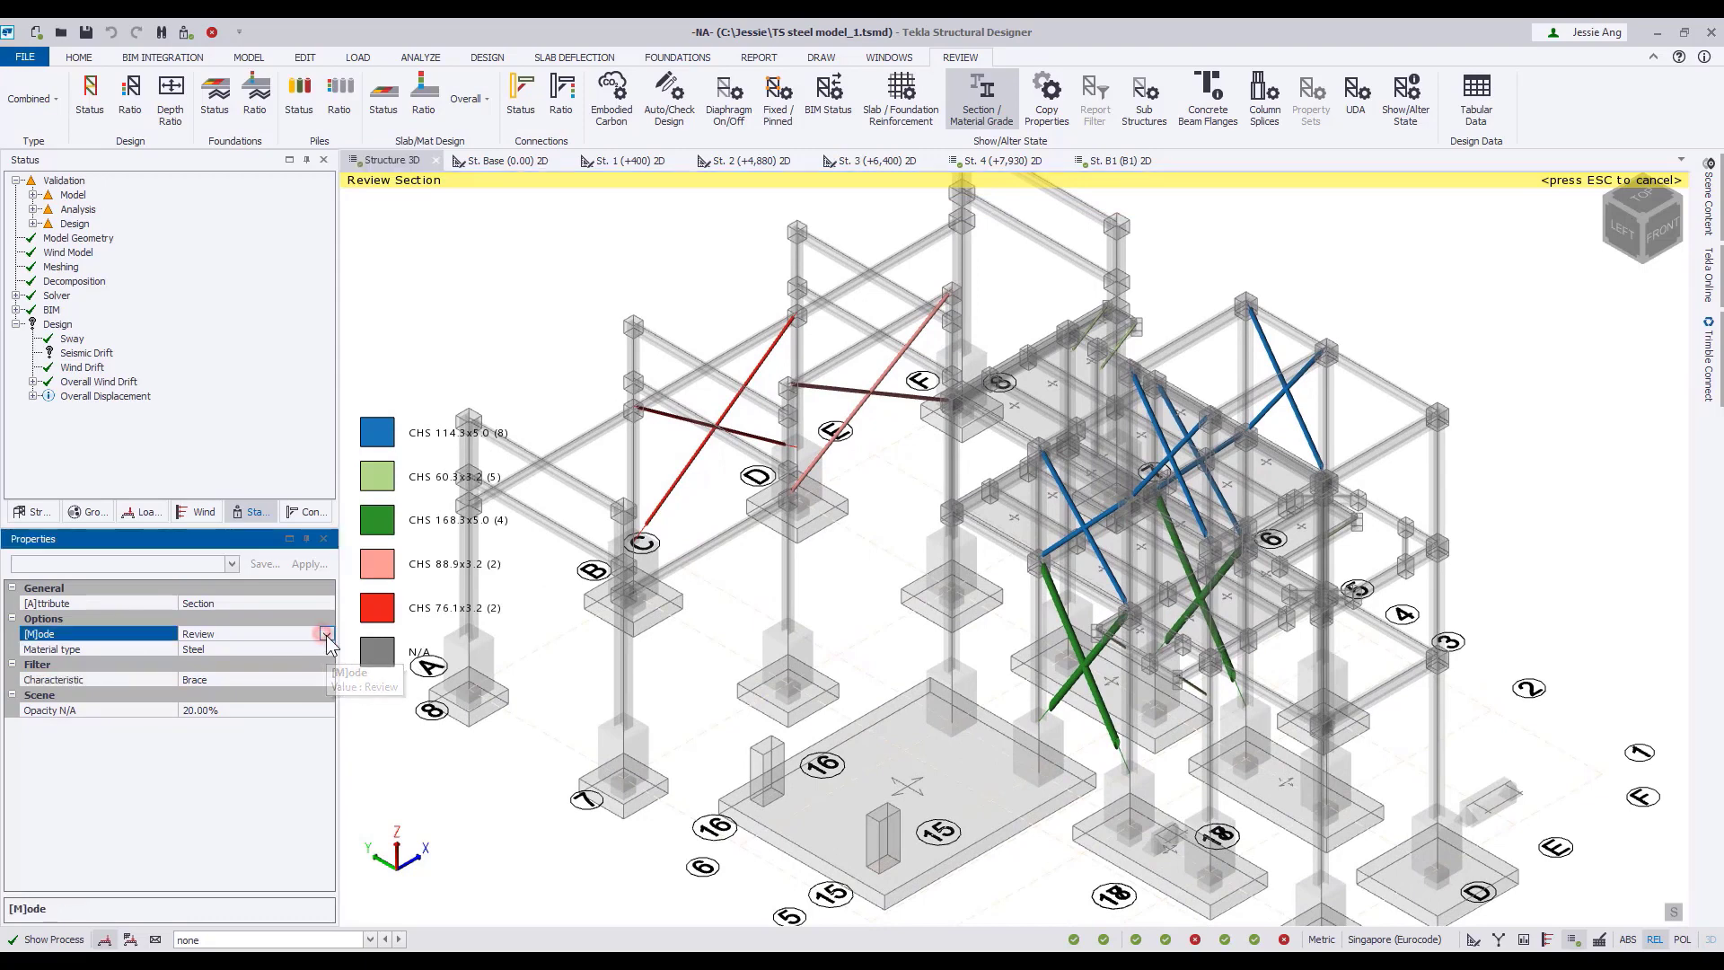
{"action": "left_click", "coordinate": [327, 634]}
{"action": "left_click", "coordinate": [299, 669]}
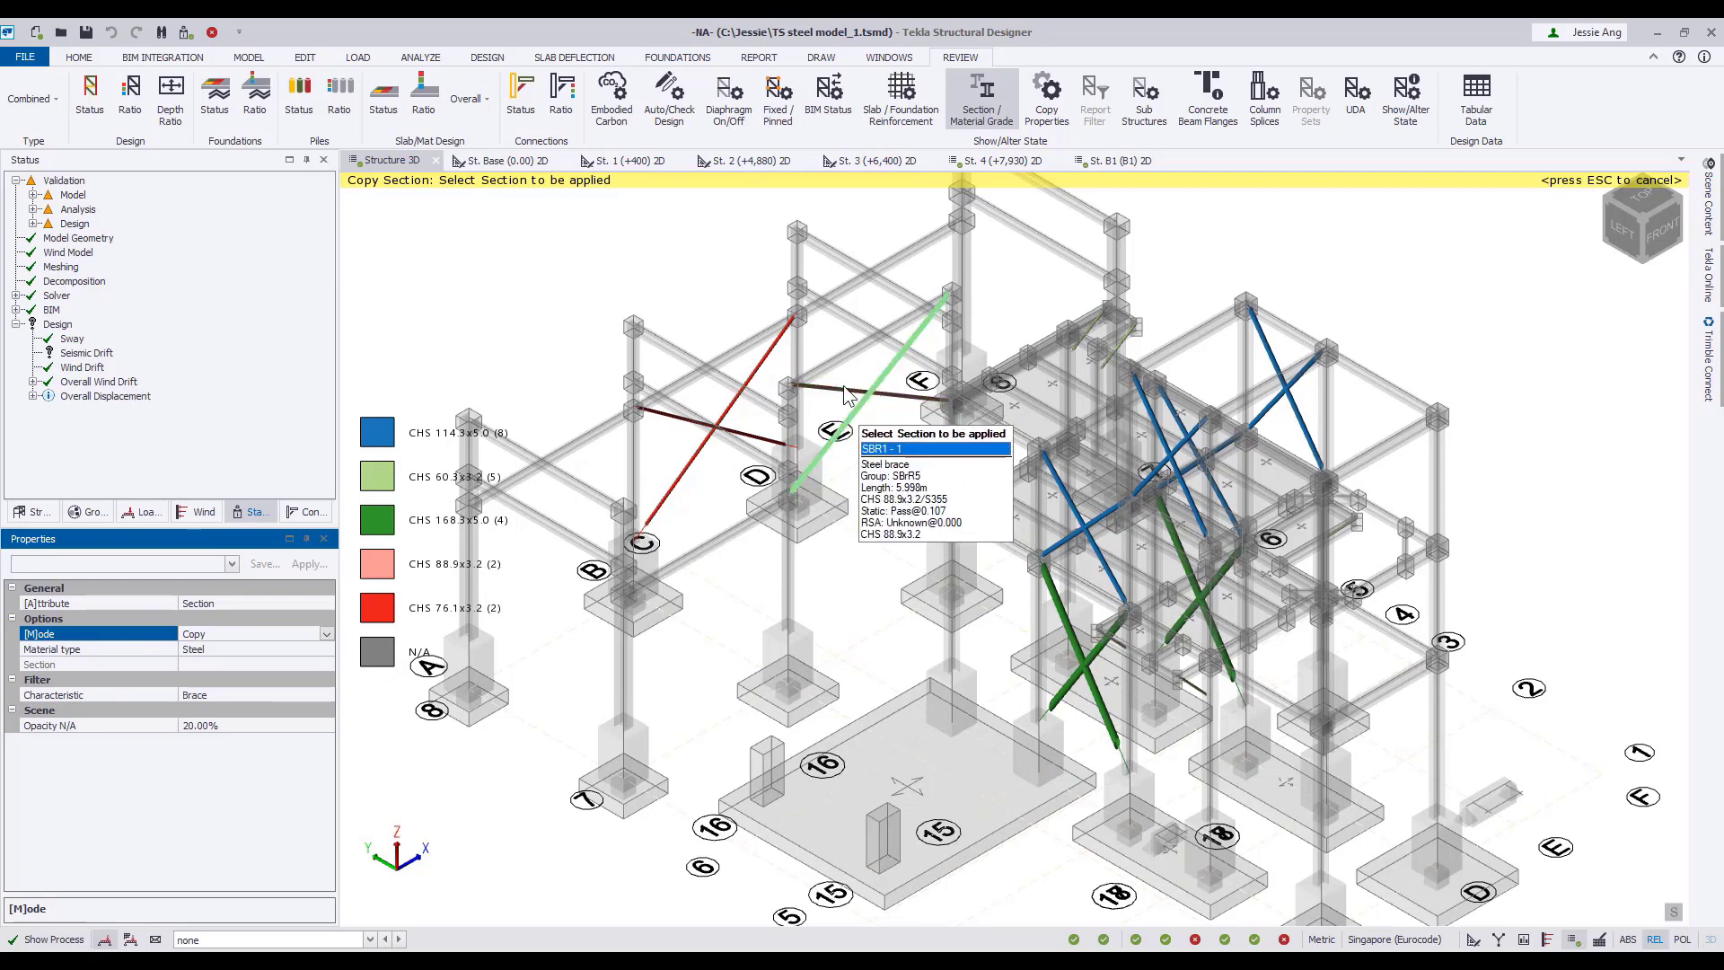
{"action": "left_click", "coordinate": [858, 419]}
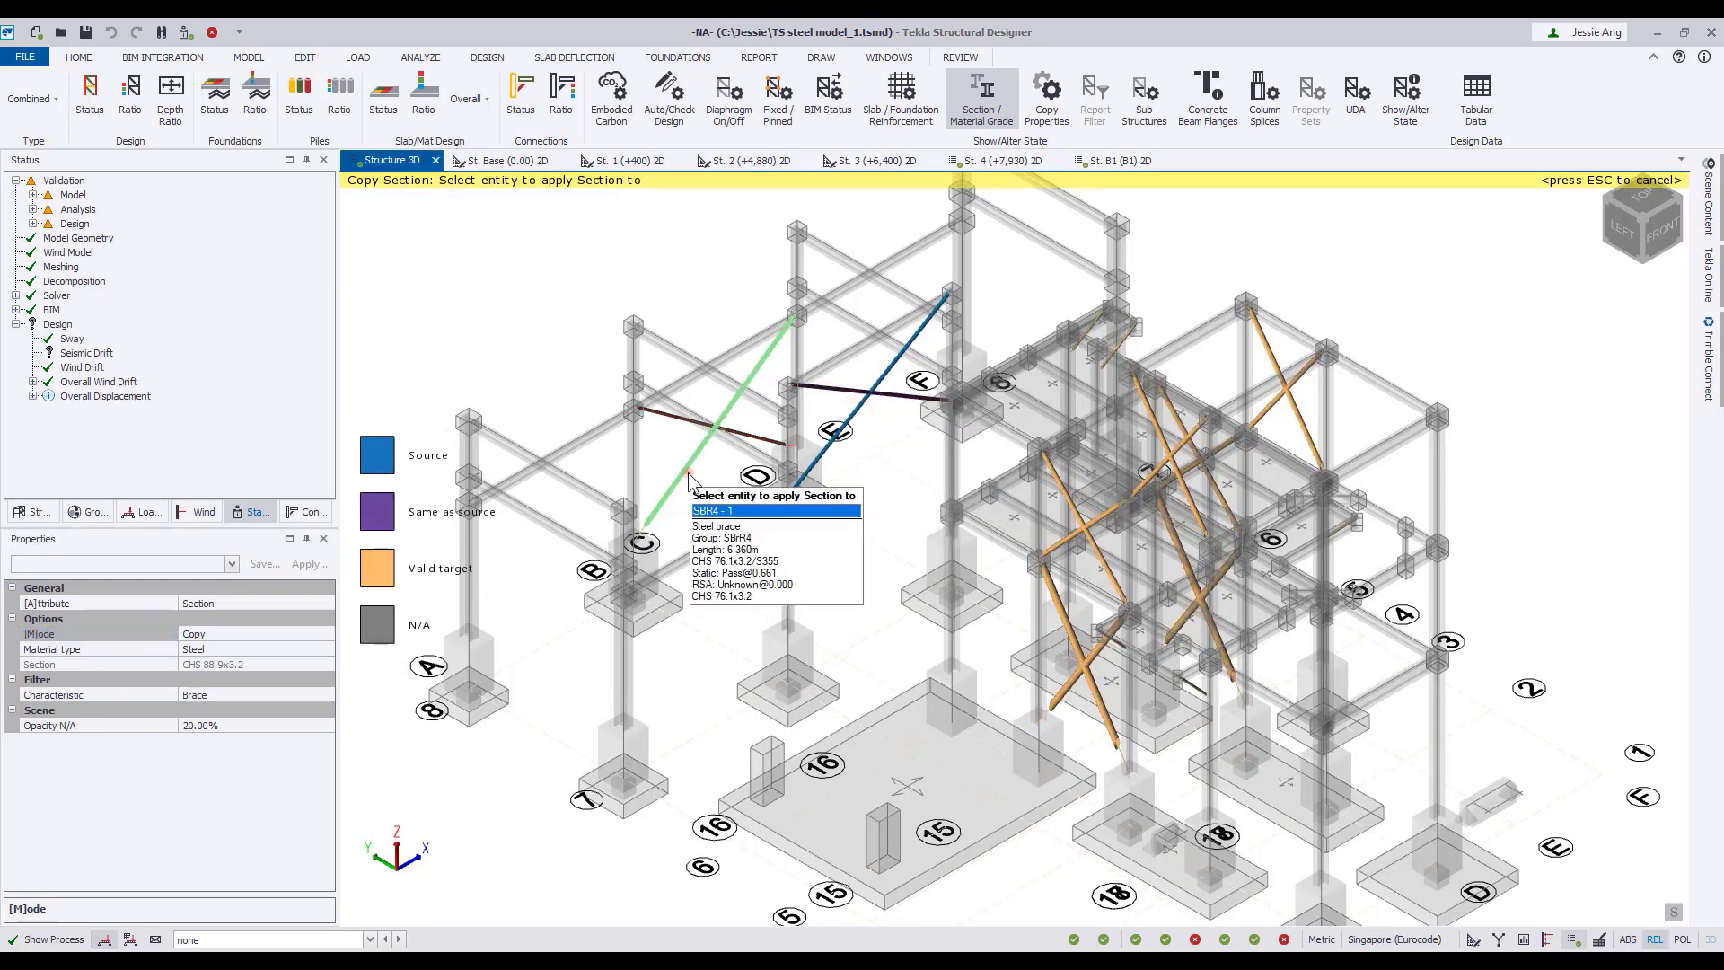
{"action": "left_click", "coordinate": [707, 437]}
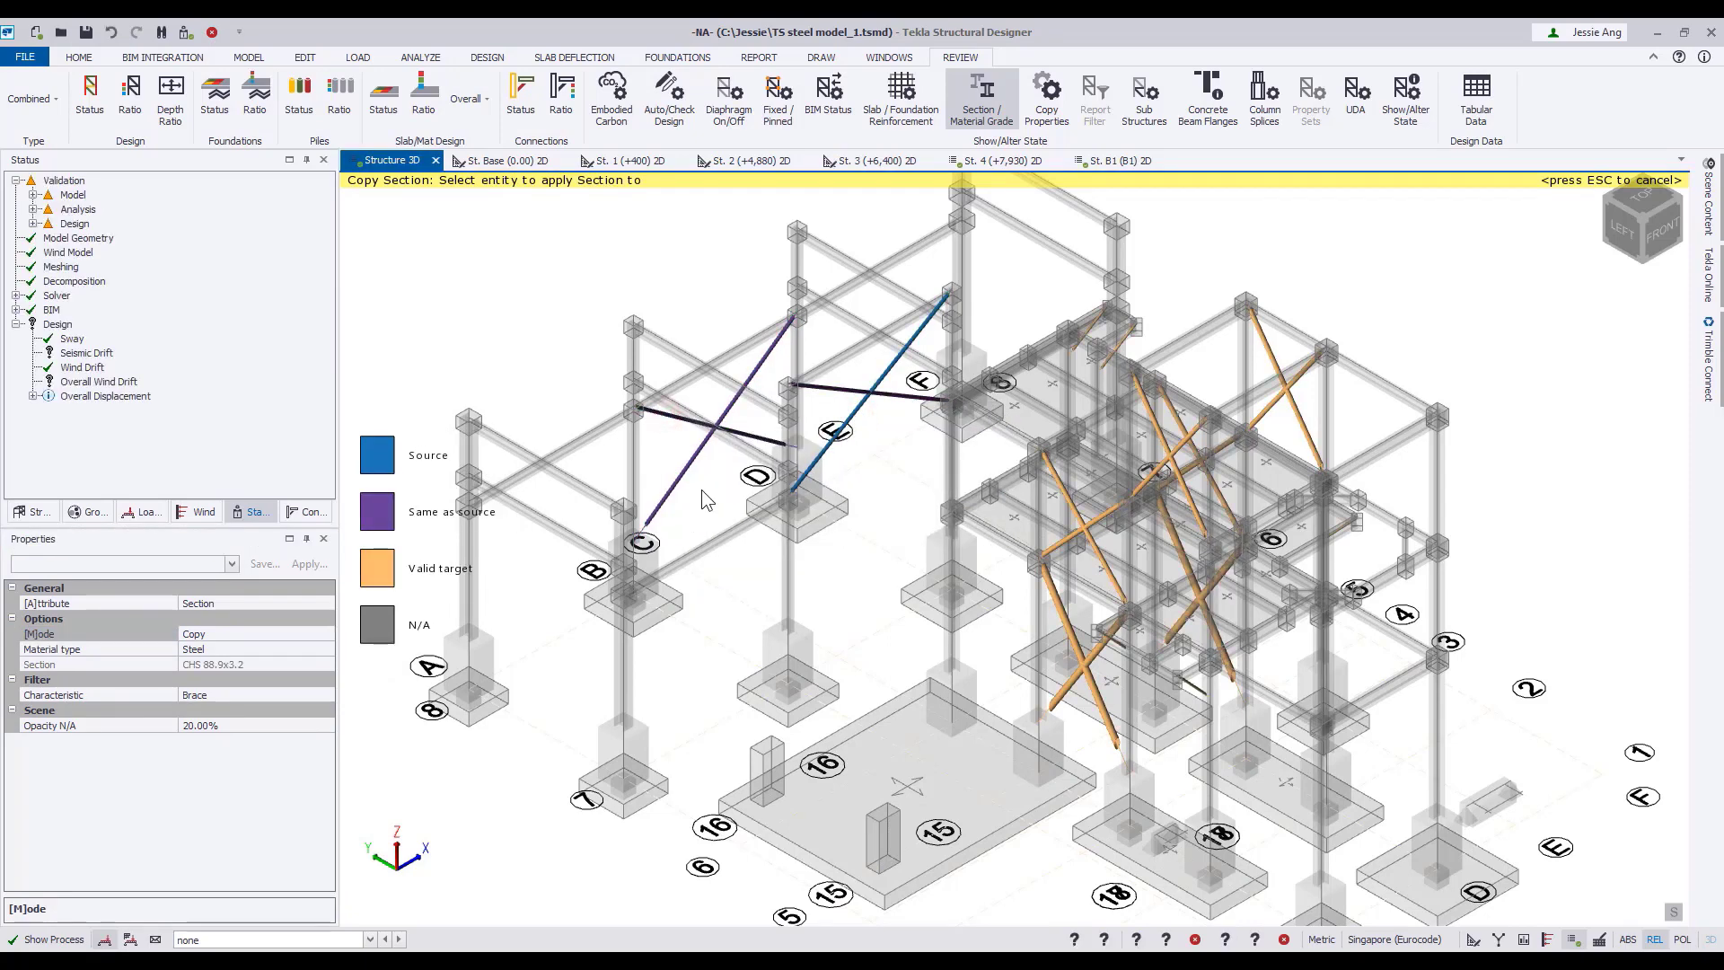
{"action": "key", "text": "Escape"}
{"action": "scroll", "coordinate": [702, 489], "scroll_direction": "down", "scroll_amount": 4}
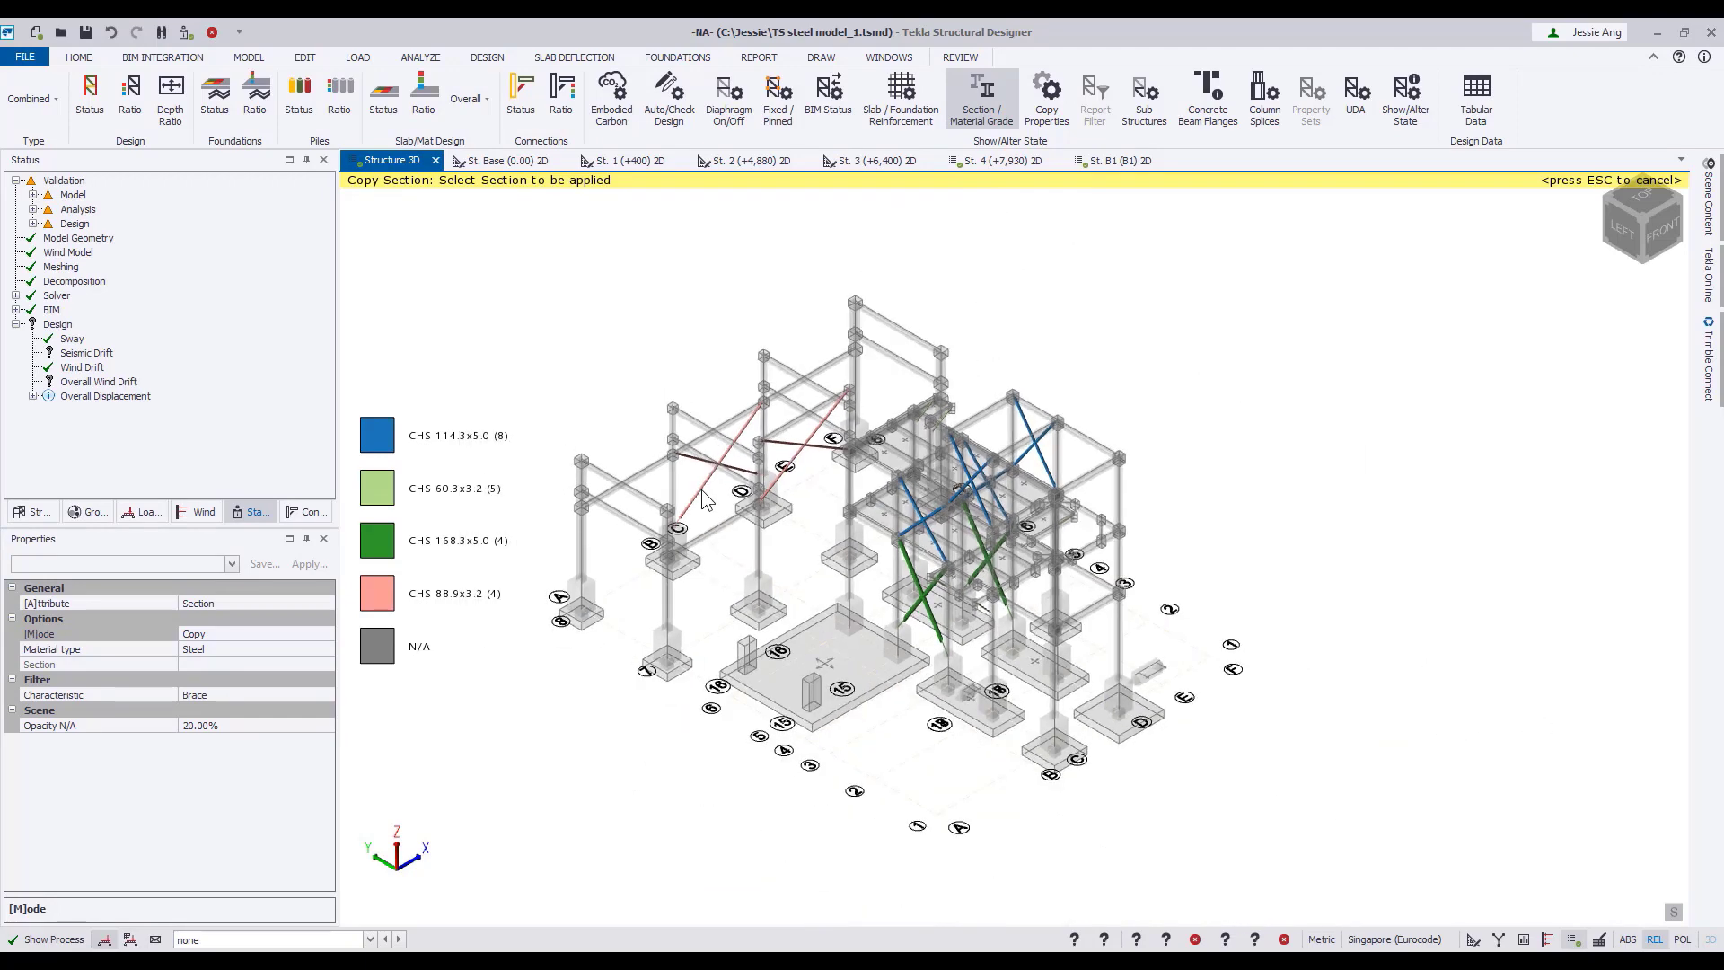
{"action": "key", "text": "Escape"}
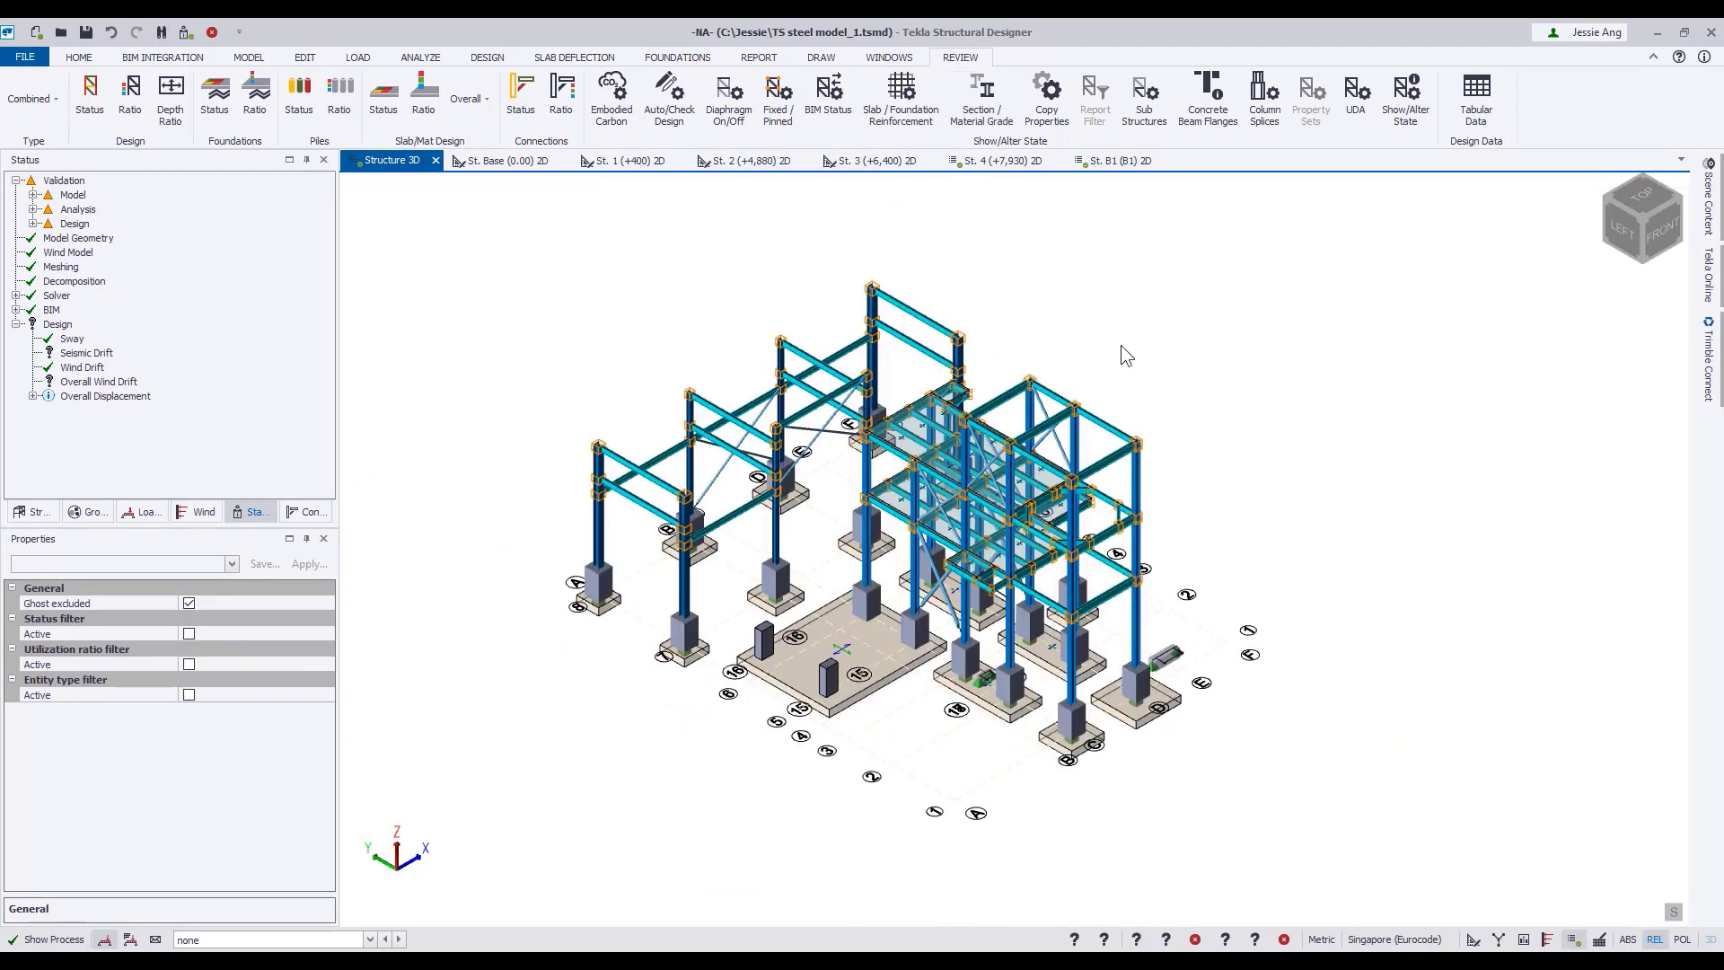
Rerun the combined analysis and static design of the whole structure with Design All (Static).
{"action": "left_click", "coordinate": [487, 57]}
{"action": "left_click", "coordinate": [645, 111]}
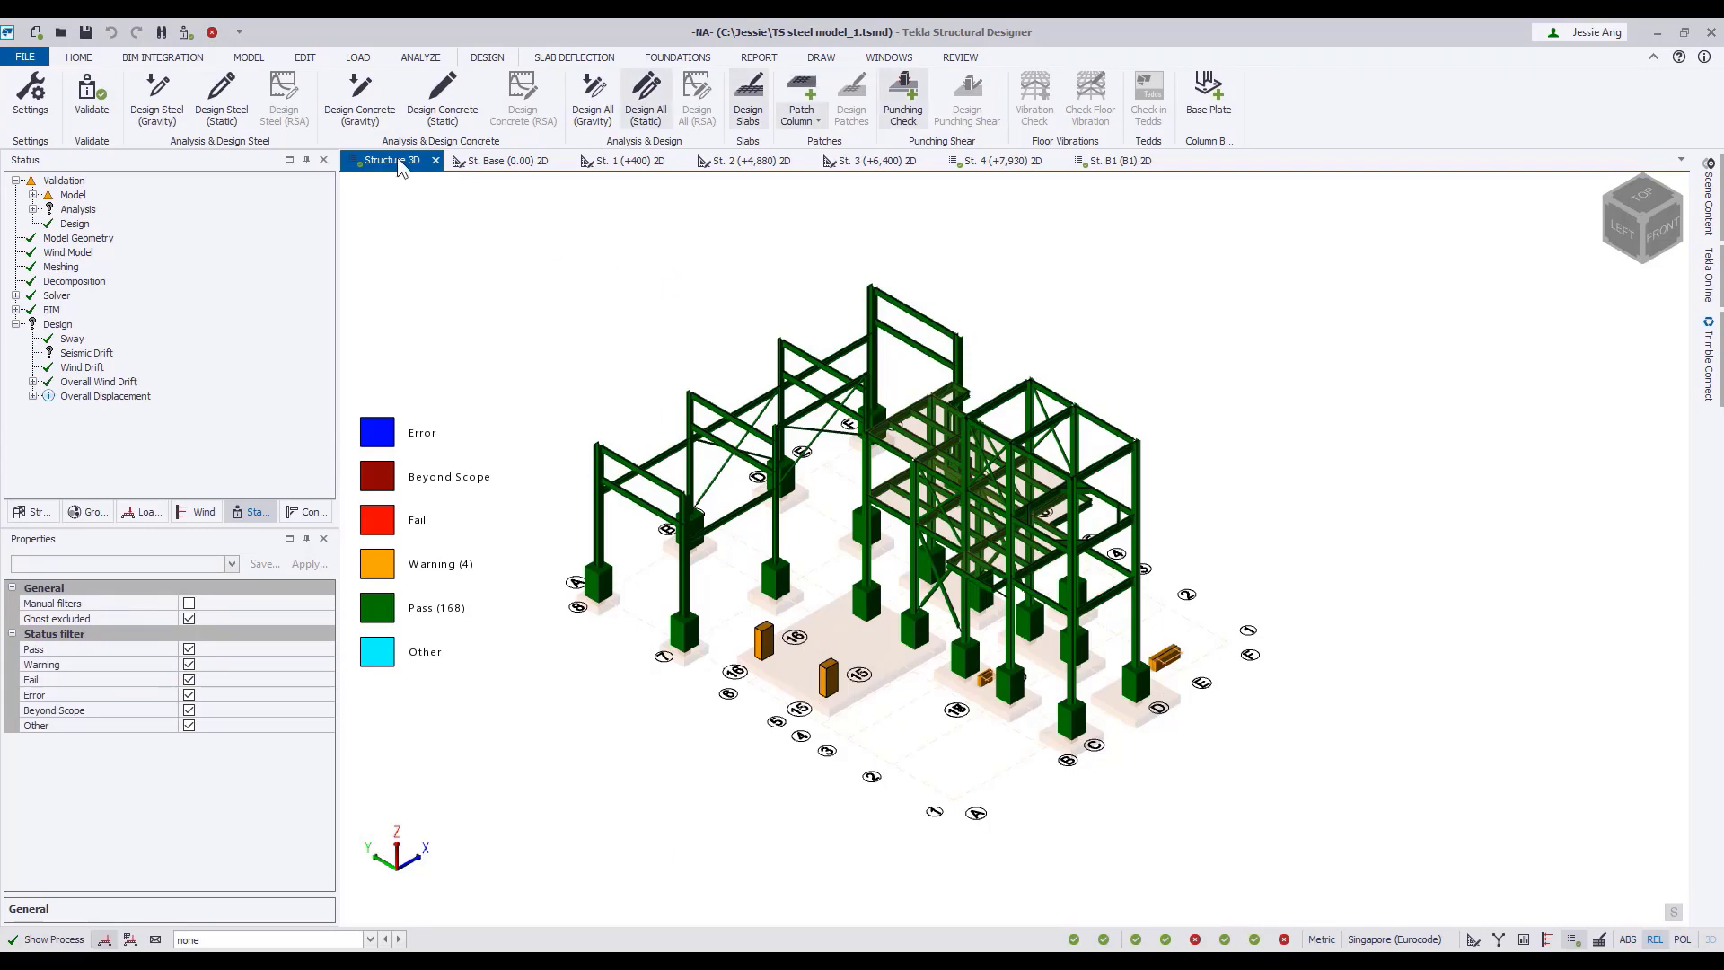
Open the tabular design data and review the Design Summary for steel beams, followed by steel braces.
{"action": "left_click", "coordinate": [957, 57]}
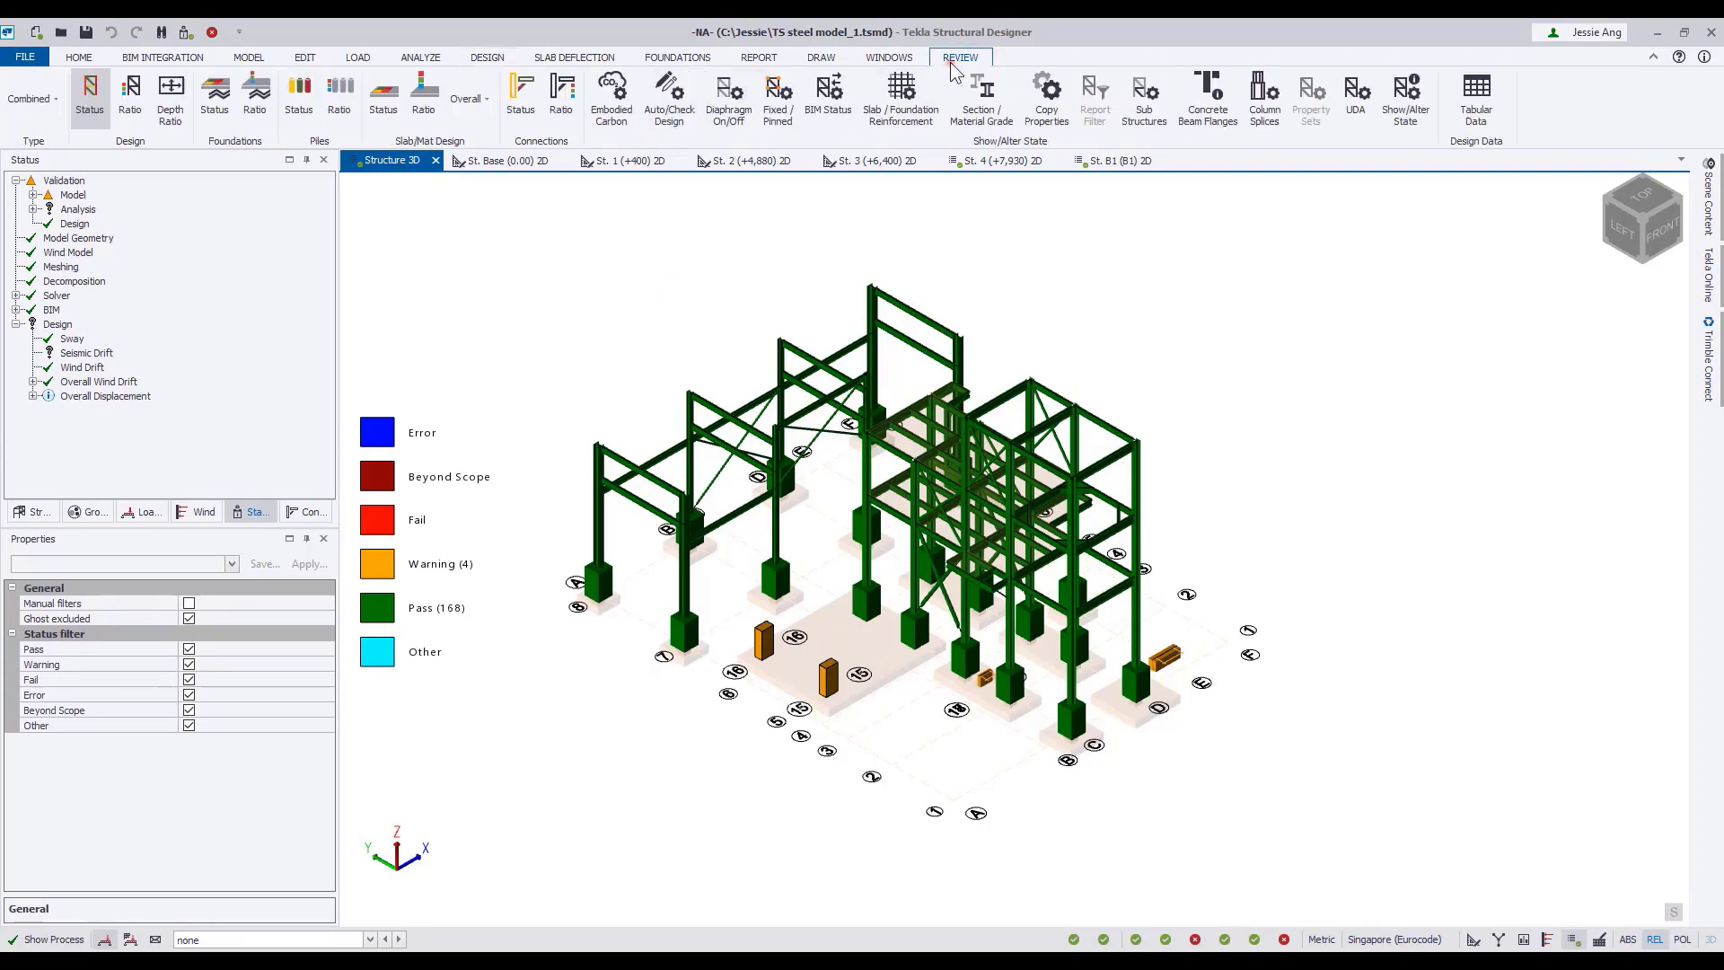
{"action": "left_click", "coordinate": [1474, 95]}
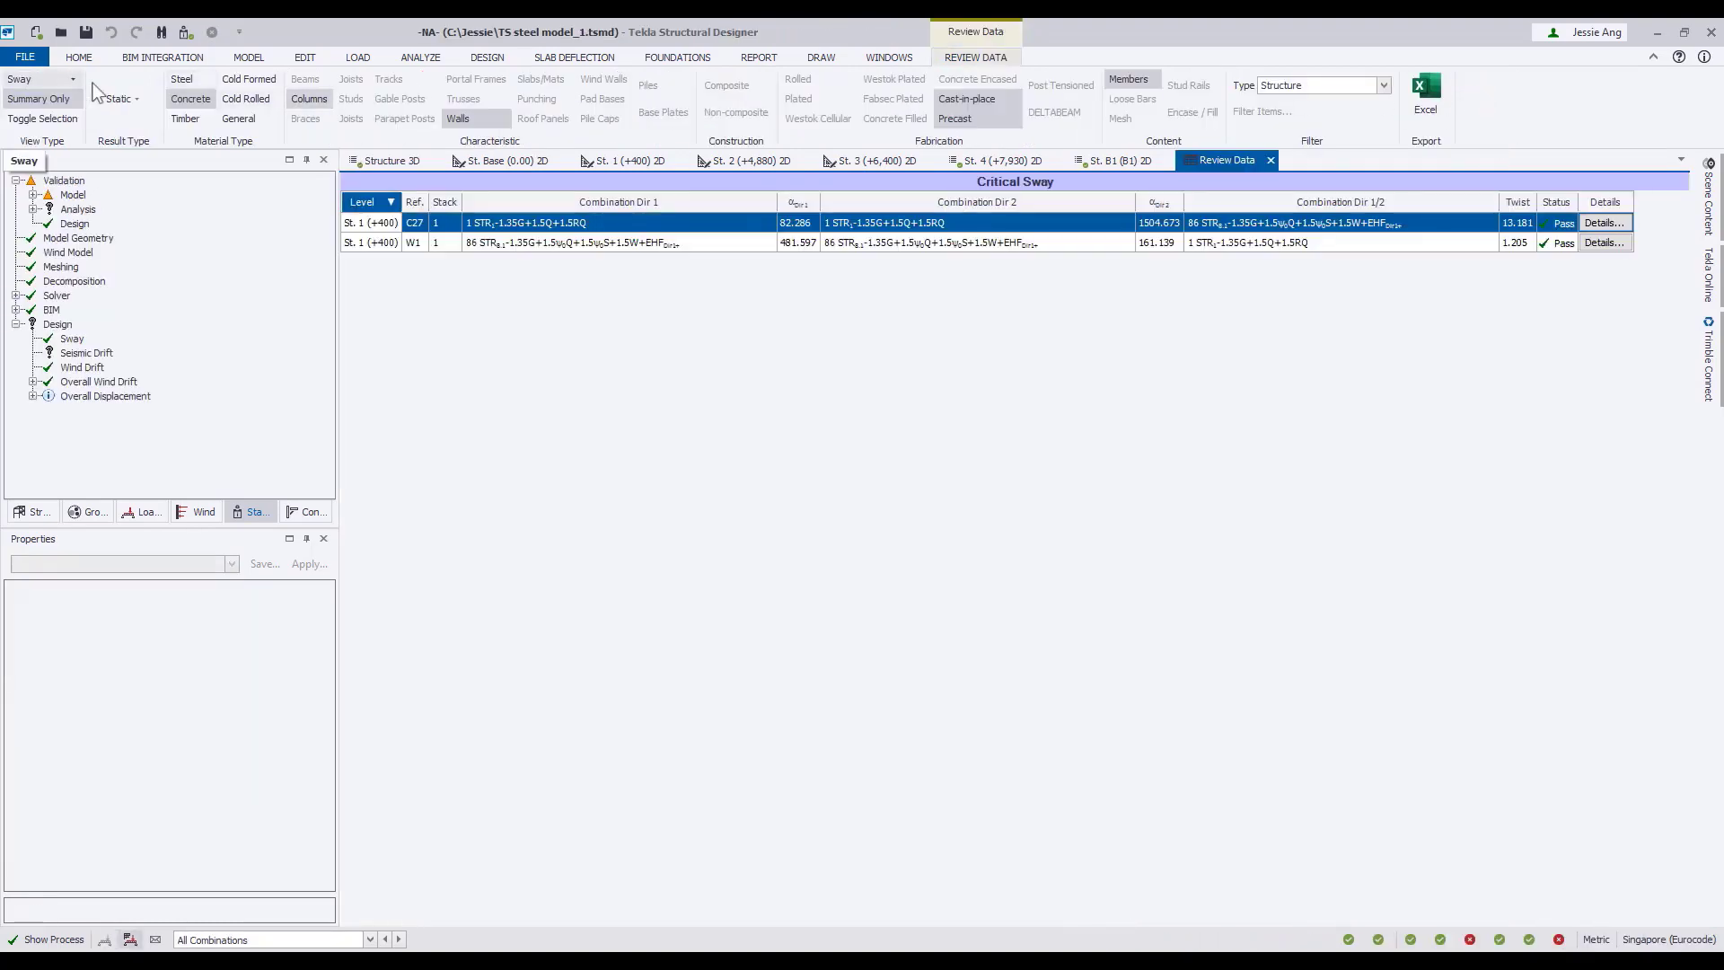
{"action": "left_click", "coordinate": [70, 79]}
{"action": "left_click", "coordinate": [74, 103]}
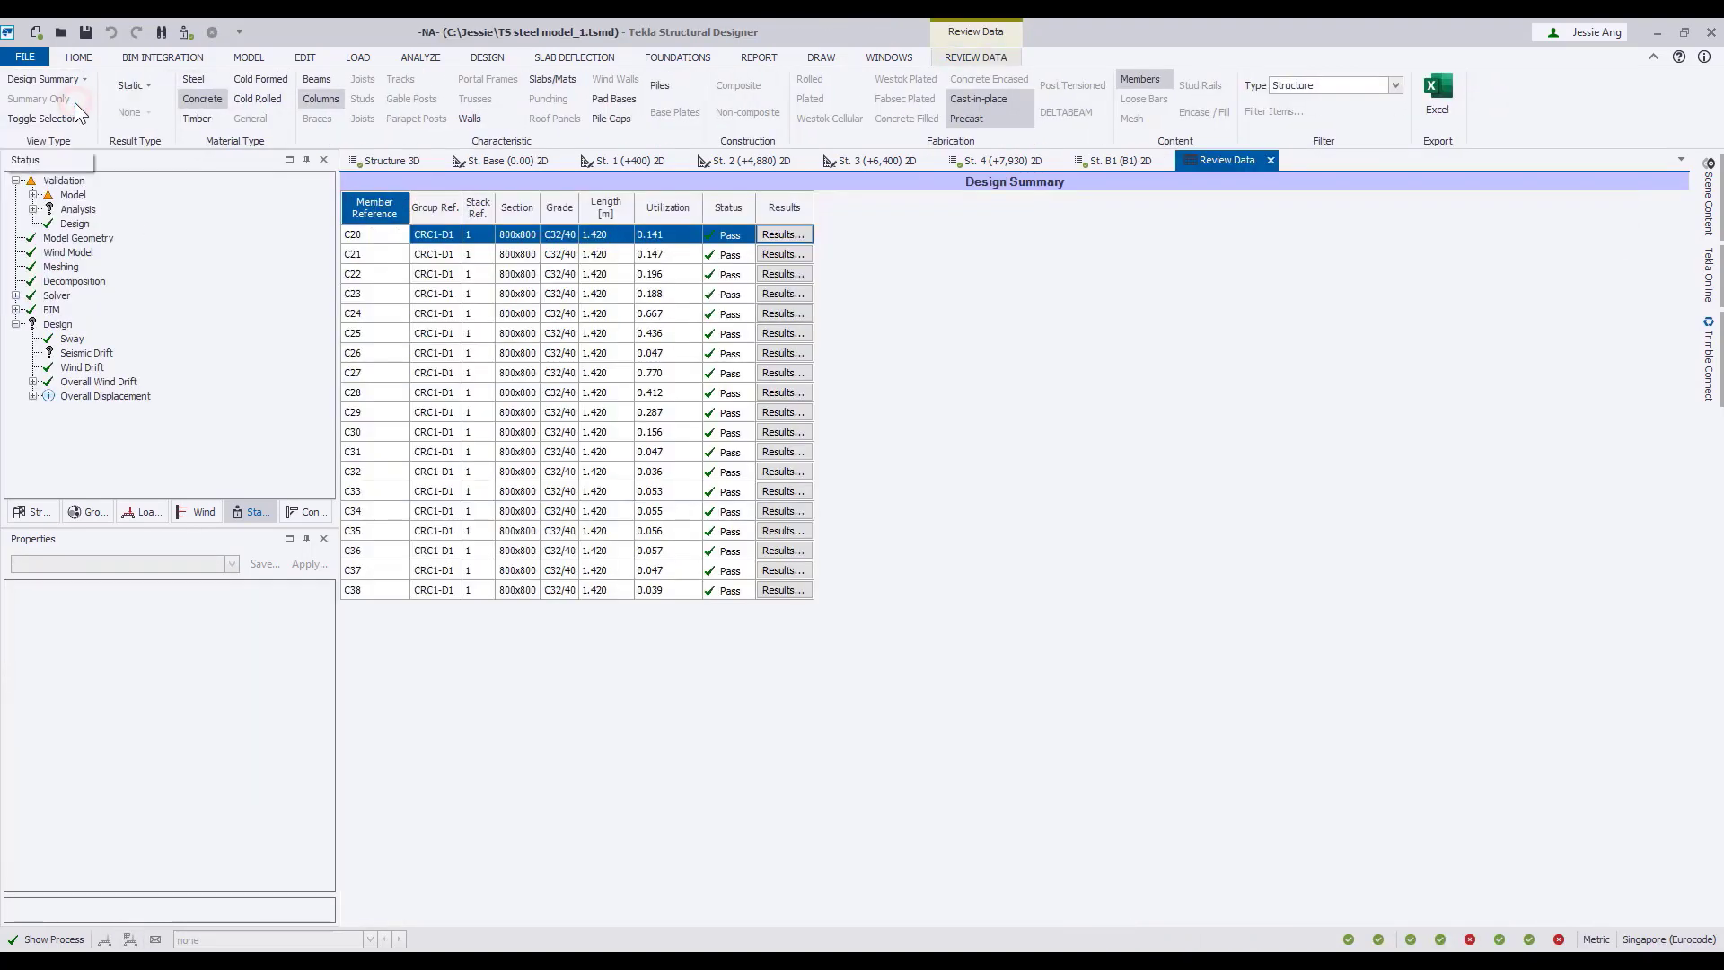
{"action": "left_click", "coordinate": [197, 83]}
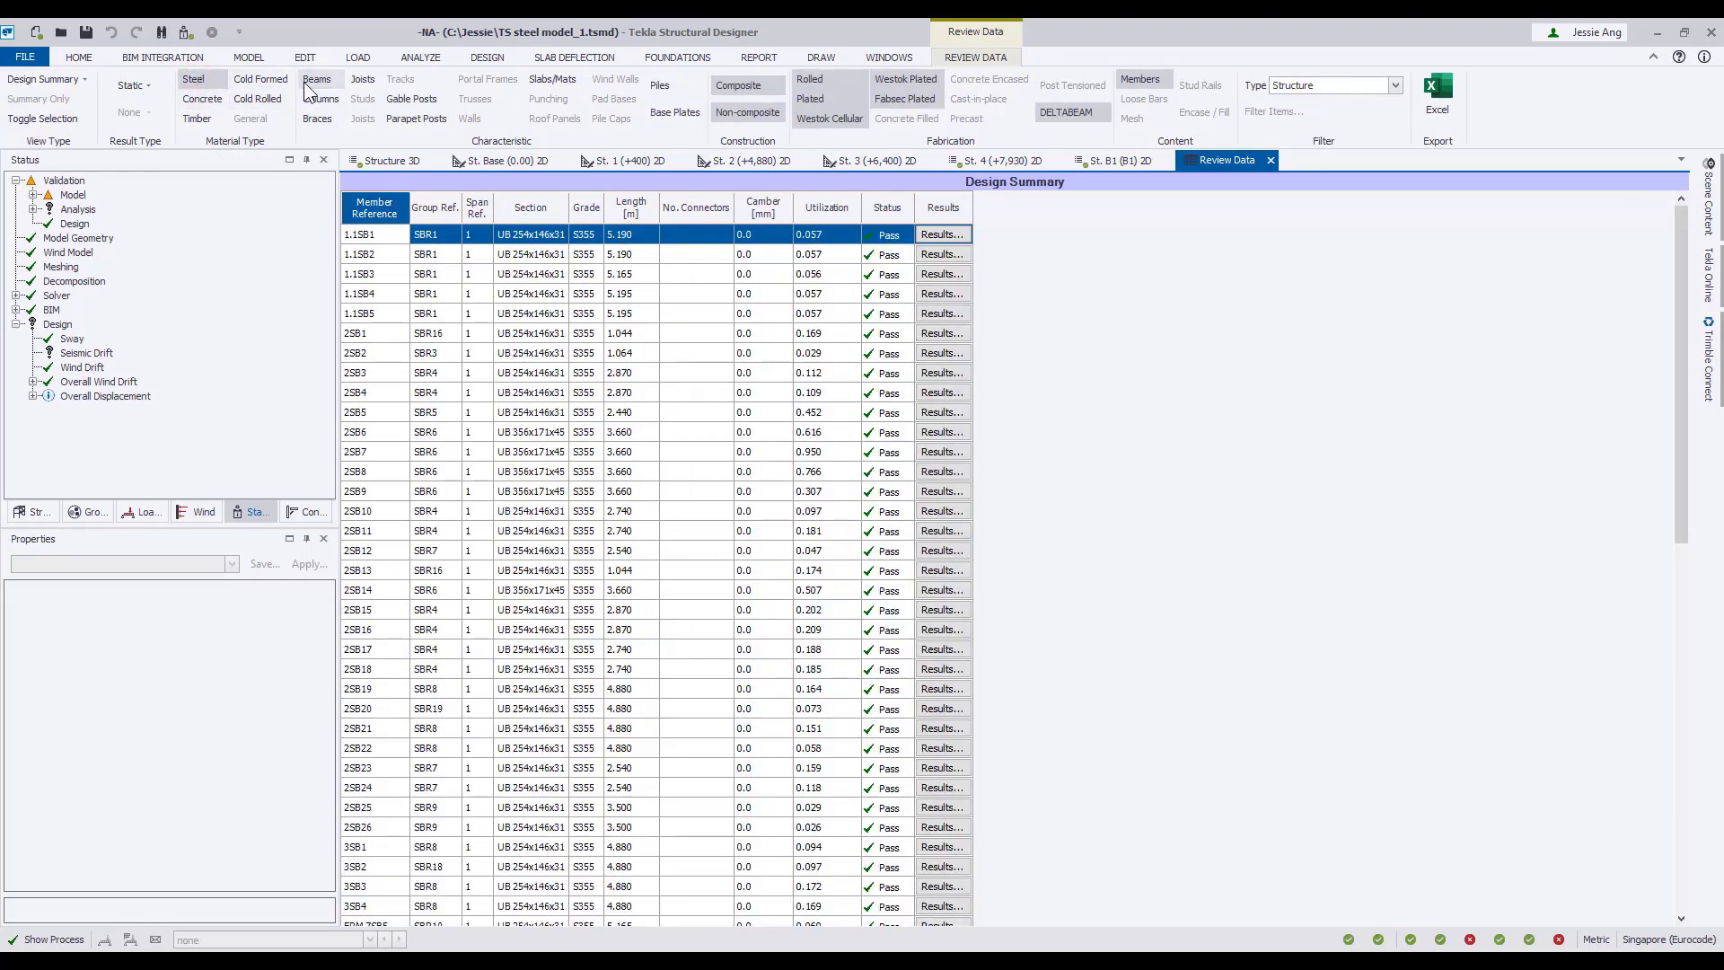
{"action": "left_click", "coordinate": [317, 118]}
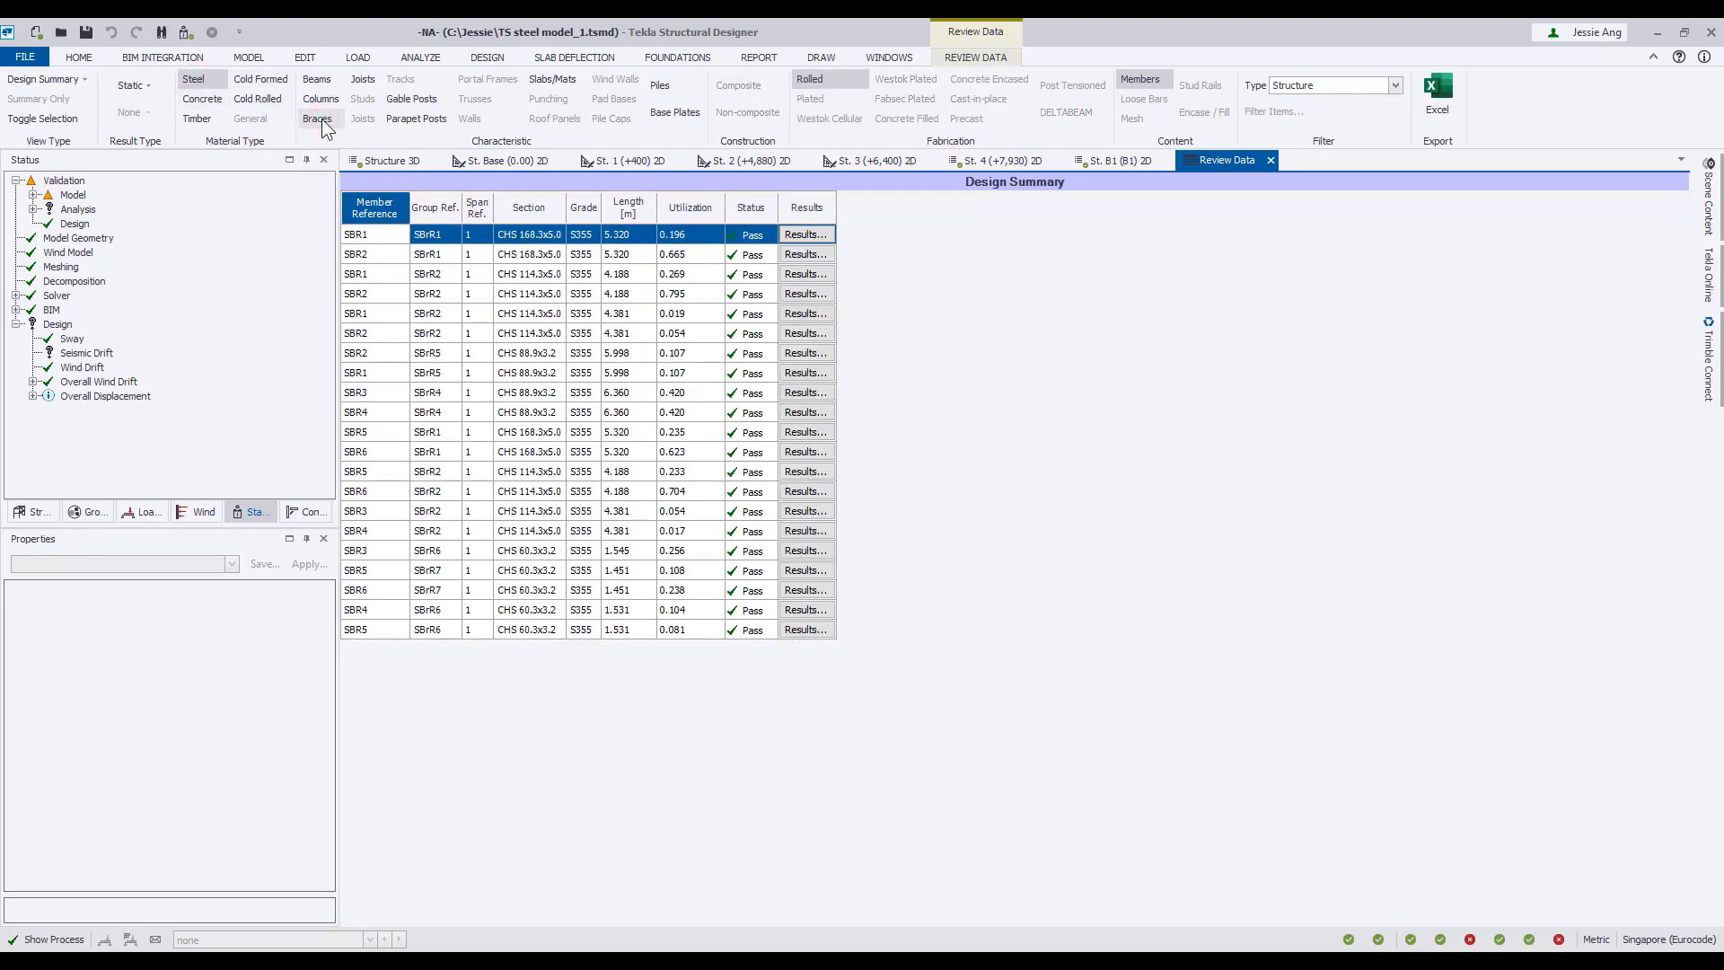
Change the review data to Connection Resistance and examine the steel beams' end connection results.
{"action": "left_click", "coordinate": [84, 80]}
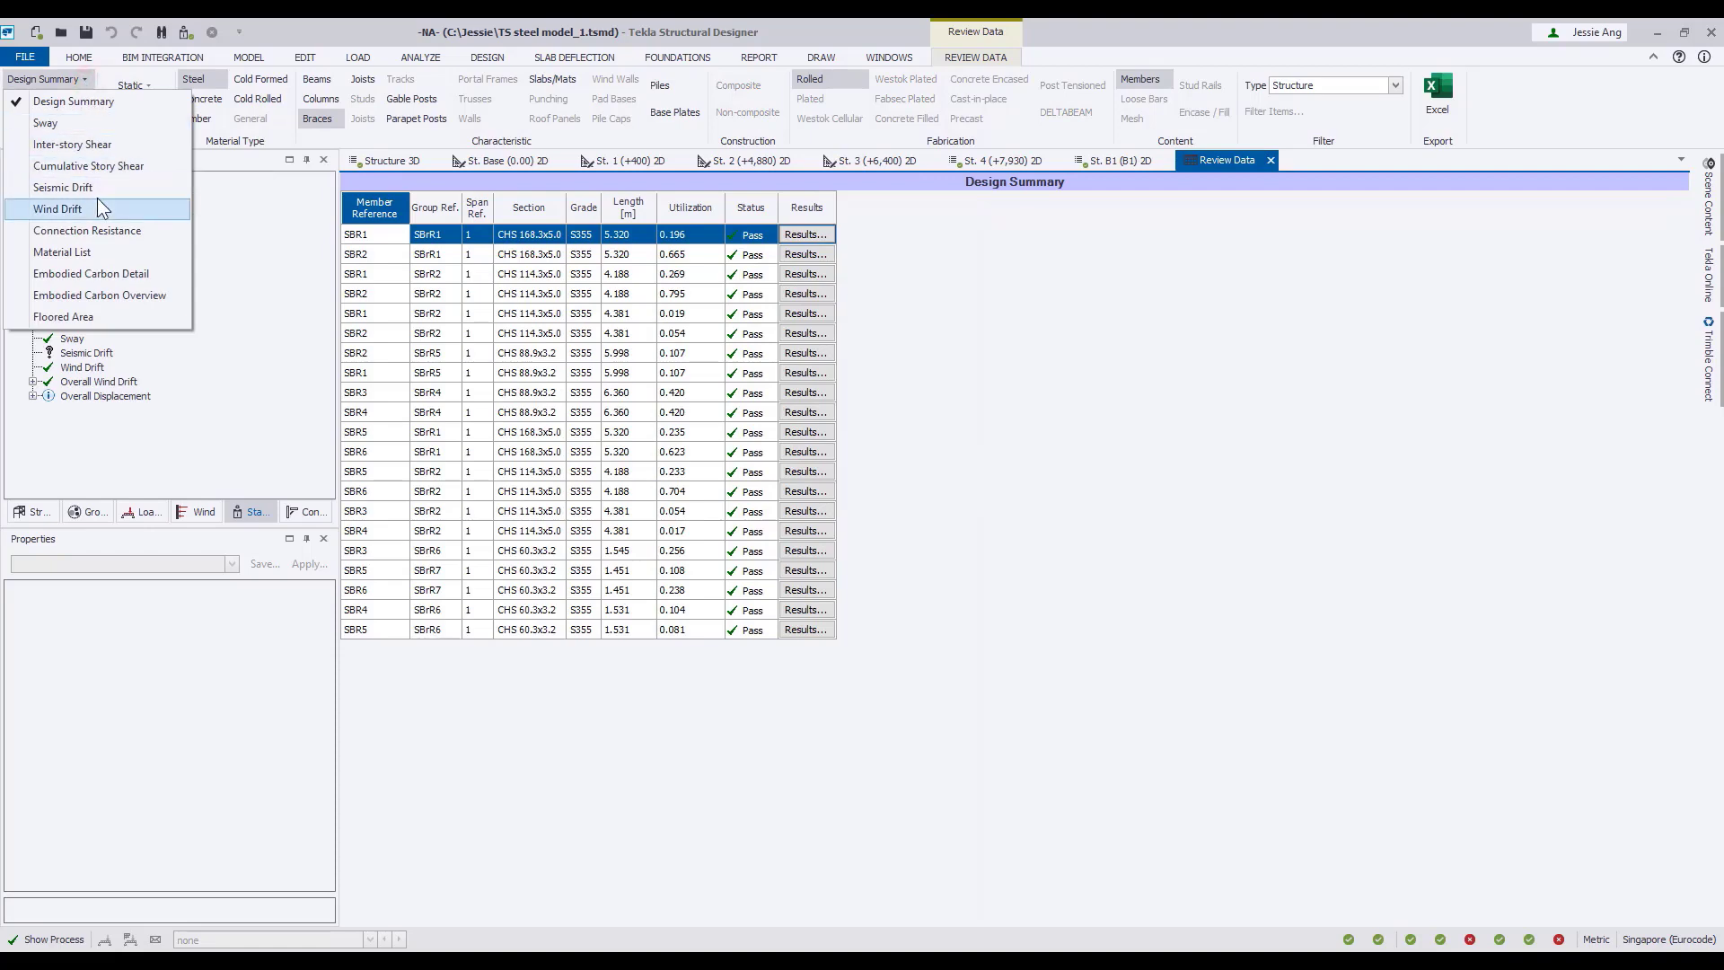
{"action": "key", "text": "Down"}
{"action": "left_click", "coordinate": [106, 232]}
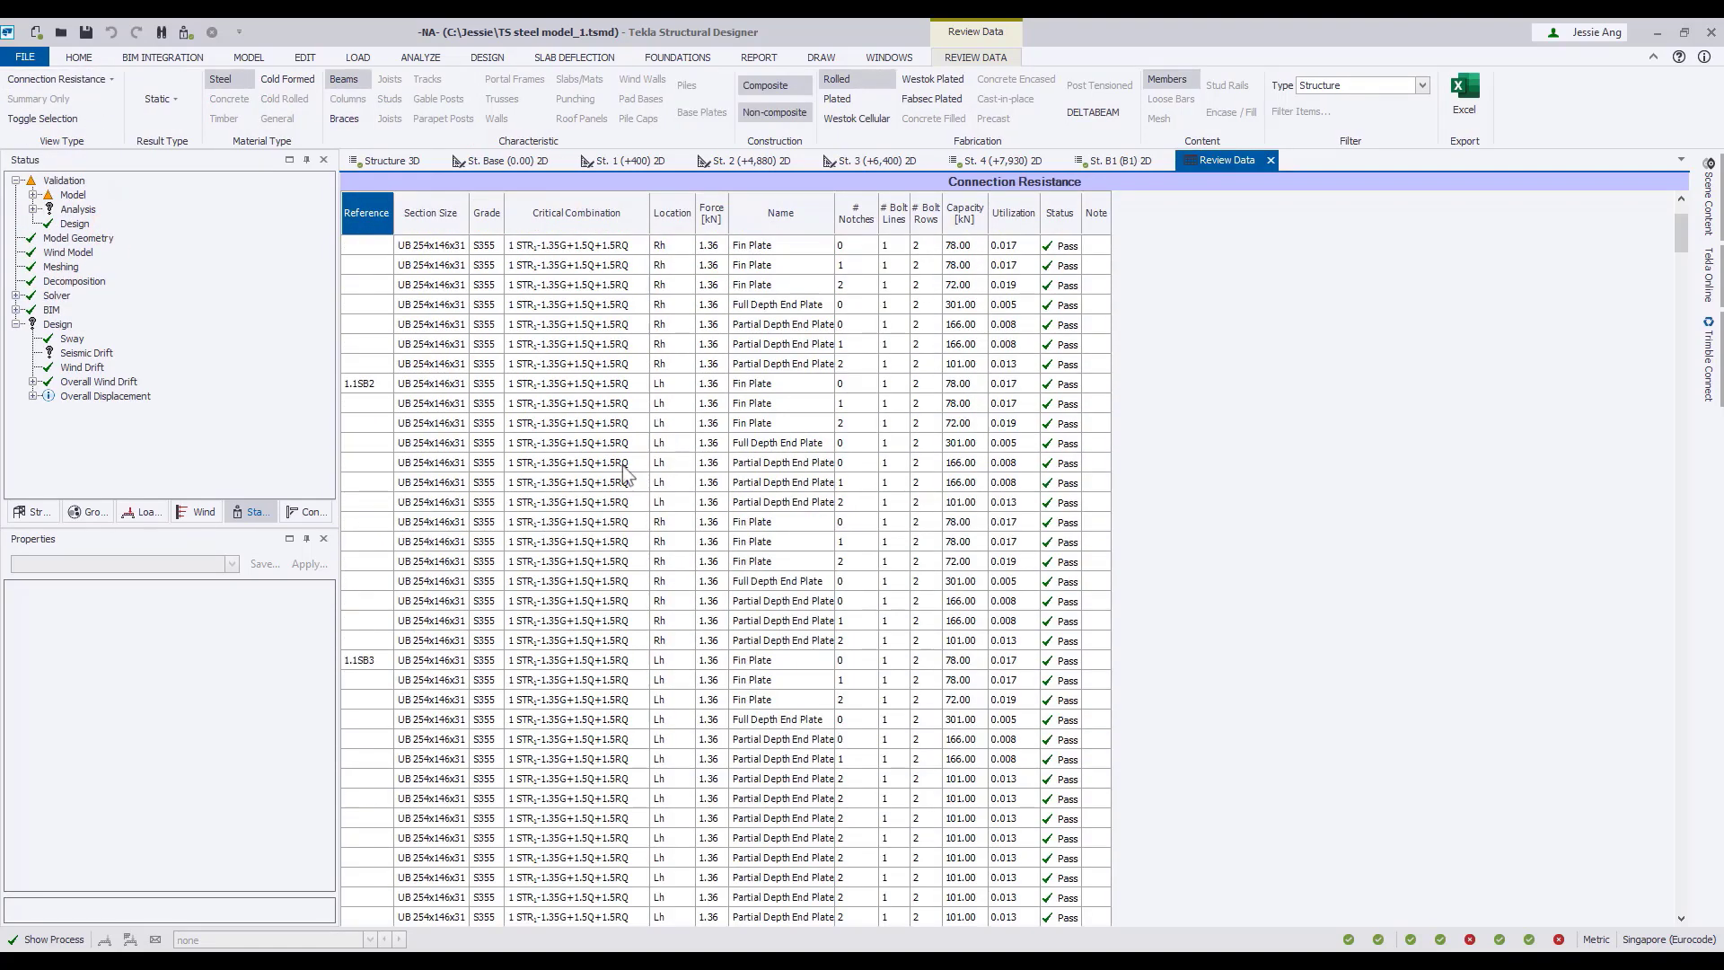
{"action": "scroll", "coordinate": [624, 471], "scroll_direction": "down", "scroll_amount": 10}
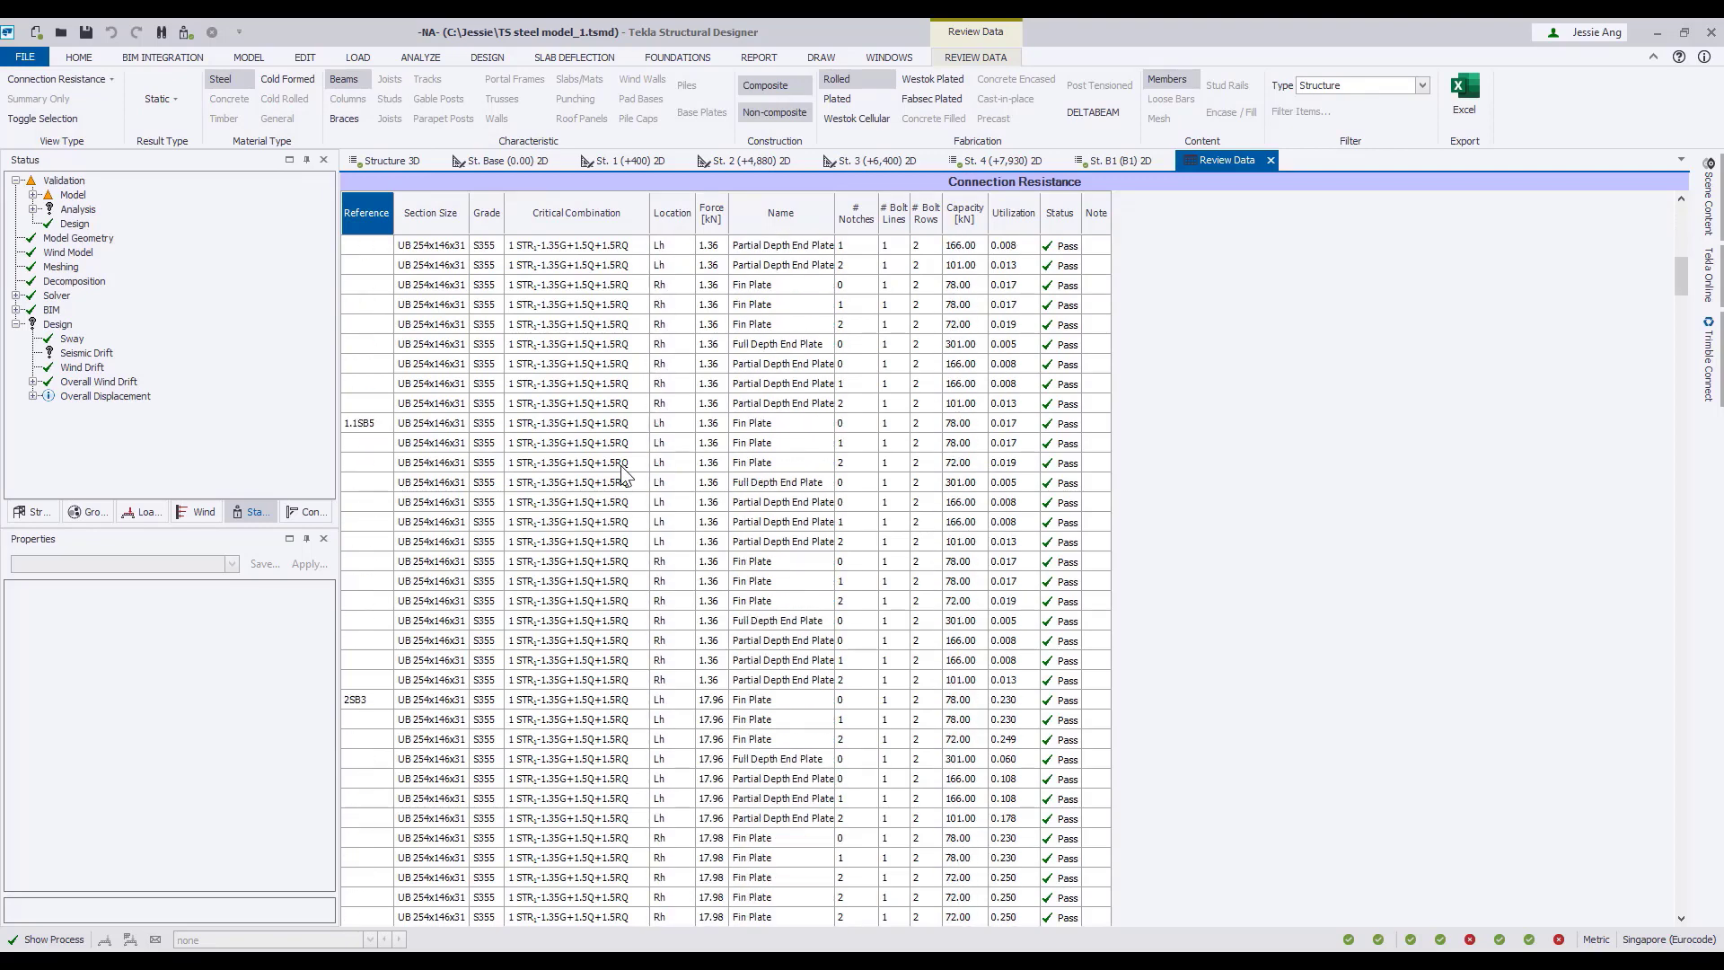
{"action": "scroll", "coordinate": [624, 471], "scroll_direction": "down", "scroll_amount": 10}
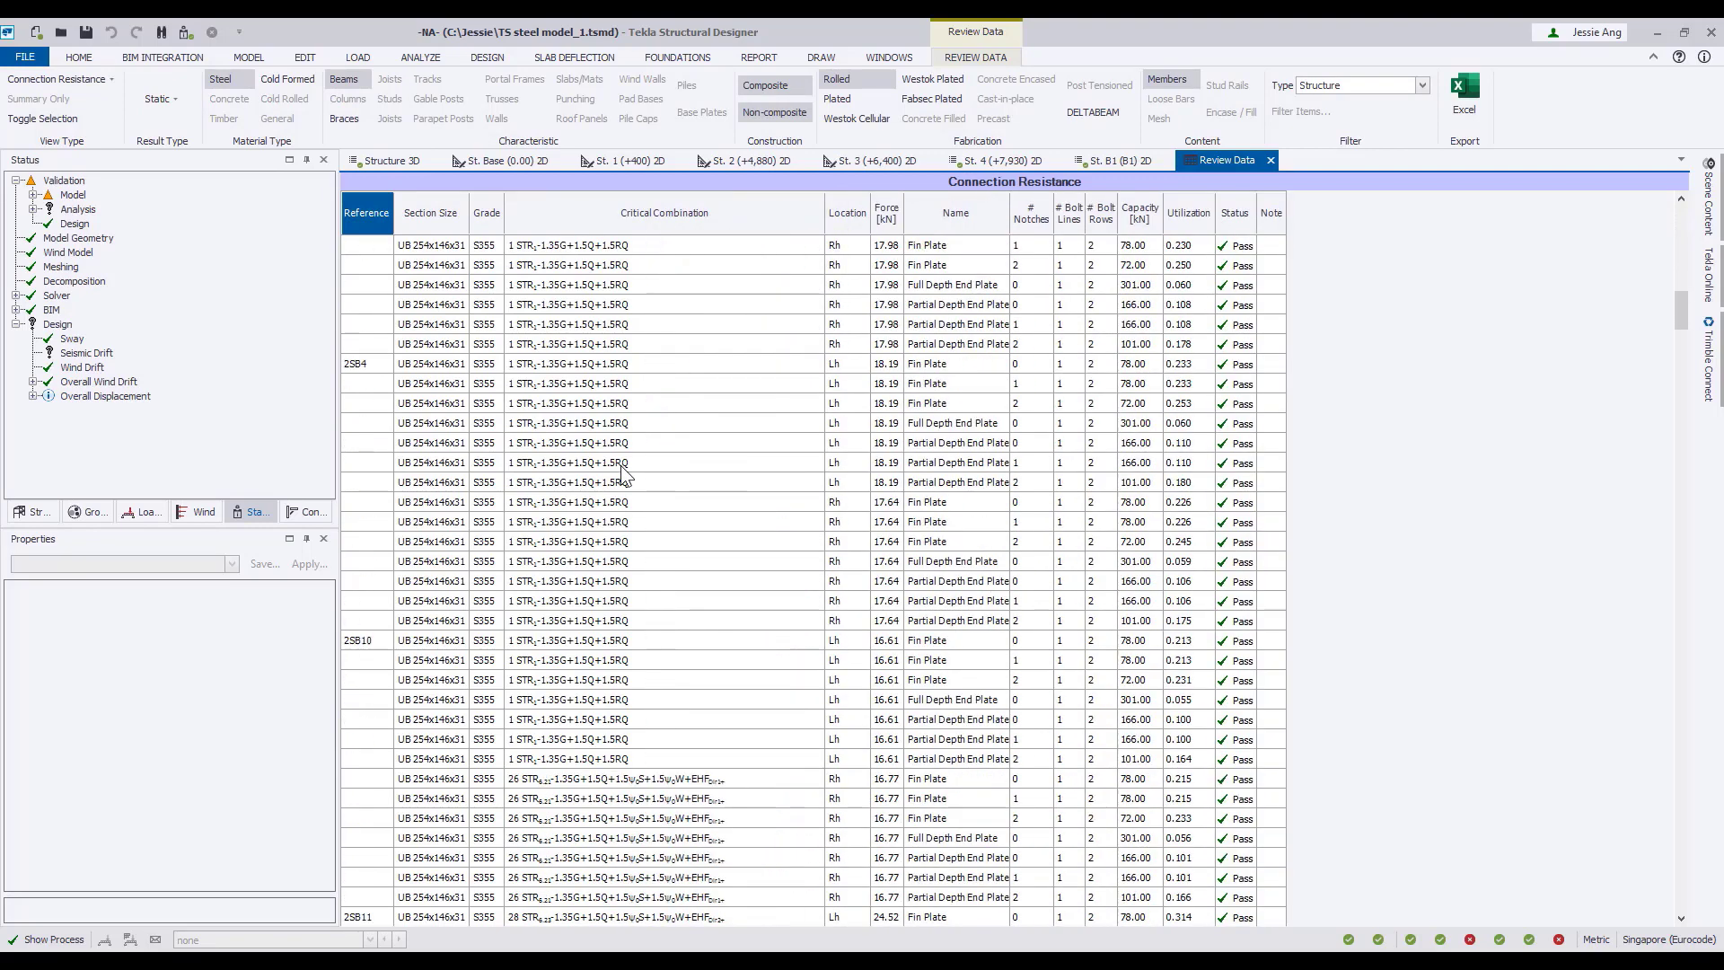
{"action": "scroll", "coordinate": [624, 472], "scroll_direction": "down", "scroll_amount": 2}
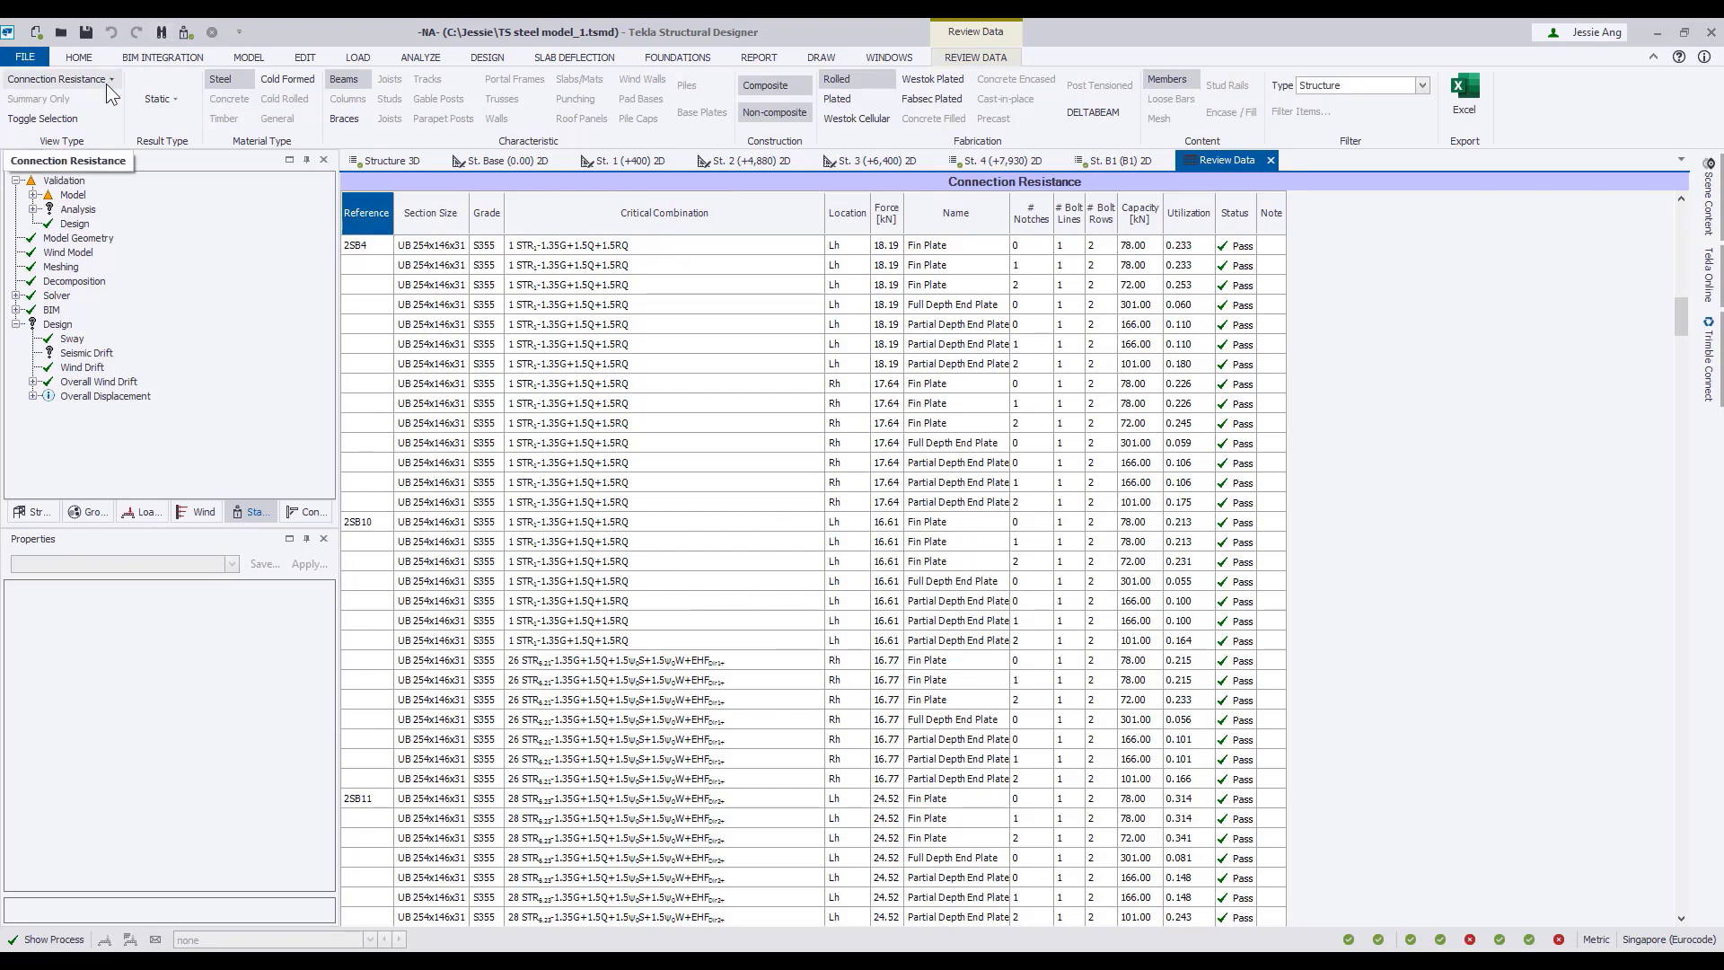
Review the Connection Resistance database in Materials for S355 Universal Beams with fin plates, then close it without changes.
{"action": "left_click", "coordinate": [79, 57]}
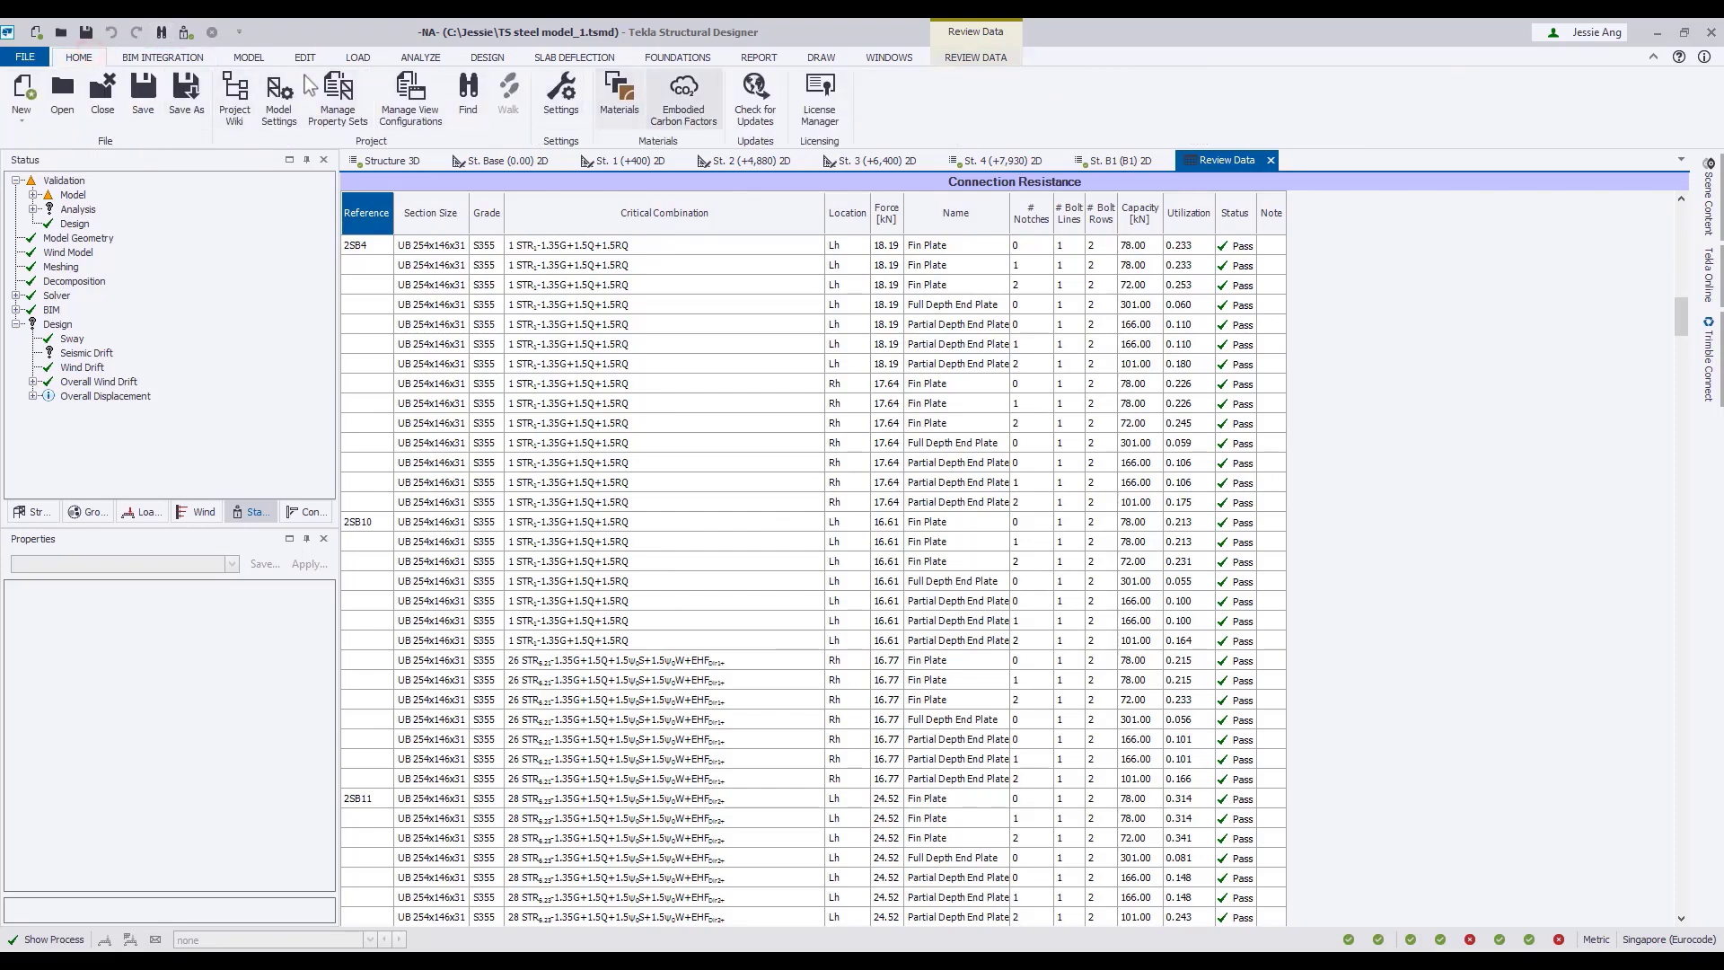
{"action": "left_click", "coordinate": [618, 110]}
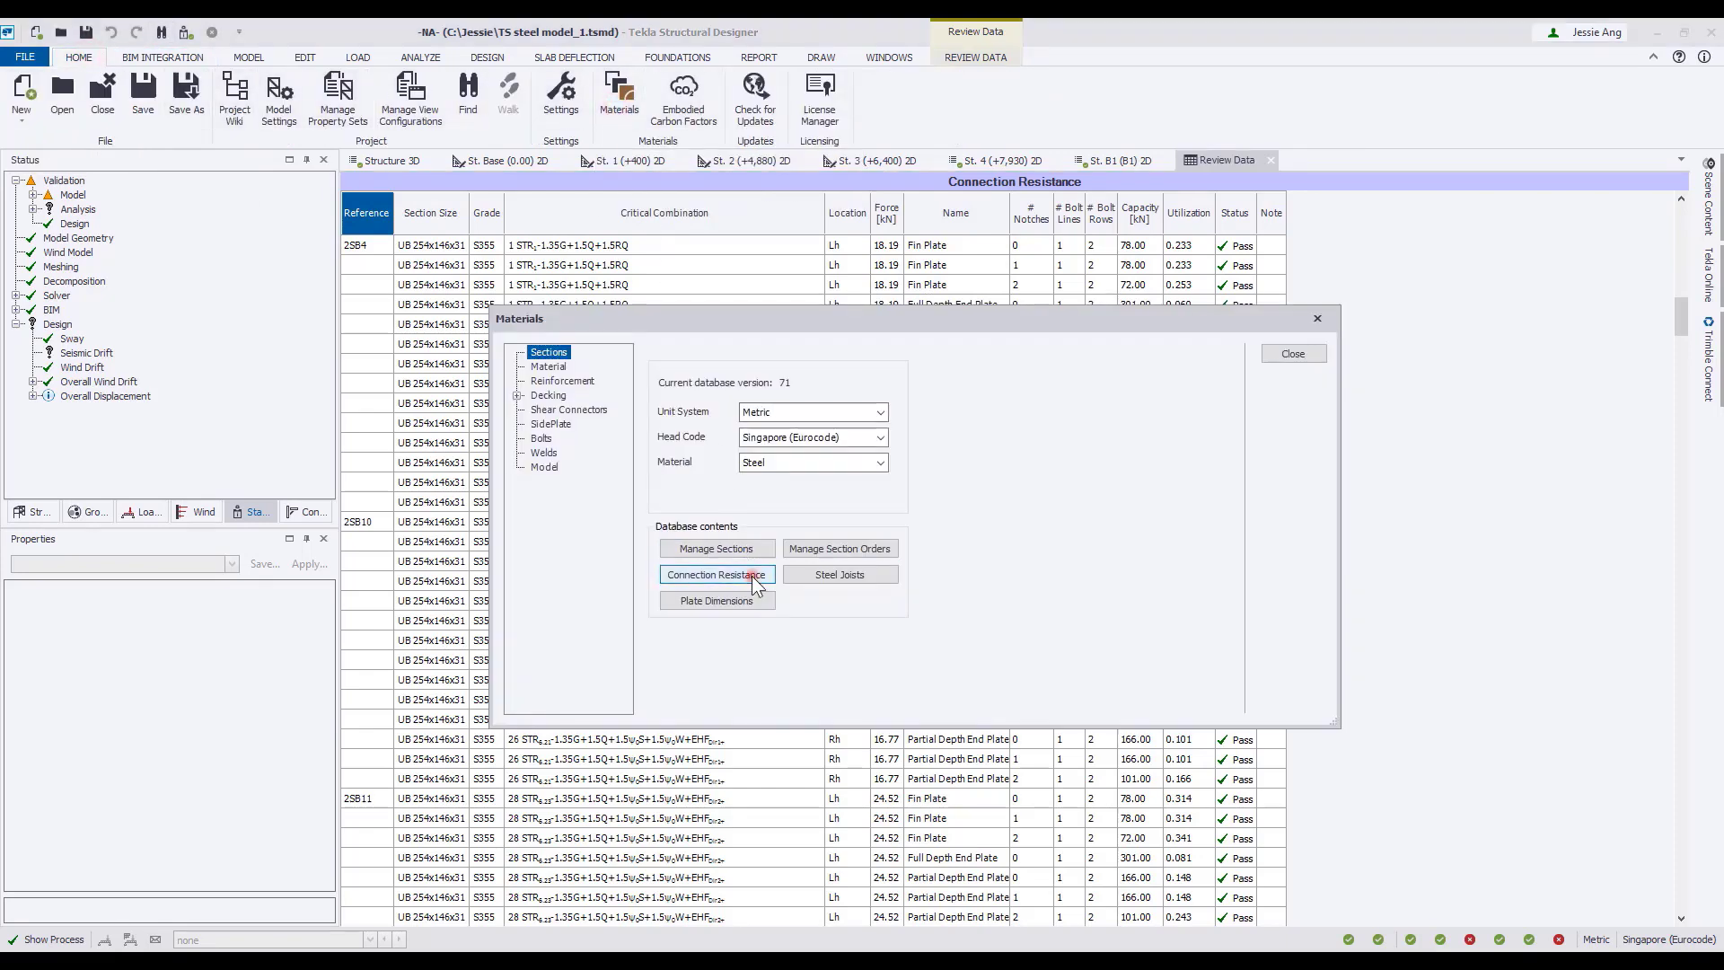
{"action": "left_click", "coordinate": [757, 579]}
{"action": "left_click", "coordinate": [726, 354]}
{"action": "left_click", "coordinate": [705, 395]}
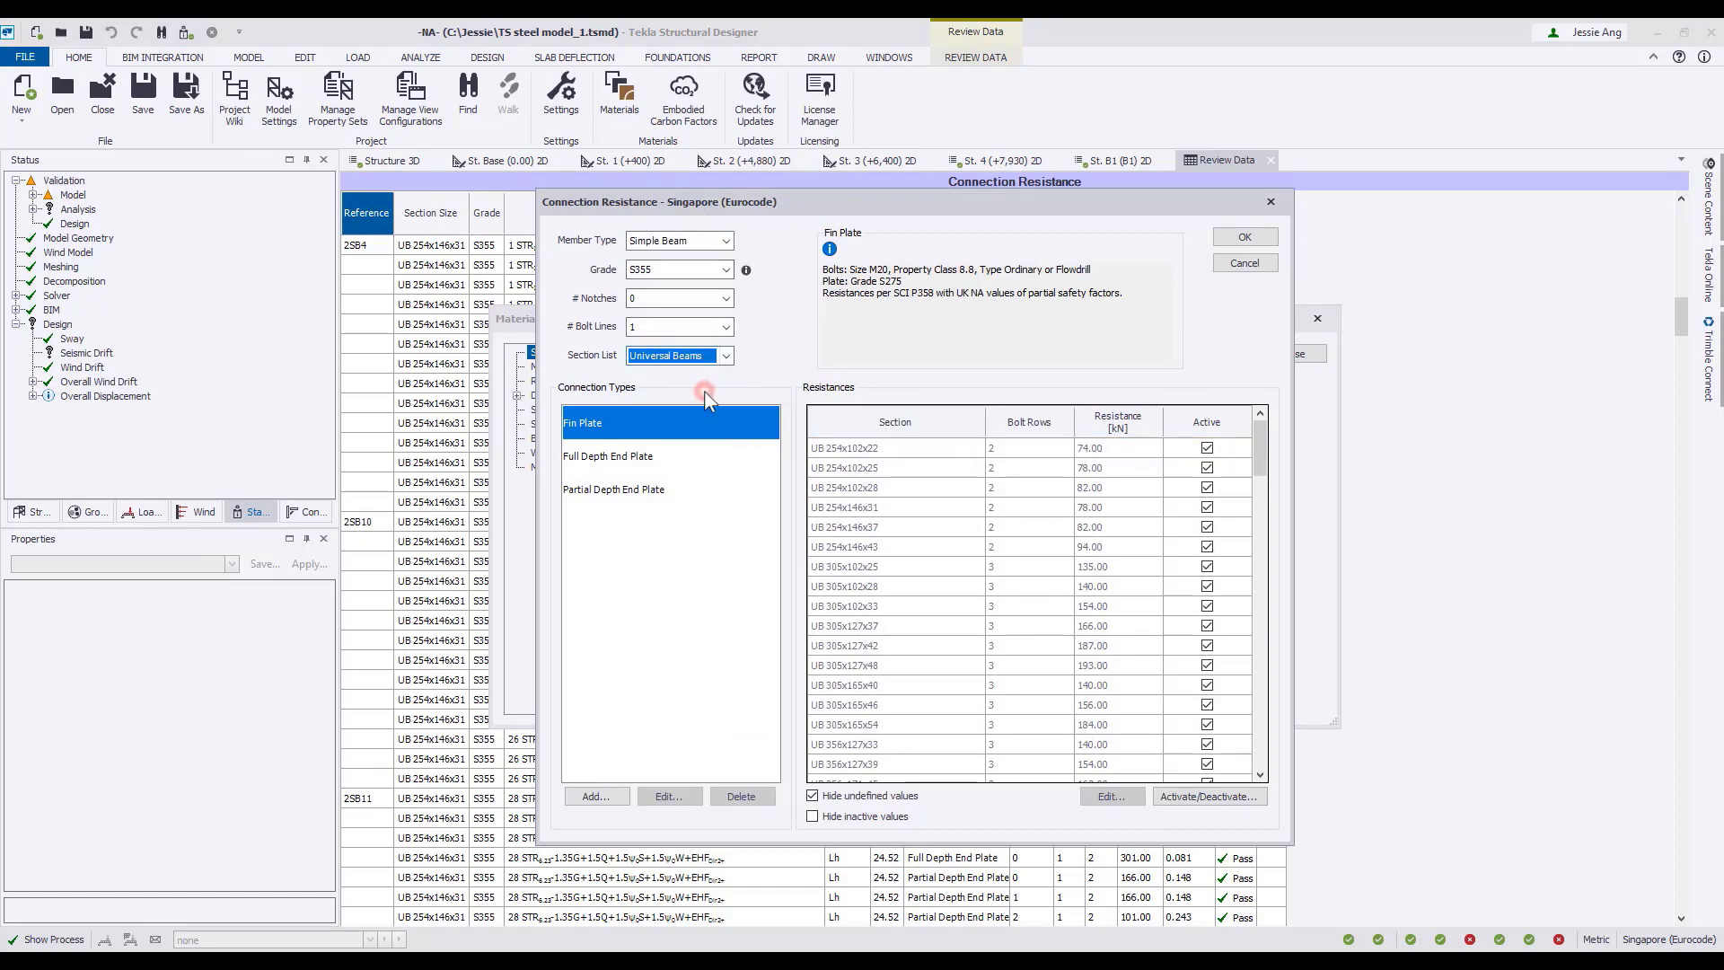
{"action": "scroll", "coordinate": [994, 589], "scroll_direction": "down", "scroll_amount": 10}
{"action": "left_click_drag", "start_coordinate": [894, 294], "coordinate": [917, 298]}
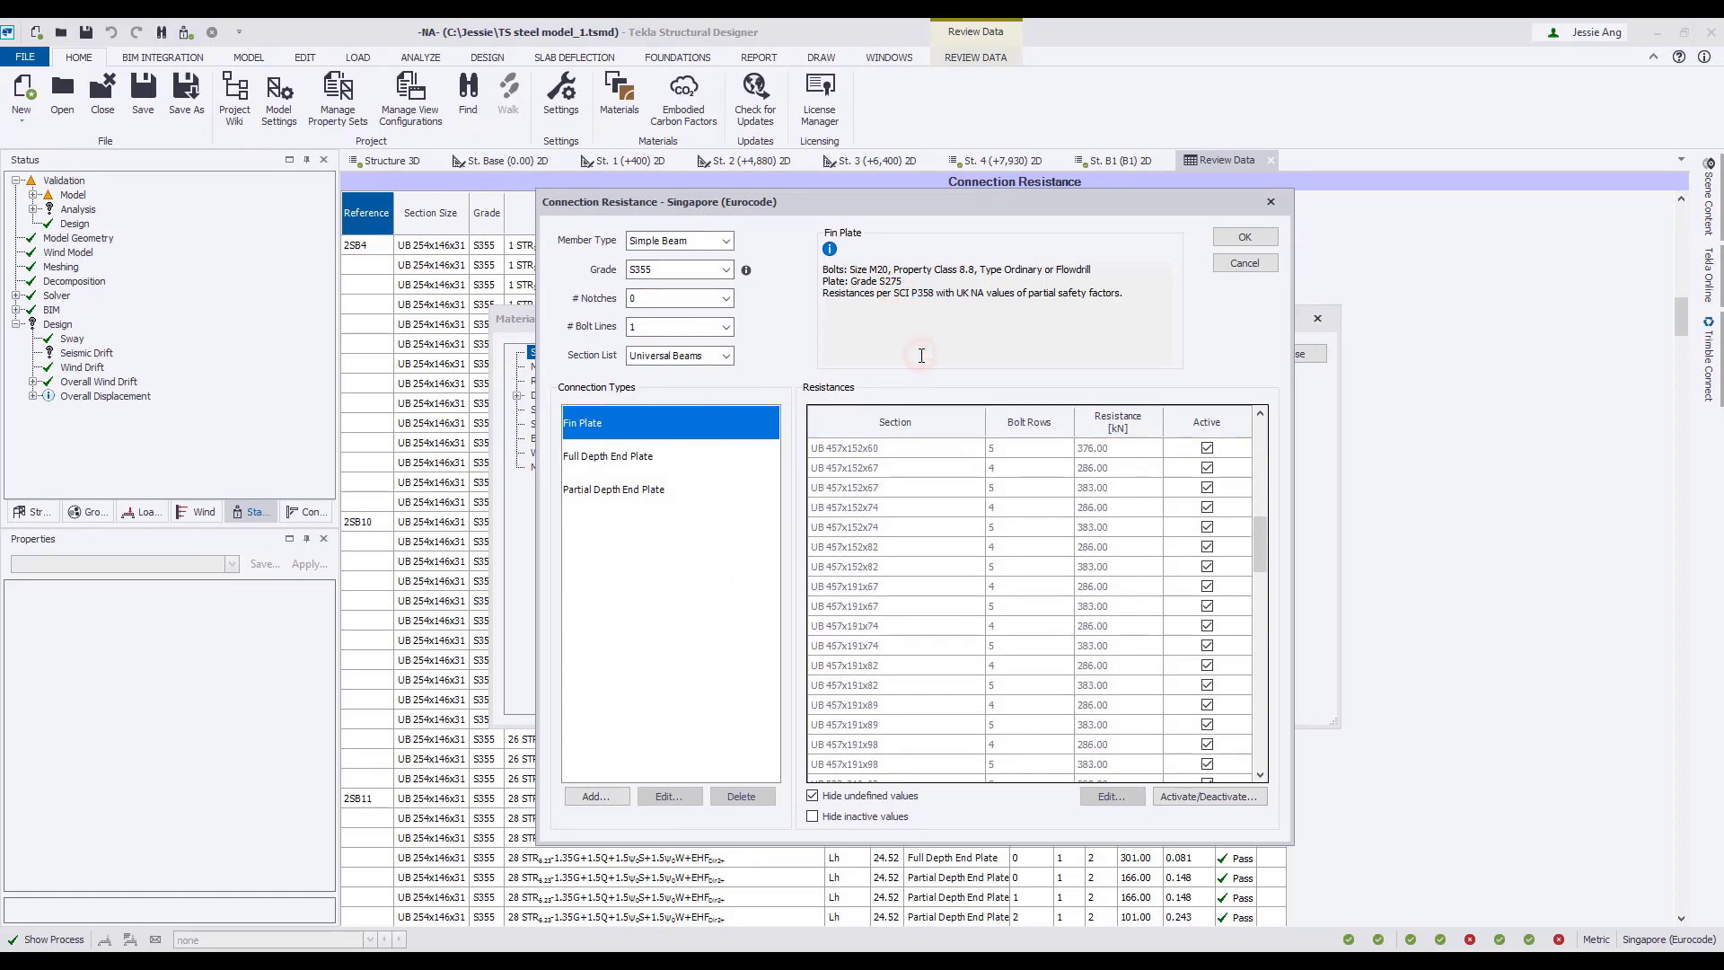
{"action": "left_click", "coordinate": [1247, 264]}
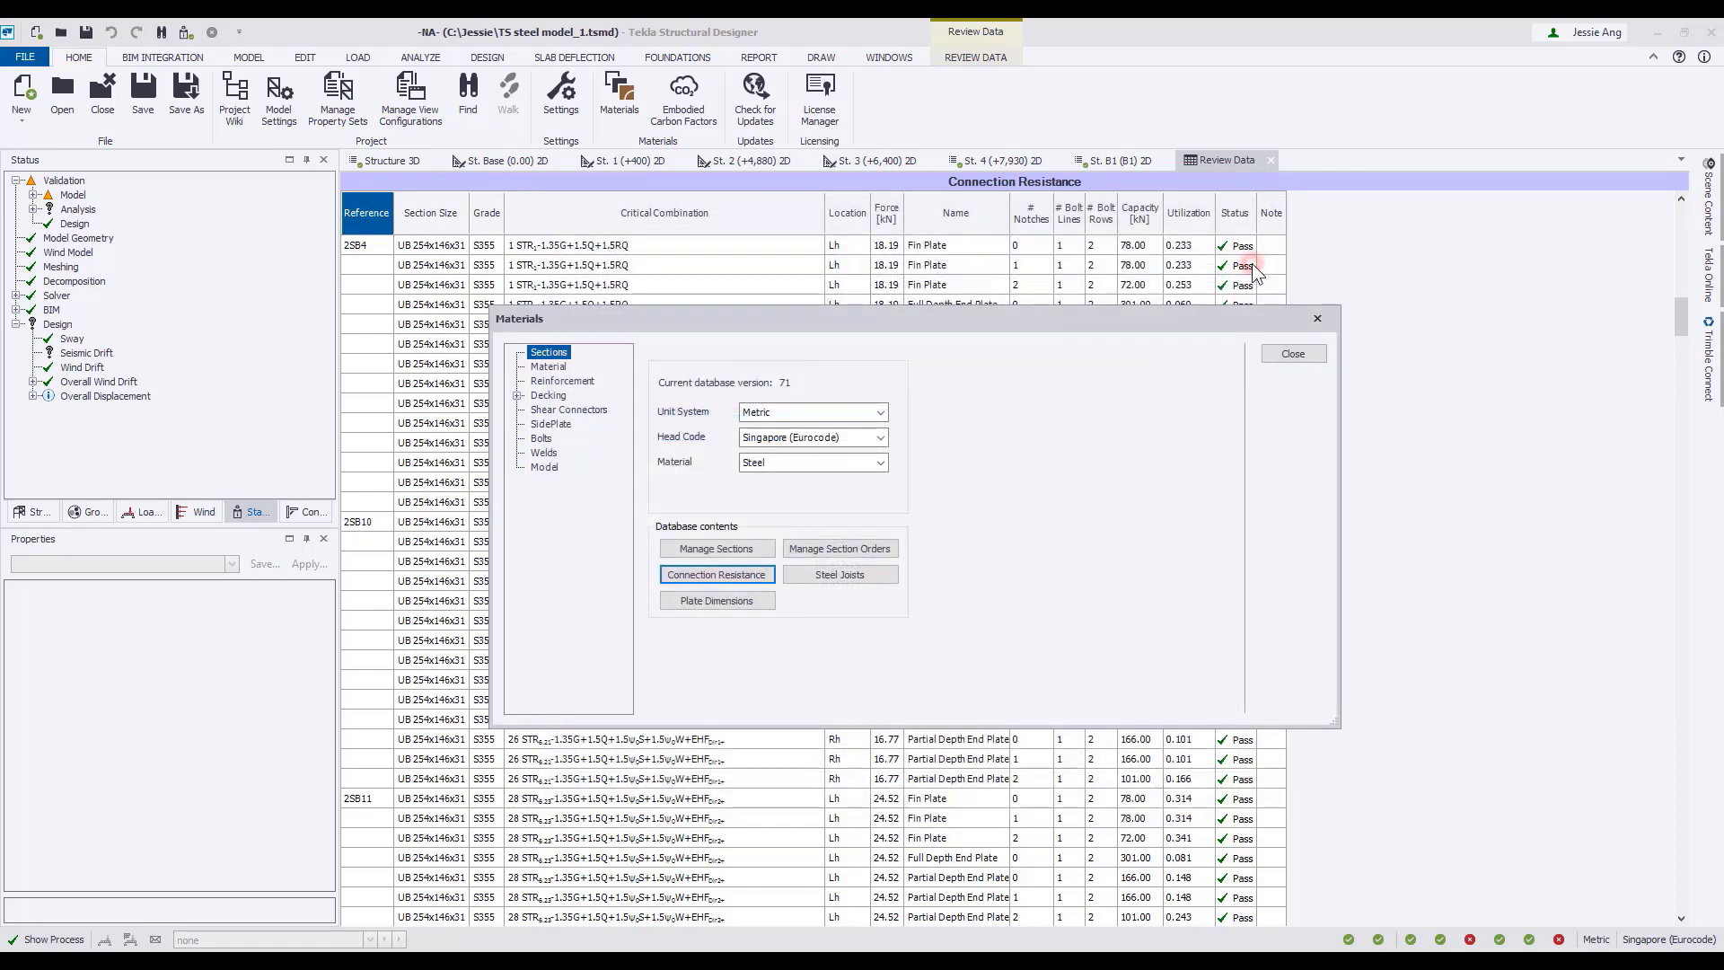
{"action": "left_click", "coordinate": [1311, 354]}
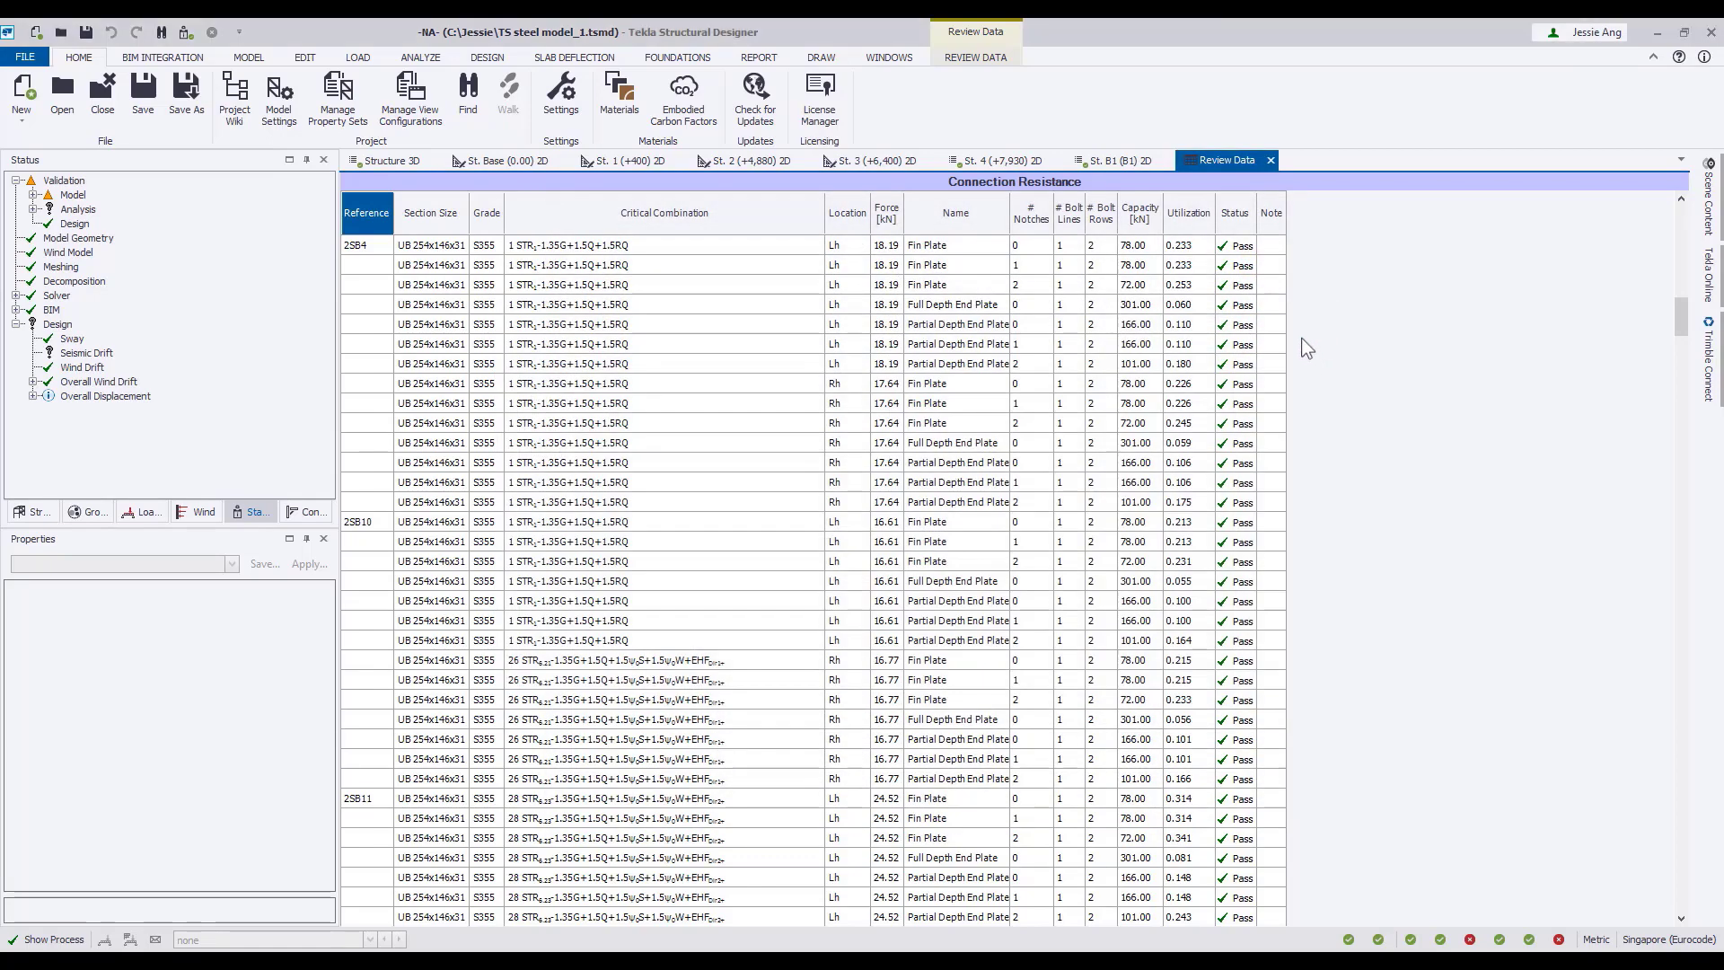
Display the Material List in the review data for concrete beams, steel columns and steel braces.
{"action": "left_click", "coordinate": [978, 58]}
{"action": "left_click", "coordinate": [111, 79]}
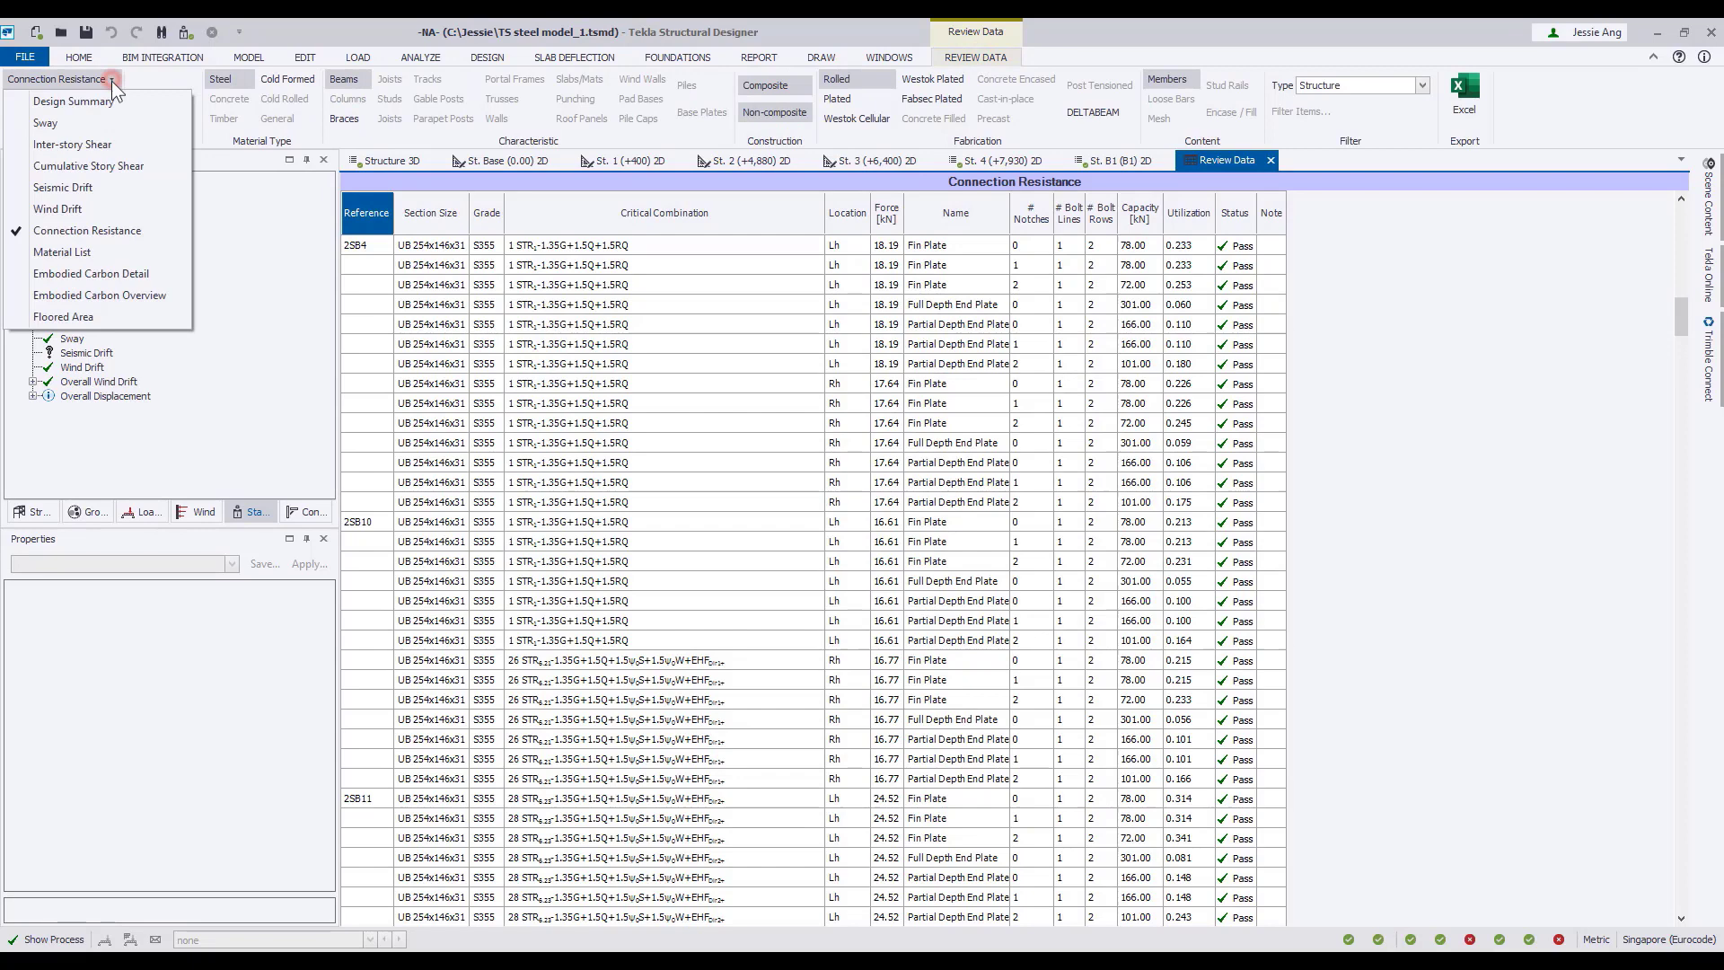
{"action": "left_click", "coordinate": [109, 251]}
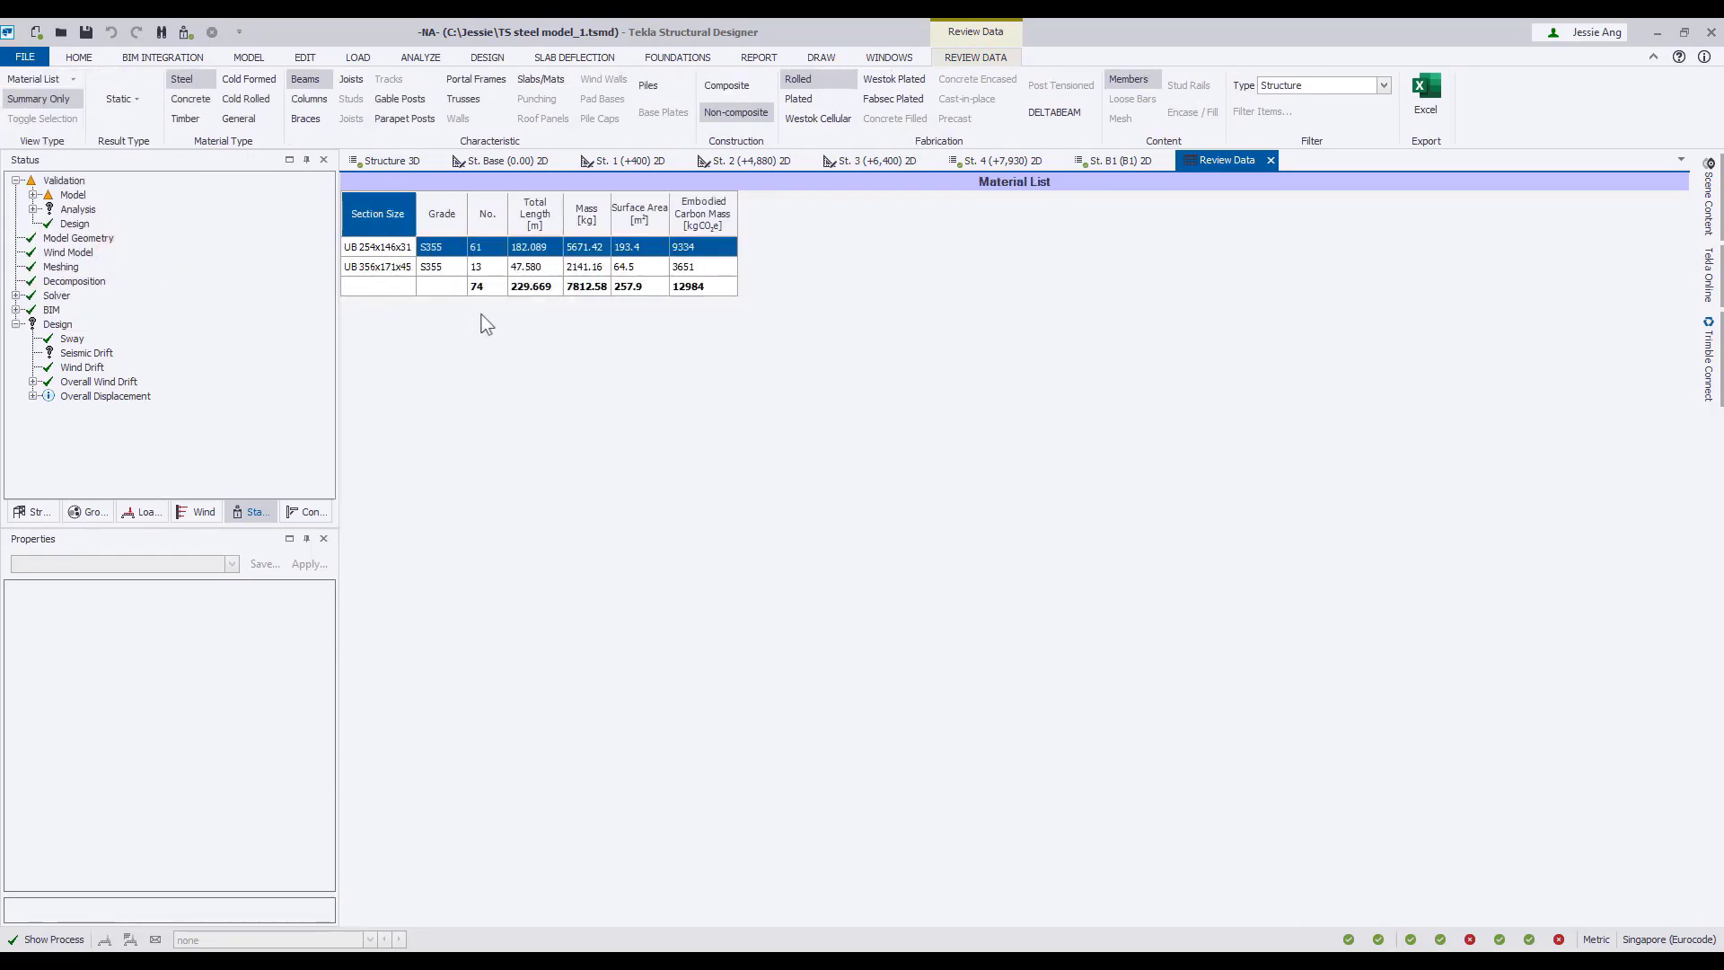
{"action": "left_click", "coordinate": [192, 97]}
{"action": "left_click", "coordinate": [196, 82]}
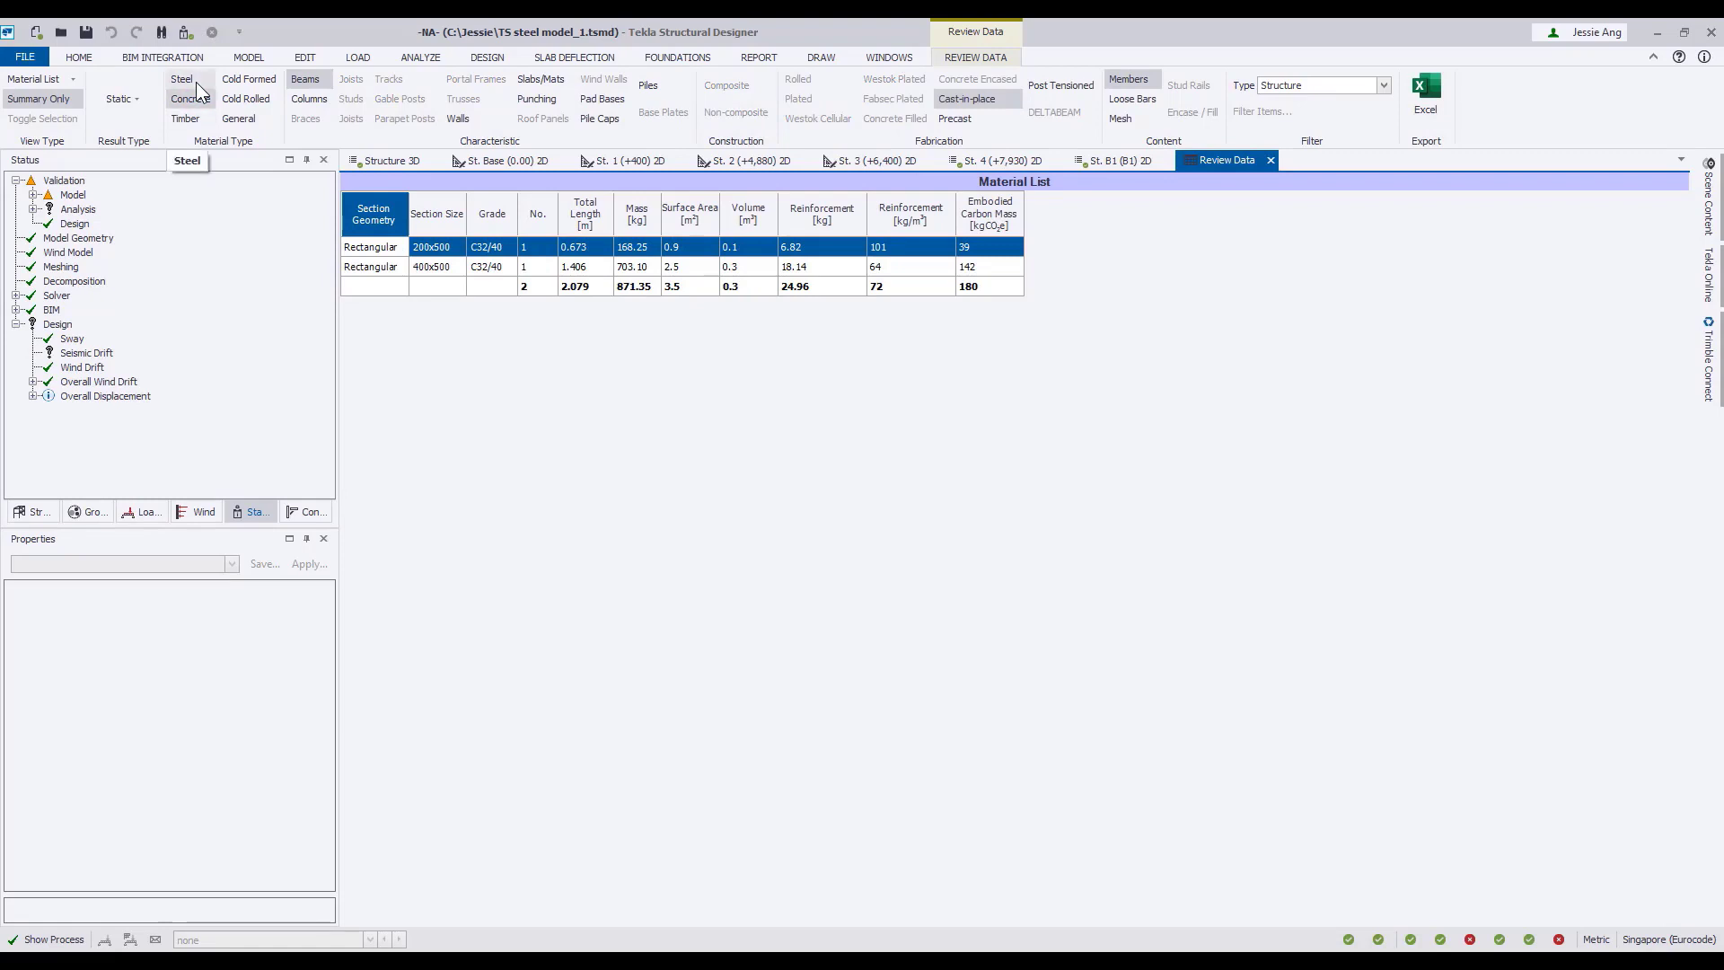
{"action": "left_click", "coordinate": [309, 99]}
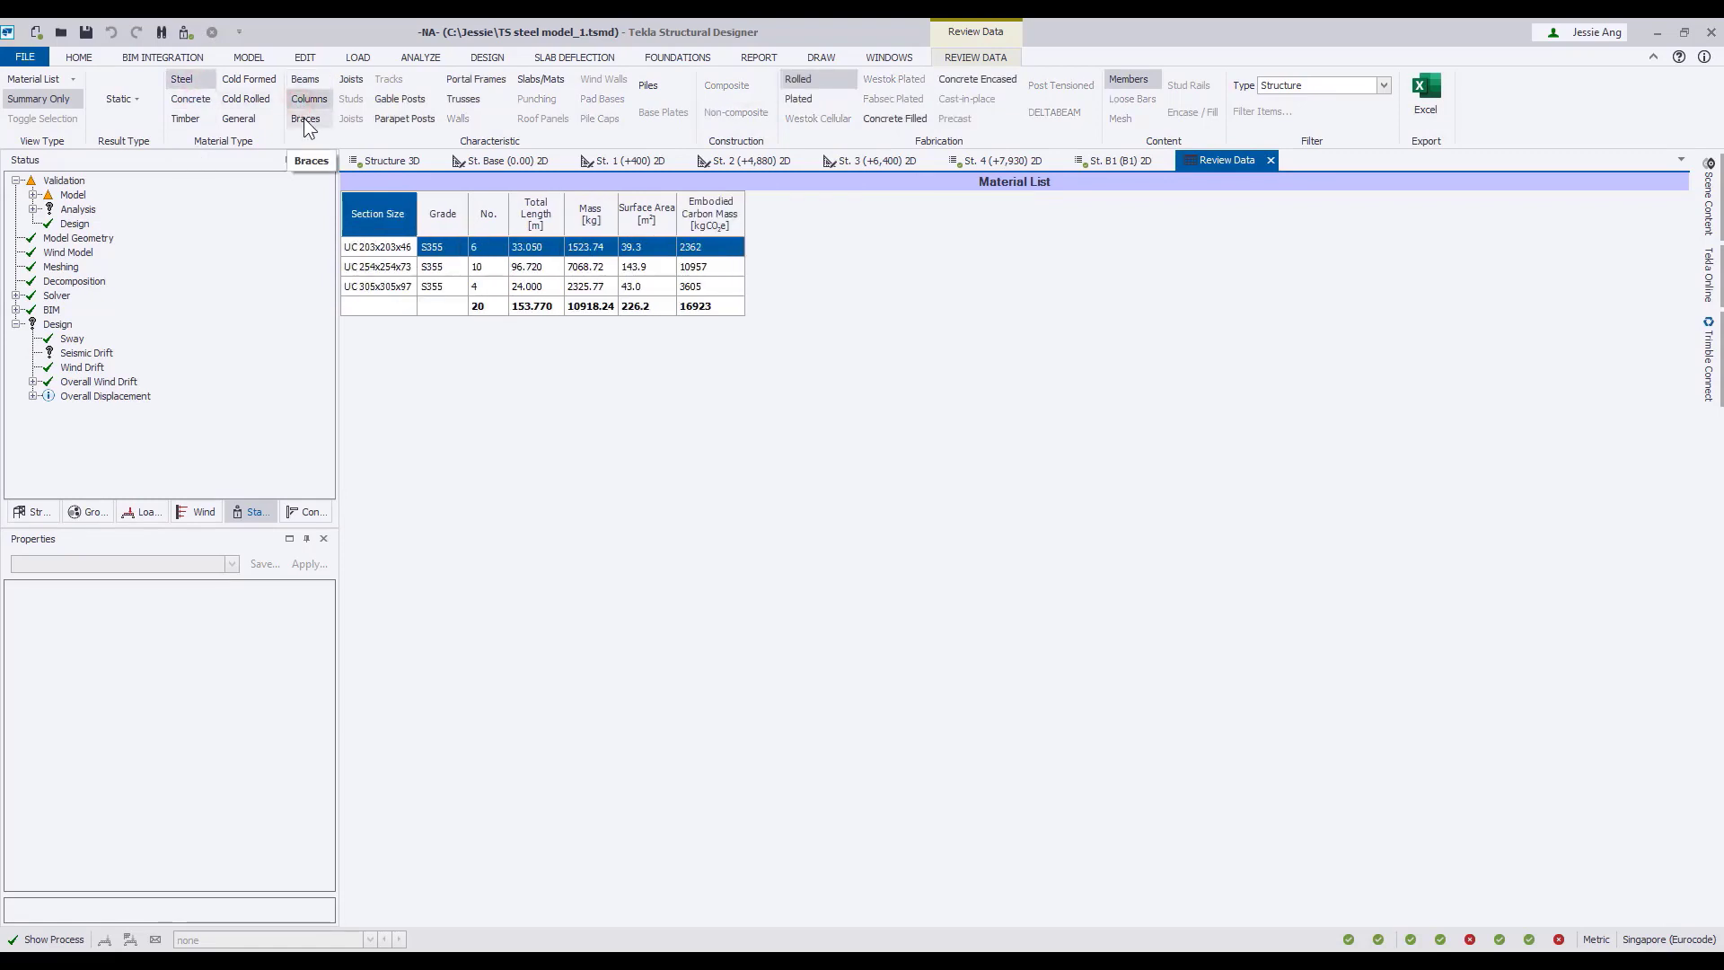
{"action": "left_click", "coordinate": [306, 119]}
Review the Floored Area table and close the review data view.
{"action": "left_click", "coordinate": [67, 78]}
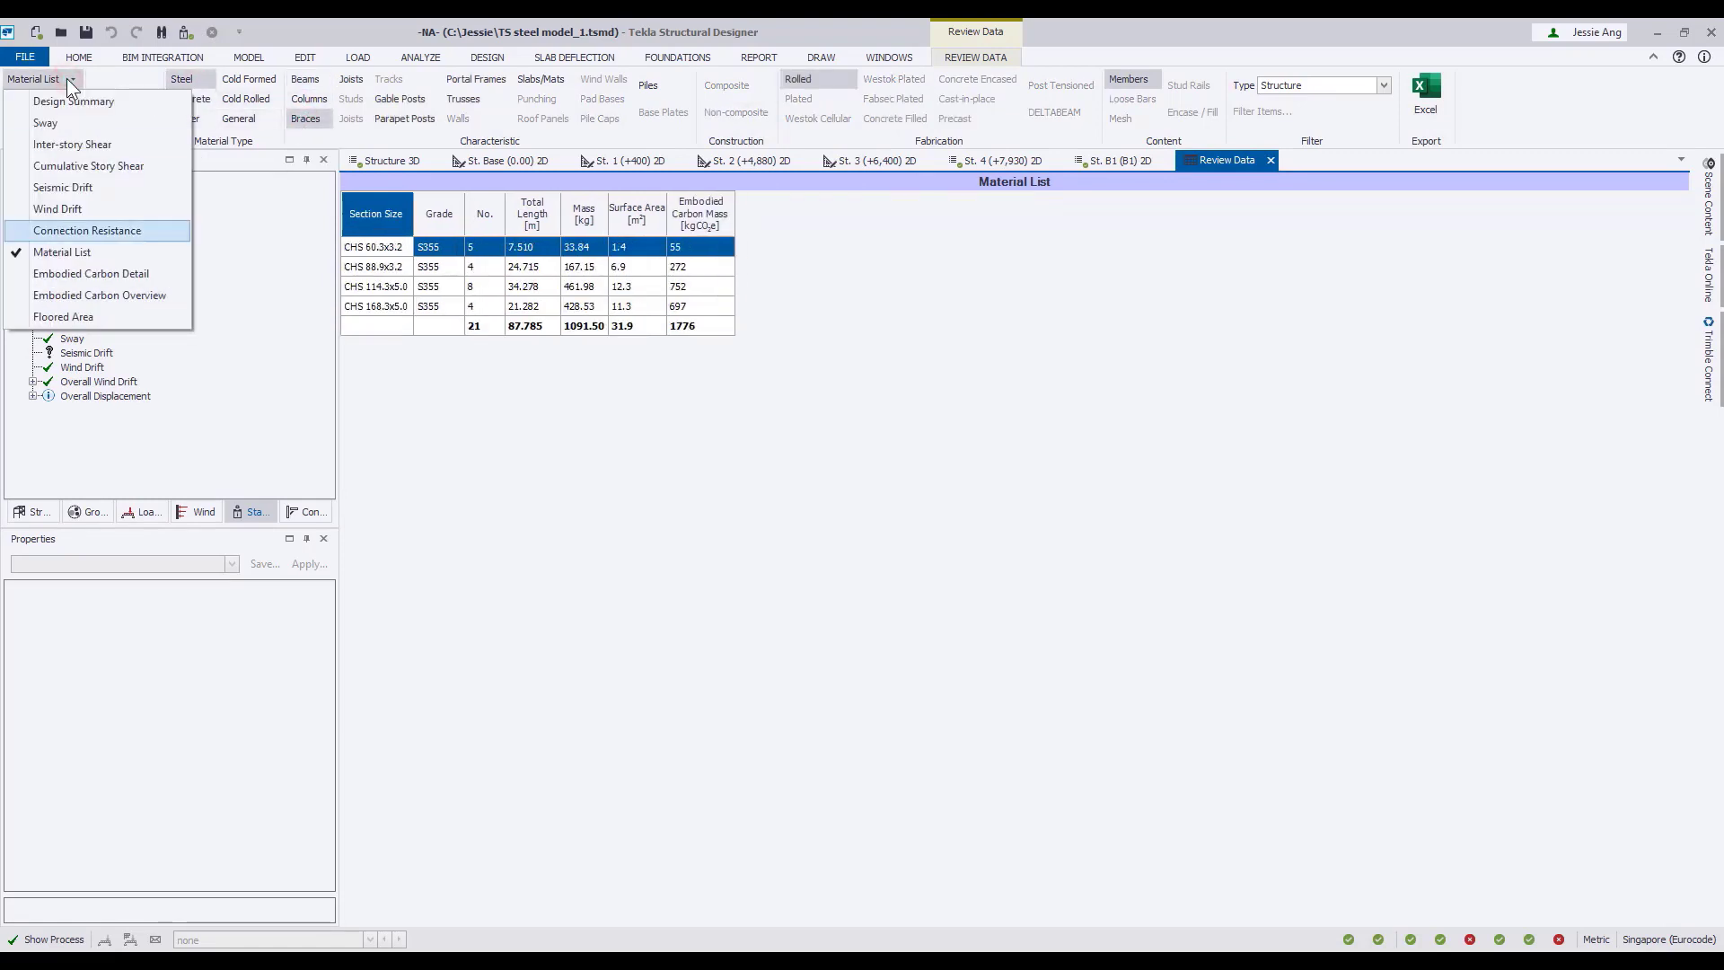
{"action": "left_click", "coordinate": [162, 316]}
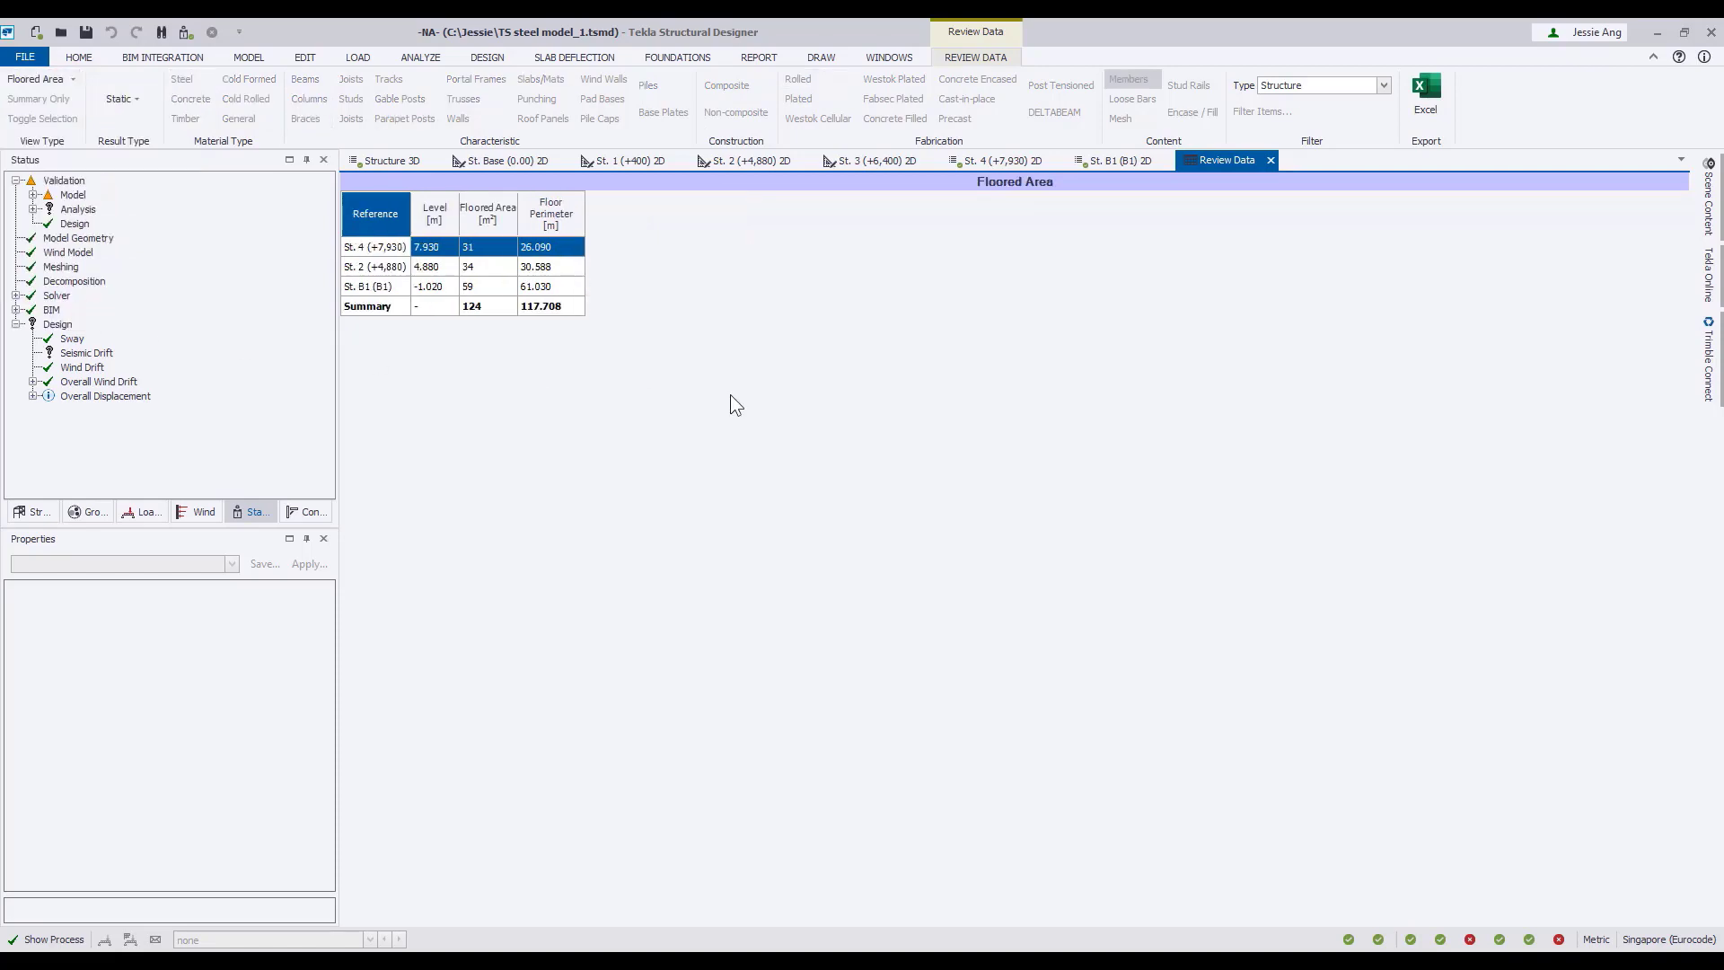
{"action": "left_click", "coordinate": [1270, 161]}
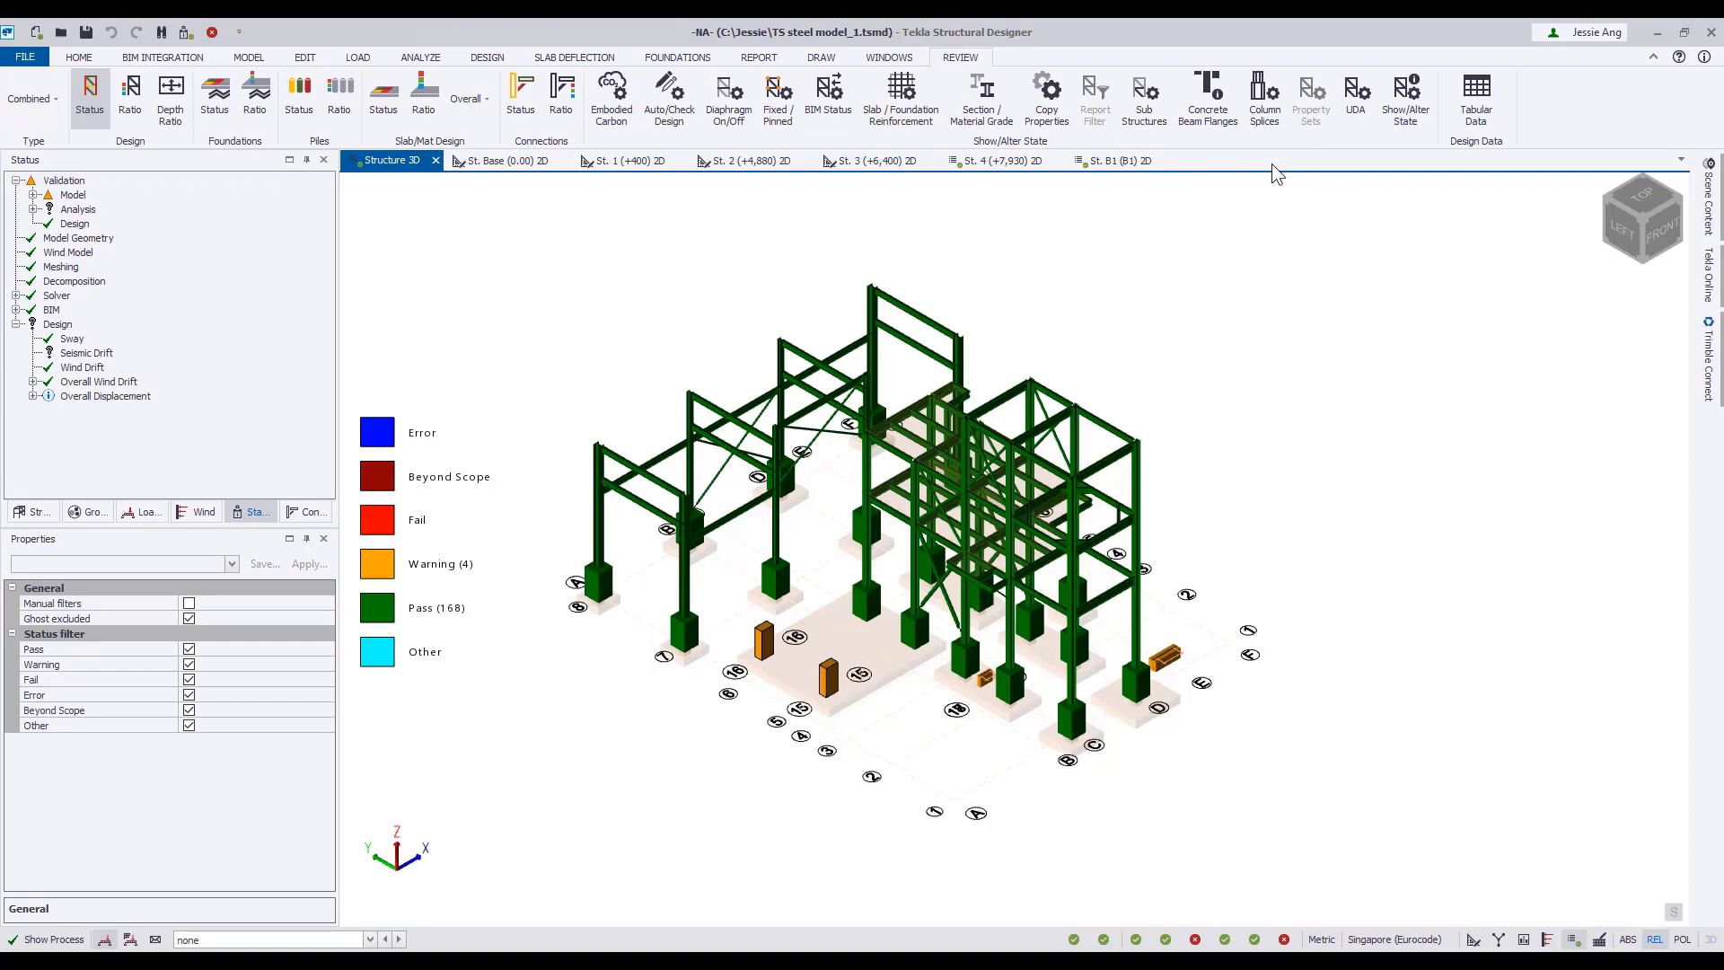
Run a static check on steel beam 2SB14 and review its Classification results.
{"action": "mouse_move", "coordinate": [1066, 621]}
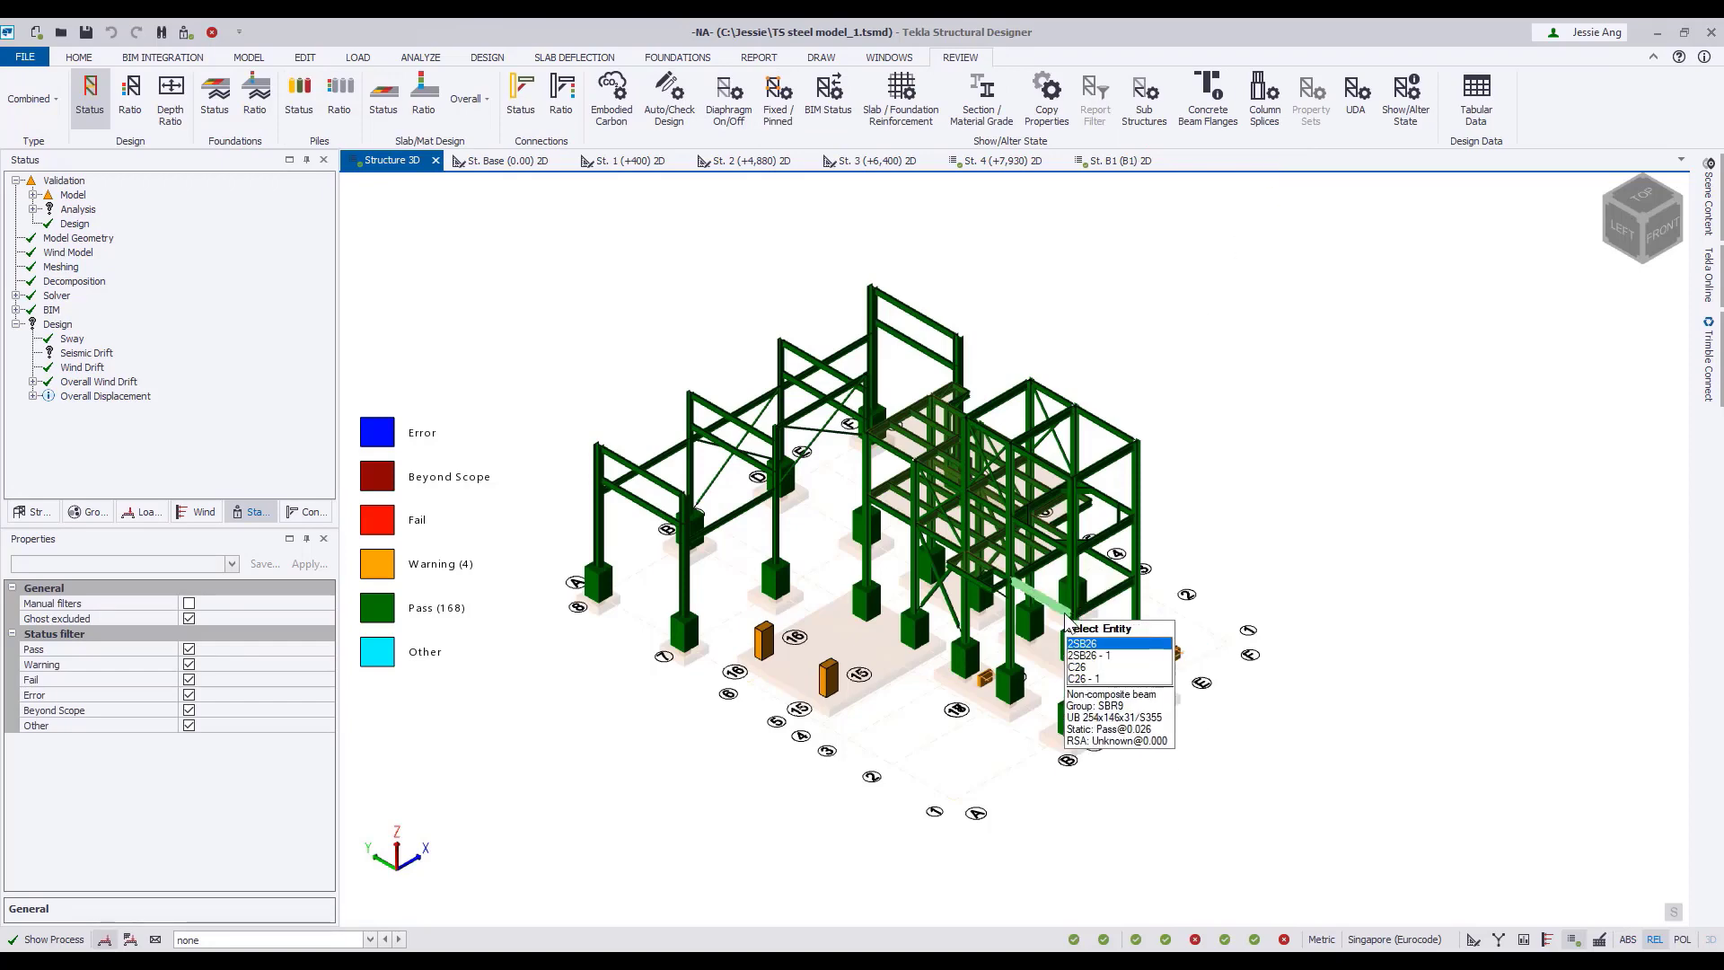
{"action": "scroll", "coordinate": [1067, 622], "scroll_direction": "up", "scroll_amount": 5}
{"action": "middle_click_drag", "start_coordinate": [1065, 614], "coordinate": [958, 574]}
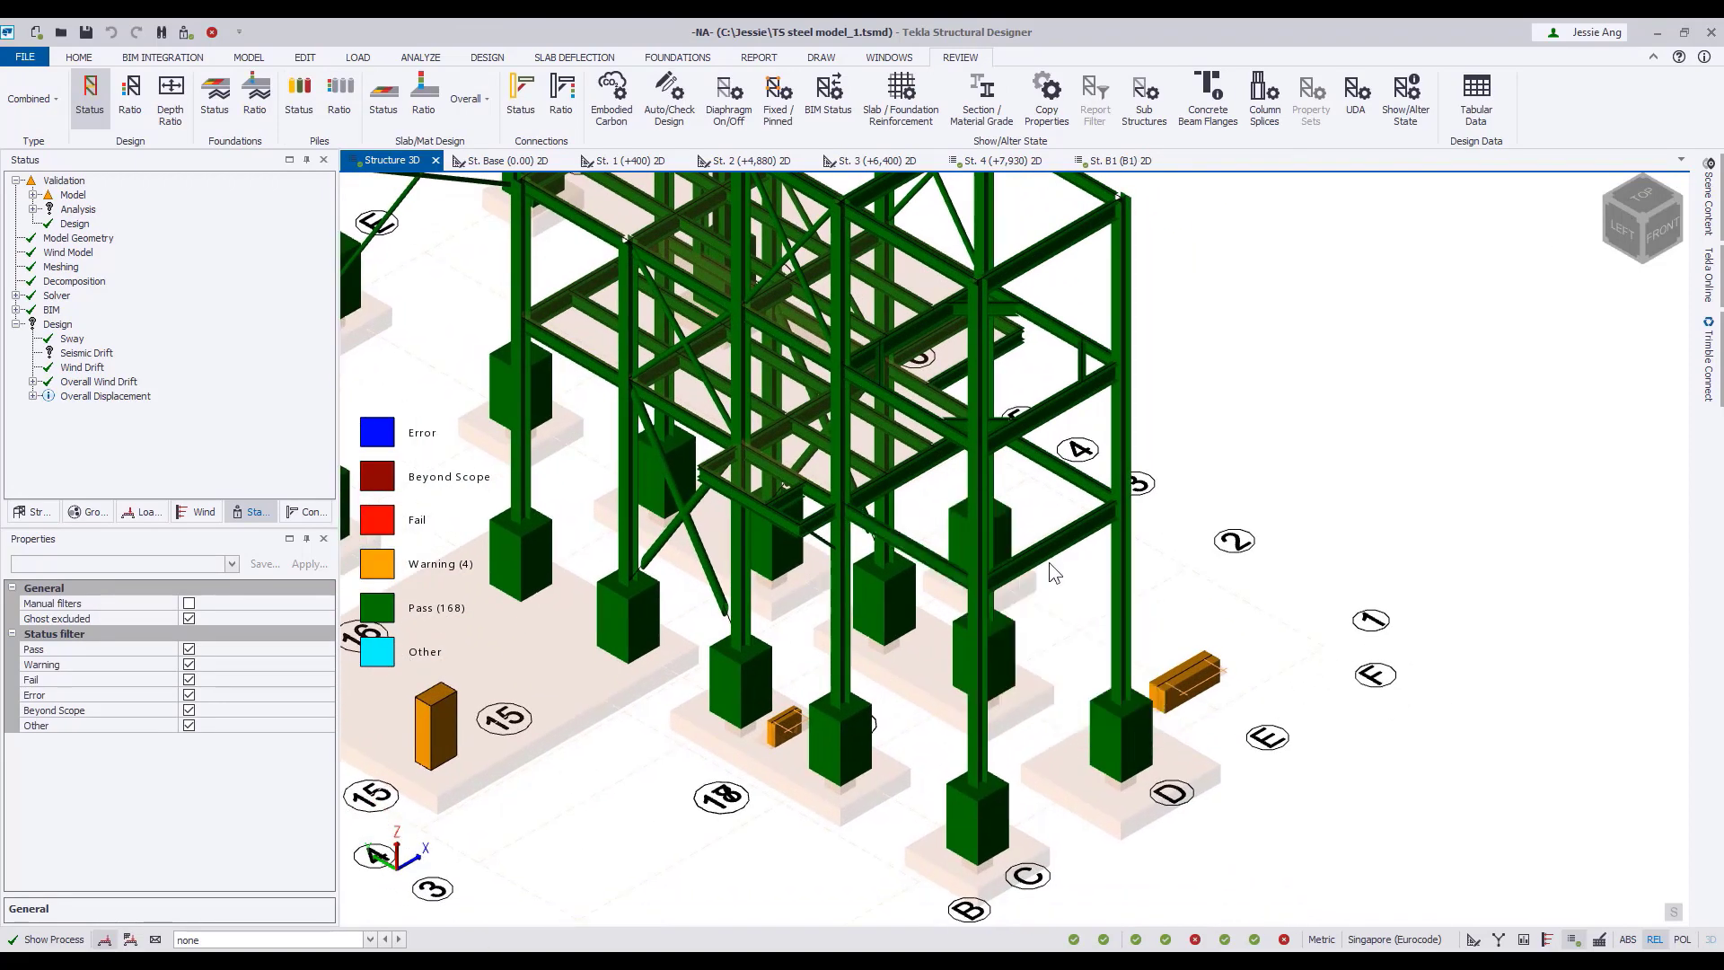
{"action": "right_click", "coordinate": [917, 473]}
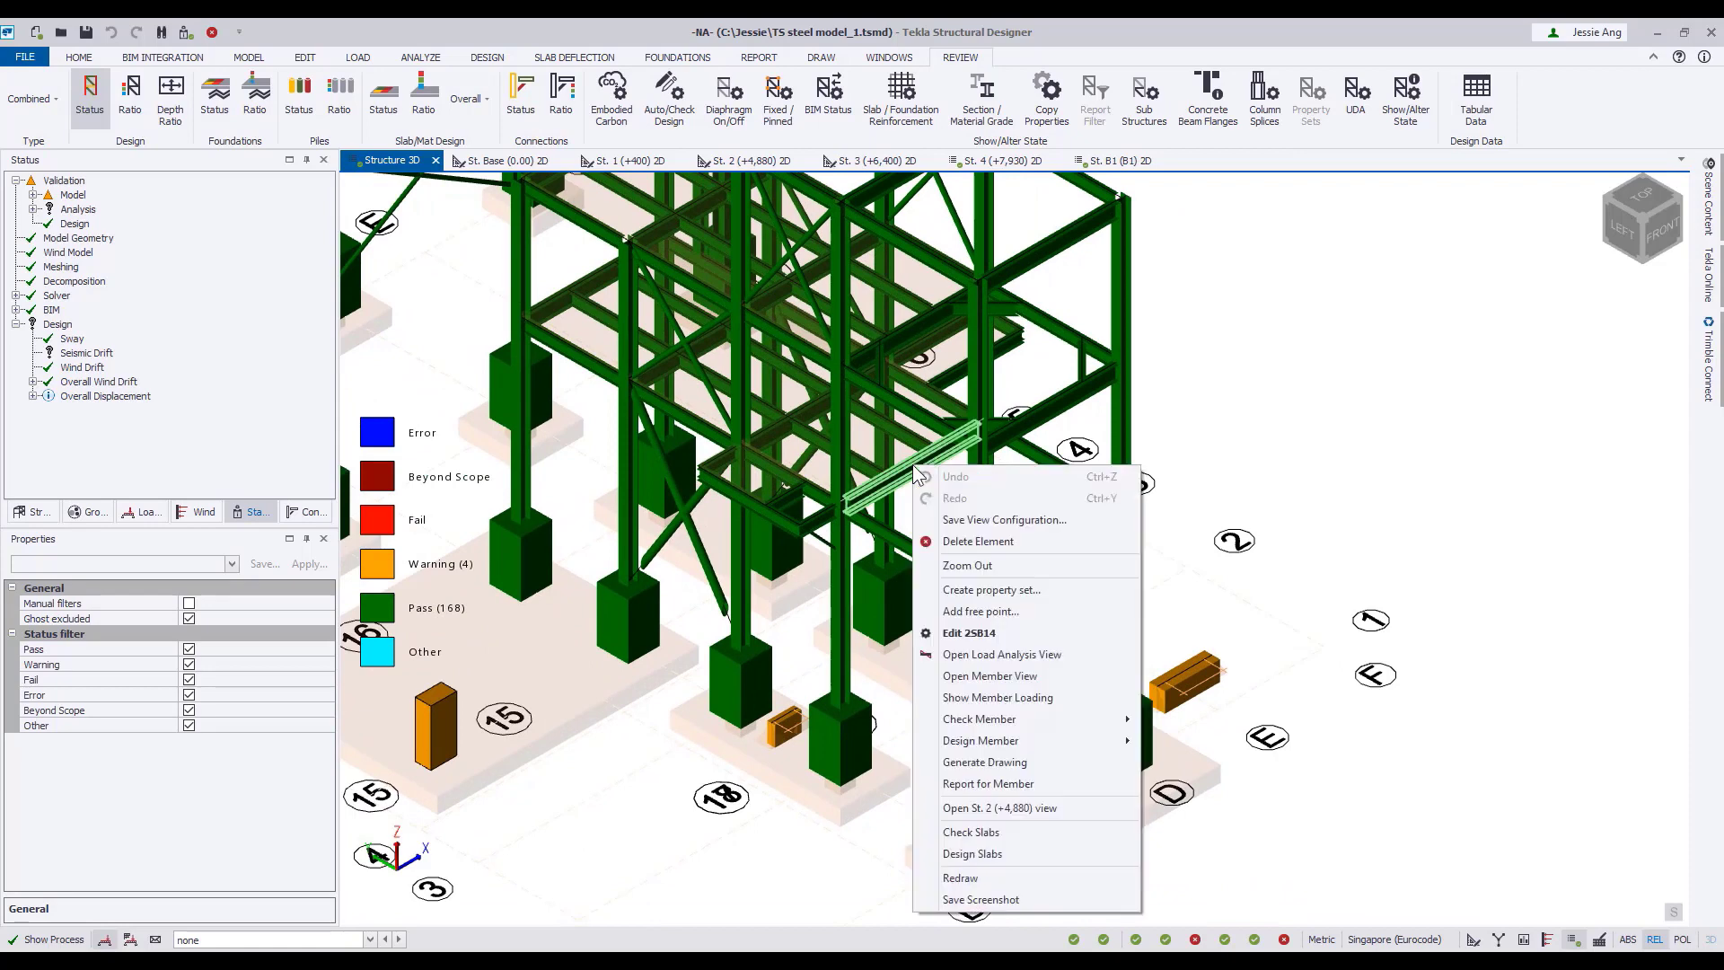
{"action": "mouse_move", "coordinate": [1104, 719]}
{"action": "left_click", "coordinate": [1193, 718]}
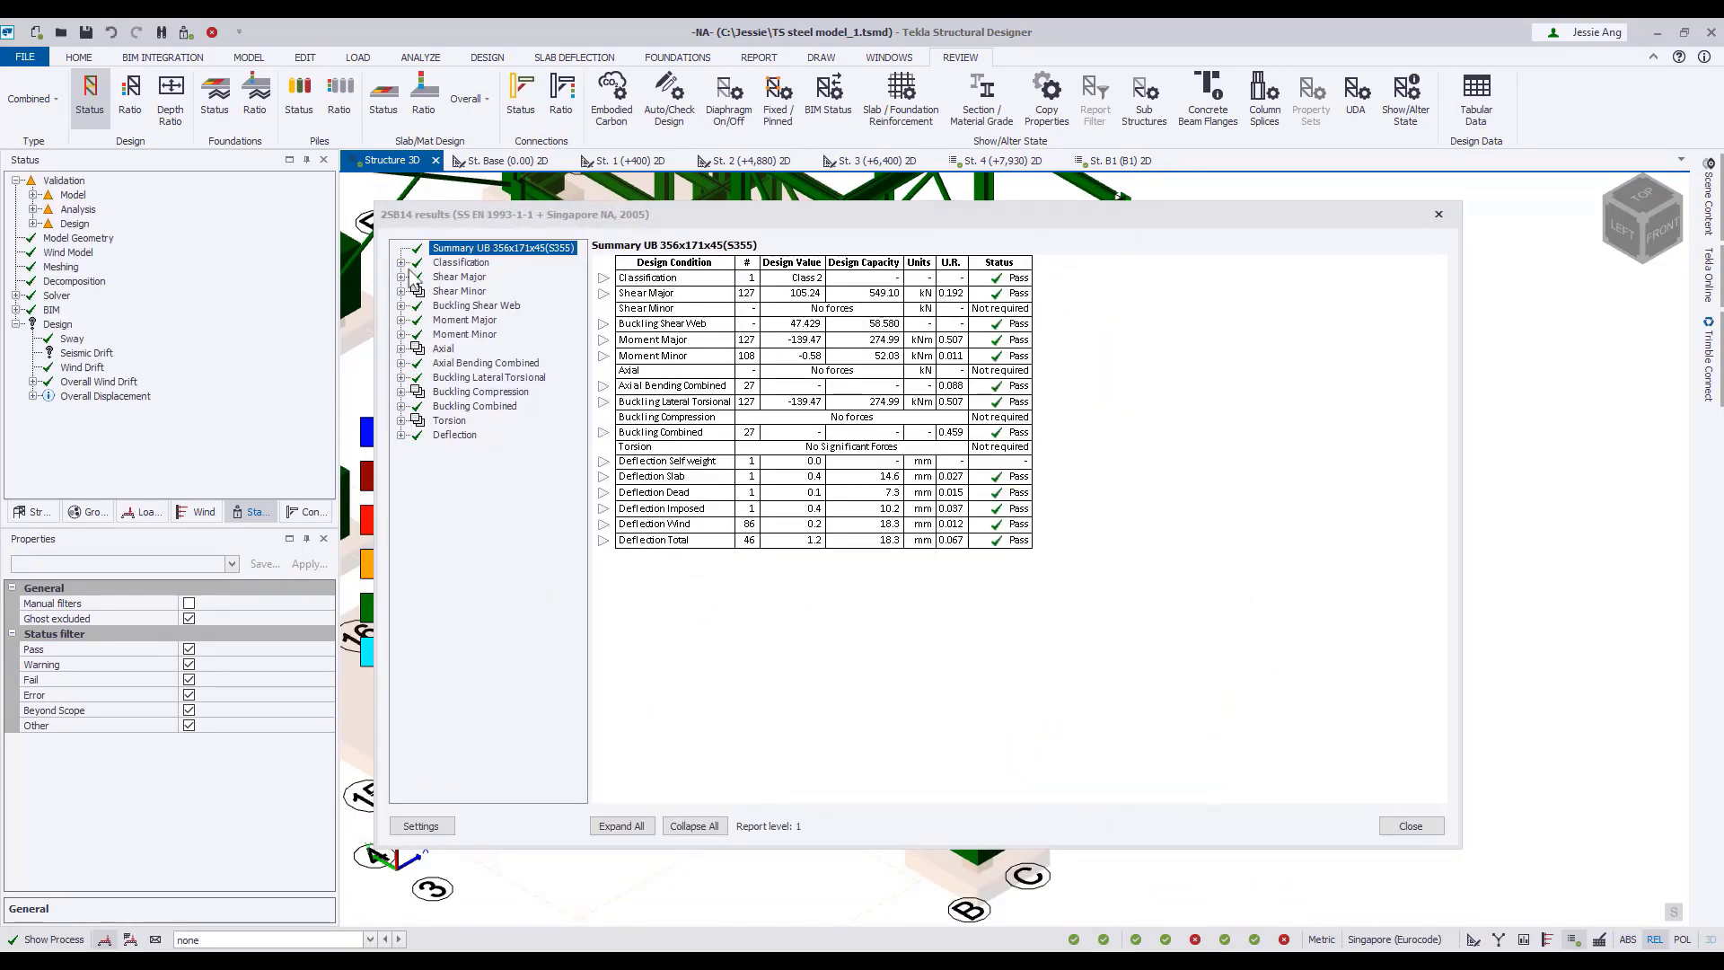
{"action": "left_click", "coordinate": [401, 263]}
{"action": "left_click", "coordinate": [463, 261]}
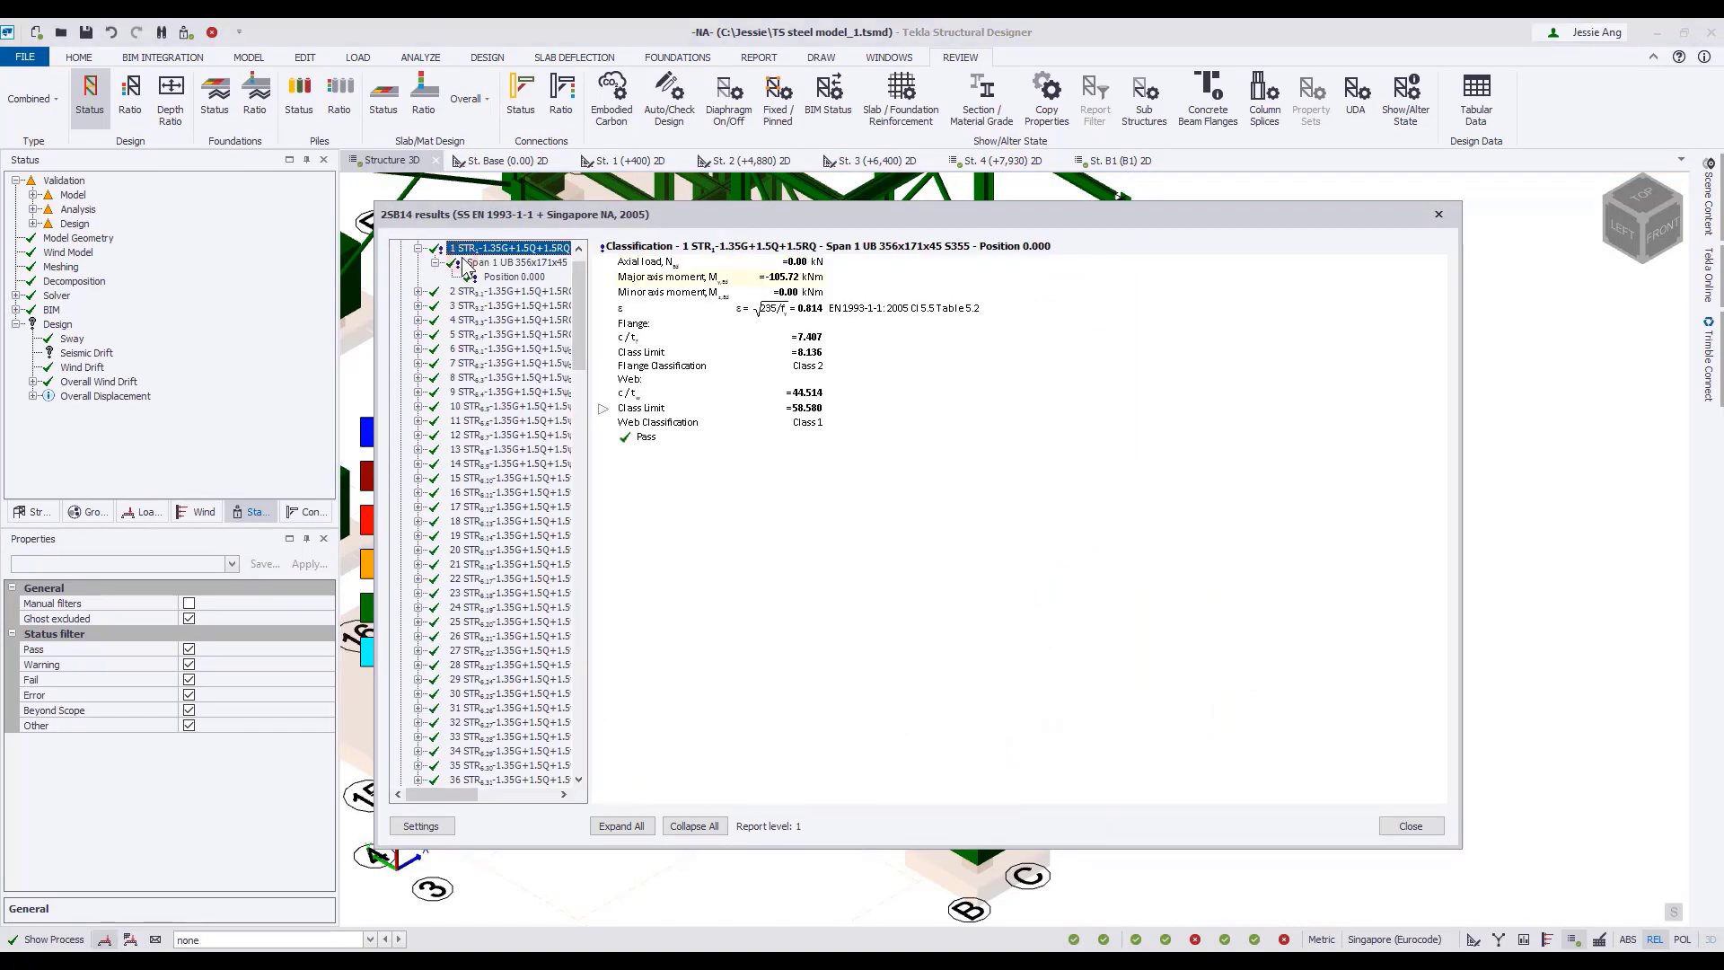
{"action": "scroll", "coordinate": [458, 269], "scroll_direction": "up", "scroll_amount": 1}
{"action": "left_click", "coordinate": [402, 262]}
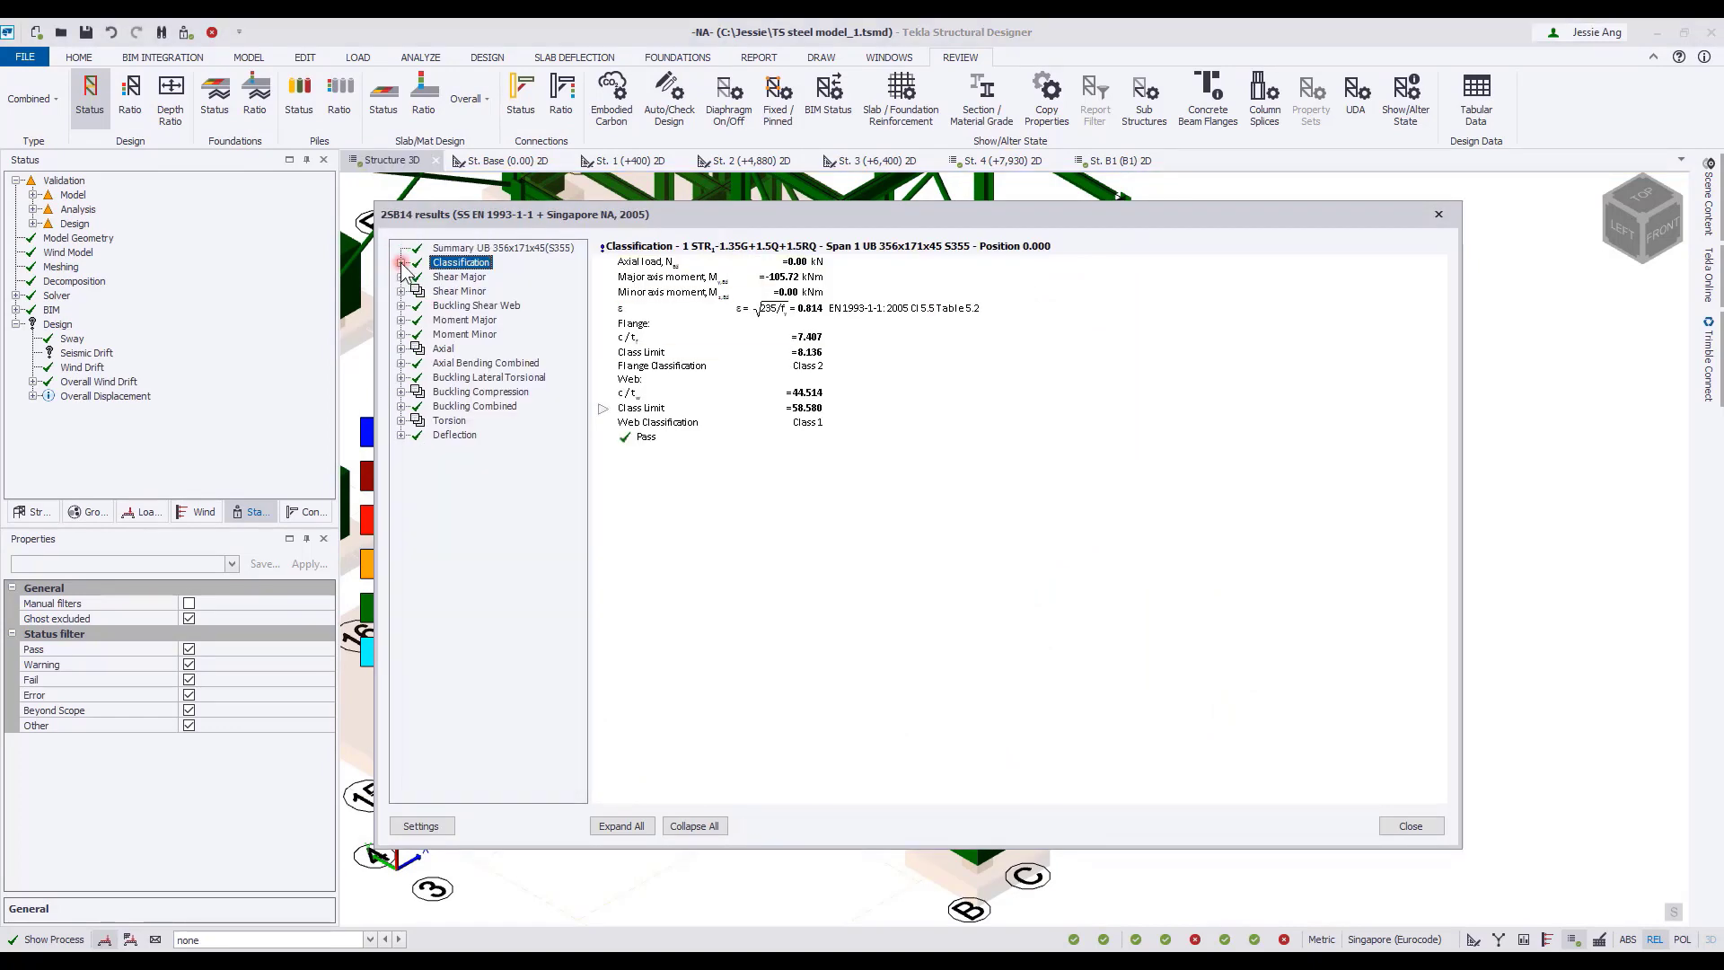
Examine beam 2SB14's fully expanded Buckling Lateral Torsional calculation for combination 127, and close the results.
{"action": "left_click", "coordinate": [401, 377]}
{"action": "scroll", "coordinate": [467, 519], "scroll_direction": "down", "scroll_amount": 20}
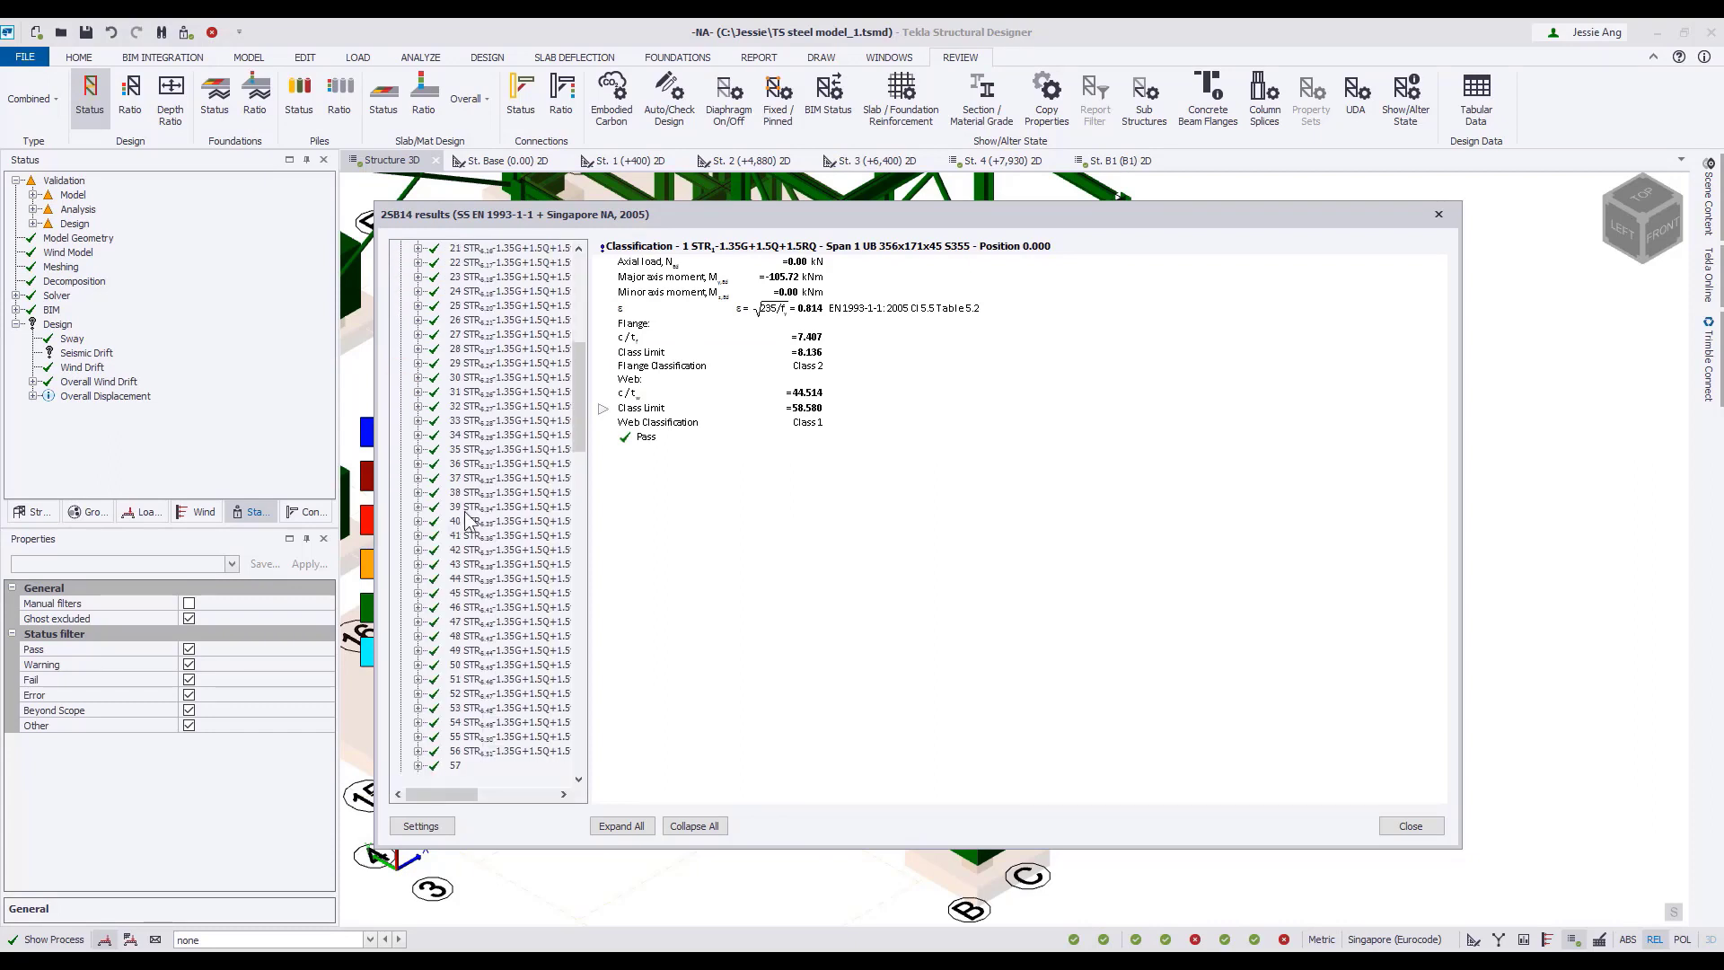
{"action": "scroll", "coordinate": [465, 512], "scroll_direction": "down", "scroll_amount": 5}
{"action": "left_click", "coordinate": [471, 392]}
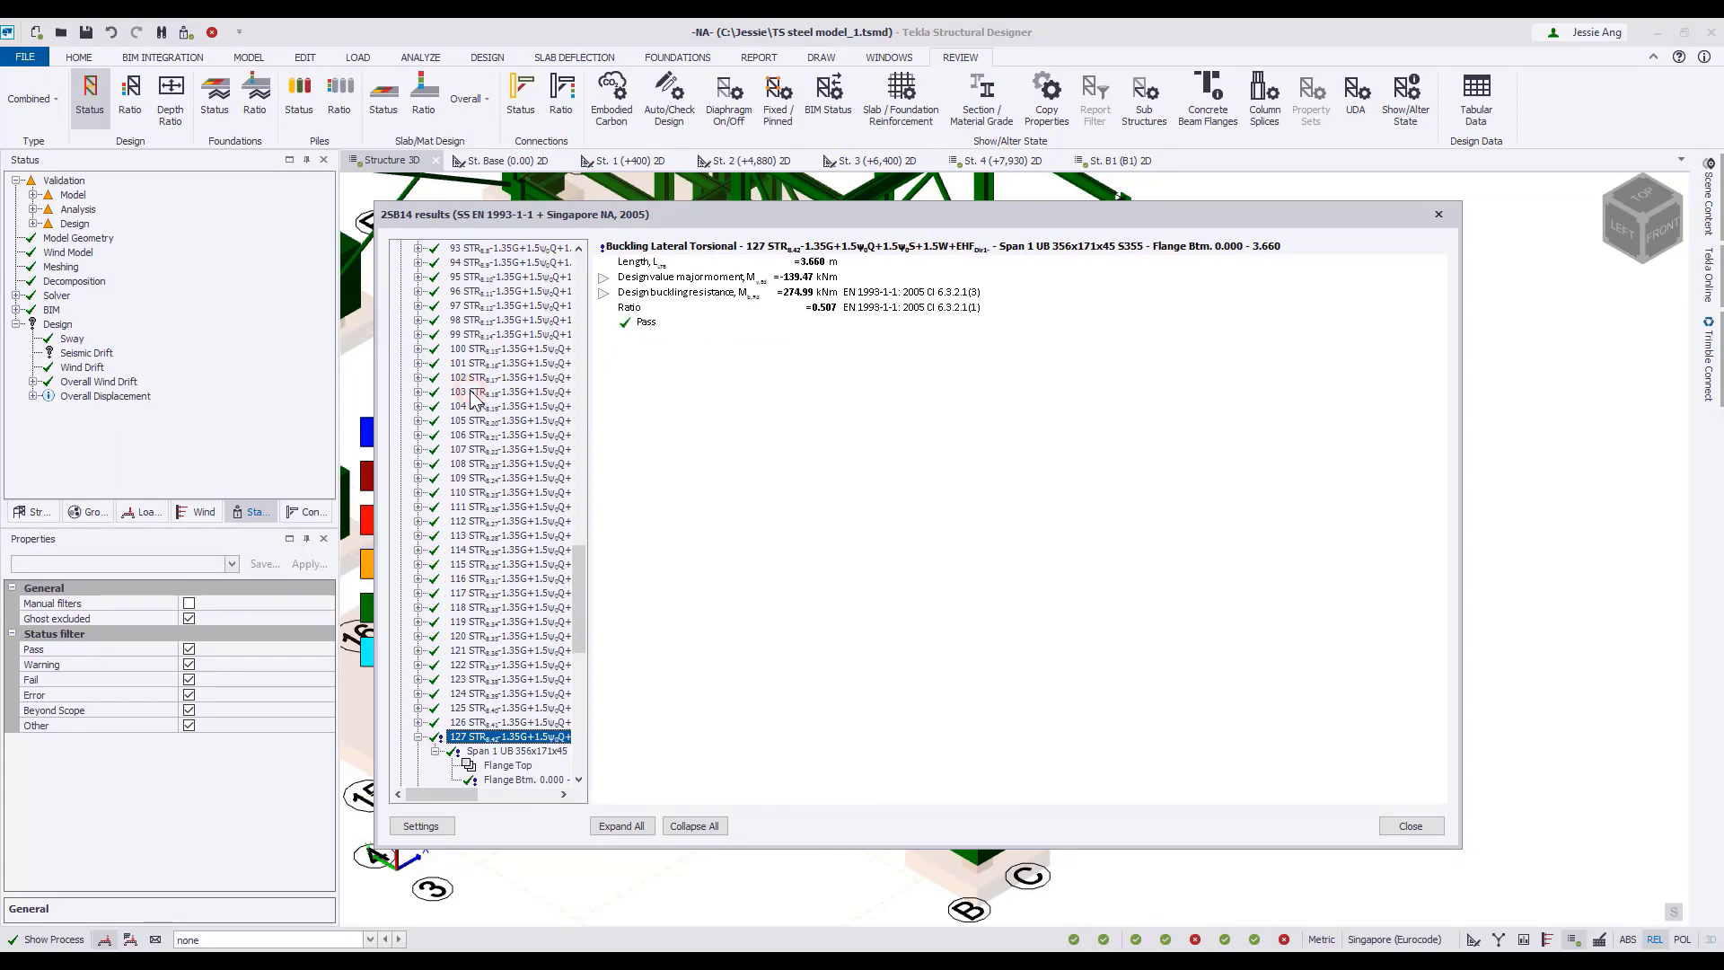
{"action": "left_click", "coordinate": [623, 826]}
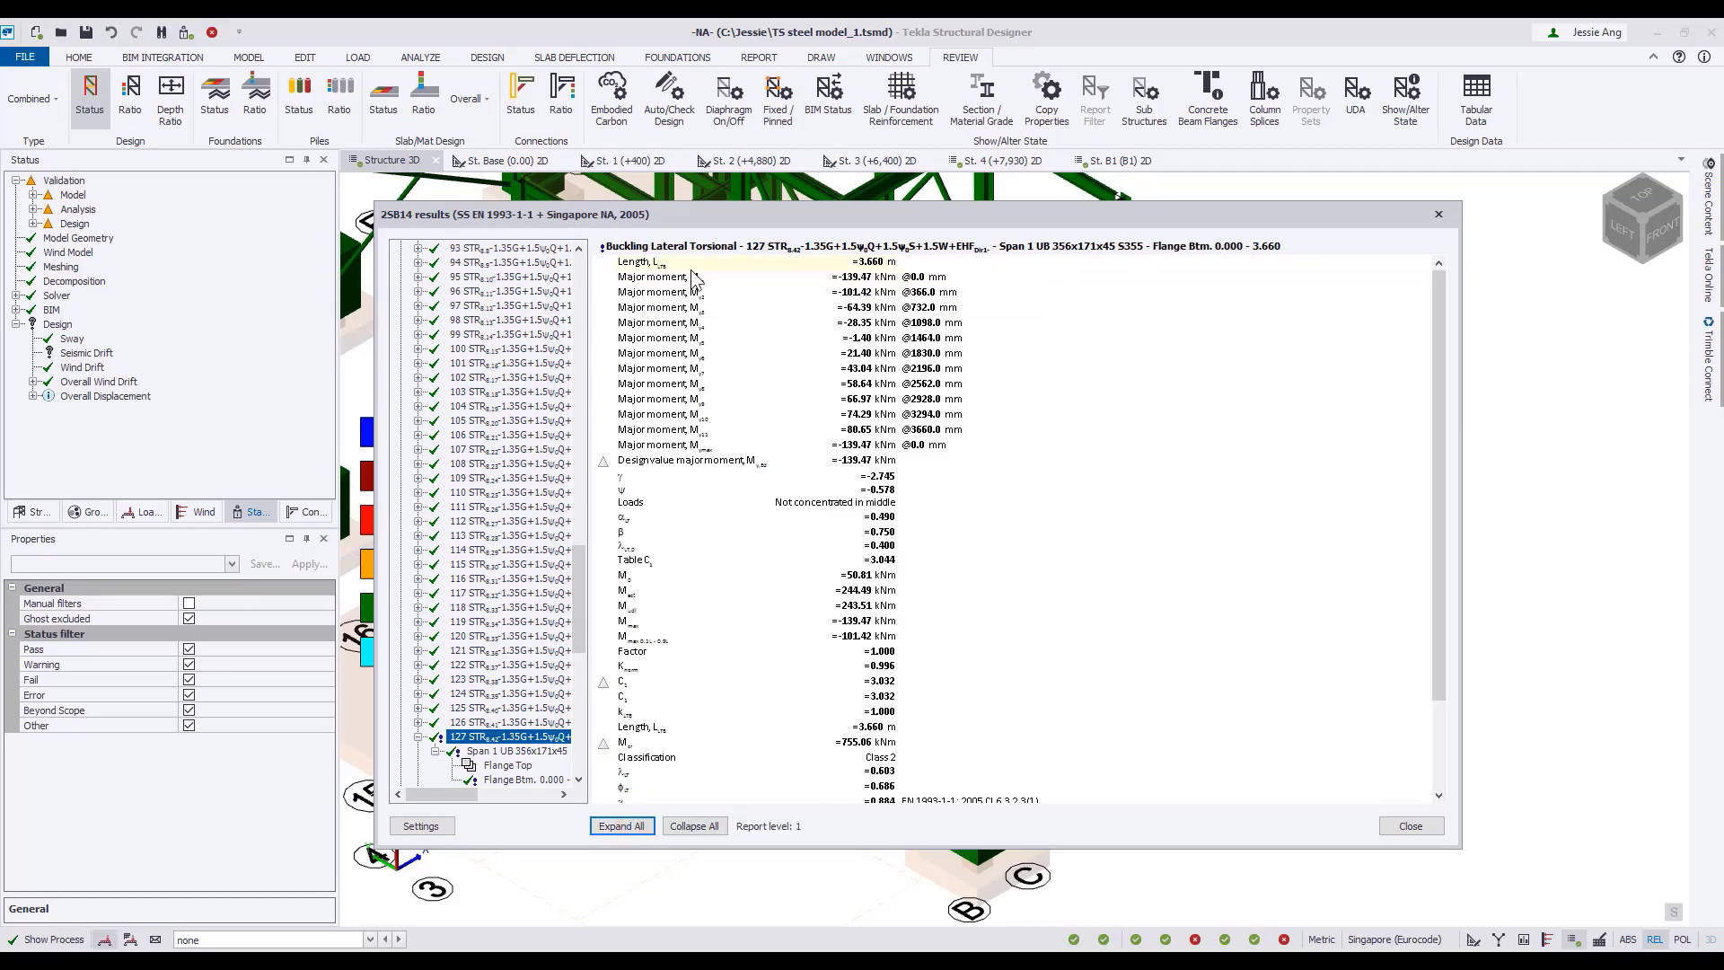
{"action": "scroll", "coordinate": [757, 646], "scroll_direction": "down", "scroll_amount": 3}
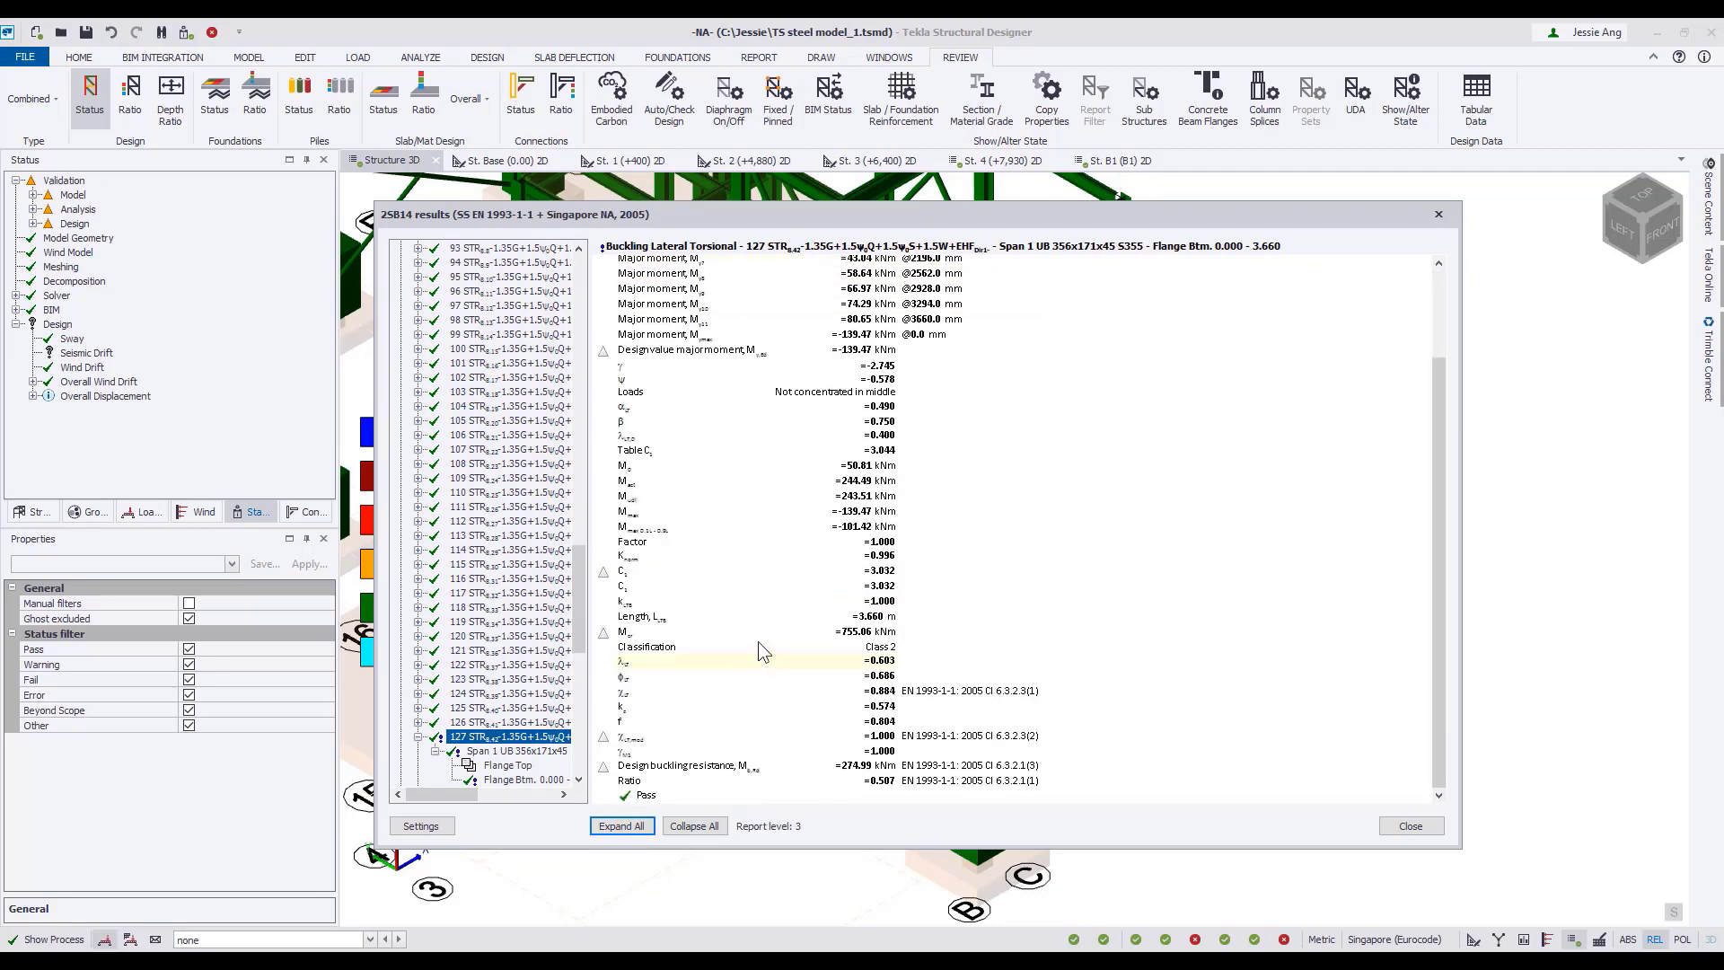
{"action": "scroll", "coordinate": [757, 641], "scroll_direction": "up", "scroll_amount": 3}
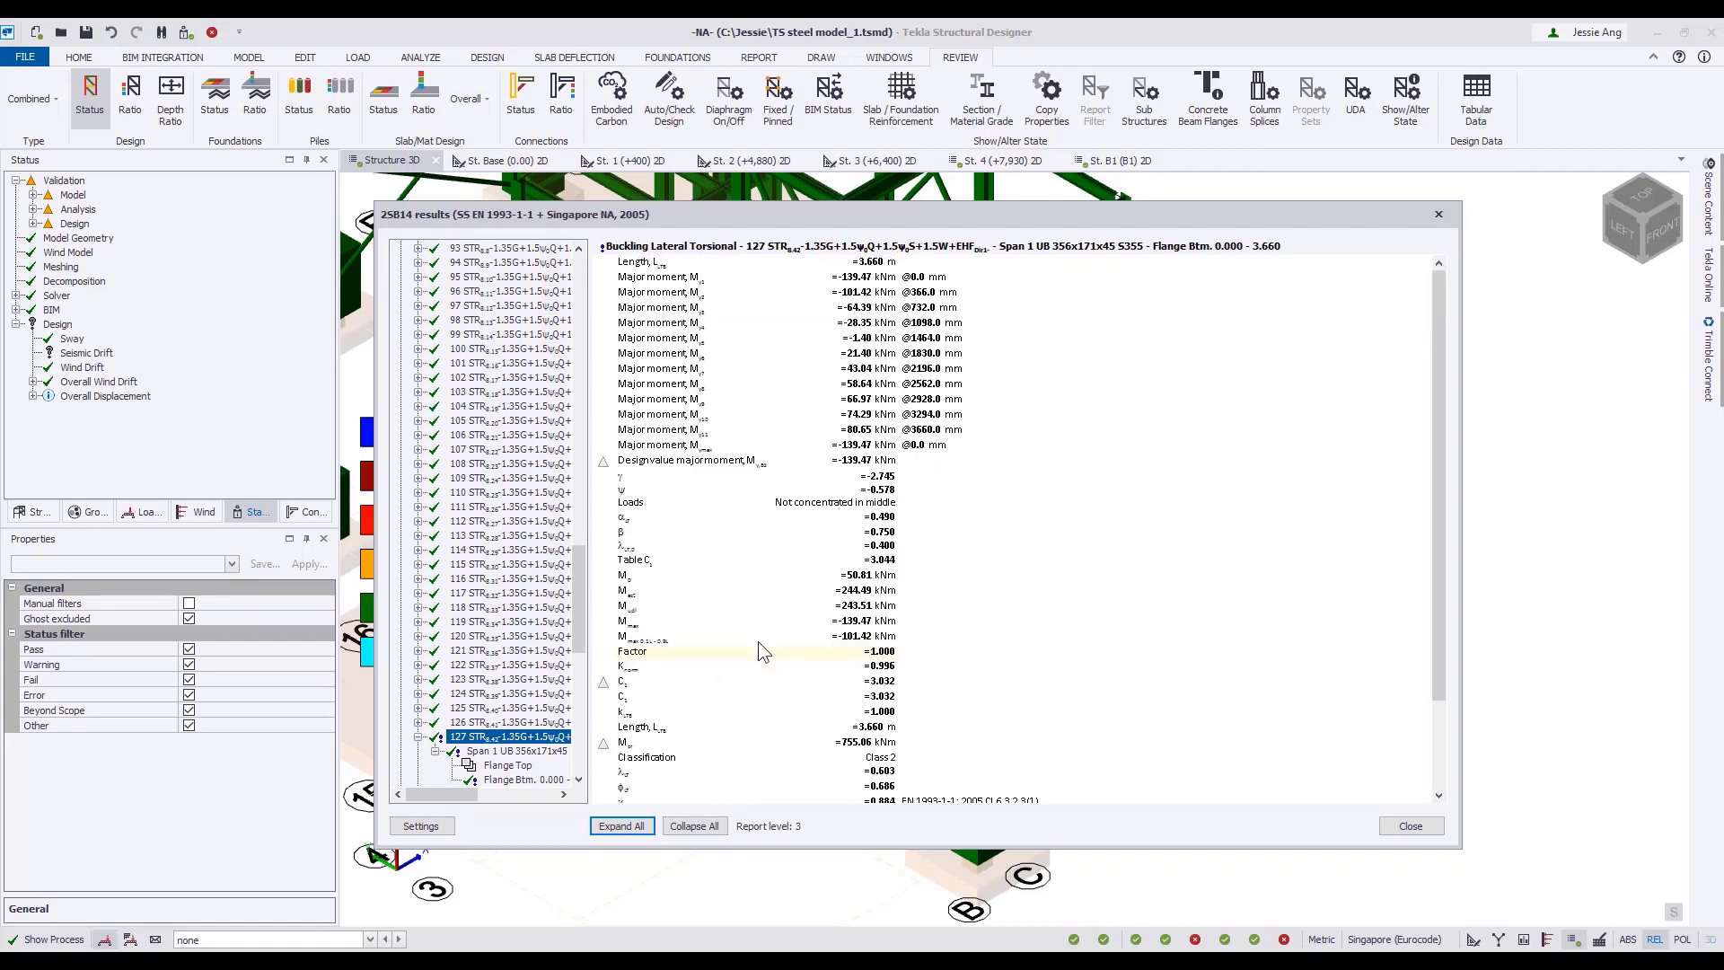
{"action": "left_click", "coordinate": [1411, 826]}
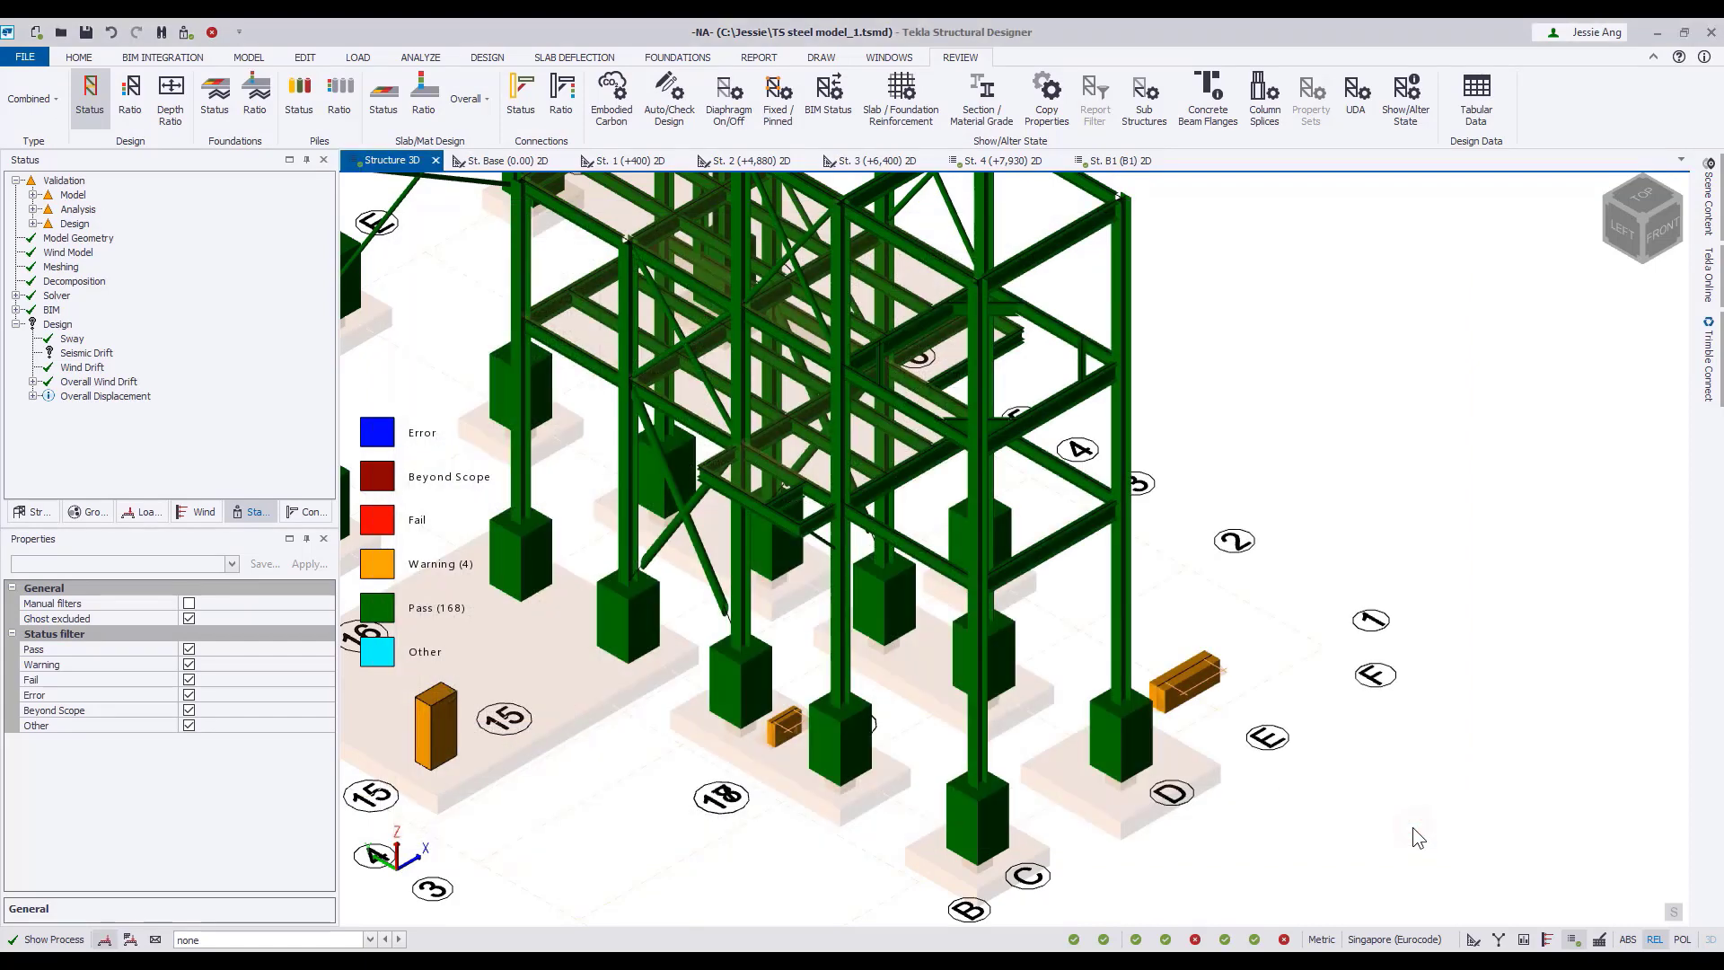
Run a static check on steel column SC15 and view its Moment Major calculation for combination 127.
{"action": "right_click", "coordinate": [1126, 285]}
{"action": "left_click", "coordinate": [1398, 539]}
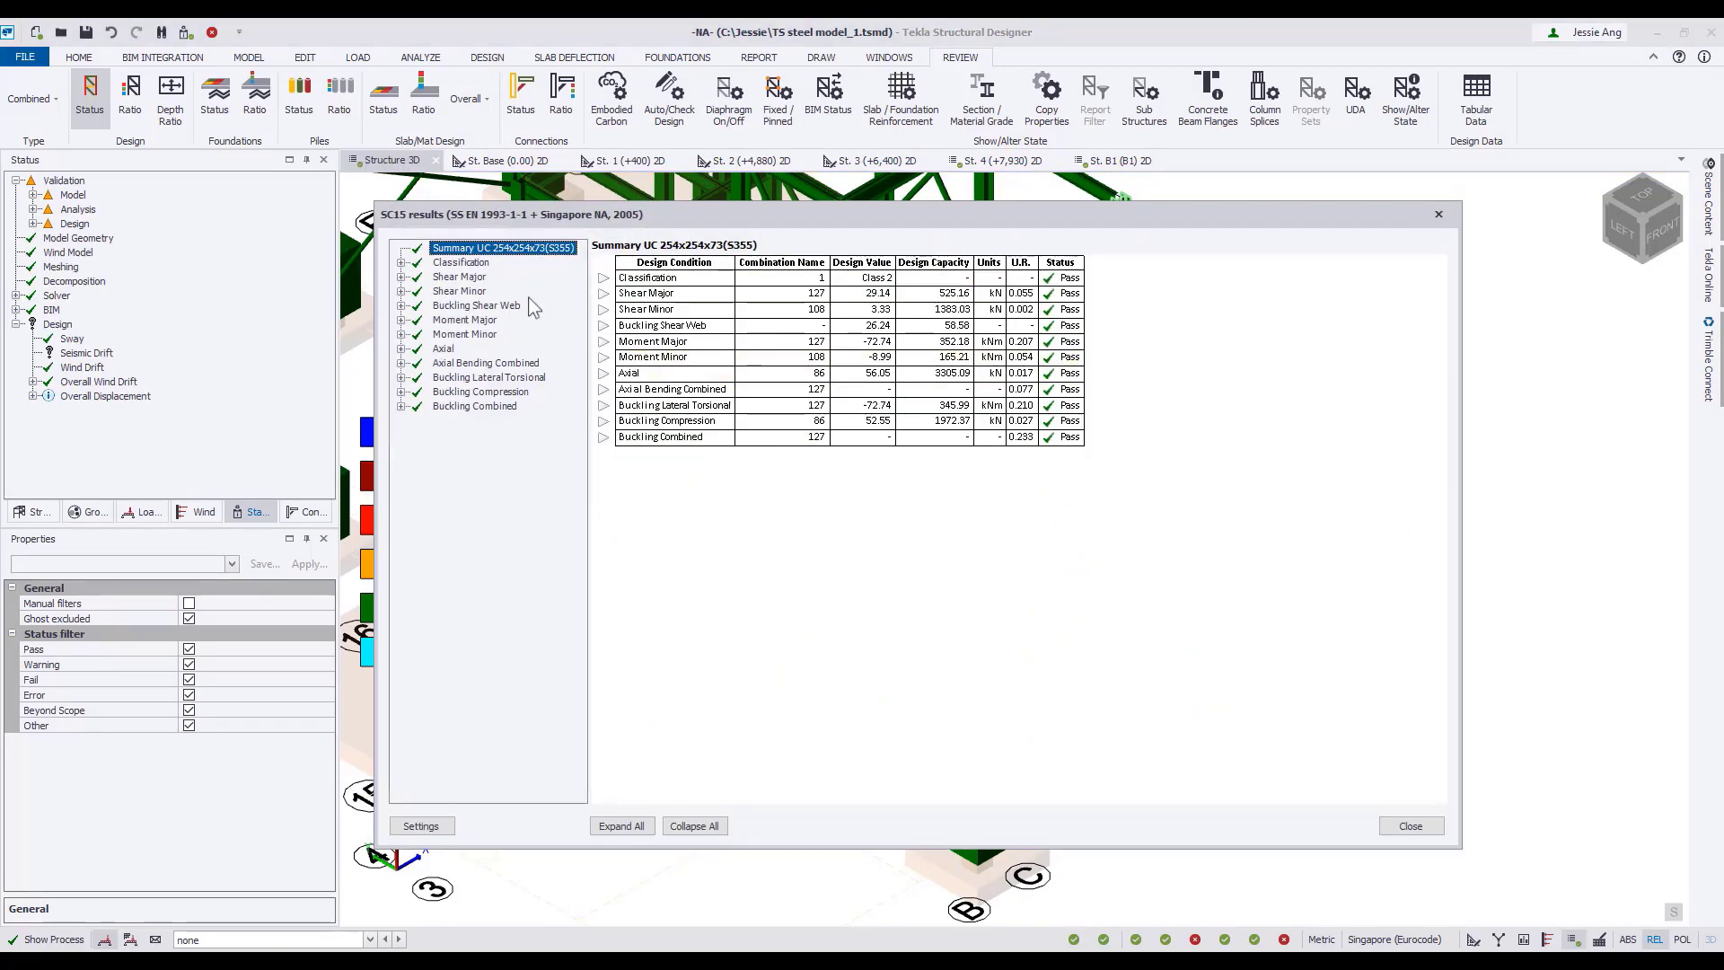
{"action": "left_click", "coordinate": [401, 320]}
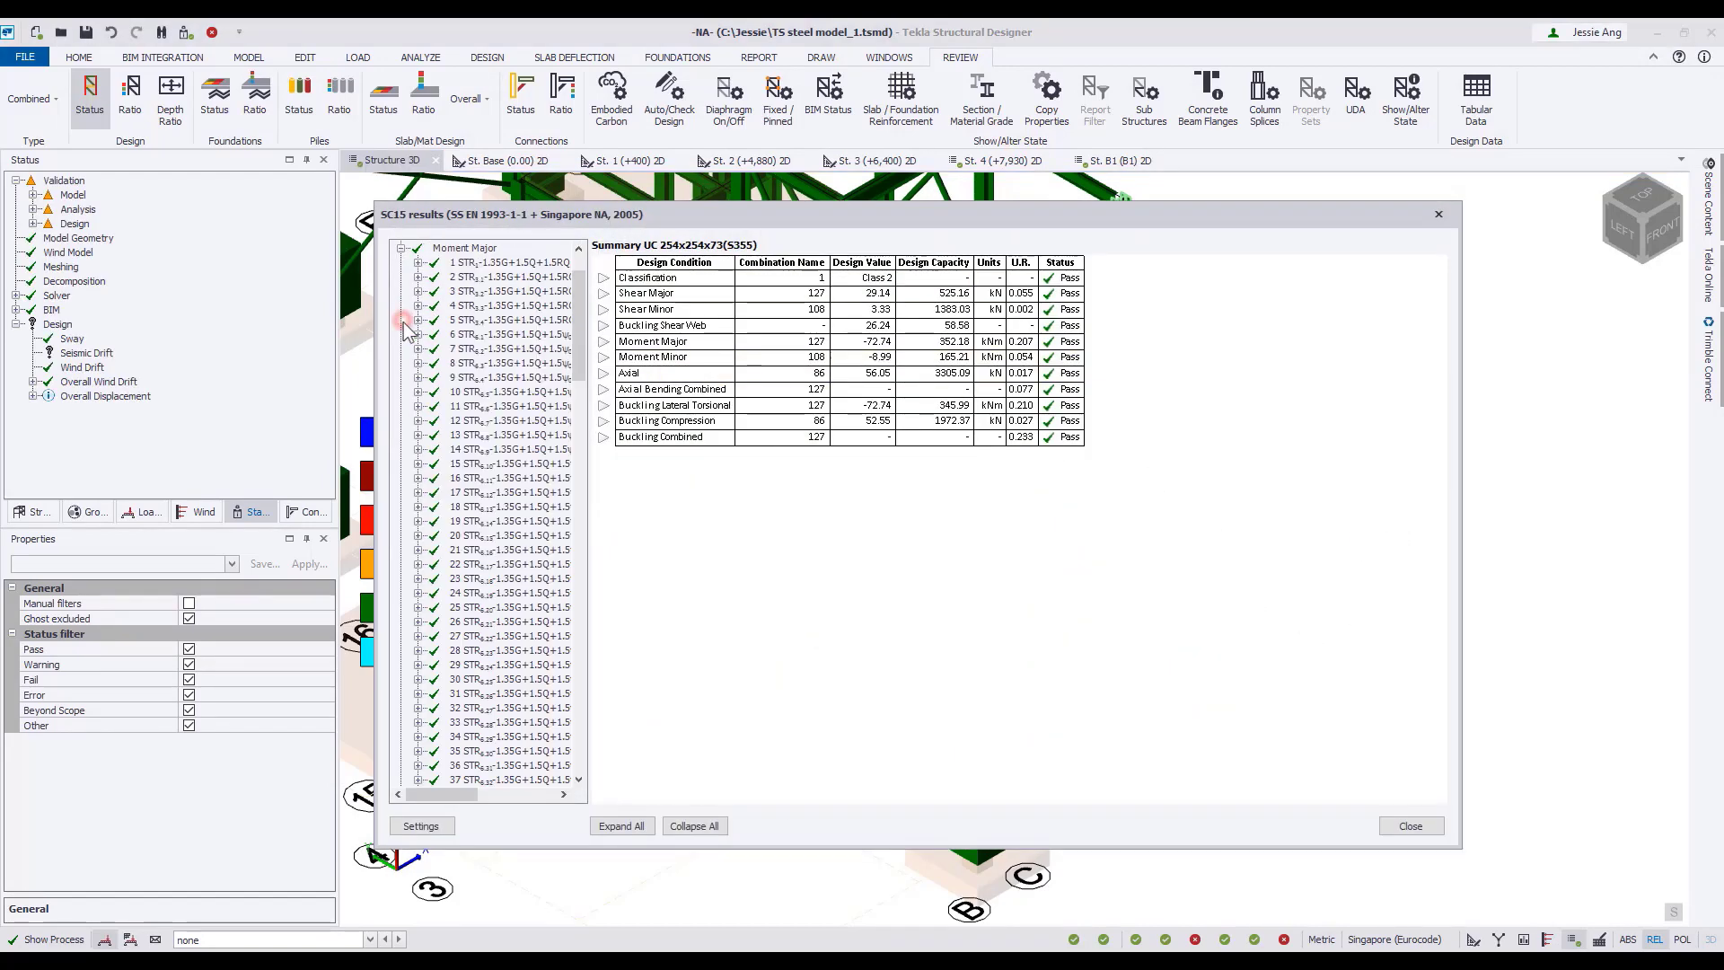
{"action": "scroll", "coordinate": [481, 599], "scroll_direction": "down", "scroll_amount": 20}
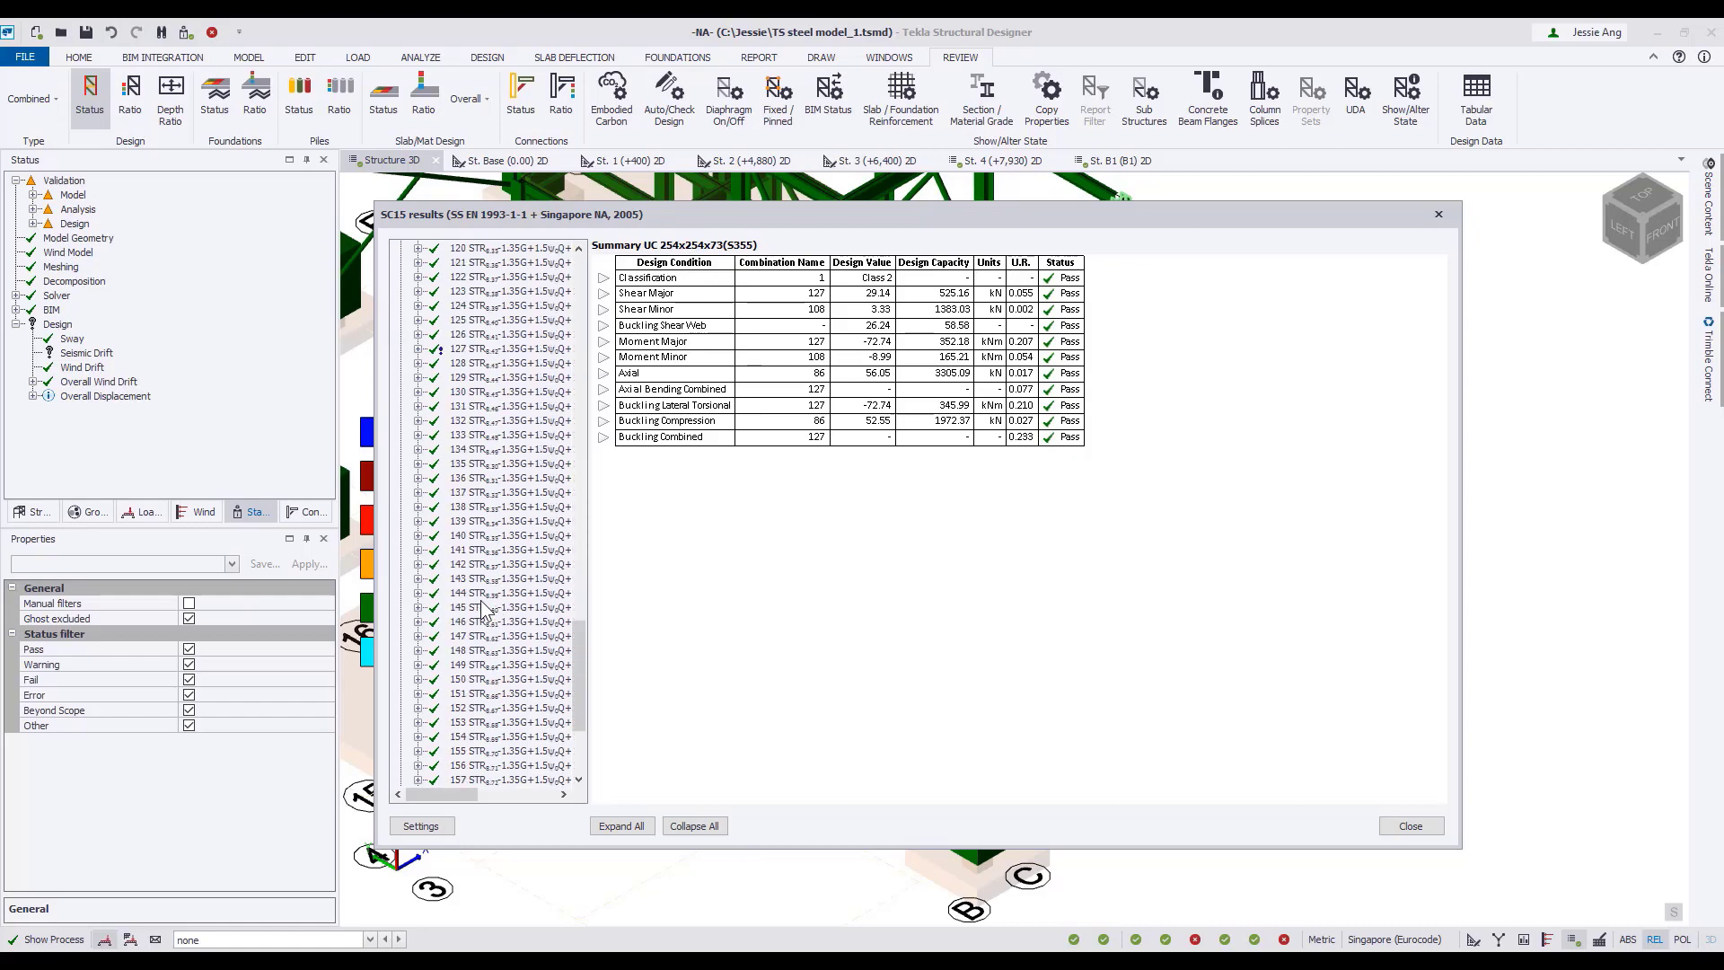
{"action": "left_click", "coordinate": [494, 347]}
{"action": "scroll", "coordinate": [574, 764], "scroll_direction": "down", "scroll_amount": 5}
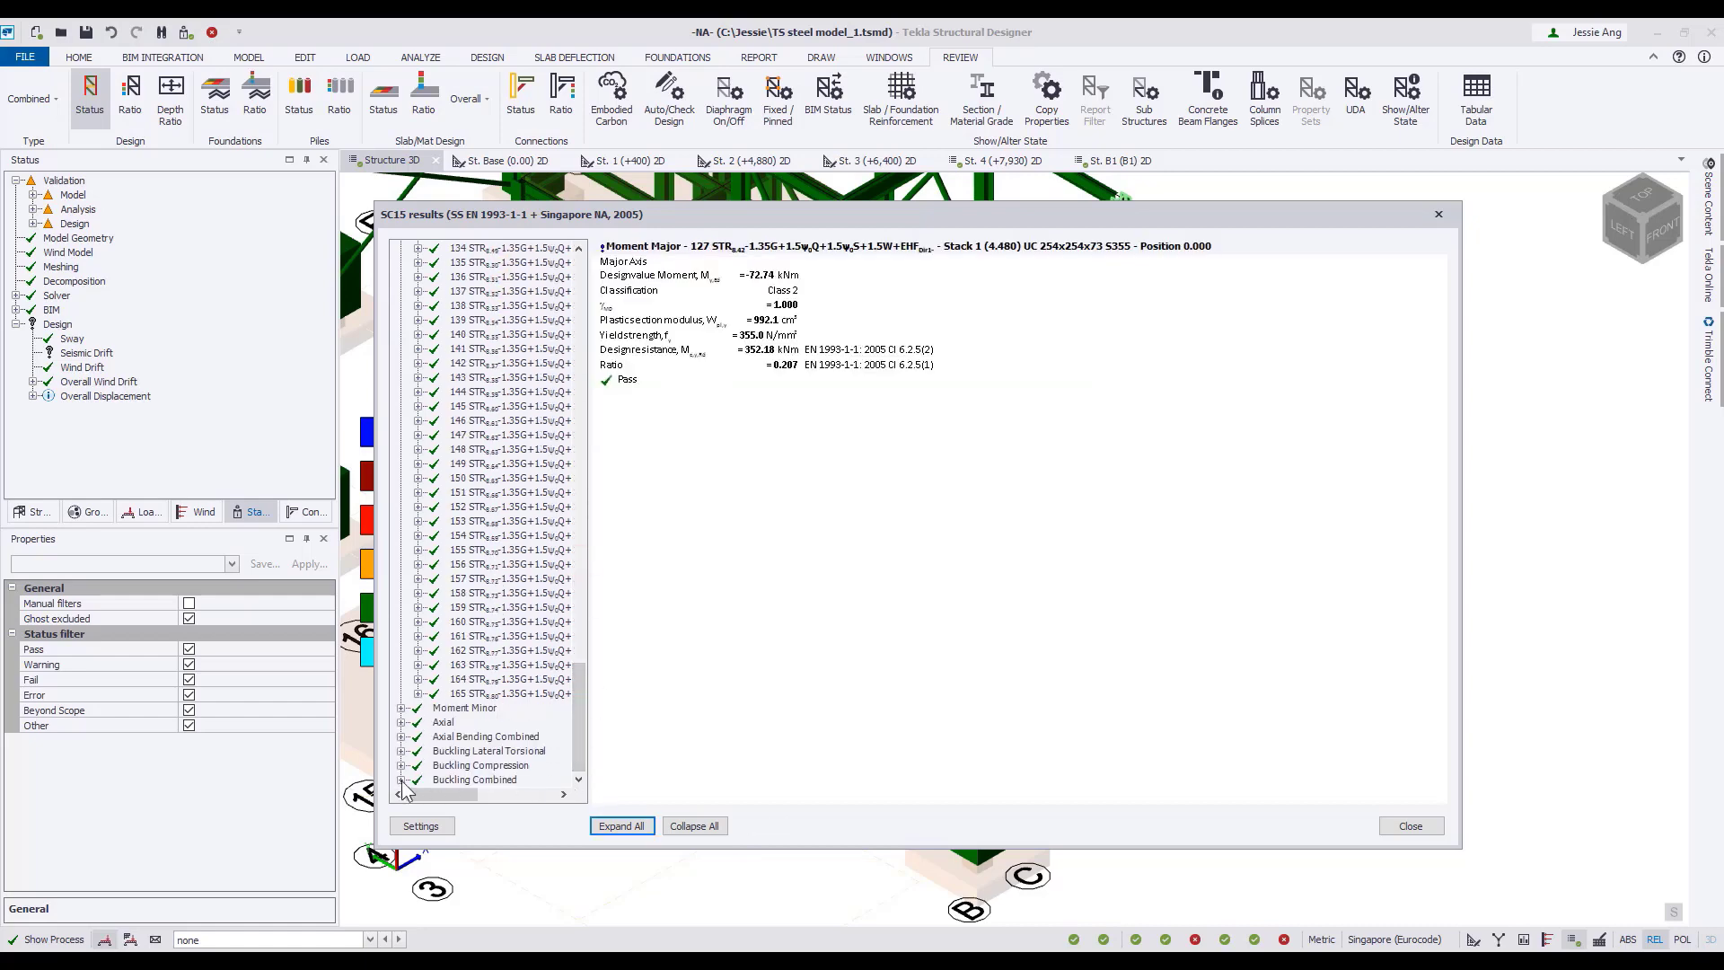
Examine column SC15's fully expanded Buckling Combined calculation for combination 127, and close the results.
{"action": "scroll", "coordinate": [485, 700], "scroll_direction": "up", "scroll_amount": 13}
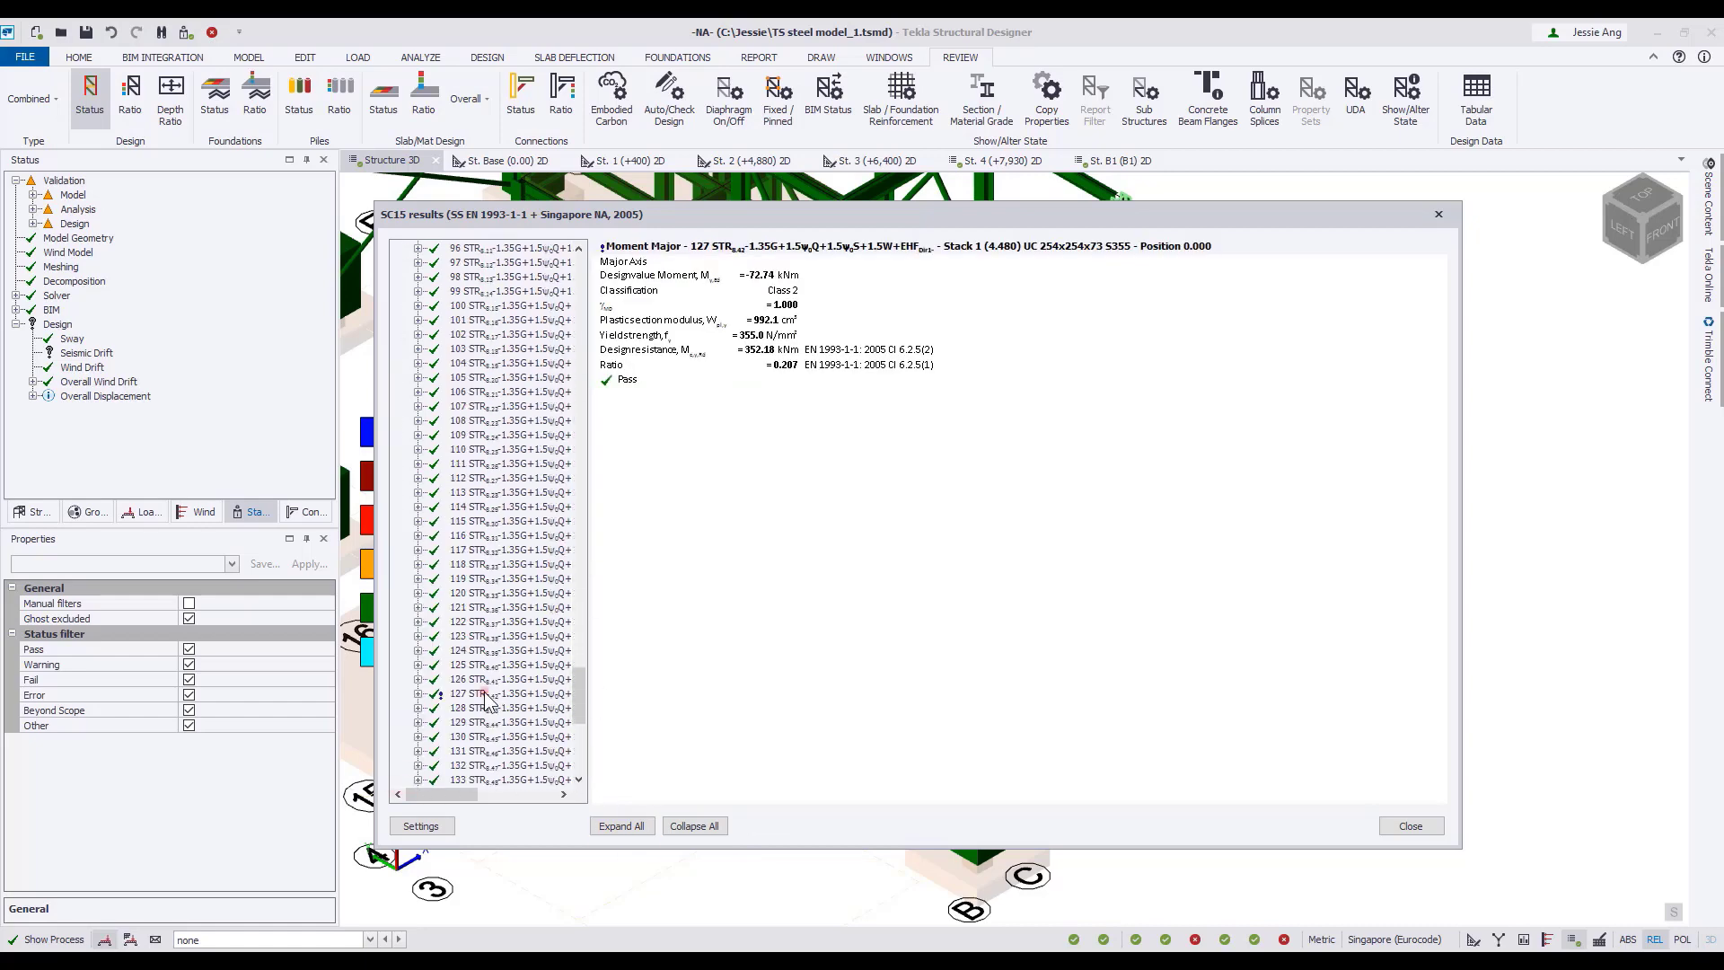
{"action": "double_click", "coordinate": [485, 693]}
{"action": "left_click", "coordinate": [622, 826]}
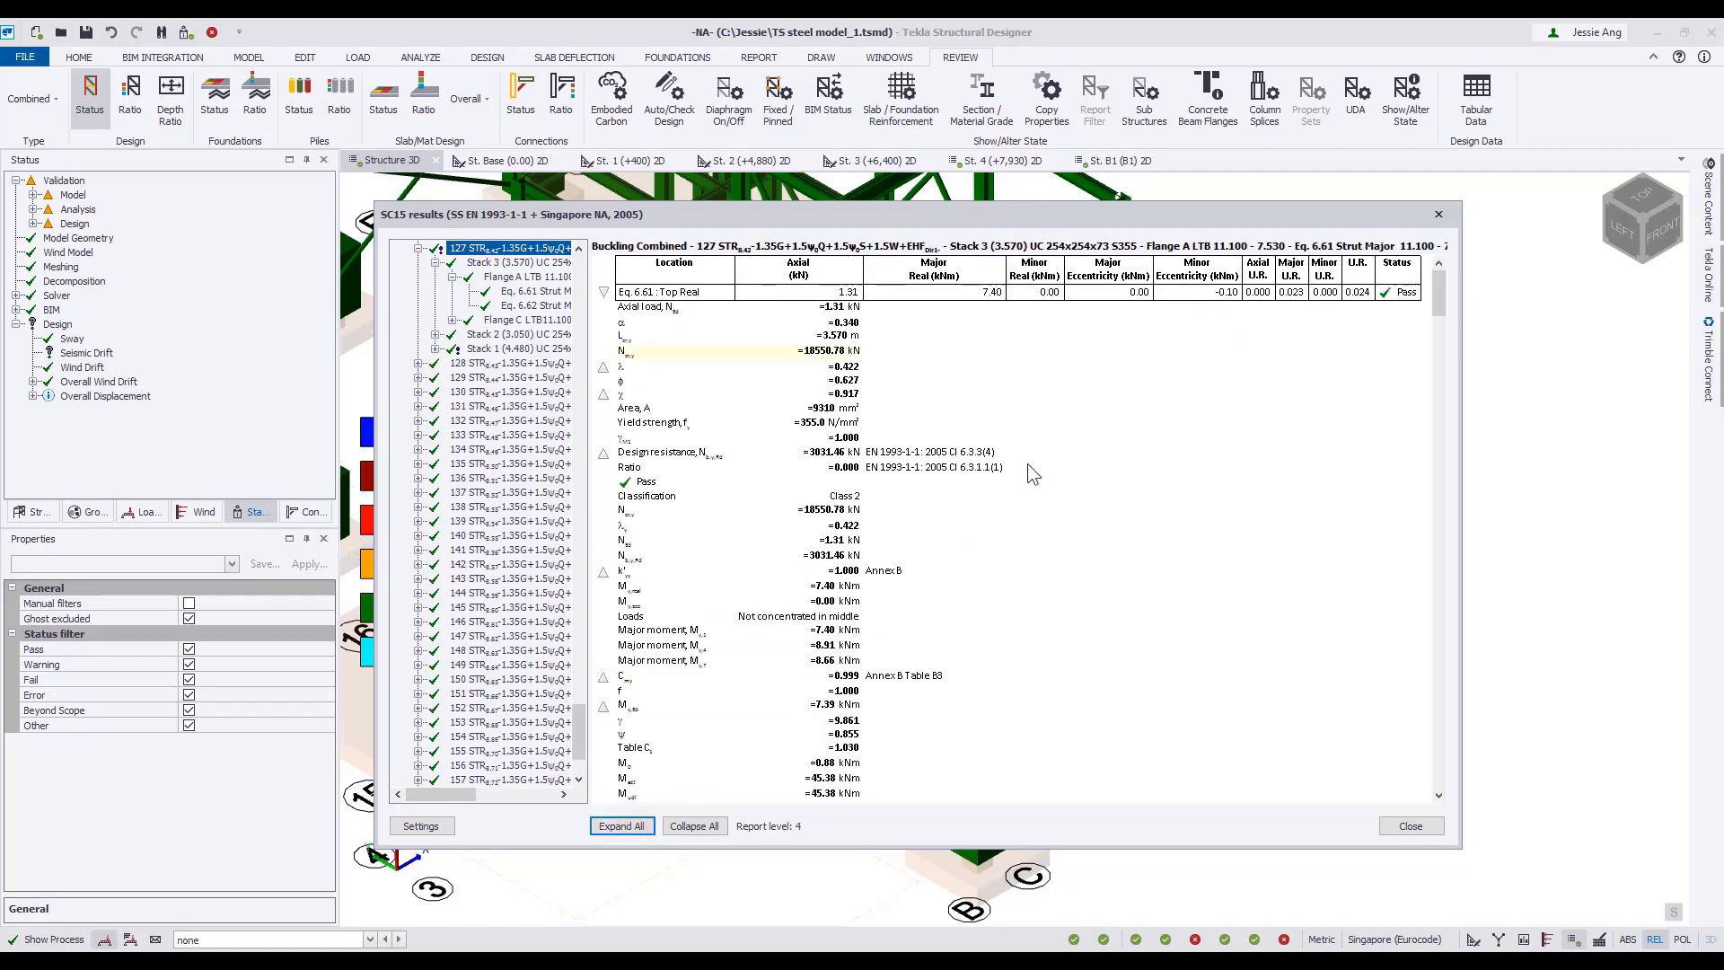
{"action": "scroll", "coordinate": [1027, 463], "scroll_direction": "down", "scroll_amount": 3}
{"action": "scroll", "coordinate": [1028, 463], "scroll_direction": "down", "scroll_amount": 10}
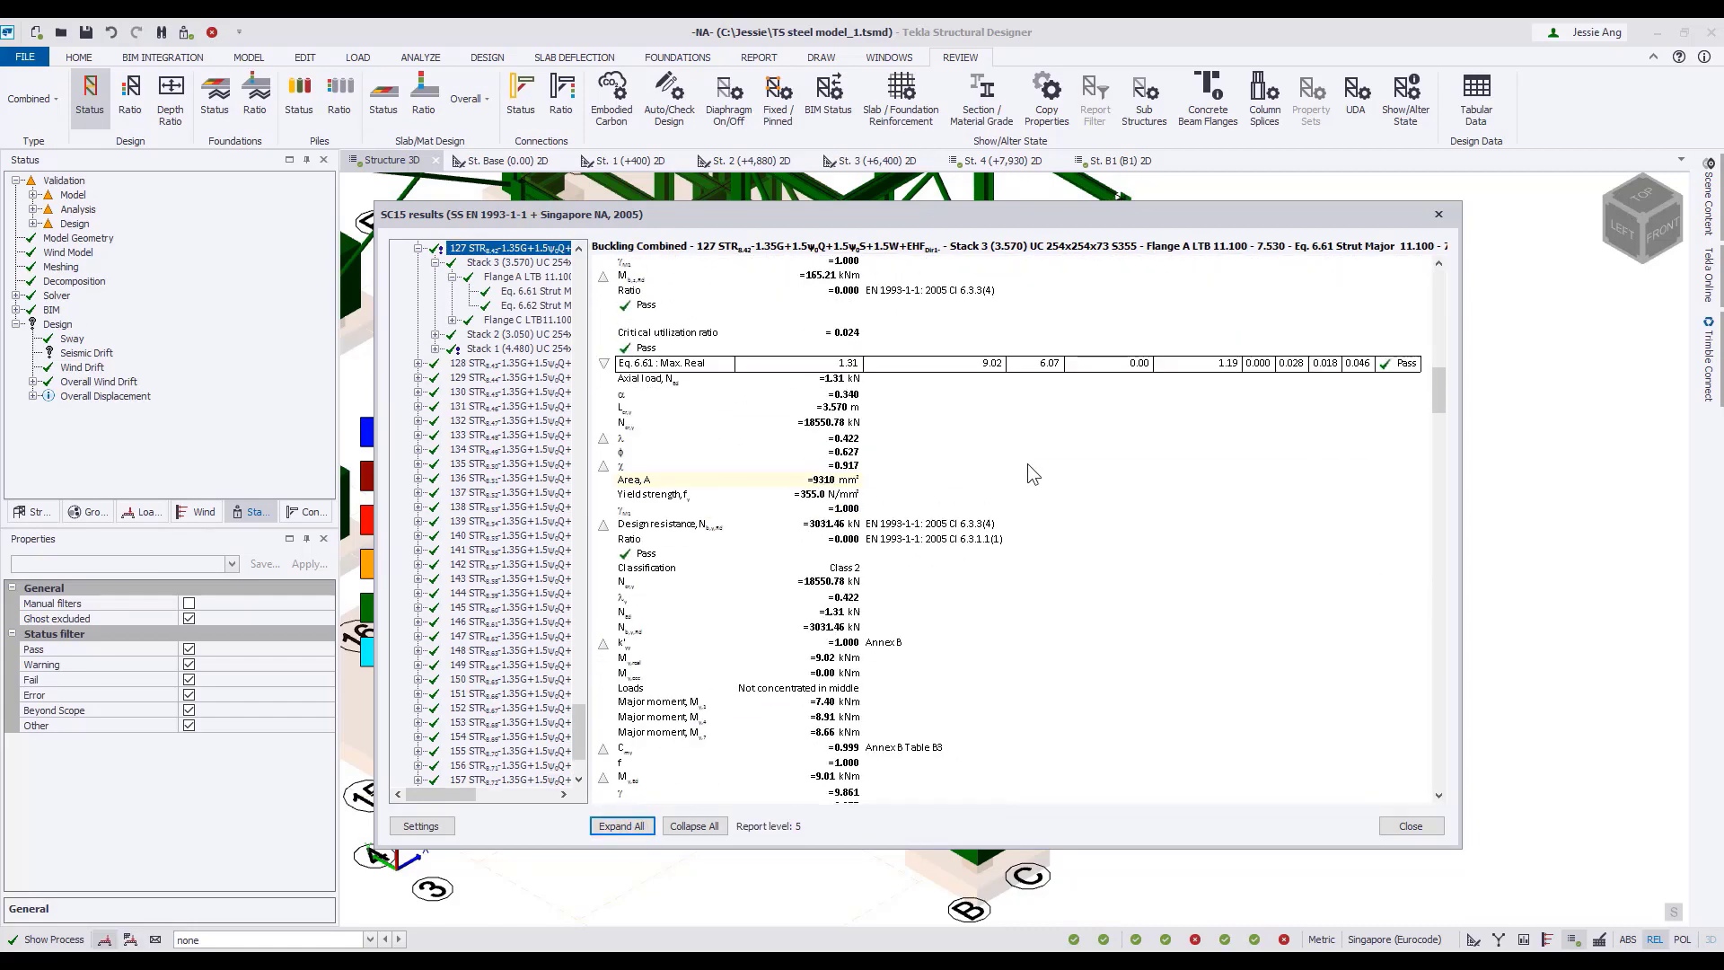
{"action": "left_click", "coordinate": [1410, 826]}
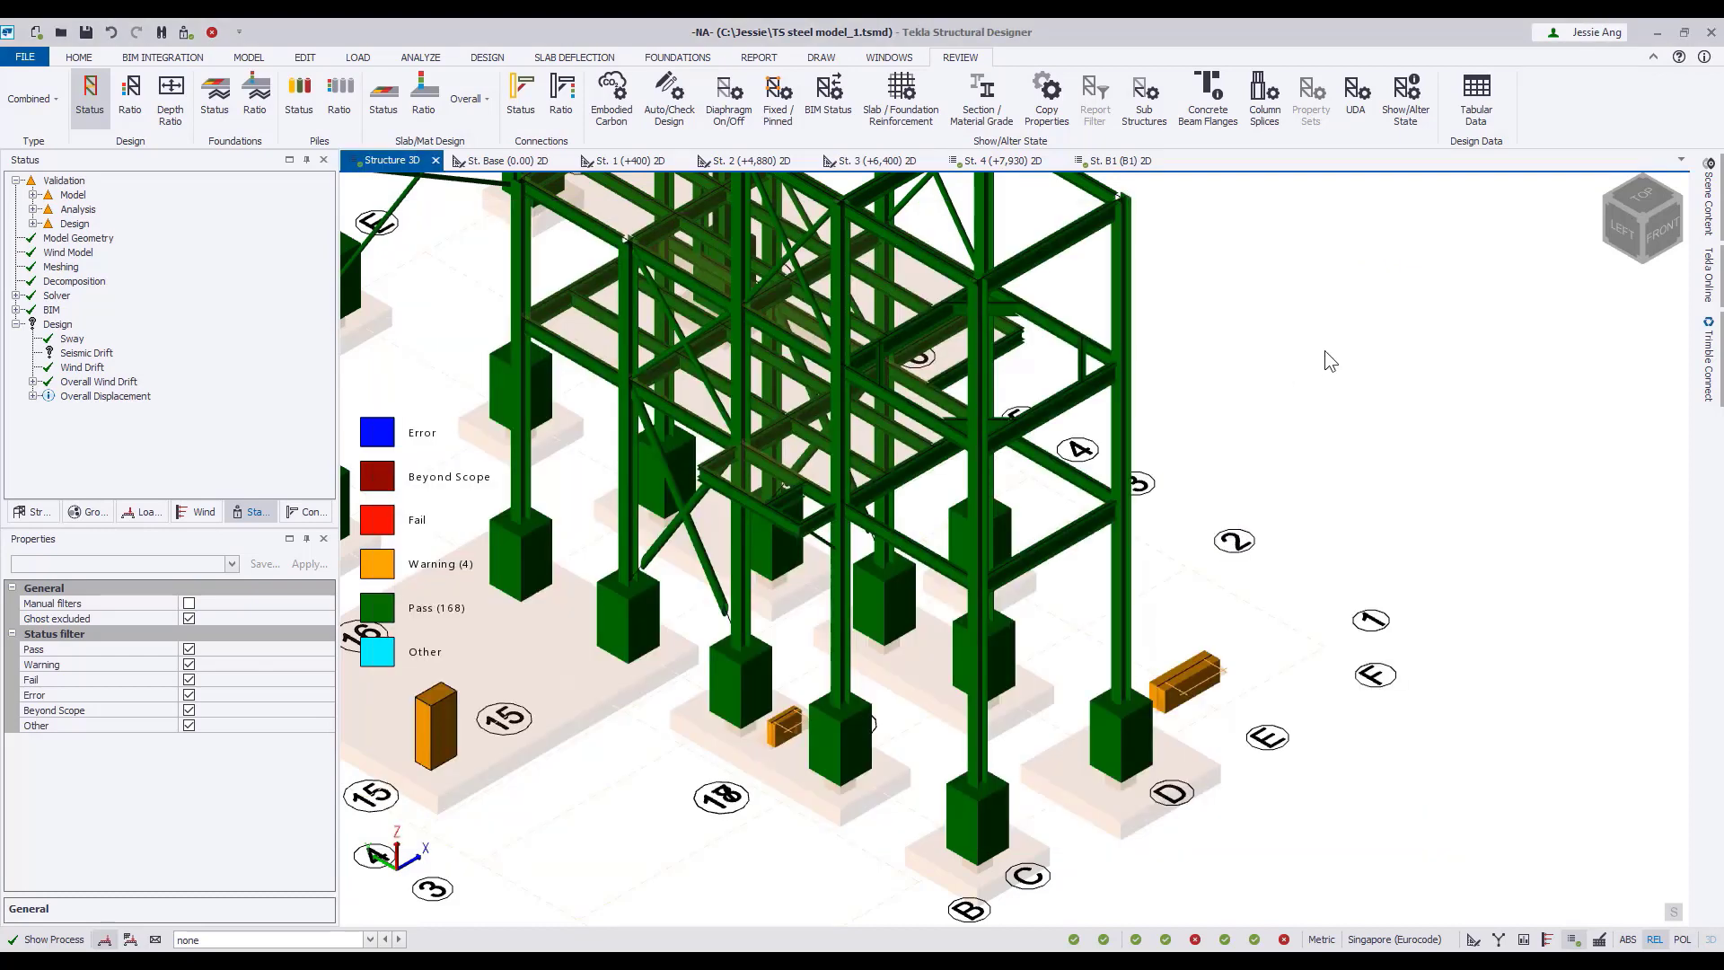
Open the interactive design of concrete beam BaseB1 and set its top longitudinal bars to five H10.
{"action": "scroll", "coordinate": [1323, 351], "scroll_direction": "down", "scroll_amount": 2}
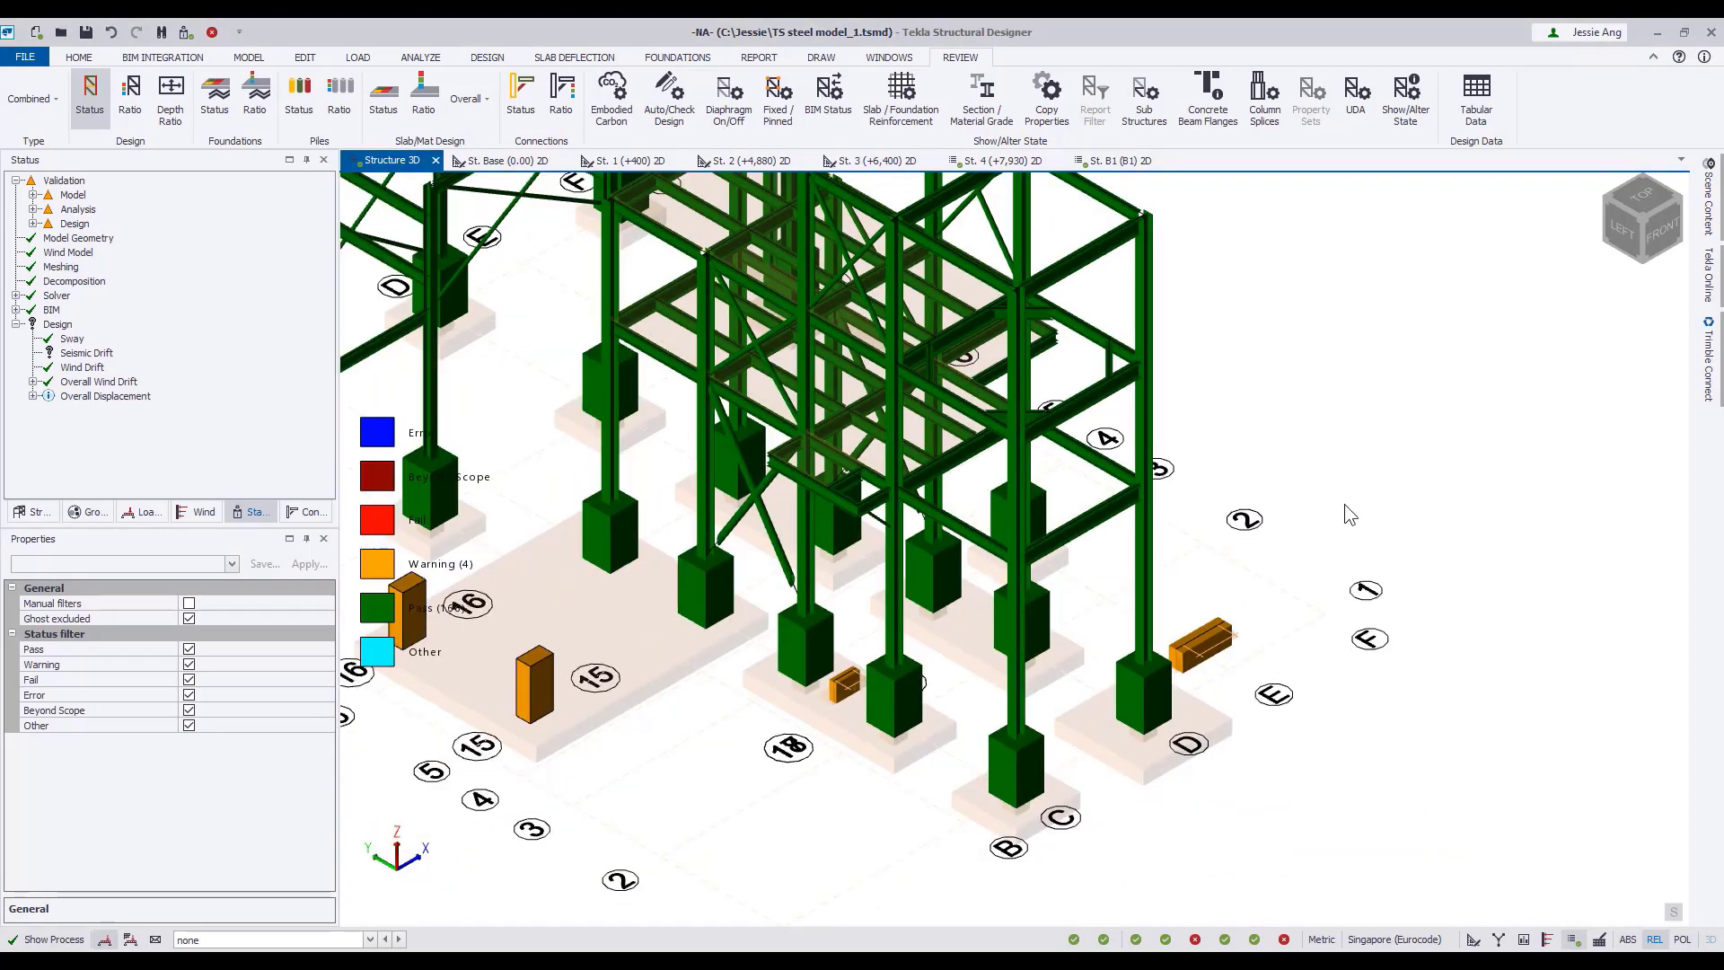
{"action": "right_click", "coordinate": [1206, 639]}
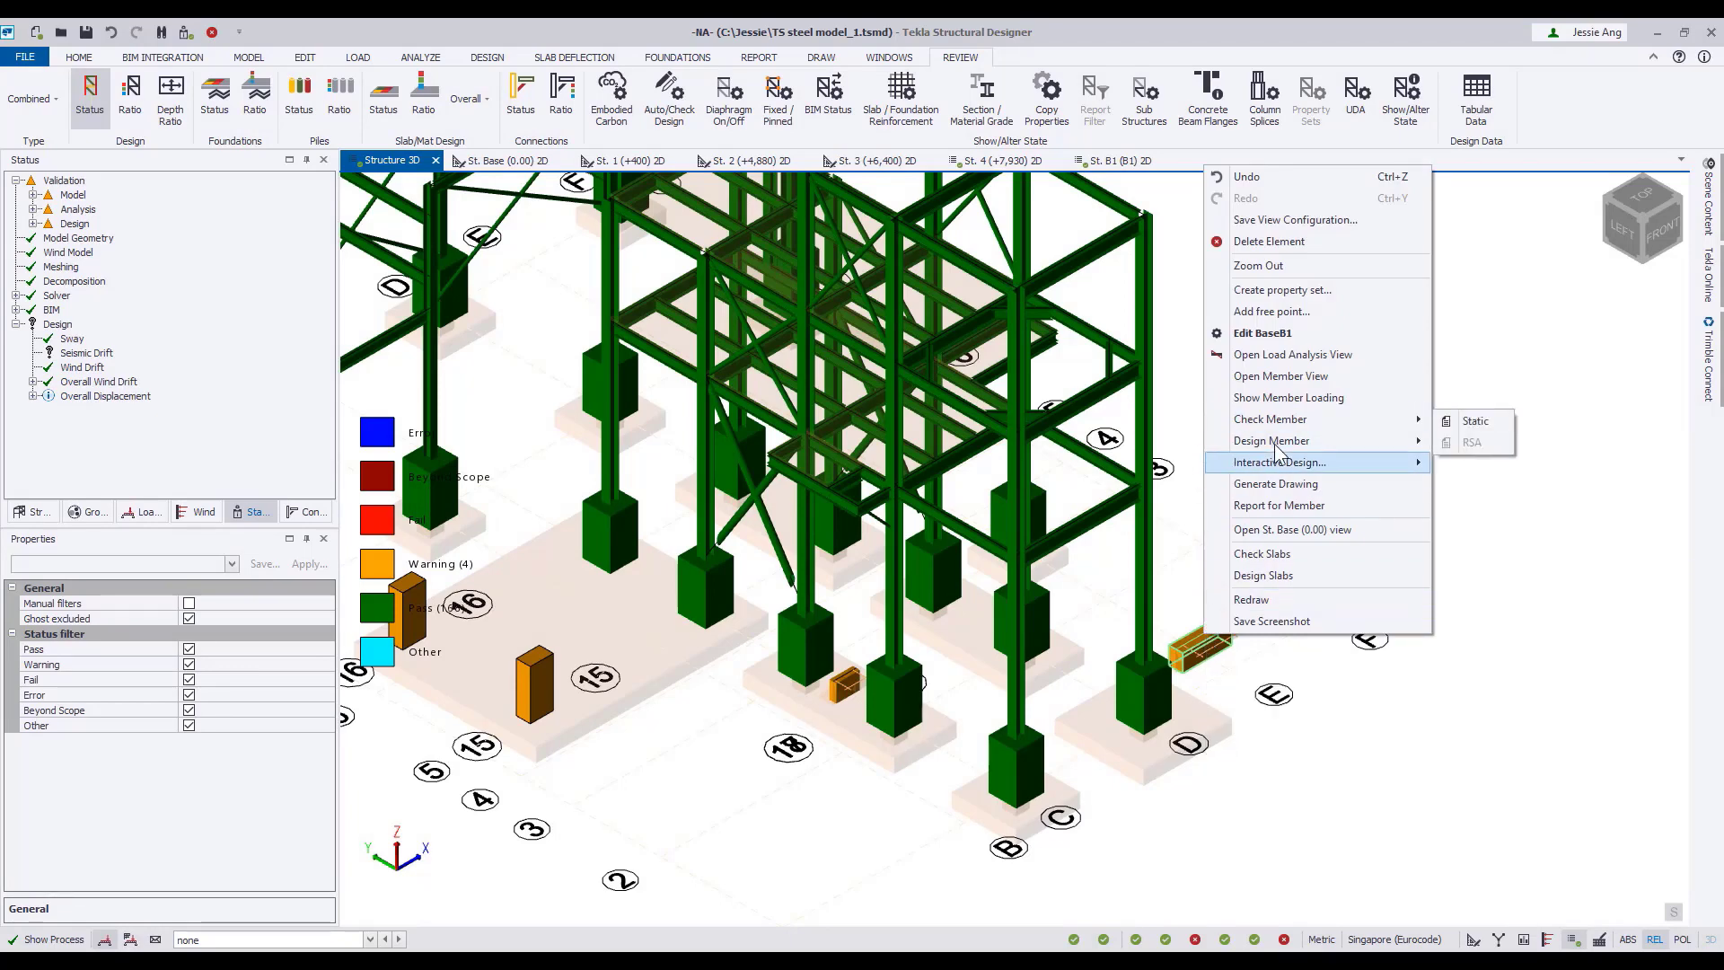
{"action": "left_click", "coordinate": [1464, 462]}
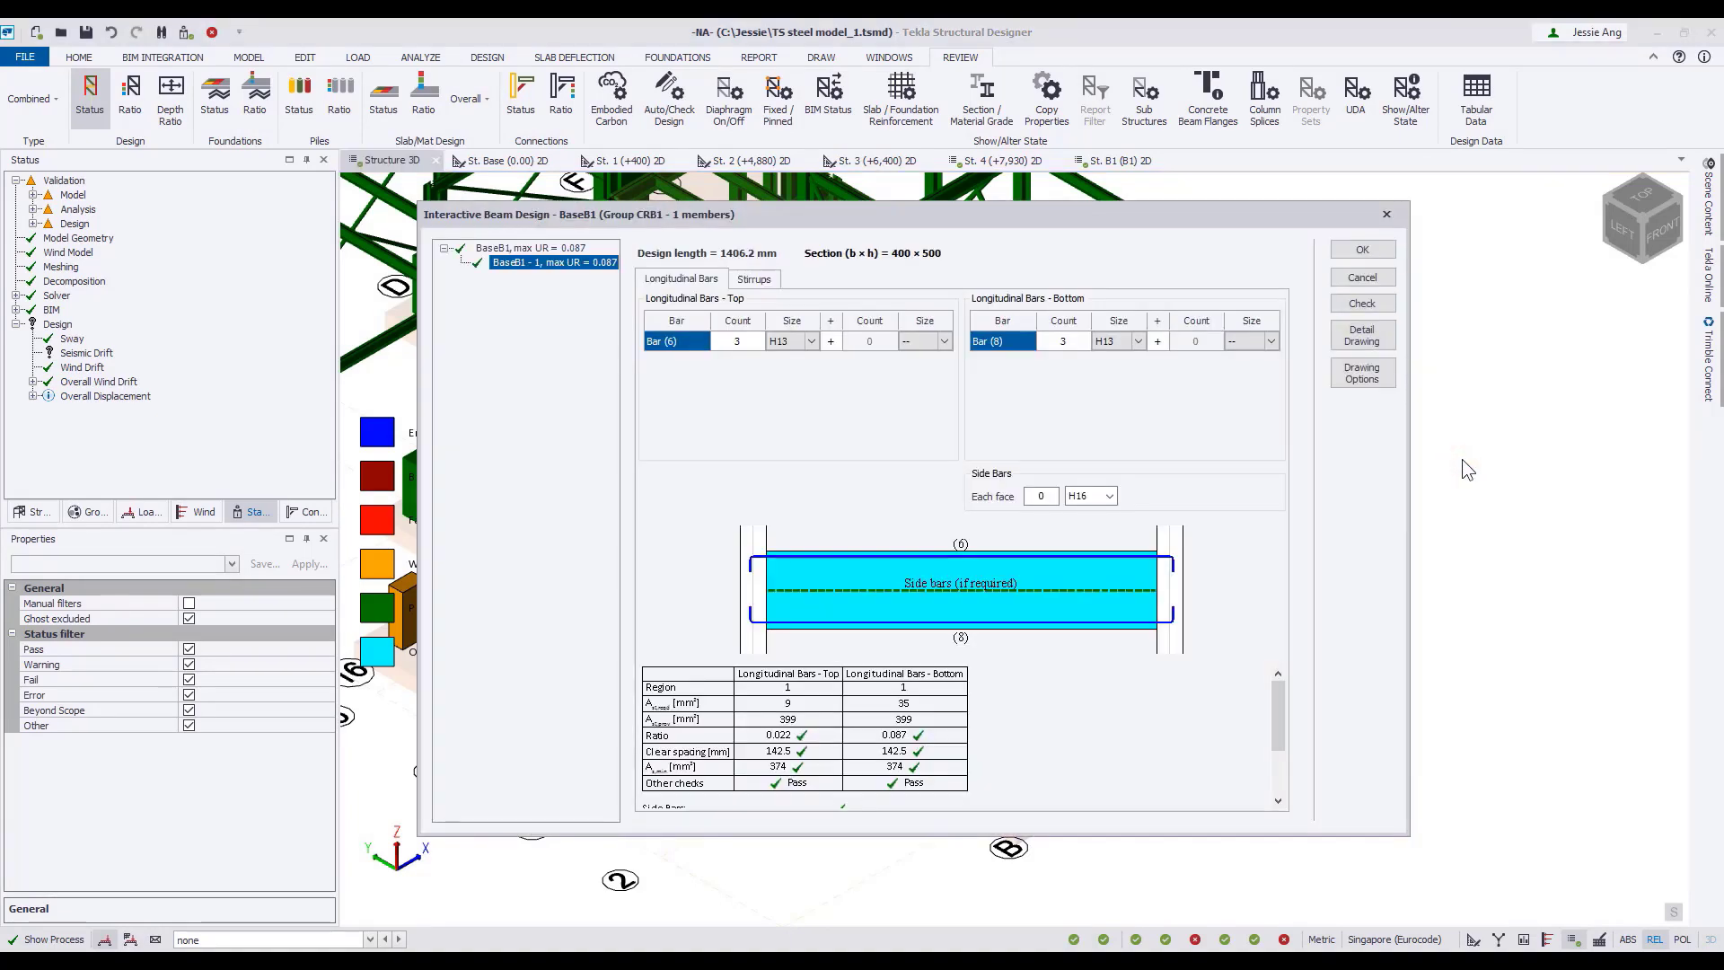
{"action": "scroll", "coordinate": [1276, 719], "scroll_direction": "down", "scroll_amount": 3}
{"action": "scroll", "coordinate": [1277, 768], "scroll_direction": "up", "scroll_amount": 4}
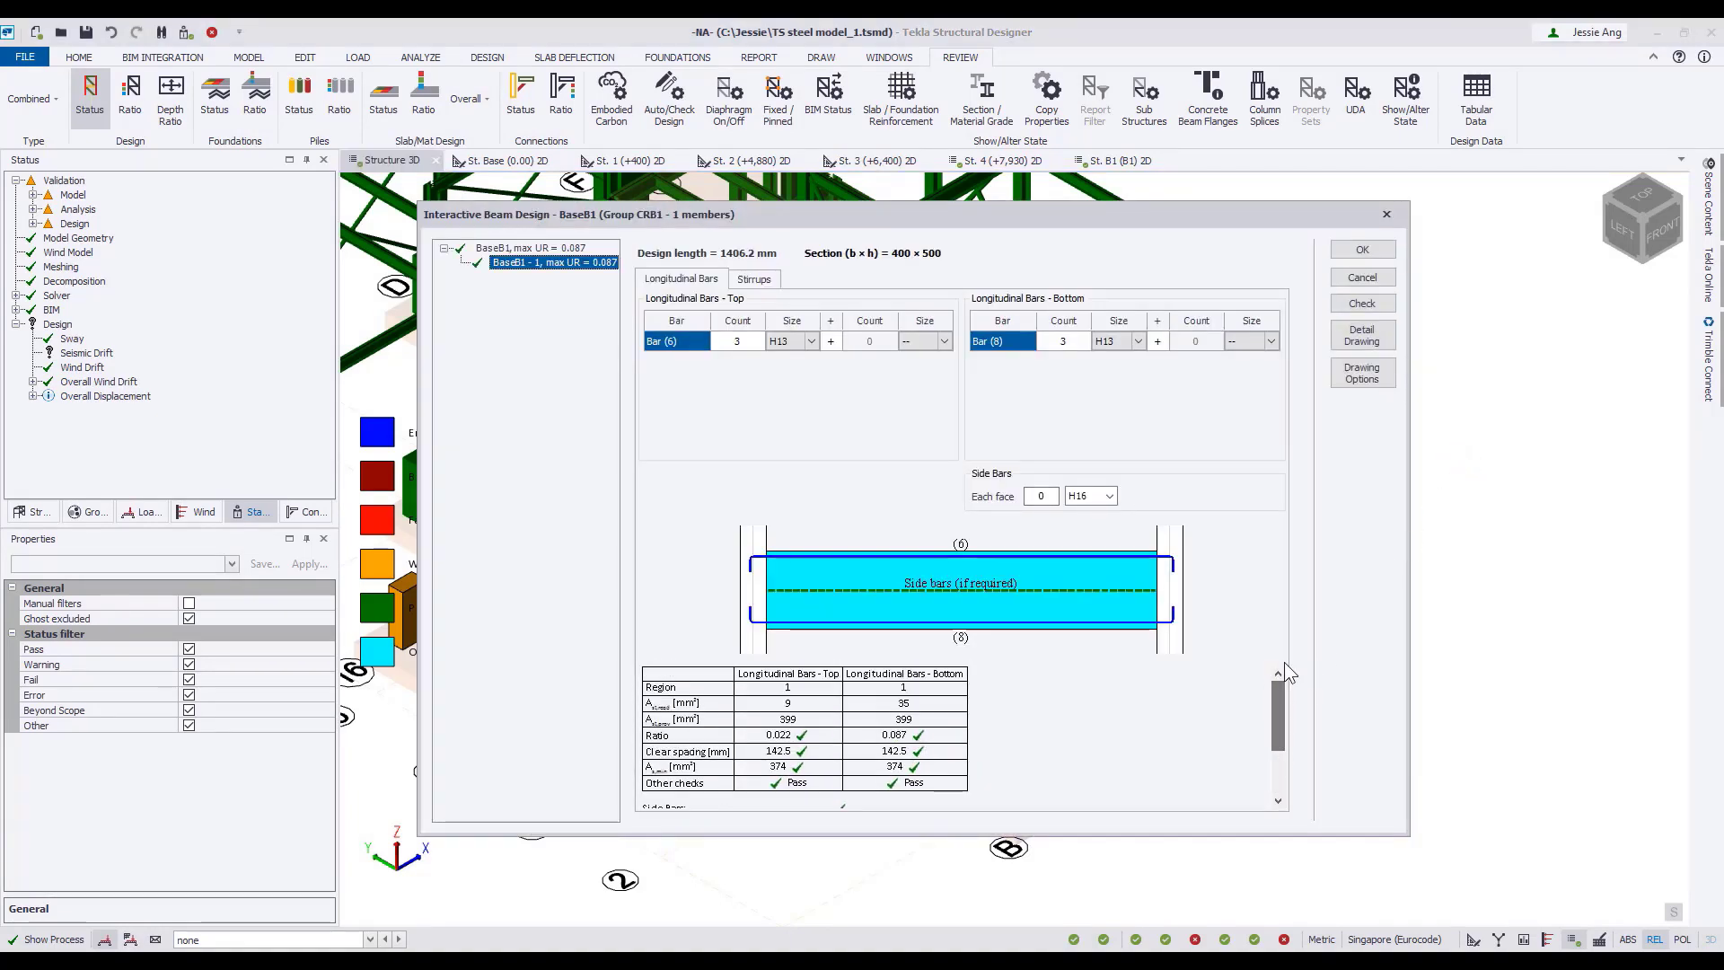
{"action": "left_click", "coordinate": [812, 342]}
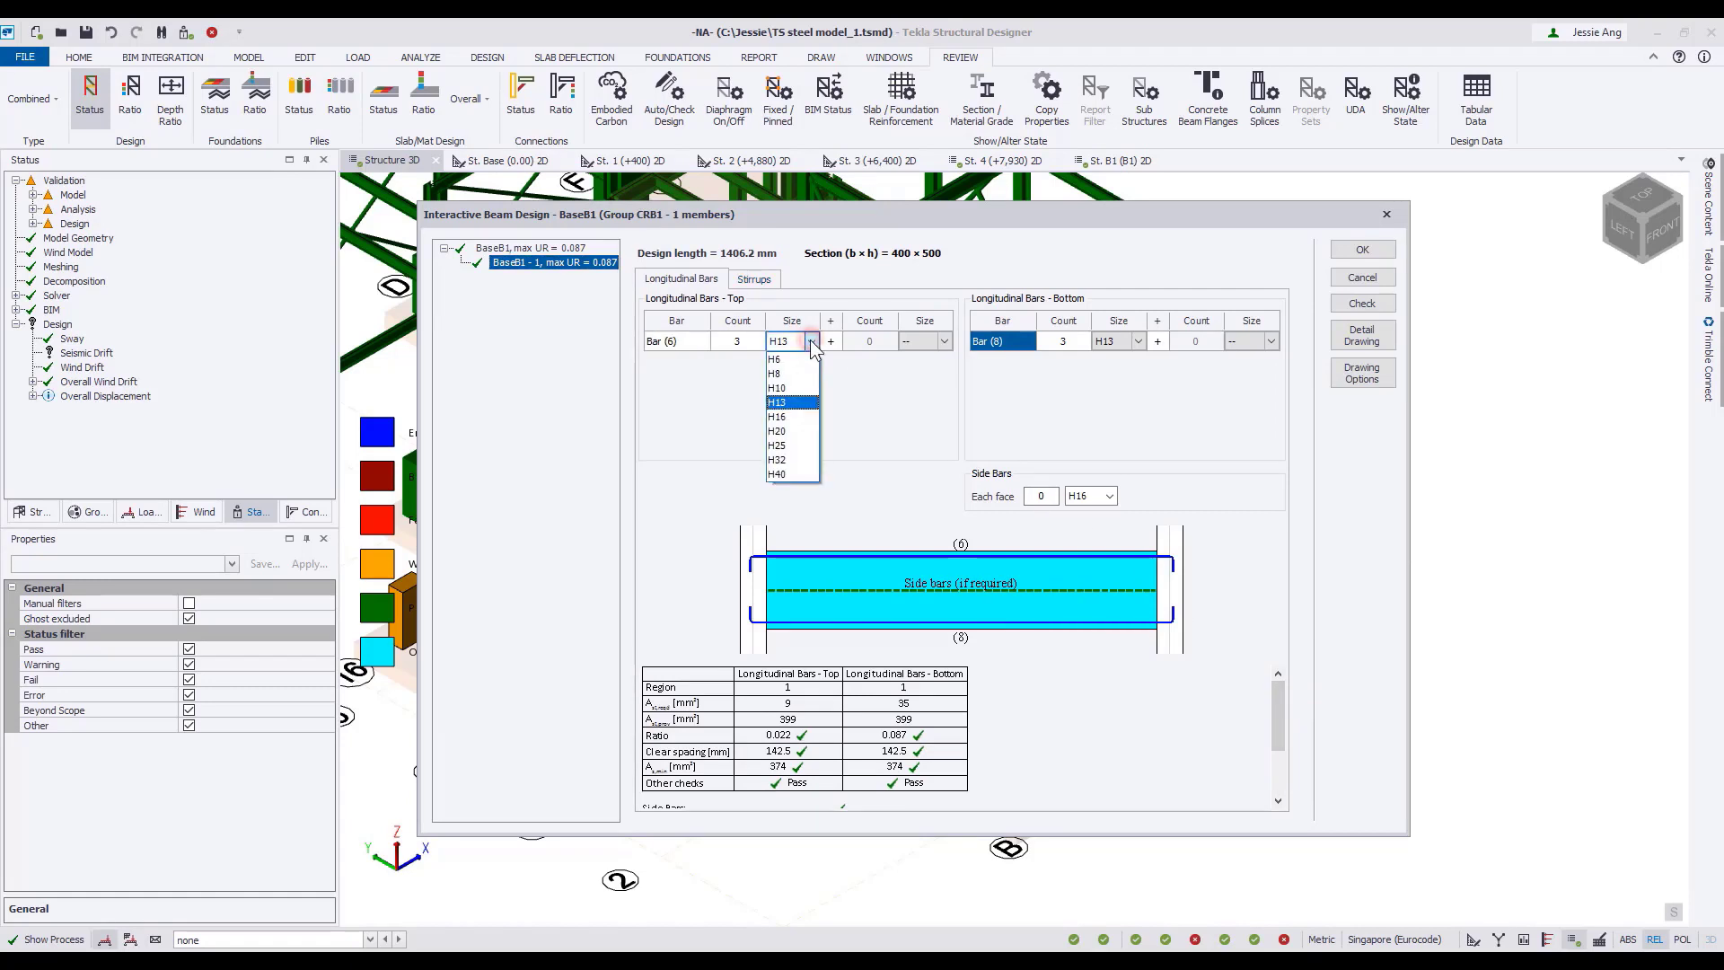
{"action": "left_click", "coordinate": [783, 389]}
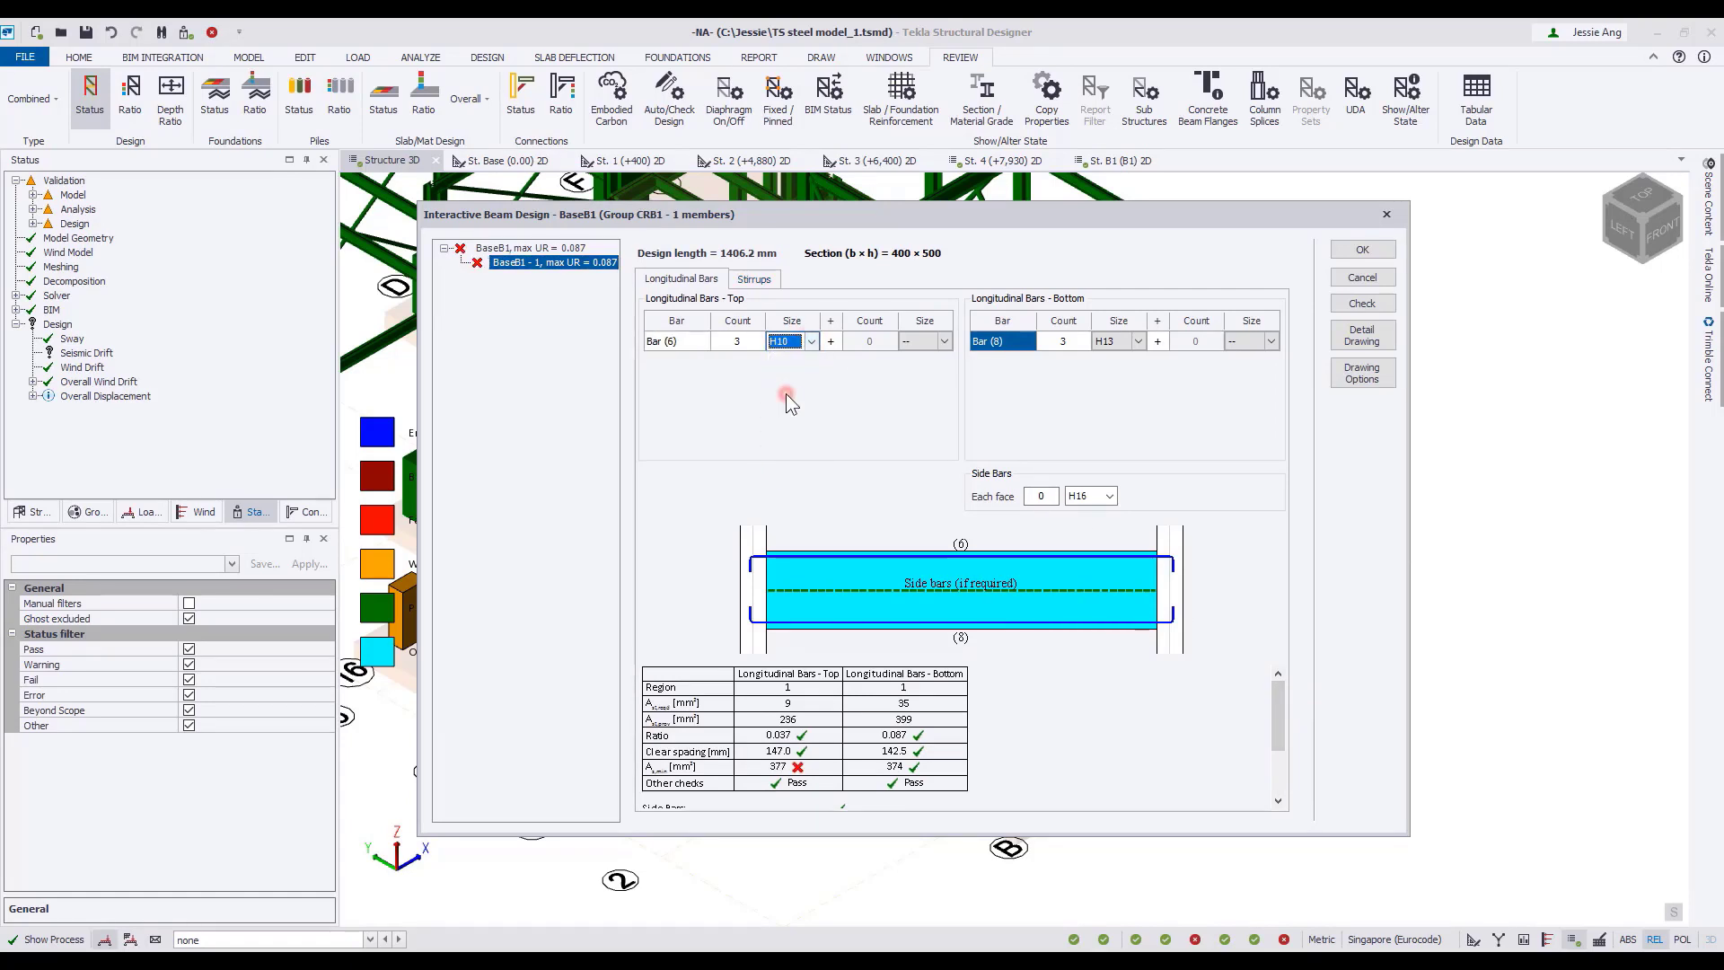
{"action": "type", "text": "4"}
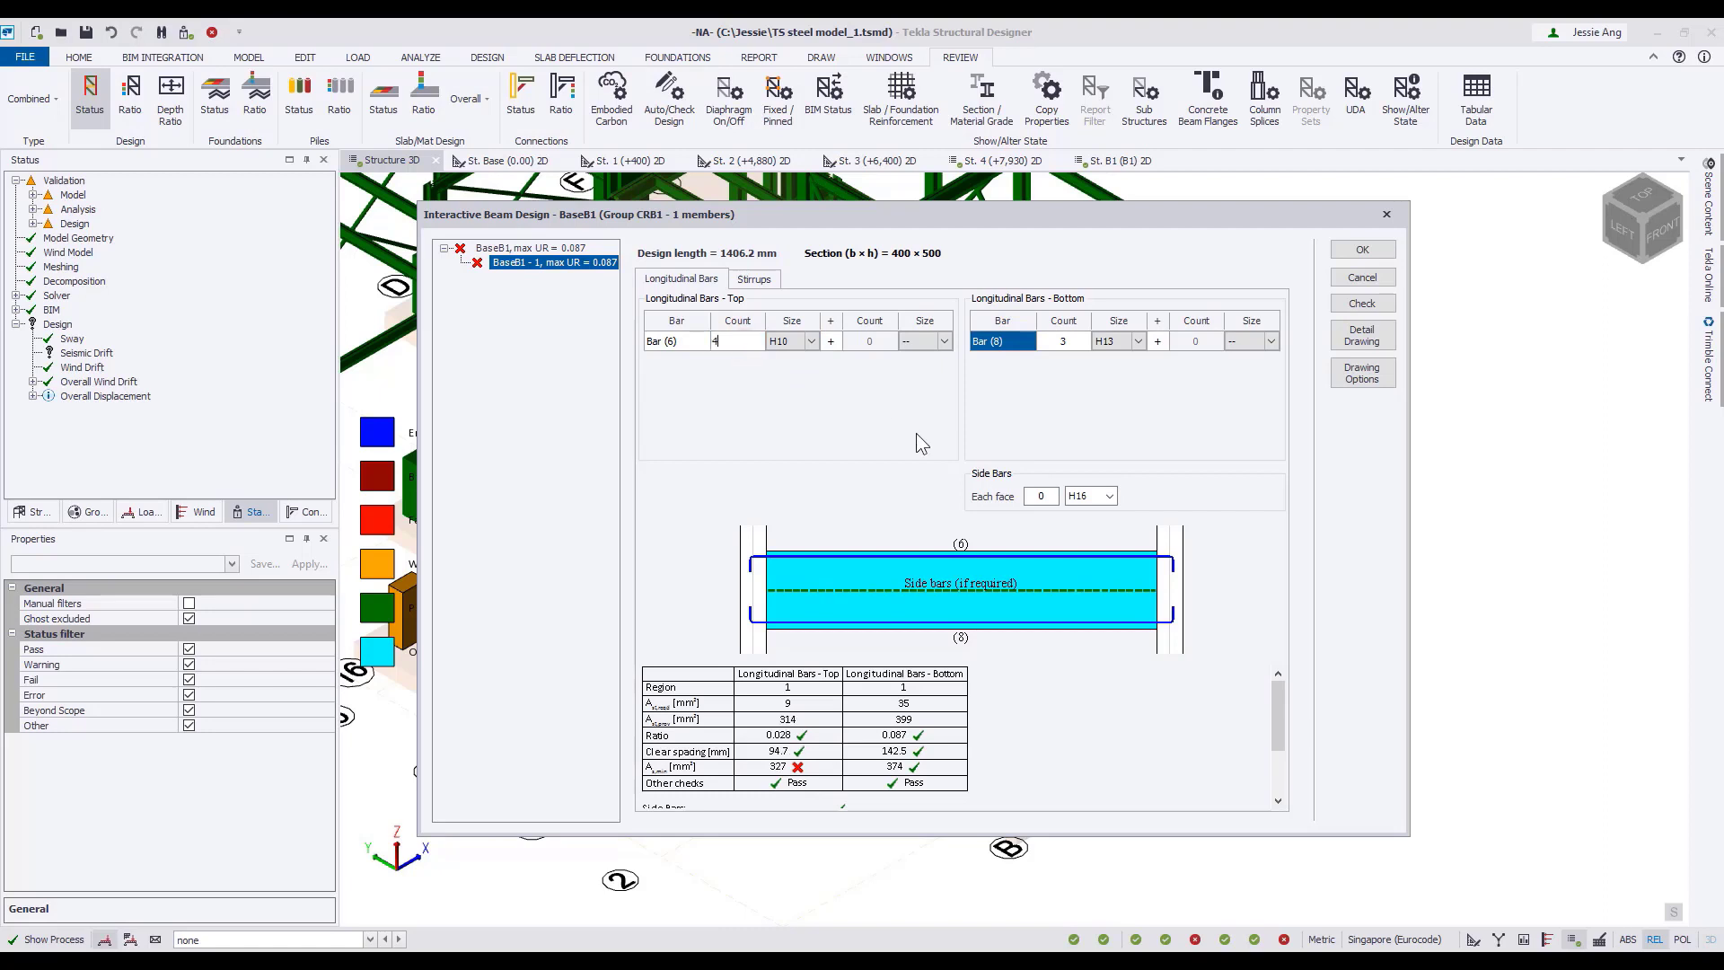
{"action": "left_click", "coordinate": [780, 344]}
{"action": "left_click", "coordinate": [735, 342]}
{"action": "type", "text": "5"}
Review beam BaseB1's stirrups, check the beam with the detailed results expanded, and accept the interactive design.
{"action": "left_click", "coordinate": [756, 279]}
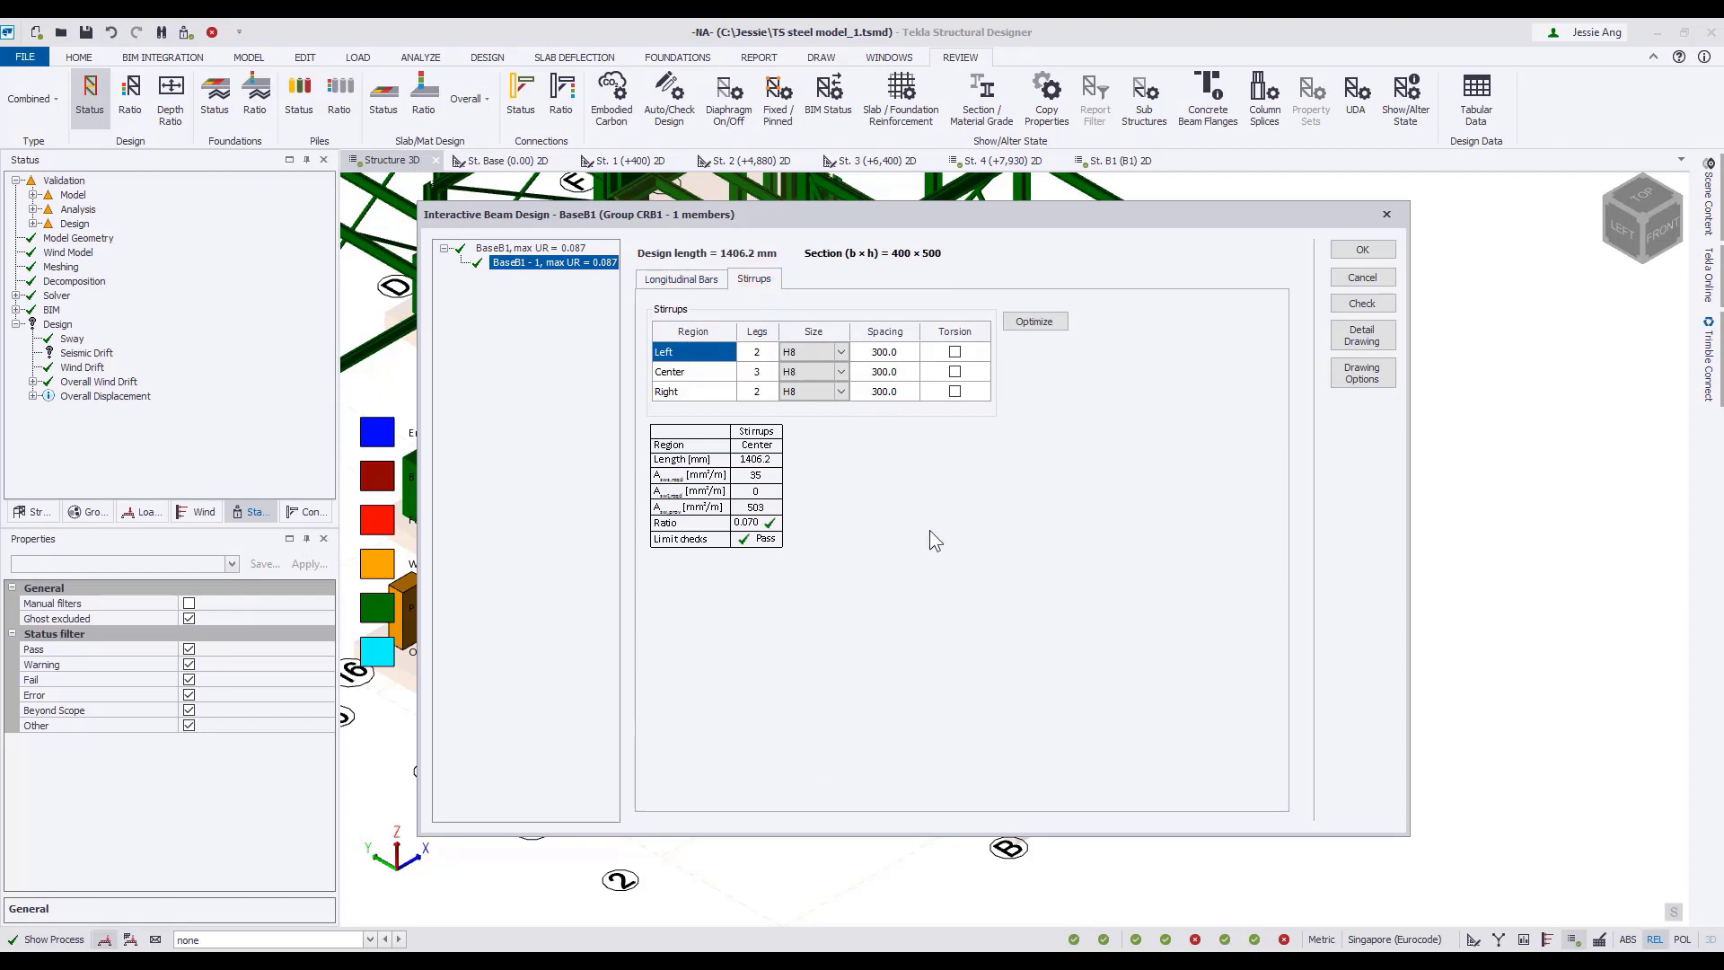
{"action": "left_click", "coordinate": [1361, 304]}
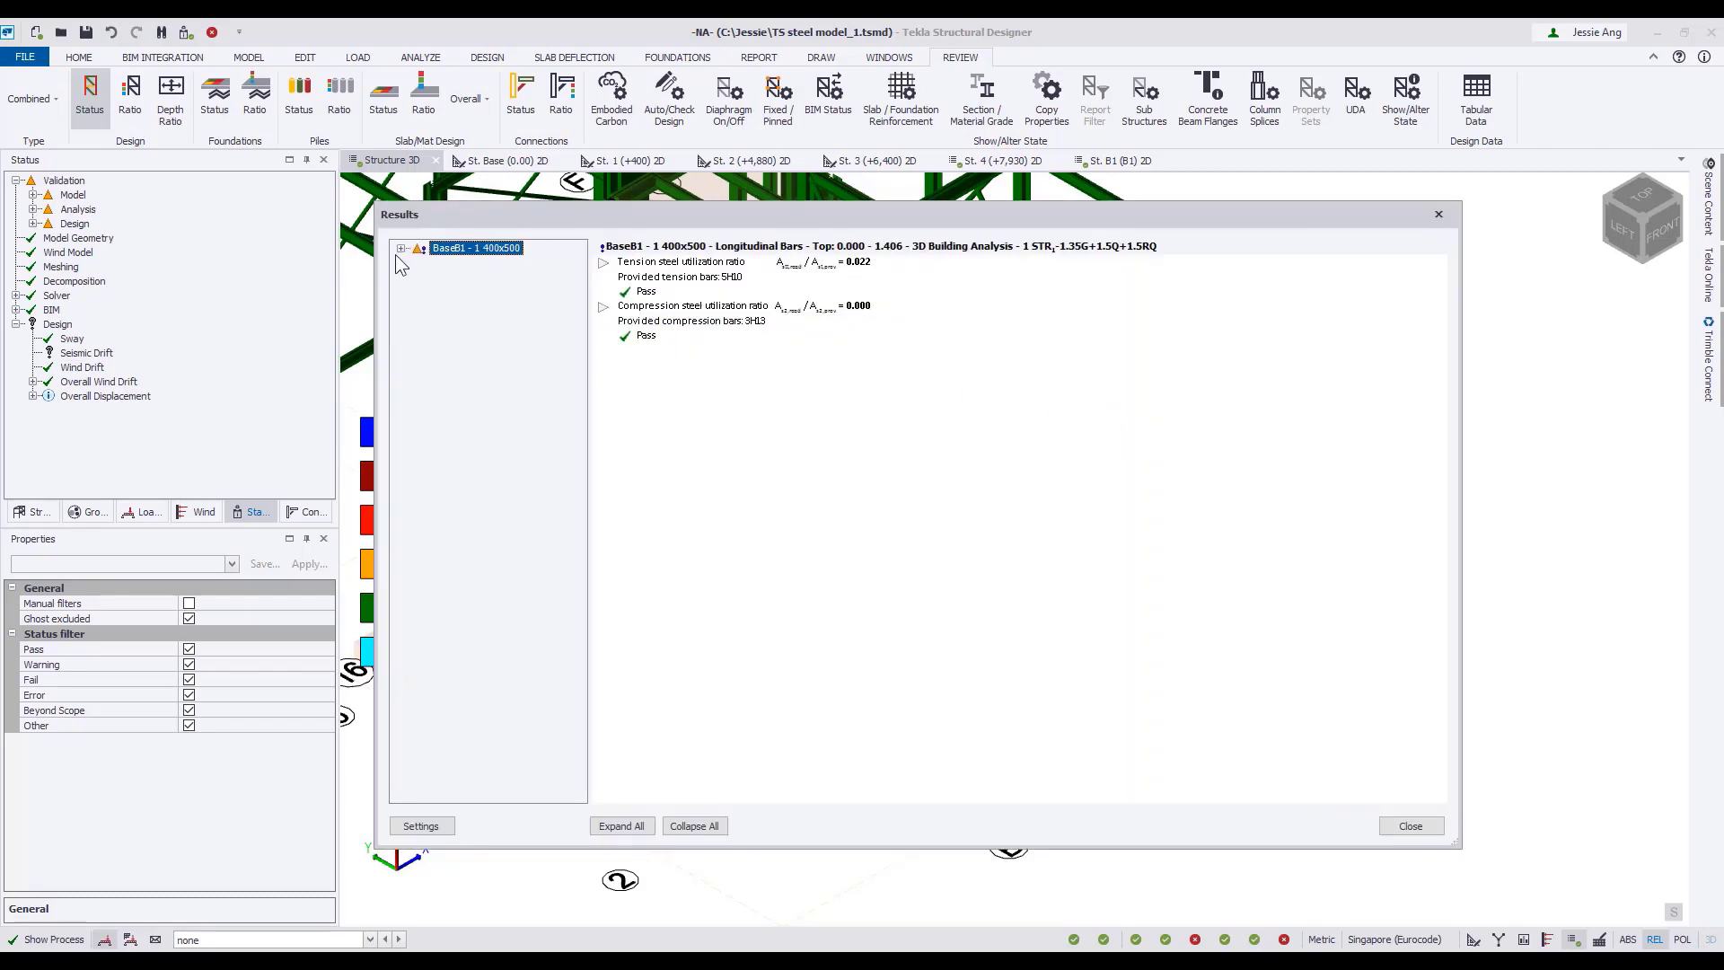
{"action": "left_click", "coordinate": [621, 826]}
{"action": "scroll", "coordinate": [954, 708], "scroll_direction": "down", "scroll_amount": 5}
{"action": "left_click", "coordinate": [1411, 826]}
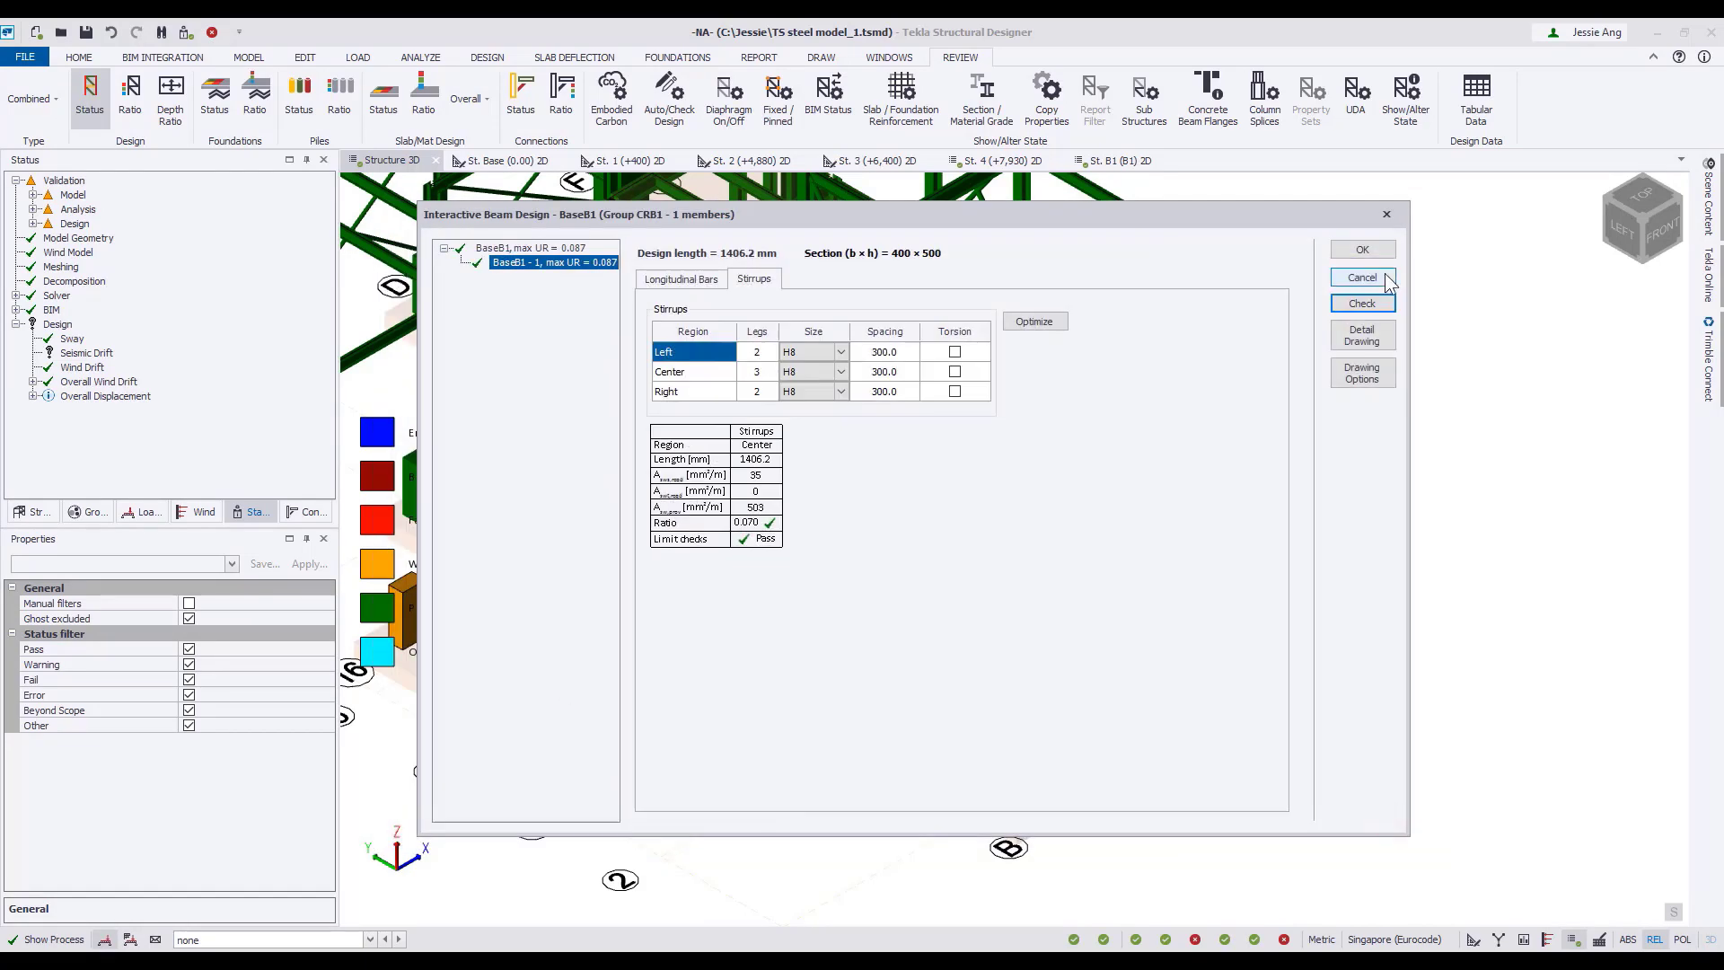
{"action": "left_click", "coordinate": [1363, 252]}
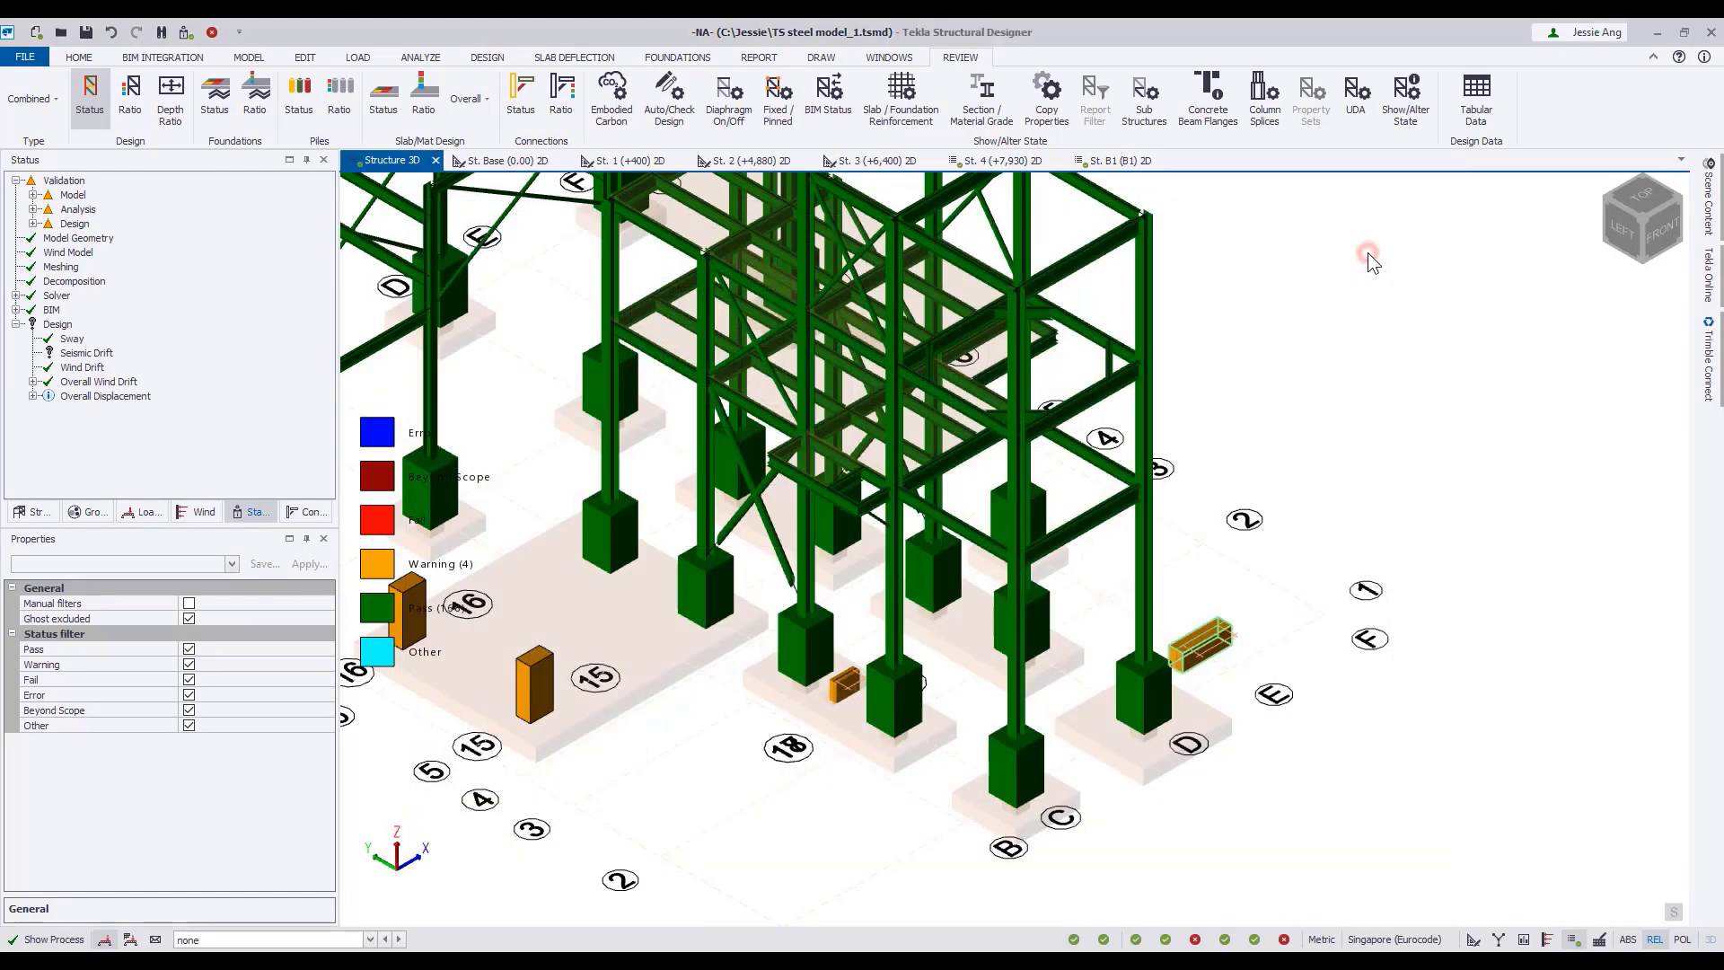
Open the interactive design of concrete column C20 and review stack C20 - 1's longitudinal bars, ties and interaction diagrams.
{"action": "right_click", "coordinate": [1024, 765]}
{"action": "left_click", "coordinate": [1196, 599]}
{"action": "left_click", "coordinate": [619, 367]}
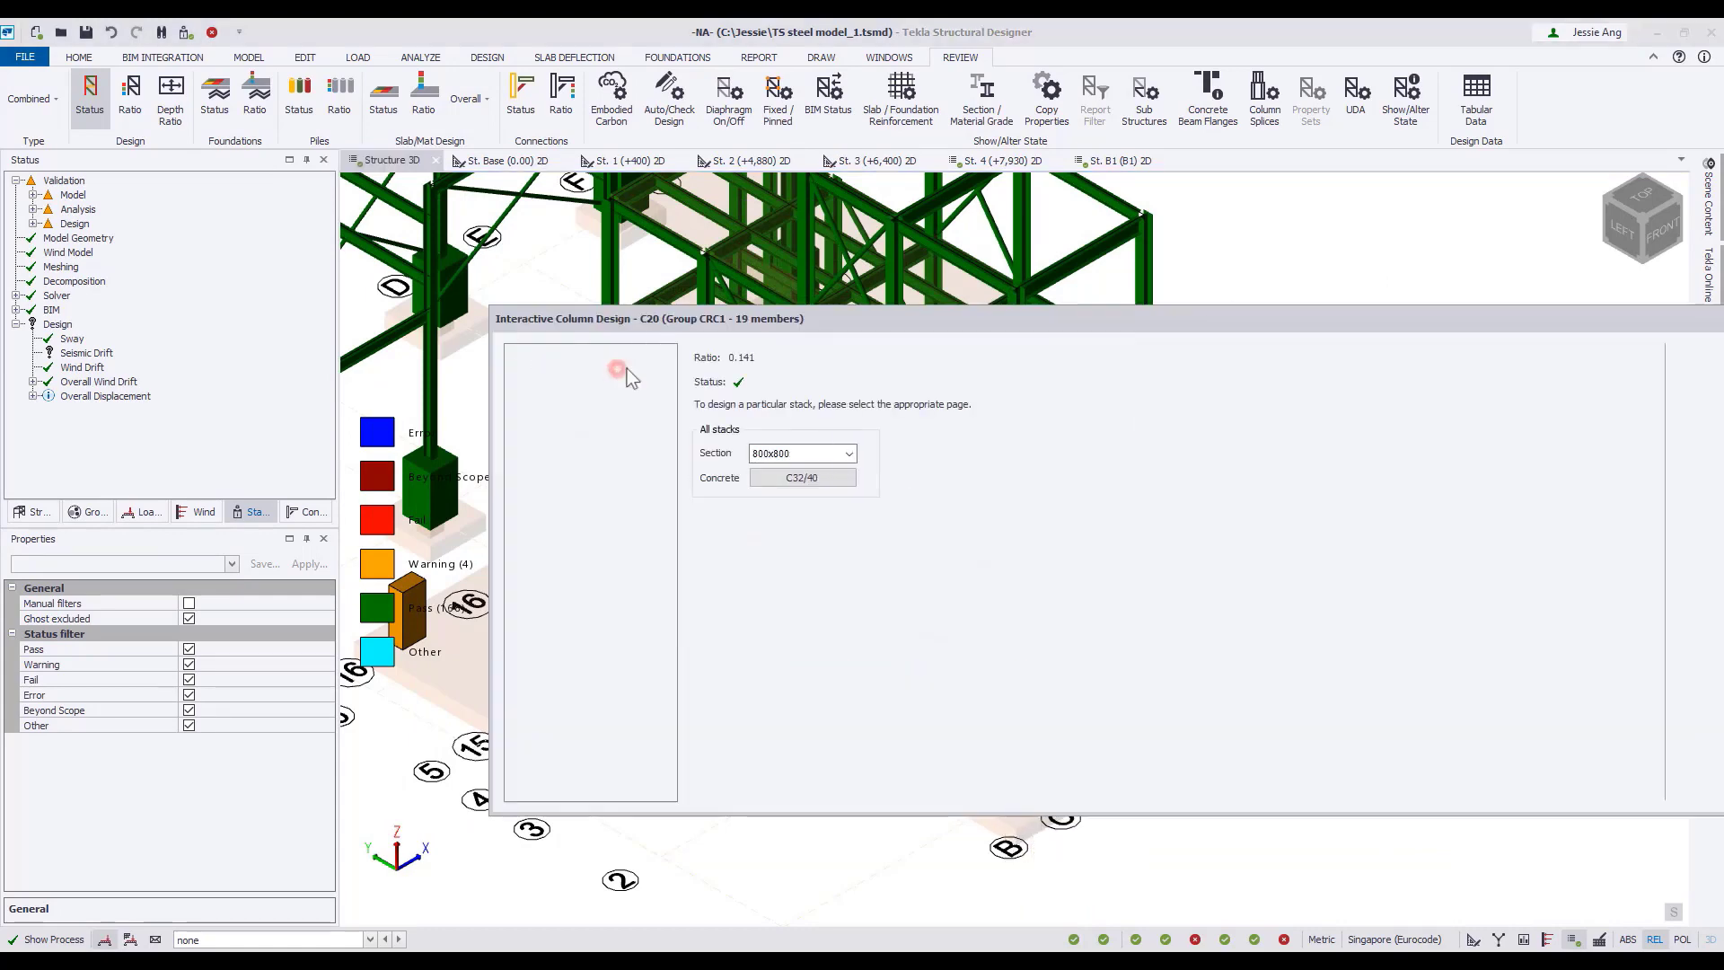
{"action": "left_click_drag", "start_coordinate": [1031, 572], "coordinate": [1034, 649]}
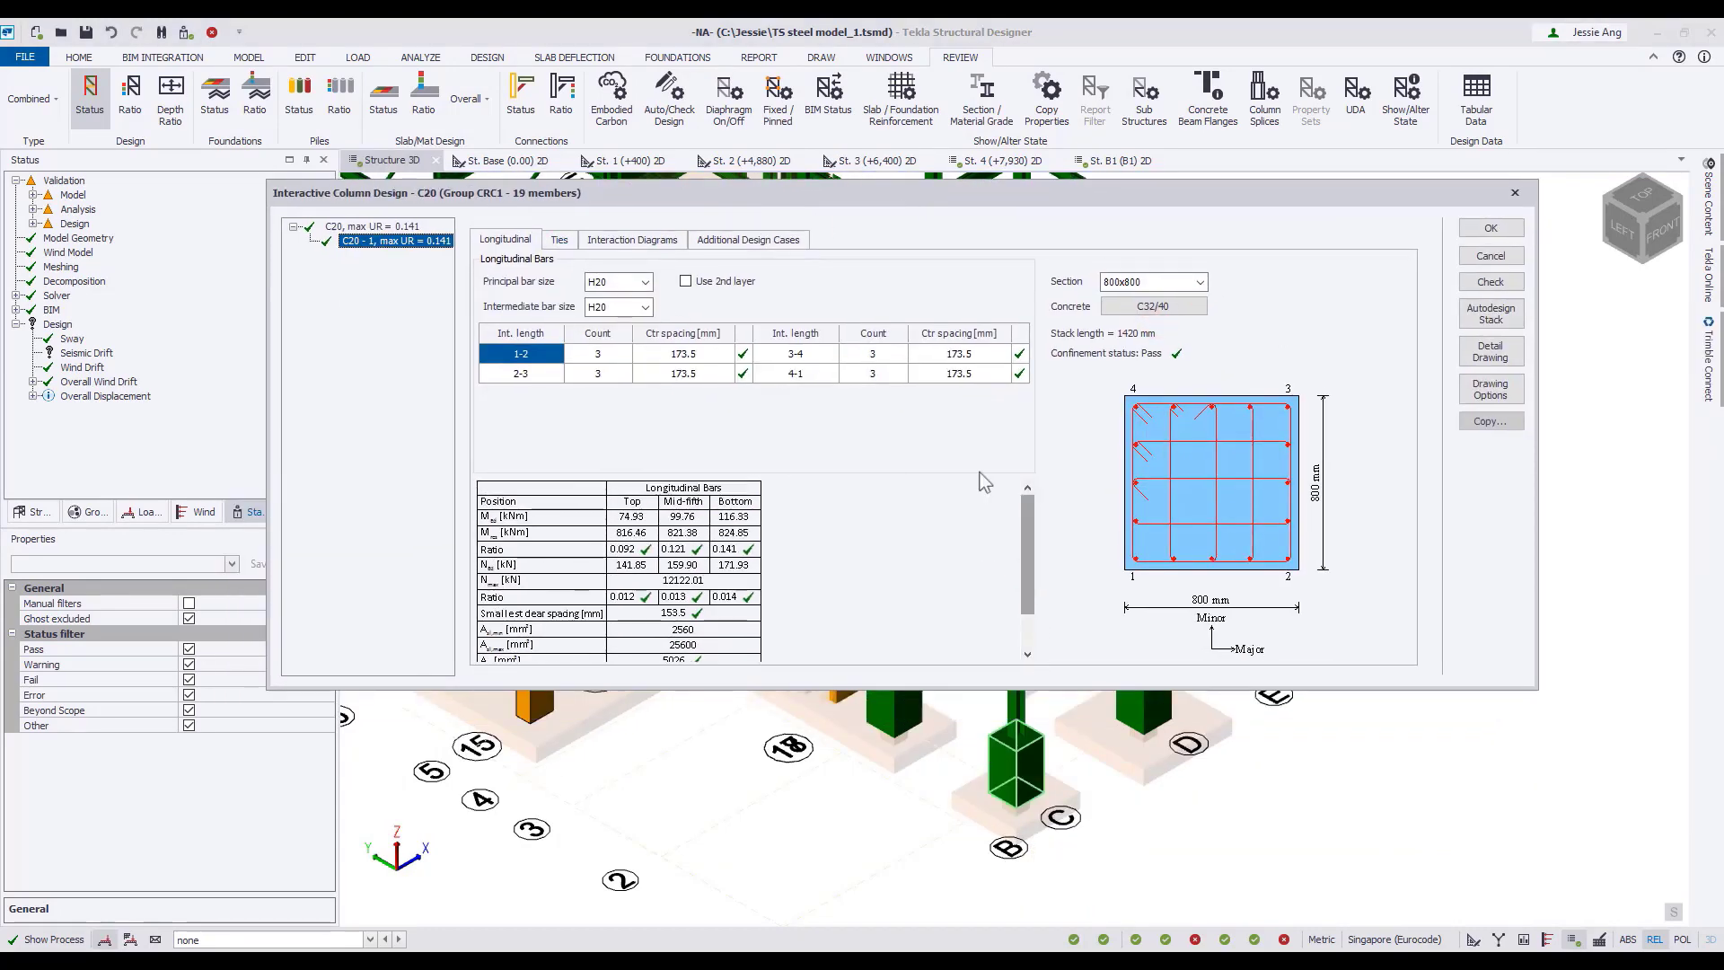
{"action": "left_click", "coordinate": [558, 240]}
{"action": "left_click", "coordinate": [632, 240]}
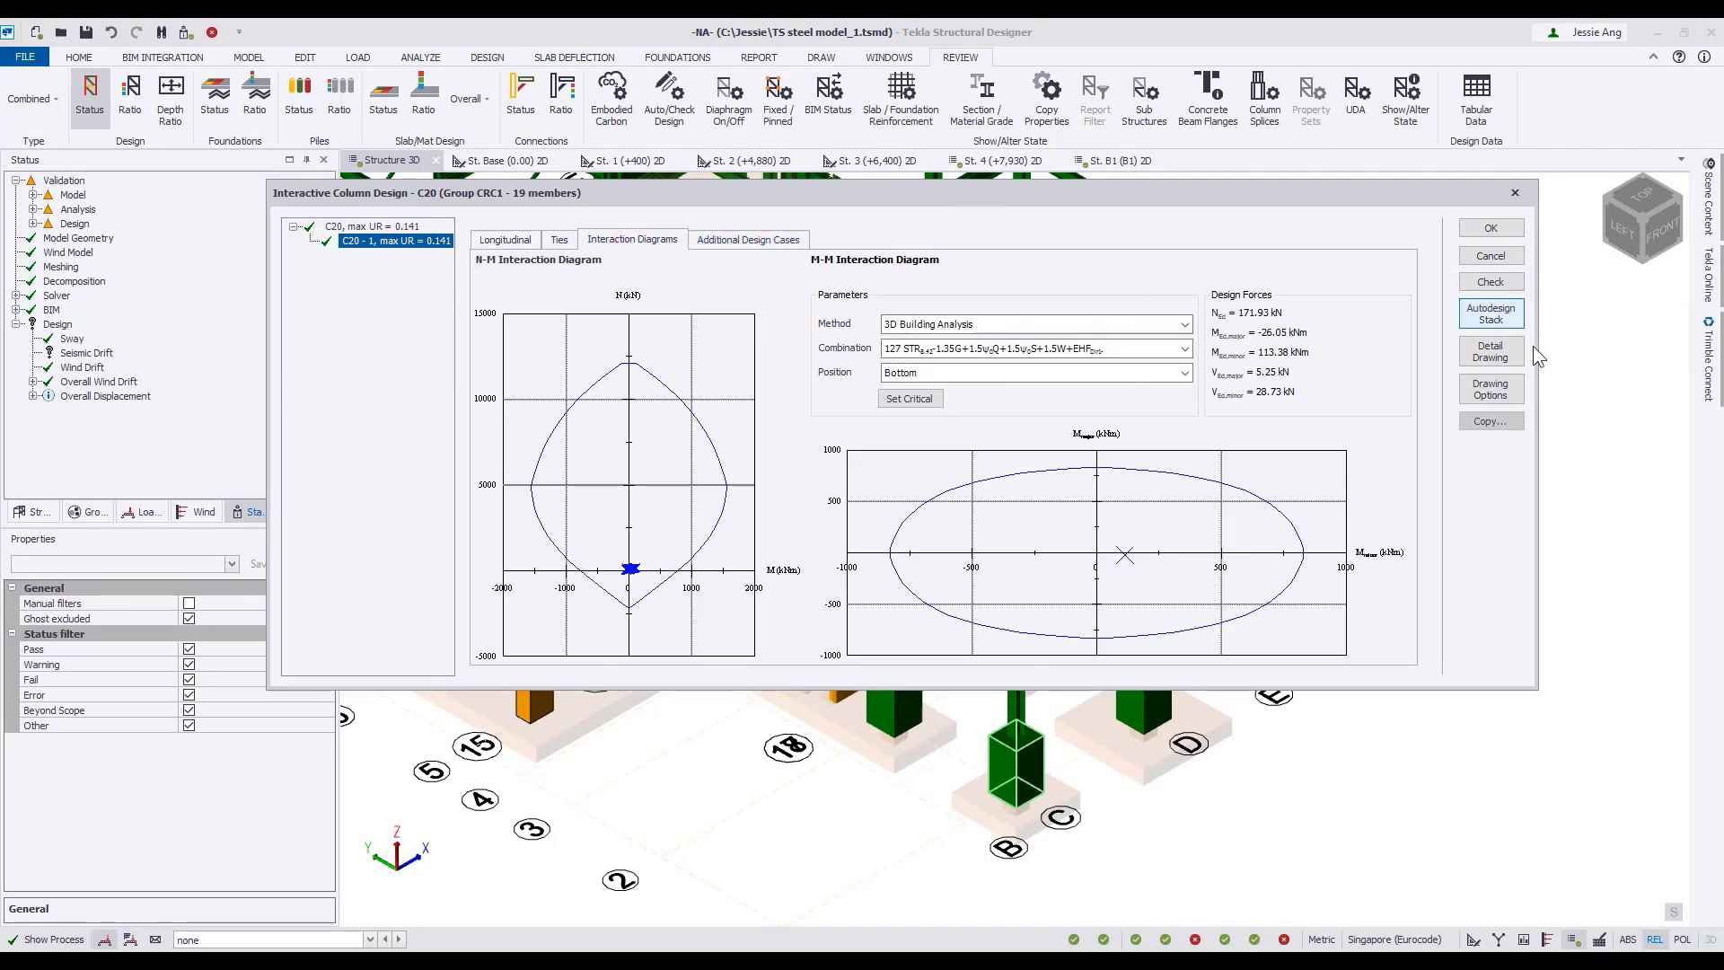
Check column C20 and review its fully expanded longitudinal bar results for combination 127, ending with the results closed.
{"action": "left_click", "coordinate": [1498, 284]}
{"action": "left_click", "coordinate": [622, 825]}
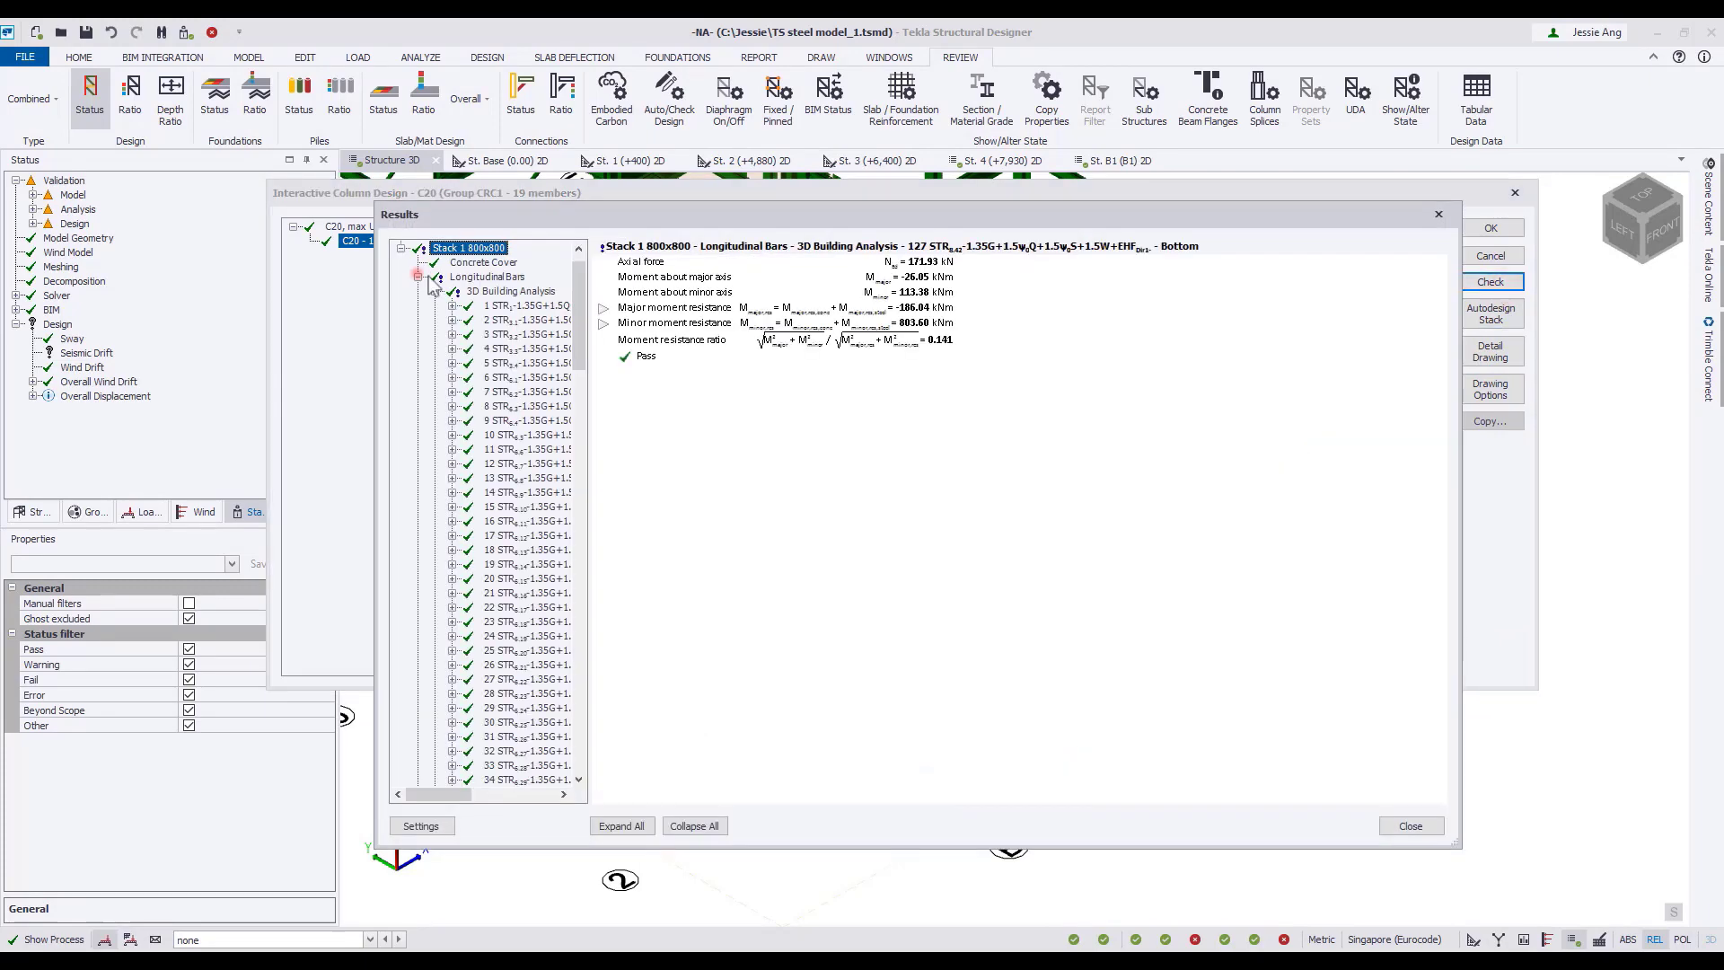
{"action": "scroll", "coordinate": [995, 480], "scroll_direction": "down", "scroll_amount": 10}
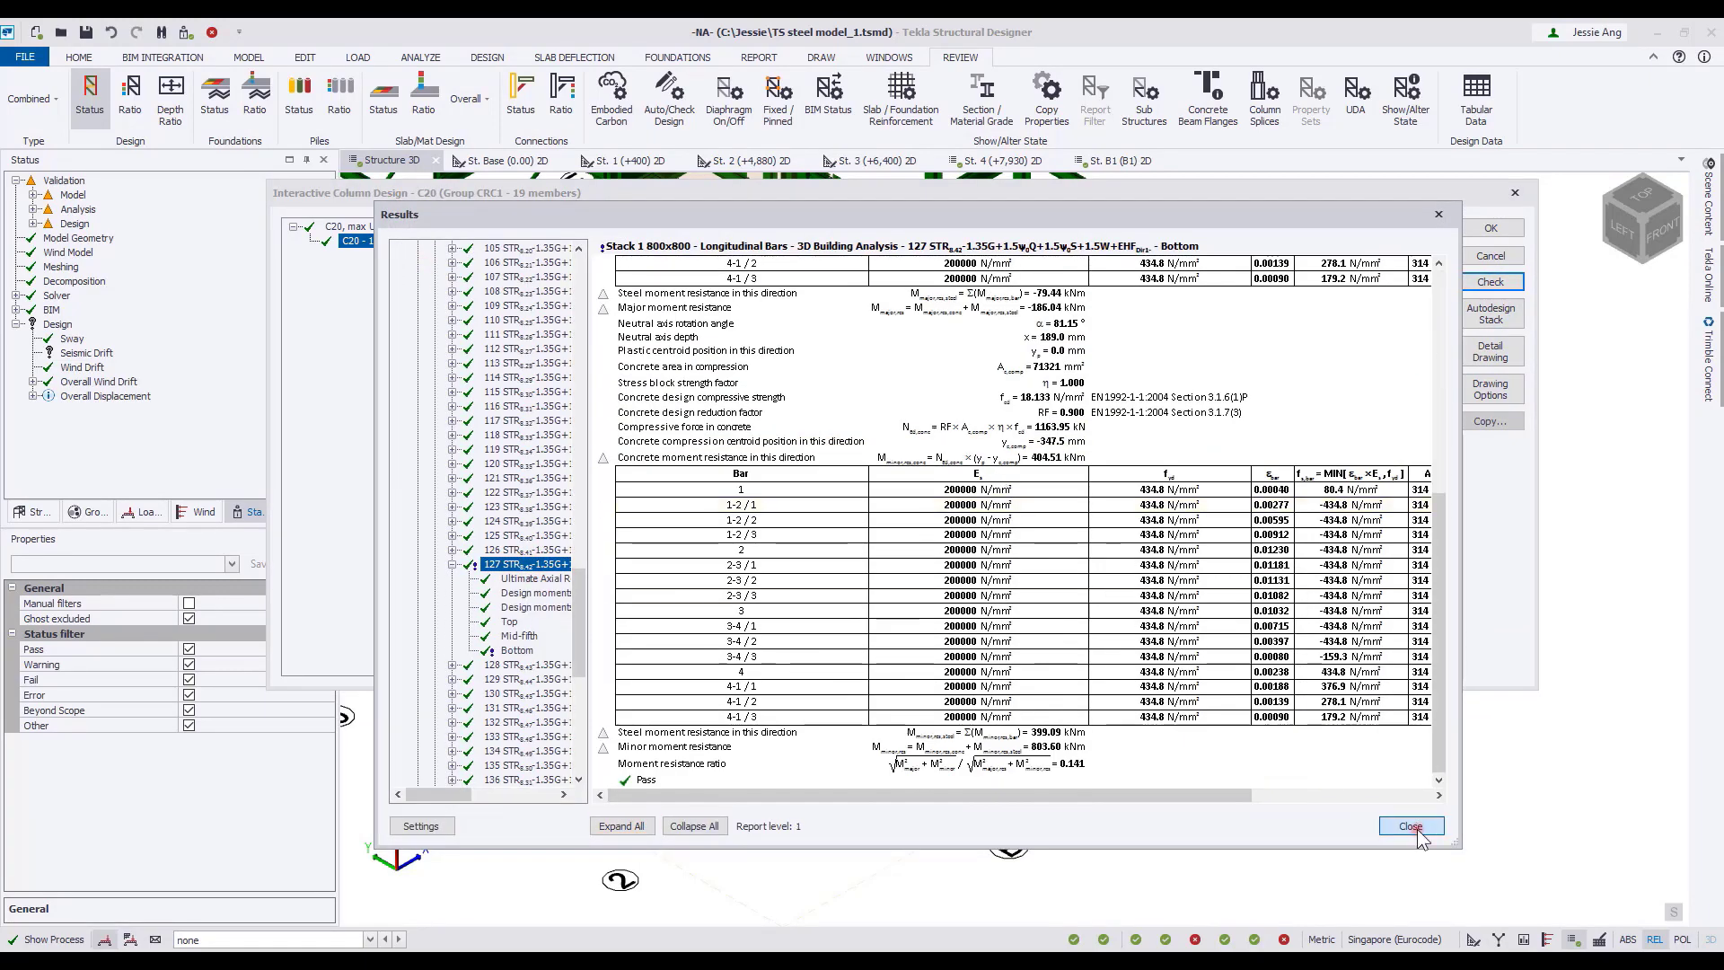
{"action": "left_click", "coordinate": [1411, 826]}
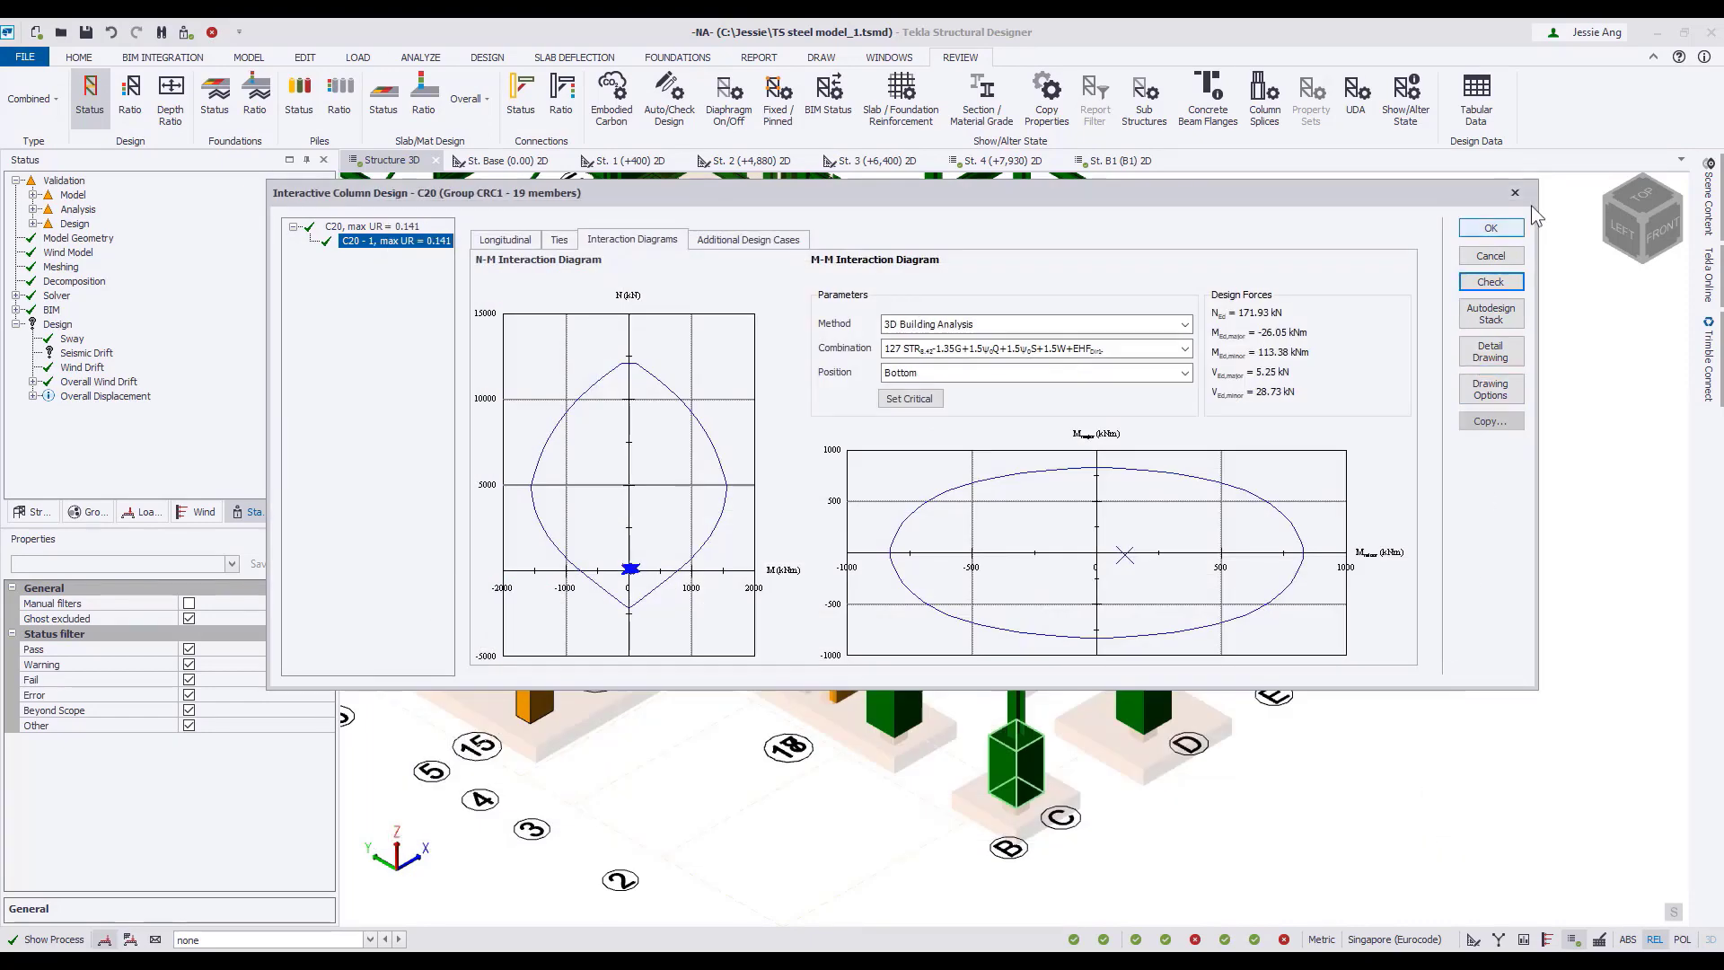
Generate column C20's detail drawing in AutoCAD, return to Tekla Structural Designer and accept the interactive column design.
{"action": "left_click", "coordinate": [1498, 350]}
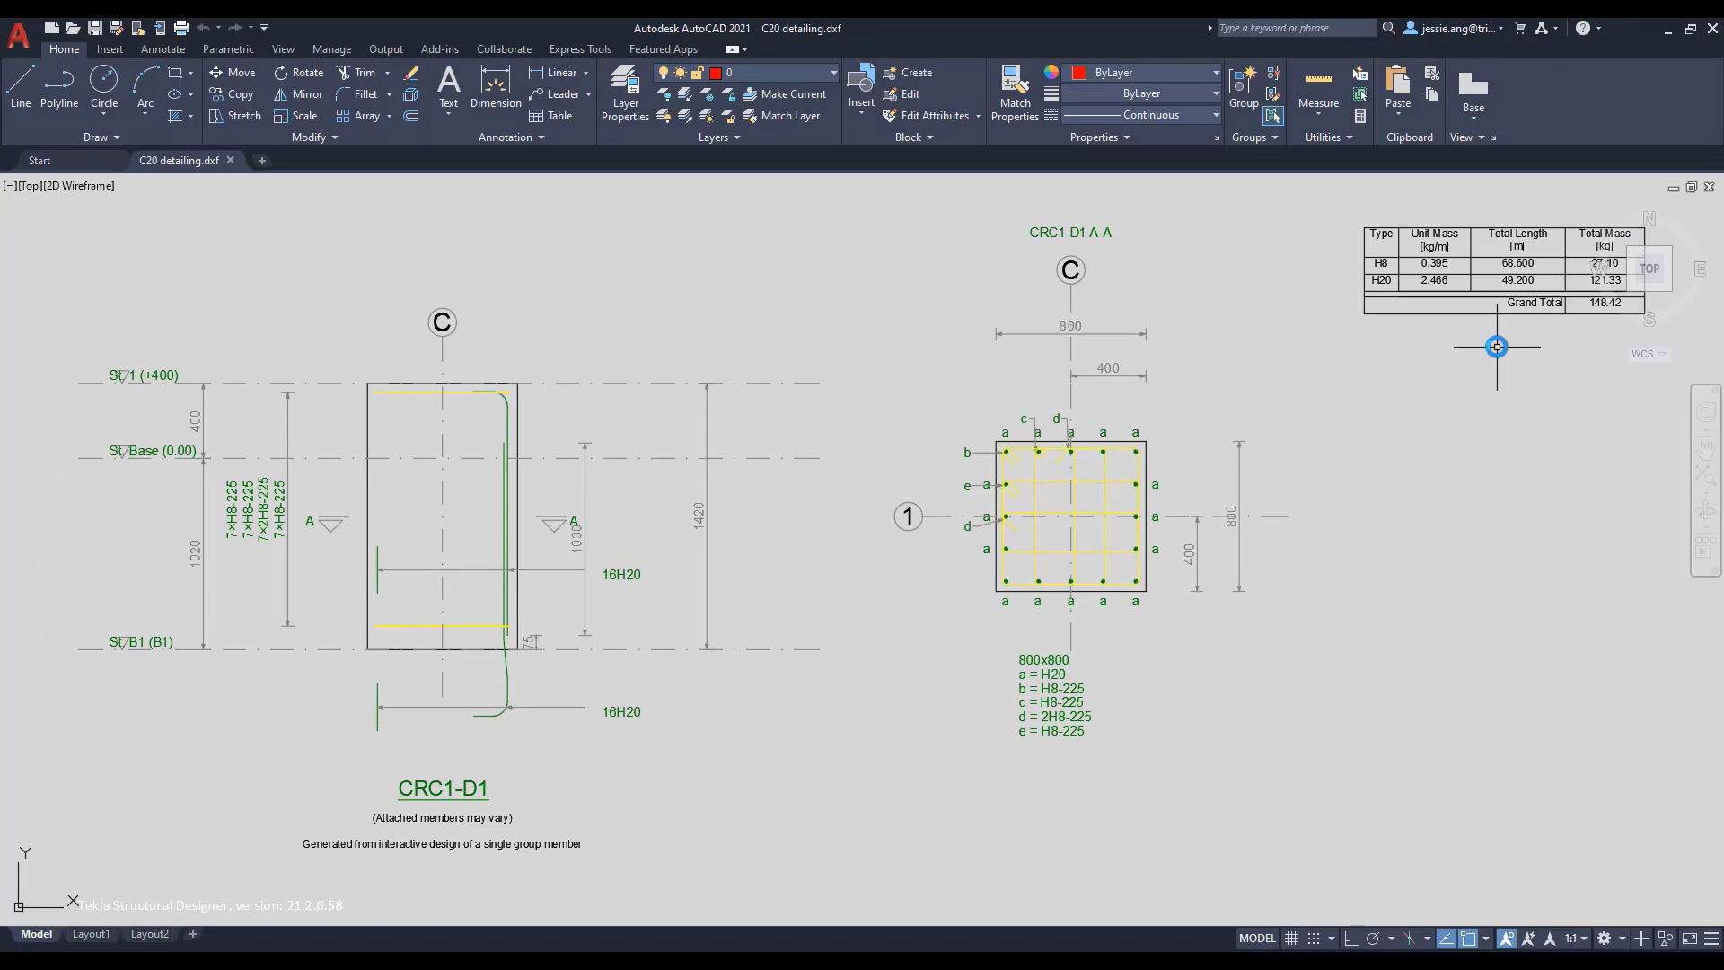
{"action": "left_click", "coordinate": [1667, 28]}
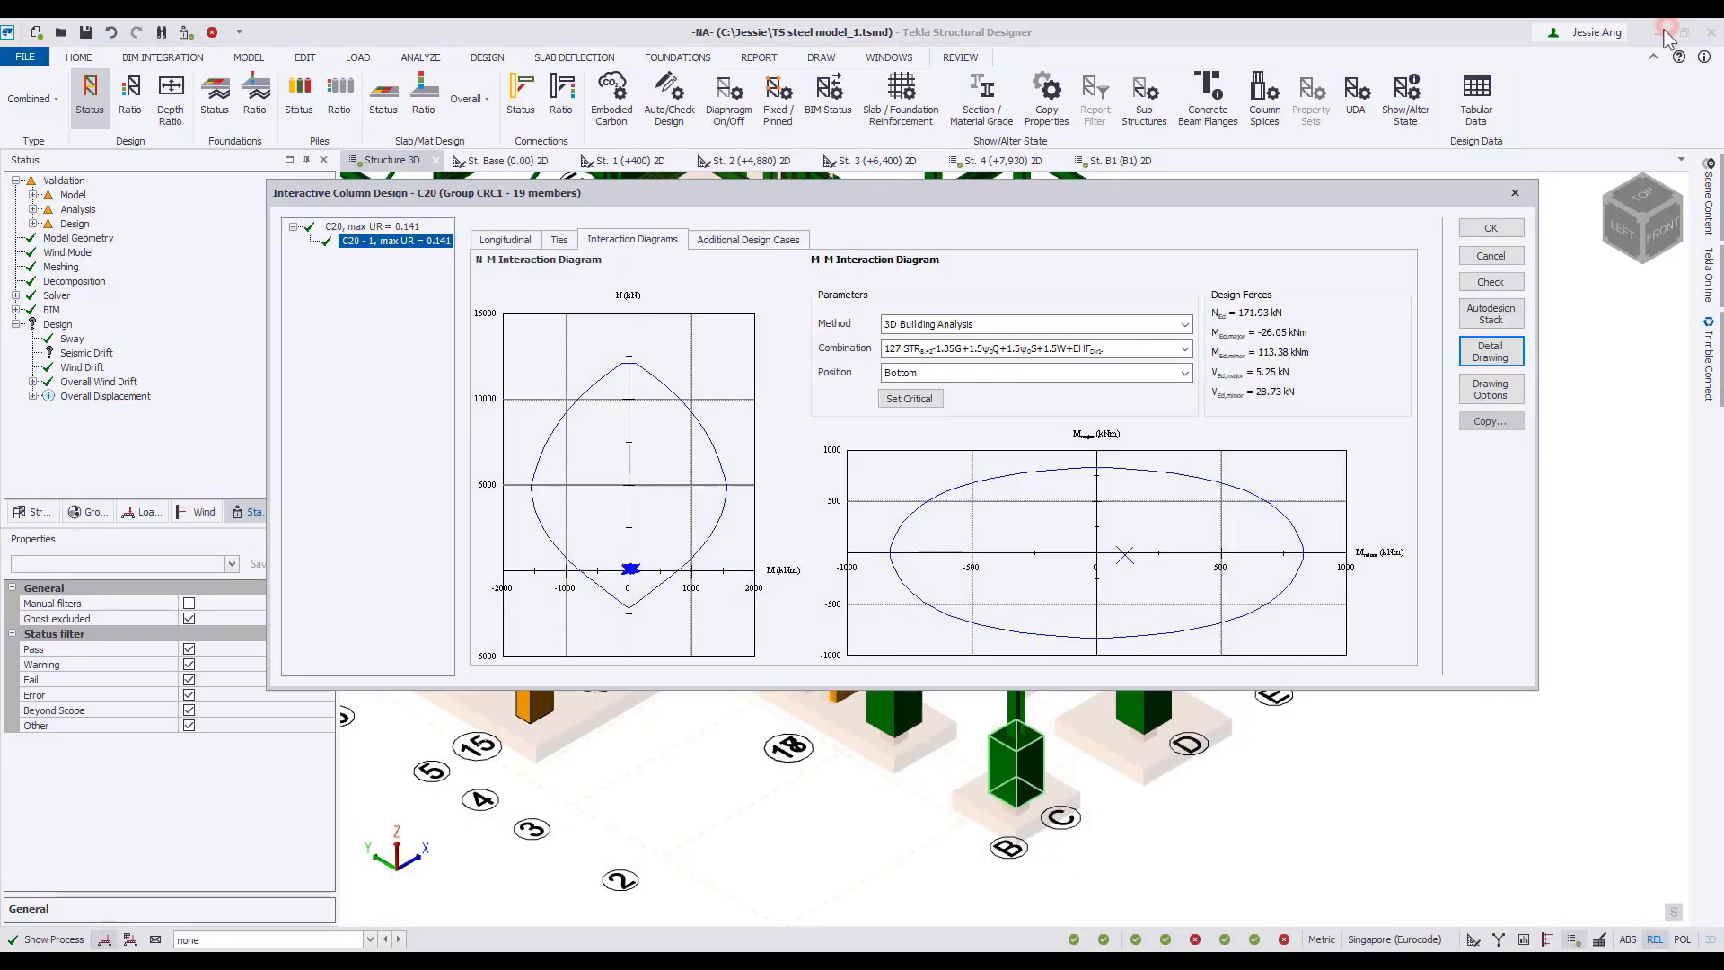
{"action": "left_click", "coordinate": [1490, 227]}
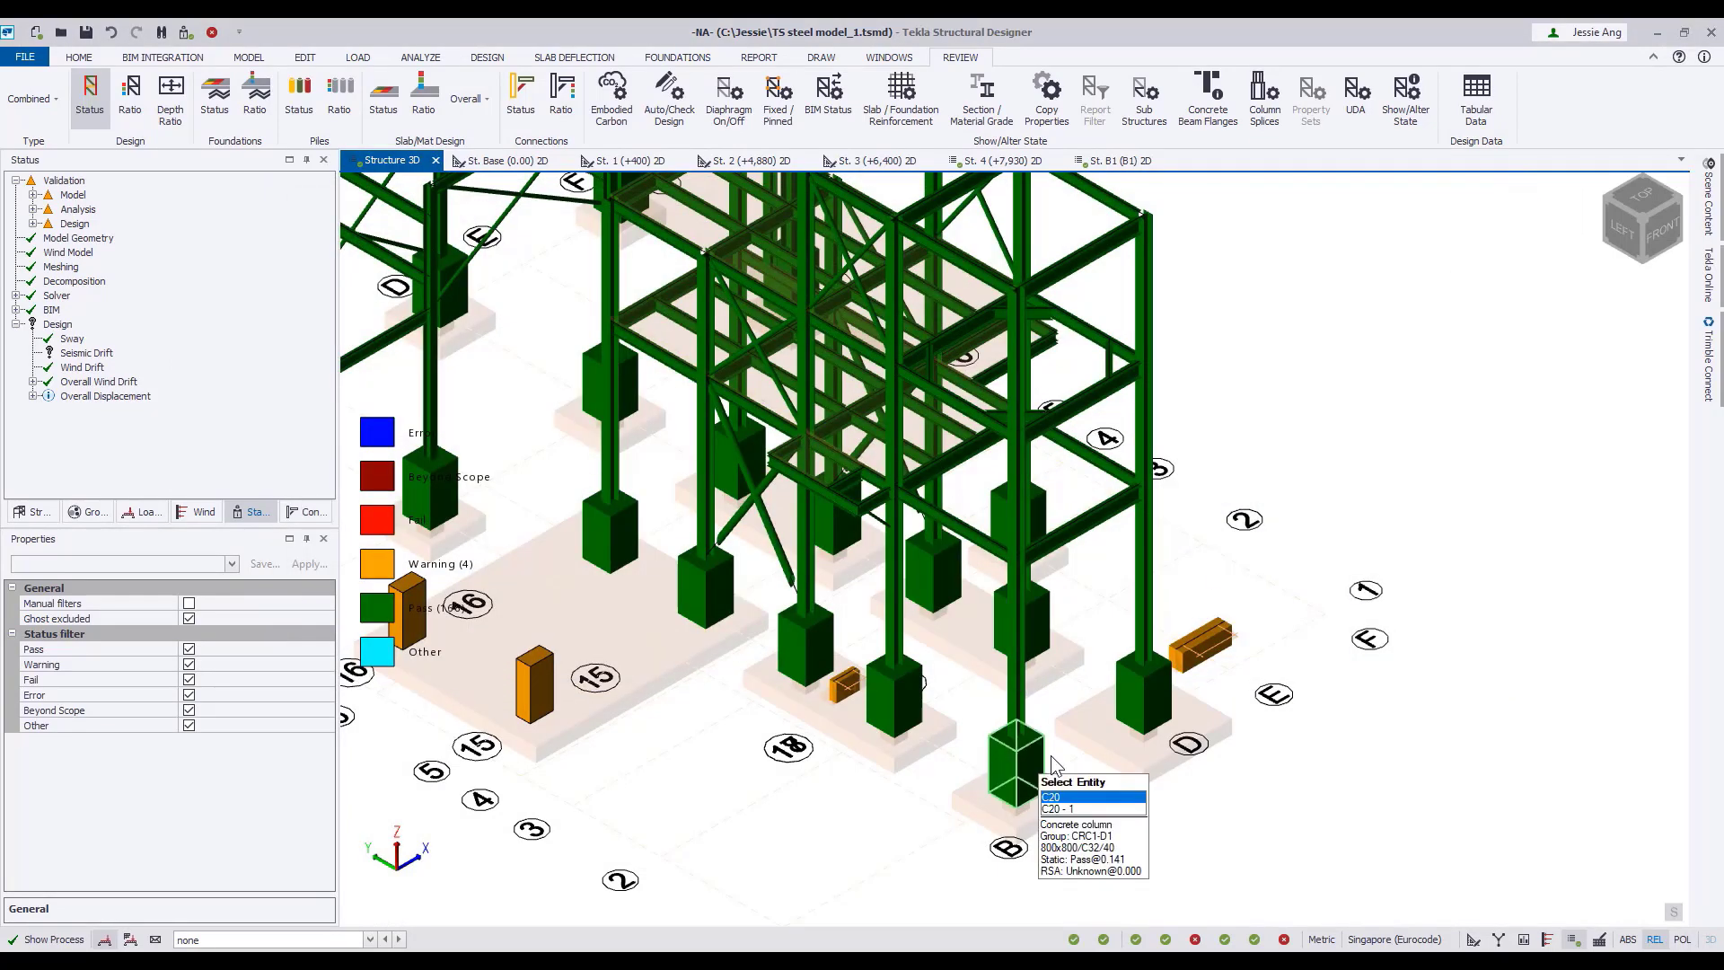
Produce the member report for concrete column C20, review its drawing and summary tables at page width, and close it.
{"action": "right_click", "coordinate": [1056, 765]}
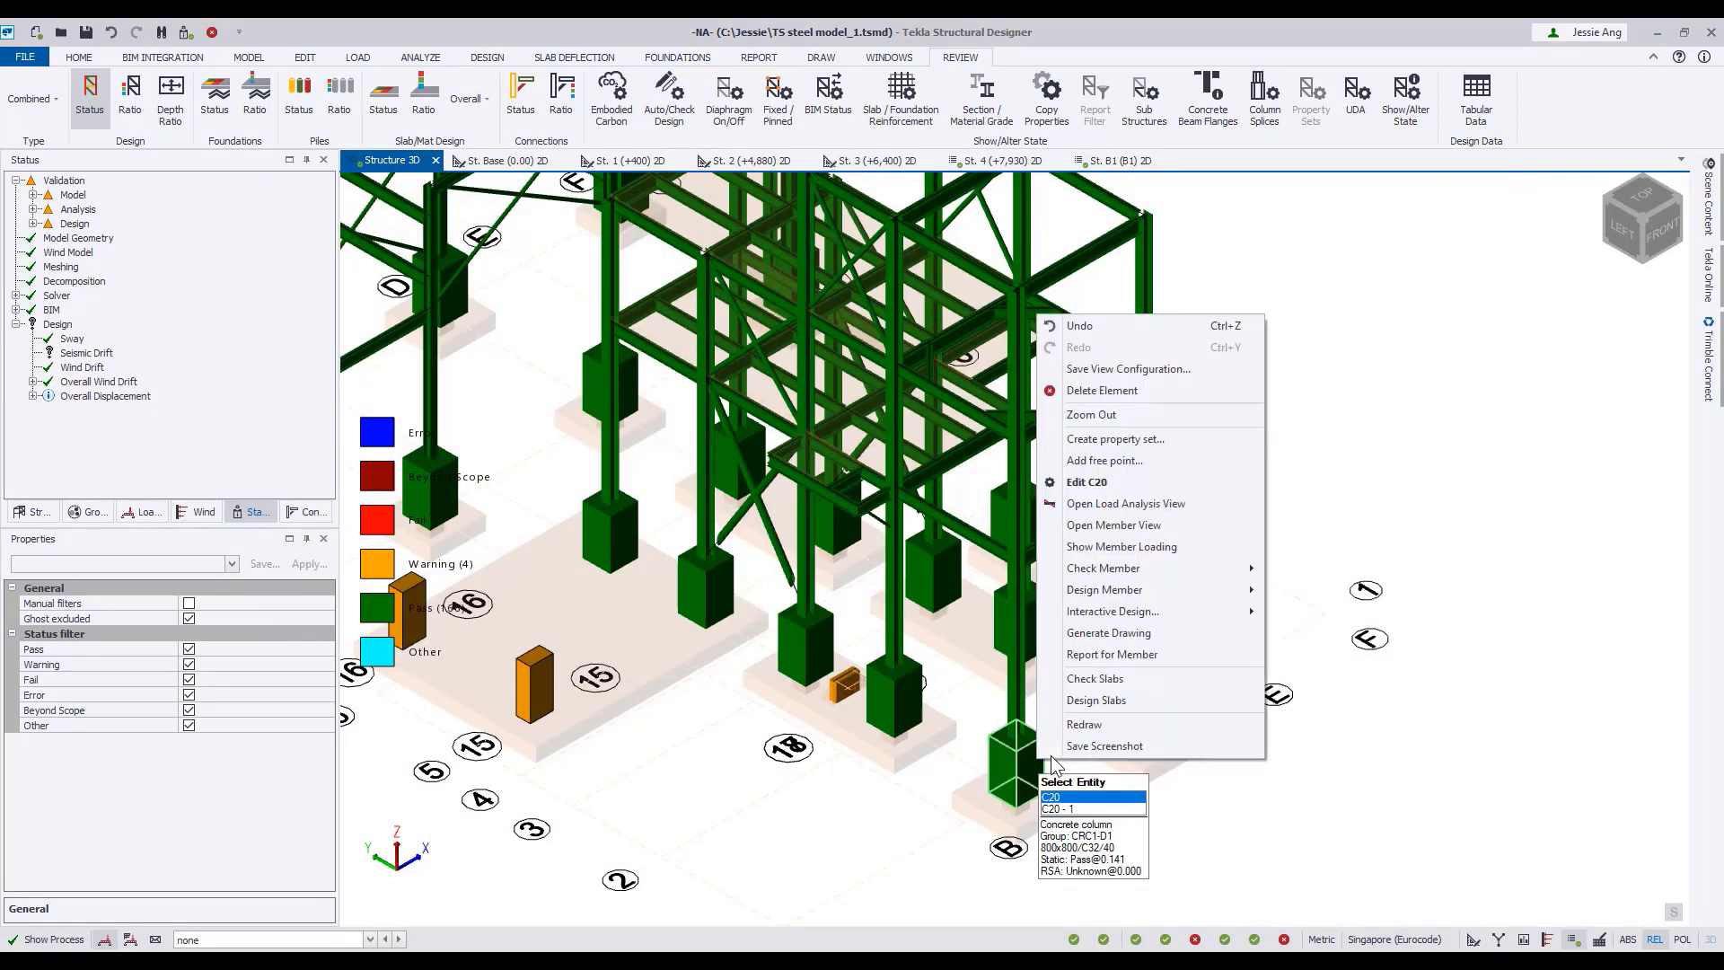
{"action": "left_click", "coordinate": [1124, 654]}
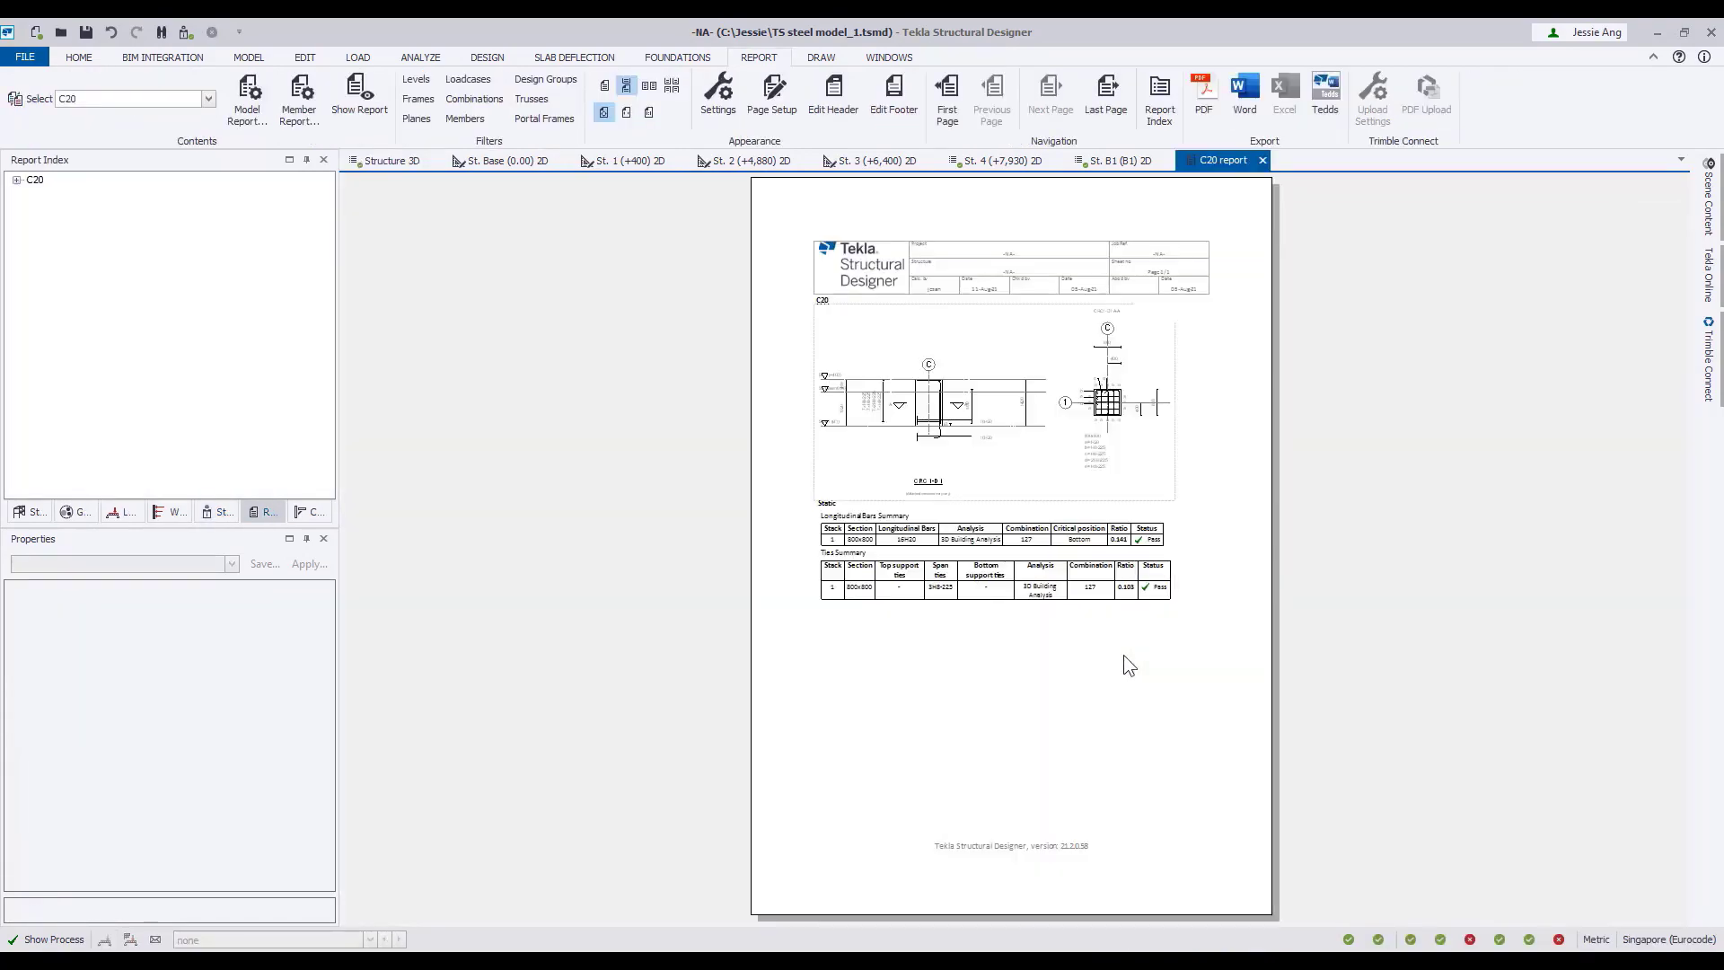
{"action": "left_click", "coordinate": [626, 111]}
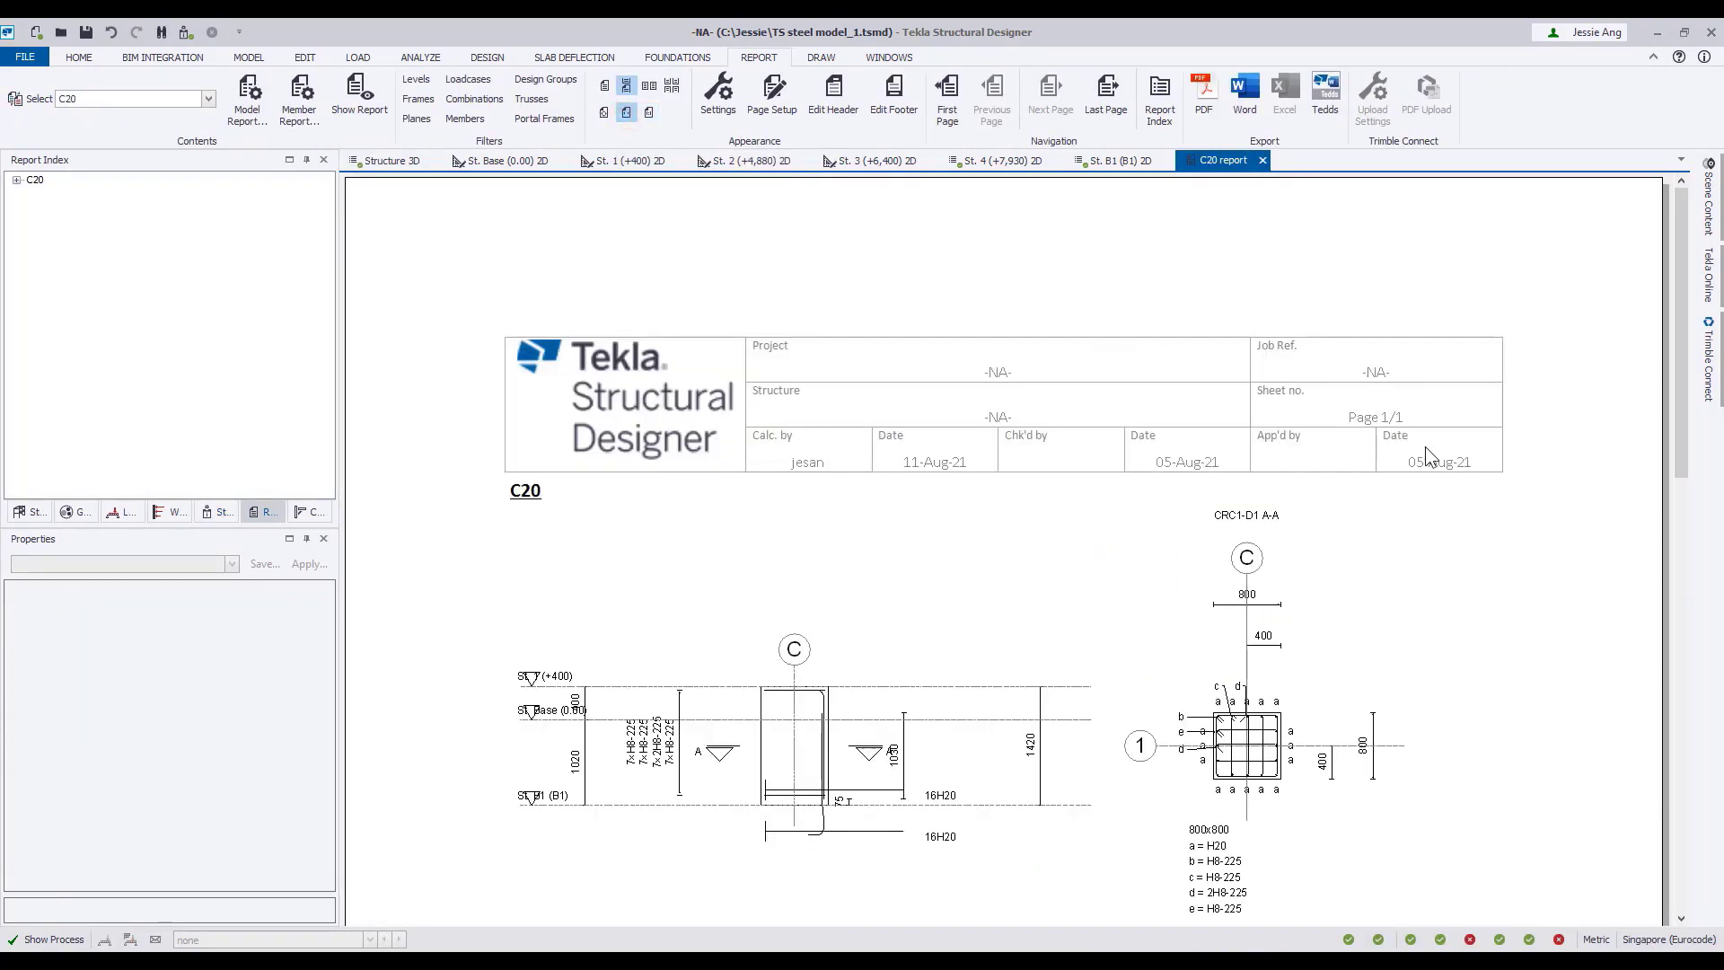
{"action": "scroll", "coordinate": [1425, 445], "scroll_direction": "down", "scroll_amount": 5}
{"action": "scroll", "coordinate": [1425, 446], "scroll_direction": "up", "scroll_amount": 2}
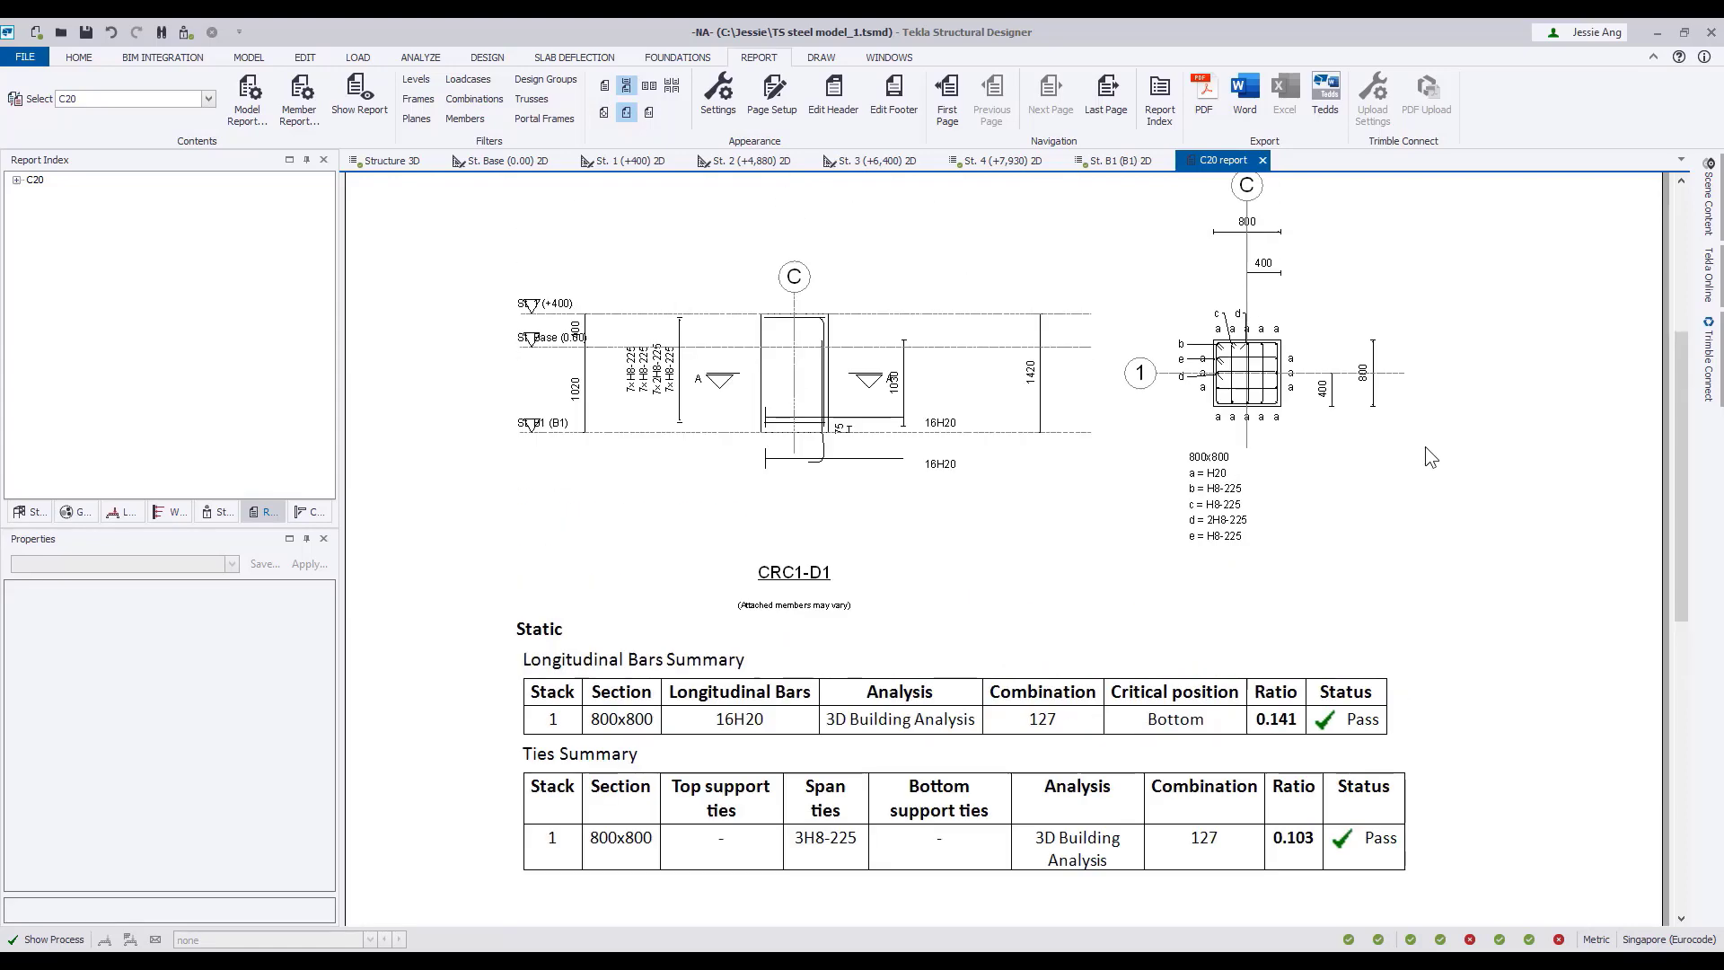
{"action": "left_click", "coordinate": [1262, 160]}
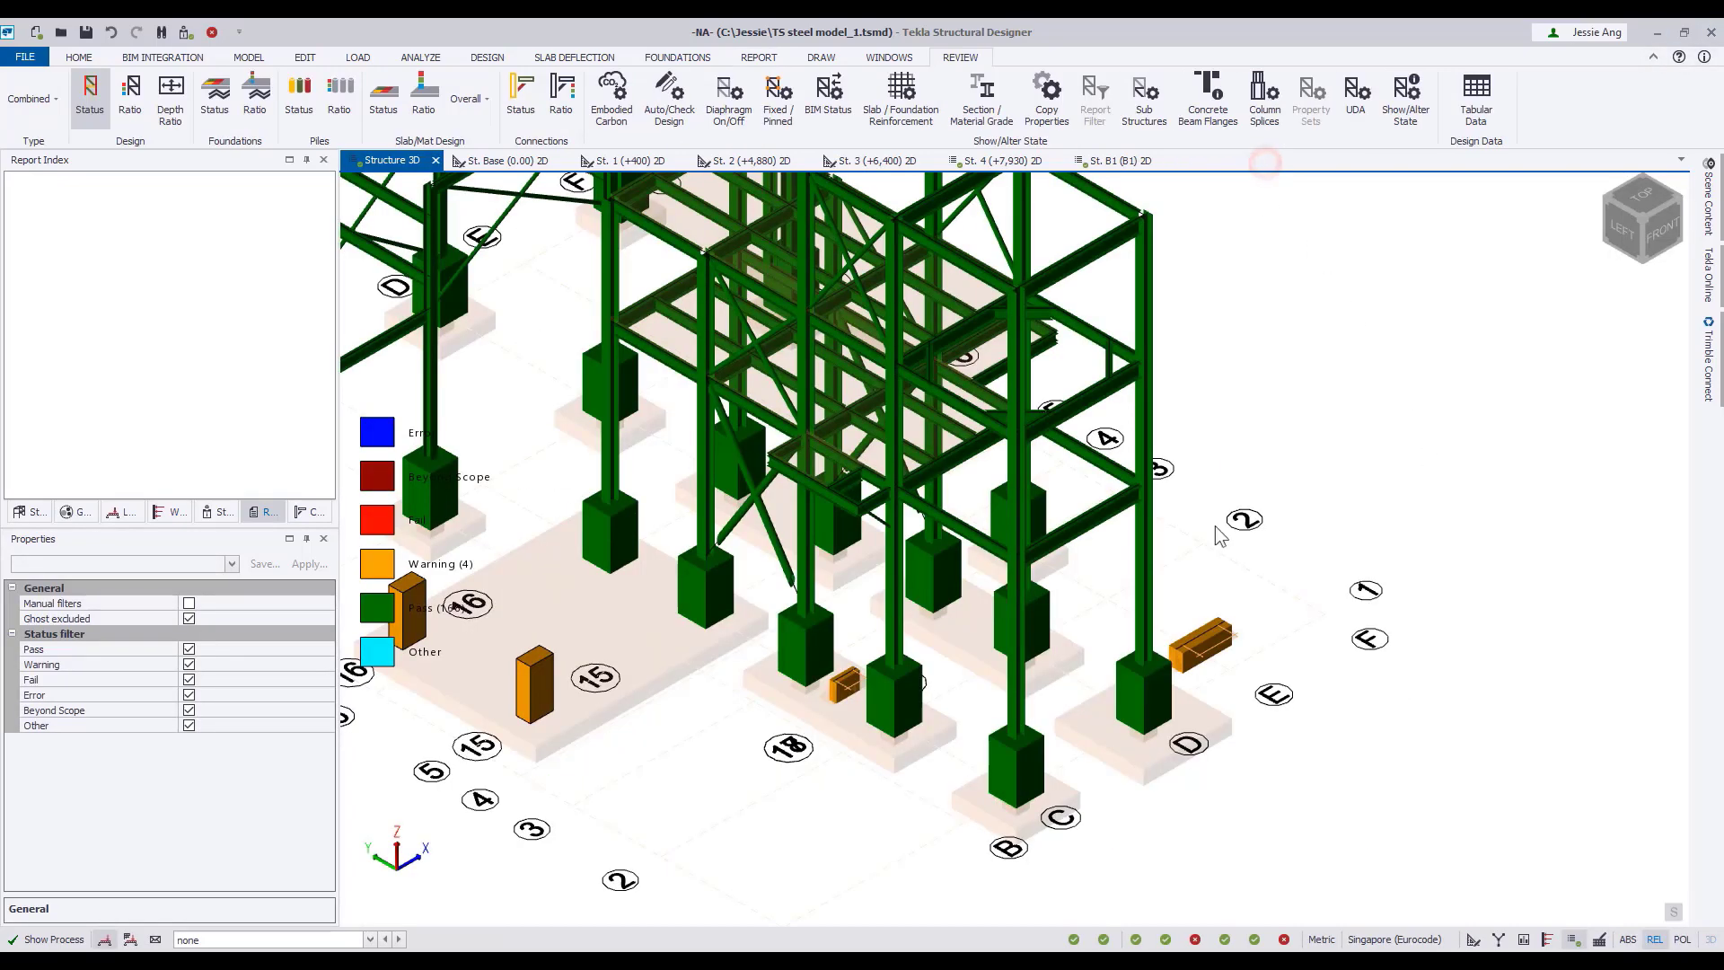
Open the member report for concrete beam BaseB1 and close it again.
{"action": "right_click", "coordinate": [1201, 641]}
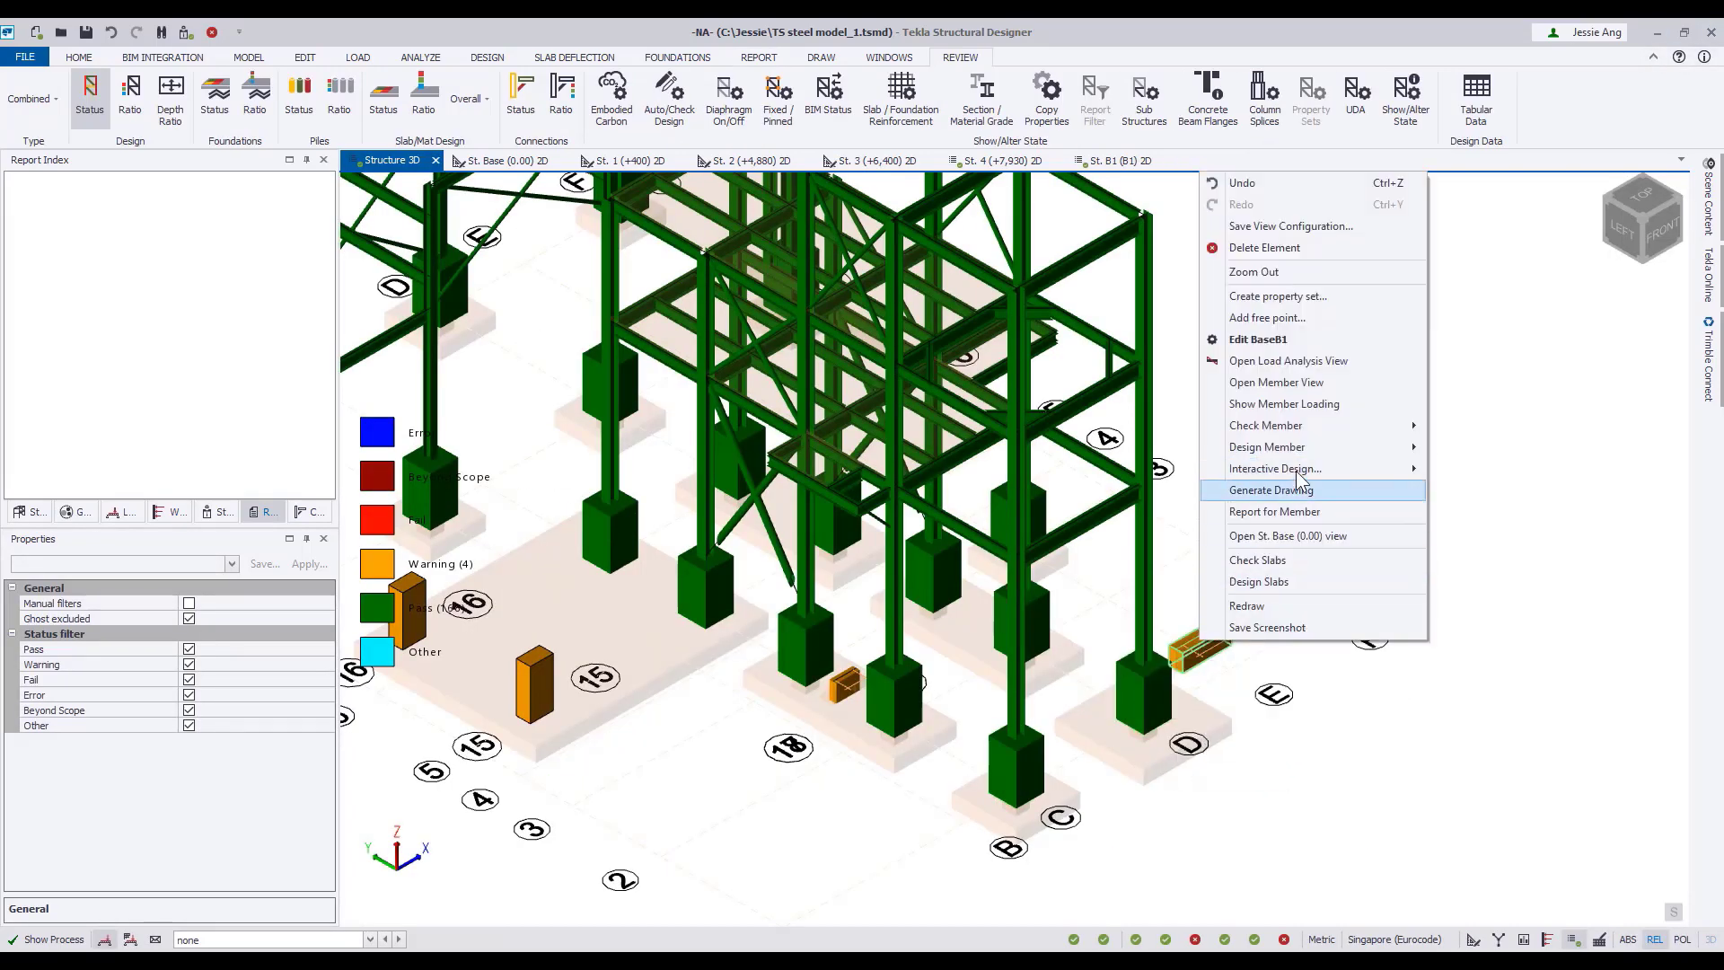
{"action": "left_click", "coordinate": [1296, 490]}
{"action": "left_click", "coordinate": [1278, 160]}
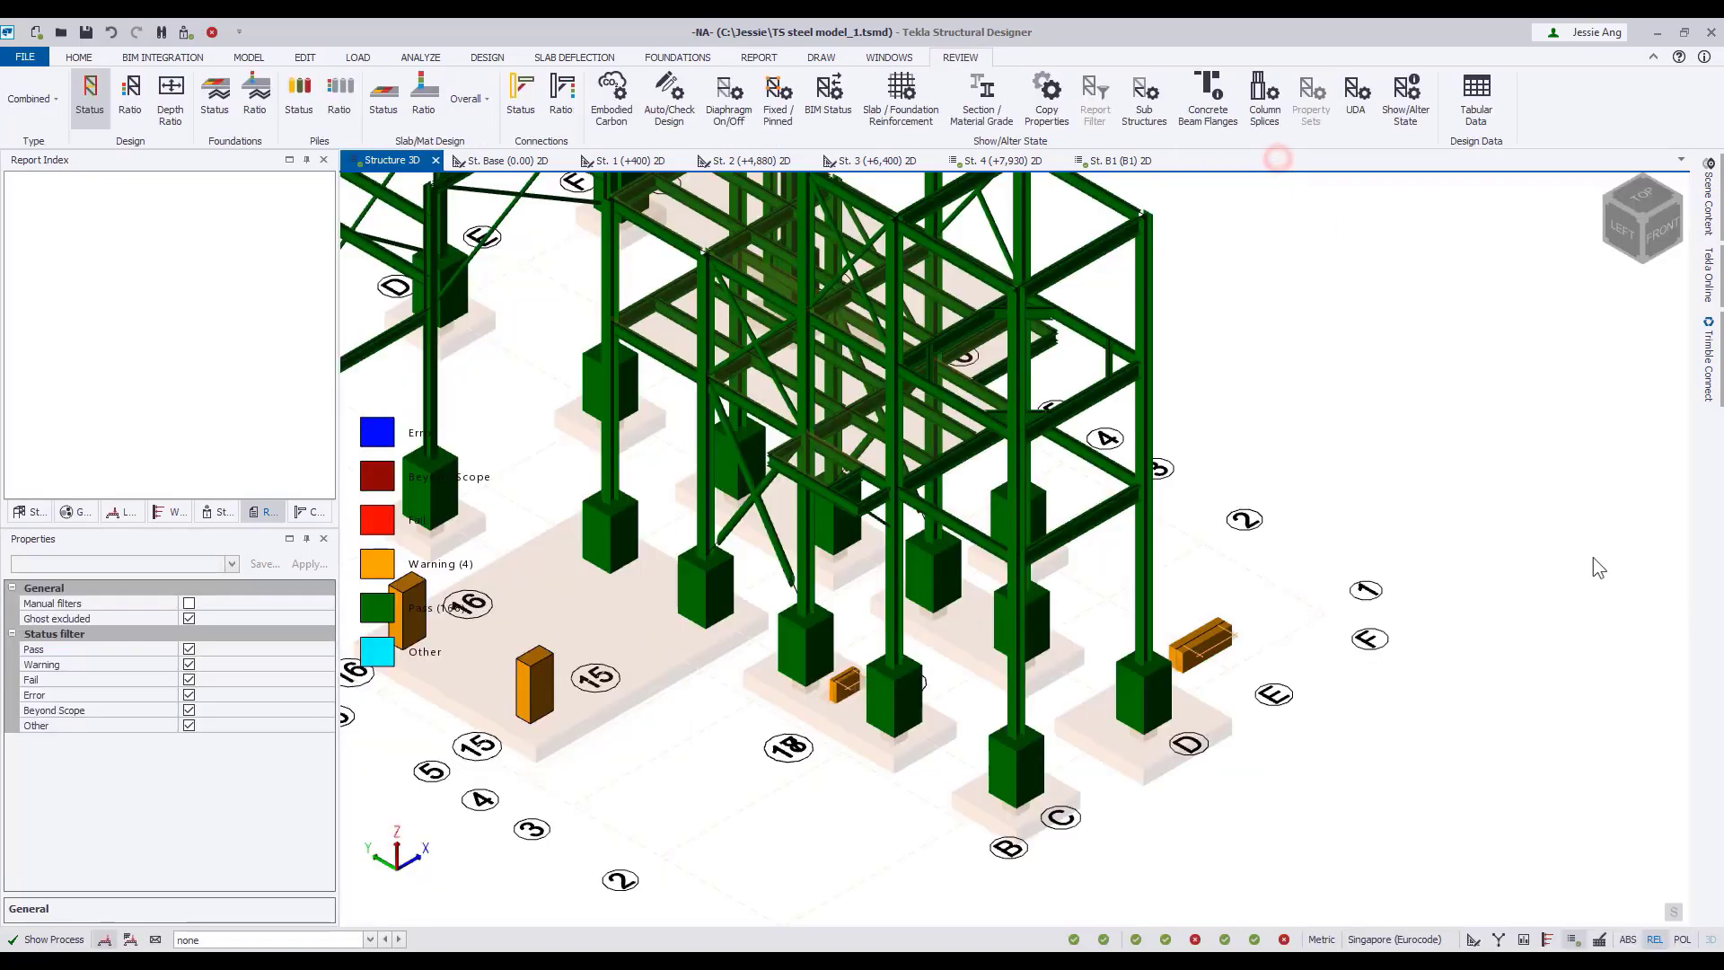
Inspect the member report contents for the Steel Beam type and leave them unchanged.
{"action": "scroll", "coordinate": [1281, 567], "scroll_direction": "down", "scroll_amount": 5}
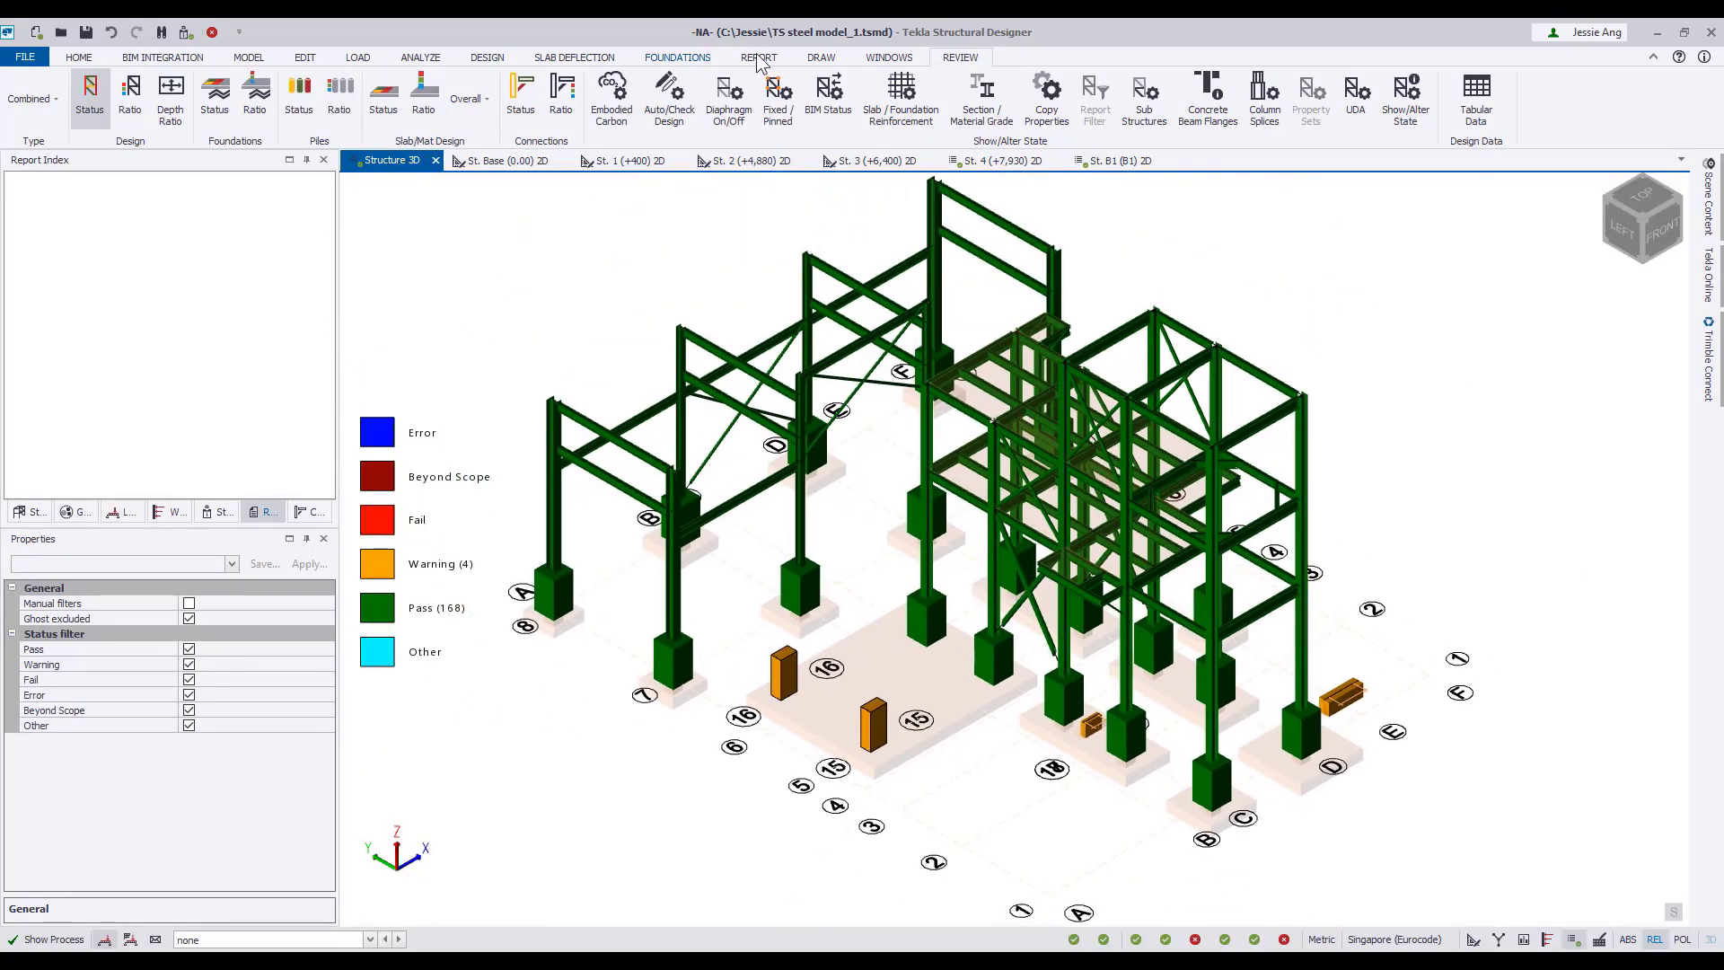
{"action": "left_click", "coordinate": [758, 59]}
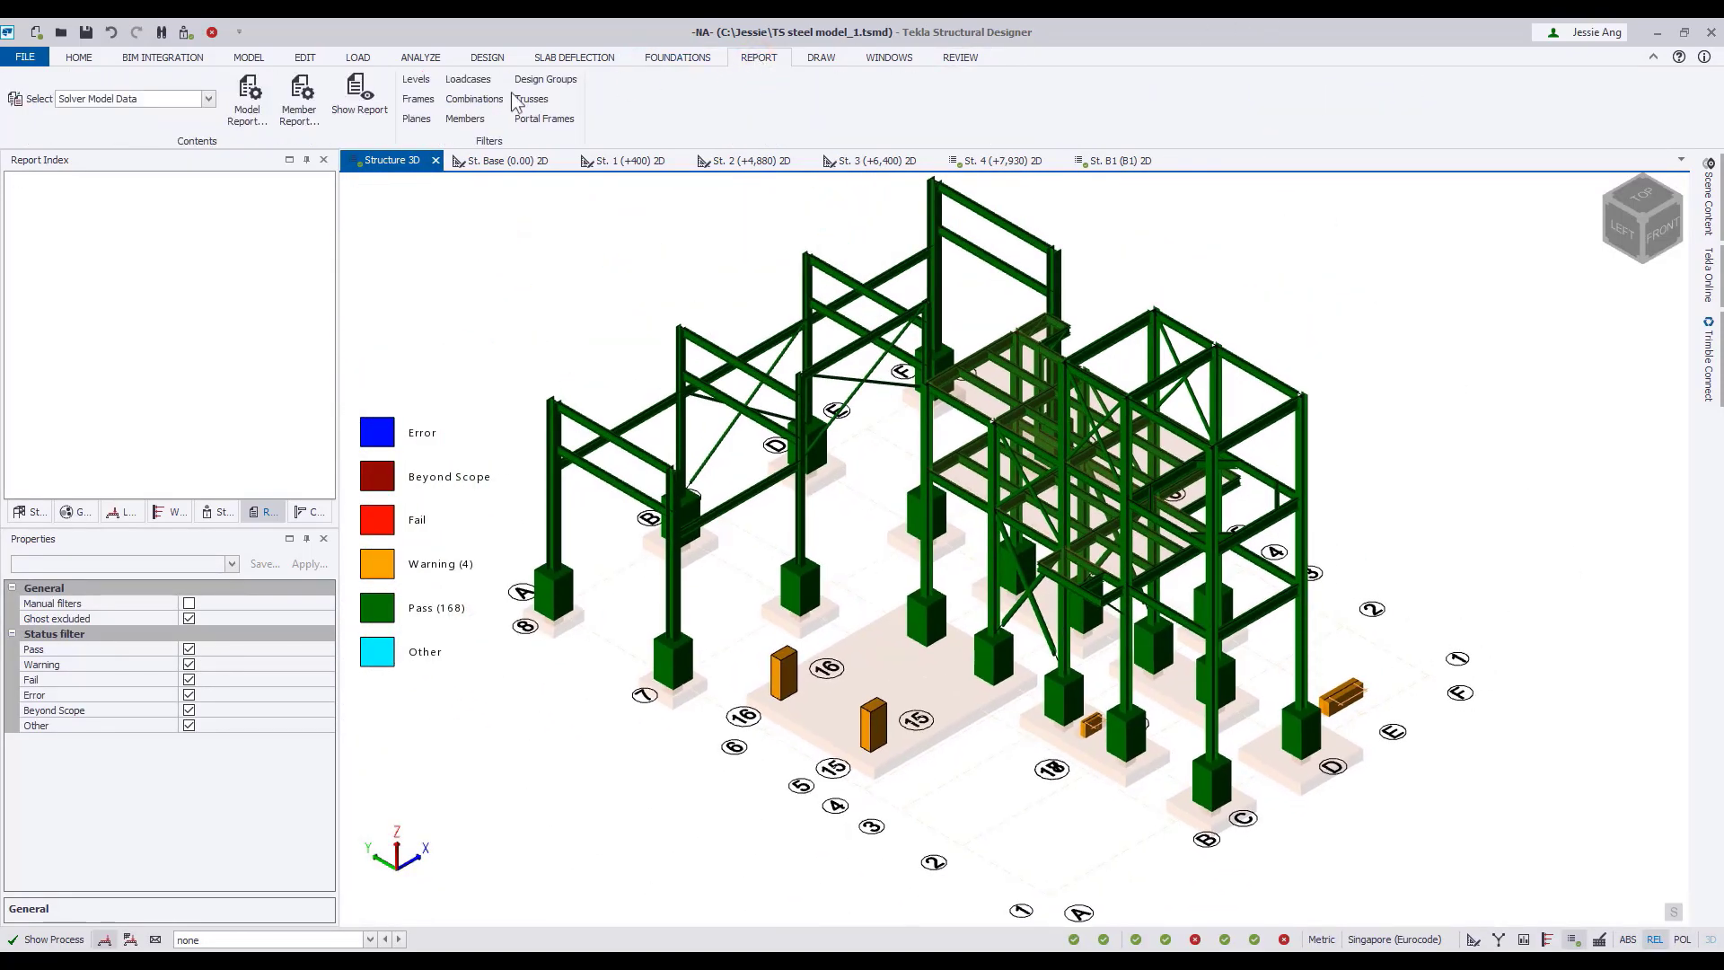
{"action": "left_click", "coordinate": [305, 121]}
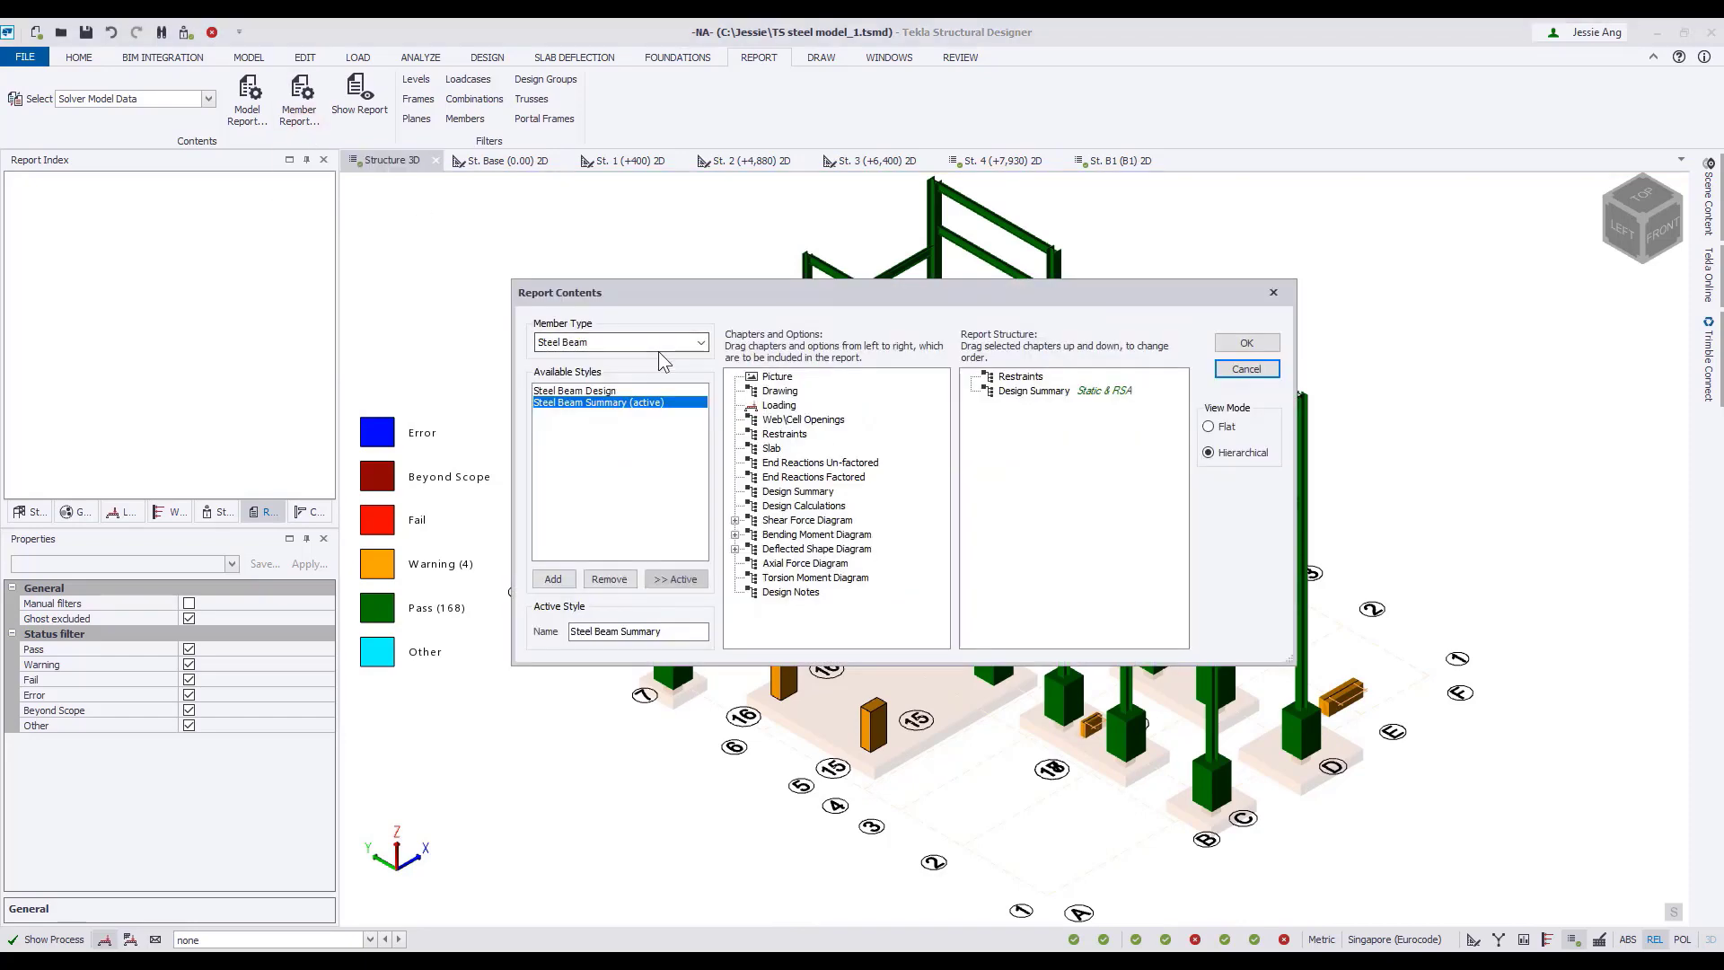
{"action": "left_click", "coordinate": [1246, 369]}
Generate the Connection Resistance report for the model and look through its connection tables.
{"action": "left_click", "coordinate": [207, 99]}
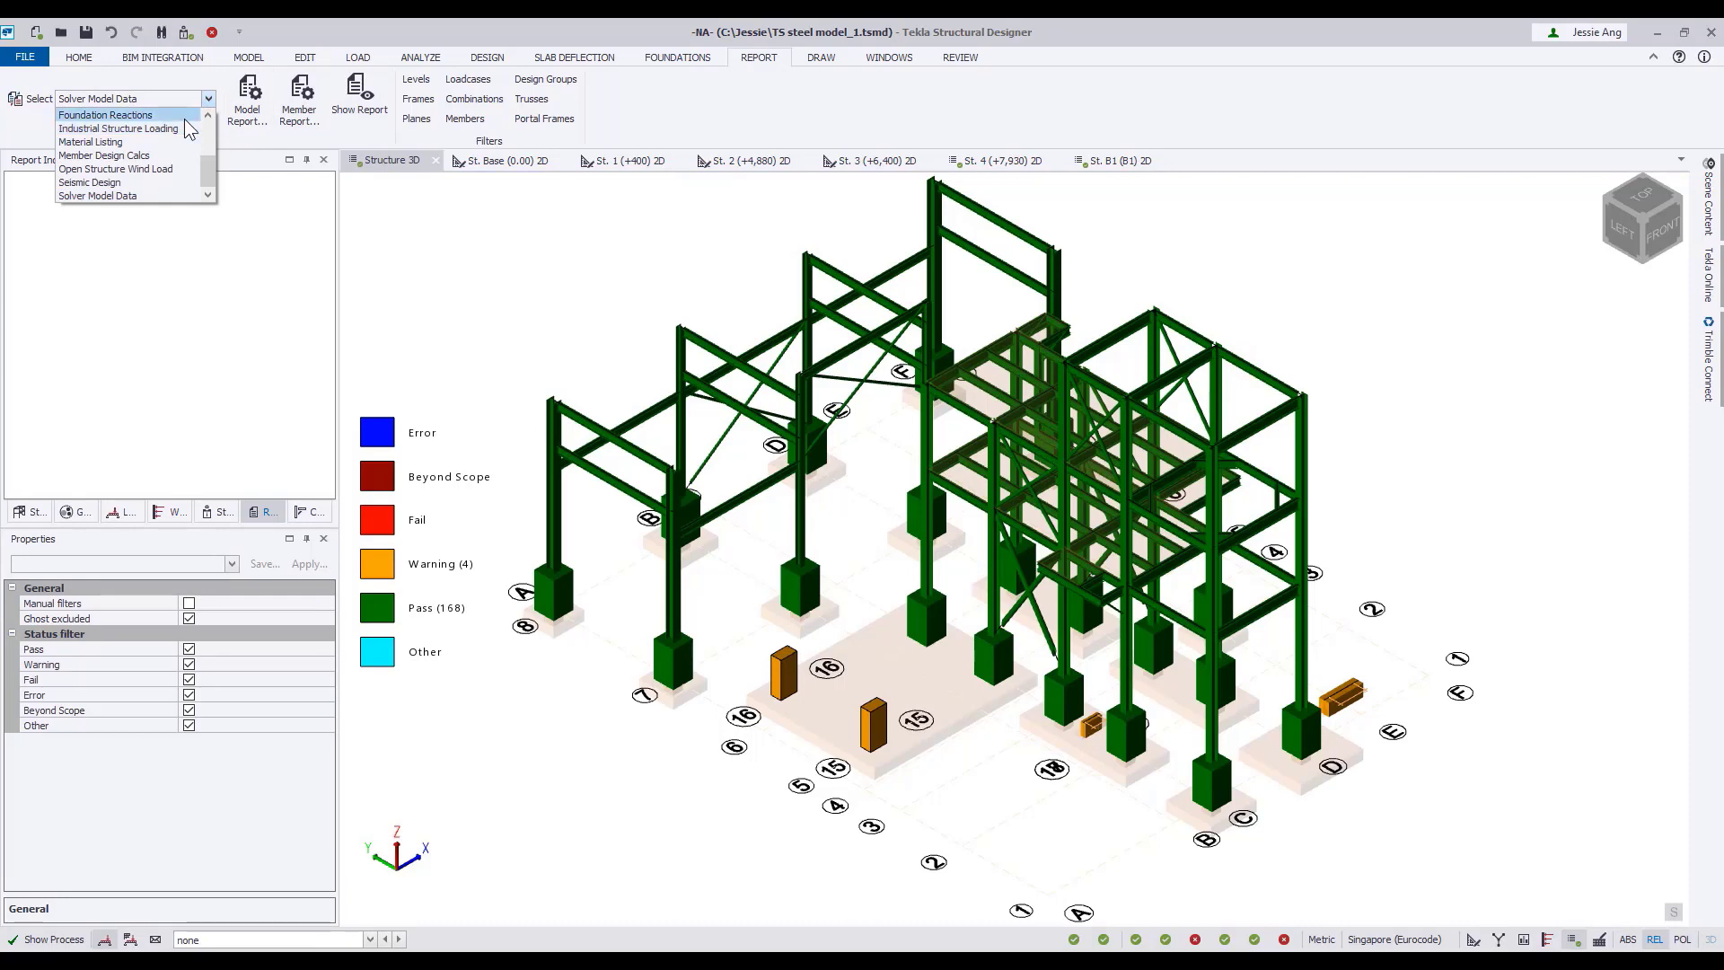
{"action": "mouse_move", "coordinate": [208, 171]}
{"action": "left_mouse_down"}
{"action": "mouse_move", "coordinate": [218, 122]}
{"action": "mouse_move", "coordinate": [211, 162]}
{"action": "left_mouse_up"}
{"action": "left_click", "coordinate": [135, 156]}
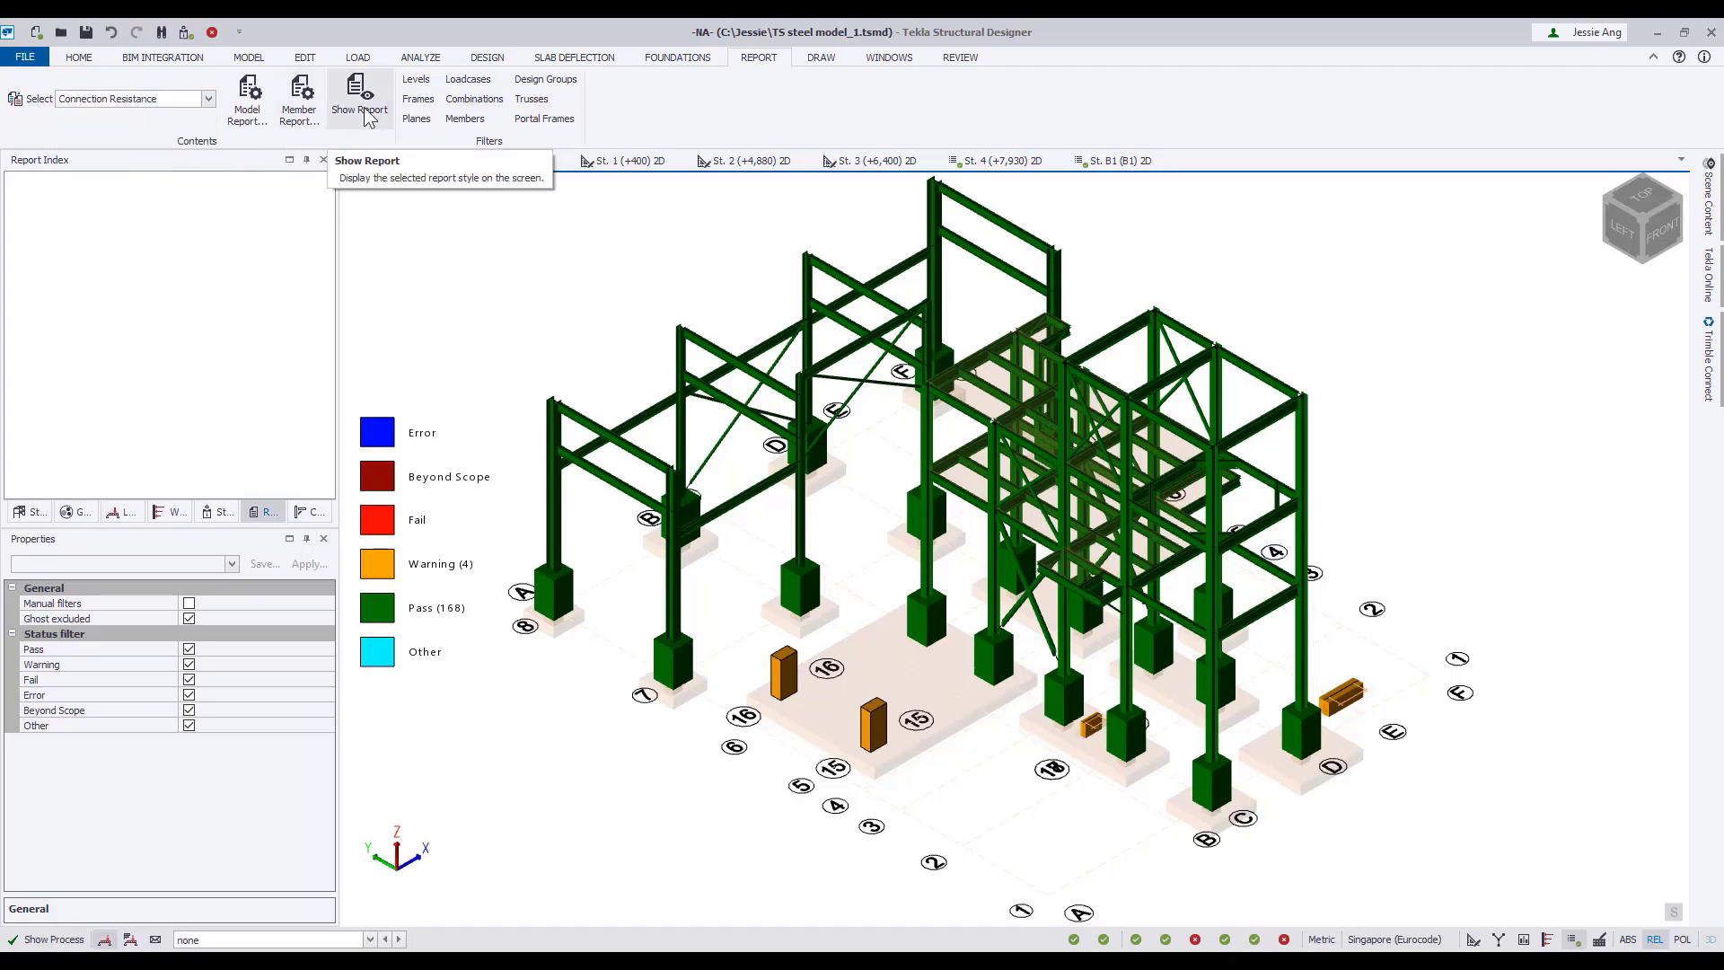
{"action": "left_click", "coordinate": [360, 99]}
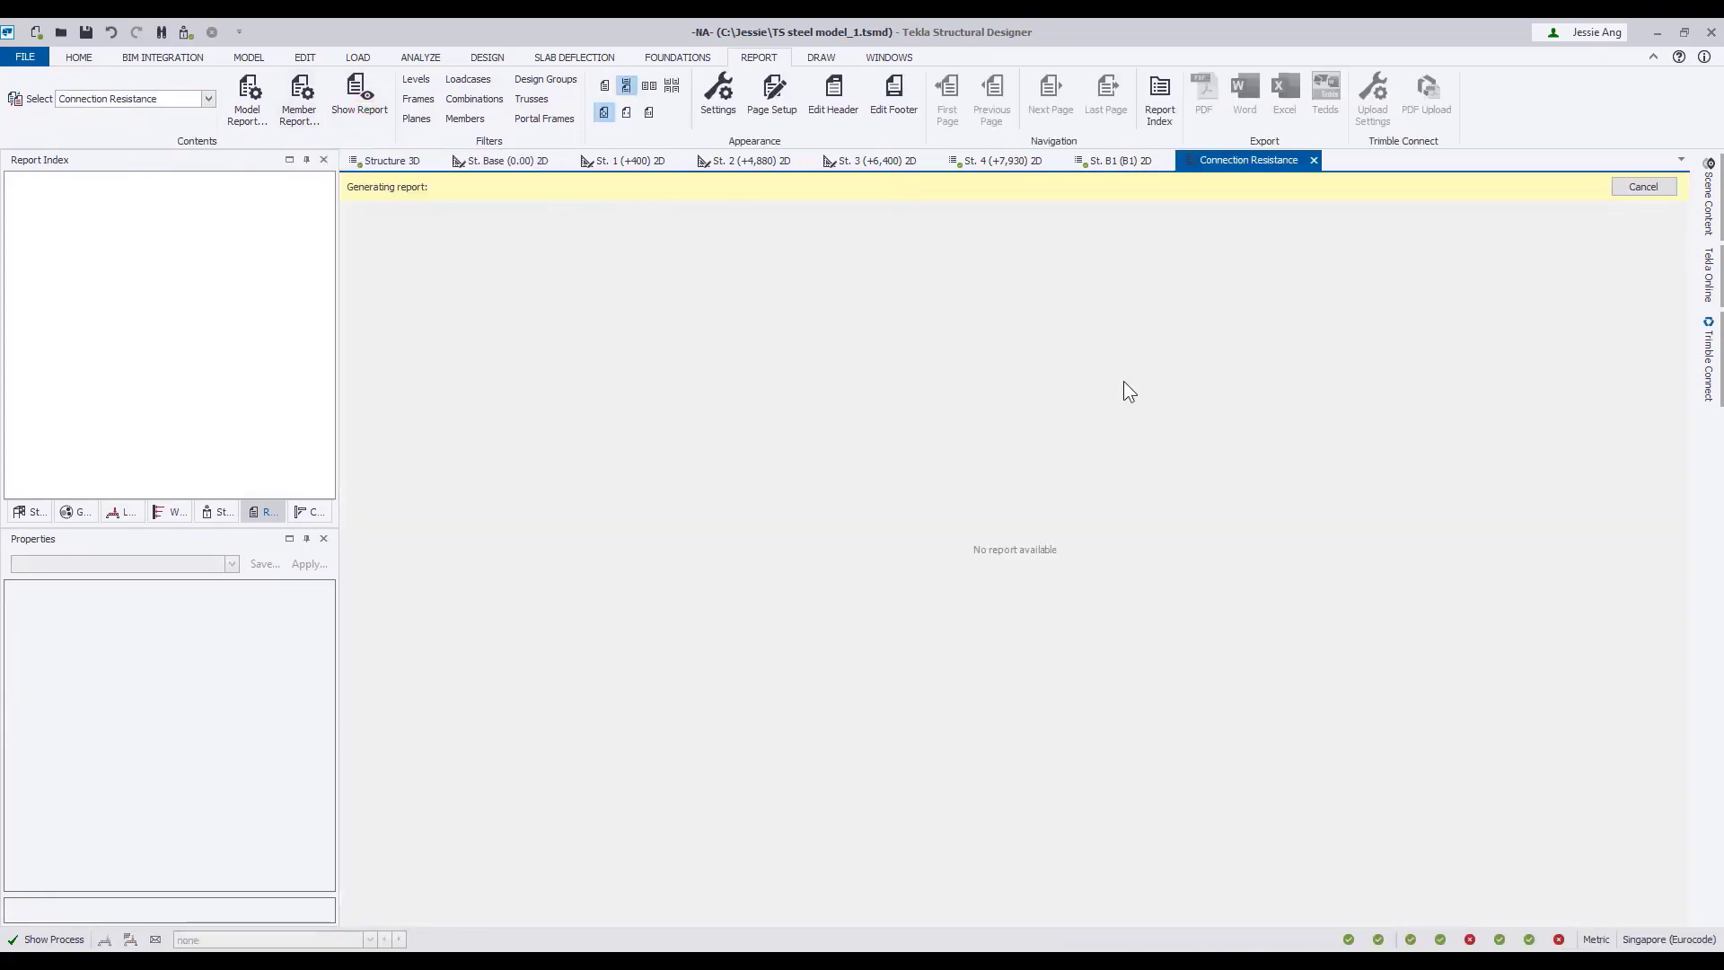
{"action": "scroll", "coordinate": [1155, 663], "scroll_direction": "down", "scroll_amount": 10}
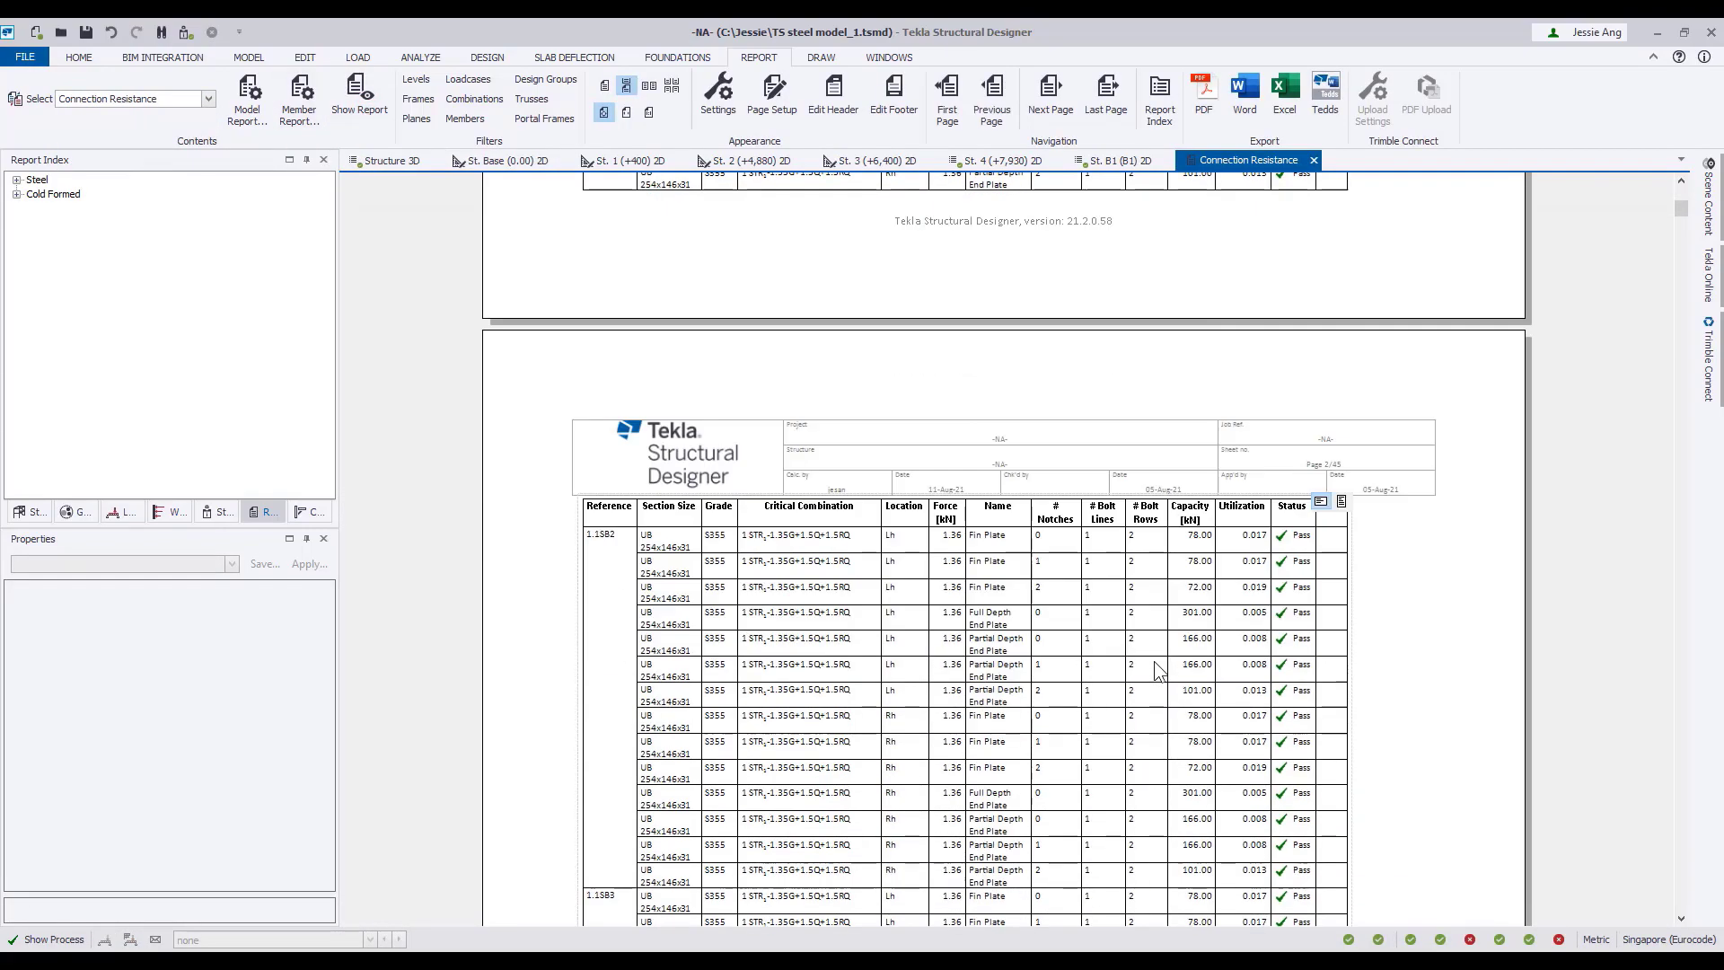
{"action": "scroll", "coordinate": [1156, 669], "scroll_direction": "down", "scroll_amount": 5}
Export the Connection Resistance report to Excel, return to Tekla Structural Designer and close the report.
{"action": "left_click", "coordinate": [1284, 95]}
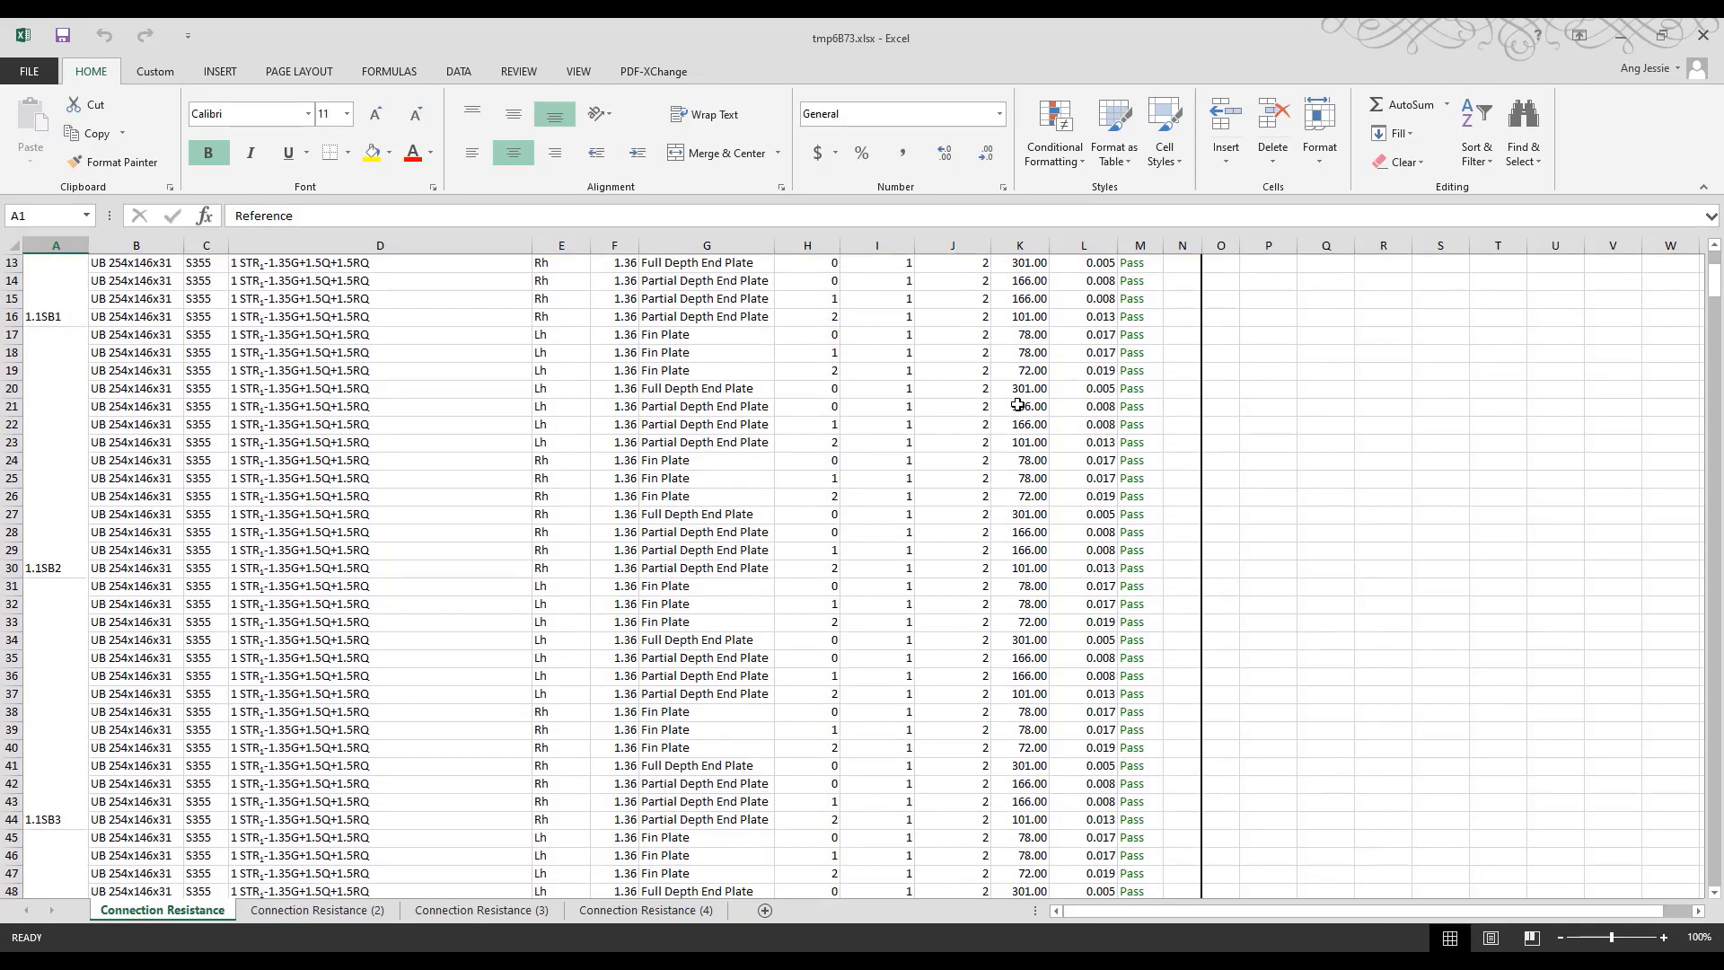
{"action": "left_click", "coordinate": [1616, 36]}
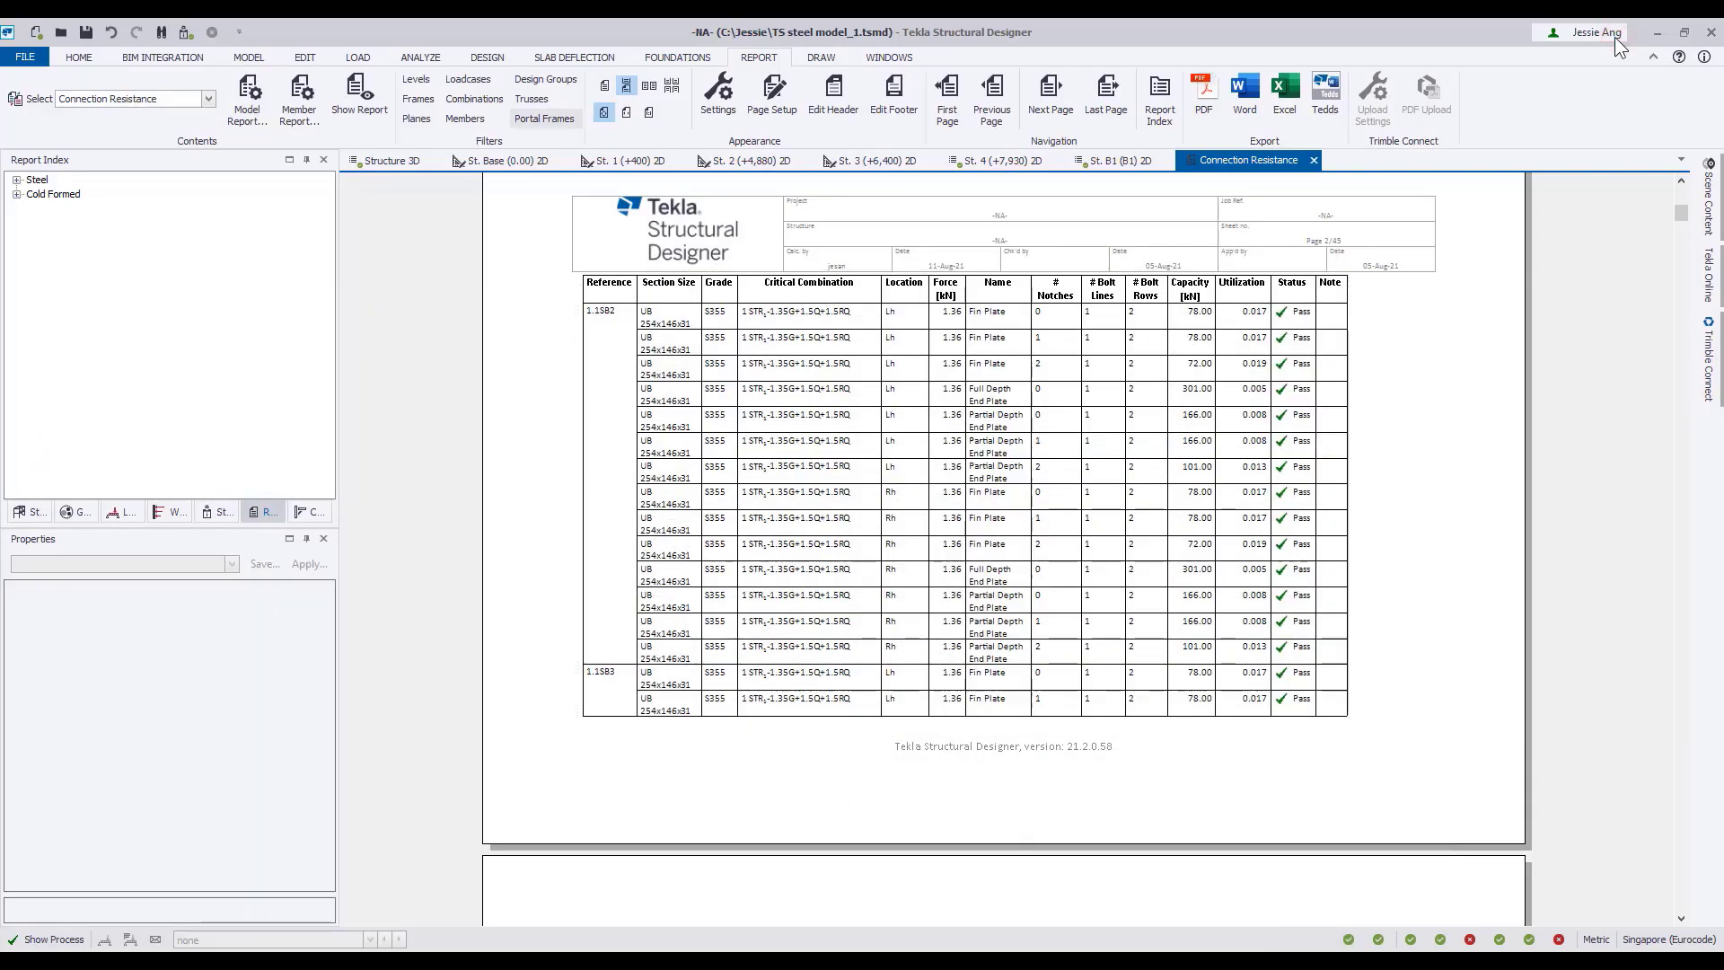
{"action": "left_click", "coordinate": [1313, 161]}
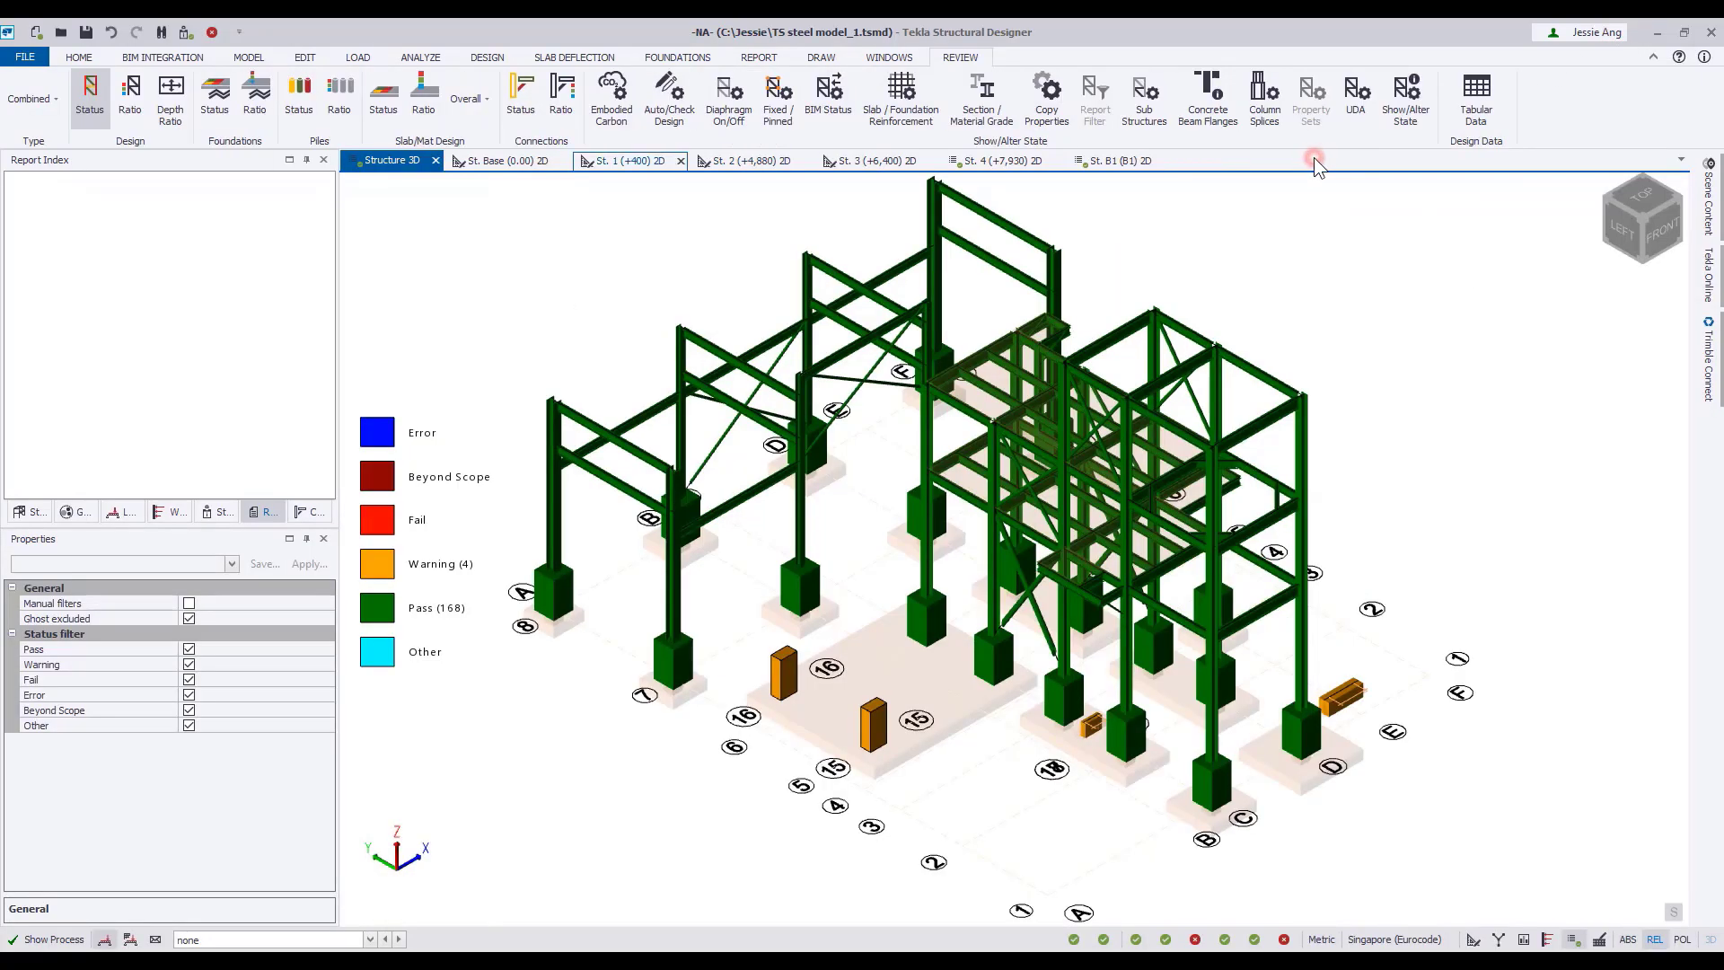
Generate the Member Design Calcs report and page through its first steel beam design pages.
{"action": "left_click", "coordinate": [208, 99]}
{"action": "scroll", "coordinate": [166, 173], "scroll_direction": "down", "scroll_amount": 2}
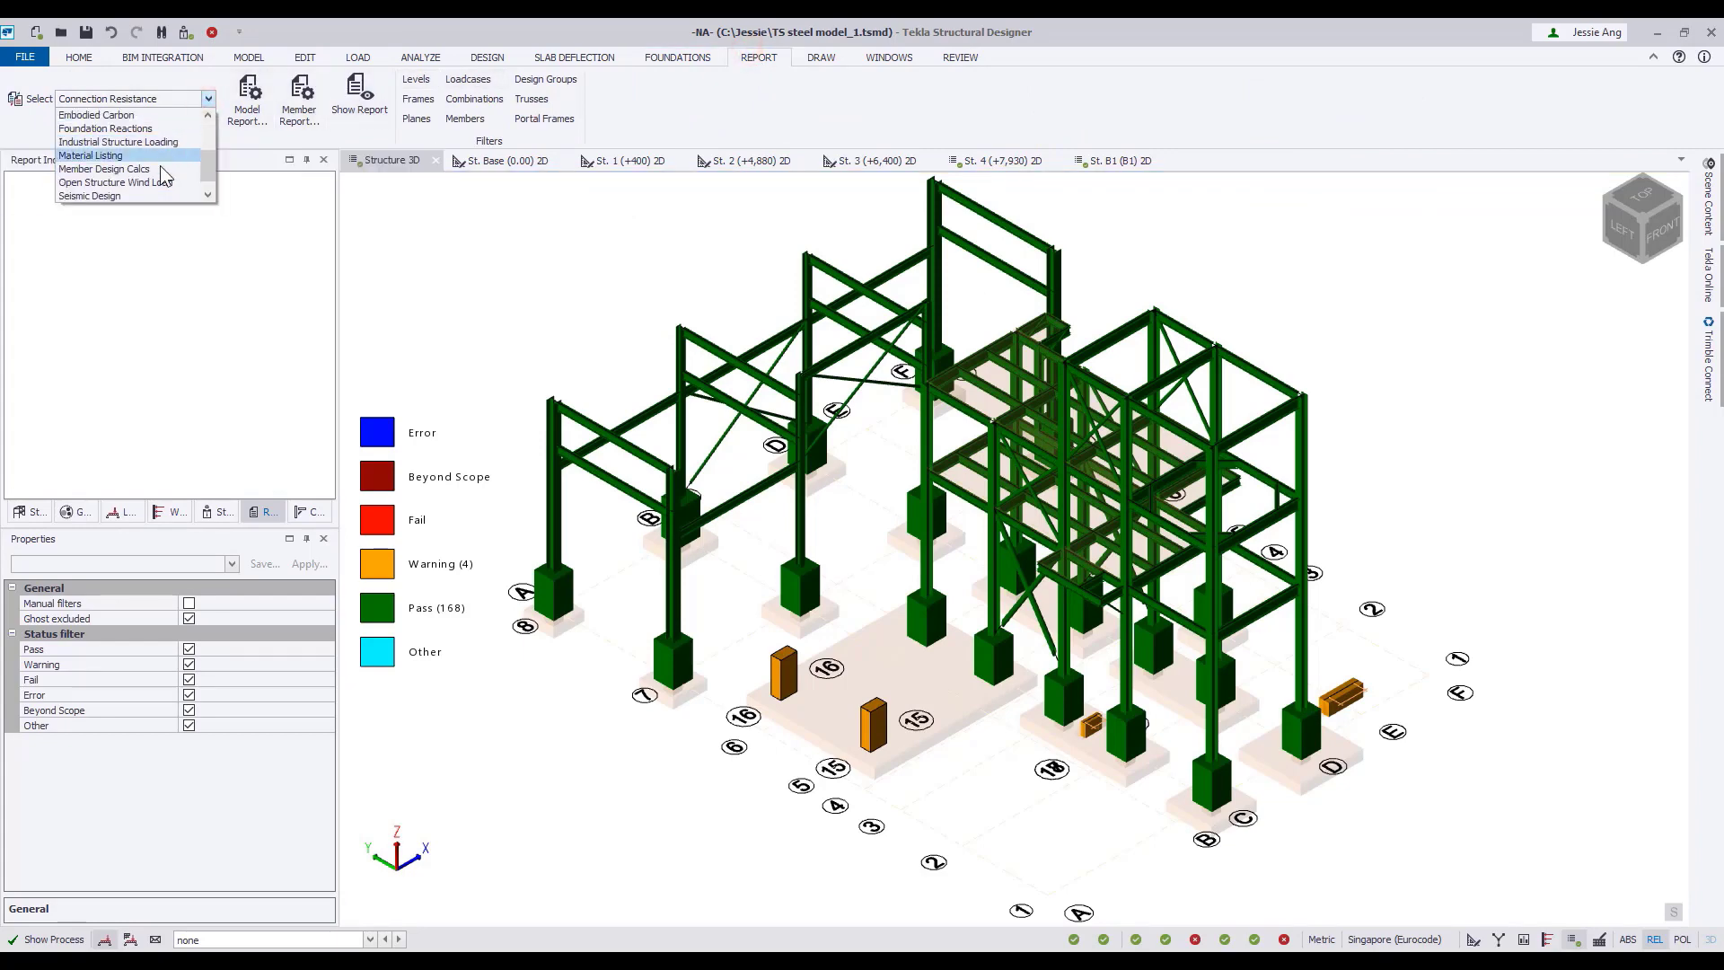
{"action": "left_click", "coordinate": [165, 171]}
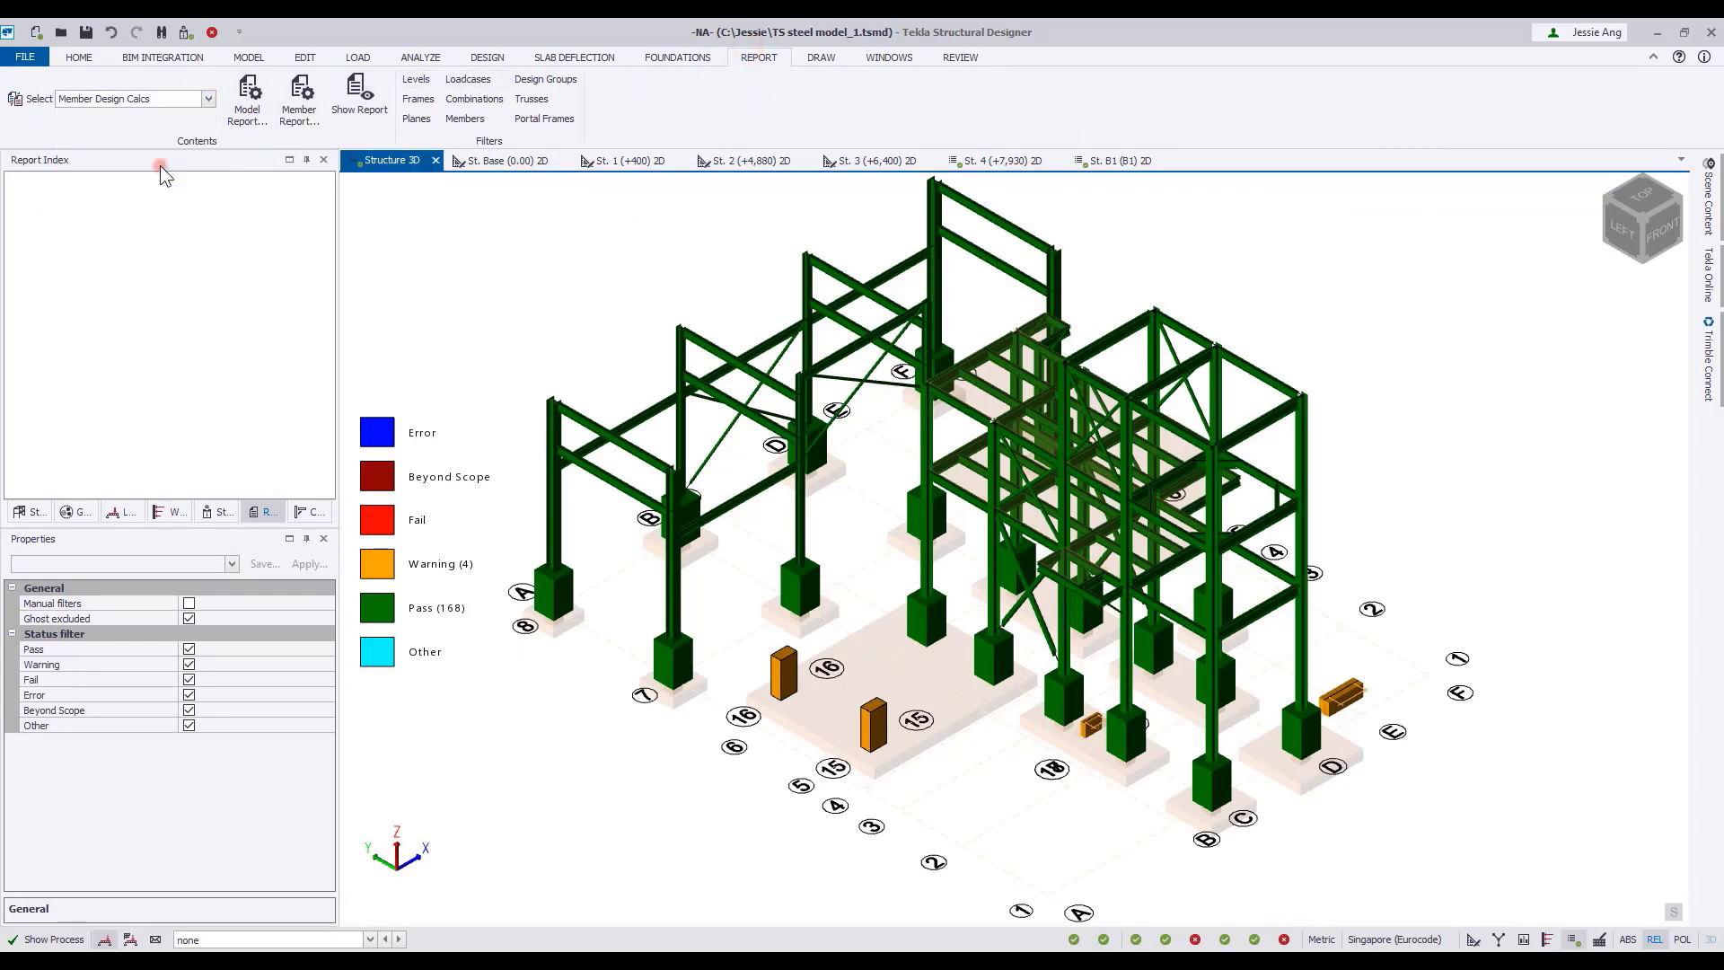
{"action": "left_click", "coordinate": [359, 97]}
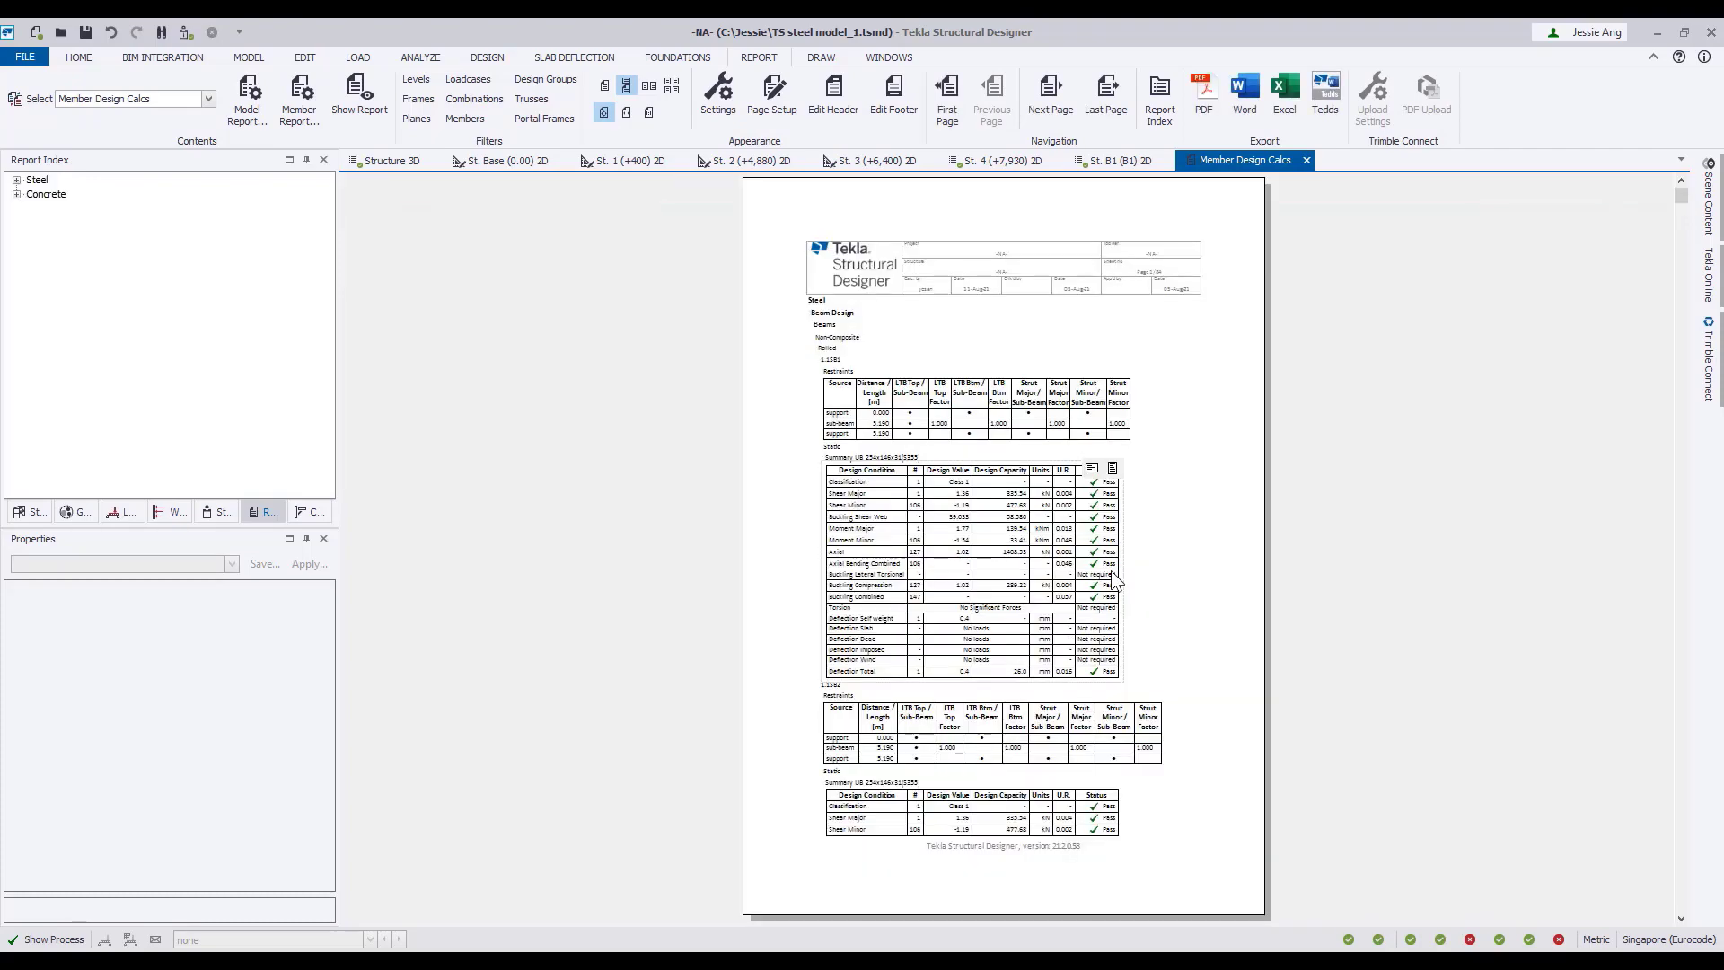
{"action": "scroll", "coordinate": [1113, 579], "scroll_direction": "down", "scroll_amount": 1}
{"action": "scroll", "coordinate": [1114, 579], "scroll_direction": "up", "scroll_amount": 1}
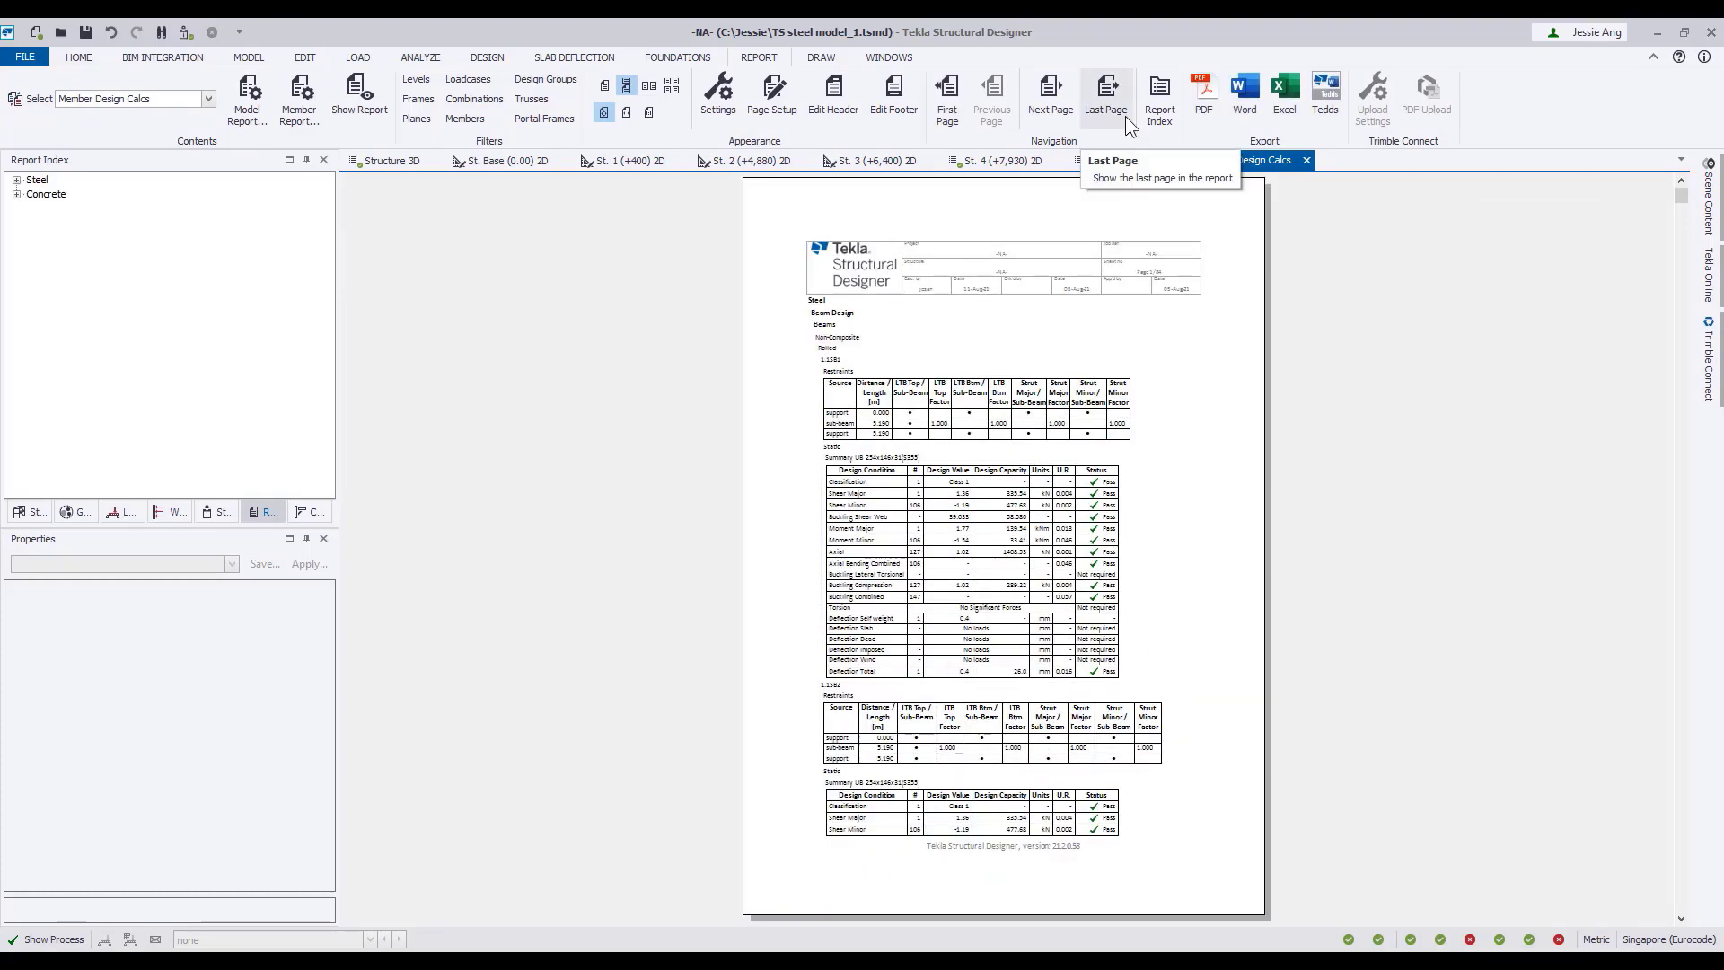
{"action": "left_click", "coordinate": [1052, 112]}
{"action": "left_click", "coordinate": [1054, 114]}
{"action": "left_click", "coordinate": [1056, 117]}
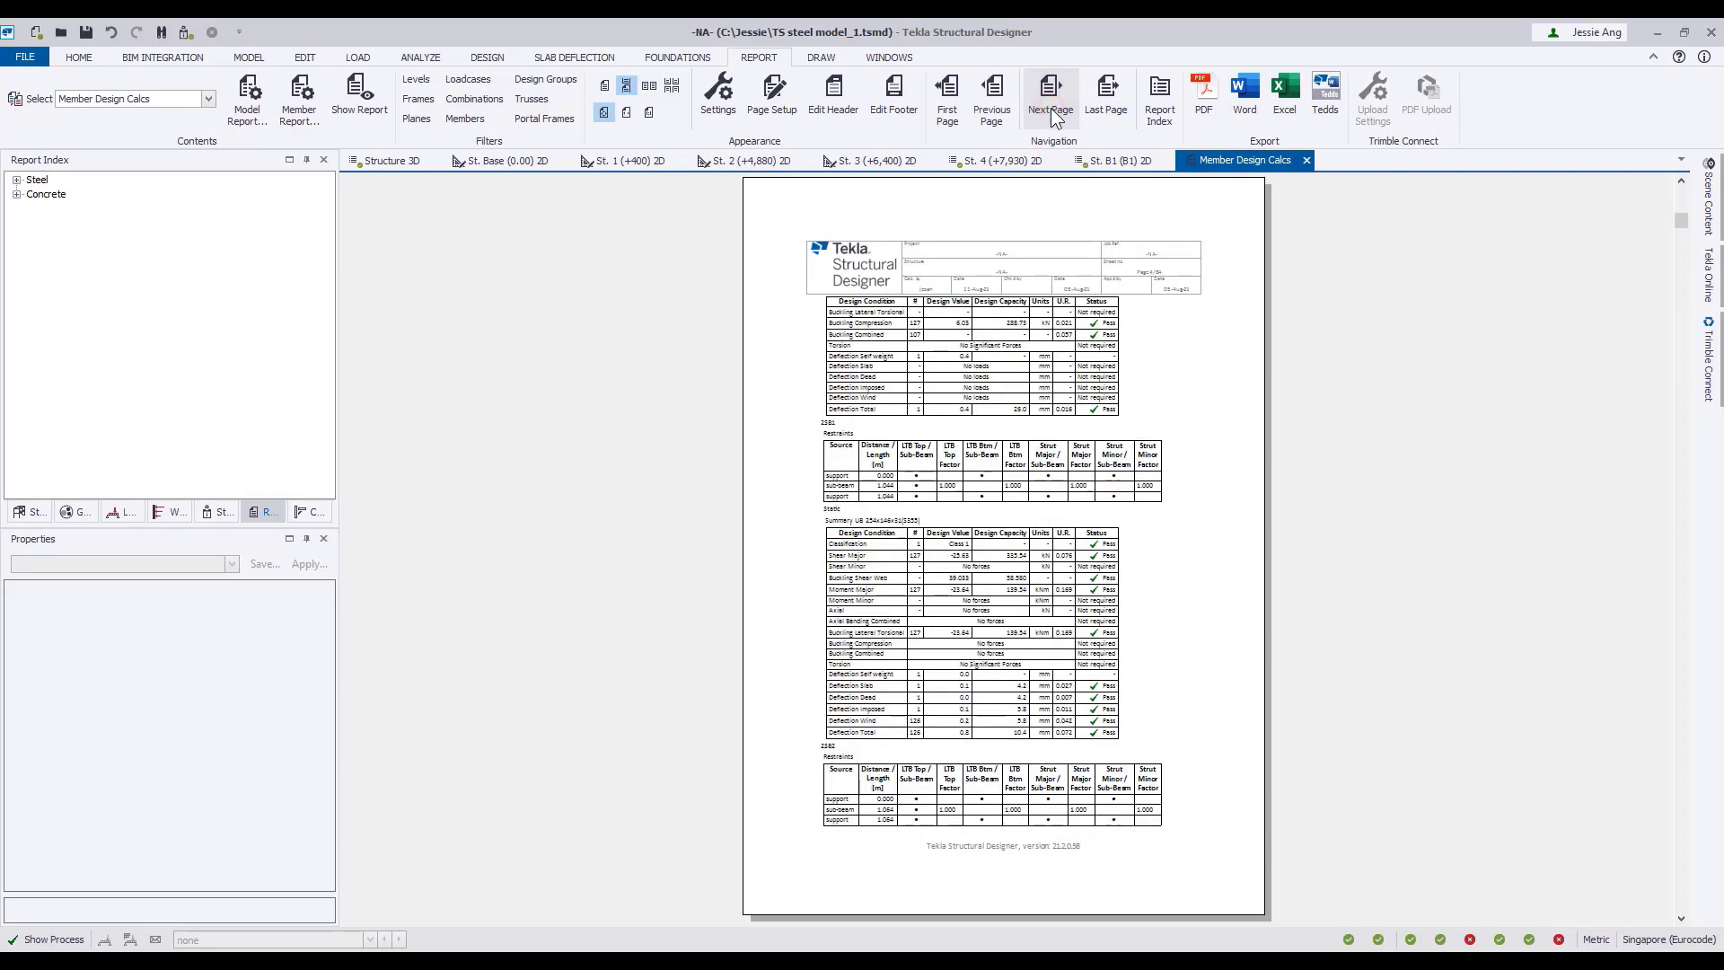
{"action": "left_click", "coordinate": [1054, 116]}
{"action": "left_click", "coordinate": [1054, 117]}
Expand the report index's Steel and Concrete groups and examine the steel column and brace and concrete beam, column and wall design sections.
{"action": "left_click", "coordinate": [16, 179]}
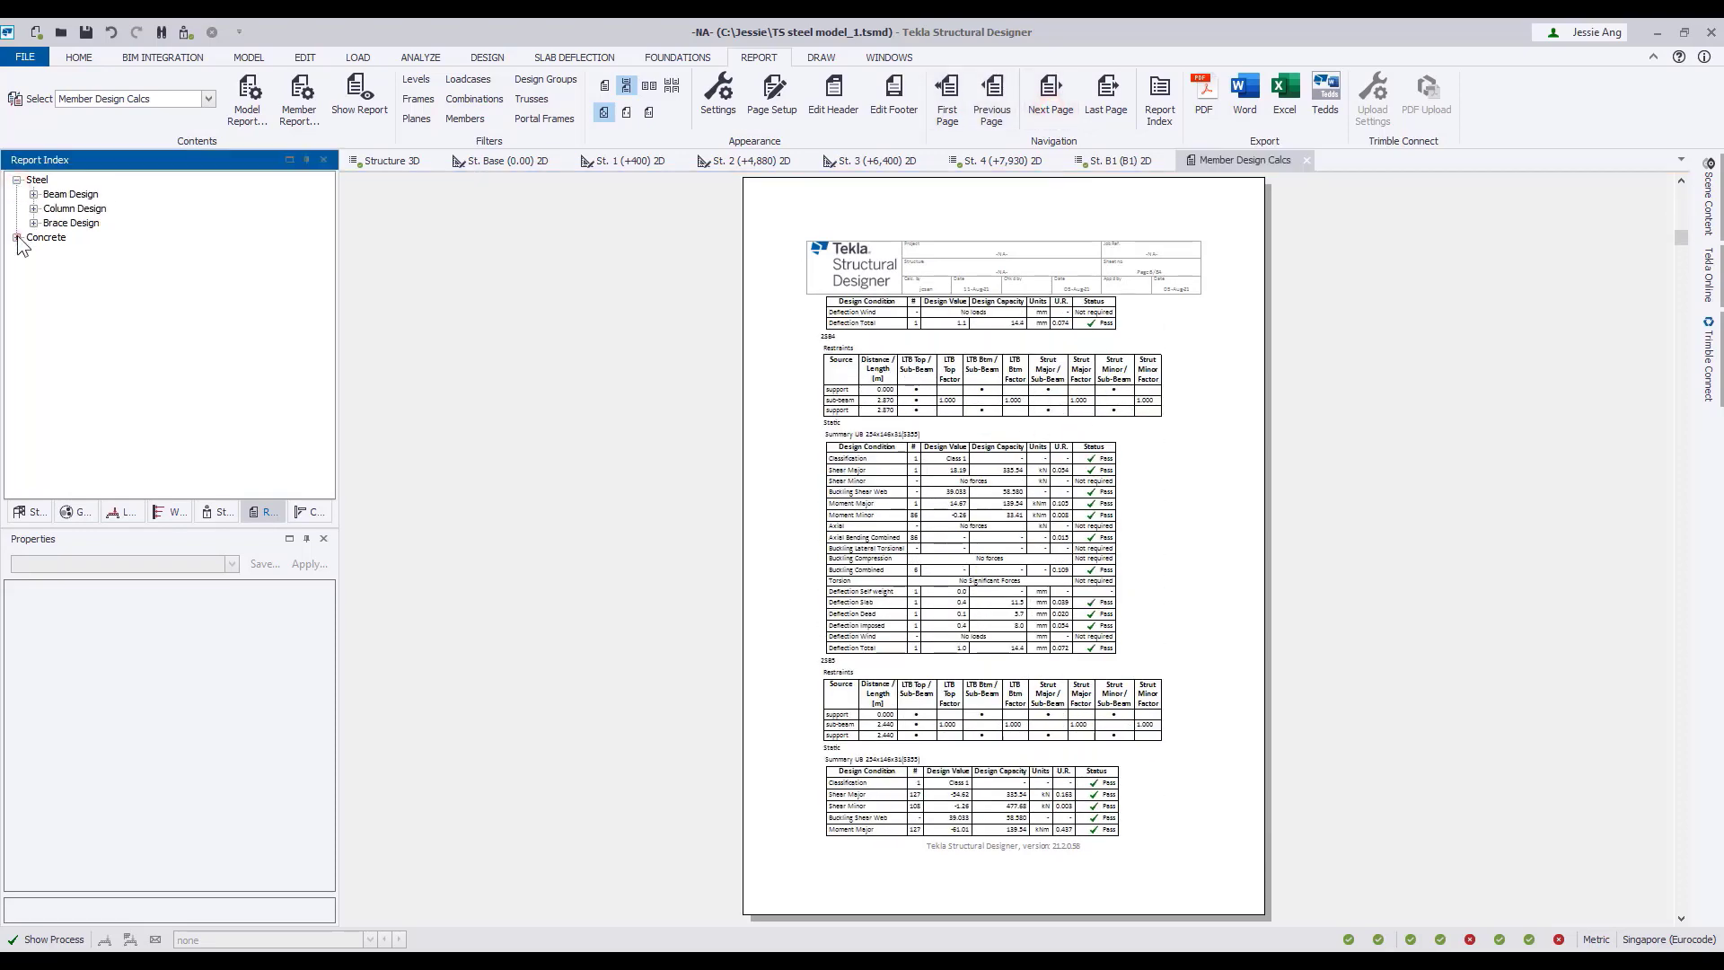
{"action": "left_click", "coordinate": [16, 237]}
{"action": "left_click", "coordinate": [75, 208]}
{"action": "left_click", "coordinate": [71, 223]}
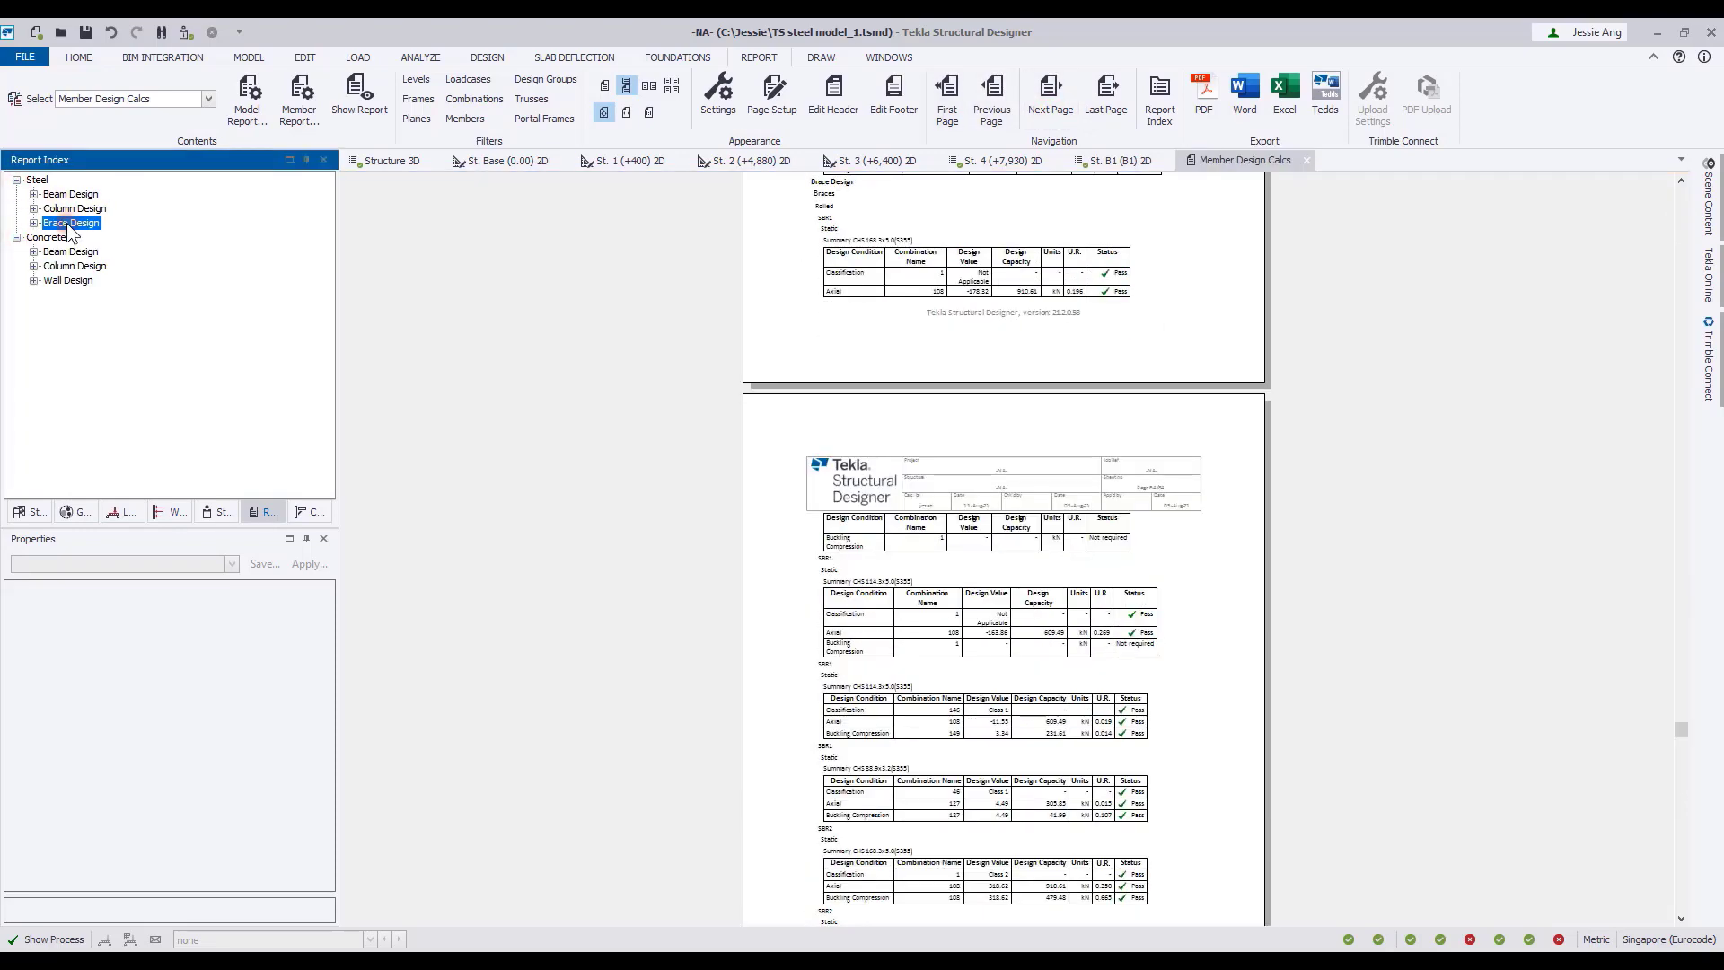
{"action": "left_click", "coordinate": [72, 253]}
{"action": "left_click", "coordinate": [77, 267]}
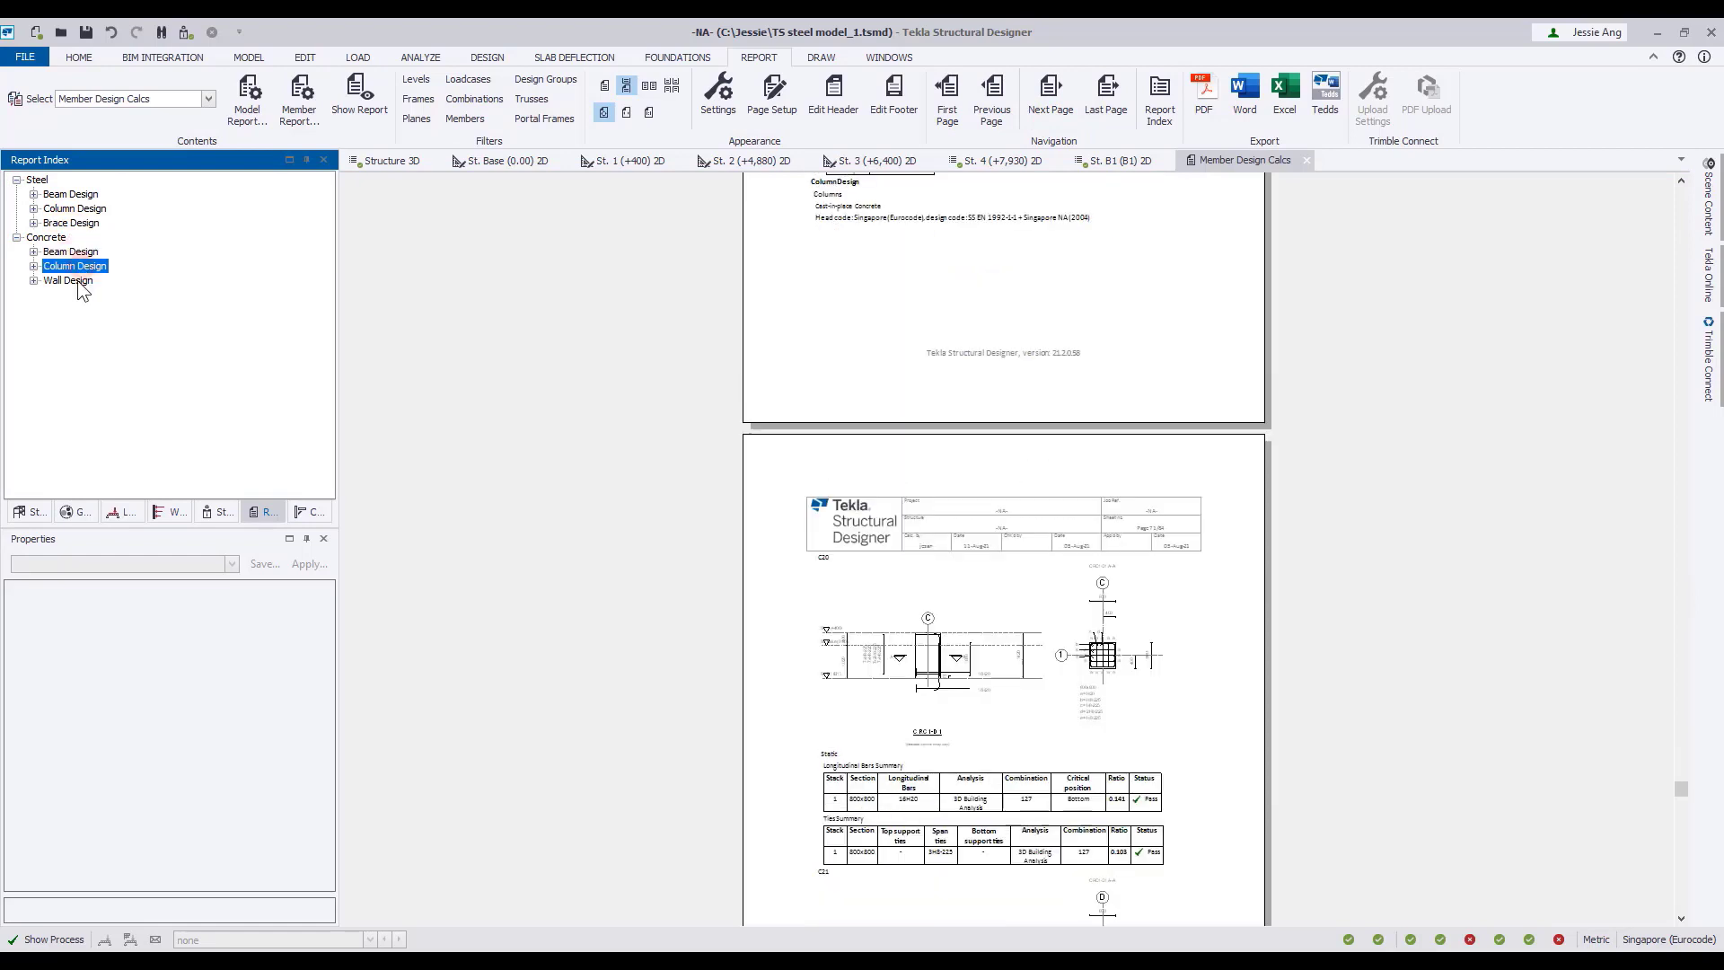
{"action": "left_click", "coordinate": [68, 281]}
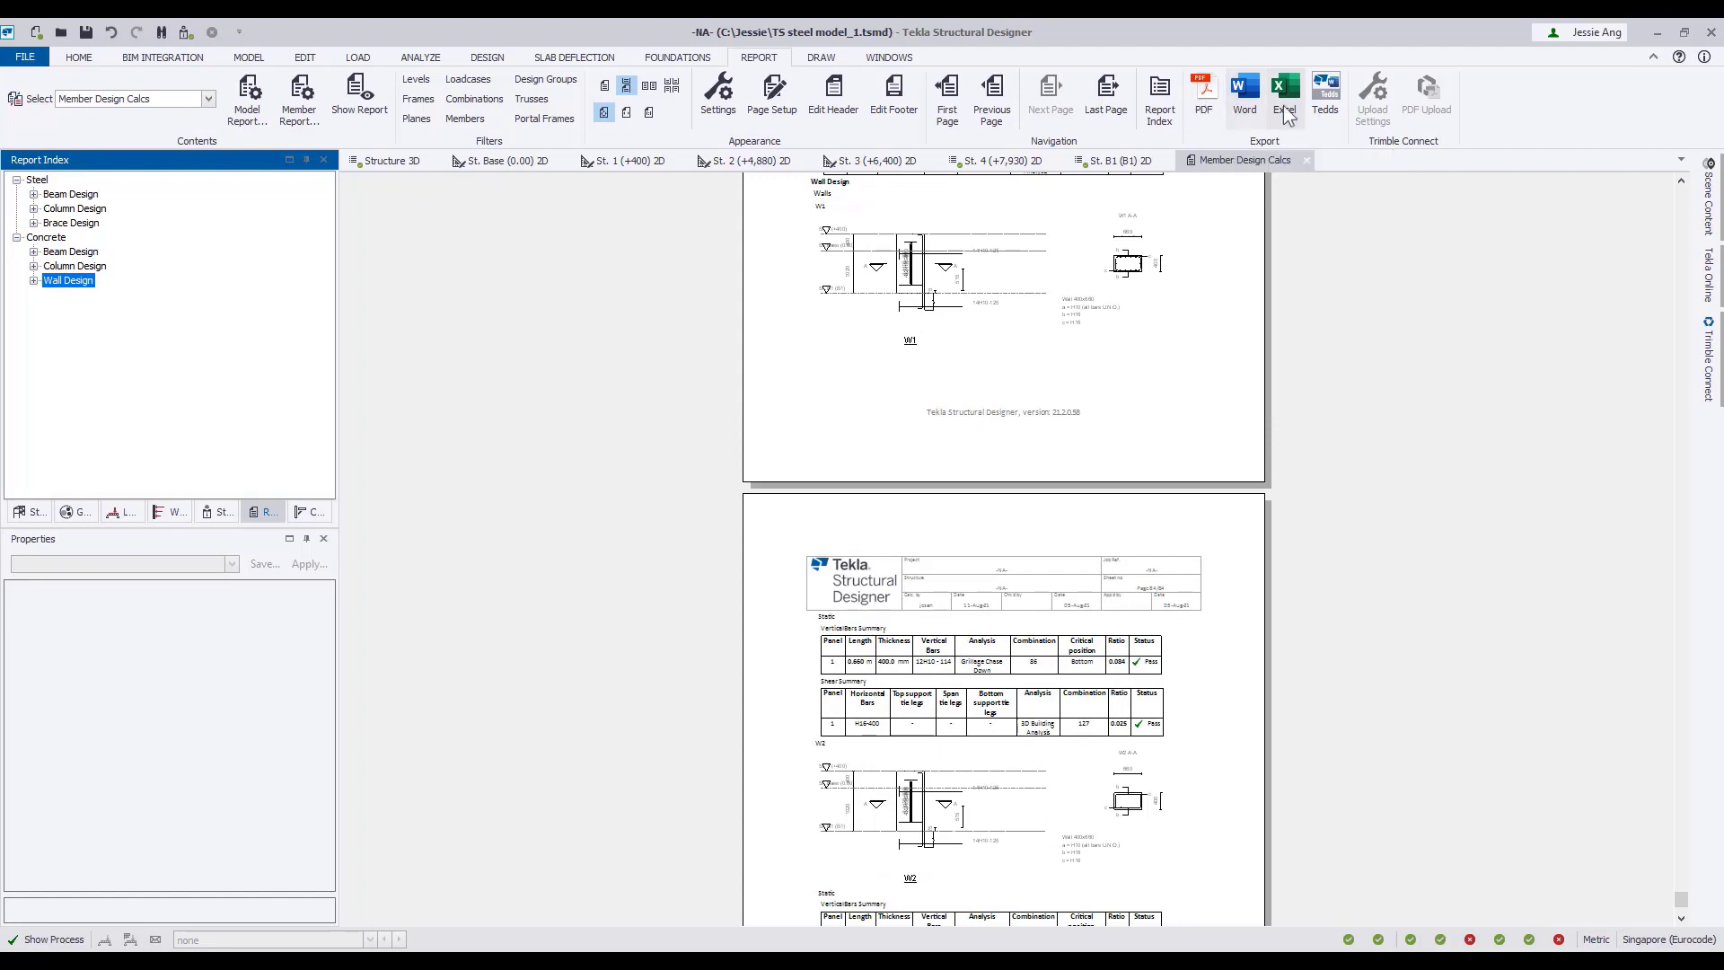
Generate the Industrial Structure Loading report.
{"action": "left_click", "coordinate": [209, 99]}
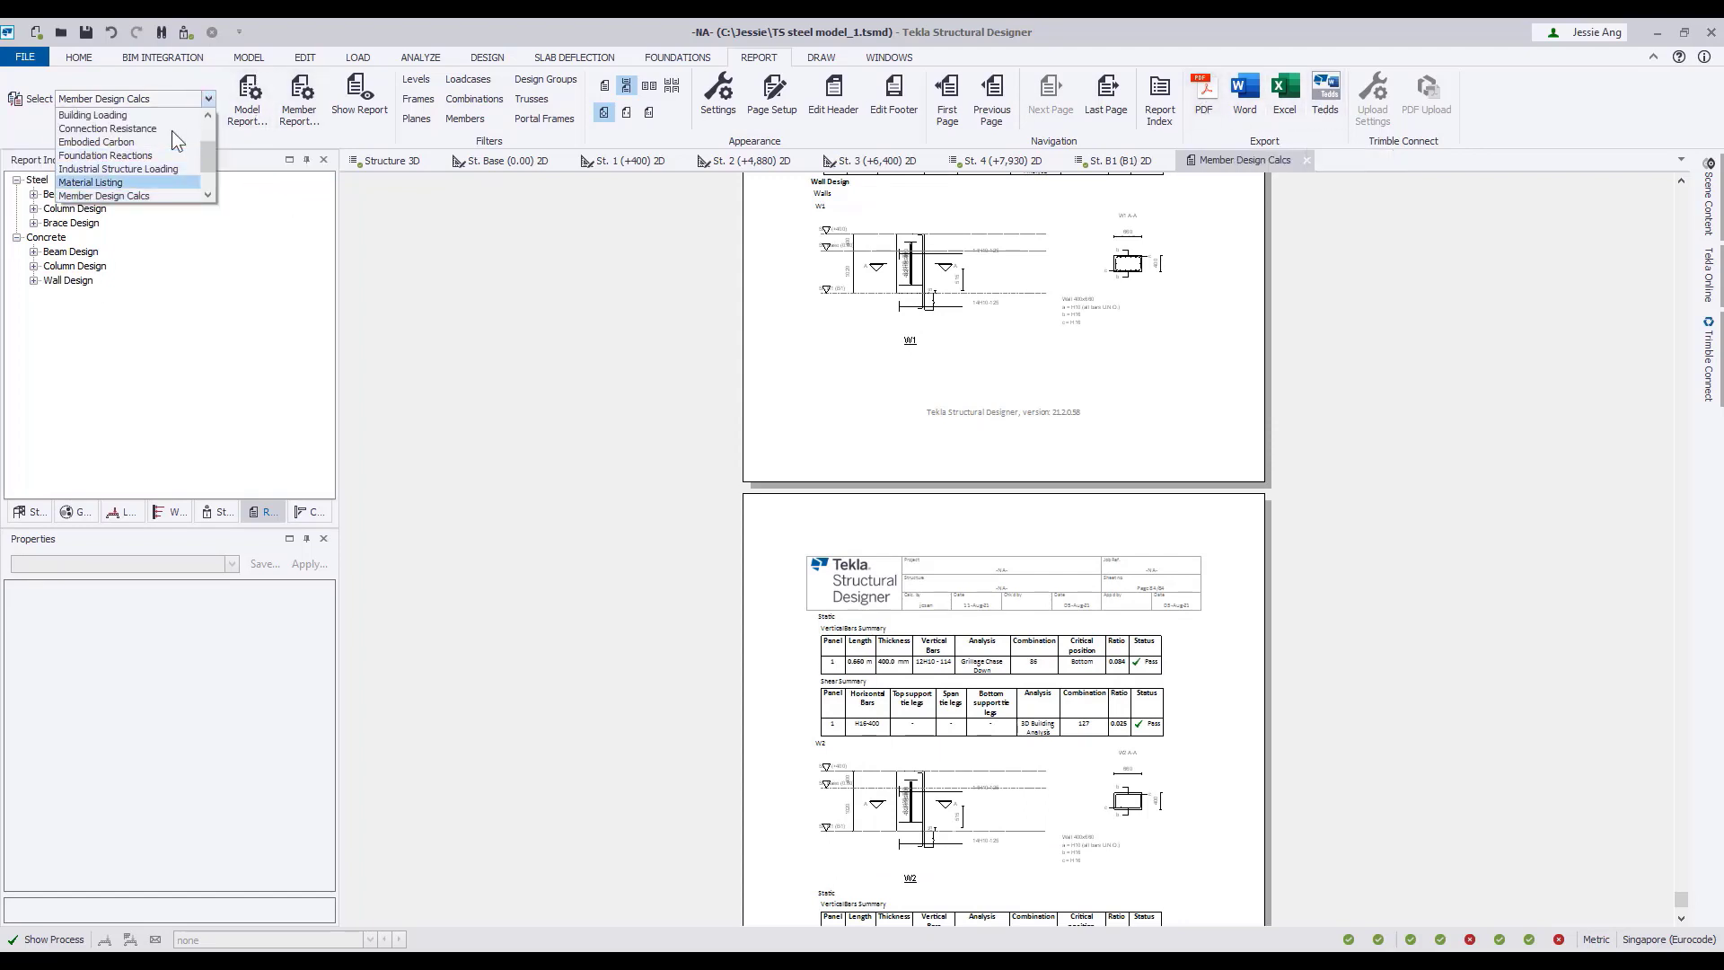
{"action": "scroll", "coordinate": [170, 131], "scroll_direction": "down", "scroll_amount": 1}
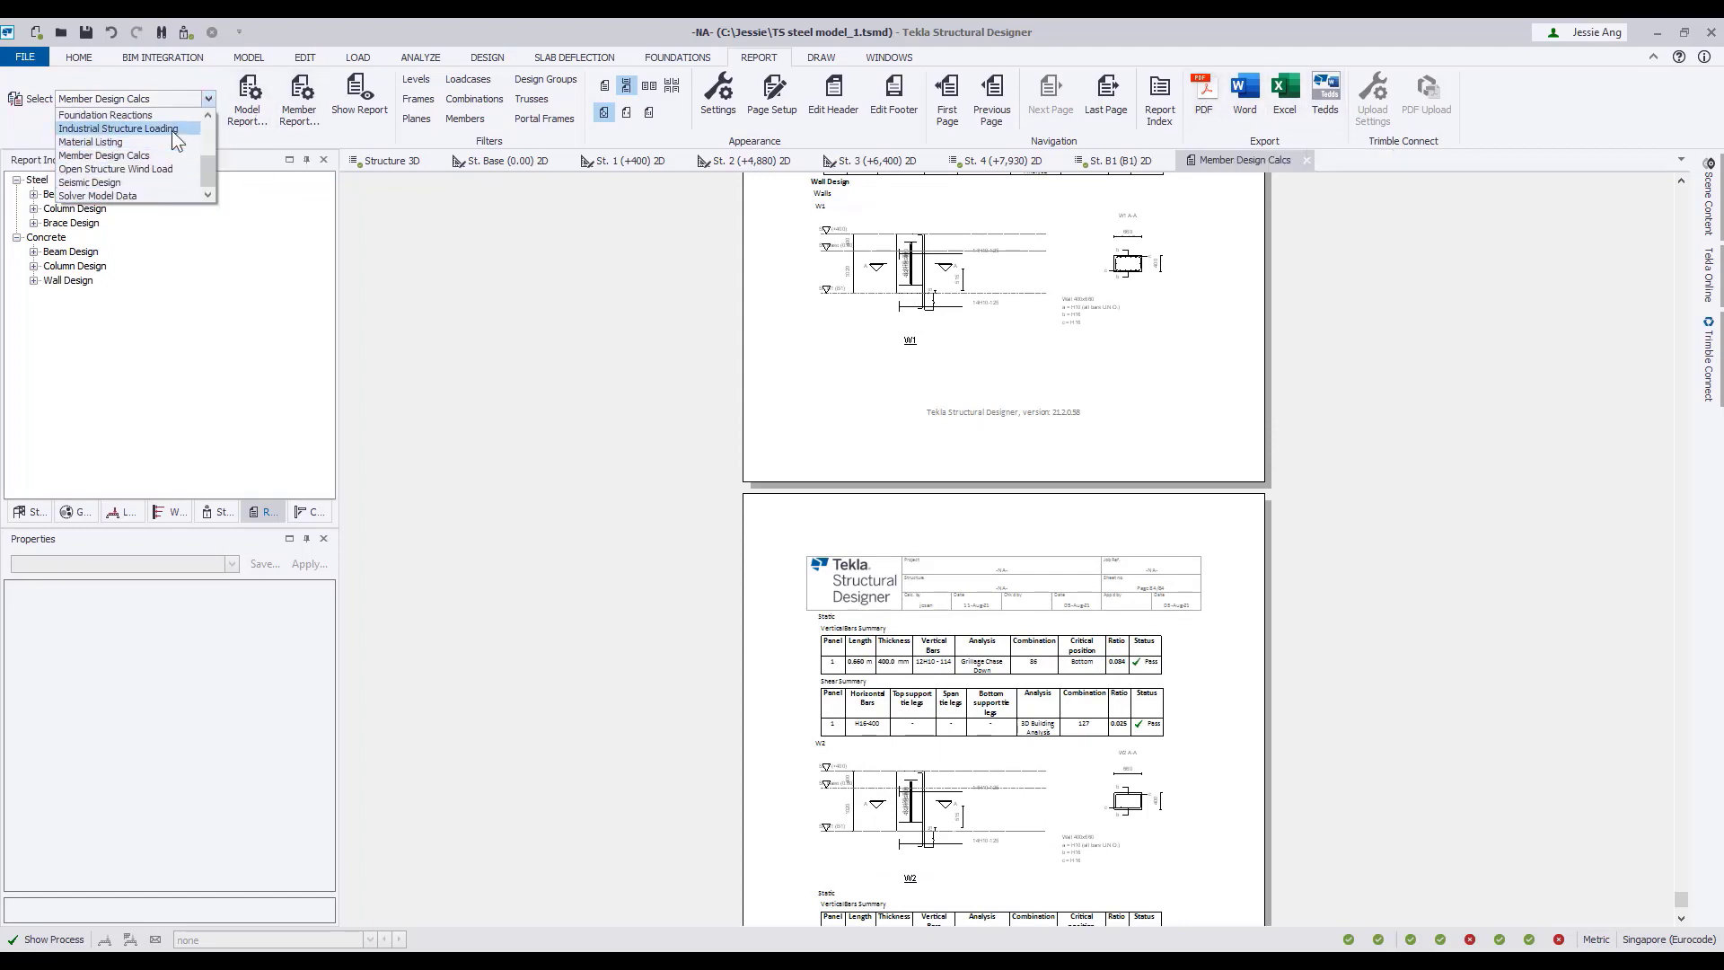
{"action": "left_click", "coordinate": [171, 131]}
{"action": "left_click", "coordinate": [355, 110]}
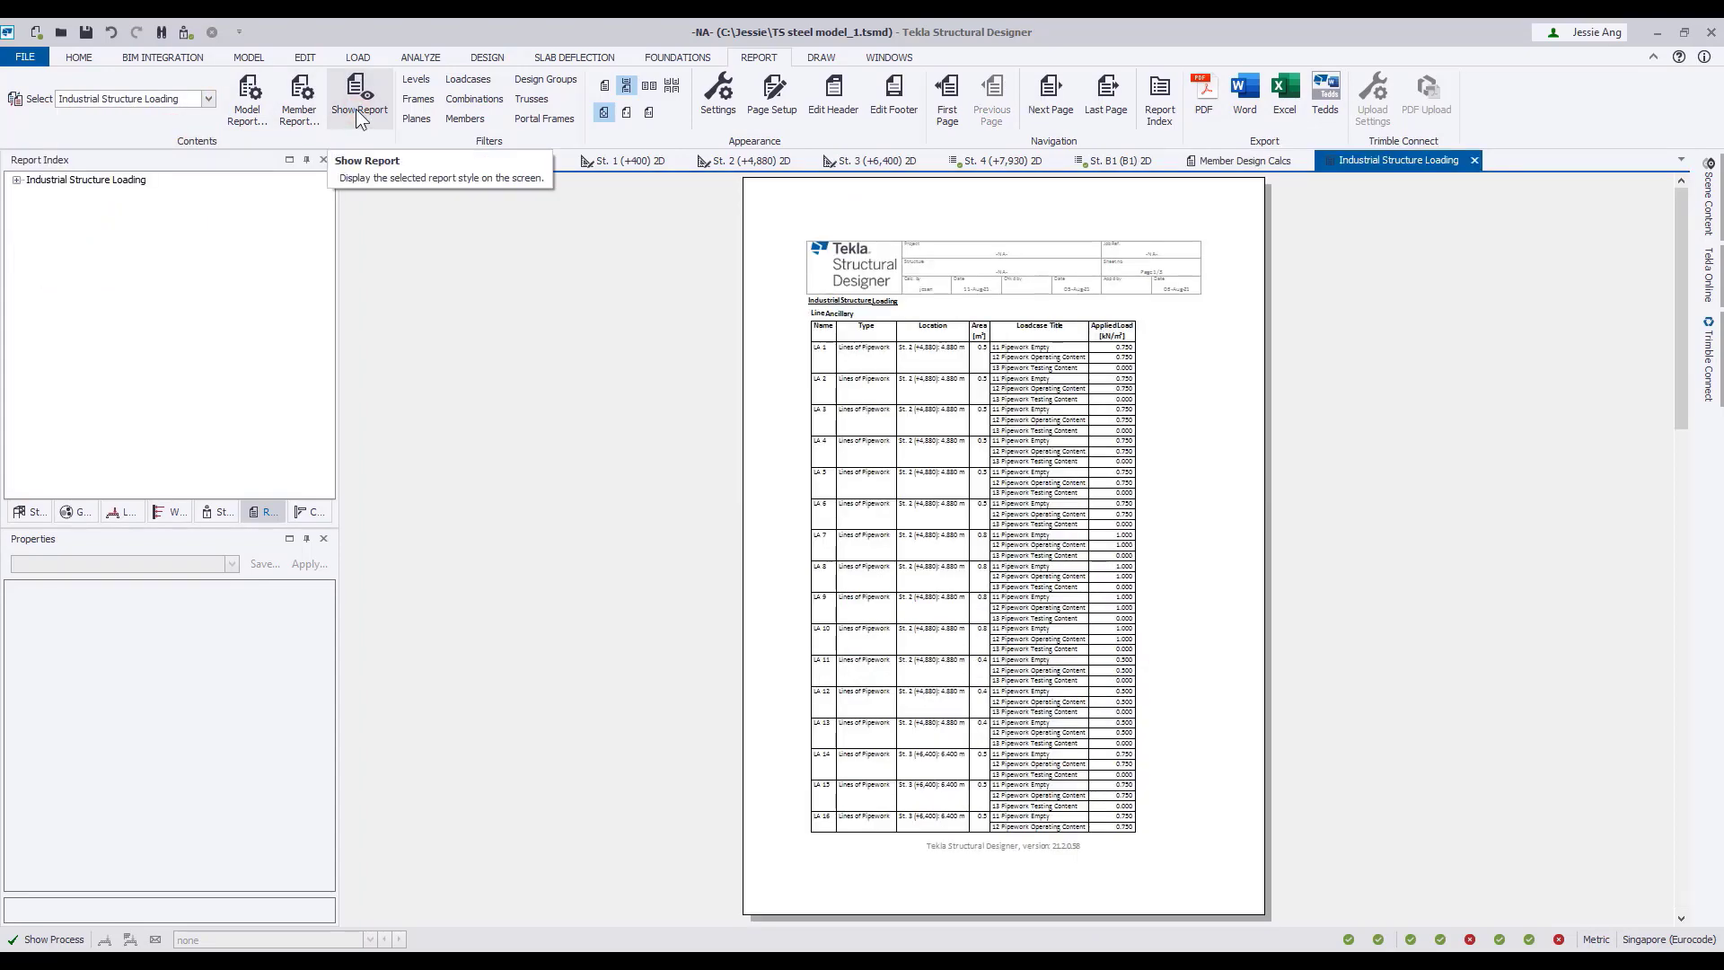
Enlarge the Industrial Structure Loading report and examine the Line Ancillary table's pipework loadcases and applied loads.
{"action": "left_click", "coordinate": [626, 111]}
{"action": "scroll", "coordinate": [1509, 436], "scroll_direction": "down", "scroll_amount": 3}
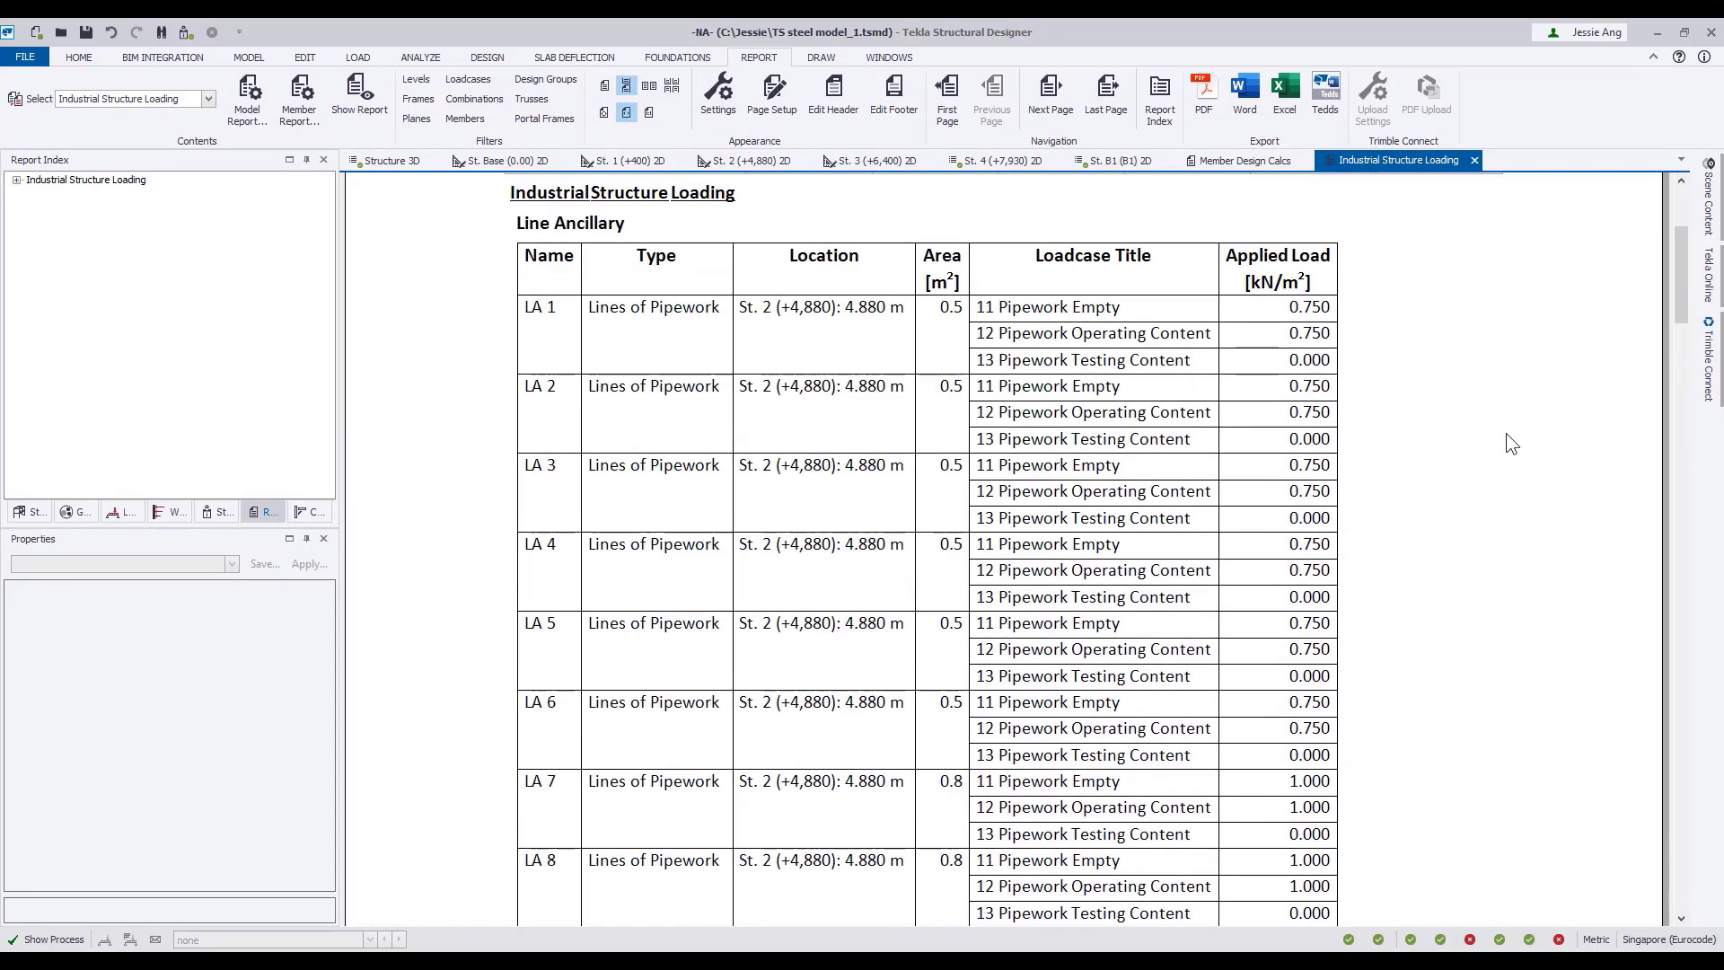
{"action": "scroll", "coordinate": [1506, 433], "scroll_direction": "down", "scroll_amount": 3}
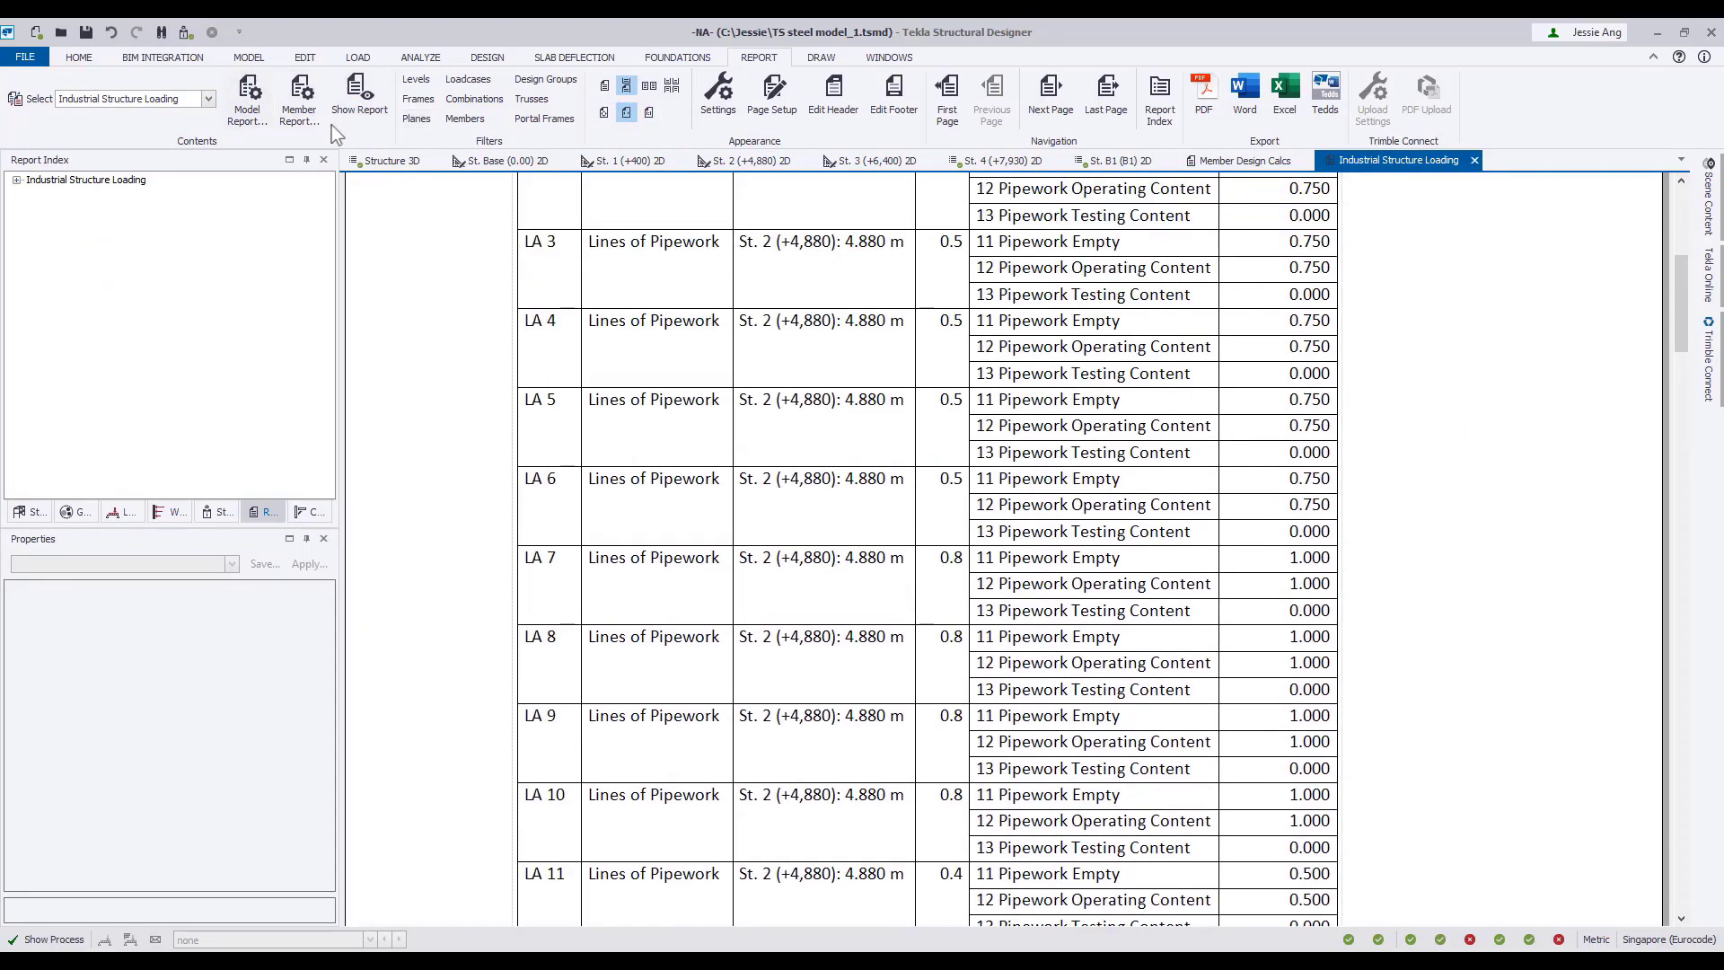
Generate the Open Structure Wind Load report and examine its member wind force table at an enlarged size.
{"action": "left_click", "coordinate": [209, 99]}
{"action": "scroll", "coordinate": [169, 165], "scroll_direction": "down", "scroll_amount": 2}
{"action": "left_click", "coordinate": [169, 166]}
{"action": "left_click", "coordinate": [359, 113]}
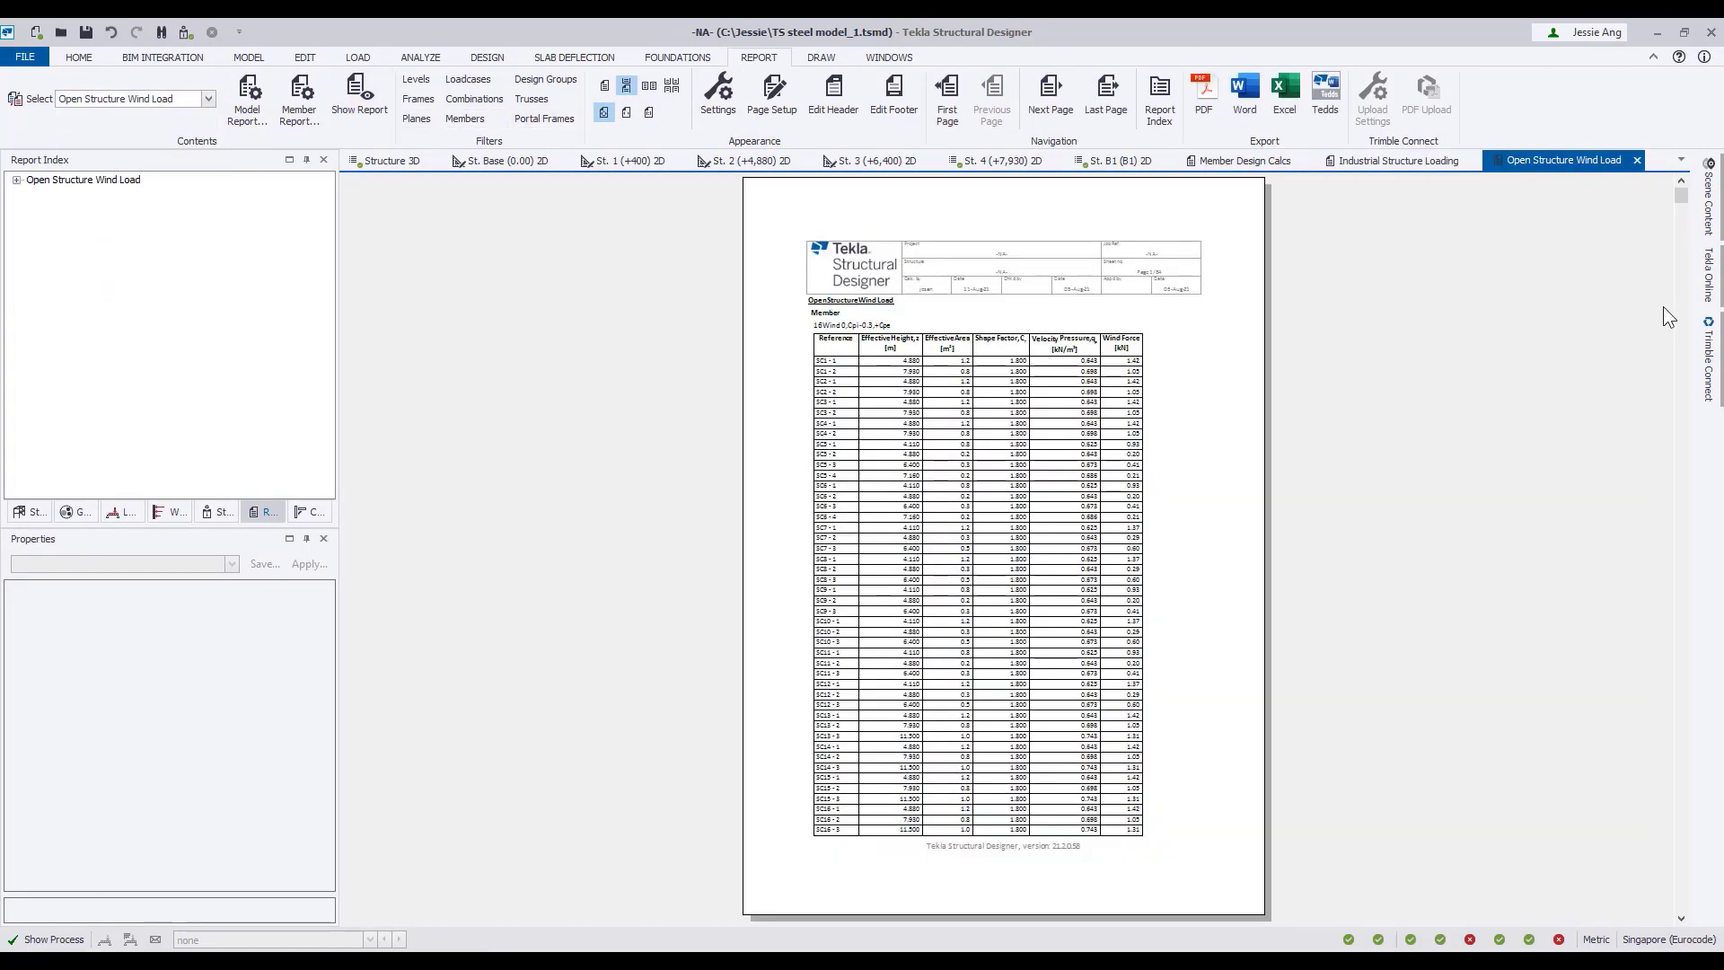
{"action": "left_click", "coordinate": [626, 112]}
{"action": "scroll", "coordinate": [1387, 547], "scroll_direction": "down", "scroll_amount": 8}
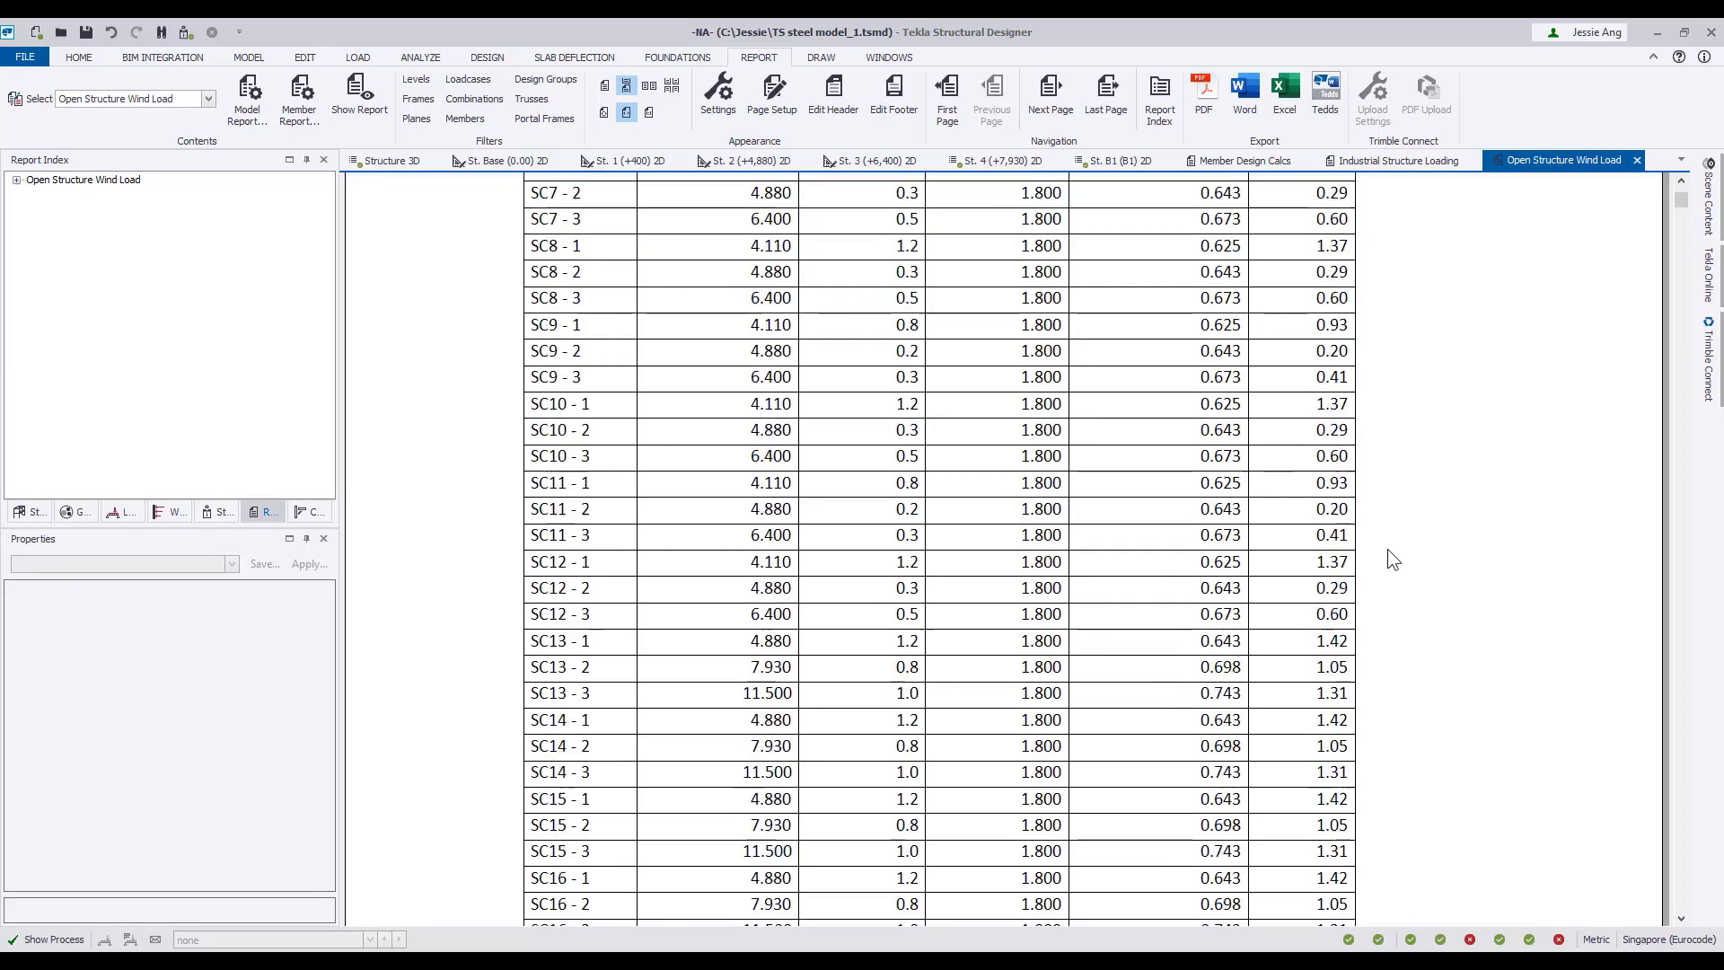
{"action": "scroll", "coordinate": [1387, 550], "scroll_direction": "down", "scroll_amount": 10}
Generate the Material Listing report.
{"action": "left_click", "coordinate": [208, 99]}
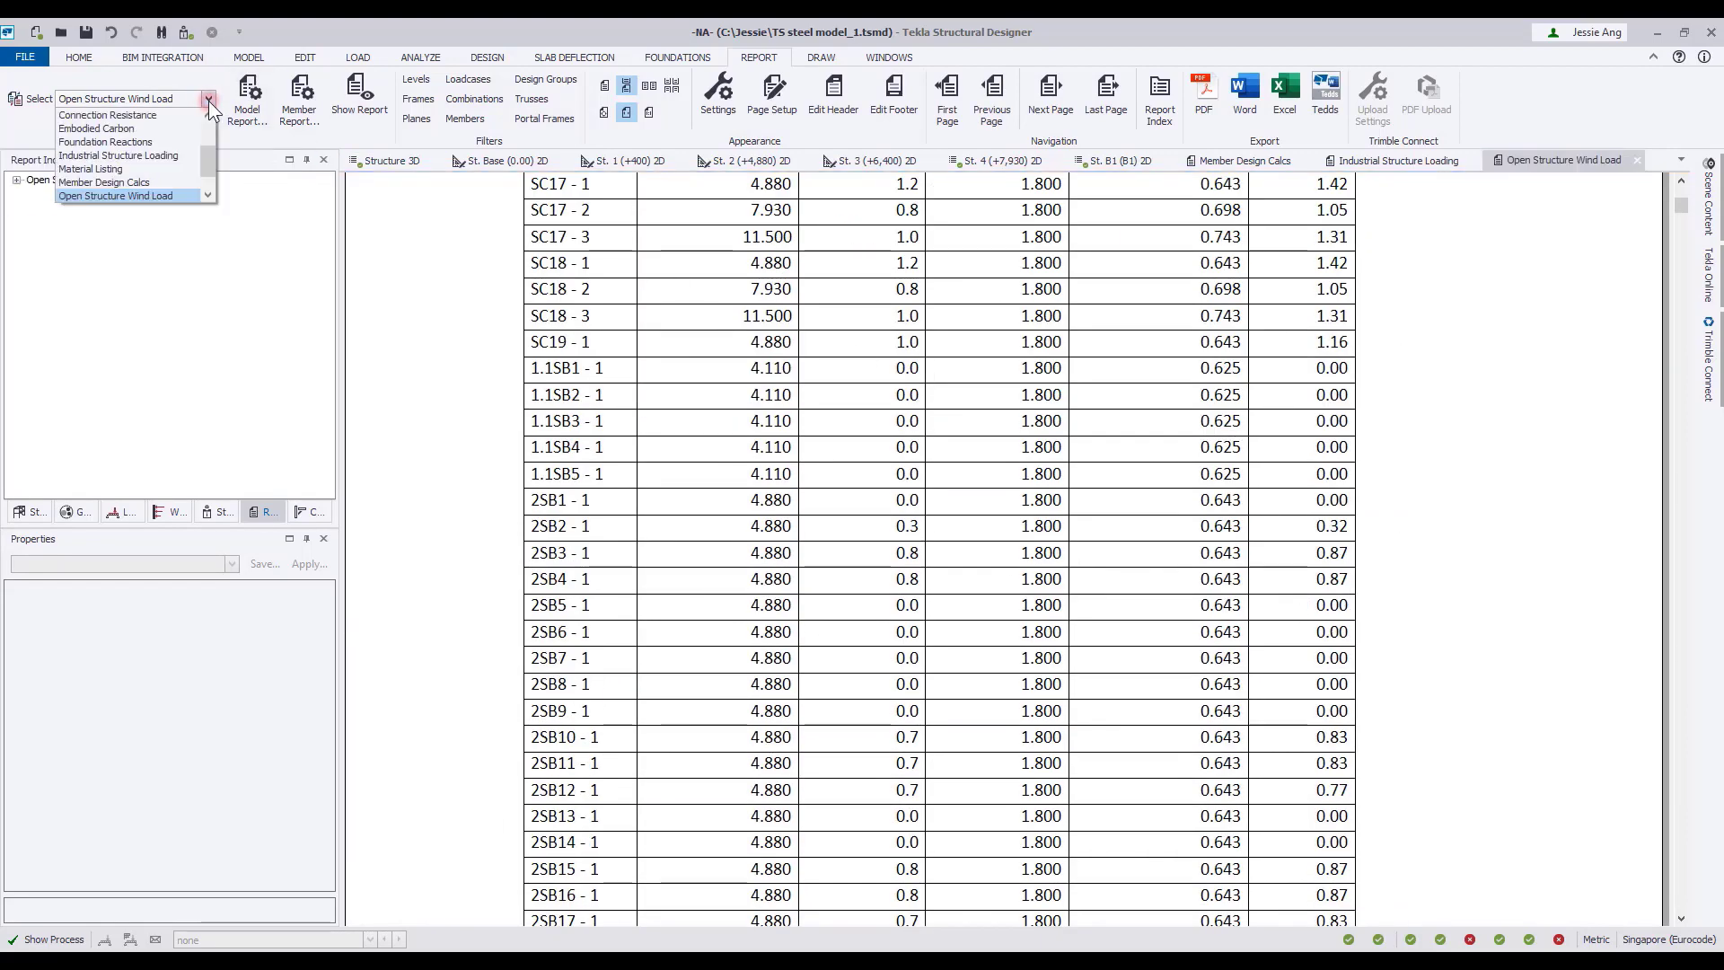
{"action": "left_click_drag", "start_coordinate": [208, 160], "coordinate": [208, 171]}
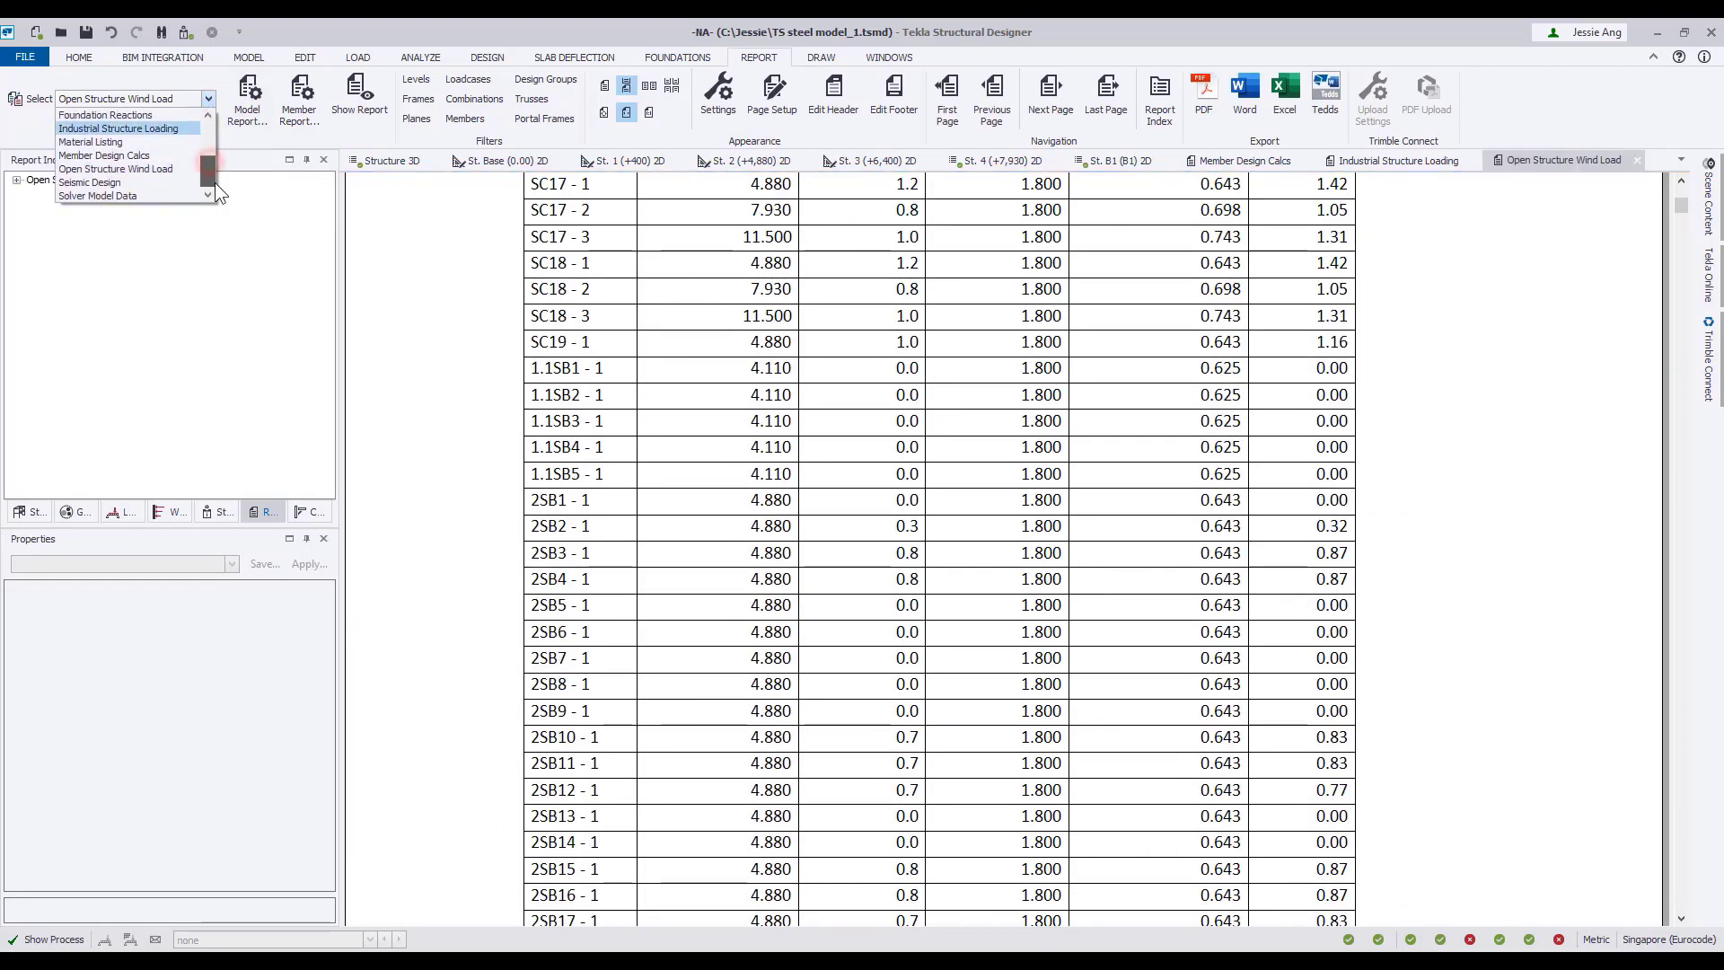
{"action": "left_click", "coordinate": [135, 141]}
{"action": "left_click", "coordinate": [359, 94]}
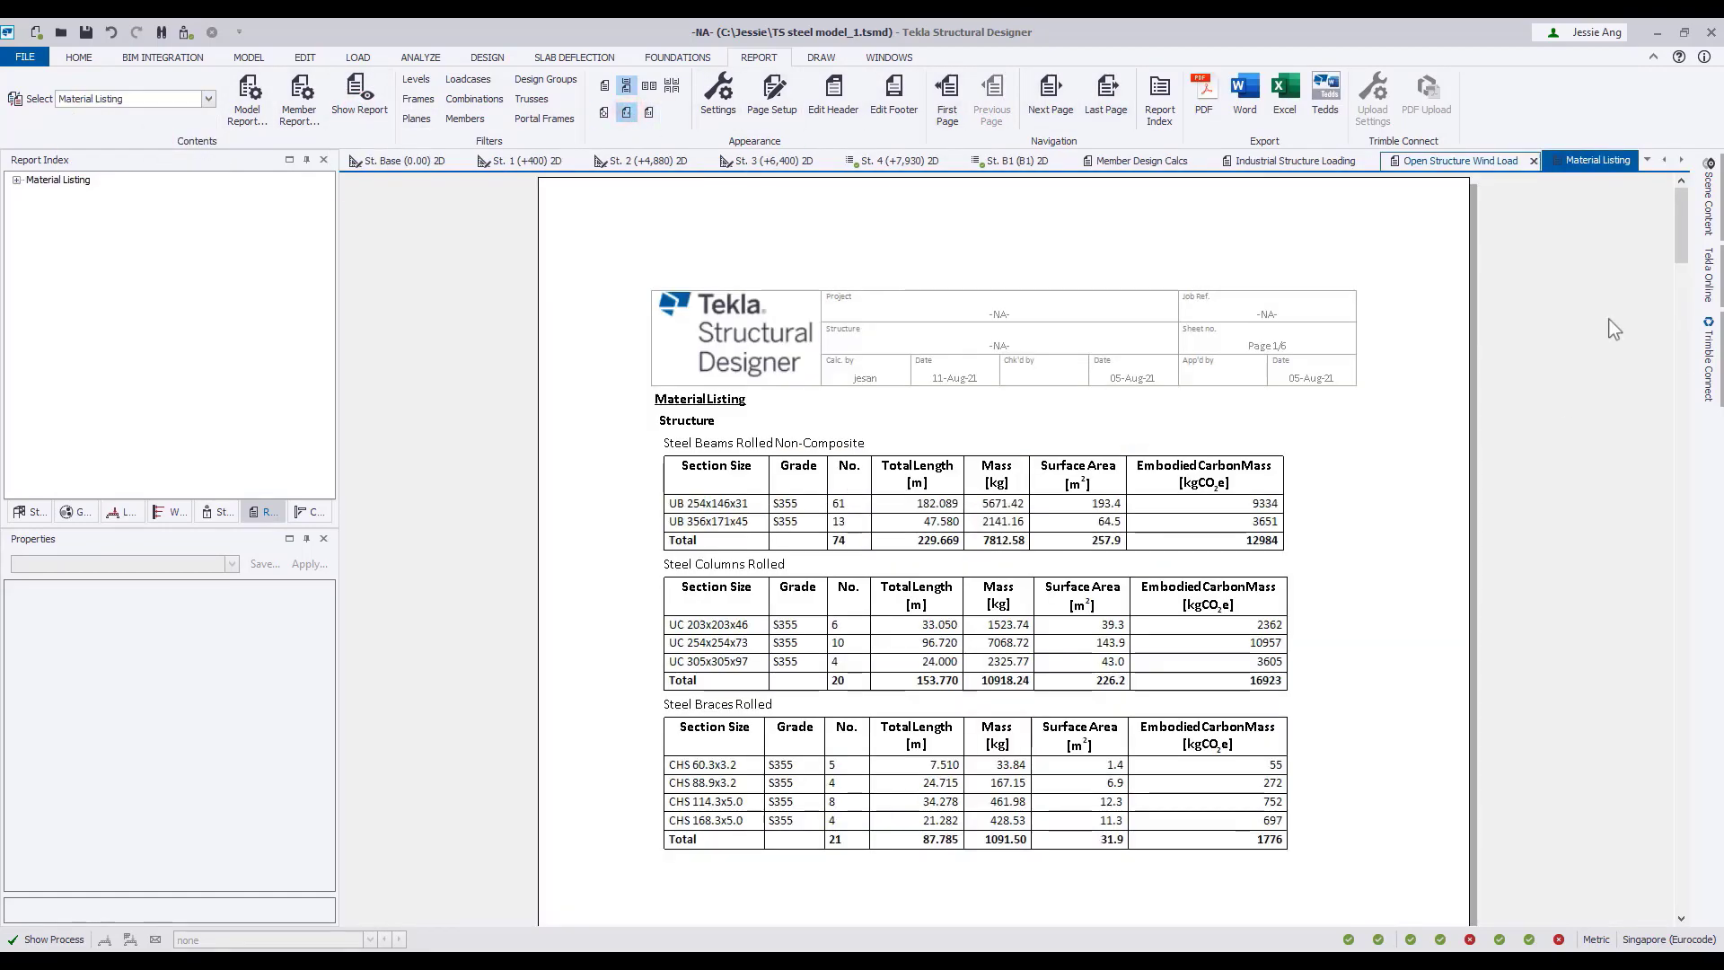
Export the Material Listing to Excel, look through its steel and concrete tables, and return to Tekla Structural Designer.
{"action": "left_click", "coordinate": [1284, 99]}
{"action": "scroll", "coordinate": [527, 628], "scroll_direction": "down", "scroll_amount": 7}
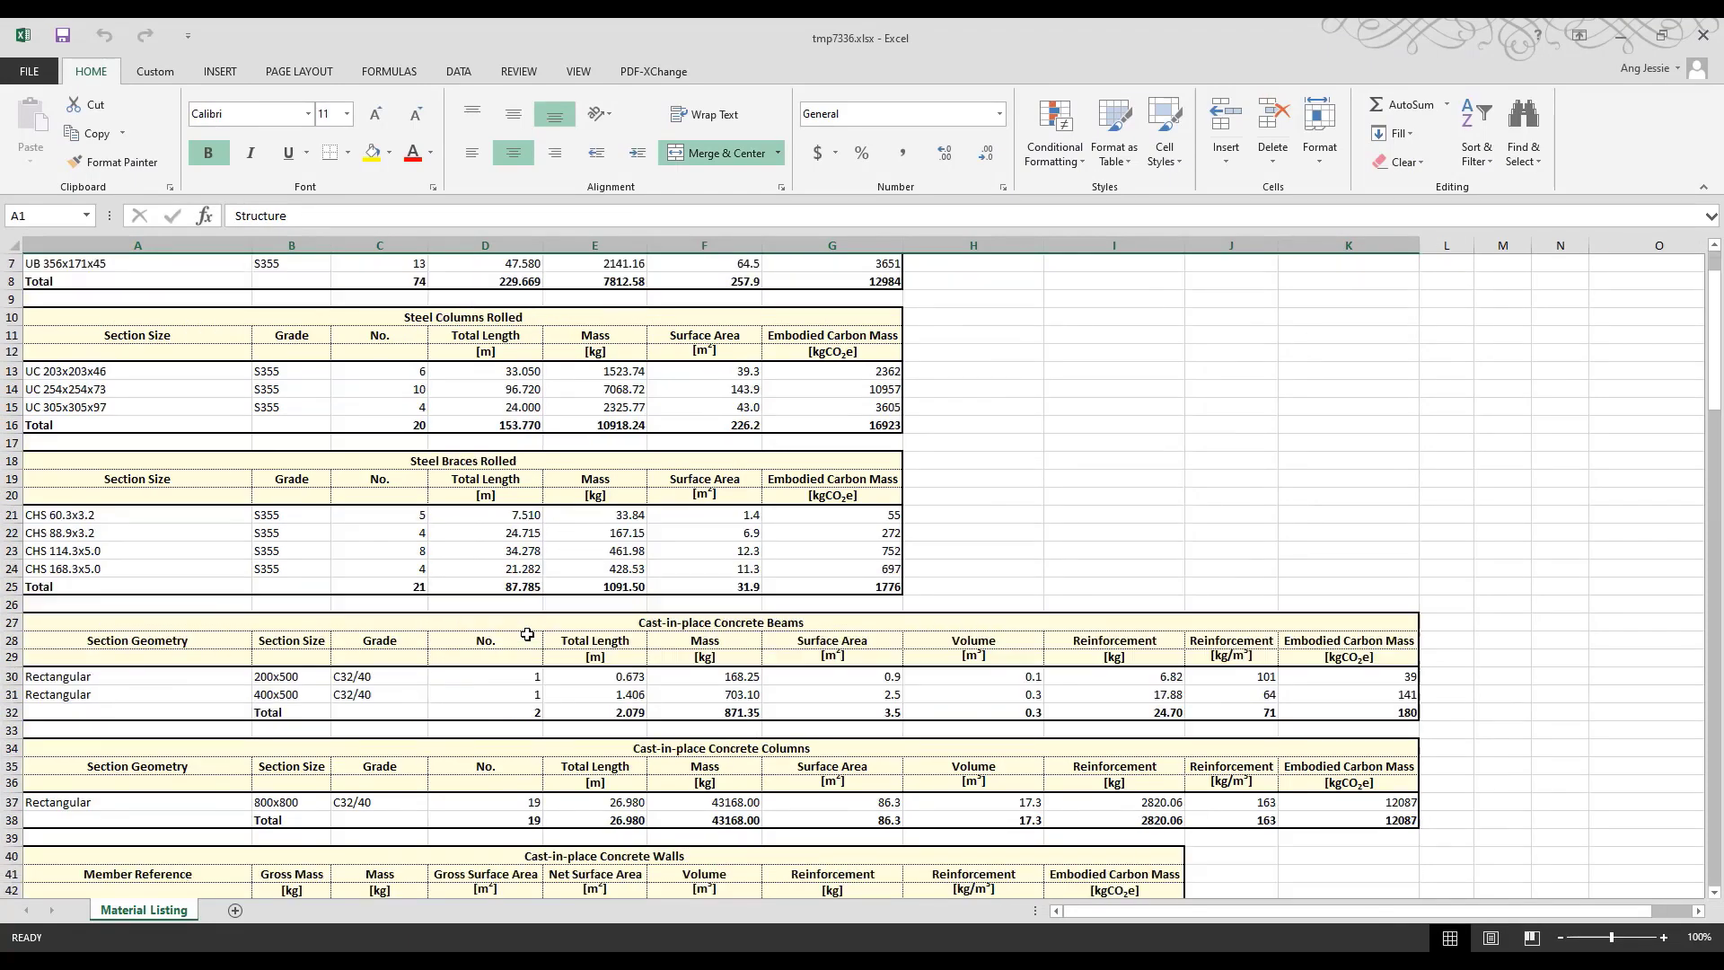
{"action": "scroll", "coordinate": [527, 634], "scroll_direction": "down", "scroll_amount": 2}
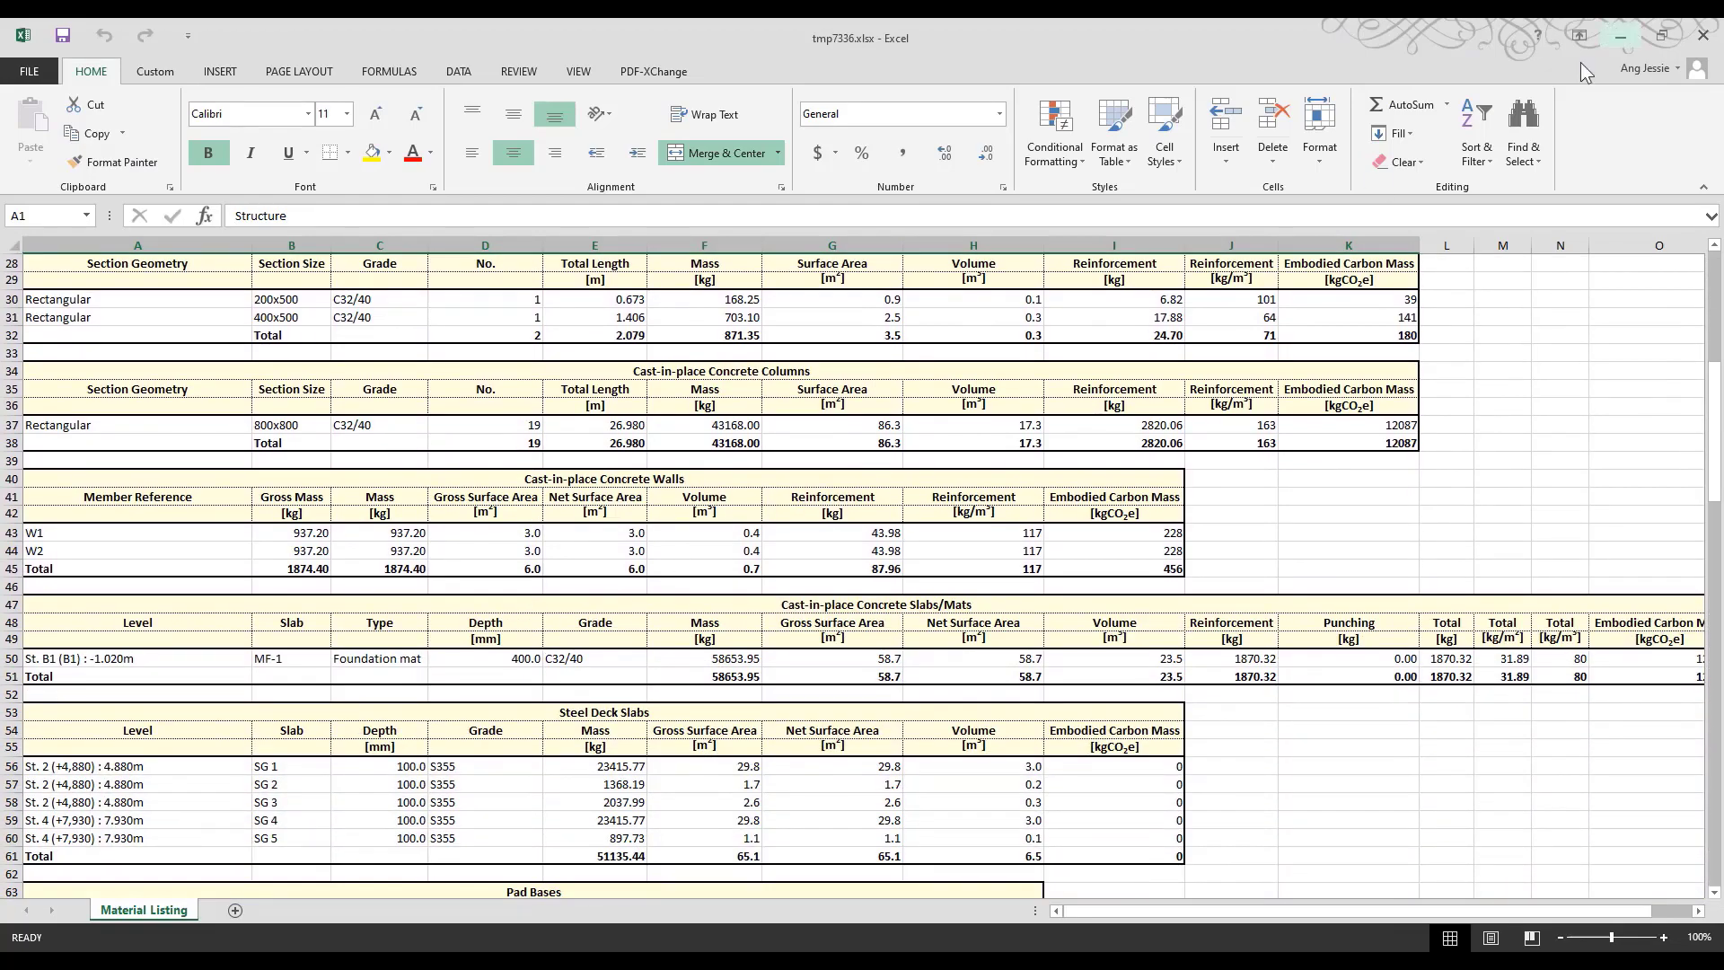
{"action": "left_click", "coordinate": [1621, 38]}
{"action": "left_click", "coordinate": [1614, 36]}
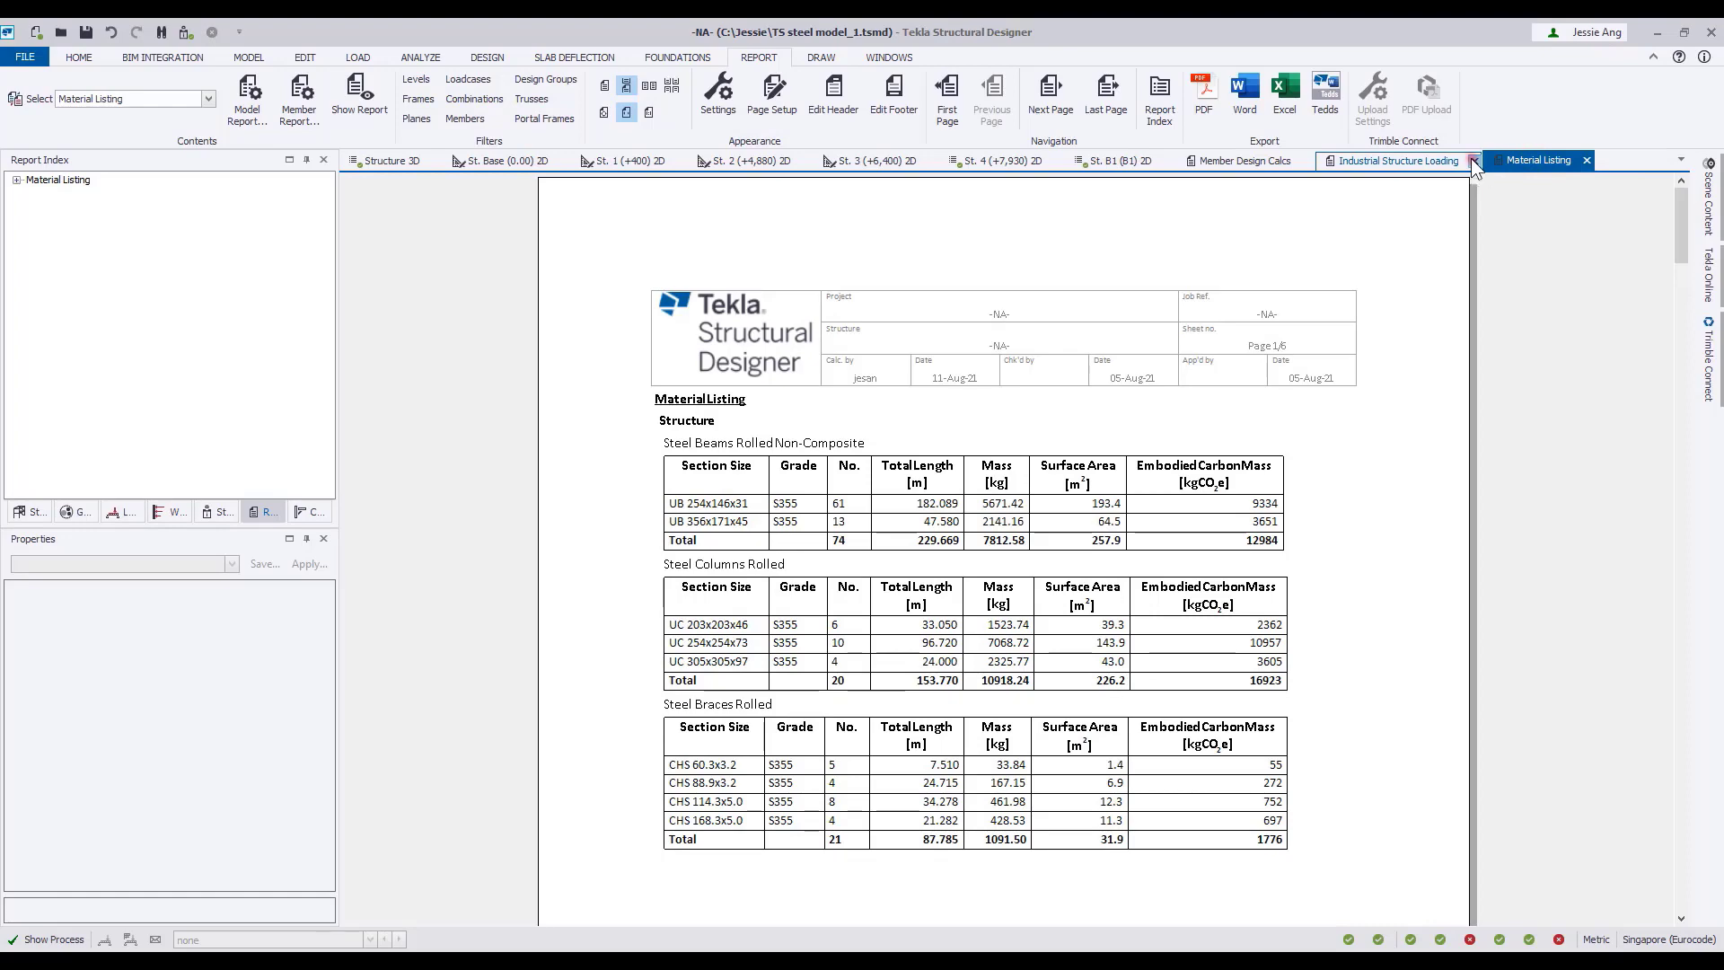
Close the Industrial Structure Loading, Material Listing and Member Design Calcs reports.
{"action": "left_click", "coordinate": [1473, 160]}
{"action": "left_click", "coordinate": [1419, 159]}
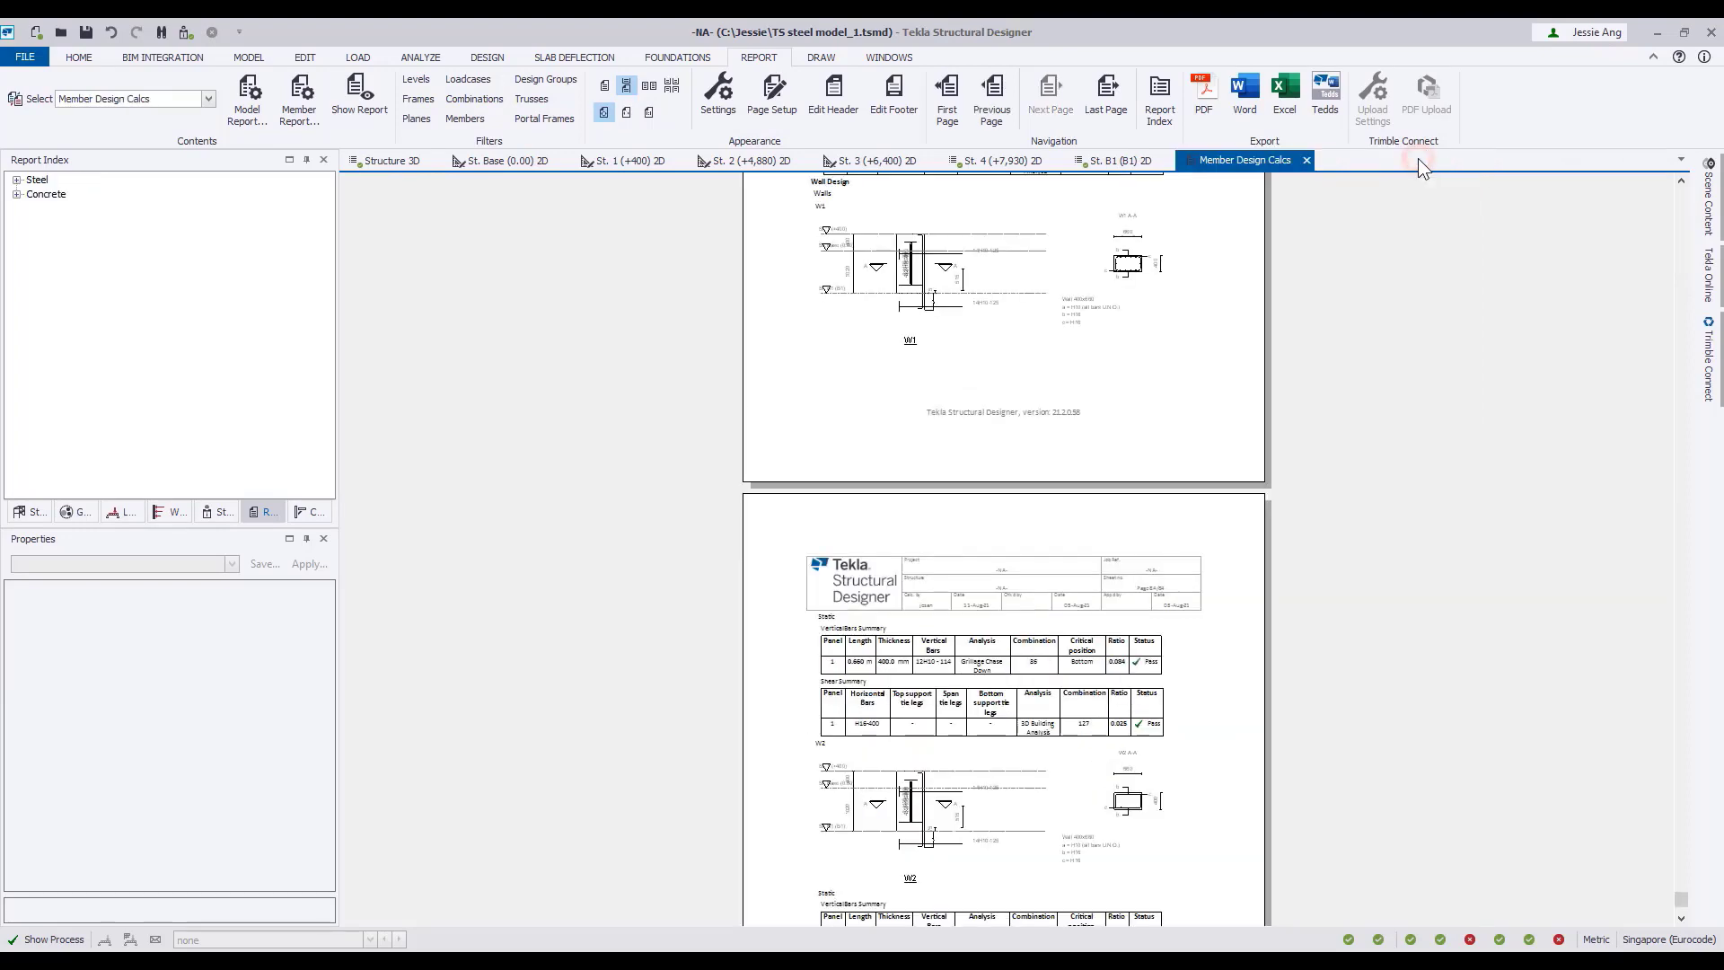
{"action": "left_click", "coordinate": [1307, 160]}
Create a concrete column schedule drawing containing CRC1-D1 and export it as DXF.
{"action": "left_click", "coordinate": [759, 56]}
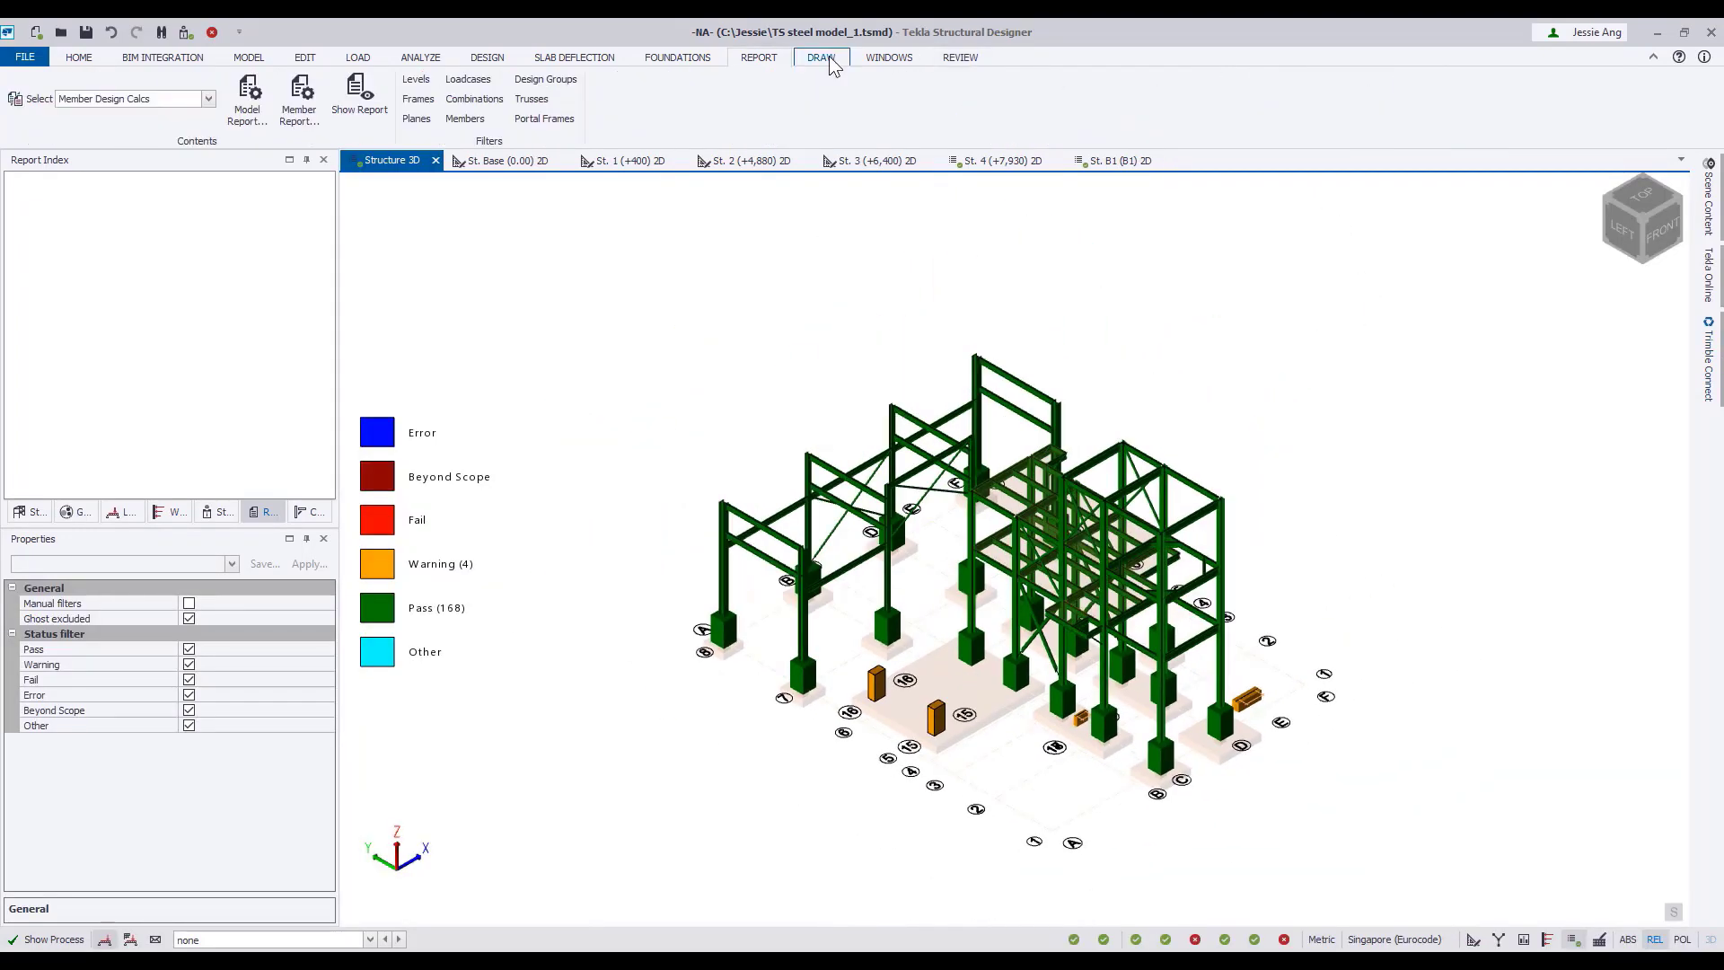
{"action": "left_click", "coordinate": [821, 56]}
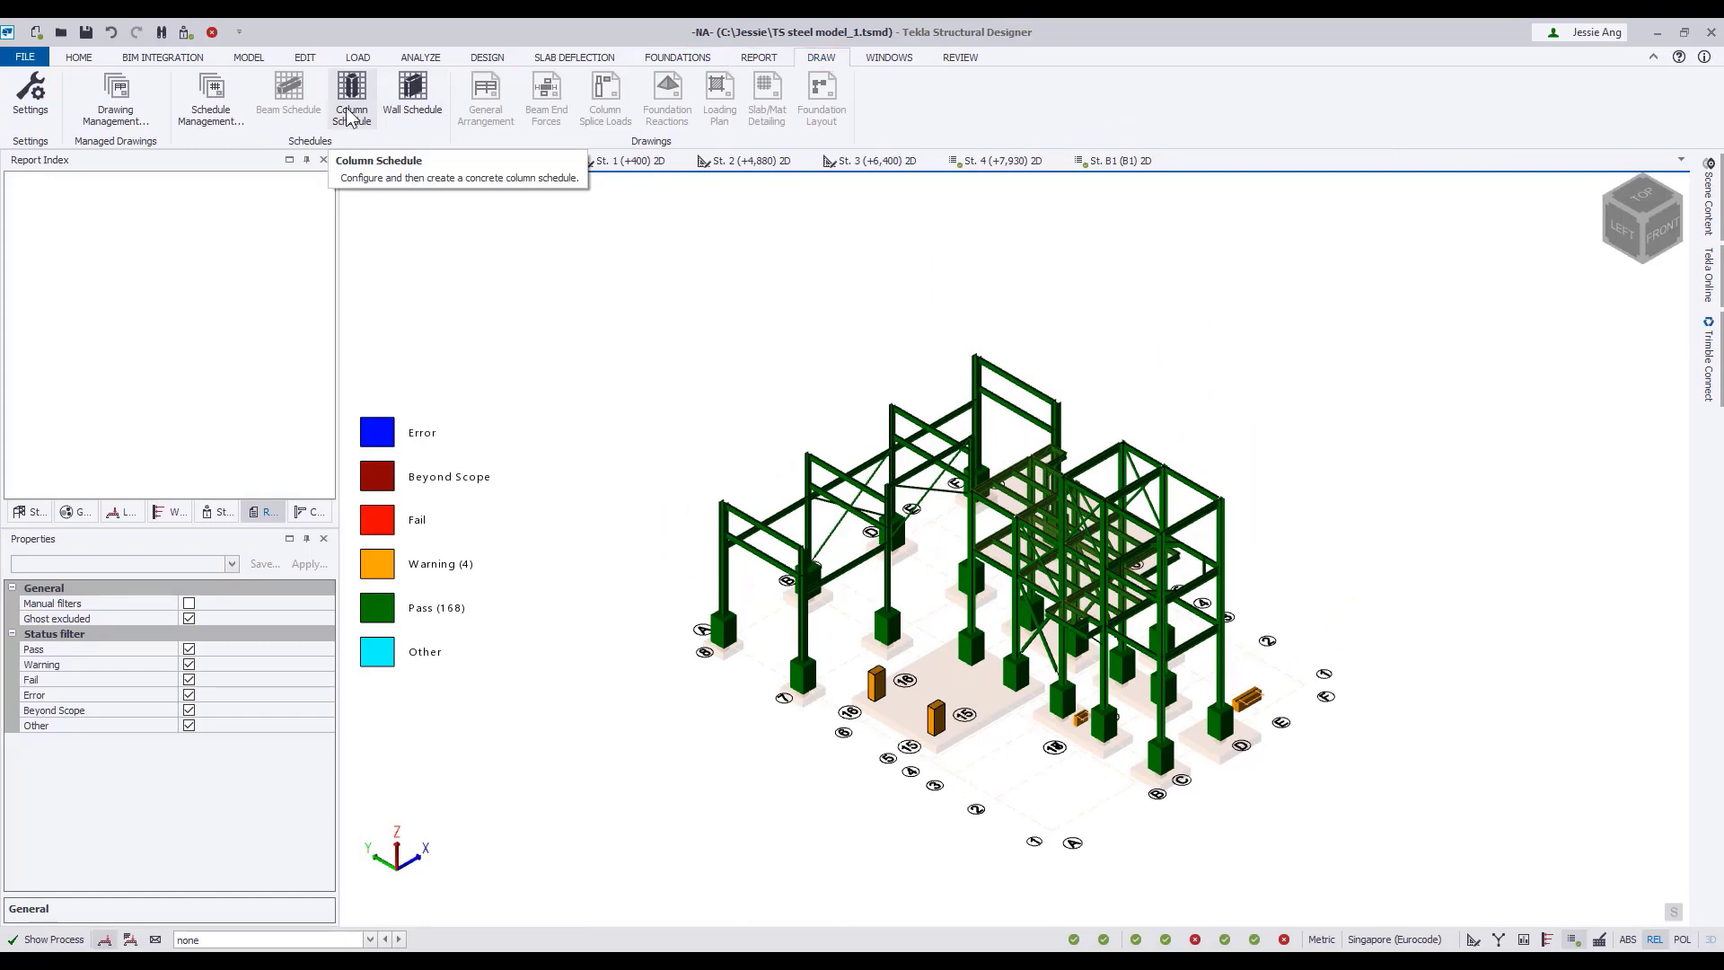
{"action": "left_click", "coordinate": [350, 115]}
{"action": "left_click", "coordinate": [729, 377]}
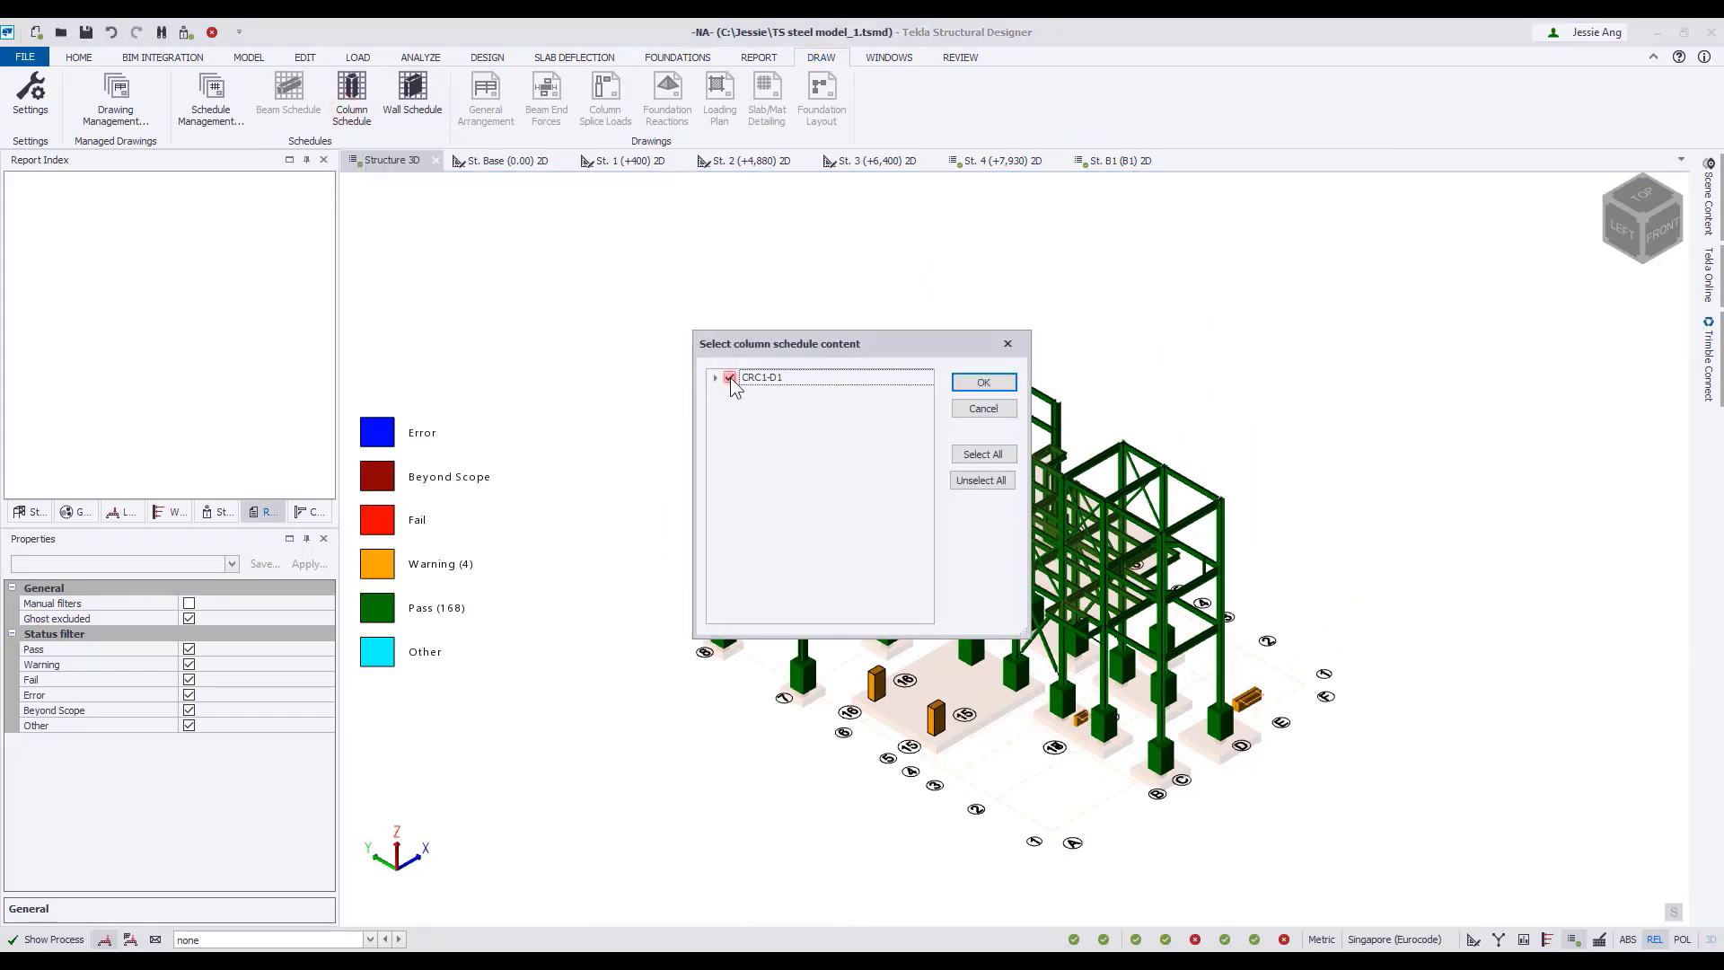
{"action": "left_click", "coordinate": [986, 381]}
{"action": "left_click", "coordinate": [1021, 380]}
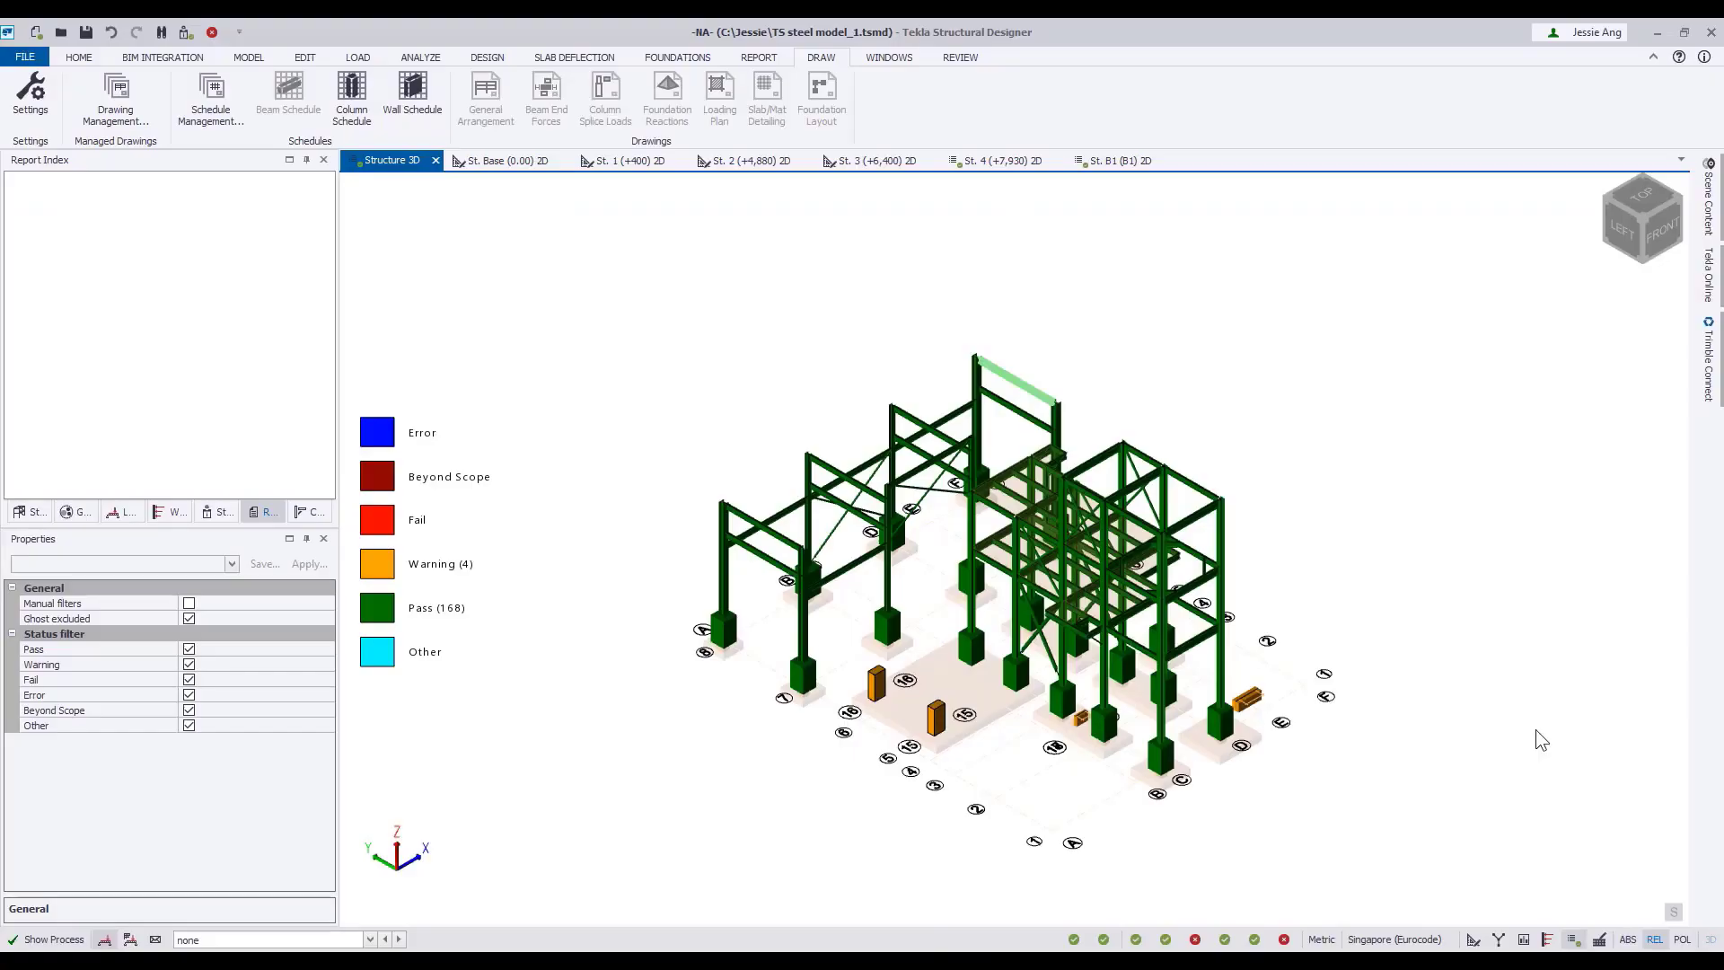
Create a concrete wall schedule drawing containing all walls, W1 and W2, and export it as DXF.
{"action": "left_click", "coordinate": [412, 89]}
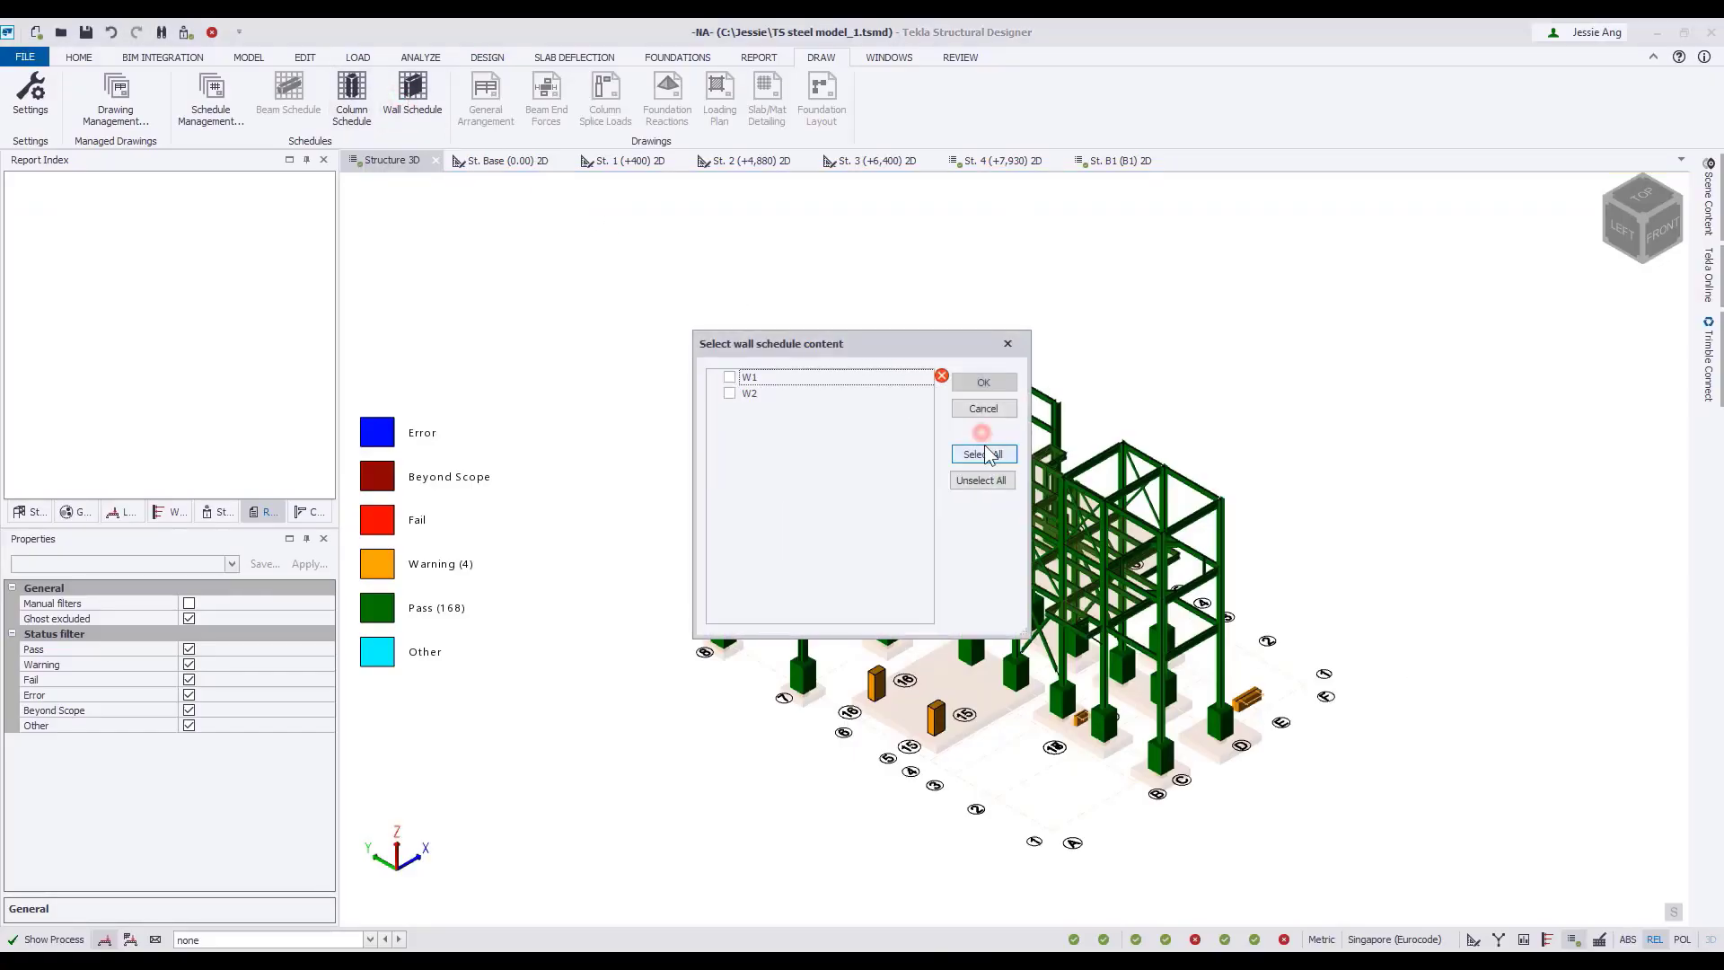
{"action": "left_click", "coordinate": [982, 453]}
{"action": "left_click", "coordinate": [984, 383]}
{"action": "left_click", "coordinate": [1008, 380]}
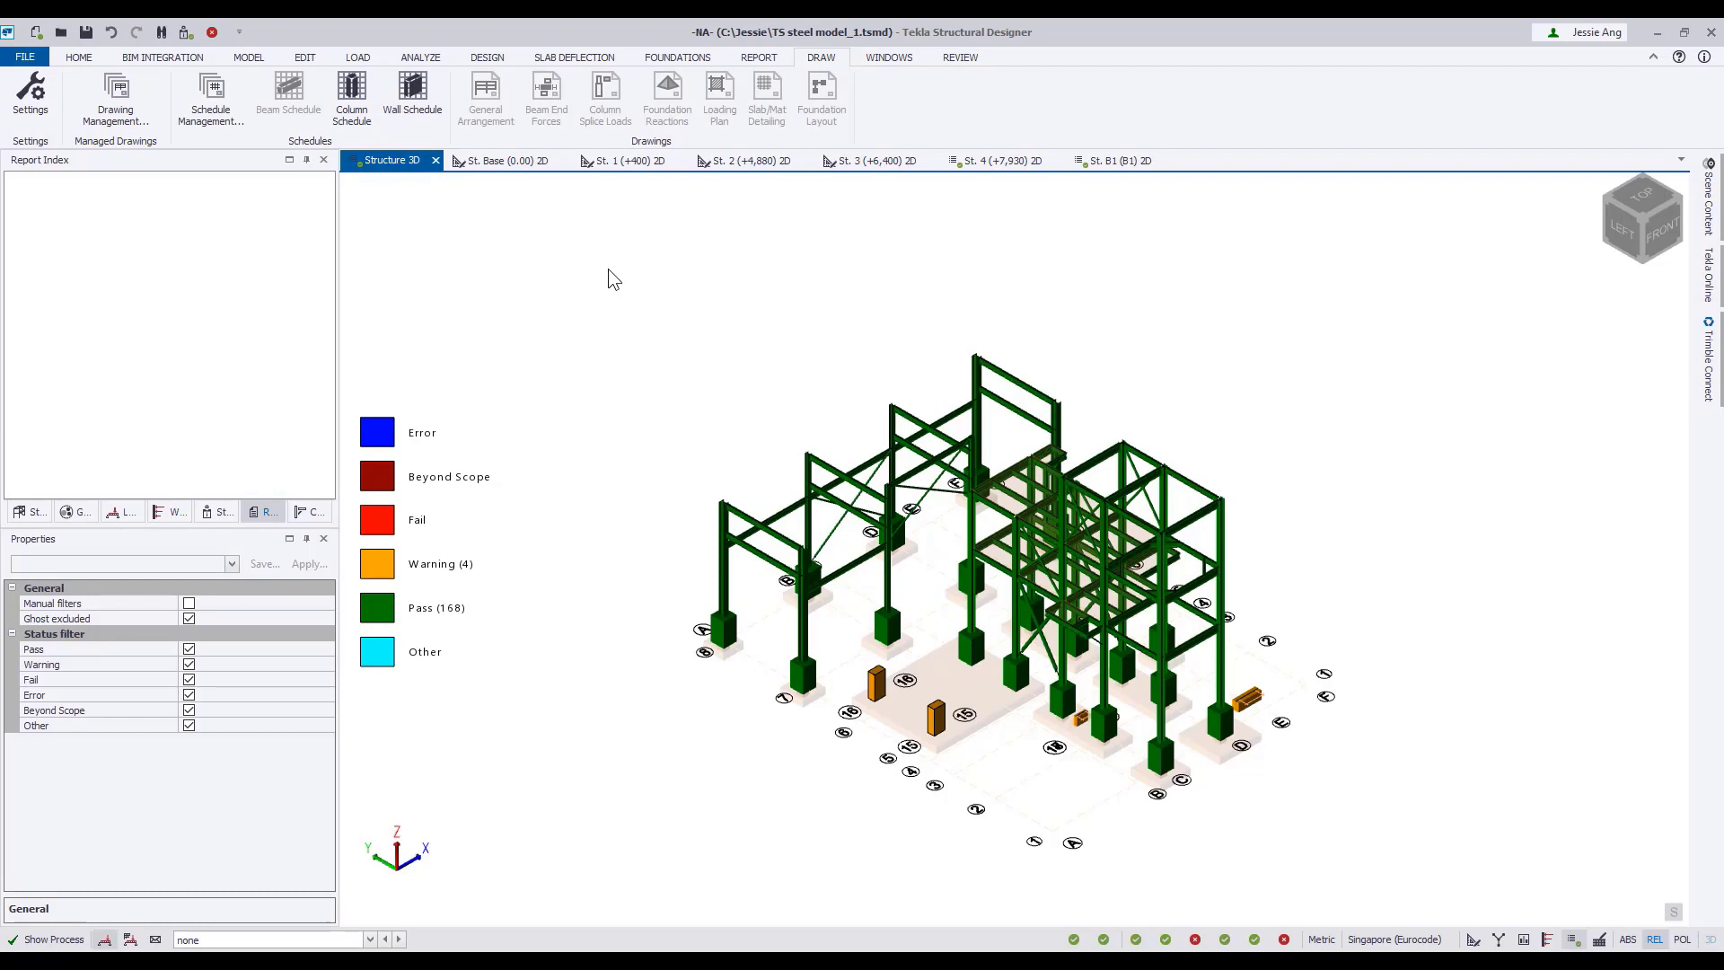
Export the St. 2 (+4,880) General Arrangement drawing as DXF at 1:50 and examine its member labels in AutoCAD.
{"action": "left_click", "coordinate": [751, 160]}
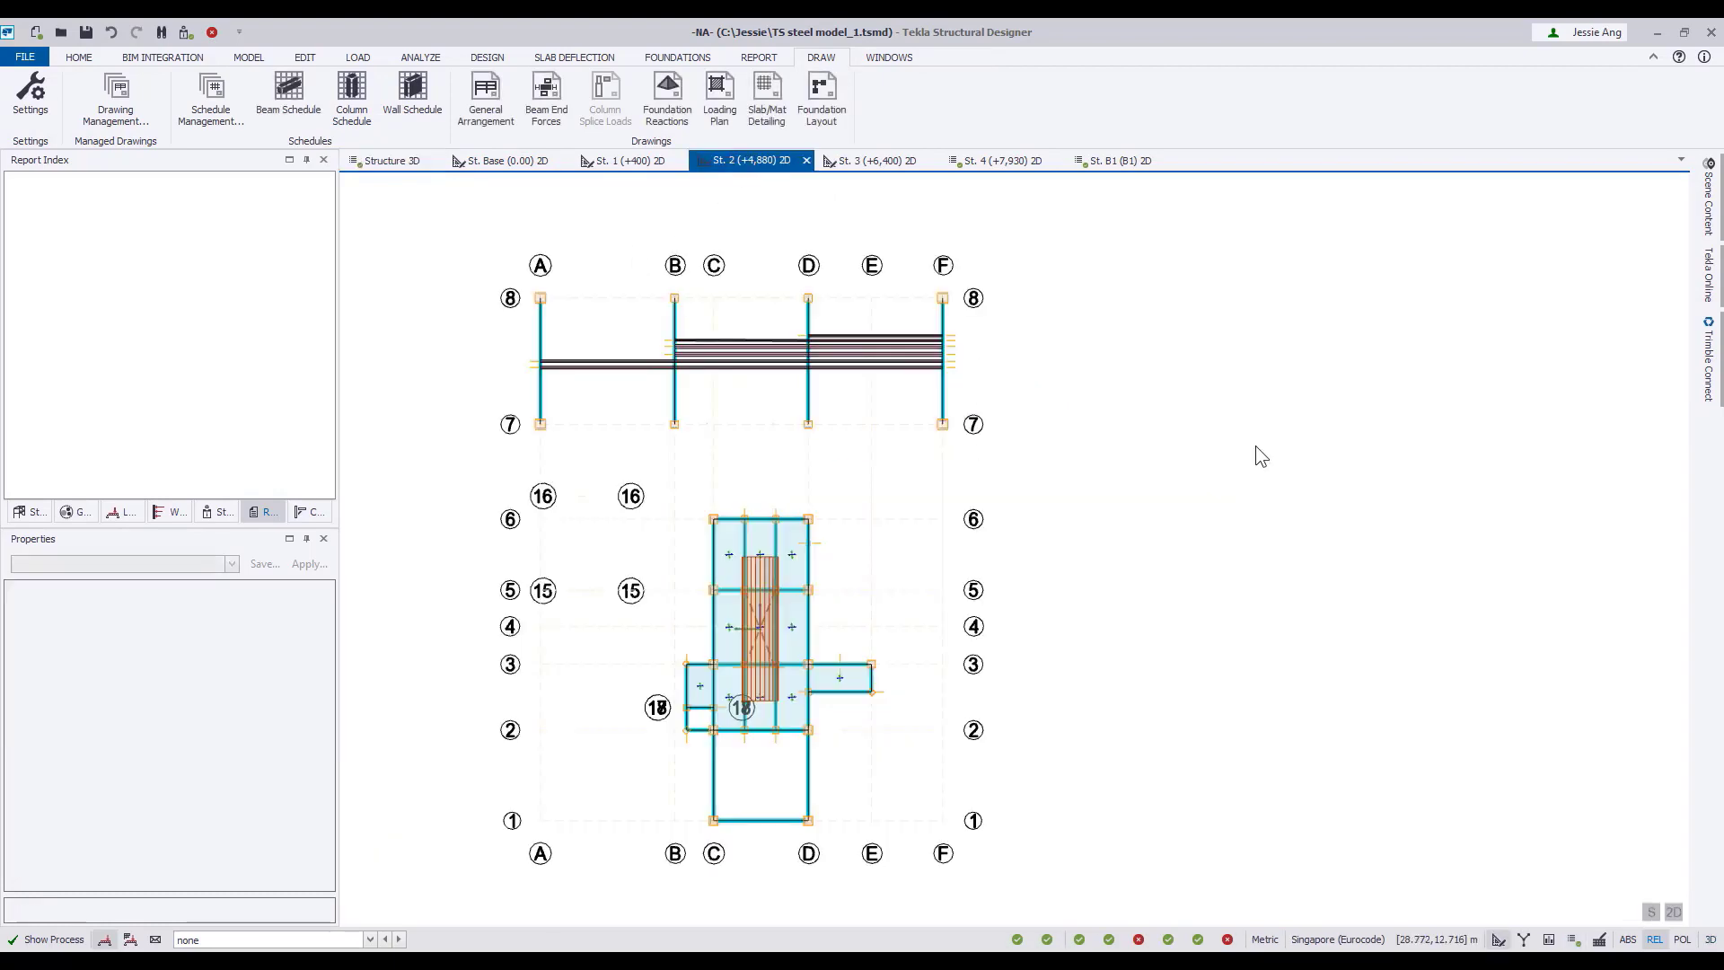
{"action": "left_click", "coordinate": [486, 94]}
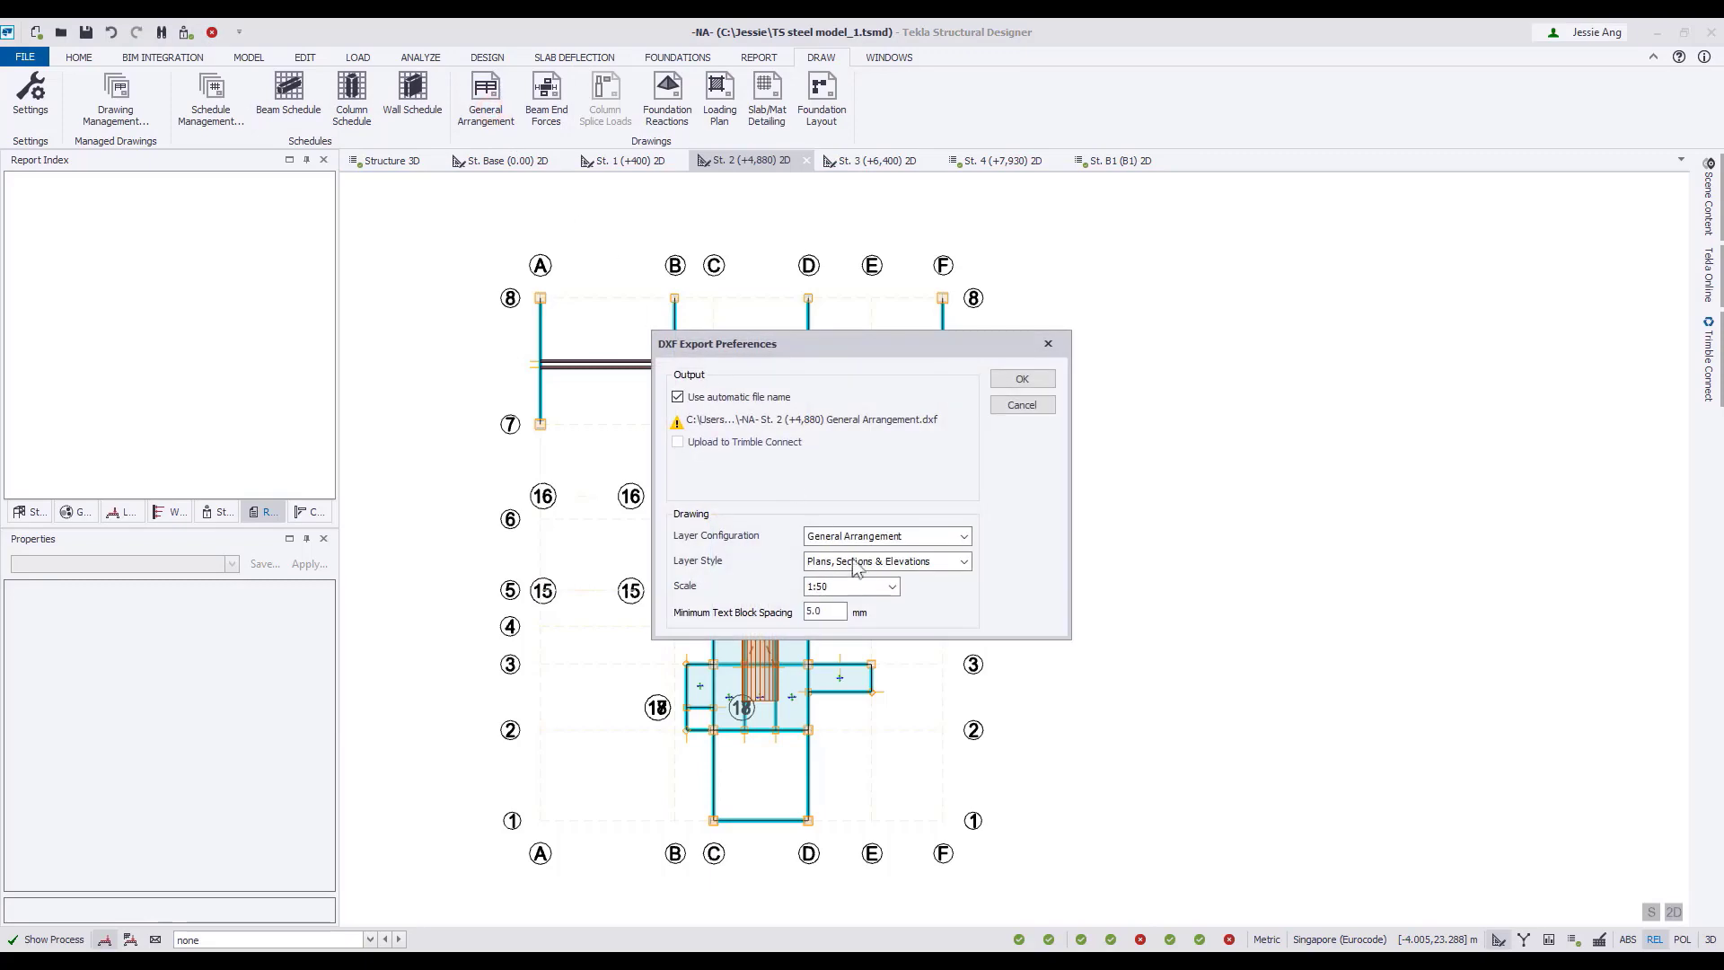
{"action": "left_click", "coordinate": [1023, 378]}
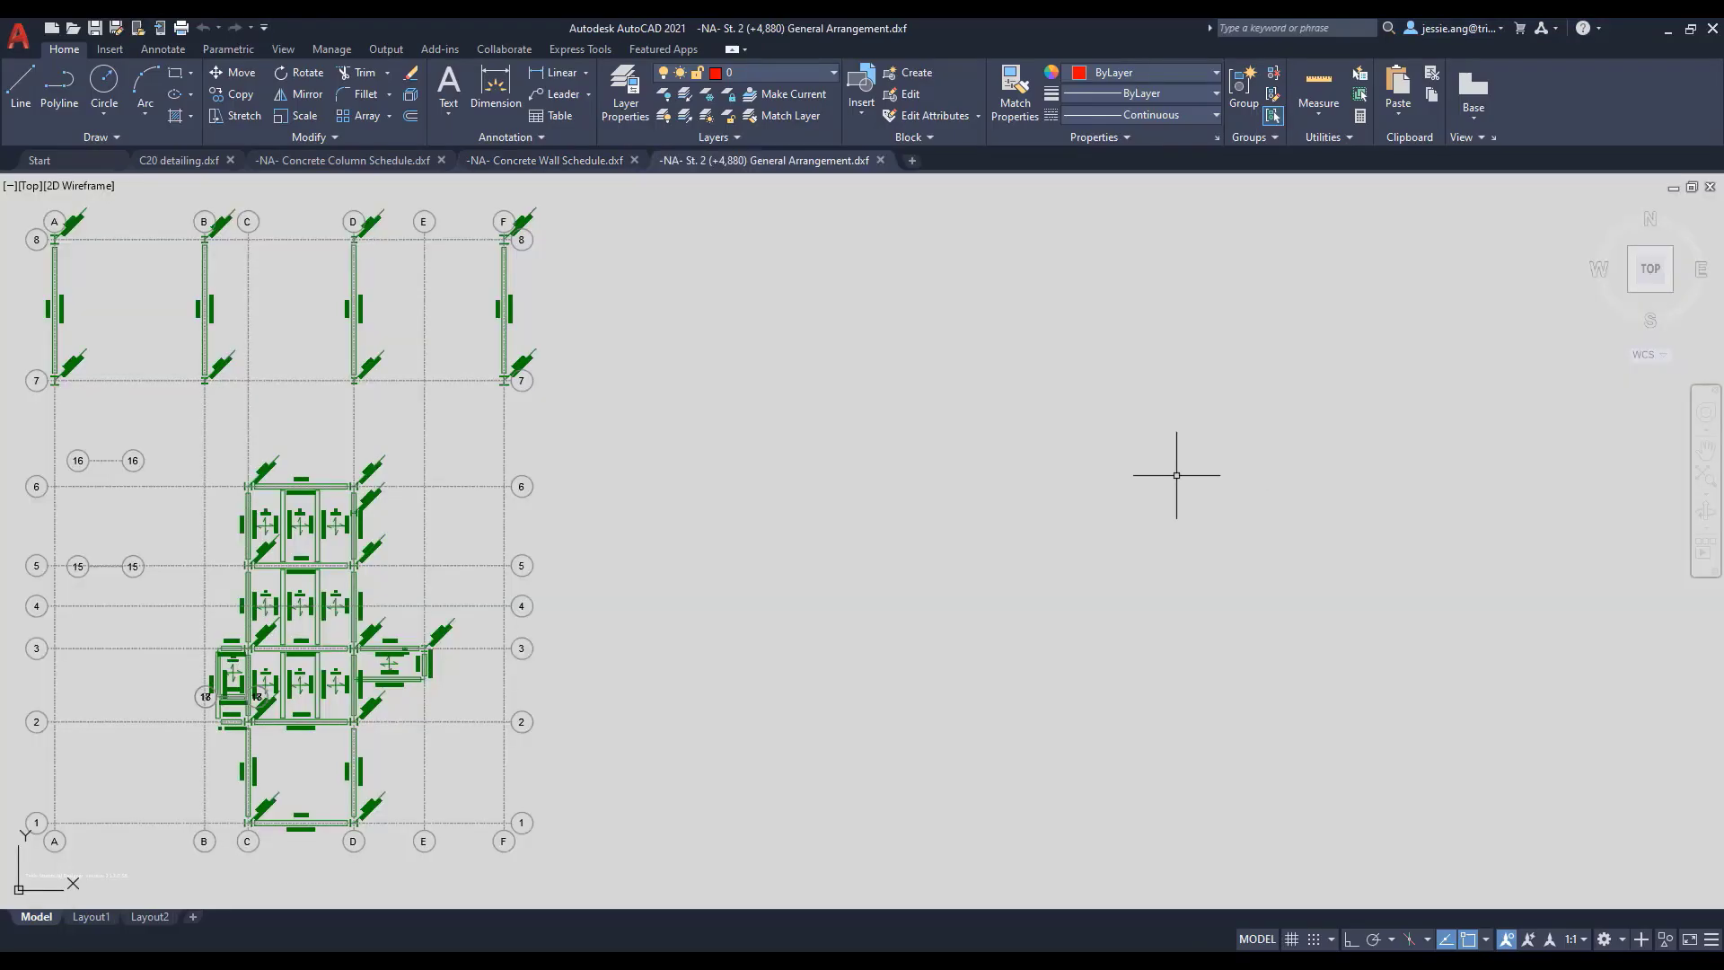
{"action": "scroll", "coordinate": [1173, 481], "scroll_direction": "up", "scroll_amount": 4}
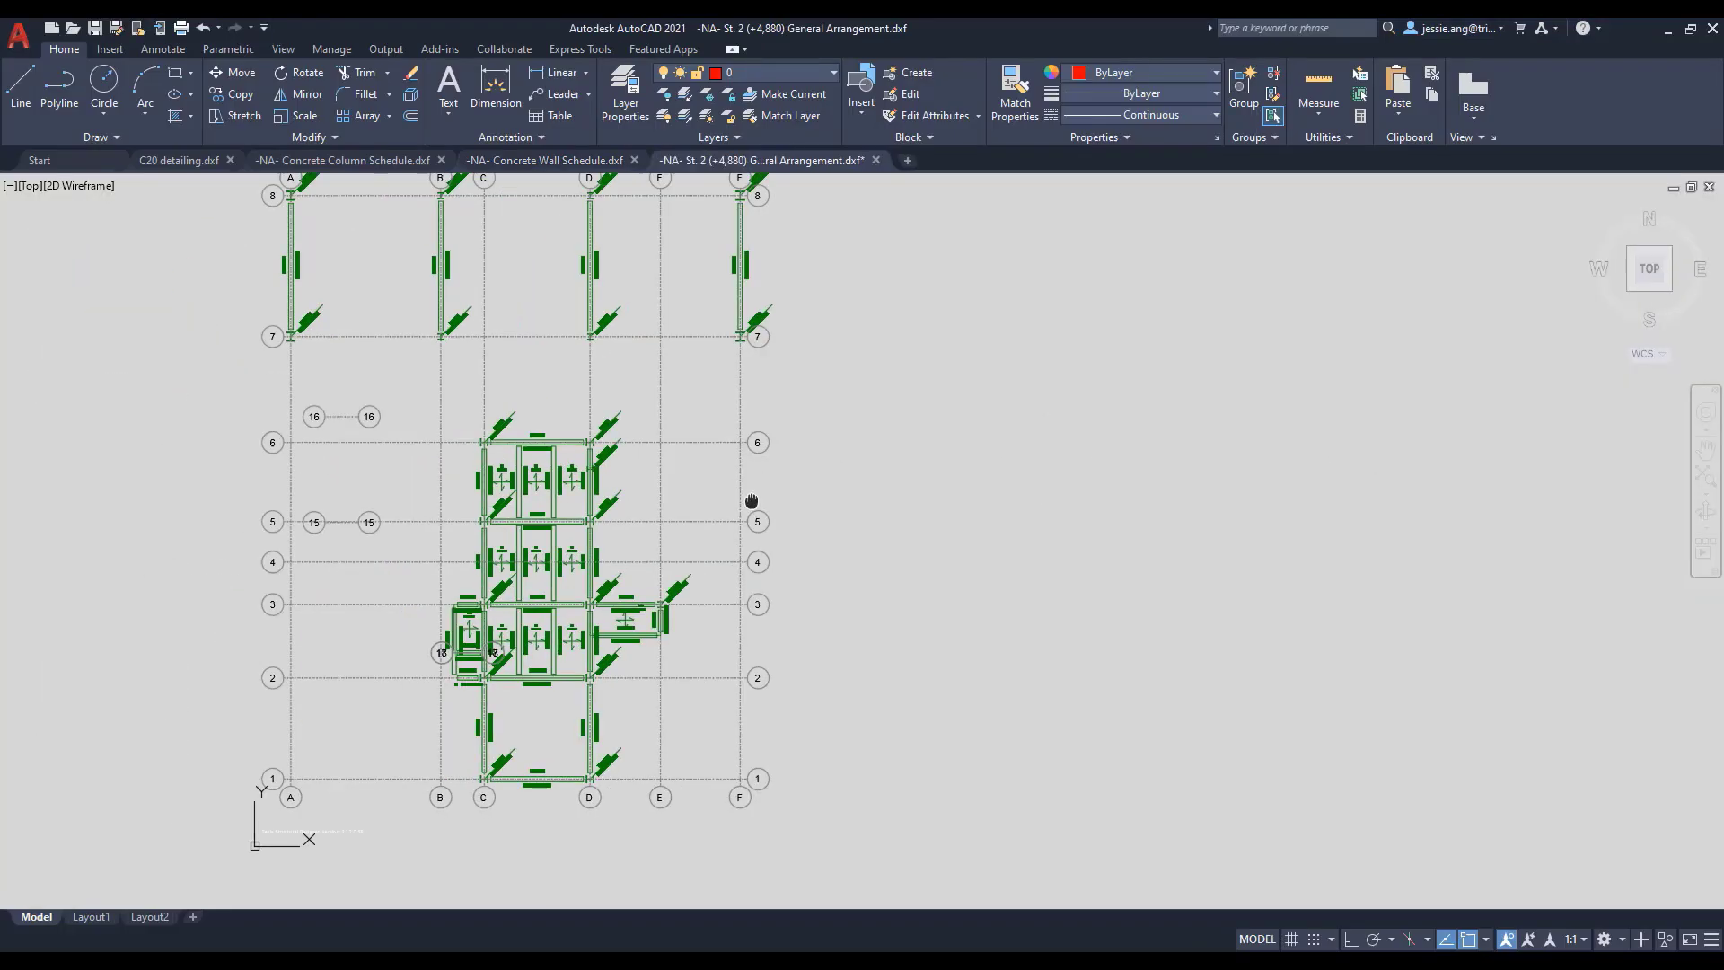
{"action": "scroll", "coordinate": [806, 671], "scroll_direction": "up", "scroll_amount": 4}
{"action": "scroll", "coordinate": [805, 665], "scroll_direction": "up", "scroll_amount": 4}
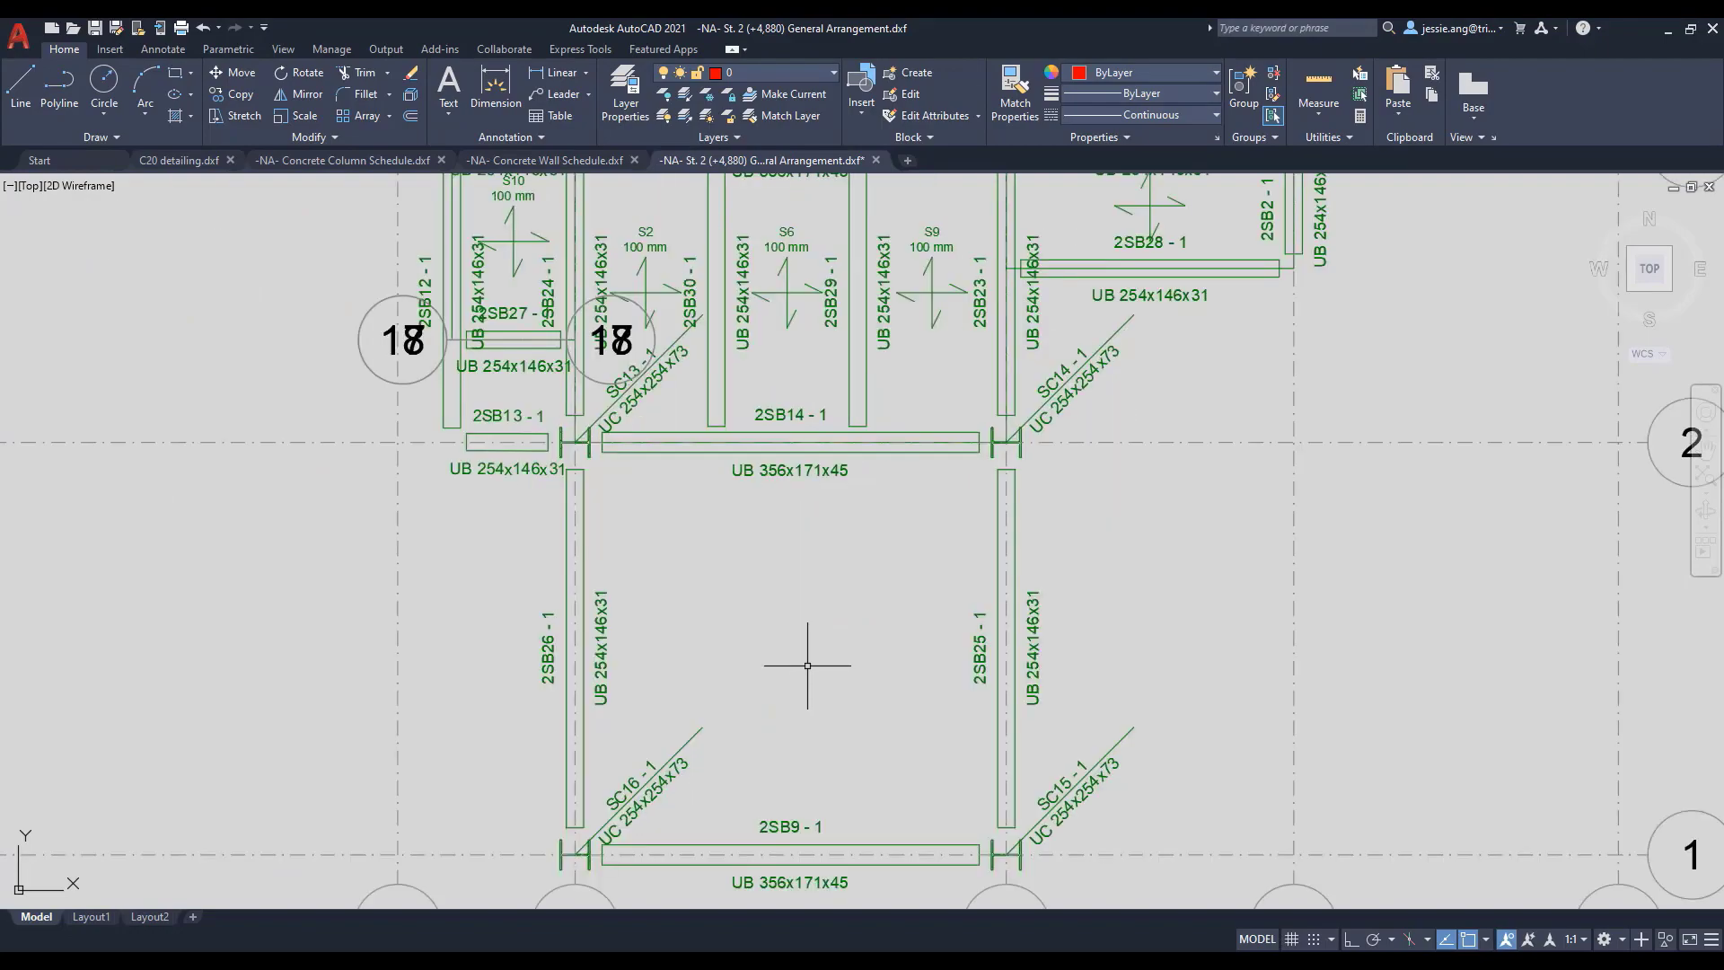
{"action": "scroll", "coordinate": [836, 628], "scroll_direction": "down", "scroll_amount": 2}
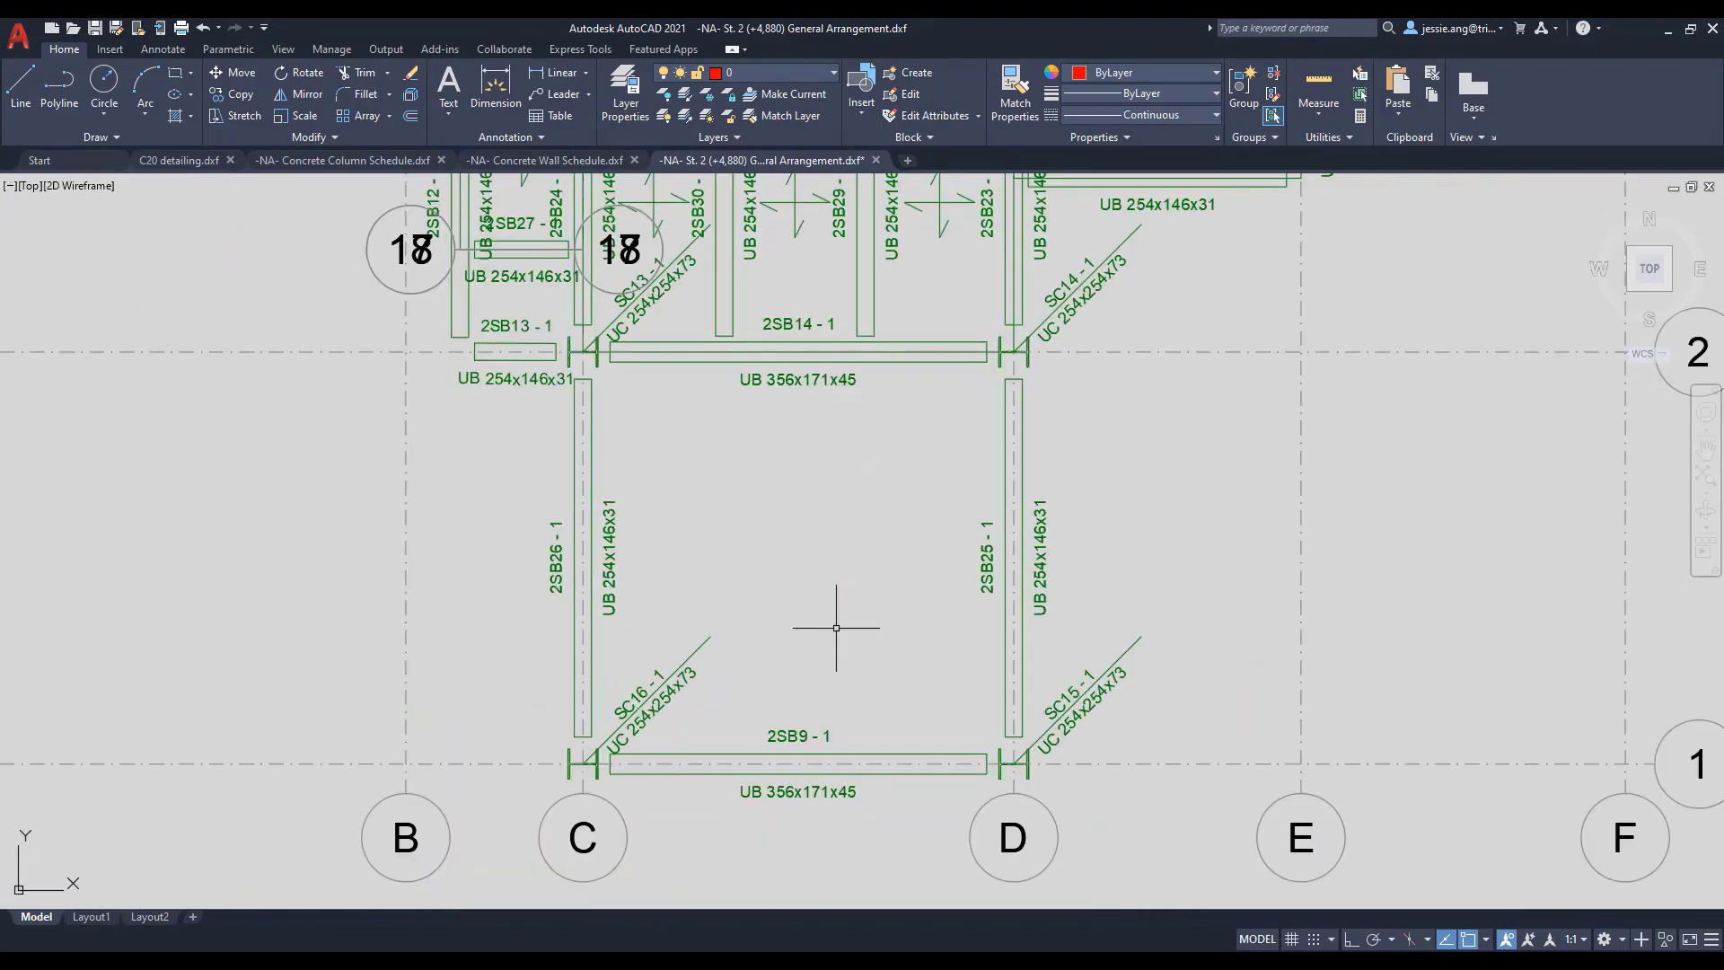
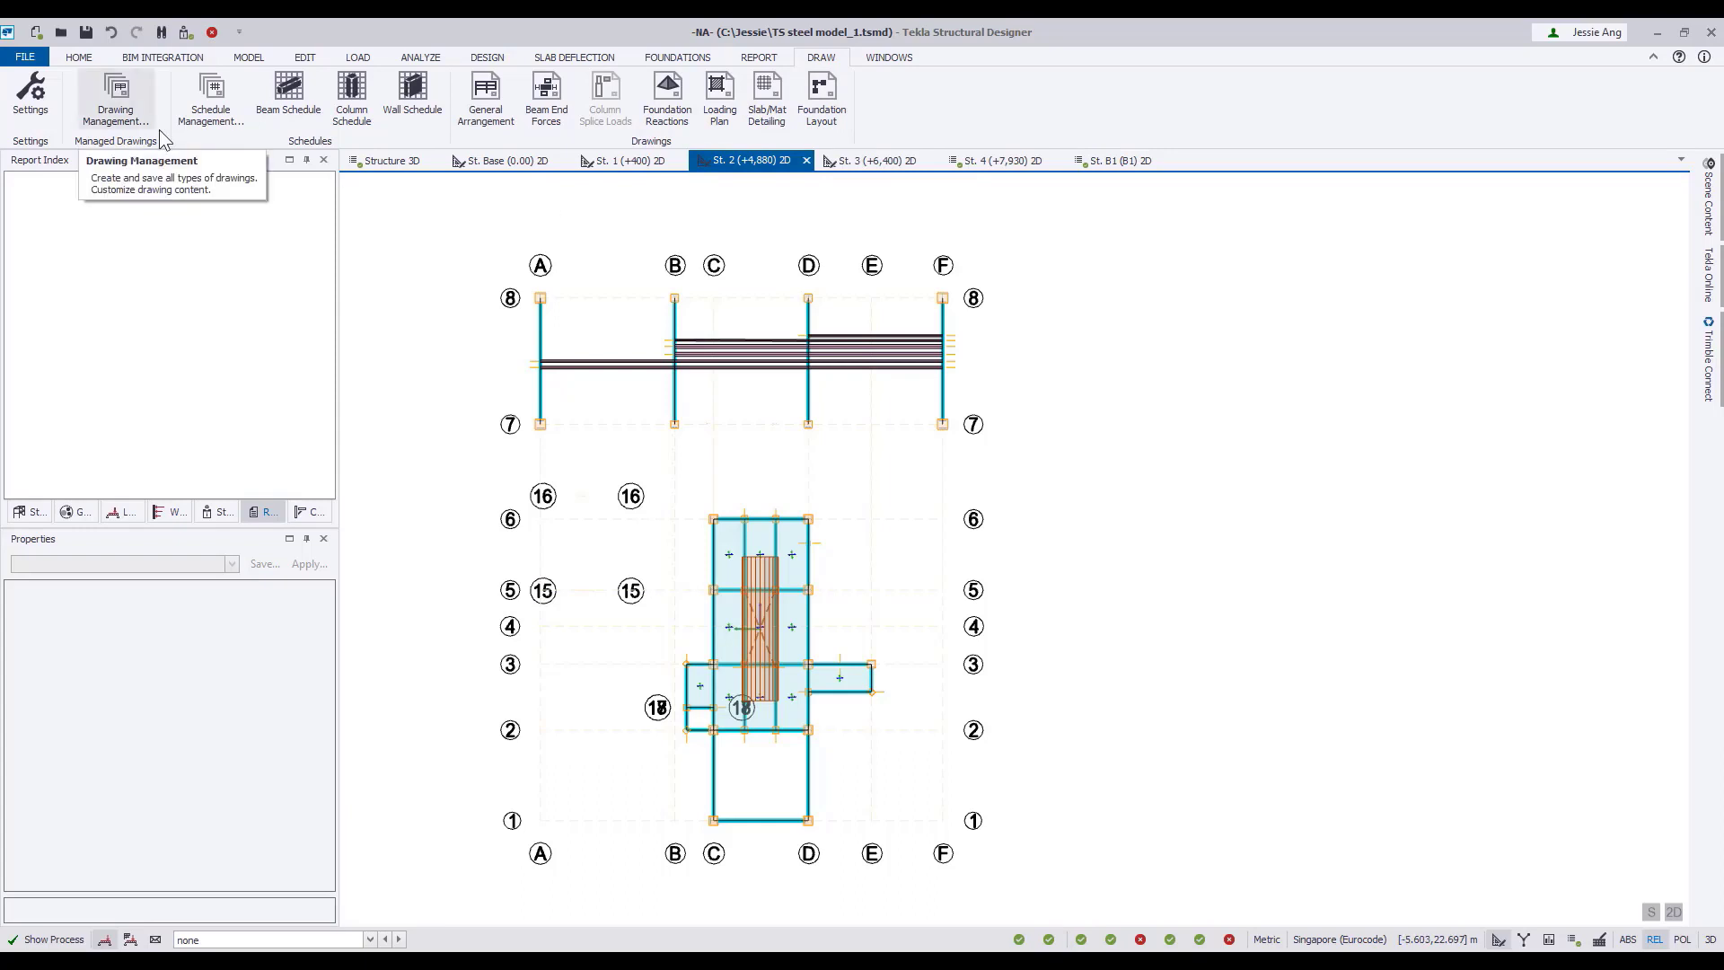
Add a managed General Arrangement drawing and assign level St. 4 (+7,930) and frame FRM D as its content.
{"action": "left_click", "coordinate": [117, 98]}
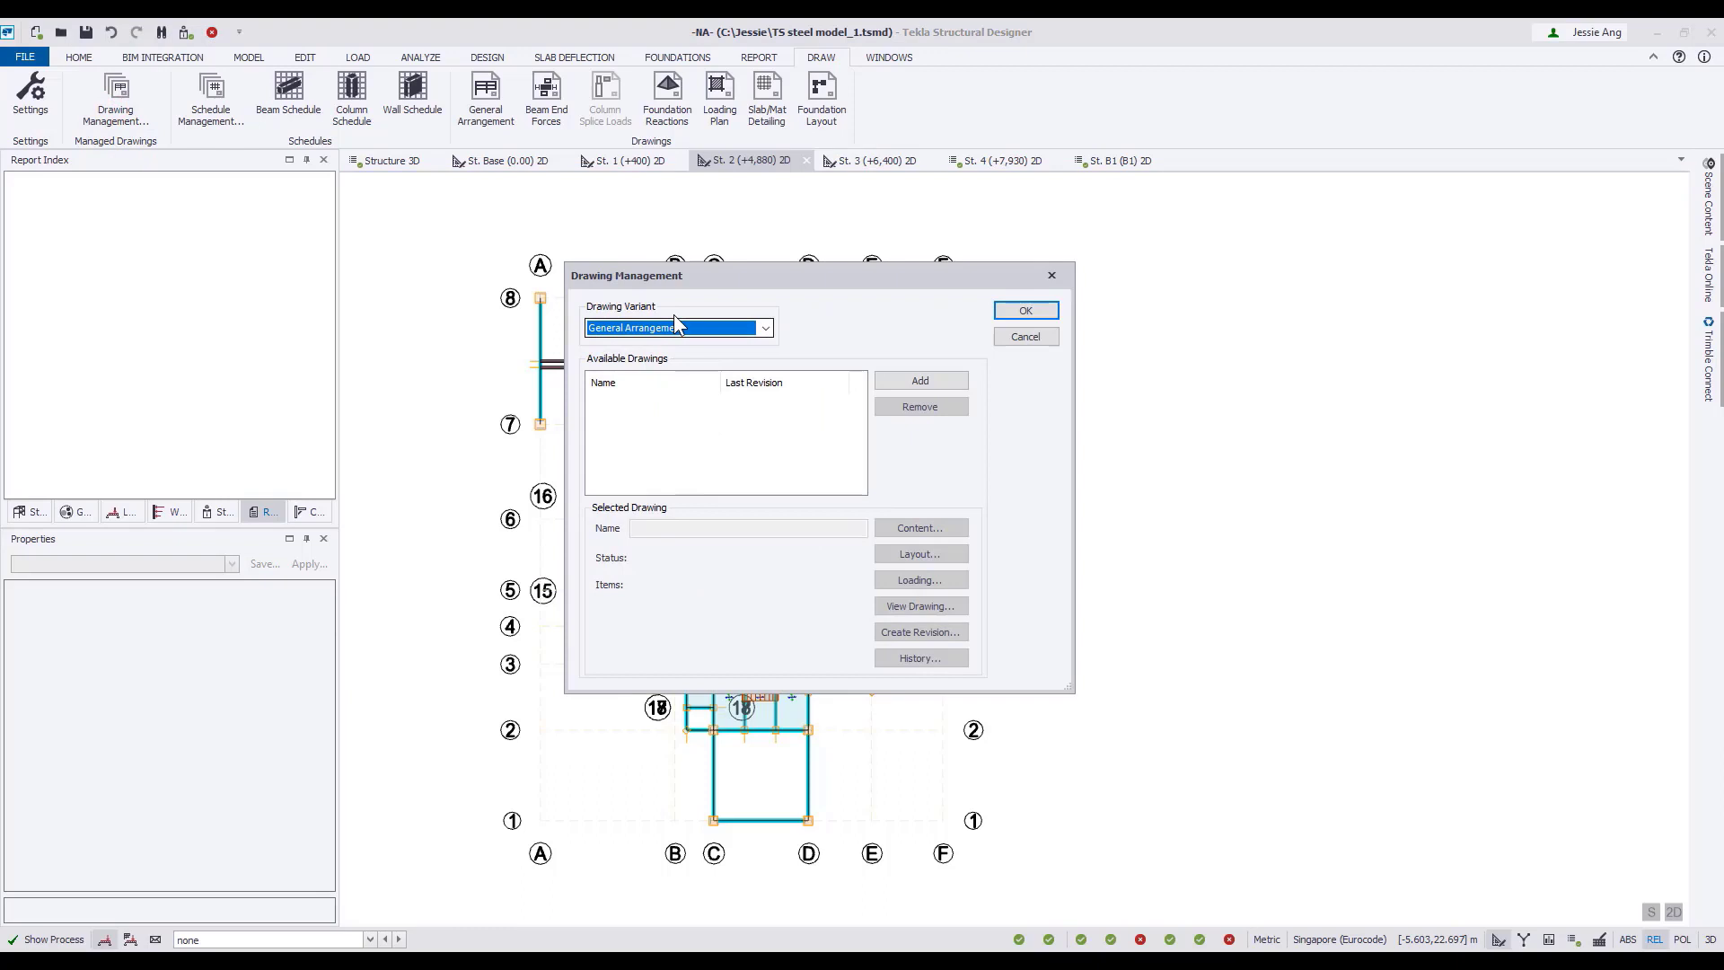
{"action": "left_click", "coordinate": [922, 382]}
{"action": "left_click", "coordinate": [919, 528]}
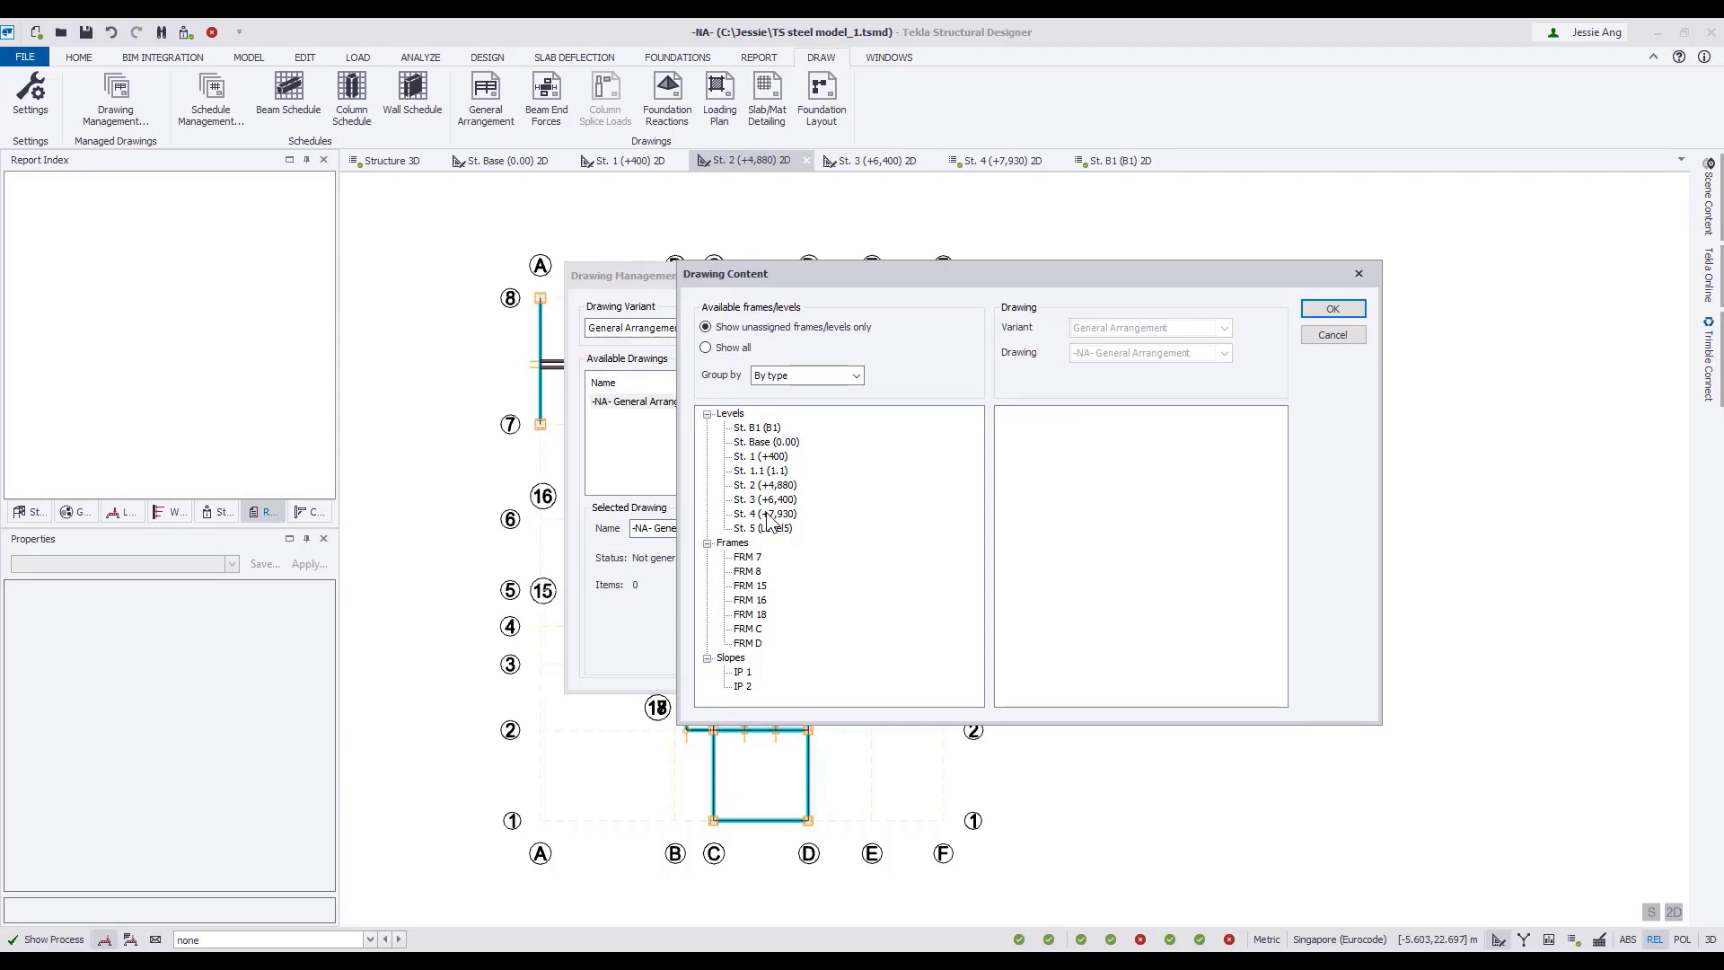
{"action": "left_click", "coordinate": [767, 515]}
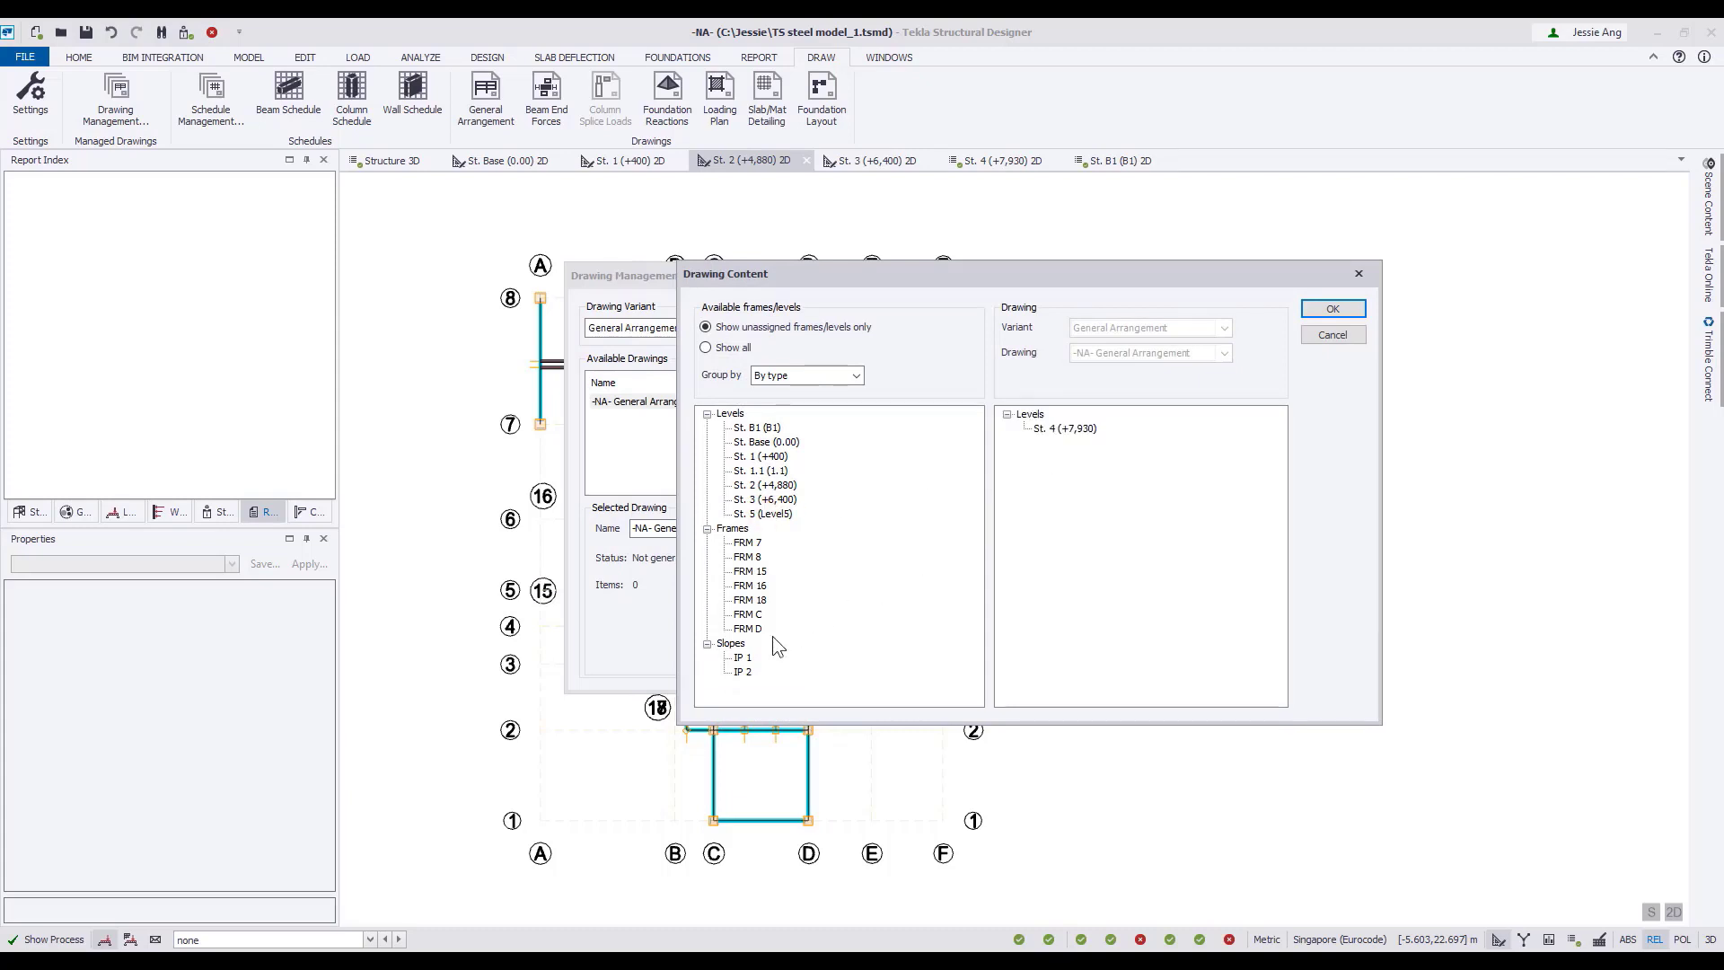
{"action": "left_click_drag", "start_coordinate": [753, 628], "coordinate": [1035, 489]}
{"action": "left_click", "coordinate": [1333, 308]}
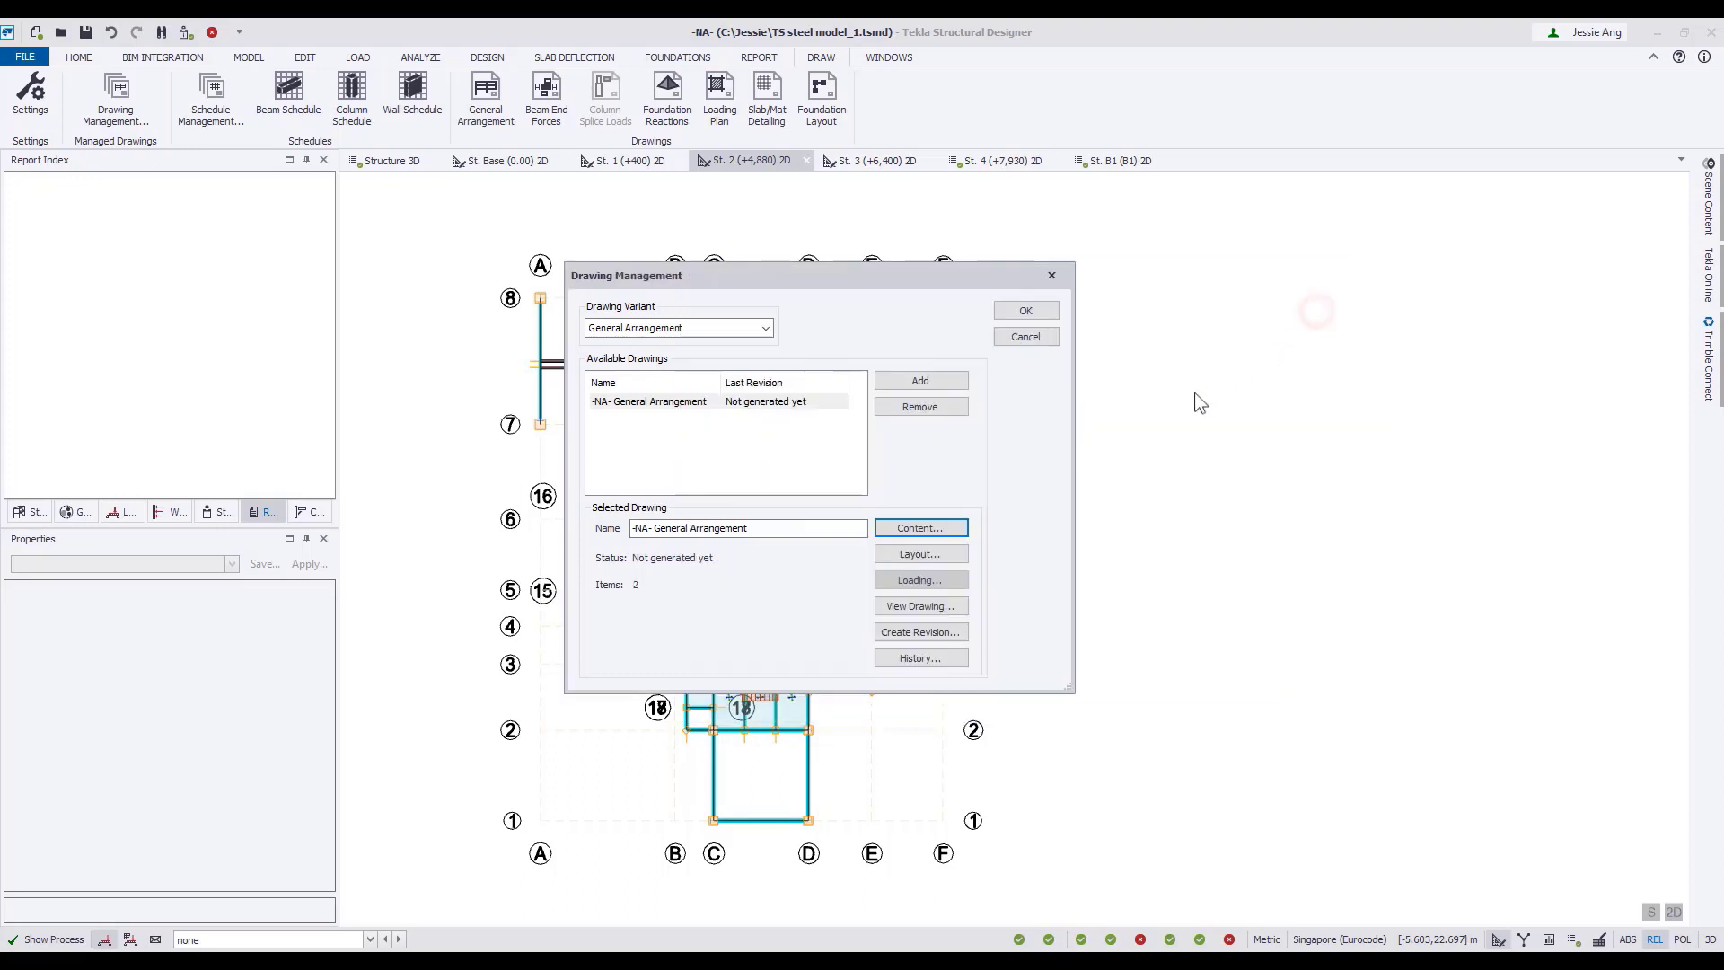
Confirm the drawing's layout and view the general arrangement as a DXF with the Plans, Sections & Elevations layer style at 1:50.
{"action": "left_click", "coordinate": [947, 554]}
{"action": "left_click", "coordinate": [971, 430]}
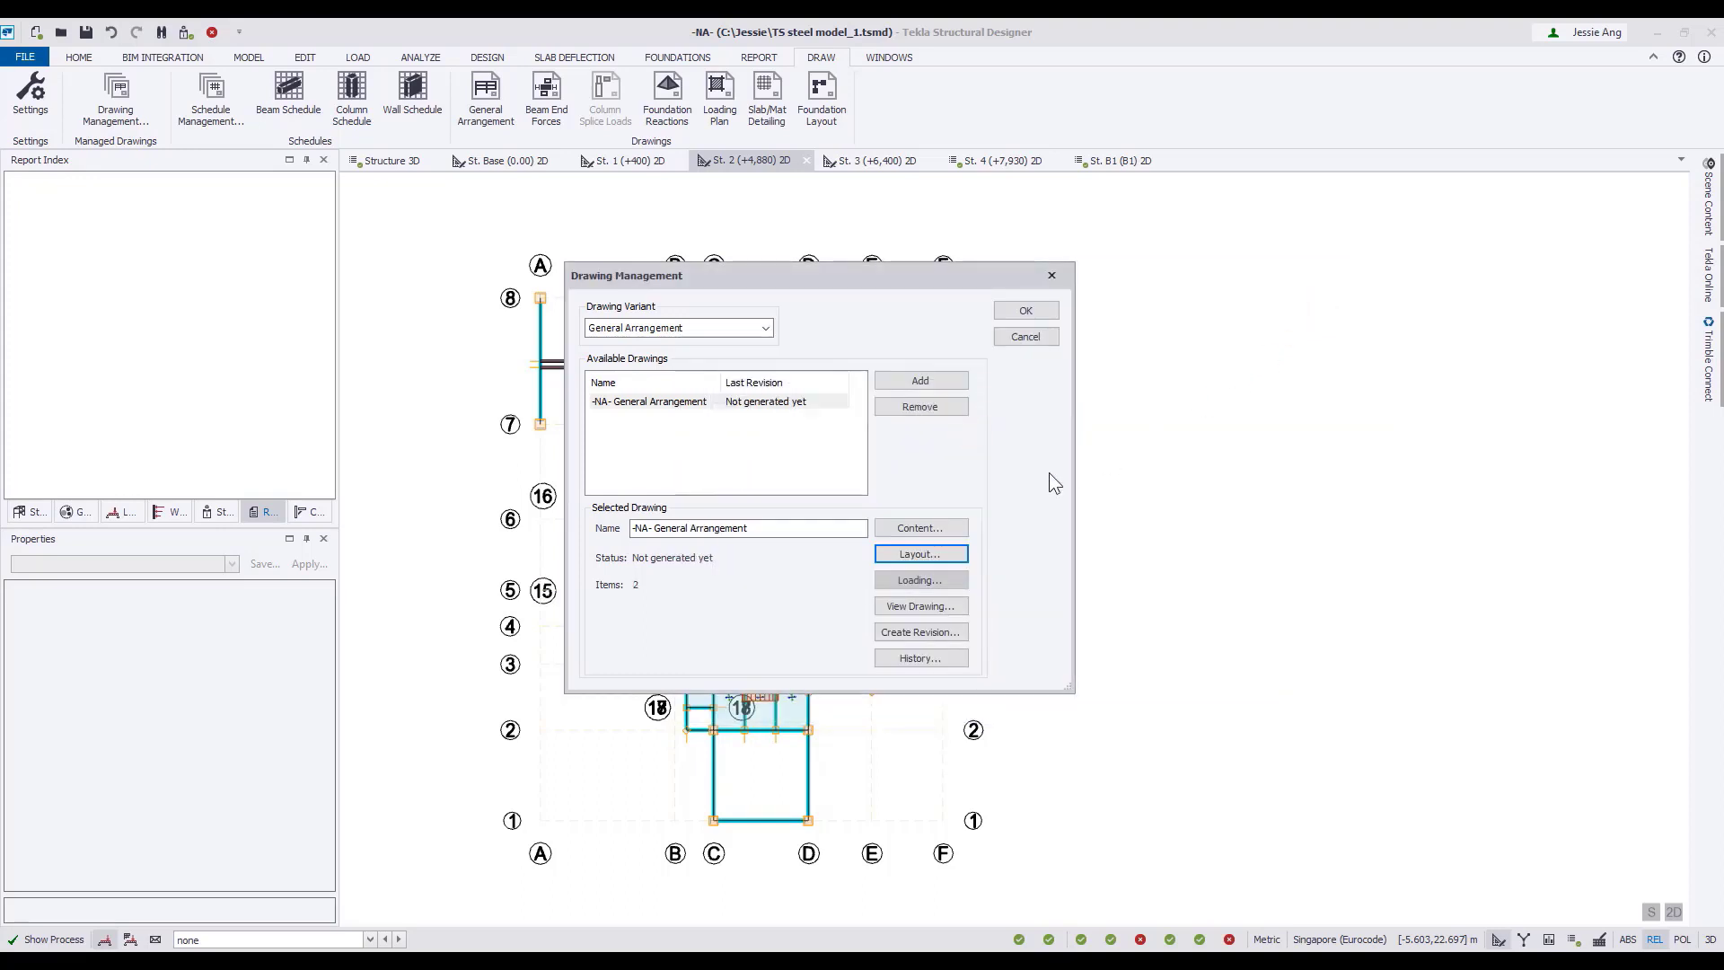
{"action": "left_click", "coordinate": [940, 605]}
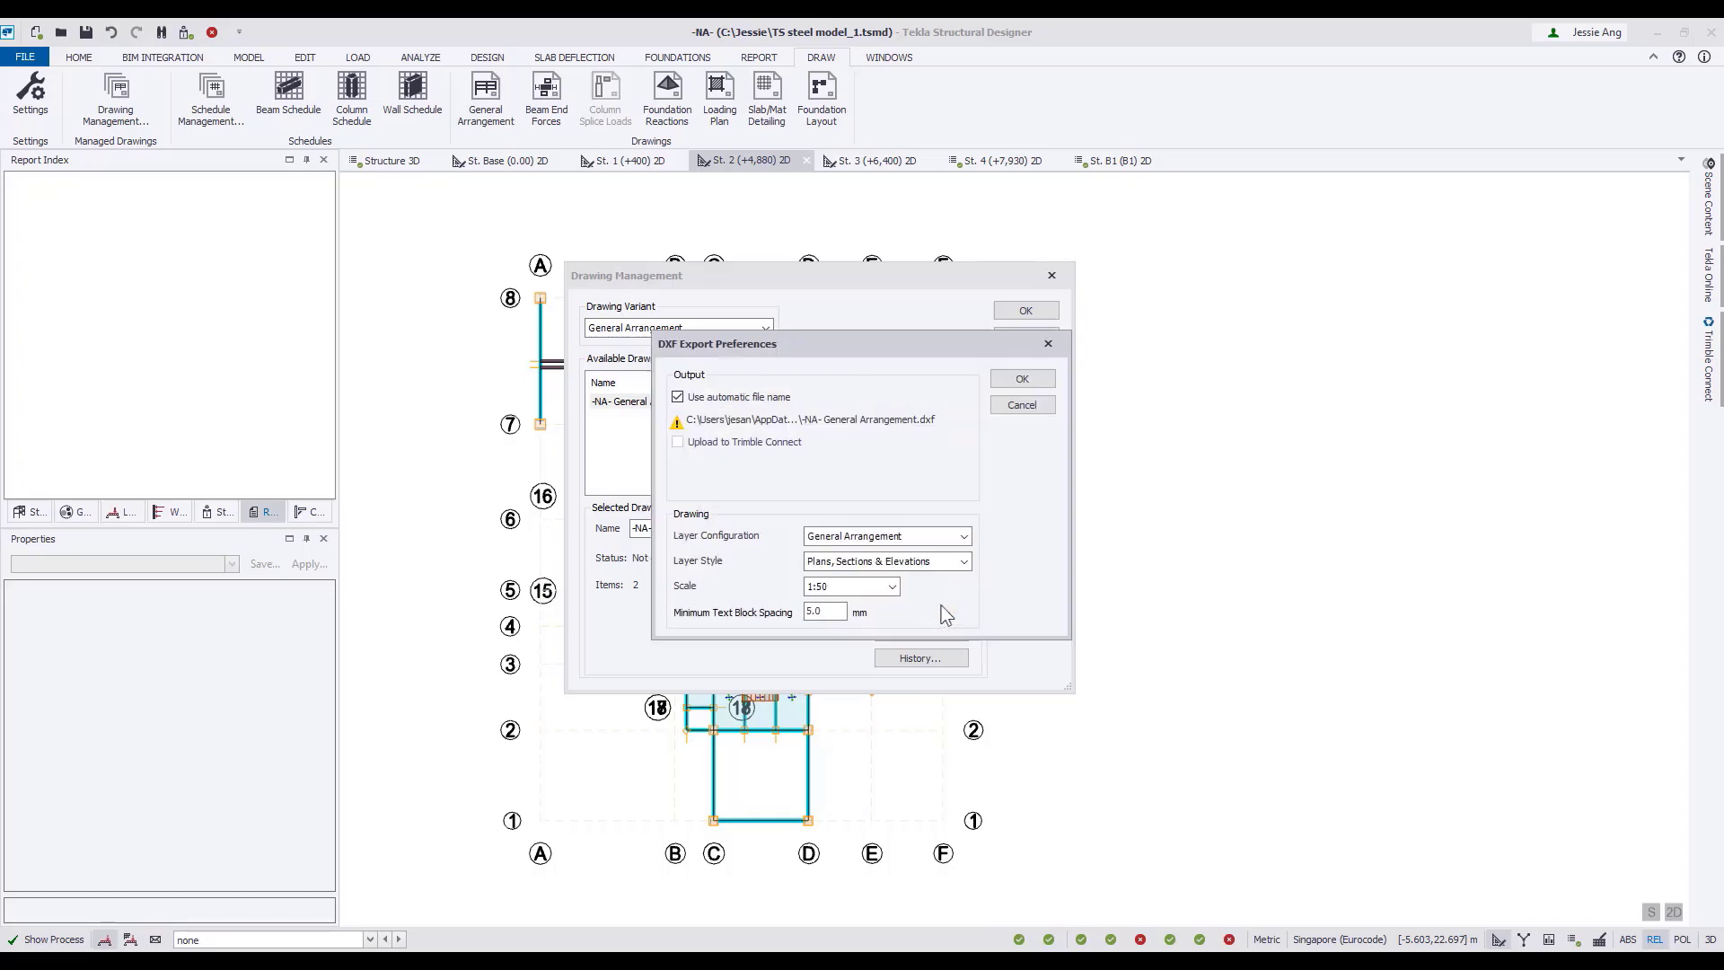
{"action": "left_click", "coordinate": [1022, 378]}
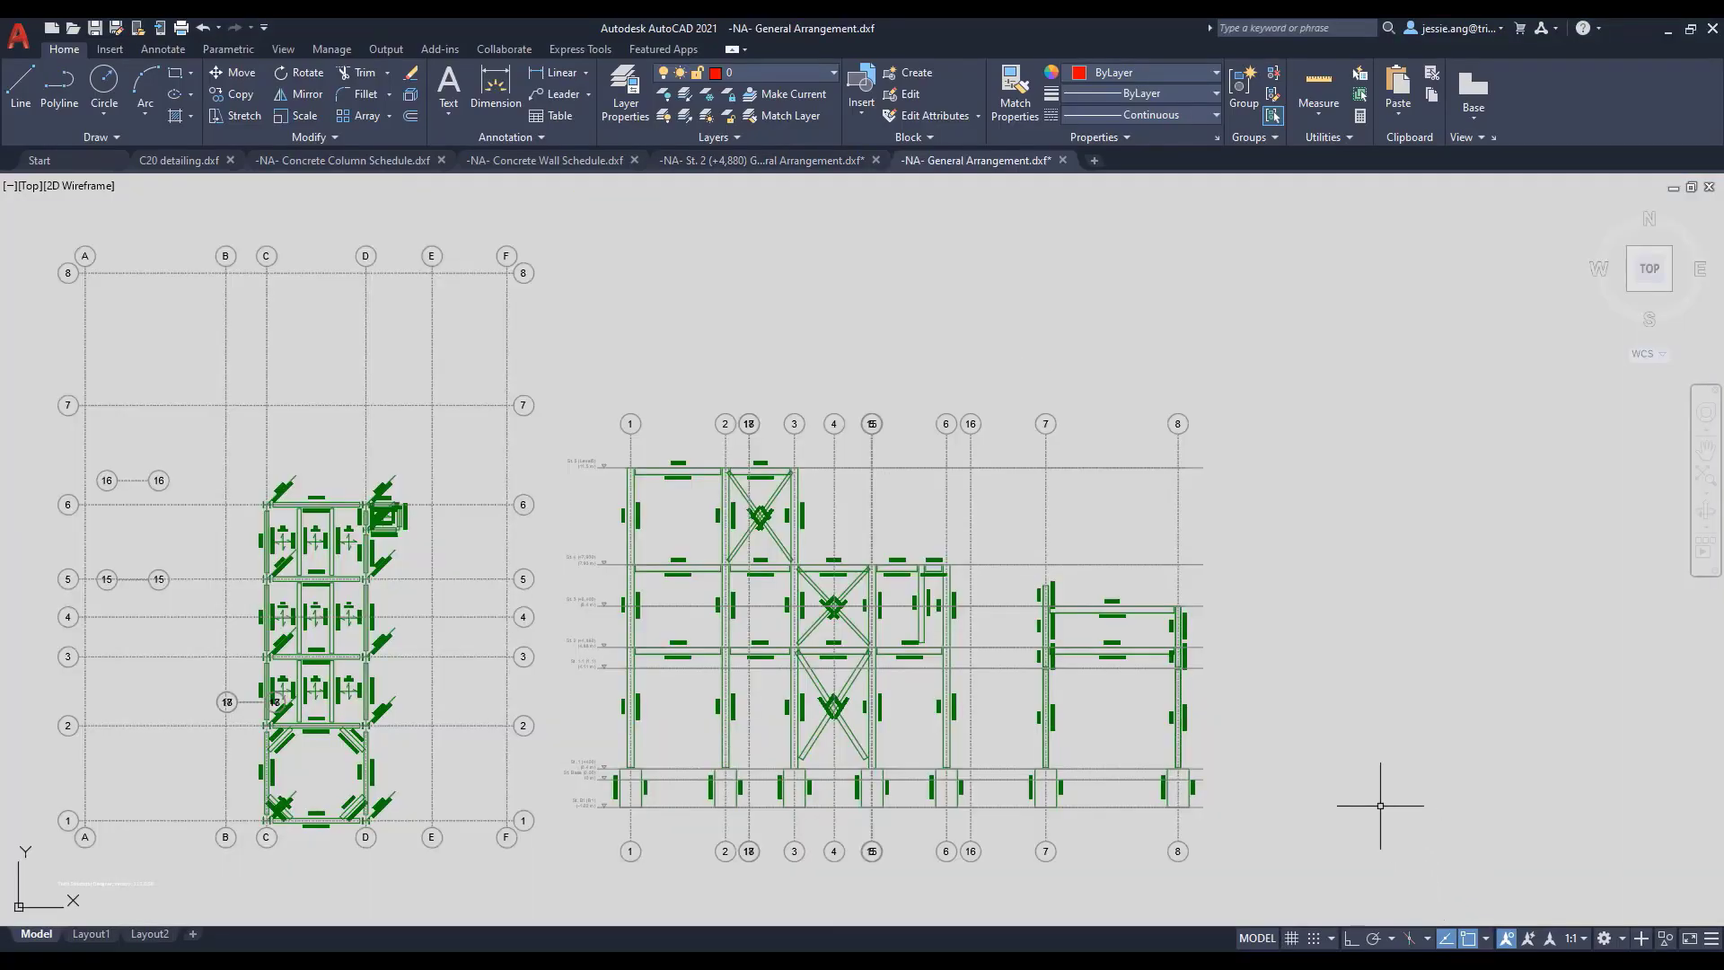
{"action": "middle_click_drag", "start_coordinate": [1380, 805], "coordinate": [1491, 730]}
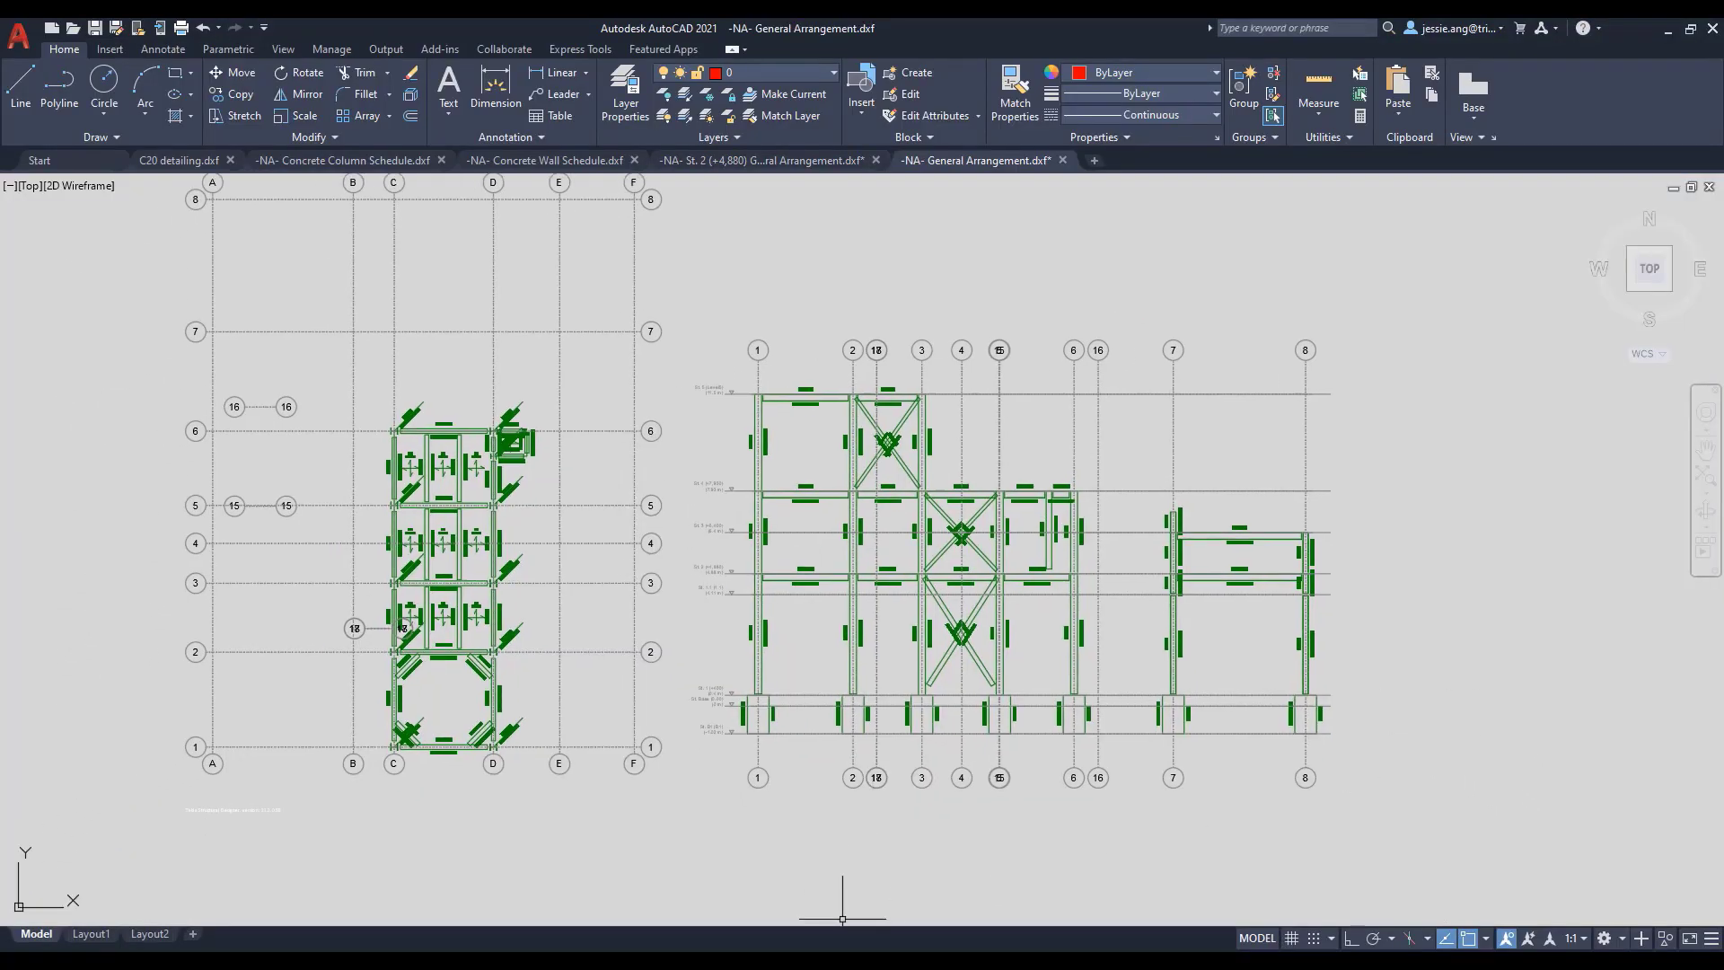
Switch back to Tekla Structural Designer and generate the managed drawings for the Concrete Beam Detail variant.
{"action": "left_click", "coordinate": [841, 960]}
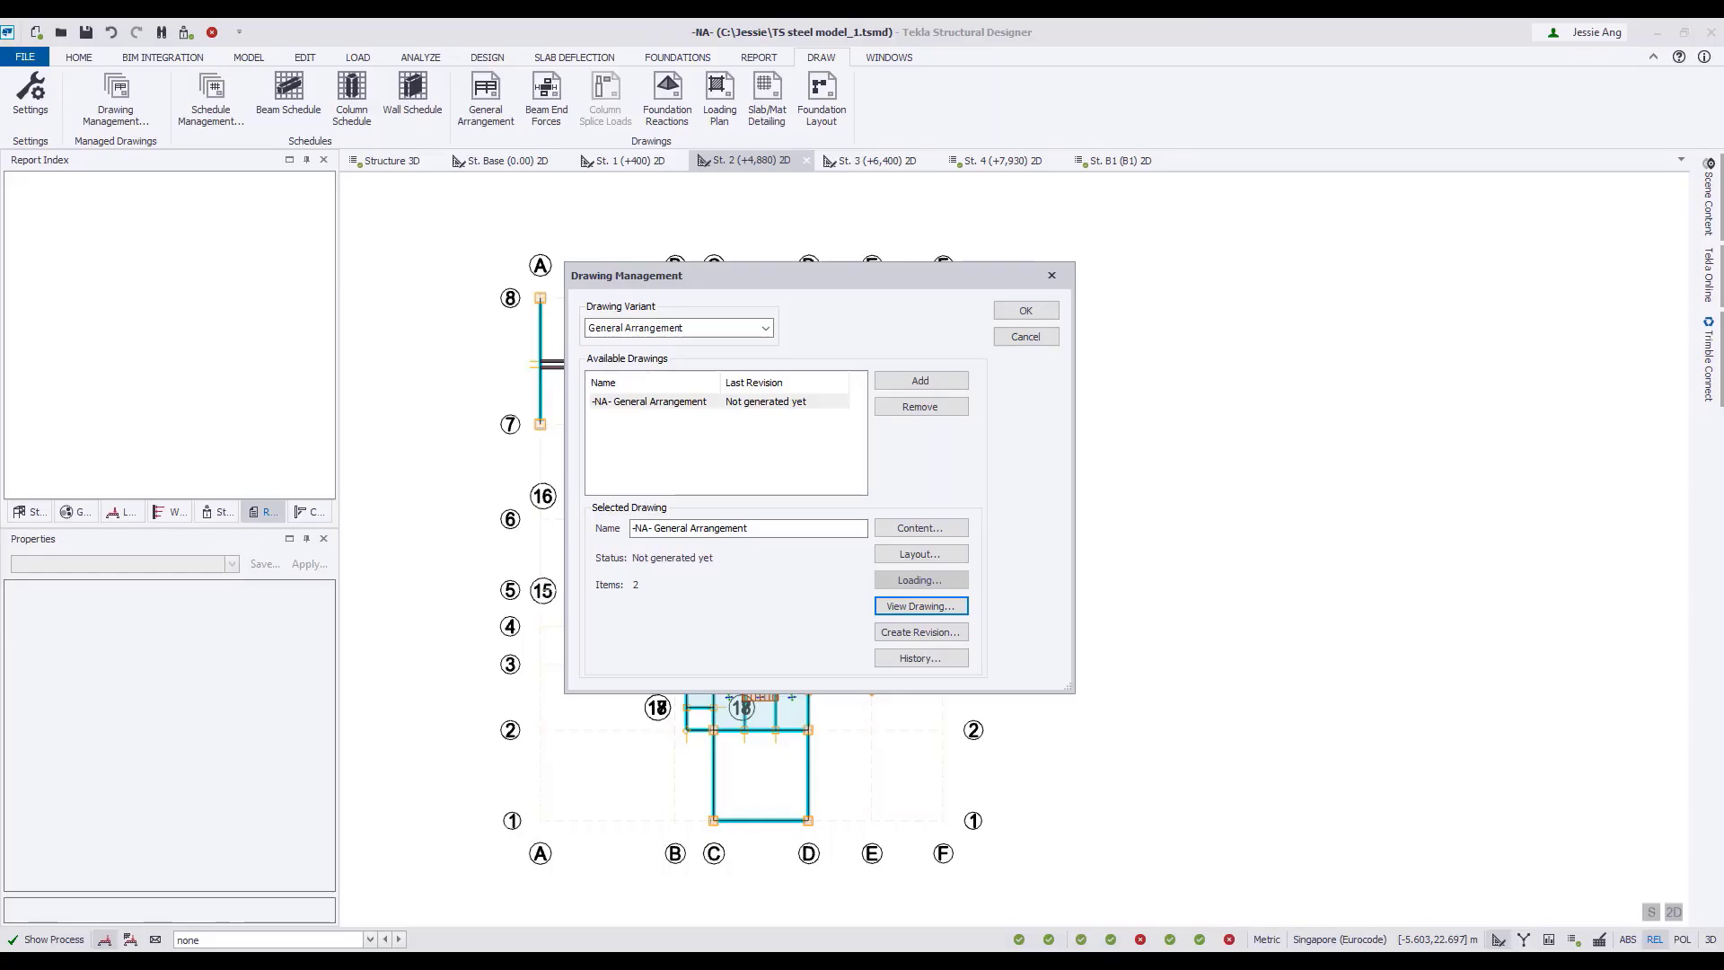
{"action": "left_click", "coordinate": [766, 328]}
{"action": "left_click", "coordinate": [692, 389]}
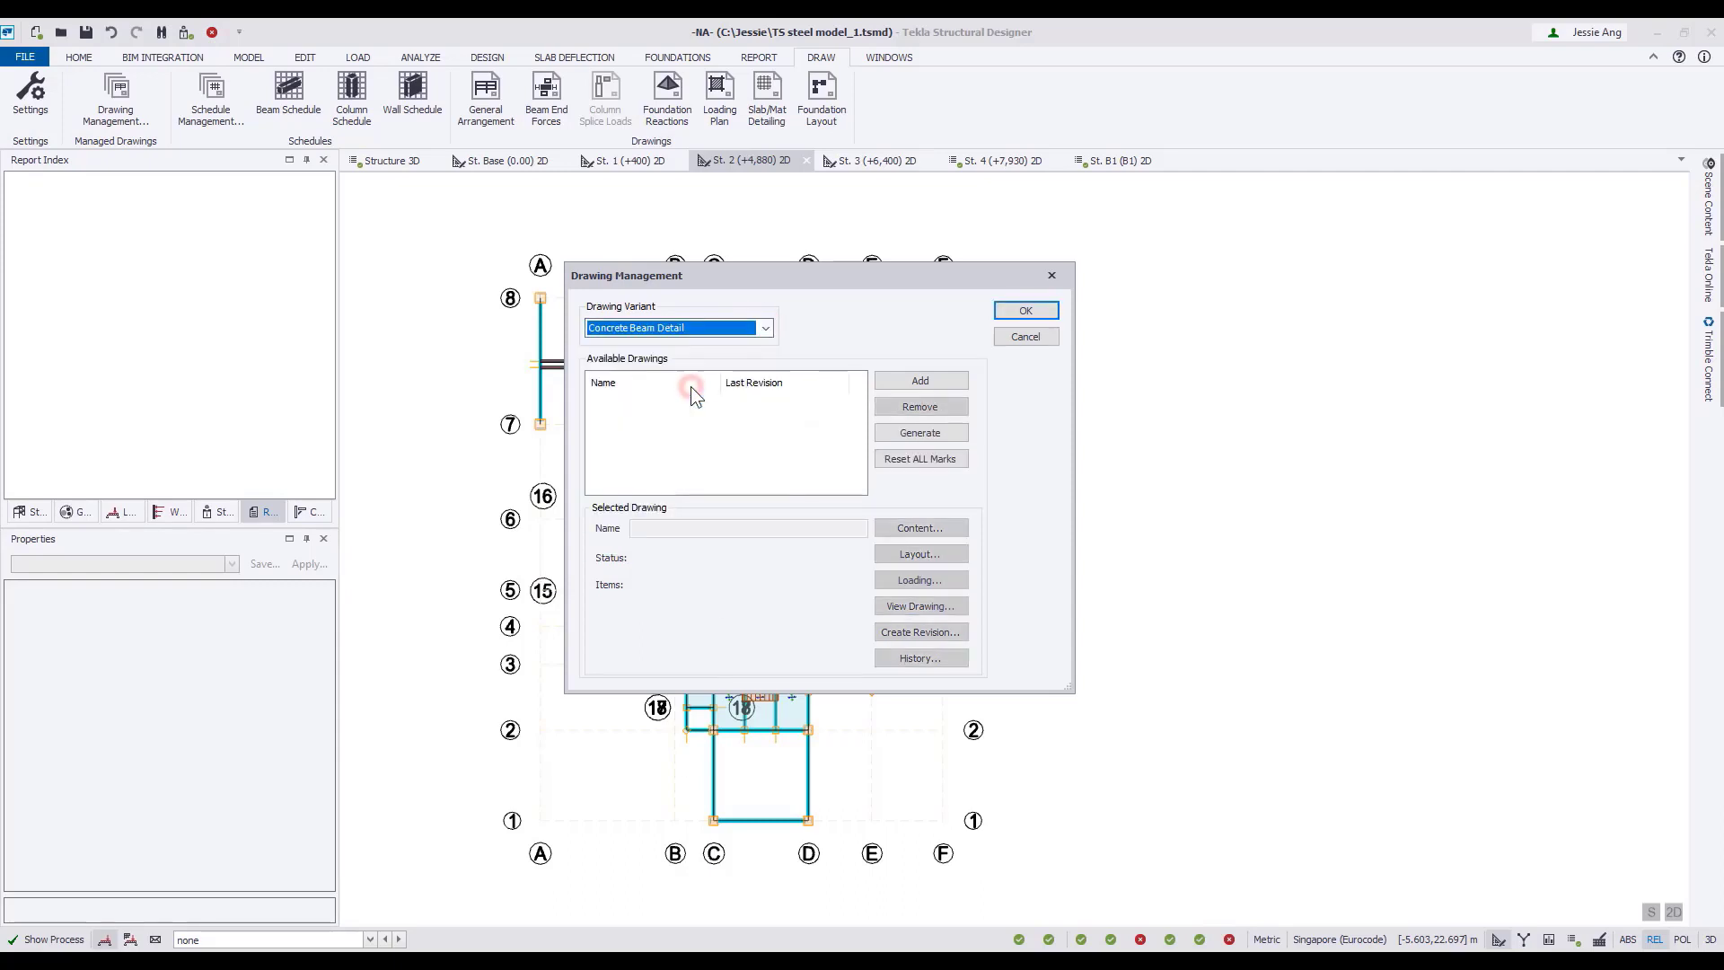
{"action": "left_click", "coordinate": [934, 434]}
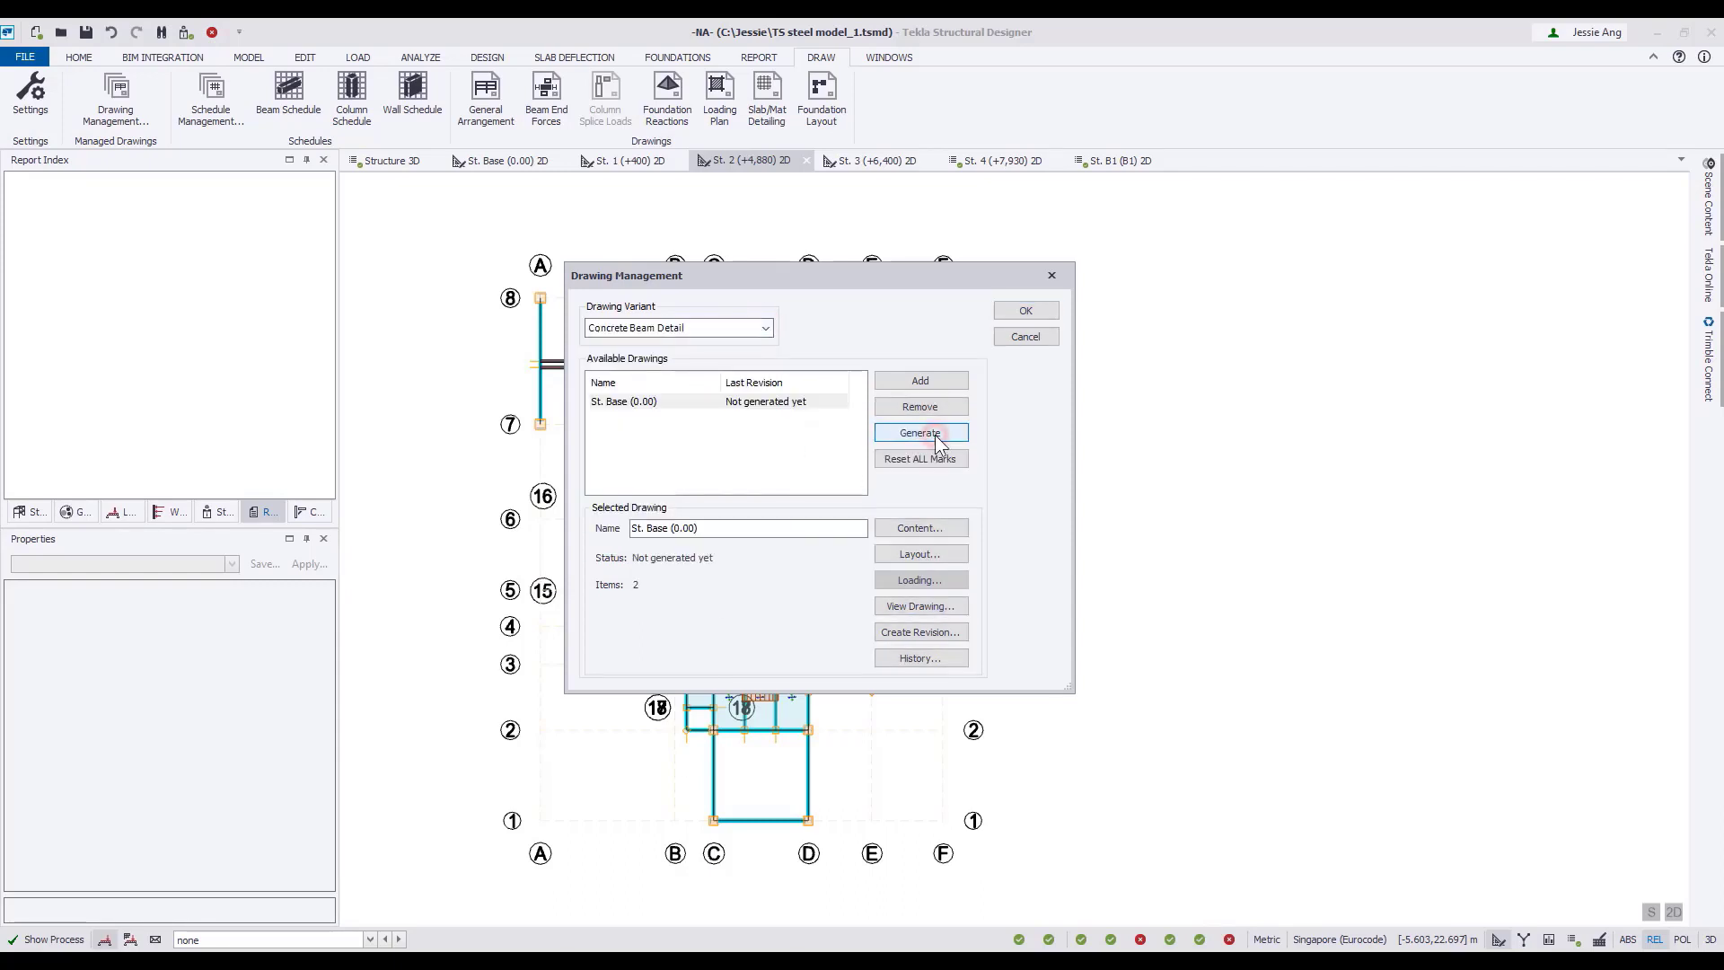
View the St. Base (0.00) beam detail drawing as a DXF with the Beam Detail layer configuration at 1:25.
{"action": "left_click", "coordinate": [949, 605]}
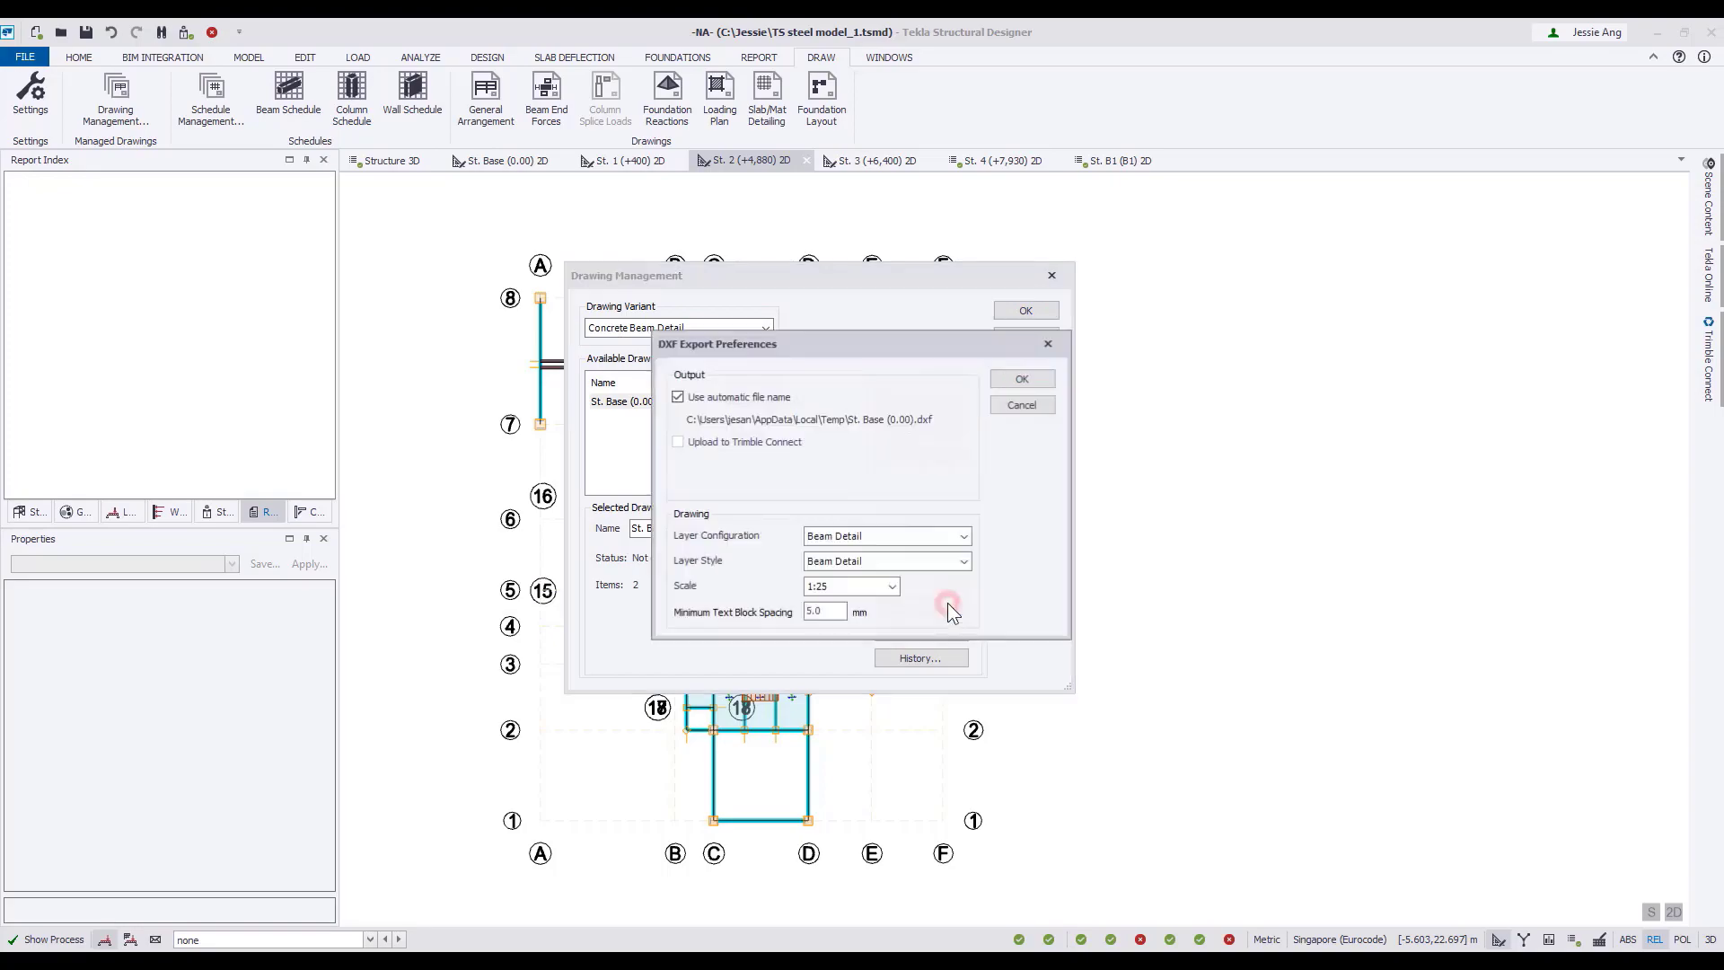
{"action": "left_click", "coordinate": [1021, 378]}
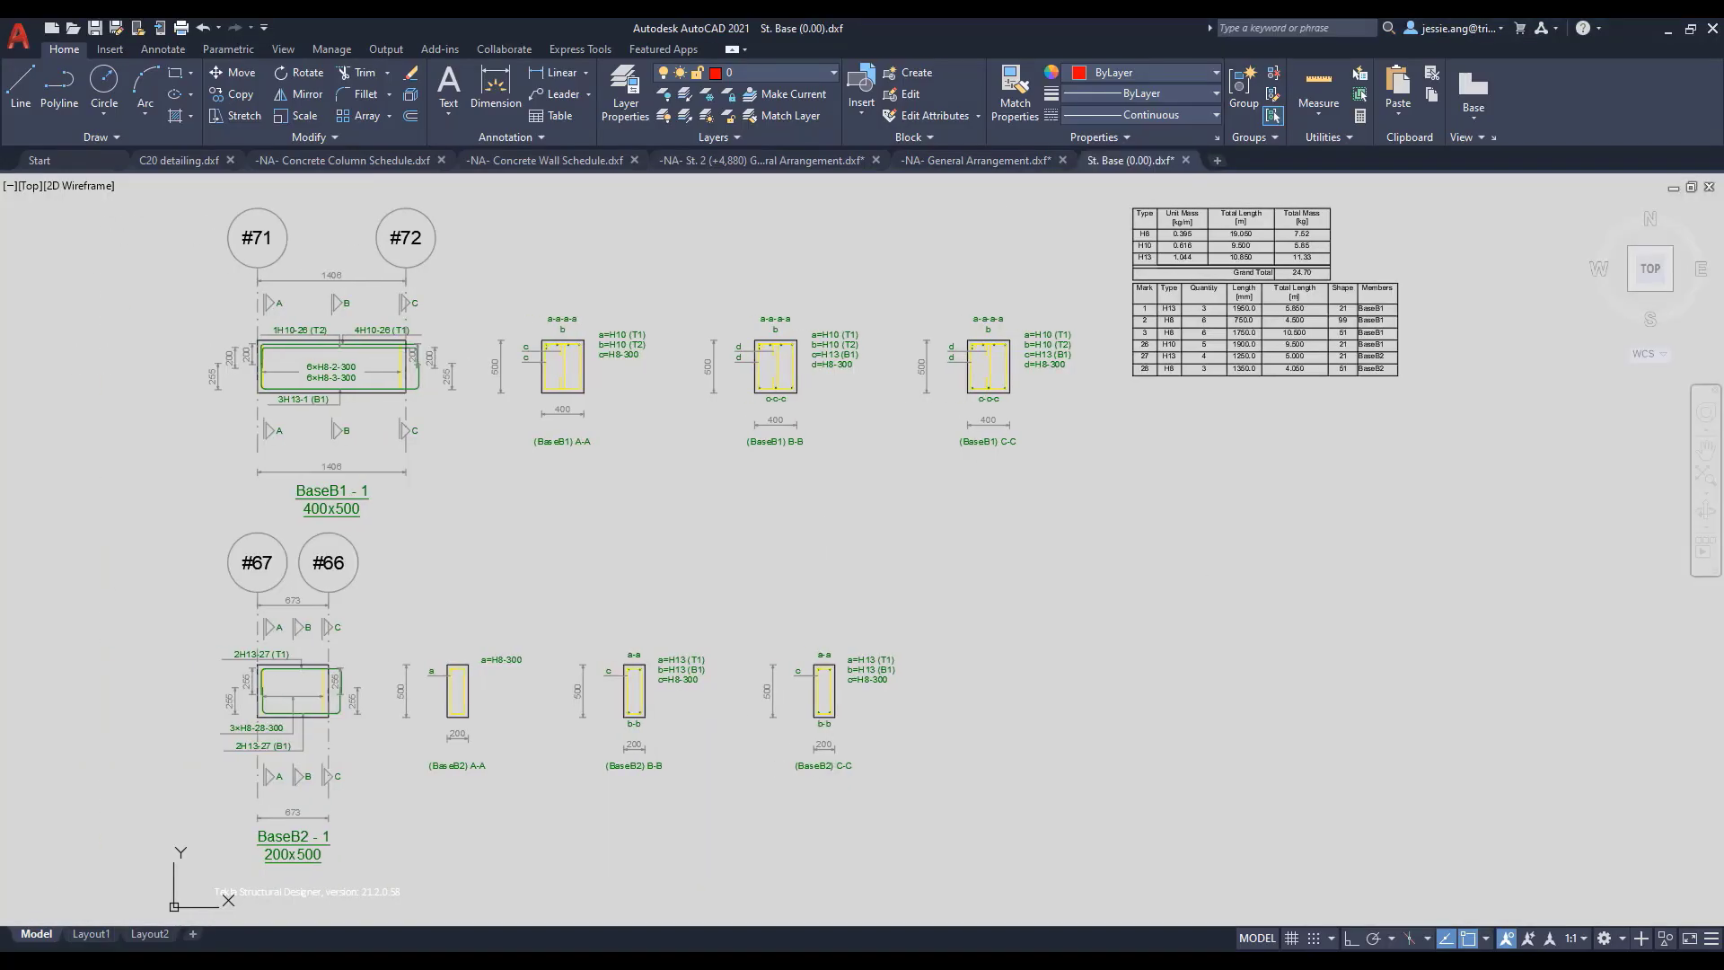
{"action": "middle_click_drag", "start_coordinate": [835, 528], "coordinate": [809, 523]}
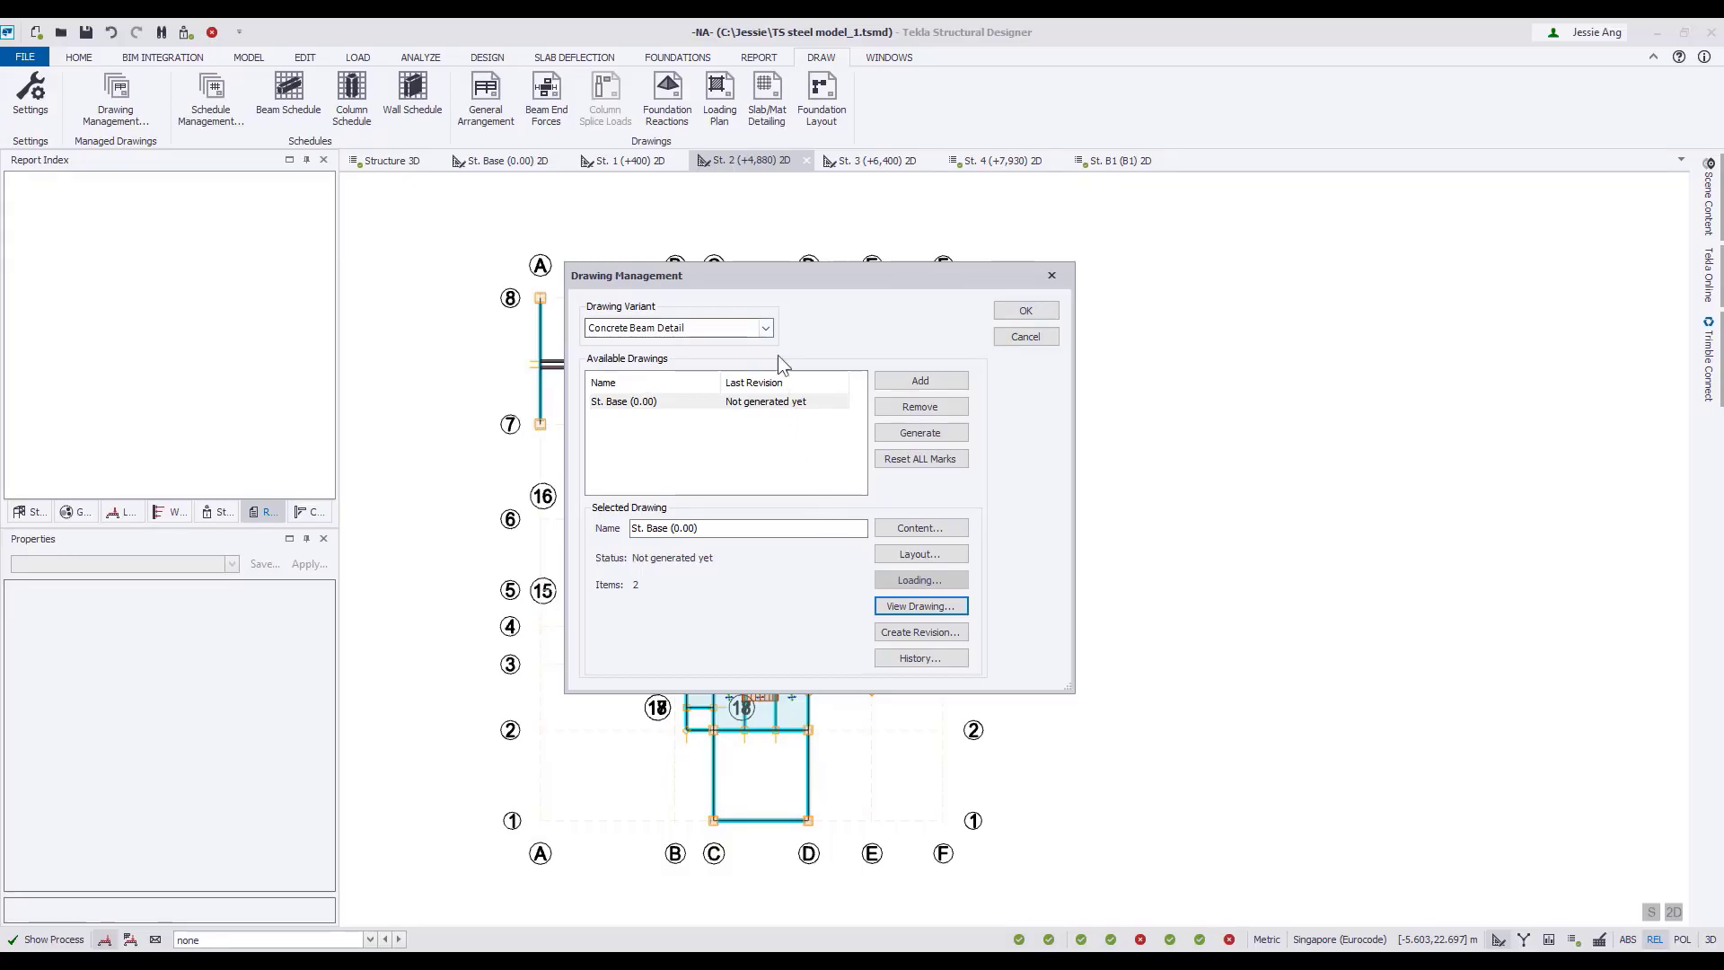
Back in Tekla Structural Designer, add a Foundation Layout drawing and assign level St. B1 (B1) as its content.
{"action": "left_click", "coordinate": [765, 328]}
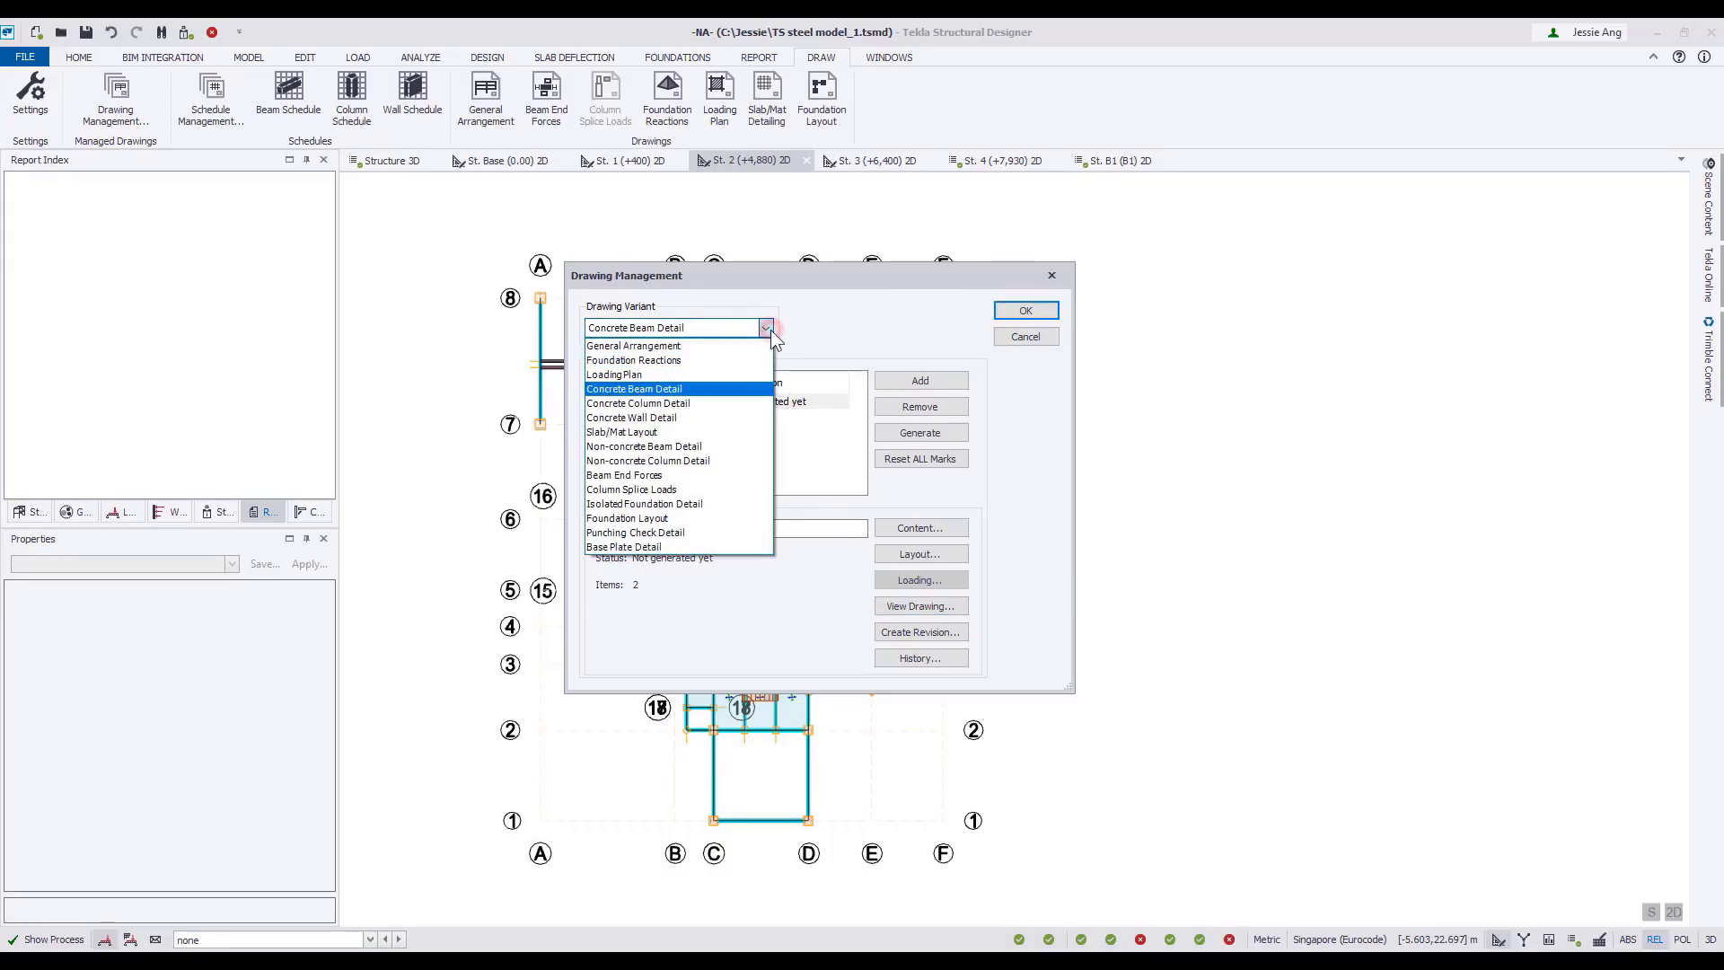
{"action": "left_click", "coordinate": [709, 519]}
{"action": "left_click", "coordinate": [916, 384]}
{"action": "left_click", "coordinate": [932, 530]}
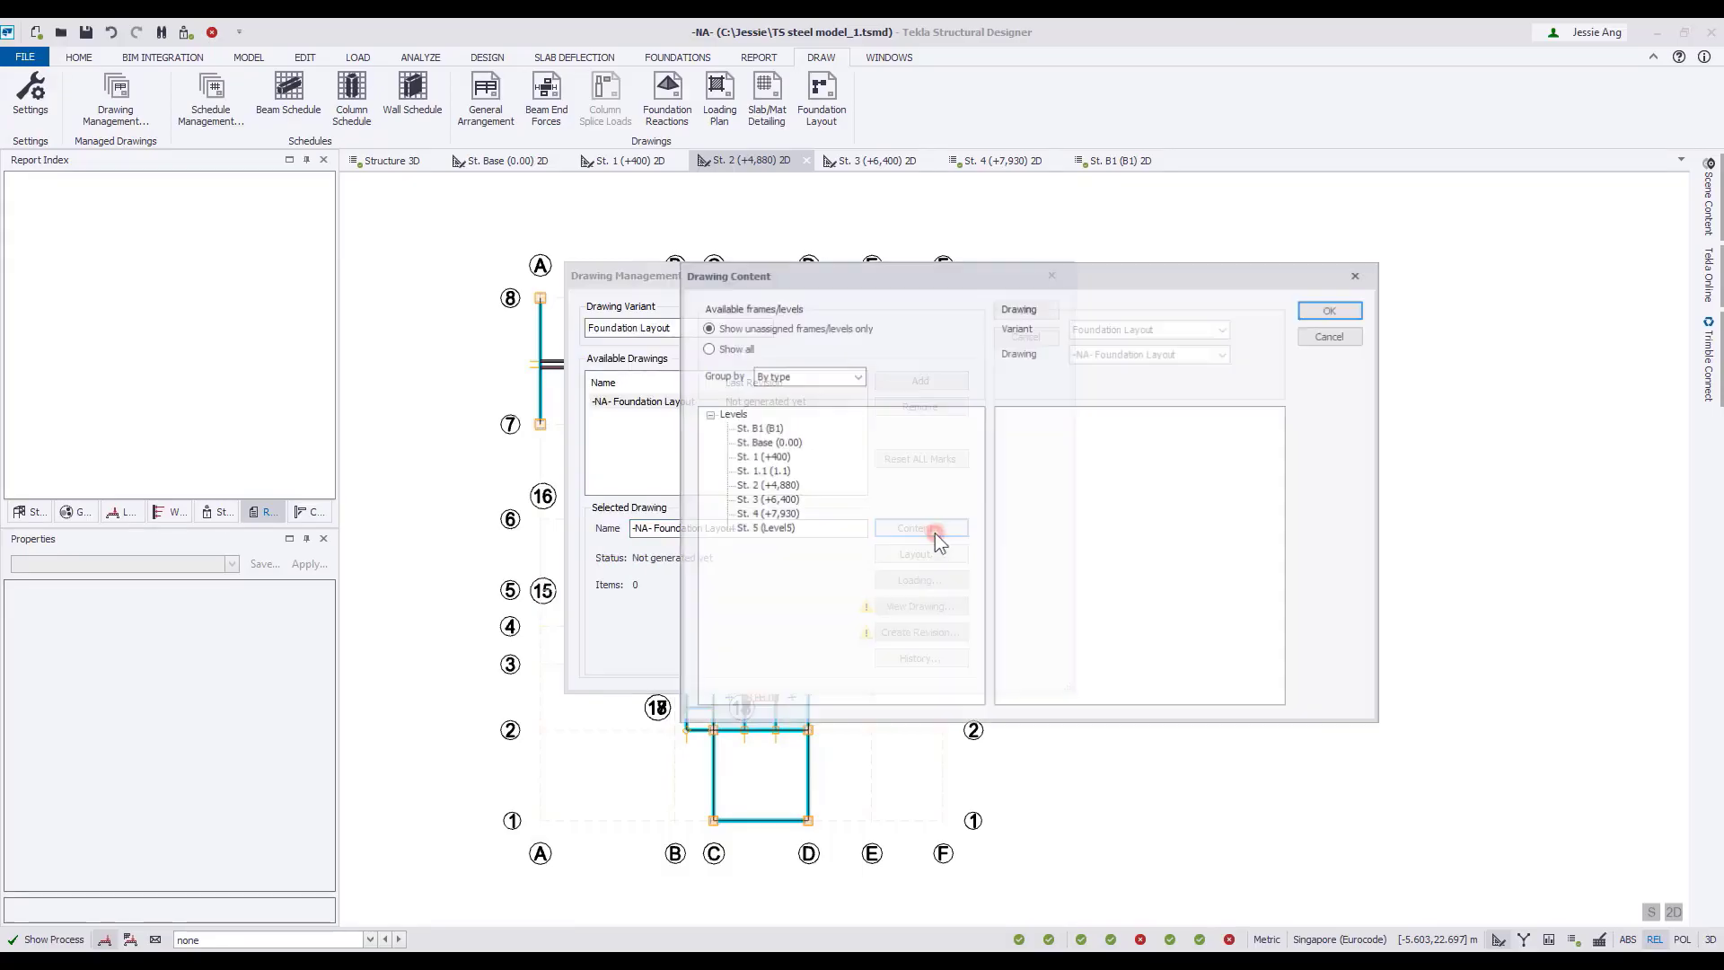
{"action": "left_click_drag", "start_coordinate": [1108, 438], "coordinate": [1109, 439]}
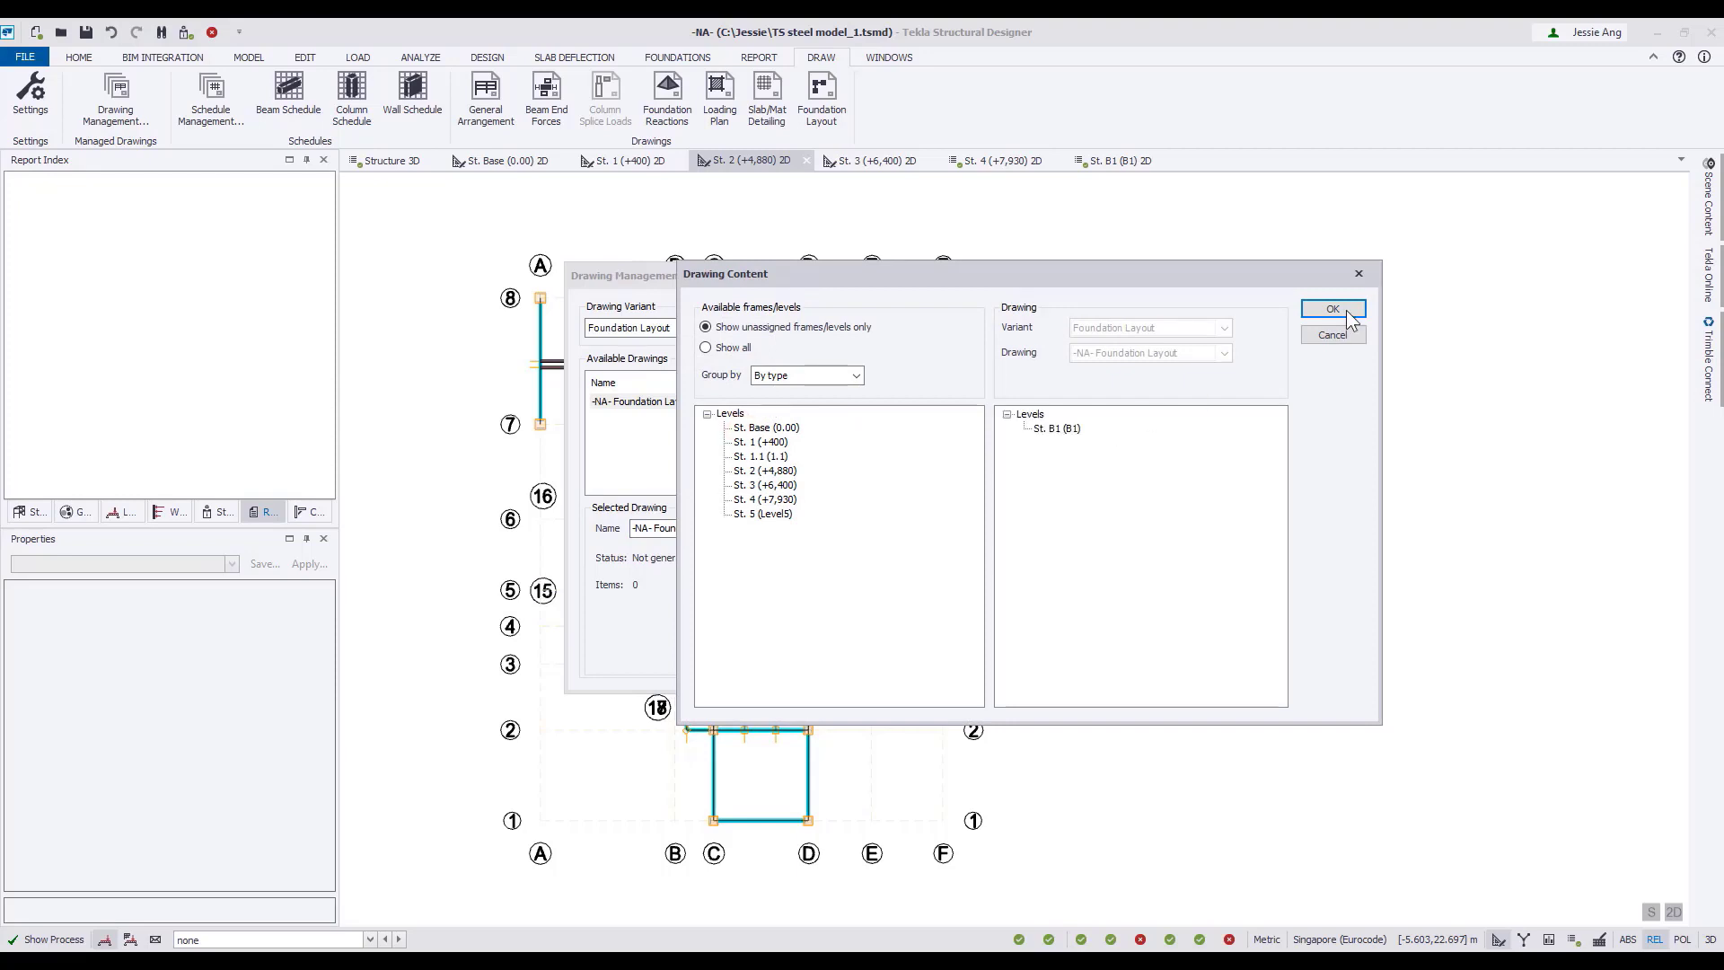
{"action": "left_click", "coordinate": [1346, 313]}
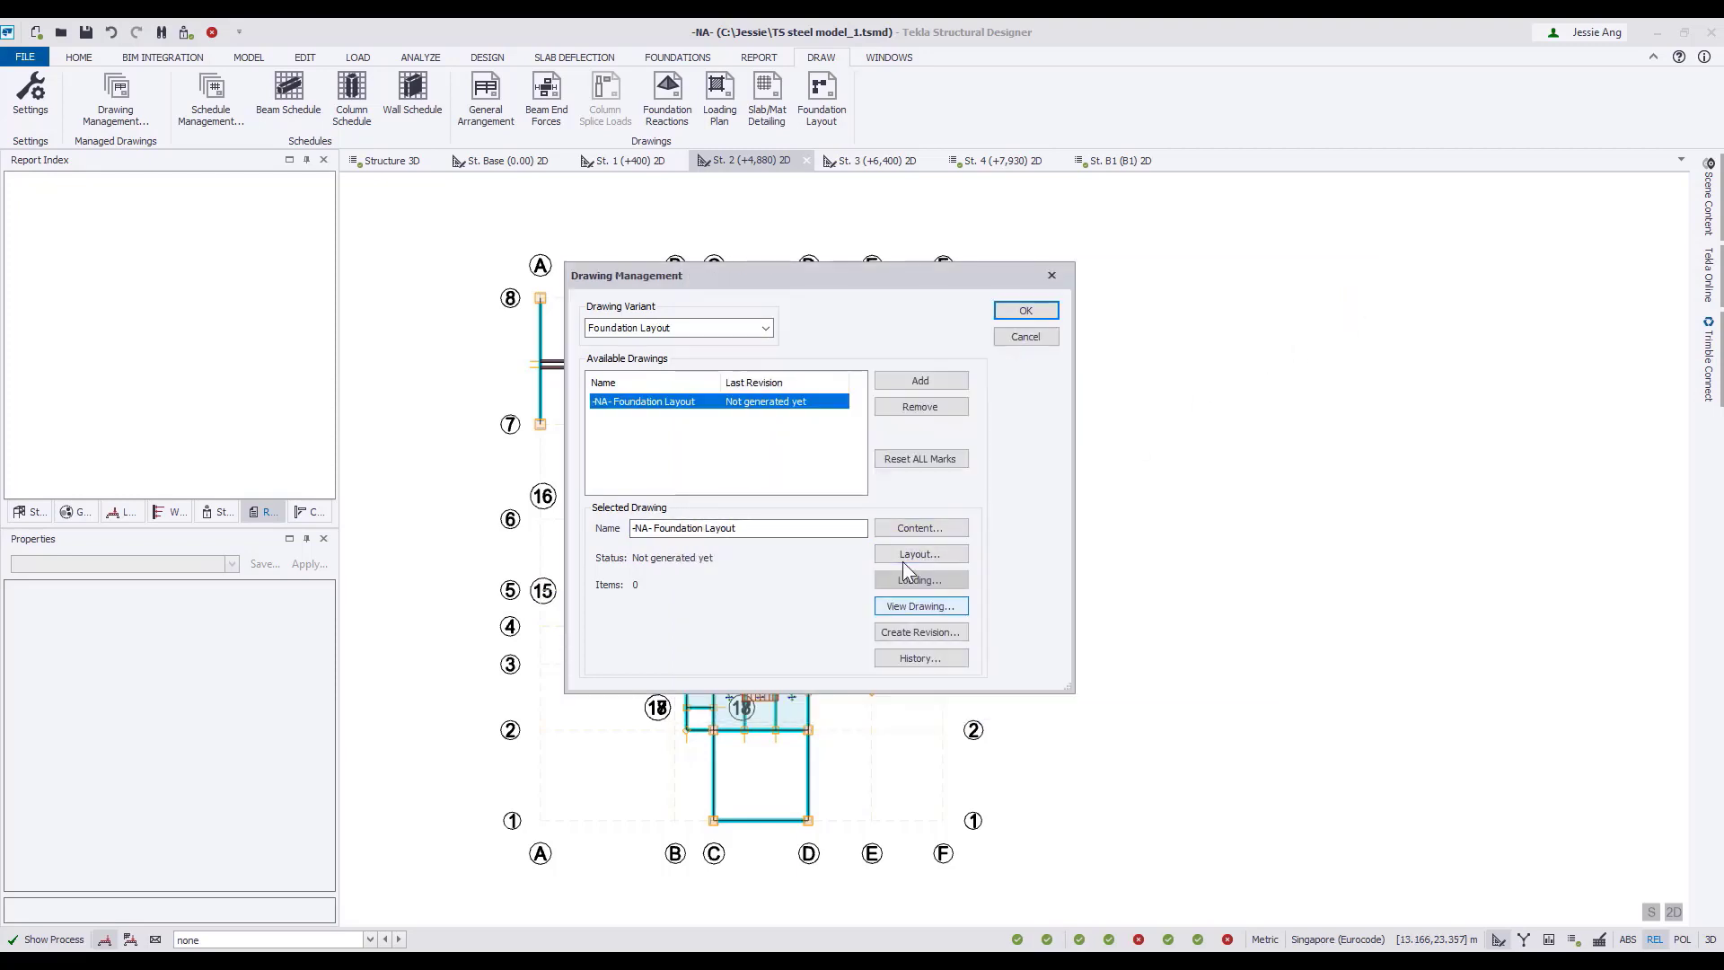
View the Foundation Layout drawing as a DXF and examine its footing details, footing schedule and steel quantity table.
{"action": "left_click", "coordinate": [924, 612]}
{"action": "left_click", "coordinate": [1022, 378]}
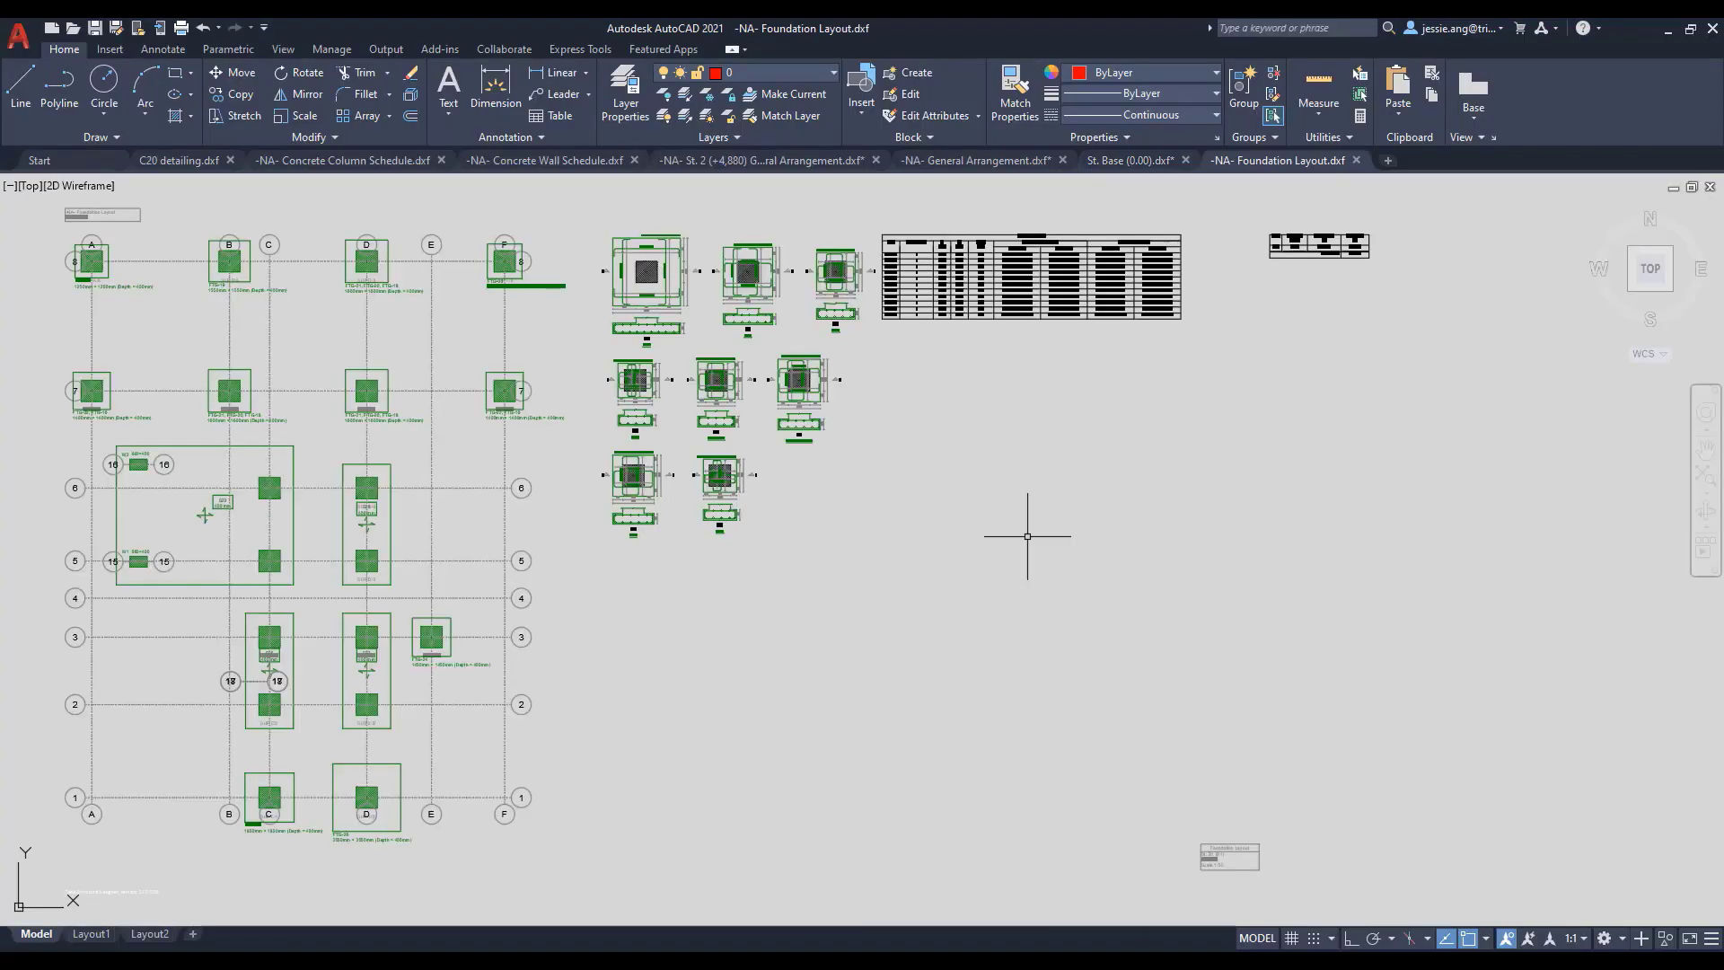
{"action": "scroll", "coordinate": [688, 473], "scroll_direction": "up", "scroll_amount": 5}
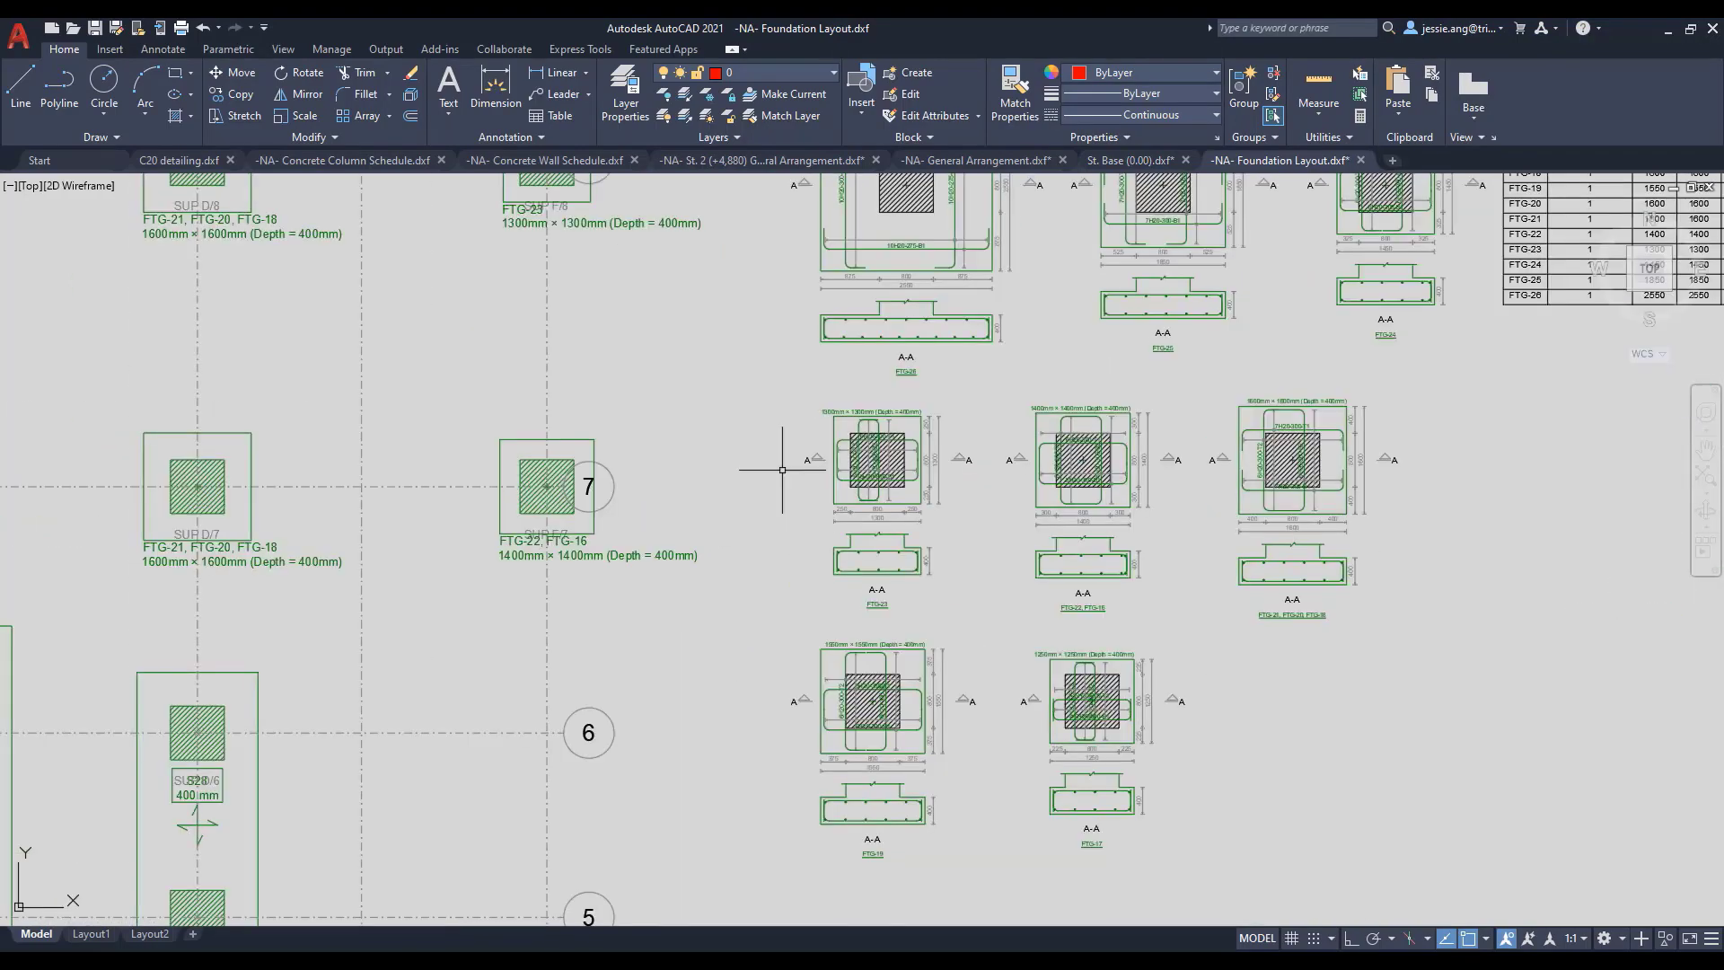
{"action": "mouse_move", "coordinate": [770, 431]}
{"action": "middle_mouse_down"}
{"action": "mouse_move", "coordinate": [787, 699]}
{"action": "mouse_move", "coordinate": [314, 589]}
{"action": "middle_mouse_up"}
{"action": "middle_click_drag", "start_coordinate": [1424, 589], "coordinate": [711, 614]}
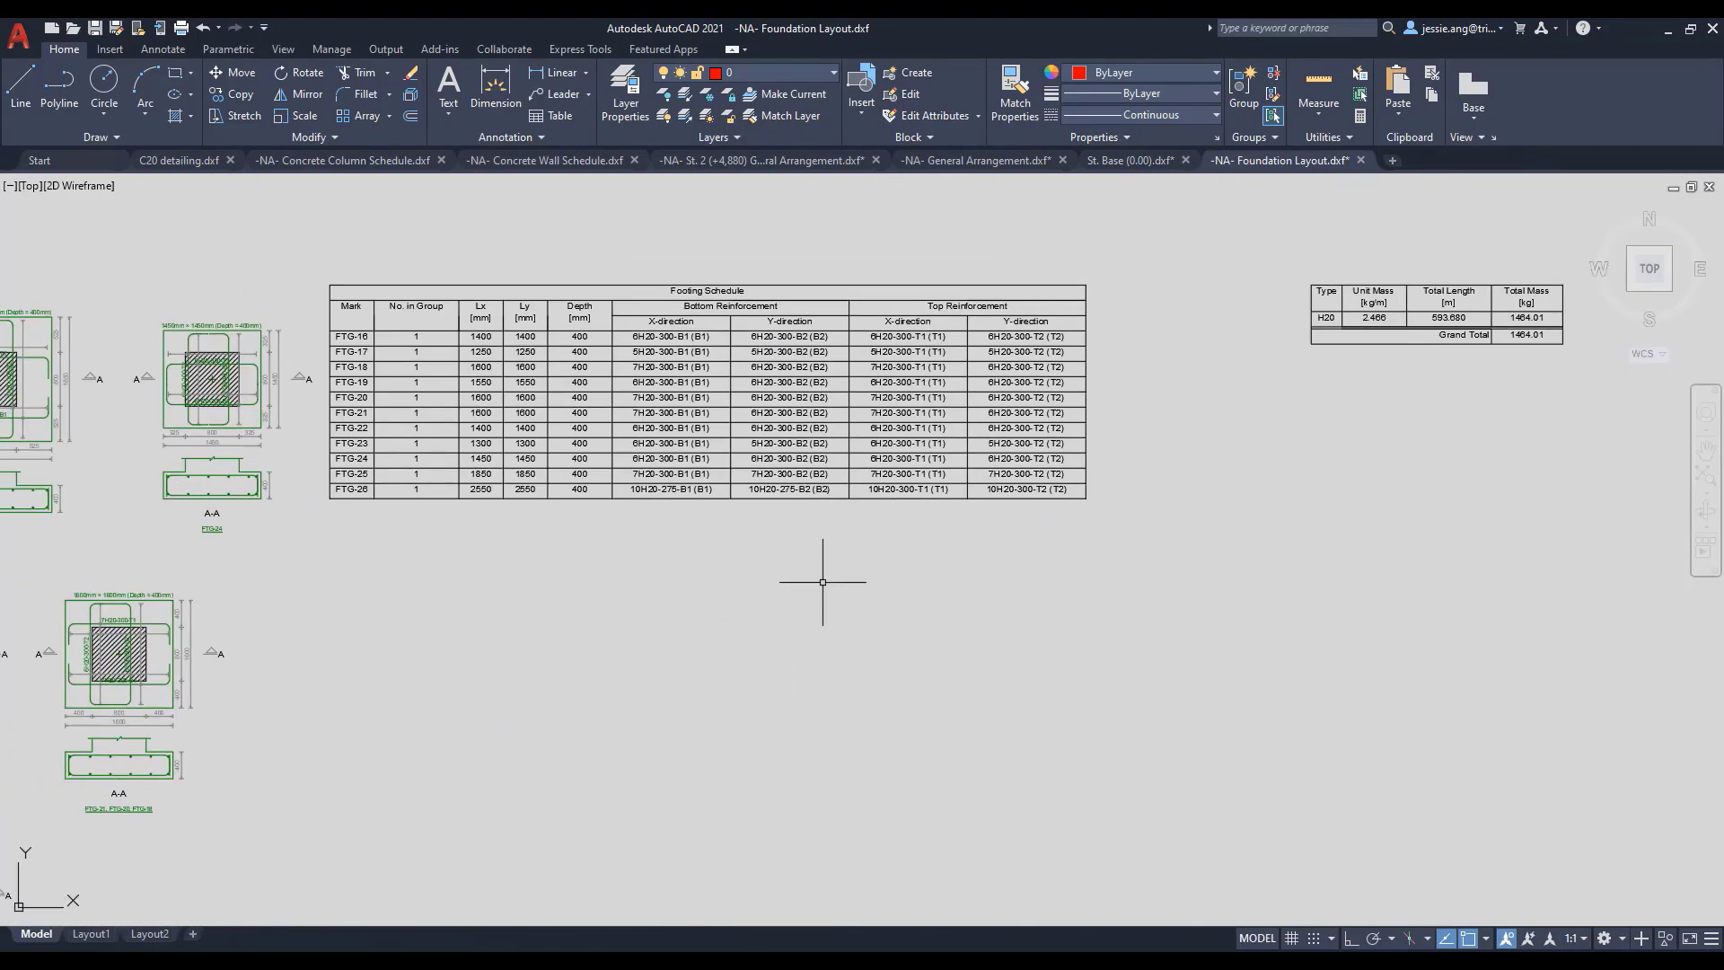
Return to Tekla Structural Designer, accept the managed drawings and save the model from the 3D structure view.
{"action": "key", "text": "alt+Tab"}
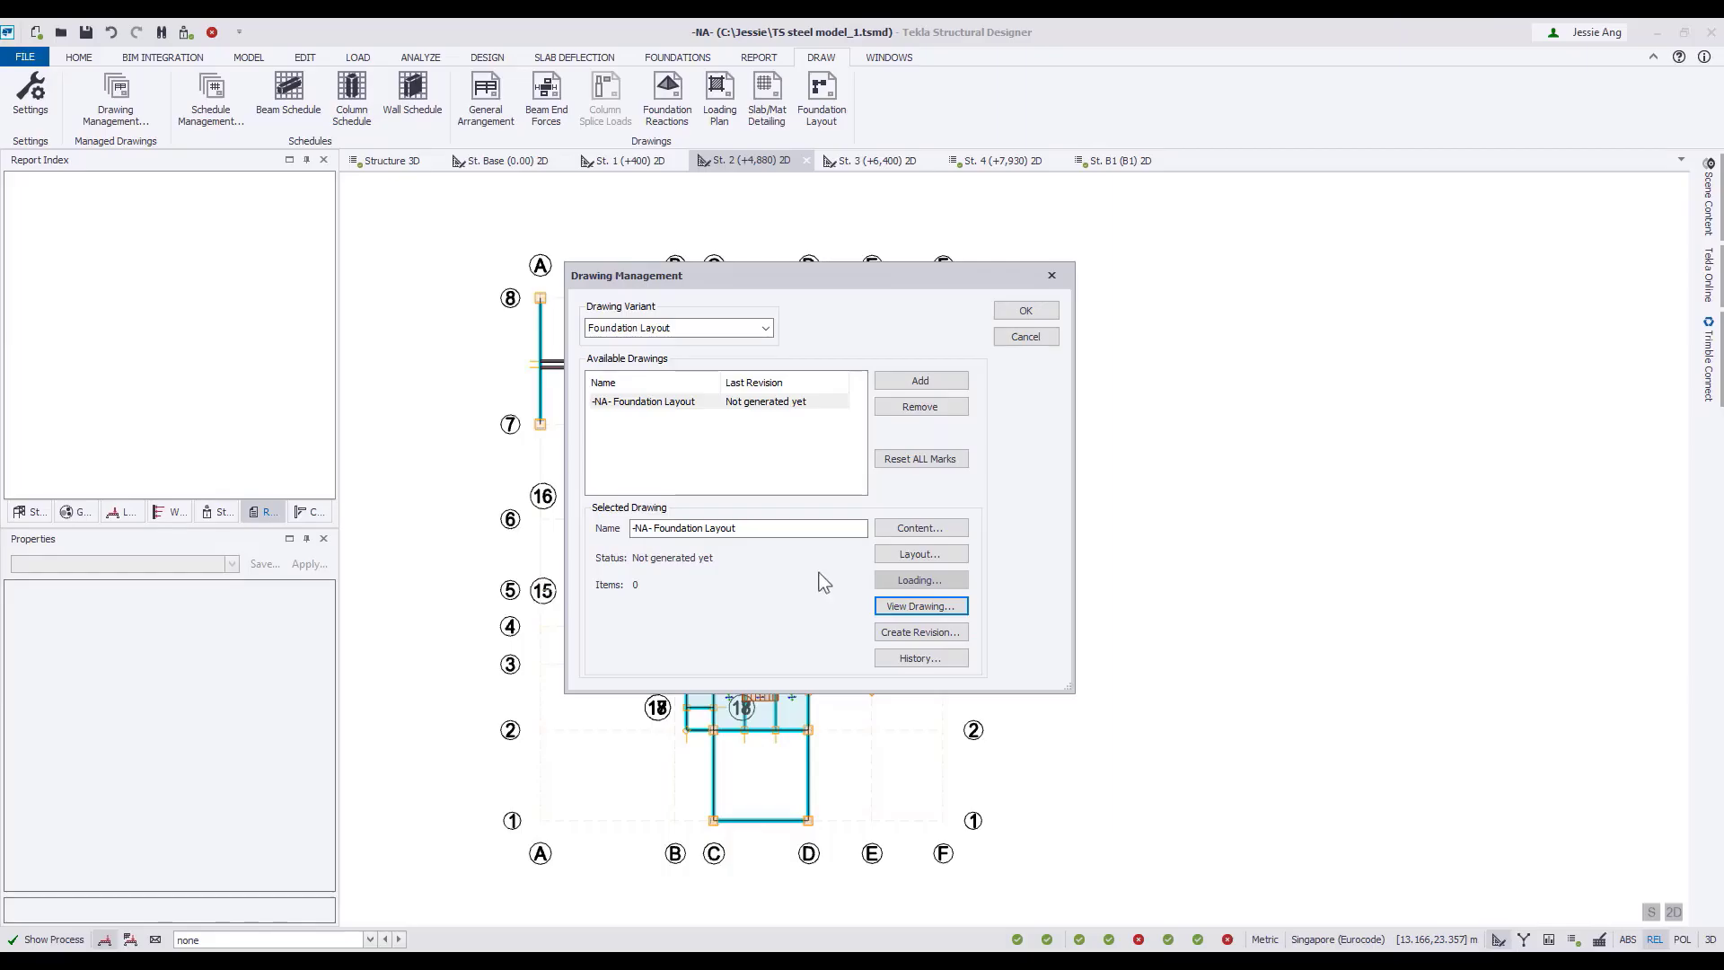
{"action": "left_click", "coordinate": [1025, 311]}
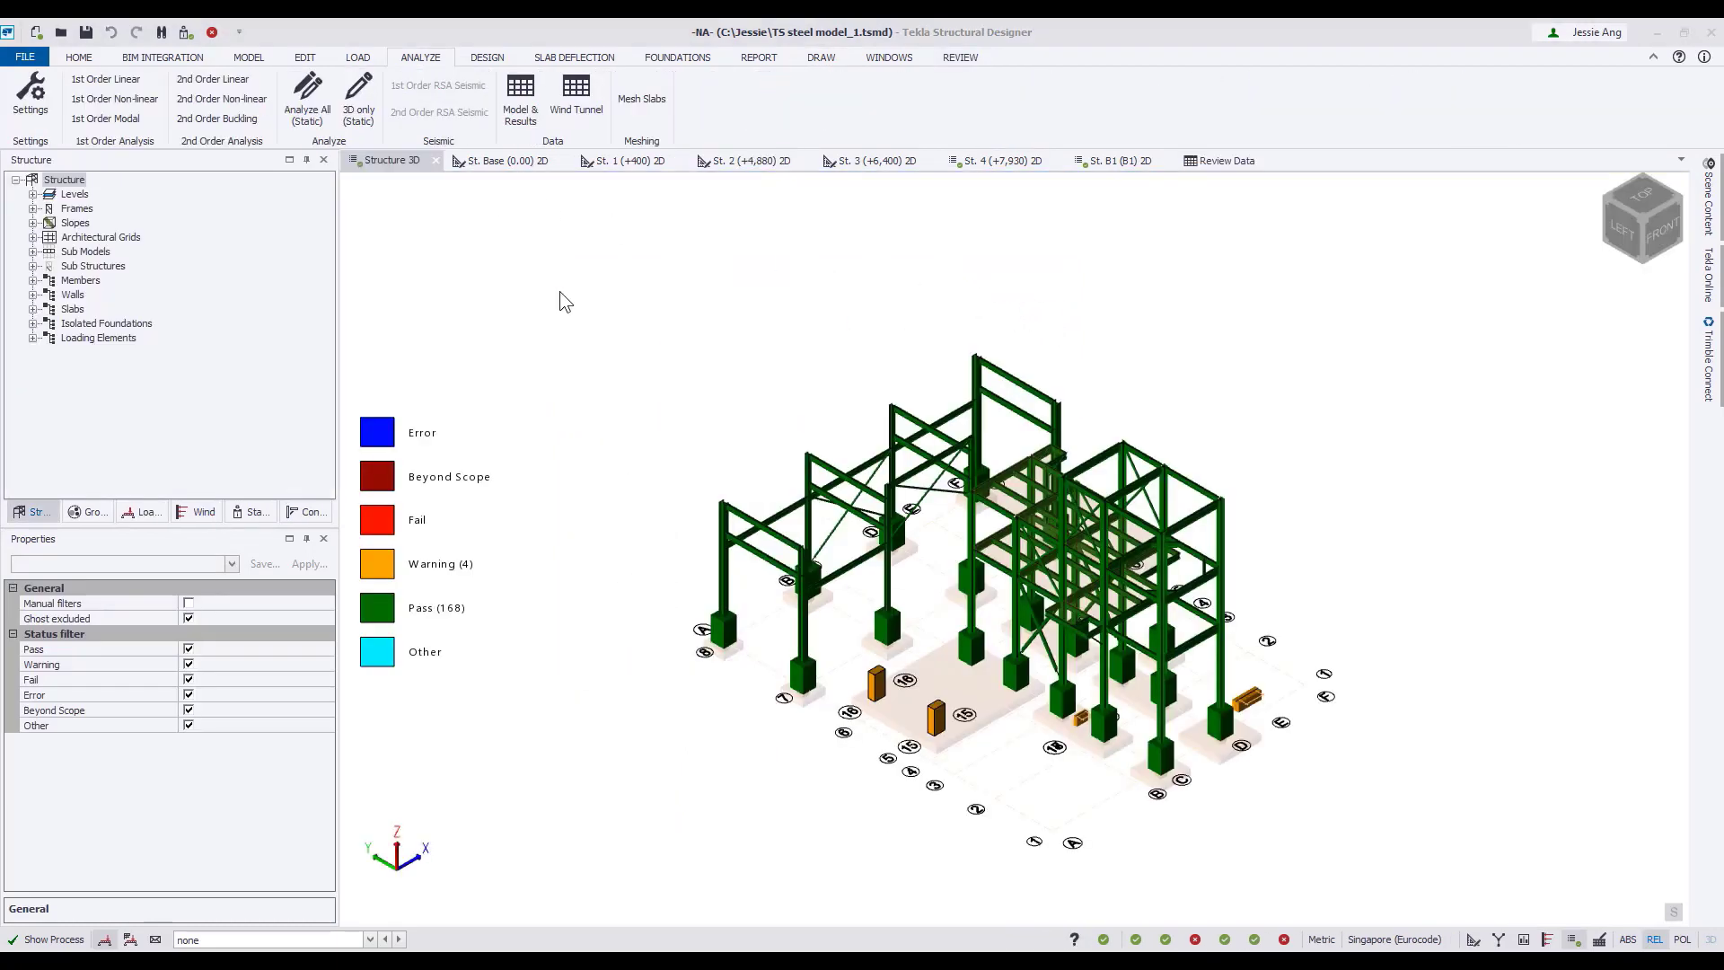
{"action": "left_click", "coordinate": [558, 291]}
{"action": "left_click", "coordinate": [84, 32]}
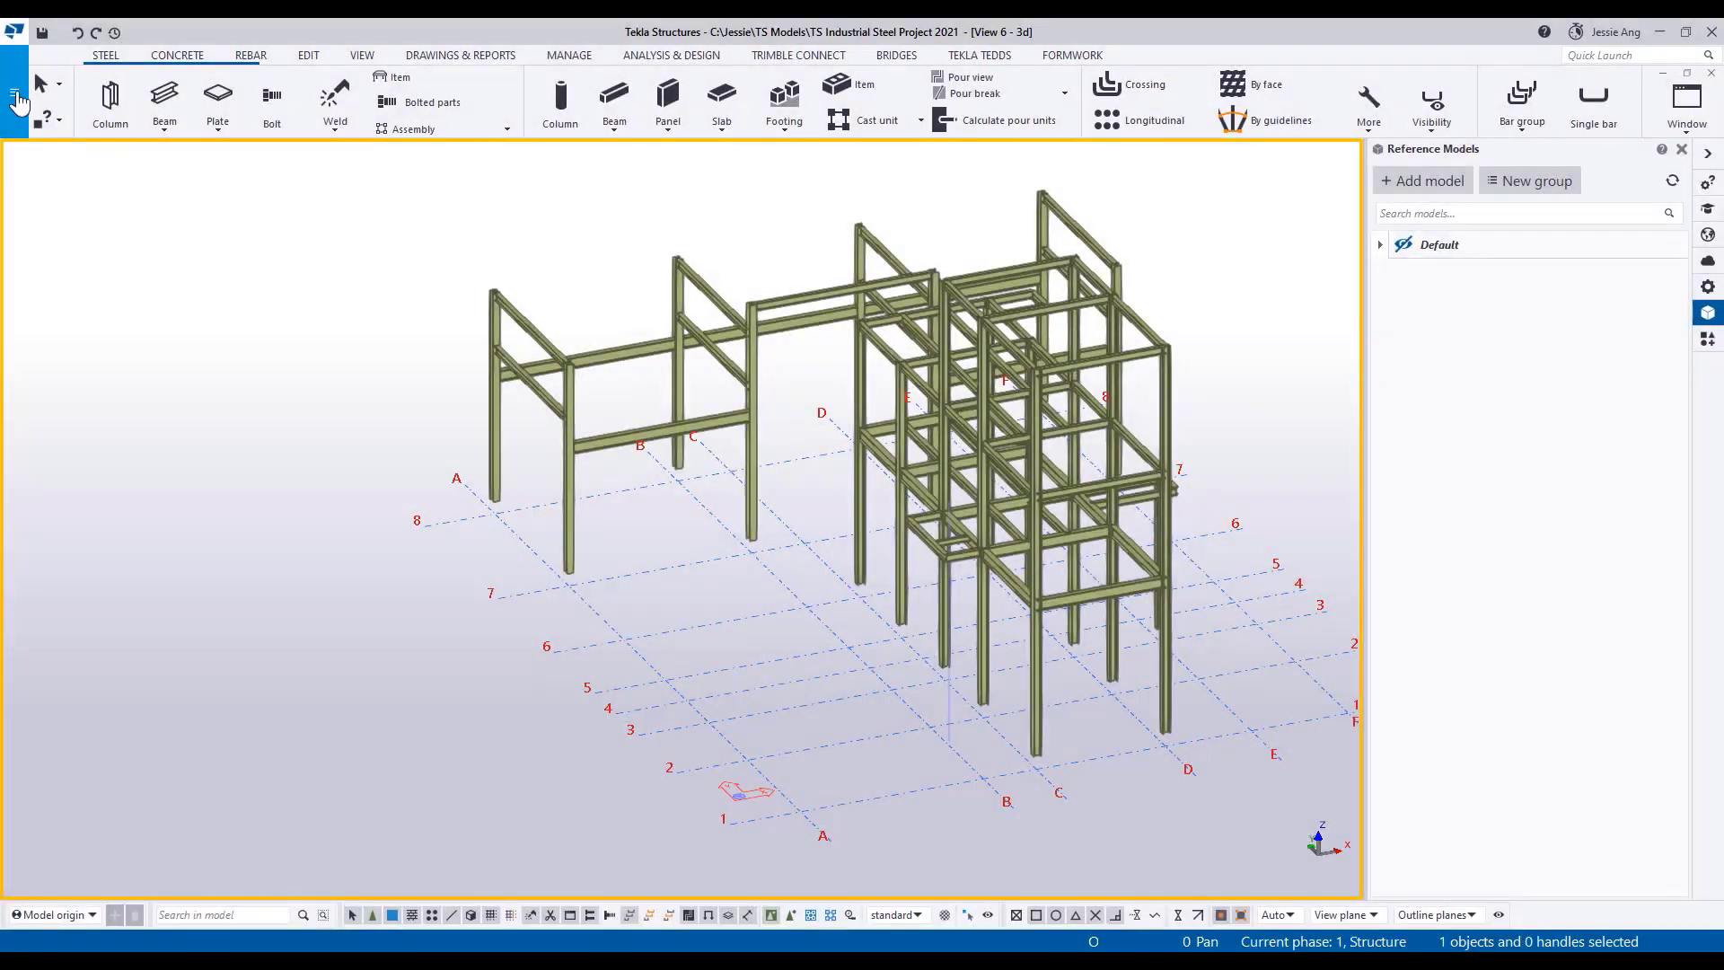
Switch to Tekla Structures and import the Tekla Structural Designer file TS steel model_1.tsmd, including its grids, with the model comparison tool shown.
{"action": "left_click", "coordinate": [13, 32]}
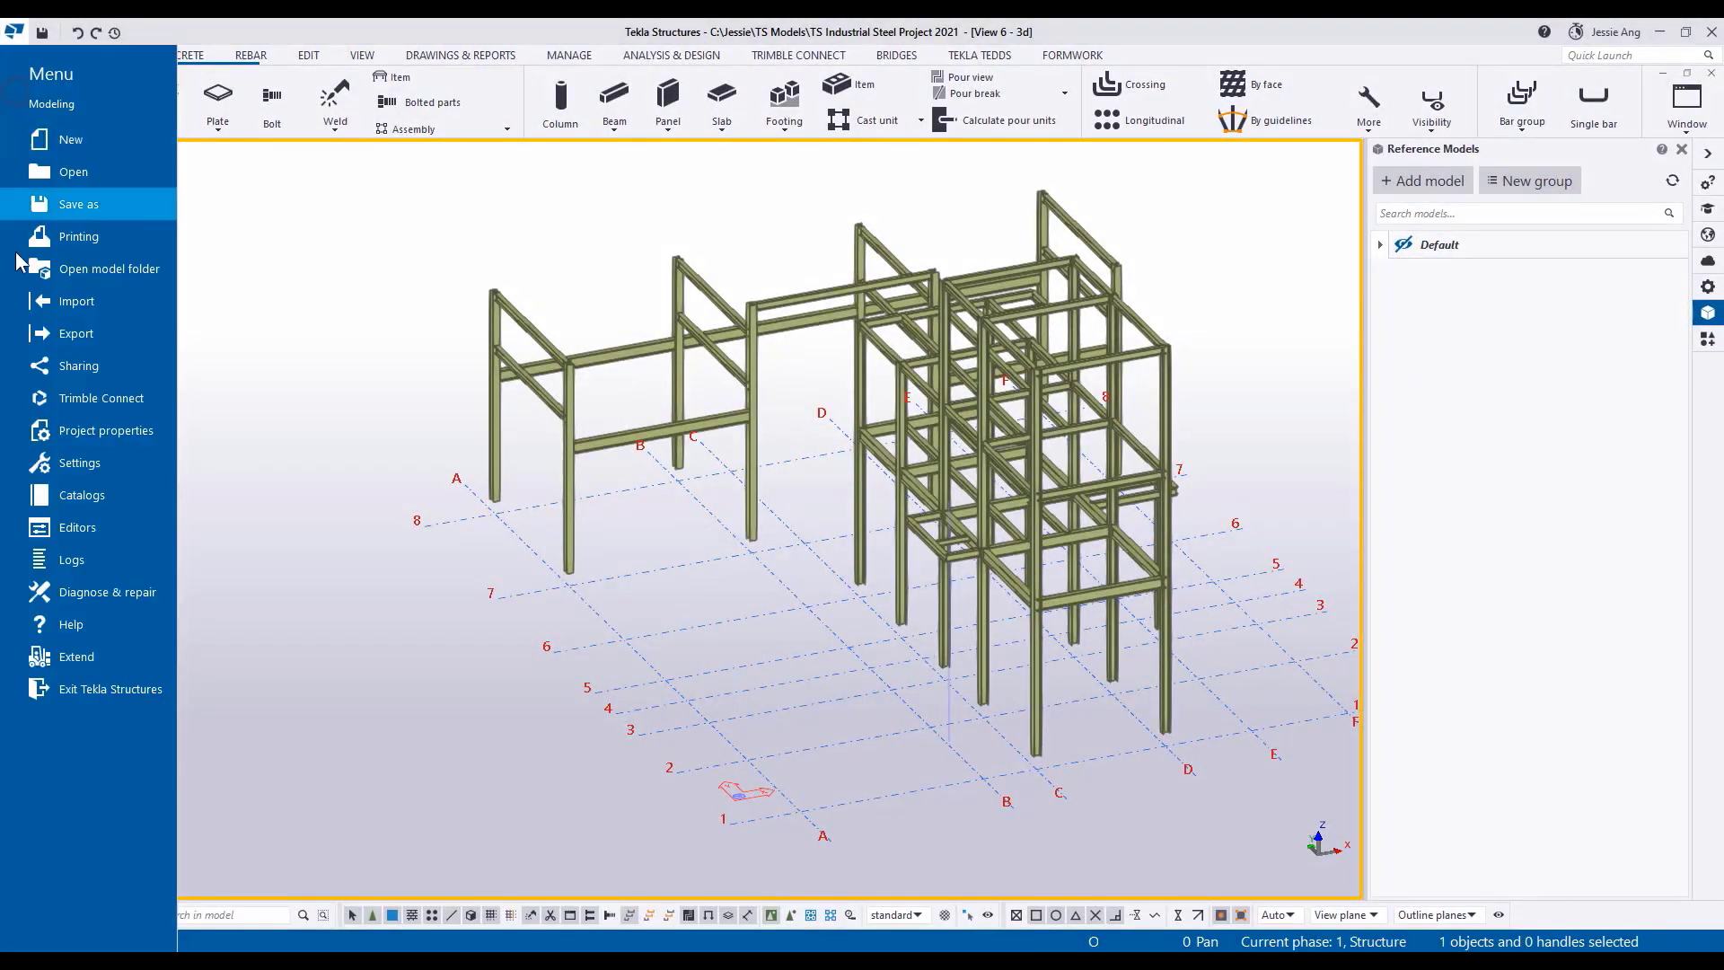
{"action": "left_click", "coordinate": [94, 300]}
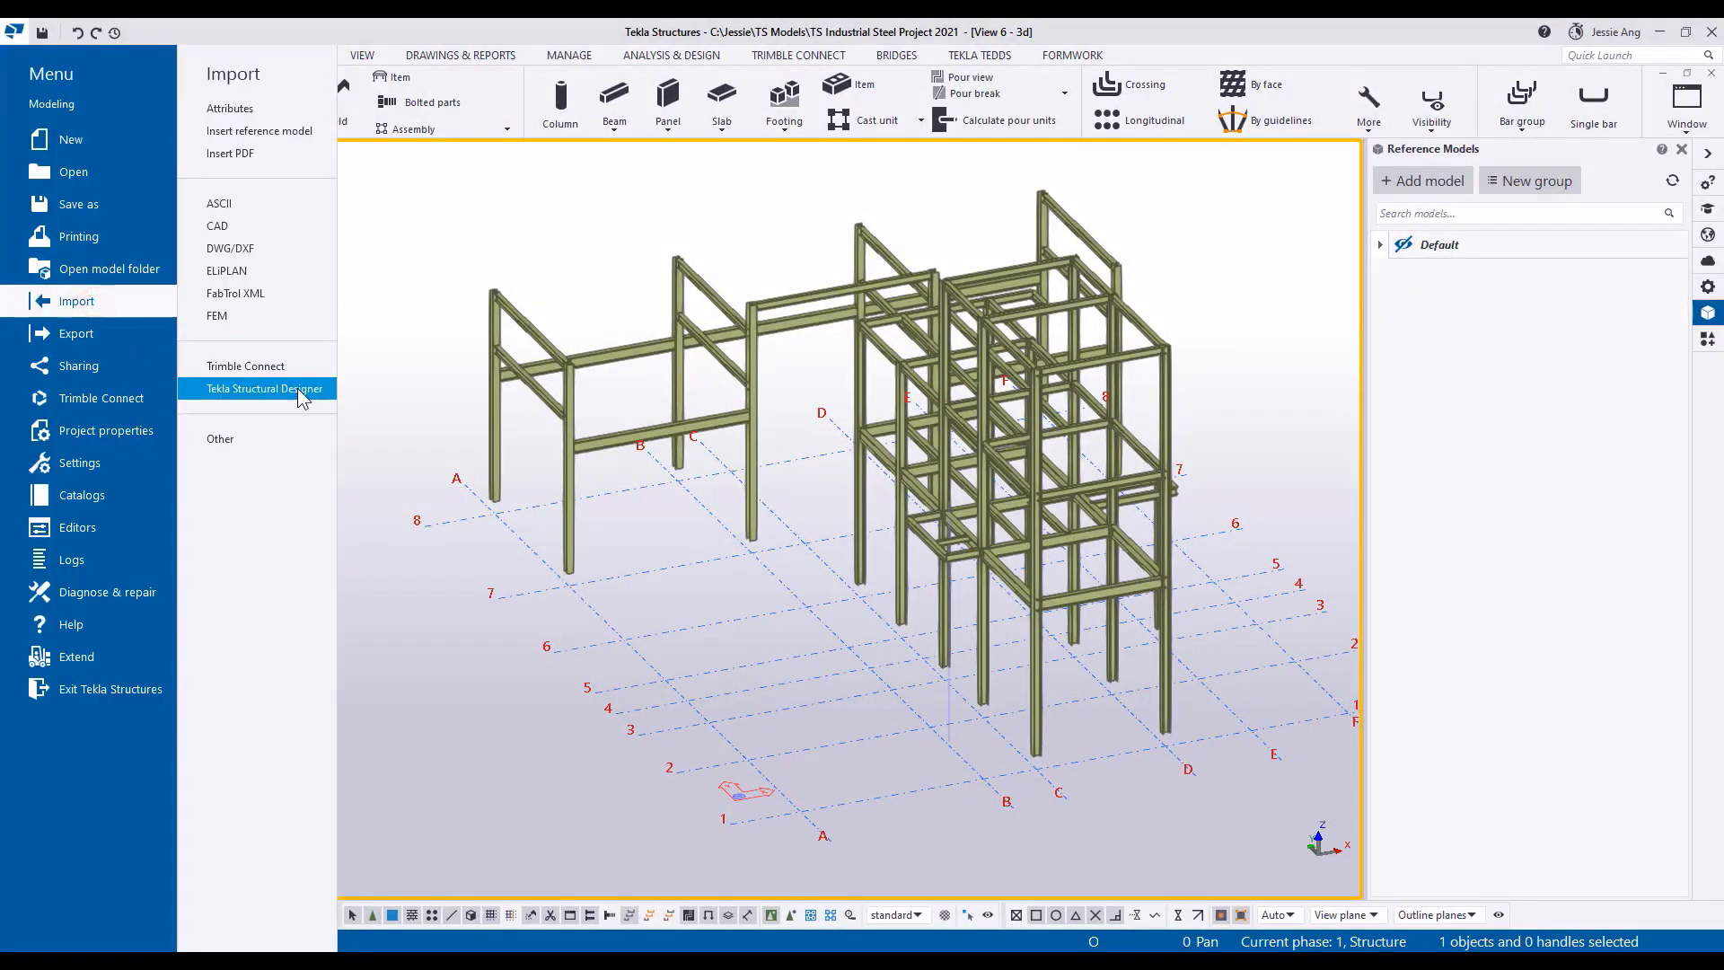
{"action": "left_click", "coordinate": [300, 391]}
{"action": "left_click", "coordinate": [519, 180]}
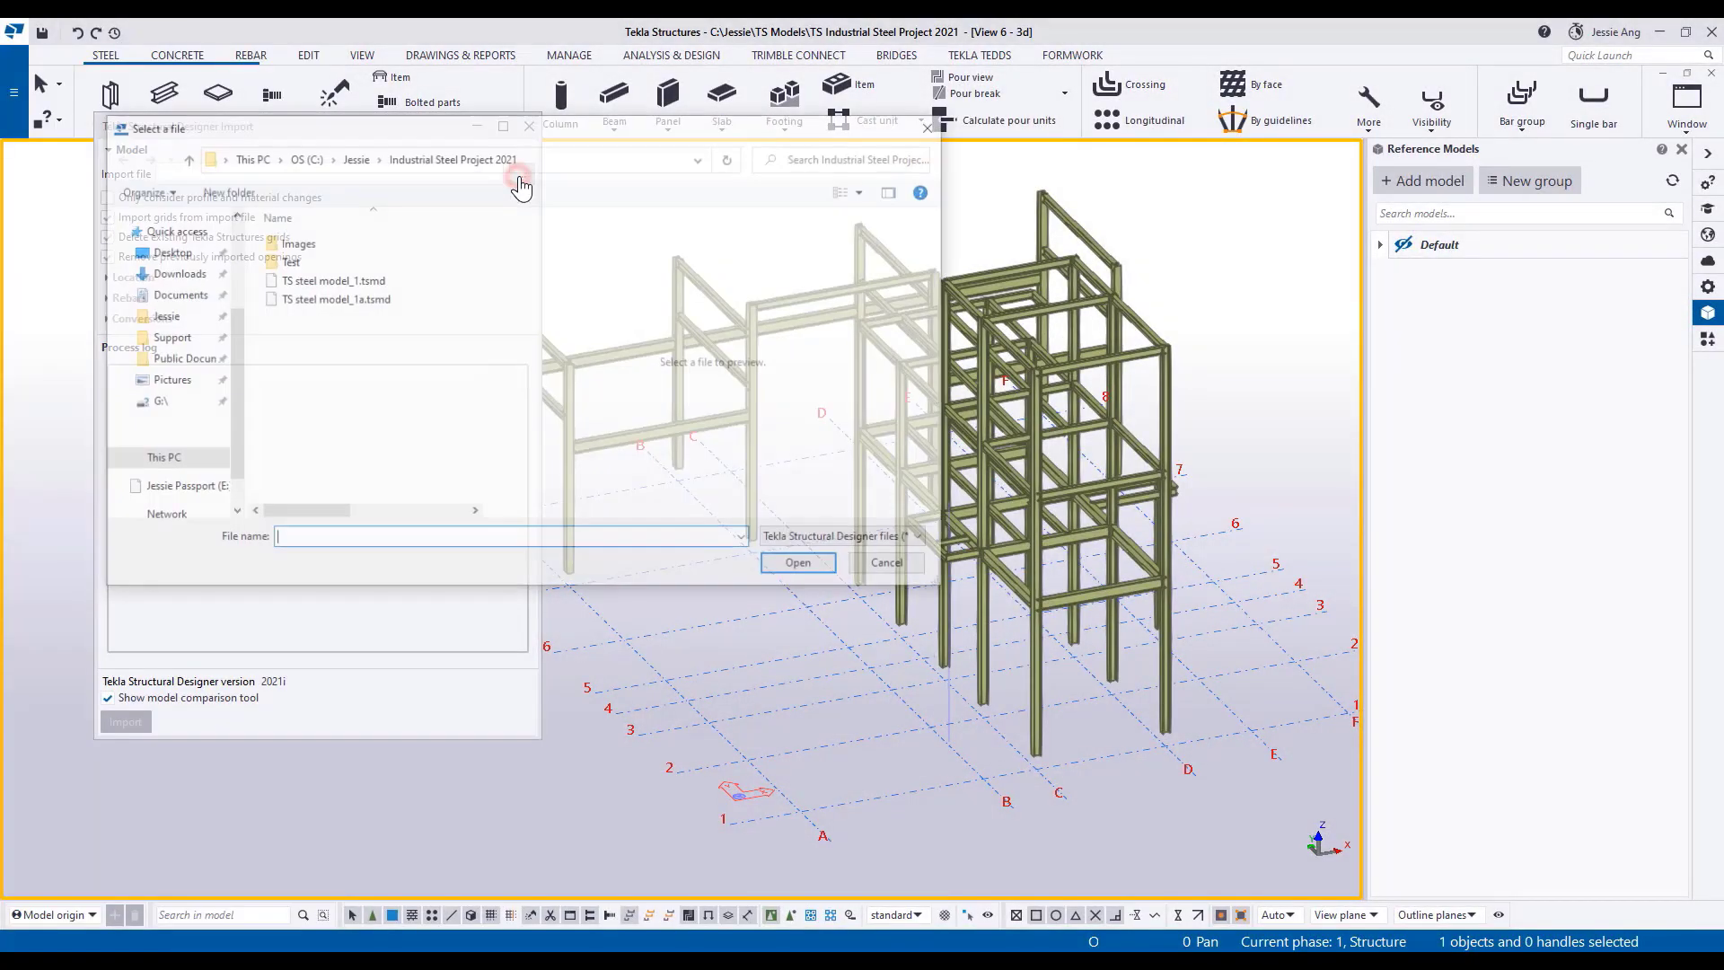
{"action": "double_click", "coordinate": [341, 281]}
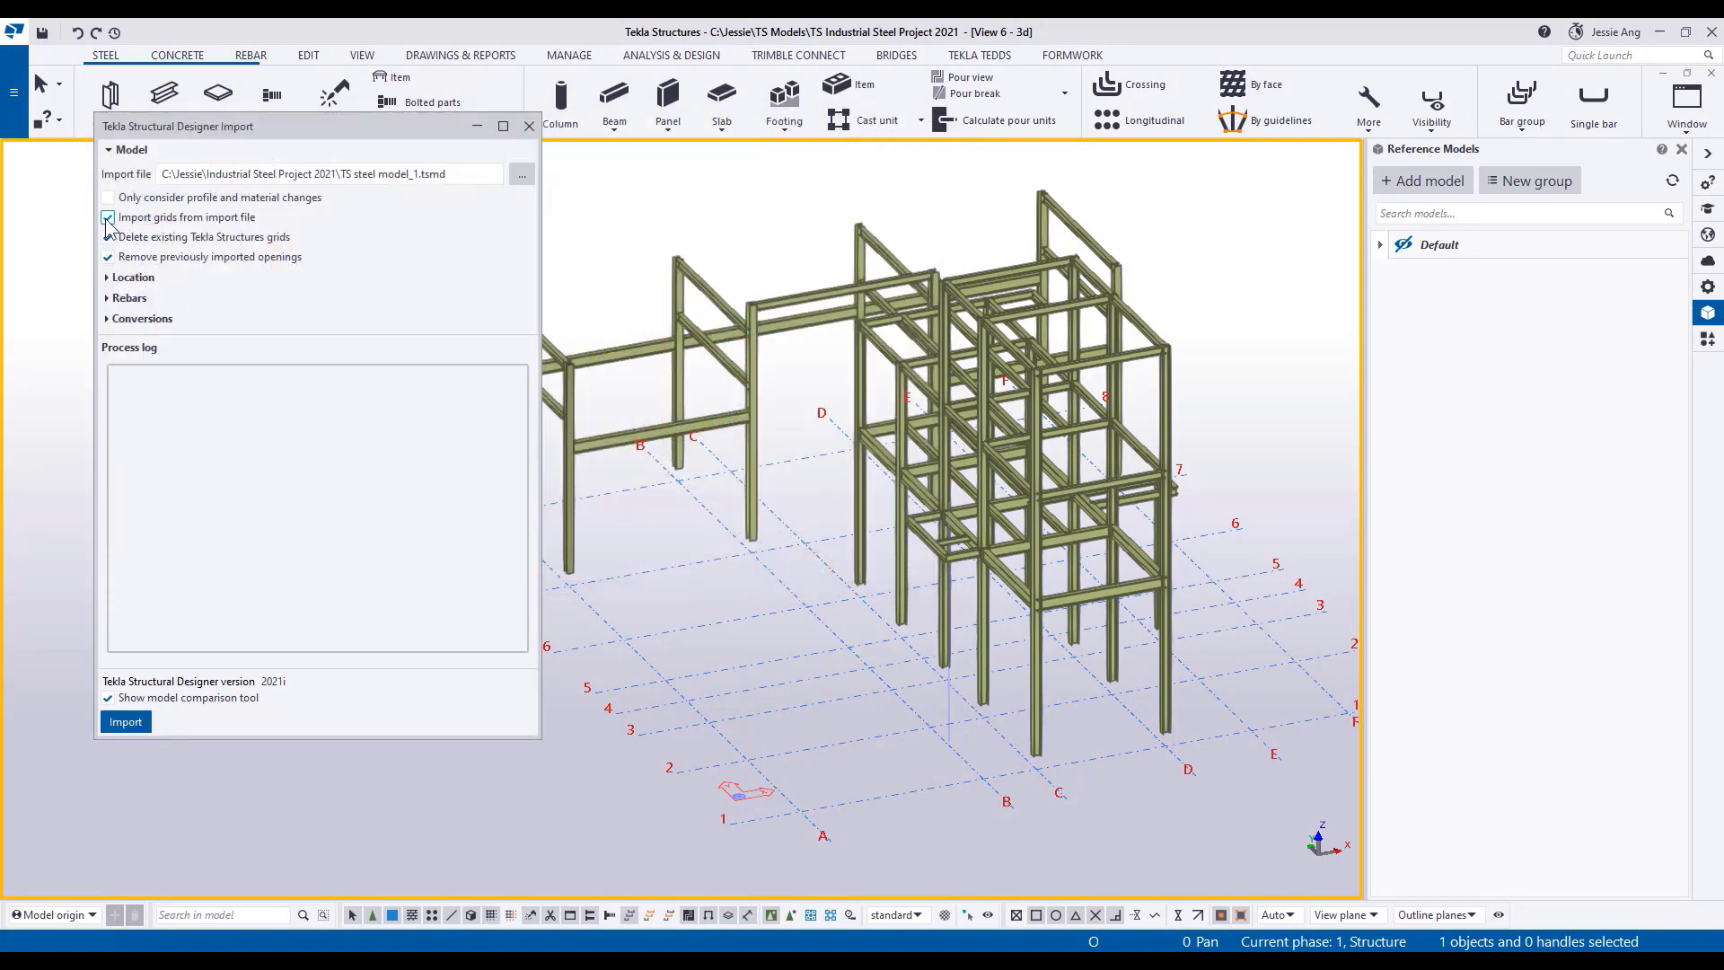
{"action": "left_click", "coordinate": [127, 723]}
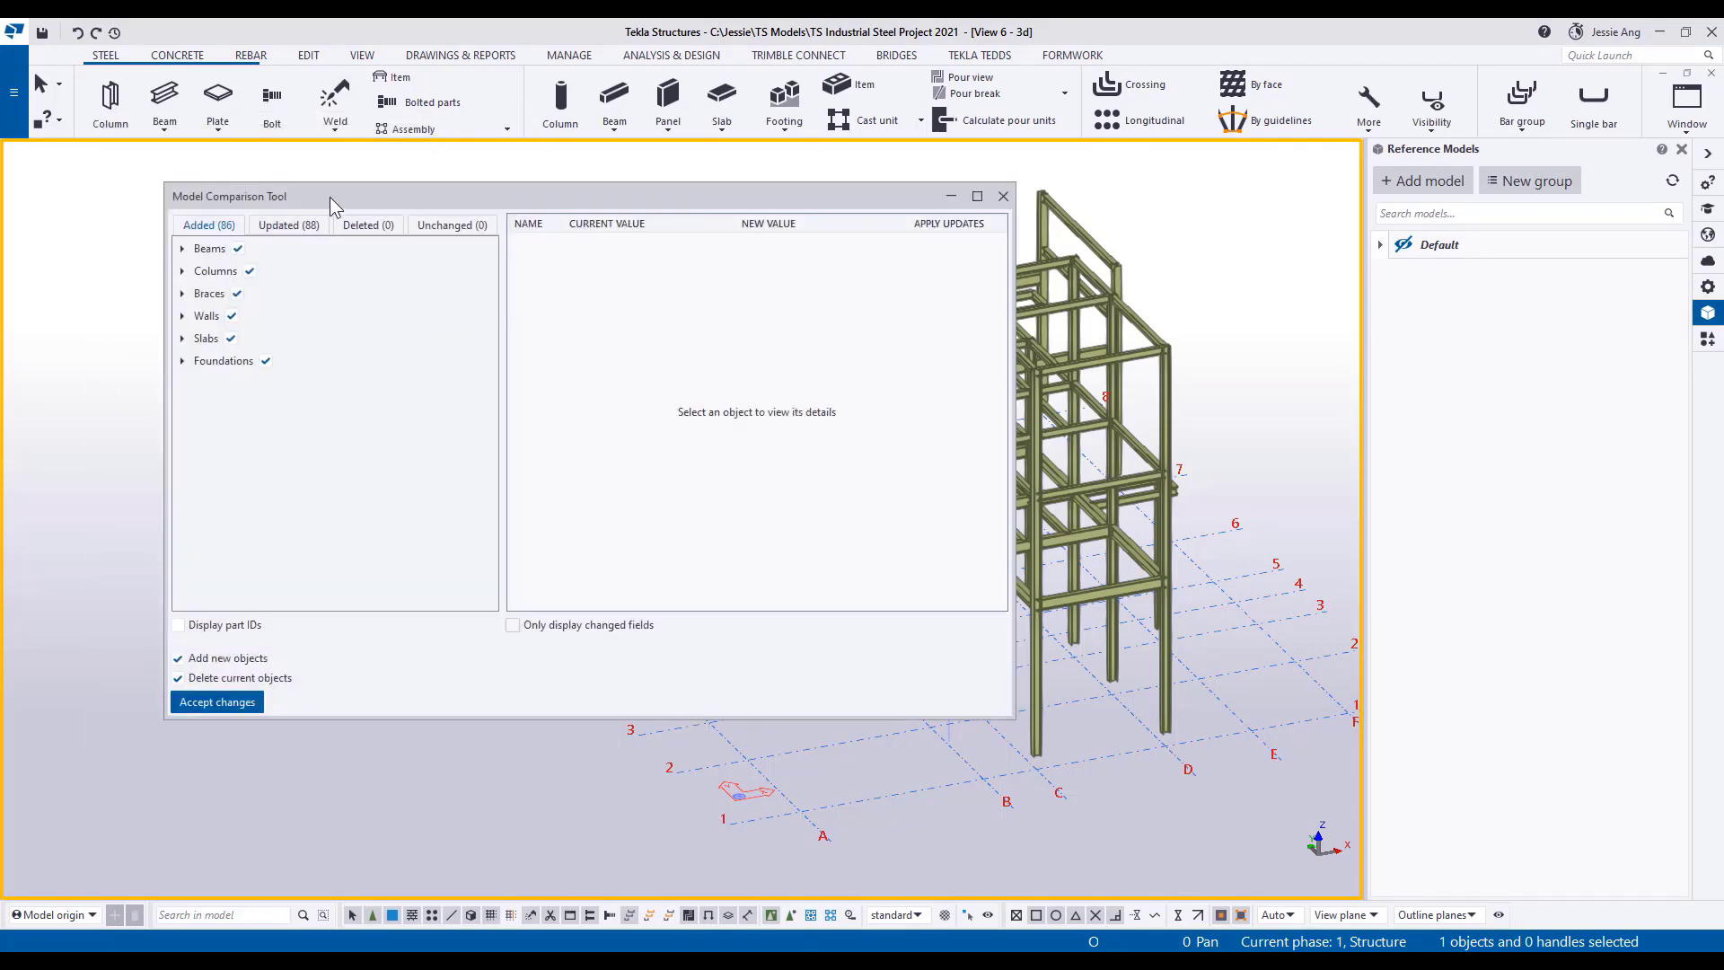
Examine the updated columns in the model comparison, comparing current and new profiles for two of them against the 3D model.
{"action": "left_click_drag", "start_coordinate": [330, 199], "coordinate": [223, 203]}
{"action": "middle_click_drag", "start_coordinate": [995, 478], "coordinate": [1173, 487]}
{"action": "scroll", "coordinate": [1107, 487], "scroll_direction": "down", "scroll_amount": 2}
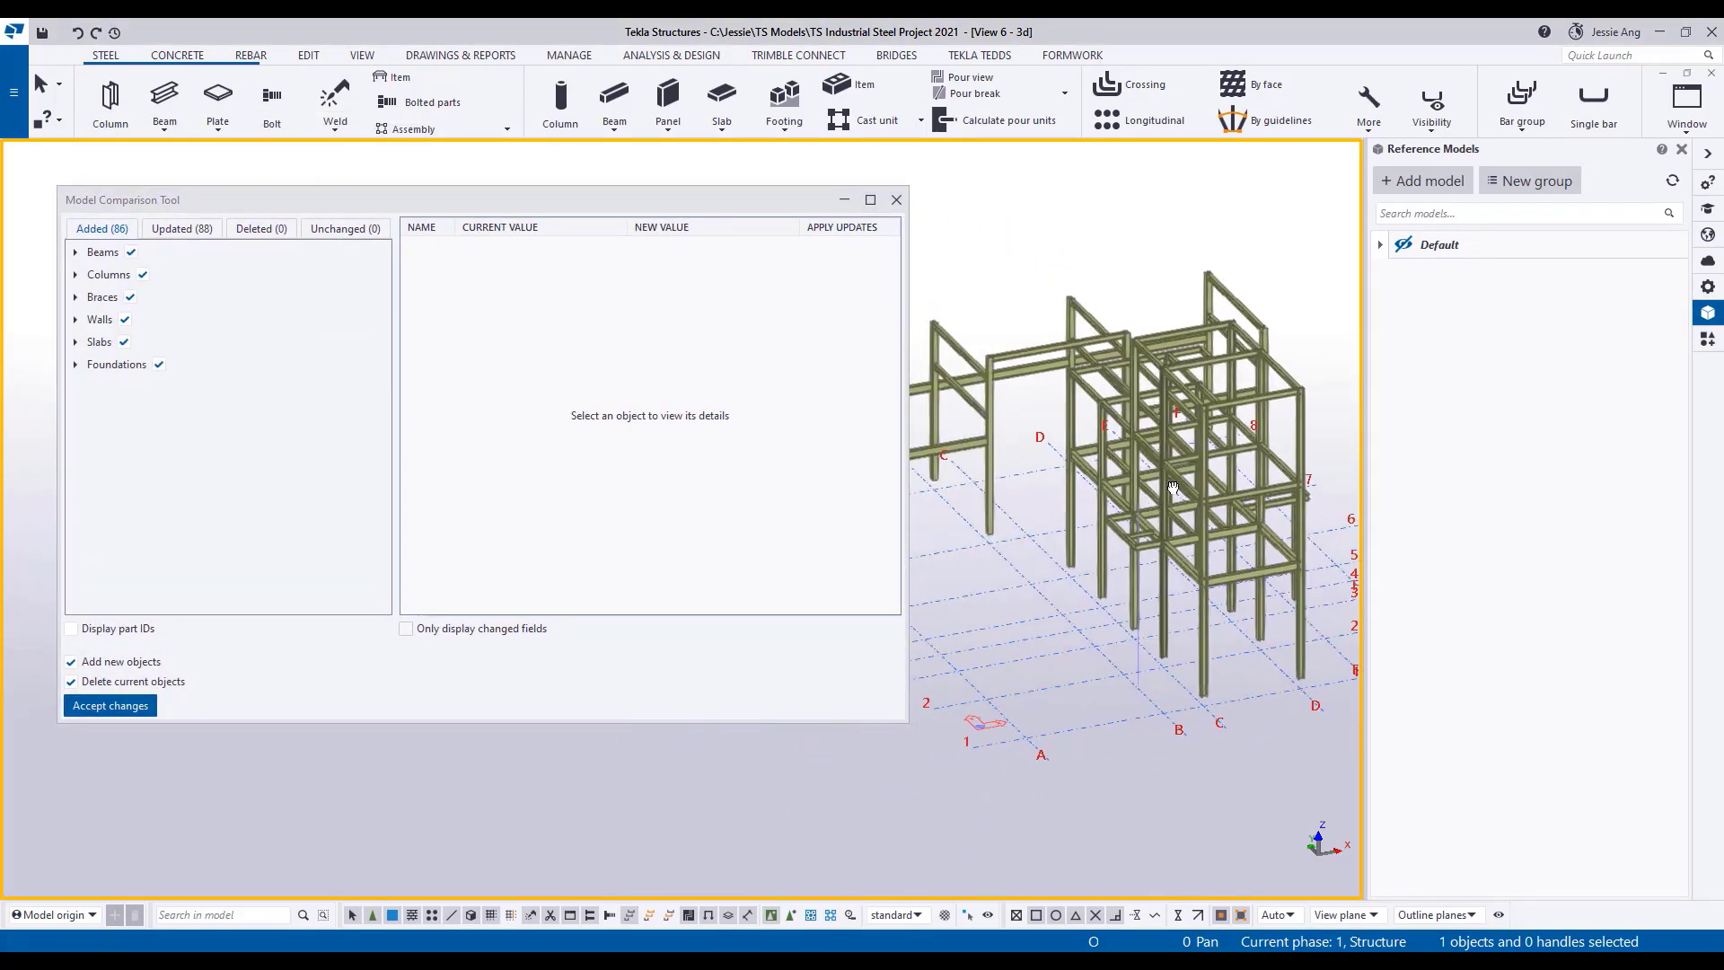
{"action": "scroll", "coordinate": [1158, 485], "scroll_direction": "down", "scroll_amount": 2}
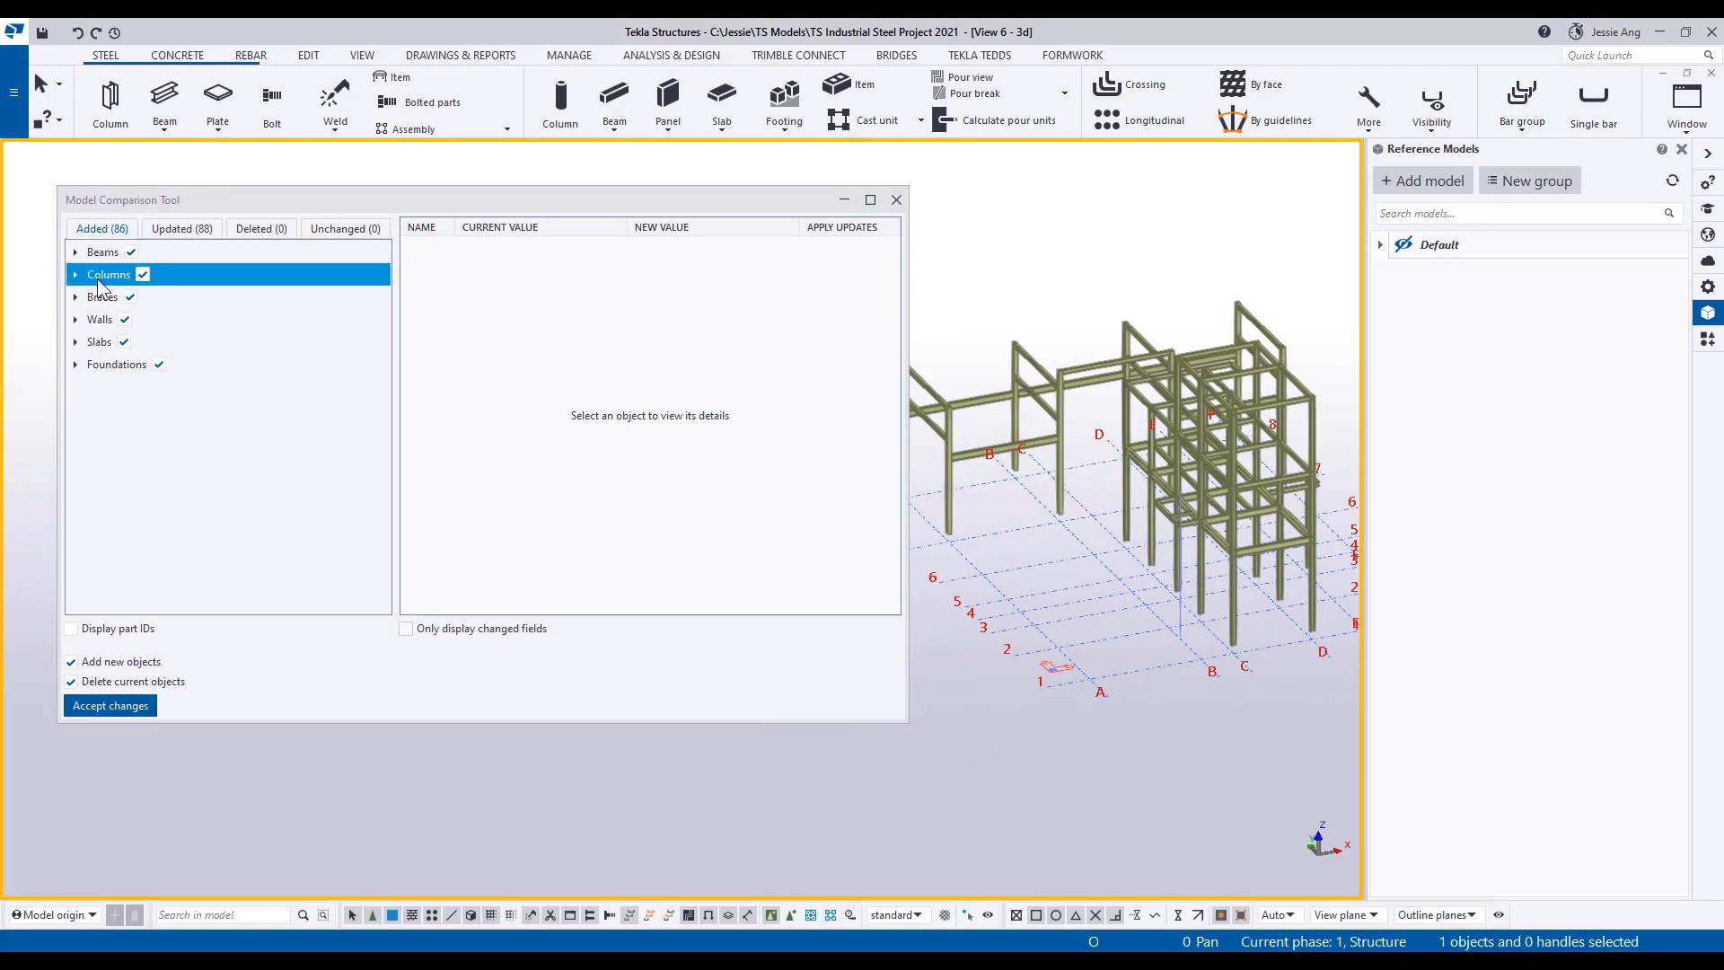
{"action": "left_click", "coordinate": [181, 228]}
{"action": "left_click", "coordinate": [76, 251]}
{"action": "left_click", "coordinate": [125, 274]}
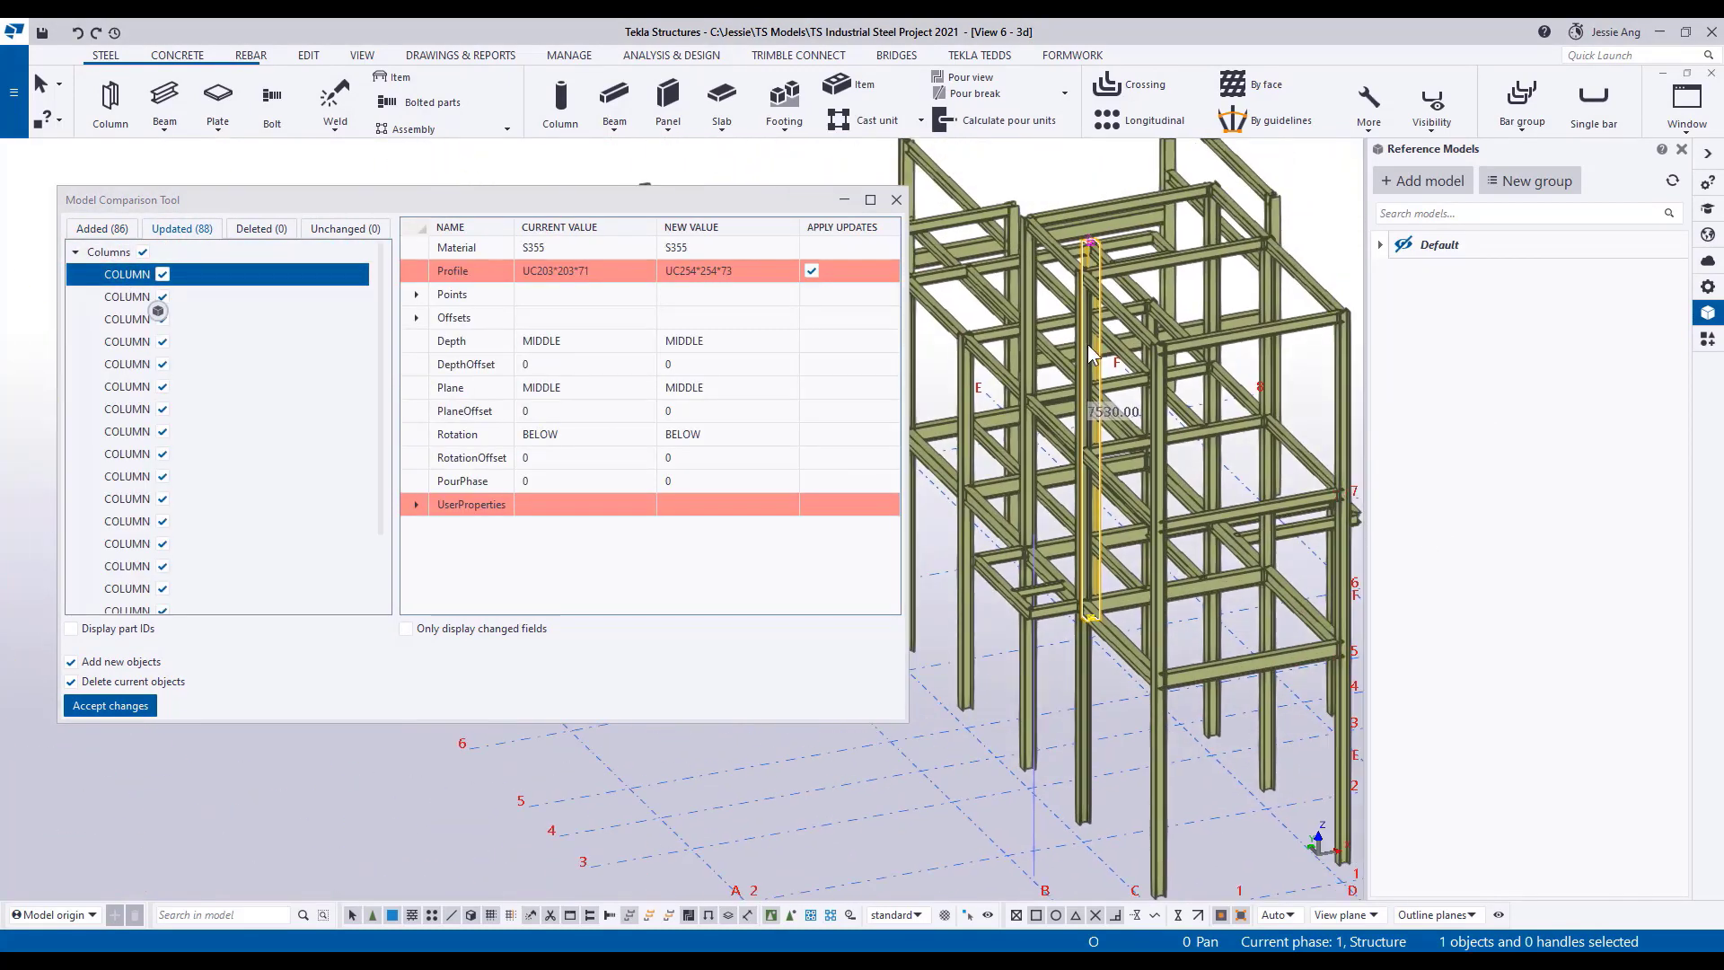
{"action": "left_click", "coordinate": [128, 524]}
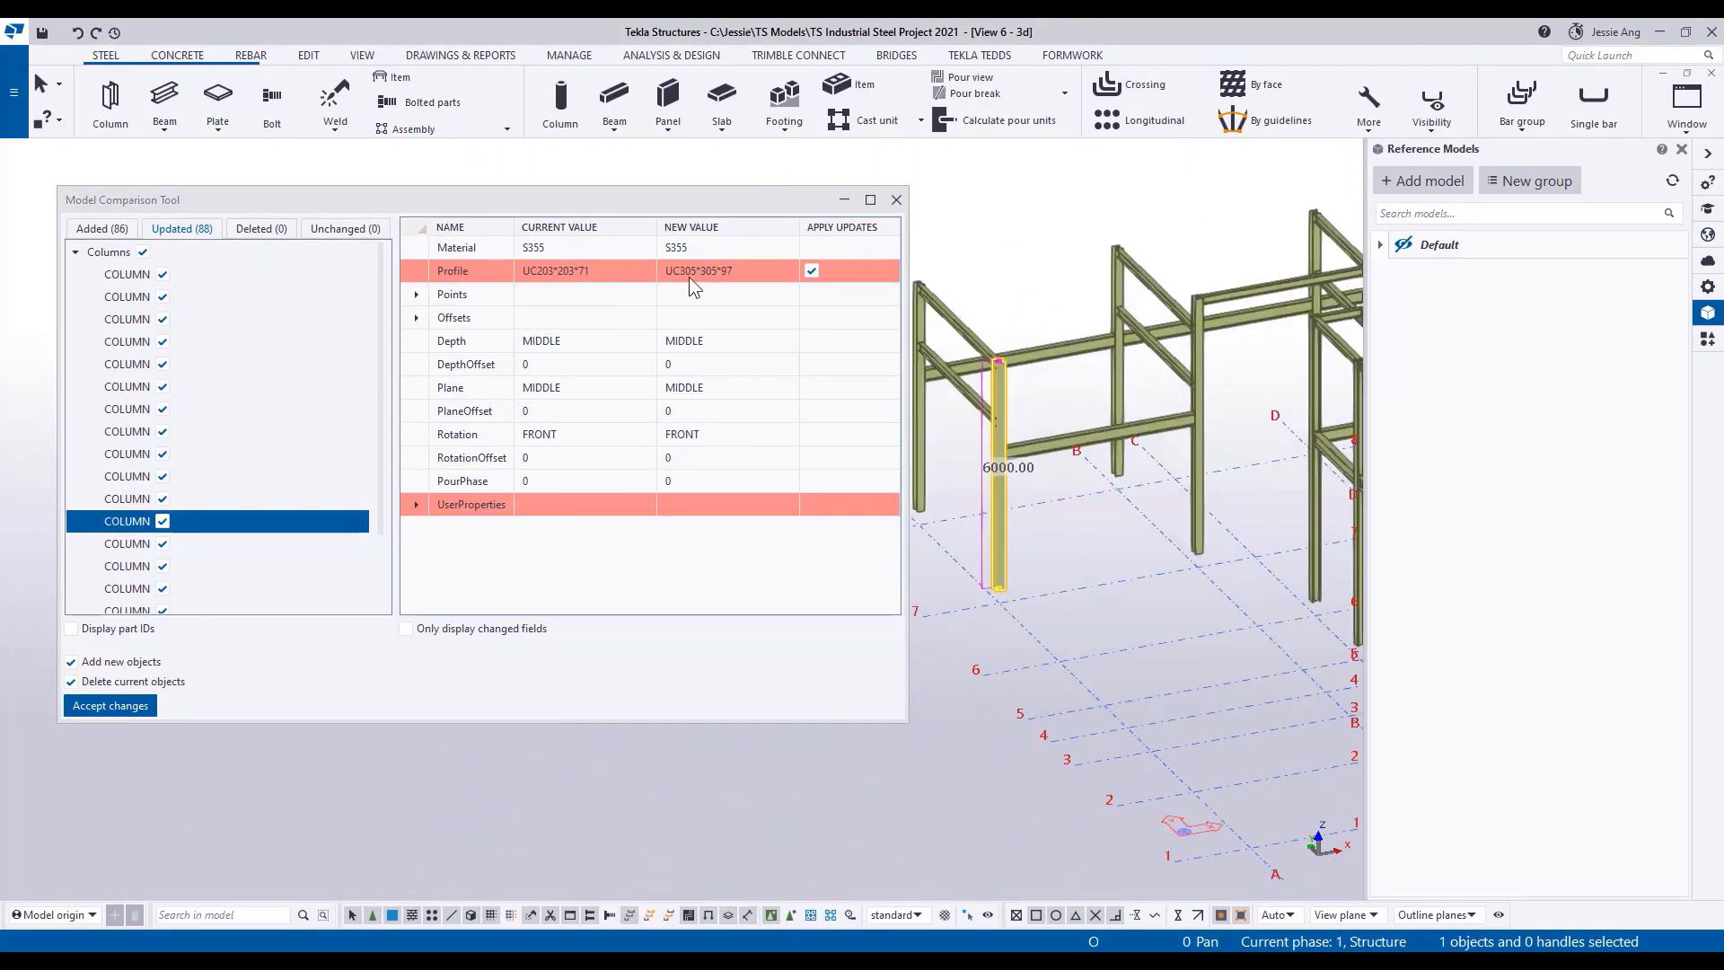
Examine the updated beams in the model comparison, comparing current and new profiles for two of them.
{"action": "left_click", "coordinate": [75, 252]}
{"action": "left_click", "coordinate": [75, 275]}
{"action": "left_click", "coordinate": [118, 386]}
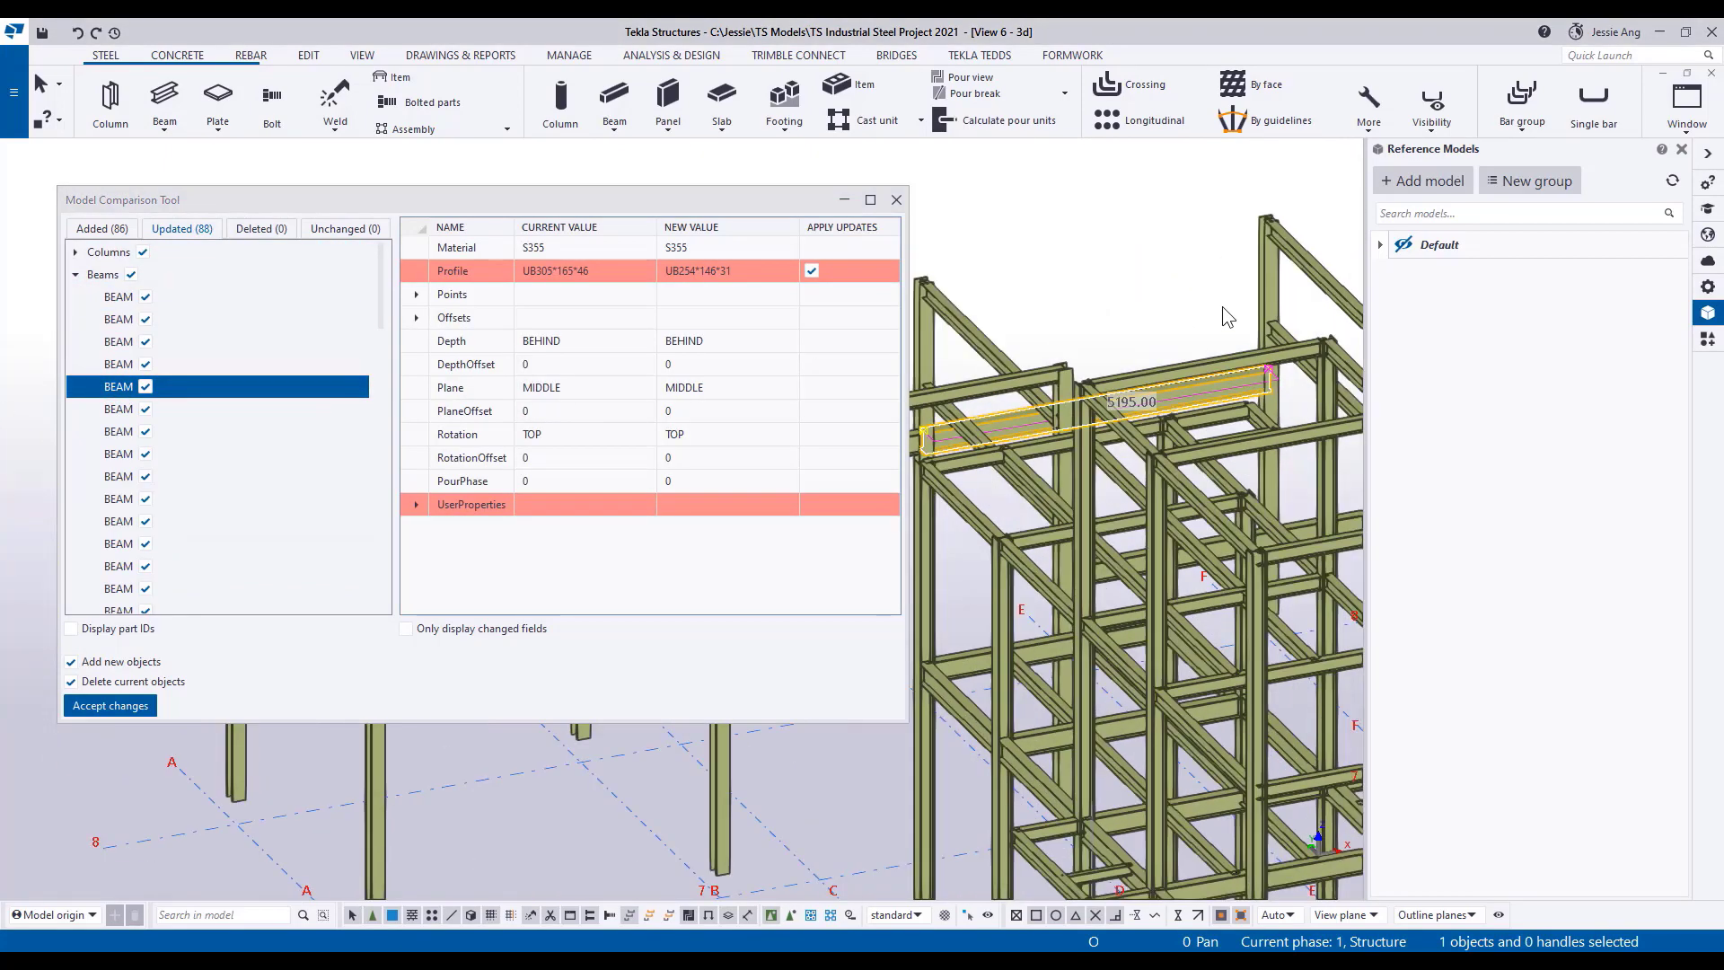
{"action": "left_click", "coordinate": [133, 554]}
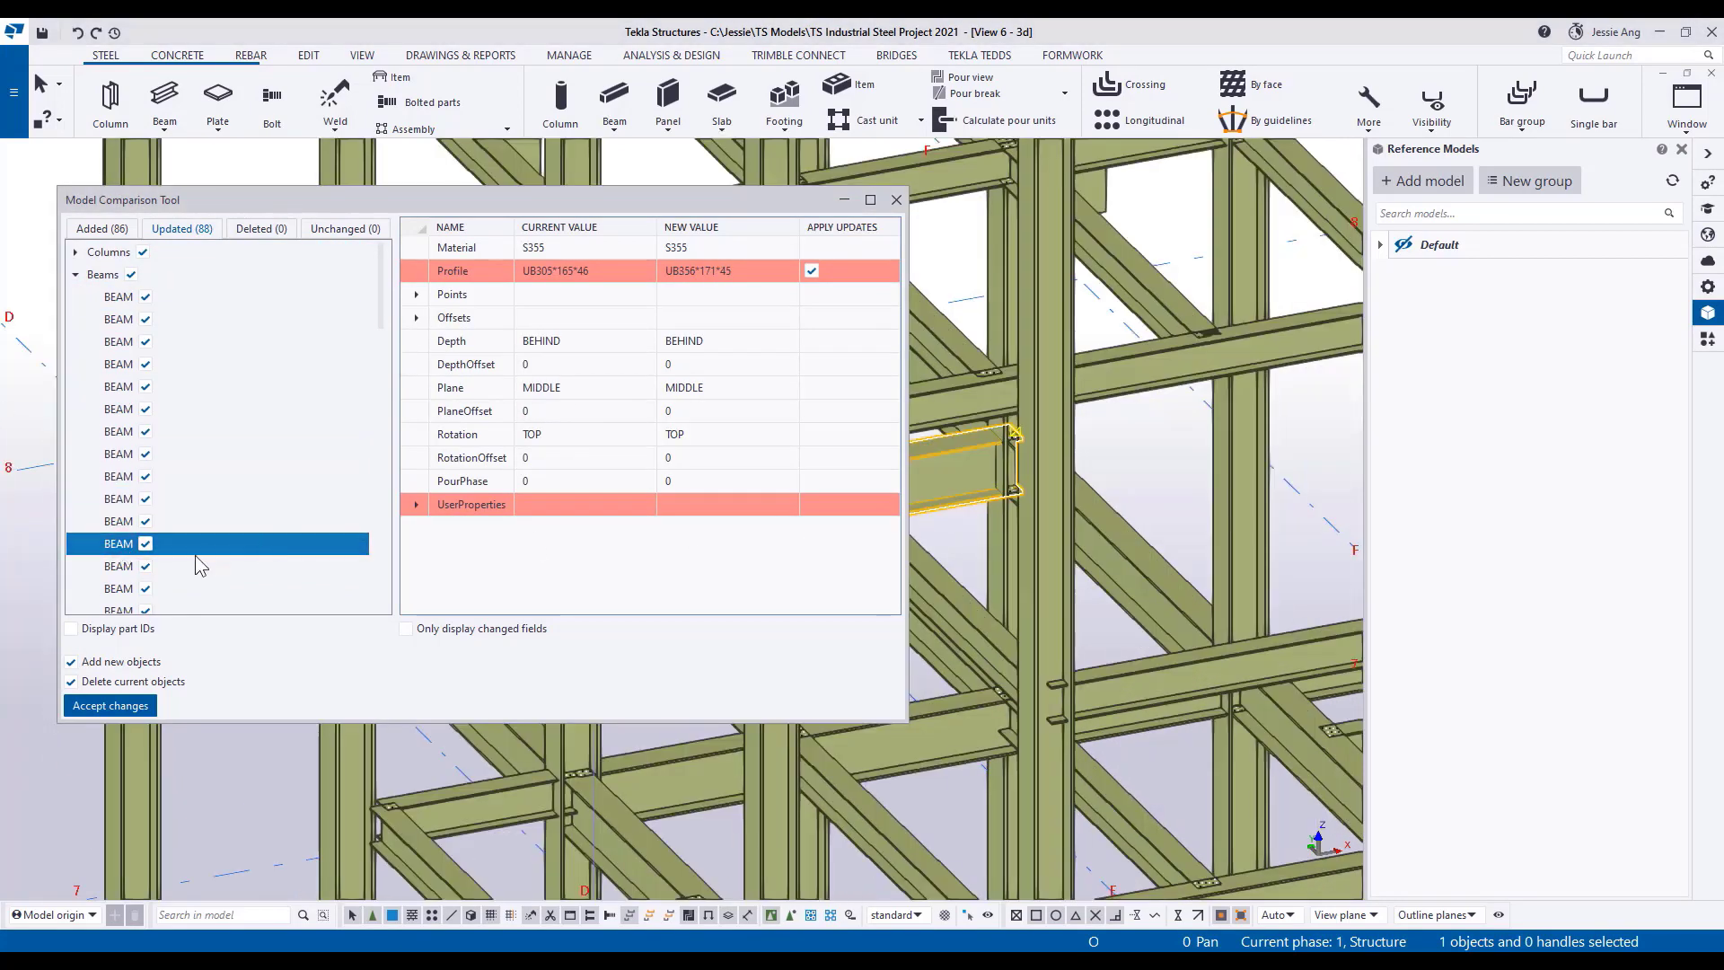
Examine the added objects in the model comparison, checking a pad footing and the profiles of two braces.
{"action": "scroll", "coordinate": [131, 557], "scroll_direction": "down", "scroll_amount": 5}
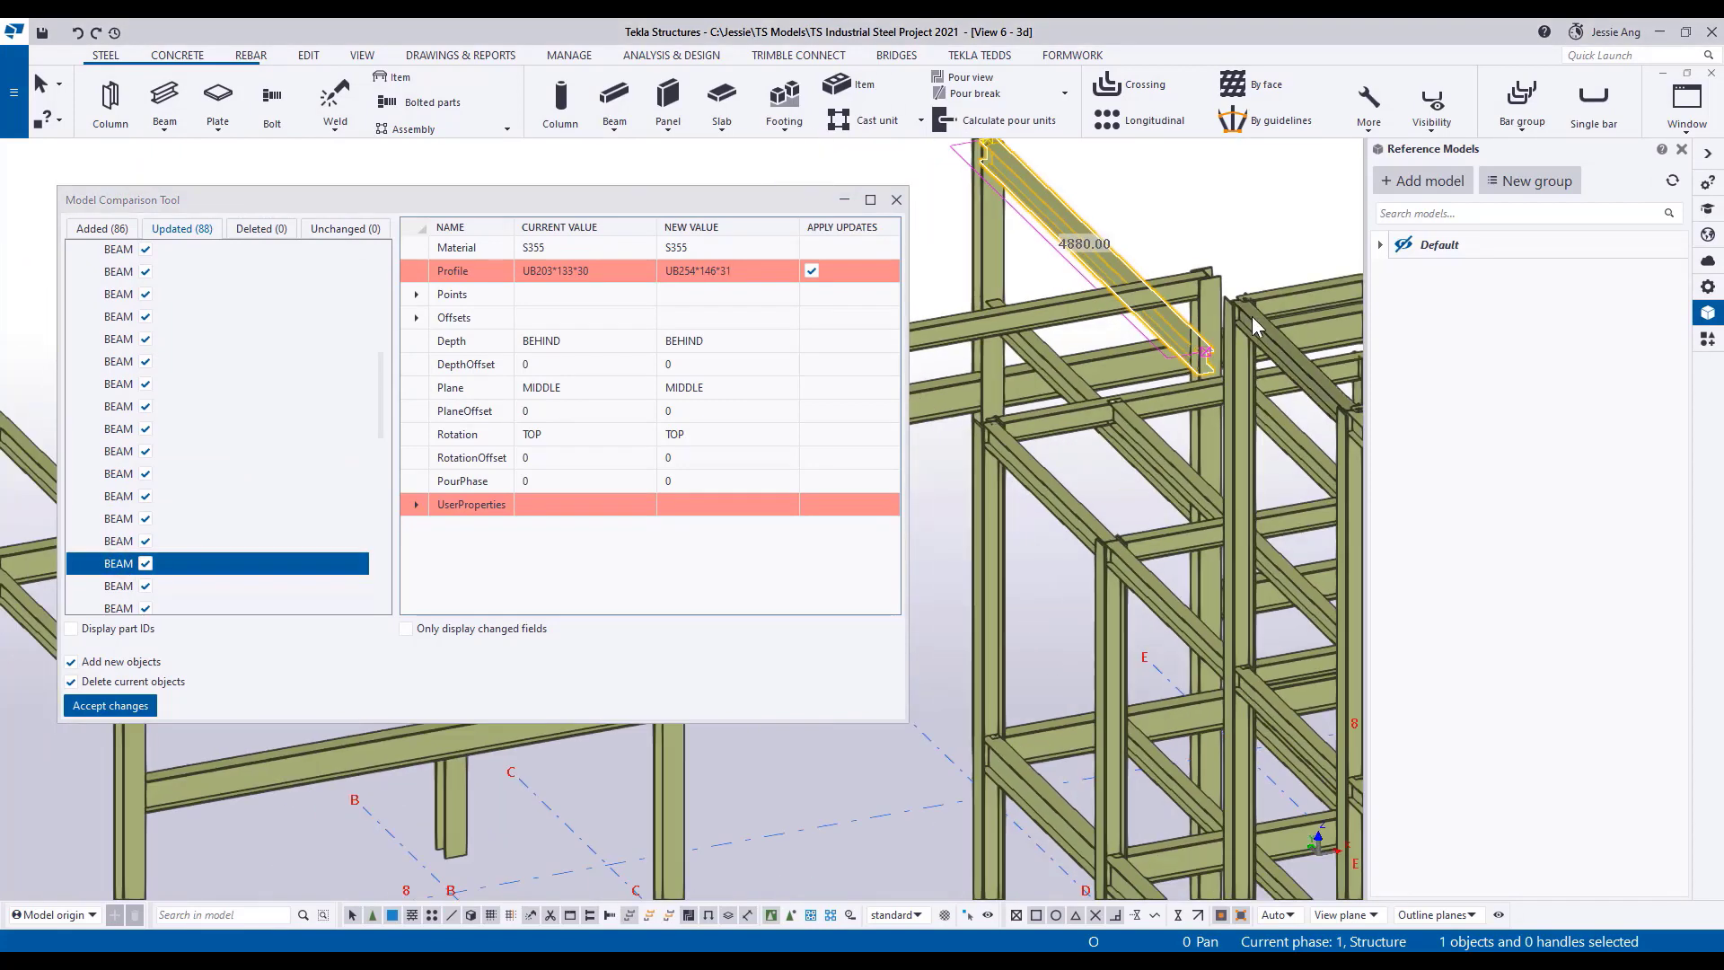
{"action": "left_click", "coordinate": [101, 228]}
{"action": "double_click", "coordinate": [115, 363]}
{"action": "left_click", "coordinate": [122, 387]}
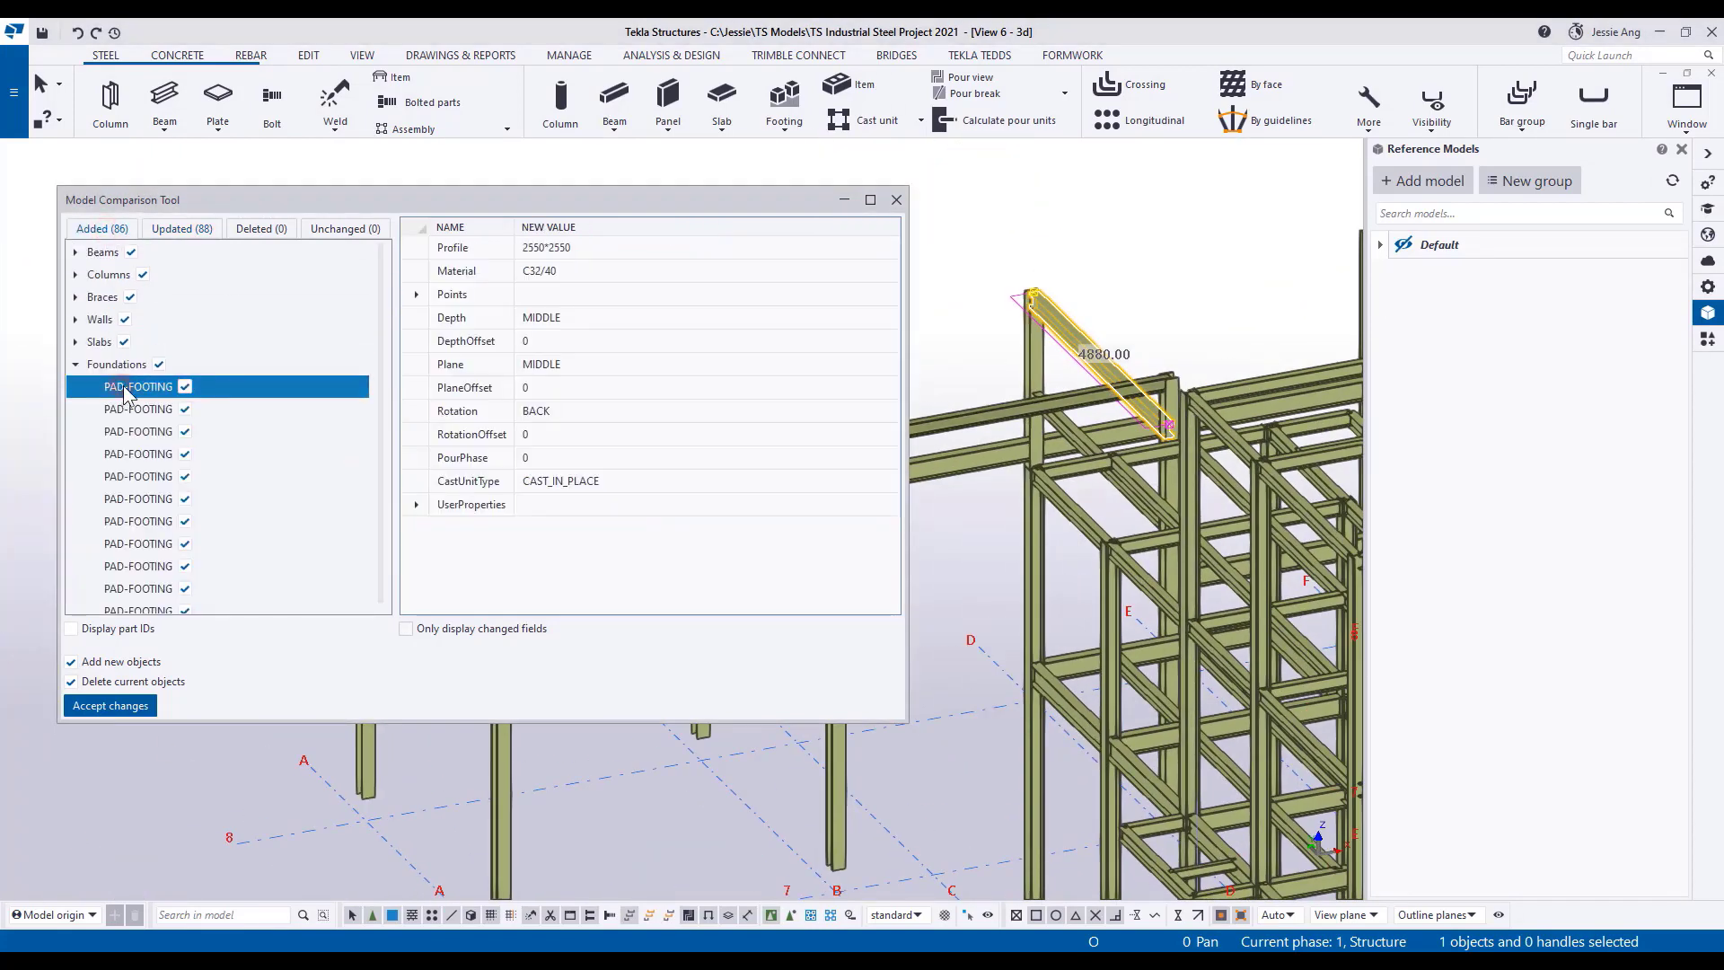
{"action": "left_click", "coordinate": [75, 297]}
{"action": "left_click", "coordinate": [120, 319]}
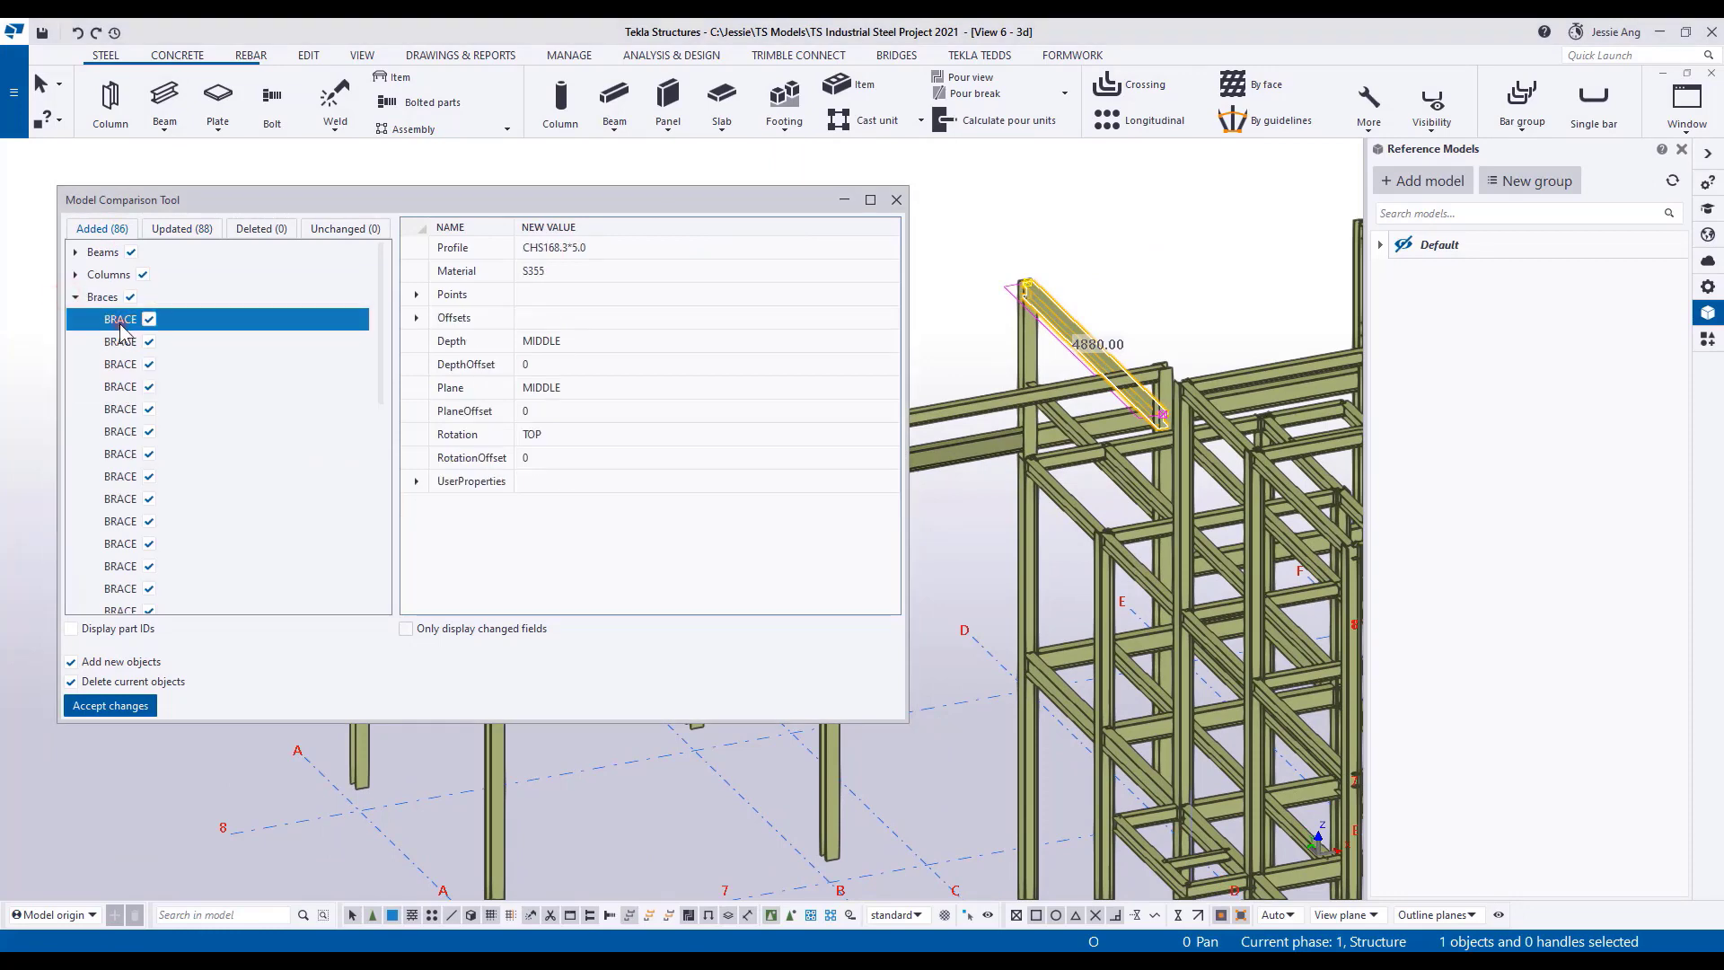
{"action": "left_click", "coordinate": [124, 501]}
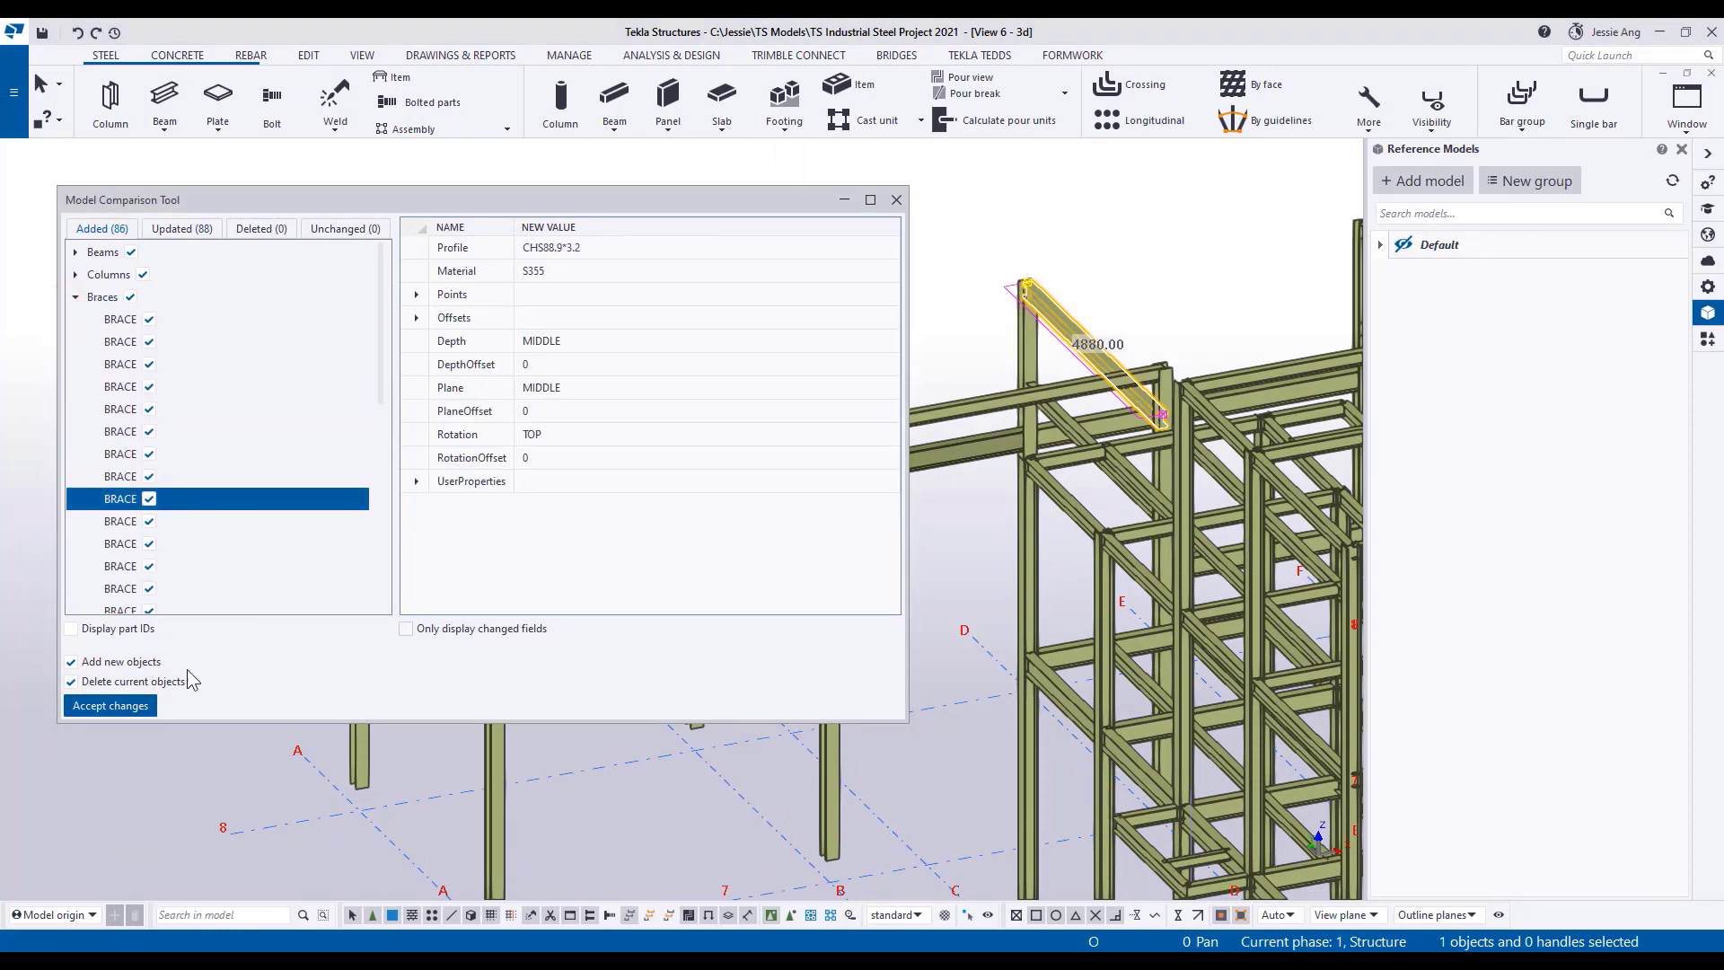
Accept the compared changes, keeping the adding of new objects and deletion of current objects, and close the import dialog.
{"action": "left_click", "coordinate": [135, 709]}
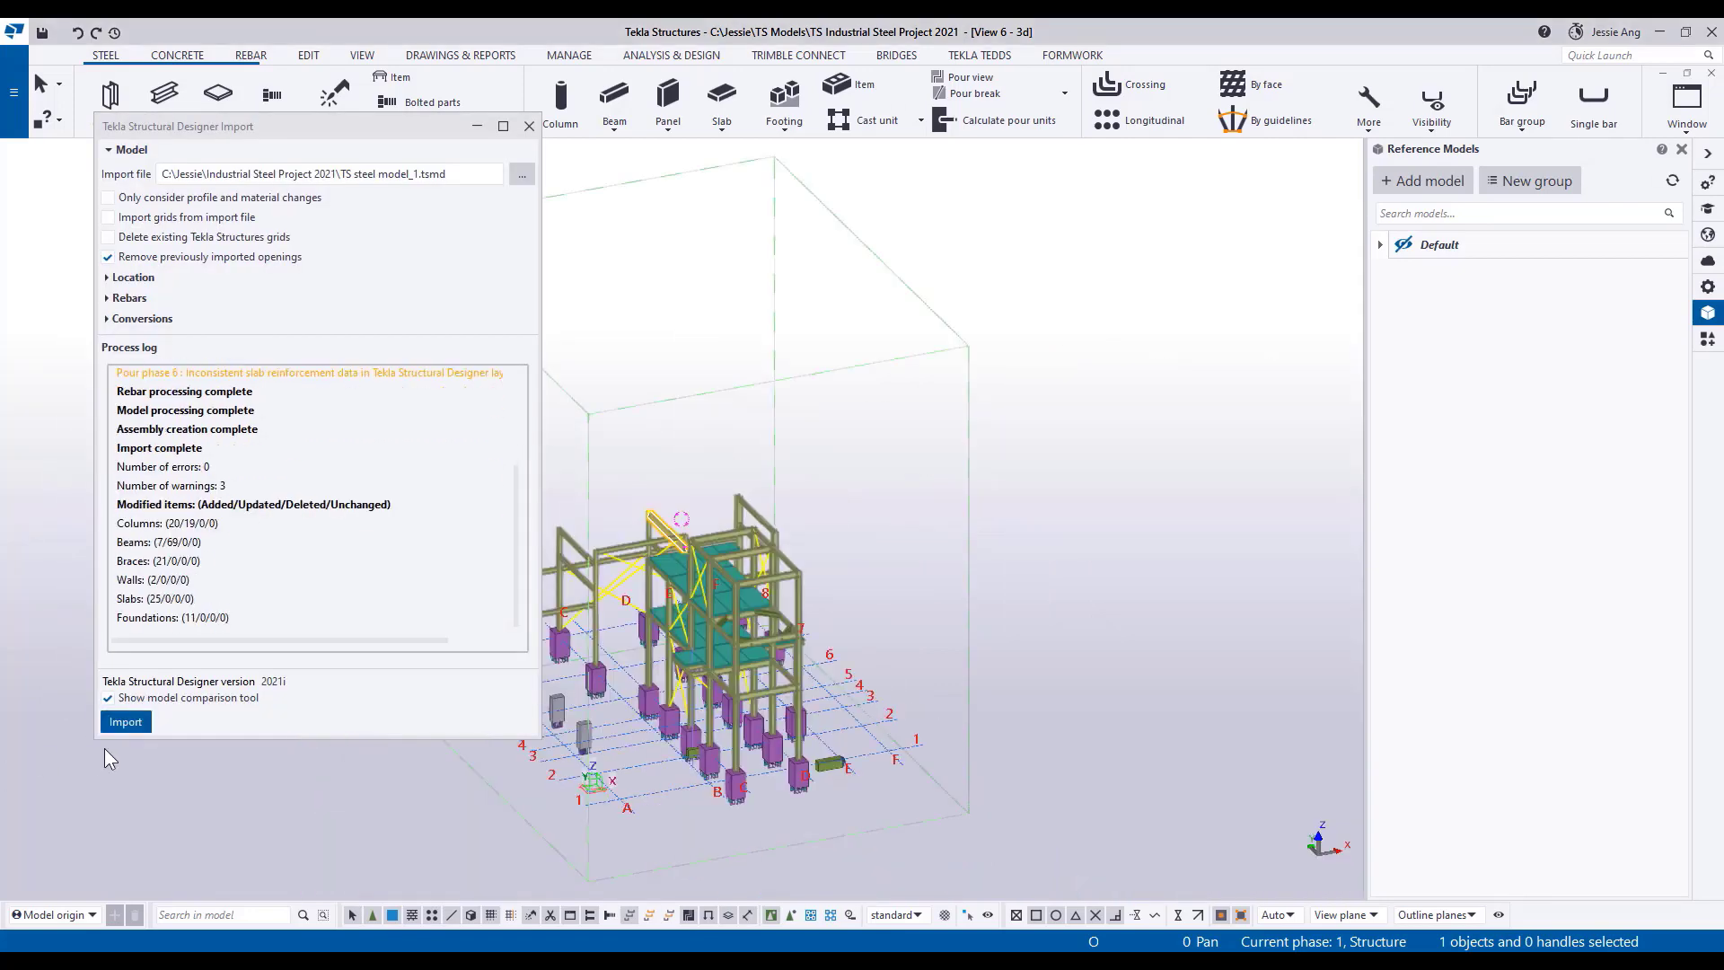
{"action": "middle_click_drag", "start_coordinate": [694, 689], "coordinate": [823, 583]}
{"action": "left_click", "coordinate": [527, 125]}
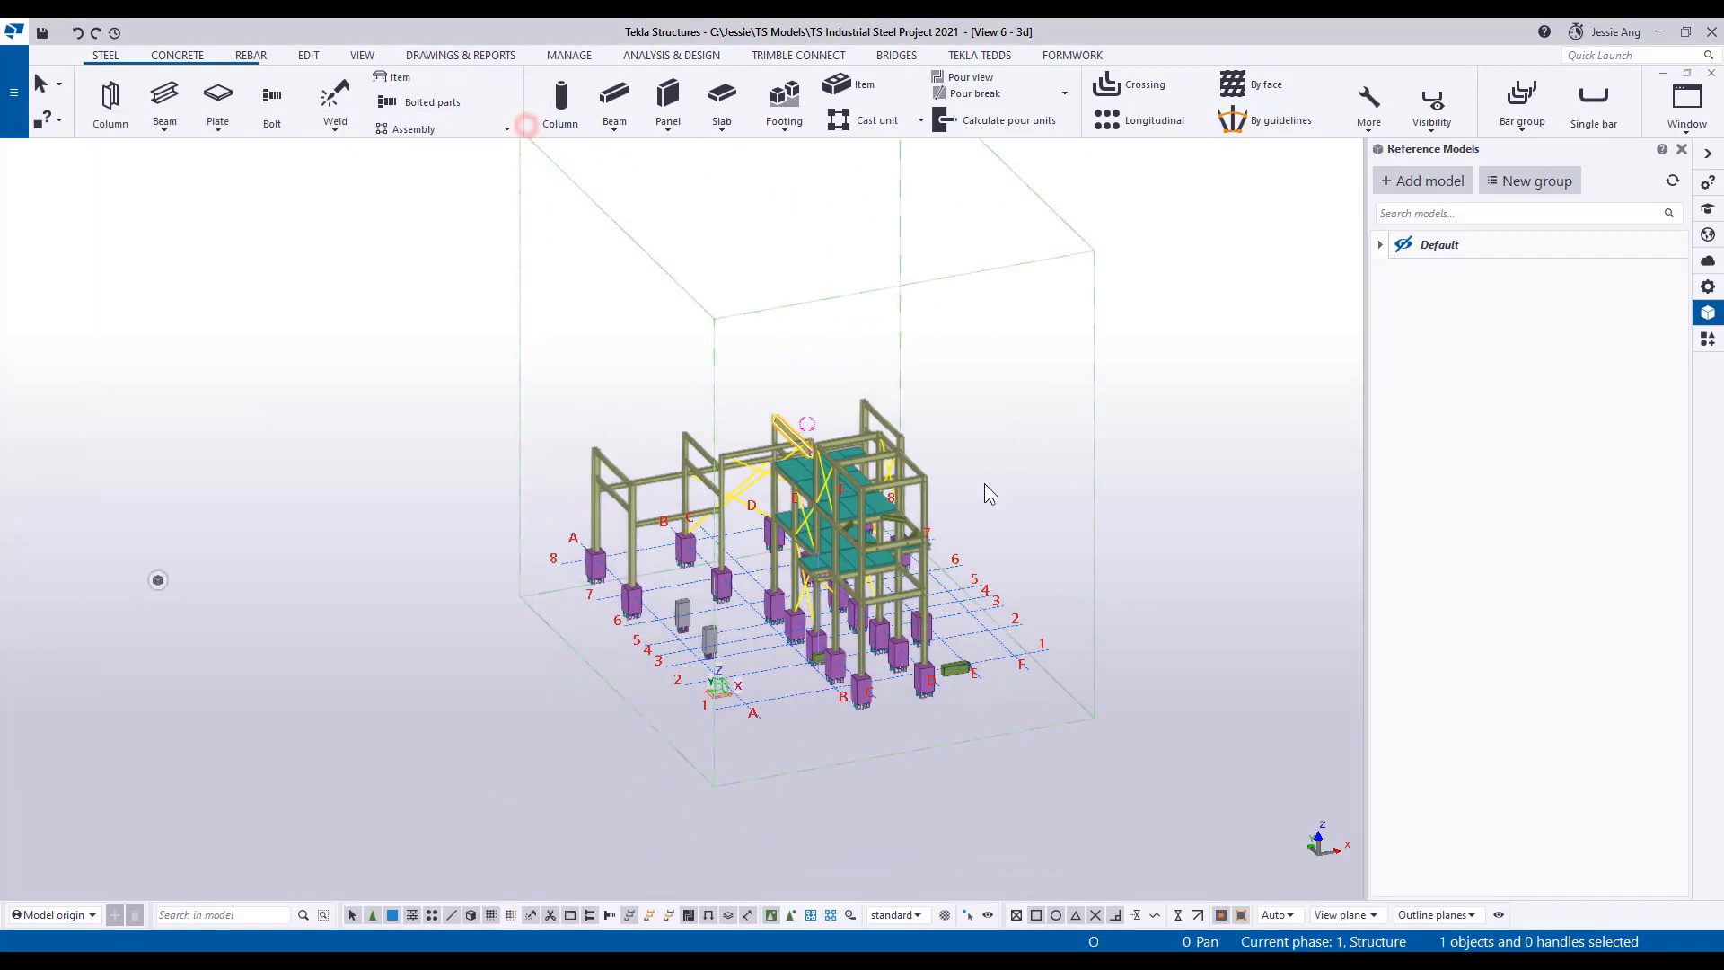
Redraw the 3D view and inspect the imported frame, slabs and foundations.
{"action": "middle_click_drag", "start_coordinate": [985, 488], "coordinate": [926, 503]}
{"action": "right_click", "coordinate": [925, 514]}
{"action": "left_click", "coordinate": [966, 617], "text": "ctrl+shift"}
{"action": "scroll", "coordinate": [739, 590], "scroll_direction": "up", "scroll_amount": 4}
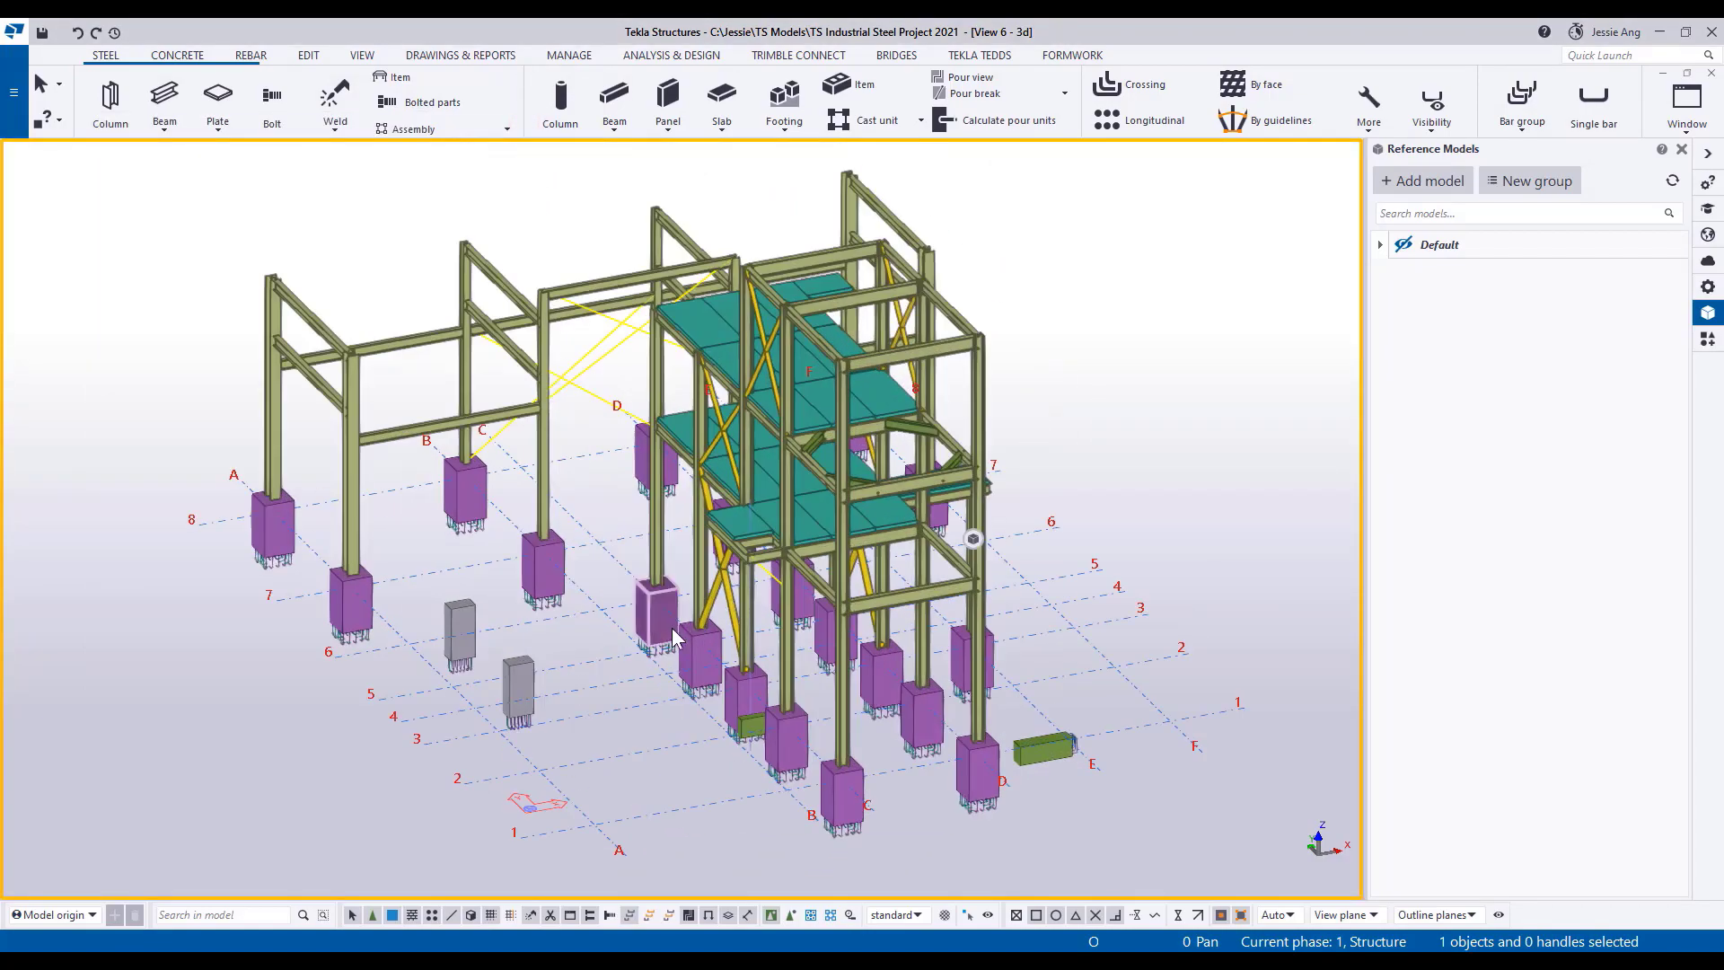
{"action": "middle_click_drag", "start_coordinate": [677, 388], "coordinate": [491, 449], "text": "ctrl"}
{"action": "scroll", "coordinate": [774, 579], "scroll_direction": "down", "scroll_amount": 2}
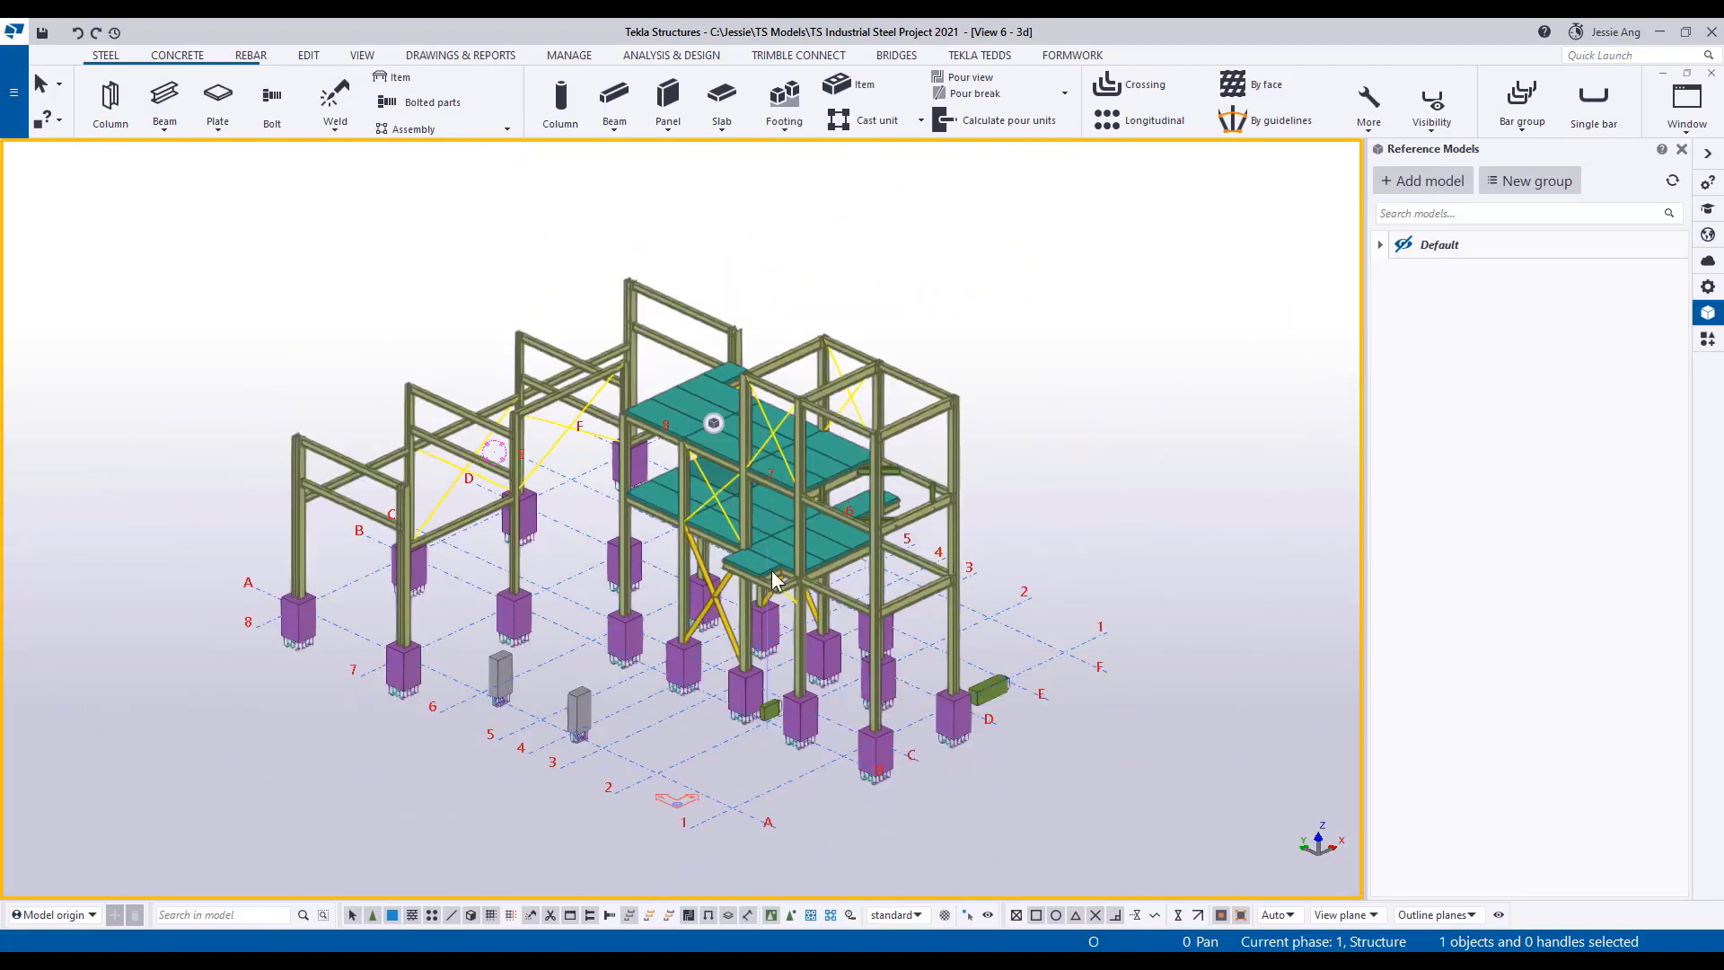
Set the 3D view's downward view depth to 2000 so the foundations fall within it.
{"action": "double_click", "coordinate": [1024, 730]}
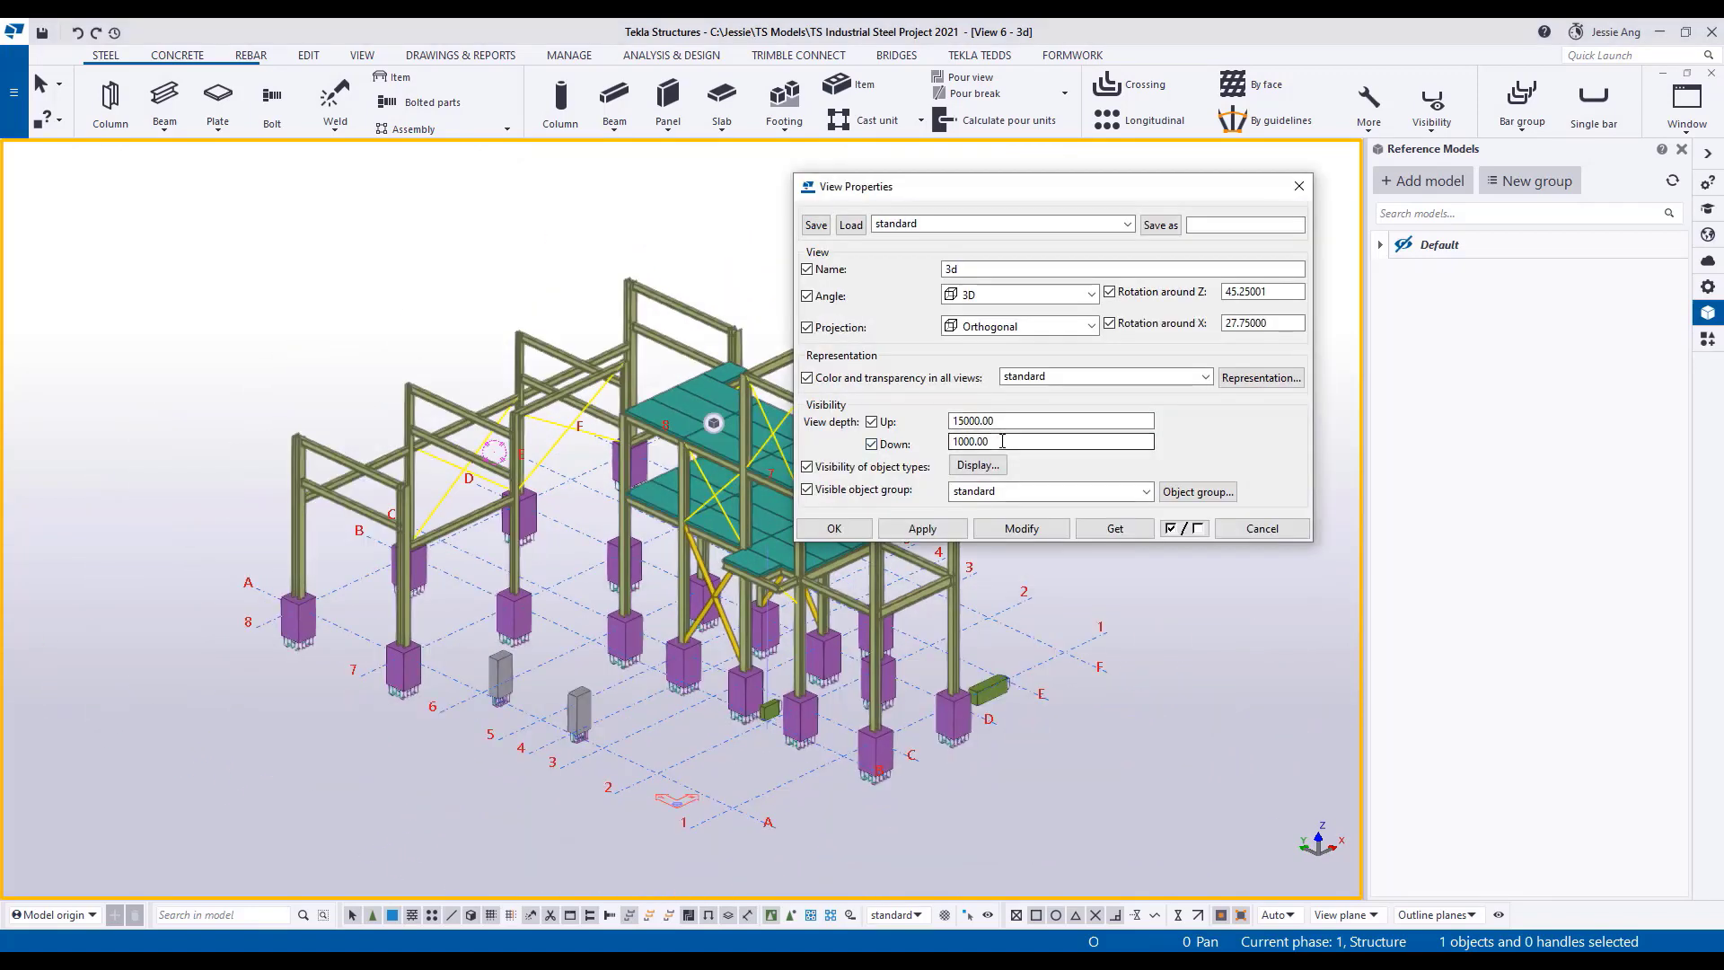
{"action": "type", "text": "2000"}
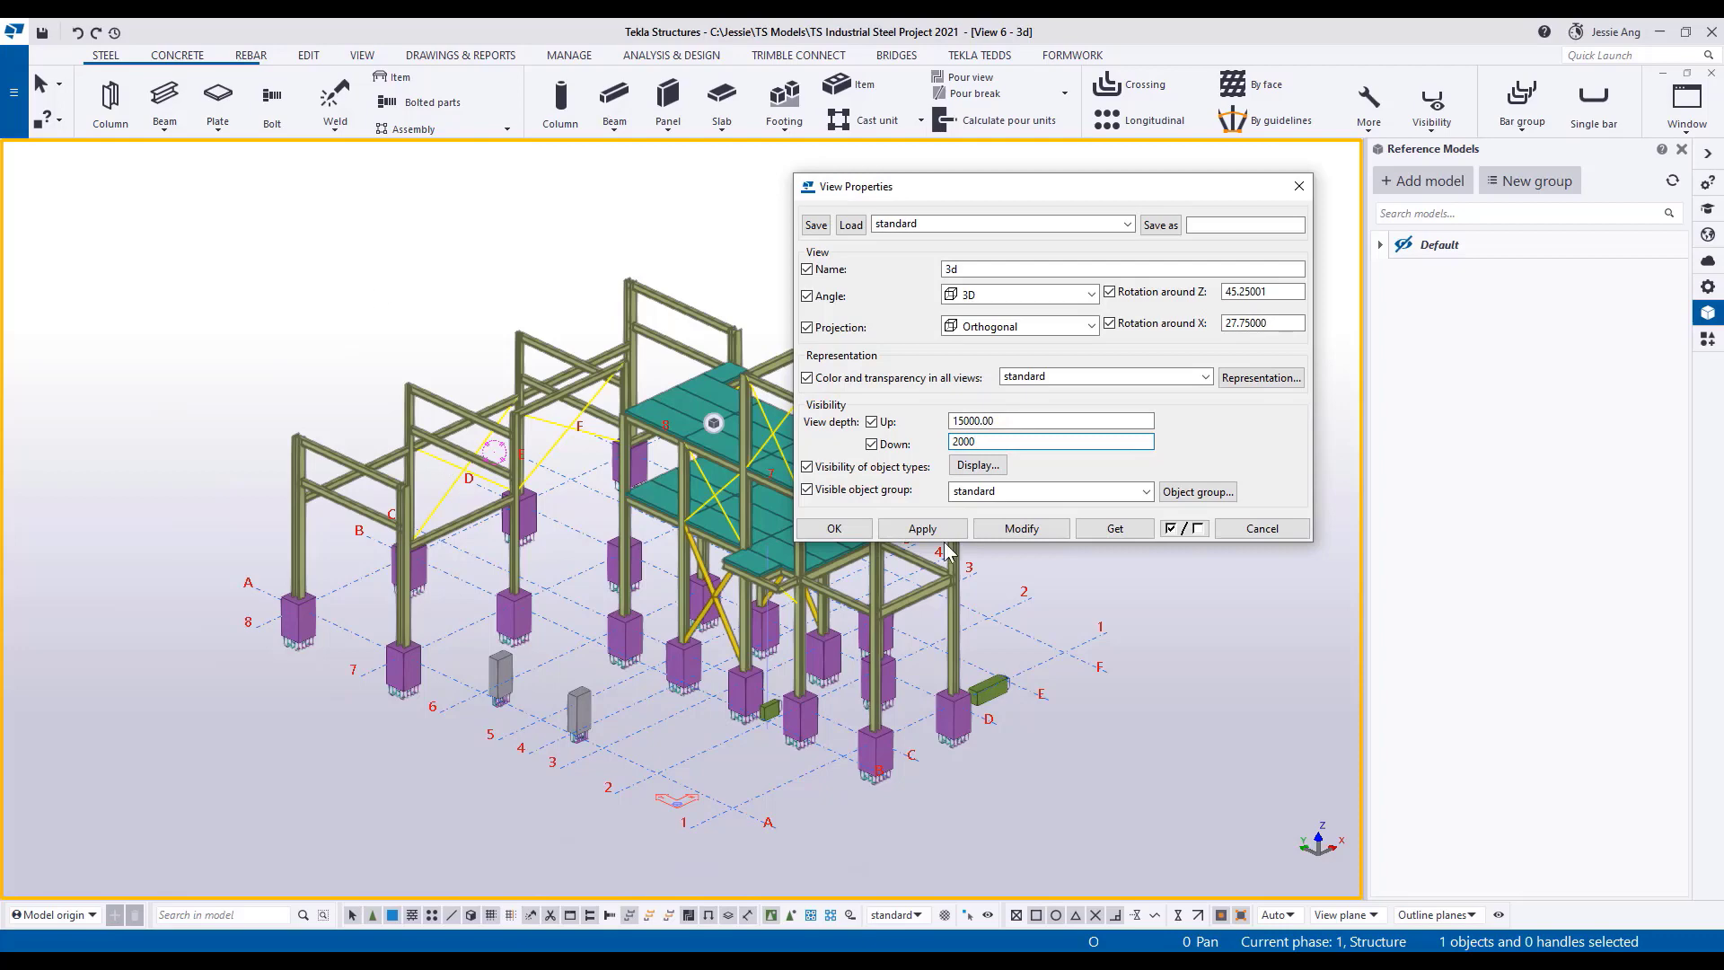
{"action": "left_click", "coordinate": [1028, 528]}
{"action": "left_click", "coordinate": [849, 533]}
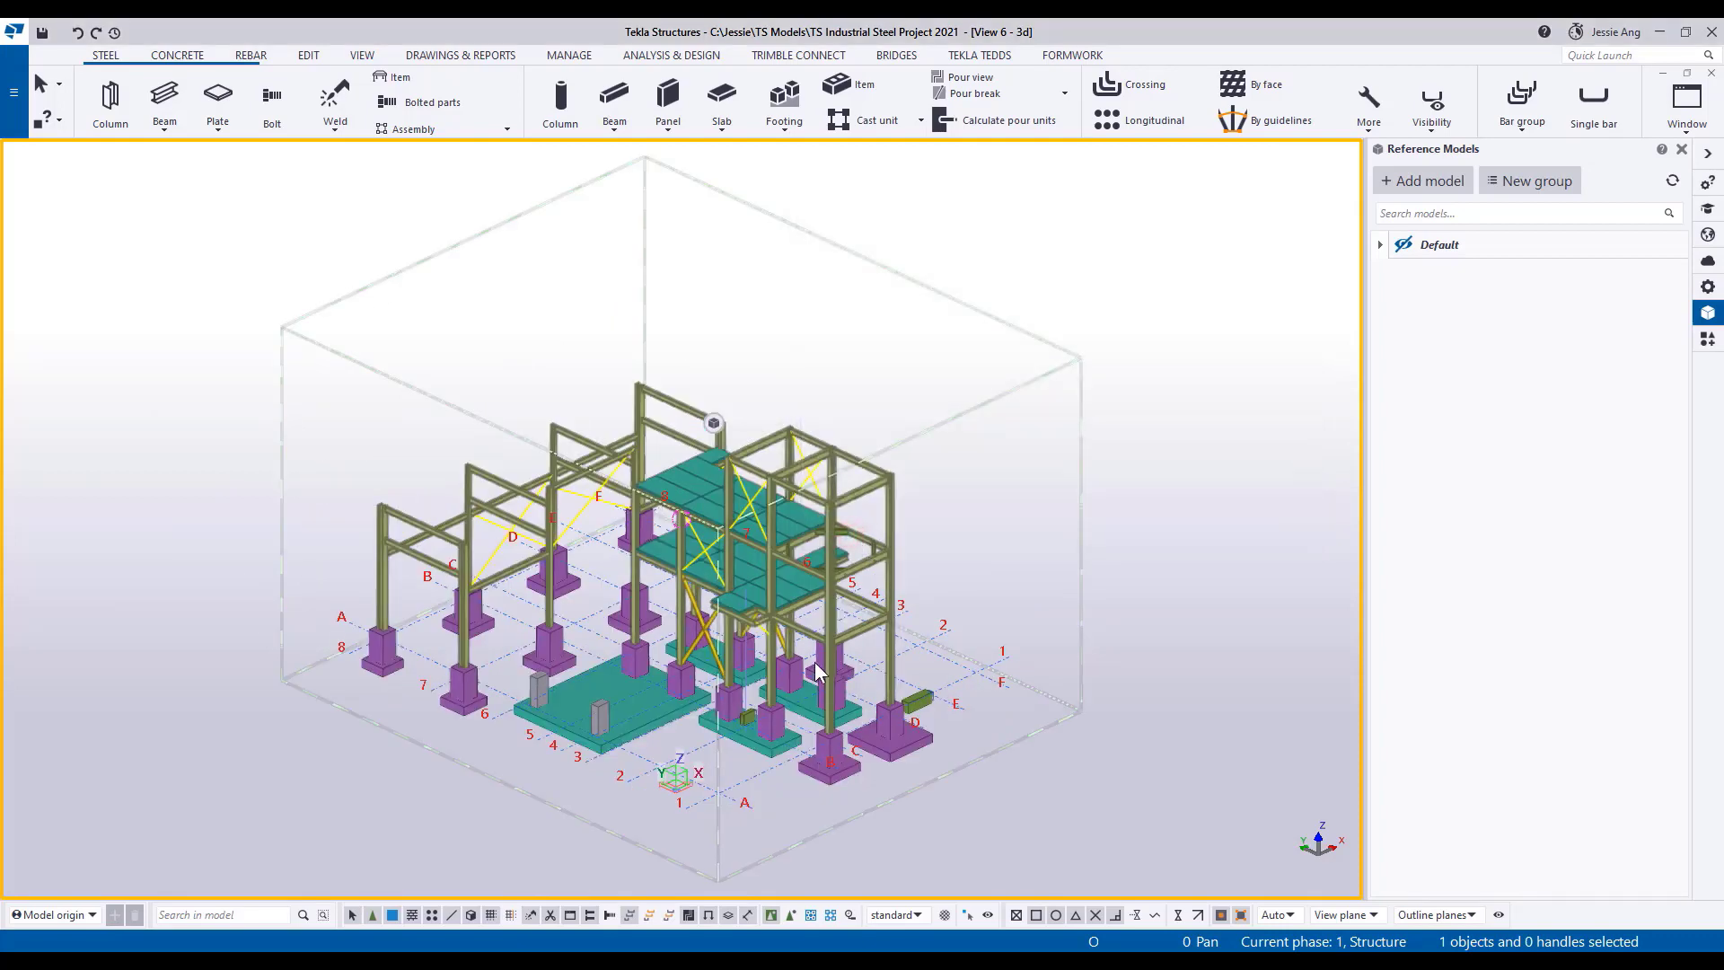
{"action": "scroll", "coordinate": [819, 568], "scroll_direction": "up", "scroll_amount": 4}
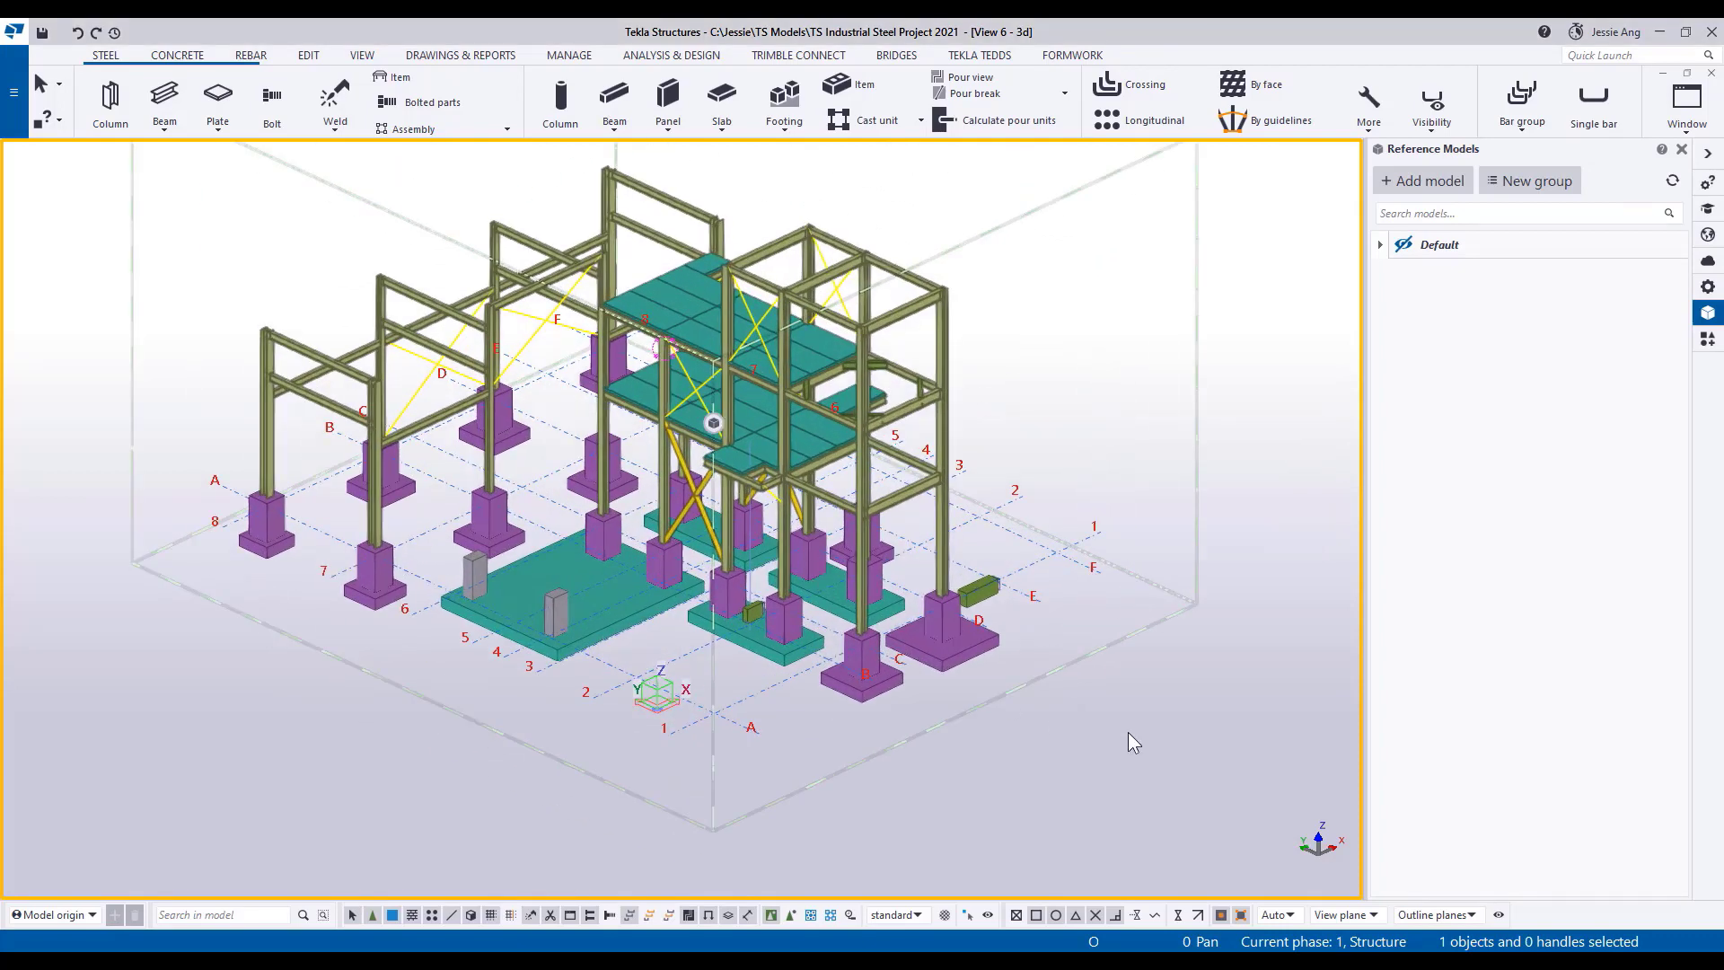
Switch the parts to a transparent representation and inspect the reinforcement in the foundation slabs, footings and column stubs.
{"action": "key", "text": "ctrl+2"}
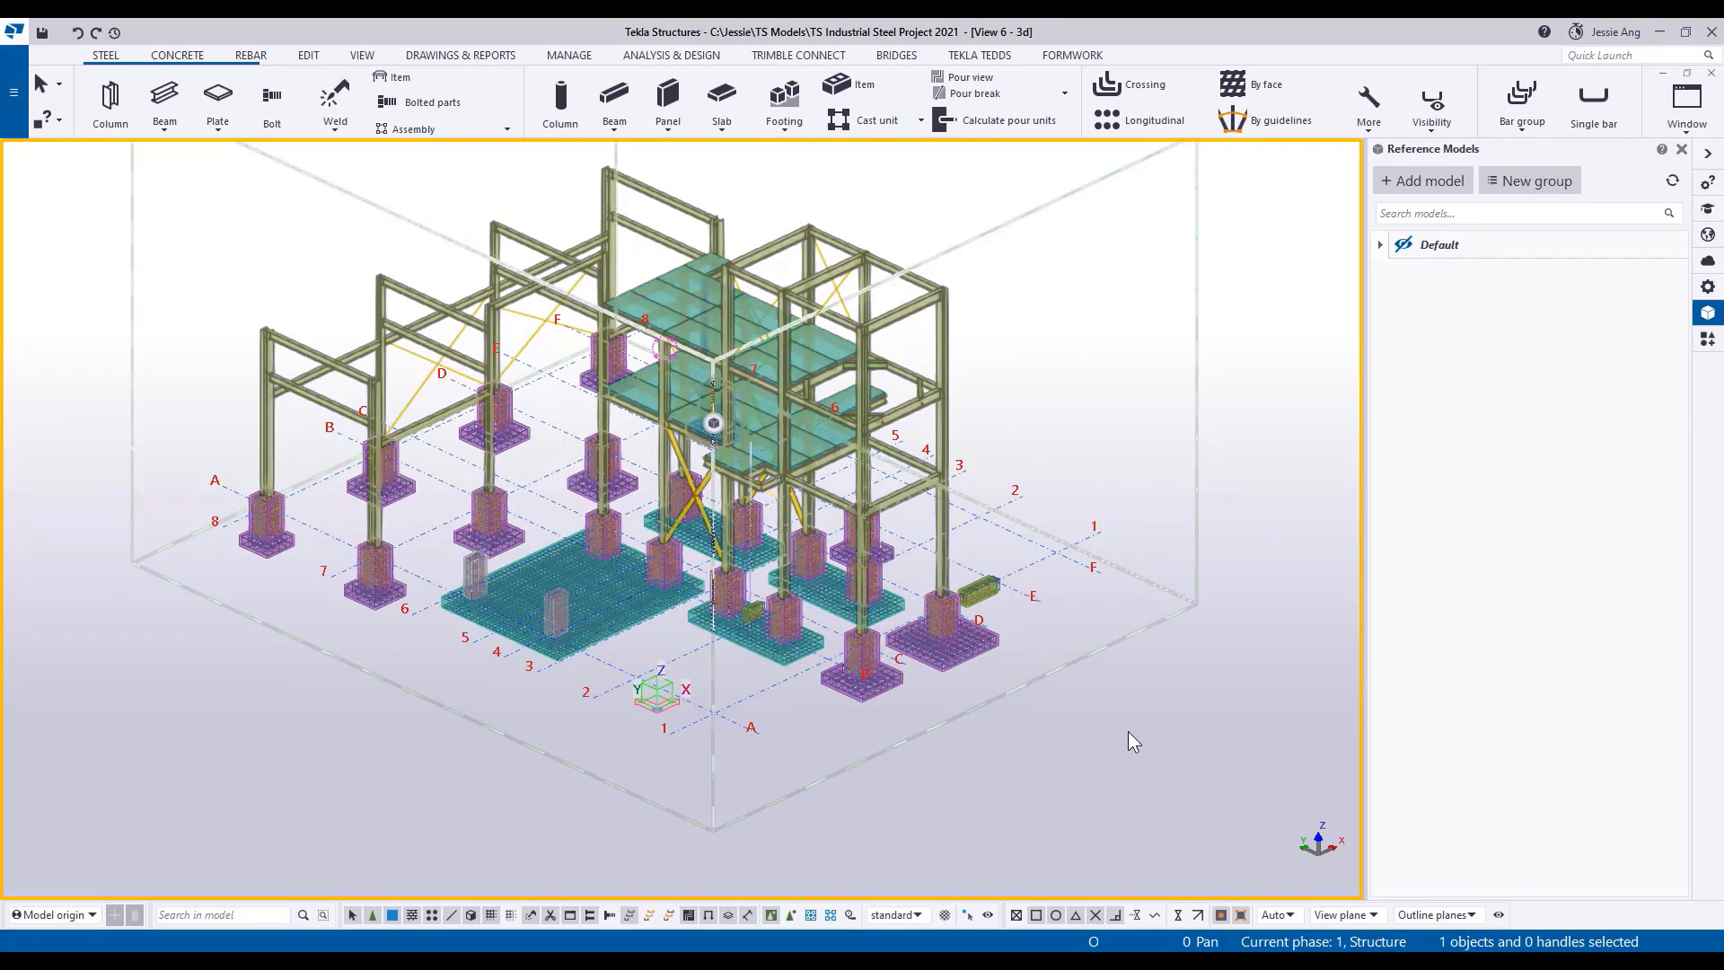
{"action": "scroll", "coordinate": [954, 619], "scroll_direction": "up", "scroll_amount": 5}
{"action": "middle_click_drag", "start_coordinate": [941, 650], "coordinate": [1296, 561]}
{"action": "middle_click_drag", "start_coordinate": [449, 449], "coordinate": [1207, 597]}
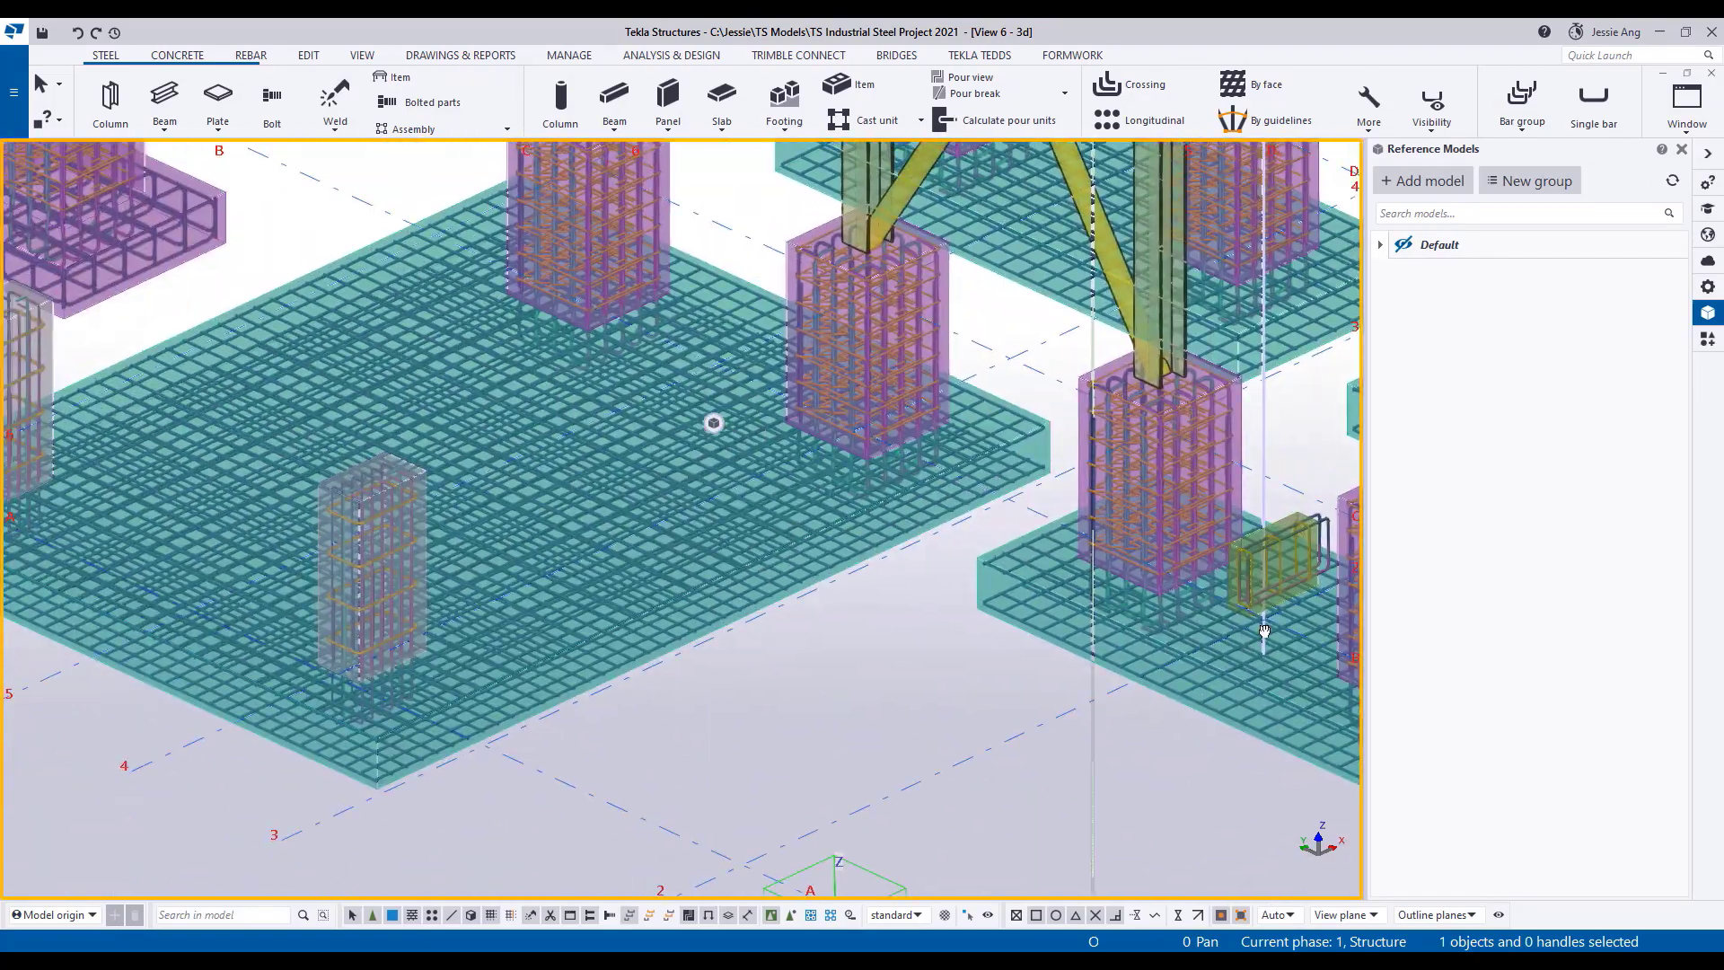
{"action": "middle_click_drag", "start_coordinate": [967, 445], "coordinate": [1147, 723]}
{"action": "middle_click_drag", "start_coordinate": [1071, 559], "coordinate": [1005, 696]}
{"action": "middle_click_drag", "start_coordinate": [440, 537], "coordinate": [597, 567]}
{"action": "scroll", "coordinate": [955, 645], "scroll_direction": "up", "scroll_amount": 4}
{"action": "scroll", "coordinate": [911, 610], "scroll_direction": "down", "scroll_amount": 8}
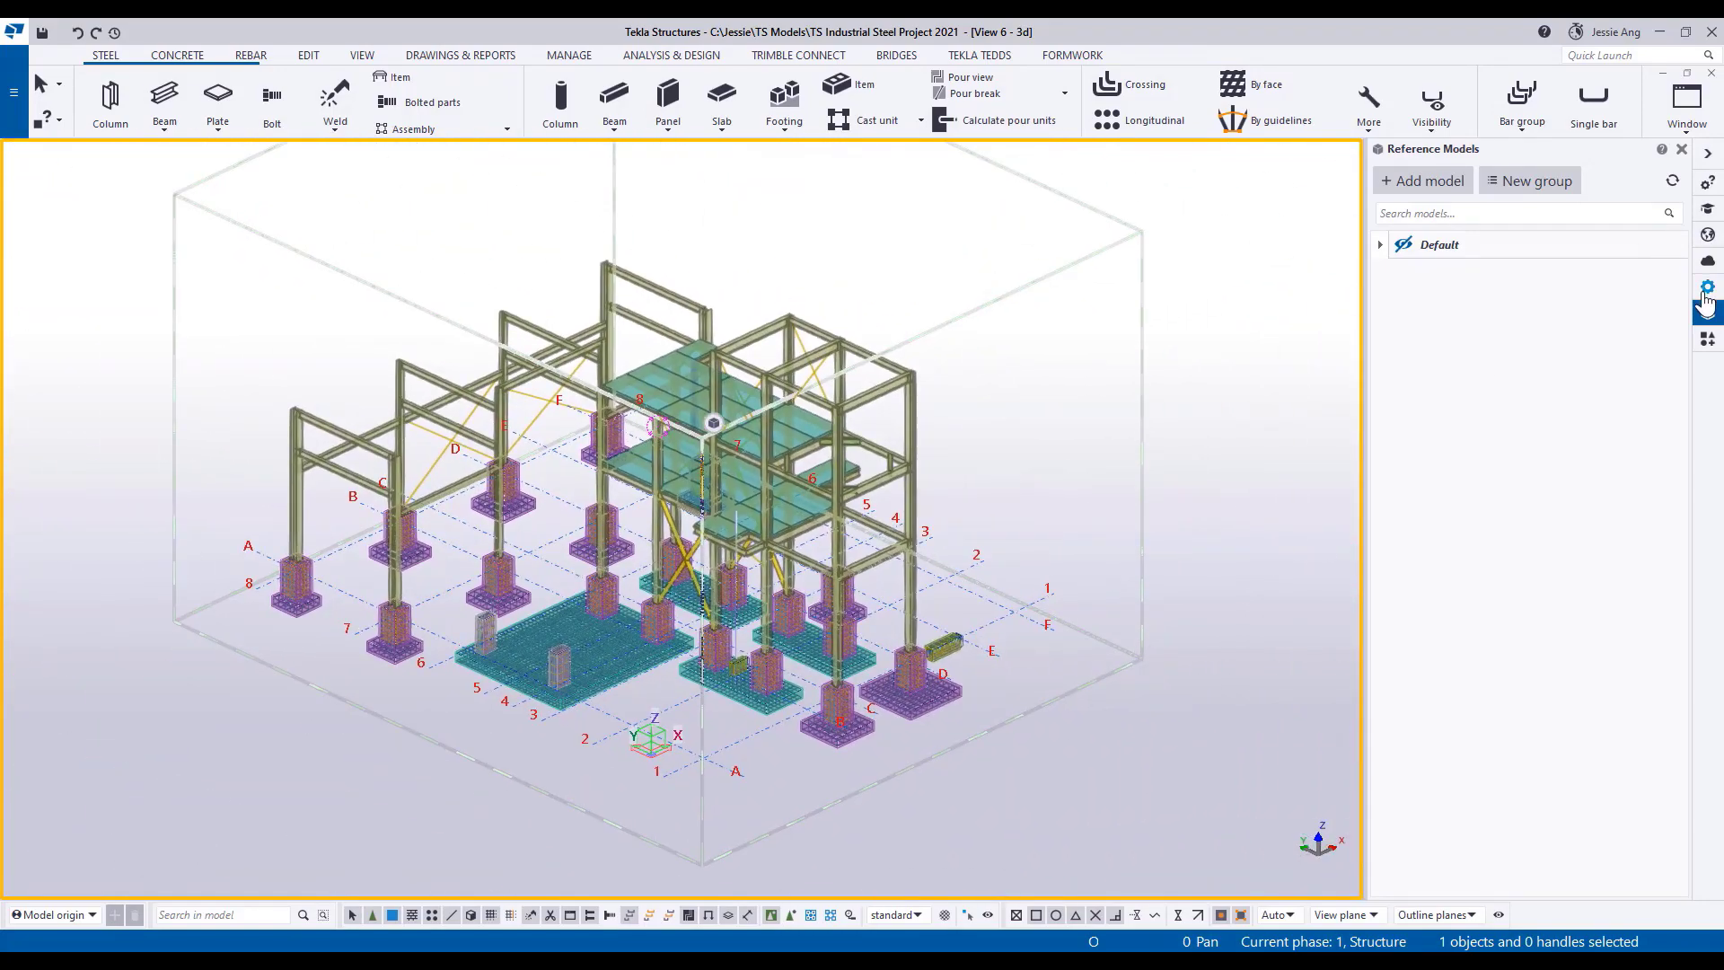
Open the Applications & components catalog, browse the Industrial Tools connections without placing any, and redraw the view.
{"action": "left_click", "coordinate": [1709, 341]}
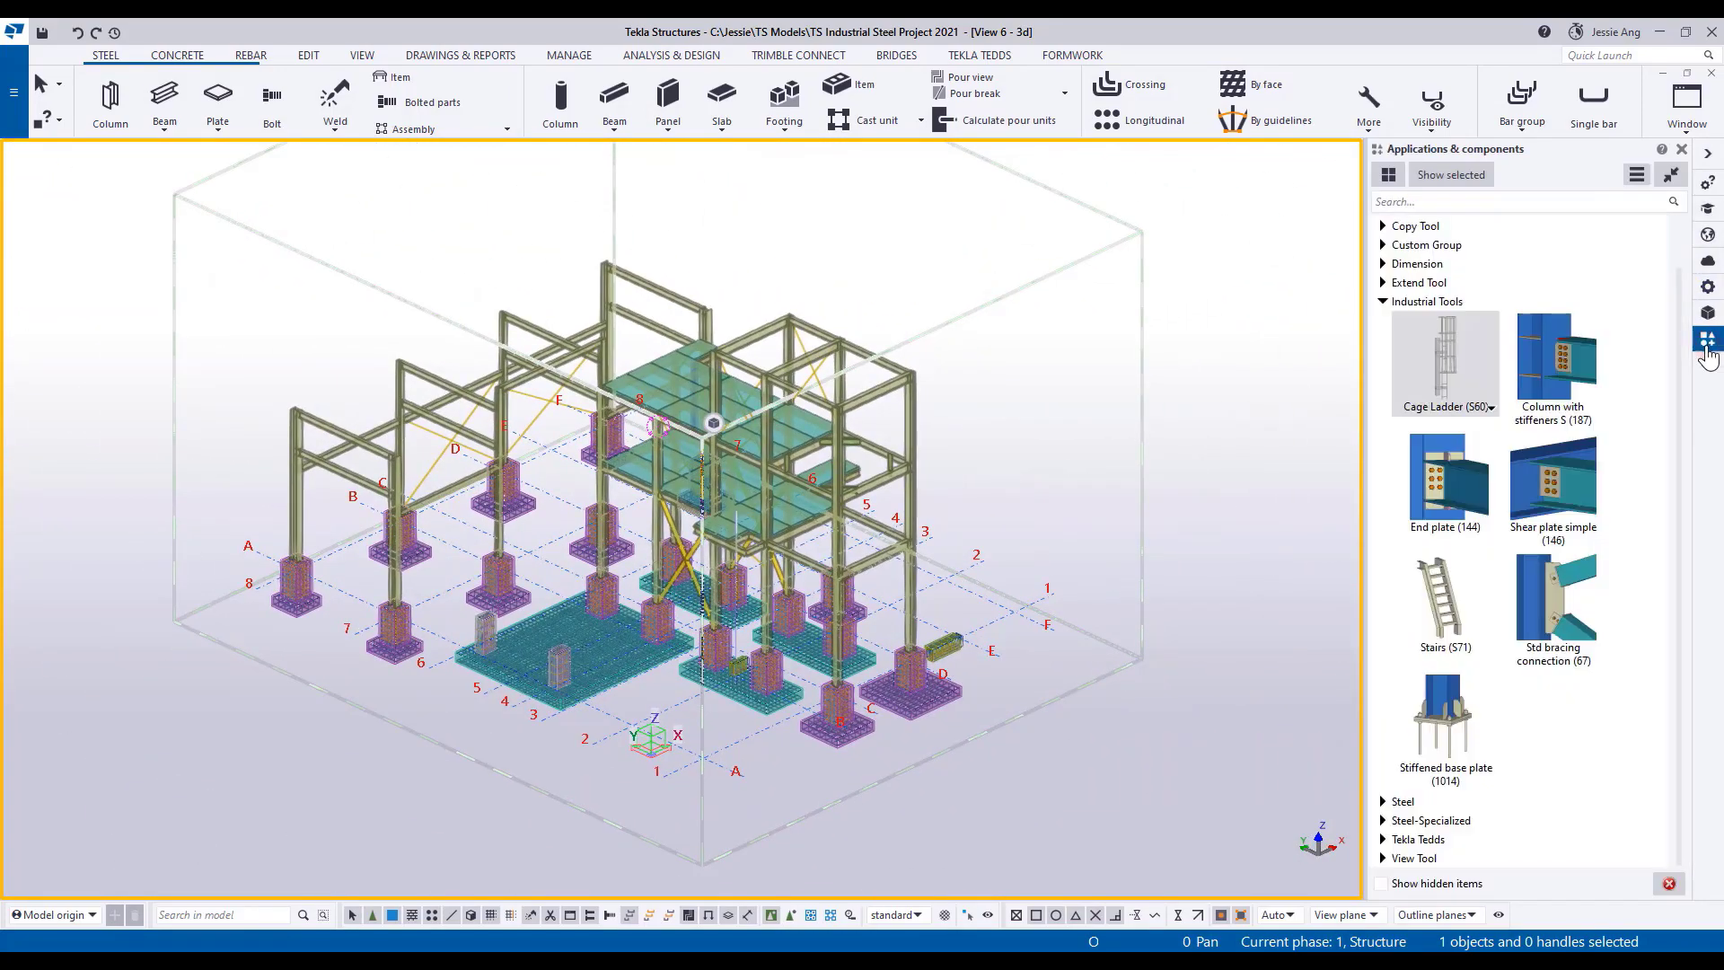
{"action": "left_click", "coordinate": [1558, 372]}
{"action": "left_click", "coordinate": [1544, 505]}
{"action": "left_click", "coordinate": [1450, 490]}
{"action": "left_click", "coordinate": [1545, 607]}
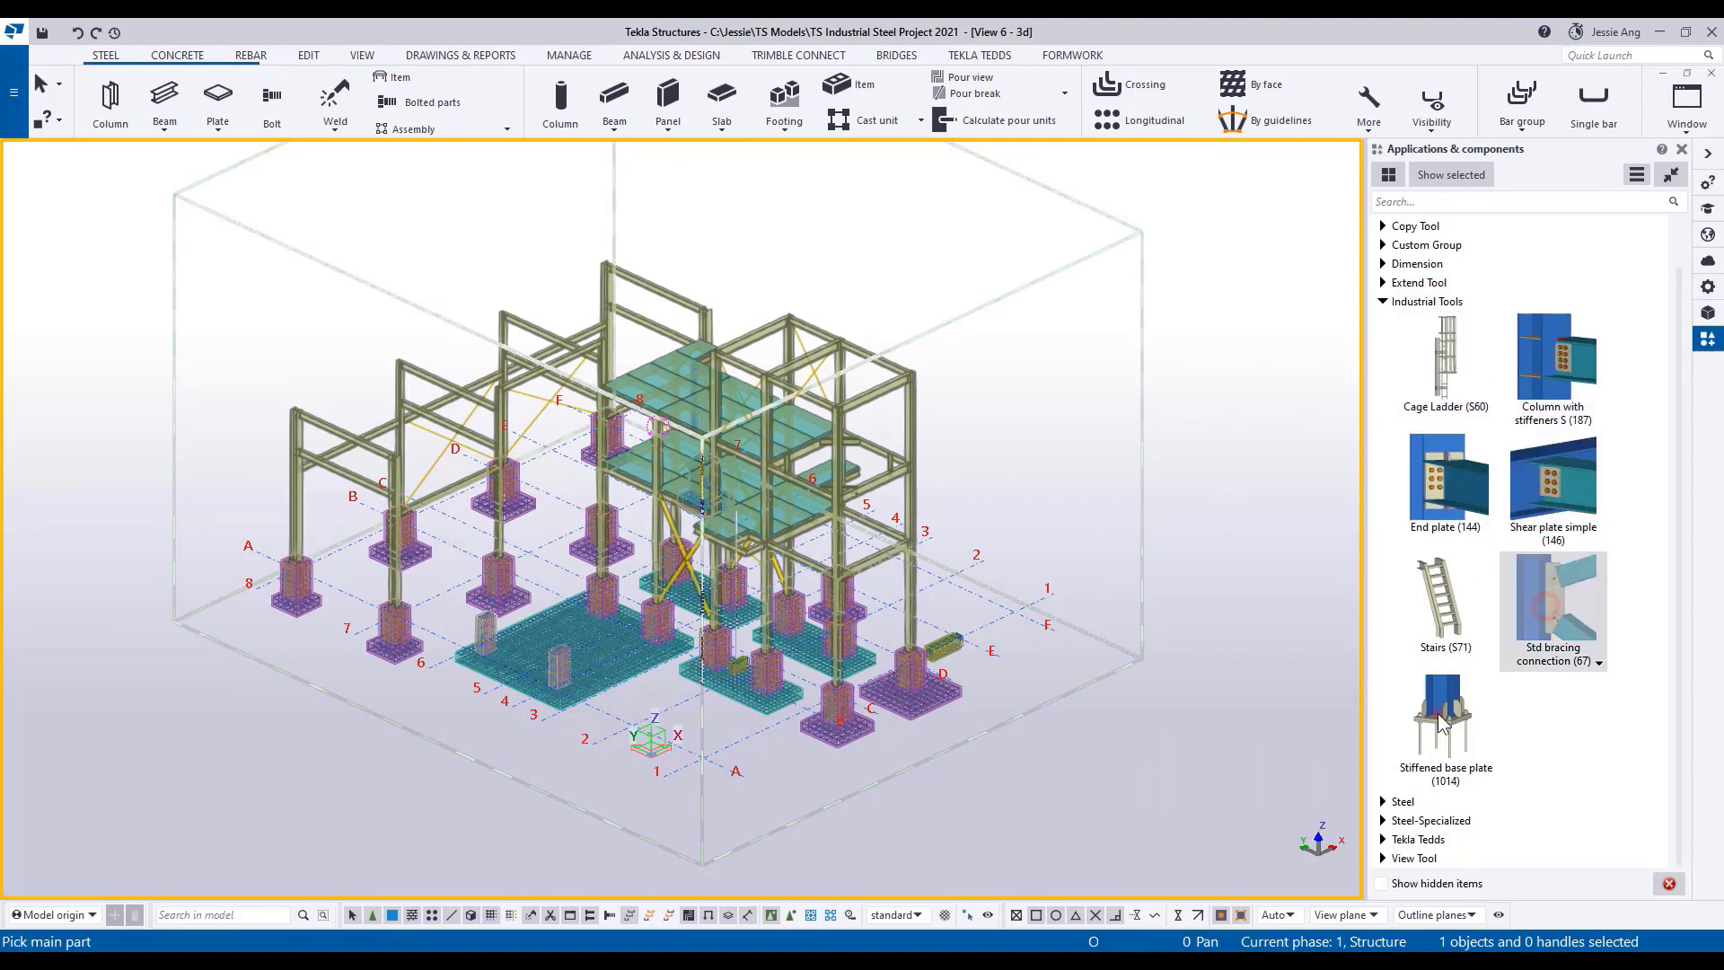
{"action": "left_click", "coordinate": [1440, 721]}
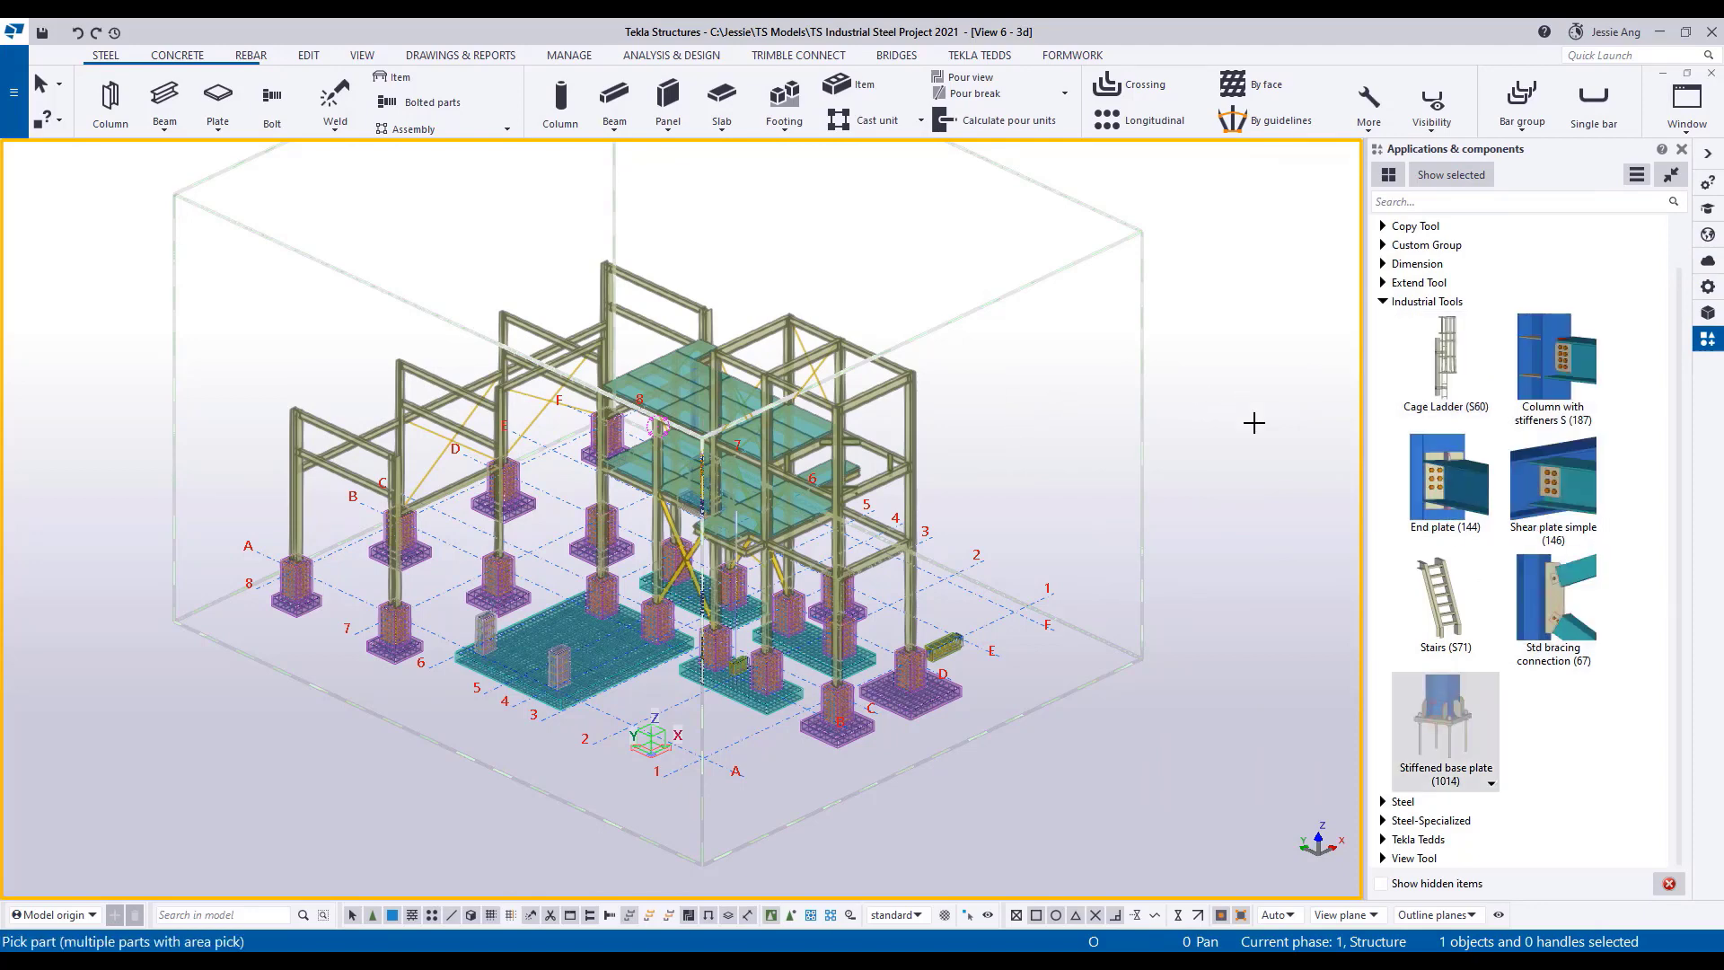
{"action": "key", "text": "Escape"}
{"action": "right_click", "coordinate": [1069, 461]}
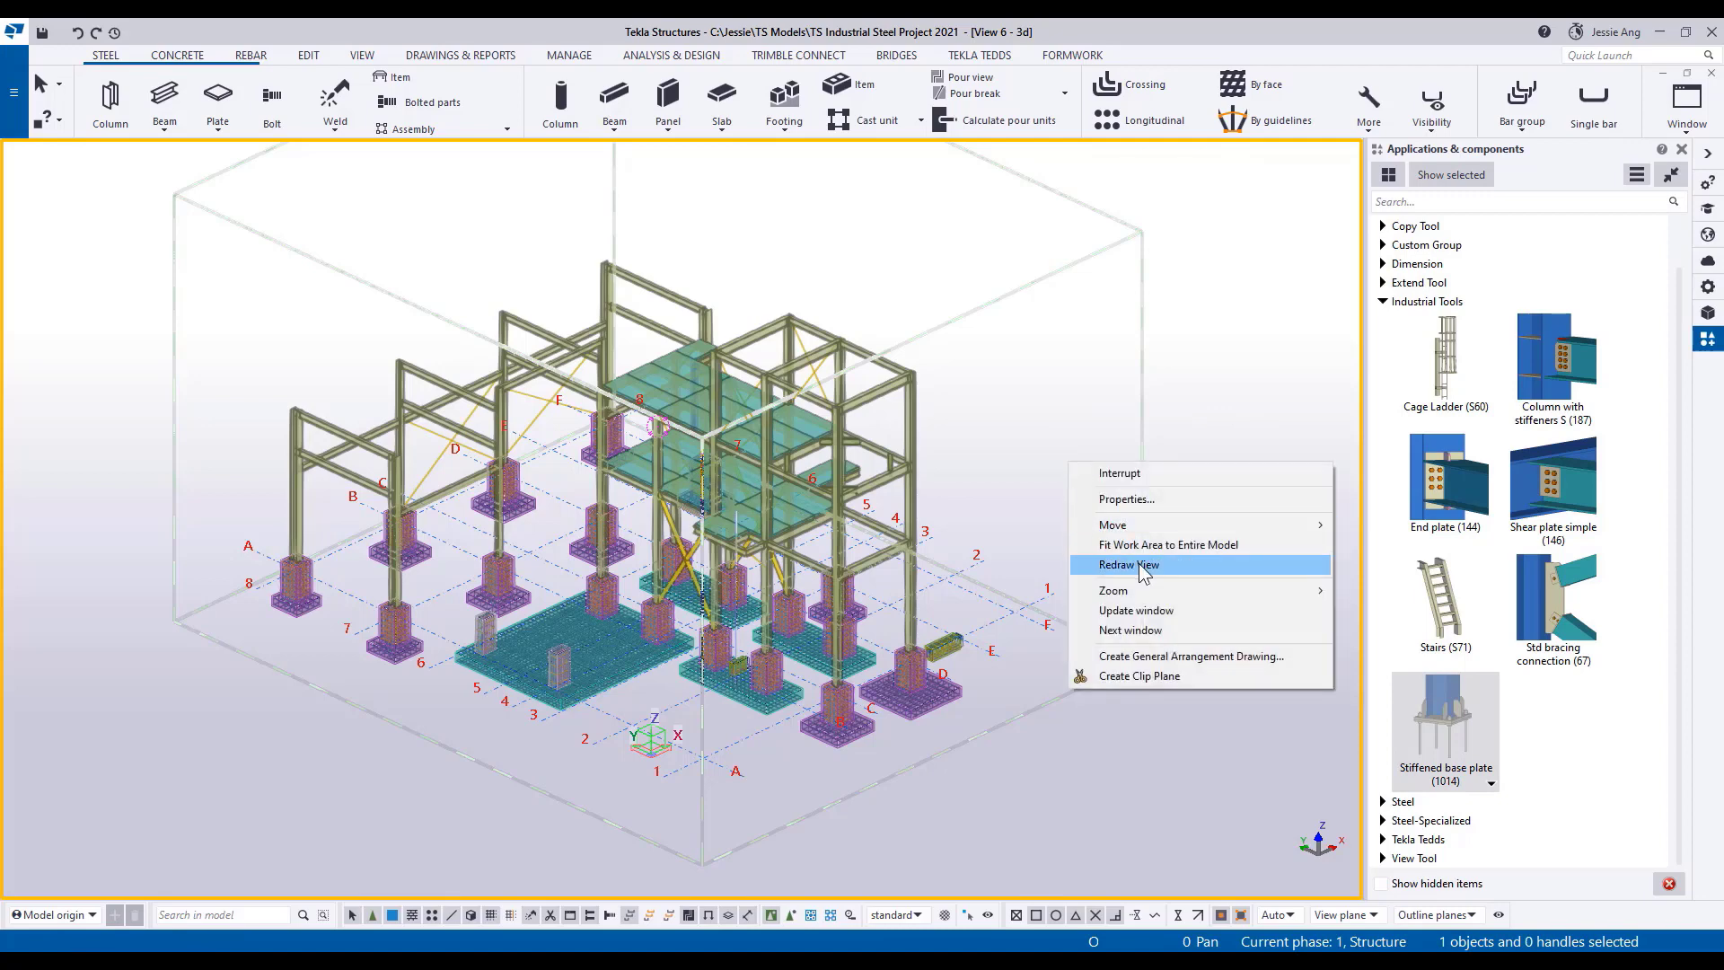
{"action": "left_click", "coordinate": [1114, 564]}
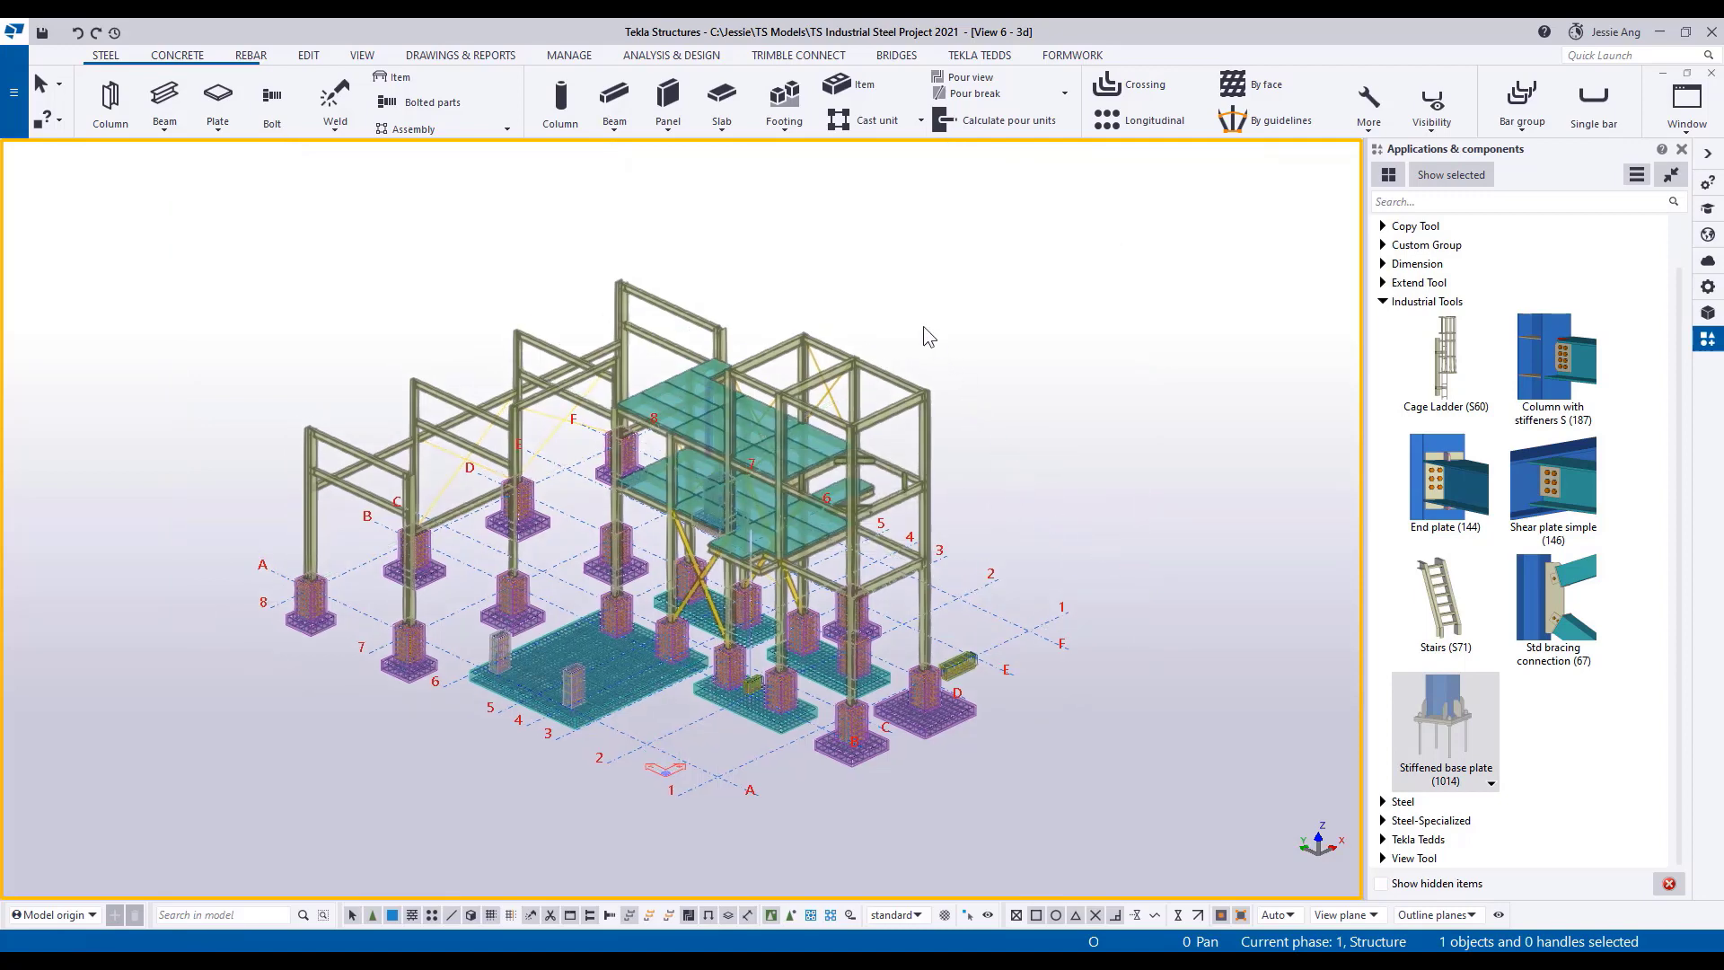
Create an AutoConnection between the corner column at A/8 and its top beam, using rule groups Industrial_Demo Defaults and Industrial Demo.
{"action": "left_click", "coordinate": [308, 56]}
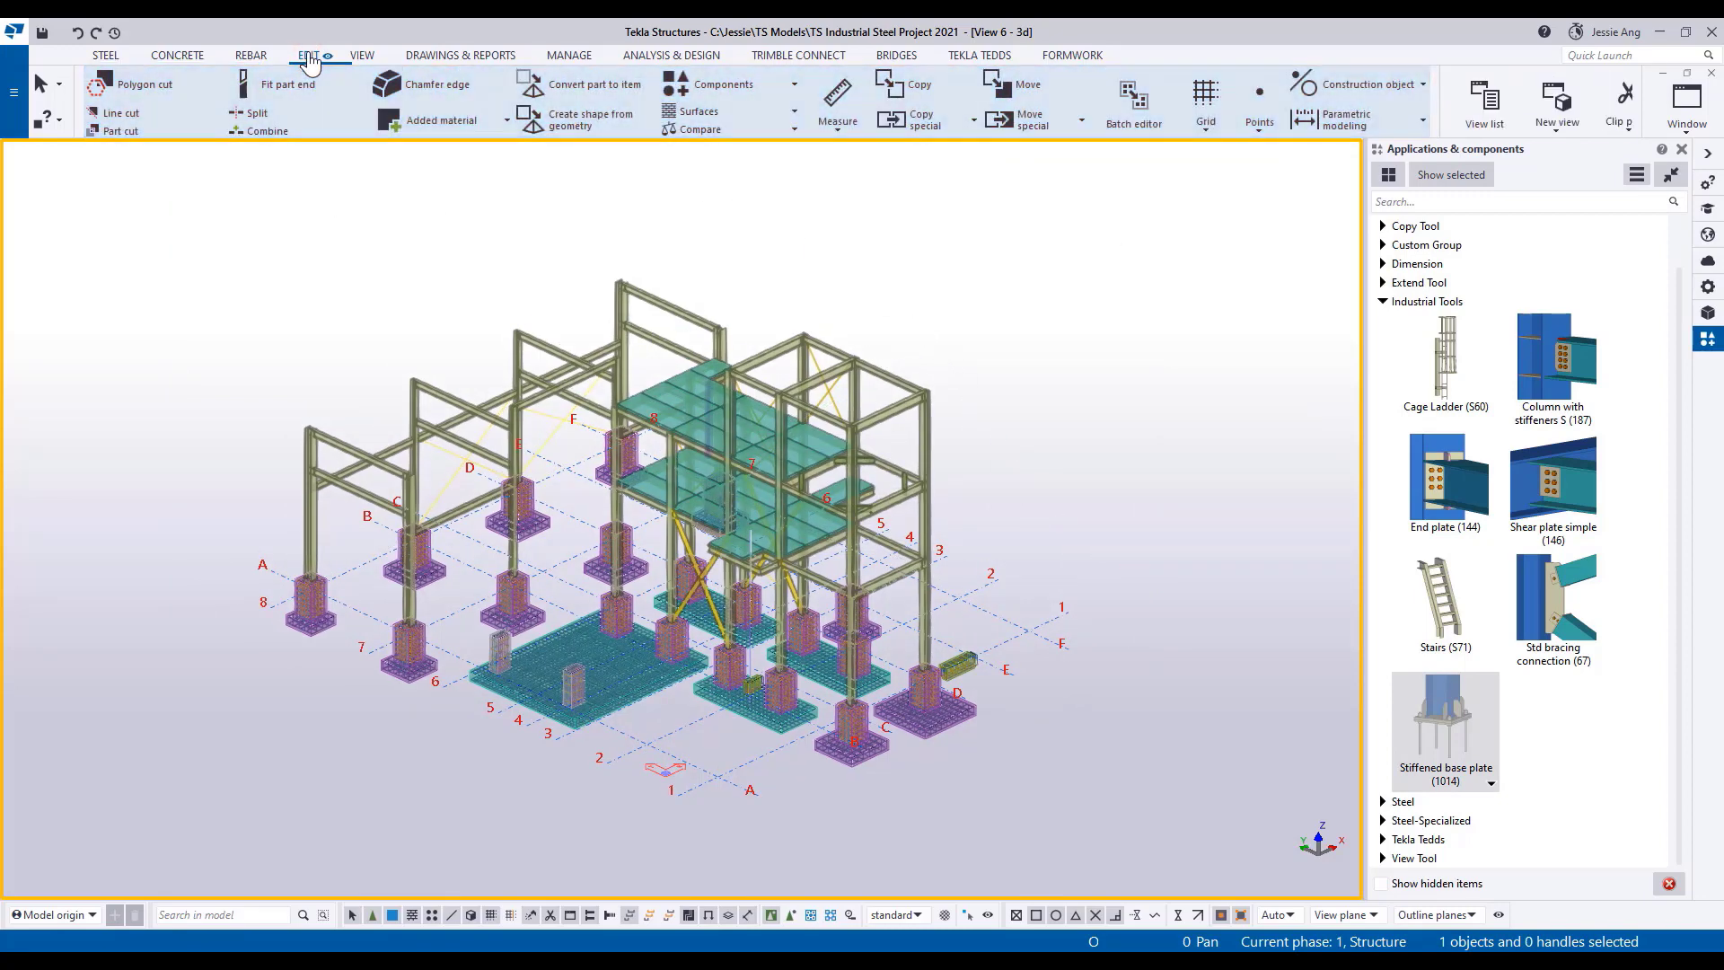
{"action": "left_click", "coordinate": [726, 84]}
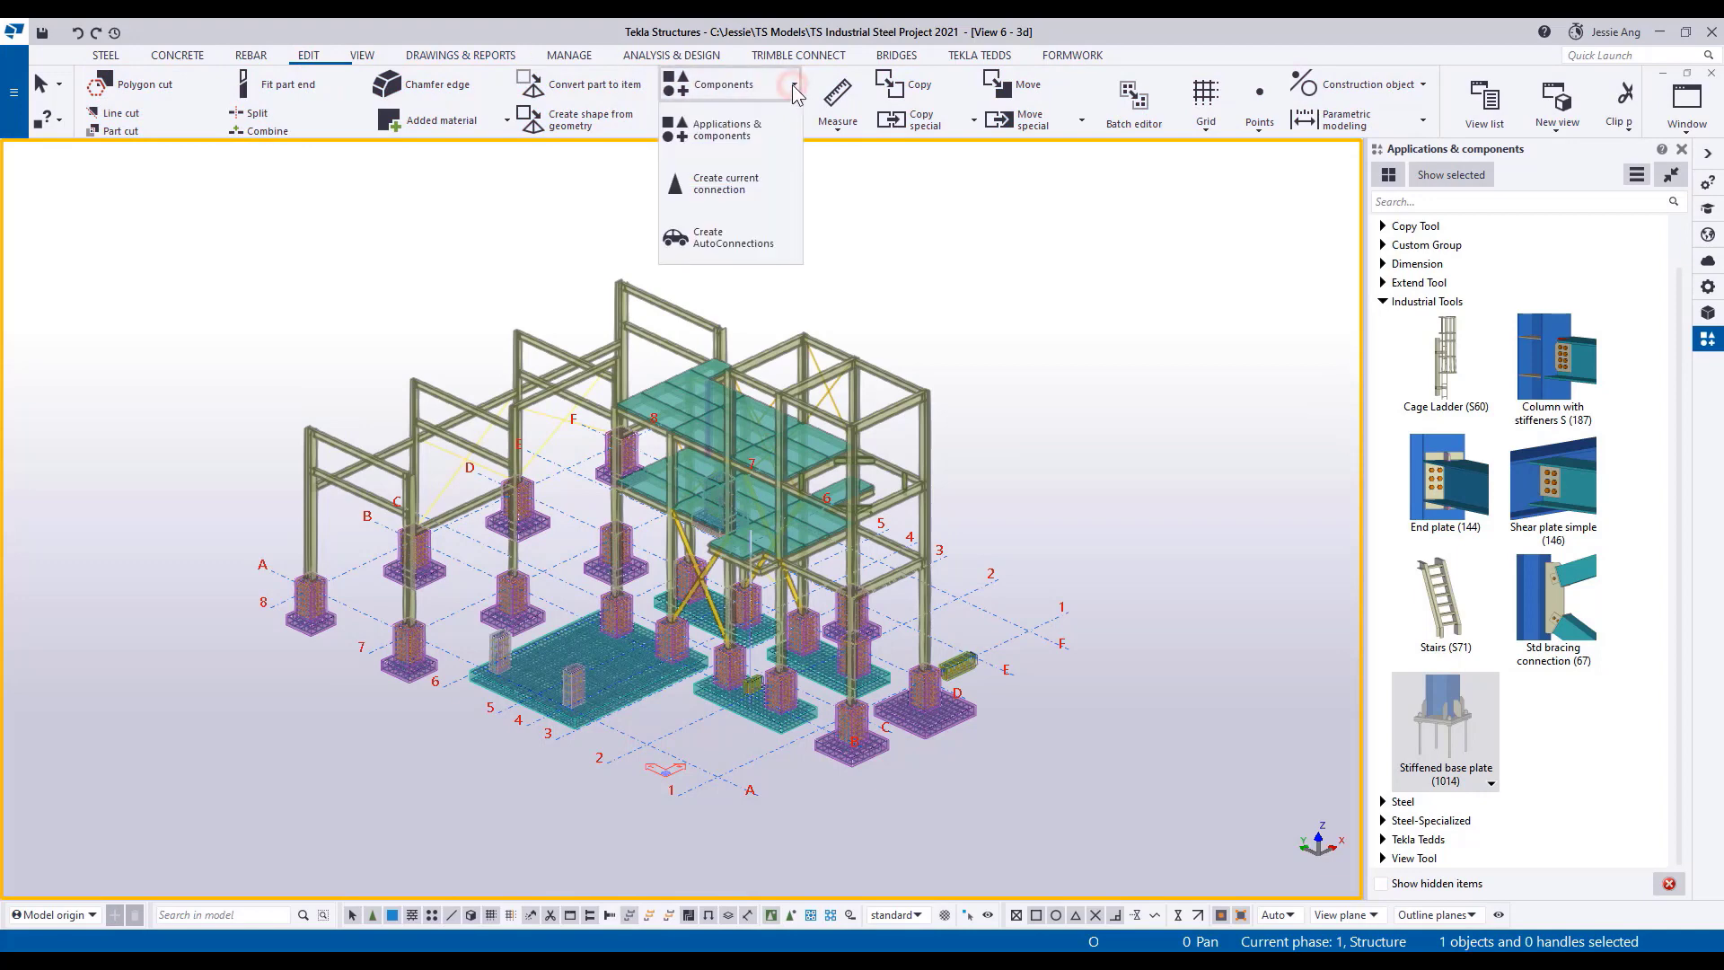
{"action": "left_click", "coordinate": [725, 253]}
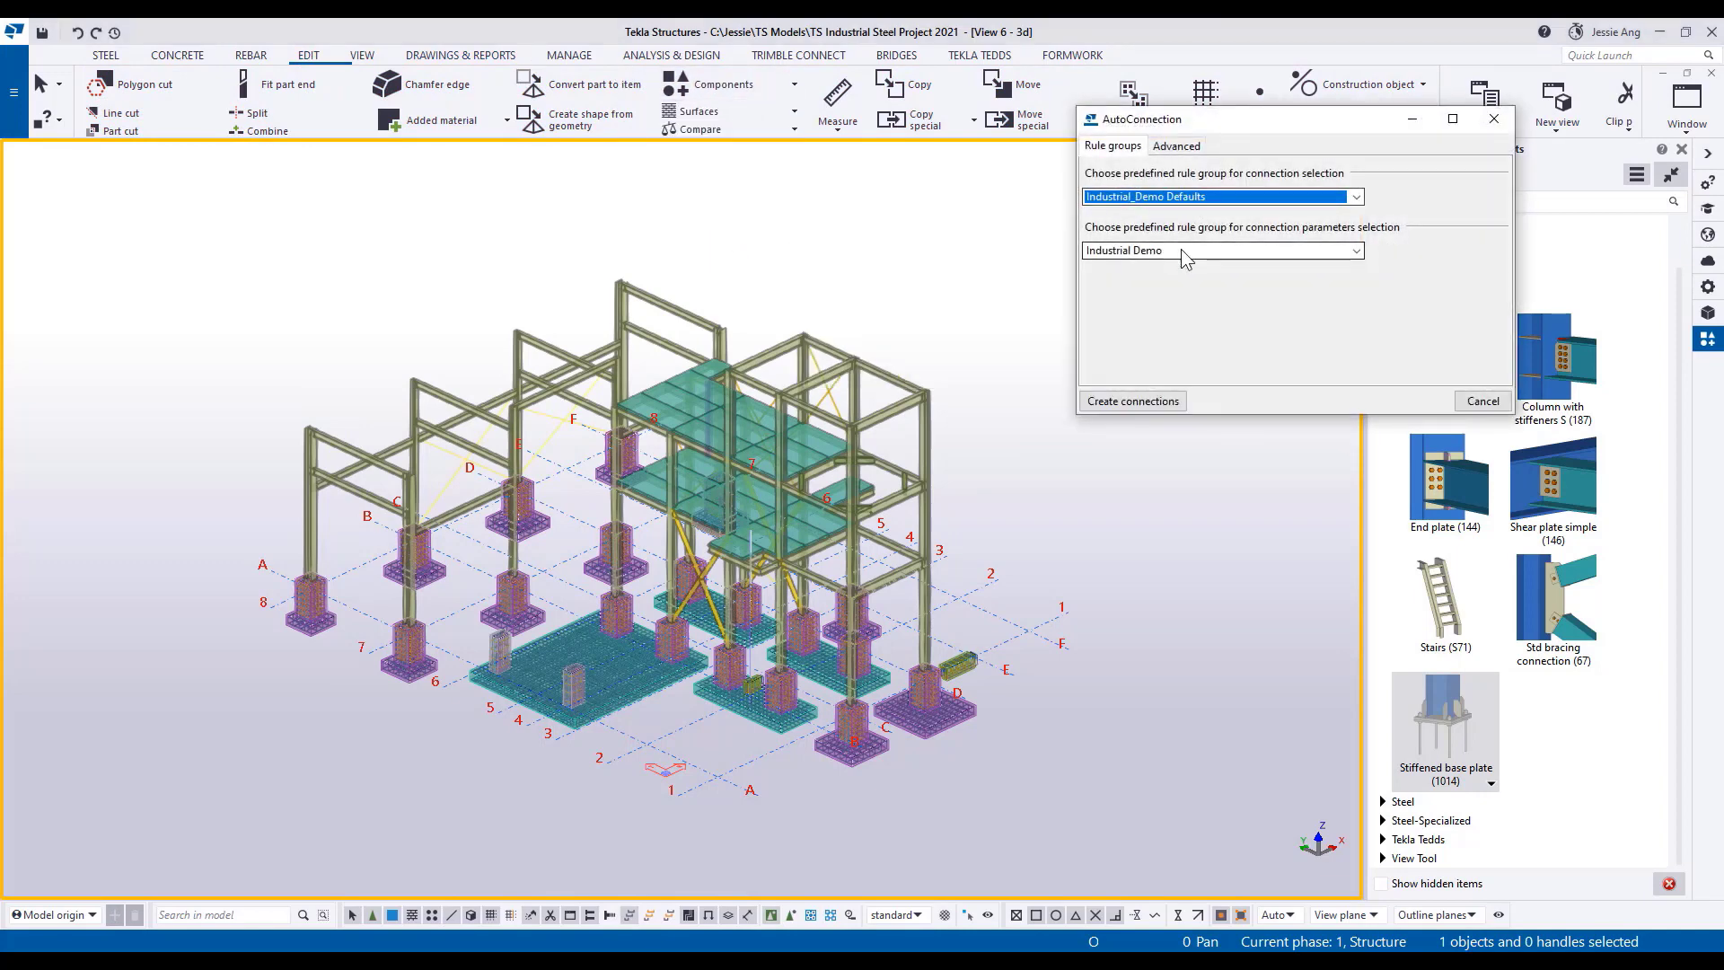
{"action": "scroll", "coordinate": [482, 481], "scroll_direction": "up", "scroll_amount": 5}
{"action": "scroll", "coordinate": [482, 474], "scroll_direction": "up", "scroll_amount": 4}
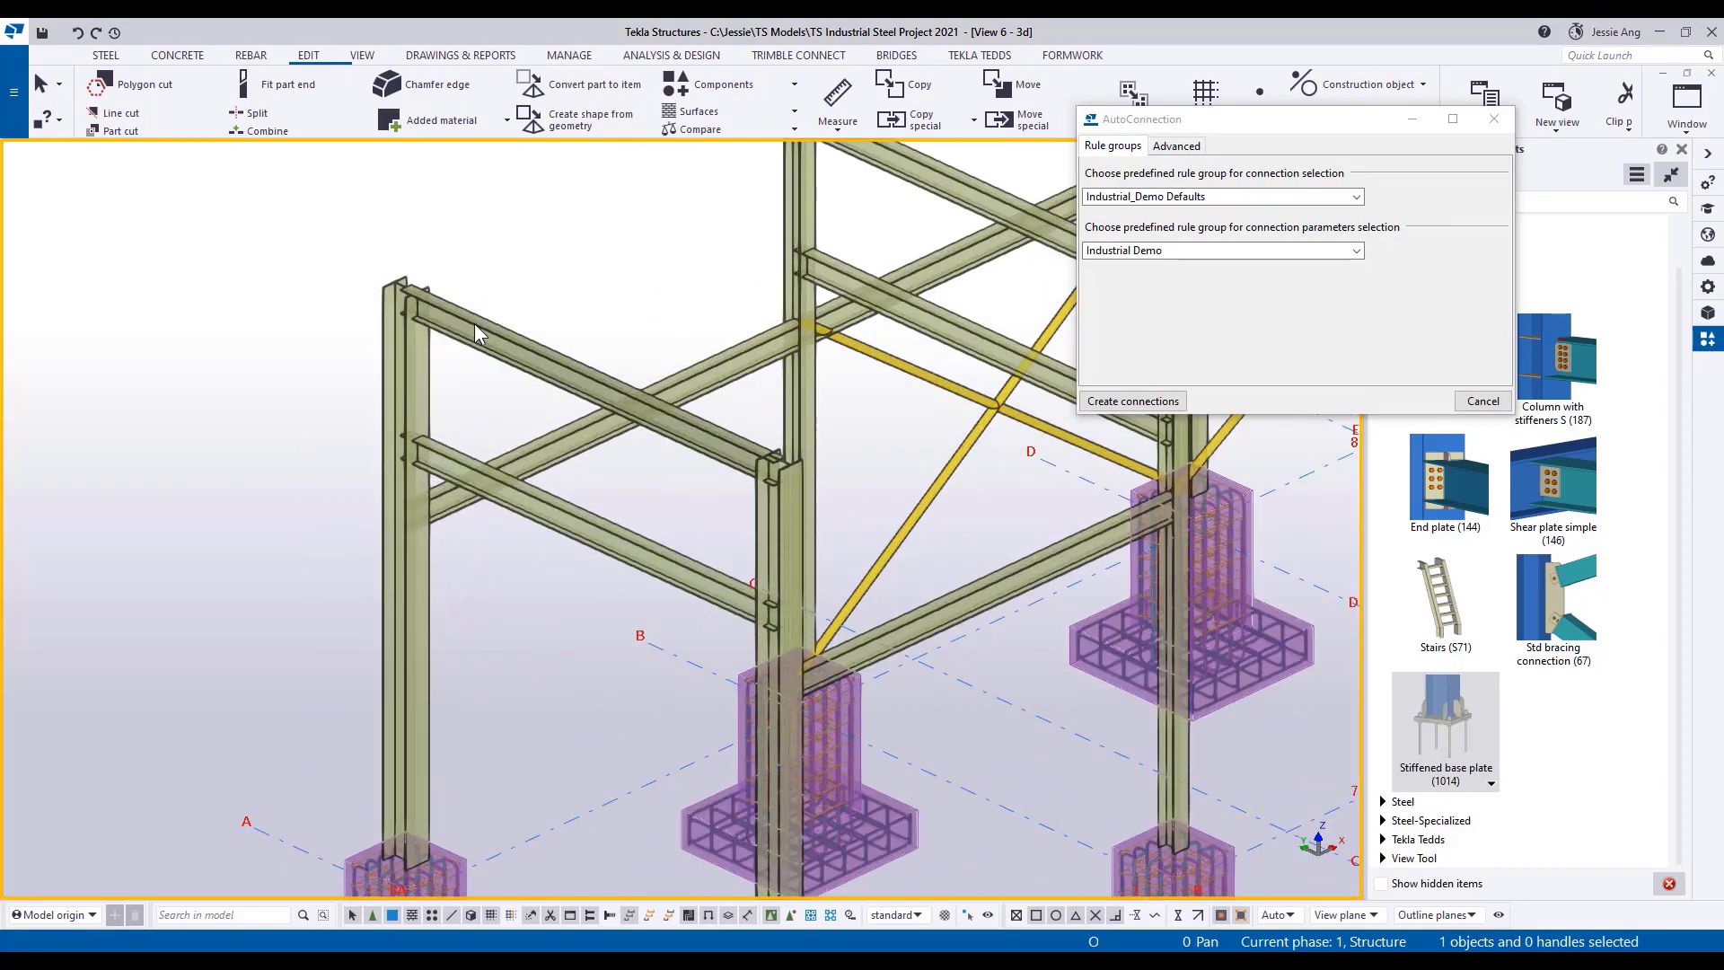
{"action": "left_click_drag", "start_coordinate": [468, 235], "coordinate": [325, 379]}
{"action": "left_click", "coordinate": [1124, 406]}
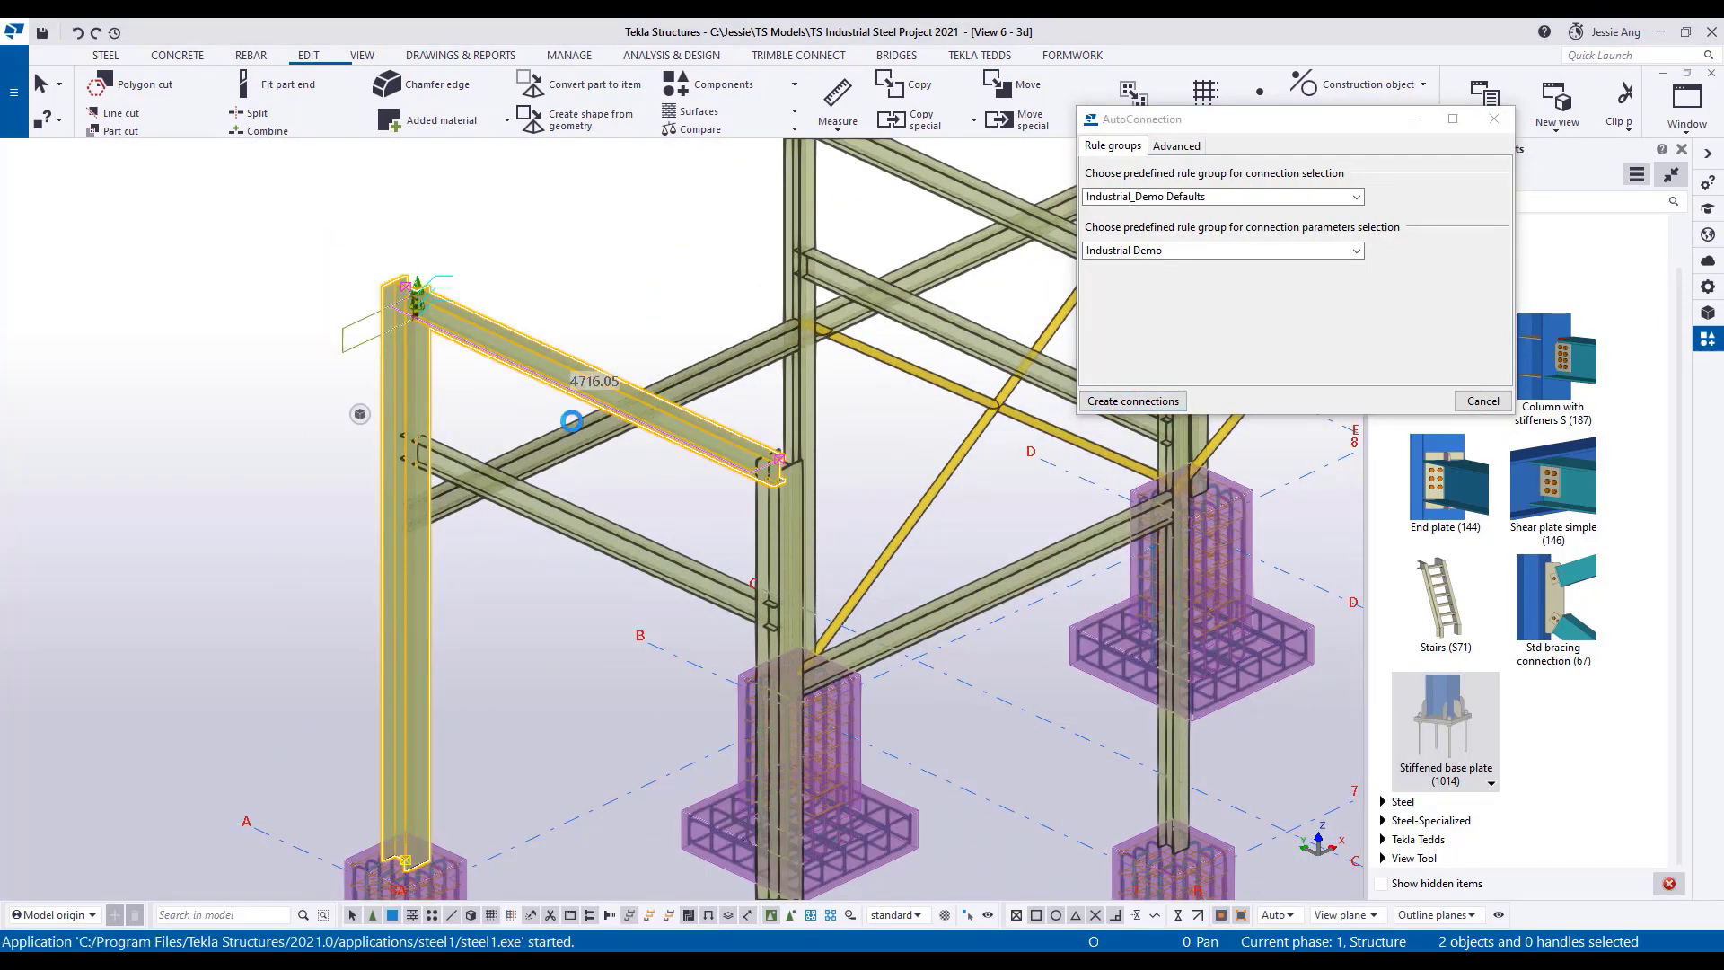
{"action": "middle_click_drag", "start_coordinate": [572, 421], "coordinate": [683, 519]}
{"action": "left_click", "coordinate": [393, 368]}
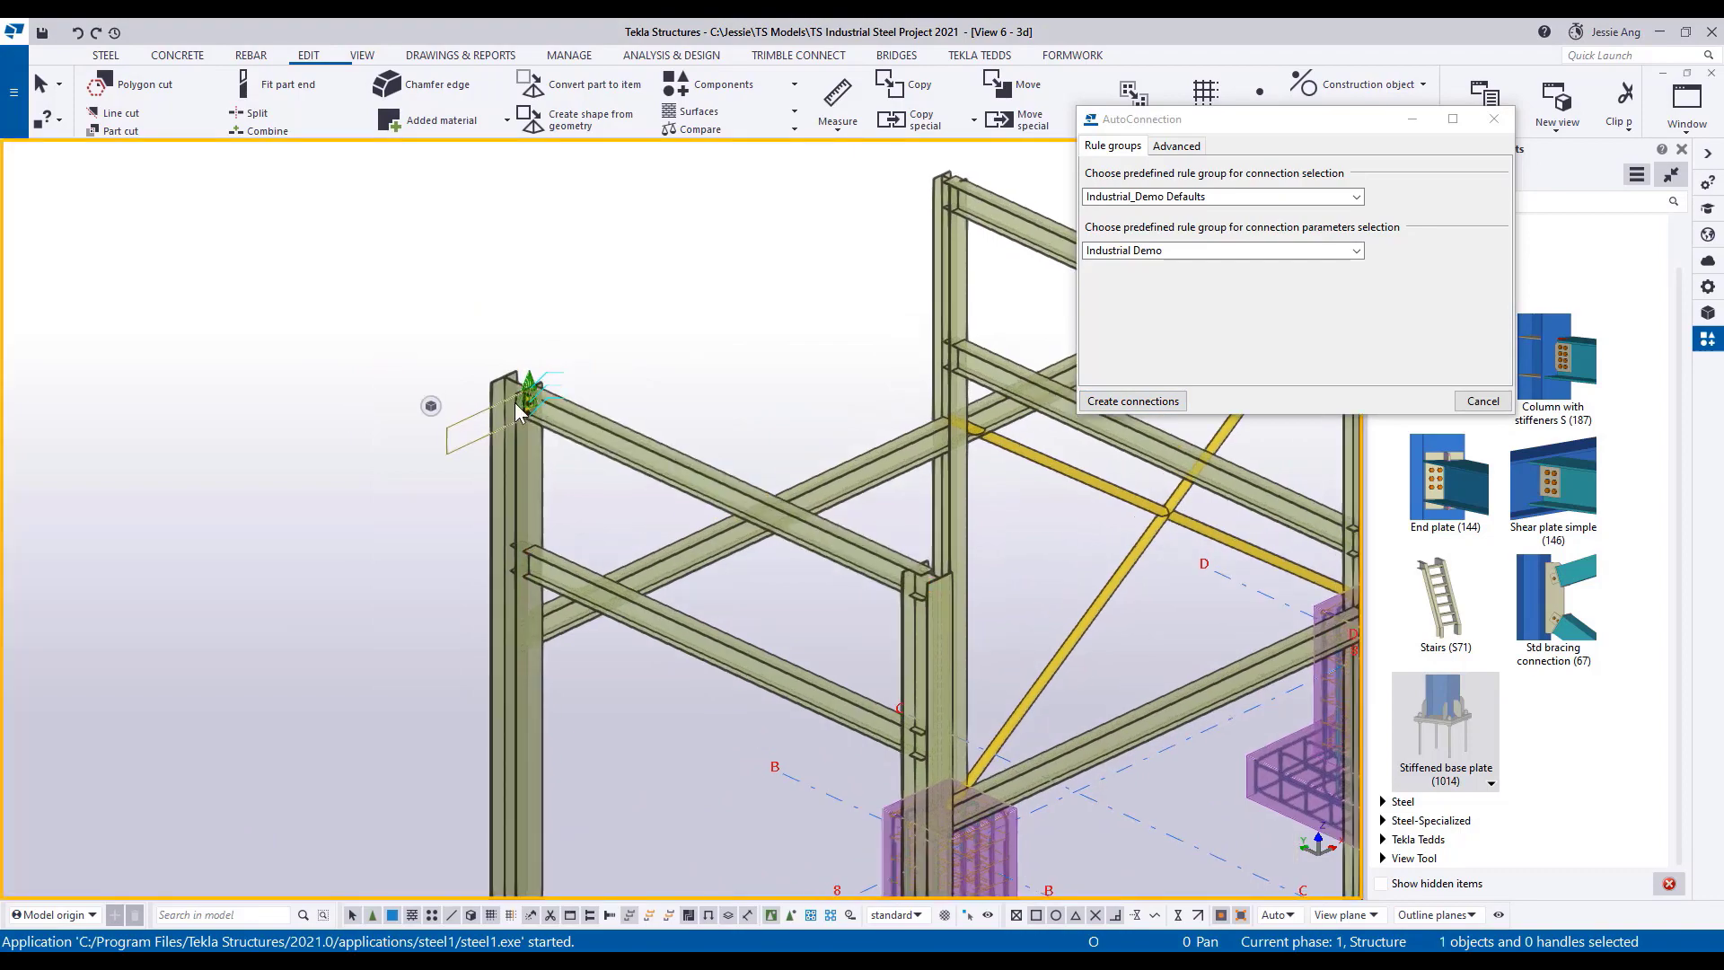
{"action": "scroll", "coordinate": [543, 398], "scroll_direction": "up", "scroll_amount": 5}
{"action": "scroll", "coordinate": [710, 564], "scroll_direction": "down", "scroll_amount": 1}
Create an AutoConnection between the lower horizontal beam from the corner column and the adjacent braced-bay column, and inspect its bolted plate.
{"action": "middle_click_drag", "start_coordinate": [709, 563], "coordinate": [413, 393]}
{"action": "scroll", "coordinate": [381, 393], "scroll_direction": "down", "scroll_amount": 3}
{"action": "middle_click_drag", "start_coordinate": [648, 552], "coordinate": [565, 298]}
{"action": "middle_click_drag", "start_coordinate": [663, 603], "coordinate": [625, 748]}
{"action": "middle_click_drag", "start_coordinate": [837, 285], "coordinate": [838, 471]}
{"action": "scroll", "coordinate": [749, 408], "scroll_direction": "up", "scroll_amount": 3}
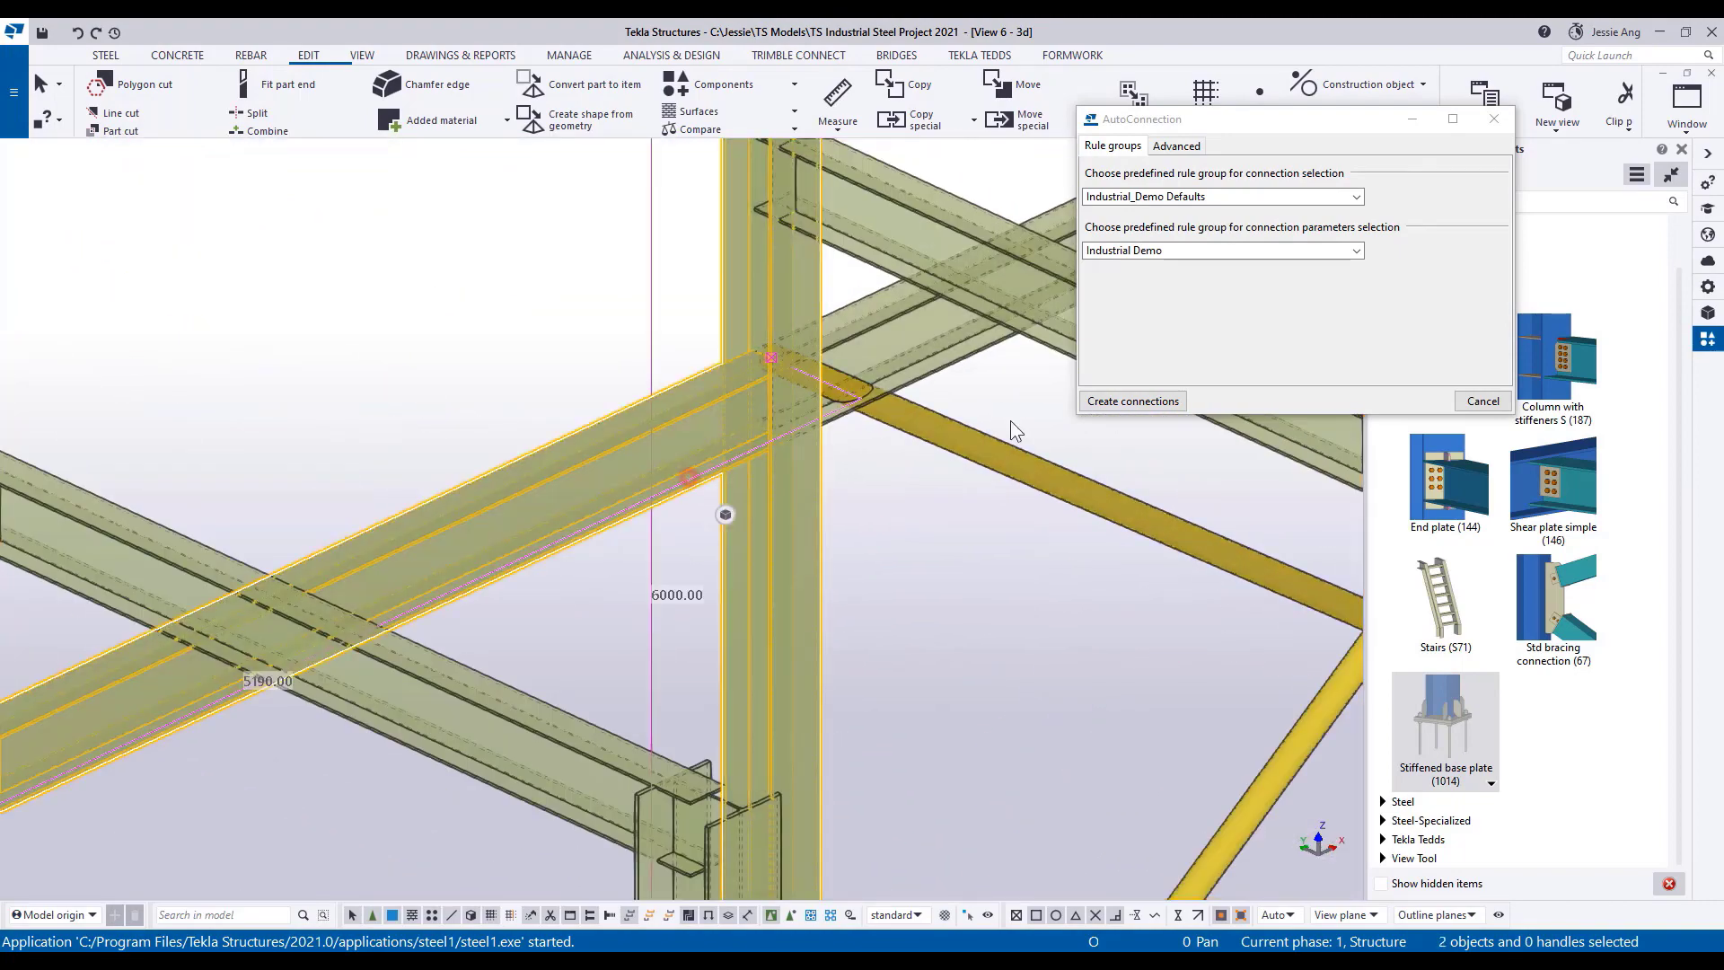
{"action": "left_click", "coordinate": [1133, 400]}
{"action": "middle_click_drag", "start_coordinate": [751, 494], "coordinate": [704, 423], "text": "ctrl"}
{"action": "scroll", "coordinate": [704, 422], "scroll_direction": "up", "scroll_amount": 2}
{"action": "scroll", "coordinate": [719, 463], "scroll_direction": "down", "scroll_amount": 2}
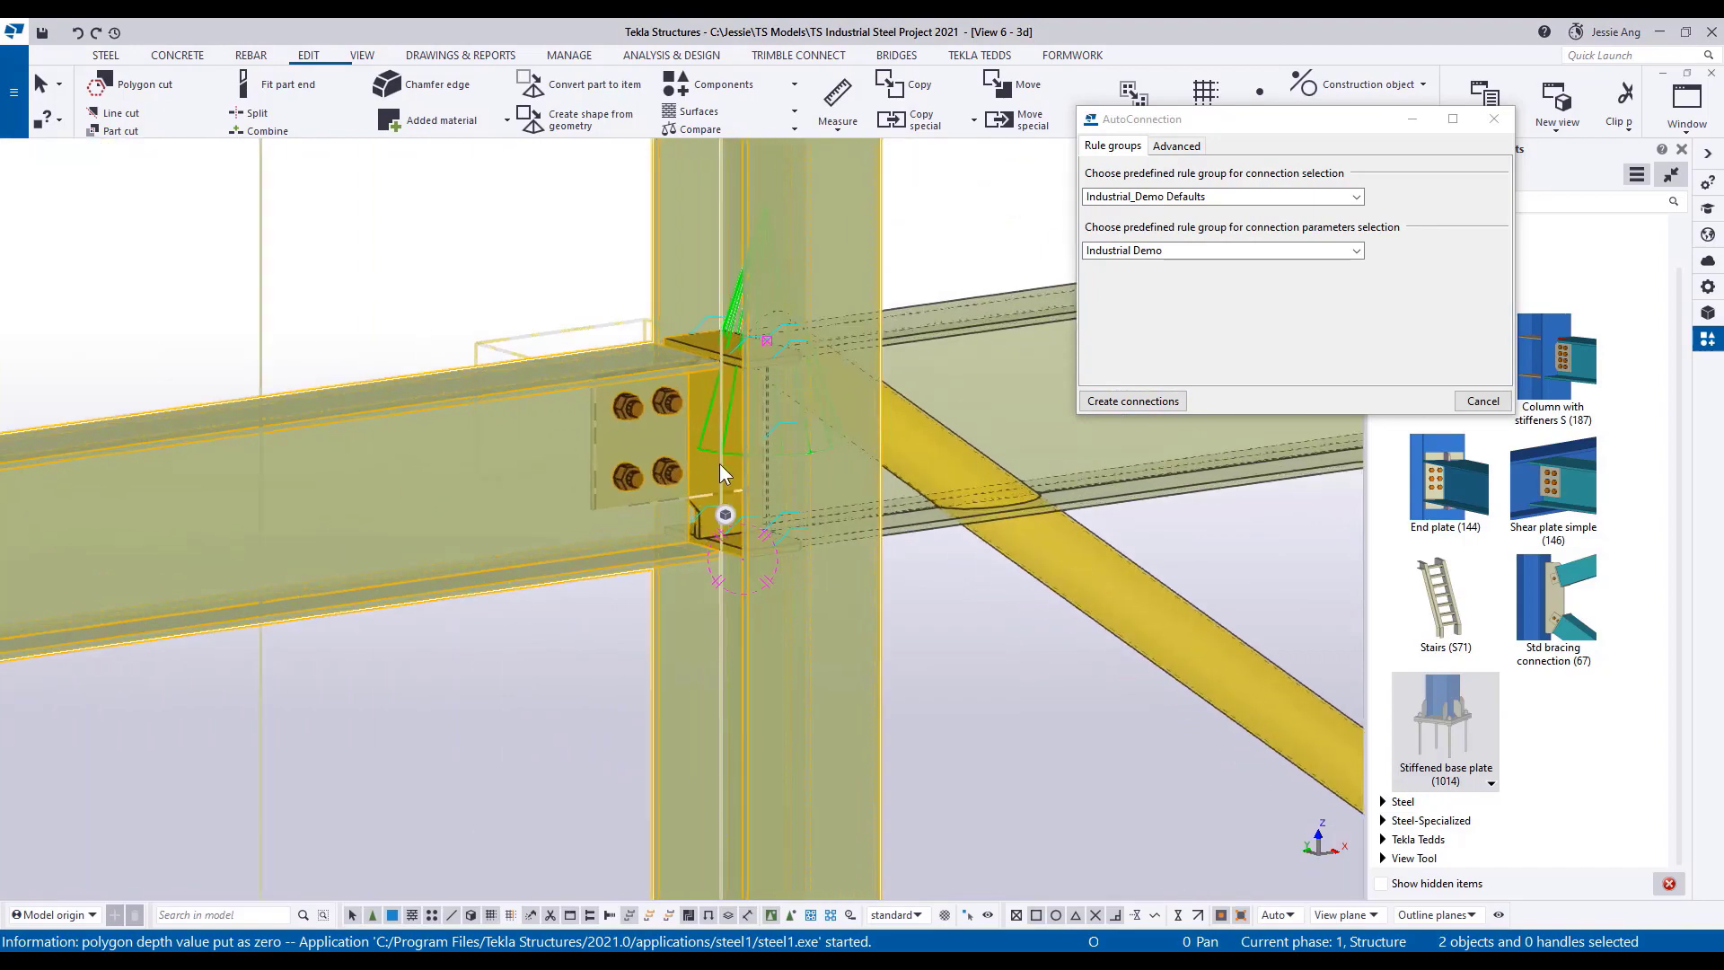
{"action": "scroll", "coordinate": [726, 465], "scroll_direction": "down", "scroll_amount": 4}
{"action": "scroll", "coordinate": [725, 465], "scroll_direction": "down", "scroll_amount": 3}
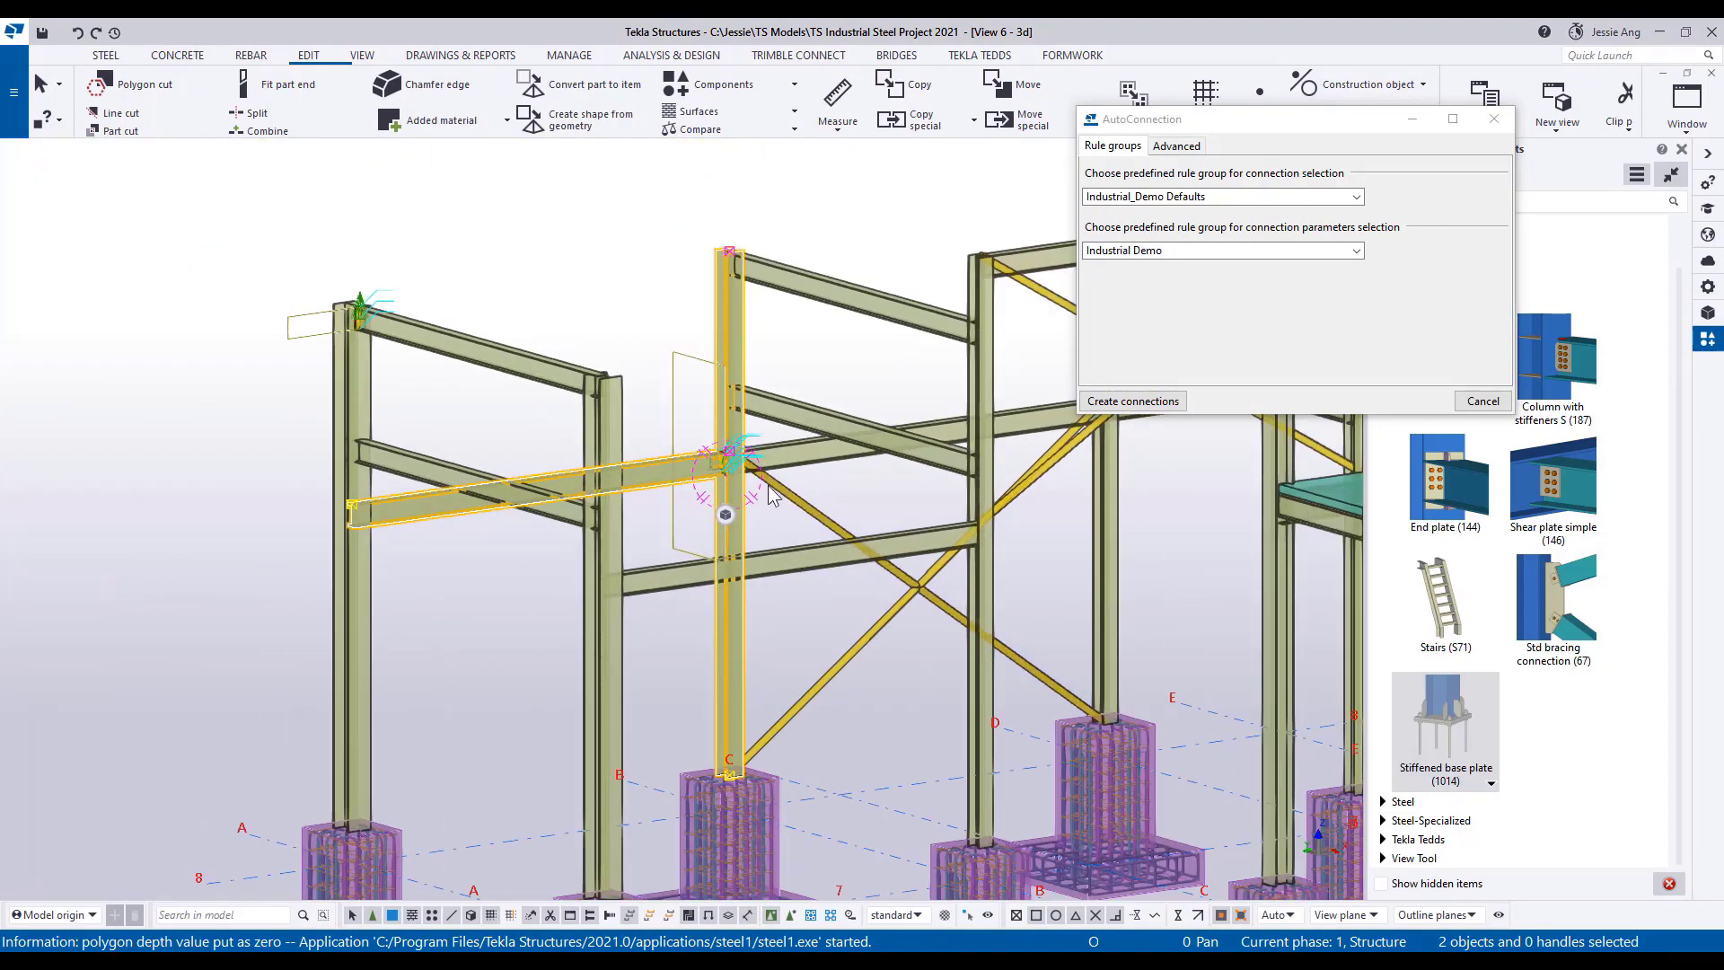
Add a Stiffened base plate (1014) to the corner column at A/8, positioned at the column's bottom end point.
{"action": "middle_click_drag", "start_coordinate": [770, 492], "coordinate": [581, 443]}
{"action": "scroll", "coordinate": [581, 443], "scroll_direction": "down", "scroll_amount": 3}
{"action": "middle_click_drag", "start_coordinate": [760, 451], "coordinate": [642, 423]}
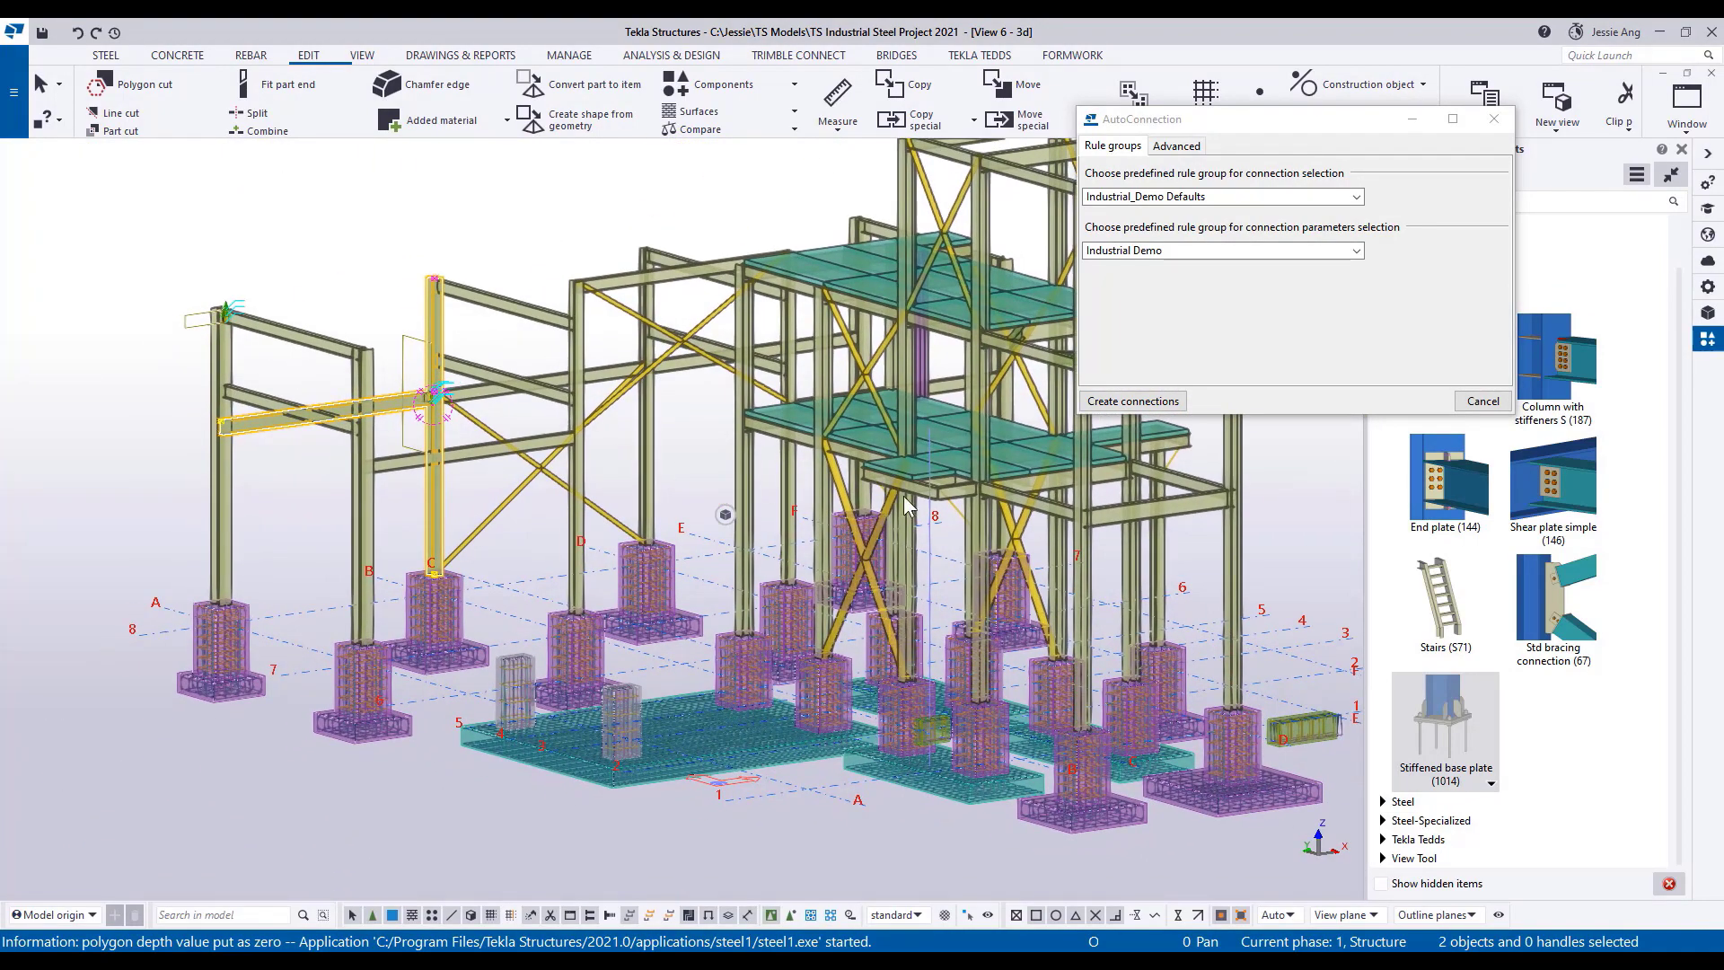
{"action": "left_click", "coordinate": [1448, 721]}
{"action": "left_click", "coordinate": [229, 575]}
{"action": "scroll", "coordinate": [215, 594], "scroll_direction": "up", "scroll_amount": 2}
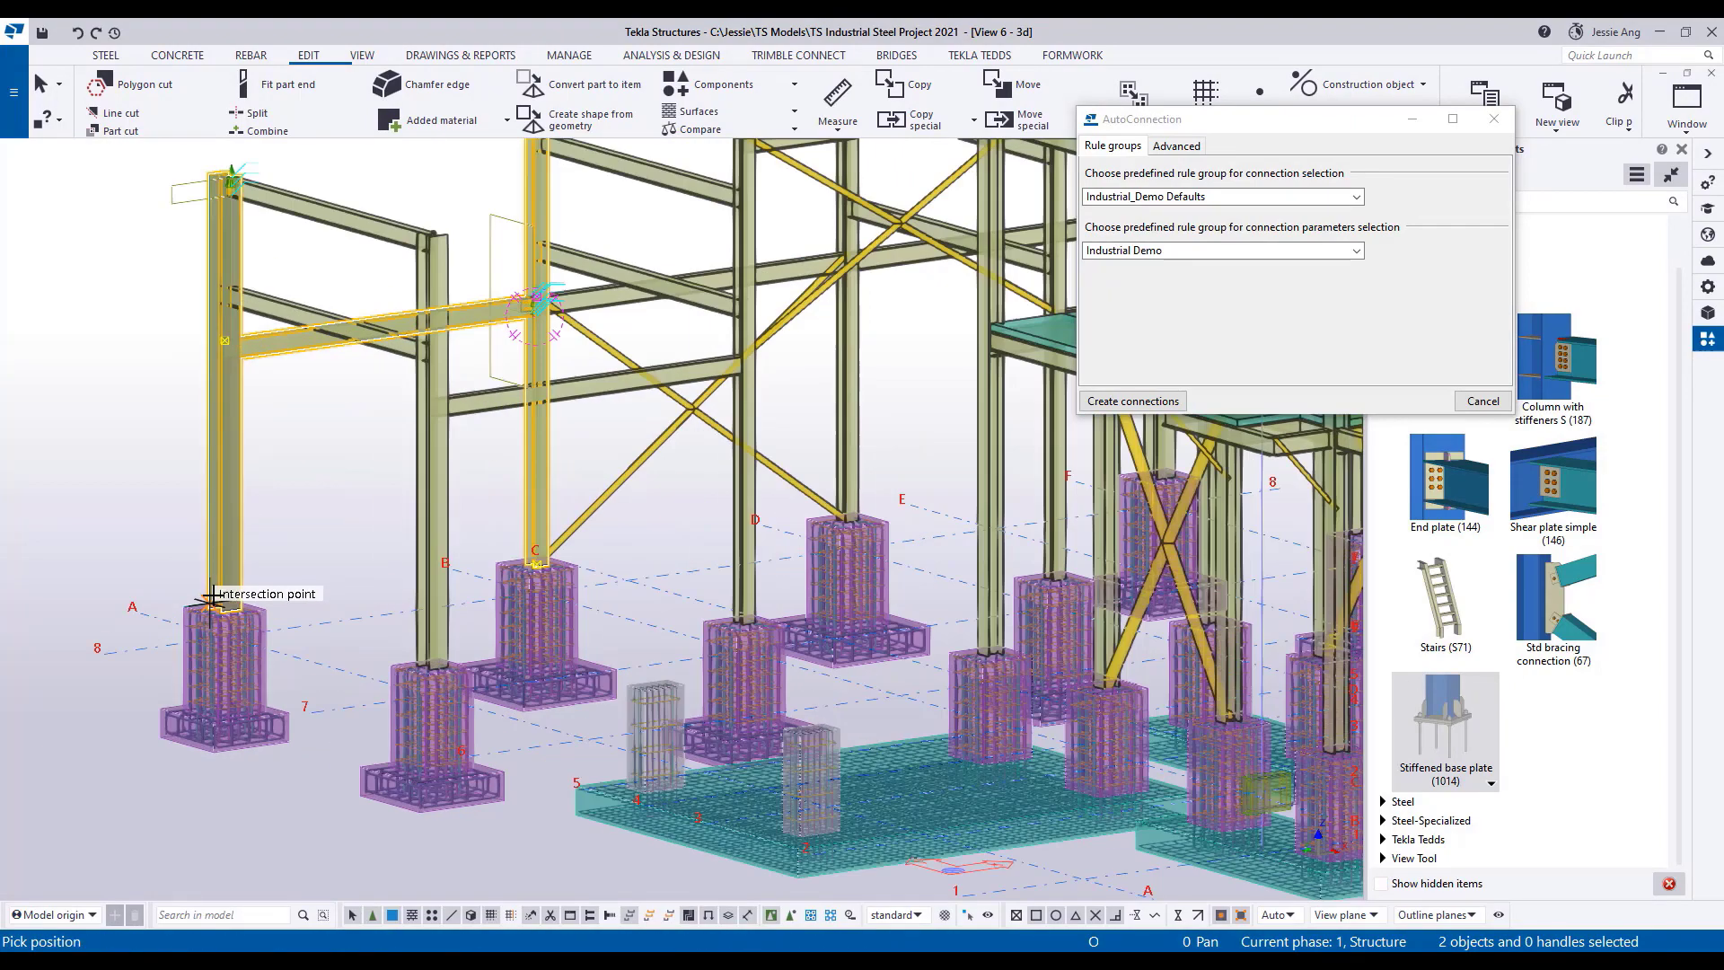
{"action": "scroll", "coordinate": [211, 595], "scroll_direction": "up", "scroll_amount": 5}
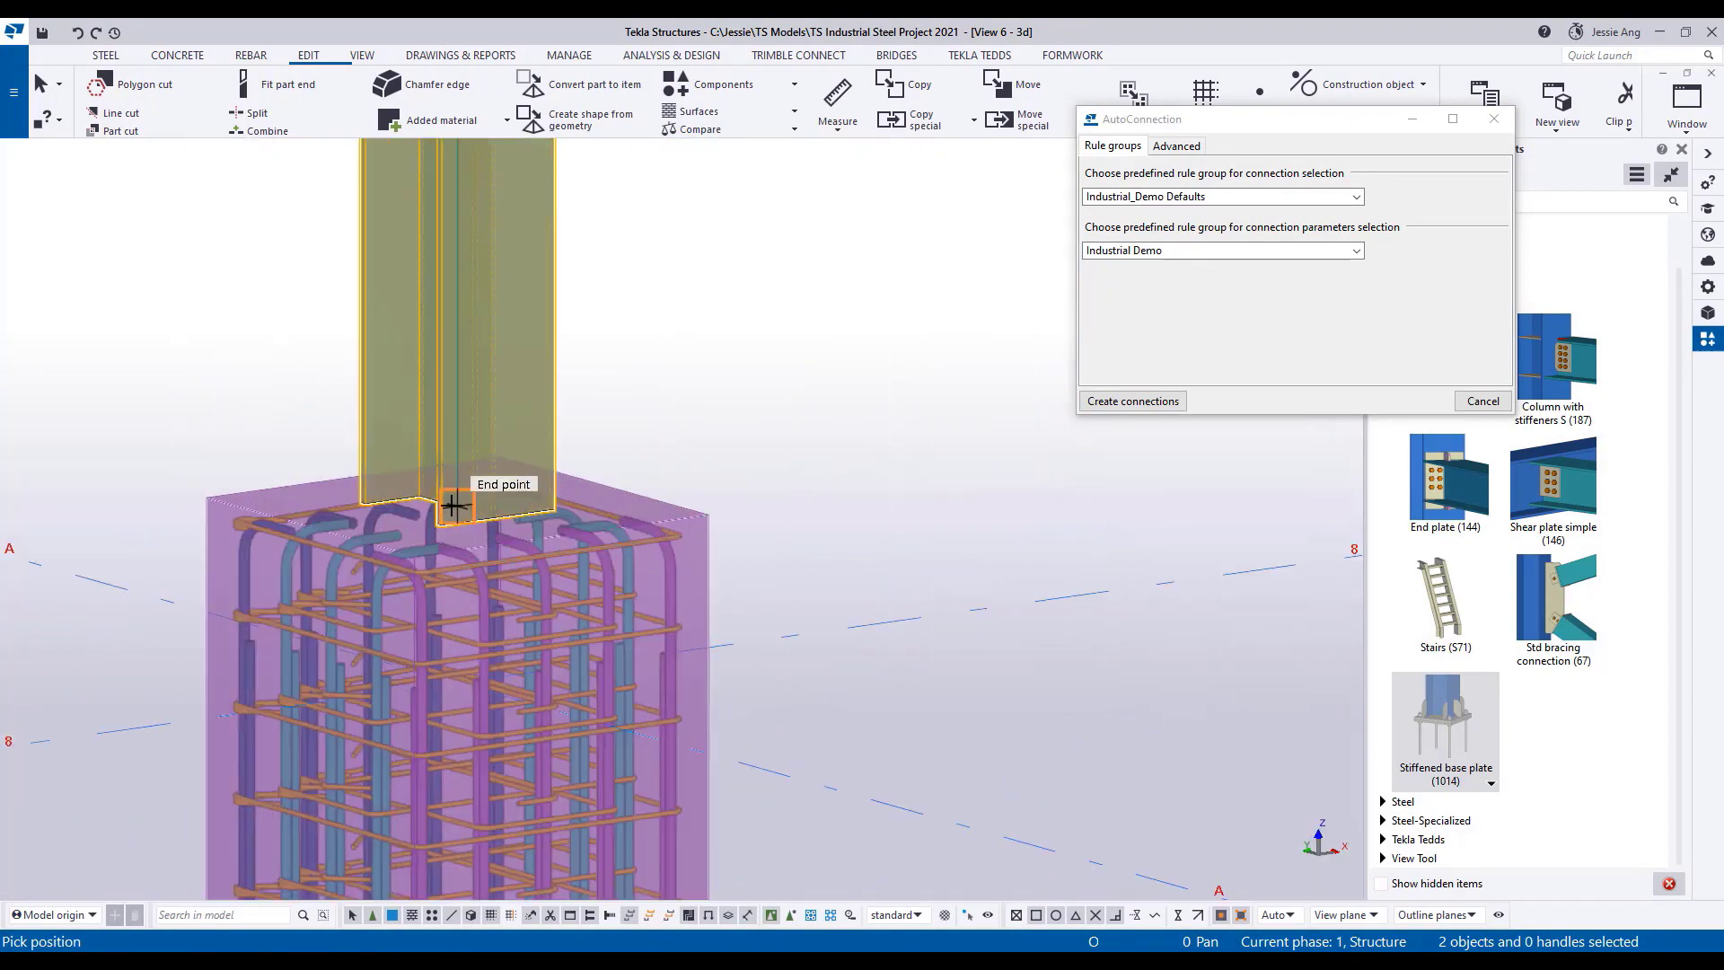
{"action": "left_click", "coordinate": [454, 505]}
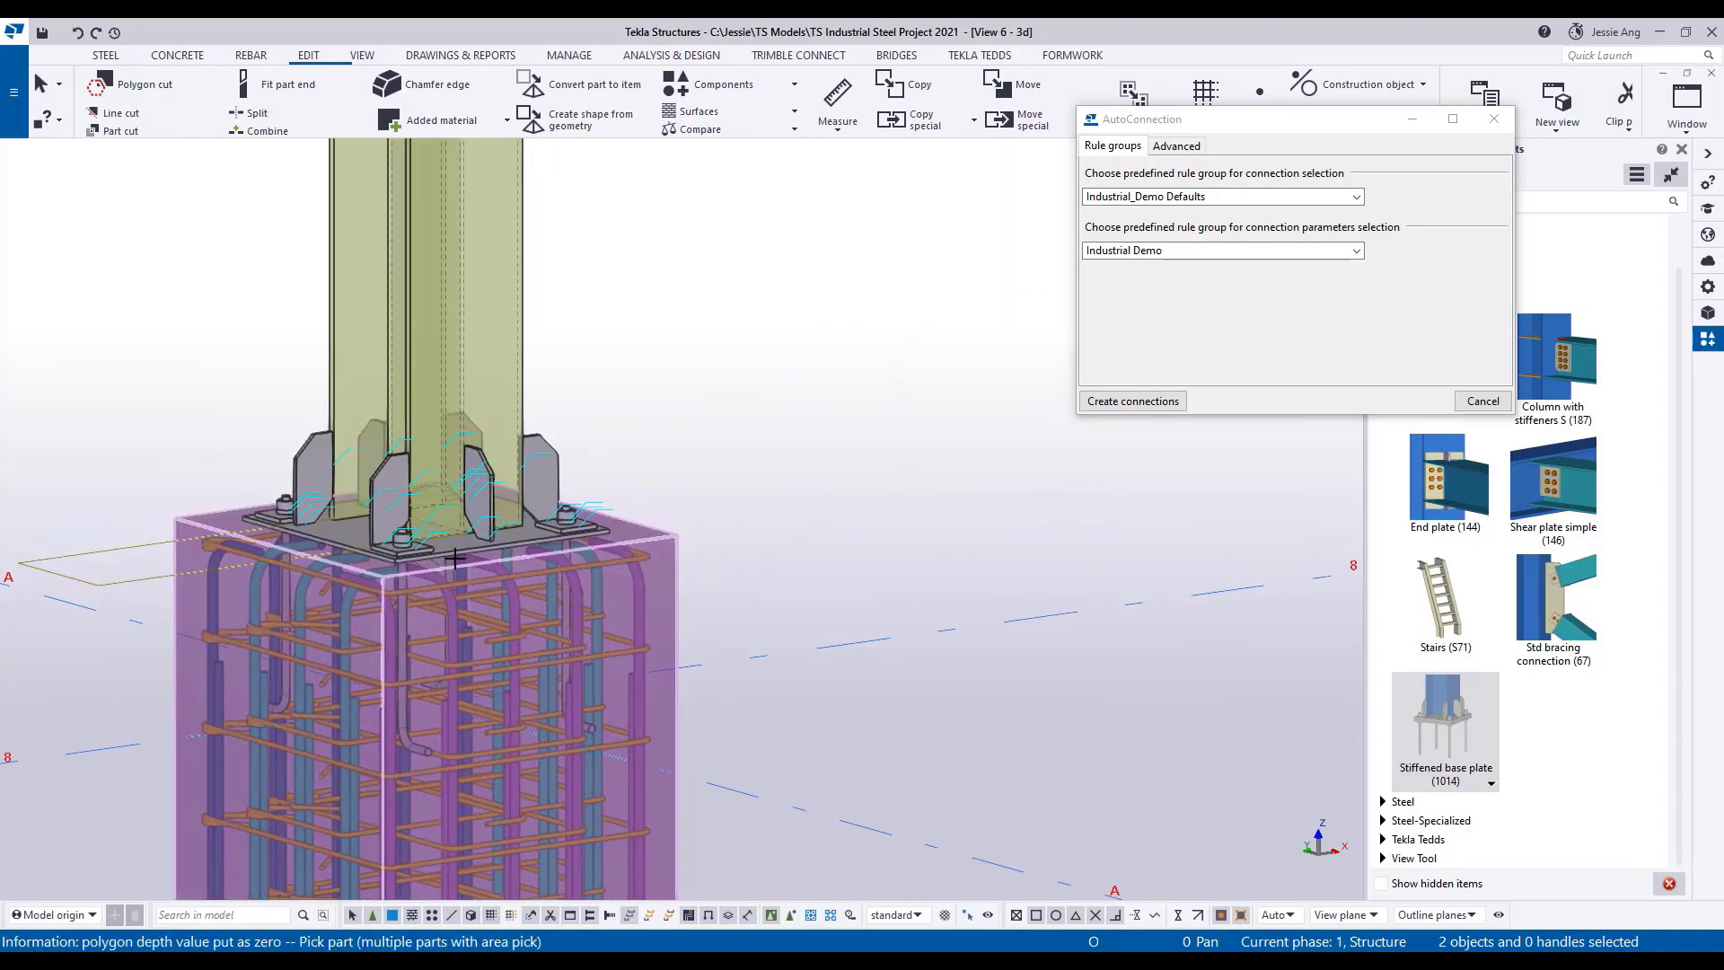
{"action": "middle_click_drag", "start_coordinate": [456, 558], "coordinate": [532, 639], "text": "ctrl"}
{"action": "middle_click_drag", "start_coordinate": [552, 561], "coordinate": [661, 431]}
{"action": "scroll", "coordinate": [661, 431], "scroll_direction": "down", "scroll_amount": 2}
{"action": "key", "text": "Escape"}
Change the lower stiffener arrangement of the A/8 column's Stiffened base plate (1014) to the option with plates centred on the web, and apply it.
{"action": "left_click", "coordinate": [738, 434]}
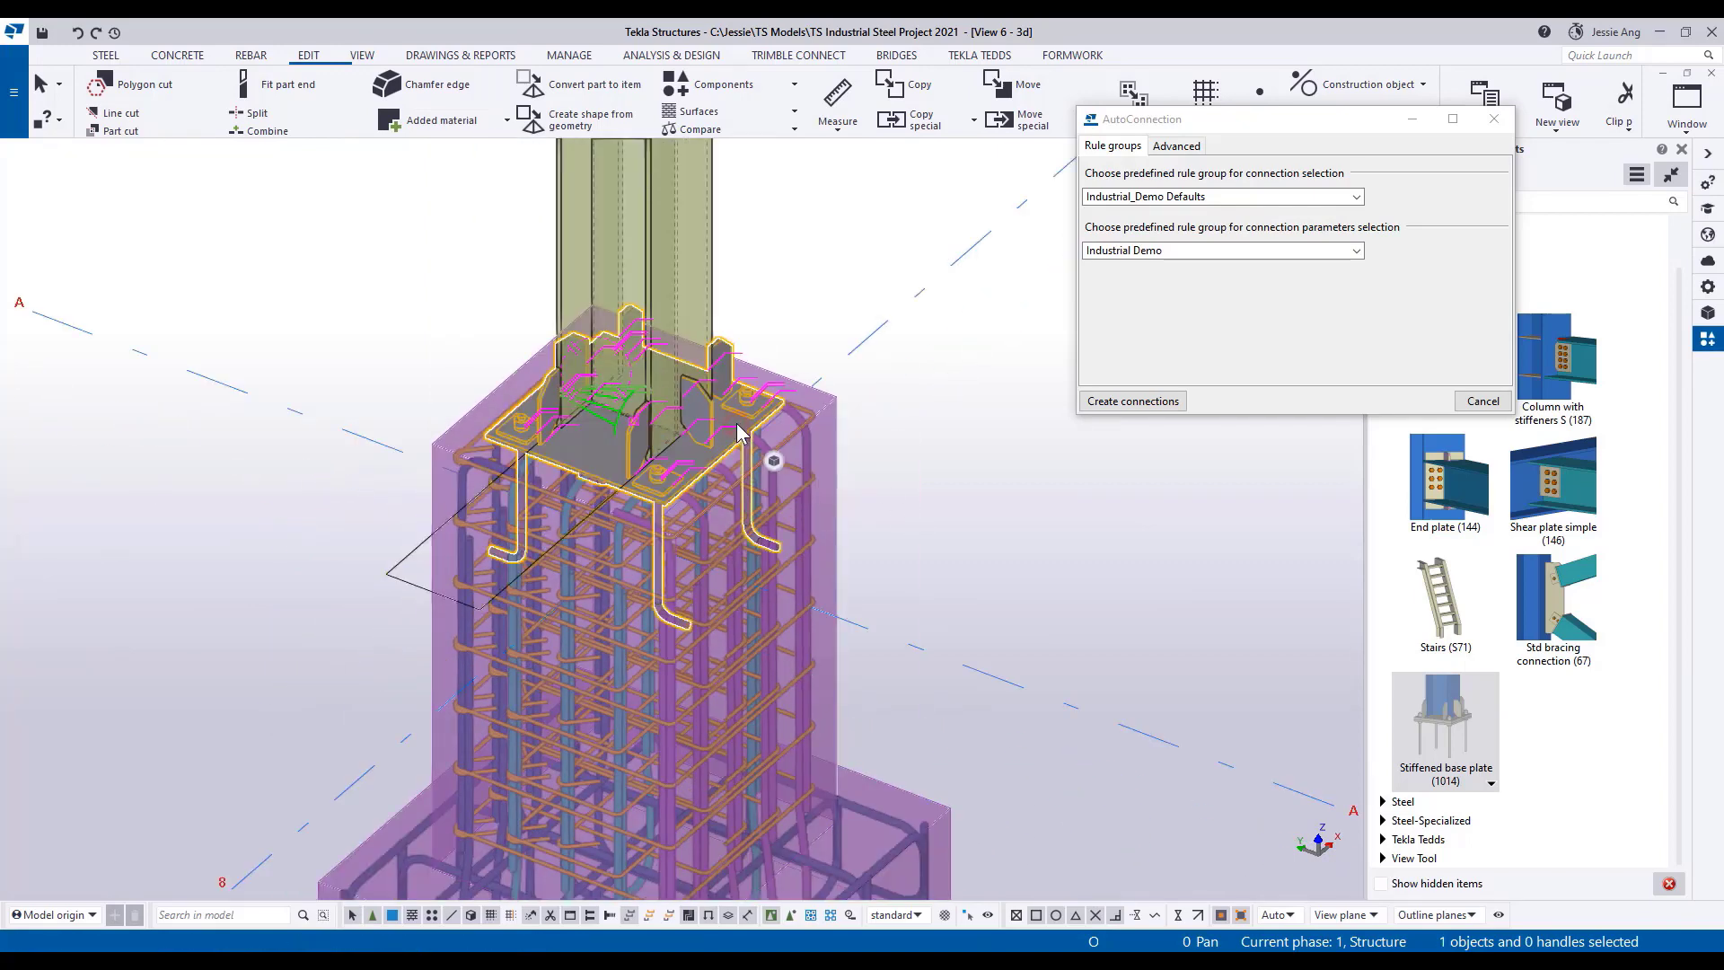
{"action": "double_click", "coordinate": [738, 435]}
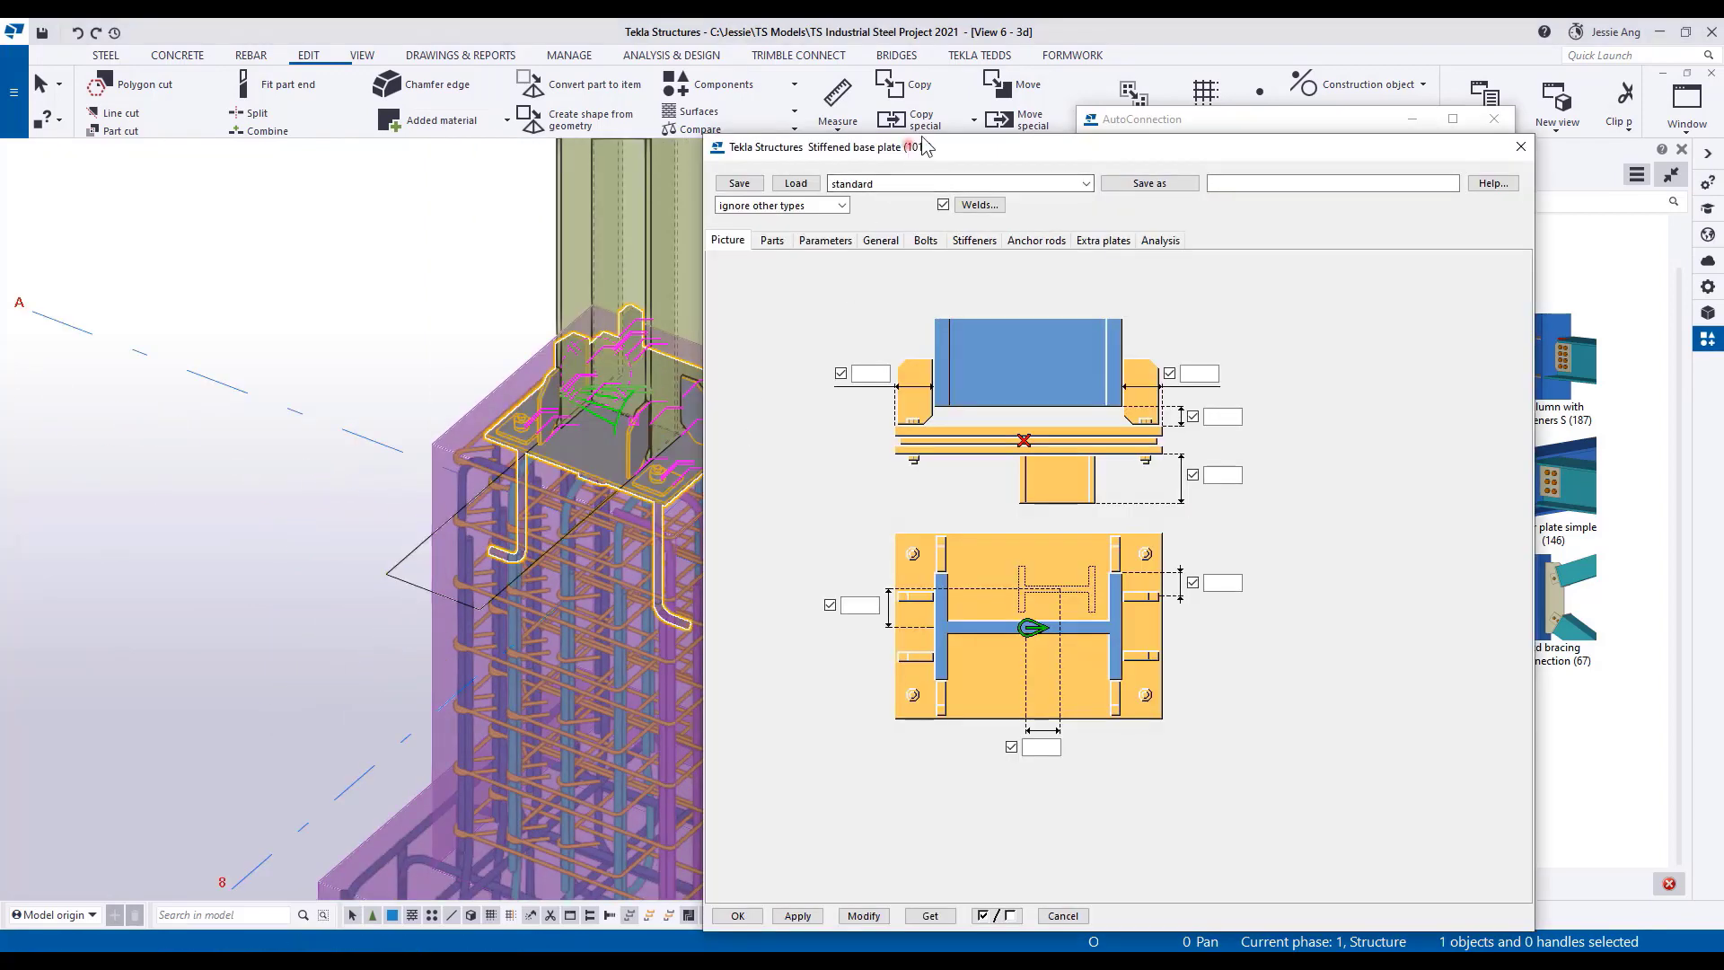
{"action": "left_click", "coordinate": [1078, 196]}
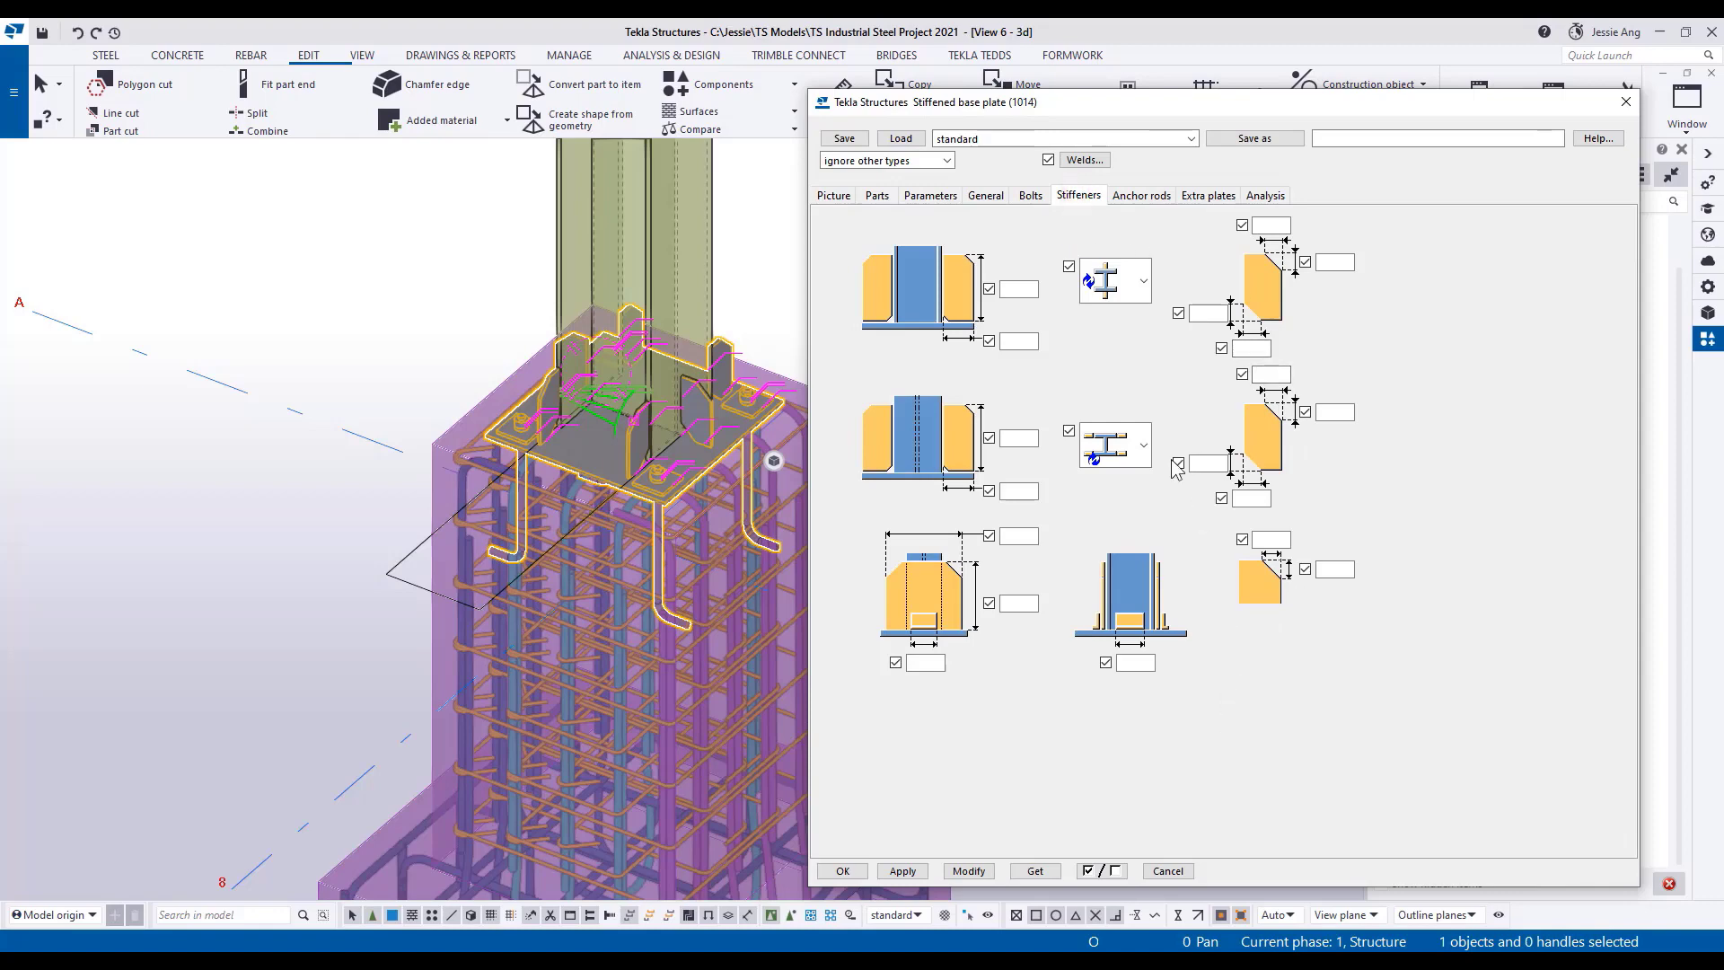
{"action": "left_click", "coordinate": [1144, 446]}
{"action": "left_click", "coordinate": [1116, 657]}
{"action": "left_click", "coordinate": [971, 871]}
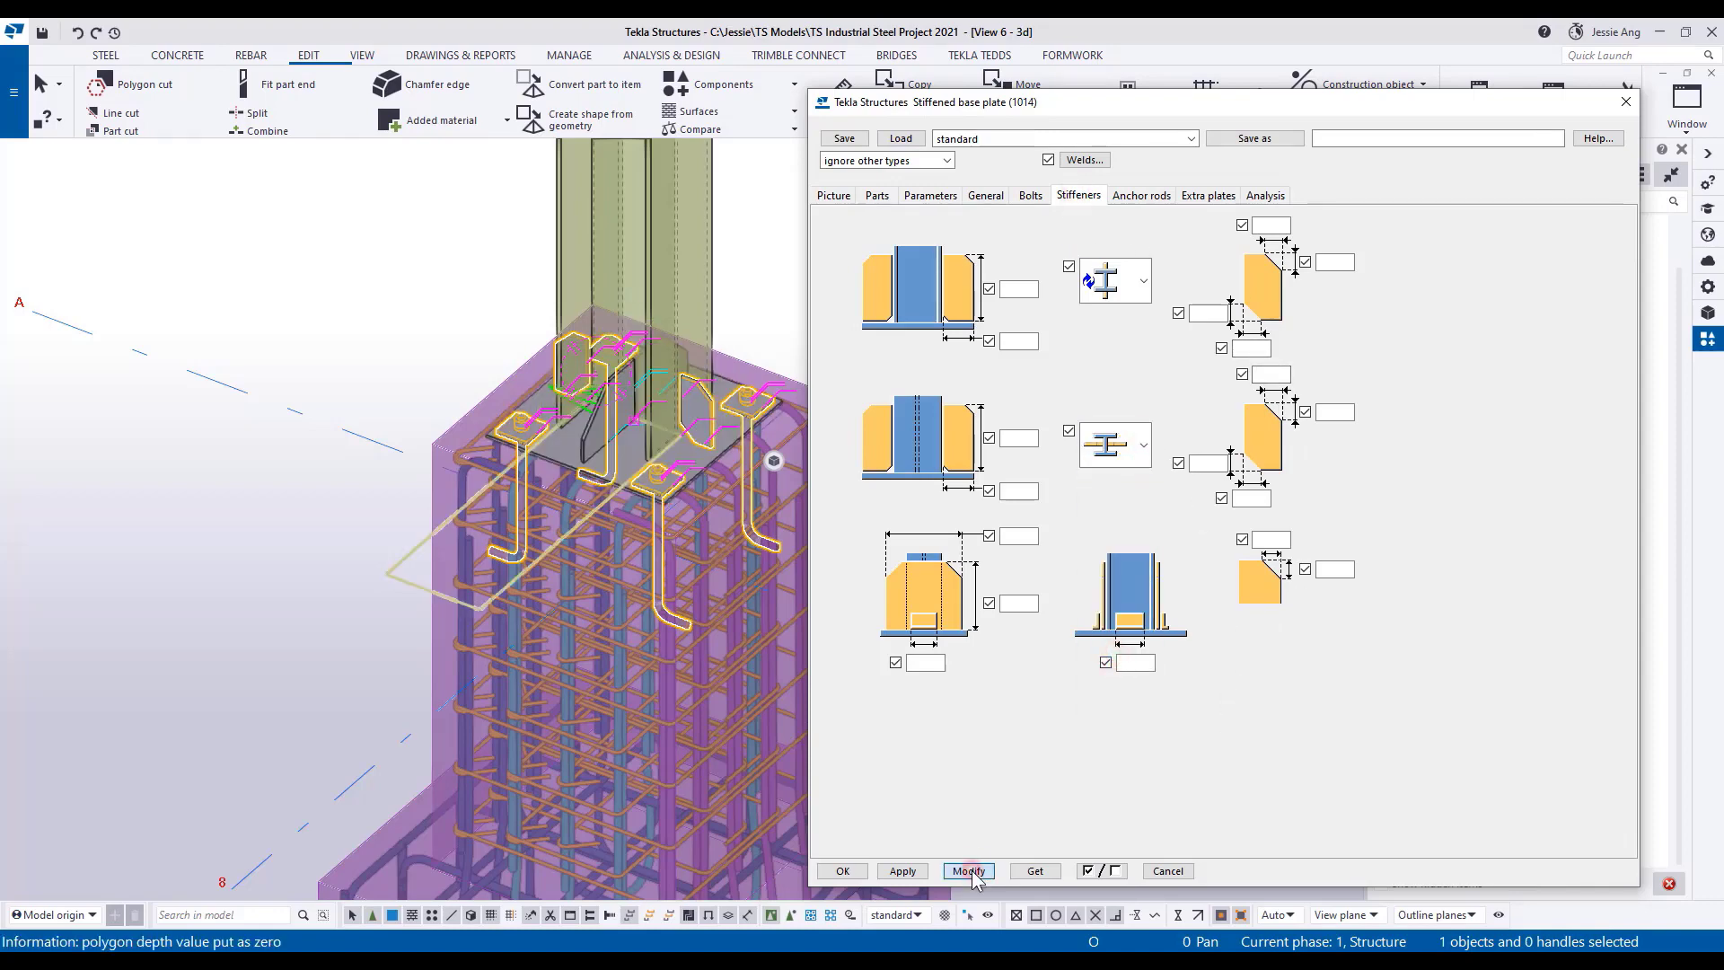
{"action": "middle_click_drag", "start_coordinate": [622, 586], "coordinate": [559, 601]}
{"action": "left_click", "coordinate": [386, 328]}
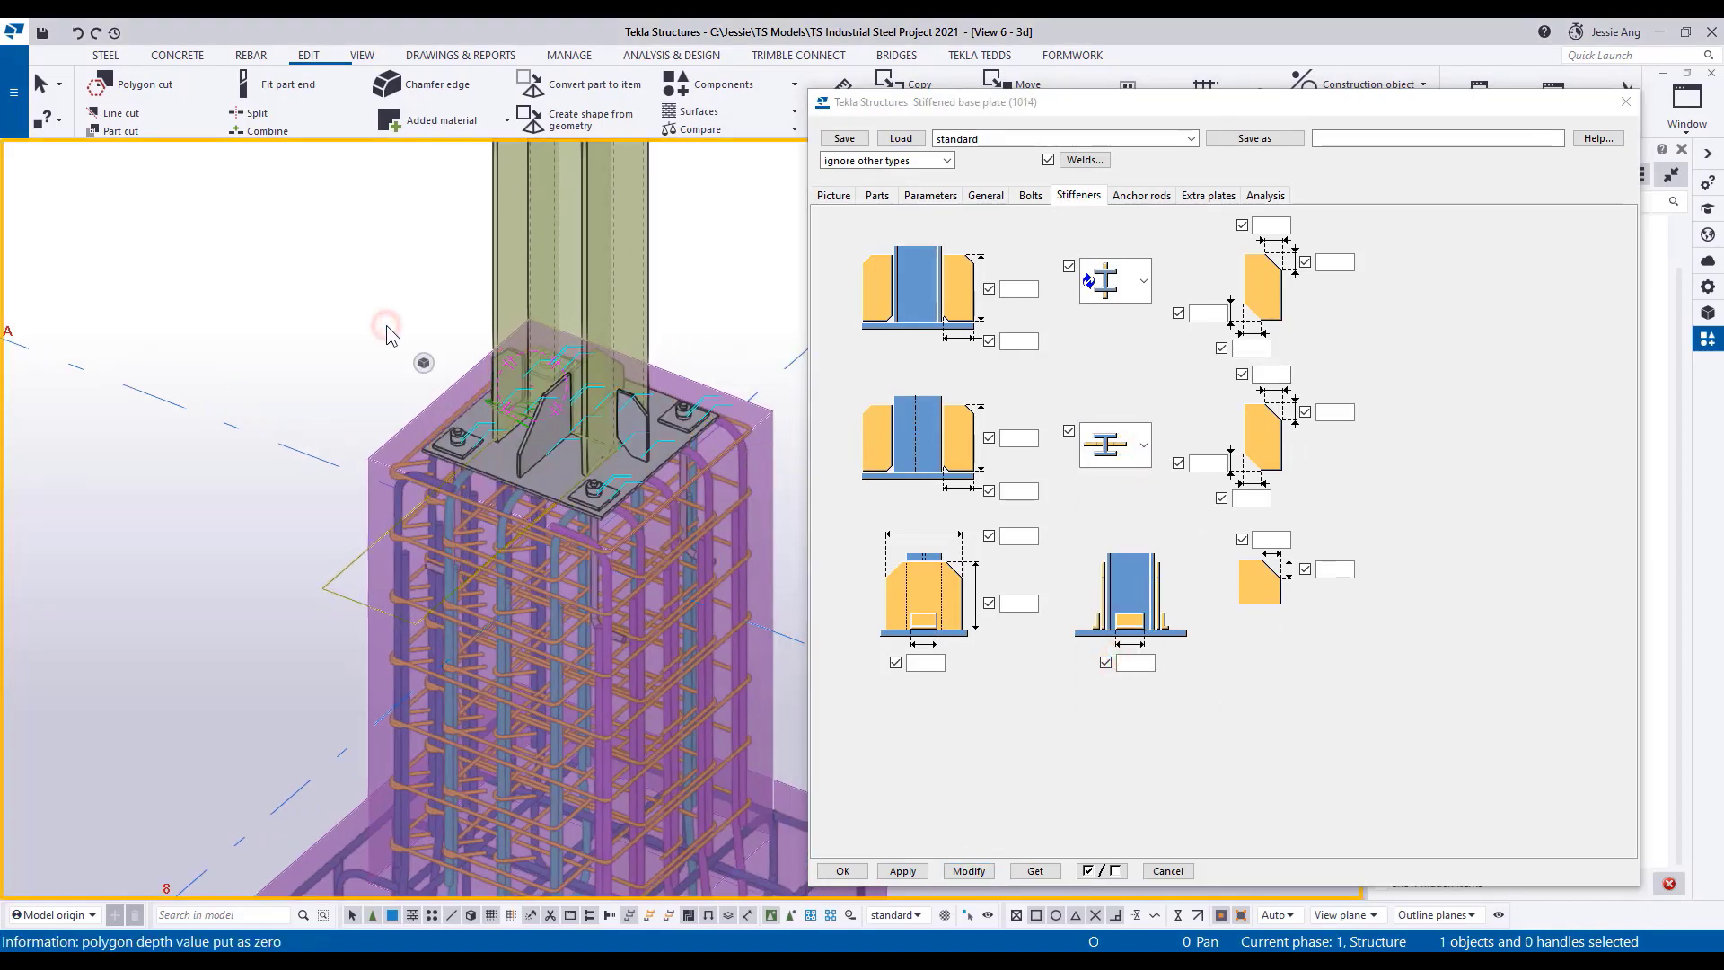
{"action": "mouse_move", "coordinate": [392, 335]}
{"action": "middle_mouse_down", "text": "ctrl"}
{"action": "mouse_move", "coordinate": [373, 296]}
{"action": "mouse_move", "coordinate": [398, 473]}
{"action": "middle_mouse_up", "text": "ctrl"}
{"action": "scroll", "coordinate": [348, 318], "scroll_direction": "down", "scroll_amount": 2}
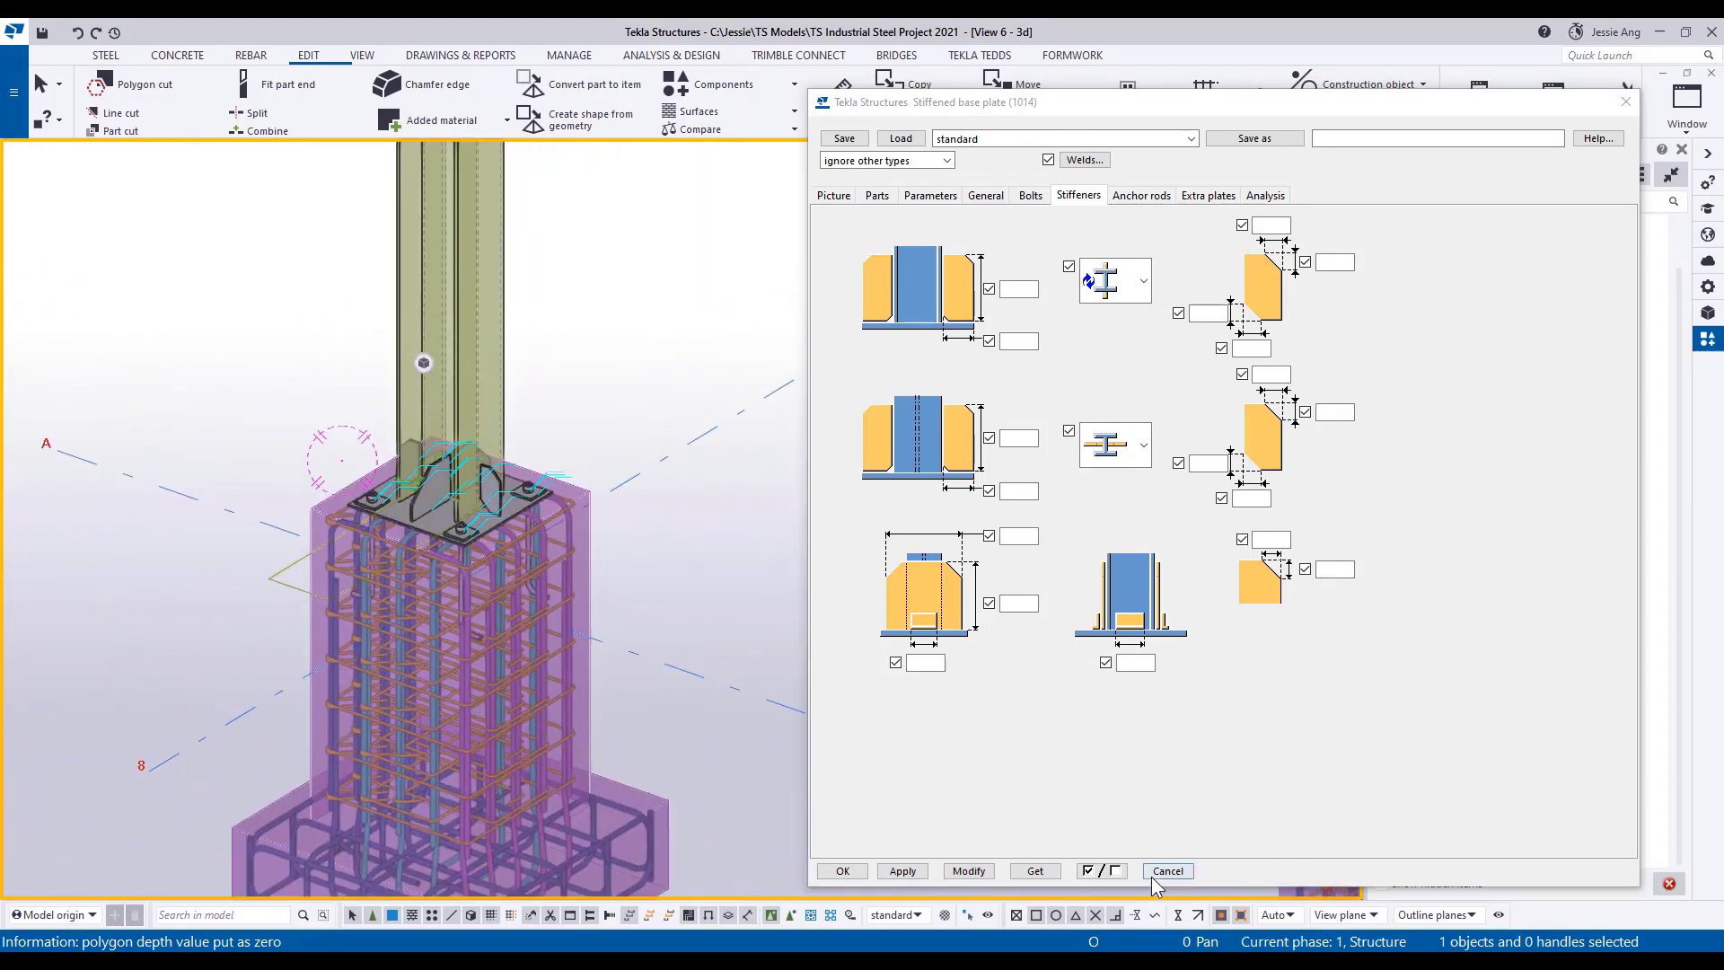
{"action": "left_click", "coordinate": [1625, 101]}
Create AutoConnections for the whole structure, using rule groups Industrial_Demo Defaults and Industrial Demo.
{"action": "scroll", "coordinate": [703, 534], "scroll_direction": "down", "scroll_amount": 5}
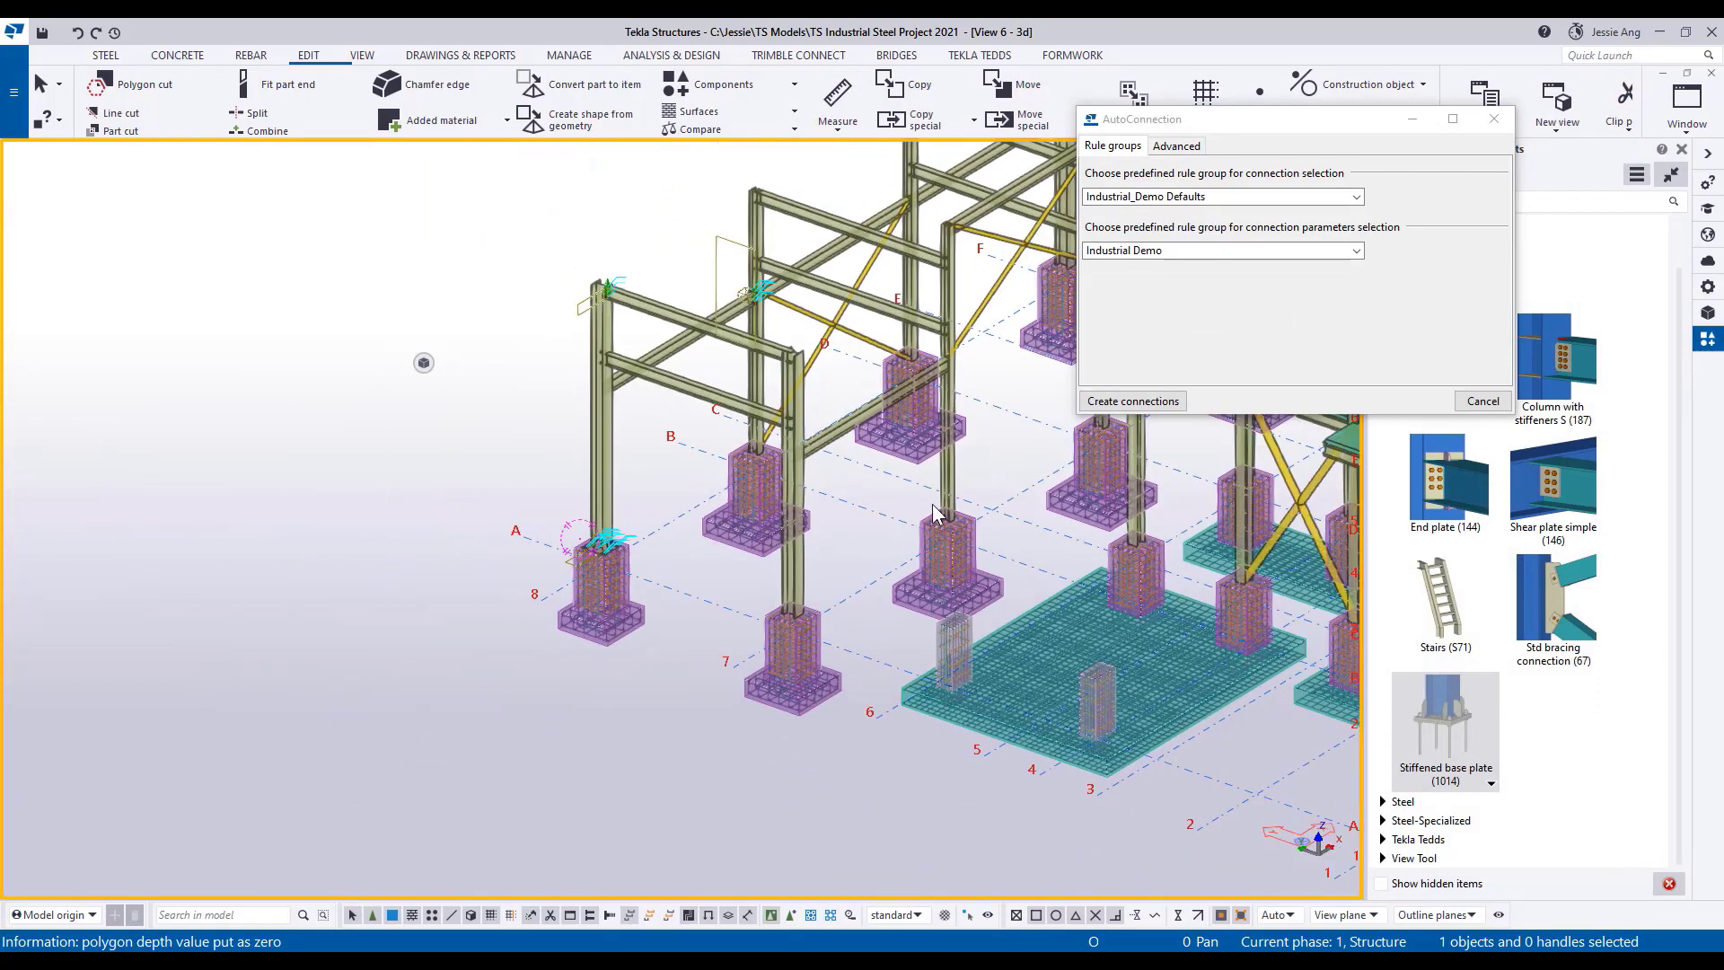
{"action": "scroll", "coordinate": [574, 585], "scroll_direction": "down", "scroll_amount": 2}
{"action": "middle_click_drag", "start_coordinate": [571, 592], "coordinate": [517, 600]}
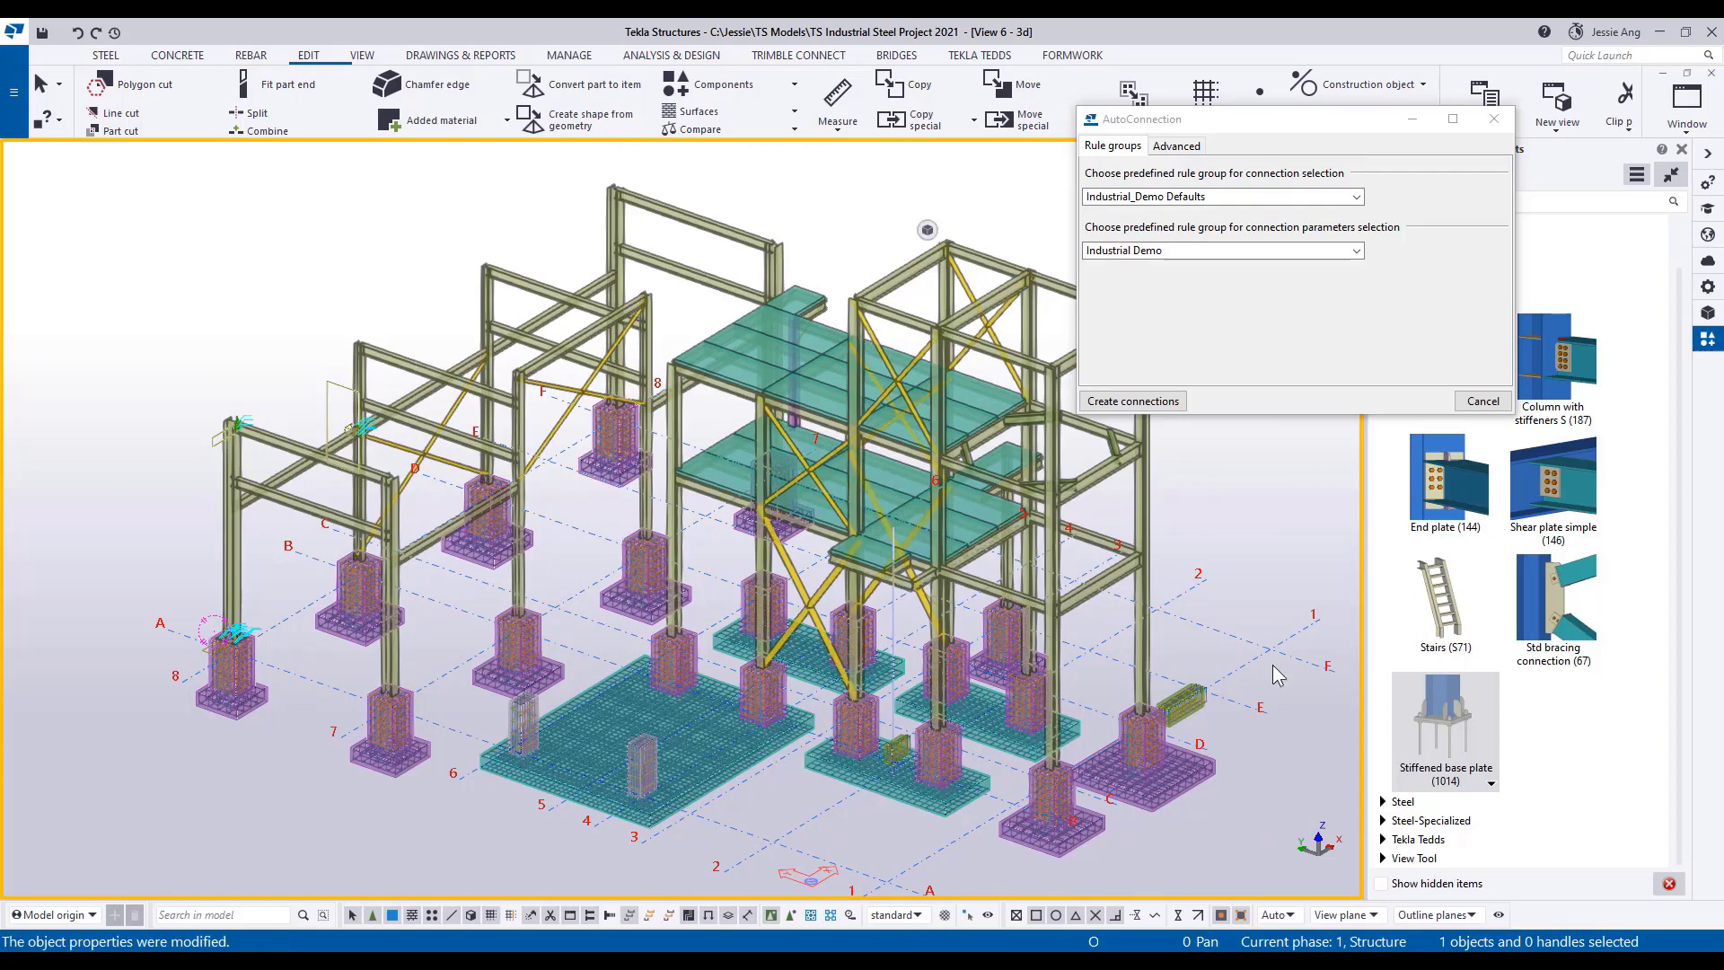
{"action": "middle_click_drag", "start_coordinate": [1279, 578], "coordinate": [1136, 566]}
{"action": "scroll", "coordinate": [1135, 564], "scroll_direction": "down", "scroll_amount": 1}
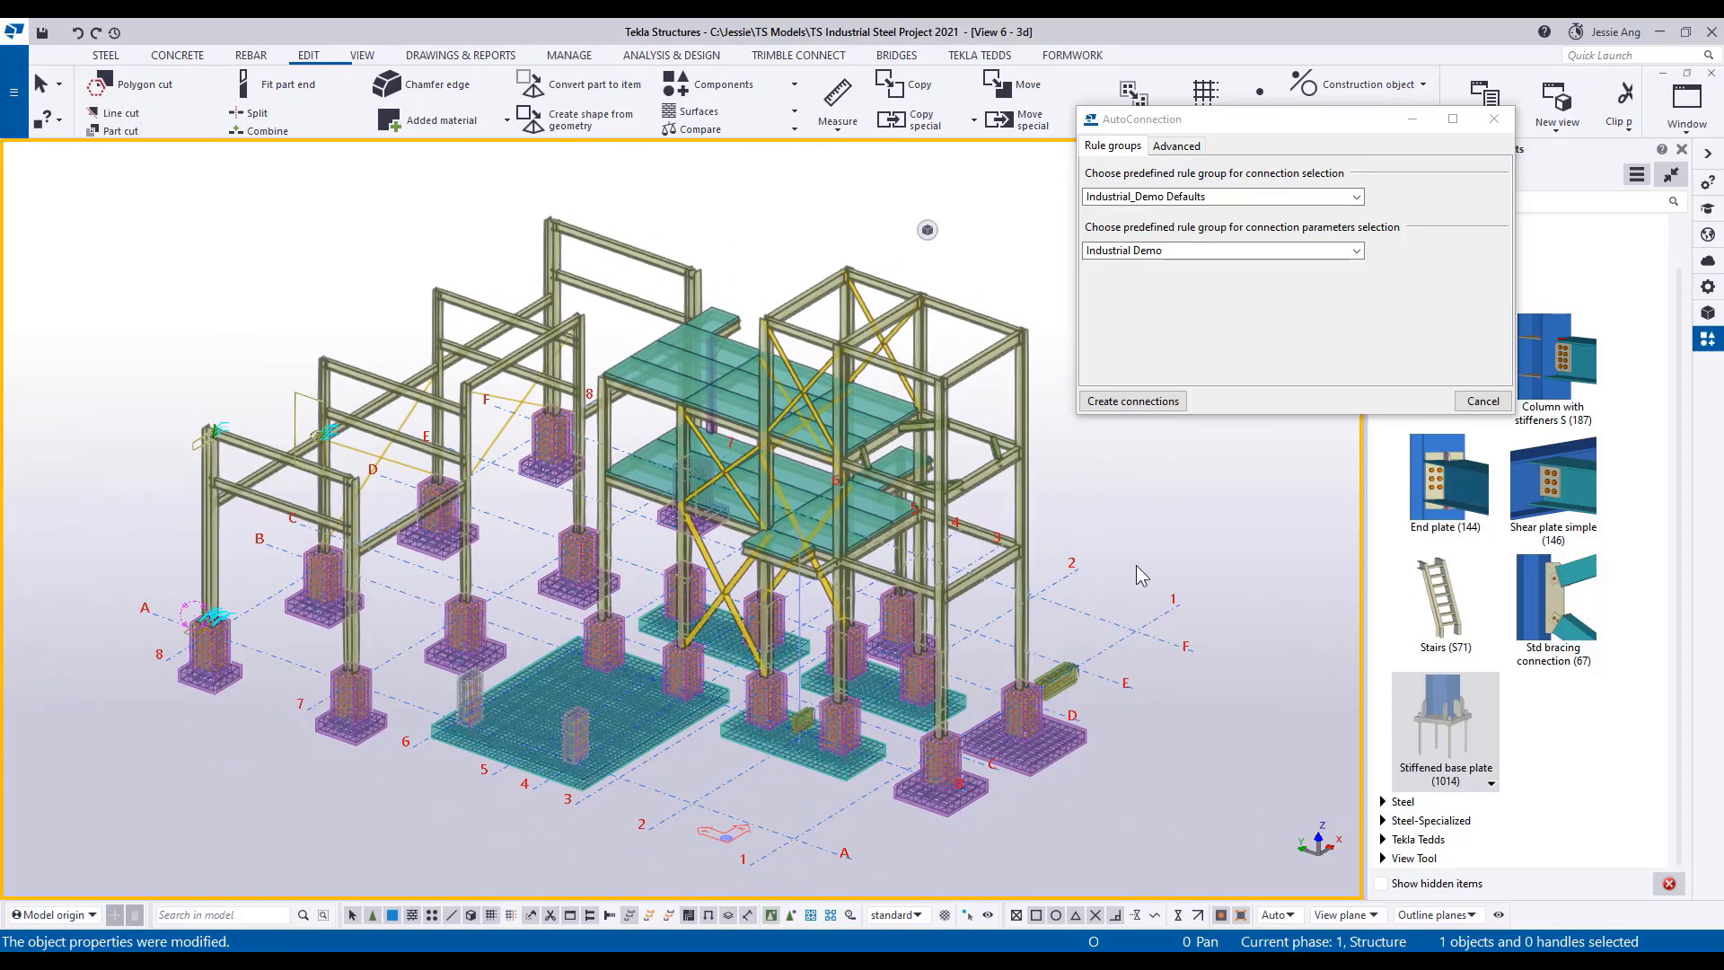
{"action": "left_click_drag", "start_coordinate": [95, 165], "coordinate": [1053, 855]}
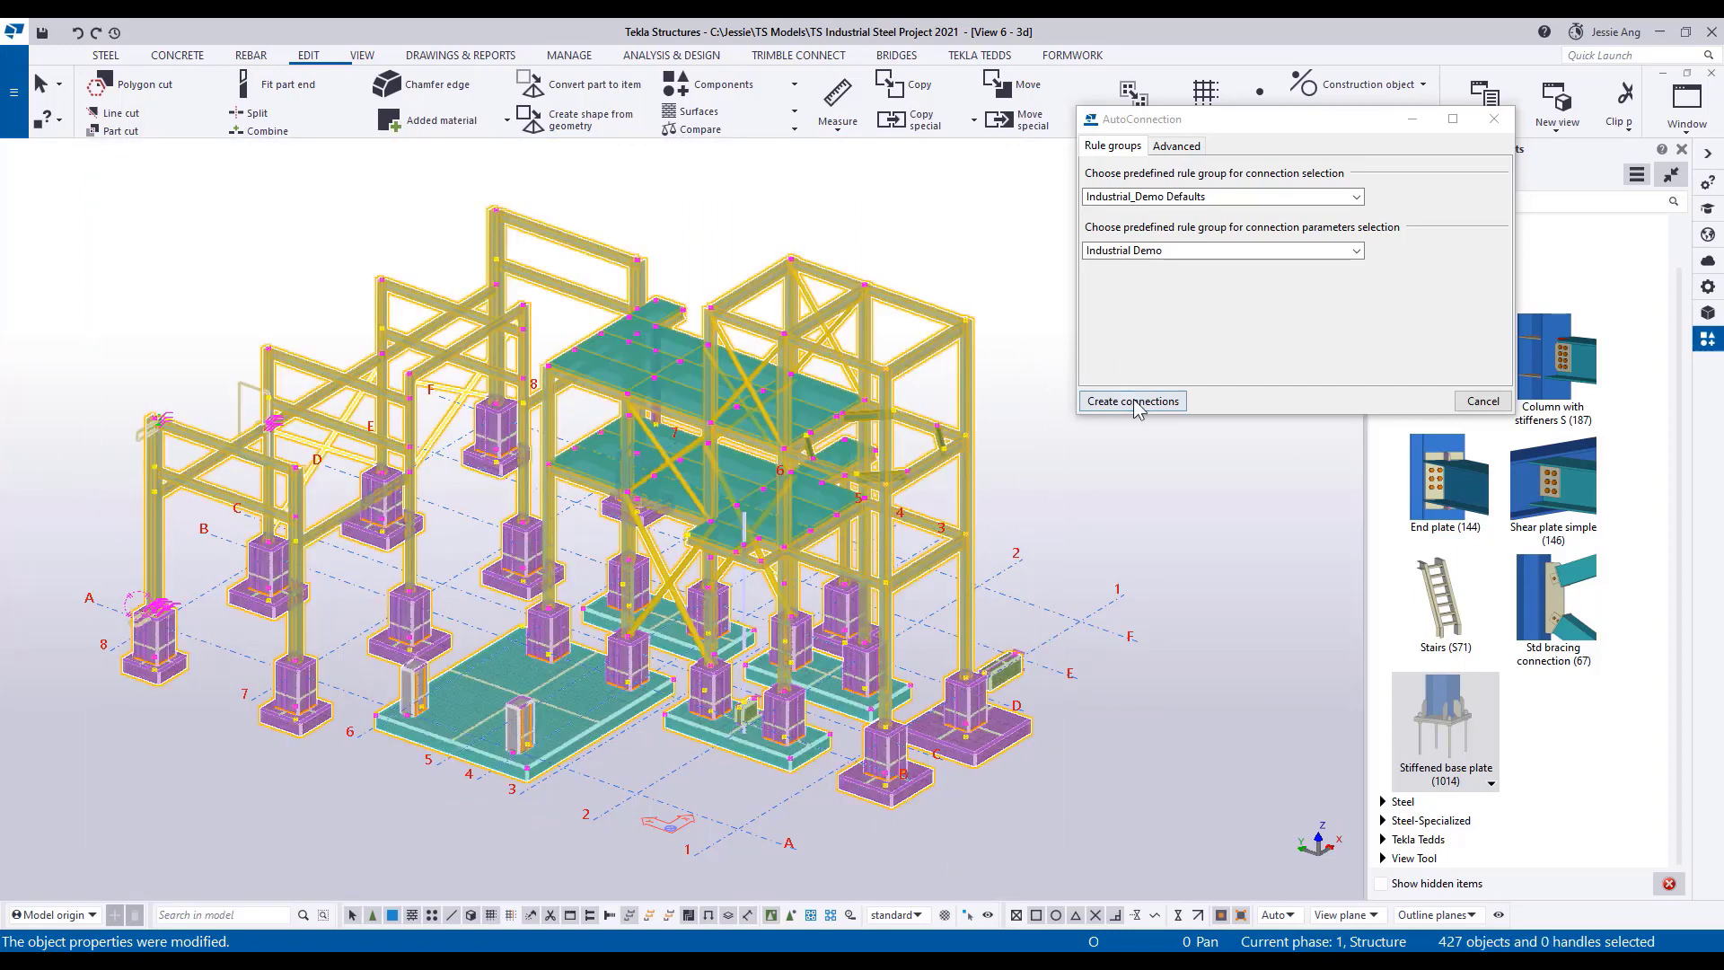
{"action": "left_click", "coordinate": [1135, 403]}
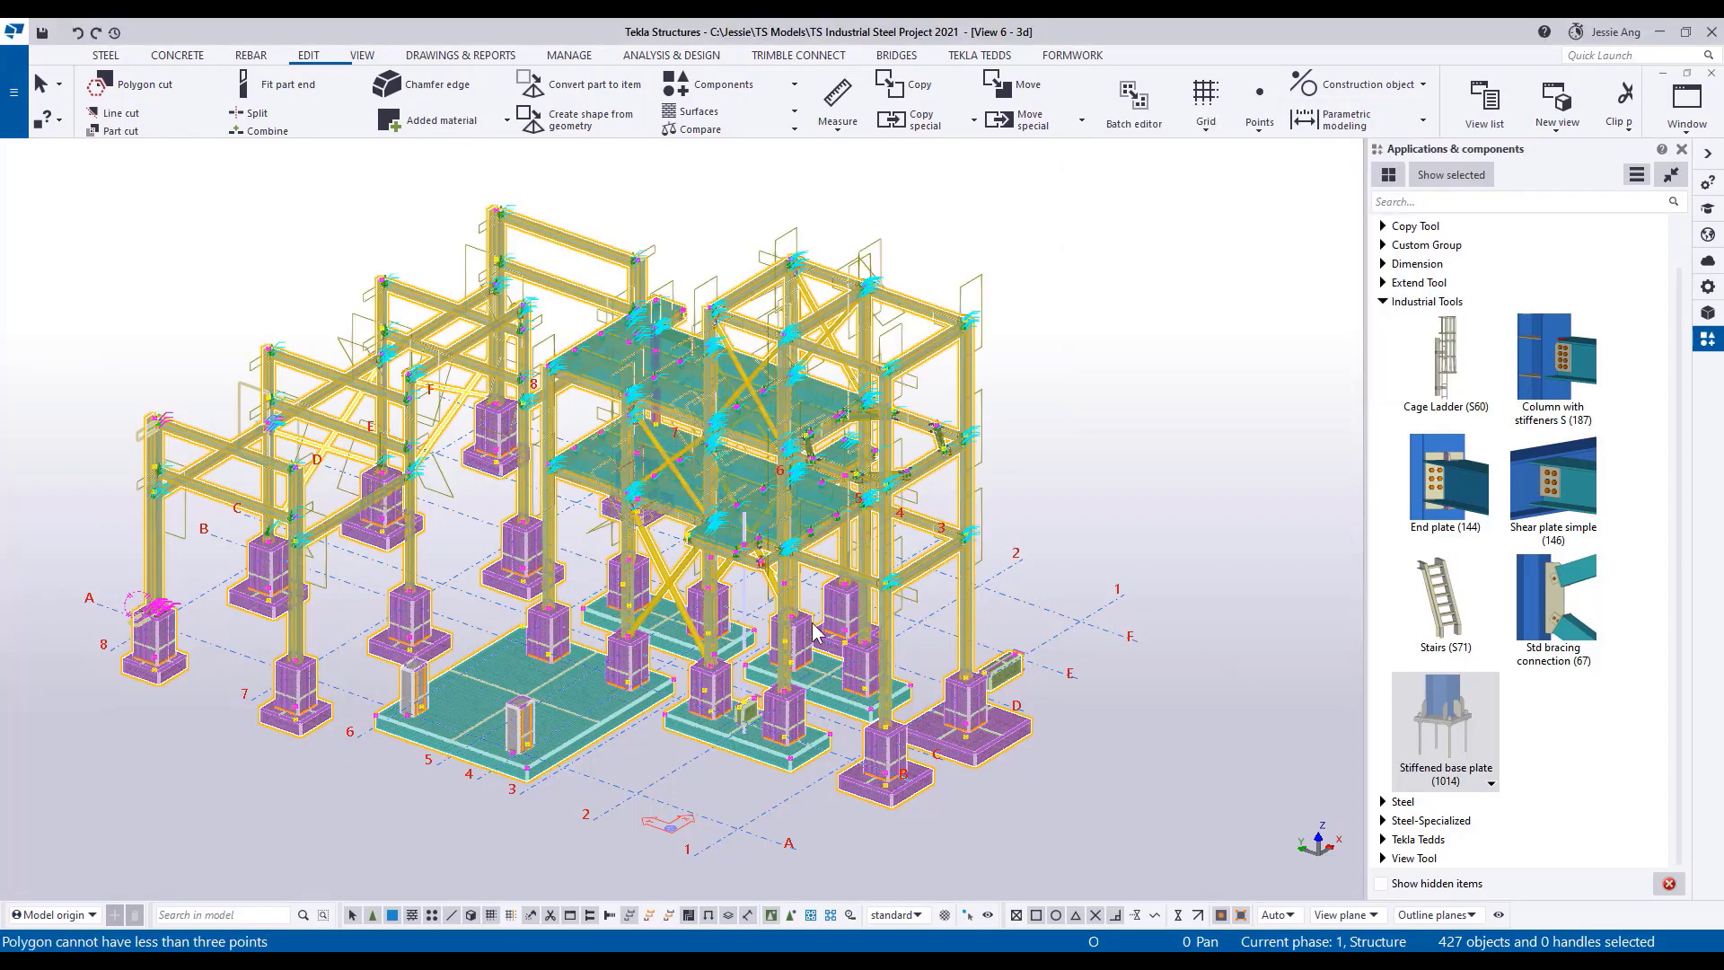
Redraw the view and inspect the bolted beam and brace connections around the braced bays and platform levels.
{"action": "left_click", "coordinate": [1065, 477]}
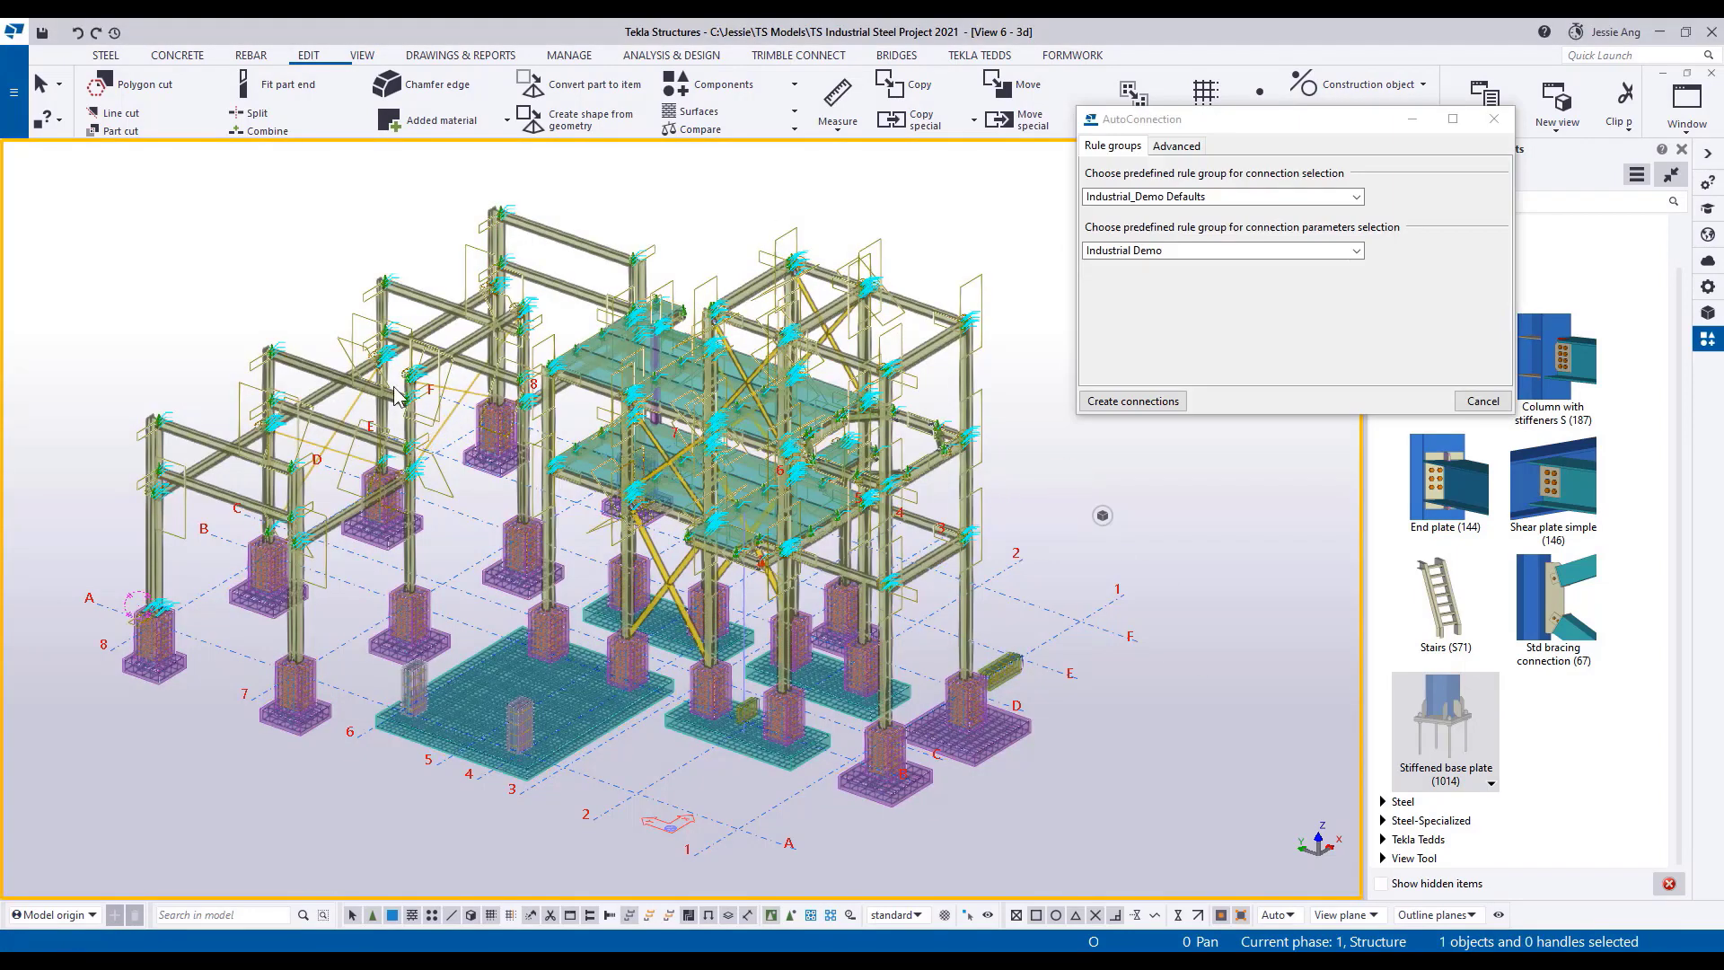
{"action": "right_click", "coordinate": [1047, 464]}
{"action": "left_click", "coordinate": [1098, 568]}
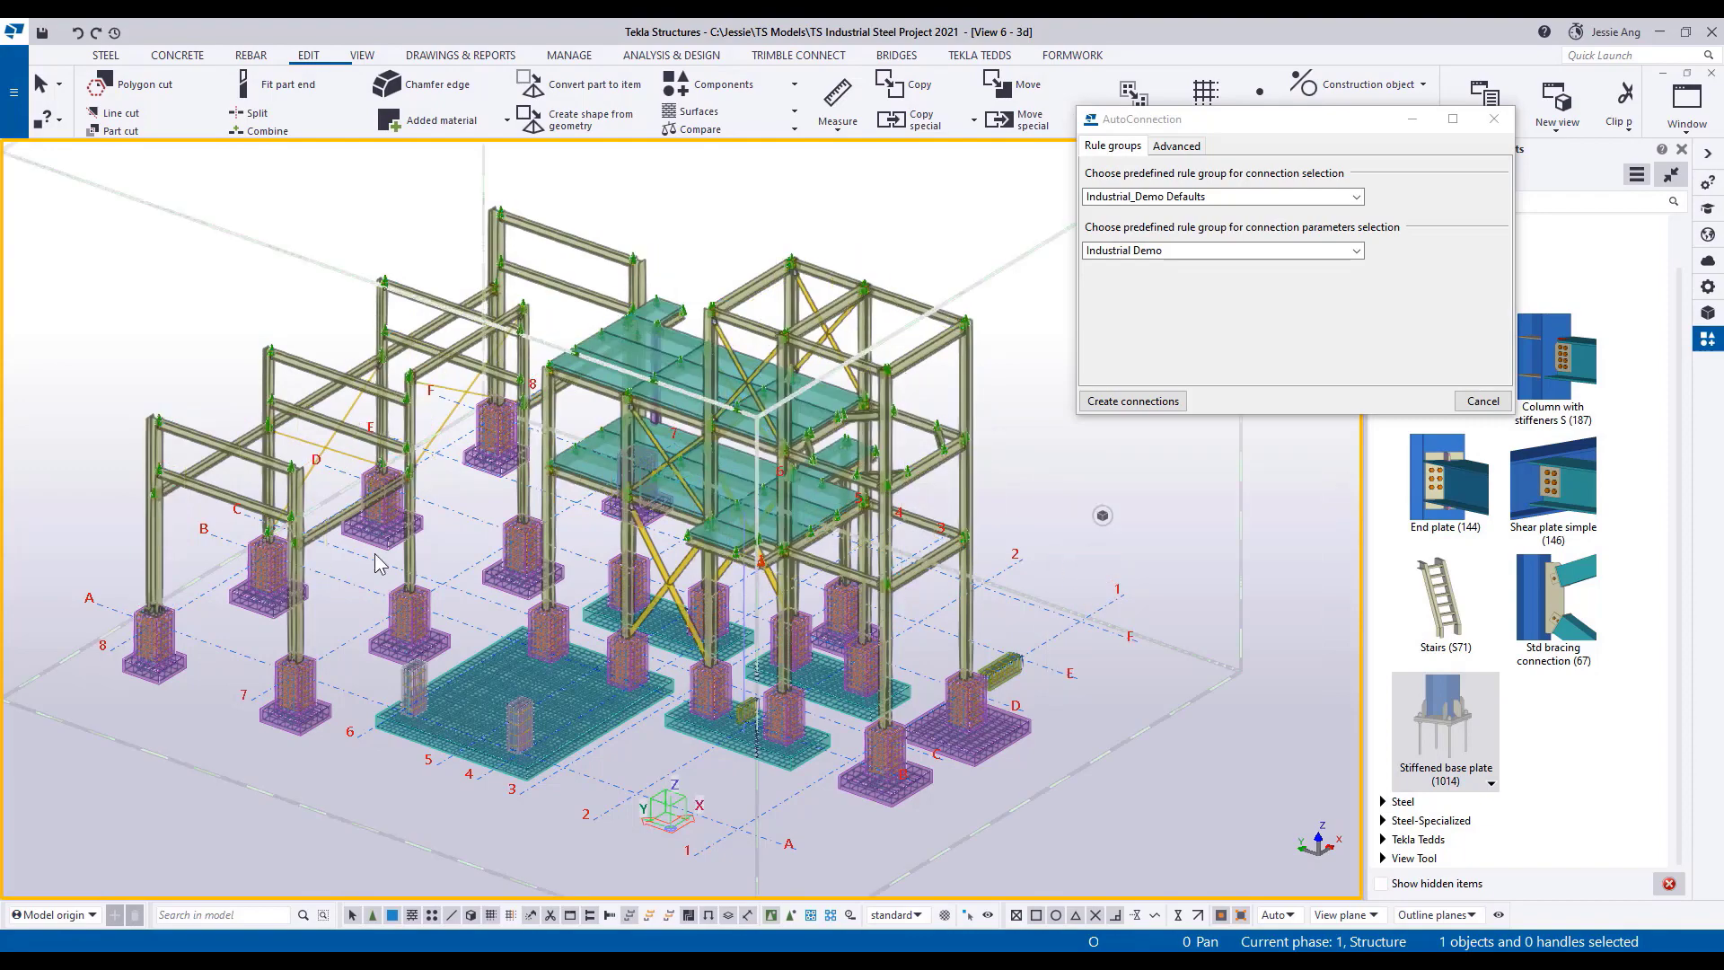
{"action": "right_click", "coordinate": [1065, 490]}
{"action": "left_click", "coordinate": [1149, 591]}
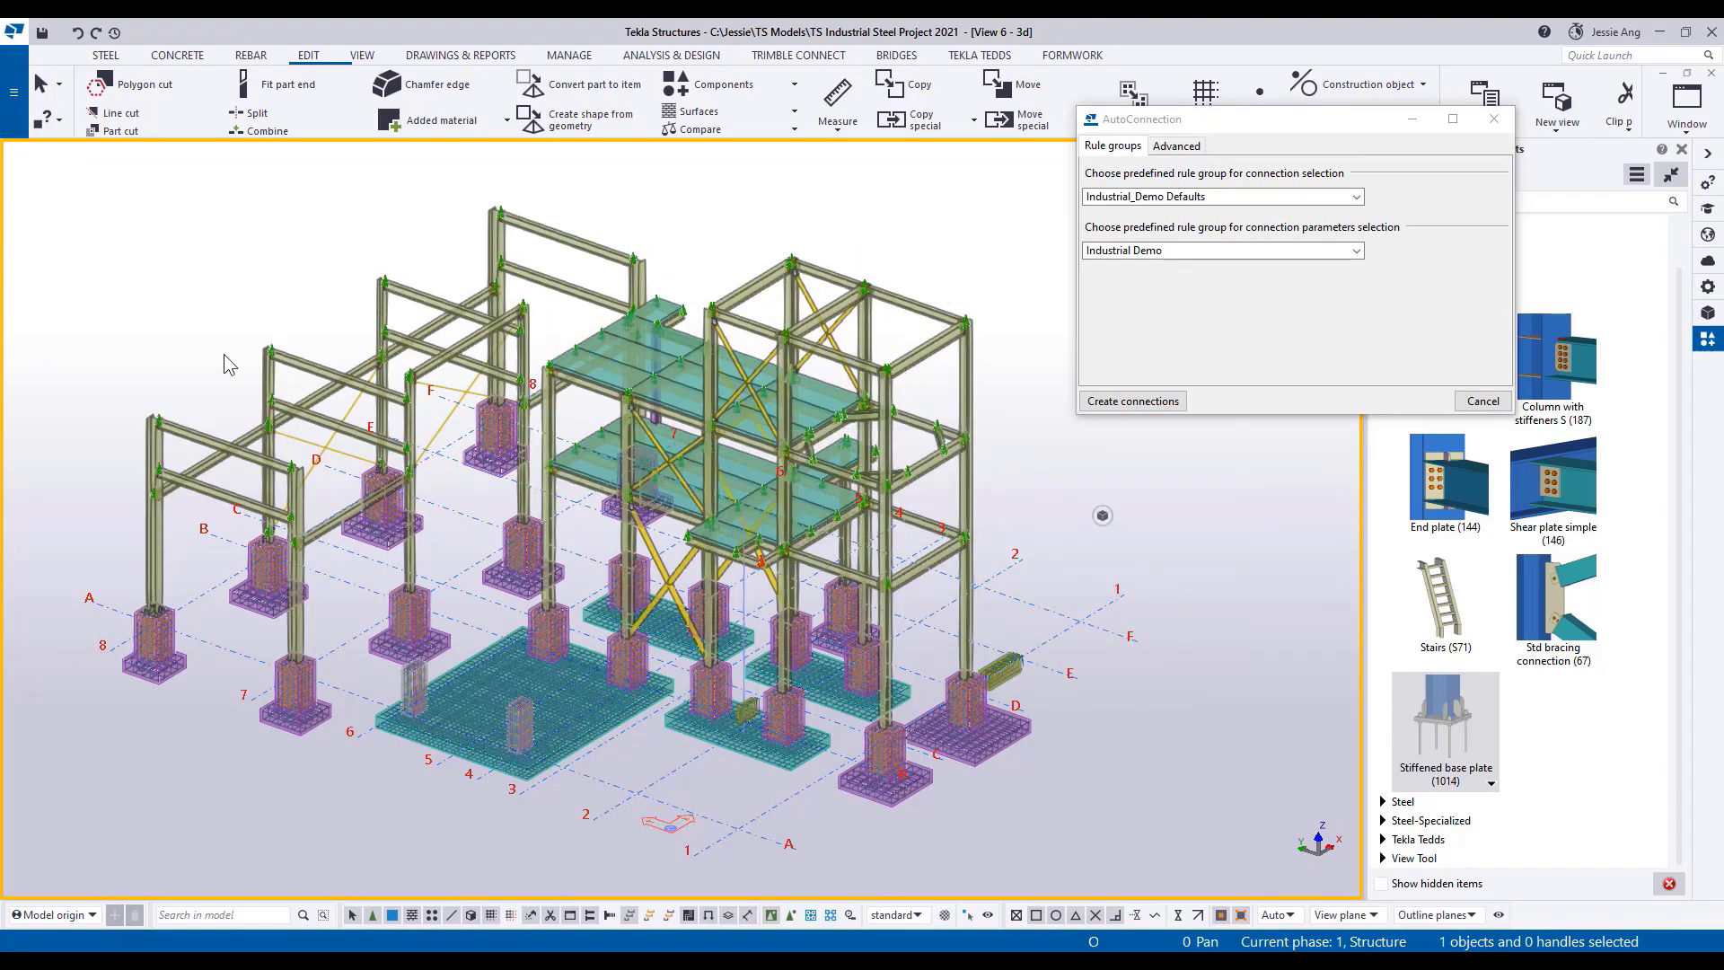
{"action": "scroll", "coordinate": [247, 377], "scroll_direction": "up", "scroll_amount": 4}
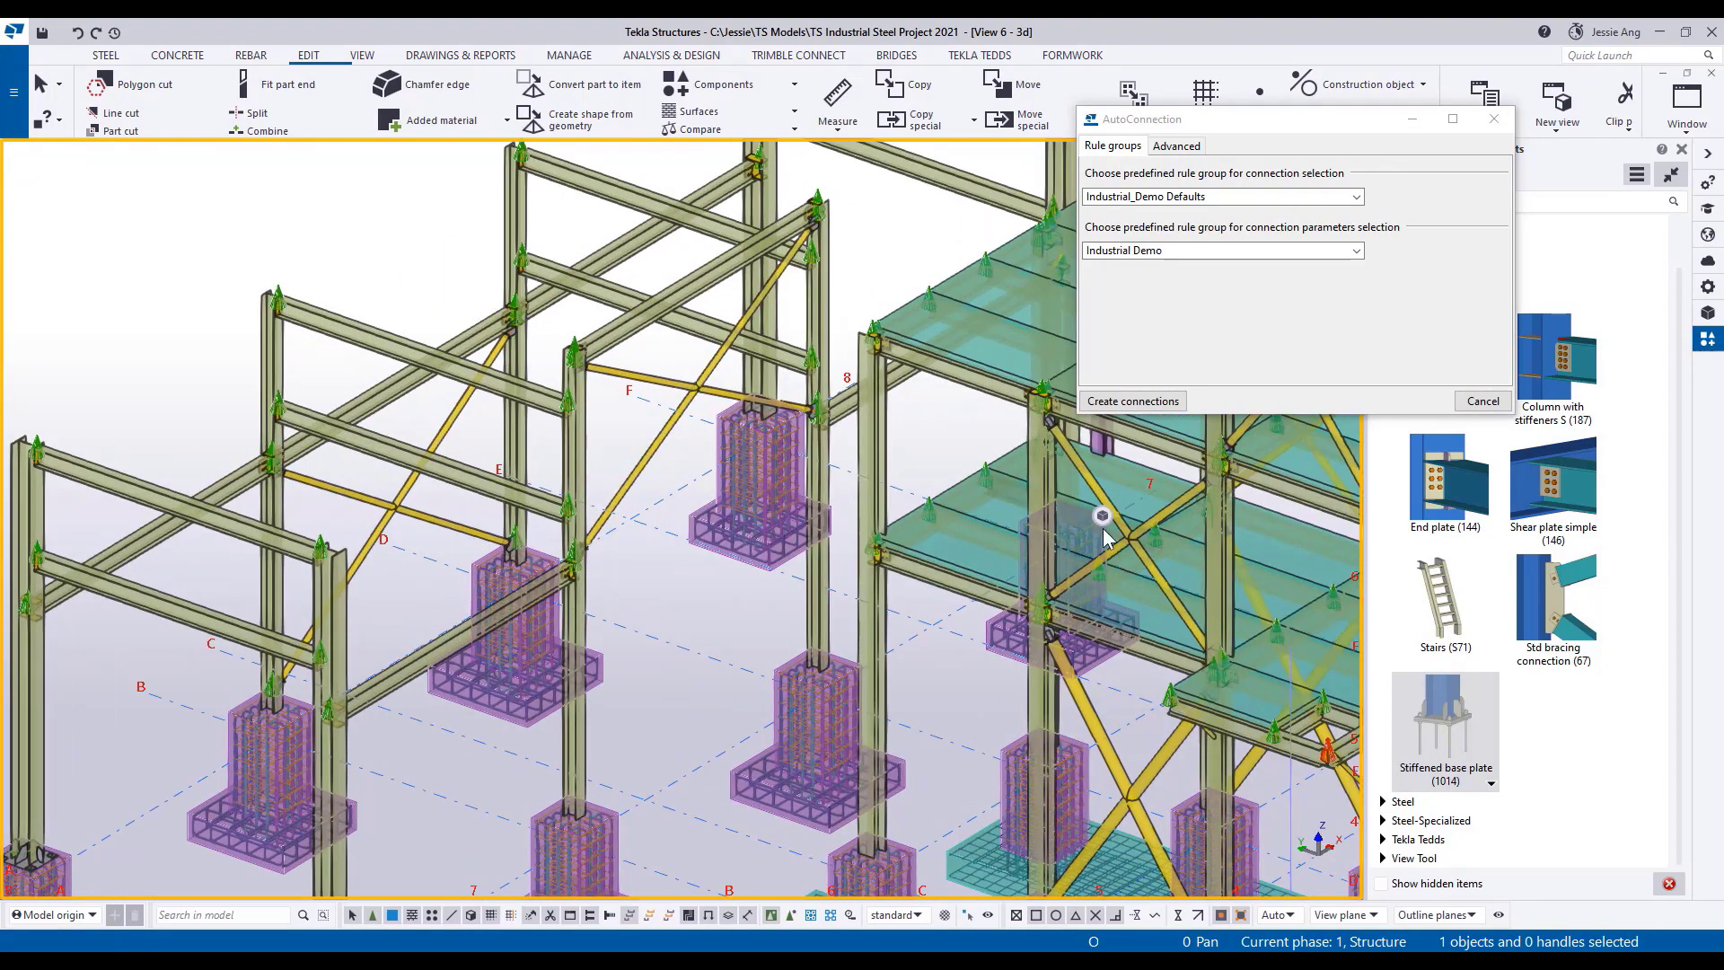
{"action": "scroll", "coordinate": [674, 431], "scroll_direction": "up", "scroll_amount": 8}
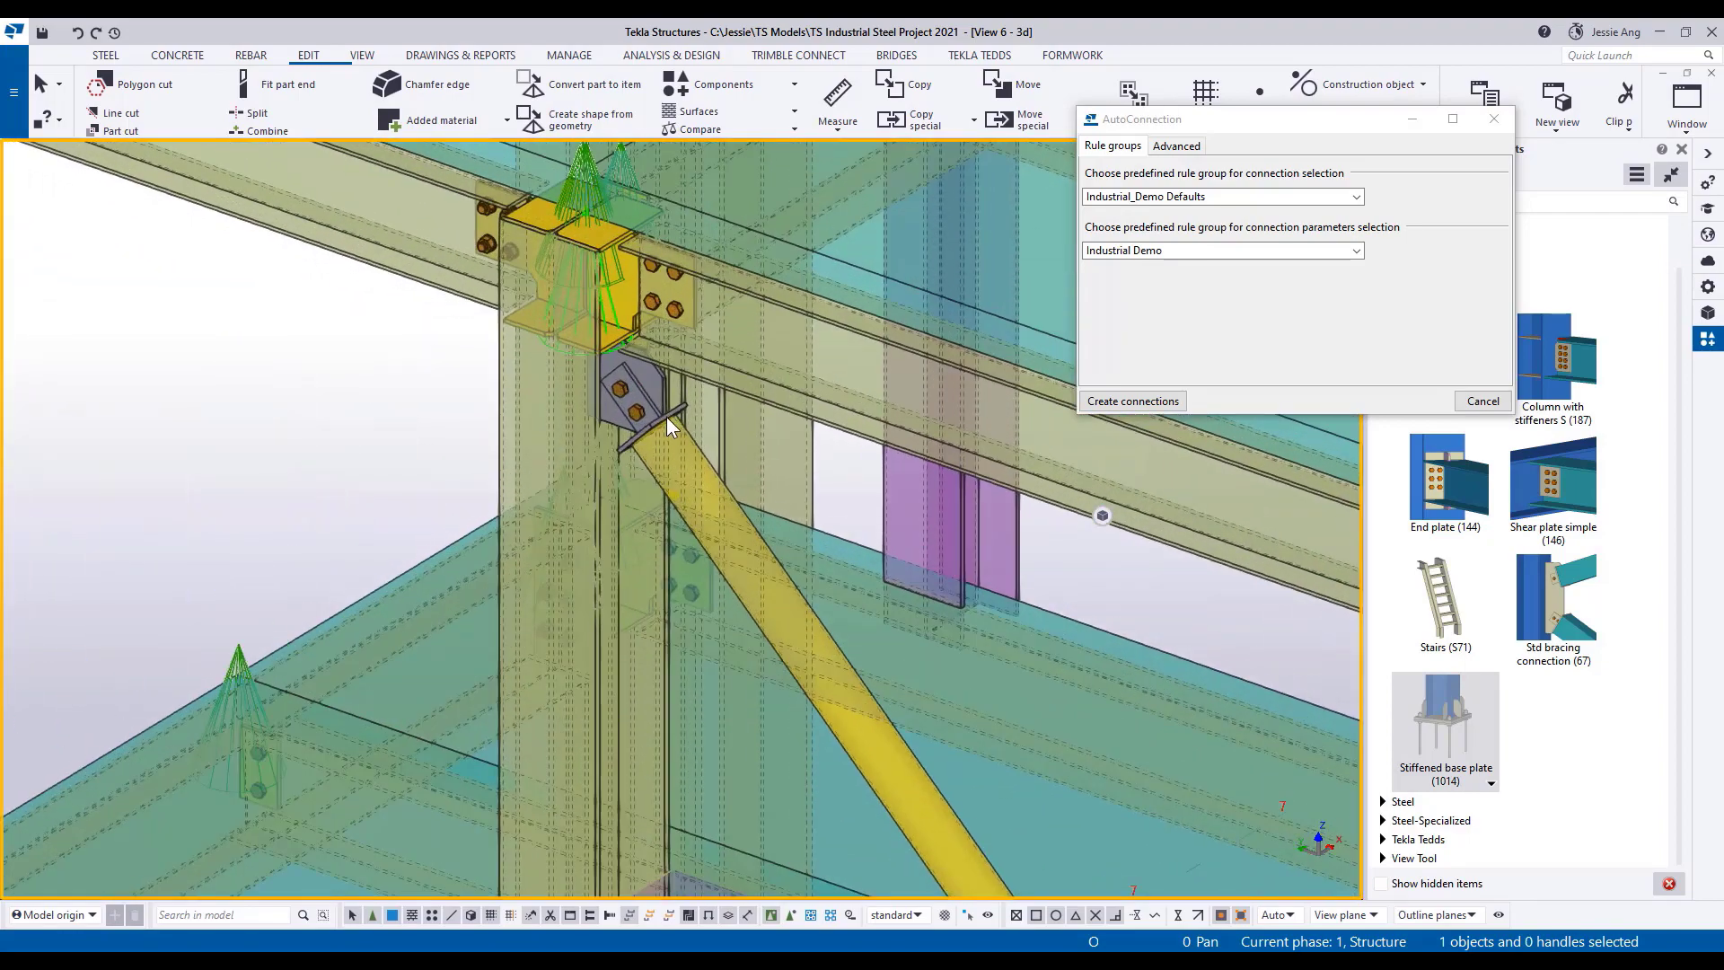
{"action": "scroll", "coordinate": [669, 413], "scroll_direction": "down", "scroll_amount": 5}
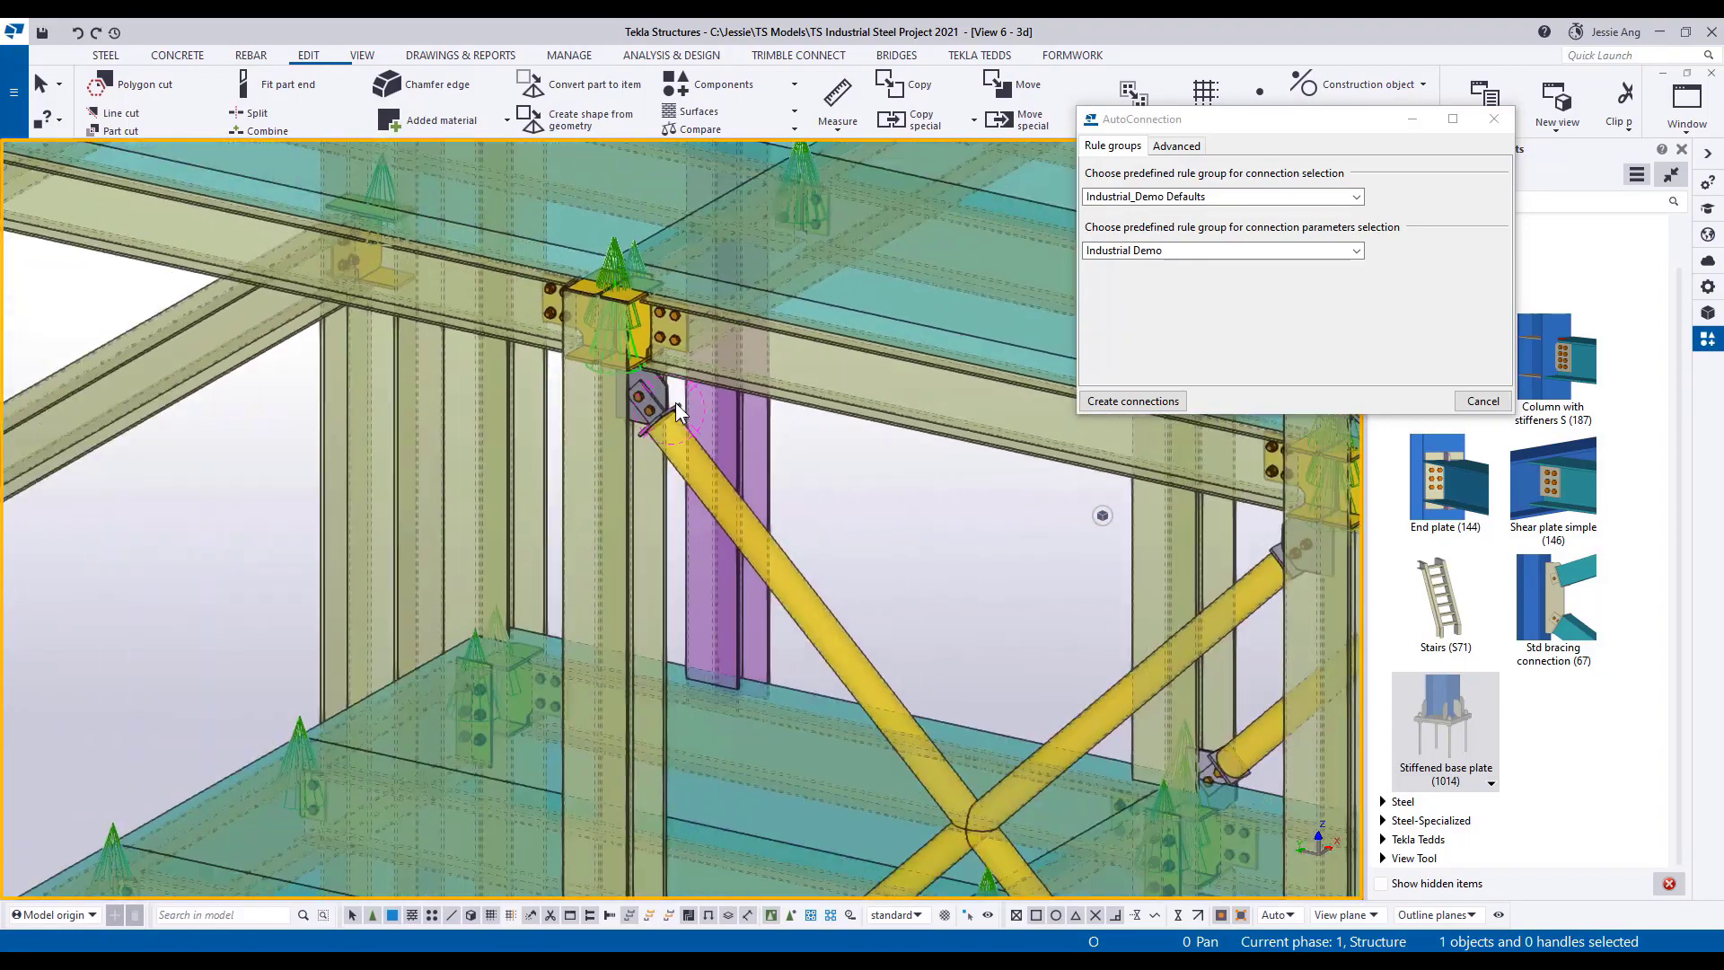
{"action": "middle_click_drag", "start_coordinate": [573, 377], "coordinate": [1000, 623]}
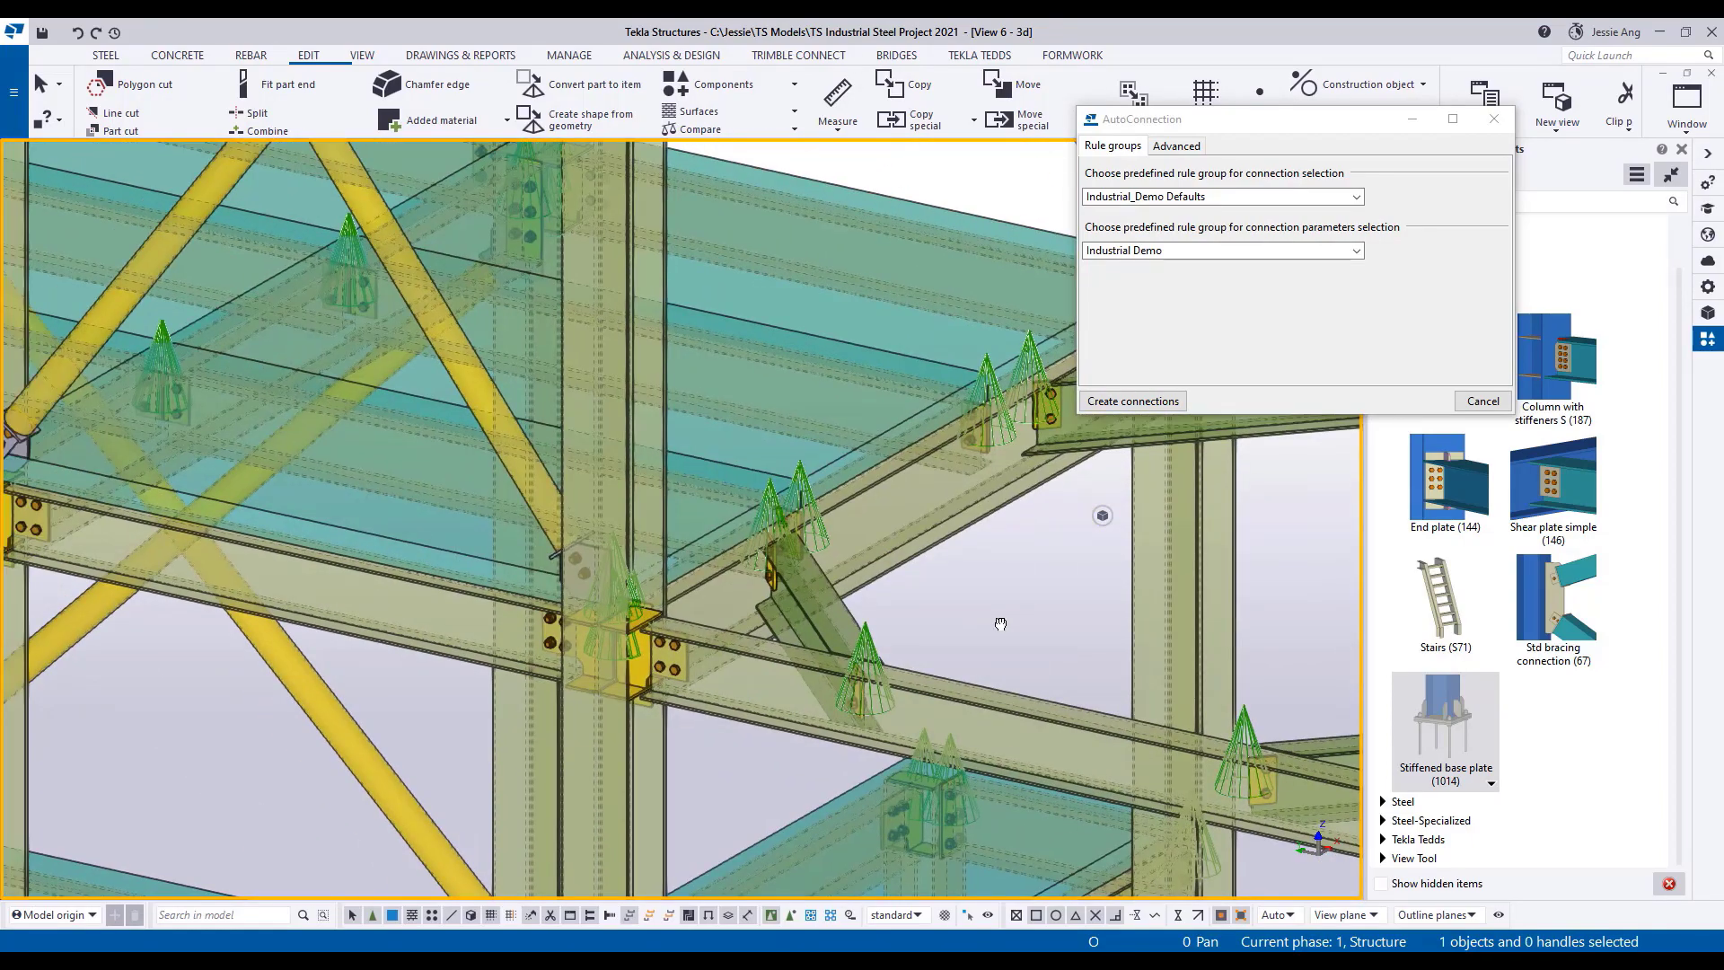
{"action": "scroll", "coordinate": [639, 536], "scroll_direction": "down", "scroll_amount": 10}
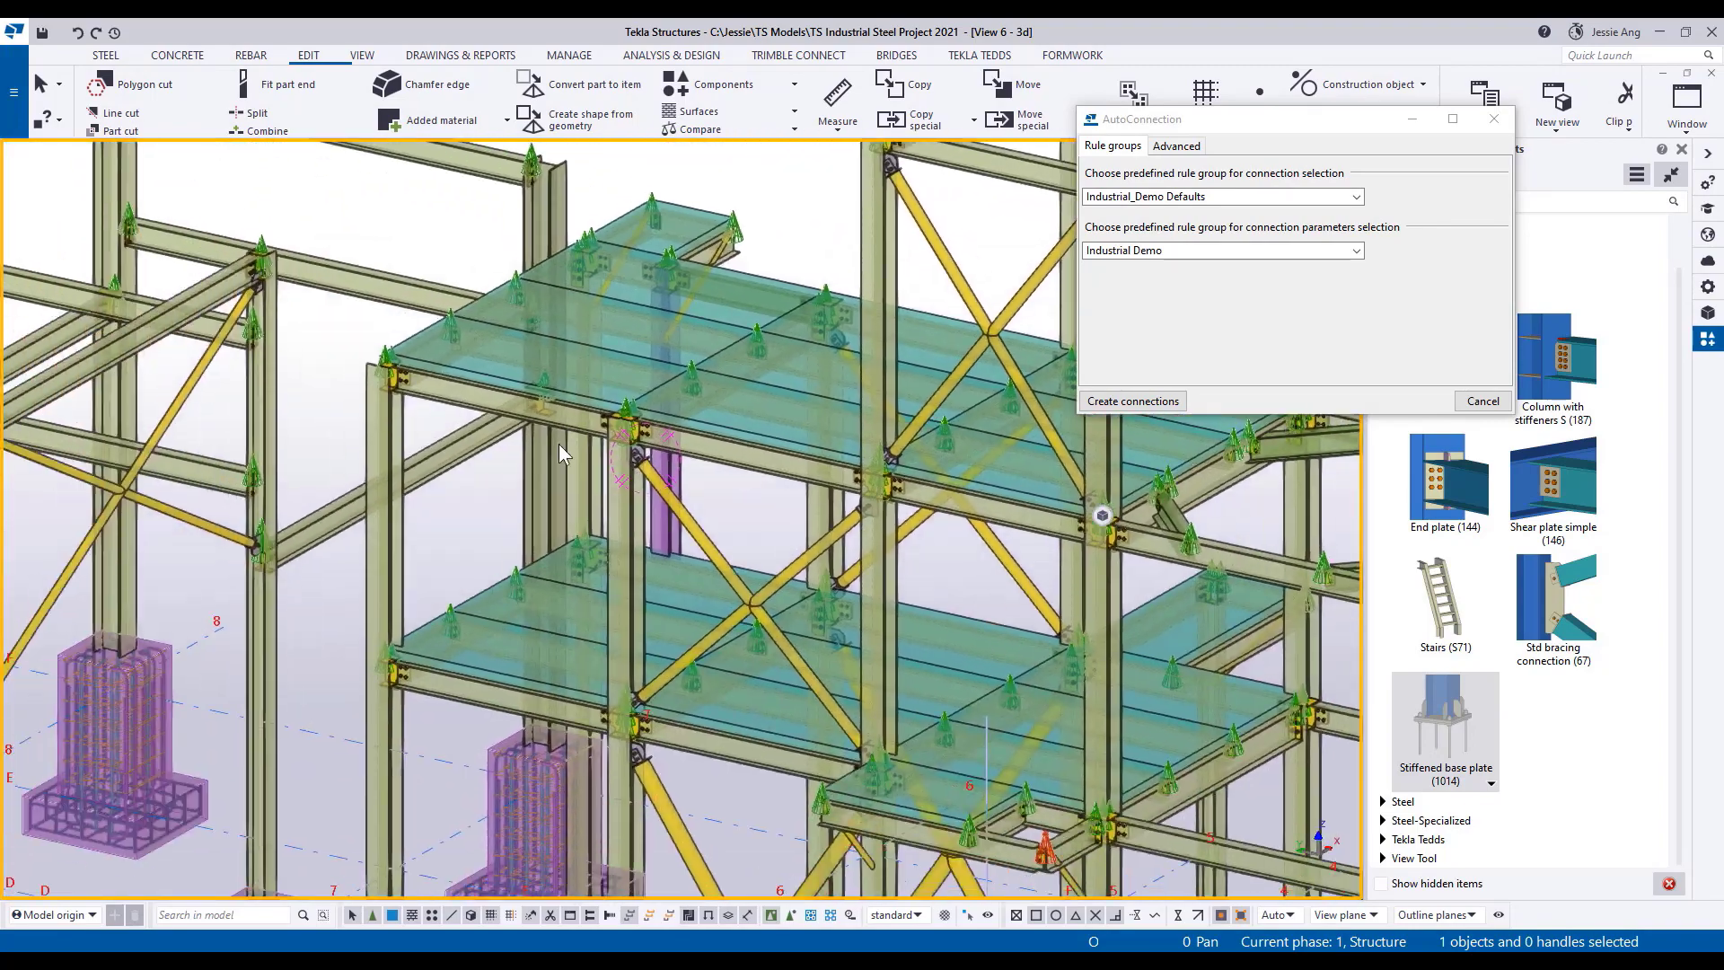
{"action": "scroll", "coordinate": [559, 444], "scroll_direction": "down", "scroll_amount": 10}
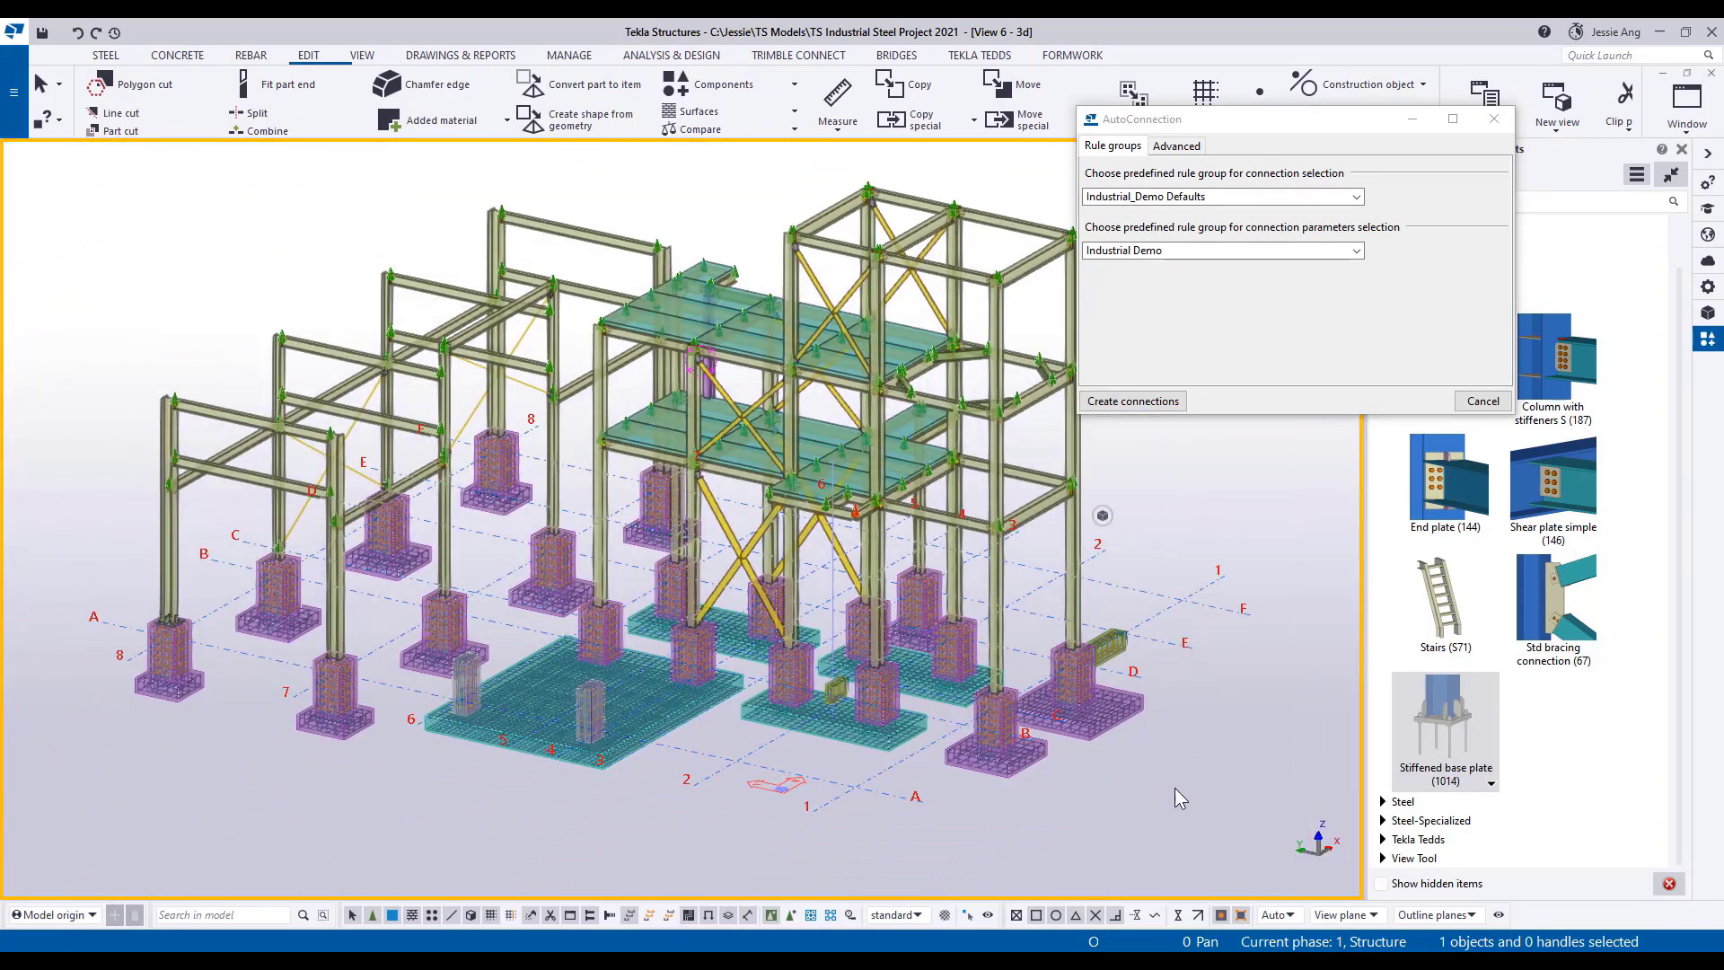
Set the 3D view's visible object group to Industrial_steel_columns so that only the steel columns are shown.
{"action": "double_click", "coordinate": [1166, 789]}
{"action": "left_click", "coordinate": [1146, 491]}
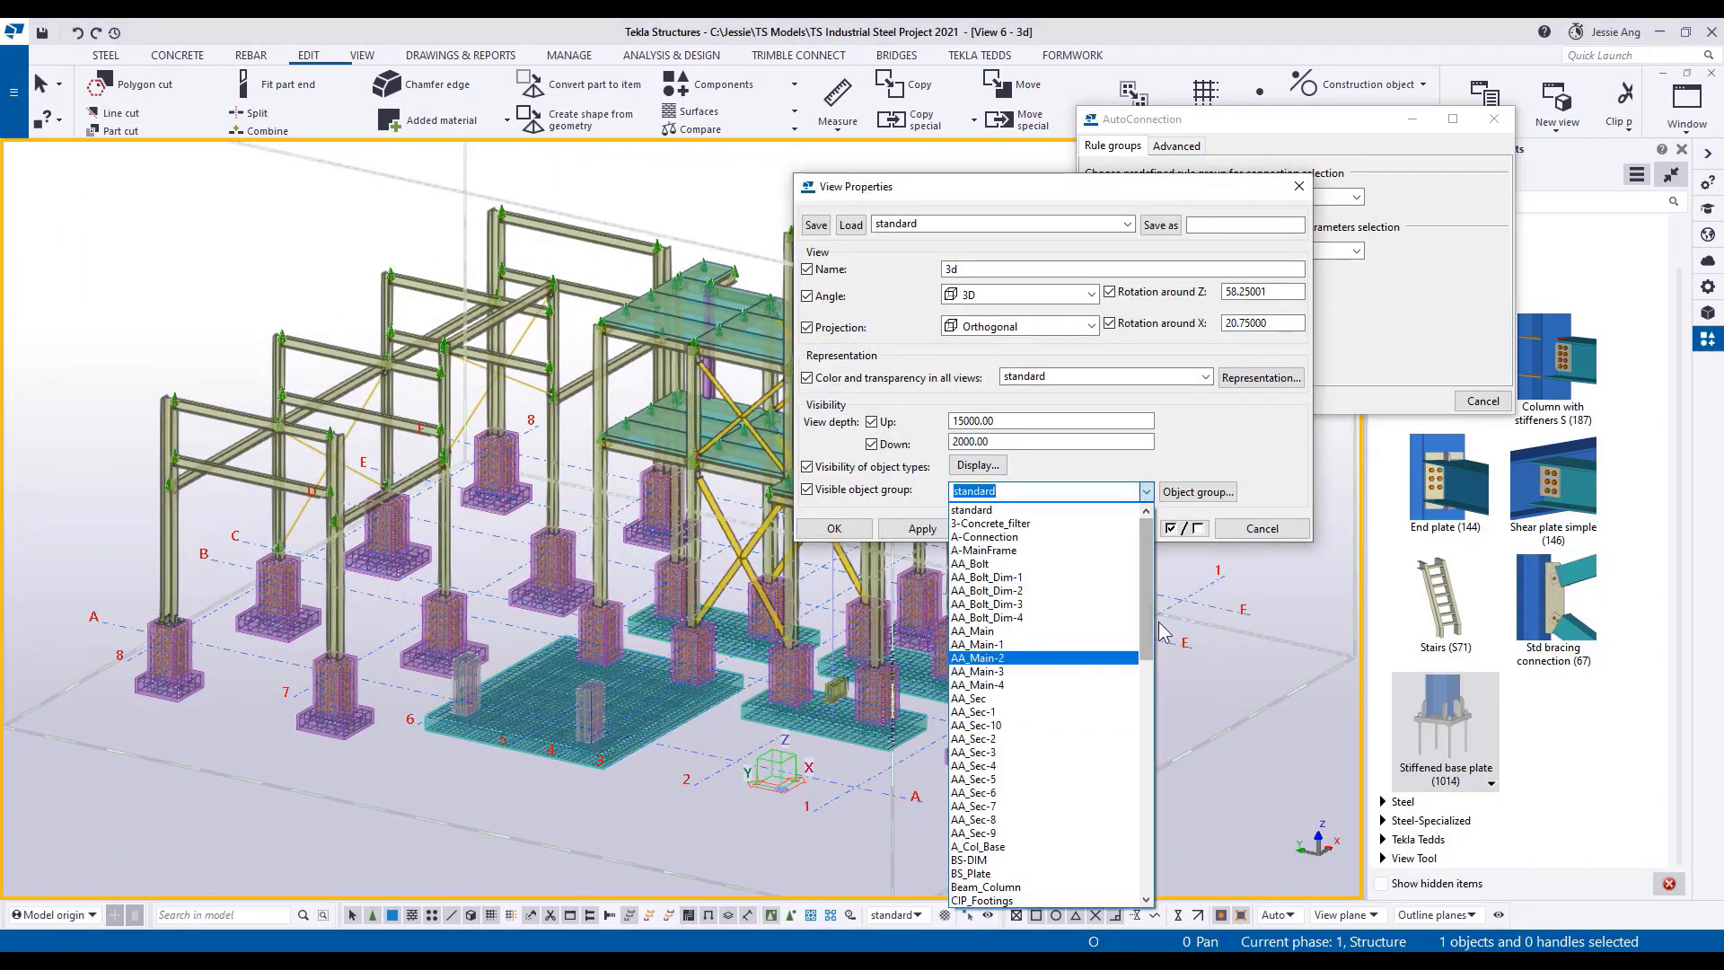
{"action": "left_click_drag", "start_coordinate": [1158, 623], "coordinate": [1157, 805]}
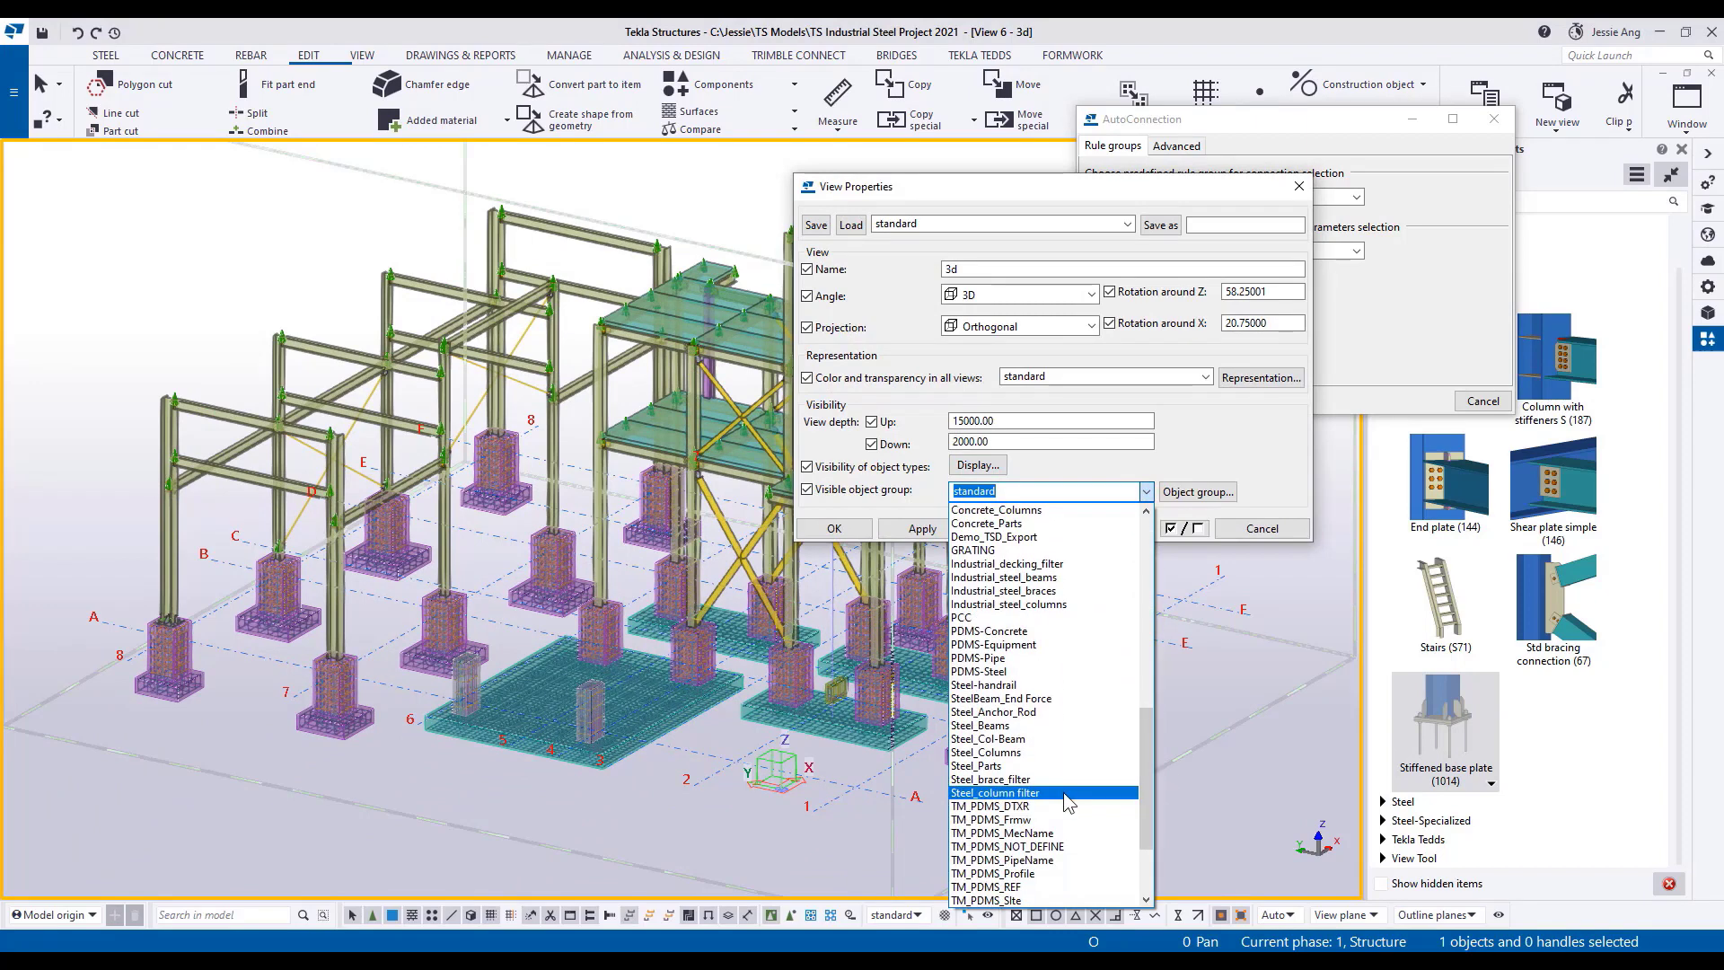
{"action": "left_click", "coordinate": [1014, 604]}
{"action": "left_click", "coordinate": [1029, 529]}
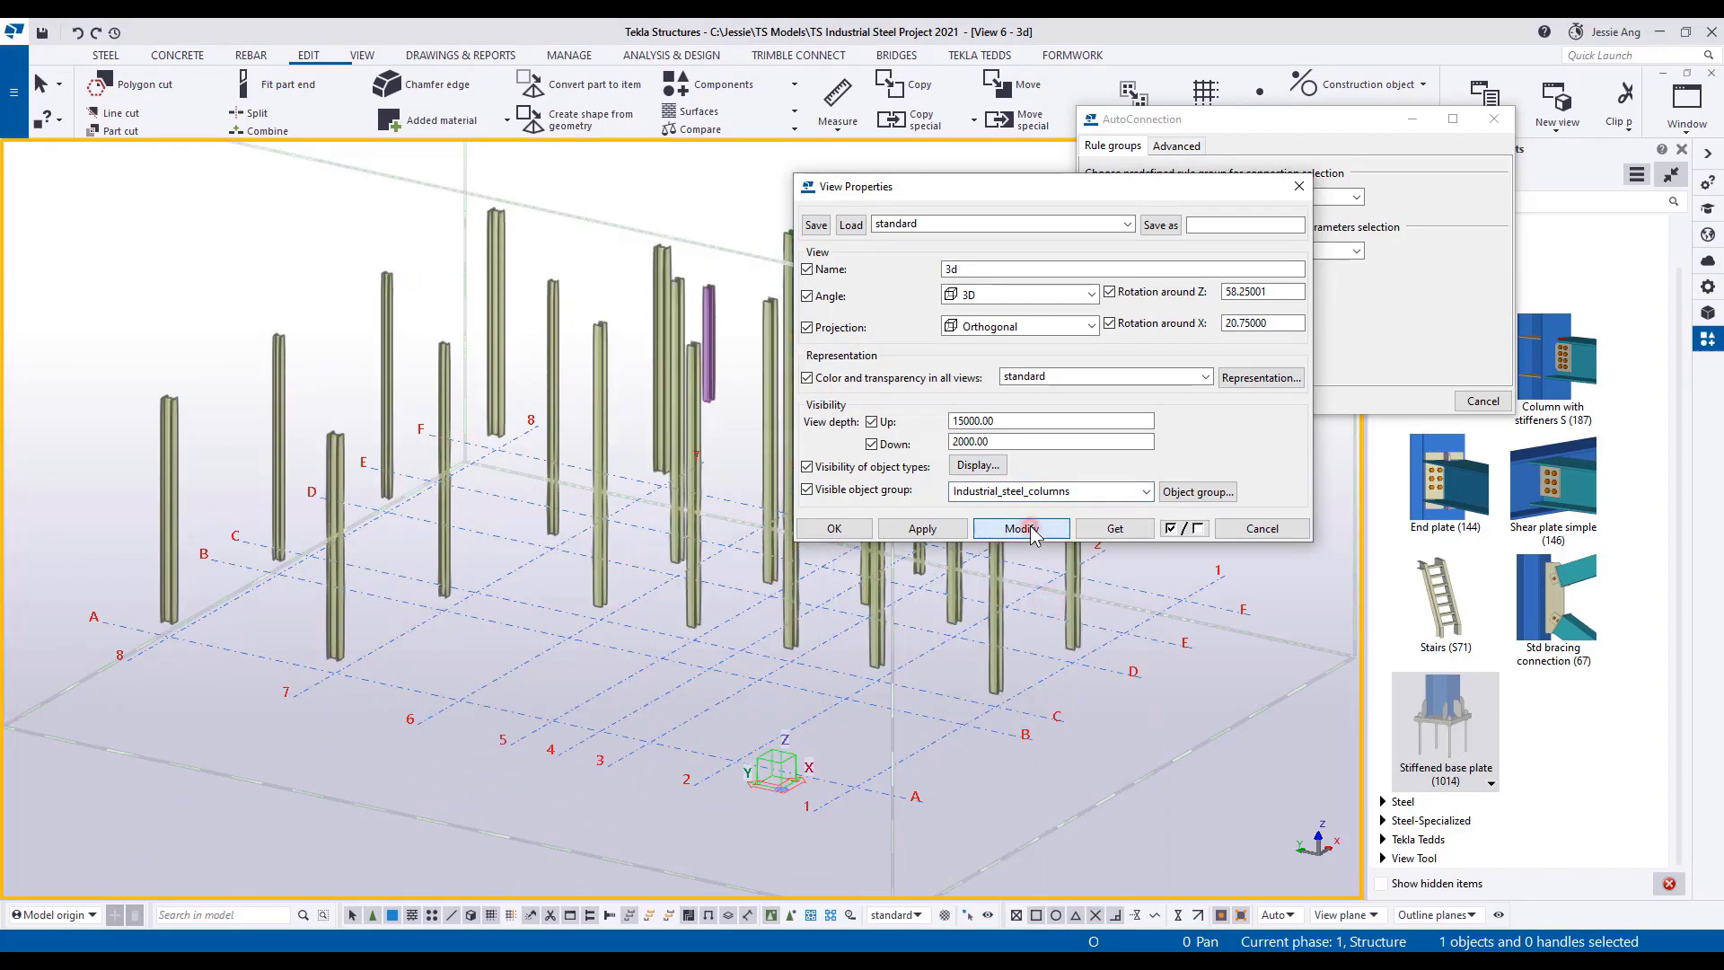
Add Stiffened base plates (1014) to all the full-height columns at once, area-picking them and positioning the plates at their bottom ends.
{"action": "scroll", "coordinate": [934, 687], "scroll_direction": "down", "scroll_amount": 3}
{"action": "middle_click_drag", "start_coordinate": [673, 739], "coordinate": [1062, 687]}
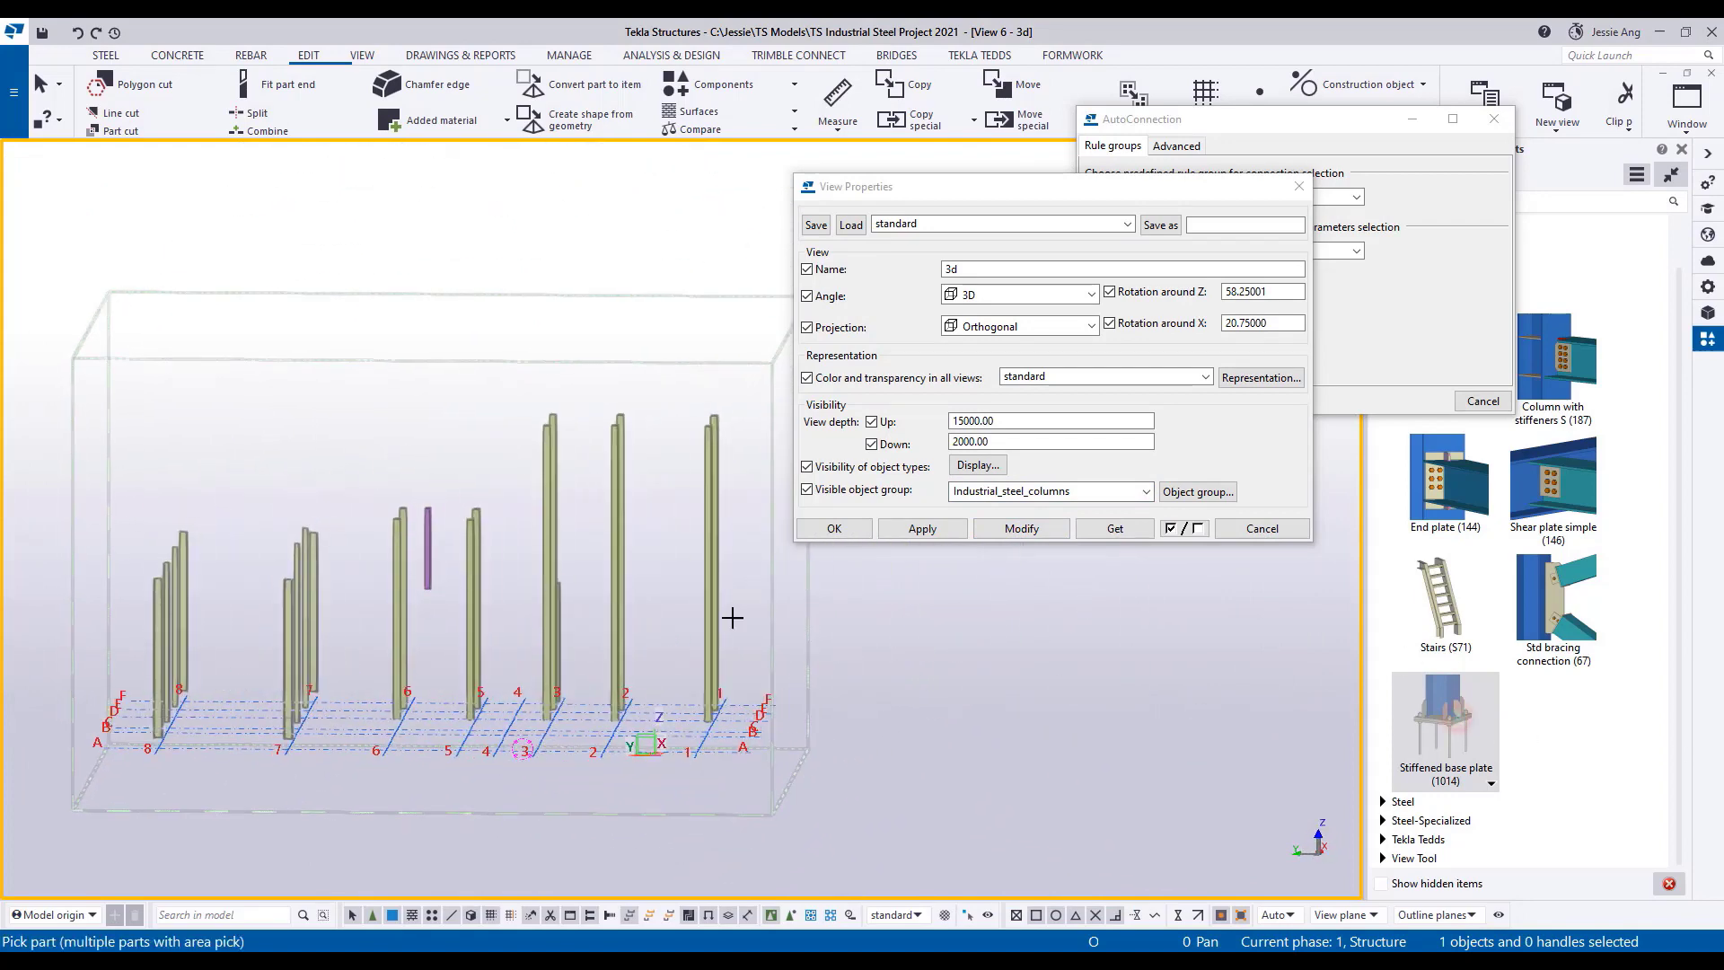
{"action": "left_click_drag", "start_coordinate": [351, 666], "coordinate": [157, 660]}
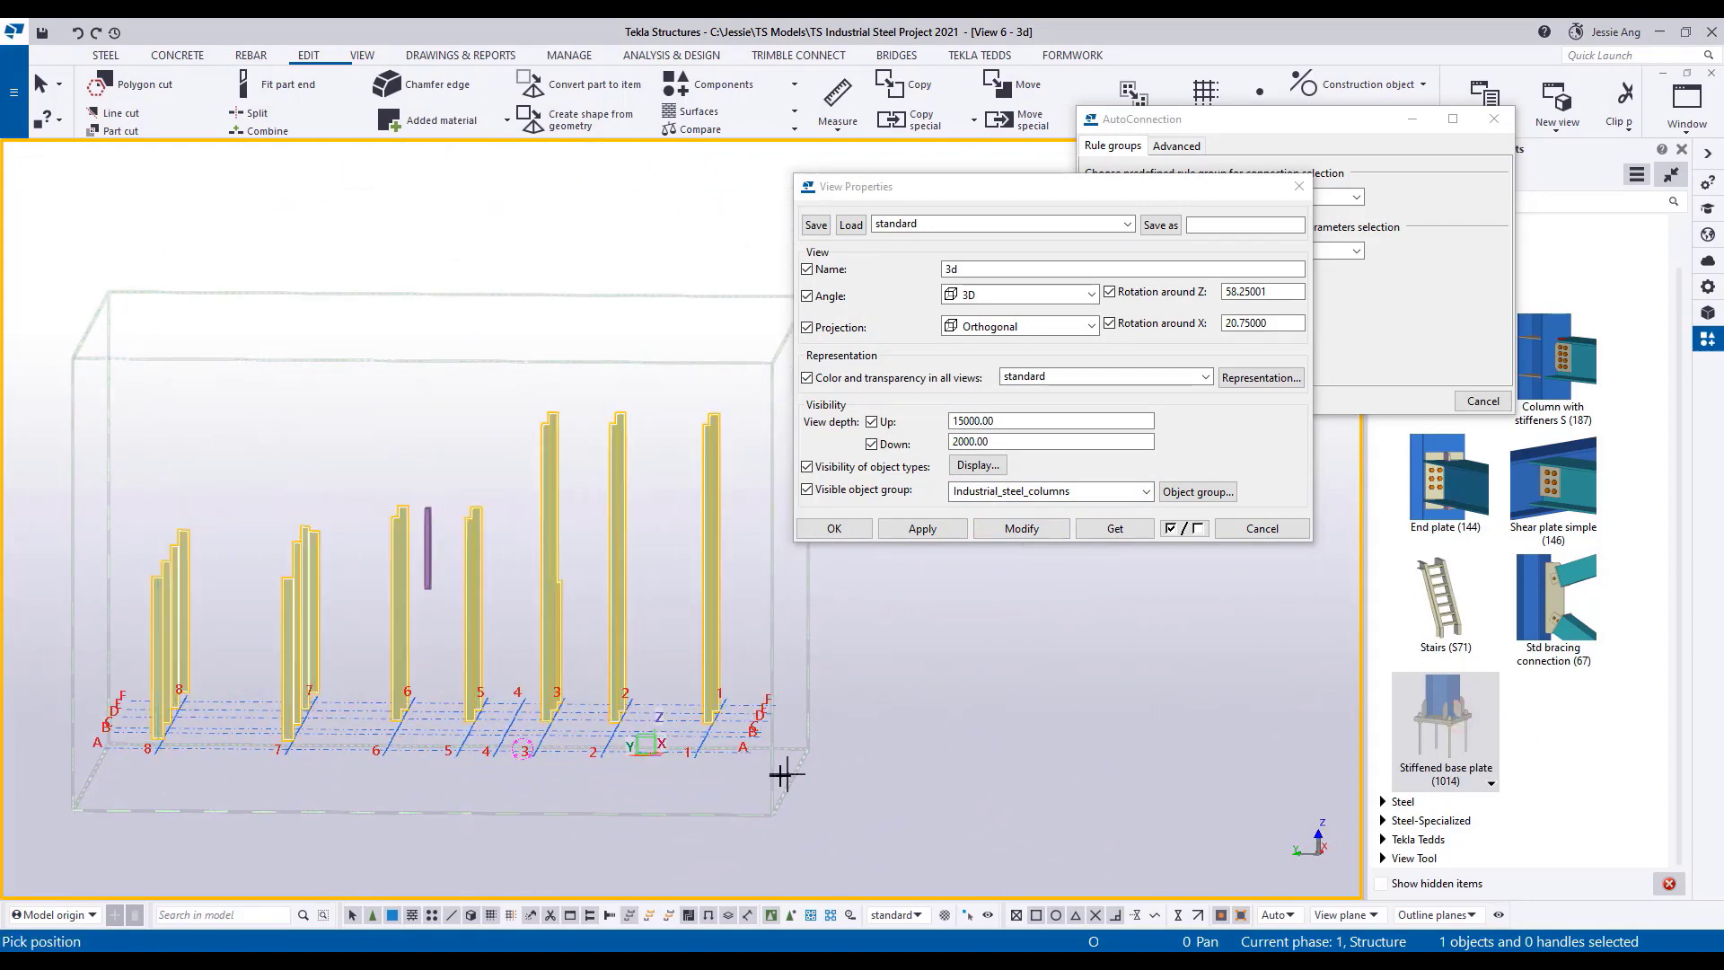
{"action": "scroll", "coordinate": [300, 758], "scroll_direction": "up", "scroll_amount": 5}
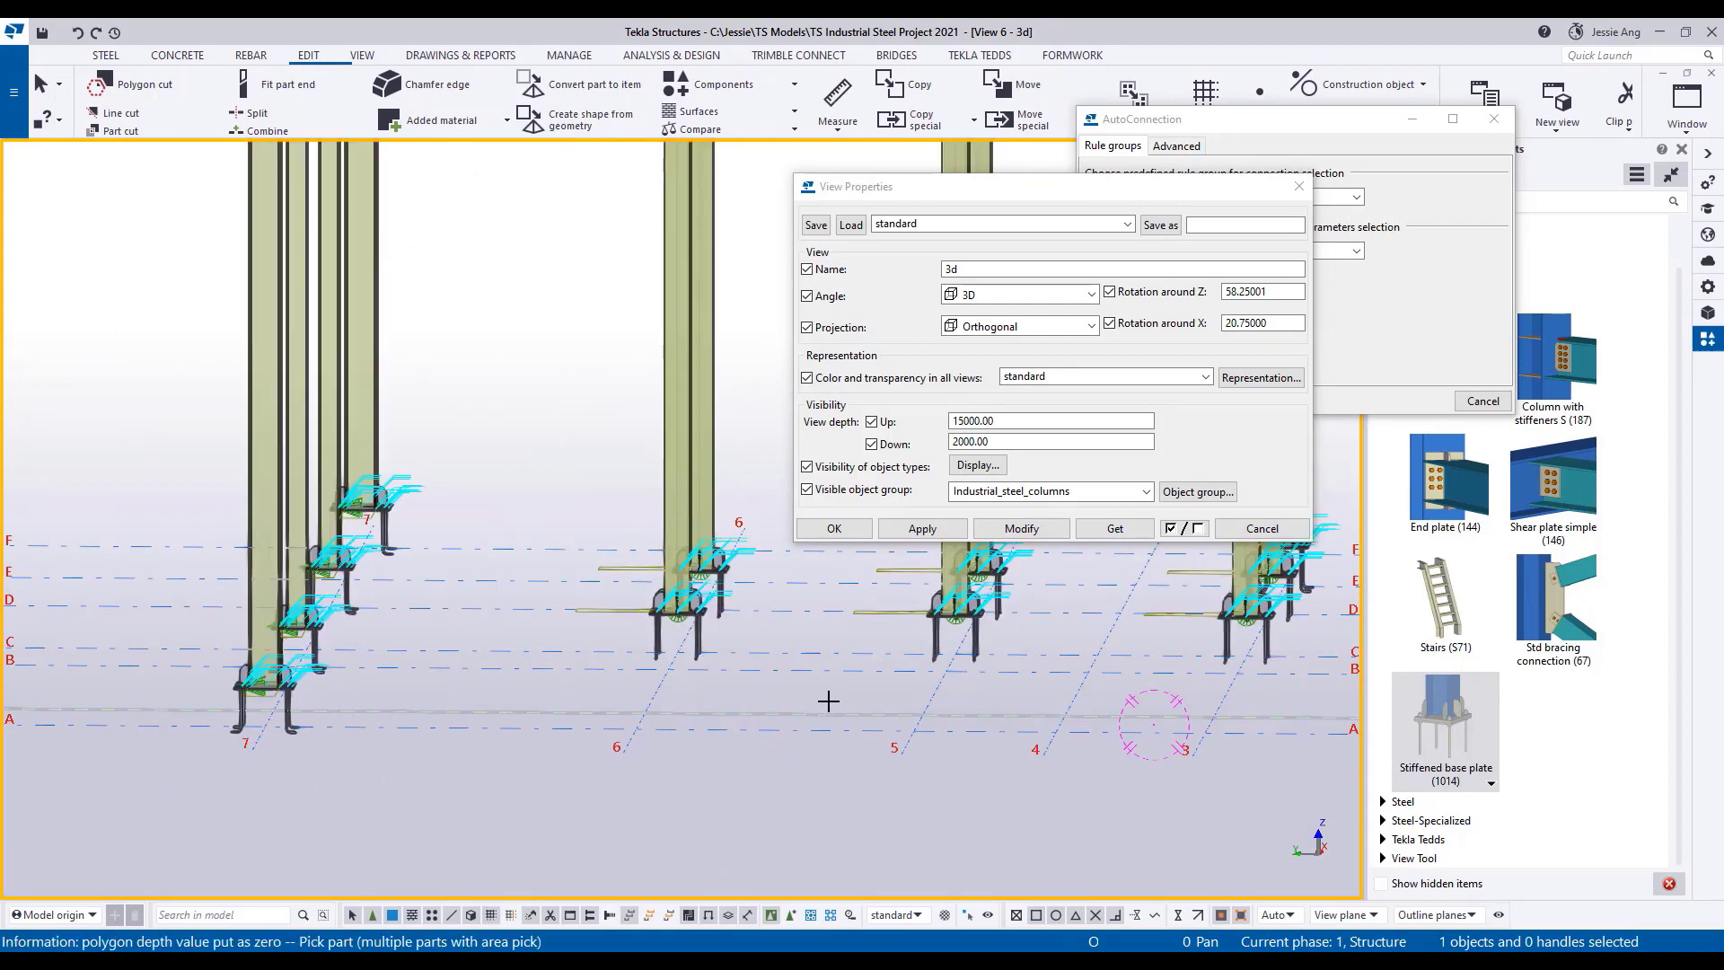
Restore the view's visible object group to standard, check the new base plates on the pedestals, and close the view properties and AutoConnection dialogs.
{"action": "left_click", "coordinate": [1147, 490]}
{"action": "left_click_drag", "start_coordinate": [1142, 747], "coordinate": [1143, 524]}
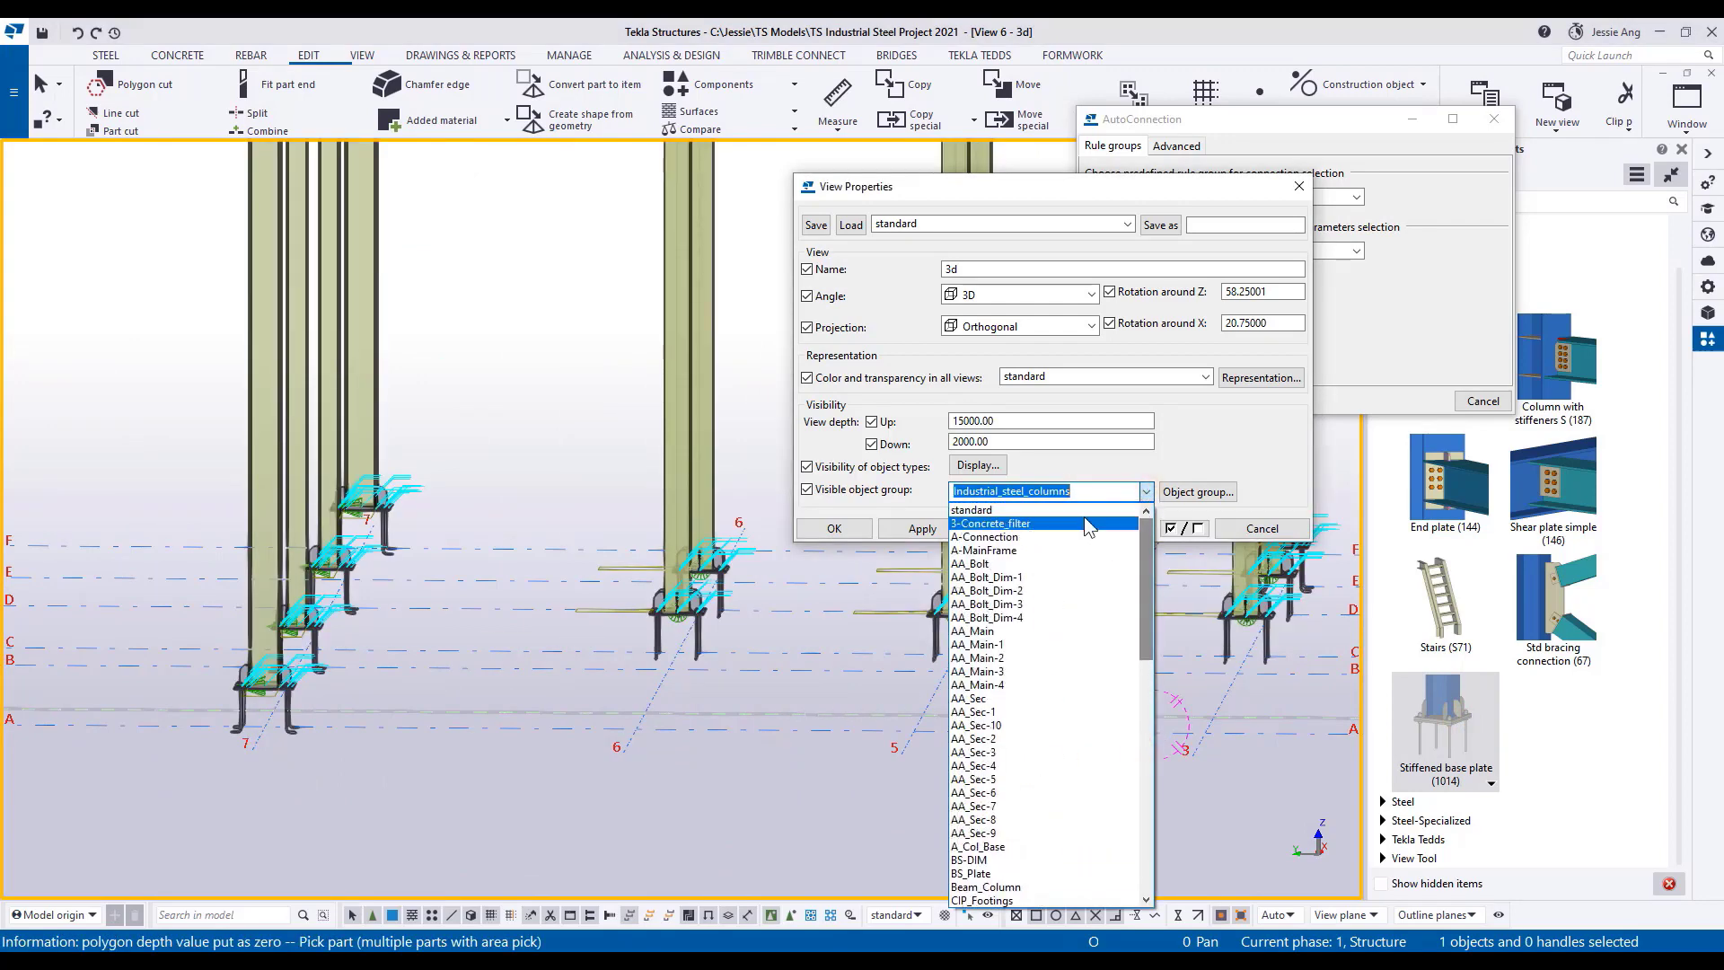
{"action": "left_click", "coordinate": [1079, 509]}
{"action": "left_click", "coordinate": [1037, 529]}
{"action": "middle_click_drag", "start_coordinate": [945, 709], "coordinate": [869, 852]}
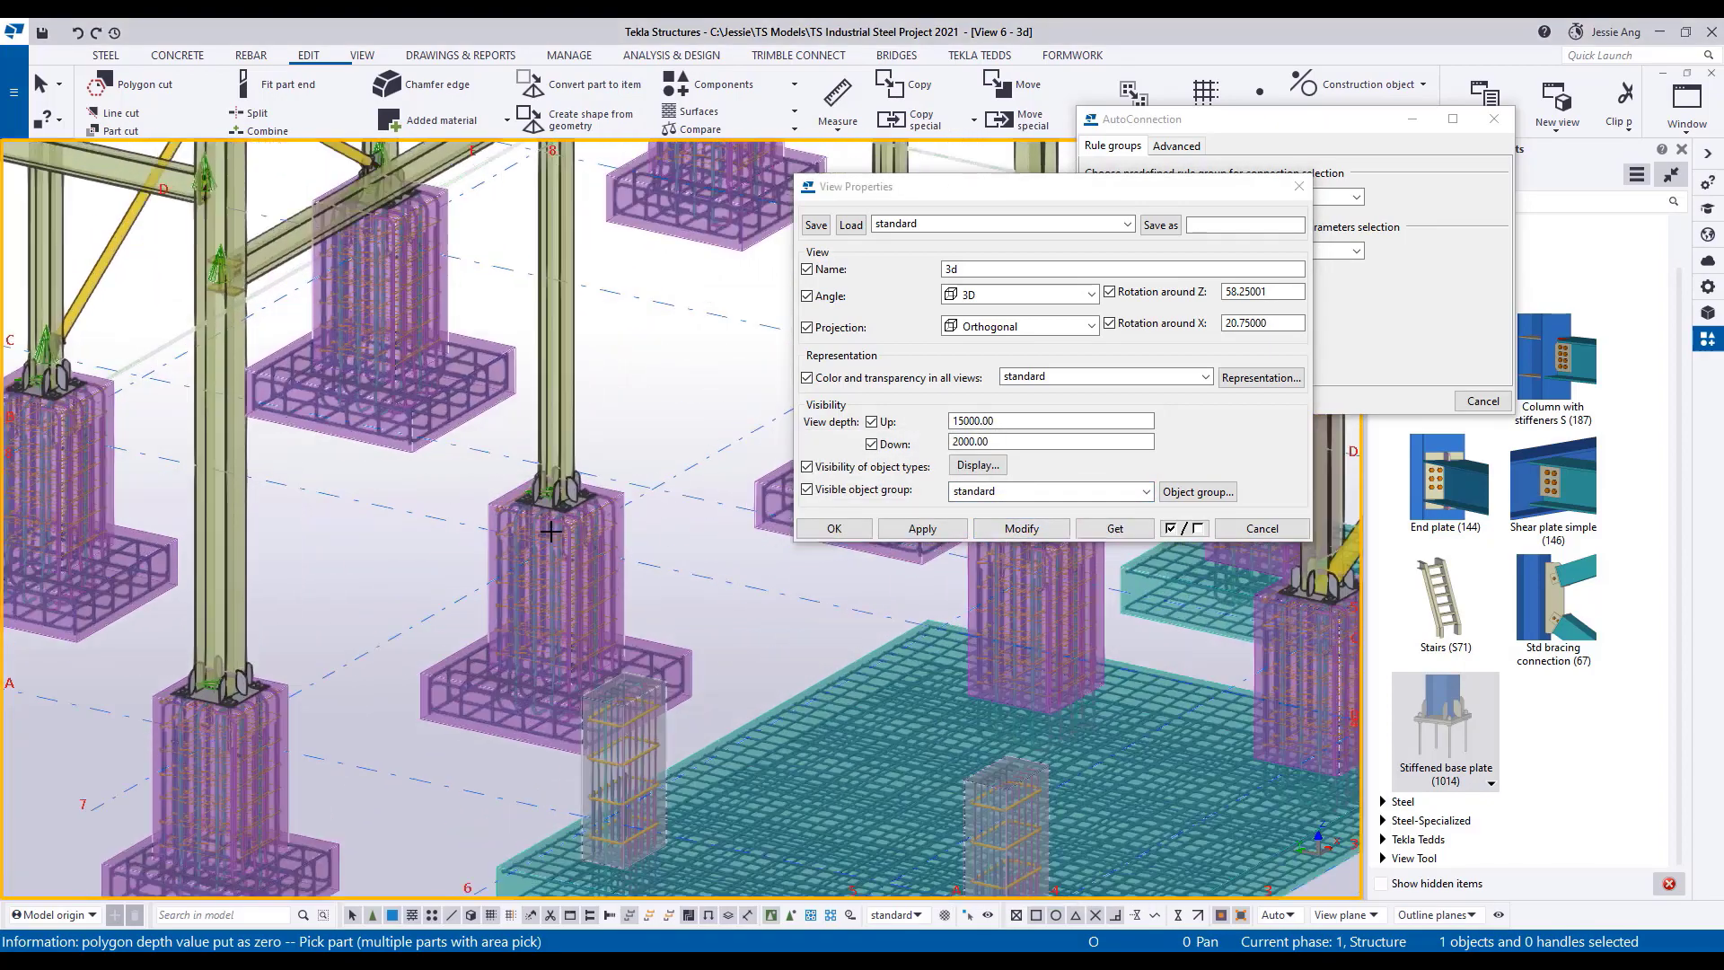
{"action": "scroll", "coordinate": [577, 557], "scroll_direction": "up", "scroll_amount": 3}
{"action": "middle_click_drag", "start_coordinate": [530, 530], "coordinate": [577, 620]}
{"action": "scroll", "coordinate": [576, 619], "scroll_direction": "down", "scroll_amount": 1}
{"action": "scroll", "coordinate": [576, 620], "scroll_direction": "down", "scroll_amount": 5}
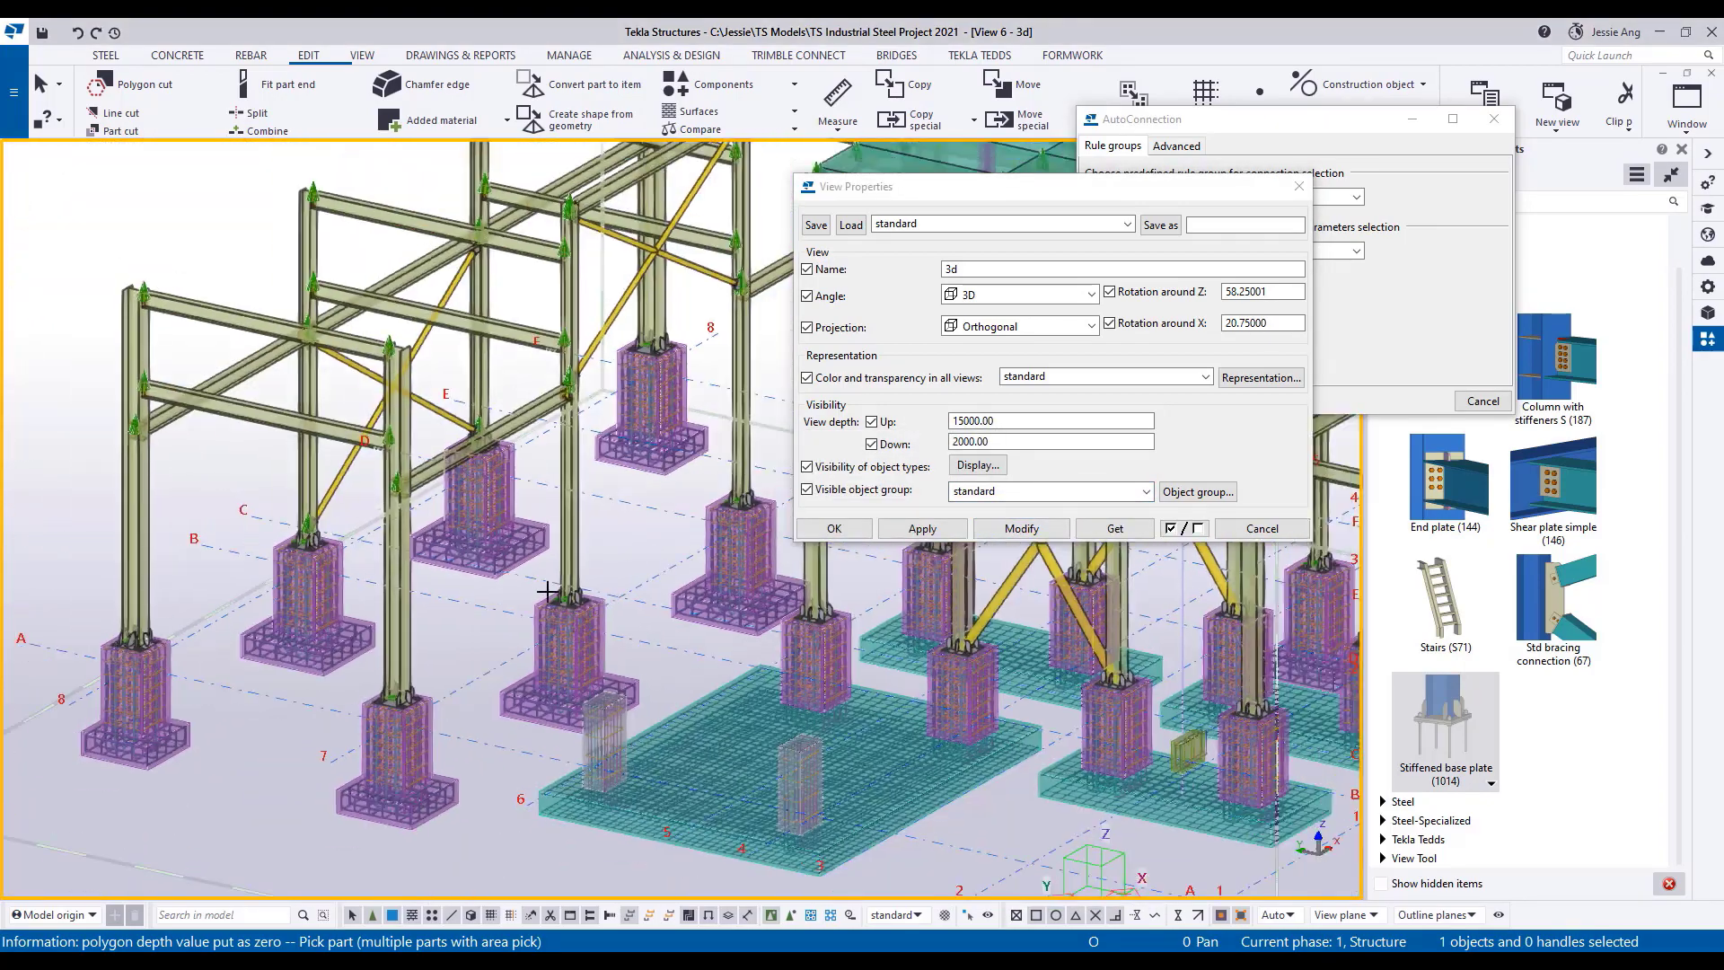
{"action": "left_click", "coordinate": [860, 527]}
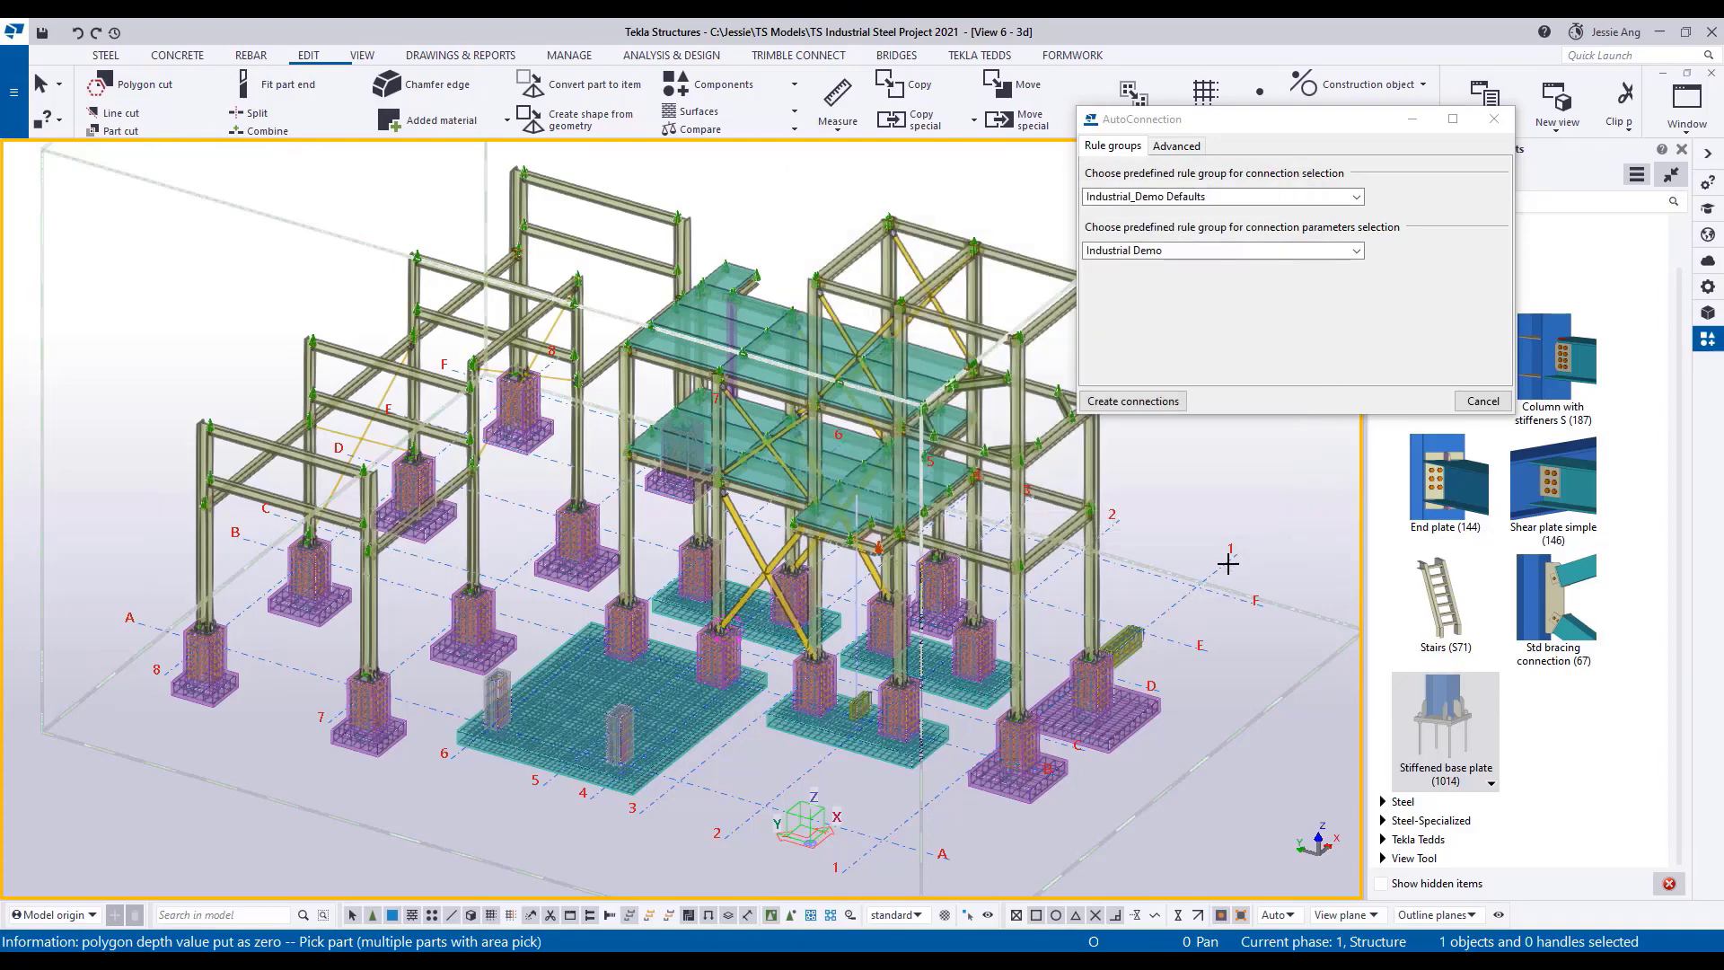
{"action": "left_click", "coordinate": [1486, 404]}
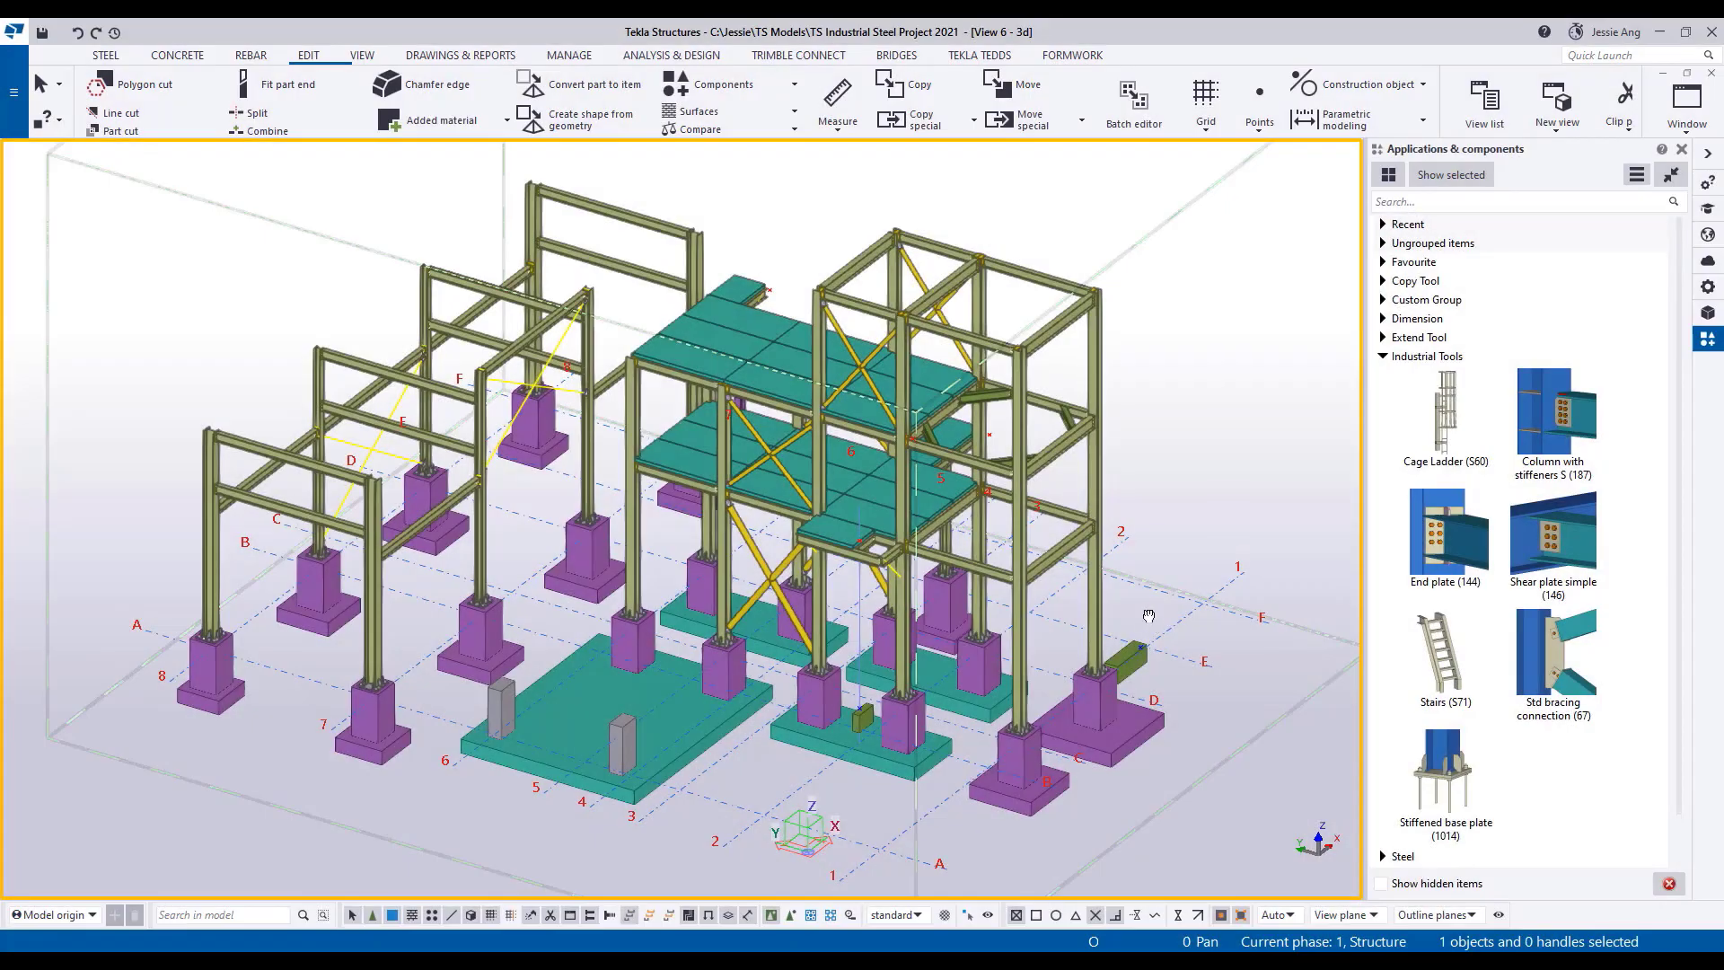
Place Stairs (S71) from the point on the green block beside the footing near grid F/1 up to the lower platform's edge.
{"action": "middle_click_drag", "start_coordinate": [1147, 616], "coordinate": [859, 607], "text": "ctrl"}
{"action": "middle_click_drag", "start_coordinate": [1180, 572], "coordinate": [1074, 697]}
{"action": "scroll", "coordinate": [827, 692], "scroll_direction": "up", "scroll_amount": 2}
{"action": "scroll", "coordinate": [1074, 697], "scroll_direction": "up", "scroll_amount": 1}
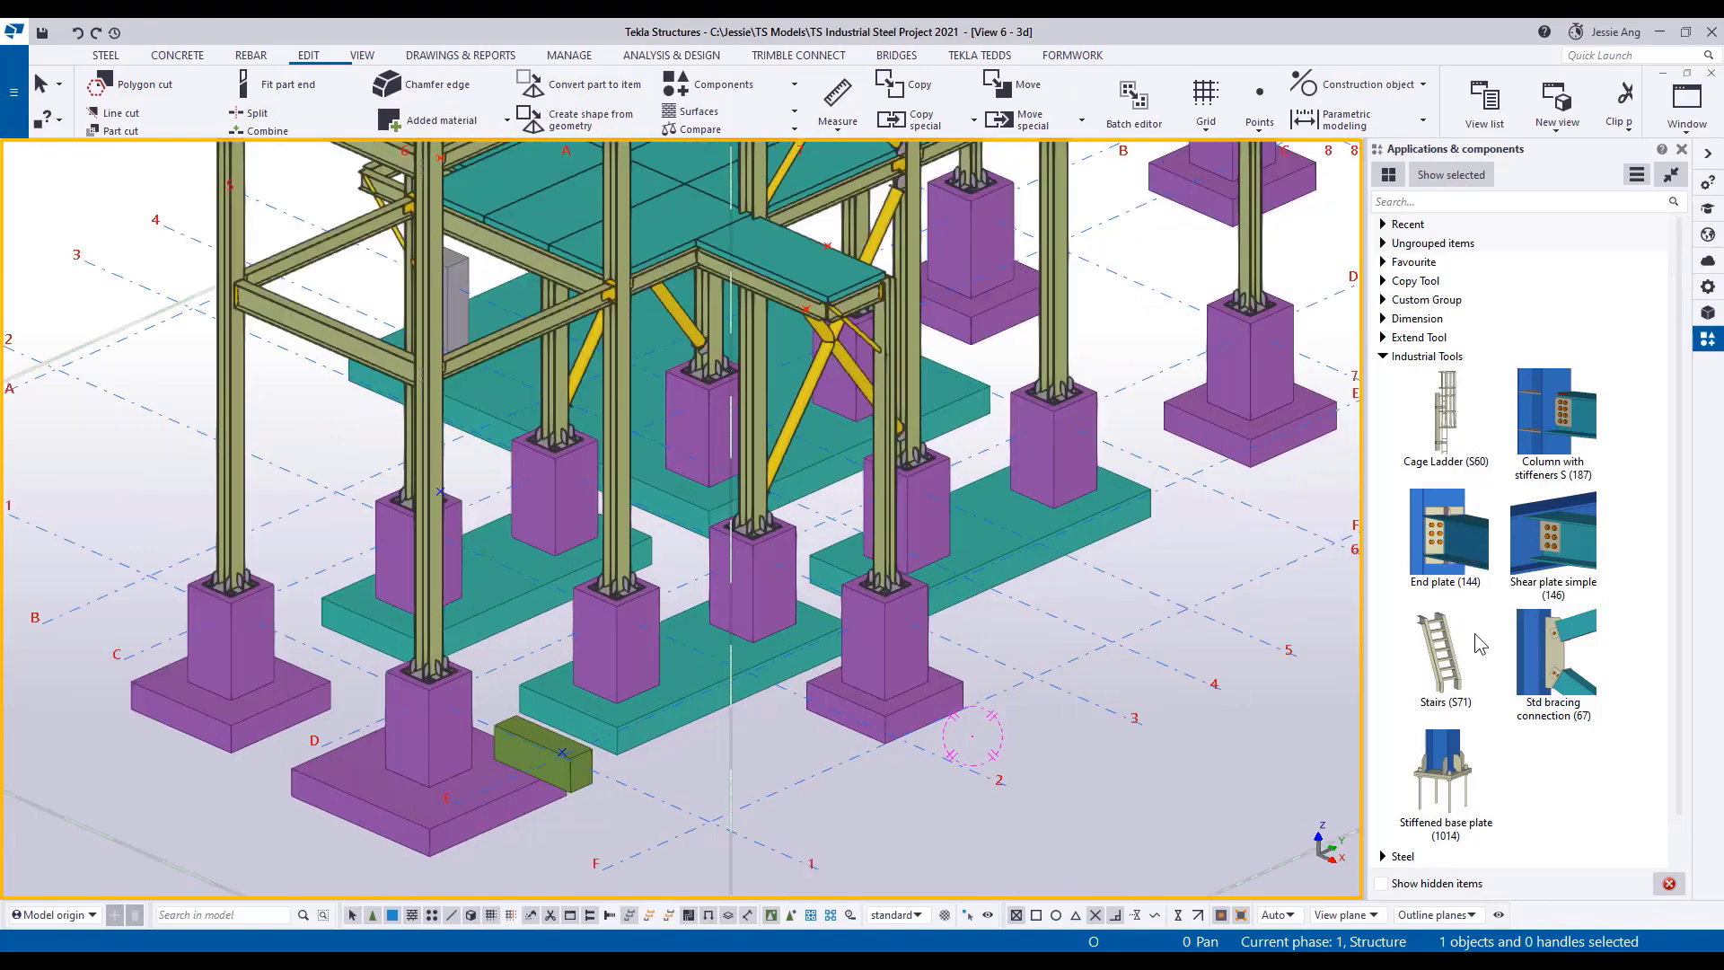
{"action": "left_click", "coordinate": [1446, 673]}
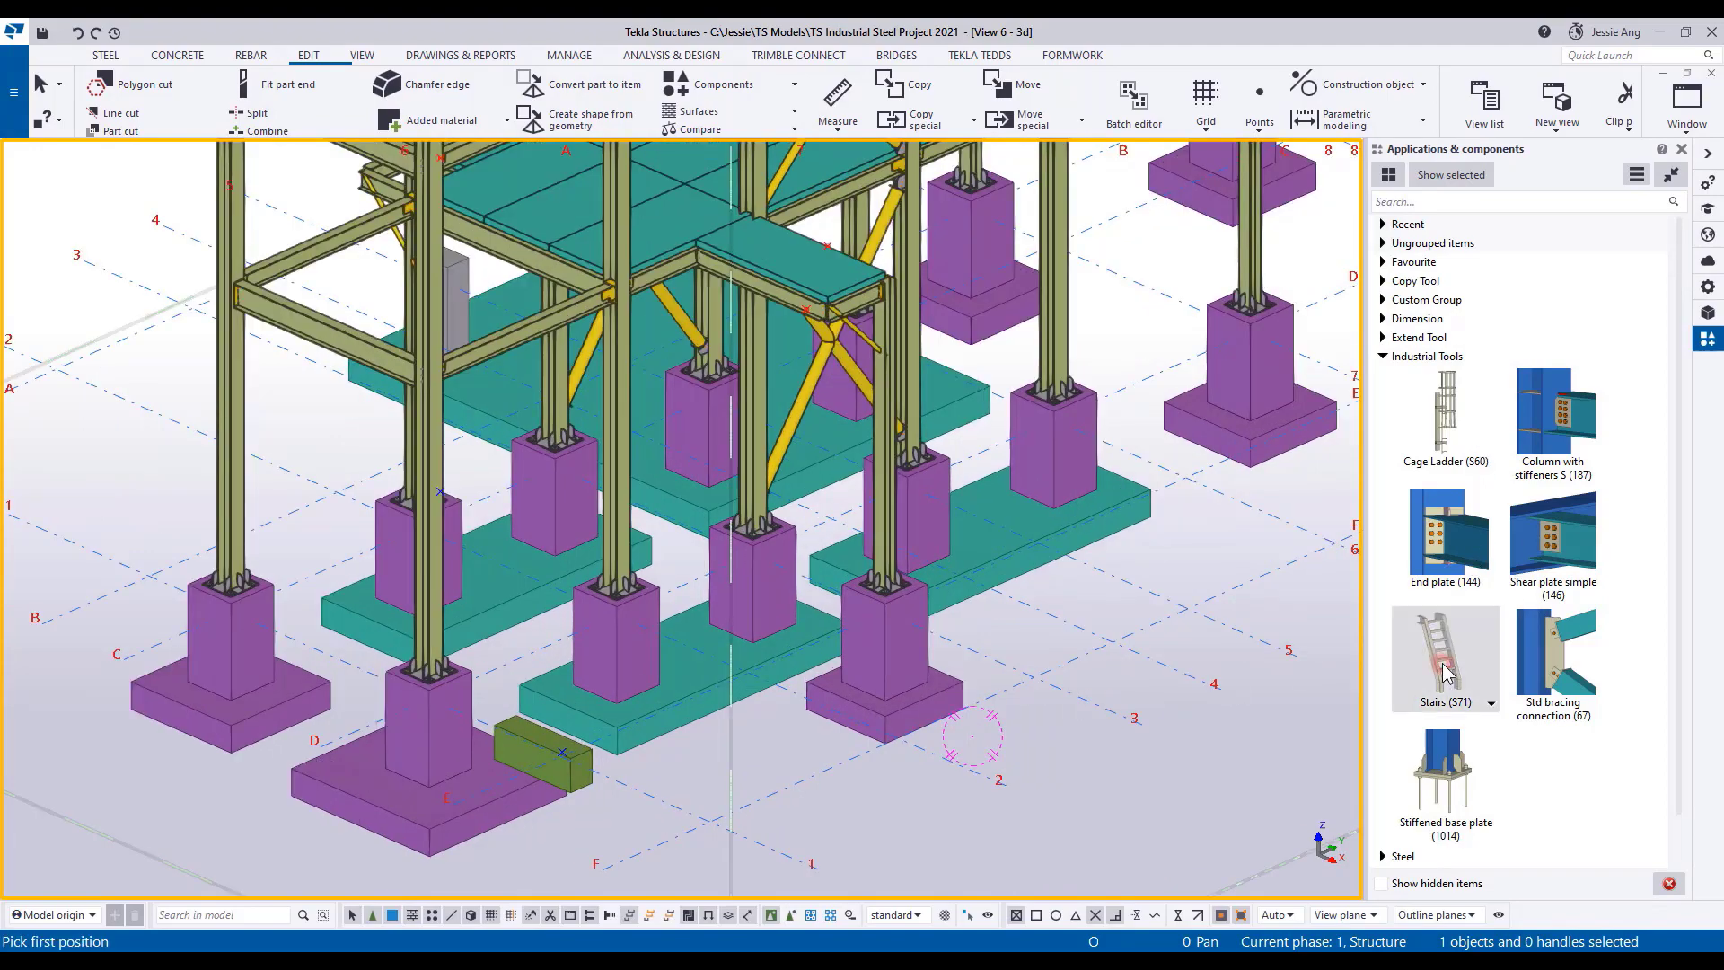
{"action": "scroll", "coordinate": [561, 749], "scroll_direction": "up", "scroll_amount": 3}
{"action": "left_click", "coordinate": [561, 753]}
{"action": "scroll", "coordinate": [561, 752], "scroll_direction": "down", "scroll_amount": 4}
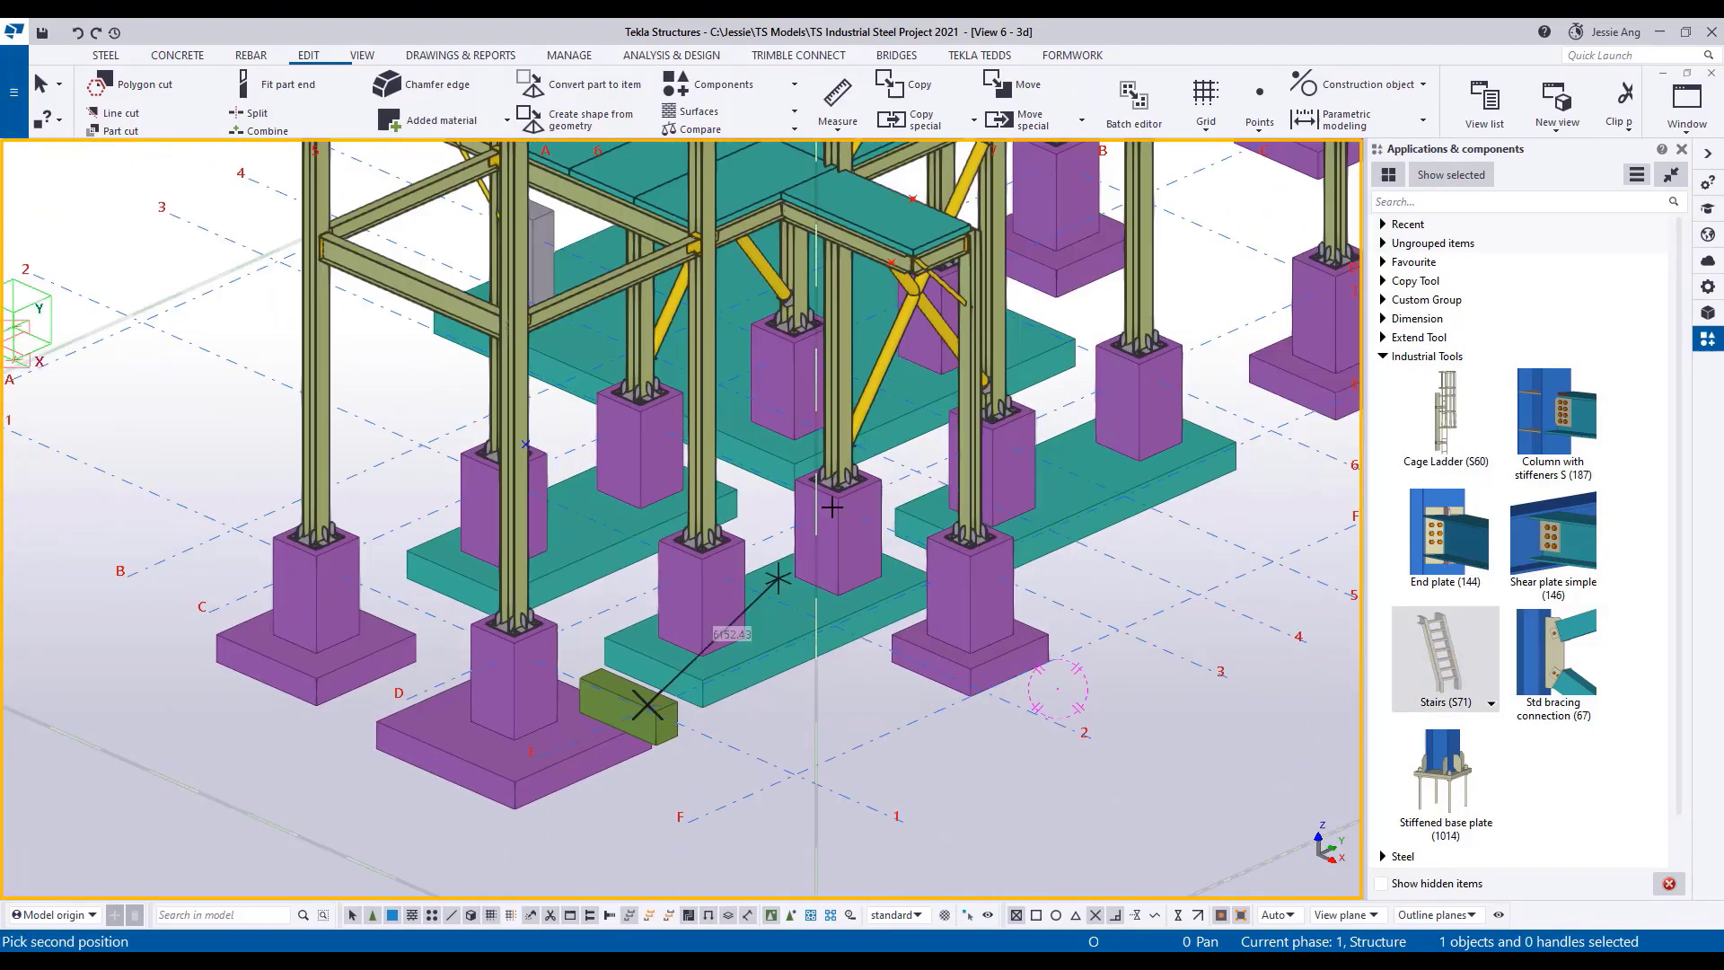
{"action": "left_click", "coordinate": [892, 257]}
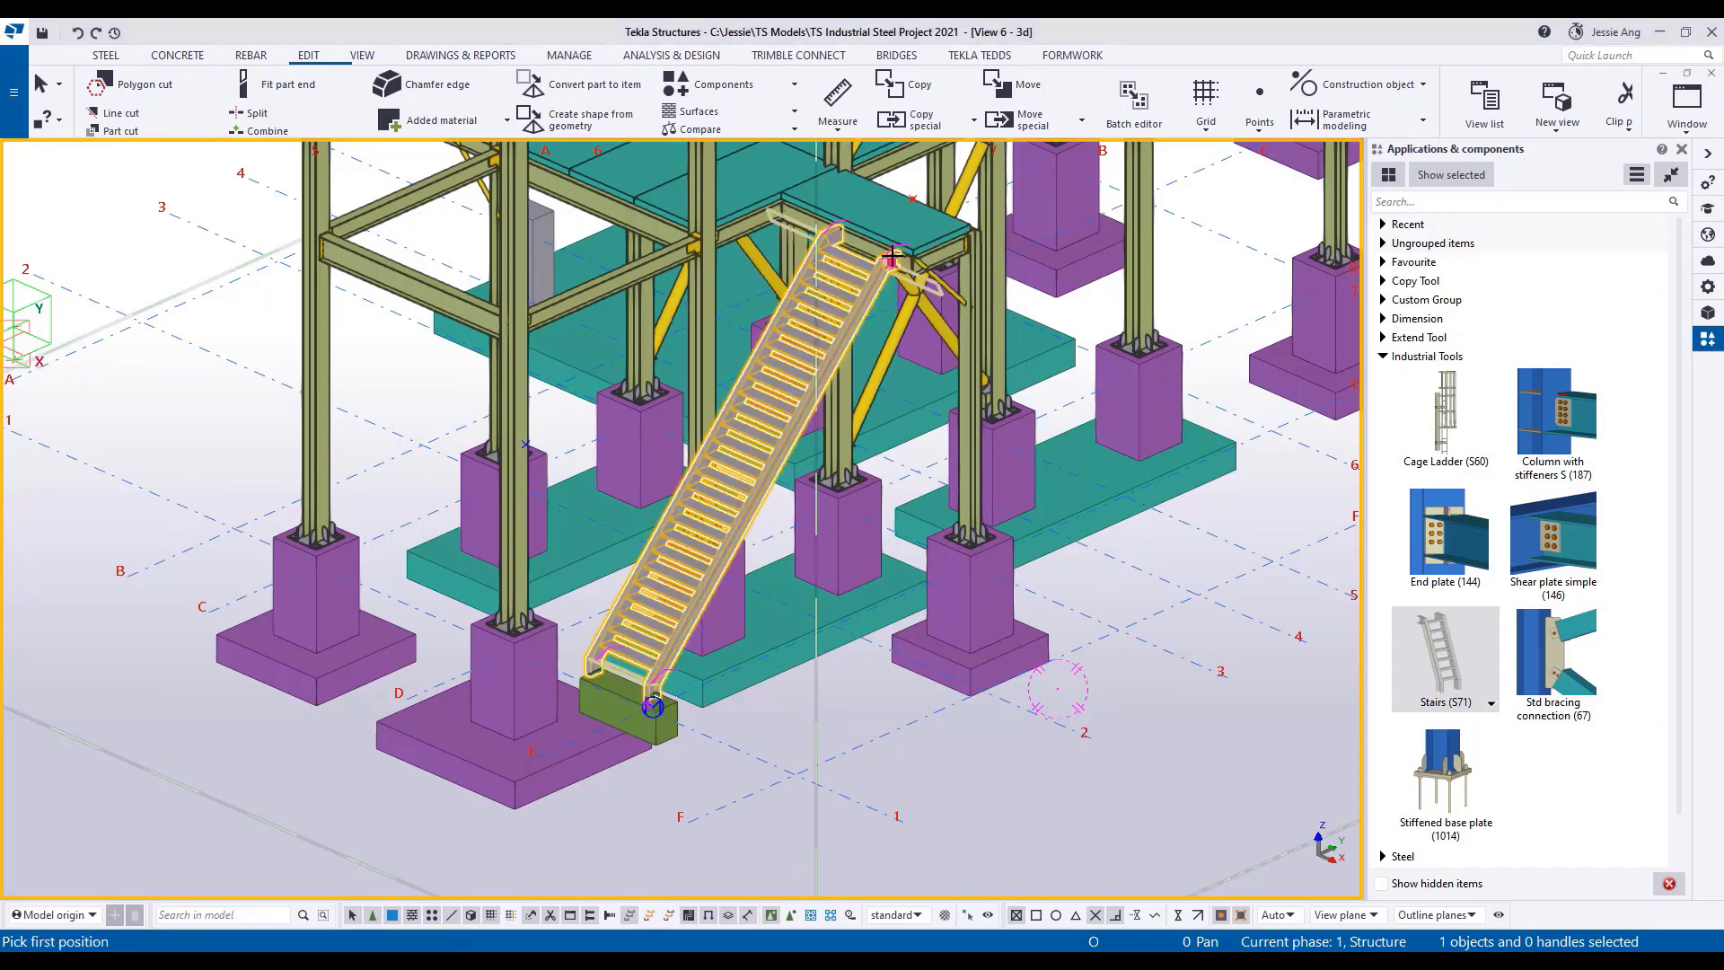
Place a second Stairs (S71) flight from the point on the lower platform up to the edge of the upper platform.
{"action": "middle_click_drag", "start_coordinate": [978, 261], "coordinate": [944, 388]}
{"action": "key", "text": "Escape"}
{"action": "left_click", "coordinate": [1181, 418]}
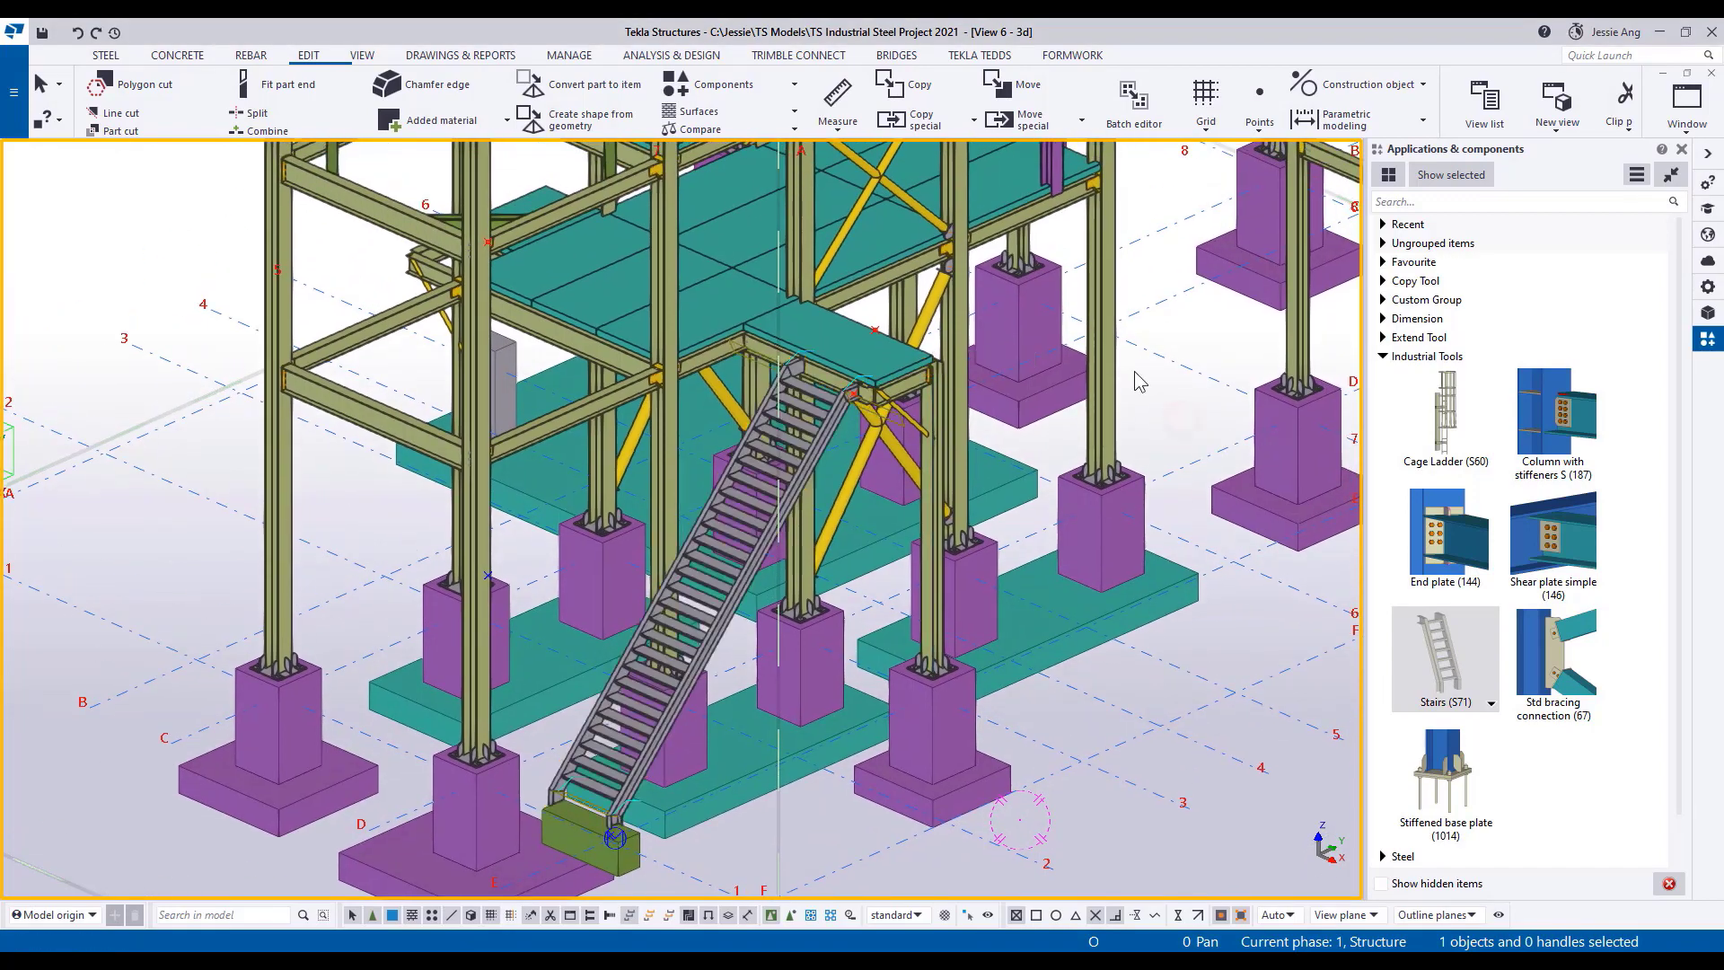
{"action": "scroll", "coordinate": [826, 370], "scroll_direction": "up", "scroll_amount": 1}
{"action": "scroll", "coordinate": [817, 385], "scroll_direction": "up", "scroll_amount": 4}
{"action": "scroll", "coordinate": [817, 385], "scroll_direction": "down", "scroll_amount": 3}
{"action": "middle_click_drag", "start_coordinate": [918, 331], "coordinate": [739, 626]}
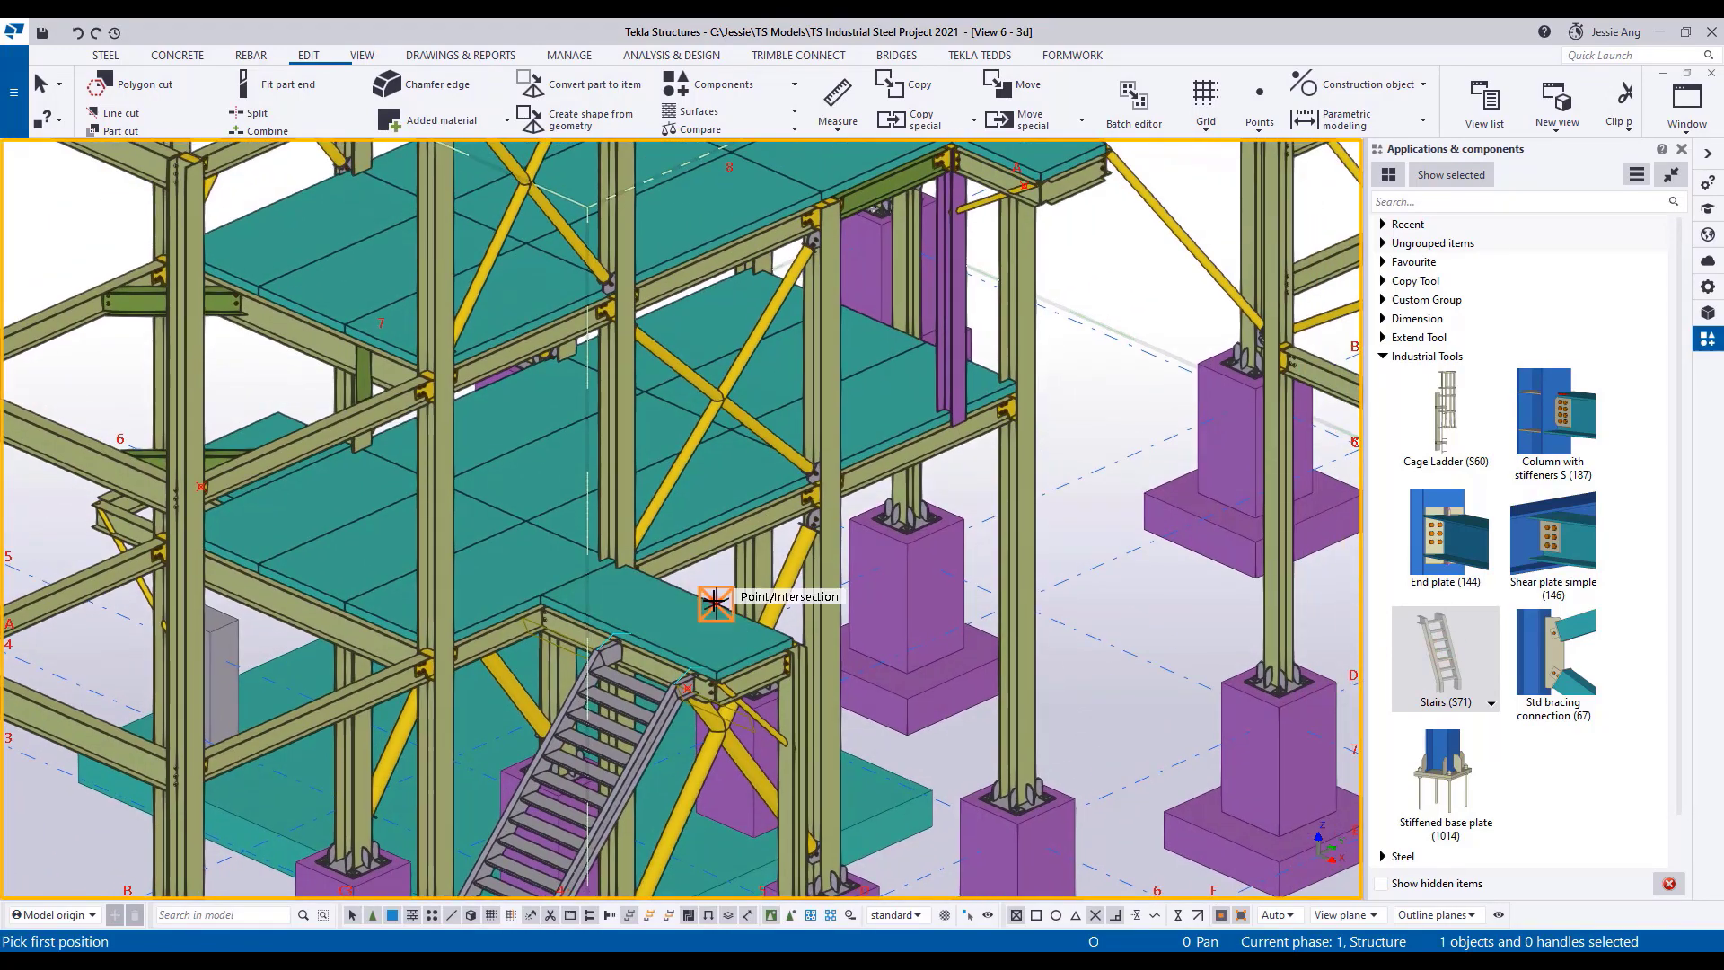
{"action": "left_click", "coordinate": [716, 602]}
{"action": "left_click", "coordinate": [1023, 185]}
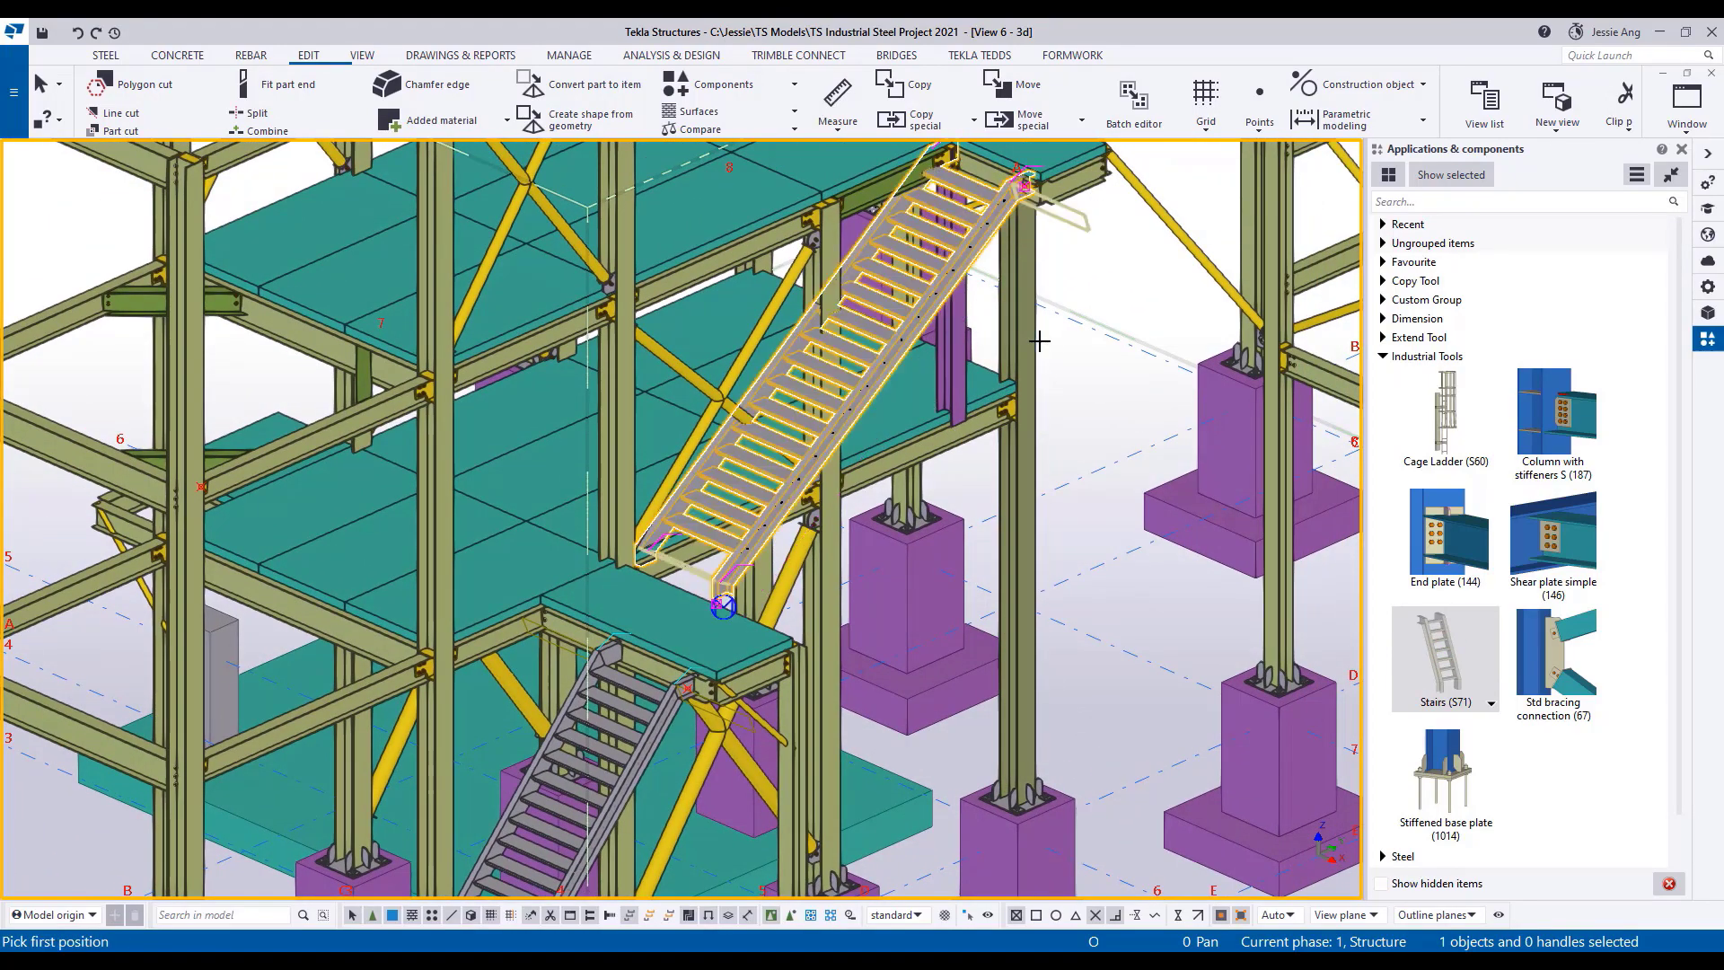
{"action": "right_click", "coordinate": [1073, 258]}
{"action": "left_click", "coordinate": [1091, 269]}
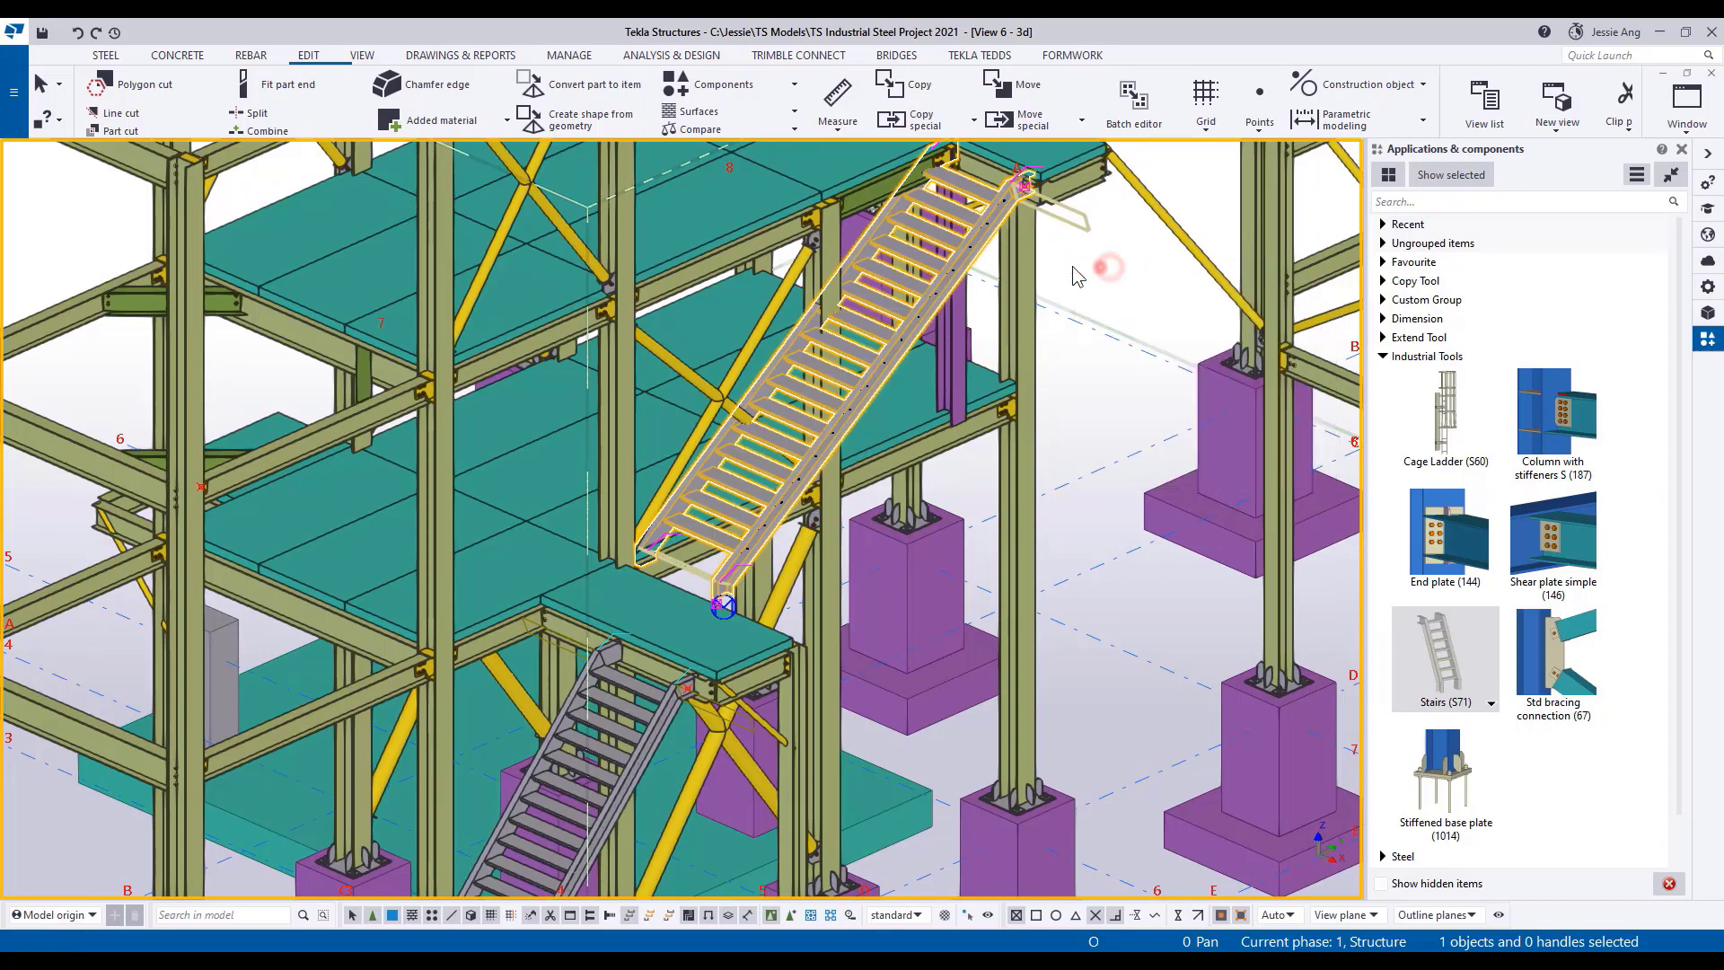
Open the properties of the upper stair flight and load the saved STAIR-2 settings.
{"action": "double_click", "coordinate": [992, 227]}
{"action": "left_click_drag", "start_coordinate": [1091, 133], "coordinate": [1226, 60]}
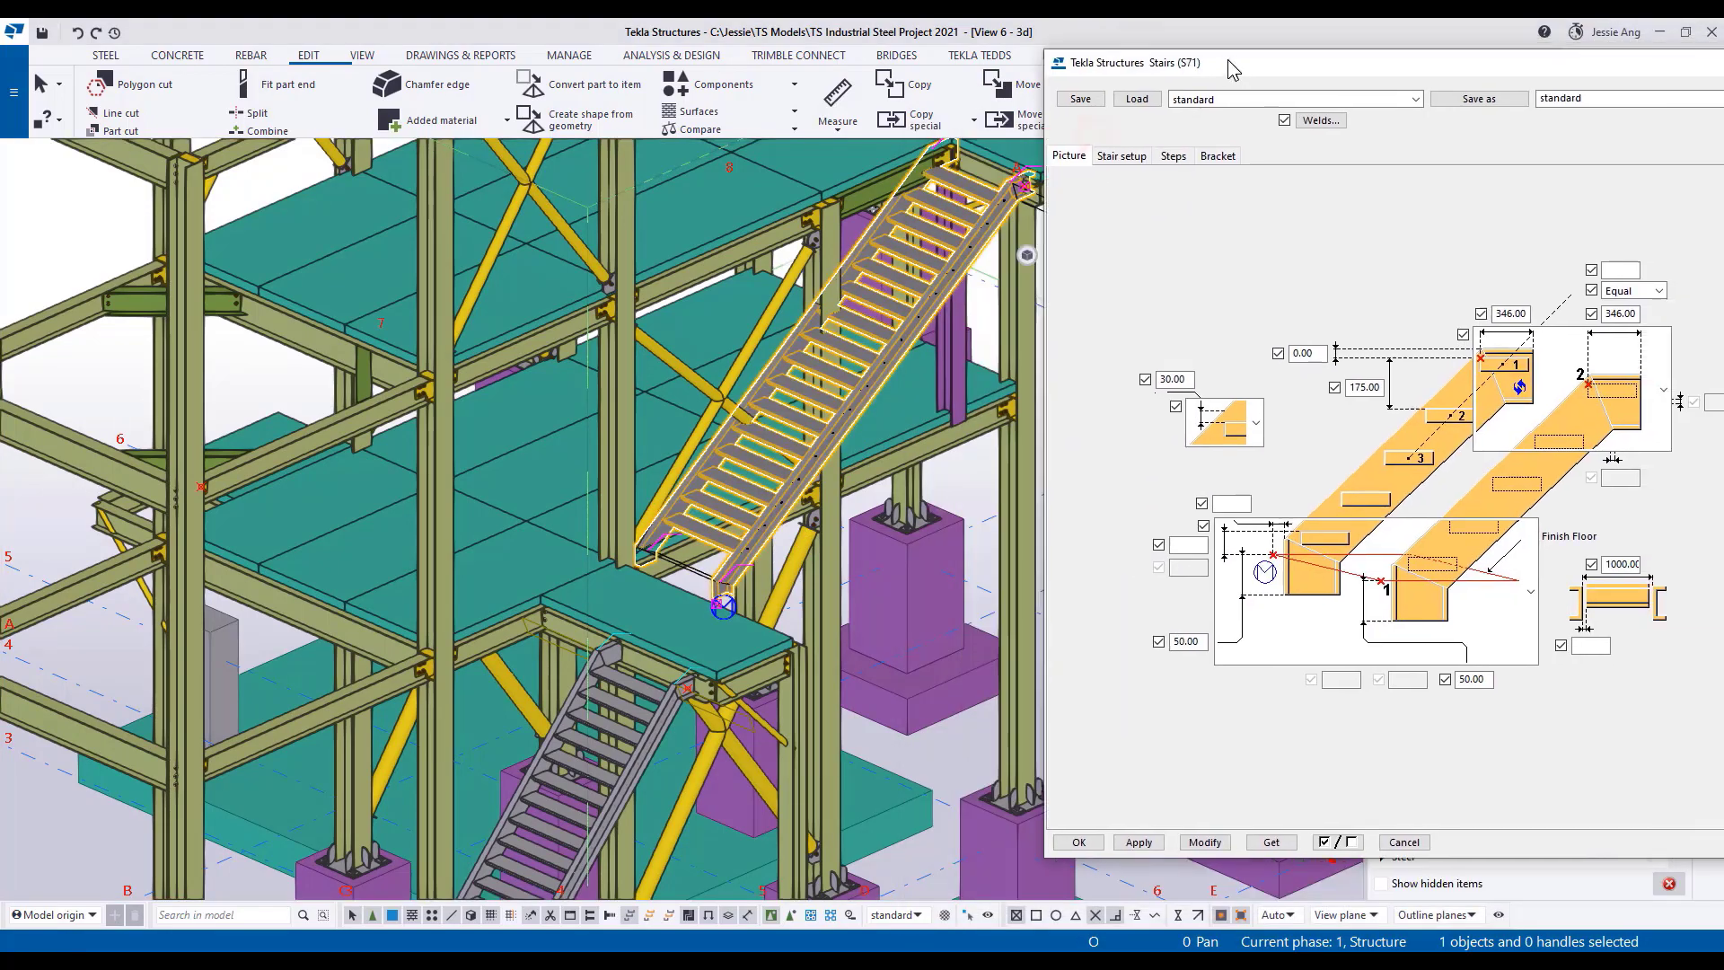
{"action": "left_click", "coordinate": [1185, 101]}
{"action": "left_click", "coordinate": [1201, 157]}
{"action": "left_click", "coordinate": [1135, 99]}
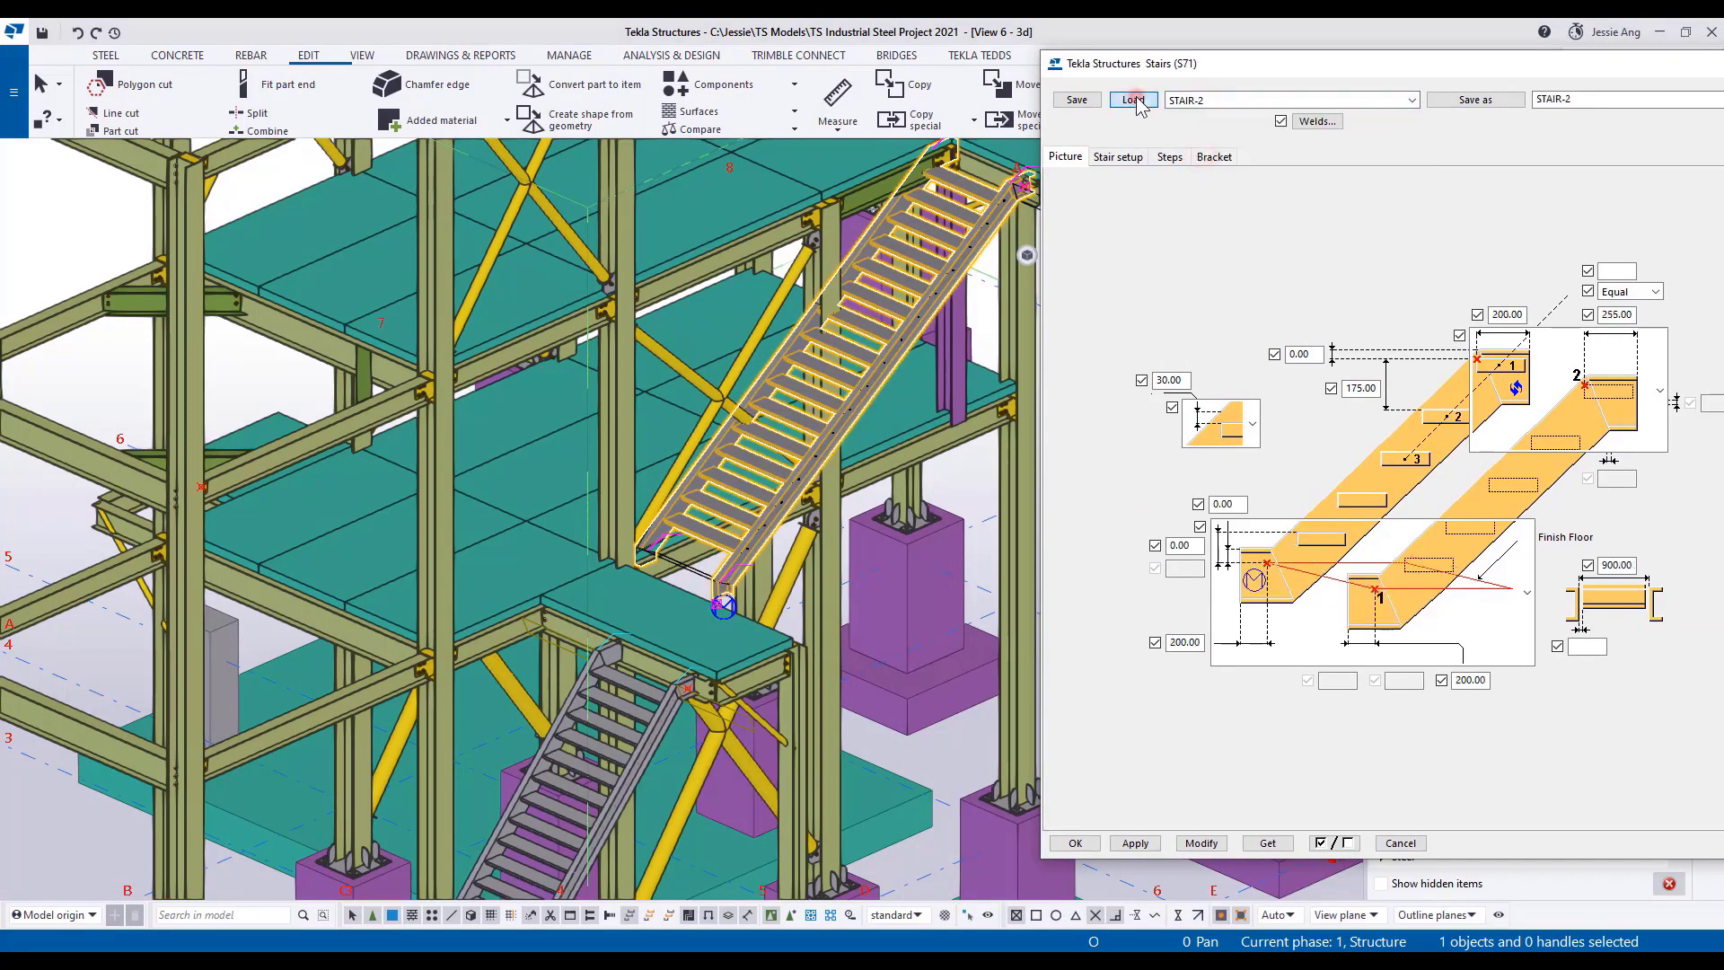
Set the stair's offset to 0 in the stair setup, modify the selected upper flight and close its properties.
{"action": "left_click", "coordinate": [1115, 158]}
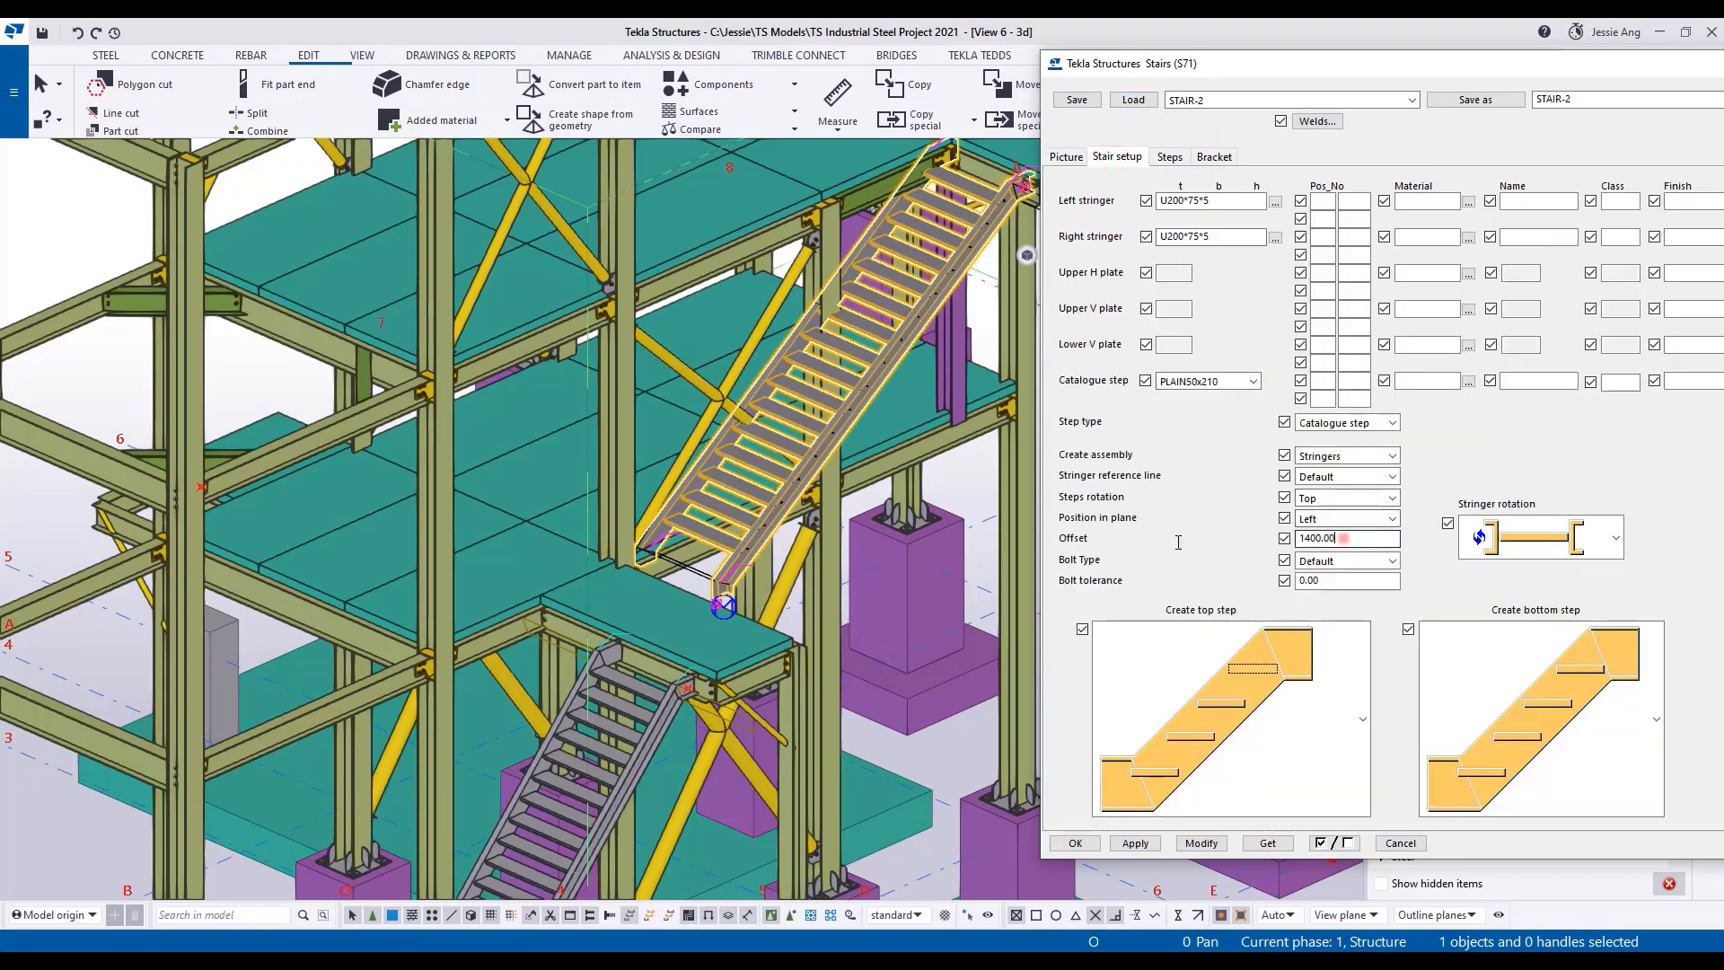
{"action": "left_click_drag", "start_coordinate": [1343, 539], "coordinate": [1179, 543]}
{"action": "type", "text": "0"}
{"action": "left_click", "coordinate": [1200, 847]}
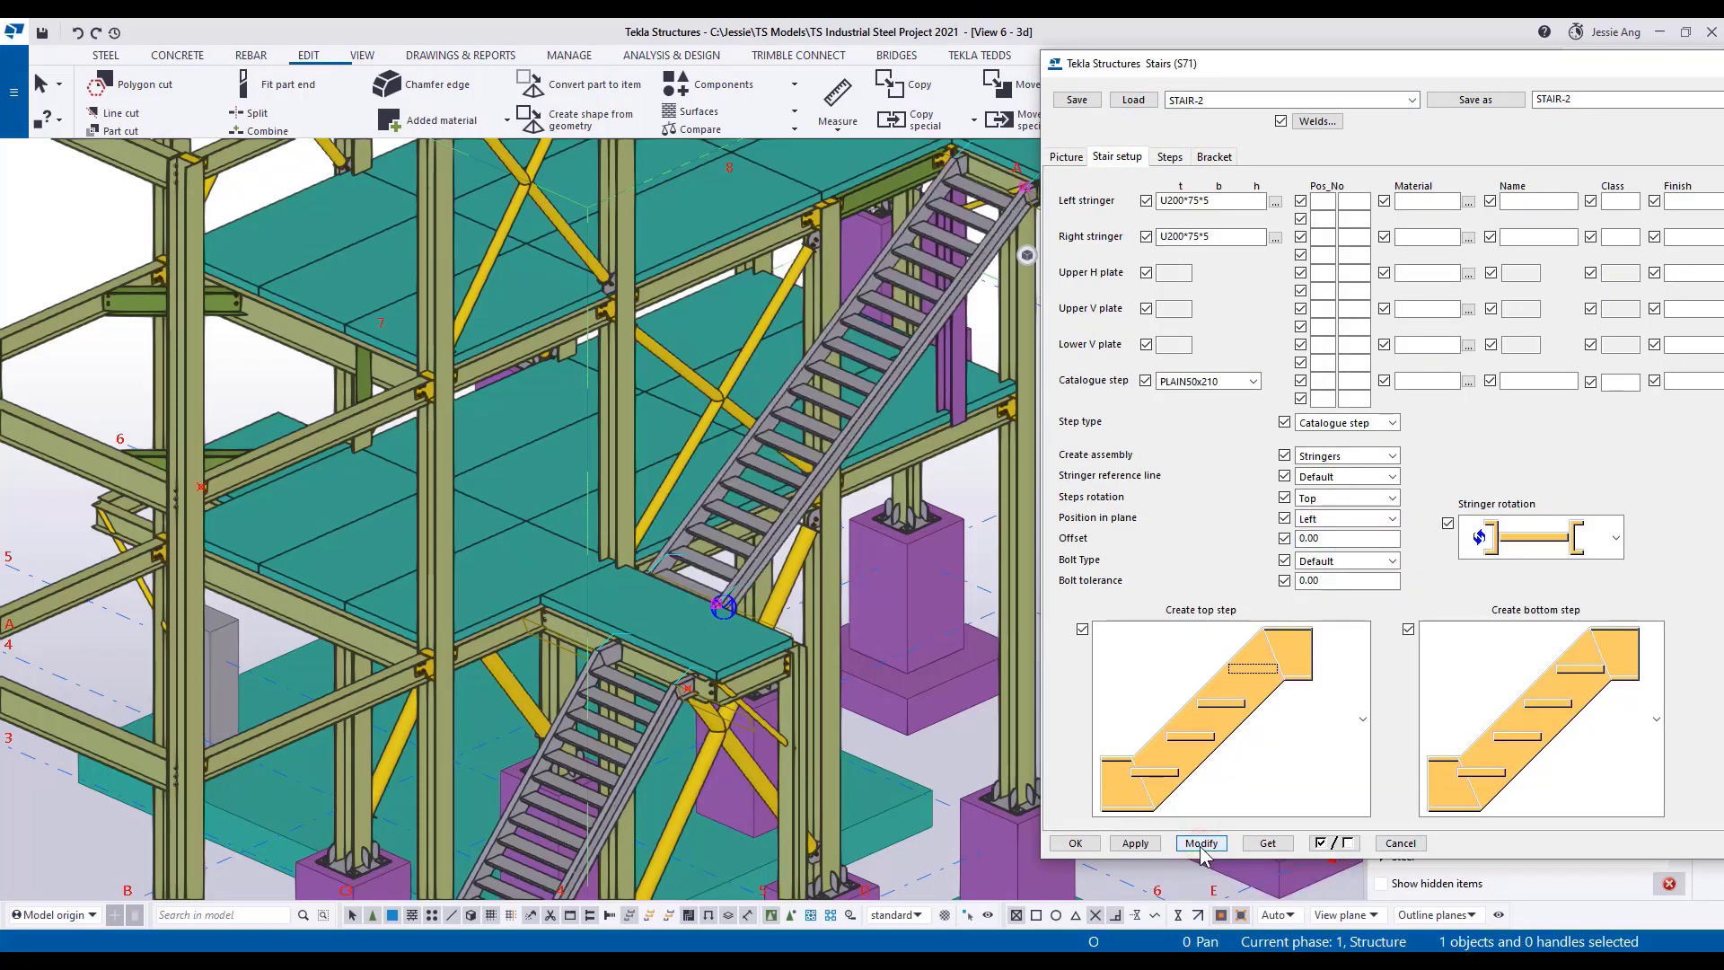
{"action": "left_click_drag", "start_coordinate": [1544, 65], "coordinate": [1359, 77]}
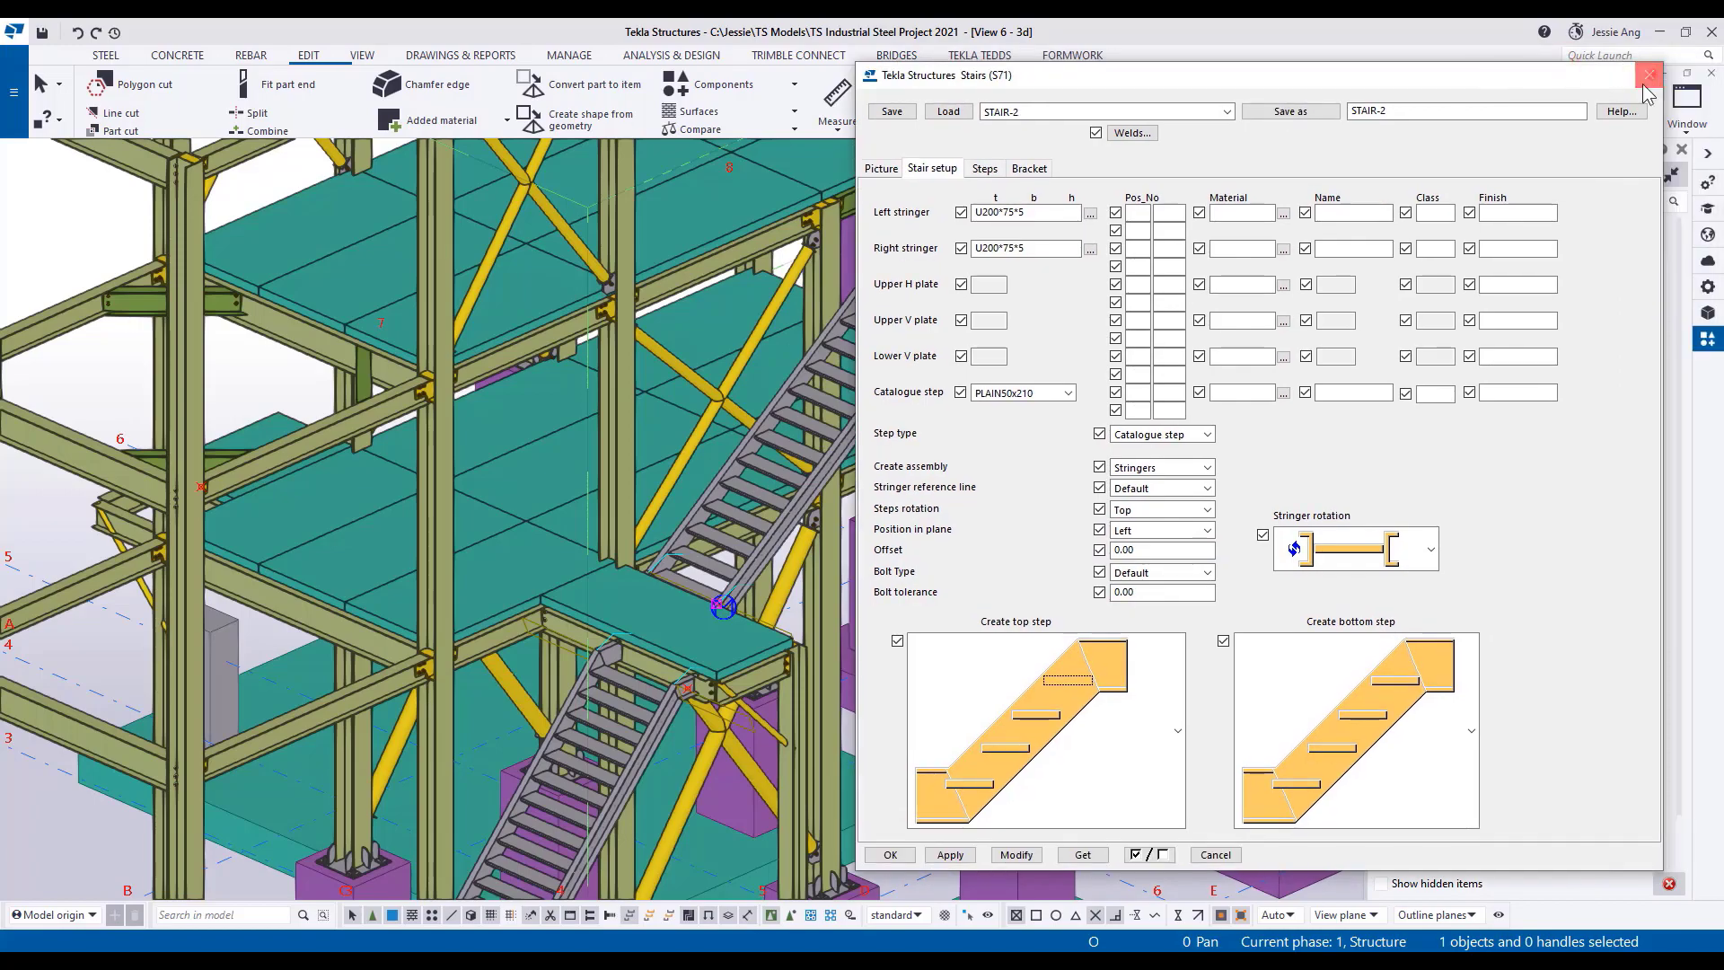
{"action": "left_click", "coordinate": [1645, 88]}
Place a Cage Ladder (S60) between the lower platform's edge point and the small green block below, and redraw the view.
{"action": "middle_click_drag", "start_coordinate": [947, 480], "coordinate": [1005, 489]}
{"action": "scroll", "coordinate": [1073, 185], "scroll_direction": "up", "scroll_amount": 3}
{"action": "middle_click_drag", "start_coordinate": [1158, 235], "coordinate": [1134, 304]}
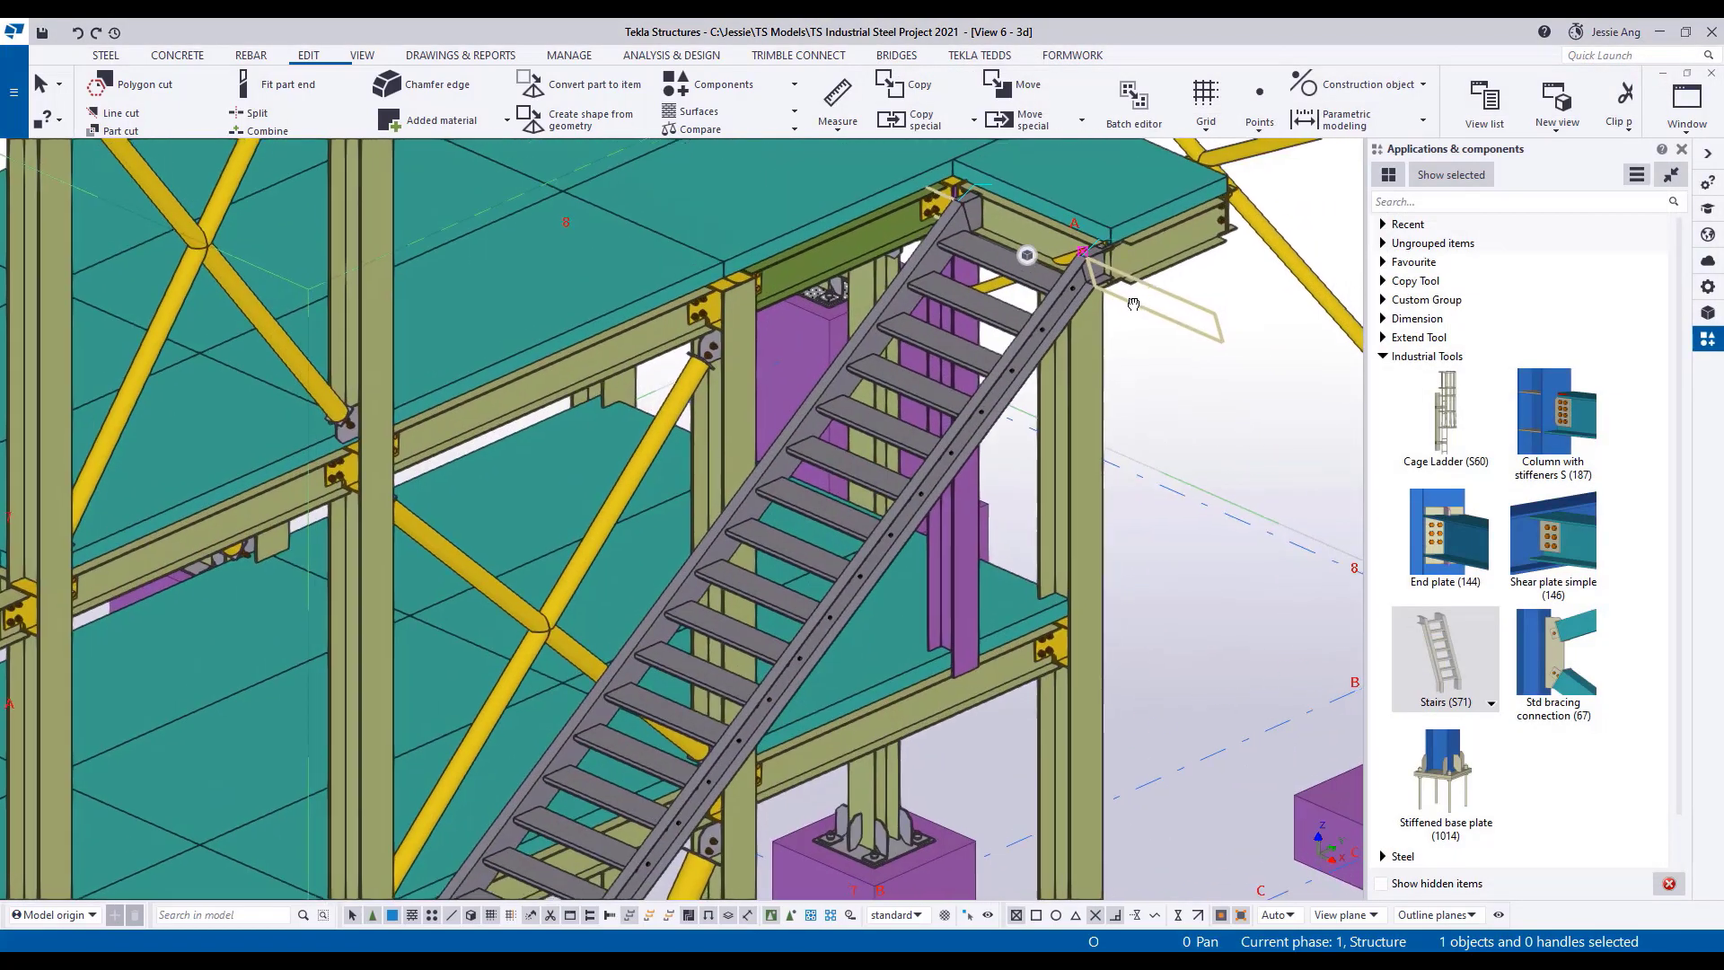
{"action": "scroll", "coordinate": [1133, 304], "scroll_direction": "down", "scroll_amount": 5}
{"action": "scroll", "coordinate": [1130, 390], "scroll_direction": "up", "scroll_amount": 2}
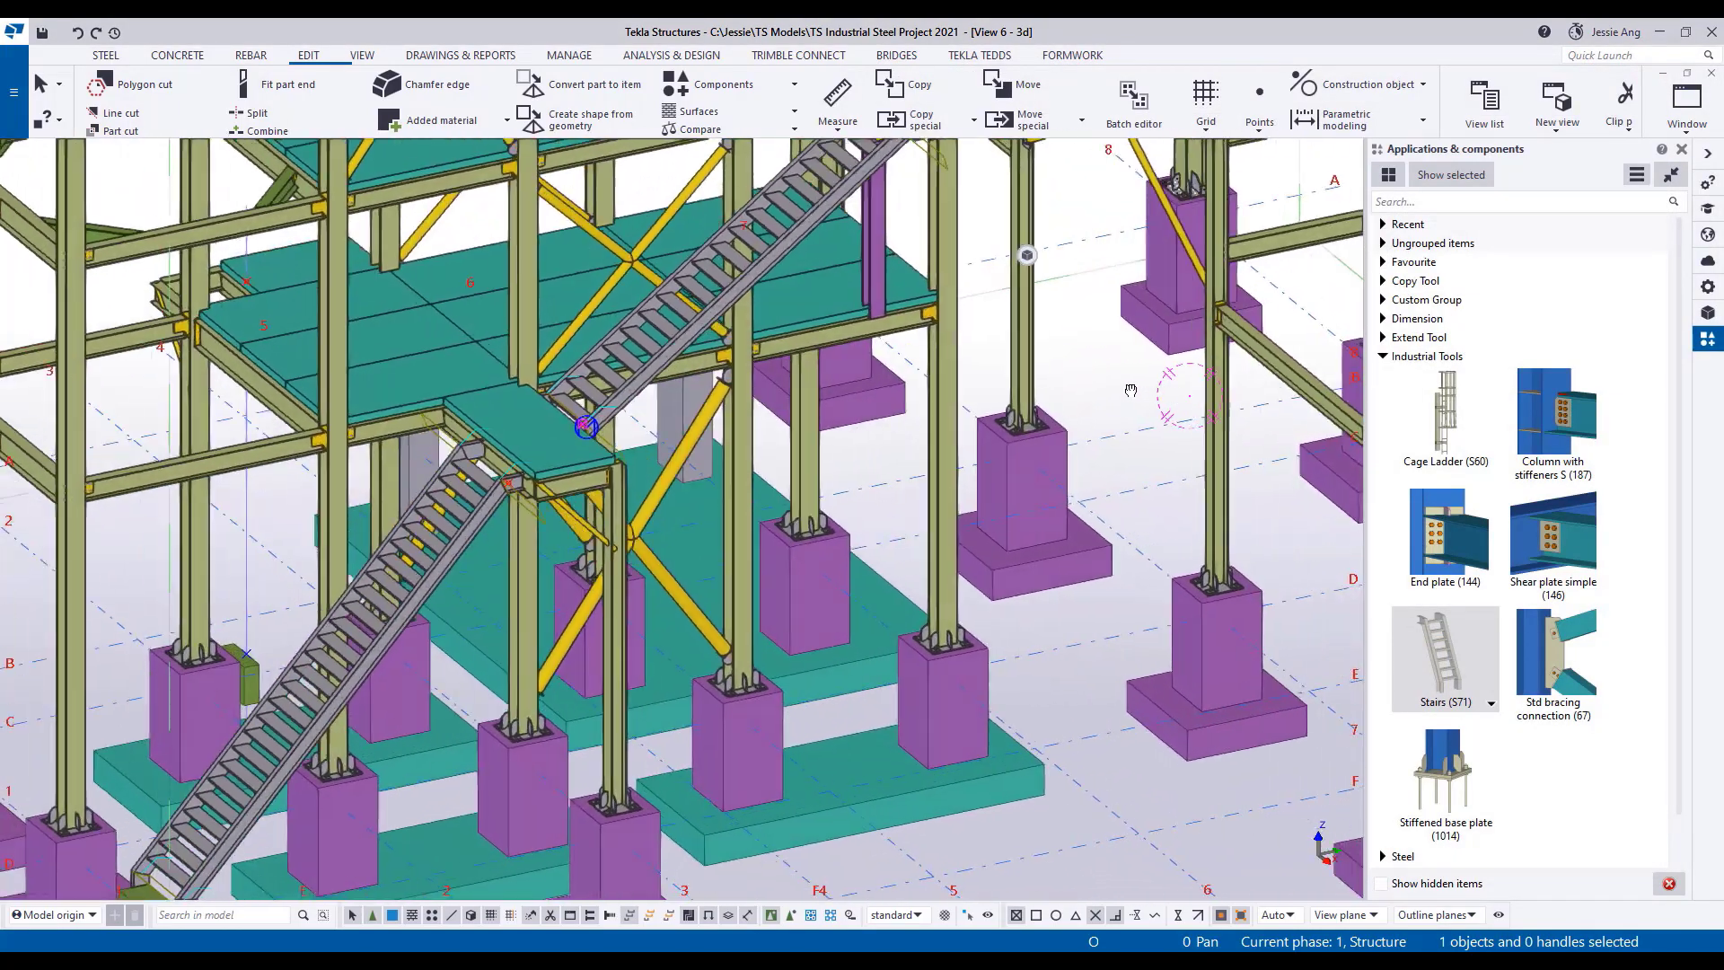
{"action": "middle_click_drag", "start_coordinate": [1130, 390], "coordinate": [1189, 393], "text": "ctrl"}
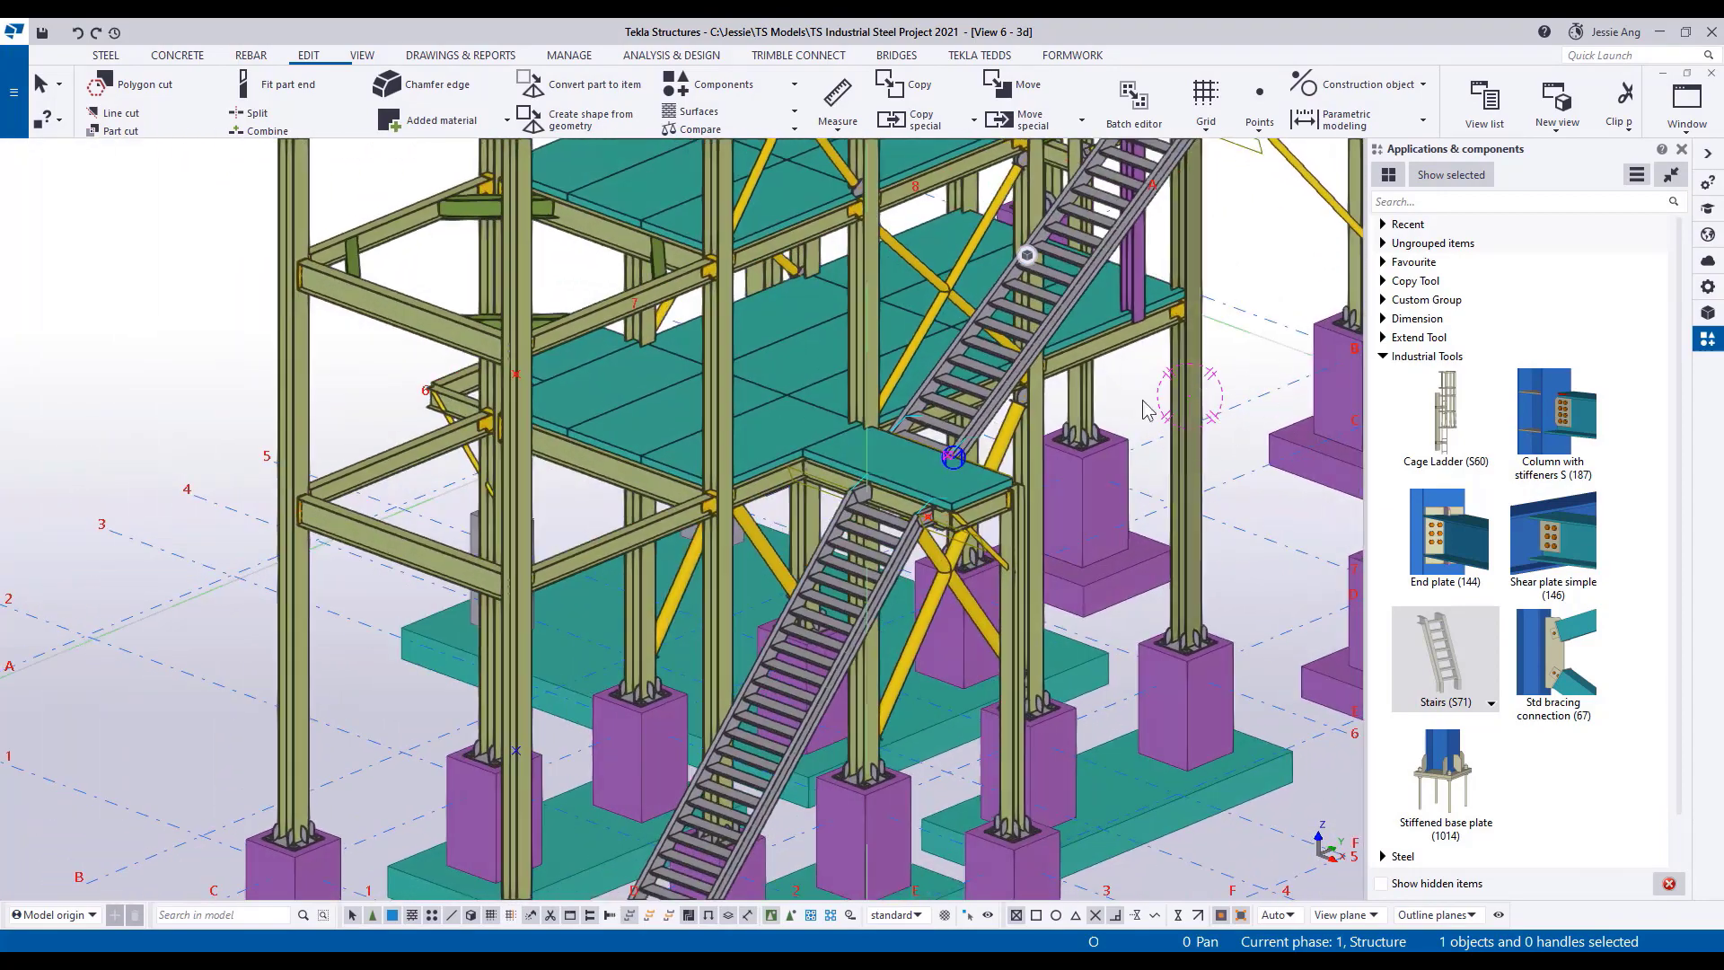
{"action": "middle_click_drag", "start_coordinate": [429, 490], "coordinate": [427, 618], "text": "ctrl"}
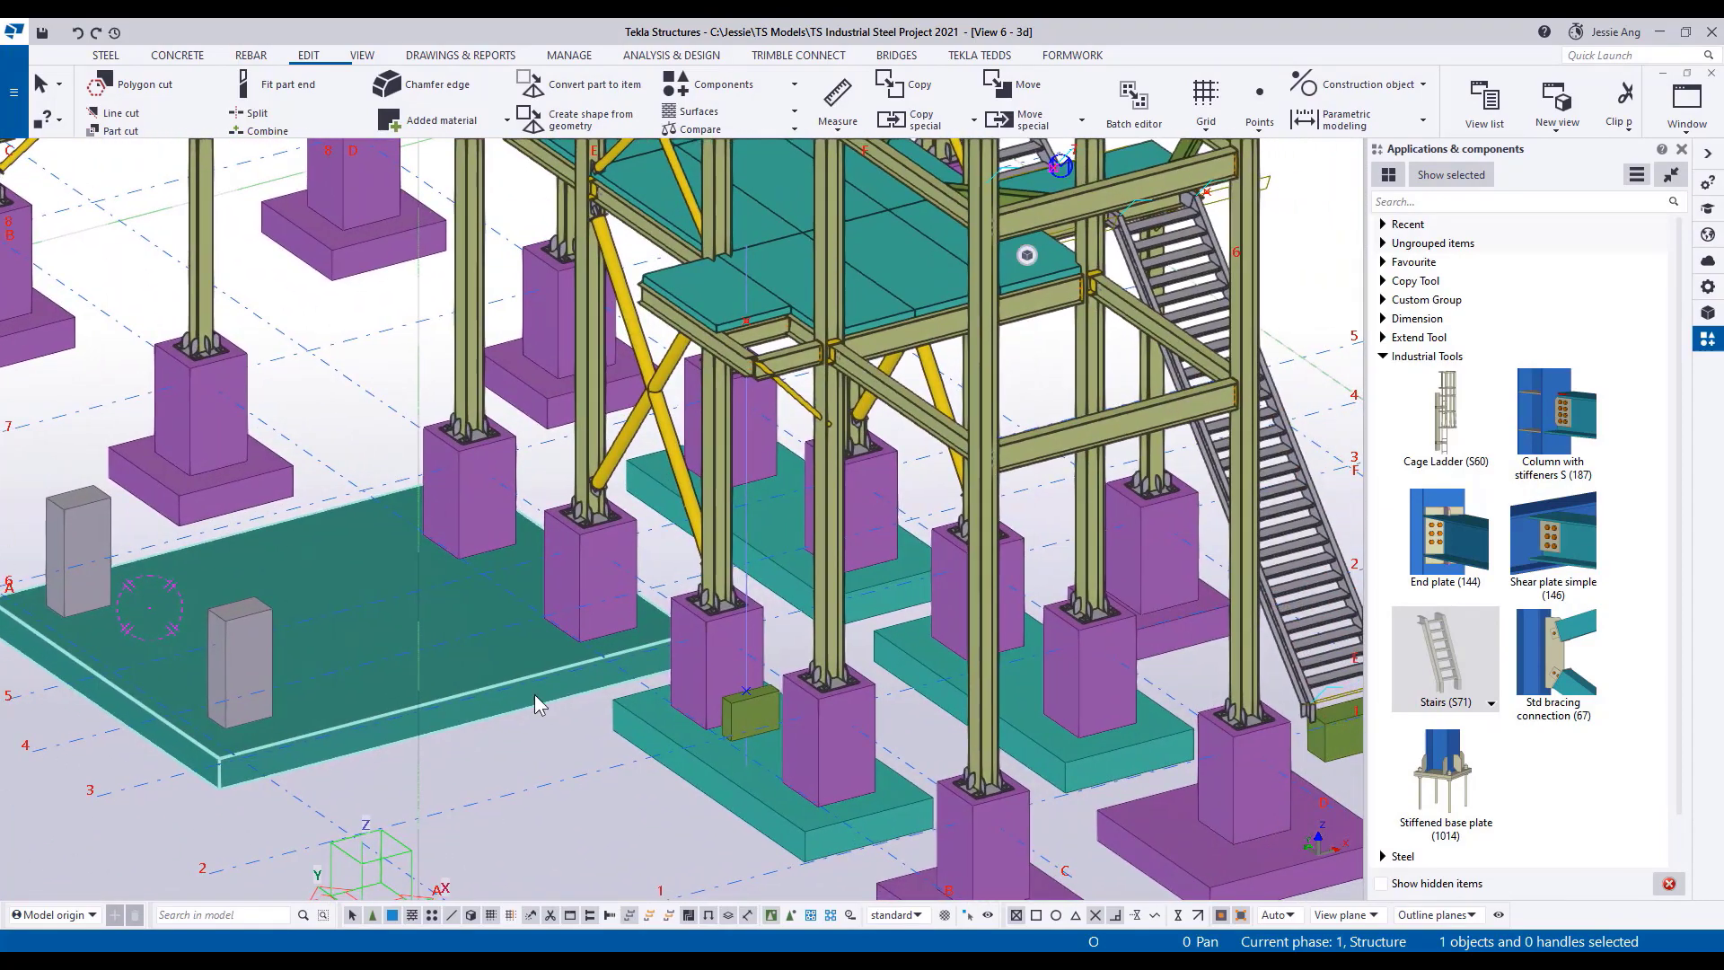
{"action": "left_click", "coordinate": [1446, 440]}
{"action": "left_click", "coordinate": [745, 319]}
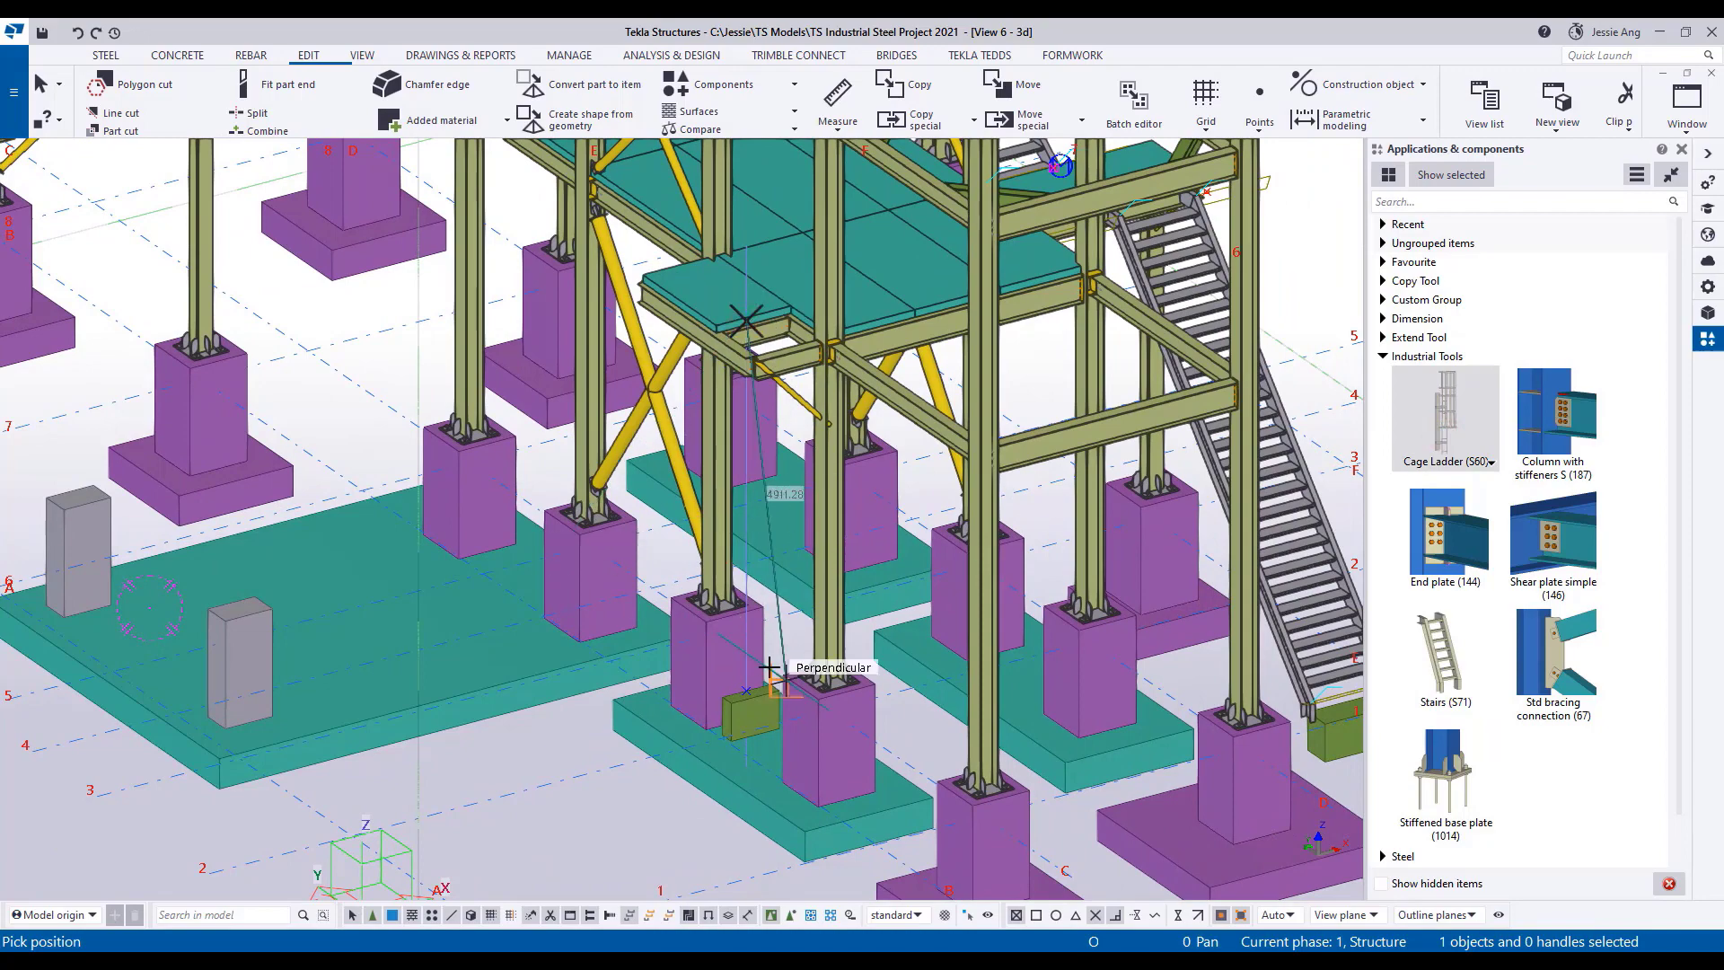
{"action": "scroll", "coordinate": [745, 690], "scroll_direction": "up", "scroll_amount": 5}
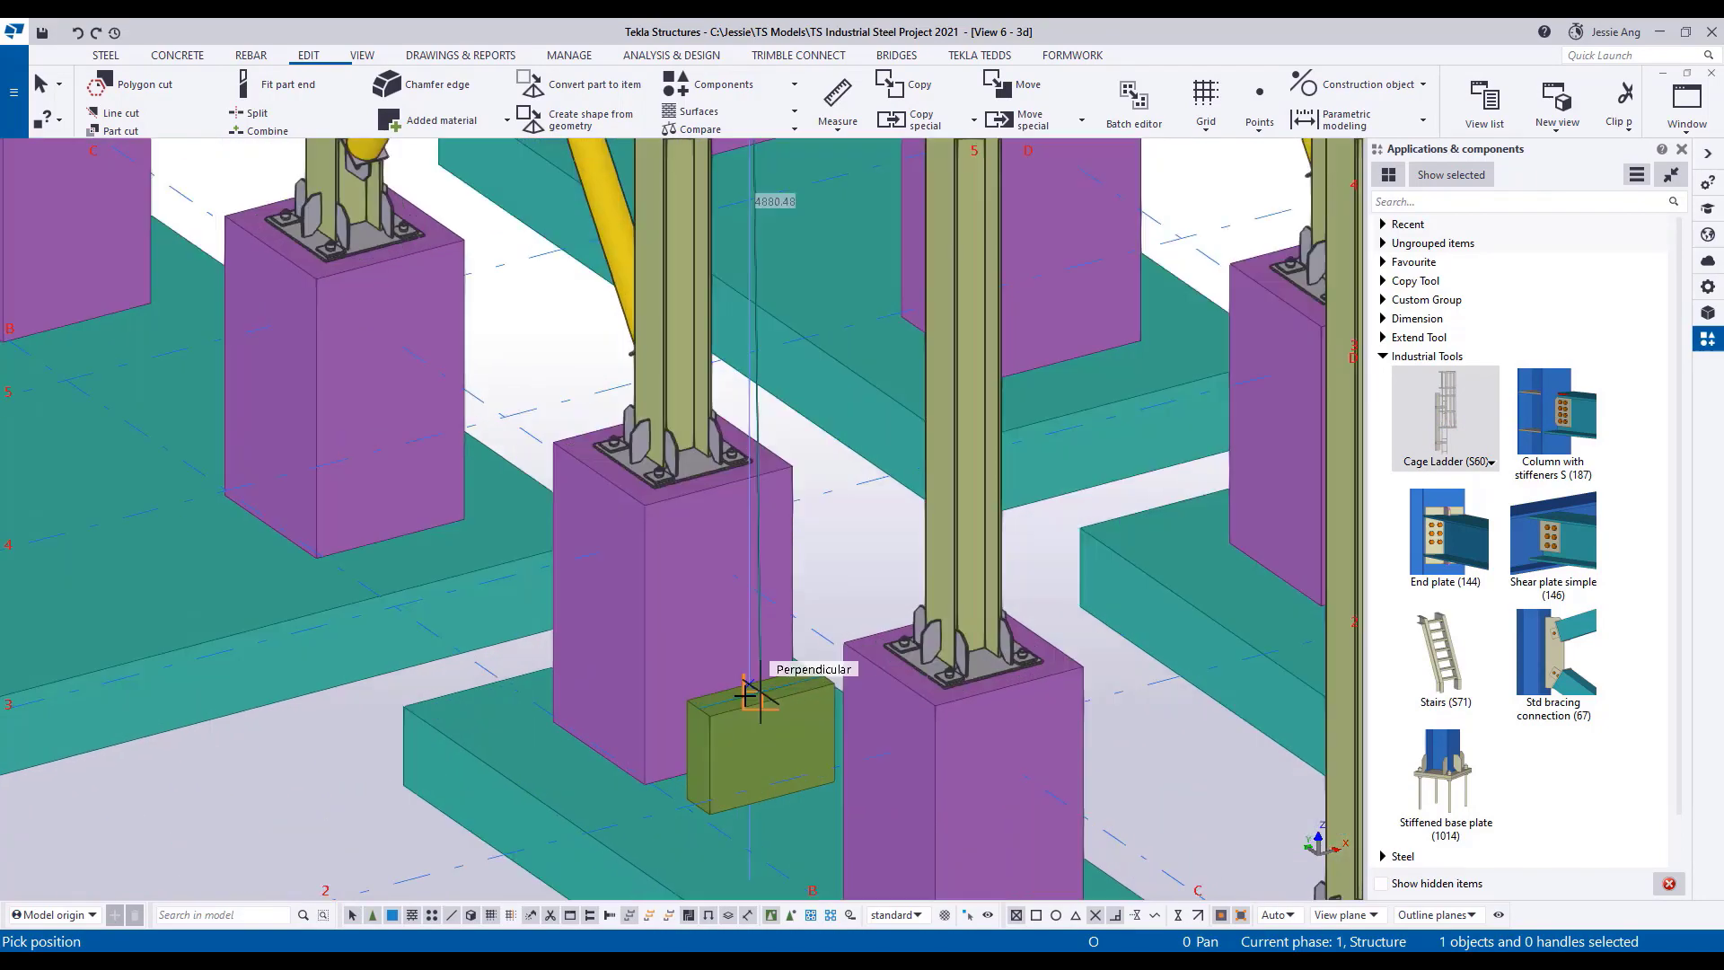
{"action": "left_click", "coordinate": [745, 679]}
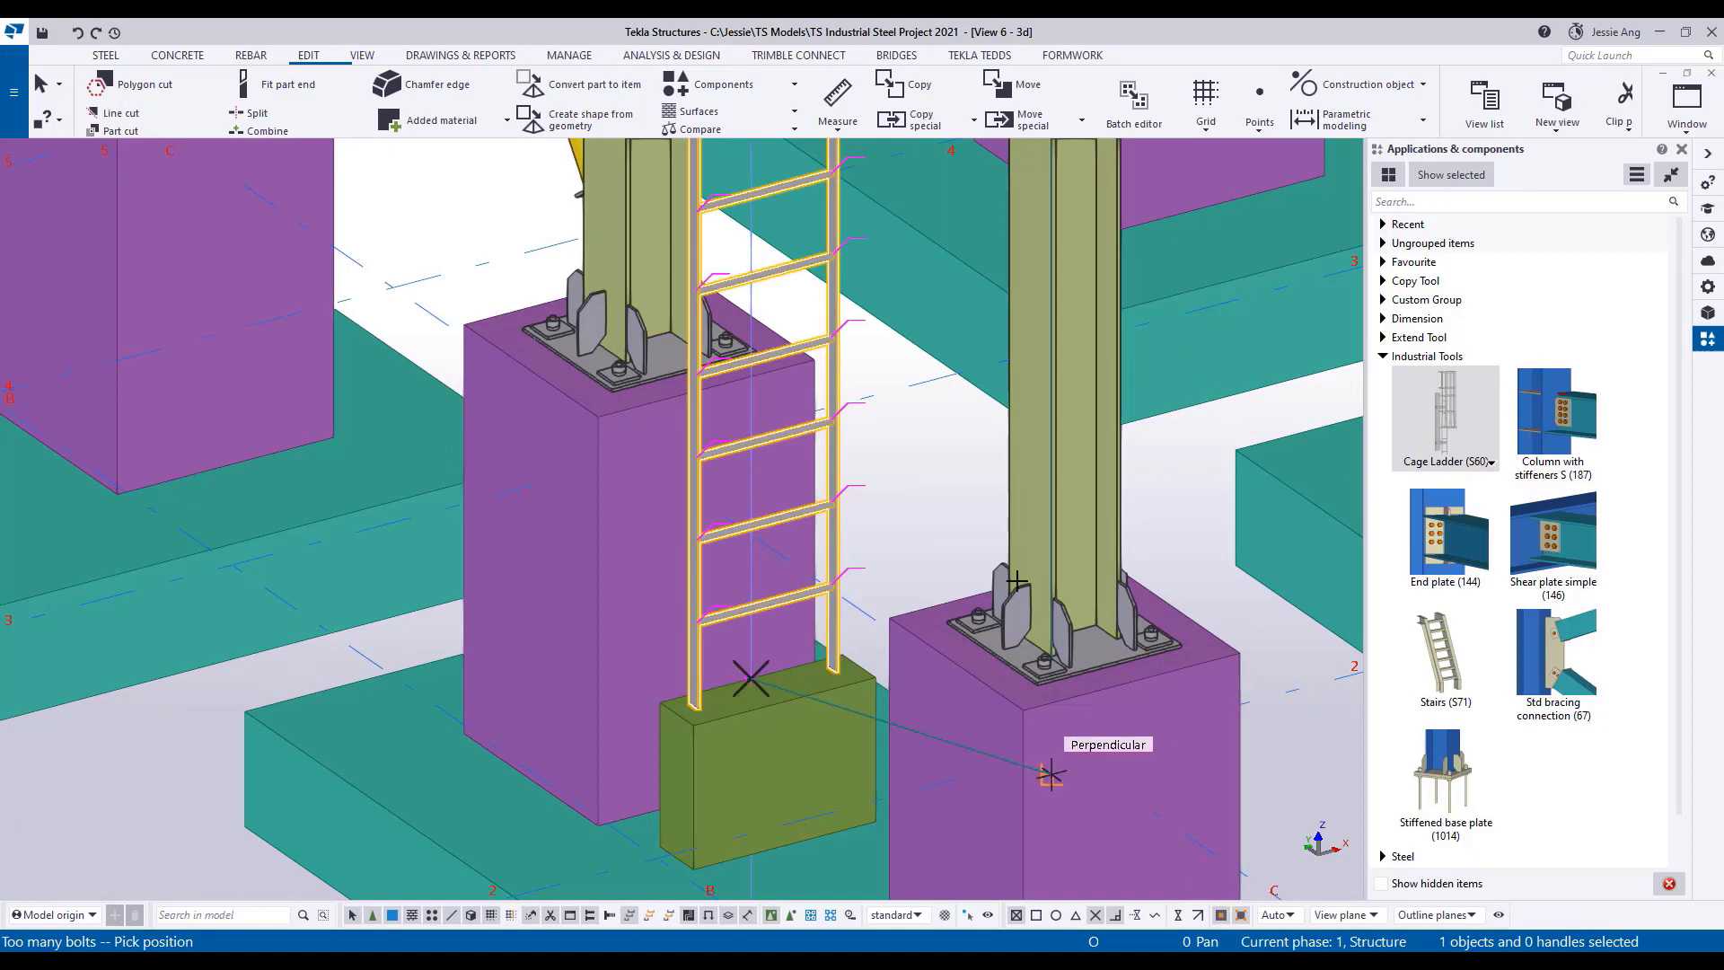
{"action": "scroll", "coordinate": [750, 685], "scroll_direction": "down", "scroll_amount": 5}
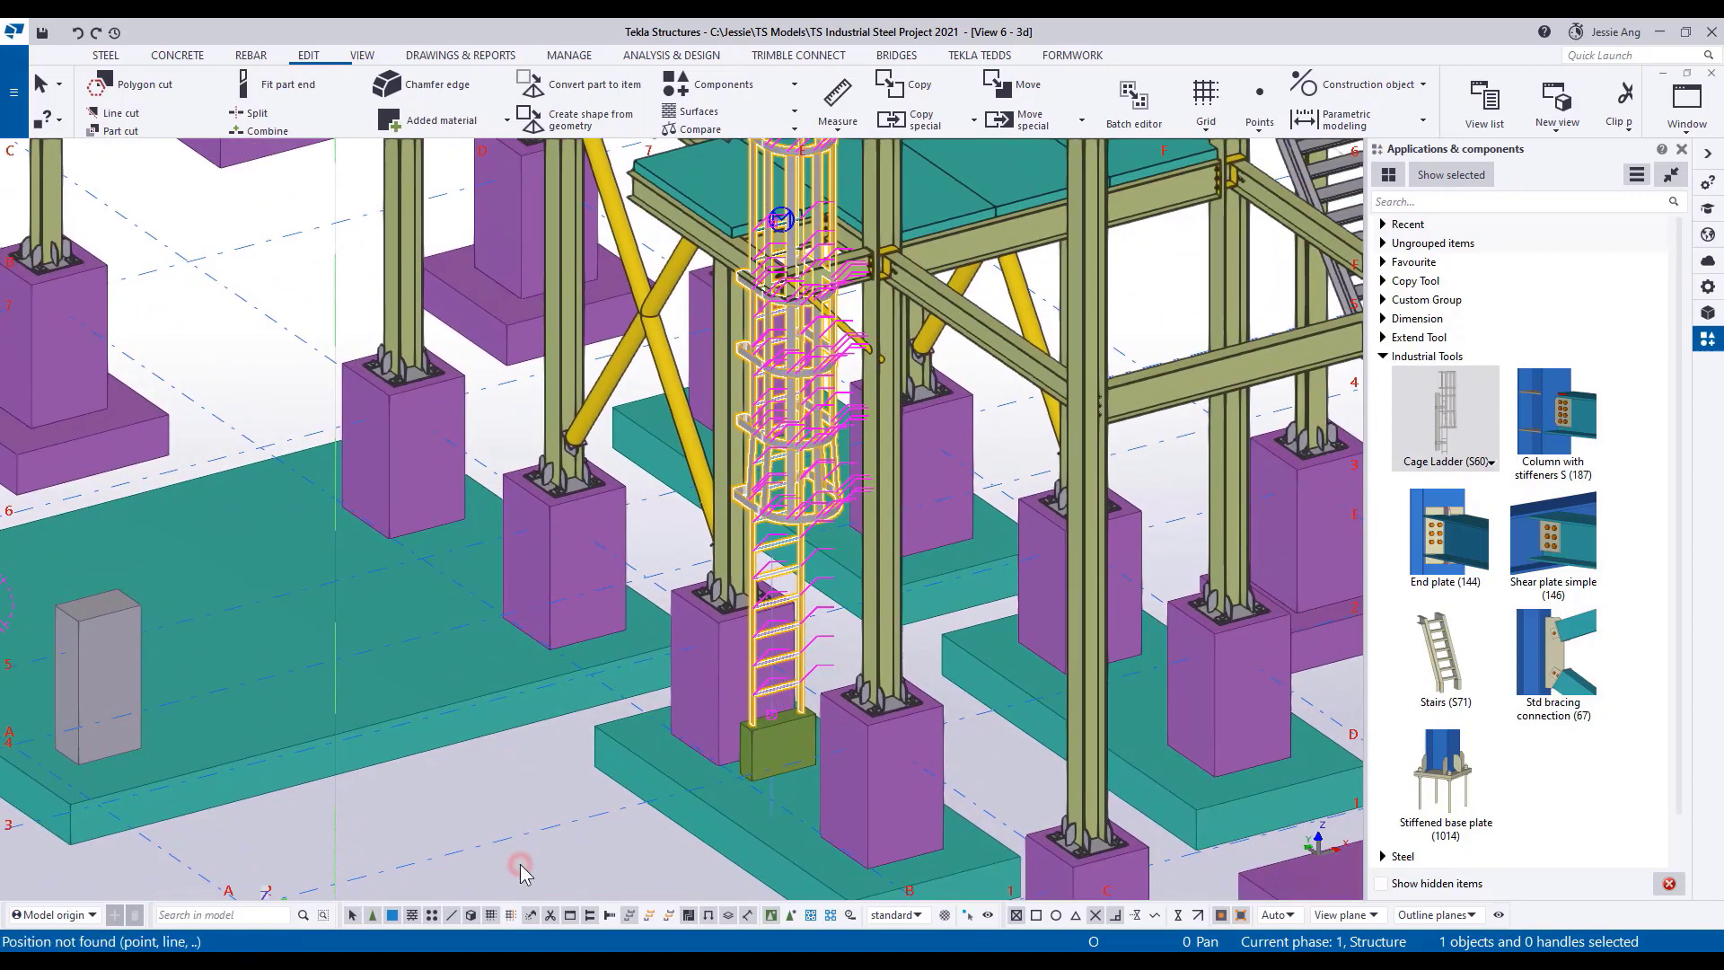
{"action": "right_click", "coordinate": [521, 871]}
{"action": "left_click", "coordinate": [594, 388]}
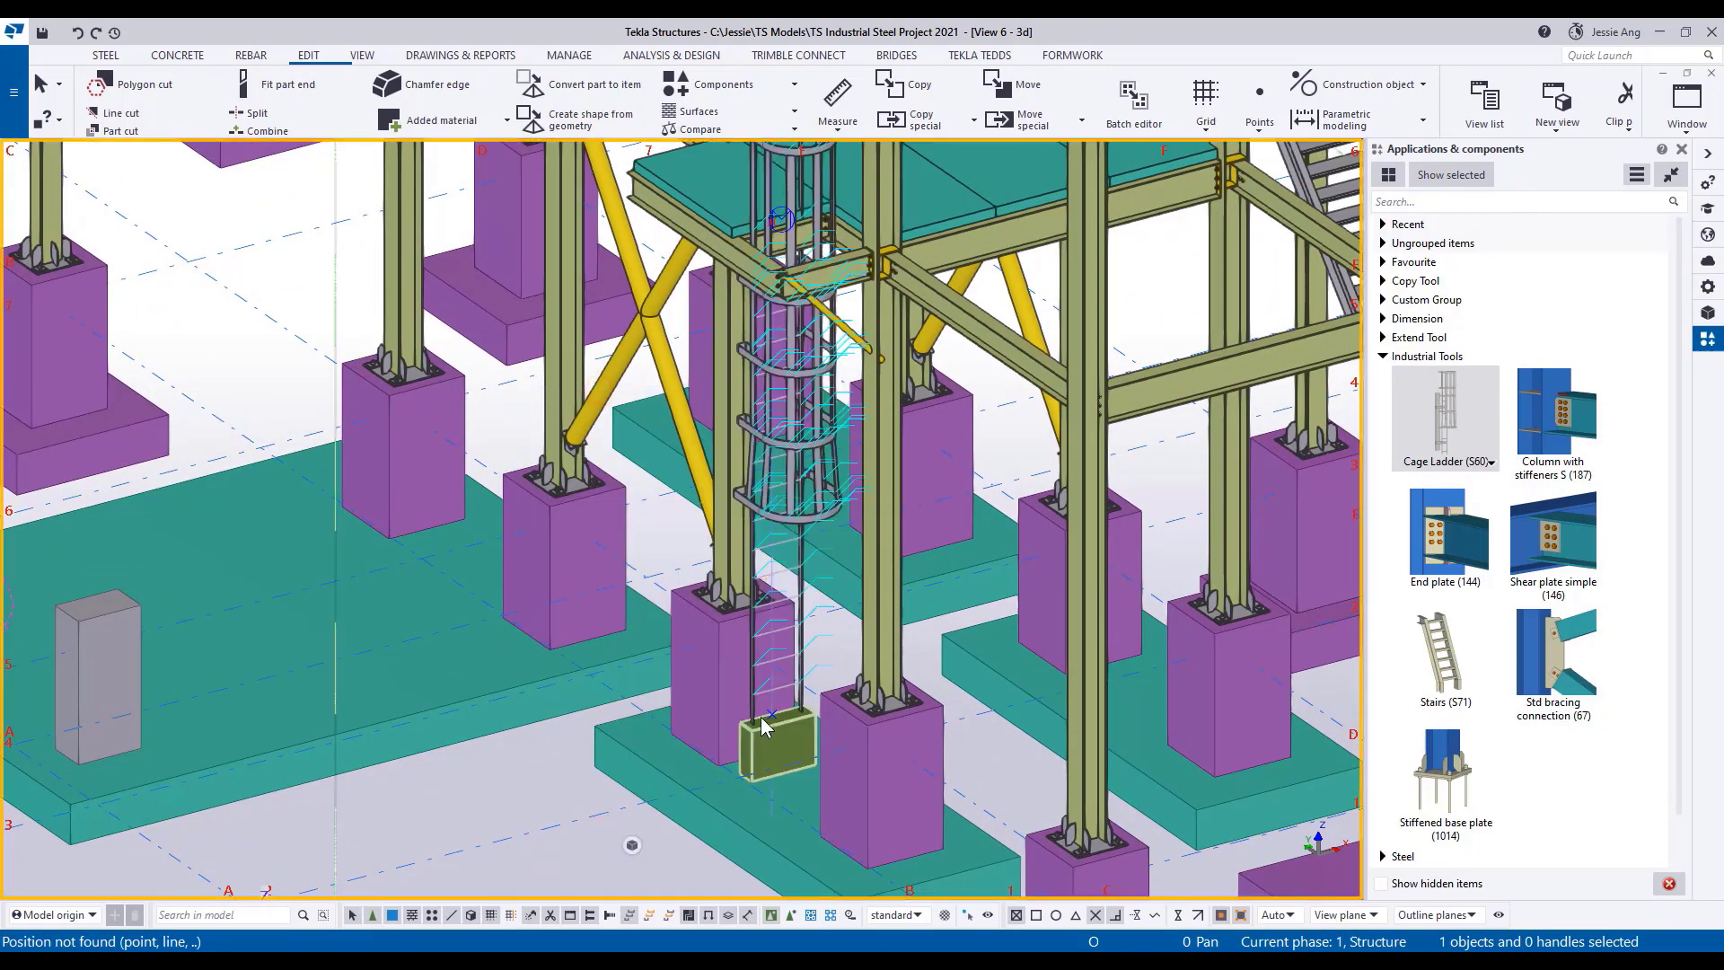
{"action": "right_click", "coordinate": [547, 763]}
{"action": "left_click", "coordinate": [661, 643]}
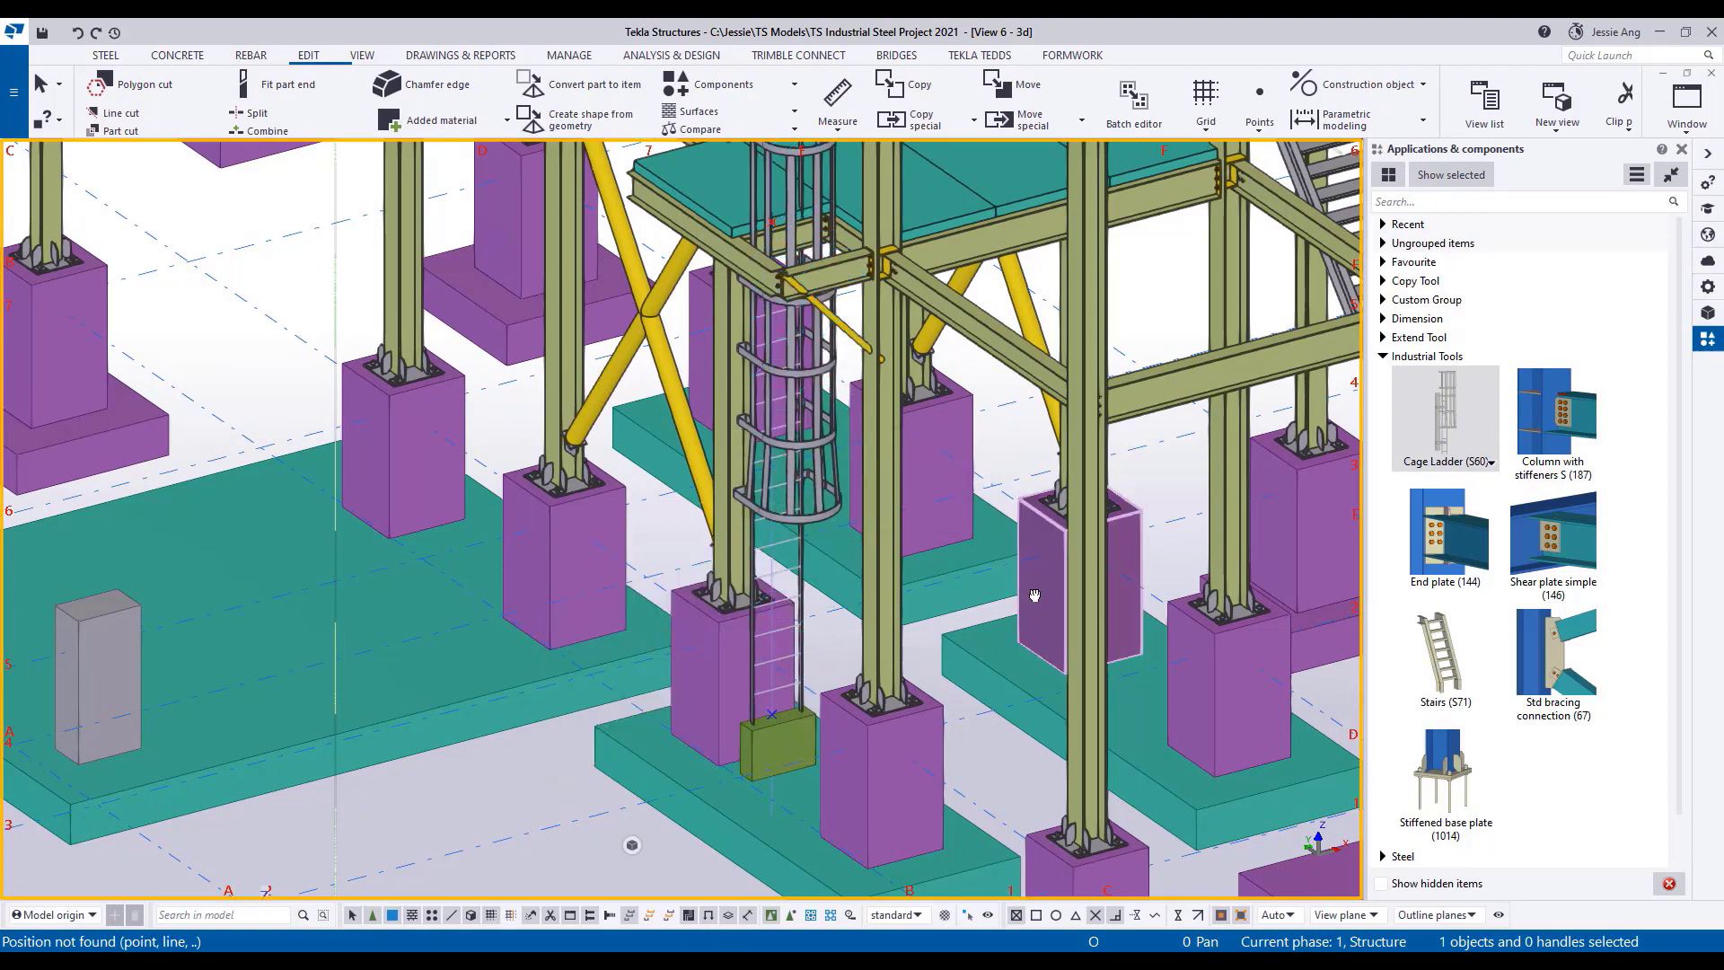
Collapse the Applications & components pane and switch to the 3D View (2) window showing the whole model.
{"action": "scroll", "coordinate": [661, 722], "scroll_direction": "down", "scroll_amount": 2}
{"action": "middle_click_drag", "start_coordinate": [1035, 595], "coordinate": [839, 690]}
{"action": "scroll", "coordinate": [799, 659], "scroll_direction": "down", "scroll_amount": 3}
{"action": "scroll", "coordinate": [837, 687], "scroll_direction": "down", "scroll_amount": 2}
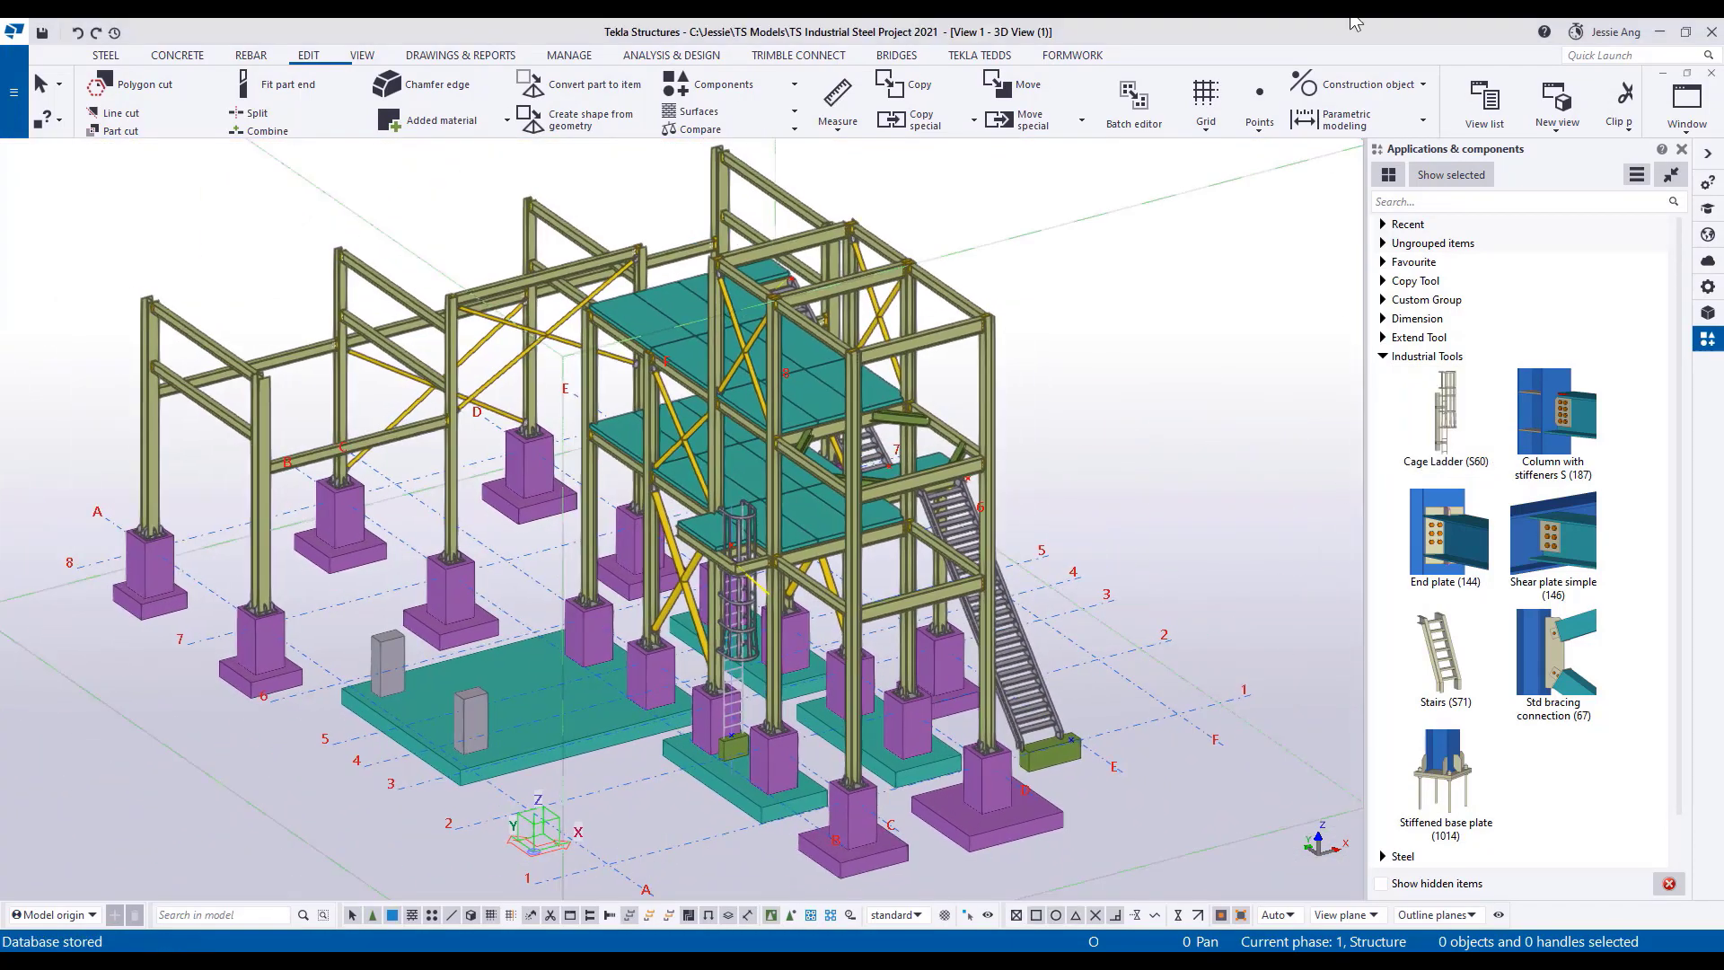
{"action": "left_click", "coordinate": [1707, 154]}
{"action": "right_click", "coordinate": [1416, 339]}
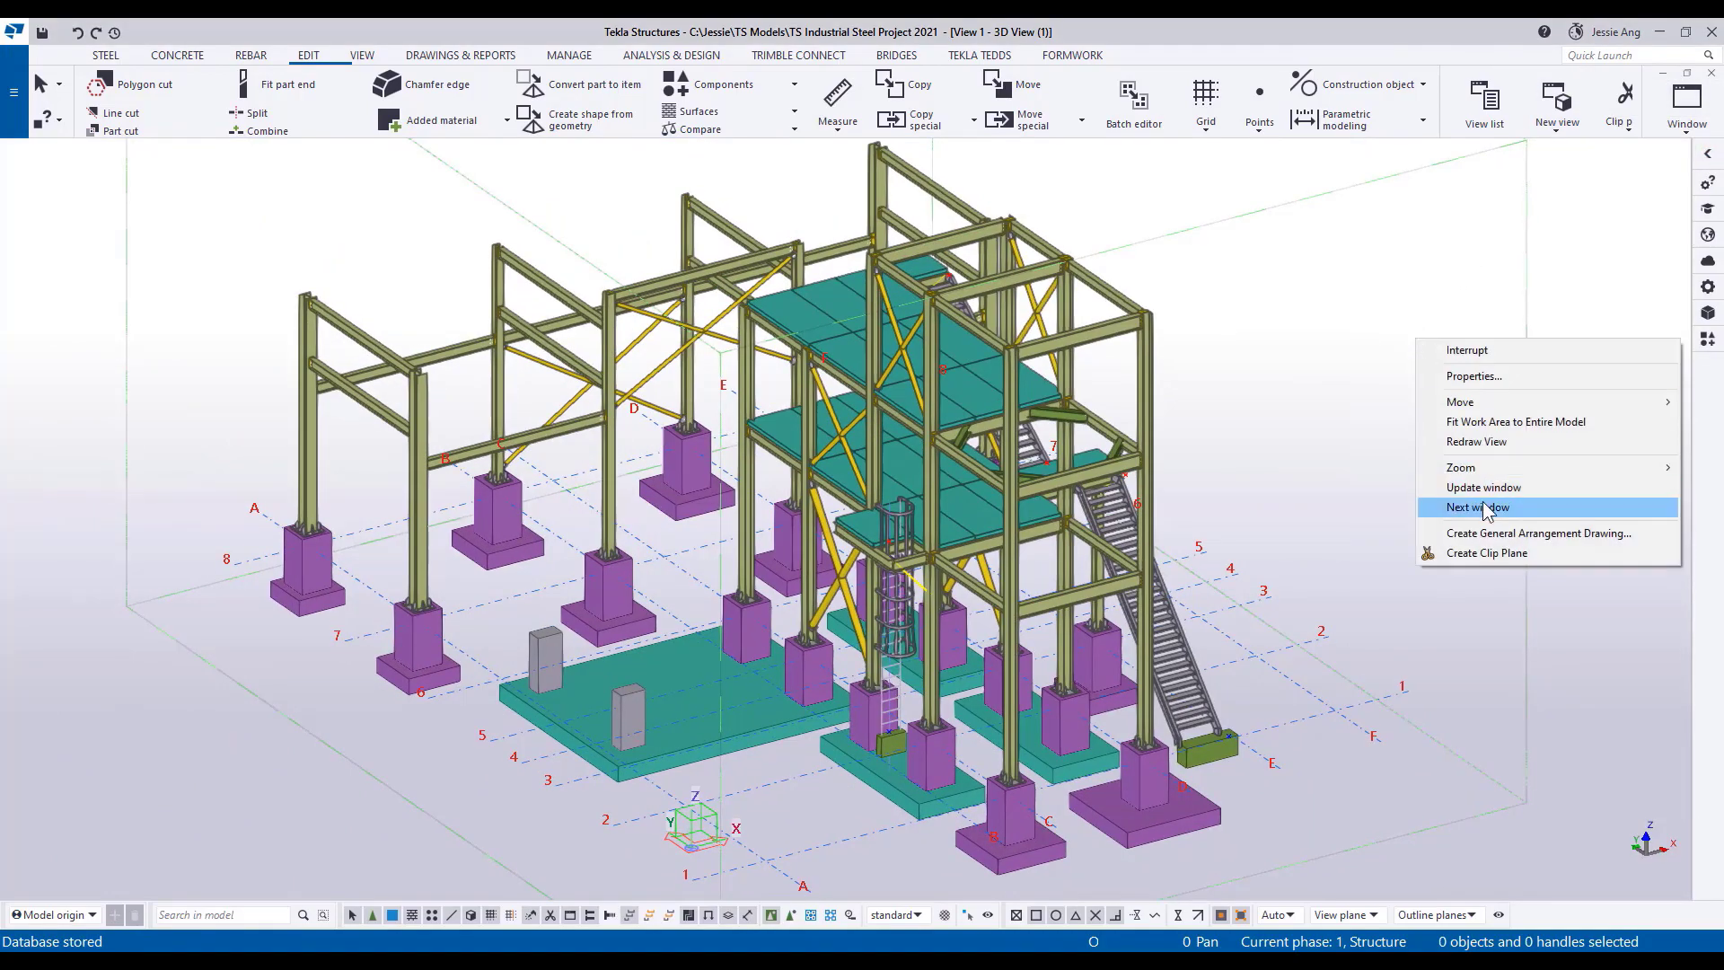
{"action": "left_click", "coordinate": [1486, 508]}
Create a general arrangement drawing with the Grid D and Plan +7,930 views on one sheet and open it.
{"action": "left_click", "coordinate": [475, 56]}
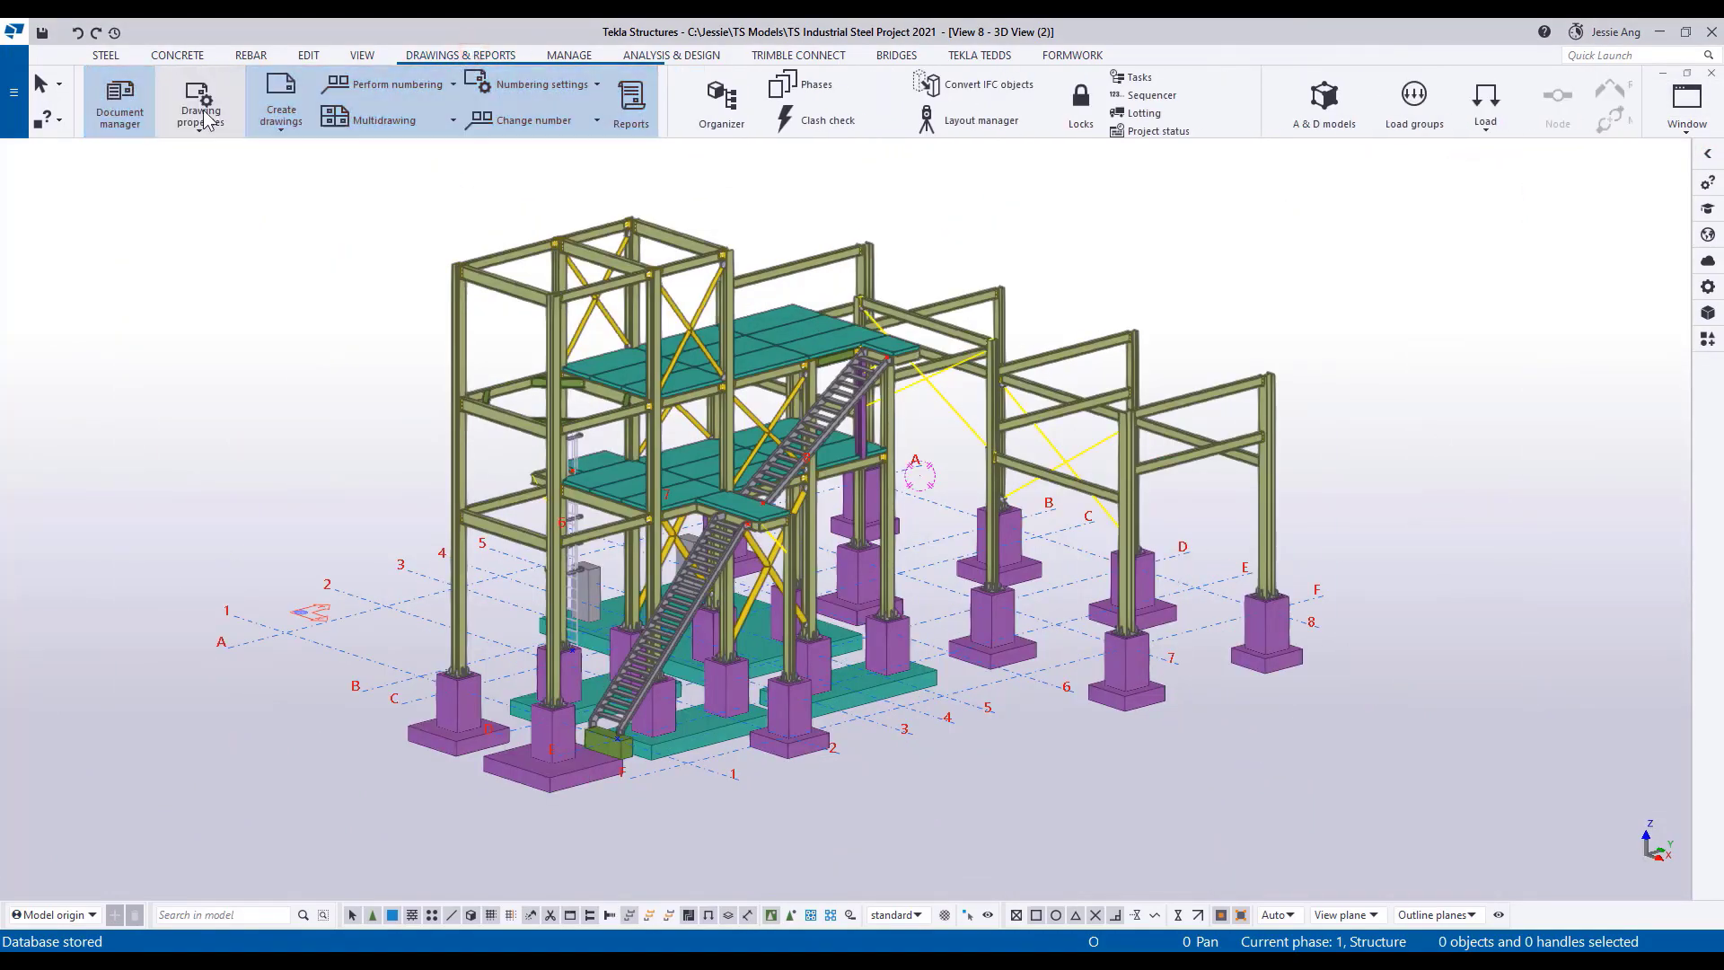
{"action": "left_click", "coordinate": [281, 115]}
{"action": "left_click", "coordinate": [301, 301]}
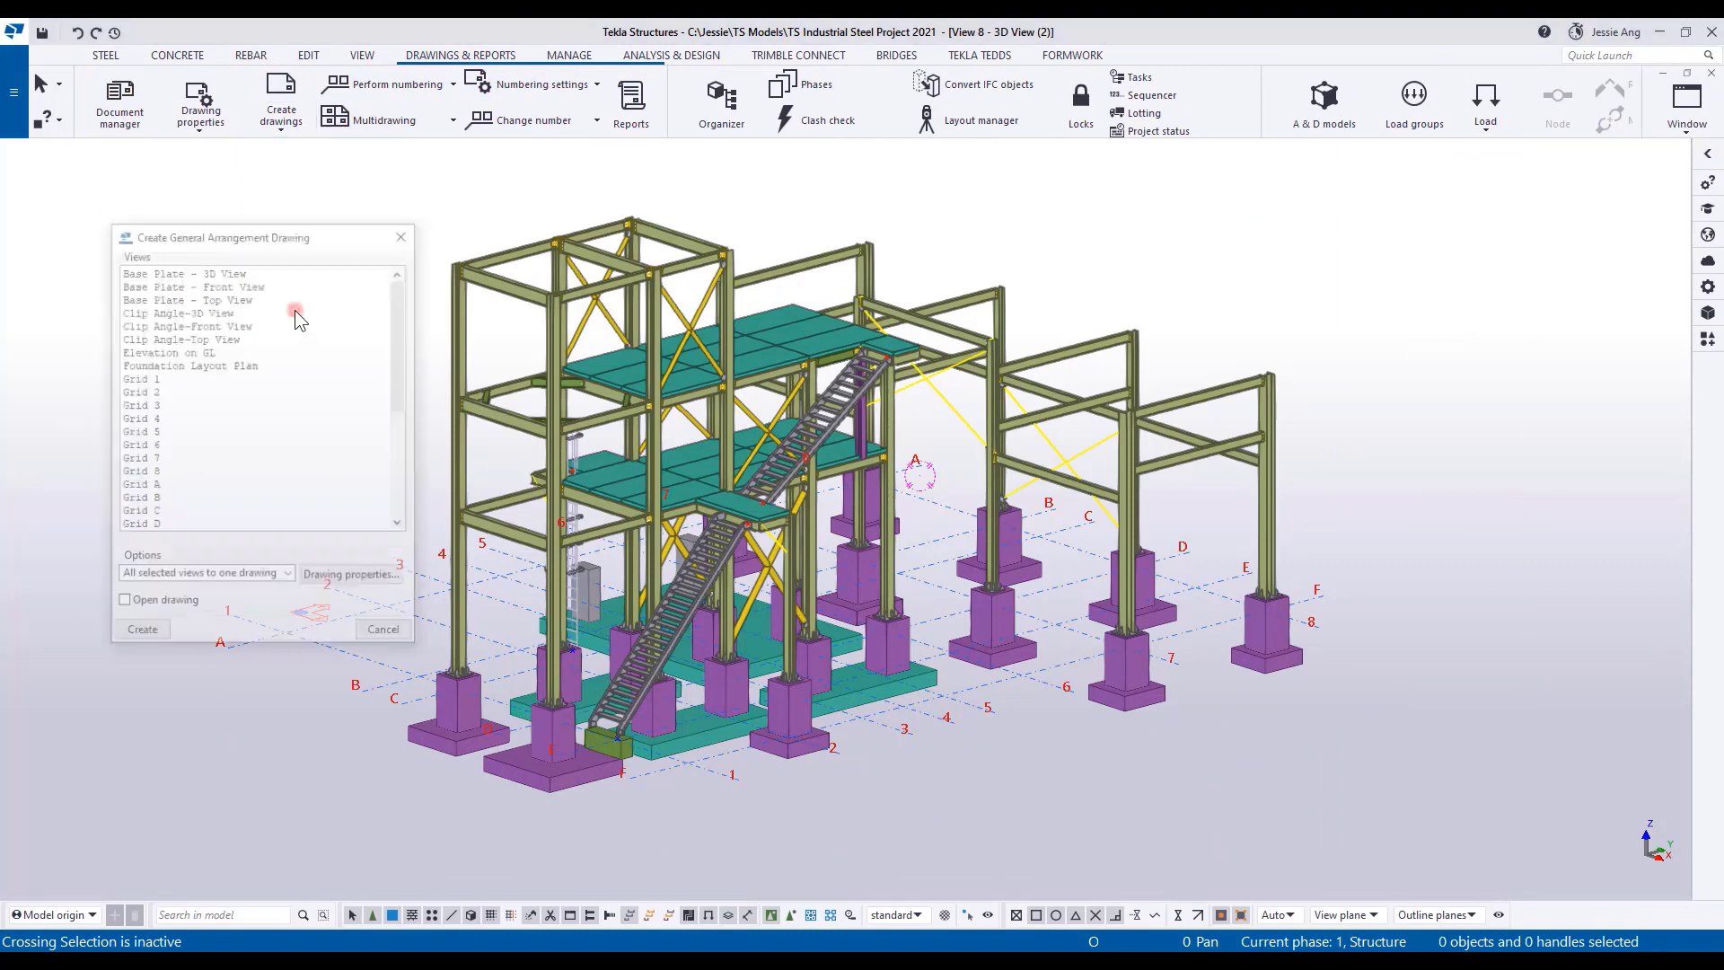
{"action": "scroll", "coordinate": [385, 453], "scroll_direction": "down", "scroll_amount": 3}
{"action": "left_click", "coordinate": [171, 311]}
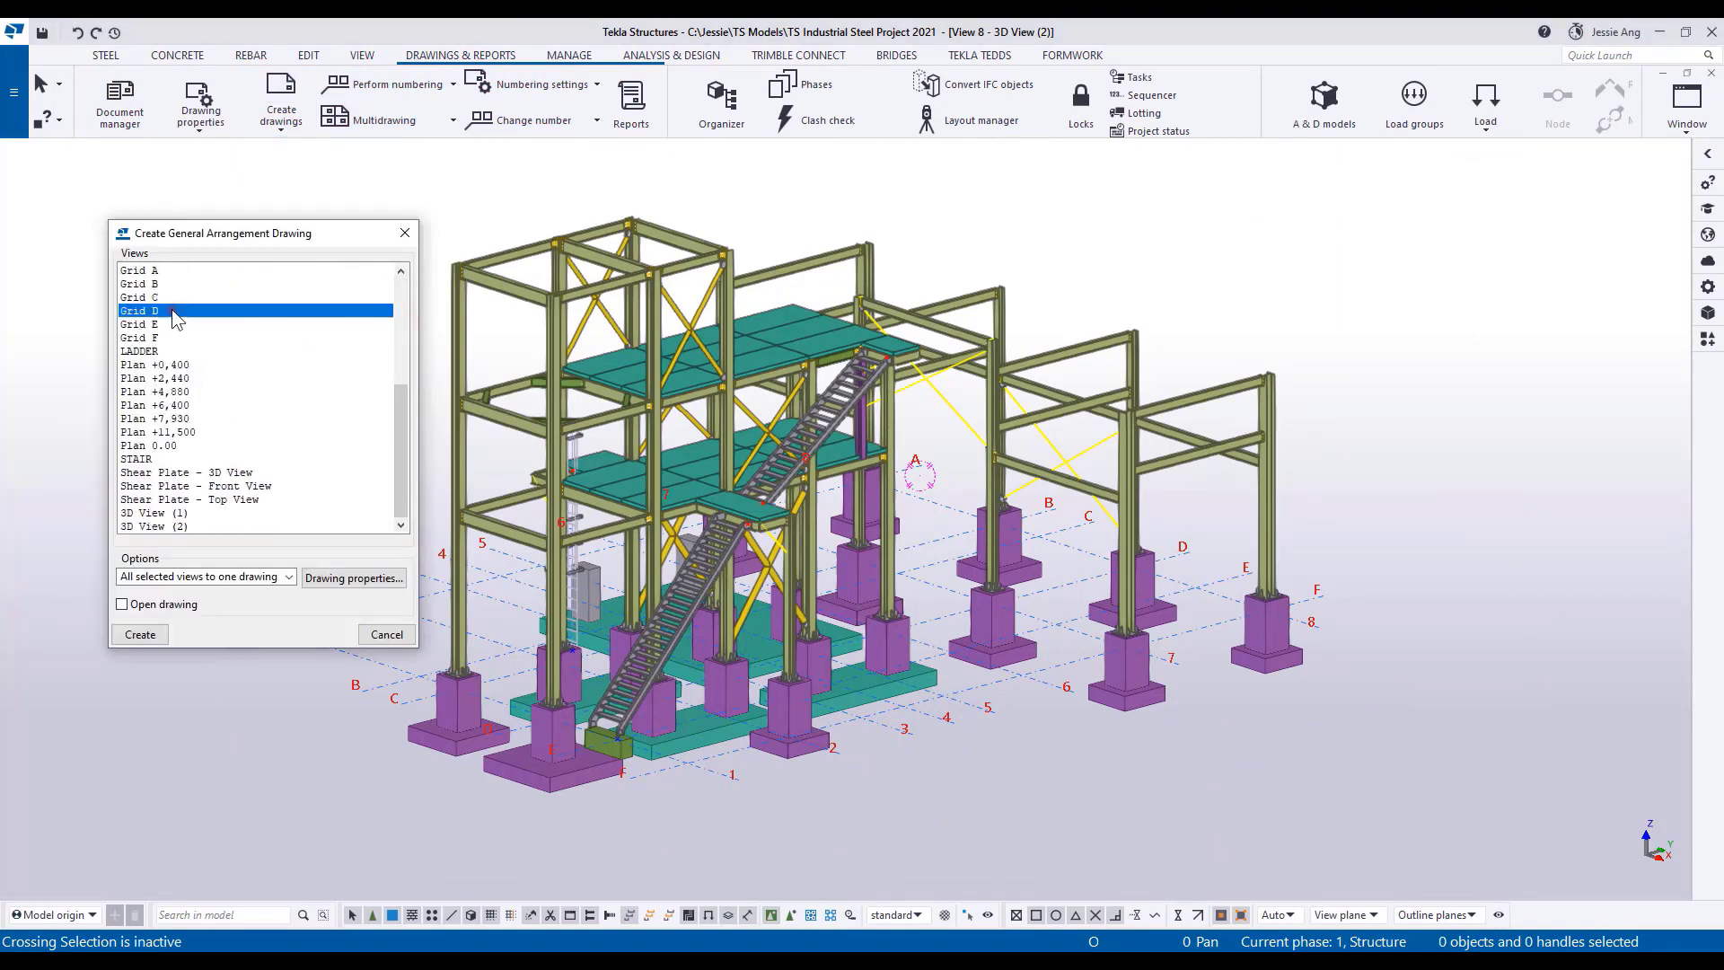
{"action": "left_click", "coordinate": [185, 419], "text": "ctrl"}
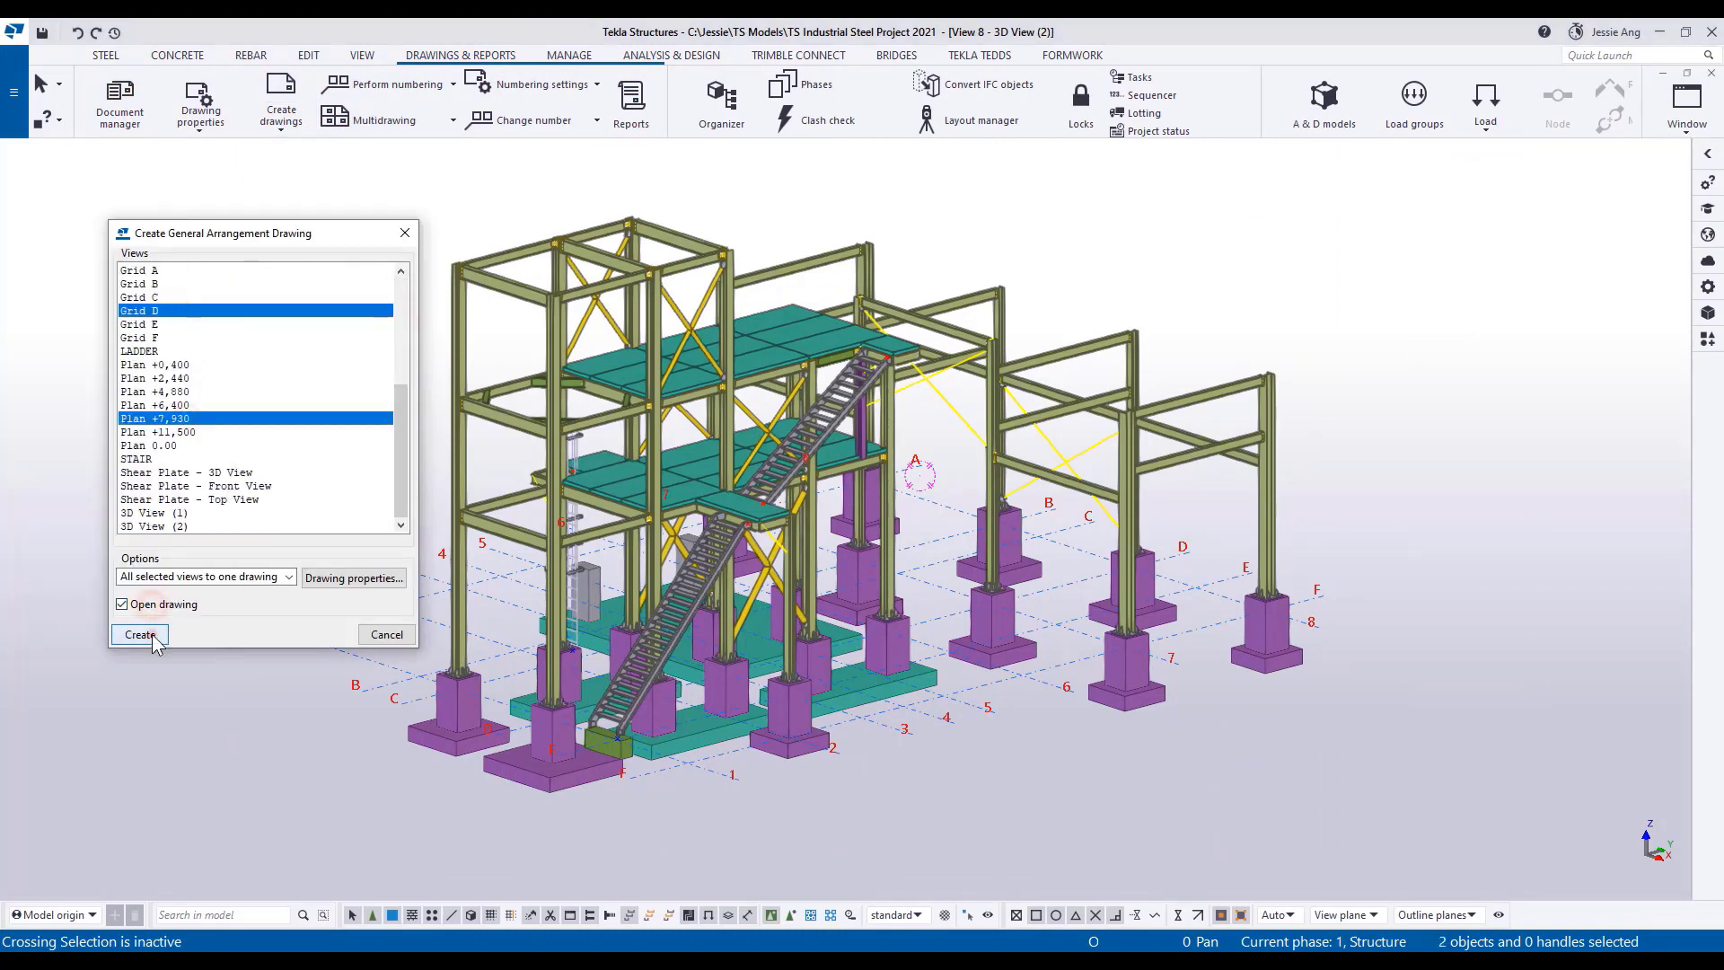
{"action": "key", "text": "Return"}
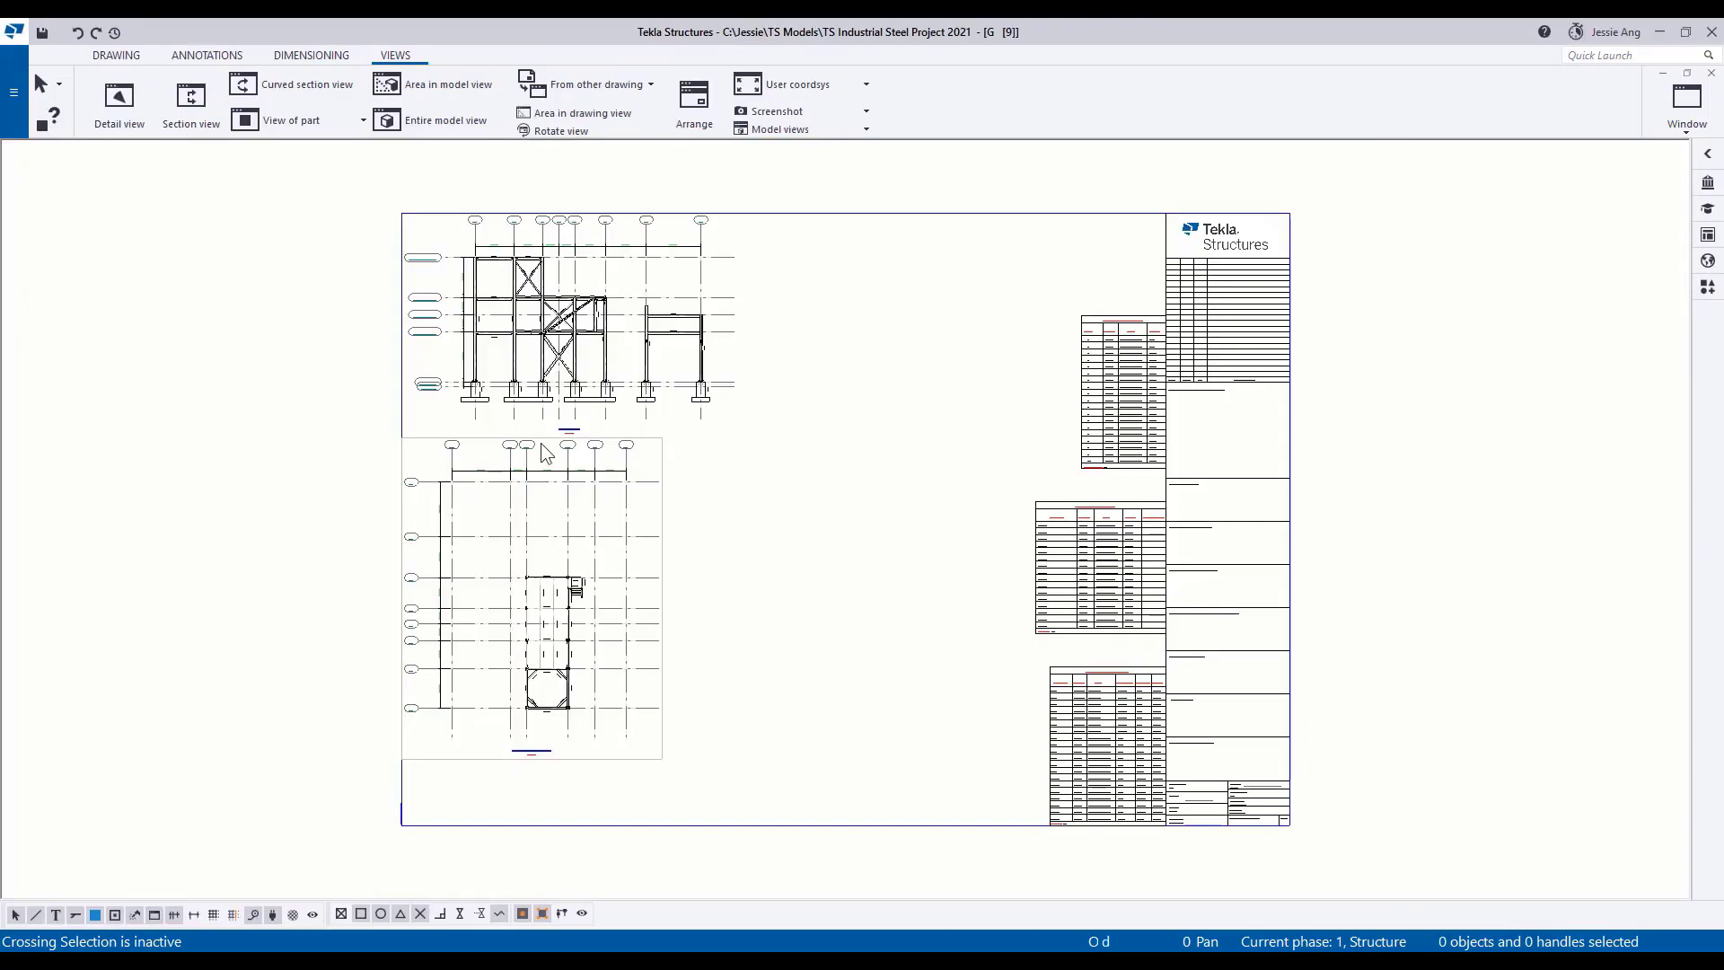
Examine the part marks and grid dimensions in the drawing's Grid D elevation and Plan +7,930 views.
{"action": "scroll", "coordinate": [554, 292], "scroll_direction": "up", "scroll_amount": 6}
{"action": "middle_click_drag", "start_coordinate": [554, 292], "coordinate": [546, 378]}
{"action": "scroll", "coordinate": [546, 380], "scroll_direction": "down", "scroll_amount": 1}
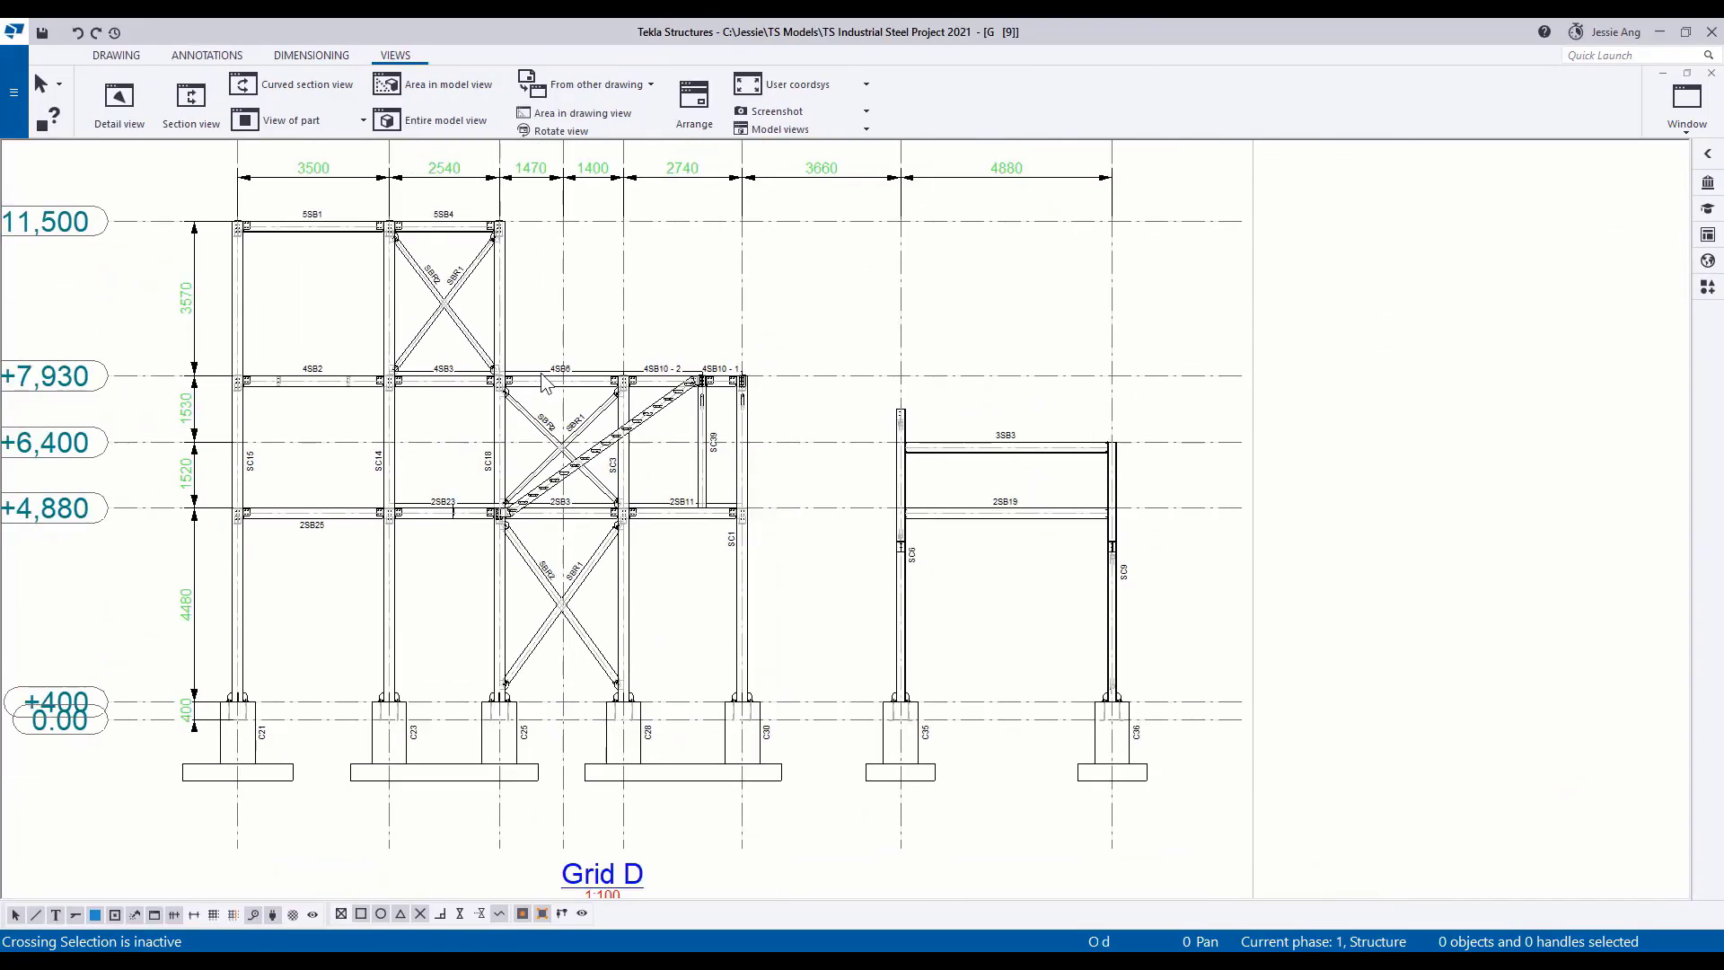
{"action": "scroll", "coordinate": [659, 677], "scroll_direction": "down", "scroll_amount": 1}
{"action": "mouse_move", "coordinate": [759, 808]}
{"action": "middle_mouse_down"}
{"action": "mouse_move", "coordinate": [746, 682]}
{"action": "mouse_move", "coordinate": [782, 377]}
{"action": "middle_mouse_up"}
{"action": "middle_click_drag", "start_coordinate": [738, 808], "coordinate": [763, 440]}
{"action": "middle_click_drag", "start_coordinate": [766, 562], "coordinate": [819, 416]}
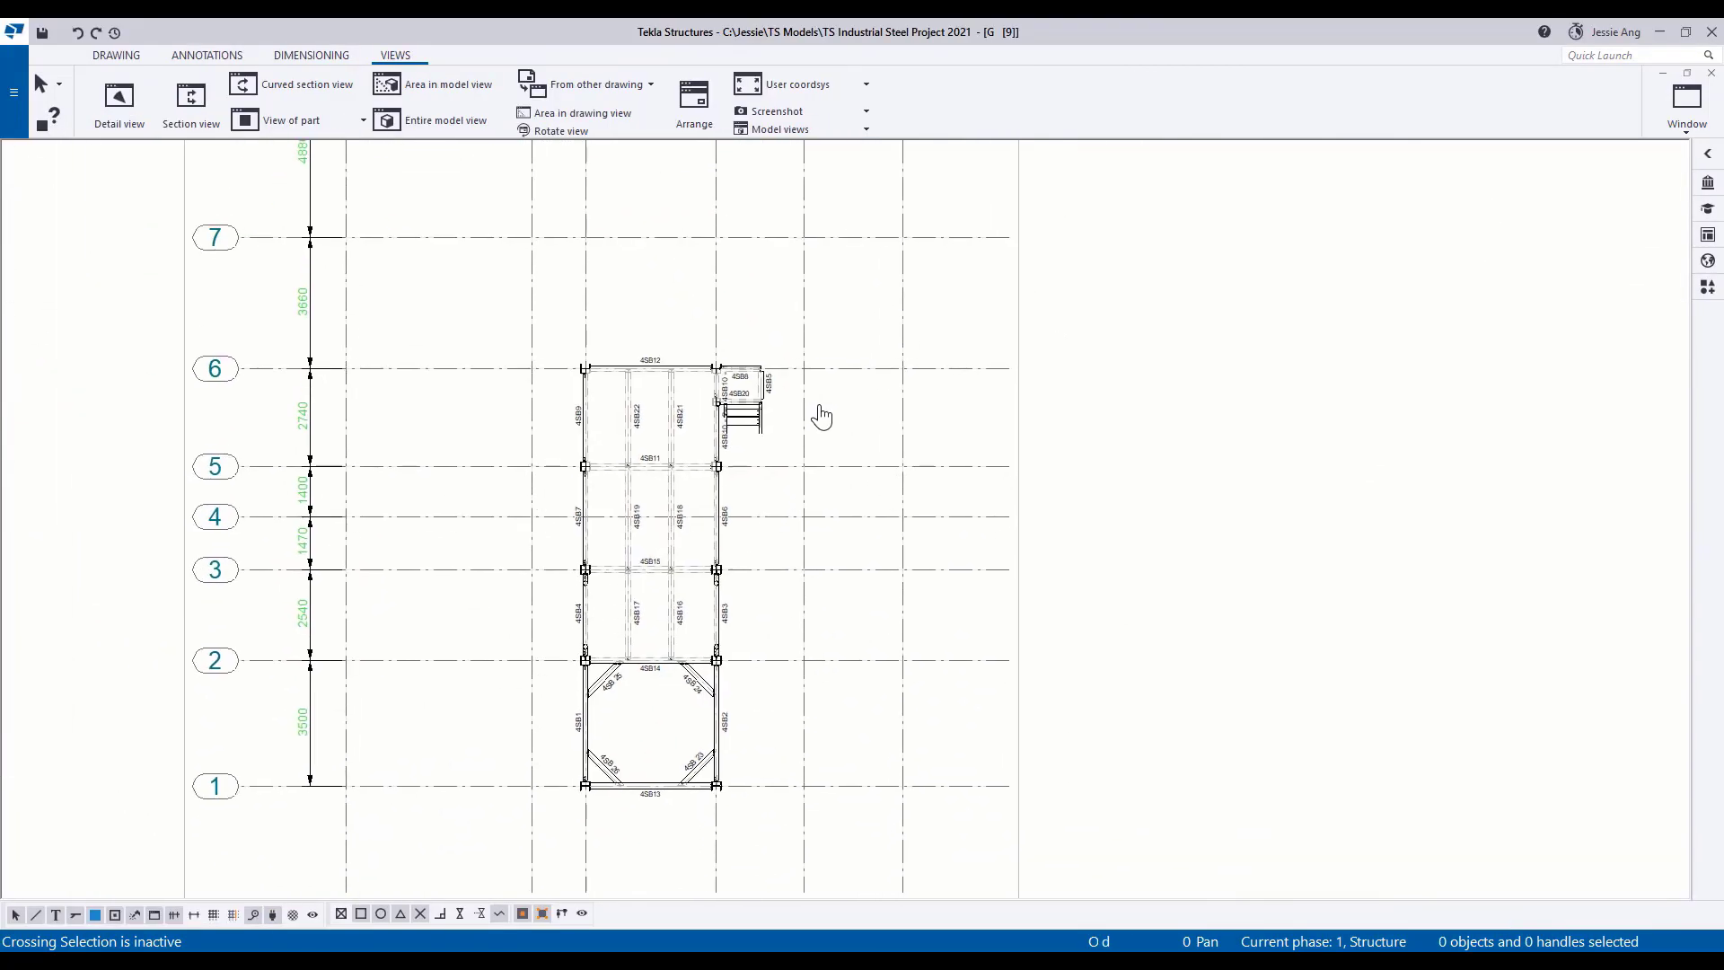
{"action": "middle_click_drag", "start_coordinate": [787, 498], "coordinate": [798, 422]}
Add a part mark using view properties to the grid 6 corner column on the side away from the stairs.
{"action": "scroll", "coordinate": [799, 422], "scroll_direction": "up", "scroll_amount": 2}
{"action": "right_click", "coordinate": [530, 217]}
{"action": "mouse_move", "coordinate": [745, 342]}
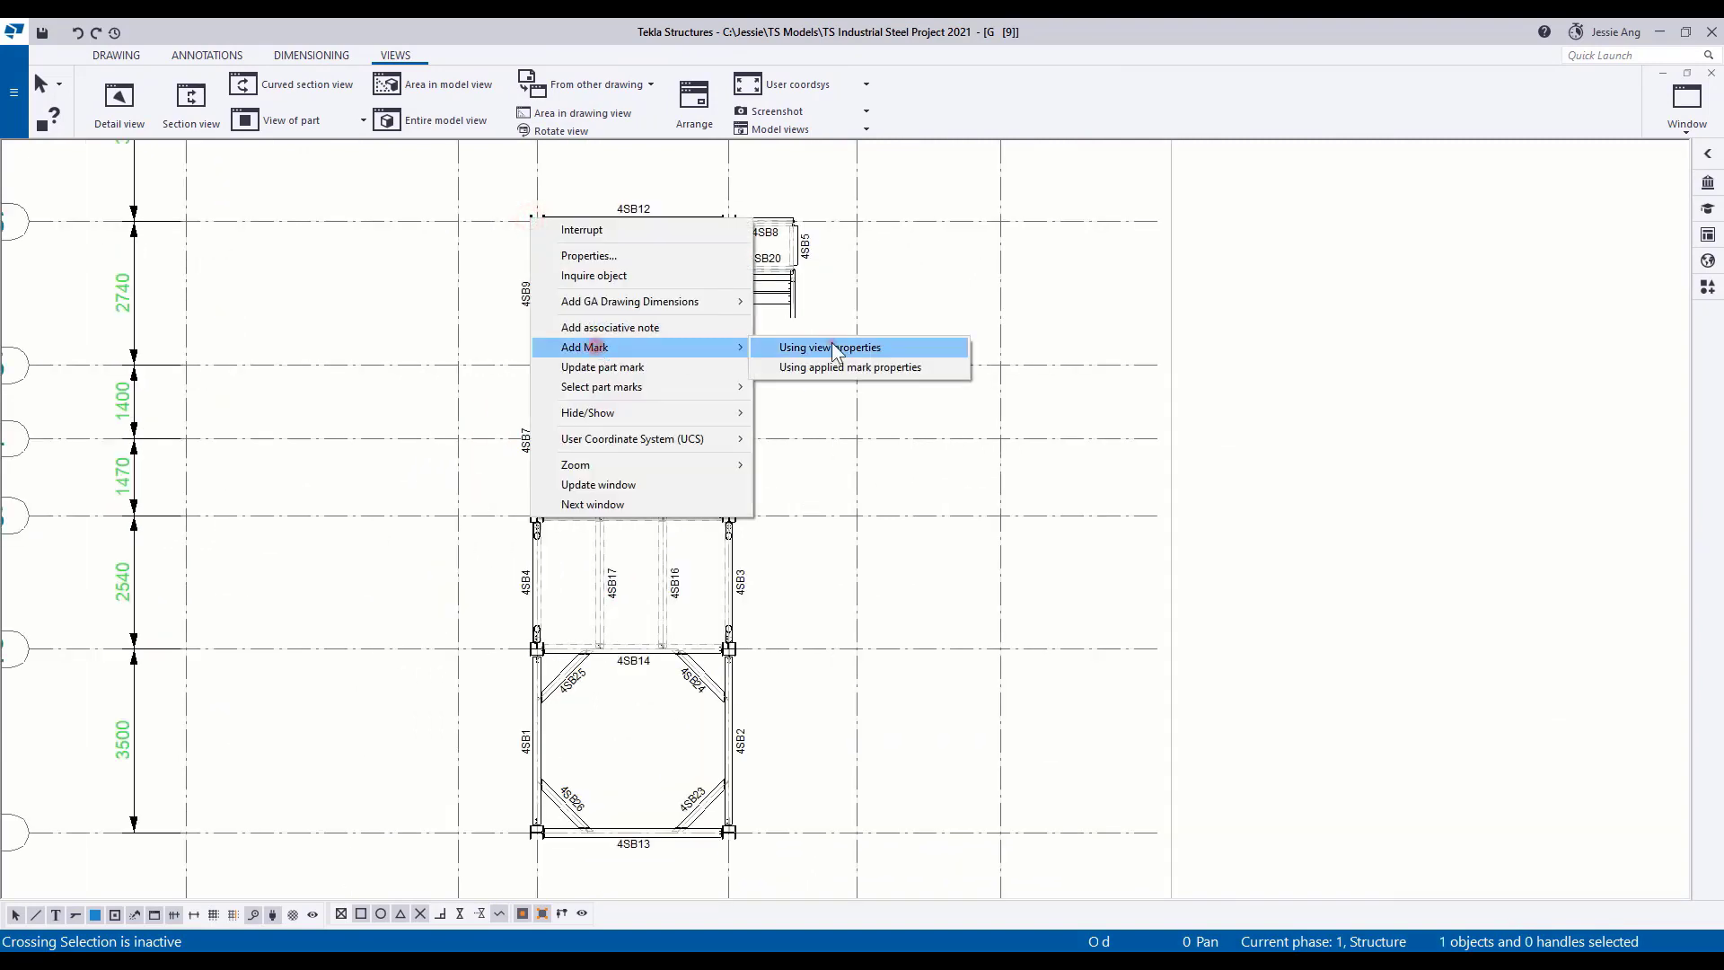
{"action": "left_click", "coordinate": [832, 342]}
Add part marks using view properties to the other main columns in the plan, selected together.
{"action": "left_click", "coordinate": [733, 216]}
{"action": "left_click", "coordinate": [735, 368], "text": "ctrl"}
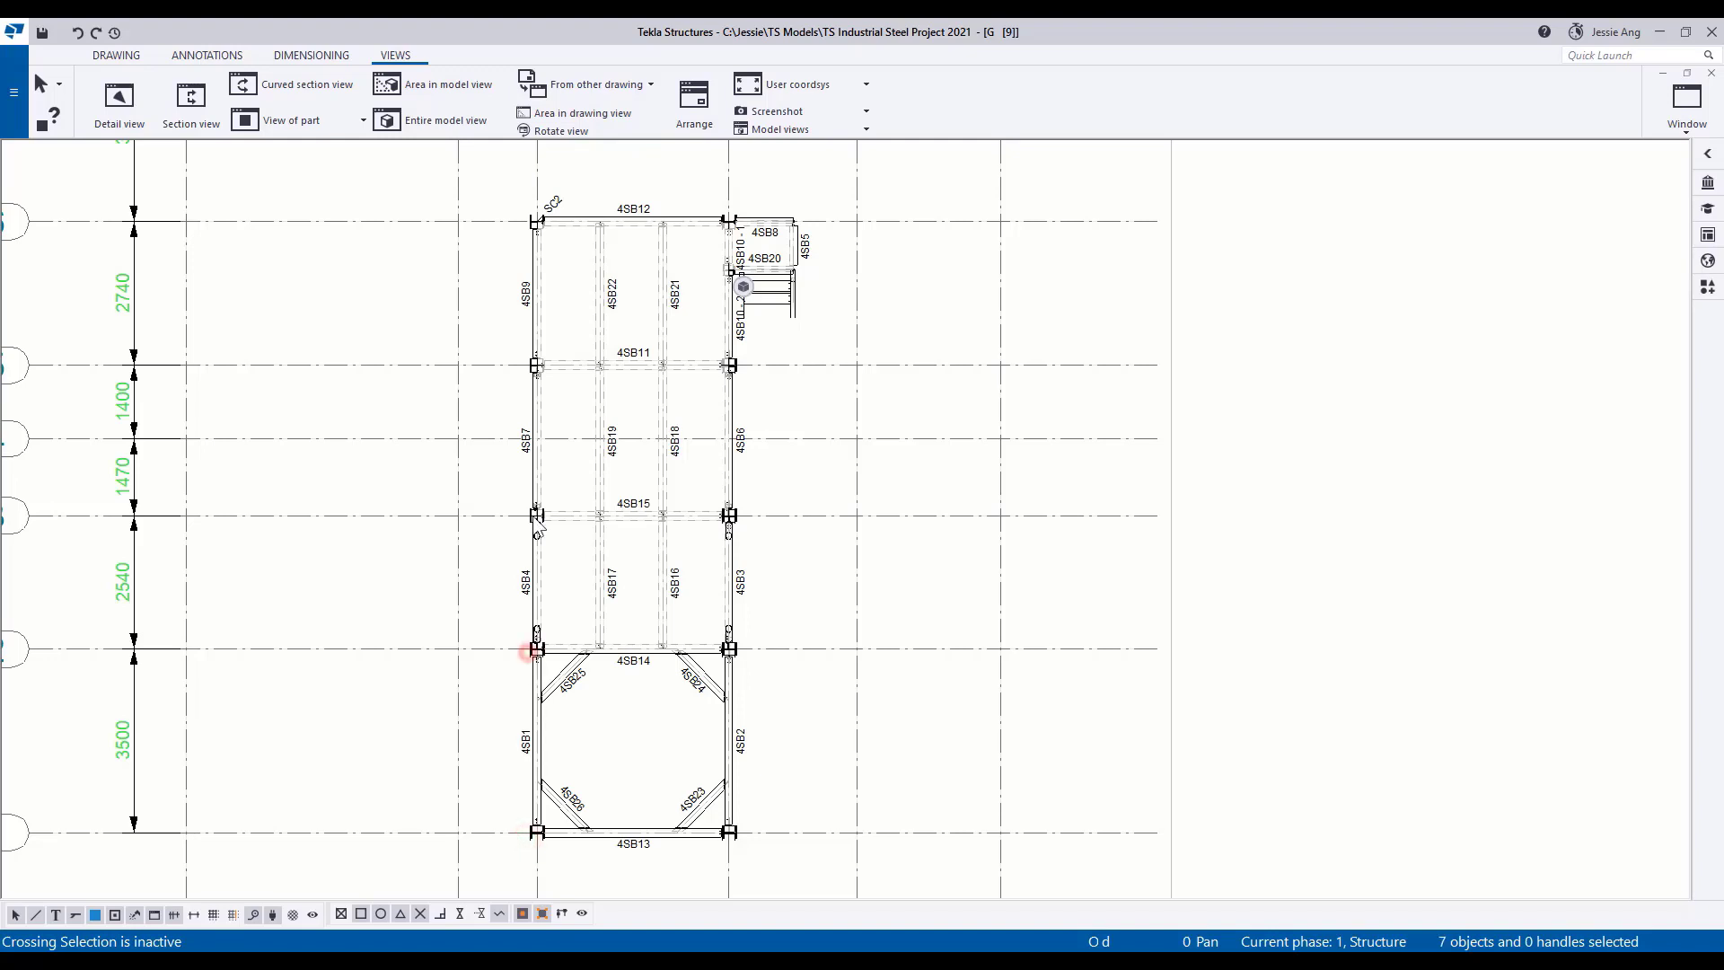
{"action": "right_click", "coordinate": [899, 284]}
{"action": "mouse_move", "coordinate": [980, 395]}
{"action": "left_click", "coordinate": [1178, 396]}
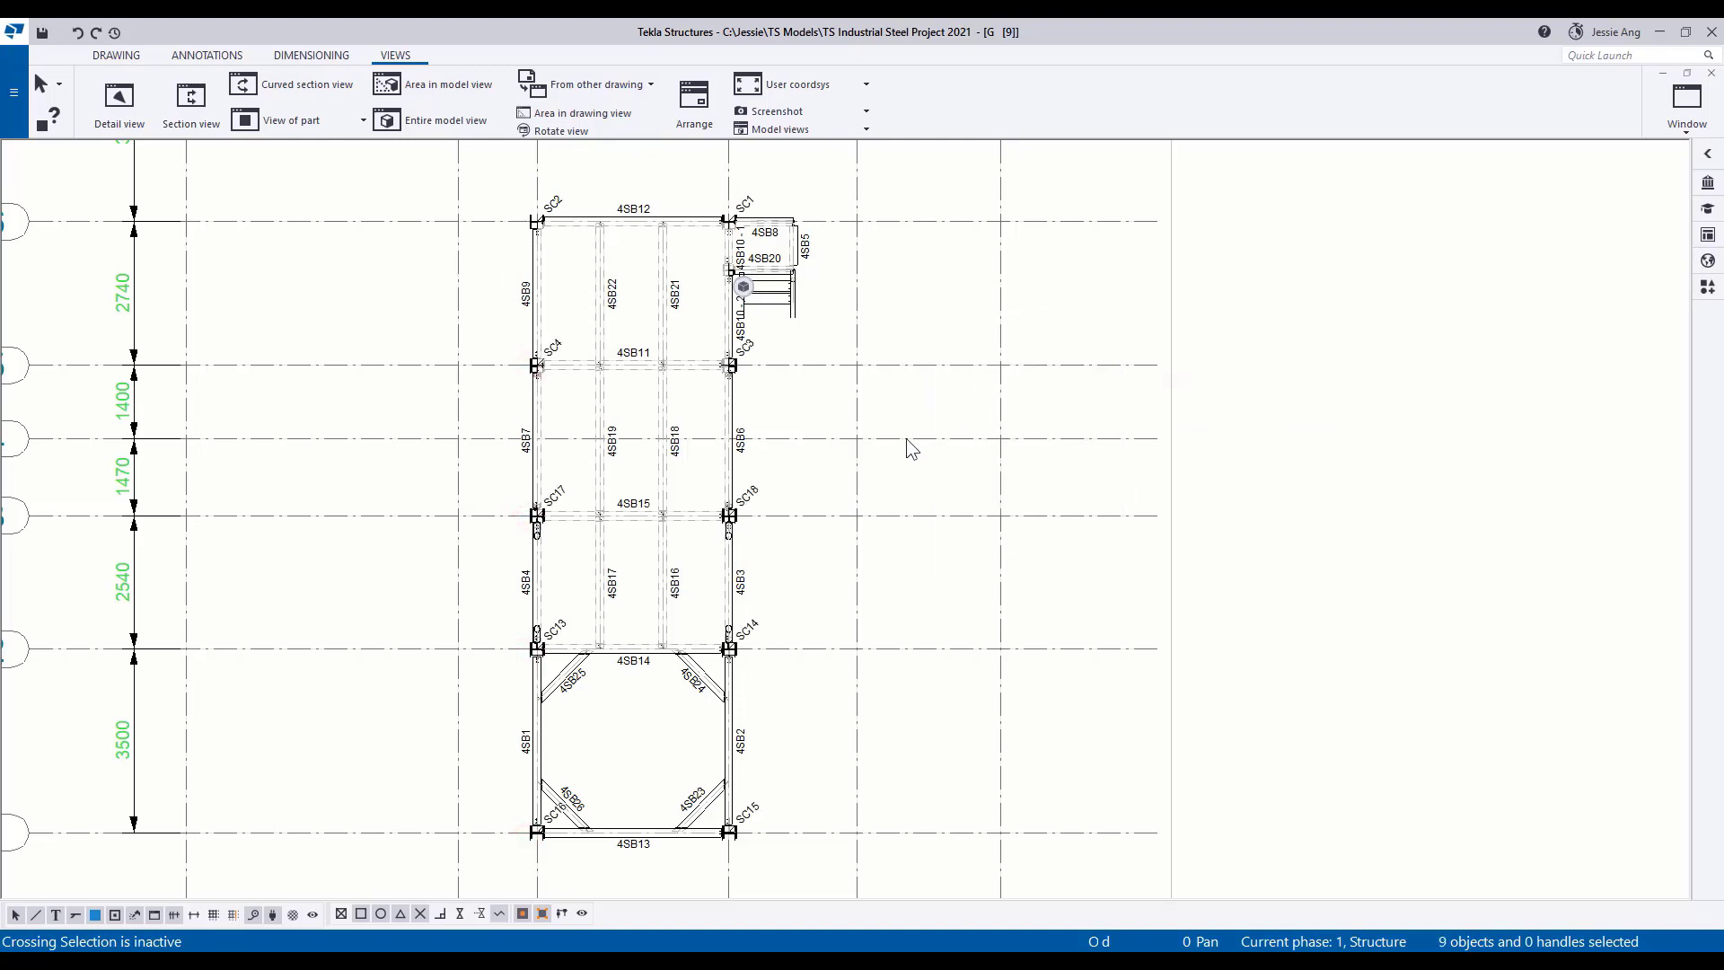
Add a horizontal dimension string along grid 6 from column SC2 through beams 4SB22 and 4SB21 to column SC1.
{"action": "middle_click_drag", "start_coordinate": [878, 422], "coordinate": [879, 635]}
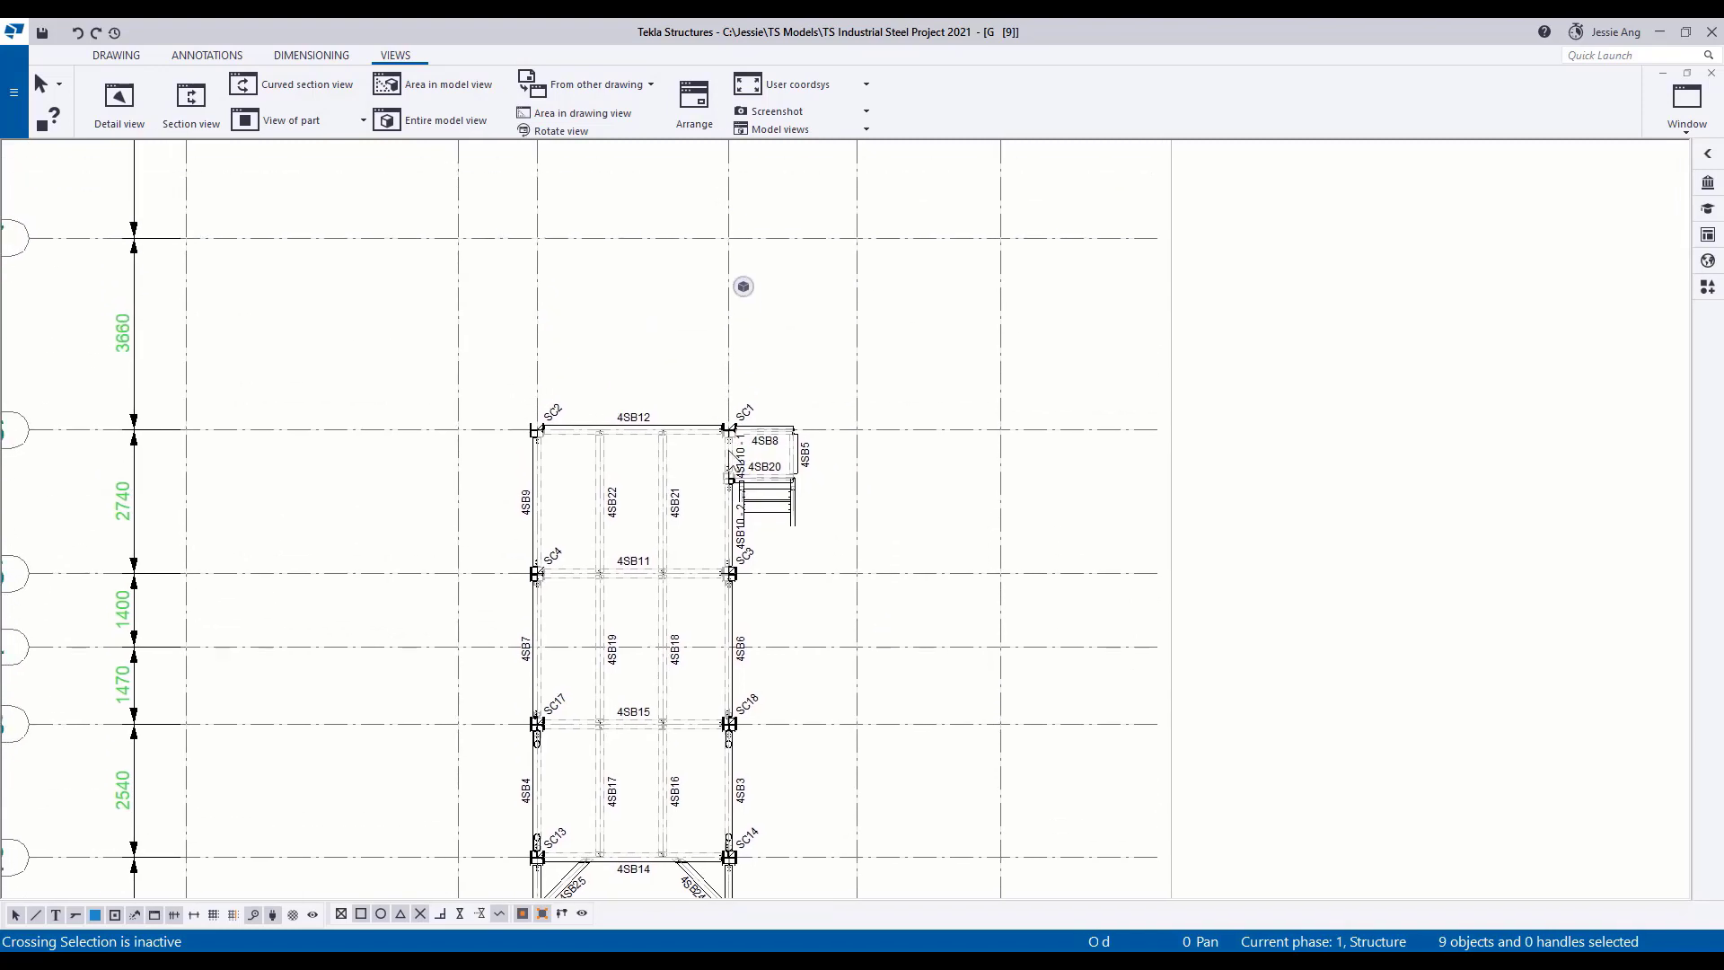
{"action": "left_click", "coordinate": [300, 58]}
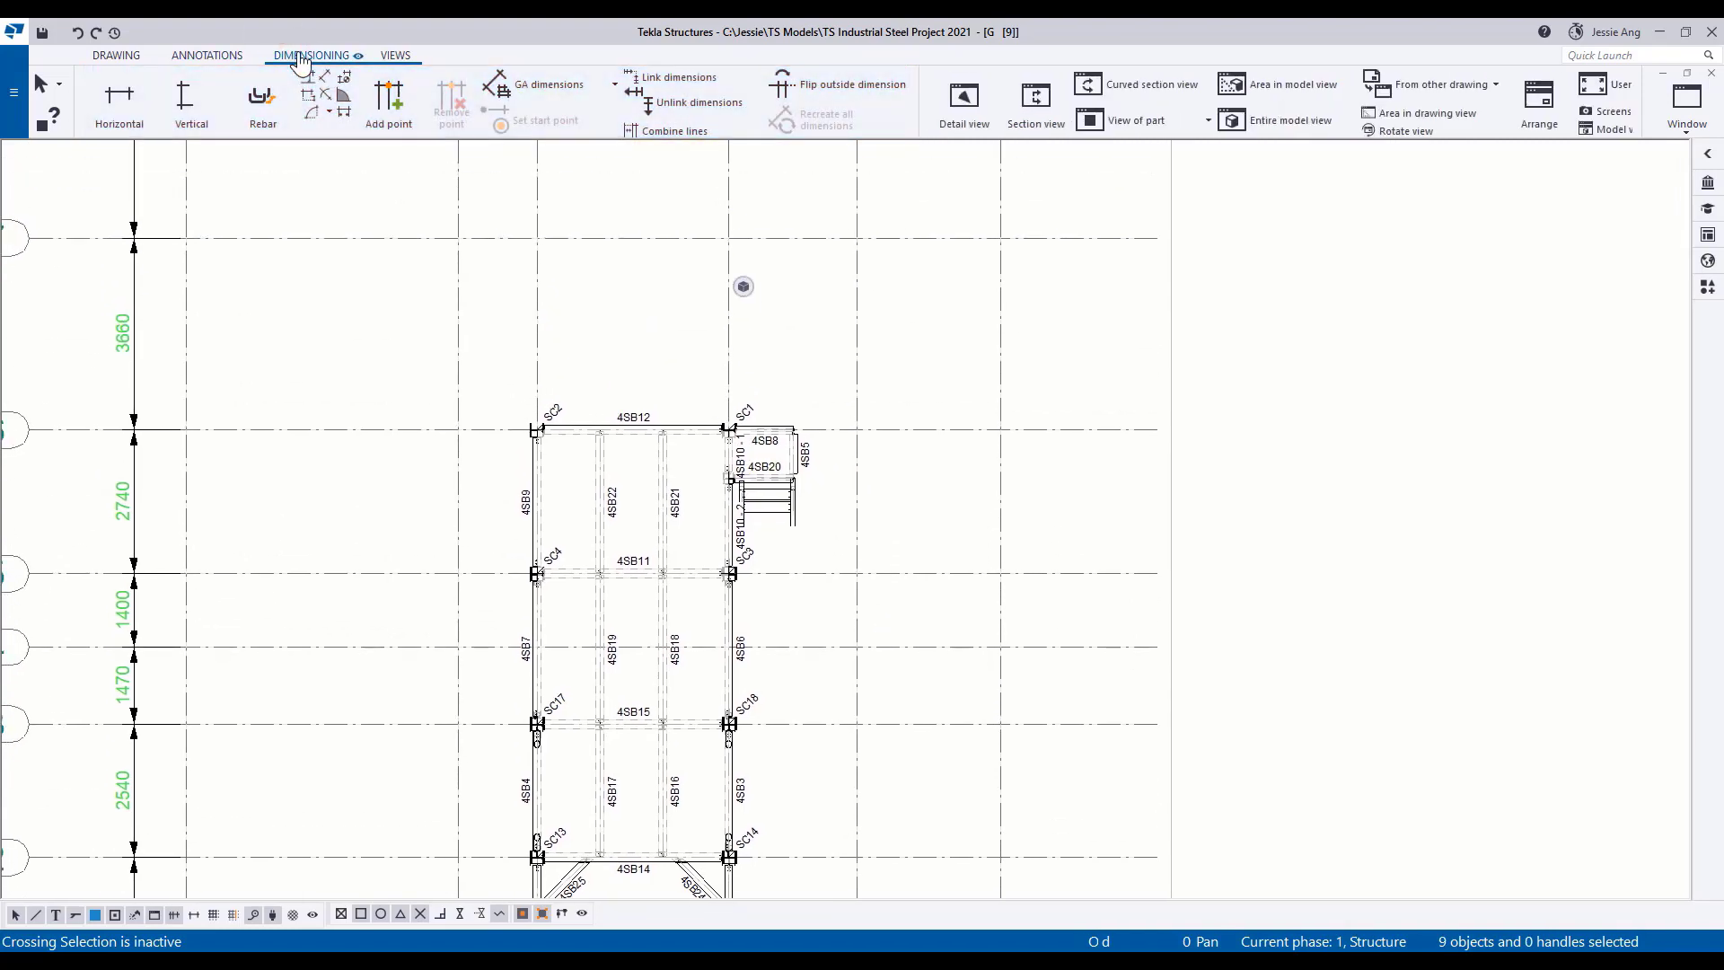
{"action": "left_click", "coordinate": [109, 102]}
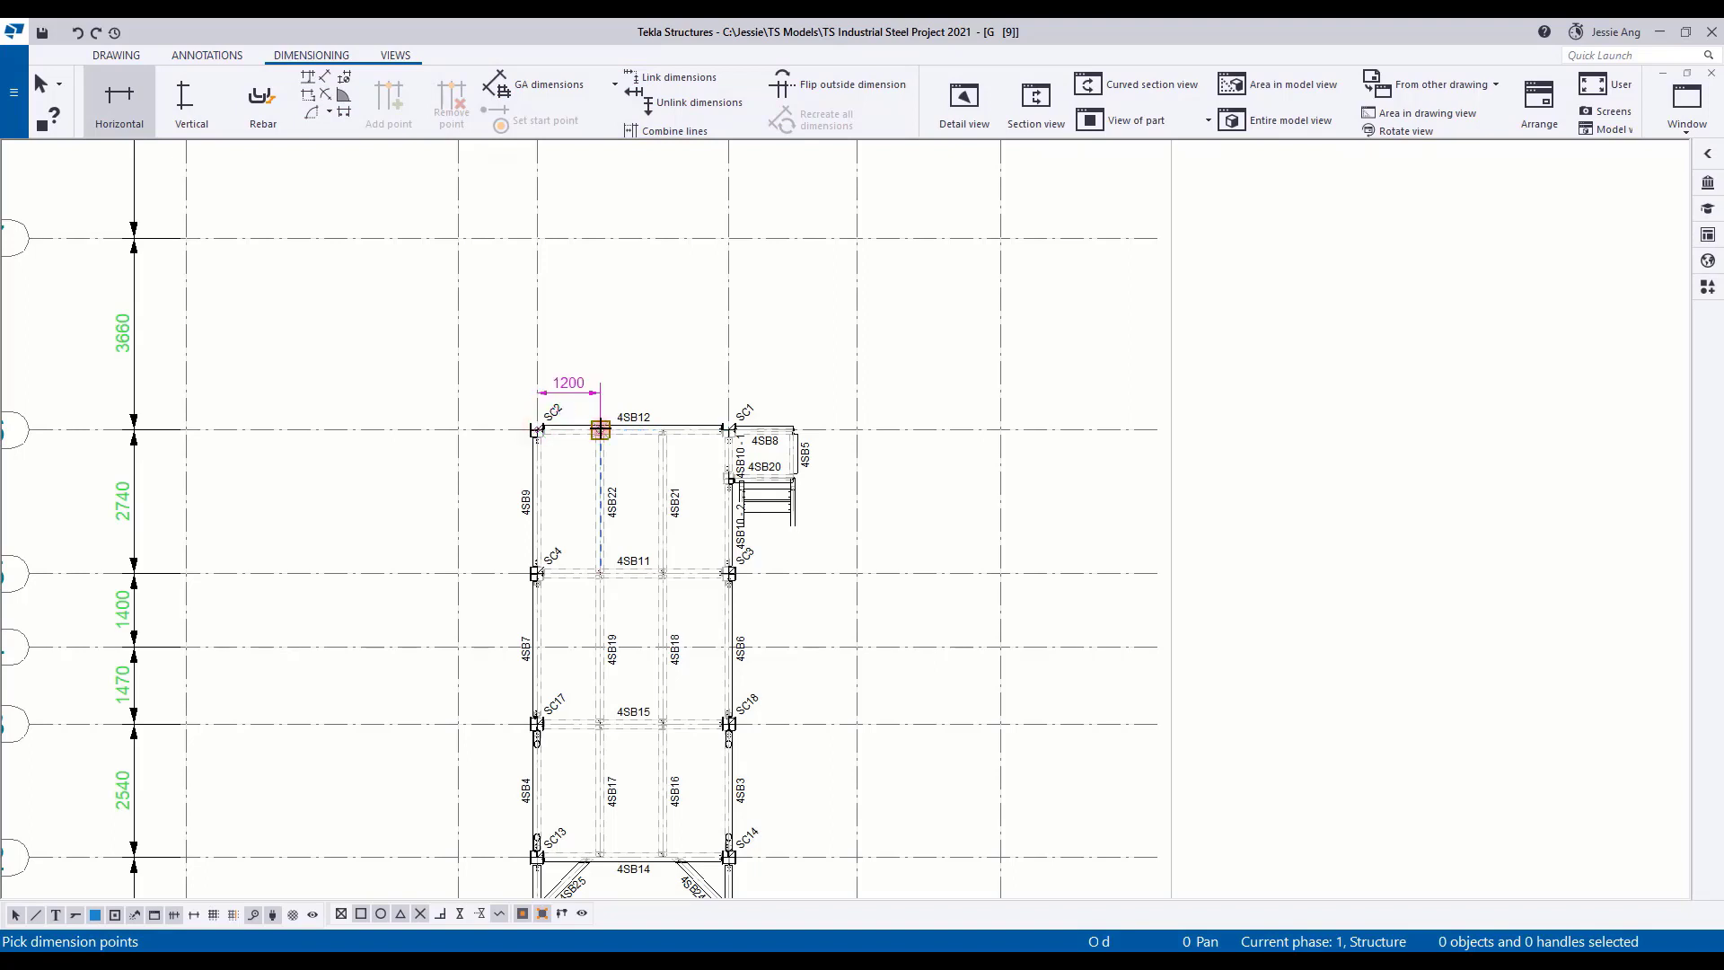
{"action": "middle_click", "coordinate": [729, 429]}
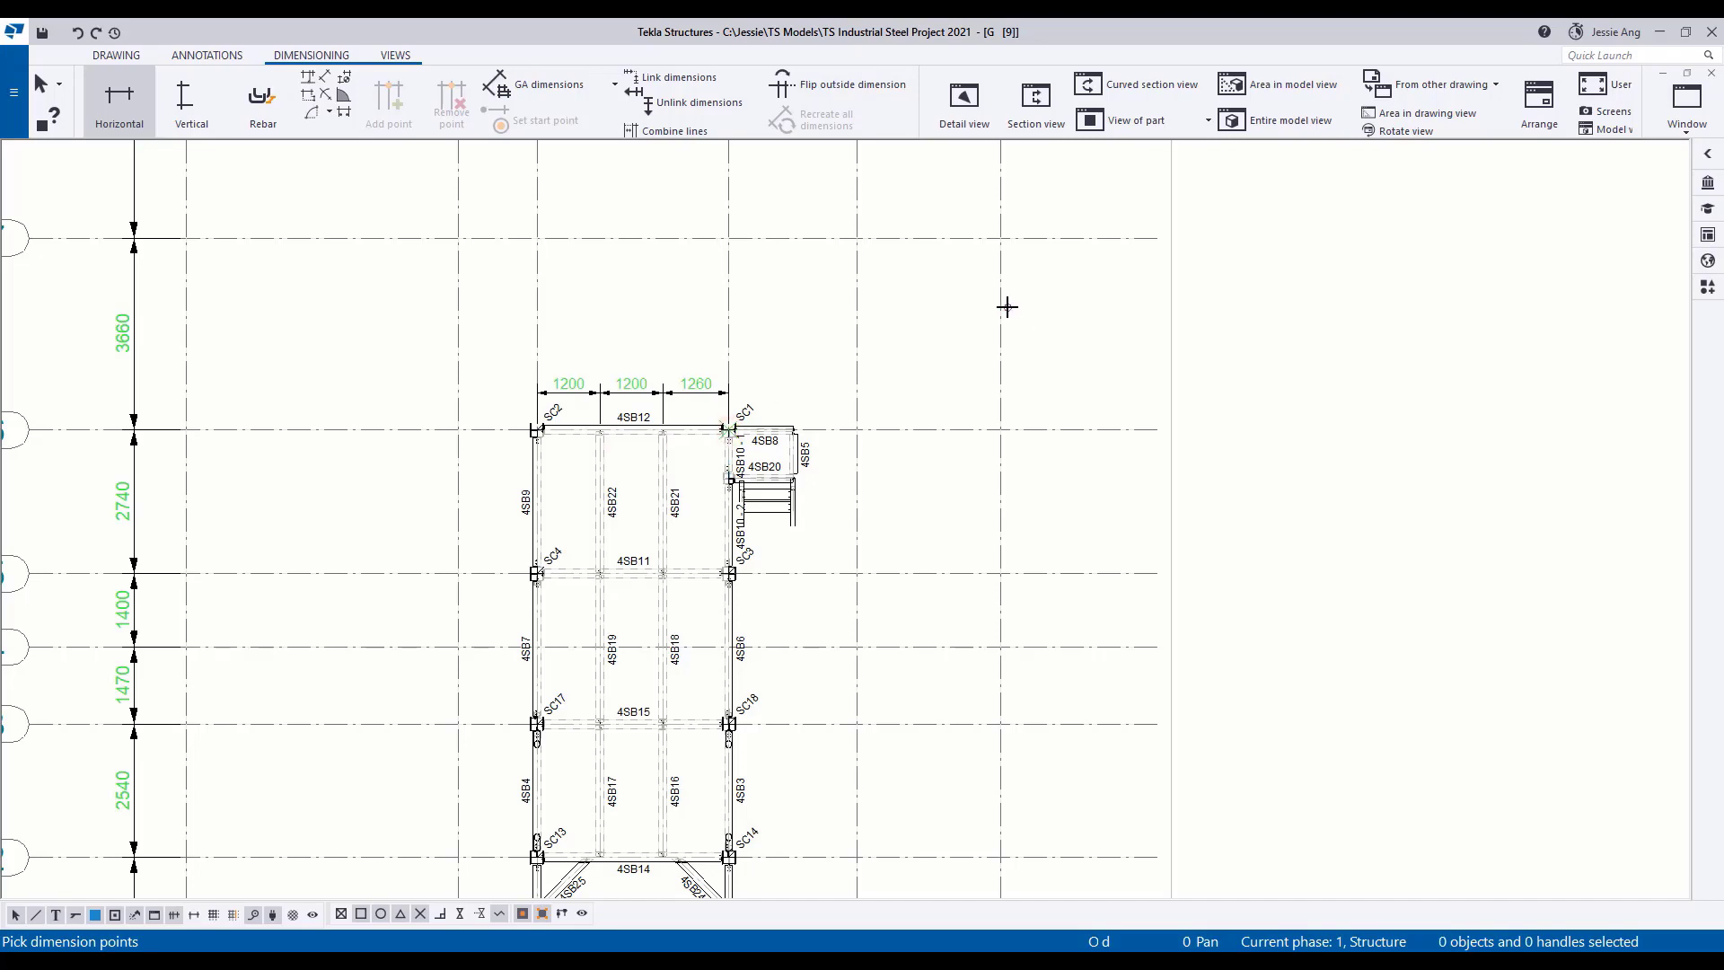
Look over the drawing sheet from the Plan +7,930 view and the steel schedules to the Grid D elevation.
{"action": "scroll", "coordinate": [979, 310], "scroll_direction": "down", "scroll_amount": 3}
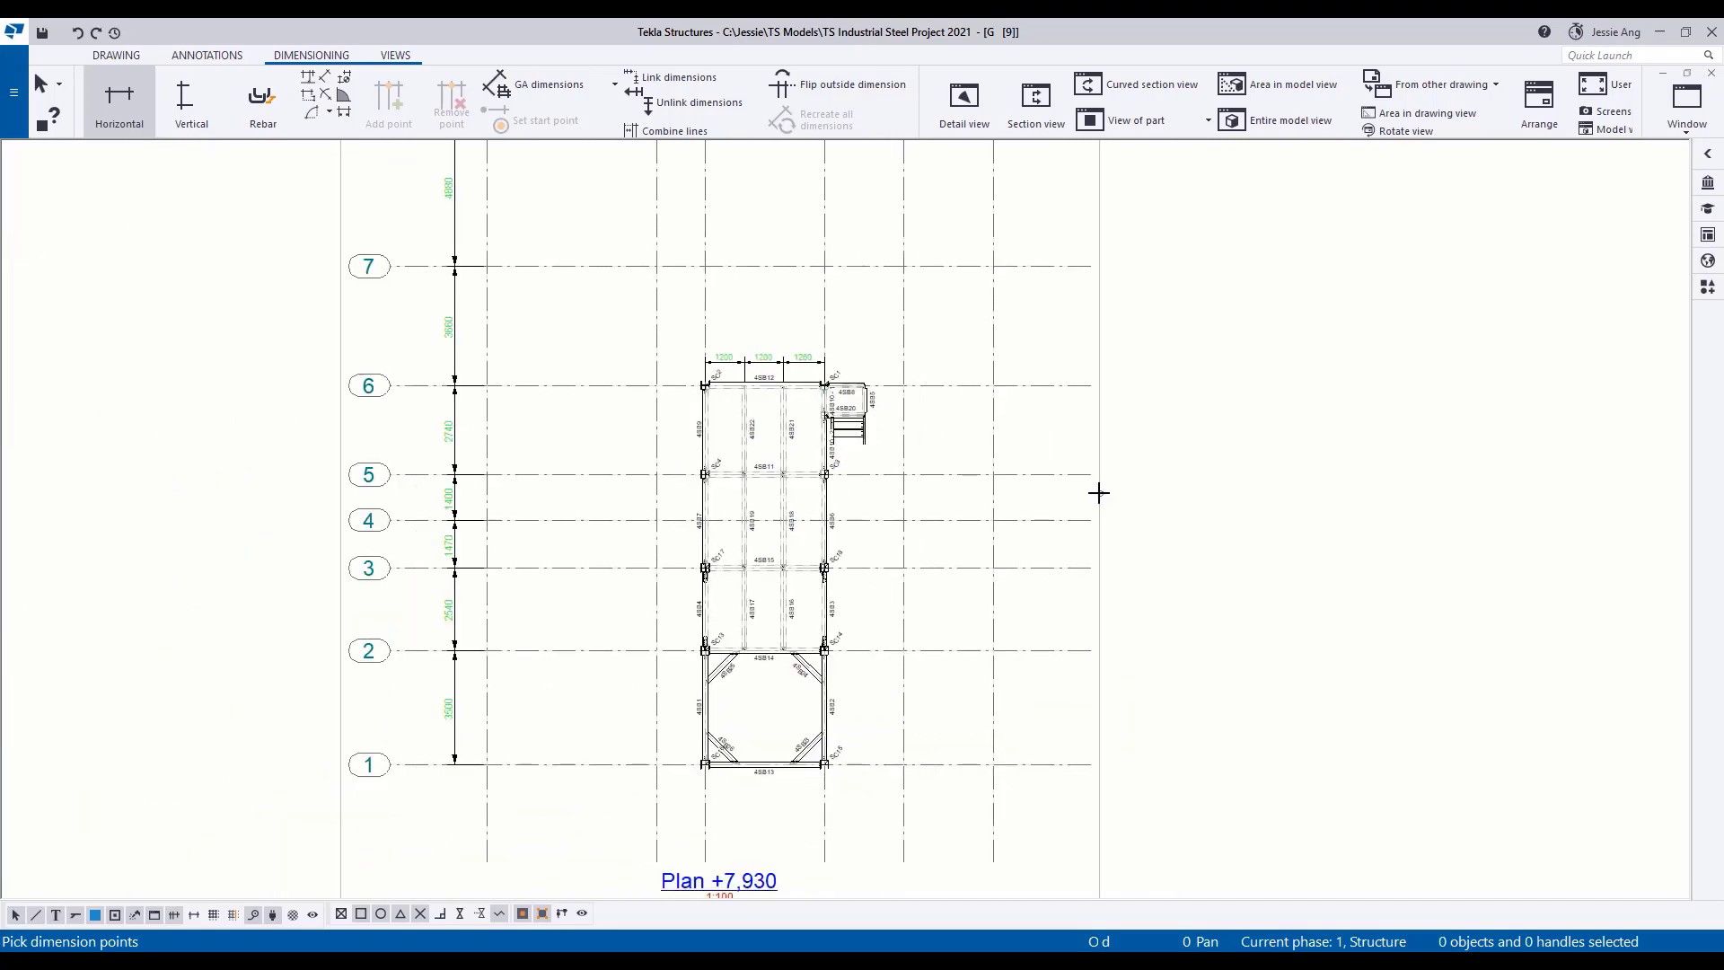
{"action": "middle_click_drag", "start_coordinate": [1101, 493], "coordinate": [550, 370]}
{"action": "scroll", "coordinate": [549, 362], "scroll_direction": "down", "scroll_amount": 3}
{"action": "middle_click_drag", "start_coordinate": [1185, 514], "coordinate": [728, 520]}
{"action": "scroll", "coordinate": [727, 520], "scroll_direction": "up", "scroll_amount": 4}
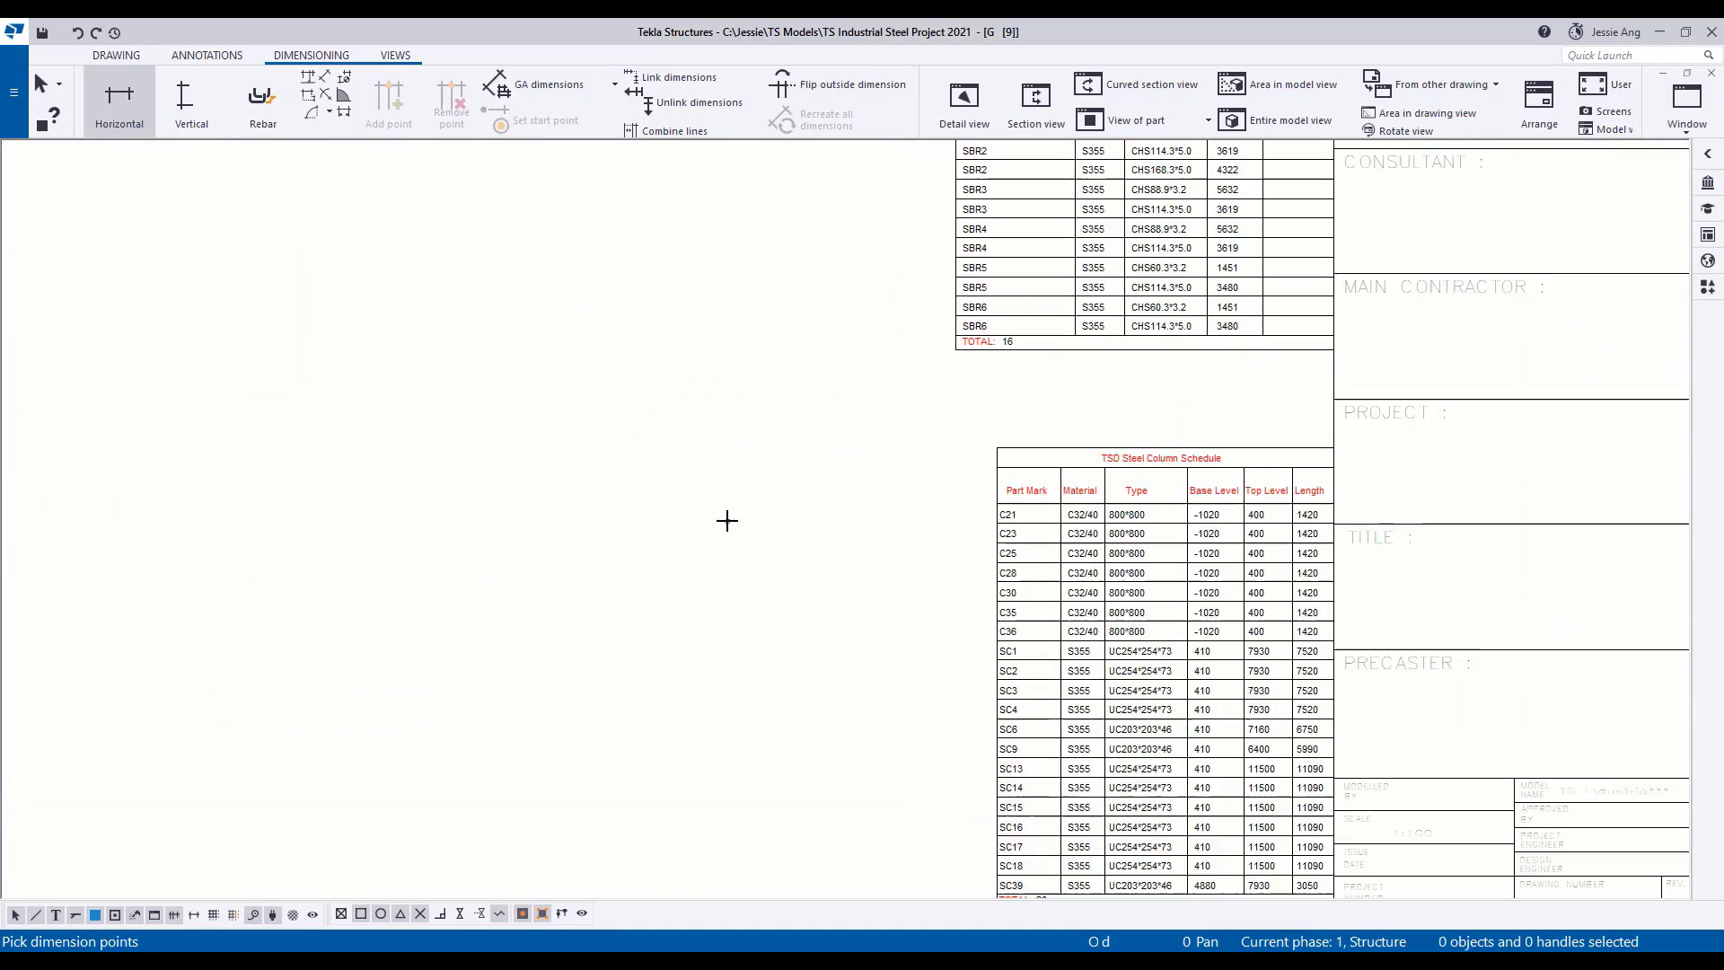
{"action": "middle_click_drag", "start_coordinate": [850, 480], "coordinate": [963, 763]}
{"action": "middle_click_drag", "start_coordinate": [905, 416], "coordinate": [973, 742]}
{"action": "scroll", "coordinate": [973, 743], "scroll_direction": "down", "scroll_amount": 4}
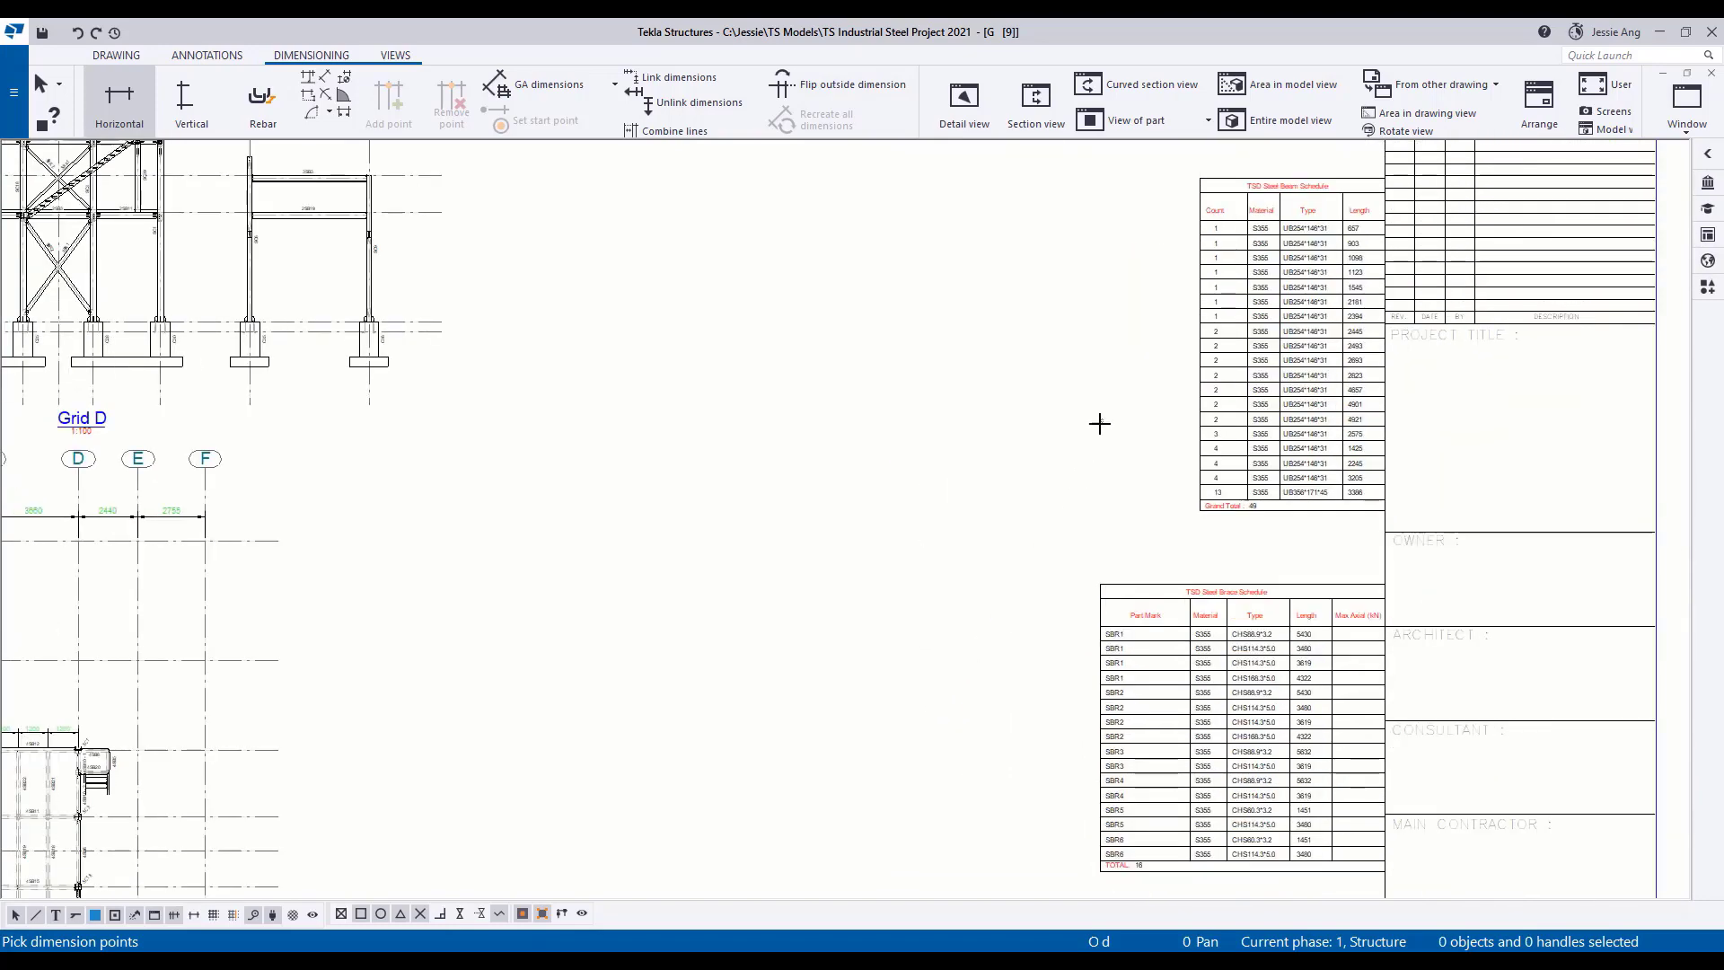
{"action": "scroll", "coordinate": [1096, 423], "scroll_direction": "up", "scroll_amount": 1}
{"action": "mouse_move", "coordinate": [1129, 446]}
{"action": "middle_mouse_down"}
{"action": "mouse_move", "coordinate": [1170, 512]}
{"action": "mouse_move", "coordinate": [1315, 530]}
{"action": "middle_mouse_up"}
{"action": "mouse_move", "coordinate": [823, 437]}
{"action": "middle_mouse_down"}
{"action": "mouse_move", "coordinate": [977, 501]}
{"action": "mouse_move", "coordinate": [1059, 599]}
{"action": "mouse_move", "coordinate": [1065, 661]}
{"action": "middle_mouse_up"}
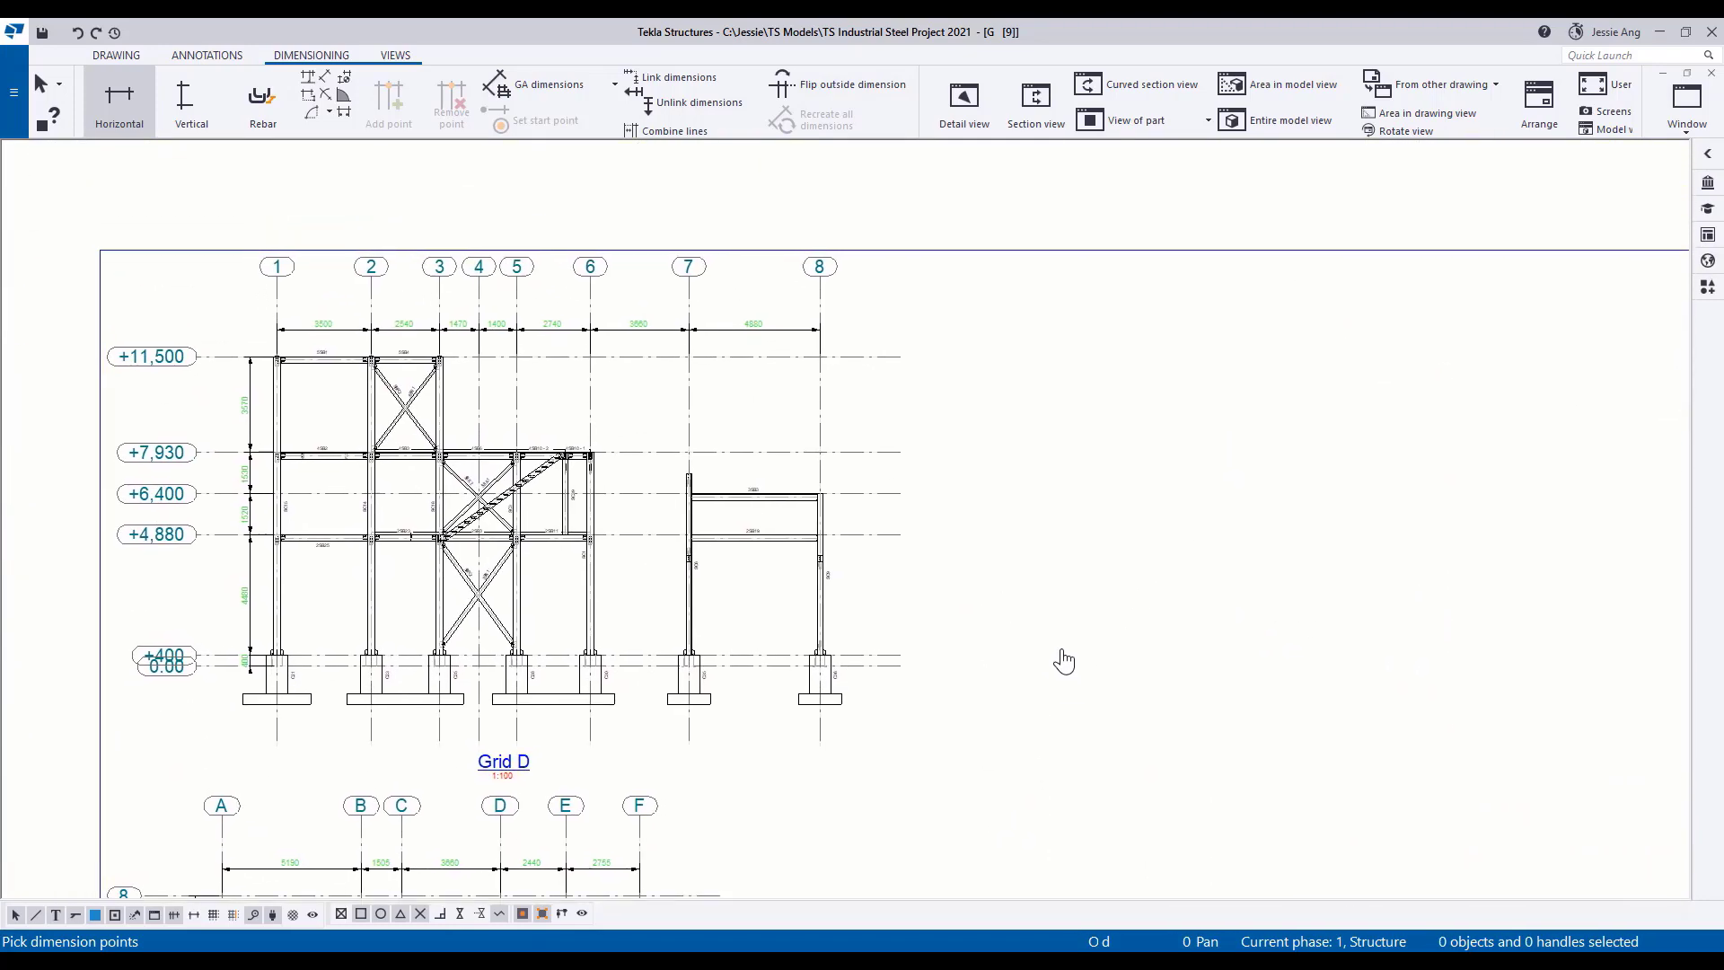
{"action": "scroll", "coordinate": [1064, 661], "scroll_direction": "up", "scroll_amount": 1}
{"action": "scroll", "coordinate": [1012, 569], "scroll_direction": "down", "scroll_amount": 1}
{"action": "scroll", "coordinate": [1041, 566], "scroll_direction": "up", "scroll_amount": 1}
{"action": "middle_click_drag", "start_coordinate": [1012, 569], "coordinate": [1144, 563]}
{"action": "scroll", "coordinate": [1042, 566], "scroll_direction": "up", "scroll_amount": 1}
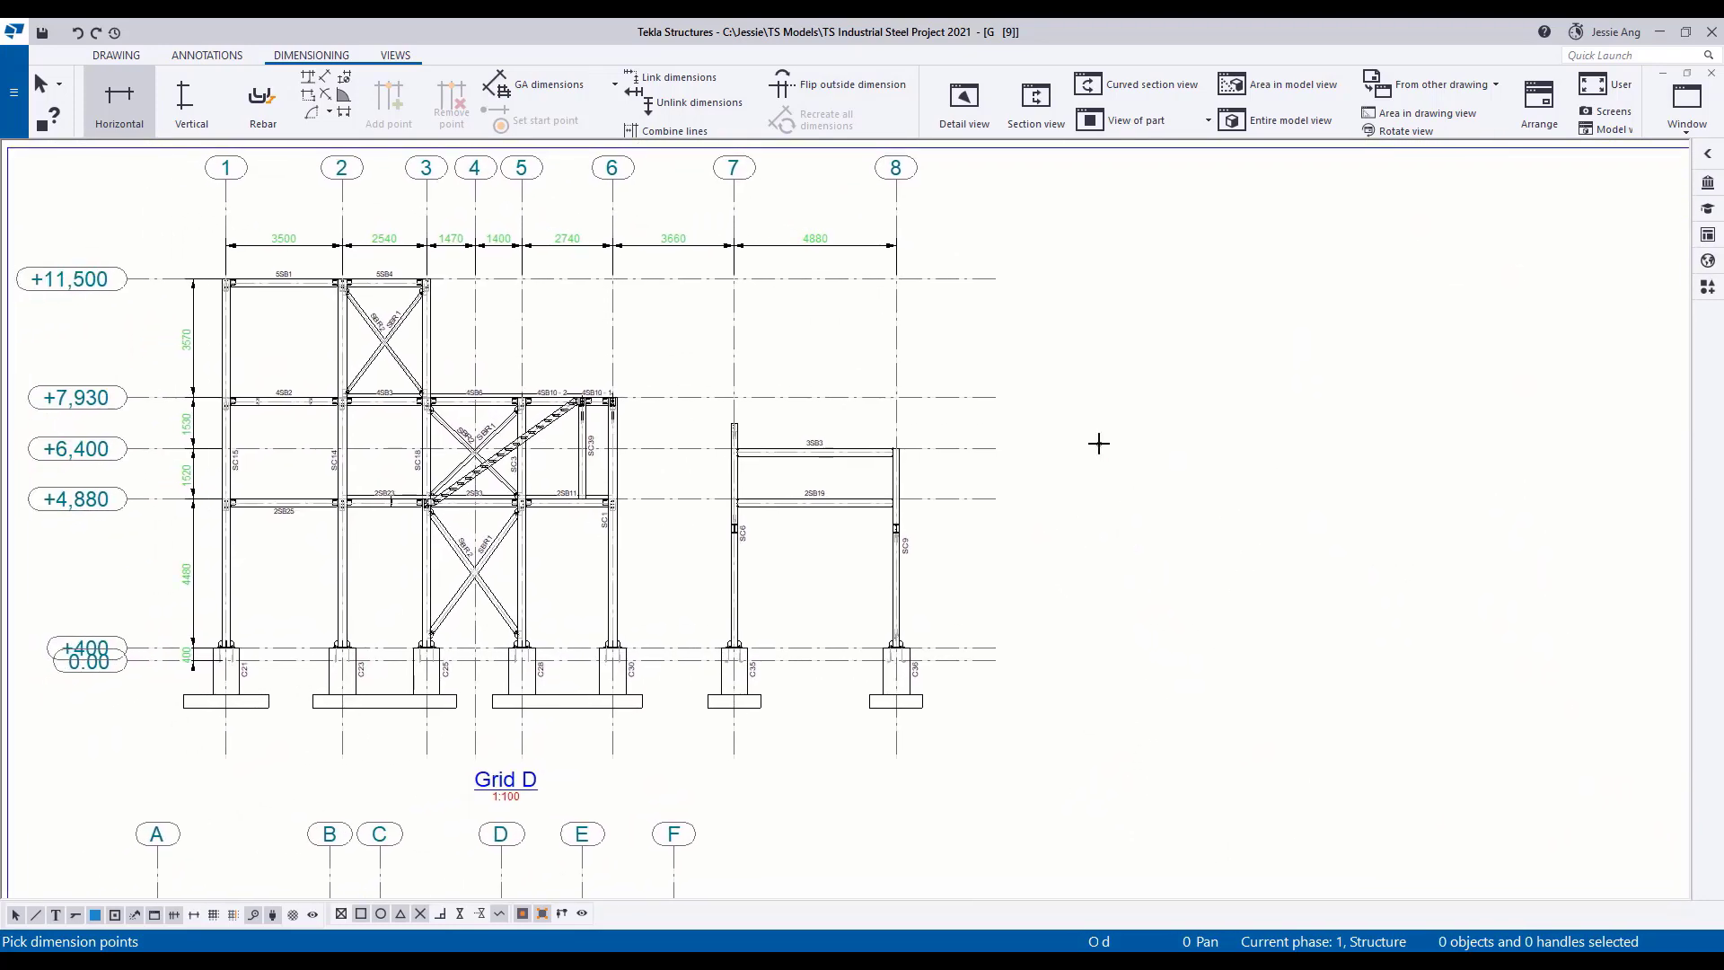
Create a detail view of the grid 2 beam-to-column joint at level +11,500 in the Grid D elevation, placed beside the elevation.
{"action": "left_click", "coordinate": [397, 56]}
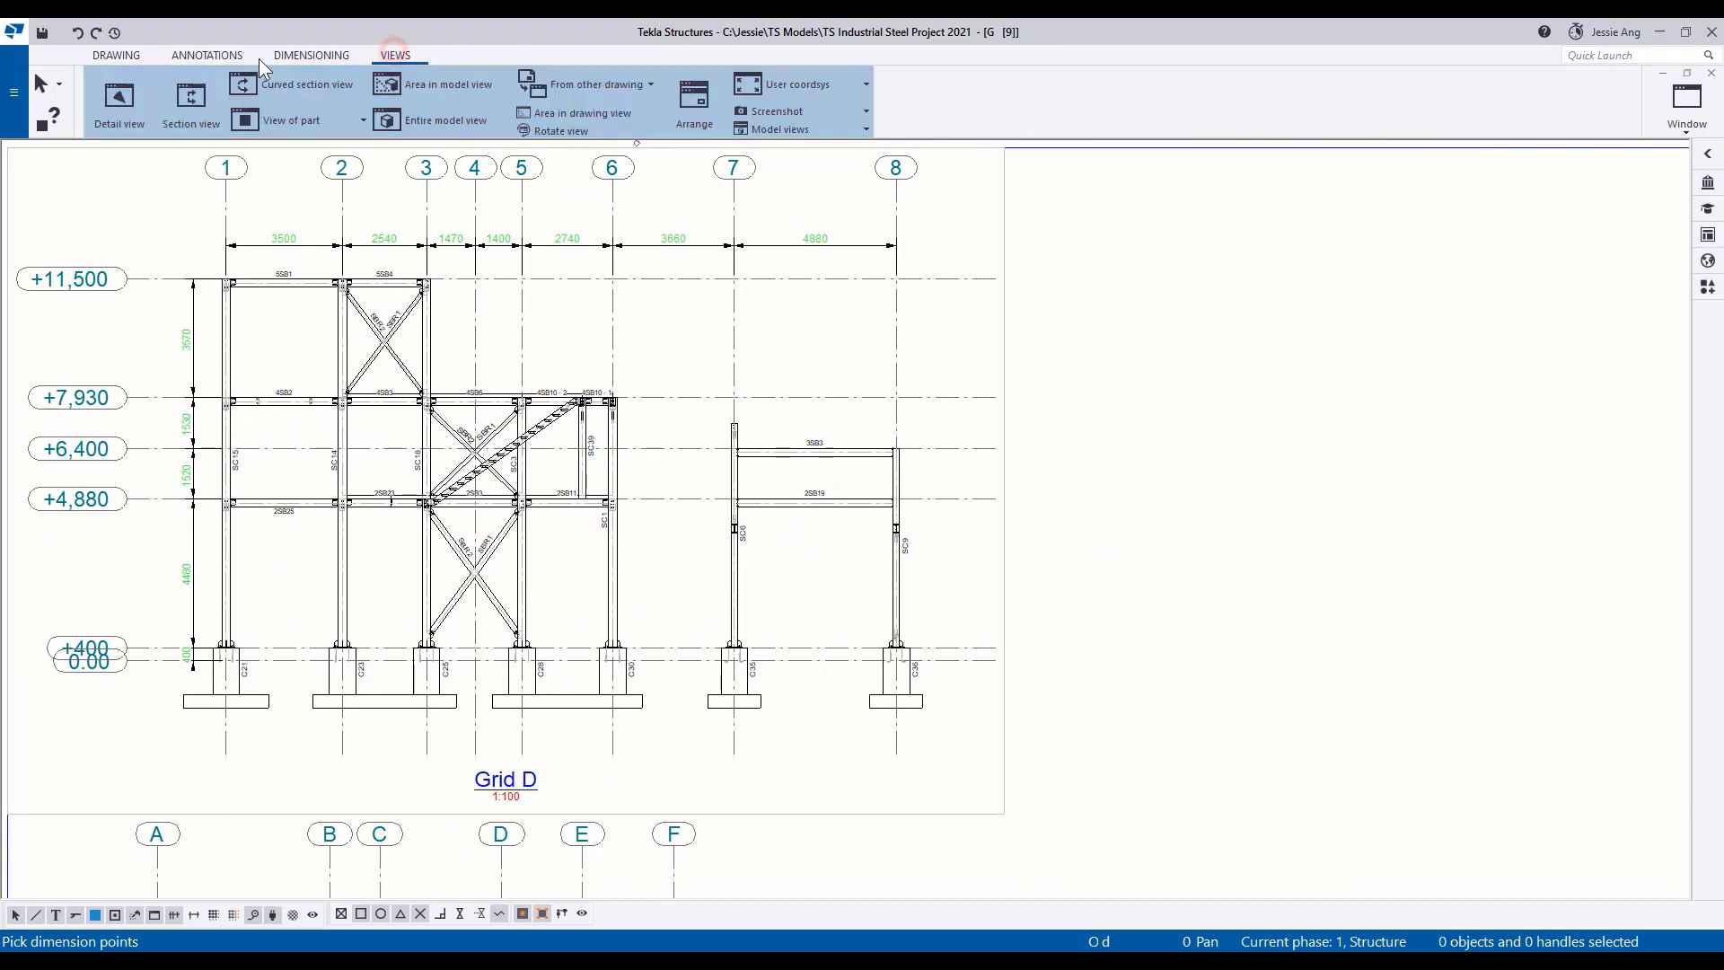
{"action": "left_click", "coordinate": [132, 110]}
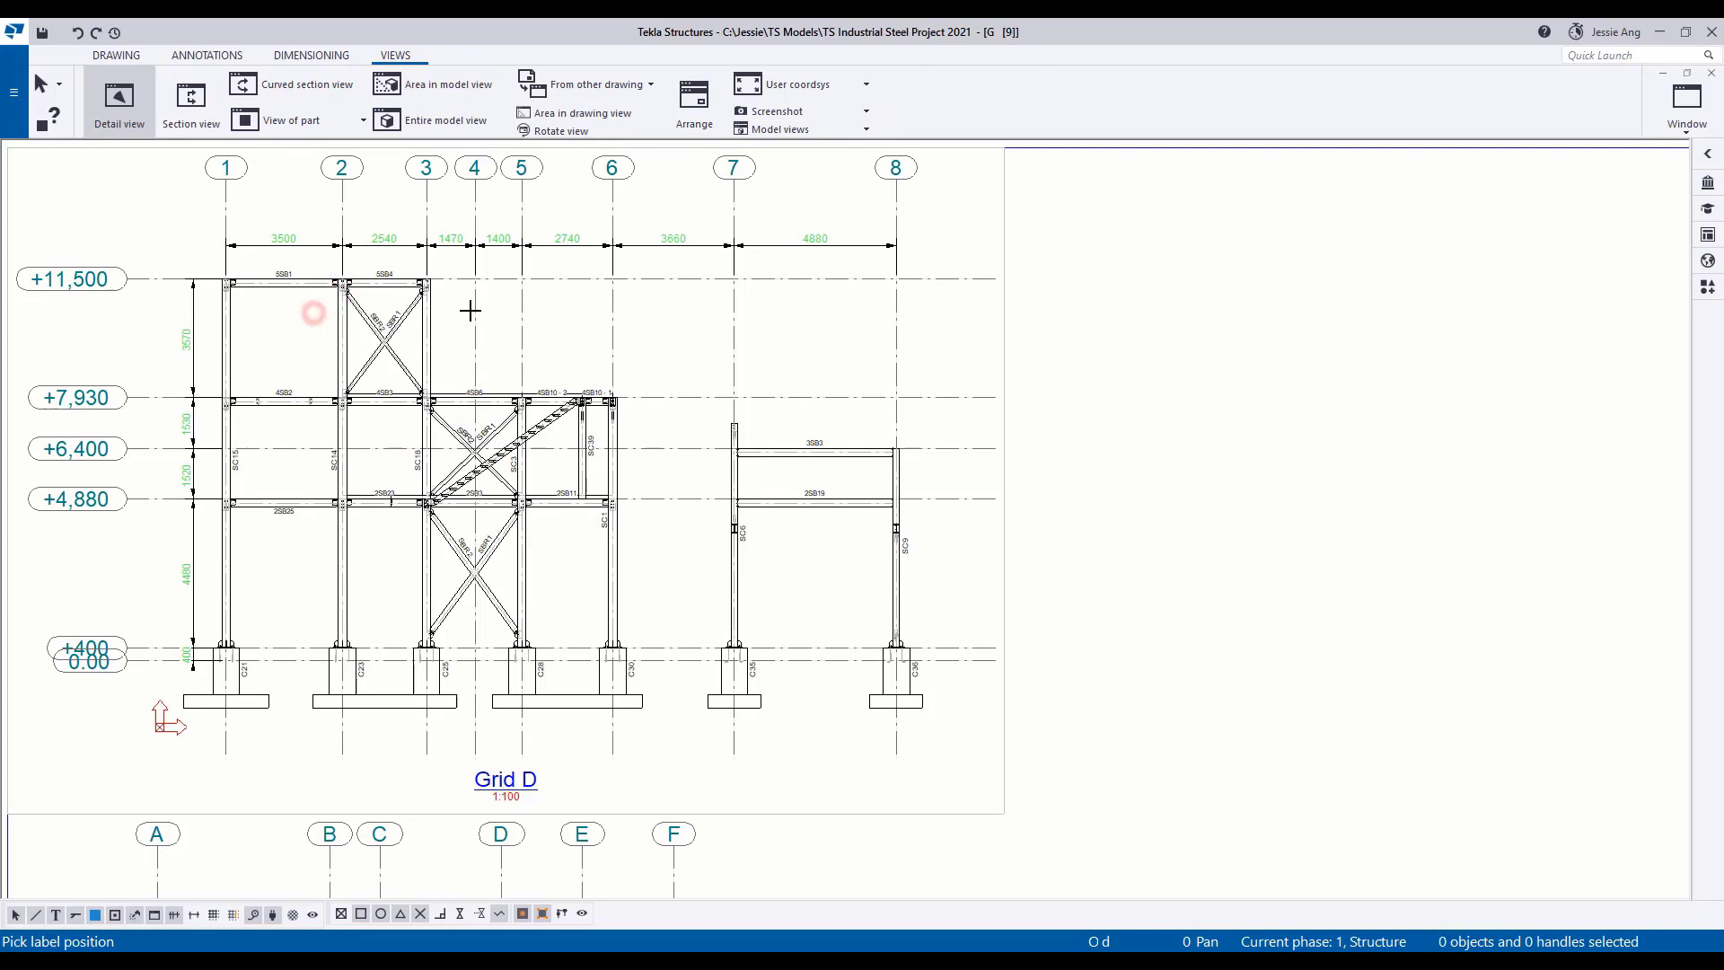
{"action": "left_click", "coordinate": [1217, 362]}
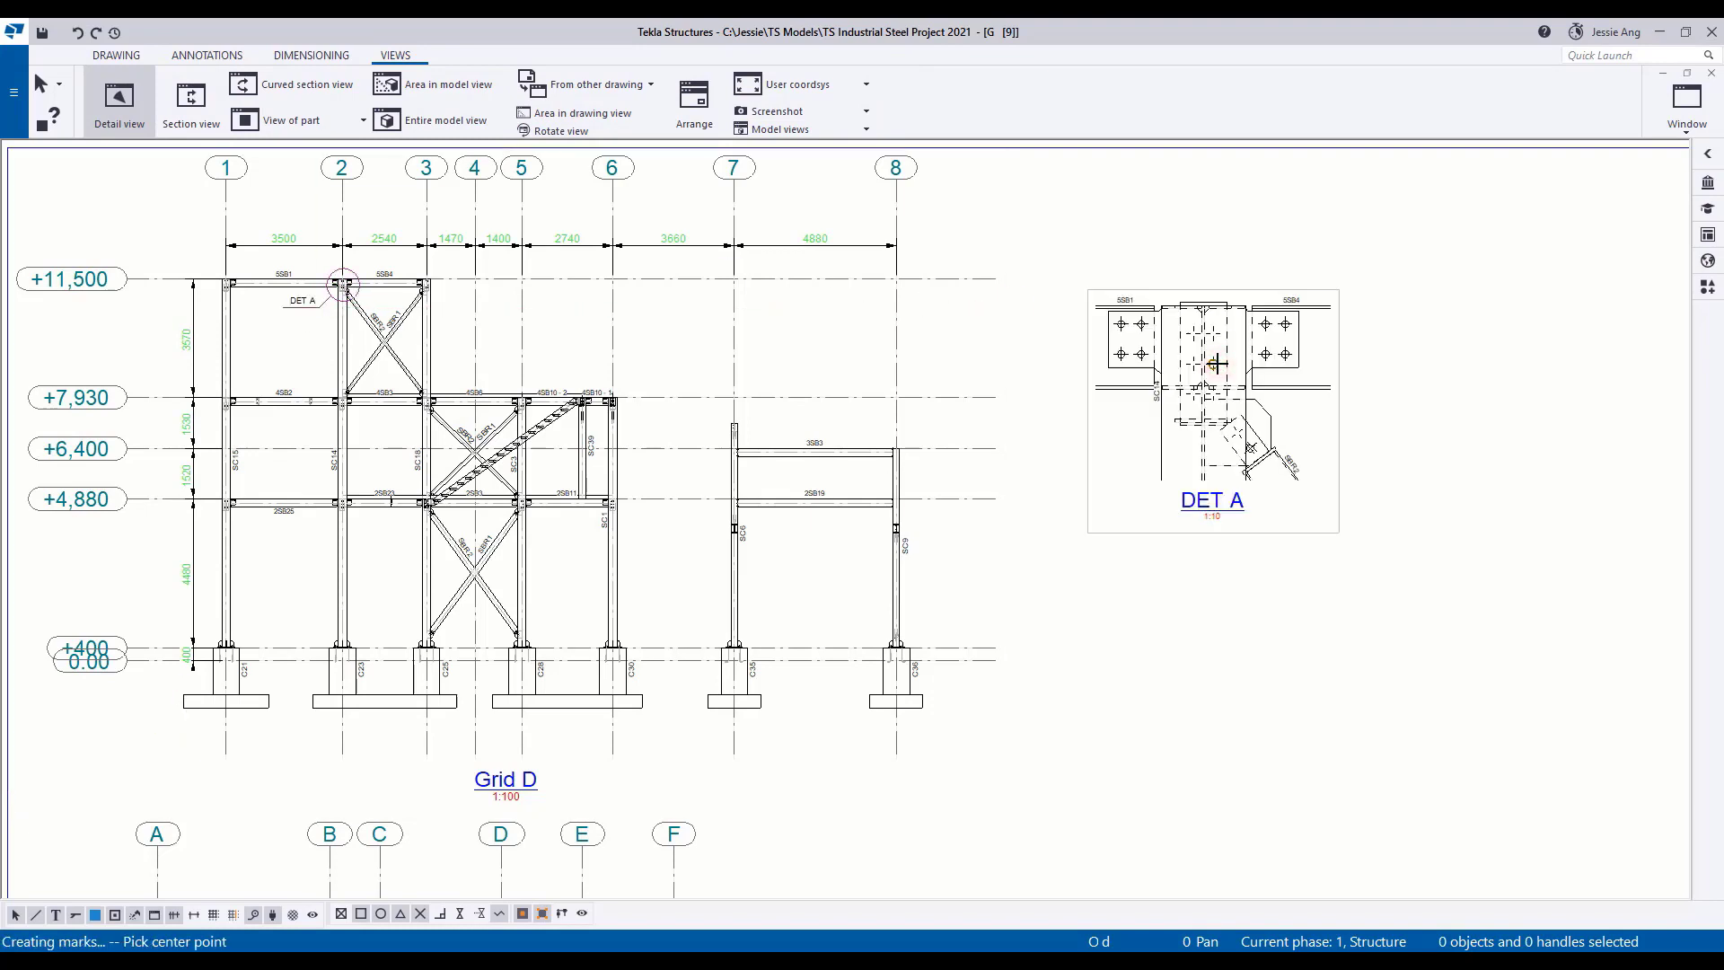
{"action": "key", "text": "Escape"}
Extend the DET A view boundary slightly downward and outward past the 5SB1 beam side.
{"action": "left_click", "coordinate": [1239, 518]}
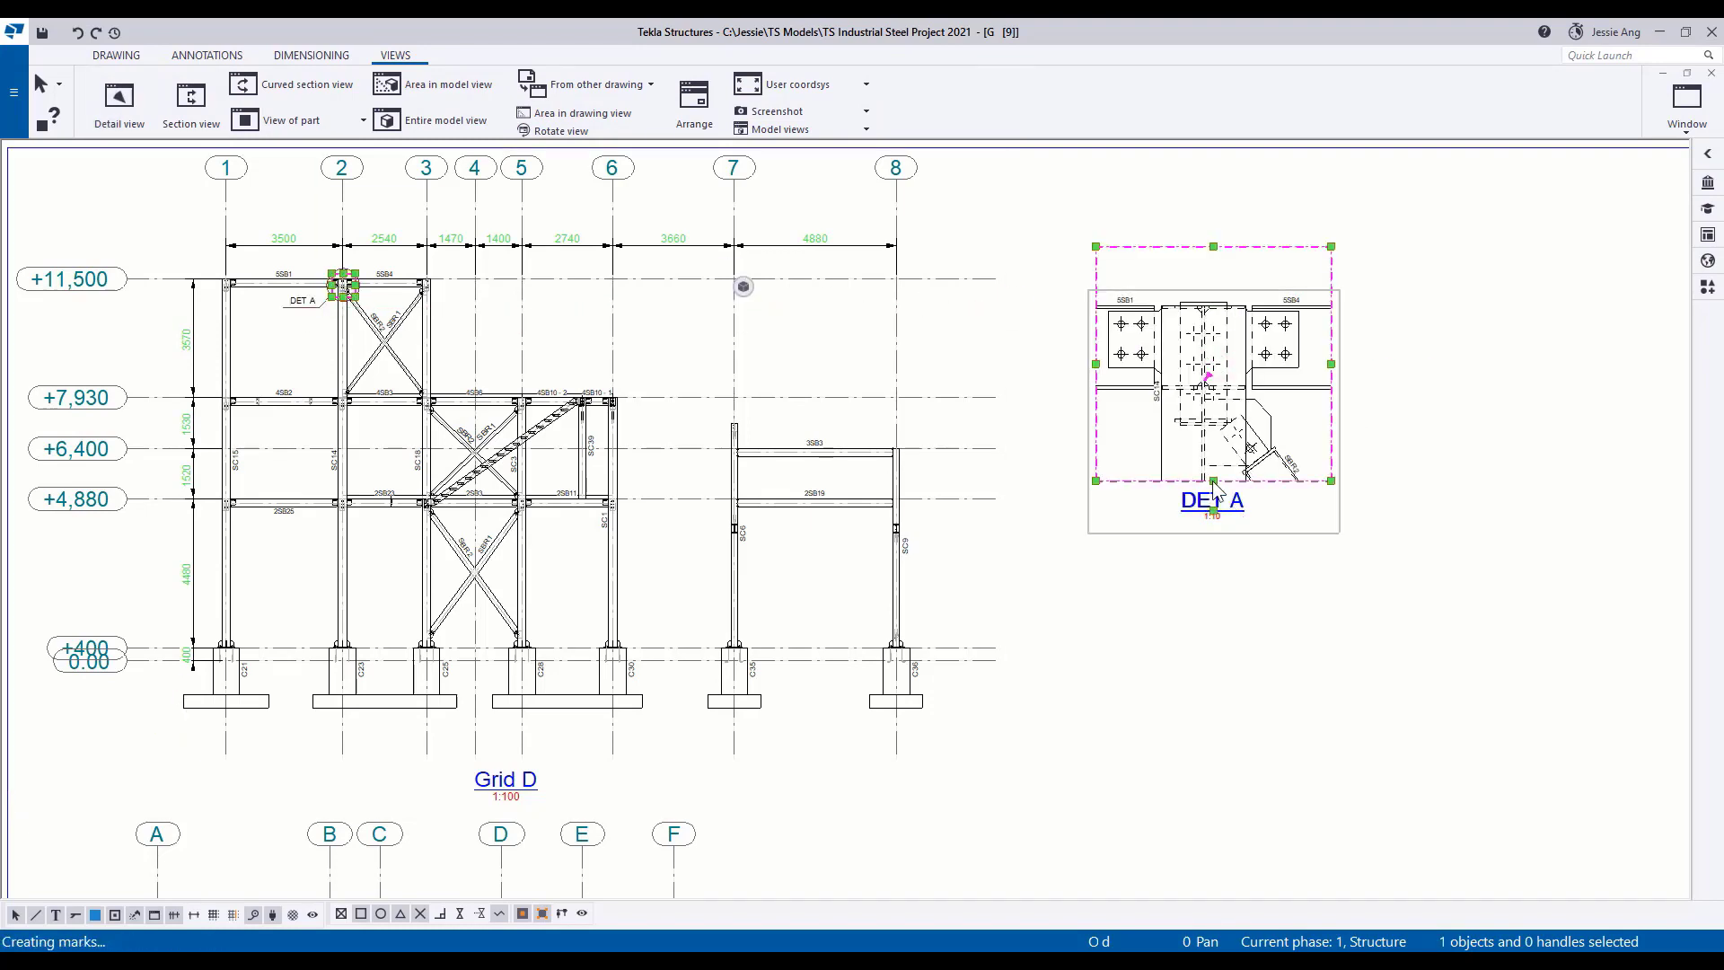
{"action": "left_click_drag", "start_coordinate": [1213, 481], "coordinate": [1213, 499]}
{"action": "left_click_drag", "start_coordinate": [1096, 372], "coordinate": [1082, 373]}
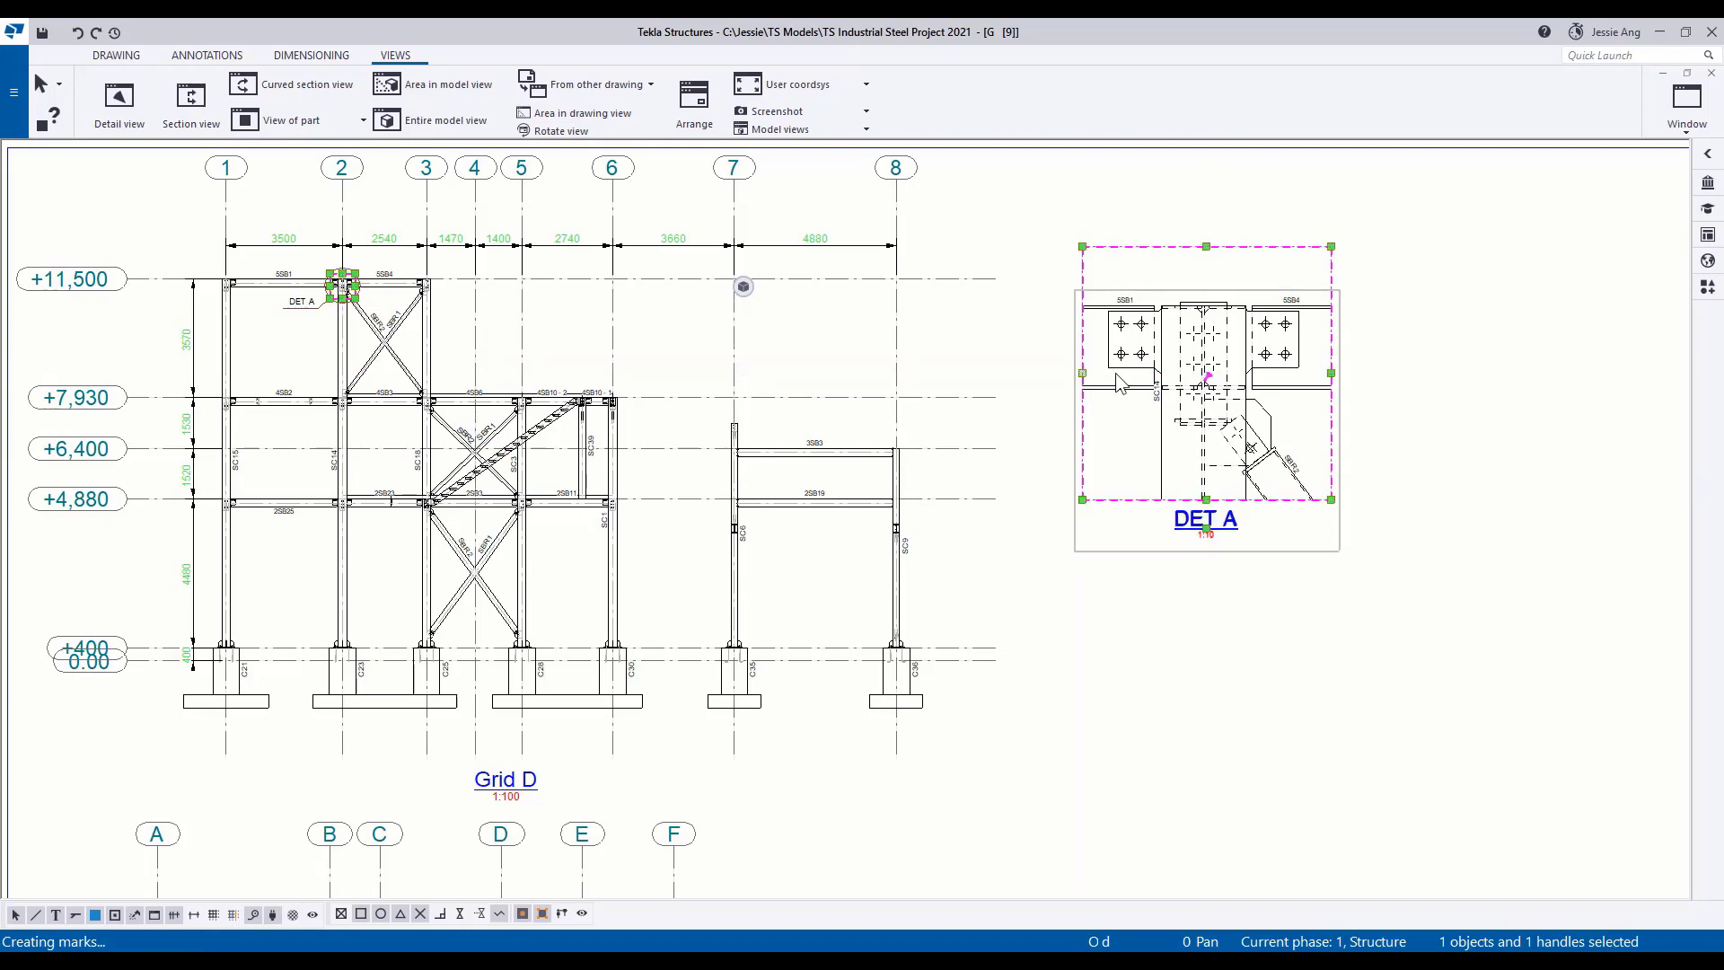
Apply the Industrial_Profile part mark settings to DET A and move the view up beside the Grid D elevation.
{"action": "double_click", "coordinate": [1231, 529]}
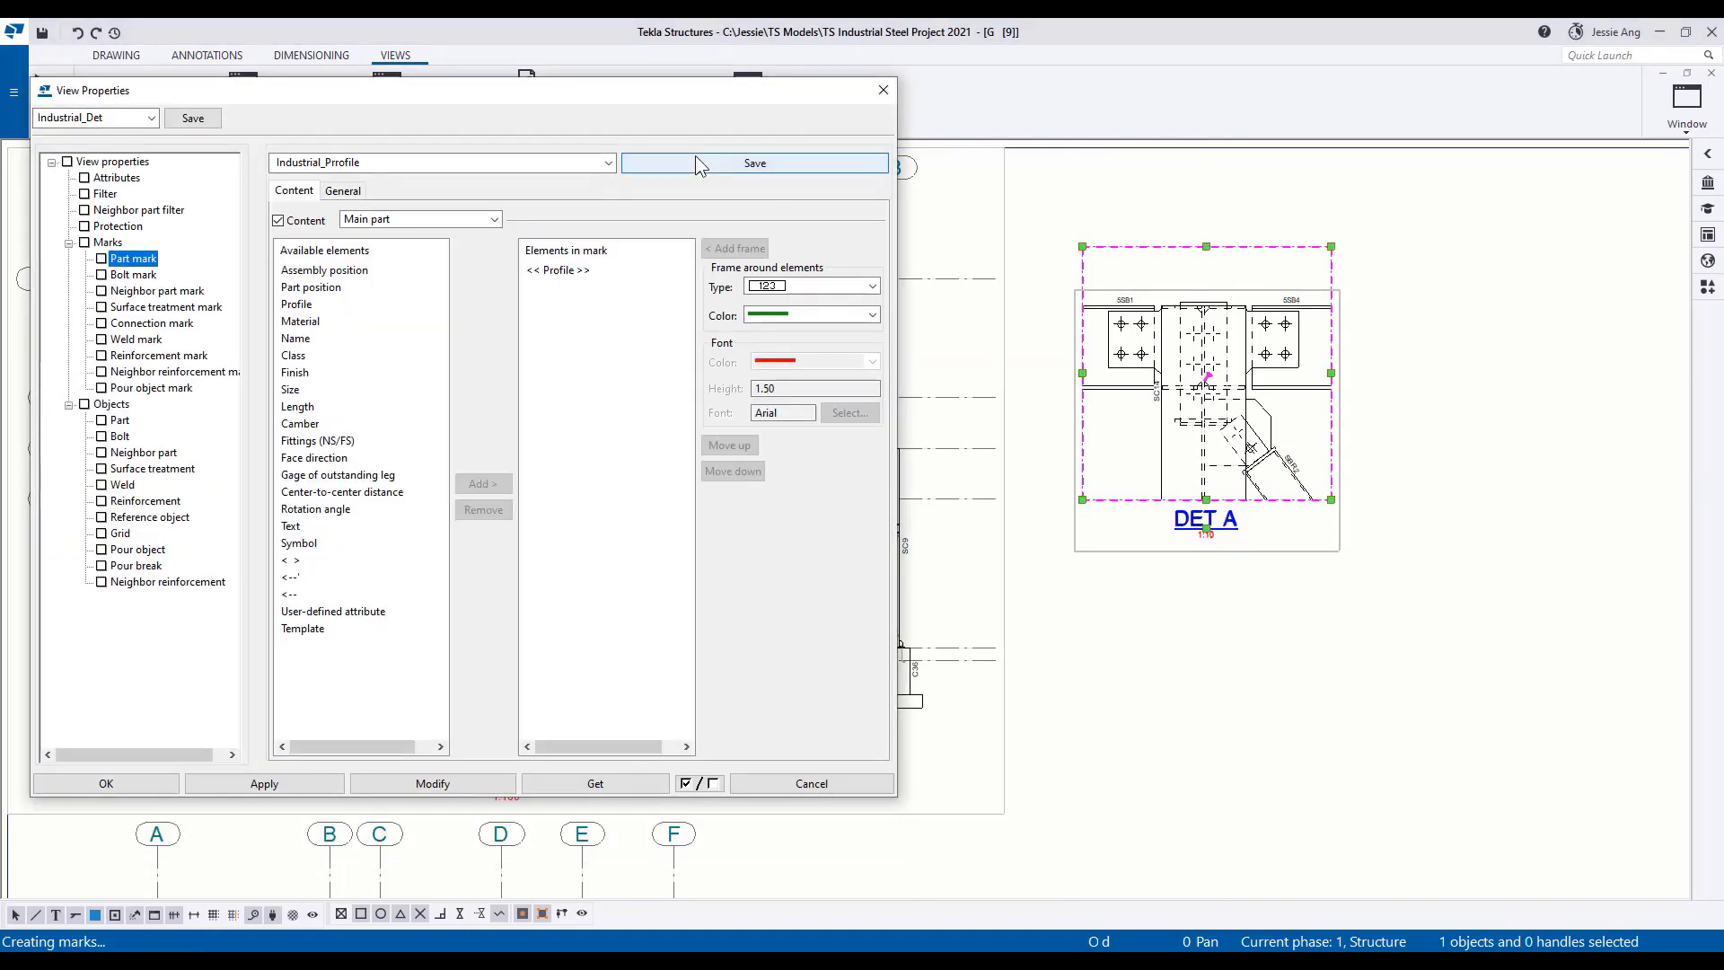
{"action": "left_click", "coordinate": [416, 787]}
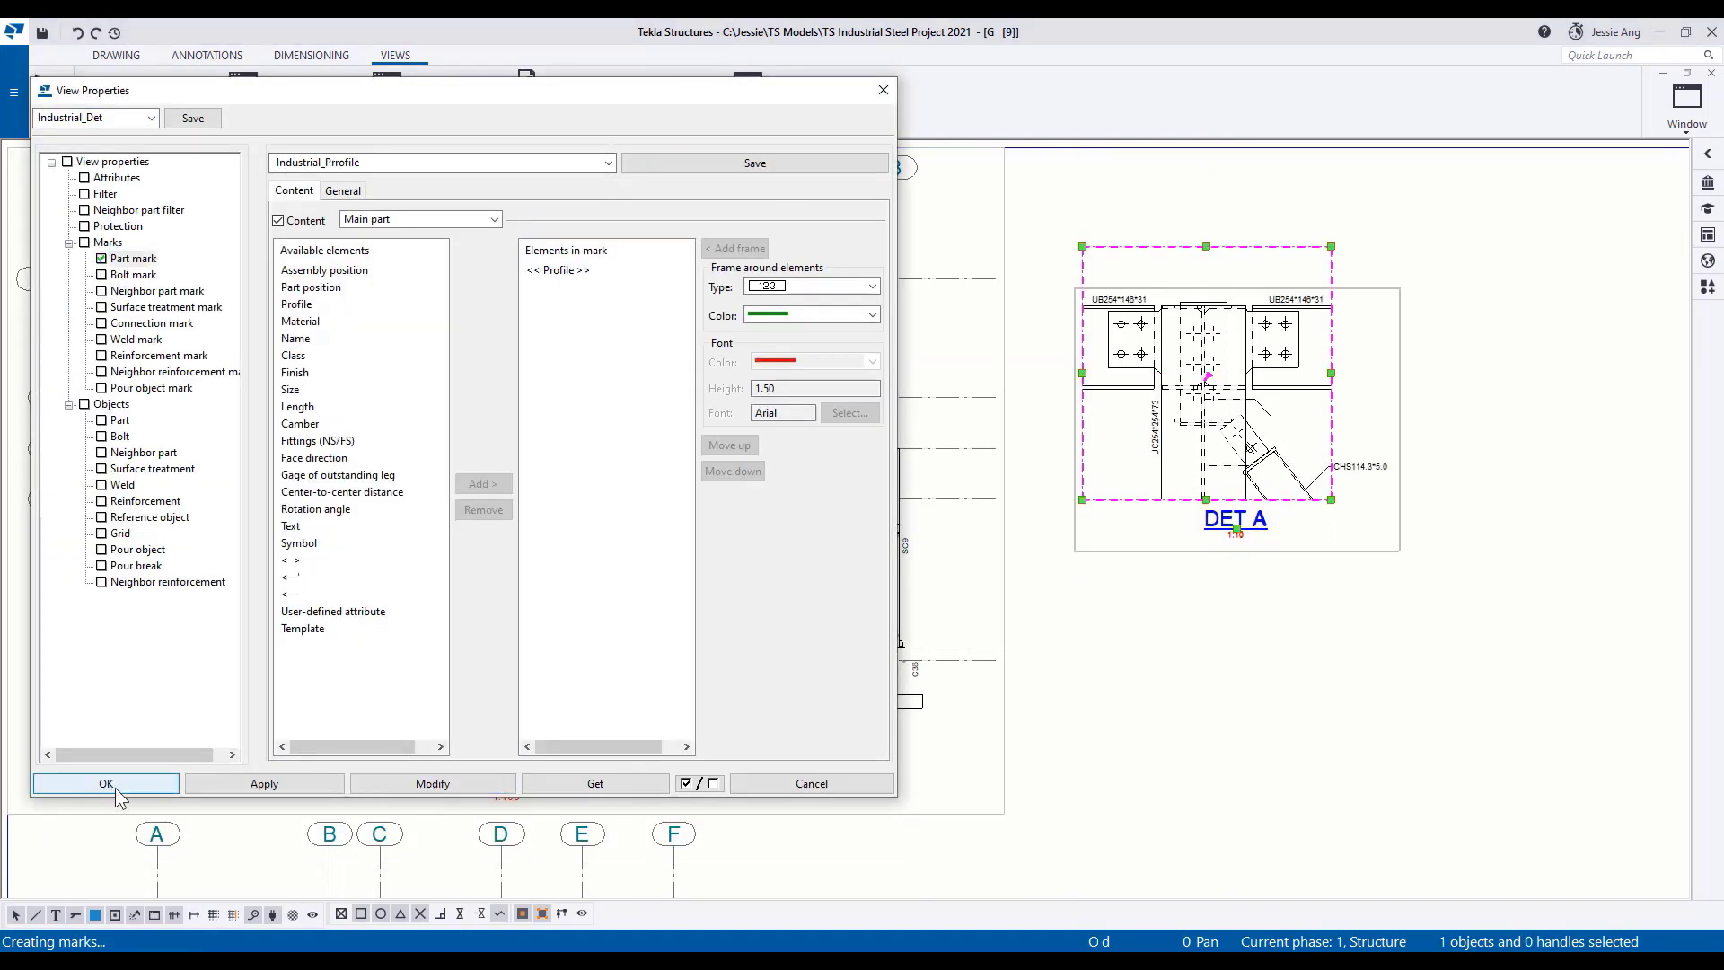
{"action": "left_click", "coordinate": [106, 784]}
{"action": "left_click_drag", "start_coordinate": [1238, 536], "coordinate": [1213, 466]}
Create a vertical section view through DET A's right-hand beam connection, looking toward the column, and place it beside the detail.
{"action": "left_click", "coordinate": [190, 98]}
{"action": "left_click", "coordinate": [1255, 220]}
{"action": "left_click", "coordinate": [1255, 329]}
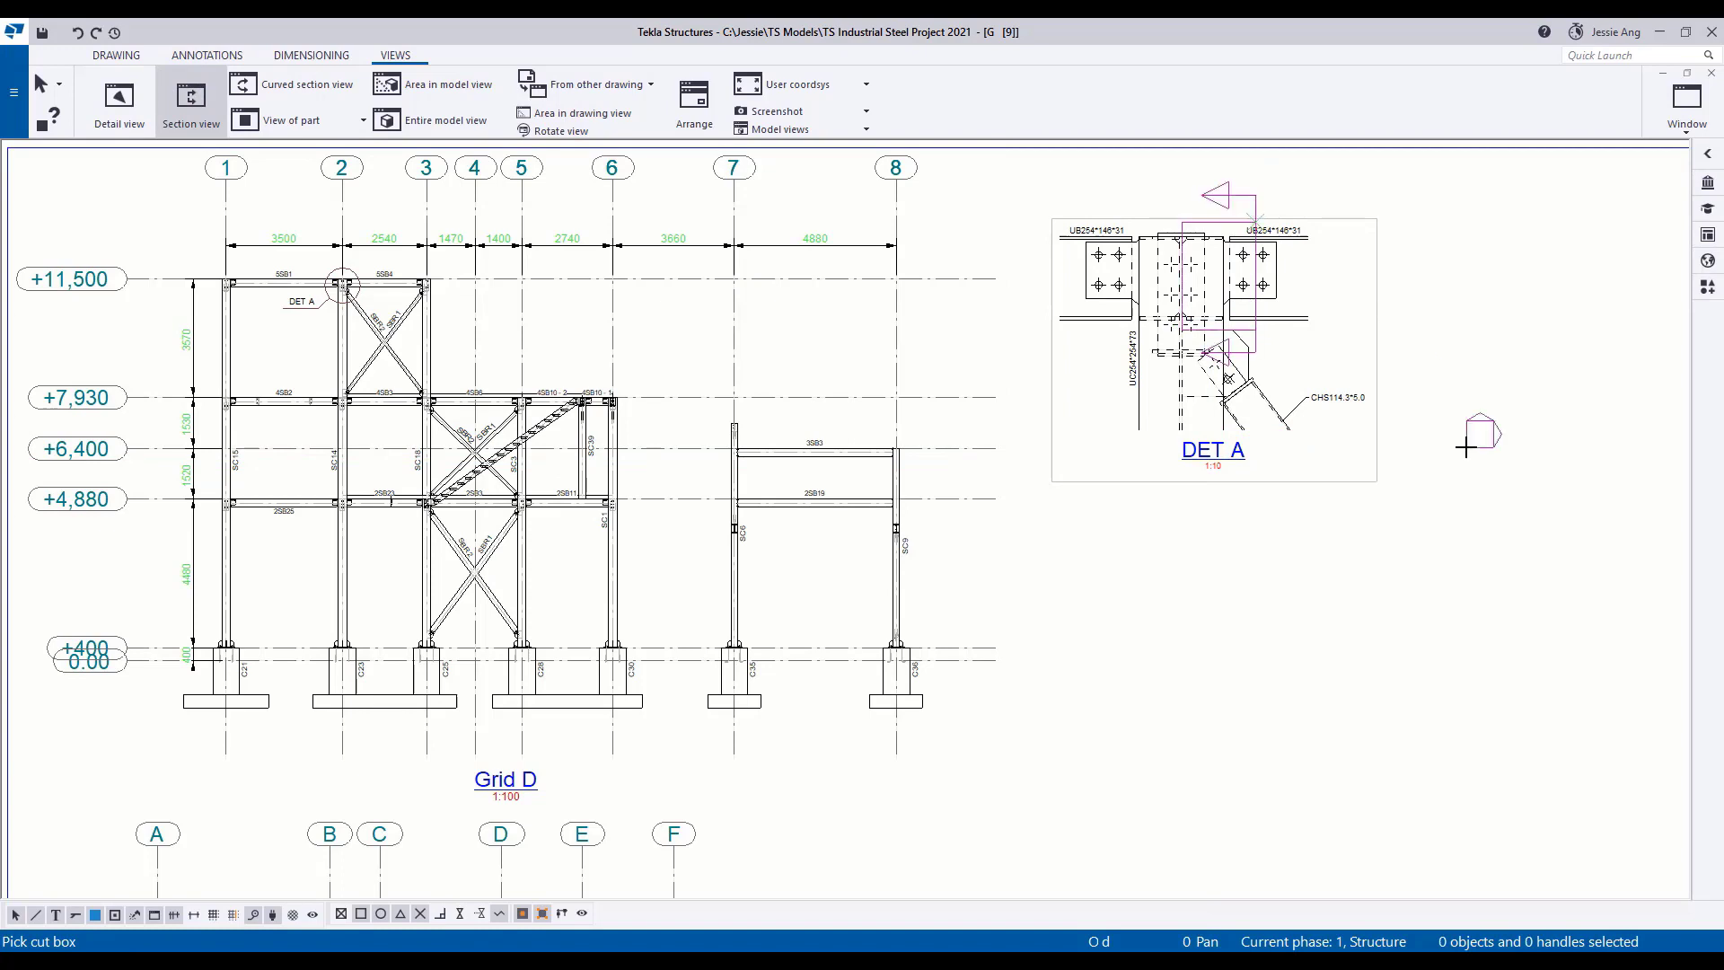
{"action": "left_click", "coordinate": [1548, 316]}
{"action": "middle_click_drag", "start_coordinate": [1548, 469], "coordinate": [1412, 473]}
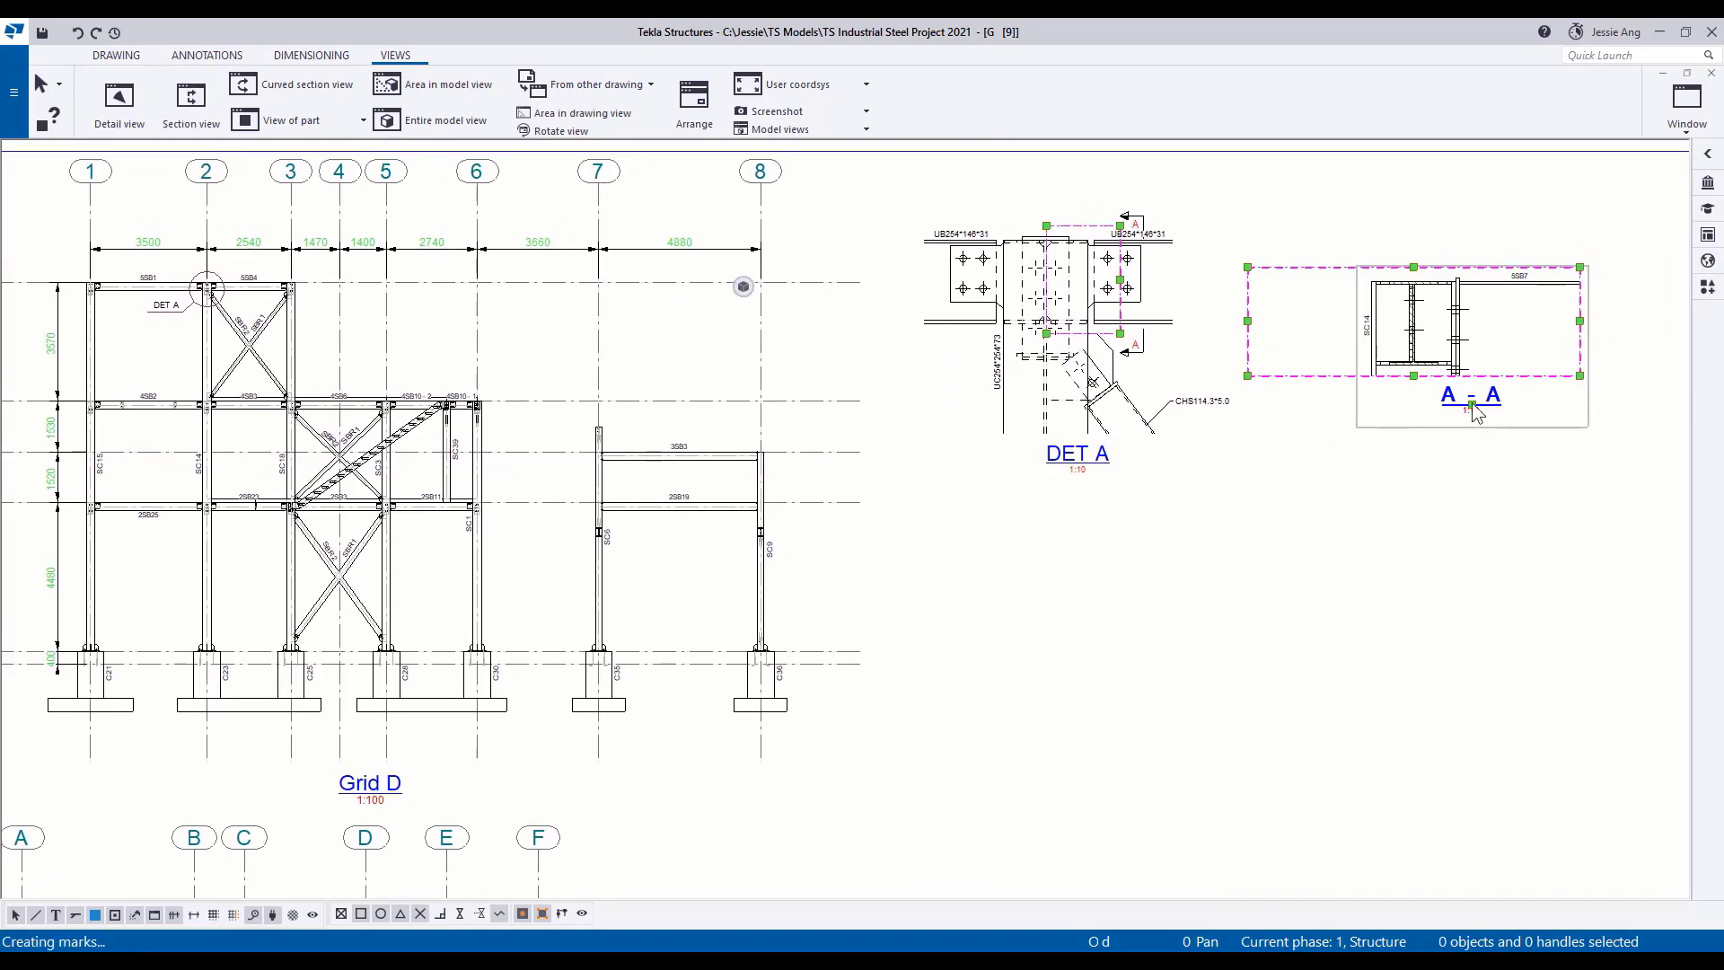
{"action": "mouse_move", "coordinate": [1472, 403]}
{"action": "left_mouse_down"}
{"action": "mouse_move", "coordinate": [1357, 338]}
{"action": "mouse_move", "coordinate": [1356, 362]}
{"action": "left_mouse_up"}
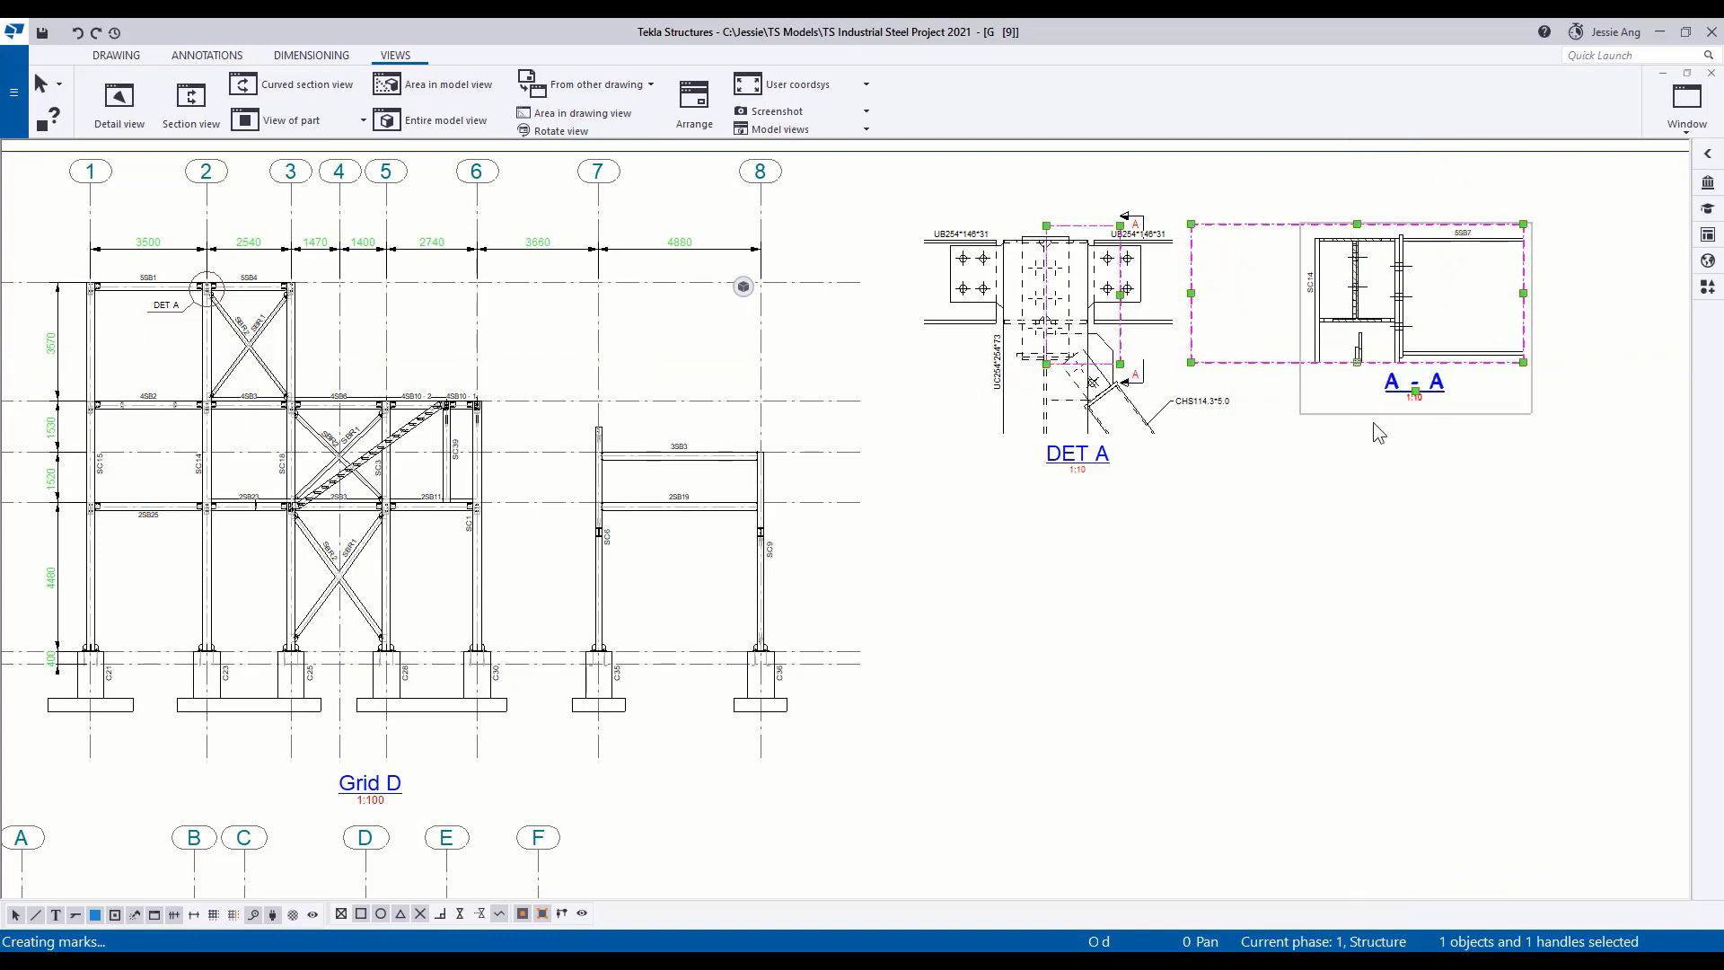
Apply the Industrial_Sec view properties to section view A - A.
{"action": "double_click", "coordinate": [1419, 381]}
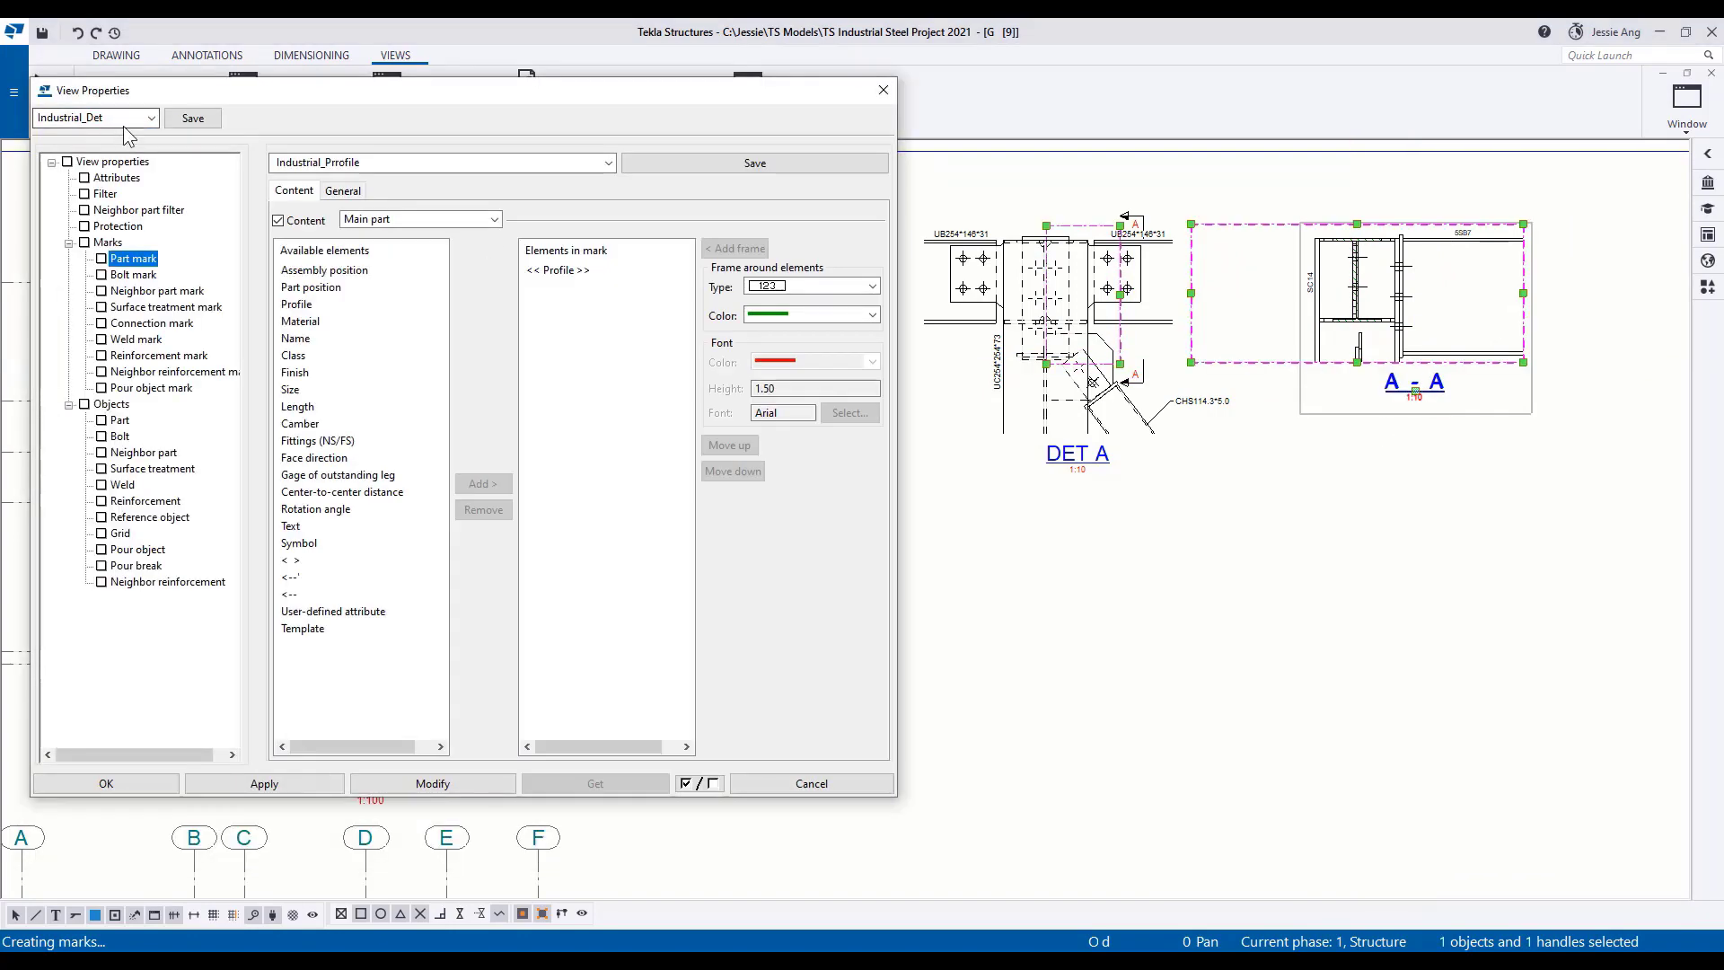
{"action": "left_click", "coordinate": [151, 117]}
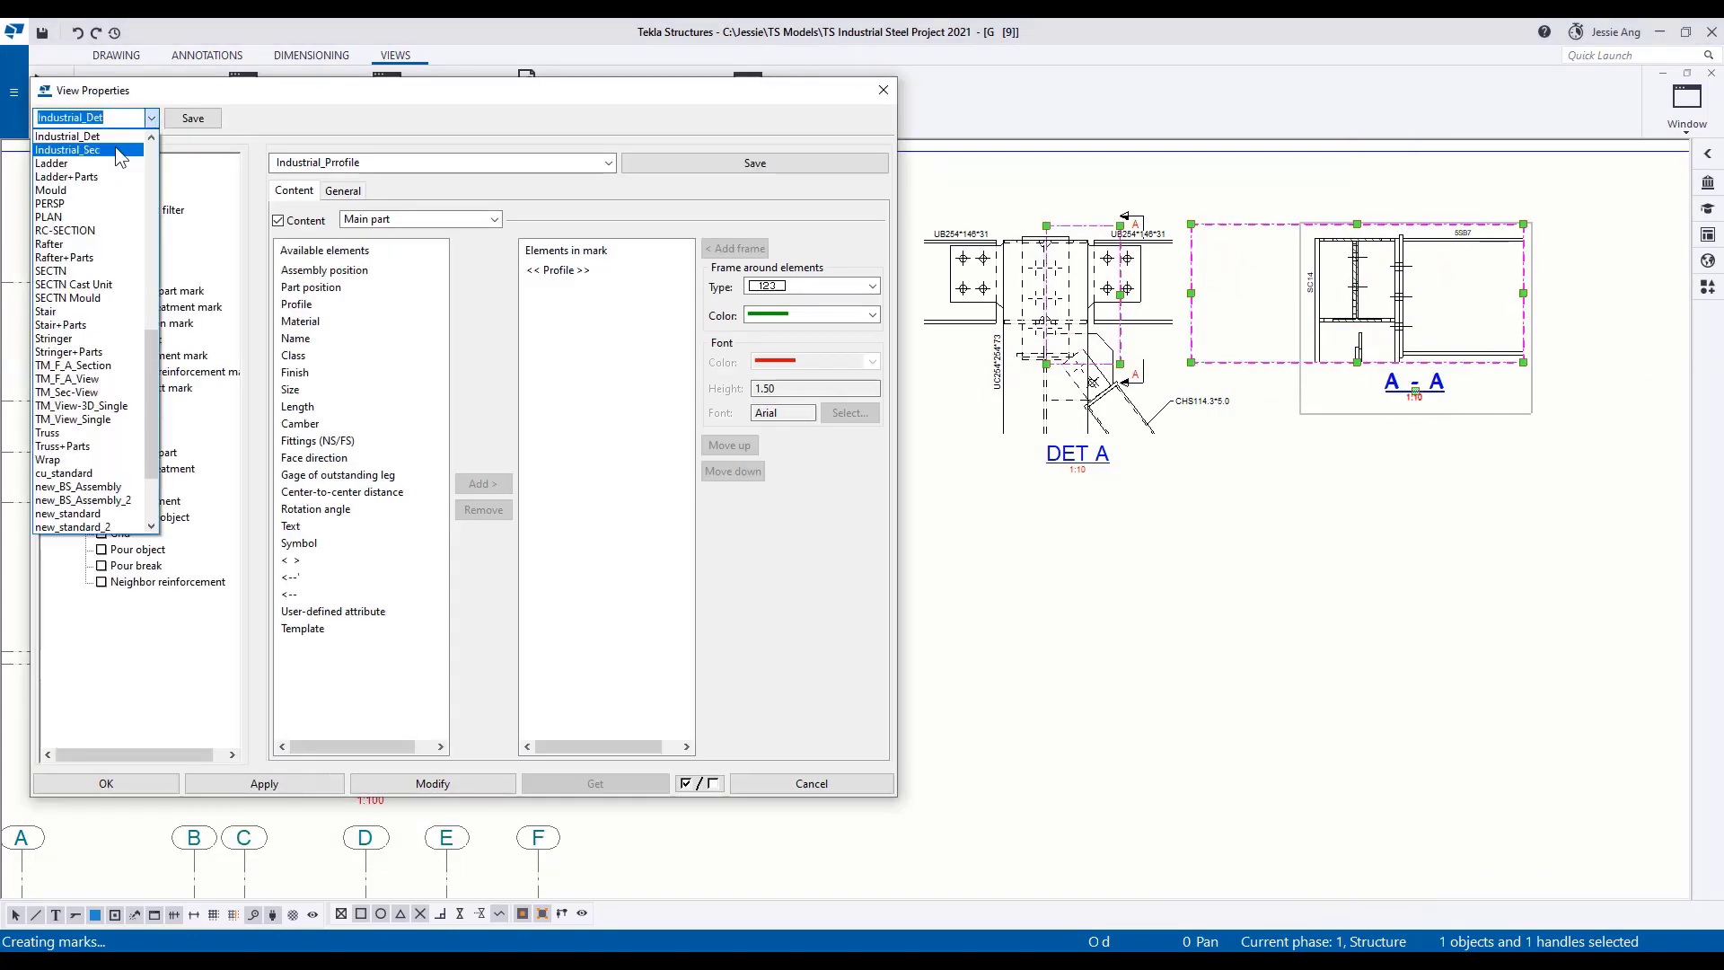
{"action": "left_click", "coordinate": [119, 153]}
{"action": "left_click", "coordinate": [449, 787]}
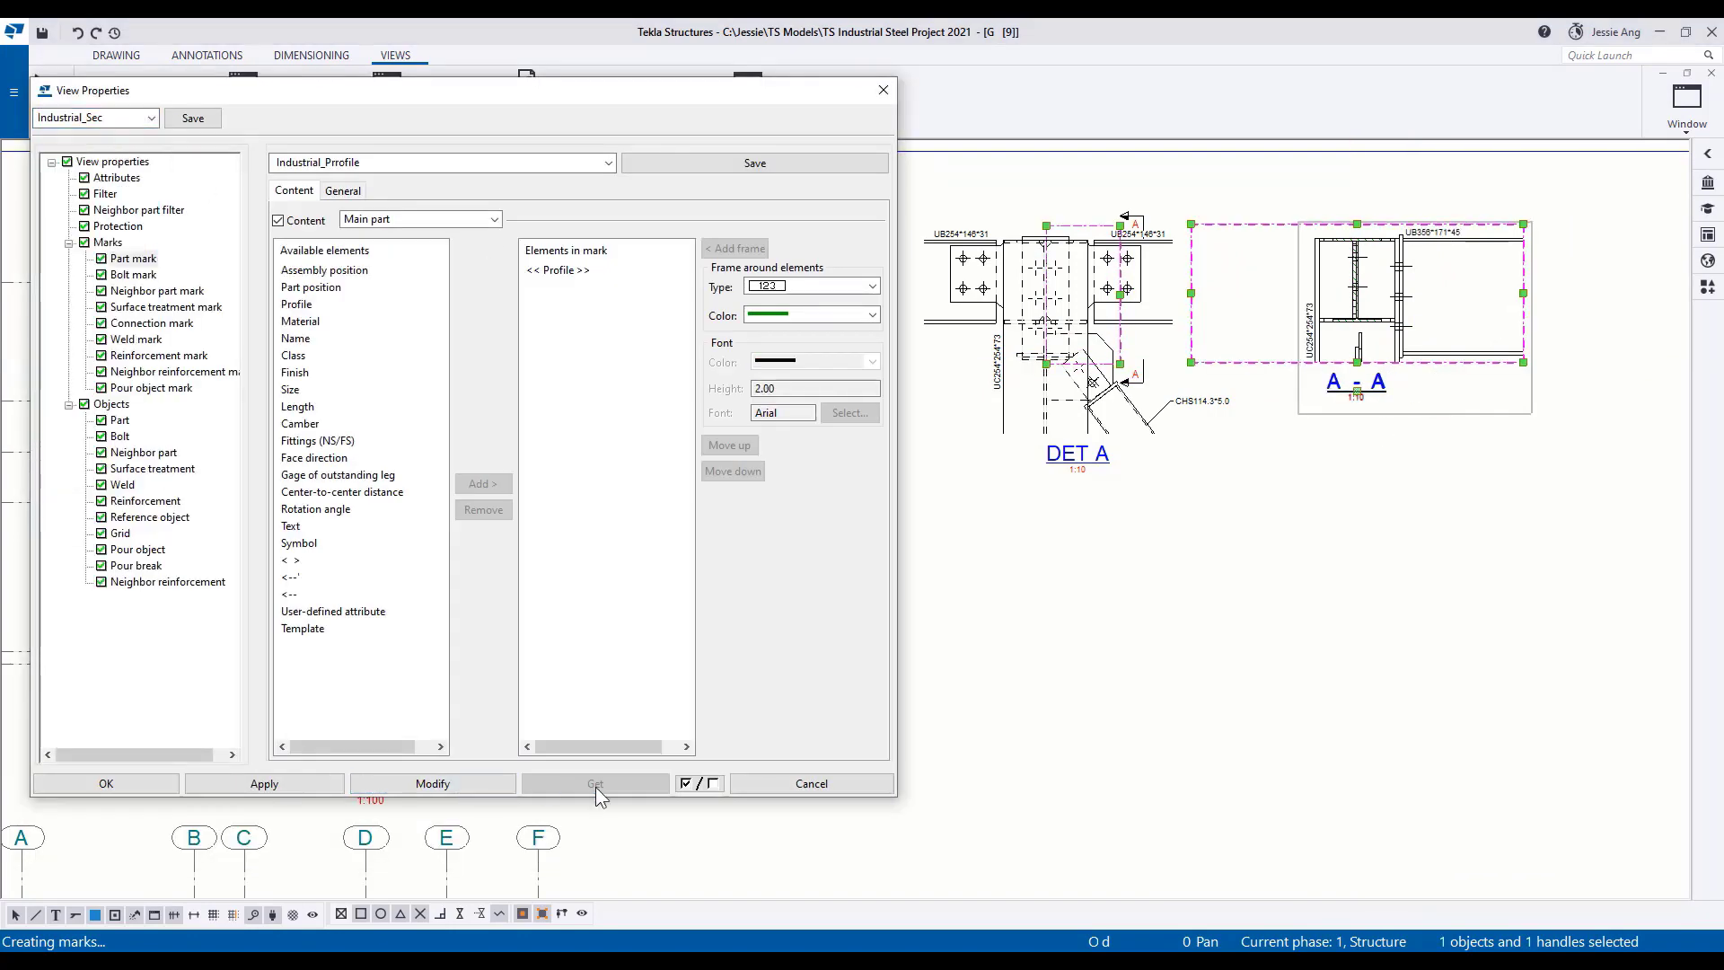
{"action": "left_click", "coordinate": [115, 784]}
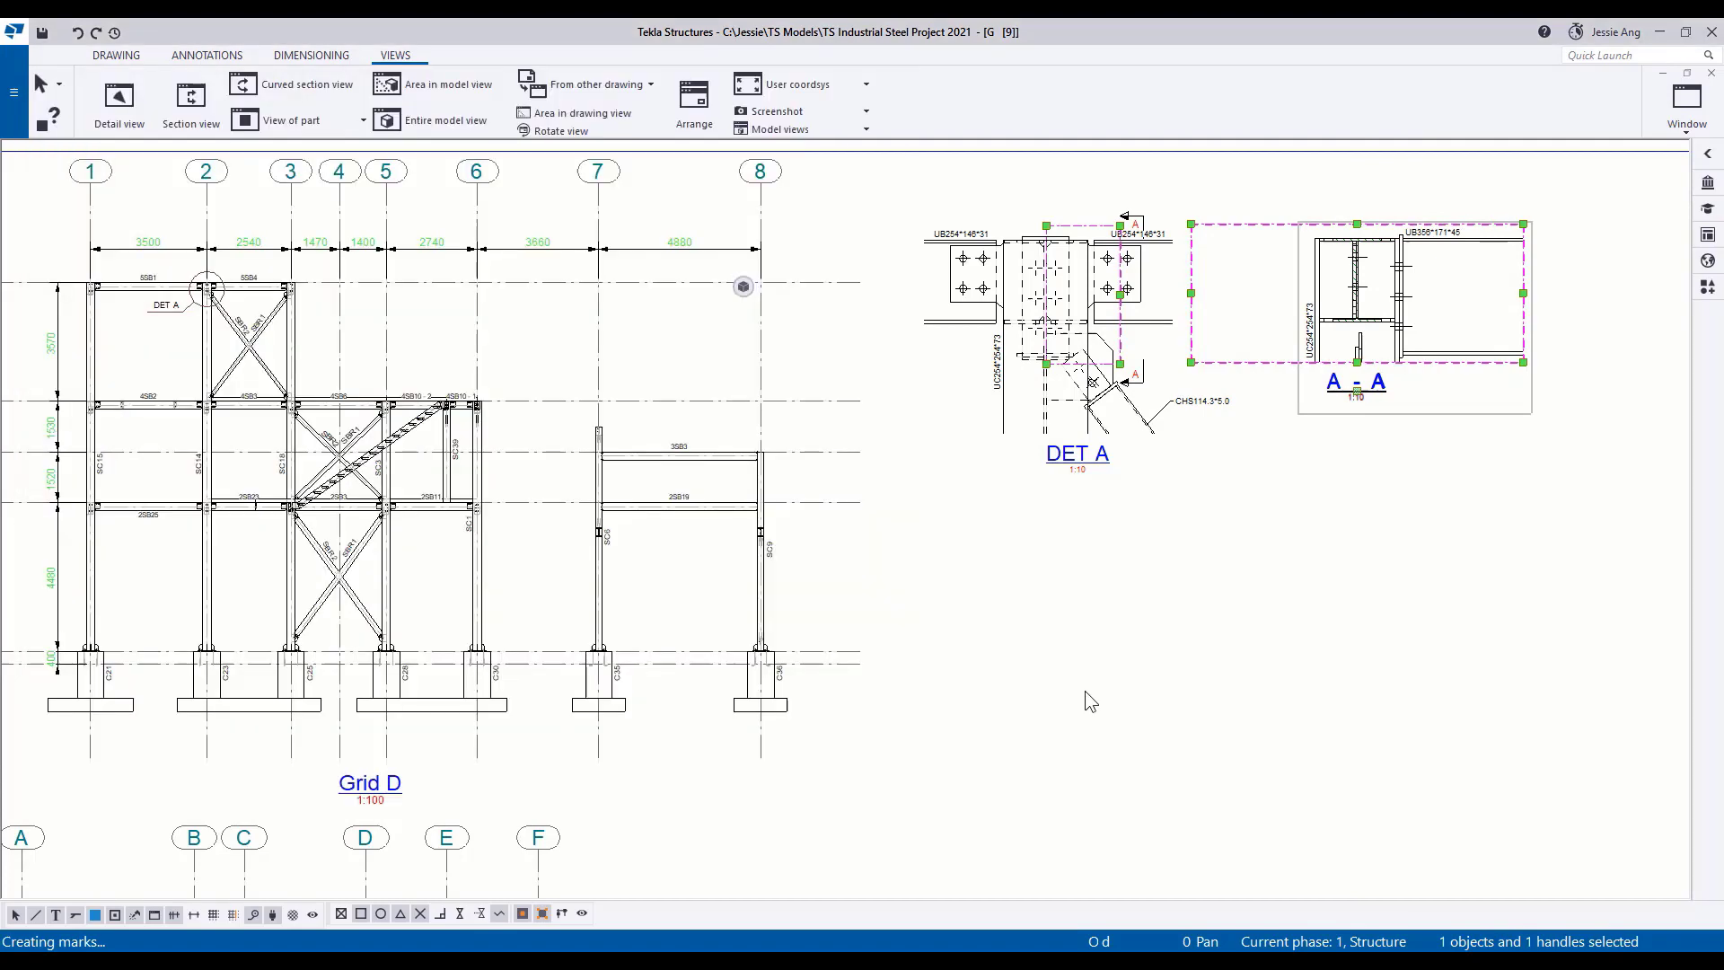
Create a detail view of the grid 7 column base at level +400 in the Grid D elevation, placed below DET A.
{"action": "left_click", "coordinate": [127, 113]}
{"action": "left_click", "coordinate": [600, 650]}
{"action": "left_click", "coordinate": [586, 665]}
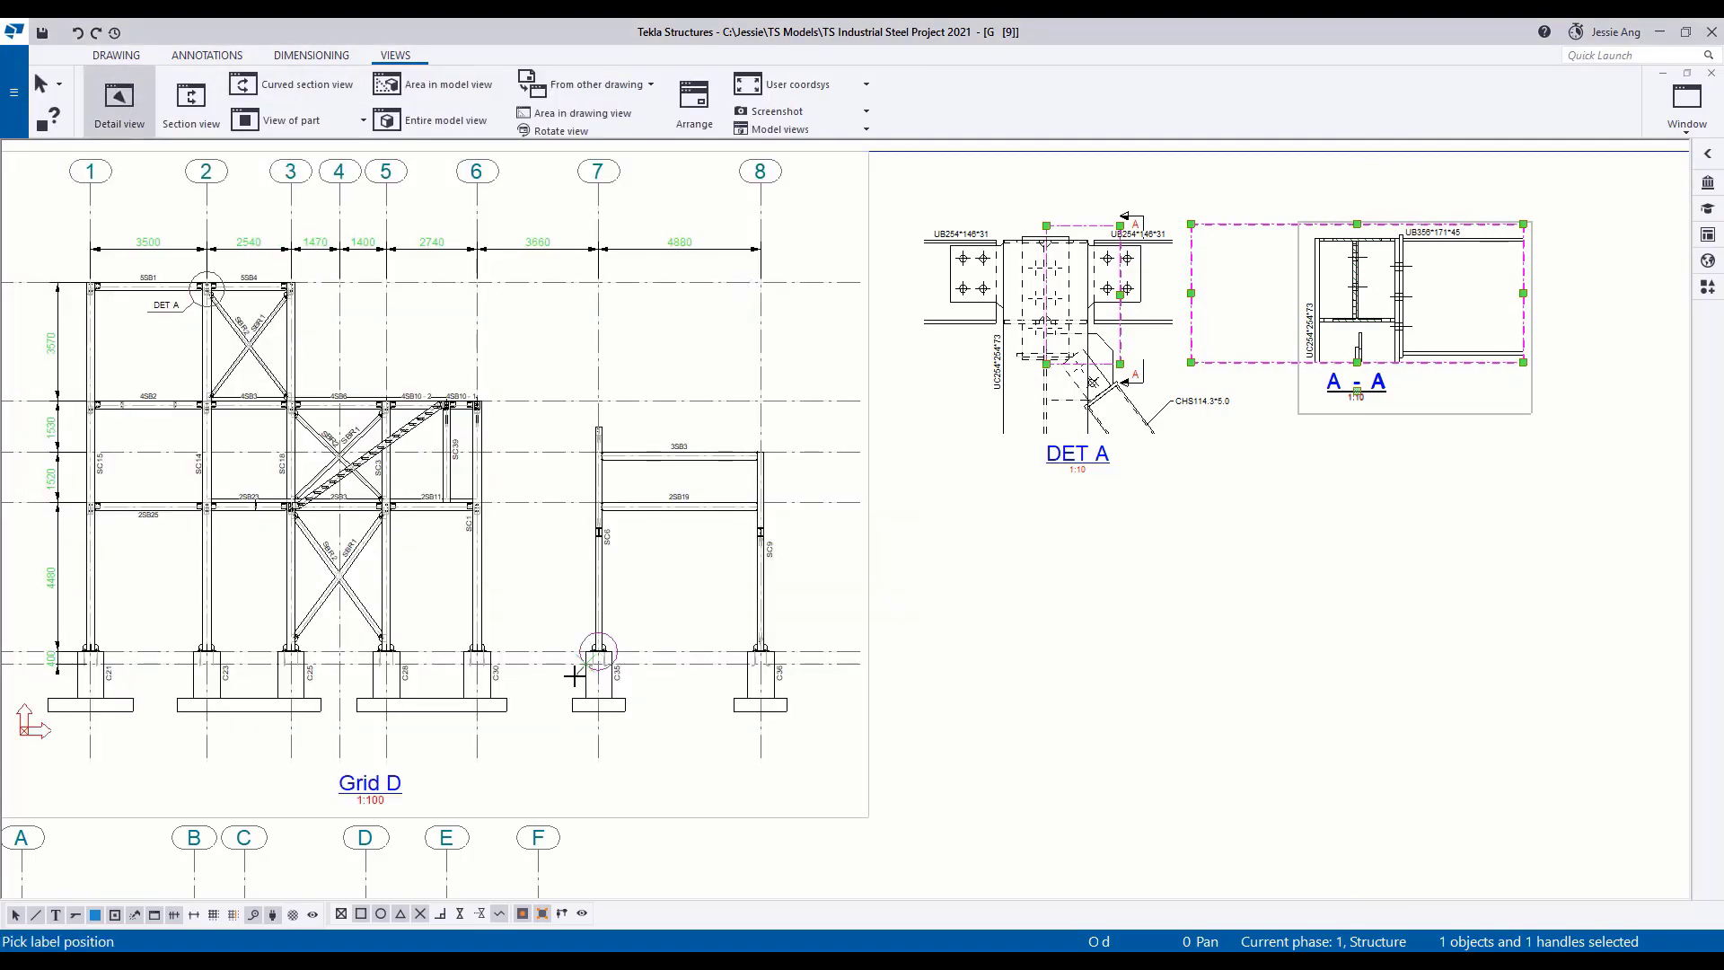
{"action": "left_click", "coordinate": [1074, 734]}
Move the DET B view up closer to DET A and widen its boundary on both sides.
{"action": "left_click_drag", "start_coordinate": [1078, 890], "coordinate": [1051, 828]}
{"action": "left_click_drag", "start_coordinate": [1168, 673], "coordinate": [1184, 672]}
{"action": "left_click_drag", "start_coordinate": [903, 672], "coordinate": [894, 672]}
{"action": "left_click", "coordinate": [1296, 623]}
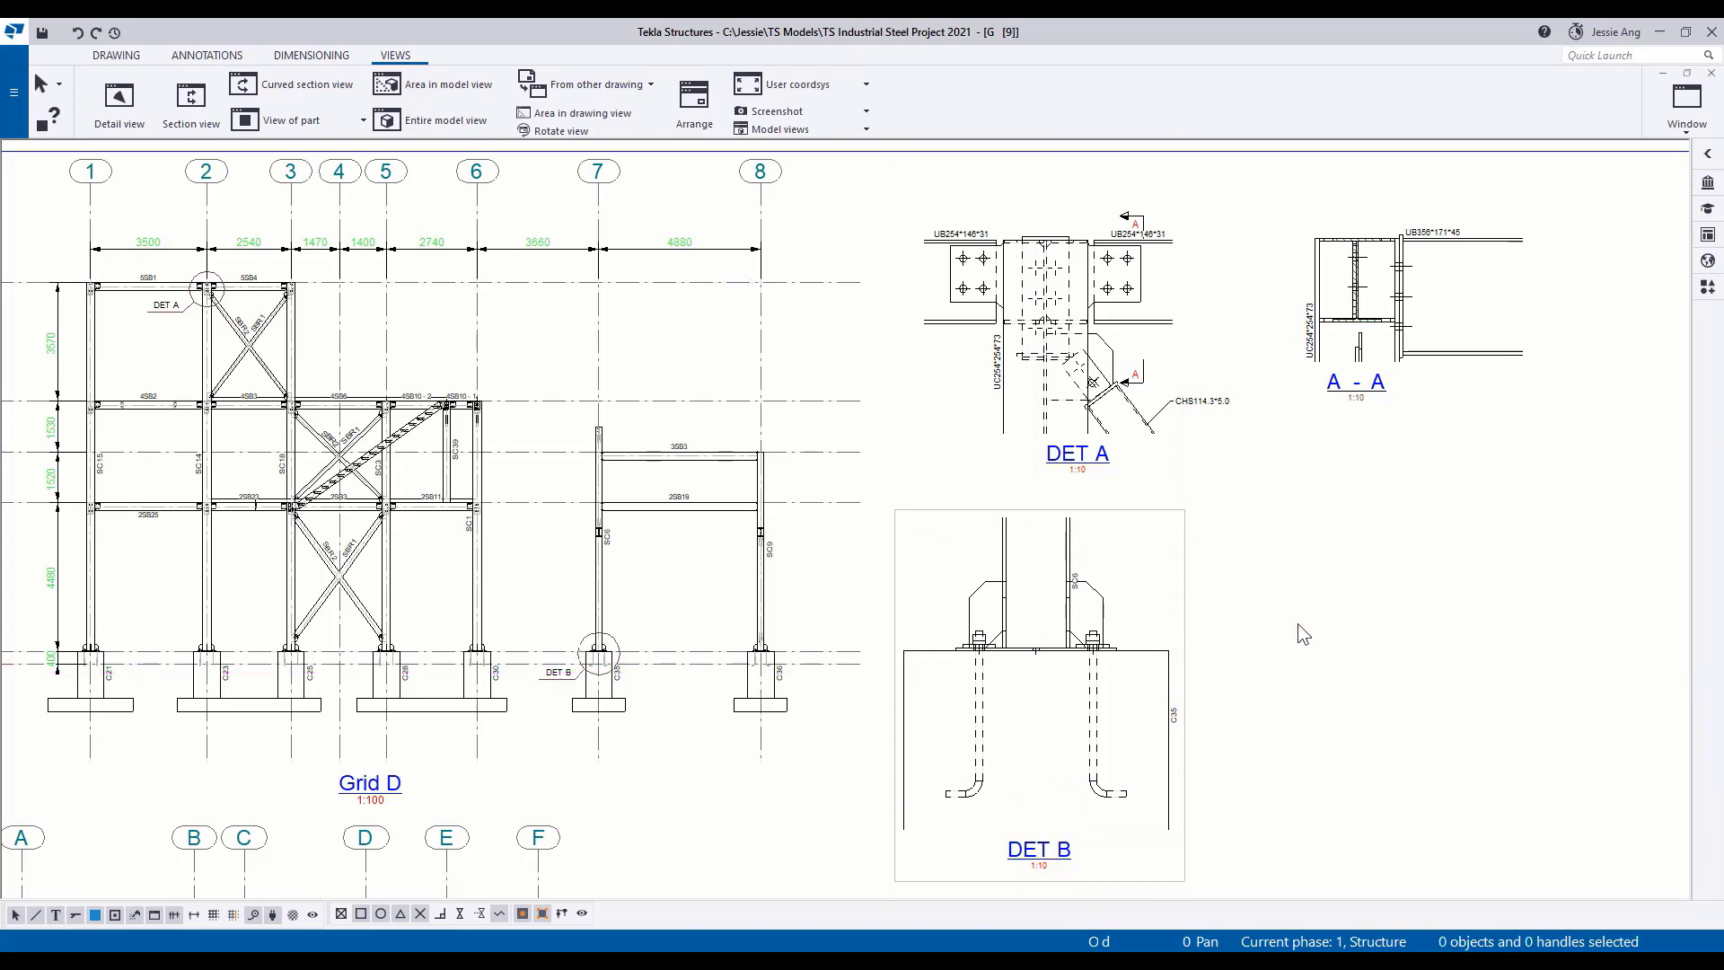
Apply the Industrial_Det view properties to DET B.
{"action": "double_click", "coordinate": [1041, 849]}
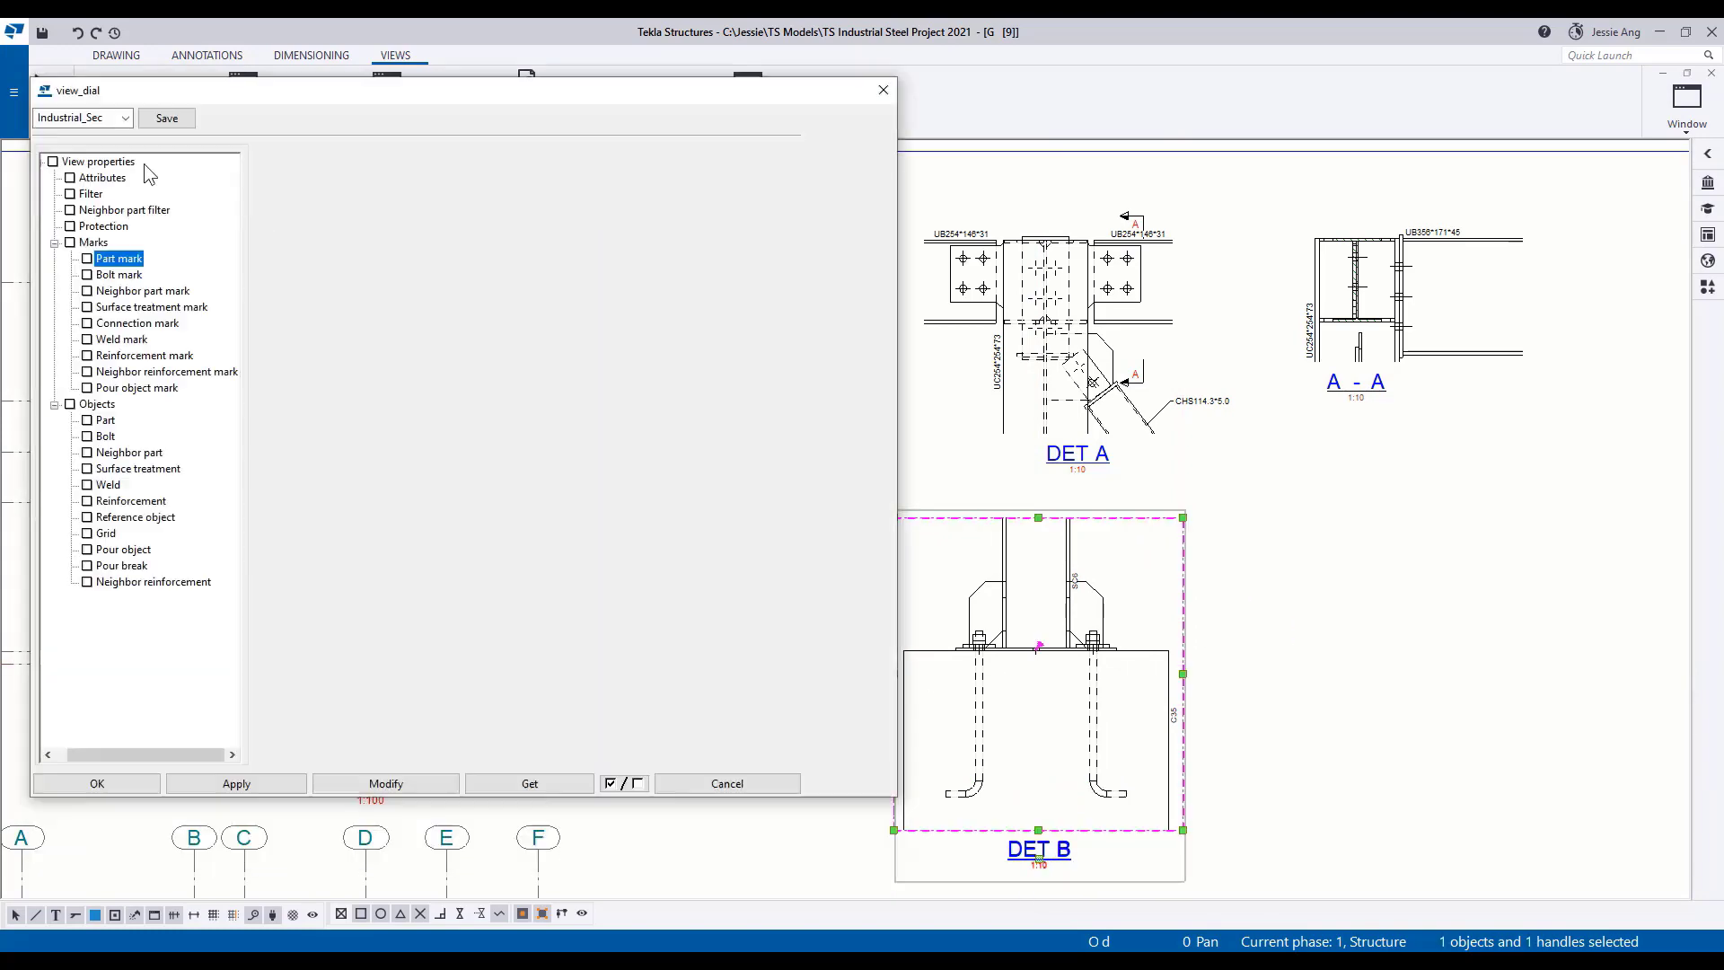
{"action": "left_click", "coordinate": [151, 117]}
{"action": "left_click", "coordinate": [106, 173]}
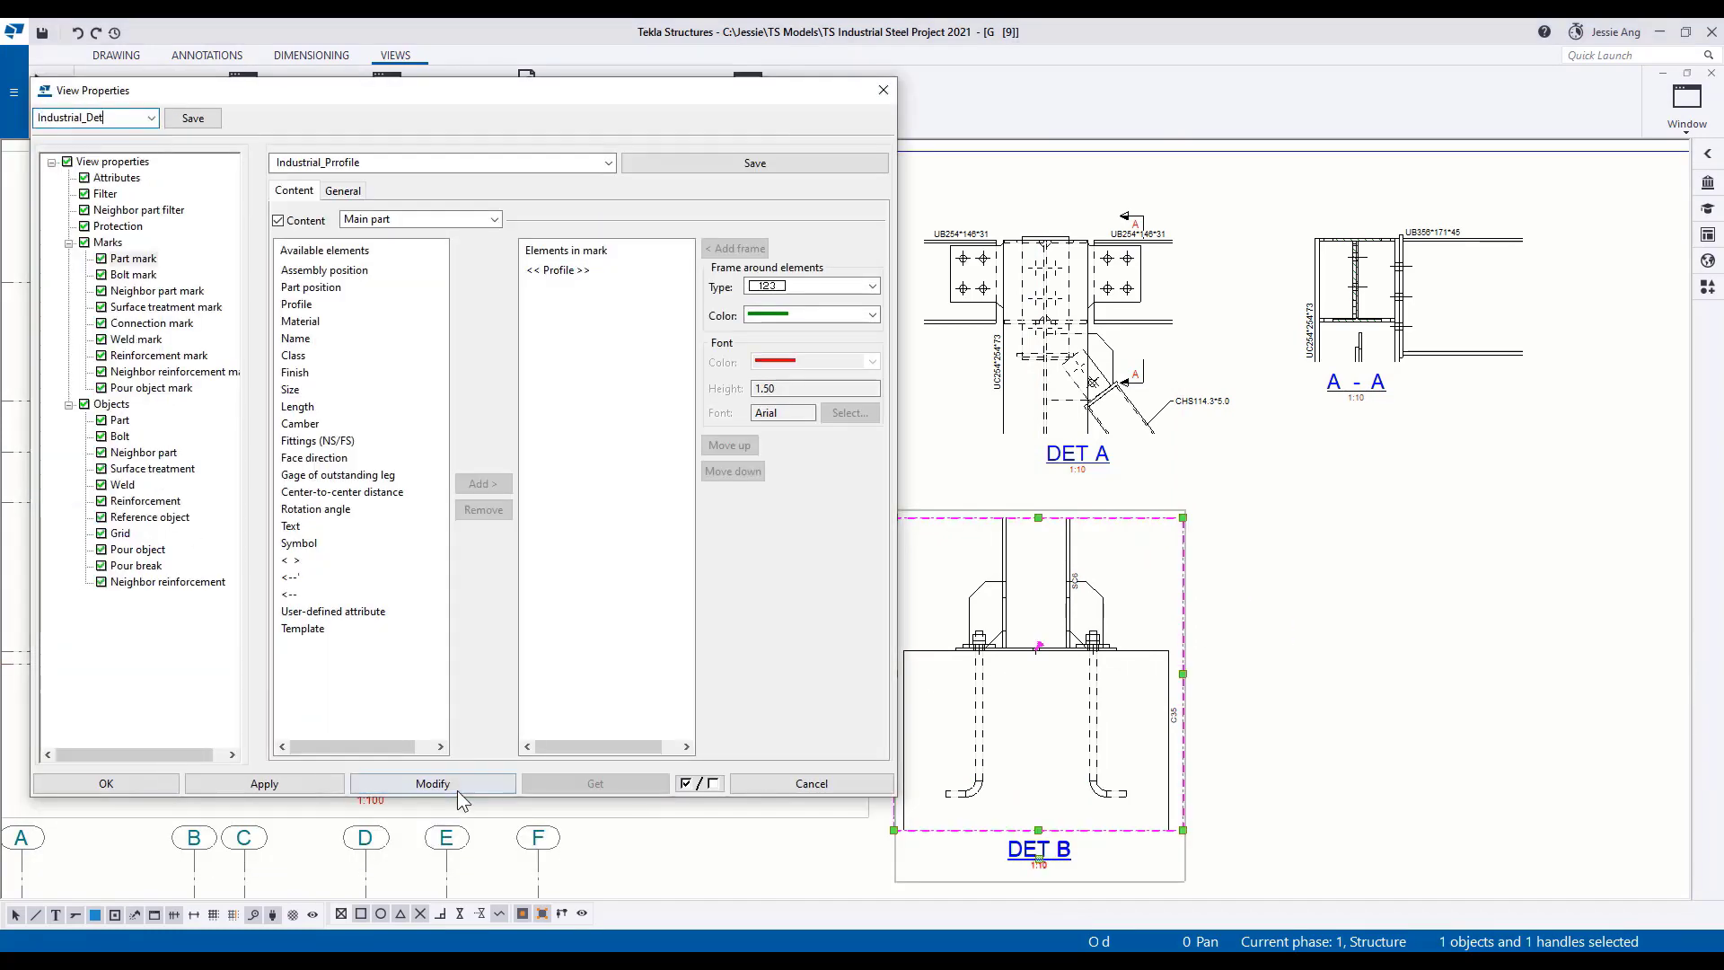
{"action": "left_click", "coordinate": [130, 780]}
Create a section view of the grid 8 column joint around level +4,880, place it beside DET B and apply the Industrial_Sec view properties.
{"action": "left_click", "coordinate": [191, 100]}
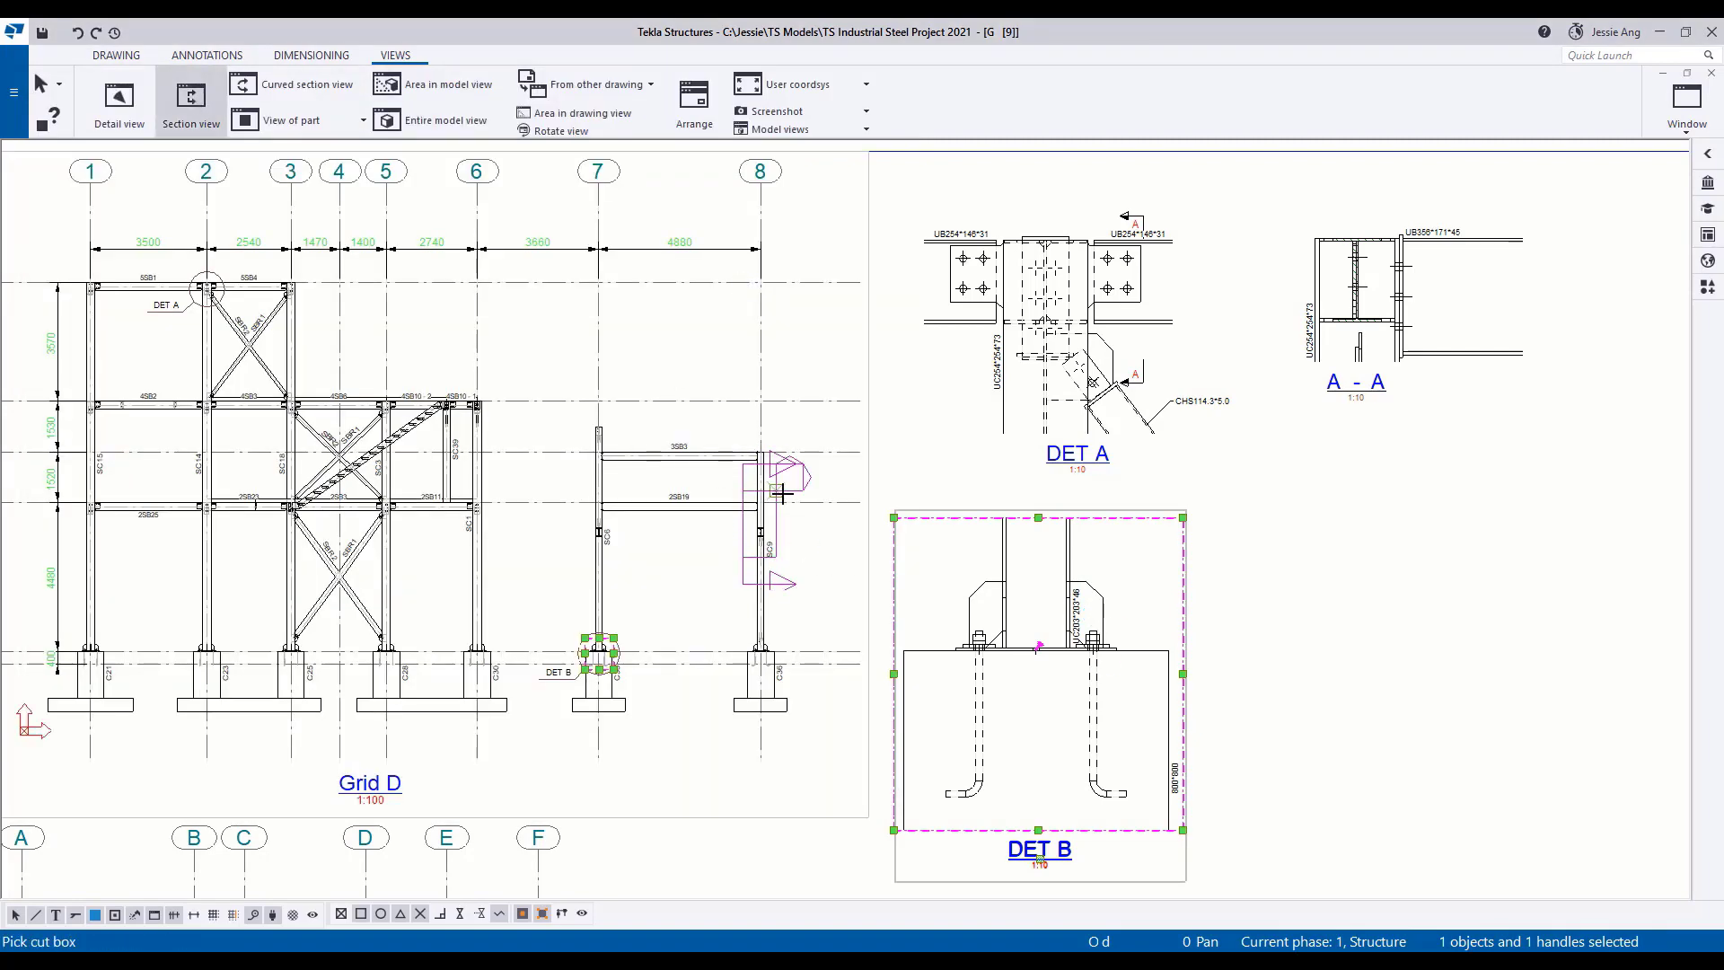
{"action": "left_click", "coordinate": [781, 493]}
{"action": "scroll", "coordinate": [1067, 601], "scroll_direction": "down", "scroll_amount": 2}
{"action": "left_click", "coordinate": [1060, 643]}
{"action": "scroll", "coordinate": [1148, 655], "scroll_direction": "down", "scroll_amount": 3}
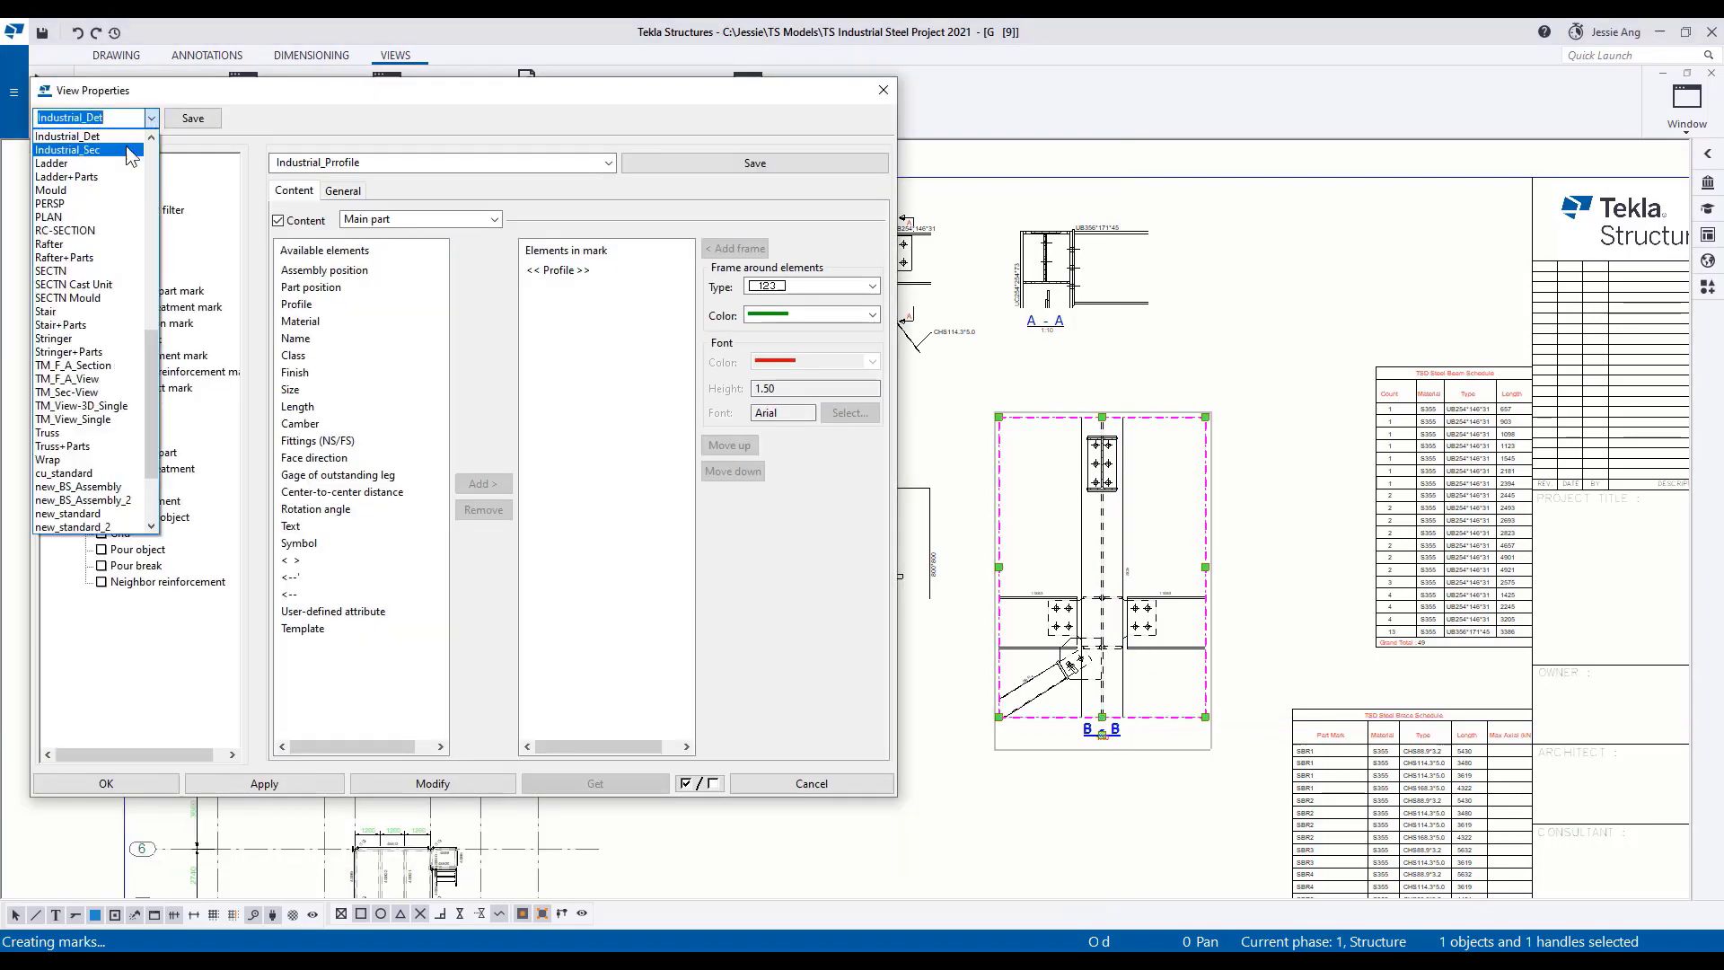
{"action": "left_click", "coordinate": [122, 795]}
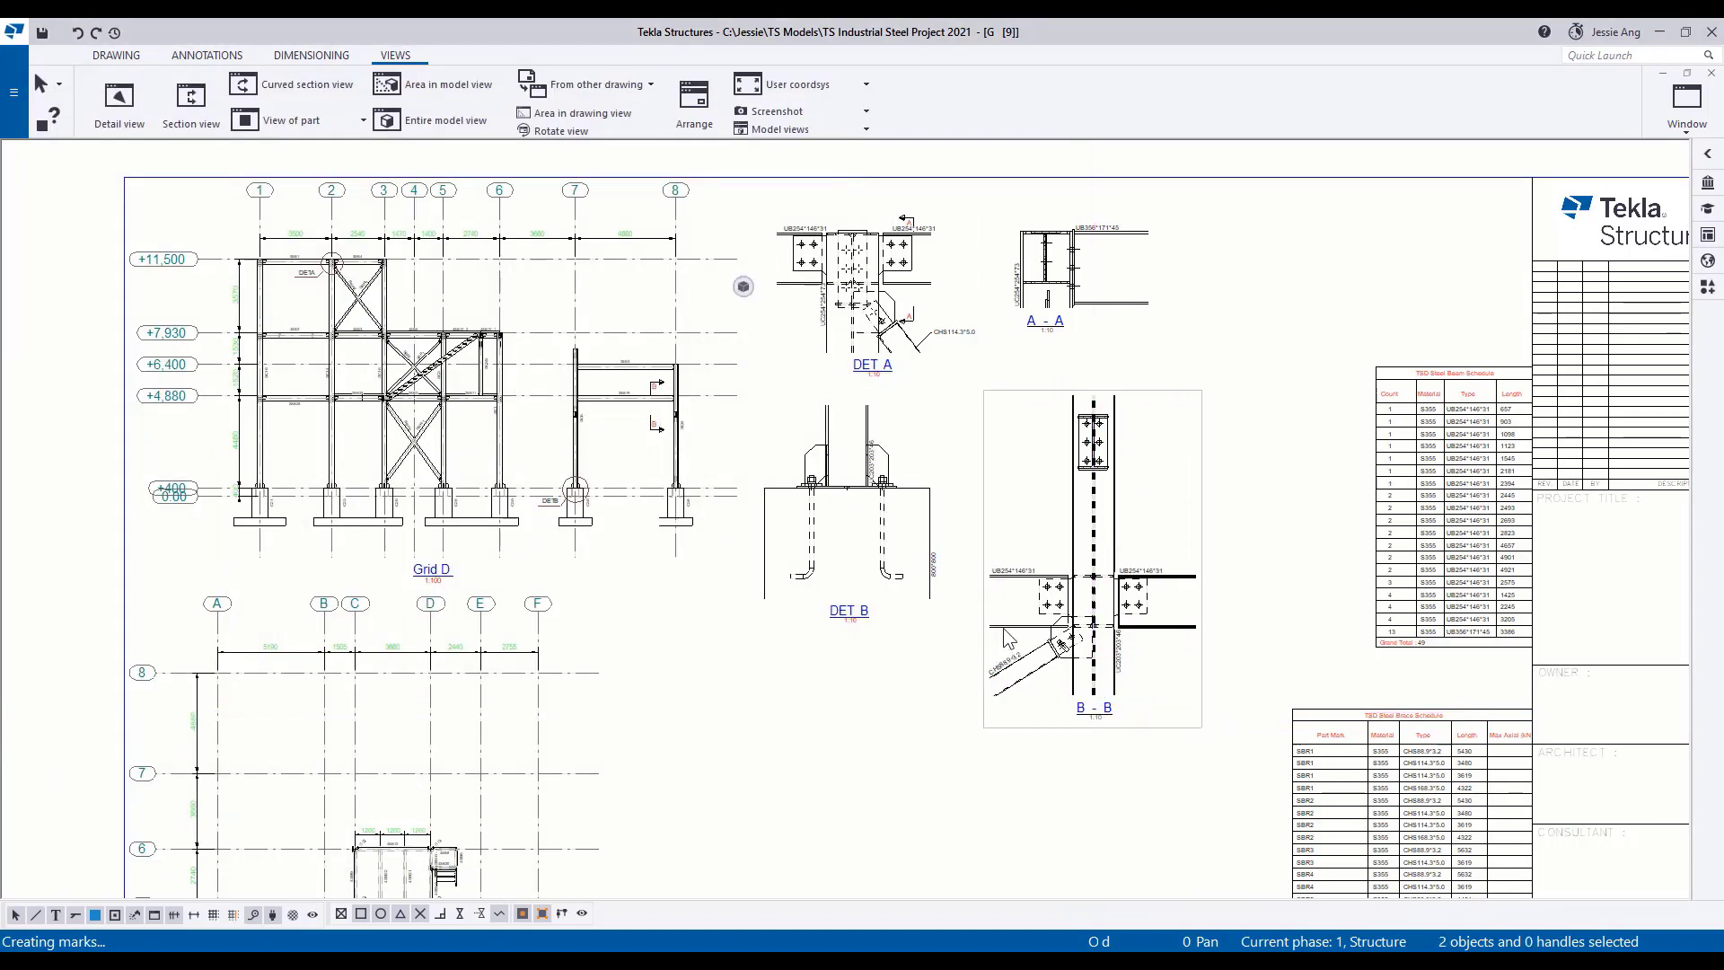
Add grey SIKSAK cut lines of size 1 to the beams and column in section view B - B.
{"action": "left_click", "coordinate": [1004, 628], "text": "ctrl"}
{"action": "left_click", "coordinate": [125, 57]}
{"action": "left_click", "coordinate": [686, 130]}
{"action": "left_click", "coordinate": [200, 112]}
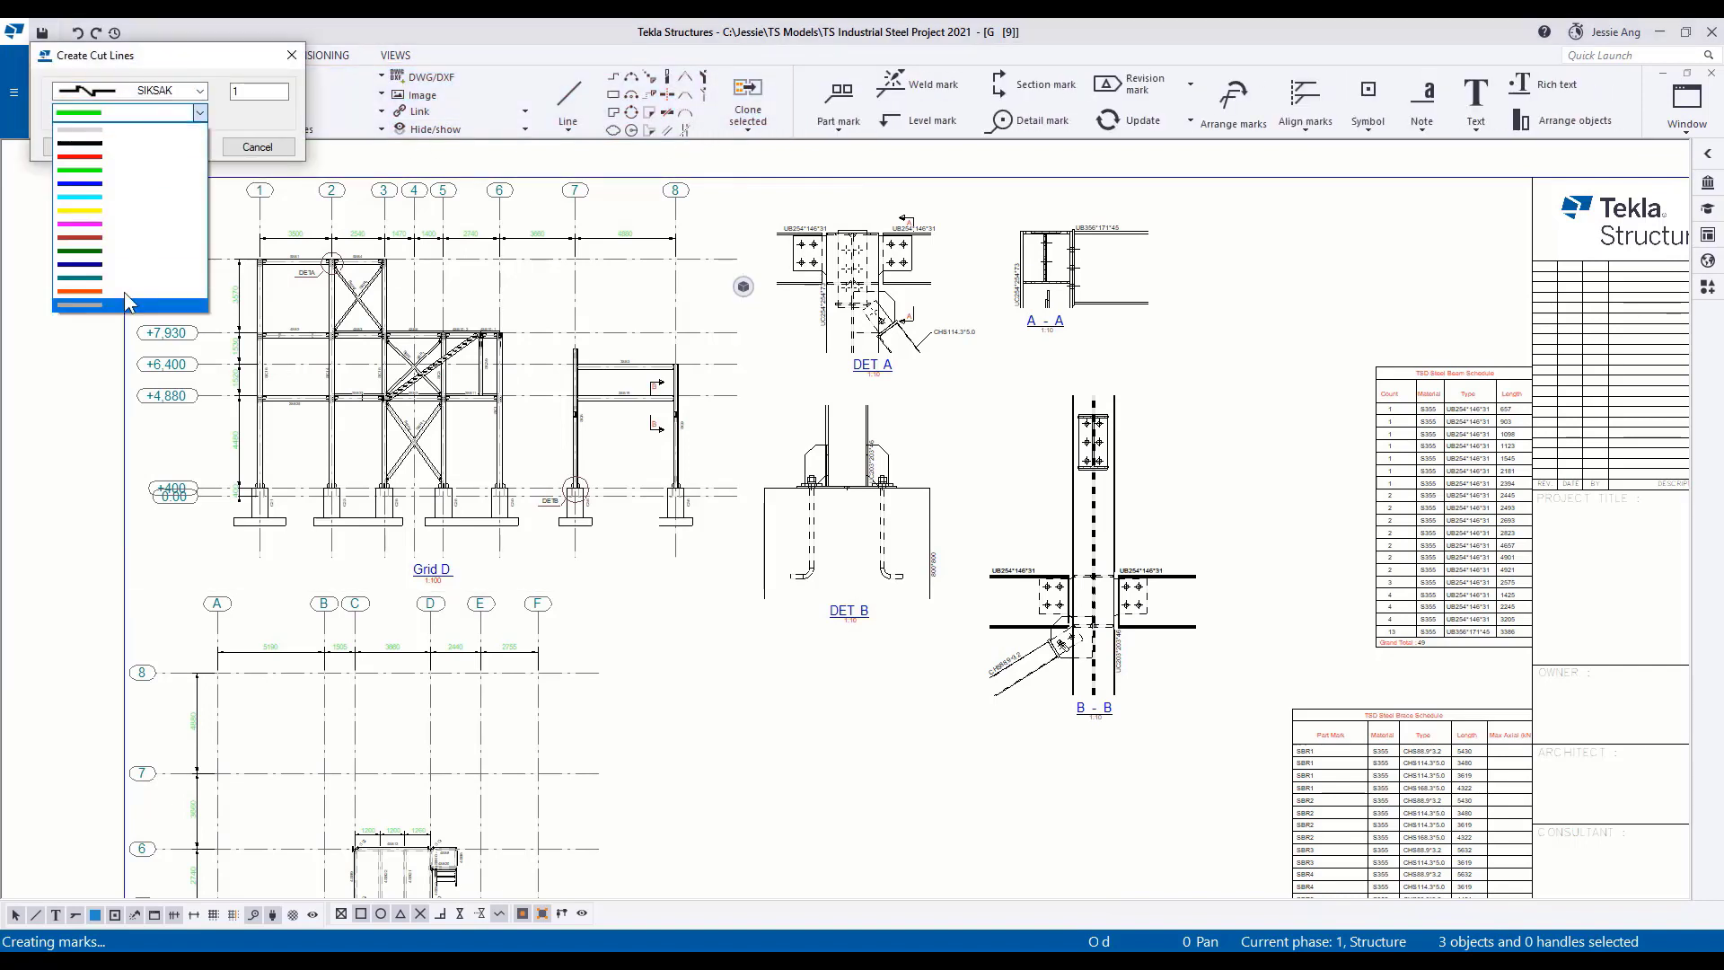
{"action": "left_click", "coordinate": [125, 304]}
{"action": "left_click", "coordinate": [79, 146]}
Add the same grey SIKSAK cut lines to the cut parts in DET A, DET B and section A - A.
{"action": "left_click_drag", "start_coordinate": [158, 59], "coordinate": [302, 211]}
{"action": "left_click", "coordinate": [930, 505]}
{"action": "left_click", "coordinate": [867, 467], "text": "ctrl"}
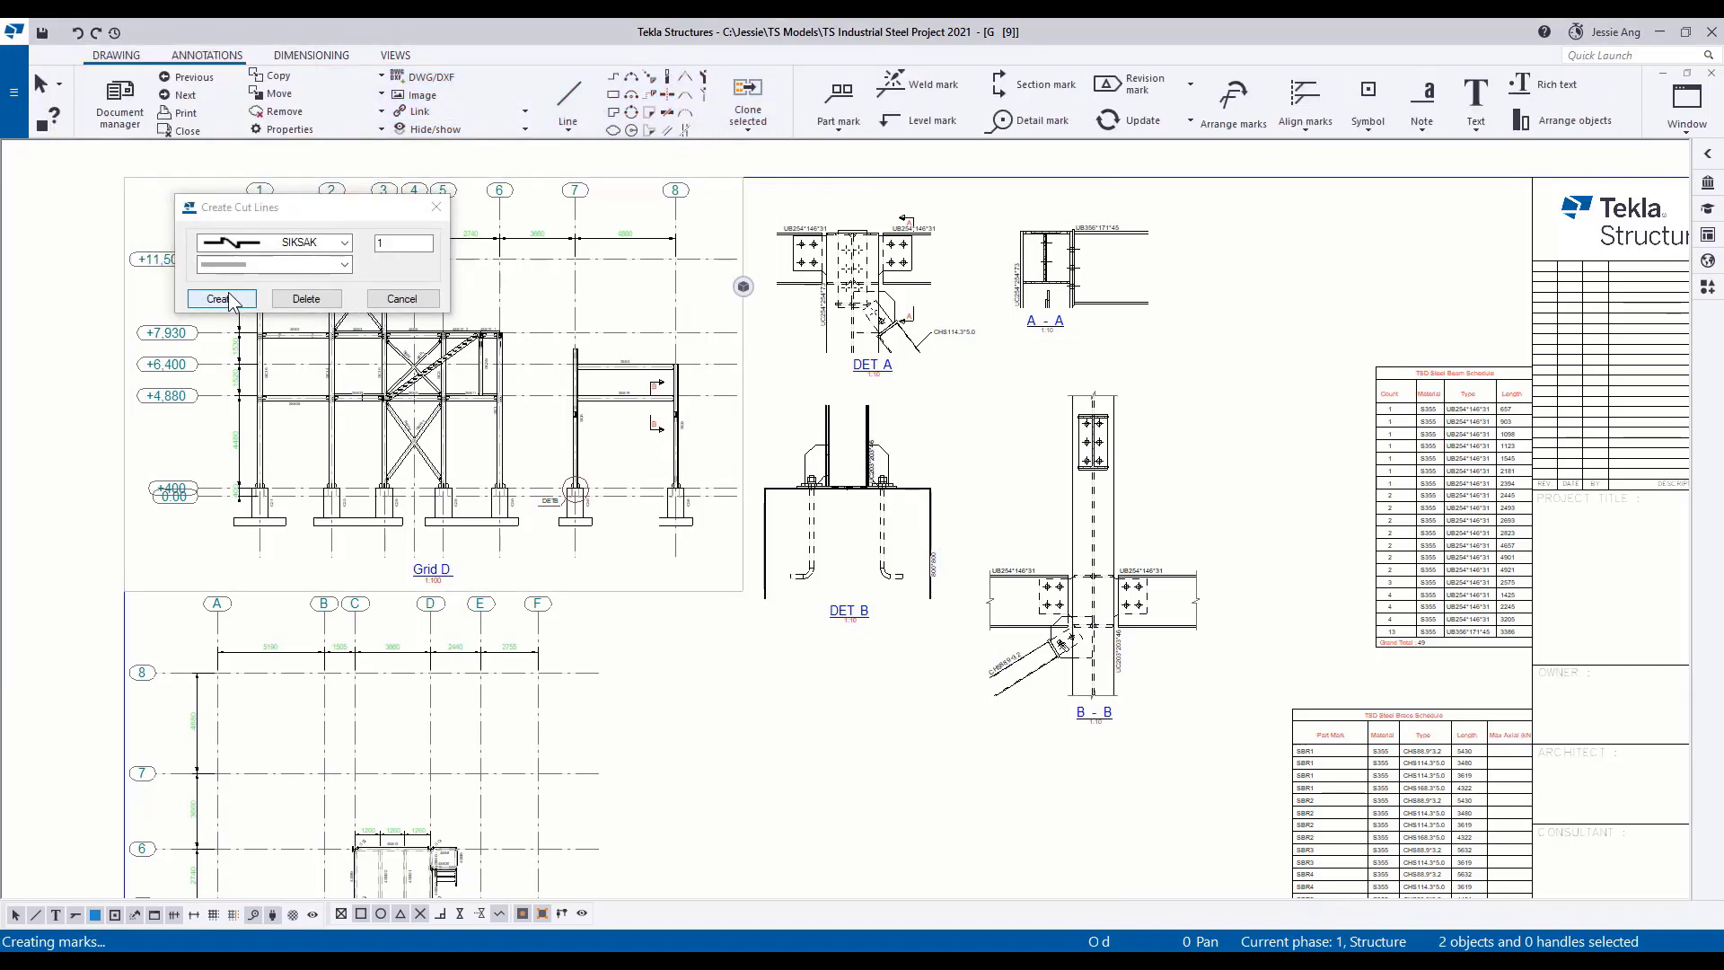
{"action": "left_click", "coordinate": [230, 300]}
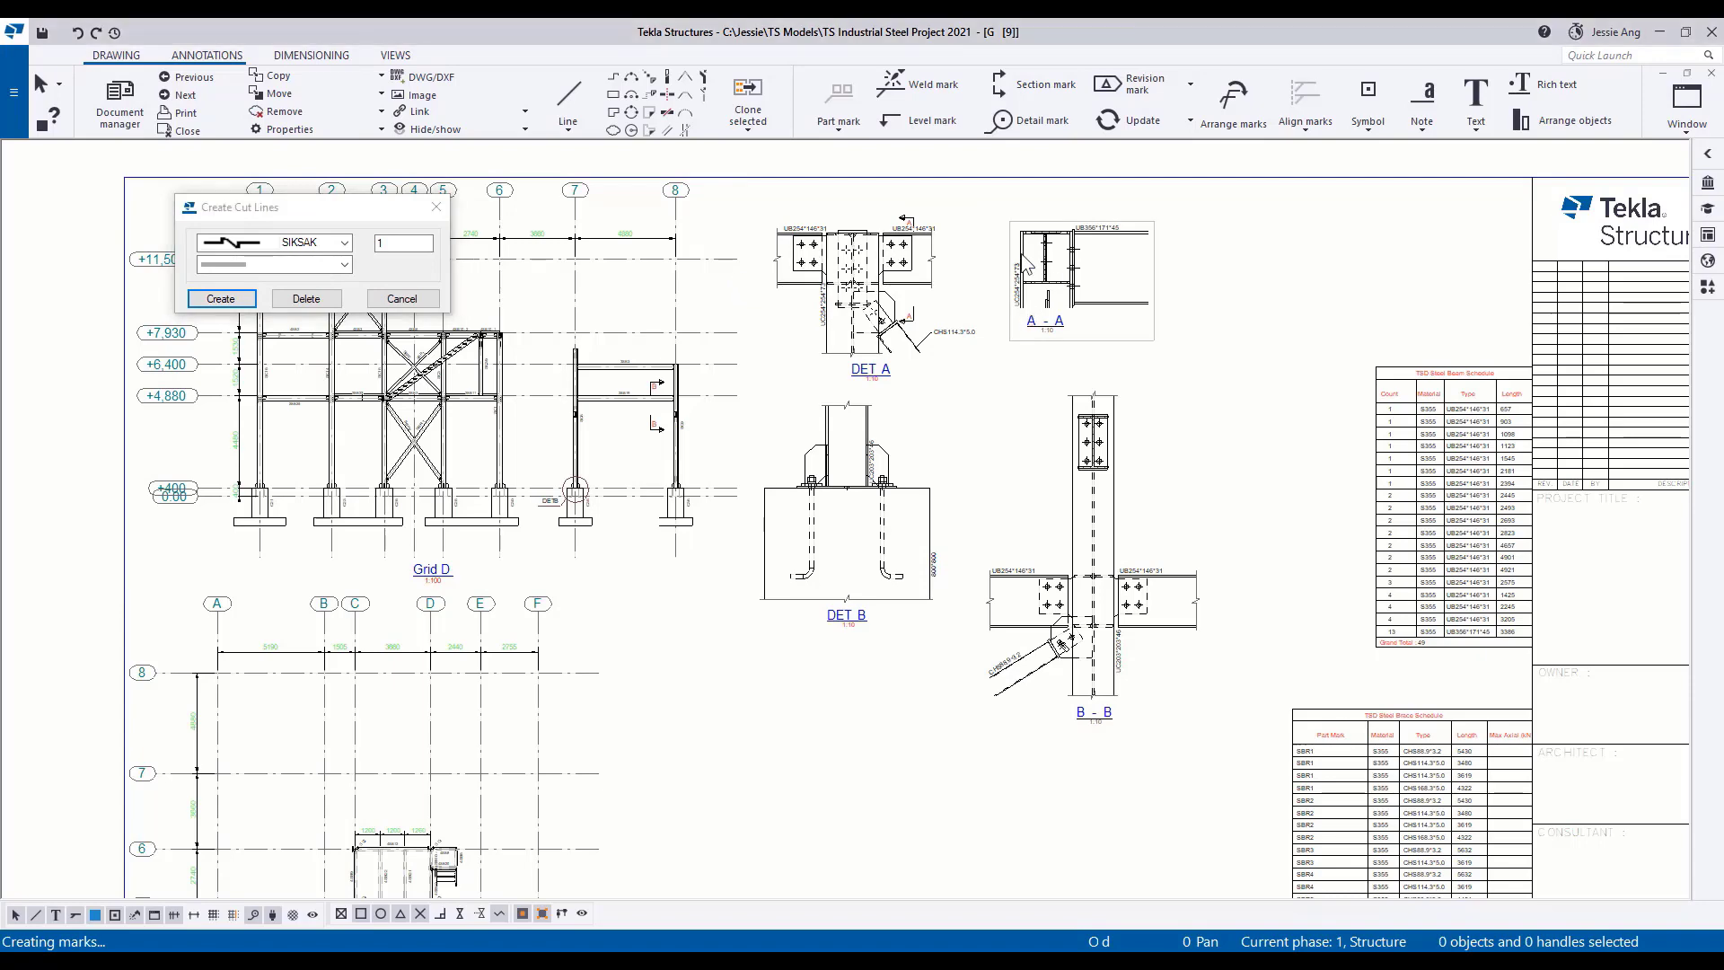
{"action": "left_click", "coordinate": [222, 300]}
{"action": "left_click", "coordinate": [401, 299]}
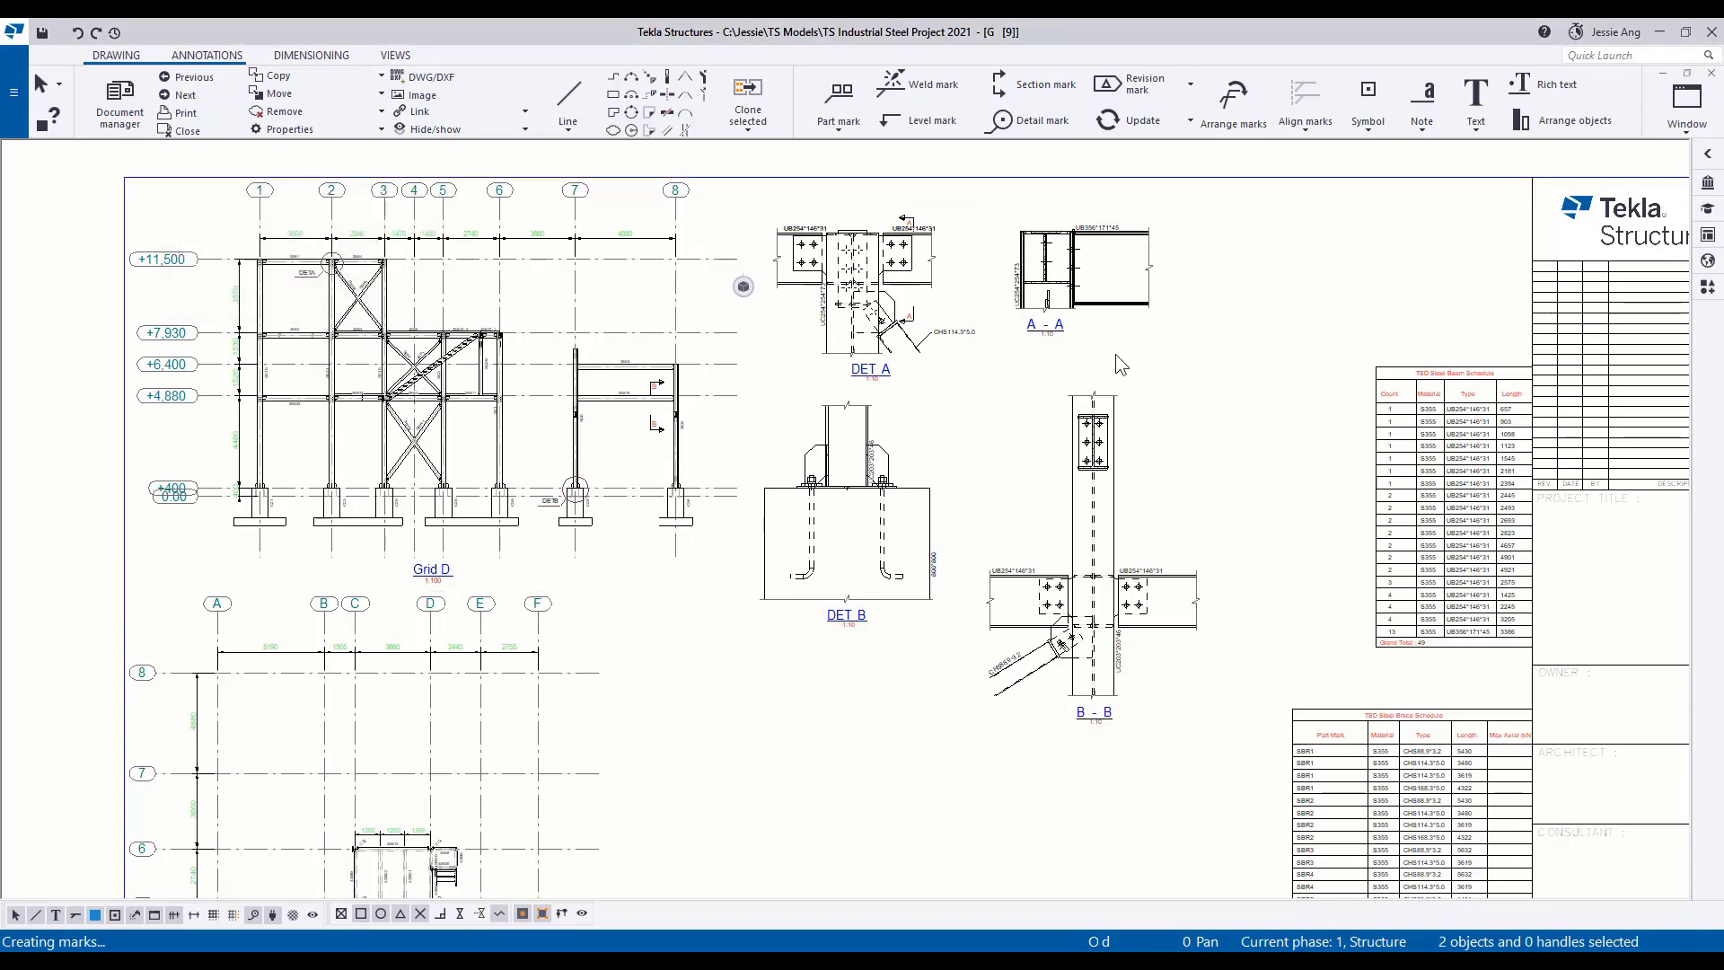
Add a mark using view properties to the right-hand beam connection's bolt group in DET A.
{"action": "scroll", "coordinate": [1116, 354], "scroll_direction": "up", "scroll_amount": 5}
{"action": "right_click", "coordinate": [654, 288]}
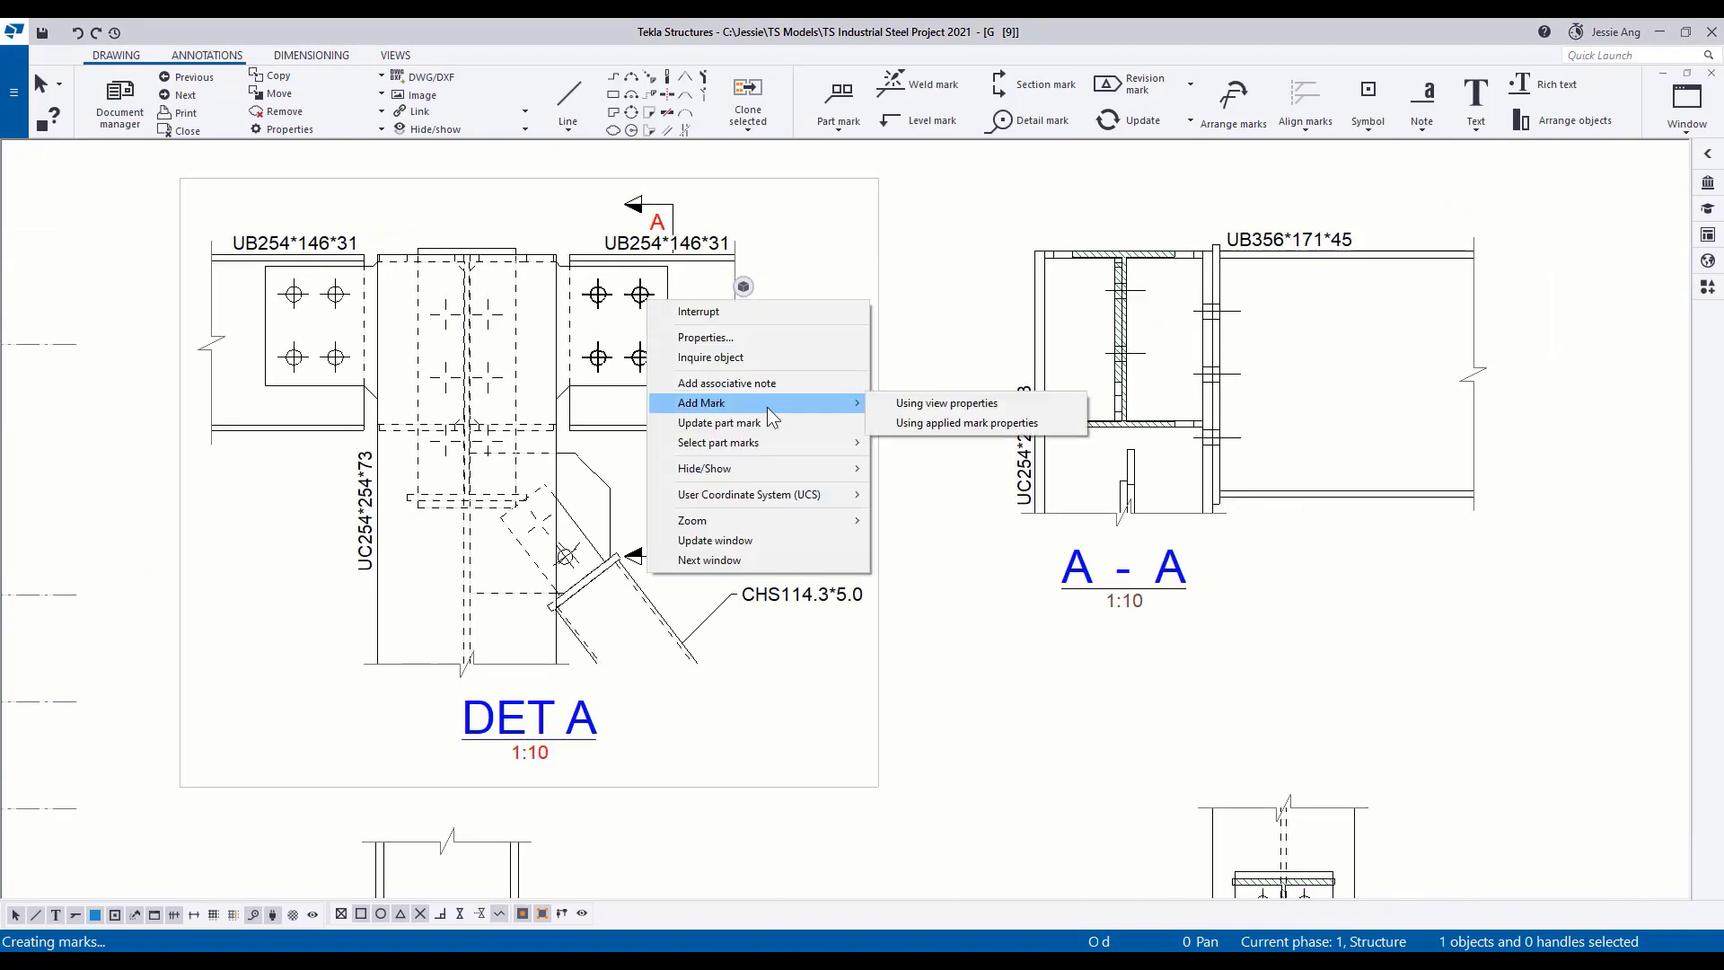
{"action": "left_click", "coordinate": [943, 400]}
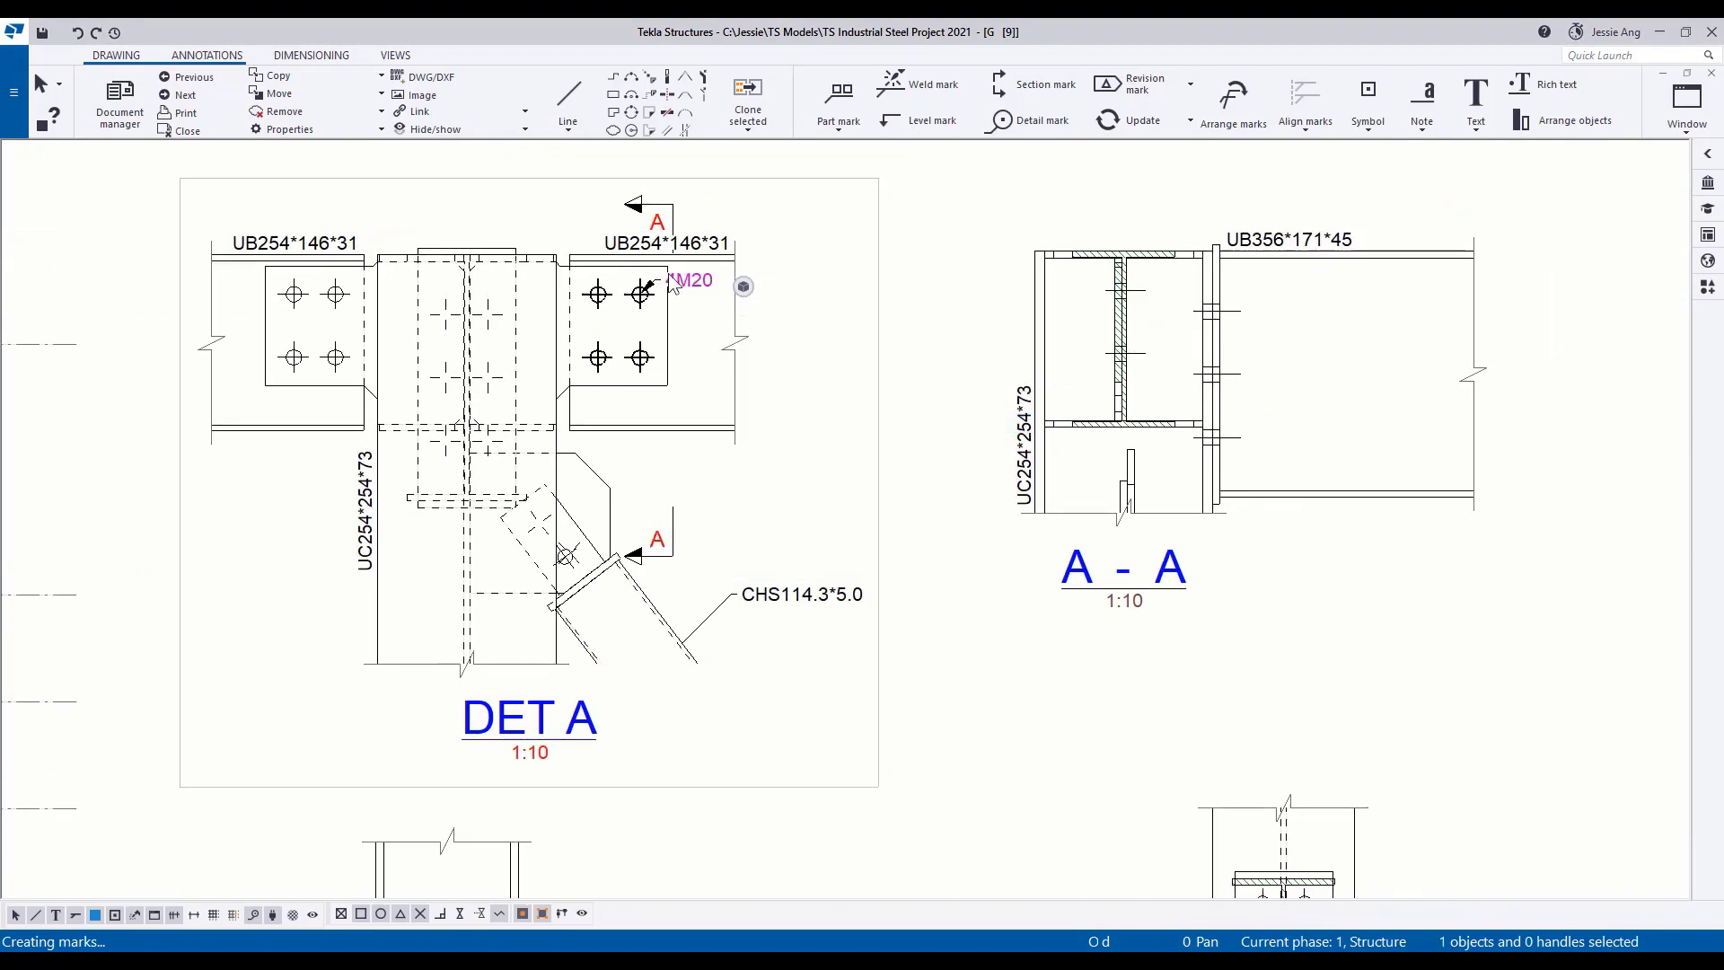
Add a mark to the right-hand connection plate in DET A, with its text below the beam and its arrow at the plate's lower edge.
{"action": "right_click", "coordinate": [638, 386]}
{"action": "mouse_move", "coordinate": [718, 515]}
{"action": "left_click", "coordinate": [933, 516]}
{"action": "left_click_drag", "start_coordinate": [630, 331], "coordinate": [691, 455]}
{"action": "left_click_drag", "start_coordinate": [570, 343], "coordinate": [620, 386]}
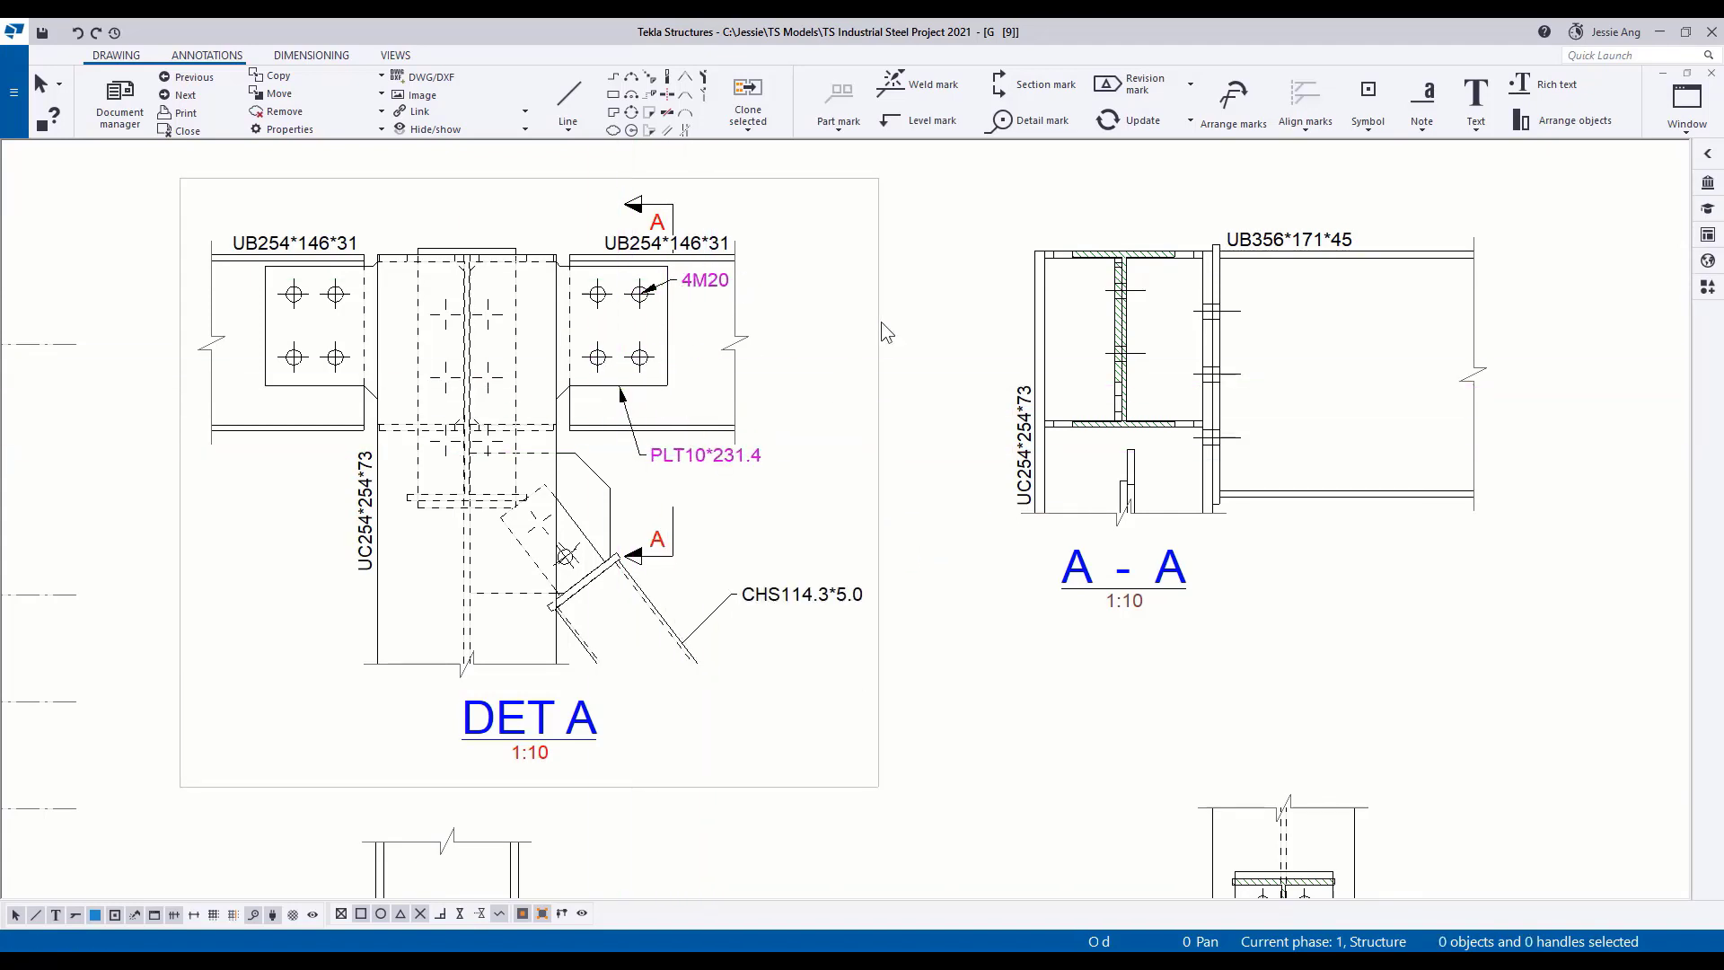
Add a mark to the beam's end plate in section A - A, with its text below the beam and its arrow at the plate's lower end.
{"action": "right_click", "coordinate": [1223, 479]}
{"action": "mouse_move", "coordinate": [1266, 596]}
{"action": "left_click", "coordinate": [1527, 596]}
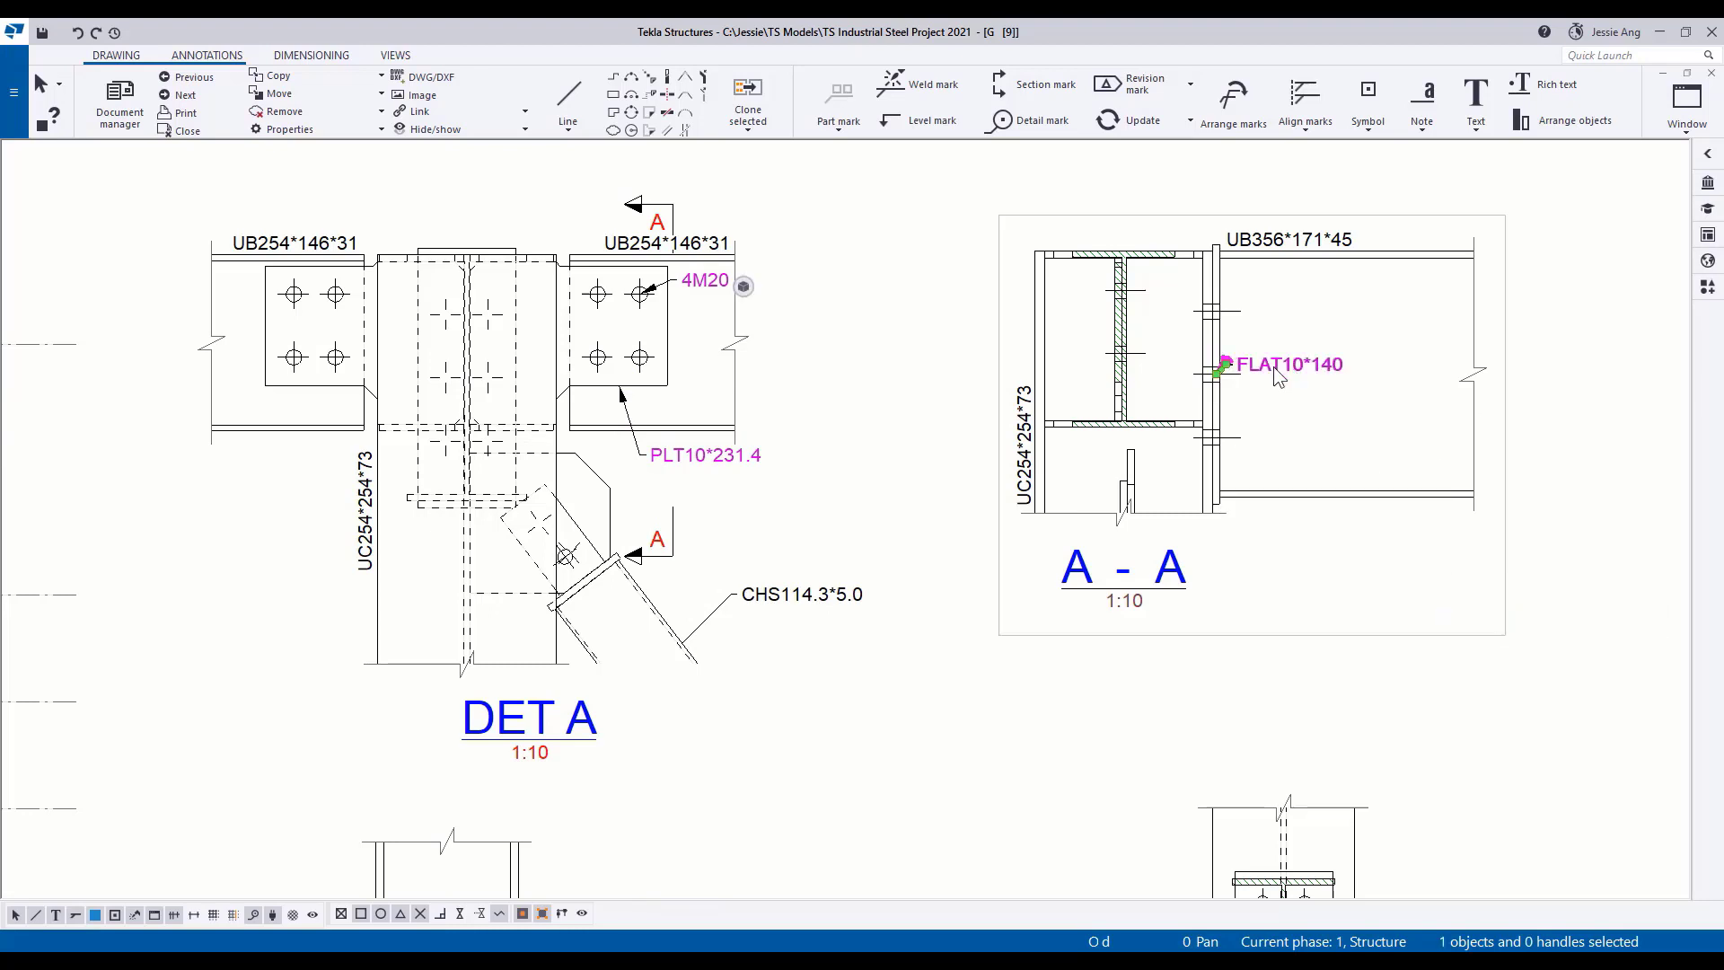
{"action": "left_click_drag", "start_coordinate": [1273, 366], "coordinate": [1308, 545]}
{"action": "left_click_drag", "start_coordinate": [1218, 376], "coordinate": [1218, 505]}
{"action": "left_click", "coordinate": [1317, 436]}
Add a mark using applied mark properties to the end plate bolts in section A - A and position it near the top bolt row.
{"action": "right_click", "coordinate": [1211, 317]}
{"action": "mouse_move", "coordinate": [1266, 420]}
{"action": "left_click", "coordinate": [1492, 444]}
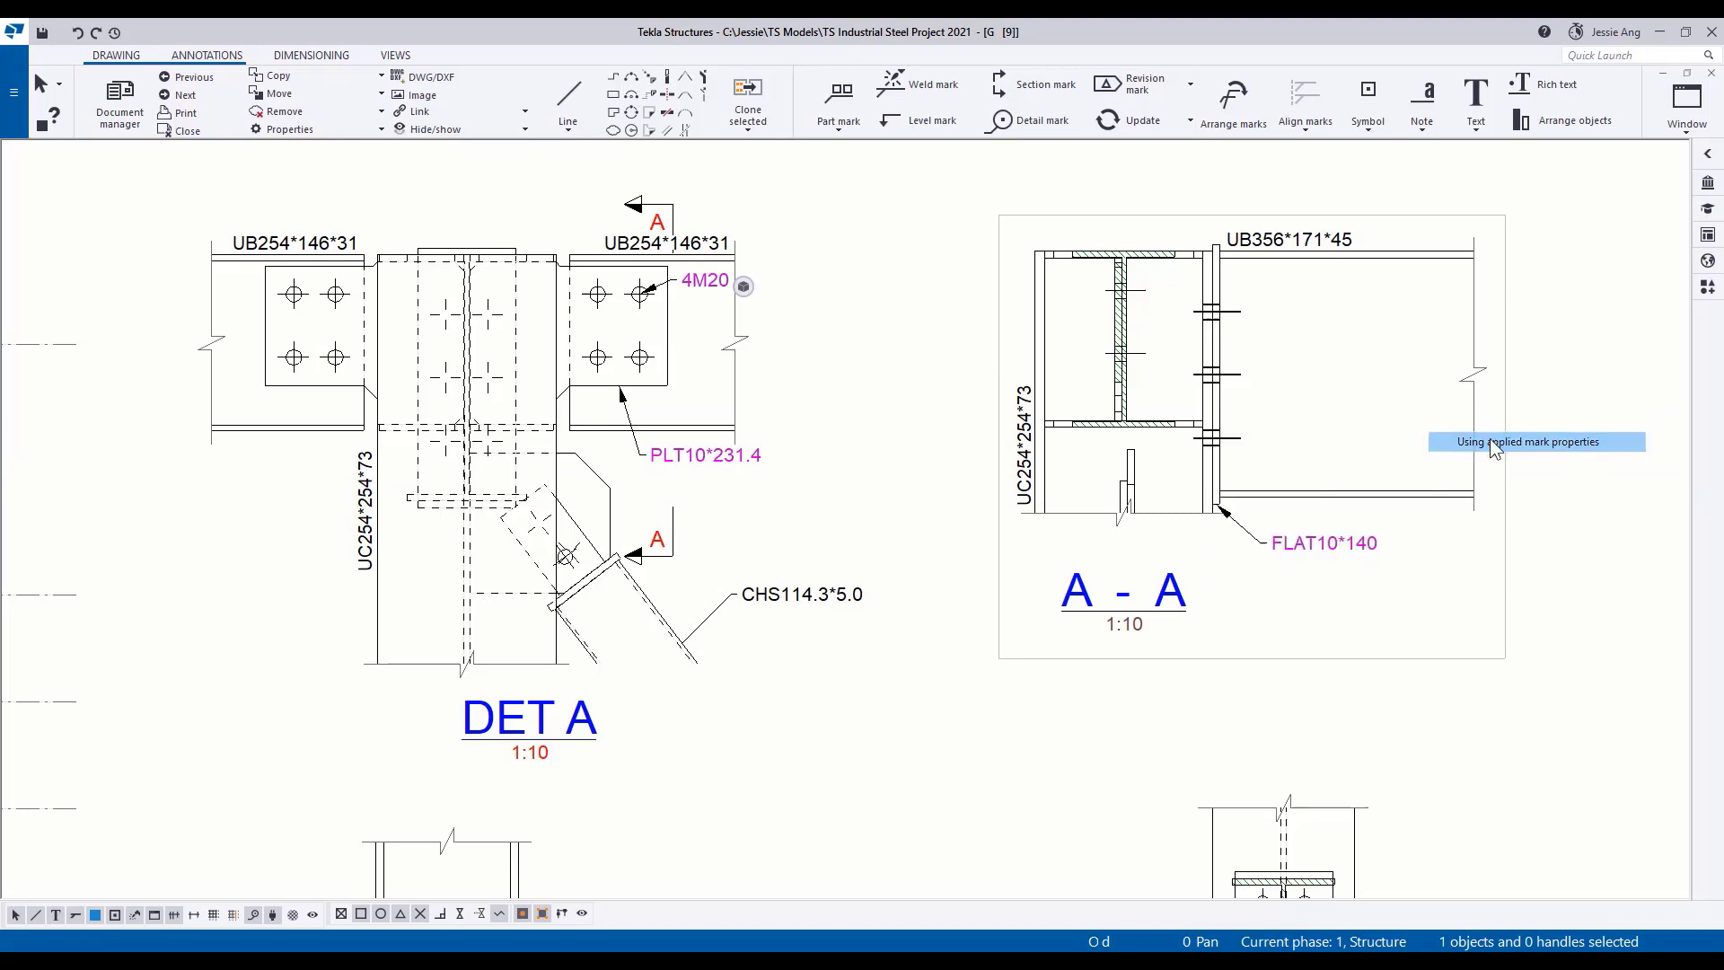
{"action": "mouse_move", "coordinate": [1258, 296]}
{"action": "left_mouse_down"}
{"action": "mouse_move", "coordinate": [1290, 282]}
{"action": "mouse_move", "coordinate": [1304, 341]}
{"action": "mouse_move", "coordinate": [1266, 313]}
{"action": "left_mouse_up"}
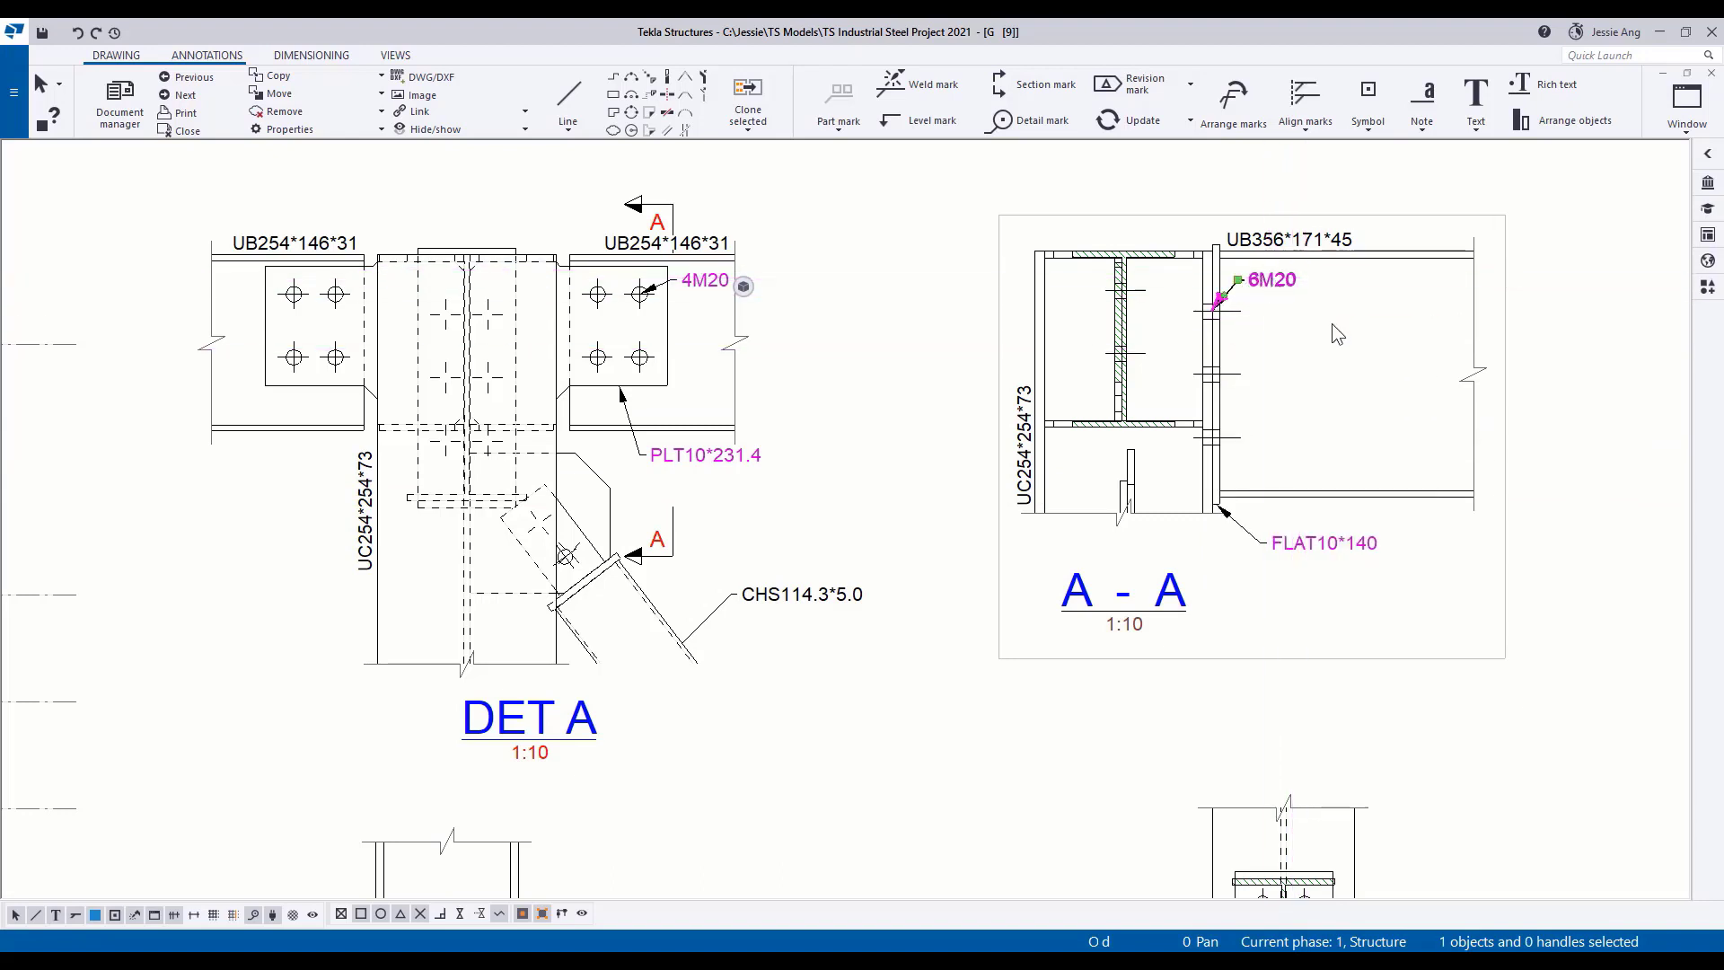
Add a mark to the bolts through the hatched beam's web in section A - A and place its text inside the column outline.
{"action": "right_click", "coordinate": [1122, 305]}
{"action": "mouse_move", "coordinate": [1177, 396]}
{"action": "left_click", "coordinate": [1455, 417]}
{"action": "left_click_drag", "start_coordinate": [1064, 275], "coordinate": [1056, 329]}
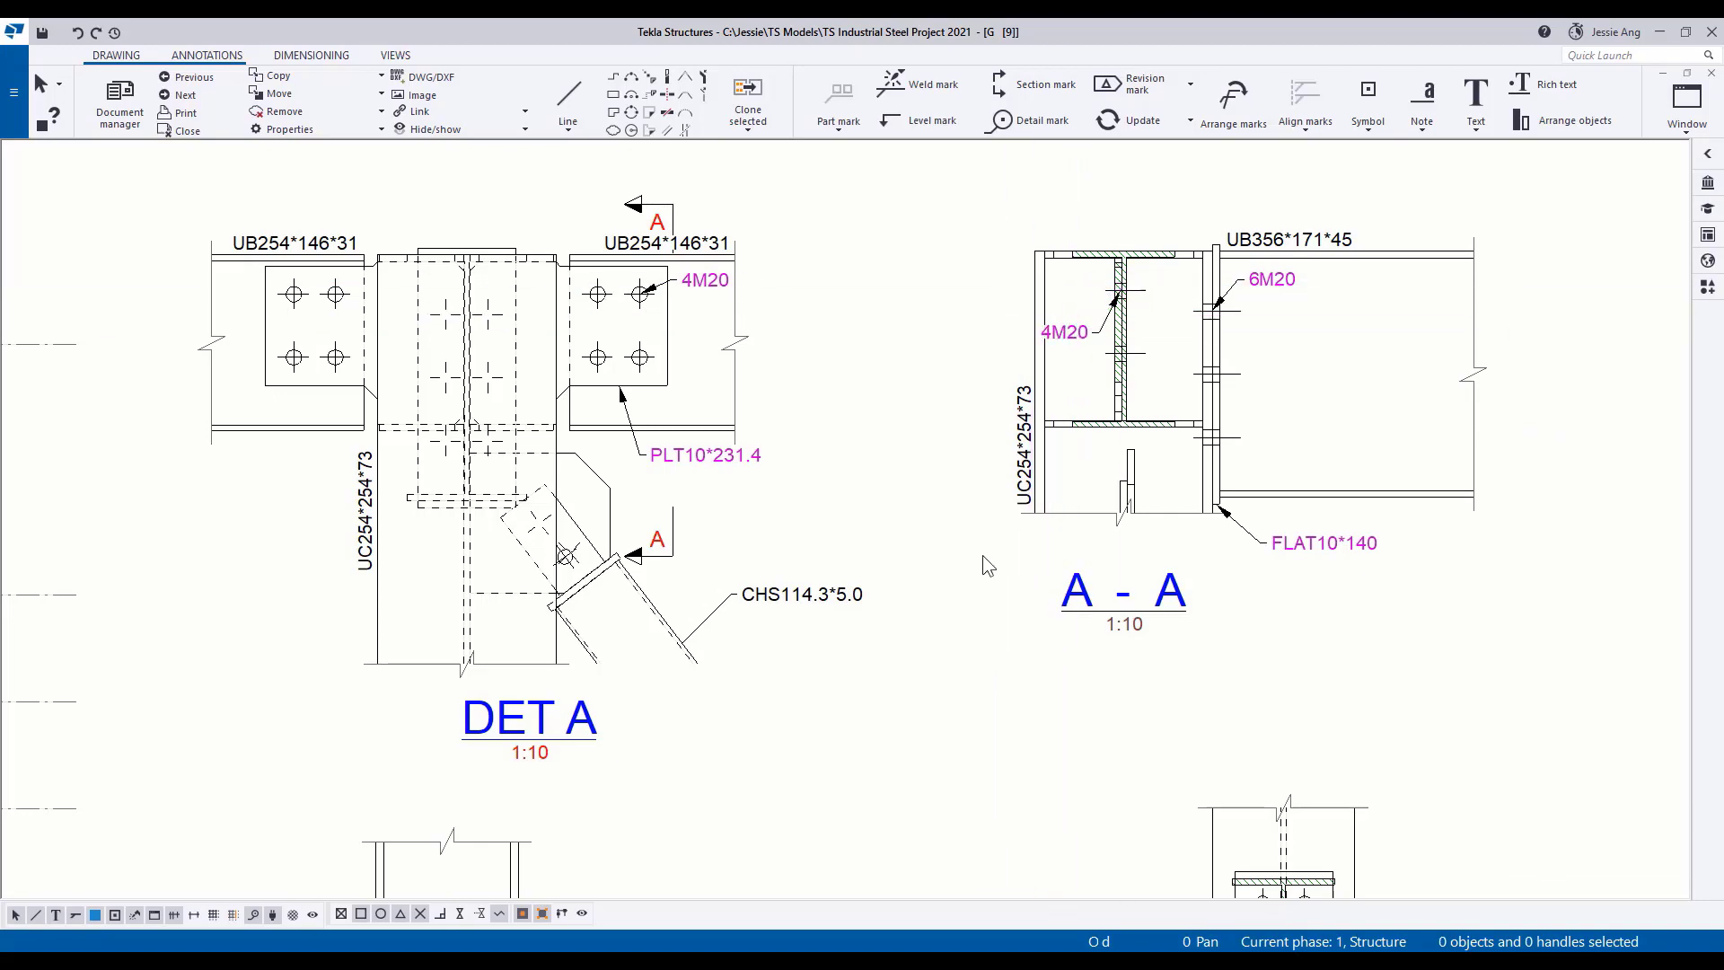
Add a mark to the right-hand anchor rod in DET B, with its text level beside the rod.
{"action": "scroll", "coordinate": [952, 539], "scroll_direction": "down", "scroll_amount": 4}
{"action": "mouse_move", "coordinate": [935, 664]}
{"action": "middle_mouse_down"}
{"action": "mouse_move", "coordinate": [904, 354]}
{"action": "mouse_move", "coordinate": [1050, 258]}
{"action": "middle_mouse_up"}
{"action": "scroll", "coordinate": [851, 561], "scroll_direction": "up", "scroll_amount": 1}
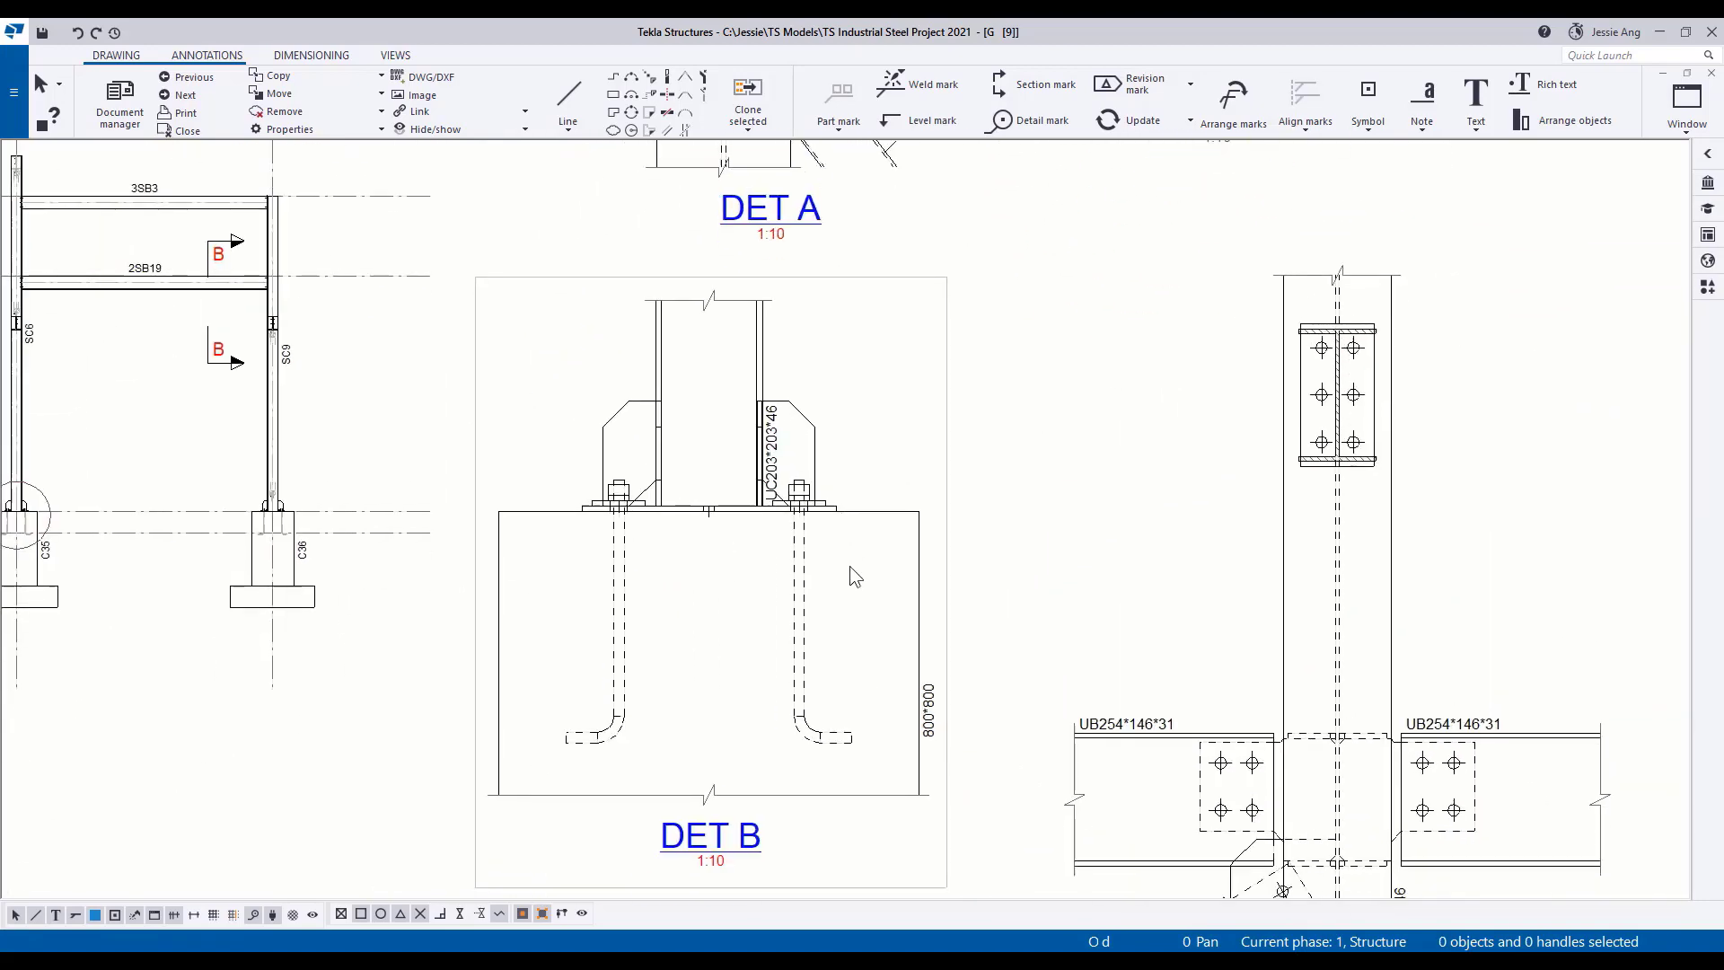
{"action": "middle_click_drag", "start_coordinate": [849, 566], "coordinate": [828, 513]}
{"action": "right_click", "coordinate": [784, 539]}
{"action": "mouse_move", "coordinate": [908, 671]}
{"action": "left_click", "coordinate": [1069, 697]}
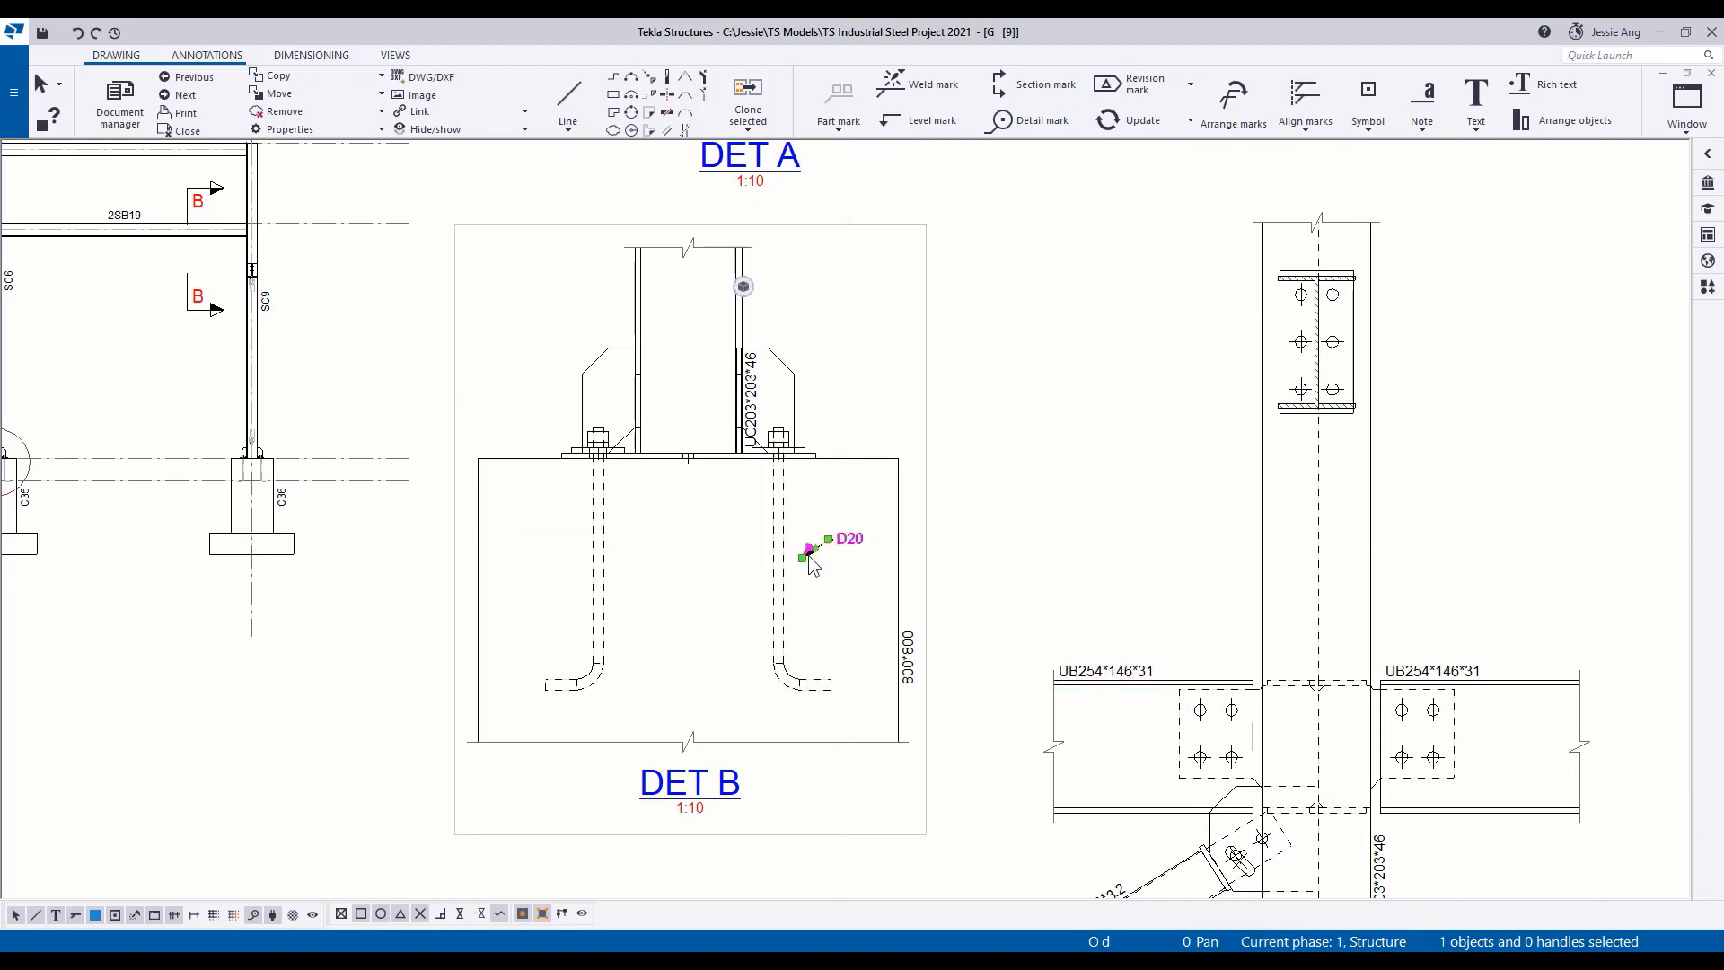
{"action": "mouse_move", "coordinate": [811, 562]}
{"action": "left_mouse_down"}
{"action": "mouse_move", "coordinate": [836, 554]}
{"action": "mouse_move", "coordinate": [819, 555]}
{"action": "left_mouse_up"}
Add a mark to the right-hand stiffener plate in DET B and move its text up beside the column.
{"action": "right_click", "coordinate": [791, 376]}
{"action": "mouse_move", "coordinate": [885, 506]}
{"action": "left_click", "coordinate": [1046, 528]}
{"action": "left_click_drag", "start_coordinate": [812, 389], "coordinate": [844, 336]}
{"action": "left_click", "coordinate": [995, 465]}
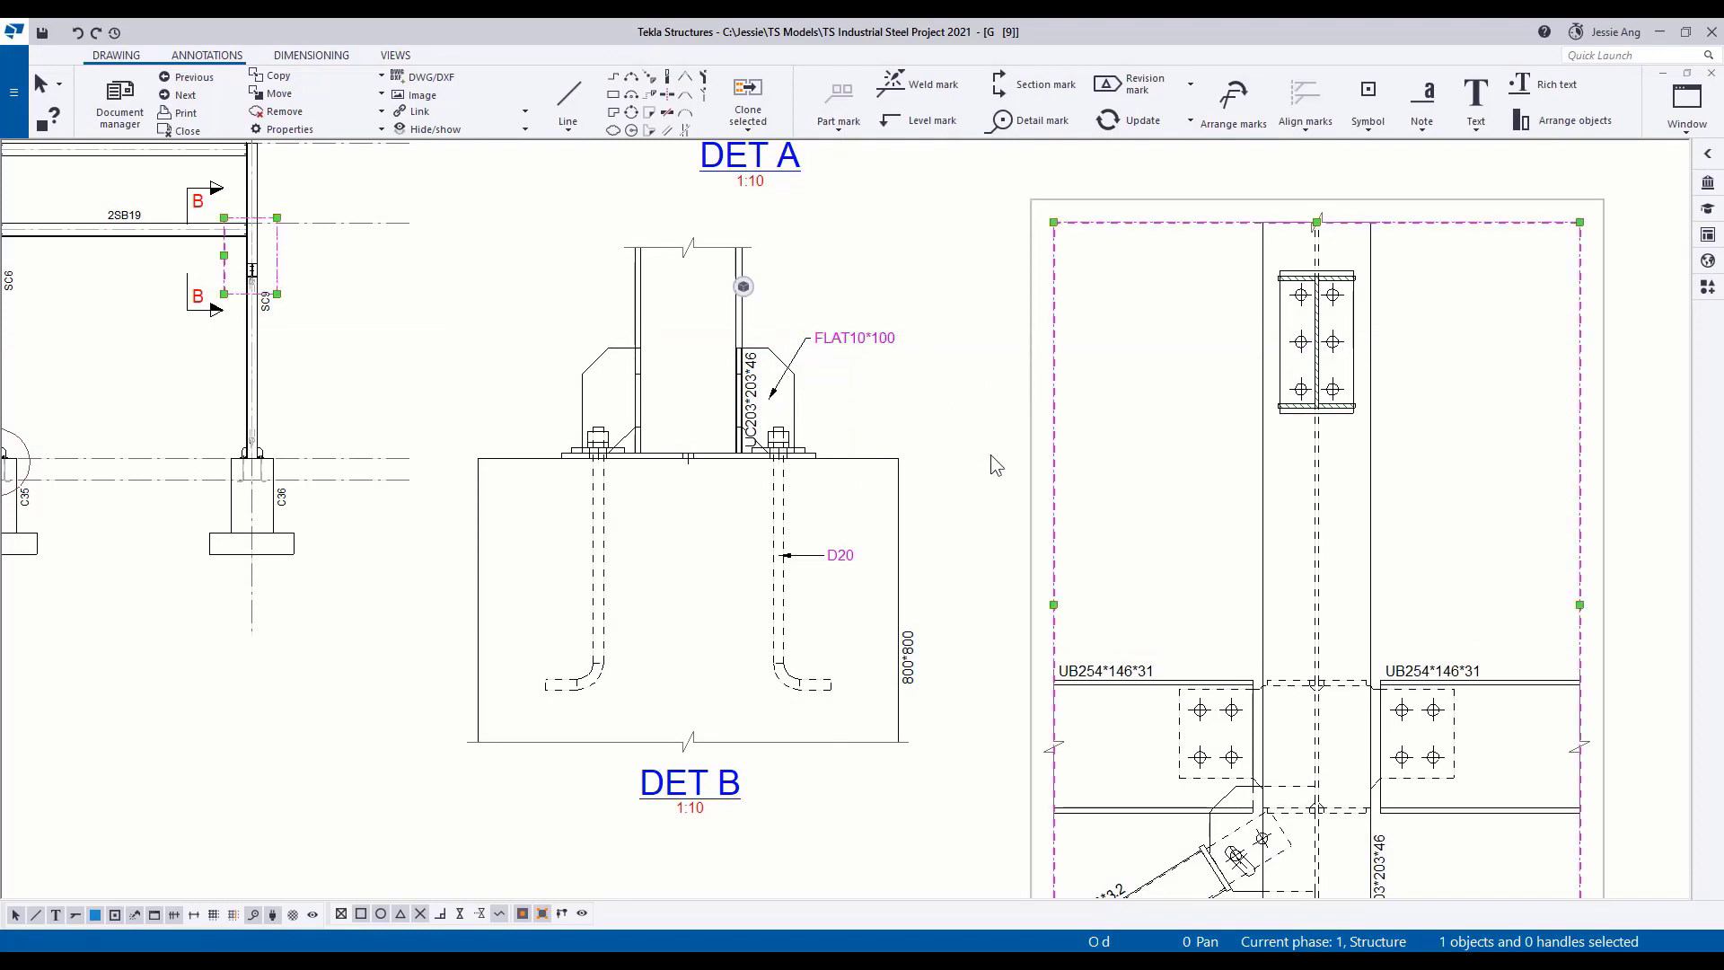
Add a mark to the upper end plate's bolt group in section B - B, with its text at the column's right edge.
{"action": "left_click", "coordinate": [1322, 330]}
{"action": "right_click", "coordinate": [1322, 330]}
{"action": "left_click", "coordinate": [1185, 471]}
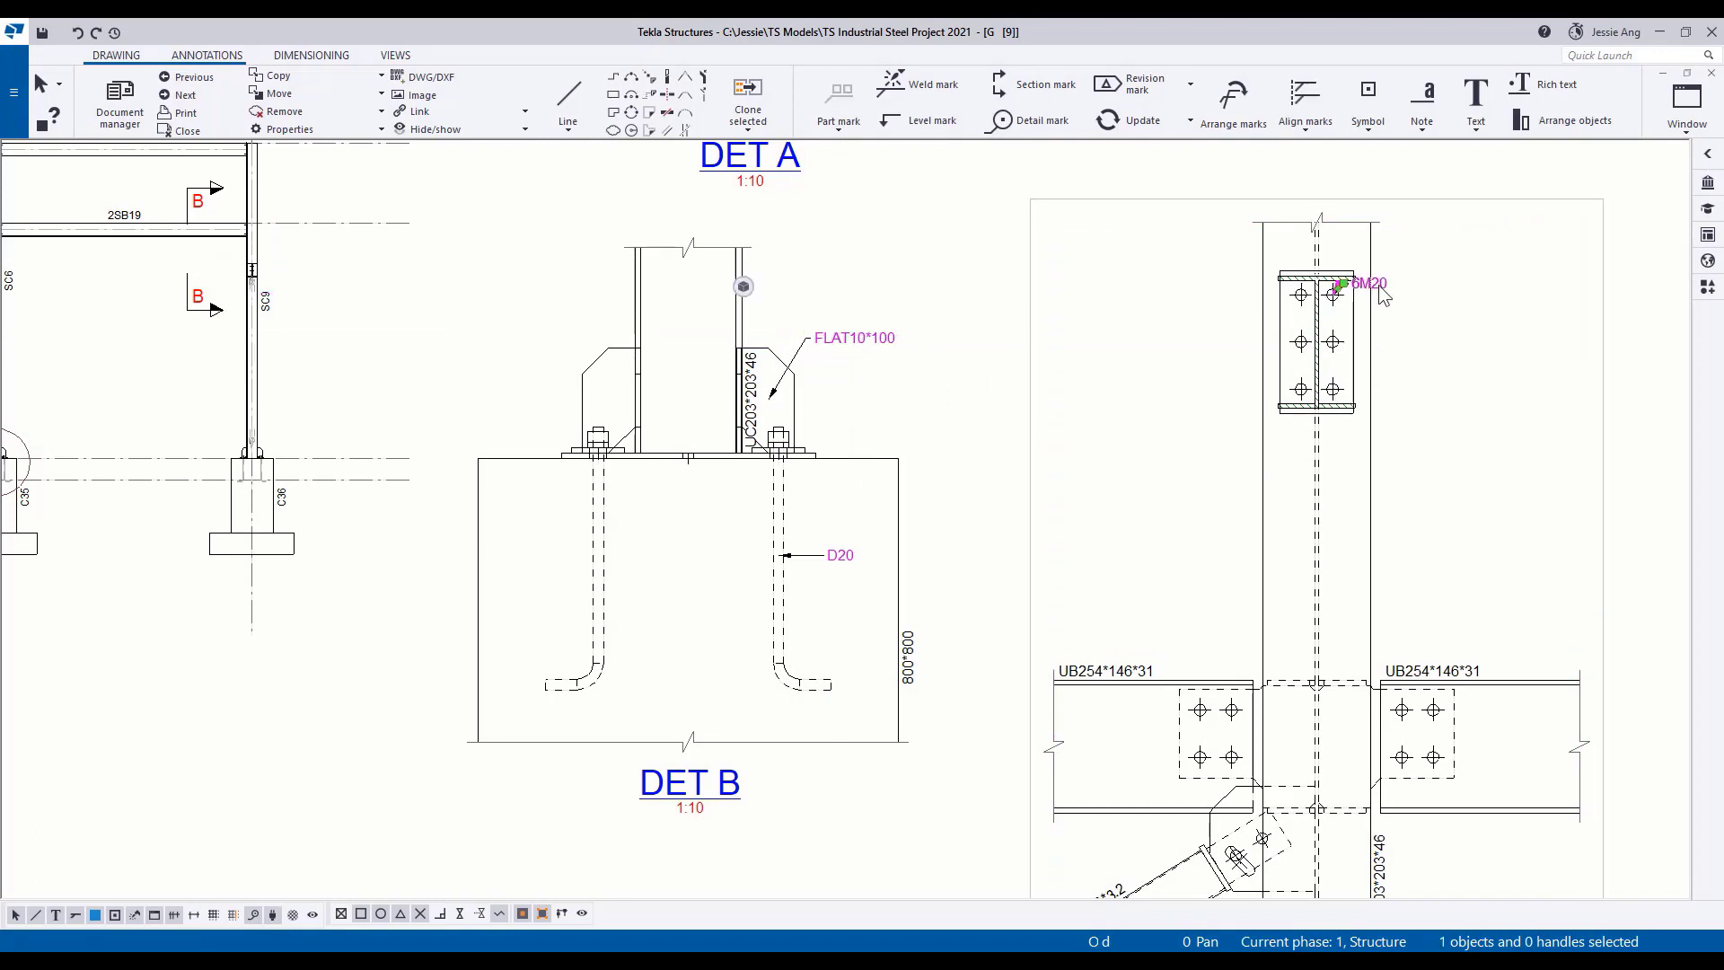
{"action": "left_click_drag", "start_coordinate": [1383, 297], "coordinate": [1399, 346]}
{"action": "left_click", "coordinate": [1418, 384]}
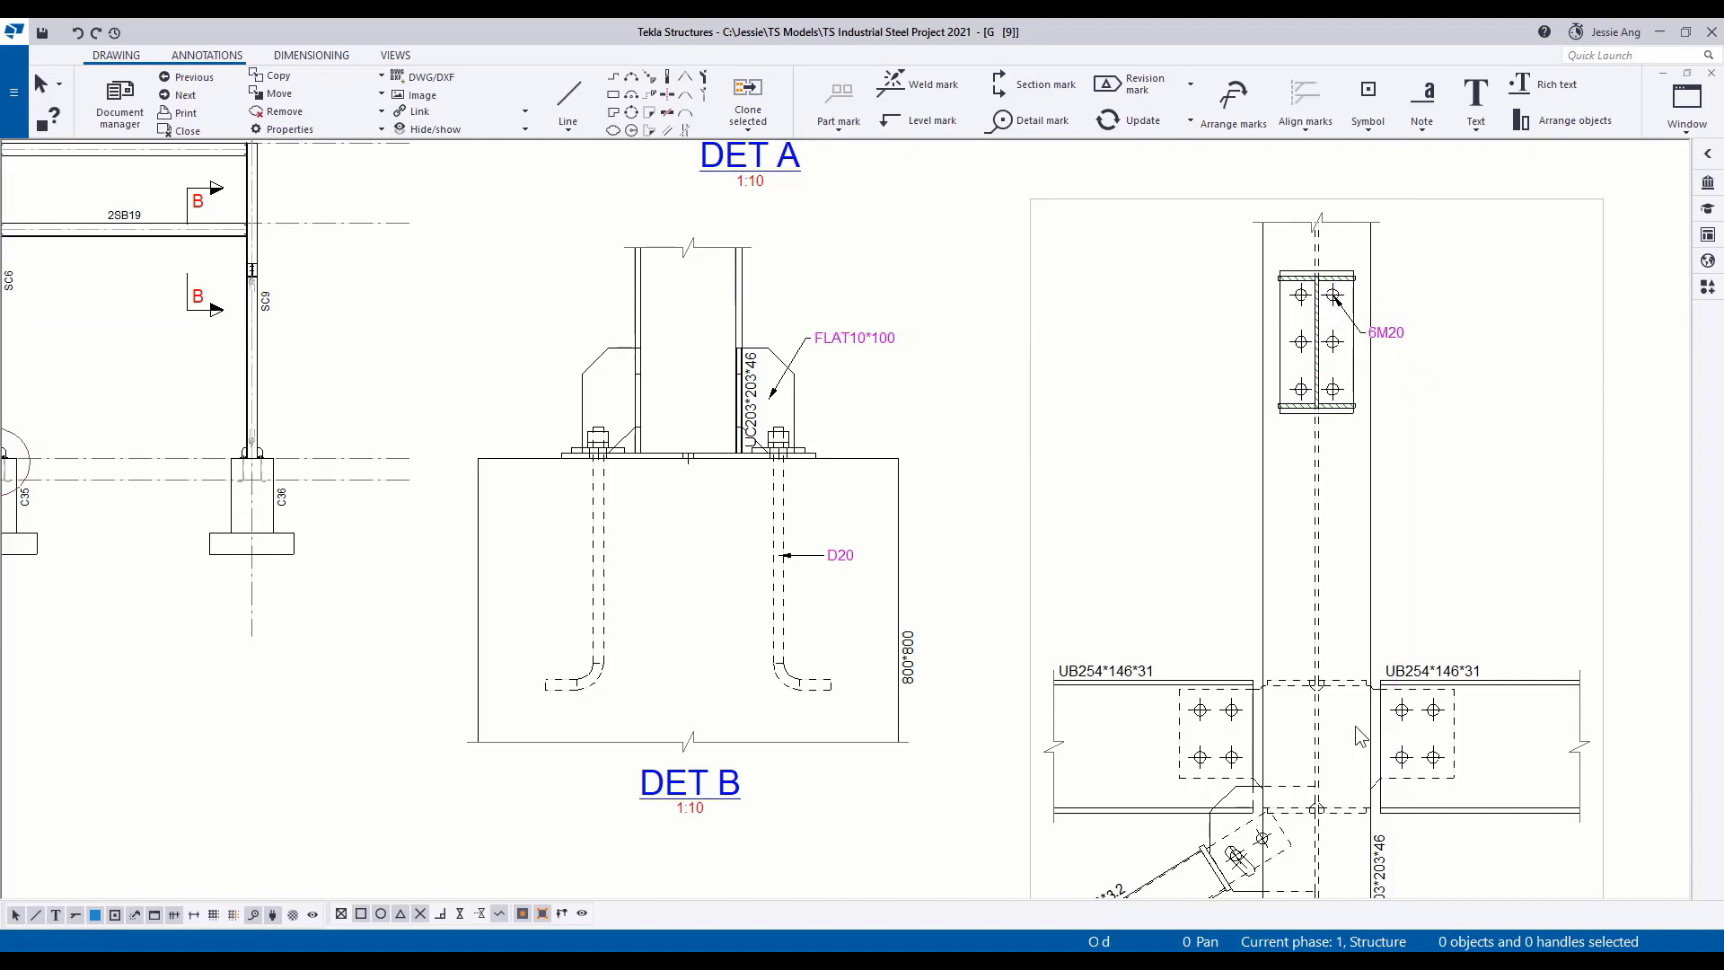
Add marks to the bolt groups of the right-hand and left-hand beam connections in section B - B.
{"action": "mouse_move", "coordinate": [1361, 736]}
{"action": "middle_mouse_down"}
{"action": "mouse_move", "coordinate": [978, 633]}
{"action": "mouse_move", "coordinate": [1001, 620]}
{"action": "middle_mouse_up"}
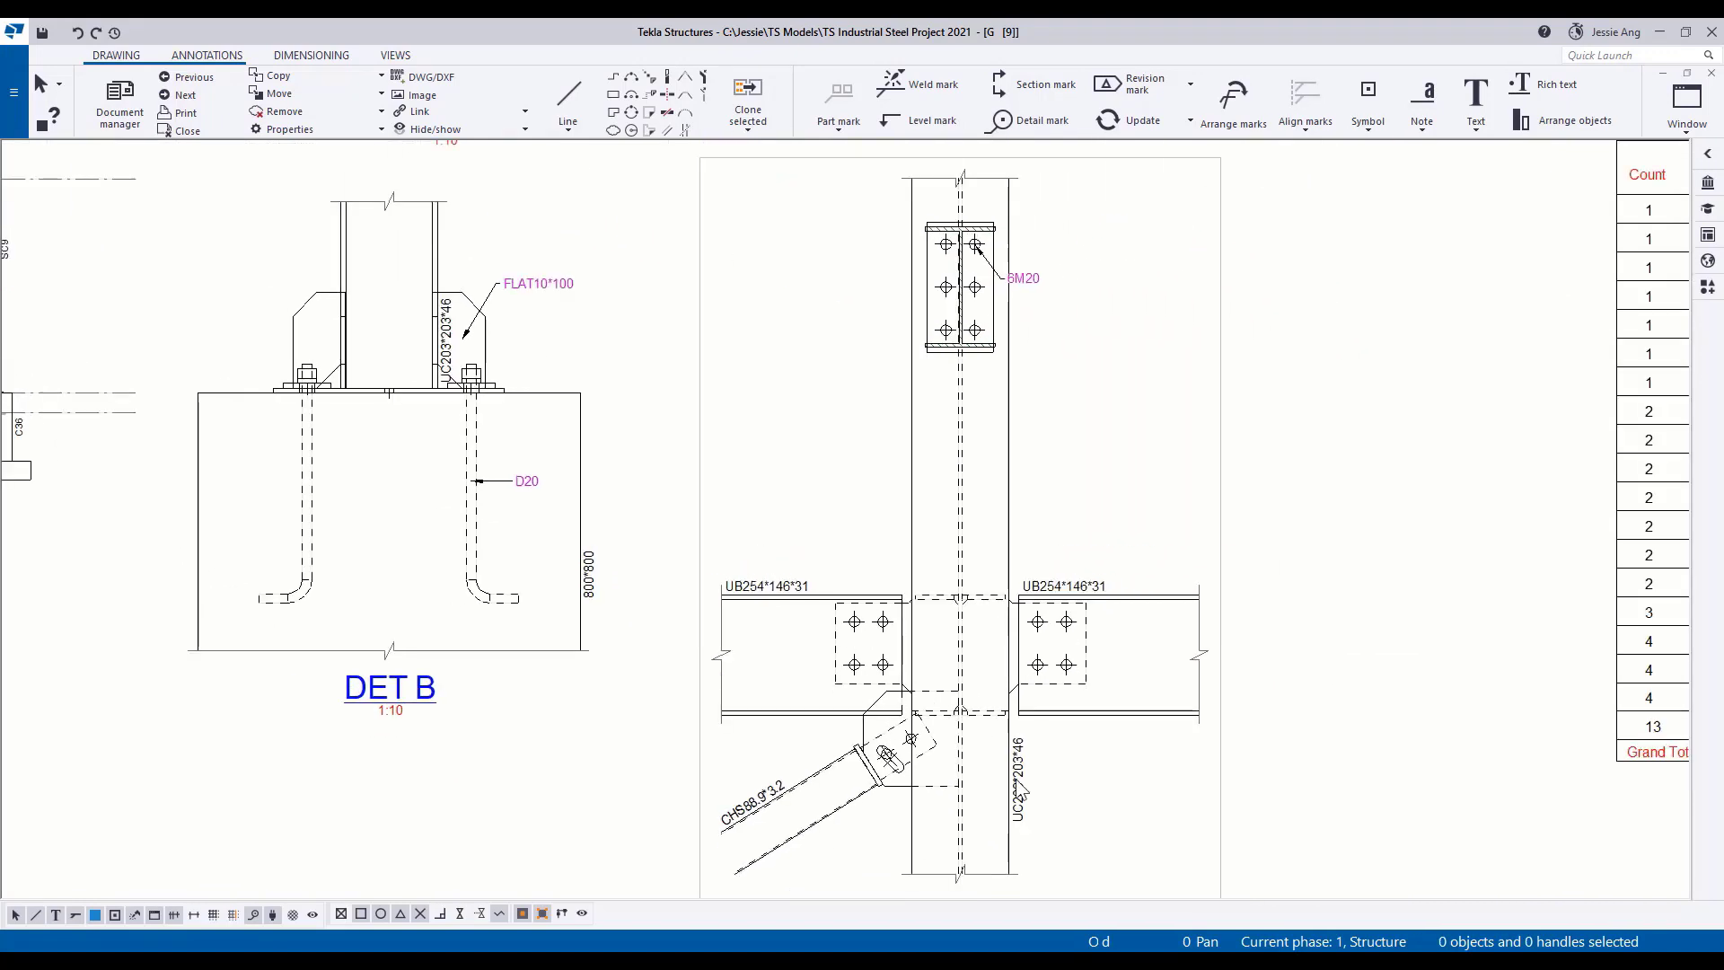
{"action": "scroll", "coordinate": [1082, 791], "scroll_direction": "down", "scroll_amount": 1}
{"action": "right_click", "coordinate": [1040, 569]}
{"action": "mouse_move", "coordinate": [1167, 673]}
{"action": "left_click", "coordinate": [1320, 673]}
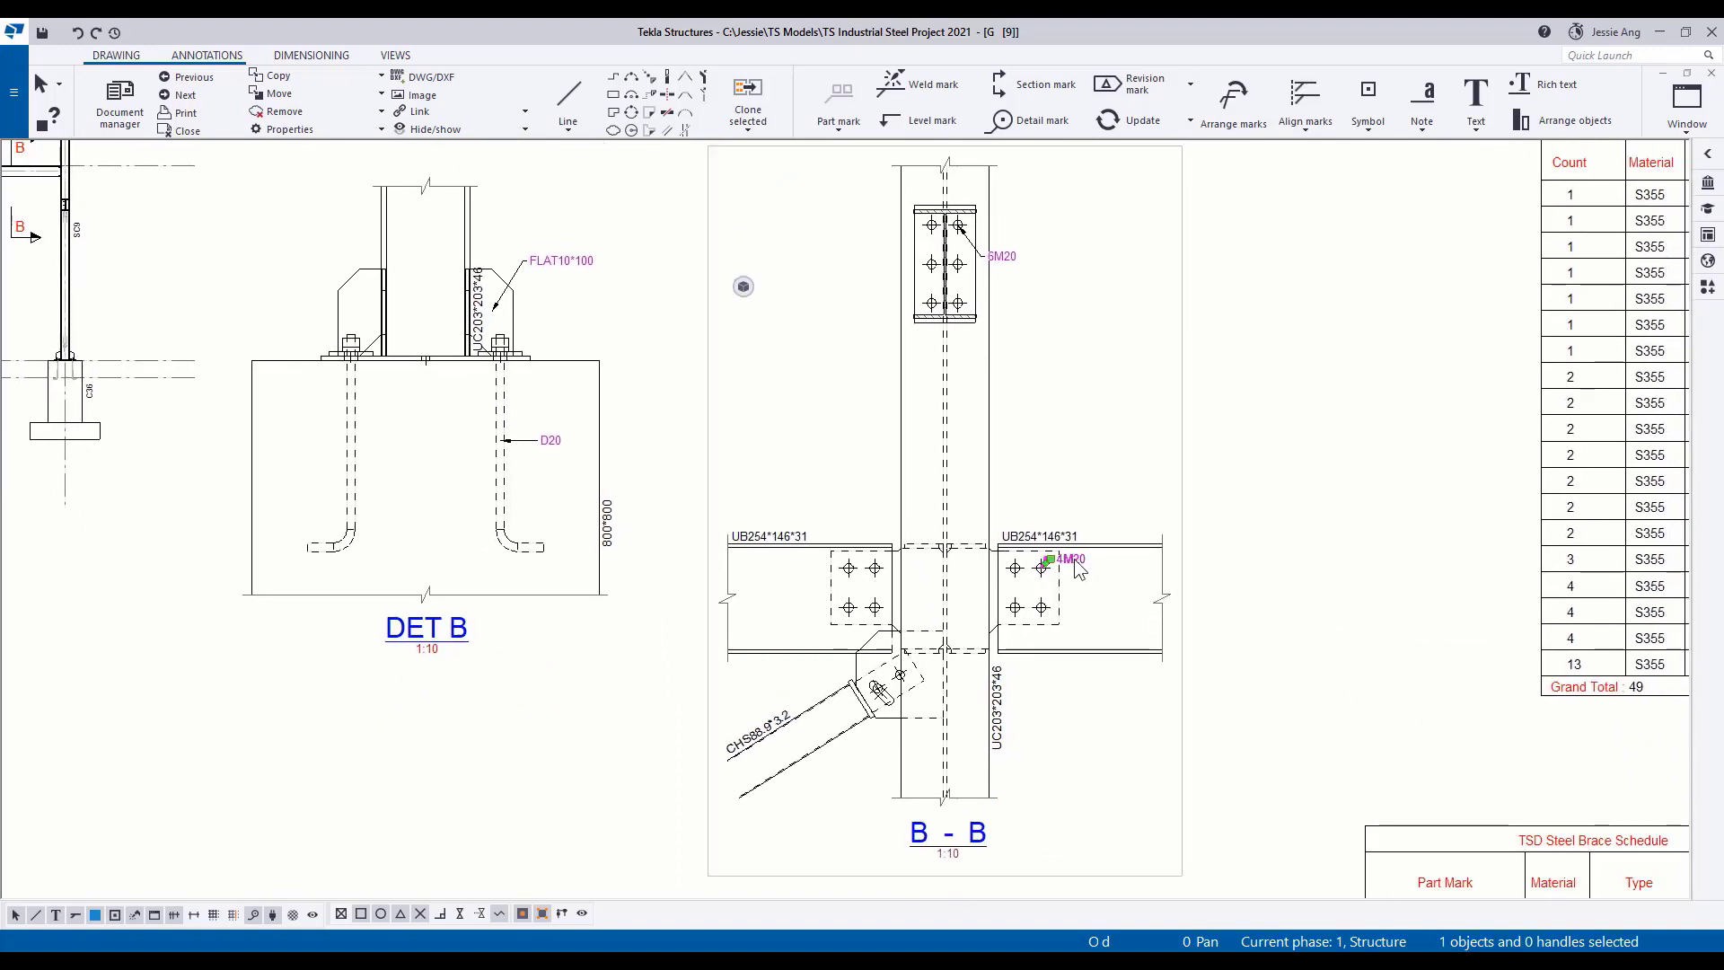
{"action": "right_click", "coordinate": [854, 579]}
{"action": "mouse_move", "coordinate": [973, 673]}
{"action": "left_click", "coordinate": [1132, 673]}
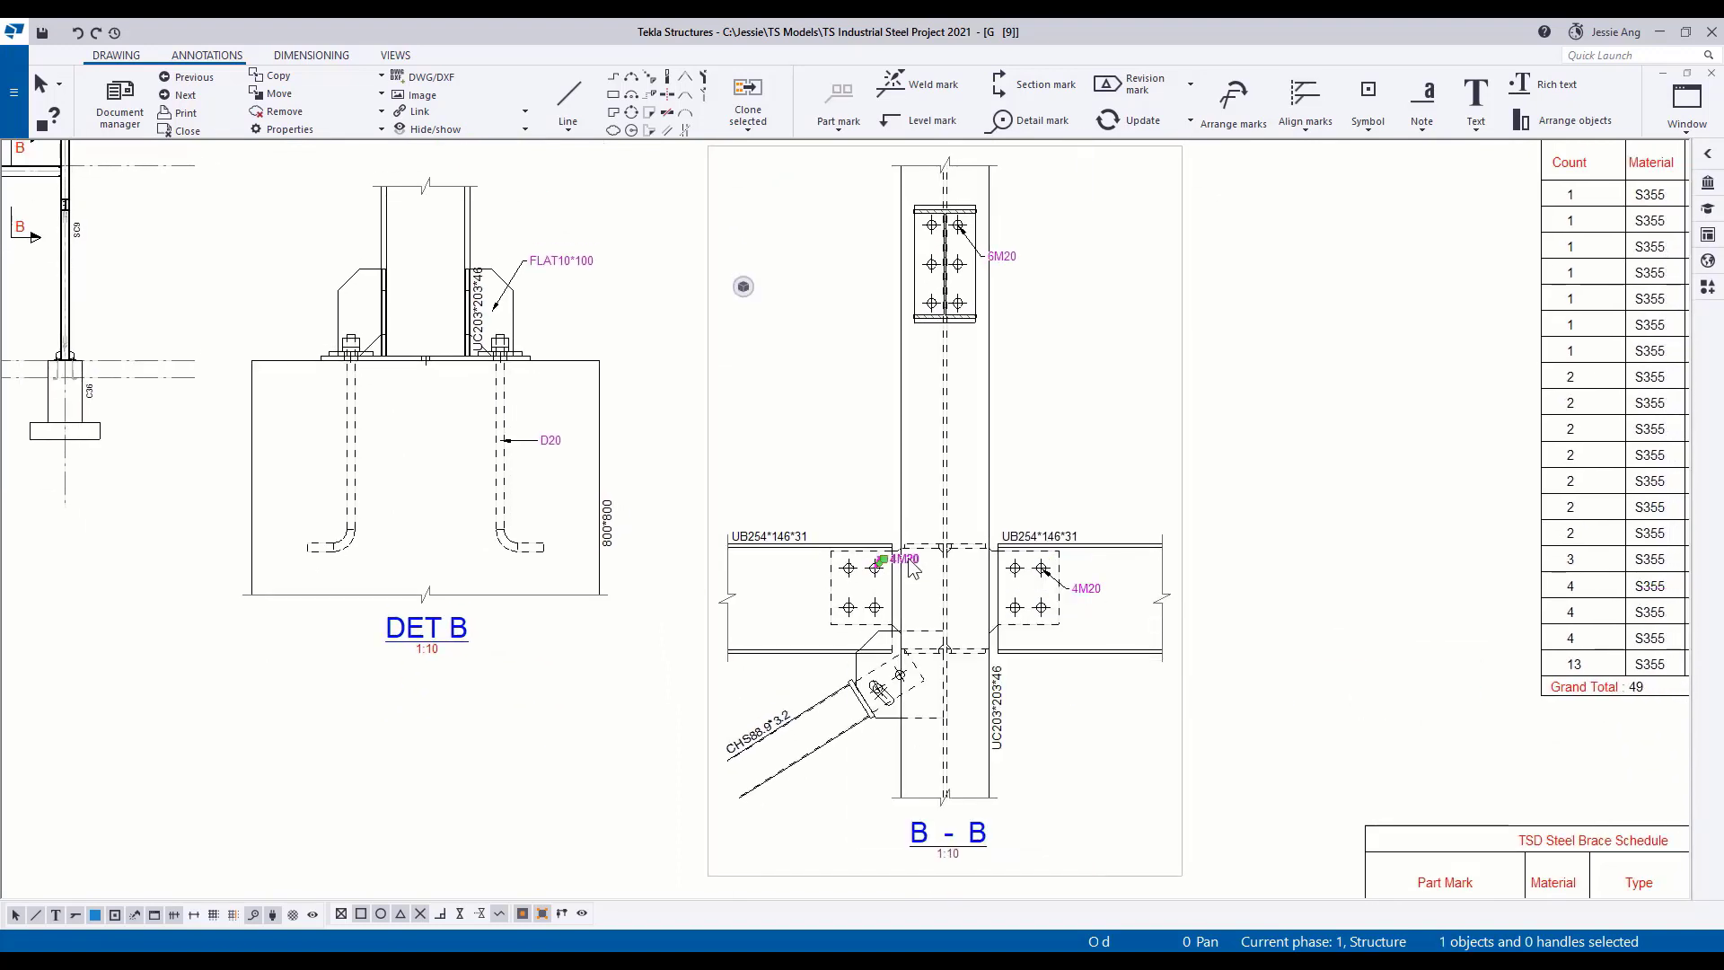
{"action": "scroll", "coordinate": [1008, 630], "scroll_direction": "down", "scroll_amount": 2}
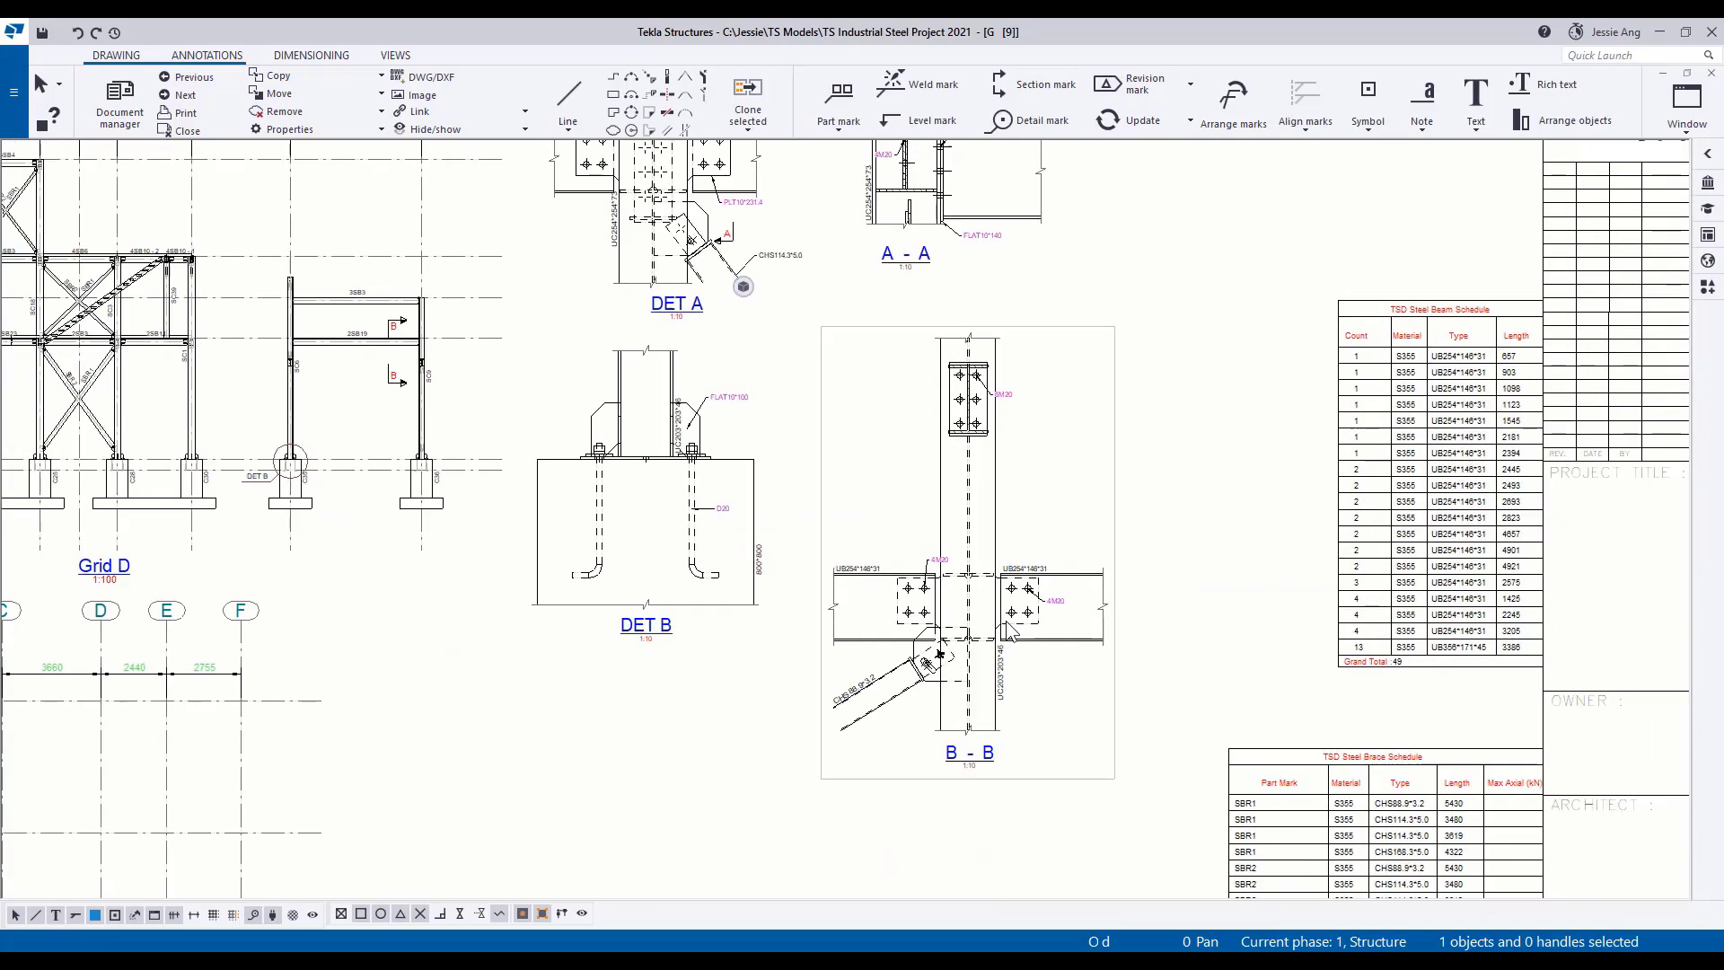
Add a mark to the upper end plate in section B - B, with its text below and its arrow at the plate's lower edge.
{"action": "right_click", "coordinate": [993, 431]}
{"action": "mouse_move", "coordinate": [1123, 547]}
{"action": "left_click", "coordinate": [1302, 557]}
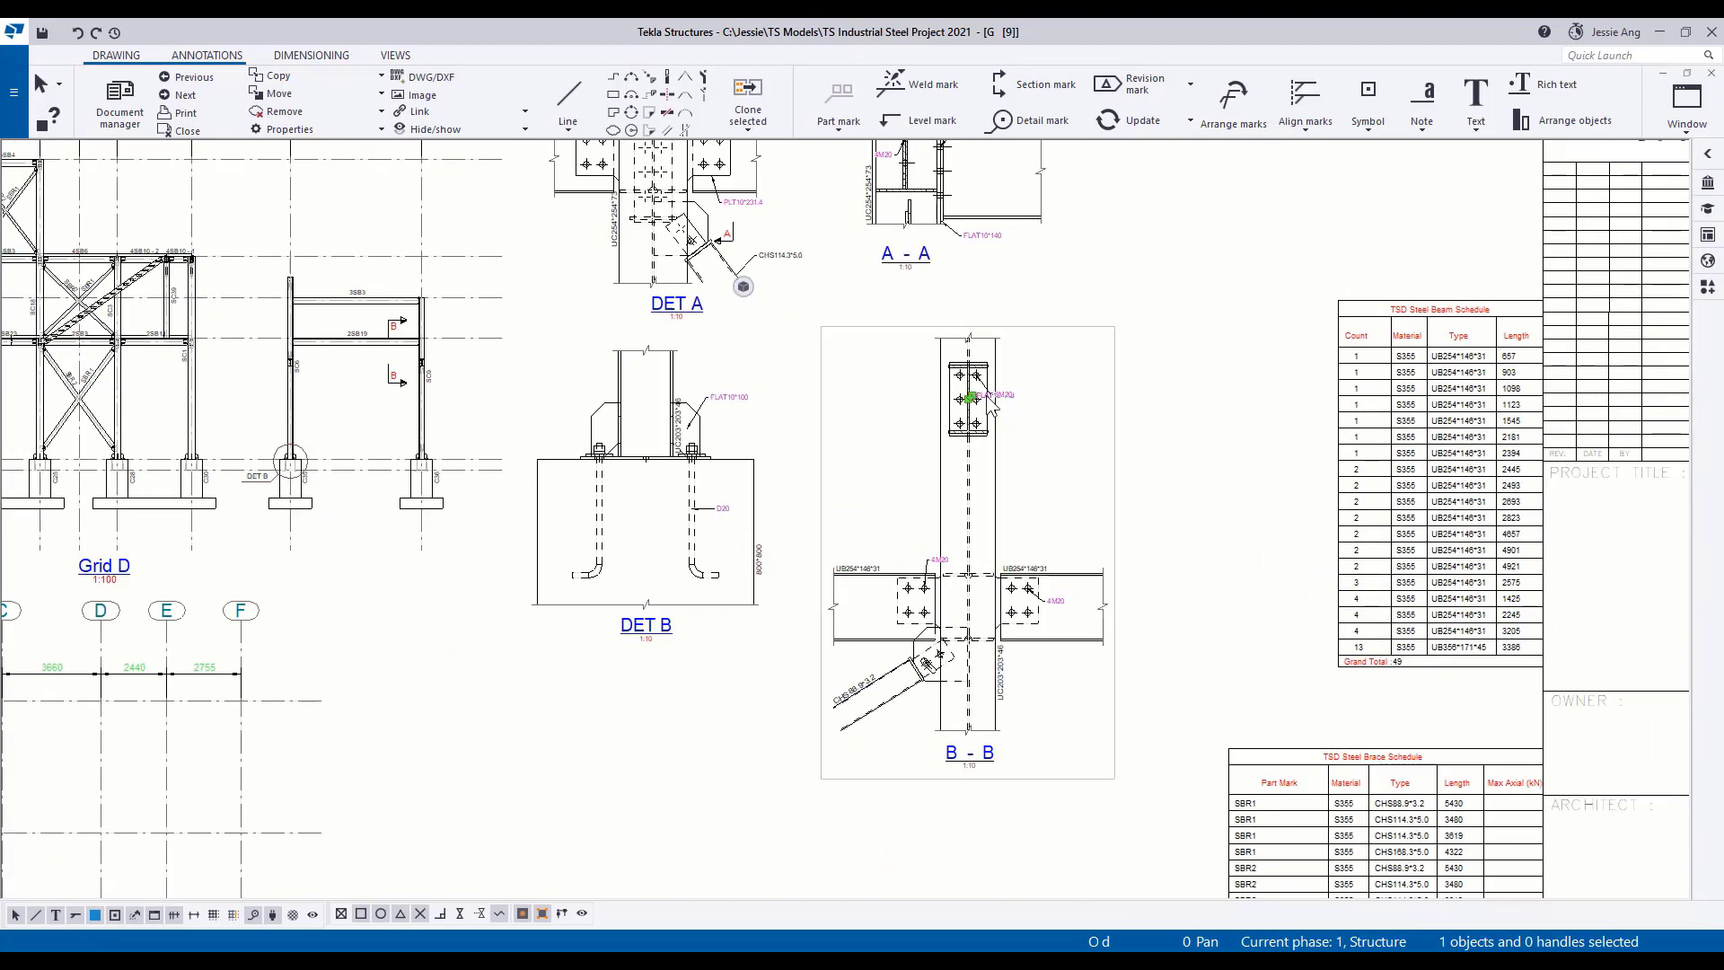
{"action": "scroll", "coordinate": [983, 404], "scroll_direction": "up", "scroll_amount": 3}
{"action": "left_click_drag", "start_coordinate": [979, 393], "coordinate": [1050, 602]}
{"action": "left_click_drag", "start_coordinate": [924, 409], "coordinate": [962, 533]}
{"action": "left_click", "coordinate": [1206, 528]}
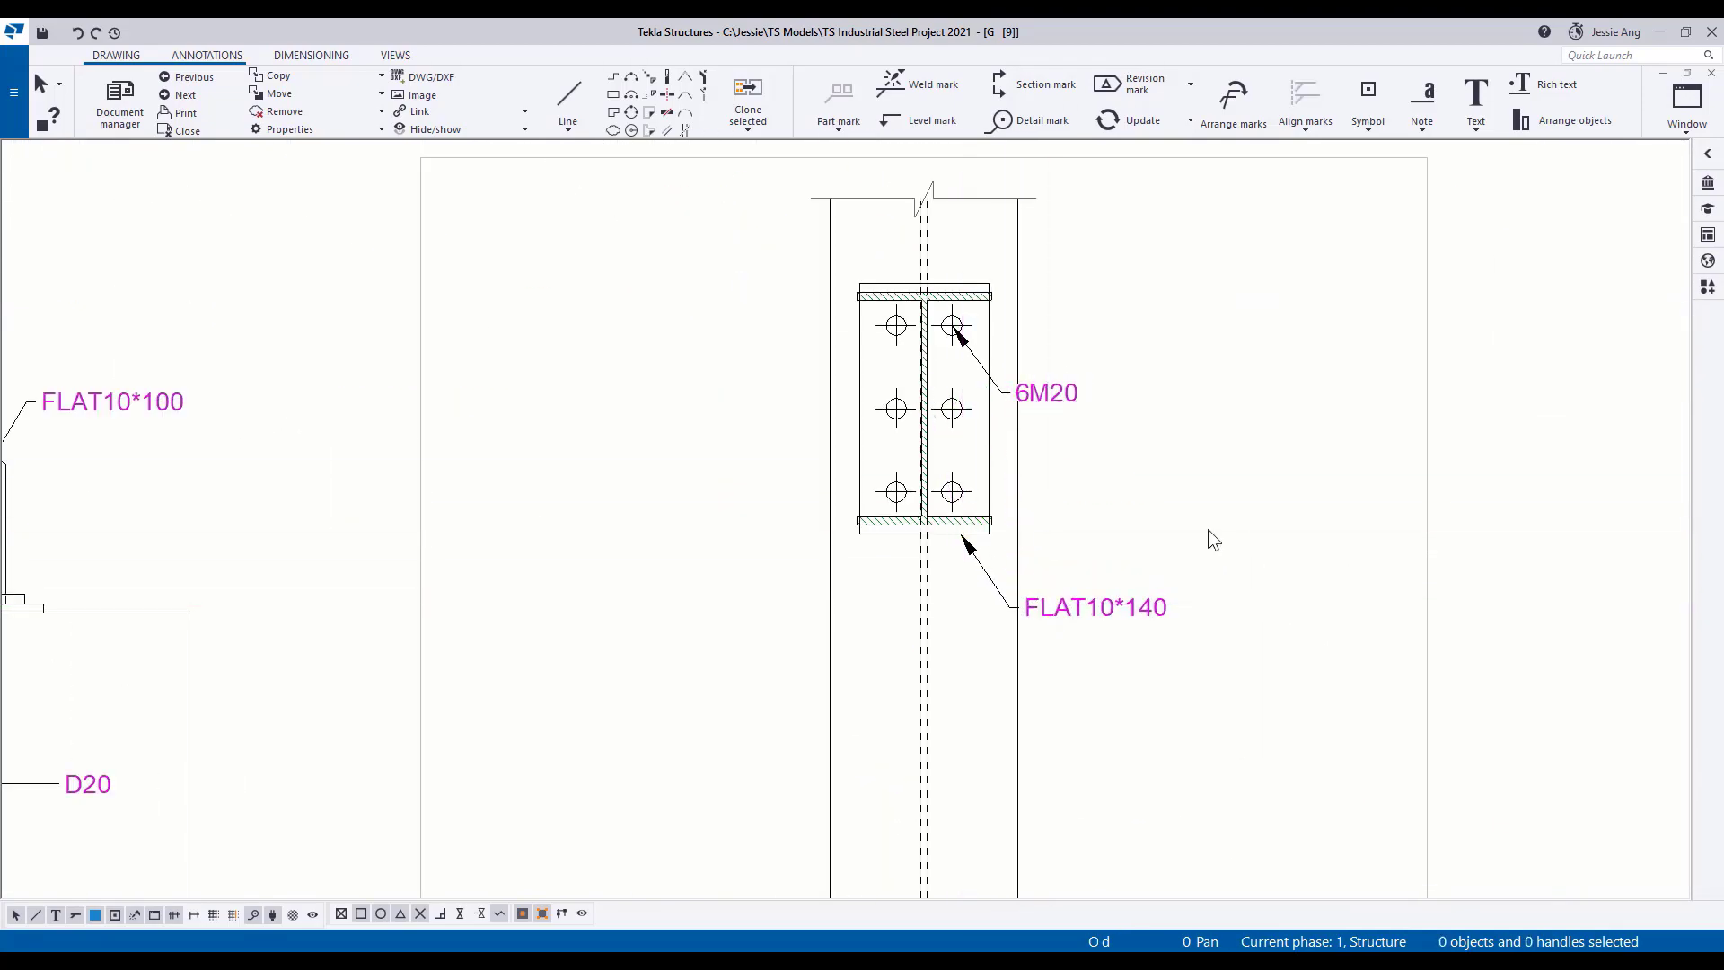
Close the finished drawing and switch to the Plan 0.00 model view.
{"action": "scroll", "coordinate": [1206, 528], "scroll_direction": "down", "scroll_amount": 3}
{"action": "mouse_move", "coordinate": [1127, 610]}
{"action": "middle_mouse_down"}
{"action": "mouse_move", "coordinate": [1050, 539]}
{"action": "mouse_move", "coordinate": [1060, 455]}
{"action": "middle_mouse_up"}
{"action": "scroll", "coordinate": [1060, 455], "scroll_direction": "down", "scroll_amount": 2}
{"action": "scroll", "coordinate": [1059, 574], "scroll_direction": "down", "scroll_amount": 1}
{"action": "middle_click_drag", "start_coordinate": [1060, 574], "coordinate": [989, 521]}
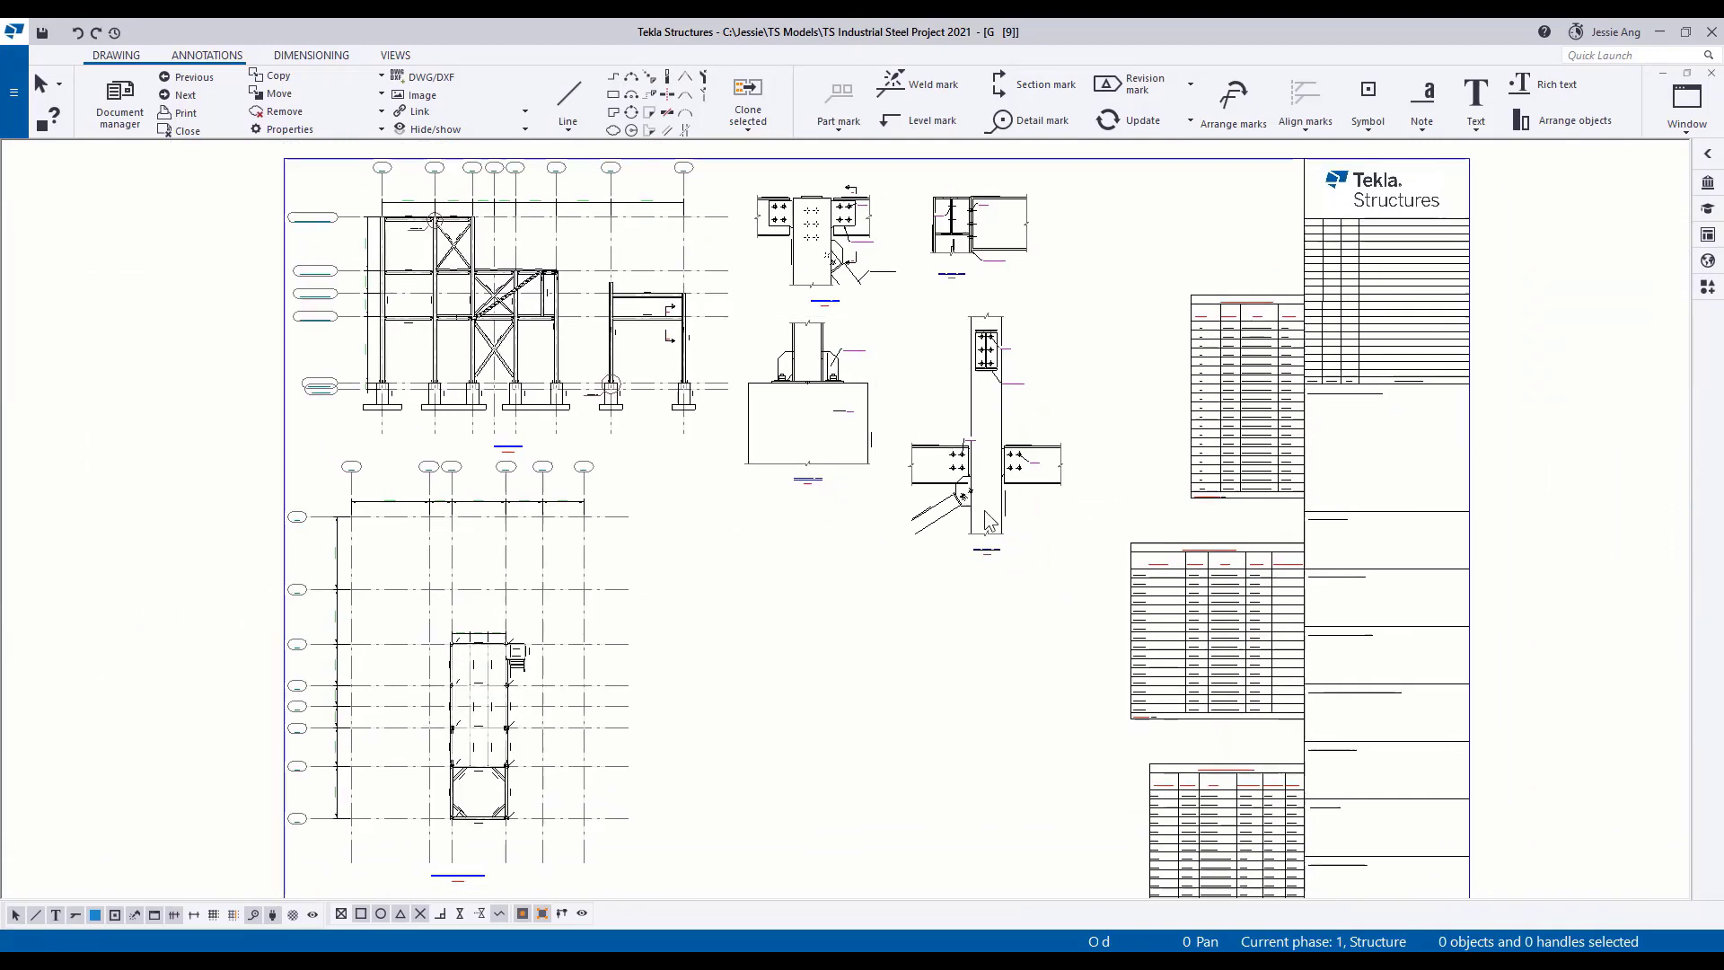
{"action": "left_click", "coordinate": [1712, 74]}
{"action": "left_click", "coordinate": [1687, 99]}
{"action": "left_click", "coordinate": [1632, 447]}
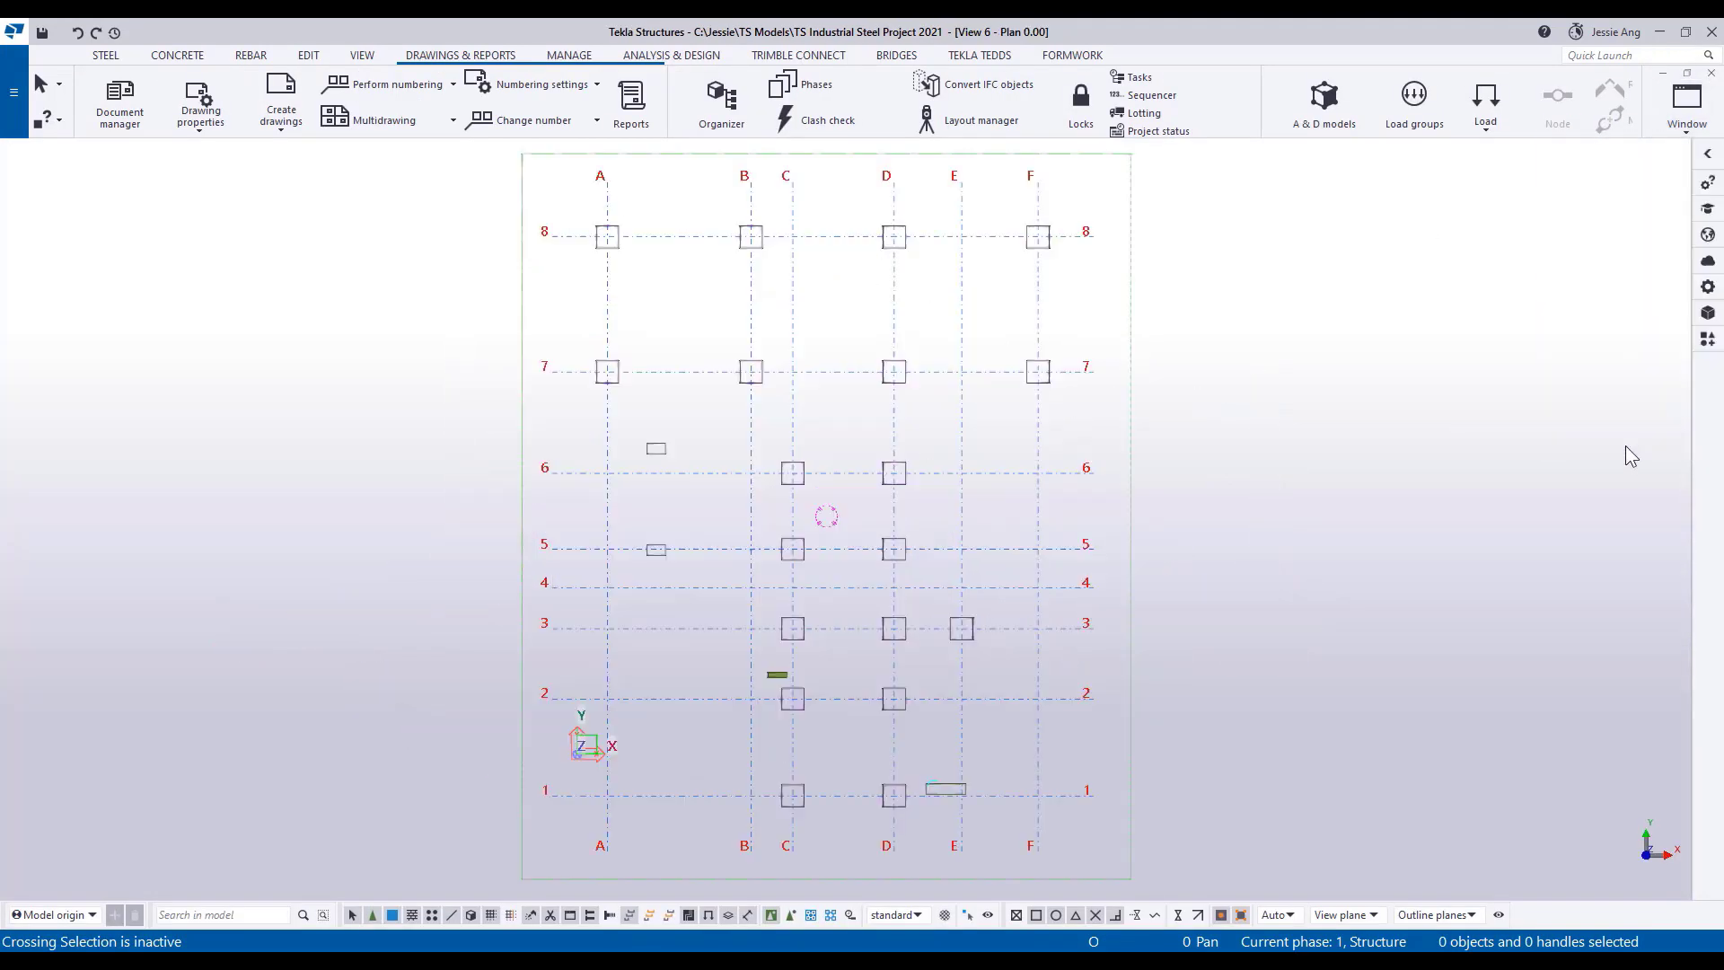
Create a general arrangement drawing from the Plan 0.00 view and open it.
{"action": "left_click", "coordinate": [284, 126]}
{"action": "left_click", "coordinate": [293, 298]}
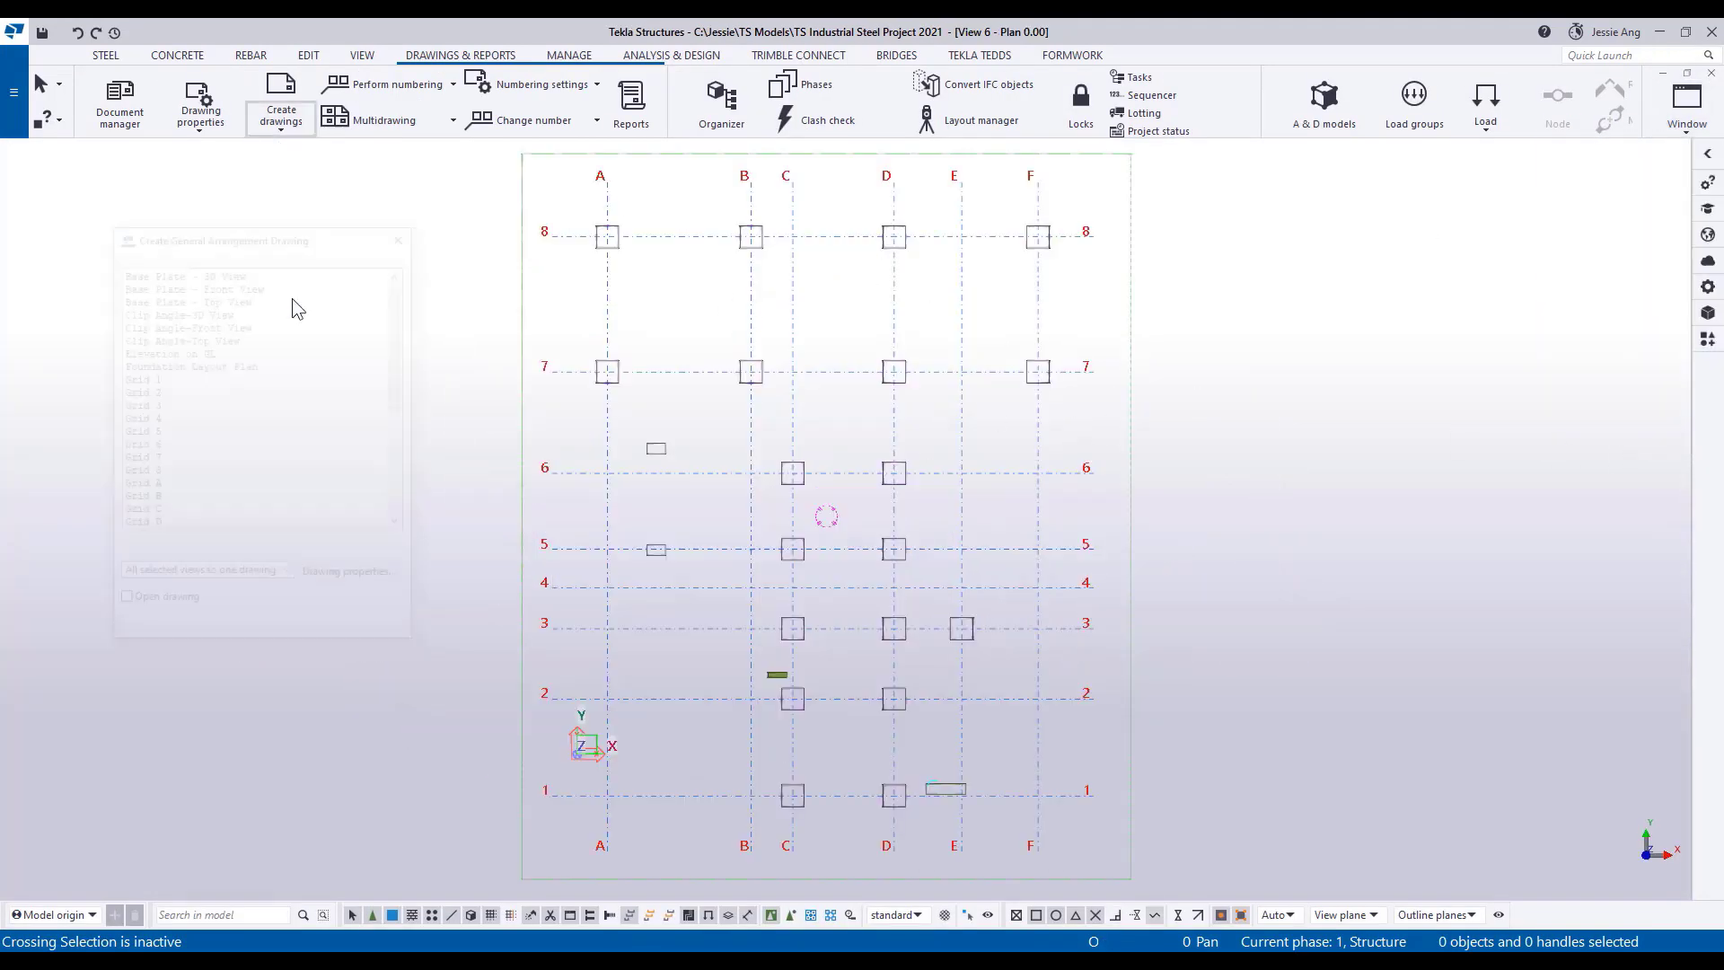
{"action": "scroll", "coordinate": [295, 451], "scroll_direction": "down", "scroll_amount": 3}
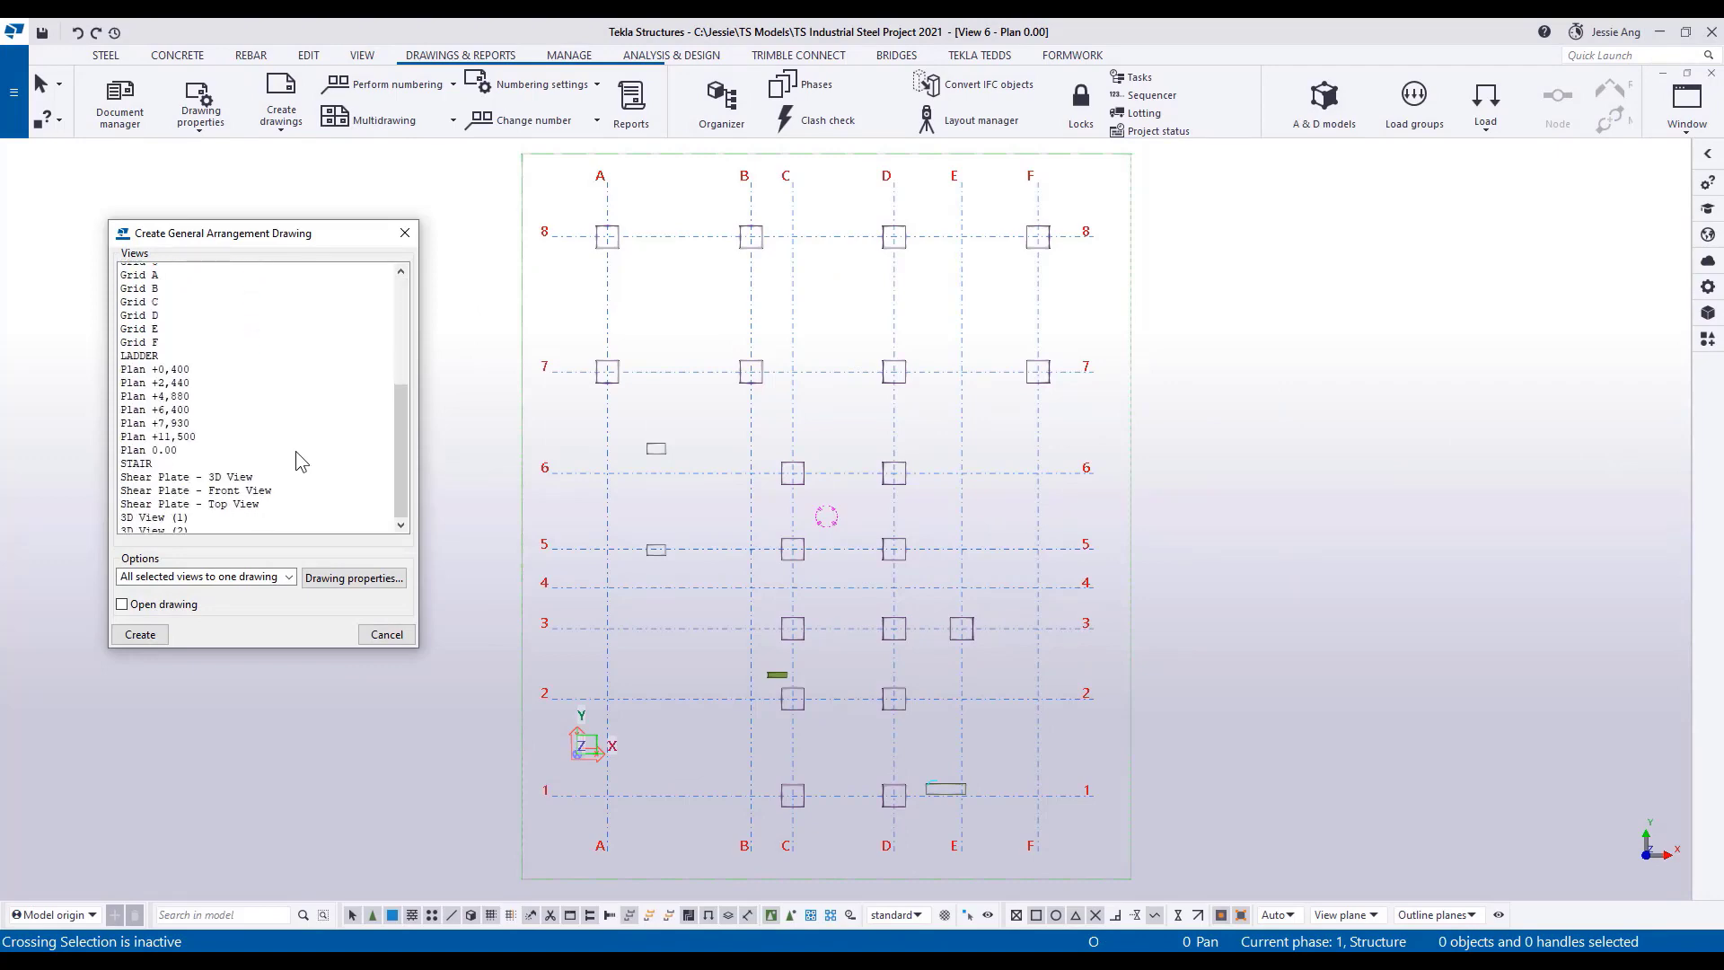
{"action": "left_click", "coordinate": [140, 633]}
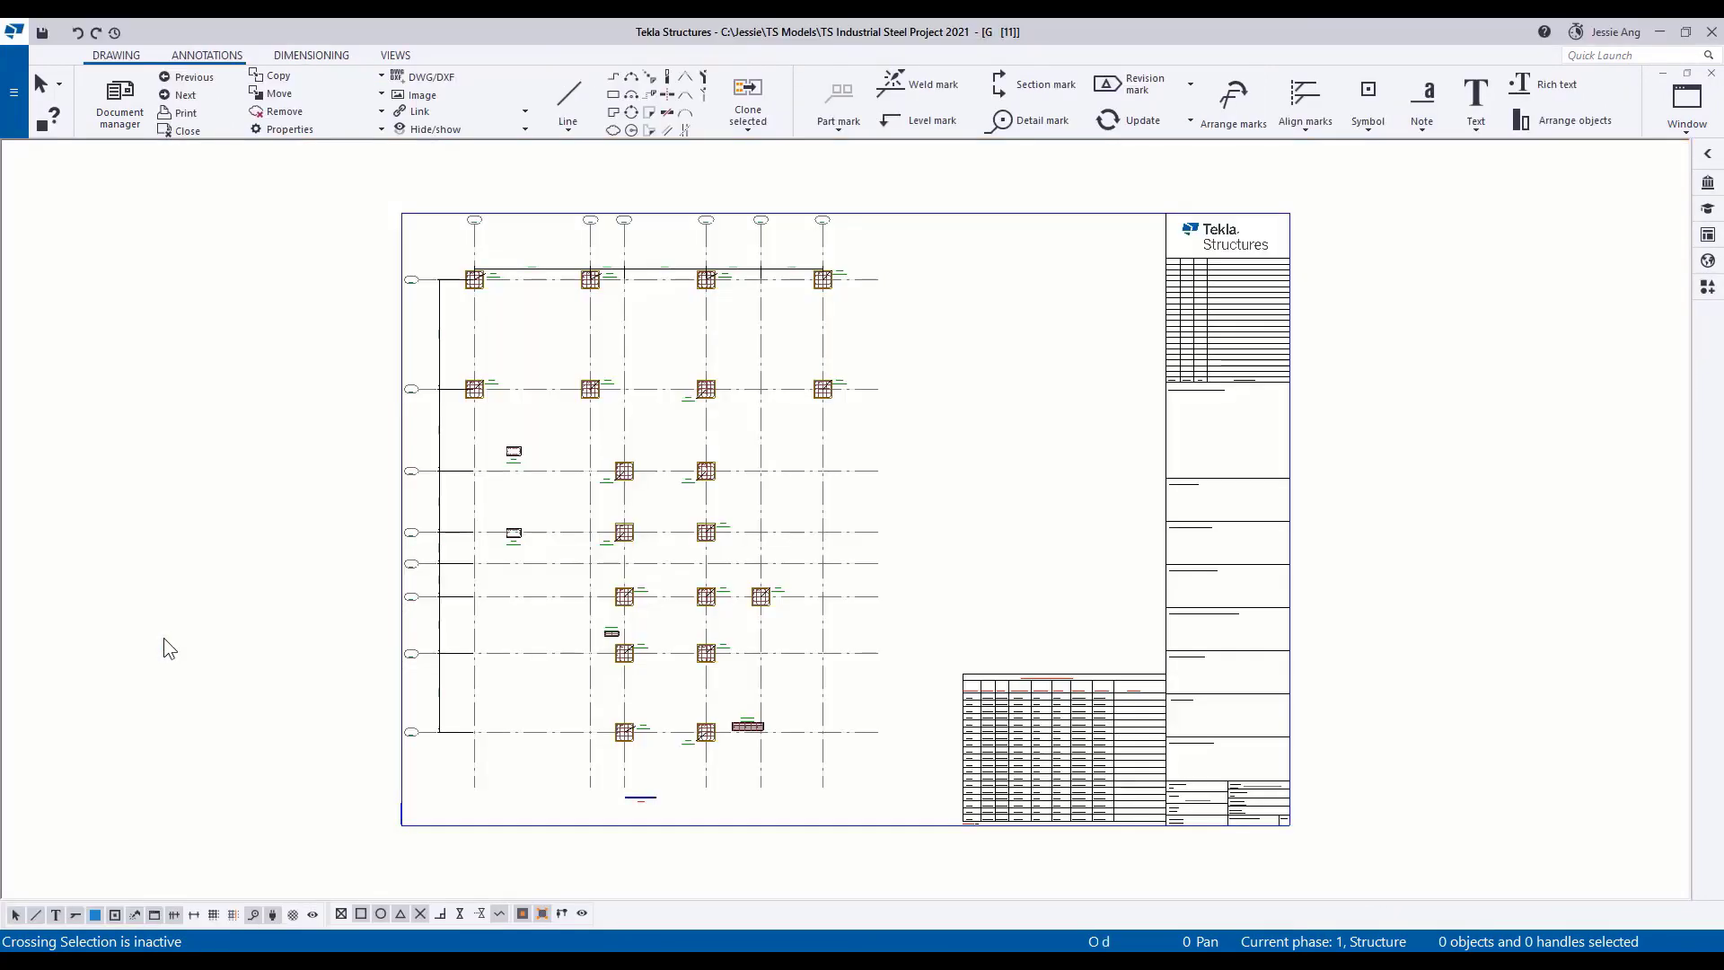
Examine the Plan 0.00 drawing's column layout and its TSD Concrete Column Schedule.
{"action": "scroll", "coordinate": [772, 332], "scroll_direction": "up", "scroll_amount": 5}
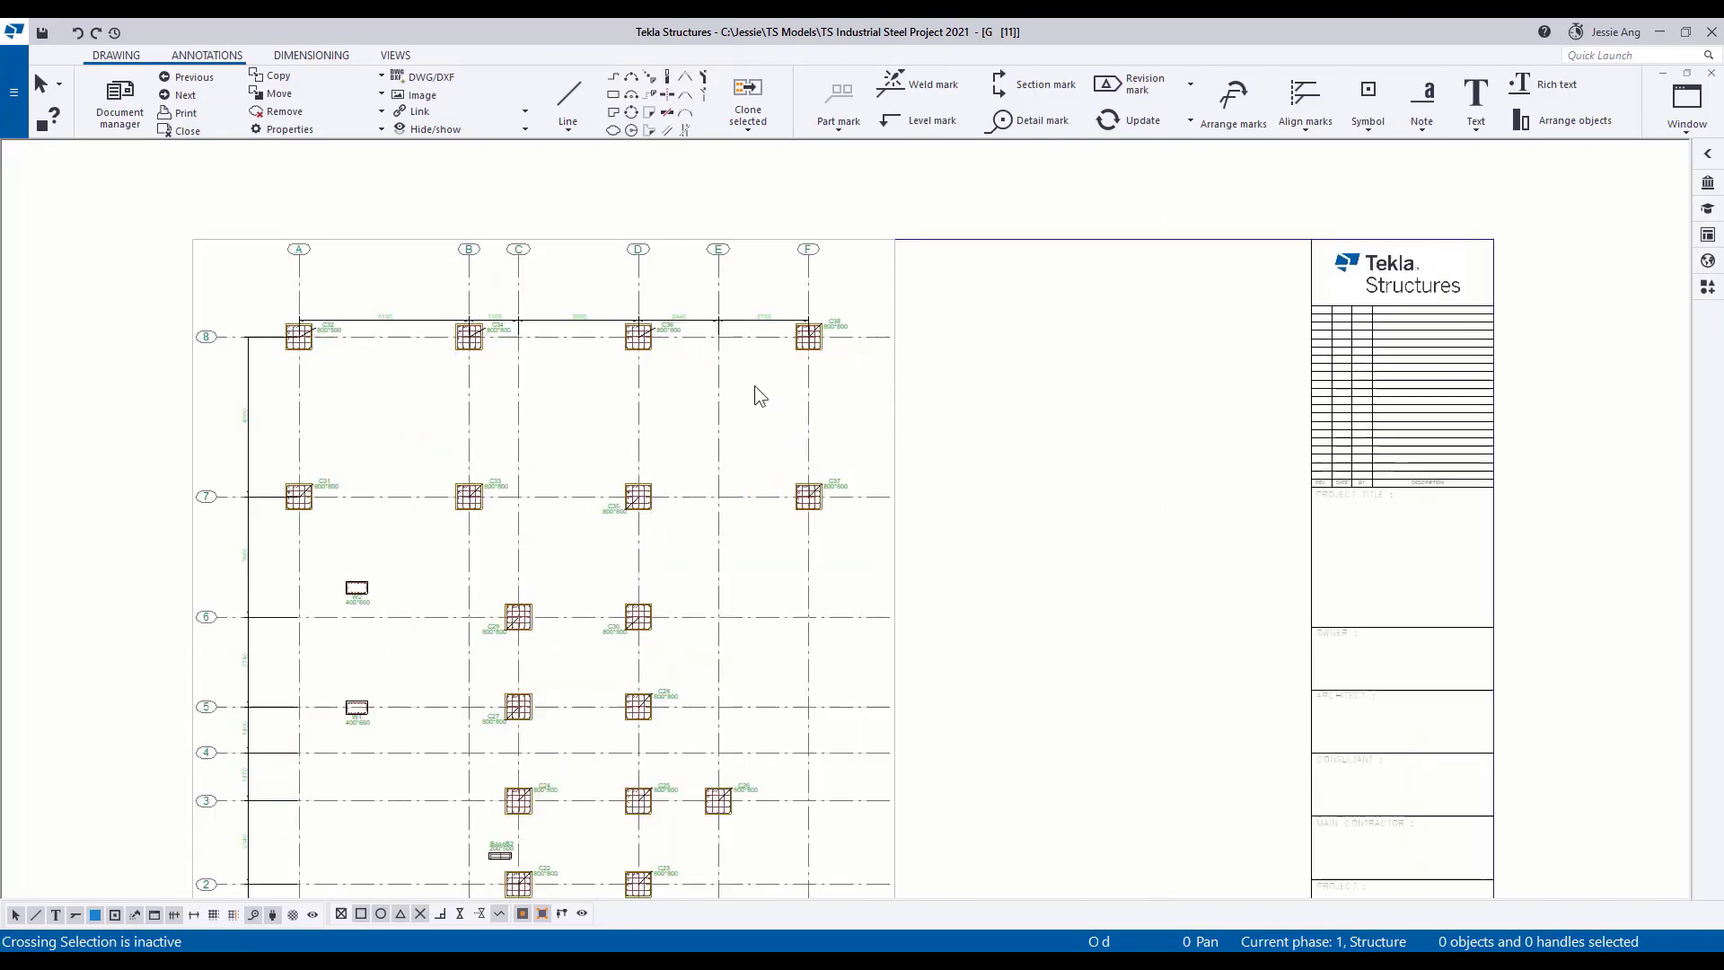
{"action": "middle_click_drag", "start_coordinate": [923, 658], "coordinate": [397, 335]}
{"action": "scroll", "coordinate": [397, 335], "scroll_direction": "down", "scroll_amount": 7}
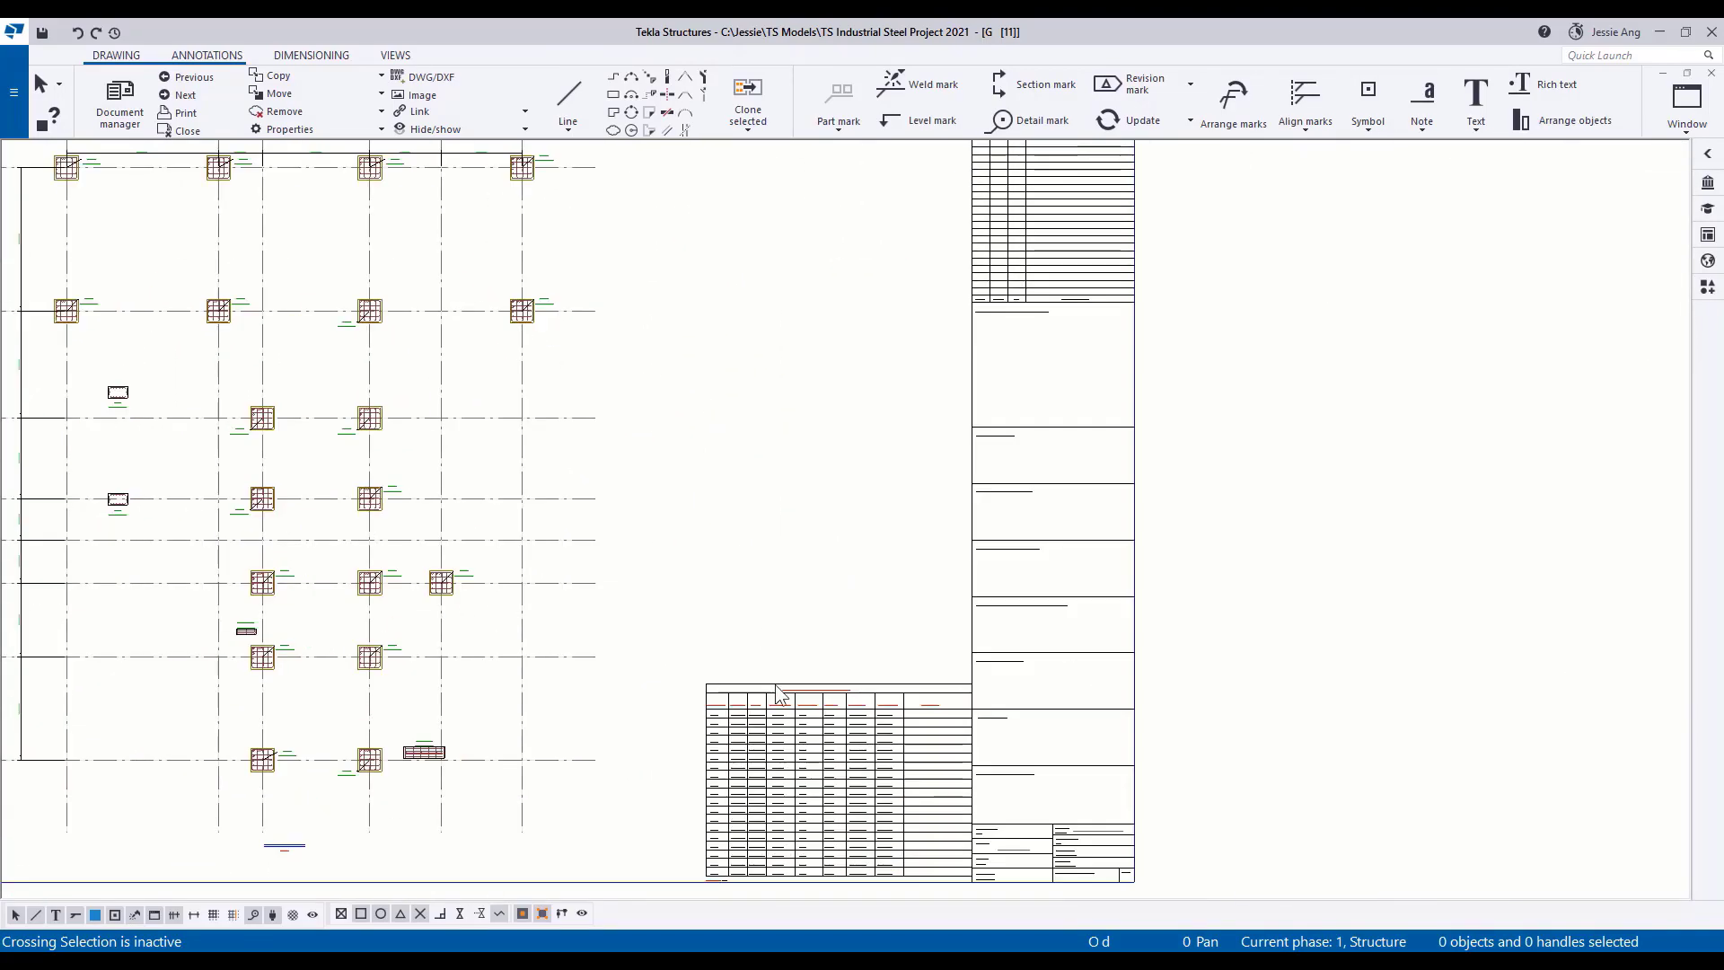
{"action": "middle_click_drag", "start_coordinate": [740, 747], "coordinate": [738, 566]}
{"action": "scroll", "coordinate": [738, 566], "scroll_direction": "up", "scroll_amount": 10}
{"action": "scroll", "coordinate": [736, 564], "scroll_direction": "down", "scroll_amount": 1}
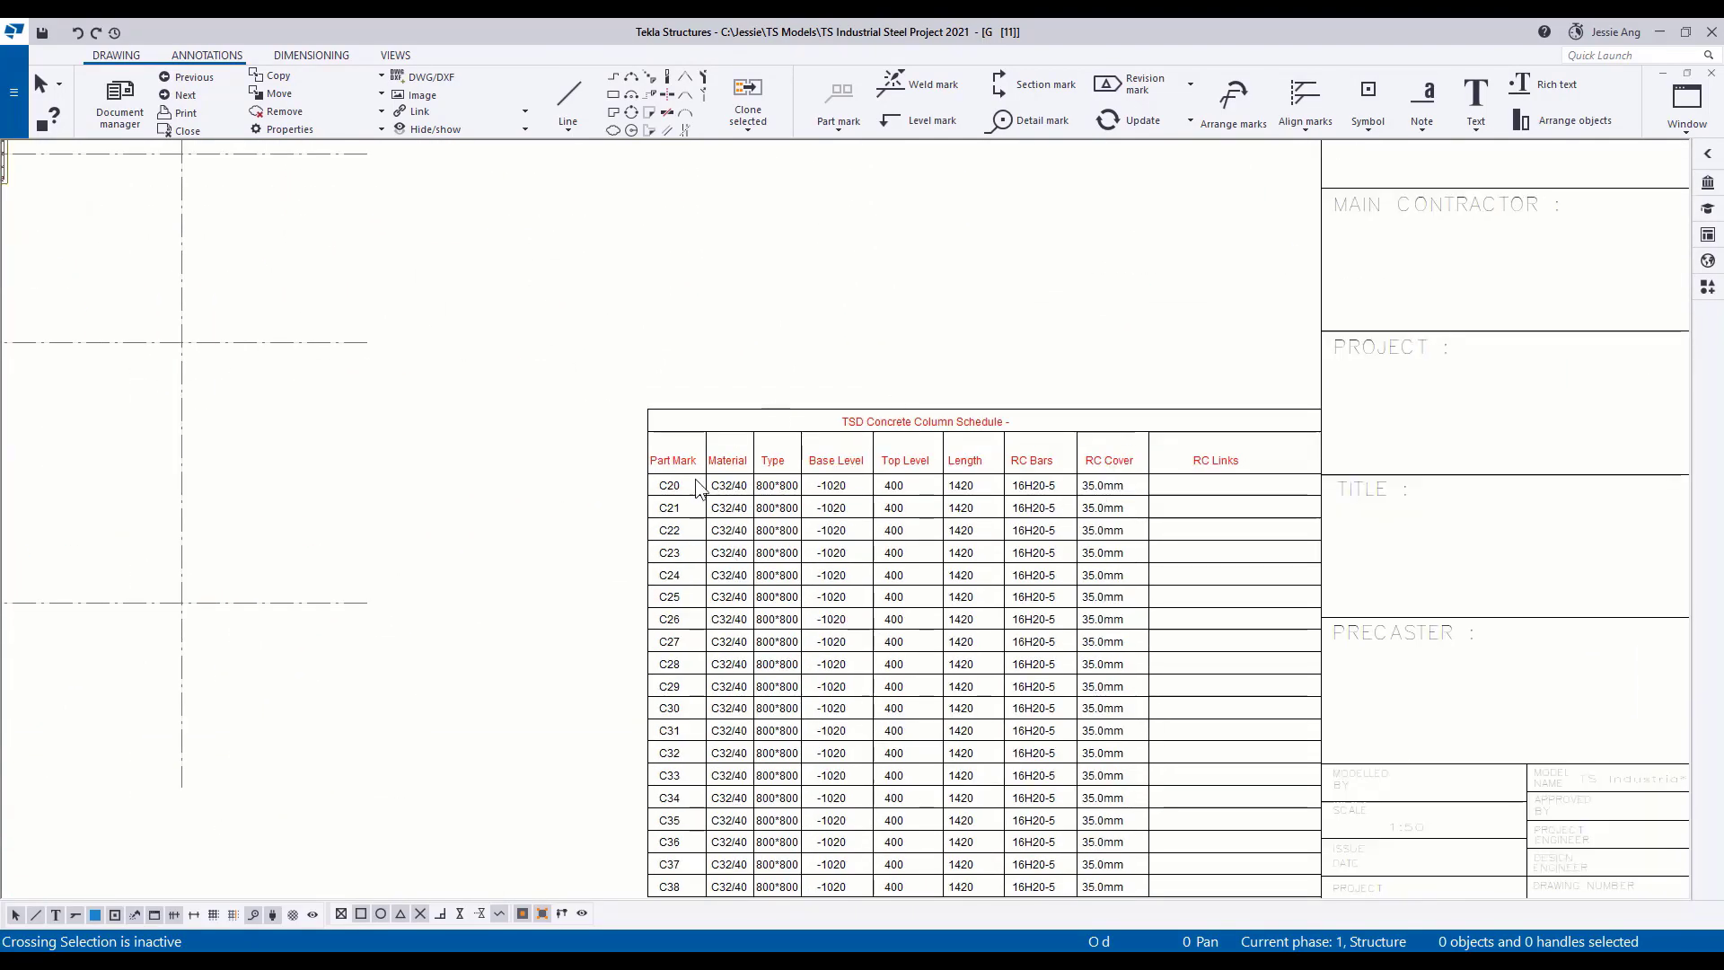
{"action": "scroll", "coordinate": [696, 481], "scroll_direction": "down", "scroll_amount": 5}
{"action": "middle_click_drag", "start_coordinate": [592, 463], "coordinate": [843, 682]}
{"action": "scroll", "coordinate": [803, 616], "scroll_direction": "down", "scroll_amount": 1}
{"action": "middle_click_drag", "start_coordinate": [850, 542], "coordinate": [819, 558]}
Close the Plan 0.00 drawing and switch to the Foundation Layout Plan model view.
{"action": "left_click", "coordinate": [1712, 74]}
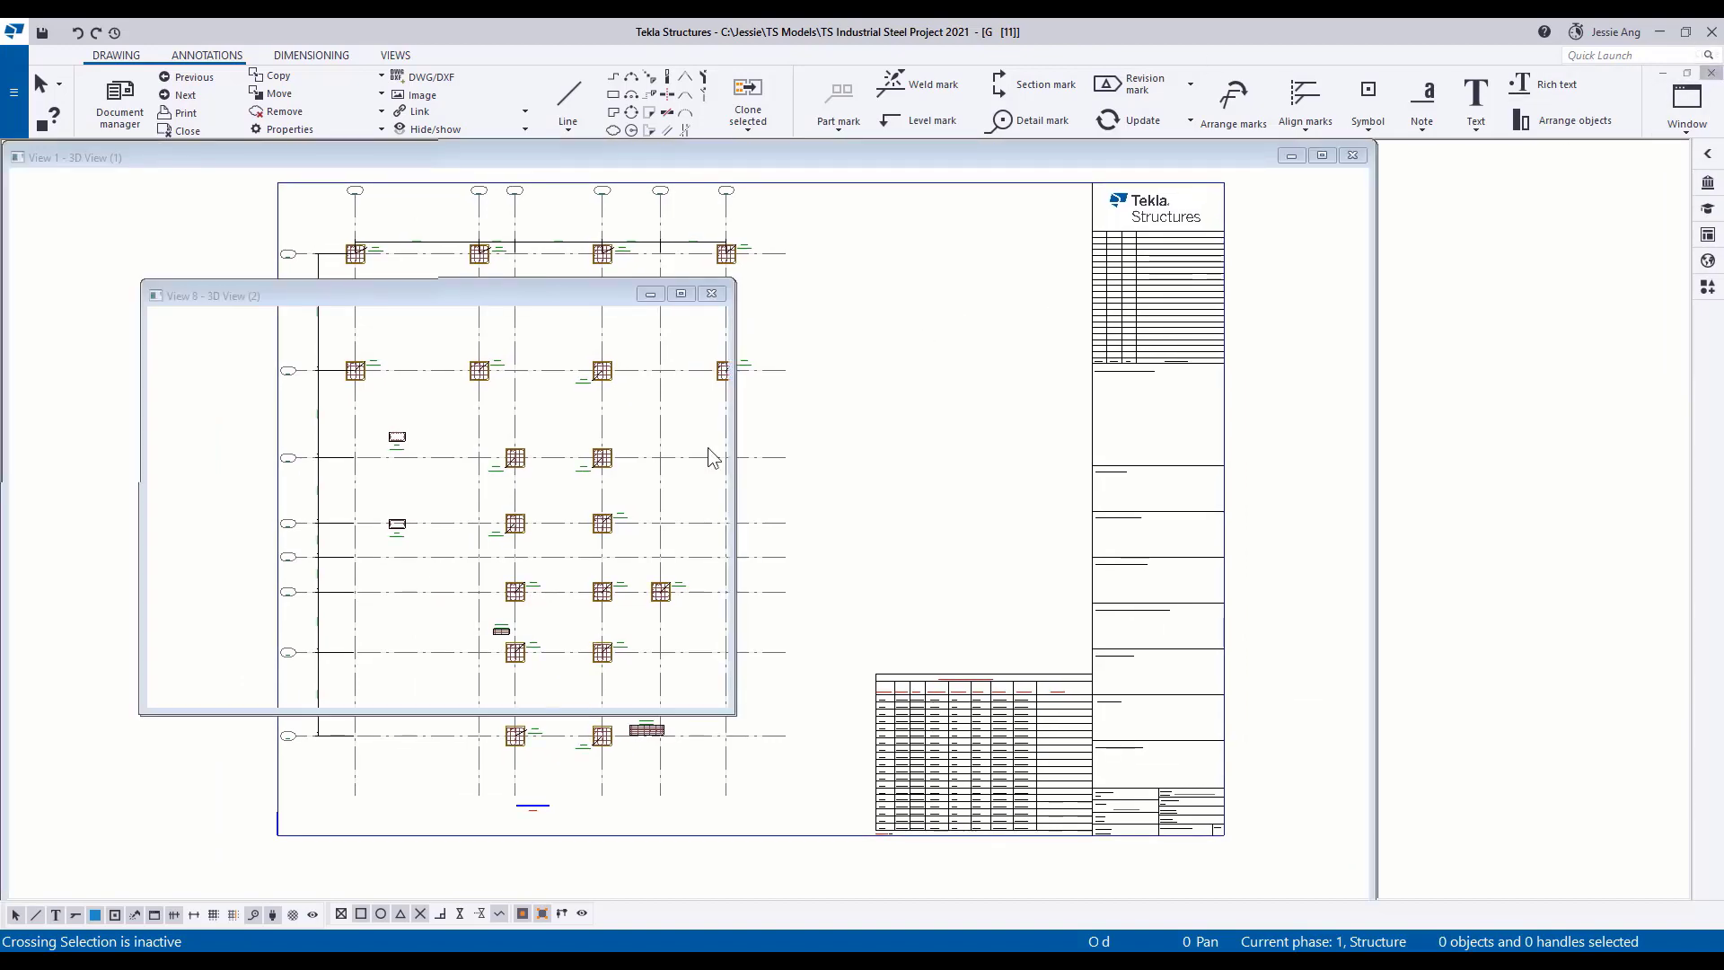
{"action": "left_click", "coordinate": [1679, 128]}
{"action": "left_click", "coordinate": [1634, 310]}
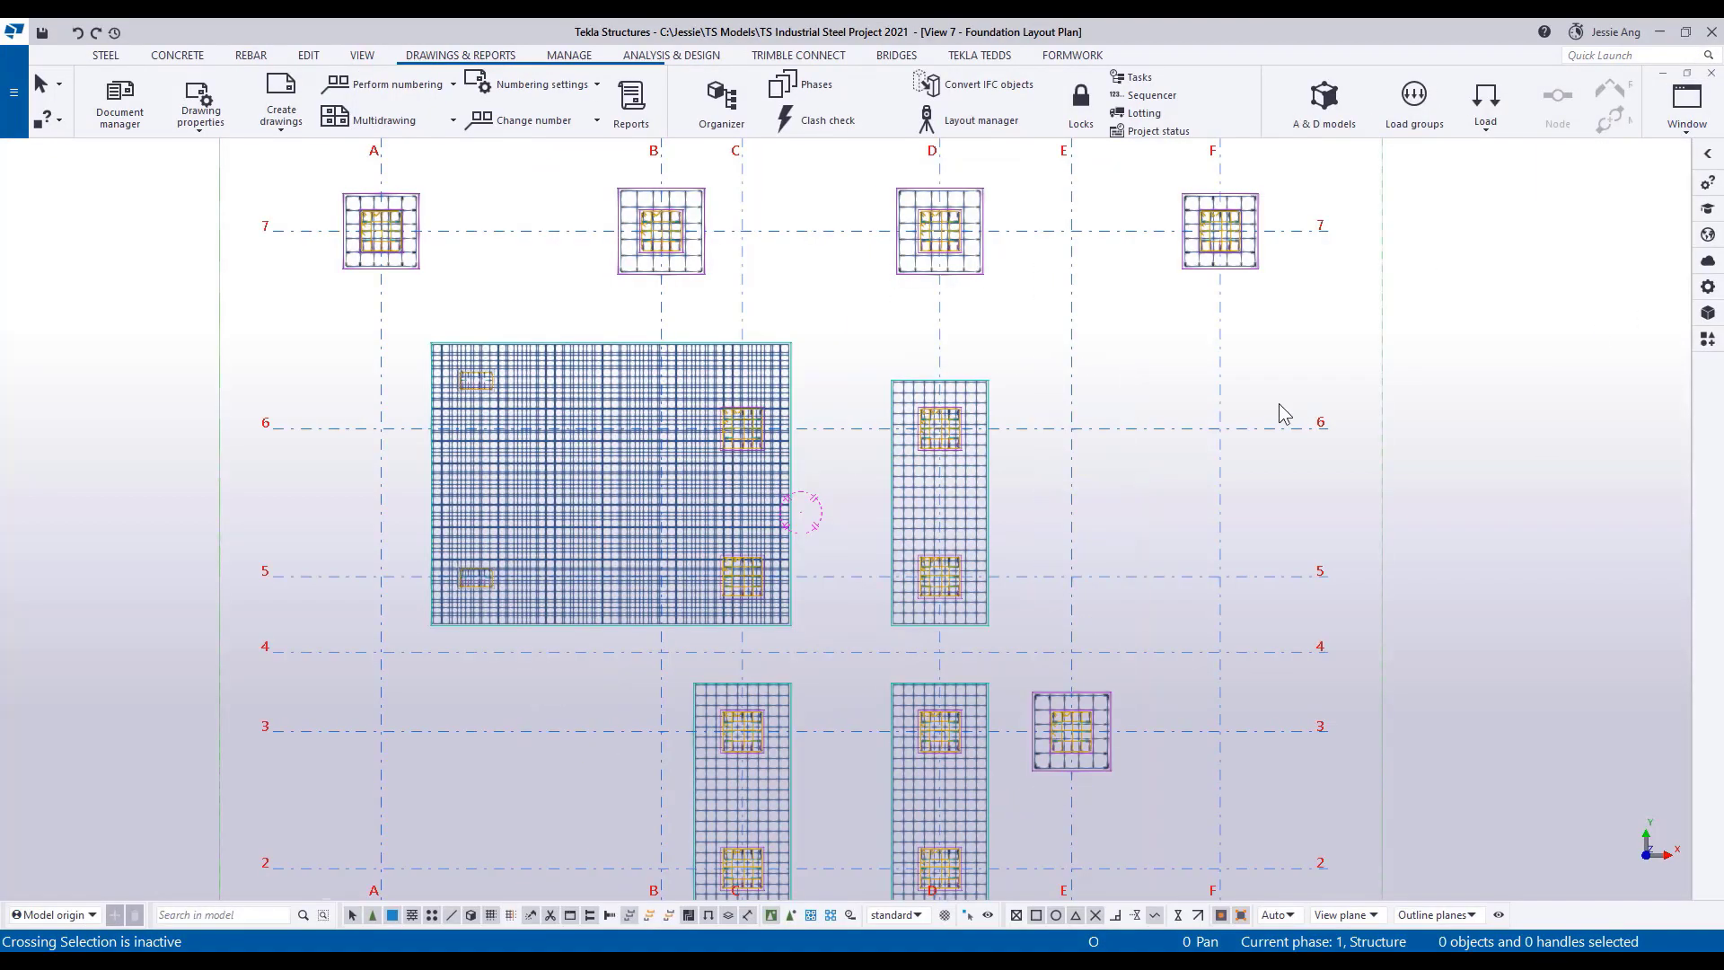
{"action": "scroll", "coordinate": [1007, 461], "scroll_direction": "down", "scroll_amount": 4}
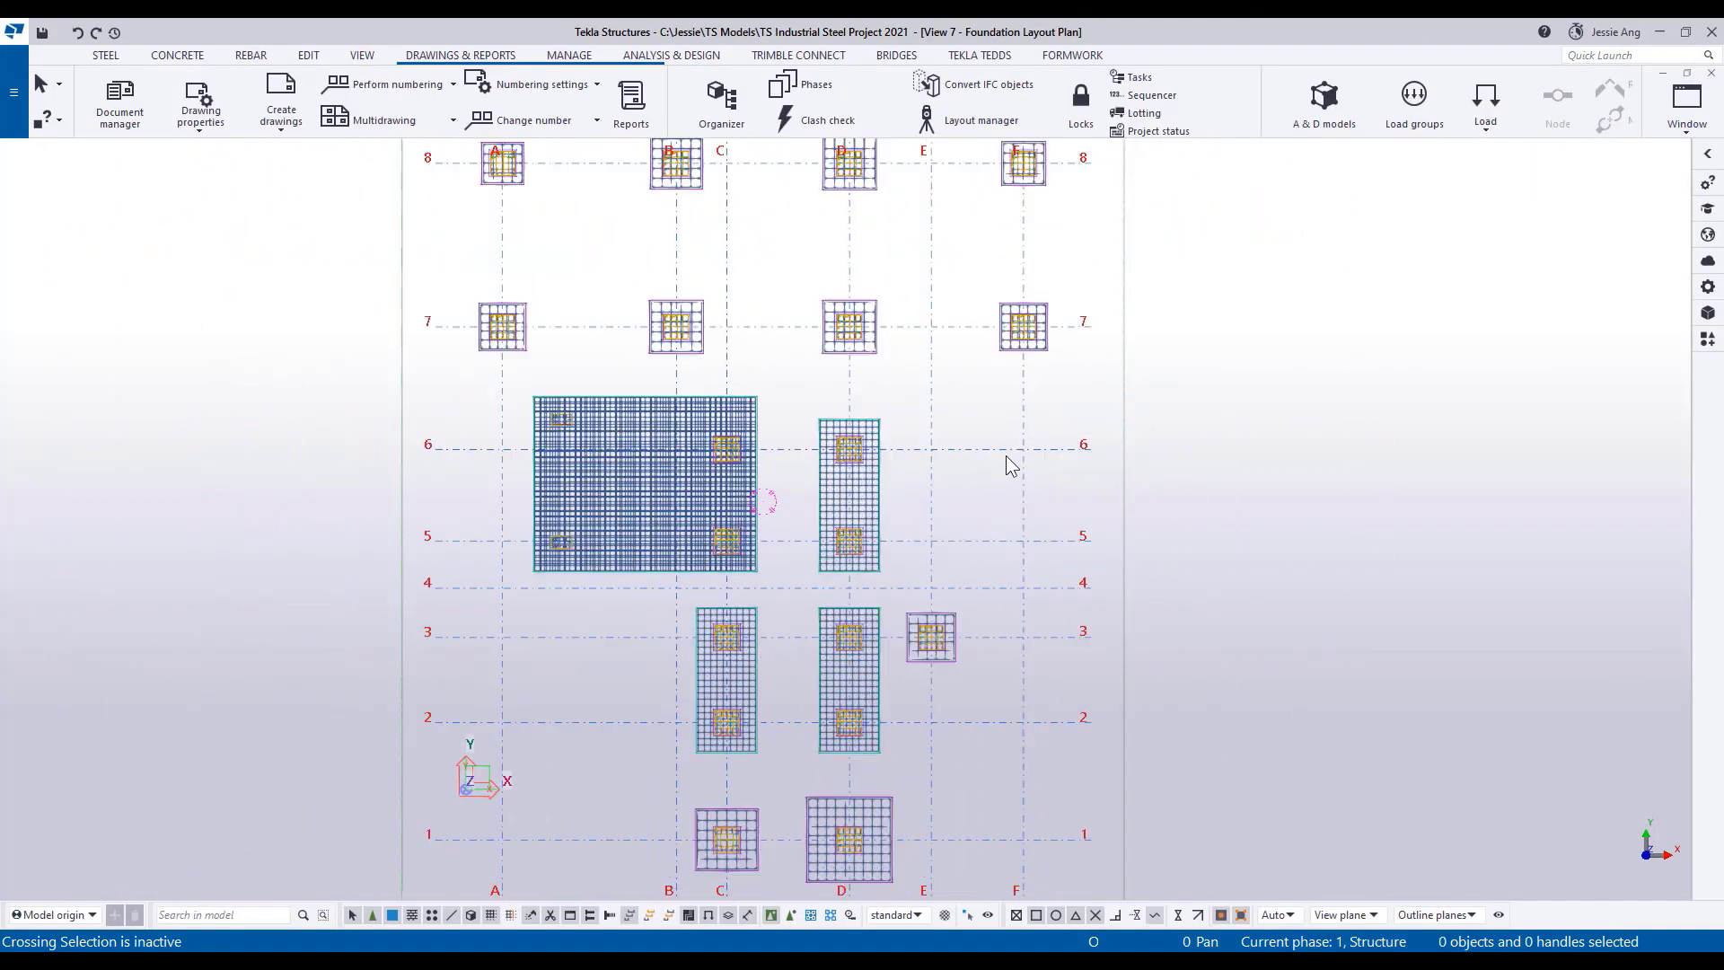
Create a general arrangement drawing from the Foundation Layout Plan view and open it.
{"action": "left_click", "coordinate": [281, 123]}
{"action": "left_click", "coordinate": [288, 302]}
{"action": "left_click", "coordinate": [235, 365]}
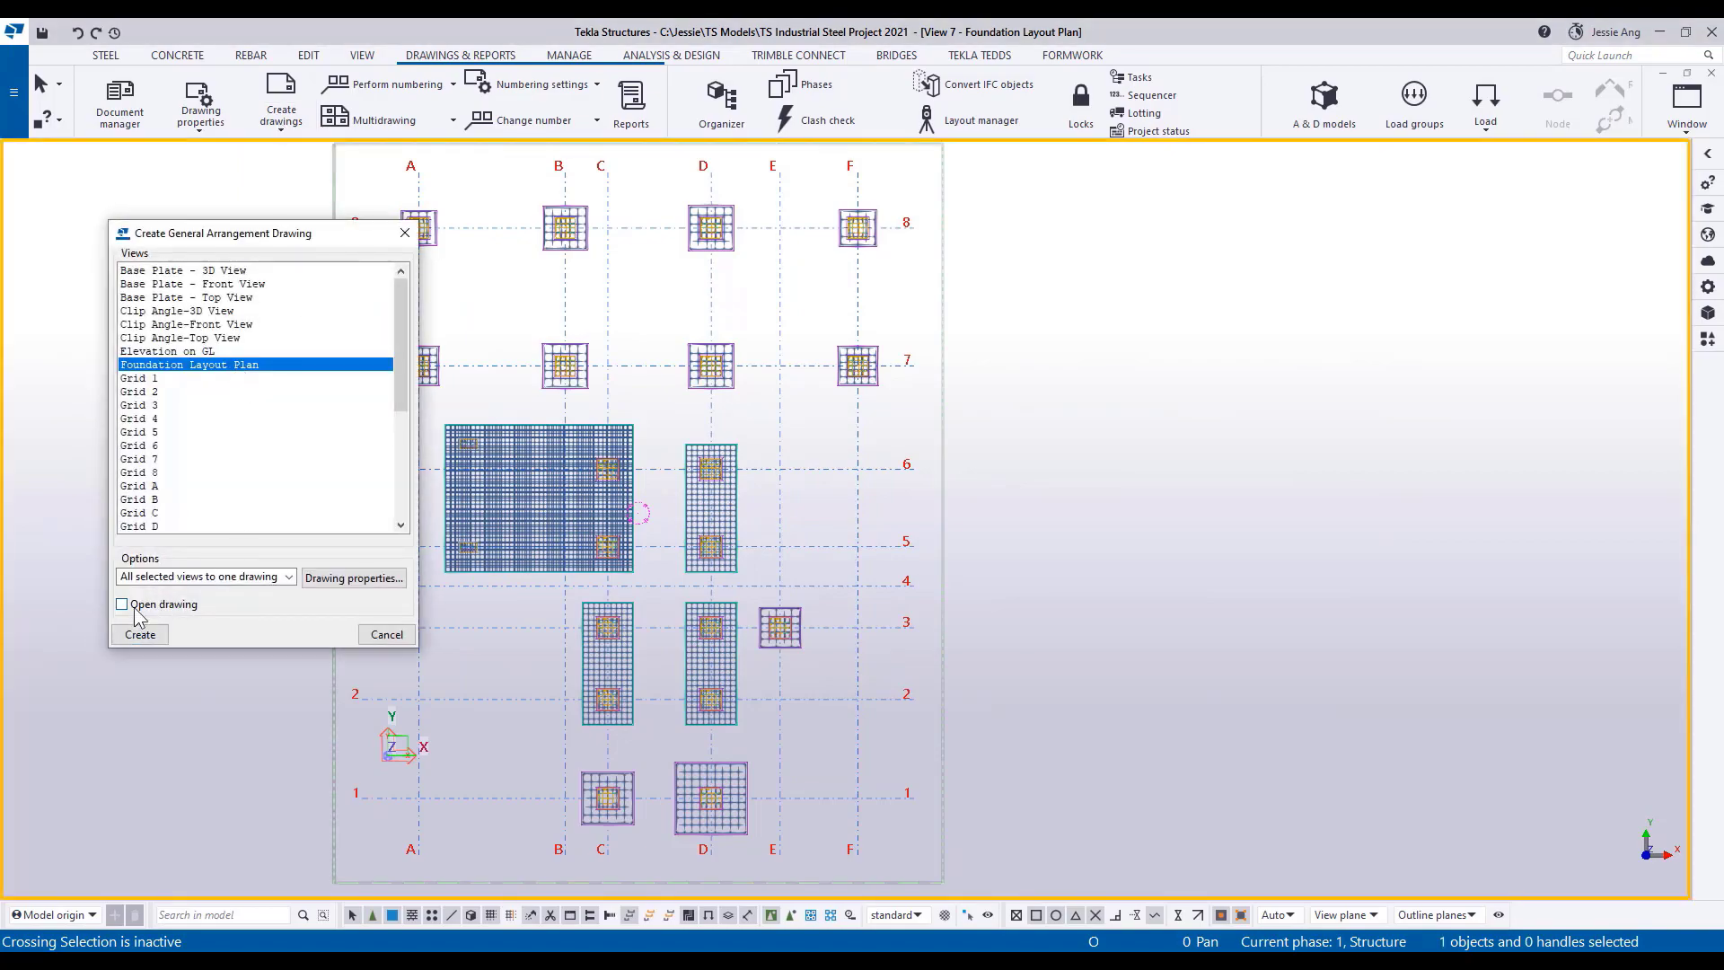
{"action": "left_click", "coordinate": [135, 607]}
{"action": "left_click", "coordinate": [144, 635]}
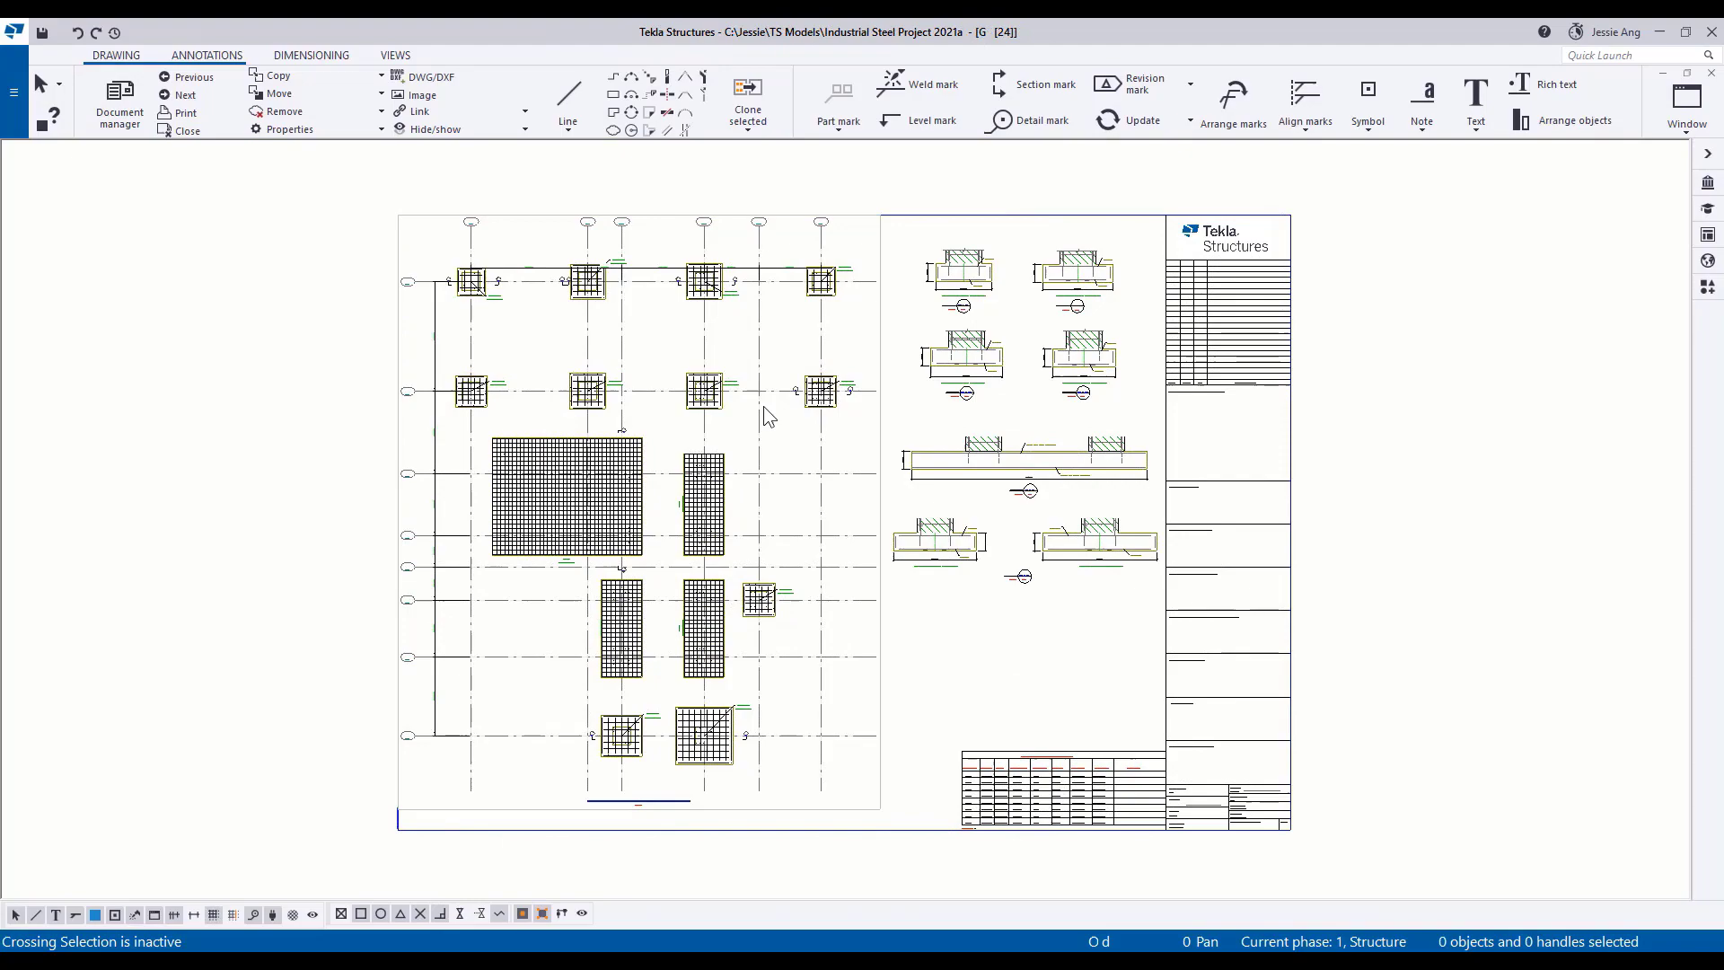
Examine the foundation layout drawing's footing marks and the footing sections beside the plan.
{"action": "scroll", "coordinate": [728, 304], "scroll_direction": "up", "scroll_amount": 2}
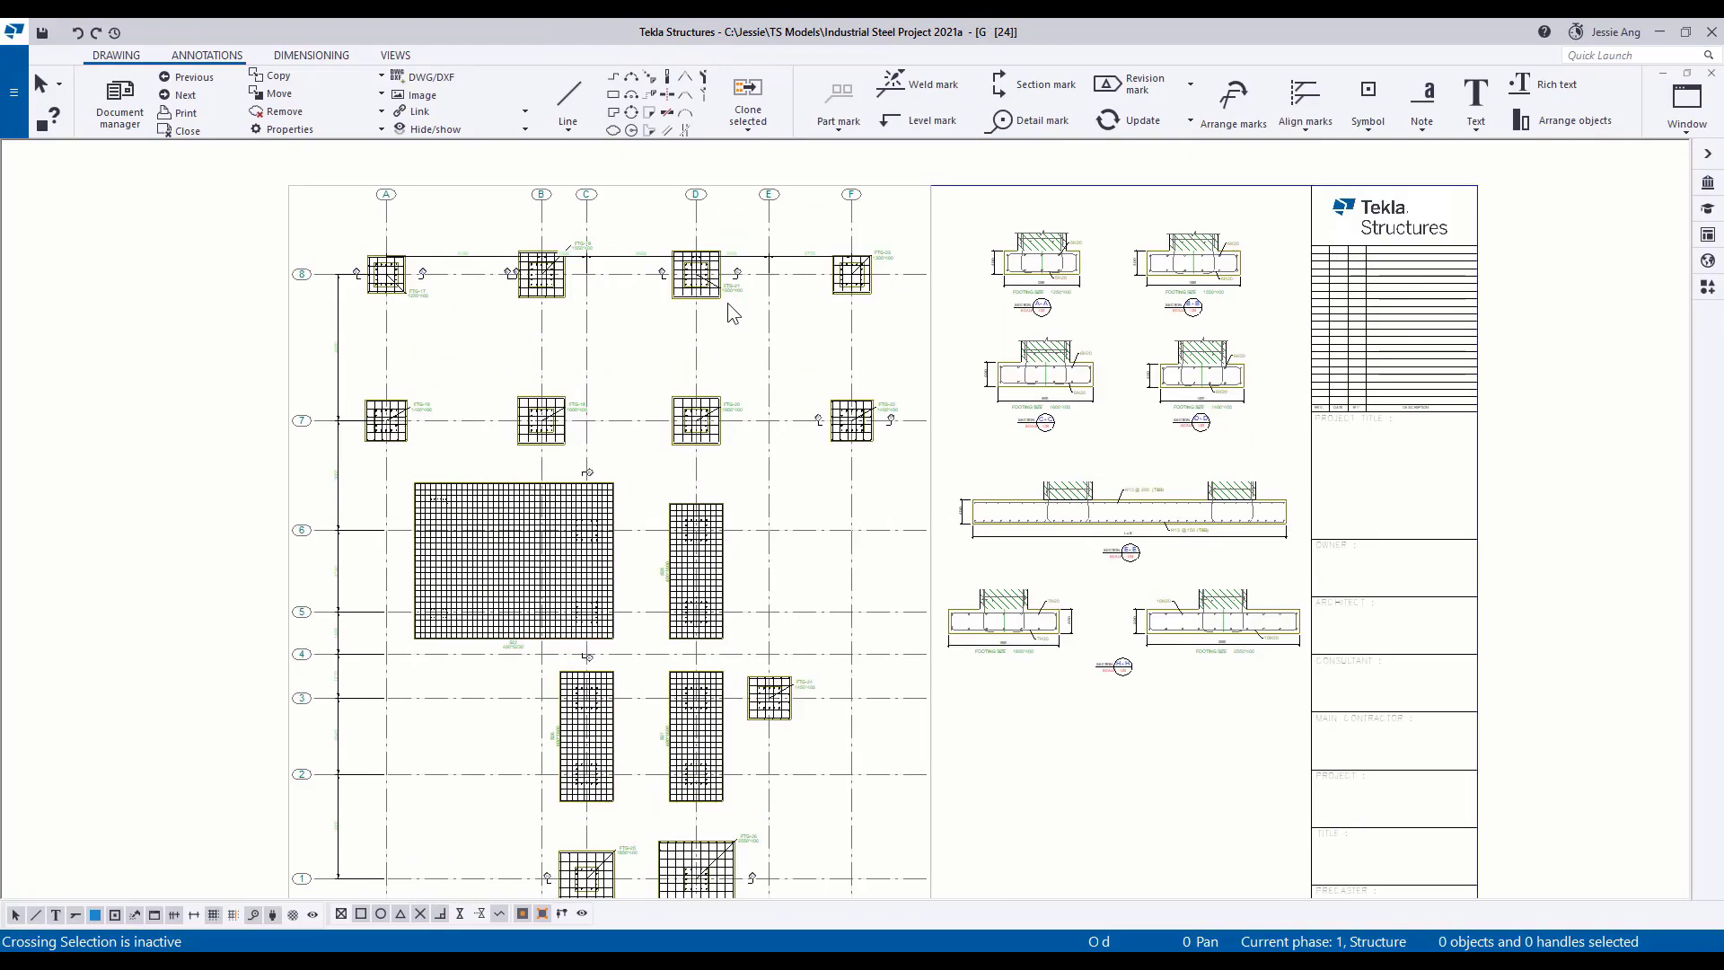
{"action": "scroll", "coordinate": [728, 304], "scroll_direction": "up", "scroll_amount": 5}
{"action": "middle_click_drag", "start_coordinate": [896, 376], "coordinate": [628, 386]}
{"action": "scroll", "coordinate": [628, 386], "scroll_direction": "down", "scroll_amount": 2}
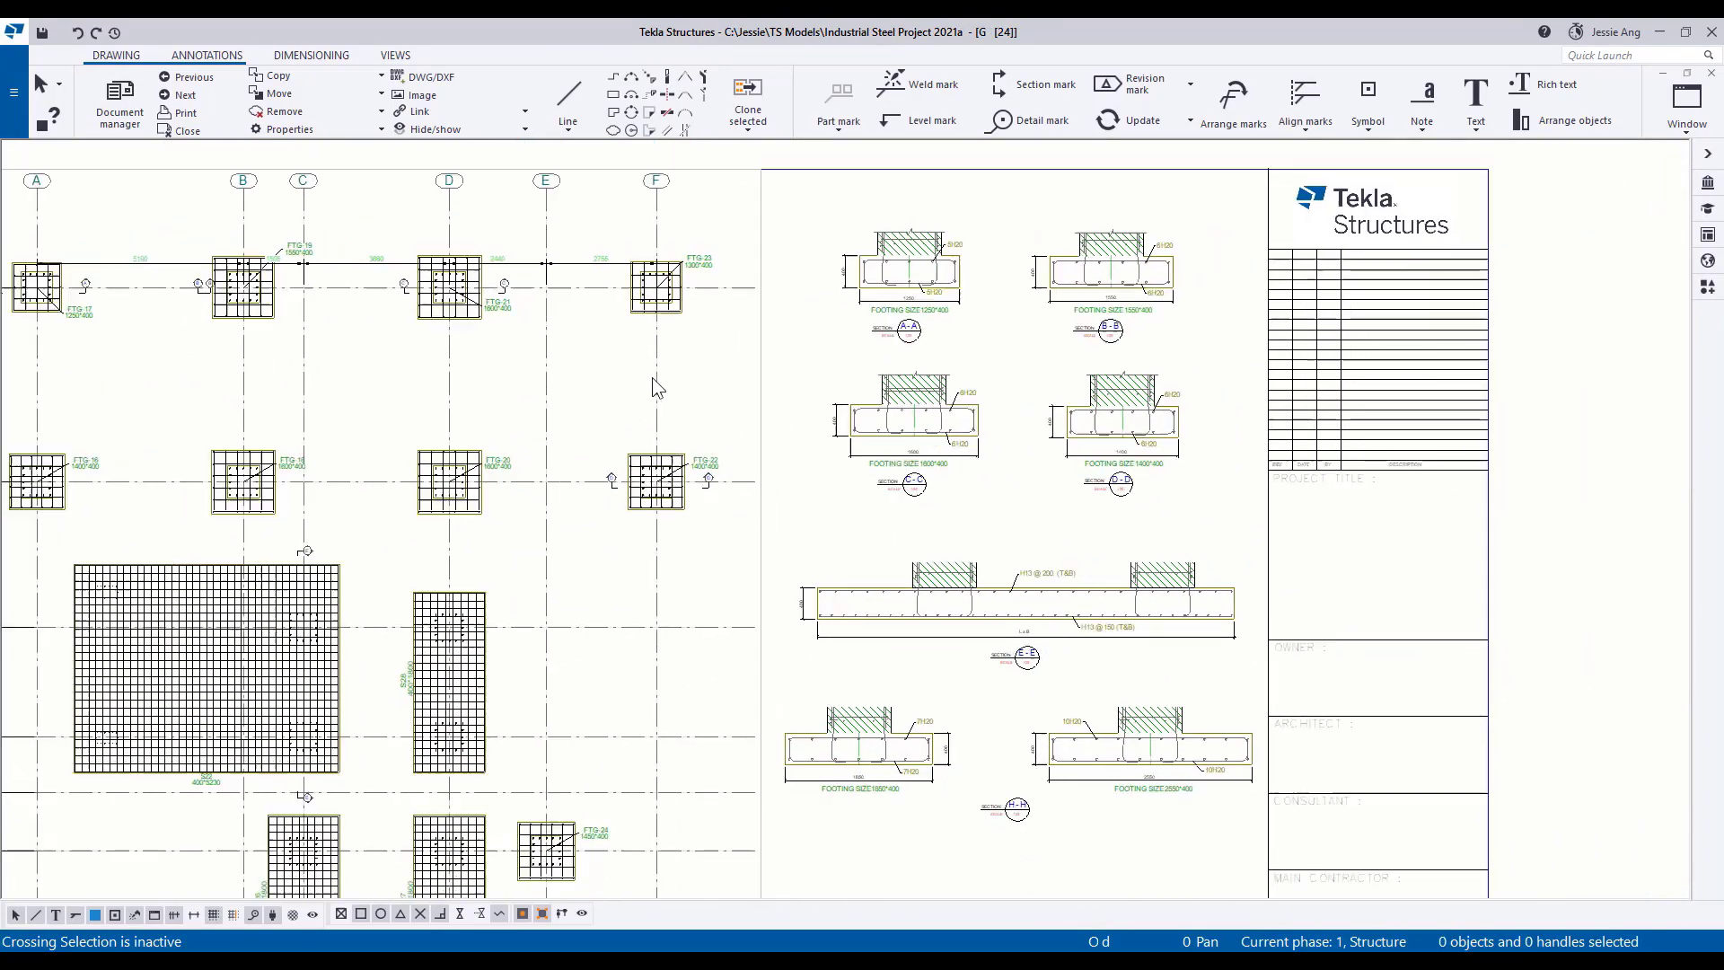
{"action": "scroll", "coordinate": [653, 379], "scroll_direction": "down", "scroll_amount": 3}
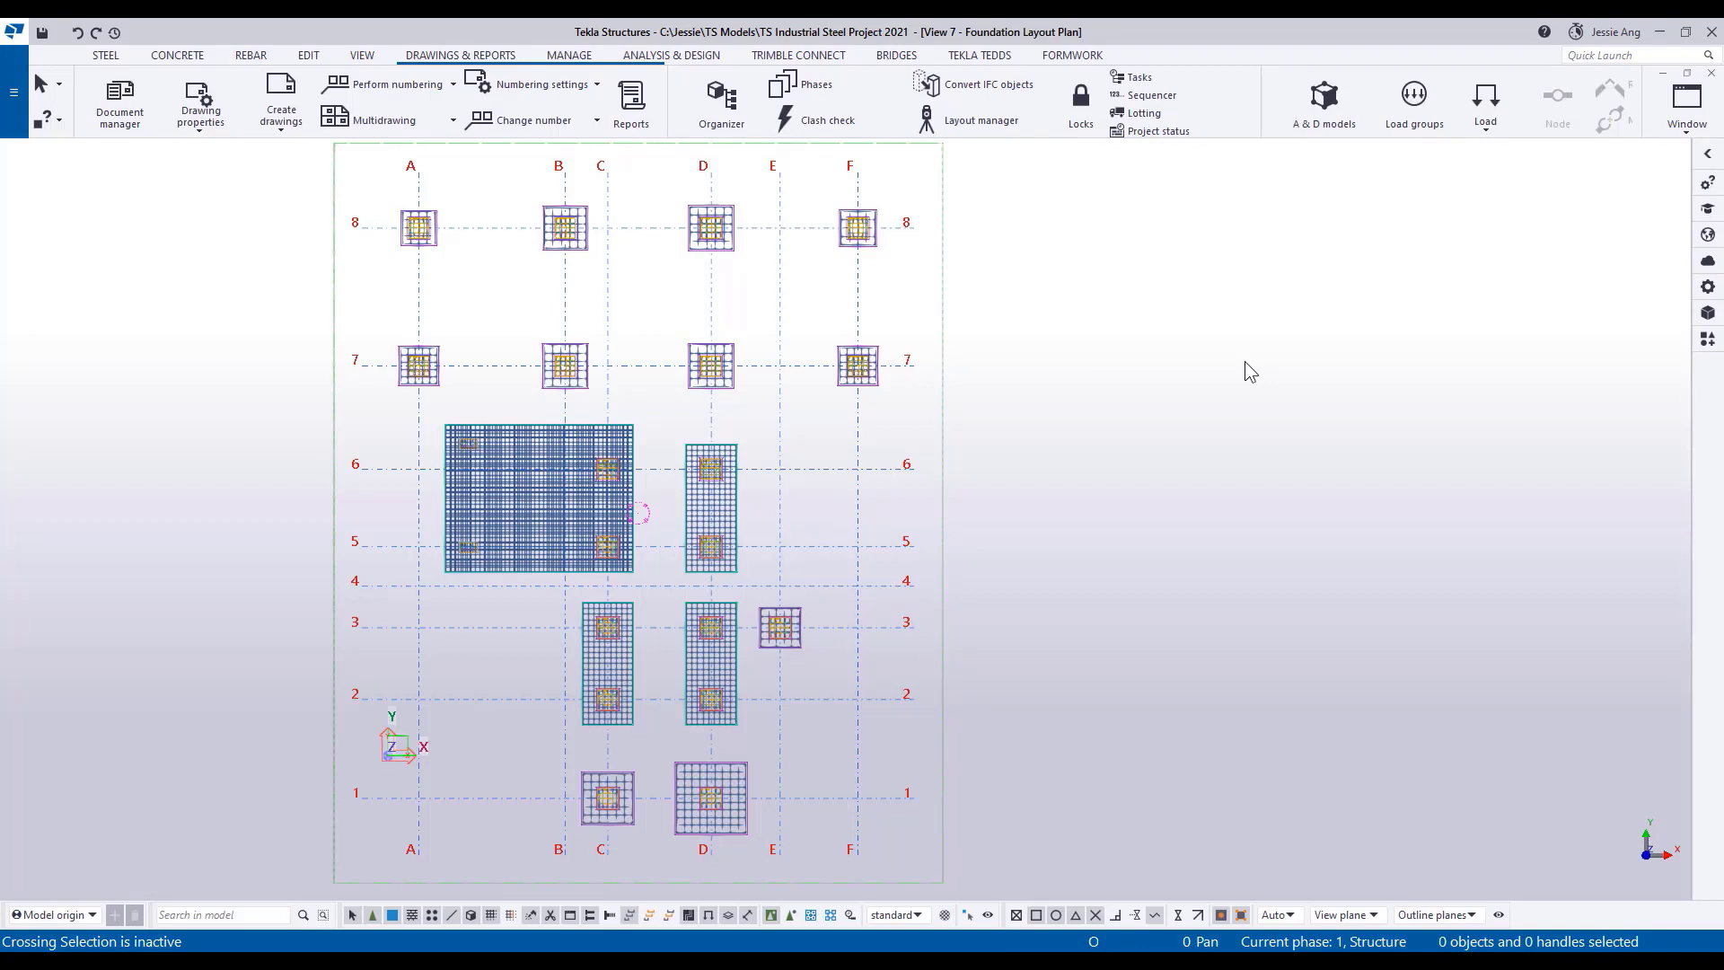
Create an empty general arrangement drawing using the Empty drawing option and open it.
{"action": "left_click", "coordinate": [281, 100]}
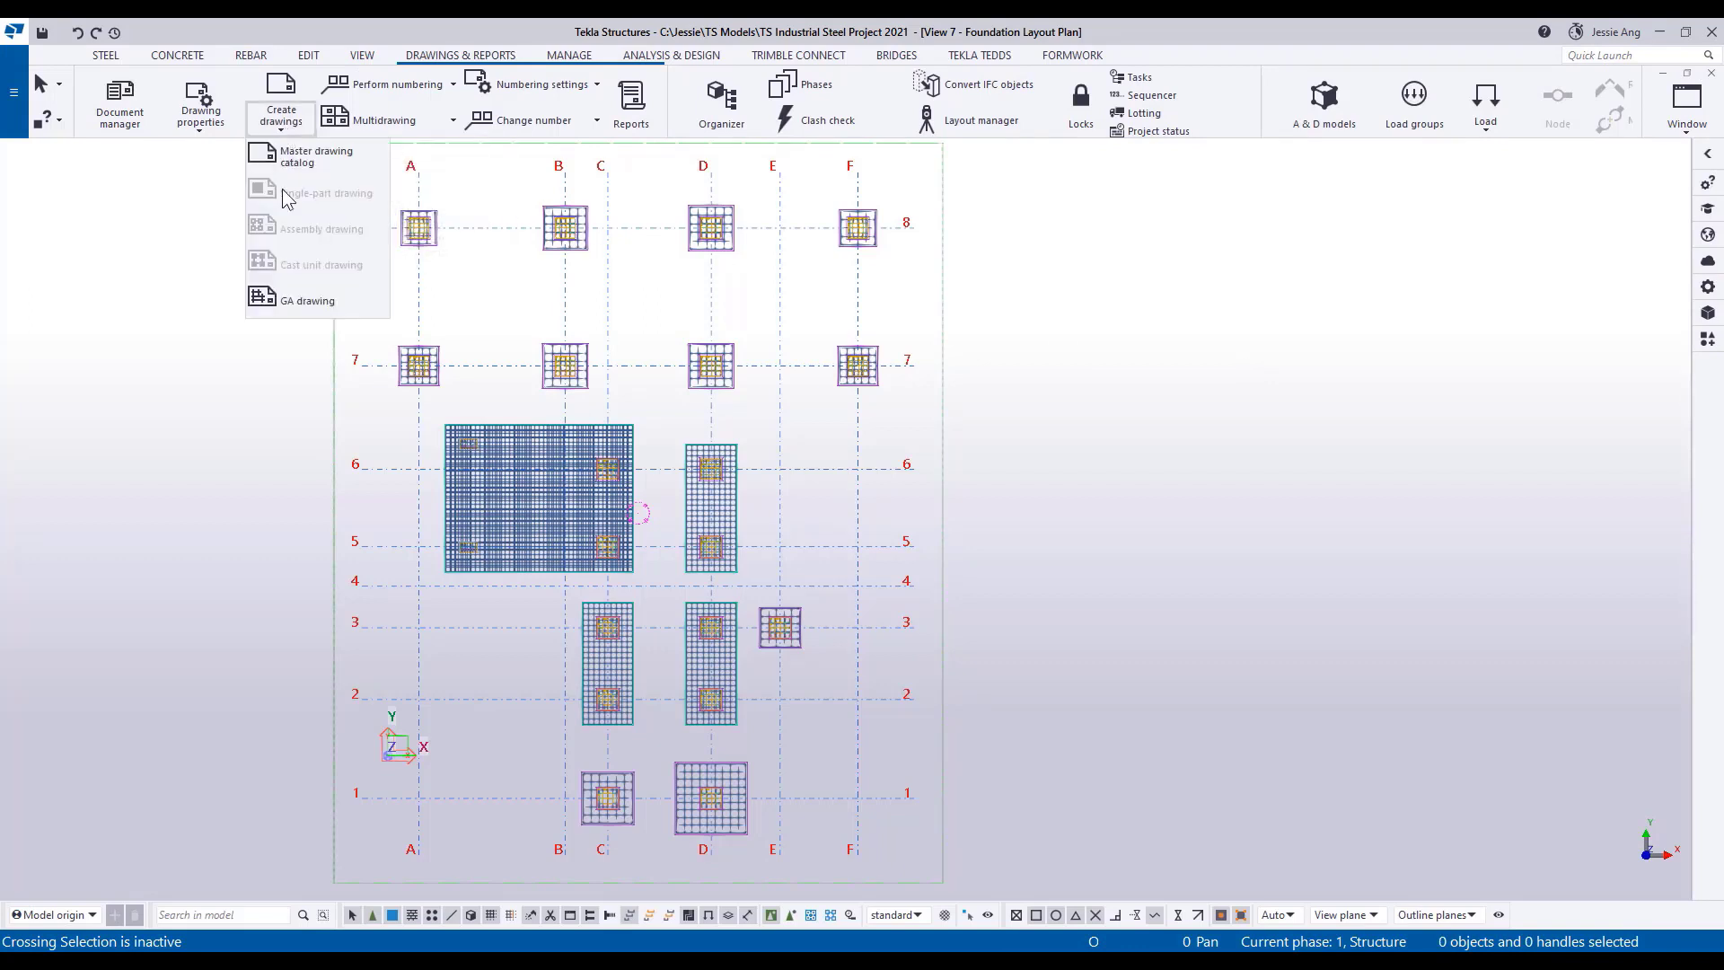
{"action": "left_click", "coordinate": [288, 303]}
{"action": "left_click", "coordinate": [207, 577]}
{"action": "left_click", "coordinate": [157, 622]}
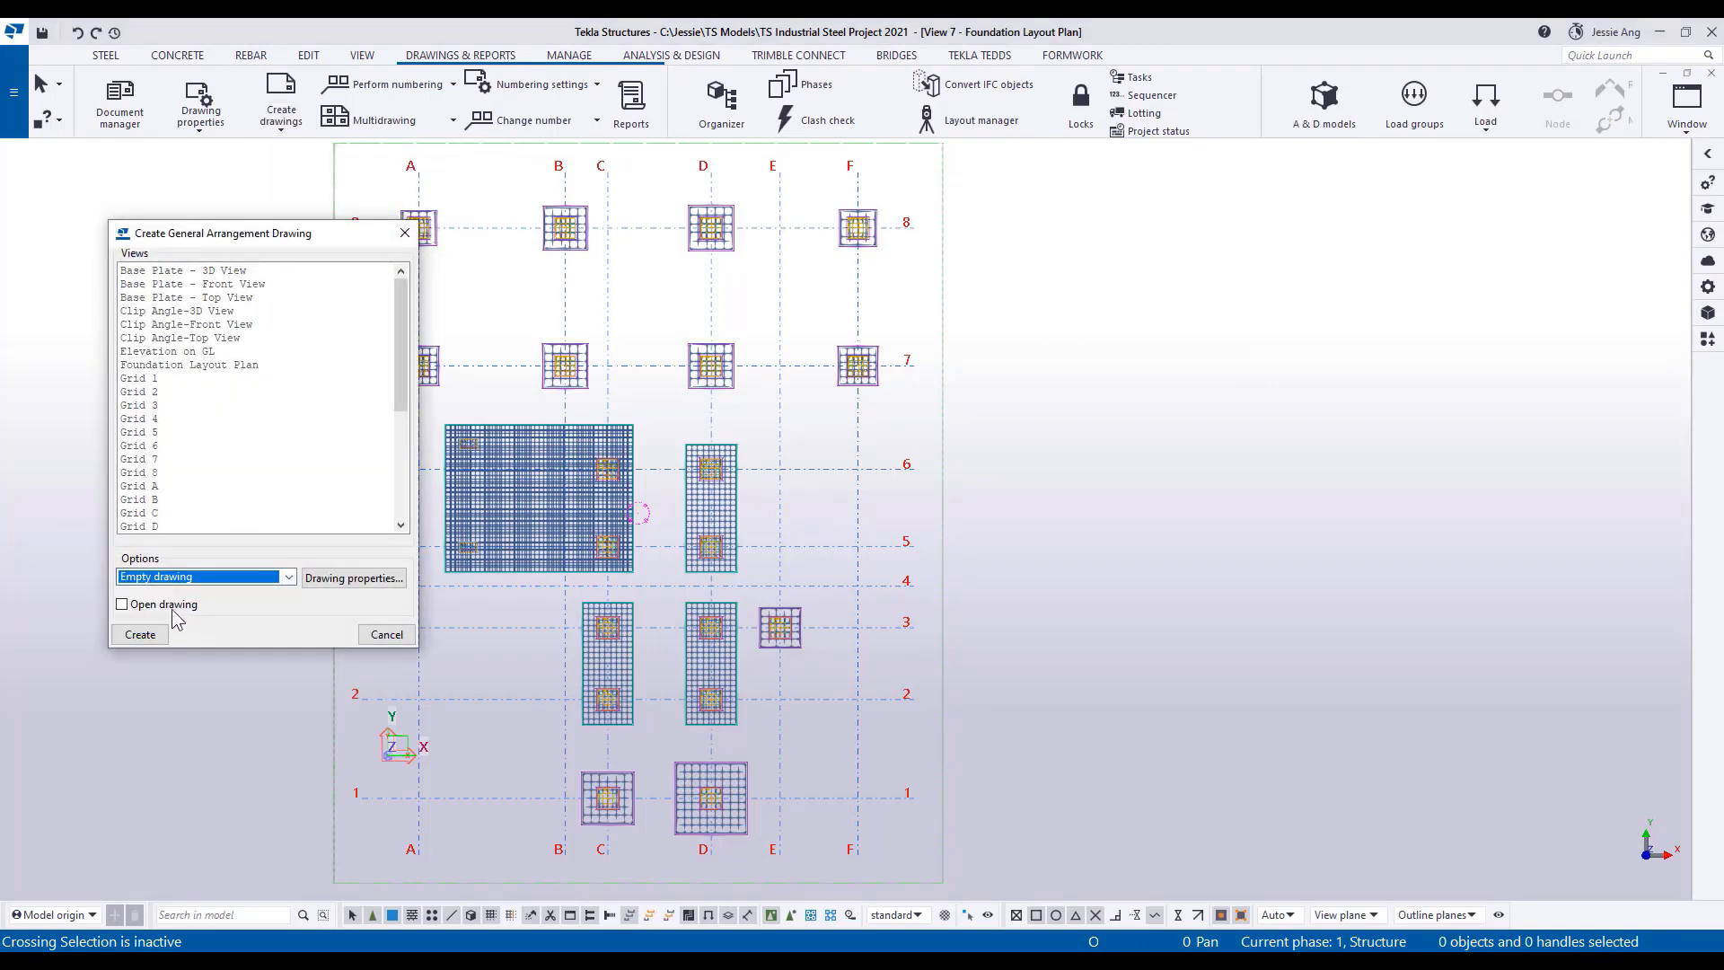
{"action": "left_click", "coordinate": [141, 634]}
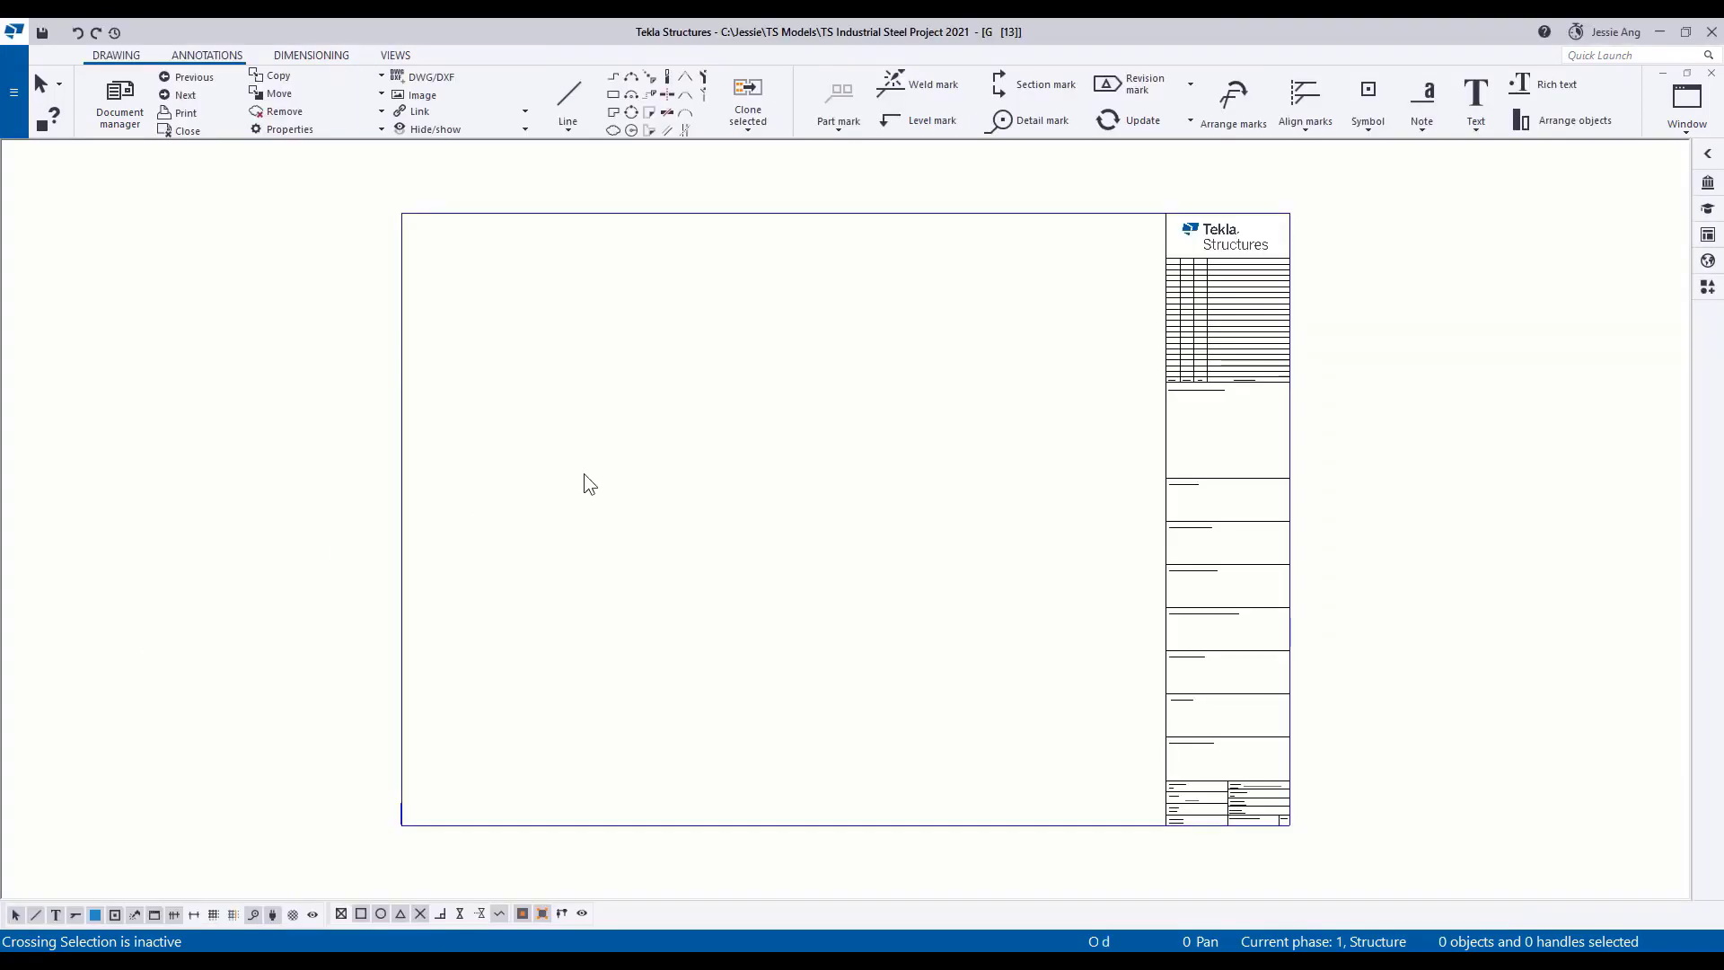
Start inserting a DWG/DXF and choose St. B1 (B1) Foundation Layout.dxf from the Industrial Steel Project 2021 folder.
{"action": "left_click", "coordinate": [427, 79]}
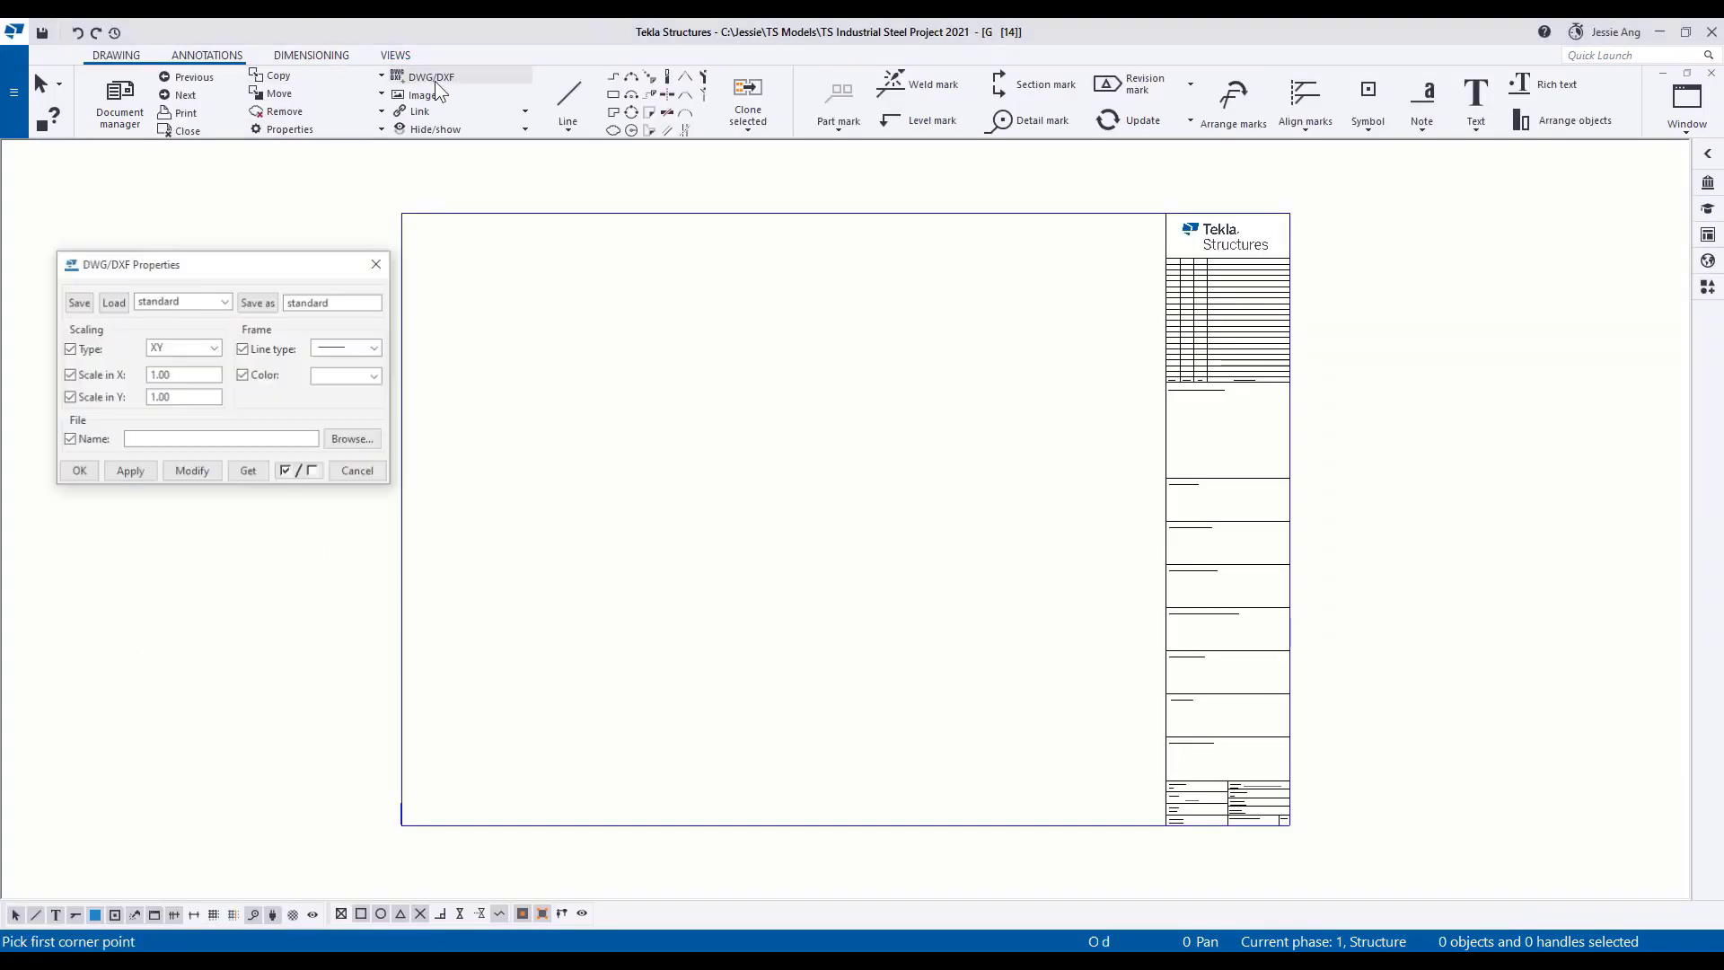
{"action": "left_click", "coordinate": [352, 439]}
{"action": "left_click", "coordinate": [626, 150]}
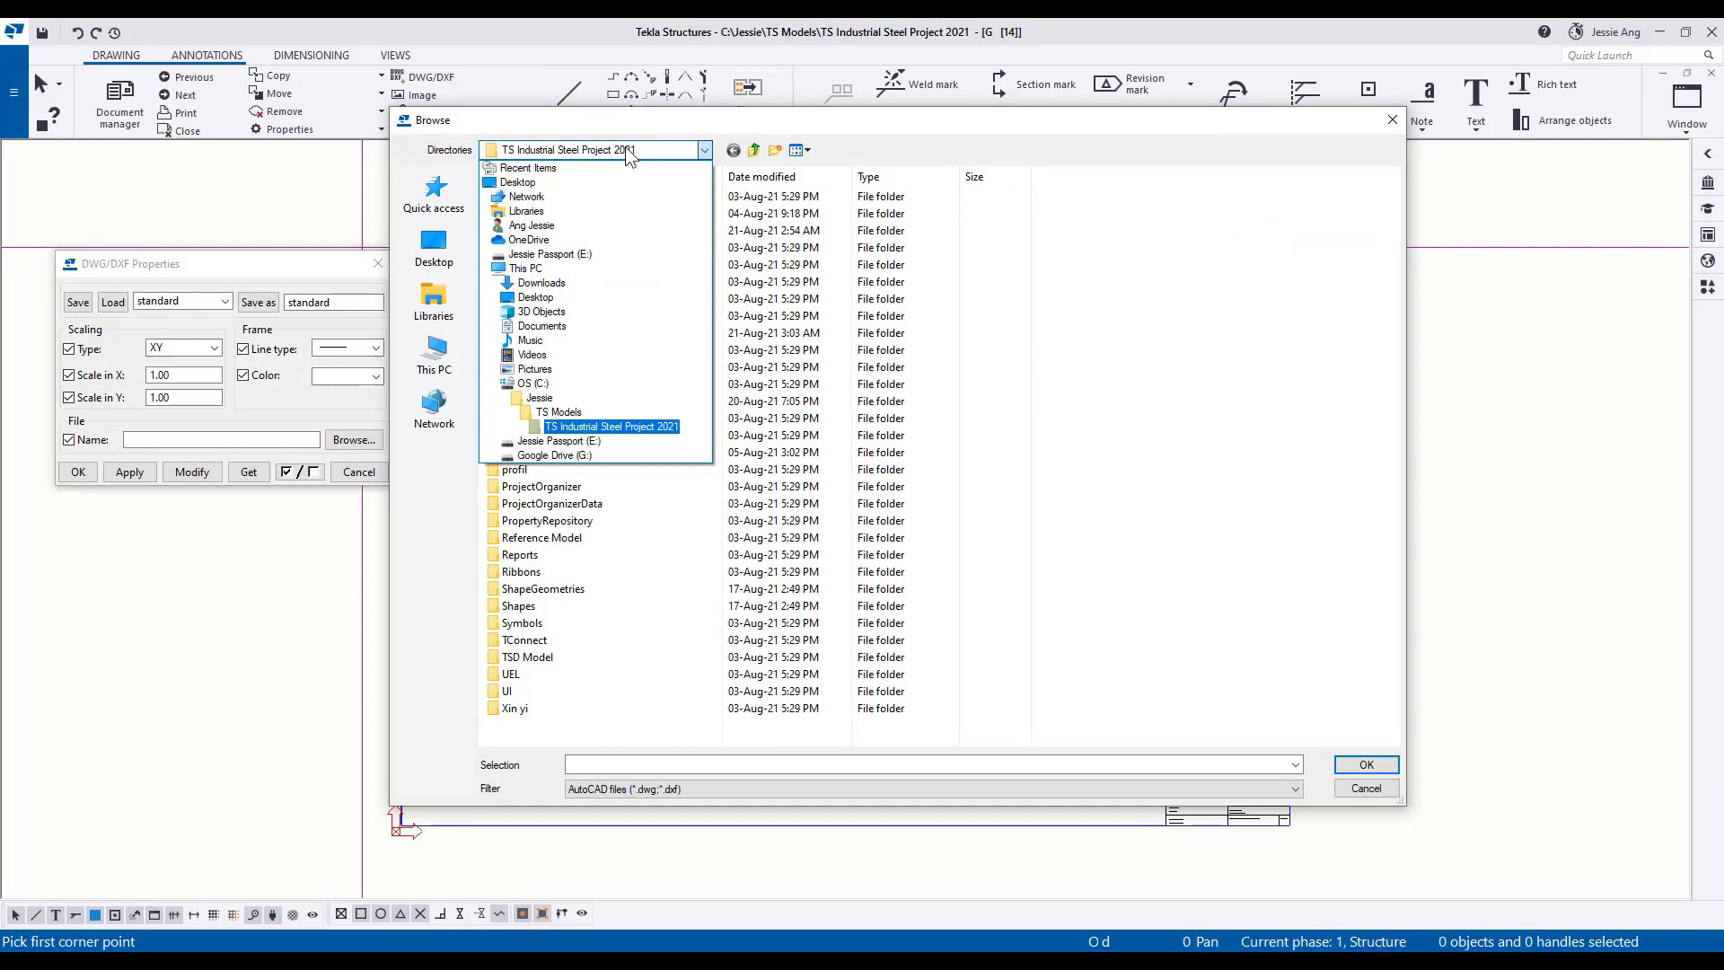
{"action": "left_click", "coordinate": [544, 402]}
{"action": "double_click", "coordinate": [555, 214]}
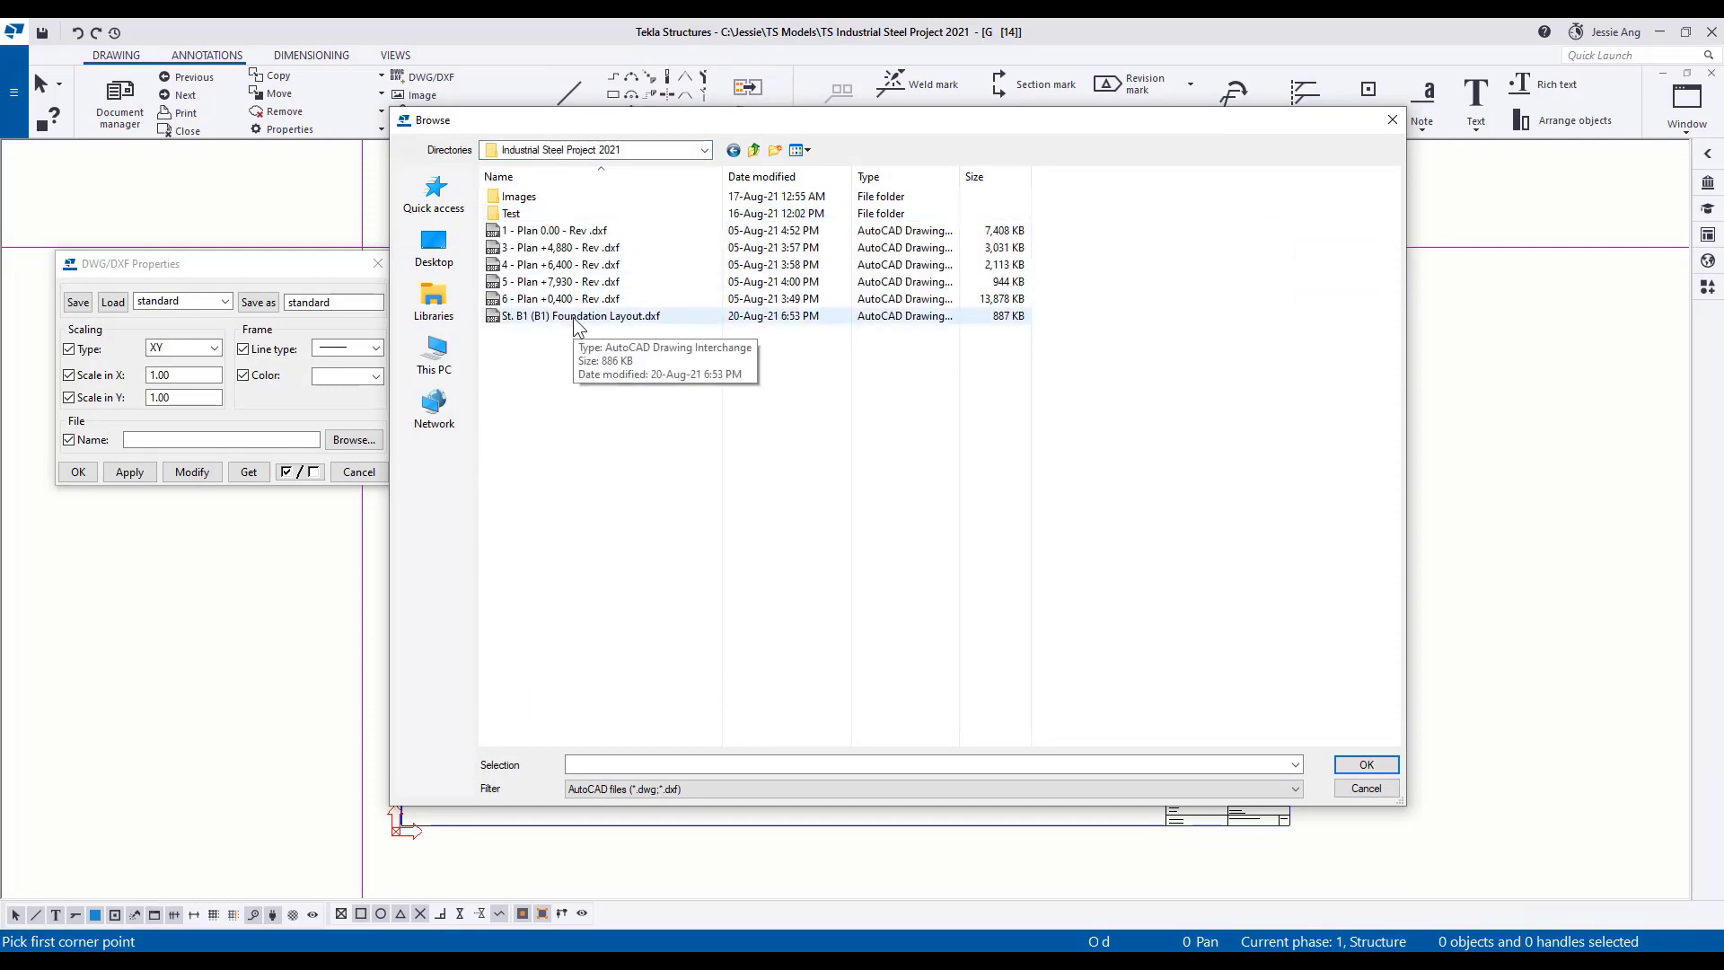
{"action": "left_click", "coordinate": [579, 316]}
{"action": "left_click", "coordinate": [1366, 765]}
Set the DXF scaling type to Best fit and place the foundation layout across the empty sheet area beside the title block.
{"action": "left_click", "coordinate": [214, 348]}
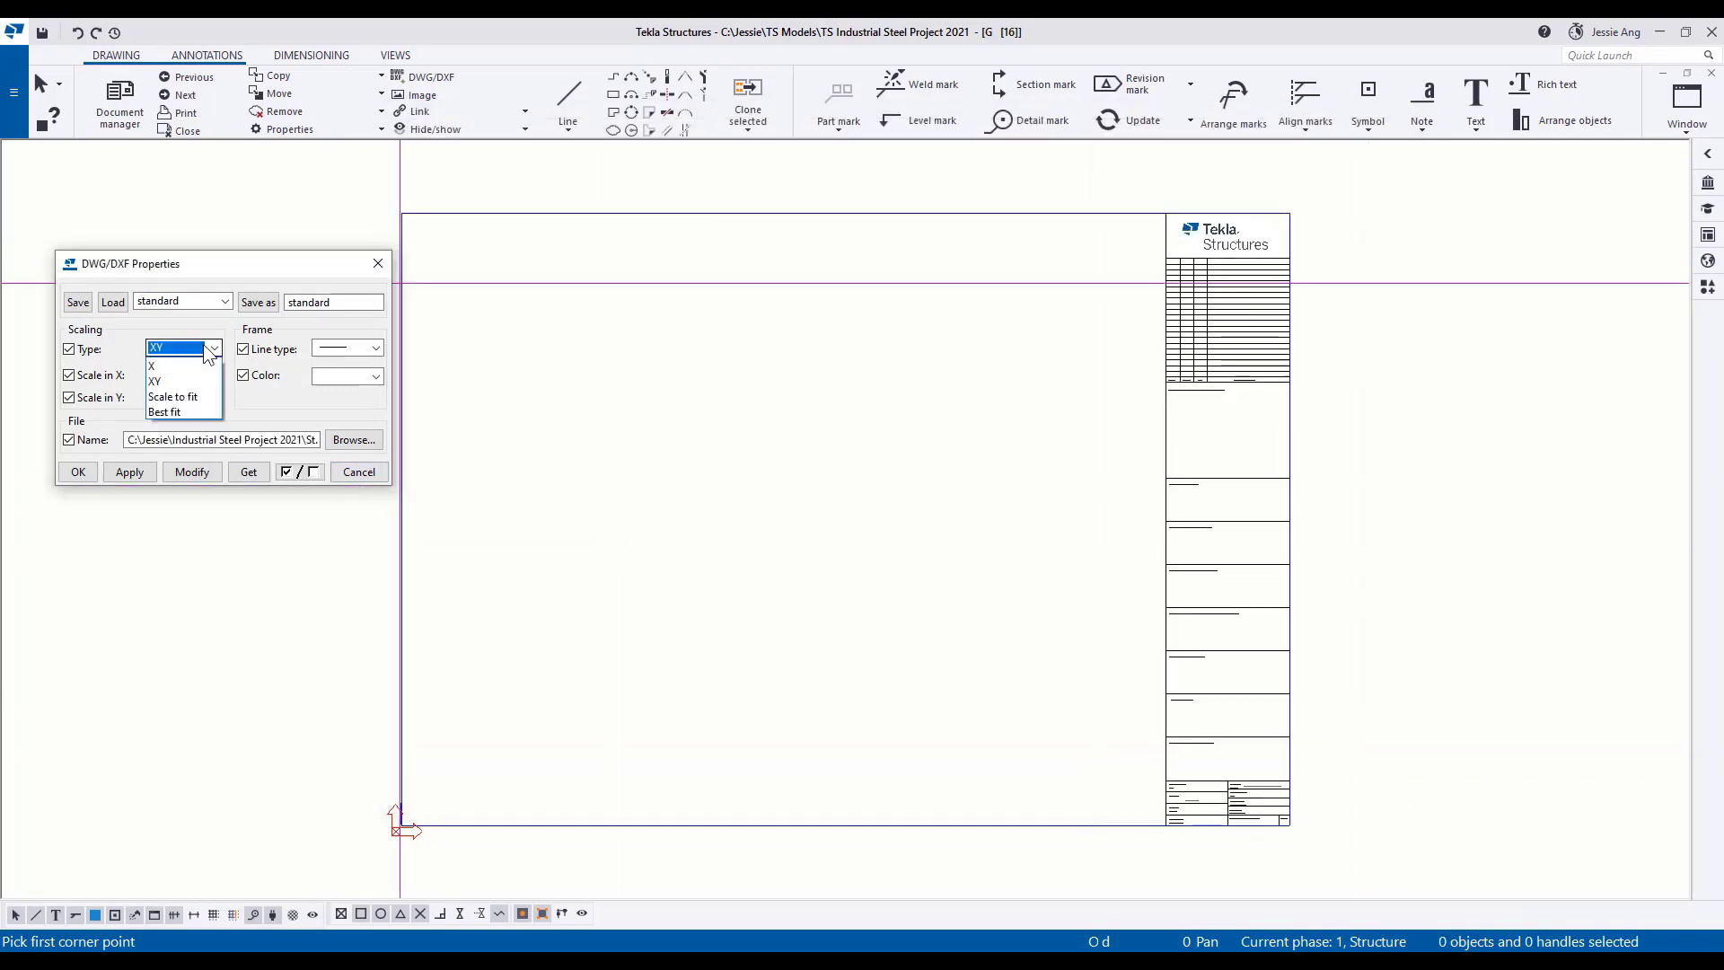
{"action": "left_click", "coordinate": [180, 412]}
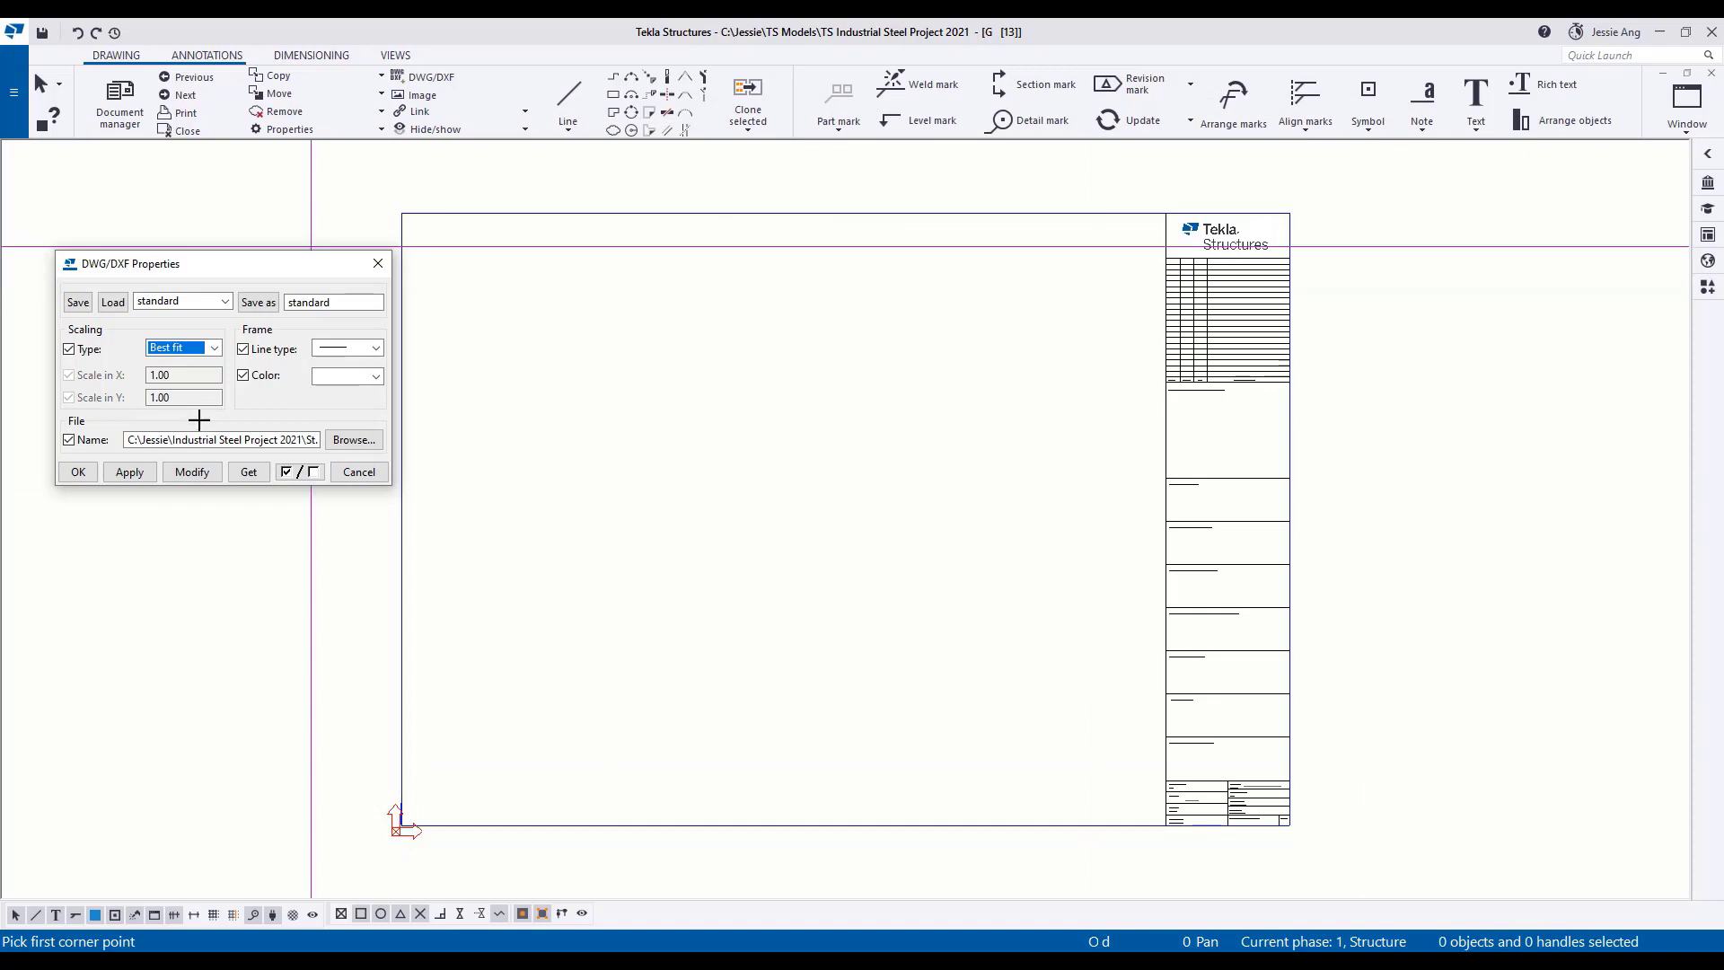
{"action": "left_click", "coordinate": [401, 213]}
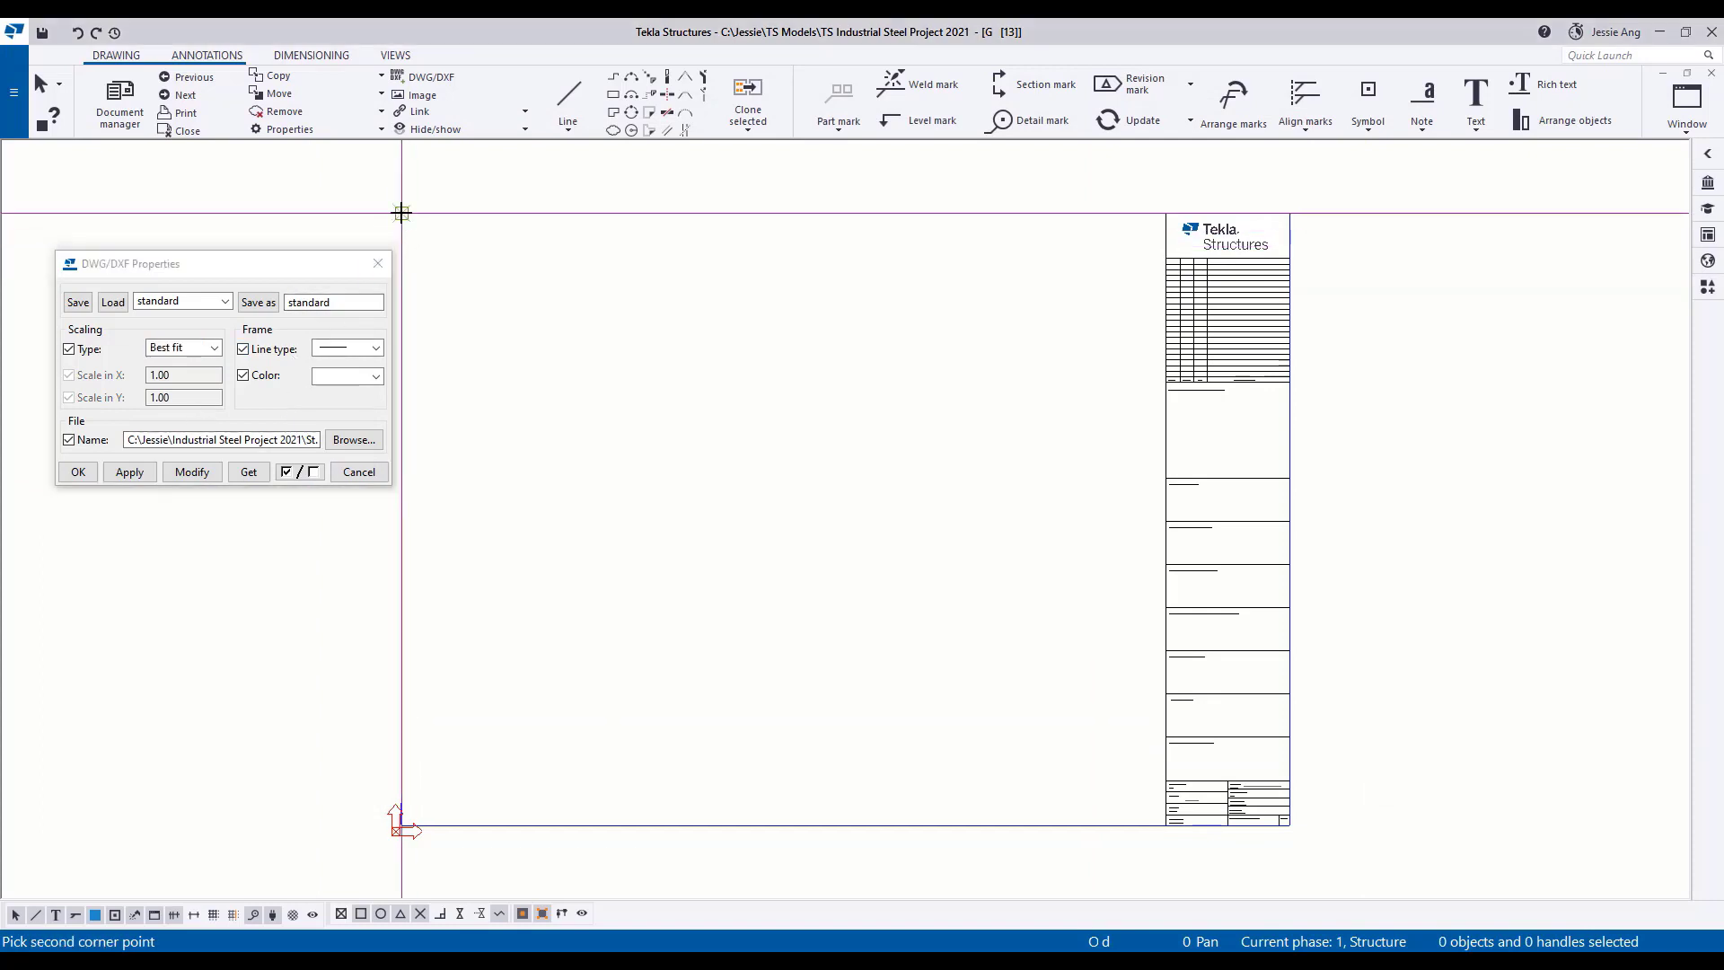
{"action": "left_click", "coordinate": [1164, 824]}
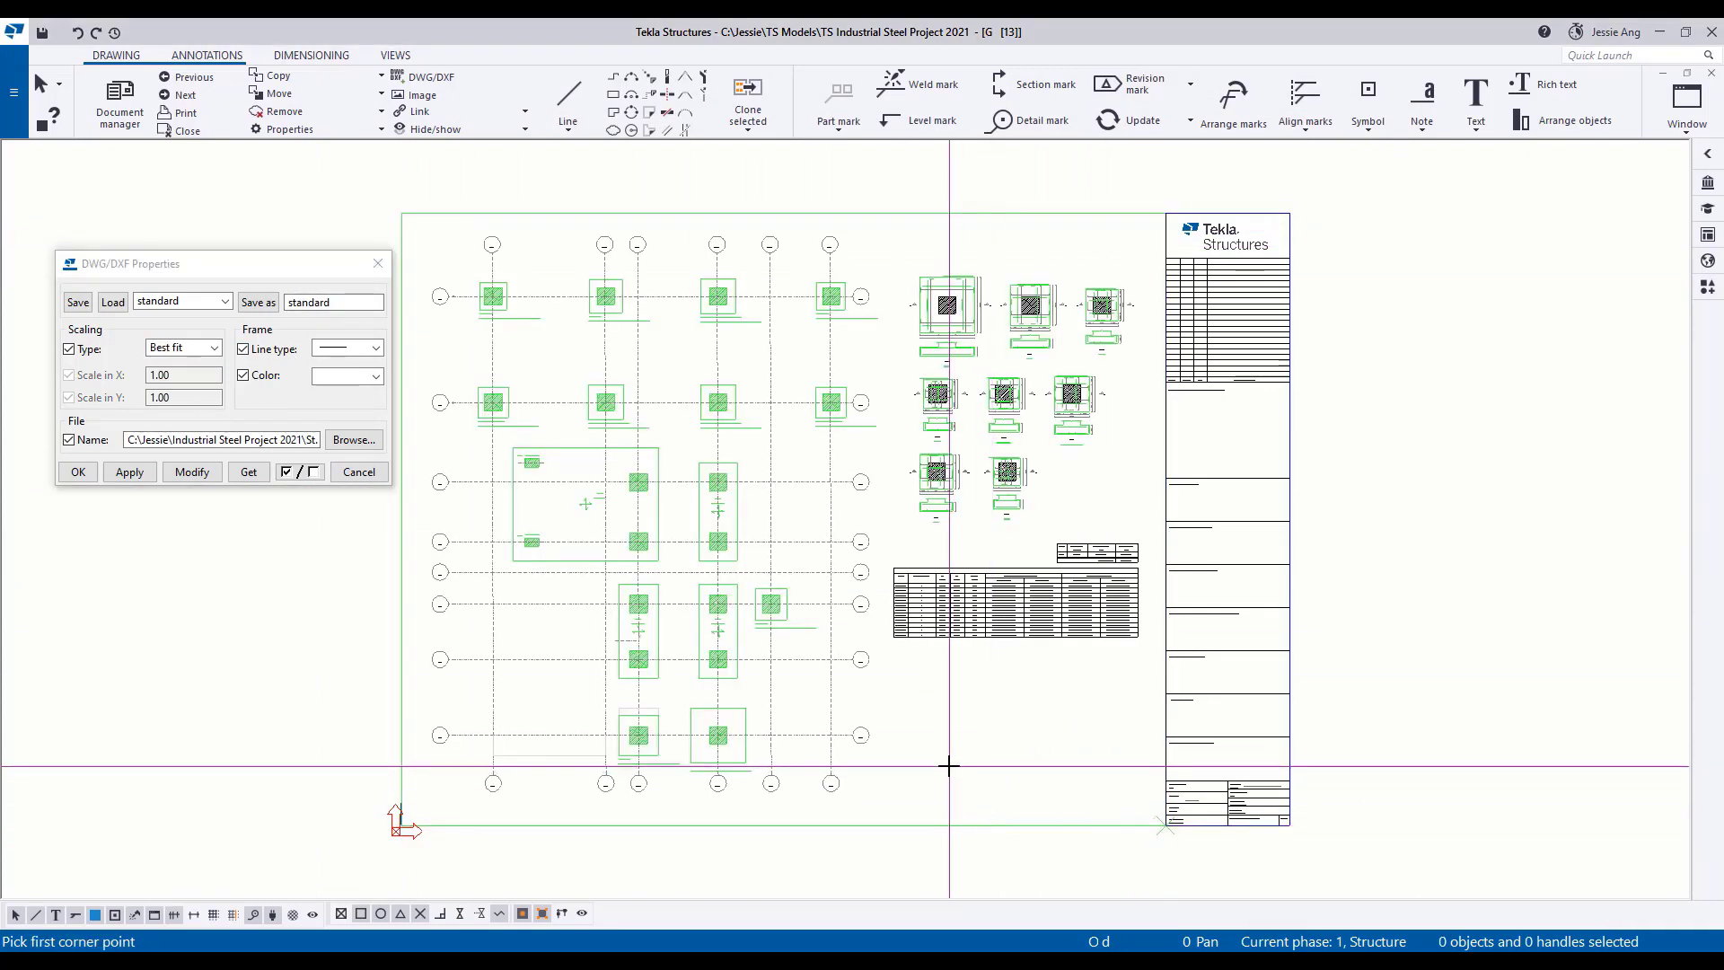
{"action": "left_click", "coordinate": [377, 263]}
{"action": "scroll", "coordinate": [1058, 470], "scroll_direction": "up", "scroll_amount": 5}
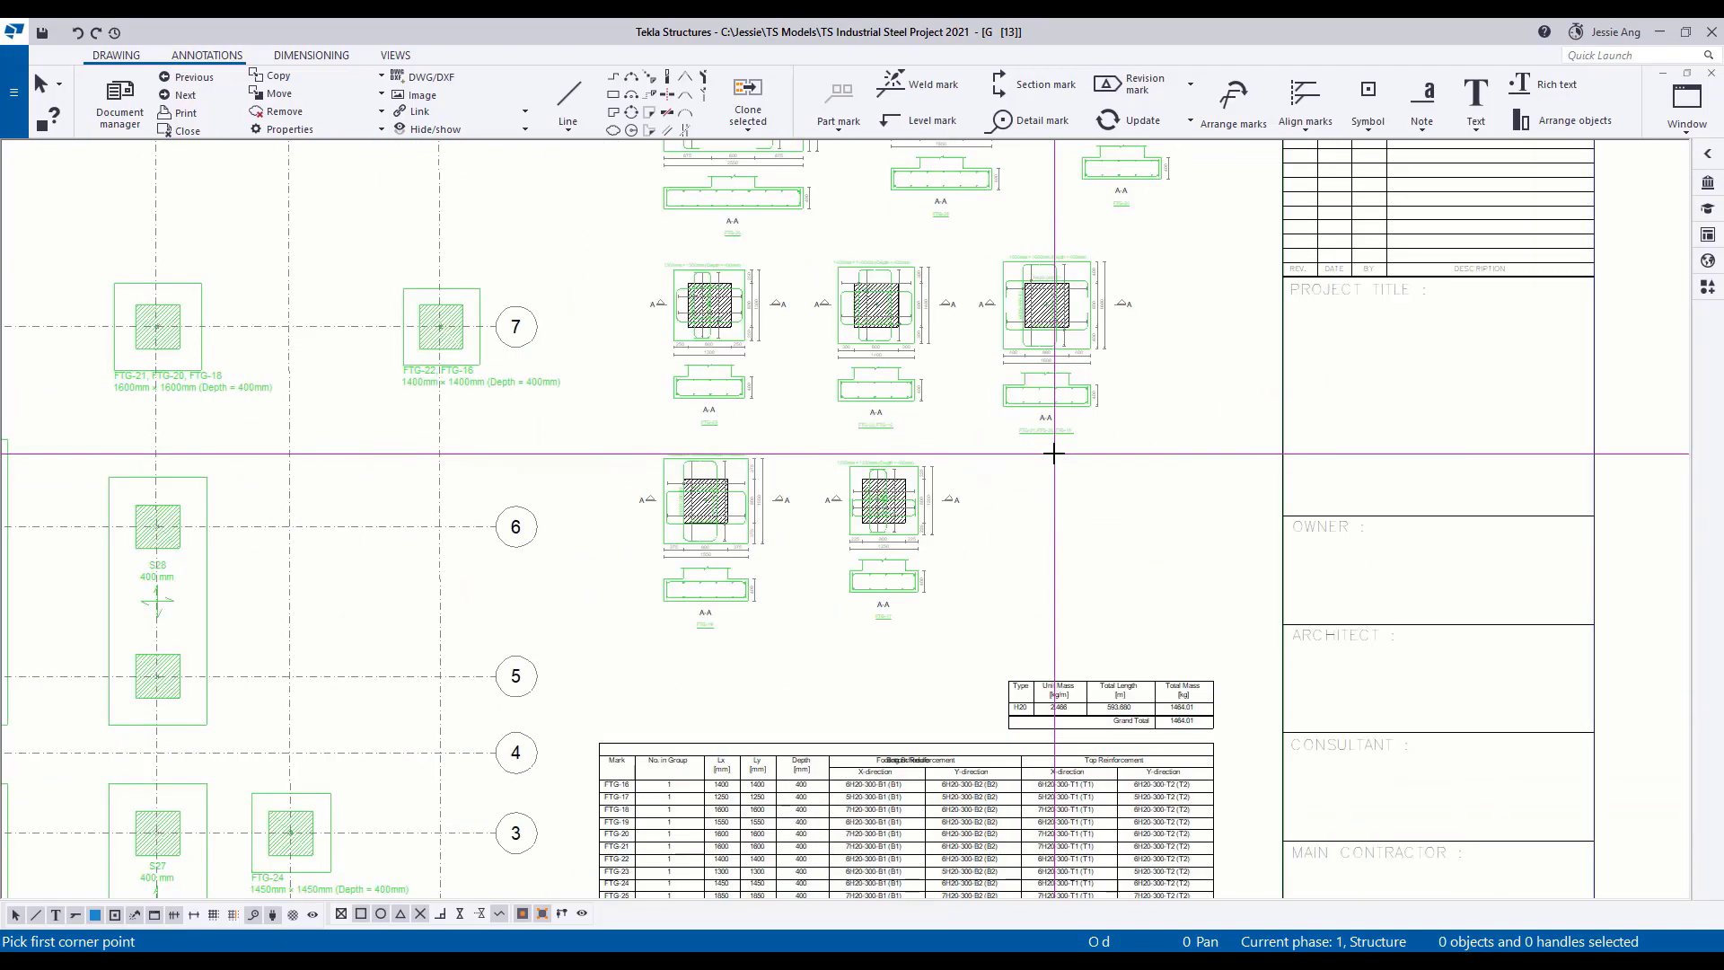
{"action": "middle_click_drag", "start_coordinate": [1108, 874], "coordinate": [1074, 671]}
{"action": "scroll", "coordinate": [1154, 722], "scroll_direction": "down", "scroll_amount": 2}
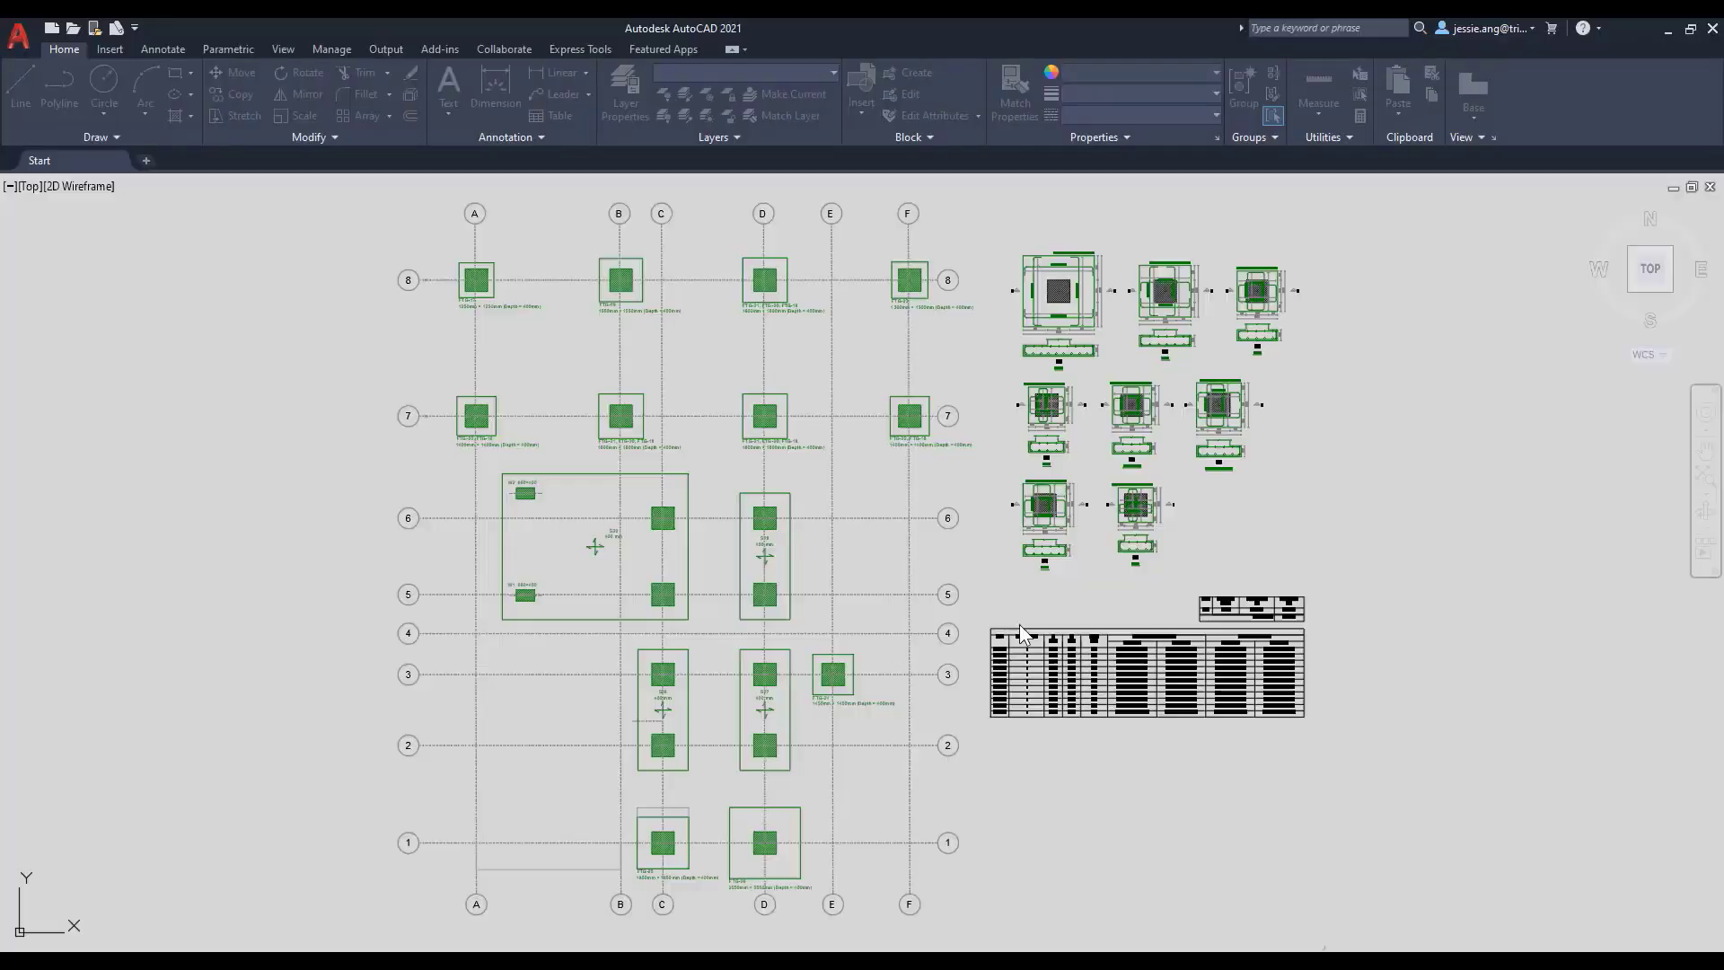
Switch to AutoCAD and move the two footing schedule tables down to sit level with the bottom of the foundation plan.
{"action": "middle_click_drag", "start_coordinate": [1105, 746], "coordinate": [854, 637]}
{"action": "scroll", "coordinate": [855, 637], "scroll_direction": "up", "scroll_amount": 2}
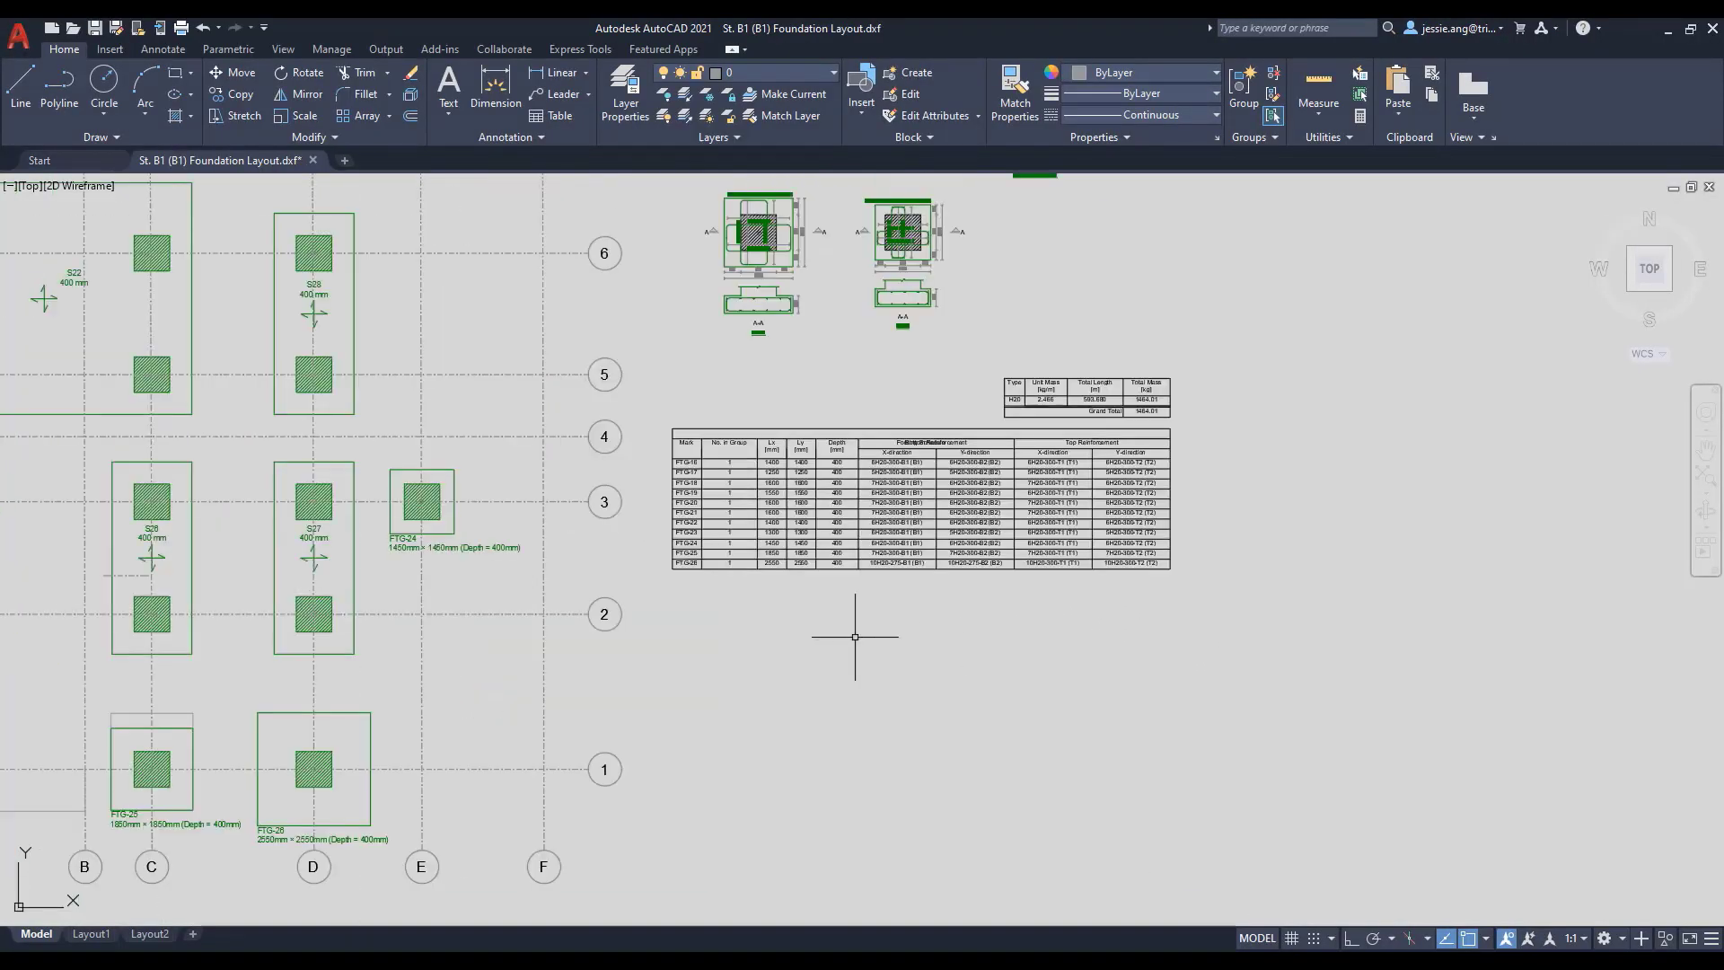
{"action": "left_click", "coordinate": [652, 346]}
{"action": "left_click", "coordinate": [1197, 598]}
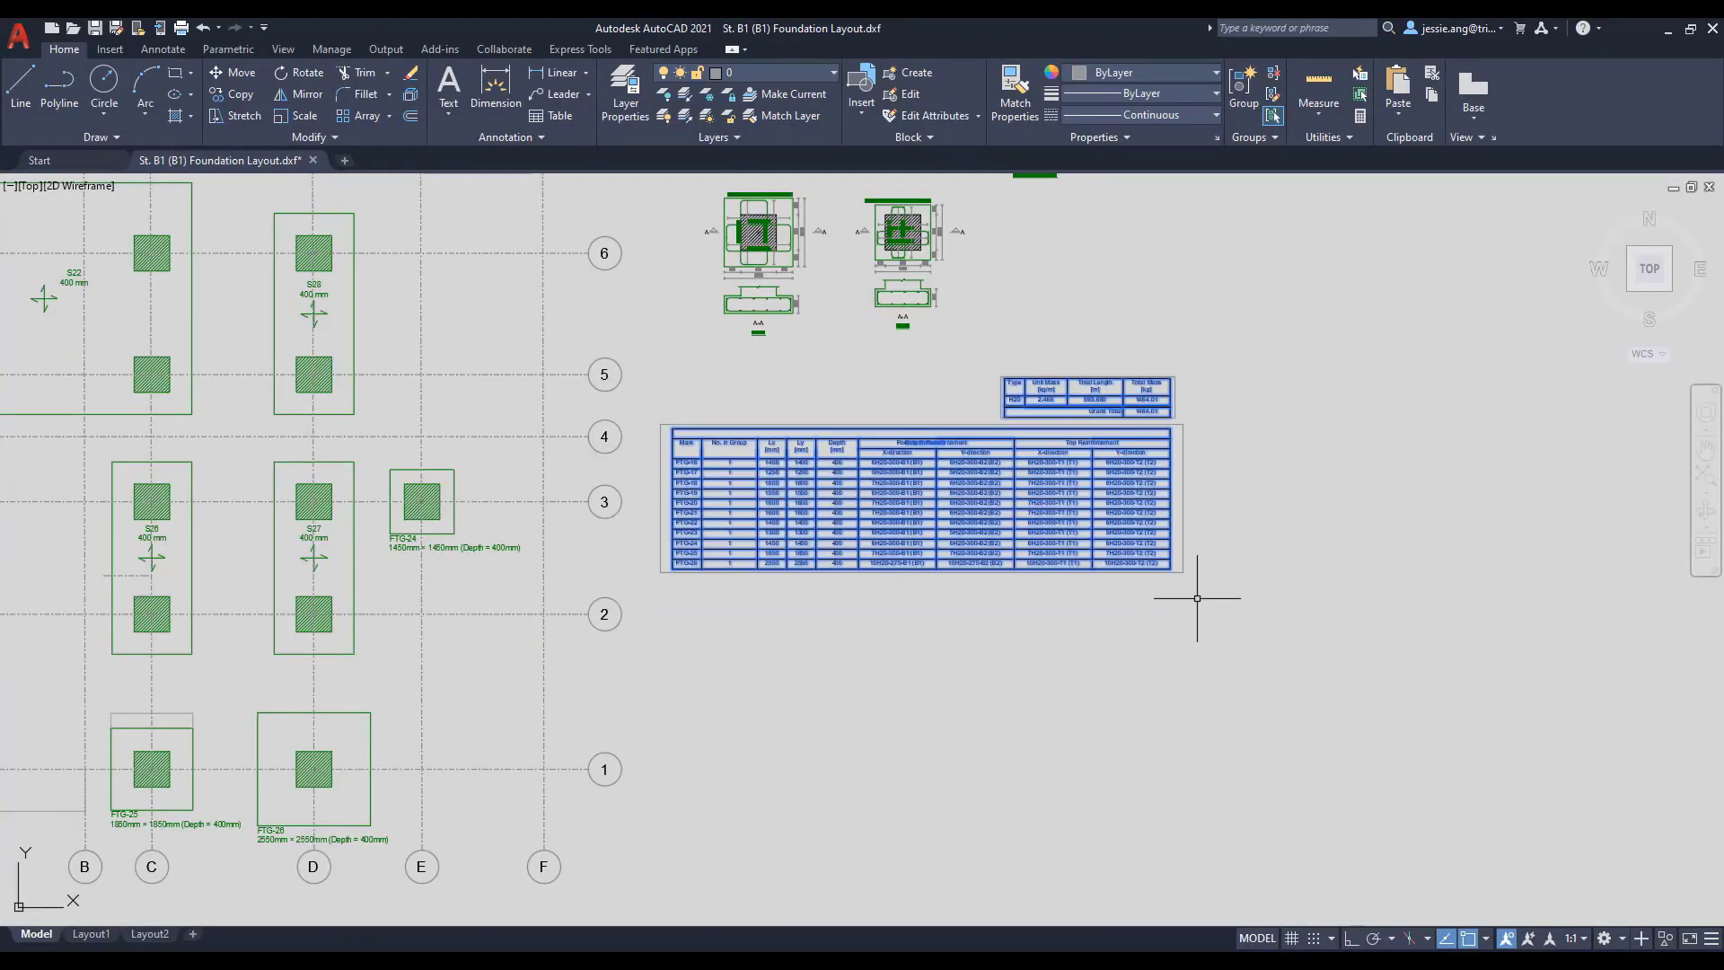
{"action": "left_click", "coordinate": [249, 78]}
{"action": "left_click", "coordinate": [1172, 567]}
{"action": "middle_click_drag", "start_coordinate": [1177, 562], "coordinate": [1052, 281]}
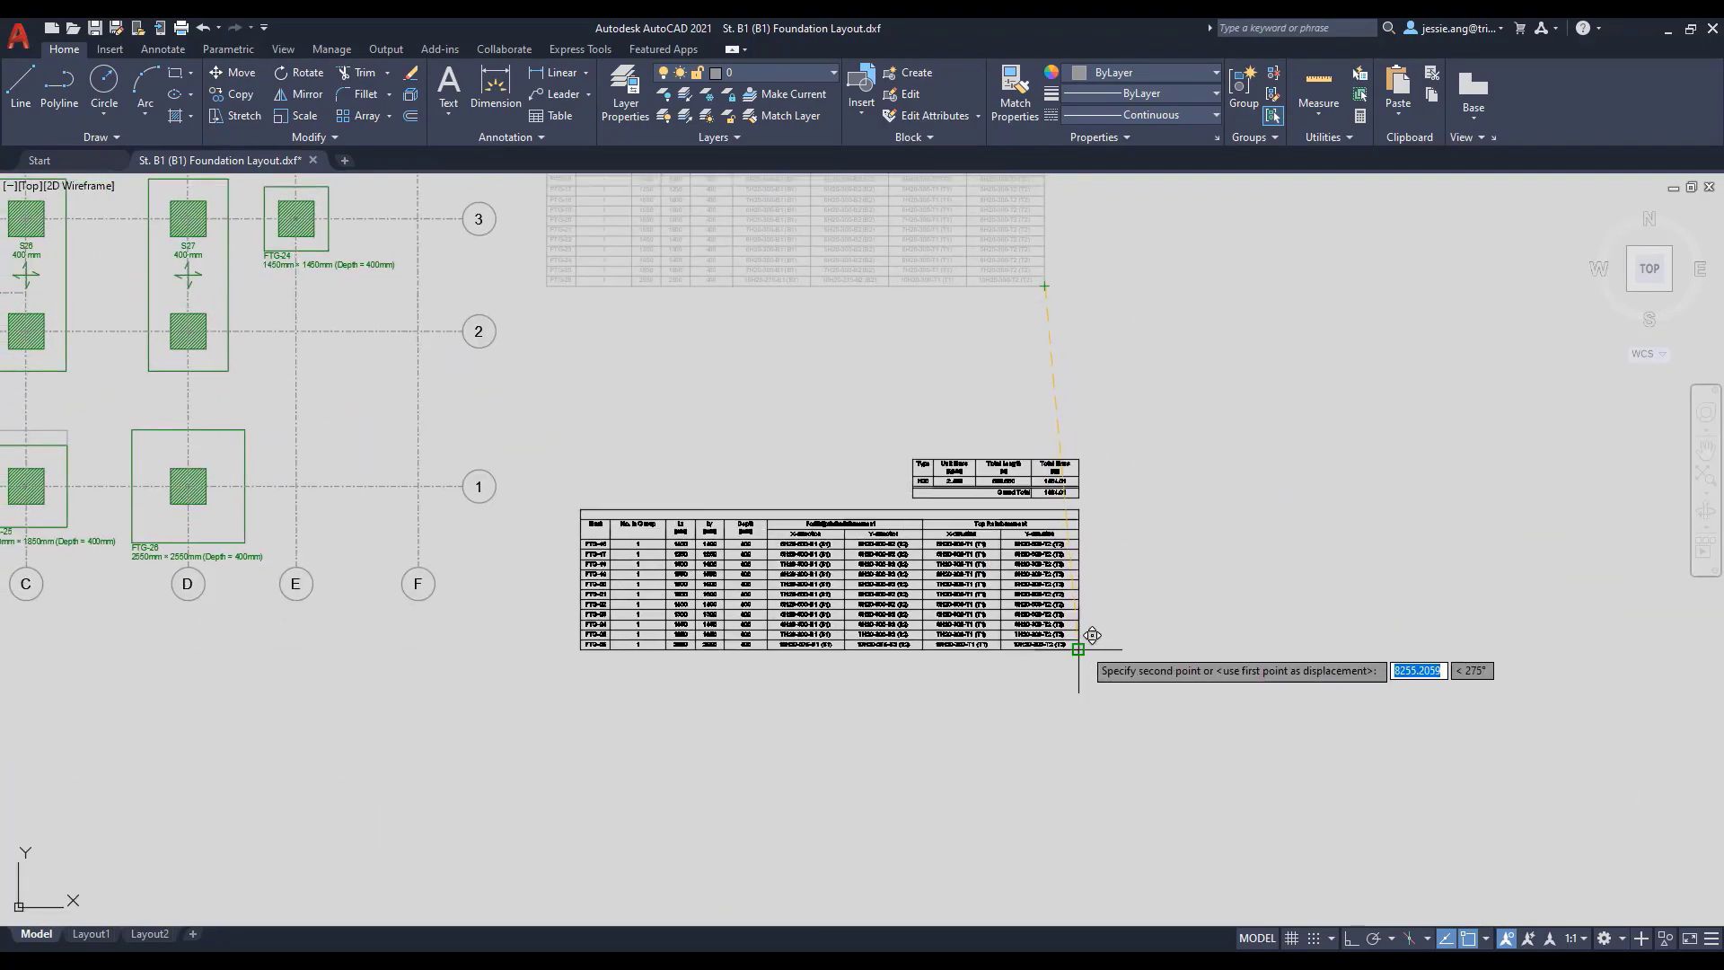
{"action": "scroll", "coordinate": [1082, 653], "scroll_direction": "up", "scroll_amount": 4}
{"action": "left_click", "coordinate": [1006, 634]}
{"action": "scroll", "coordinate": [983, 760], "scroll_direction": "down", "scroll_amount": 6}
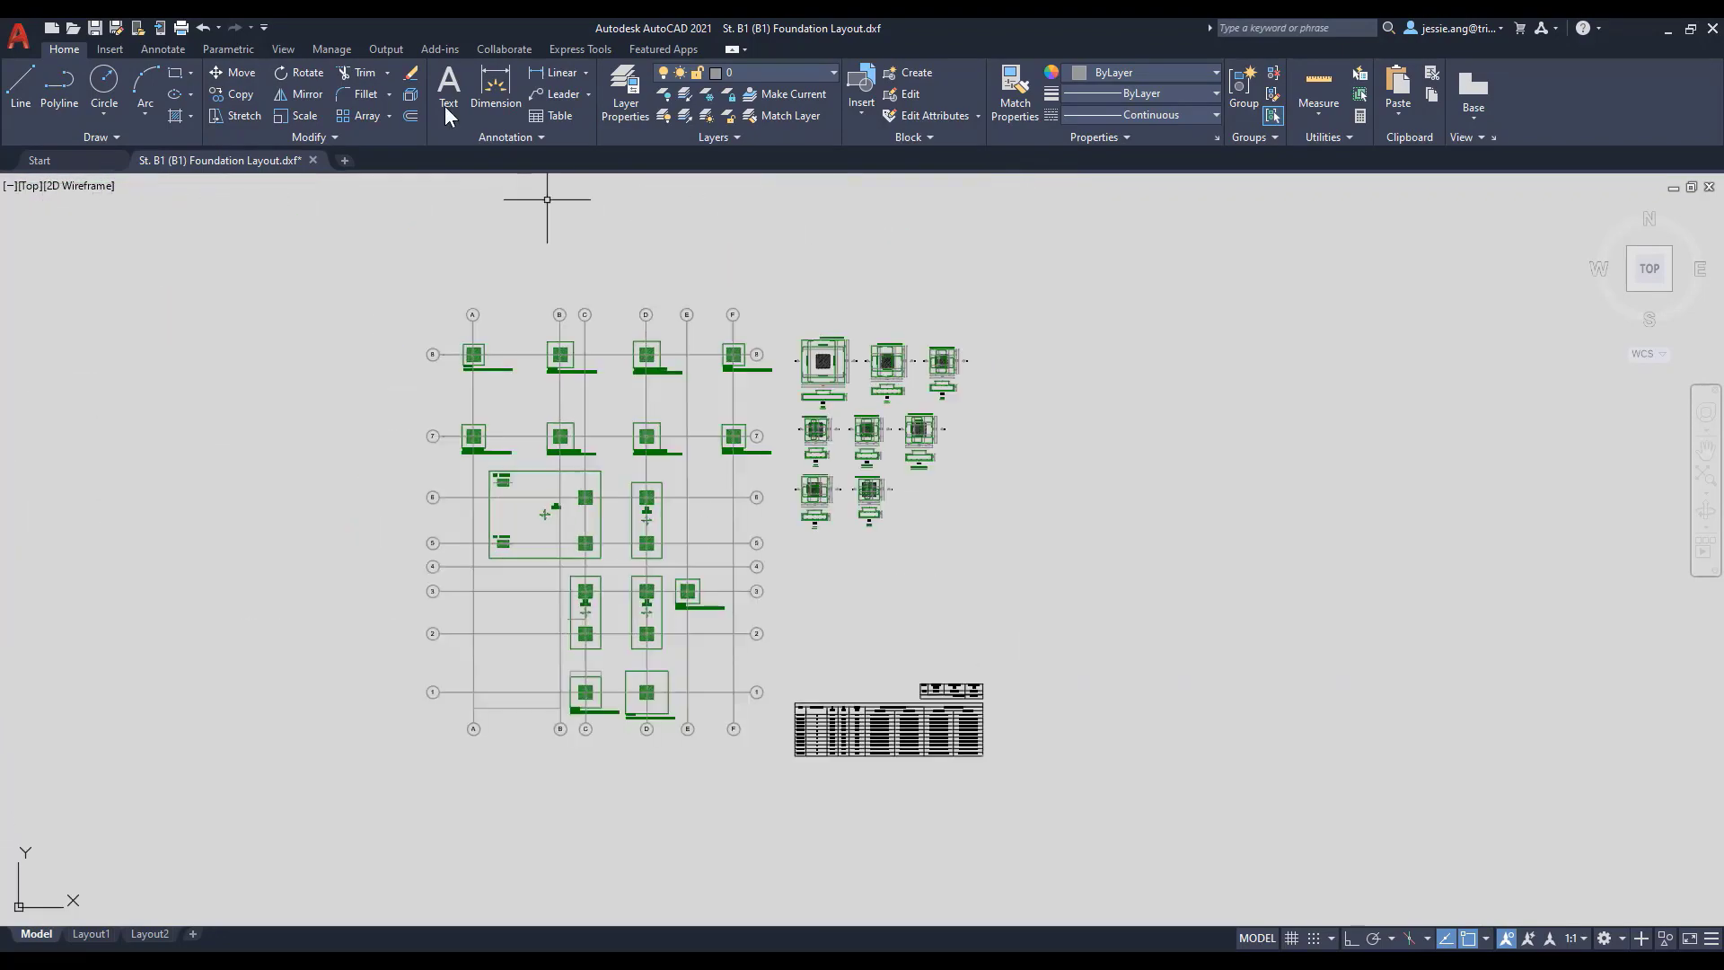
Save the AutoCAD drawing in AutoCAD 2018 DXF format over St. B1 (B1) Foundation Layout.dxf.
{"action": "left_click", "coordinate": [93, 27]}
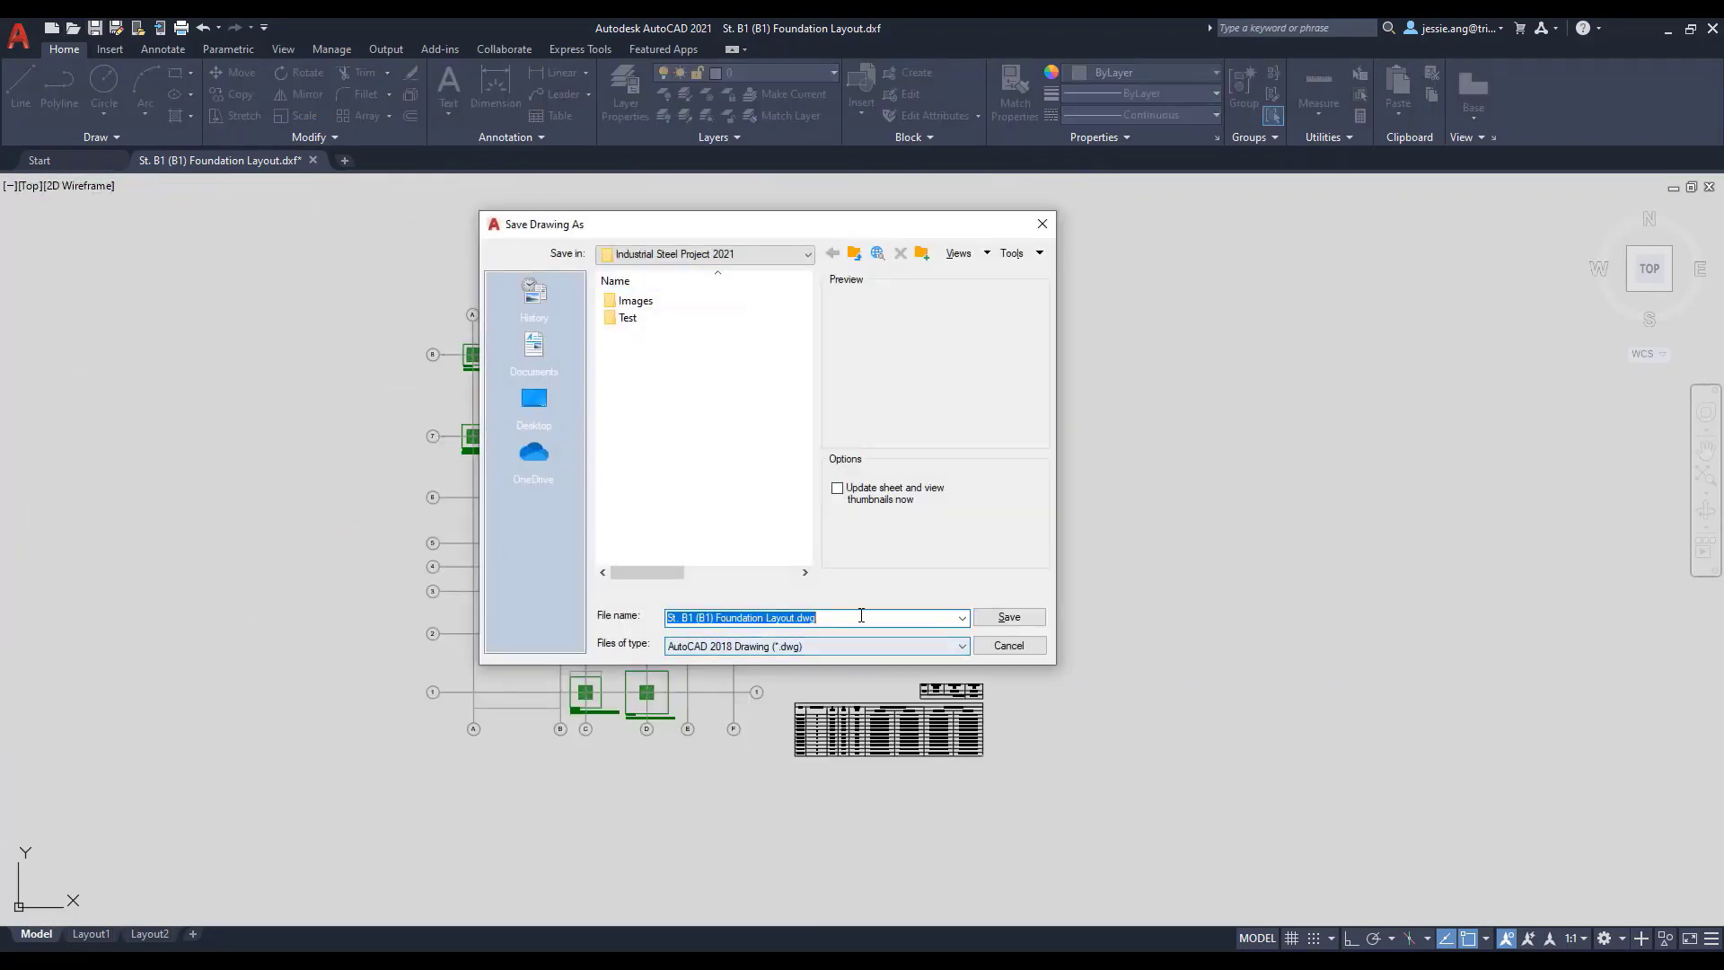
{"action": "left_click", "coordinate": [875, 646]}
{"action": "left_click", "coordinate": [870, 763]}
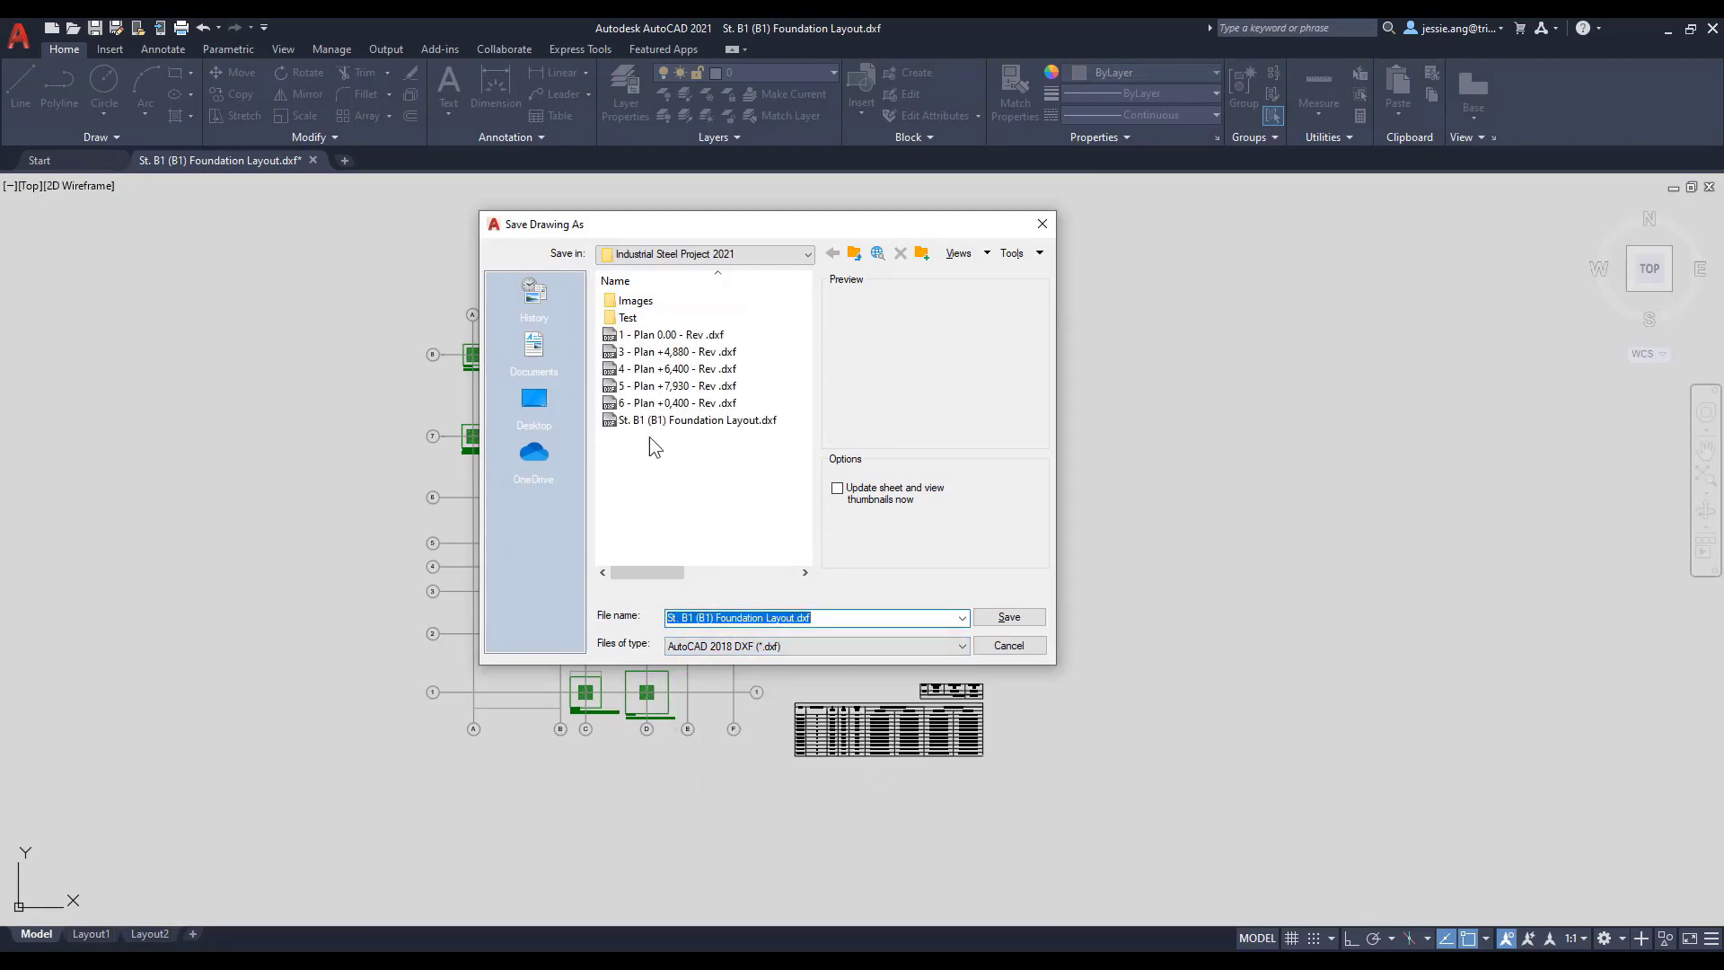
{"action": "left_click", "coordinate": [1008, 617]}
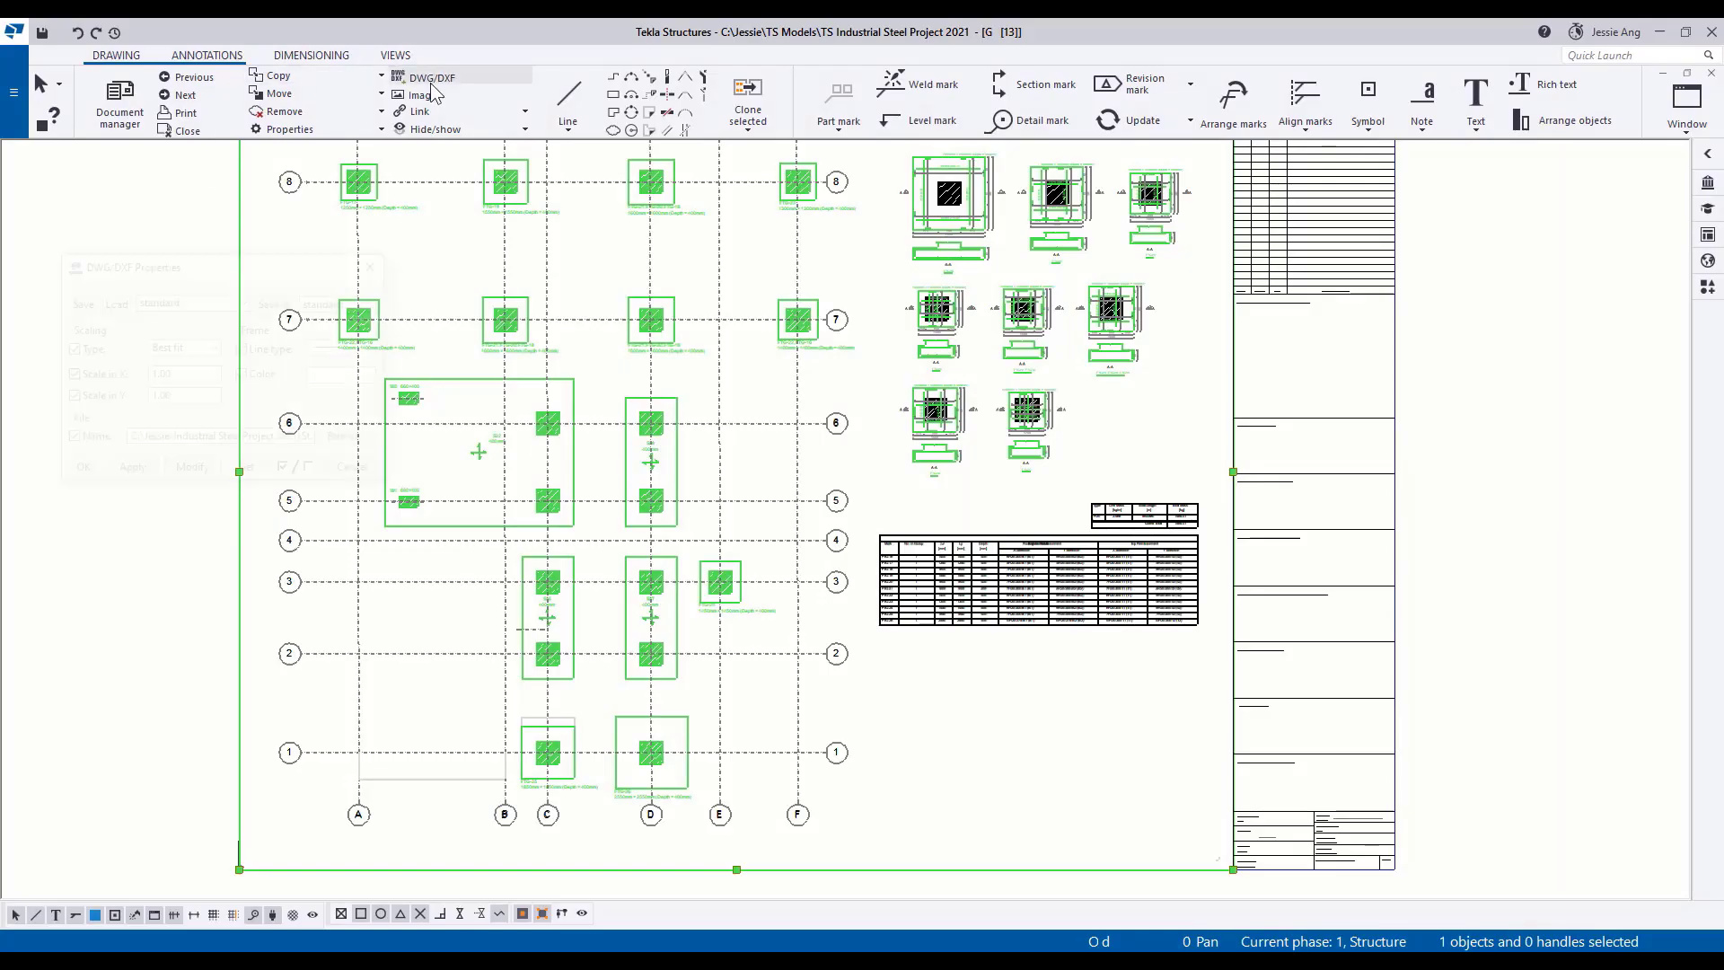
Switch back to Tekla Structures and refresh the inserted foundation layout DXF, accepting its Best fit properties.
{"action": "left_click", "coordinate": [422, 76]}
{"action": "left_click", "coordinate": [1010, 869]}
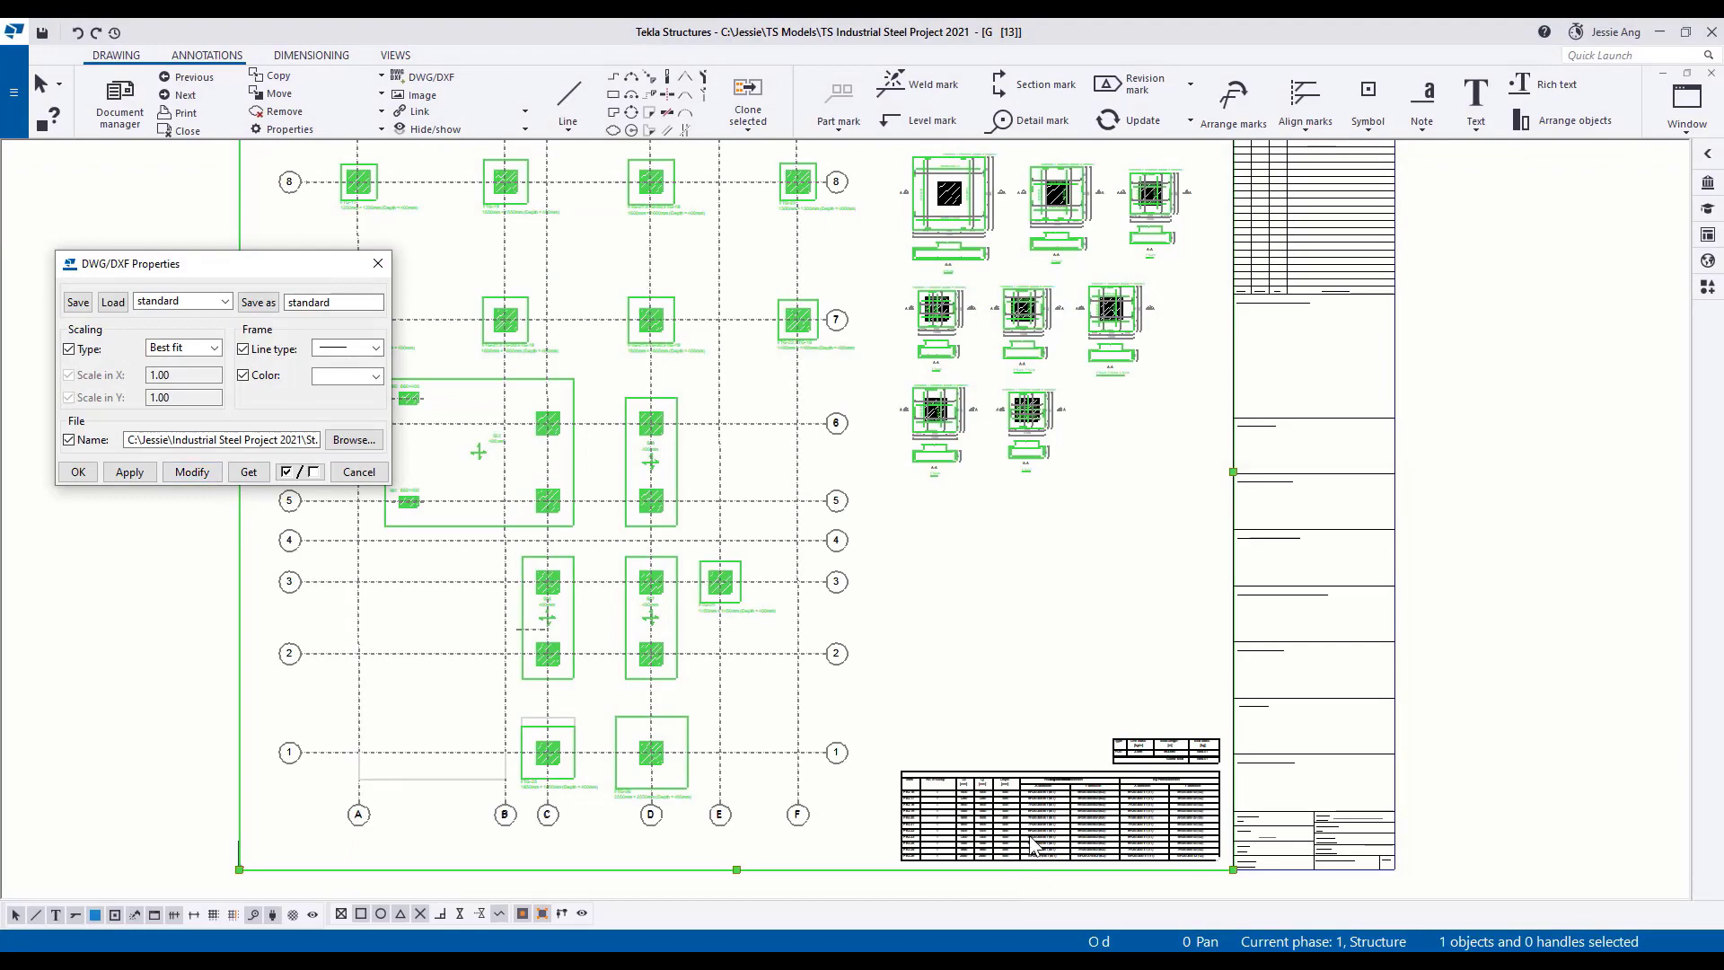
{"action": "left_click", "coordinate": [78, 473]}
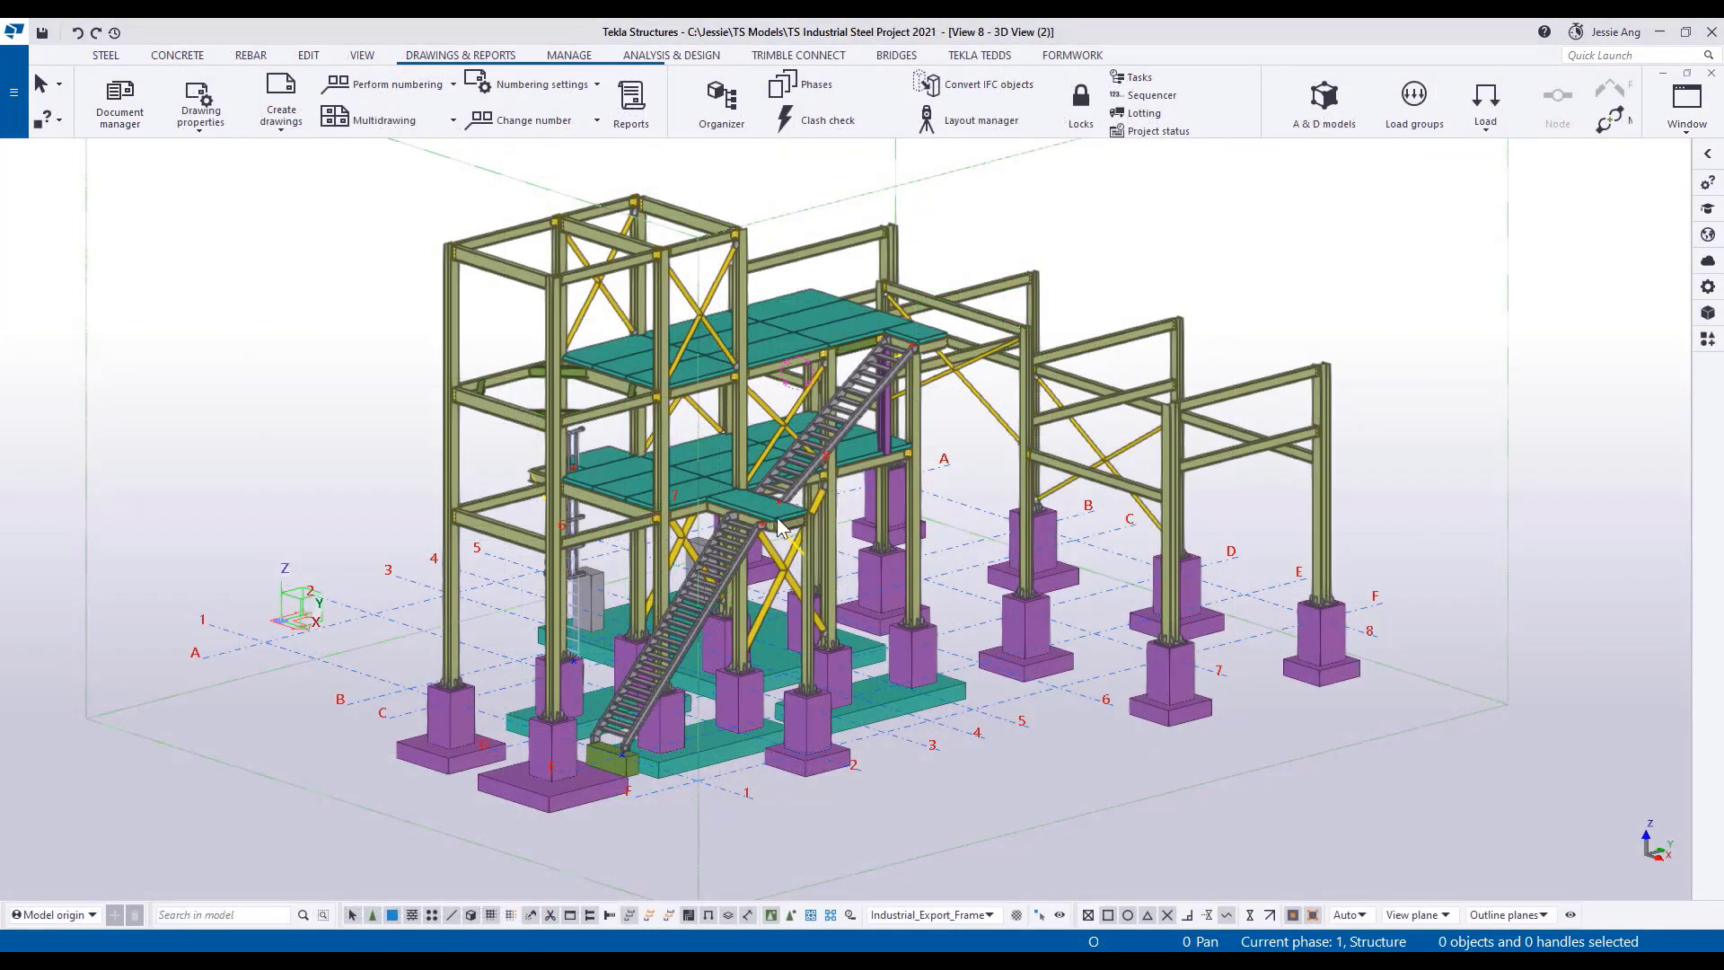
Select the four lower-level tower beams between grids 1 and 2 and choose profile UB406*178*54 for them.
{"action": "left_click", "coordinate": [632, 525]}
{"action": "left_click", "coordinate": [512, 499], "text": "ctrl"}
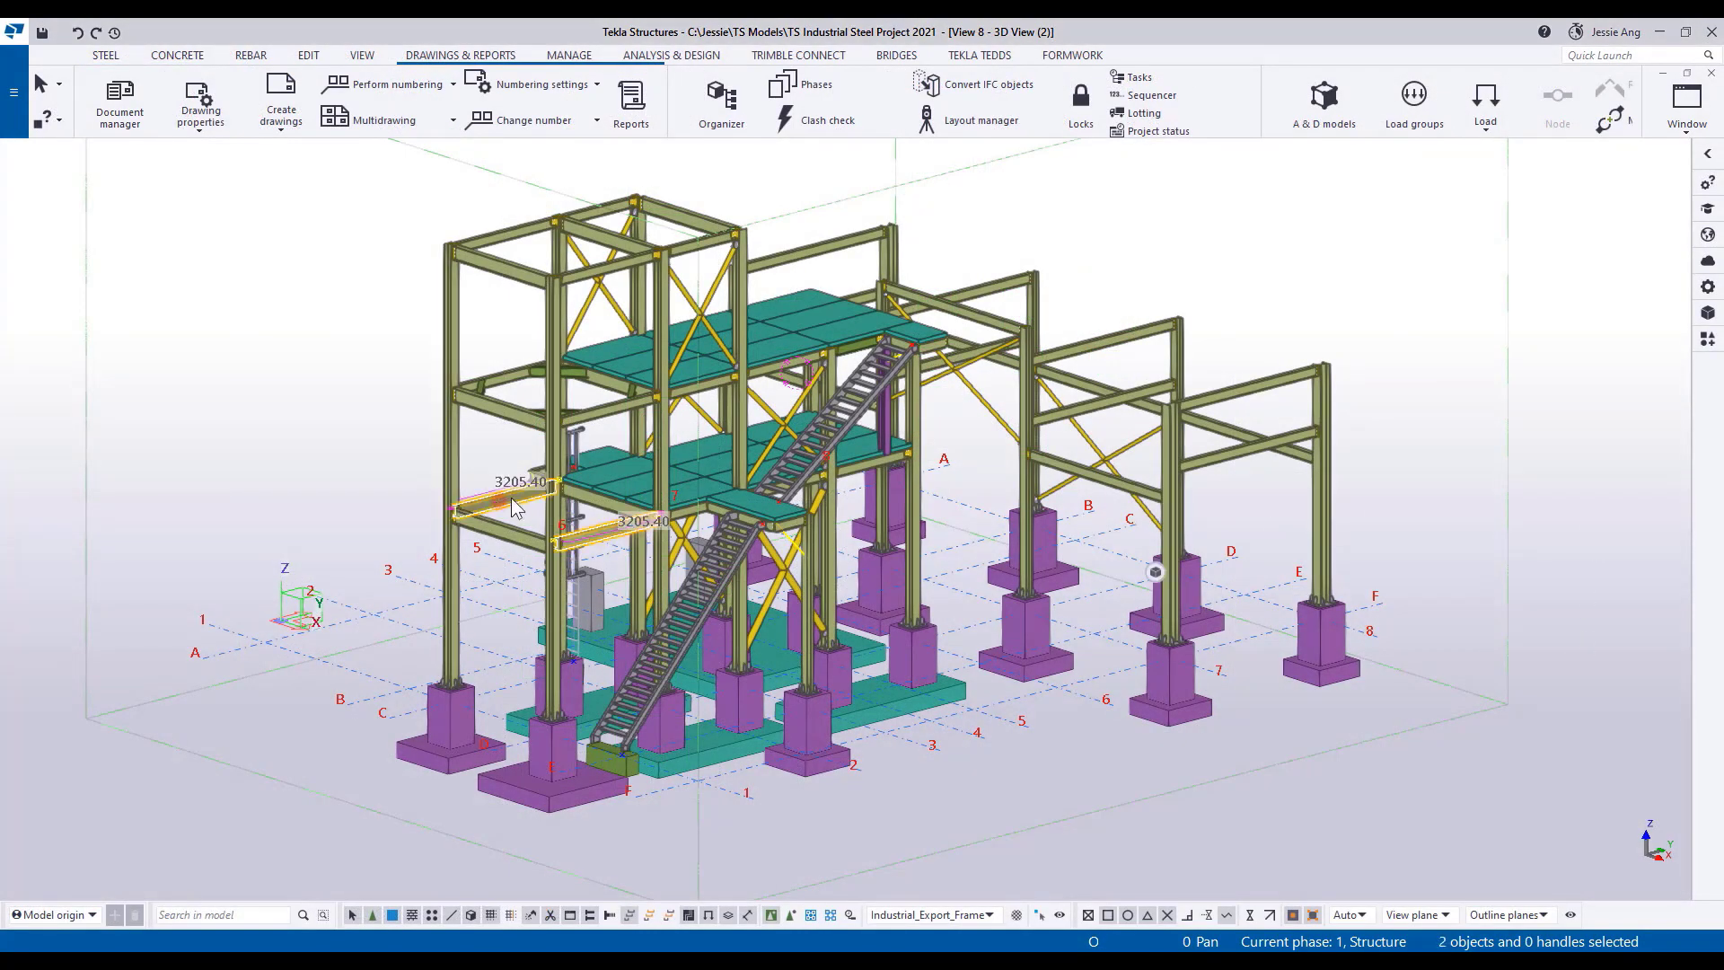
{"action": "left_click", "coordinate": [1715, 286]}
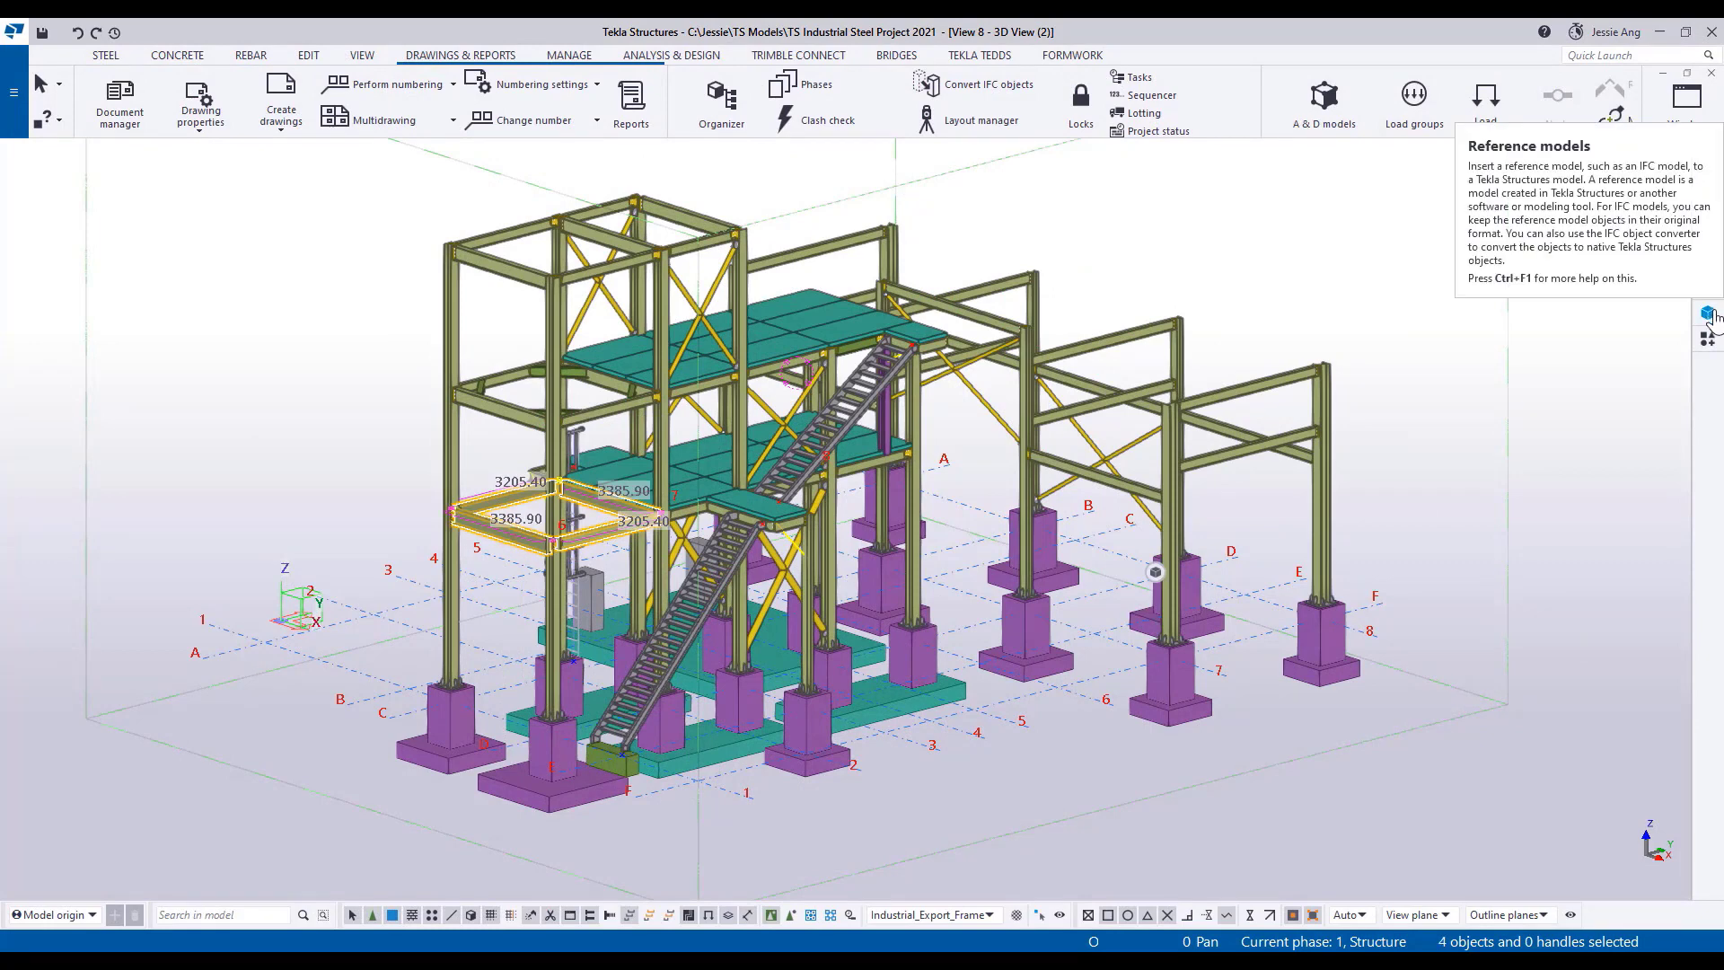
{"action": "left_click", "coordinate": [1656, 275]}
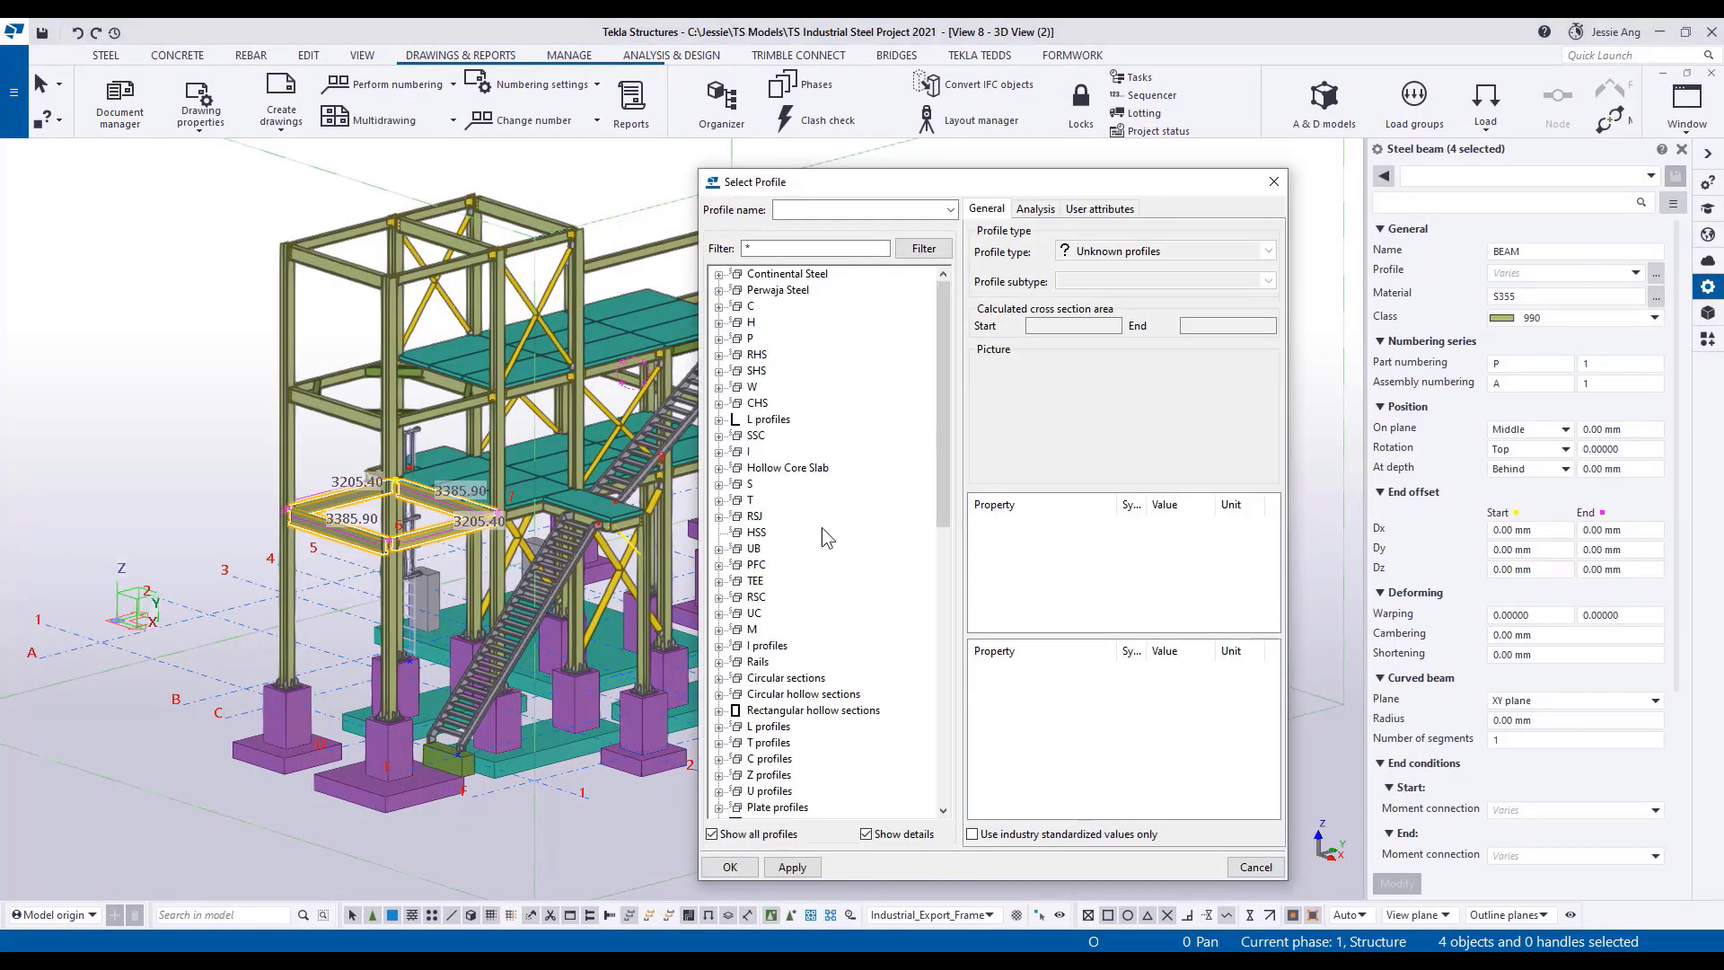
{"action": "double_click", "coordinate": [754, 548]}
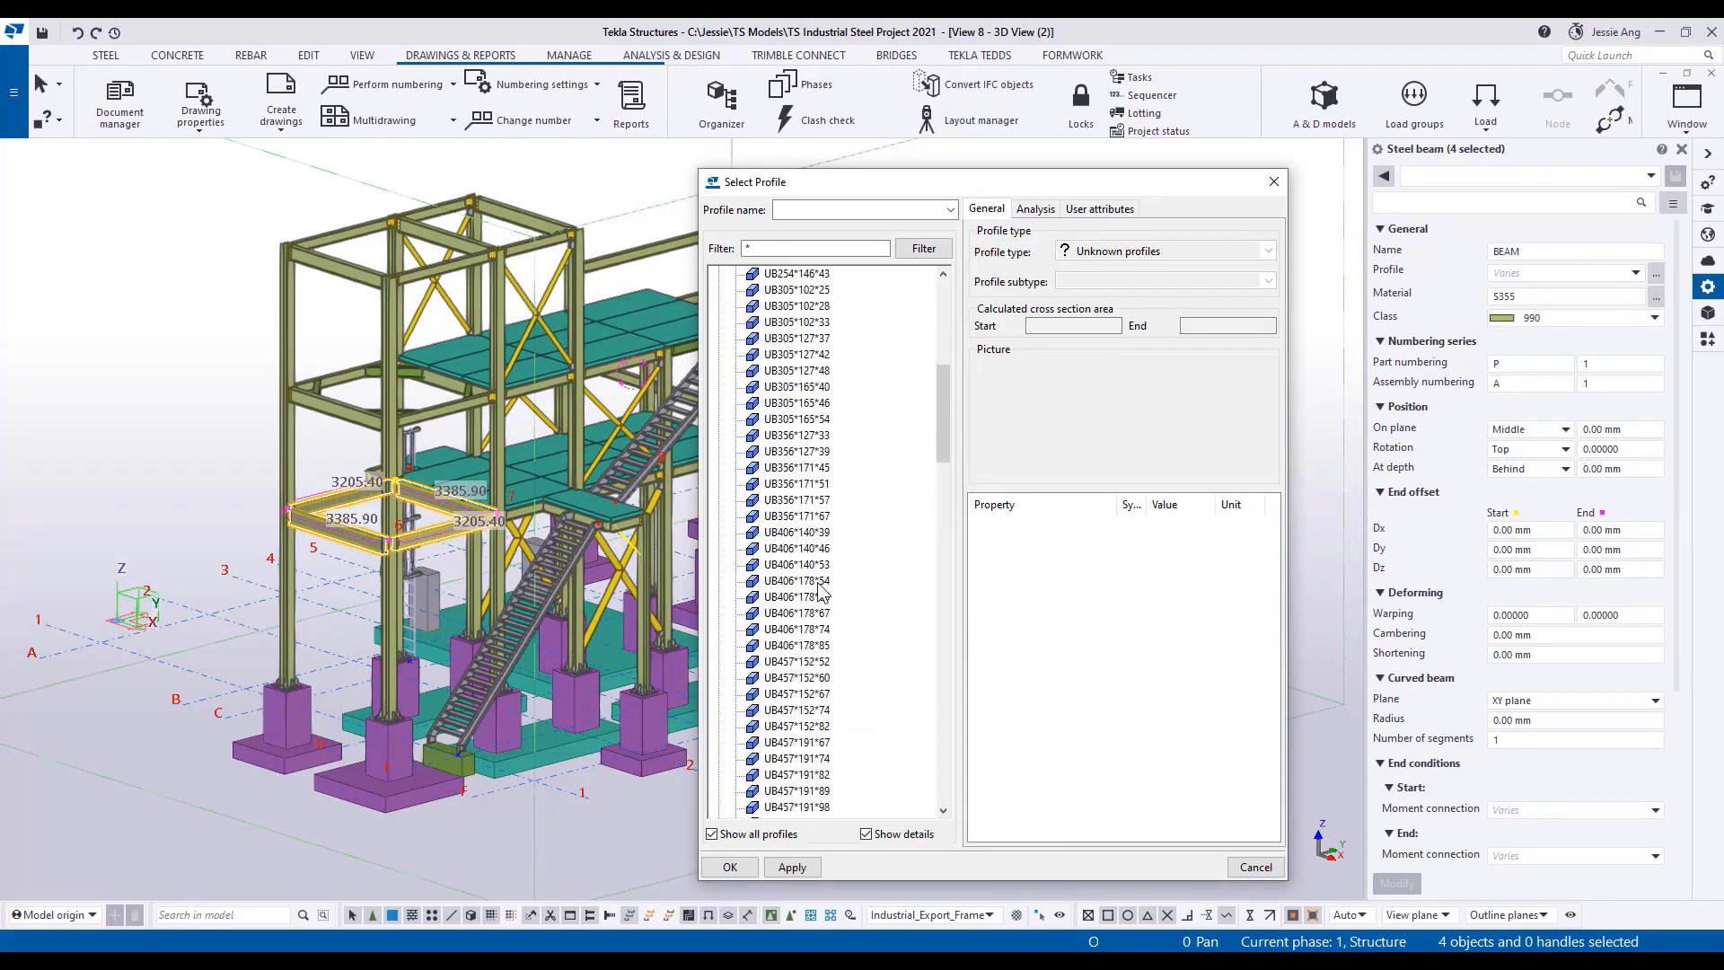
{"action": "left_click", "coordinate": [820, 588]}
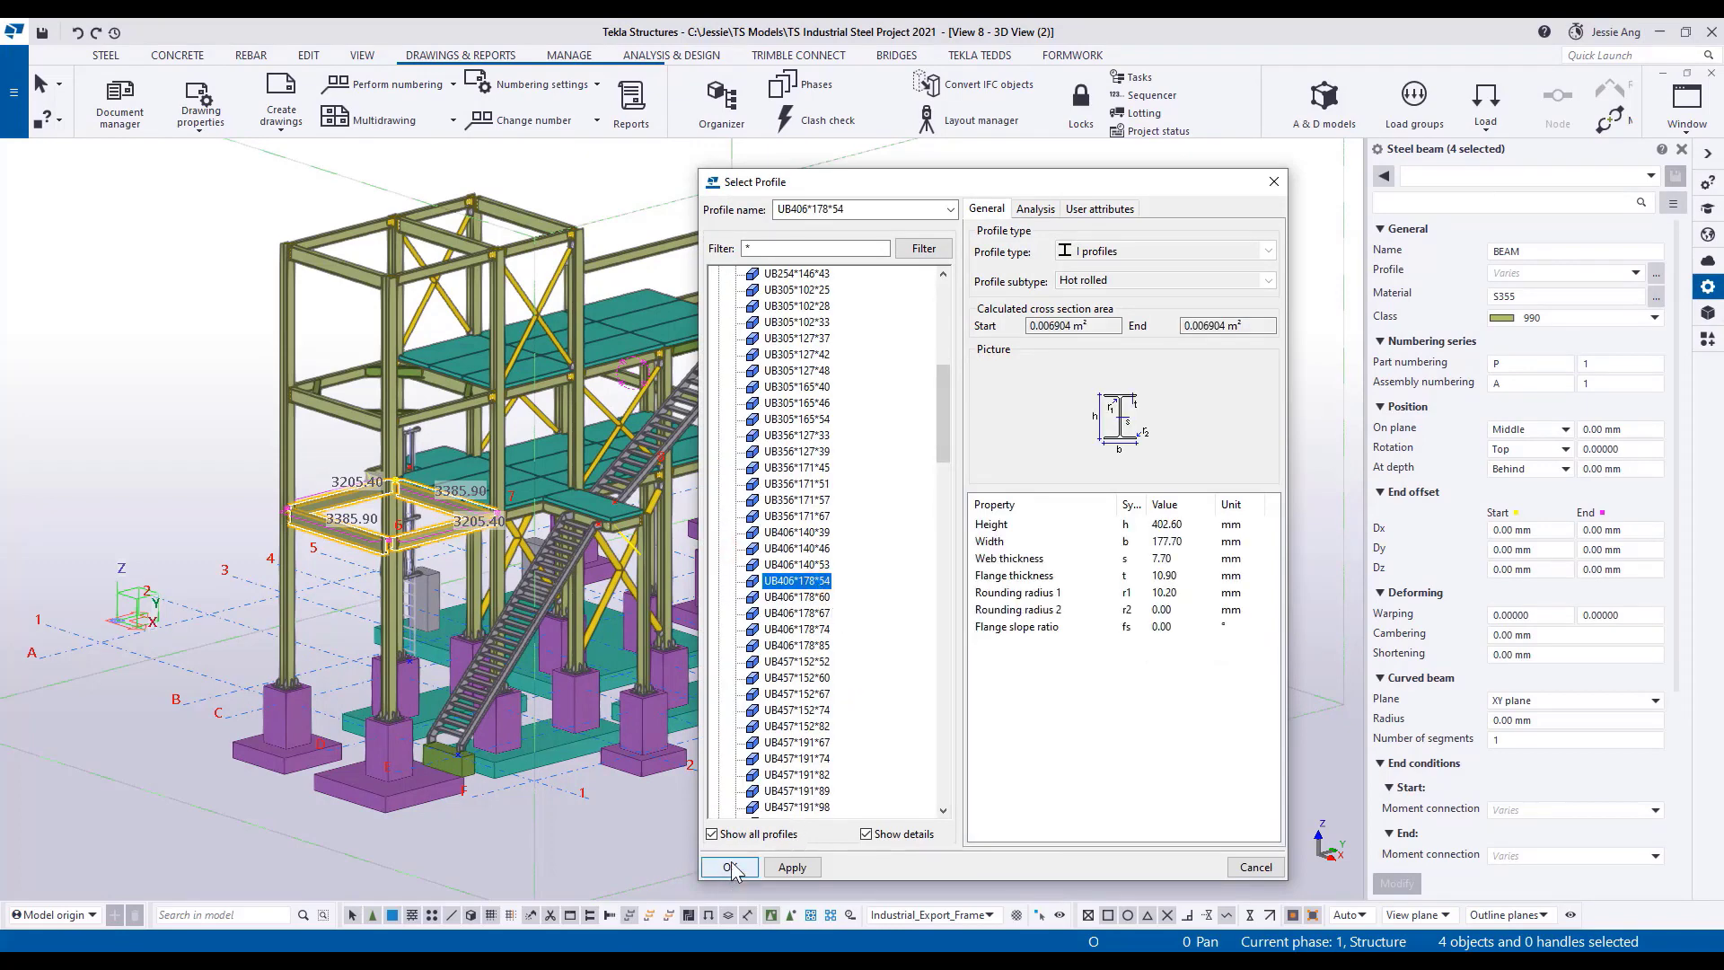
{"action": "left_click", "coordinate": [731, 866]}
Set the selected beams' class to 11 and apply the profile and class changes.
{"action": "left_click", "coordinate": [1657, 323]}
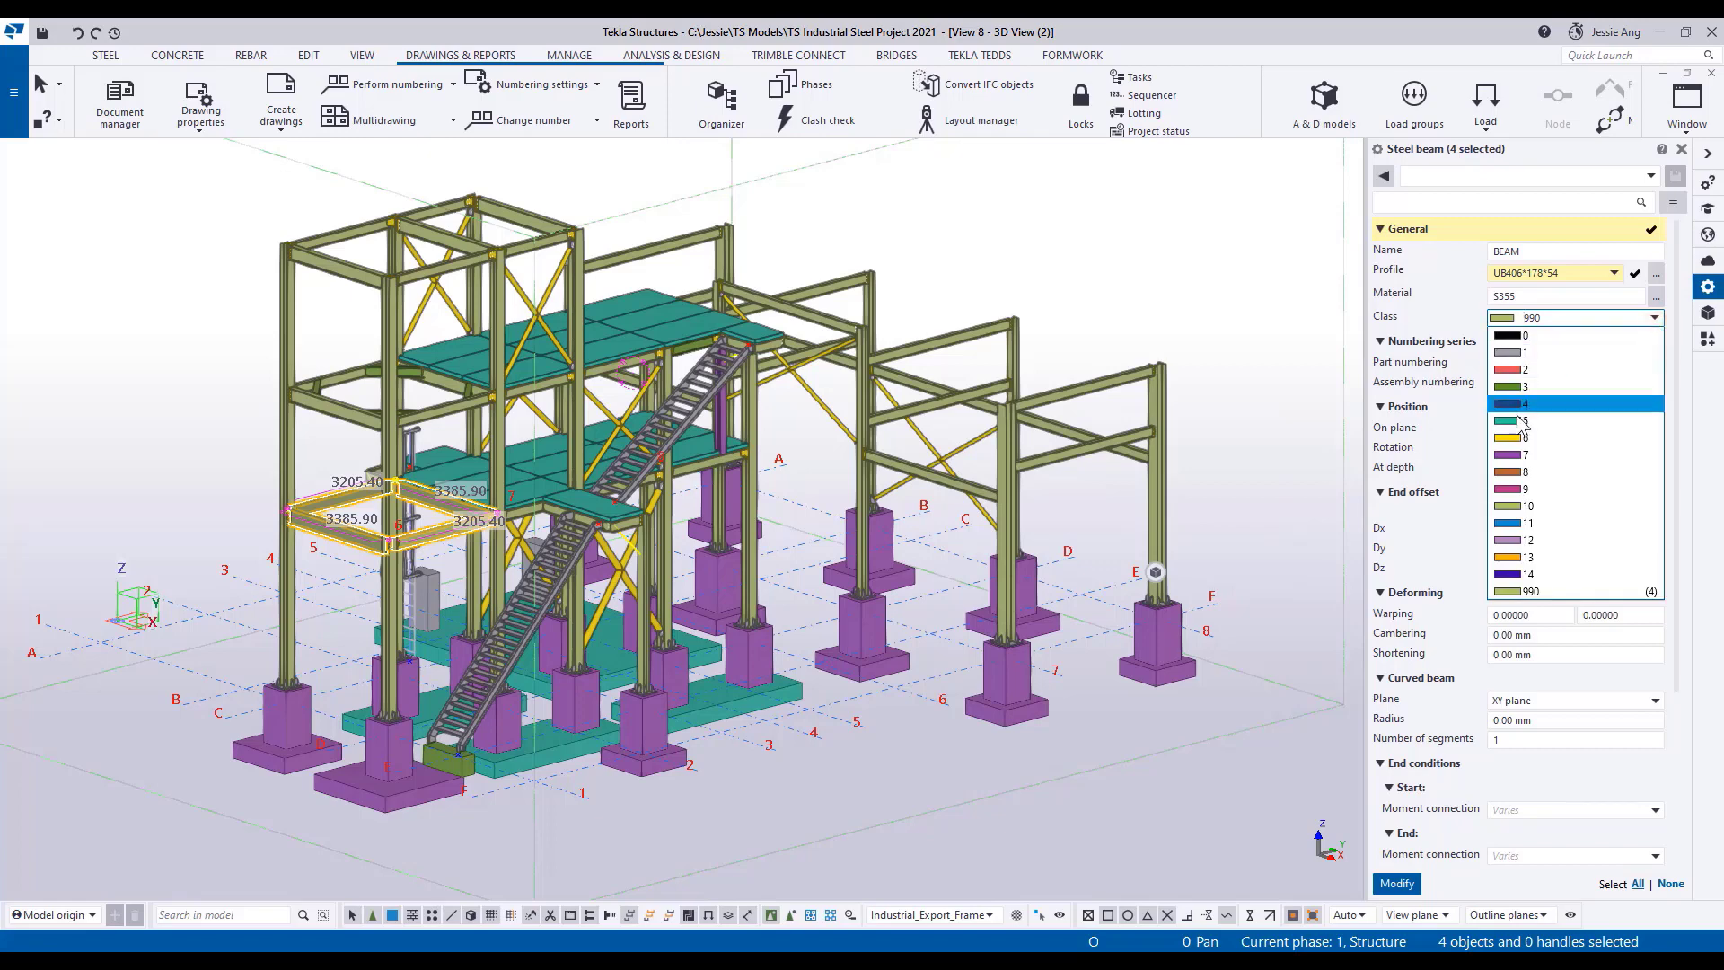
{"action": "left_click", "coordinate": [1520, 529]}
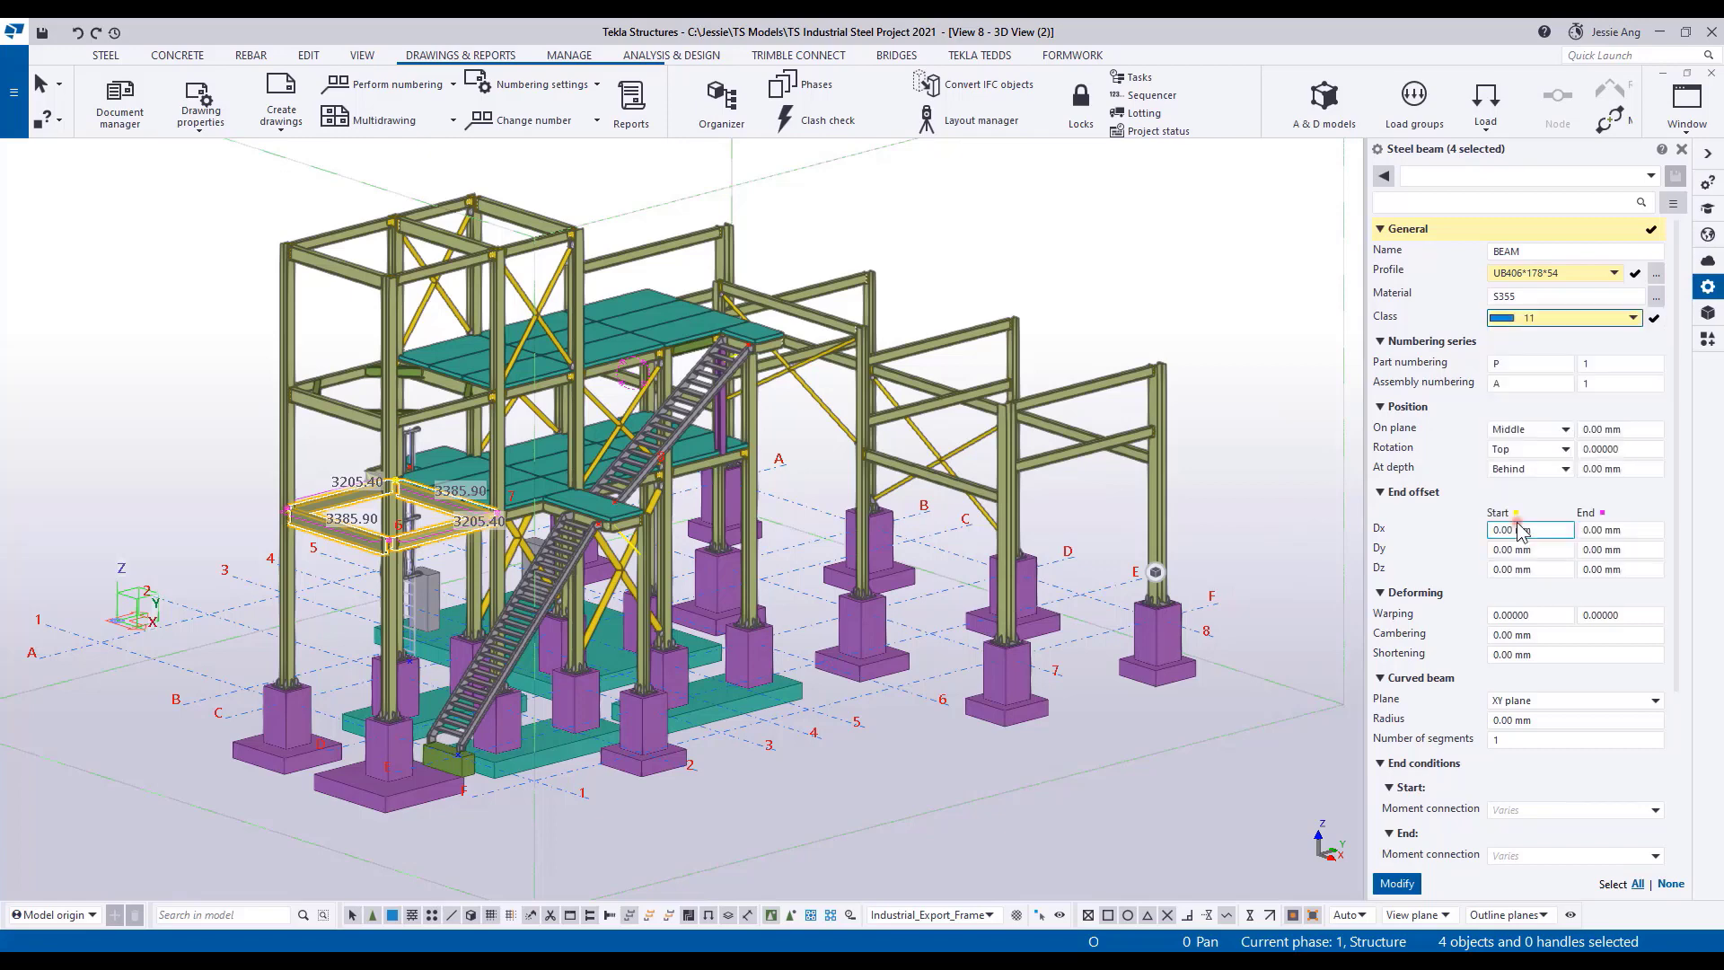
{"action": "left_click", "coordinate": [1397, 883]}
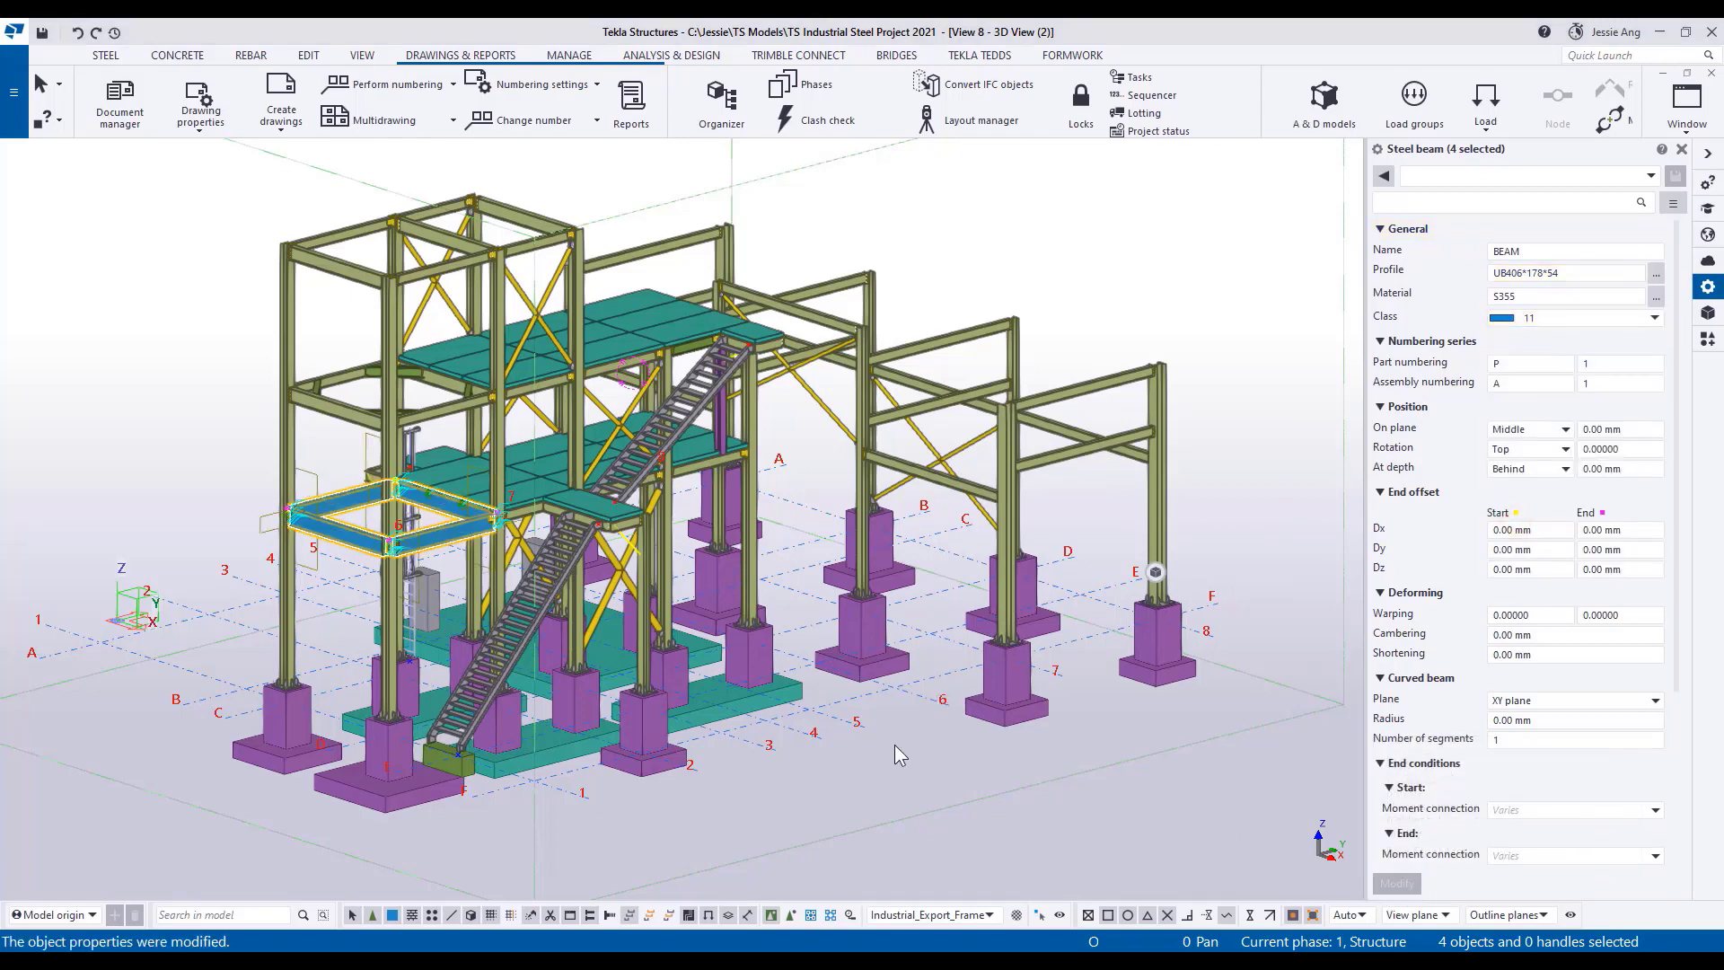
Fit the work area to the entire model and collapse the properties display to clear the 3D view.
{"action": "right_click", "coordinate": [907, 765]}
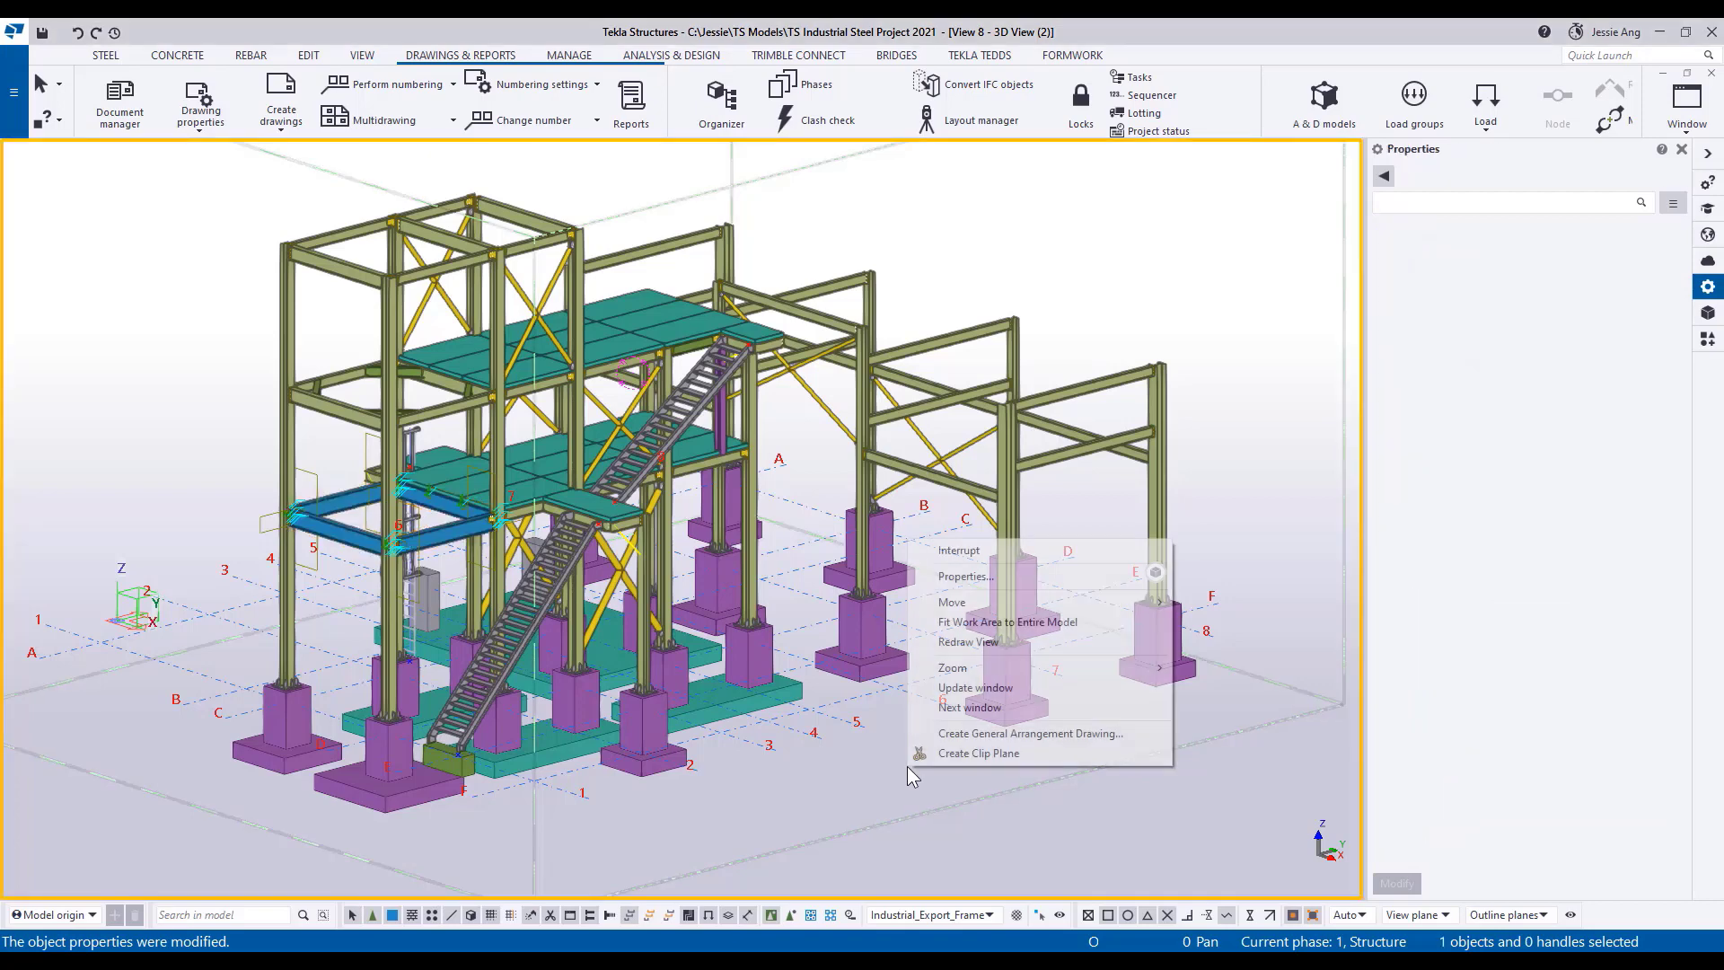
{"action": "left_click", "coordinate": [1007, 622]}
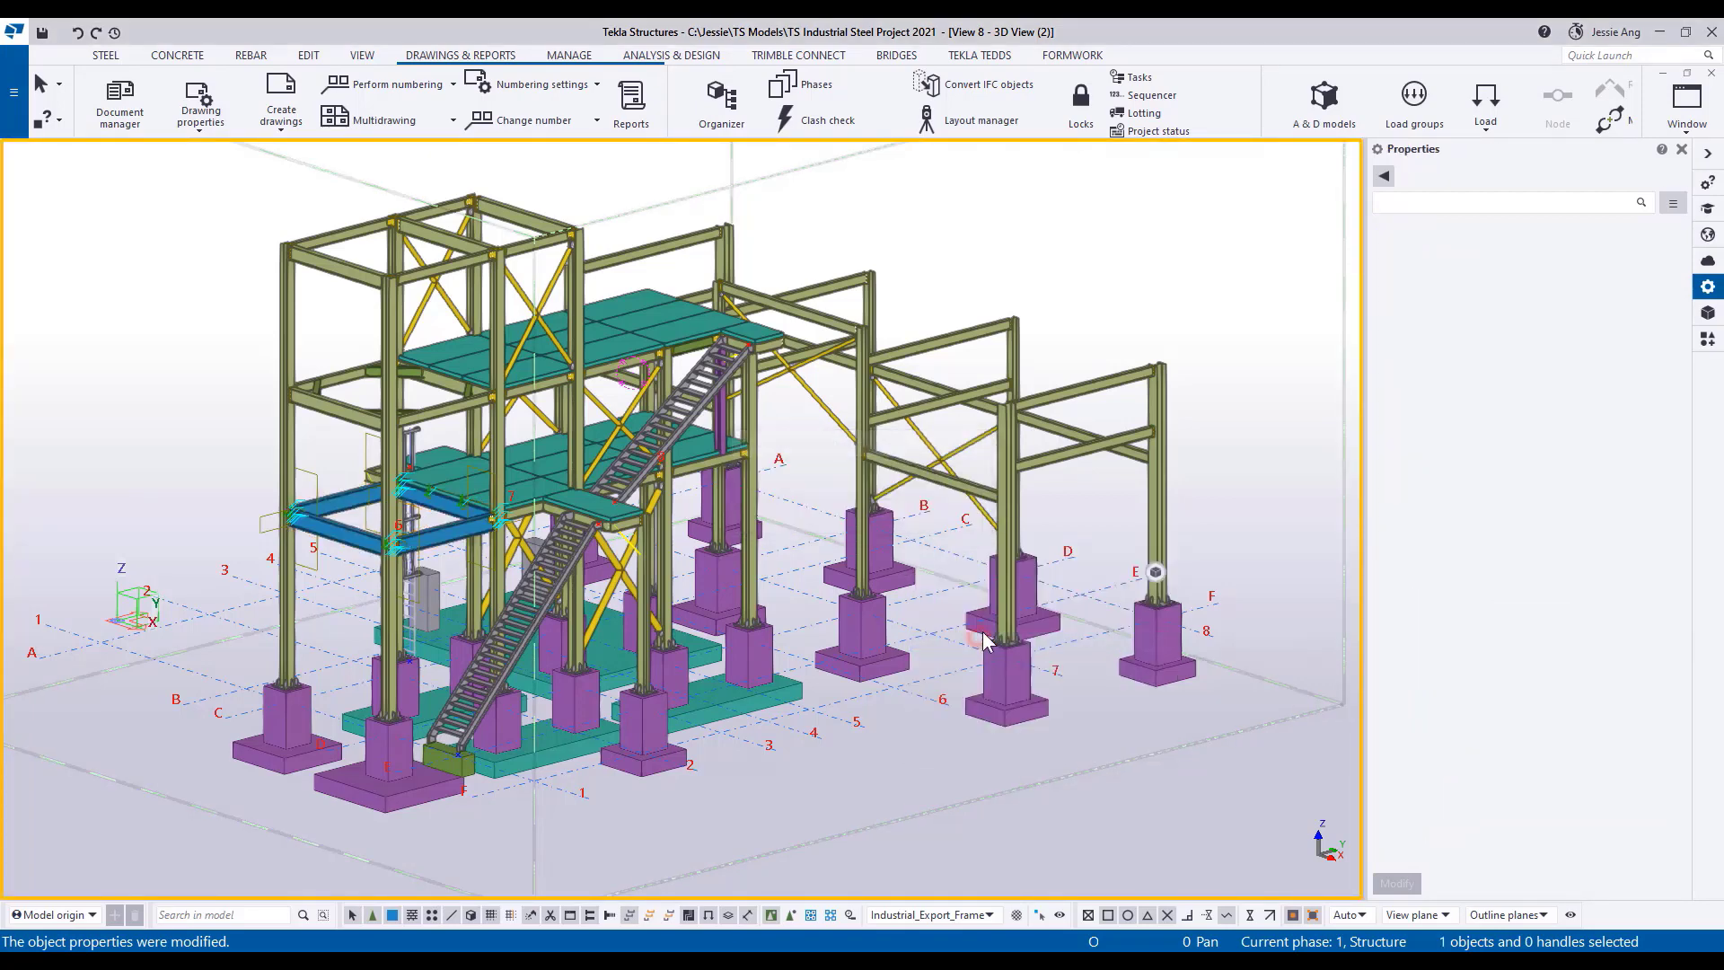
{"action": "left_click", "coordinate": [1706, 157]}
{"action": "left_click", "coordinate": [1398, 572]}
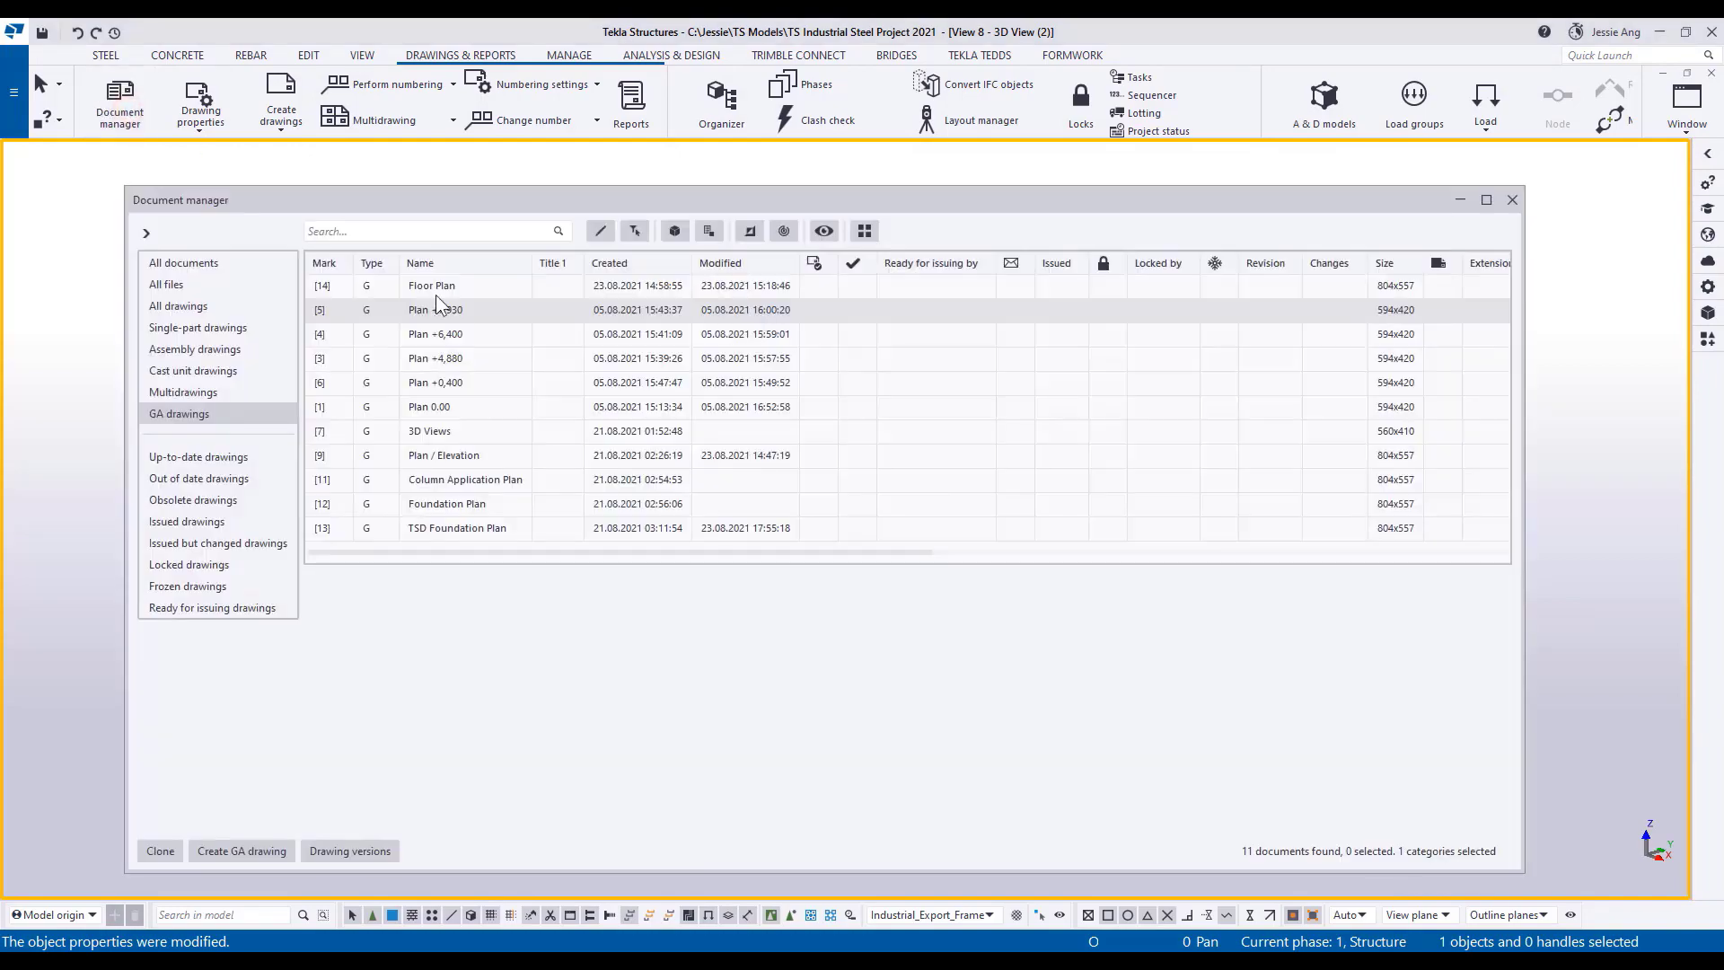
Open the Floor Plan drawing, examine the clouded beam marks between grids 1 and 2, and close the drawing.
{"action": "double_click", "coordinate": [434, 287]}
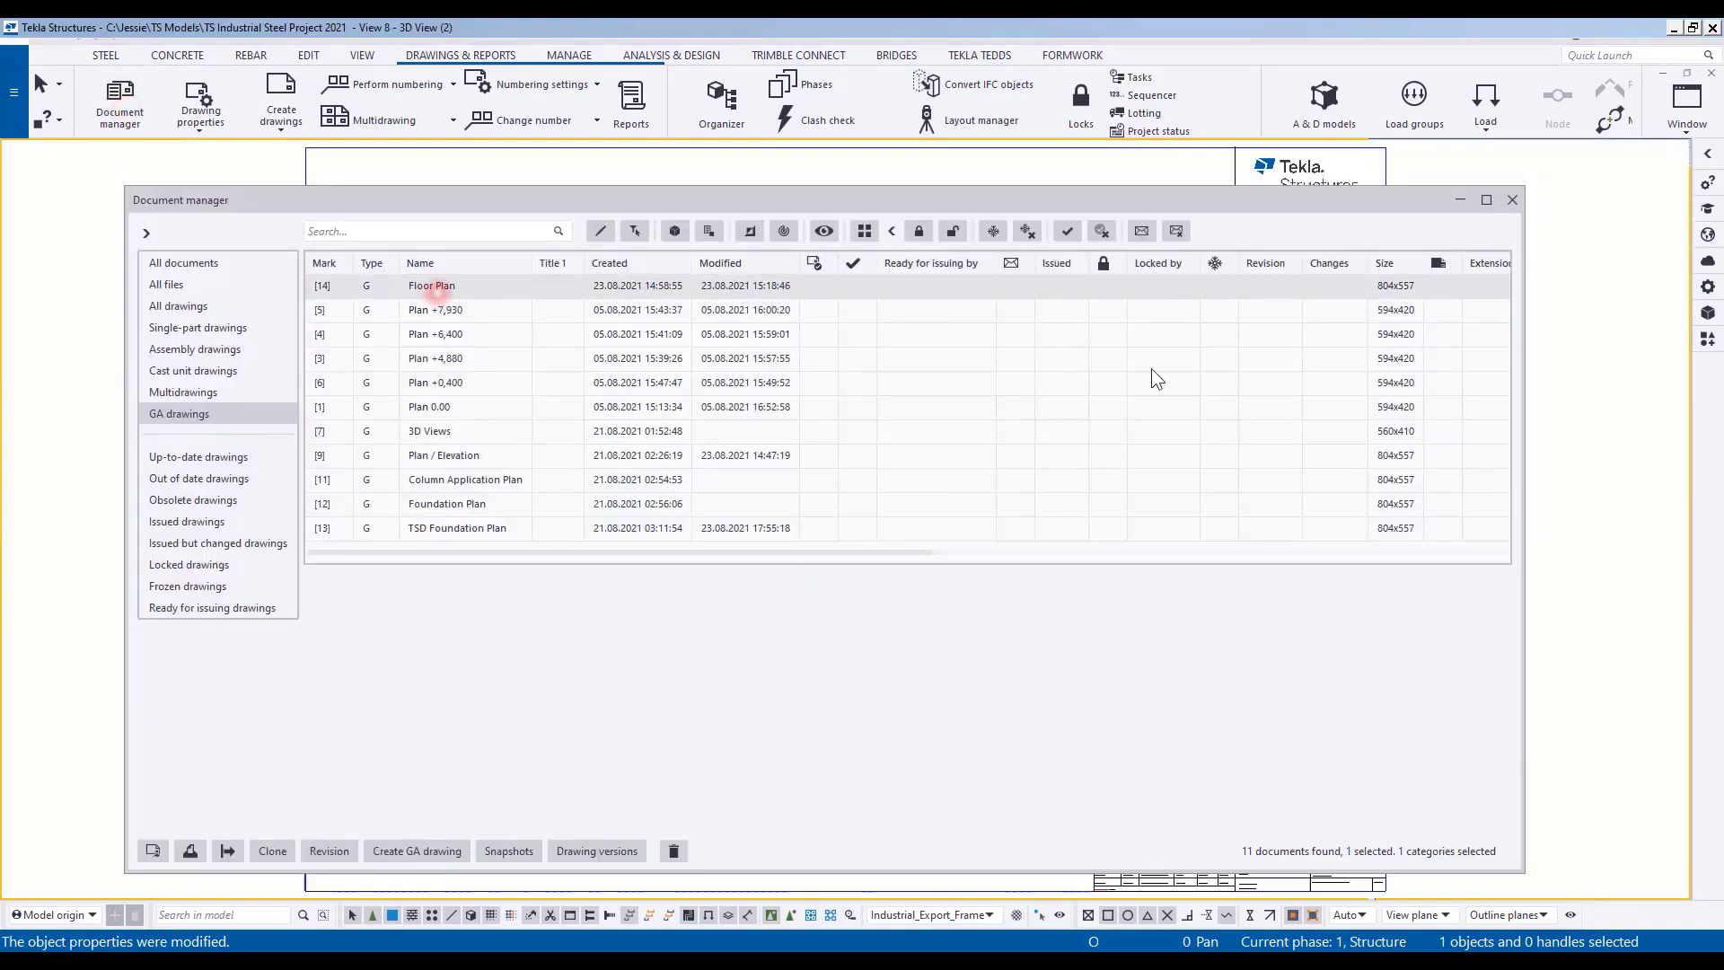
{"action": "left_click", "coordinate": [1512, 199]}
{"action": "scroll", "coordinate": [705, 517], "scroll_direction": "up", "scroll_amount": 5}
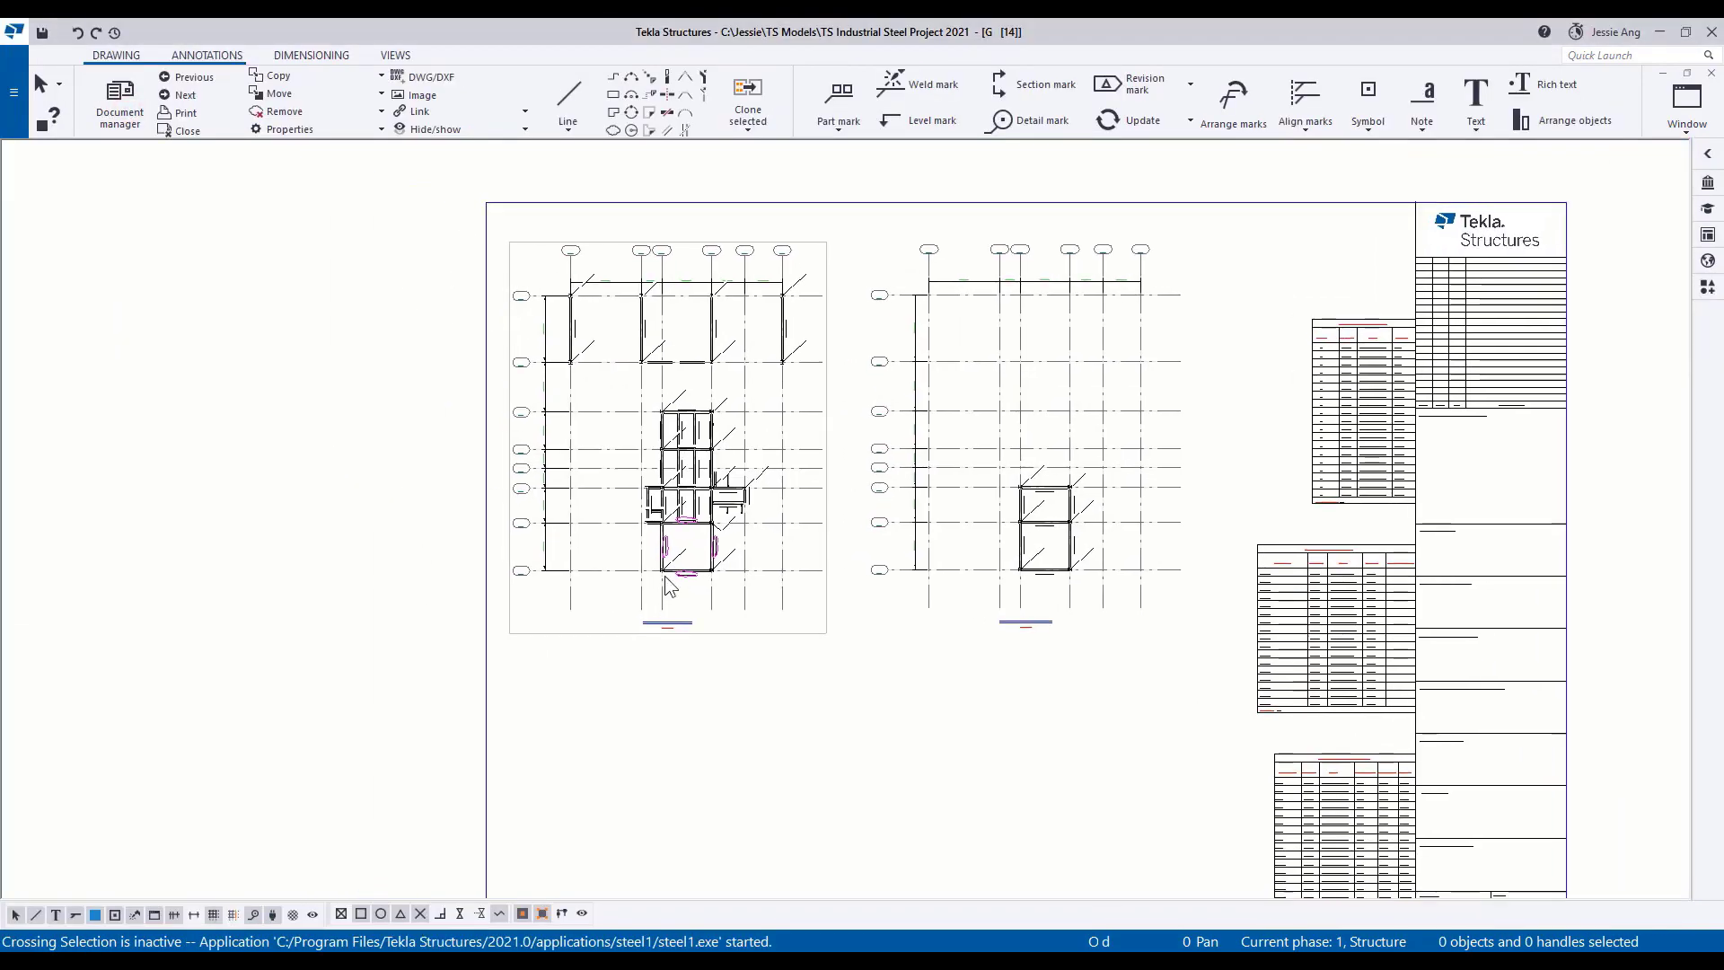
{"action": "scroll", "coordinate": [705, 517], "scroll_direction": "up", "scroll_amount": 5}
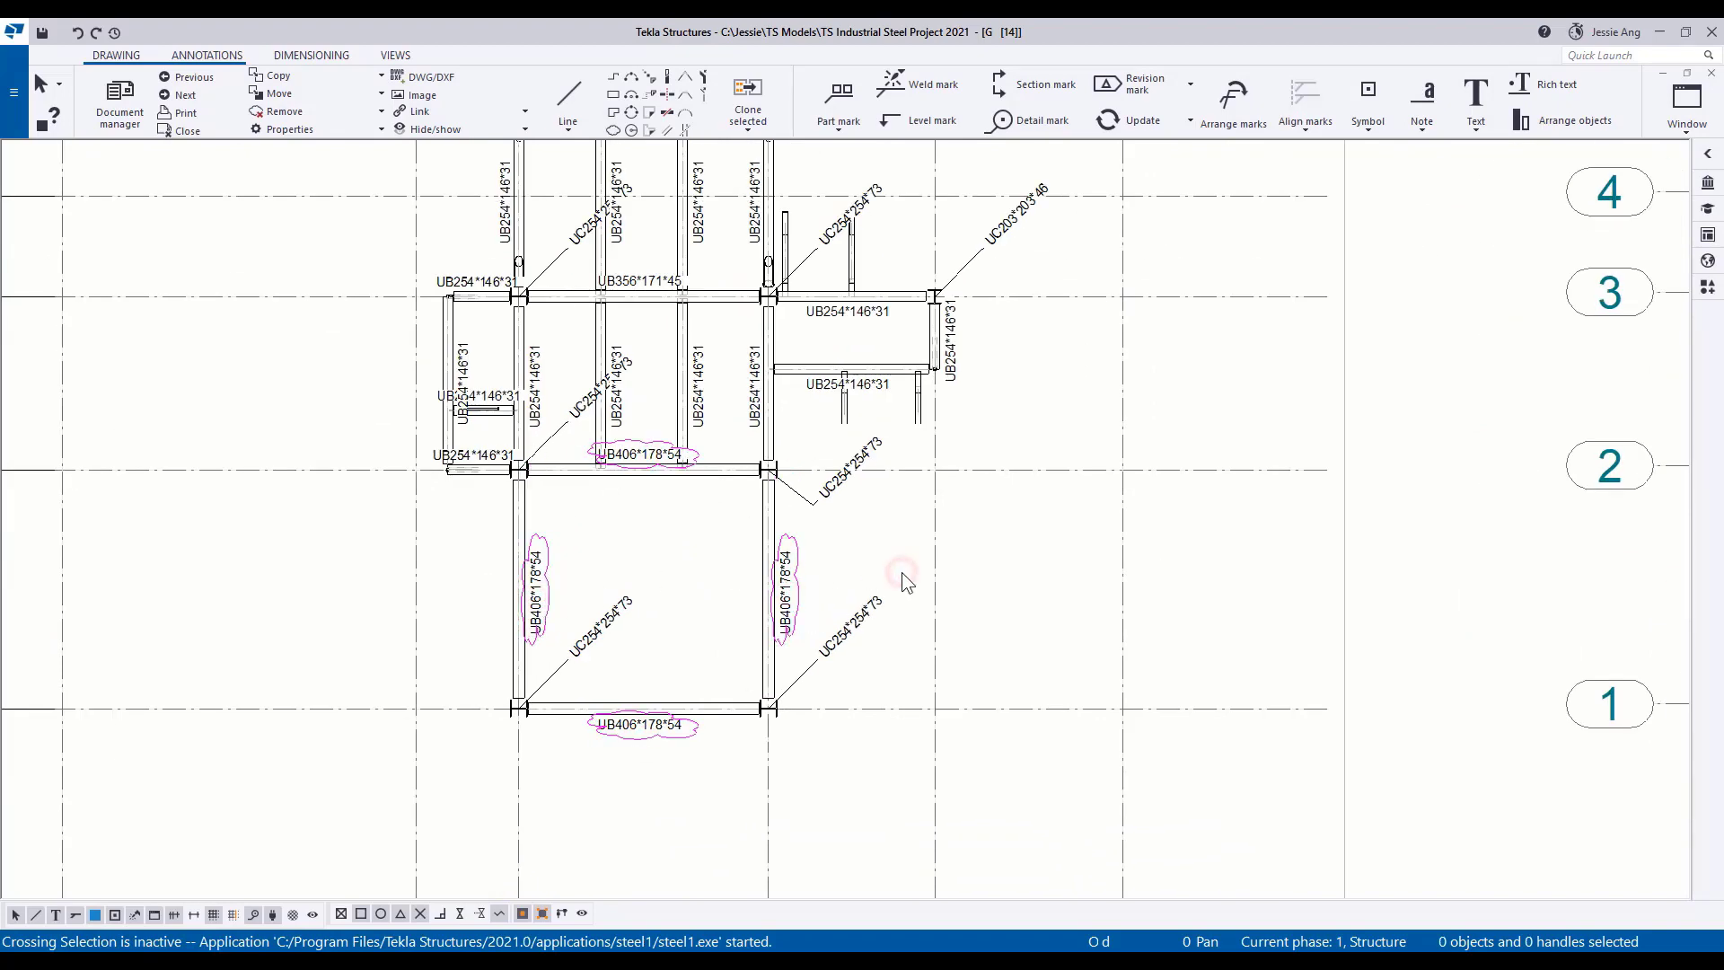
{"action": "left_click", "coordinate": [1712, 73]}
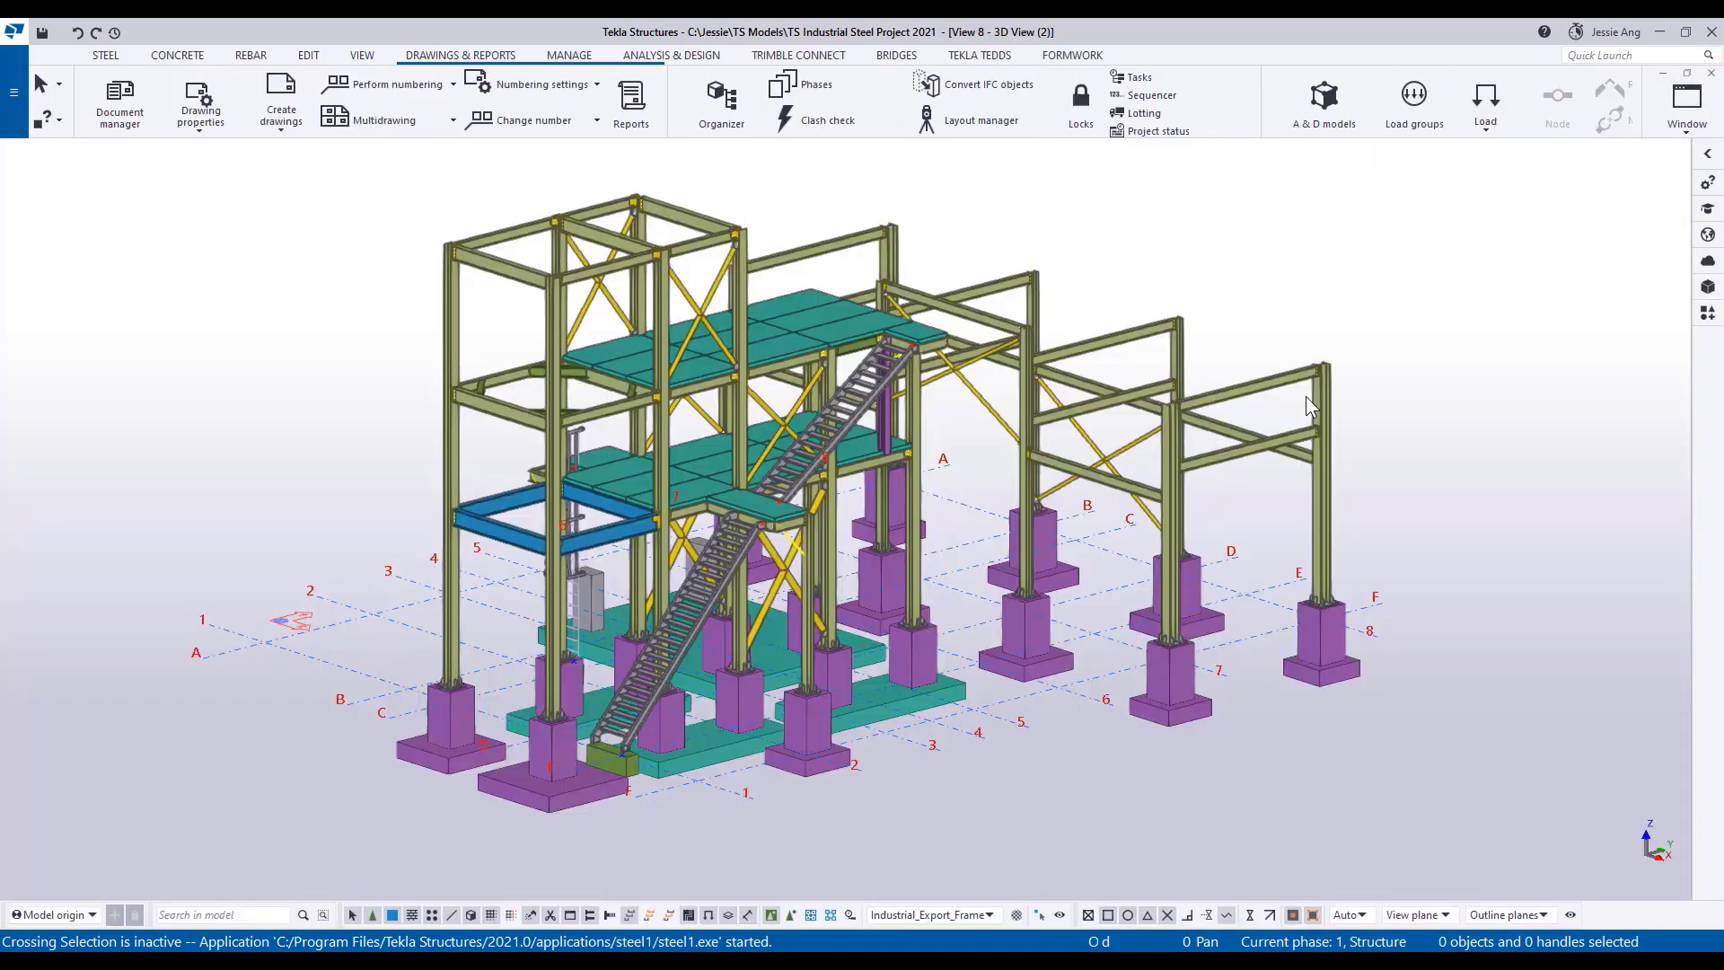
Color the 3D view by the TSD_Integration Status representation and open its object representation settings beside the view properties.
{"action": "double_click", "coordinate": [1297, 415]}
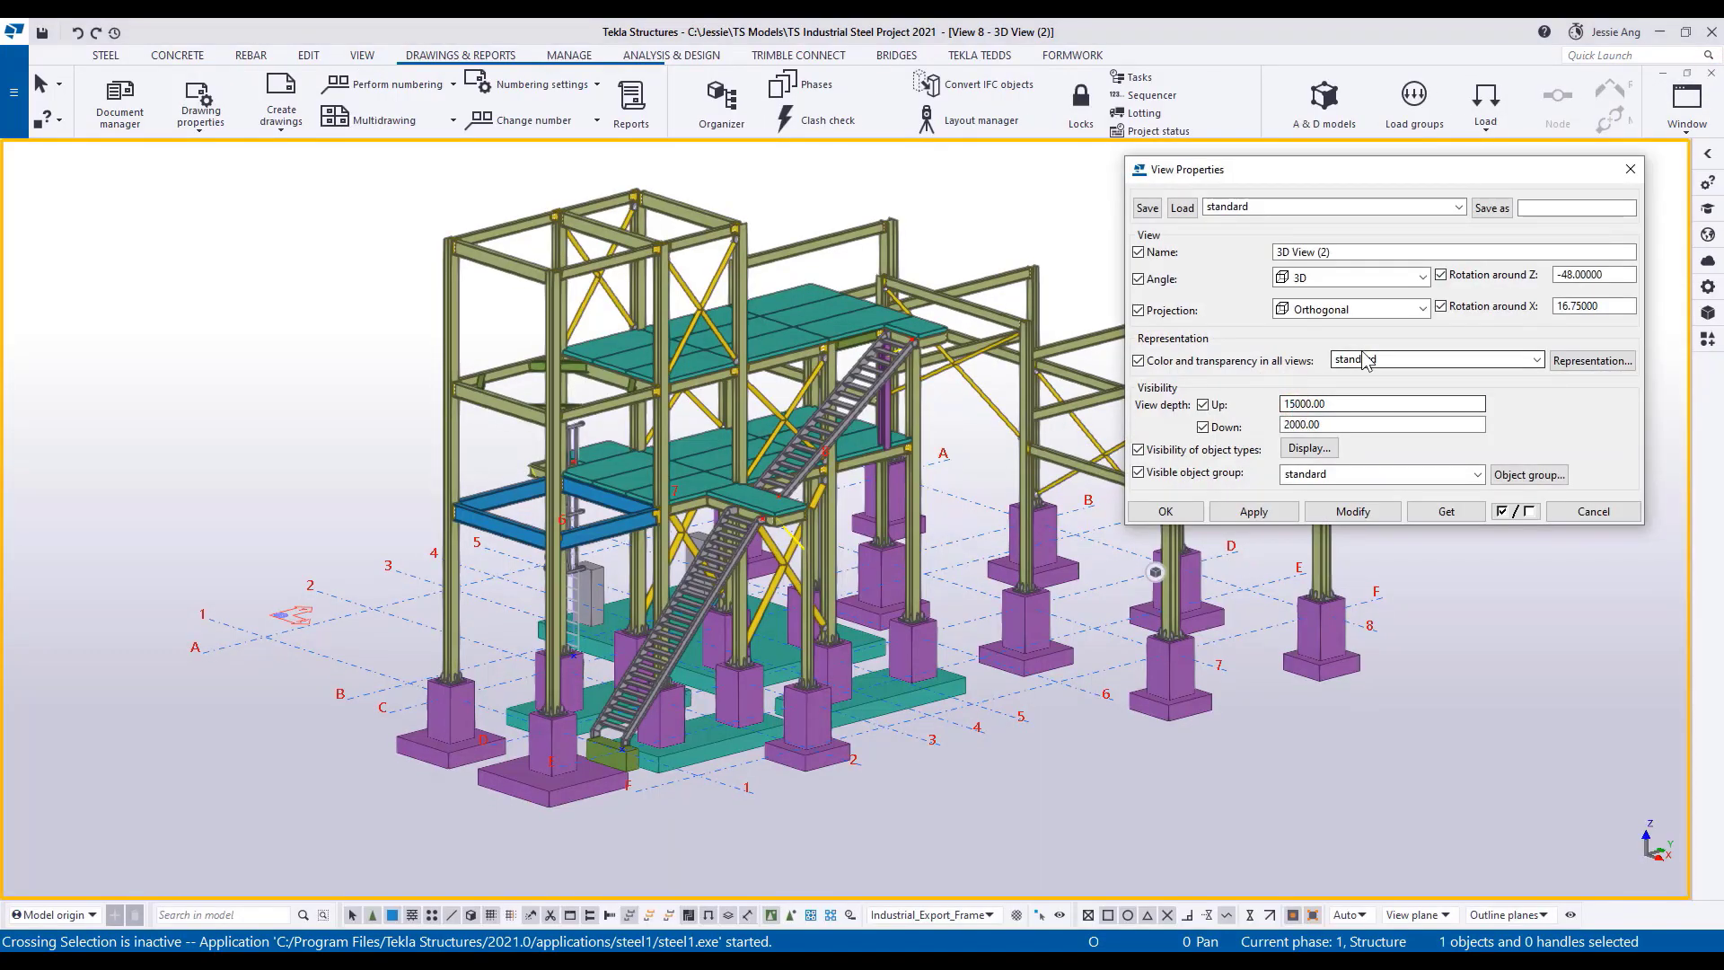
{"action": "left_click", "coordinate": [1366, 359]}
{"action": "left_click", "coordinate": [1396, 453]}
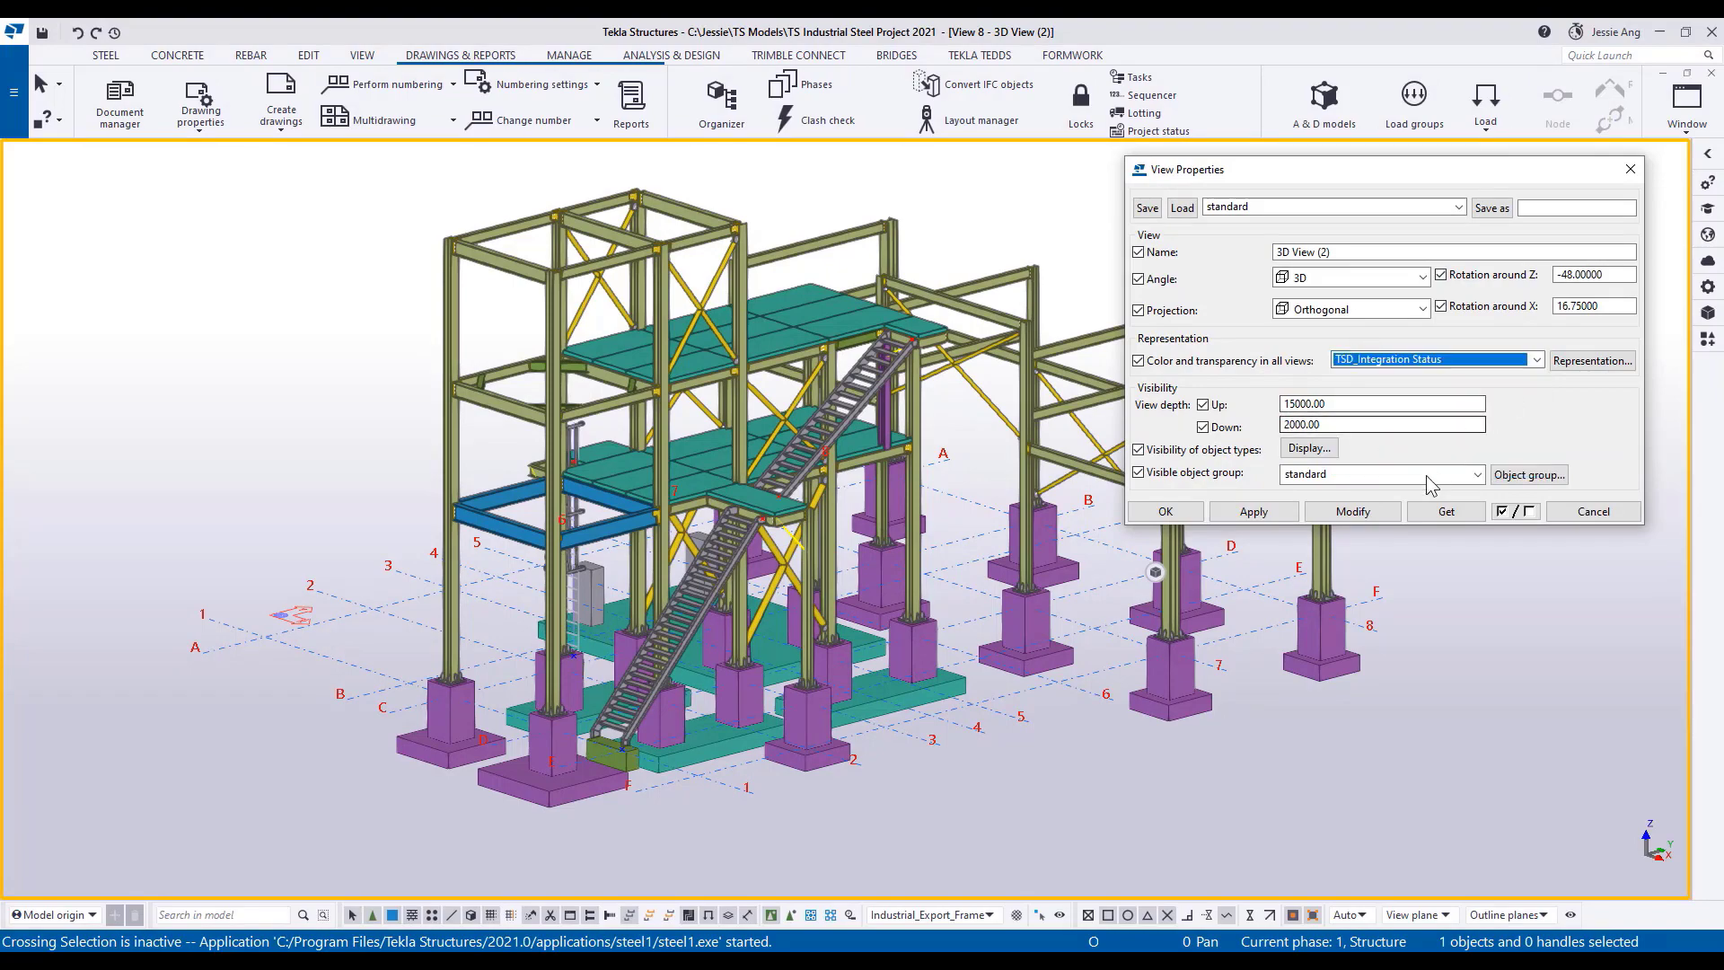
{"action": "left_click", "coordinate": [1592, 360]}
{"action": "left_click_drag", "start_coordinate": [467, 196], "coordinate": [1471, 574]}
{"action": "left_click", "coordinate": [1353, 511]}
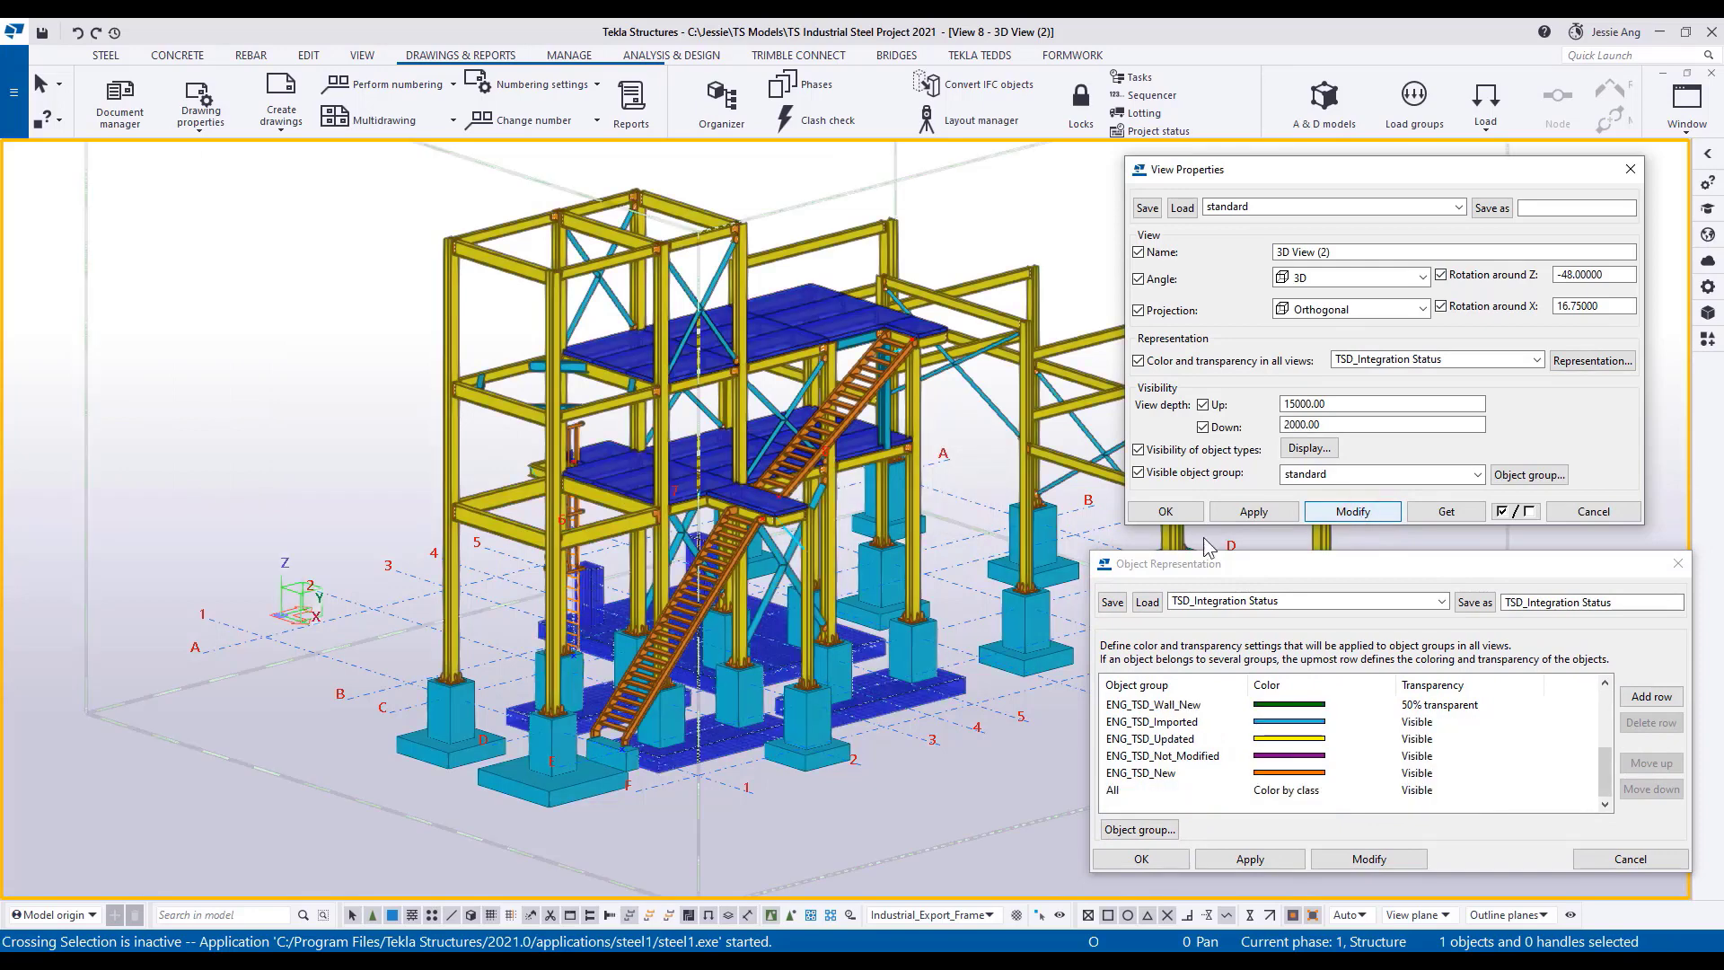
Examine the colors assigned to the imported, updated, not-modified and new object groups, and close the object representation settings.
{"action": "left_click", "coordinate": [1185, 723]}
{"action": "left_click", "coordinate": [1183, 740]}
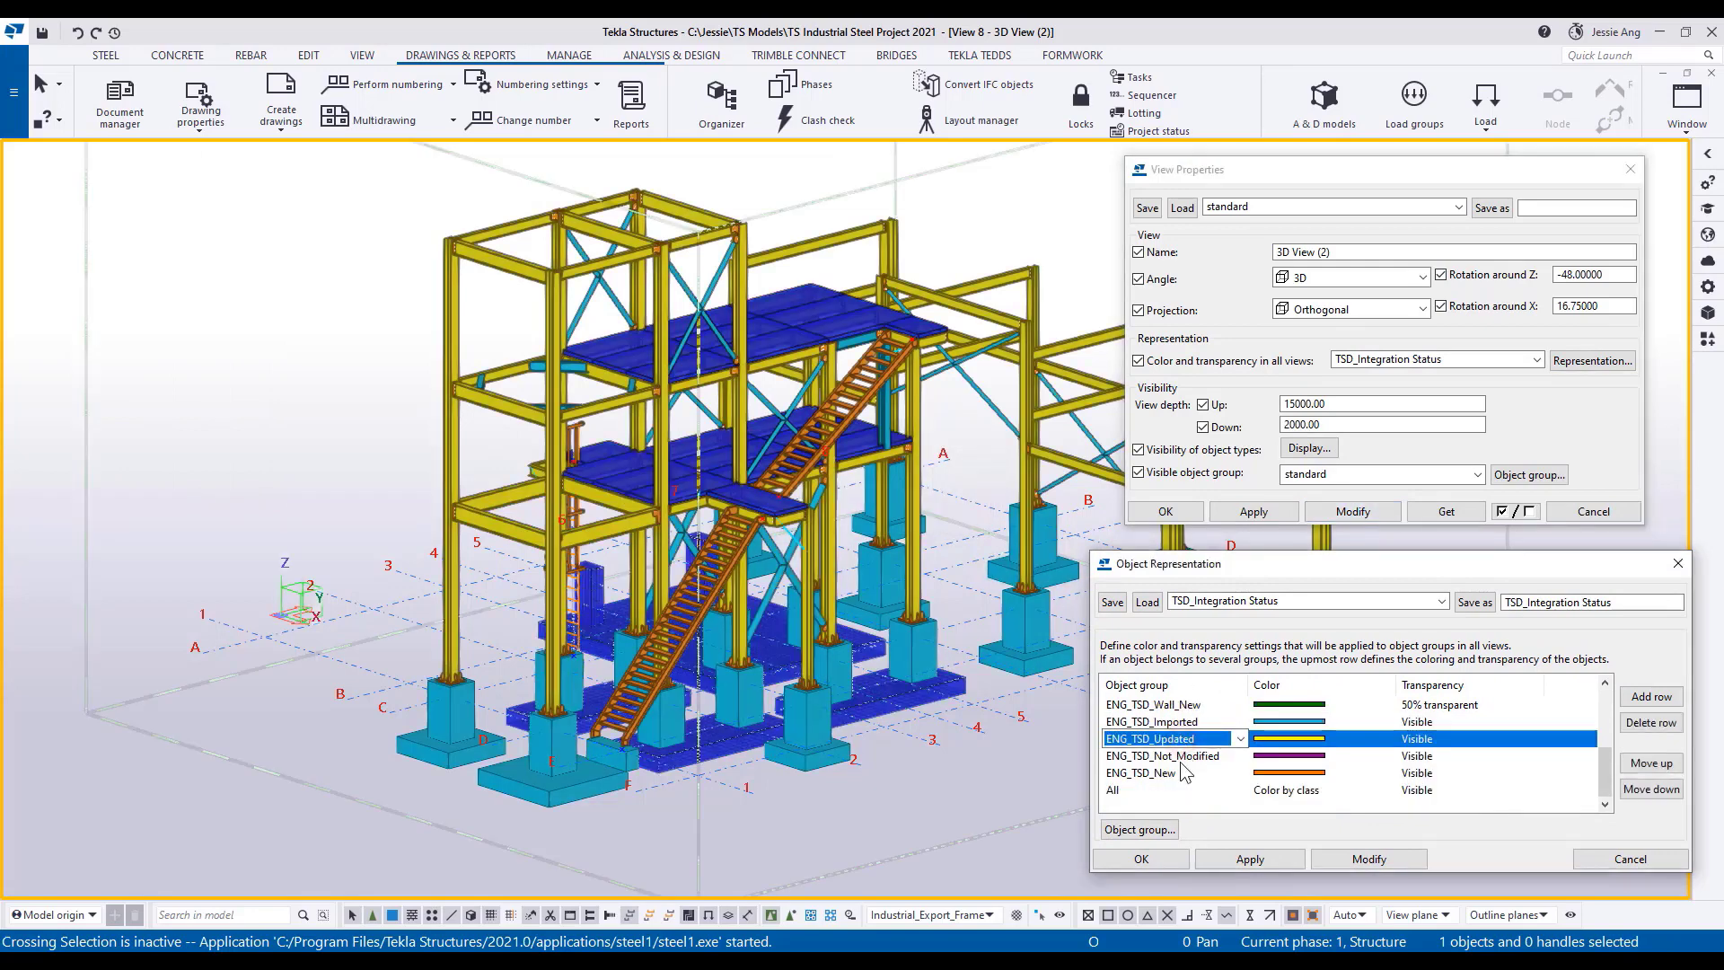
{"action": "left_click", "coordinate": [1174, 774]}
{"action": "scroll", "coordinate": [1185, 780], "scroll_direction": "up", "scroll_amount": 3}
{"action": "left_click", "coordinate": [1184, 722]}
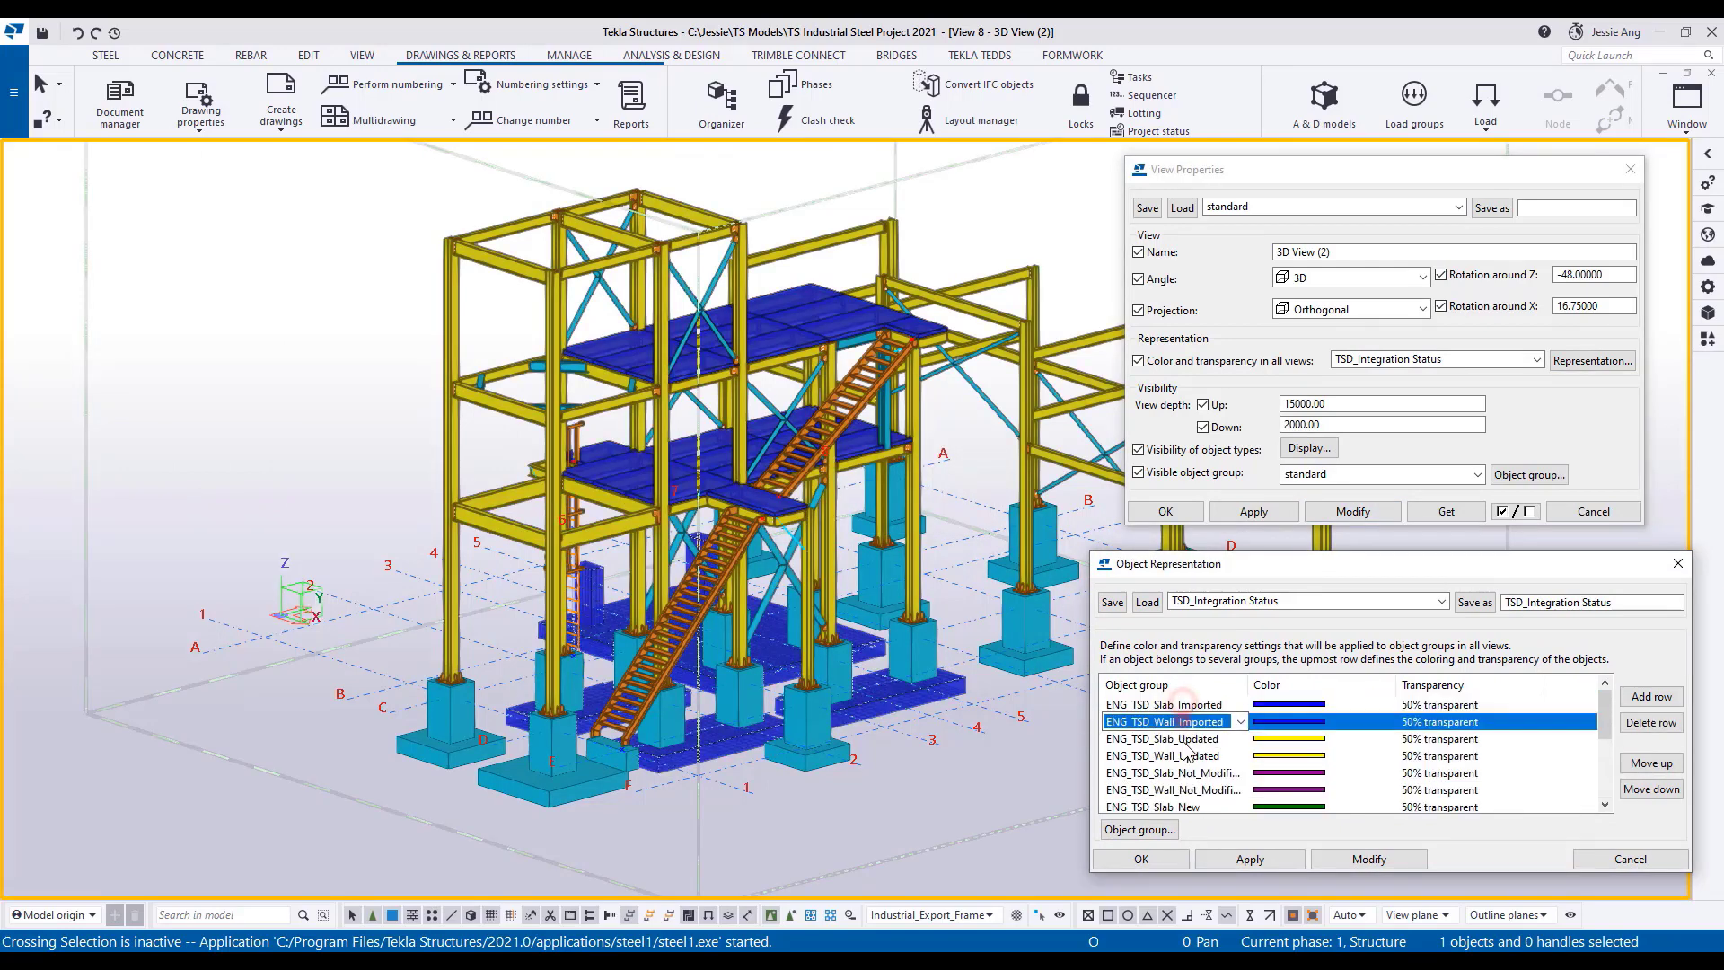
{"action": "left_click", "coordinate": [1678, 563]}
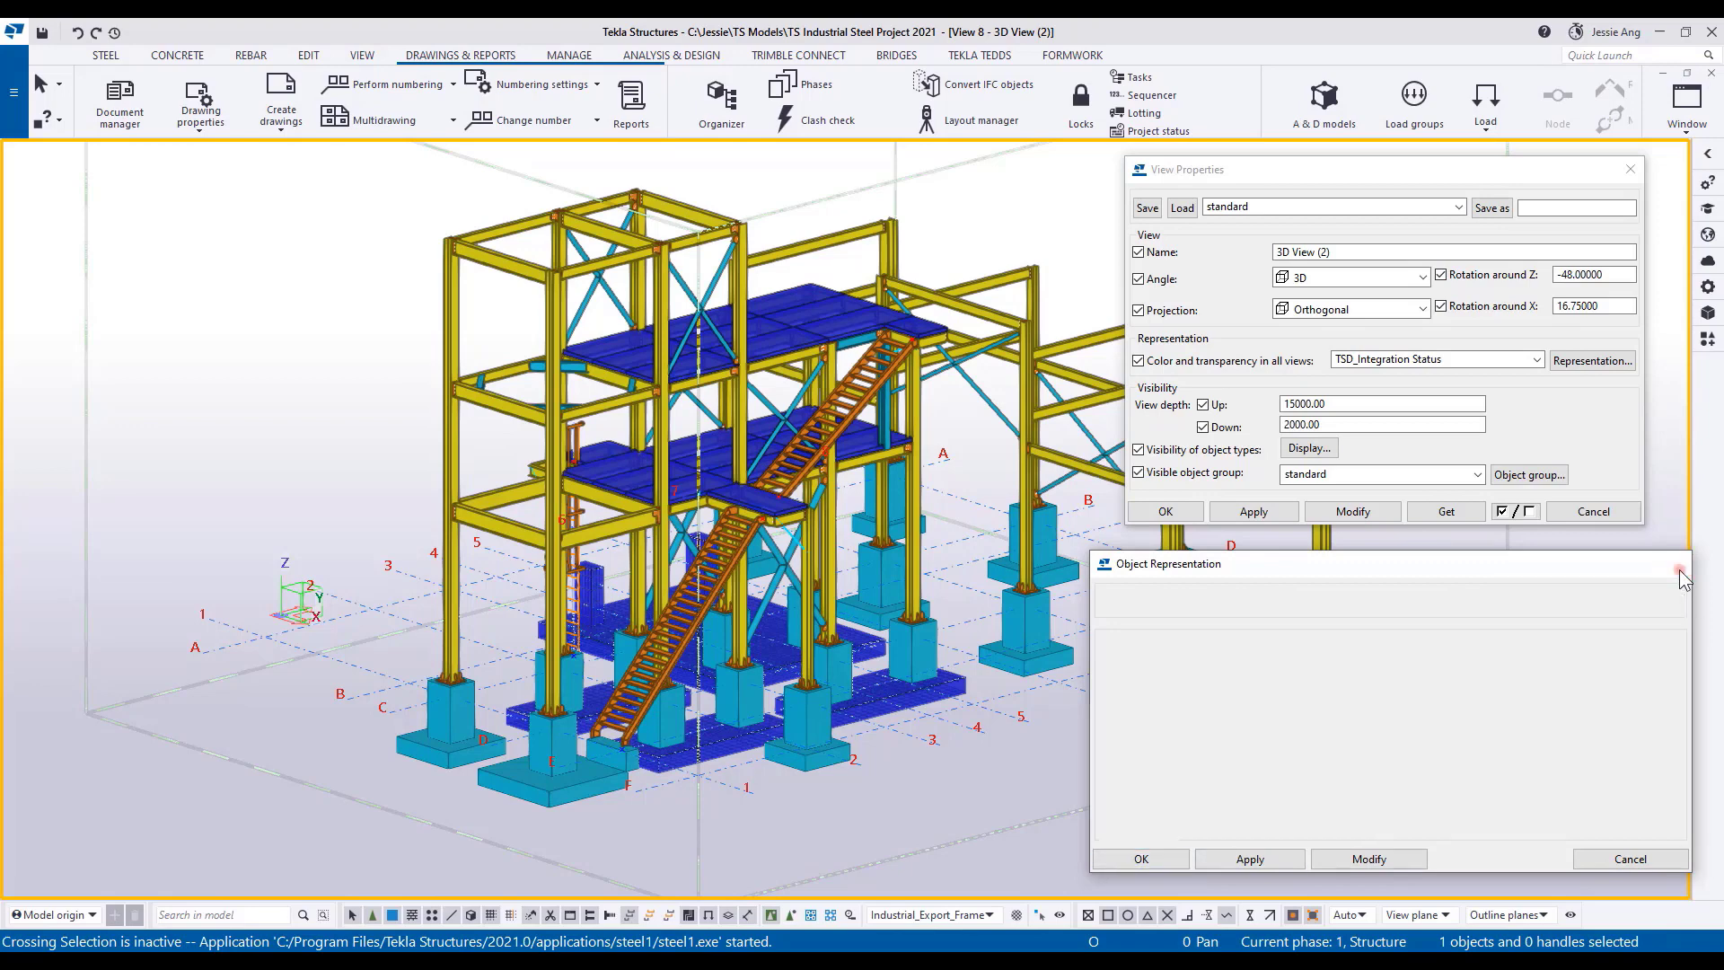
Restore the standard color and transparency representation in the 3D view and close its view properties.
{"action": "left_click", "coordinate": [1536, 359]}
{"action": "left_click", "coordinate": [1492, 381]}
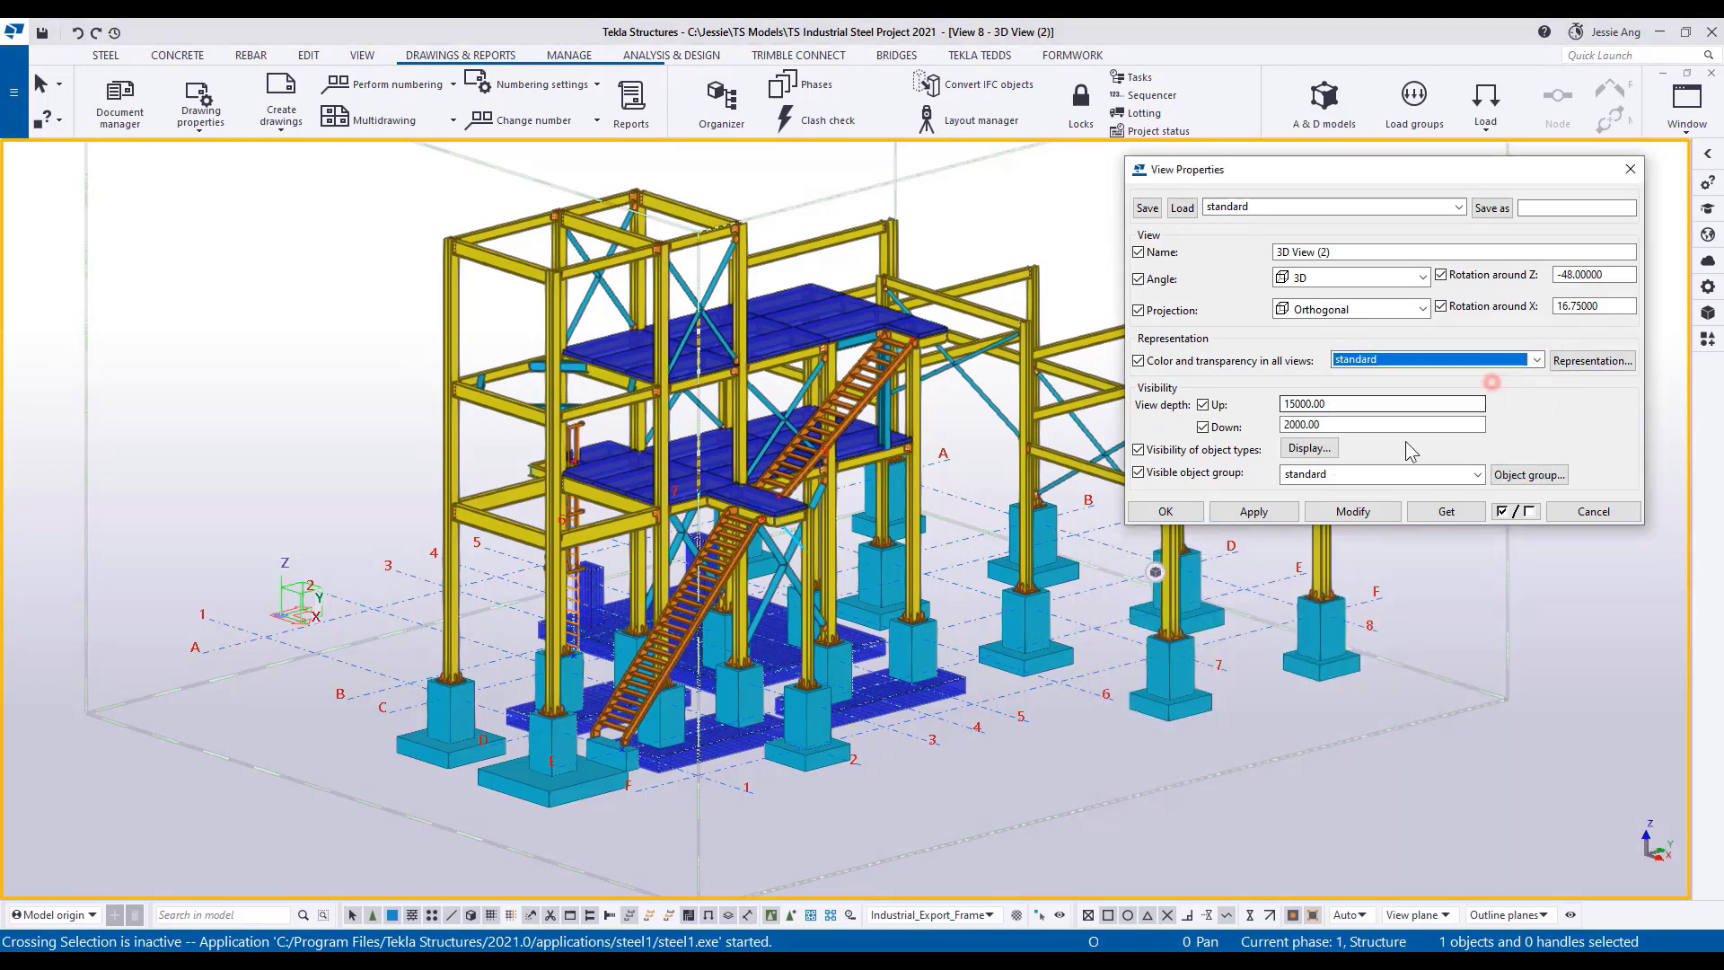
{"action": "left_click", "coordinate": [1353, 513]}
{"action": "left_click", "coordinate": [1163, 511]}
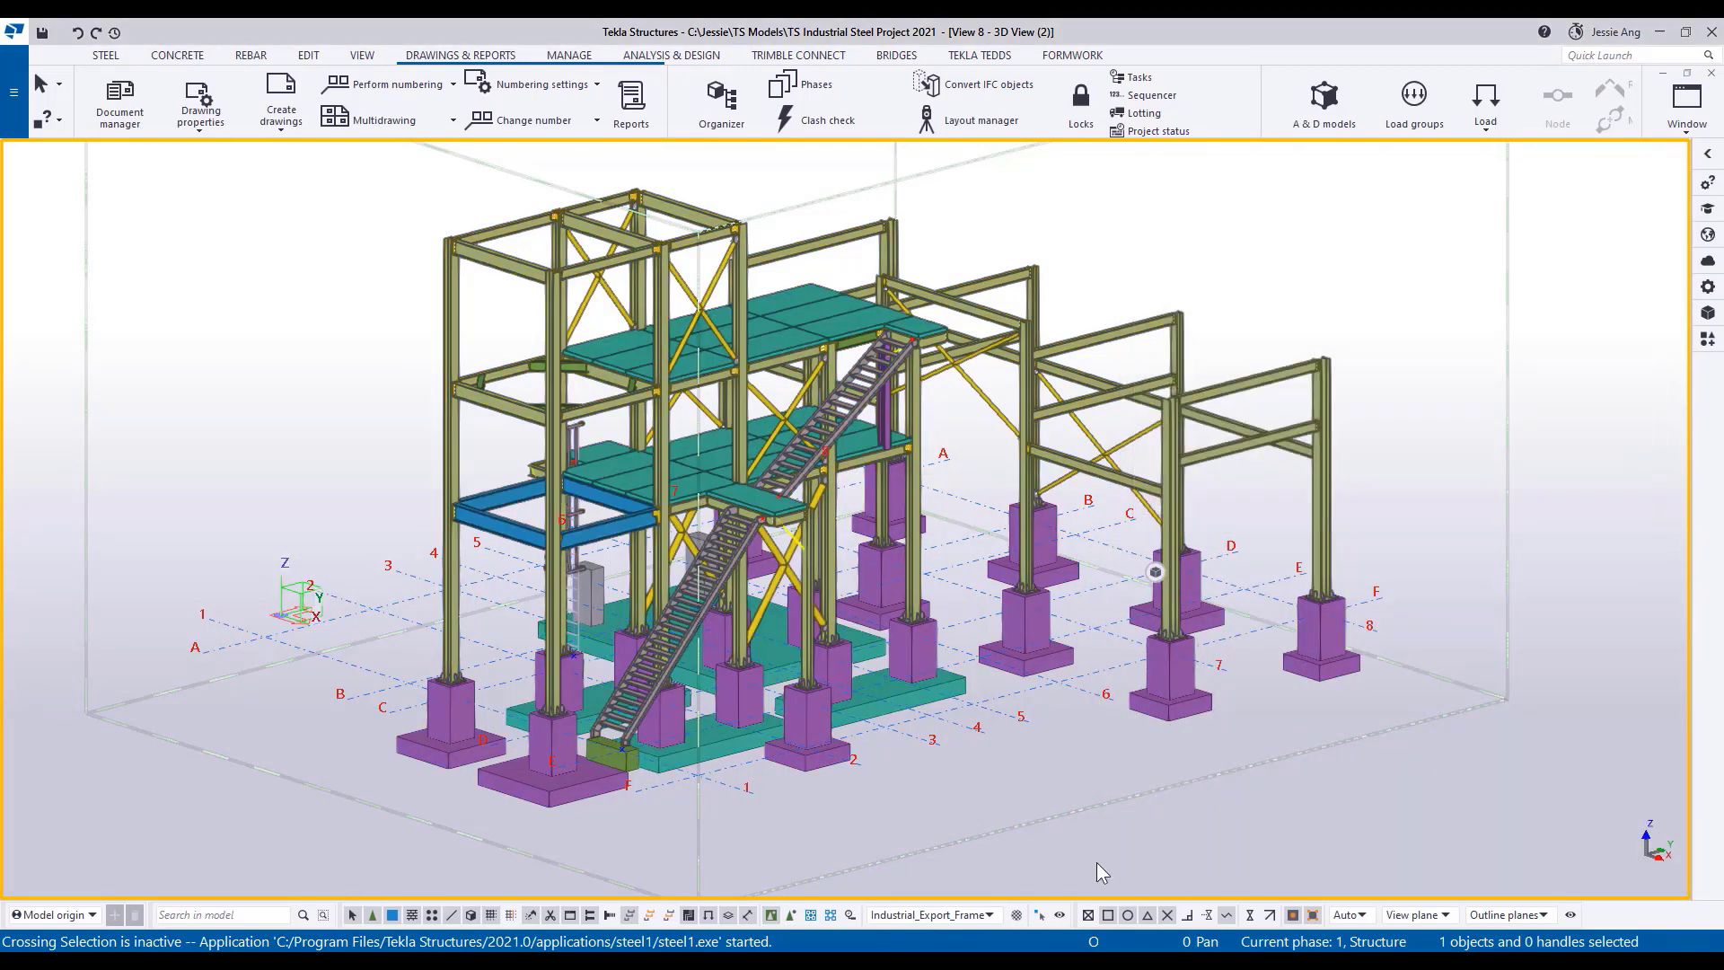
Start an export to Tekla Structural Designer with analysis model and rebuild analysis Model 1.
{"action": "left_click", "coordinate": [13, 92]}
{"action": "left_click", "coordinate": [72, 336]}
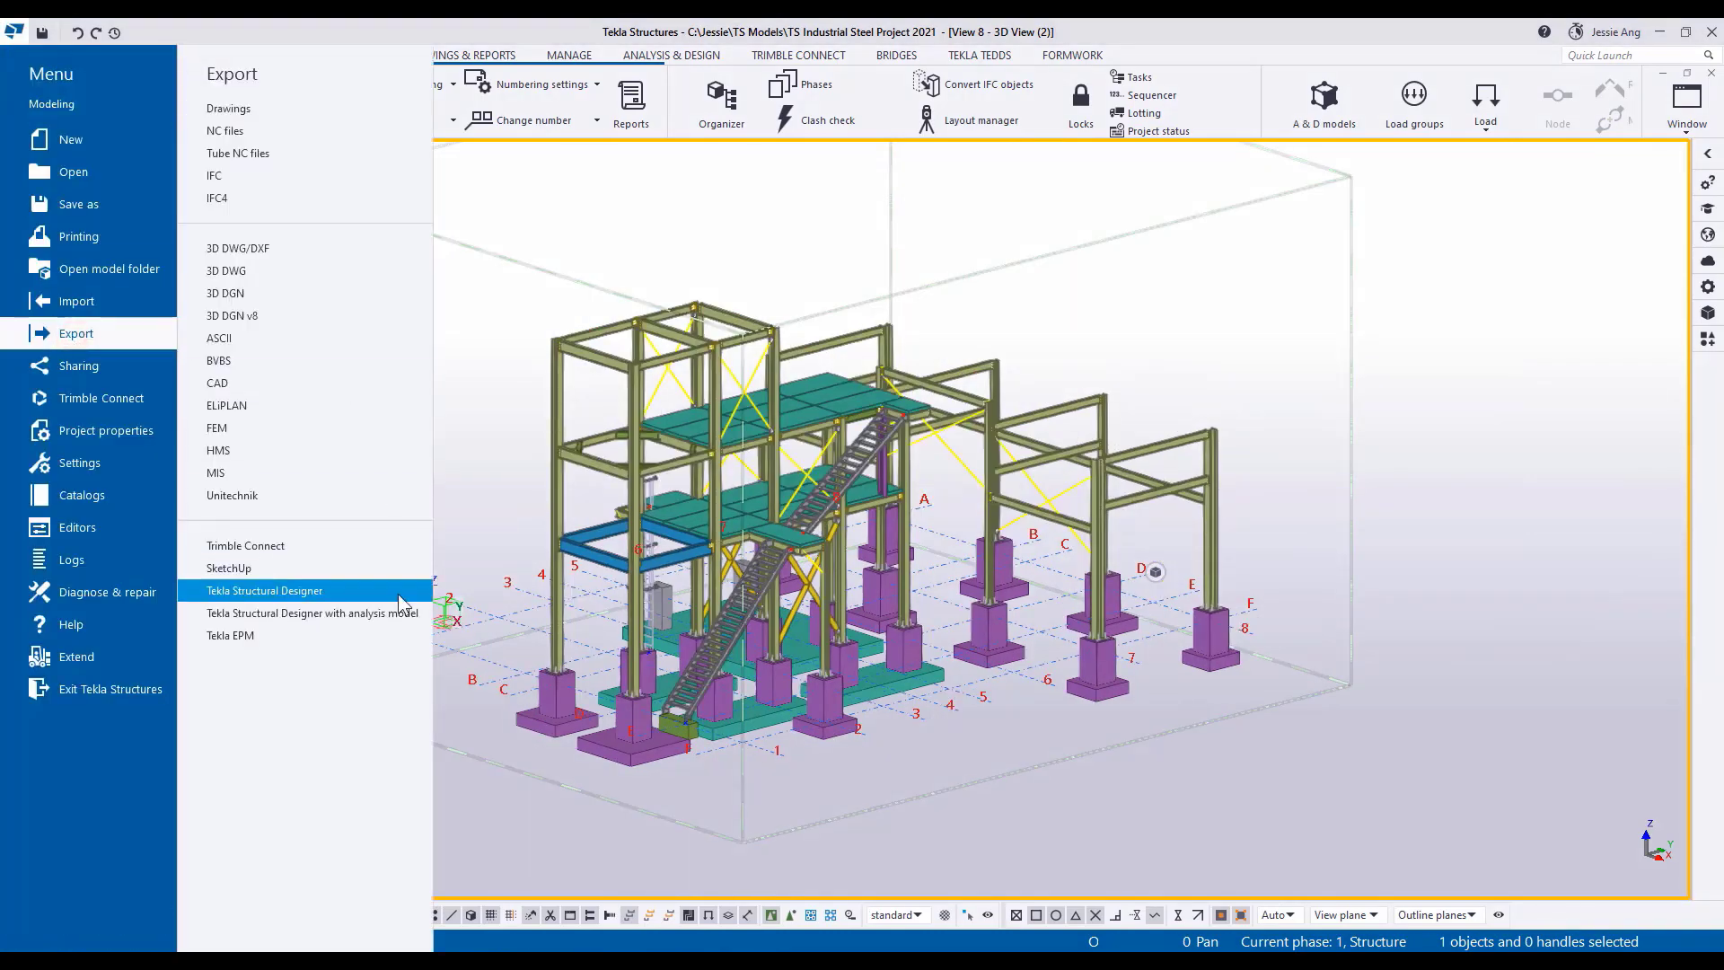
{"action": "left_click", "coordinate": [402, 614]}
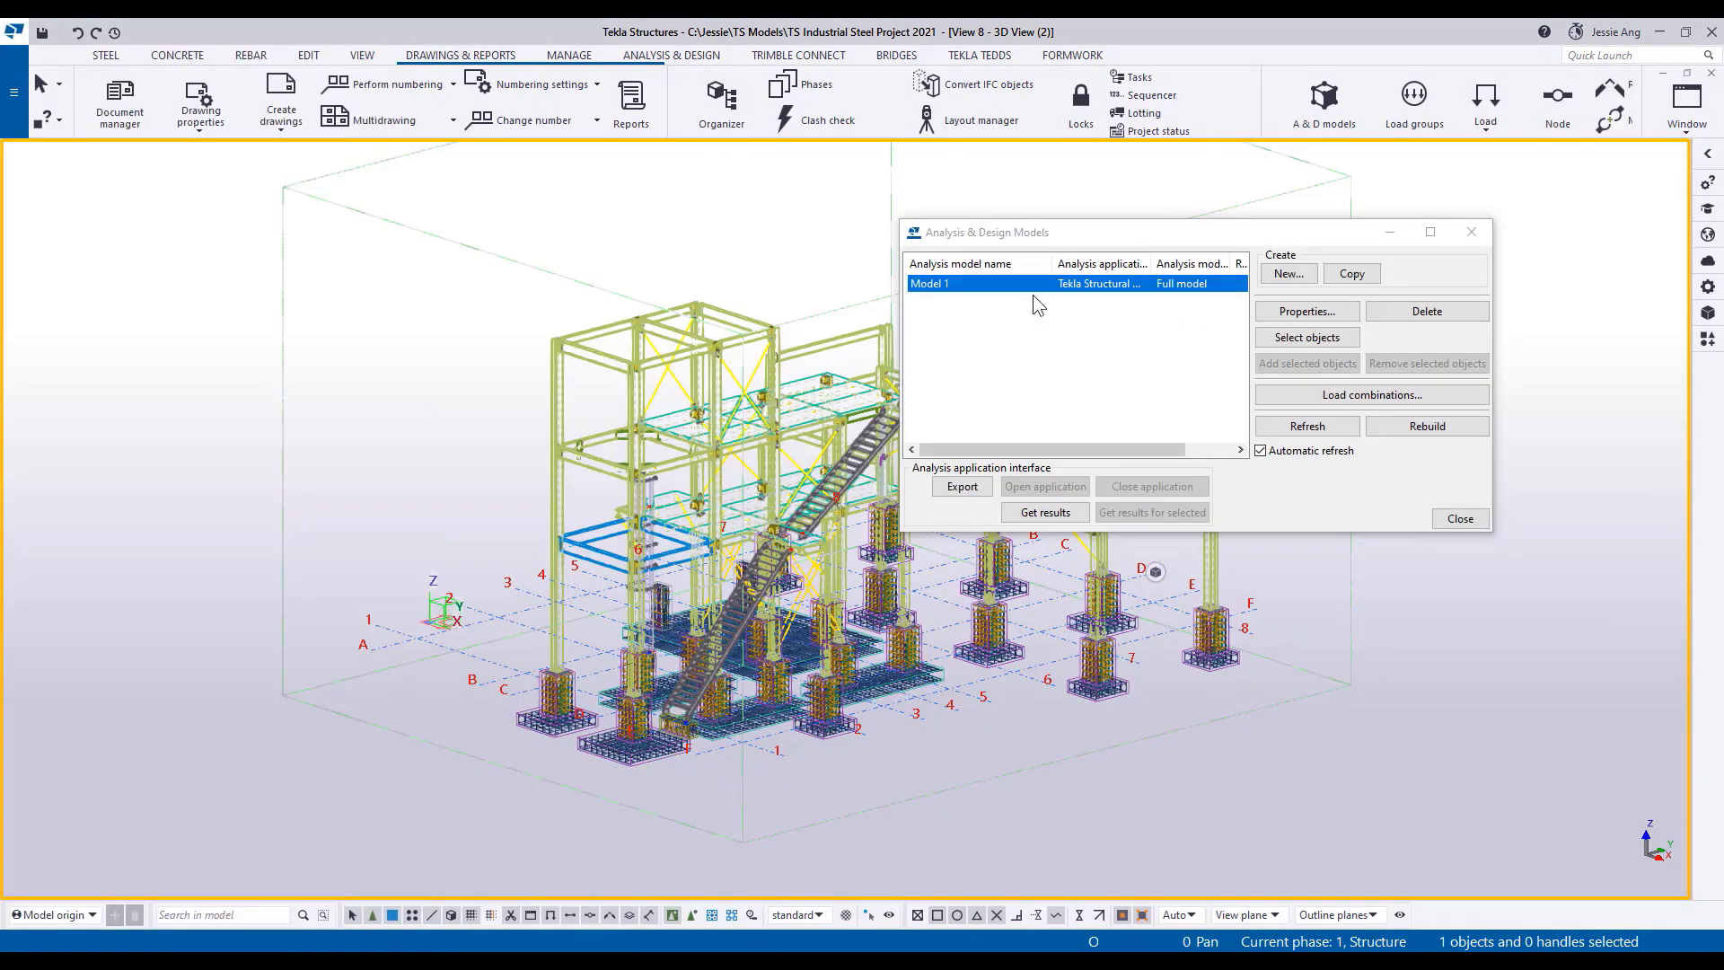
{"action": "left_click", "coordinate": [1424, 427]}
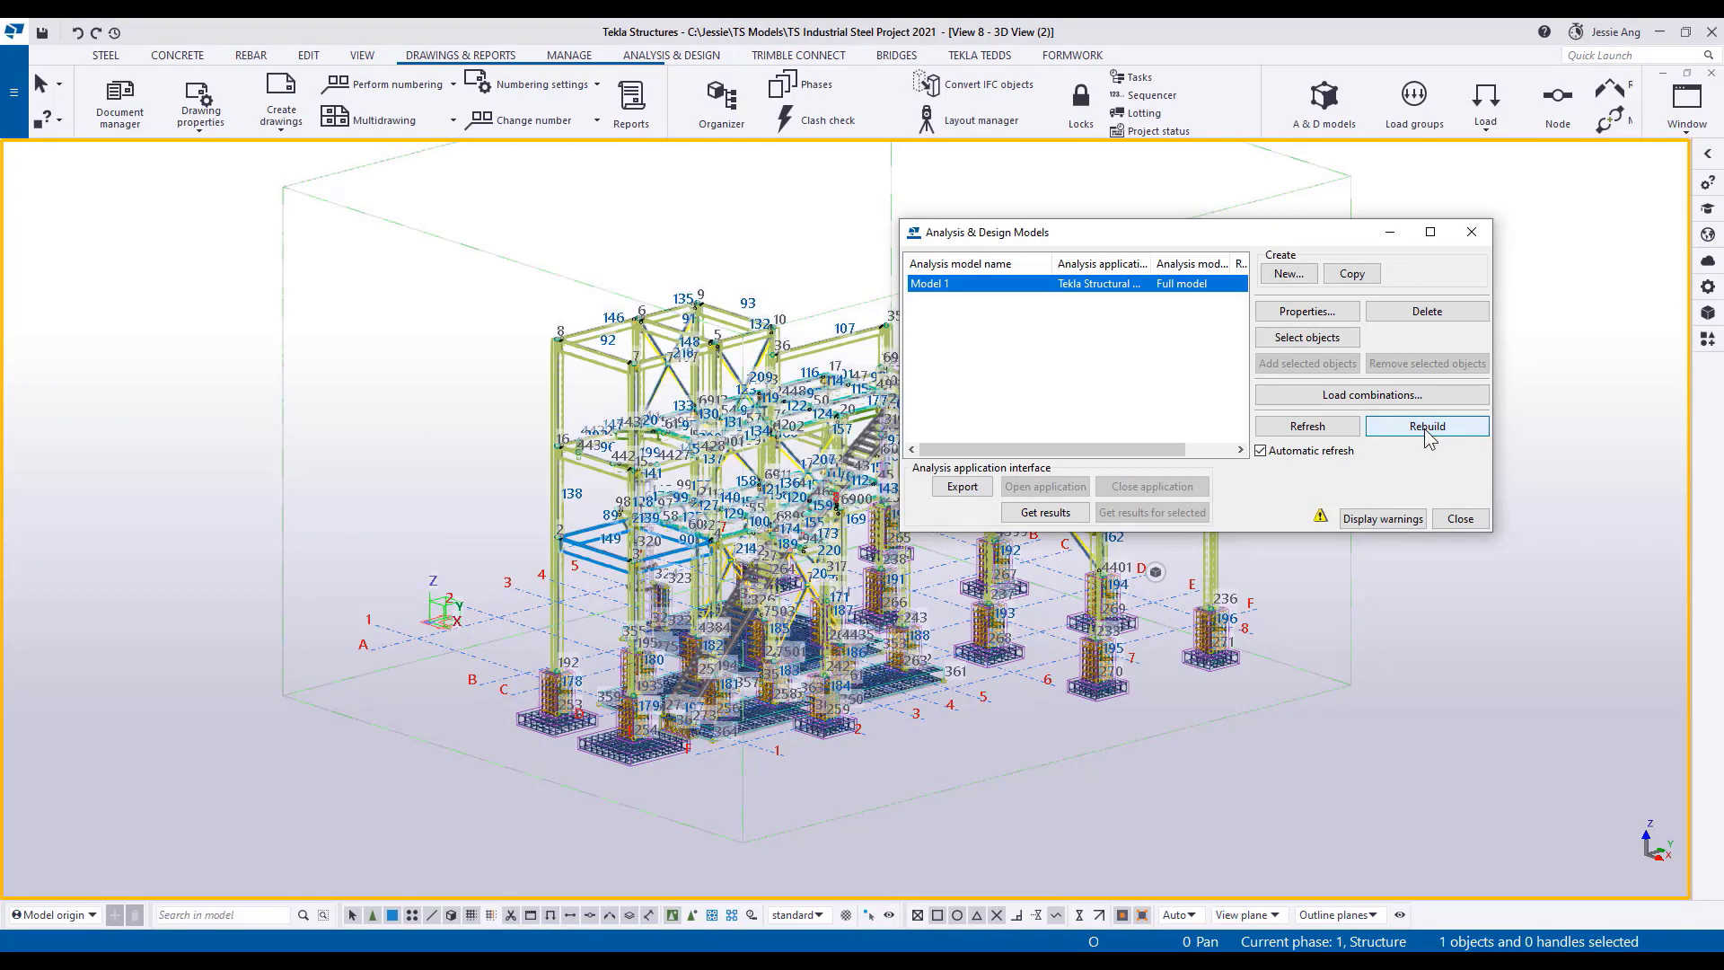
Export analysis Model 1 to the file TS steel model_1.tsmd with no grids, accepting the model creation warnings.
{"action": "left_click", "coordinate": [962, 487]}
{"action": "left_click", "coordinate": [814, 521]}
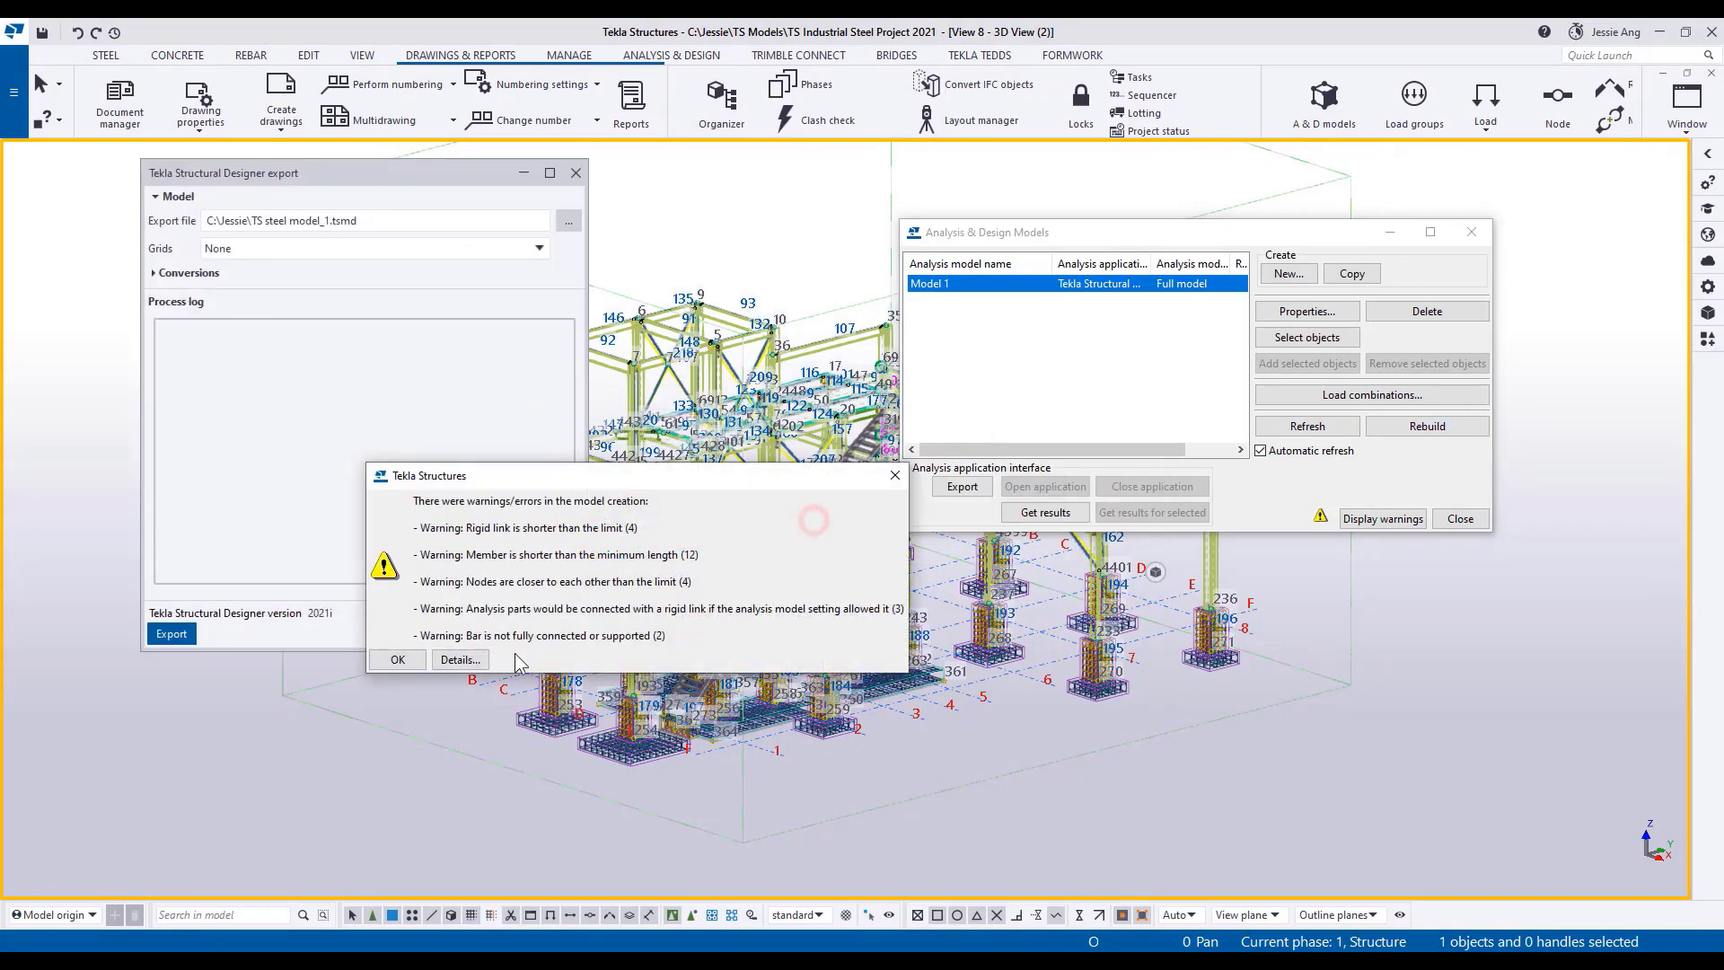
{"action": "left_click", "coordinate": [399, 659]}
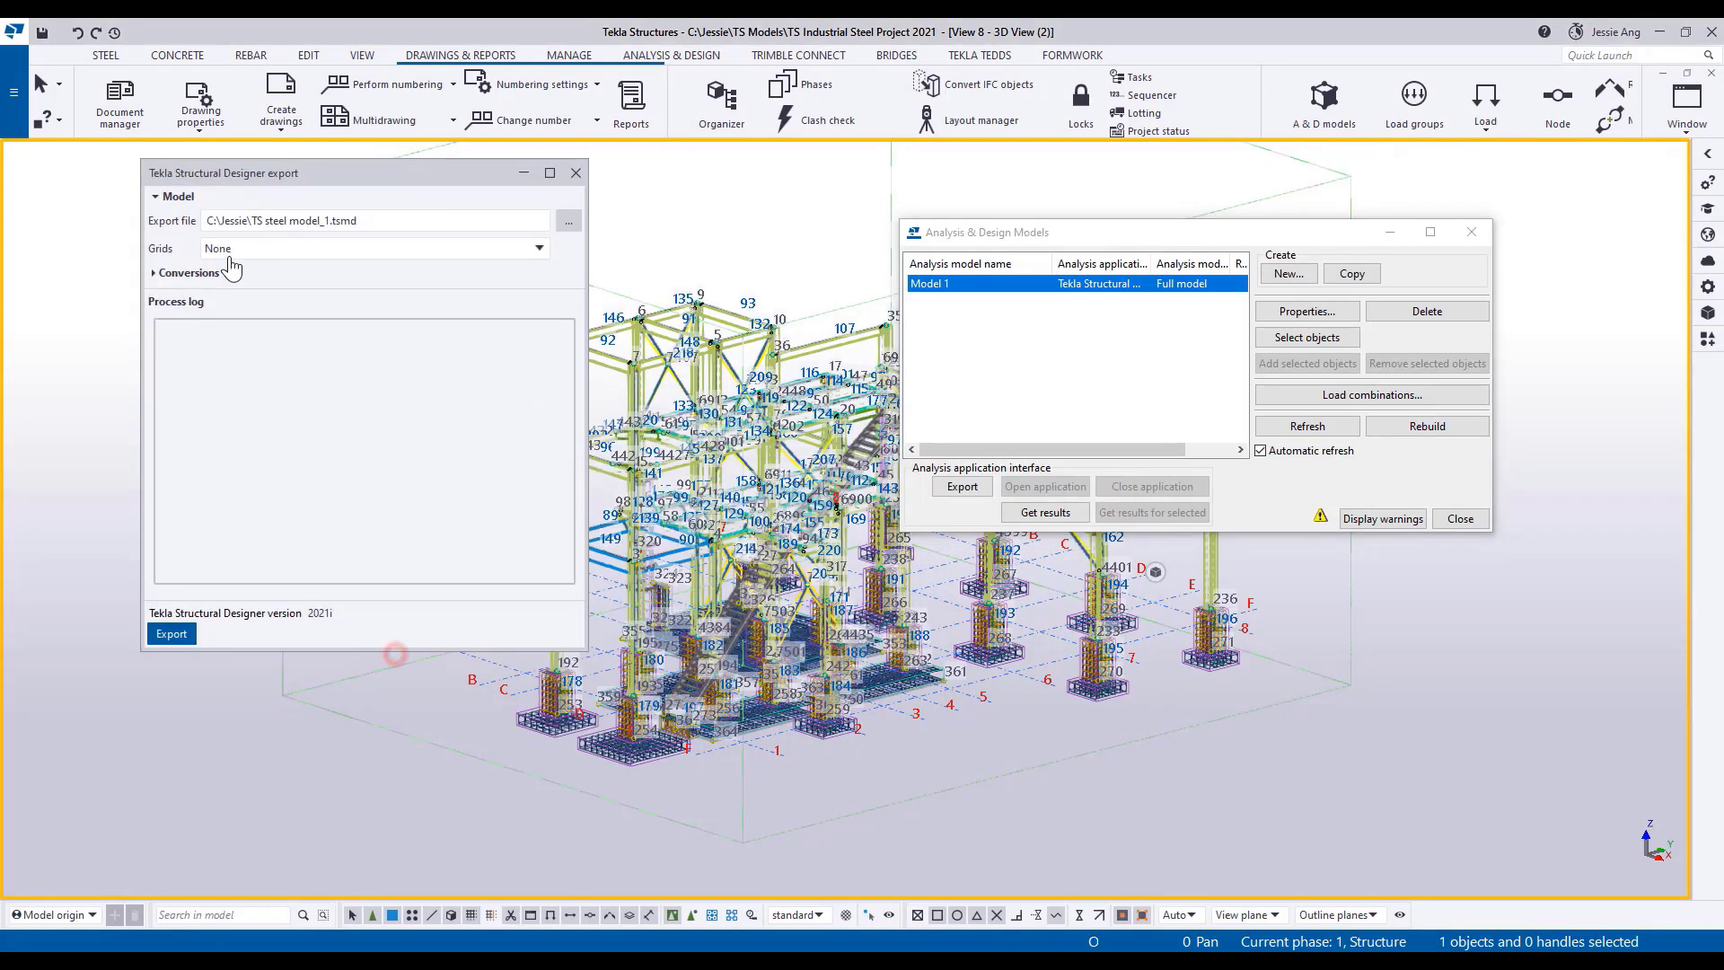
{"action": "left_click", "coordinate": [171, 638]}
{"action": "left_click", "coordinate": [332, 431]}
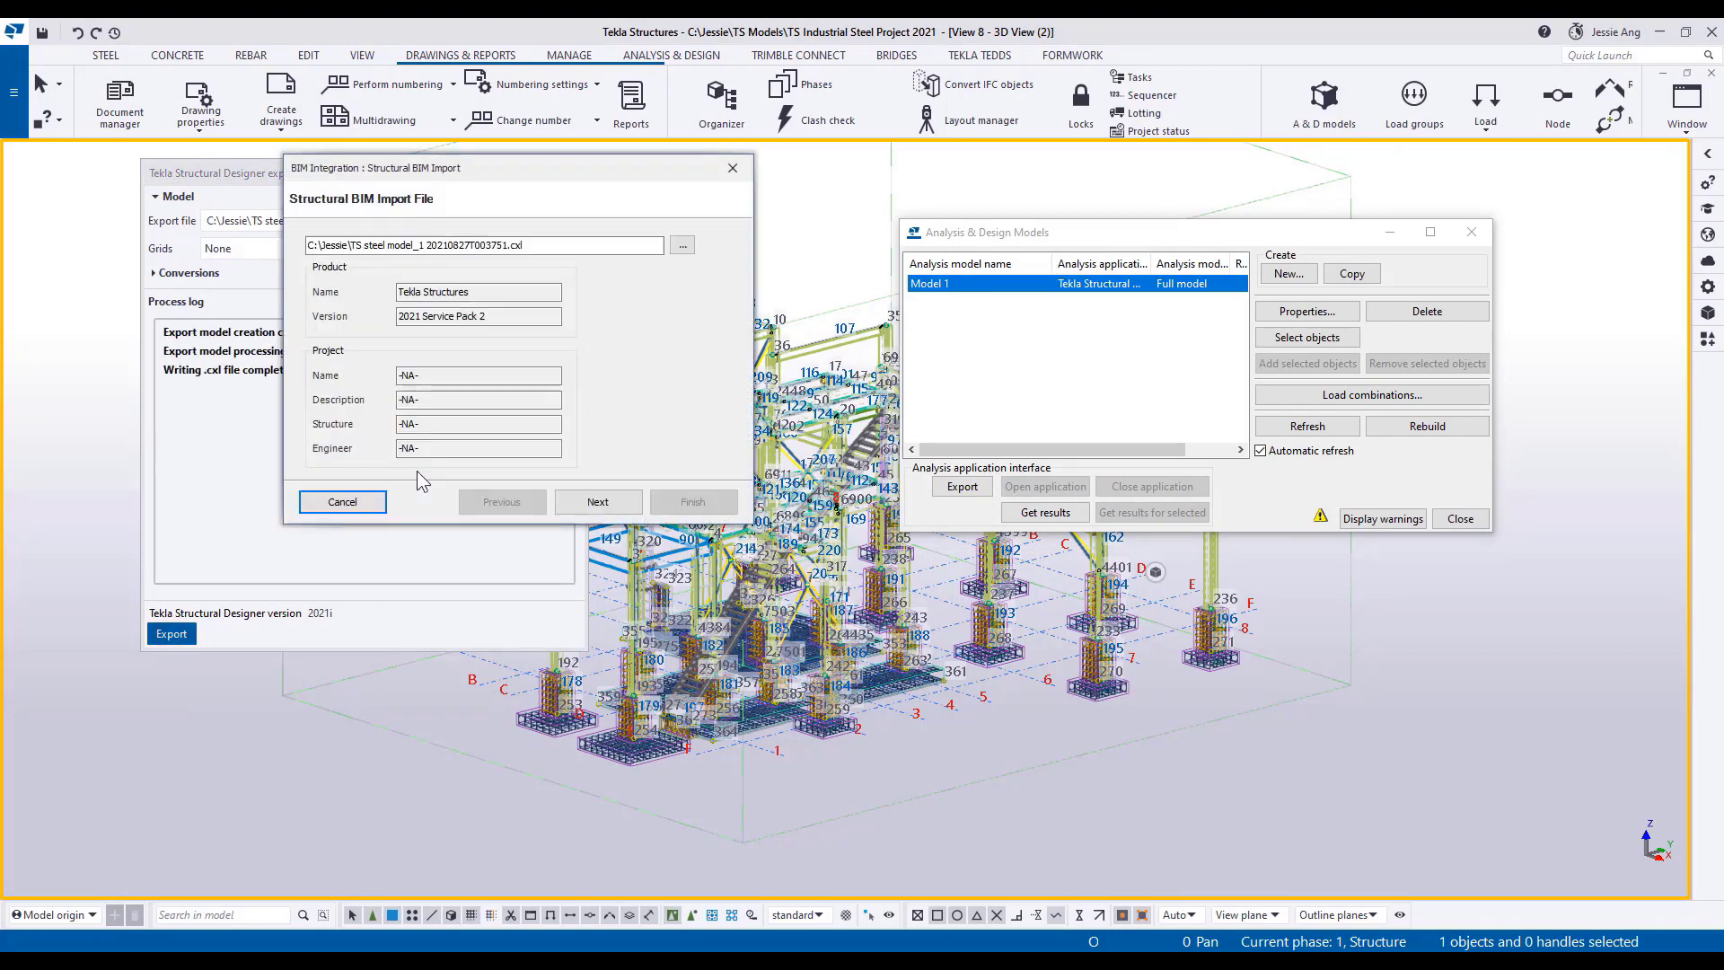
Complete the structural BIM import with grids and levels excluded, leaving the model relocation values at zero.
{"action": "left_click", "coordinate": [617, 511]}
{"action": "left_click", "coordinate": [605, 501]}
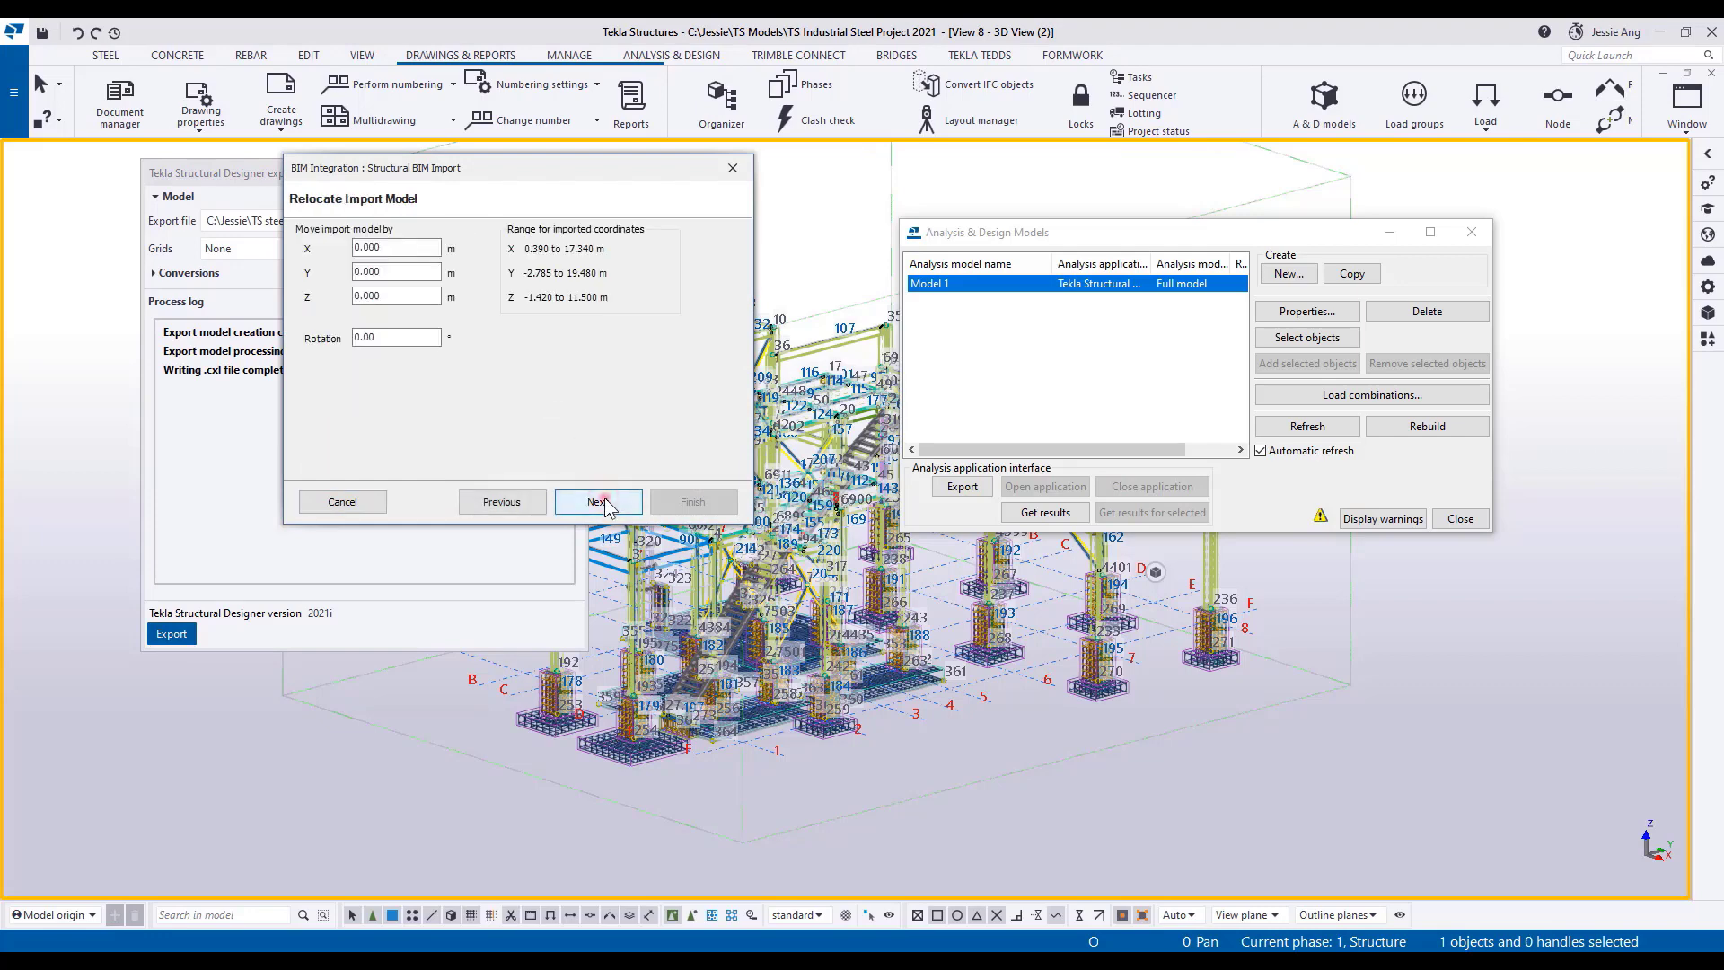
{"action": "left_click", "coordinate": [600, 501]}
{"action": "left_click", "coordinate": [414, 294]}
{"action": "left_click", "coordinate": [414, 313]}
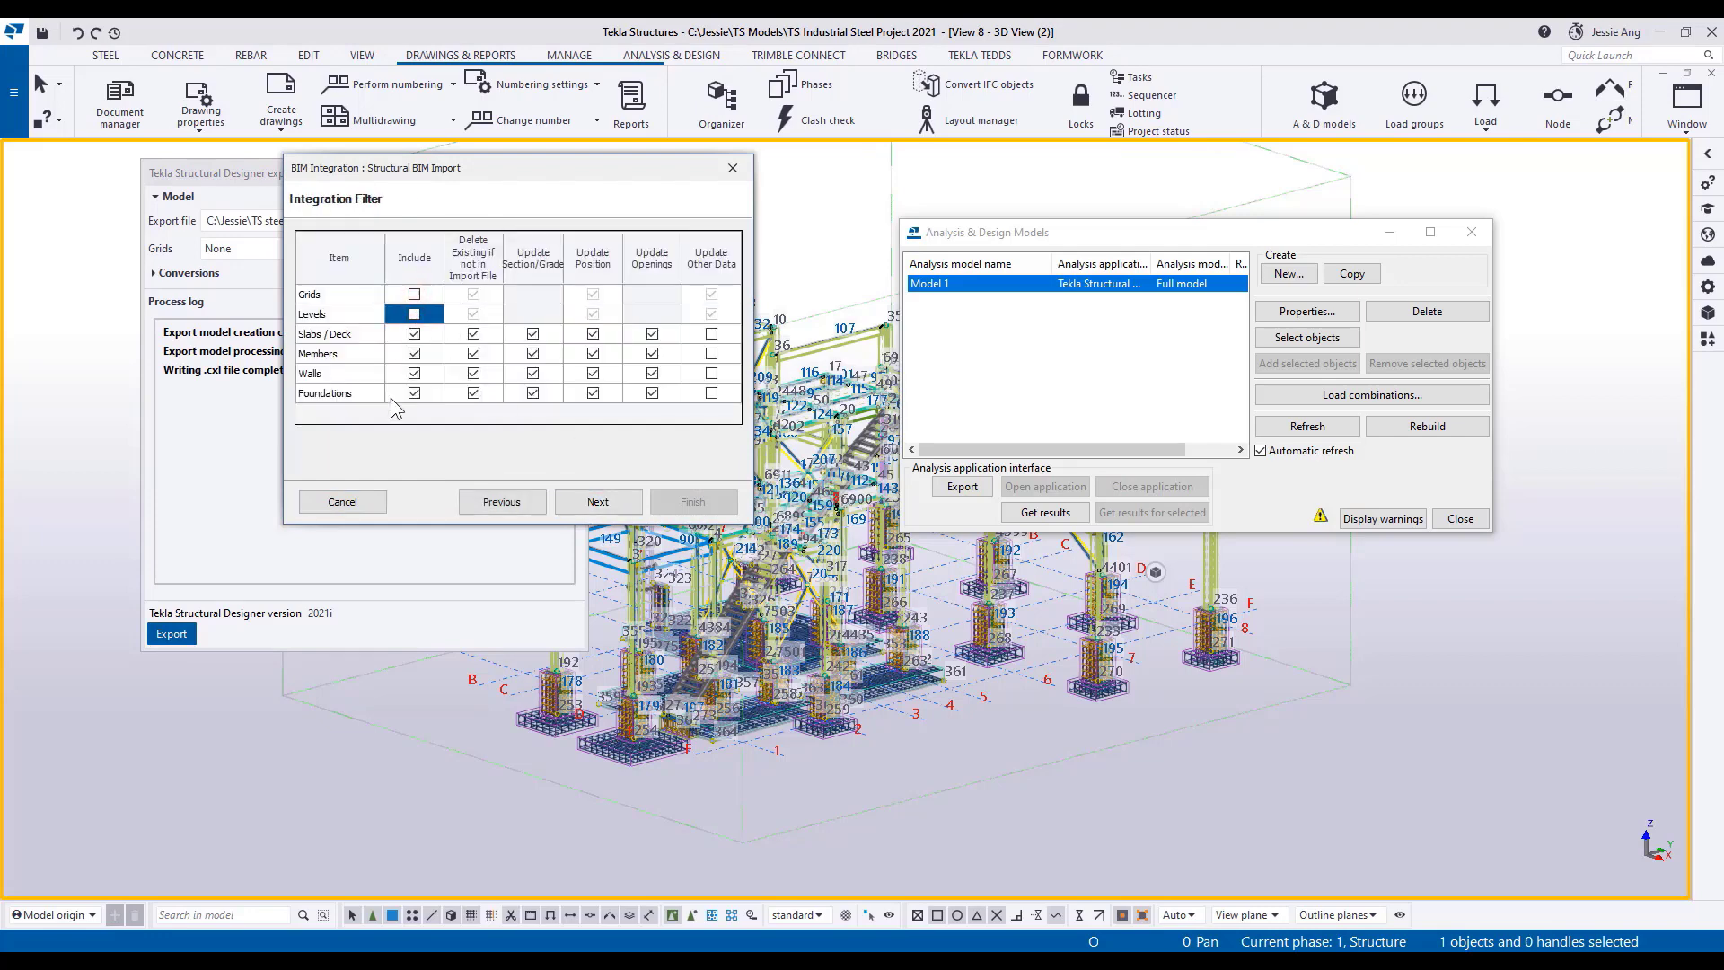
{"action": "left_click", "coordinate": [581, 499]}
{"action": "left_click", "coordinate": [696, 503]}
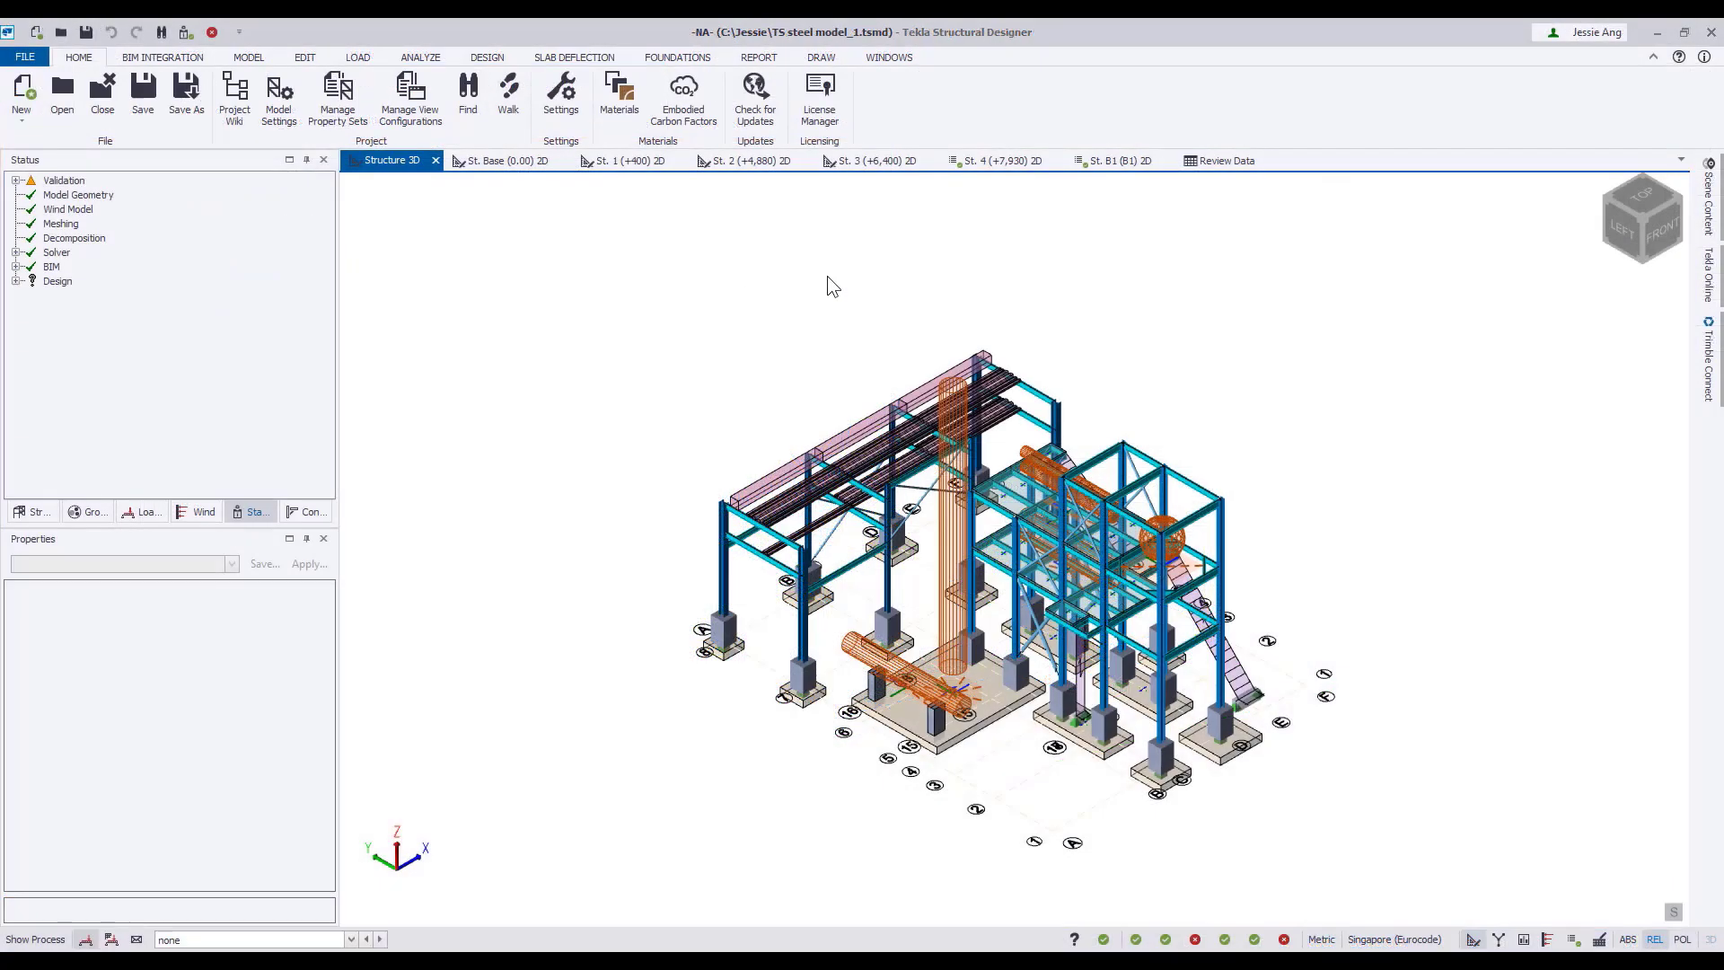
Switch to Tekla Structural Designer, start a Structural BIM Import and choose the exported model file.
{"action": "mouse_move", "coordinate": [1197, 647]}
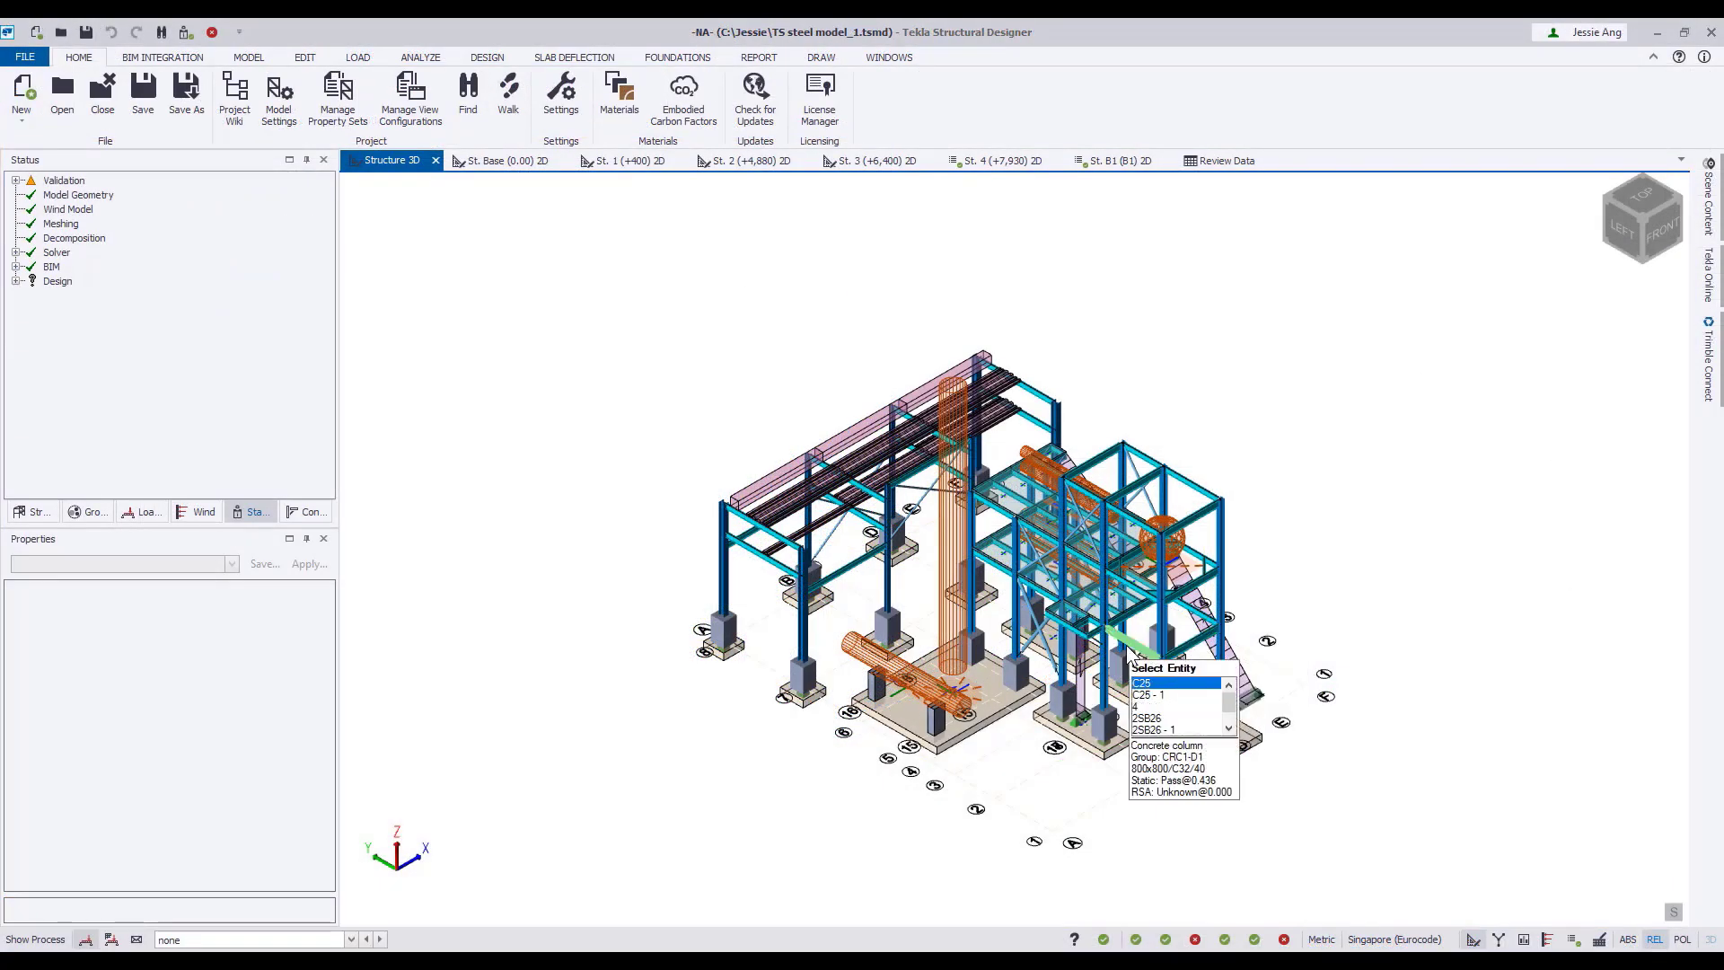
{"action": "left_click", "coordinate": [163, 56]}
{"action": "left_click", "coordinate": [31, 98]}
{"action": "left_click", "coordinate": [598, 298]}
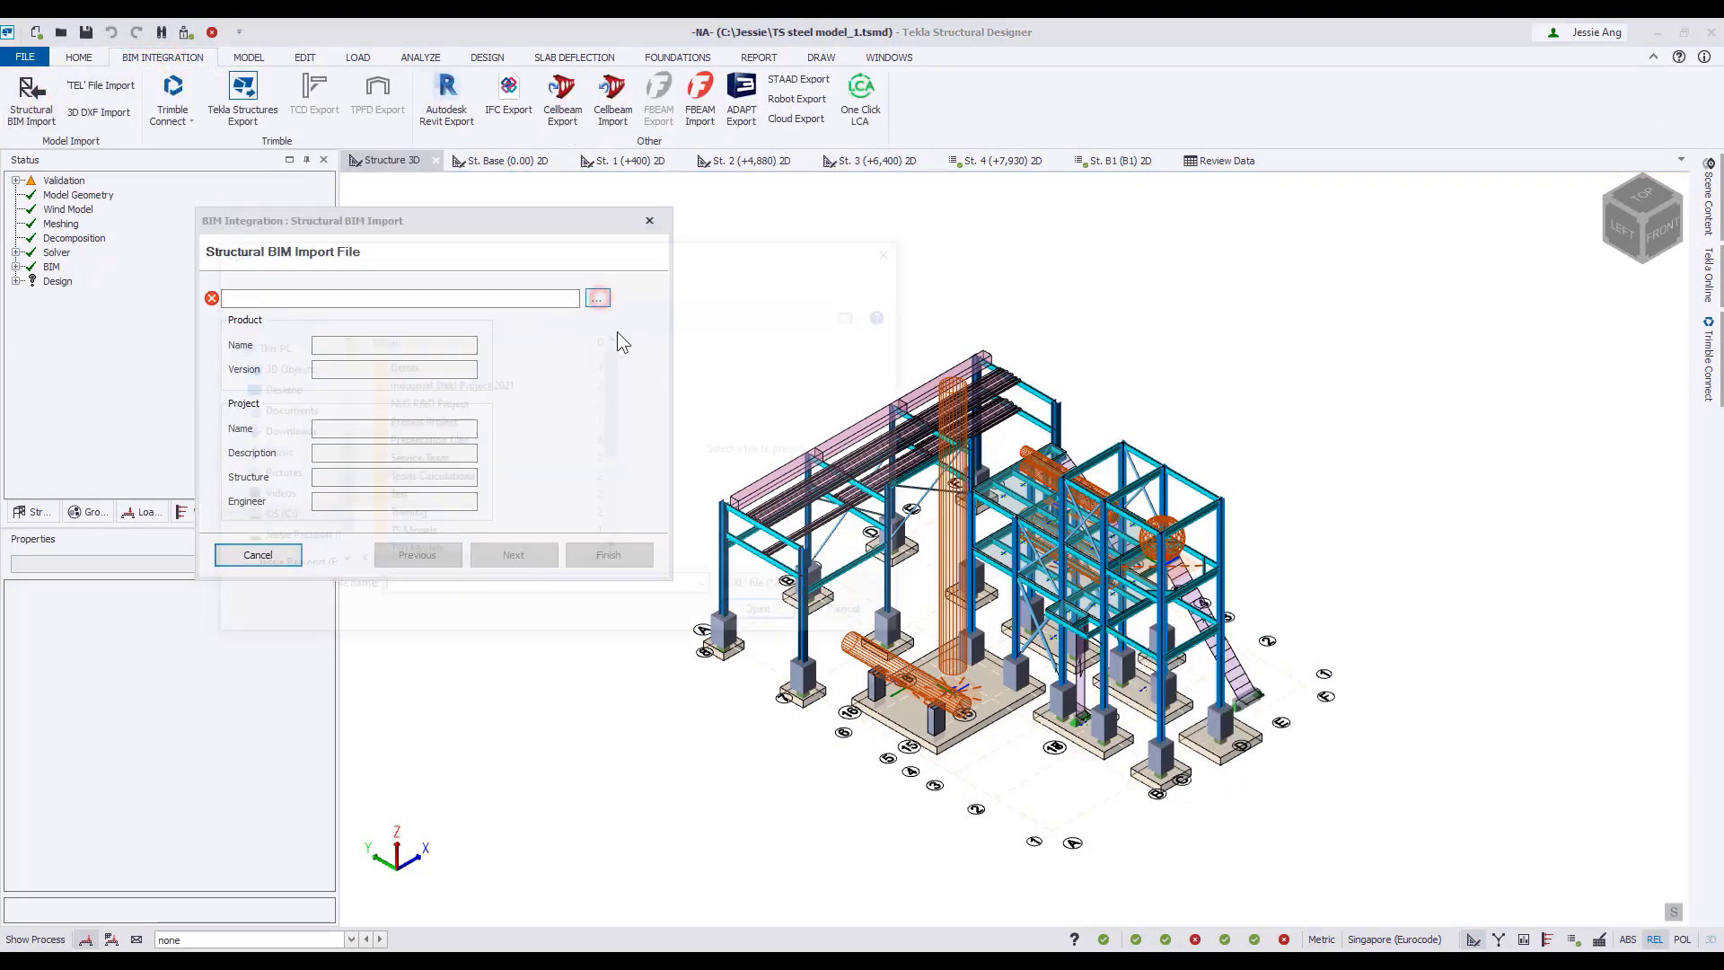
{"action": "scroll", "coordinate": [617, 424], "scroll_direction": "down", "scroll_amount": 2}
{"action": "left_click", "coordinate": [474, 545]}
{"action": "left_click", "coordinate": [800, 614]}
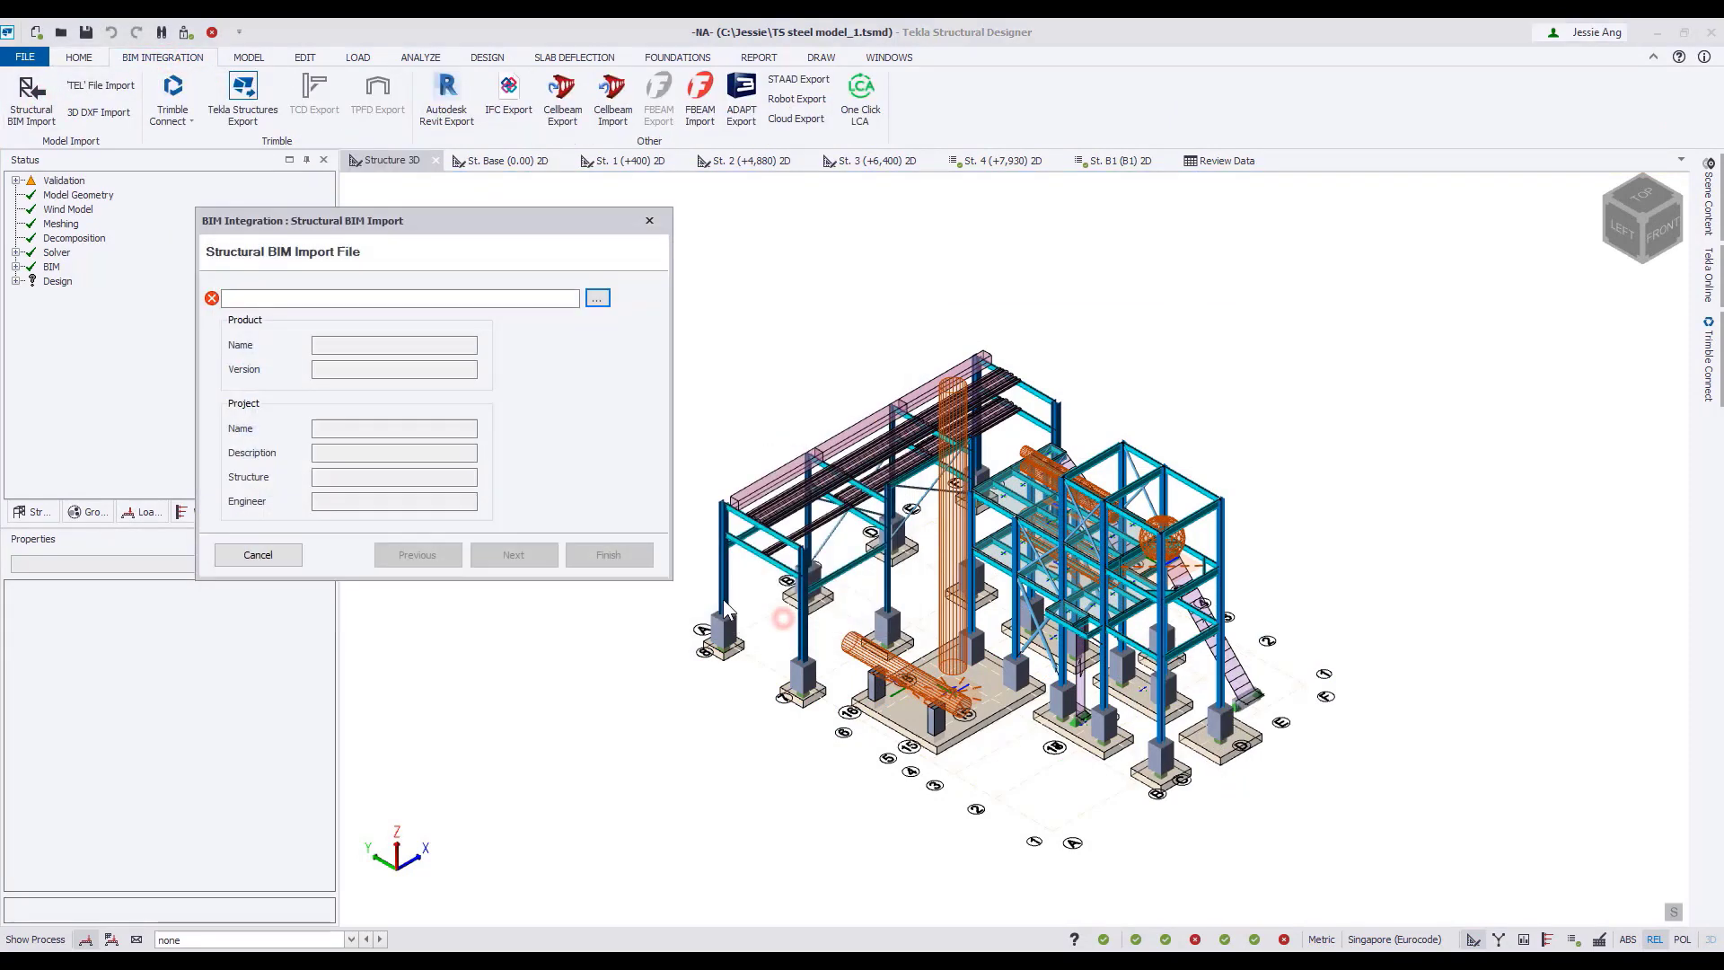
Update the existing model from the import file with only Members included, keeping the S355 and C32/40 material mapping.
{"action": "left_click", "coordinate": [536, 554]}
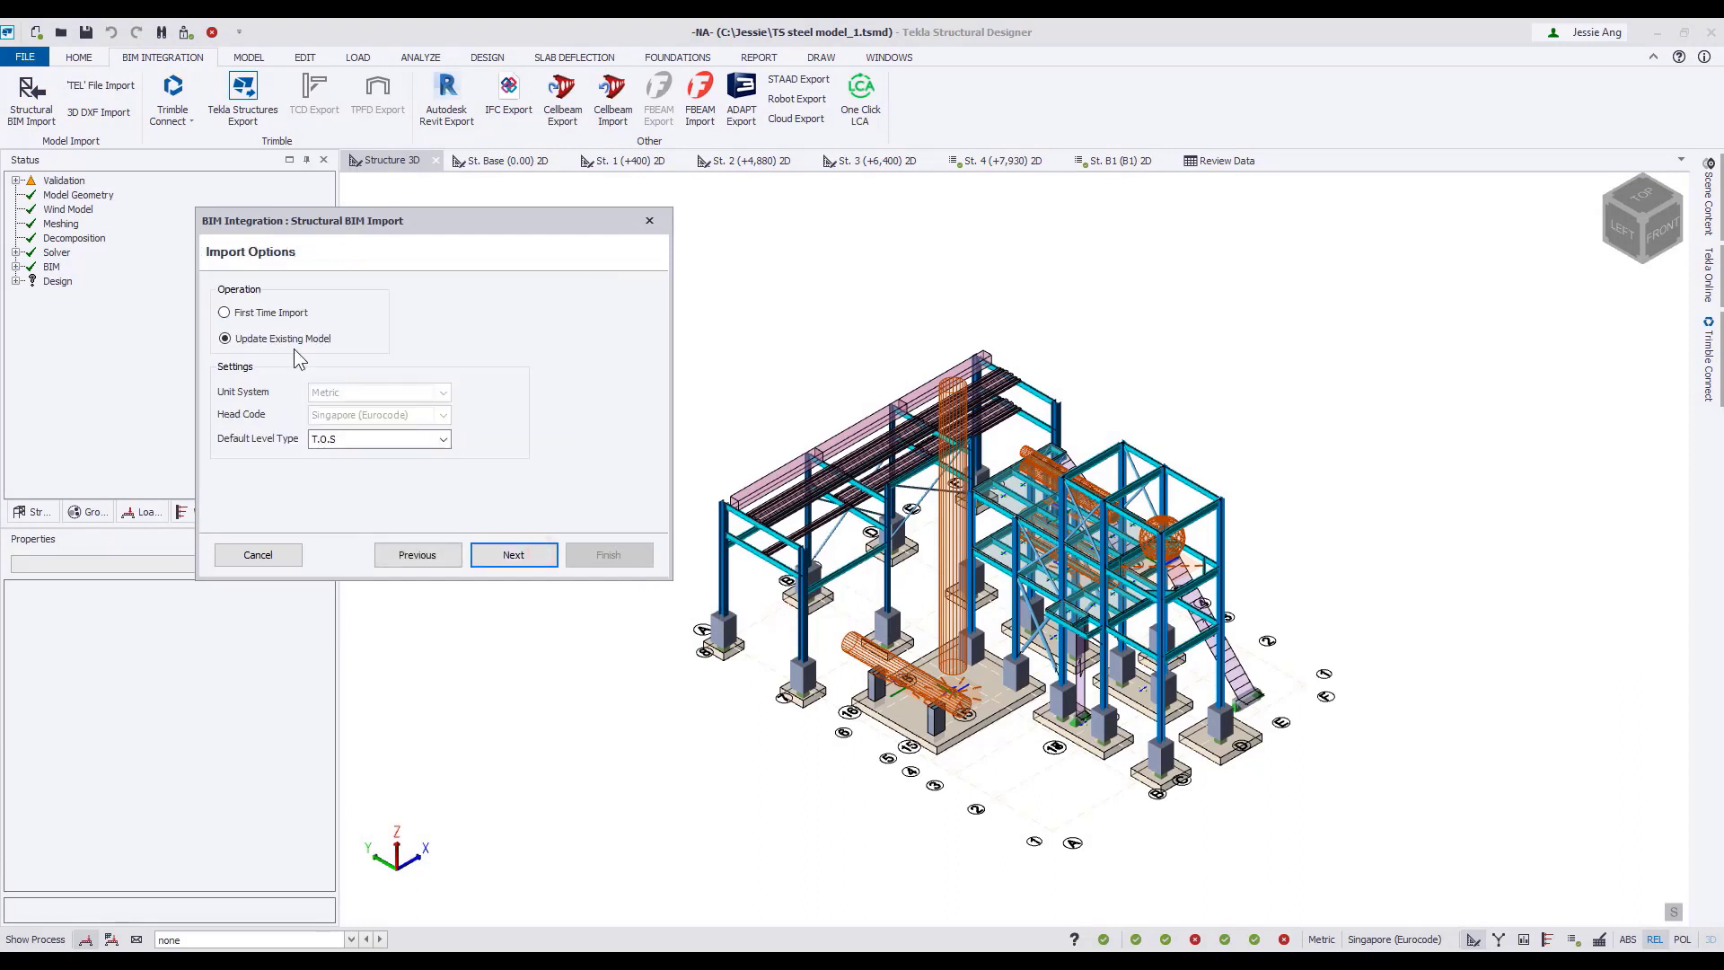
{"action": "left_click", "coordinate": [536, 558]}
{"action": "left_click", "coordinate": [537, 560]}
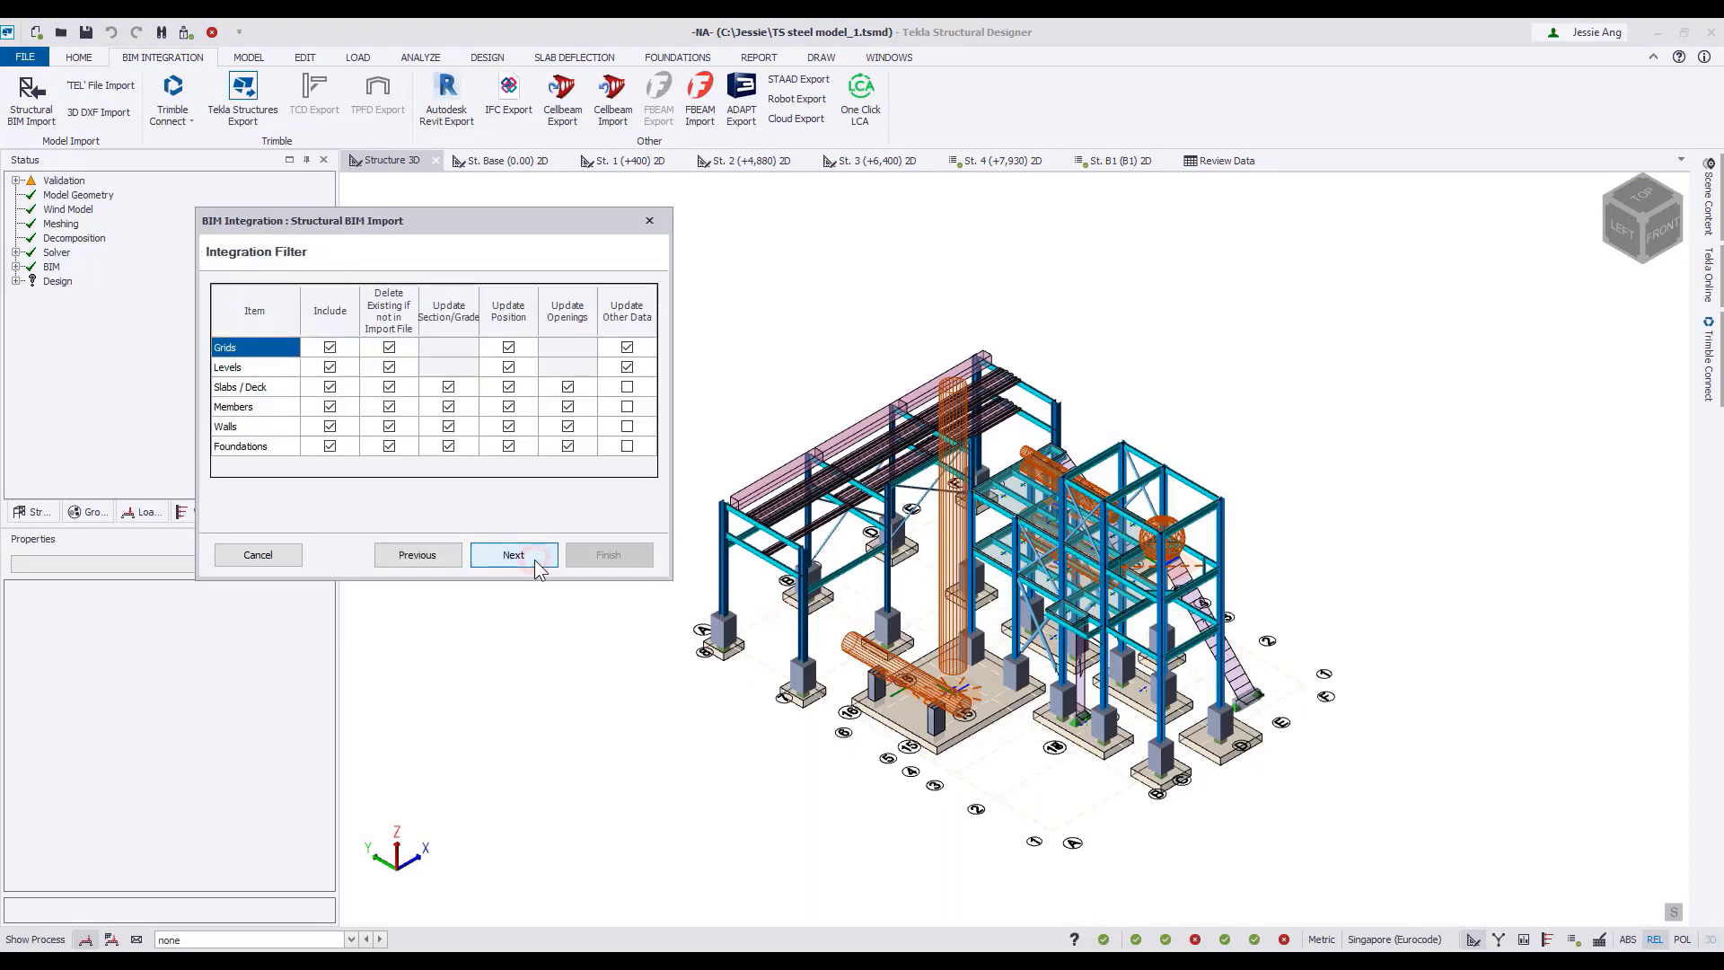
{"action": "left_click", "coordinate": [329, 347]}
{"action": "left_click", "coordinate": [329, 367]}
{"action": "left_click", "coordinate": [330, 387]}
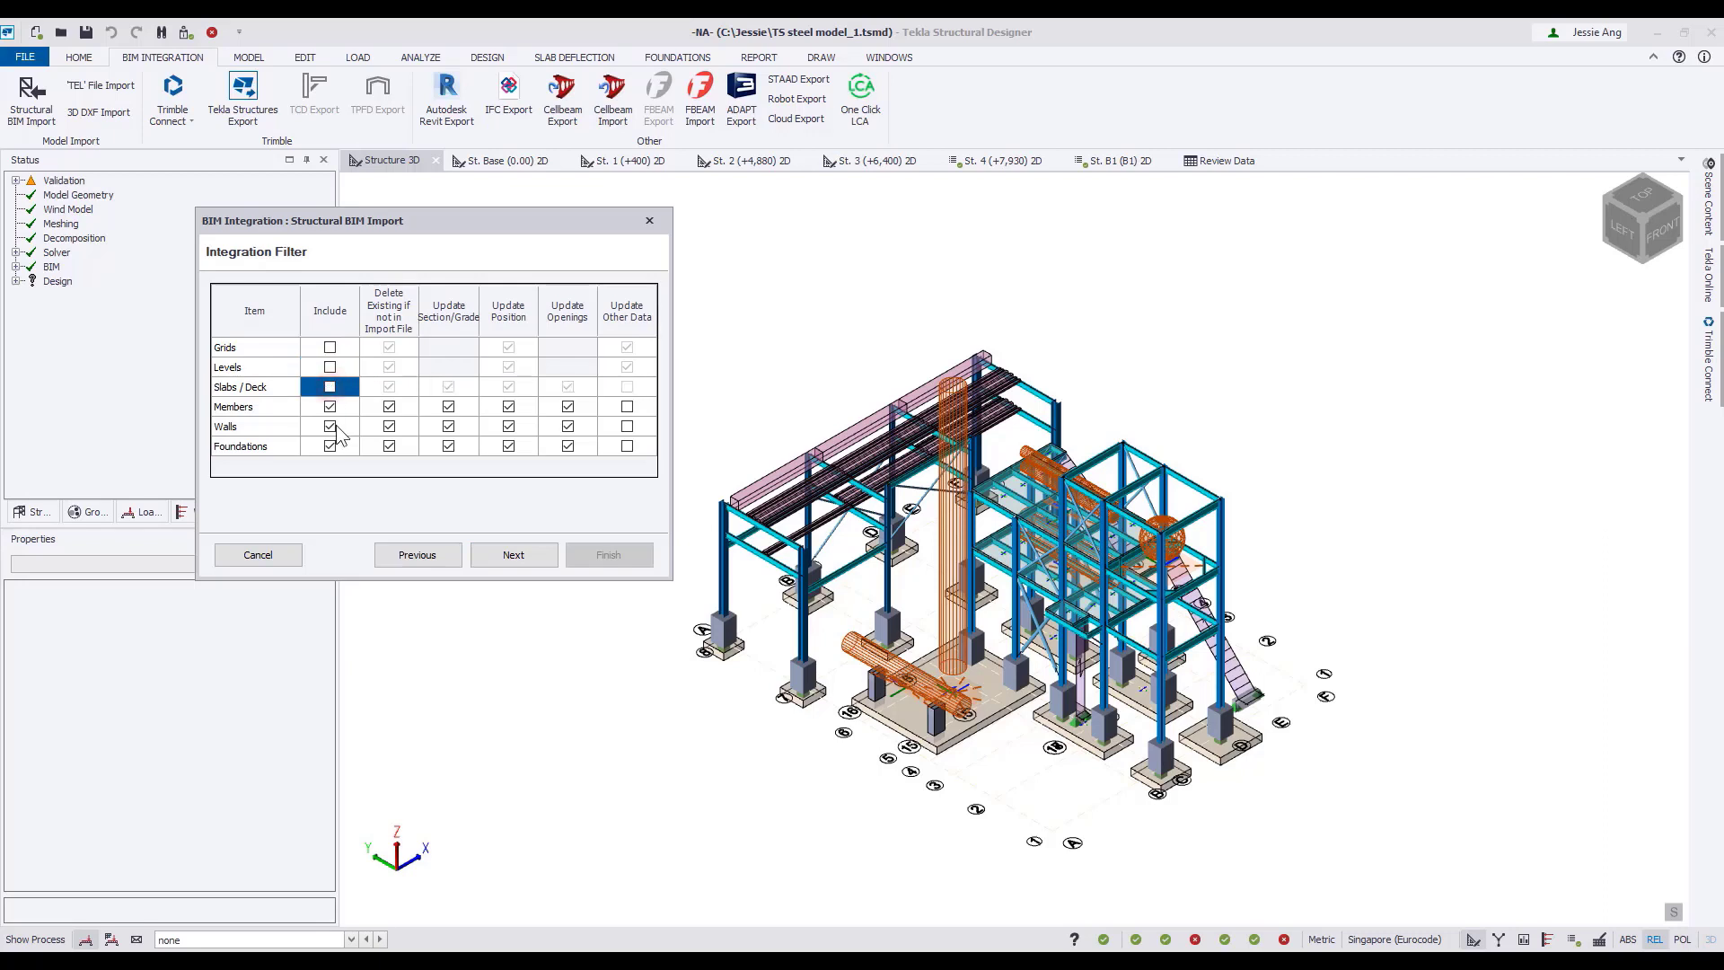
{"action": "left_click", "coordinate": [214, 407]}
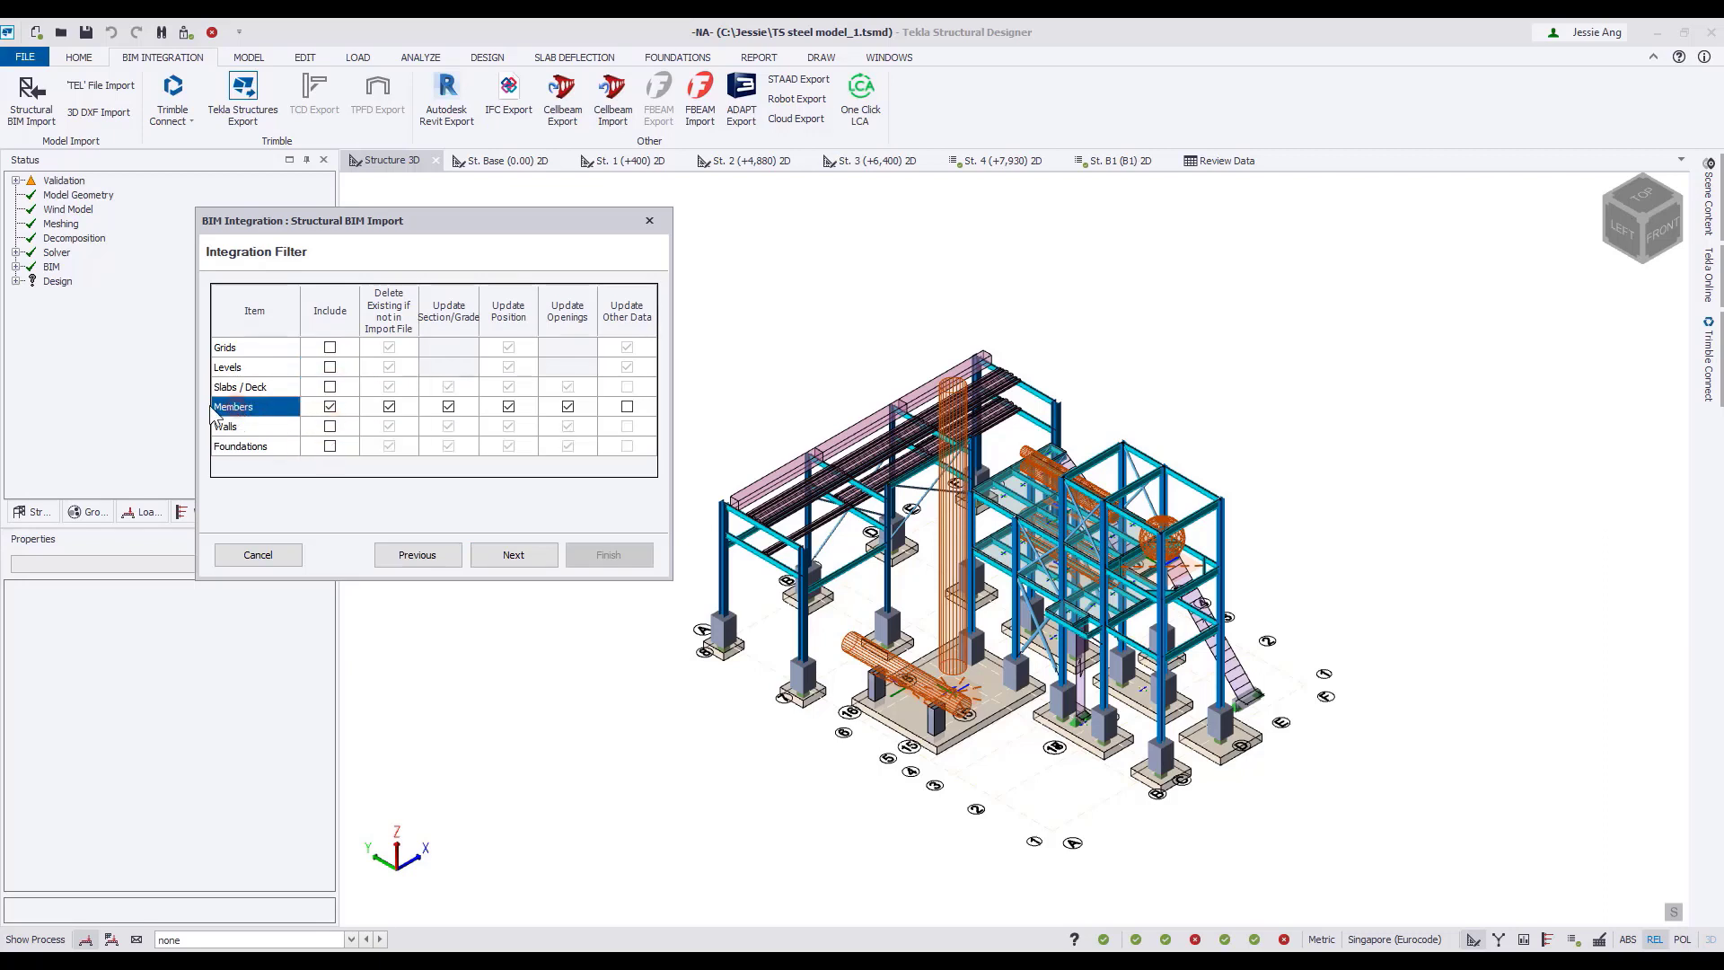
{"action": "left_click", "coordinate": [513, 554]}
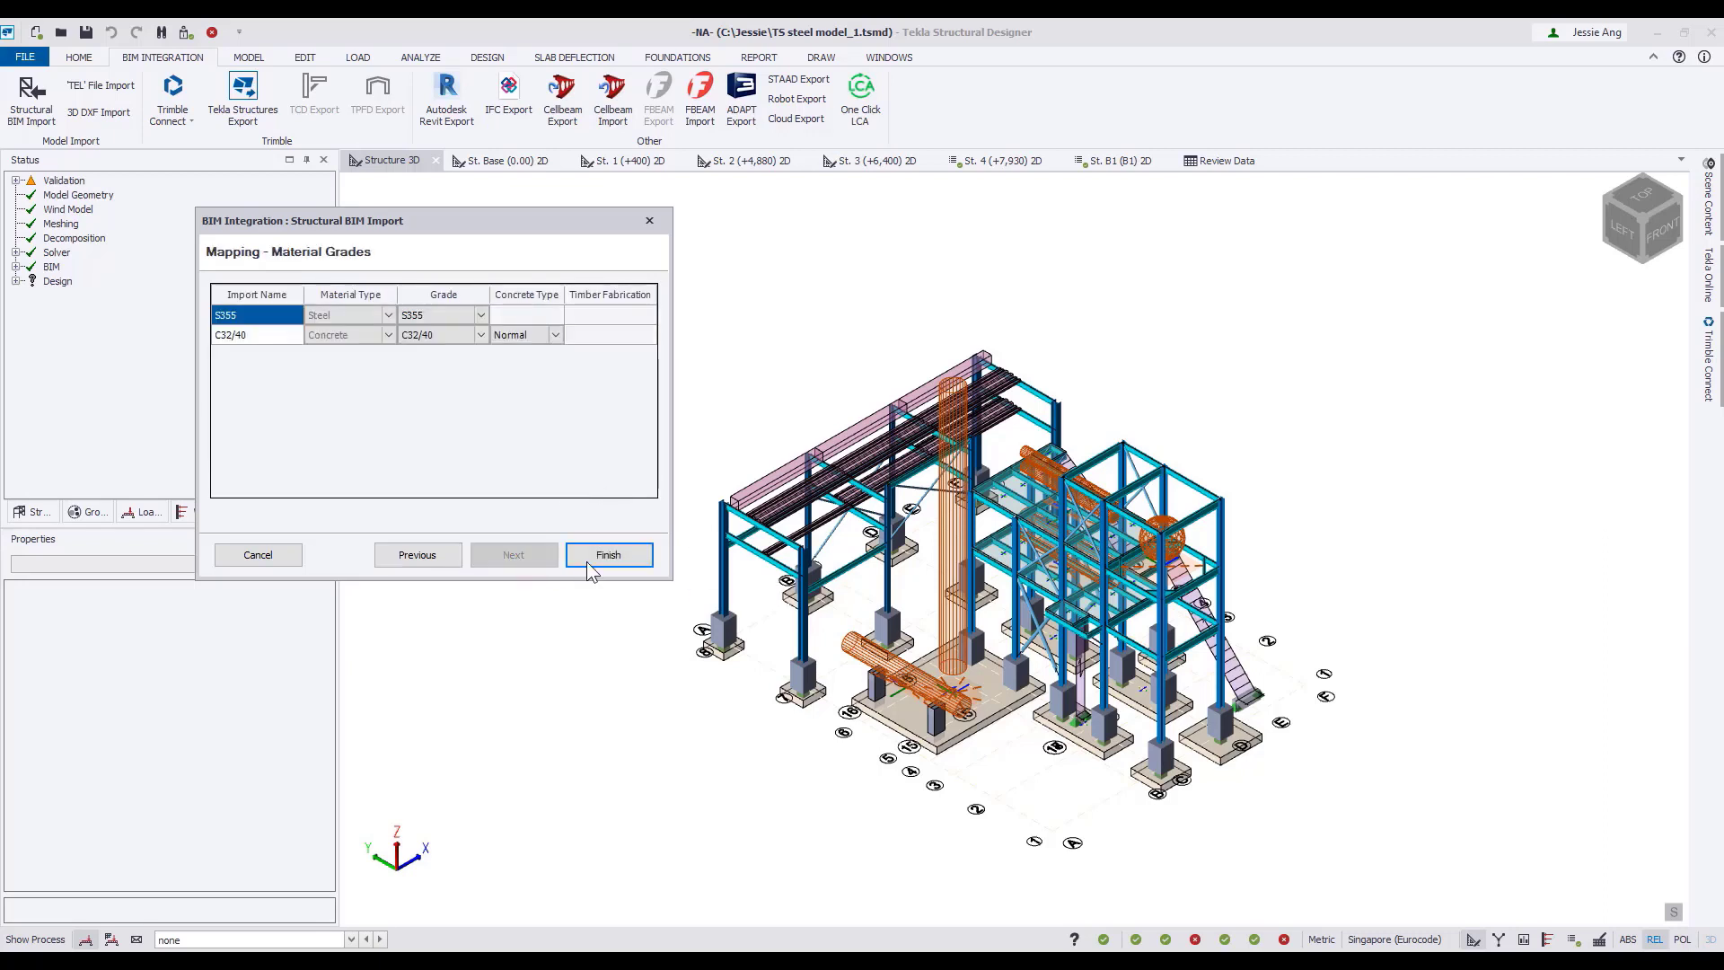
{"action": "left_click", "coordinate": [601, 554]}
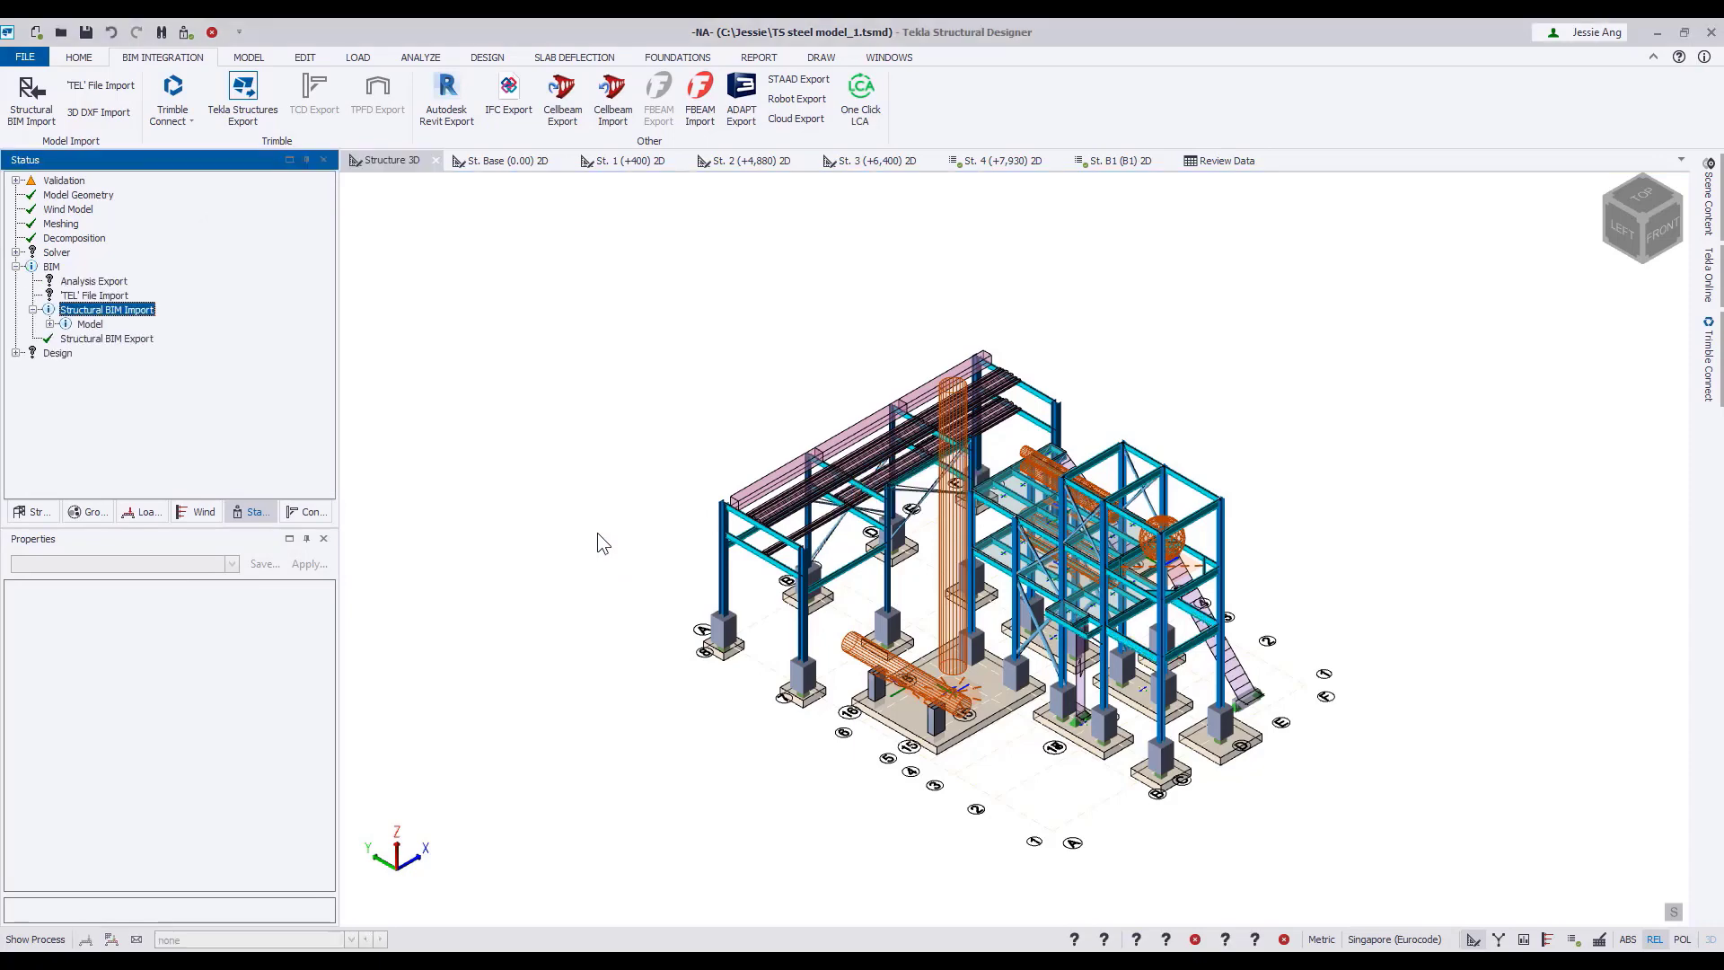
Expand the imported model's Section/Grade Updated results and inspect the beams with changed sections in the 3D structure.
{"action": "left_click", "coordinate": [49, 324]}
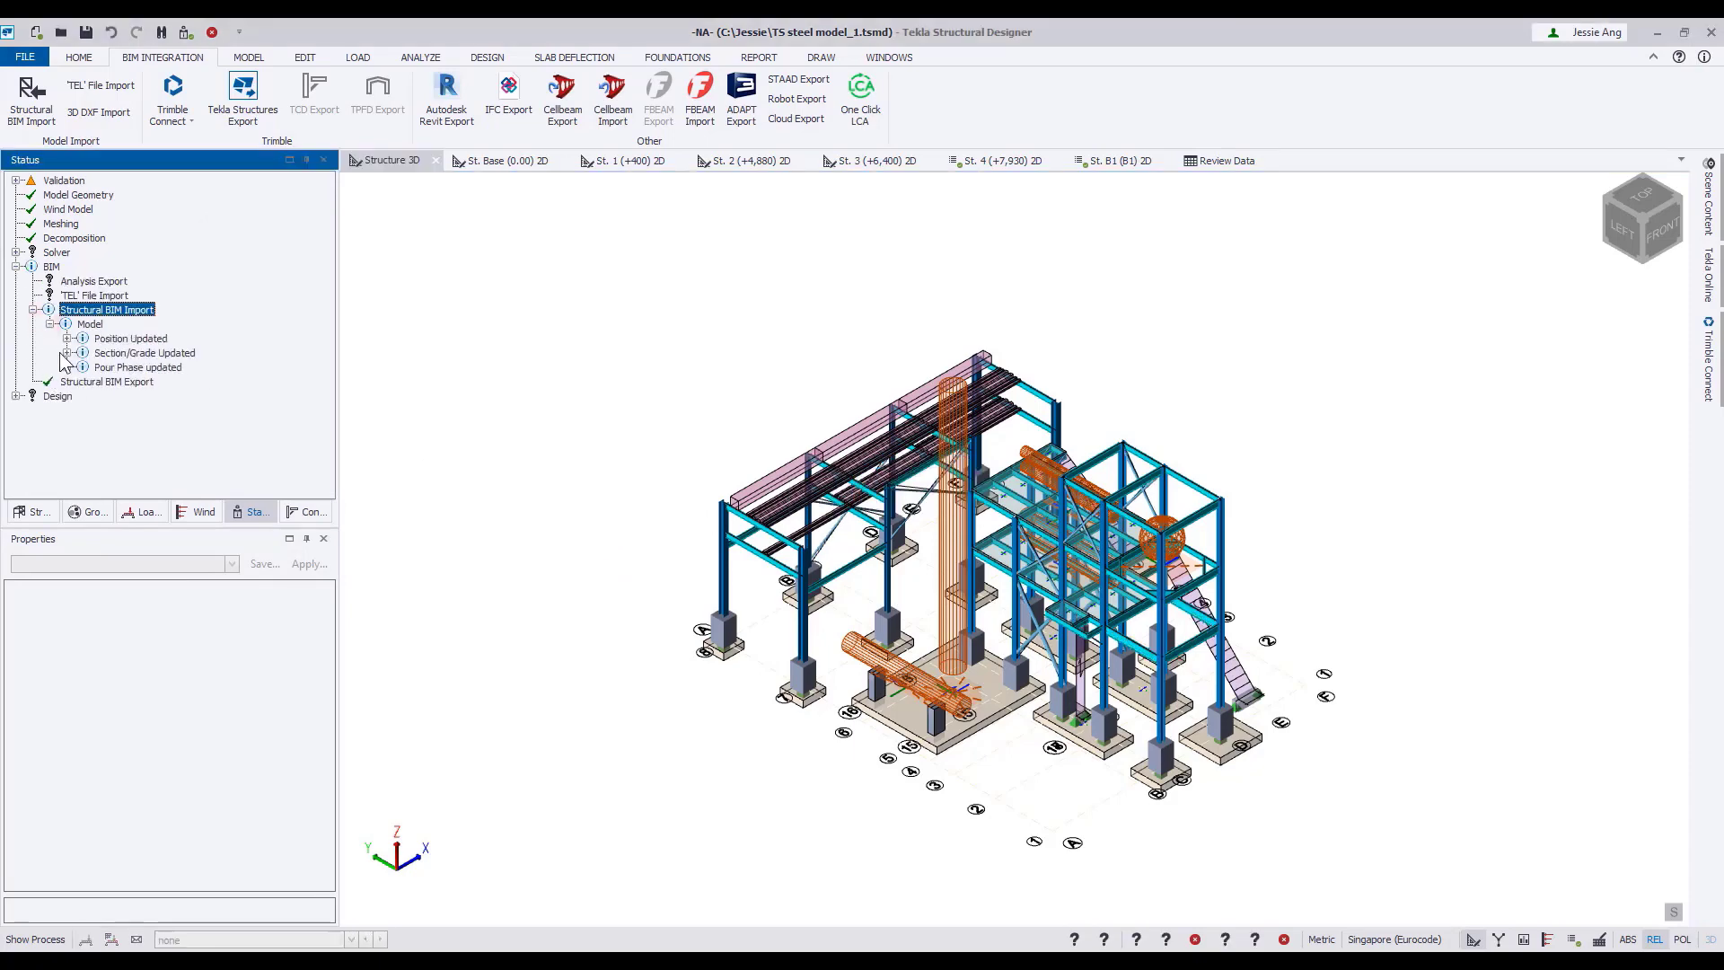
{"action": "left_click", "coordinate": [66, 353]}
{"action": "left_click", "coordinate": [309, 382]}
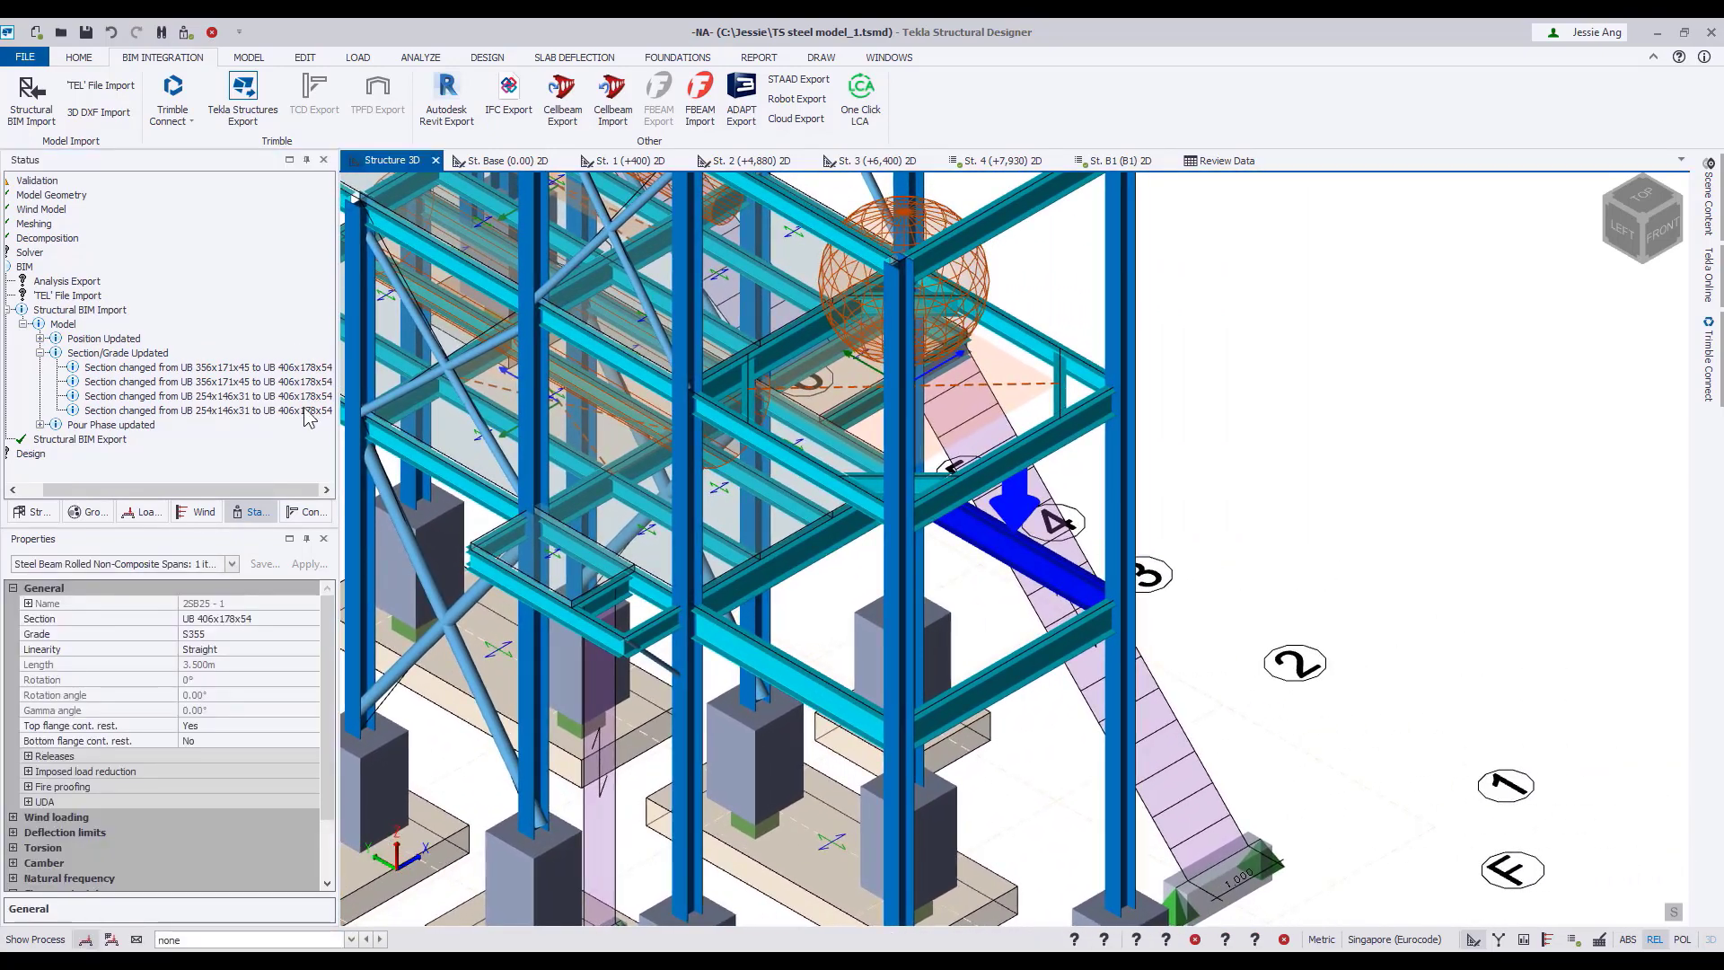
{"action": "left_click", "coordinate": [307, 411]}
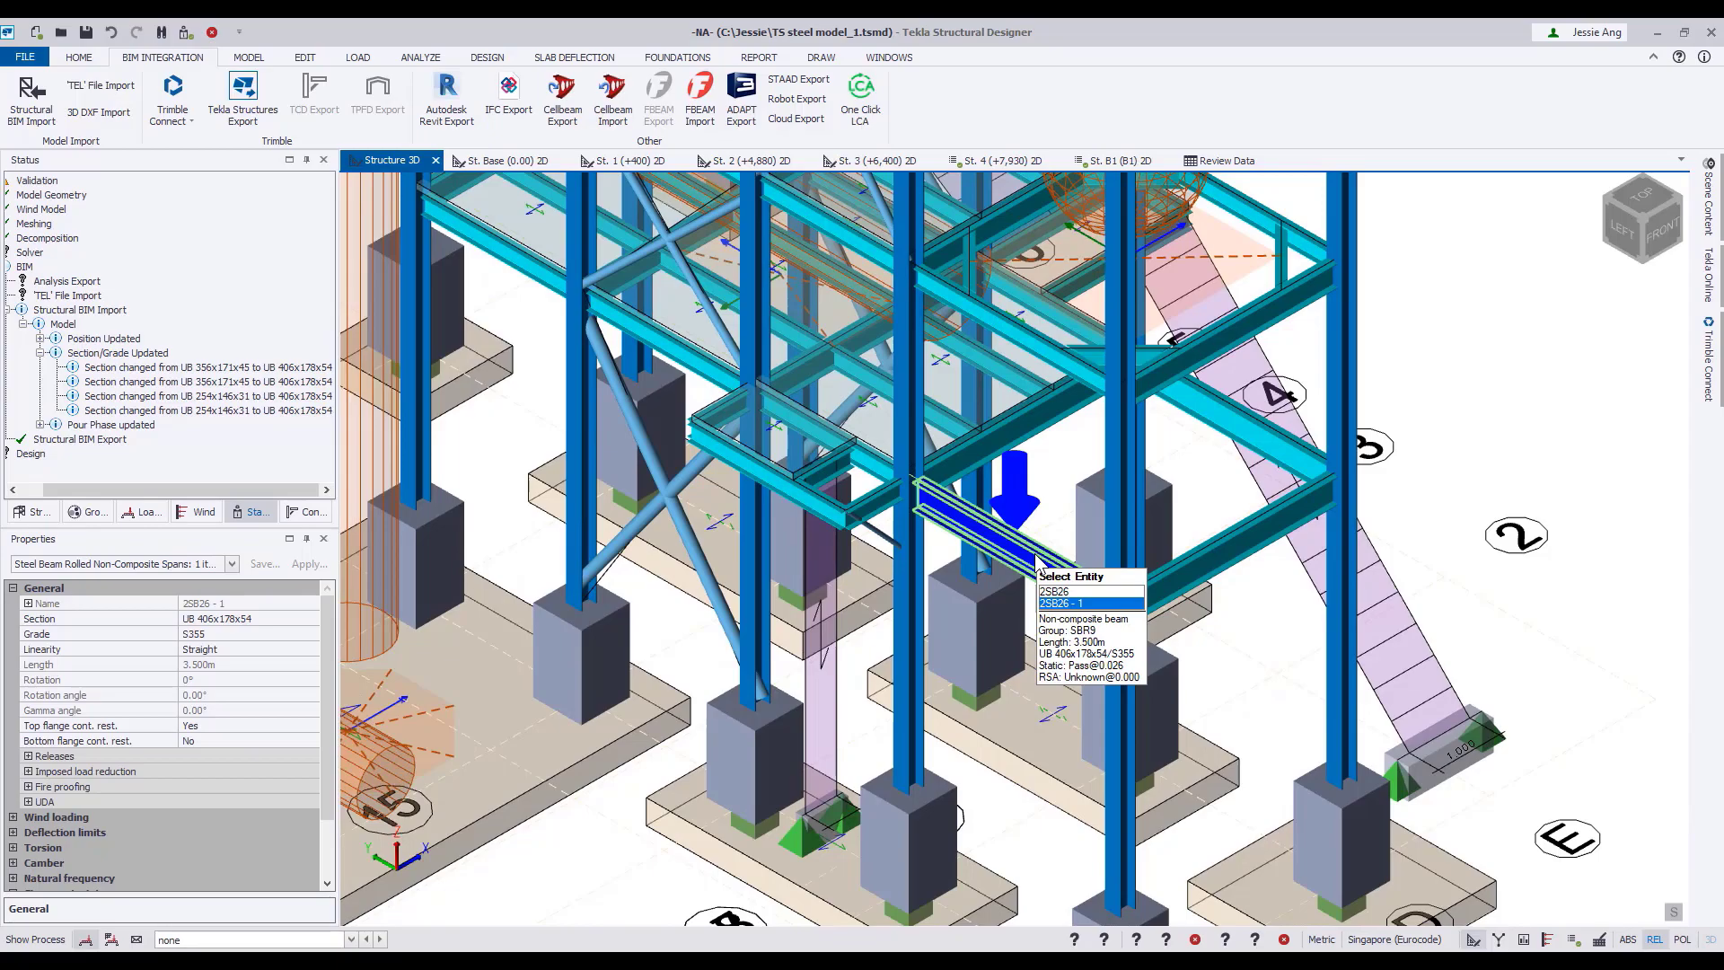
{"action": "scroll", "coordinate": [1167, 539], "scroll_direction": "down", "scroll_amount": 5}
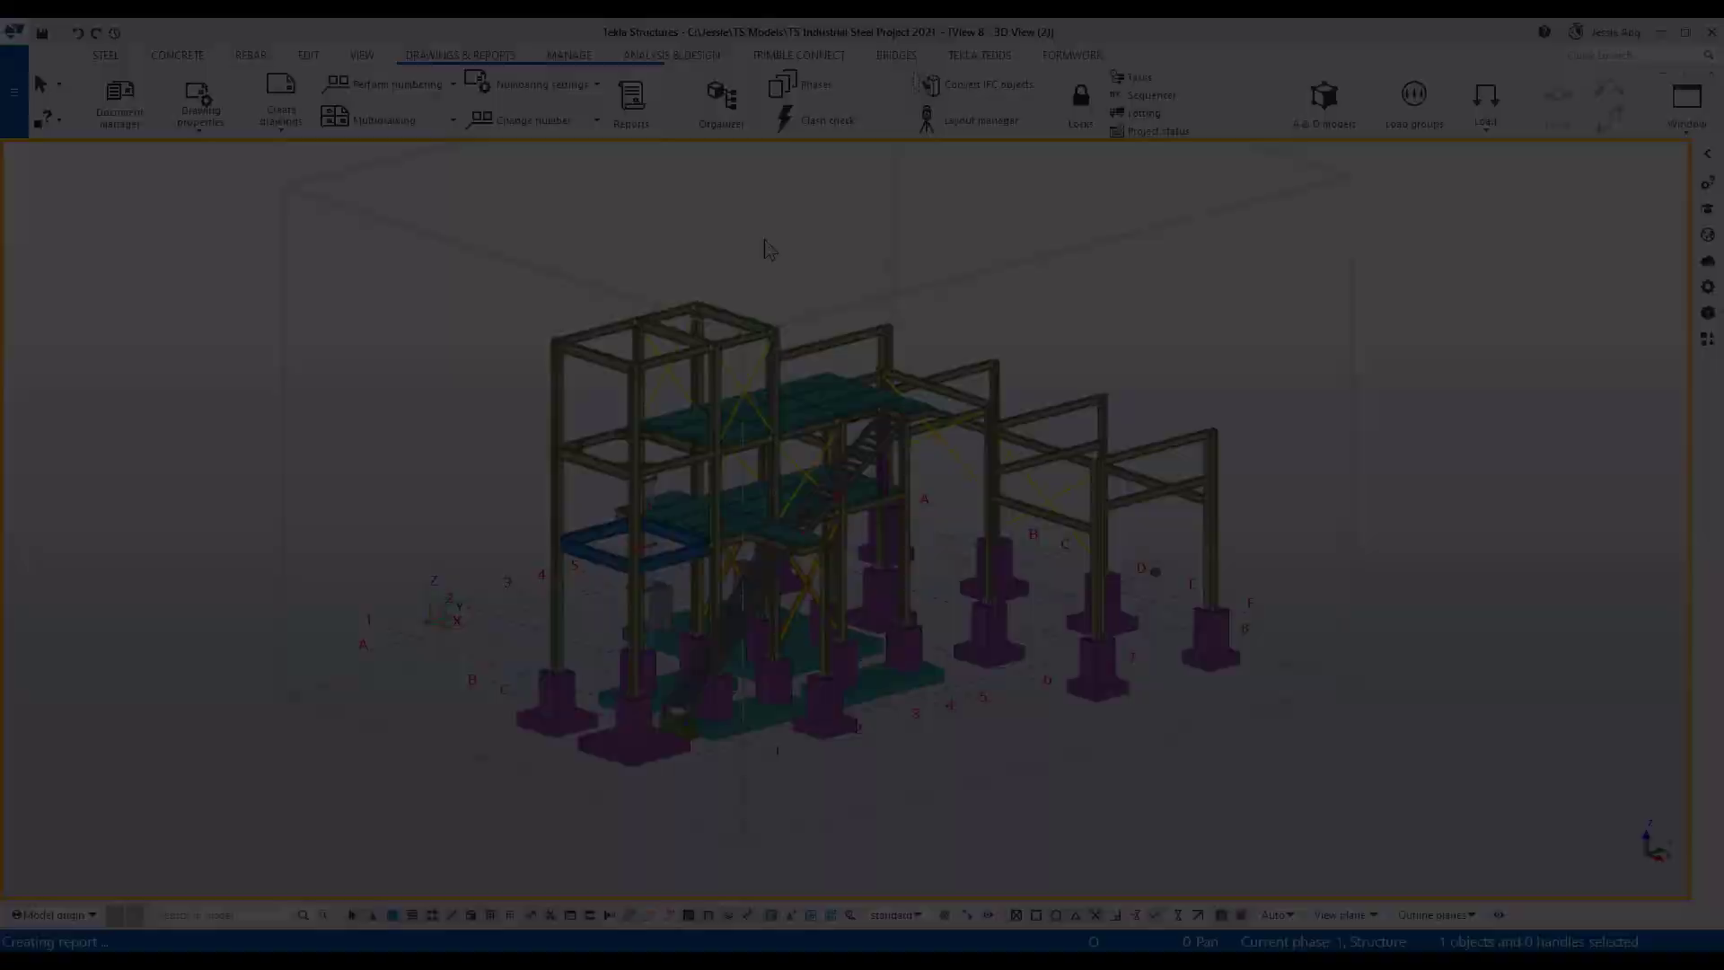
Switch back to Tekla Structures, create the Demo_Material_part report from all objects, read through the material list and close it.
{"action": "left_click", "coordinate": [632, 103]}
{"action": "scroll", "coordinate": [380, 359], "scroll_direction": "down", "scroll_amount": 3}
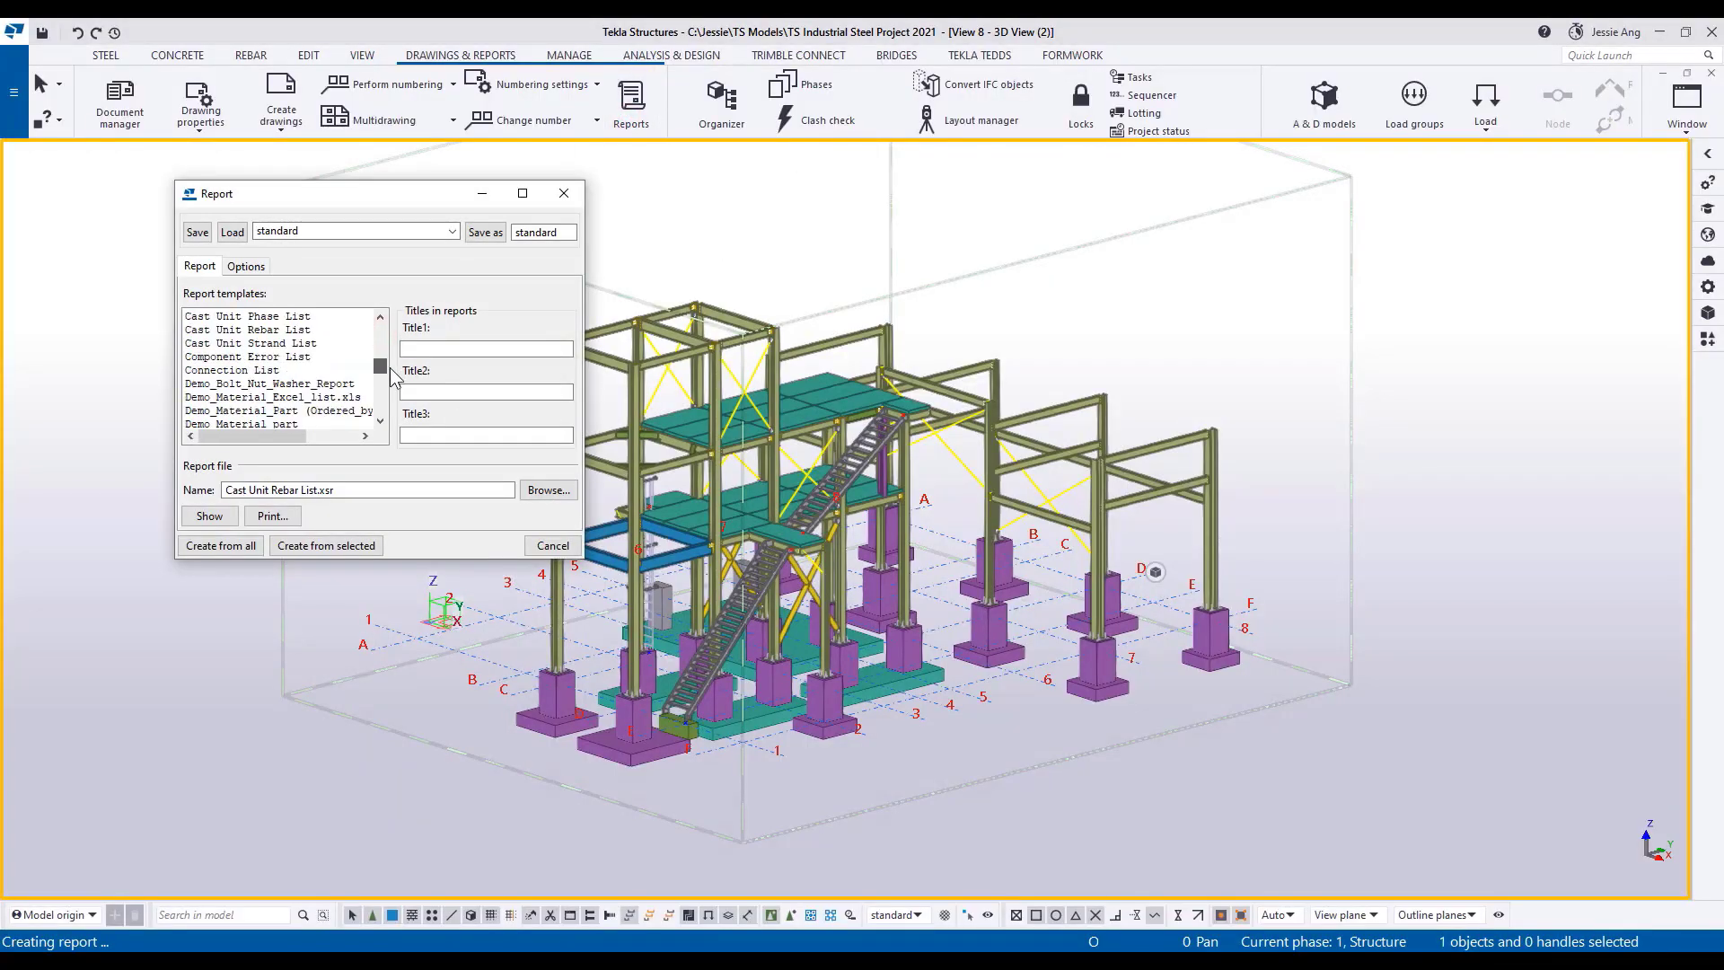
{"action": "scroll", "coordinate": [391, 370], "scroll_direction": "down", "scroll_amount": 1}
{"action": "left_click", "coordinate": [301, 396]}
{"action": "left_click", "coordinate": [221, 545]}
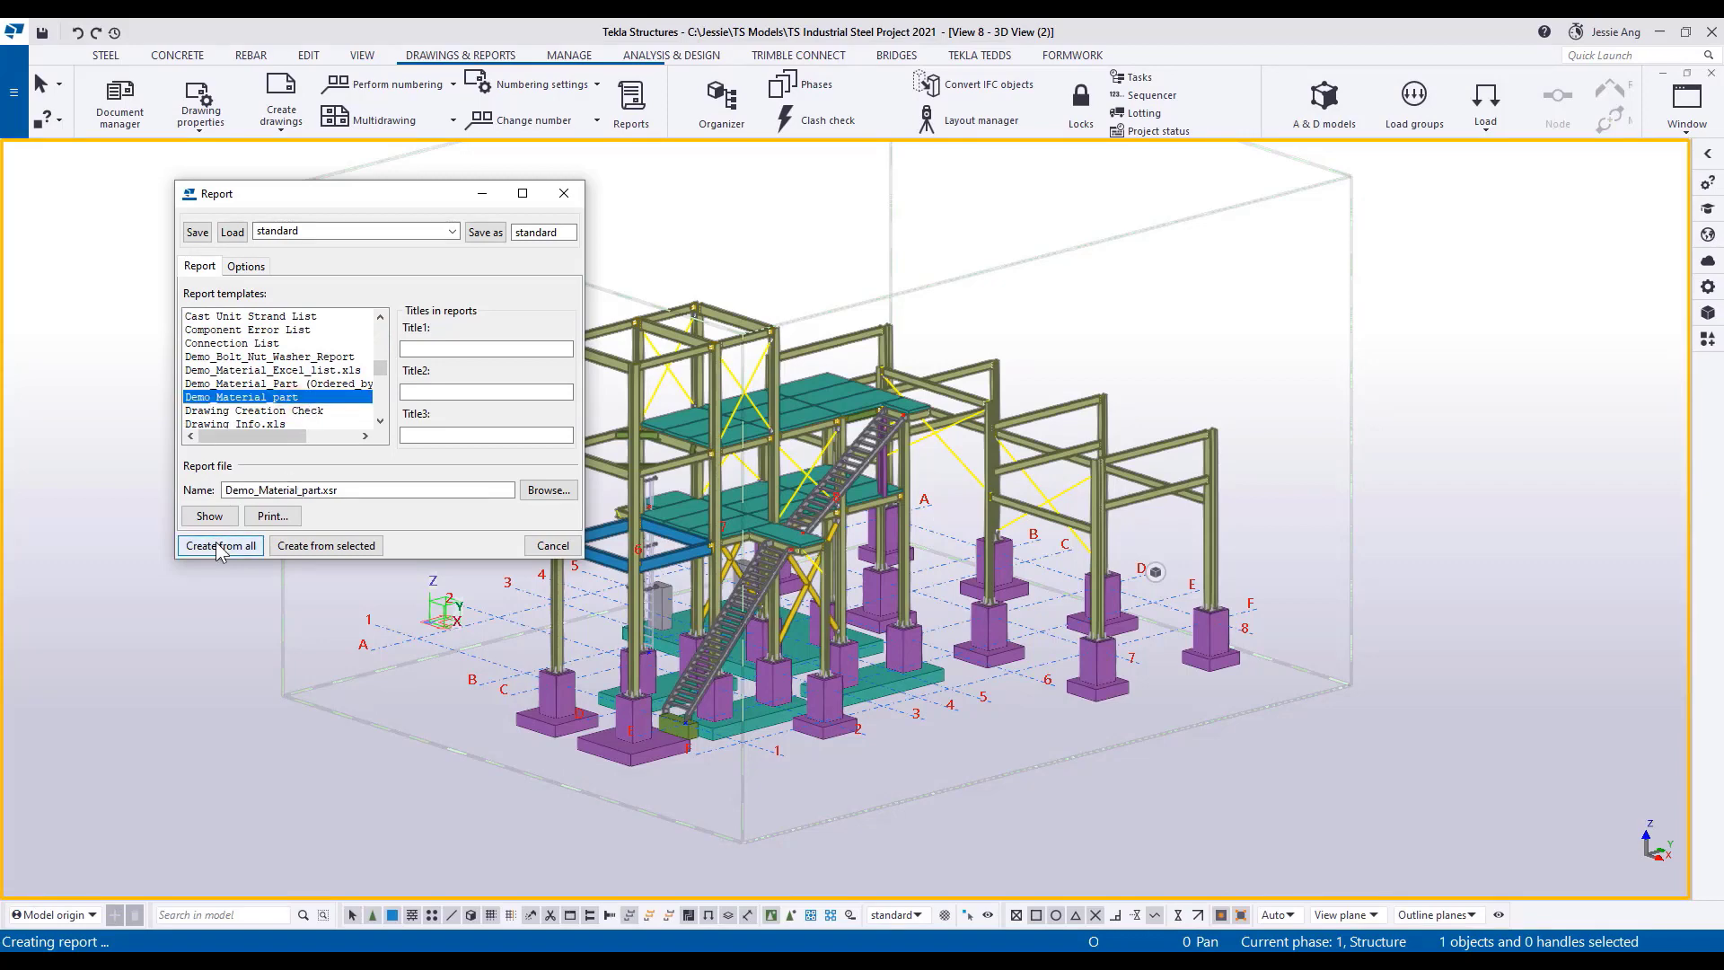
{"action": "scroll", "coordinate": [1146, 542], "scroll_direction": "down", "scroll_amount": 20}
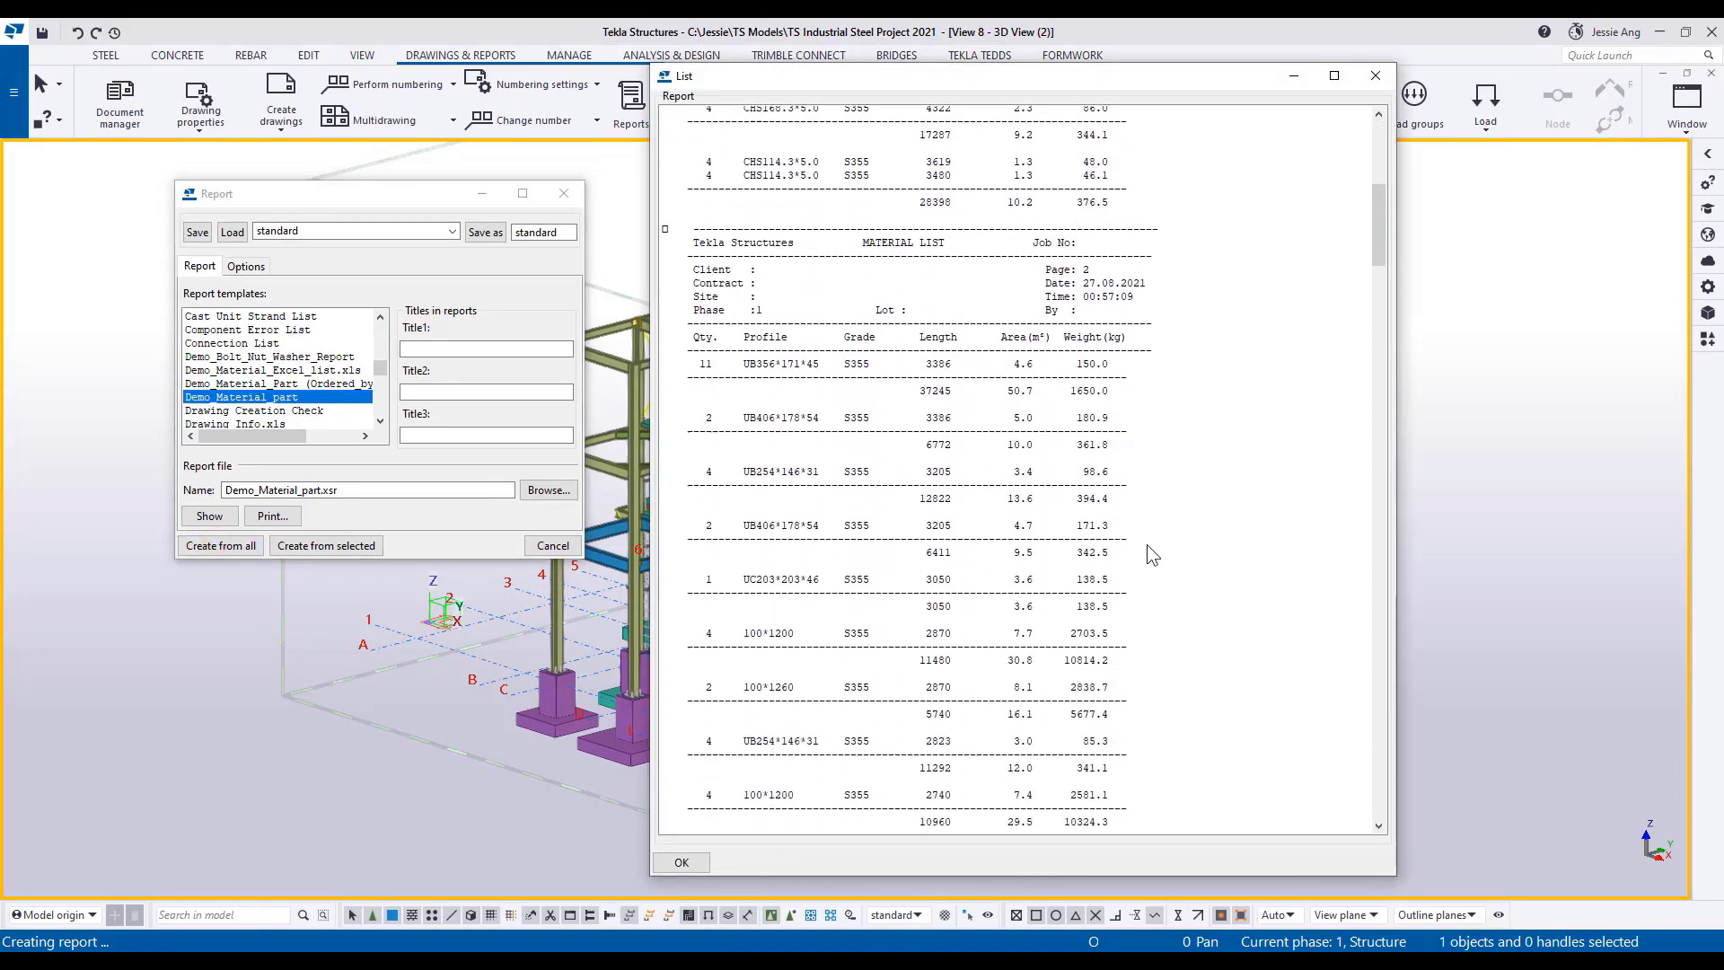
{"action": "left_click_drag", "start_coordinate": [1381, 253], "coordinate": [1372, 740]}
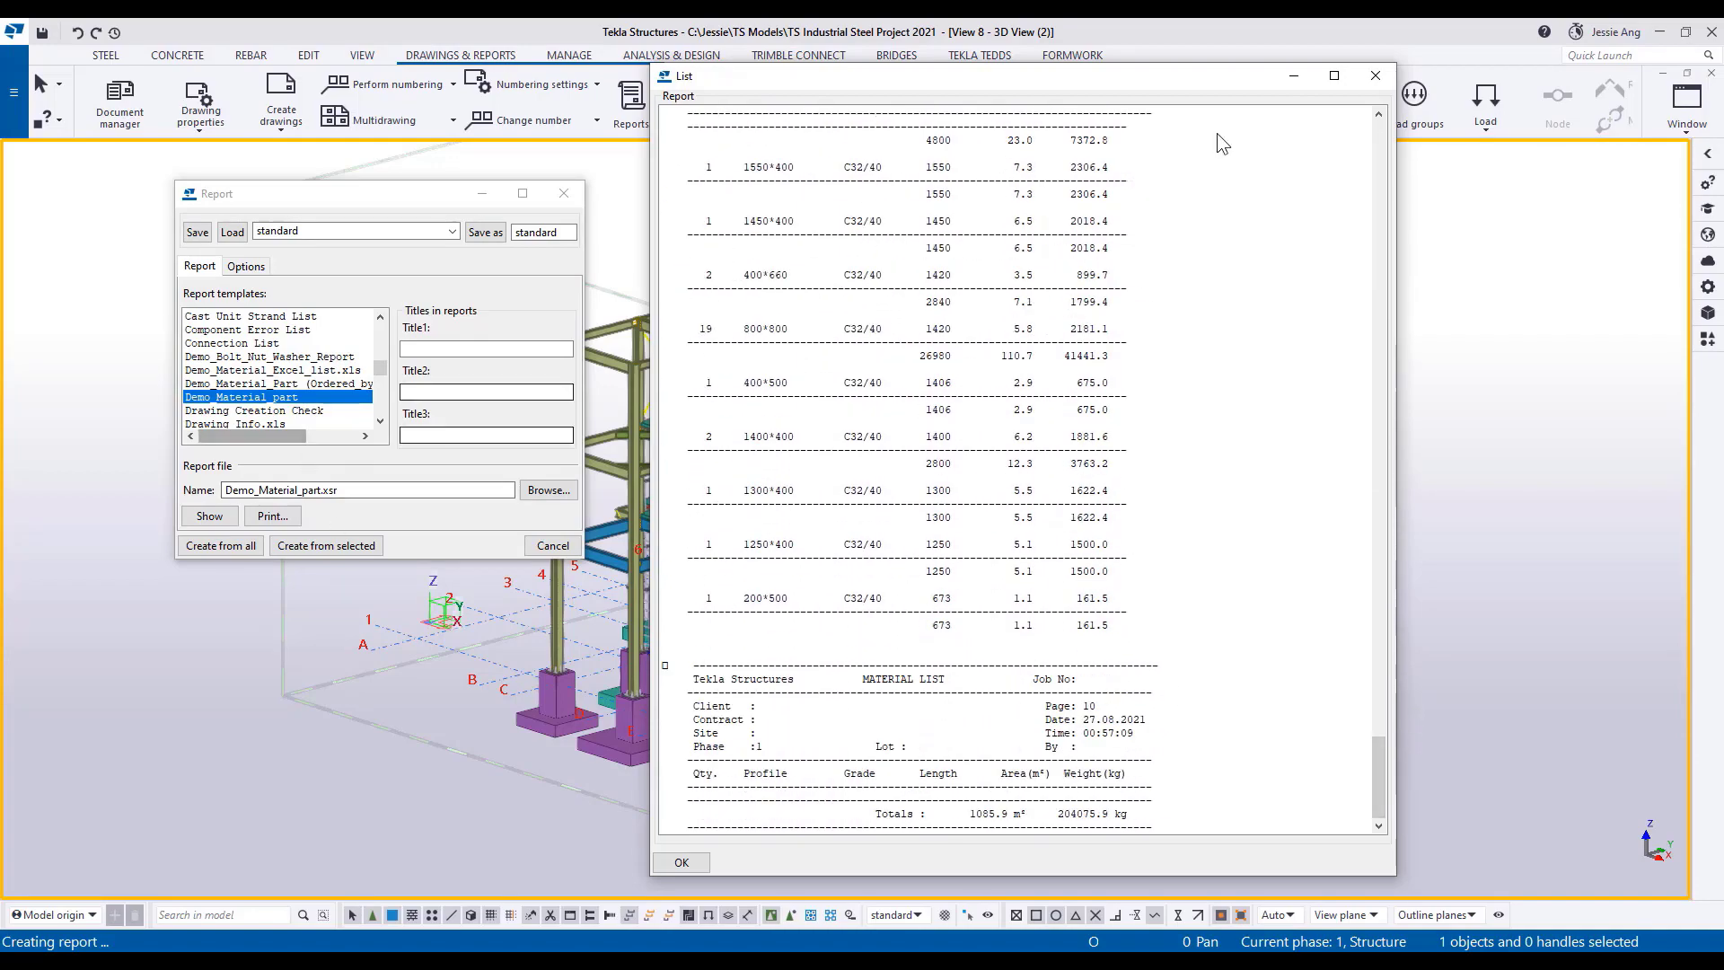
{"action": "left_click", "coordinate": [1375, 76]}
Create the ordered variant of the Demo_Material_Part report from all objects, review the list and close it.
{"action": "left_click", "coordinate": [321, 383]}
{"action": "left_click", "coordinate": [226, 548]}
{"action": "left_click_drag", "start_coordinate": [1381, 388], "coordinate": [1381, 625]}
{"action": "left_click", "coordinate": [1375, 76]}
Create the Demo_Material_Excel_list.xls report from all objects and look through the material rows in Excel.
{"action": "left_click", "coordinate": [252, 370]}
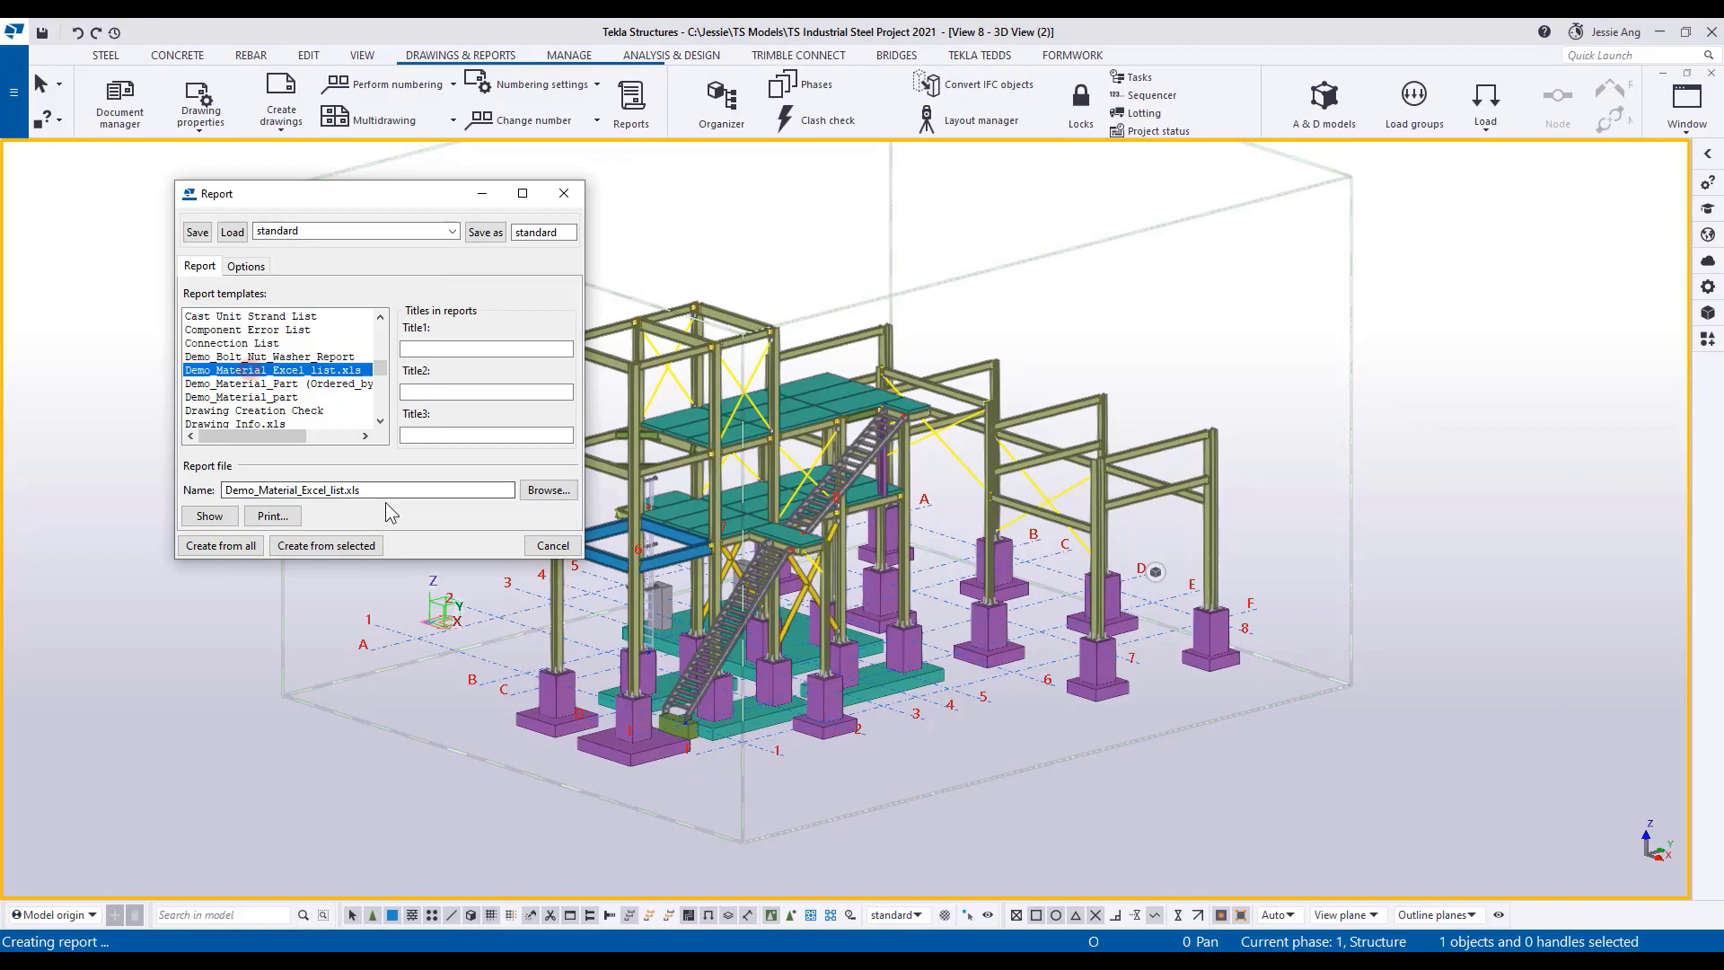
{"action": "left_click", "coordinate": [240, 549]}
{"action": "left_click", "coordinate": [790, 527]}
{"action": "scroll", "coordinate": [828, 501], "scroll_direction": "down", "scroll_amount": 20}
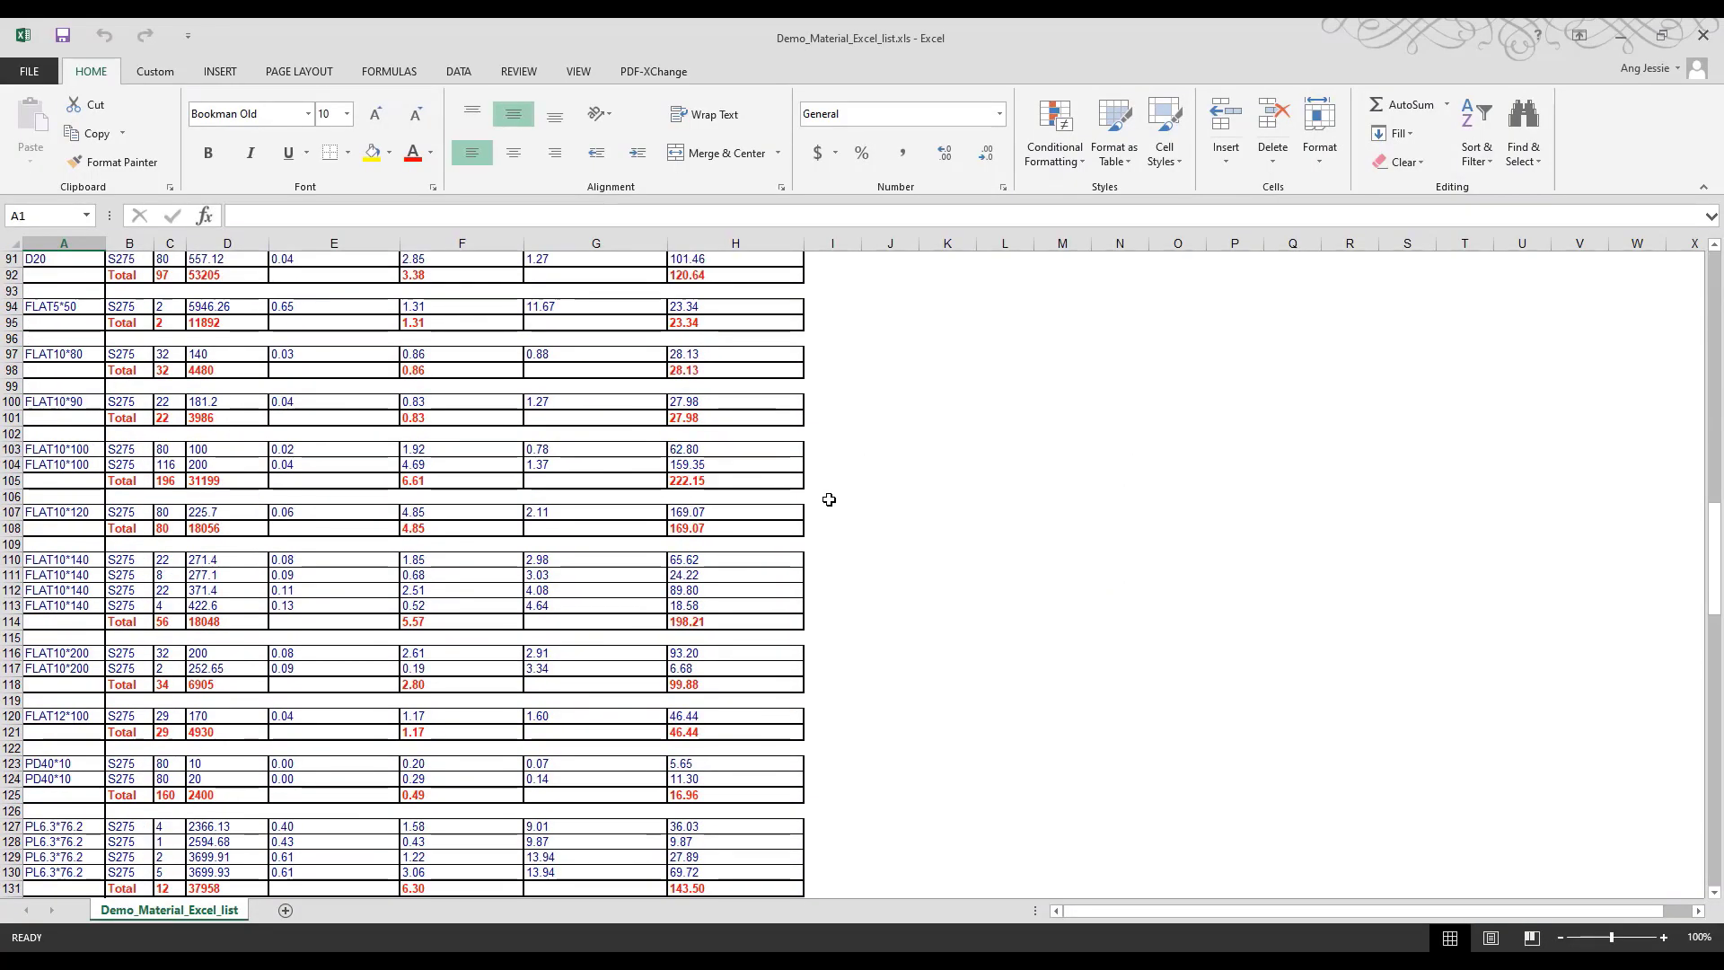
Review the remaining rows of the Excel material list down to the overall totals and return to Tekla Structures.
{"action": "scroll", "coordinate": [828, 499], "scroll_direction": "down", "scroll_amount": 20}
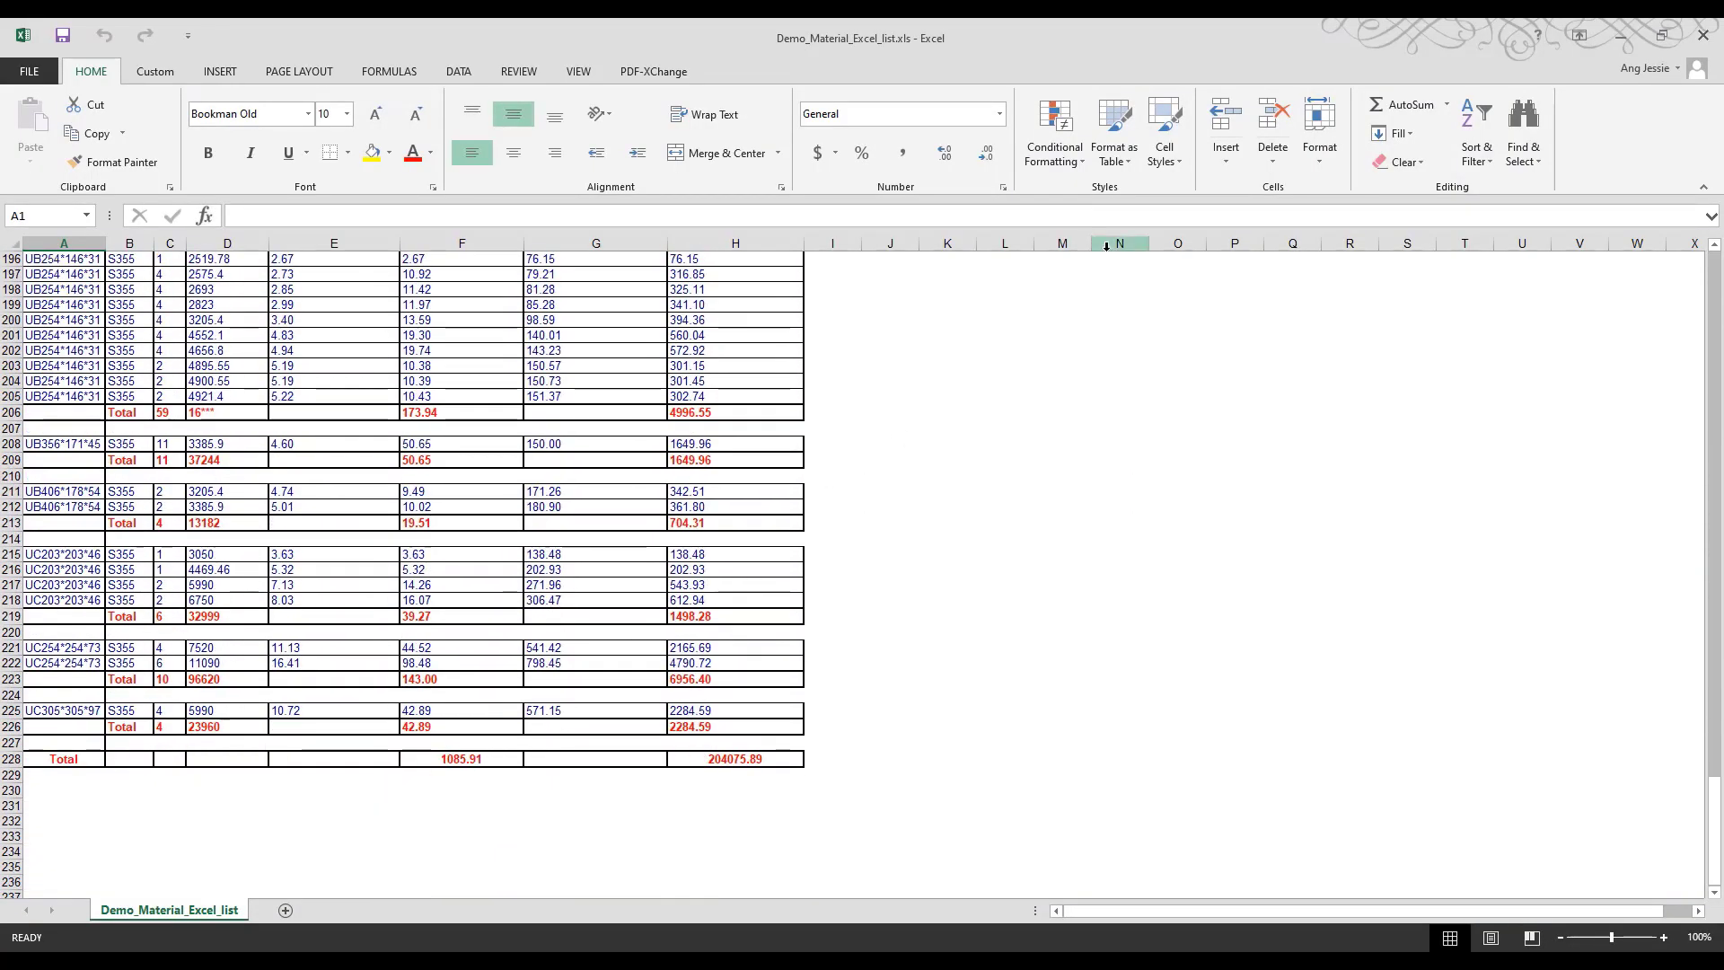
{"action": "left_click", "coordinate": [1621, 36]}
Create the Cast Unit Rebar List report from all objects, look through the reinforcement of the cast units and close the list.
{"action": "scroll", "coordinate": [332, 361], "scroll_direction": "up", "scroll_amount": 2}
{"action": "left_click", "coordinate": [310, 384]}
{"action": "left_click", "coordinate": [238, 548]}
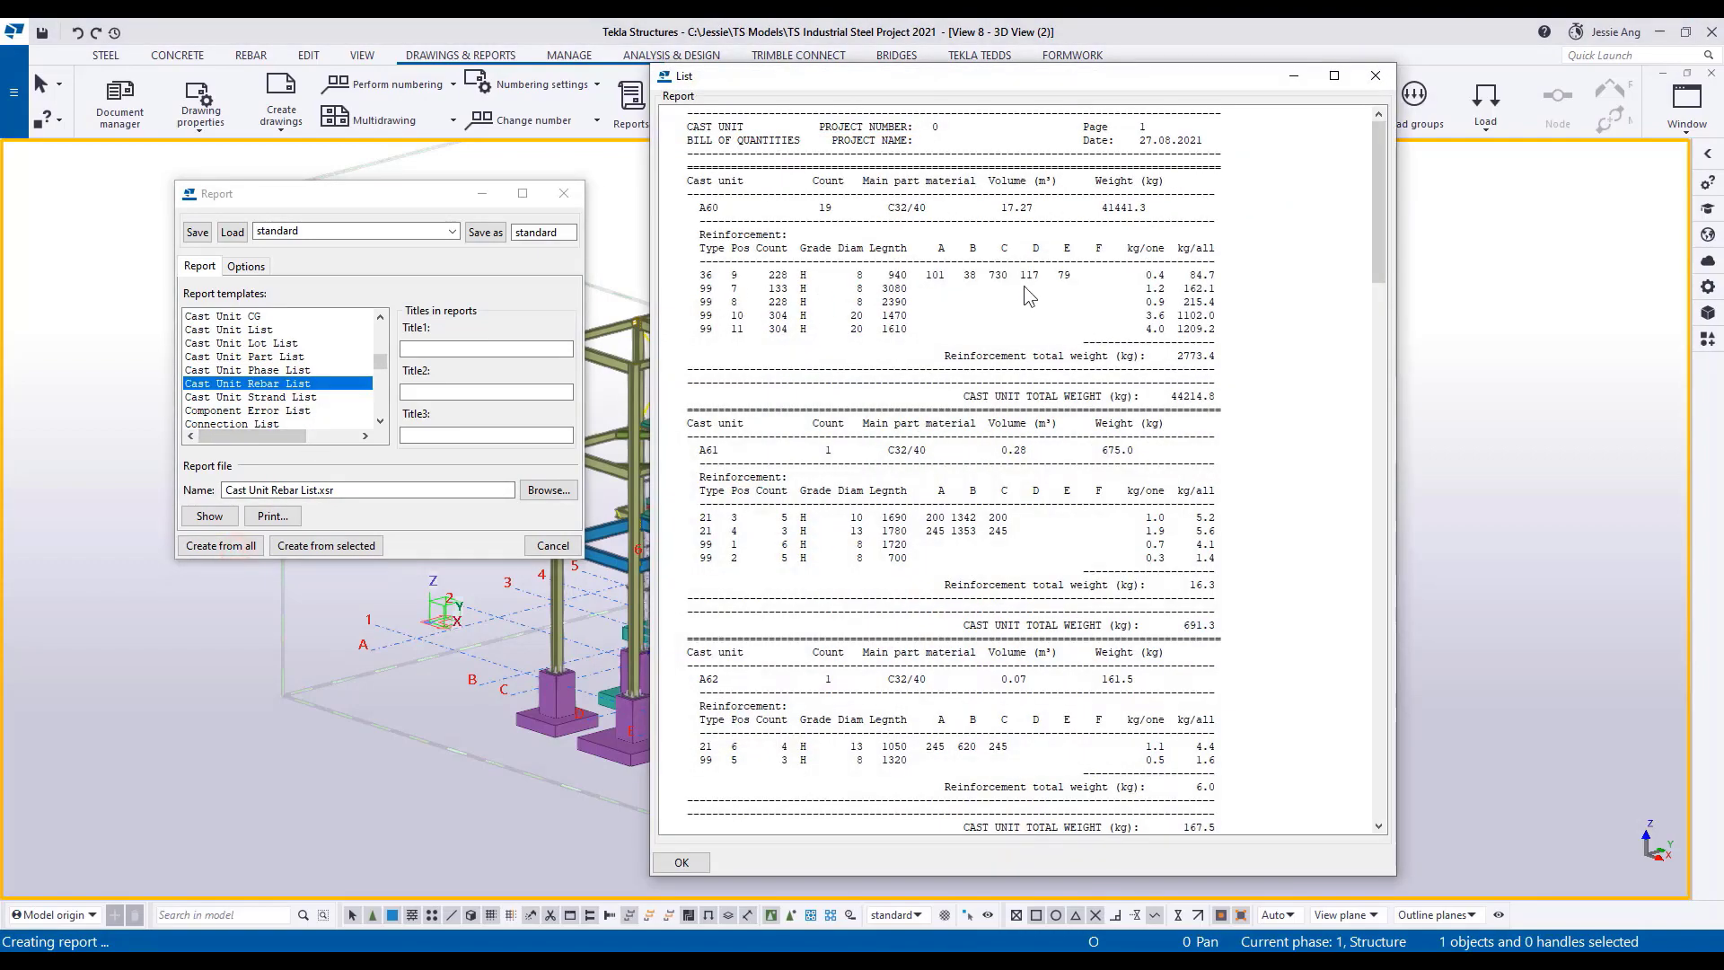
{"action": "scroll", "coordinate": [1241, 509], "scroll_direction": "down", "scroll_amount": 20}
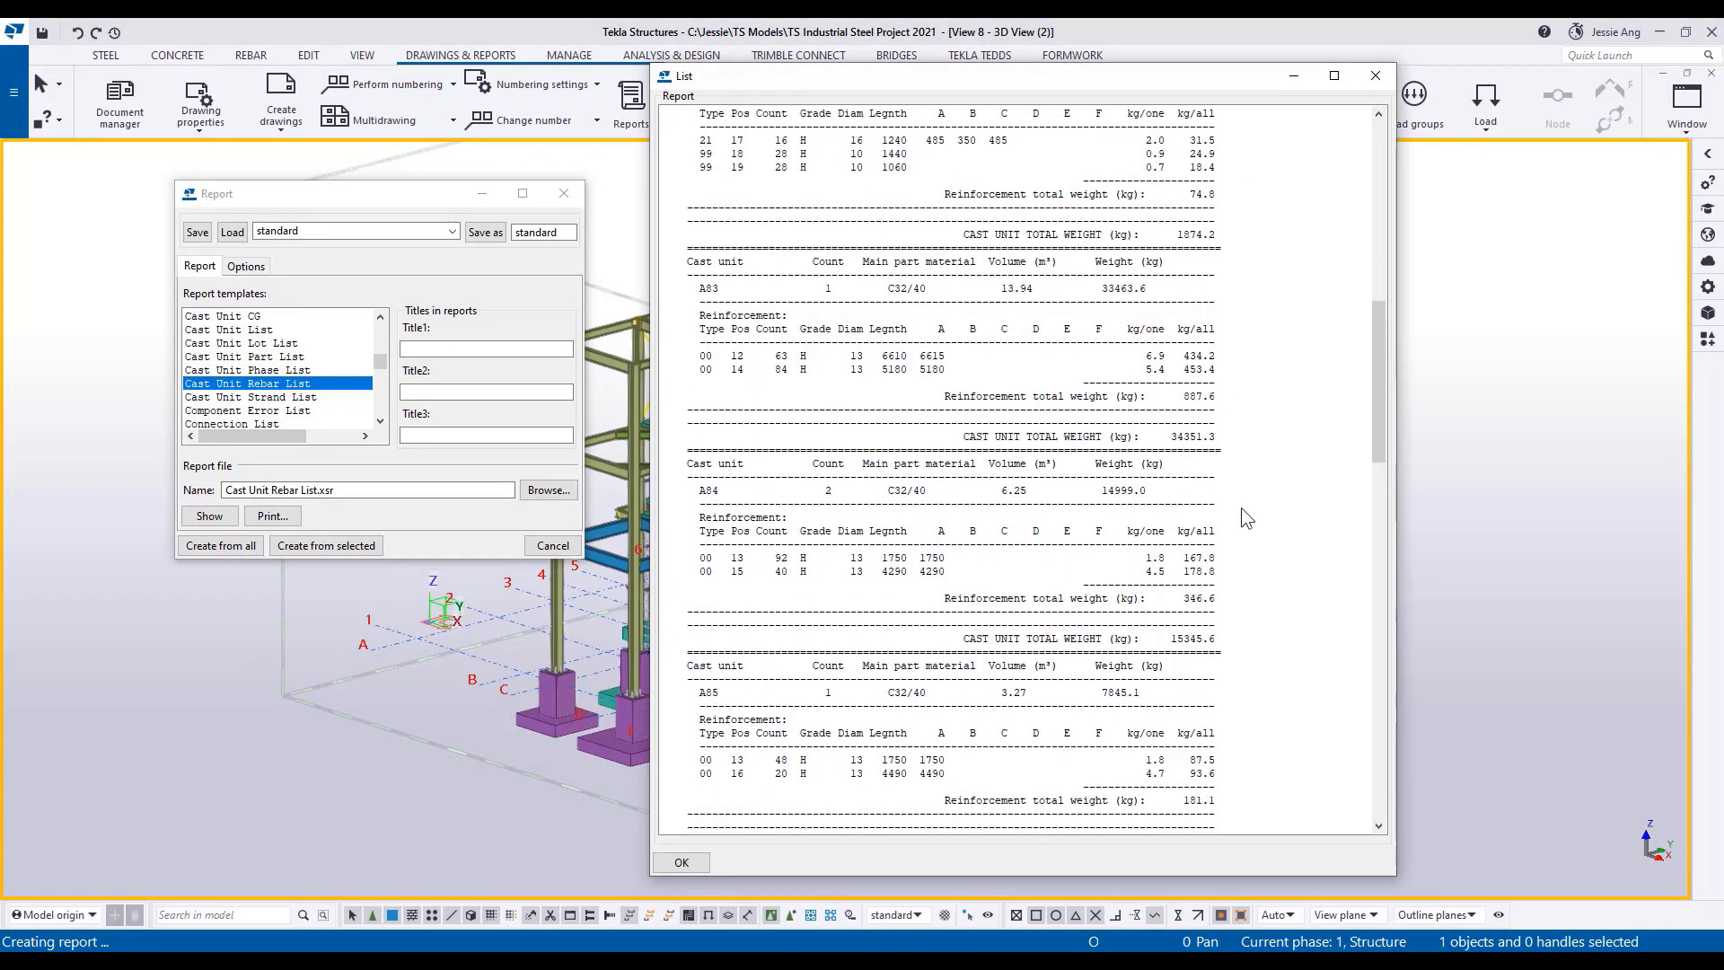
{"action": "left_click", "coordinate": [1378, 79]}
Create the Rebar Bending List report from all objects, review it, and close both the list and the report settings.
{"action": "scroll", "coordinate": [262, 363], "scroll_direction": "down", "scroll_amount": 10}
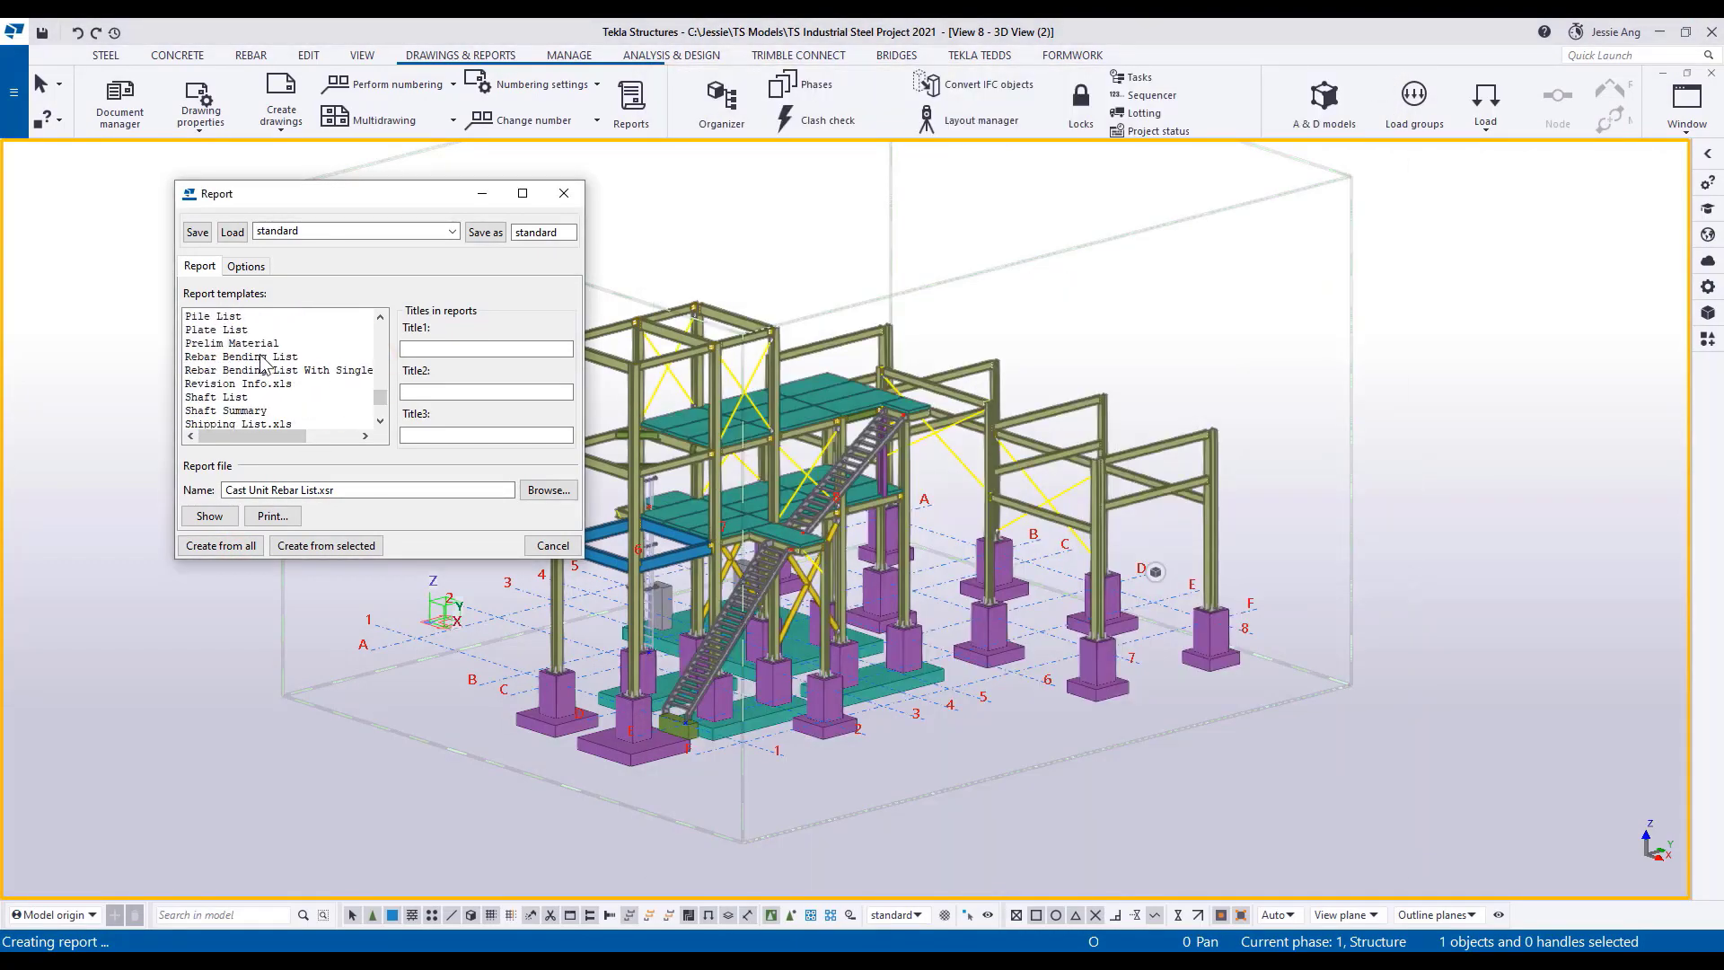
{"action": "left_click", "coordinate": [256, 356]}
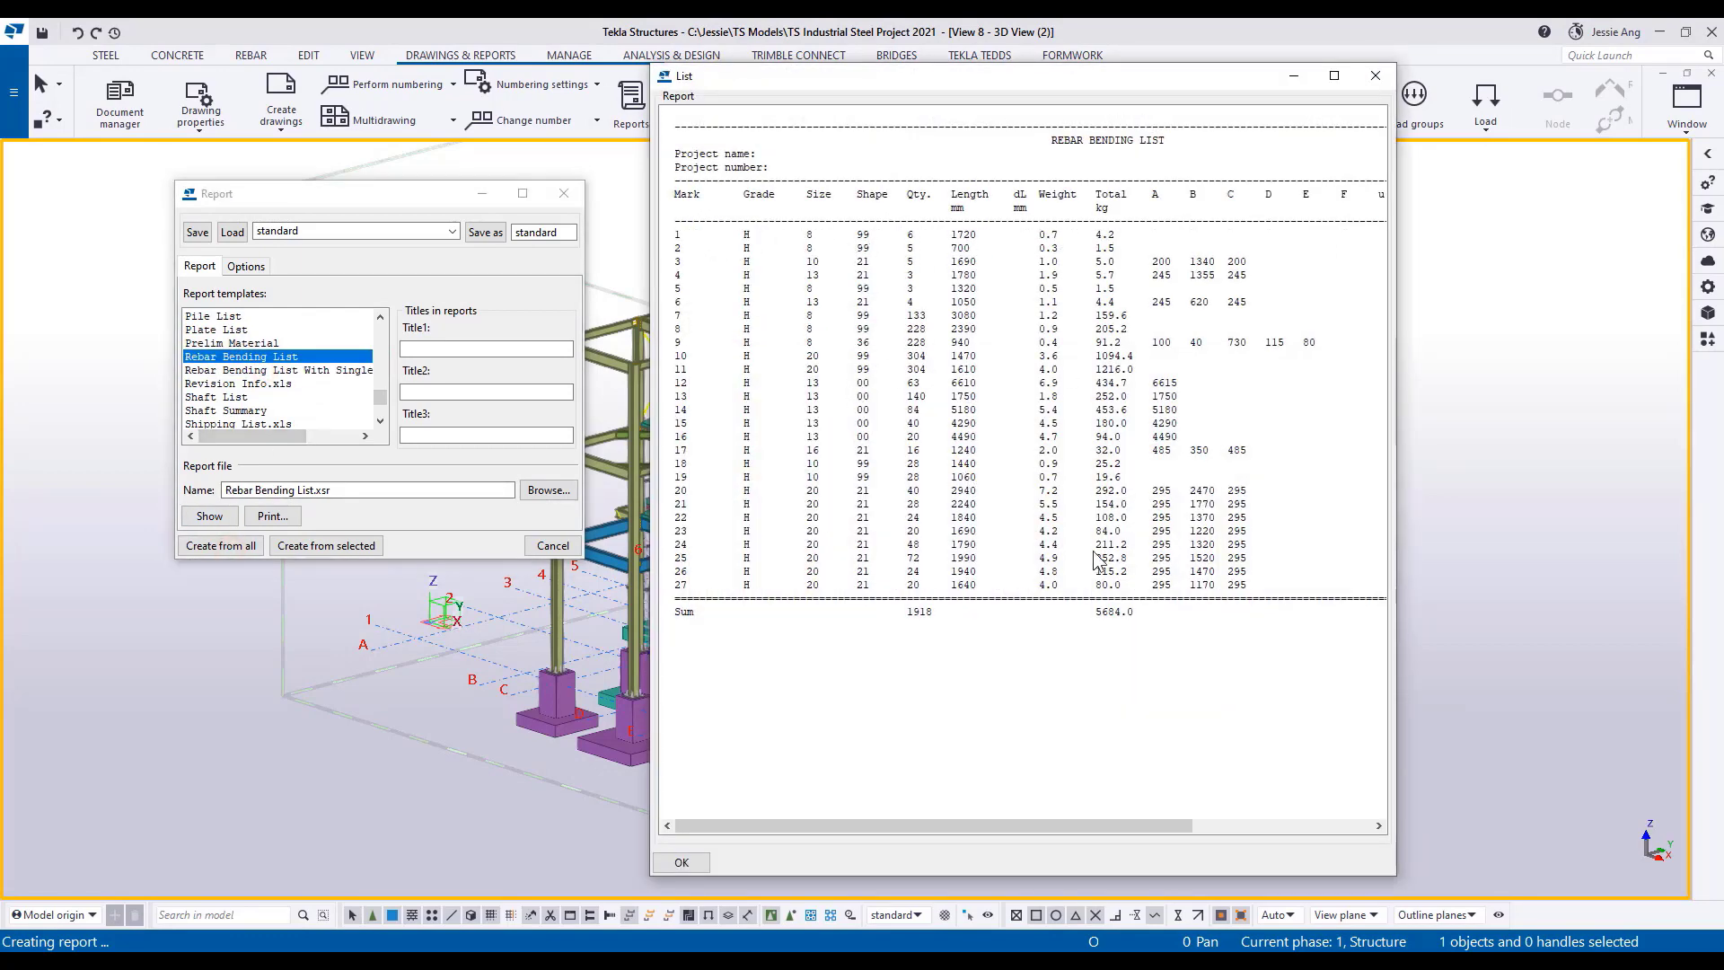
{"action": "left_click", "coordinate": [1376, 76]}
{"action": "left_click_drag", "start_coordinate": [381, 396], "coordinate": [386, 366]}
{"action": "left_click", "coordinate": [564, 193]}
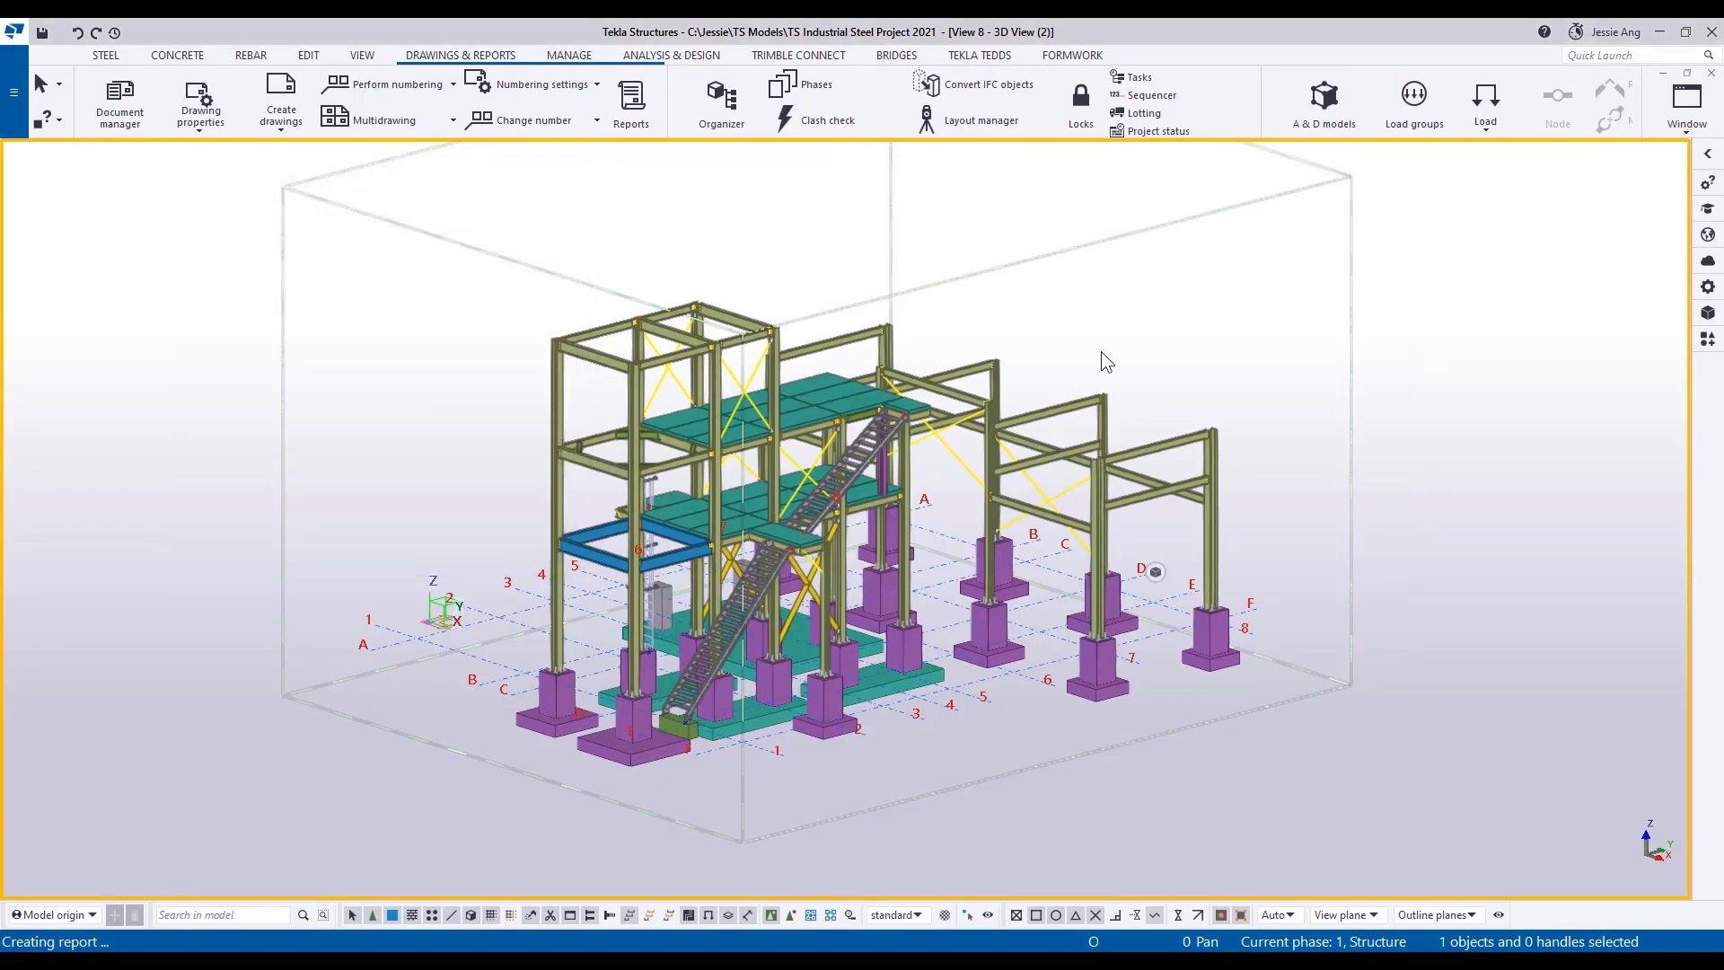